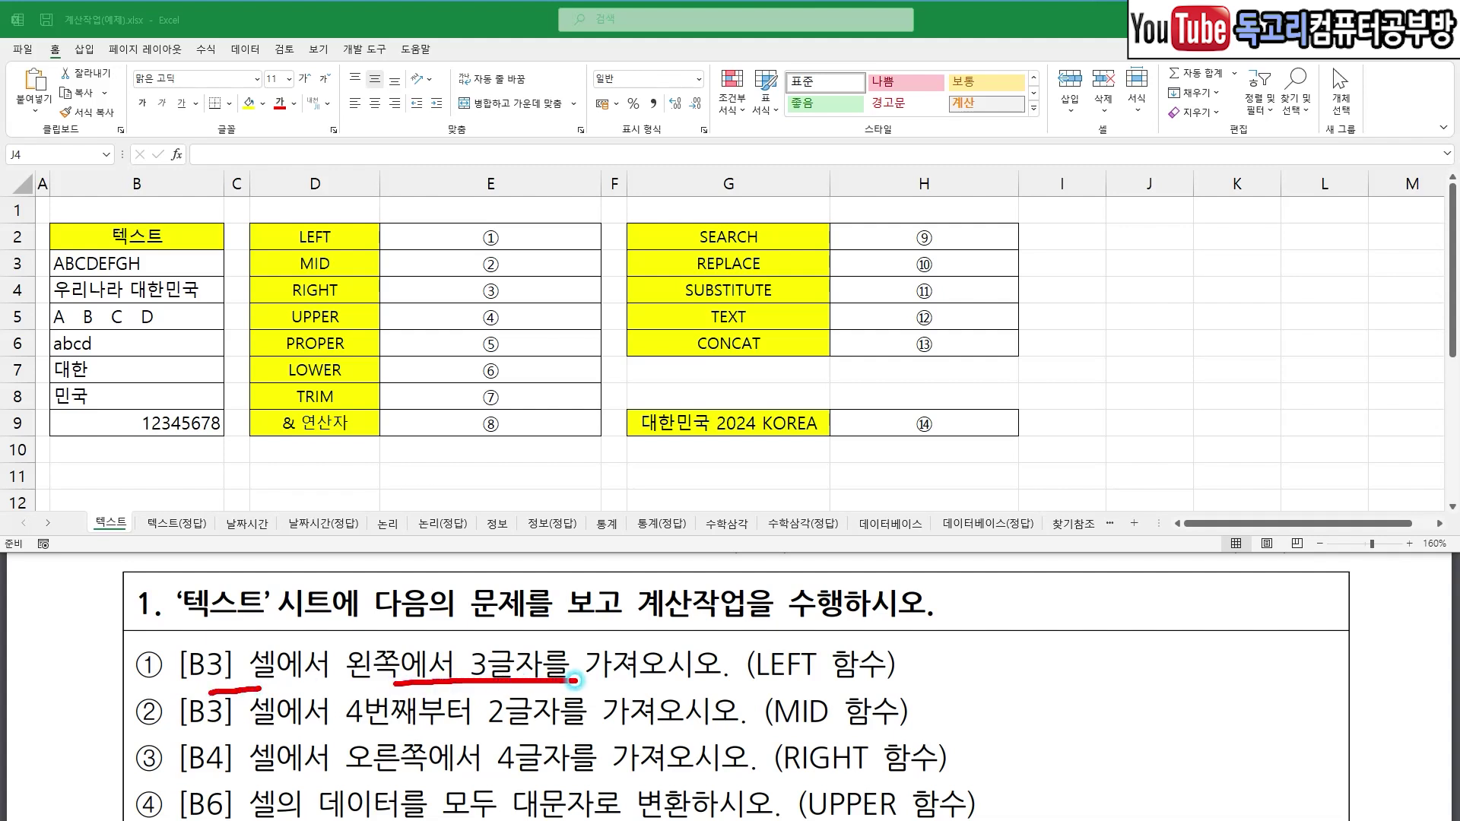
# - Read tasks 1 to 3 of the worksheet instructions, covering the LEFT, MID and RIGHT functions and their source cells
pyautogui.moveTo(751, 685); pyautogui.dragTo(831, 686)
pyautogui.press('e')
pyautogui.moveTo(186, 730); pyautogui.dragTo(238, 728)
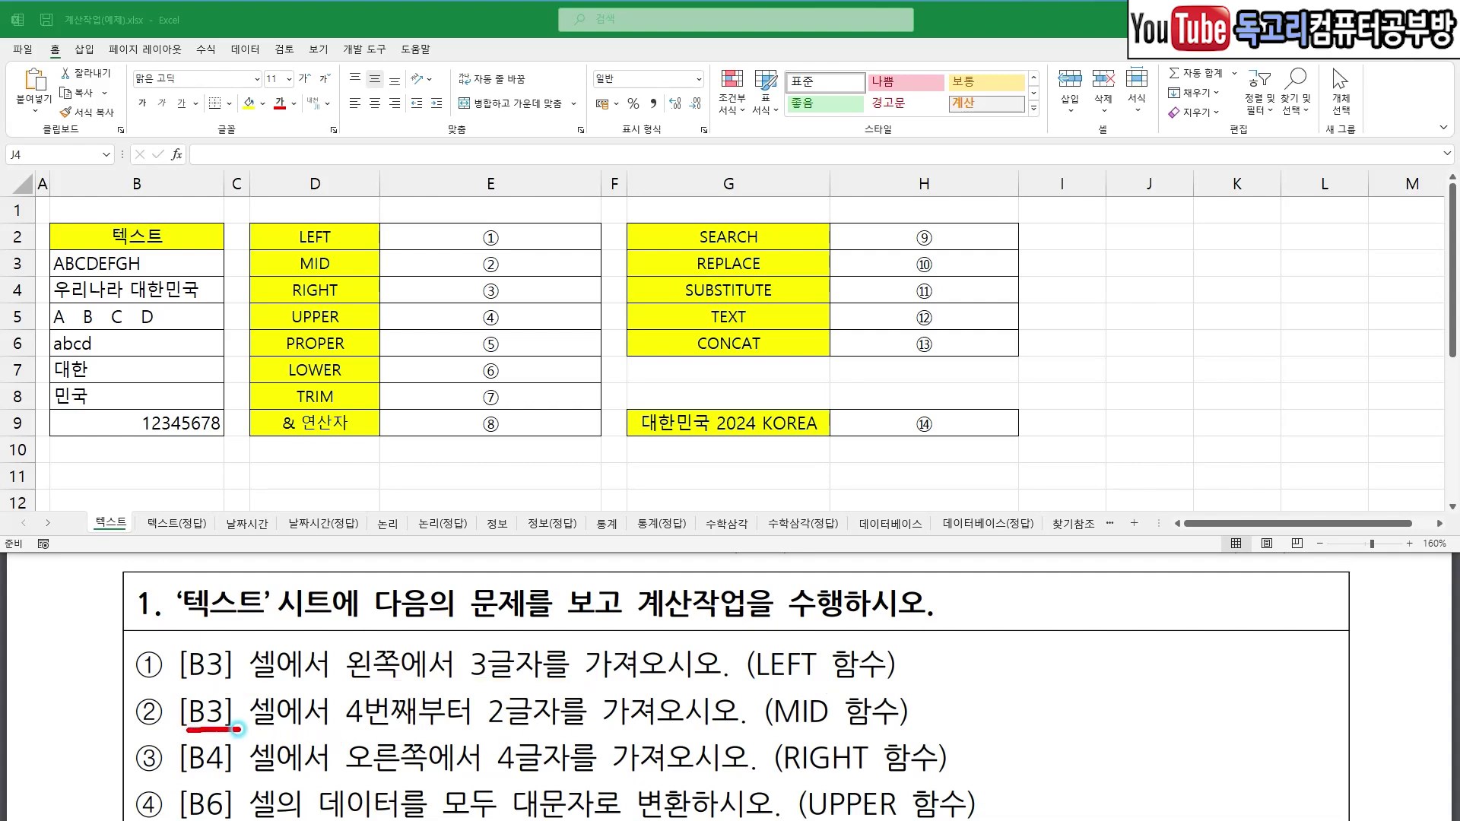
pyautogui.moveTo(363, 732); pyautogui.dragTo(861, 734)
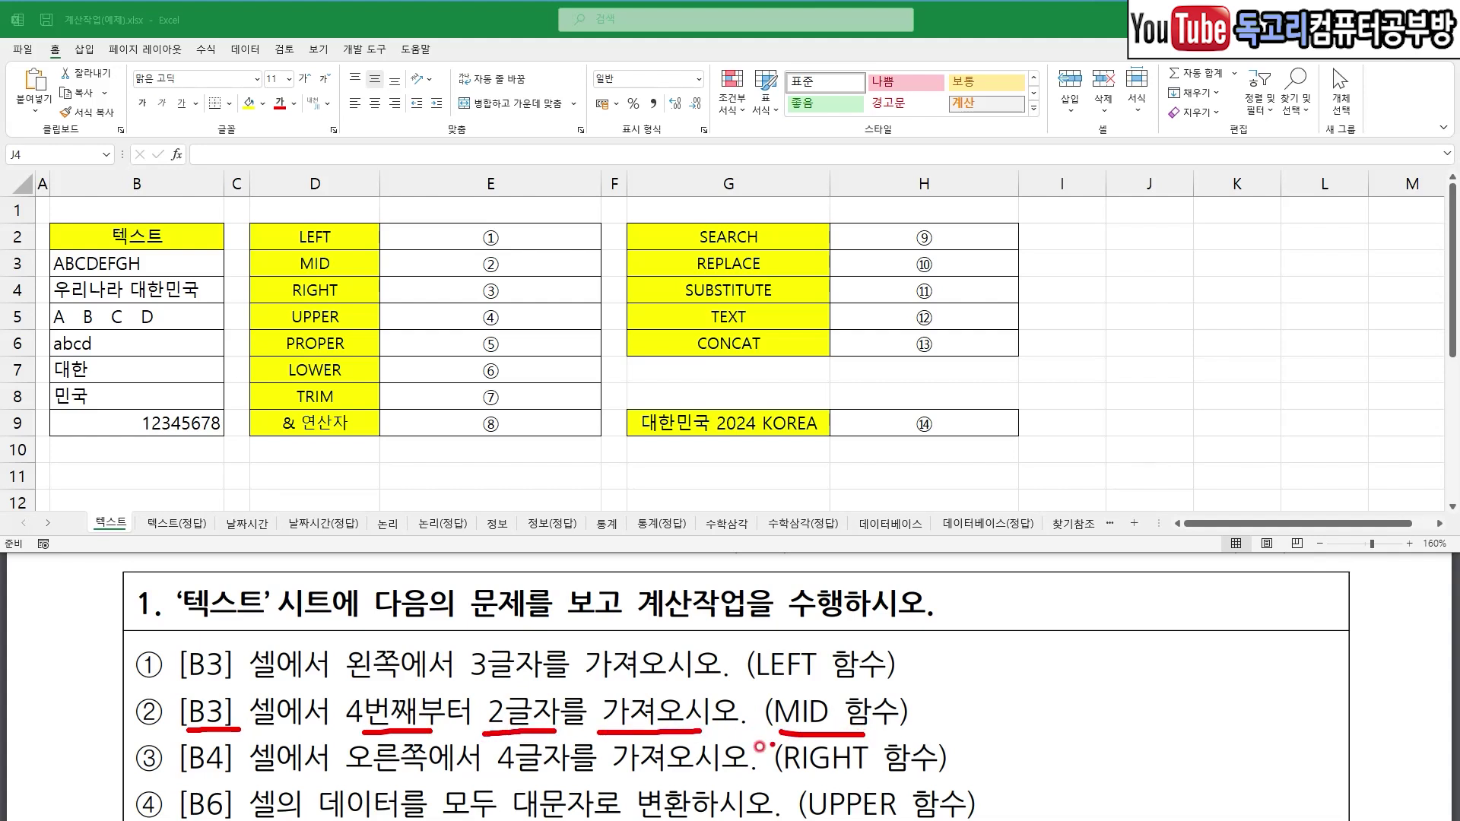
pyautogui.press('e')
pyautogui.moveTo(183, 776); pyautogui.dragTo(243, 777)
pyautogui.moveTo(371, 774); pyautogui.dragTo(556, 776)
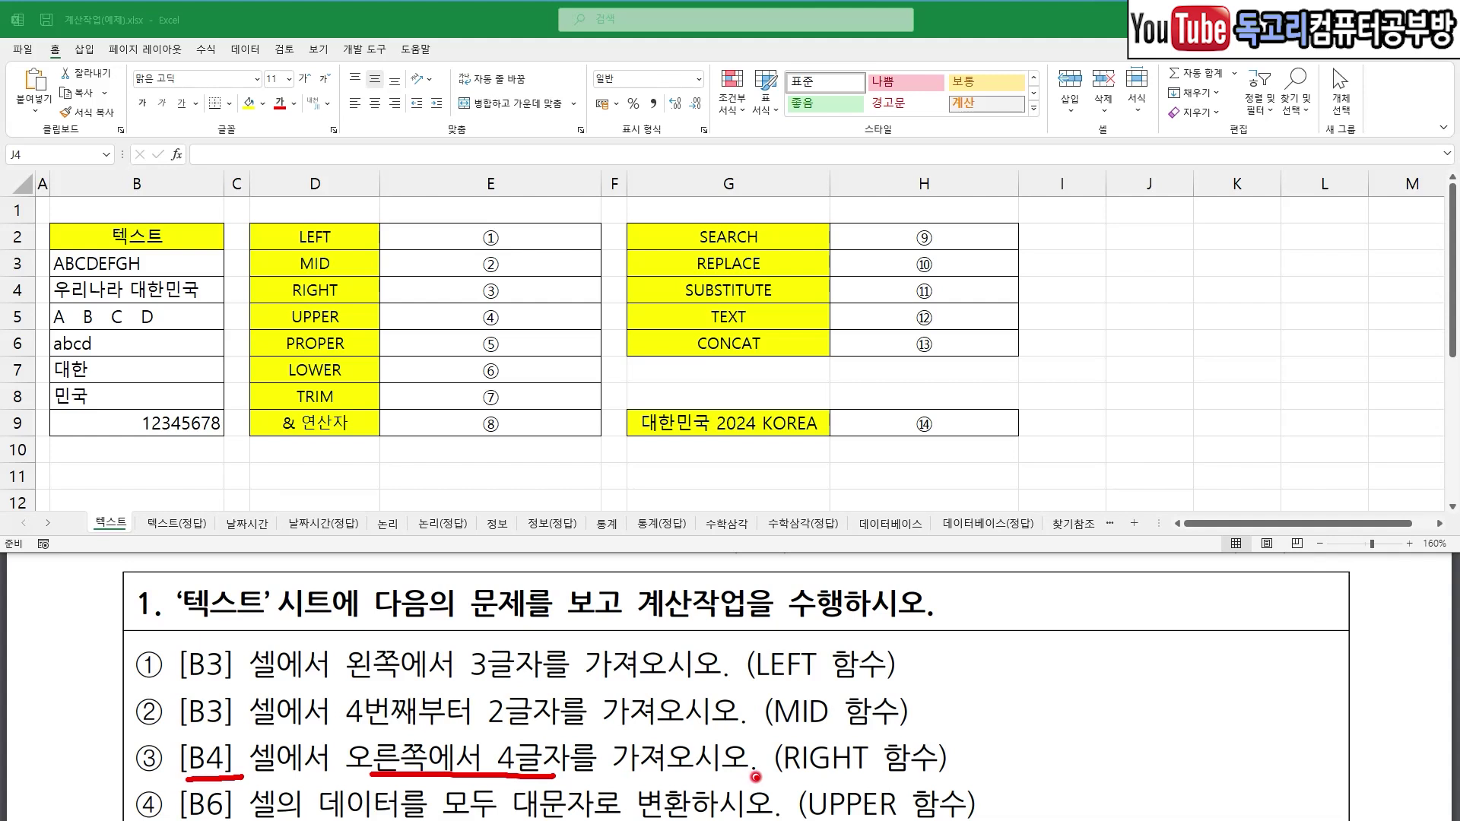
pyautogui.moveTo(768, 778); pyautogui.dragTo(886, 777)
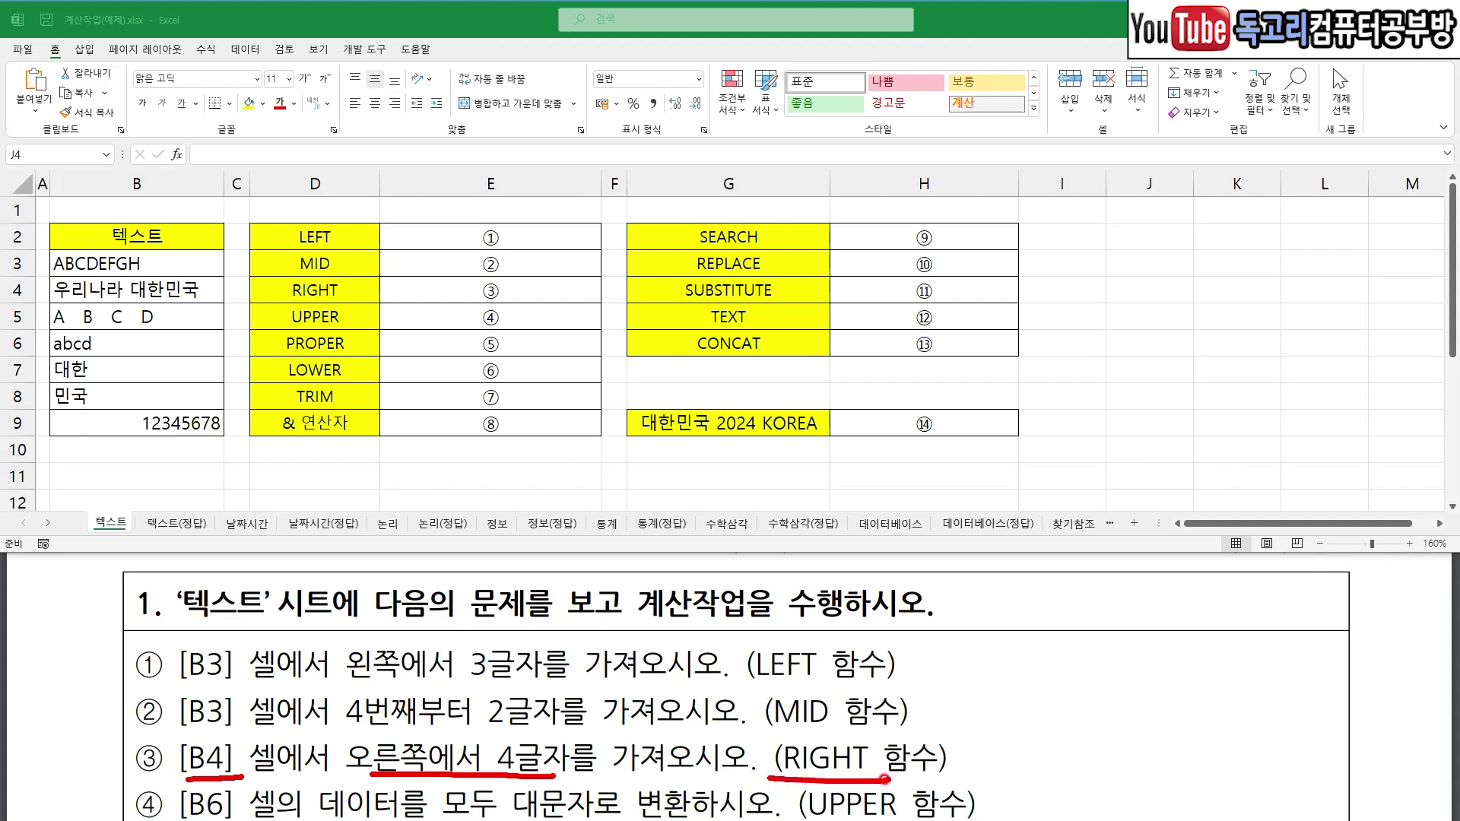
pyautogui.moveTo(128, 664)
pyautogui.mouseDown()
pyautogui.moveTo(100, 707)
pyautogui.moveTo(112, 761)
pyautogui.mouseUp()
# - Enter the formula =LEFT(B3,3) in cell E2 to extract the first three characters of B3
pyautogui.click(460, 231)
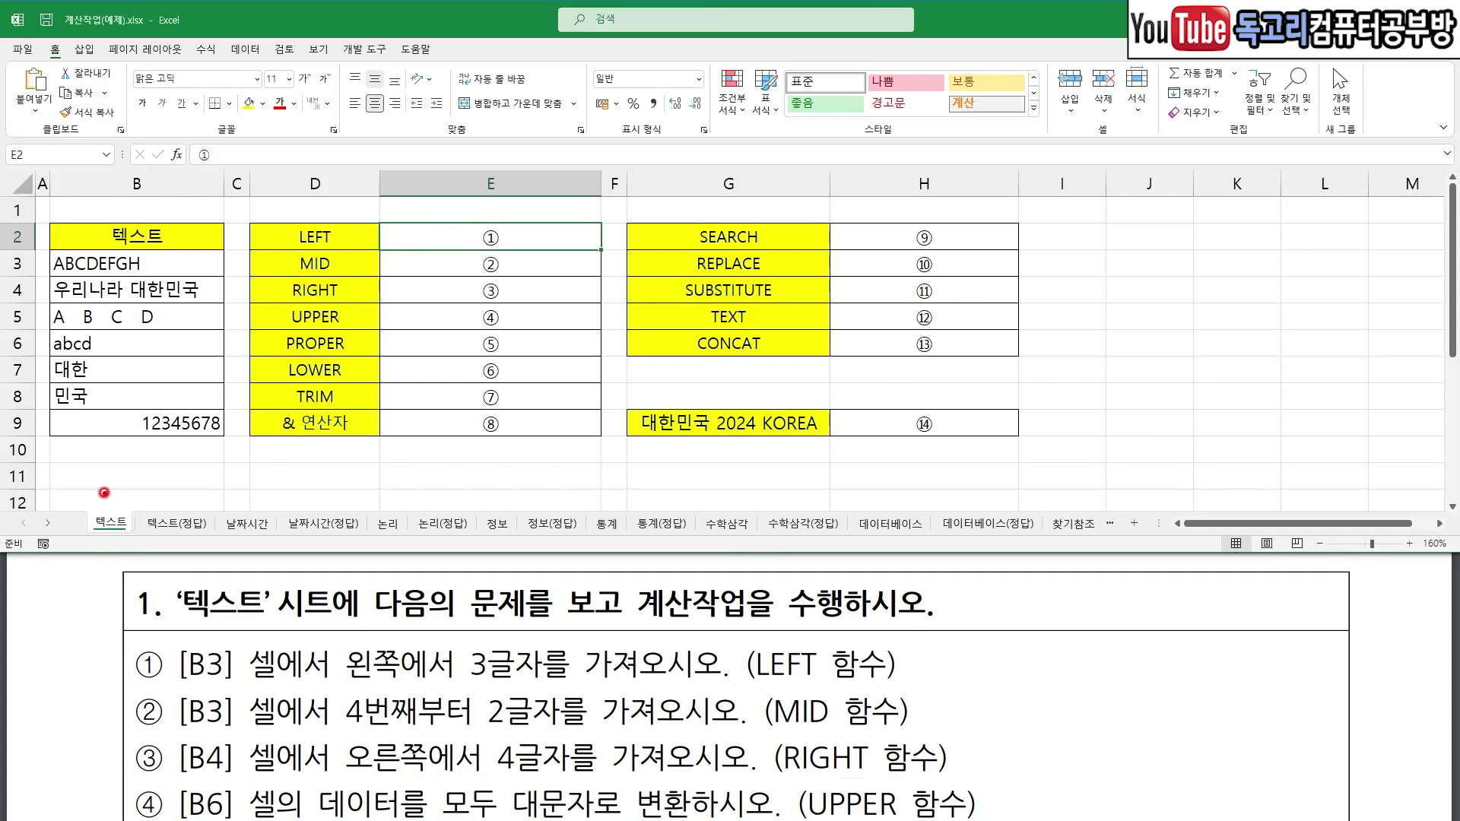
pyautogui.moveTo(124, 487); pyautogui.dragTo(134, 477)
pyautogui.moveTo(498, 214)
pyautogui.mouseDown()
pyautogui.moveTo(505, 241)
pyautogui.moveTo(541, 204)
pyautogui.mouseUp()
pyautogui.press('Escape')
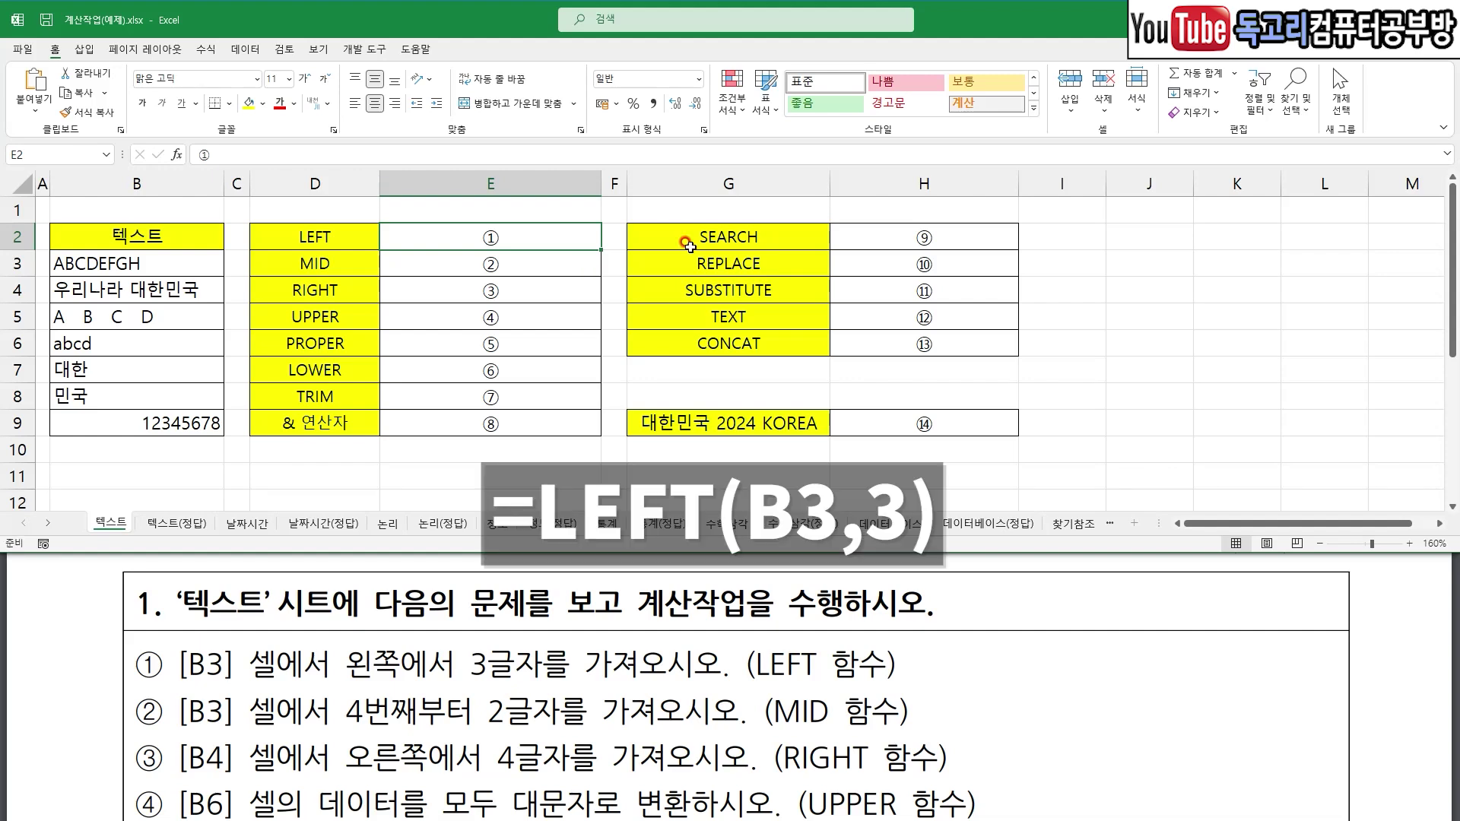
pyautogui.write('=')
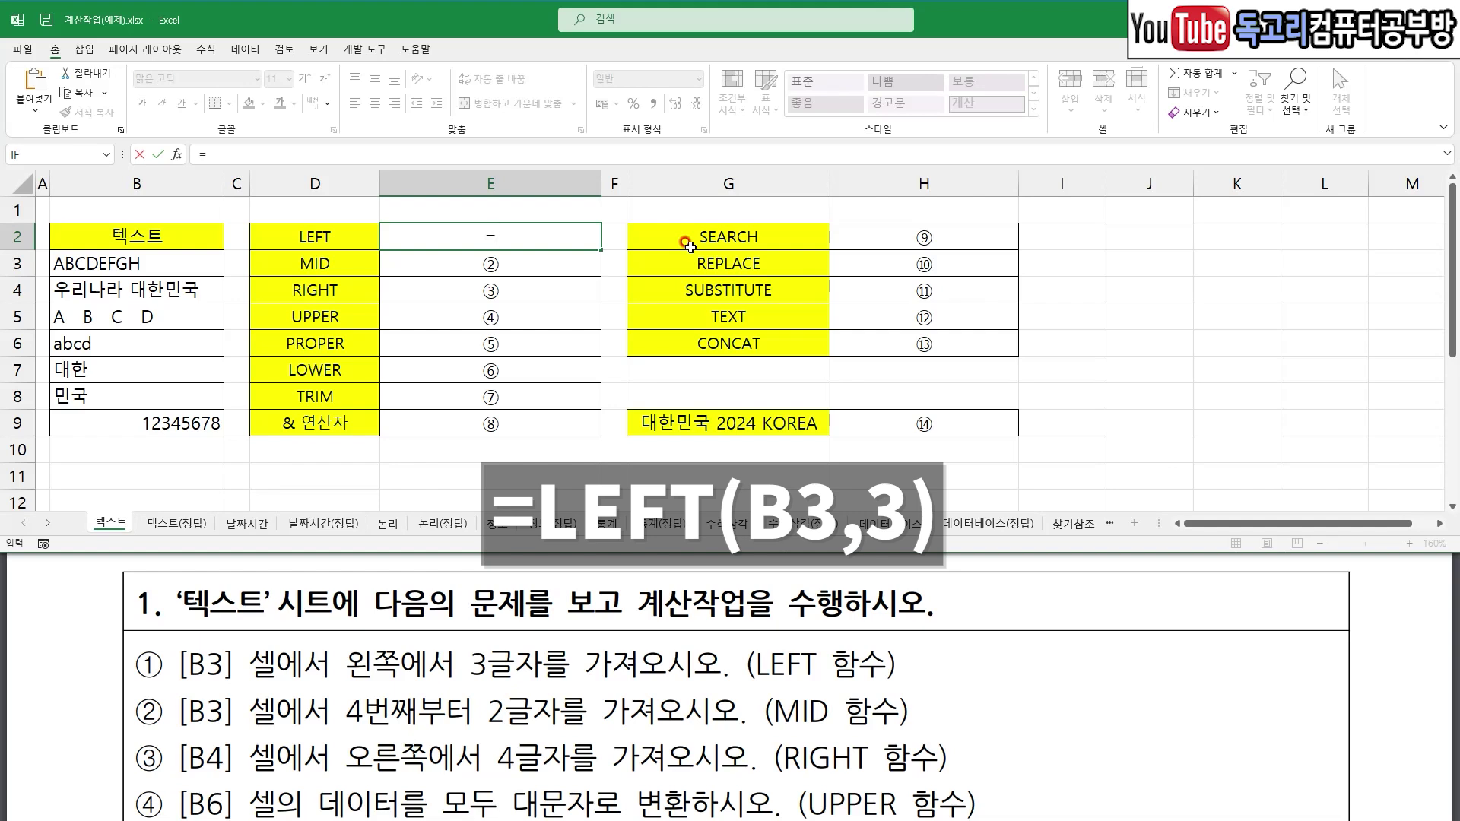
pyautogui.write('LE')
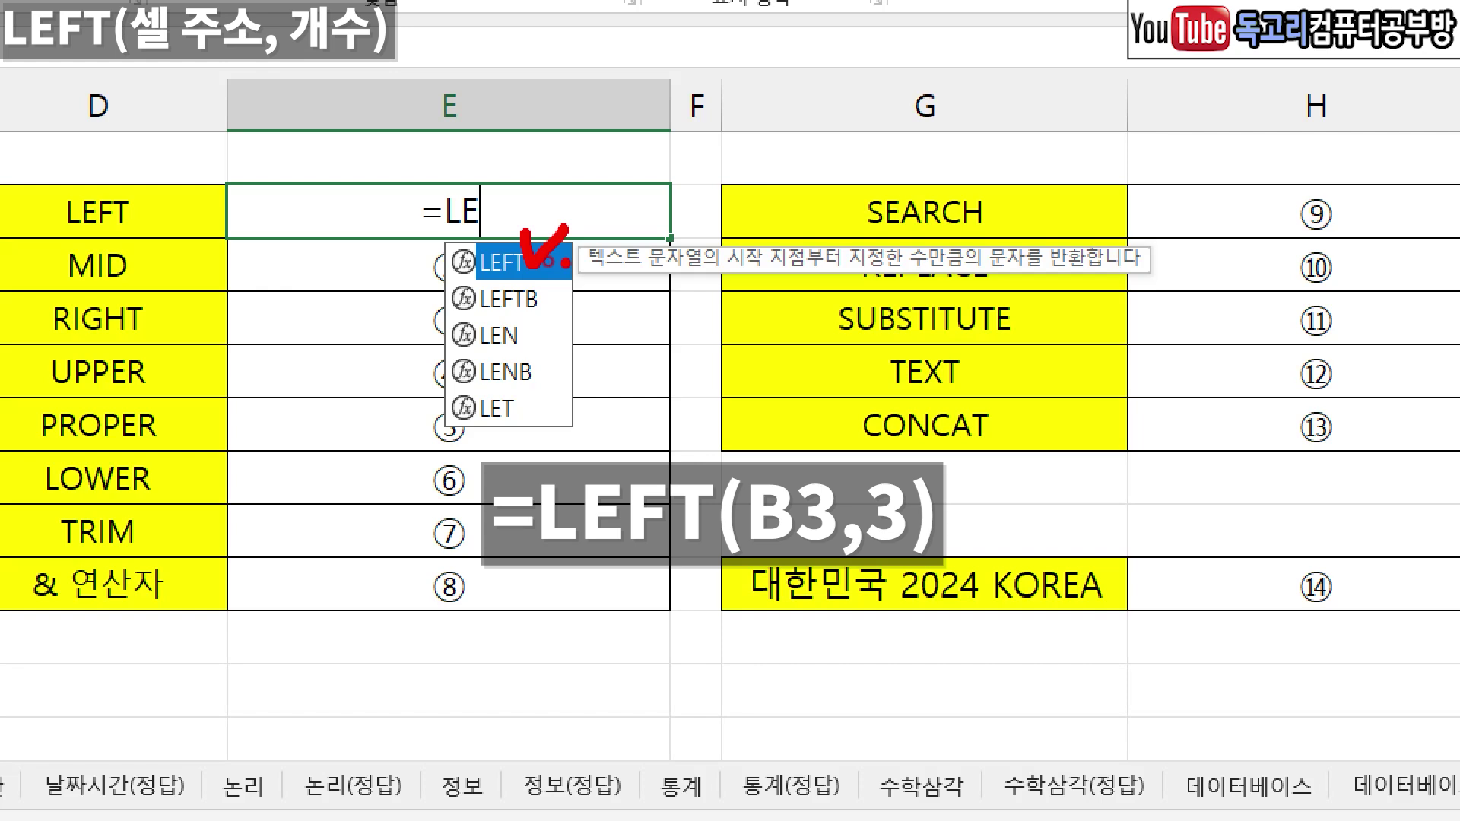
pyautogui.doubleClick(532, 262)
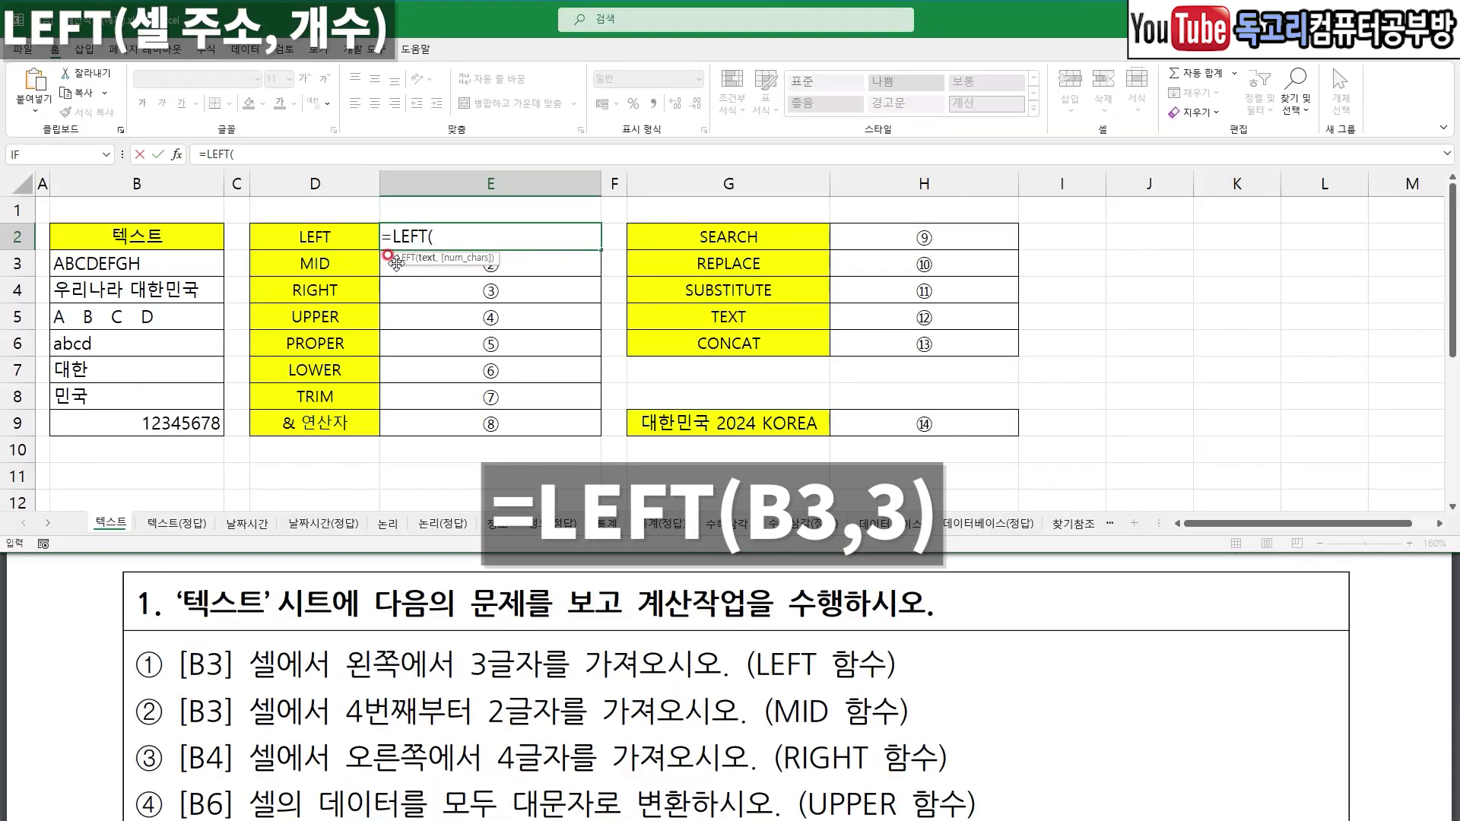
pyautogui.click(152, 265)
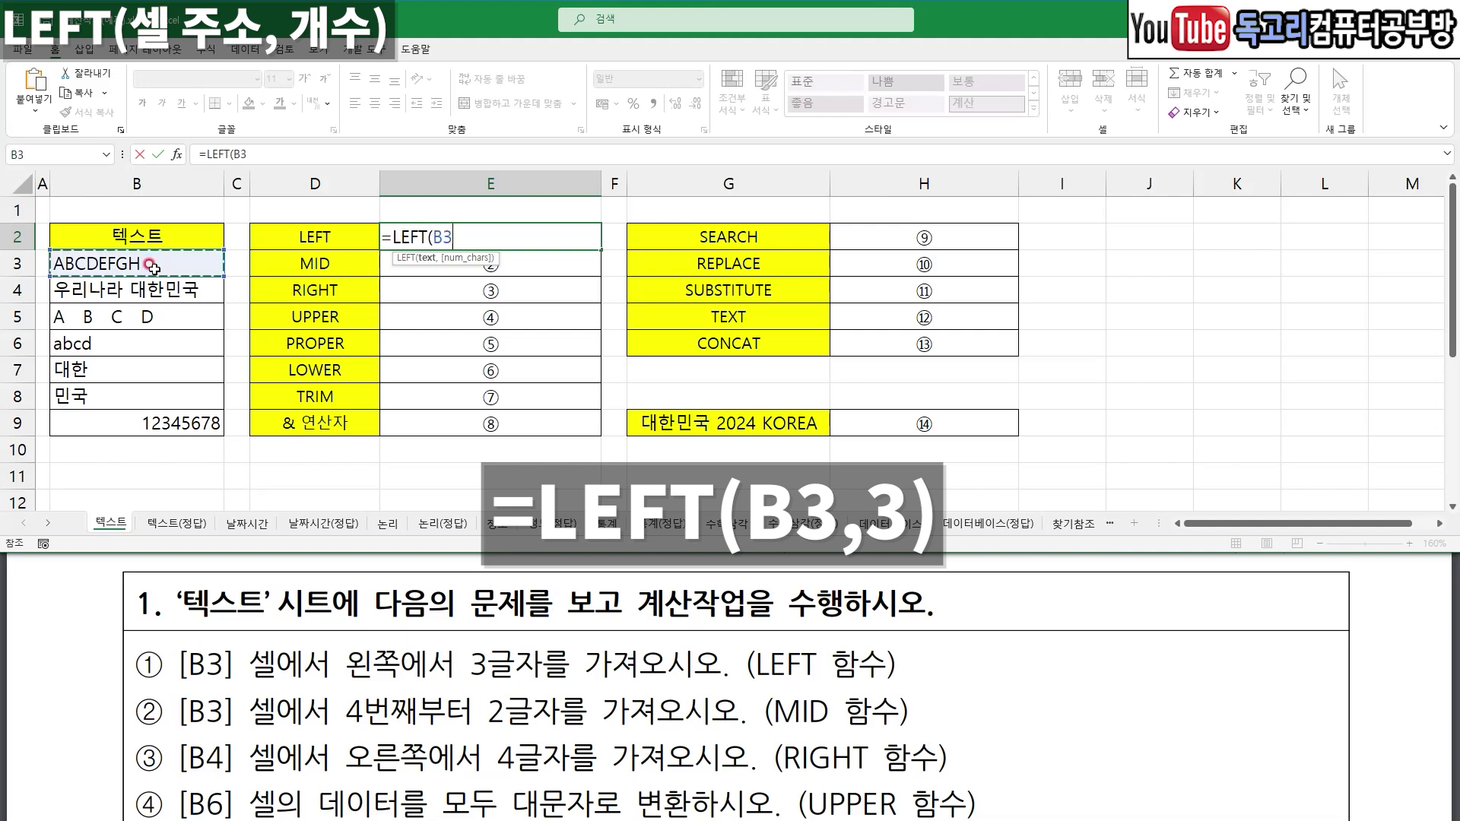
pyautogui.write(',')
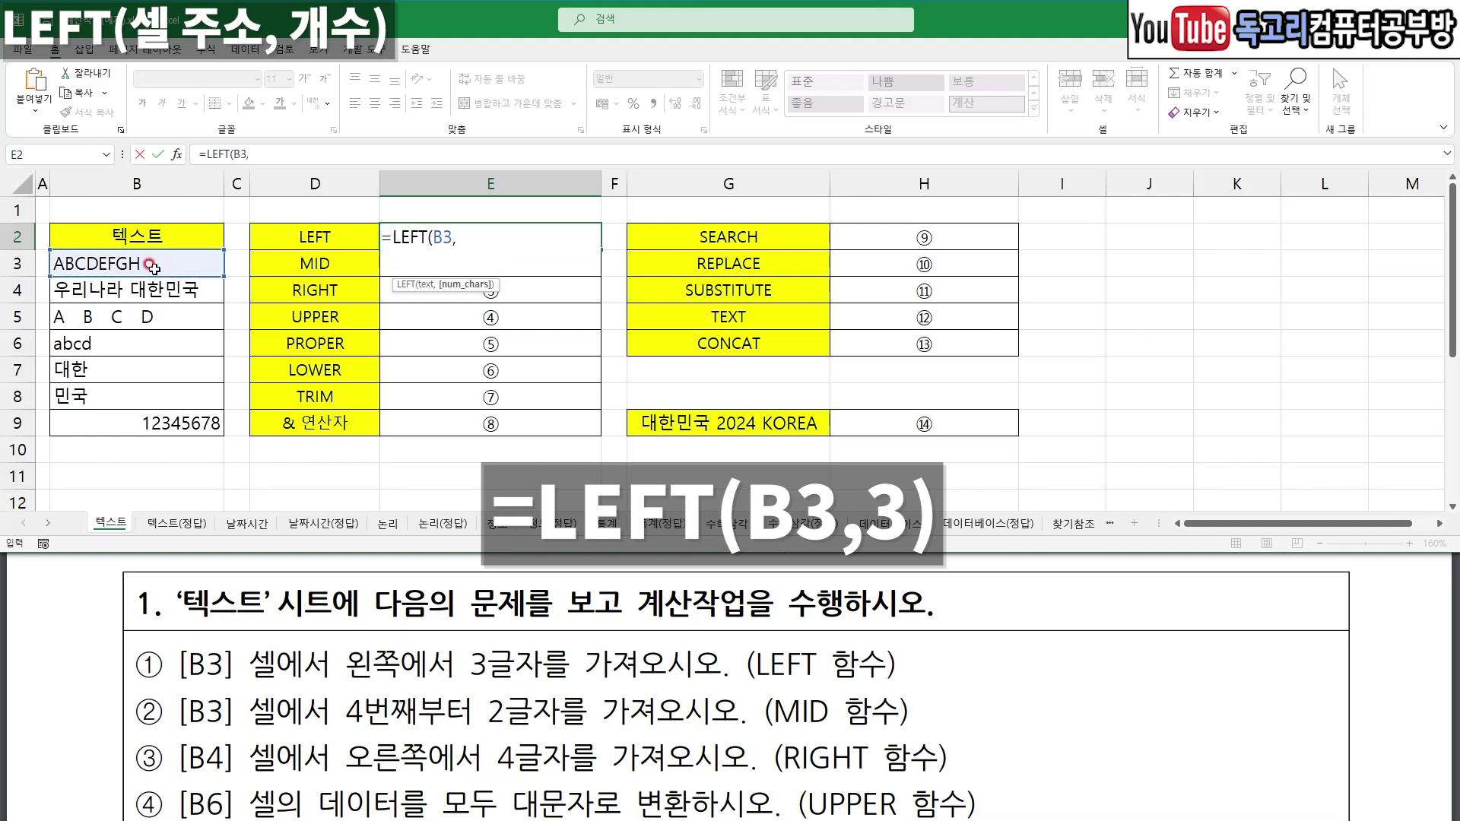
pyautogui.write('3)')
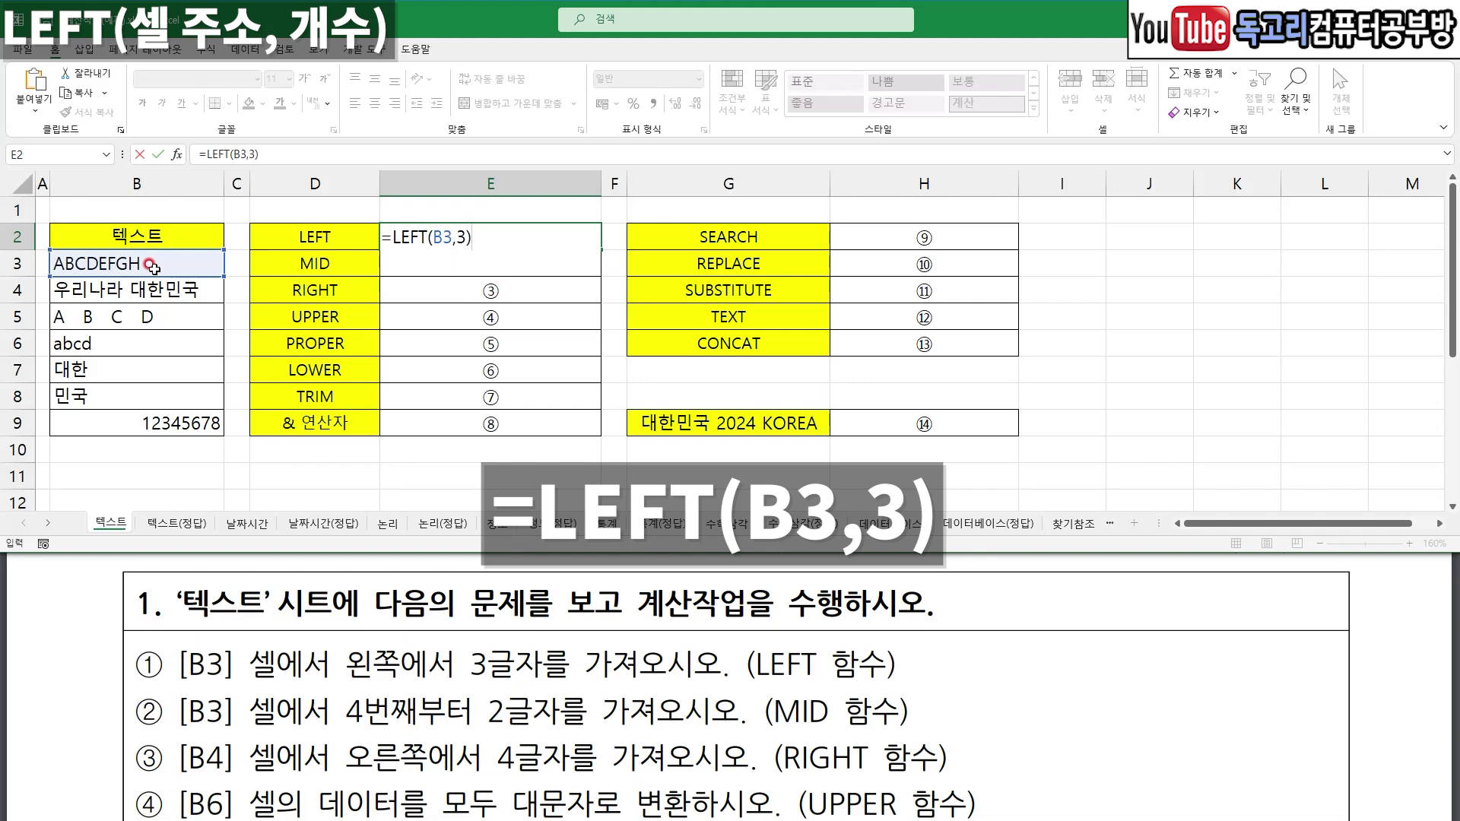
pyautogui.press('Return')
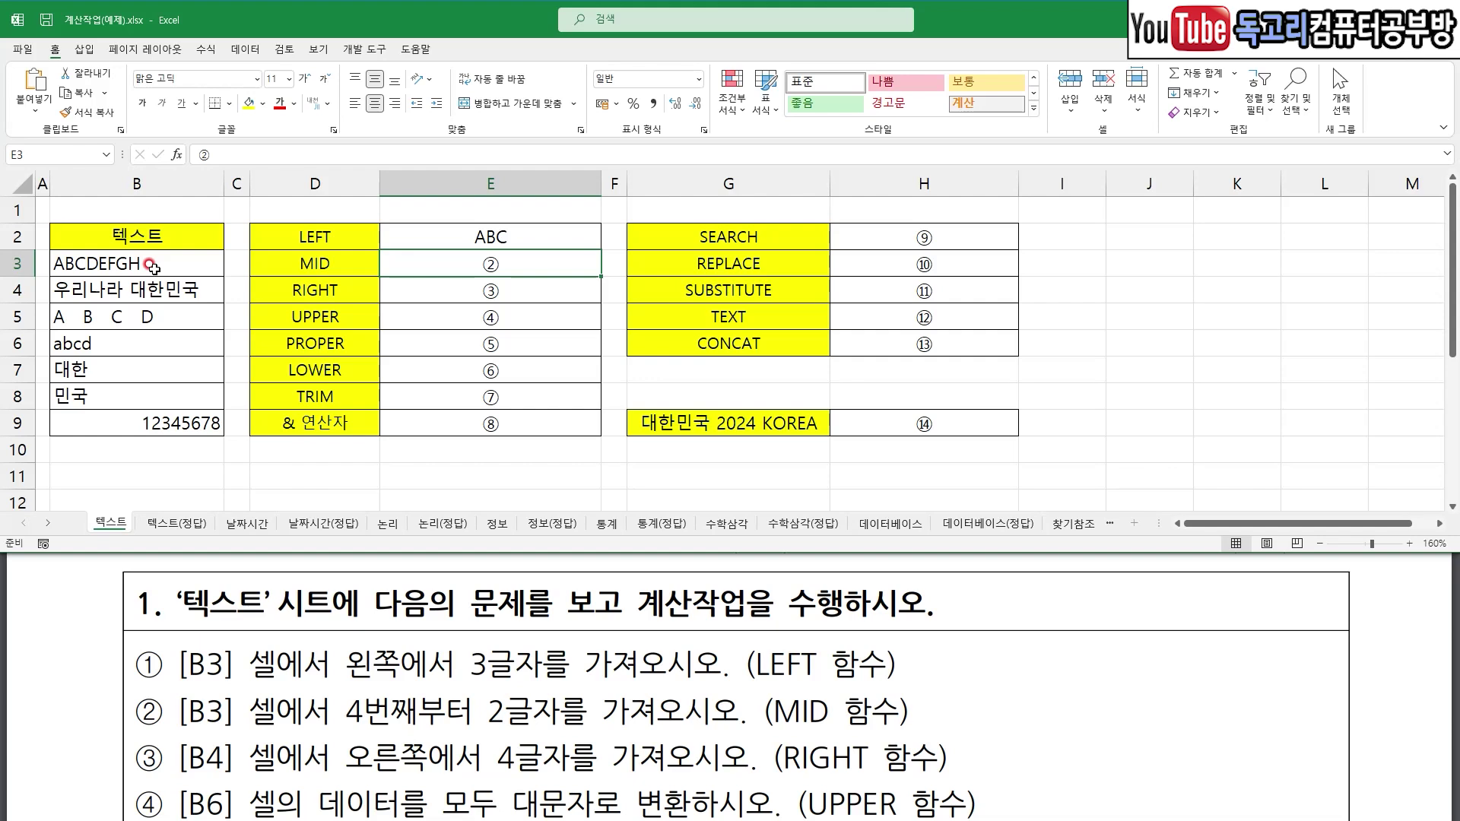
# - Enter the formula =MID(B3,4,2) in cell E3 to extract two characters of B3 starting from the fourth
pyautogui.write('=')
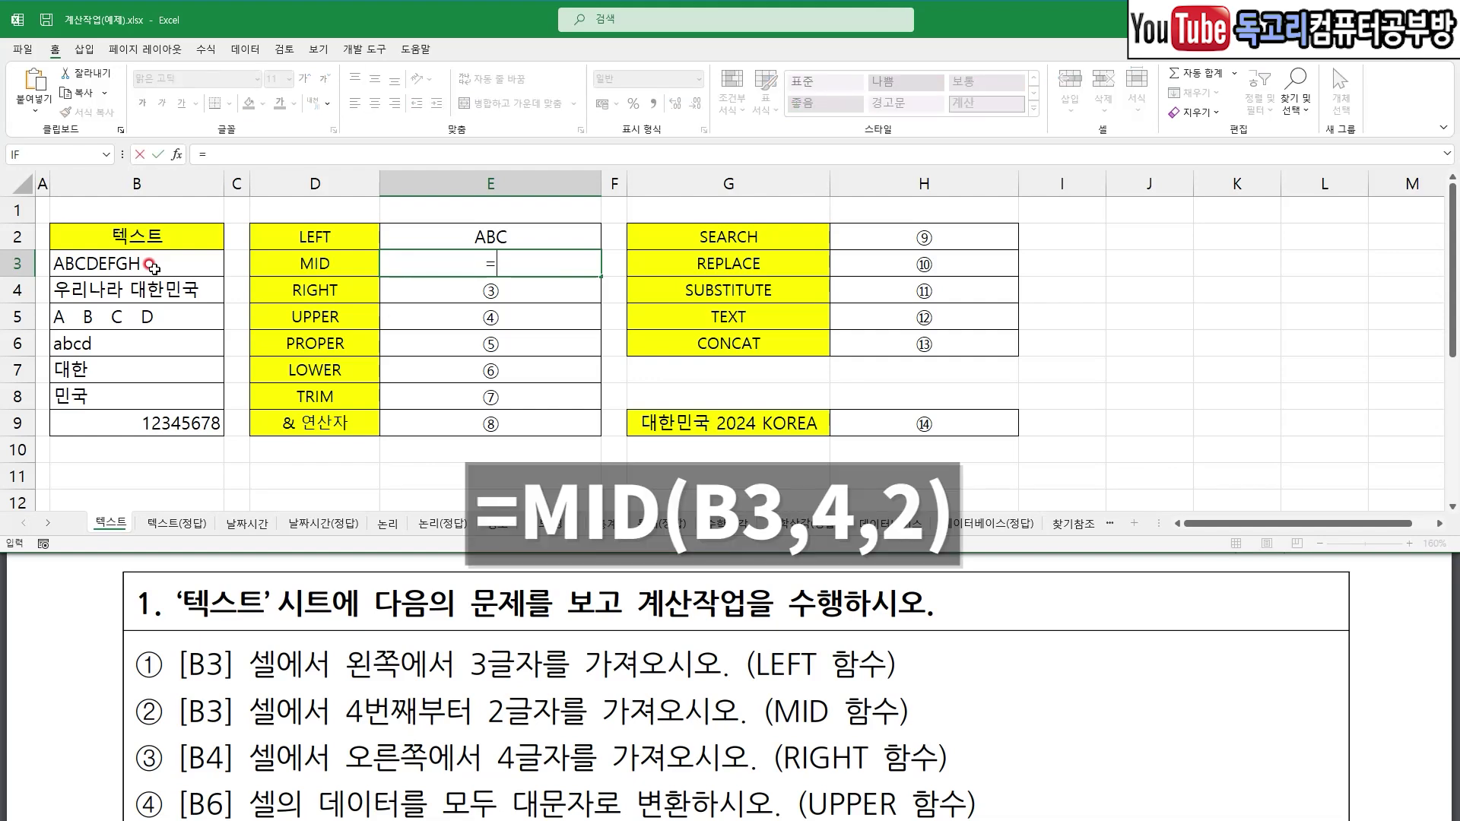
pyautogui.write('M')
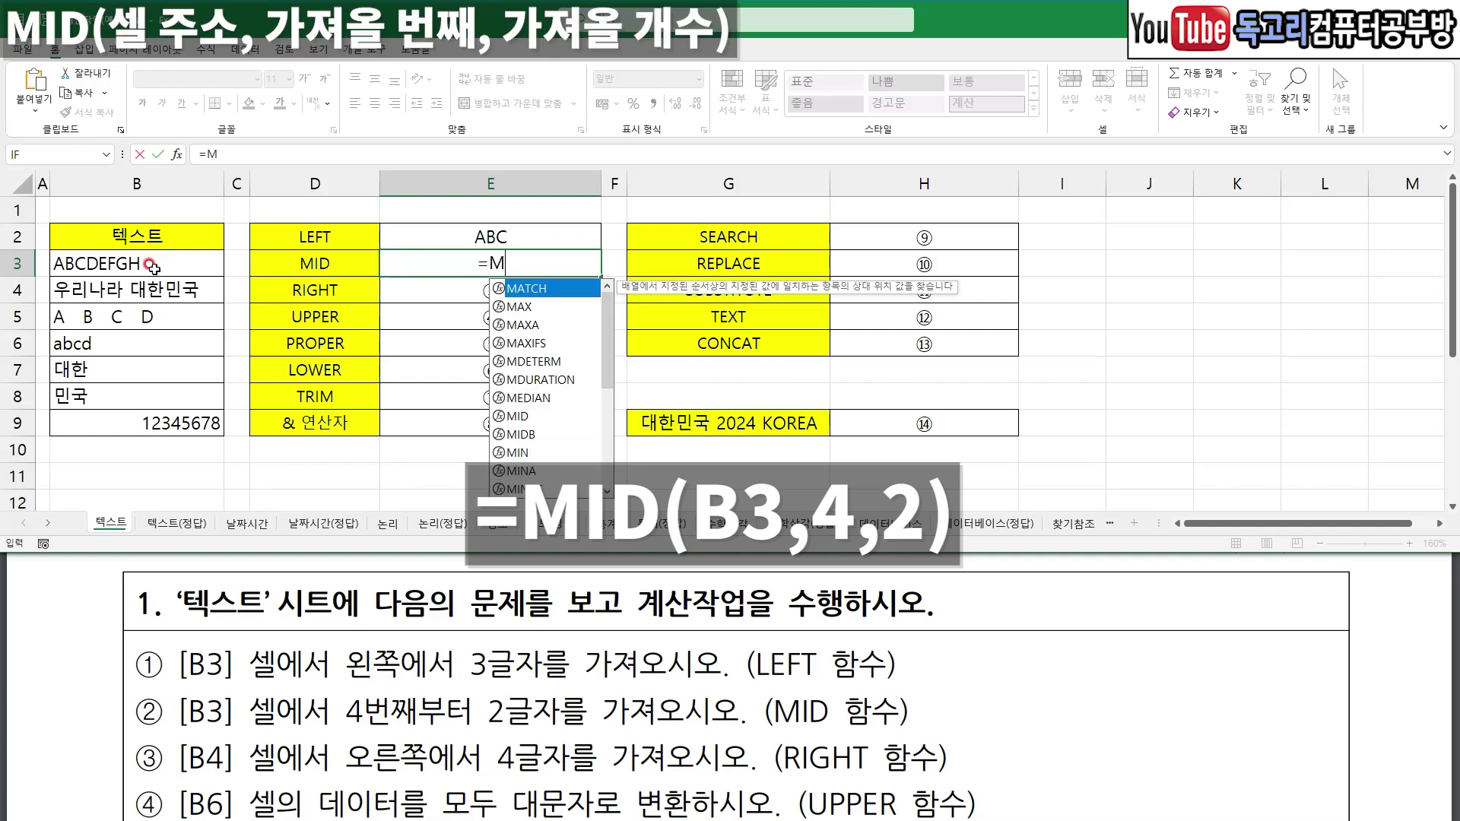
pyautogui.write('ID(')
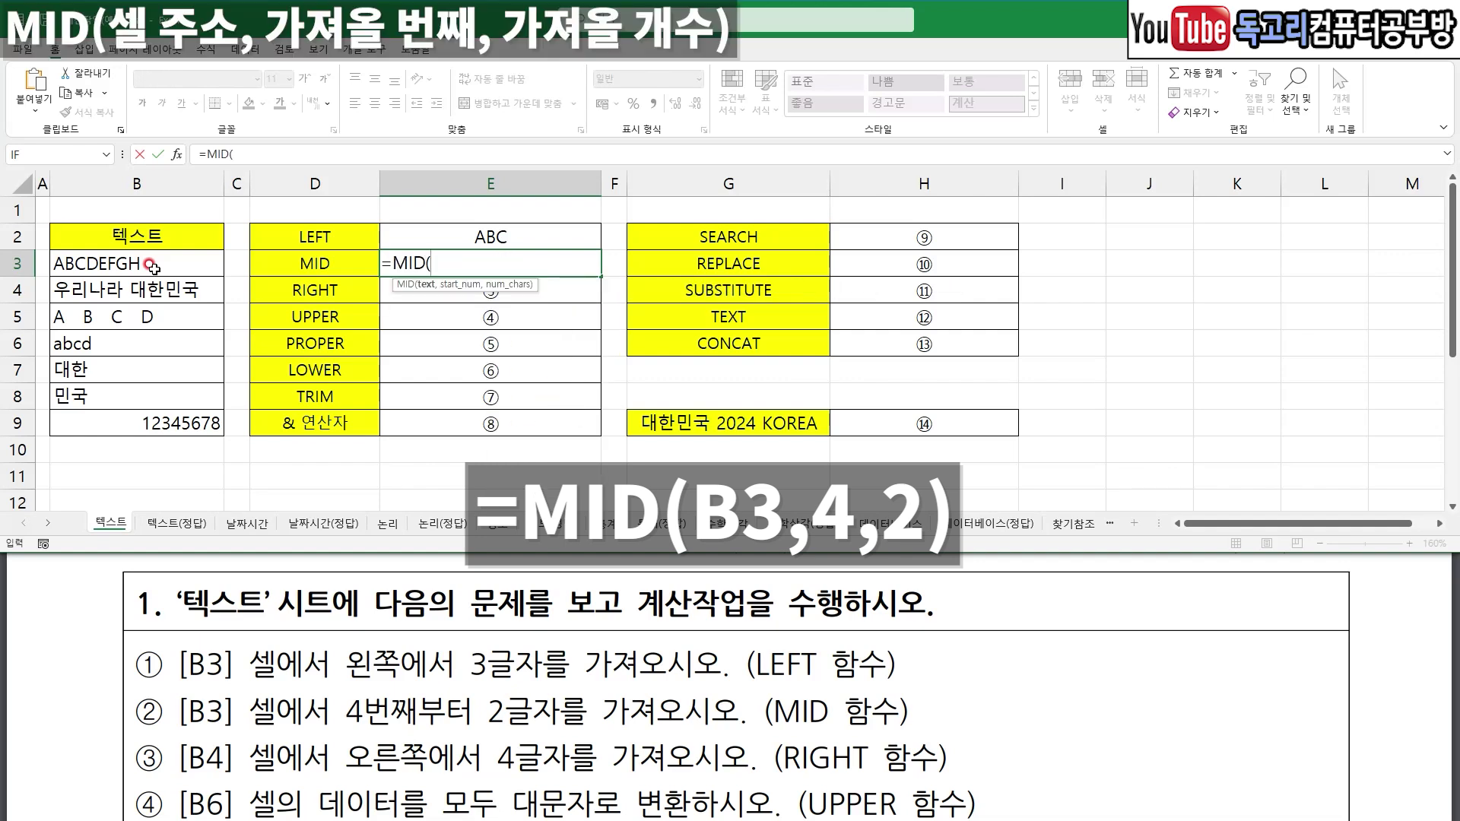
pyautogui.click(152, 265)
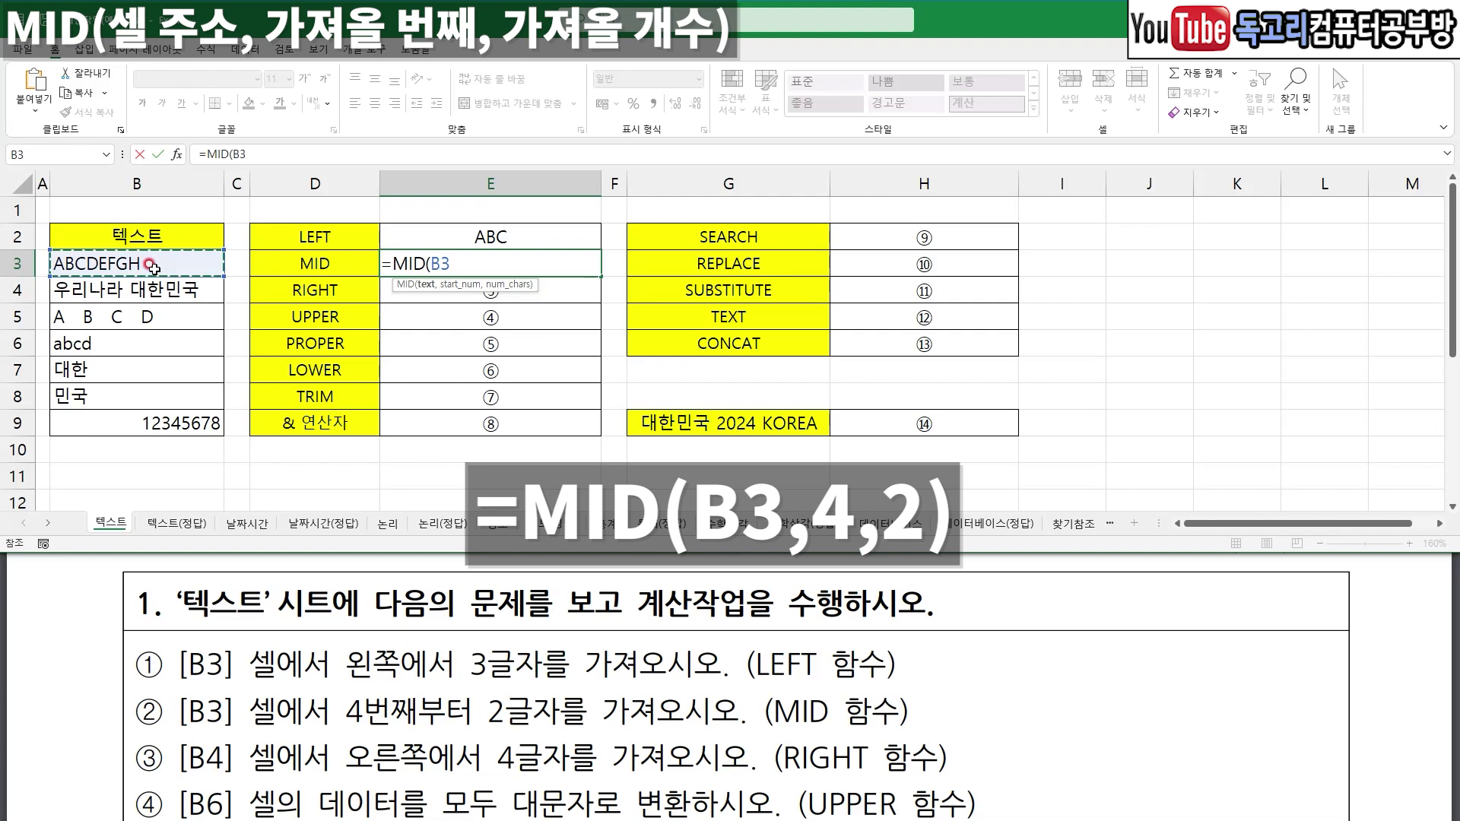
pyautogui.write(',')
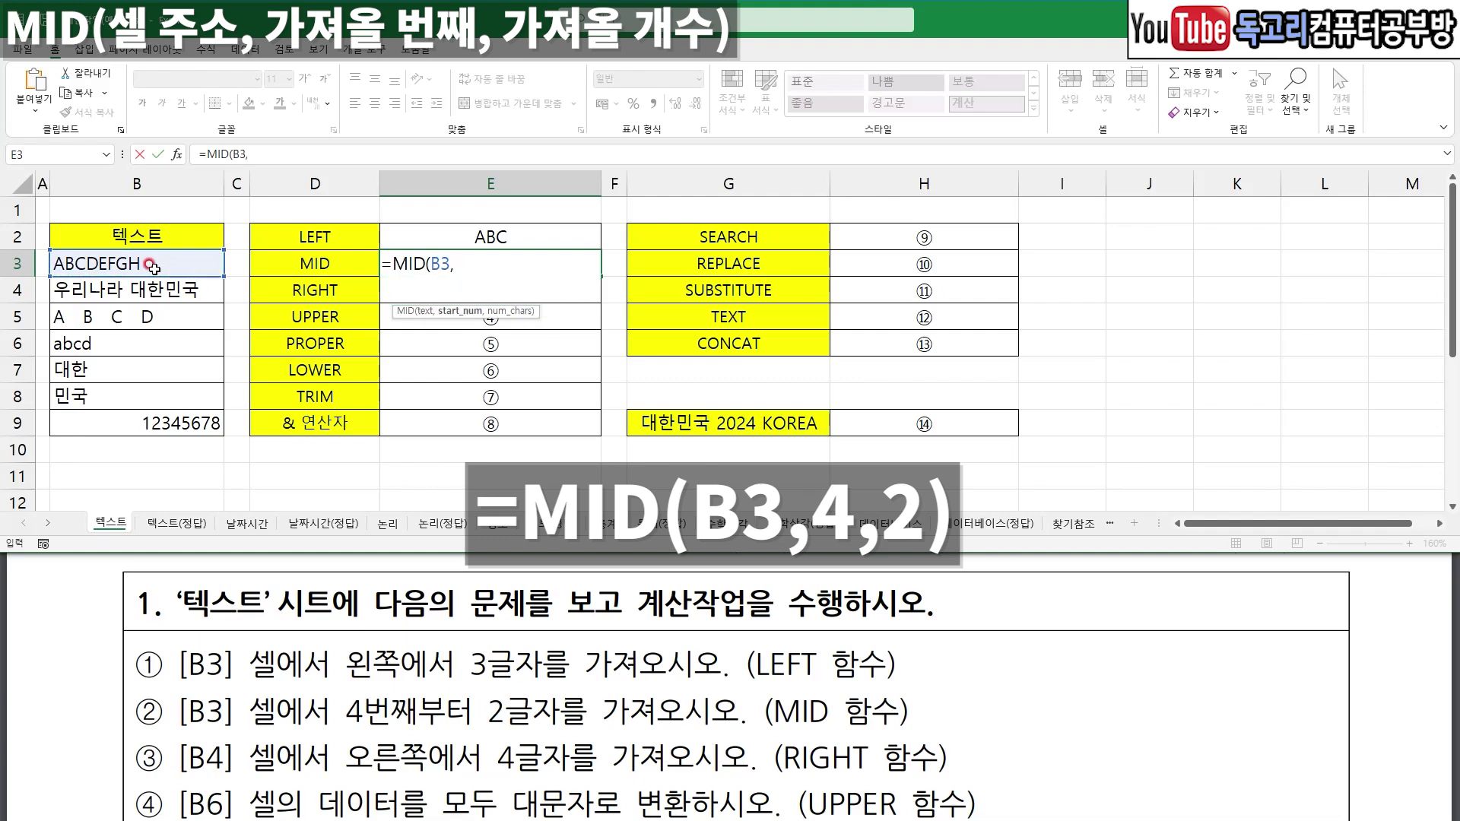
pyautogui.write('4,2)')
pyautogui.press('Return')
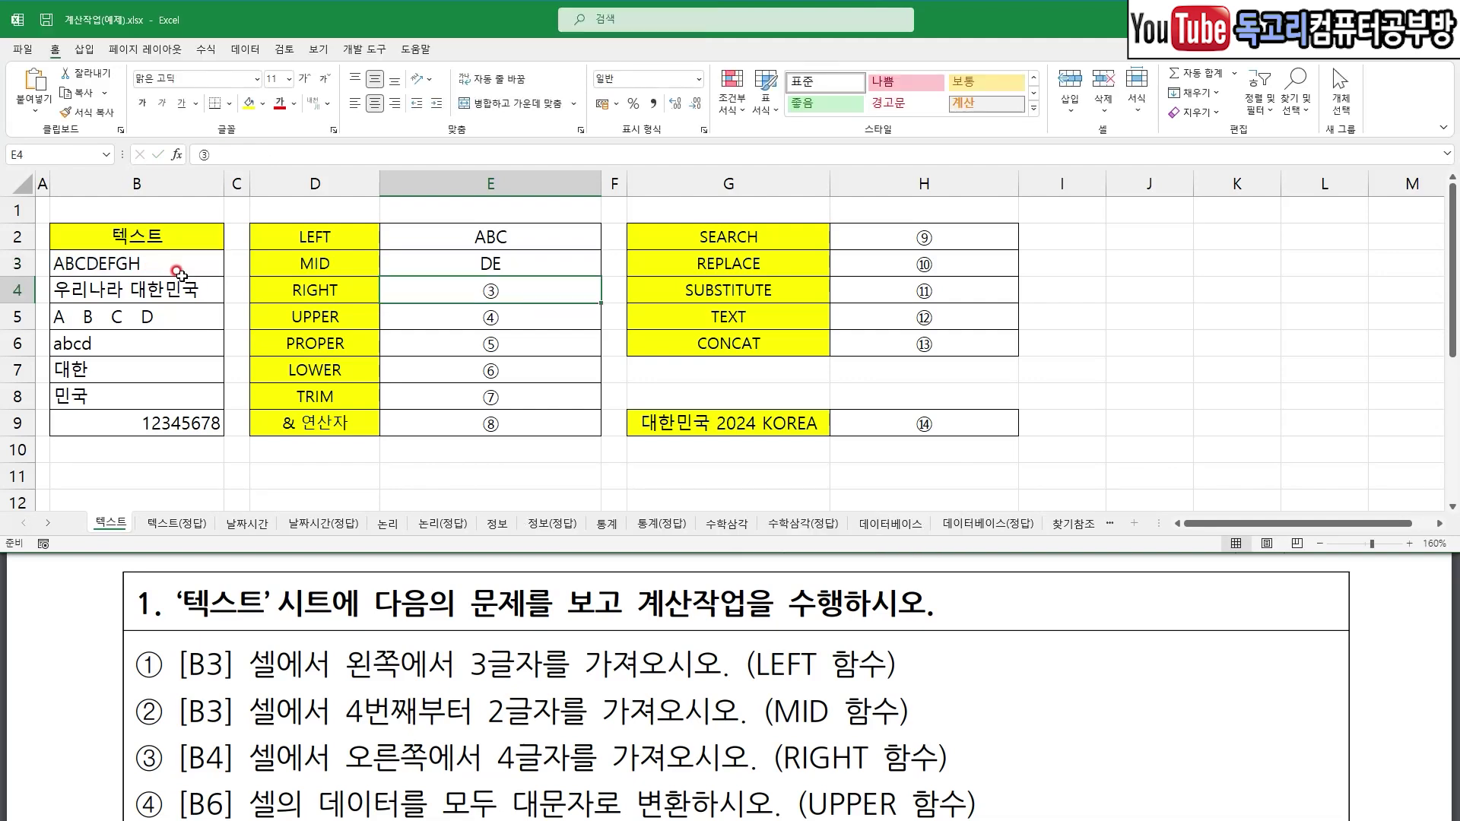
# - Enter the formula =RIGHT(B4,4) in cell E4 to extract the last four characters of B4
pyautogui.write('=')
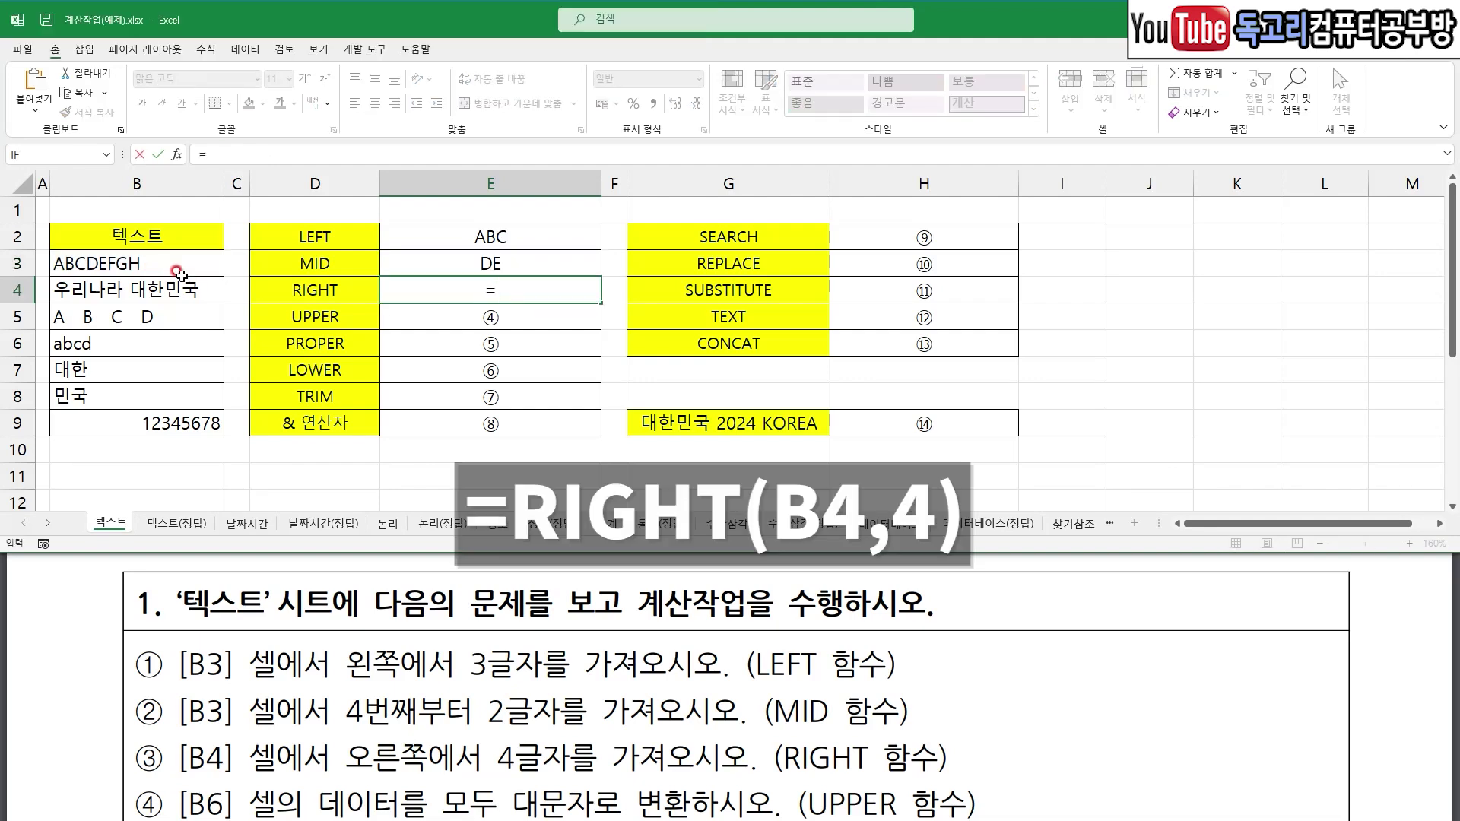
pyautogui.write('RI')
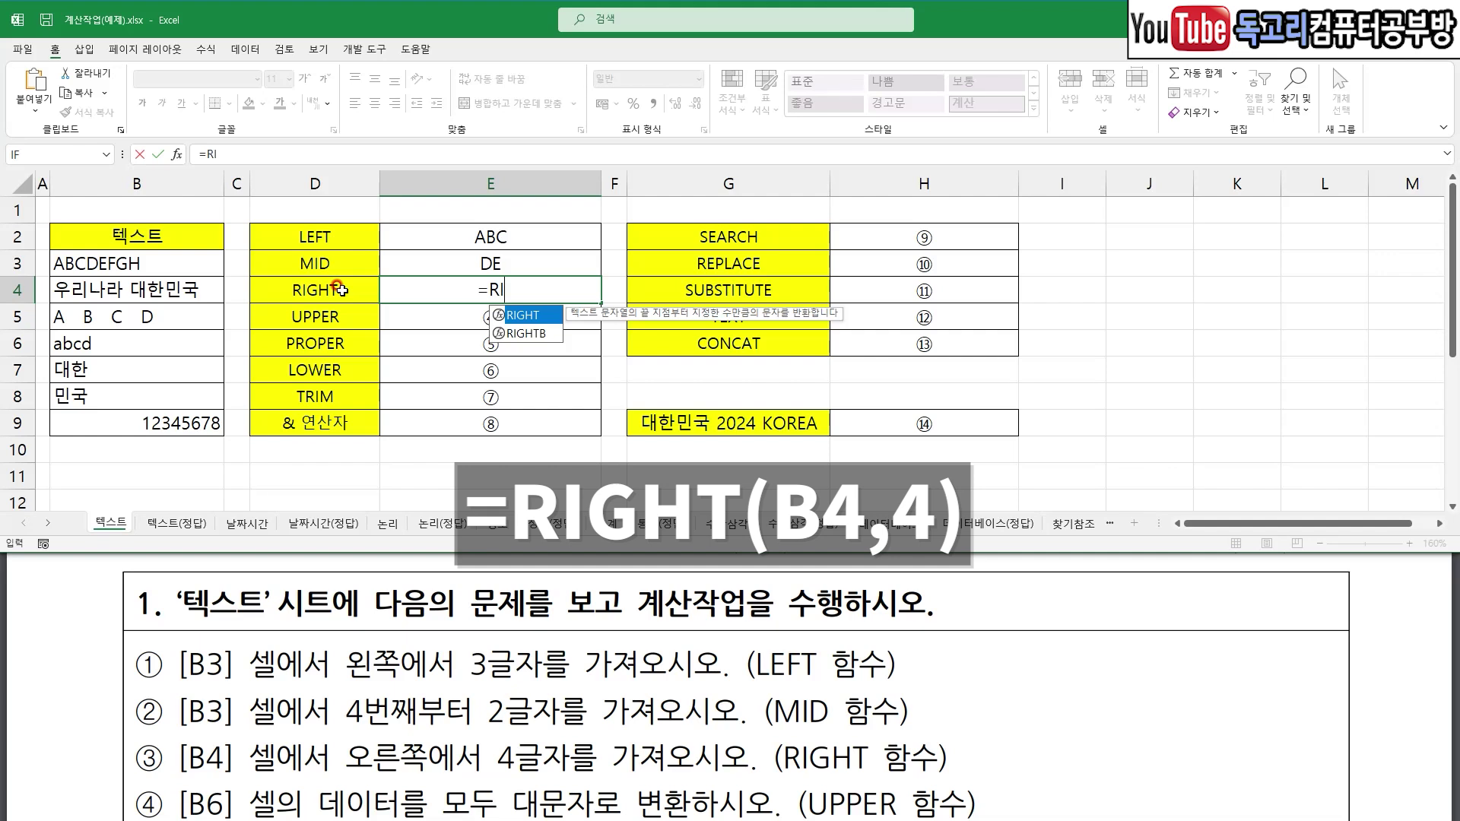
pyautogui.doubleClick(544, 323)
pyautogui.click(157, 288)
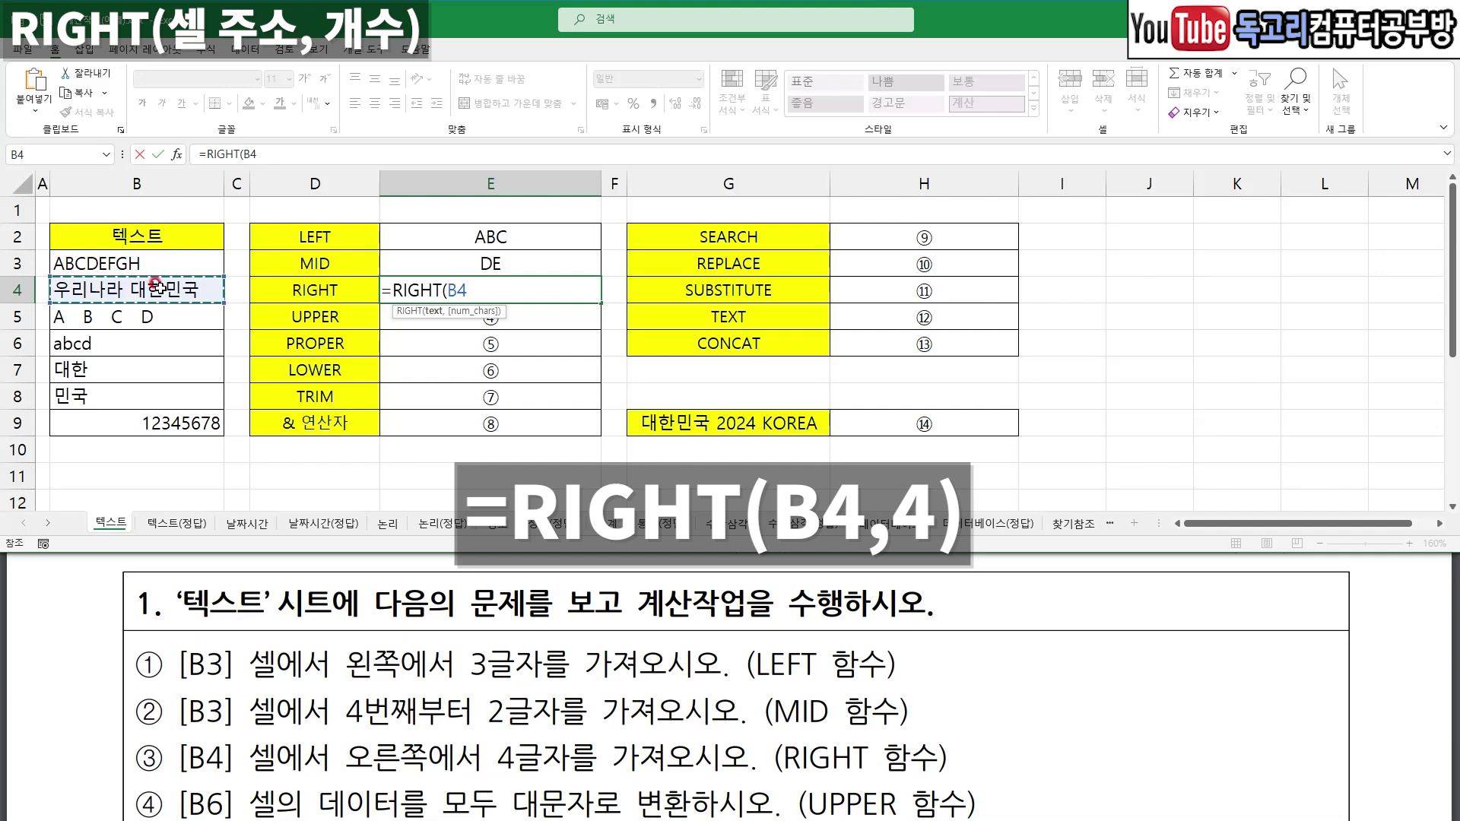
pyautogui.write(',')
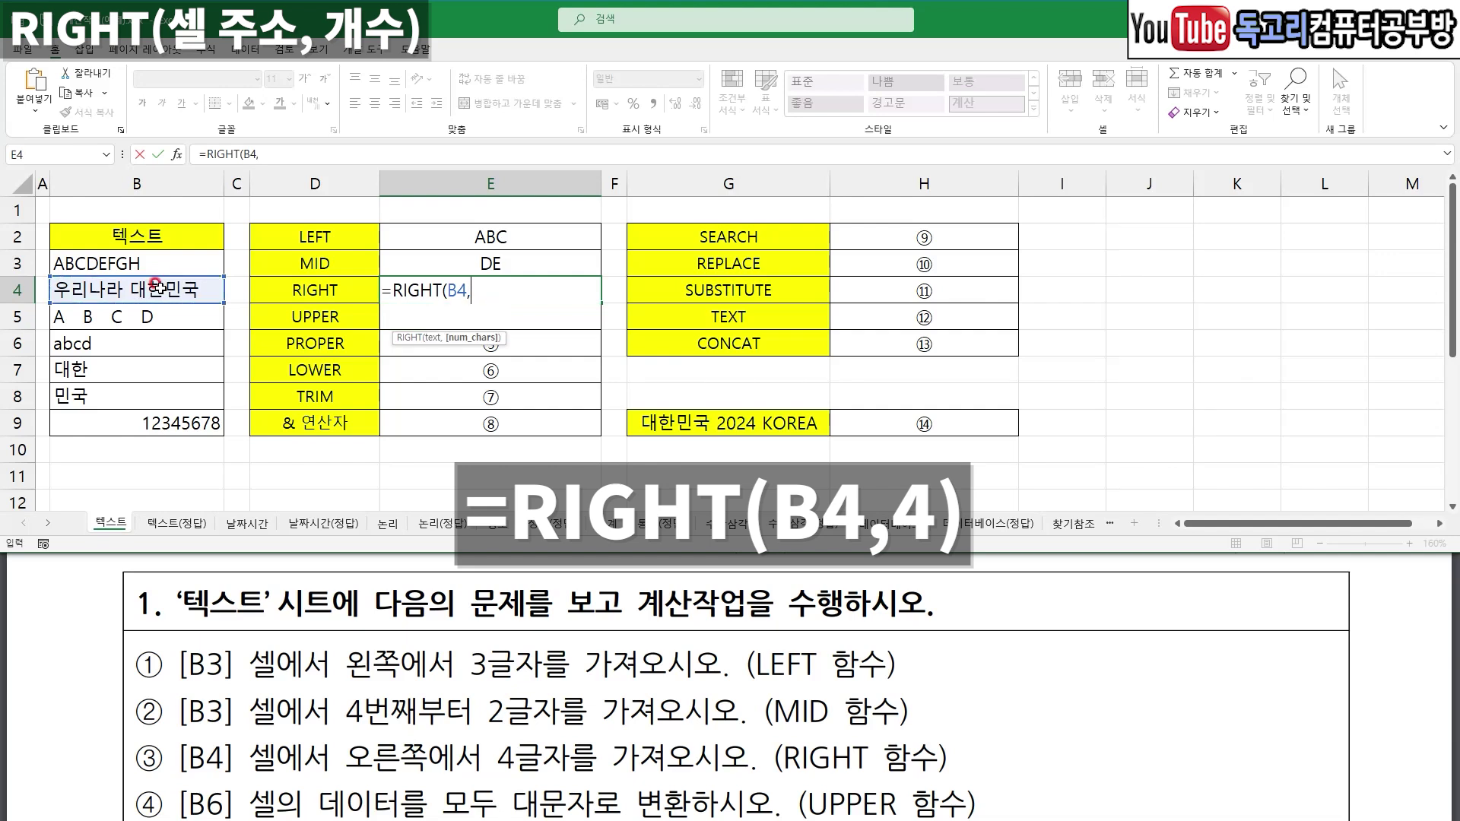
pyautogui.write('4)')
pyautogui.press('Return')
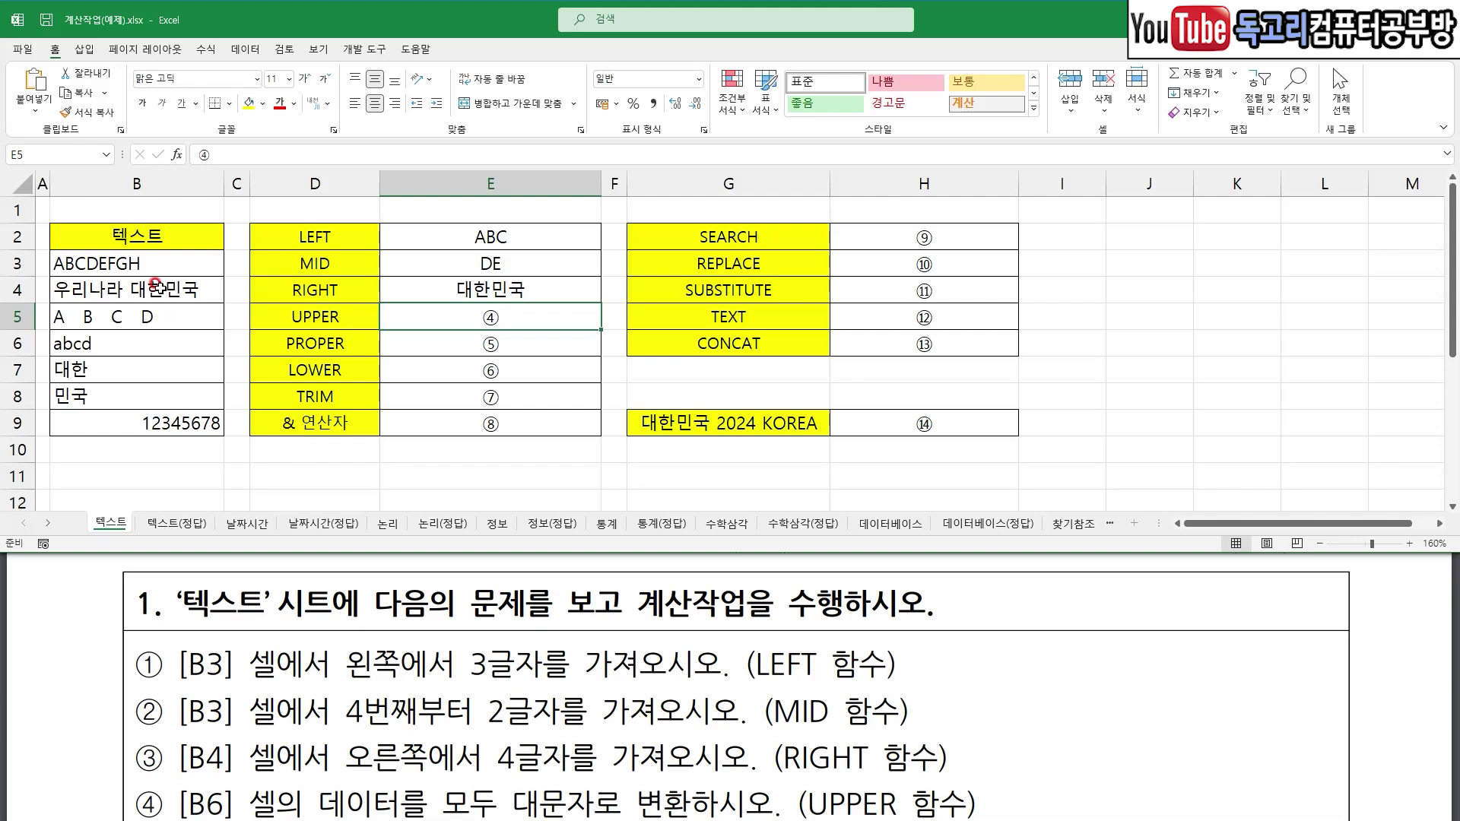
# - Read tasks 4 to 6 of the instructions, covering the UPPER, PROPER and LOWER functions and their source cells
pyautogui.scroll(-3, 241, 616)
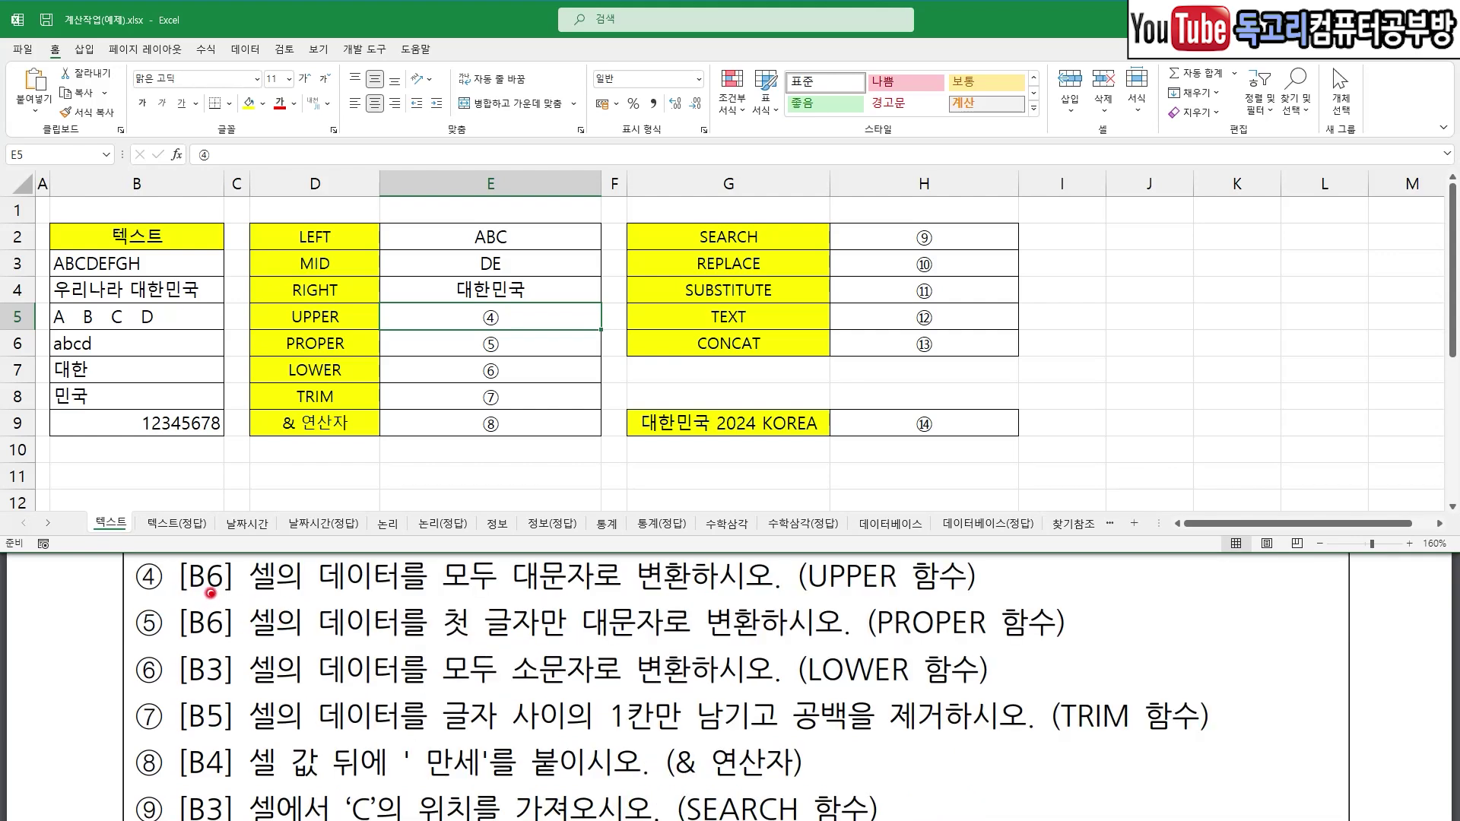
pyautogui.moveTo(188, 599); pyautogui.dragTo(238, 600)
pyautogui.moveTo(467, 598); pyautogui.dragTo(575, 600)
pyautogui.moveTo(815, 600); pyautogui.dragTo(882, 604)
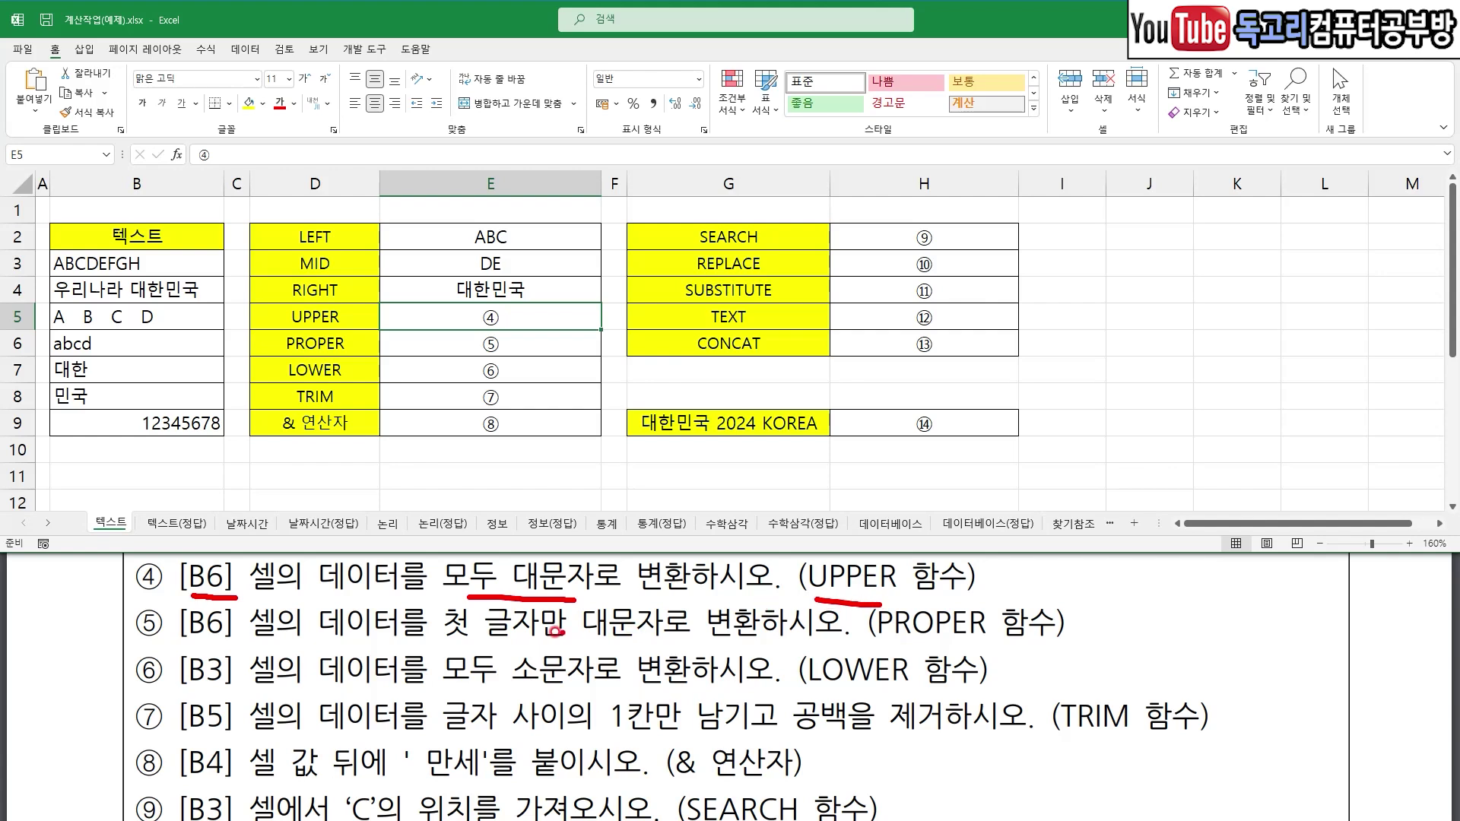
pyautogui.moveTo(190, 641); pyautogui.dragTo(243, 642)
pyautogui.moveTo(446, 650); pyautogui.dragTo(530, 650)
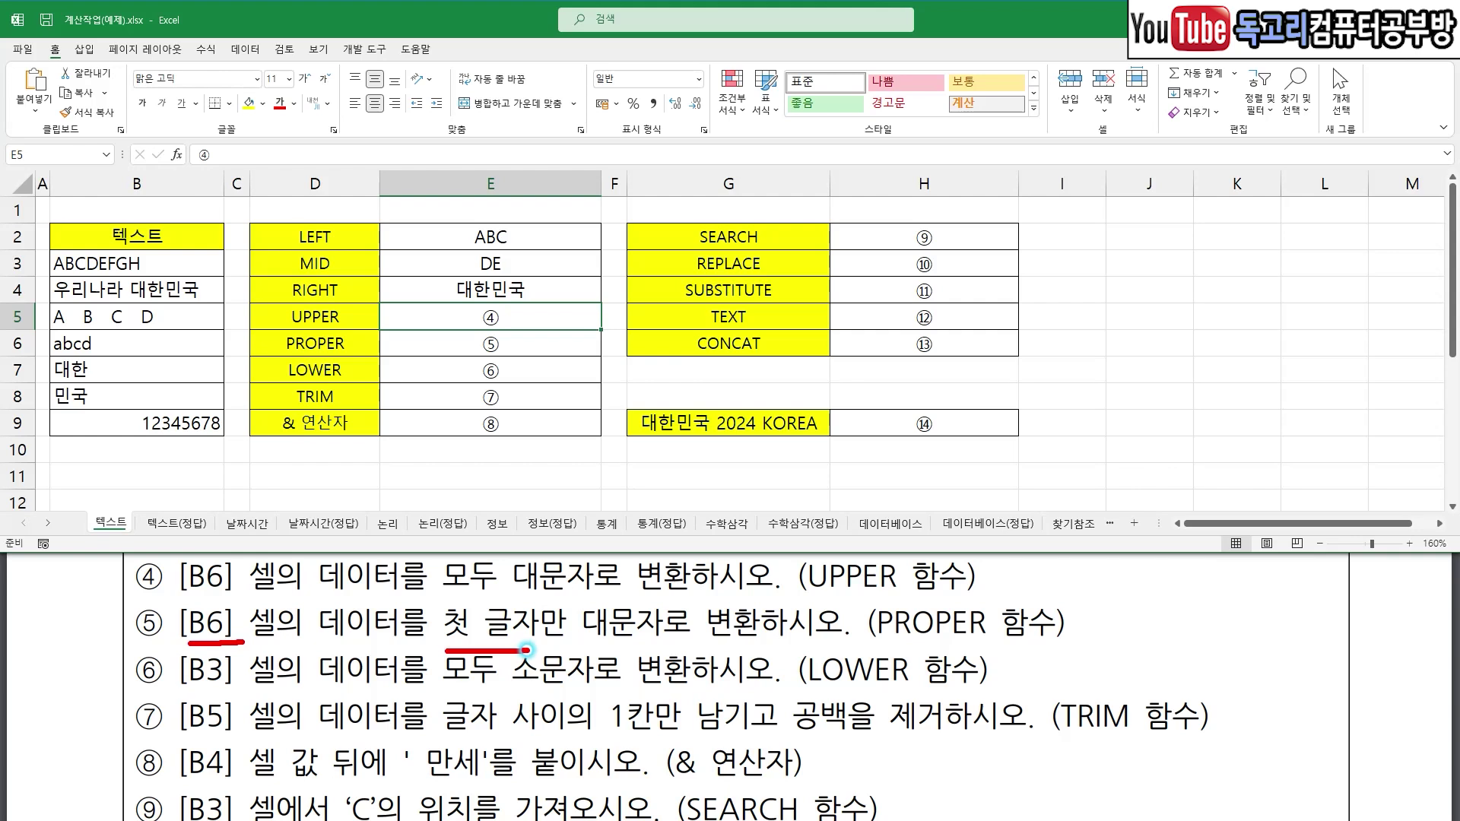
pyautogui.moveTo(627, 645); pyautogui.dragTo(698, 645)
pyautogui.moveTo(903, 646); pyautogui.dragTo(973, 645)
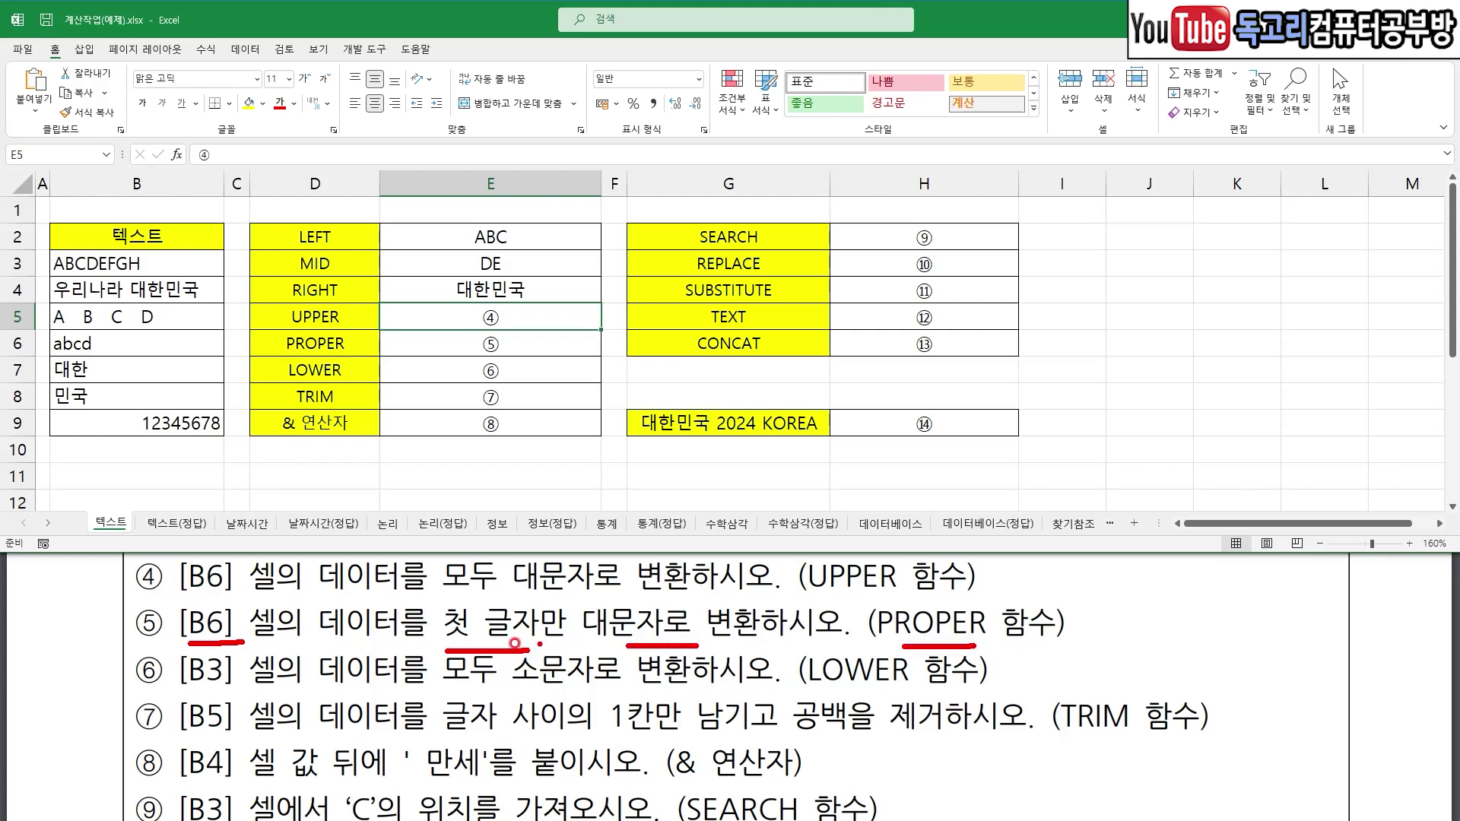
pyautogui.moveTo(180, 688); pyautogui.dragTo(263, 688)
pyautogui.moveTo(447, 683); pyautogui.dragTo(593, 685)
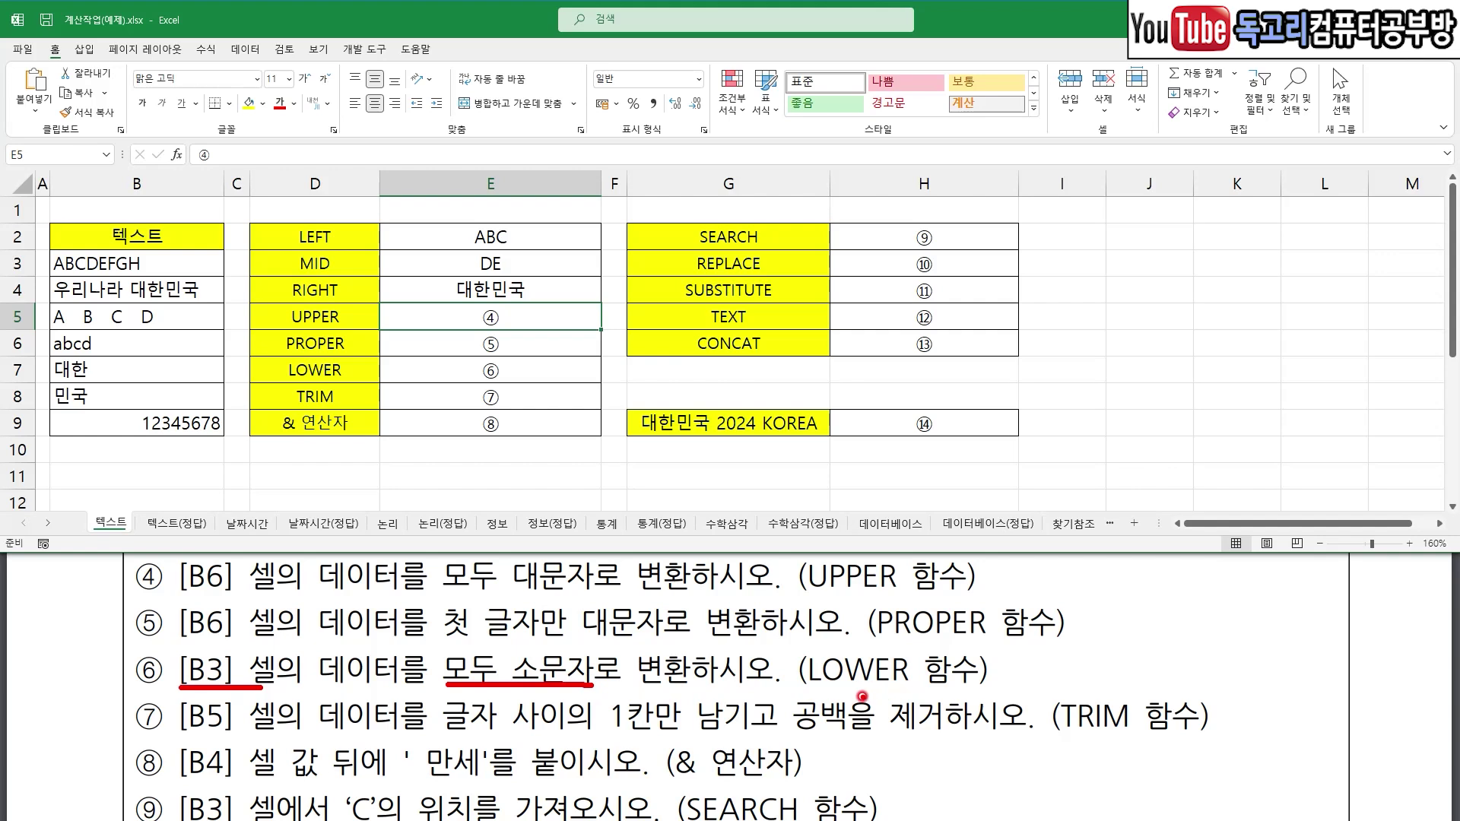
pyautogui.moveTo(814, 693); pyautogui.dragTo(906, 692)
pyautogui.moveTo(111, 574); pyautogui.dragTo(96, 677)
pyautogui.press('e')
pyautogui.moveTo(517, 307); pyautogui.dragTo(575, 279)
pyautogui.press('Escape')
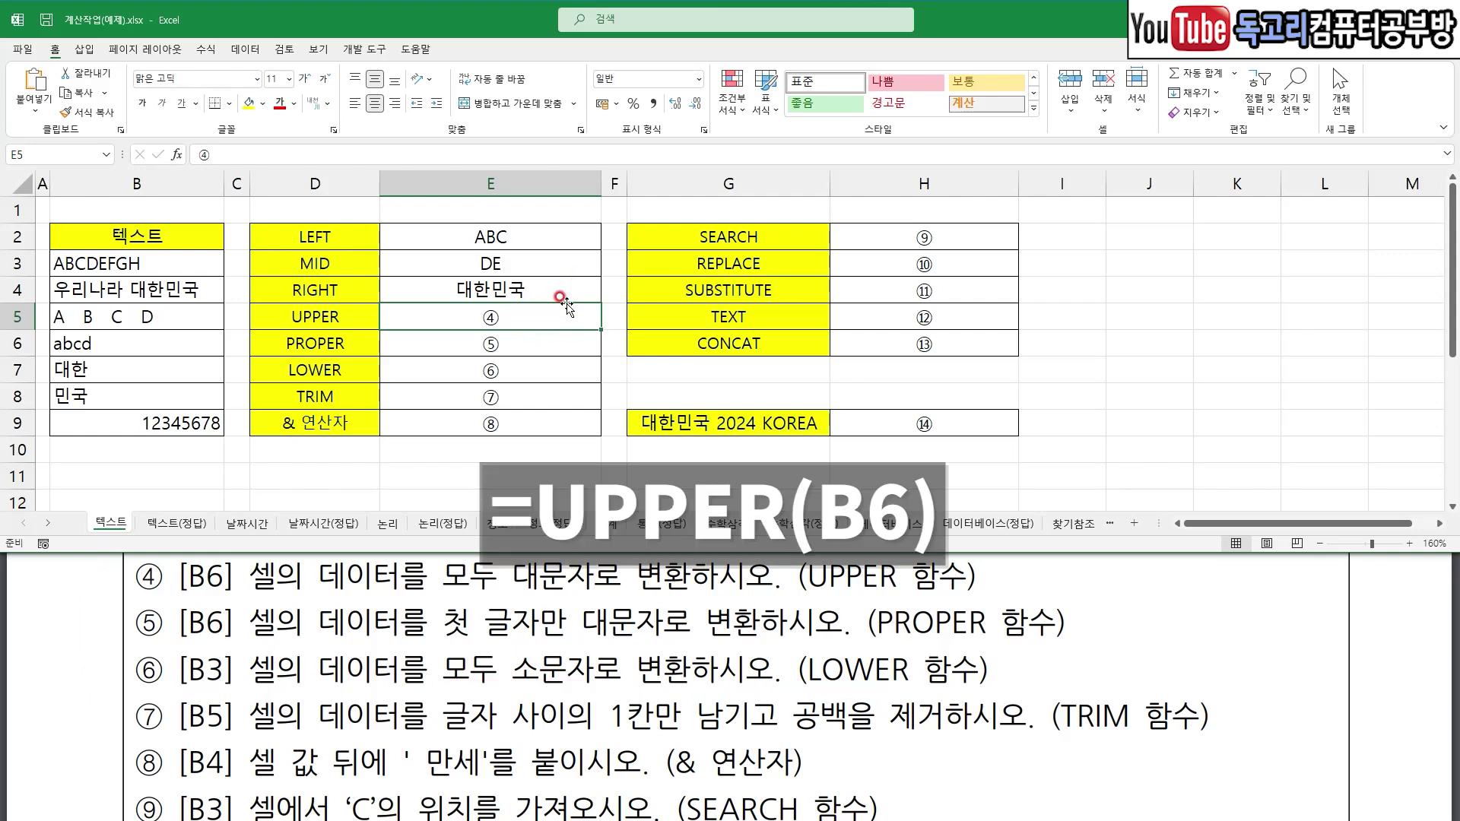
# - Enter the formula =UPPER(B6) in cell E5 to convert the text of B6 to all uppercase
pyautogui.write('=')
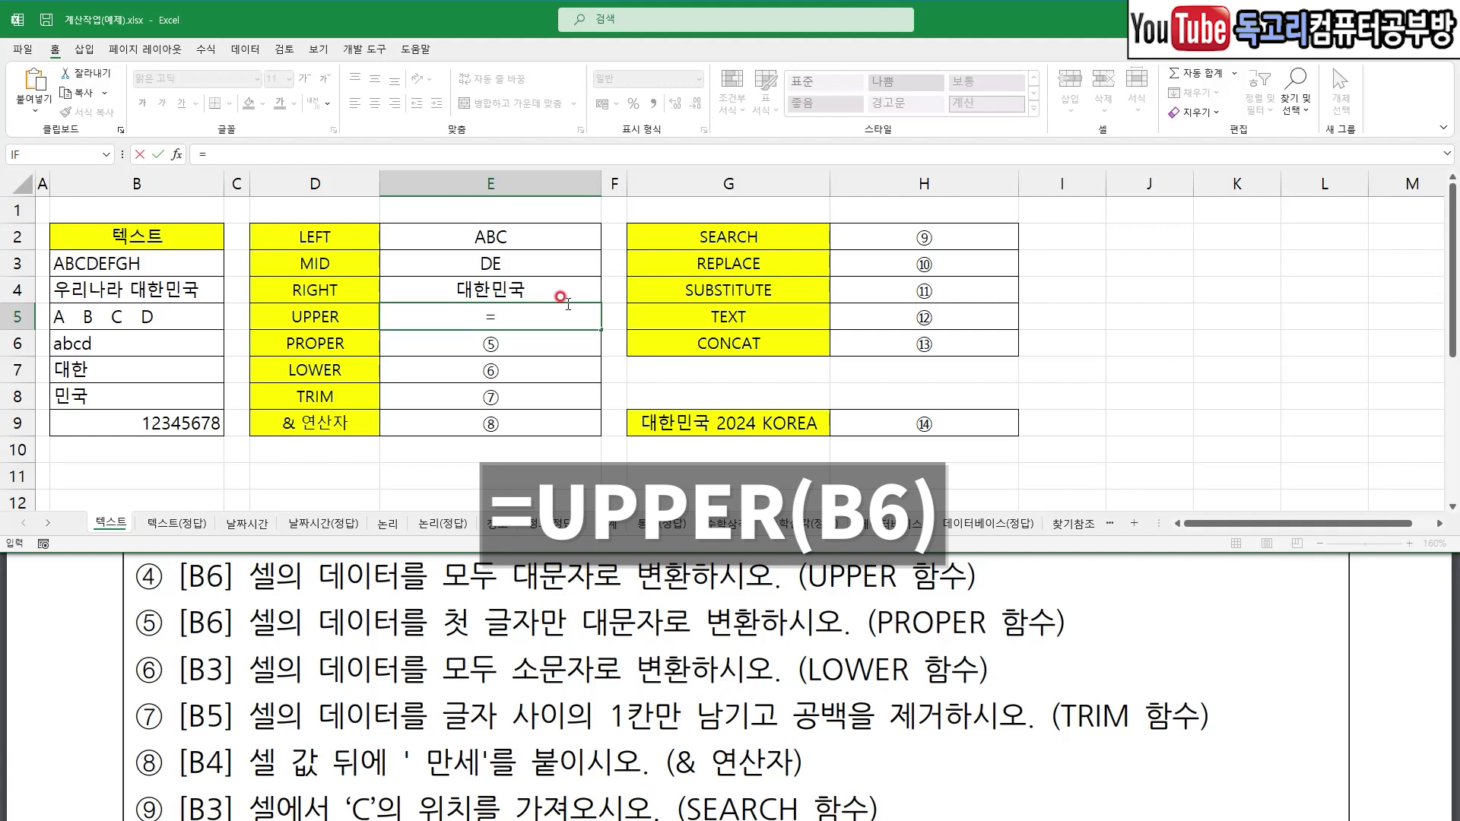
pyautogui.write('UP')
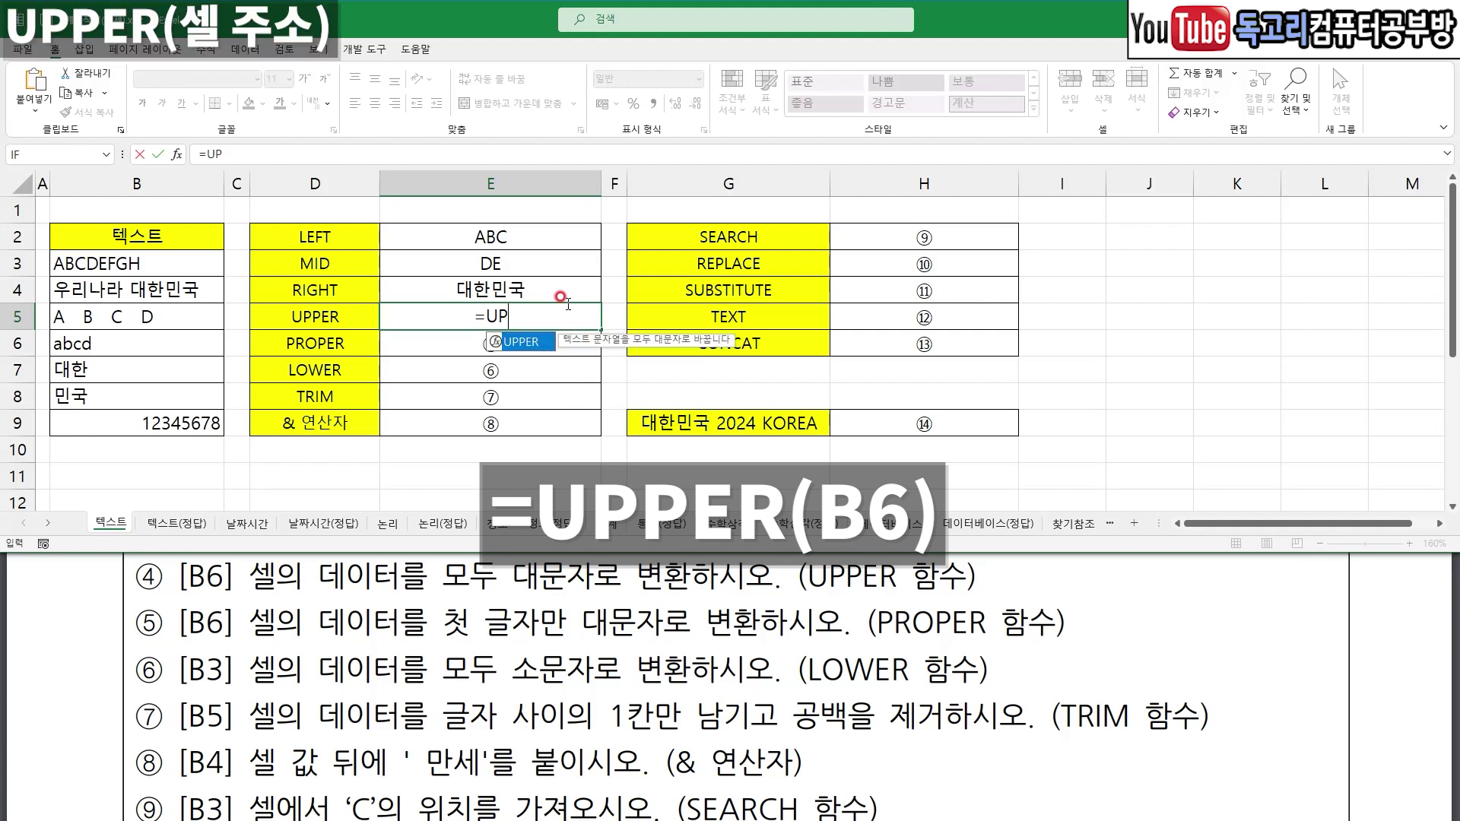
pyautogui.doubleClick(530, 345)
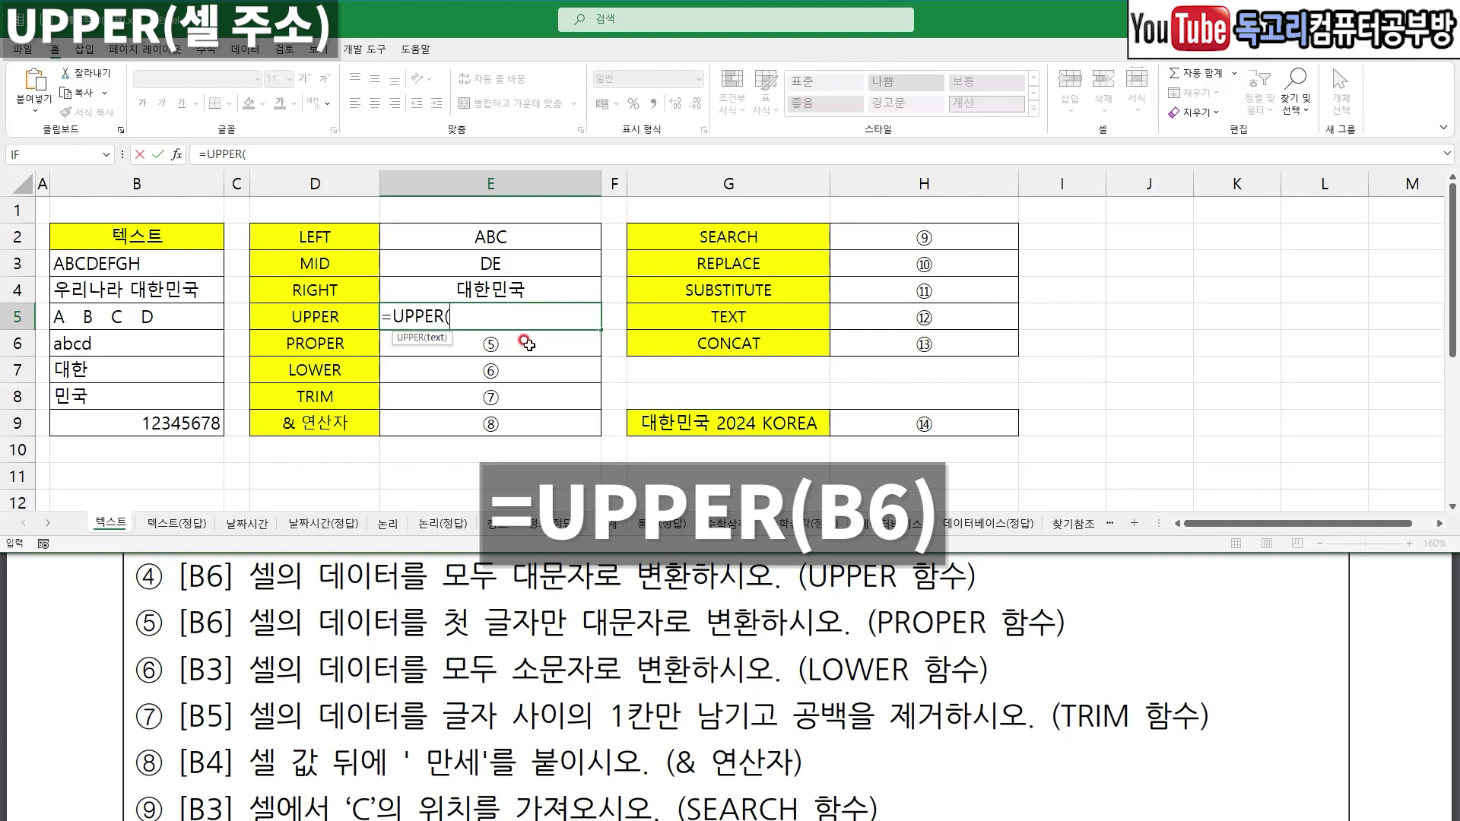
pyautogui.click(118, 343)
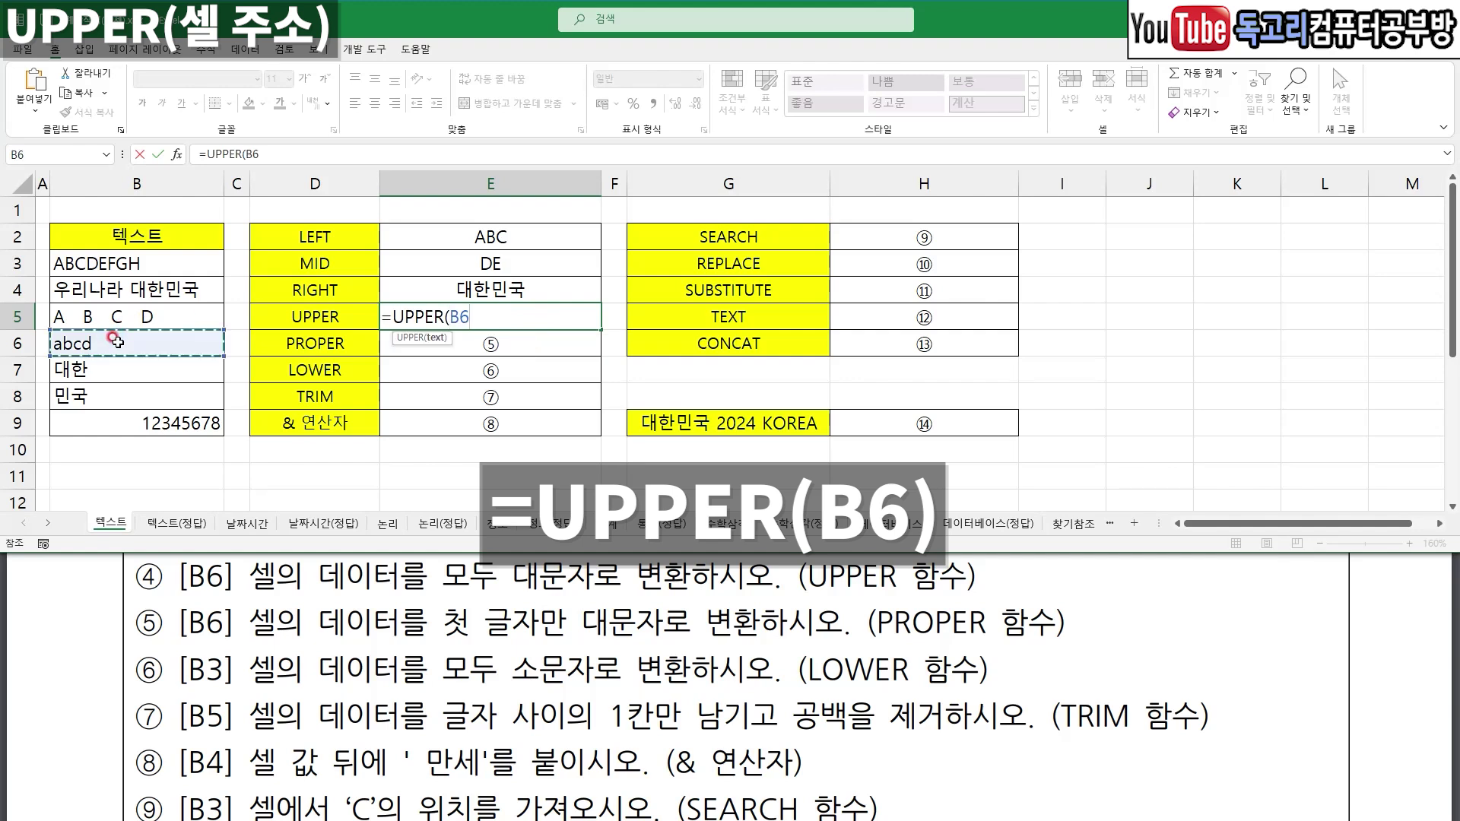
pyautogui.write(')')
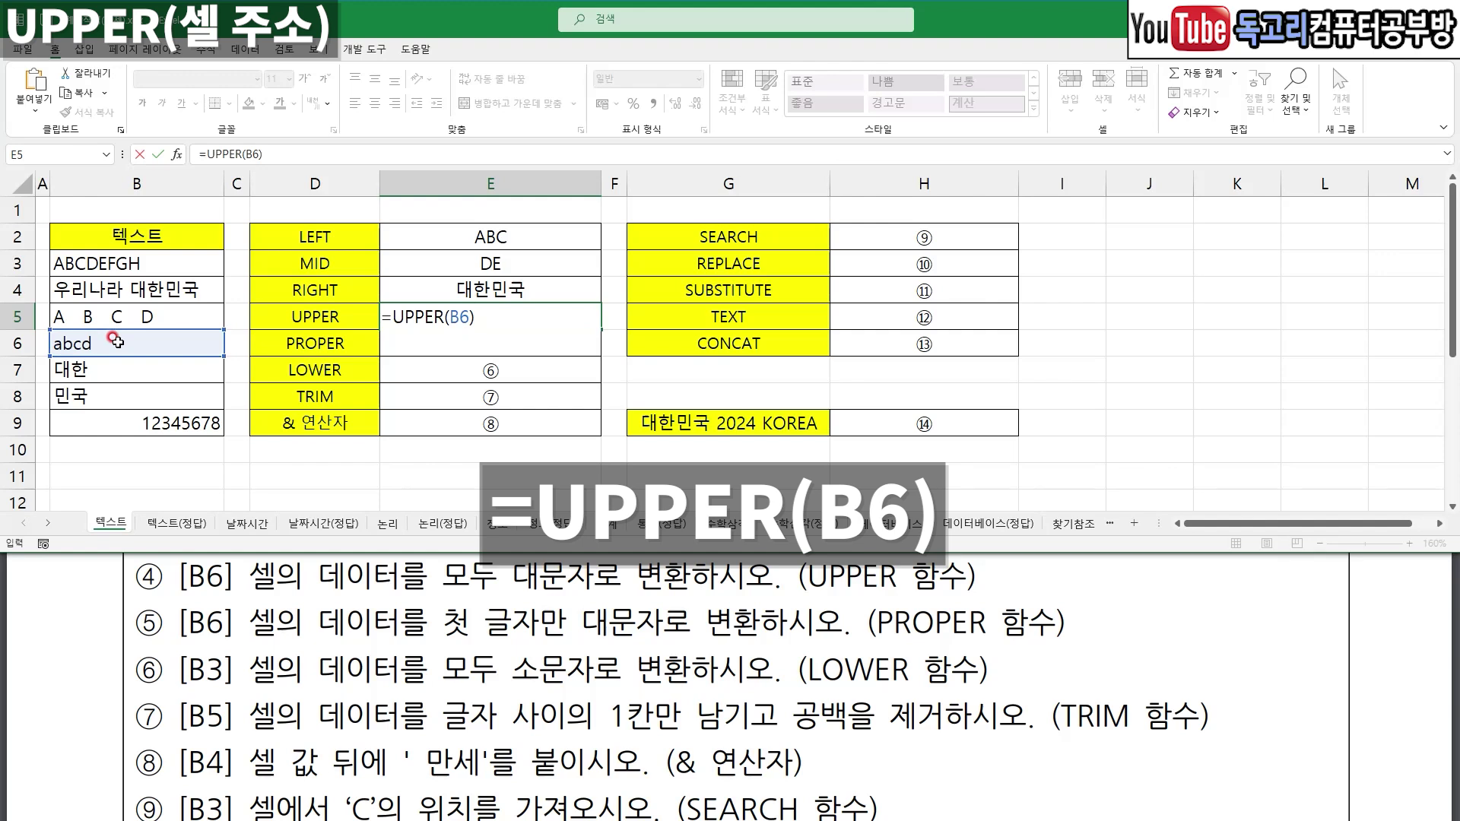
pyautogui.press('Return')
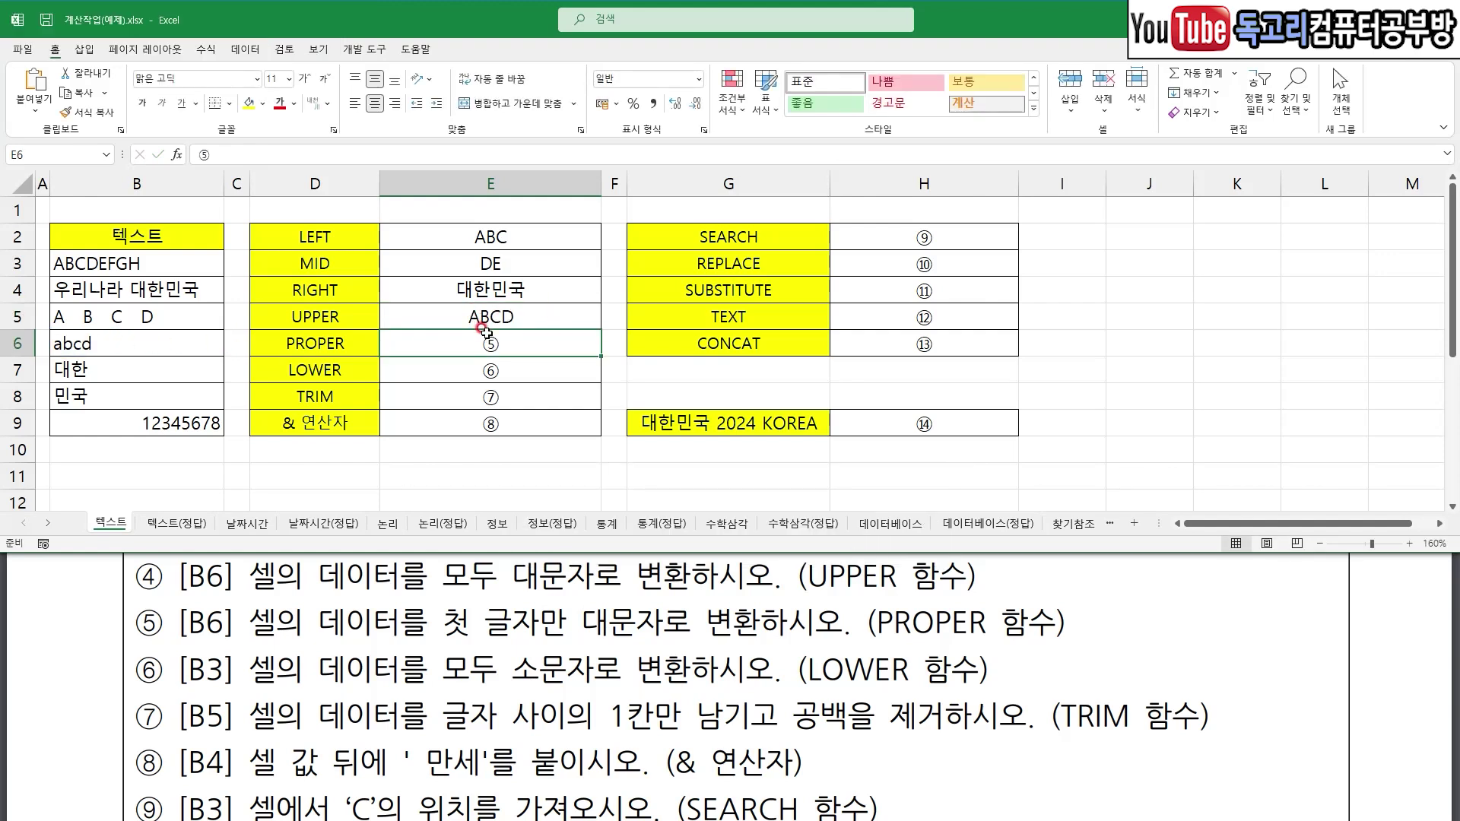
# - Enter the formula =PROPER(B6) in cell E6 to capitalize only the first letter of B6
pyautogui.write('=')
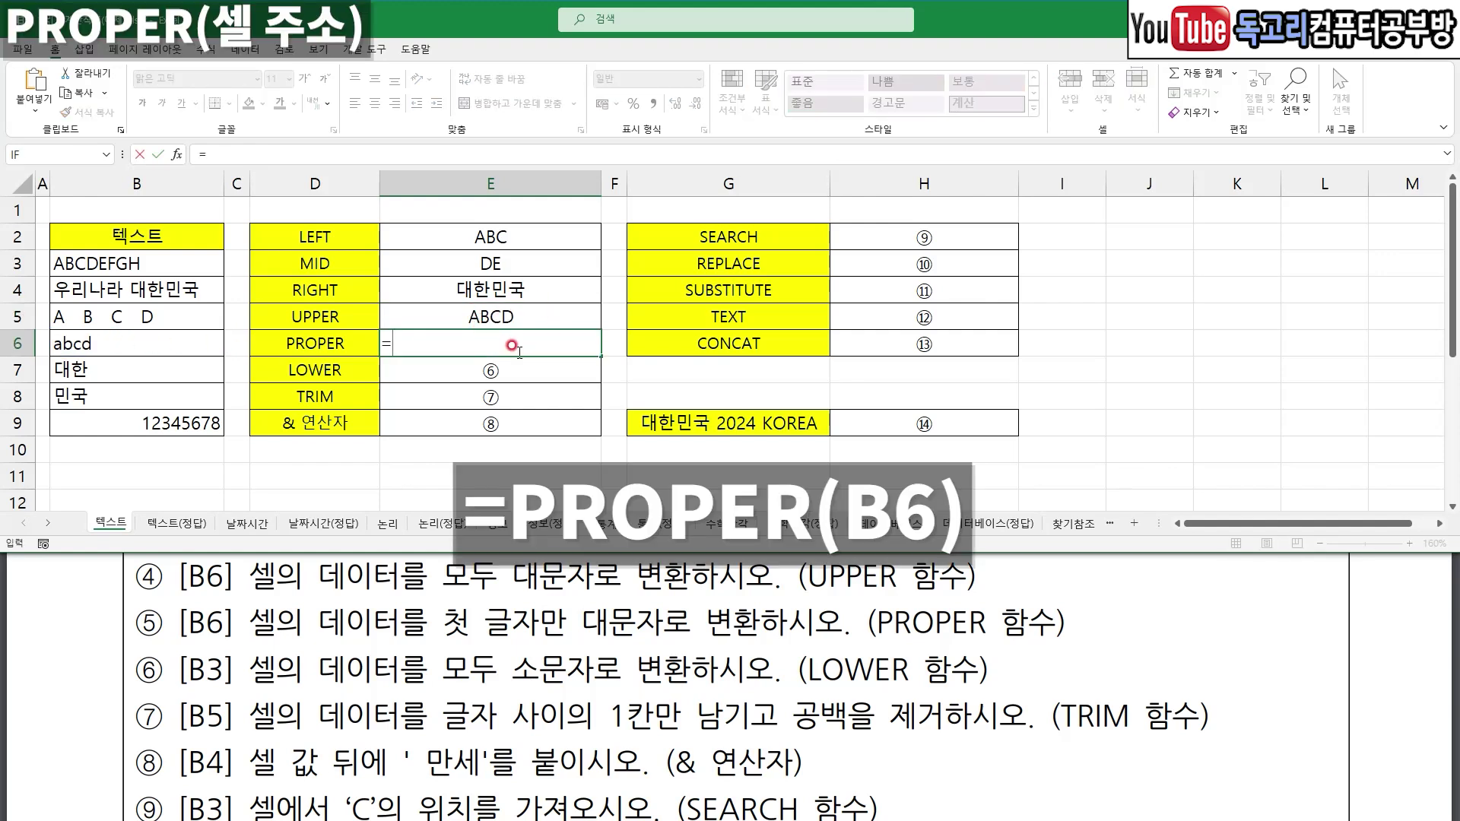
pyautogui.write('PRO')
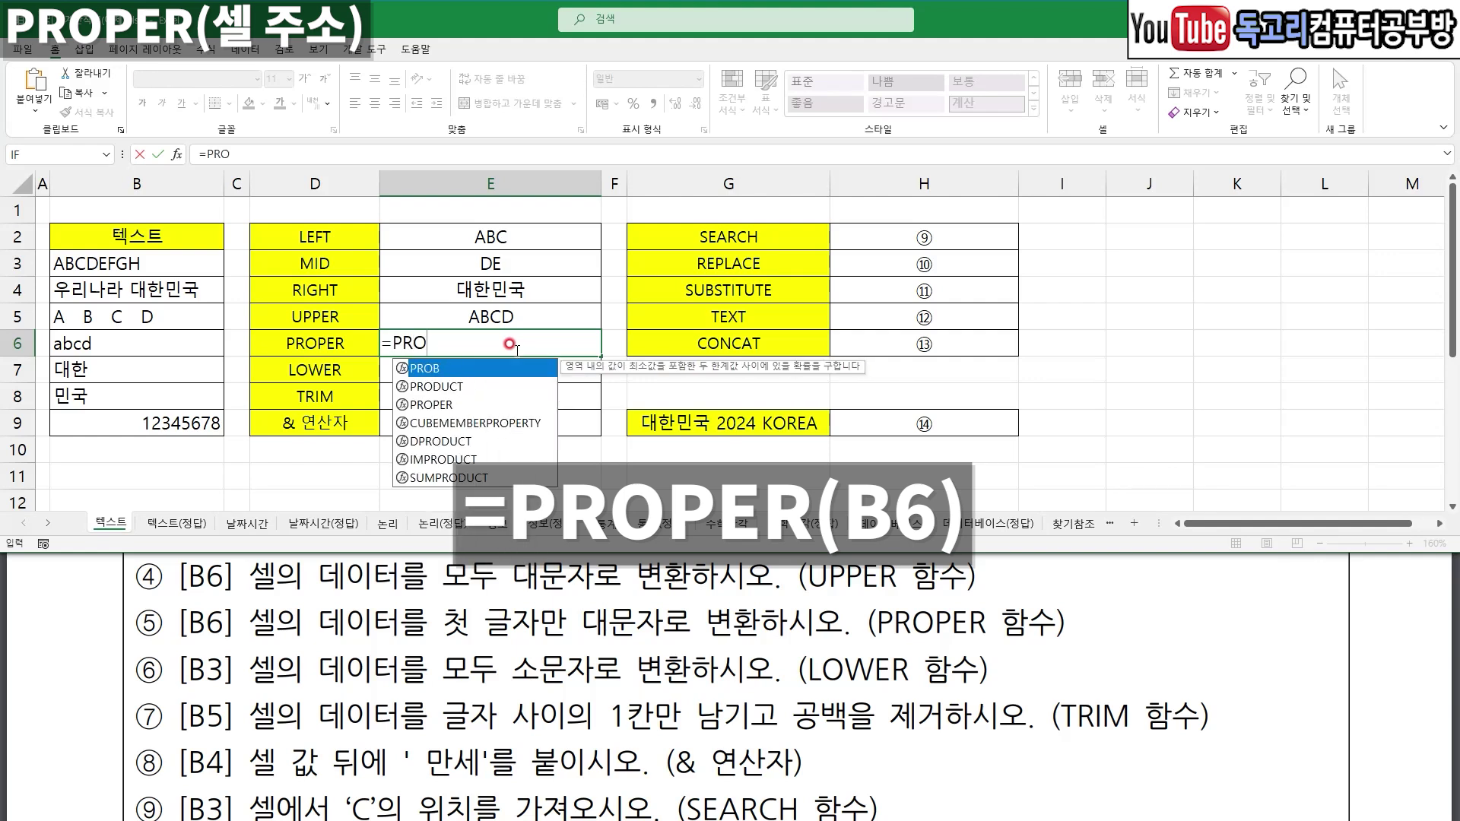
pyautogui.click(476, 405)
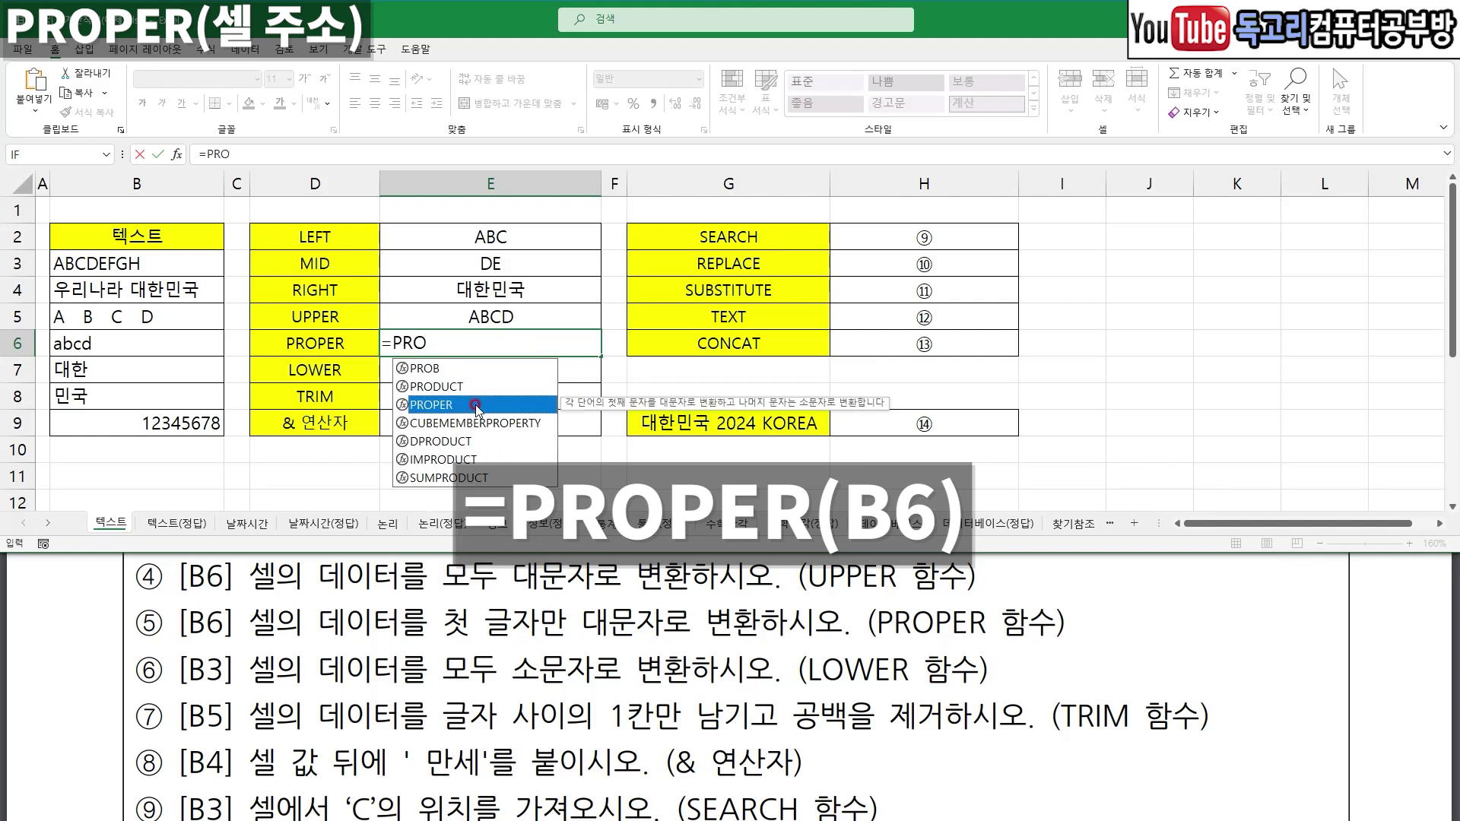
pyautogui.doubleClick(476, 405)
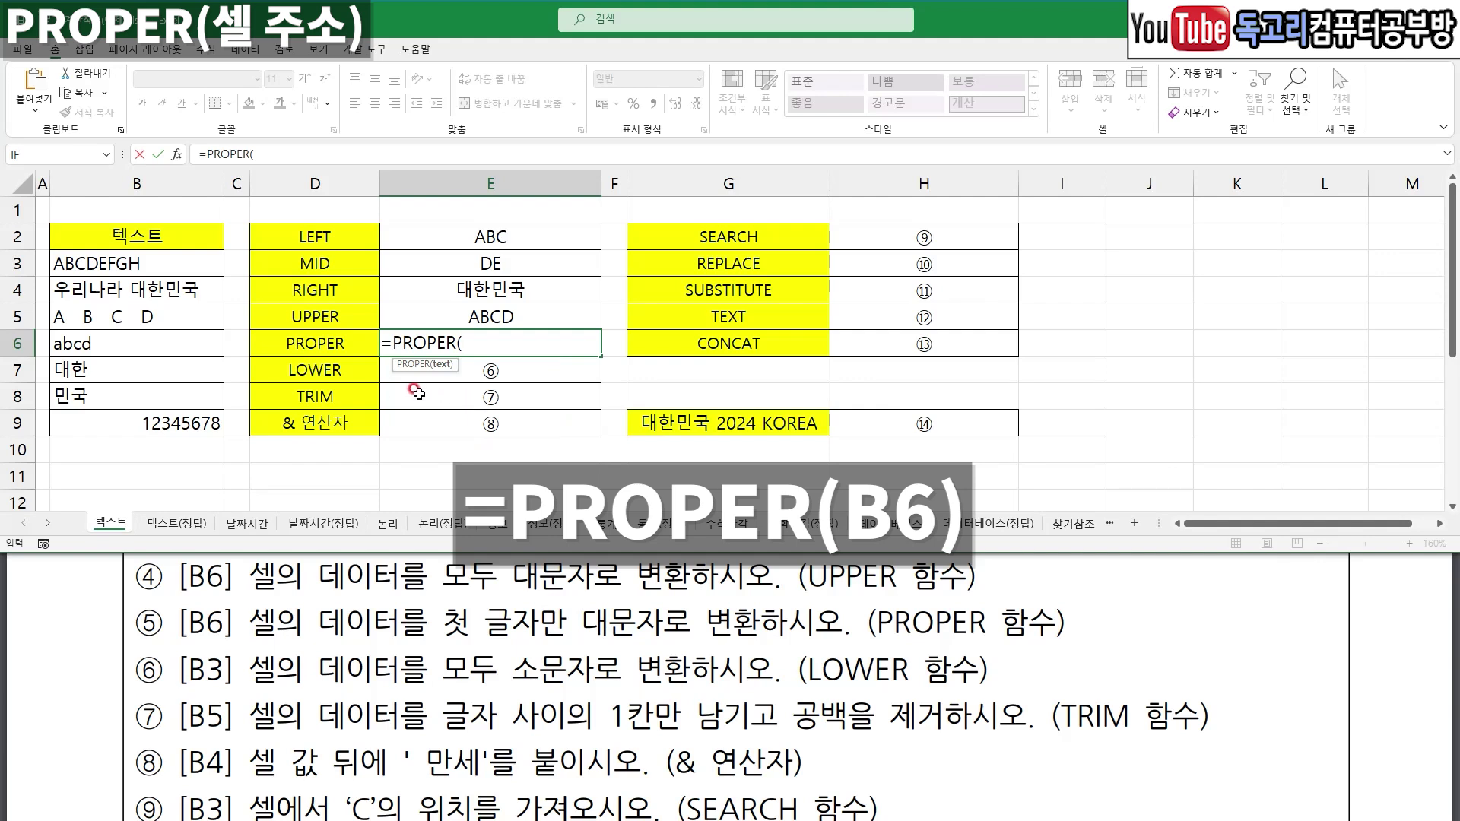
pyautogui.click(146, 343)
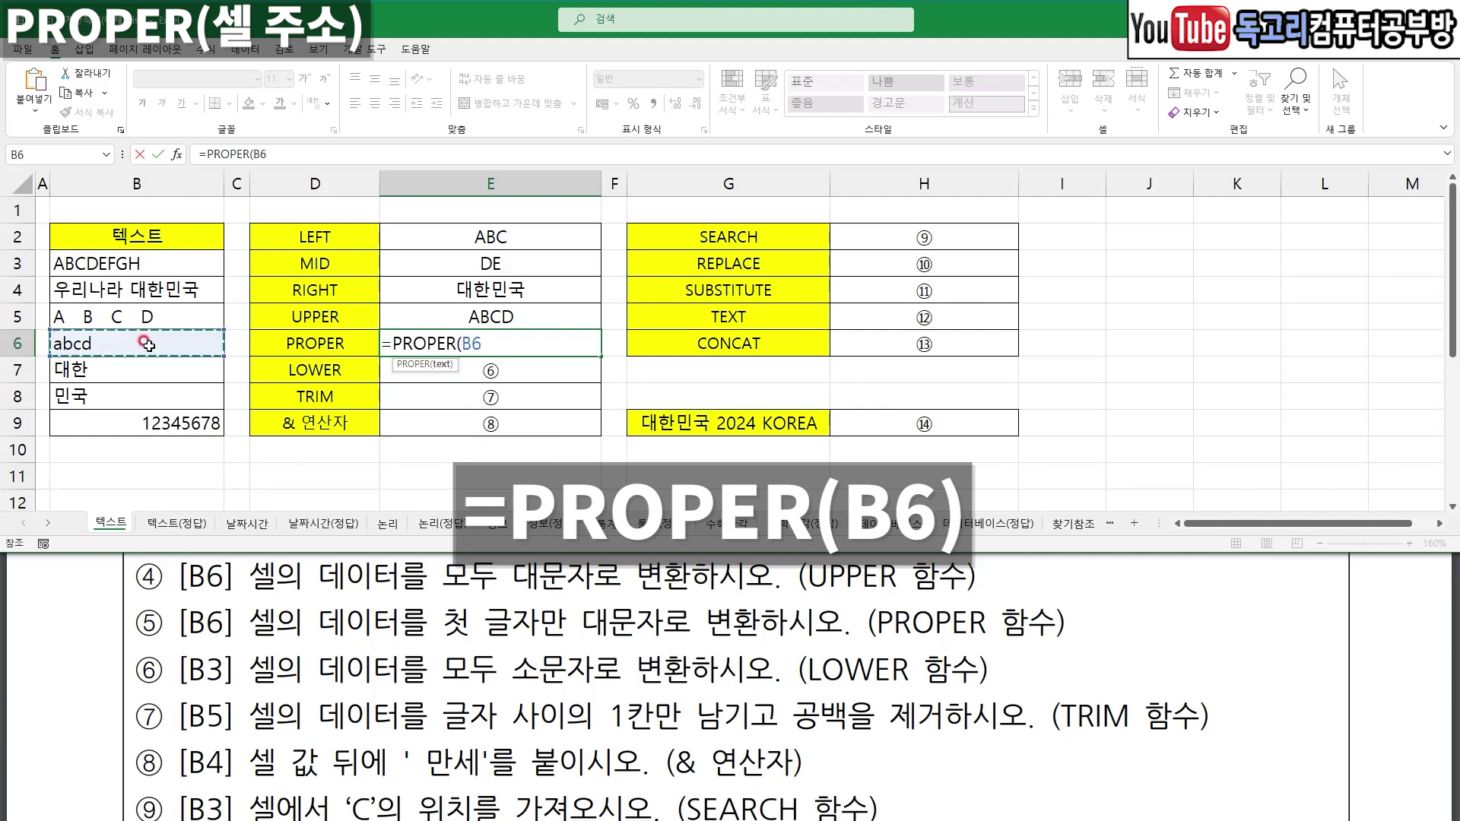
pyautogui.write(')')
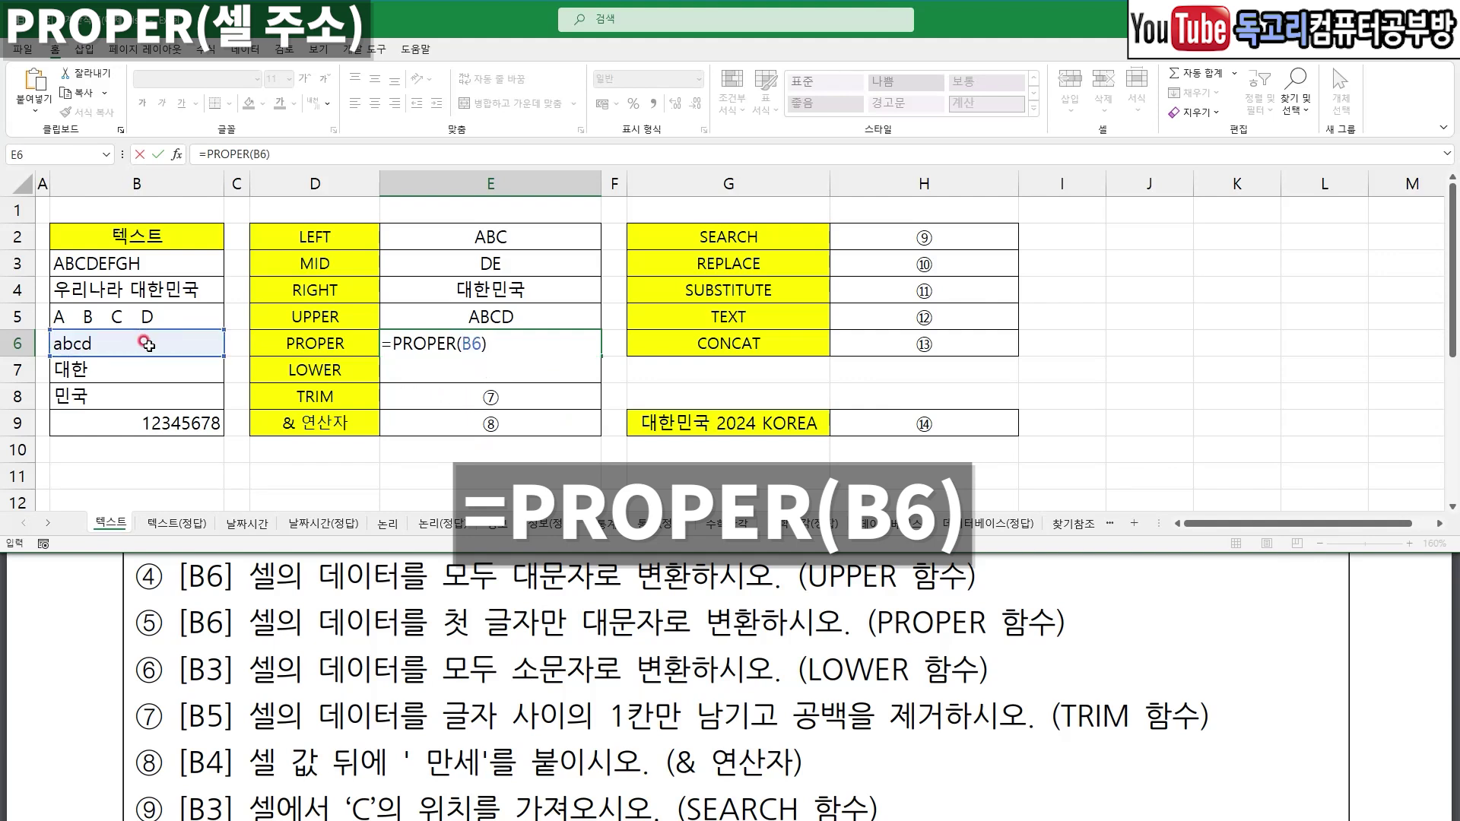
pyautogui.press('Return')
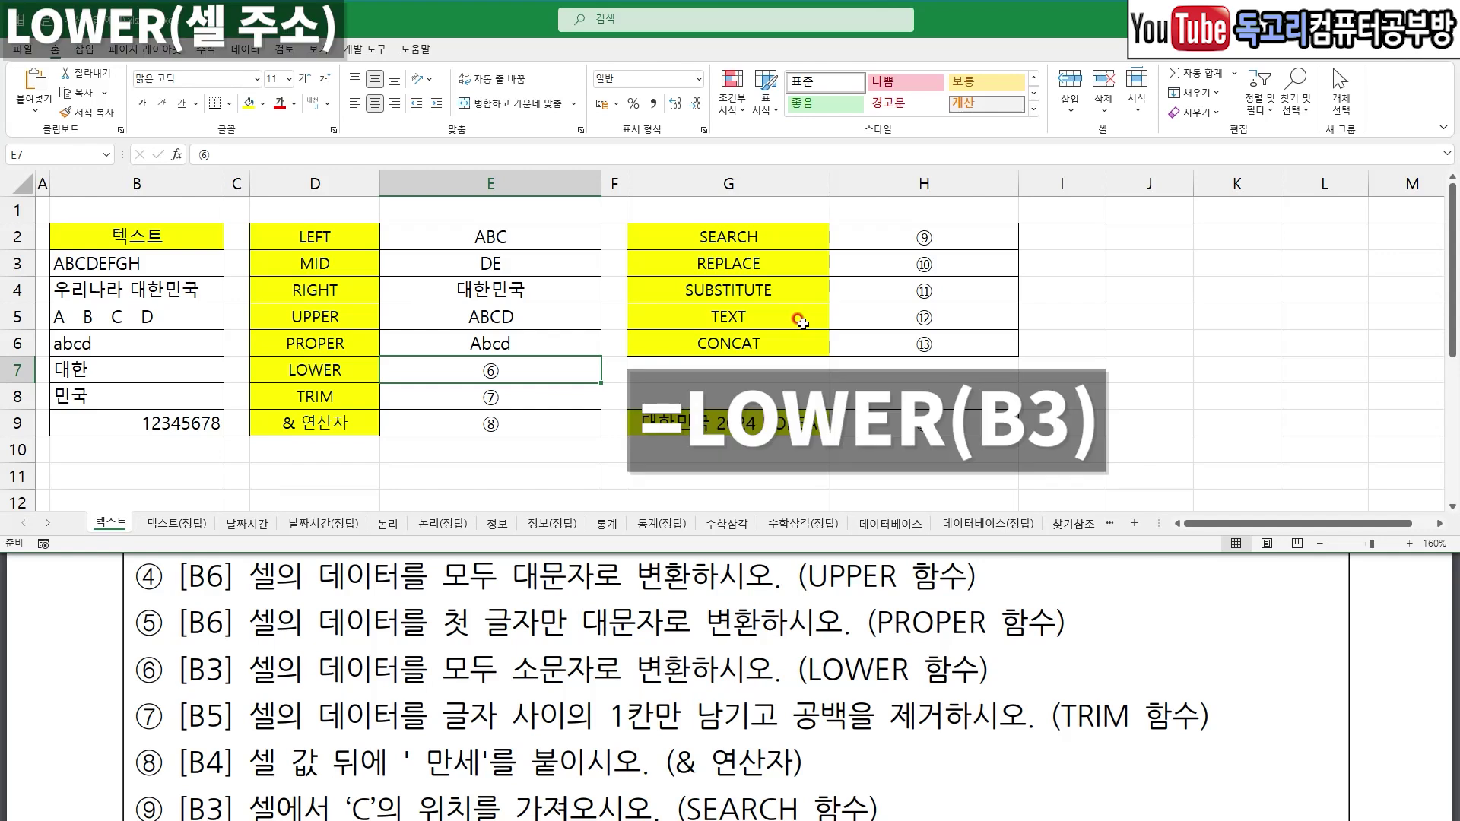
# - Enter the formula =LOWER(B3) in cell E7 to convert the text of B3 to all lowercase
pyautogui.write('=LO')
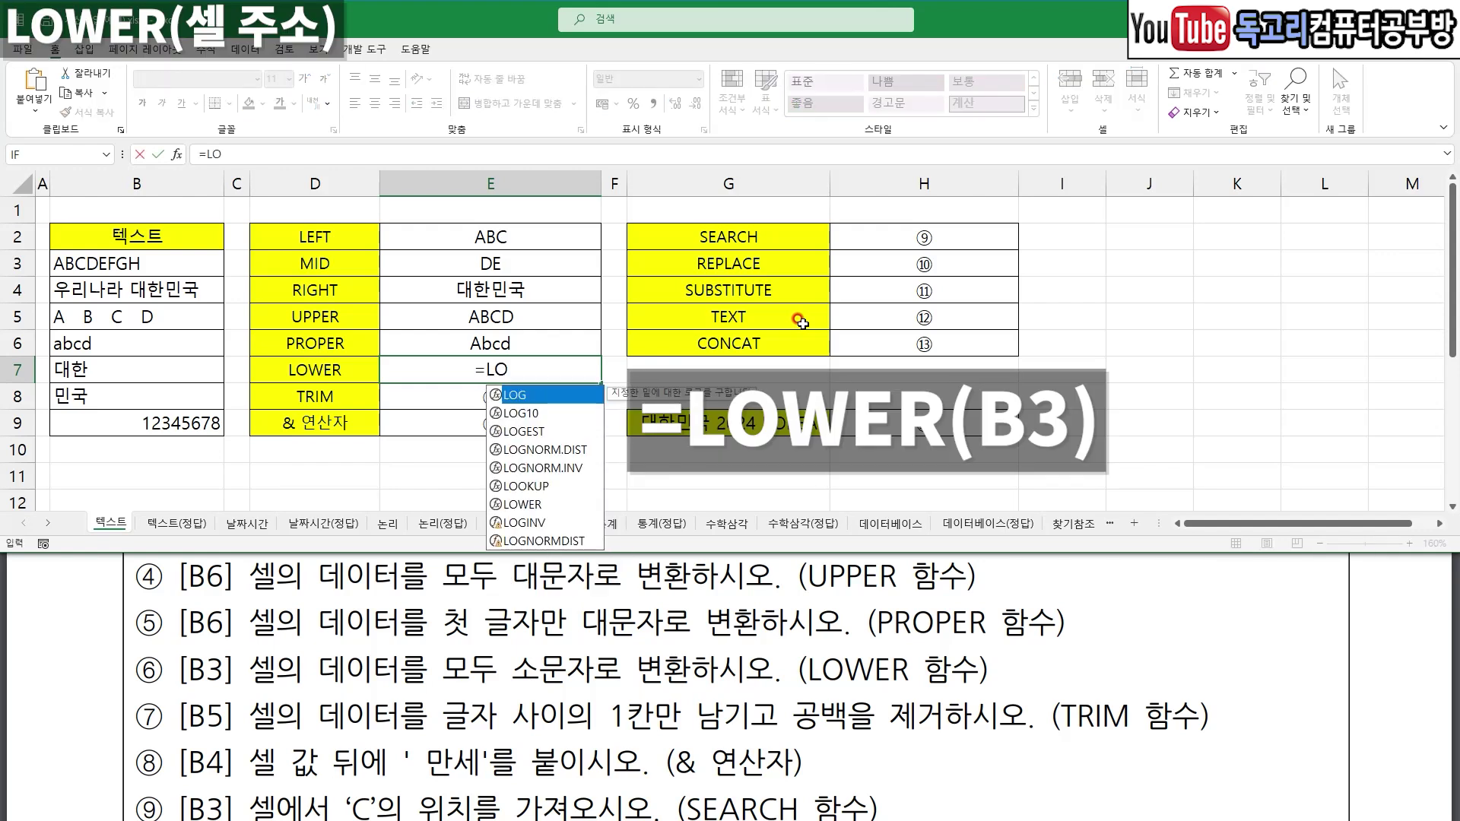
pyautogui.click(543, 502)
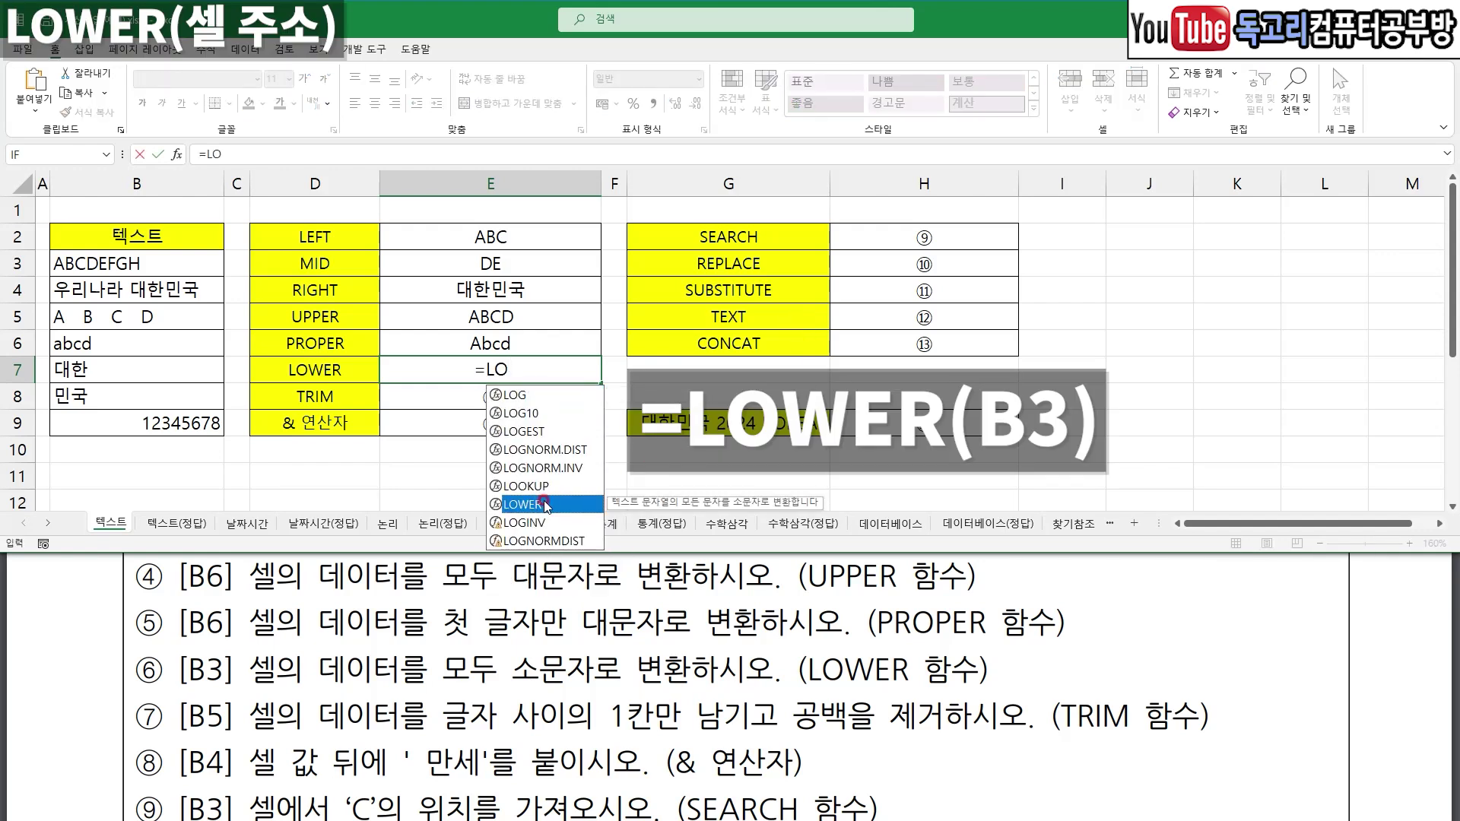
pyautogui.doubleClick(544, 500)
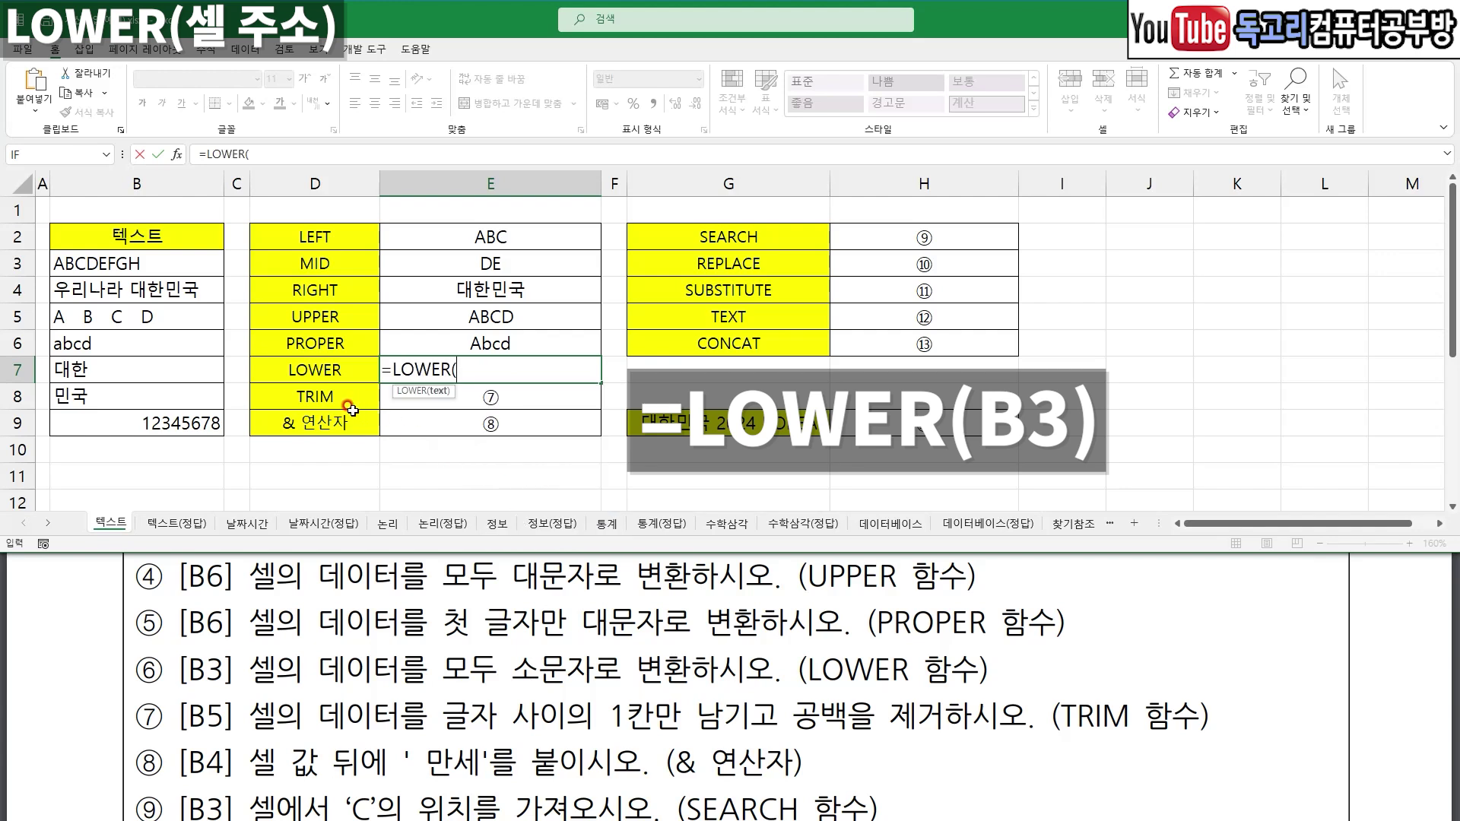
pyautogui.click(176, 267)
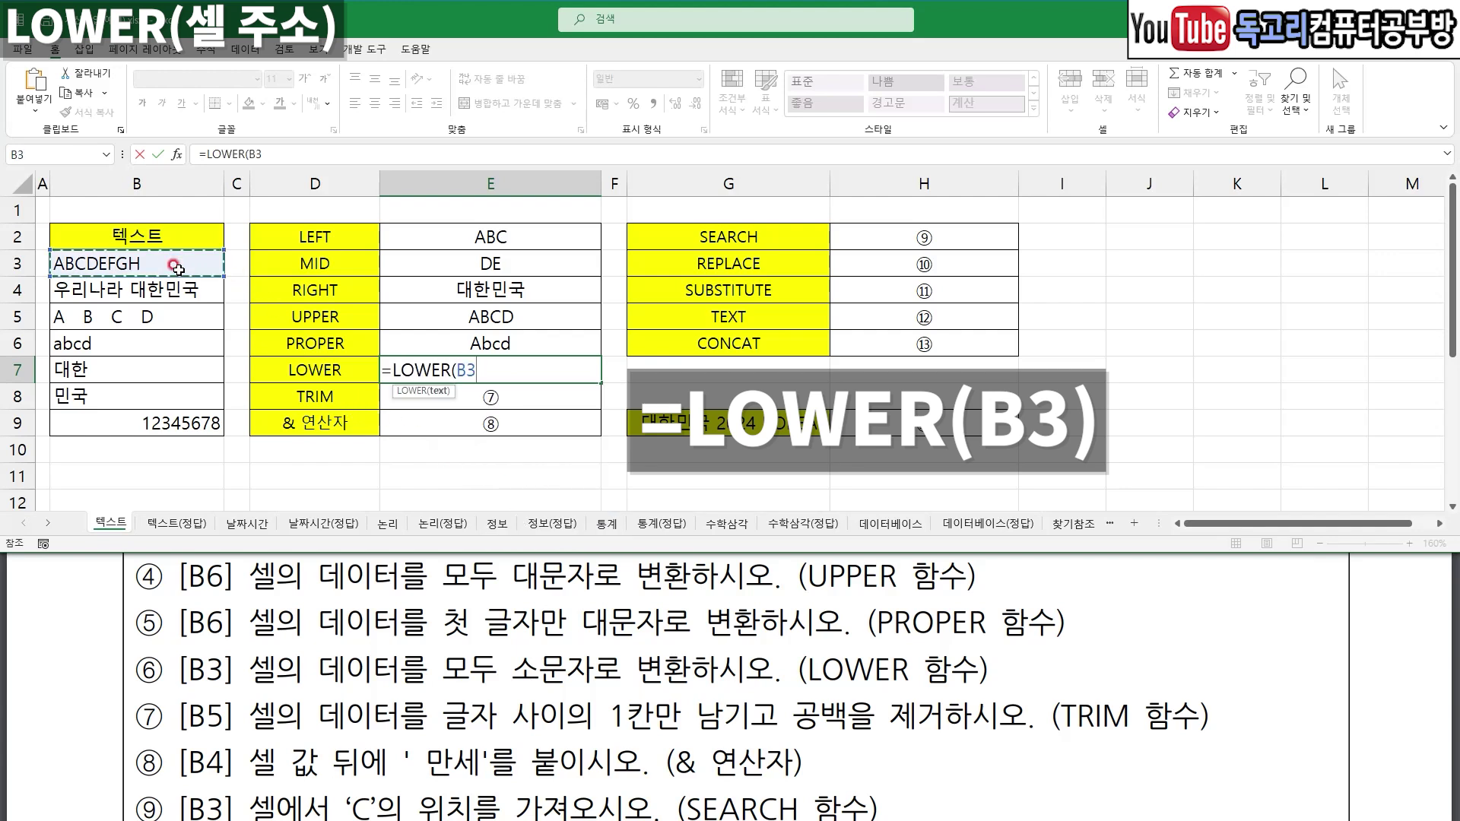
pyautogui.write(')')
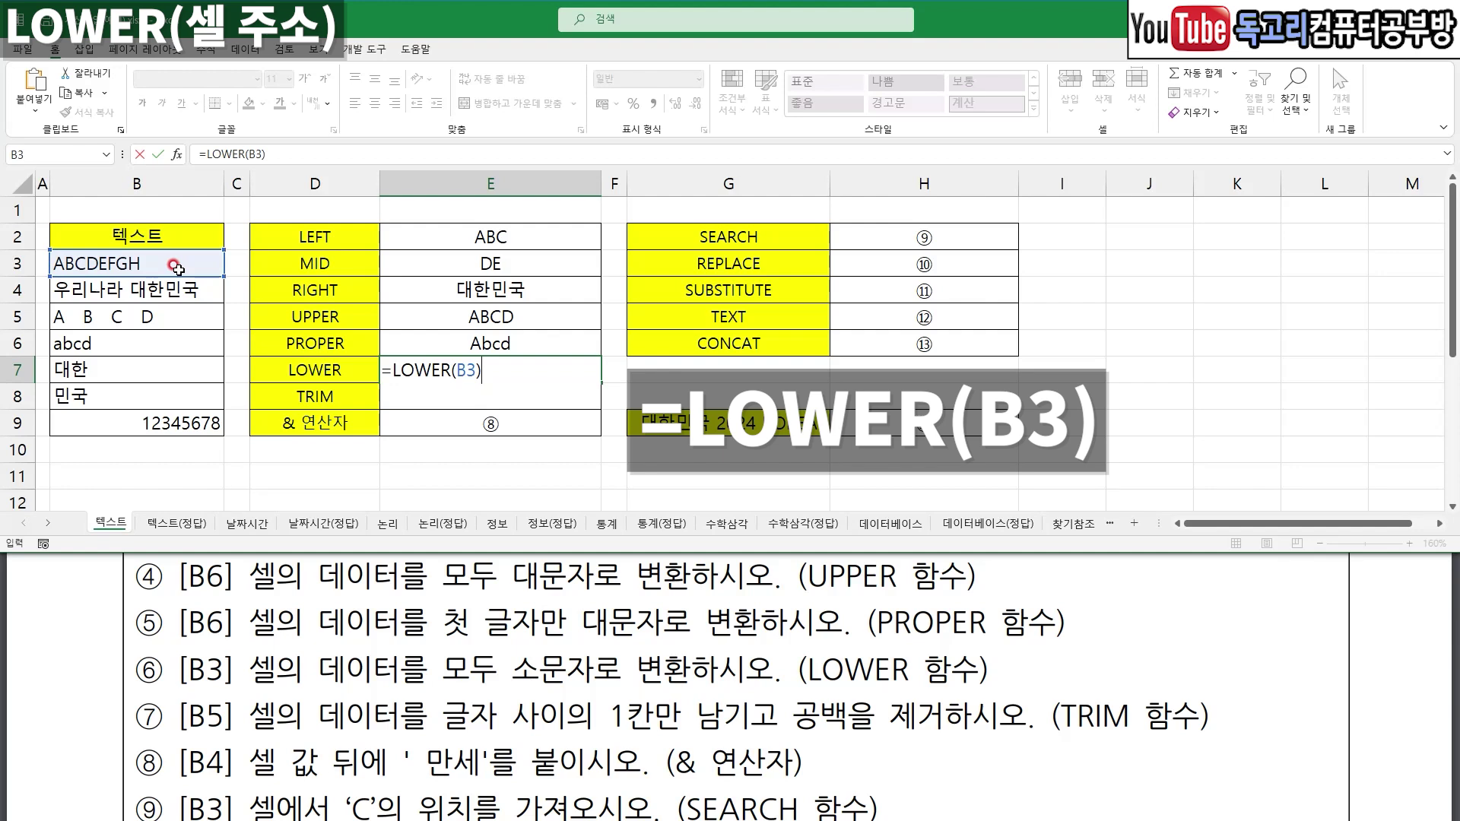
pyautogui.press('Return')
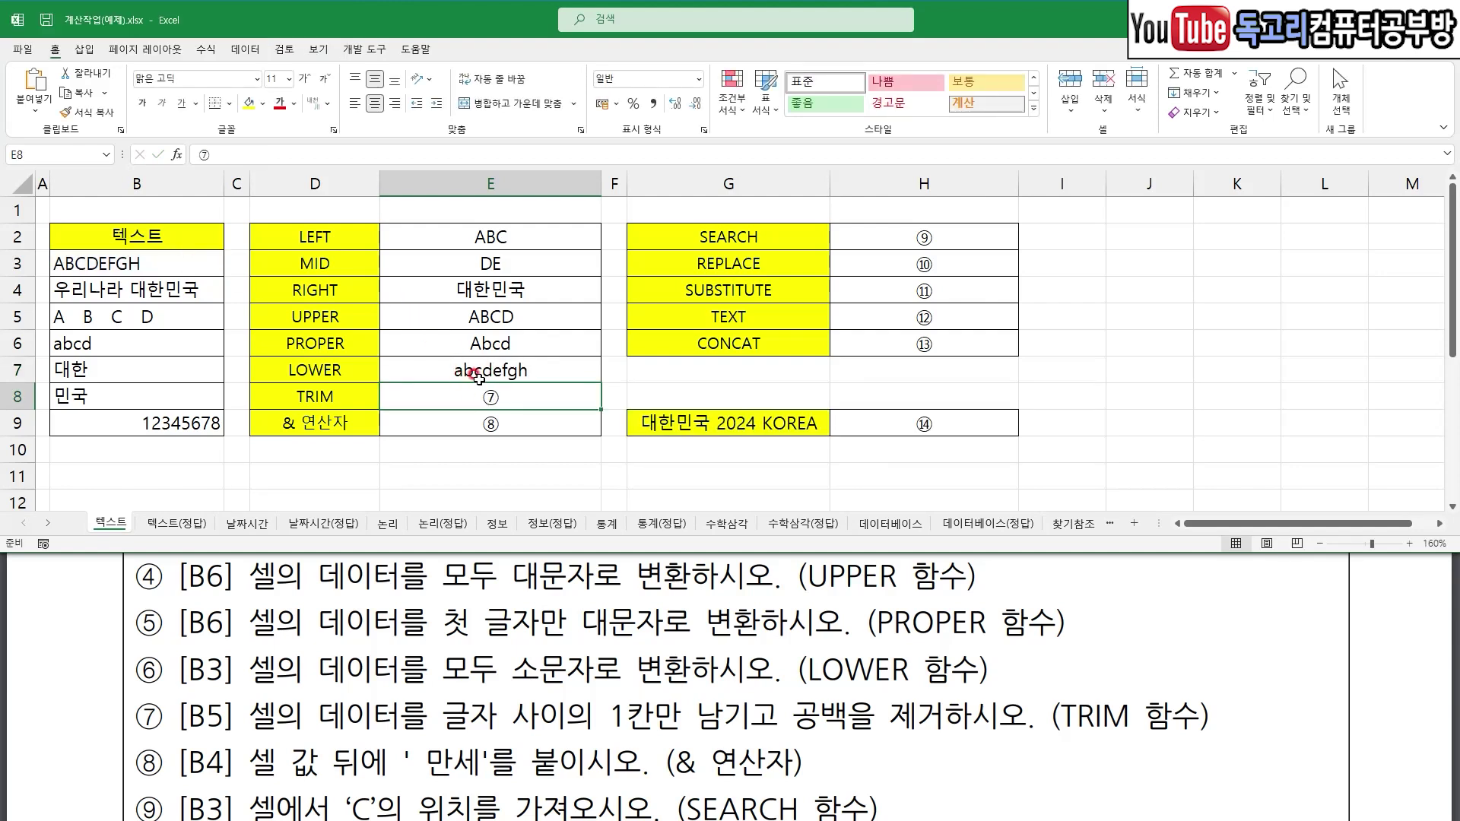
# - Read tasks 7 and 8 of the instructions, covering the TRIM function, the & operator and their source cells
pyautogui.scroll(-2, 403, 626)
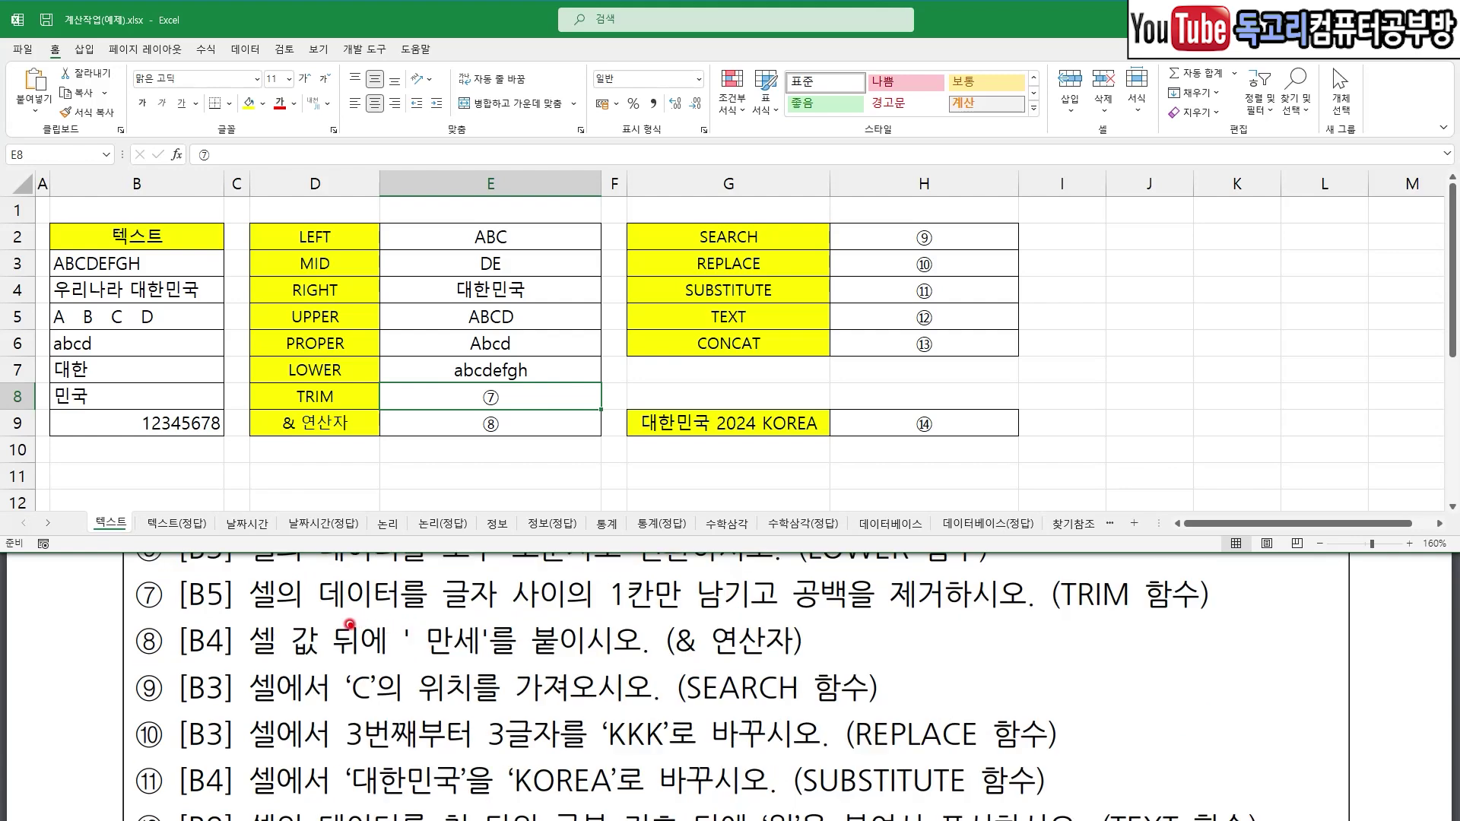
pyautogui.moveTo(184, 615); pyautogui.dragTo(239, 617)
pyautogui.moveTo(444, 609); pyautogui.dragTo(703, 617)
pyautogui.moveTo(840, 621); pyautogui.dragTo(931, 619)
pyautogui.moveTo(1184, 612)
pyautogui.mouseDown()
pyautogui.moveTo(1038, 563)
pyautogui.moveTo(1145, 601)
pyautogui.moveTo(1144, 631)
pyautogui.mouseUp()
pyautogui.press('e')
pyautogui.moveTo(183, 661); pyautogui.dragTo(295, 660)
pyautogui.moveTo(415, 667); pyautogui.dragTo(500, 666)
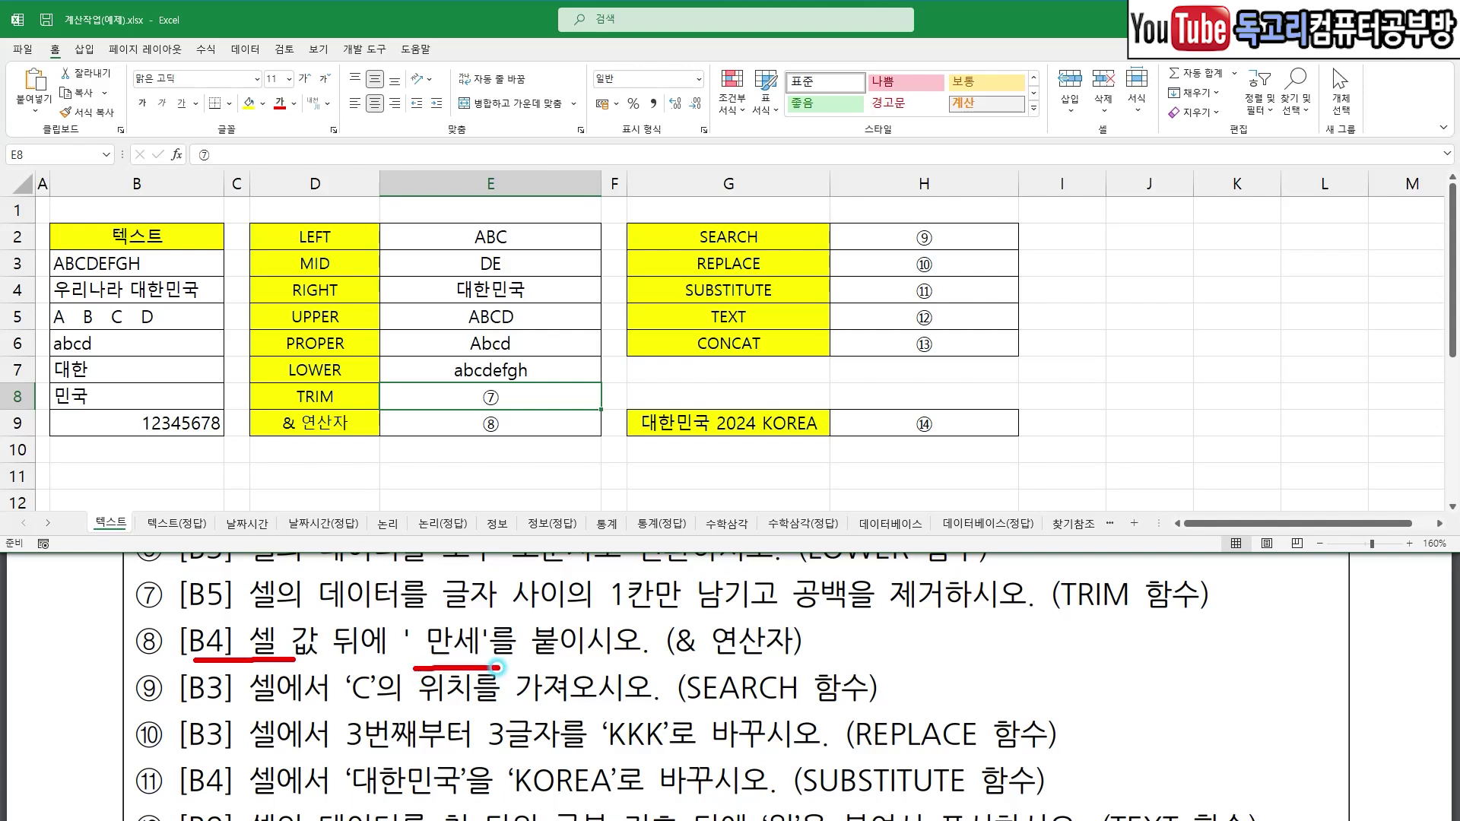
pyautogui.moveTo(669, 666); pyautogui.dragTo(765, 663)
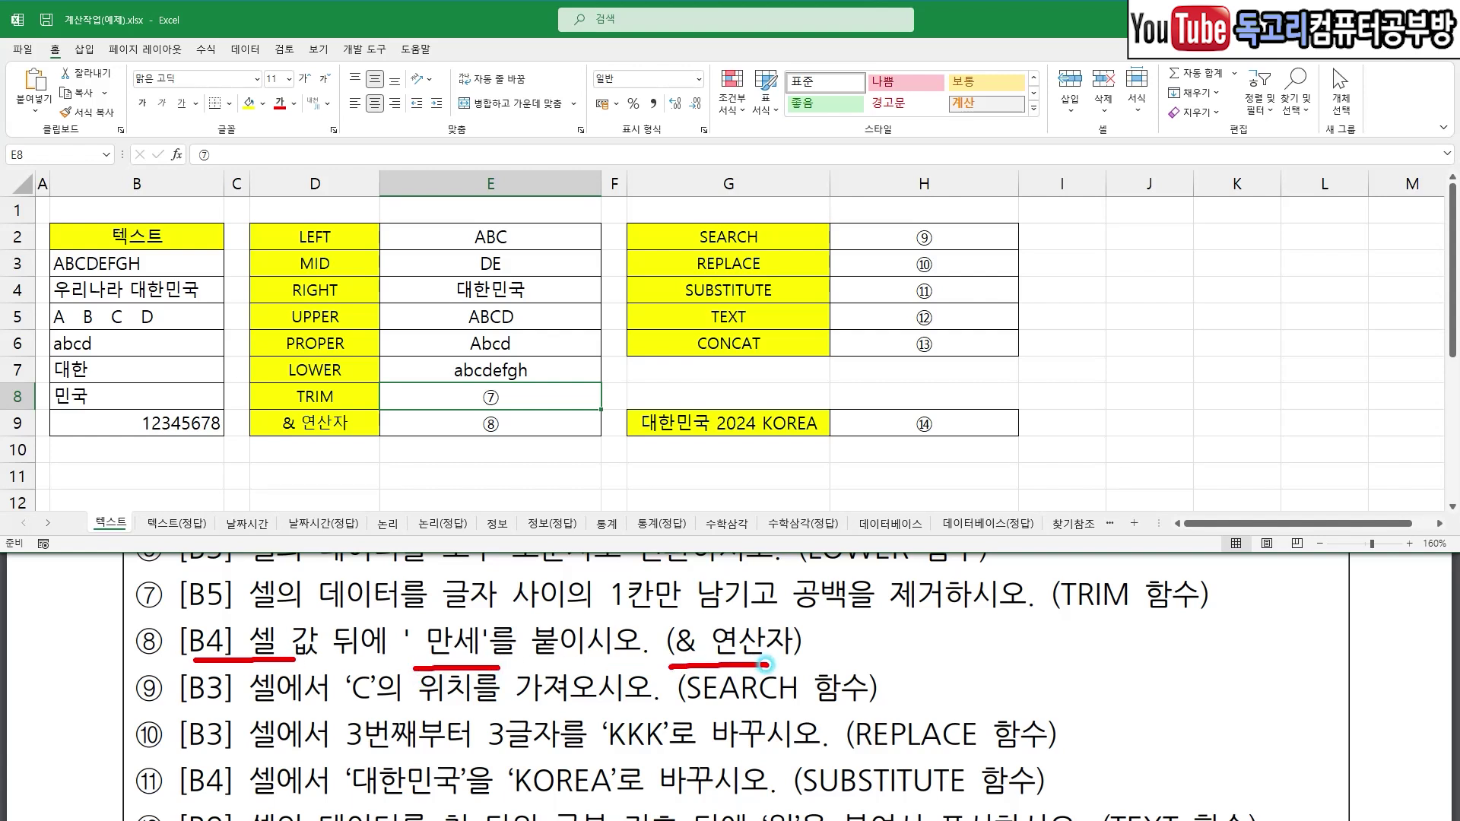
pyautogui.moveTo(411, 618)
pyautogui.mouseDown()
pyautogui.moveTo(420, 629)
pyautogui.moveTo(443, 613)
pyautogui.mouseUp()
pyautogui.press('Escape')
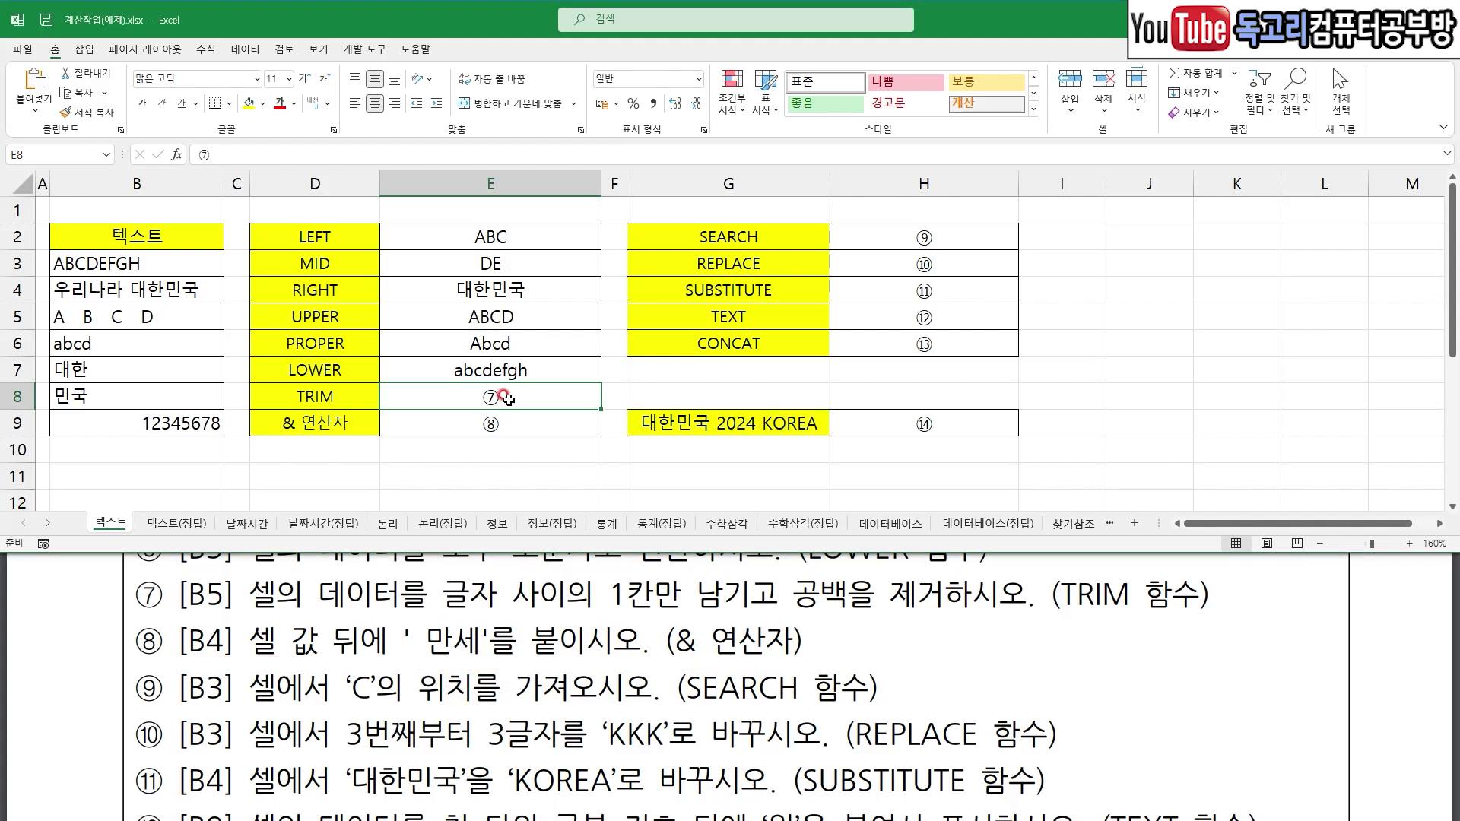
# - Enter the formula =TRIM(B5) in cell E8 to leave only single spaces between the characters of B5
pyautogui.moveTo(508, 394)
pyautogui.mouseDown()
pyautogui.moveTo(520, 404)
pyautogui.moveTo(542, 386)
pyautogui.mouseUp()
pyautogui.press('Escape')
pyautogui.write('=')
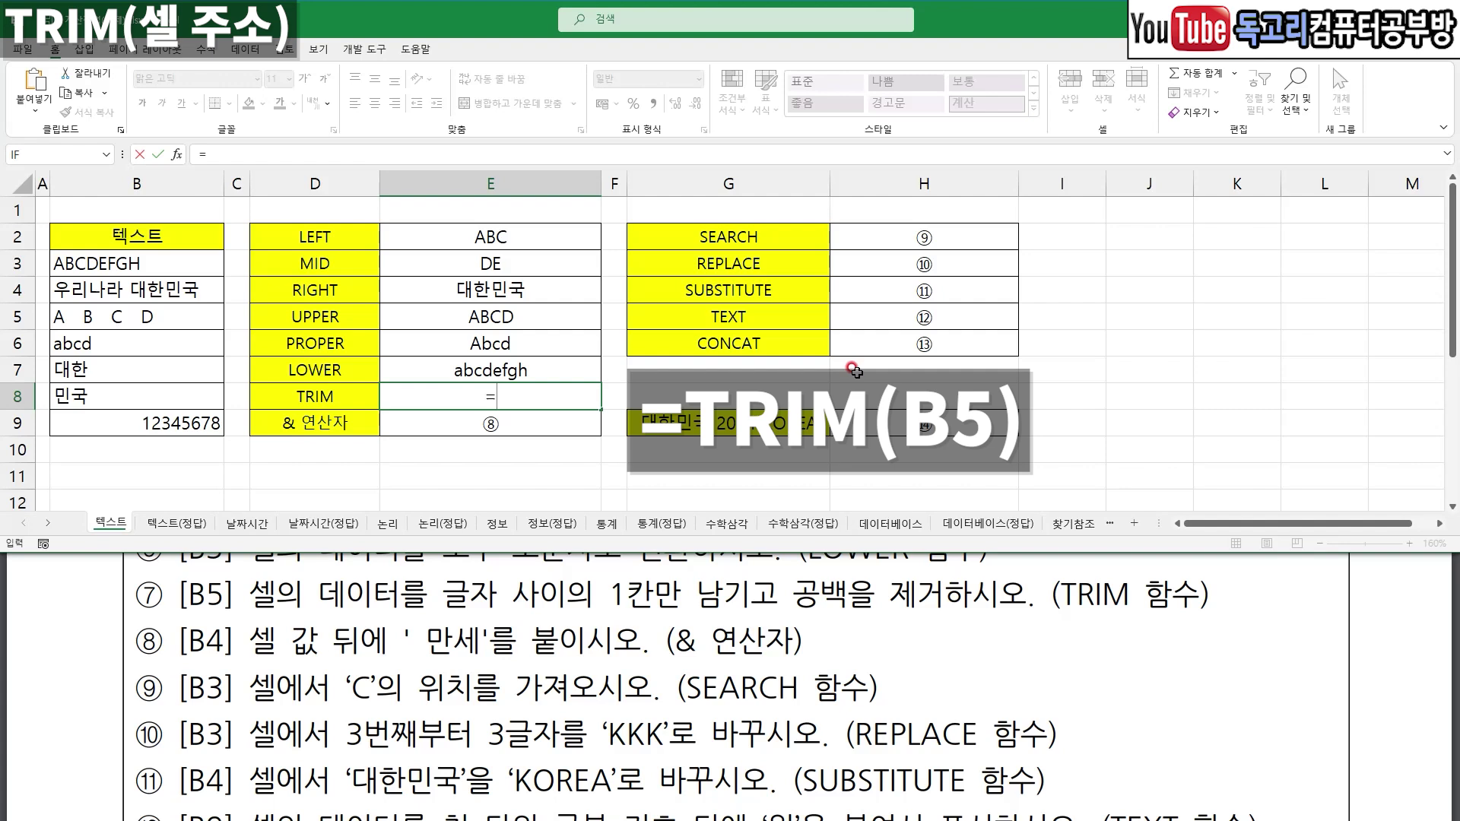
pyautogui.write('TR')
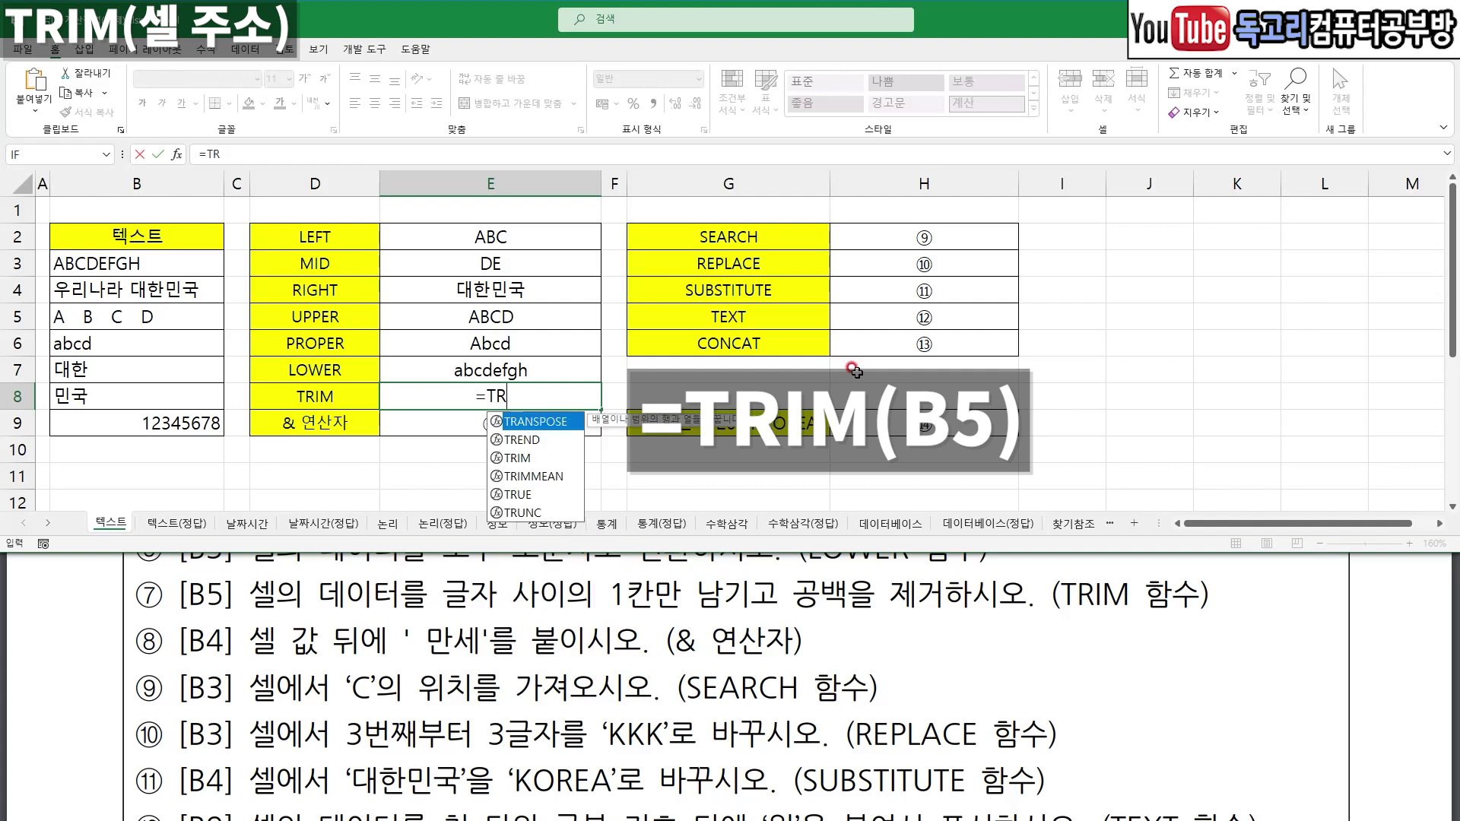
pyautogui.doubleClick(537, 460)
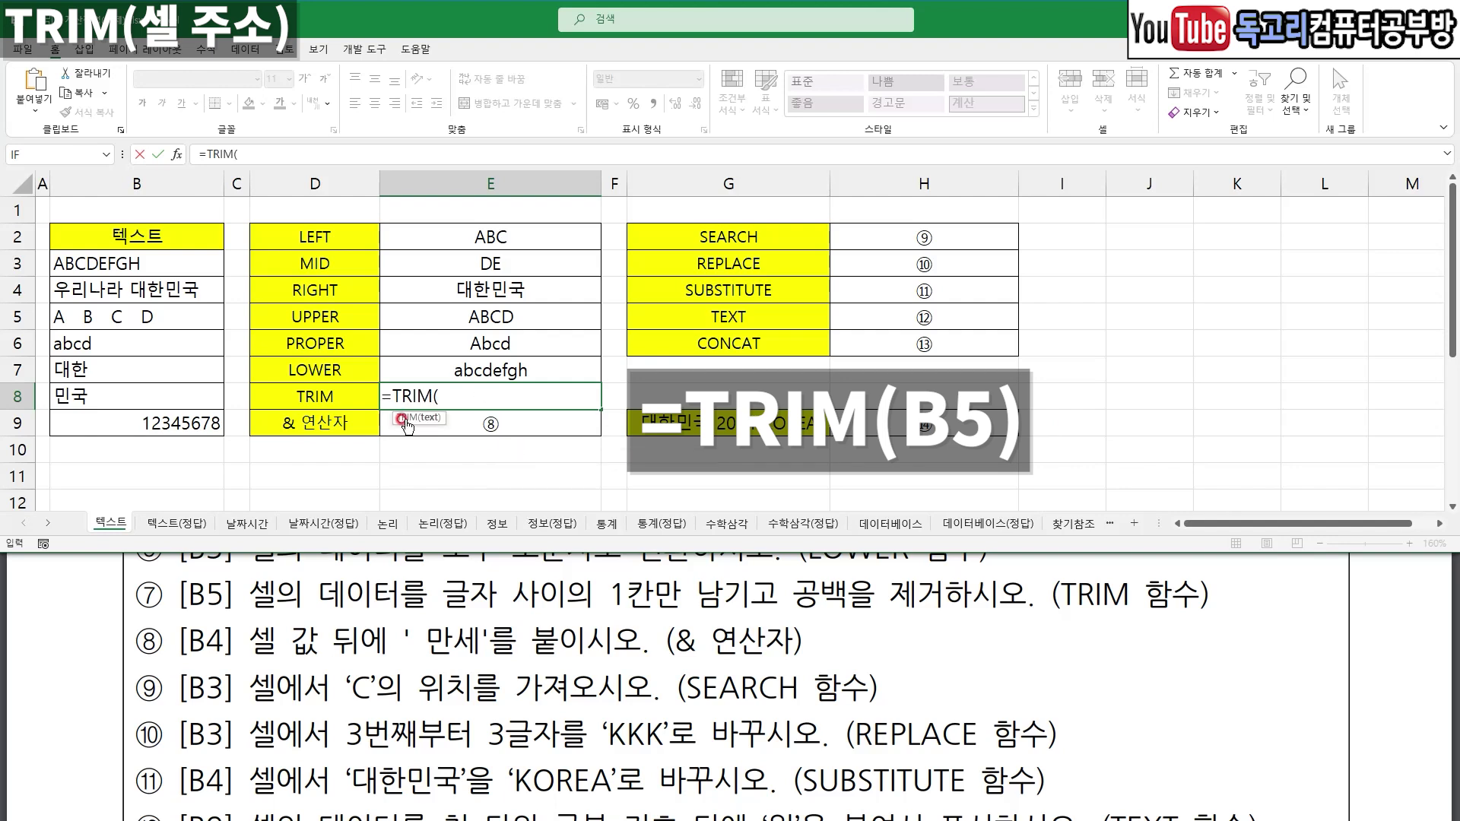
pyautogui.click(159, 316)
pyautogui.write(')')
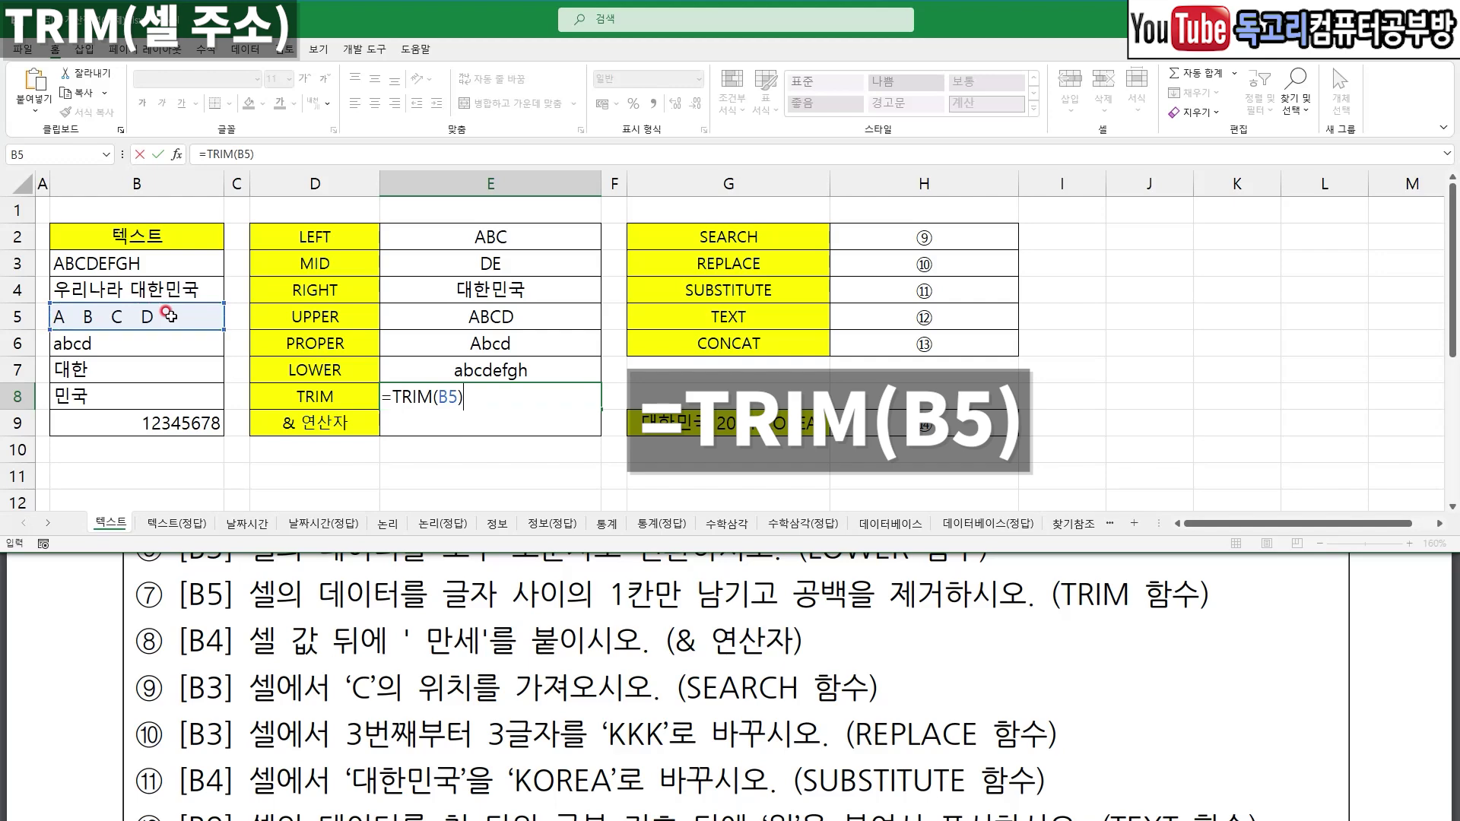
pyautogui.press('Return')
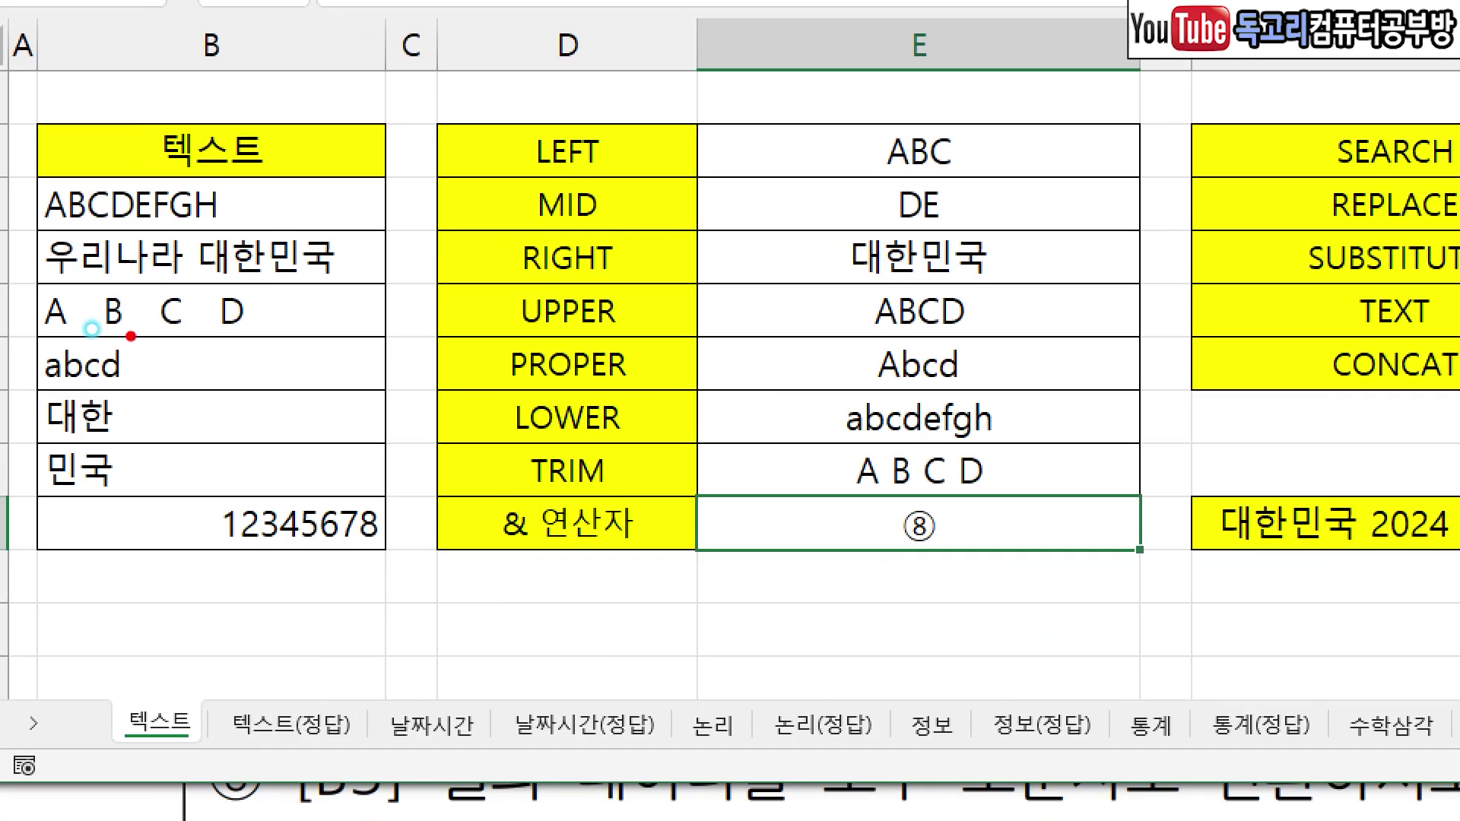
# - Compare the spacing between the letters in source cell B5 with the TRIM result in E8
pyautogui.moveTo(91, 329)
pyautogui.mouseDown()
pyautogui.moveTo(72, 327)
pyautogui.moveTo(114, 332)
pyautogui.mouseUp()
pyautogui.click(878, 490)
pyautogui.click(922, 487)
pyautogui.click(951, 485)
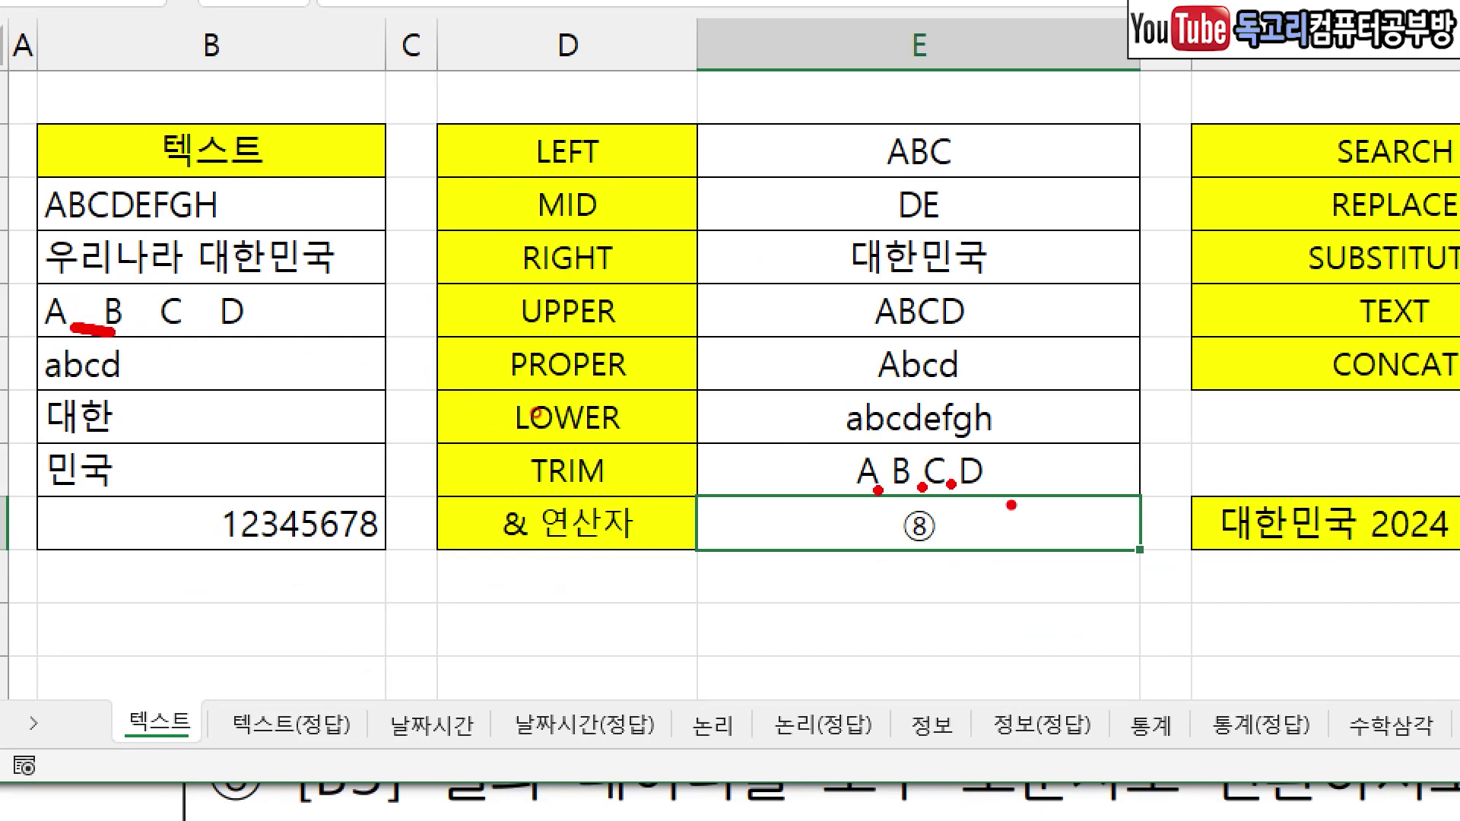
pyautogui.press('Escape')
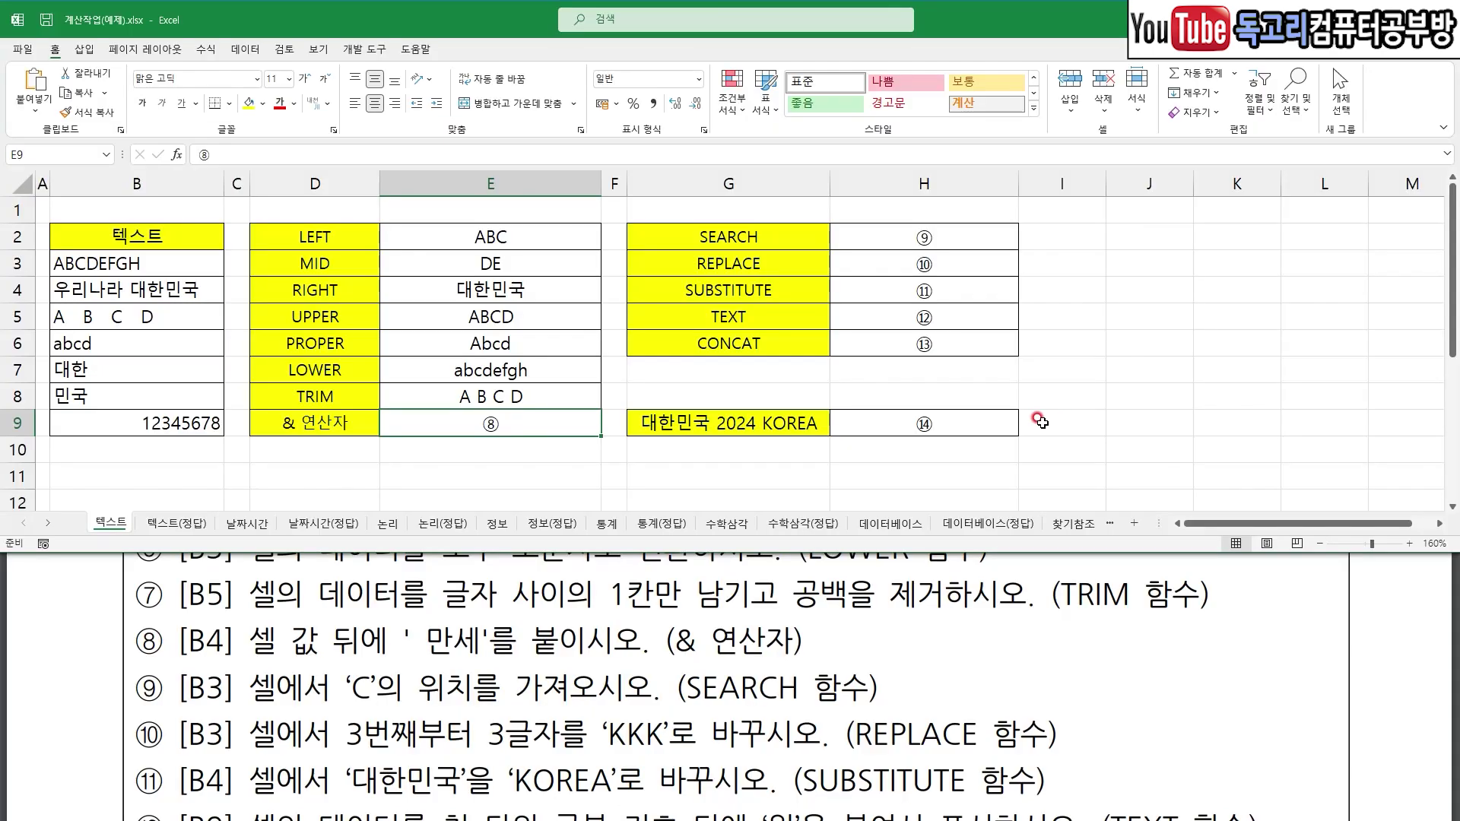
# - Enter the formula =B4&" 만세" in cell E9 to append a space and 만세 to the text of B4
pyautogui.write('=')
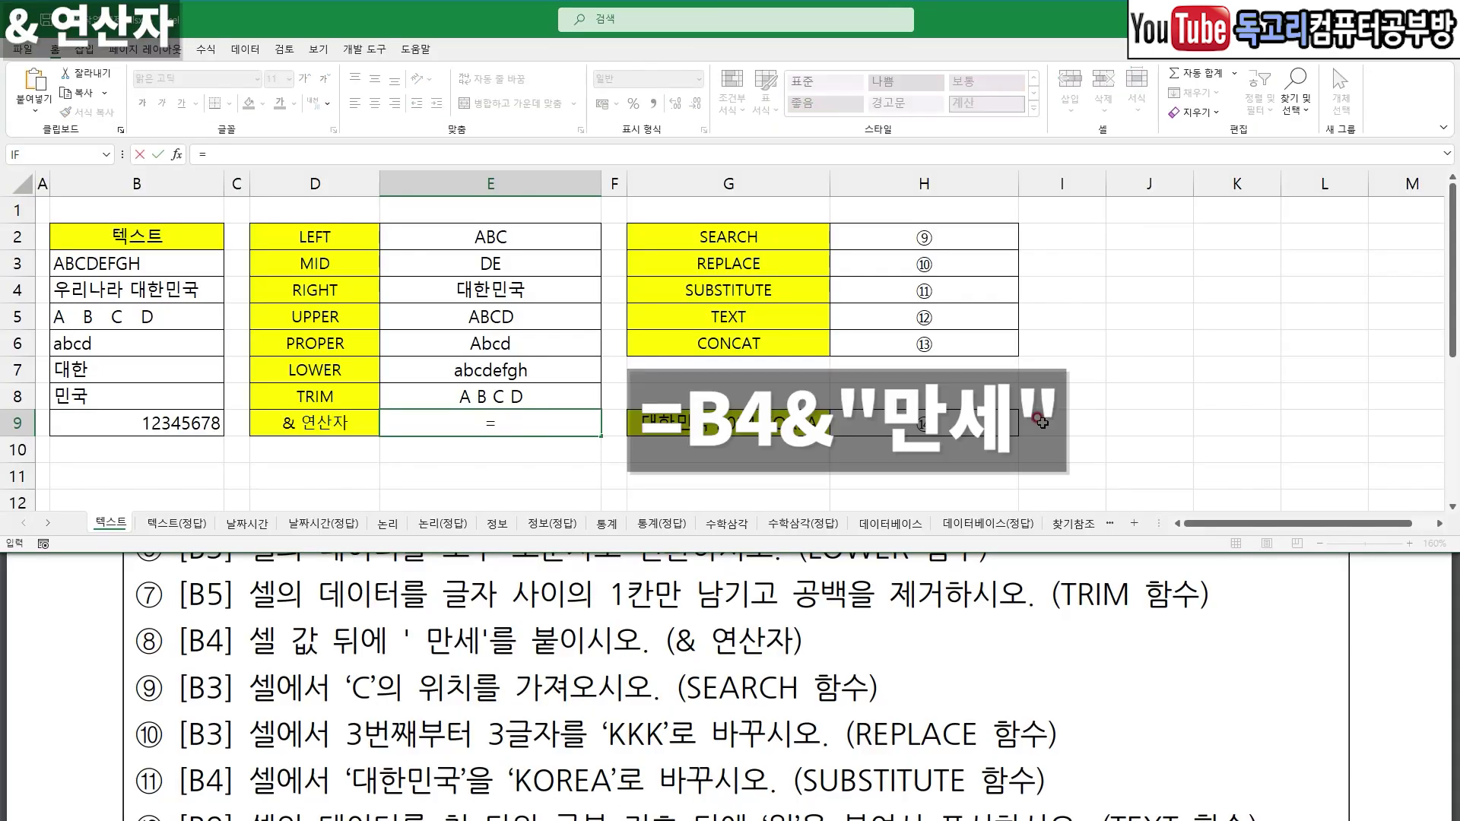
pyautogui.click(198, 295)
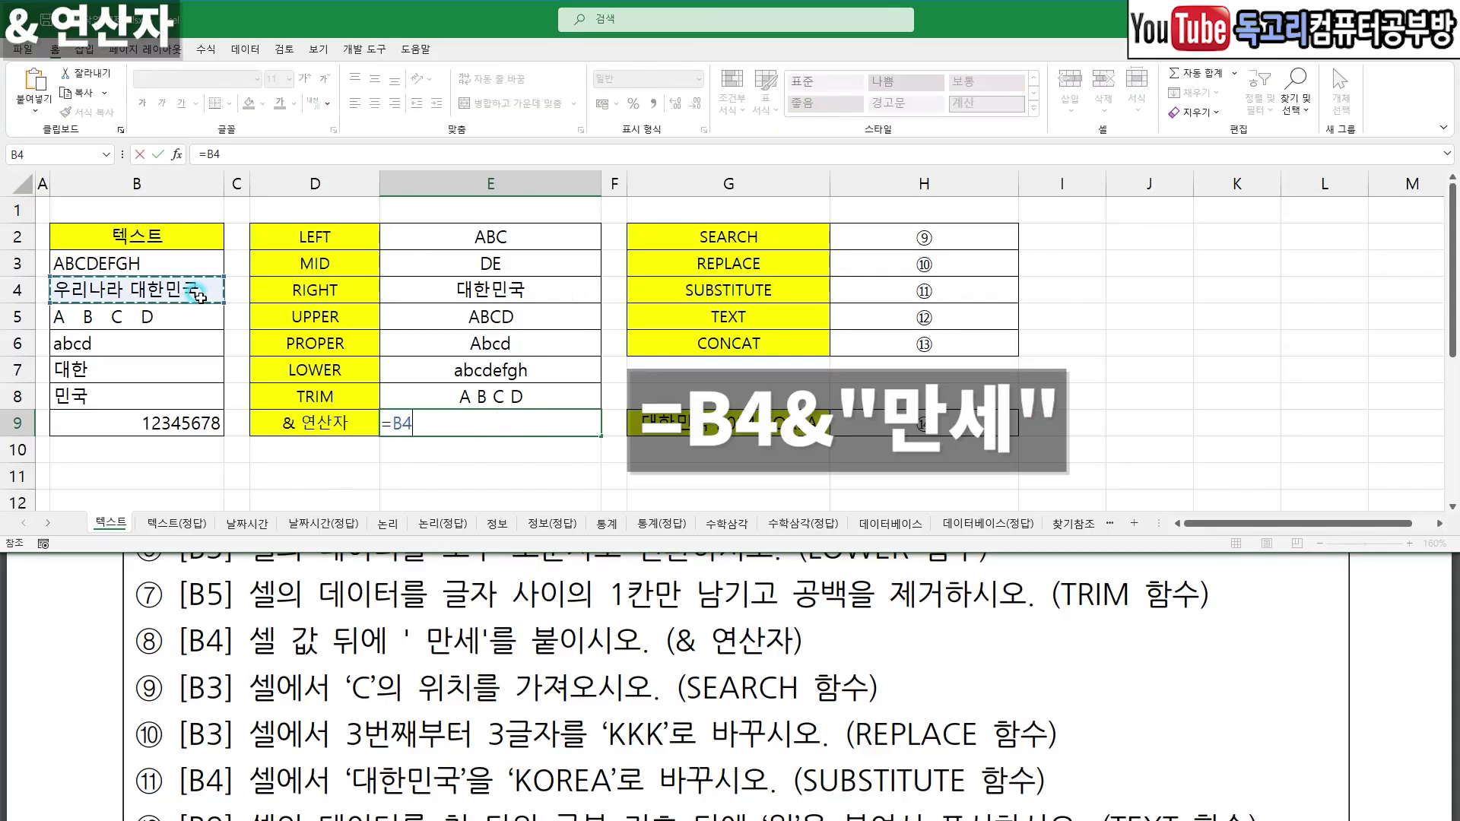
pyautogui.write('&')
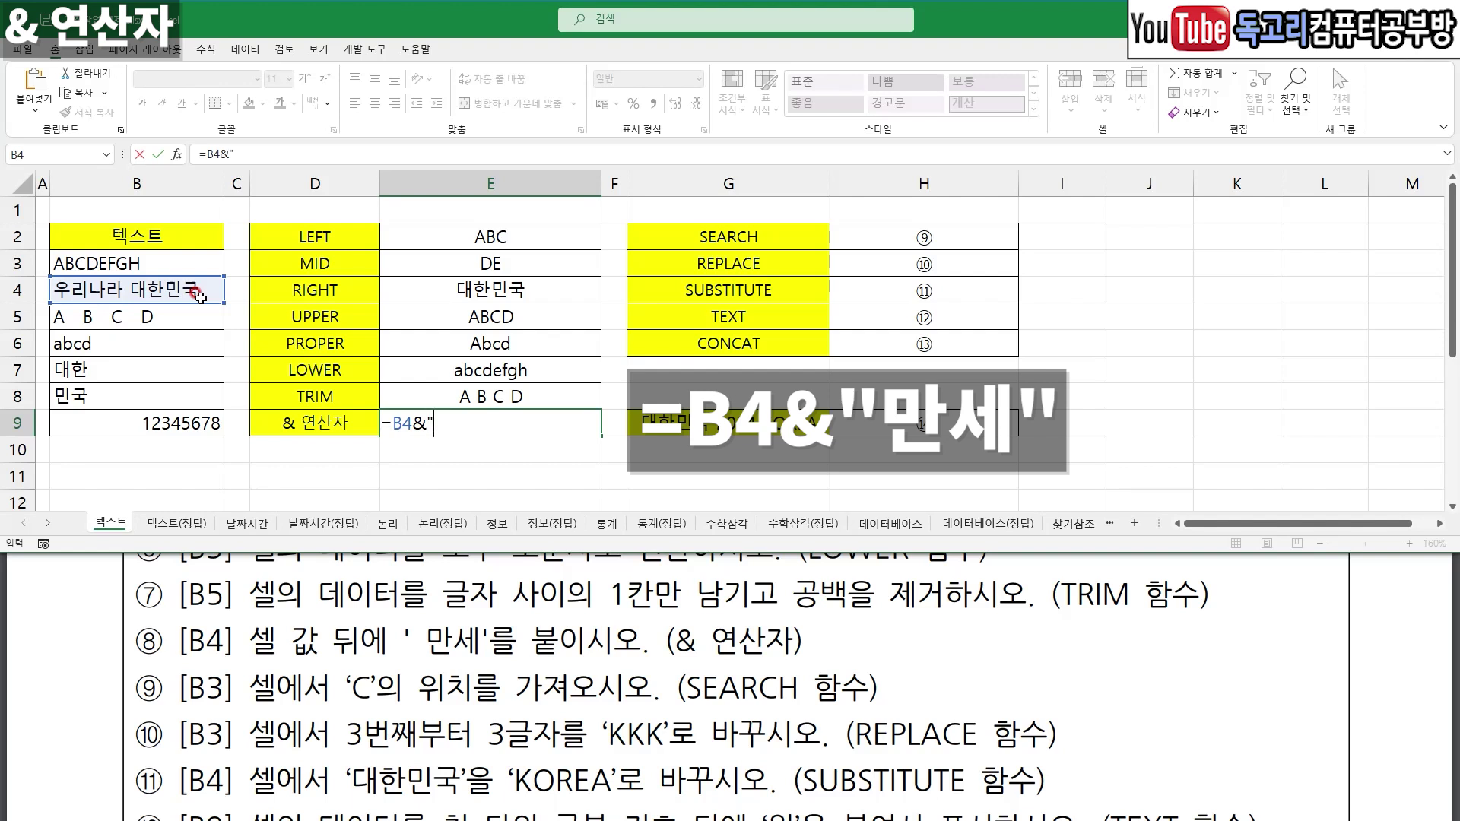
pyautogui.write('만세"')
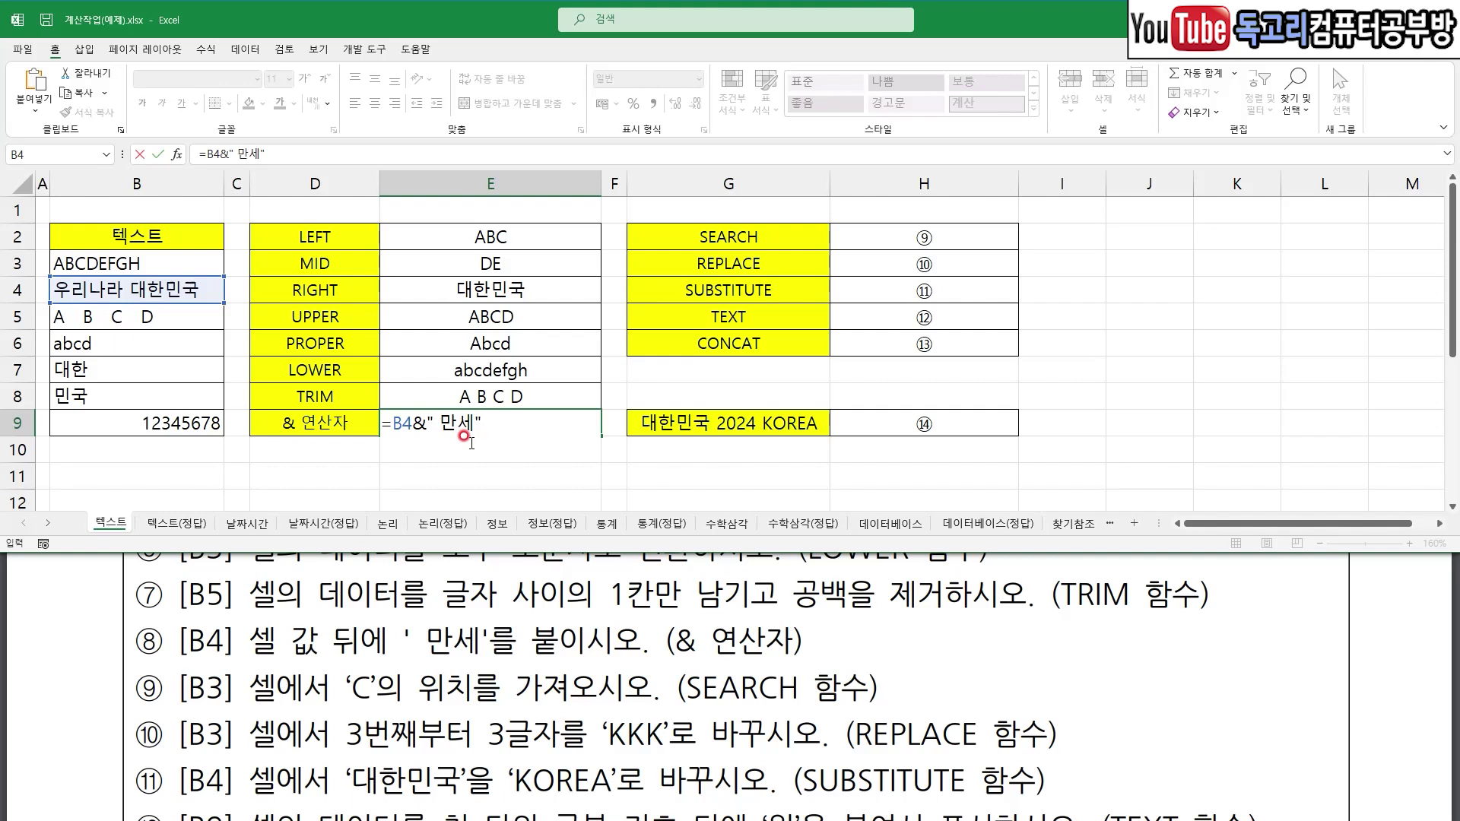
pyautogui.press('Return')
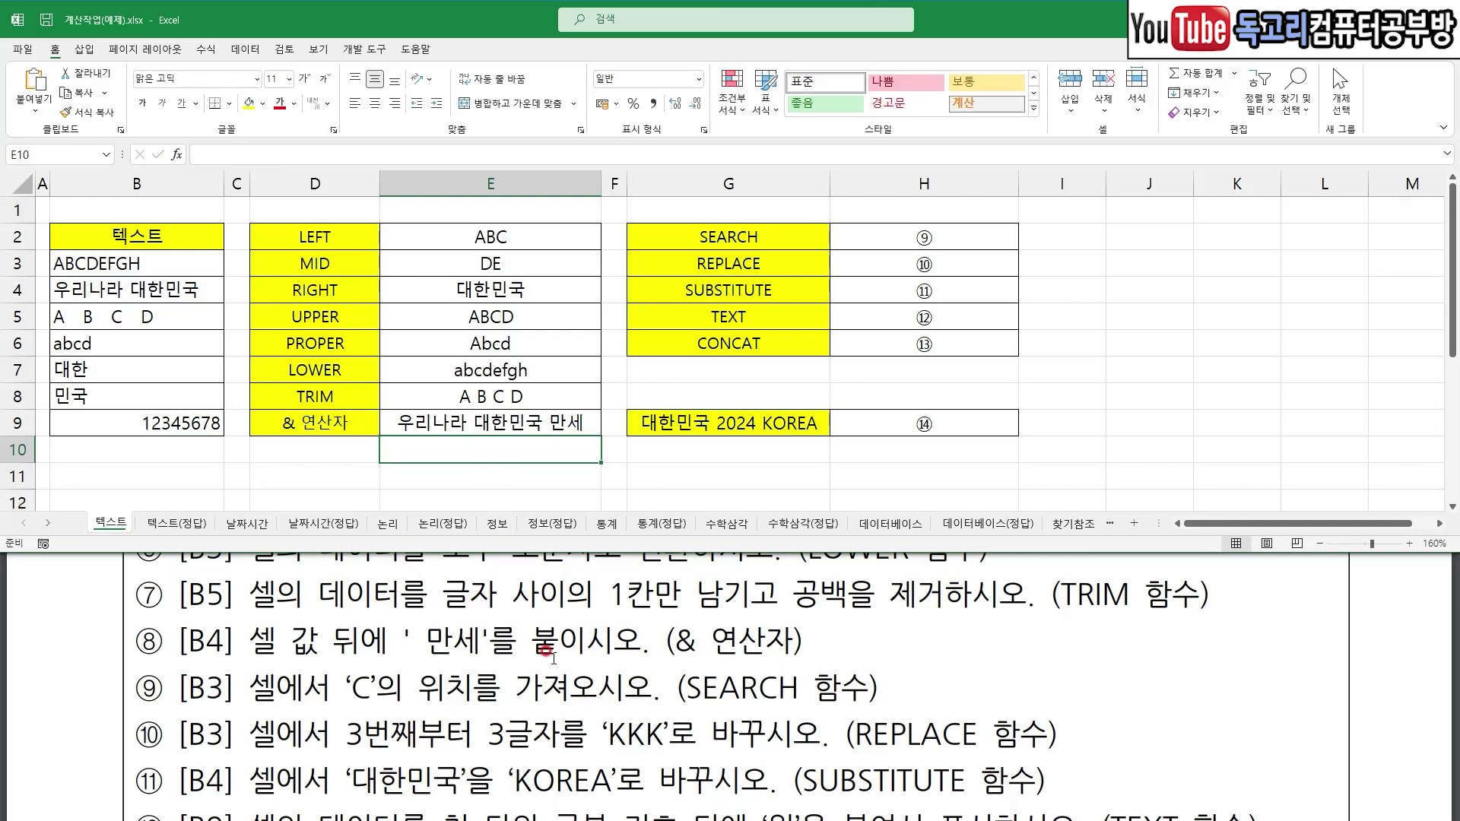
# - Read tasks 9 to 11 of the instructions, covering the SEARCH, REPLACE and SUBSTITUTE functions, their source cells and replacement texts
pyautogui.scroll(-1, 677, 664)
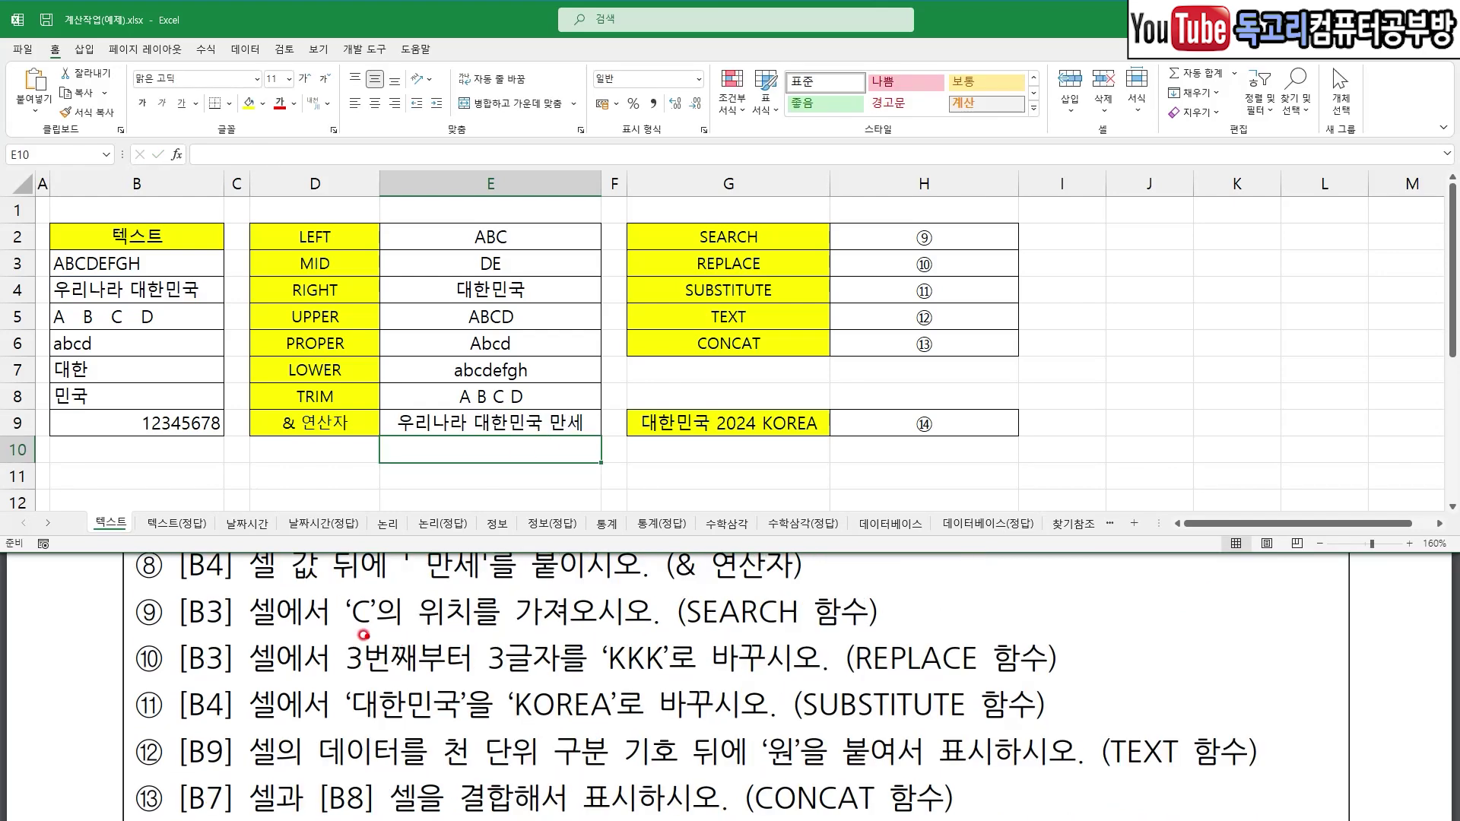
pyautogui.moveTo(183, 634); pyautogui.dragTo(240, 634)
pyautogui.moveTo(353, 631); pyautogui.dragTo(498, 626)
pyautogui.moveTo(673, 632); pyautogui.dragTo(836, 630)
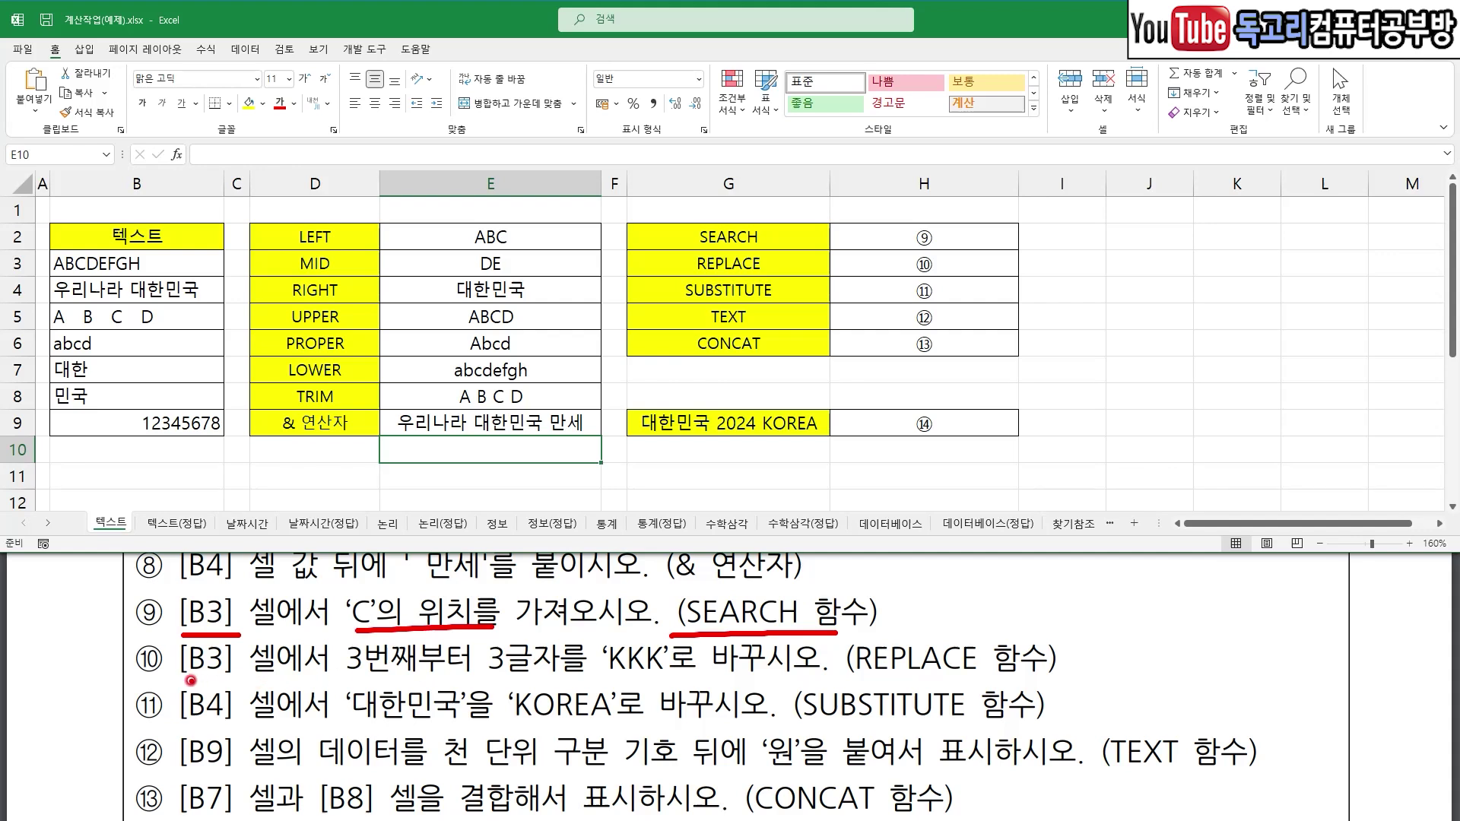
pyautogui.moveTo(181, 675); pyautogui.dragTo(289, 671)
pyautogui.moveTo(374, 685)
pyautogui.mouseDown()
pyautogui.moveTo(637, 676)
pyautogui.moveTo(592, 627)
pyautogui.moveTo(684, 696)
pyautogui.moveTo(668, 715)
pyautogui.mouseUp()
pyautogui.moveTo(876, 679); pyautogui.dragTo(990, 679)
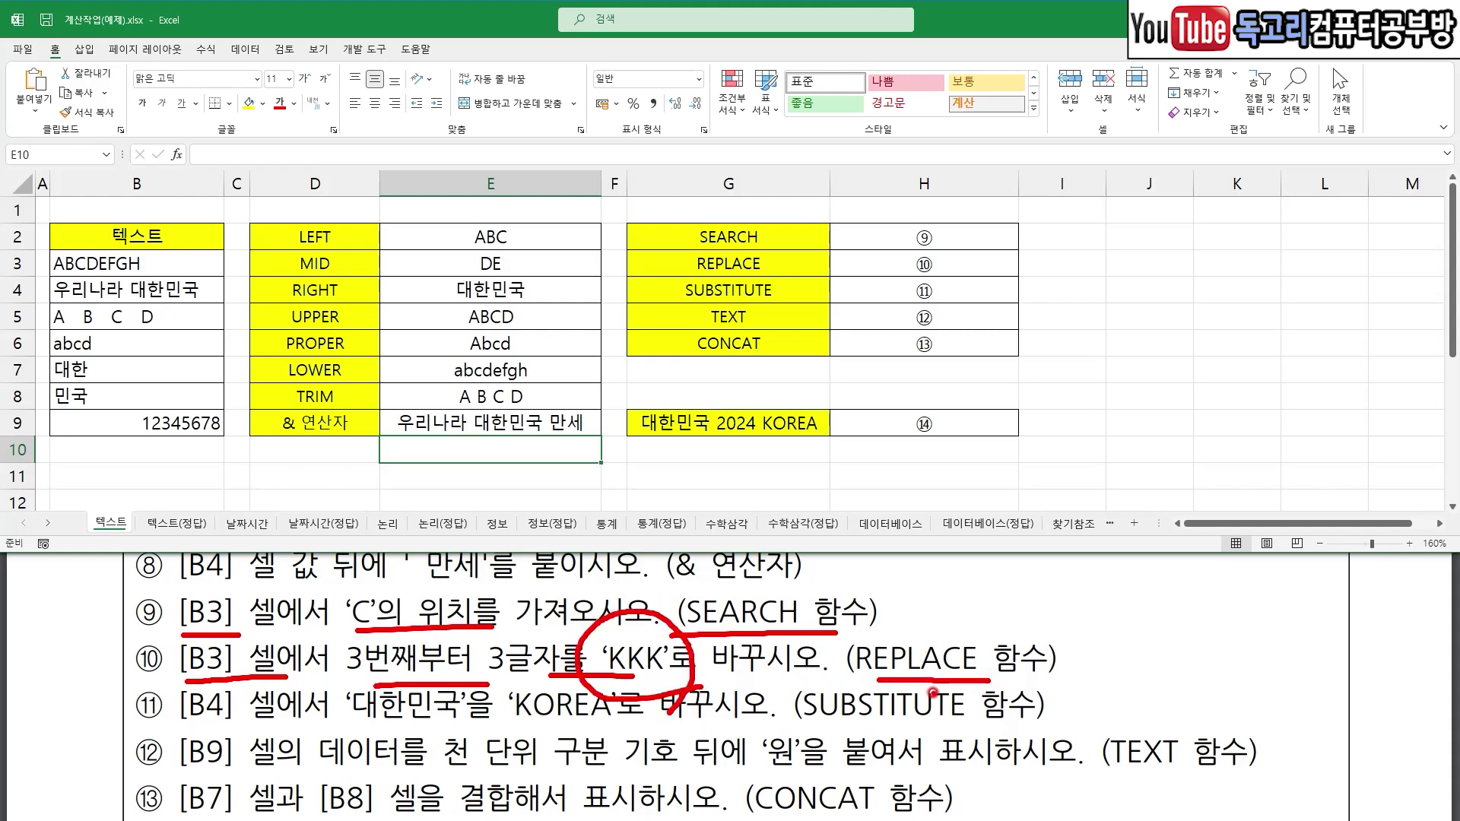
pyautogui.press('e')
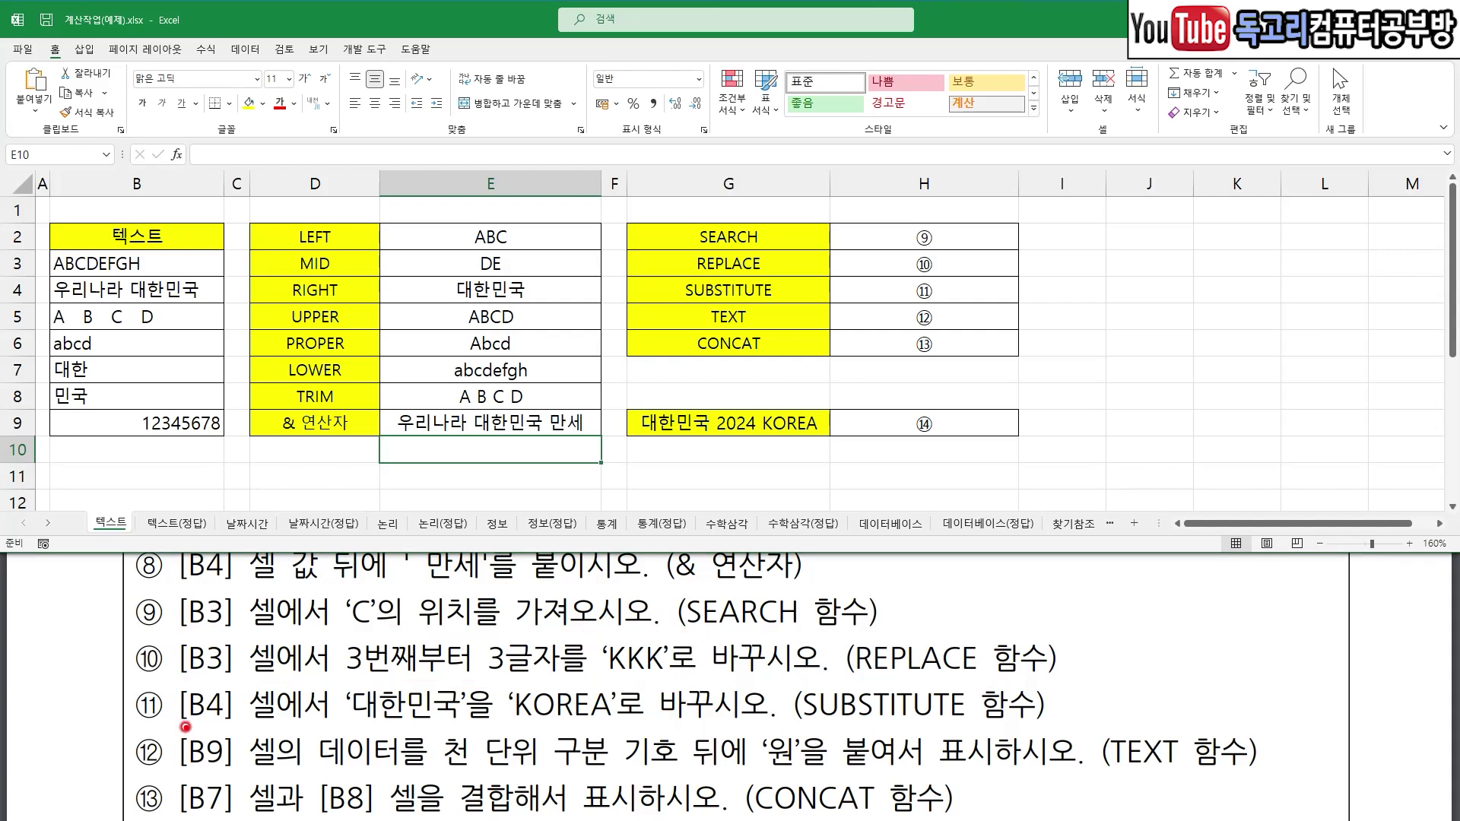
pyautogui.moveTo(181, 726); pyautogui.dragTo(624, 730)
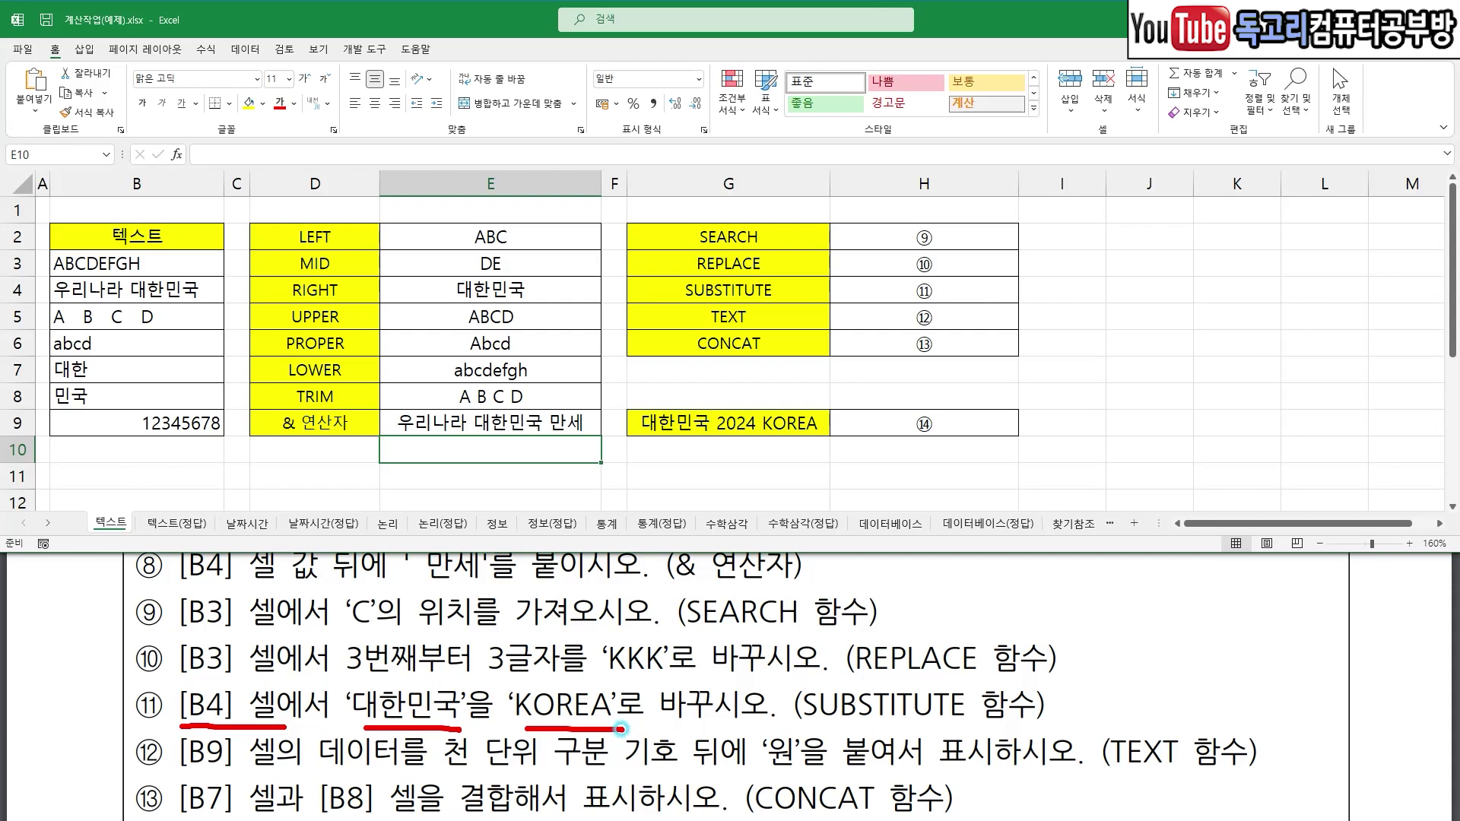
pyautogui.moveTo(816, 734); pyautogui.dragTo(964, 733)
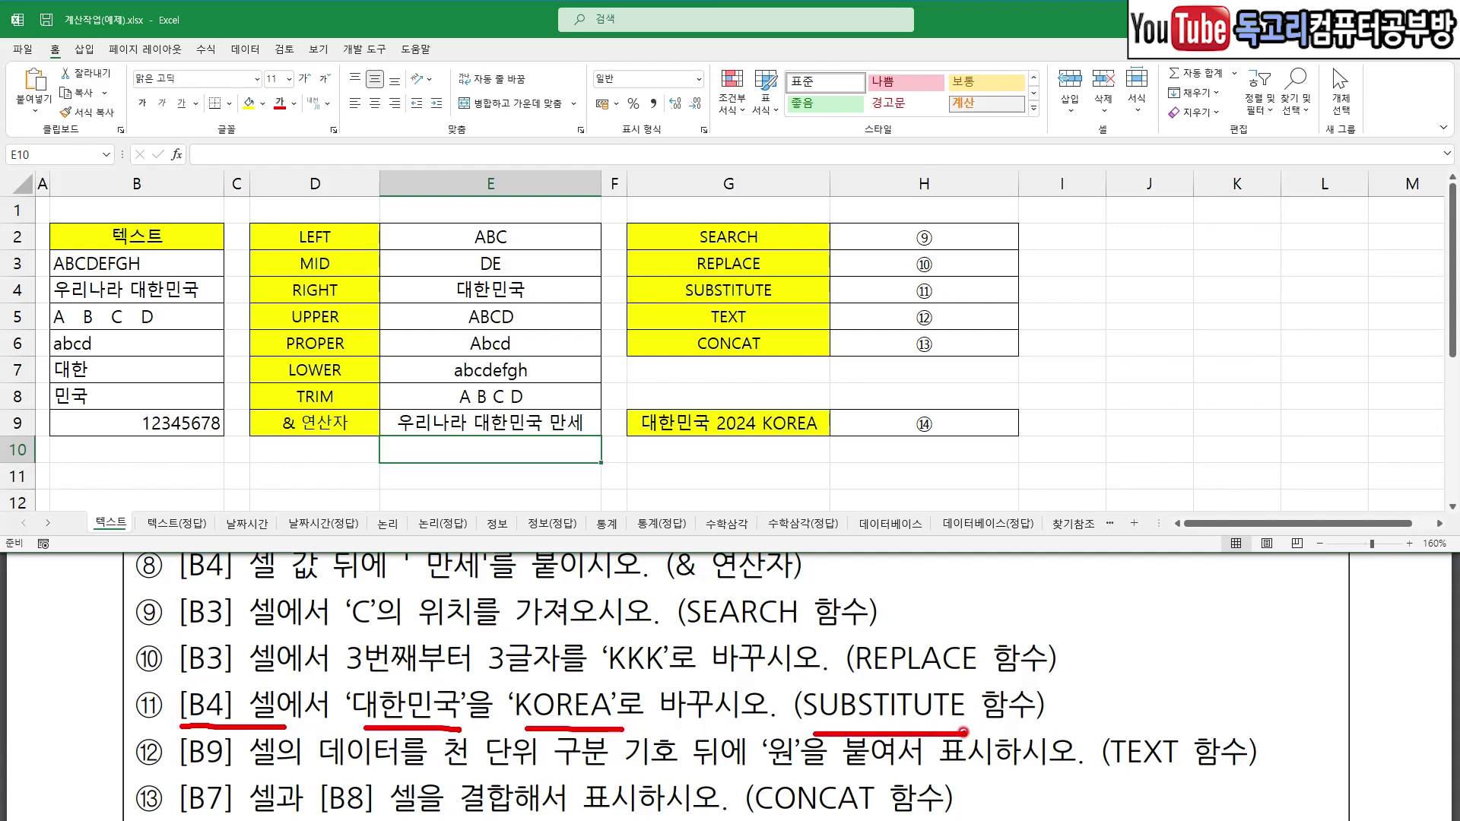
pyautogui.press('e')
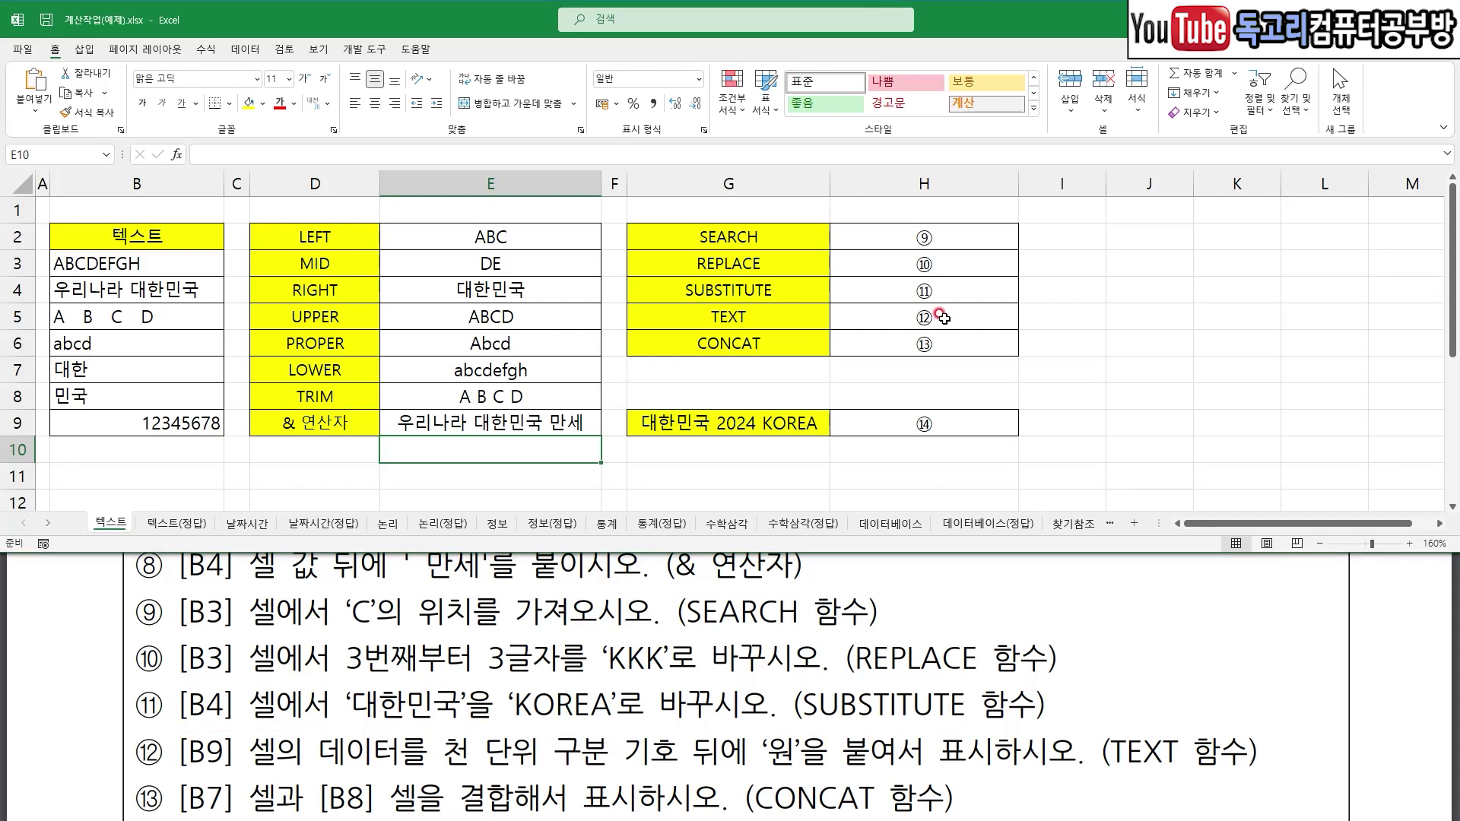
# - Begin a SEARCH function in cell H2 with its function arguments dialog and set Find_text to "C"
pyautogui.click(952, 245)
pyautogui.moveTo(944, 218); pyautogui.dragTo(999, 204)
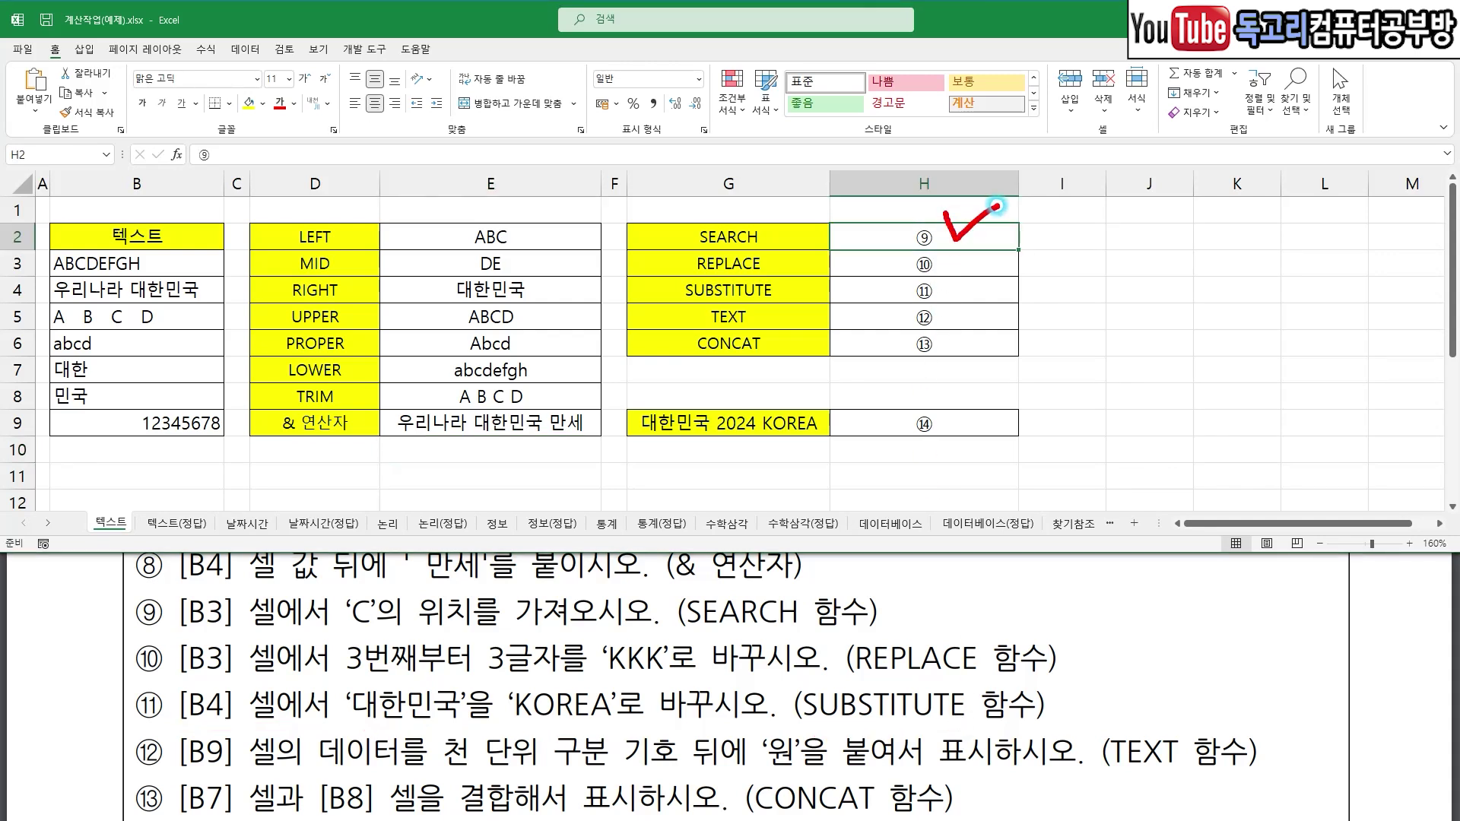
pyautogui.press('e')
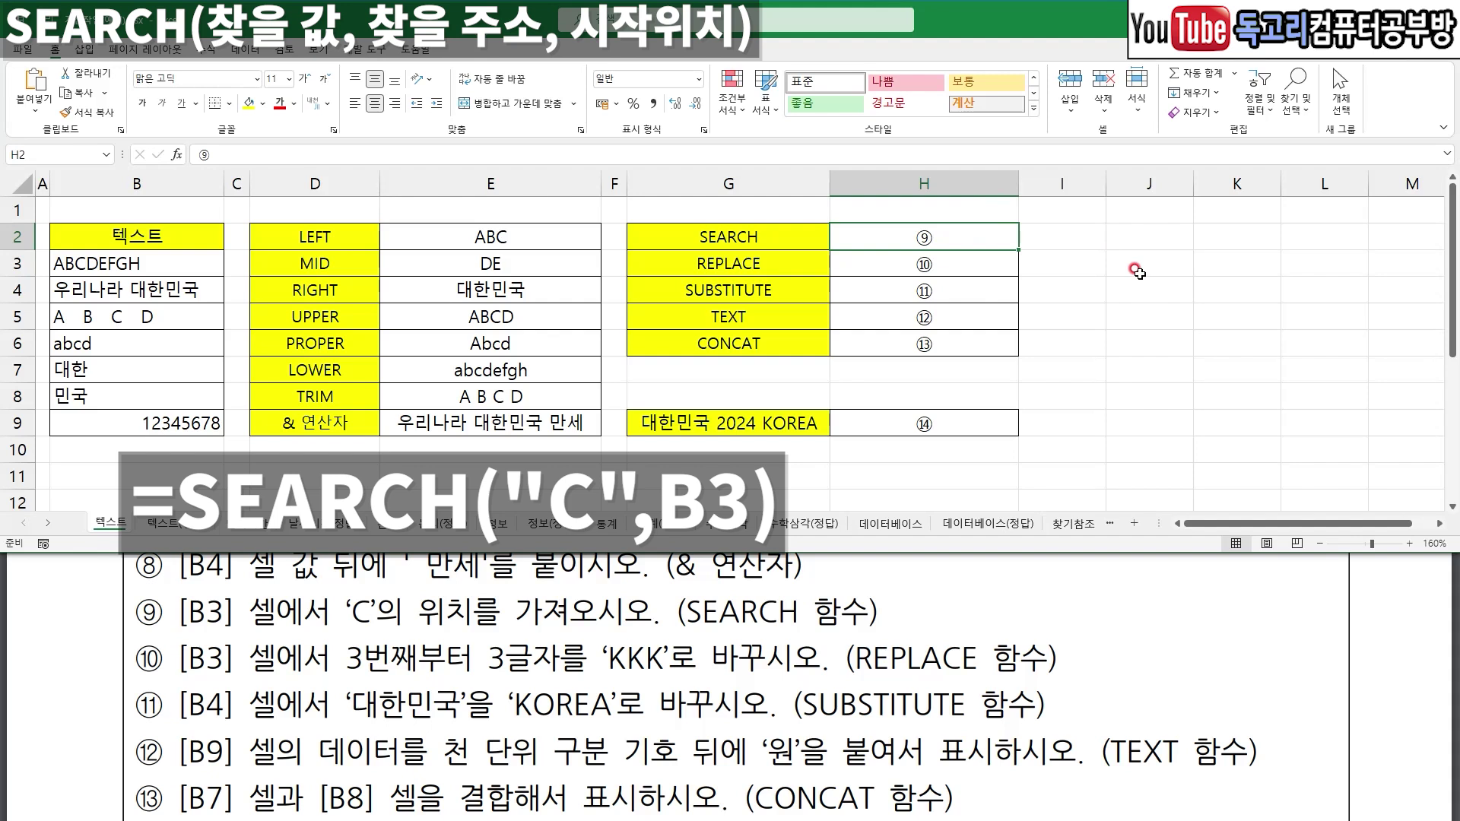
pyautogui.write('=')
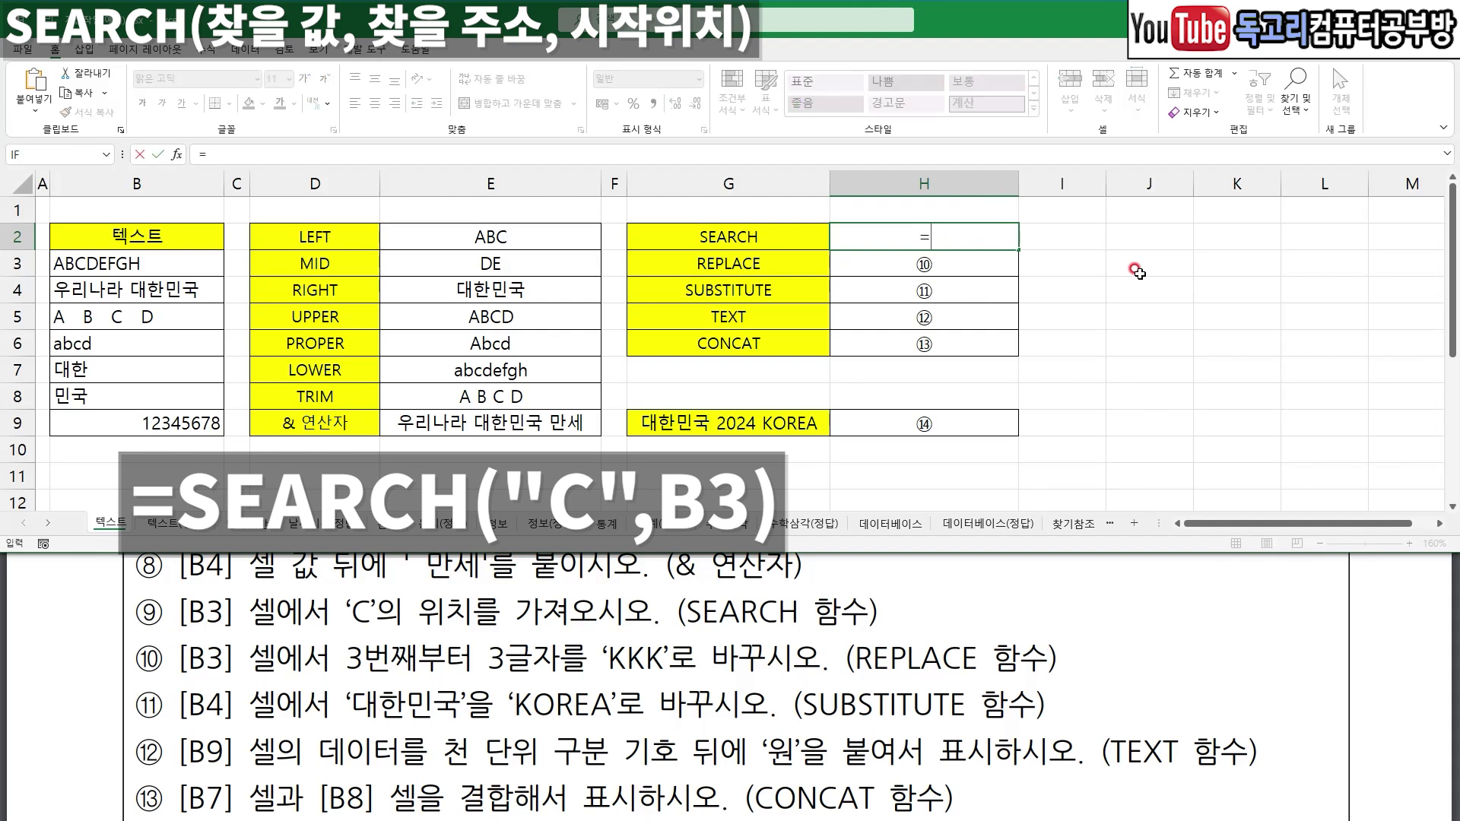
pyautogui.write('SE')
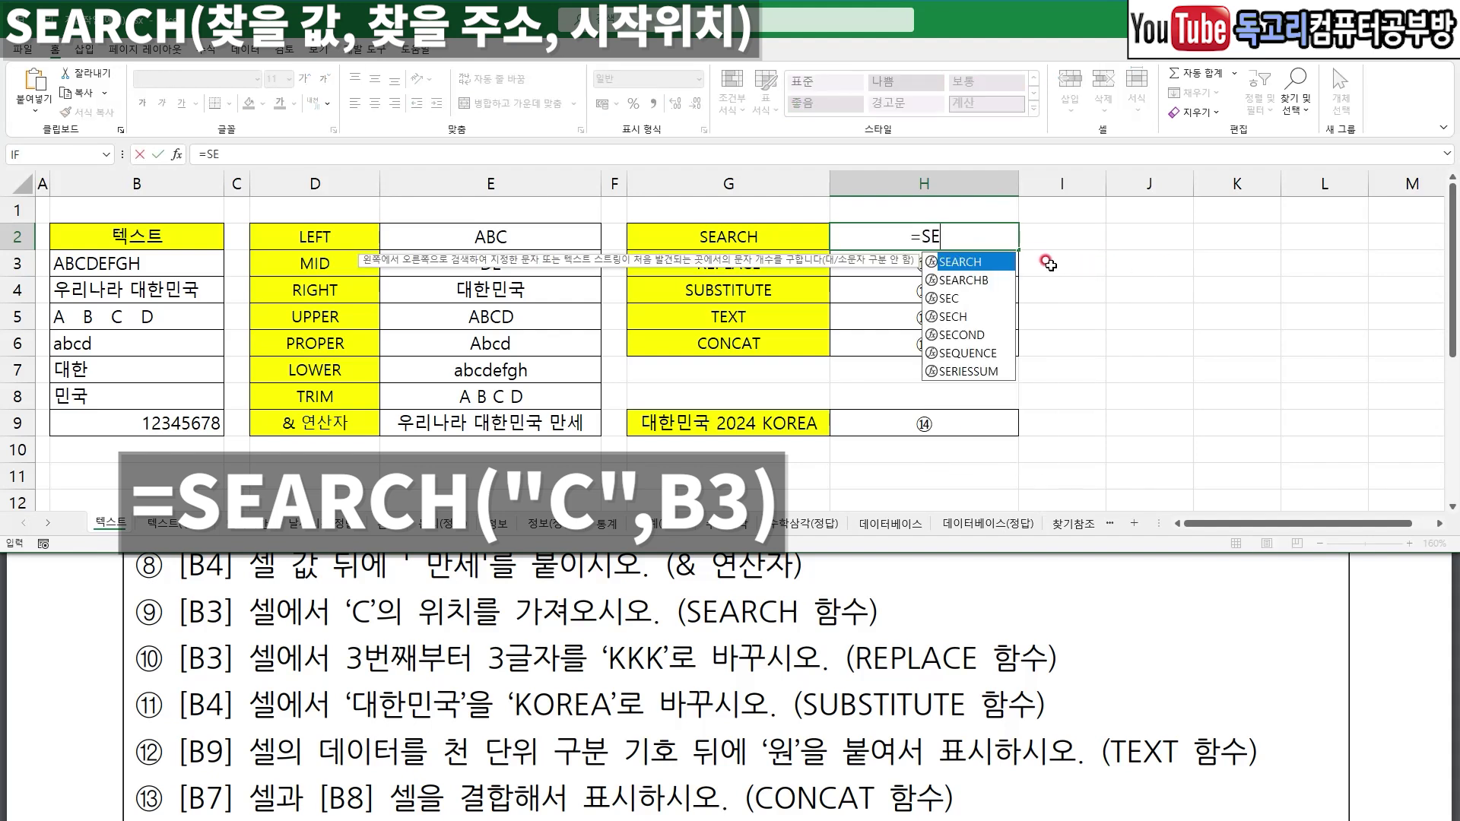
pyautogui.doubleClick(988, 263)
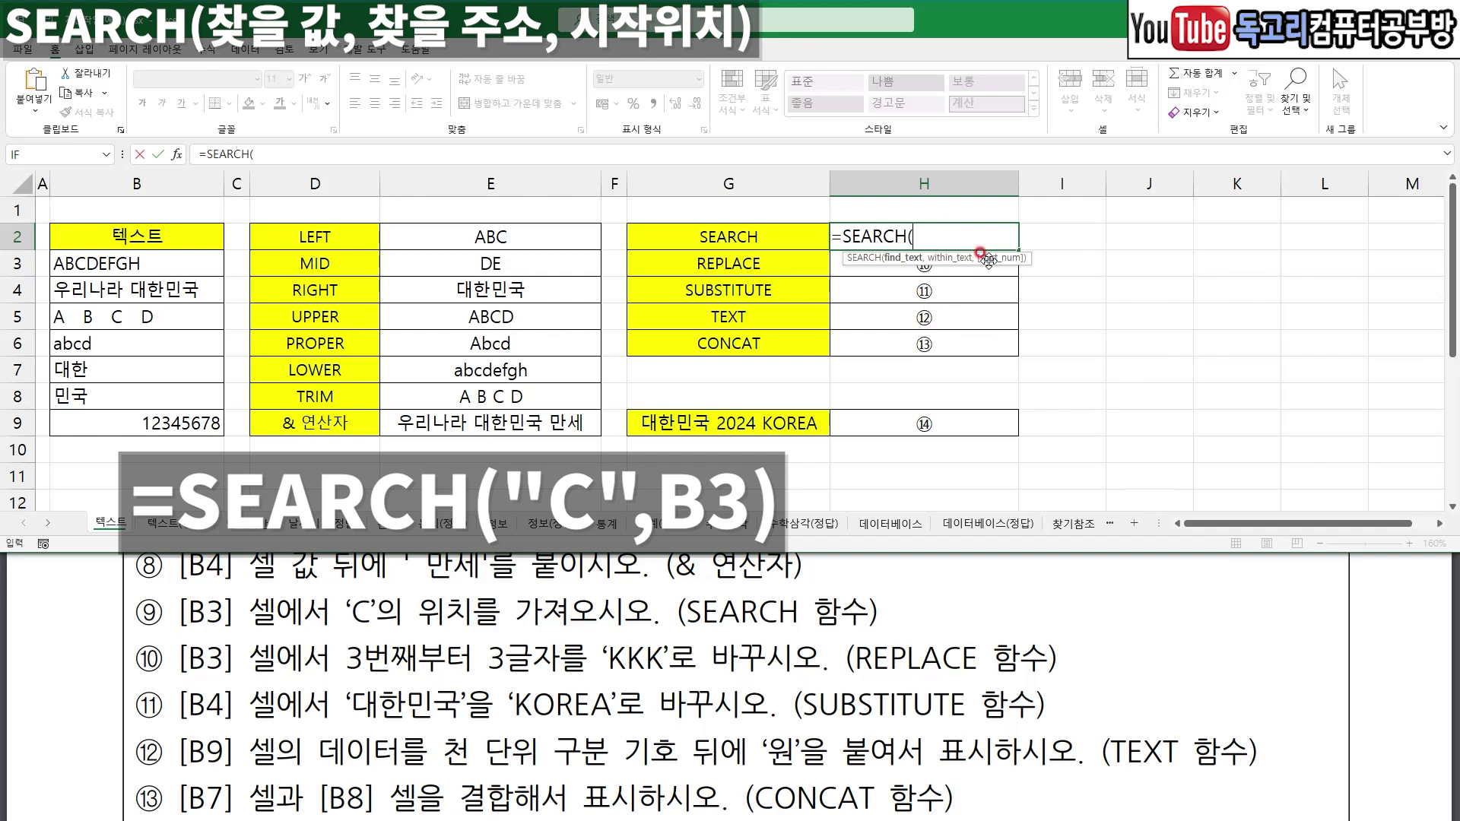
pyautogui.click(176, 154)
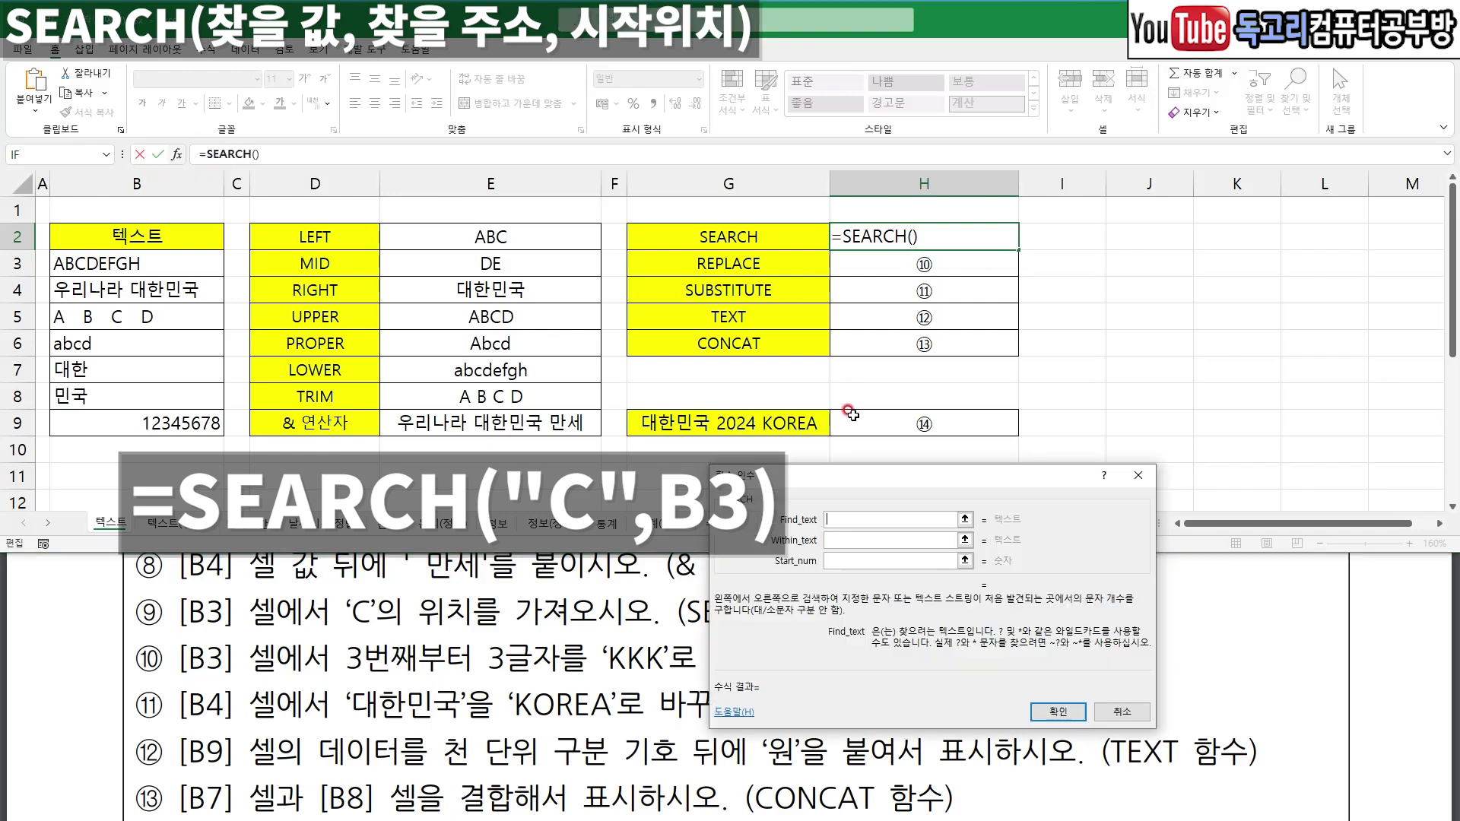
pyautogui.moveTo(890, 487); pyautogui.dragTo(803, 312)
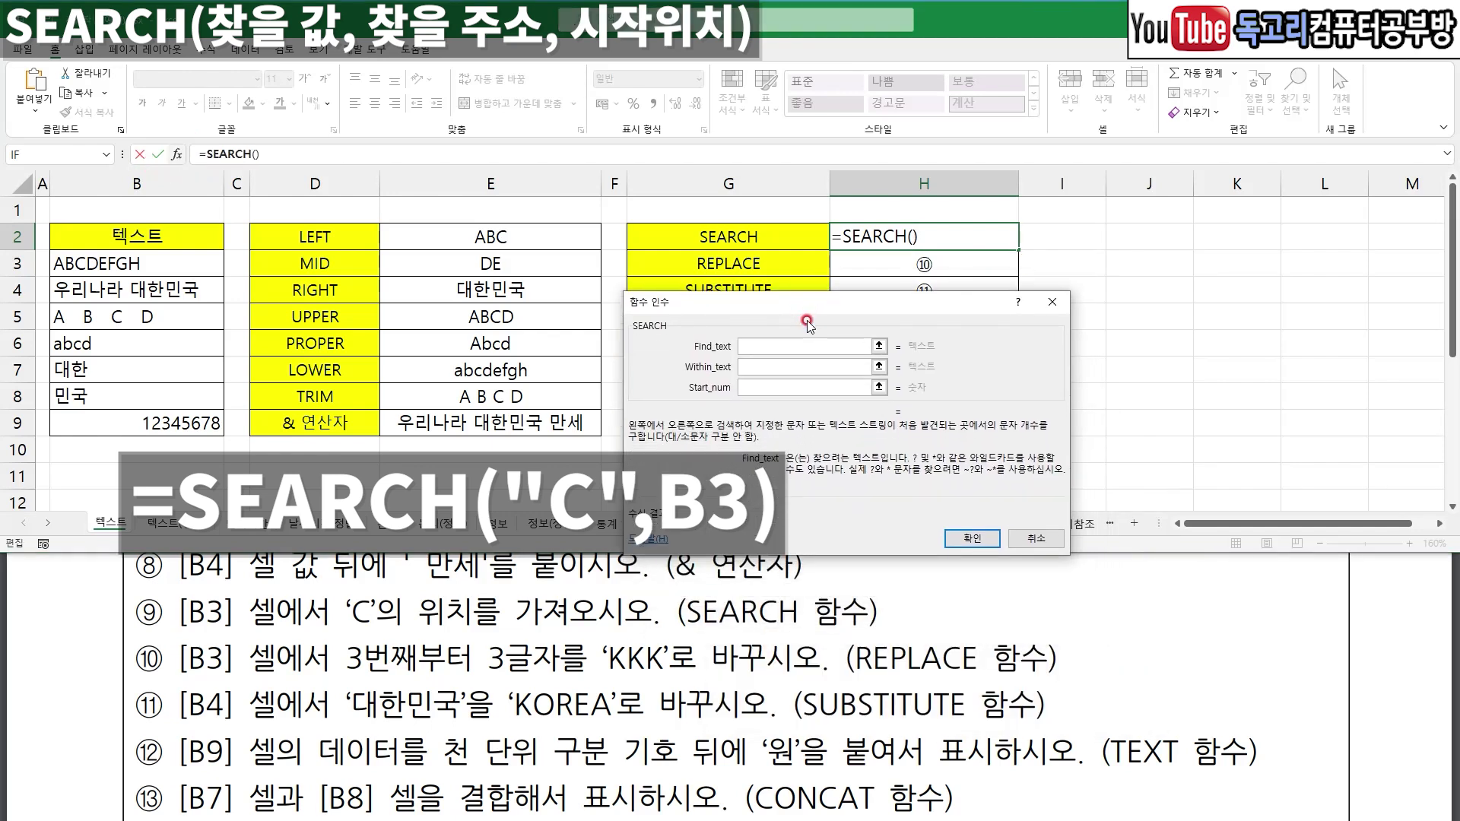
pyautogui.write('C')
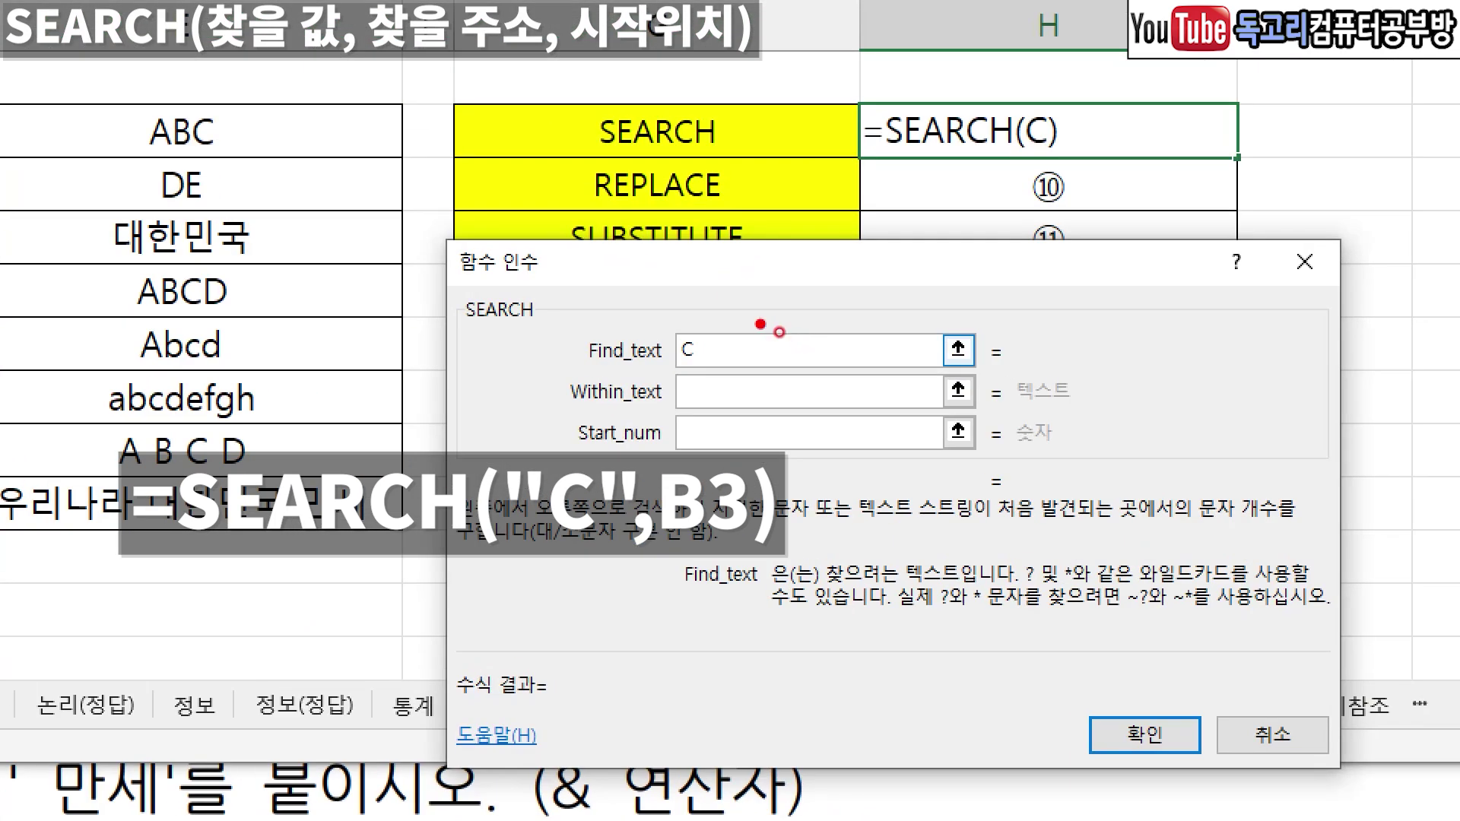
pyautogui.moveTo(781, 332); pyautogui.dragTo(760, 346)
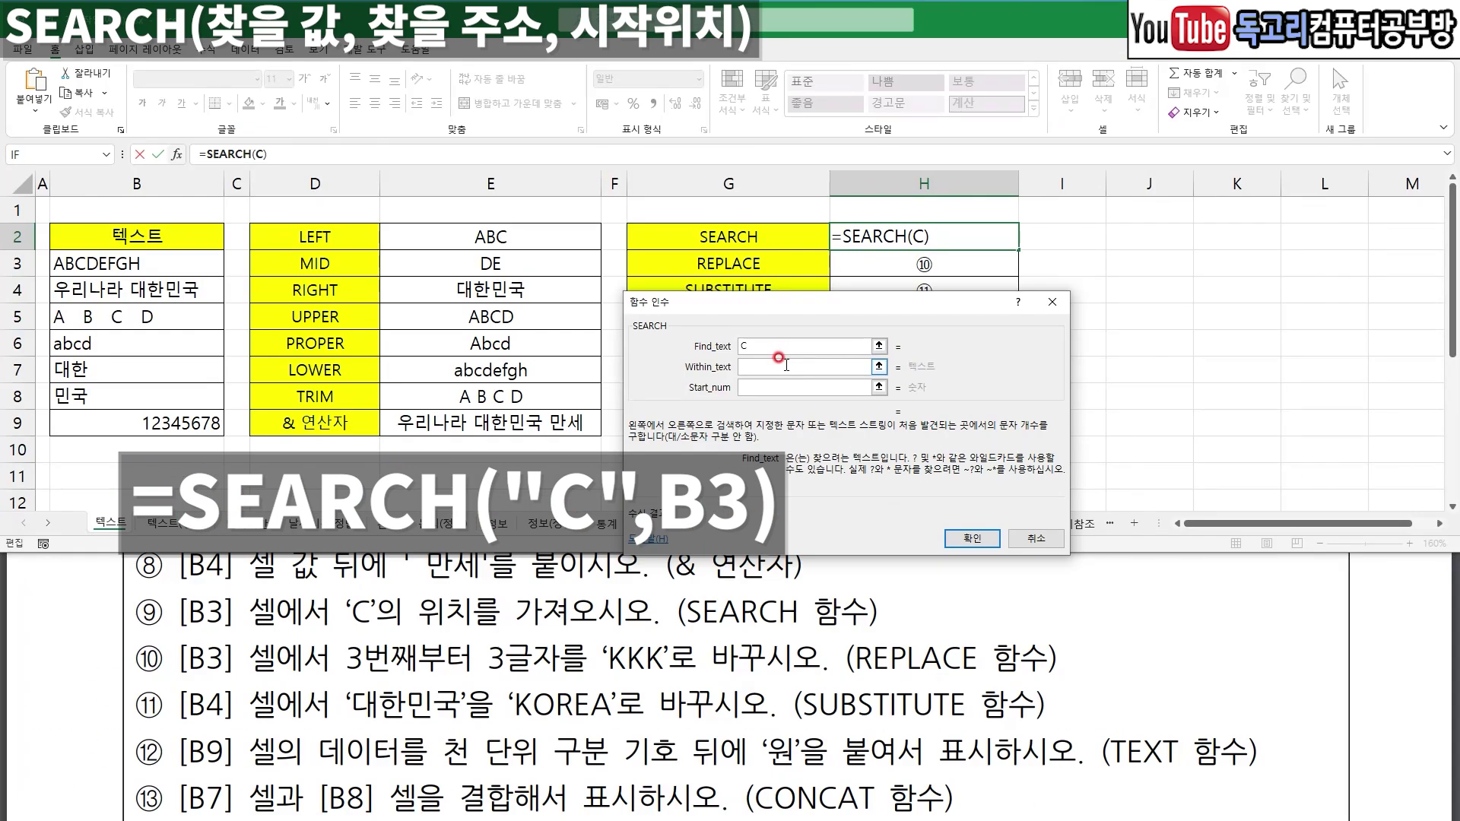
pyautogui.click(771, 392)
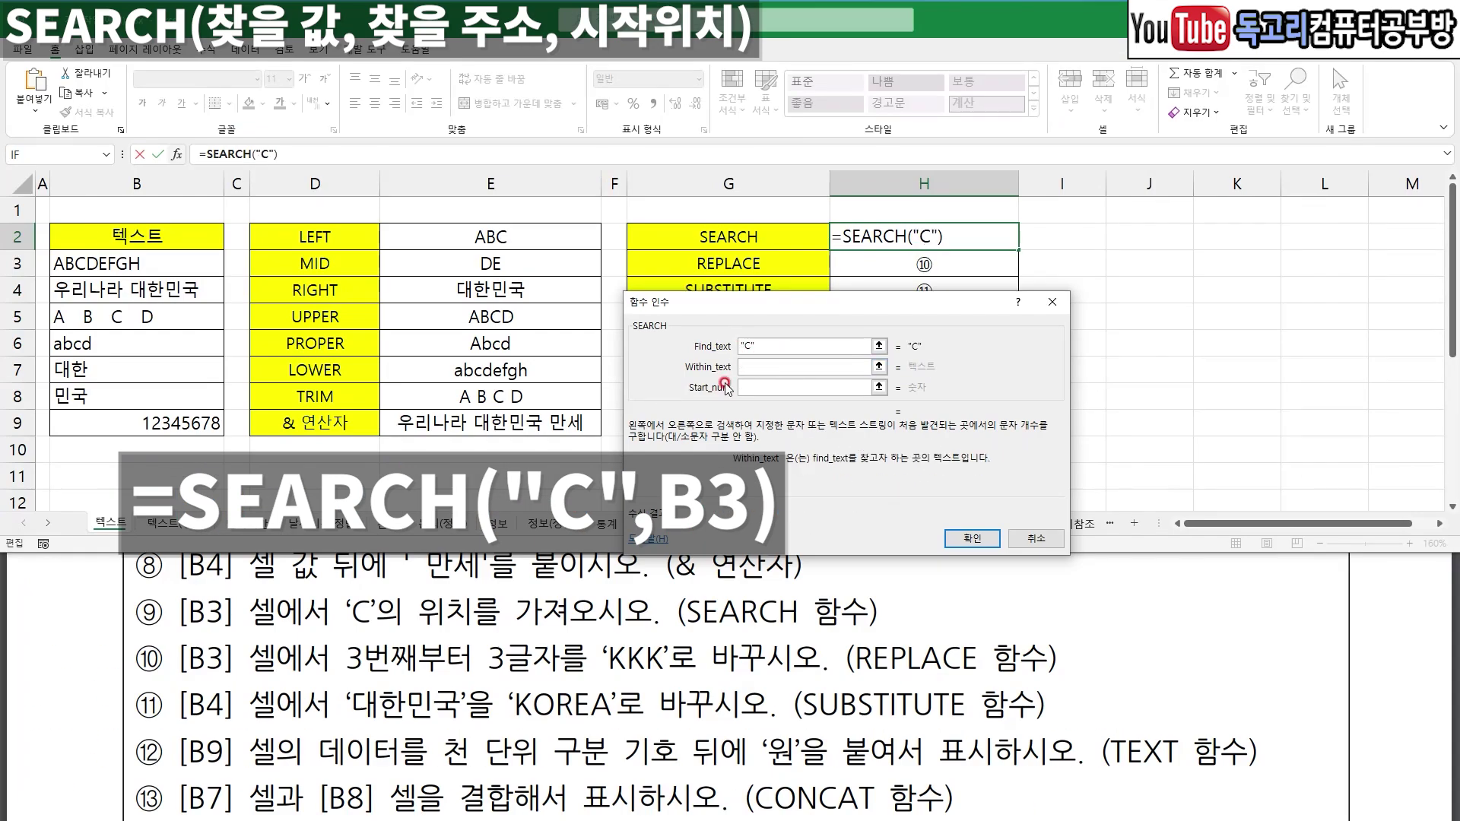
# - Set Within_text to B3, leave Start_num empty and complete the formula =SEARCH("C",B3) in H2
pyautogui.moveTo(729, 375); pyautogui.dragTo(685, 374)
pyautogui.press('Escape')
pyautogui.moveTo(146, 632); pyautogui.dragTo(262, 633)
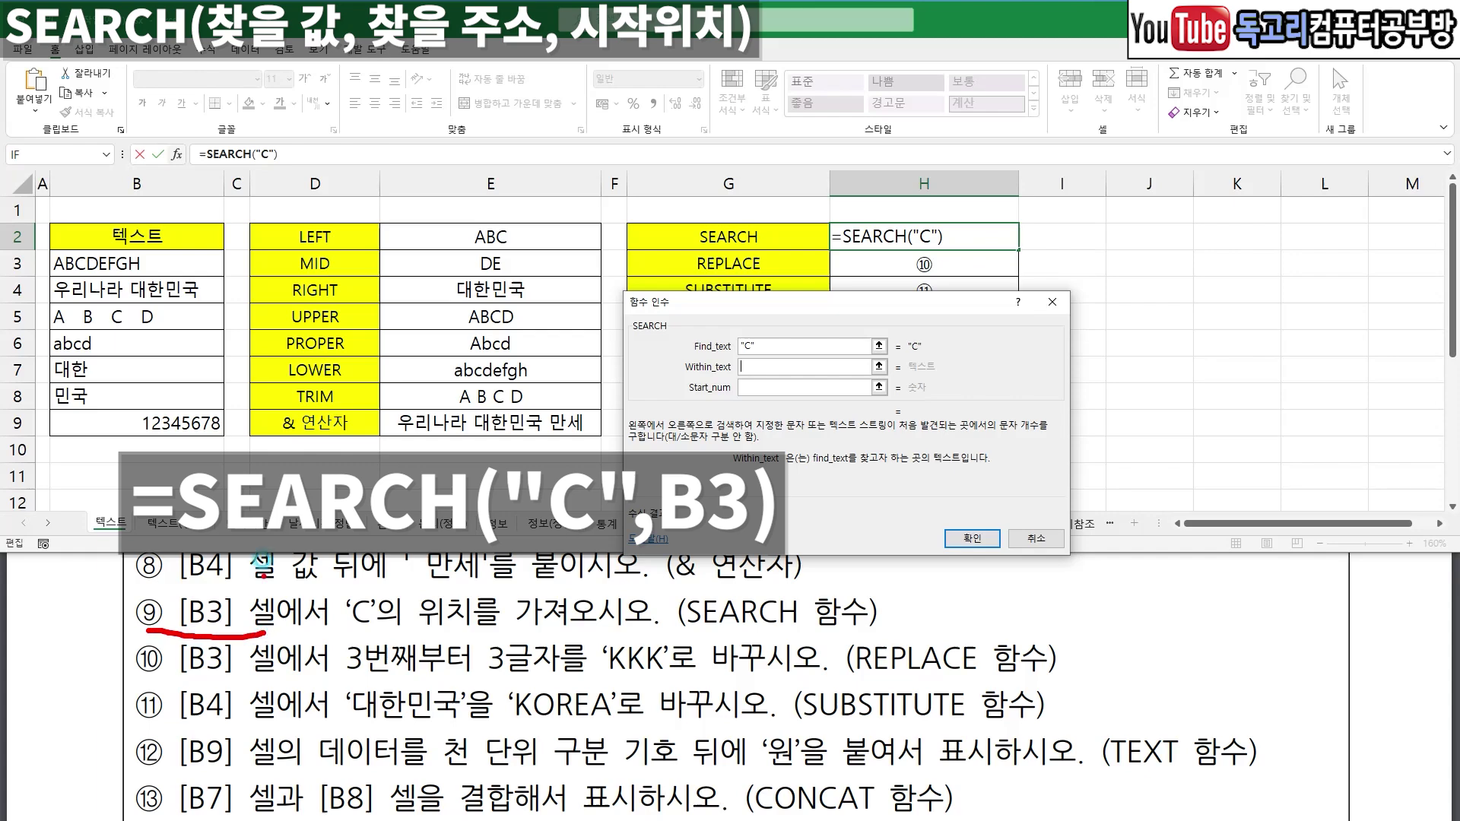
pyautogui.click(124, 263)
pyautogui.moveTo(138, 264)
pyautogui.mouseDown()
pyautogui.moveTo(99, 232)
pyautogui.moveTo(148, 266)
pyautogui.mouseUp()
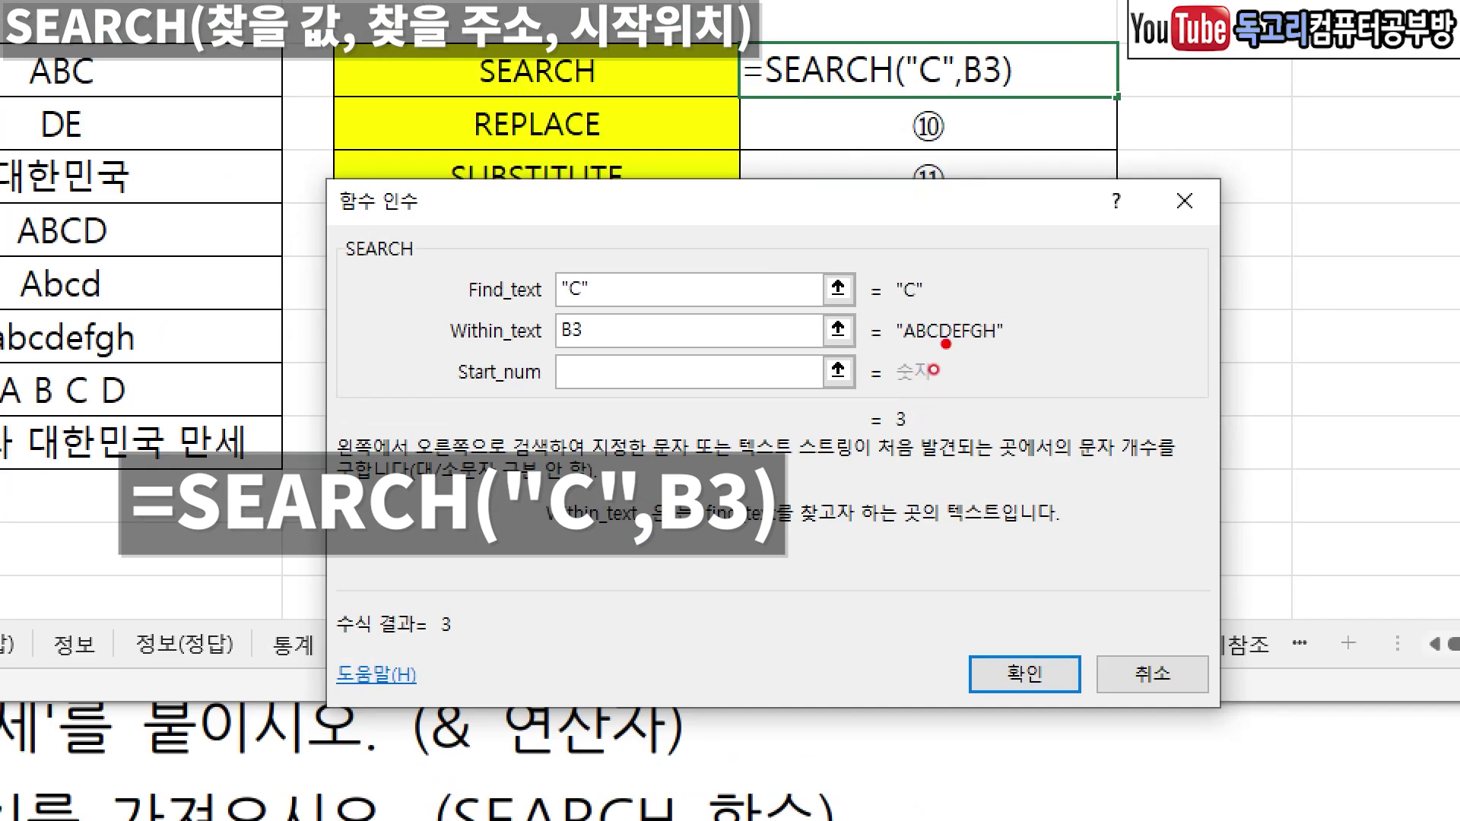
pyautogui.moveTo(953, 284); pyautogui.dragTo(911, 314)
pyautogui.moveTo(897, 372); pyautogui.dragTo(1002, 363)
pyautogui.moveTo(477, 668)
pyautogui.mouseDown()
pyautogui.moveTo(372, 605)
pyautogui.moveTo(501, 680)
pyautogui.mouseUp()
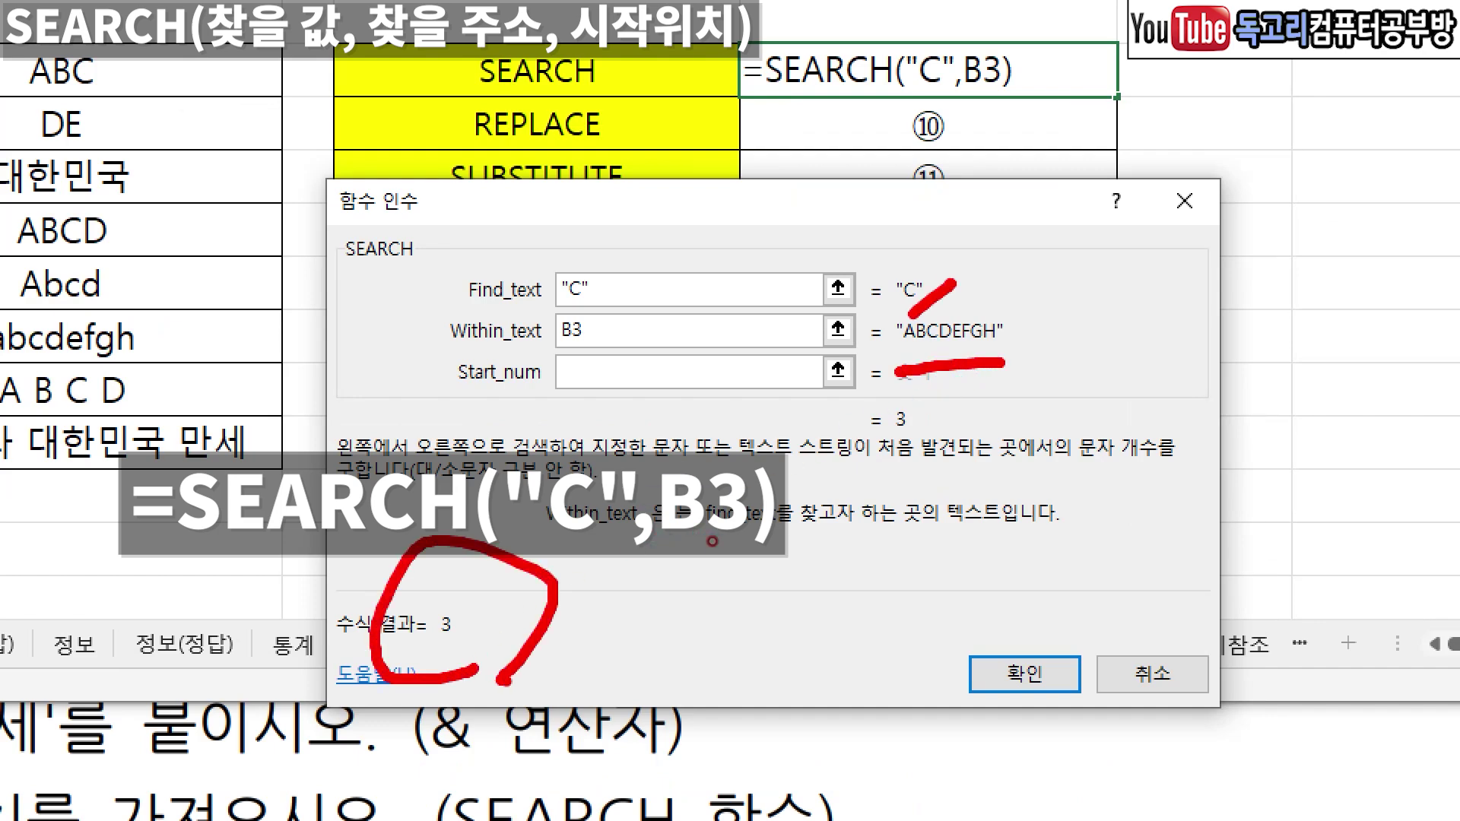
pyautogui.moveTo(1004, 564)
pyautogui.mouseDown()
pyautogui.moveTo(1020, 536)
pyautogui.moveTo(993, 568)
pyautogui.mouseUp()
pyautogui.click(1032, 680)
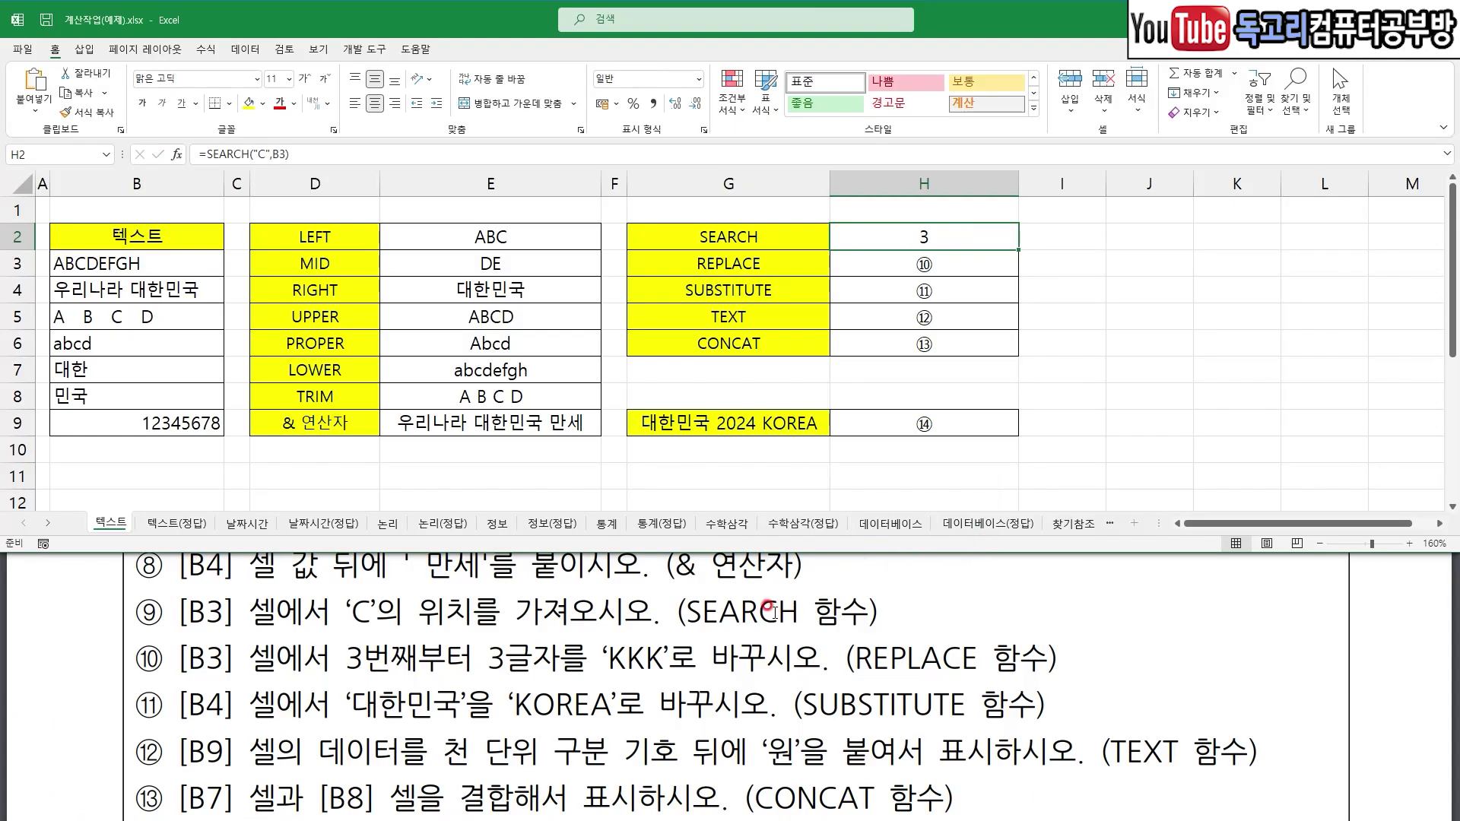
pyautogui.moveTo(689, 629); pyautogui.dragTo(772, 628)
# - Begin a REPLACE function in cell H3 with its function arguments dialog and set Old_text to B3
pyautogui.click(971, 271)
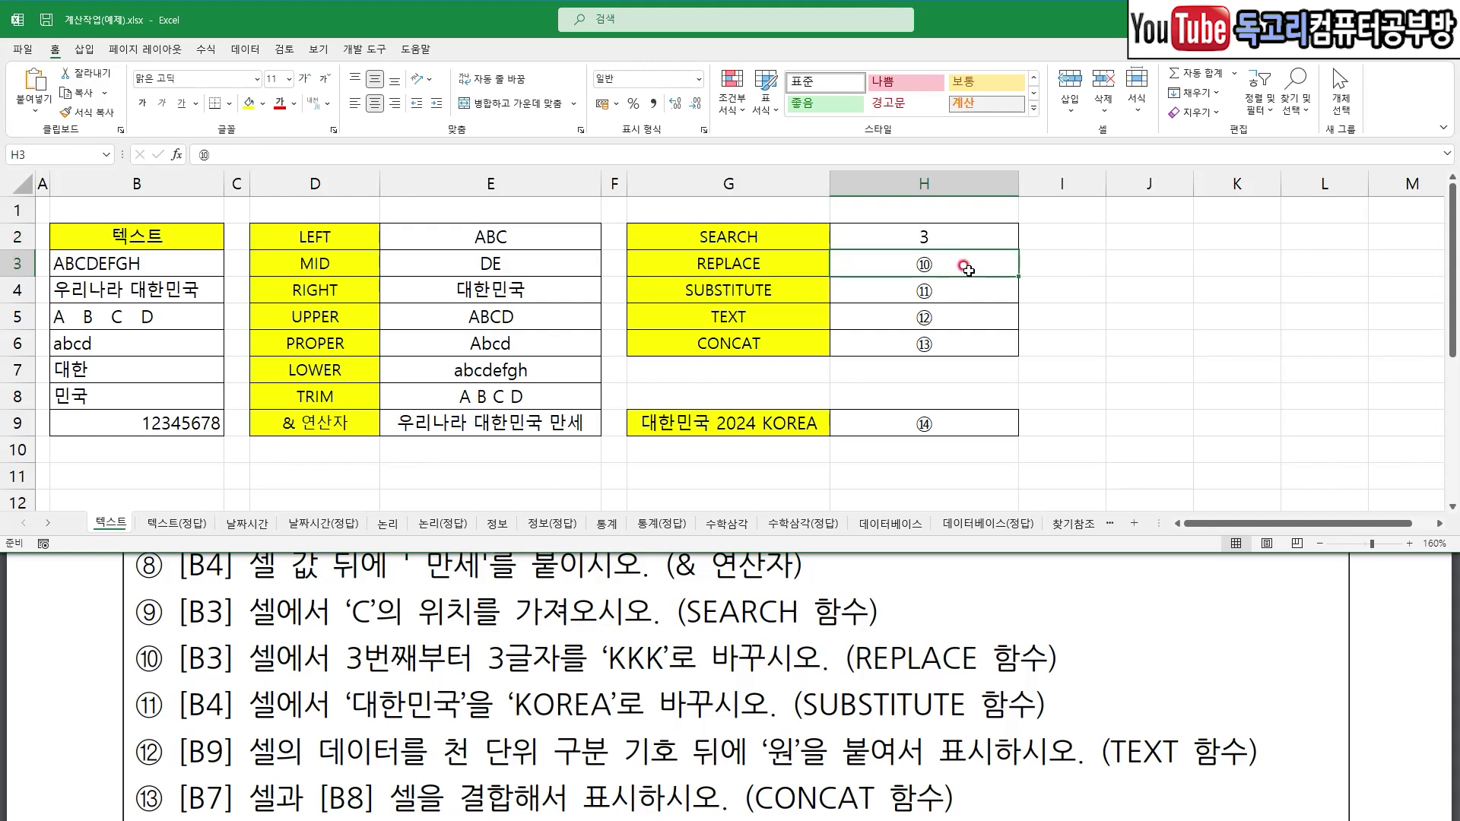
pyautogui.write('=')
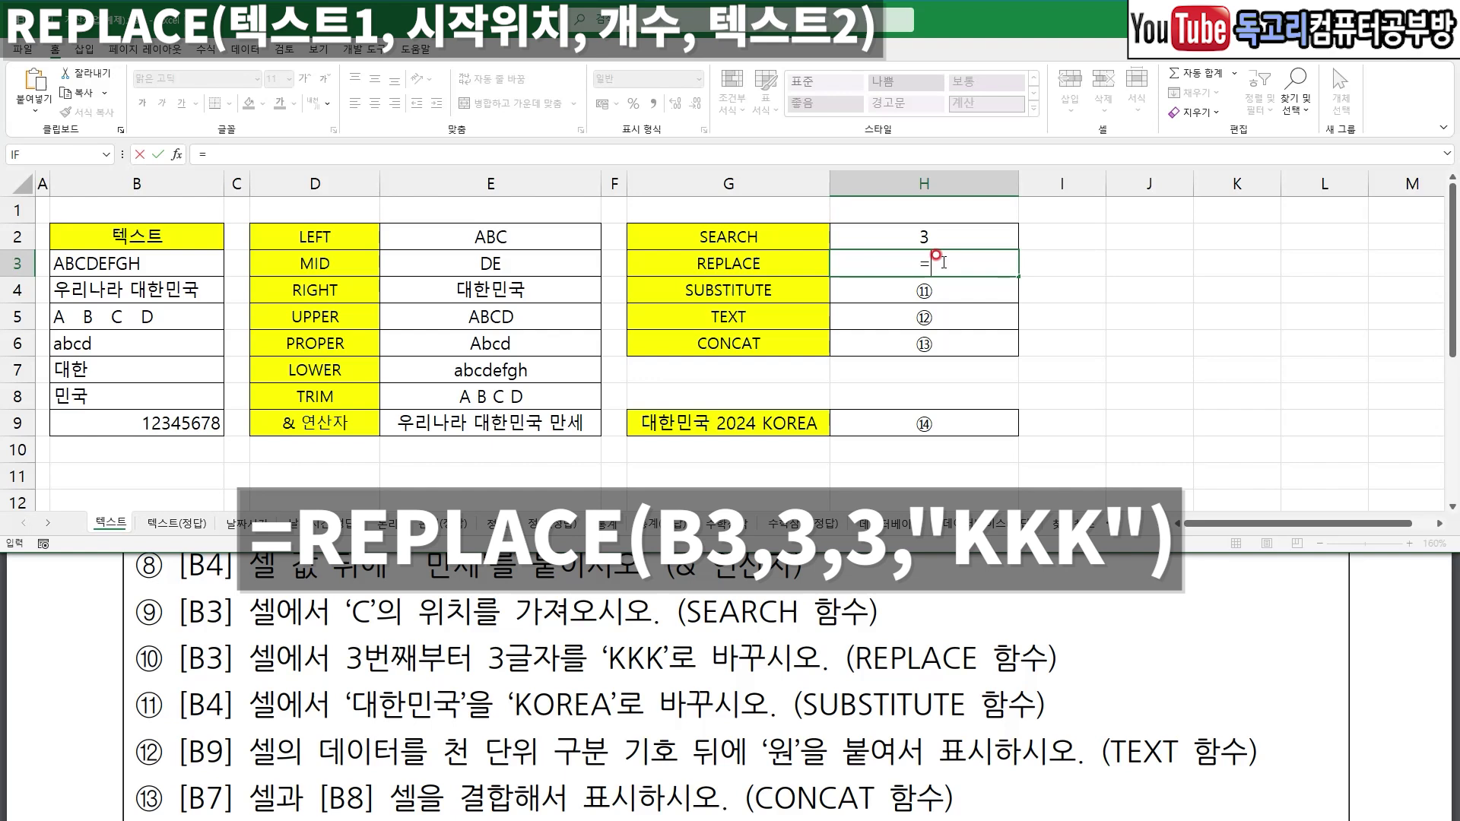
pyautogui.write('RE')
pyautogui.click(974, 307)
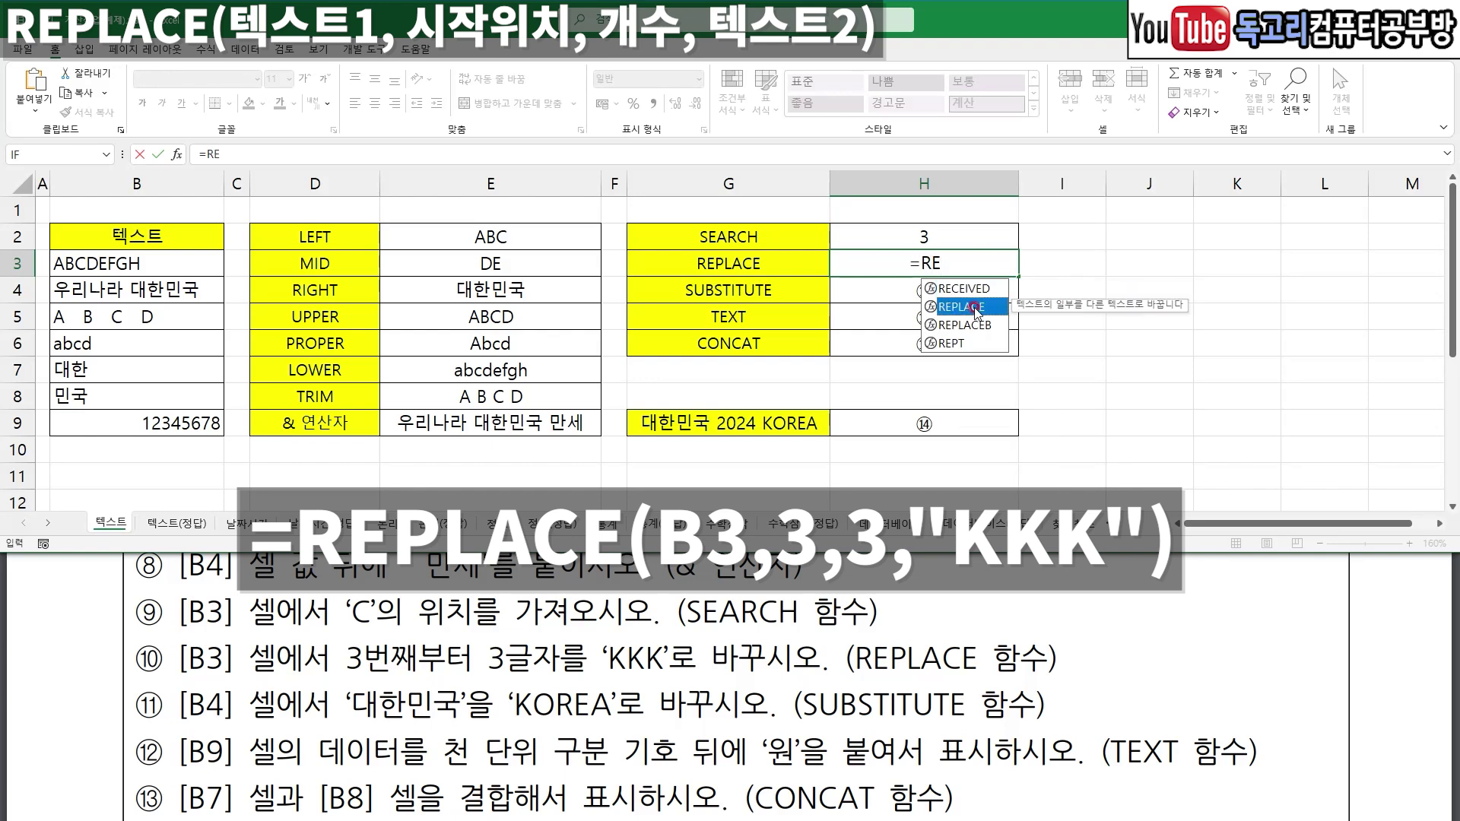
pyautogui.doubleClick(974, 307)
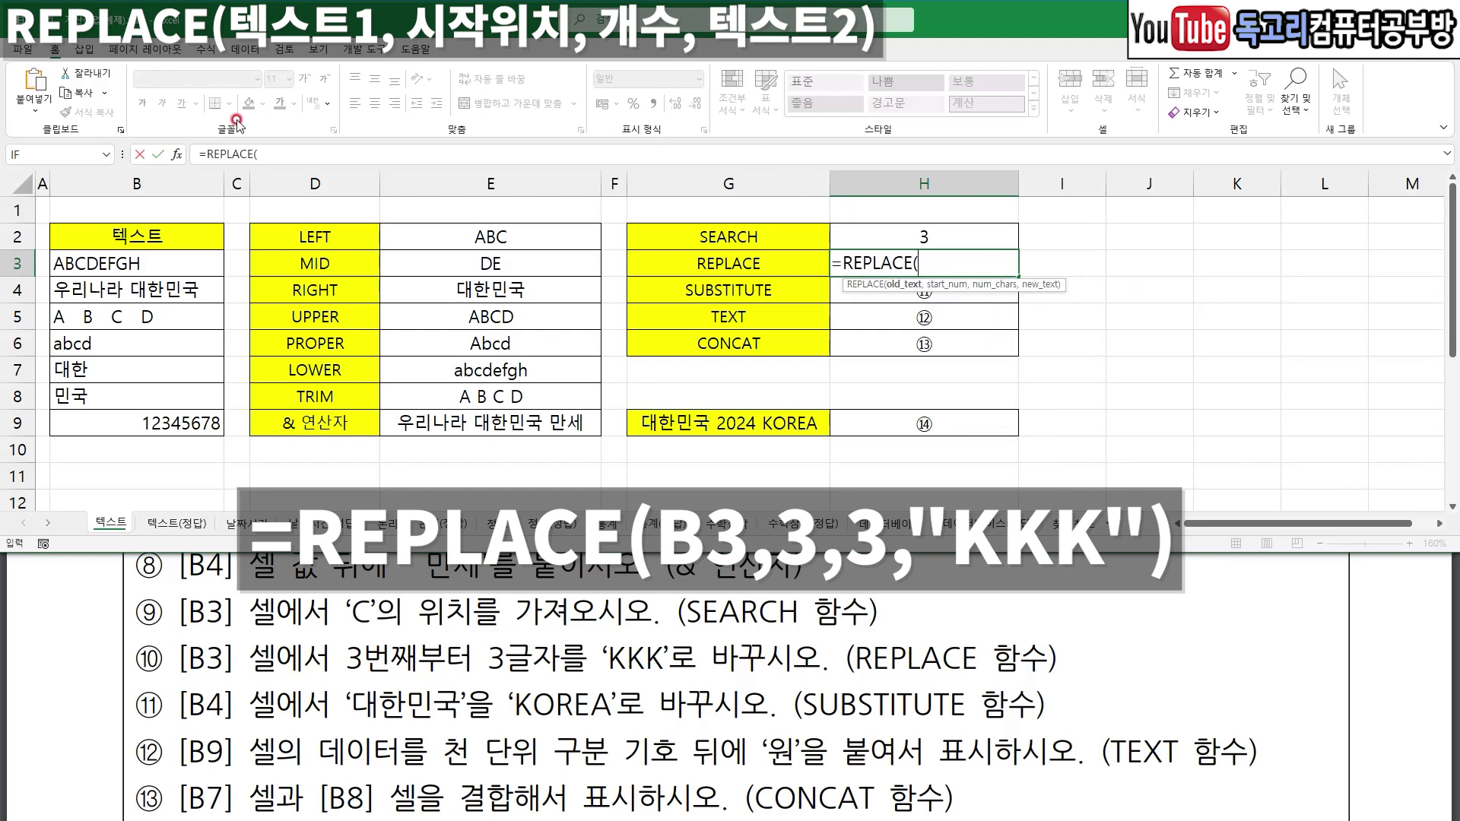
pyautogui.moveTo(192, 160)
pyautogui.mouseDown()
pyautogui.moveTo(156, 175)
pyautogui.moveTo(202, 138)
pyautogui.moveTo(196, 167)
pyautogui.mouseUp()
pyautogui.hotkey('ctrl', 'a')
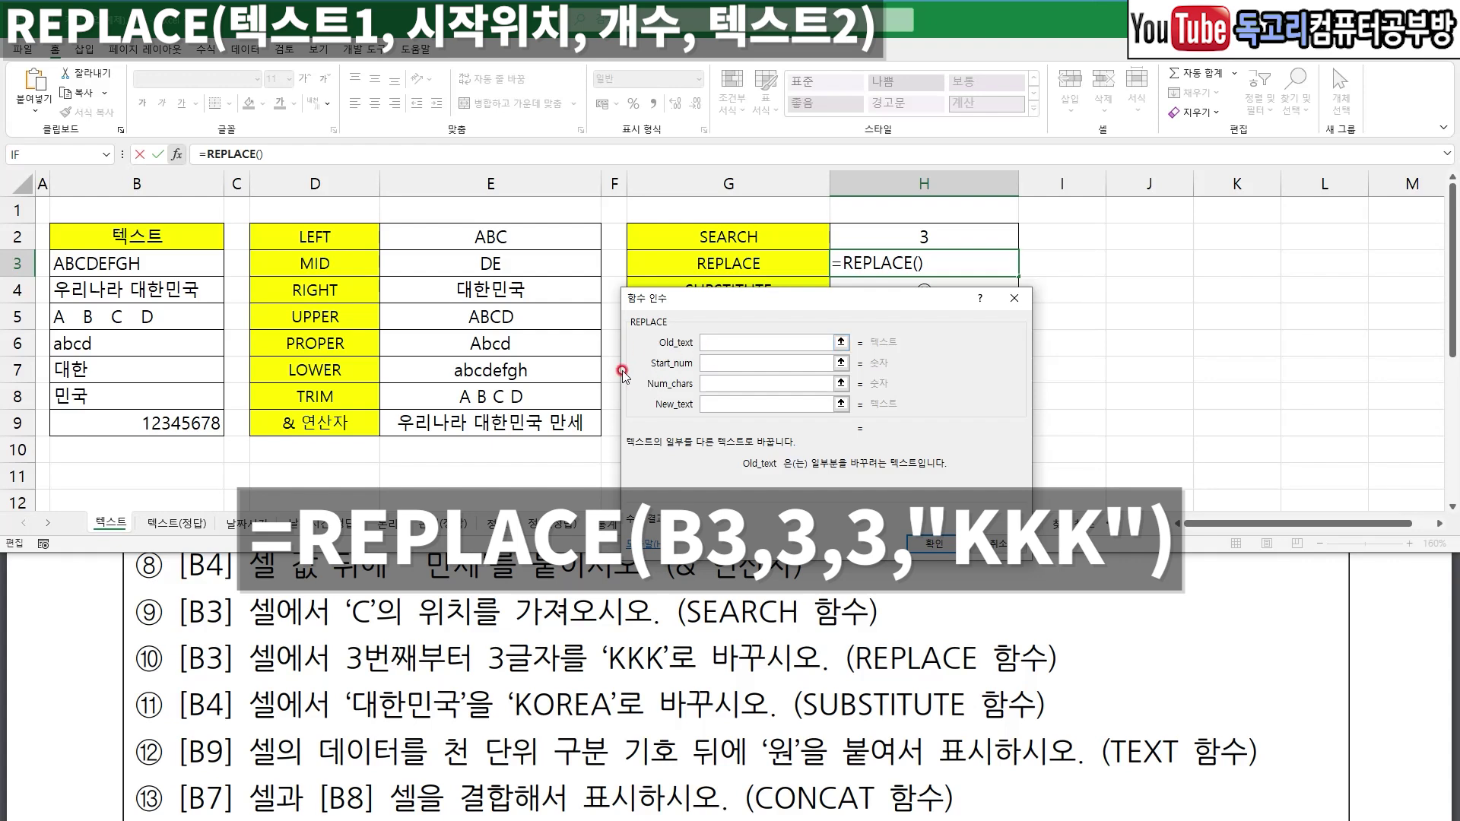
pyautogui.moveTo(179, 667); pyautogui.dragTo(262, 668)
pyautogui.click(114, 263)
pyautogui.moveTo(143, 268)
pyautogui.mouseDown()
pyautogui.moveTo(64, 283)
pyautogui.moveTo(136, 239)
pyautogui.moveTo(133, 287)
pyautogui.mouseUp()
pyautogui.moveTo(688, 352)
pyautogui.mouseDown()
pyautogui.moveTo(705, 373)
pyautogui.moveTo(741, 339)
pyautogui.mouseUp()
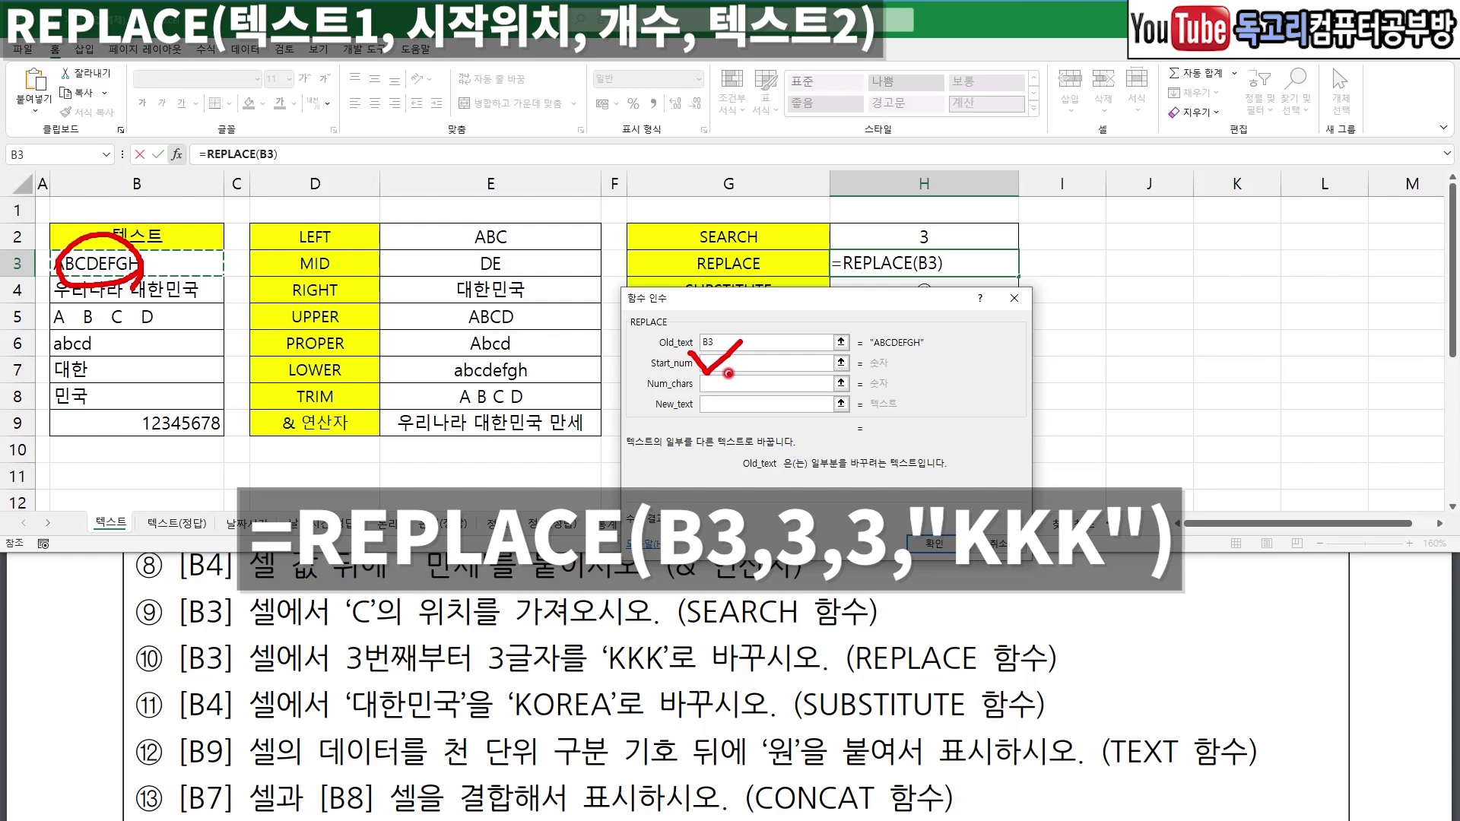
# - Set Start_num to 3, Num_chars to 3 and New_text to "KKK", completing the REPLACE formula in H3
pyautogui.click(727, 372)
pyautogui.moveTo(331, 677); pyautogui.dragTo(428, 678)
pyautogui.moveTo(485, 684); pyautogui.dragTo(702, 683)
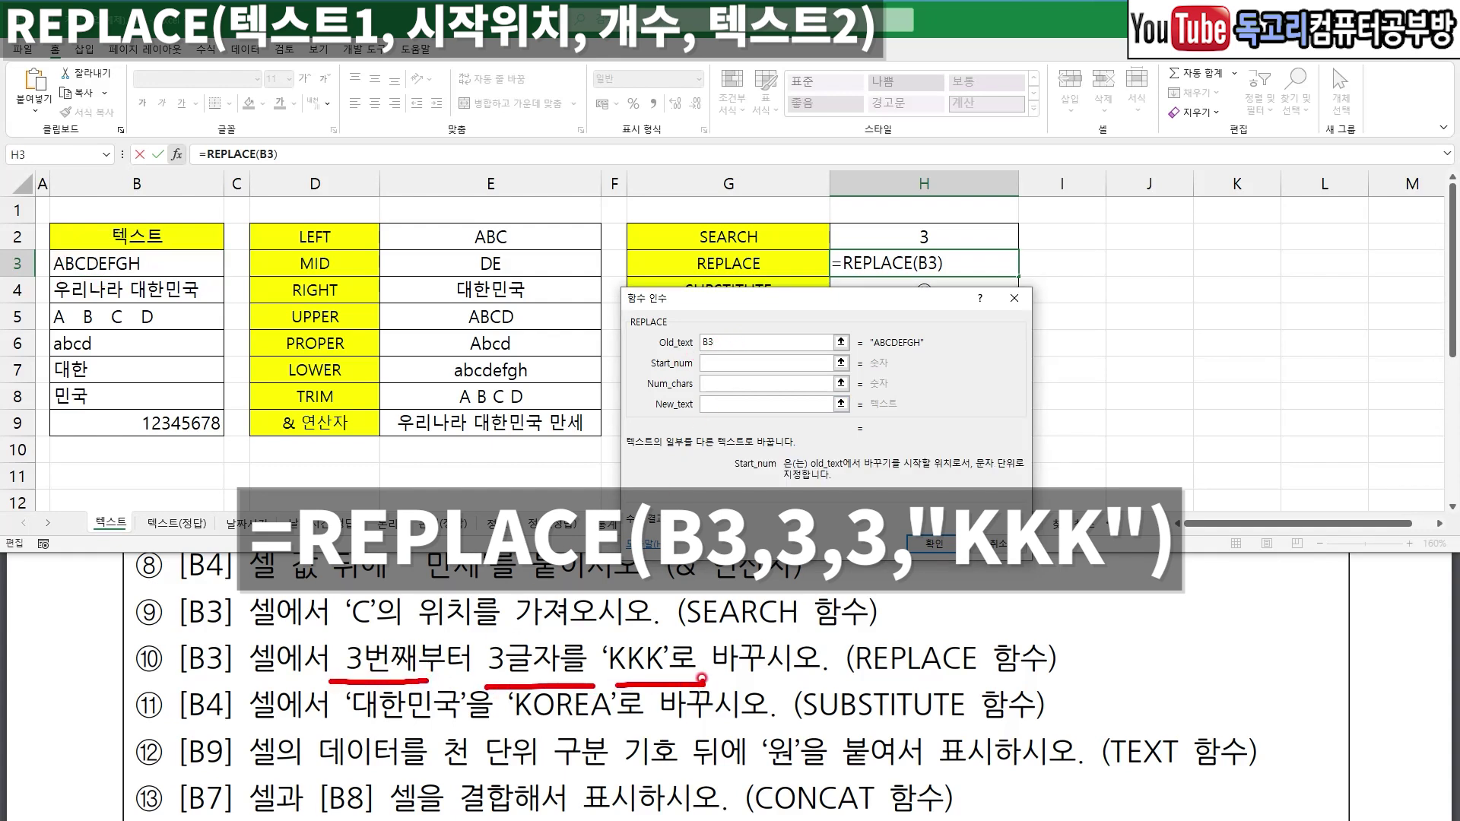
pyautogui.click(791, 392)
pyautogui.write('3')
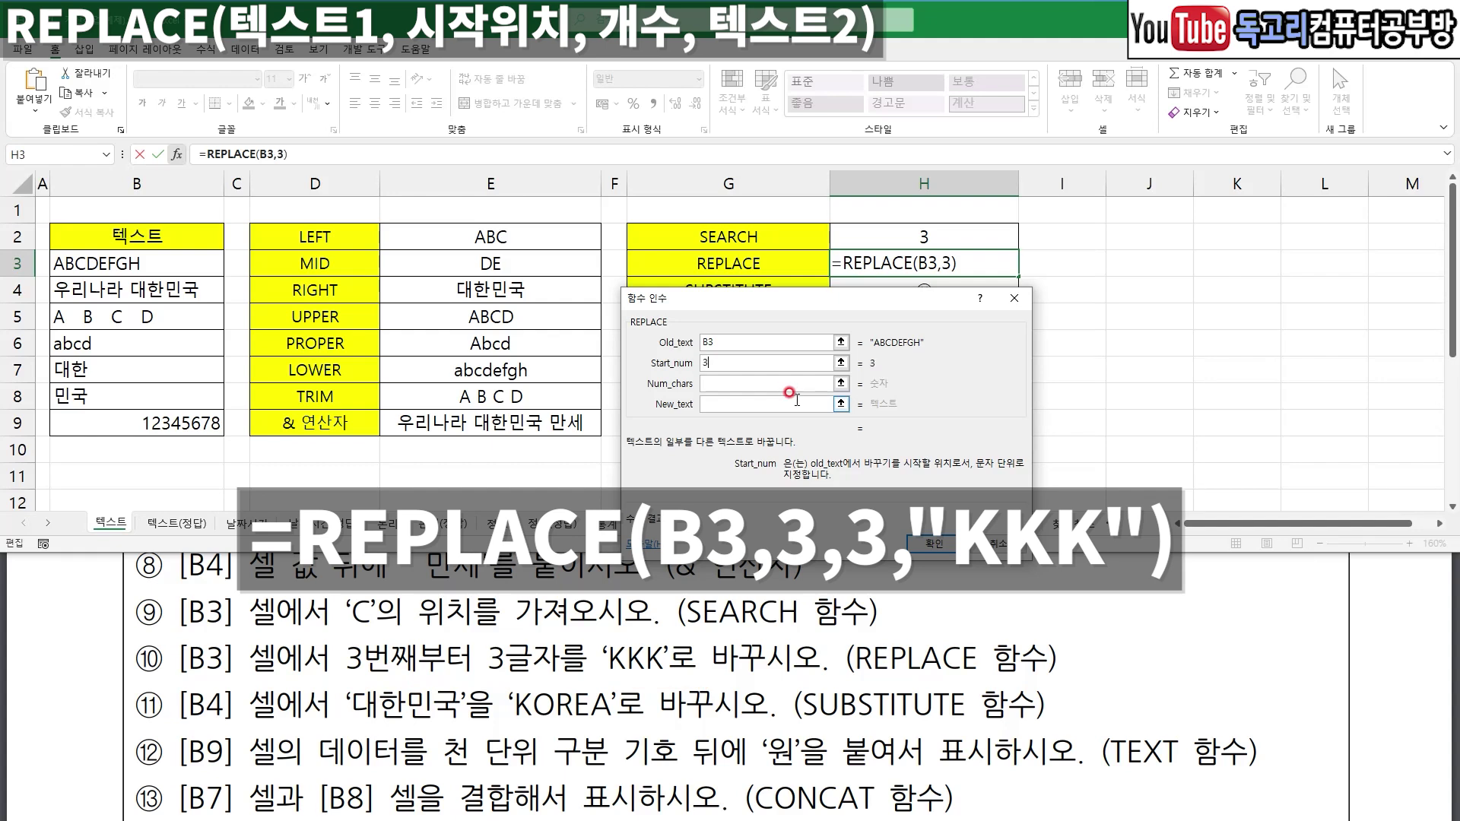
pyautogui.press('Tab')
pyautogui.write('3')
pyautogui.press('Tab')
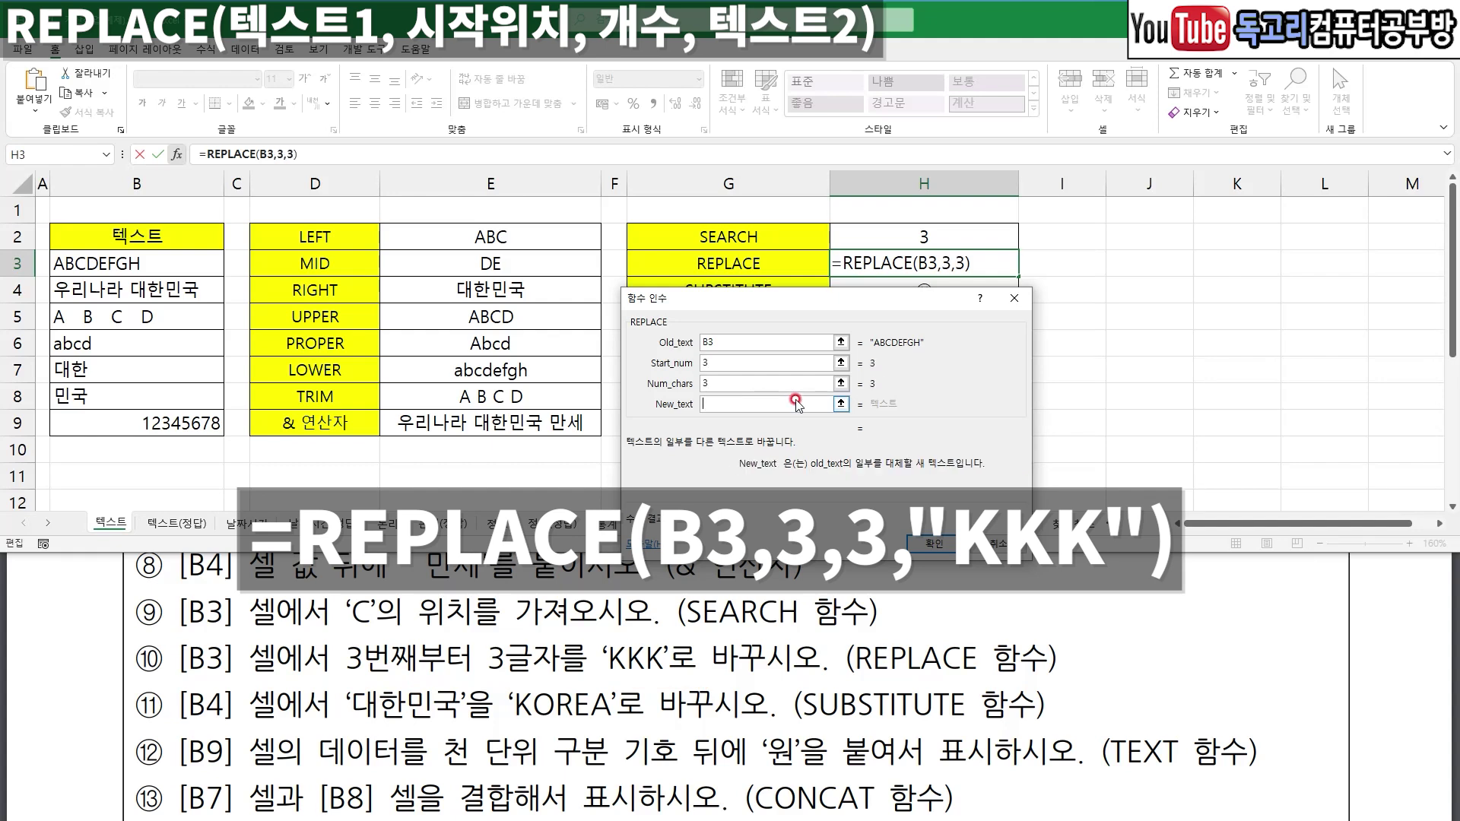
pyautogui.write('KKK')
pyautogui.press('Tab')
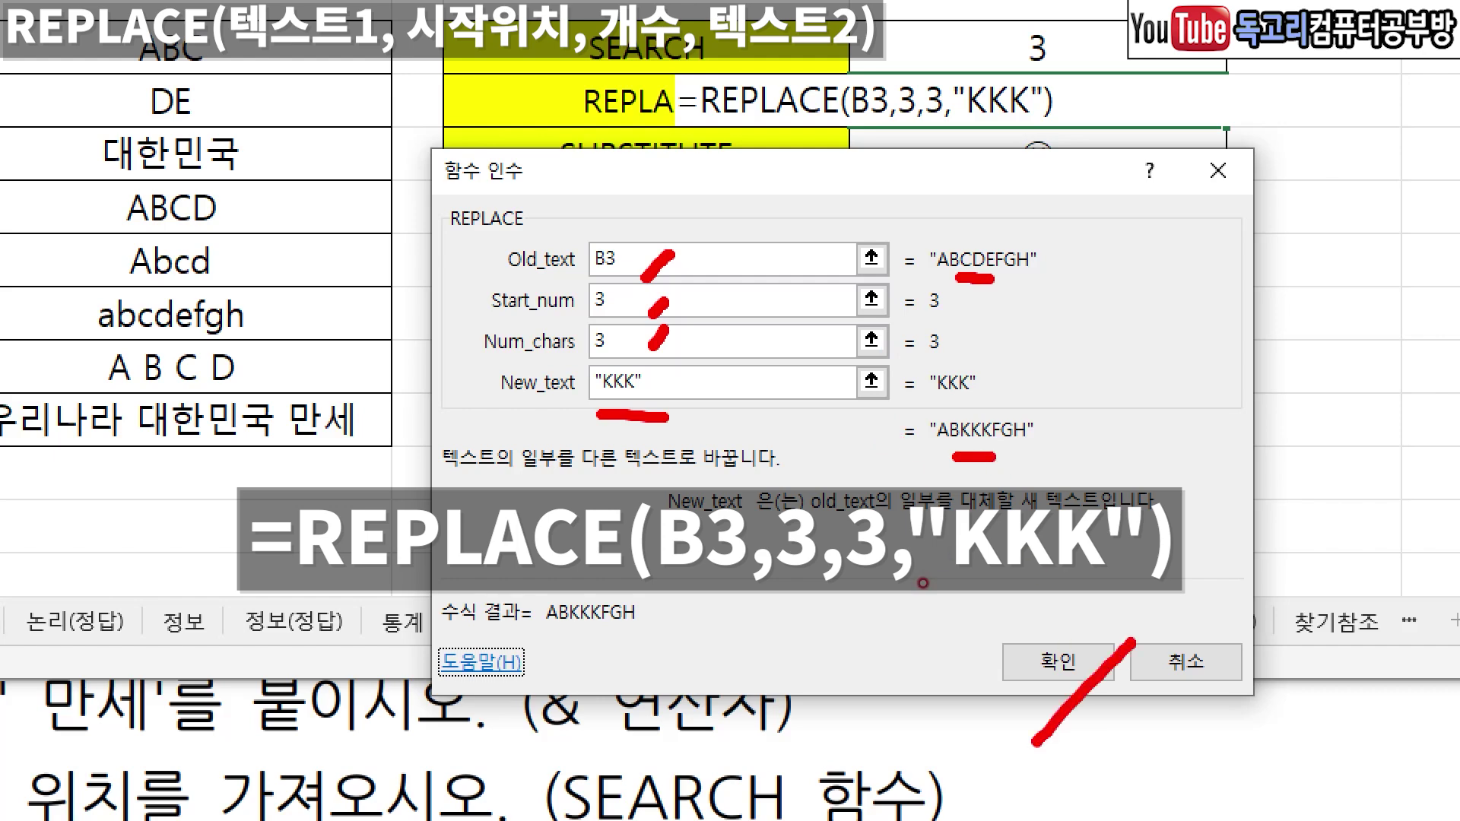
pyautogui.click(1026, 663)
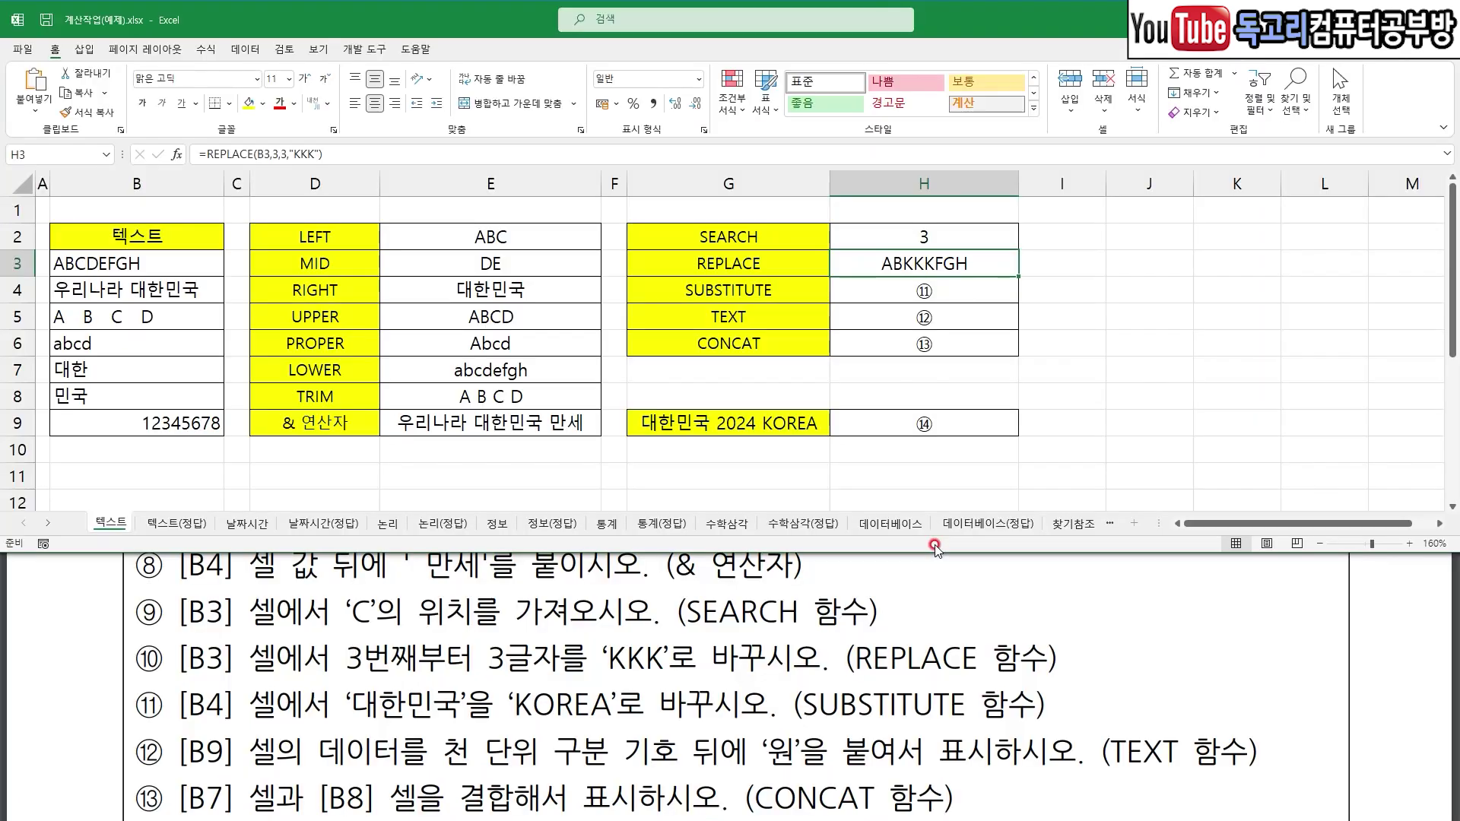
# - Begin a SUBSTITUTE function in cell H4 with its function arguments dialog and set Text to B4
pyautogui.click(843, 296)
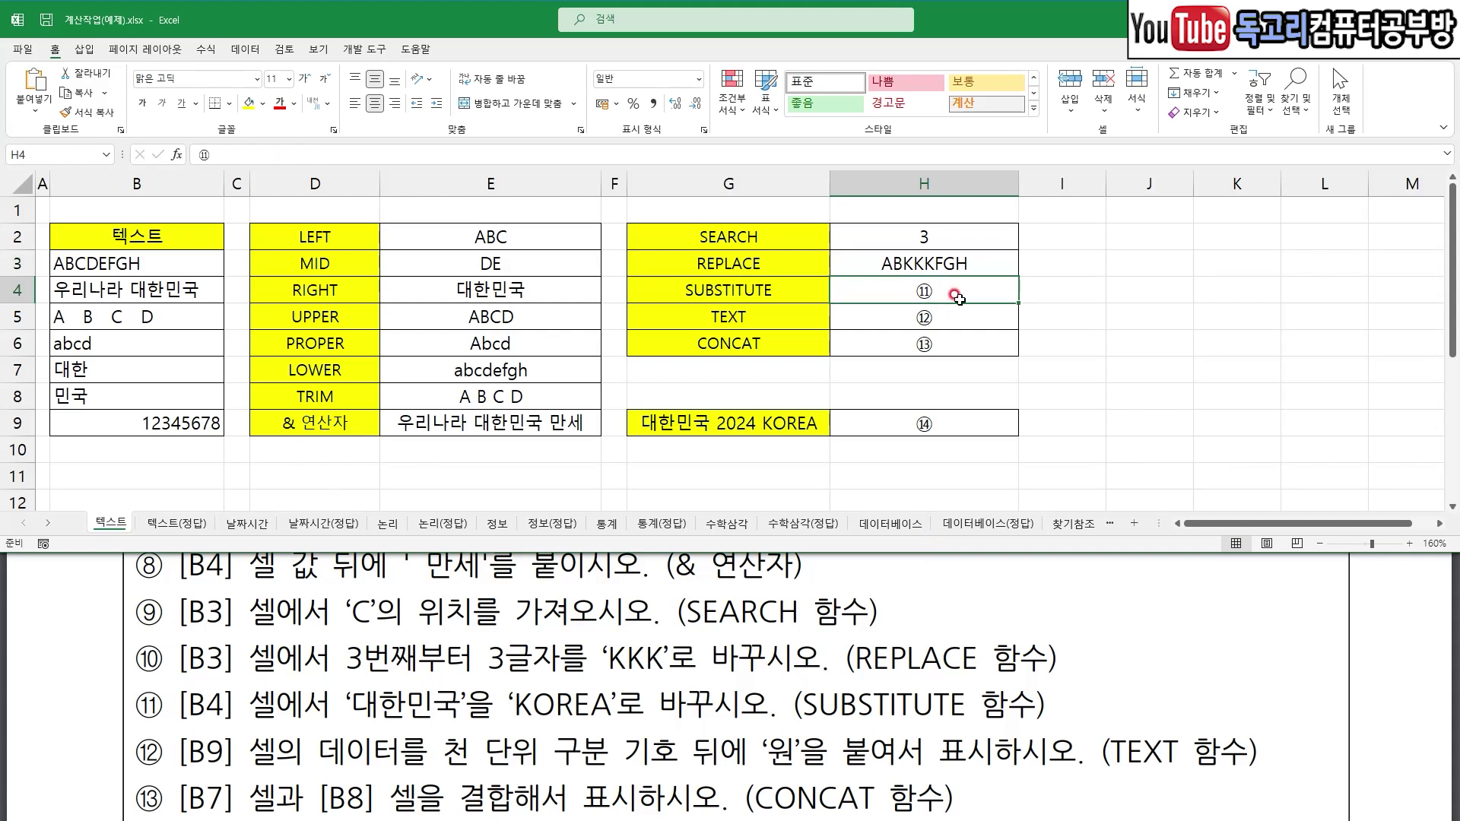
pyautogui.write('=')
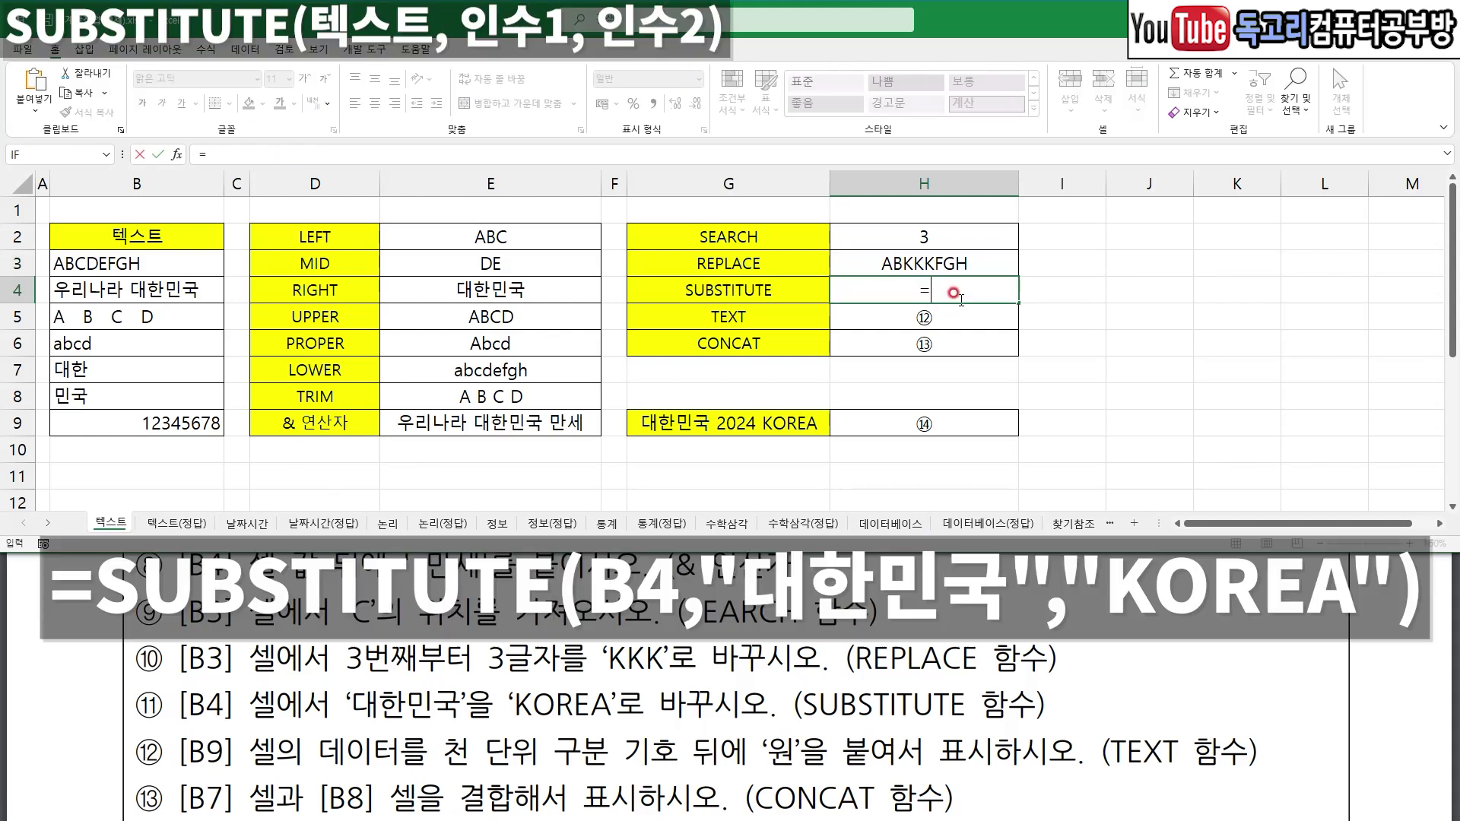
pyautogui.write('SU')
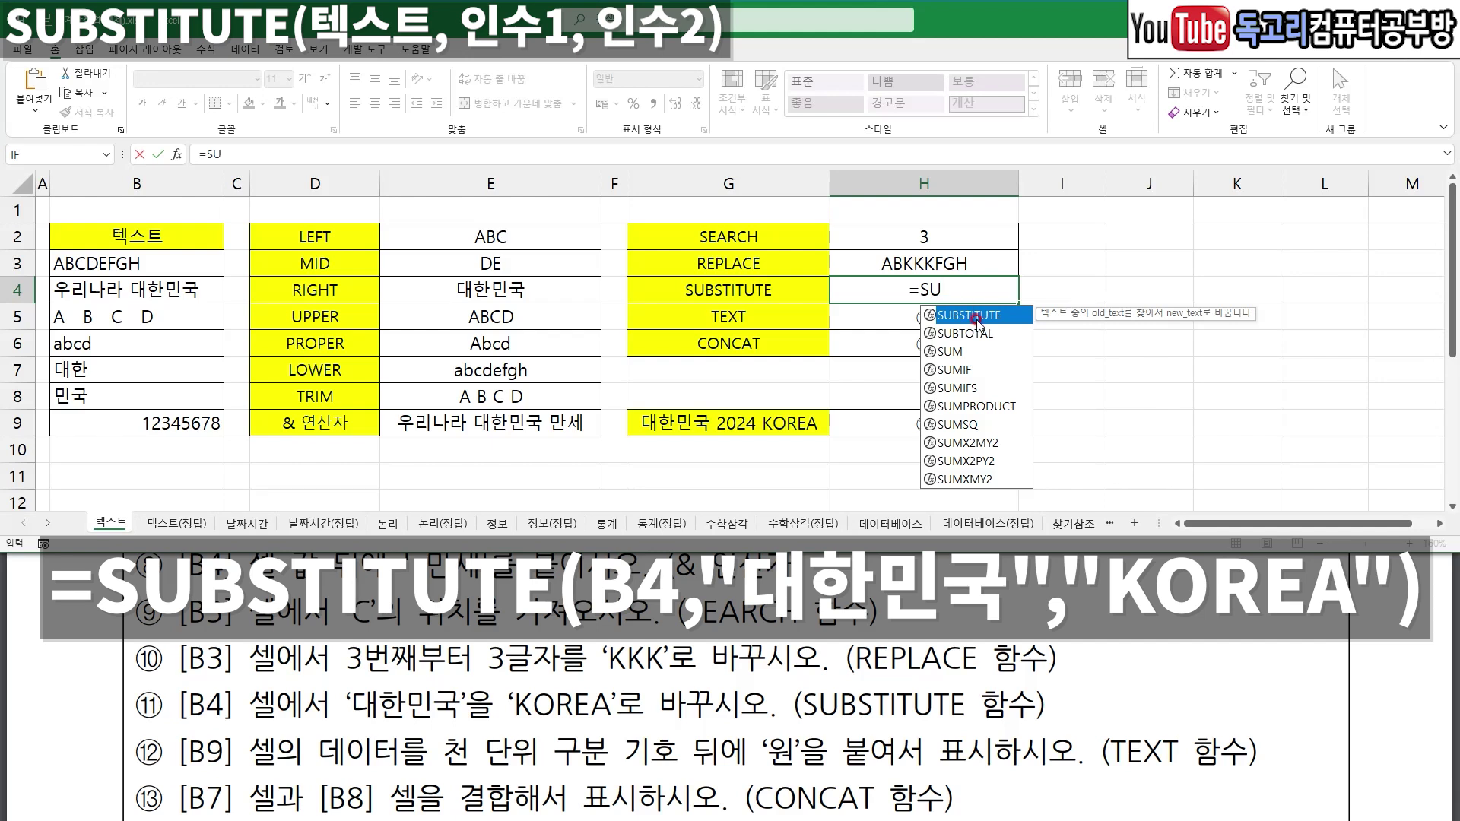
pyautogui.doubleClick(981, 316)
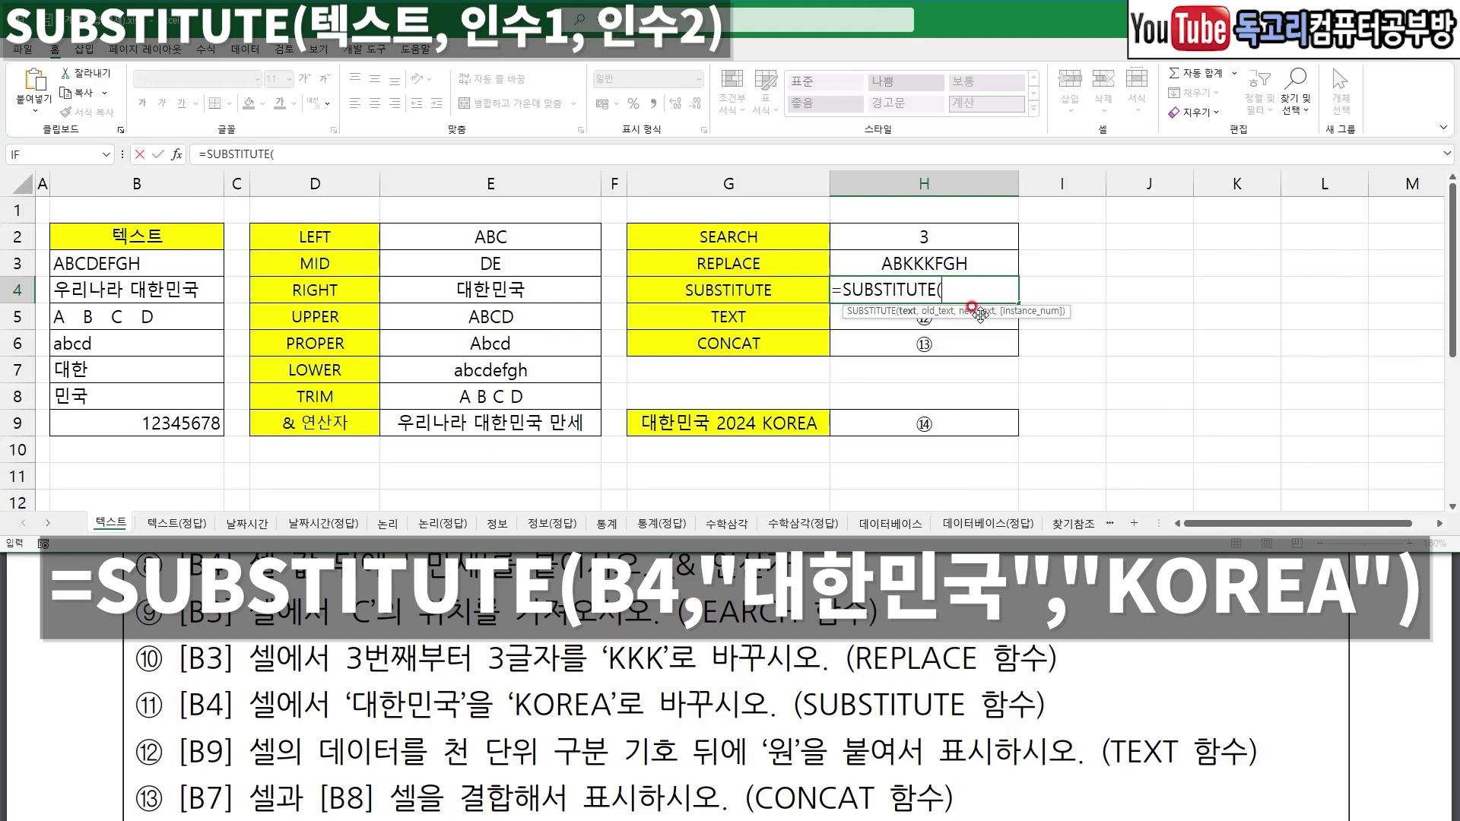
pyautogui.click(179, 155)
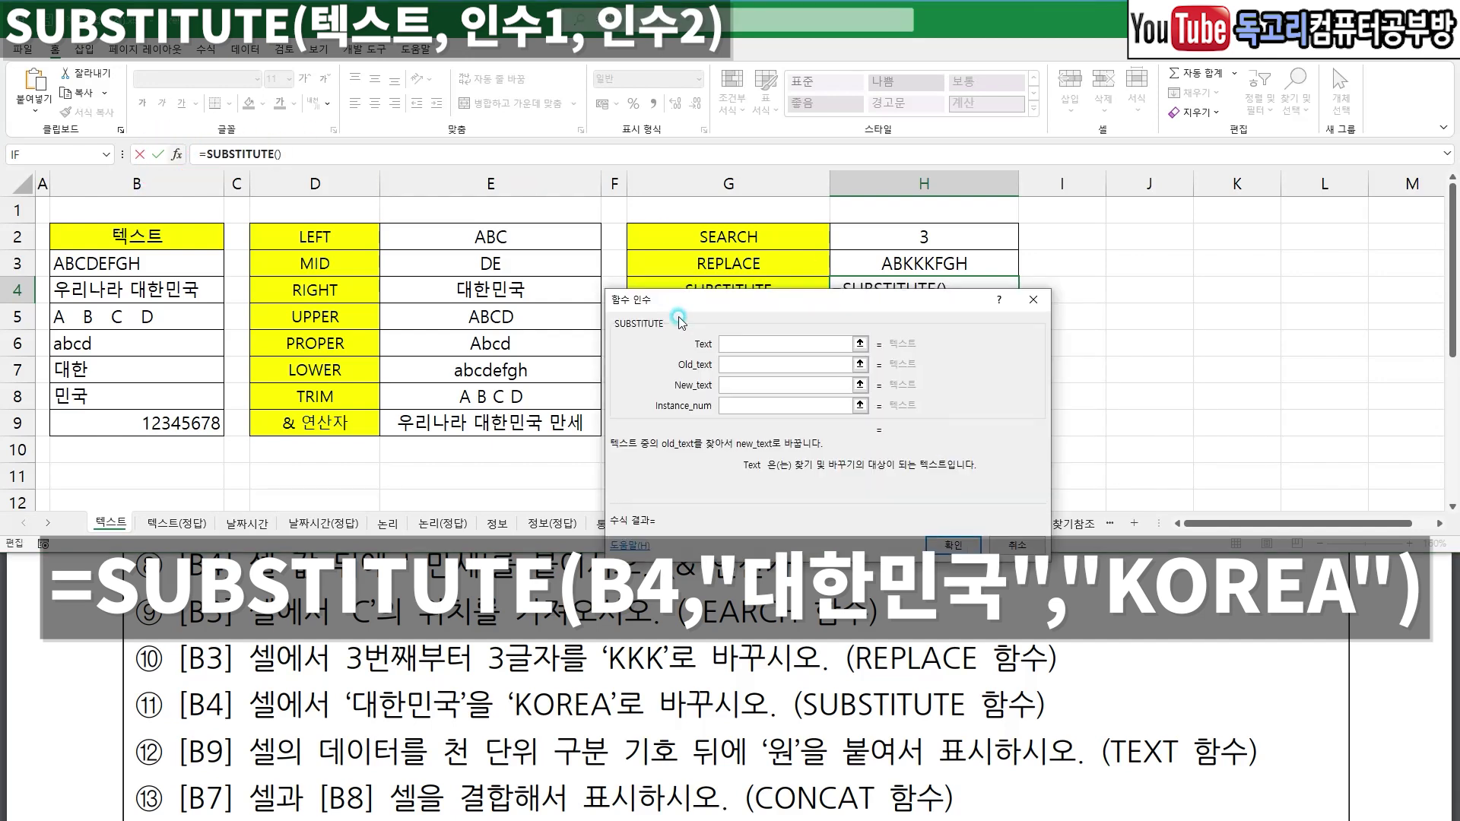
pyautogui.click(127, 290)
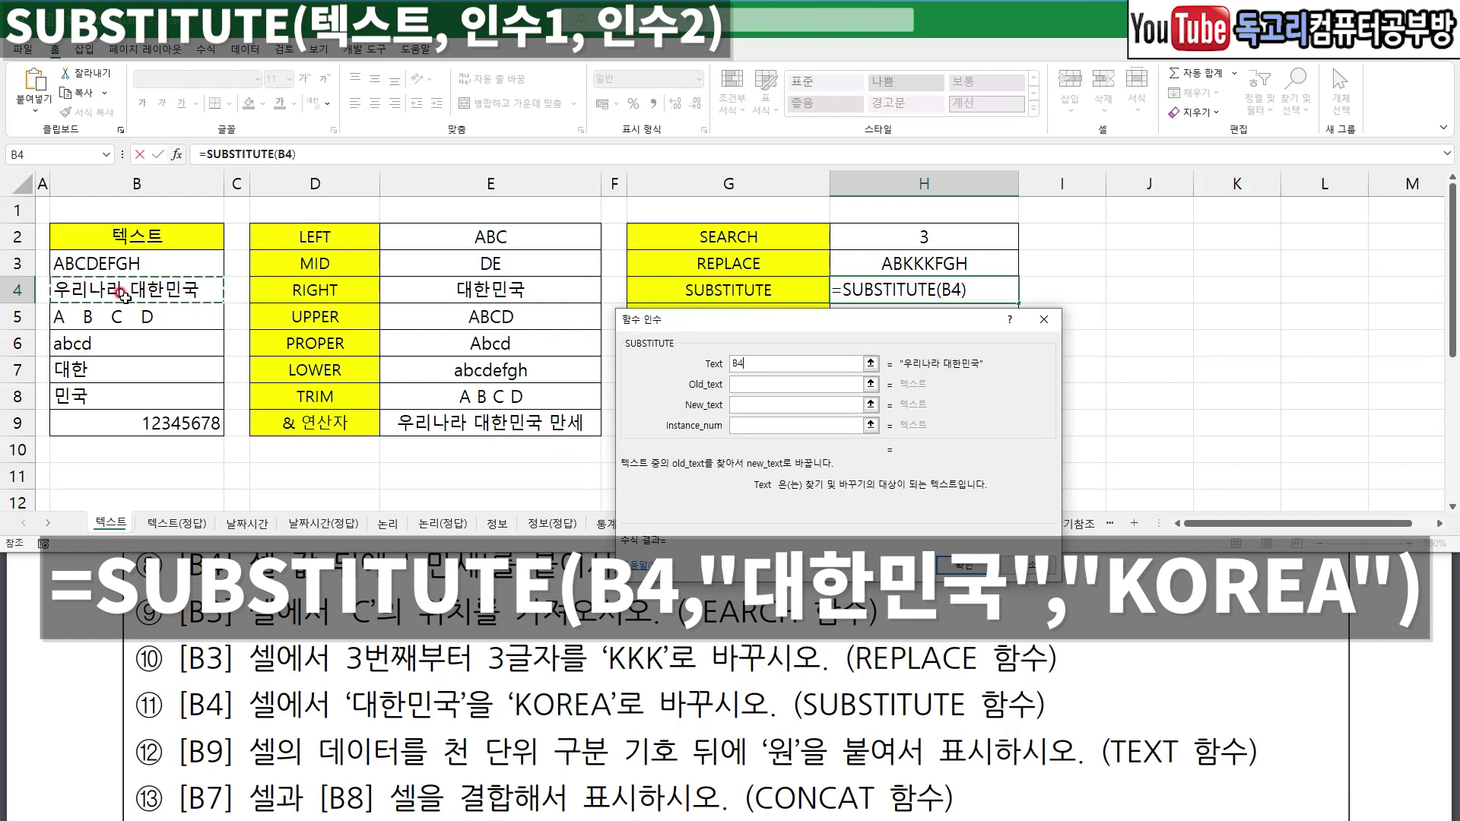
# - Set the SUBSTITUTE function's Old_text argument to "대한민국"
pyautogui.click(748, 383)
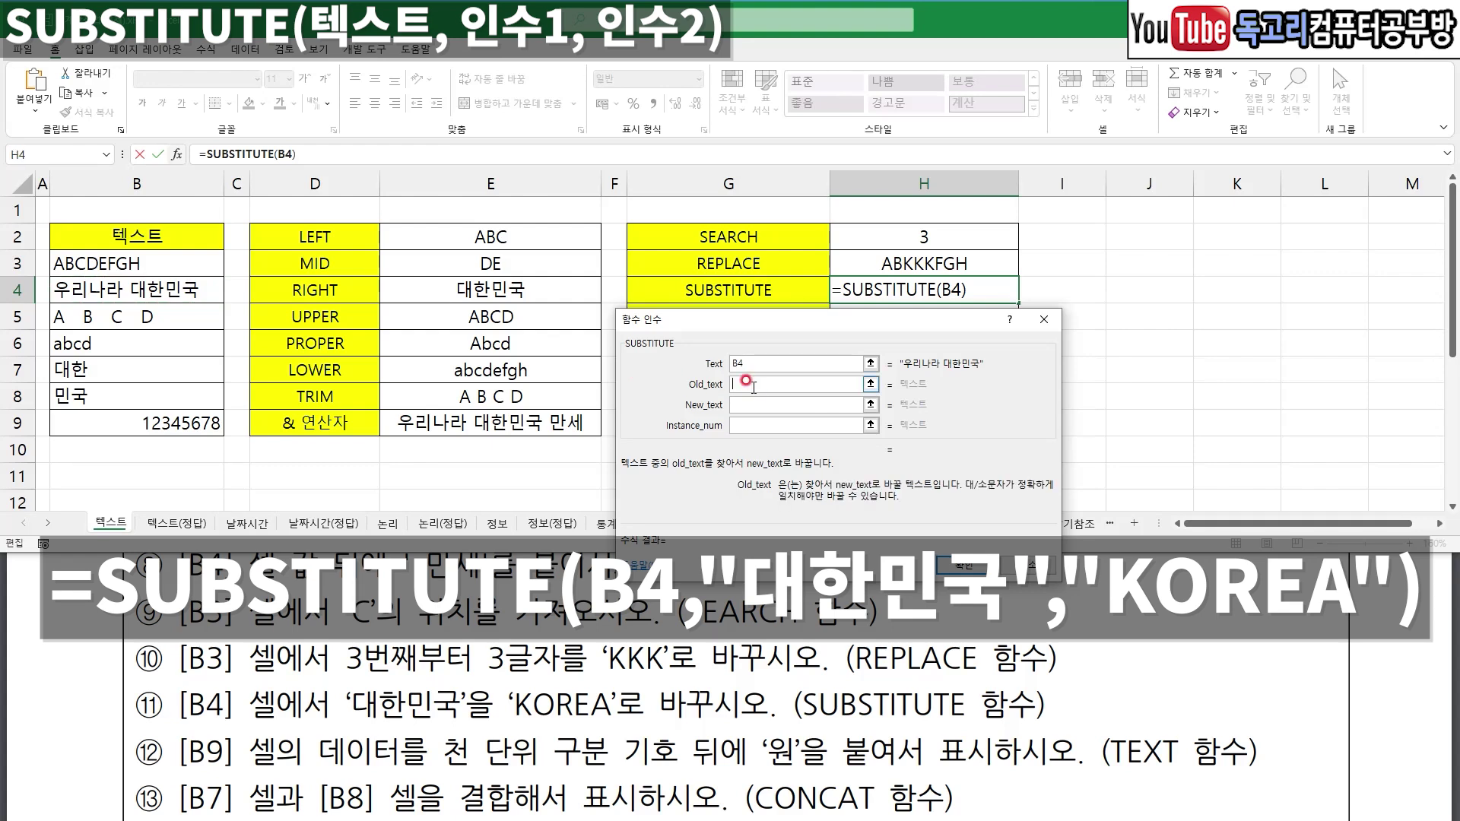
pyautogui.write('대한민ㄱ')
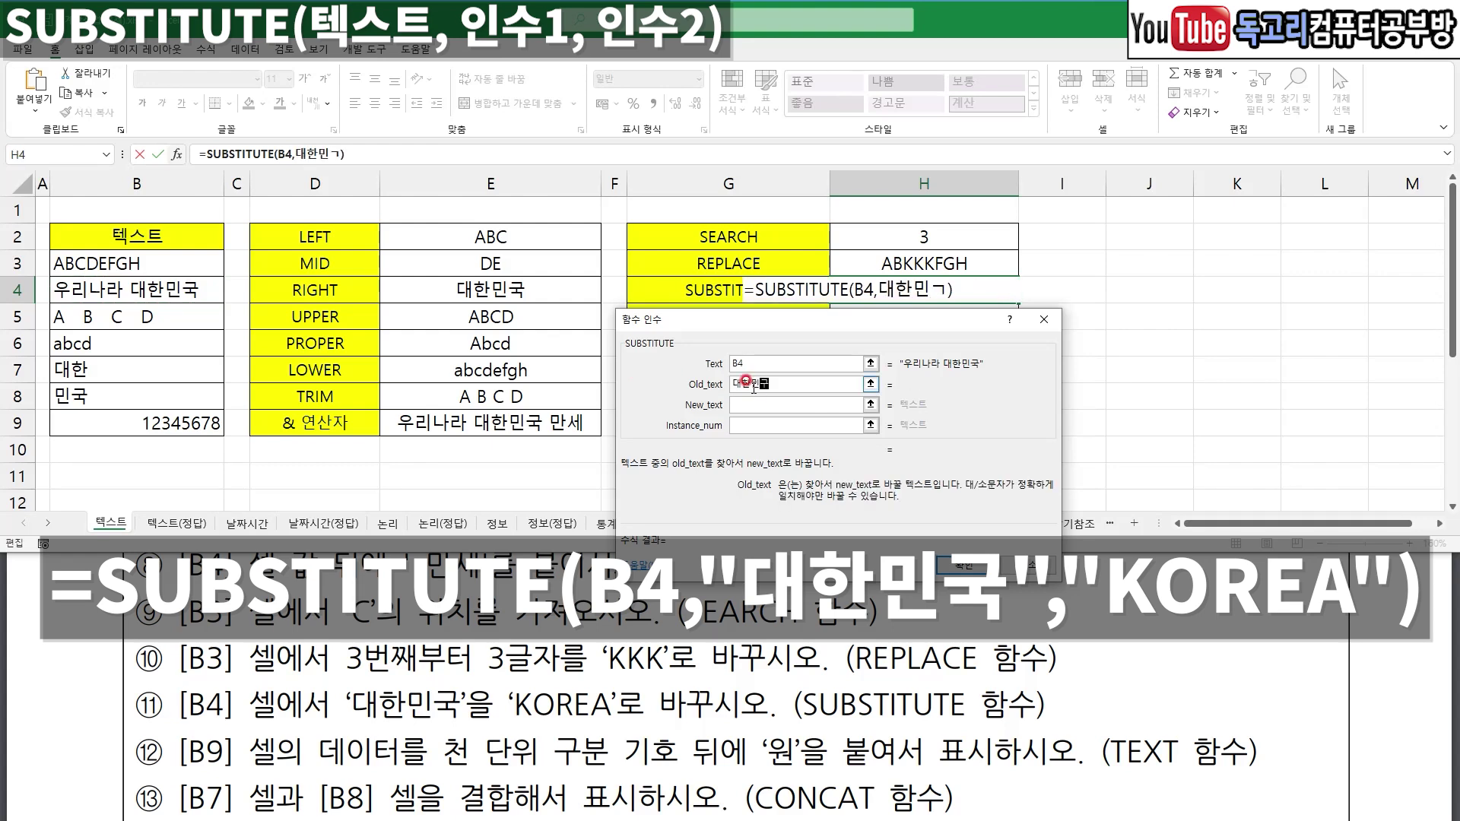
pyautogui.press('Tab')
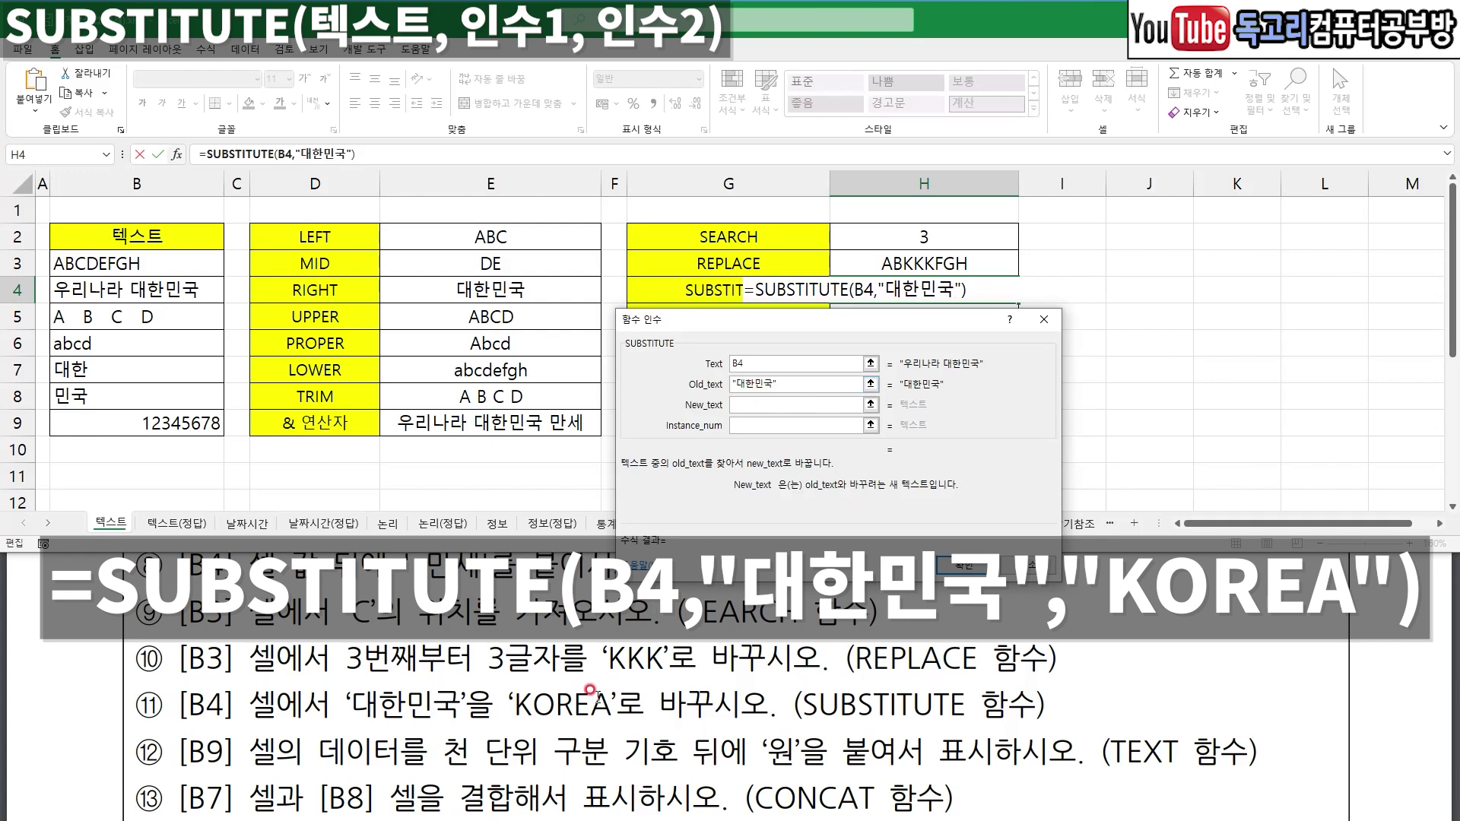
pyautogui.moveTo(511, 716); pyautogui.dragTo(638, 723)
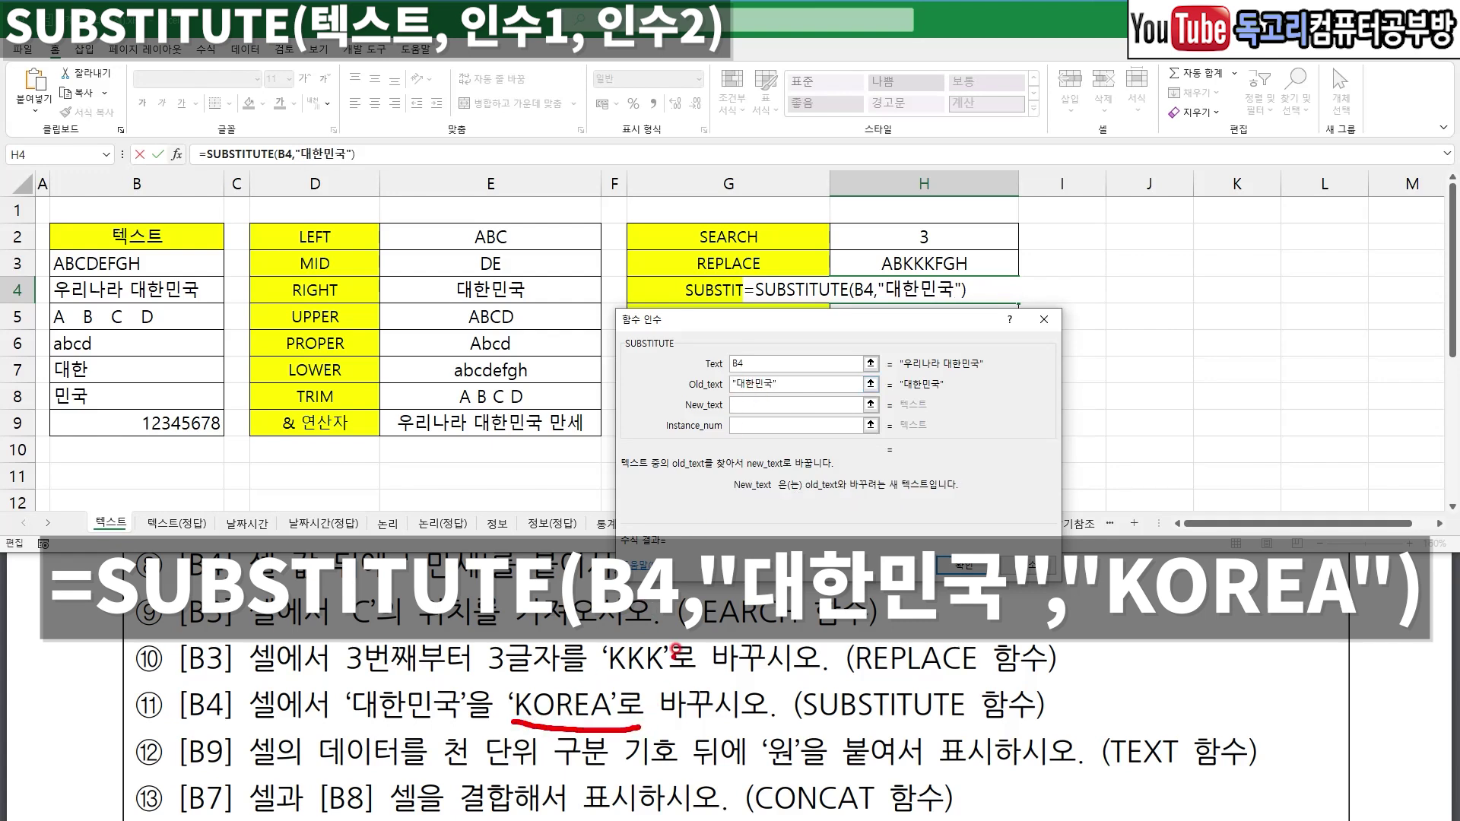
pyautogui.moveTo(732, 400)
pyautogui.mouseDown()
pyautogui.moveTo(750, 415)
pyautogui.moveTo(770, 394)
pyautogui.mouseUp()
pyautogui.press('Escape')
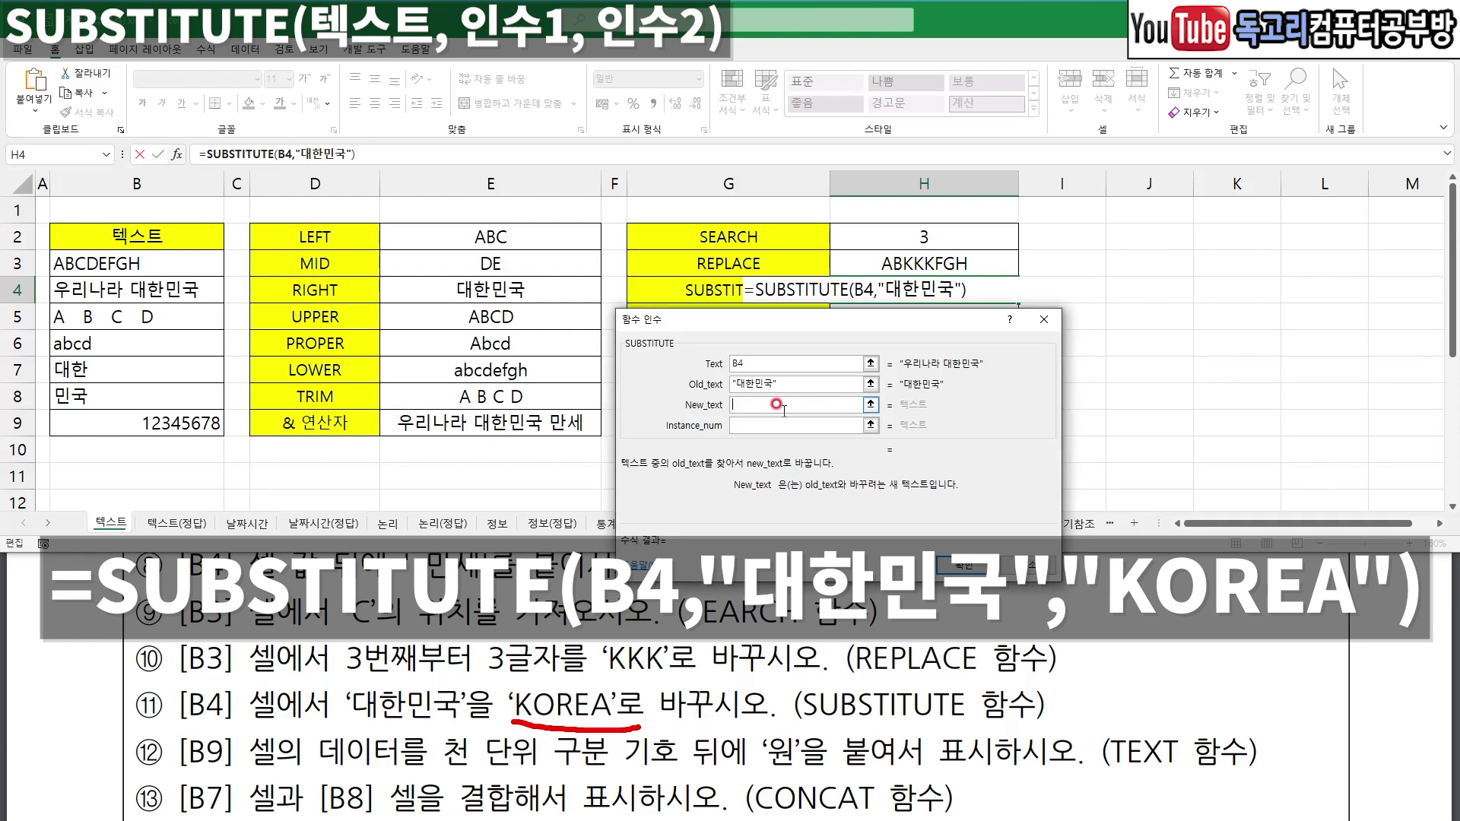
# - Set New_text to "KOREA", leave Instance_num empty and complete the formula =SUBSTITUTE(B4,"대한민국","KOREA") in H4
pyautogui.click(786, 407)
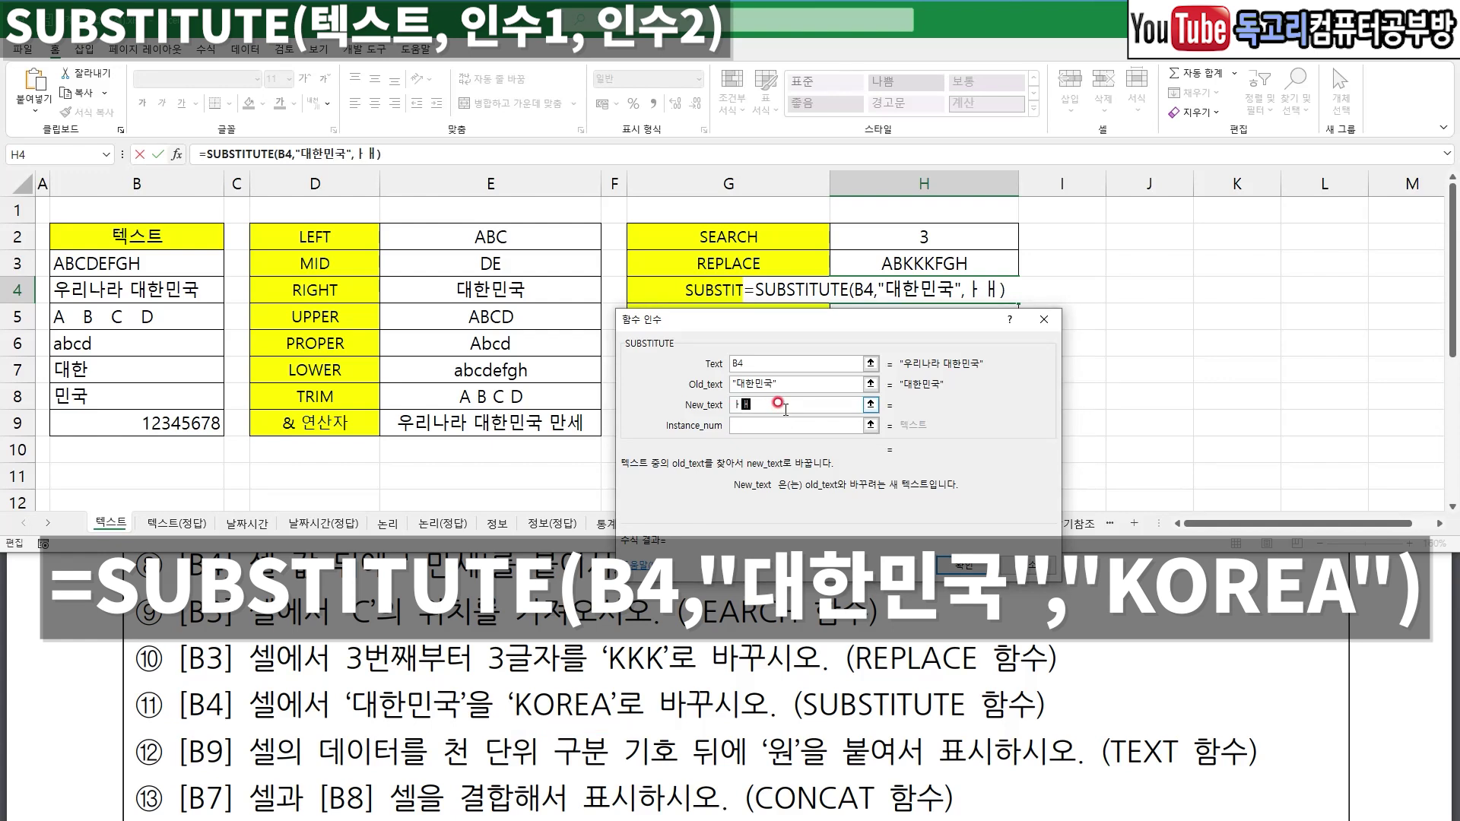
pyautogui.write('KOREA')
pyautogui.press('Tab')
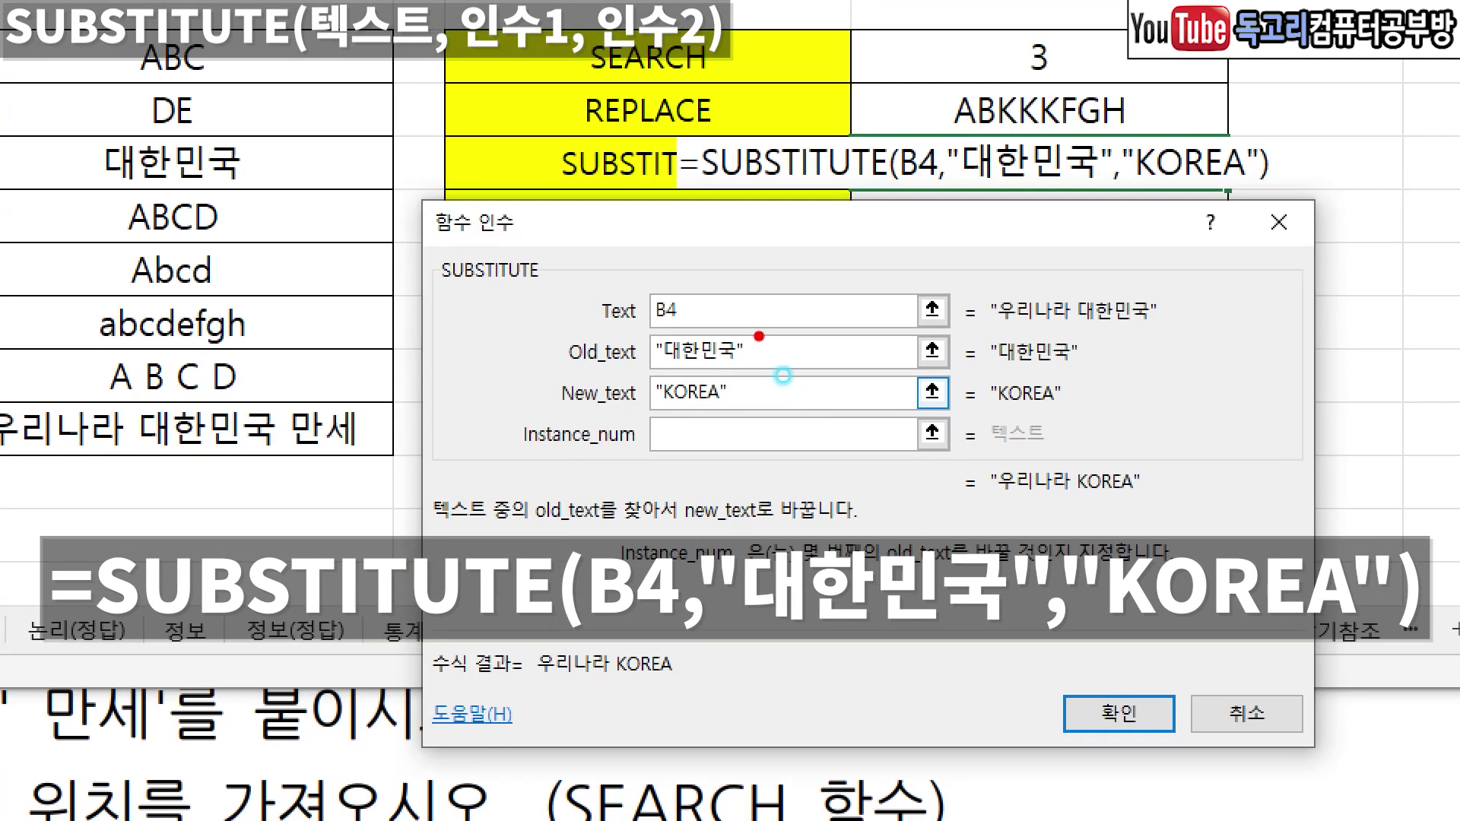
pyautogui.moveTo(707, 298); pyautogui.dragTo(730, 278)
pyautogui.moveTo(751, 372); pyautogui.dragTo(795, 347)
pyautogui.moveTo(1083, 334); pyautogui.dragTo(1173, 333)
pyautogui.moveTo(736, 433); pyautogui.dragTo(766, 409)
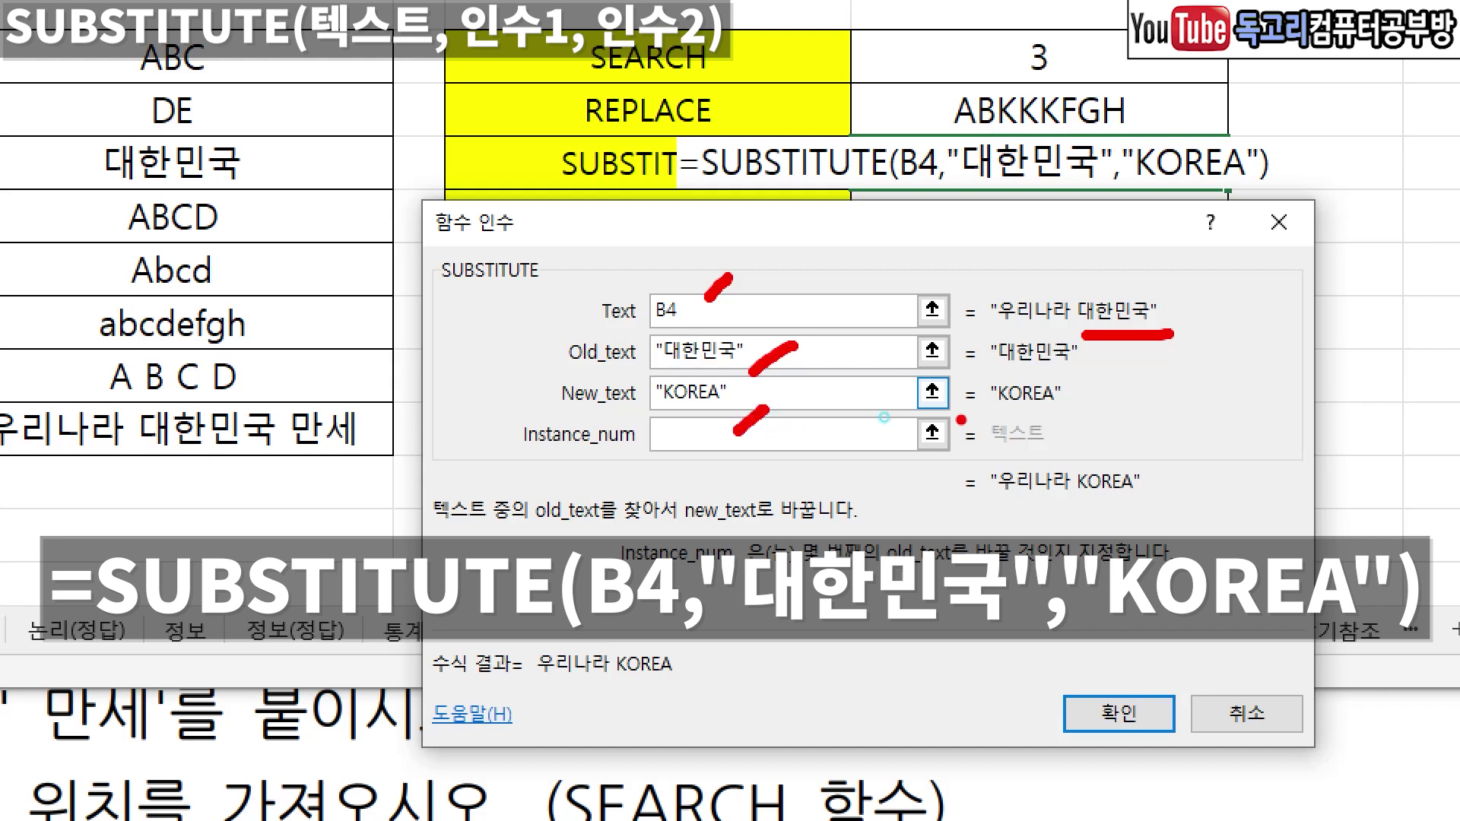
pyautogui.moveTo(1091, 413); pyautogui.dragTo(957, 418)
pyautogui.moveTo(997, 513); pyautogui.dragTo(1129, 515)
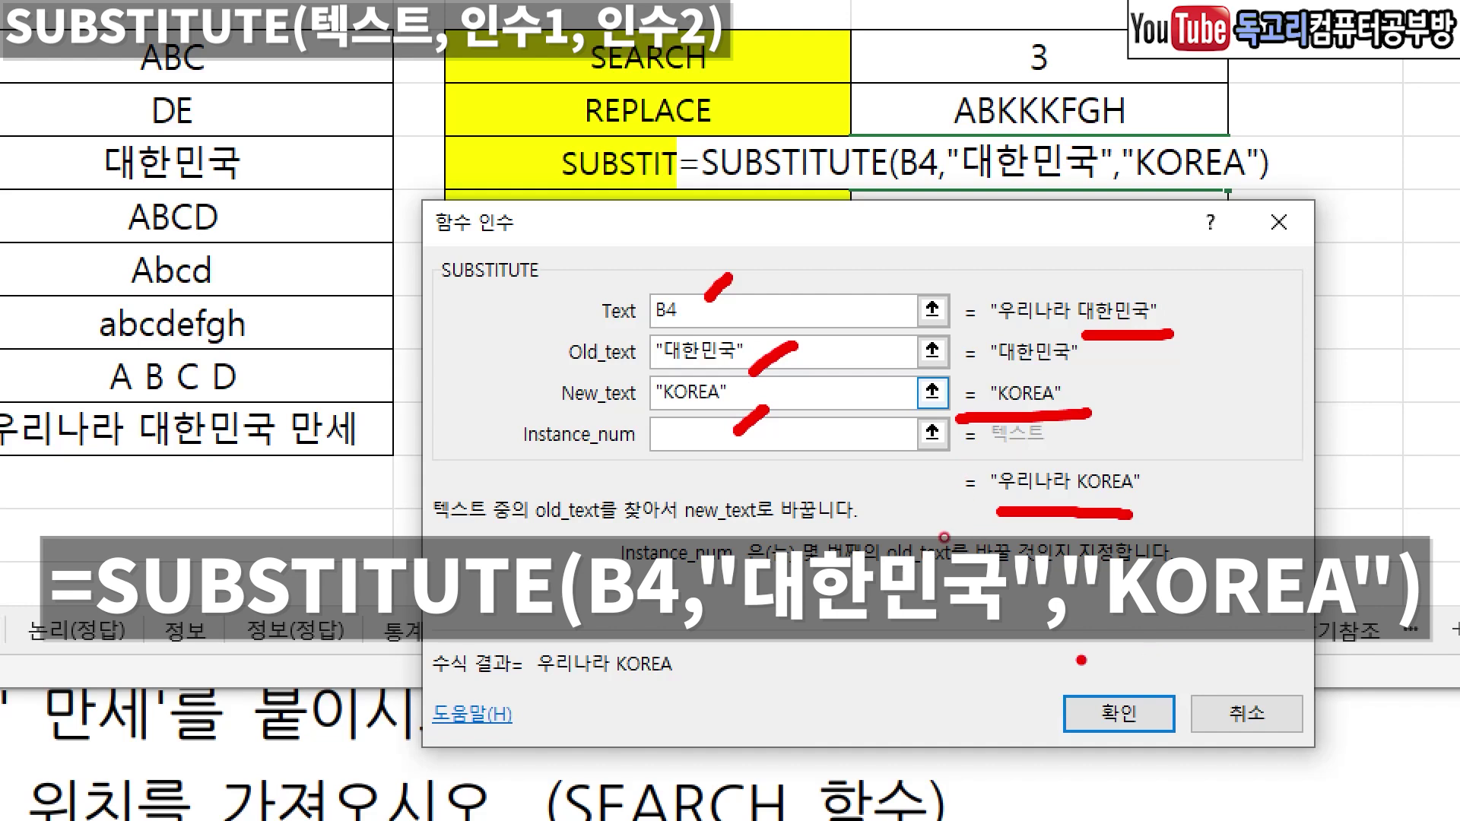
pyautogui.moveTo(1165, 687); pyautogui.dragTo(1124, 744)
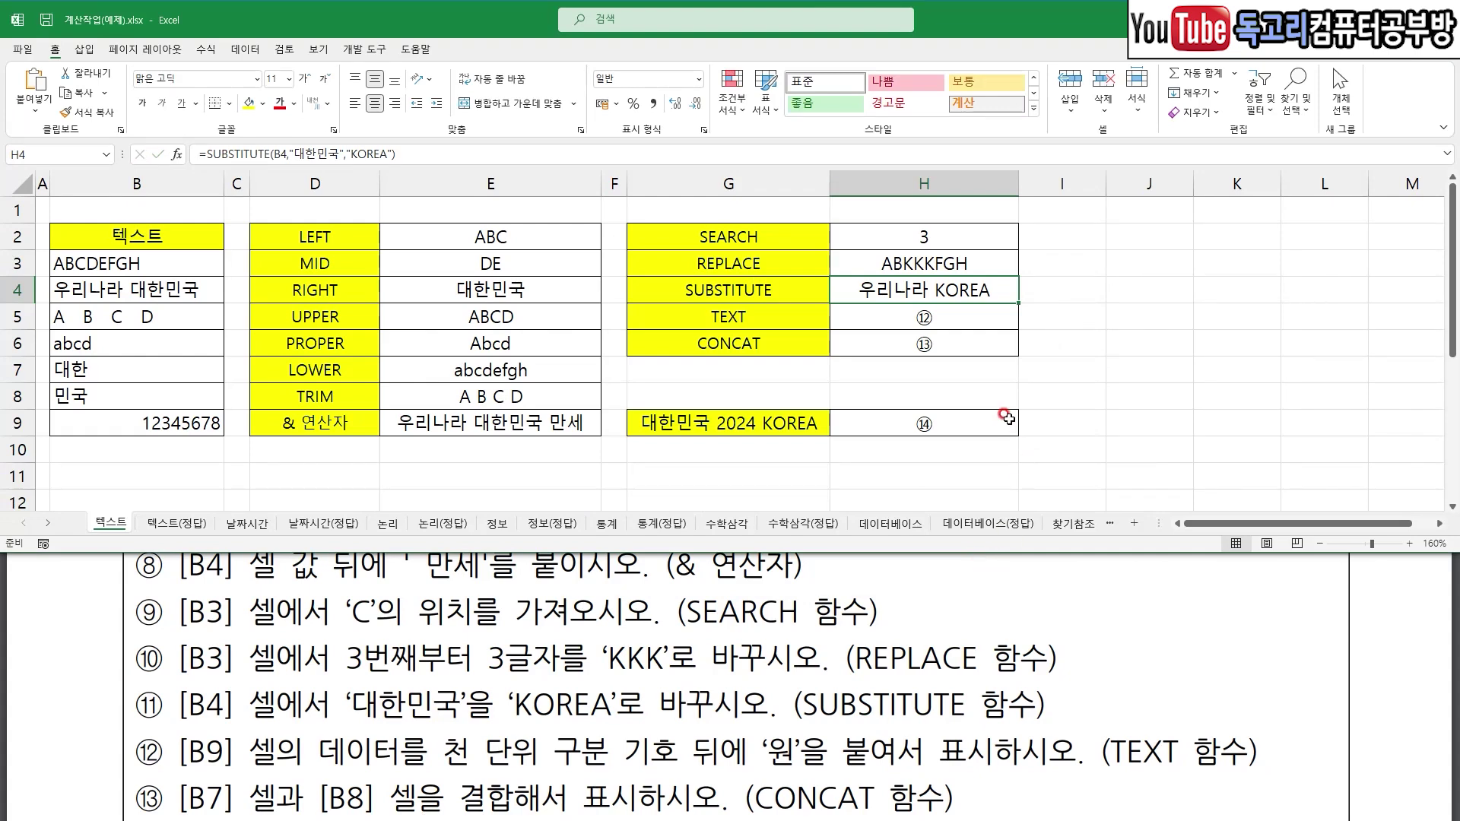
# - Examine instruction ⑫ in the exercise document, about formatting the B9 data with the TEXT function
pyautogui.moveTo(190, 616); pyautogui.dragTo(256, 618)
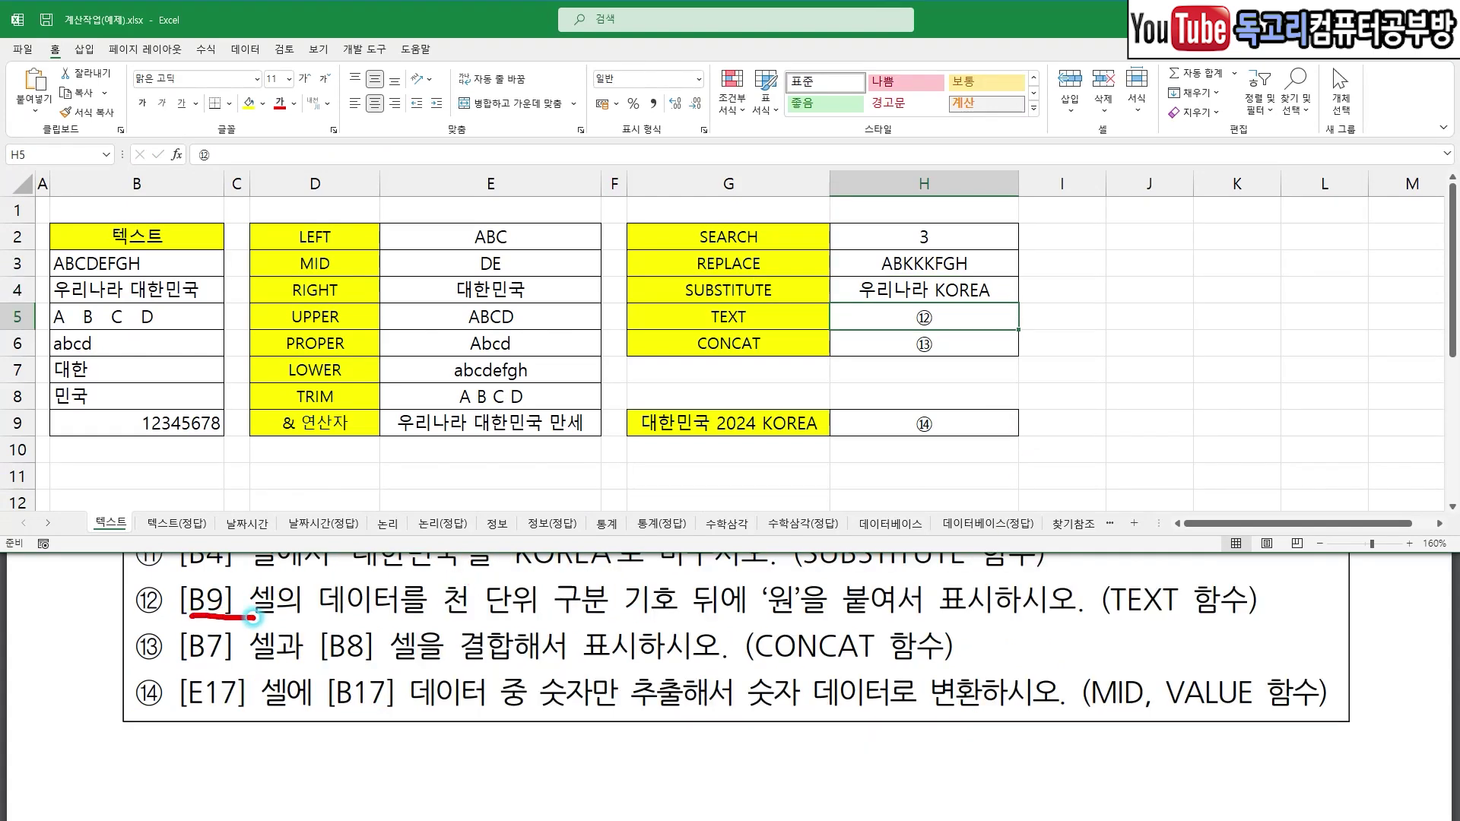
pyautogui.moveTo(351, 610); pyautogui.dragTo(520, 609)
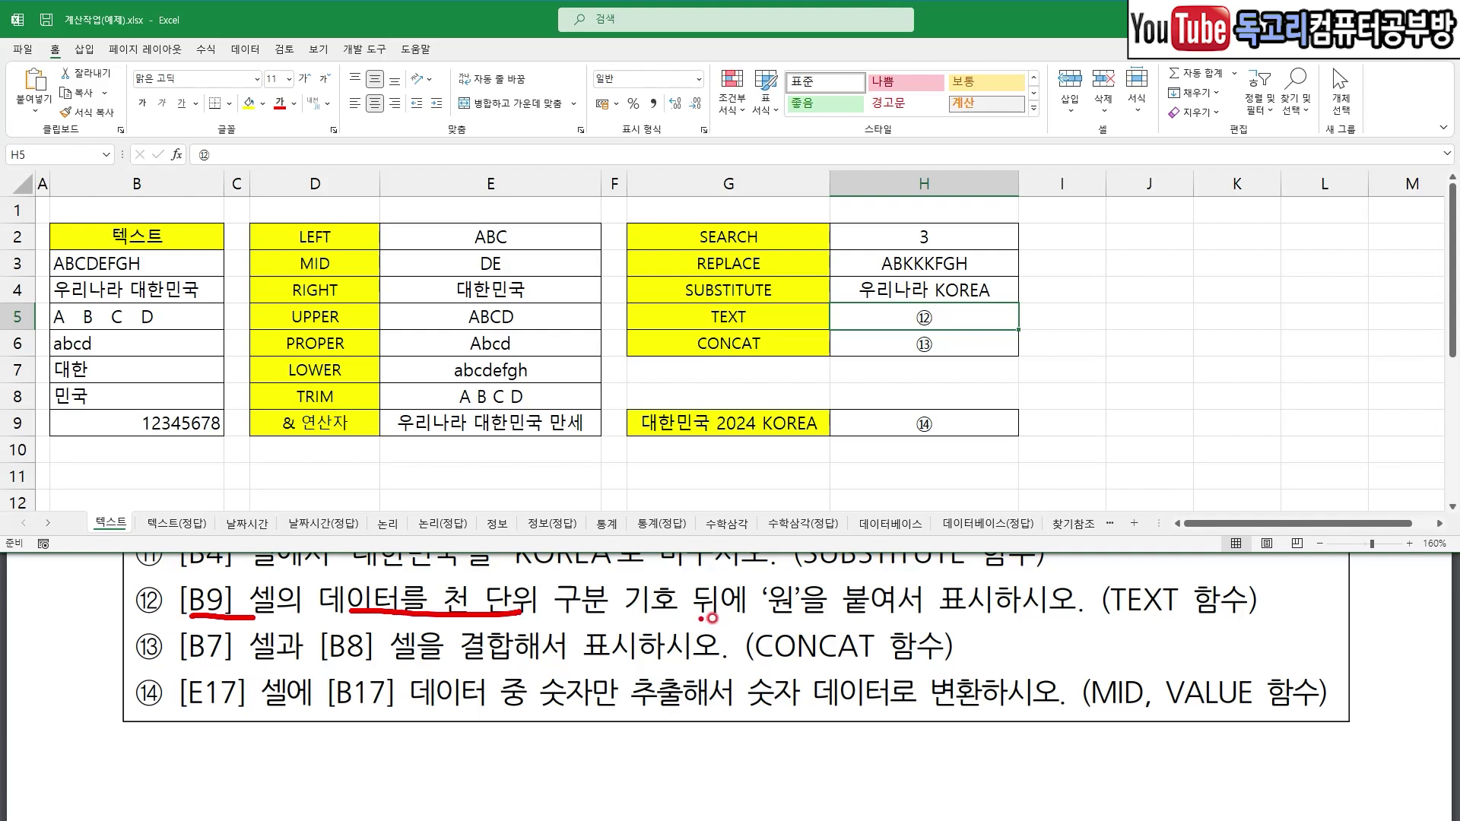
pyautogui.moveTo(764, 622); pyautogui.dragTo(850, 625)
pyautogui.moveTo(1115, 628); pyautogui.dragTo(1166, 628)
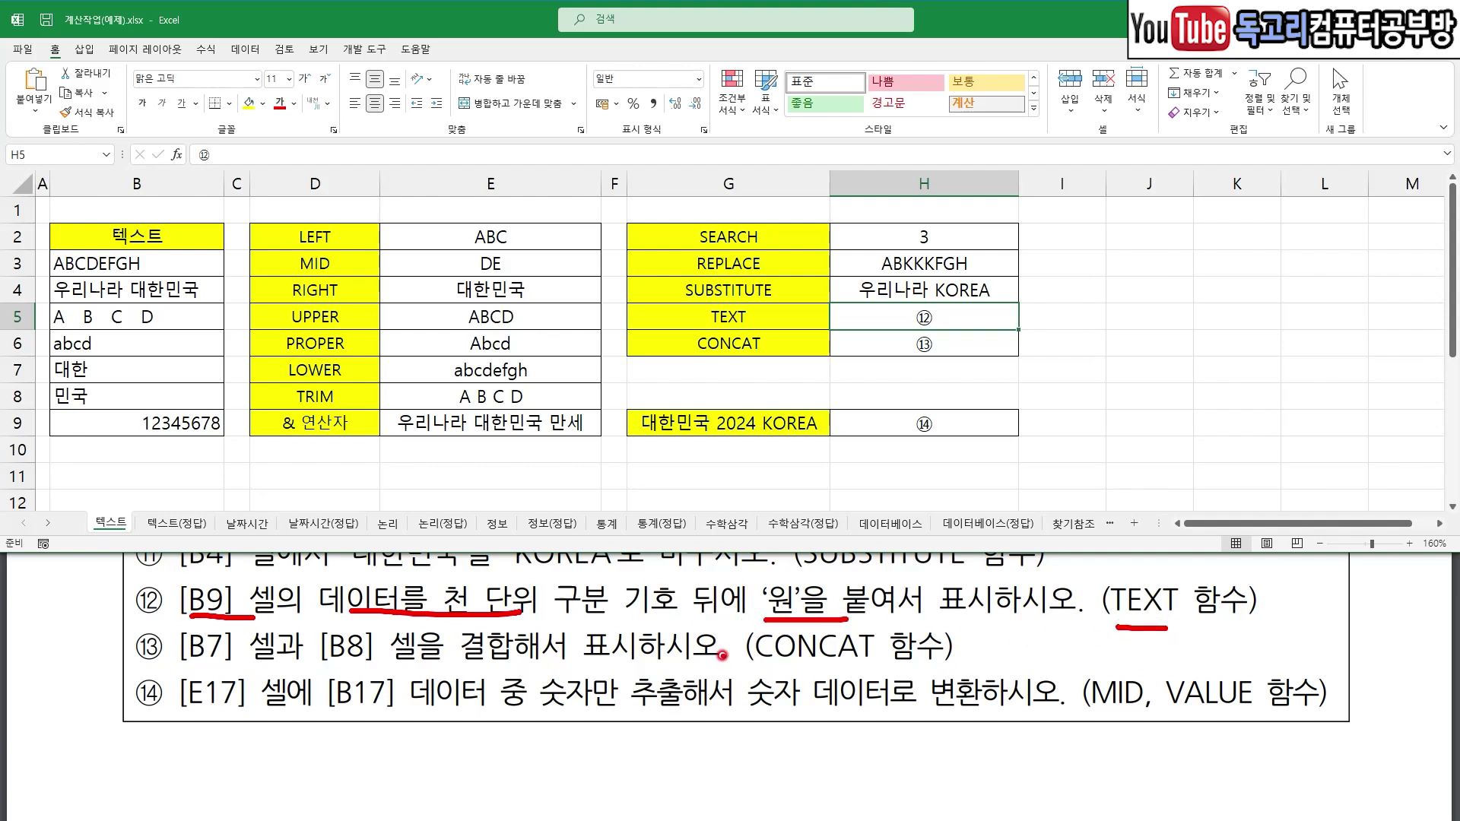
pyautogui.moveTo(70, 609)
pyautogui.mouseDown()
pyautogui.moveTo(106, 592)
pyautogui.moveTo(75, 643)
pyautogui.moveTo(47, 613)
pyautogui.moveTo(63, 608)
pyautogui.mouseUp()
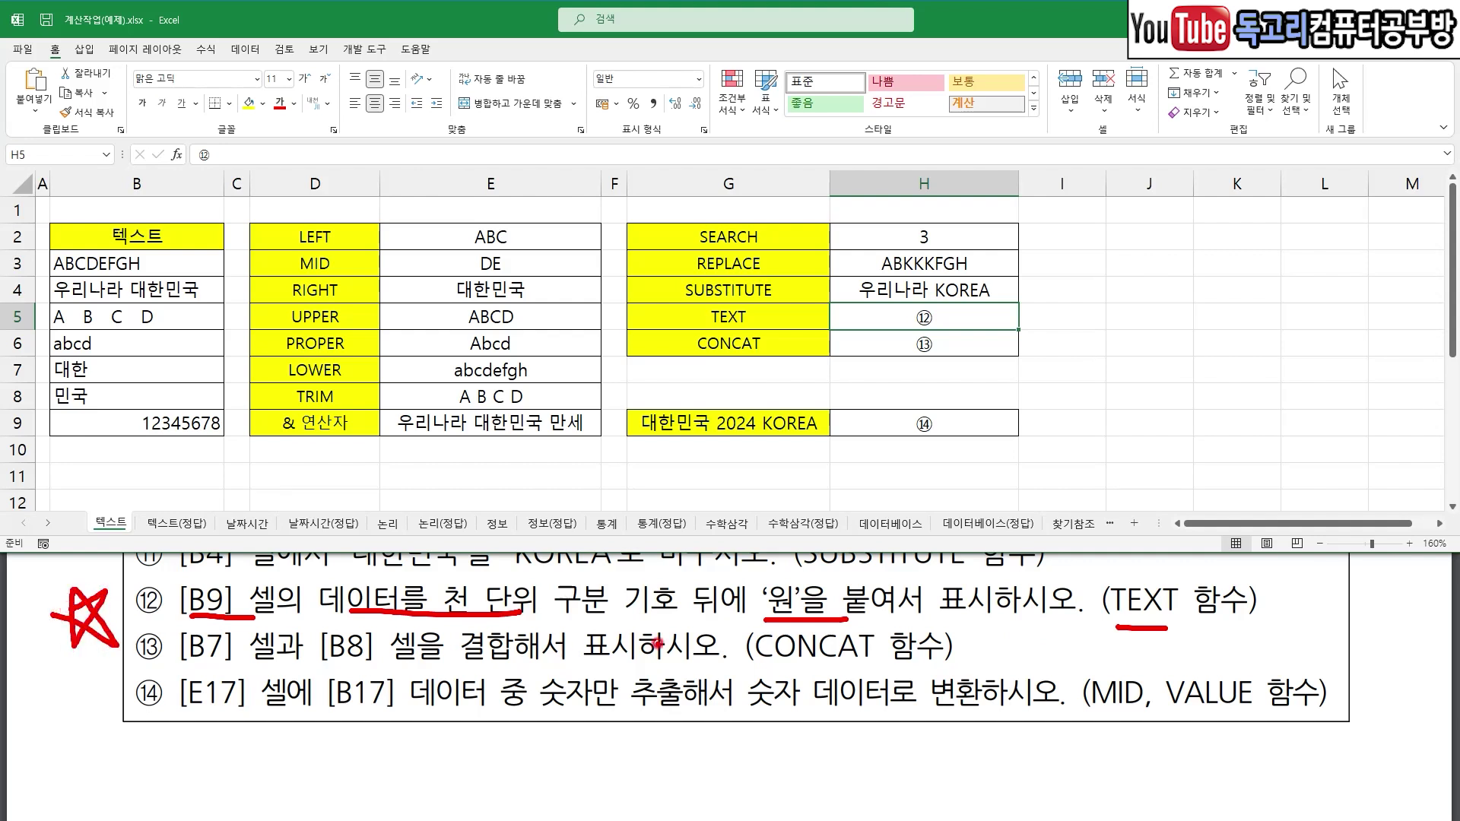
pyautogui.moveTo(1093, 563); pyautogui.dragTo(1134, 556)
pyautogui.press('Escape')
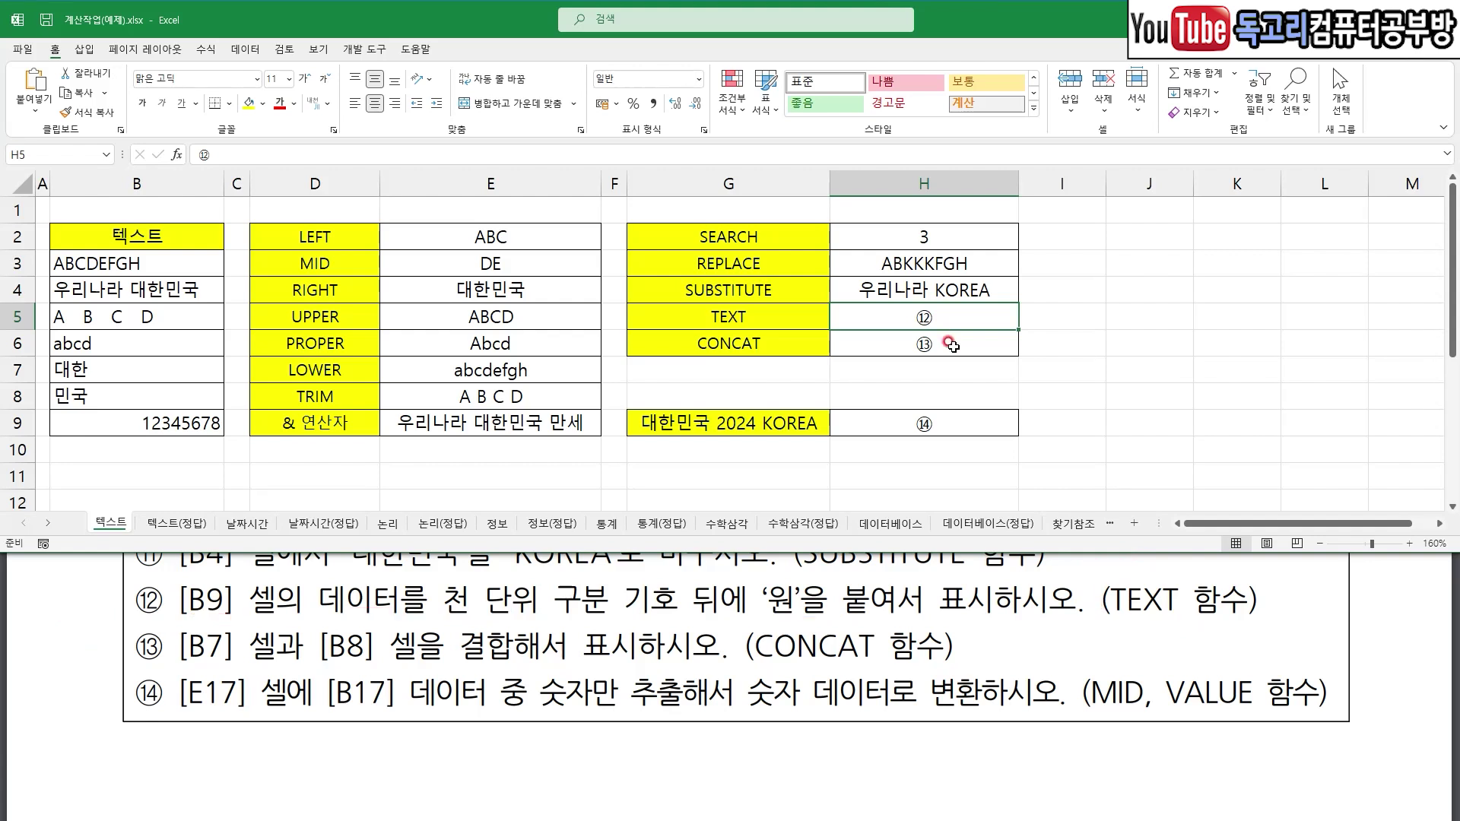
# - Begin a TEXT function in cell H5 with its function arguments dialog and set Value to B9
pyautogui.write('=TE')
pyautogui.doubleClick(953, 349)
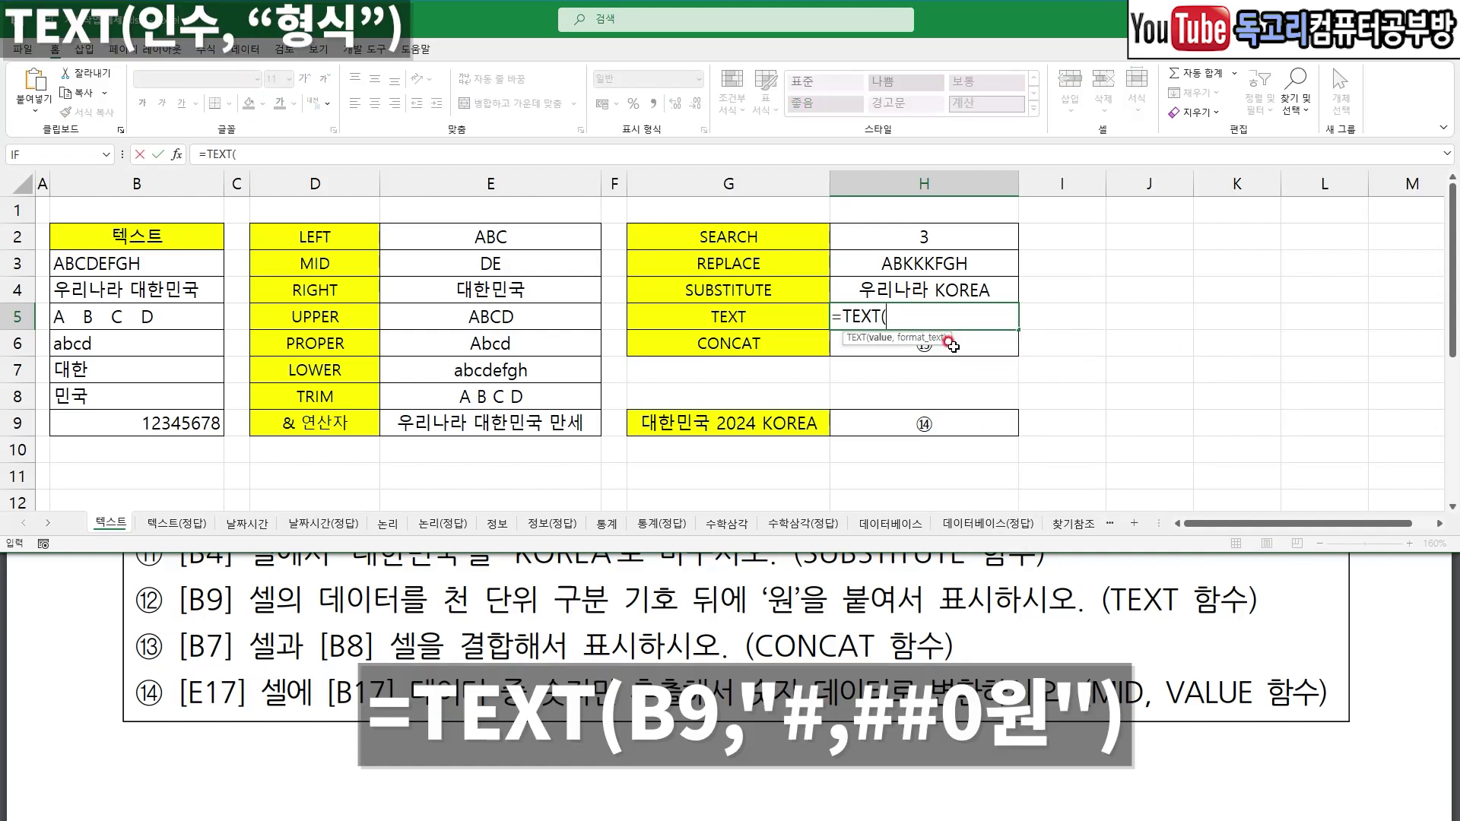
pyautogui.click(179, 155)
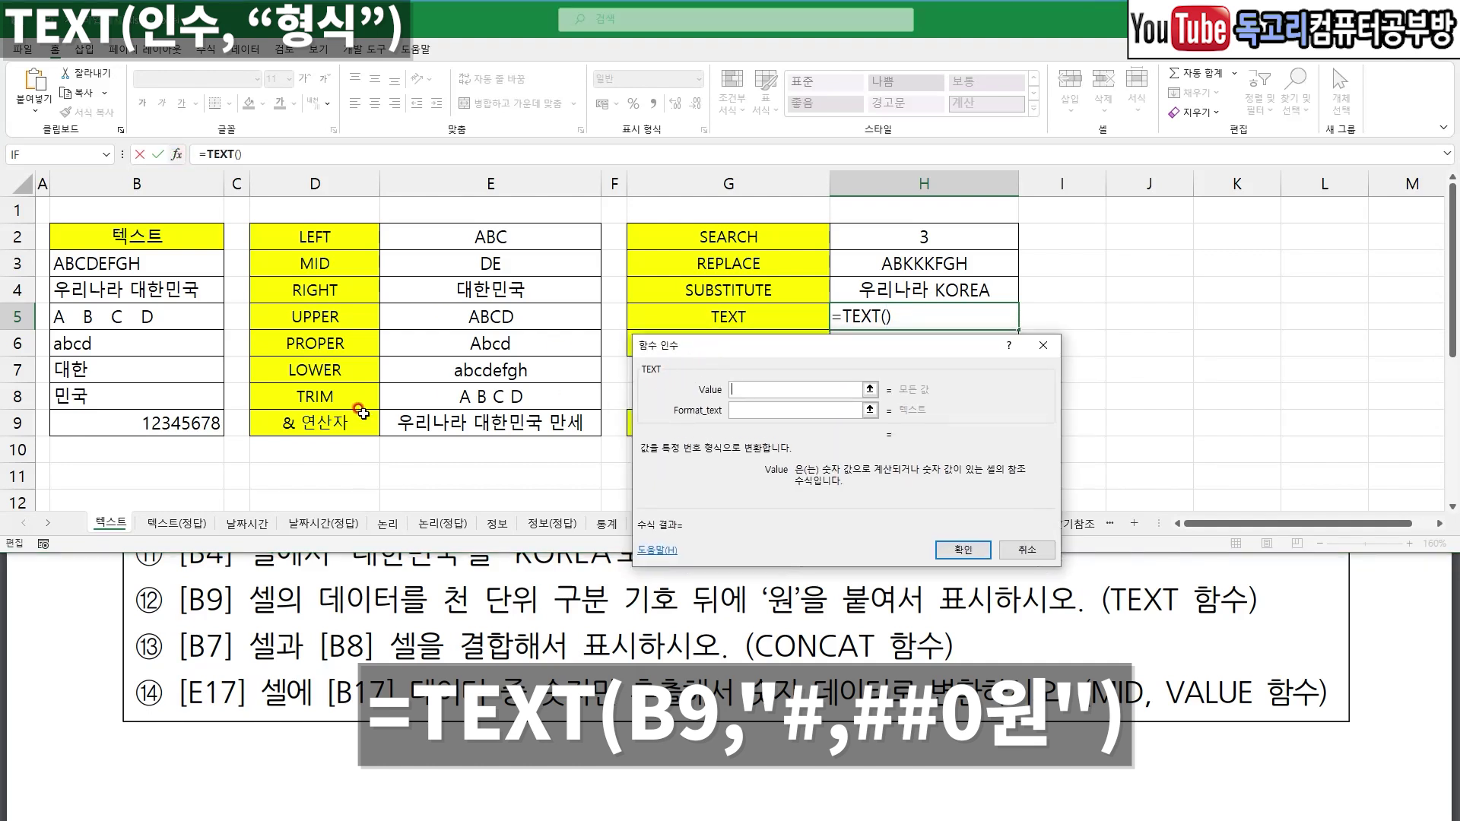
pyautogui.click(175, 422)
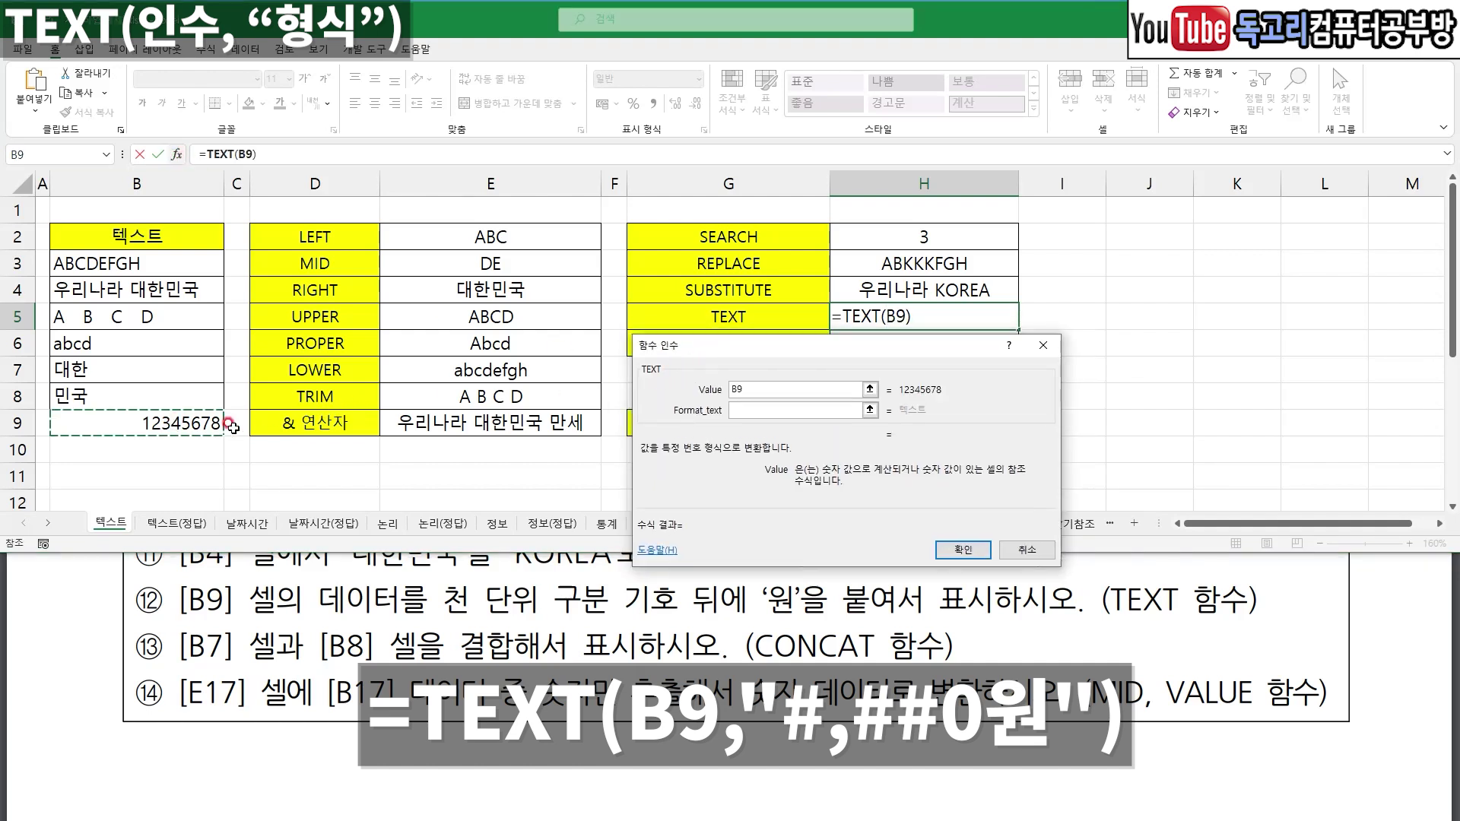
# - Set Format_text to "#,##0원" and complete the formula =TEXT(B9,"#,##0원") in H5
pyautogui.click(779, 408)
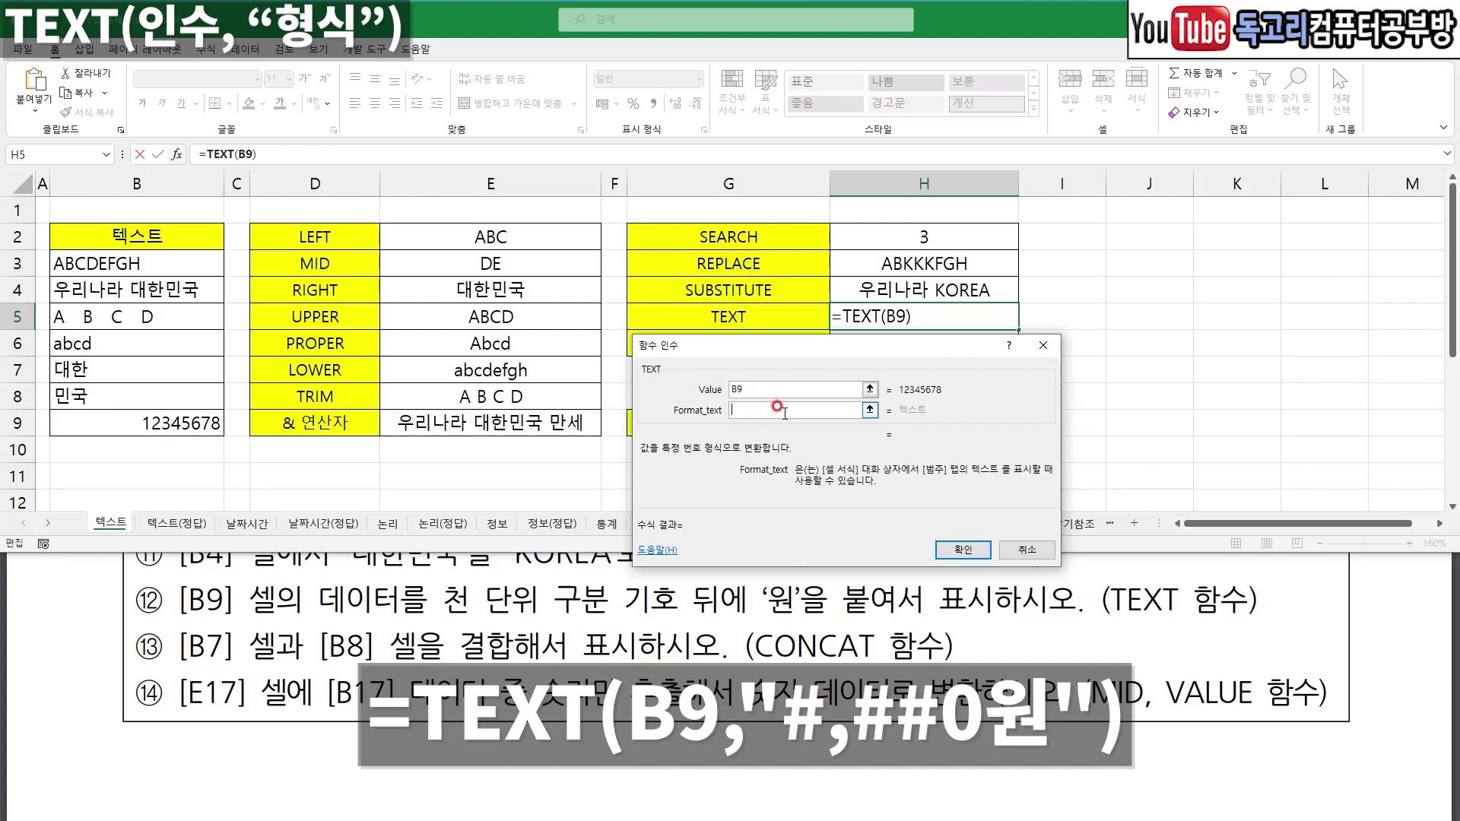
pyautogui.write('#,##0')
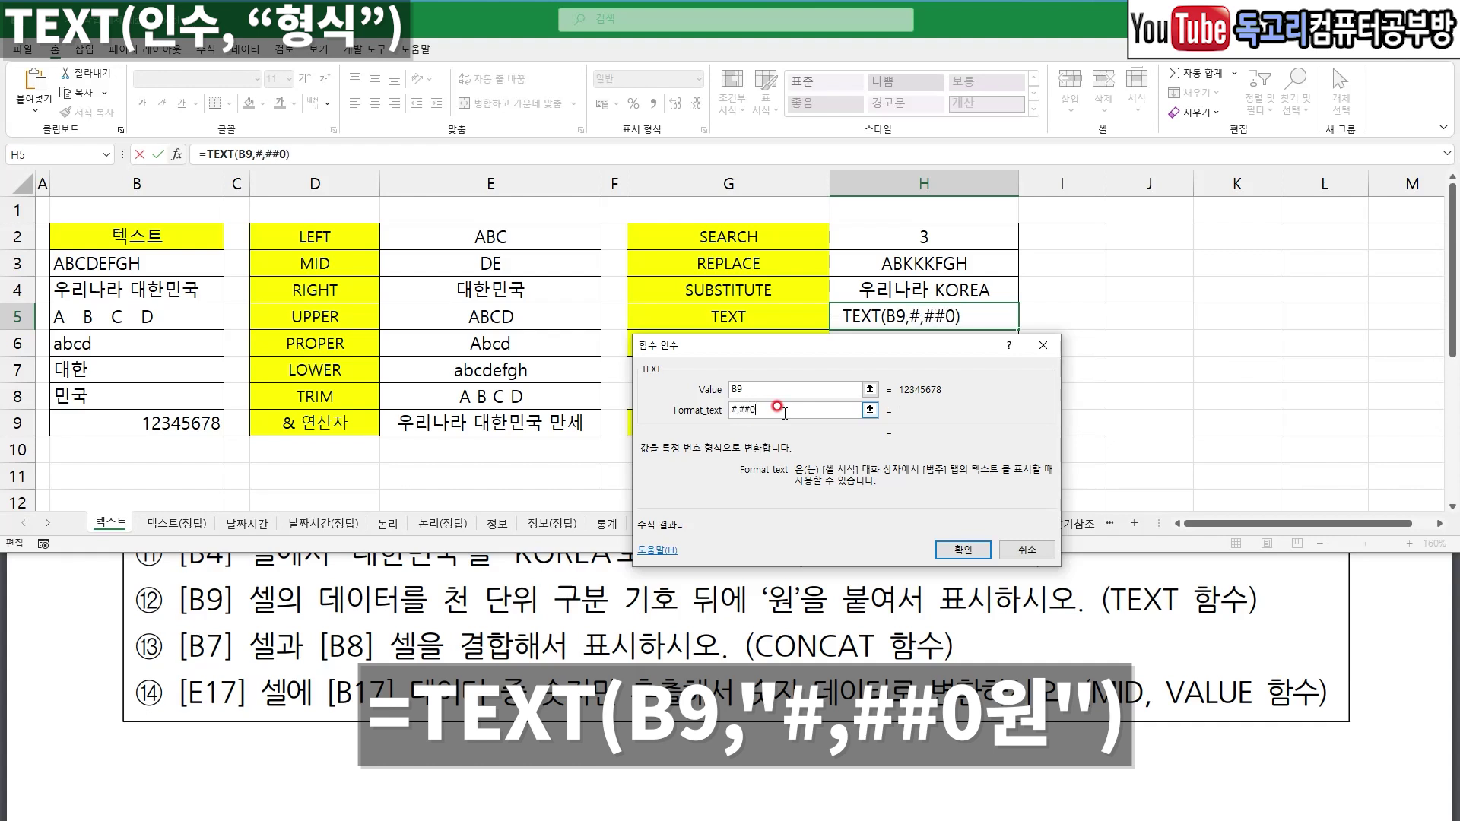
pyautogui.write('원')
pyautogui.press('Tab')
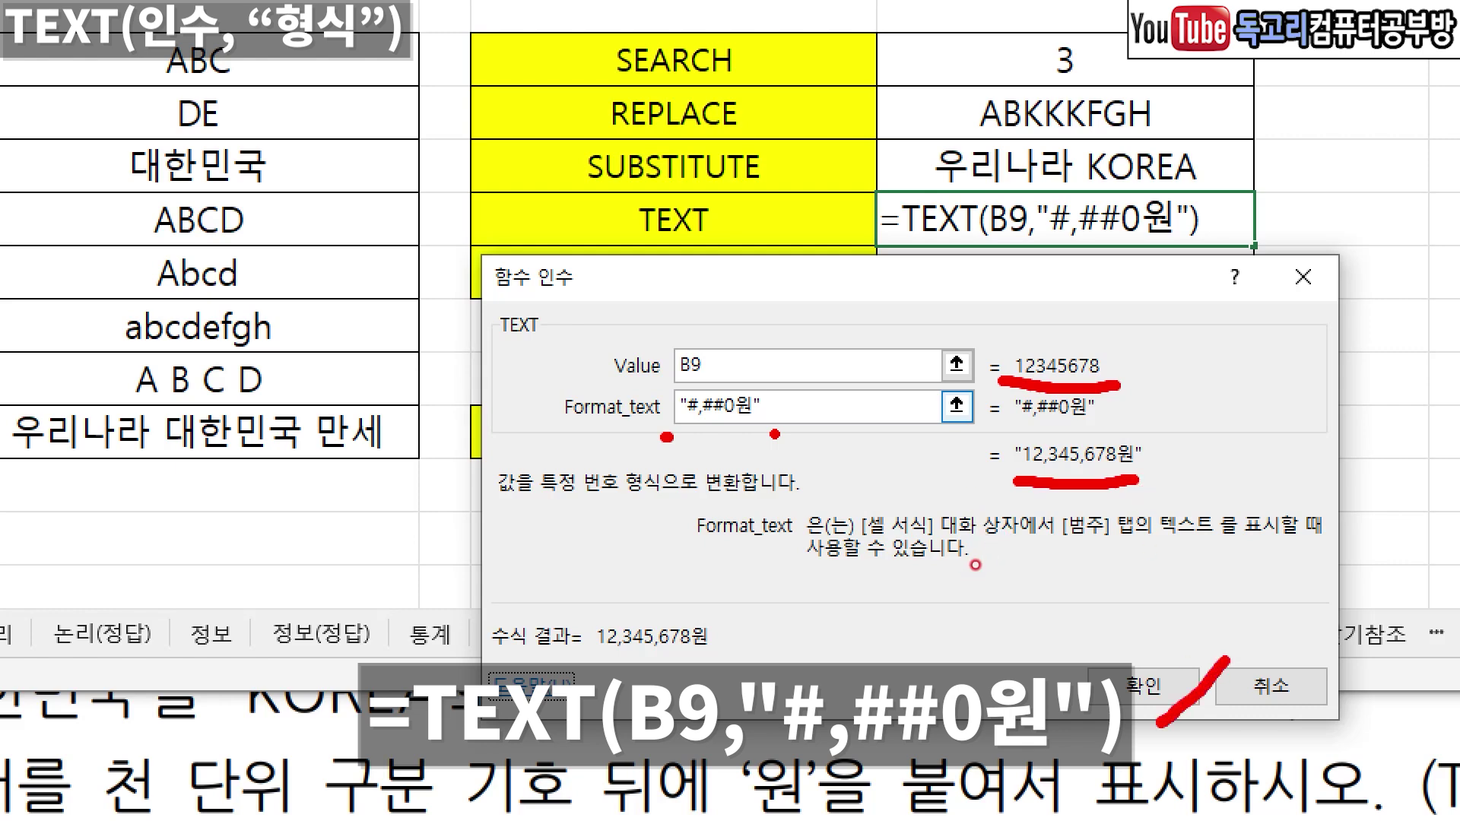
pyautogui.click(1168, 687)
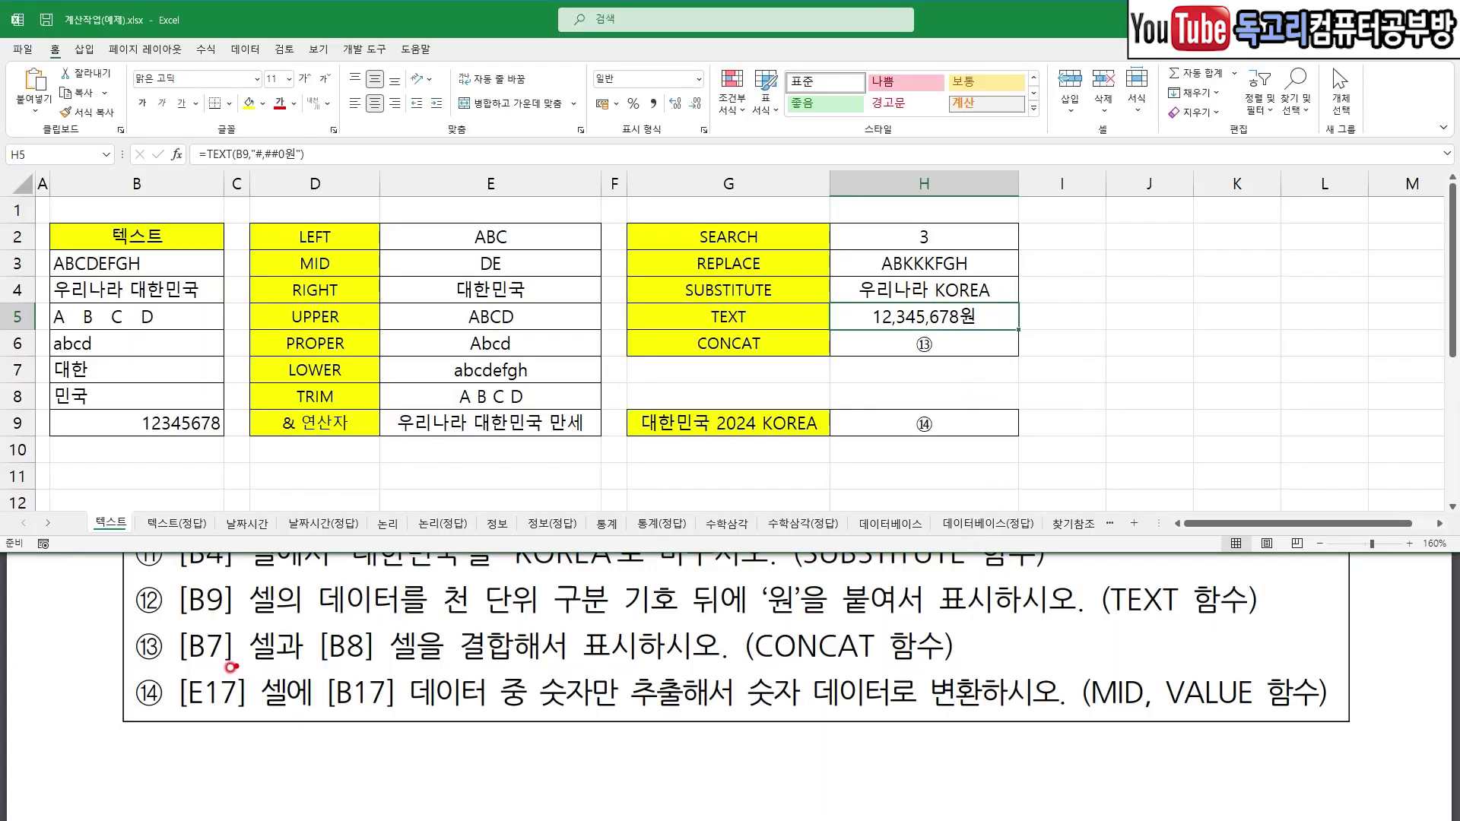
# - Examine instruction ⑬ in the exercise document, about joining cells B7 and B8 with the CONCAT function
pyautogui.moveTo(185, 666); pyautogui.dragTo(369, 667)
pyautogui.moveTo(488, 674); pyautogui.dragTo(532, 674)
pyautogui.moveTo(767, 670); pyautogui.dragTo(848, 669)
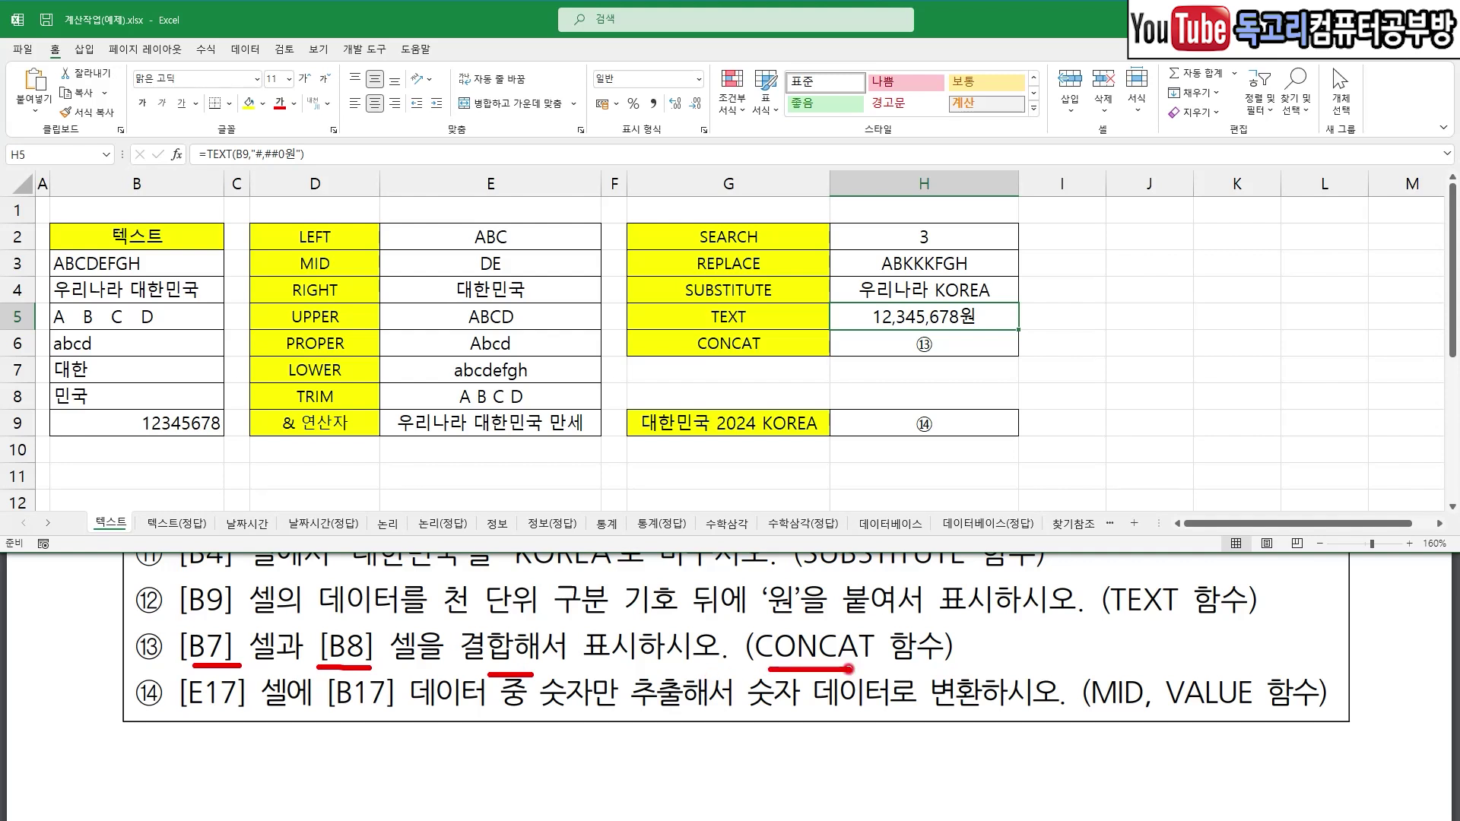
# - Begin a CONCAT function in cell H6 with its function arguments dialog
pyautogui.click(980, 348)
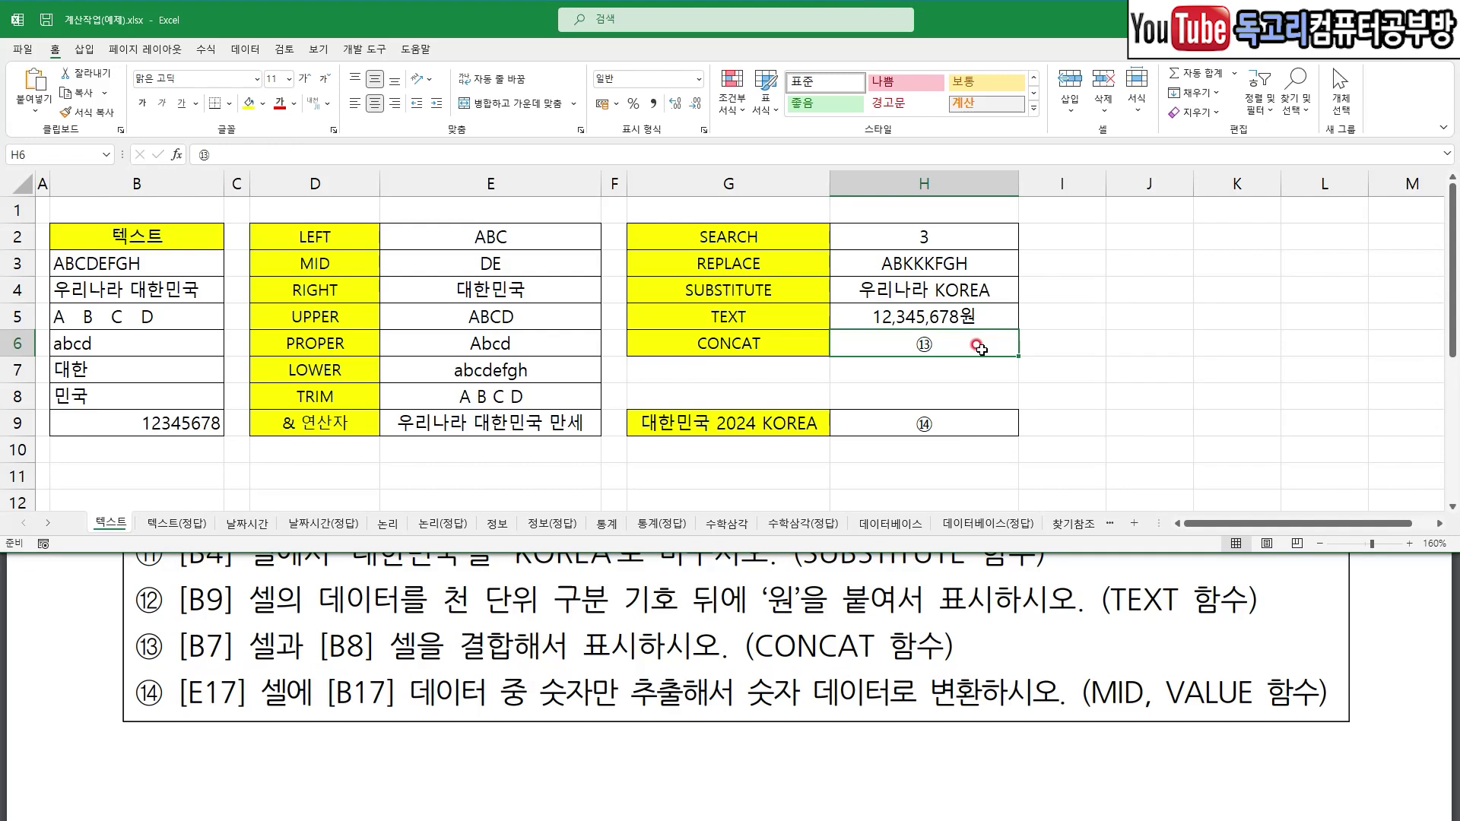
pyautogui.write('=')
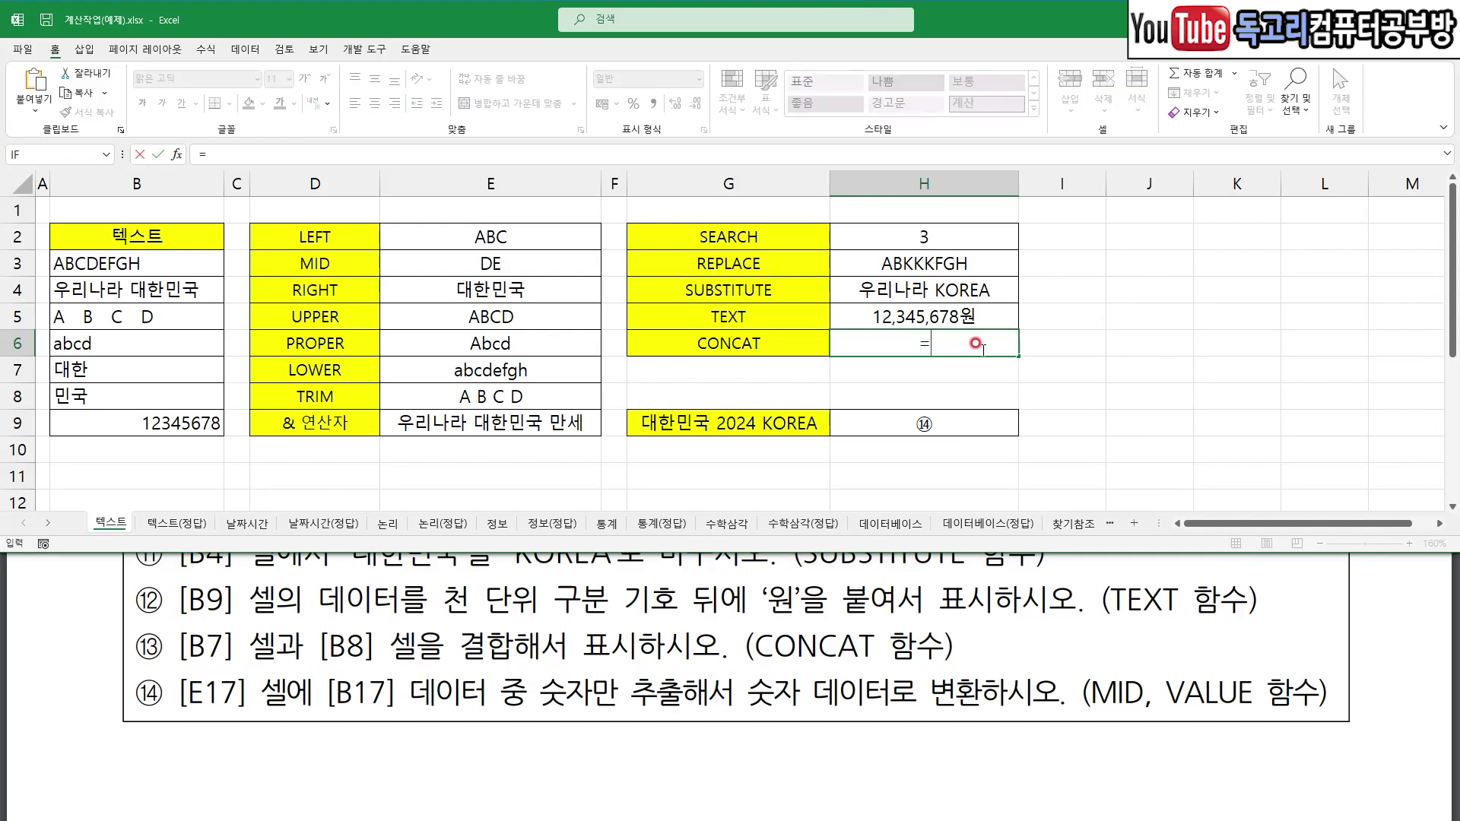
pyautogui.write('ㅊco')
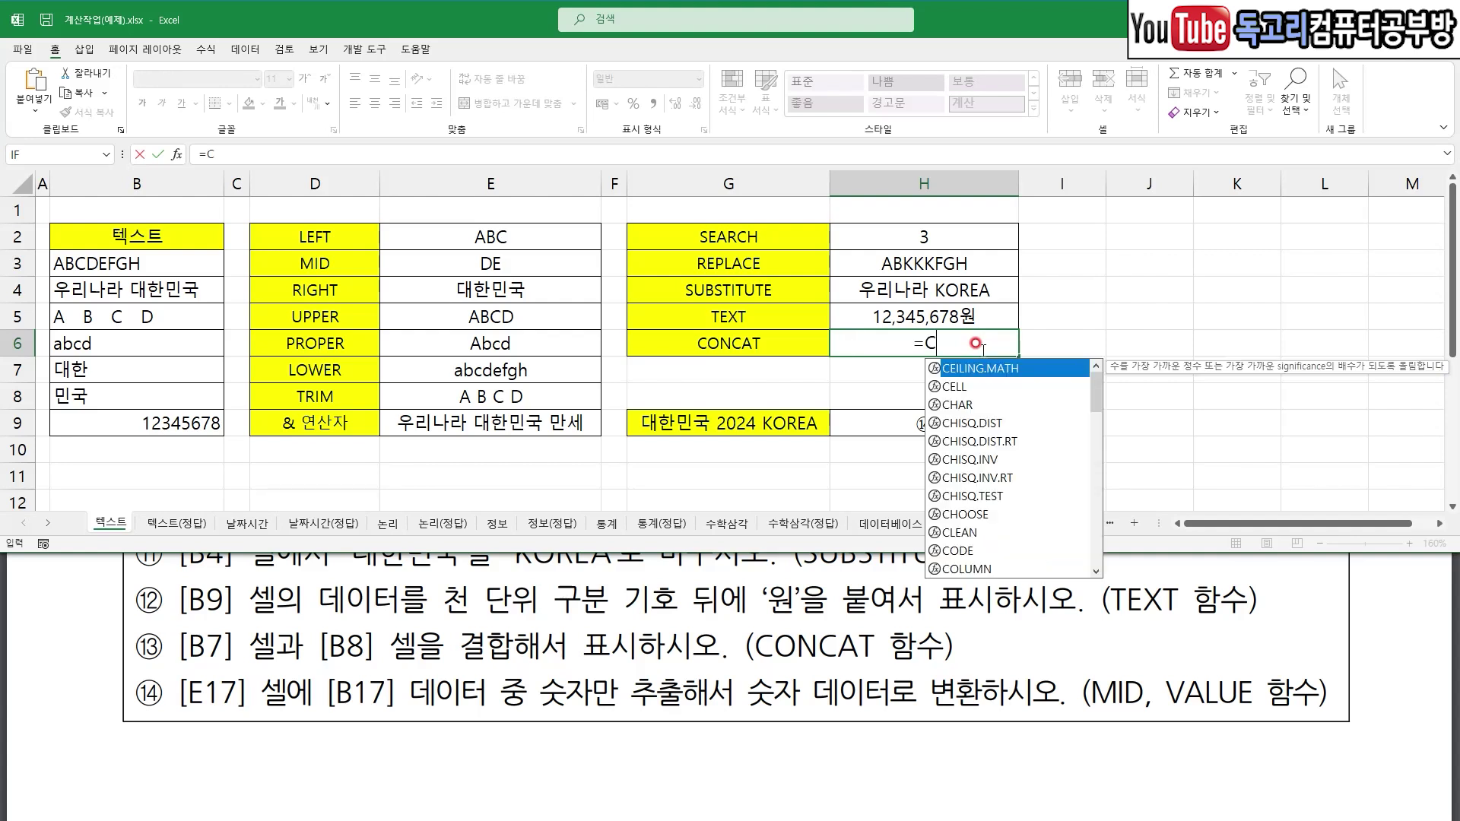
pyautogui.press('BackSpace')
pyautogui.press('BackSpace')
pyautogui.press('BackSpace')
pyautogui.write('=')
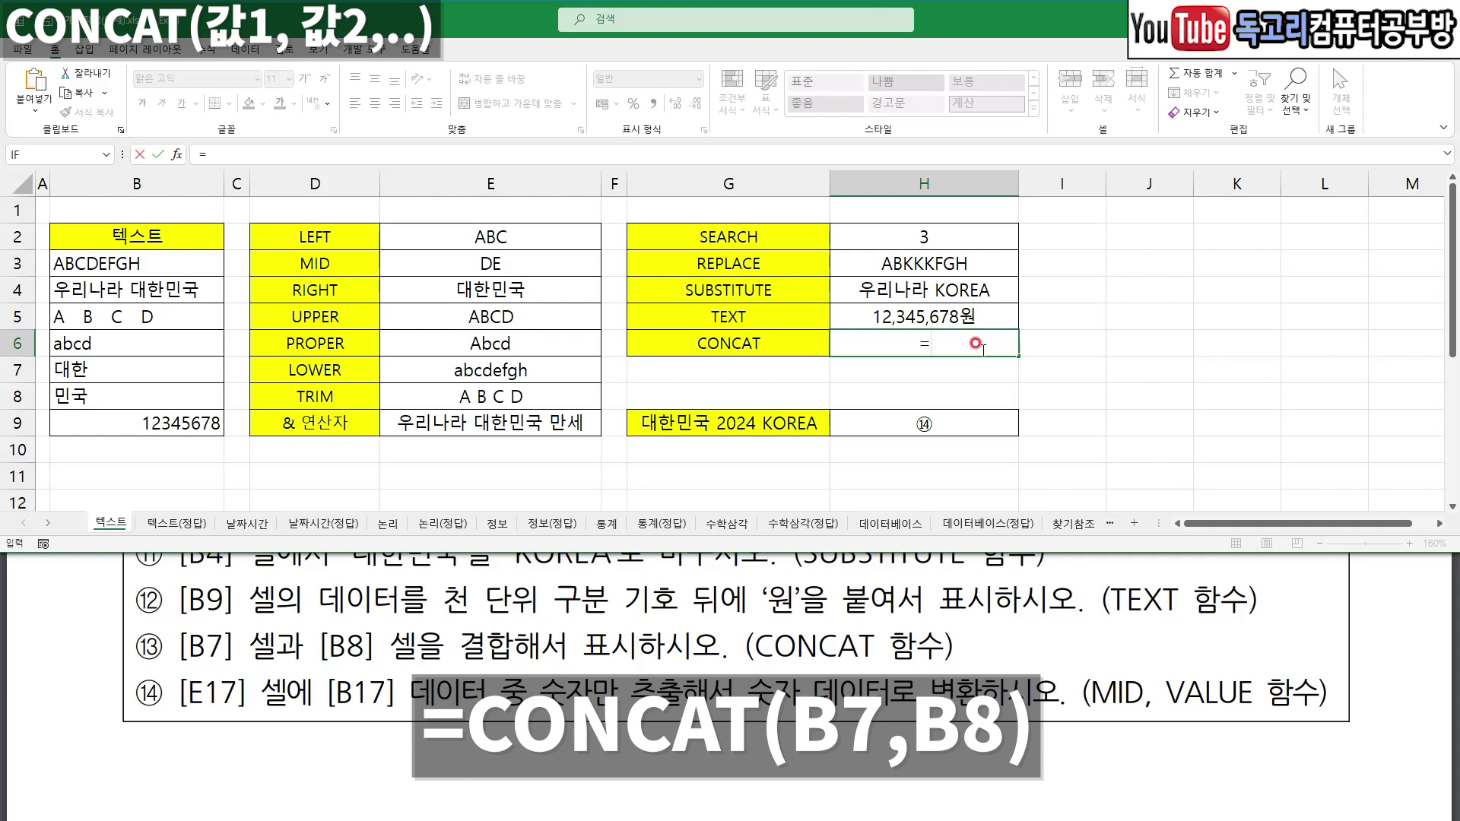
pyautogui.write('CON')
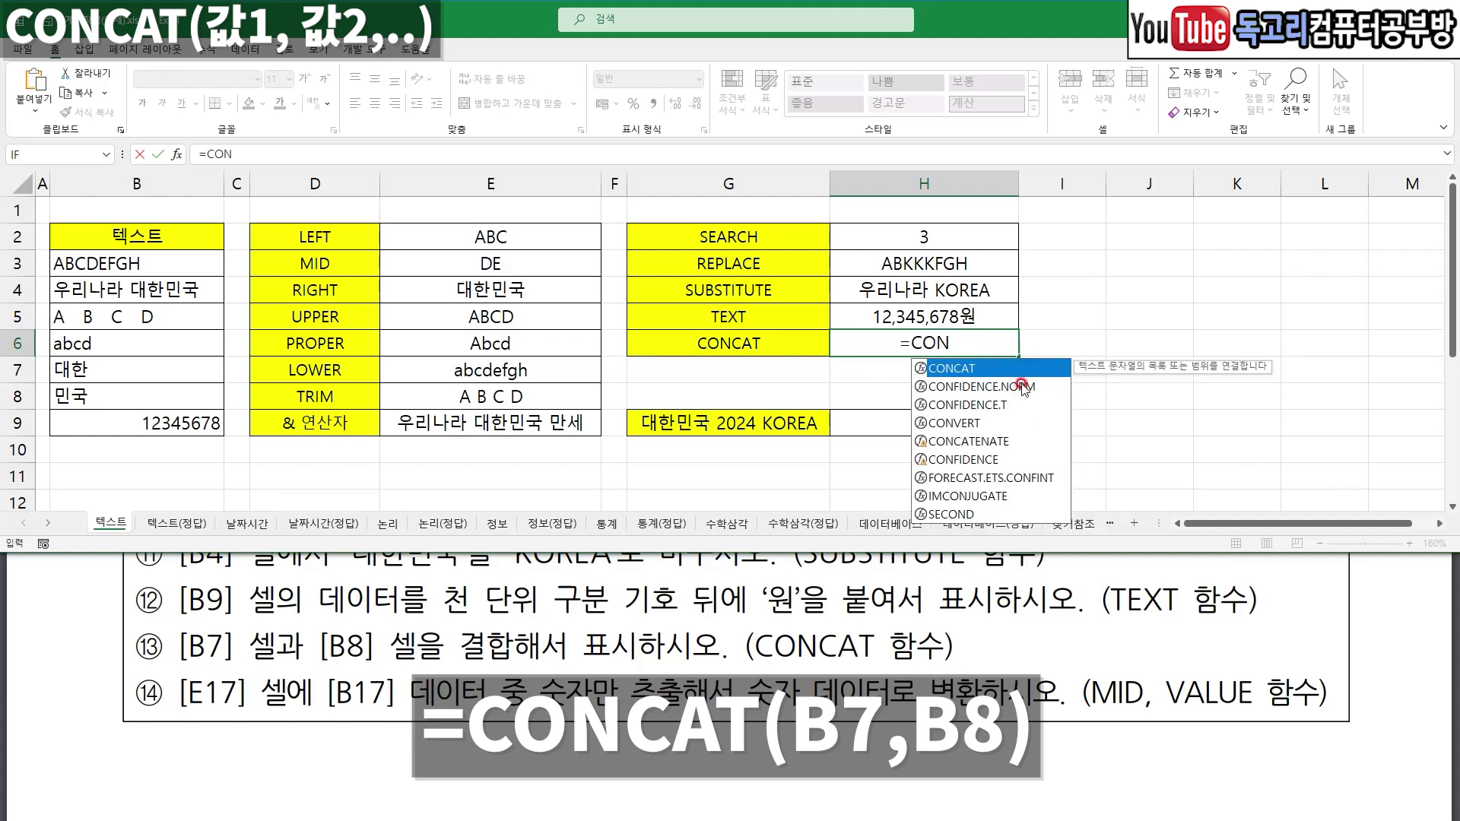
pyautogui.doubleClick(983, 368)
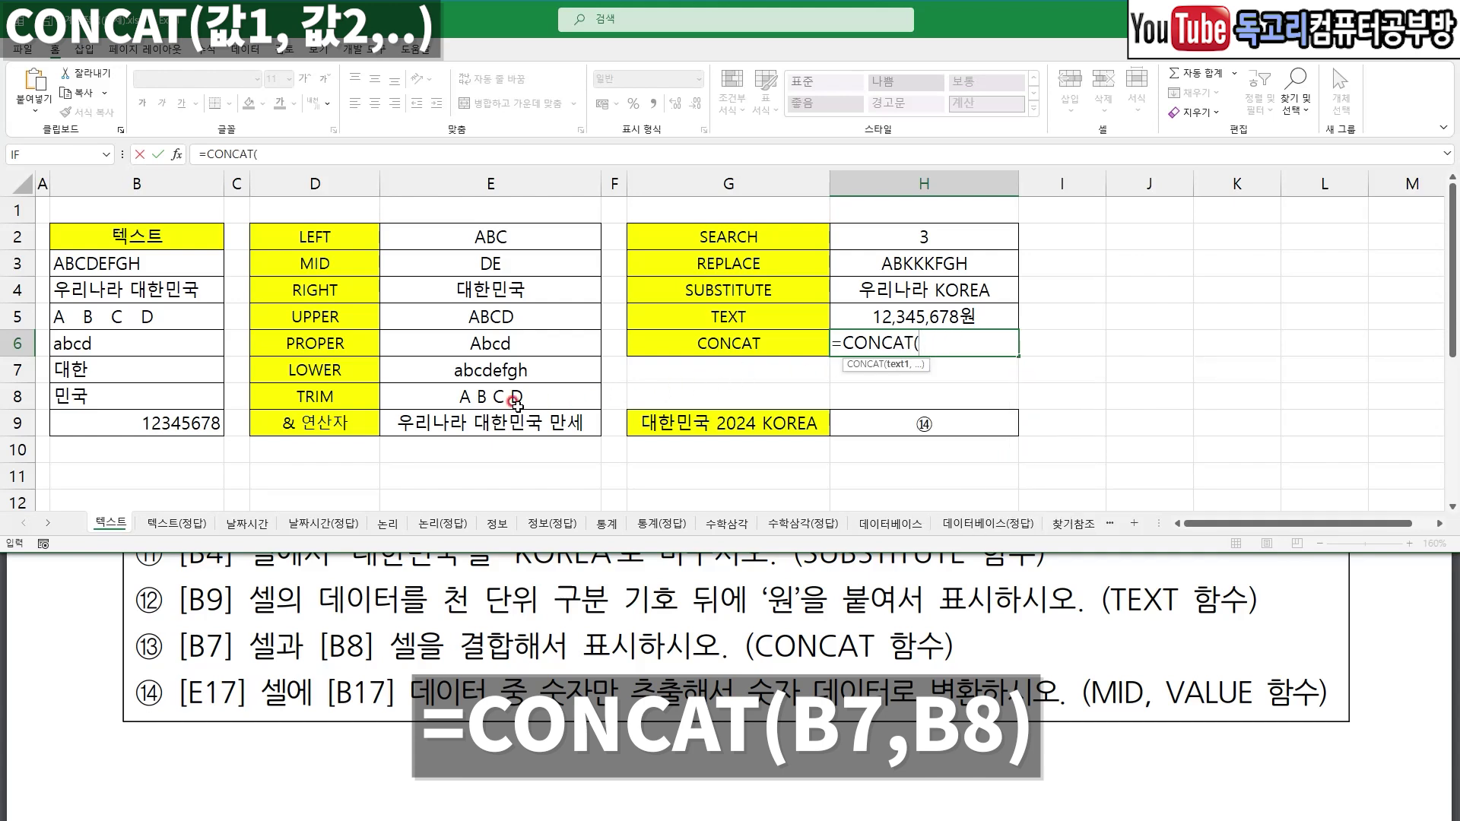
pyautogui.click(176, 155)
pyautogui.moveTo(710, 292); pyautogui.dragTo(710, 374)
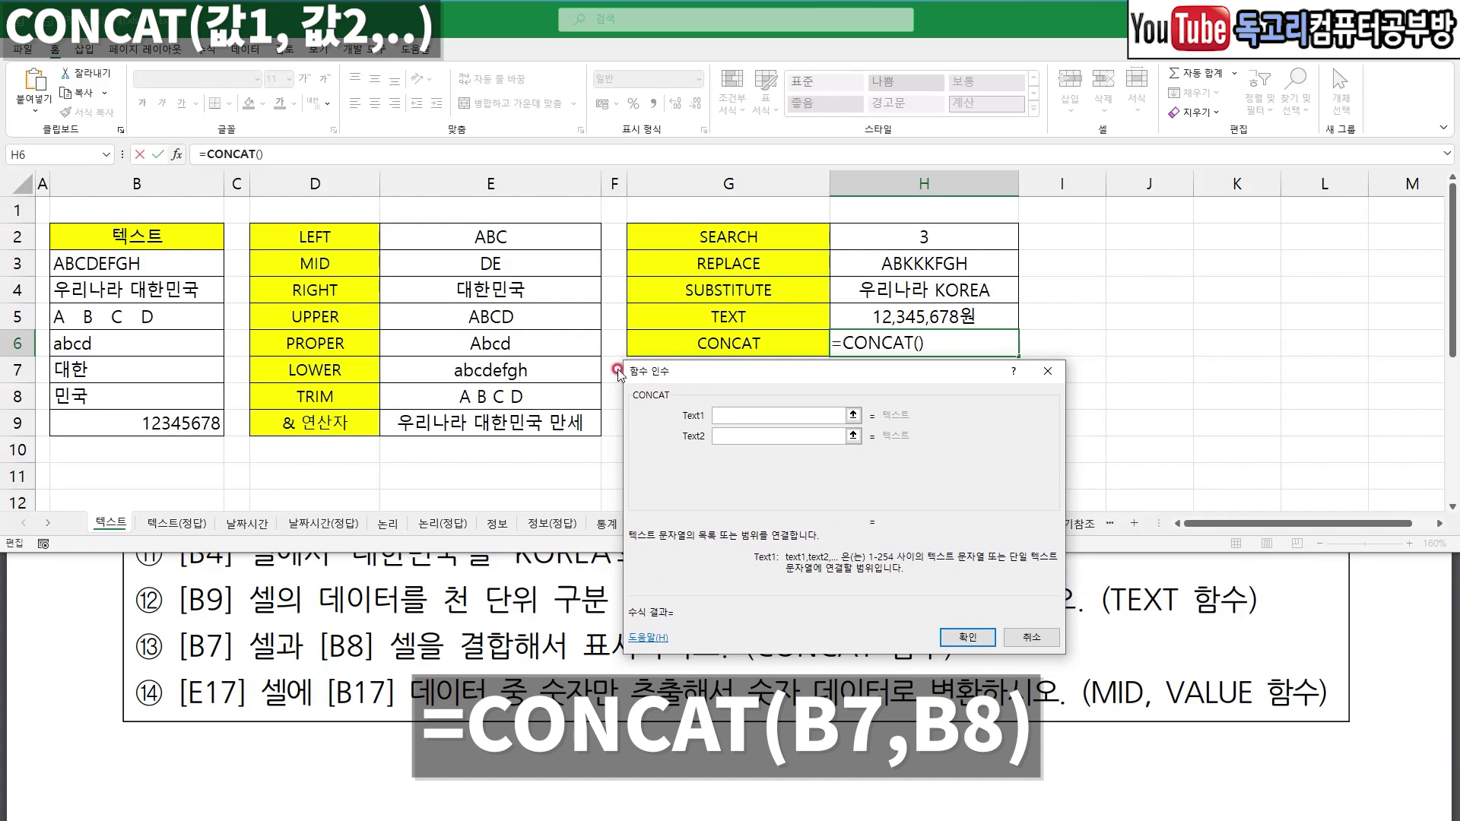
# - Set Text1 to B7 and Text2 to B8 and complete the formula =CONCAT(B7,B8) in H6
pyautogui.click(161, 369)
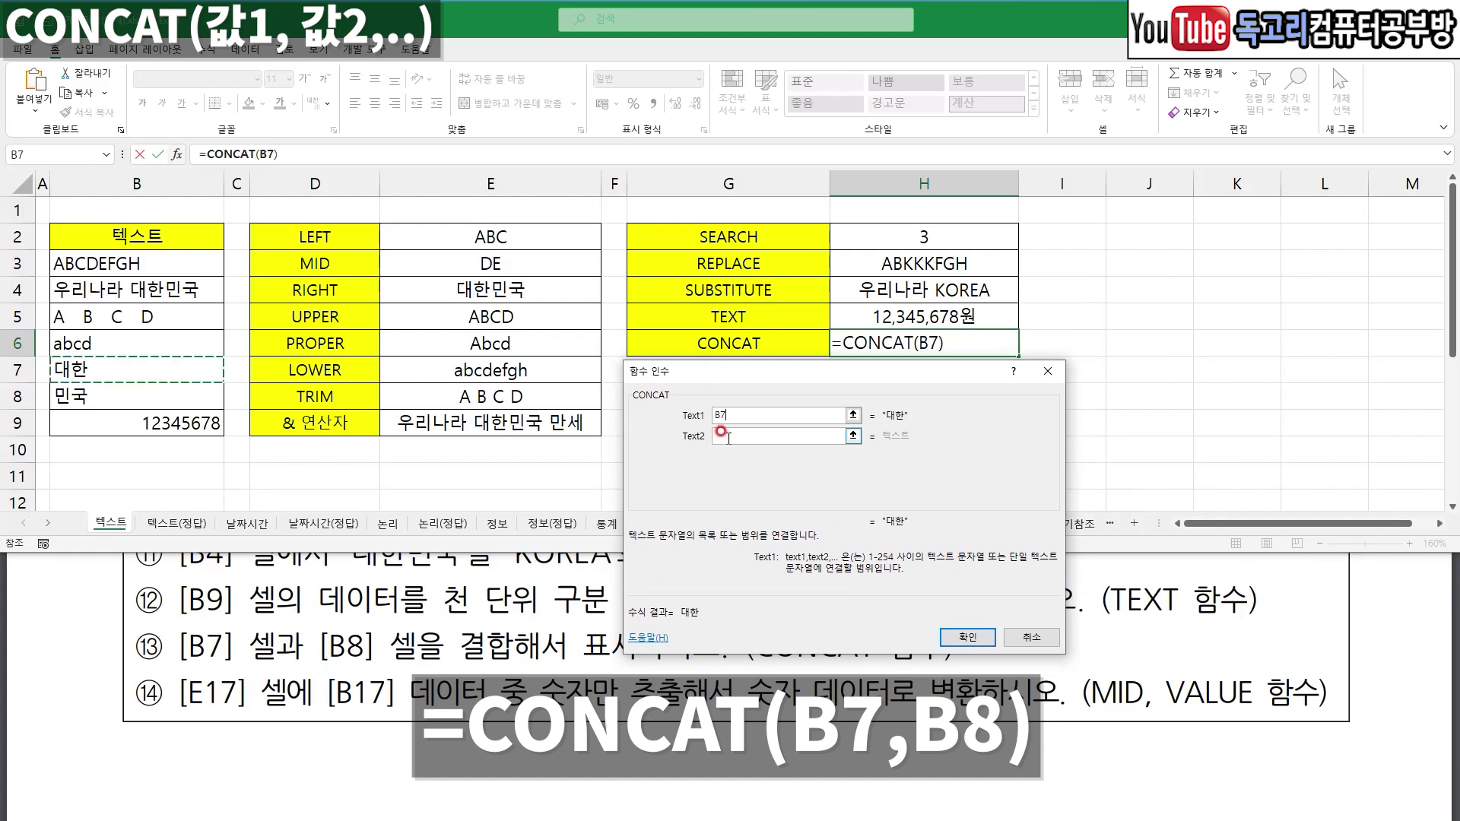
pyautogui.click(171, 399)
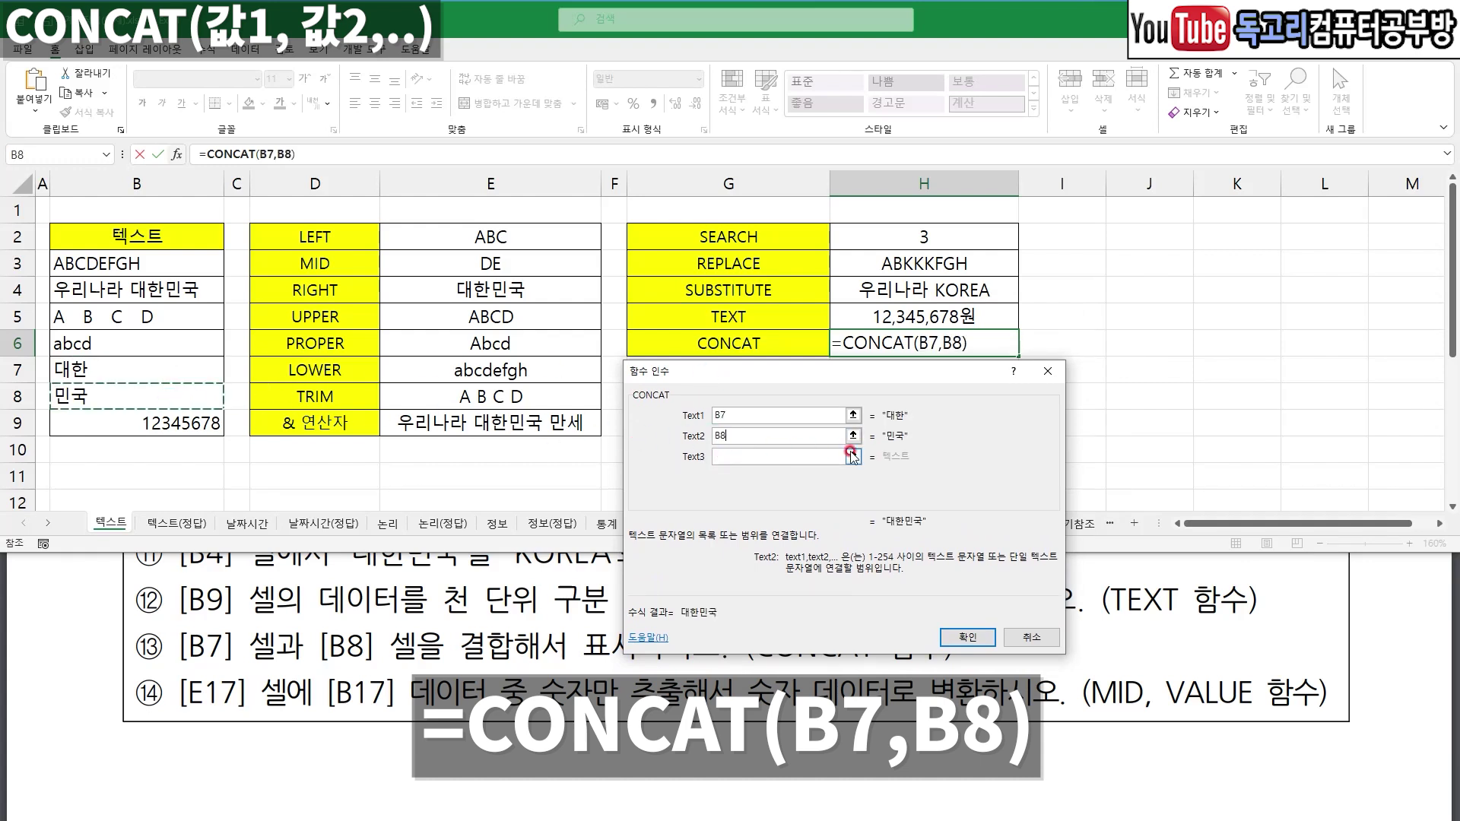
pyautogui.moveTo(923, 421)
pyautogui.mouseDown()
pyautogui.moveTo(943, 407)
pyautogui.moveTo(940, 445)
pyautogui.mouseUp()
pyautogui.moveTo(879, 545); pyautogui.dragTo(939, 547)
pyautogui.moveTo(1034, 669)
pyautogui.mouseDown()
pyautogui.moveTo(952, 690)
pyautogui.moveTo(982, 665)
pyautogui.mouseUp()
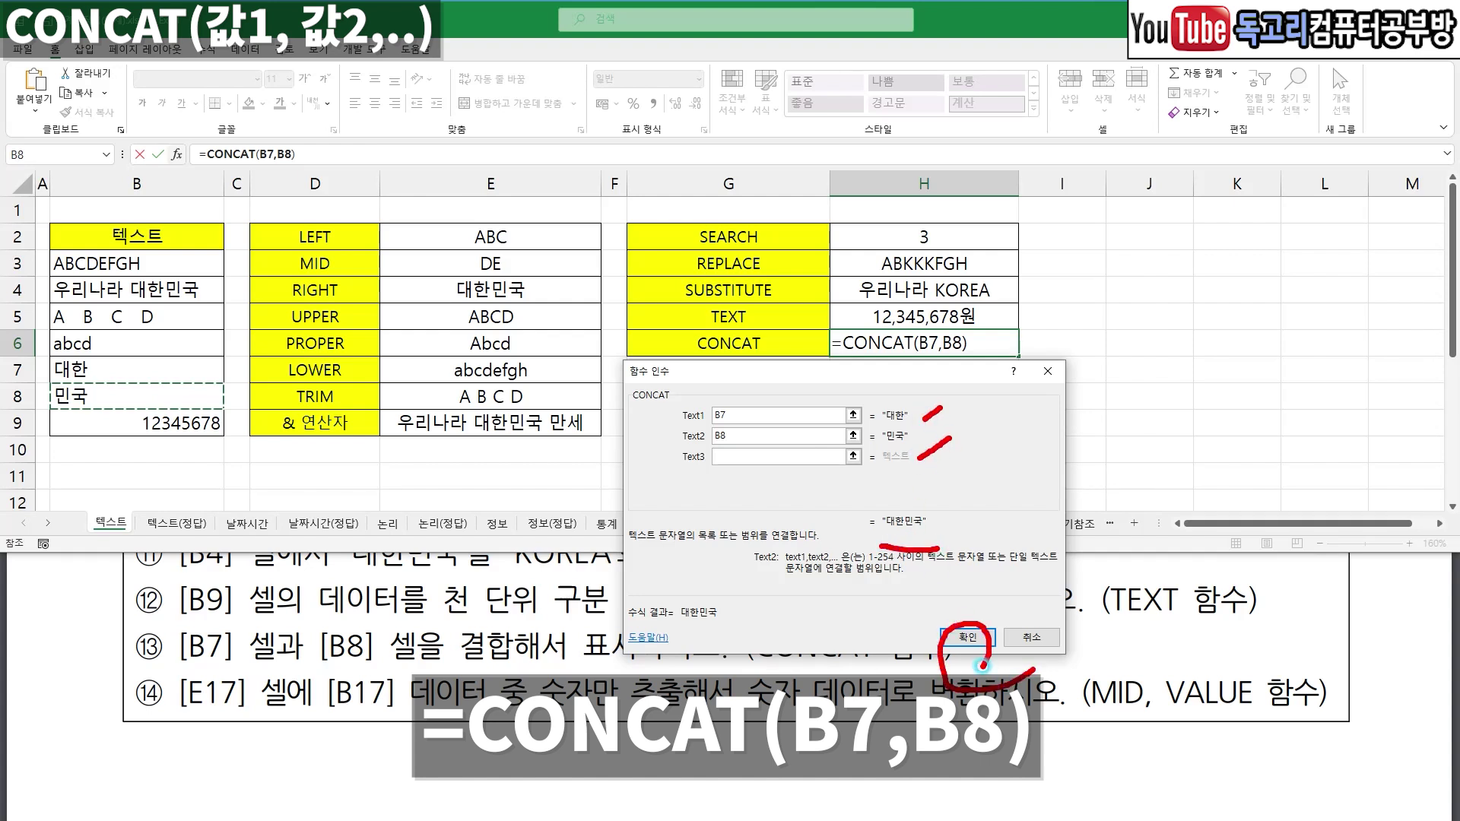
pyautogui.click(968, 638)
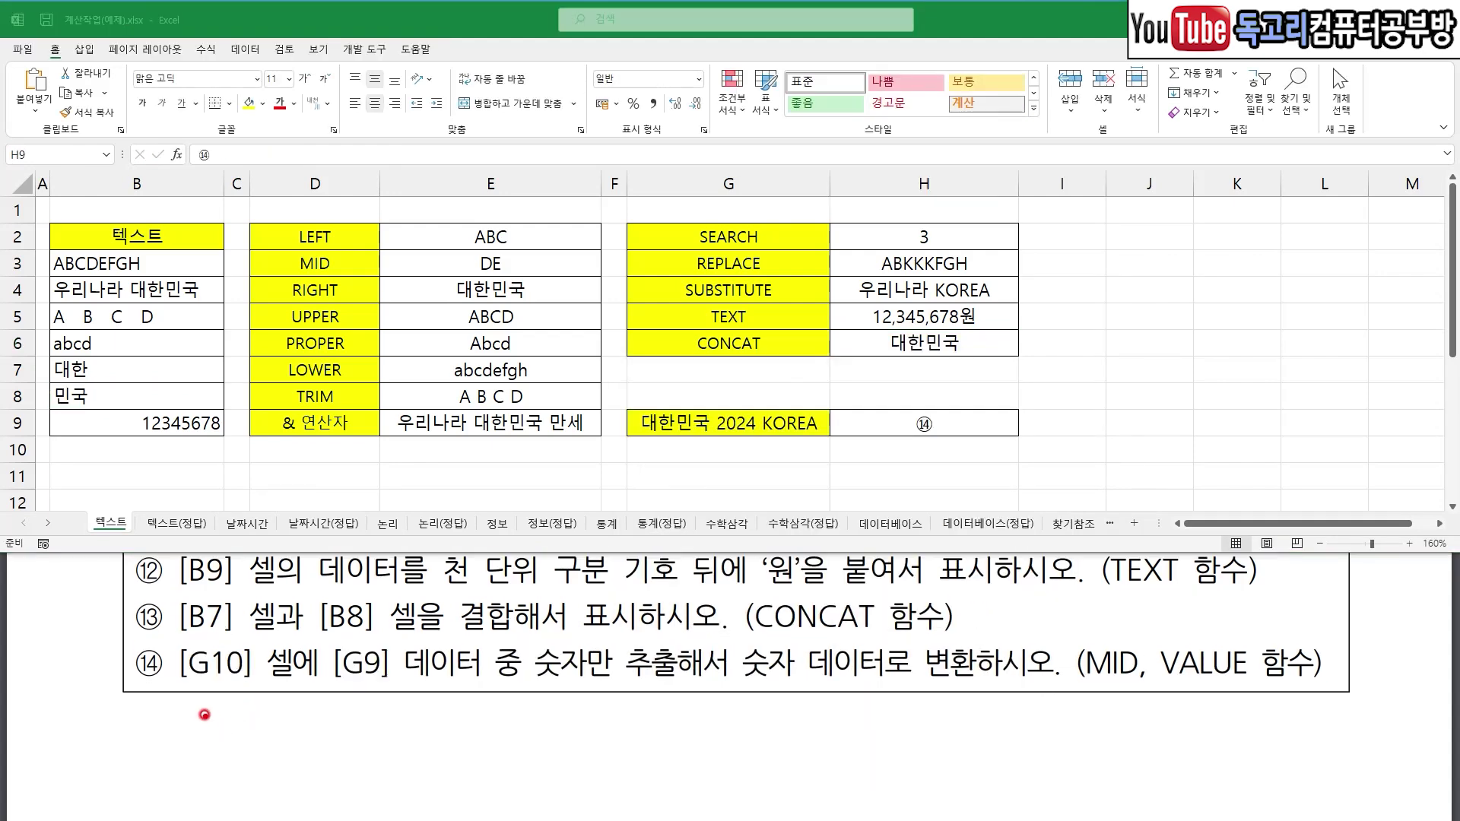
# - Examine instruction ⑭ in the exercise document, about extracting the digits from G9 and converting them to a number with MID and VALUE
pyautogui.moveTo(192, 686); pyautogui.dragTo(240, 686)
pyautogui.moveTo(333, 682); pyautogui.dragTo(377, 685)
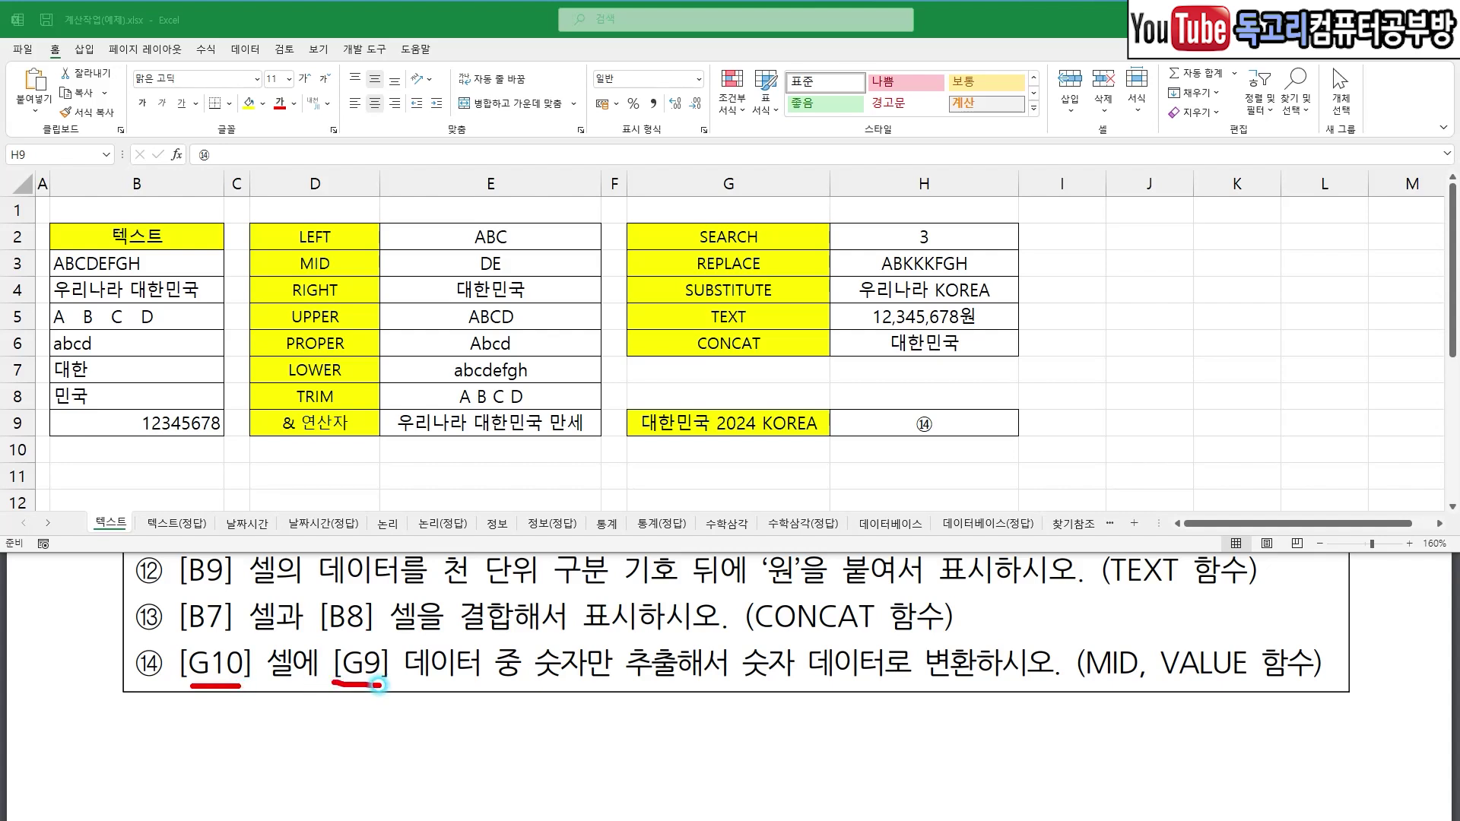
pyautogui.moveTo(561, 690); pyautogui.dragTo(891, 697)
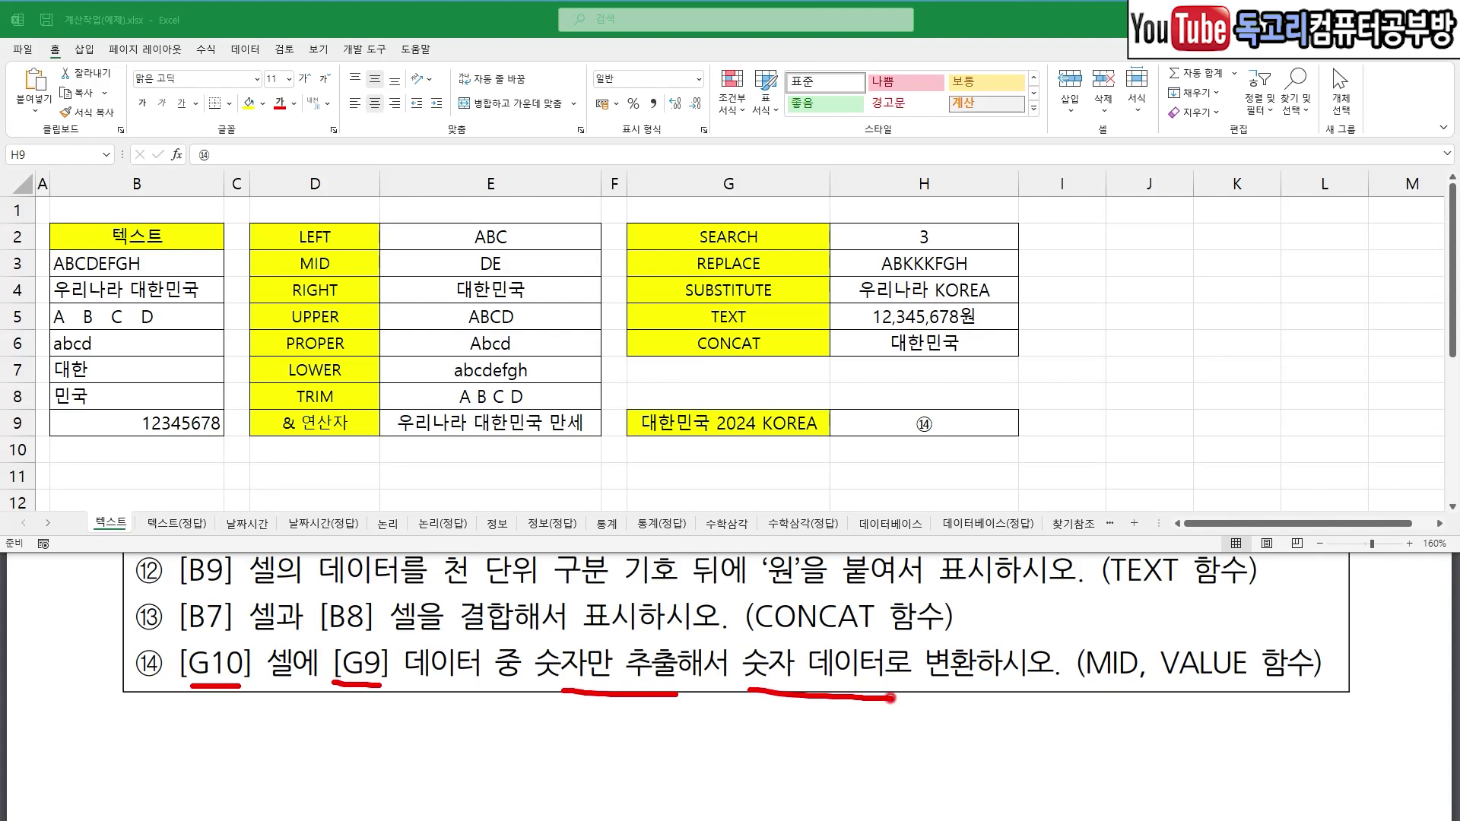
pyautogui.moveTo(1072, 689); pyautogui.dragTo(1274, 692)
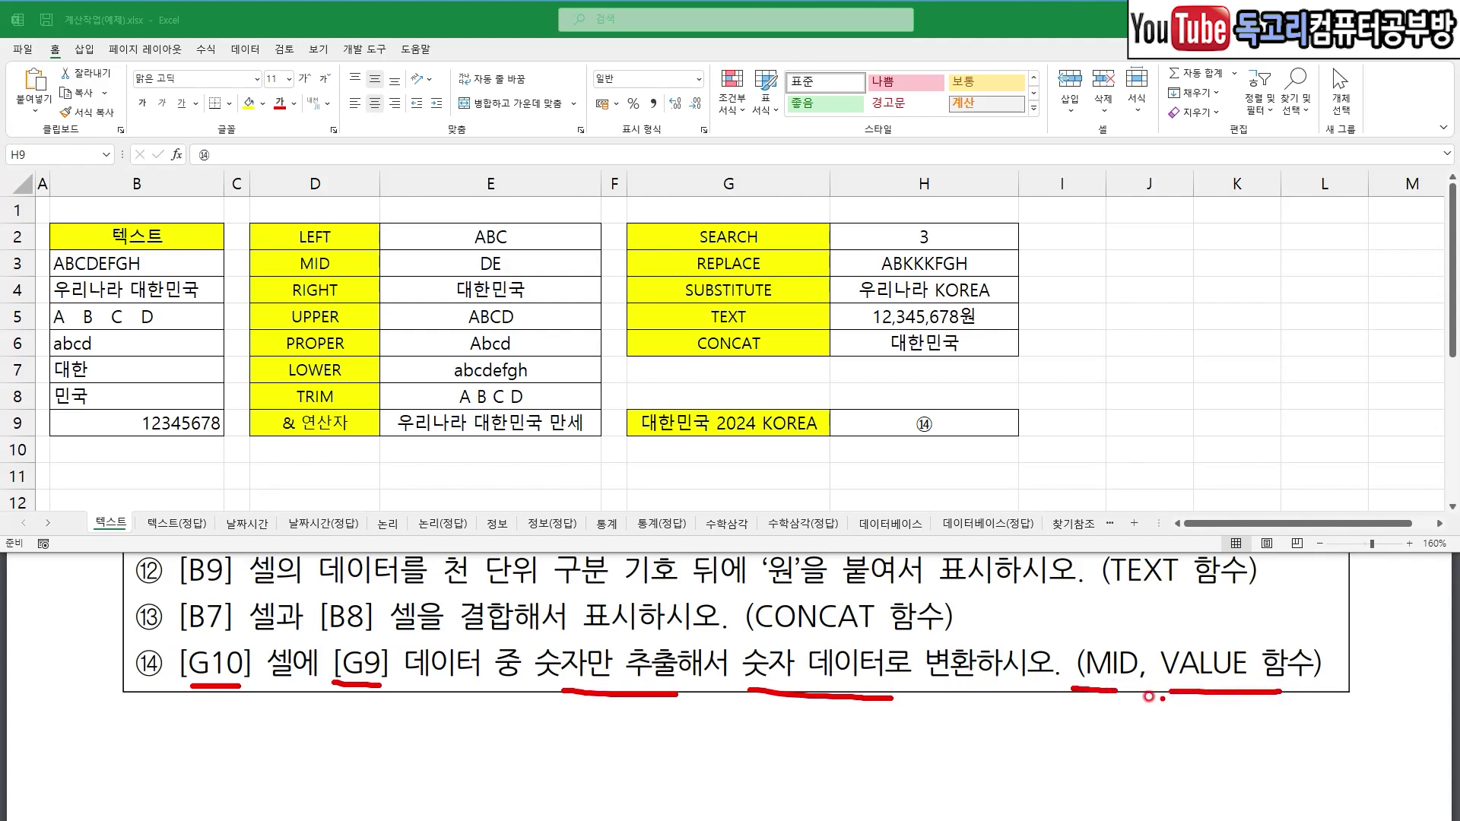
pyautogui.press('e')
pyautogui.moveTo(100, 683)
pyautogui.mouseDown()
pyautogui.moveTo(63, 682)
pyautogui.moveTo(82, 729)
pyautogui.moveTo(73, 651)
pyautogui.moveTo(101, 694)
pyautogui.mouseUp()
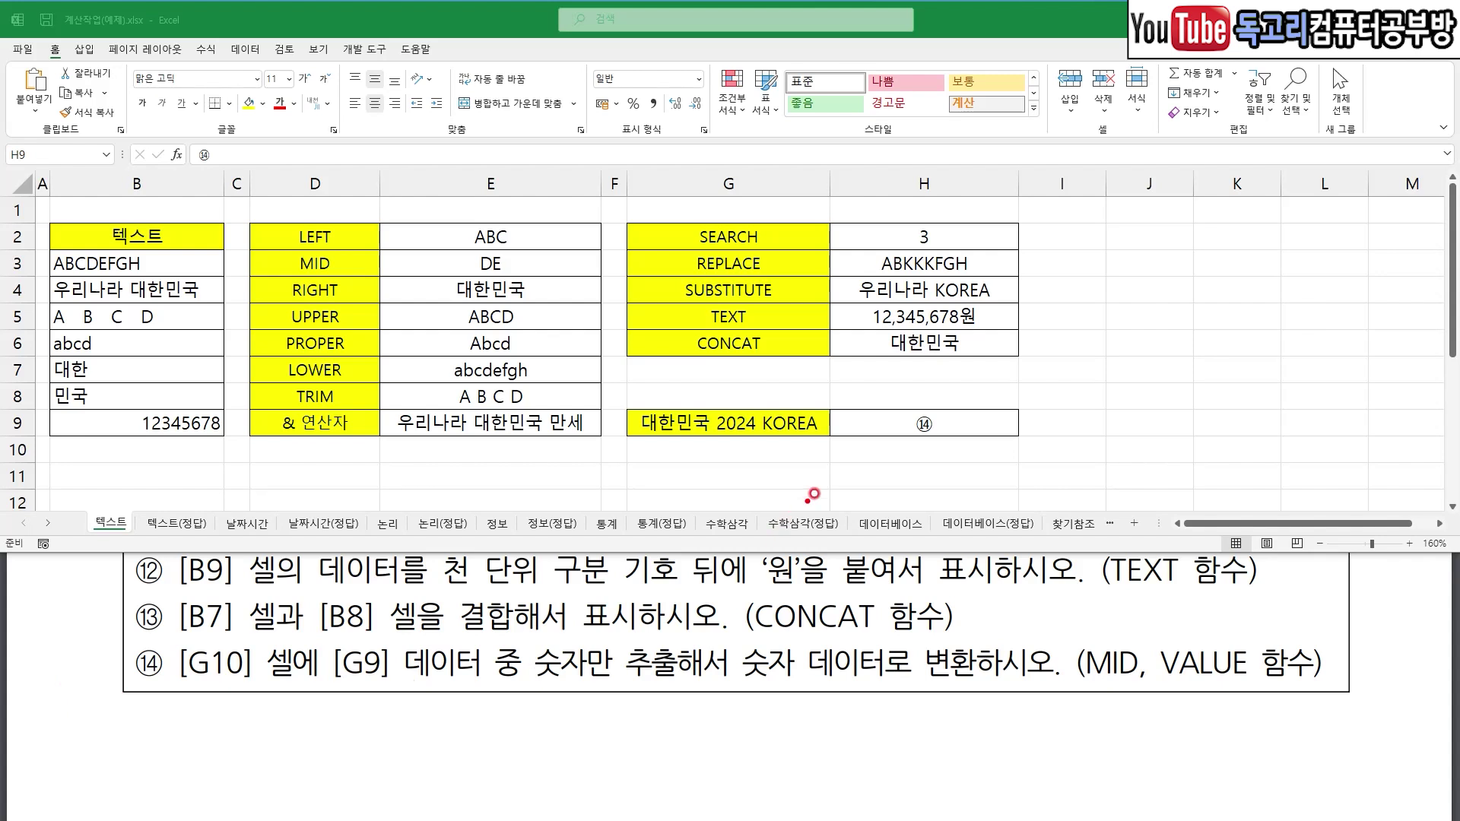
# - Examine the text in G9 to work out the start position and length of its numeric part
pyautogui.moveTo(721, 443); pyautogui.dragTo(748, 443)
pyautogui.moveTo(718, 396)
pyautogui.mouseDown()
pyautogui.moveTo(723, 410)
pyautogui.moveTo(734, 393)
pyautogui.mouseUp()
pyautogui.click(699, 437)
pyautogui.click(715, 436)
pyautogui.moveTo(737, 455)
pyautogui.mouseDown()
pyautogui.moveTo(722, 467)
pyautogui.moveTo(760, 498)
pyautogui.moveTo(721, 480)
pyautogui.moveTo(779, 466)
pyautogui.moveTo(837, 485)
pyautogui.moveTo(794, 524)
pyautogui.mouseUp()
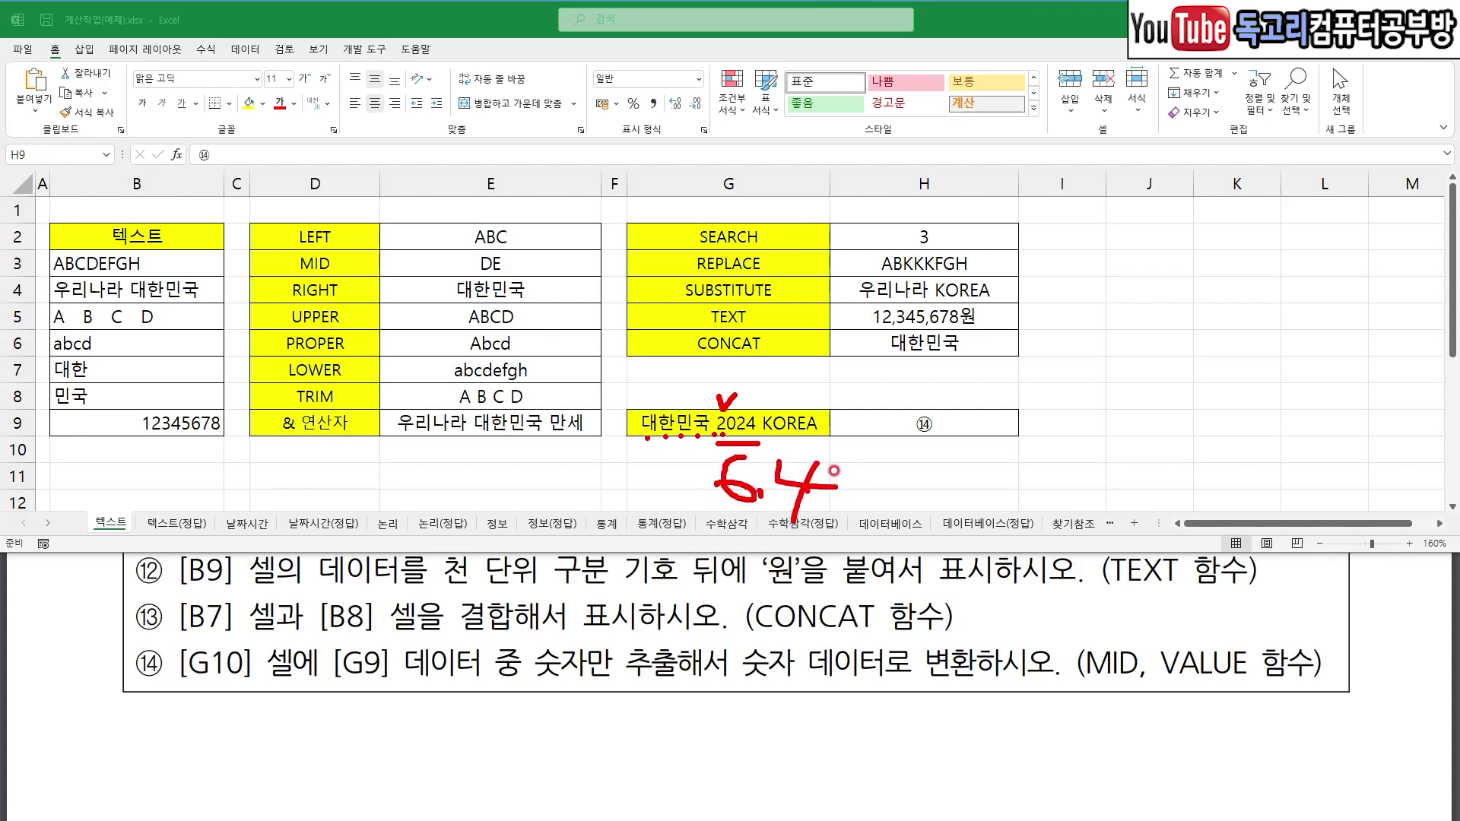
# - Enter the formula =MID(G9,6,4) in cell H9
pyautogui.click(890, 430)
pyautogui.write('=')
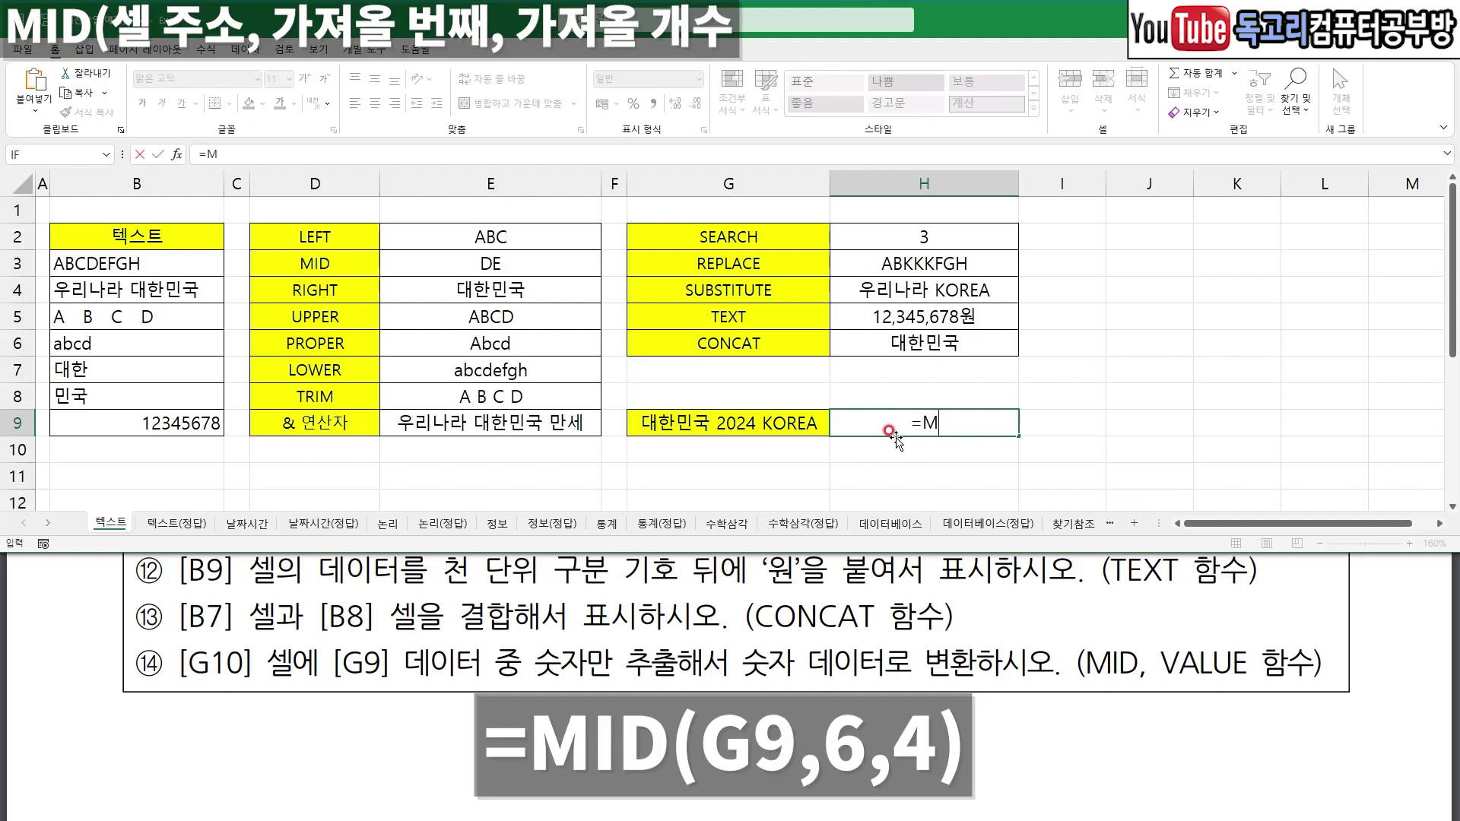
pyautogui.write('MID(')
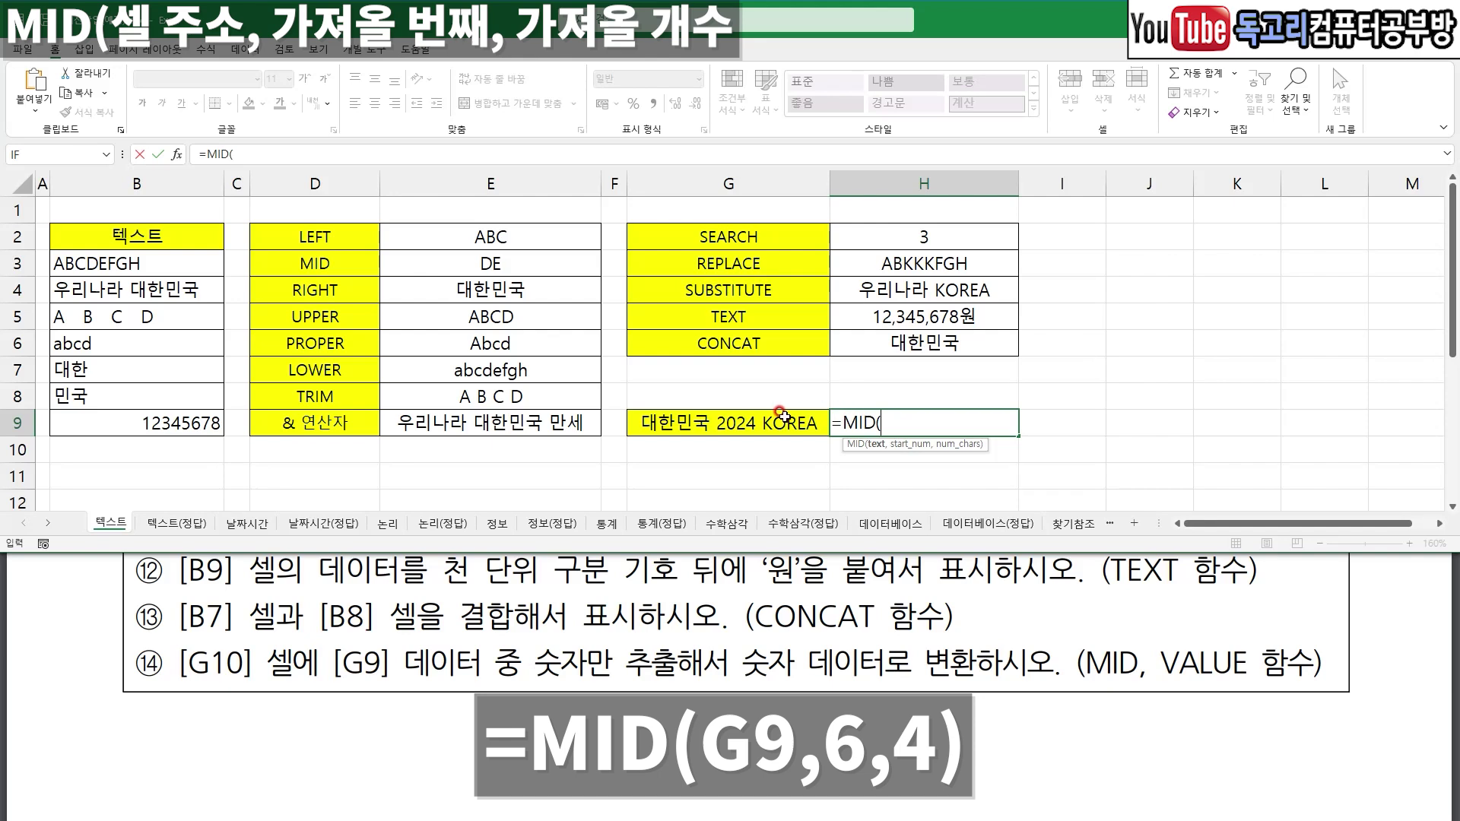
pyautogui.click(745, 427)
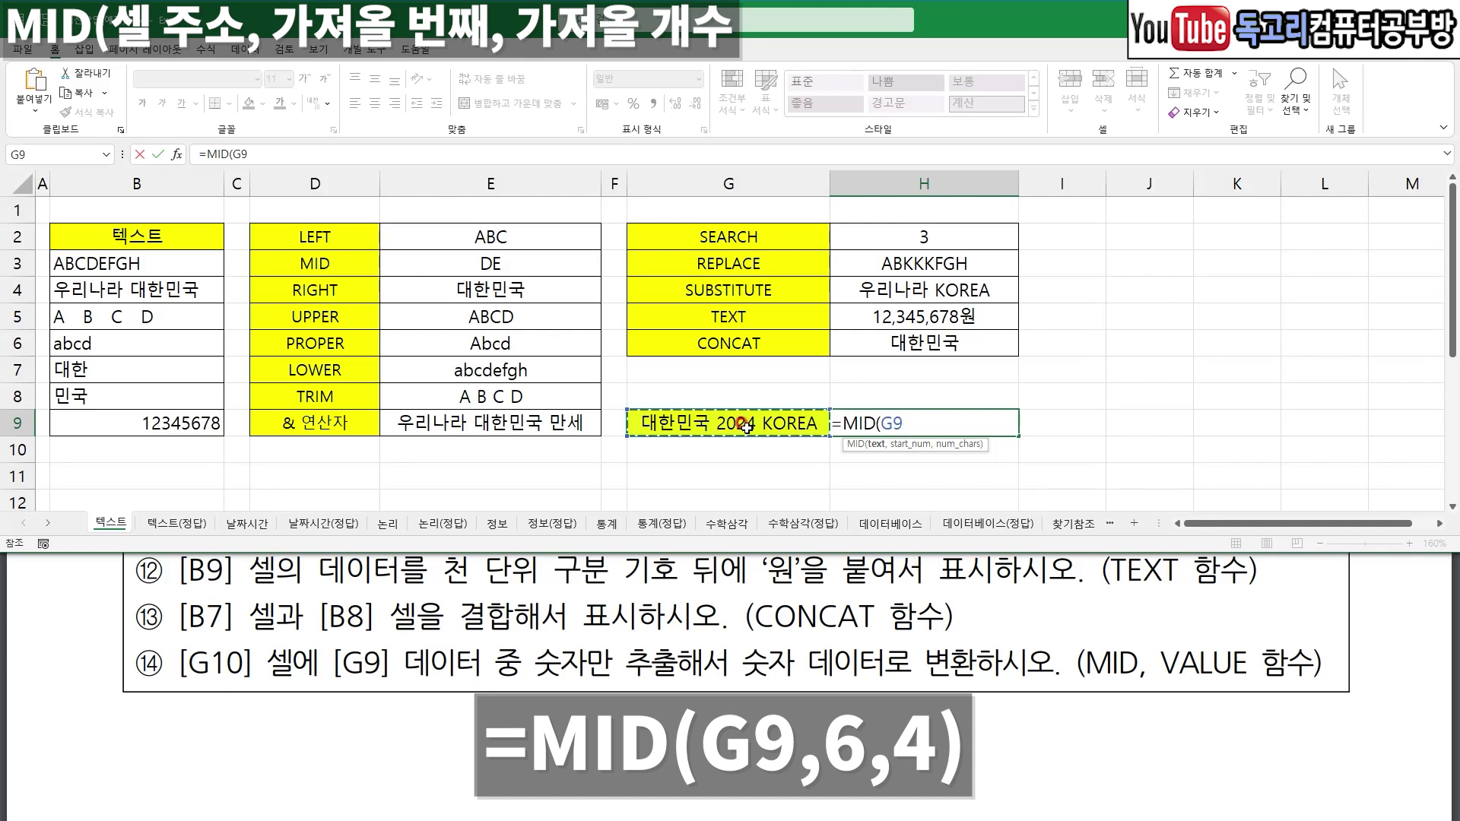
pyautogui.write(',')
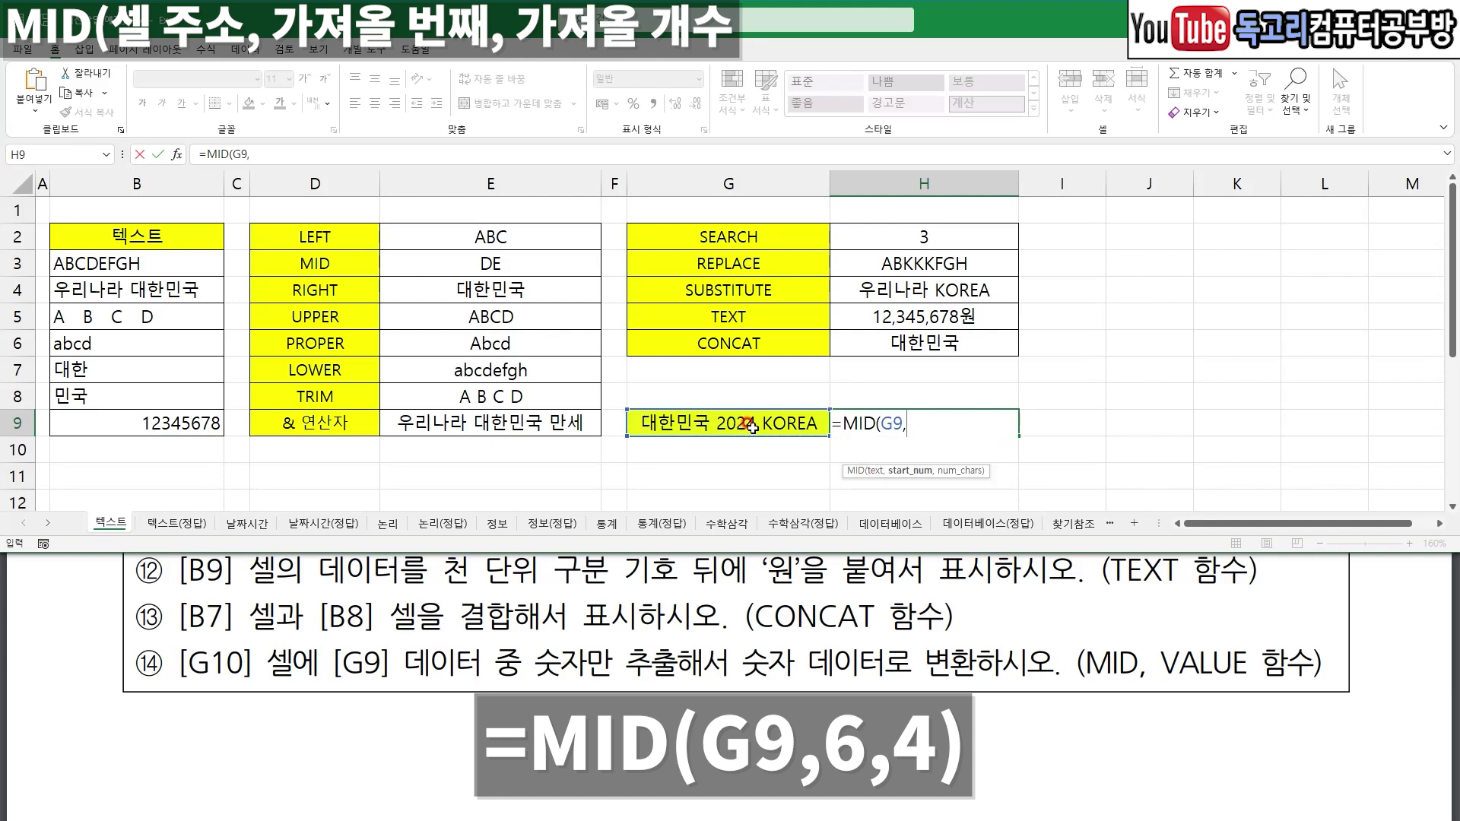
pyautogui.write('6,4)')
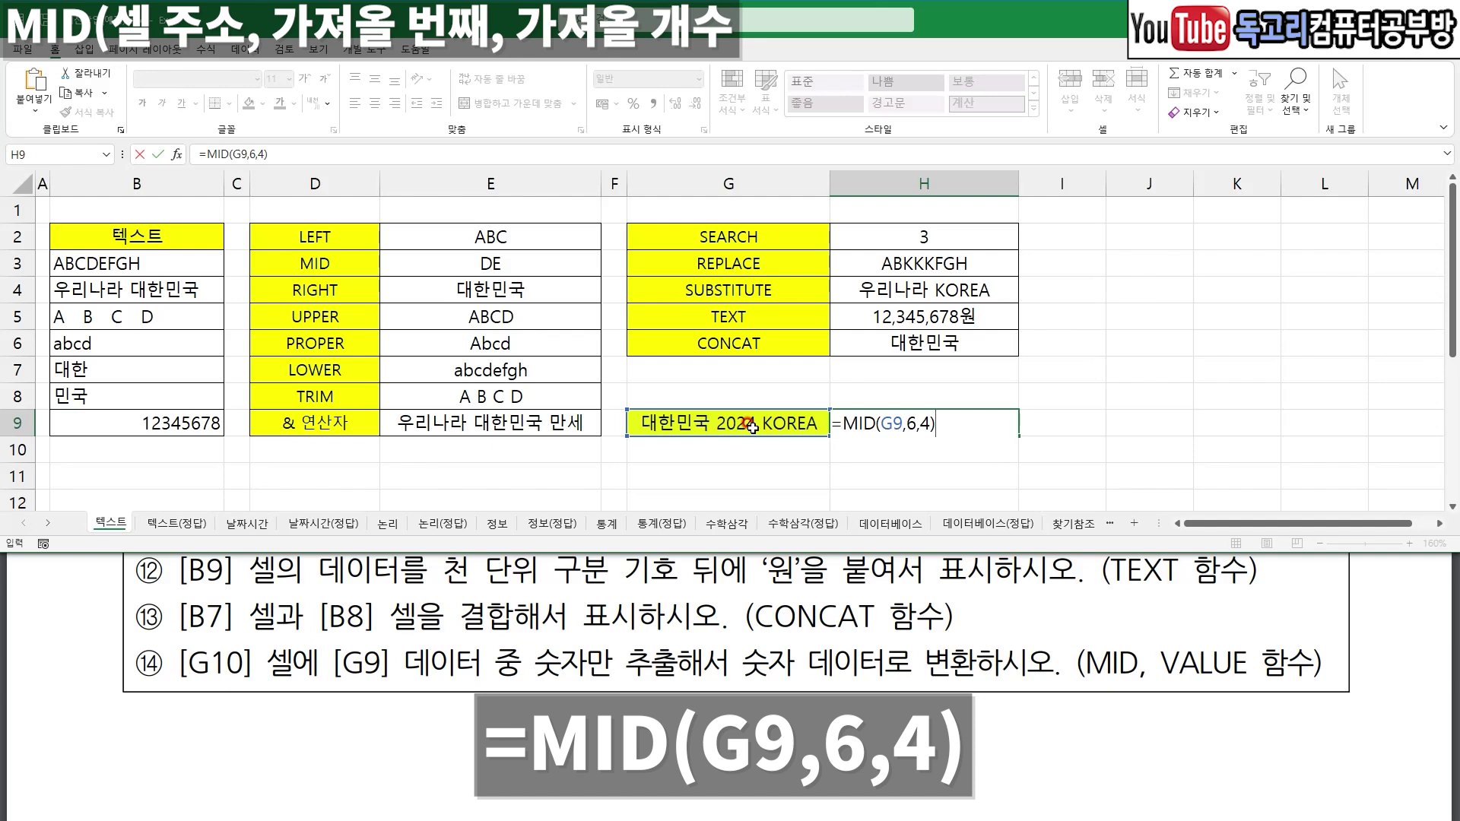
pyautogui.press('Return')
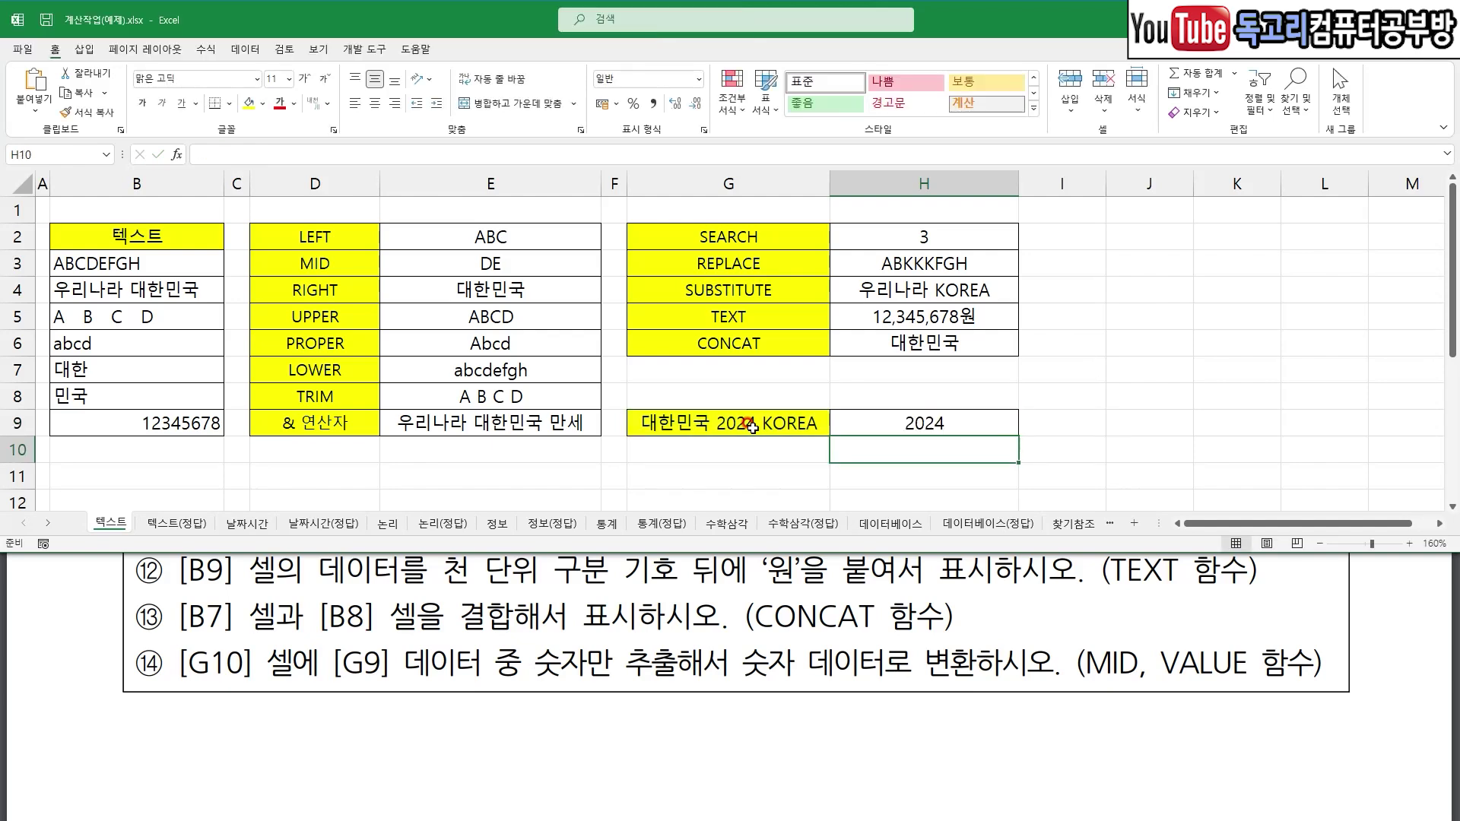
# - Cut MID(G9,6,4) out of the H9 formula, keeping only the equals sign
pyautogui.click(873, 415)
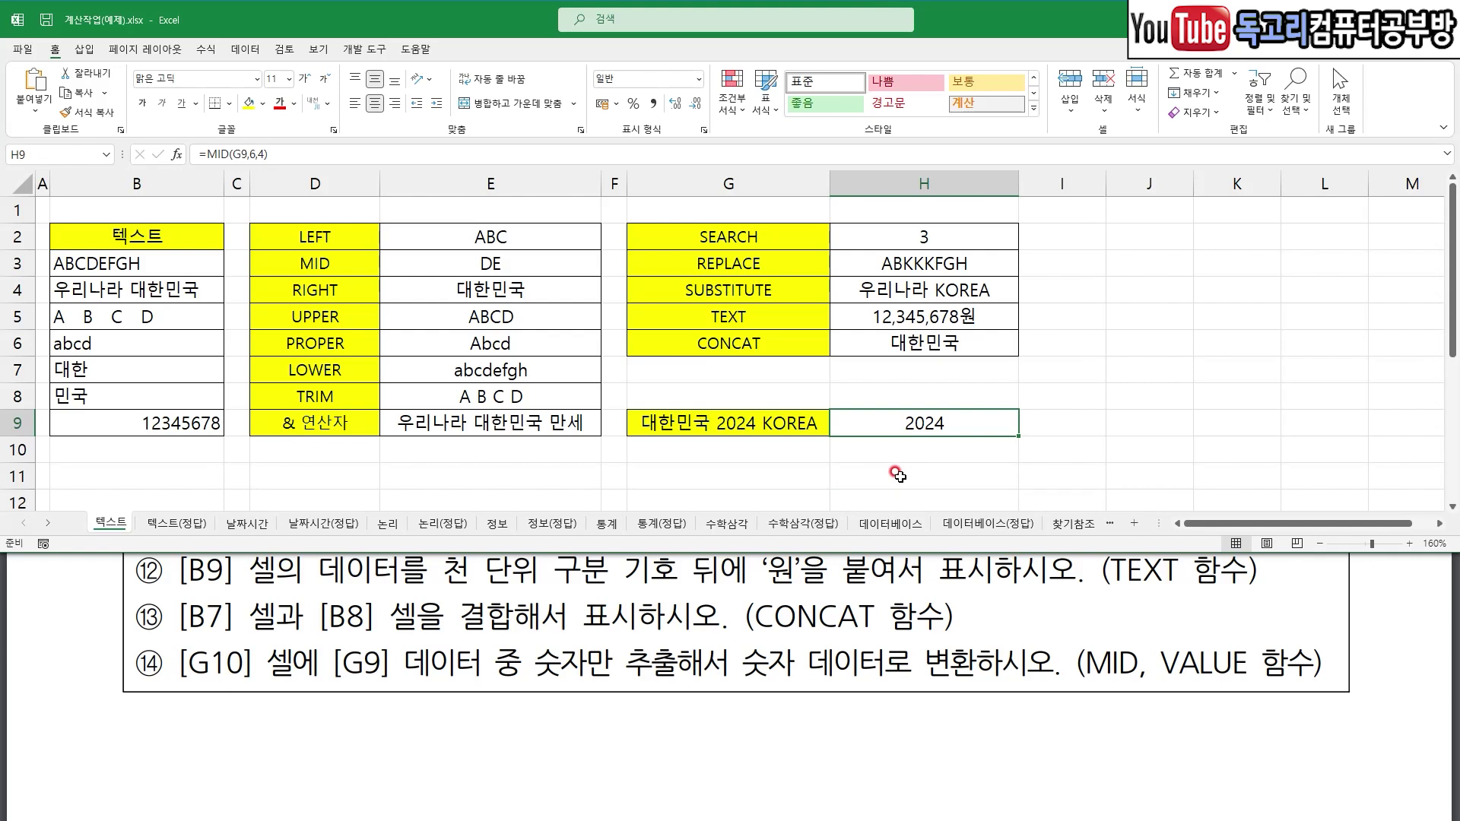
pyautogui.moveTo(954, 444)
pyautogui.mouseDown()
pyautogui.moveTo(896, 451)
pyautogui.moveTo(943, 392)
pyautogui.moveTo(943, 450)
pyautogui.mouseUp()
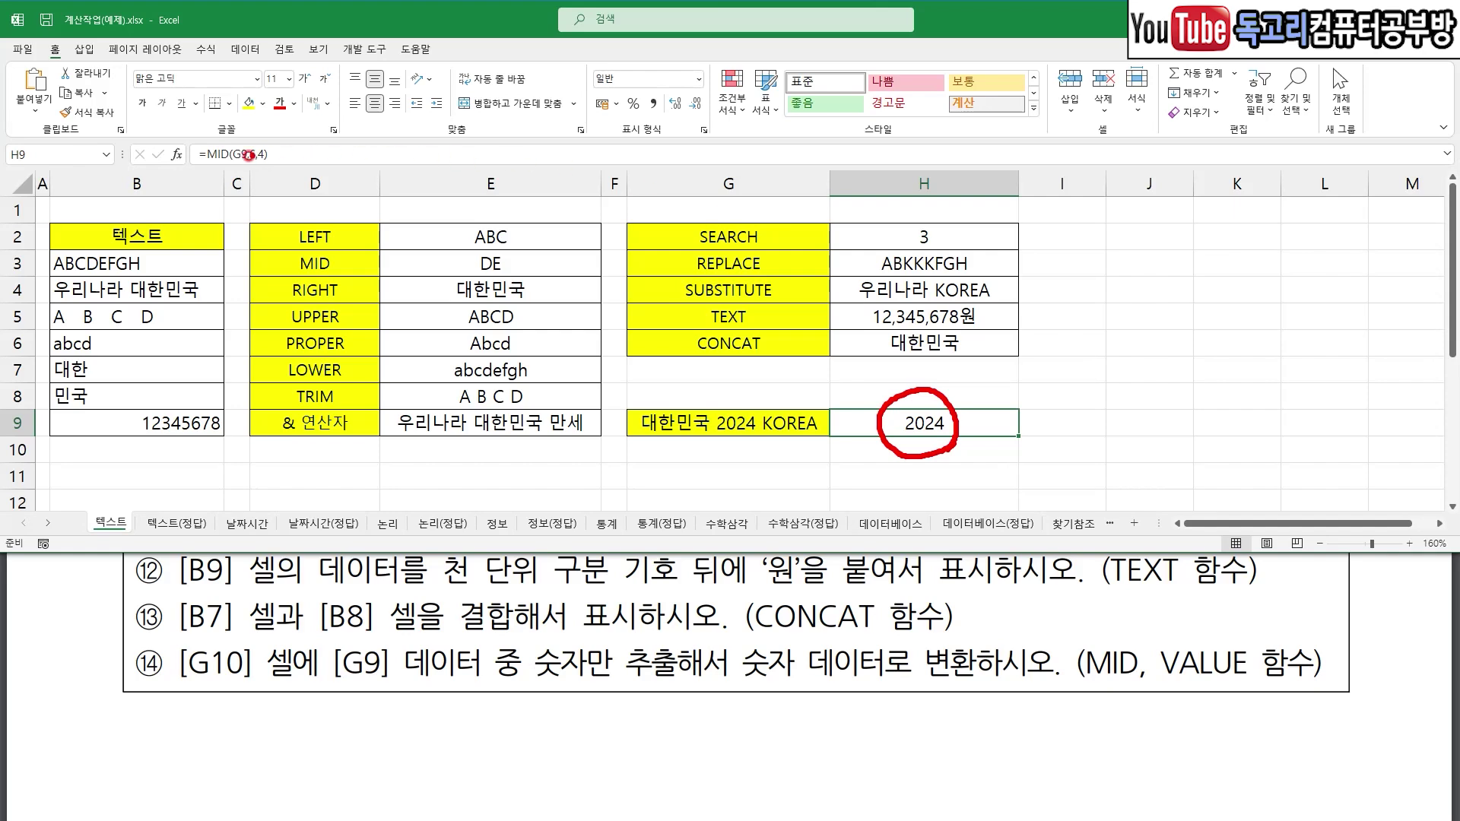
pyautogui.moveTo(204, 162); pyautogui.dragTo(278, 165)
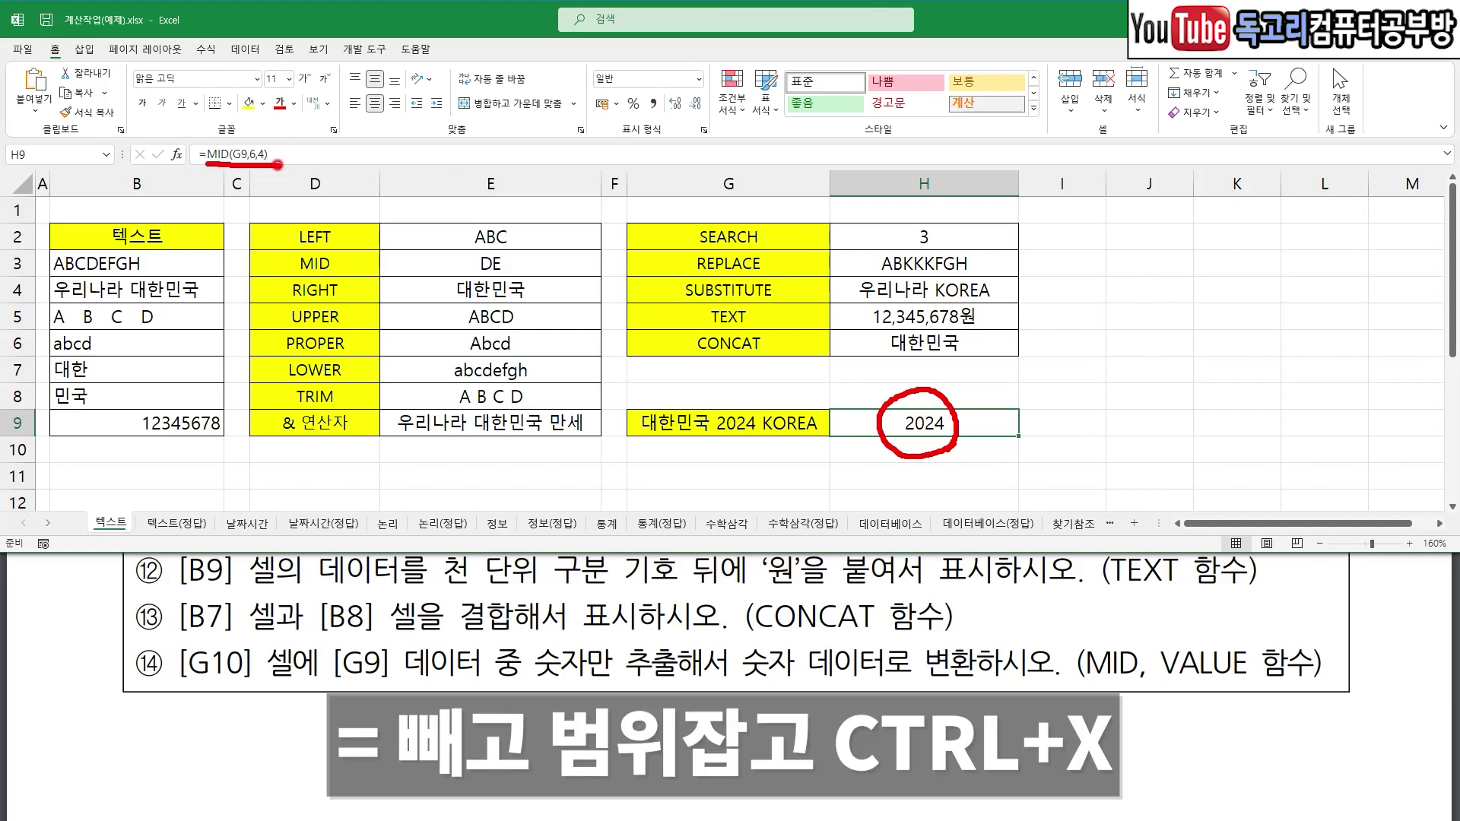
pyautogui.press('Escape')
pyautogui.moveTo(269, 155)
pyautogui.mouseDown()
pyautogui.moveTo(208, 154)
pyautogui.moveTo(275, 166)
pyautogui.mouseUp()
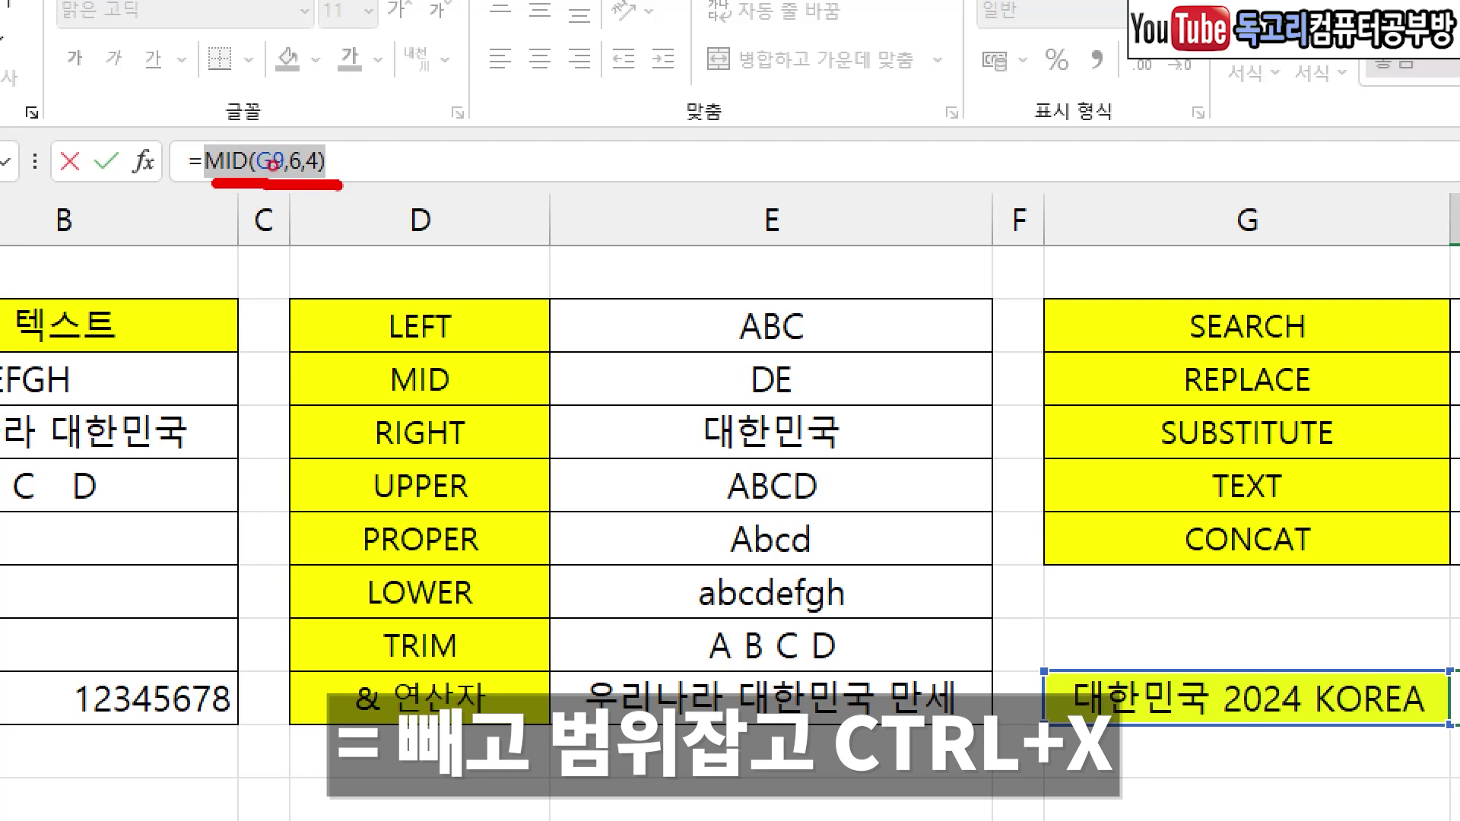
pyautogui.hotkey('ctrl', 'x')
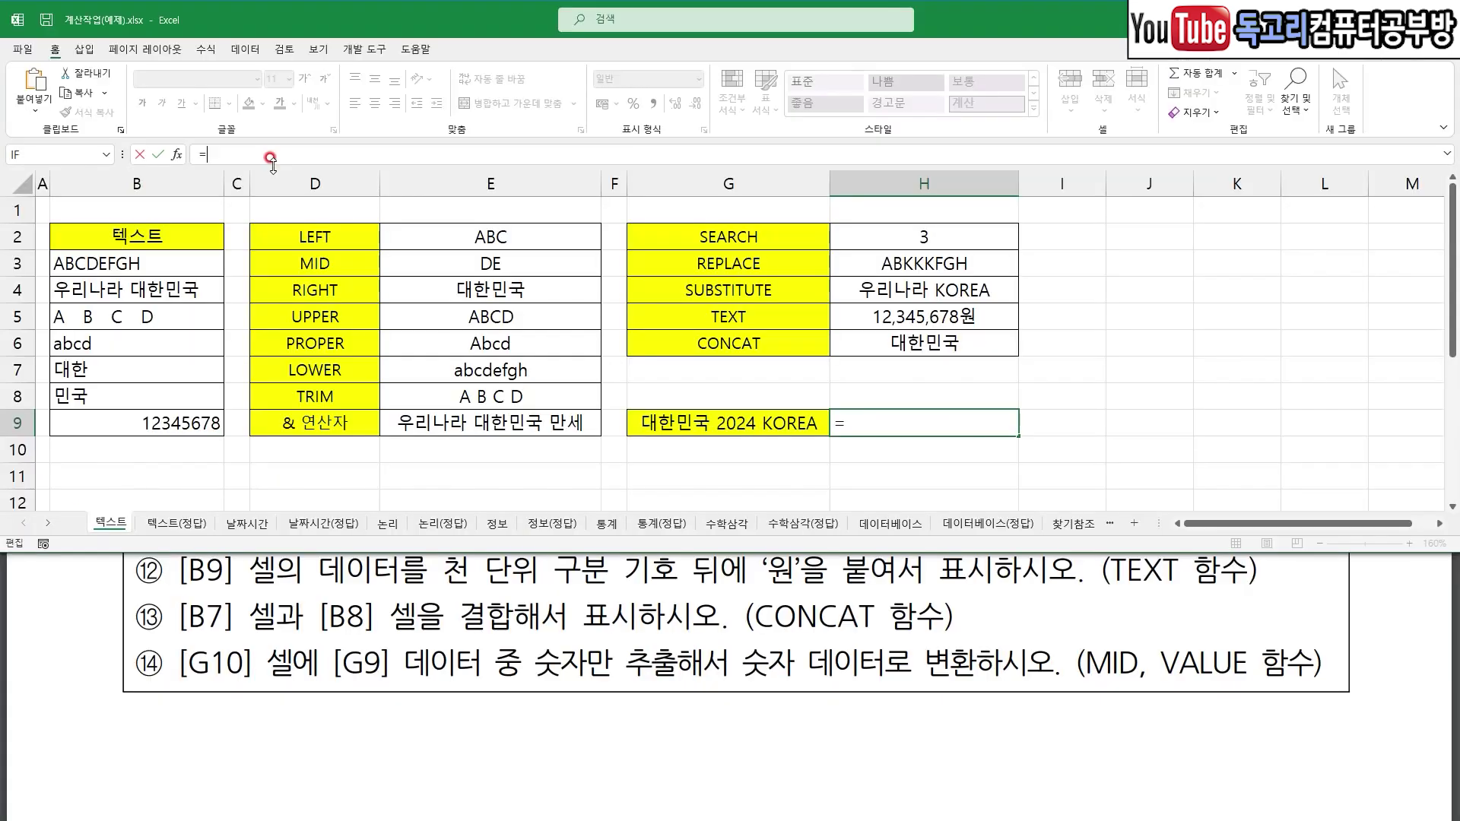
# - Begin a VALUE function in H9 with its function arguments dialog and paste MID(G9,6,4) as the Text argument
pyautogui.write('VAL')
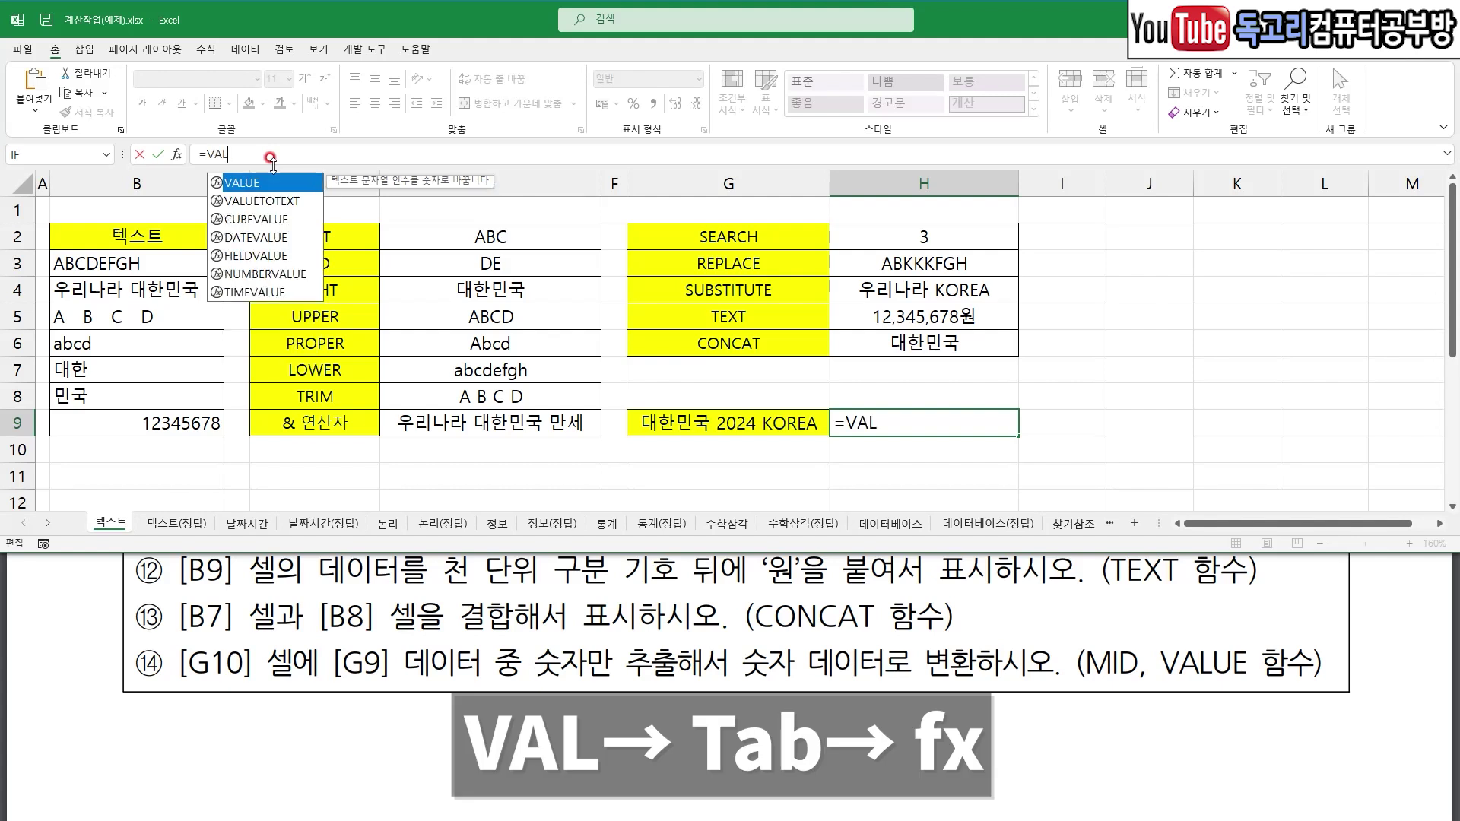
pyautogui.press('Tab')
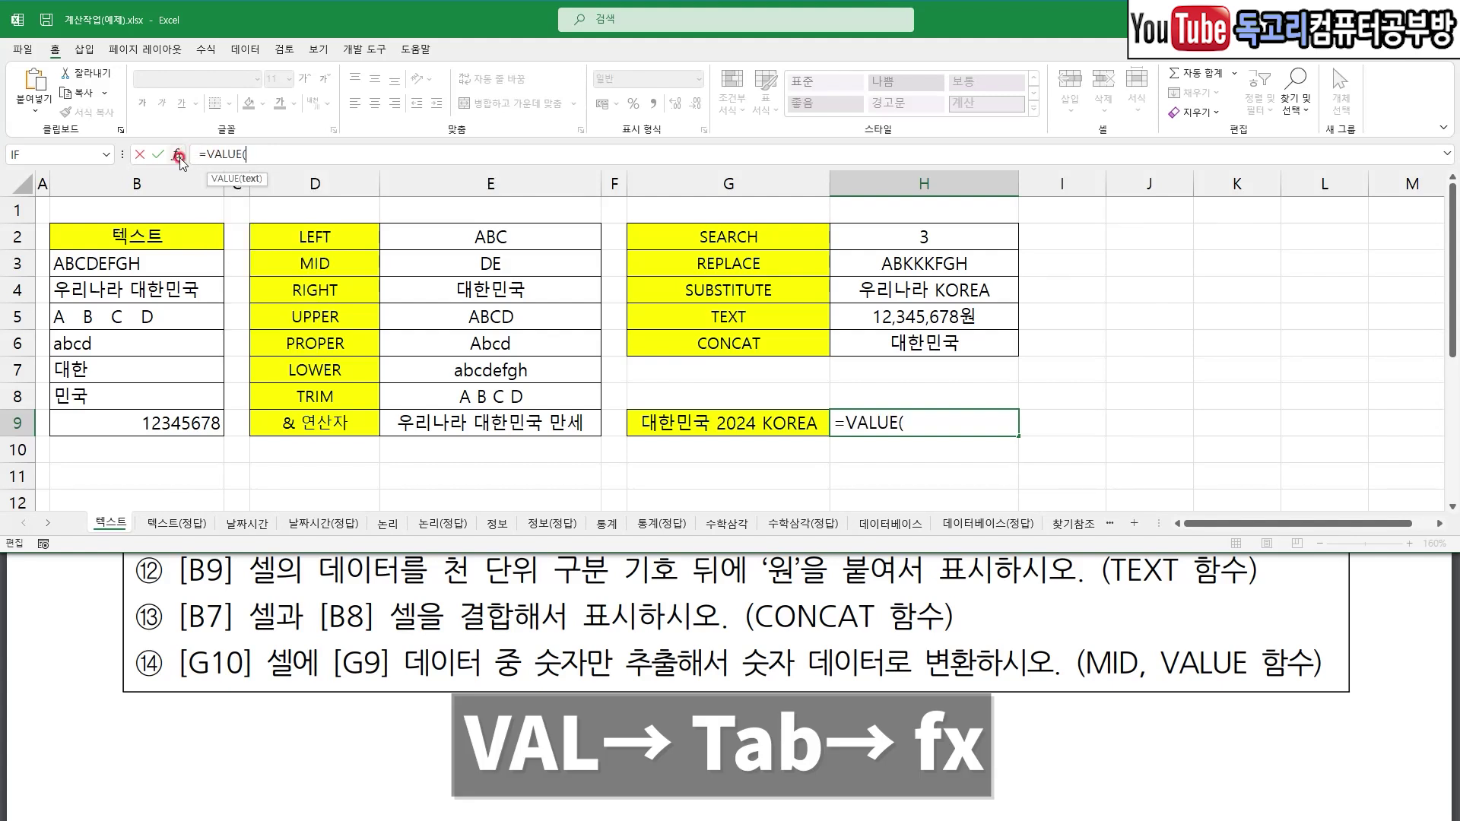
pyautogui.click(179, 157)
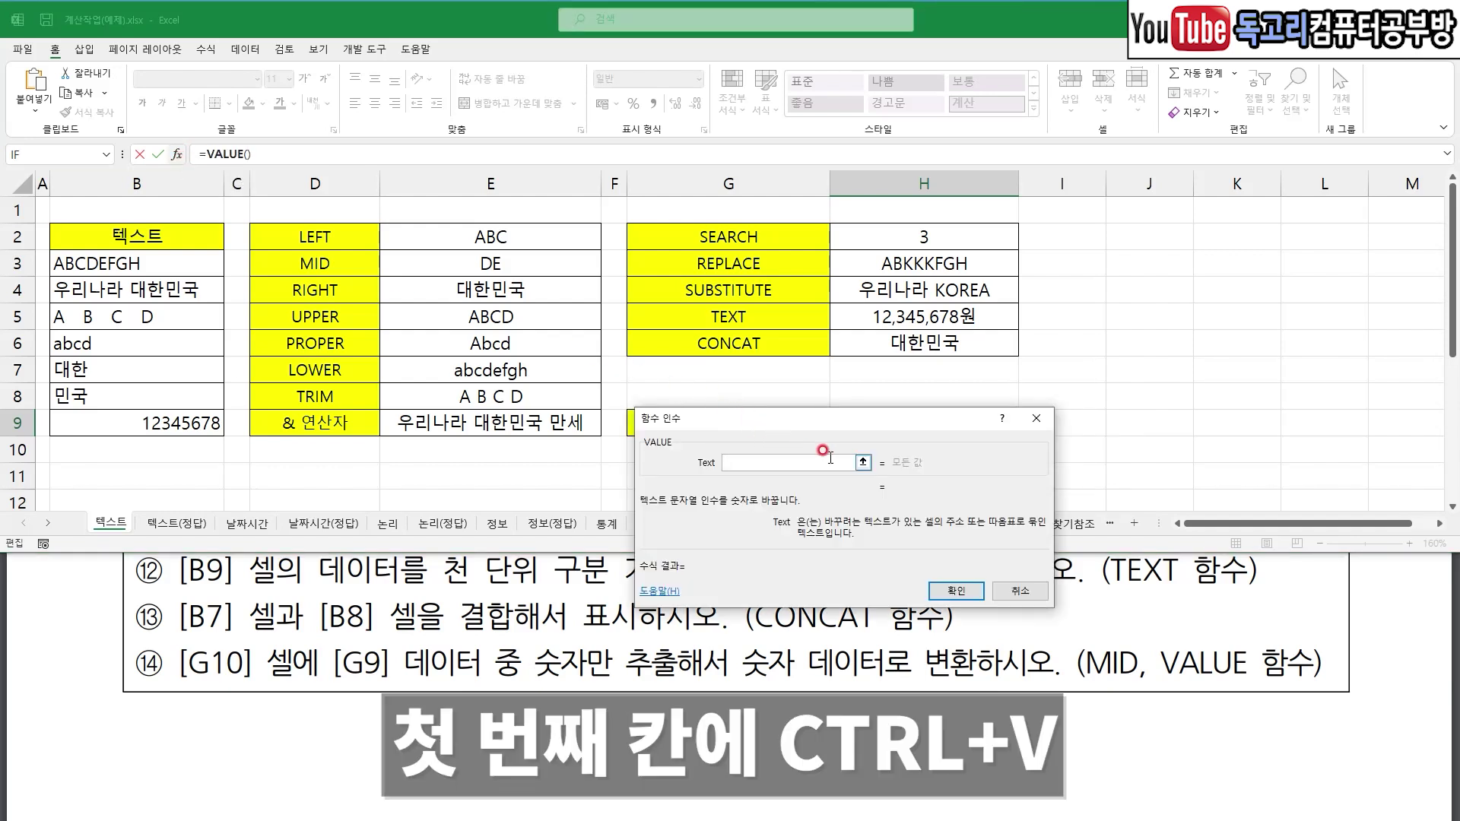
pyautogui.hotkey('ctrl', 'v')
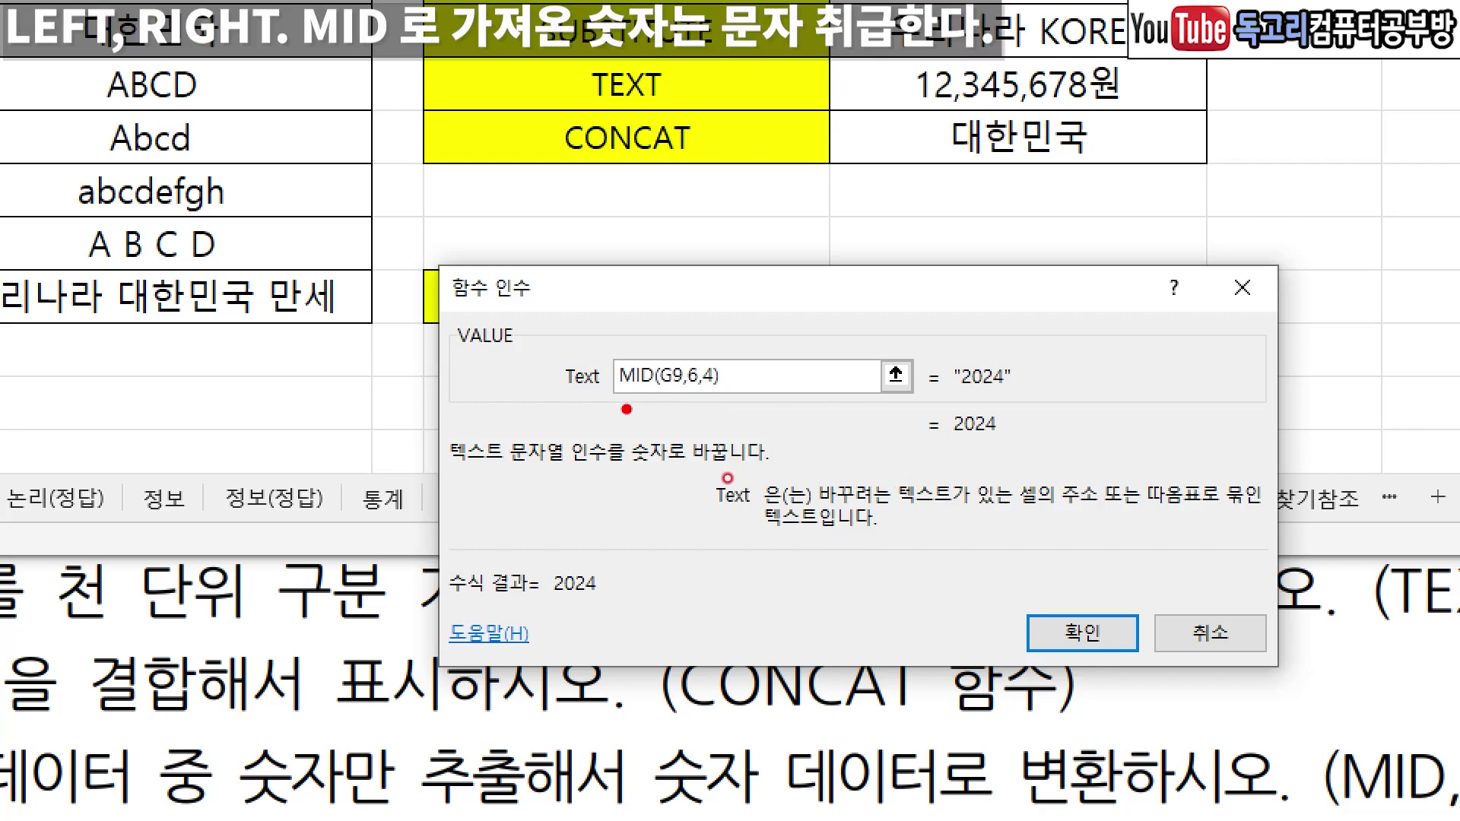
# - Examine the VALUE arguments dialog, comparing the text extracted by MID with the converted numeric result
pyautogui.moveTo(610, 401); pyautogui.dragTo(724, 401)
pyautogui.moveTo(692, 331)
pyautogui.mouseDown()
pyautogui.moveTo(705, 347)
pyautogui.moveTo(738, 327)
pyautogui.mouseUp()
pyautogui.moveTo(963, 397); pyautogui.dragTo(1015, 403)
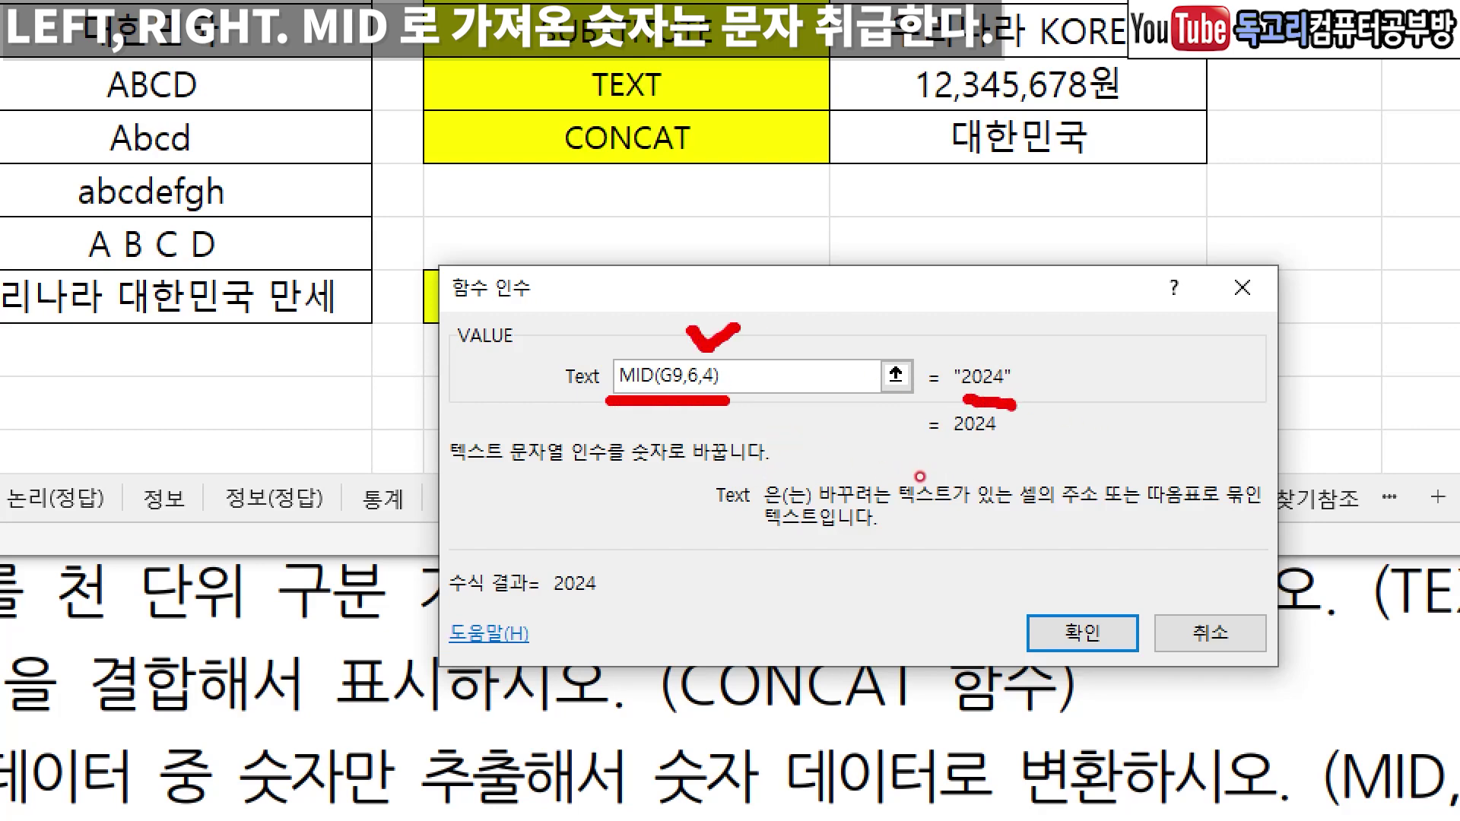
pyautogui.click(942, 383)
pyautogui.click(951, 357)
pyautogui.click(1012, 356)
pyautogui.click(1053, 394)
pyautogui.moveTo(502, 372)
pyautogui.mouseDown()
pyautogui.moveTo(419, 361)
pyautogui.moveTo(513, 303)
pyautogui.moveTo(473, 375)
pyautogui.mouseUp()
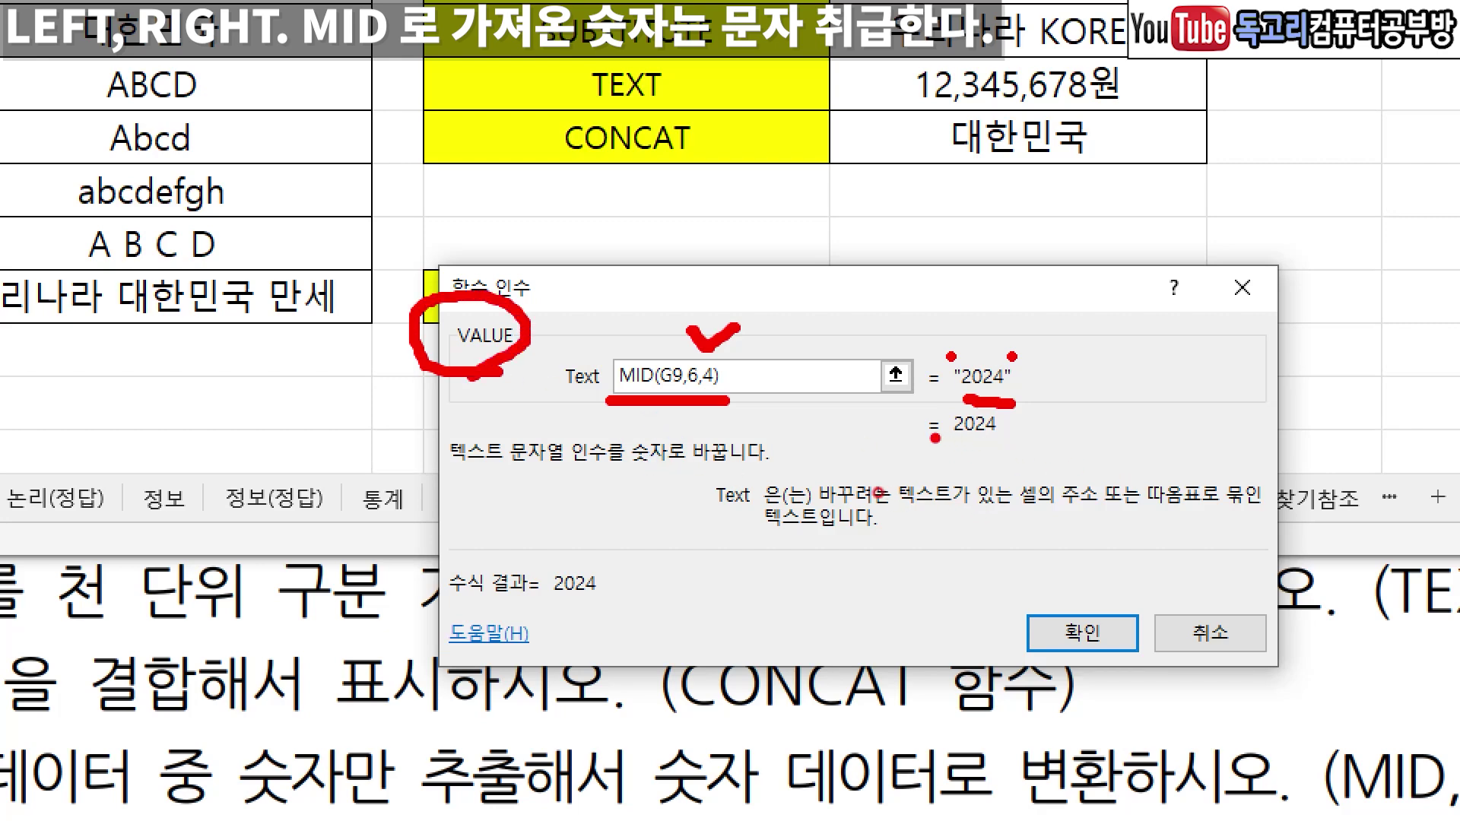
pyautogui.moveTo(920, 445)
pyautogui.mouseDown()
pyautogui.moveTo(984, 462)
pyautogui.moveTo(1052, 440)
pyautogui.mouseUp()
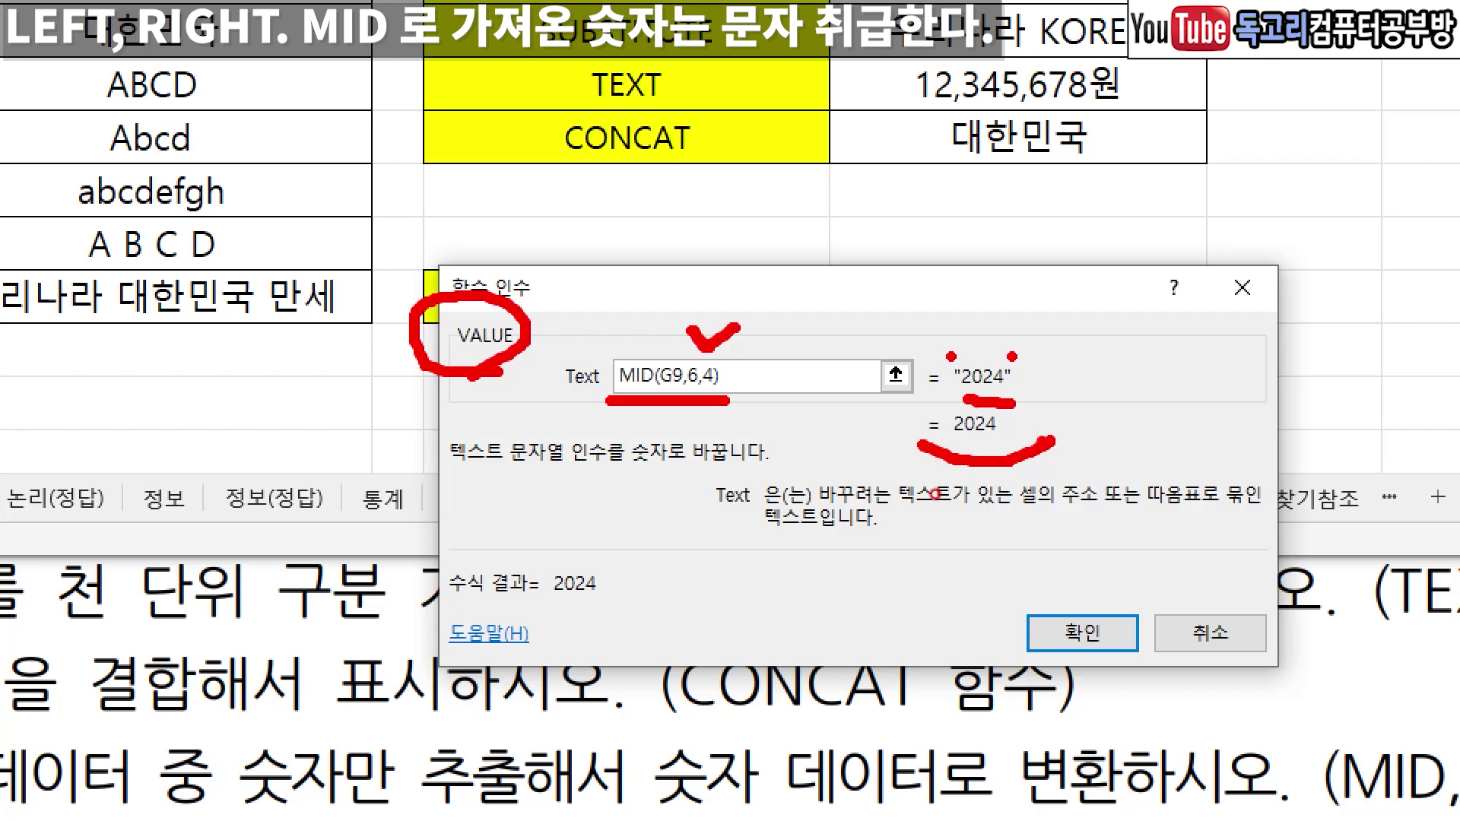
# - Check the result in the VALUE arguments dialog and confirm it to enter =VALUE(MID(G9,6,4)) in cell H9
pyautogui.click(1015, 422)
pyautogui.moveTo(640, 656)
pyautogui.mouseDown()
pyautogui.moveTo(528, 513)
pyautogui.moveTo(646, 656)
pyautogui.mouseUp()
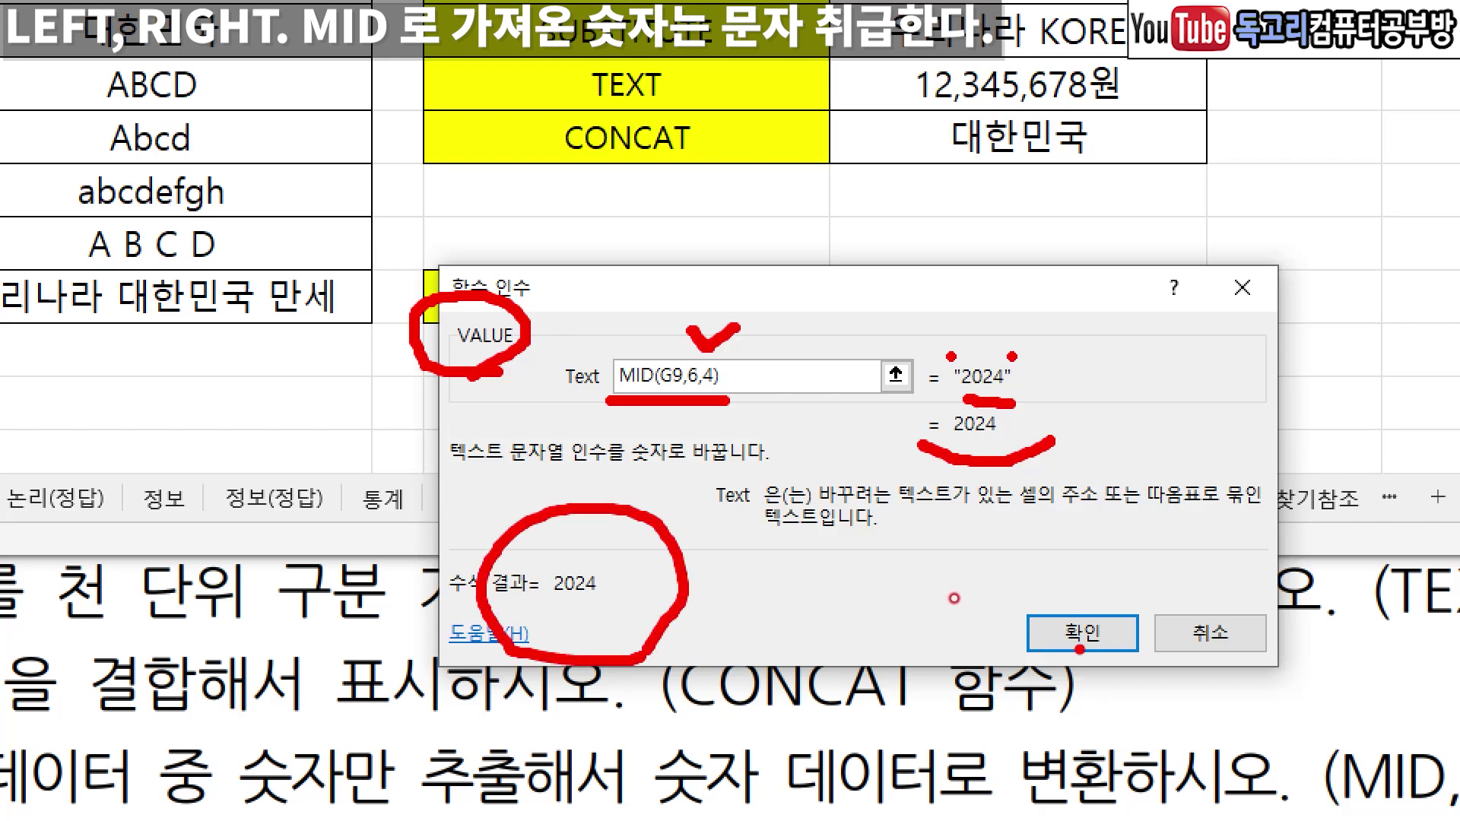
pyautogui.moveTo(1126, 637); pyautogui.dragTo(1055, 688)
pyautogui.press('Escape')
pyautogui.click(956, 590)
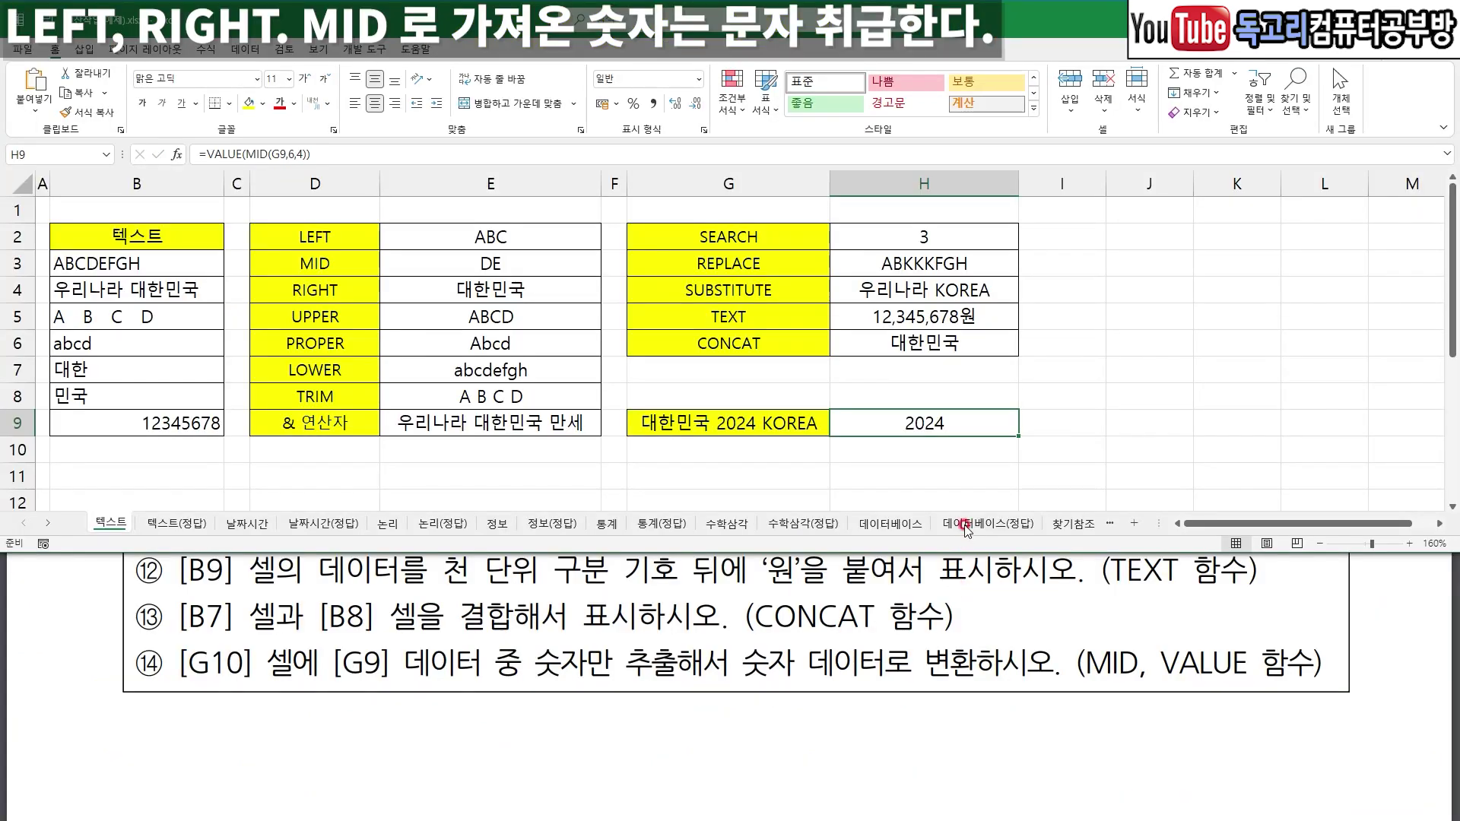
# - Enter the alternative formula =MID(G9,6,4)*1 in cell H10 to convert the extracted text to a number without VALUE
pyautogui.click(960, 452)
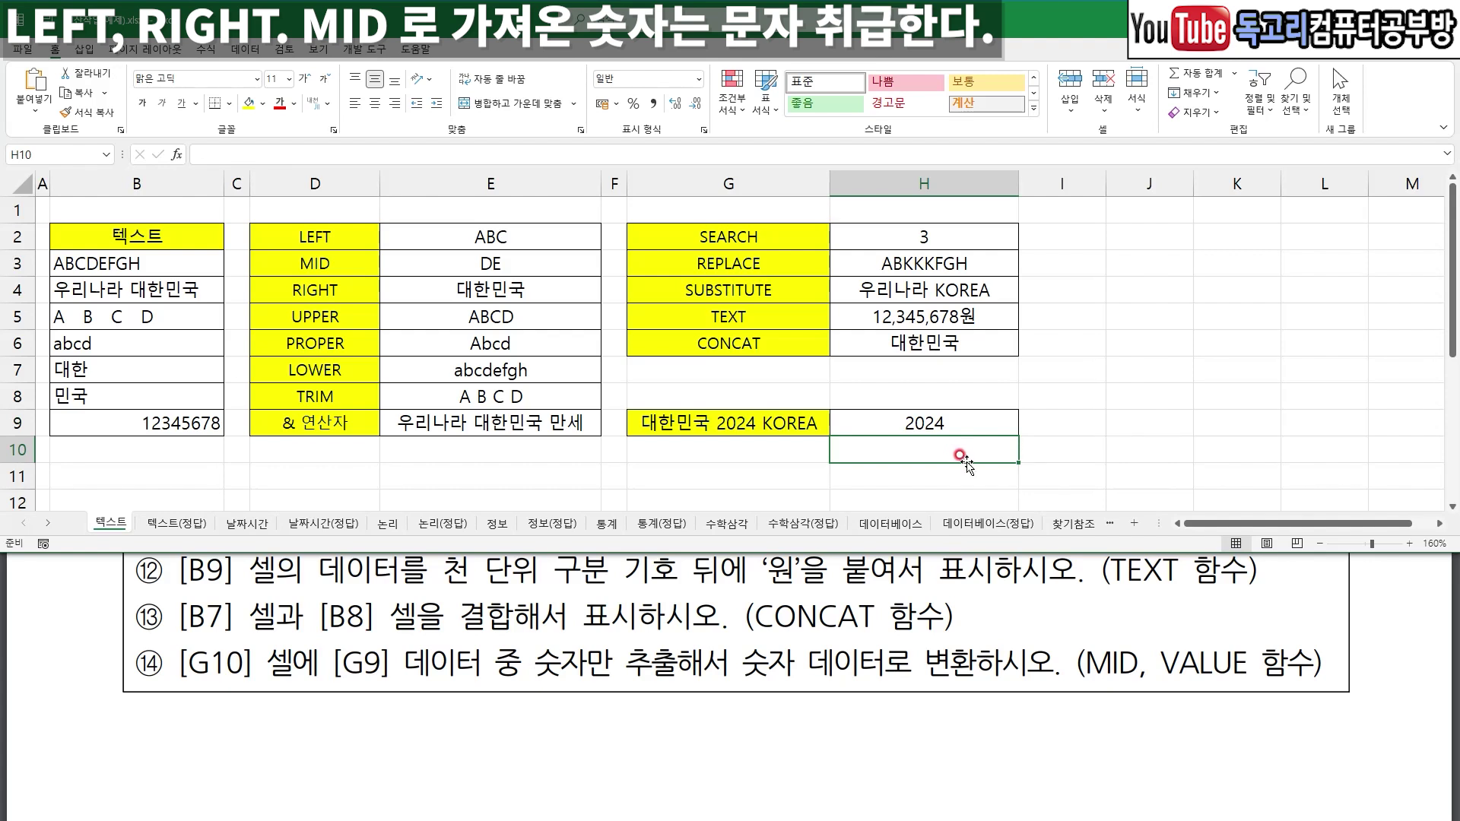
pyautogui.doubleClick(925, 447)
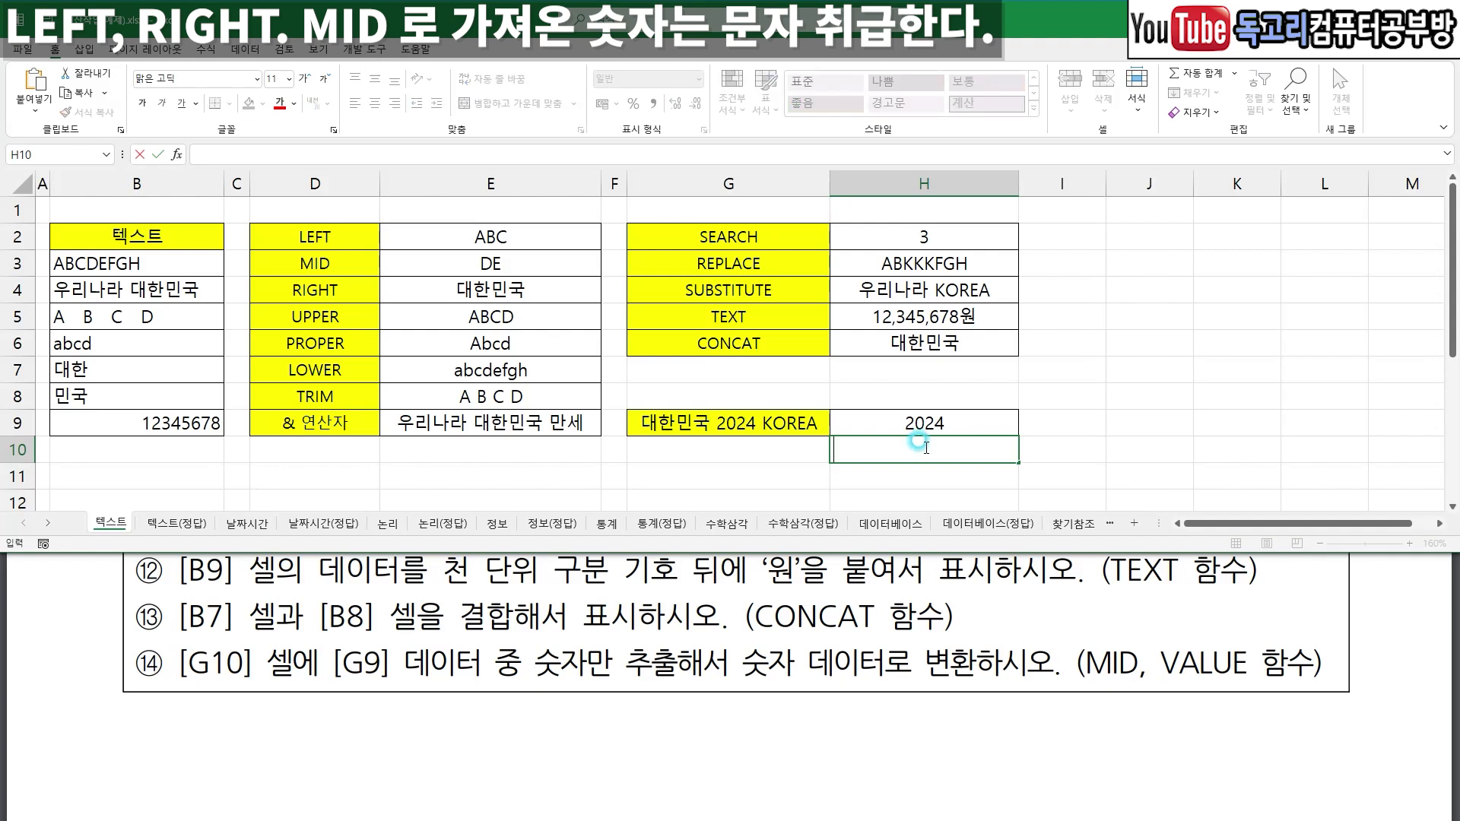
pyautogui.write('=MID(G9,6,4)')
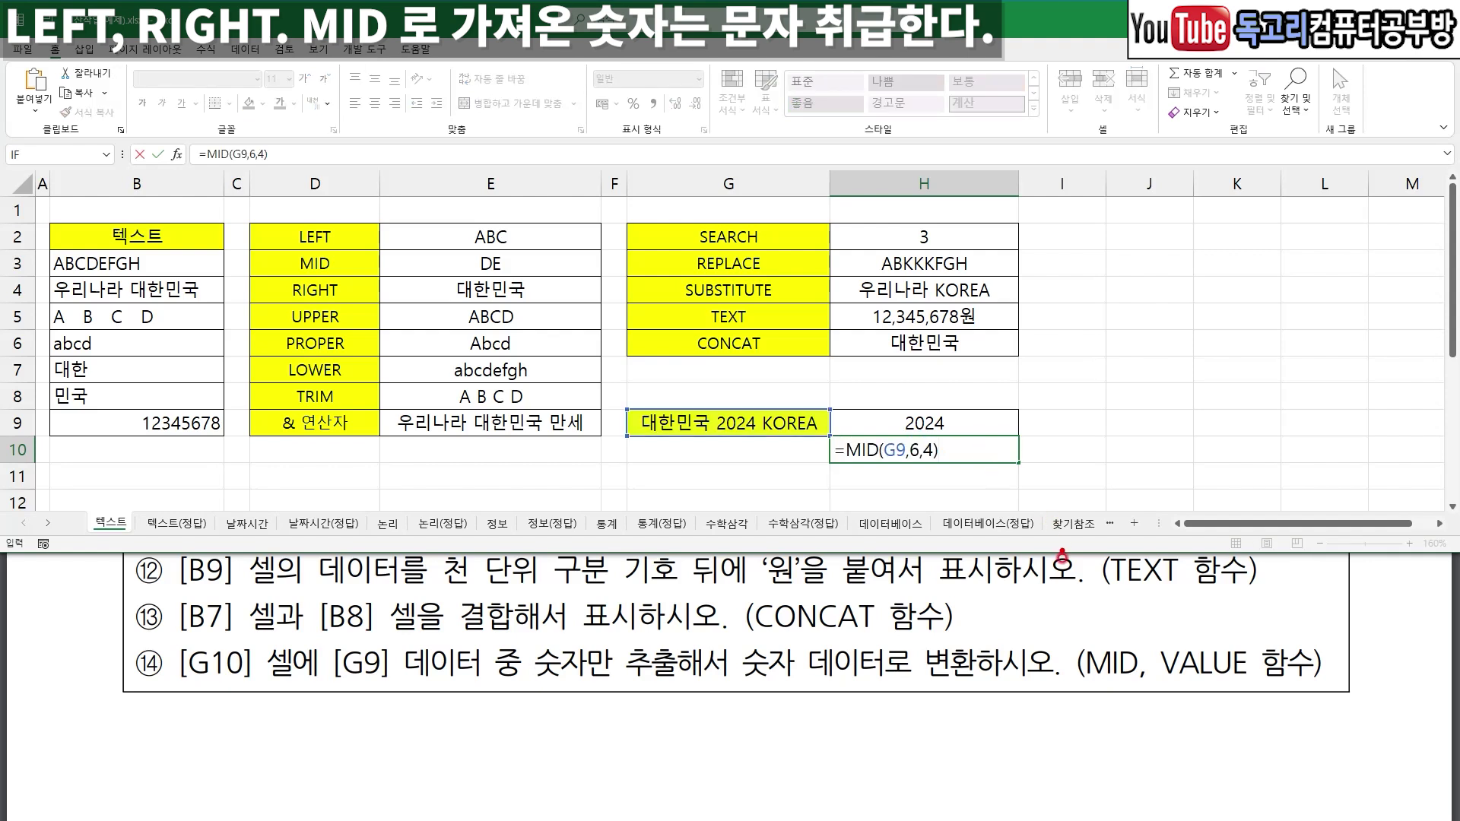
pyautogui.moveTo(1172, 683); pyautogui.dragTo(1236, 688)
pyautogui.moveTo(1181, 614); pyautogui.dragTo(1219, 605)
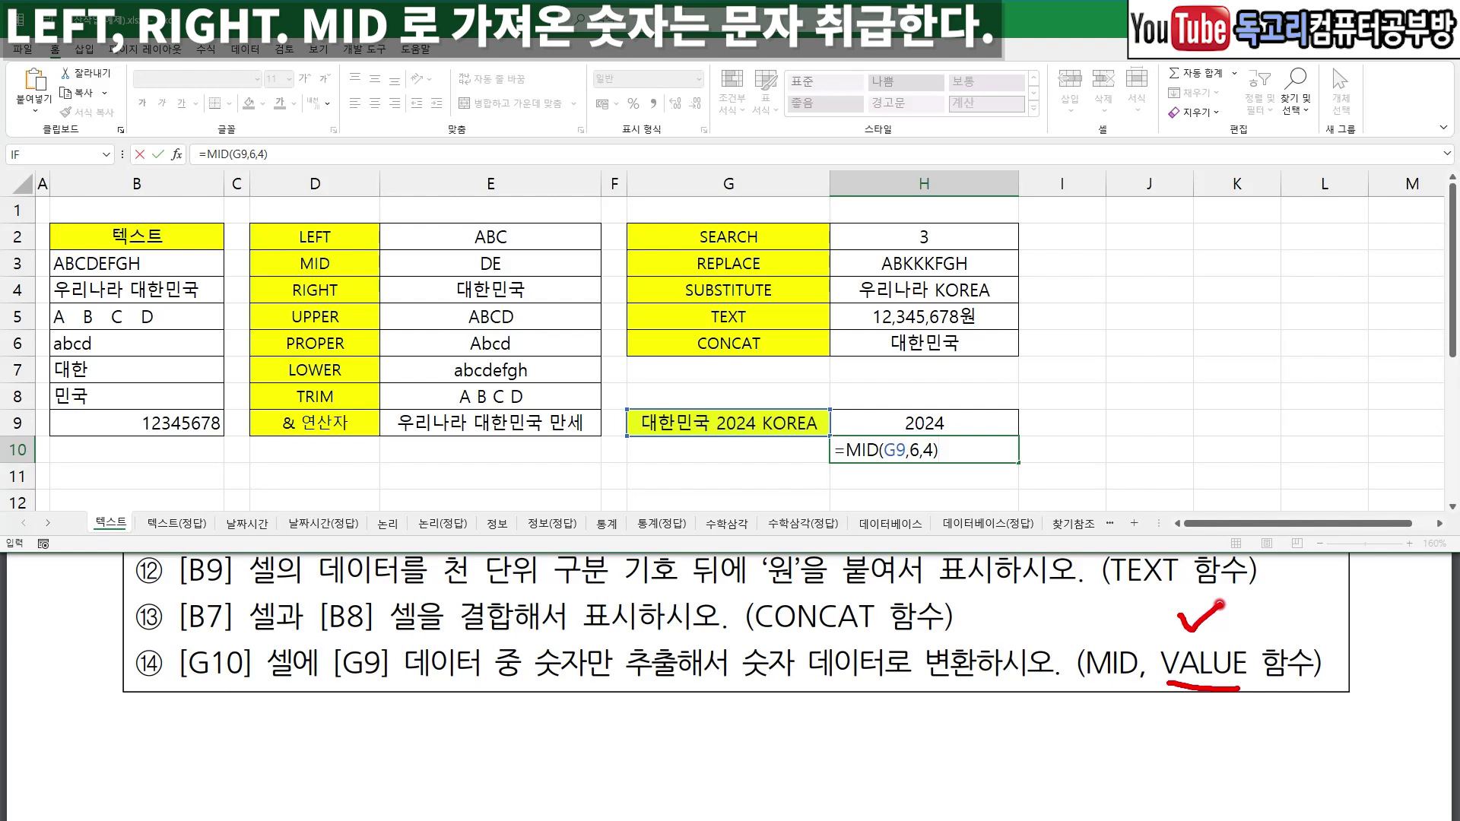
pyautogui.click(943, 452)
pyautogui.click(970, 453)
pyautogui.write('*1')
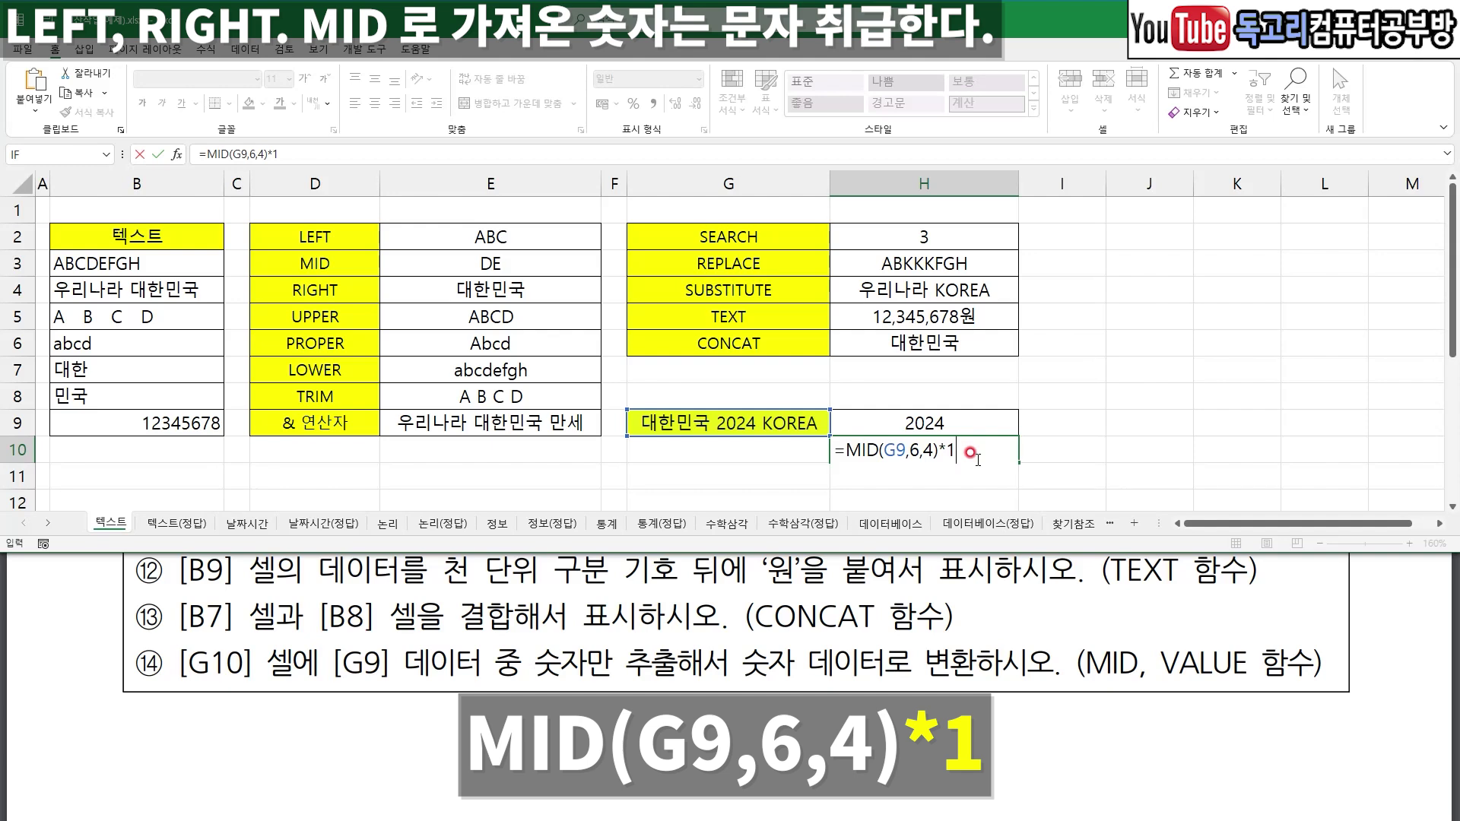
pyautogui.hotkey('ctrl', 'Return')
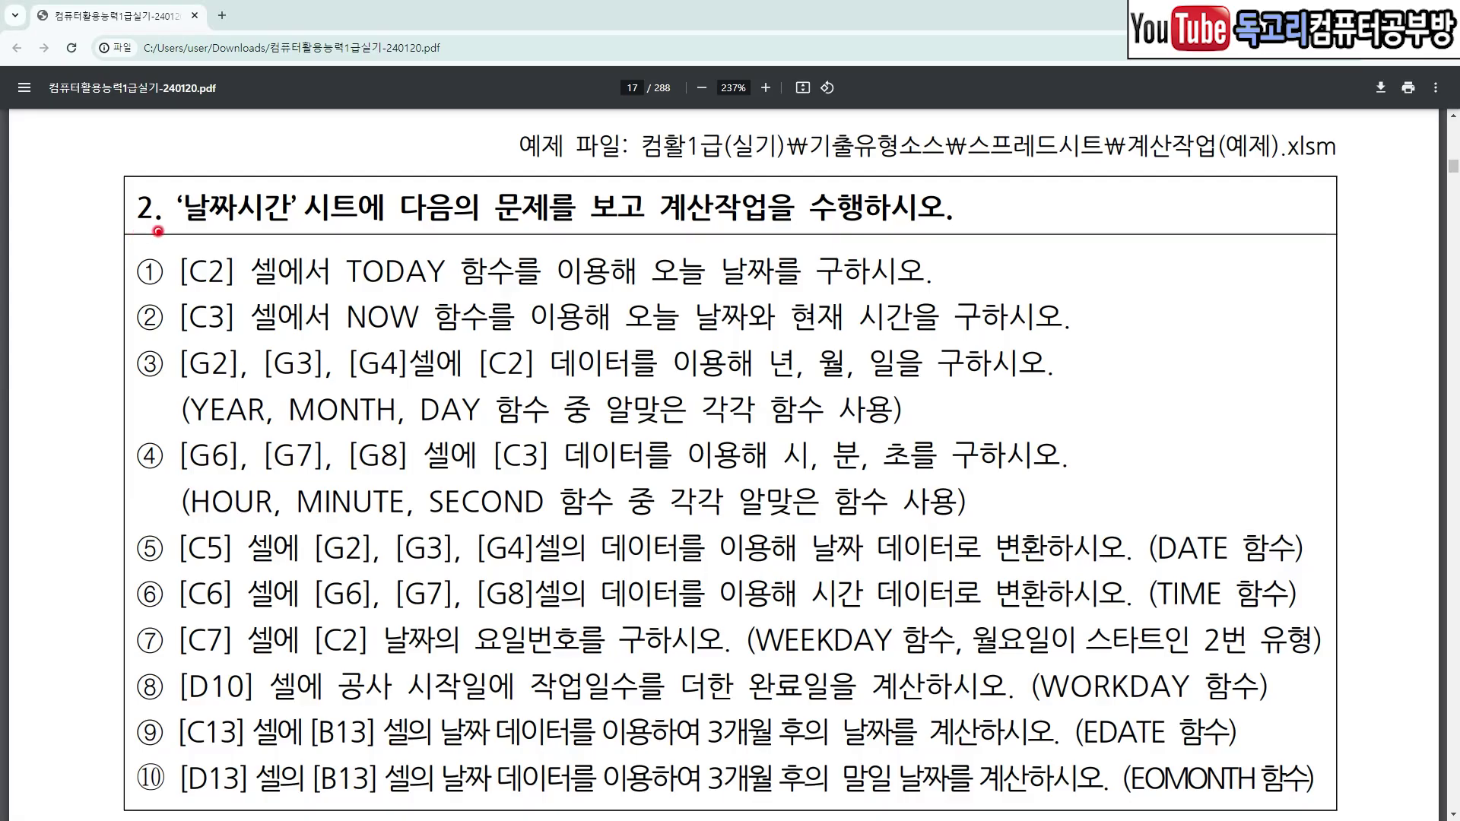
# - Open the 날짜시간 sheet and read exercises 1 and 2 on using TODAY in C2 and NOW in C3
pyautogui.moveTo(190, 229); pyautogui.dragTo(297, 231)
pyautogui.moveTo(227, 160); pyautogui.dragTo(286, 155)
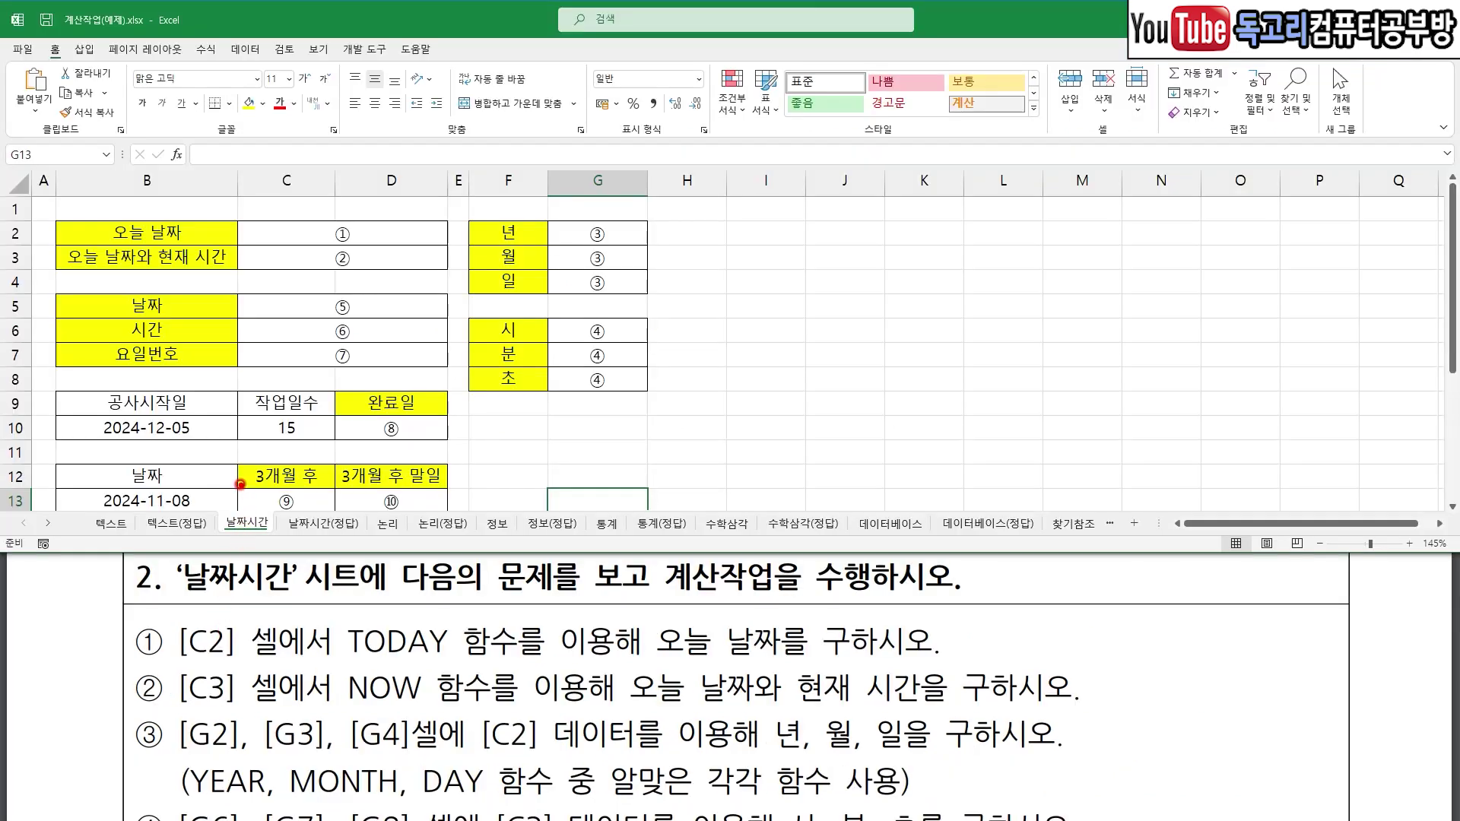
pyautogui.moveTo(240, 484); pyautogui.dragTo(302, 462)
pyautogui.moveTo(175, 663); pyautogui.dragTo(222, 661)
pyautogui.moveTo(364, 662); pyautogui.dragTo(445, 663)
pyautogui.moveTo(630, 660); pyautogui.dragTo(794, 660)
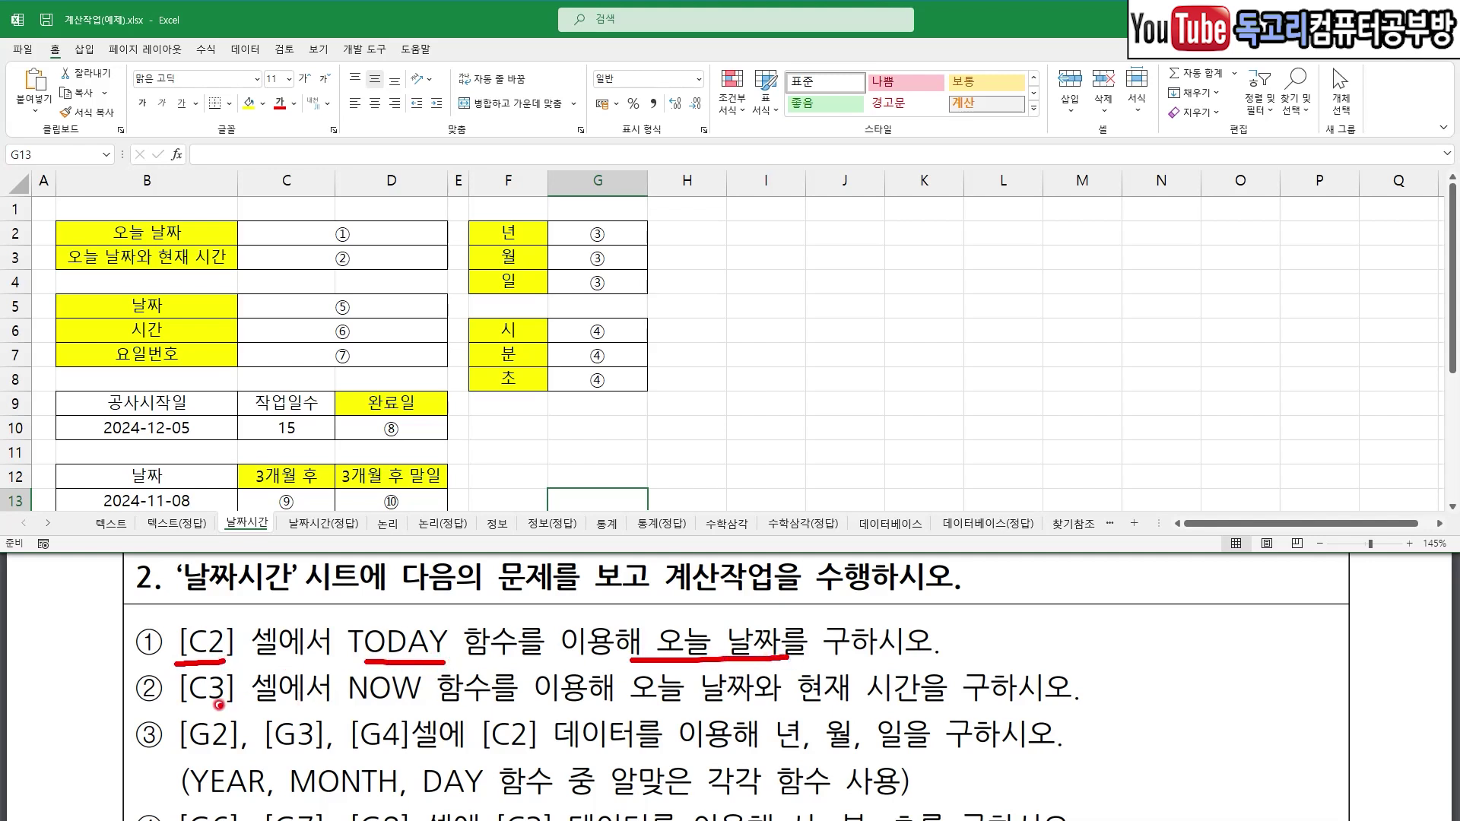
pyautogui.moveTo(176, 712); pyautogui.dragTo(224, 709)
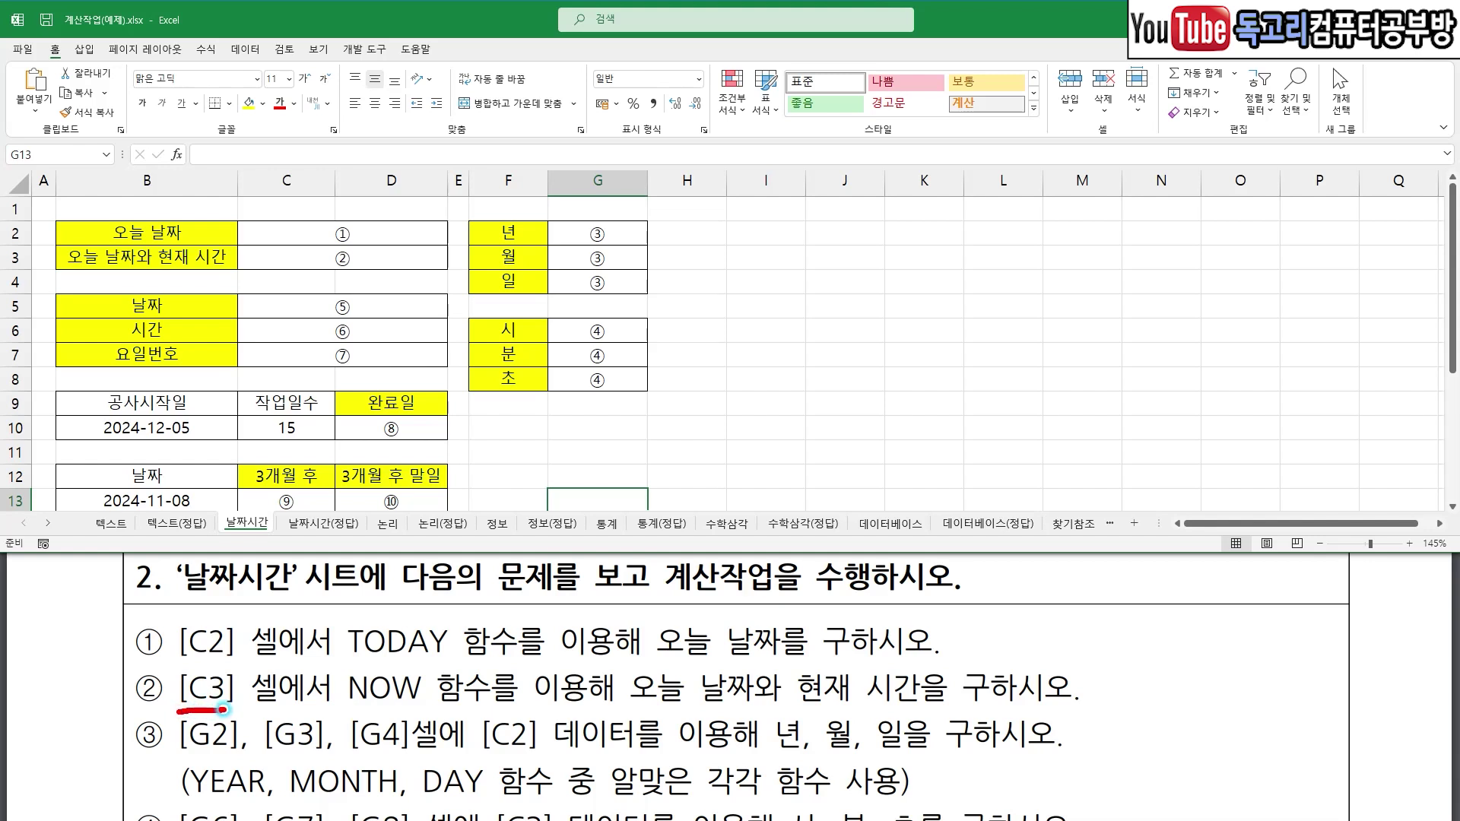
pyautogui.moveTo(345, 714); pyautogui.dragTo(454, 712)
pyautogui.moveTo(633, 707); pyautogui.dragTo(732, 713)
pyautogui.moveTo(823, 714); pyautogui.dragTo(943, 715)
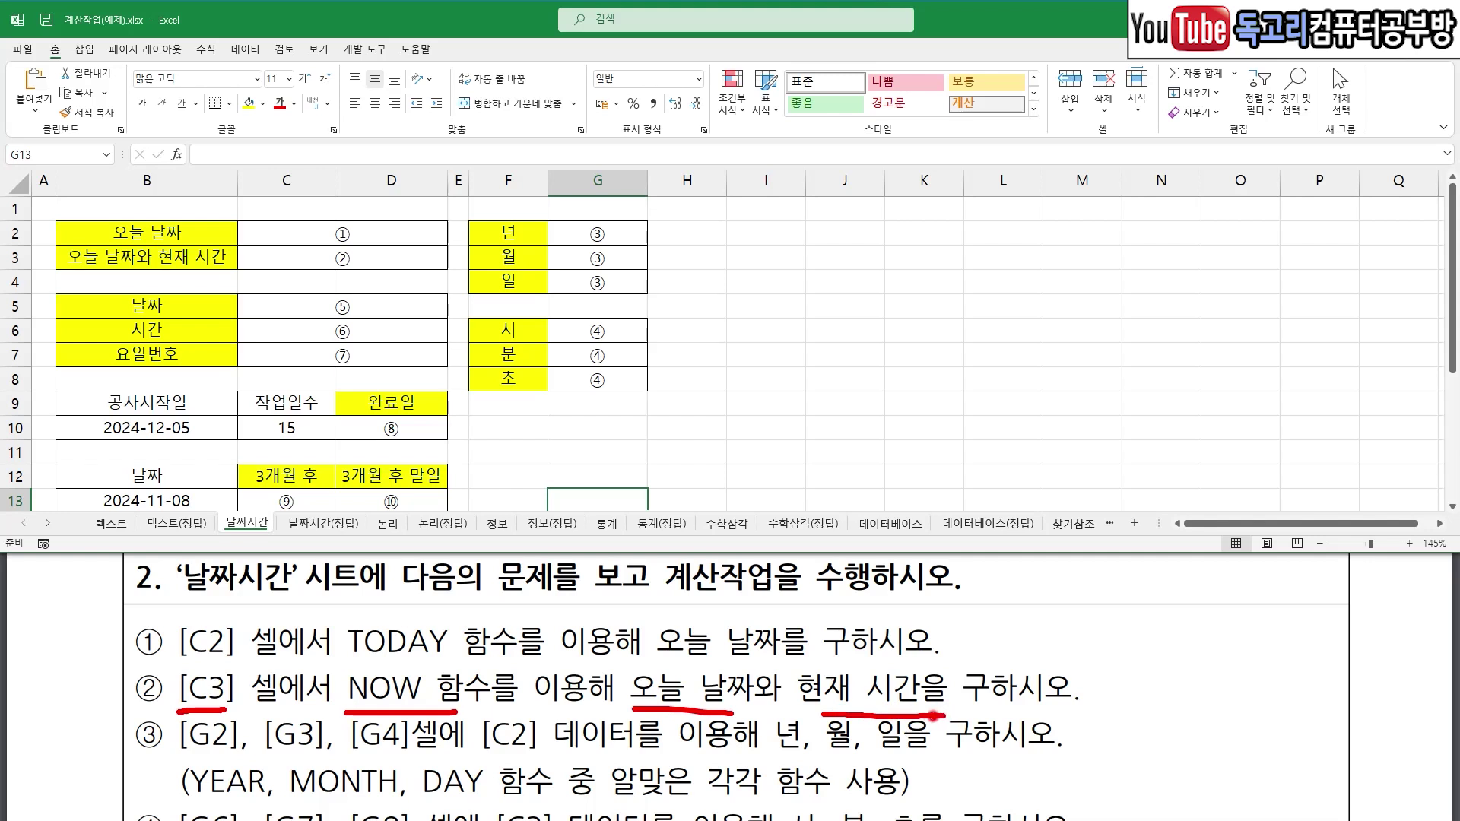
pyautogui.moveTo(111, 625); pyautogui.dragTo(106, 669)
# - Enter the formula =TODAY() in cell C2 for today's date
pyautogui.click(356, 238)
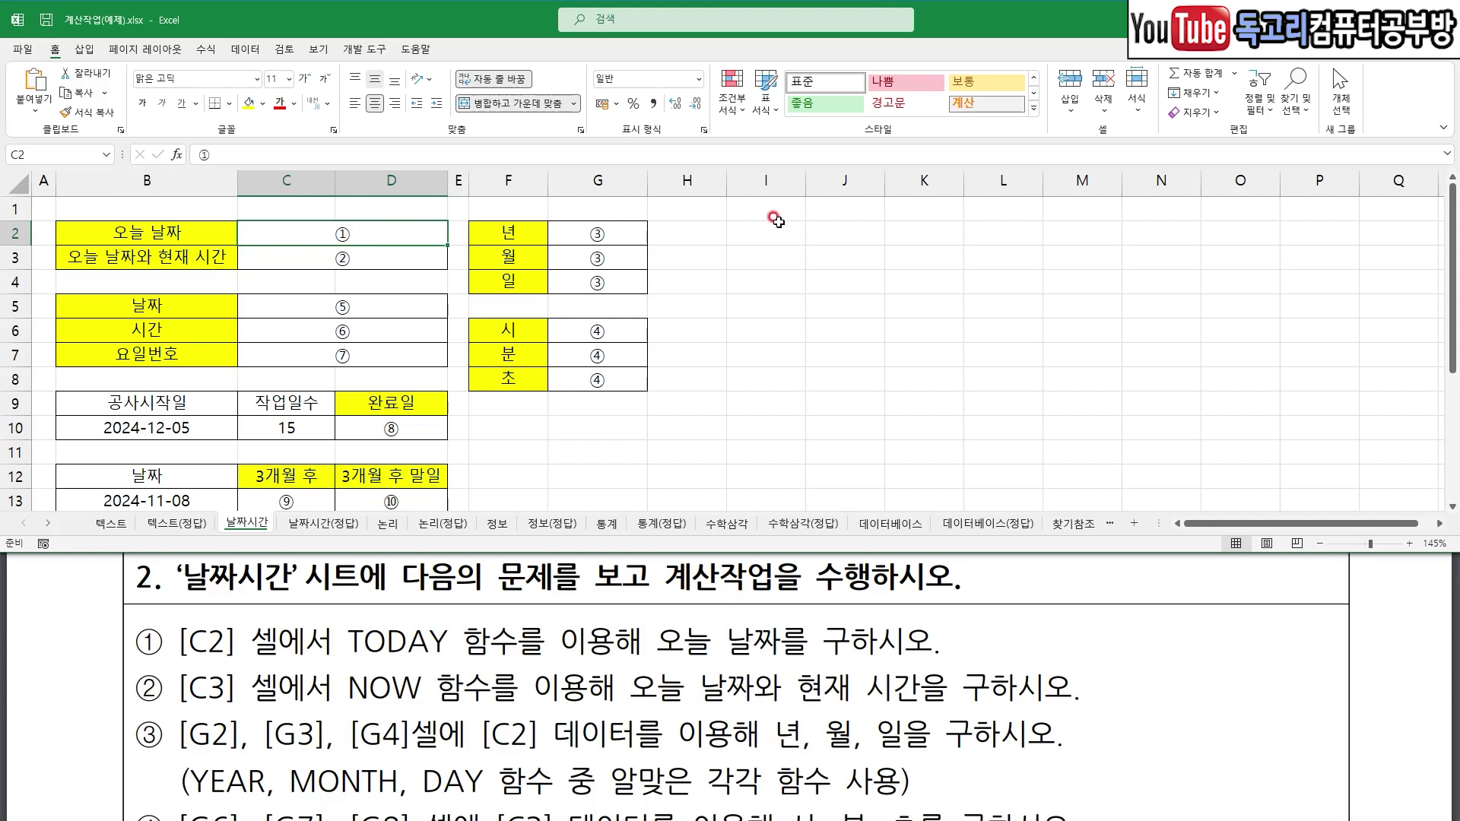
pyautogui.write('=')
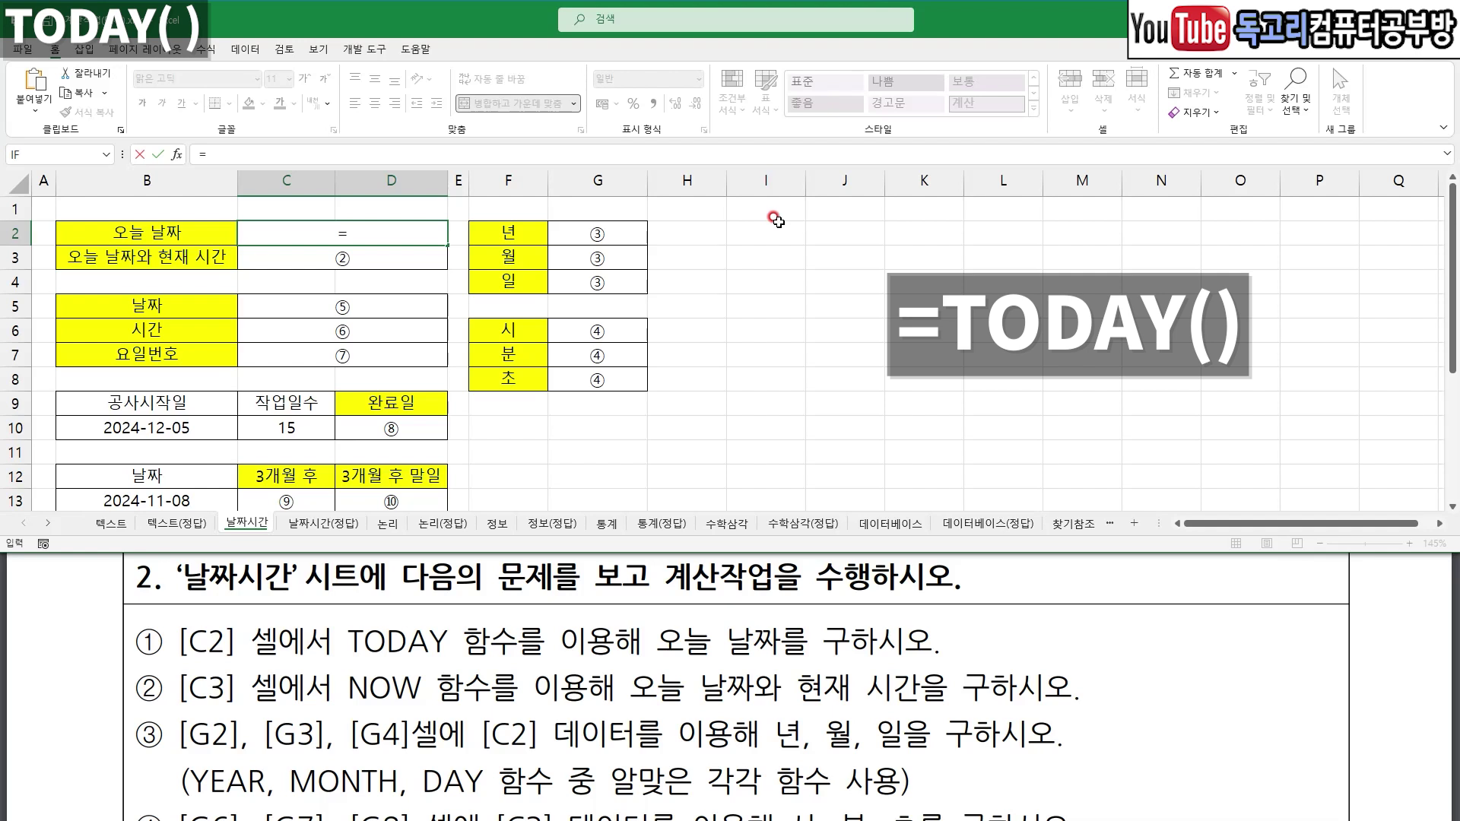
pyautogui.write('TO')
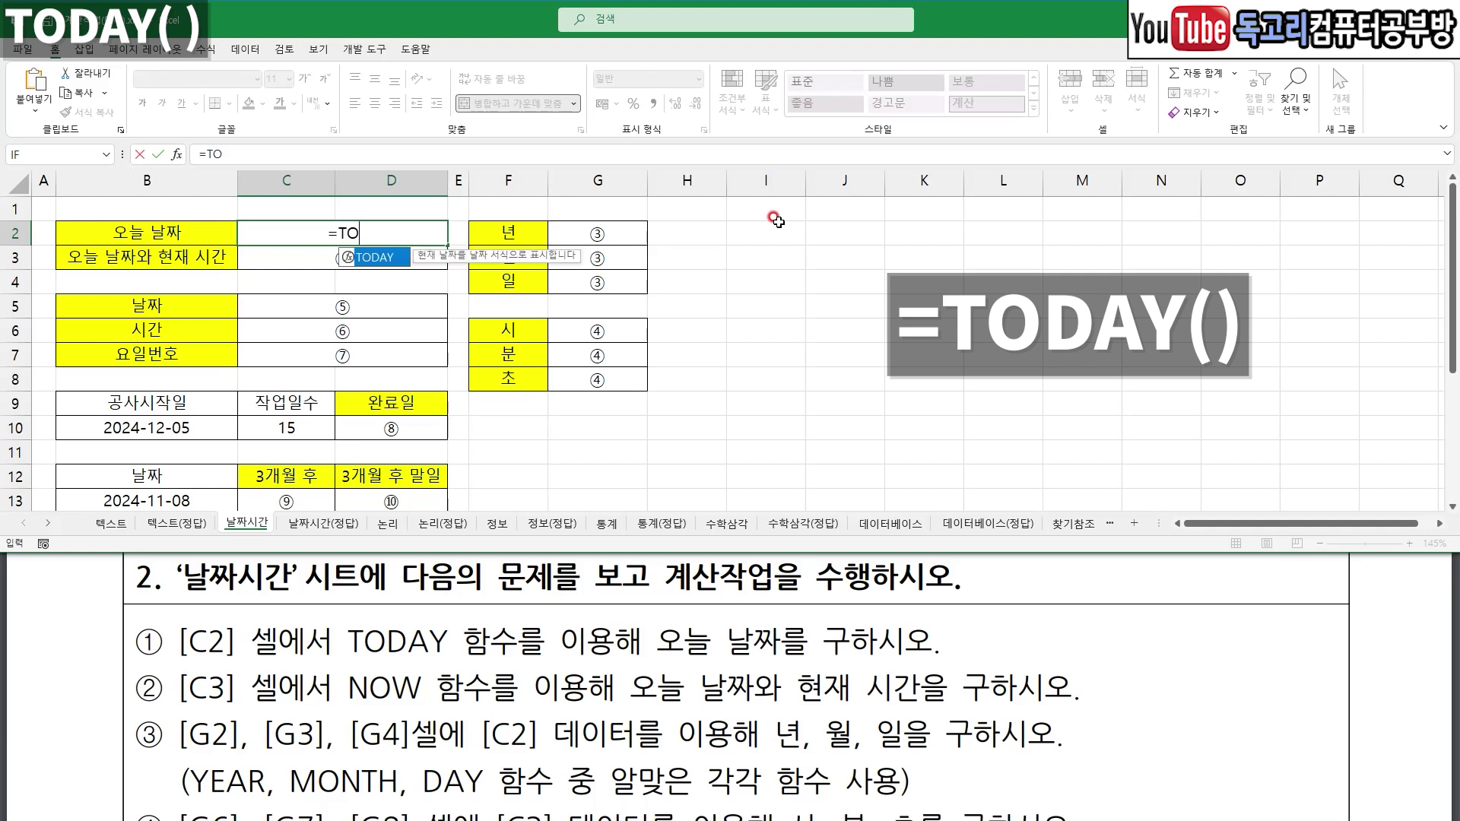
pyautogui.press('Tab')
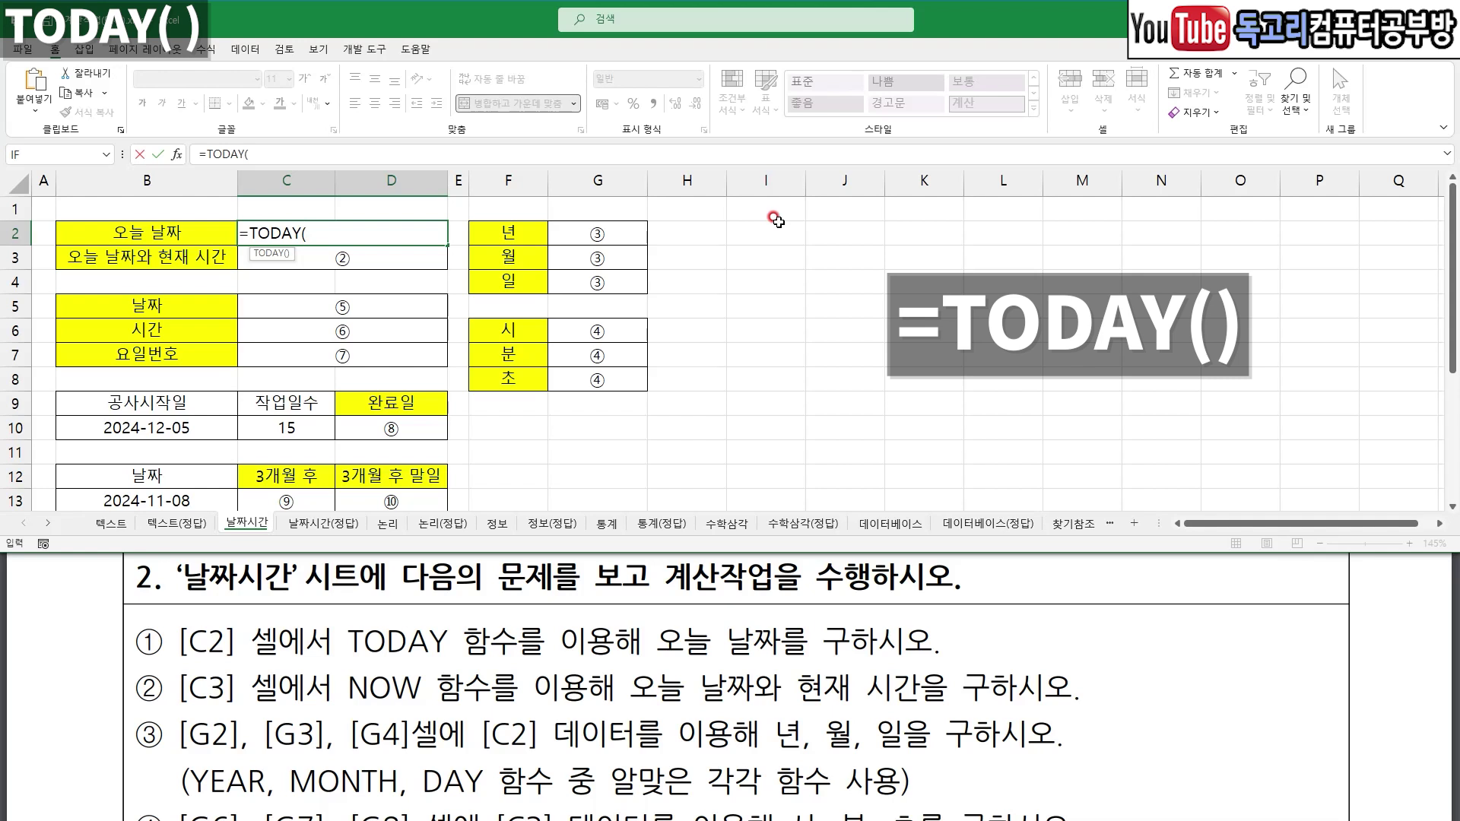
pyautogui.write(')')
pyautogui.press('Return')
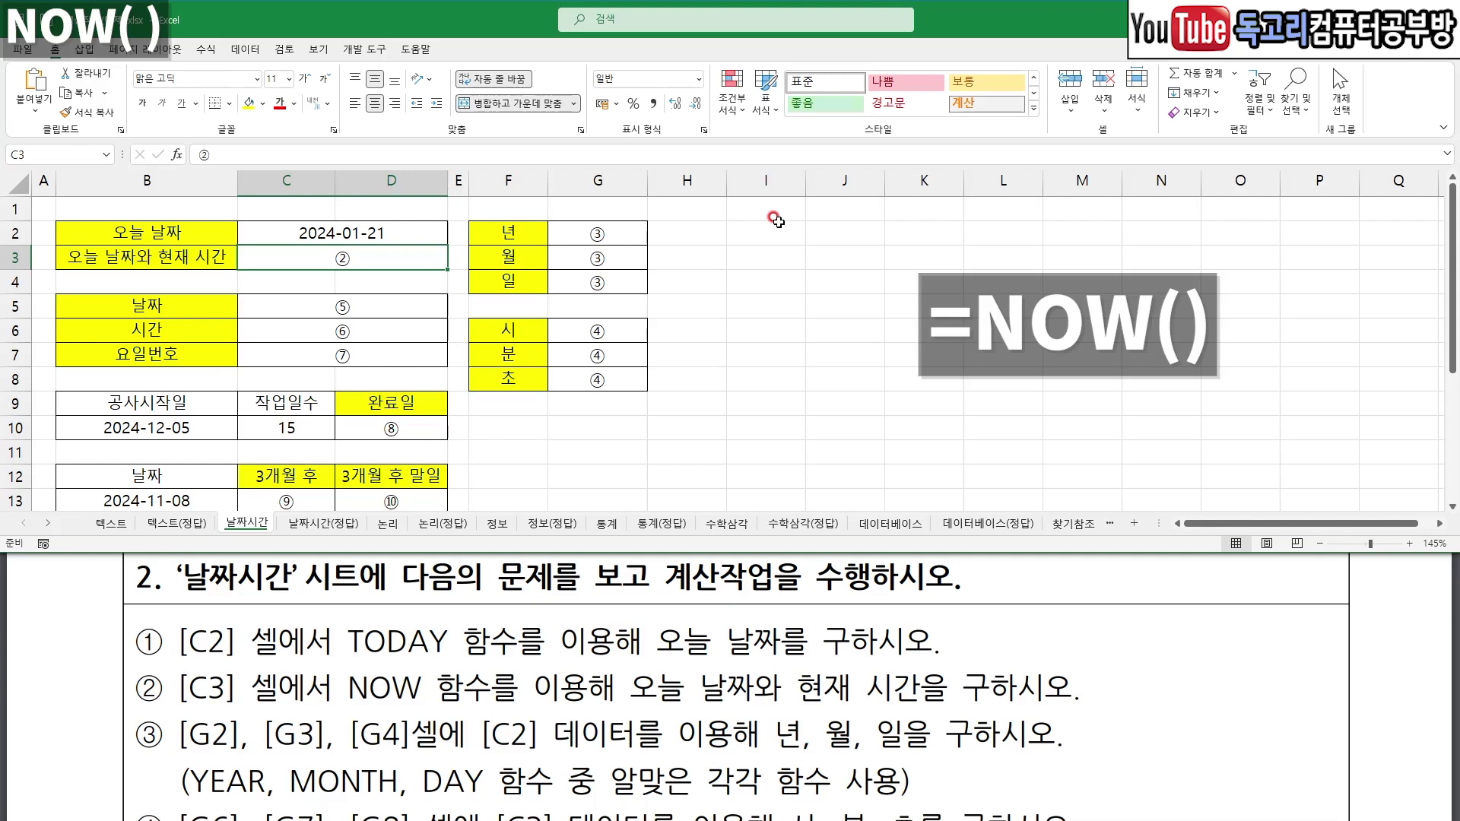
# - Enter the formula =NOW() in cell C3 for today's date and the current time
pyautogui.write('=NO')
pyautogui.press('Down')
pyautogui.press('Down')
pyautogui.press('Down')
pyautogui.press('Down')
pyautogui.press('Down')
pyautogui.press('Down')
pyautogui.press('Down')
pyautogui.press('Up')
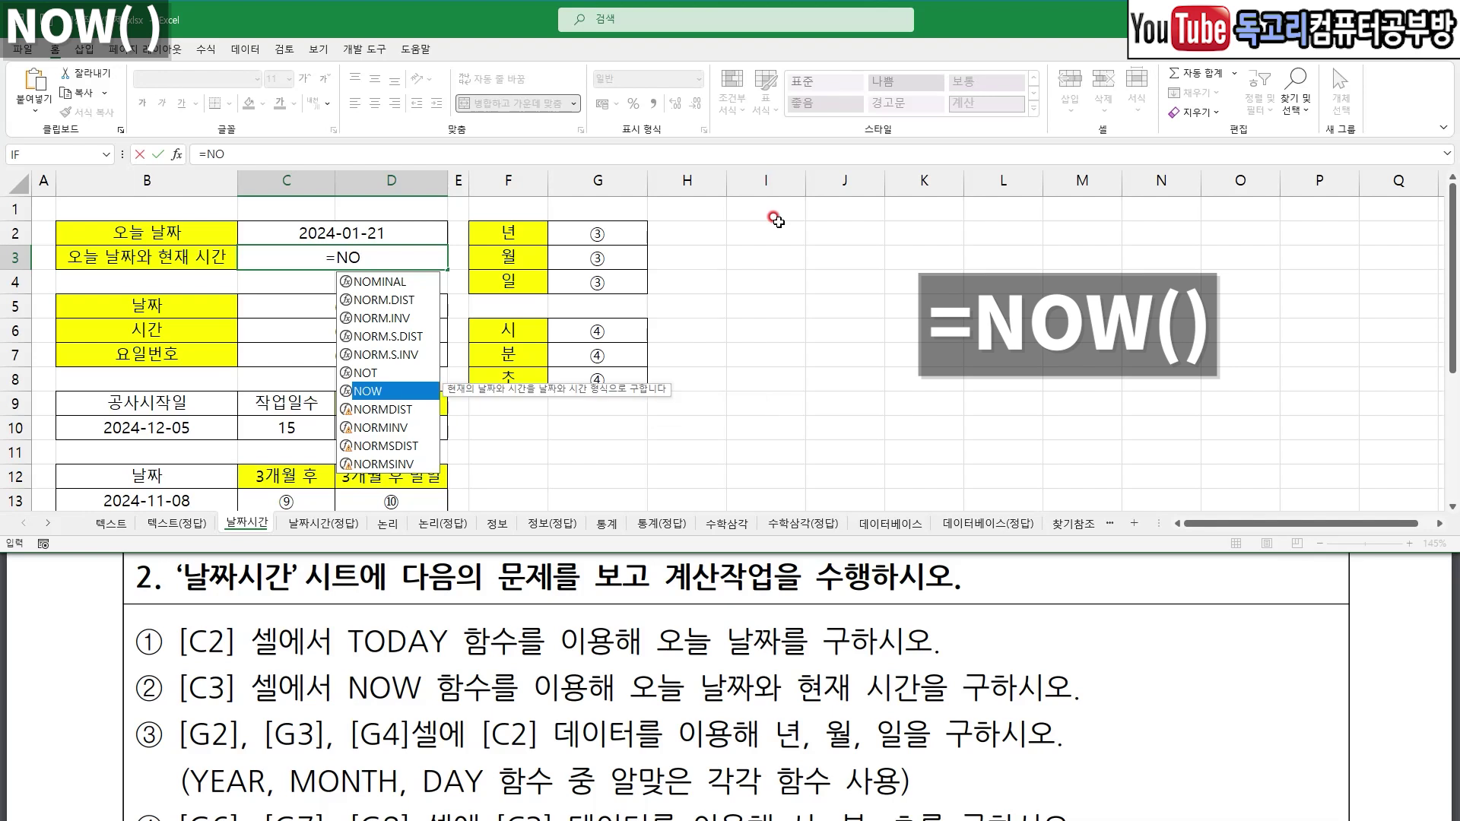
pyautogui.press('Tab')
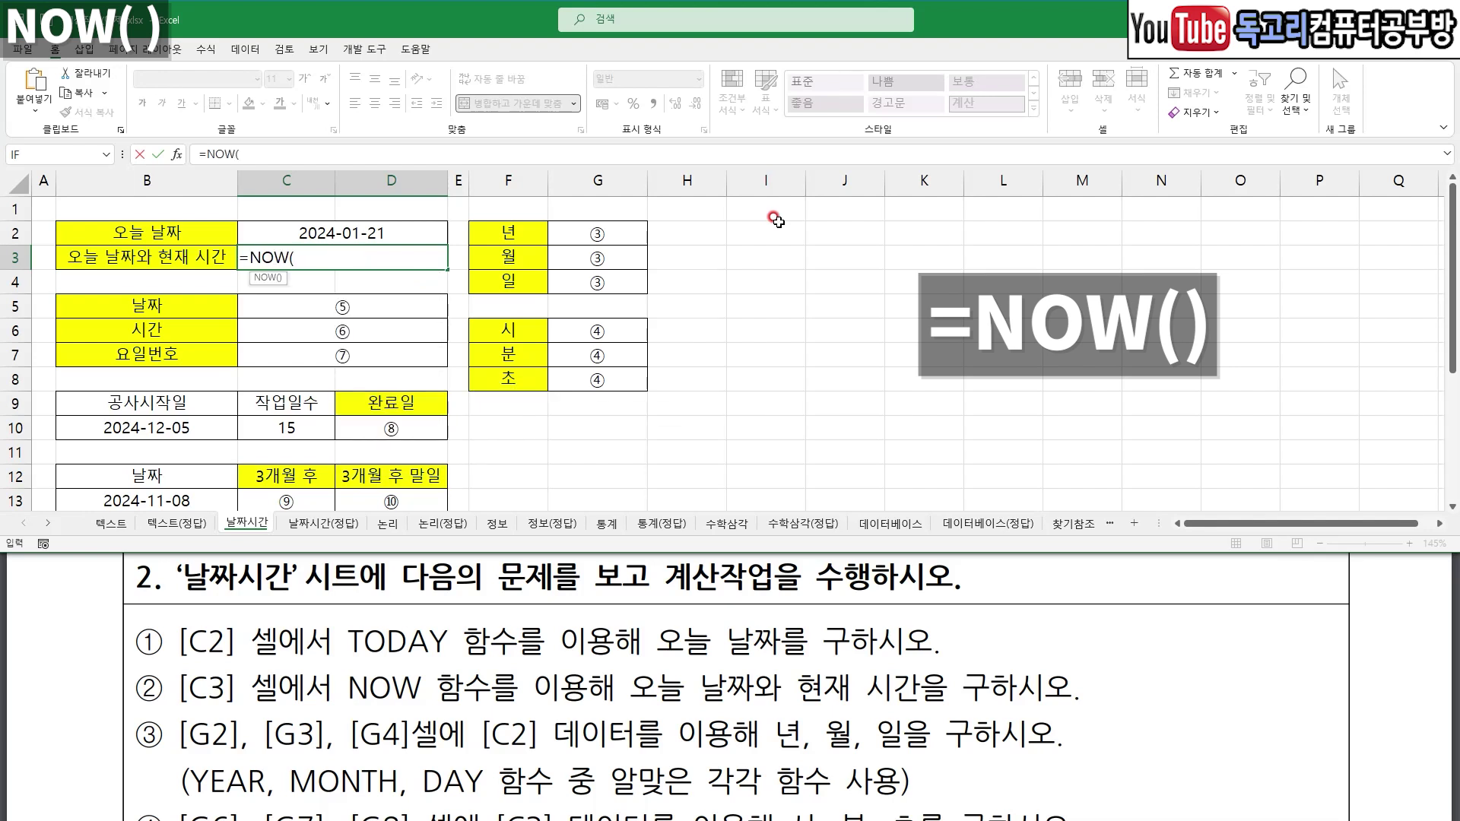
pyautogui.write(')')
pyautogui.press('Return')
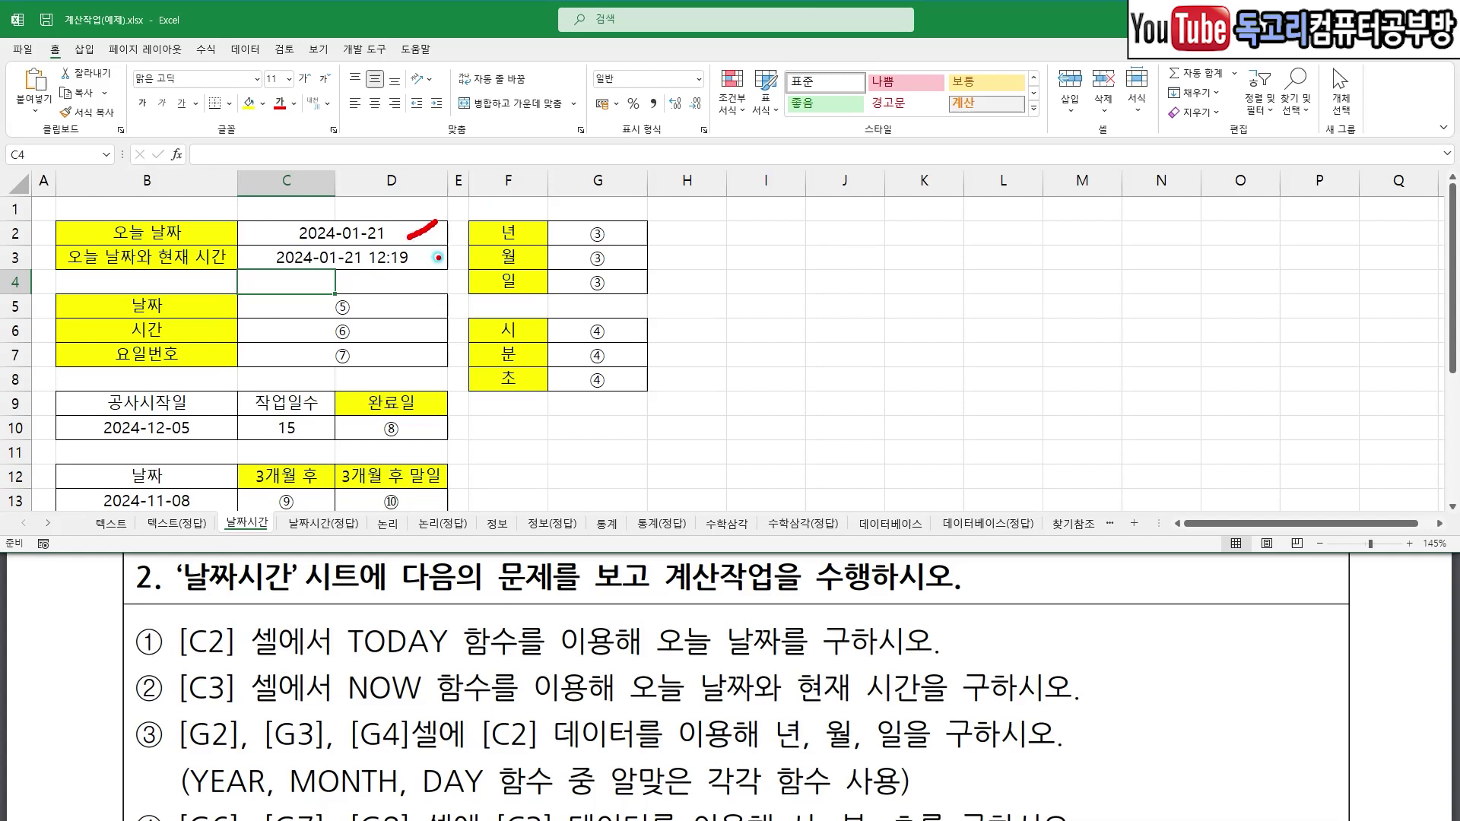
# - Review the results in C2 and C3 and read exercises 3 and 4 on extracting date and time parts into column G
pyautogui.moveTo(439, 257); pyautogui.dragTo(411, 280)
pyautogui.moveTo(277, 220)
pyautogui.mouseDown()
pyautogui.moveTo(251, 251)
pyautogui.moveTo(264, 284)
pyautogui.mouseUp()
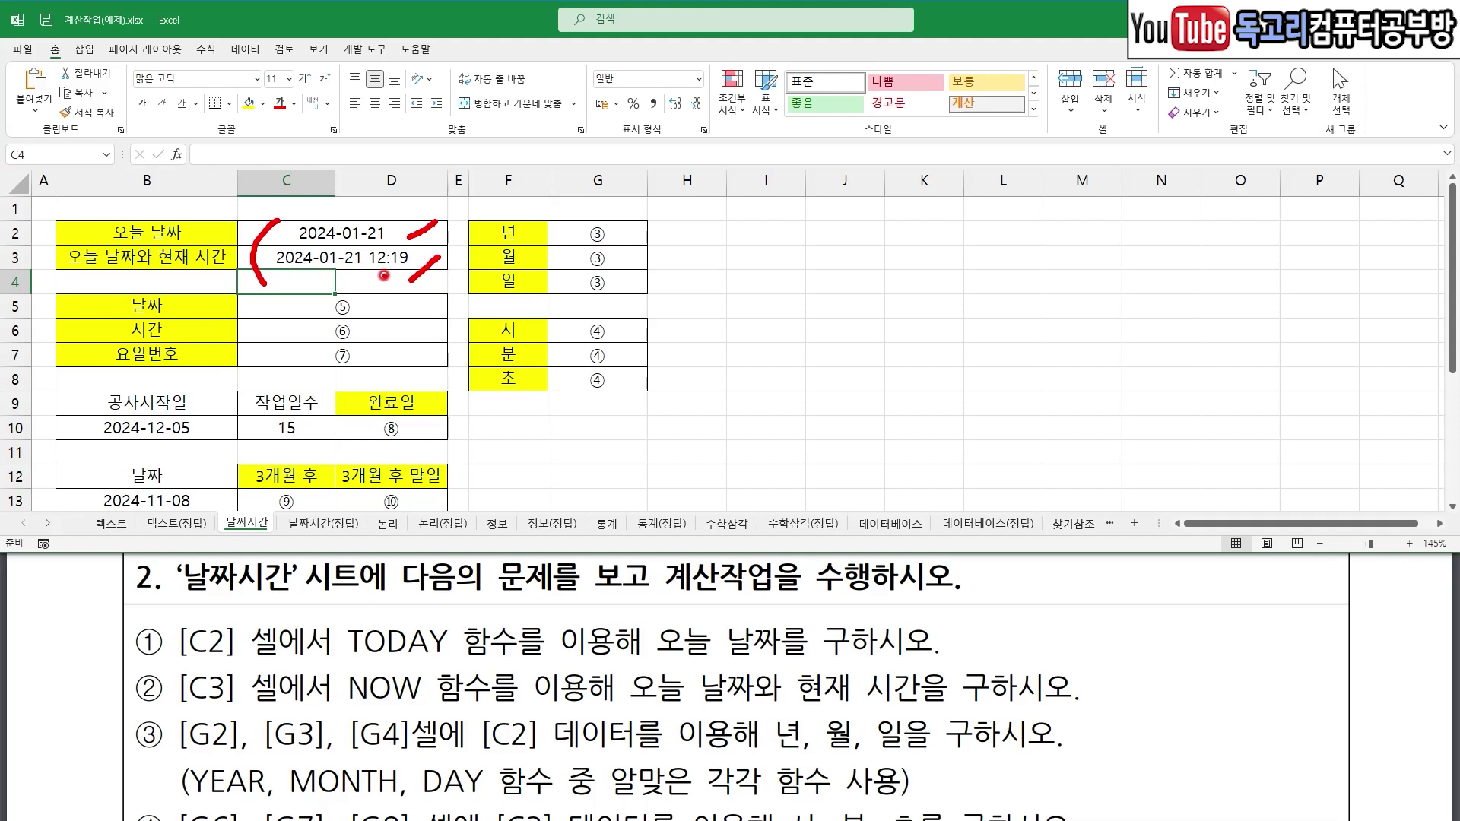
pyautogui.moveTo(370, 275); pyautogui.dragTo(403, 276)
pyautogui.moveTo(633, 219)
pyautogui.mouseDown()
pyautogui.moveTo(638, 255)
pyautogui.moveTo(592, 415)
pyautogui.mouseUp()
pyautogui.moveTo(397, 266)
pyautogui.mouseDown()
pyautogui.moveTo(340, 262)
pyautogui.moveTo(401, 317)
pyautogui.moveTo(373, 468)
pyautogui.mouseUp()
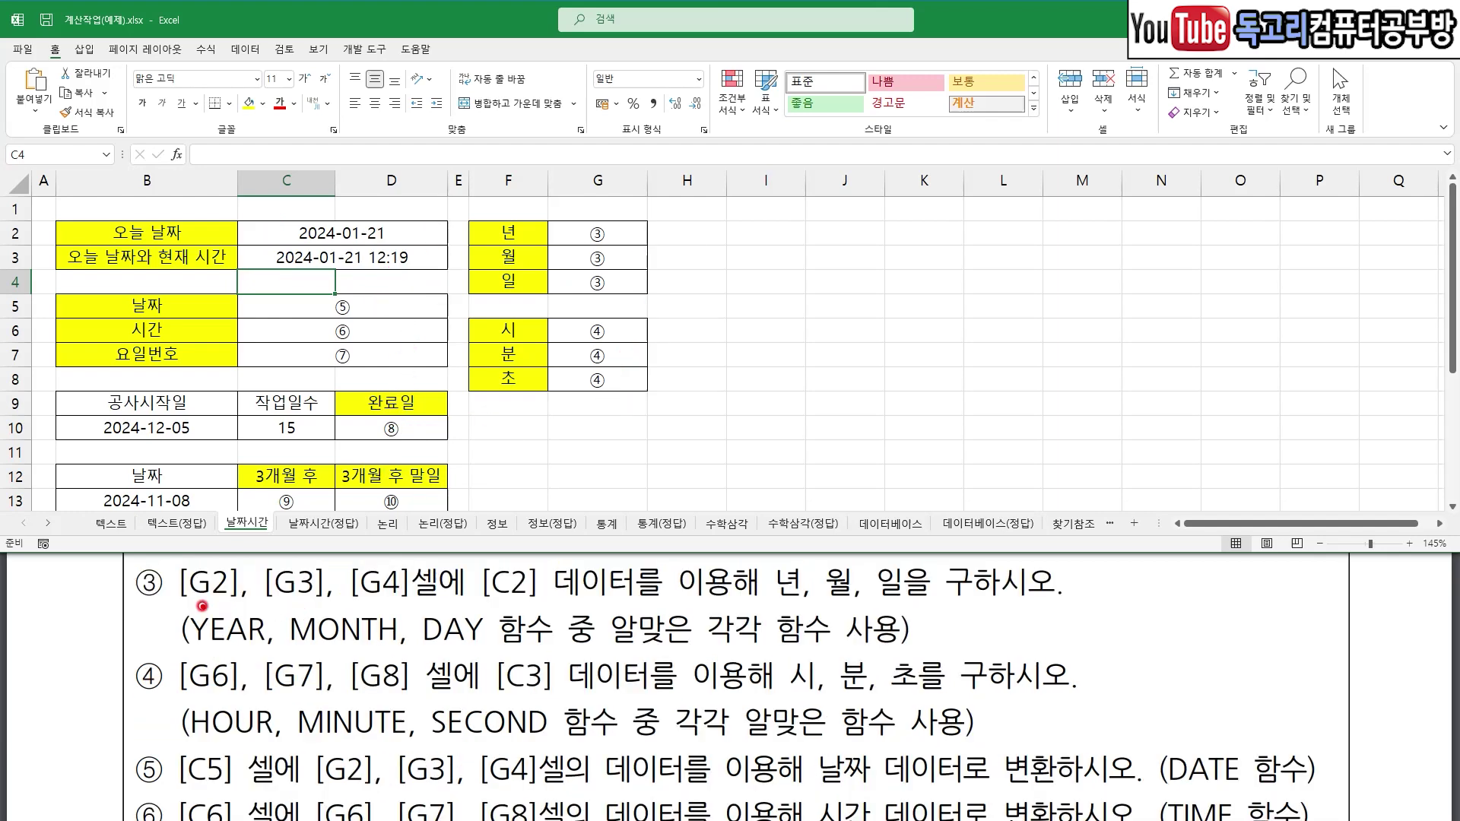
pyautogui.moveTo(185, 606); pyautogui.dragTo(556, 605)
pyautogui.moveTo(784, 606); pyautogui.dragTo(883, 604)
pyautogui.moveTo(186, 652); pyautogui.dragTo(487, 654)
pyautogui.press('e')
pyautogui.moveTo(180, 696); pyautogui.dragTo(596, 698)
pyautogui.moveTo(803, 702); pyautogui.dragTo(928, 695)
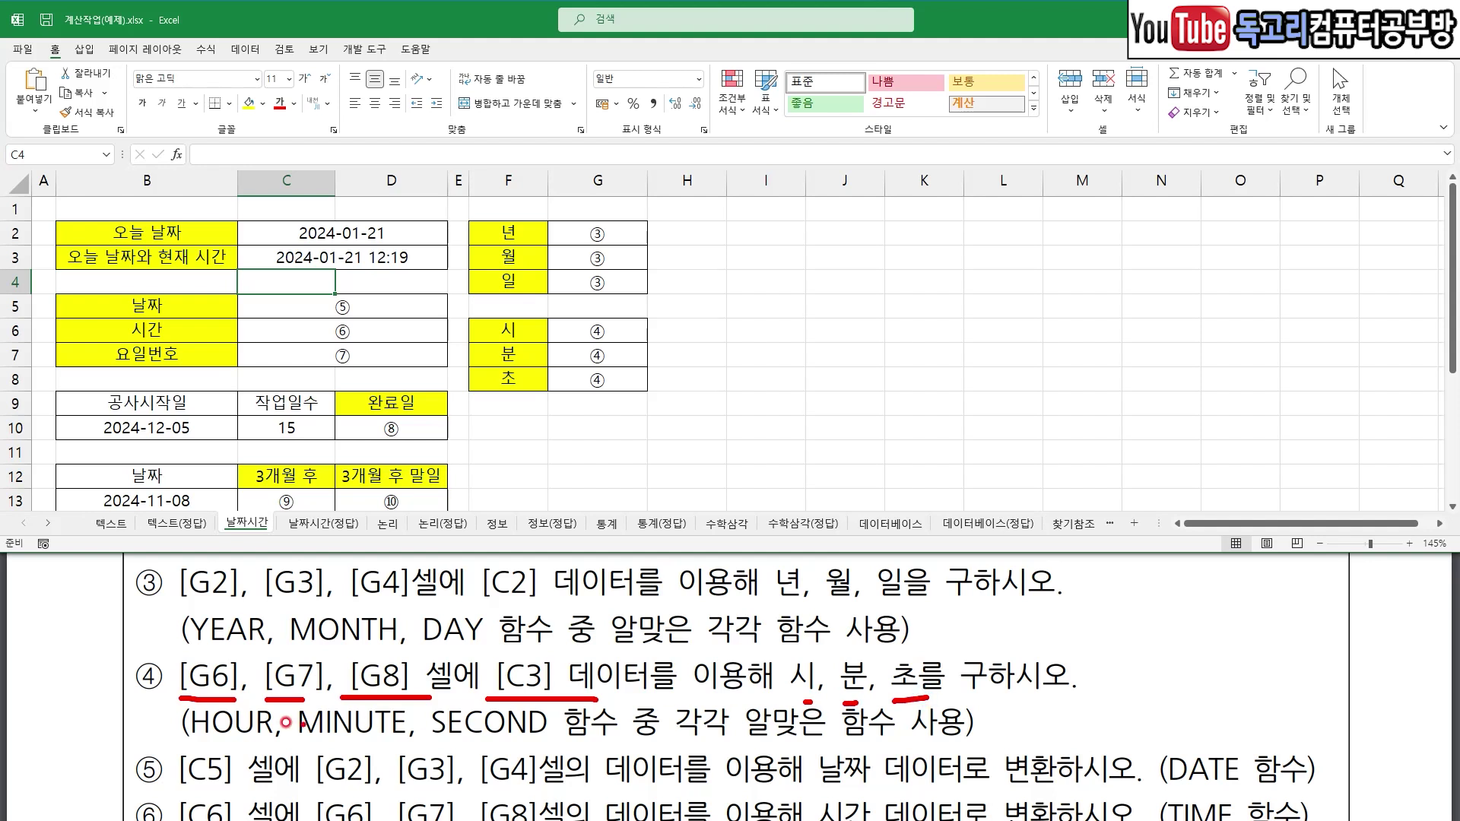
pyautogui.moveTo(189, 736); pyautogui.dragTo(513, 748)
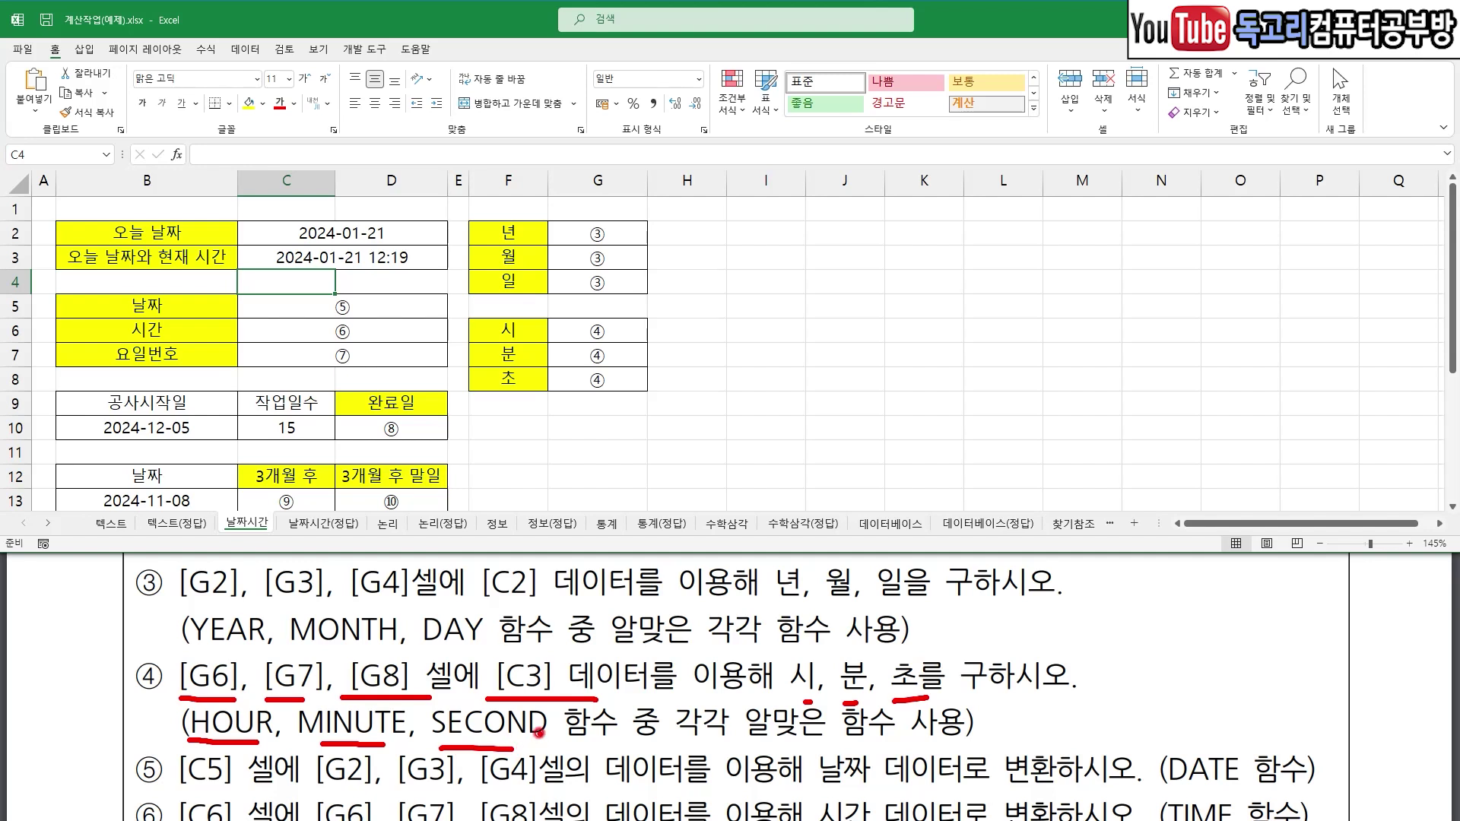
# - Enter the formula =YEAR(C2) in cell G2 to extract the year
pyautogui.click(600, 232)
pyautogui.moveTo(609, 225); pyautogui.dragTo(652, 210)
pyautogui.press('Escape')
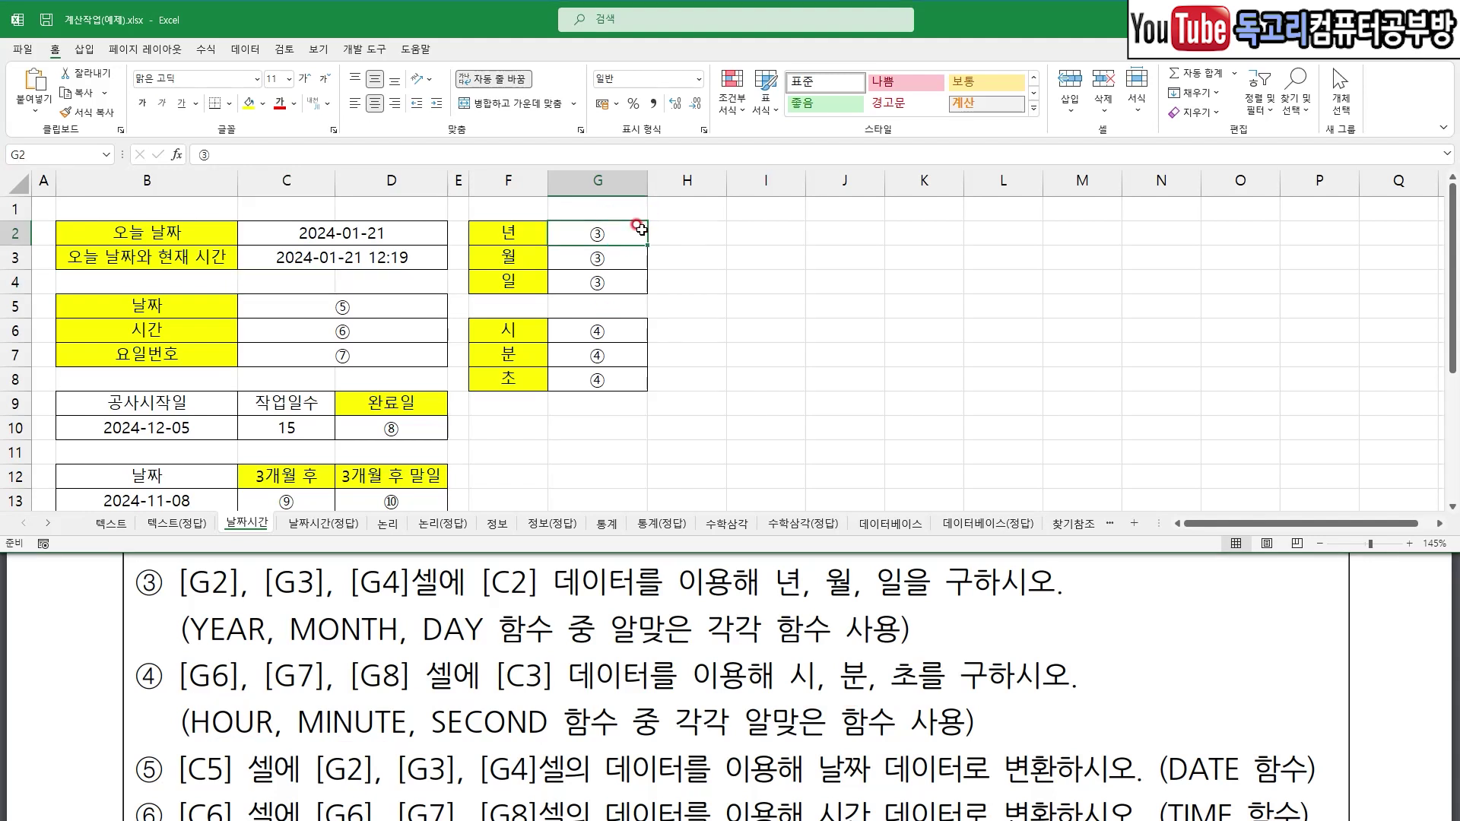
pyautogui.write('=')
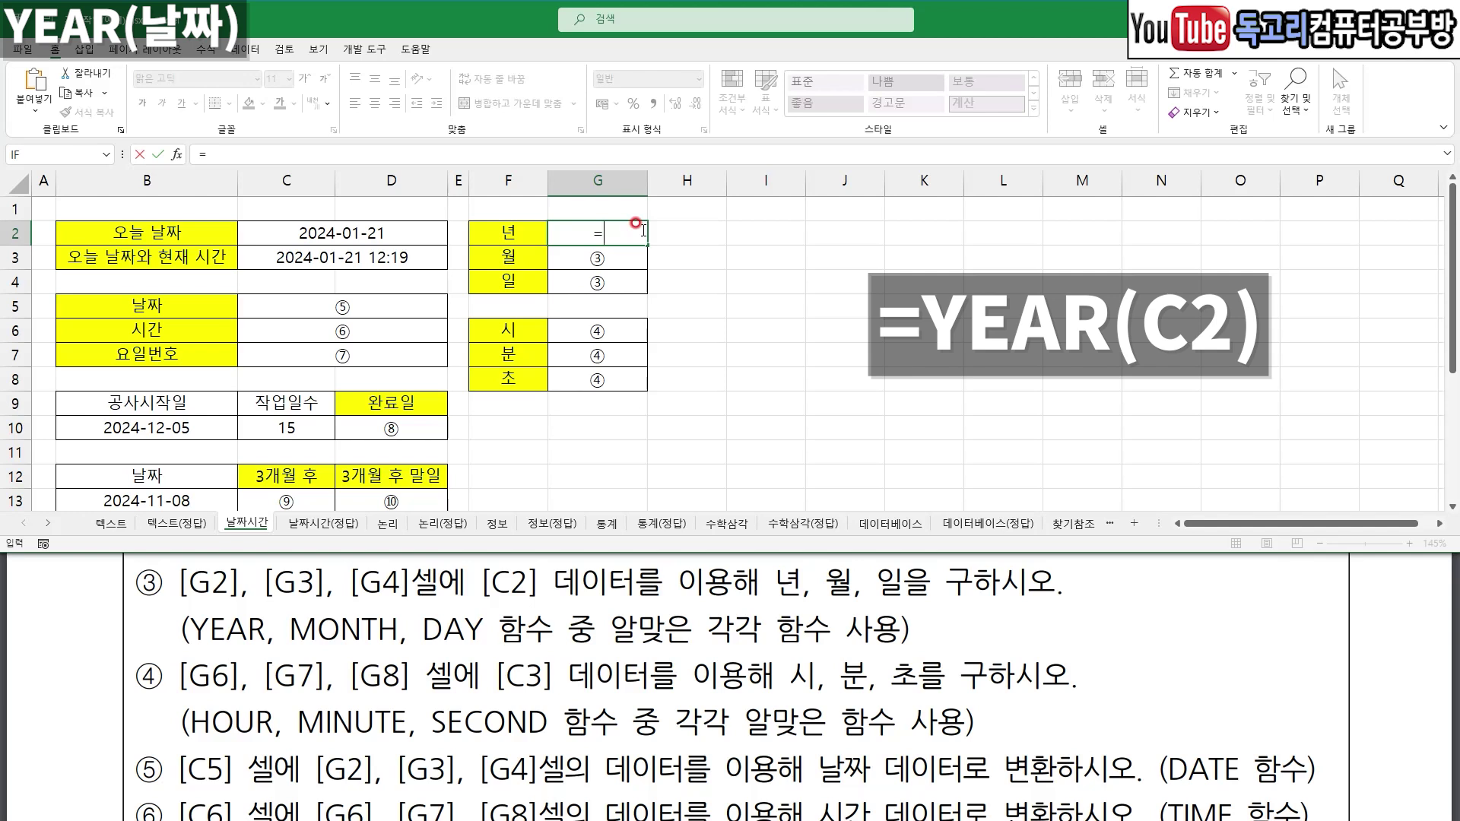
pyautogui.write('YE')
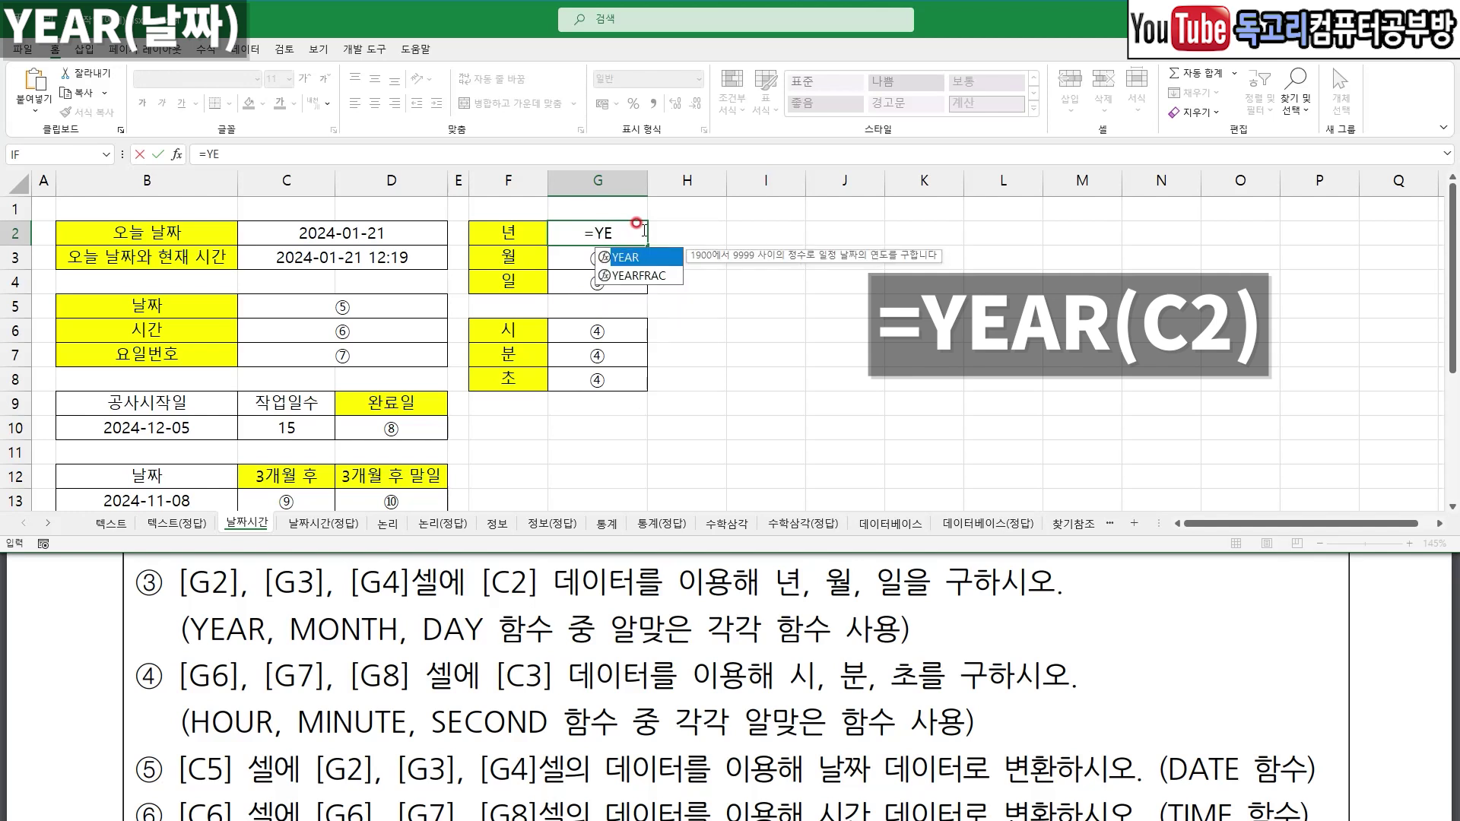
pyautogui.press('Tab')
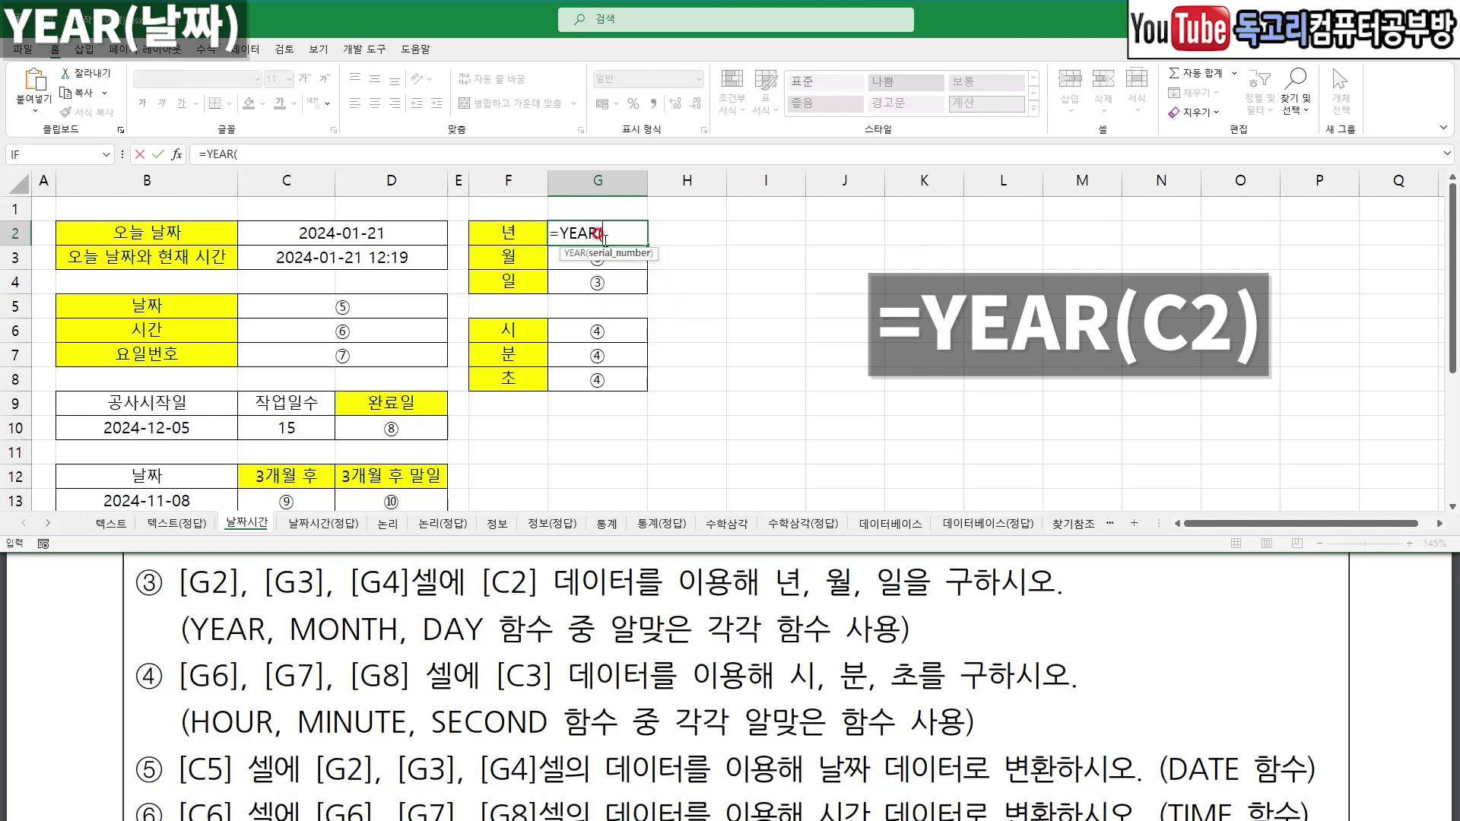
pyautogui.click(313, 233)
pyautogui.write(')')
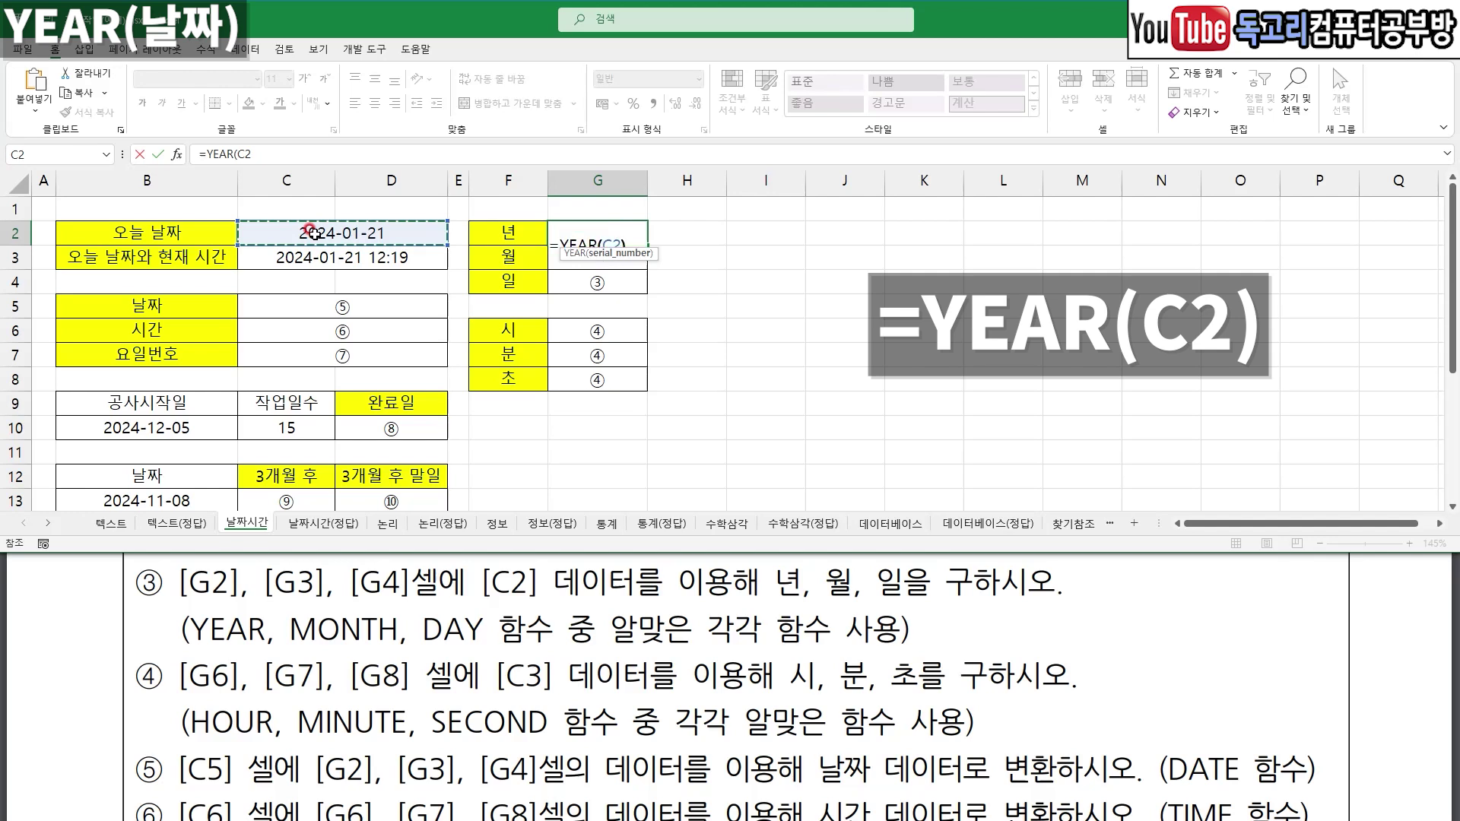
pyautogui.press('Return')
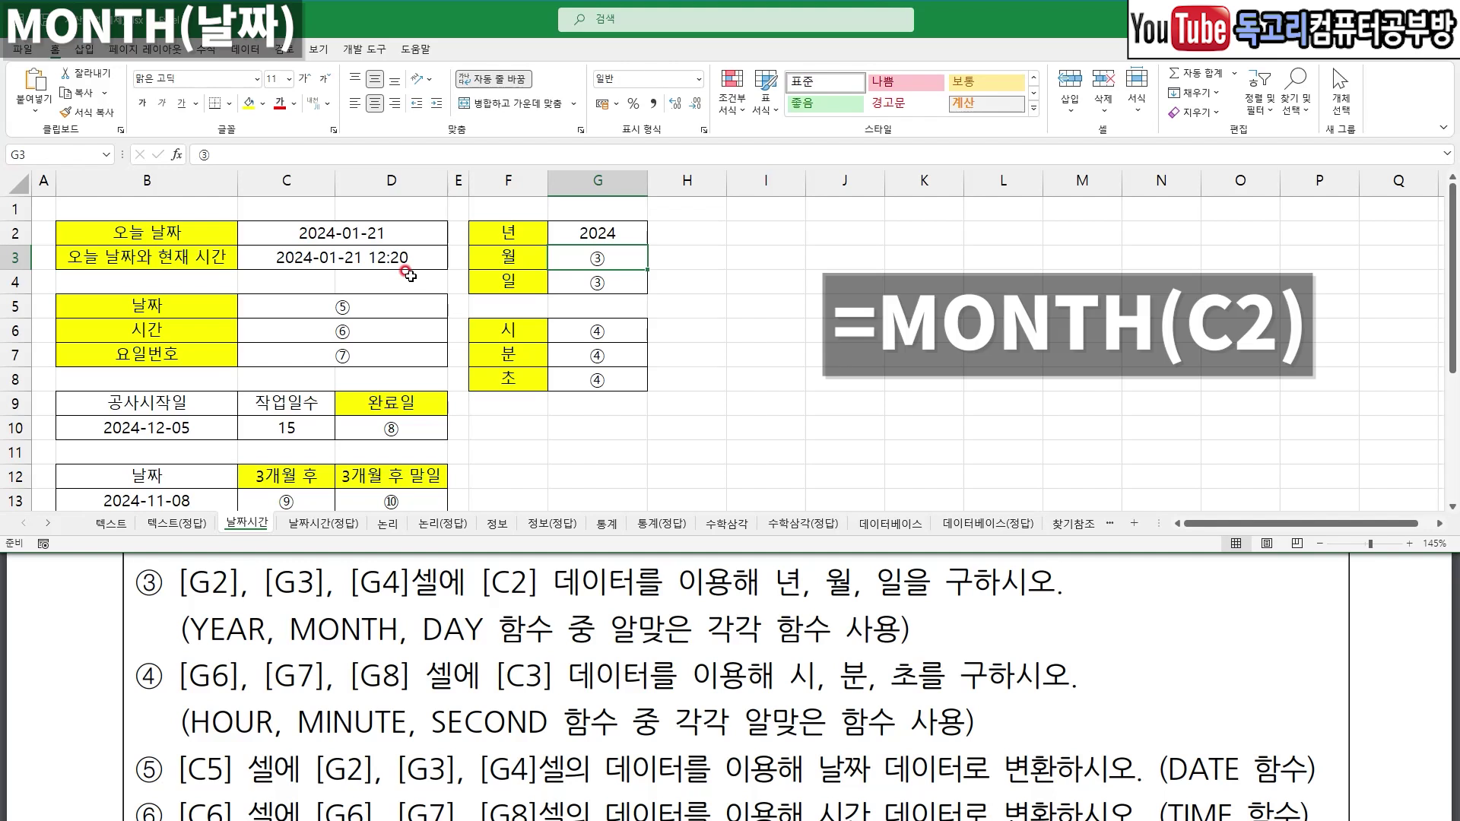
# - Enter the formula =MONTH(C2) in cell G3 to extract the month
pyautogui.write('=MO')
pyautogui.press('Down')
pyautogui.press('Down')
pyautogui.press('Down')
pyautogui.press('Tab')
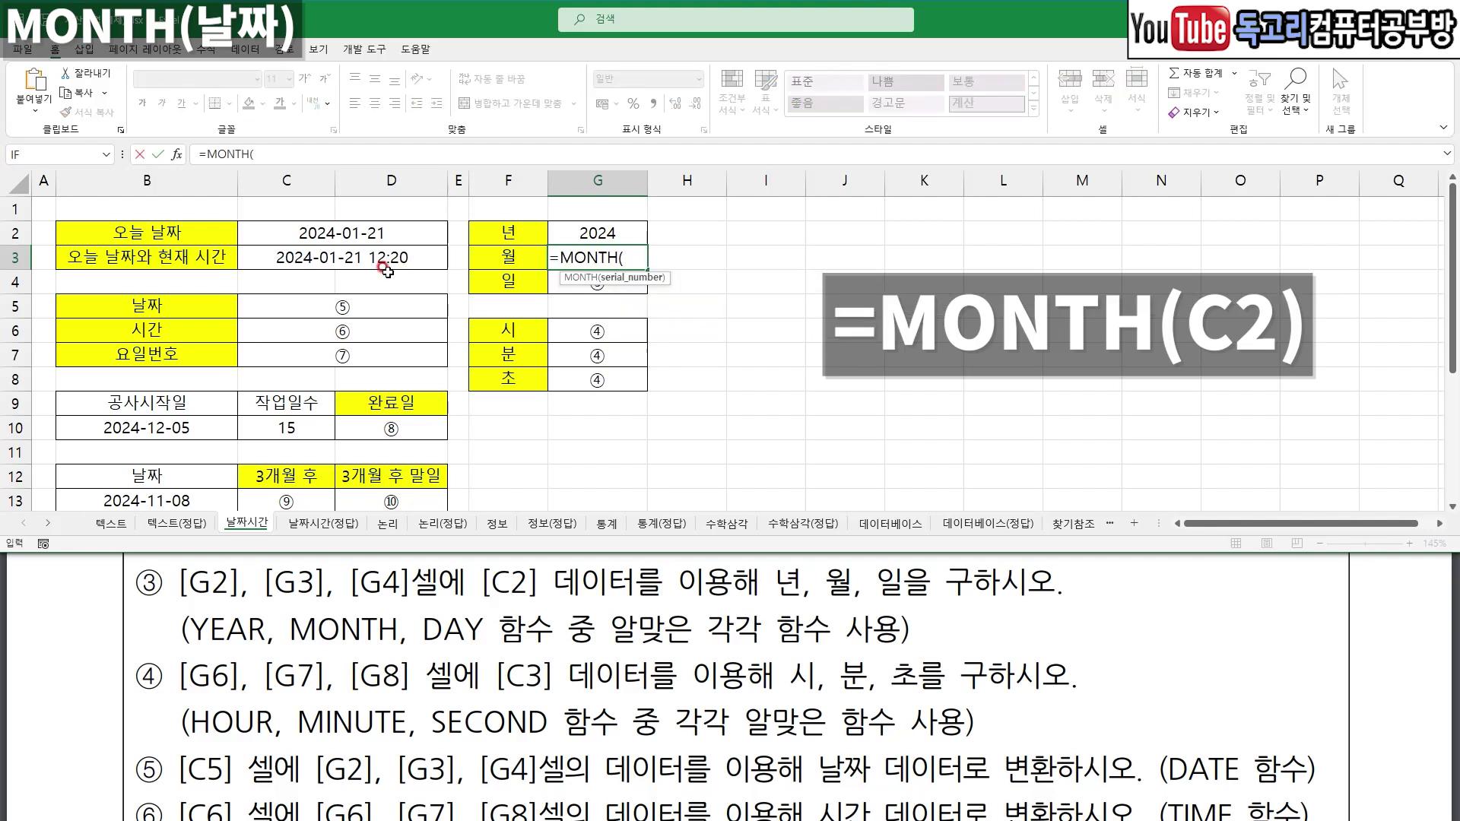
pyautogui.click(355, 232)
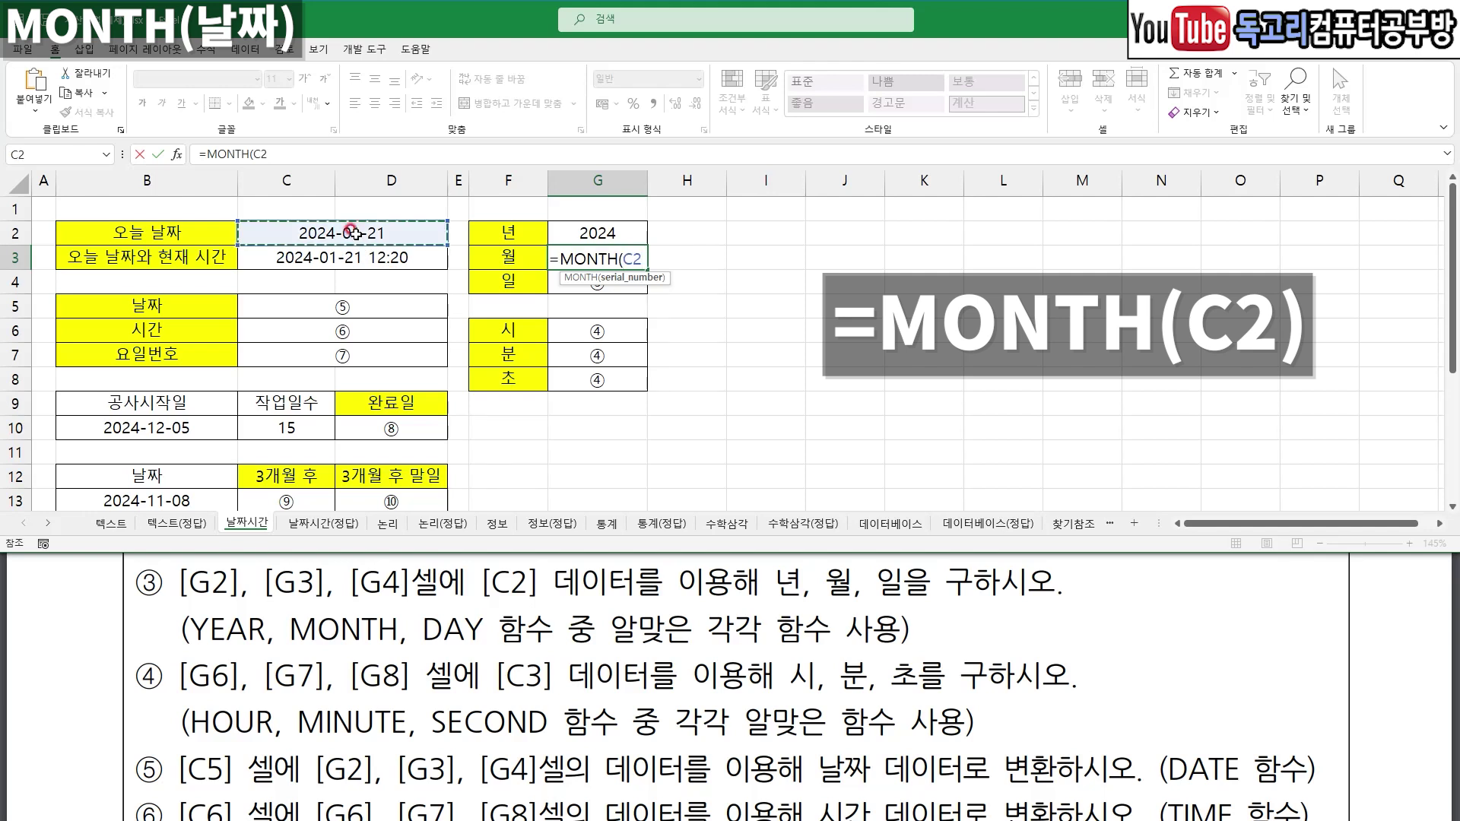
pyautogui.write(')')
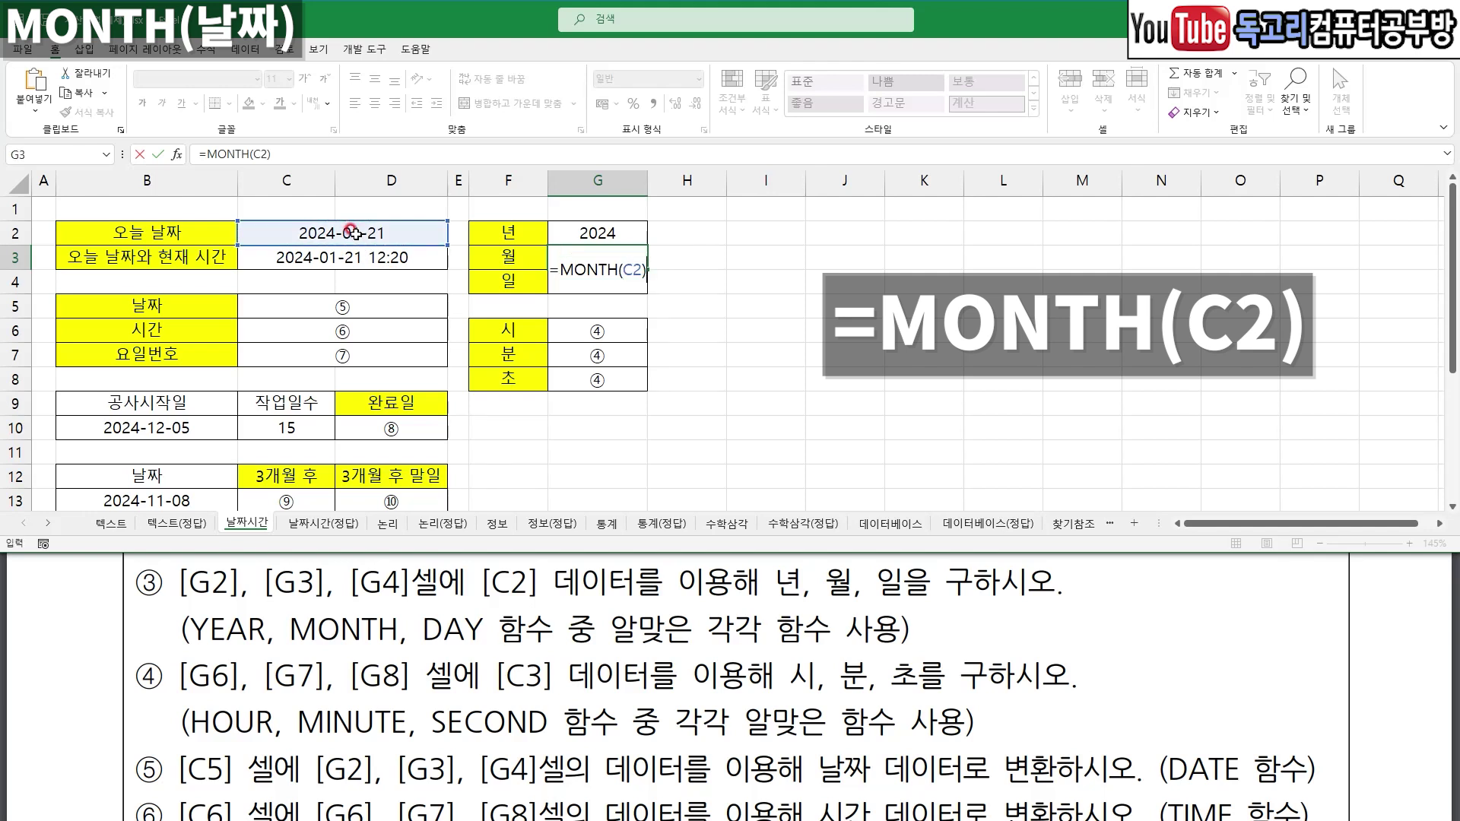
pyautogui.press('Return')
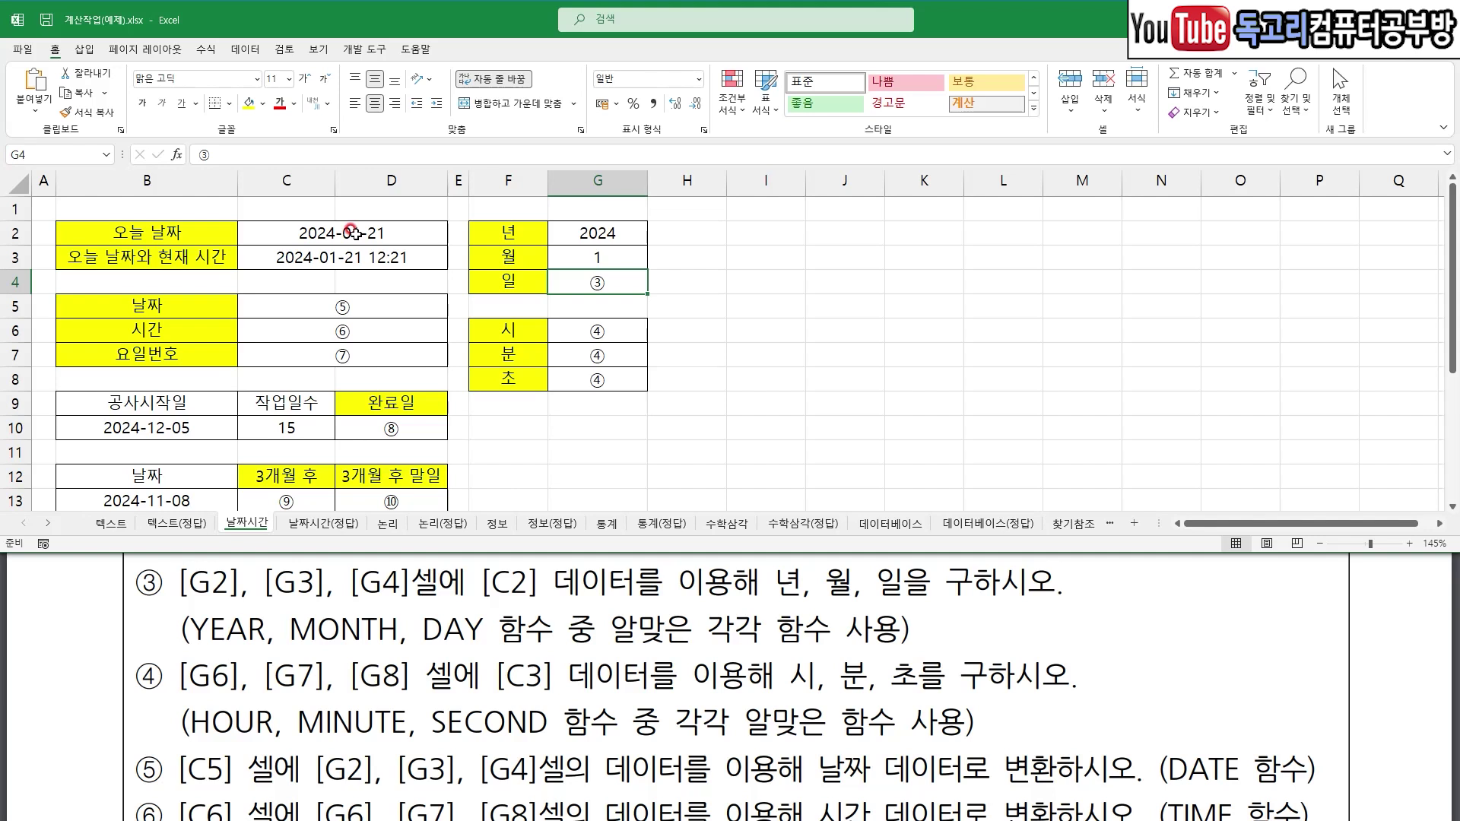
# - Enter the formula =DAY(C2) in cell G4 to extract the day
pyautogui.write('=')
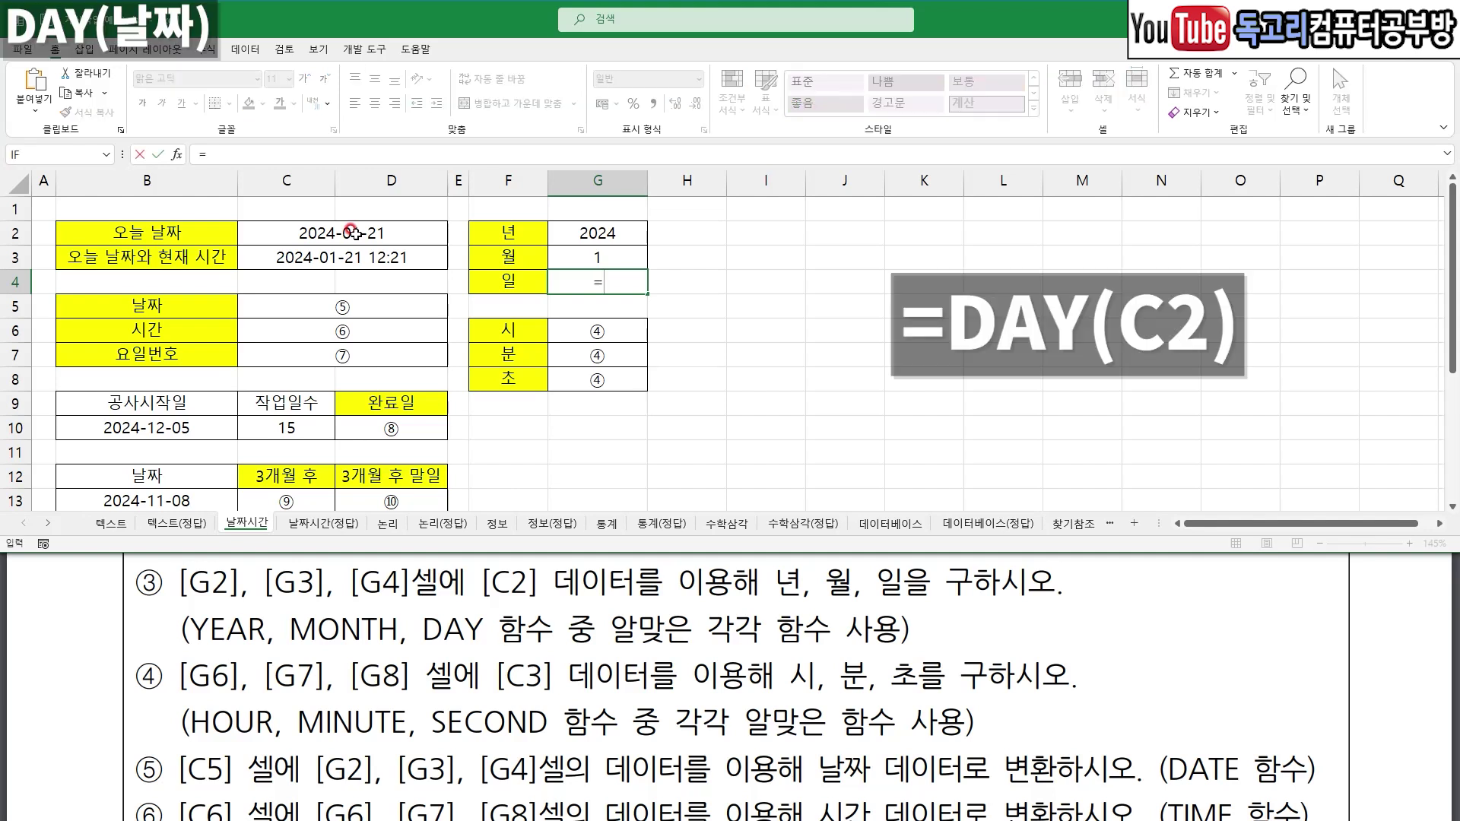
pyautogui.write('DA')
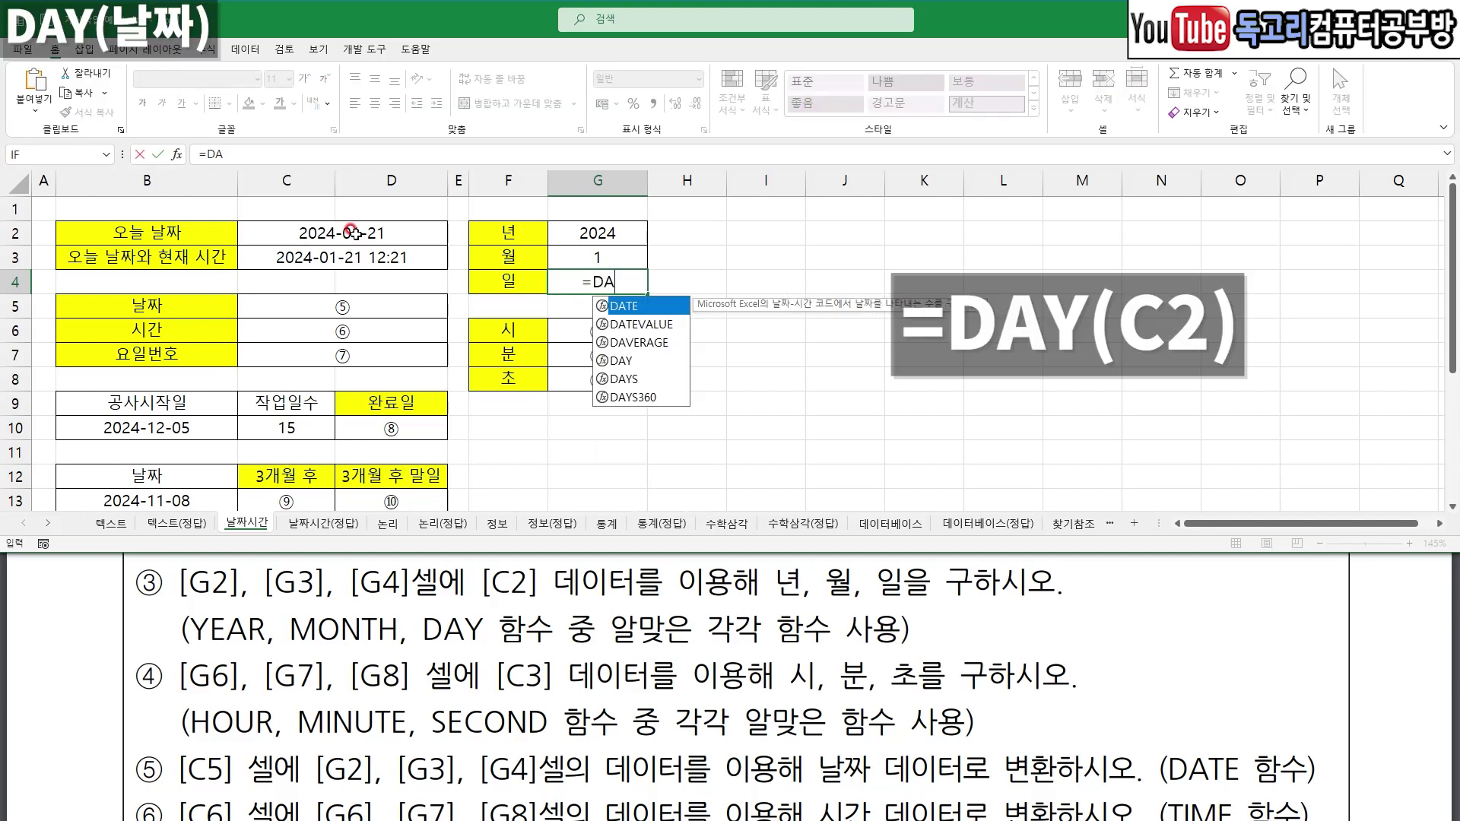
pyautogui.press('Down')
pyautogui.press('Down')
pyautogui.press('Down')
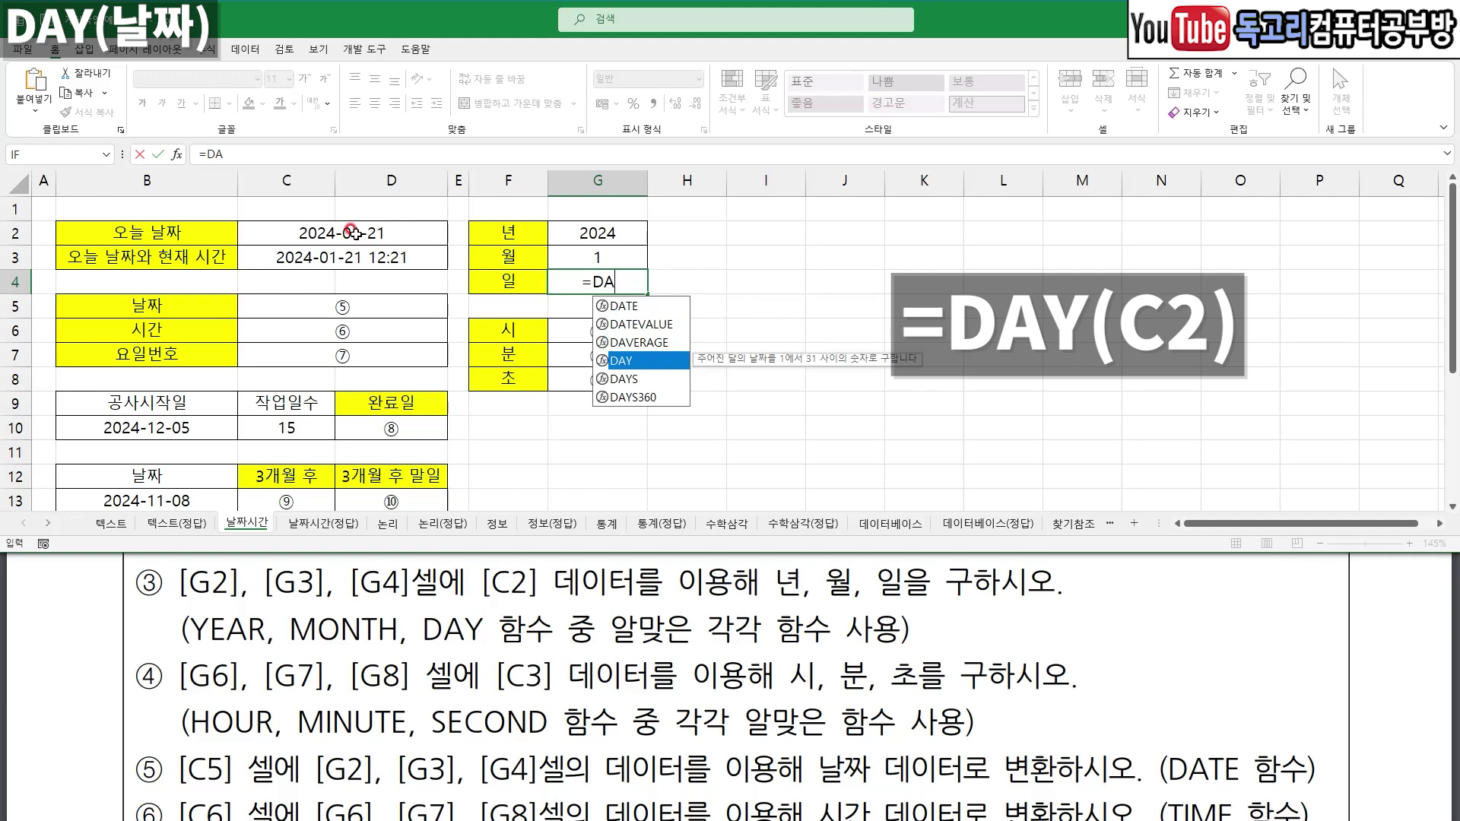
pyautogui.press('Tab')
pyautogui.click(351, 231)
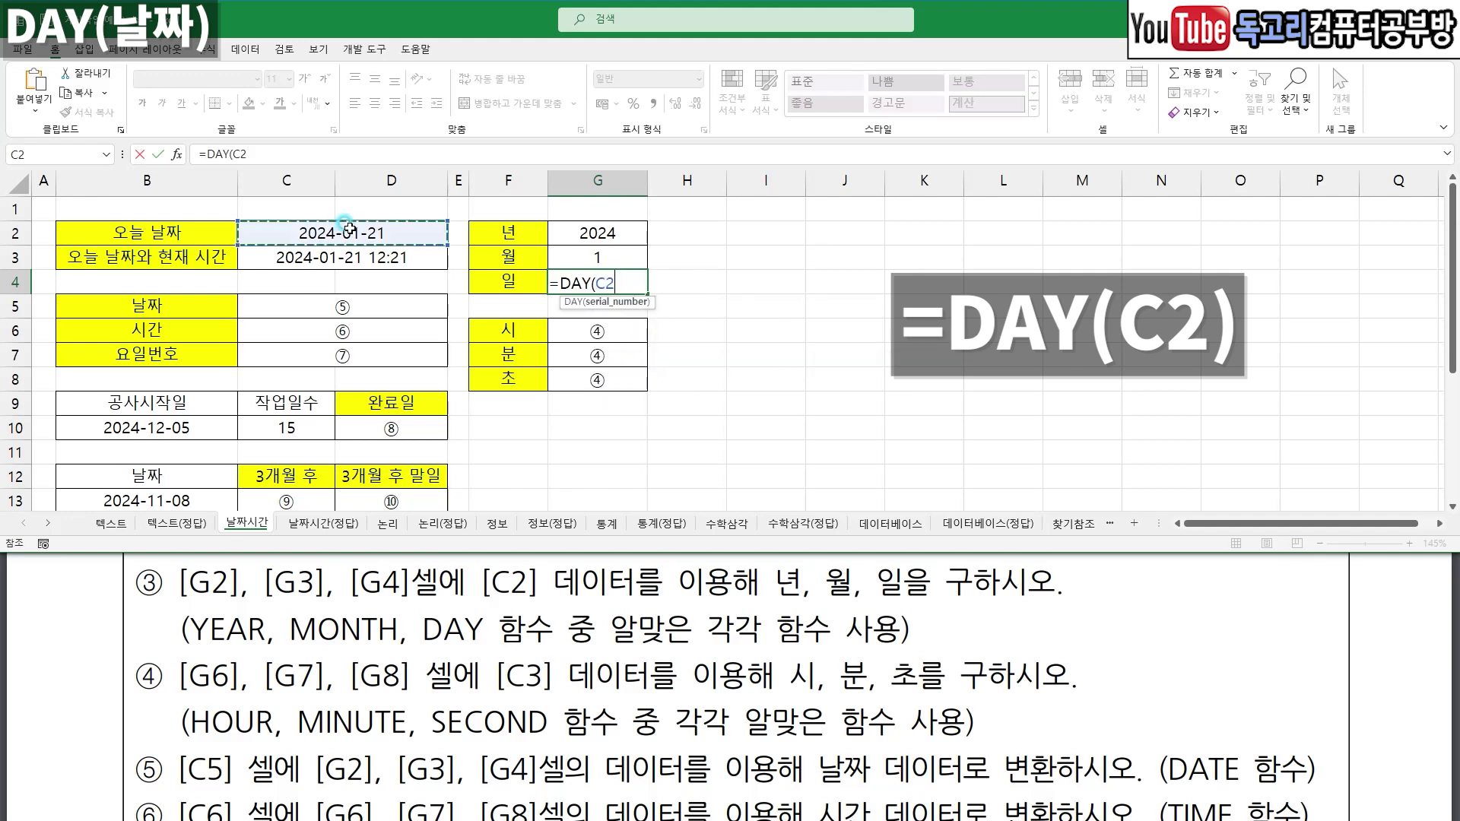
pyautogui.write(')')
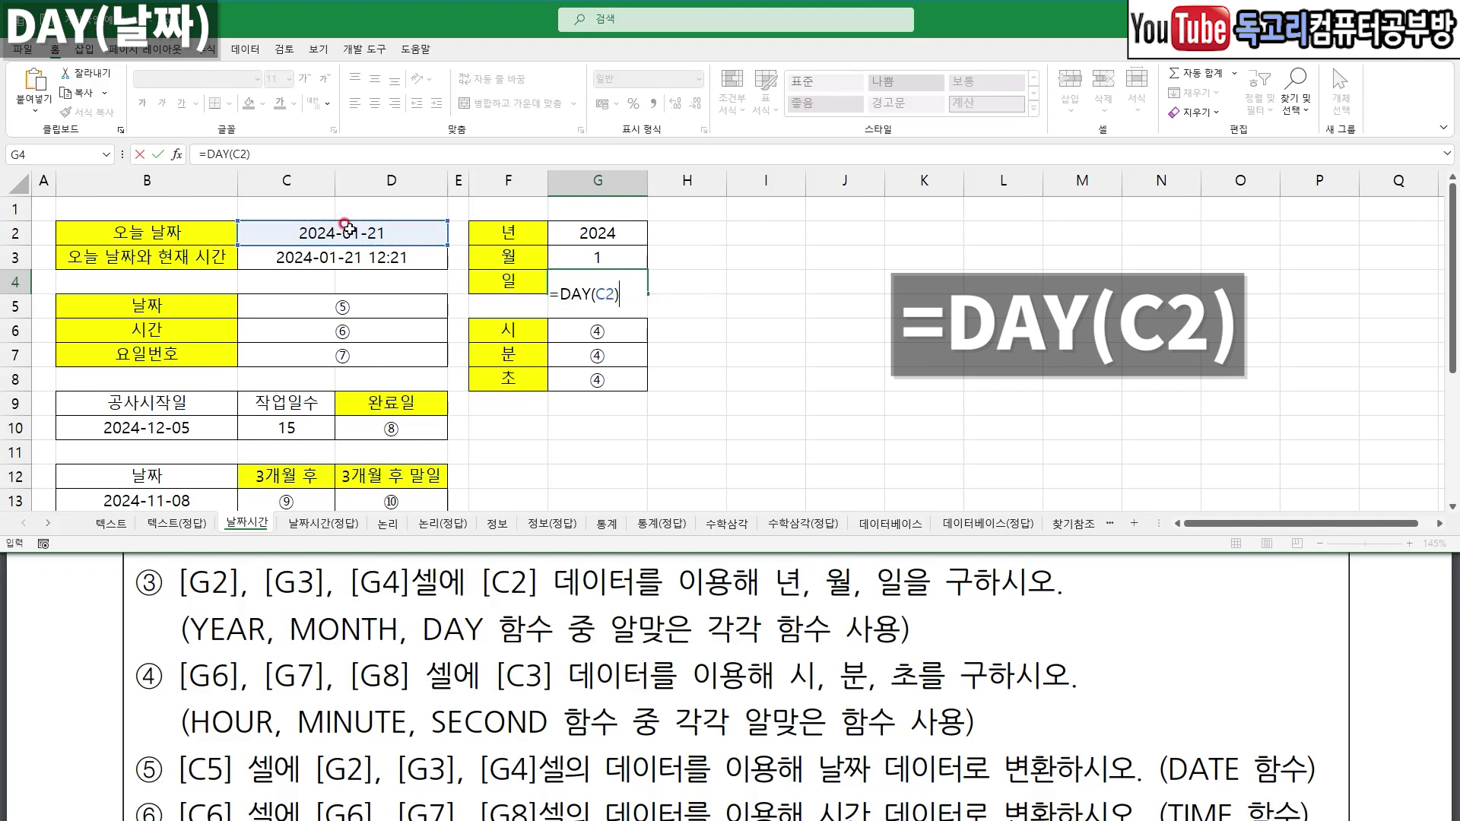
pyautogui.press('Return')
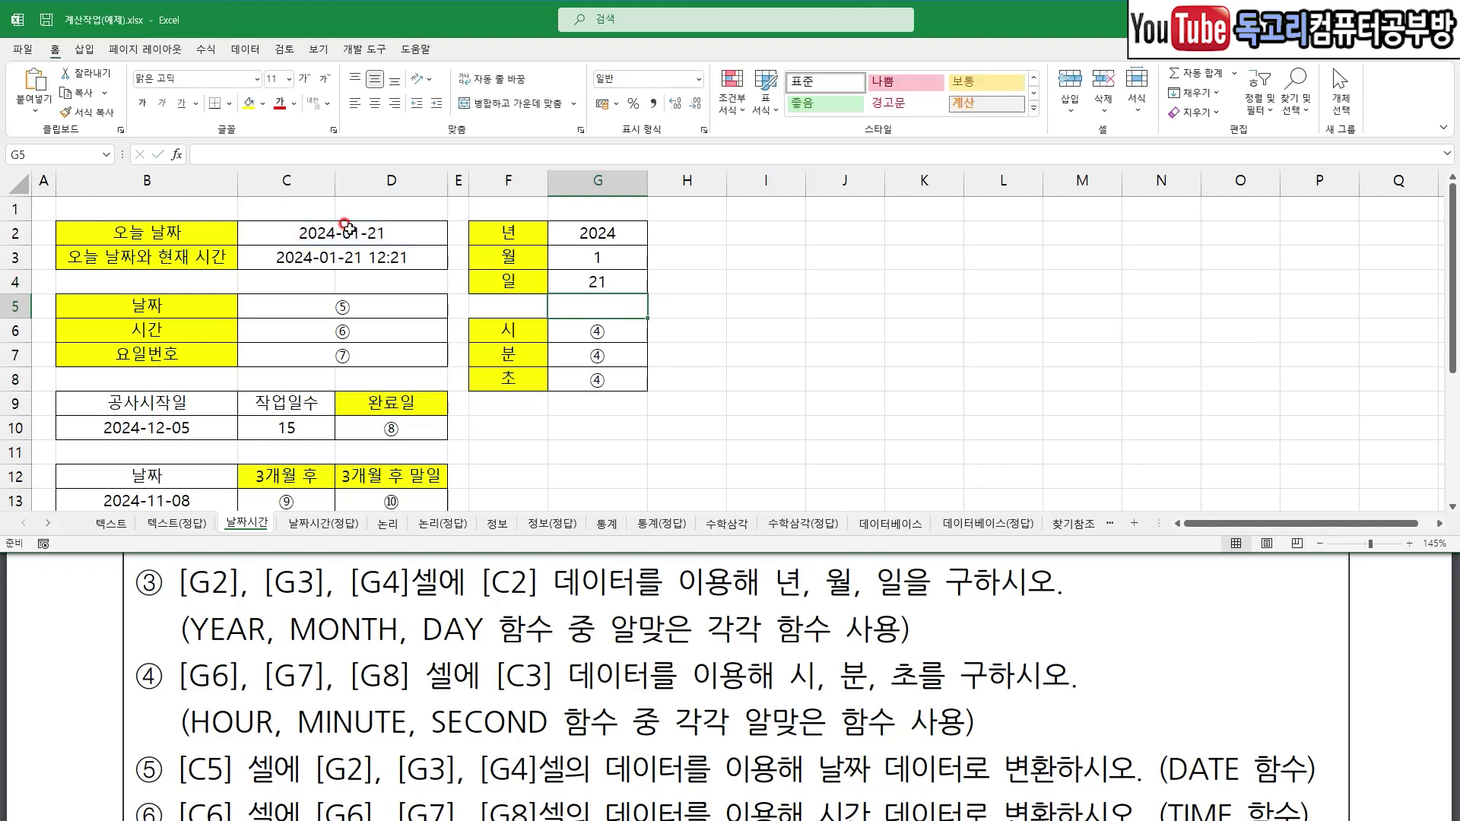
# - Enter the formula =HOUR(C3) in cell G6 to extract the hour
pyautogui.click(620, 331)
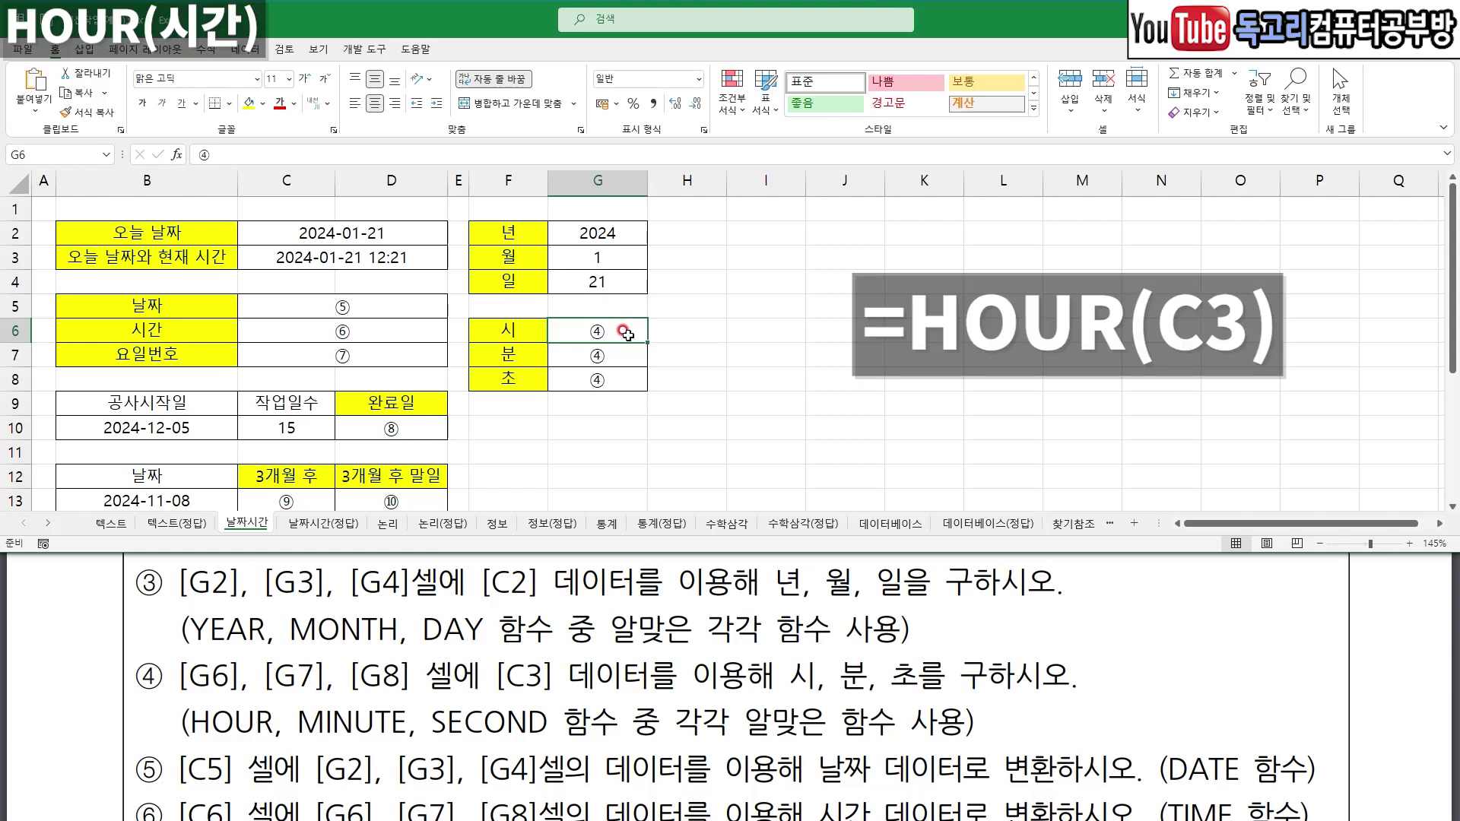
pyautogui.write('=')
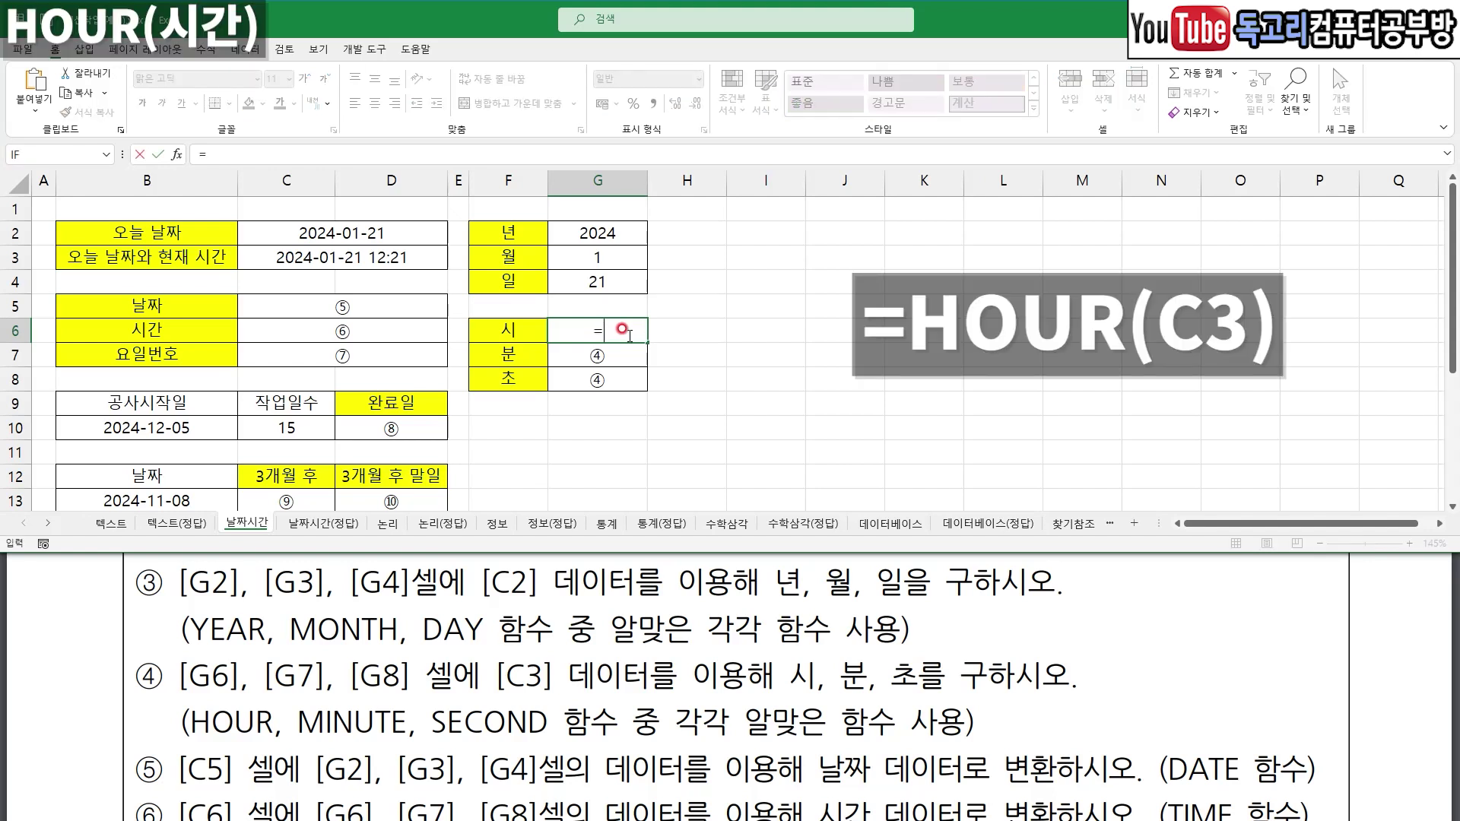
pyautogui.write('HOUR(')
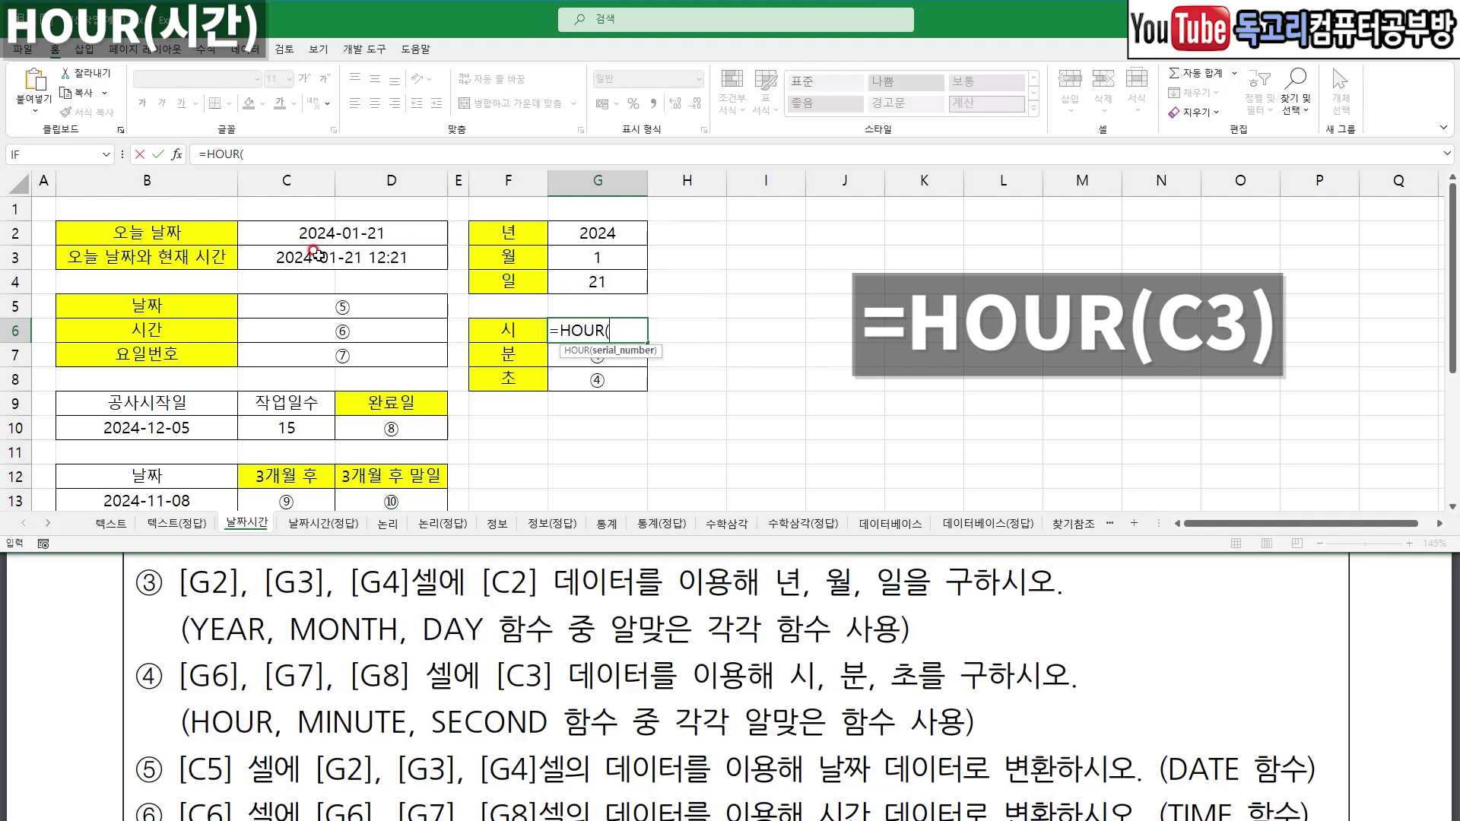
pyautogui.click(318, 255)
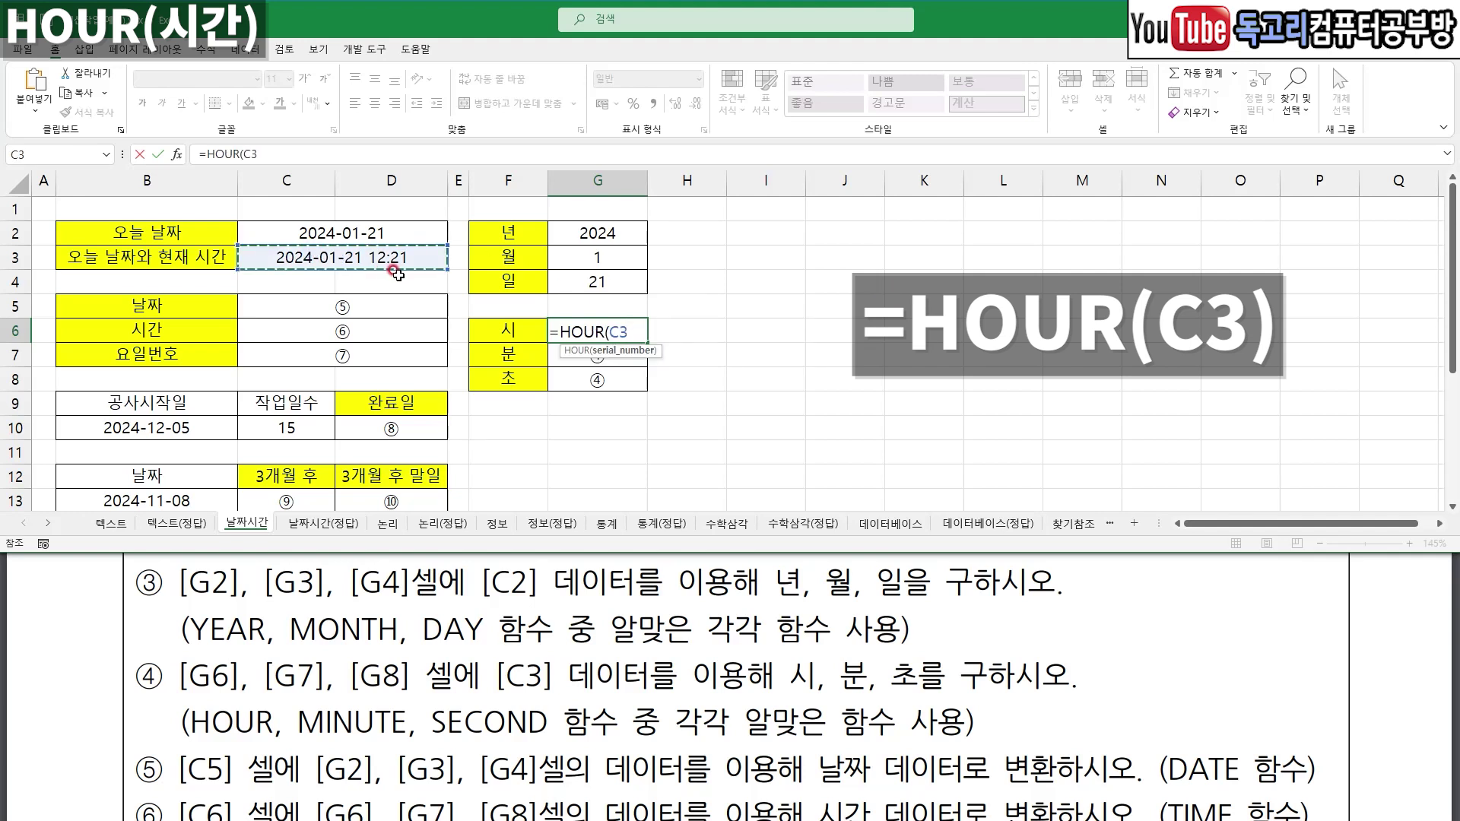
pyautogui.write(')')
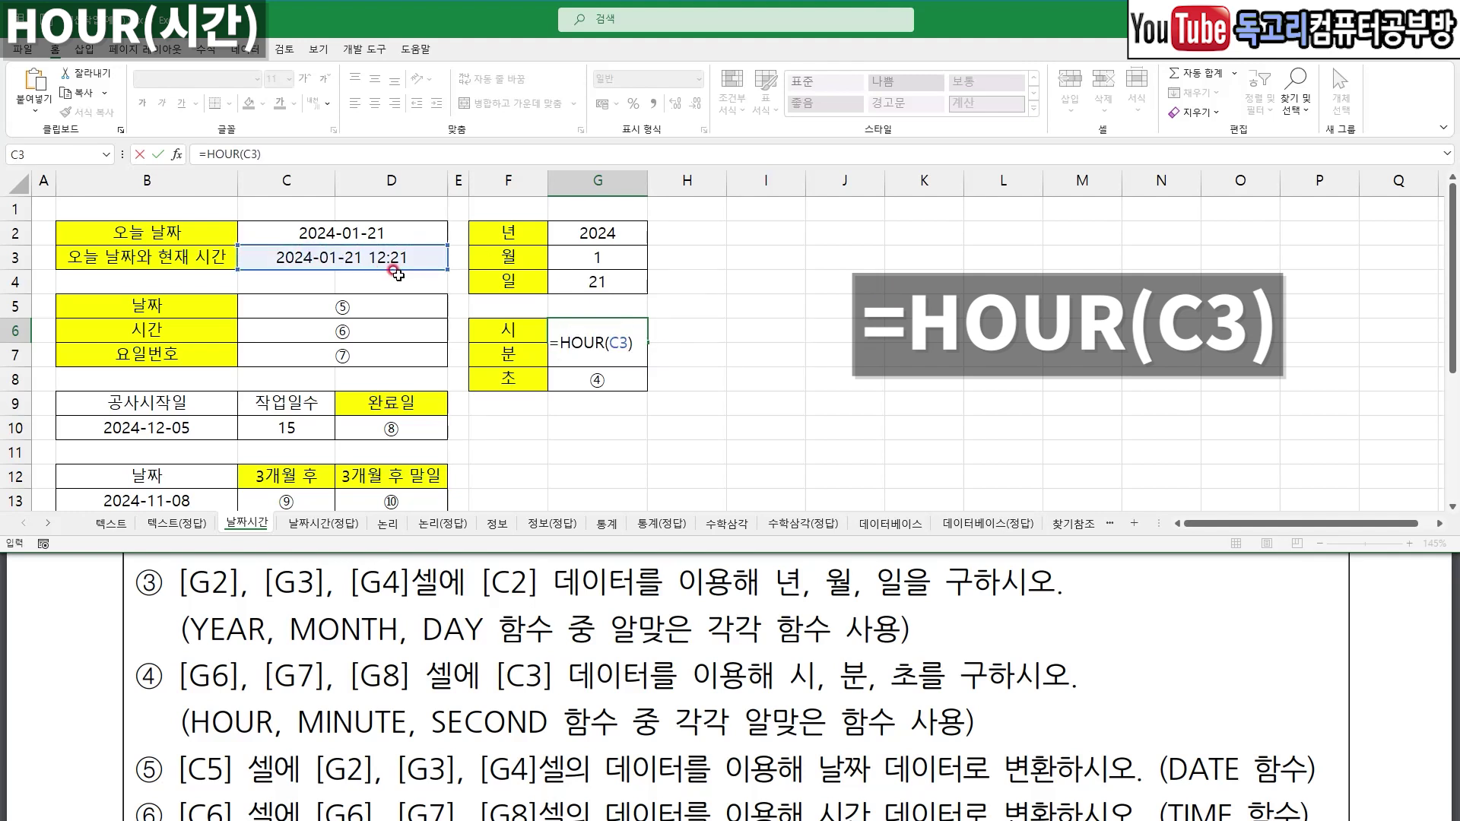
pyautogui.press('Return')
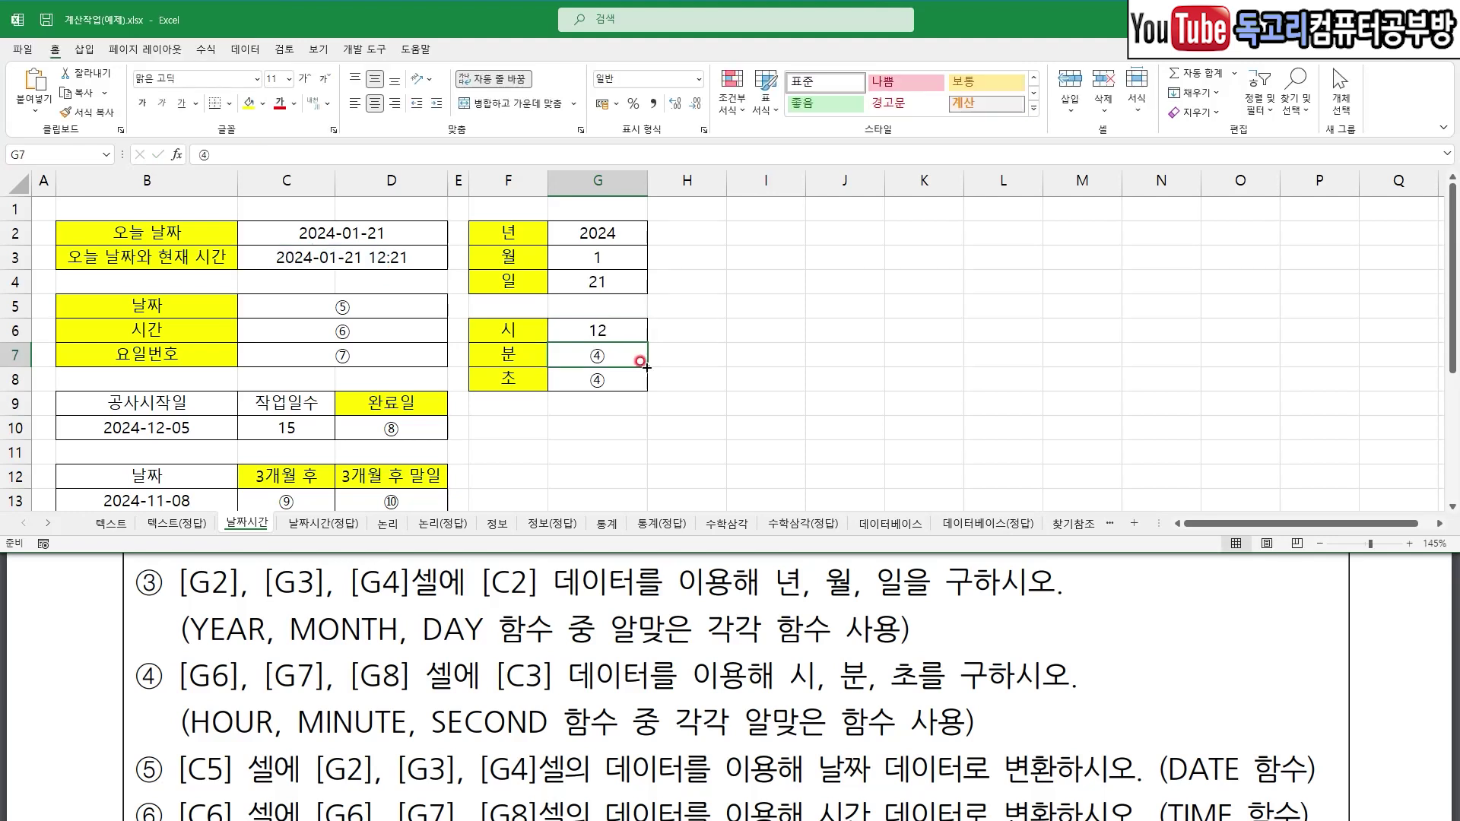
# - Enter the formula =MINUTE(C3) in cell G7 to extract the minutes
pyautogui.write('=MI')
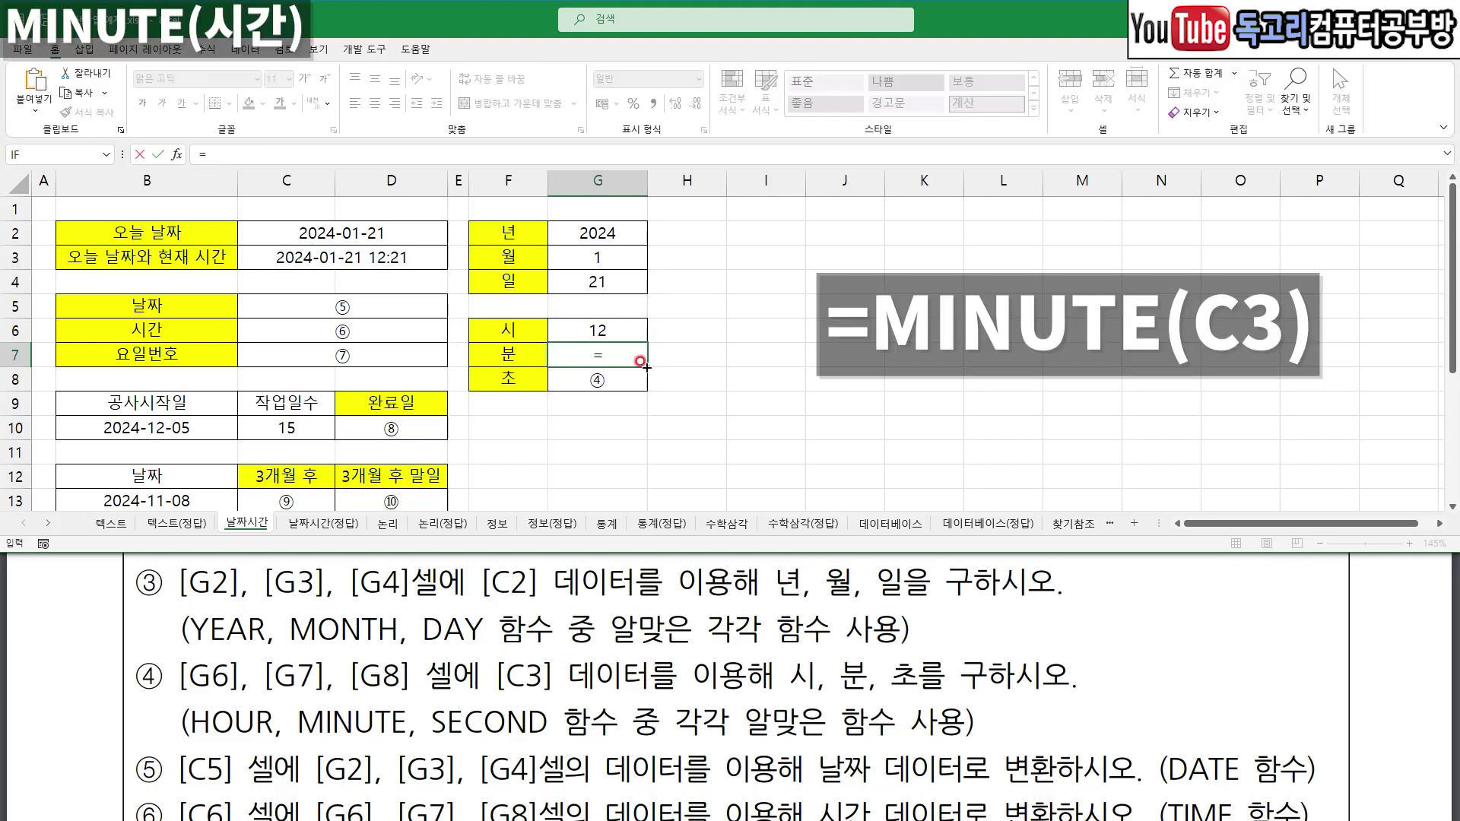
pyautogui.press('Down')
pyautogui.press('Down')
pyautogui.press('Down')
pyautogui.press('Down')
pyautogui.press('Down')
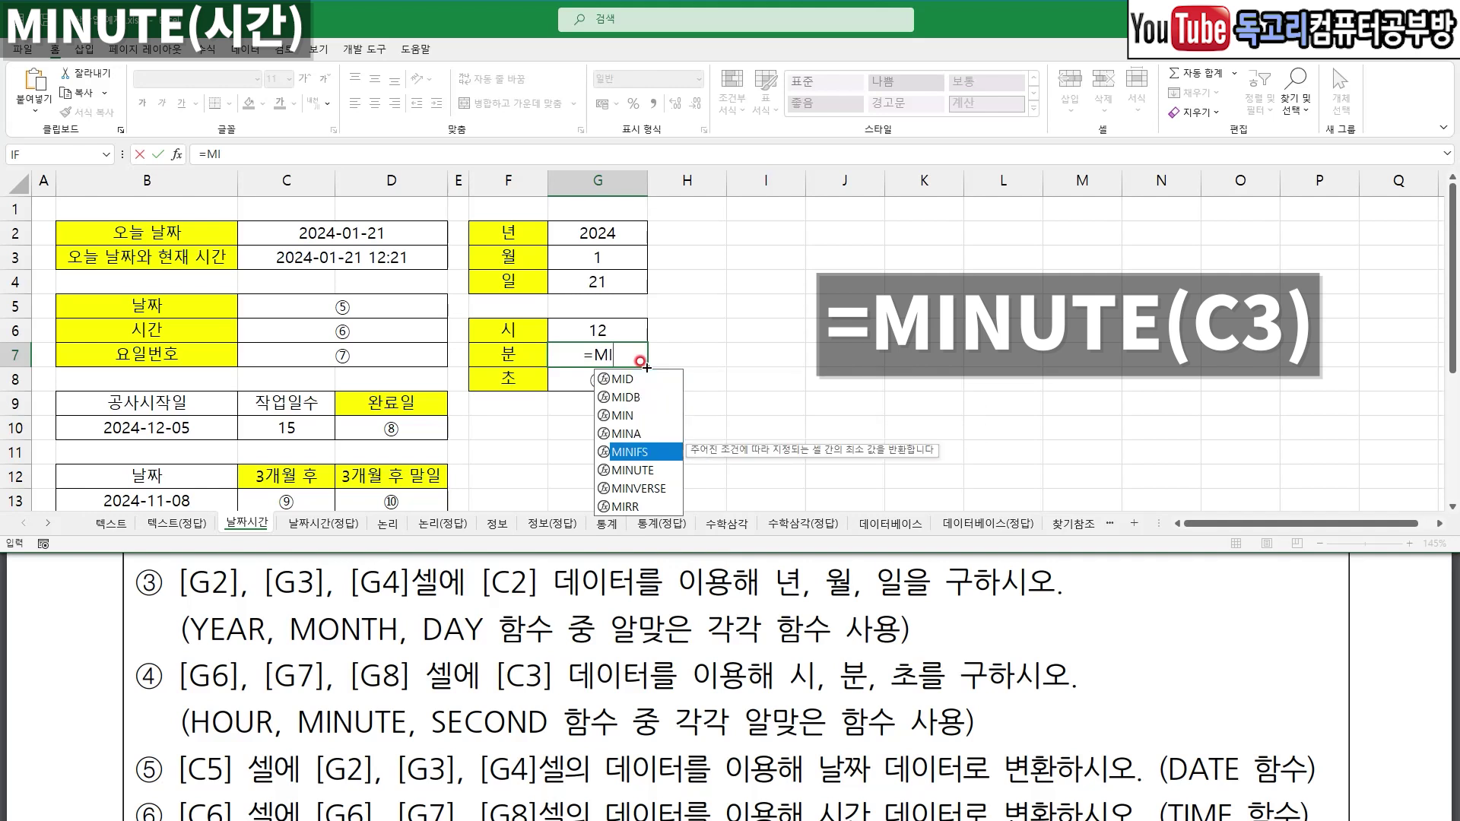
pyautogui.press('Tab')
pyautogui.click(332, 260)
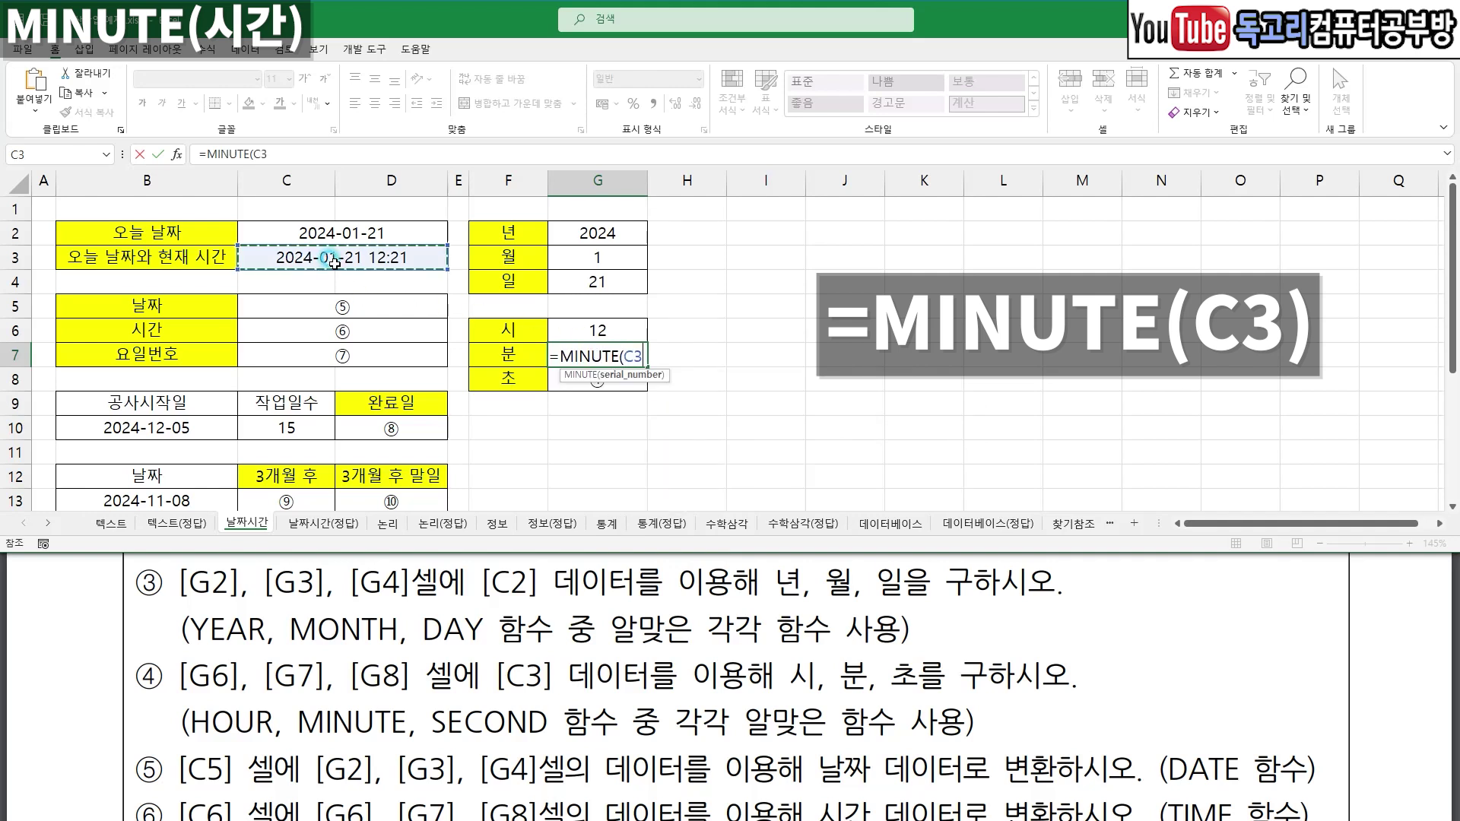
pyautogui.write(')')
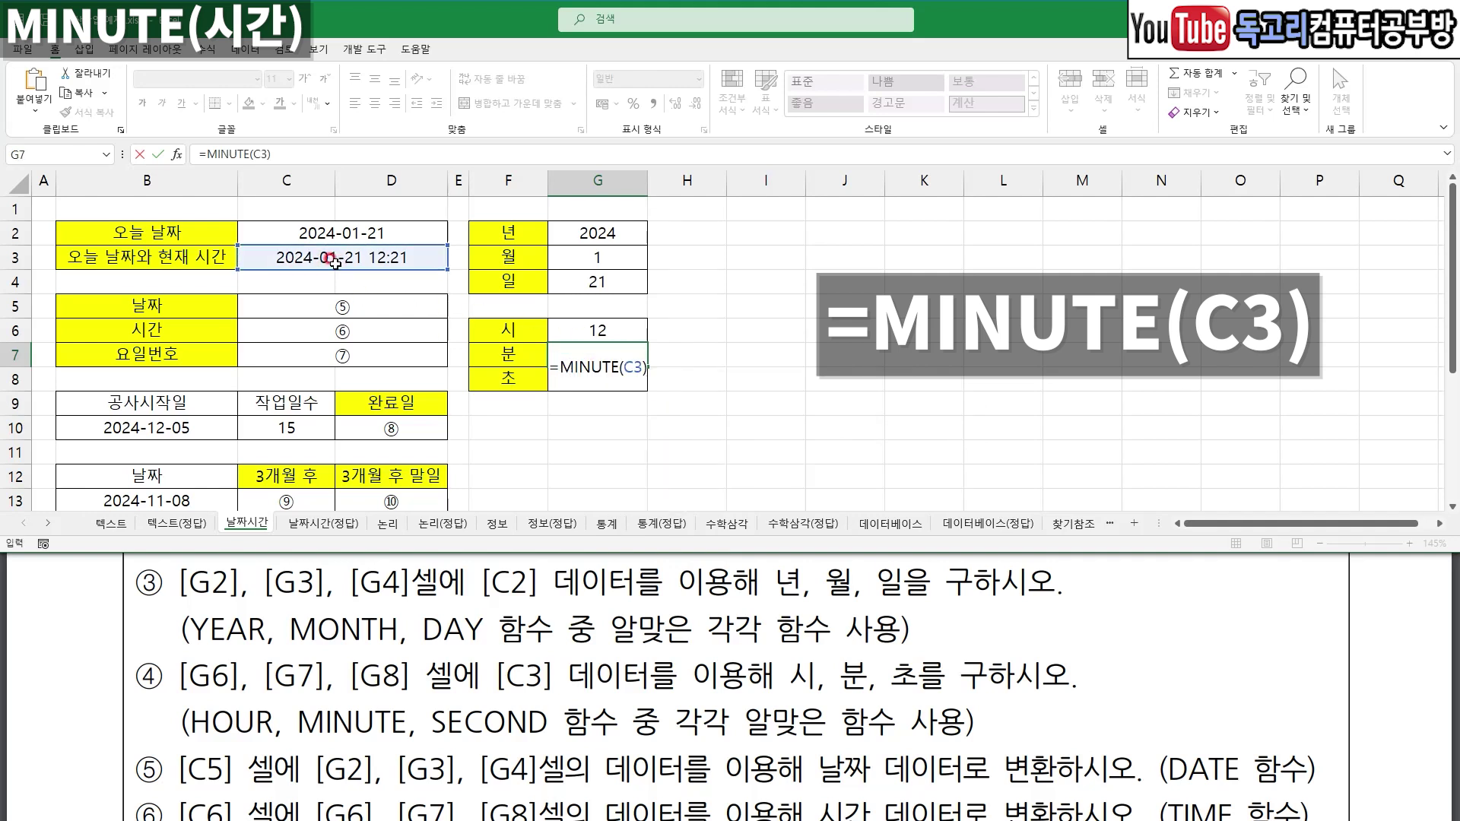
pyautogui.press('Return')
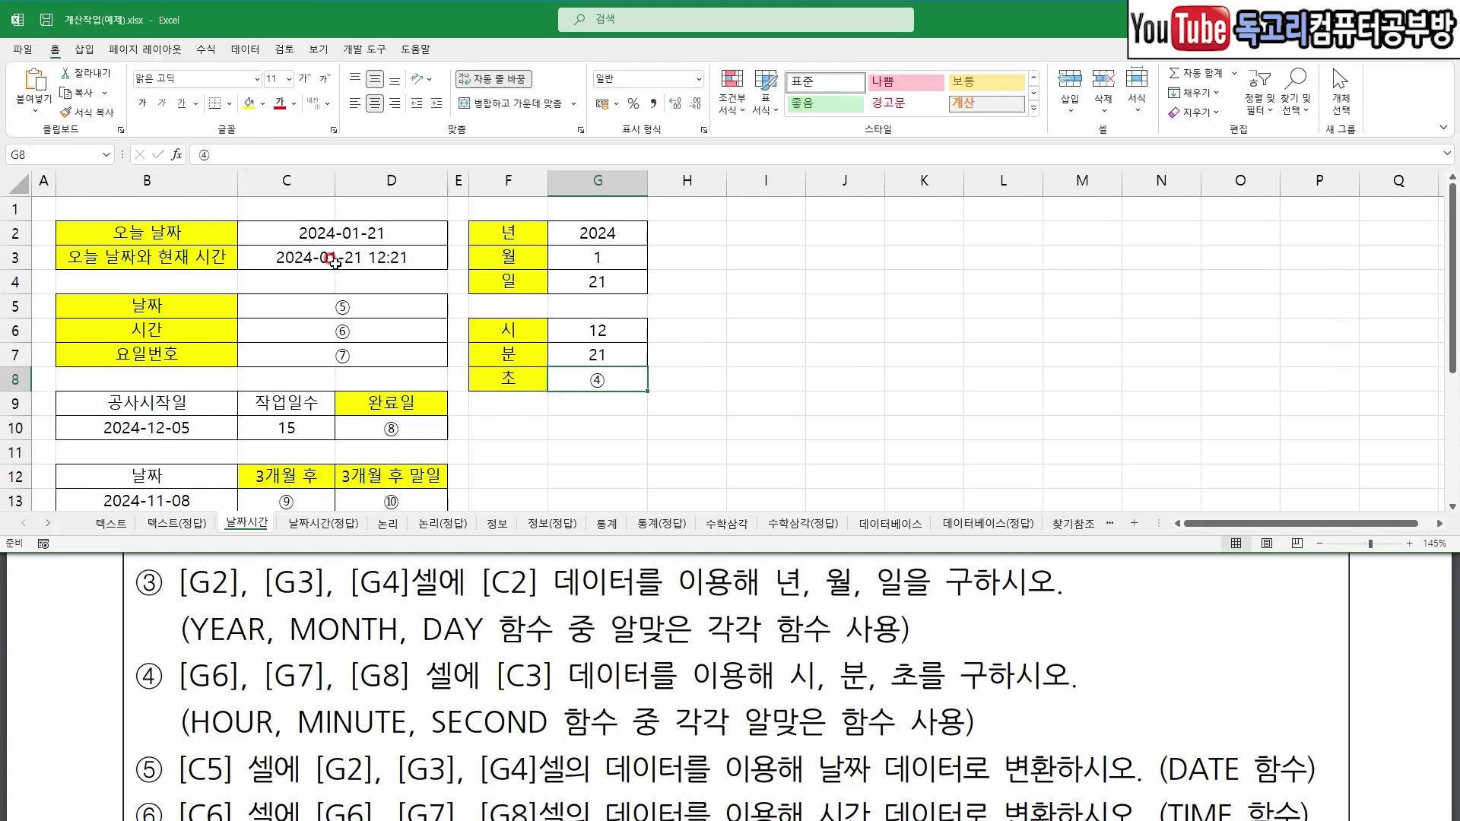
# - Enter the formula =SECOND(C3) in cell G8 to extract the seconds
pyautogui.write('=')
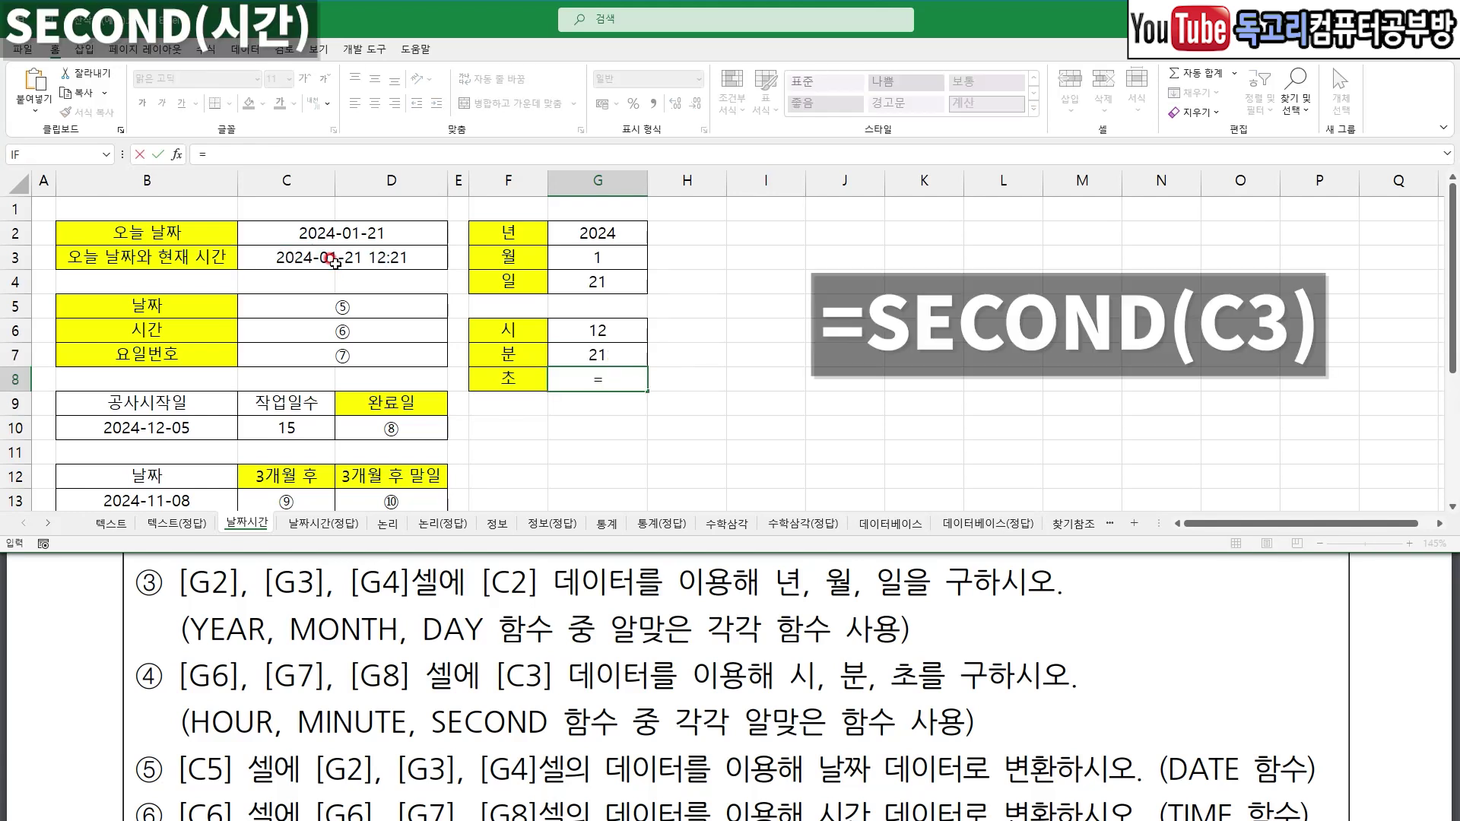
pyautogui.write('SE')
pyautogui.press('Down')
pyautogui.press('Down')
pyautogui.press('Down')
pyautogui.press('Down')
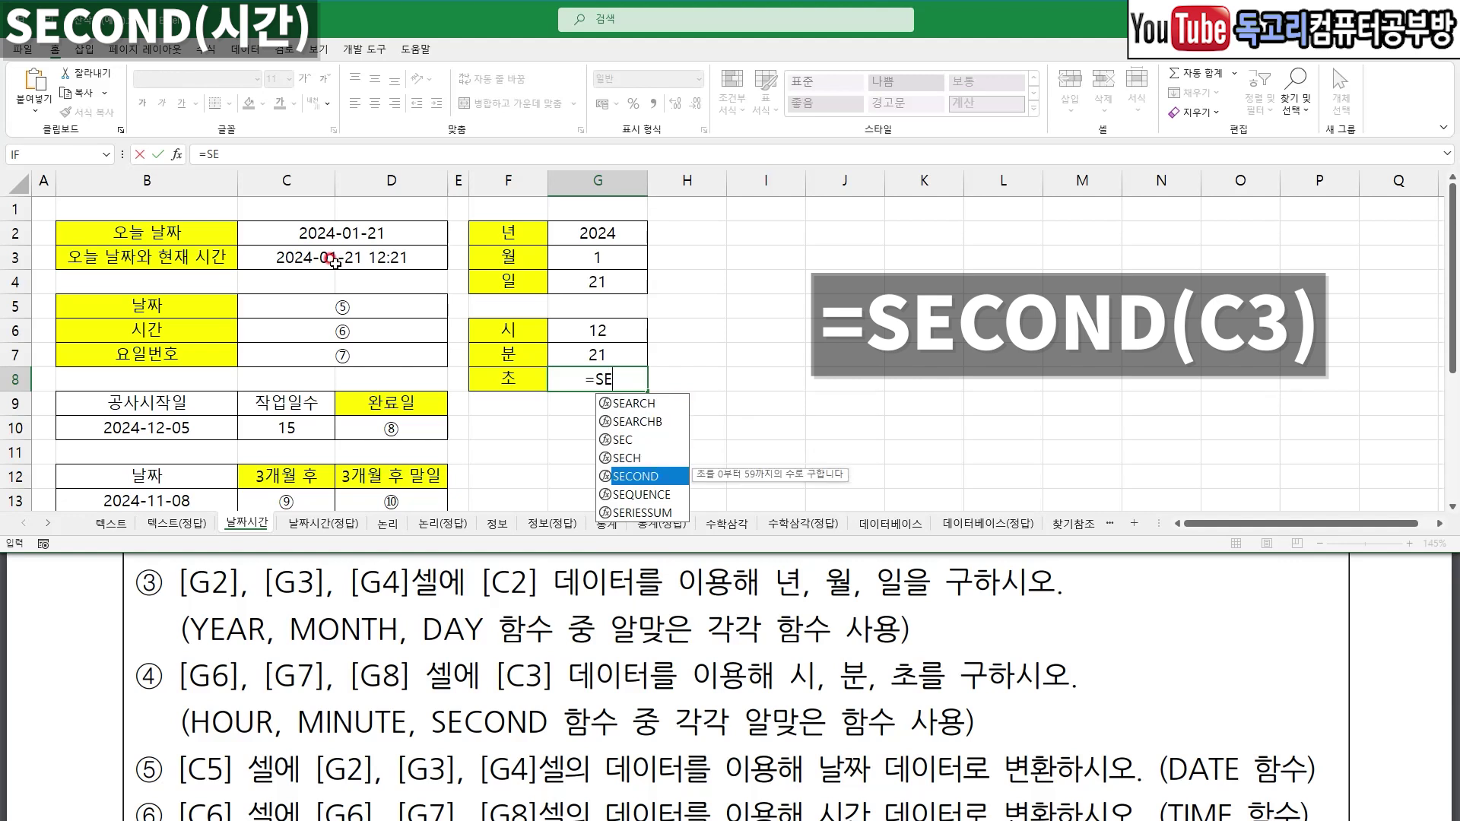
pyautogui.press('Tab')
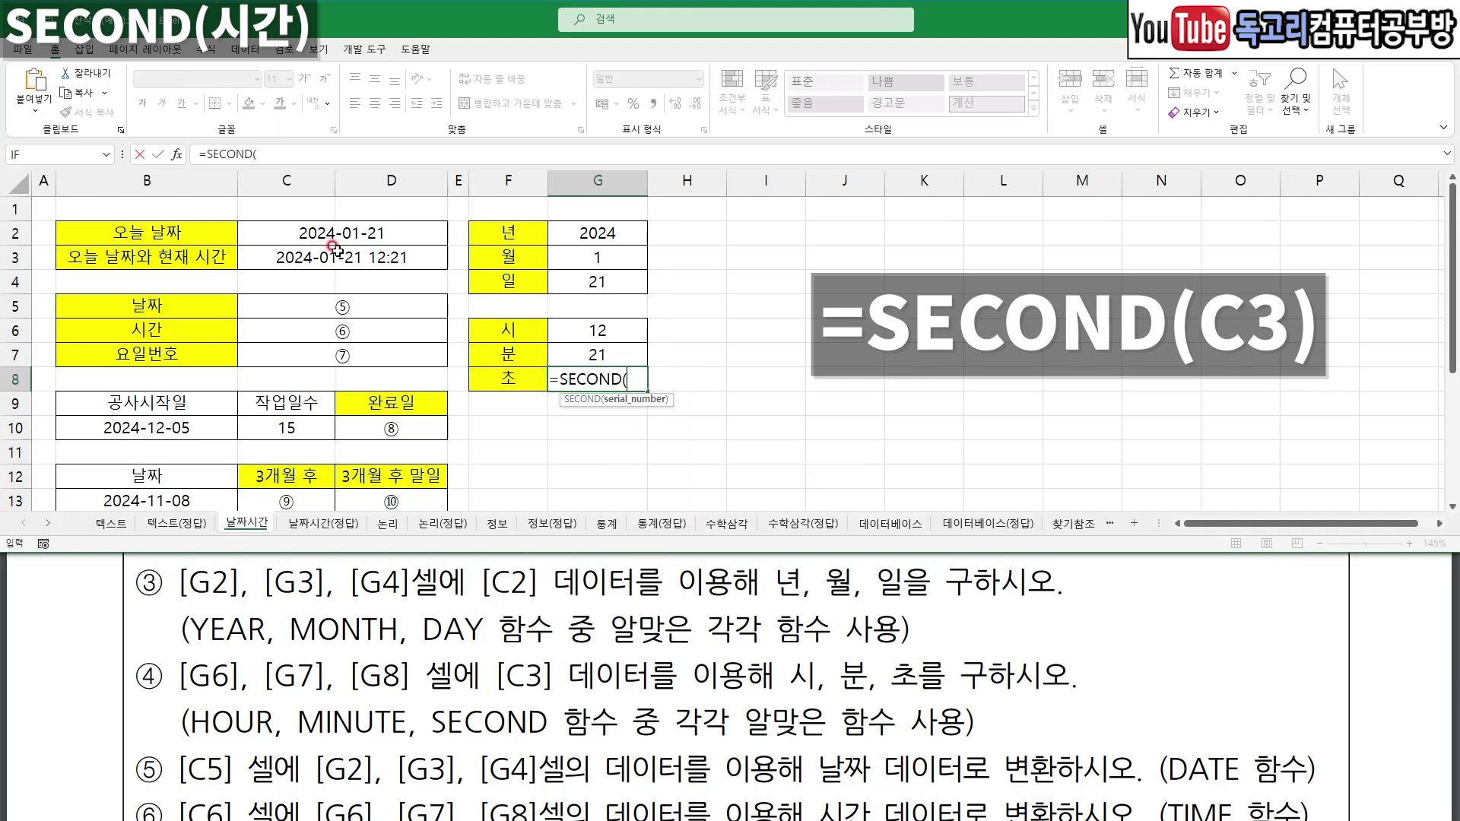
pyautogui.click(334, 249)
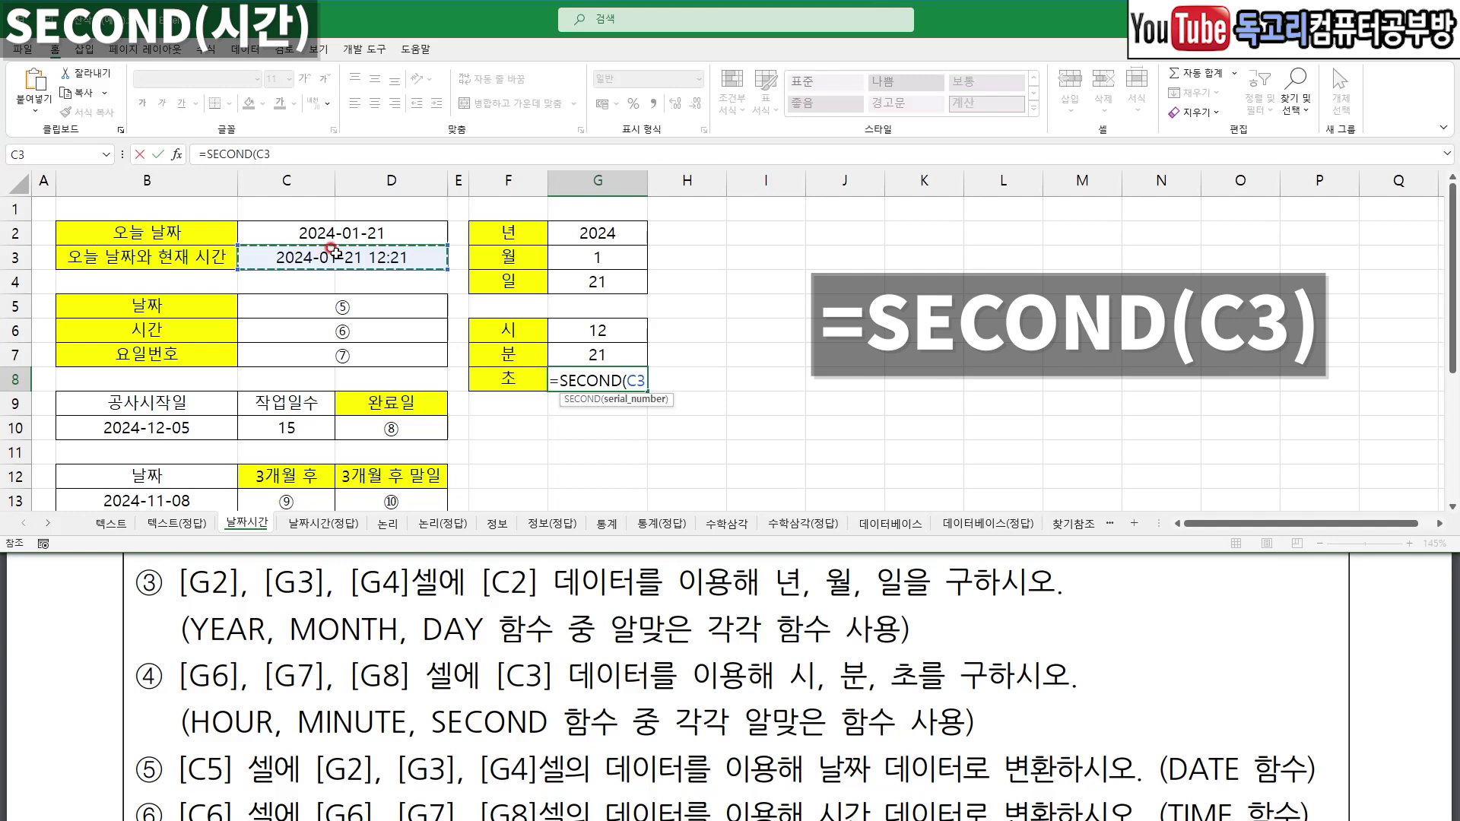
pyautogui.write(')')
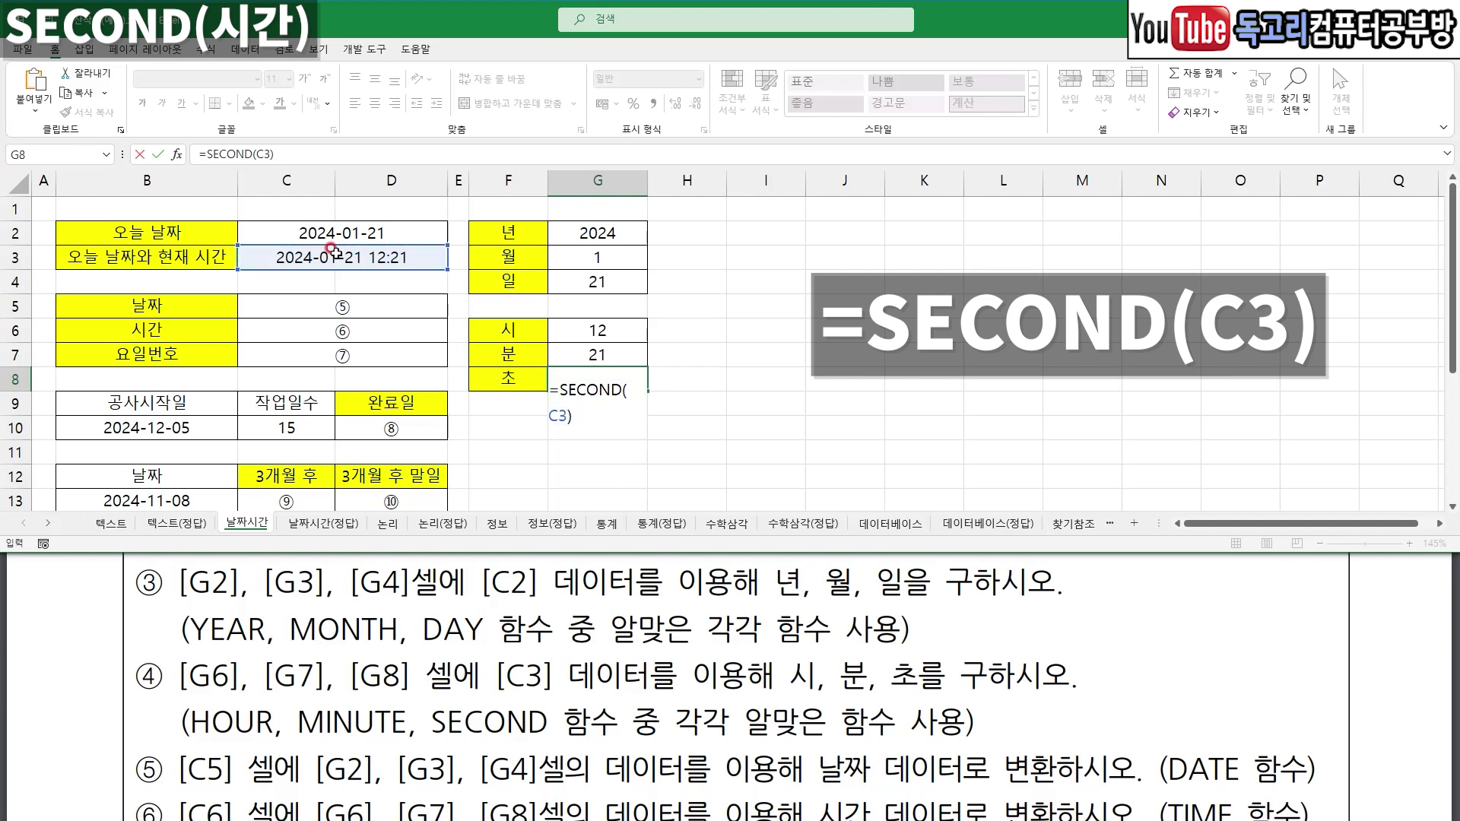
pyautogui.press('Return')
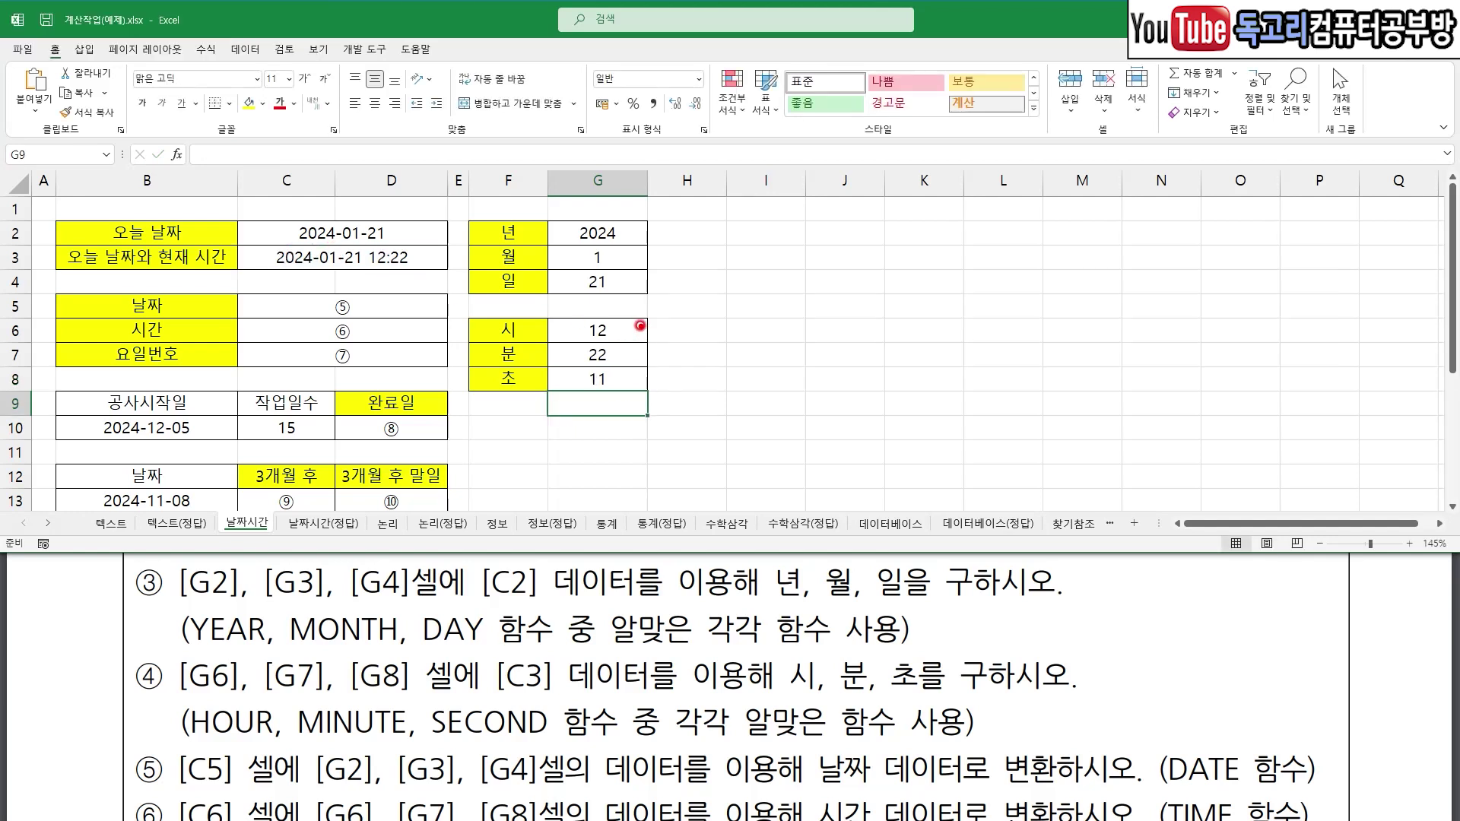
# - Review the date and time parts in column G and read exercises 5 and 6 on the DATE and TIME functions
pyautogui.moveTo(406, 228); pyautogui.dragTo(409, 283)
pyautogui.click(619, 241)
pyautogui.click(614, 262)
pyautogui.click(614, 280)
pyautogui.click(623, 331)
pyautogui.click(631, 355)
pyautogui.click(629, 381)
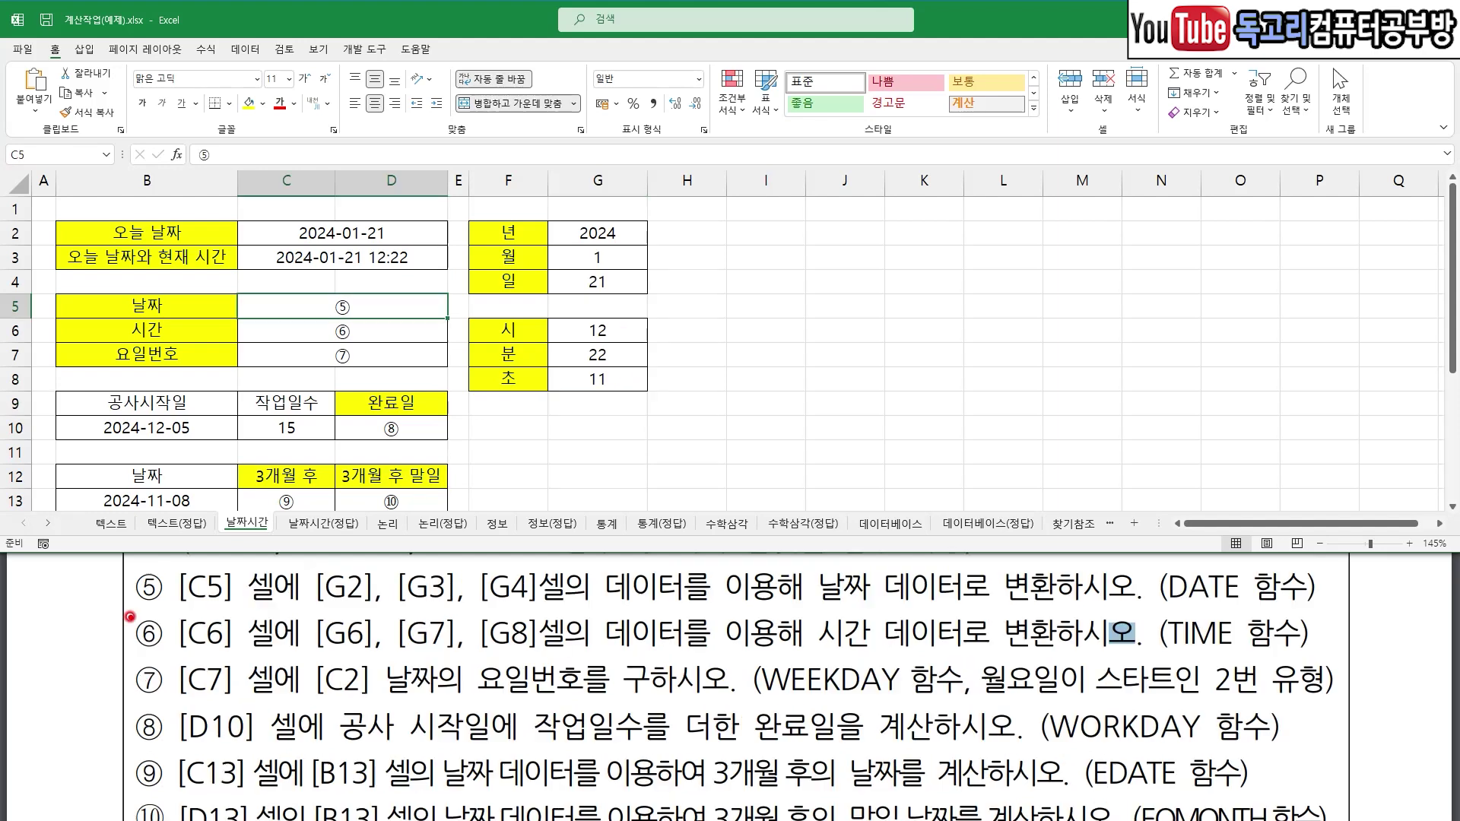
pyautogui.moveTo(184, 614); pyautogui.dragTo(228, 614)
pyautogui.moveTo(319, 606); pyautogui.dragTo(537, 608)
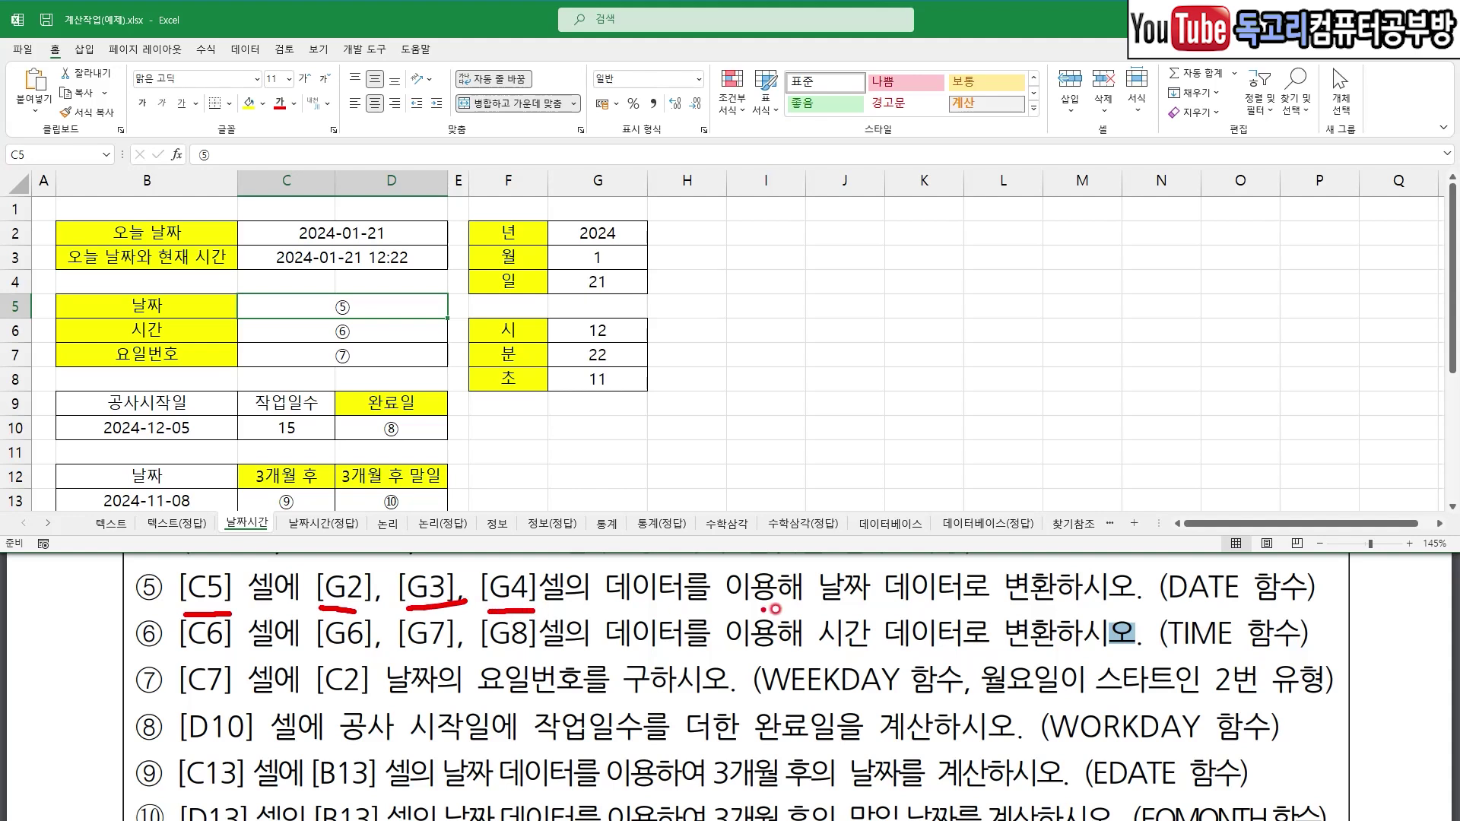
pyautogui.moveTo(844, 605); pyautogui.dragTo(928, 608)
pyautogui.moveTo(1162, 601); pyautogui.dragTo(1277, 602)
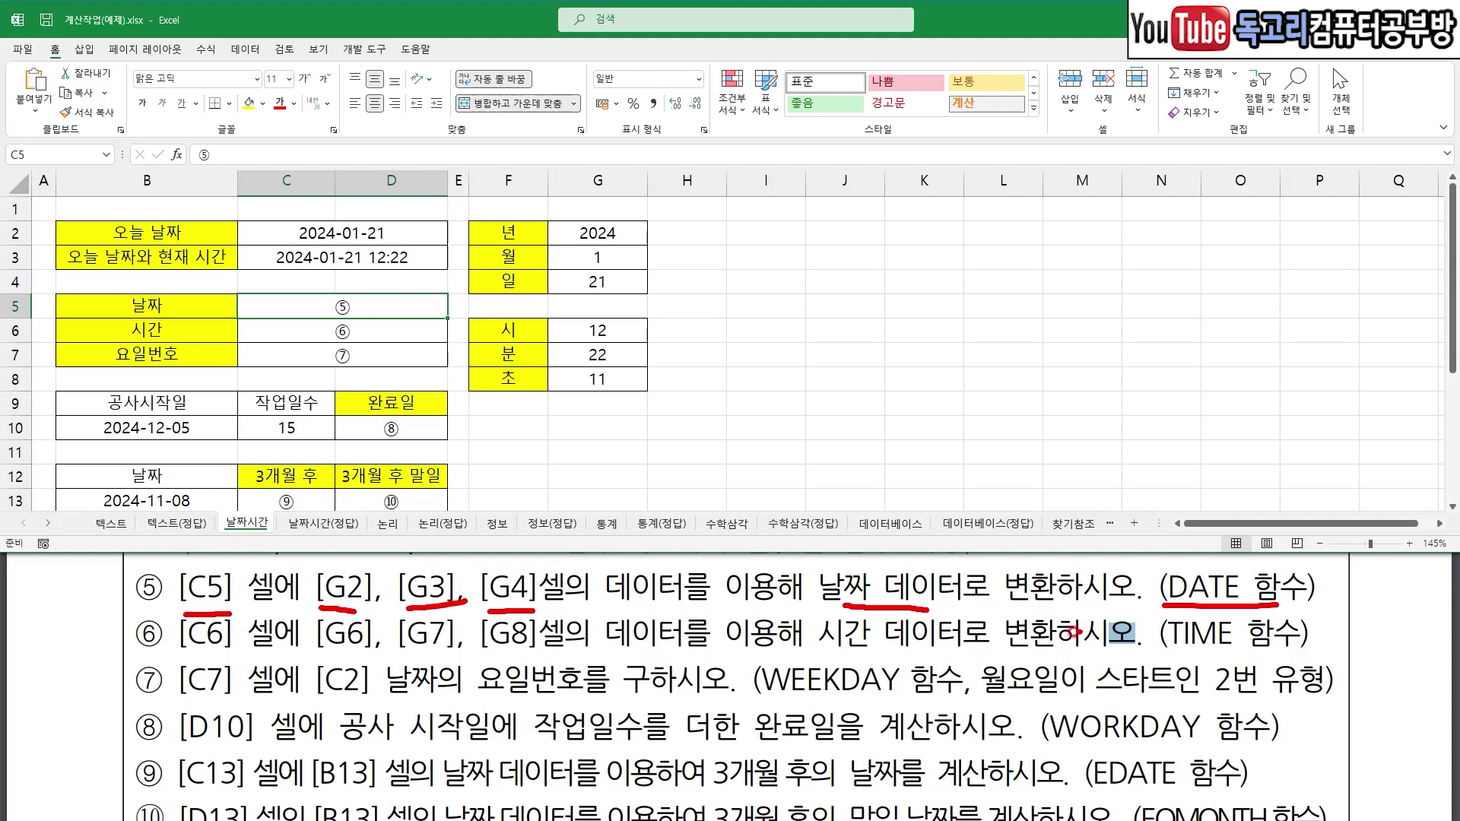
pyautogui.moveTo(184, 653); pyautogui.dragTo(473, 652)
pyautogui.moveTo(486, 652); pyautogui.dragTo(545, 652)
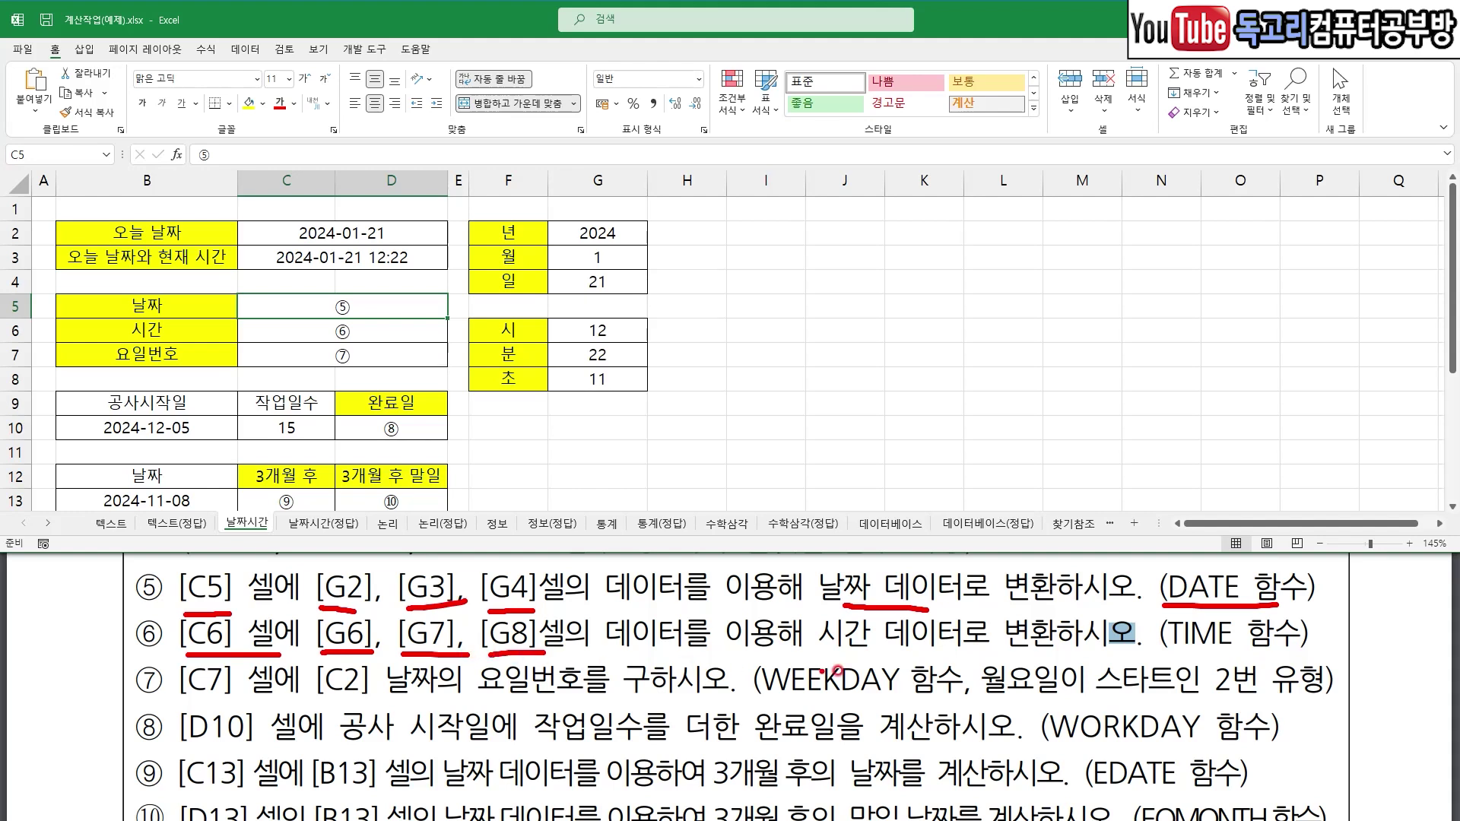
pyautogui.moveTo(824, 655); pyautogui.dragTo(907, 655)
pyautogui.moveTo(1154, 657); pyautogui.dragTo(1234, 658)
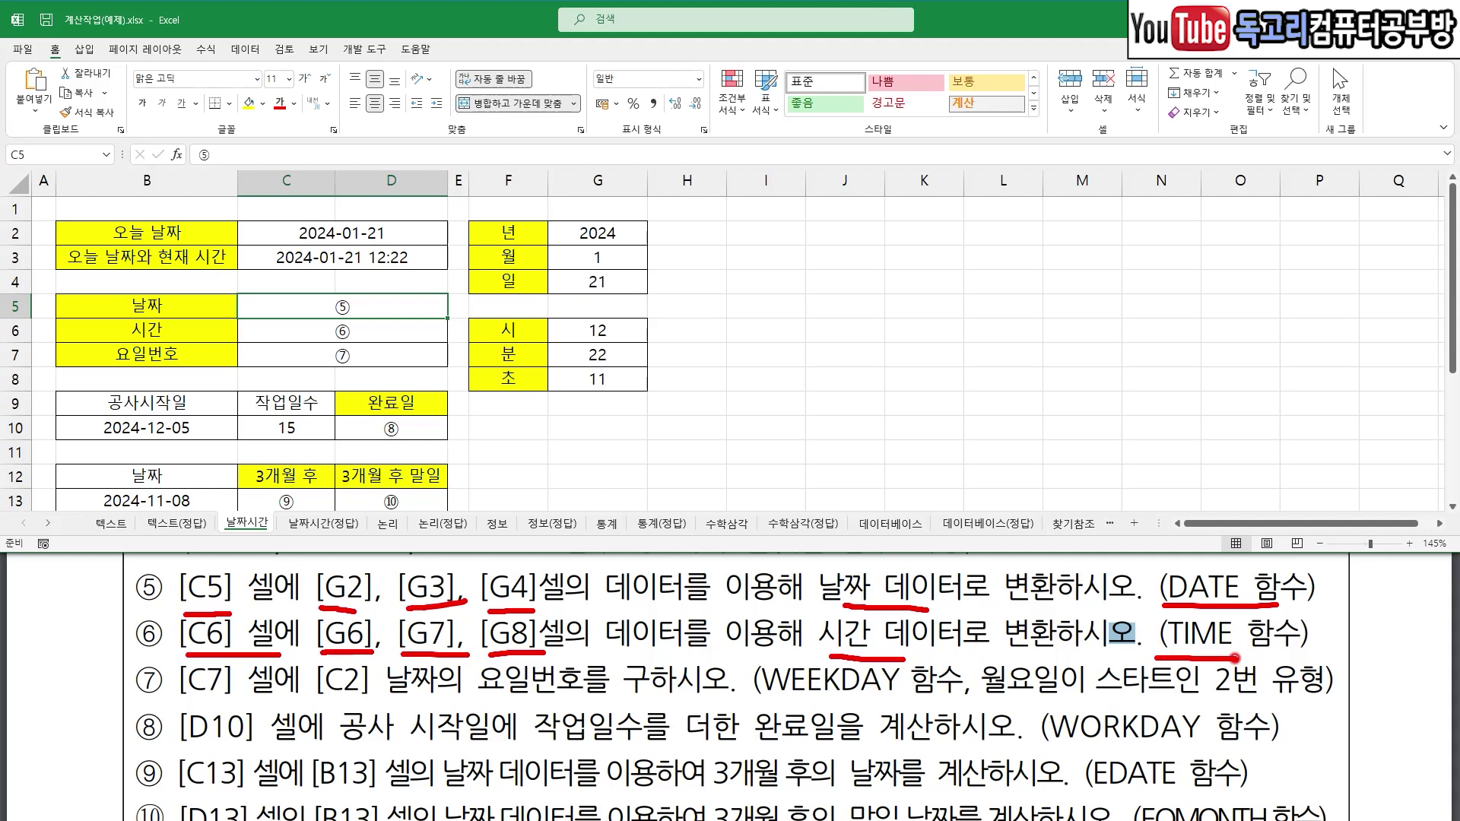
pyautogui.press('Escape')
# - Enter the formula =DATE(G2,G3,G4) in cell C5 to combine year, month and day into a date
pyautogui.click(317, 312)
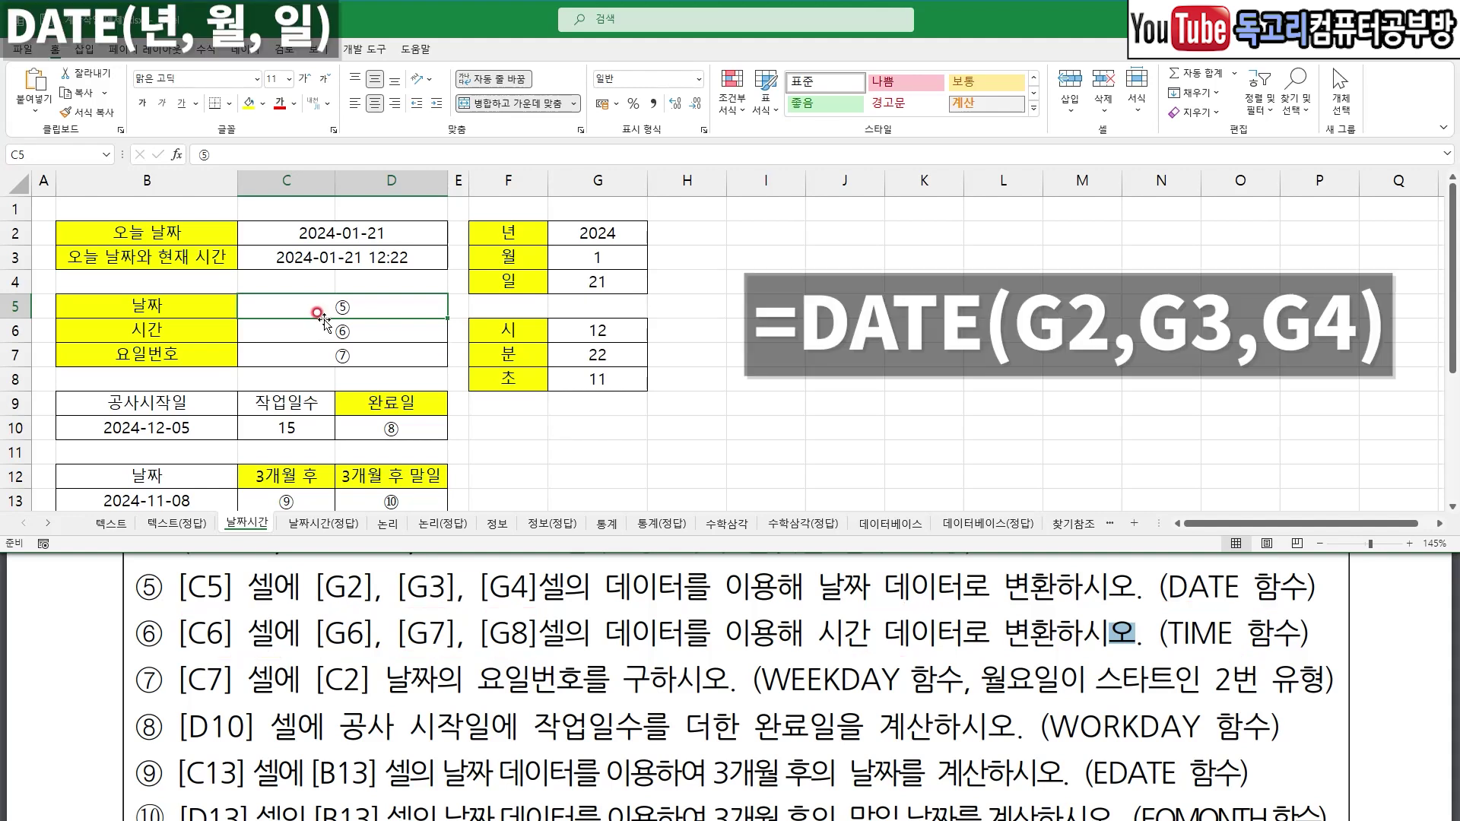
pyautogui.write('=DA')
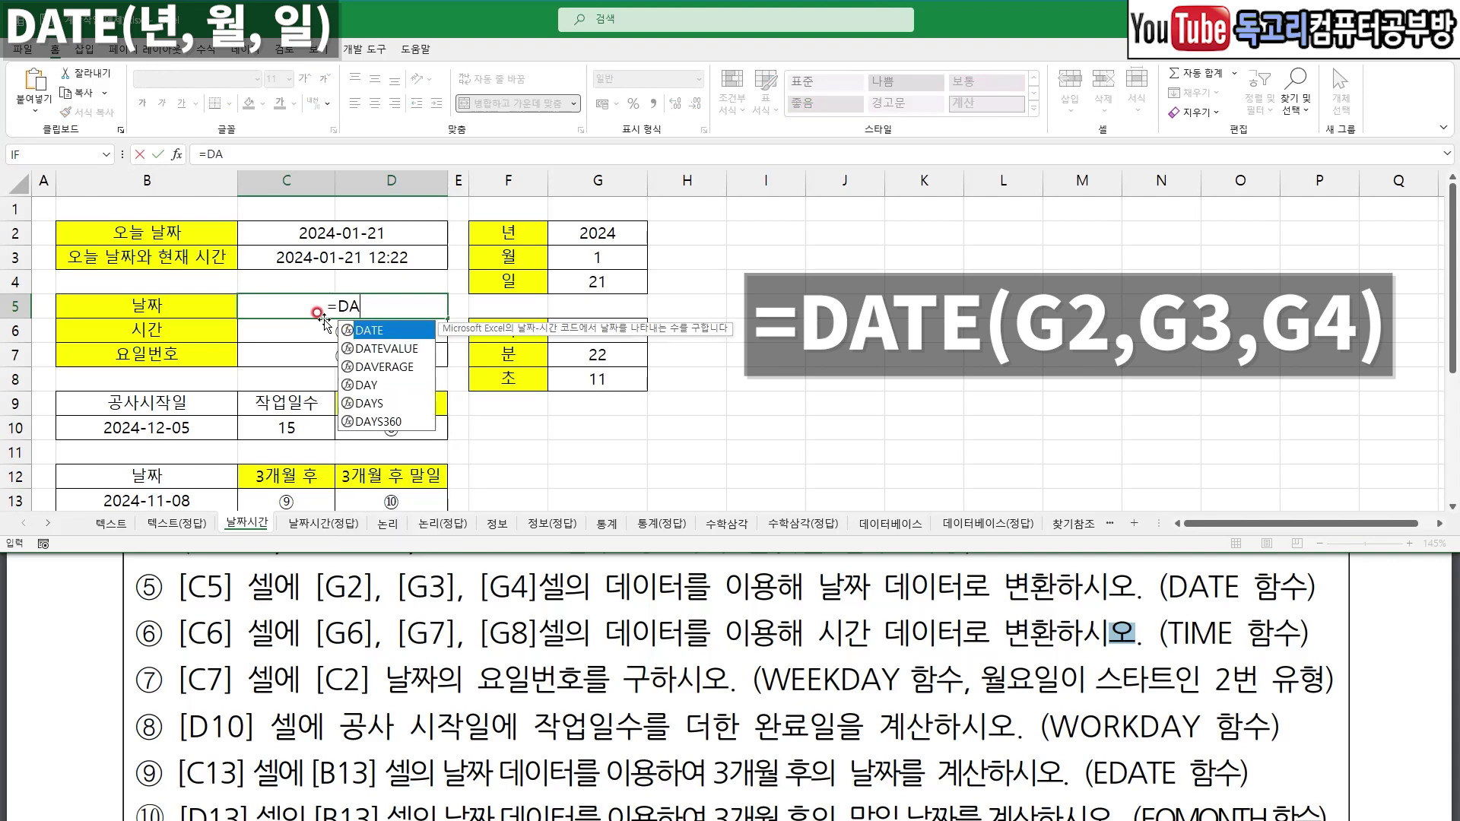
pyautogui.press('Tab')
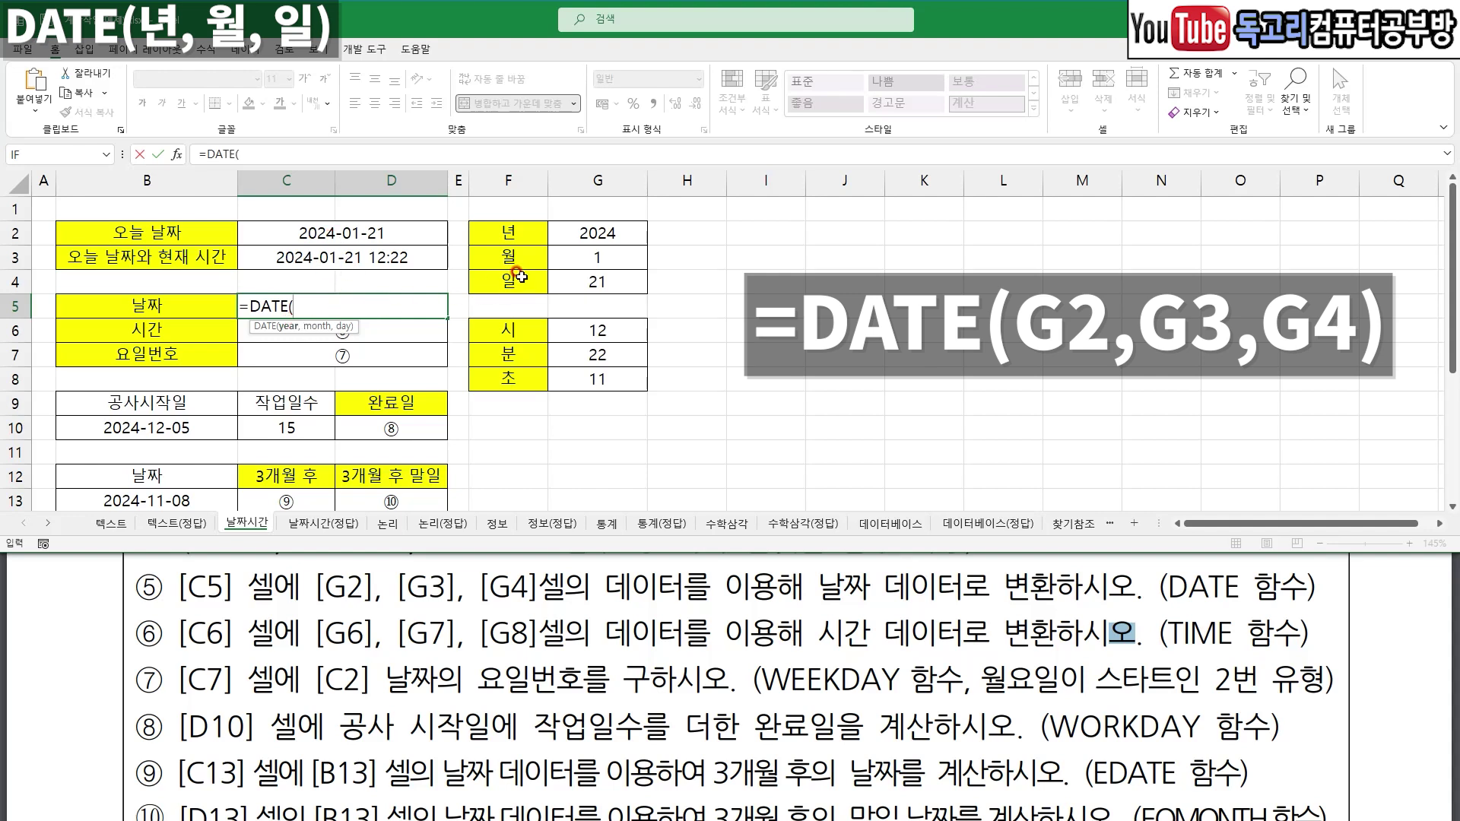
pyautogui.click(561, 241)
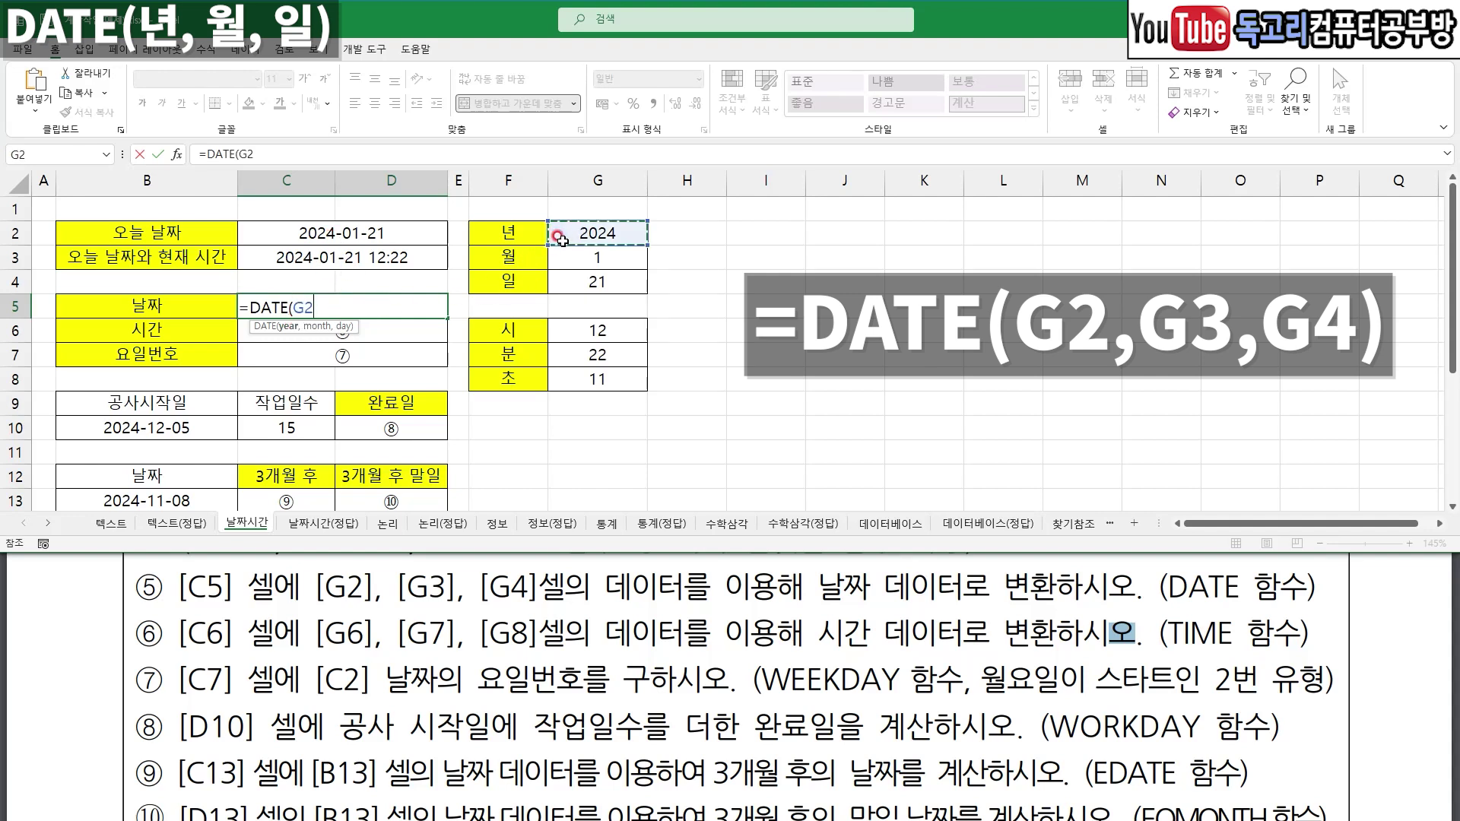
pyautogui.write(',')
pyautogui.click(580, 257)
pyautogui.write(',')
pyautogui.click(599, 283)
pyautogui.write(')')
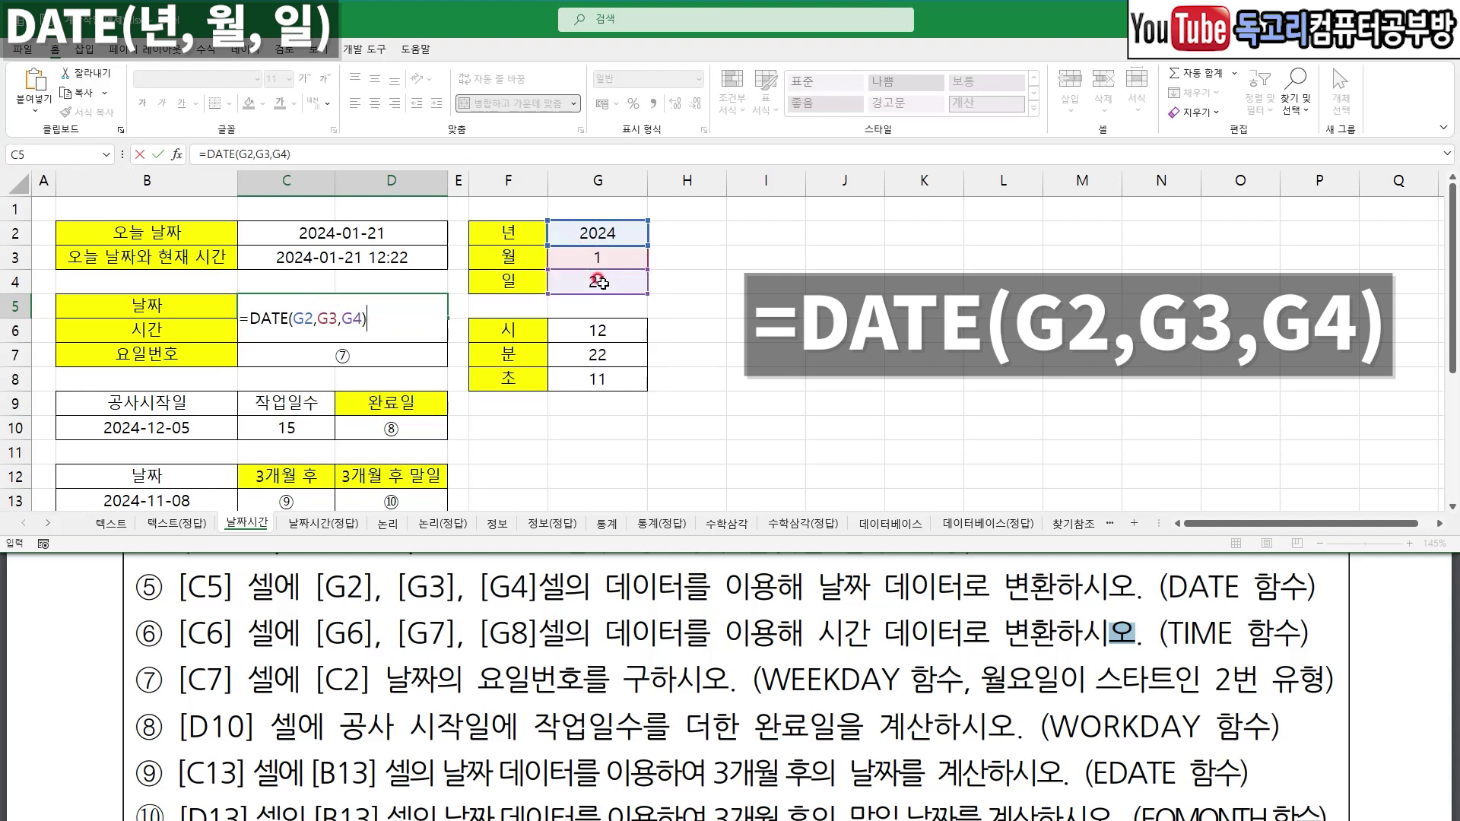
pyautogui.press('Return')
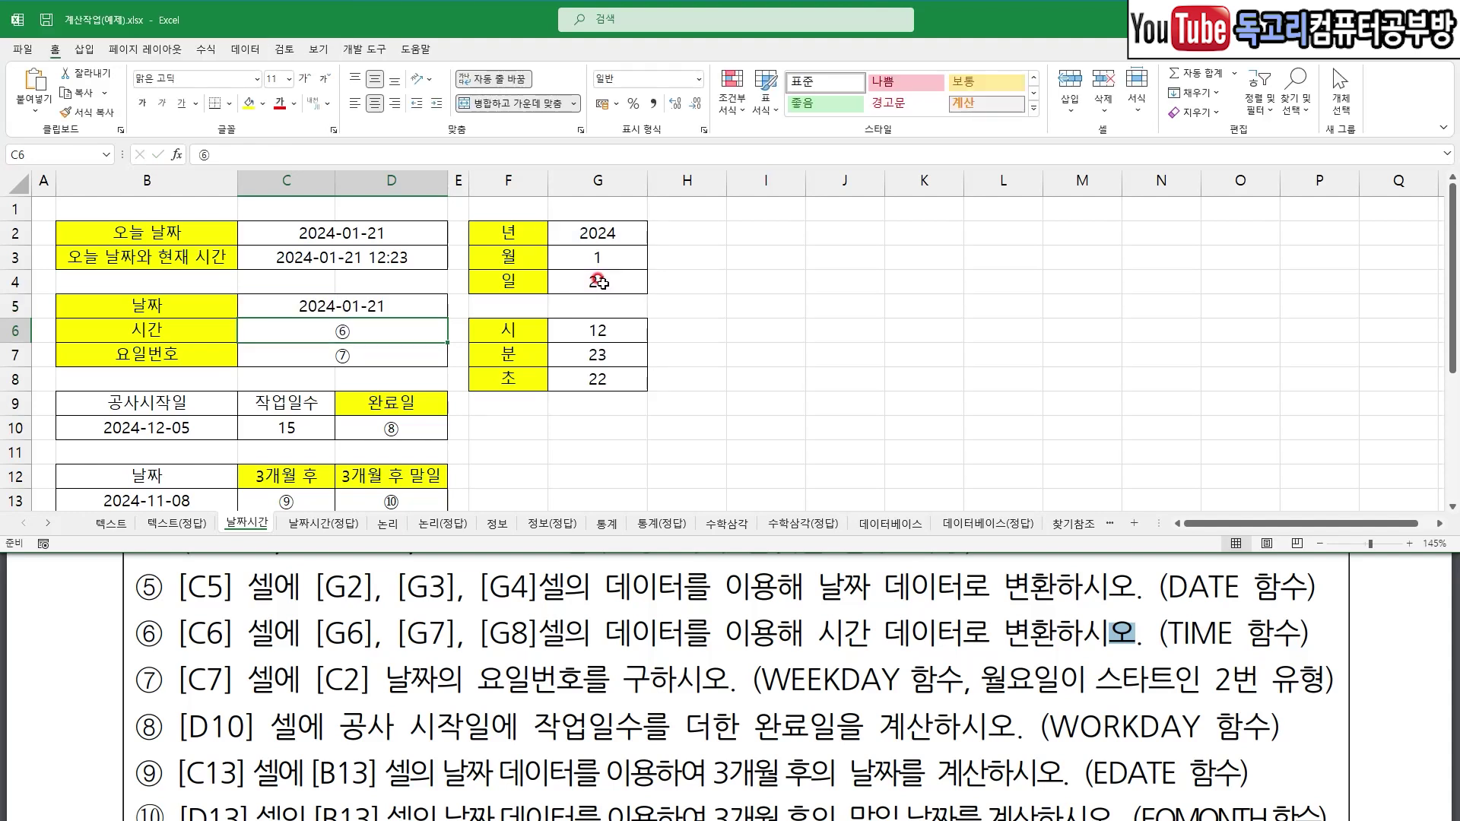
# - Enter the formula =TIME(G6,G7,G8) in cell C6 to combine hour, minute and second into a time
pyautogui.write('=TI')
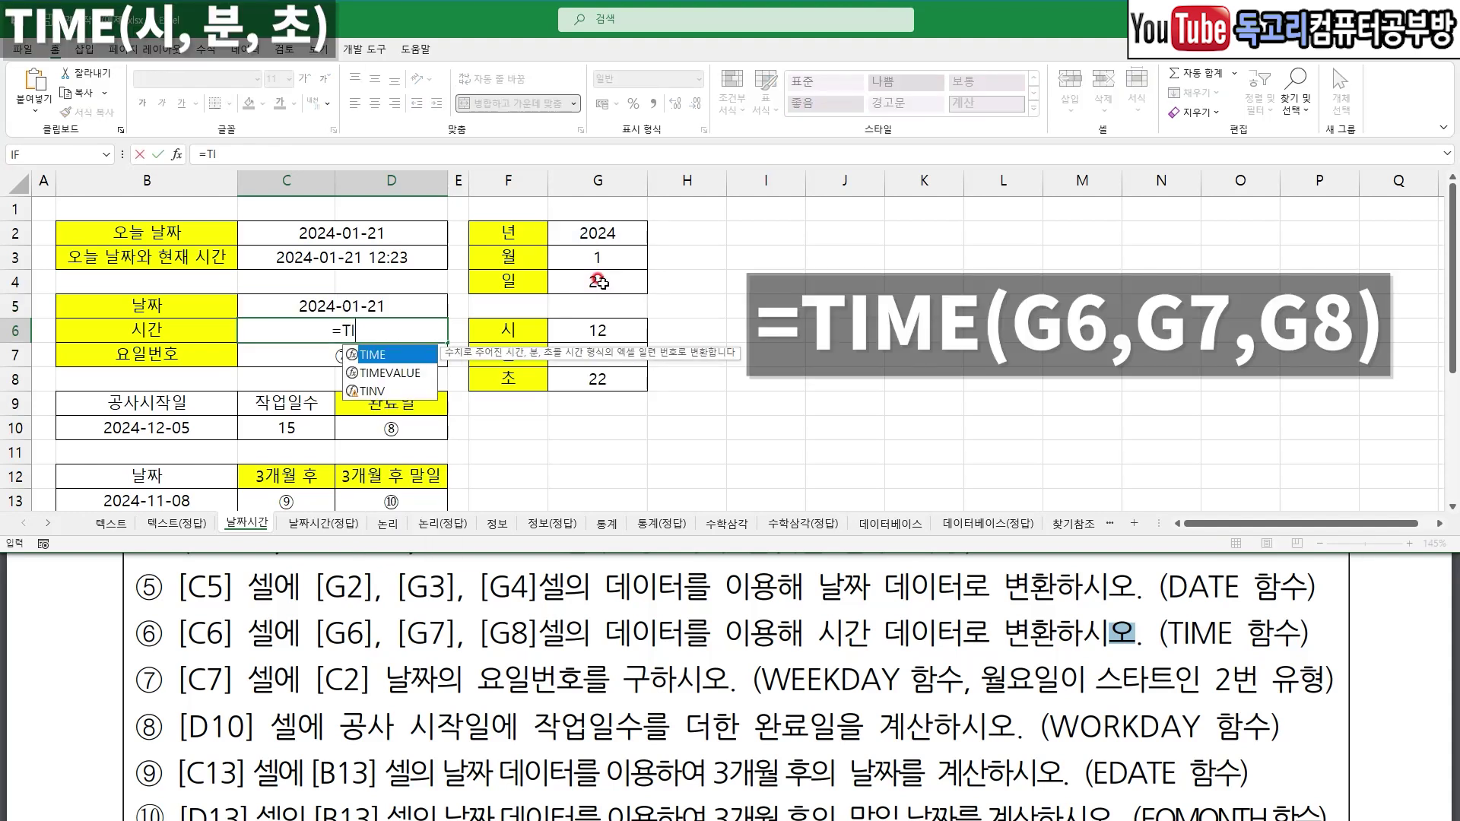
pyautogui.press('Tab')
pyautogui.click(608, 332)
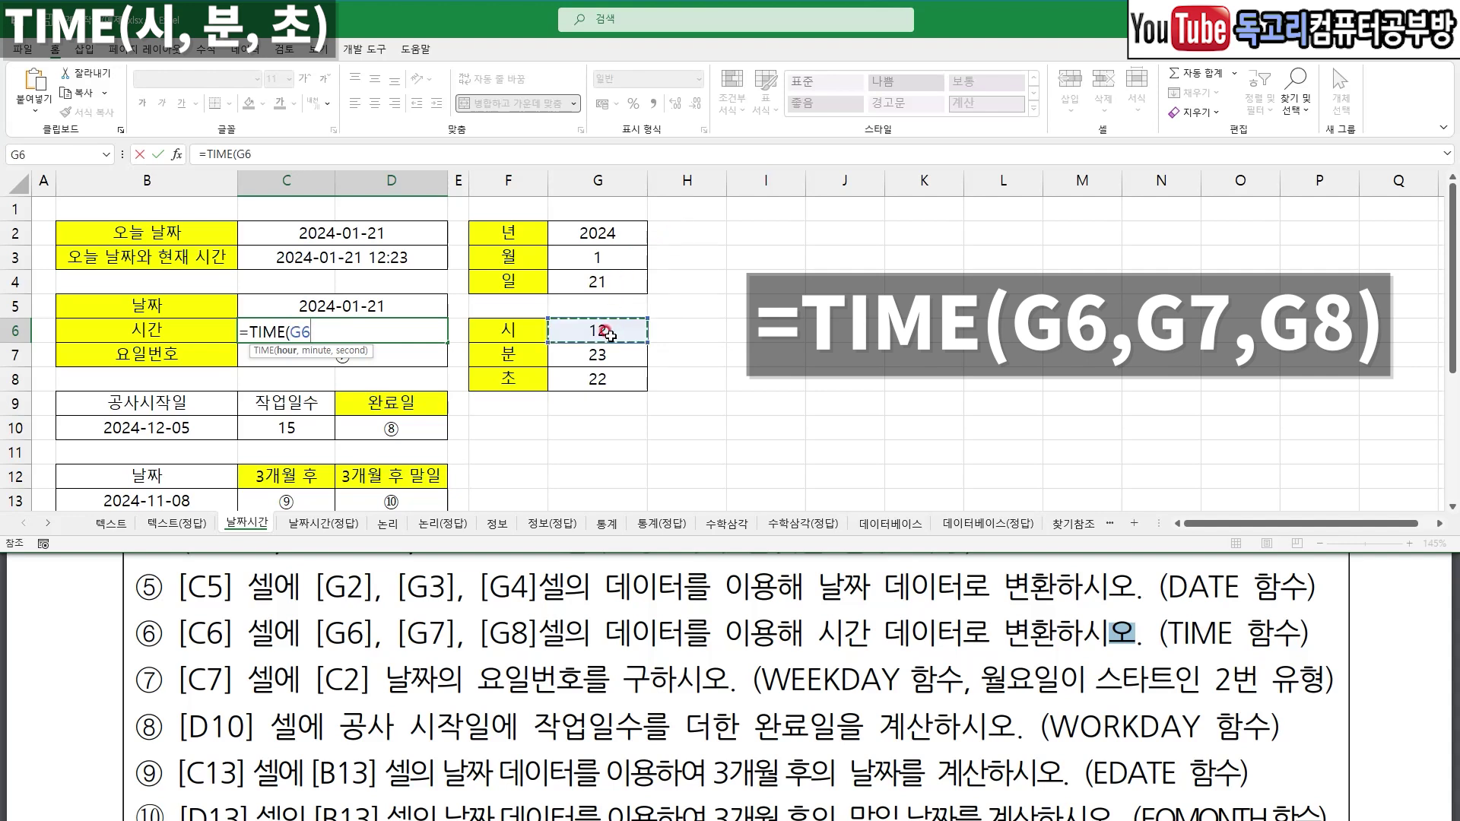
pyautogui.write(',')
pyautogui.click(609, 355)
pyautogui.write(',')
pyautogui.click(621, 381)
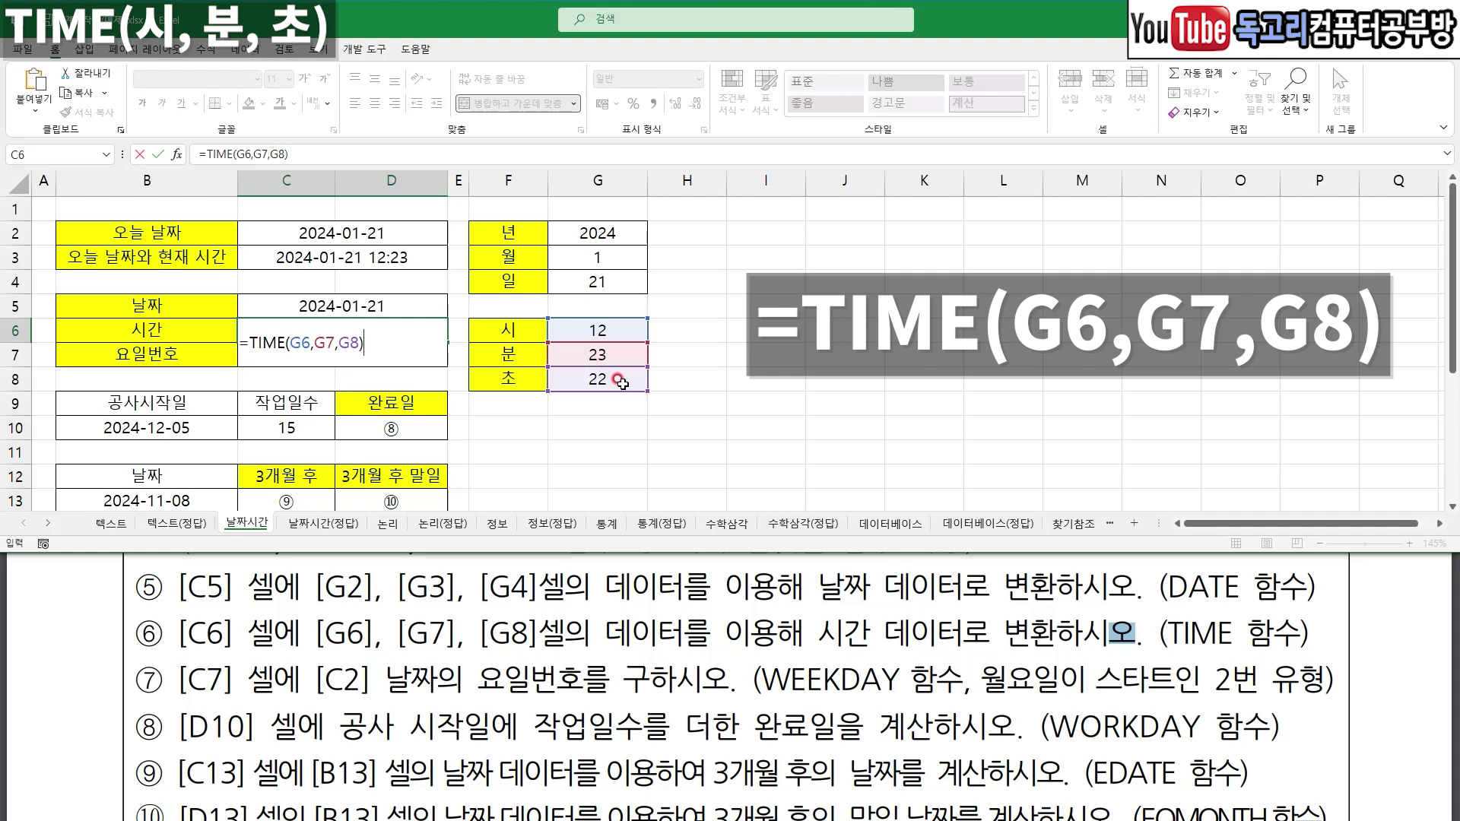
pyautogui.press('Return')
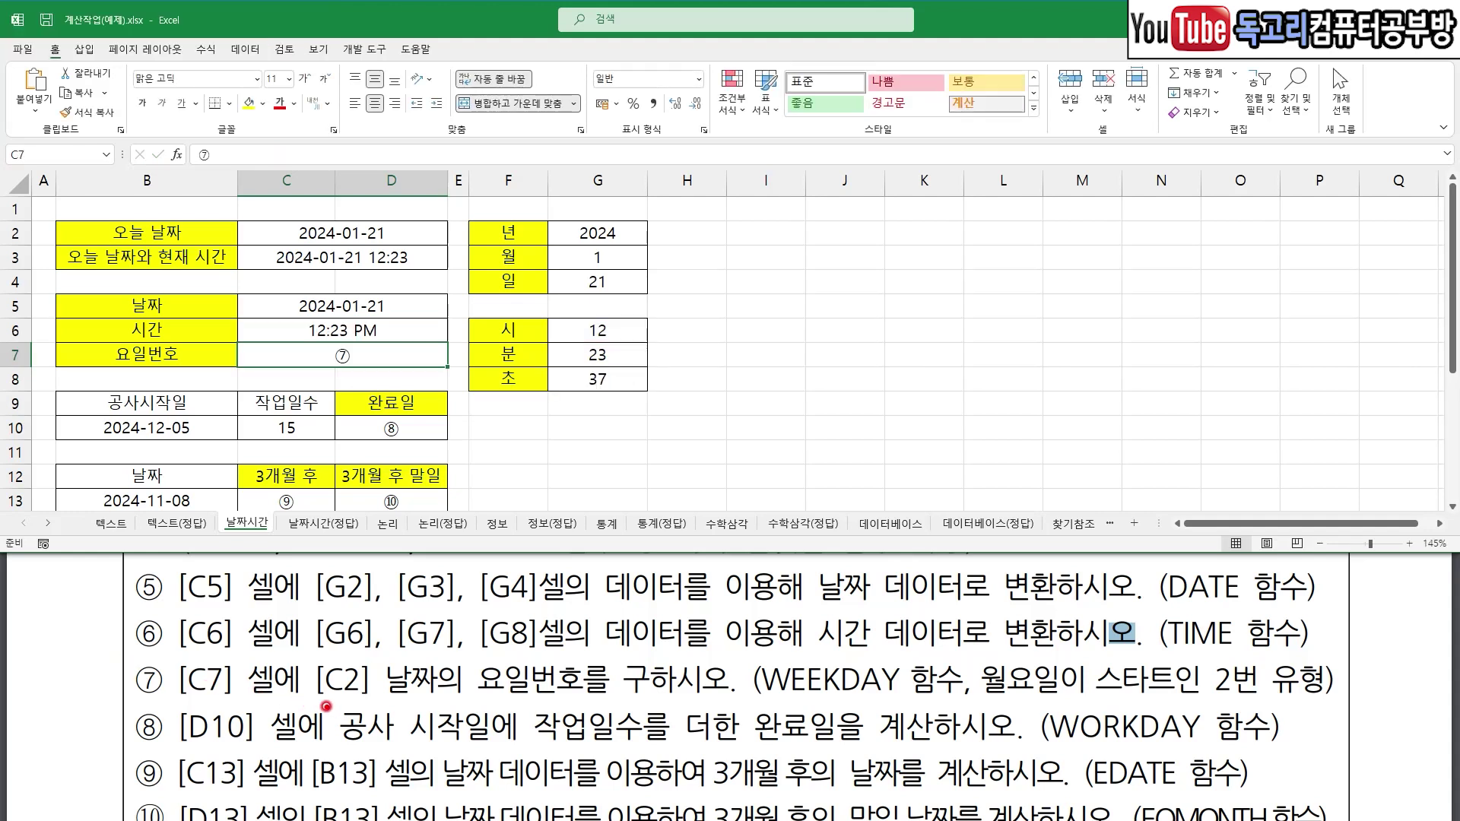
# - Following exercise 7, enter the formula =WEEKDAY(C2,2) in cell C7 to get the weekday number with Monday as day 1
pyautogui.moveTo(186, 707); pyautogui.dragTo(713, 703)
pyautogui.moveTo(802, 701); pyautogui.dragTo(917, 707)
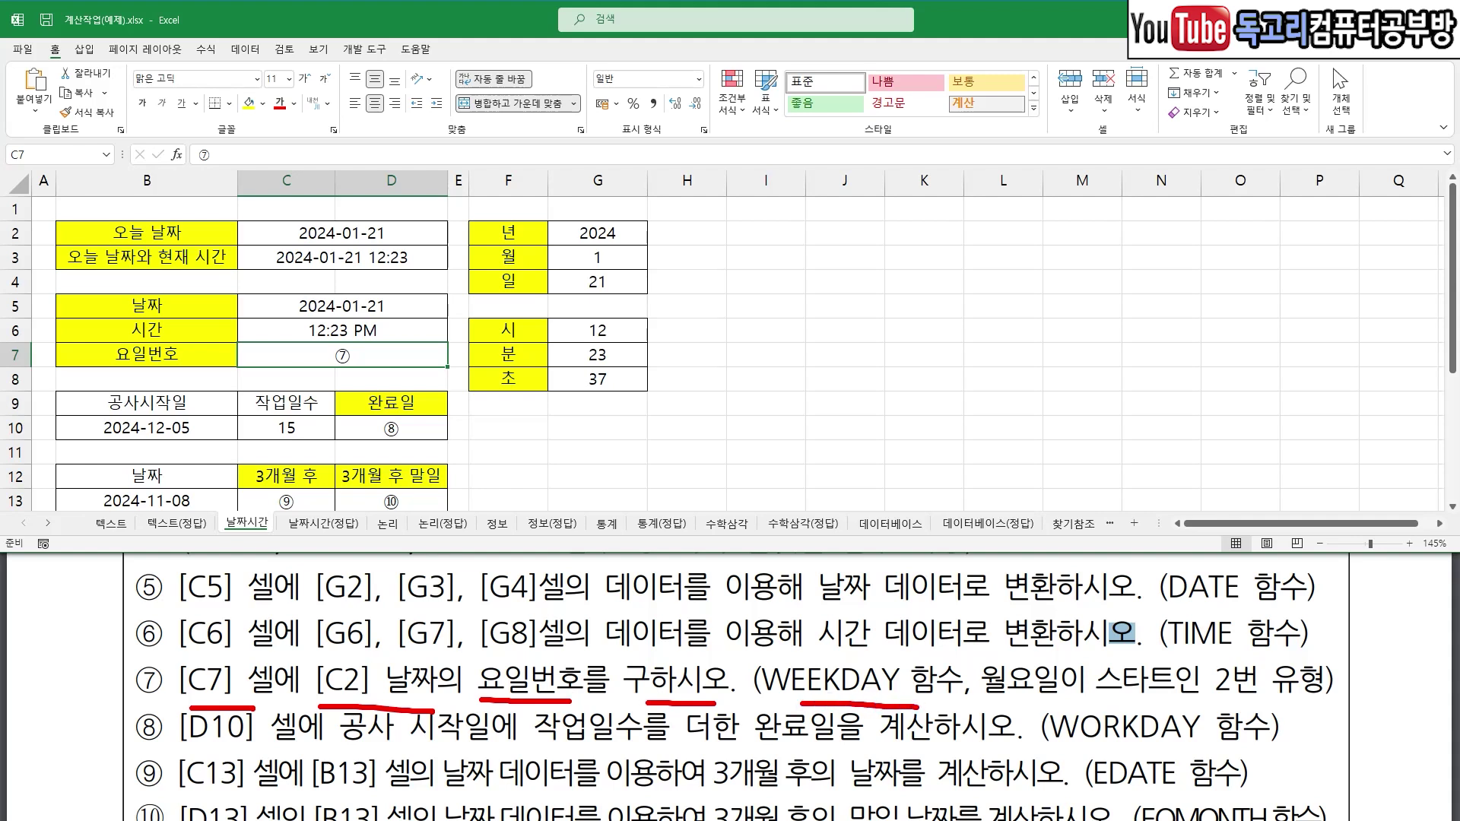
pyautogui.moveTo(1012, 708); pyautogui.dragTo(1200, 708)
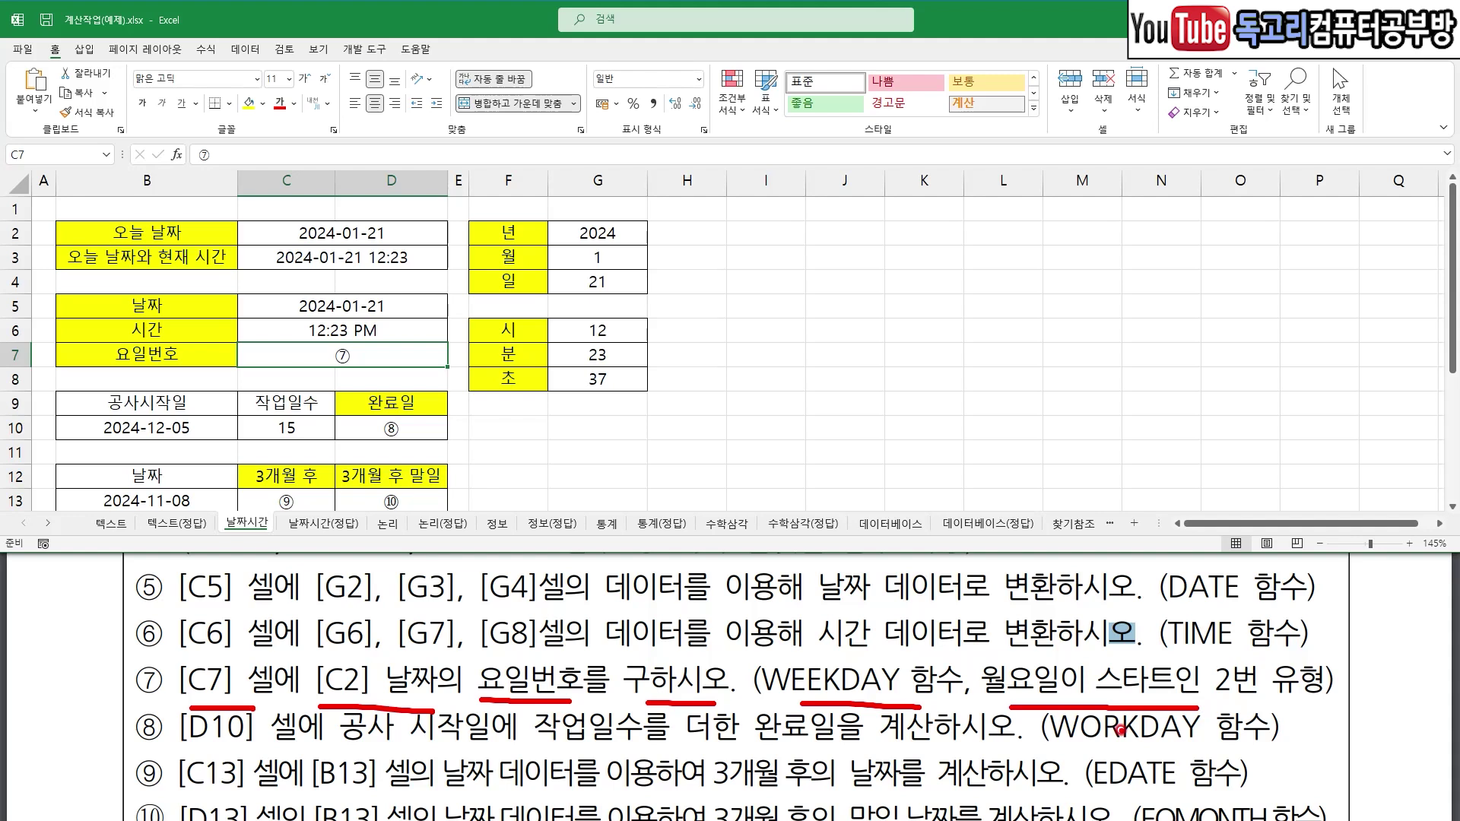
pyautogui.press('e')
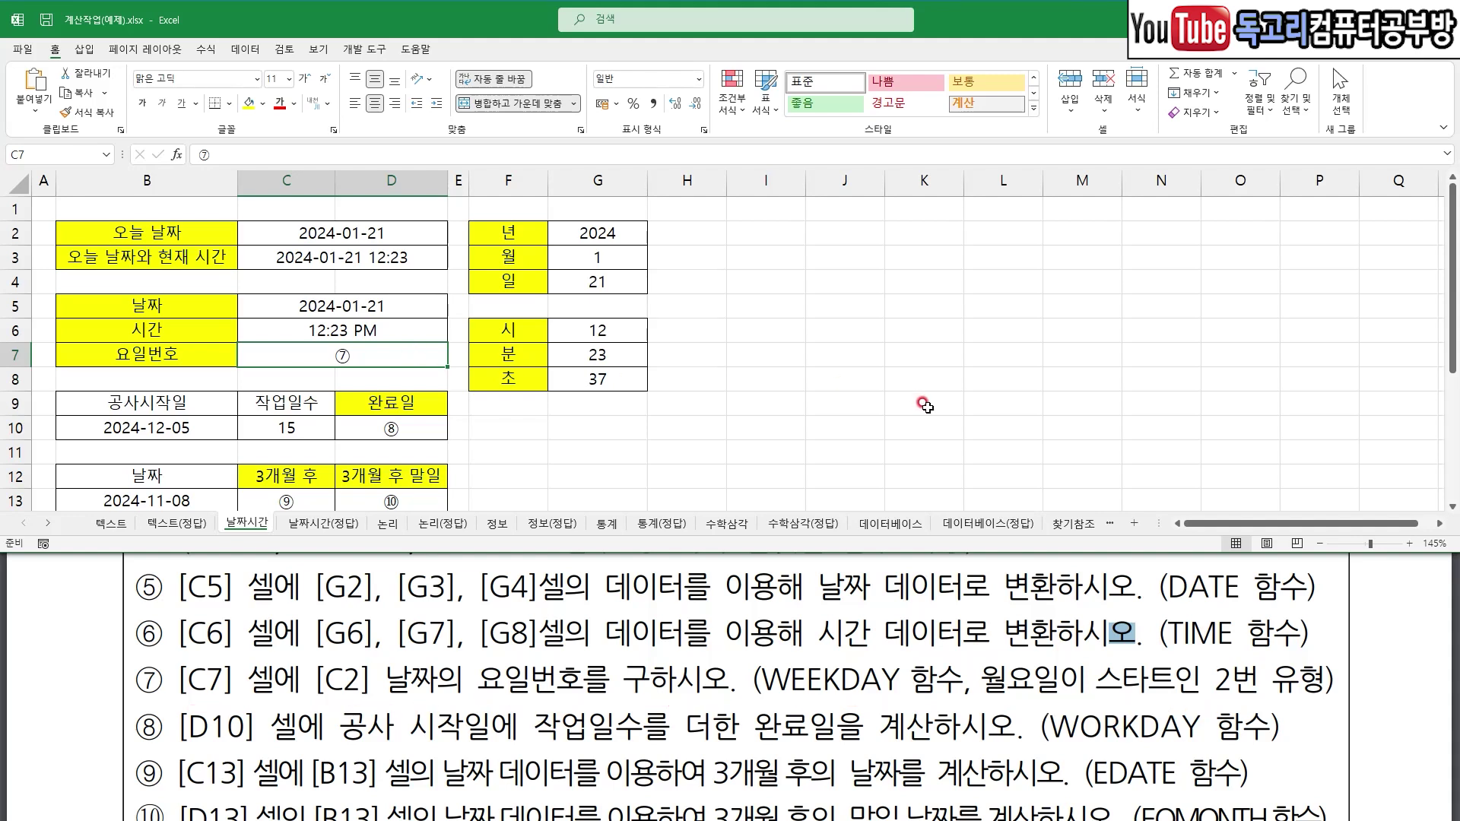
pyautogui.write('=')
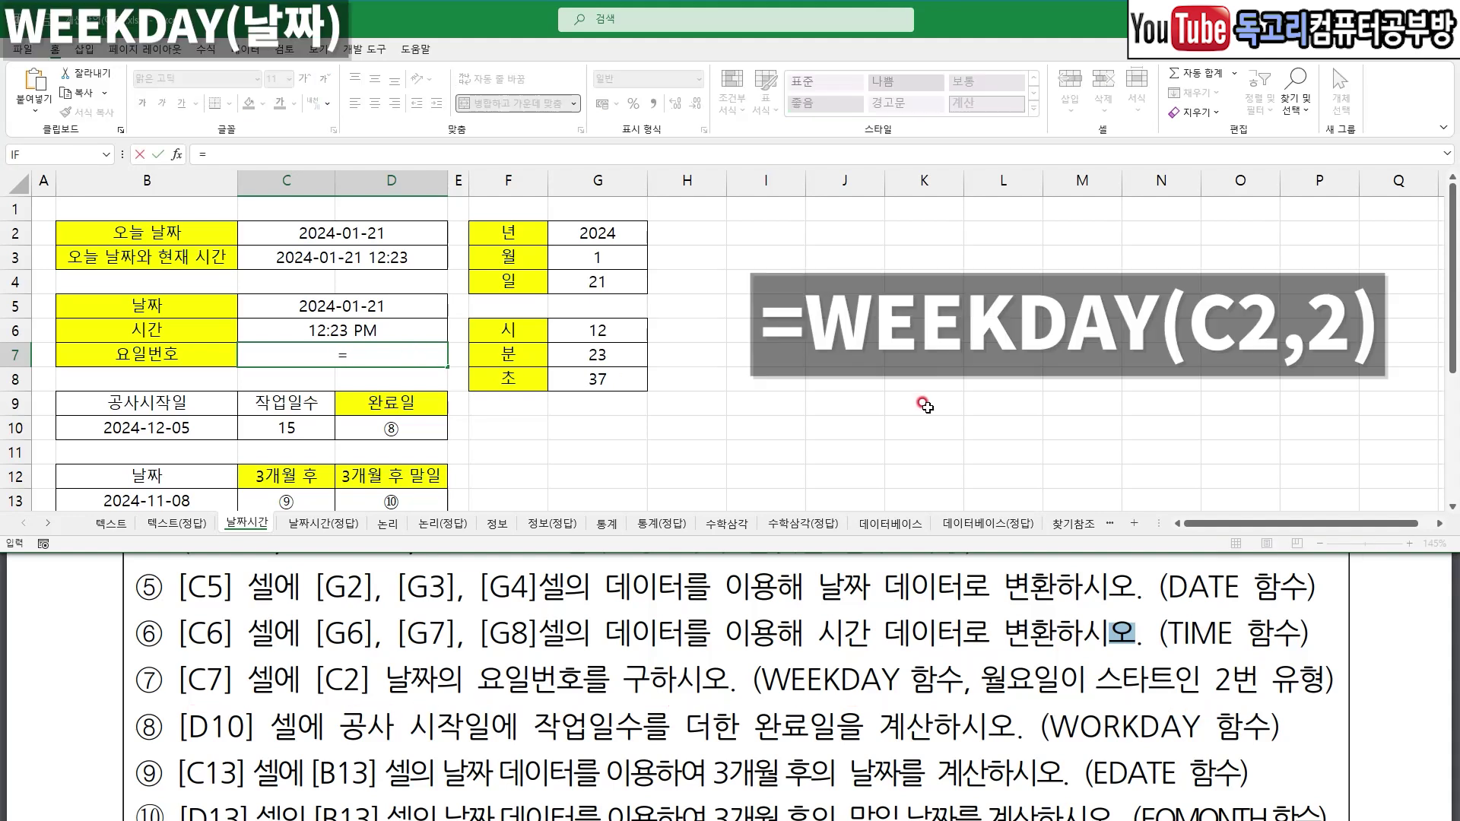
pyautogui.write('WE')
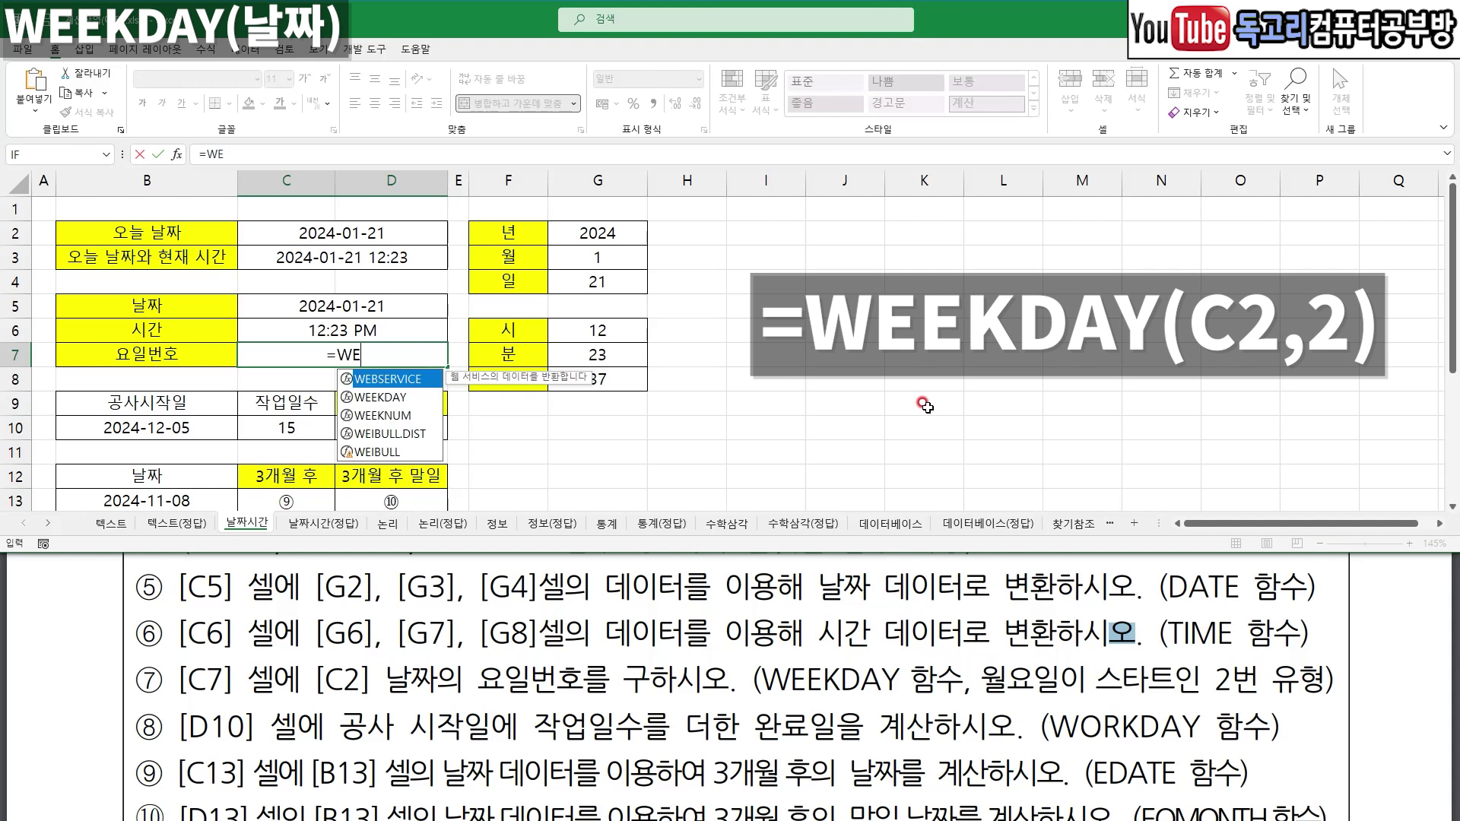
pyautogui.press('Down')
pyautogui.press('Tab')
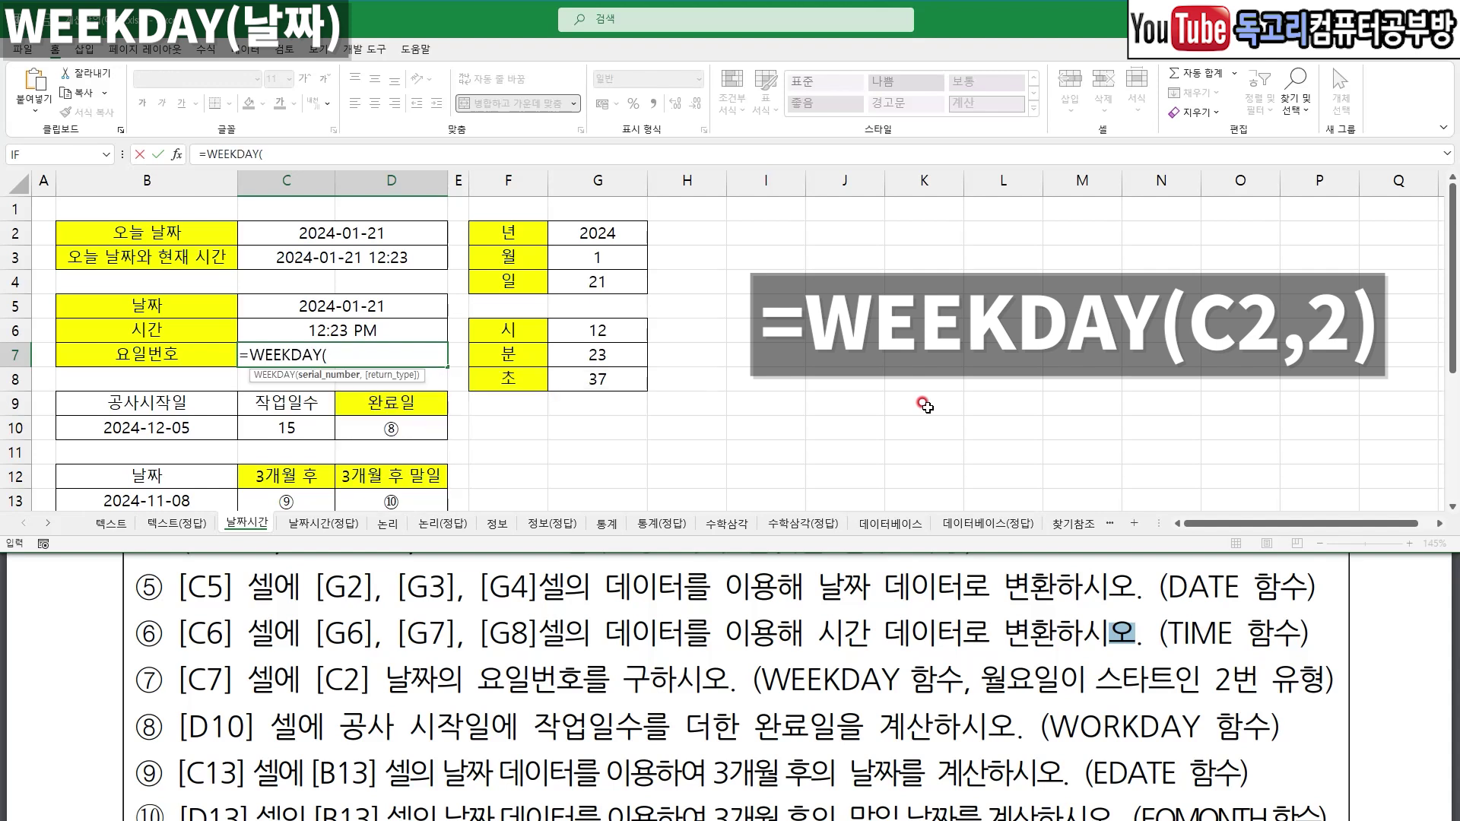
pyautogui.click(378, 235)
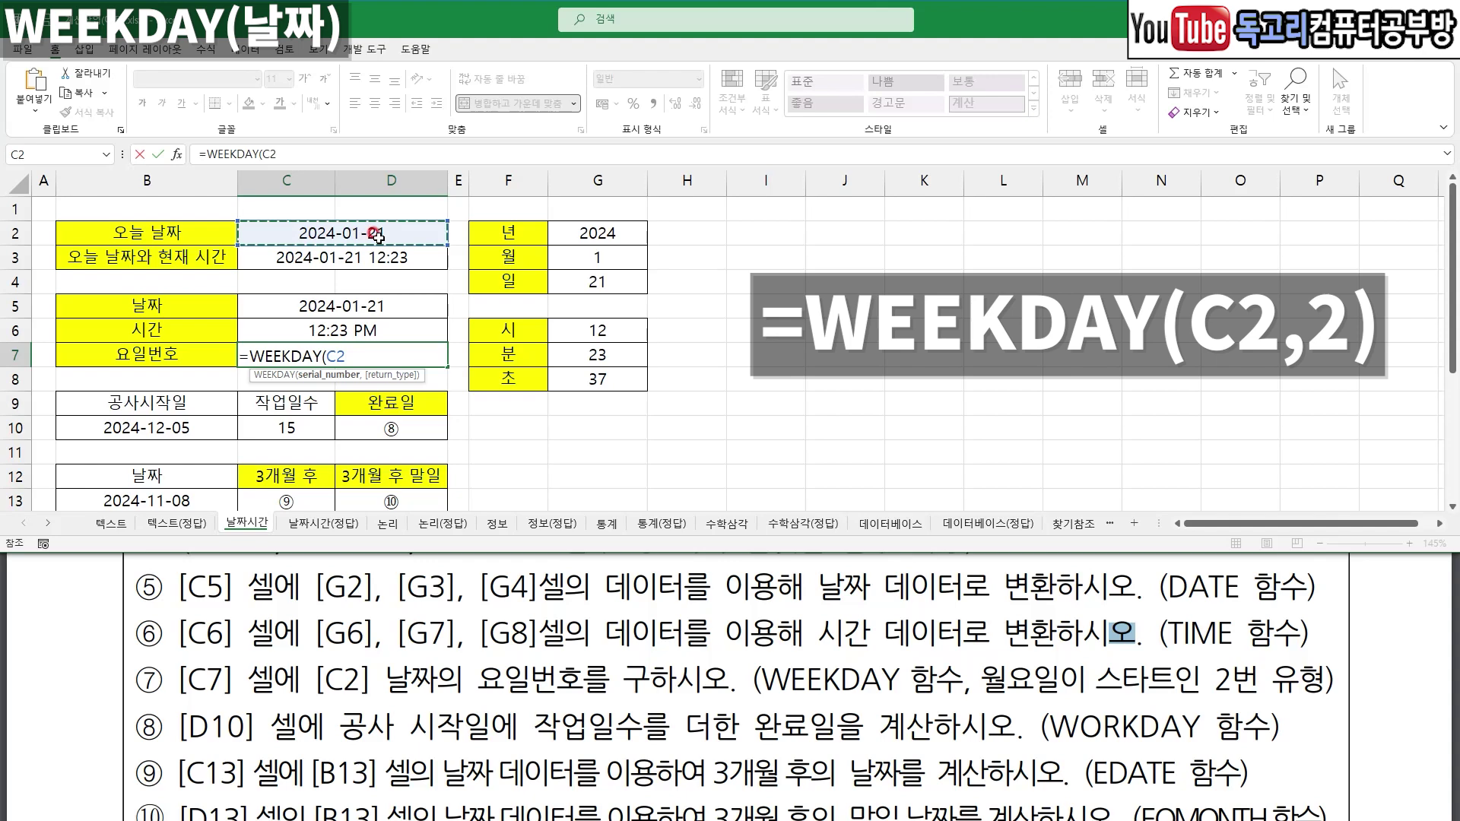
pyautogui.write(',2')
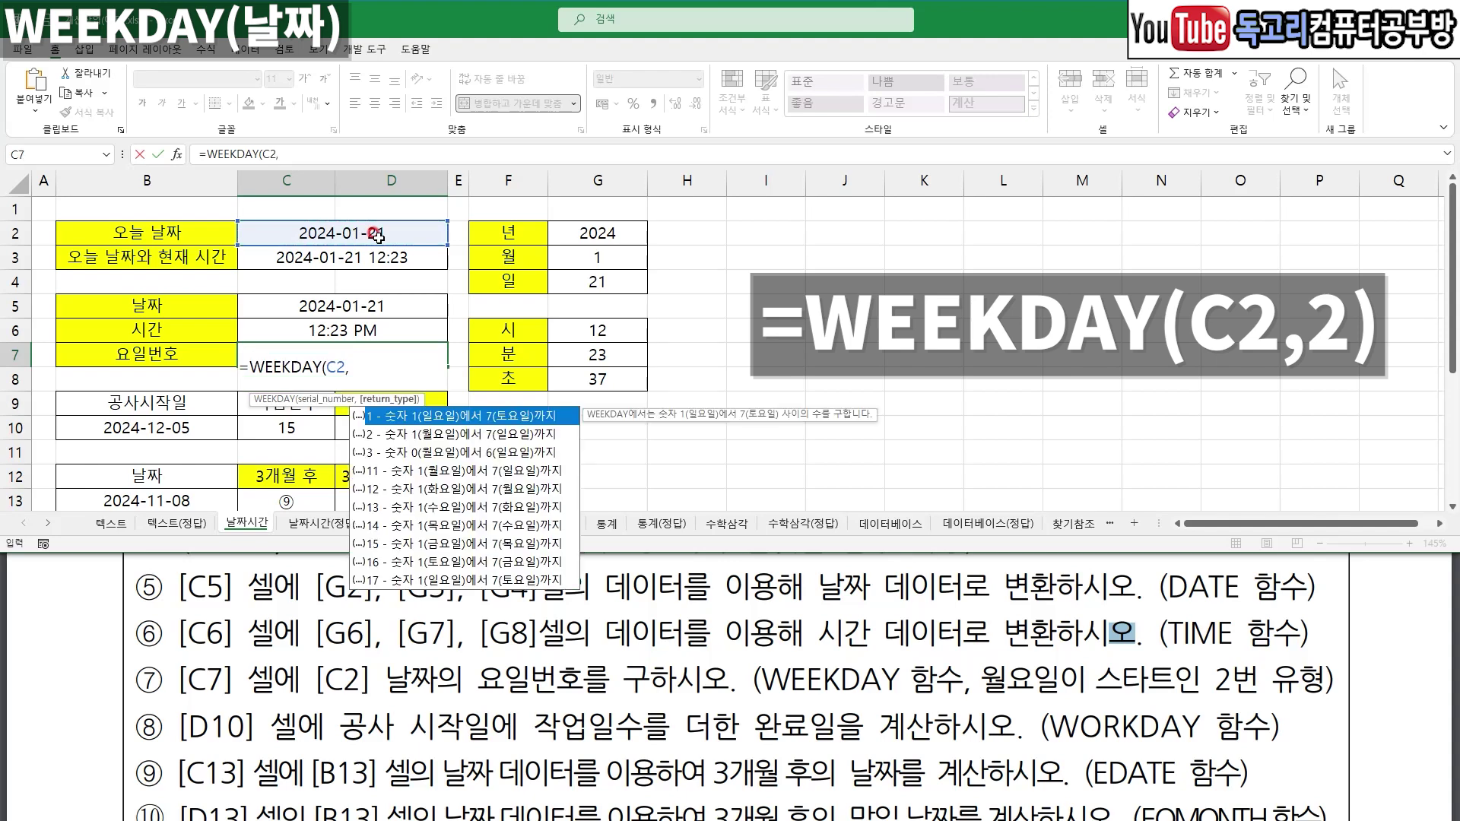
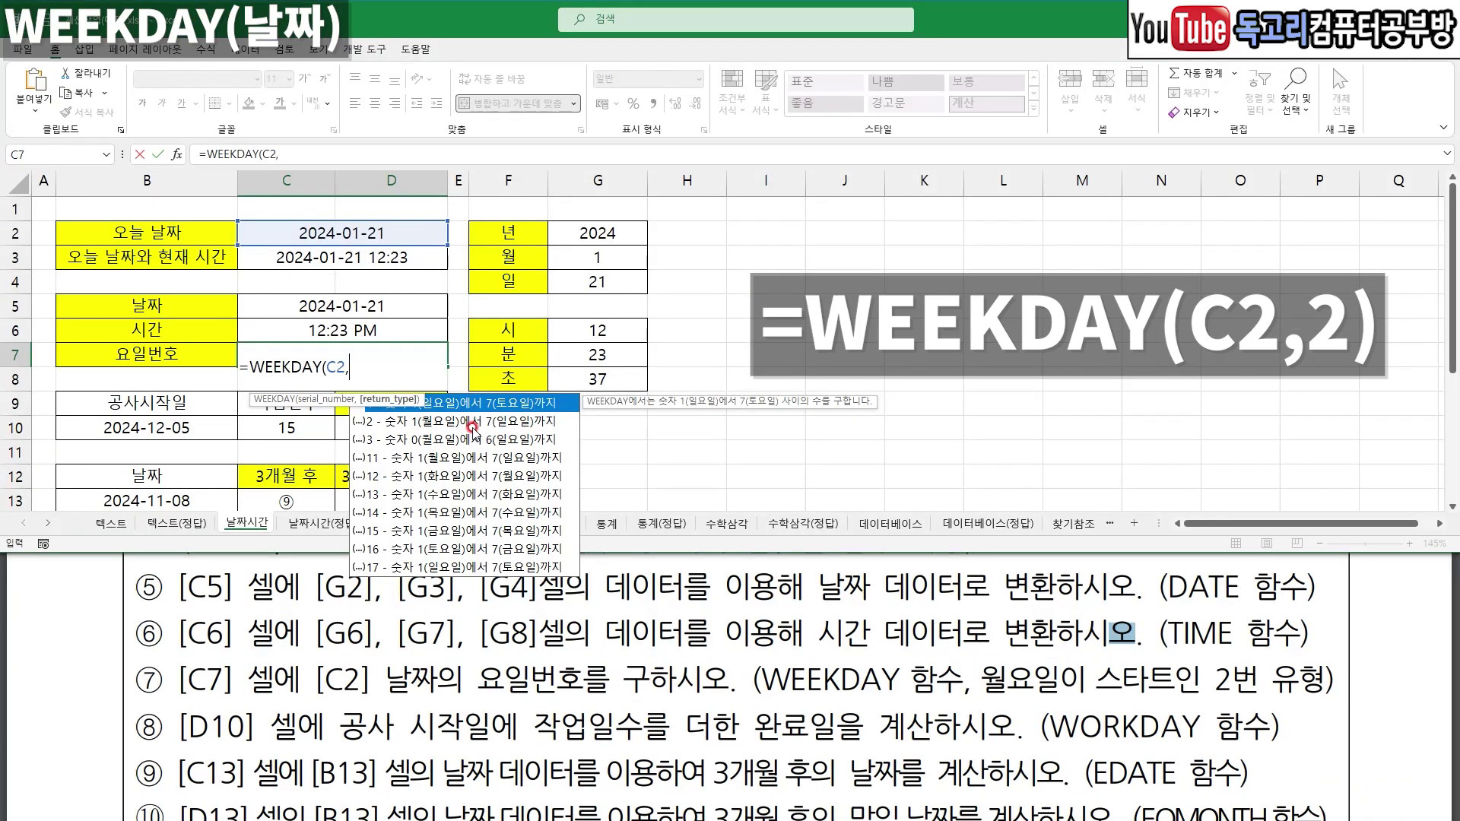
pyautogui.write('2)')
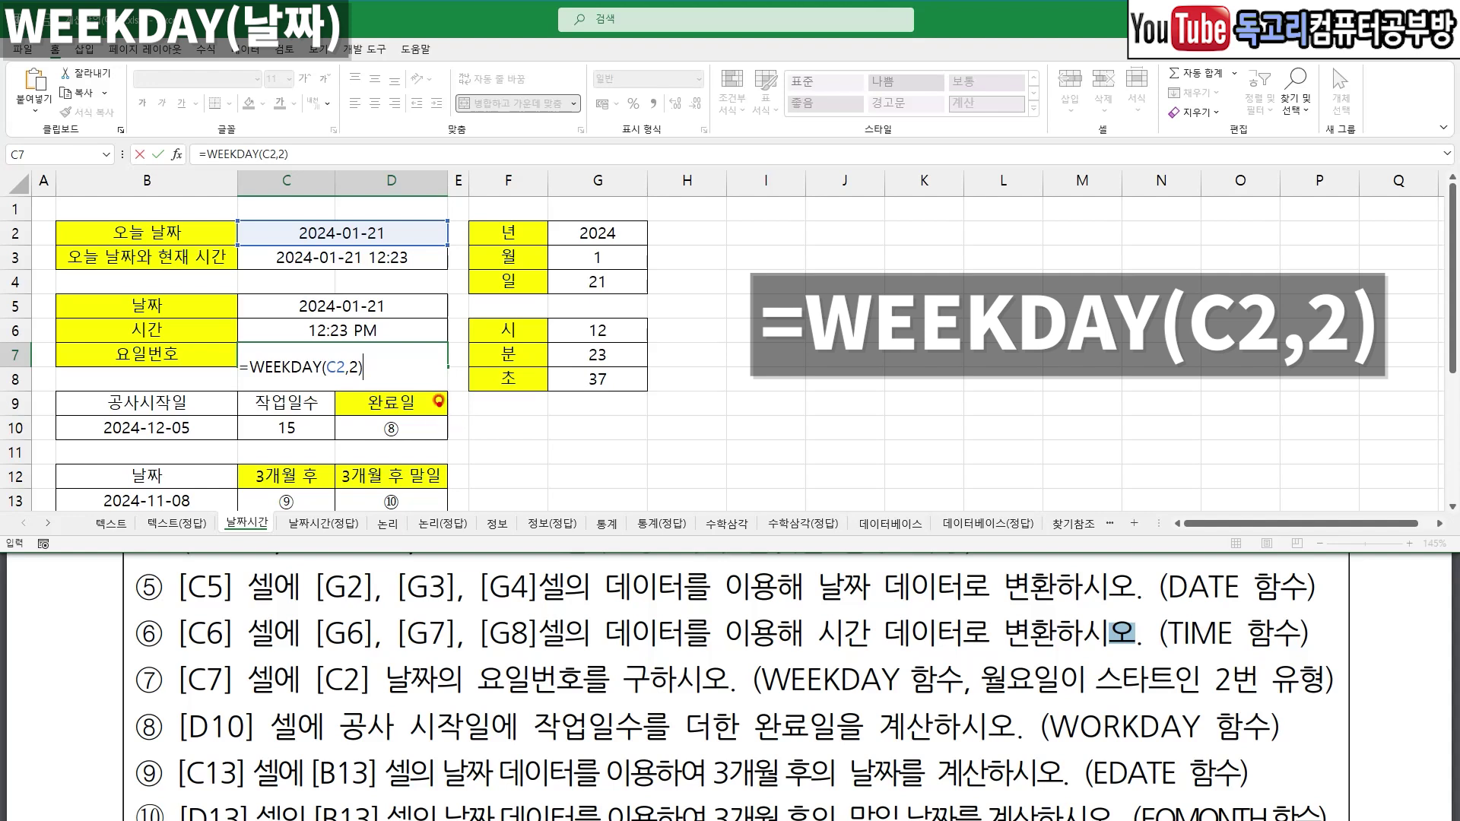
pyautogui.moveTo(327, 274); pyautogui.dragTo(369, 274)
pyautogui.press('Return')
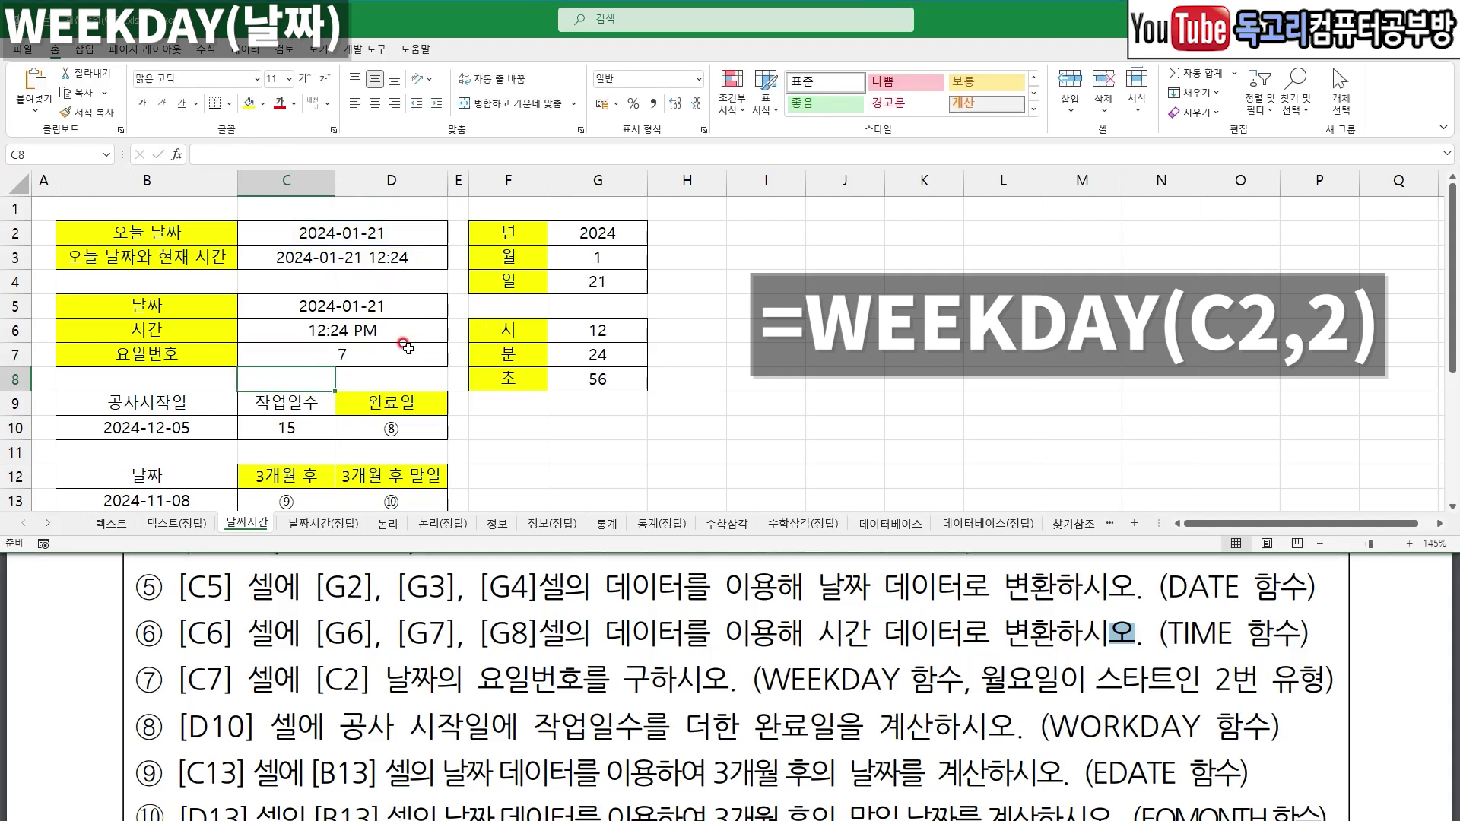
pyautogui.moveTo(403, 352); pyautogui.dragTo(346, 381)
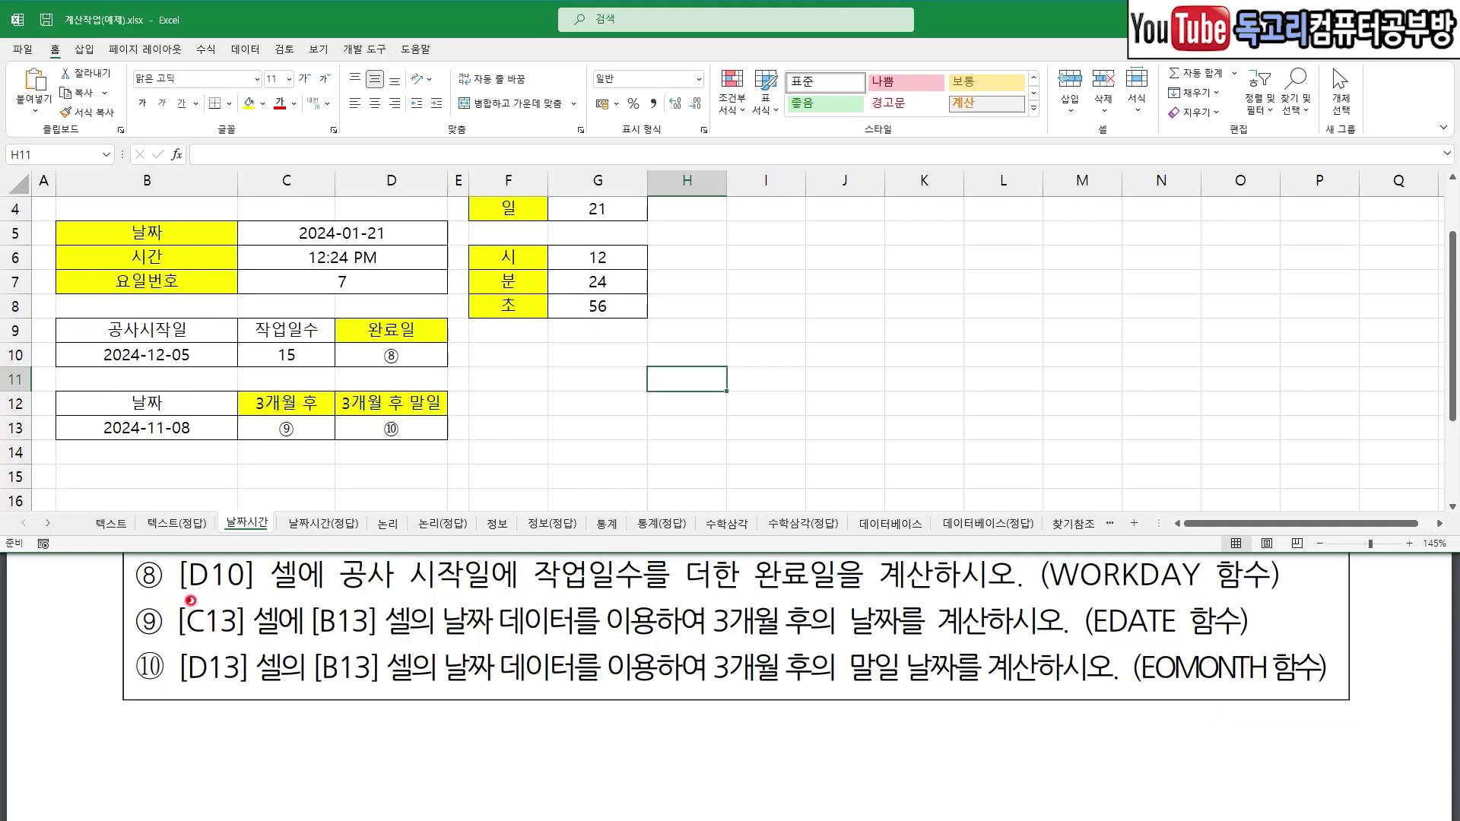
# - Following exercise 8, start a WORKDAY function in cell D10 and open its function arguments
pyautogui.moveTo(206, 597); pyautogui.dragTo(266, 600)
pyautogui.moveTo(358, 590); pyautogui.dragTo(644, 592)
pyautogui.moveTo(768, 595); pyautogui.dragTo(865, 596)
pyautogui.moveTo(1080, 595); pyautogui.dragTo(1156, 596)
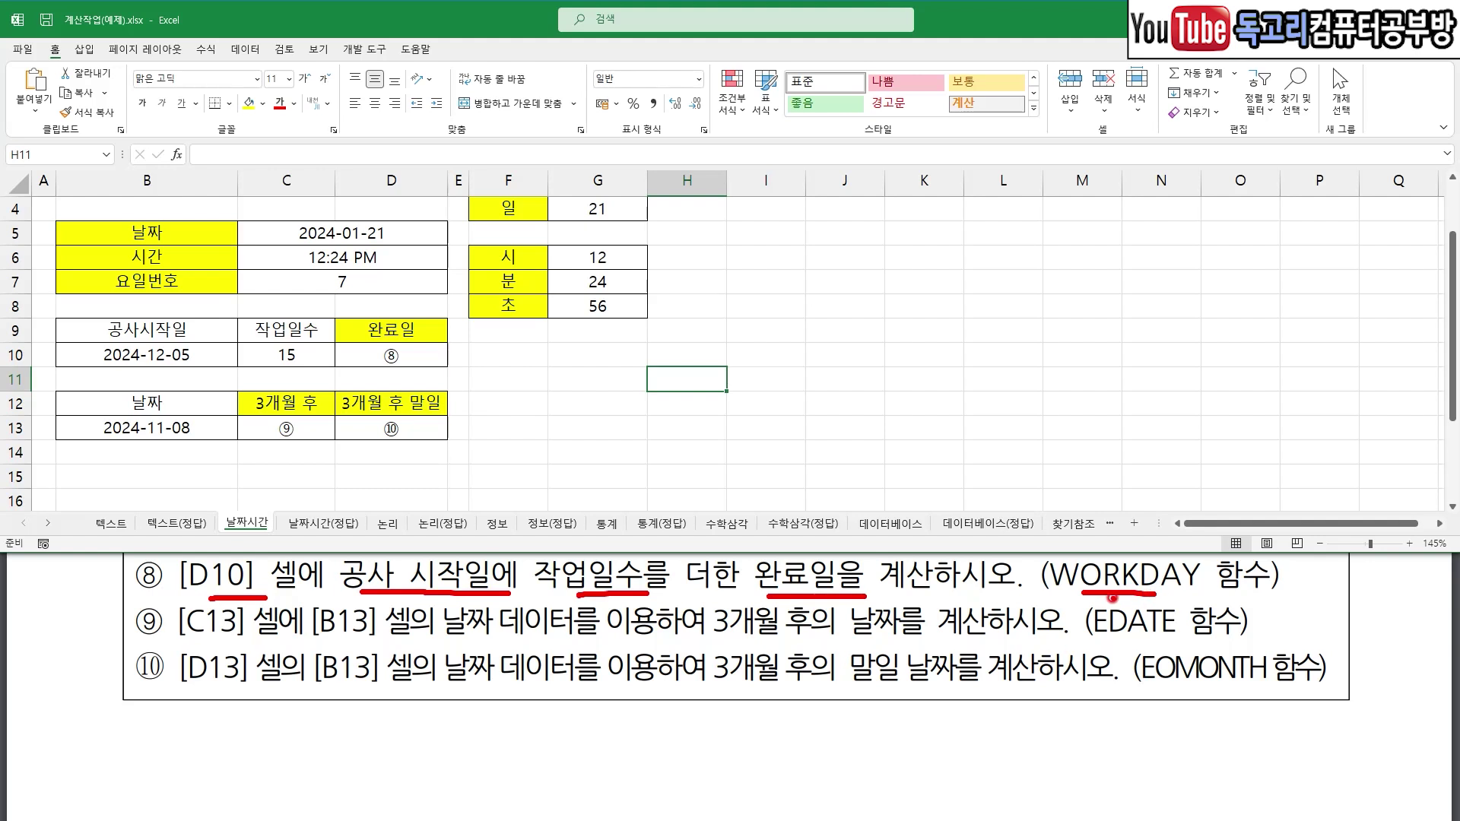
pyautogui.press('Escape')
pyautogui.click(400, 361)
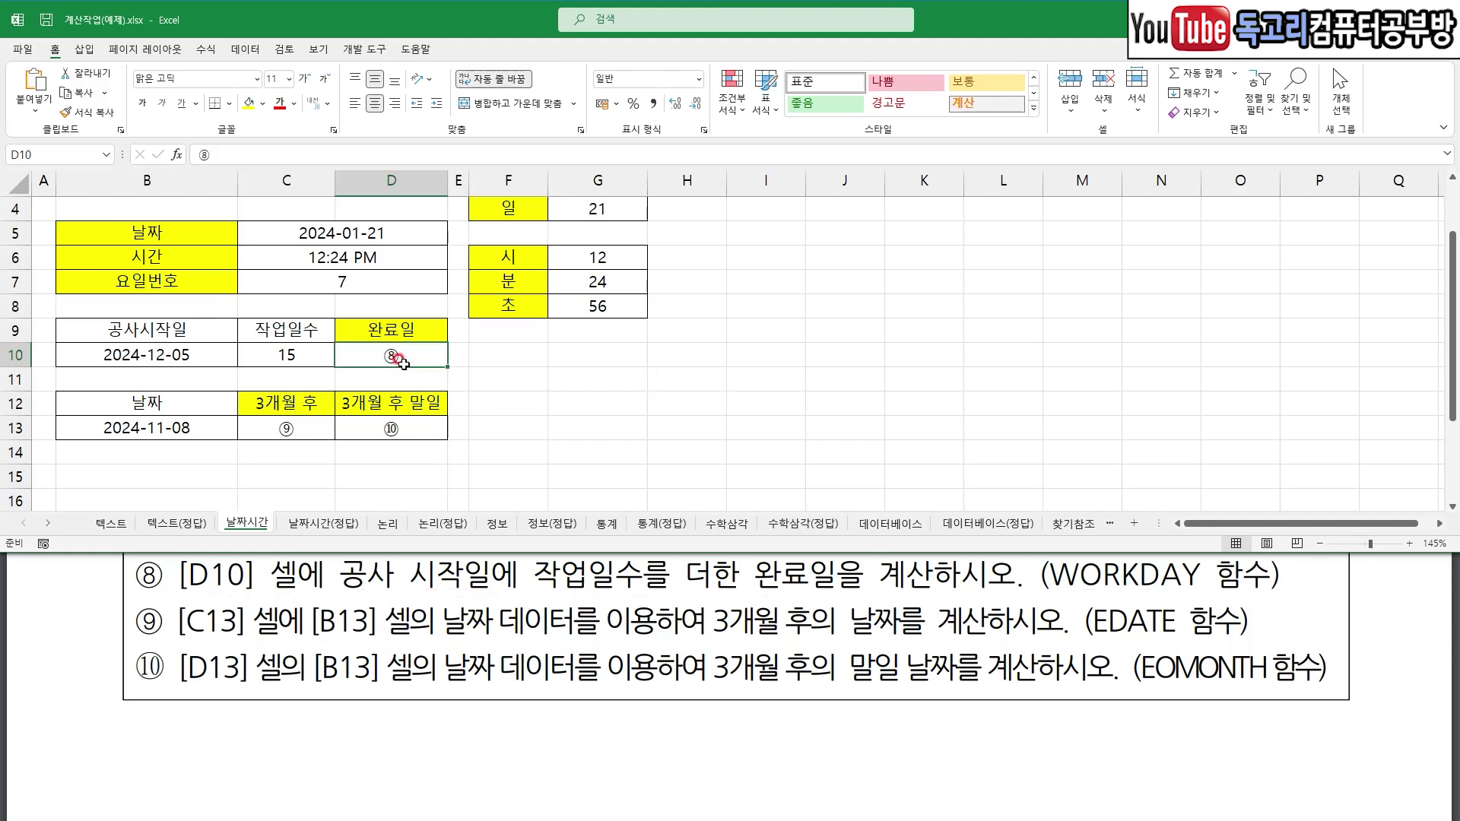
pyautogui.write('=WO')
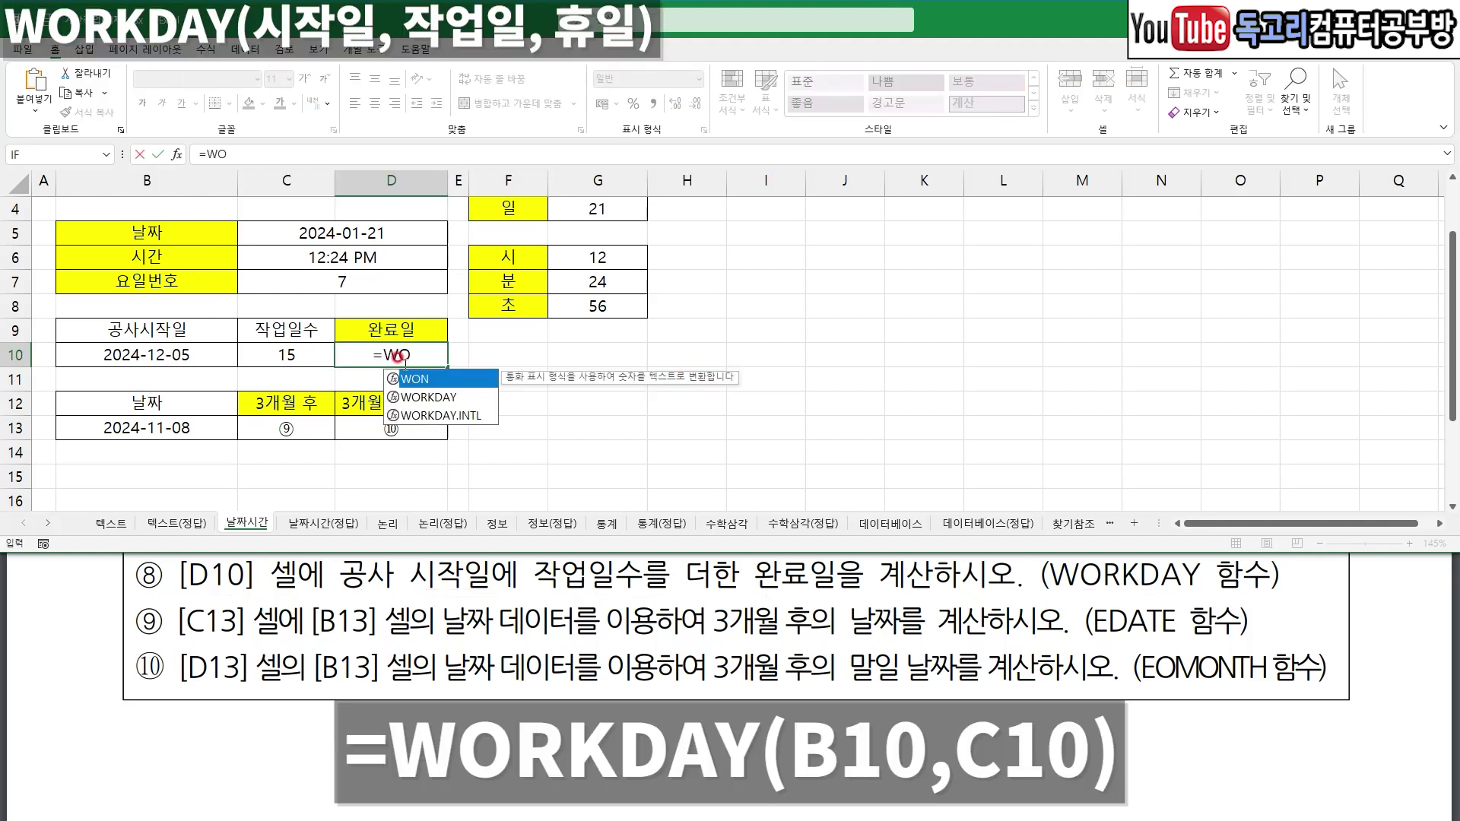
pyautogui.click(439, 396)
pyautogui.doubleClick(439, 401)
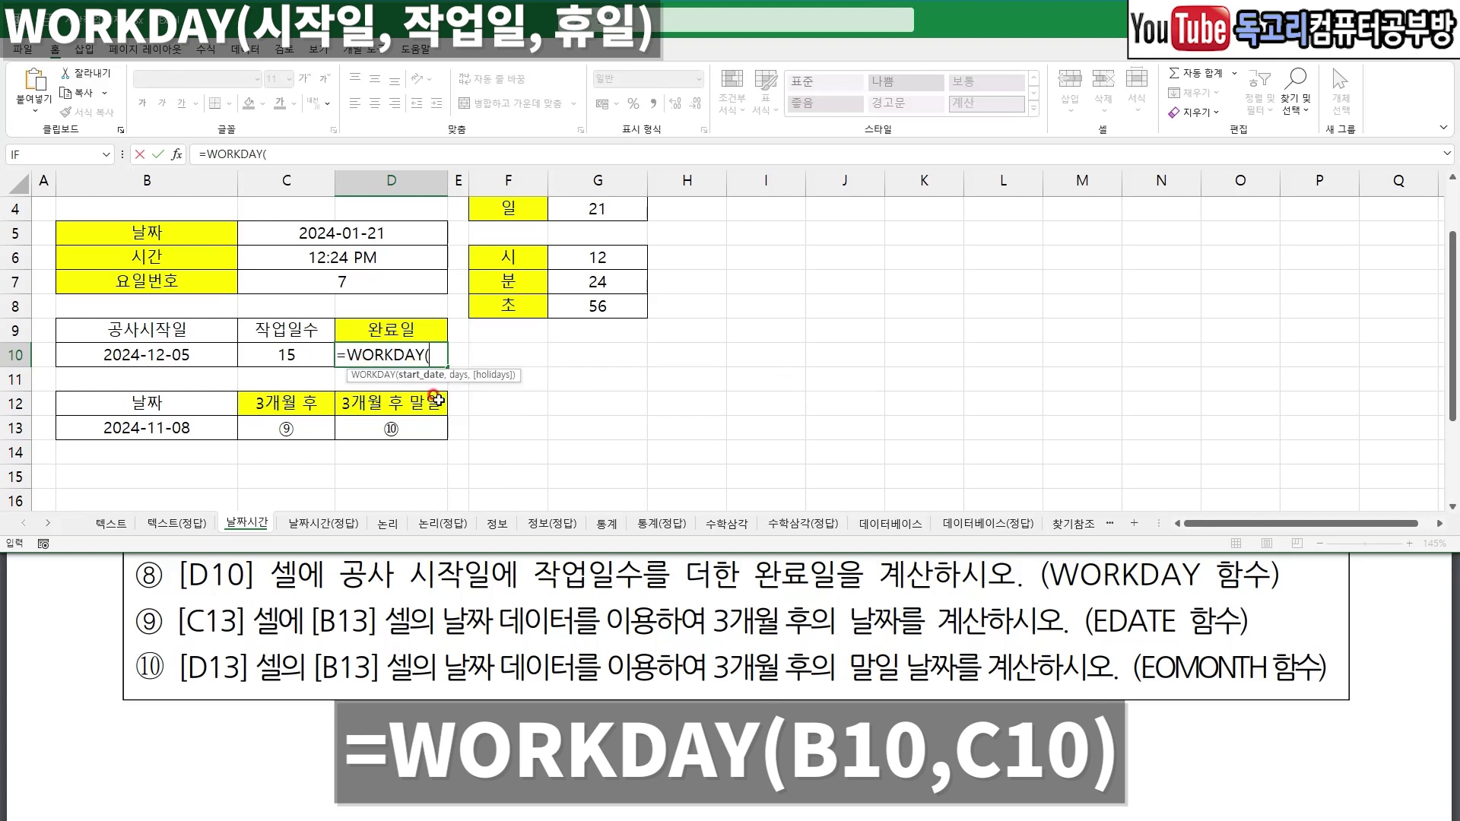
pyautogui.click(177, 150)
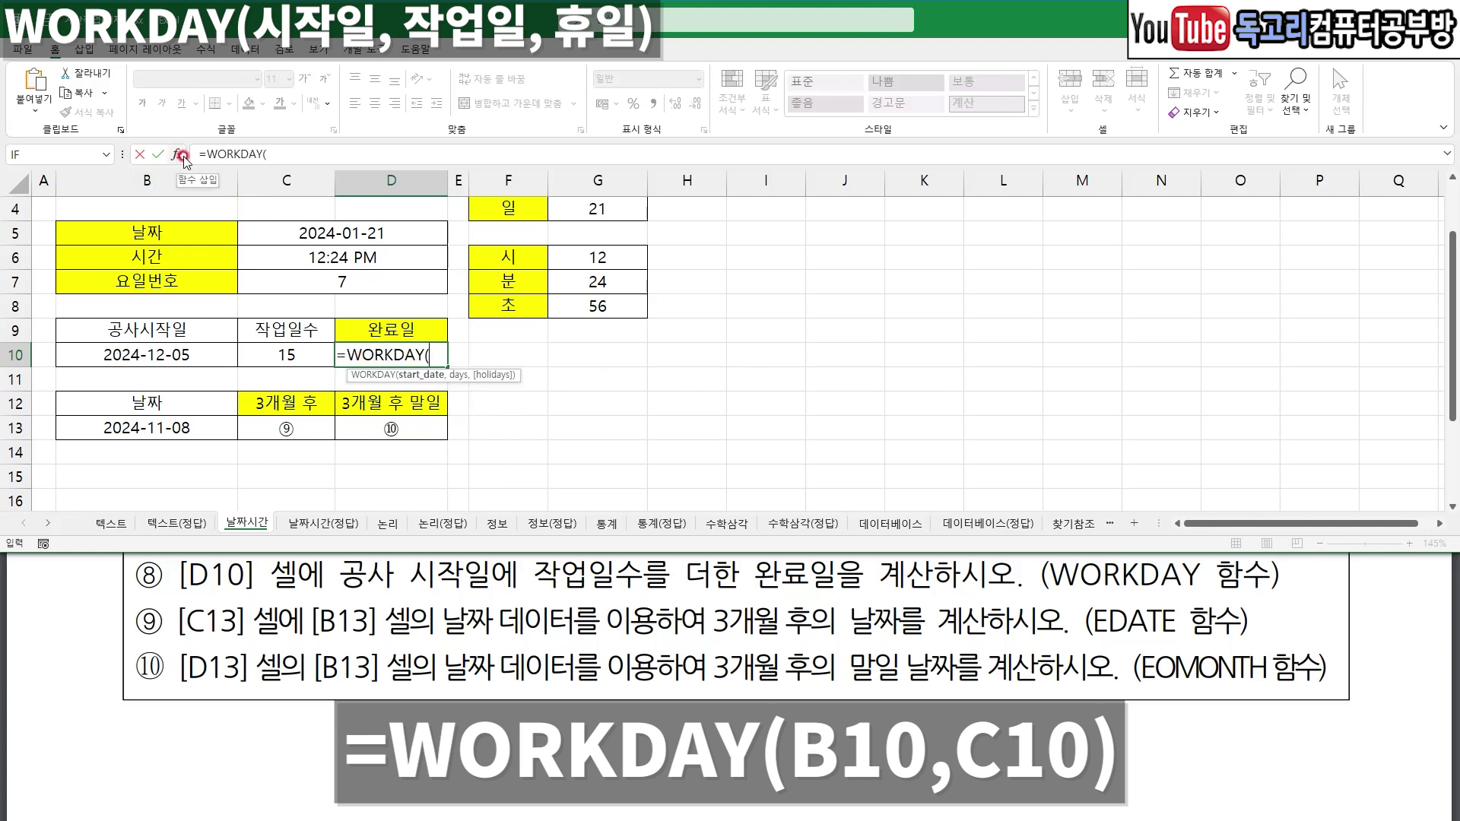
# - Set WORKDAY's Start_date to B10 and Days to C10, leave Holidays empty, and confirm the formula
pyautogui.moveTo(725, 400); pyautogui.dragTo(557, 335)
pyautogui.click(192, 355)
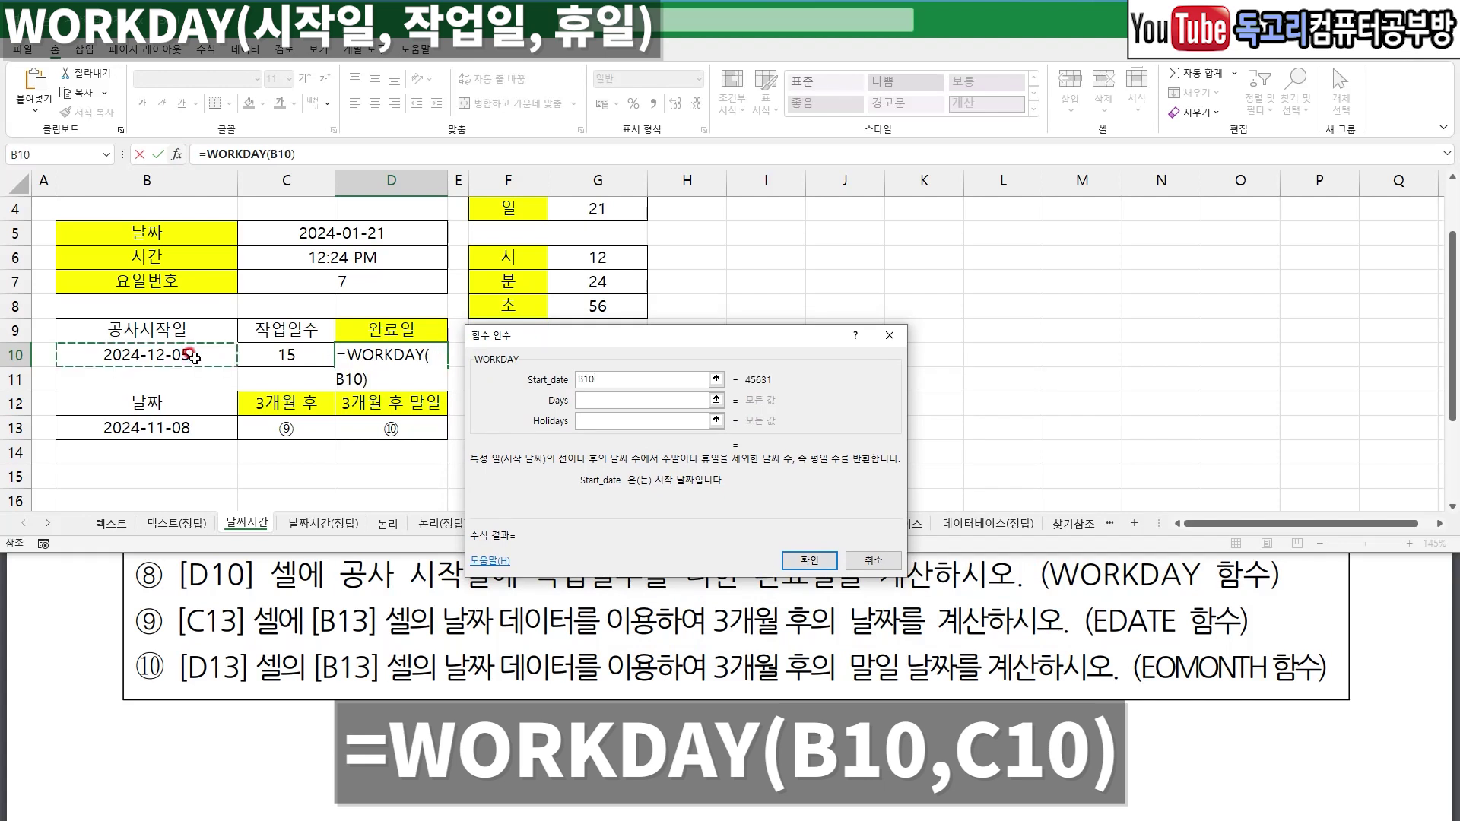
pyautogui.click(587, 400)
pyautogui.click(258, 358)
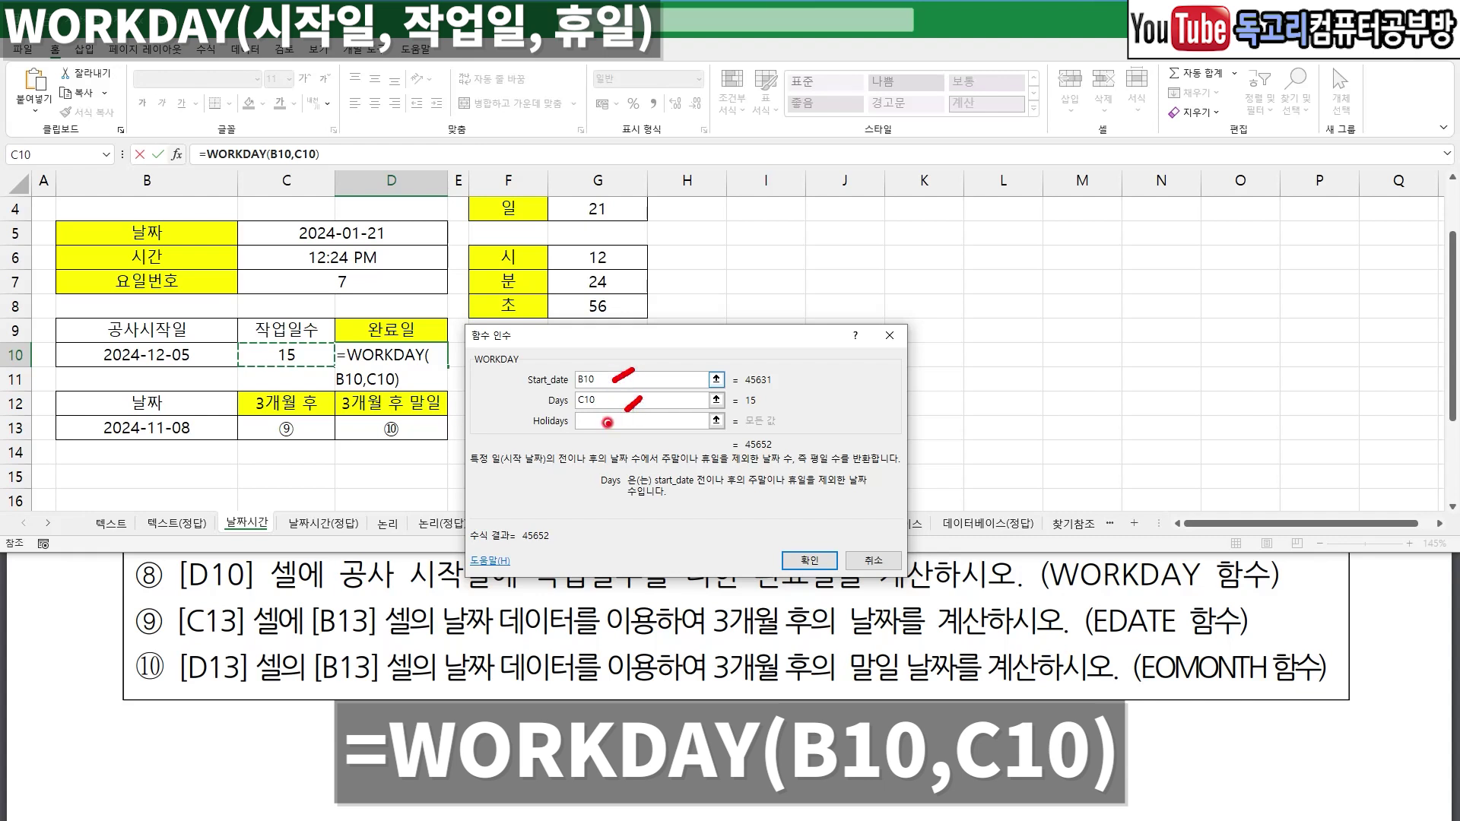
pyautogui.moveTo(591, 439); pyautogui.dragTo(612, 439)
pyautogui.moveTo(1091, 292); pyautogui.dragTo(1114, 354)
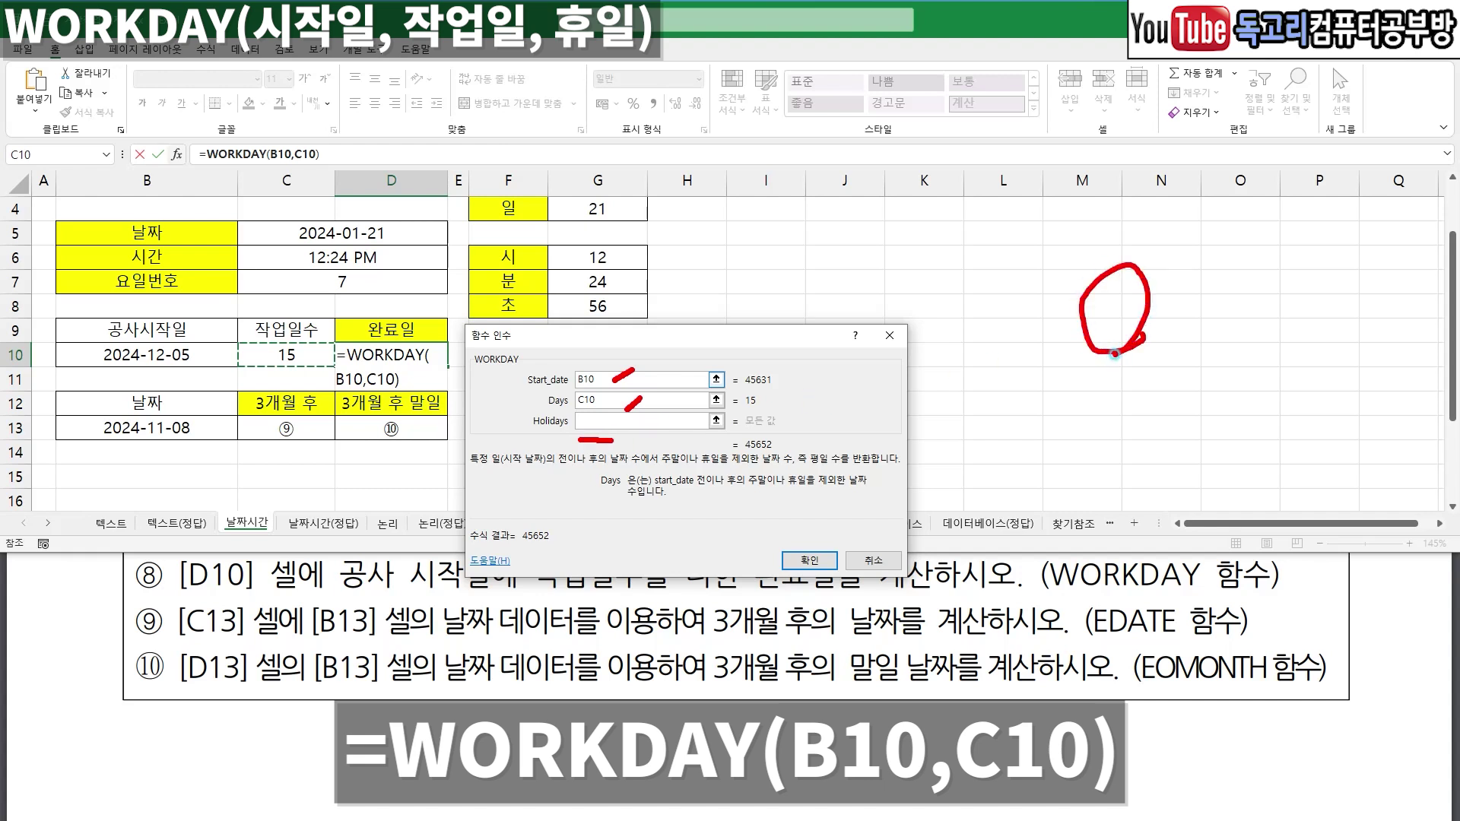
pyautogui.moveTo(576, 435); pyautogui.dragTo(673, 441)
pyautogui.moveTo(1118, 365)
pyautogui.mouseDown()
pyautogui.moveTo(1220, 323)
pyautogui.moveTo(1055, 322)
pyautogui.moveTo(1161, 358)
pyautogui.moveTo(1141, 382)
pyautogui.mouseUp()
pyautogui.moveTo(688, 412)
pyautogui.mouseDown()
pyautogui.moveTo(673, 421)
pyautogui.moveTo(688, 454)
pyautogui.mouseUp()
pyautogui.press('e')
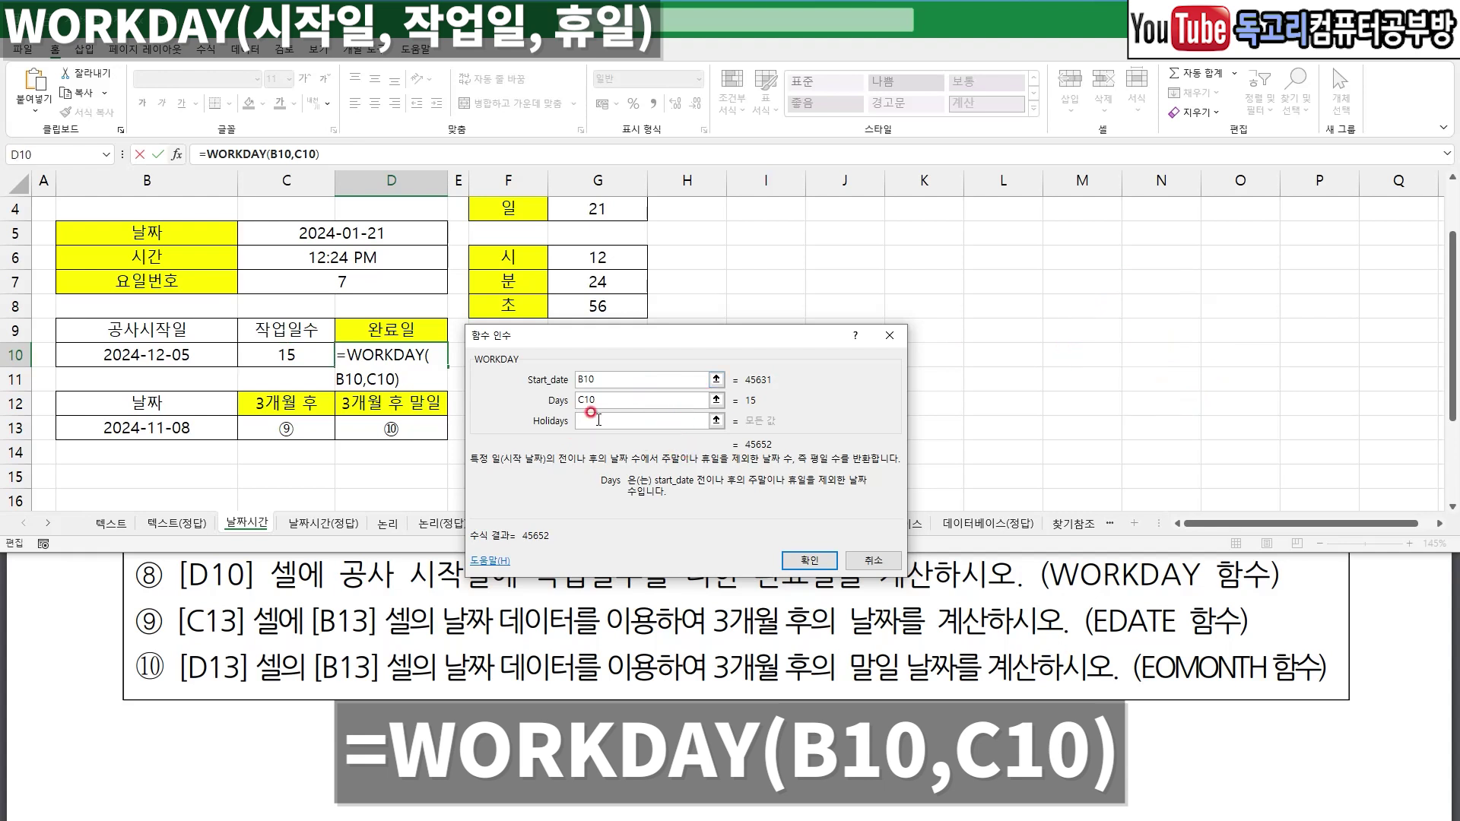
pyautogui.moveTo(144, 373); pyautogui.dragTo(344, 386)
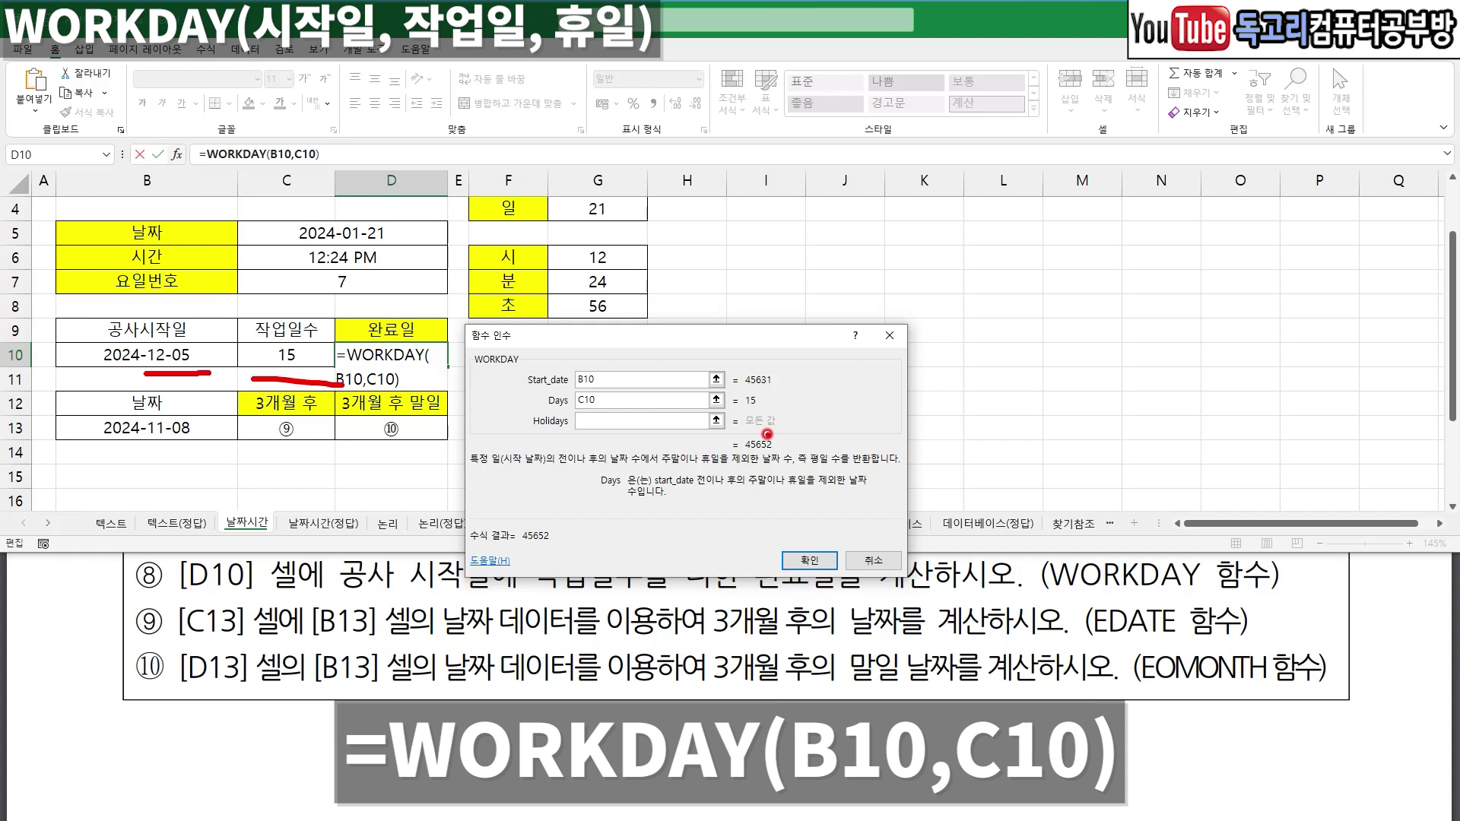
pyautogui.moveTo(830, 578)
pyautogui.mouseDown()
pyautogui.moveTo(784, 490)
pyautogui.moveTo(813, 606)
pyautogui.mouseUp()
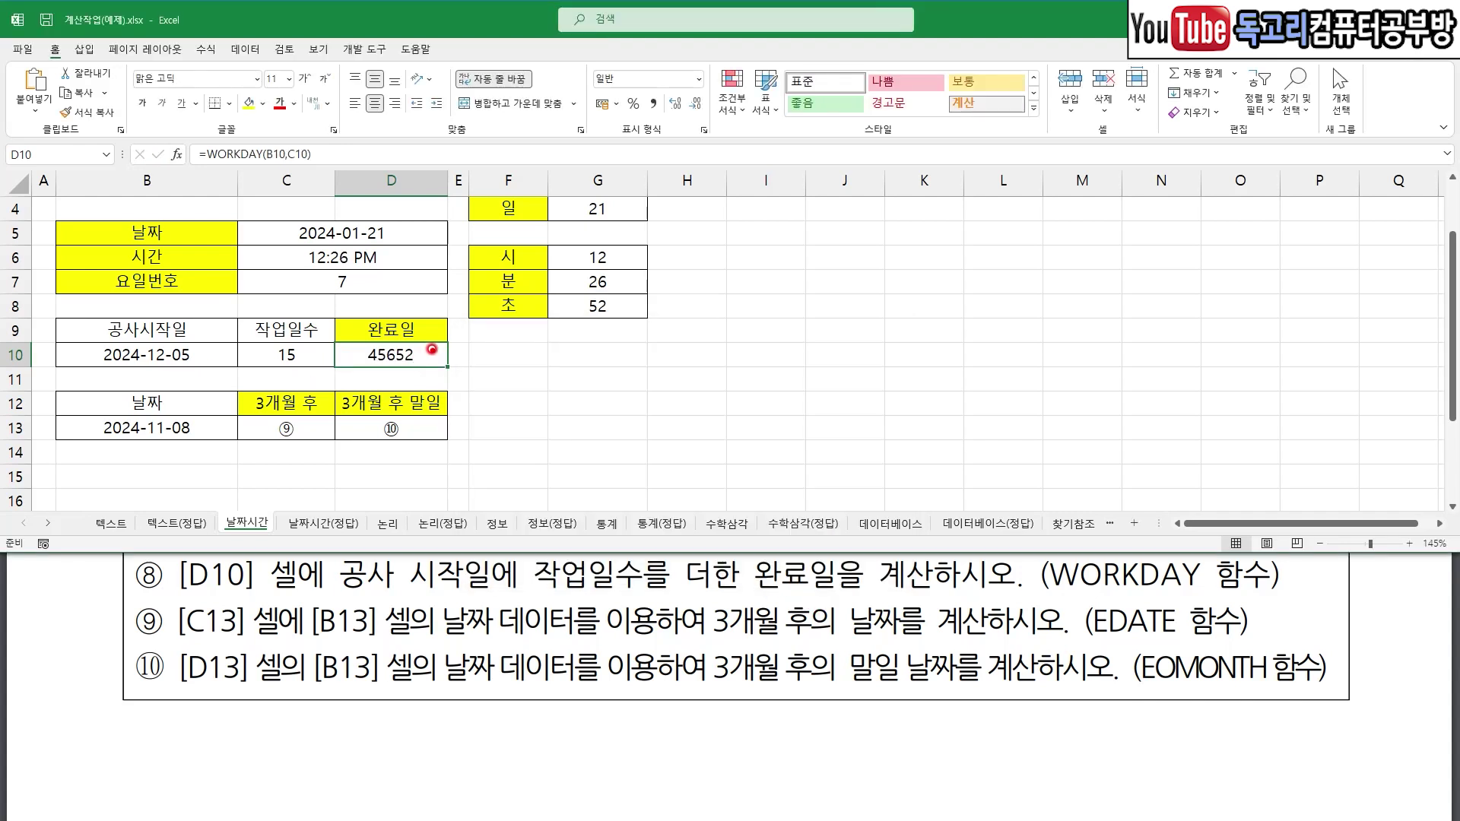
# - Format the completion date in cell D10 as a short date (간단한 날짜)
pyautogui.moveTo(434, 348); pyautogui.dragTo(397, 389)
pyautogui.moveTo(696, 92)
pyautogui.mouseDown()
pyautogui.moveTo(696, 52)
pyautogui.moveTo(692, 104)
pyautogui.mouseUp()
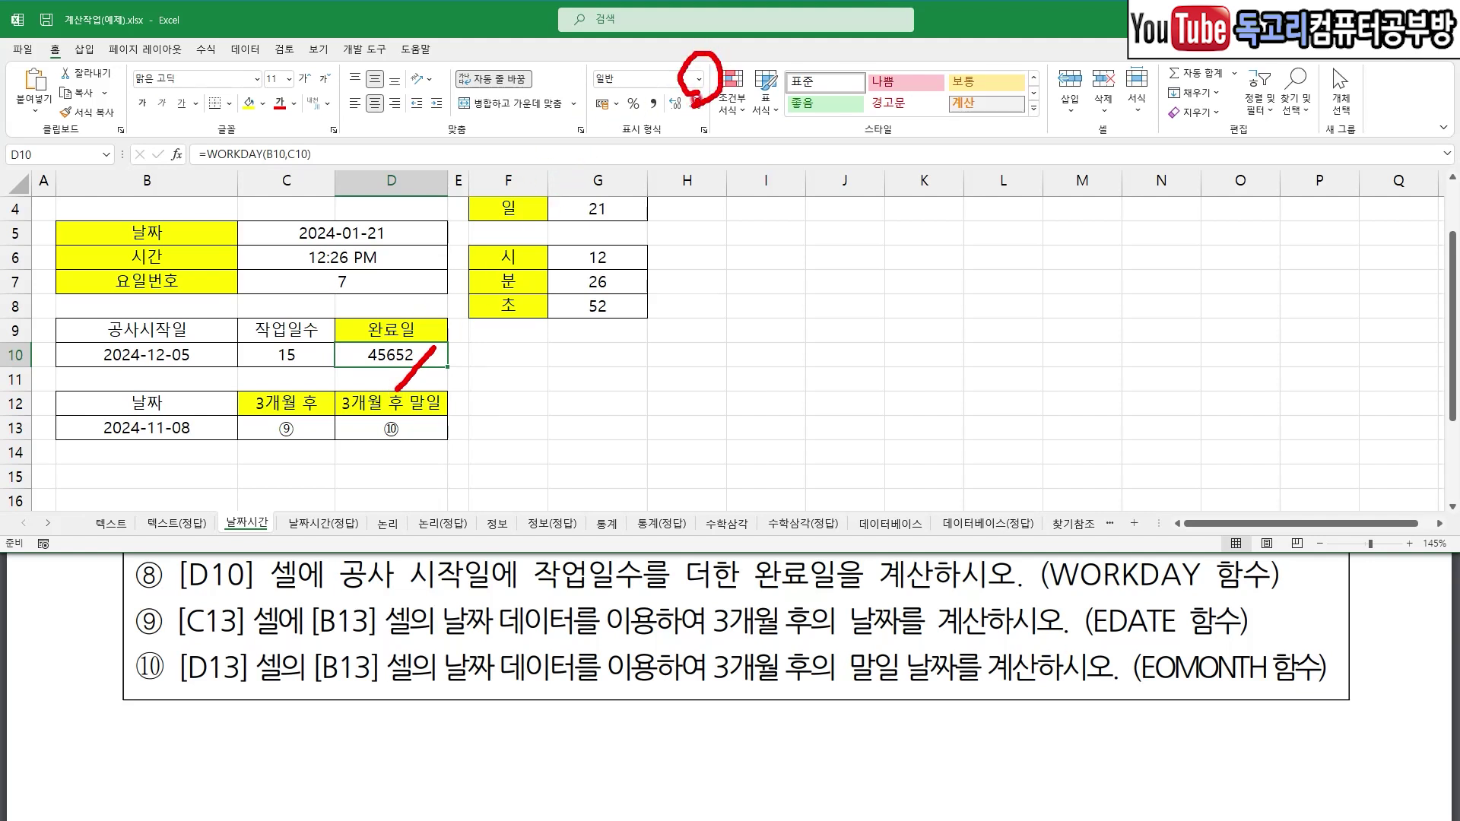
pyautogui.click(699, 79)
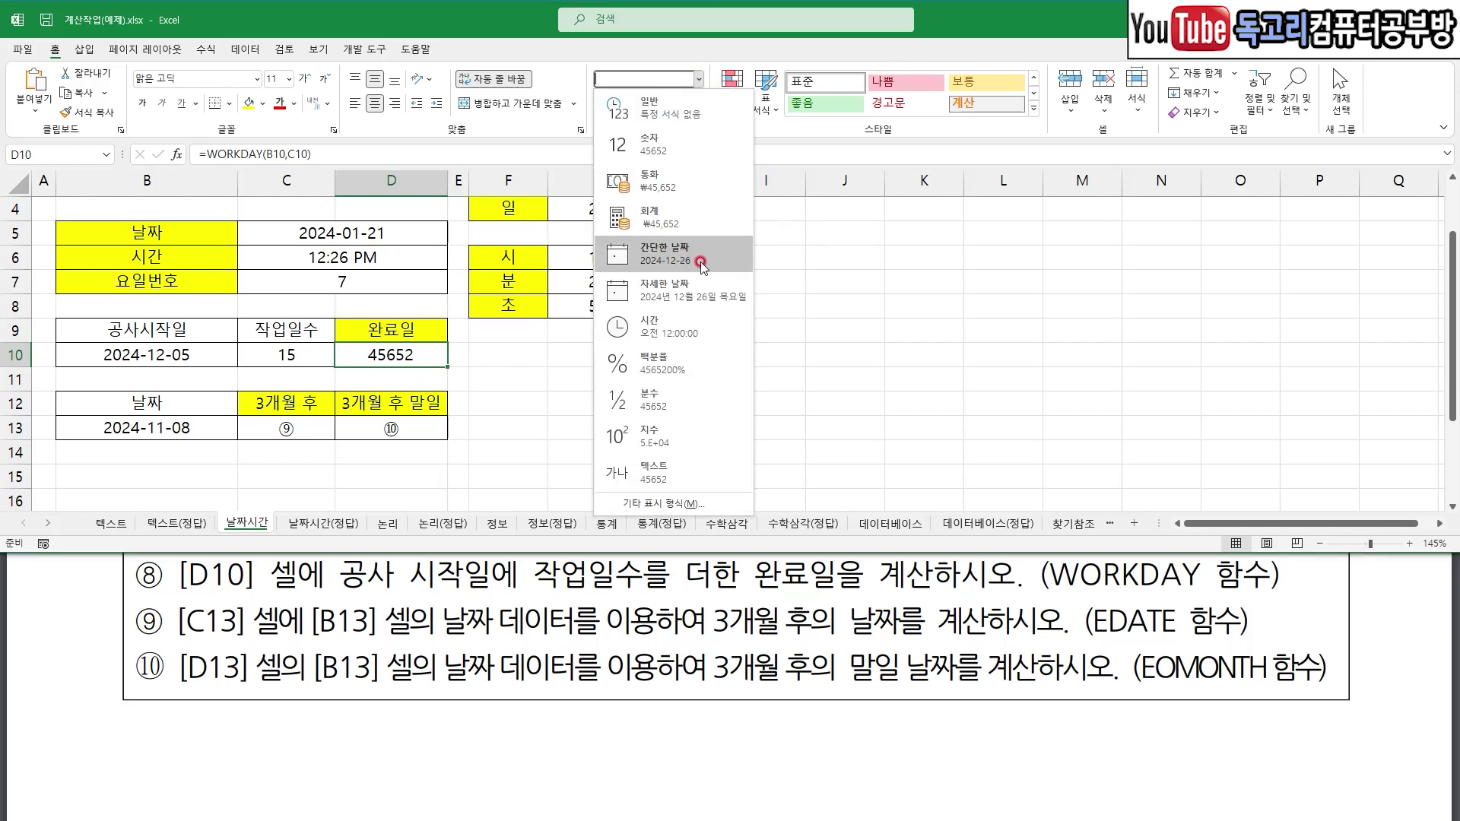
pyautogui.click(696, 260)
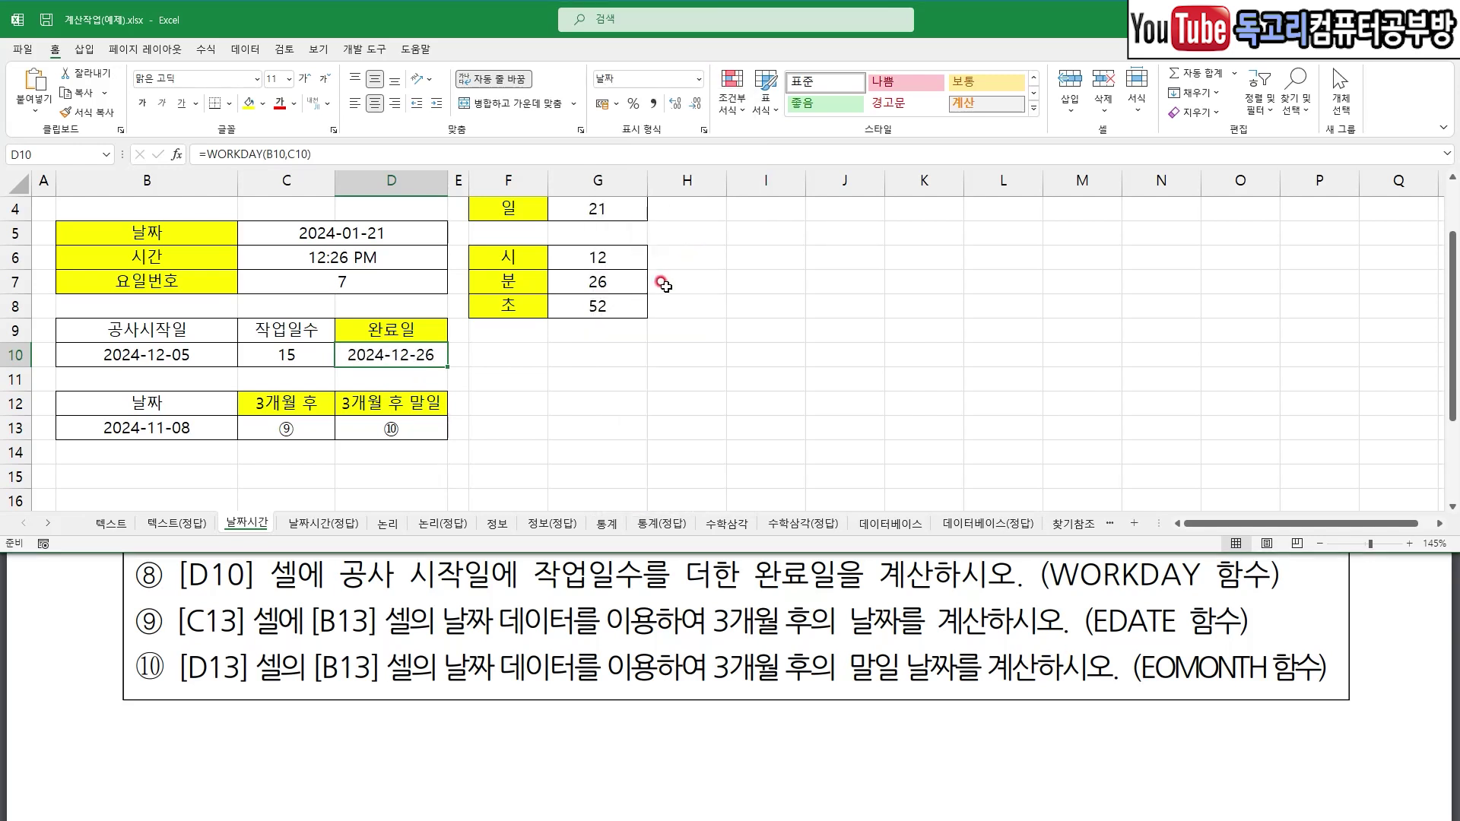
pyautogui.click(582, 355)
# - Compare the start date, working days and completion date in row 10, and read exercises 9 and 10 on EDATE and EOMONTH
pyautogui.moveTo(190, 369)
pyautogui.mouseDown()
pyautogui.moveTo(142, 377)
pyautogui.moveTo(289, 371)
pyautogui.mouseUp()
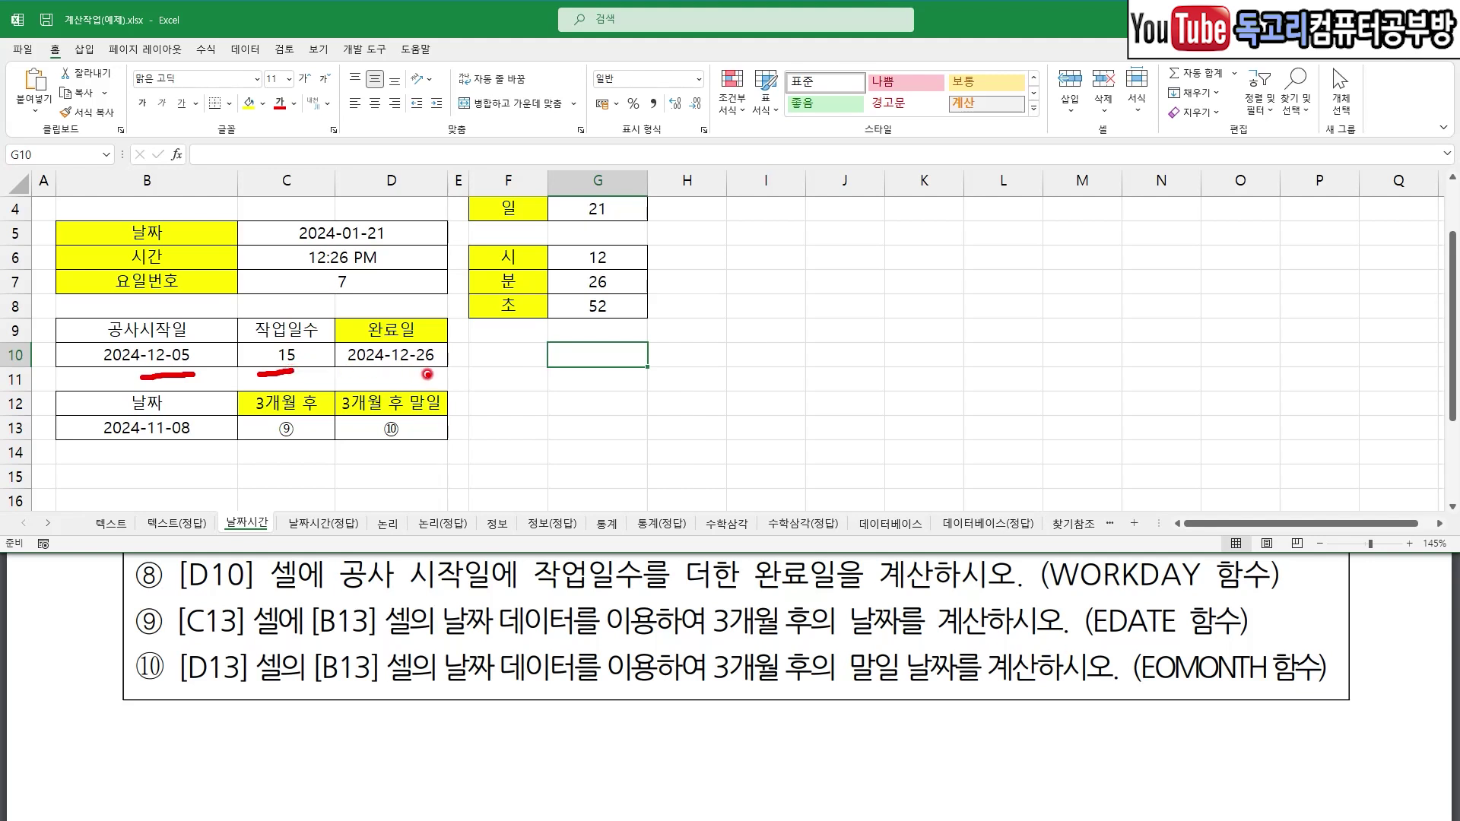
pyautogui.moveTo(402, 375); pyautogui.dragTo(435, 373)
pyautogui.moveTo(299, 338); pyautogui.dragTo(321, 348)
pyautogui.press('e')
pyautogui.moveTo(199, 641); pyautogui.dragTo(574, 645)
pyautogui.moveTo(723, 645); pyautogui.dragTo(919, 648)
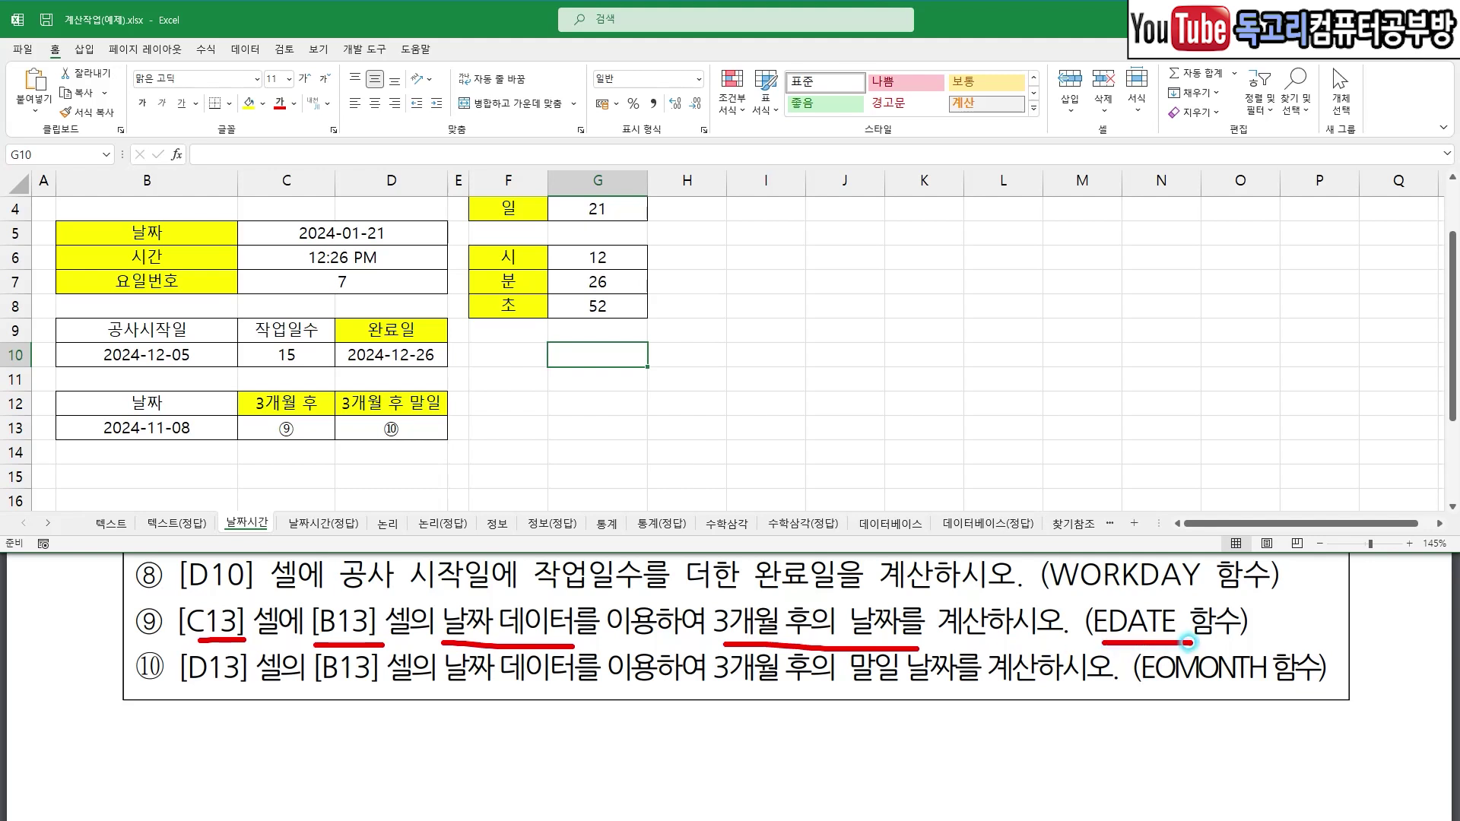
pyautogui.press('e')
pyautogui.moveTo(187, 695); pyautogui.dragTo(429, 693)
pyautogui.moveTo(741, 699); pyautogui.dragTo(998, 703)
pyautogui.moveTo(1064, 704); pyautogui.dragTo(1170, 706)
pyautogui.moveTo(1266, 700); pyautogui.dragTo(1178, 734)
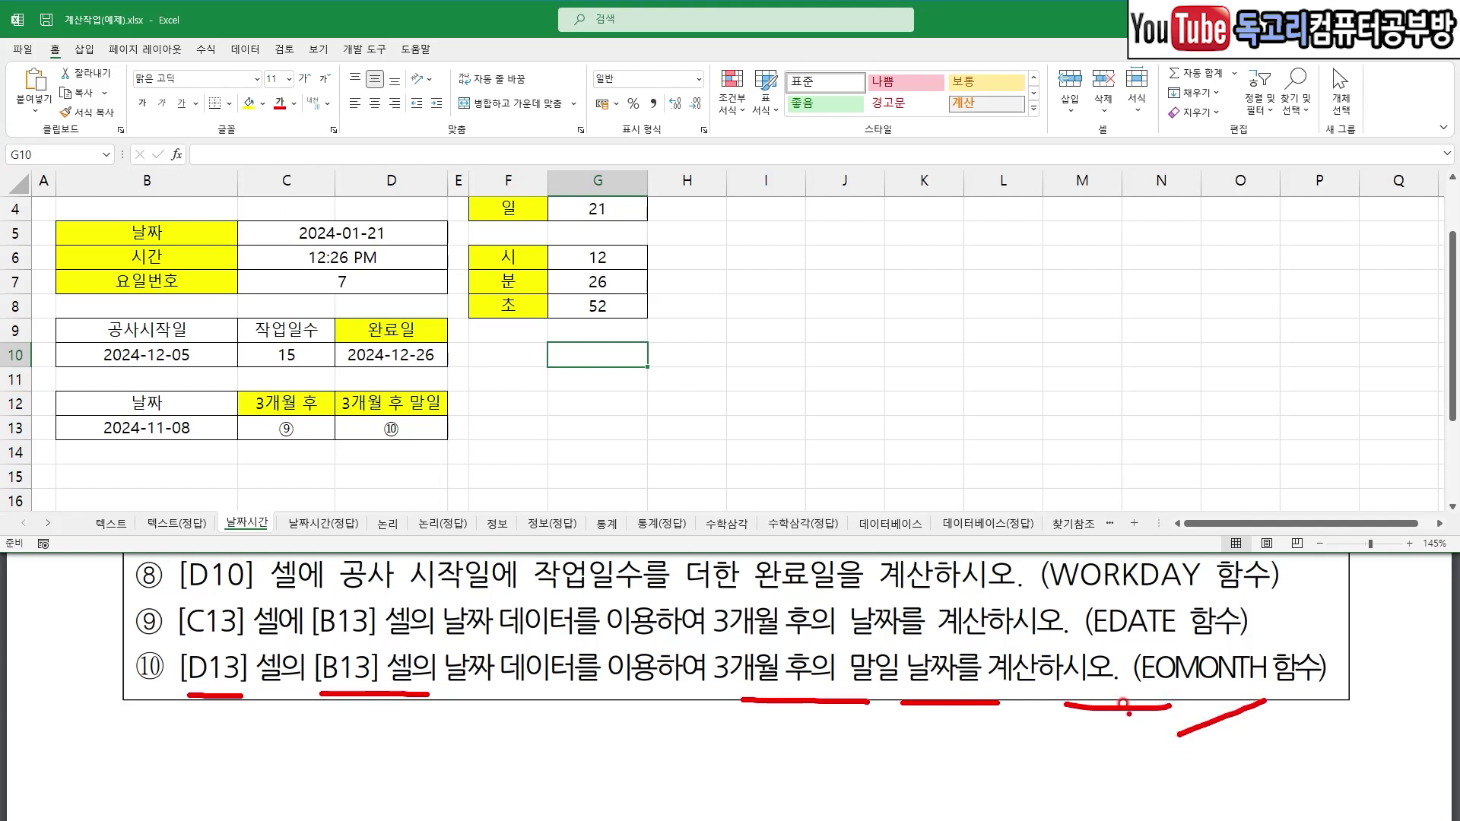
# - Calculate the date three months after B13 in cell C13 with the formula =EDATE(B13,3)
pyautogui.click(304, 430)
pyautogui.write('=ED')
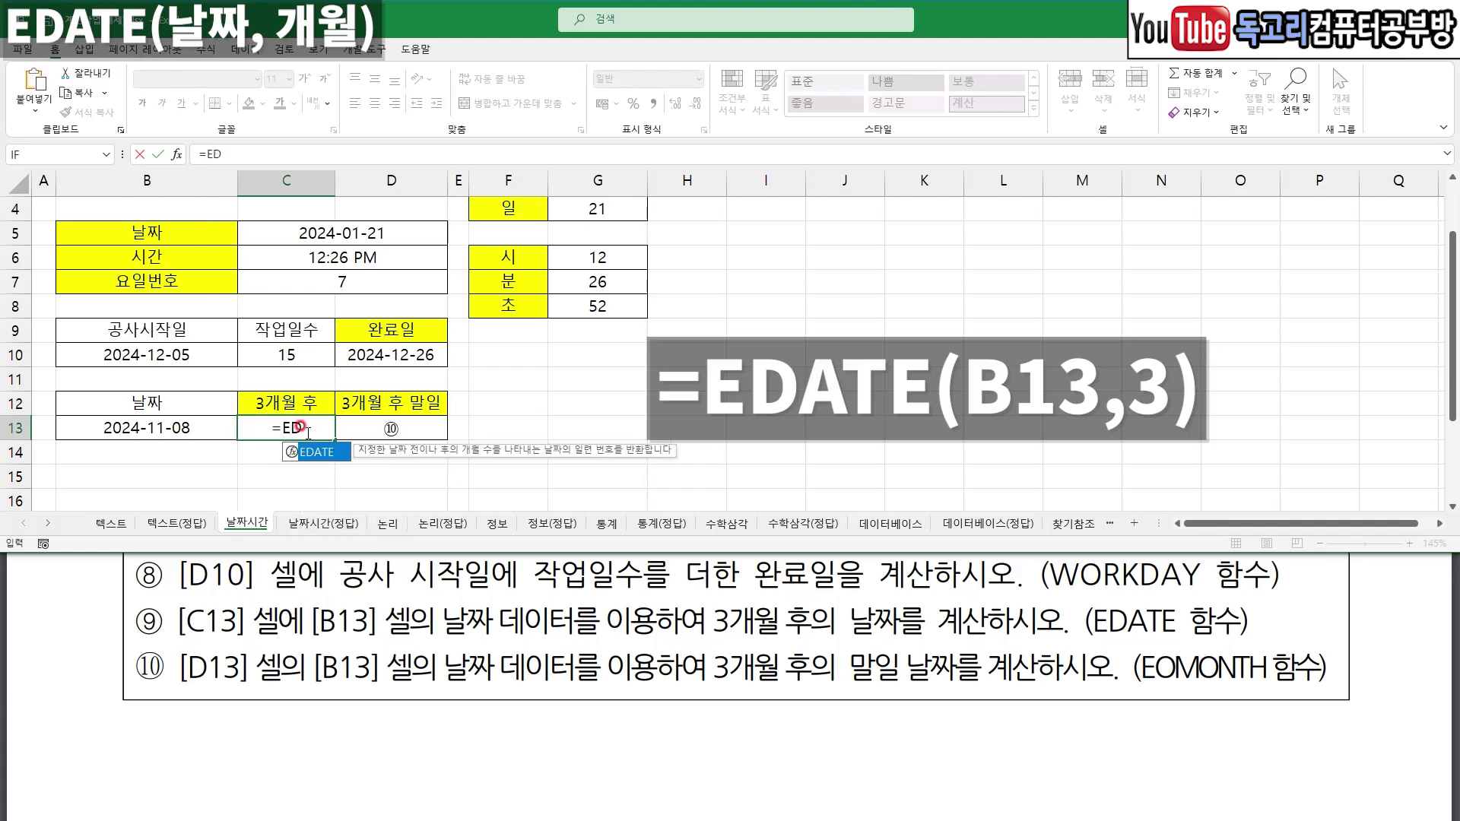
pyautogui.press('Tab')
pyautogui.click(127, 430)
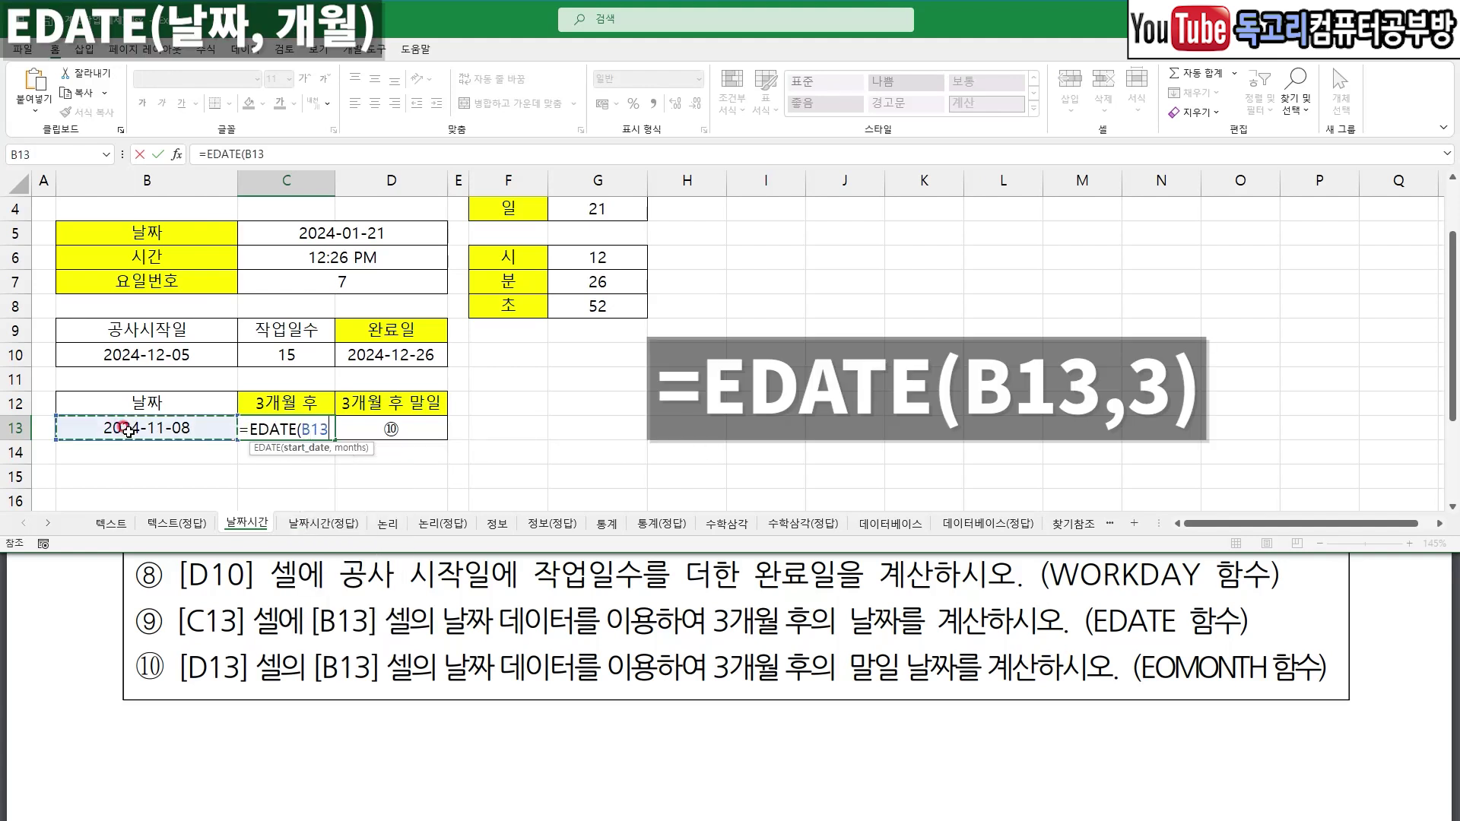
pyautogui.write(',')
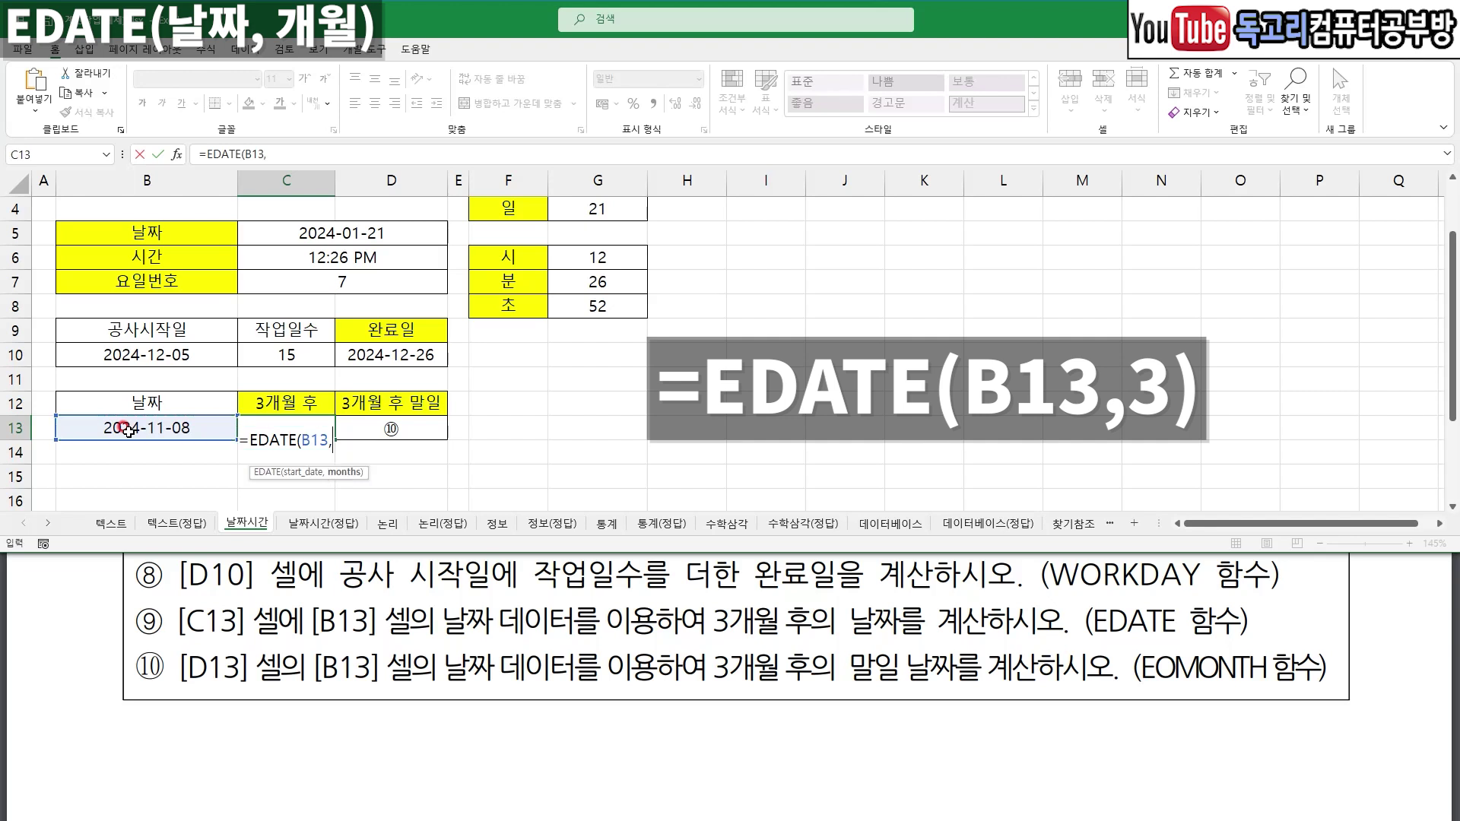
pyautogui.write('3)')
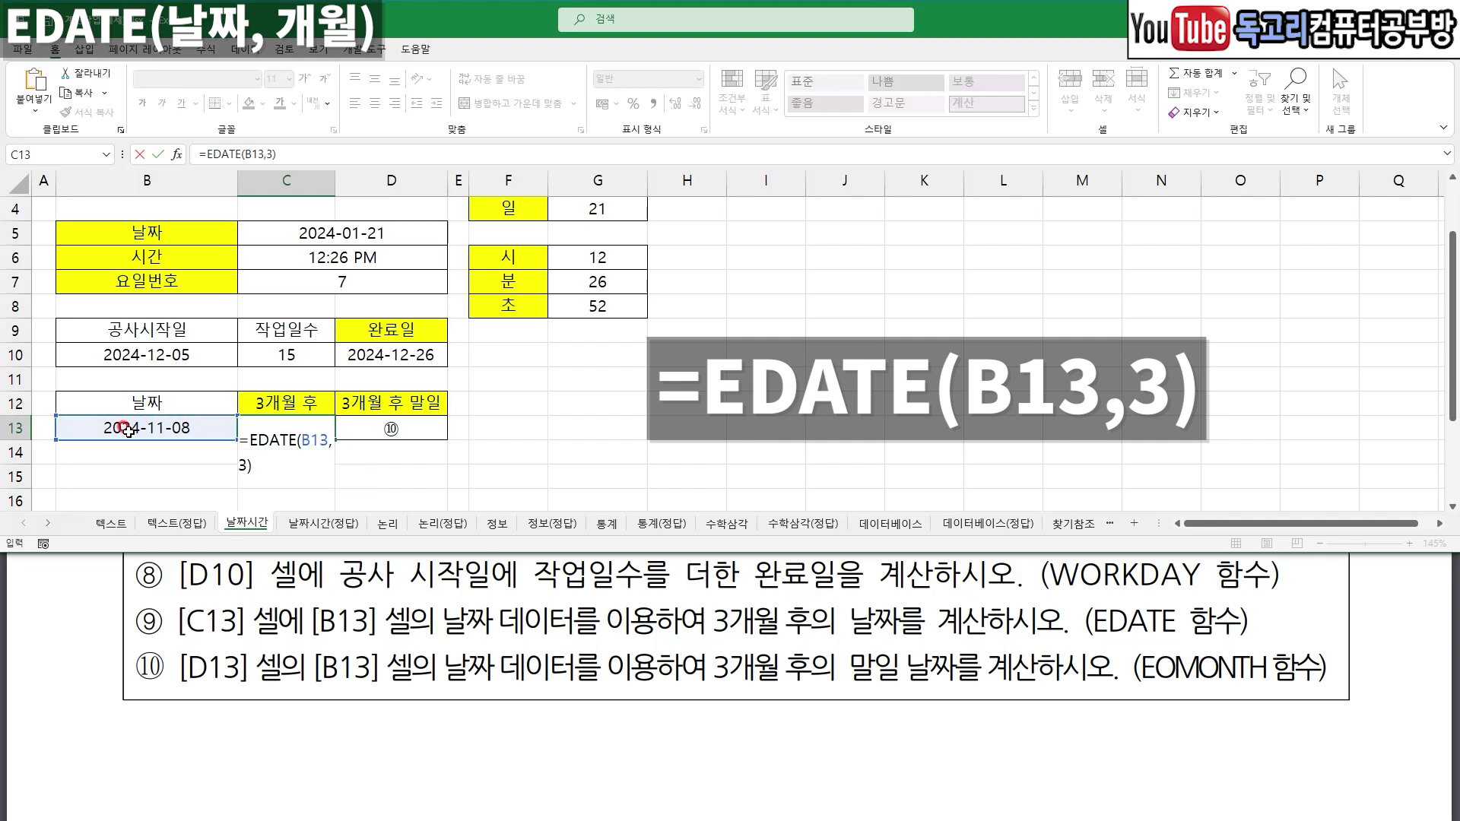
pyautogui.hotkey('ctrl', 'Return')
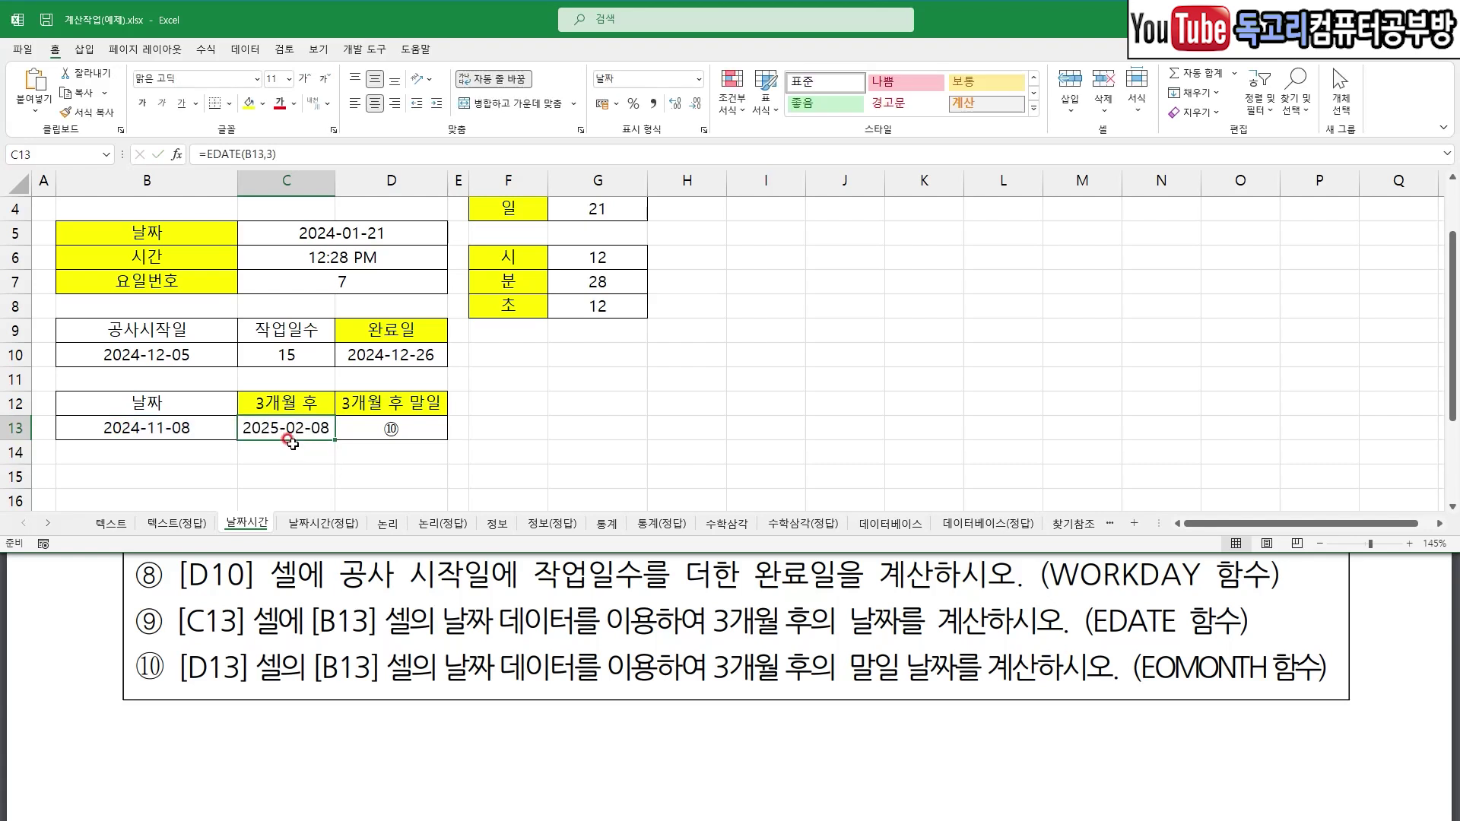
# - Calculate the month-end date three months after B13 in cell D13 with the formula =EOMONTH(B13,3)
pyautogui.click(426, 423)
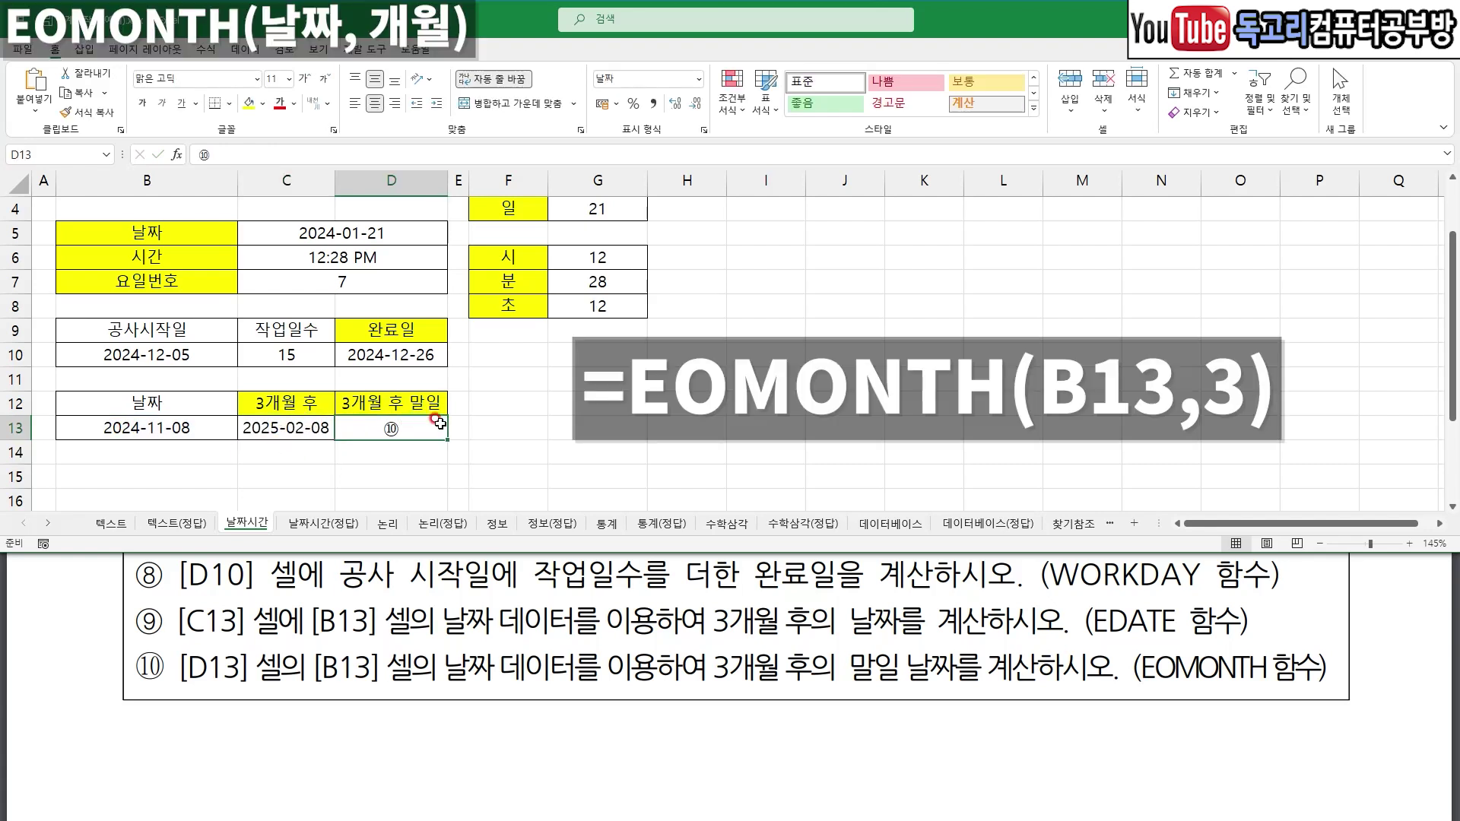
pyautogui.write('=EO')
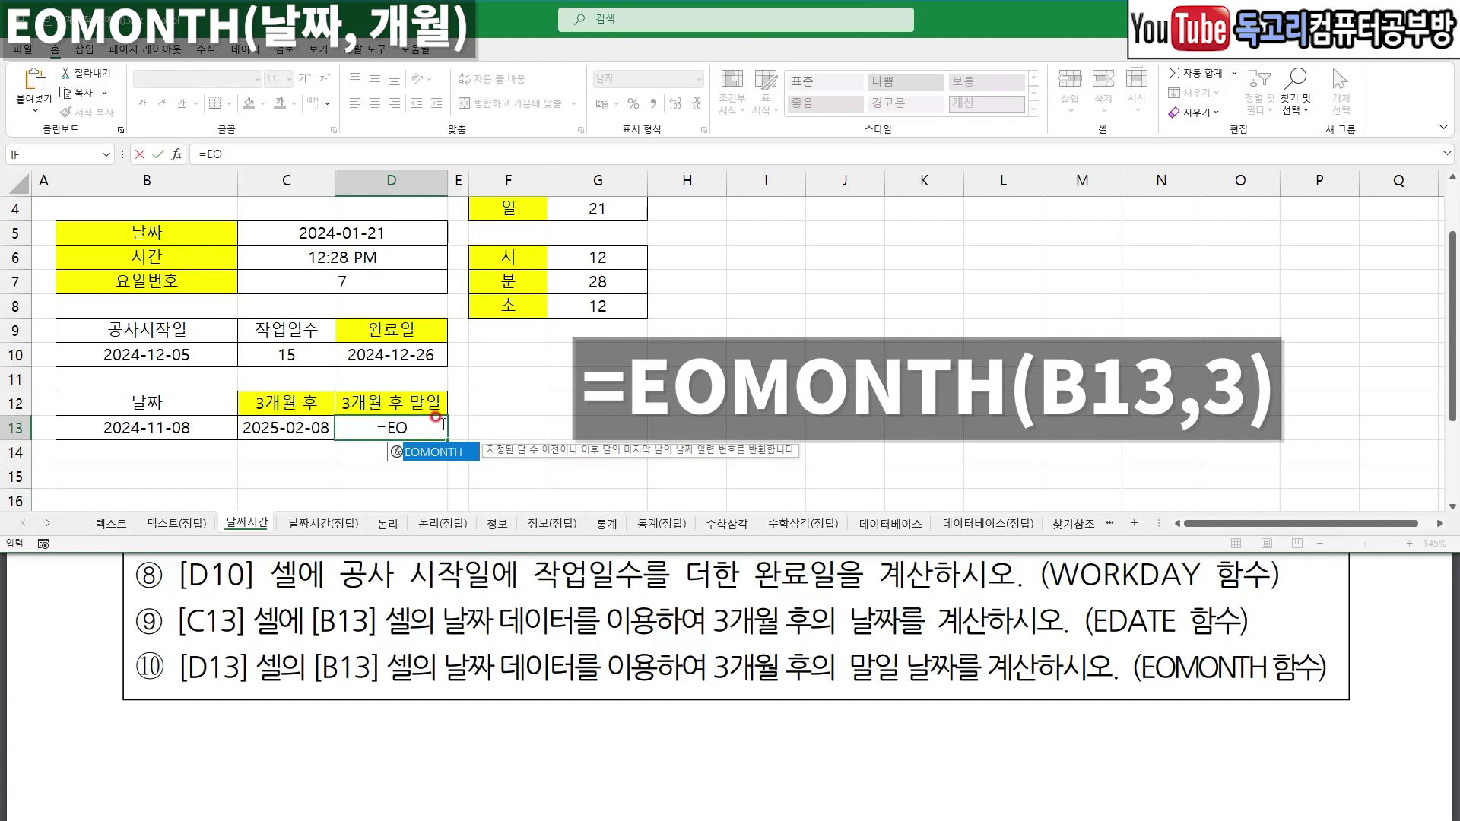
pyautogui.press('Tab')
pyautogui.click(212, 427)
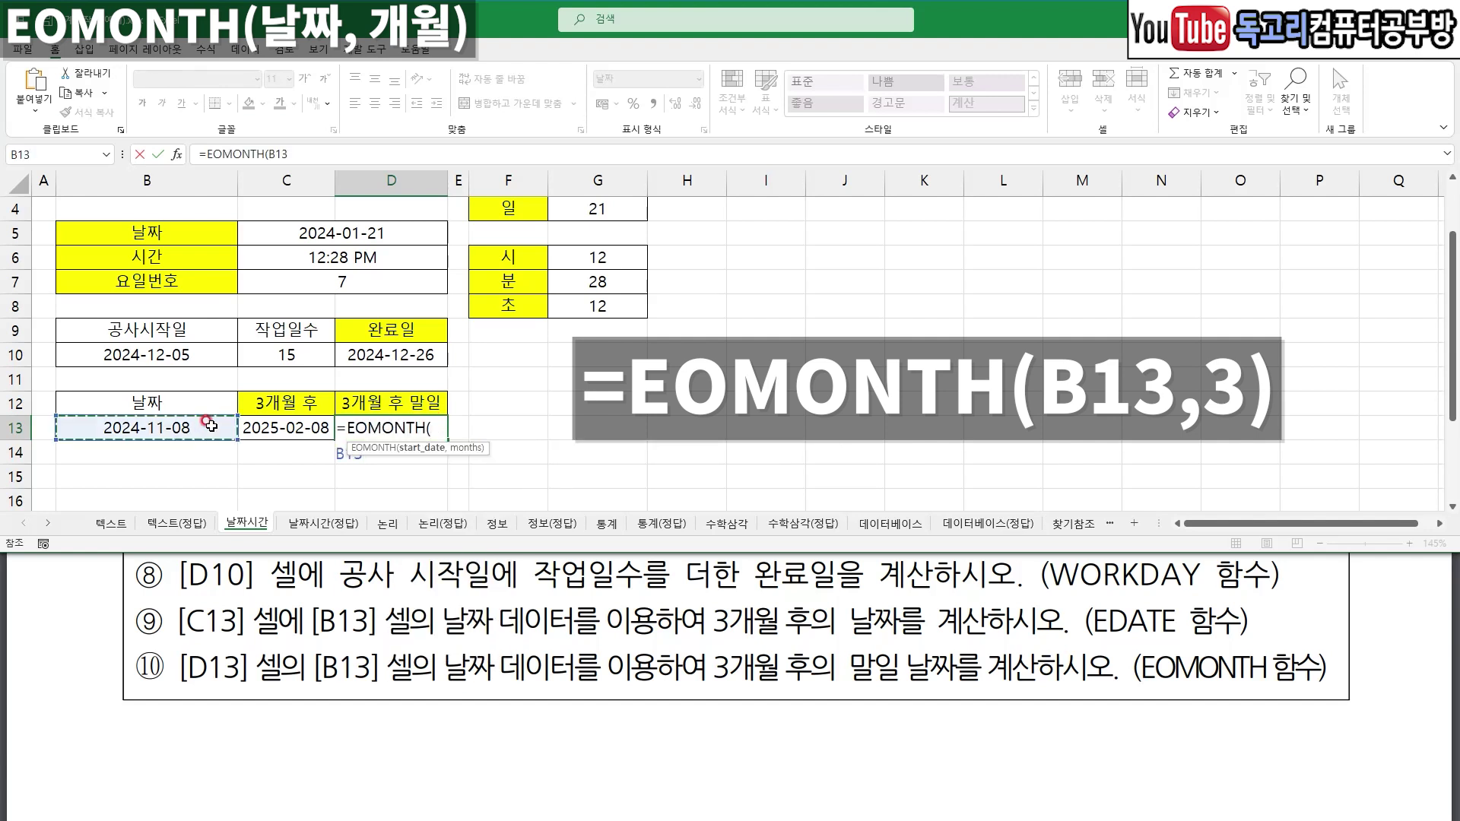
pyautogui.write(',')
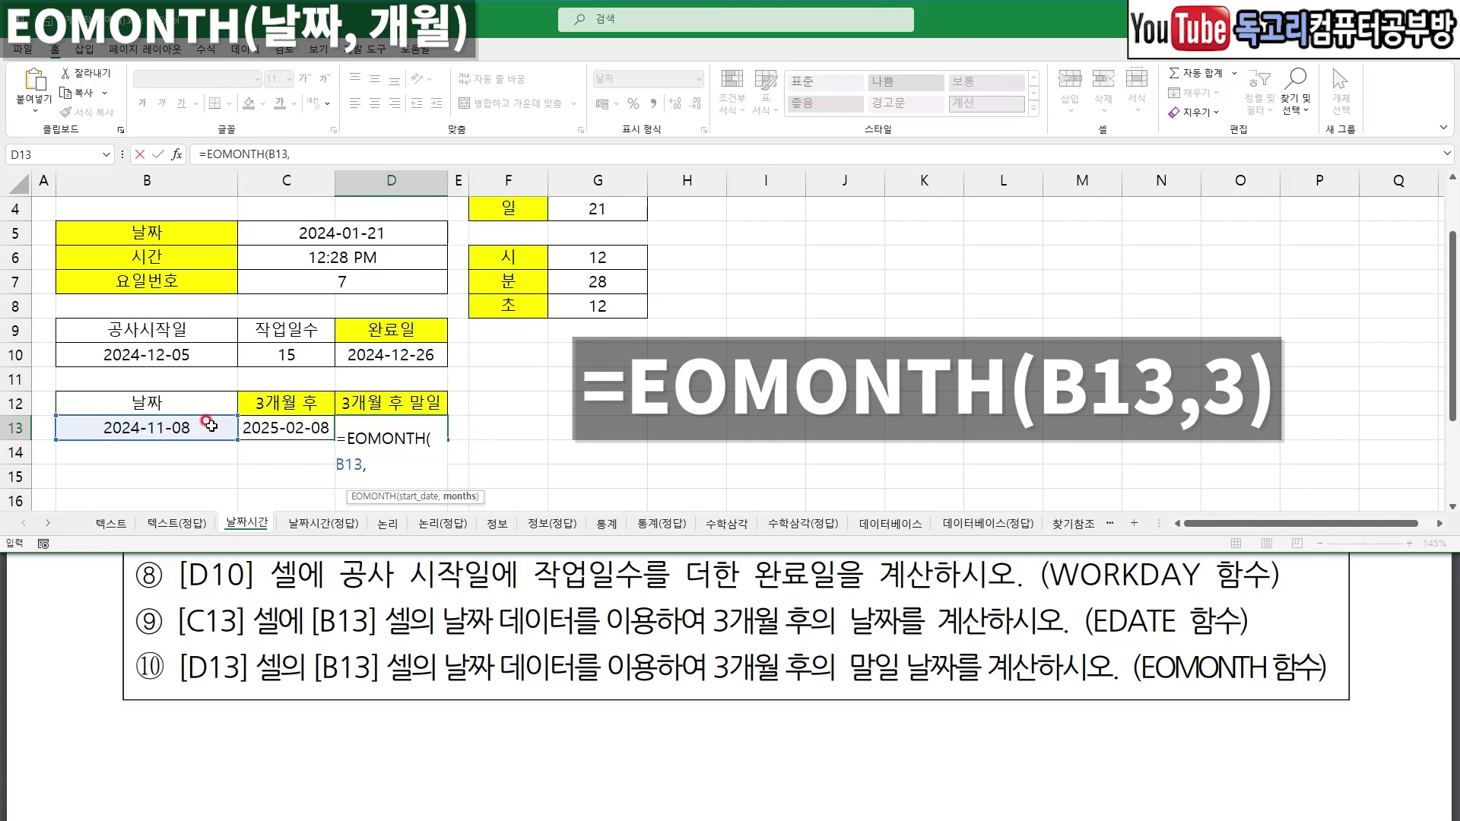
pyautogui.write('3)')
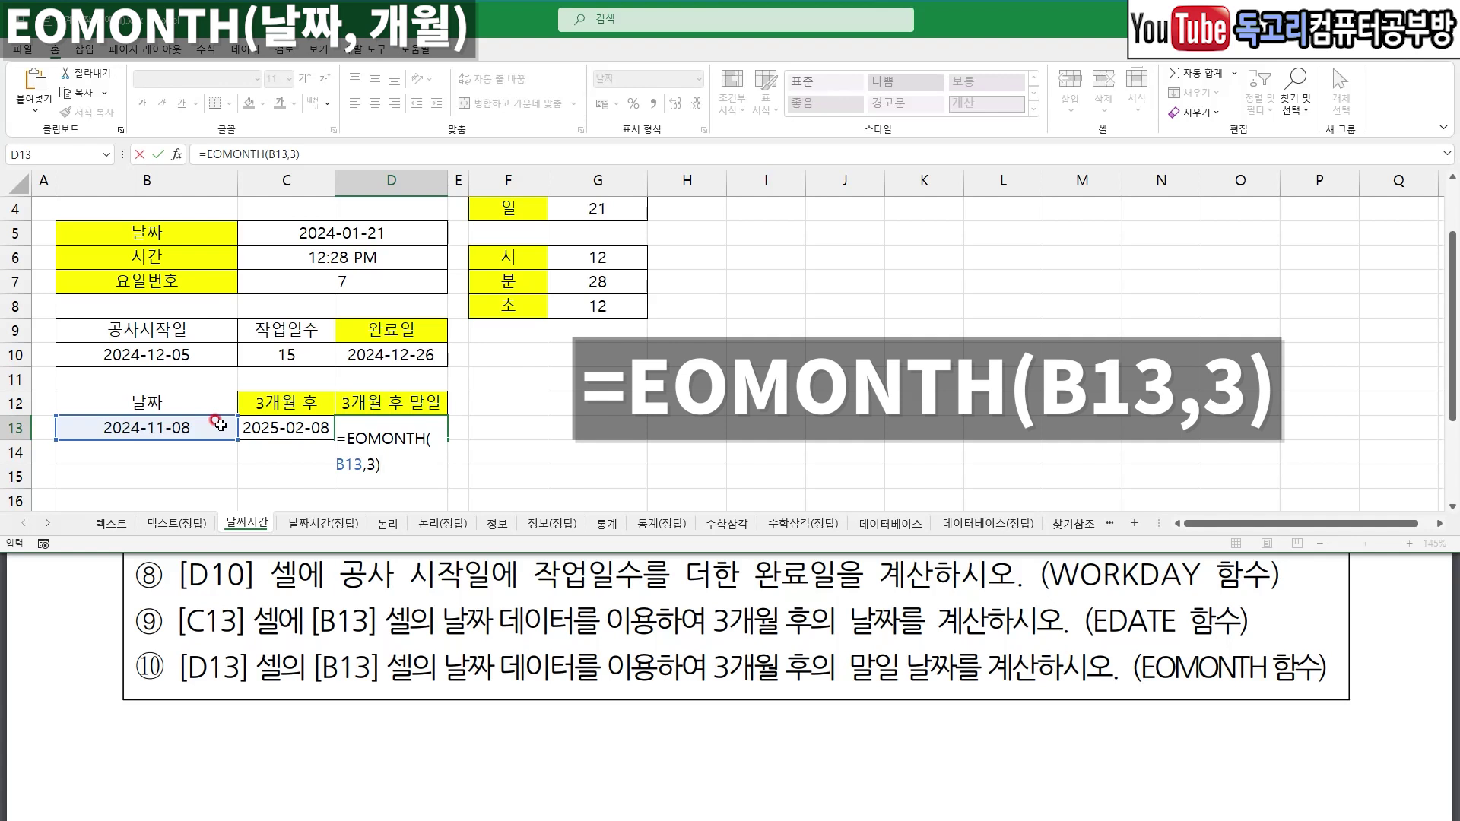
pyautogui.press('Return')
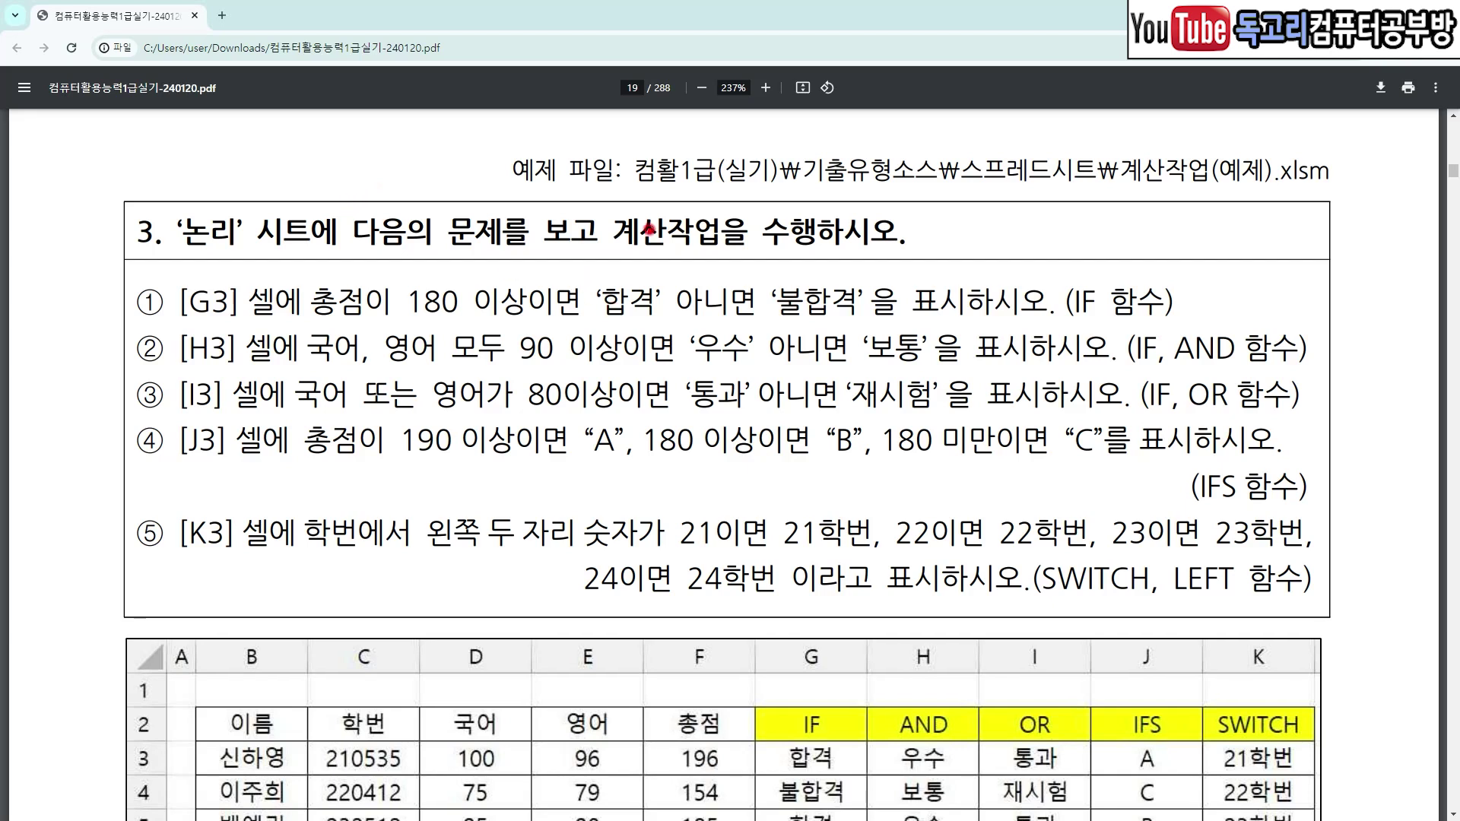
# - Following exercise 1 of the 논리 sheet, start an IF function in cell G3 and open its function arguments
pyautogui.moveTo(207, 173)
pyautogui.mouseDown()
pyautogui.moveTo(228, 199)
pyautogui.moveTo(261, 168)
pyautogui.mouseUp()
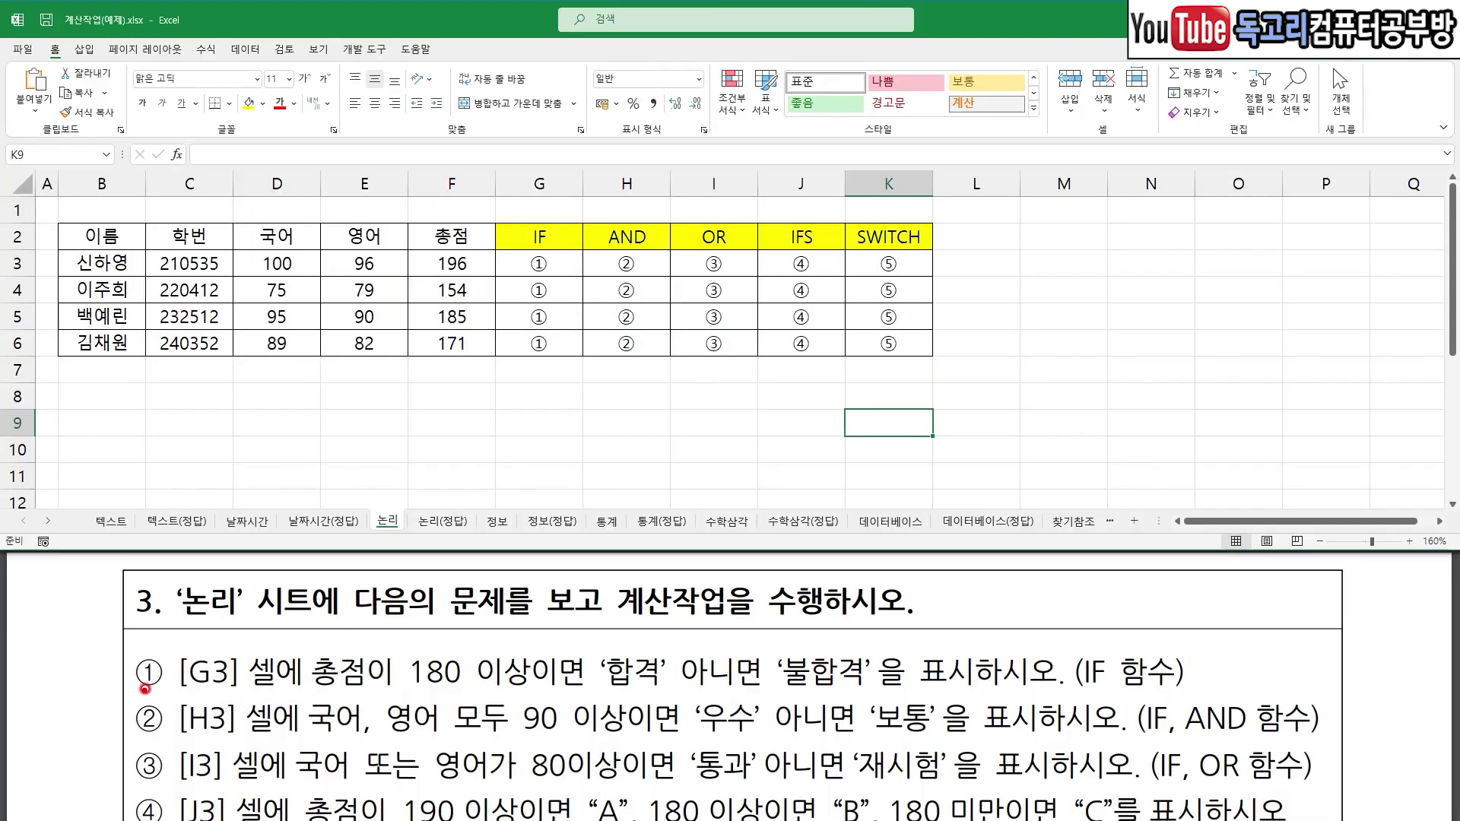
pyautogui.moveTo(177, 689); pyautogui.dragTo(485, 692)
pyautogui.moveTo(608, 709); pyautogui.dragTo(661, 704)
pyautogui.moveTo(797, 695); pyautogui.dragTo(905, 701)
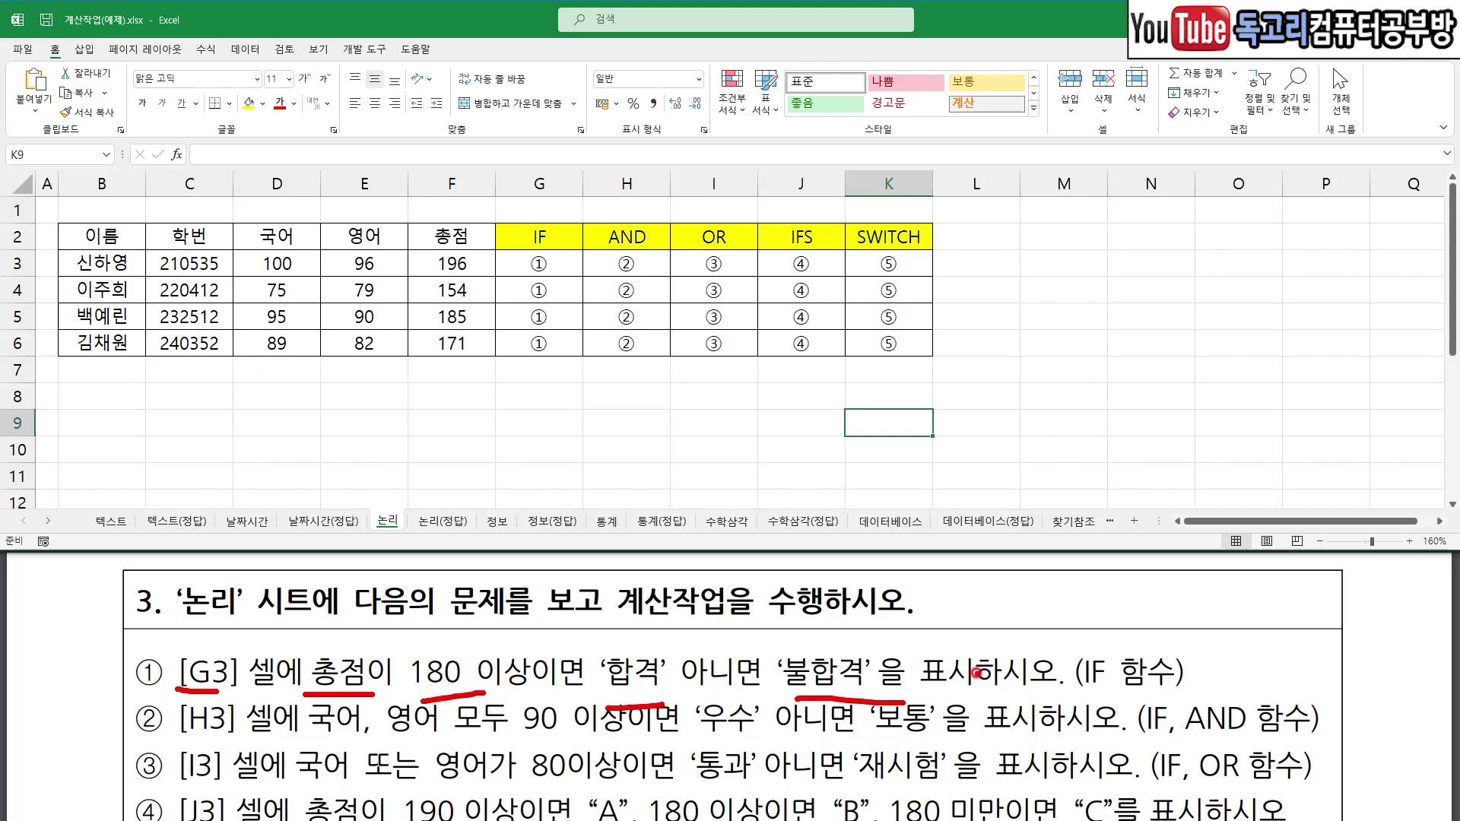
pyautogui.click(546, 263)
pyautogui.moveTo(549, 253); pyautogui.dragTo(587, 234)
pyautogui.write('=')
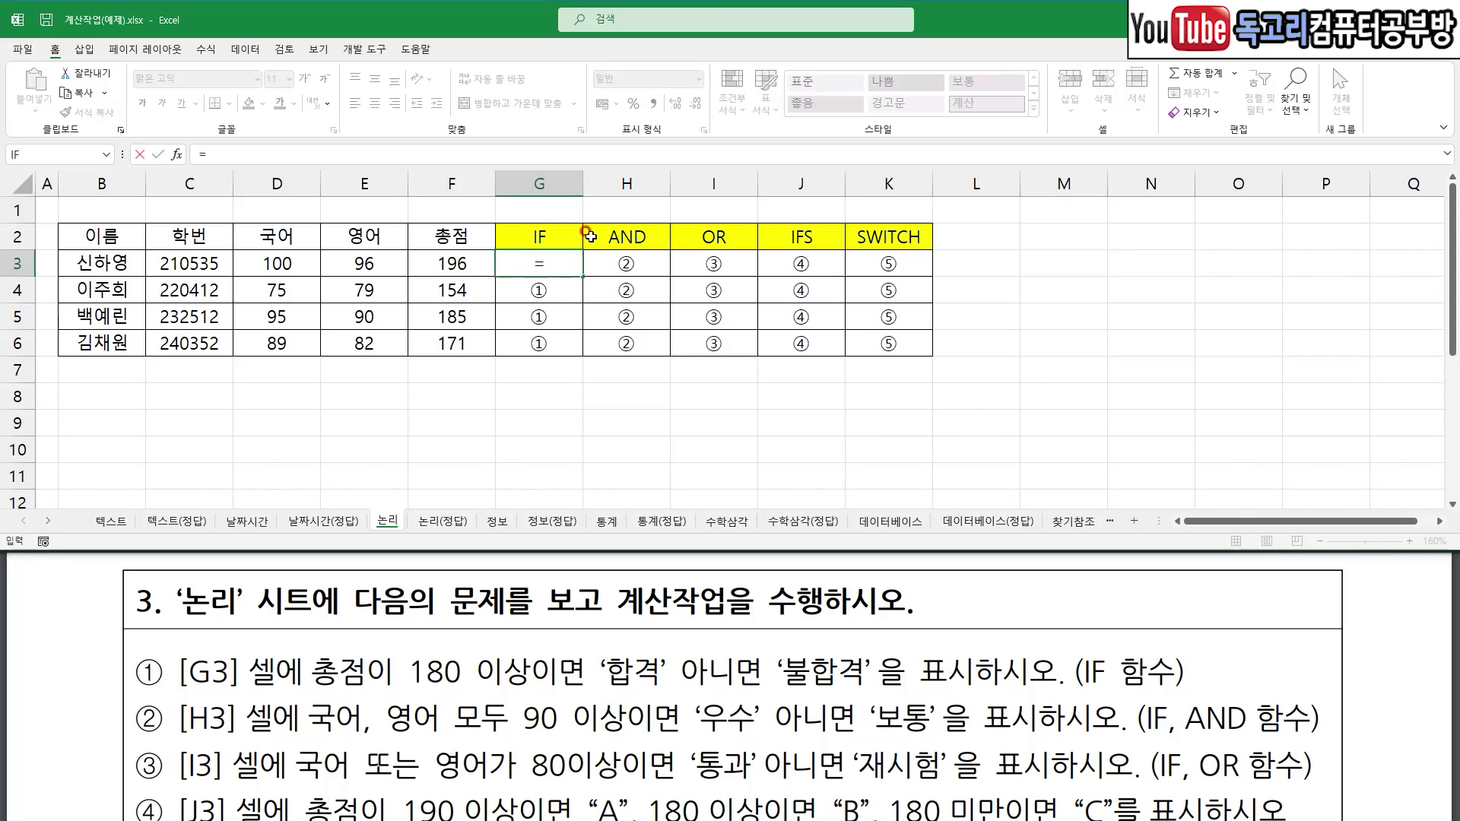
pyautogui.write('I')
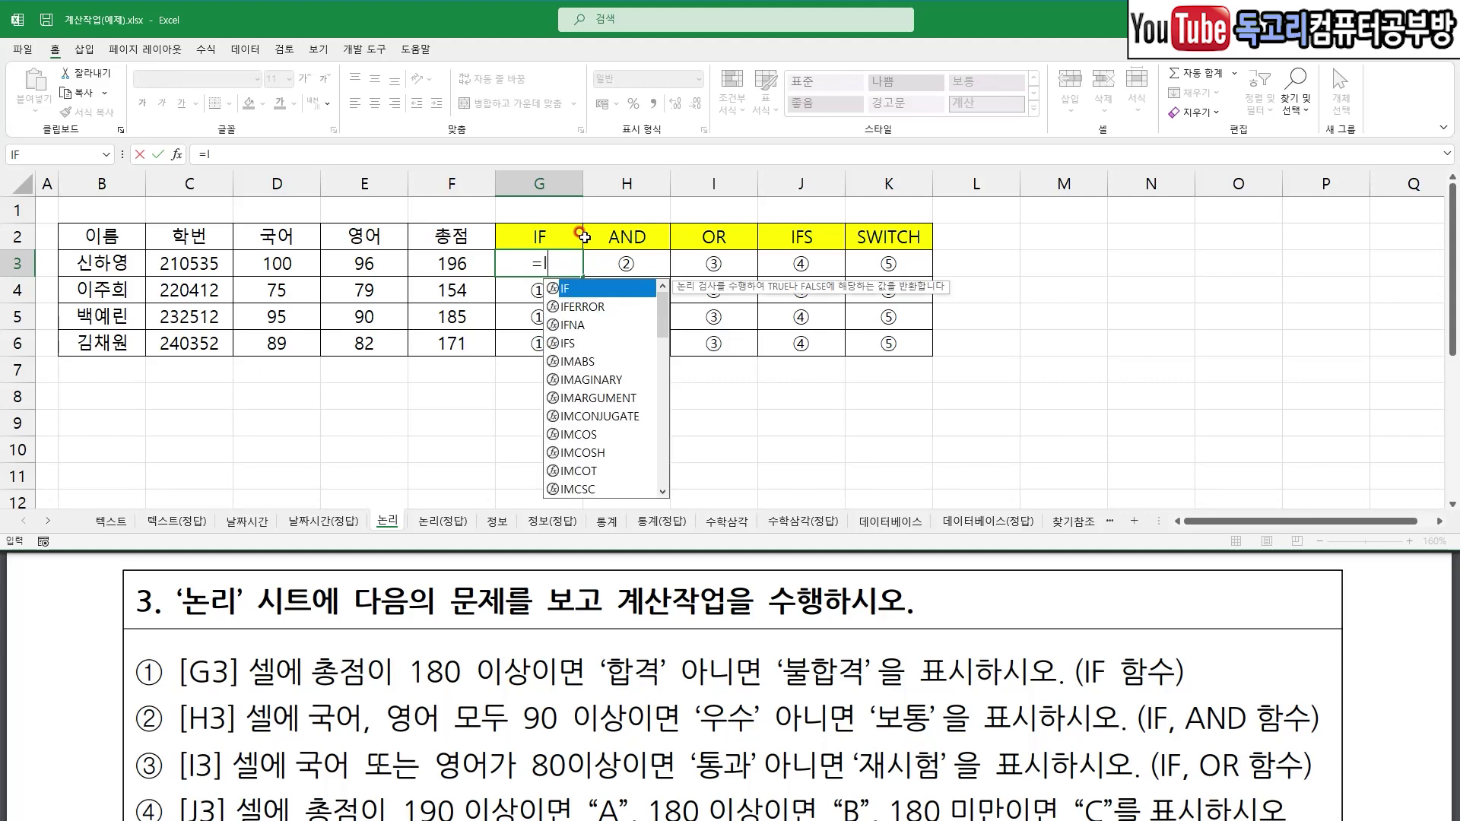
pyautogui.doubleClick(569, 289)
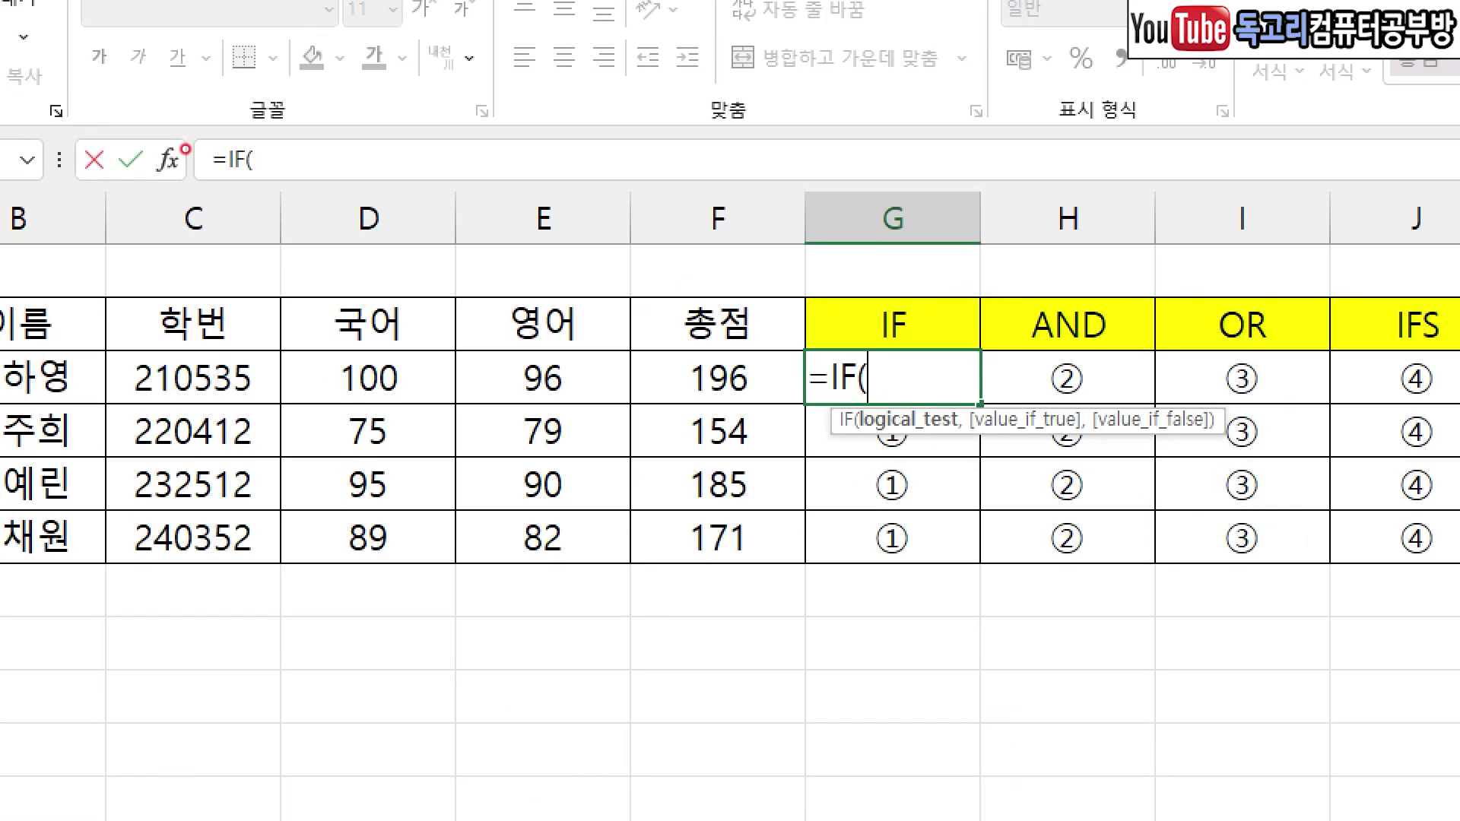
pyautogui.moveTo(185, 149)
pyautogui.mouseDown()
pyautogui.moveTo(202, 183)
pyautogui.moveTo(180, 194)
pyautogui.moveTo(156, 118)
pyautogui.moveTo(189, 163)
pyautogui.mouseUp()
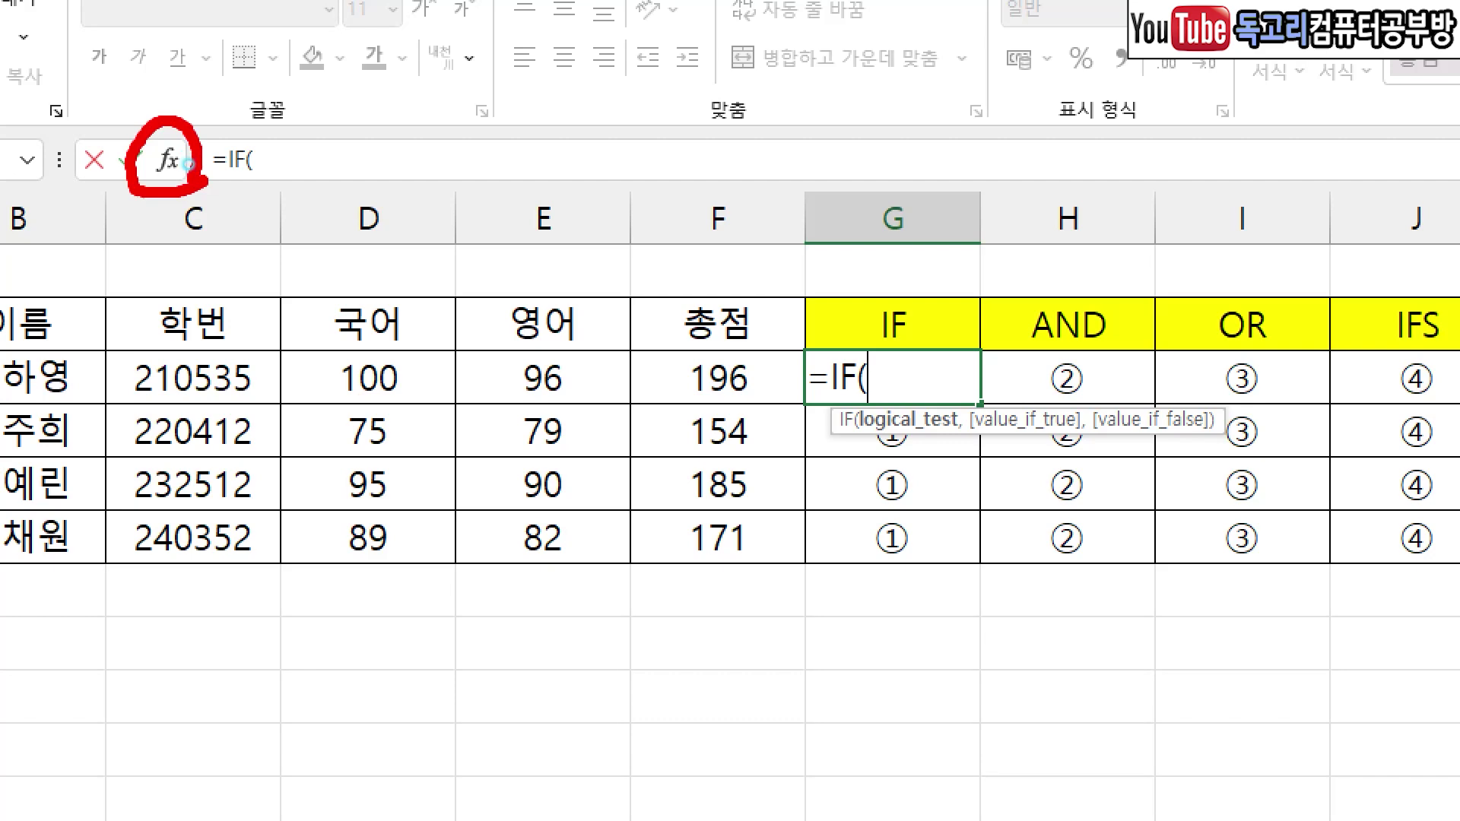
pyautogui.click(169, 159)
pyautogui.moveTo(625, 380)
pyautogui.mouseDown()
pyautogui.moveTo(690, 374)
pyautogui.moveTo(797, 407)
pyautogui.mouseUp()
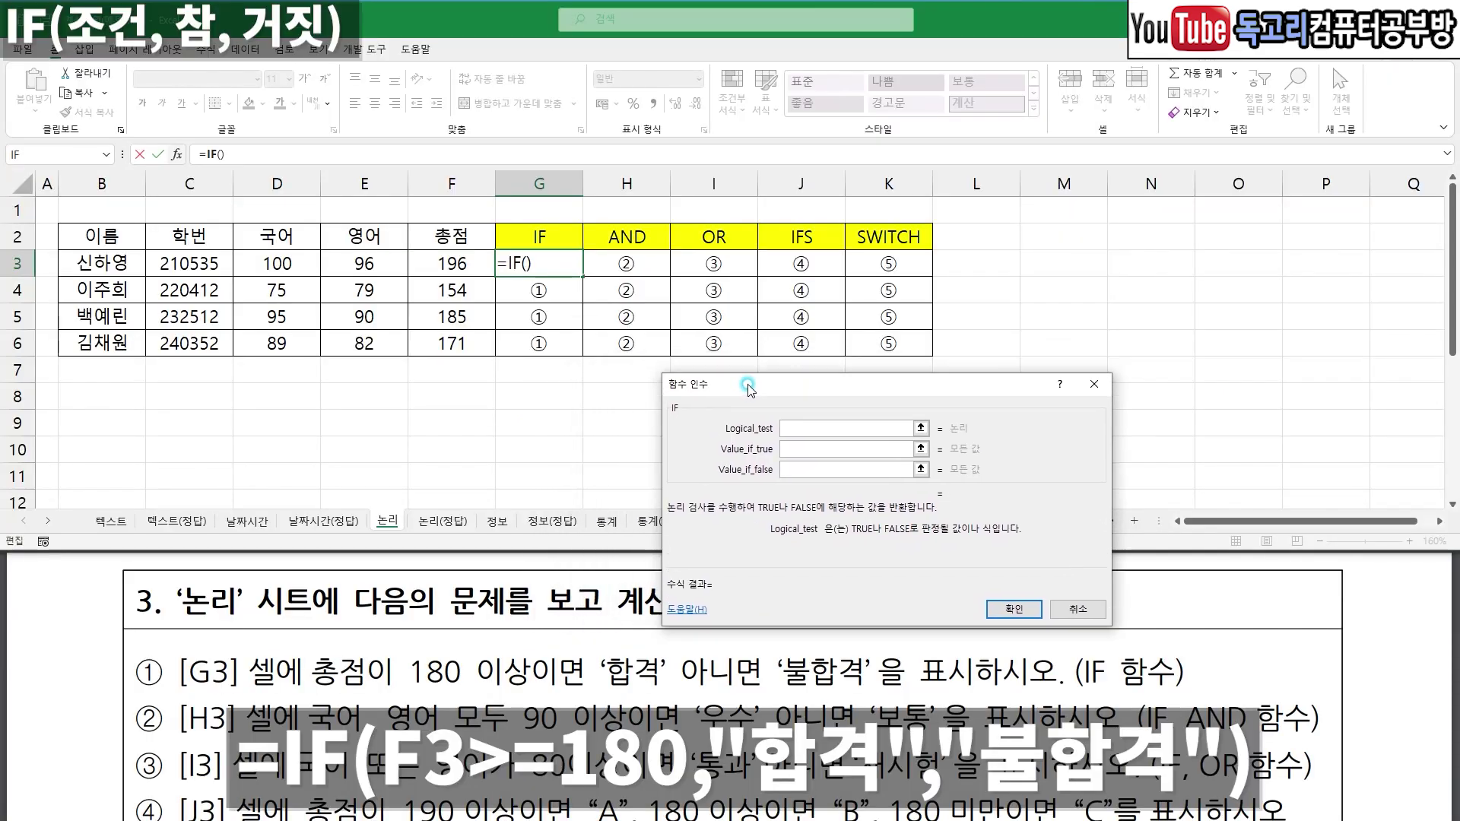
# - Set the IF function's Logical_test to F3>=180, so that the total score is checked against 180
pyautogui.moveTo(483, 406)
pyautogui.mouseDown()
pyautogui.moveTo(491, 445)
pyautogui.moveTo(562, 453)
pyautogui.moveTo(530, 545)
pyautogui.mouseUp()
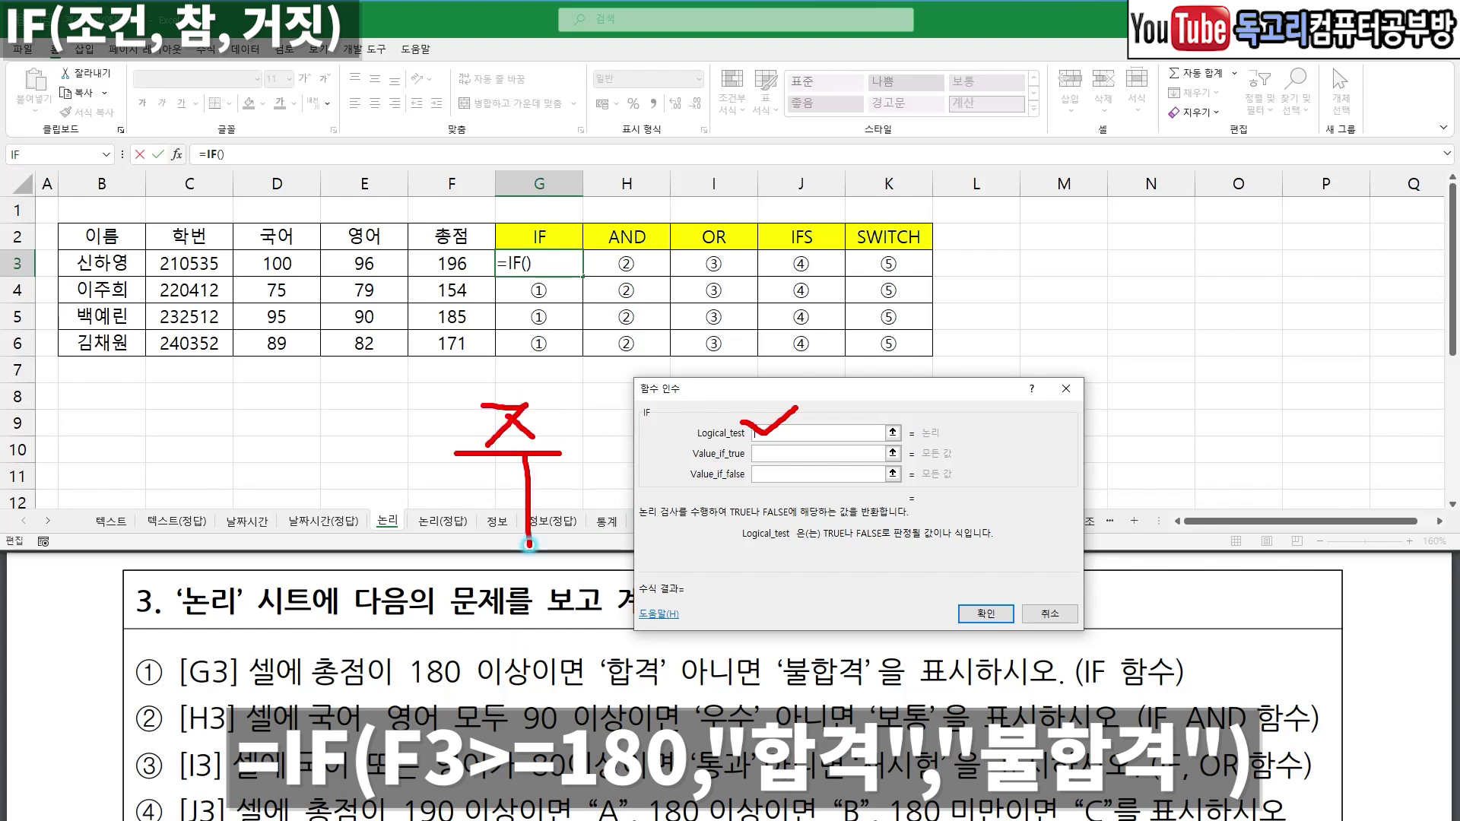
pyautogui.moveTo(323, 697); pyautogui.dragTo(527, 689)
pyautogui.moveTo(325, 617); pyautogui.dragTo(384, 596)
pyautogui.press('Escape')
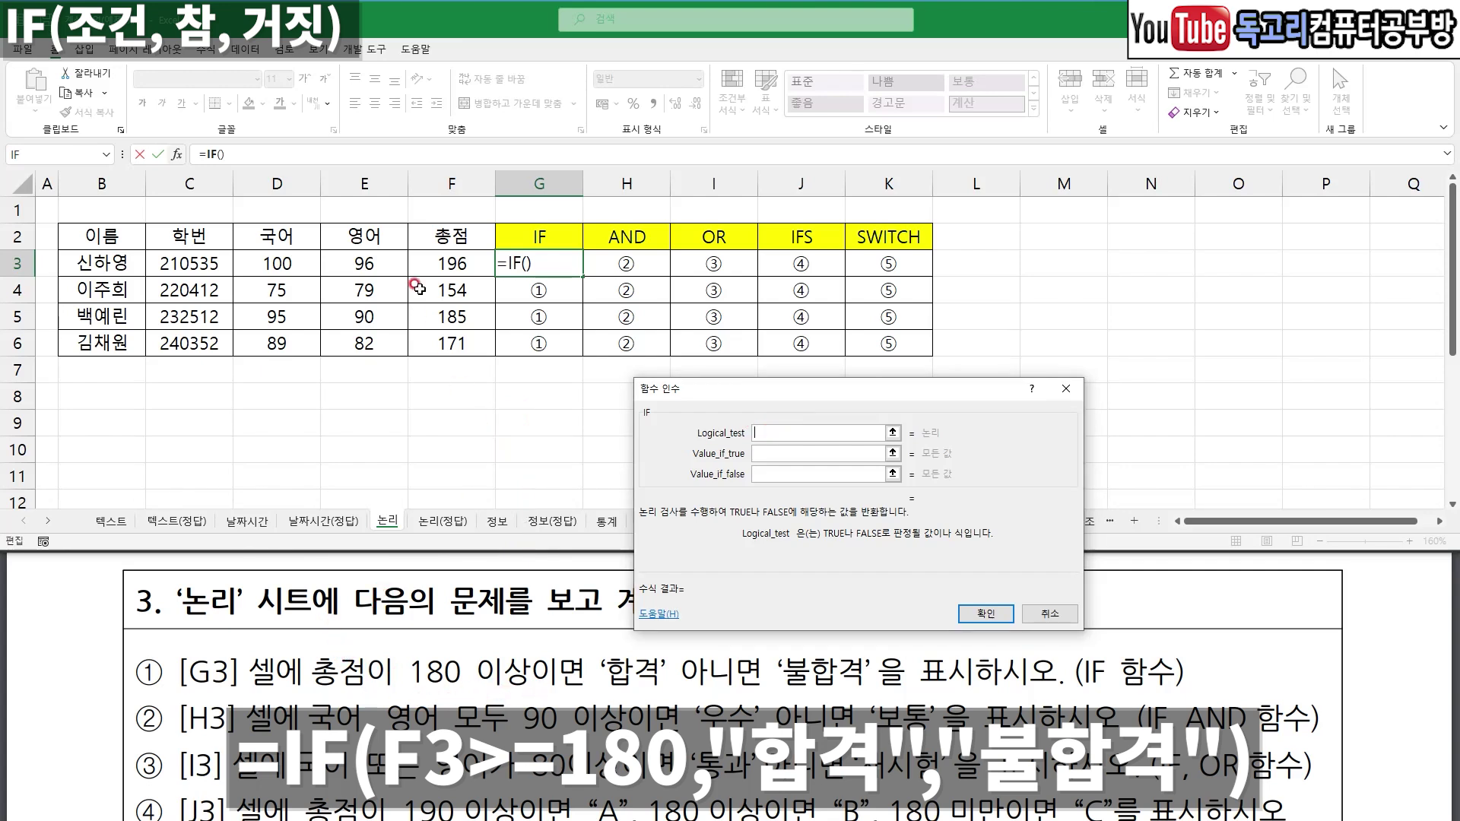
pyautogui.click(465, 266)
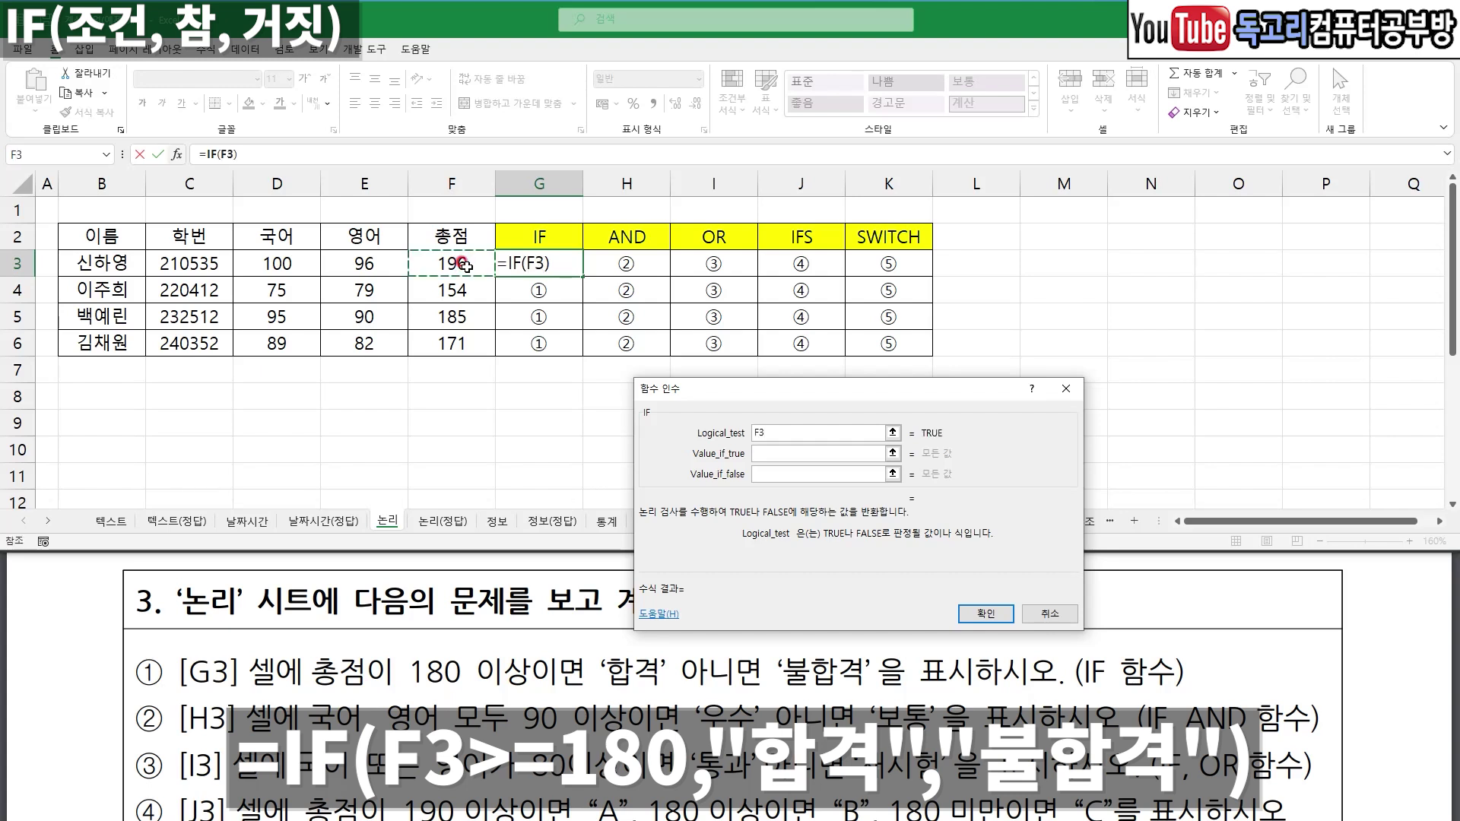
pyautogui.moveTo(494, 253); pyautogui.dragTo(462, 291)
pyautogui.moveTo(732, 440); pyautogui.dragTo(799, 451)
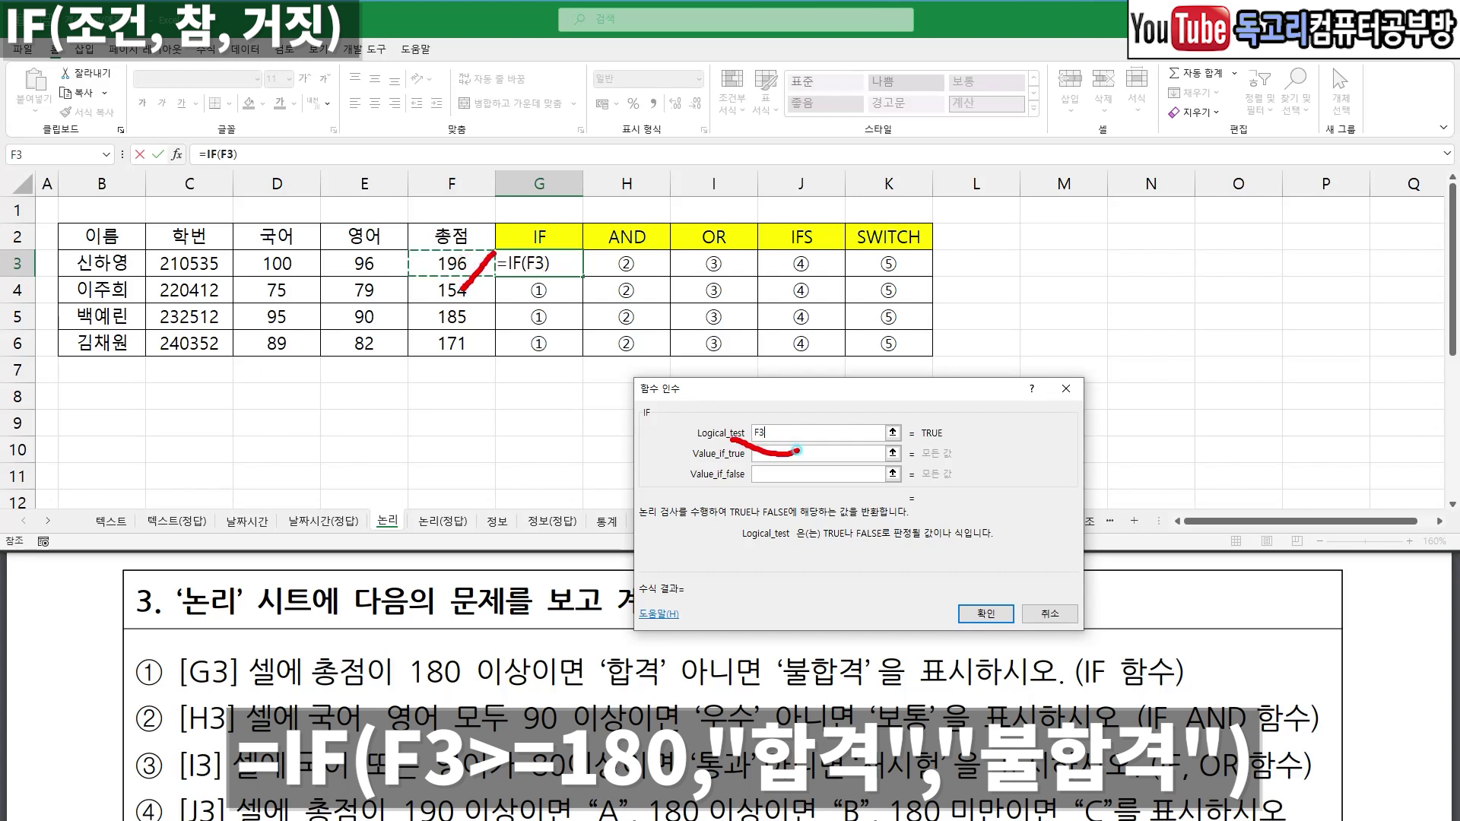
pyautogui.press('Escape')
pyautogui.click(860, 473)
pyautogui.write('>=180')
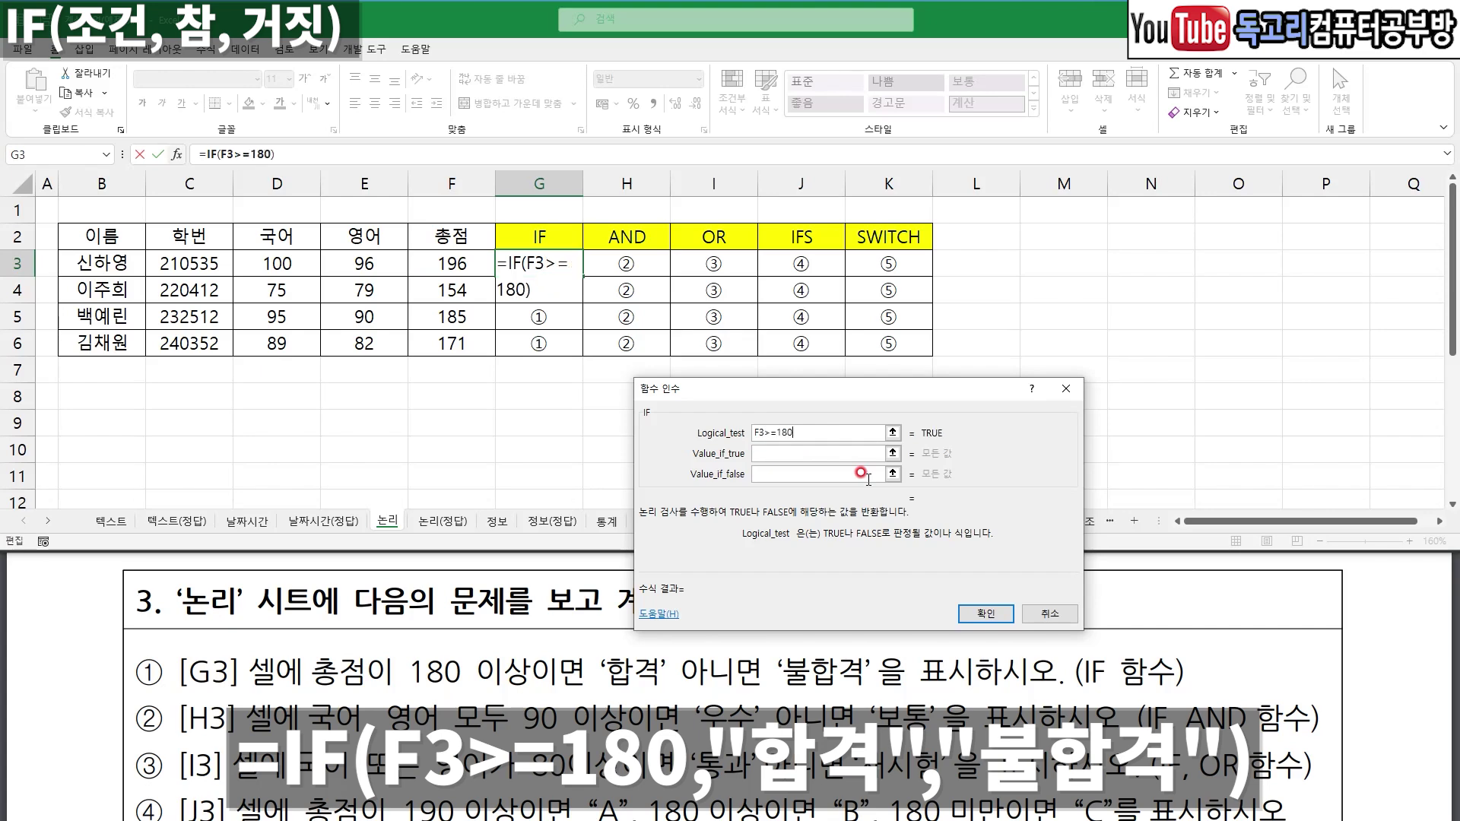
pyautogui.hotkey('ctrl', '1')
pyautogui.click(806, 450)
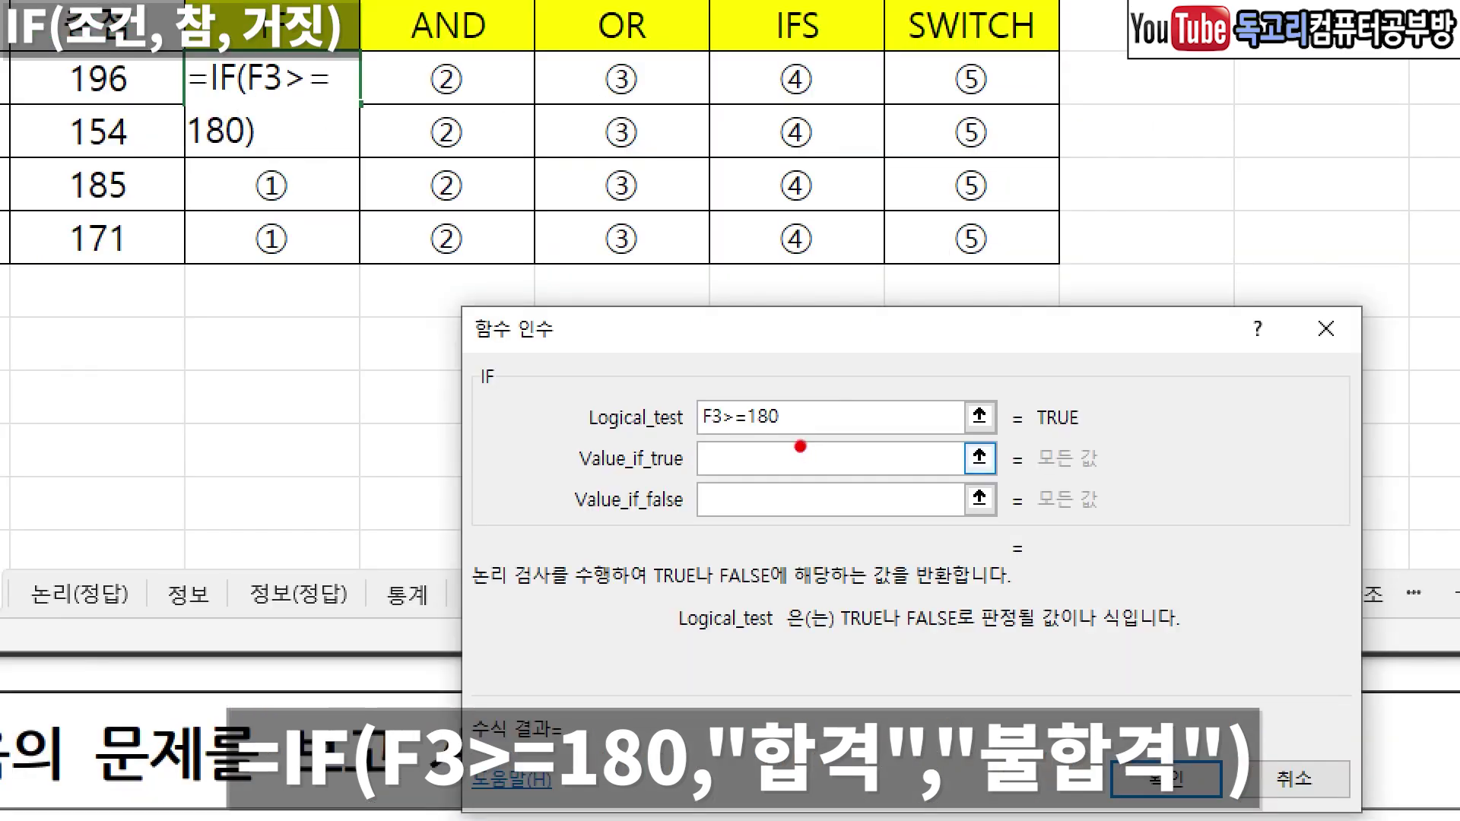
pyautogui.moveTo(180, 77); pyautogui.dragTo(121, 115)
pyautogui.click(720, 451)
pyautogui.moveTo(753, 449); pyautogui.dragTo(807, 450)
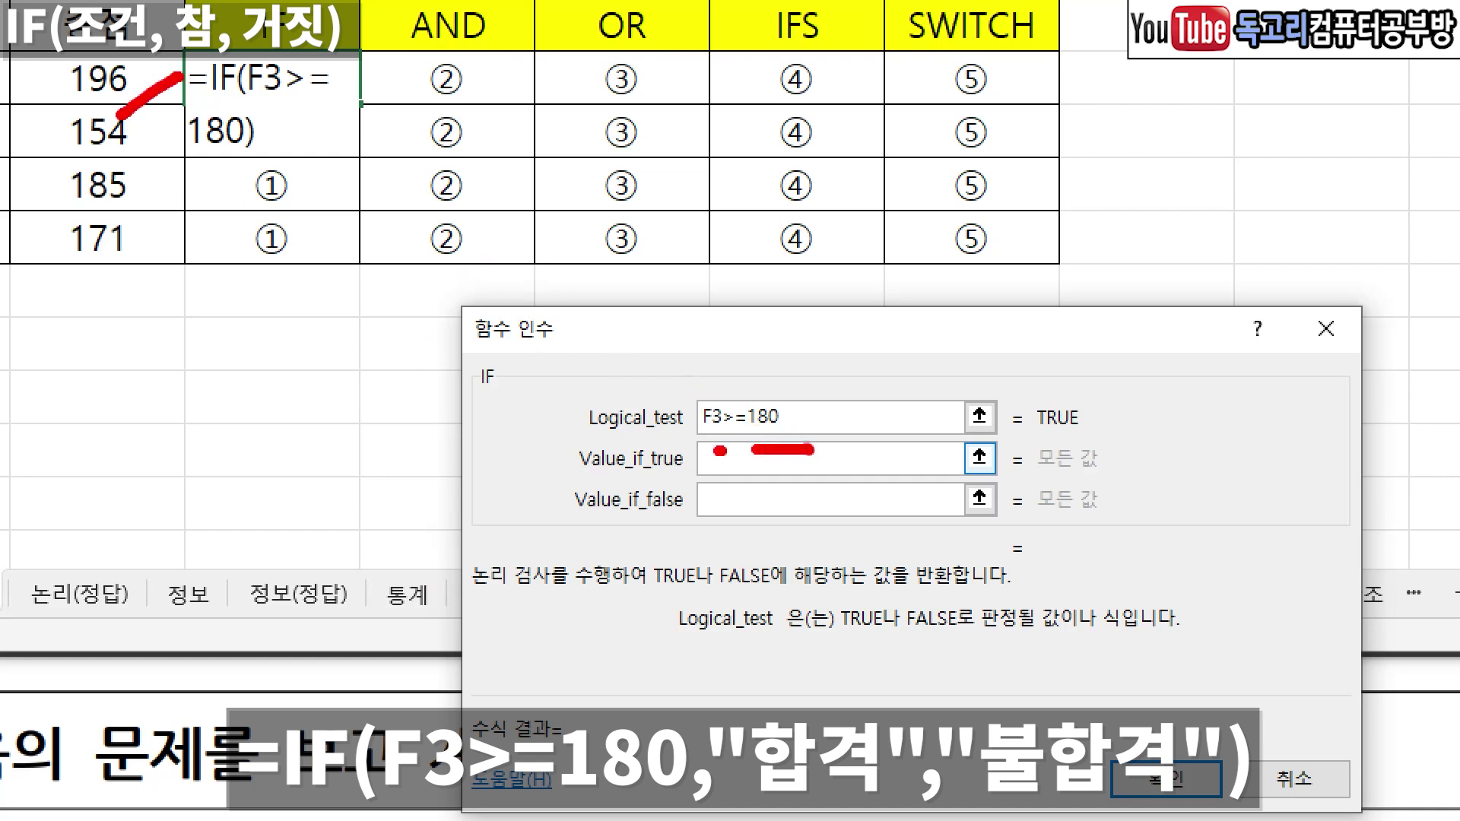
pyautogui.press('Escape')
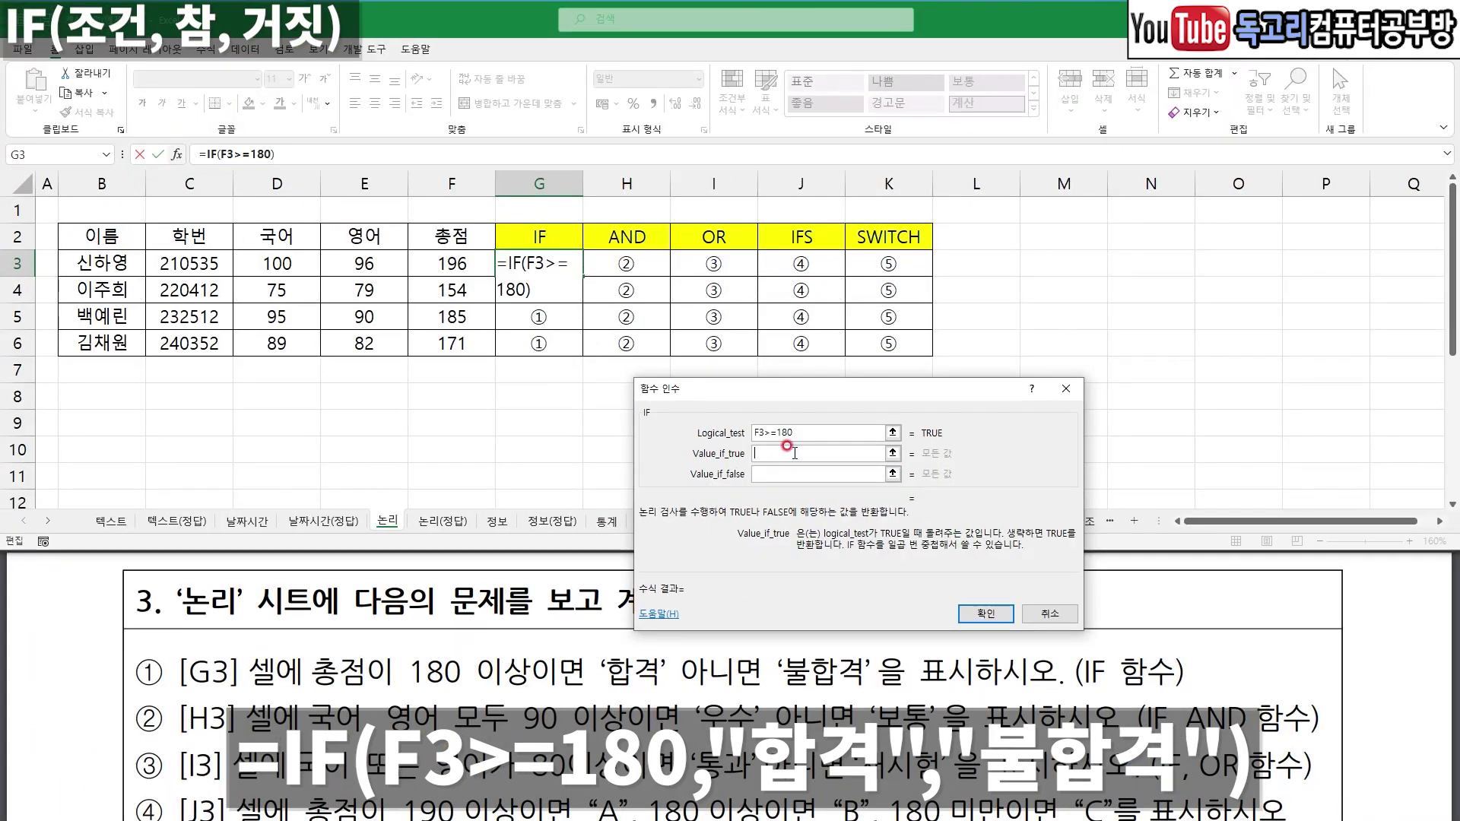
# - Set Value_if_true to "합격" and Value_if_false to "불합격", and confirm the IF formula in G3
pyautogui.moveTo(595, 694); pyautogui.dragTo(674, 694)
pyautogui.moveTo(774, 693); pyautogui.dragTo(878, 694)
pyautogui.press('Escape')
pyautogui.write('합격')
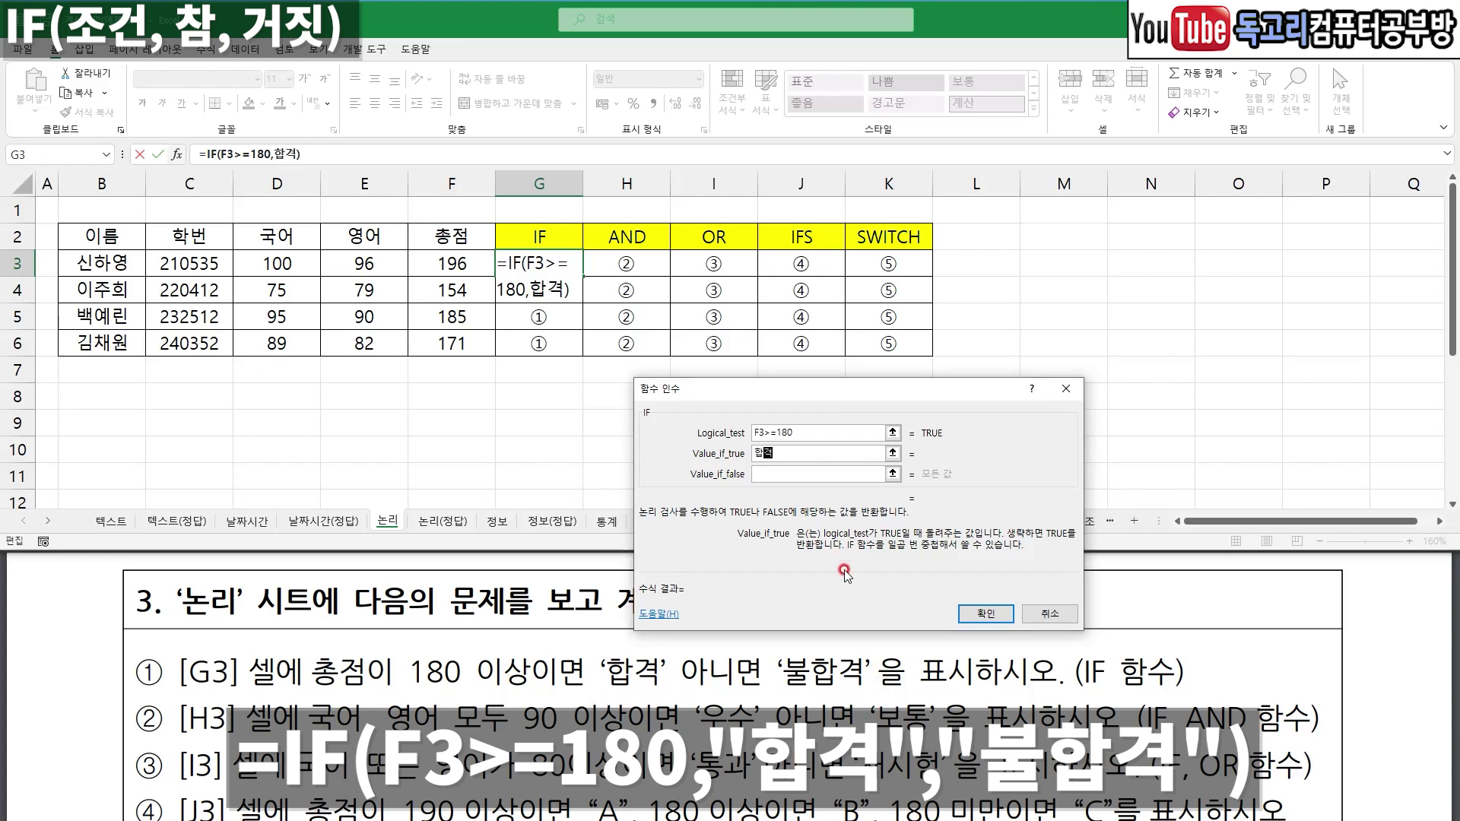
pyautogui.press('Tab')
pyautogui.write('불합ㄱ')
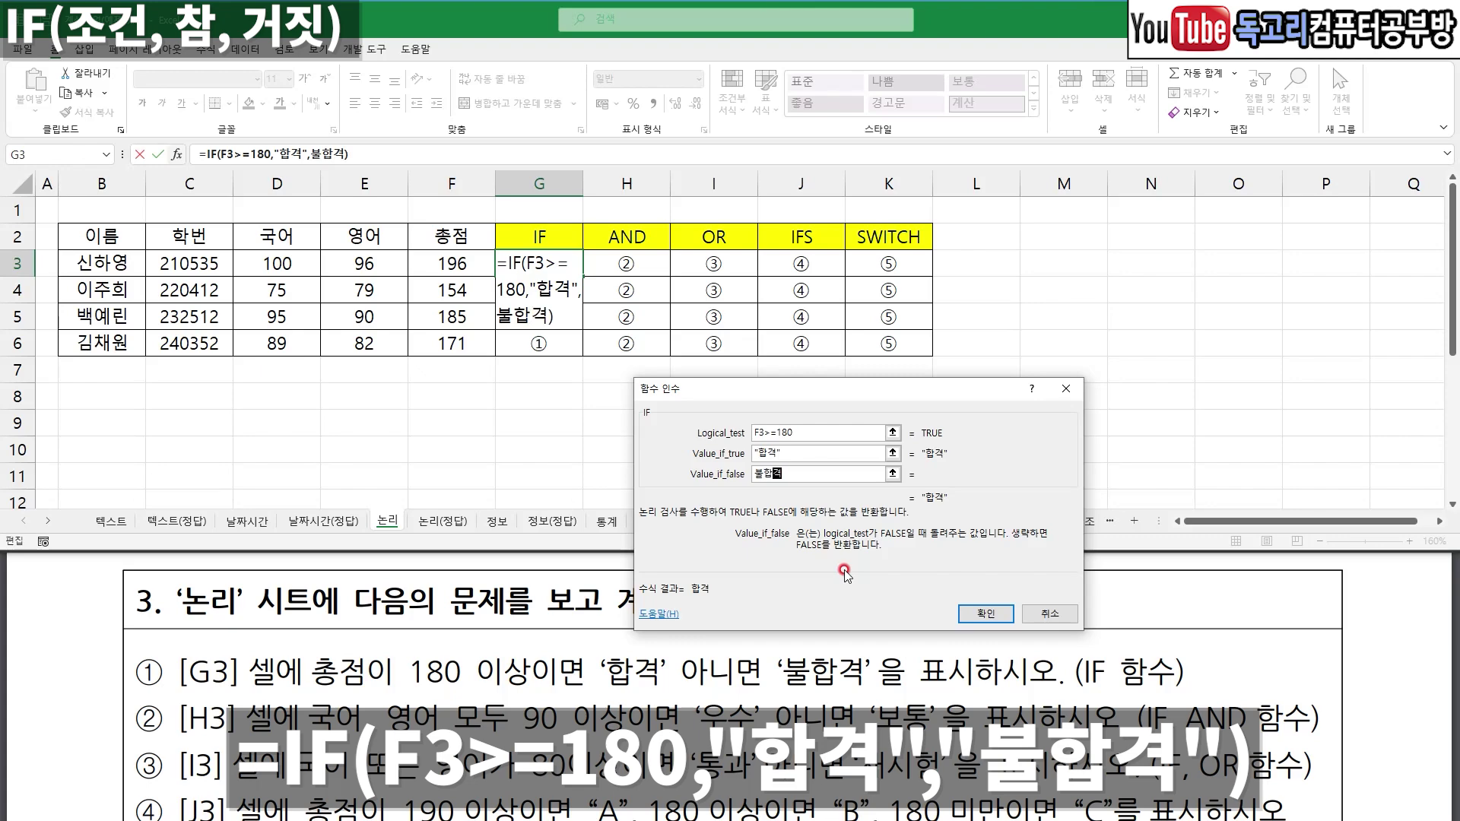
pyautogui.press('Tab')
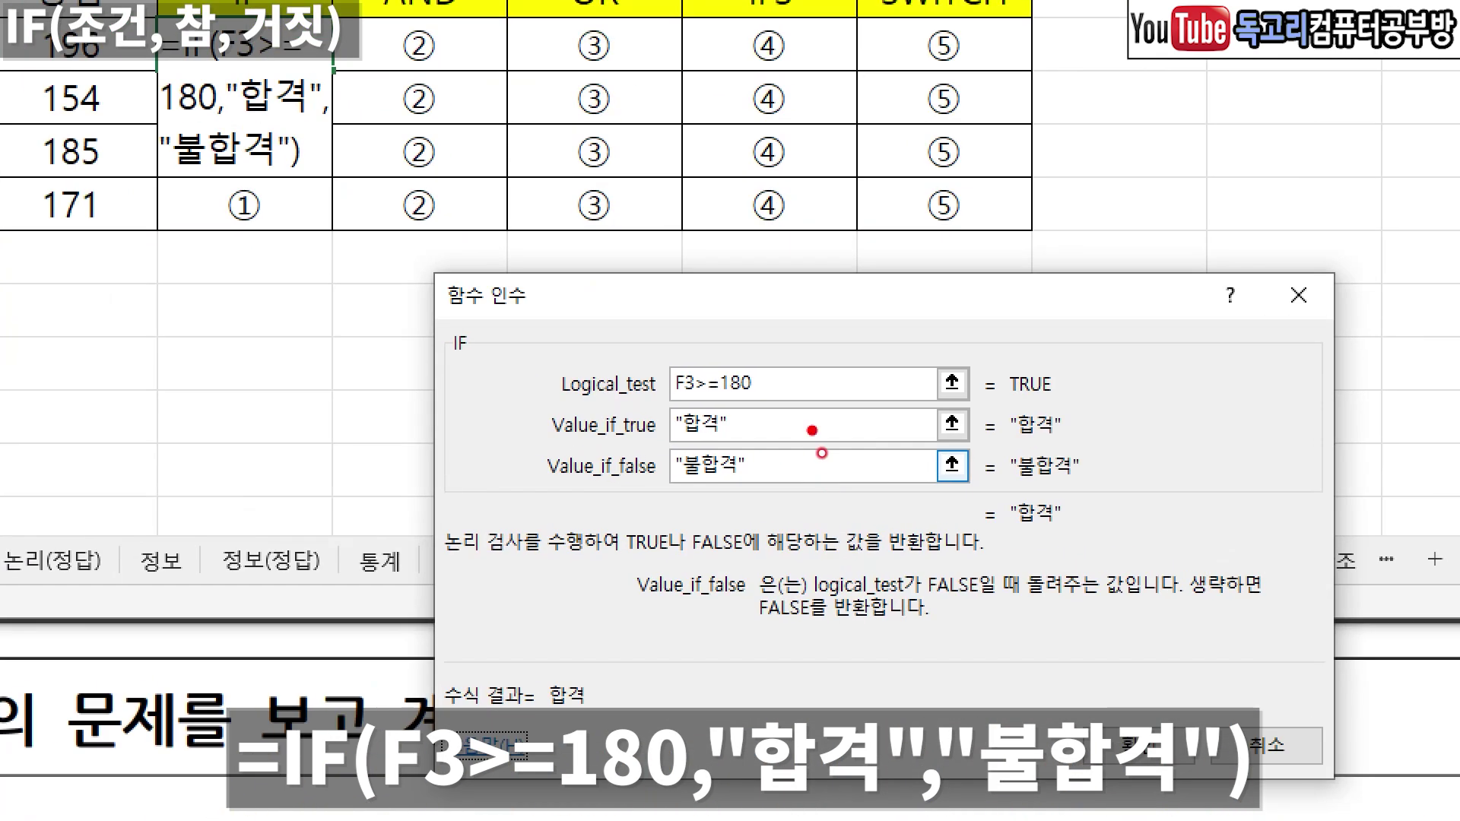
pyautogui.moveTo(790, 423)
pyautogui.mouseDown()
pyautogui.moveTo(776, 432)
pyautogui.moveTo(800, 481)
pyautogui.mouseUp()
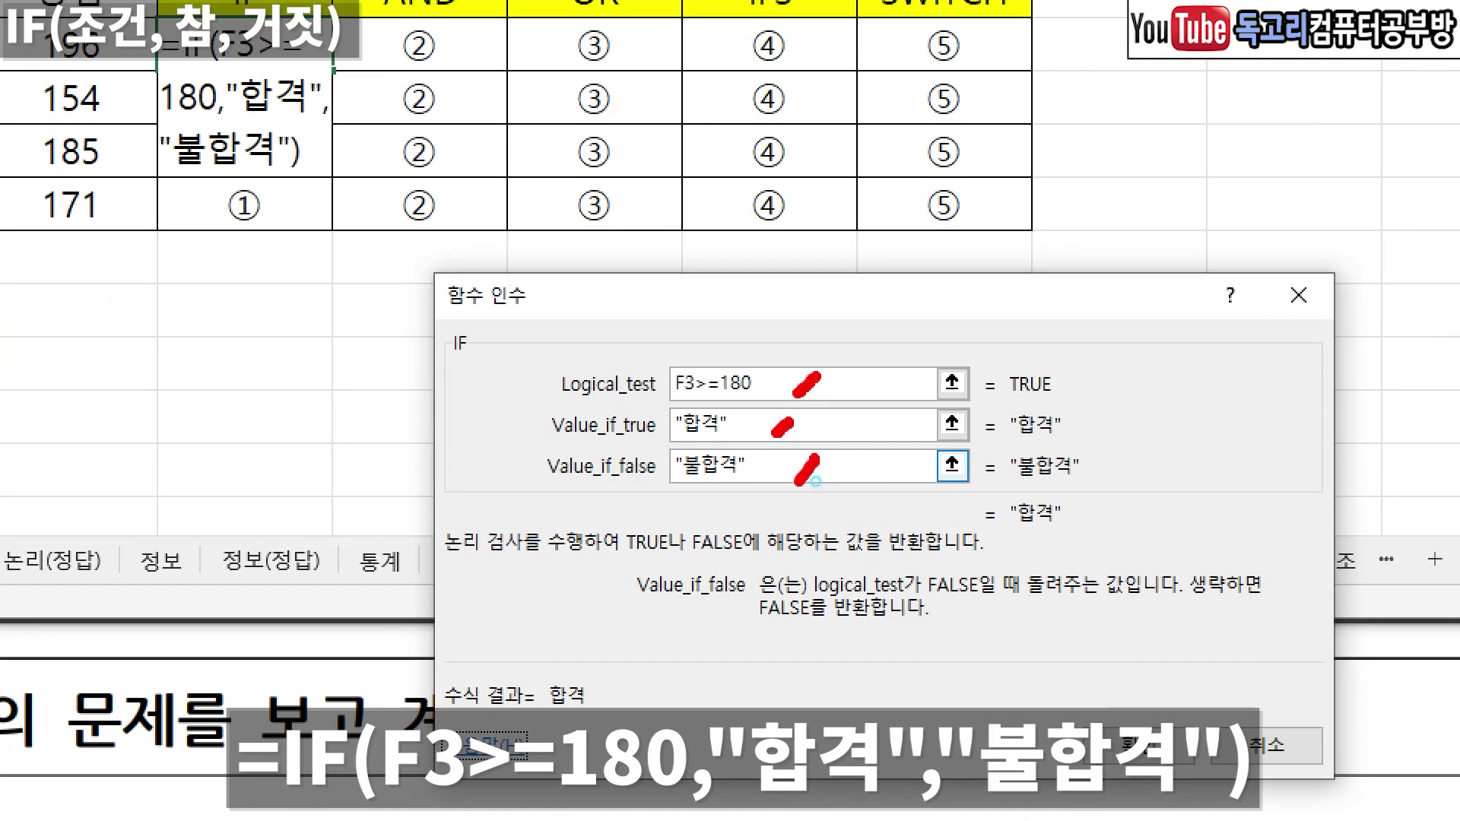
pyautogui.click(742, 432)
pyautogui.click(746, 448)
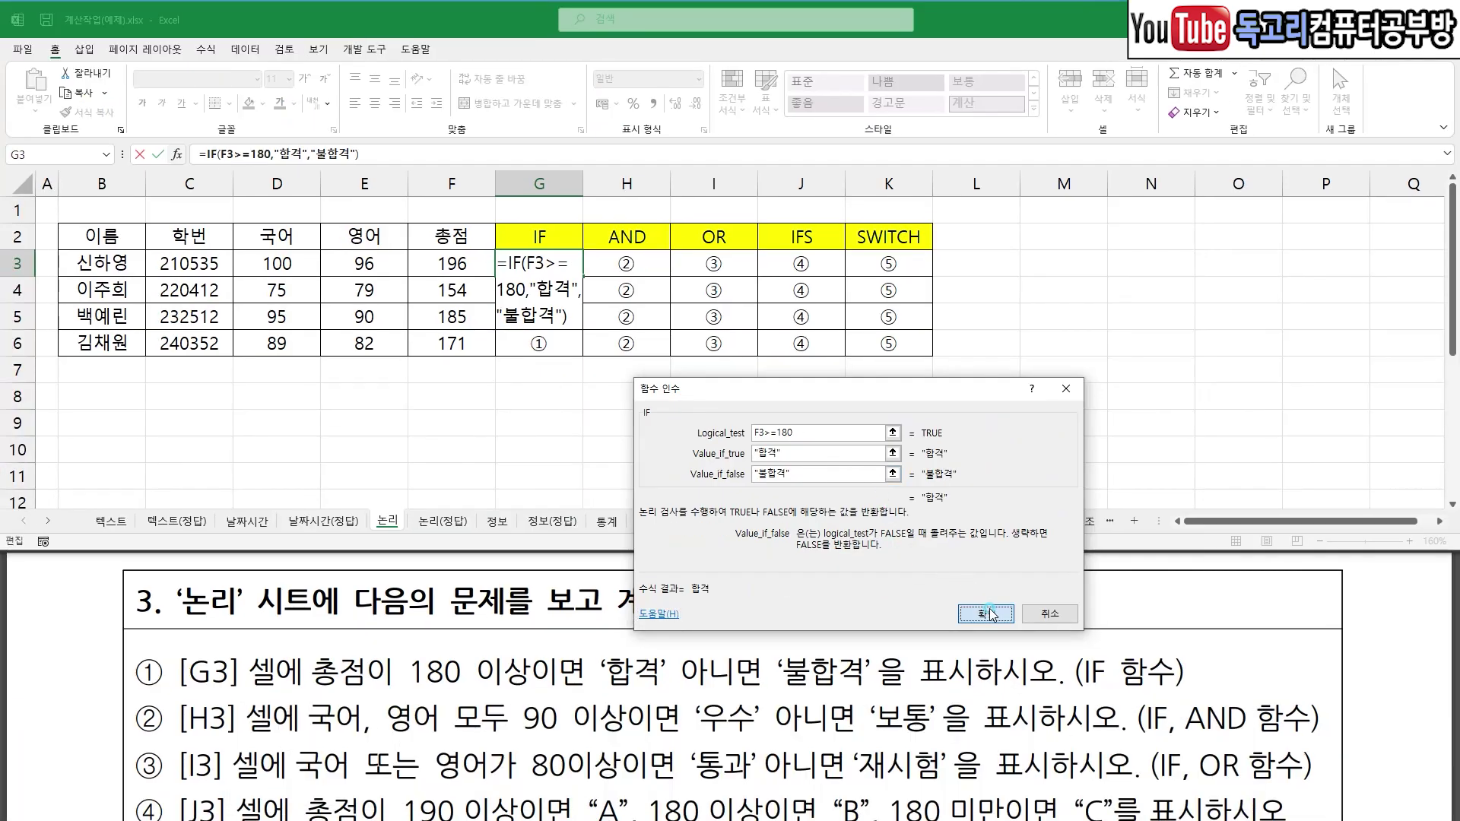
pyautogui.click(986, 614)
# - Fill the IF formula from G3 down to G6 for the remaining students
pyautogui.moveTo(585, 273)
pyautogui.mouseDown()
pyautogui.moveTo(577, 293)
pyautogui.moveTo(593, 282)
pyautogui.mouseUp()
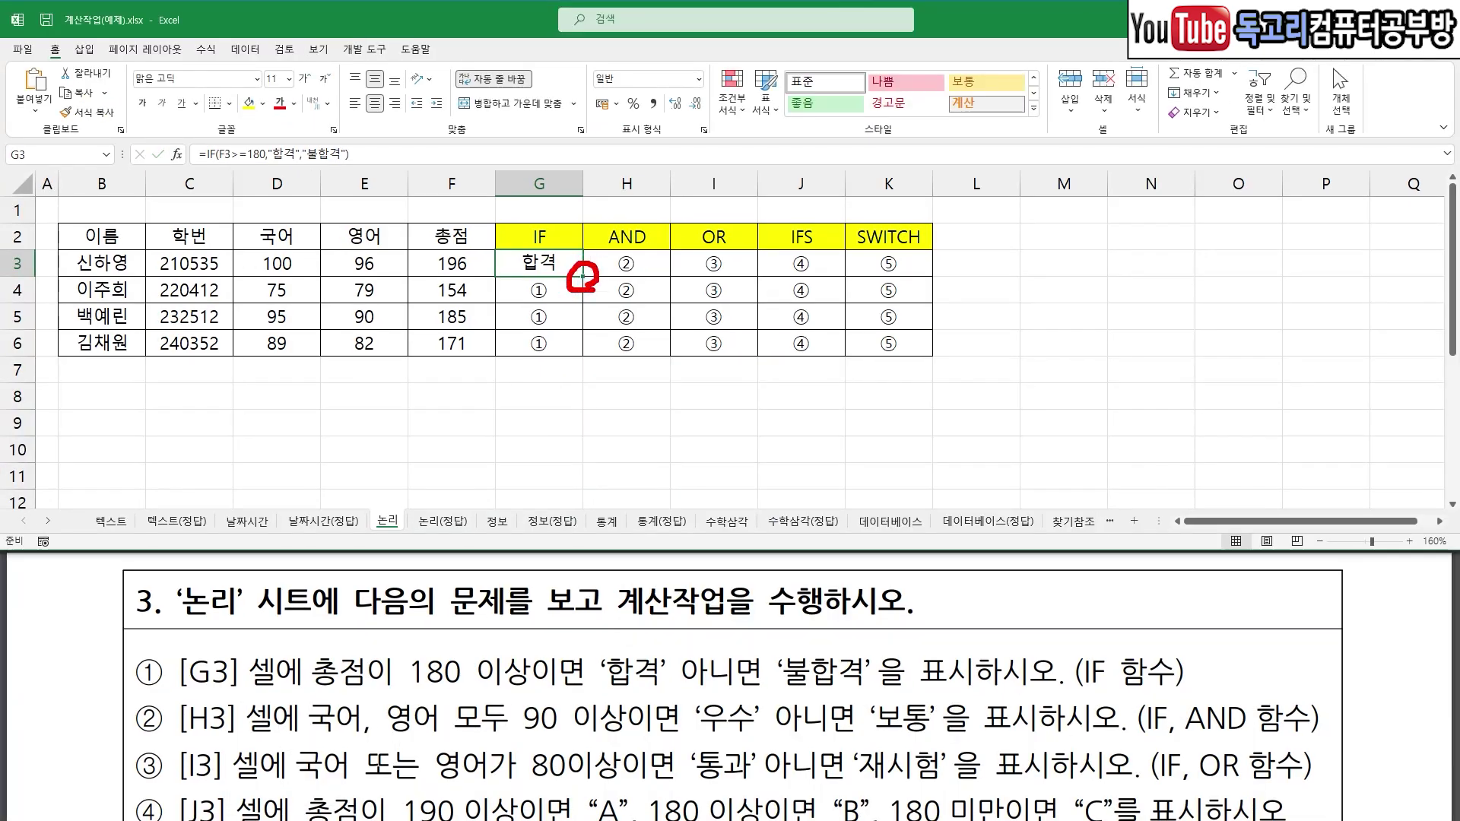
pyautogui.moveTo(586, 283)
pyautogui.mouseDown()
pyautogui.moveTo(588, 363)
pyautogui.moveTo(617, 337)
pyautogui.mouseUp()
pyautogui.doubleClick(583, 277)
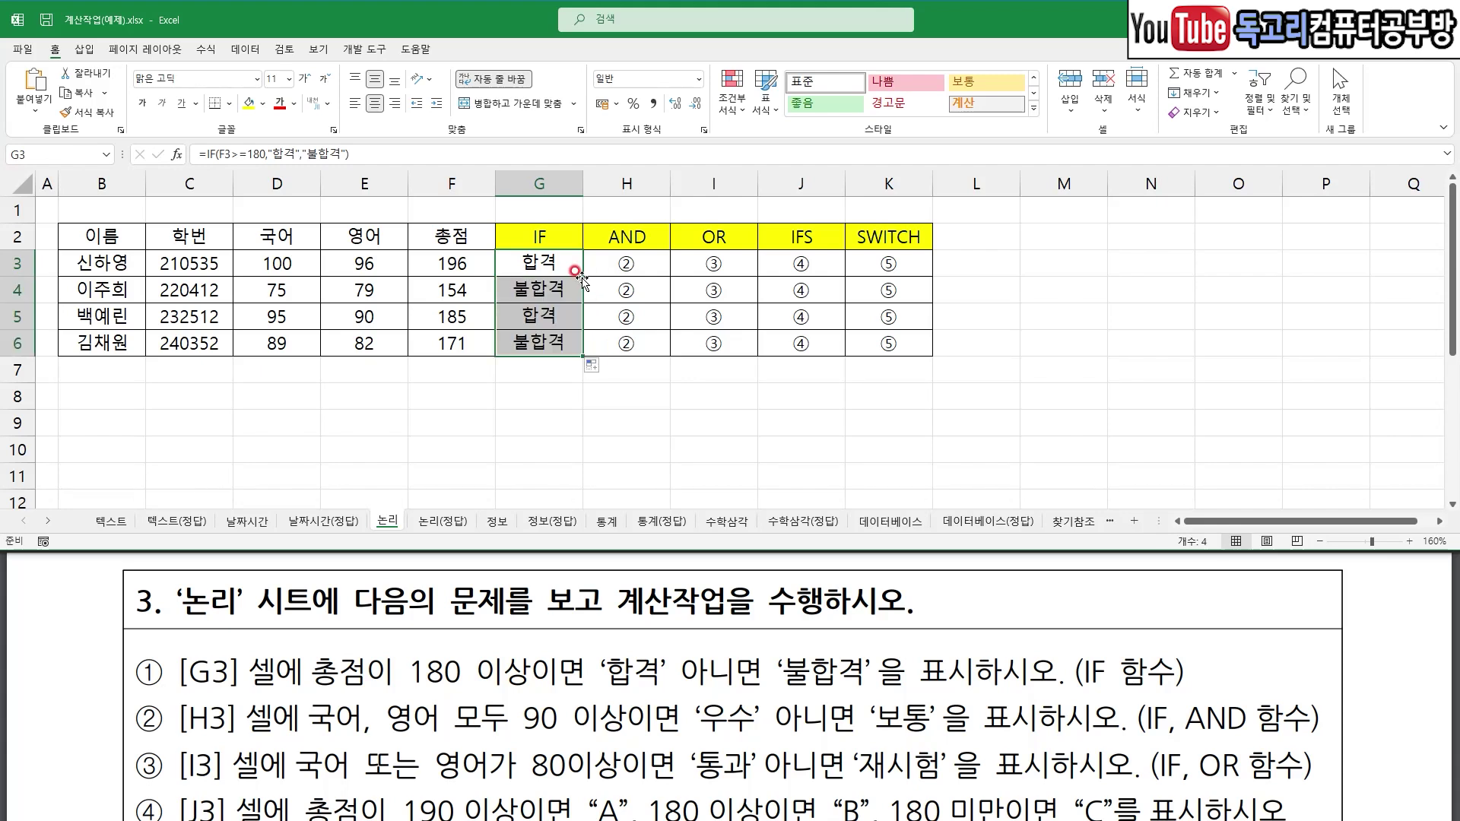
pyautogui.click(679, 374)
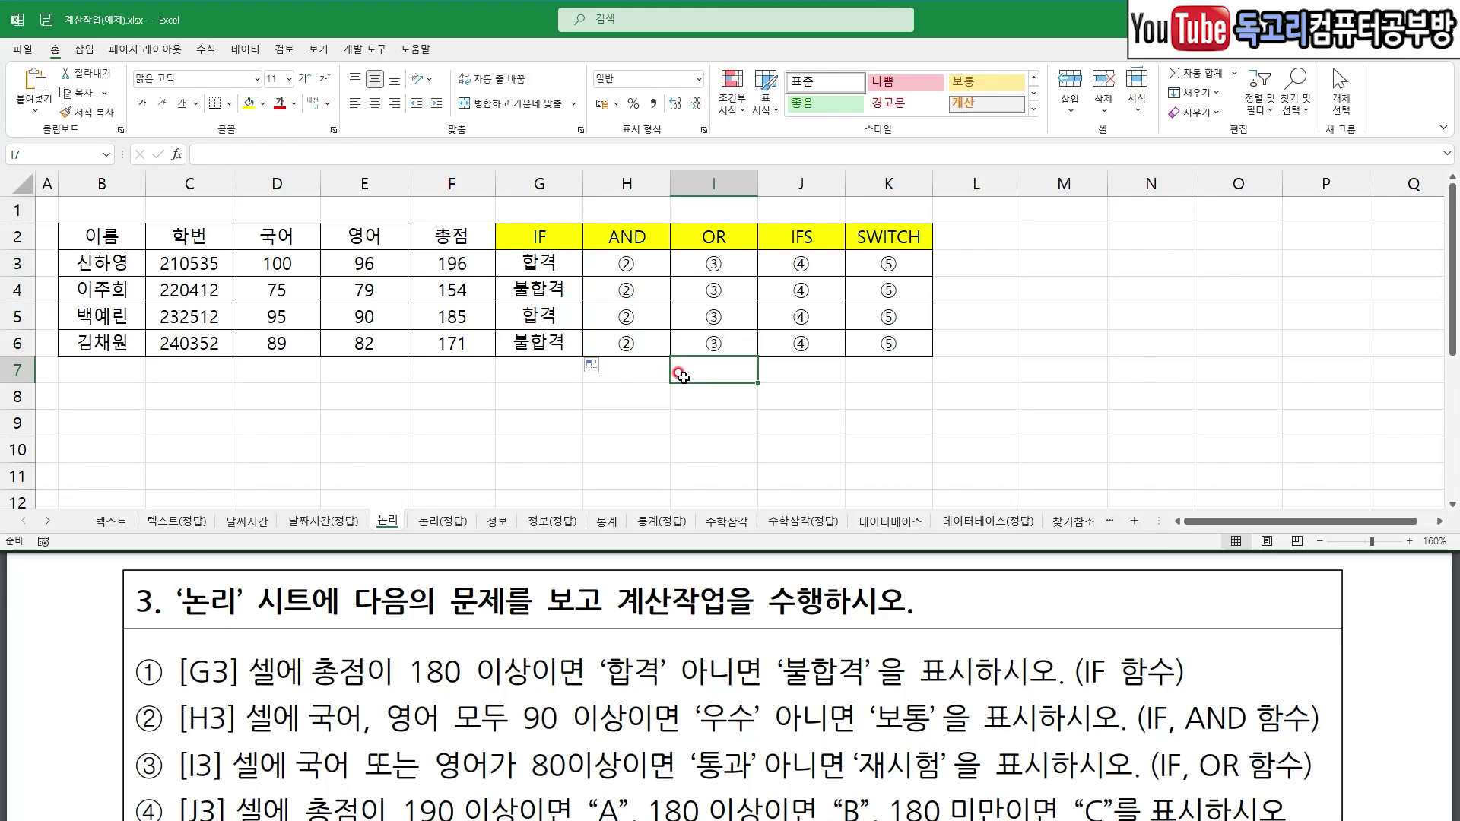
# - Read exercises 2 and 3 of the 논리 section in the PDF, noting their conditions, results and required functions
pyautogui.click(719, 694)
pyautogui.scroll(-2, 346, 566)
pyautogui.moveTo(176, 623); pyautogui.dragTo(591, 624)
pyautogui.moveTo(686, 609); pyautogui.dragTo(755, 616)
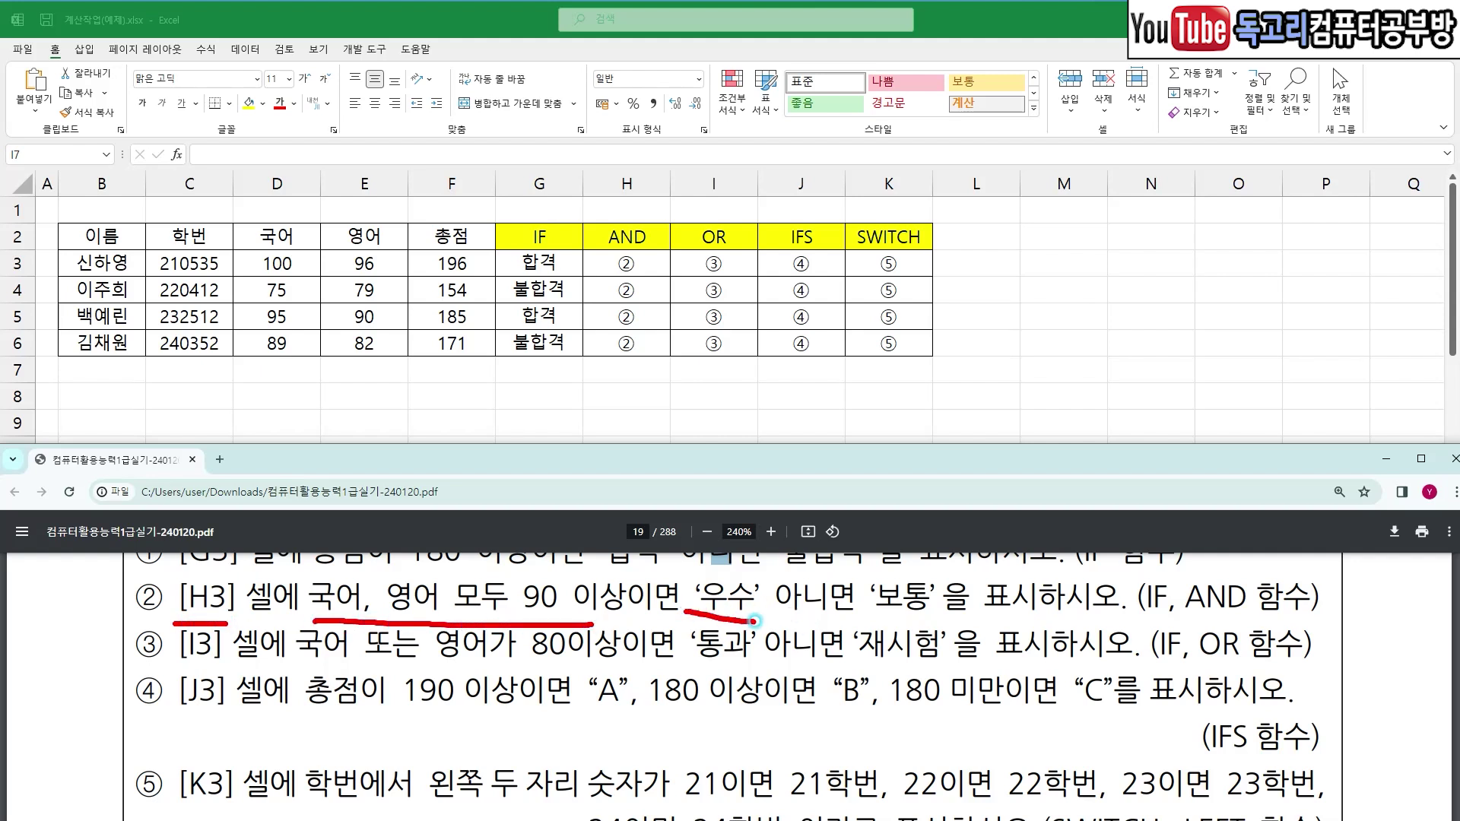
pyautogui.moveTo(901, 622); pyautogui.dragTo(956, 625)
pyautogui.moveTo(1186, 617); pyautogui.dragTo(1244, 617)
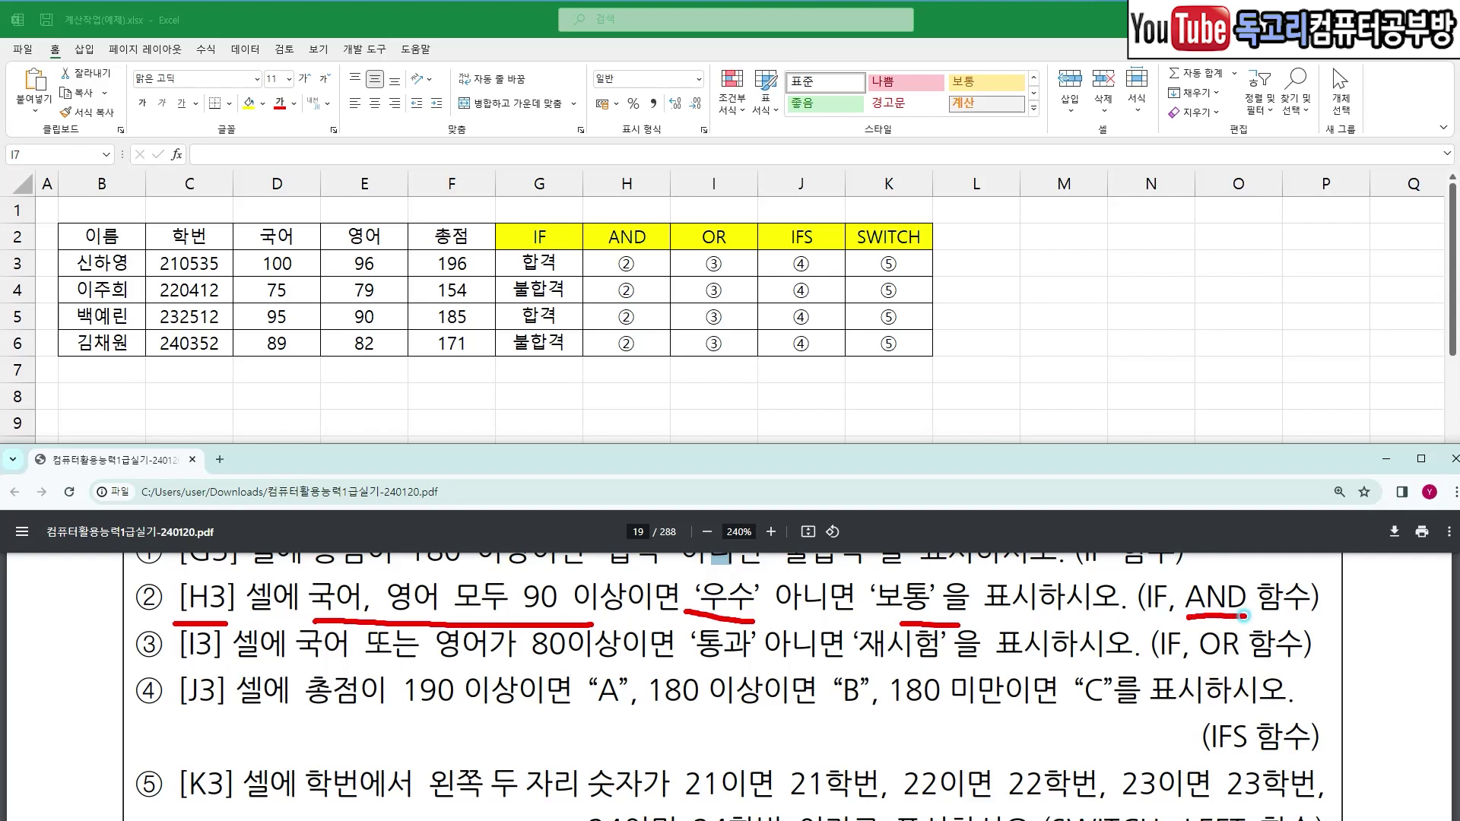
pyautogui.moveTo(1248, 538)
pyautogui.mouseDown()
pyautogui.moveTo(1251, 568)
pyautogui.moveTo(1221, 566)
pyautogui.moveTo(1251, 525)
pyautogui.moveTo(1261, 575)
pyautogui.mouseUp()
pyautogui.moveTo(1140, 582); pyautogui.dragTo(1167, 582)
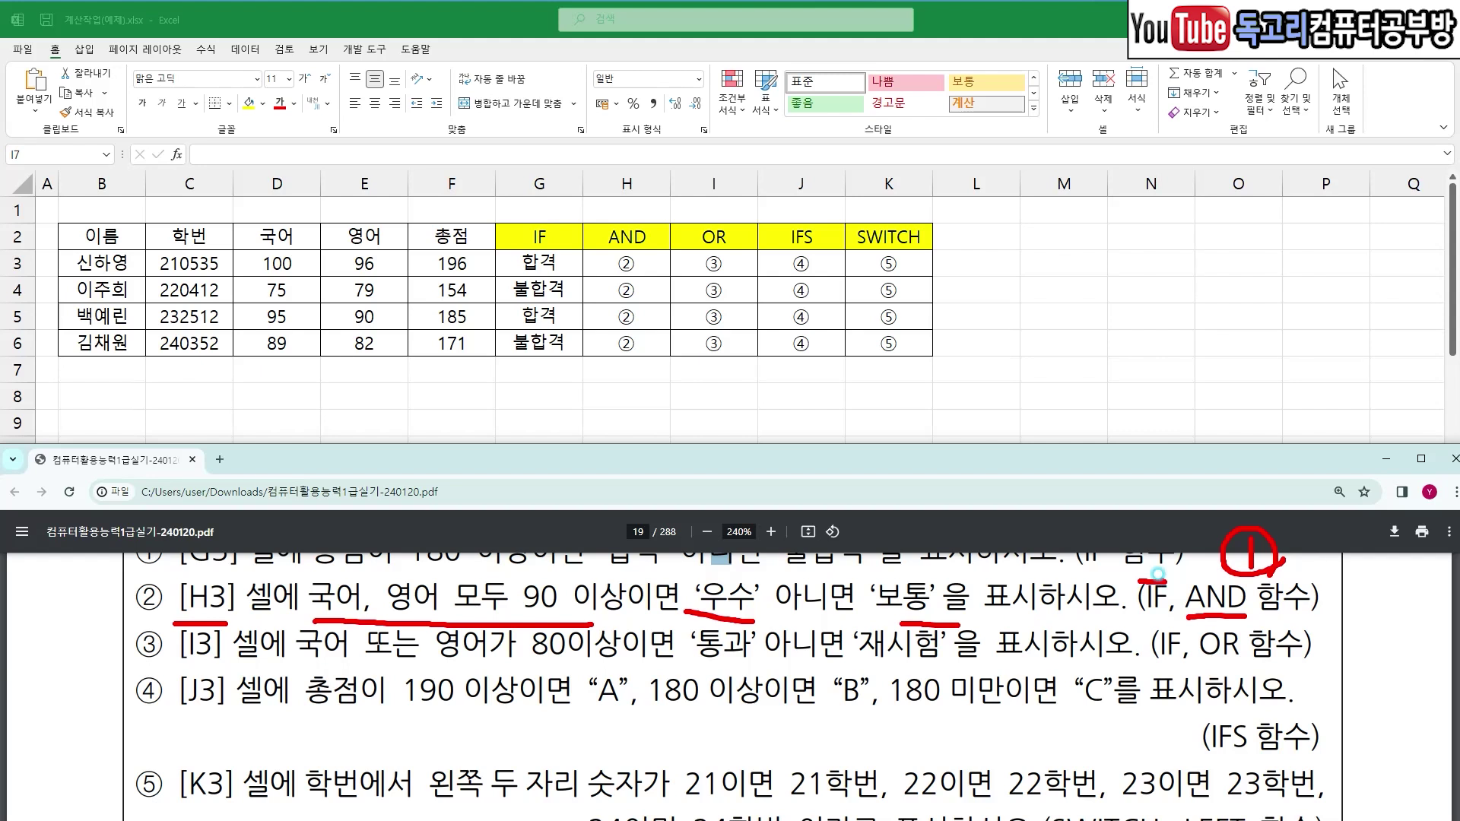
pyautogui.moveTo(1127, 534)
pyautogui.mouseDown()
pyautogui.moveTo(1152, 580)
pyautogui.moveTo(1169, 577)
pyautogui.mouseUp()
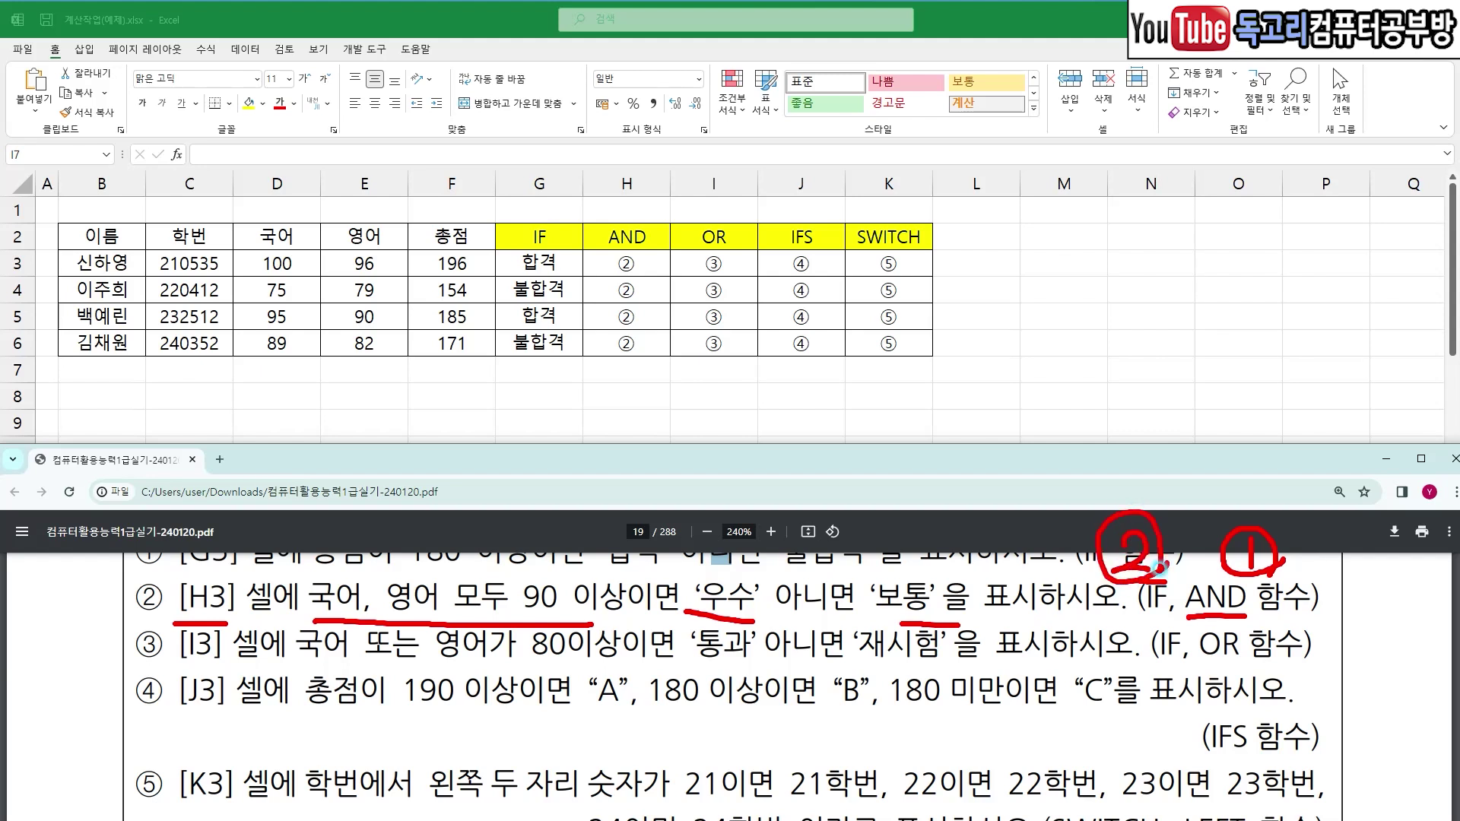
pyautogui.press('e')
pyautogui.moveTo(311, 664); pyautogui.dragTo(807, 666)
pyautogui.moveTo(909, 670); pyautogui.dragTo(973, 670)
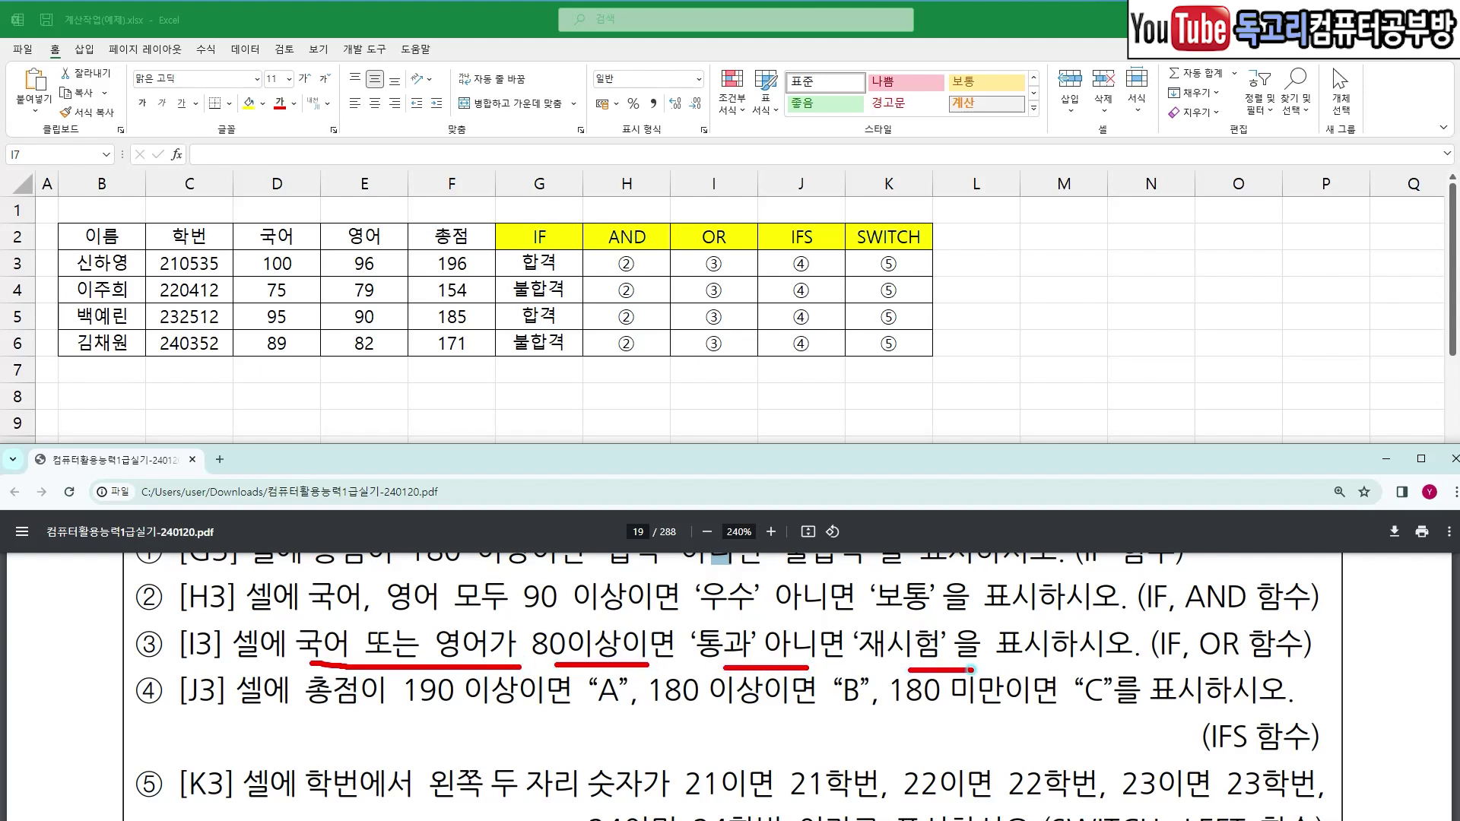
pyautogui.moveTo(1207, 663)
pyautogui.mouseDown()
pyautogui.moveTo(1245, 663)
pyautogui.moveTo(1222, 721)
pyautogui.moveTo(1265, 690)
pyautogui.moveTo(1255, 728)
pyautogui.mouseUp()
pyautogui.moveTo(1188, 663)
pyautogui.mouseDown()
pyautogui.moveTo(1137, 693)
pyautogui.moveTo(1144, 726)
pyautogui.moveTo(1186, 736)
pyautogui.moveTo(1184, 697)
pyautogui.moveTo(1177, 734)
pyautogui.mouseUp()
pyautogui.press('Escape')
# - Start an AND function in cell H3 for exercise 2 and open its function arguments
pyautogui.click(596, 259)
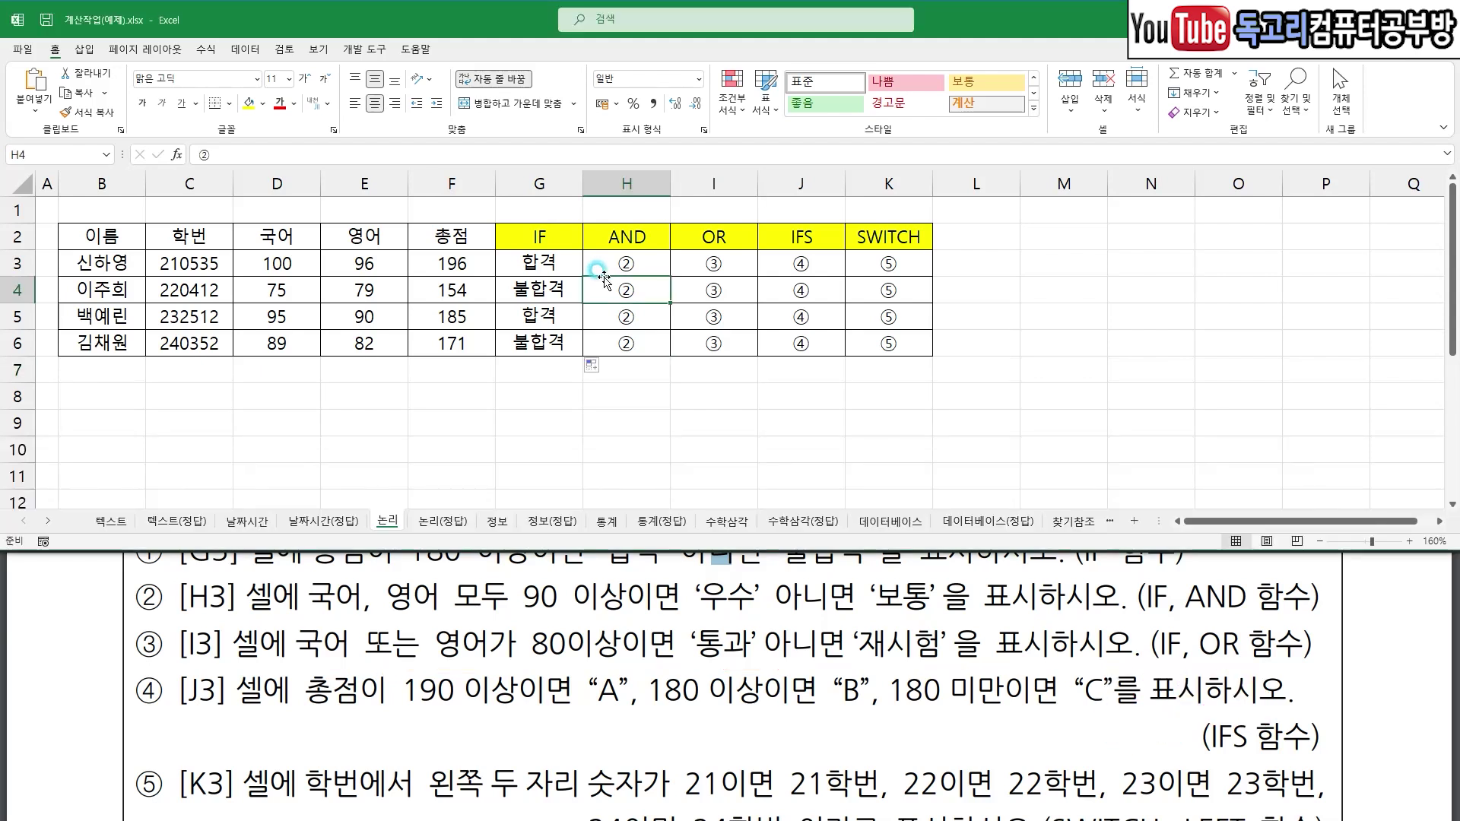
pyautogui.moveTo(595, 254); pyautogui.dragTo(683, 233)
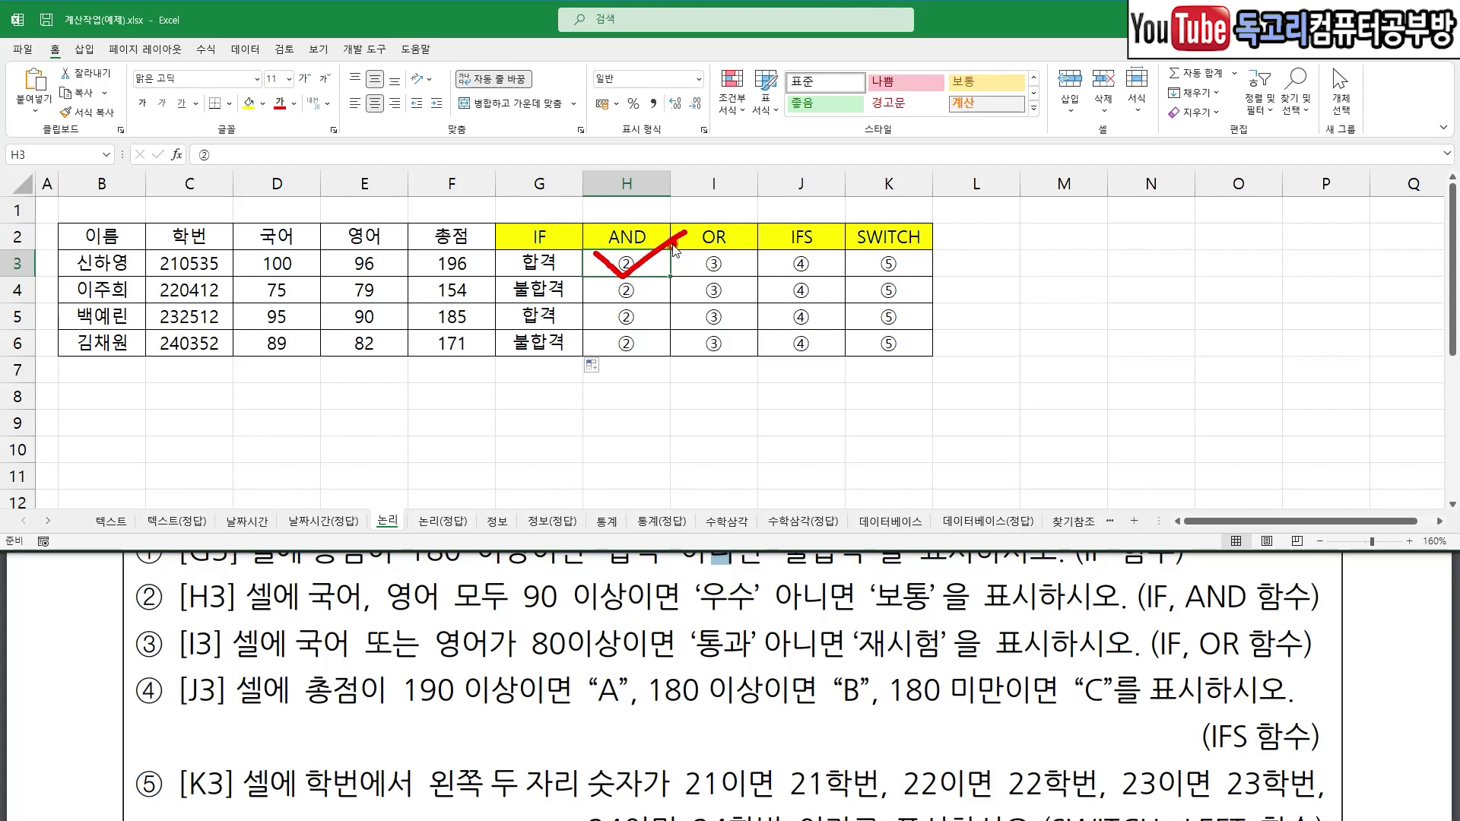
pyautogui.press('Escape')
pyautogui.write('=')
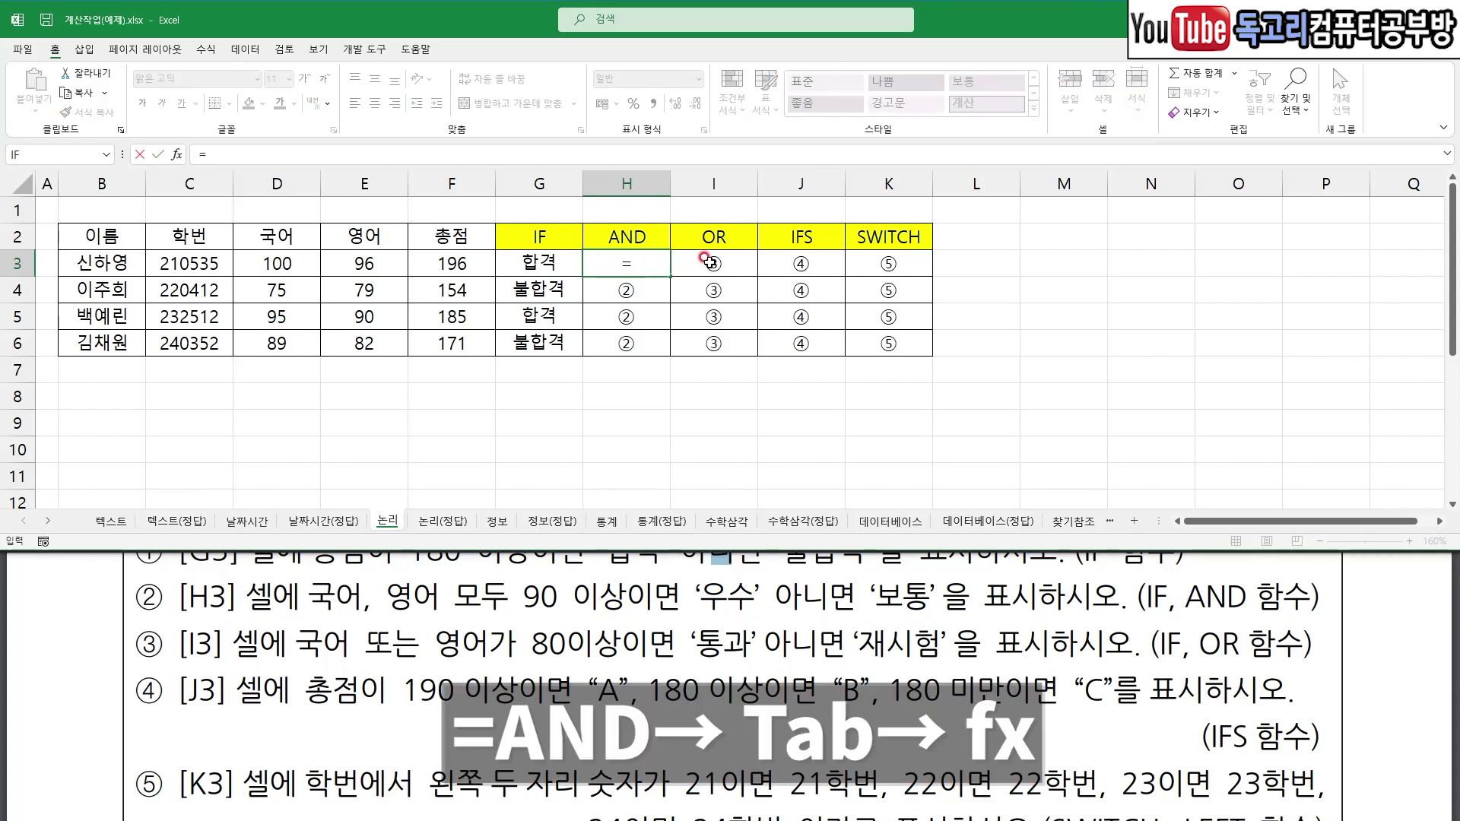
pyautogui.write('AND')
pyautogui.press('Tab')
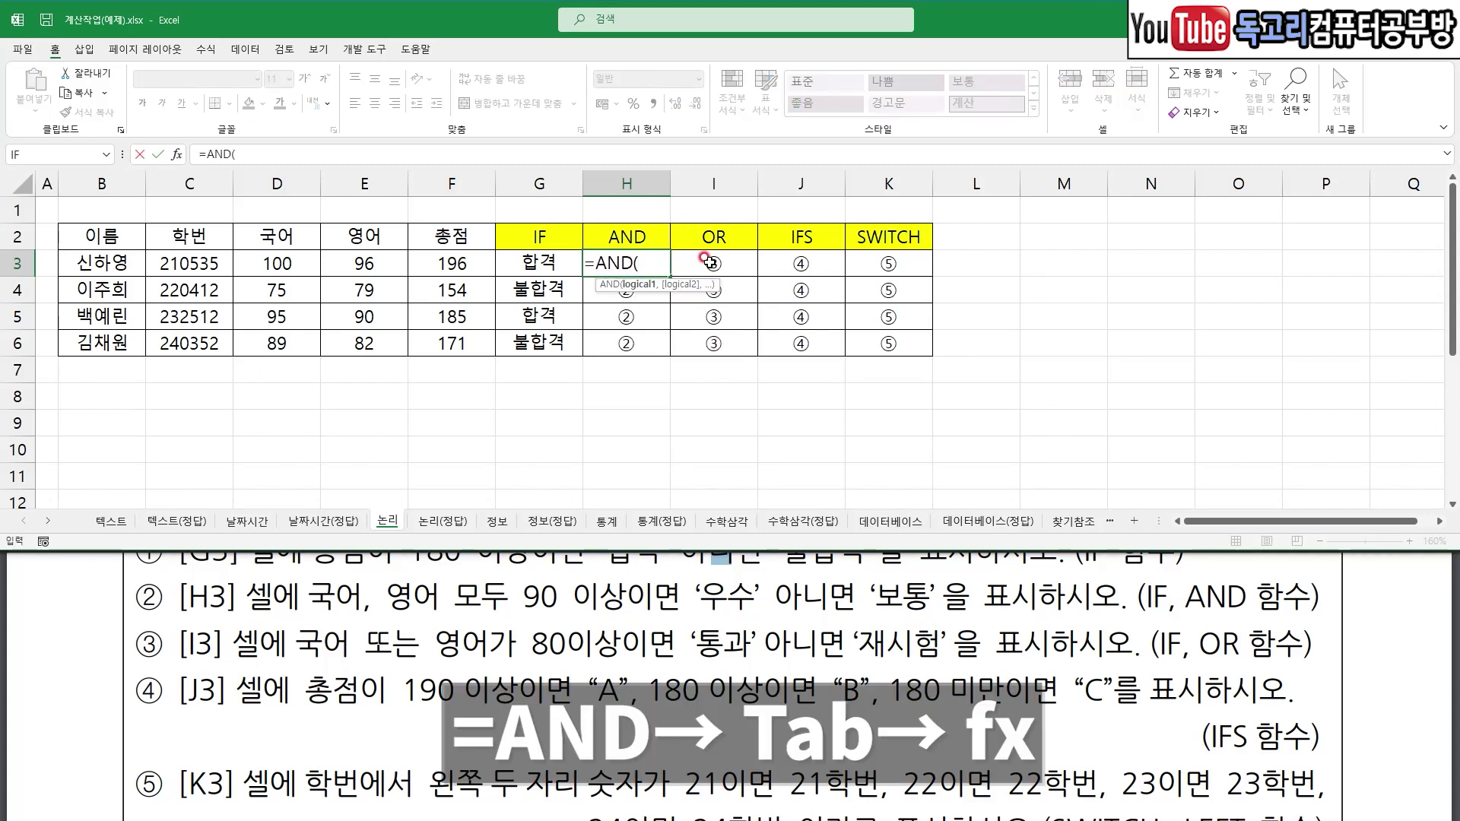
pyautogui.moveTo(196, 157); pyautogui.dragTo(146, 165)
pyautogui.click(176, 155)
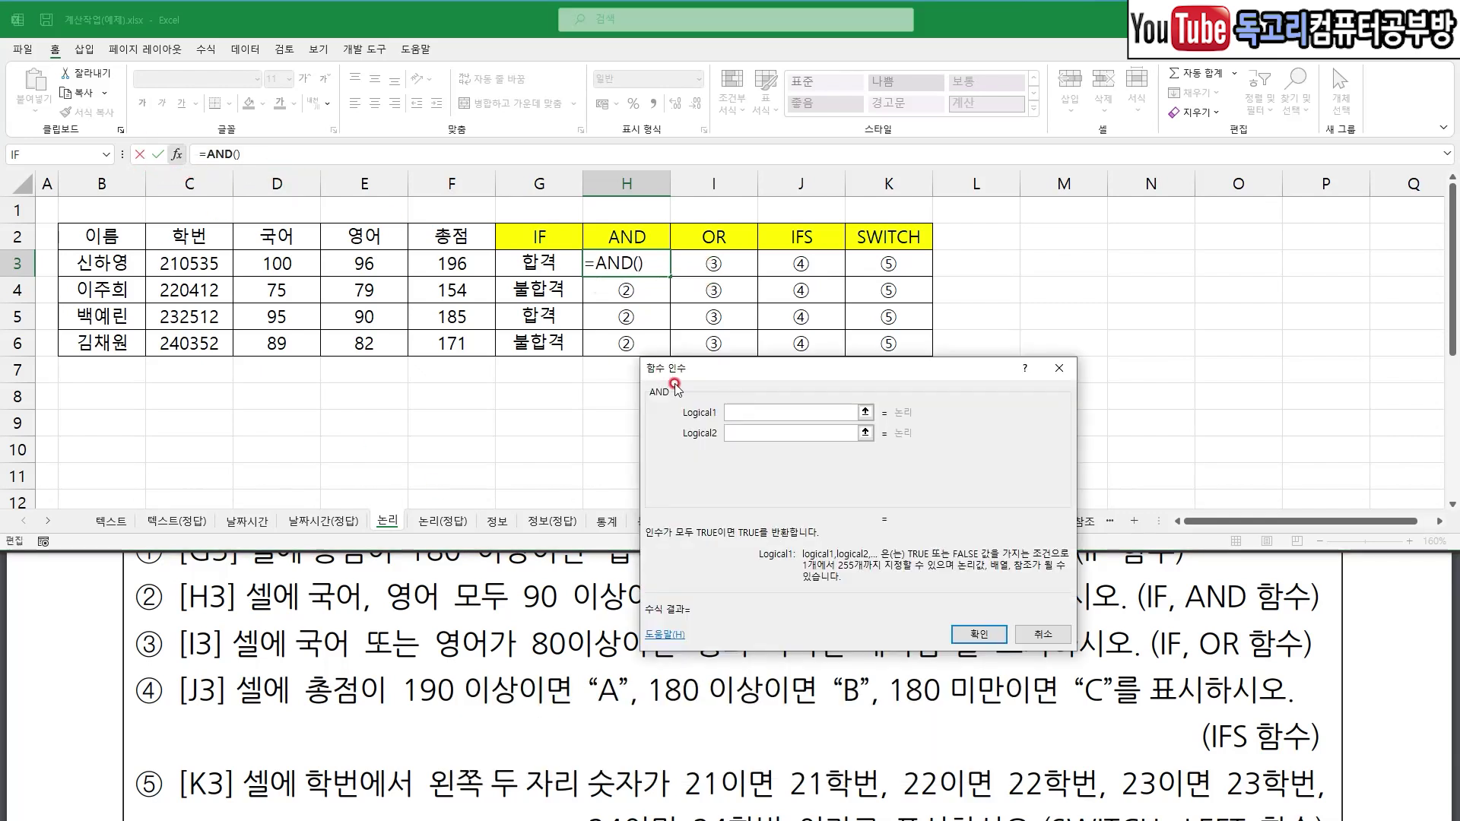
pyautogui.moveTo(781, 366)
pyautogui.mouseDown()
pyautogui.moveTo(1007, 243)
pyautogui.moveTo(1066, 263)
pyautogui.moveTo(1061, 306)
pyautogui.moveTo(1085, 304)
pyautogui.mouseUp()
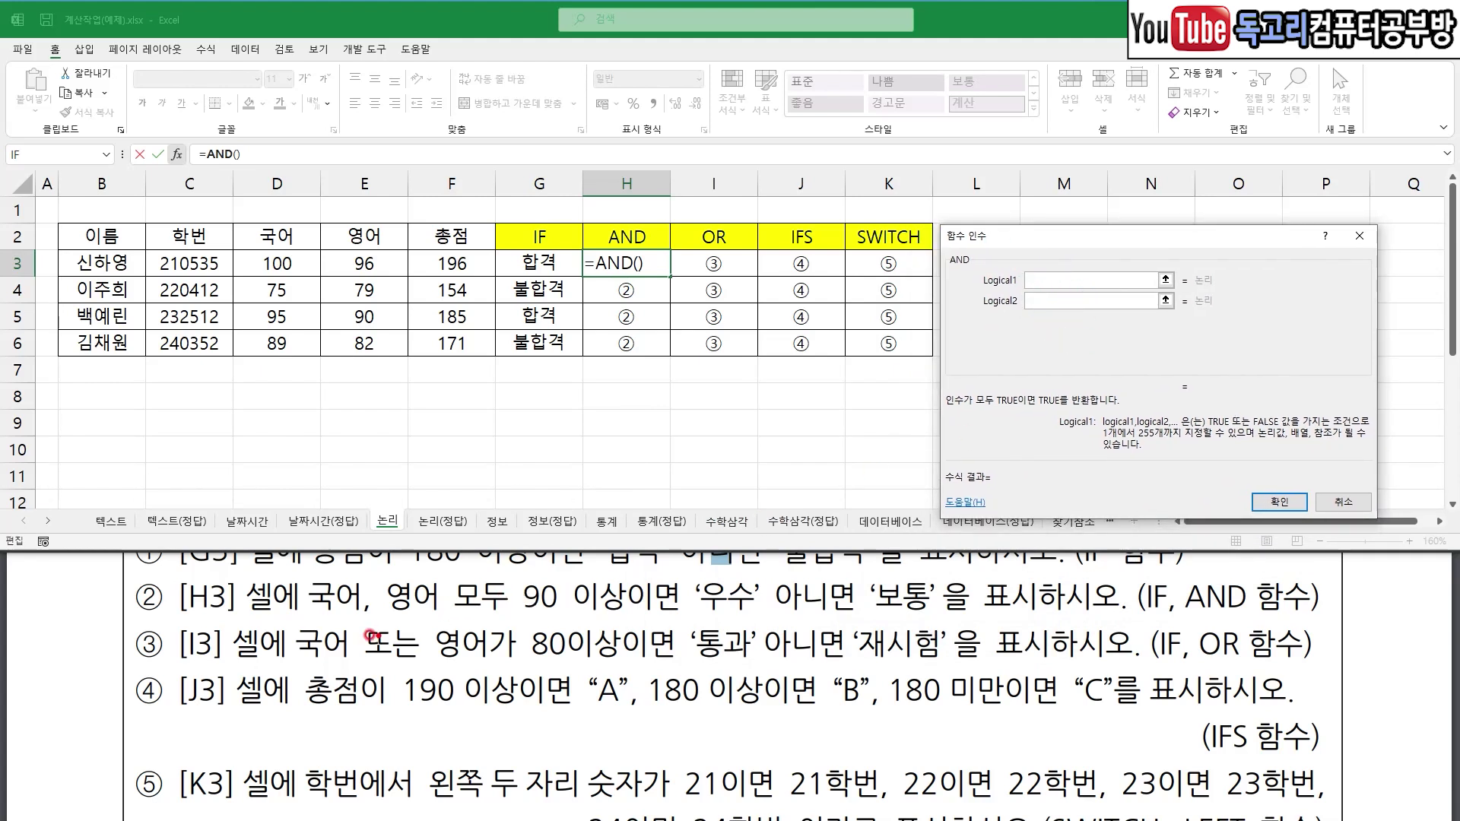
# - Set the AND function's Logical1 to D3>=90, so that the 국어 score is checked against 90
pyautogui.moveTo(303, 619); pyautogui.dragTo(372, 608)
pyautogui.moveTo(505, 626); pyautogui.dragTo(658, 624)
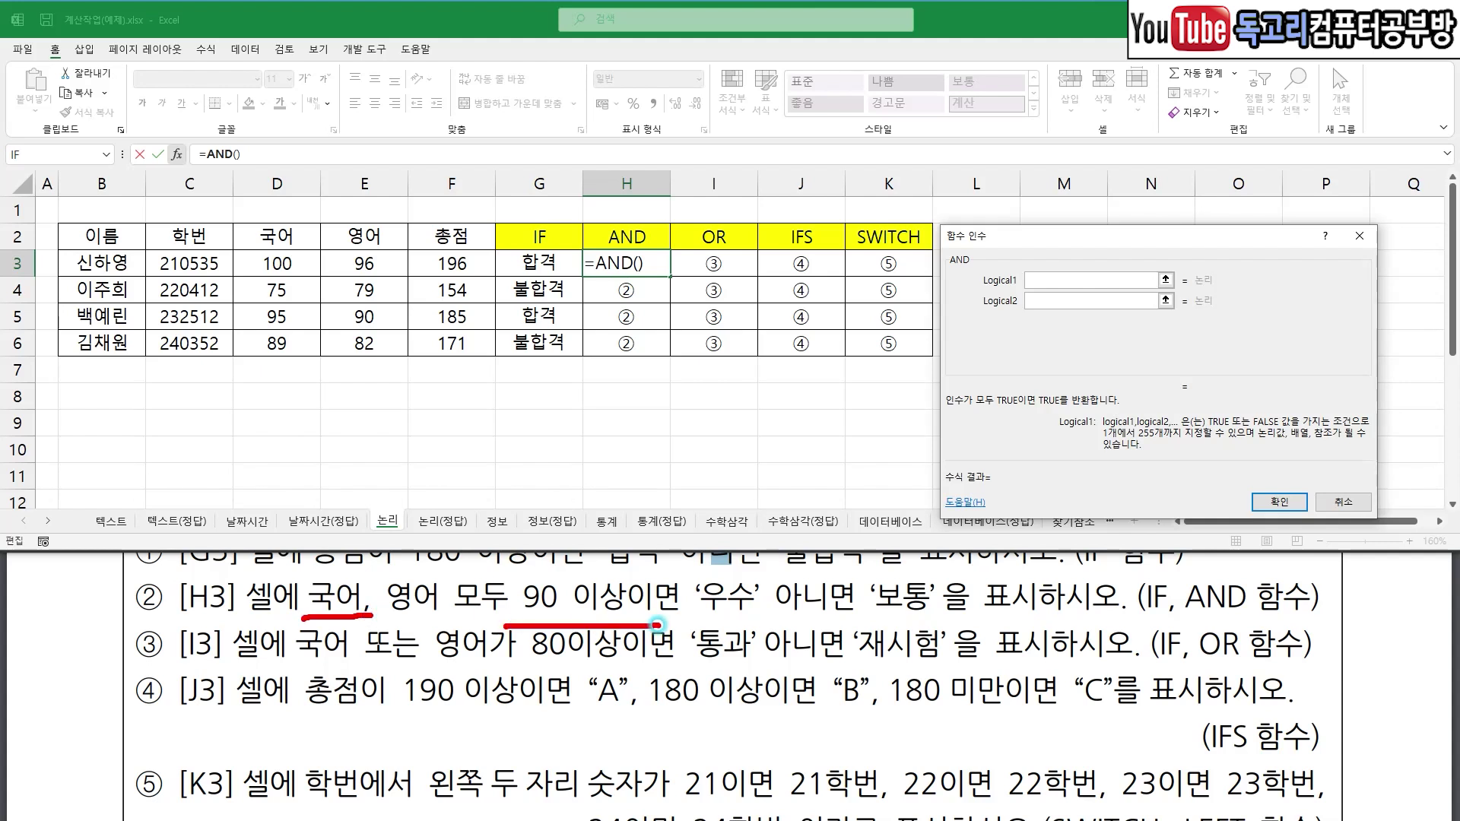
pyautogui.click(297, 266)
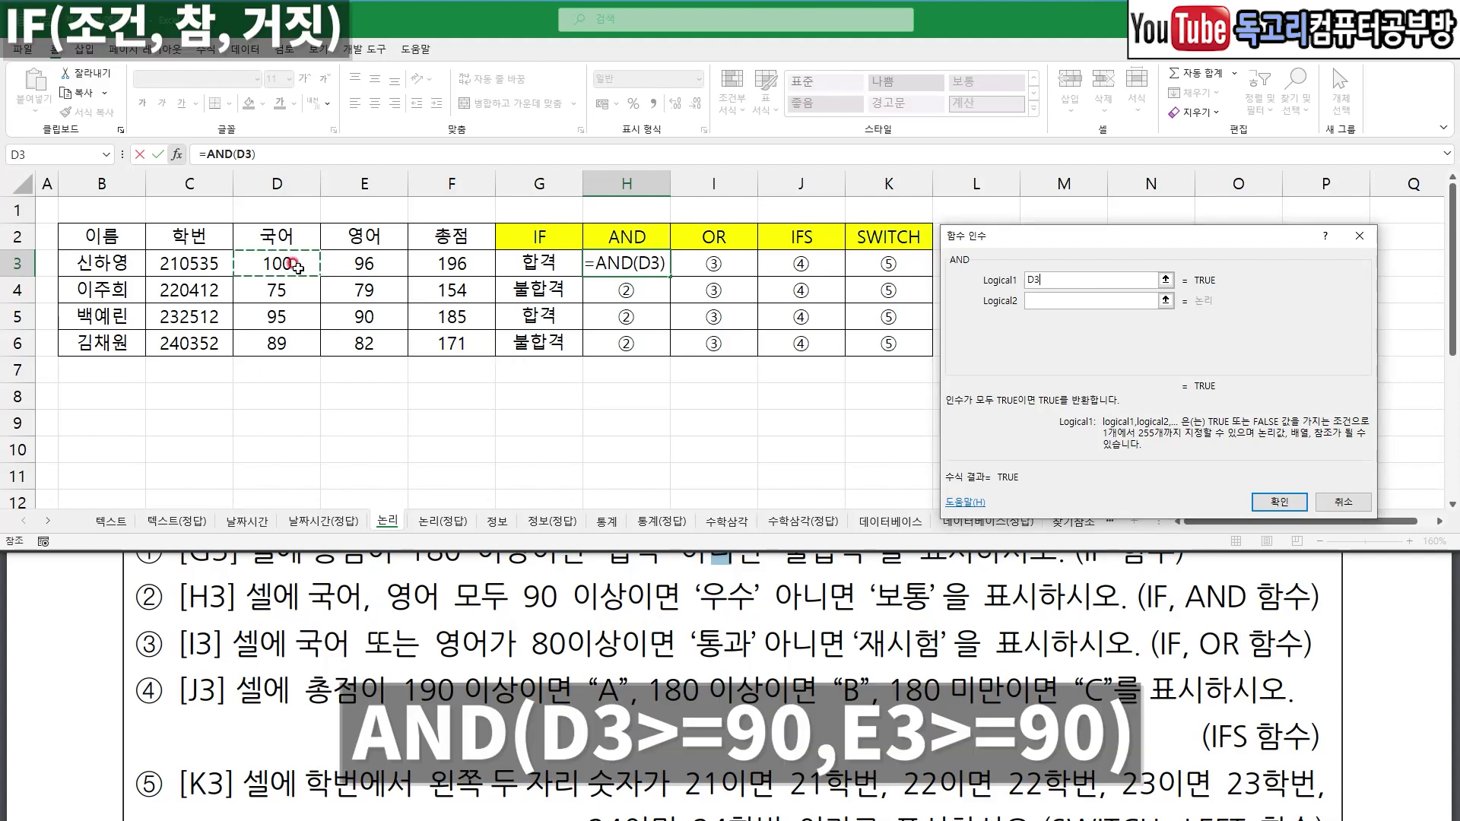
pyautogui.write('>=90')
pyautogui.press('Tab')
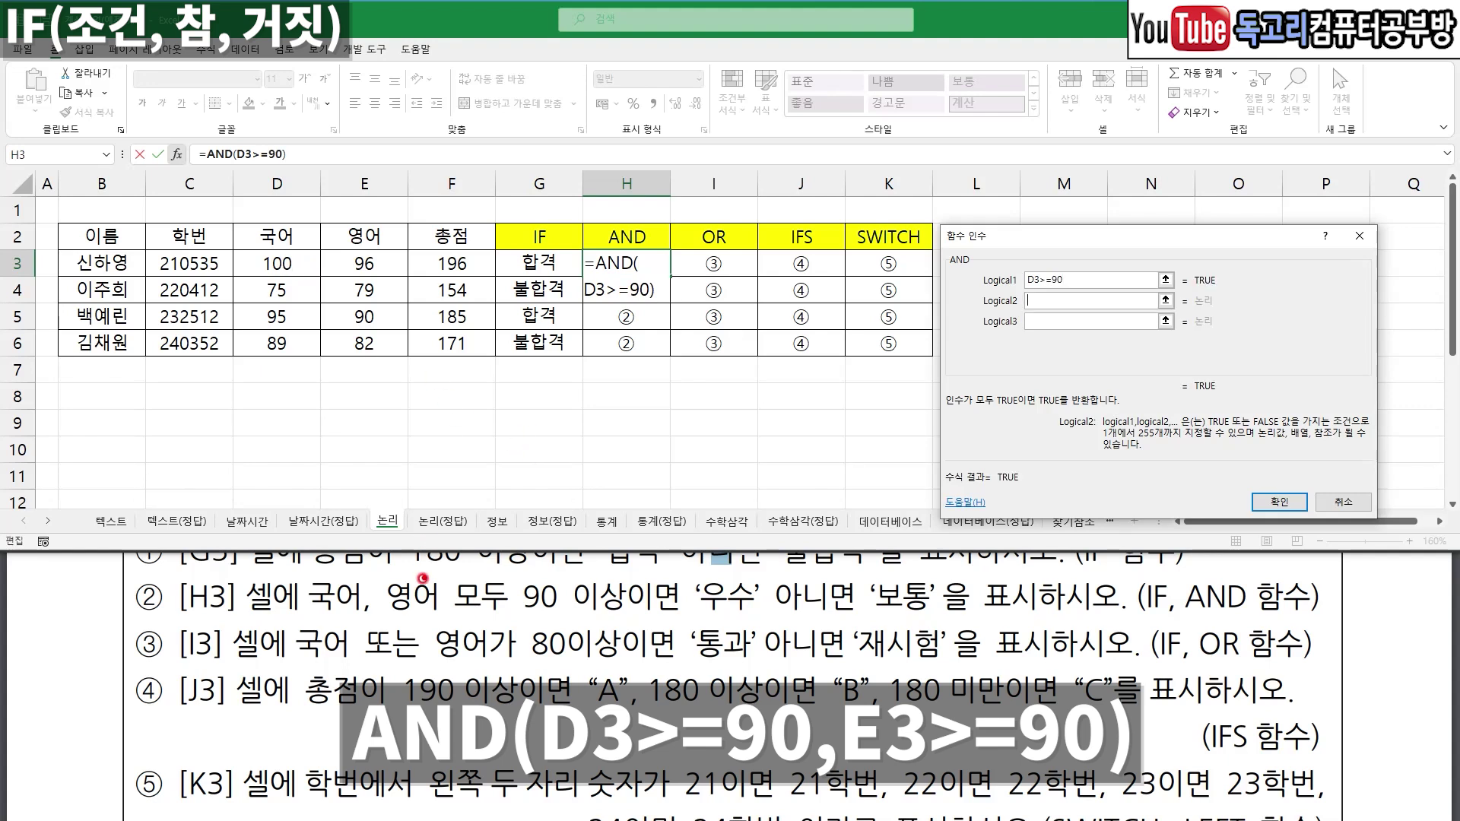
# - Set the AND function's Logical2 to E3>=90 for the 영어 score and confirm the formula in H3
pyautogui.moveTo(384, 622); pyautogui.dragTo(616, 620)
pyautogui.click(372, 264)
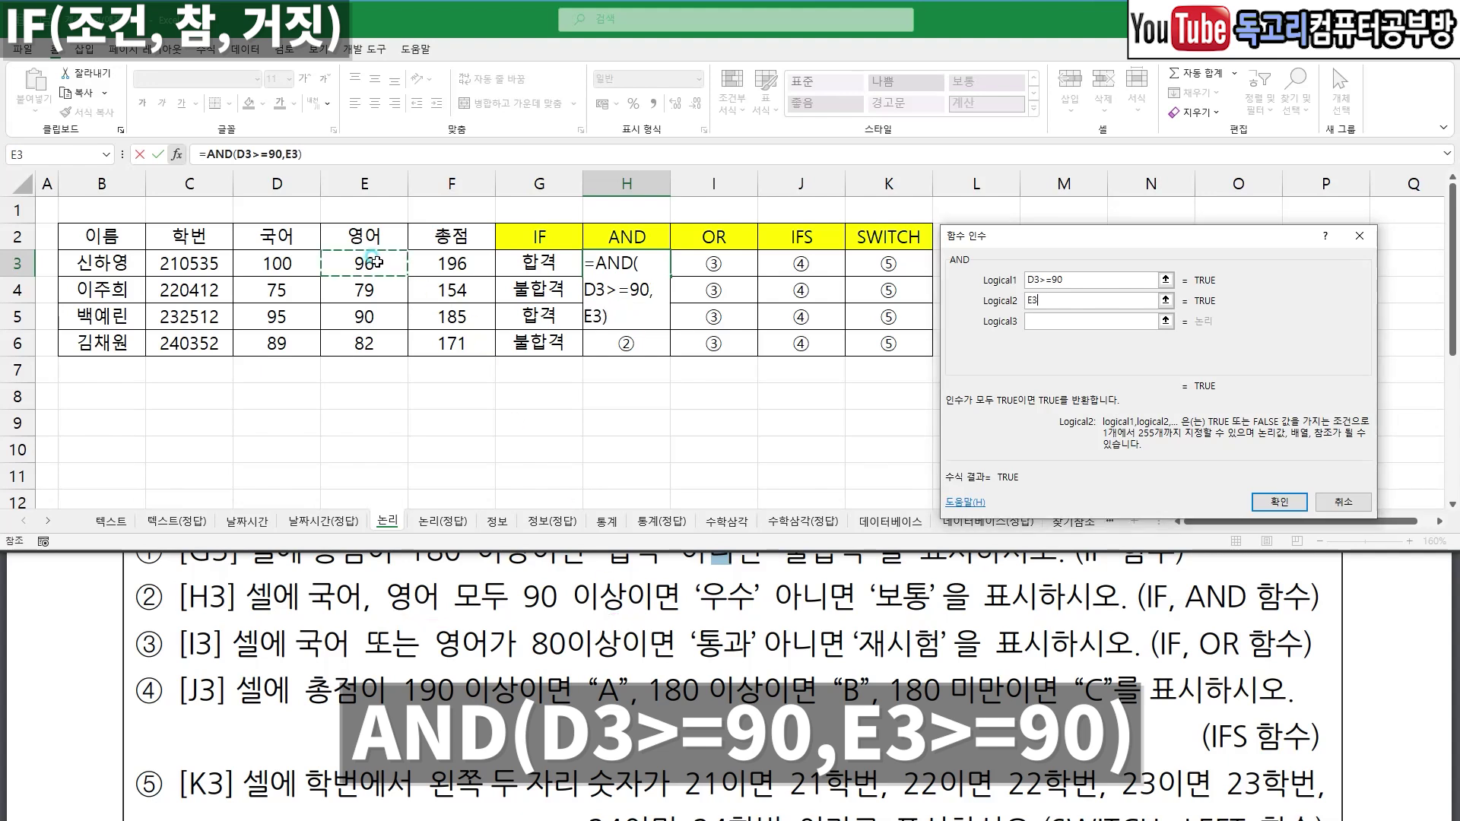
pyautogui.write('>=90')
pyautogui.press('Tab')
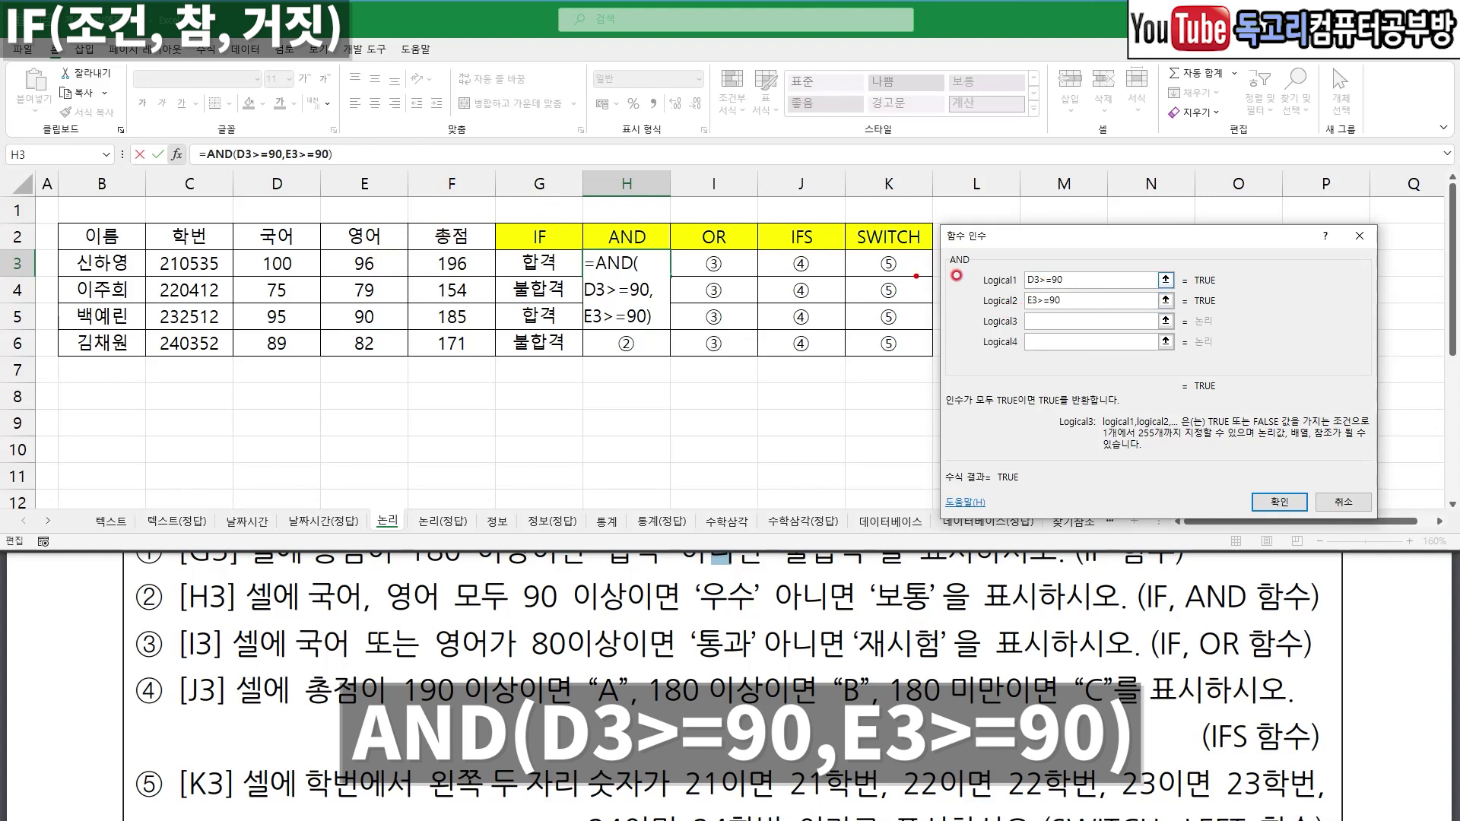
pyautogui.moveTo(984, 279); pyautogui.dragTo(940, 280)
pyautogui.moveTo(1092, 291); pyautogui.dragTo(1059, 308)
pyautogui.moveTo(1320, 497); pyautogui.dragTo(1327, 527)
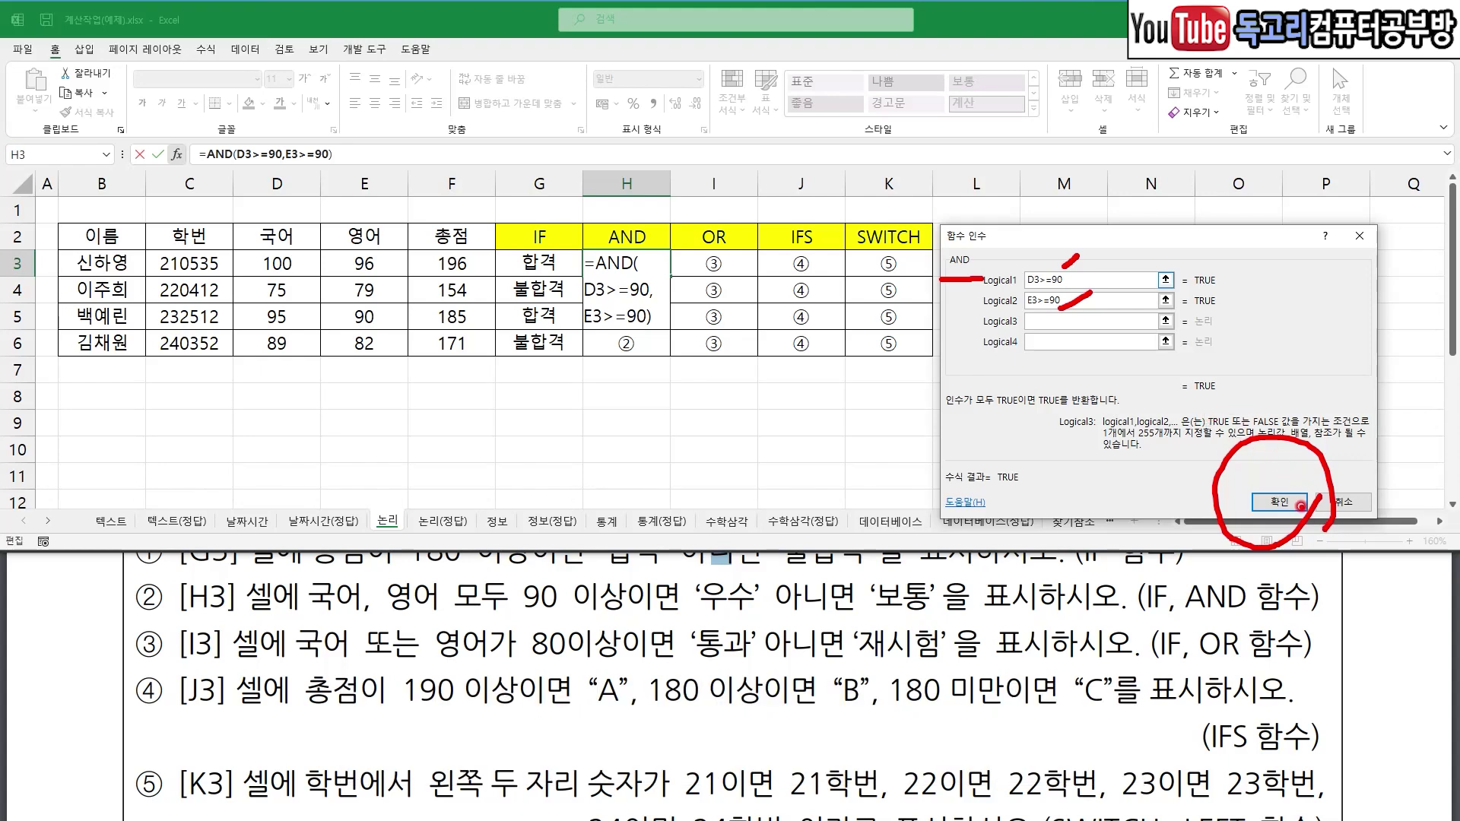
pyautogui.click(1300, 505)
pyautogui.moveTo(675, 268)
pyautogui.mouseDown()
pyautogui.moveTo(619, 294)
pyautogui.moveTo(663, 228)
pyautogui.moveTo(663, 287)
pyautogui.mouseUp()
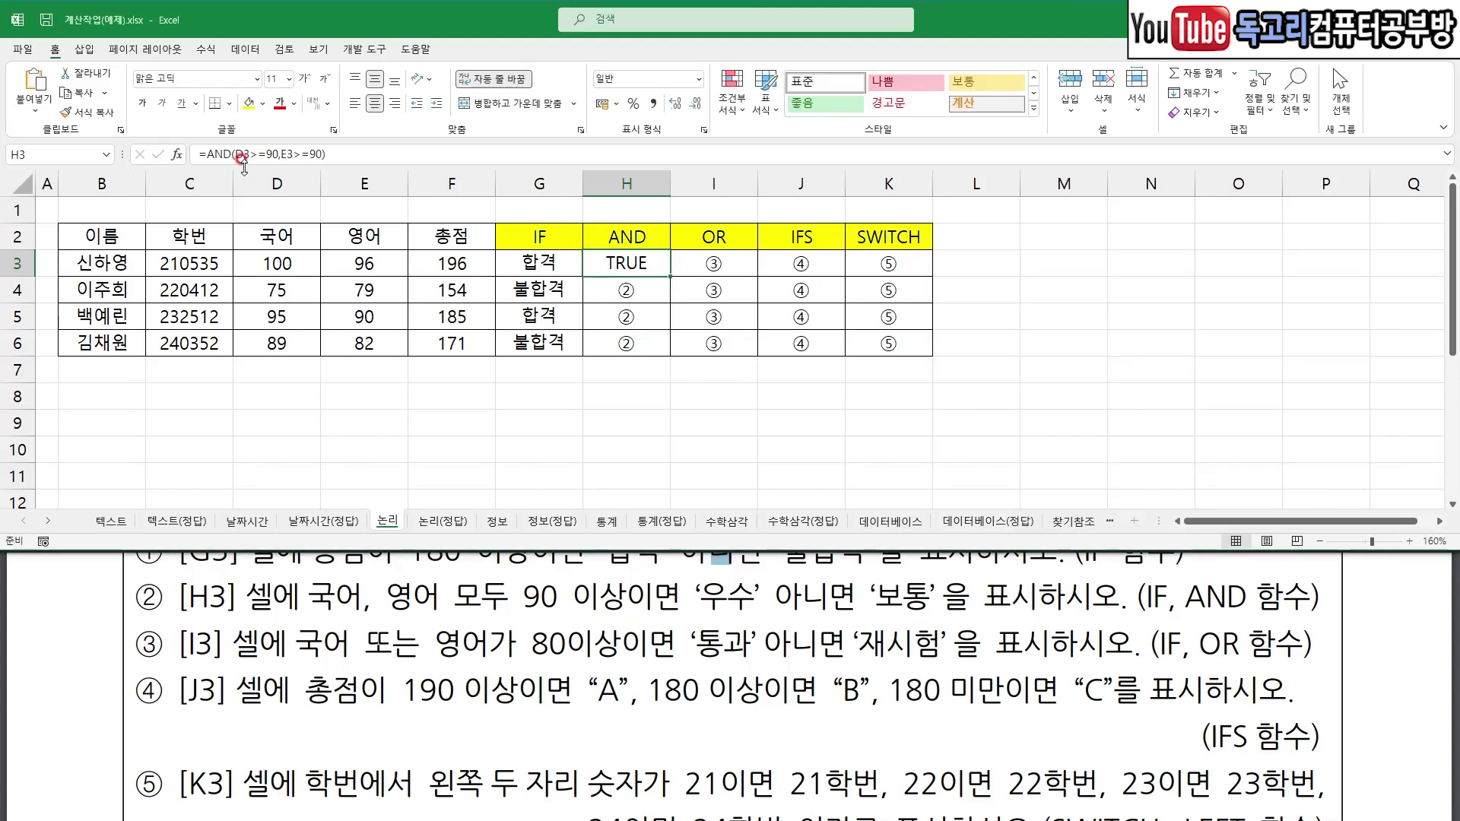
# - Cut the AND expression out of H3's formula, start an IF function in its place and paste AND(D3>=90,E3>=90) as the Logical_test
pyautogui.moveTo(207, 153); pyautogui.dragTo(326, 153)
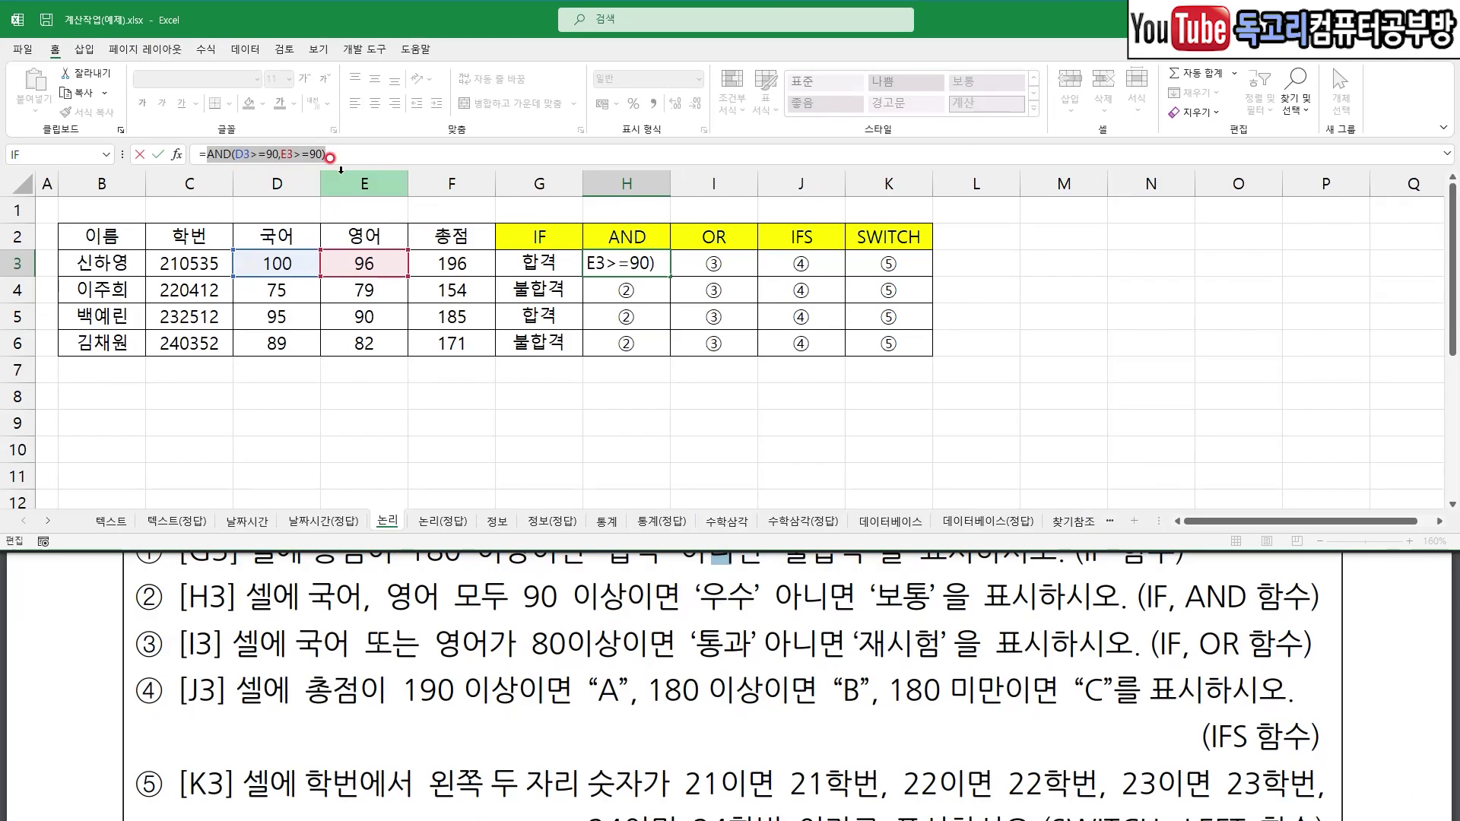
pyautogui.hotkey('ctrl', 'x')
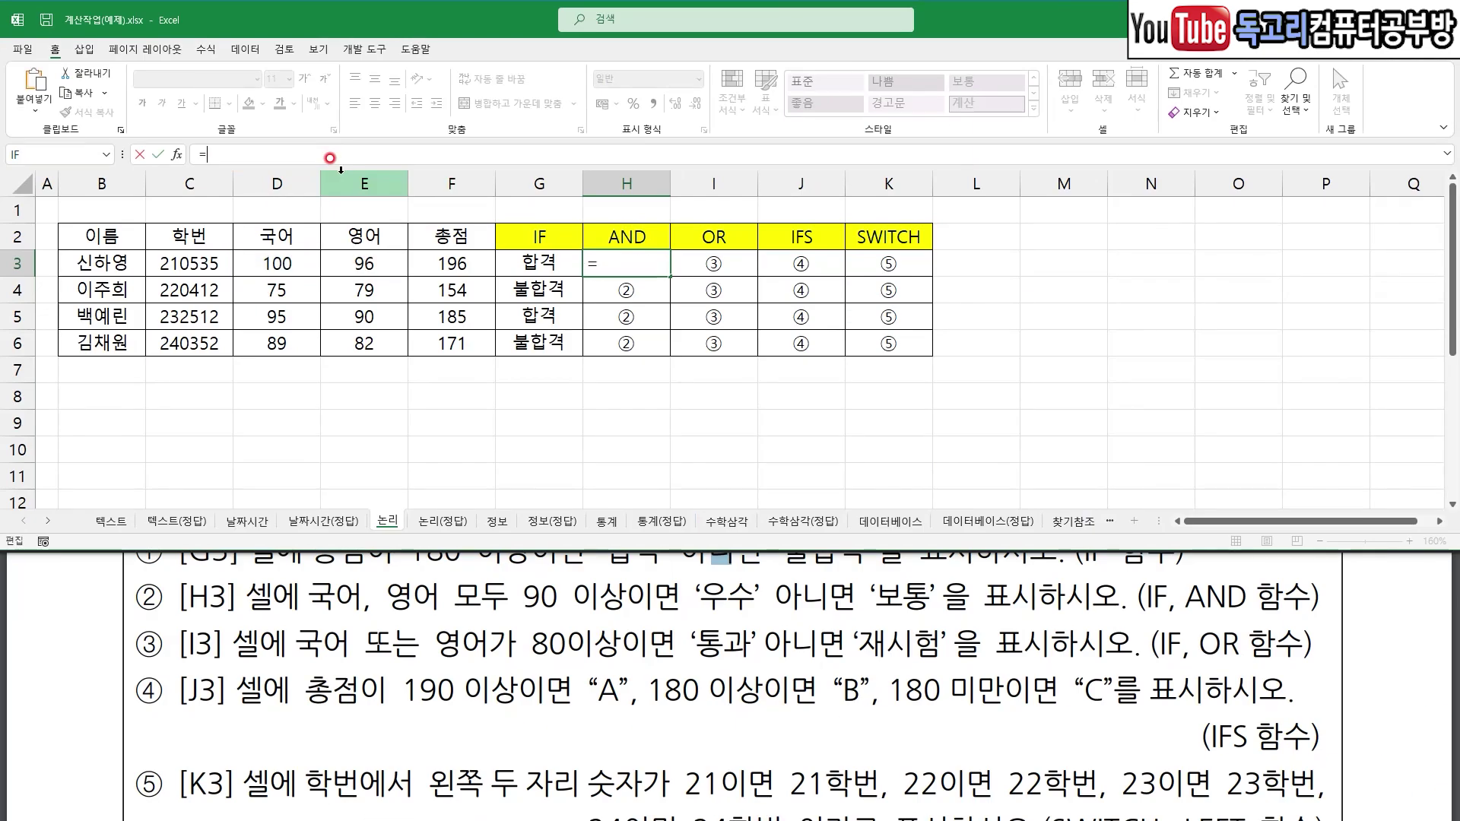
pyautogui.write('I')
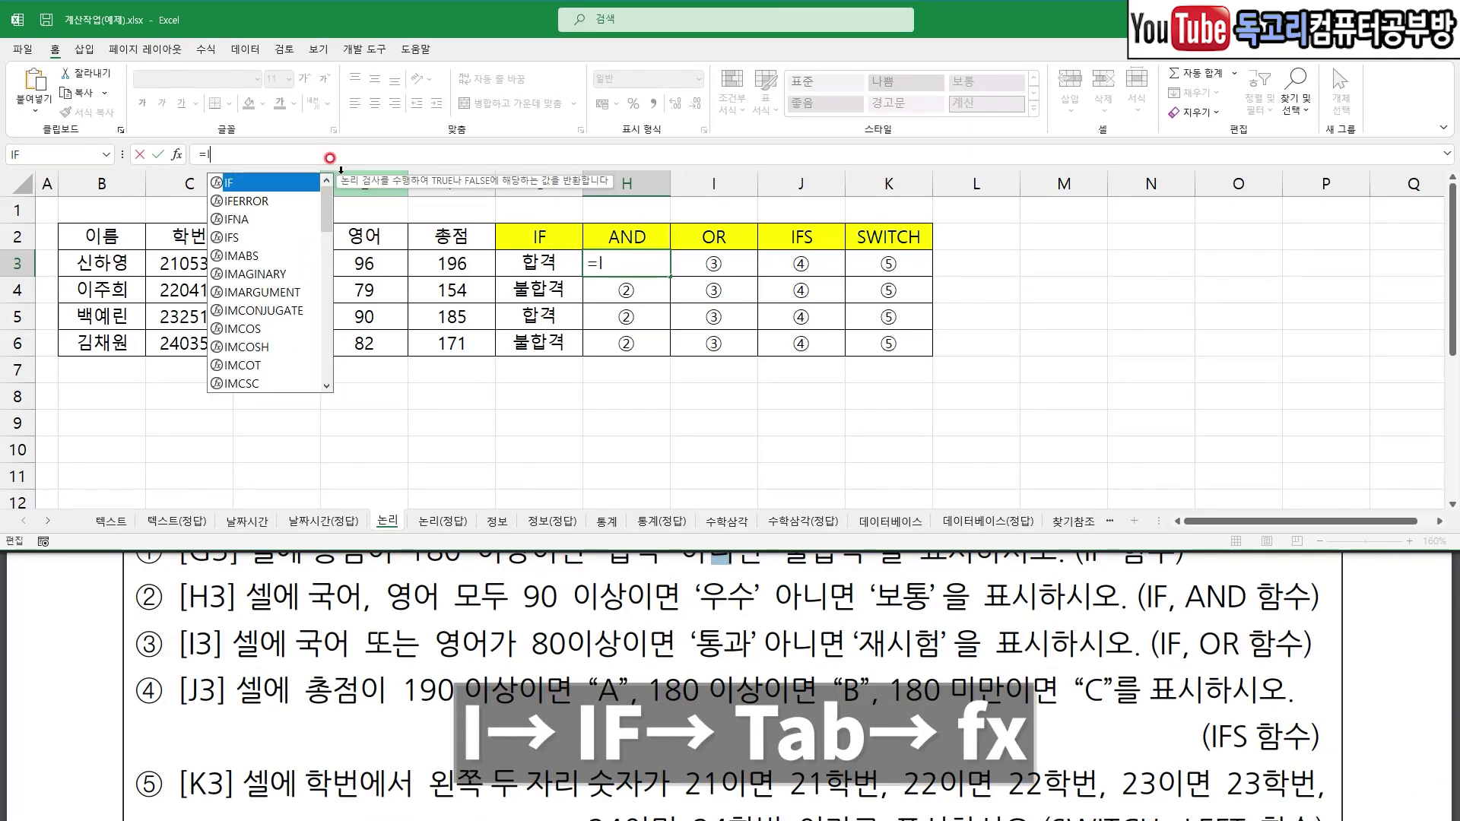
pyautogui.press('Tab')
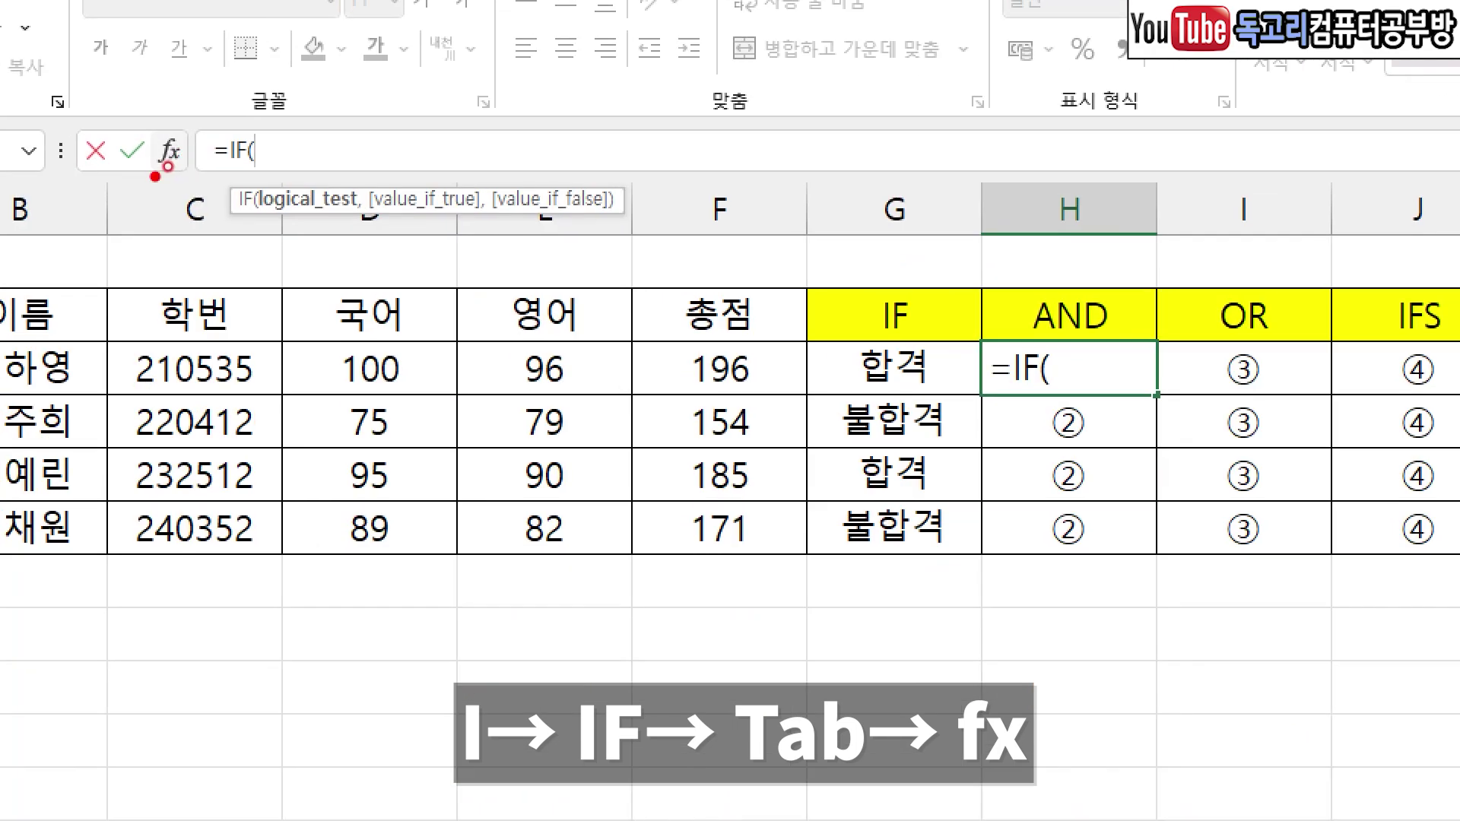
pyautogui.click(169, 152)
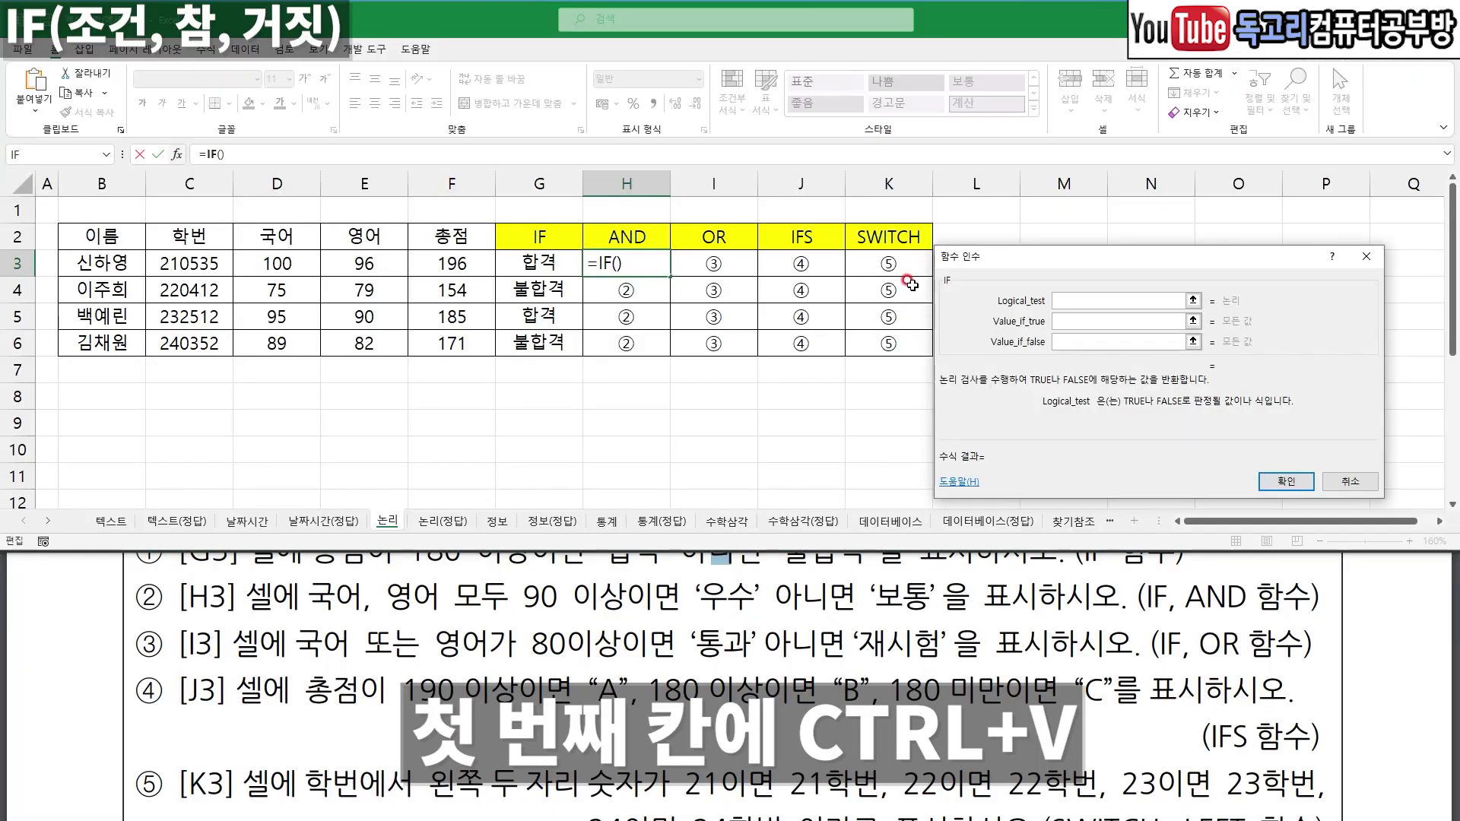
pyautogui.hotkey('ctrl', 'v')
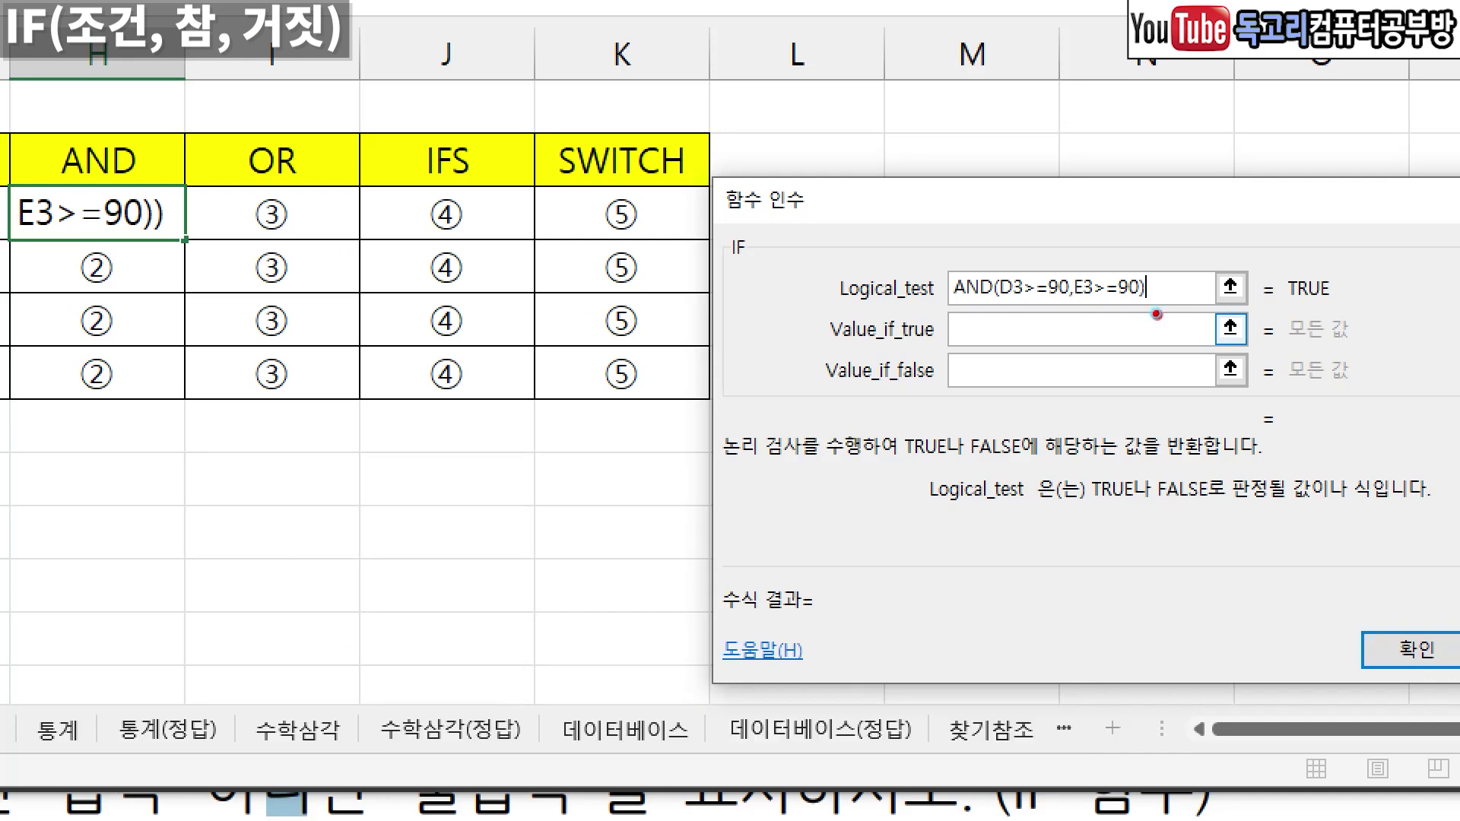
pyautogui.moveTo(1167, 295); pyautogui.dragTo(1156, 309)
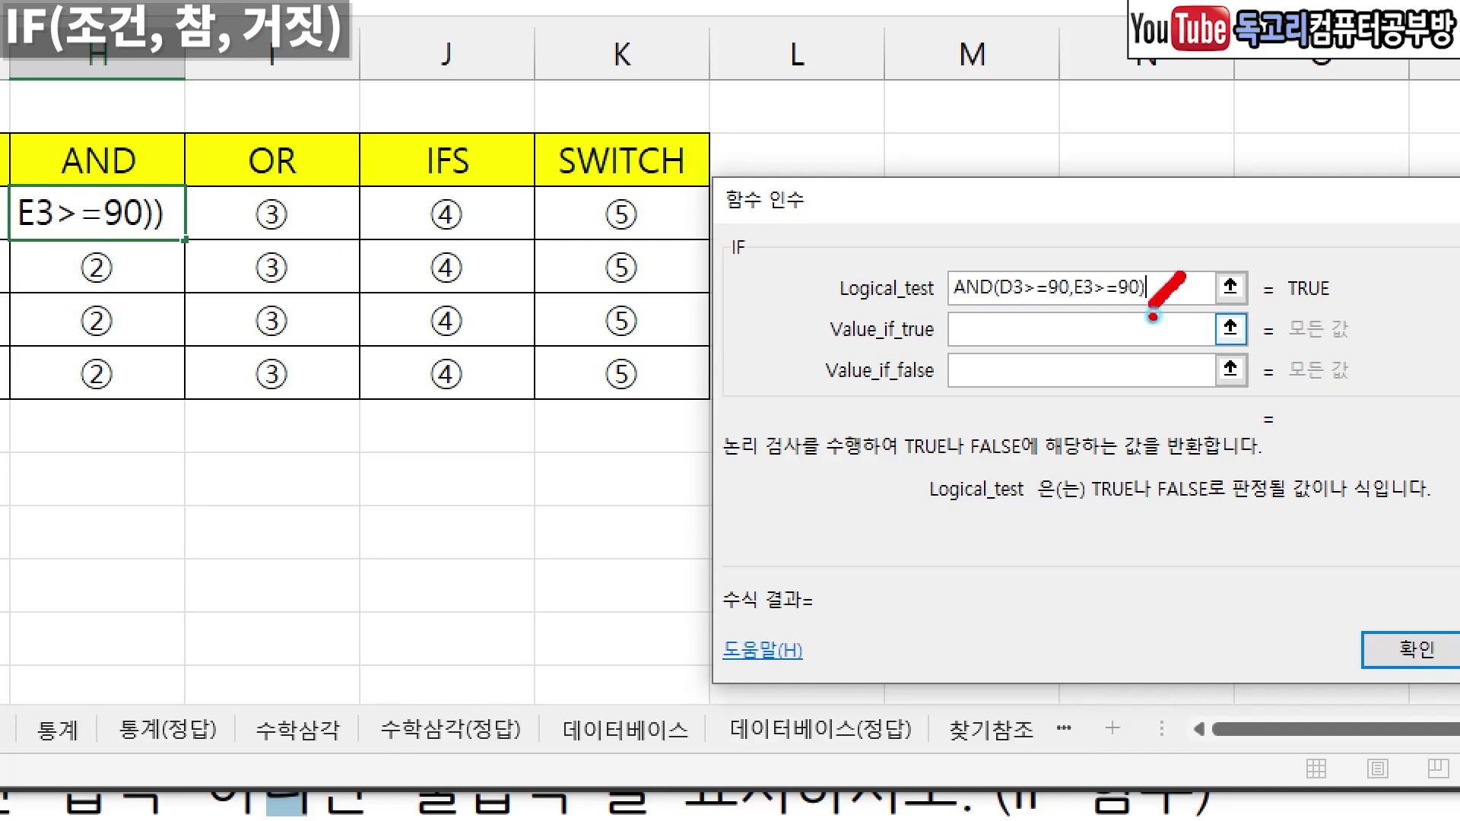
pyautogui.moveTo(988, 330); pyautogui.dragTo(1056, 296)
pyautogui.press('Escape')
# - Set Value_if_true to "우수" and Value_if_false to "보통", and confirm the IF formula in H3
pyautogui.click(1085, 320)
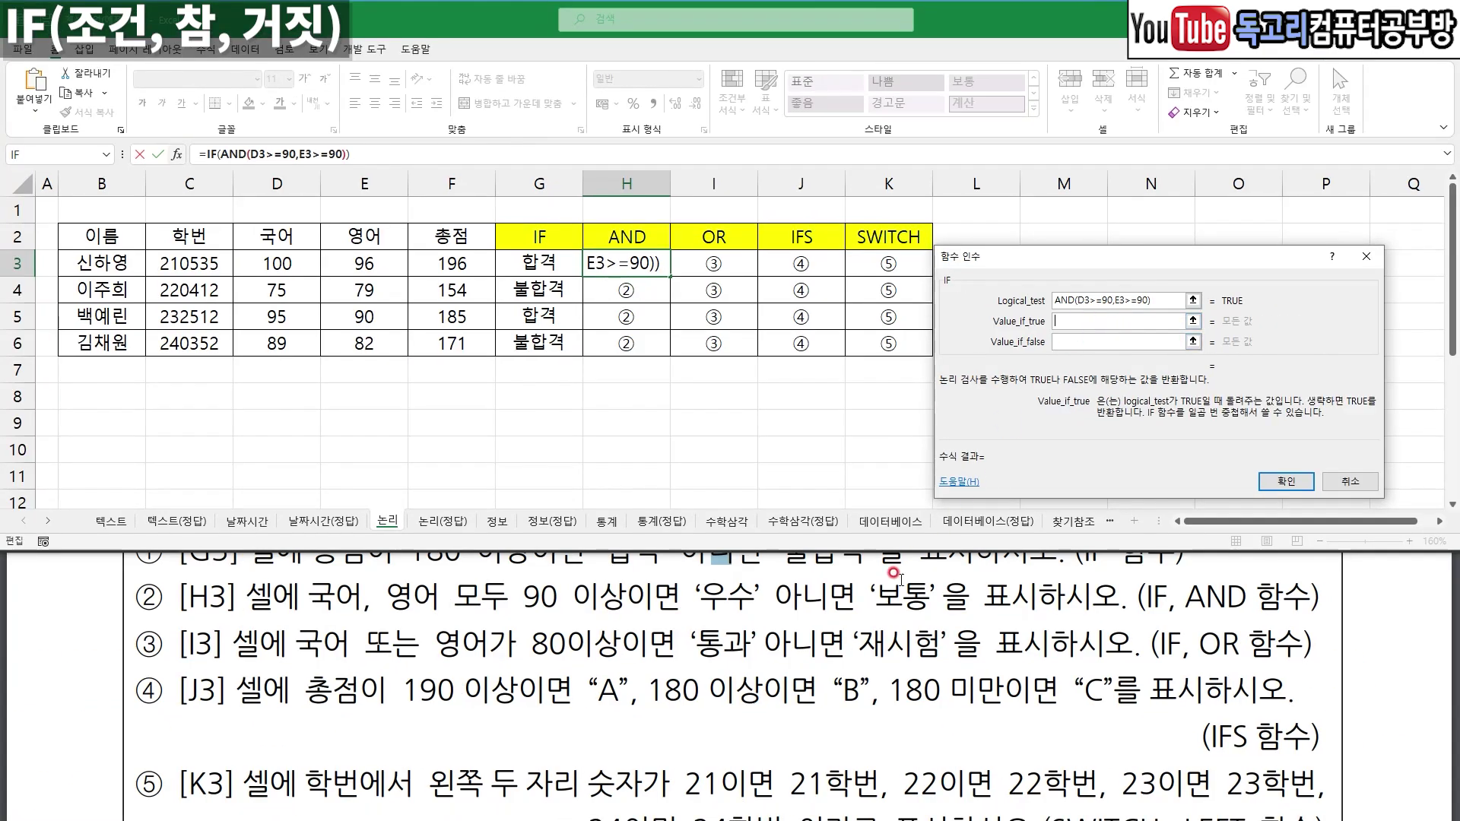
pyautogui.moveTo(700, 622); pyautogui.dragTo(772, 624)
pyautogui.press('Escape')
pyautogui.click(1068, 340)
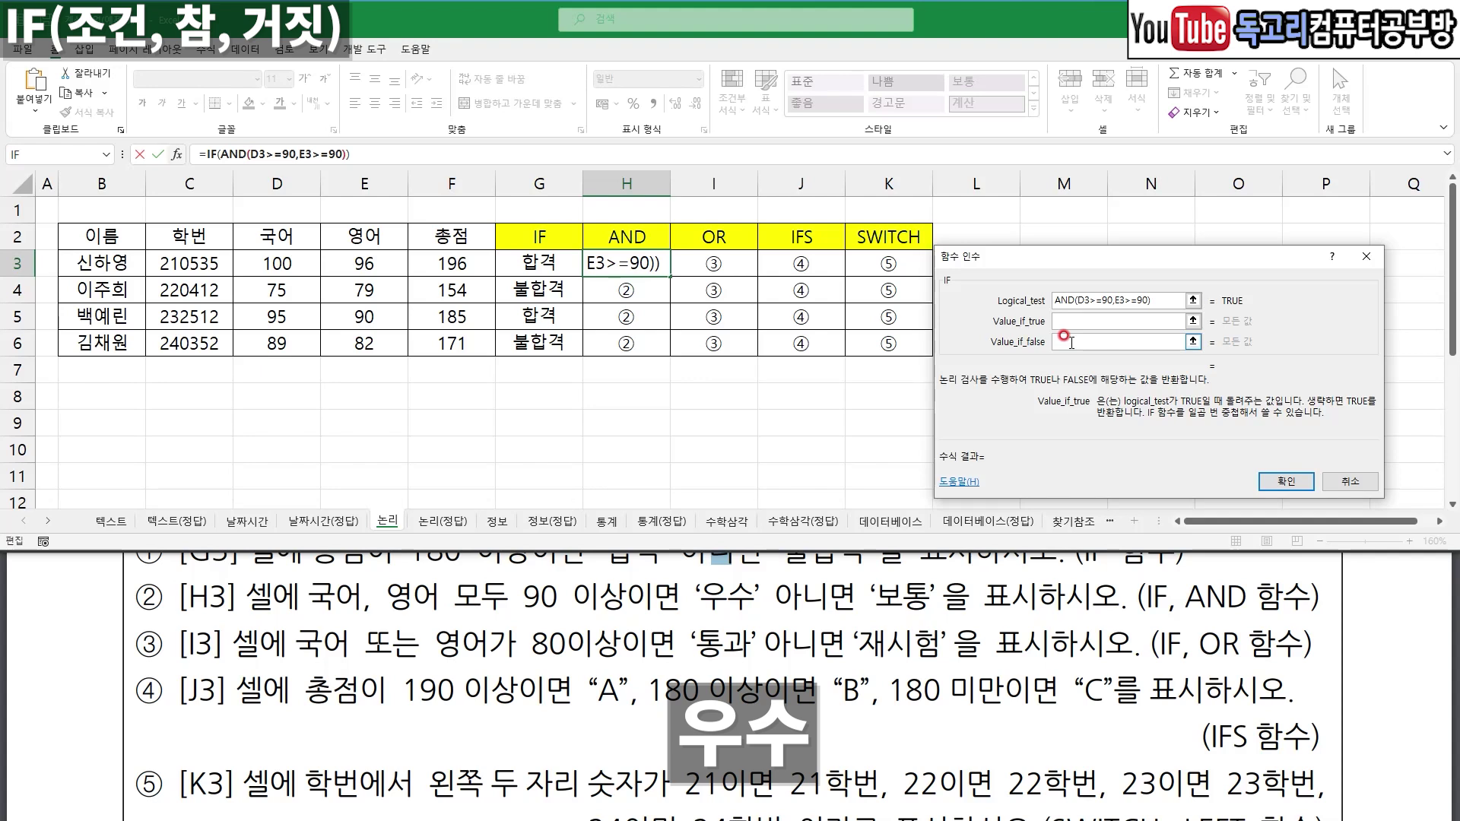
pyautogui.write('ㅂㅗㅌㅗㅇ')
pyautogui.press('Tab')
pyautogui.moveTo(1166, 306)
pyautogui.mouseDown()
pyautogui.moveTo(1192, 278)
pyautogui.moveTo(1099, 365)
pyautogui.mouseUp()
pyautogui.moveTo(1323, 490)
pyautogui.mouseDown()
pyautogui.moveTo(1241, 468)
pyautogui.moveTo(1331, 479)
pyautogui.moveTo(1324, 518)
pyautogui.mouseUp()
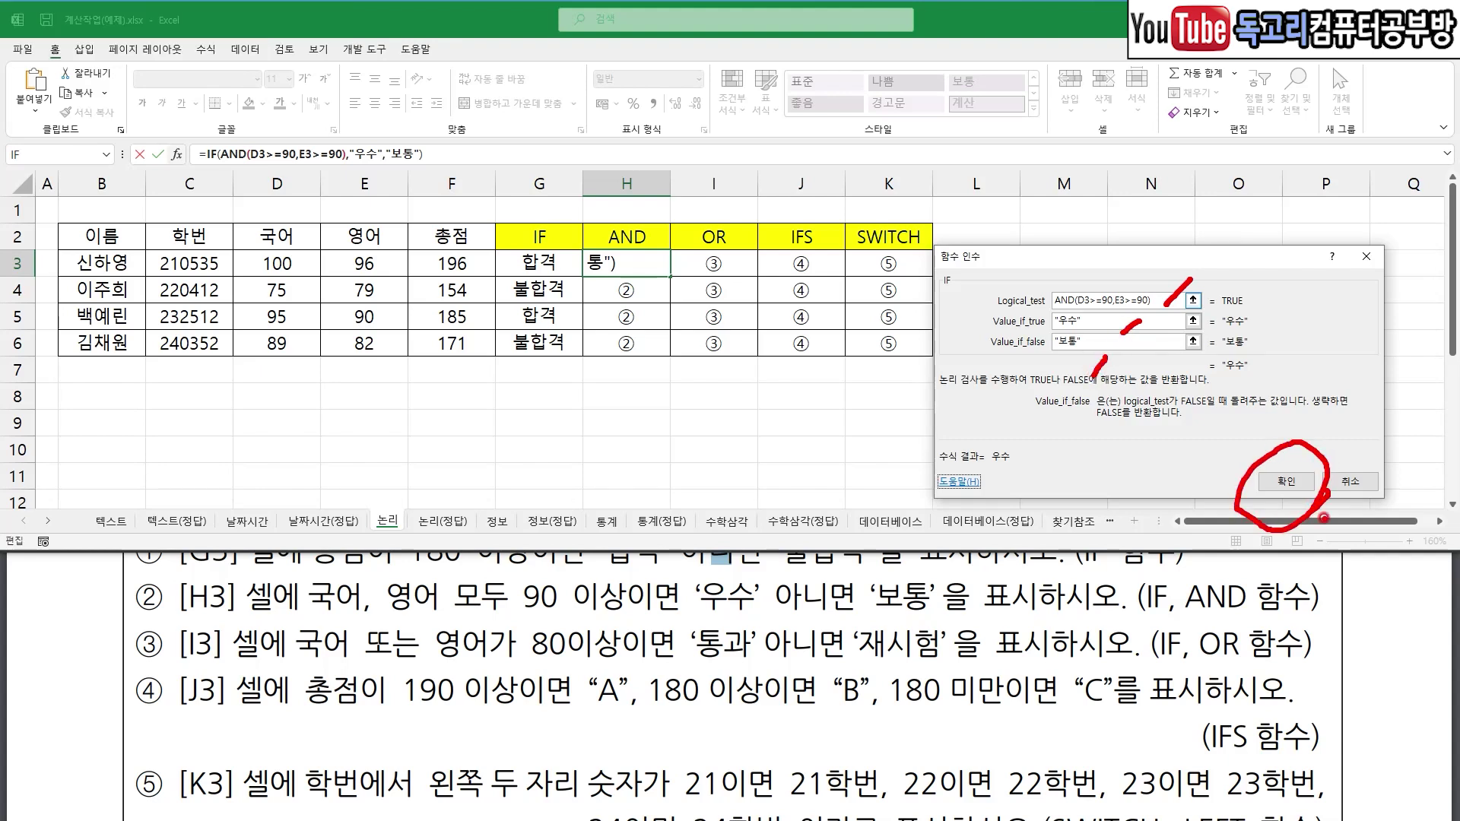
pyautogui.press('Return')
# - Fill the IF and AND formula from H3 down to H6 for the remaining students
pyautogui.moveTo(670, 277); pyautogui.dragTo(670, 356)
pyautogui.click(737, 374)
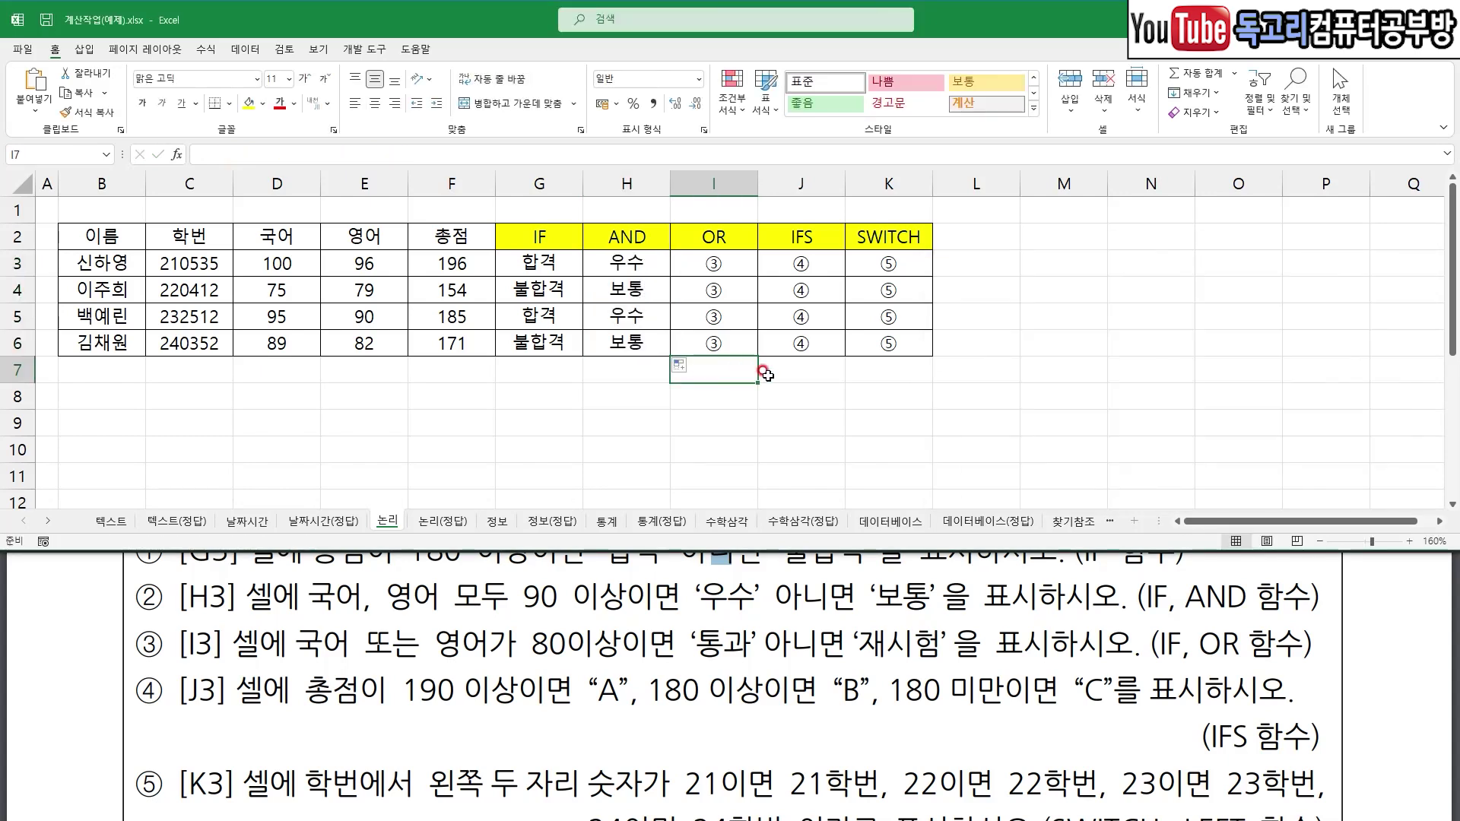
# - Start an OR function in cell I3 for exercise 3 and open its function arguments
pyautogui.click(728, 263)
pyautogui.moveTo(704, 257); pyautogui.dragTo(762, 235)
pyautogui.press('Escape')
pyautogui.write('=OR')
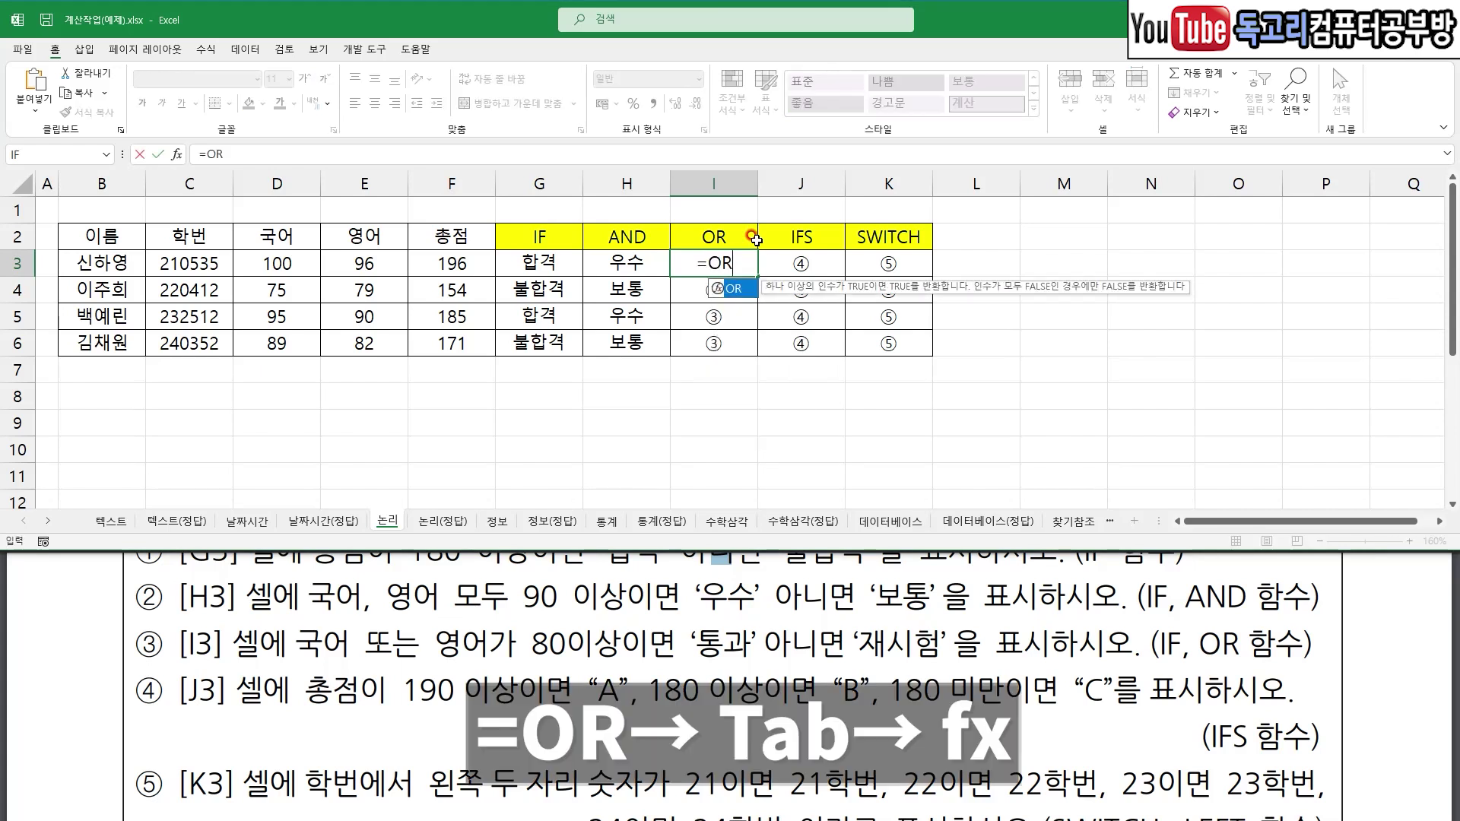
pyautogui.press('Tab')
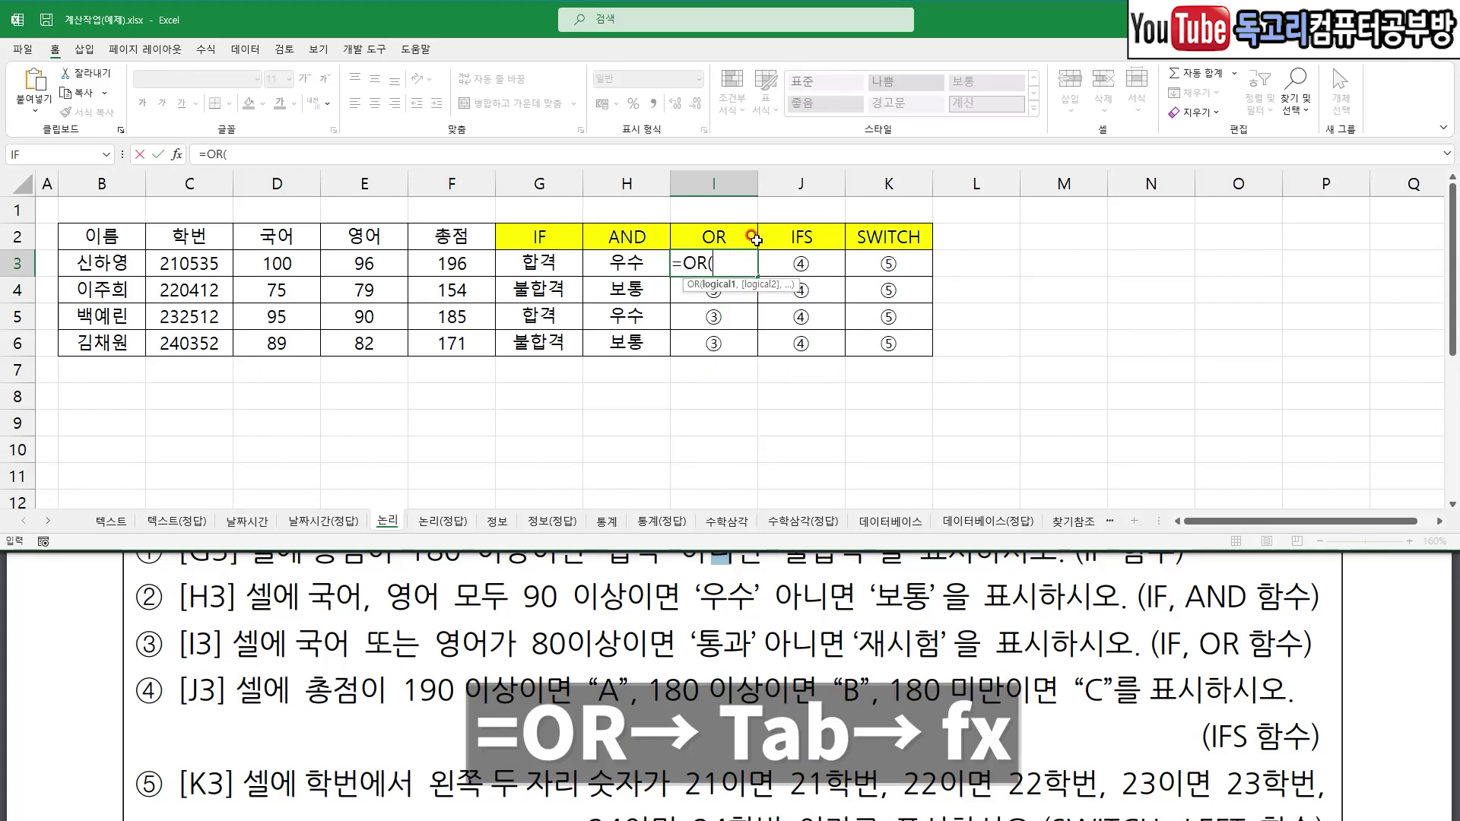
pyautogui.moveTo(191, 179)
pyautogui.mouseDown()
pyautogui.moveTo(155, 152)
pyautogui.moveTo(190, 174)
pyautogui.mouseUp()
pyautogui.click(176, 155)
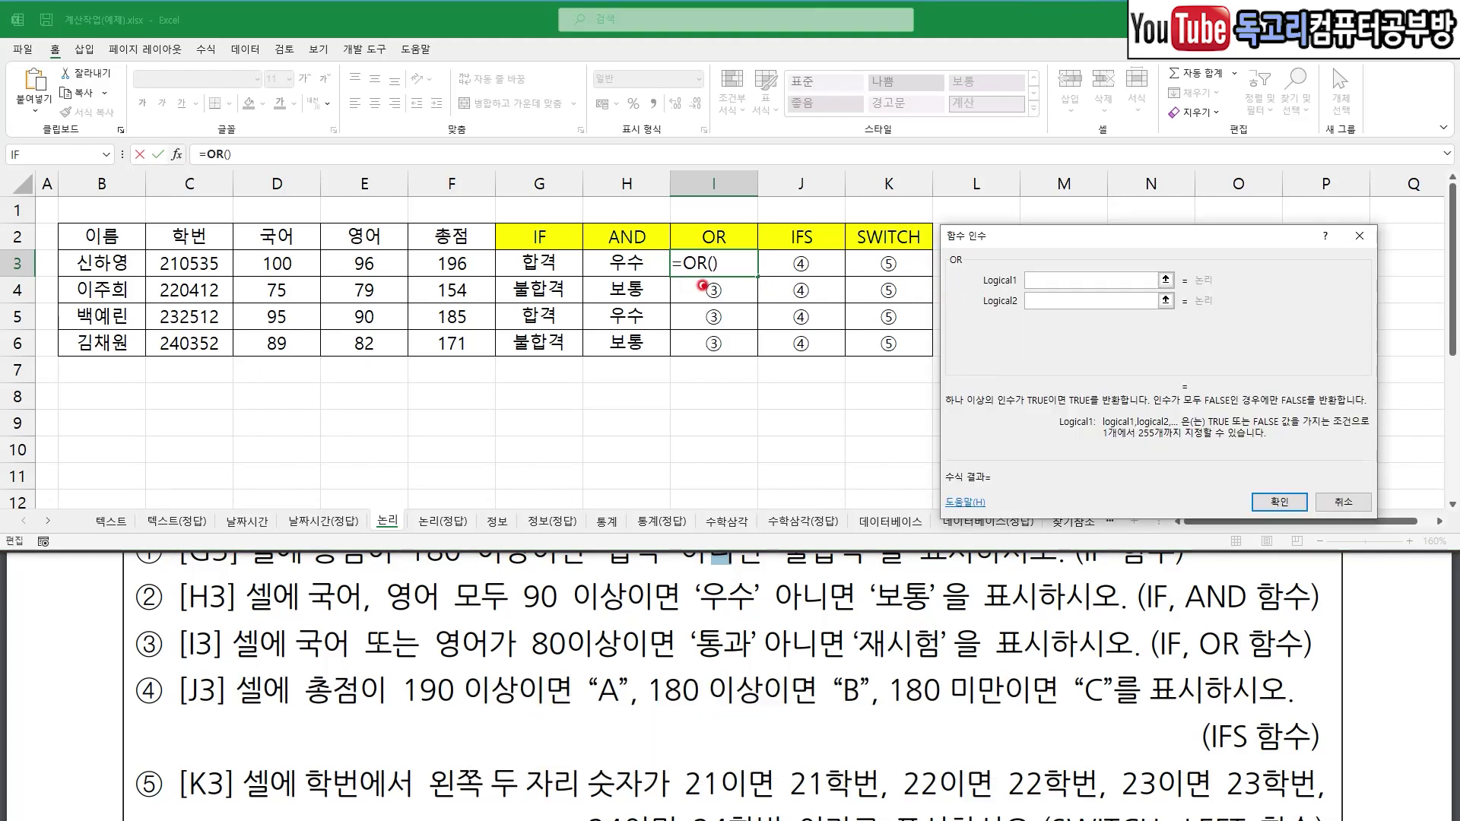
# - Set the OR function's Logical1 to D3>=80 and Logical2 to E3>=80 for the 국어 and 영어 scores
pyautogui.moveTo(275, 671); pyautogui.dragTo(348, 666)
pyautogui.moveTo(523, 671); pyautogui.dragTo(640, 663)
pyautogui.click(282, 263)
pyautogui.write('>=')
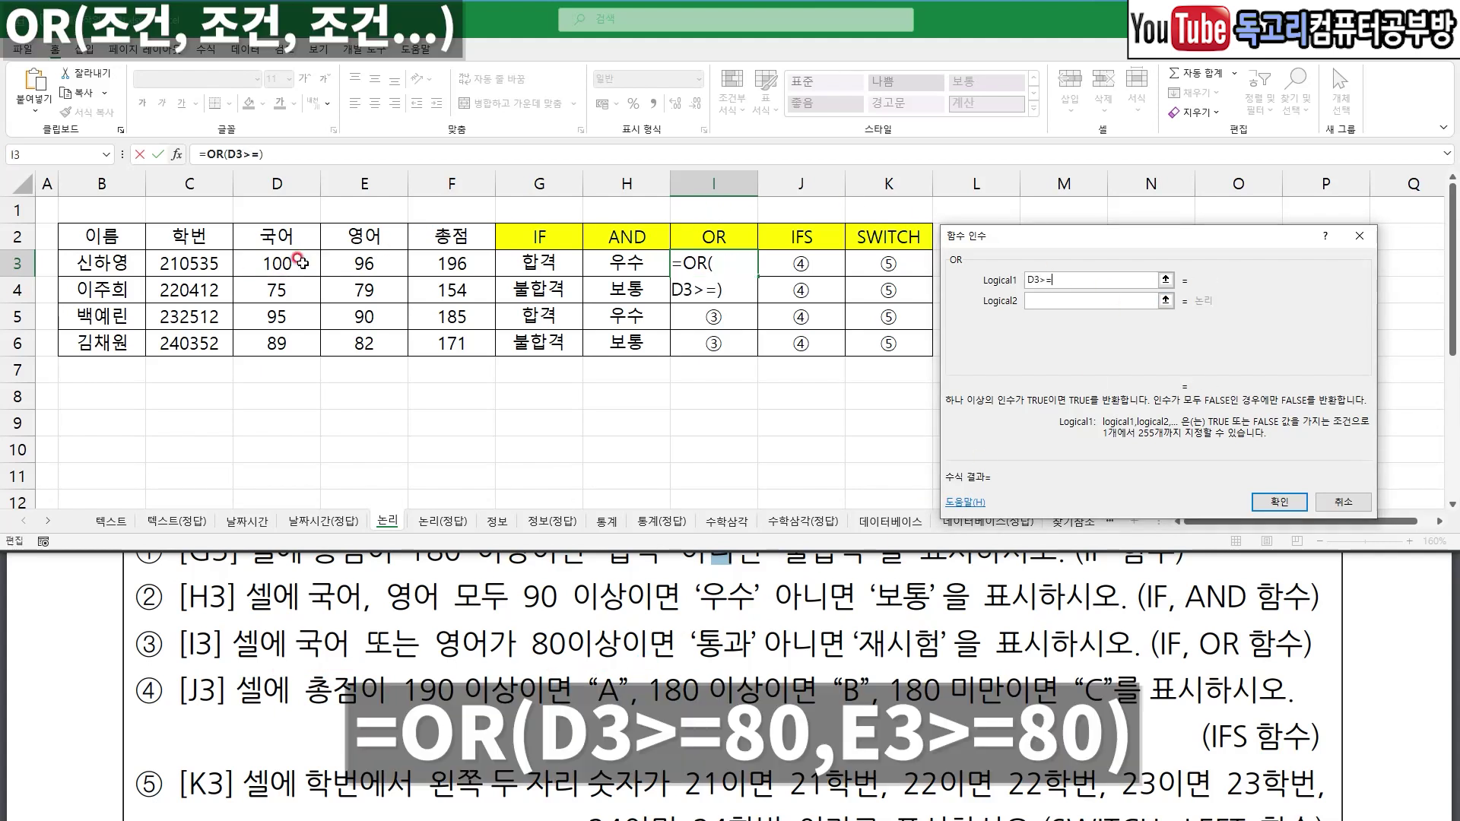
pyautogui.write('80')
pyautogui.press('Tab')
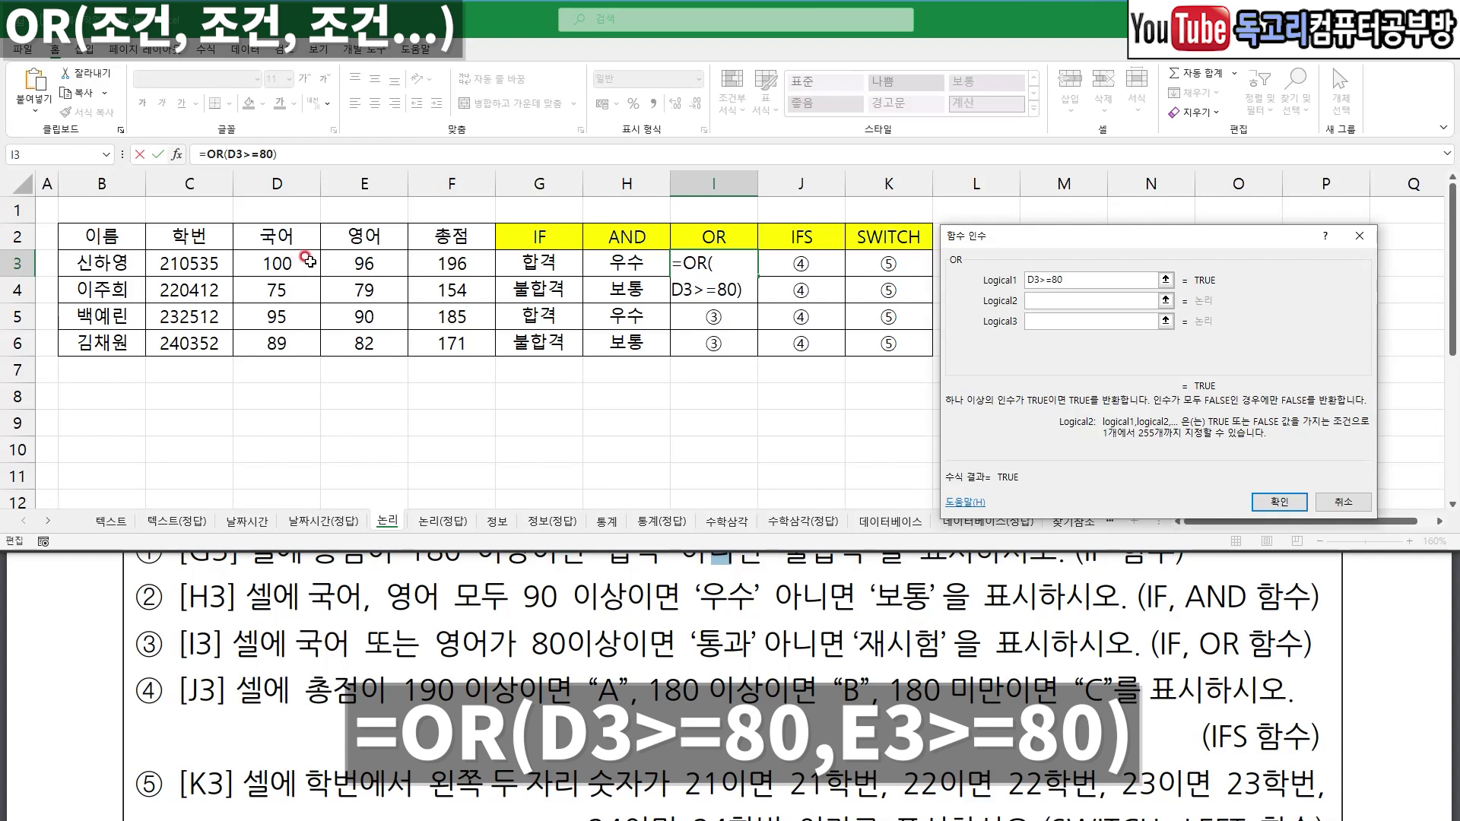
pyautogui.click(335, 263)
pyautogui.write('>=80')
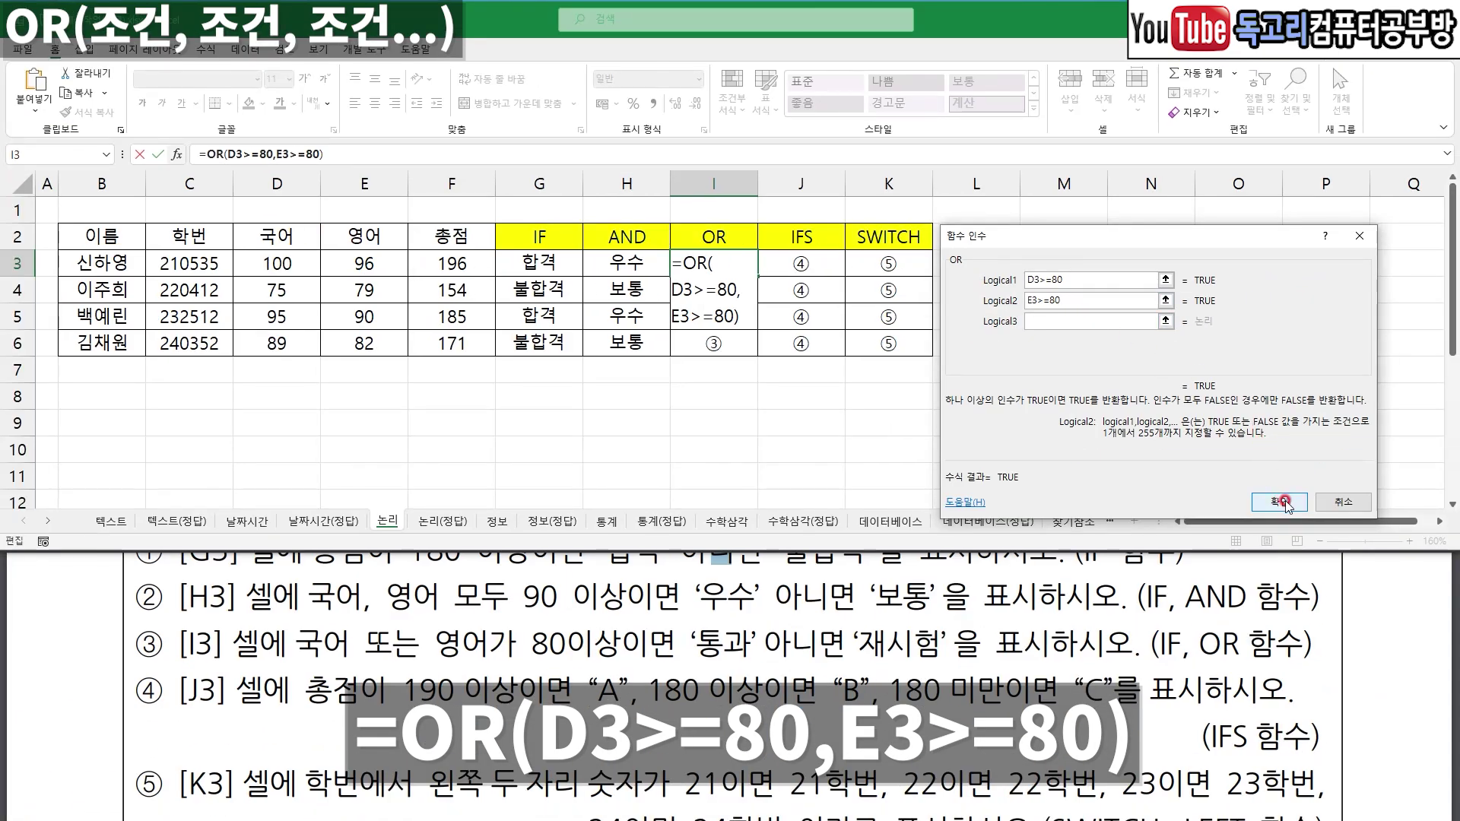
# - Confirm the OR formula in I3 and cut its OR expression out of the cell, keeping only the equals sign
pyautogui.click(1280, 502)
pyautogui.moveTo(745, 241); pyautogui.dragTo(729, 292)
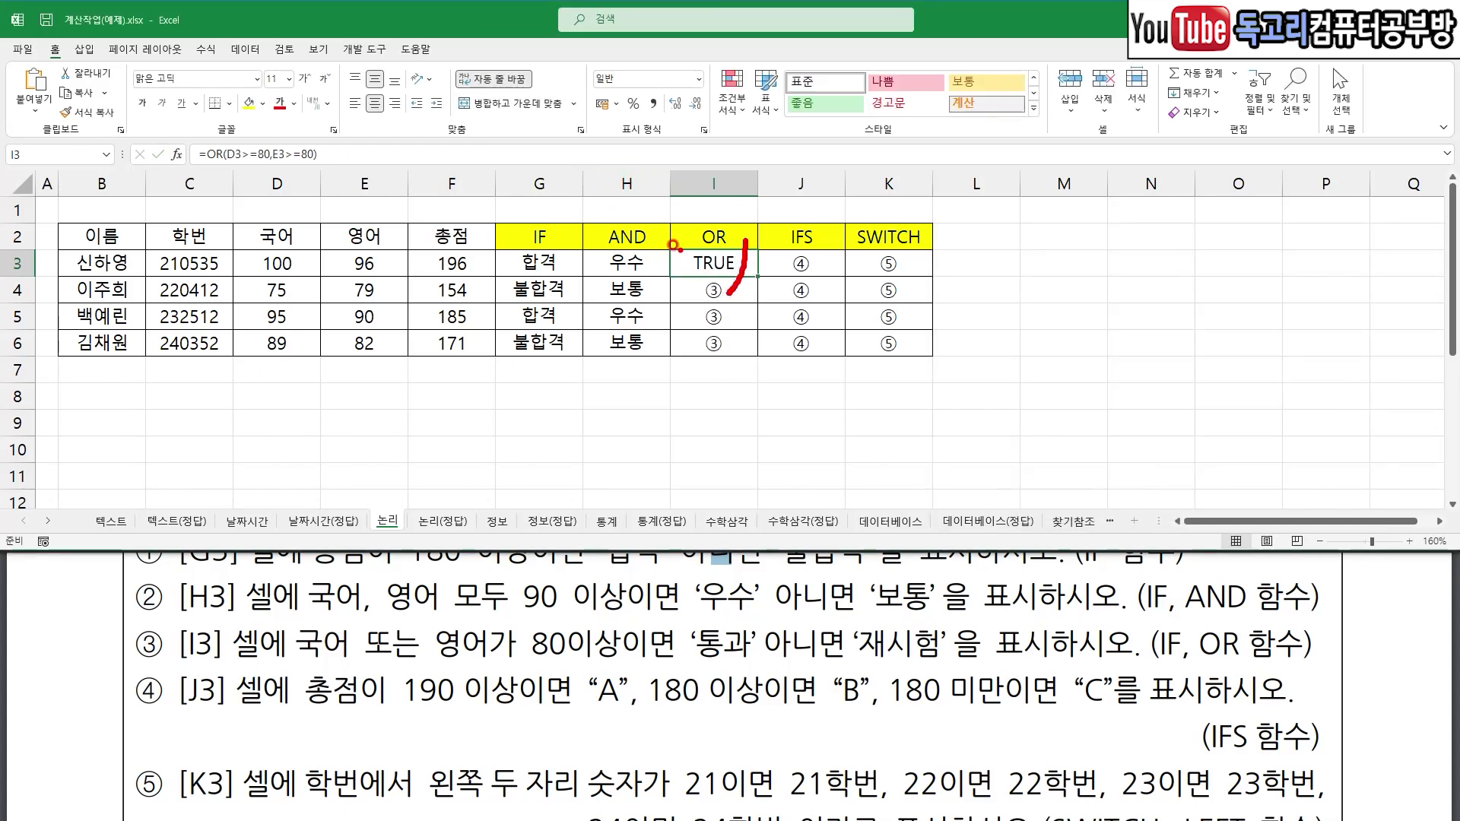
pyautogui.moveTo(205, 153); pyautogui.dragTo(379, 154)
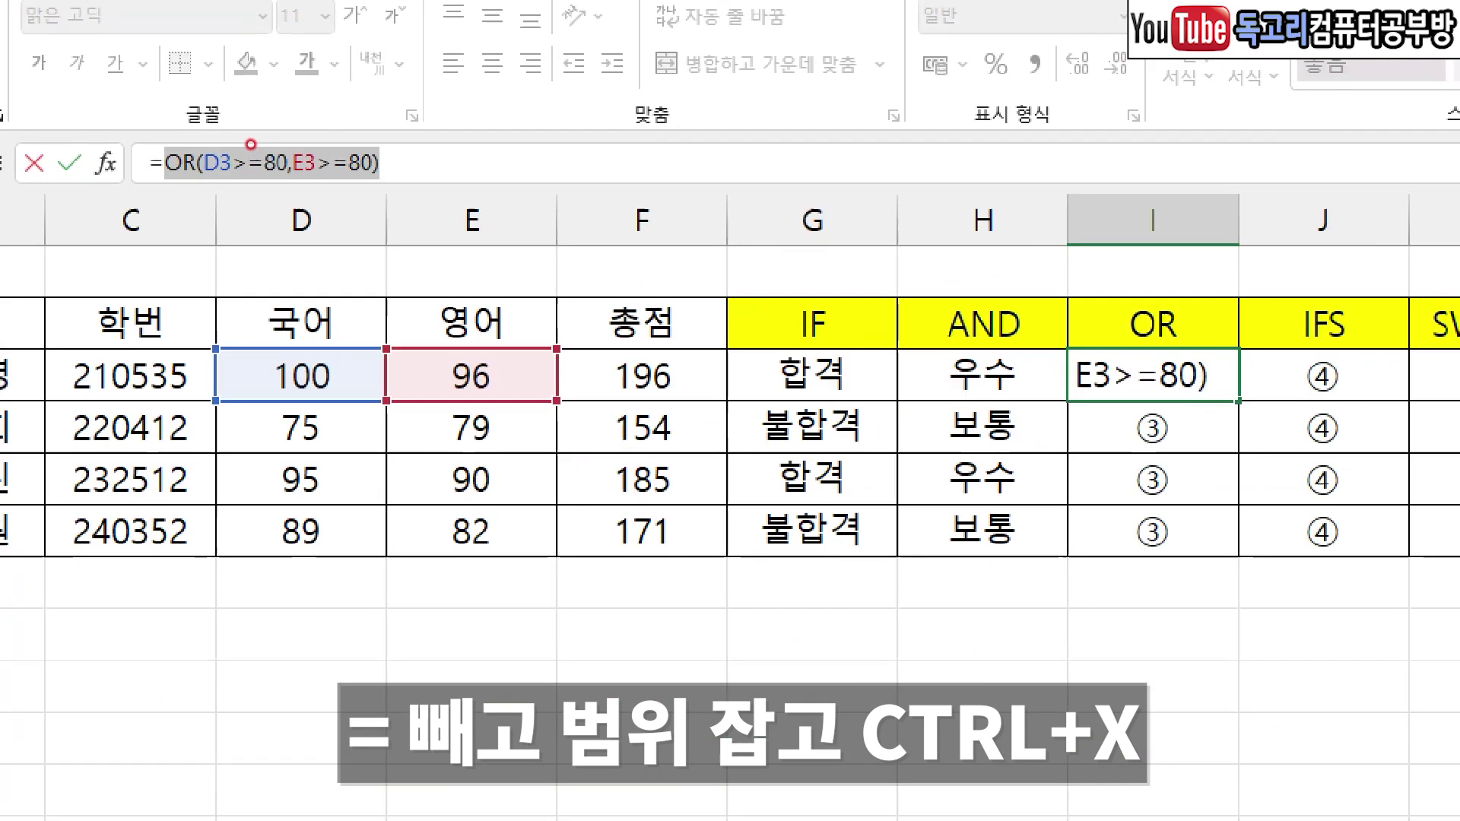
pyautogui.moveTo(162, 189); pyautogui.dragTo(446, 211)
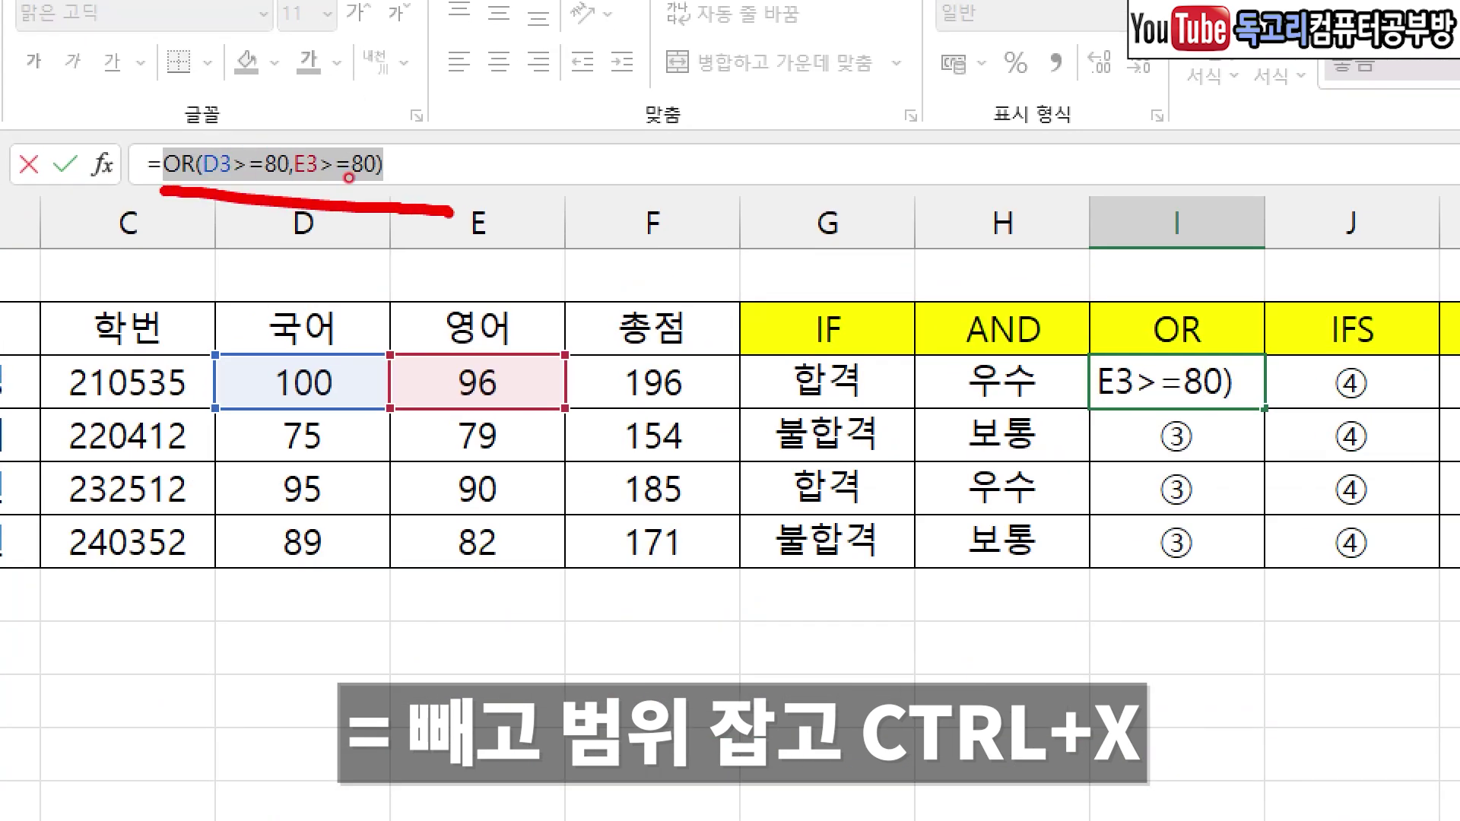
pyautogui.hotkey('ctrl', 'x')
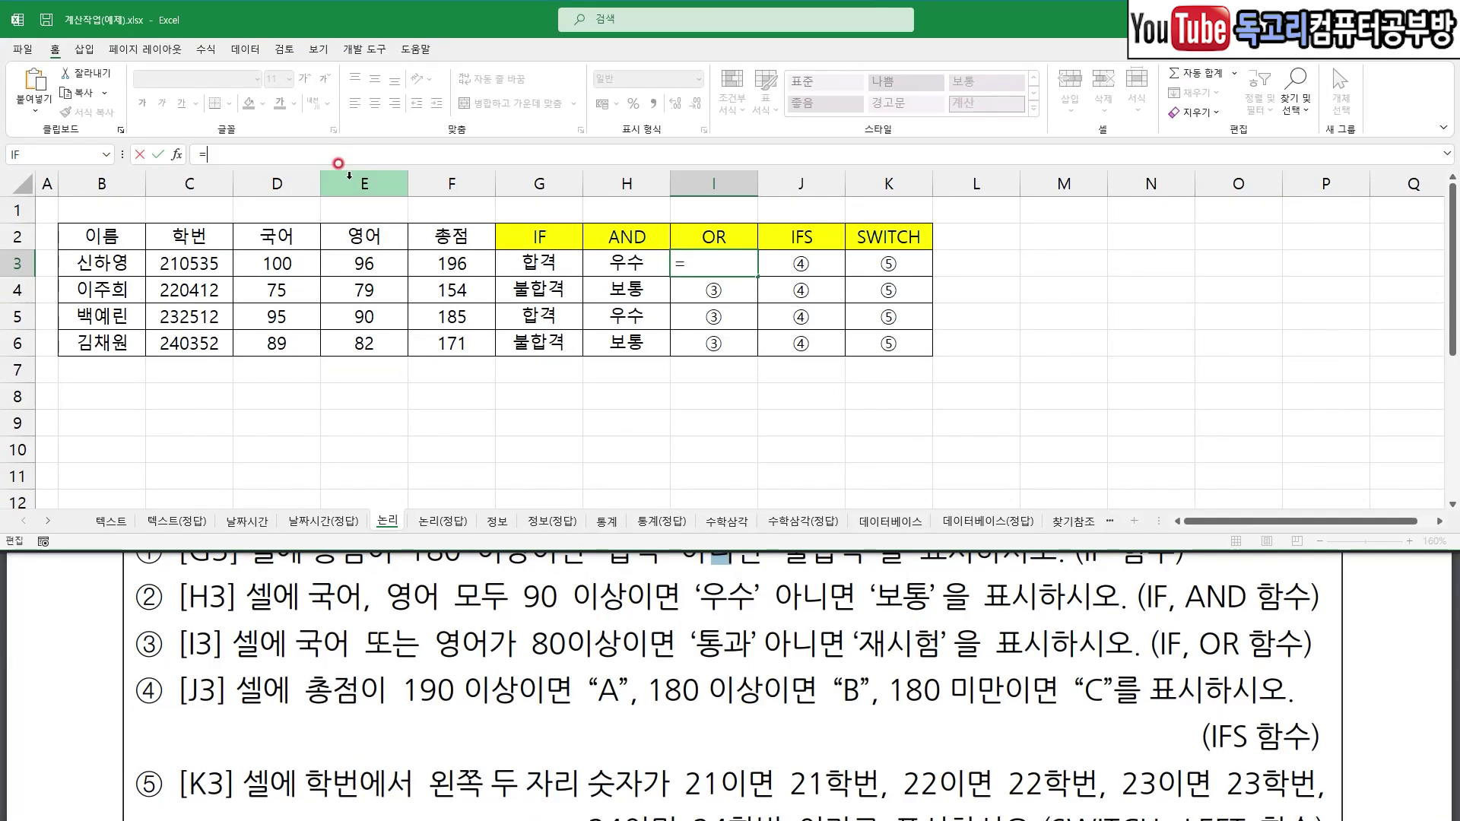
# - Start an IF function in I3, open its function arguments and paste the cut OR expression as Logical_test
pyautogui.write('I')
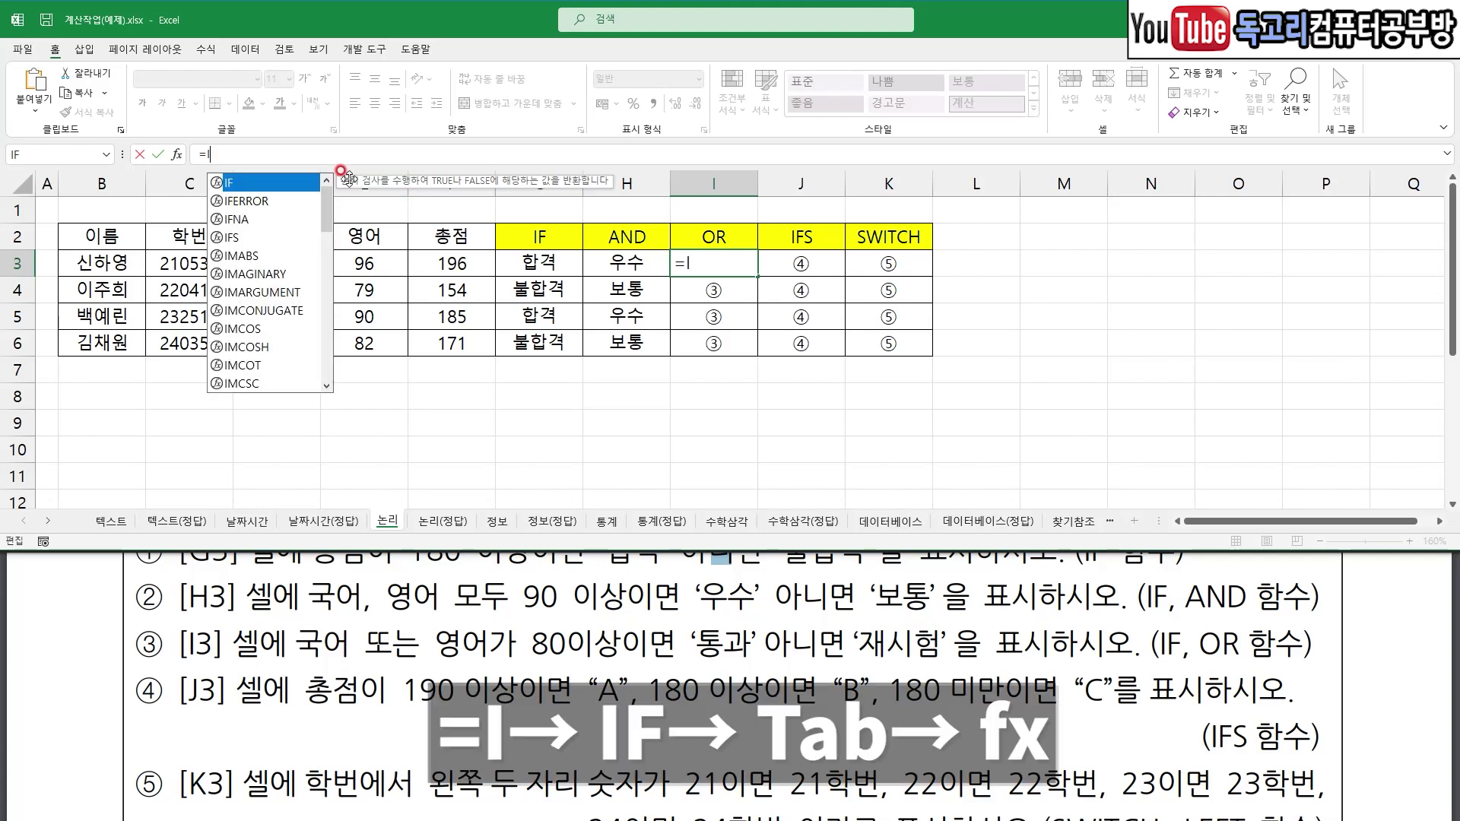
pyautogui.press('Tab')
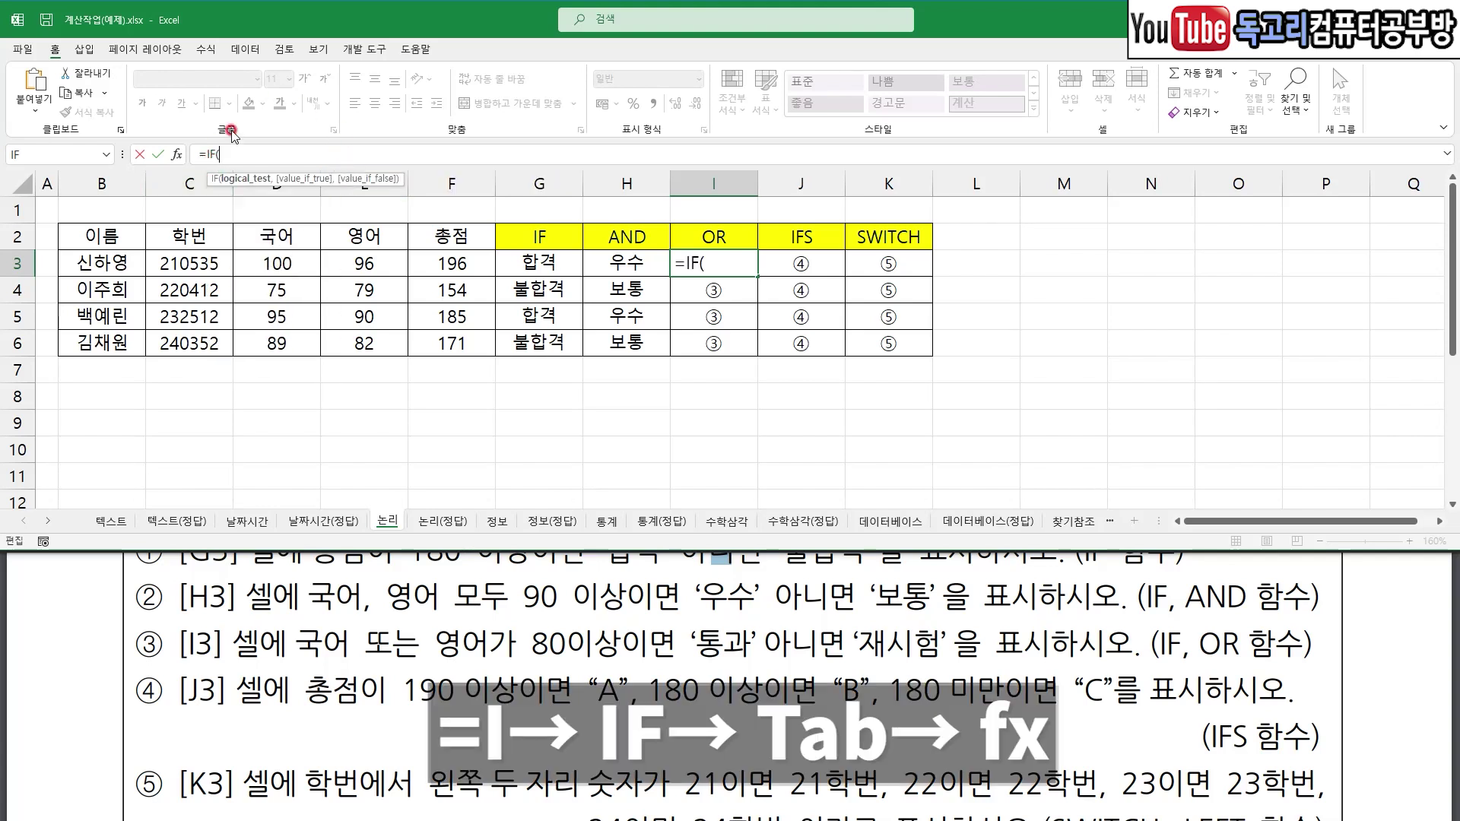
pyautogui.click(178, 154)
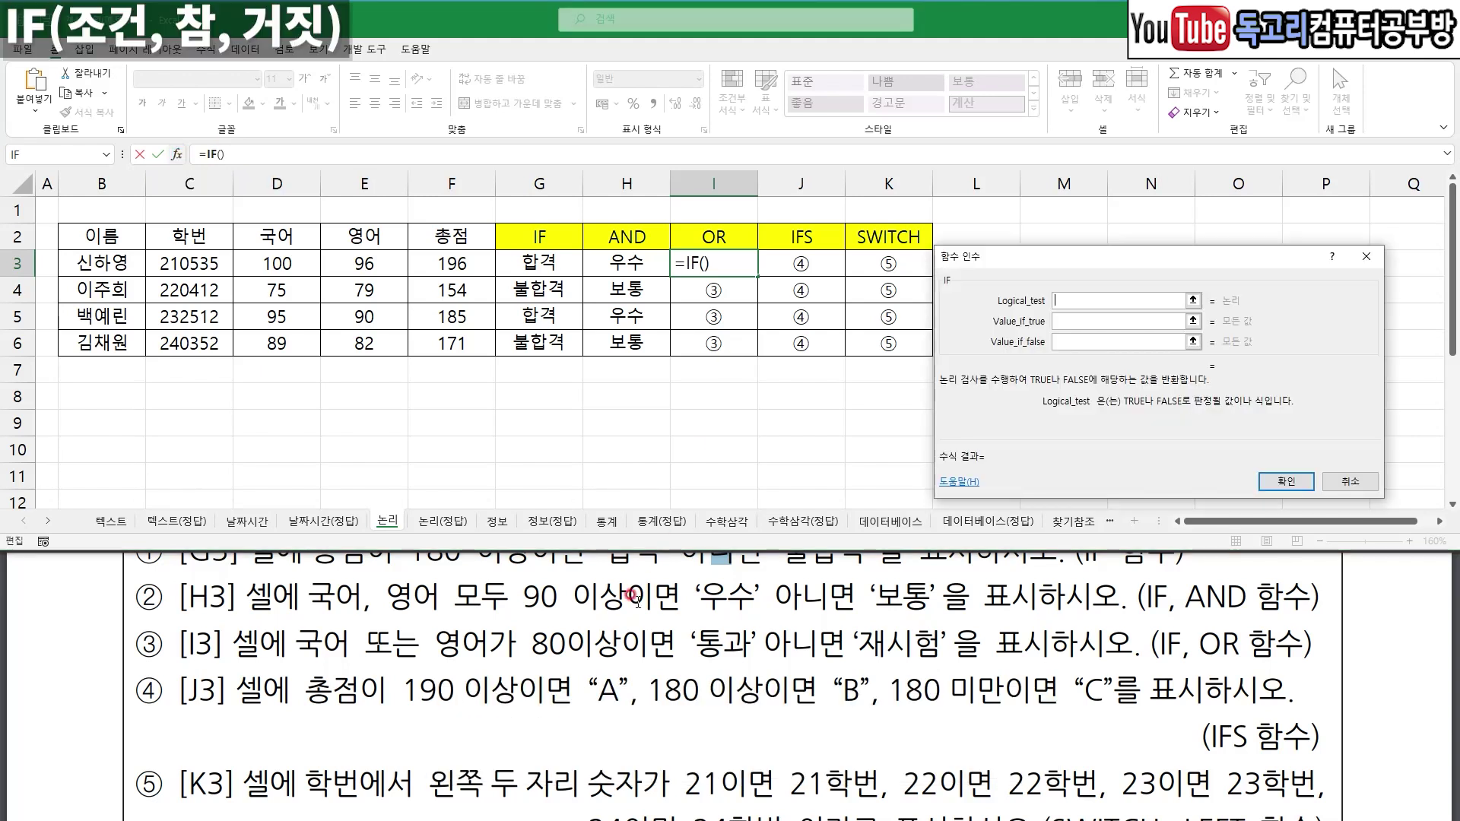
pyautogui.moveTo(686, 665); pyautogui.dragTo(751, 669)
pyautogui.moveTo(855, 669); pyautogui.dragTo(951, 664)
pyautogui.press('Escape')
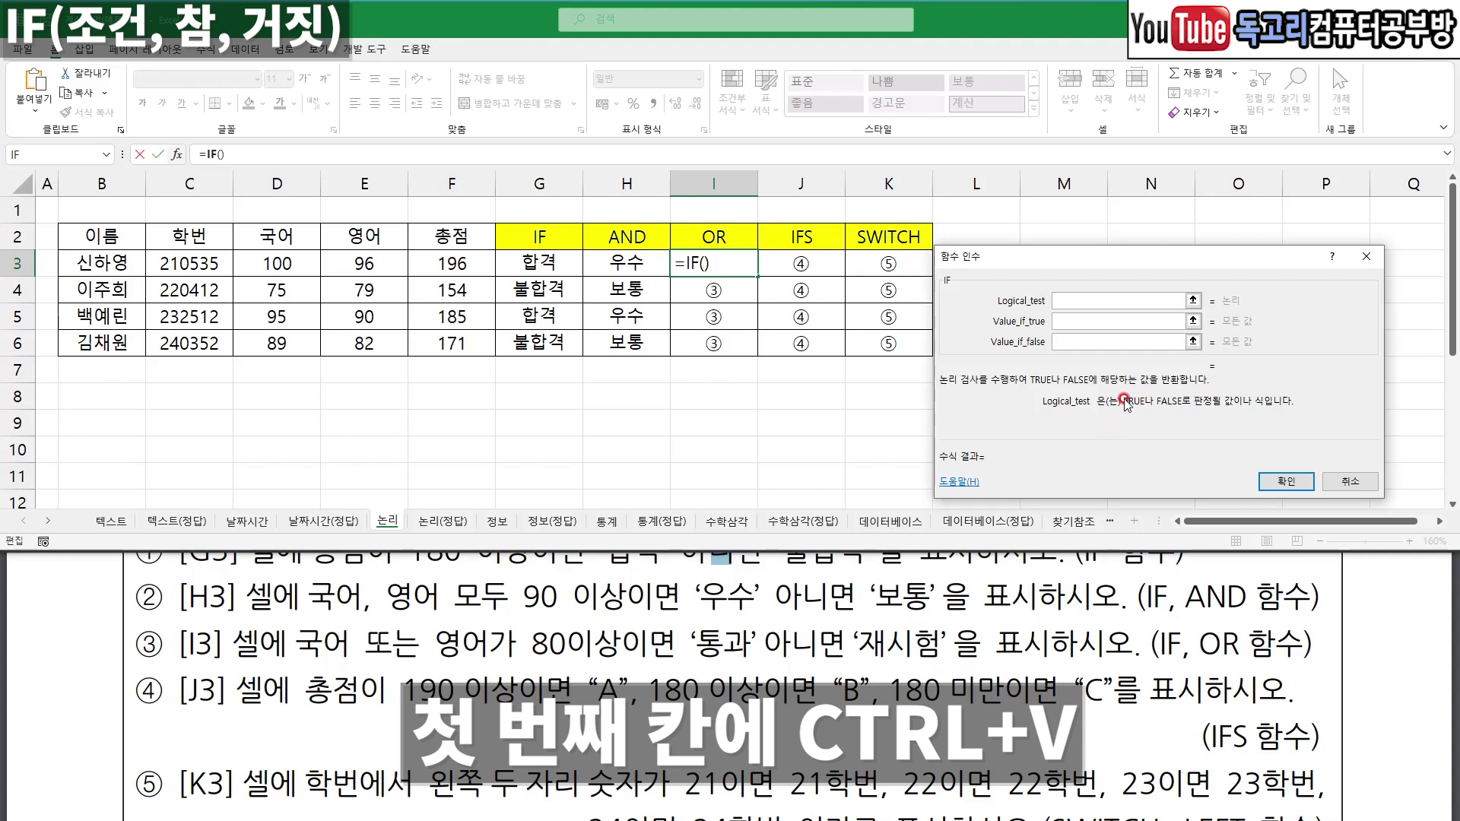
pyautogui.hotkey('ctrl', 'v')
# - Set Value_if_true to "통과" and Value_if_false to "재시험", and confirm the IF formula in I3
pyautogui.click(1076, 323)
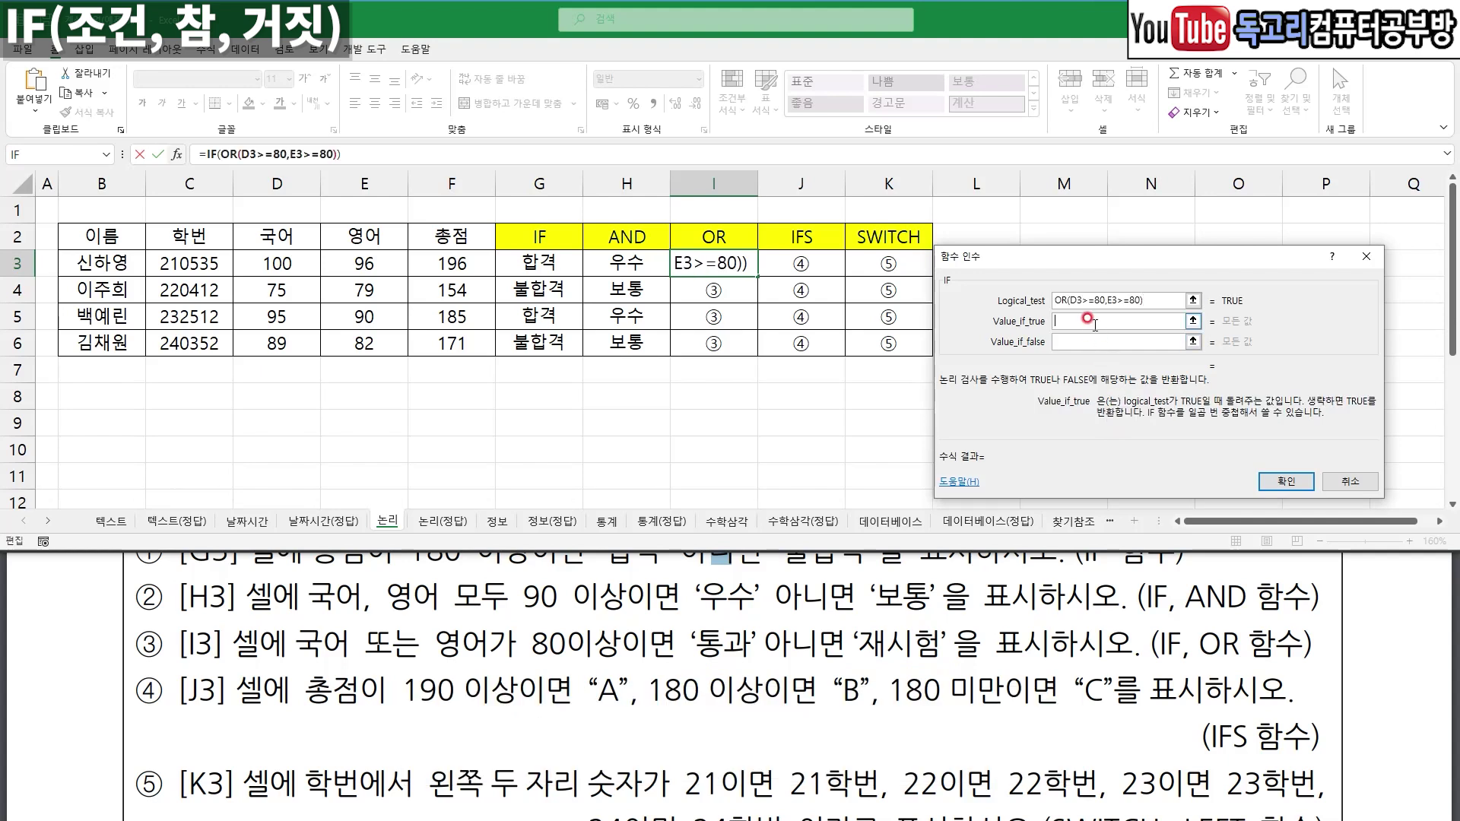
pyautogui.moveTo(1070, 315); pyautogui.dragTo(1110, 305)
pyautogui.press('Escape')
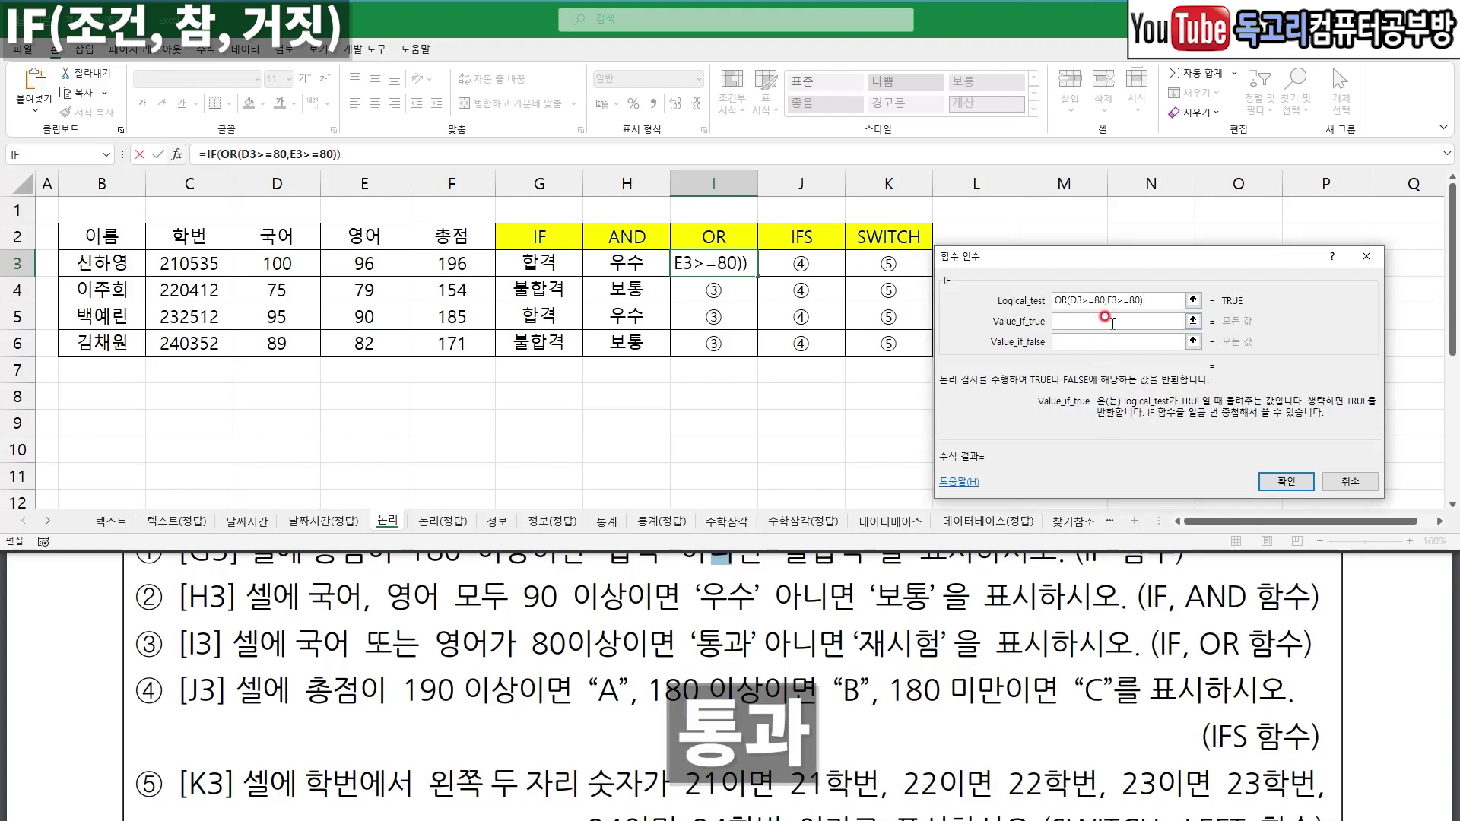
pyautogui.write('통과')
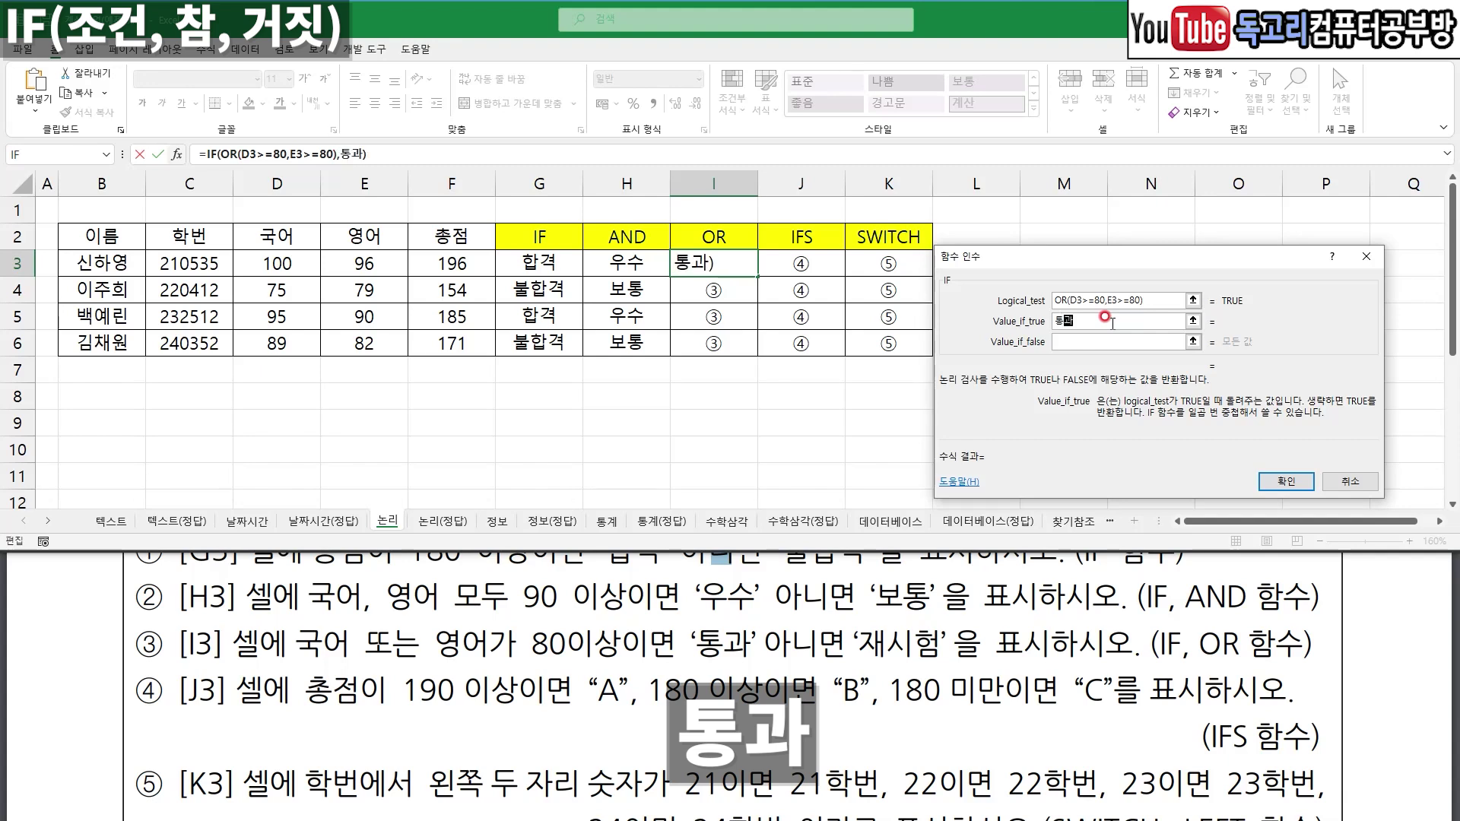
pyautogui.press('Tab')
pyautogui.write('재시험')
pyautogui.press('Tab')
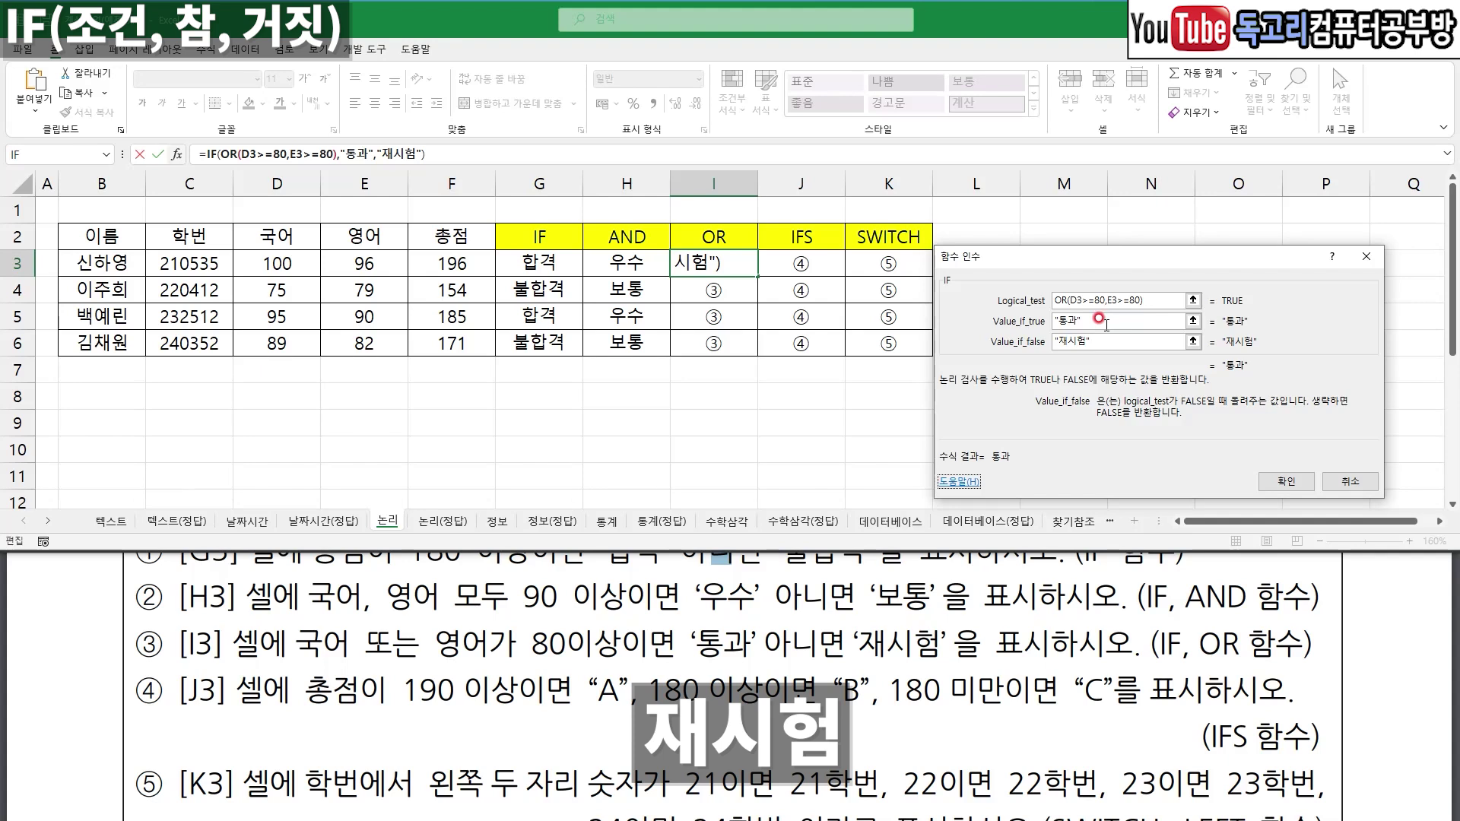
pyautogui.moveTo(1157, 299); pyautogui.dragTo(1171, 288)
pyautogui.moveTo(1096, 332); pyautogui.dragTo(1120, 320)
pyautogui.click(1109, 347)
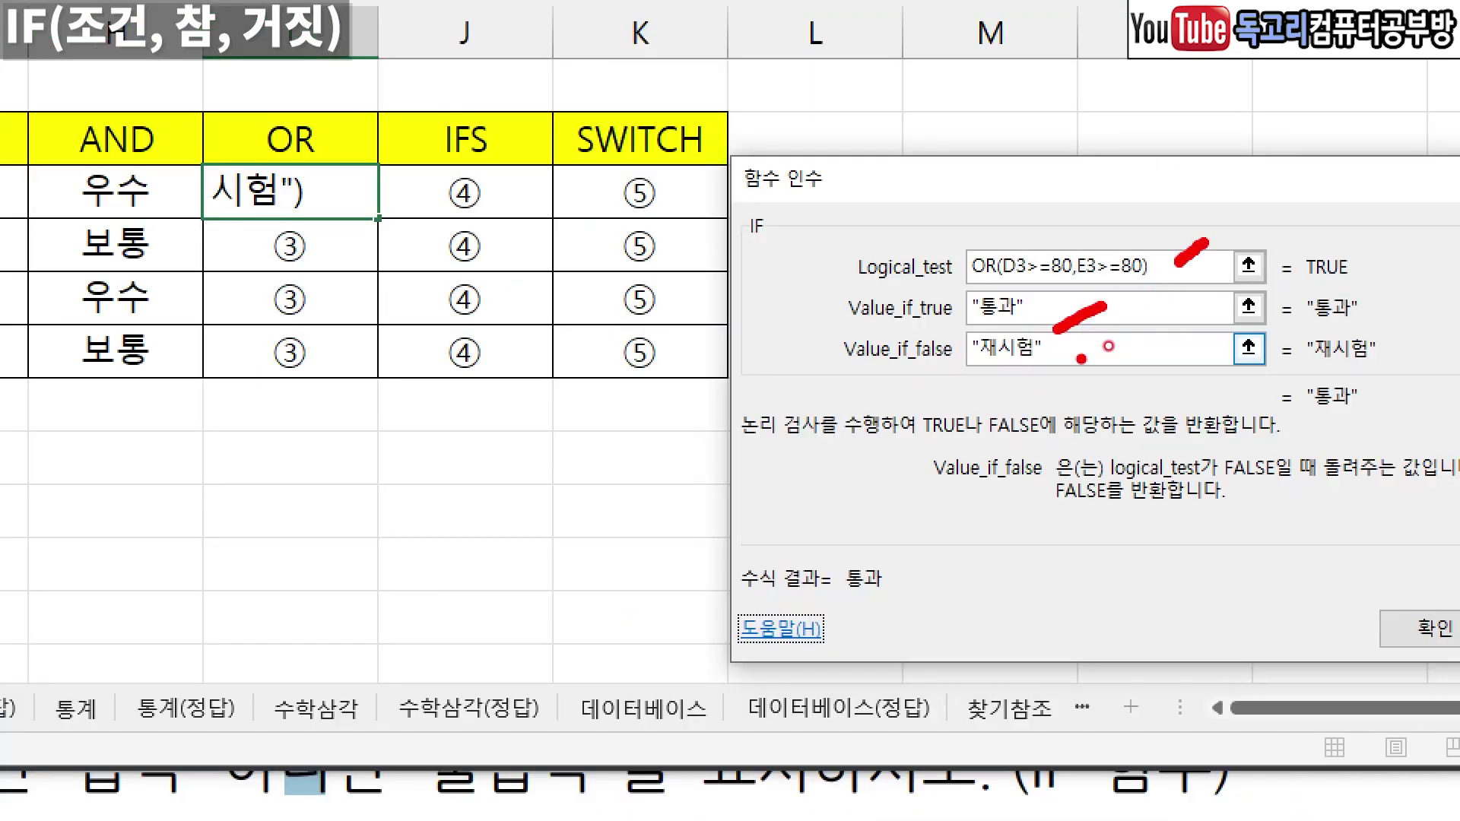
pyautogui.moveTo(1077, 380); pyautogui.dragTo(1096, 352)
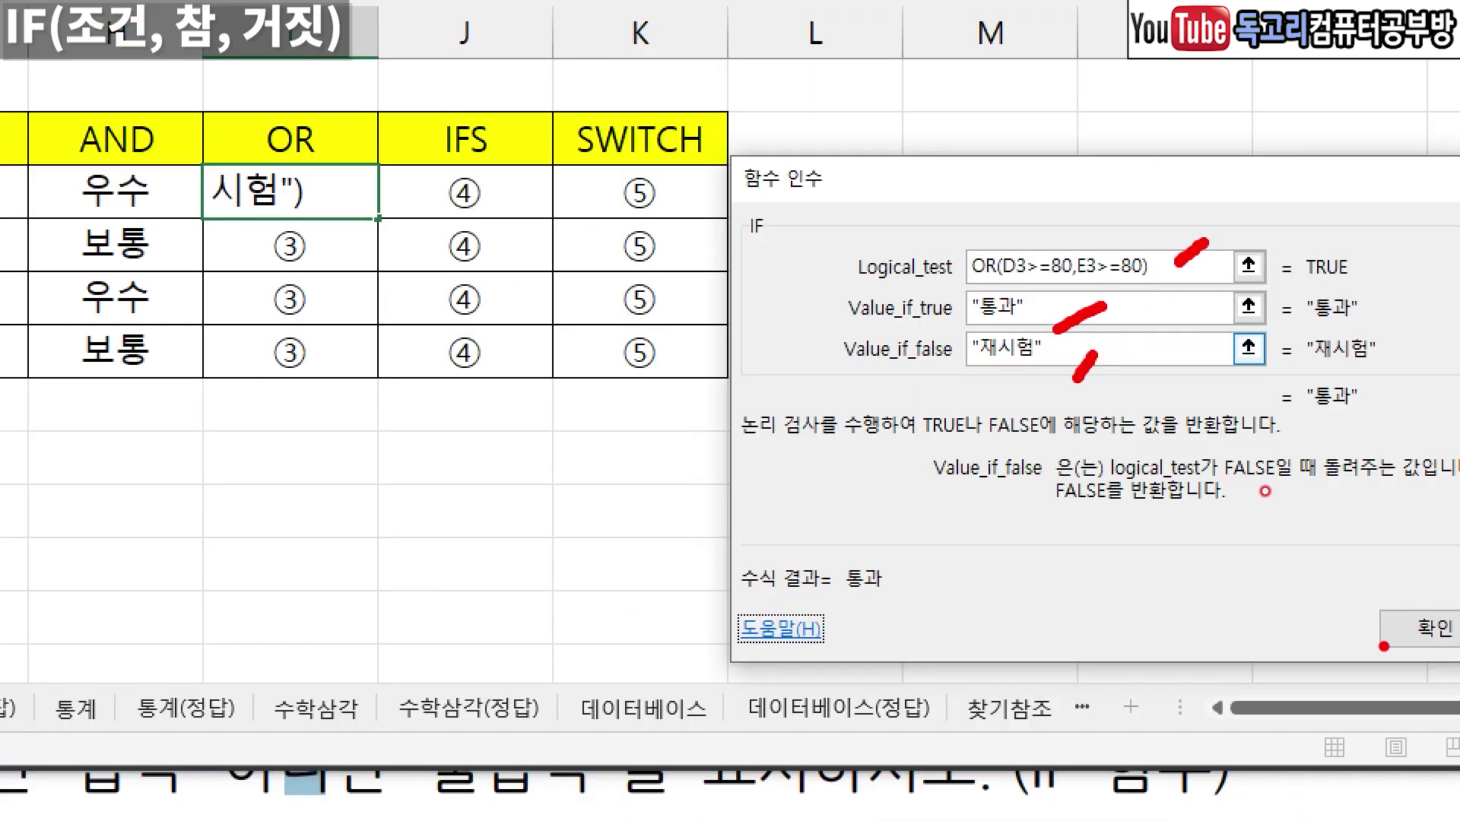
pyautogui.moveTo(1298, 501)
pyautogui.mouseDown()
pyautogui.moveTo(1283, 504)
pyautogui.moveTo(1288, 482)
pyautogui.mouseUp()
pyautogui.moveTo(1289, 482); pyautogui.dragTo(1273, 513)
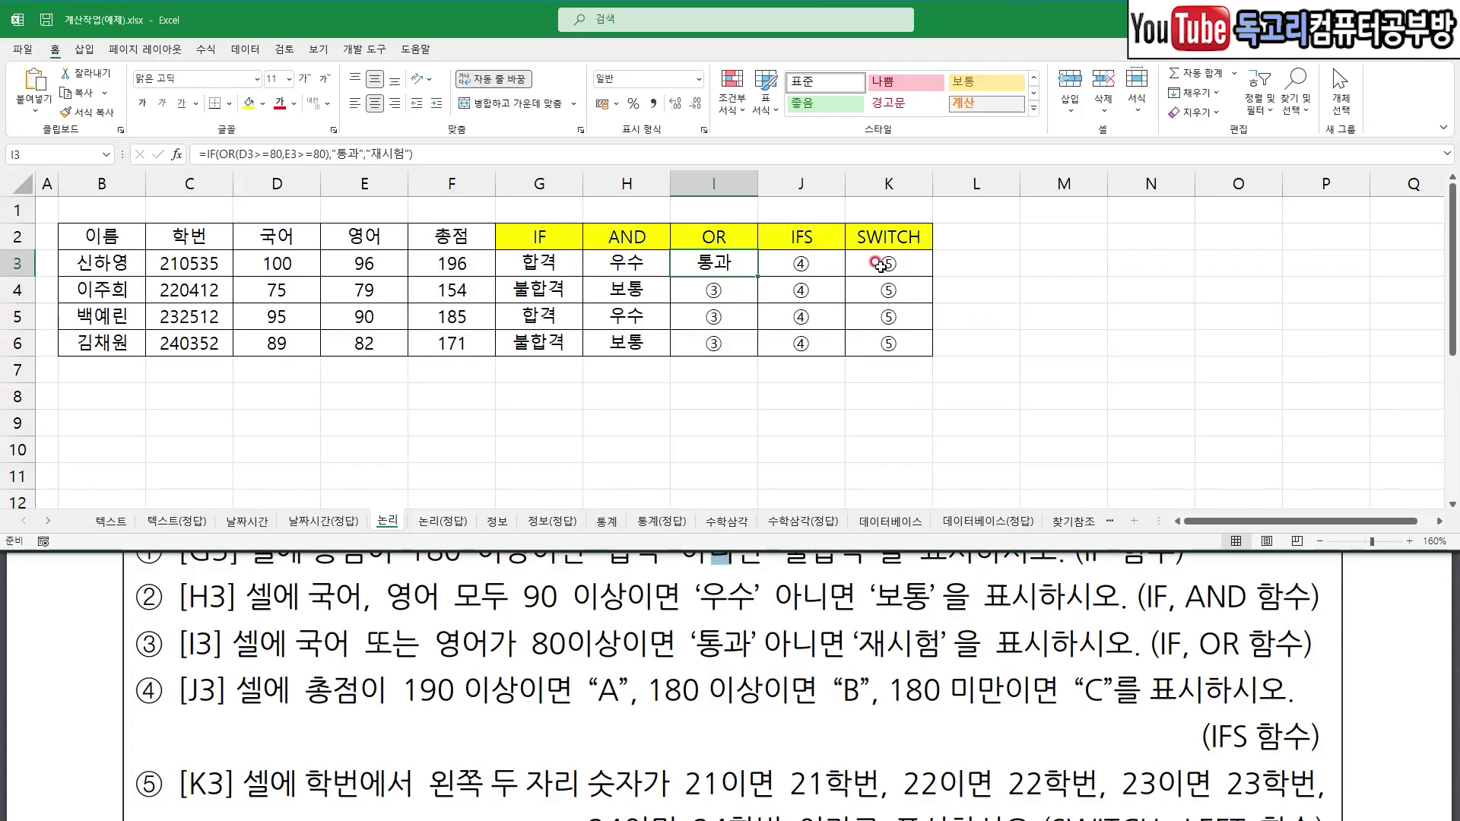
# - Fill the IF and OR formula from I3 down to I6 for the remaining students
pyautogui.moveTo(758, 277); pyautogui.dragTo(762, 346)
pyautogui.click(981, 343)
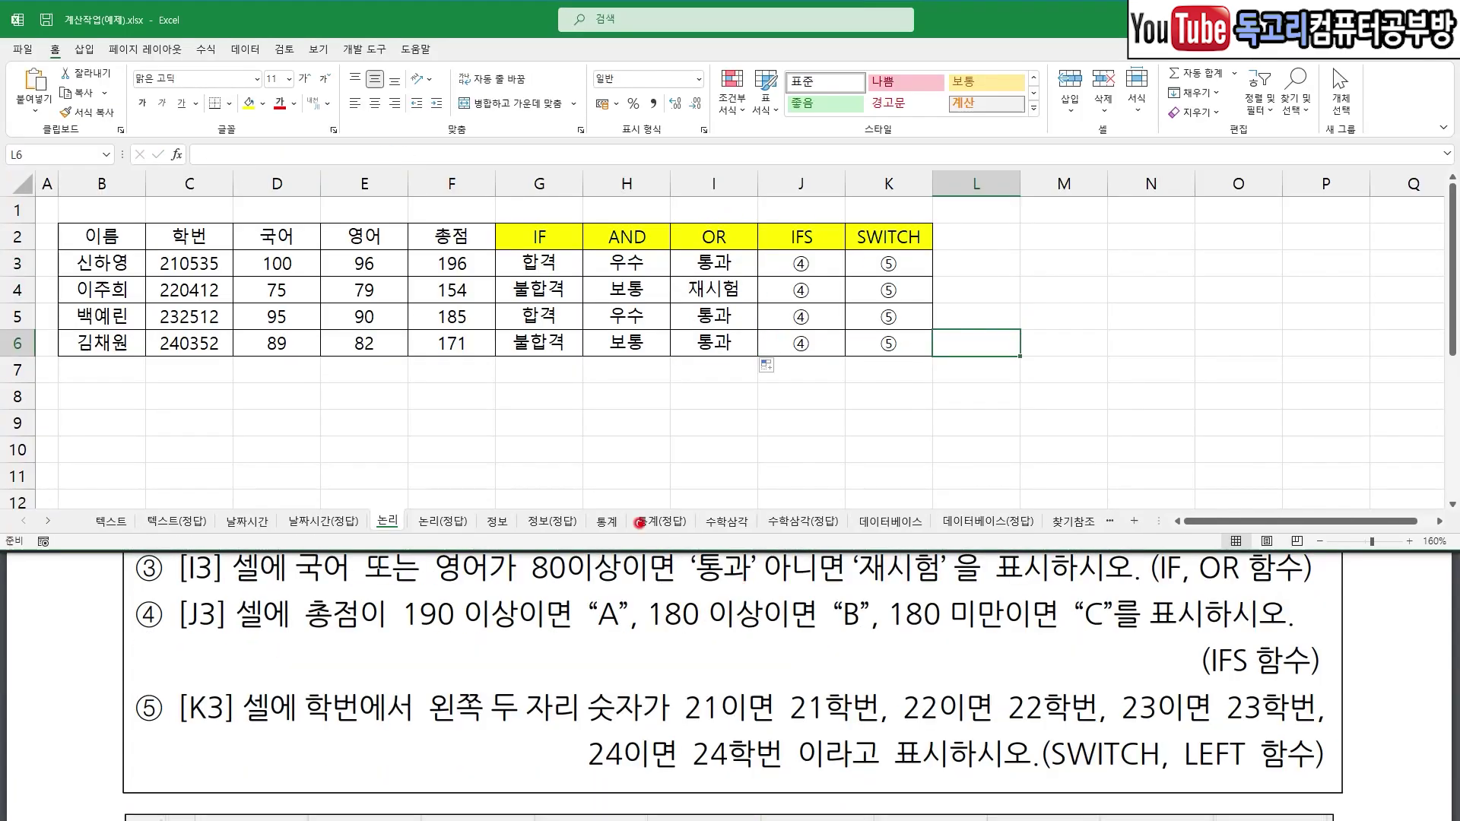
# - Start an IFS function in cell J3 for exercise 4, which grades the 총점 score
pyautogui.moveTo(94, 581)
pyautogui.mouseDown()
pyautogui.moveTo(120, 612)
pyautogui.moveTo(148, 566)
pyautogui.mouseUp()
pyautogui.moveTo(80, 684); pyautogui.dragTo(129, 662)
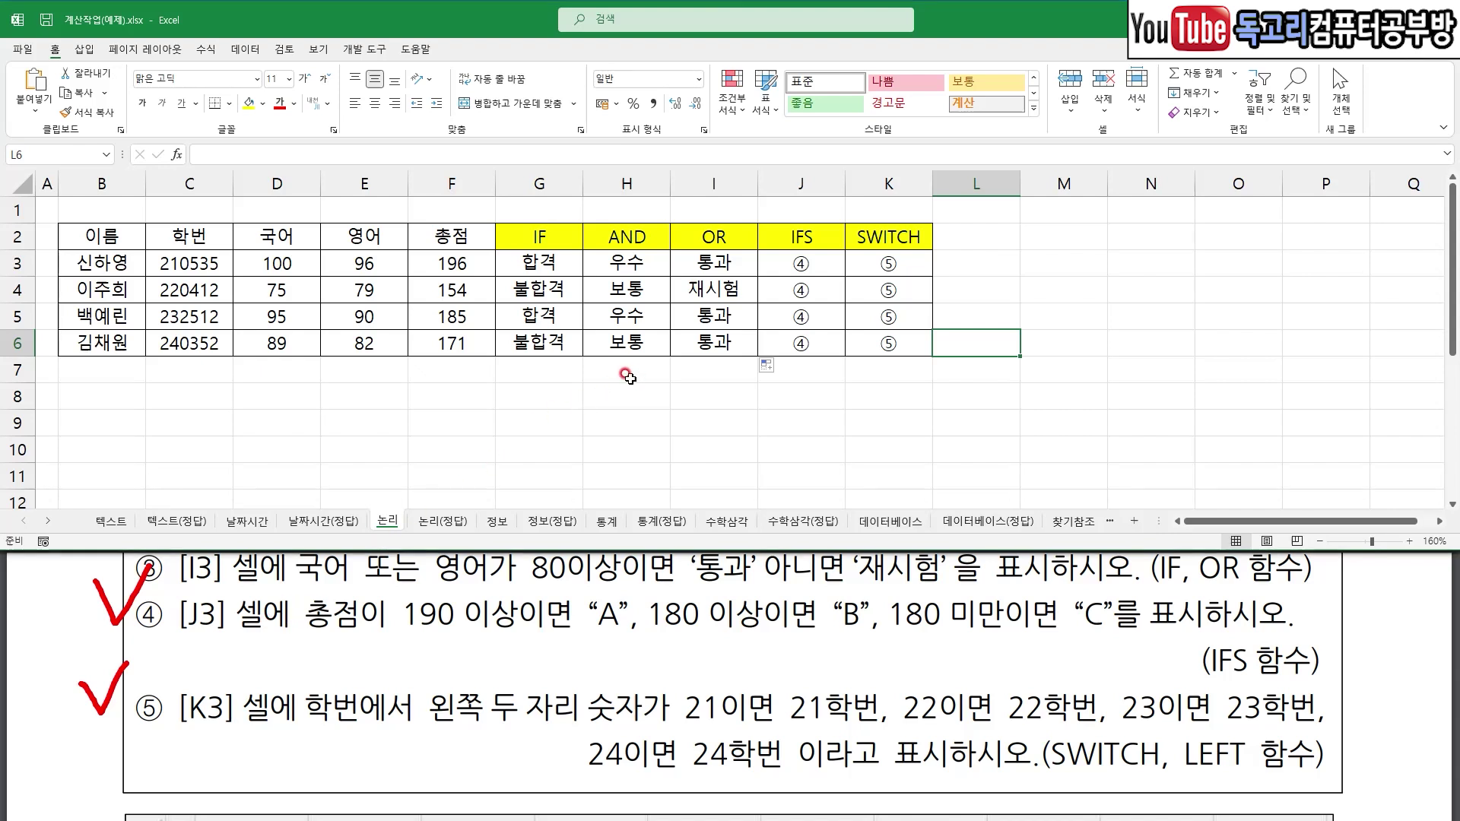
pyautogui.press('Escape')
pyautogui.moveTo(306, 630); pyautogui.dragTo(456, 634)
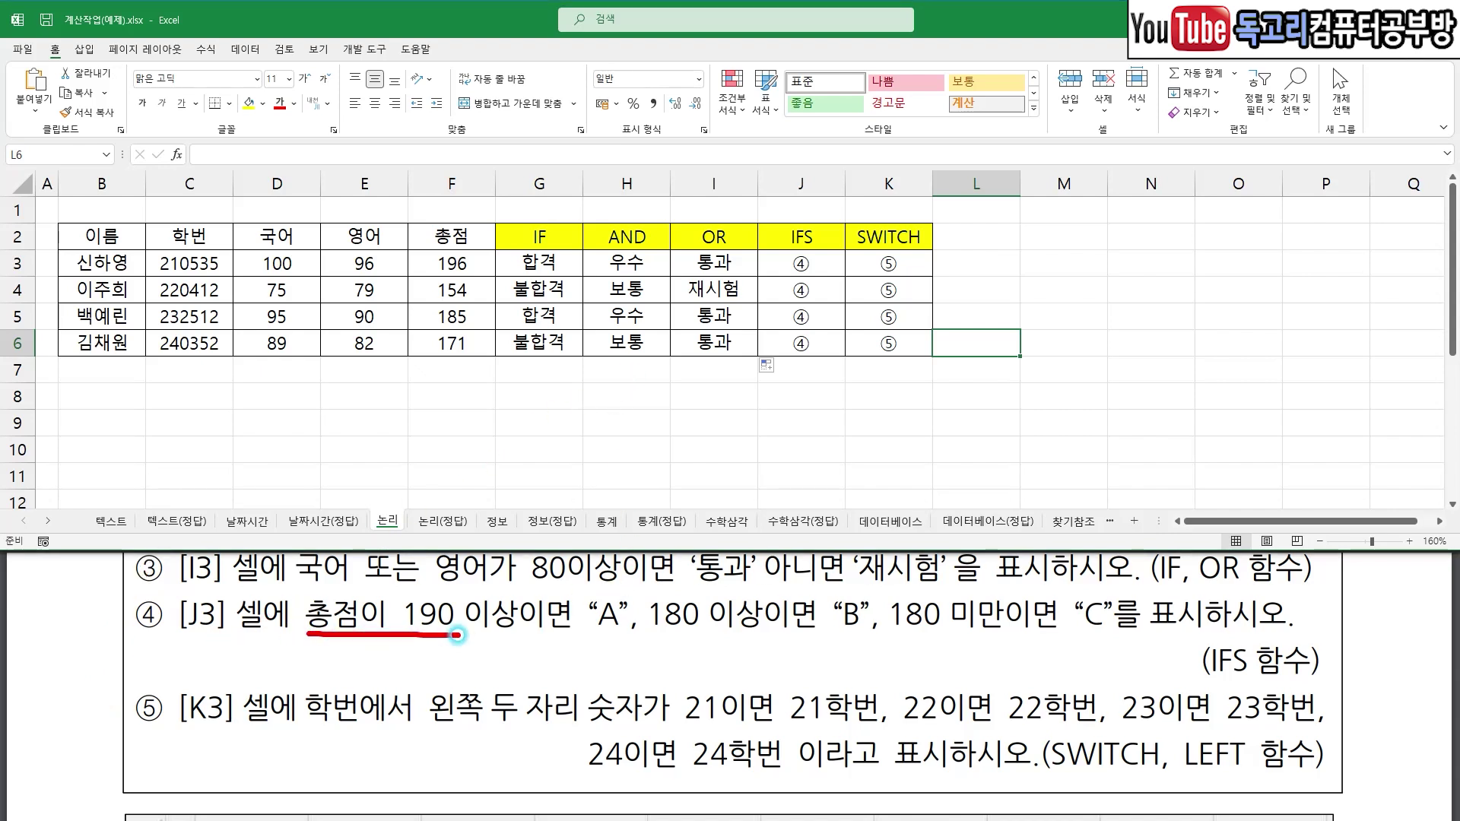
pyautogui.moveTo(584, 639); pyautogui.dragTo(1129, 640)
pyautogui.moveTo(1194, 681); pyautogui.dragTo(1265, 684)
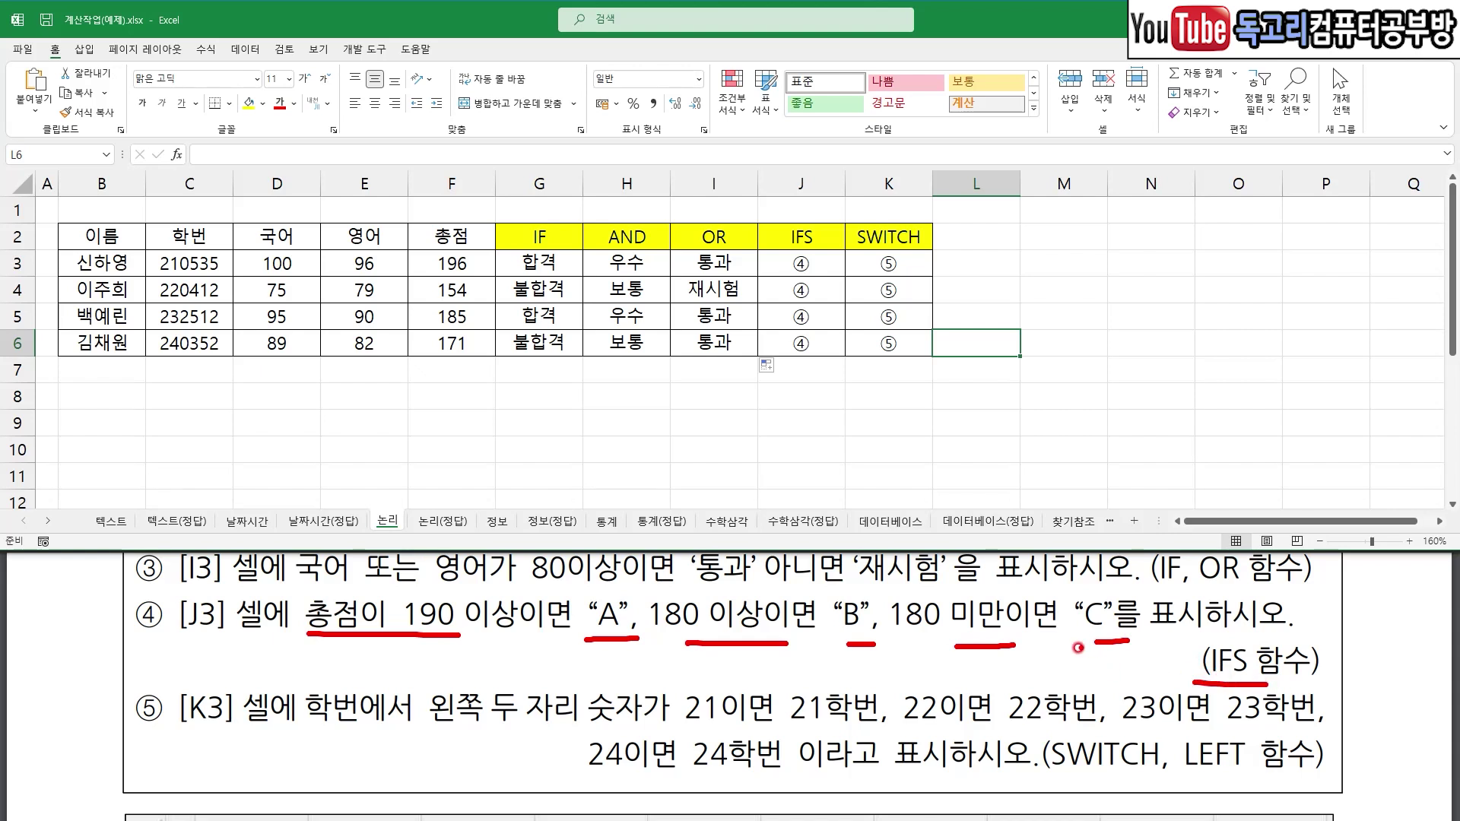
pyautogui.click(816, 265)
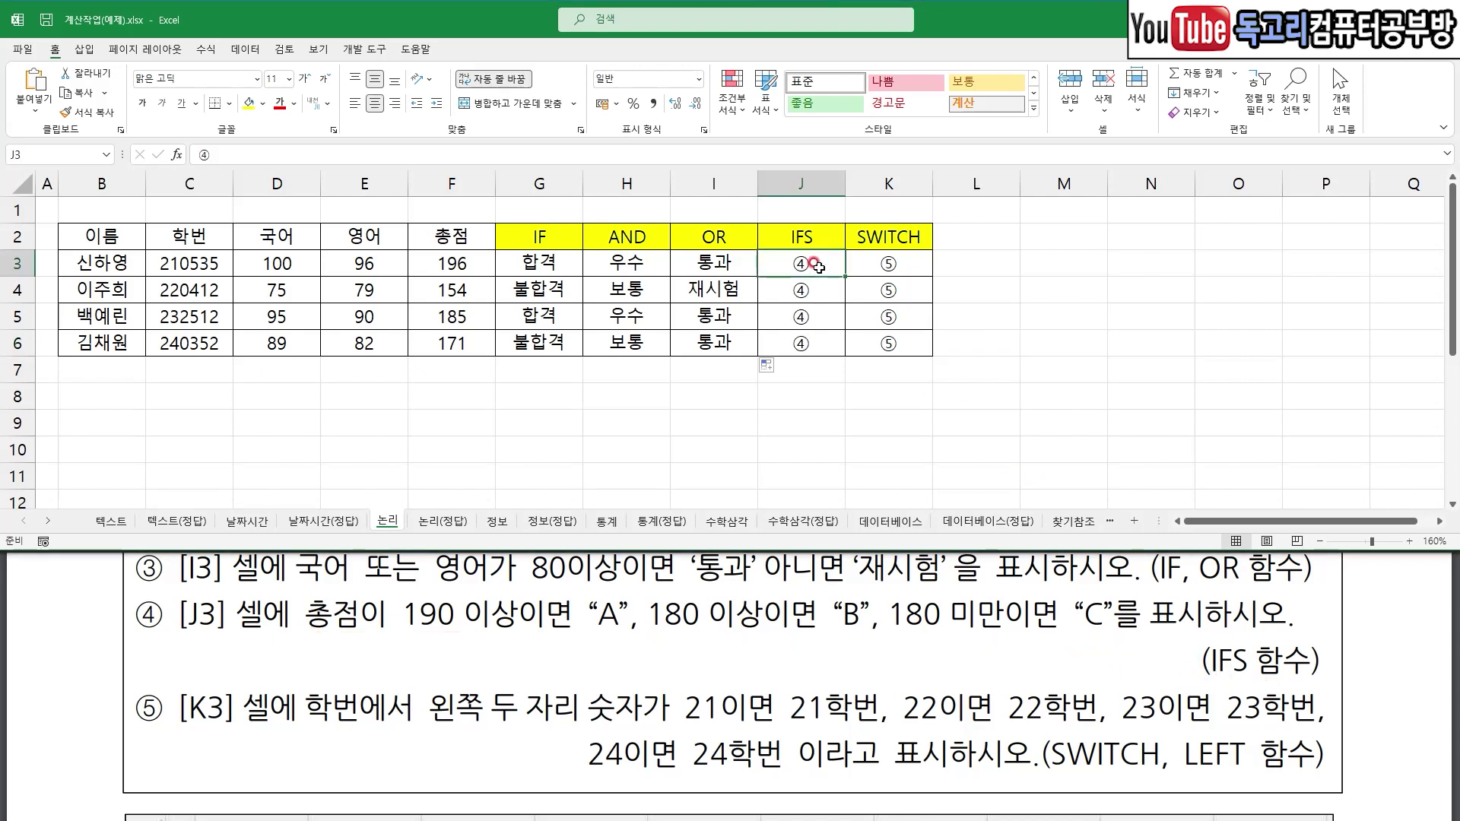
pyautogui.write('=ㅑ')
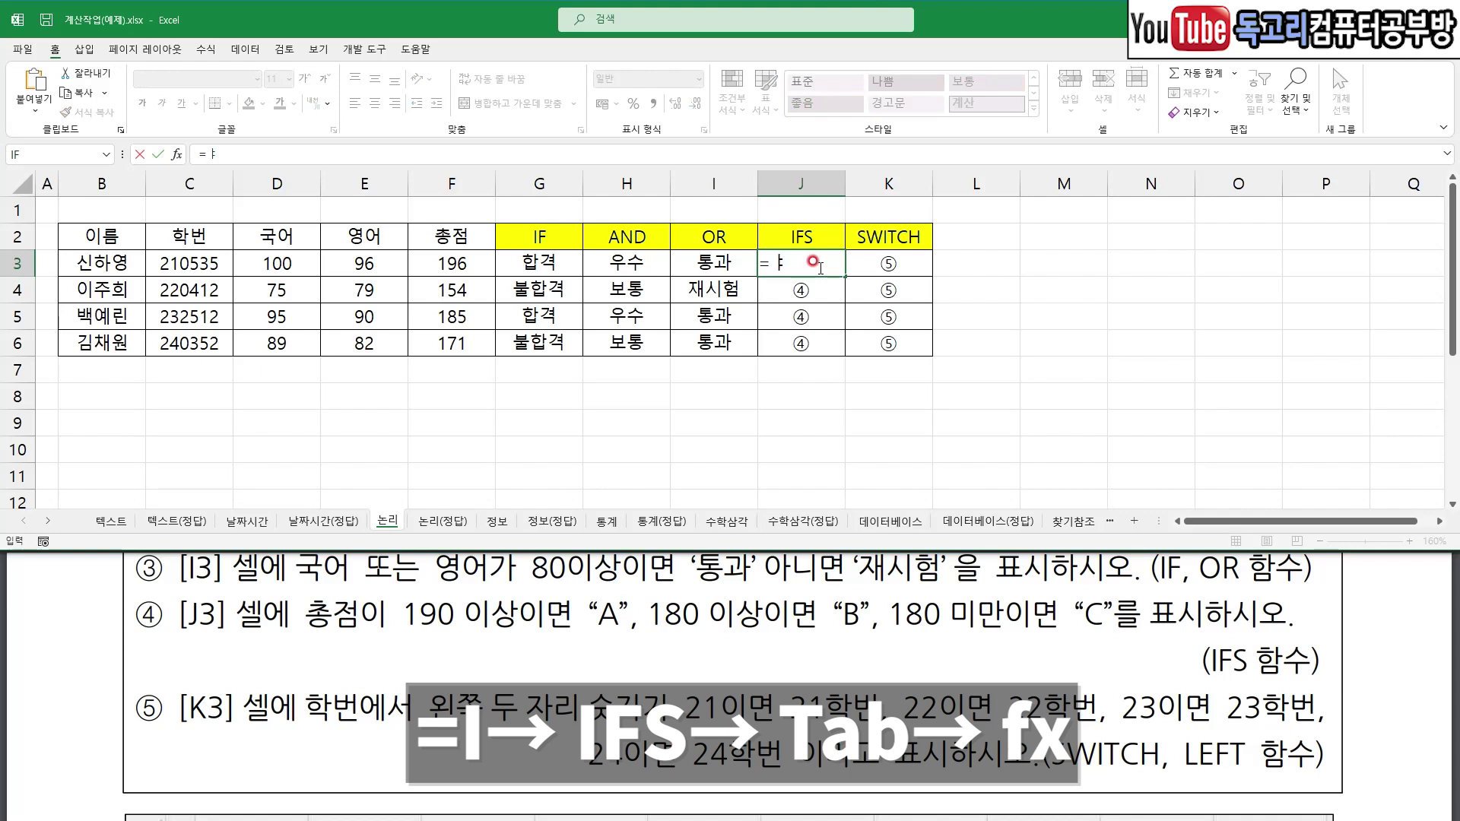
# - Start an IFS formula in cell J3 and open its function arguments dialog
pyautogui.press('BackSpace')
pyautogui.press('Hangul')
pyautogui.write('I')
pyautogui.click(841, 344)
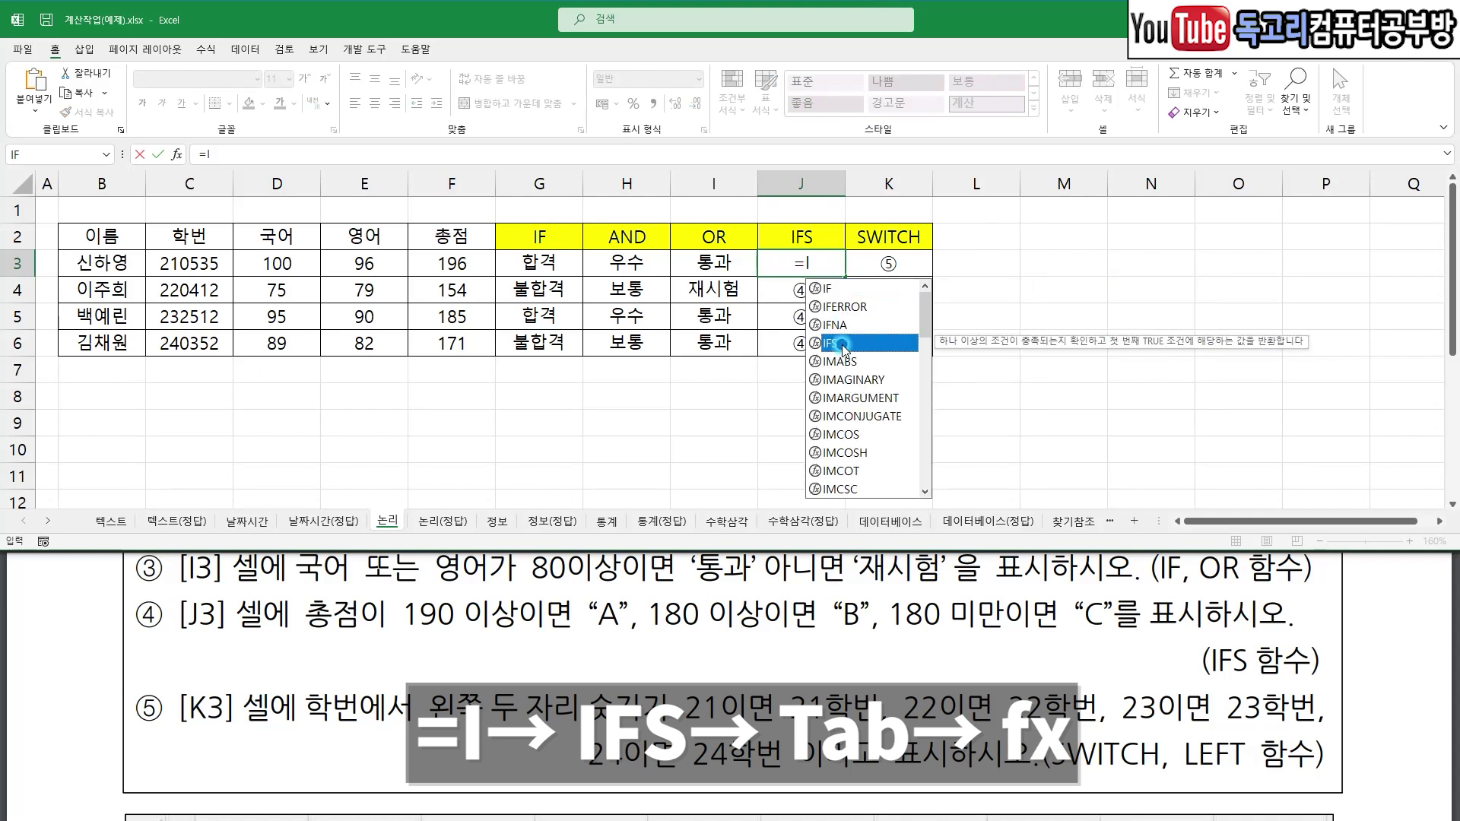
pyautogui.press('Tab')
pyautogui.moveTo(213, 164); pyautogui.dragTo(172, 134)
pyautogui.click(177, 154)
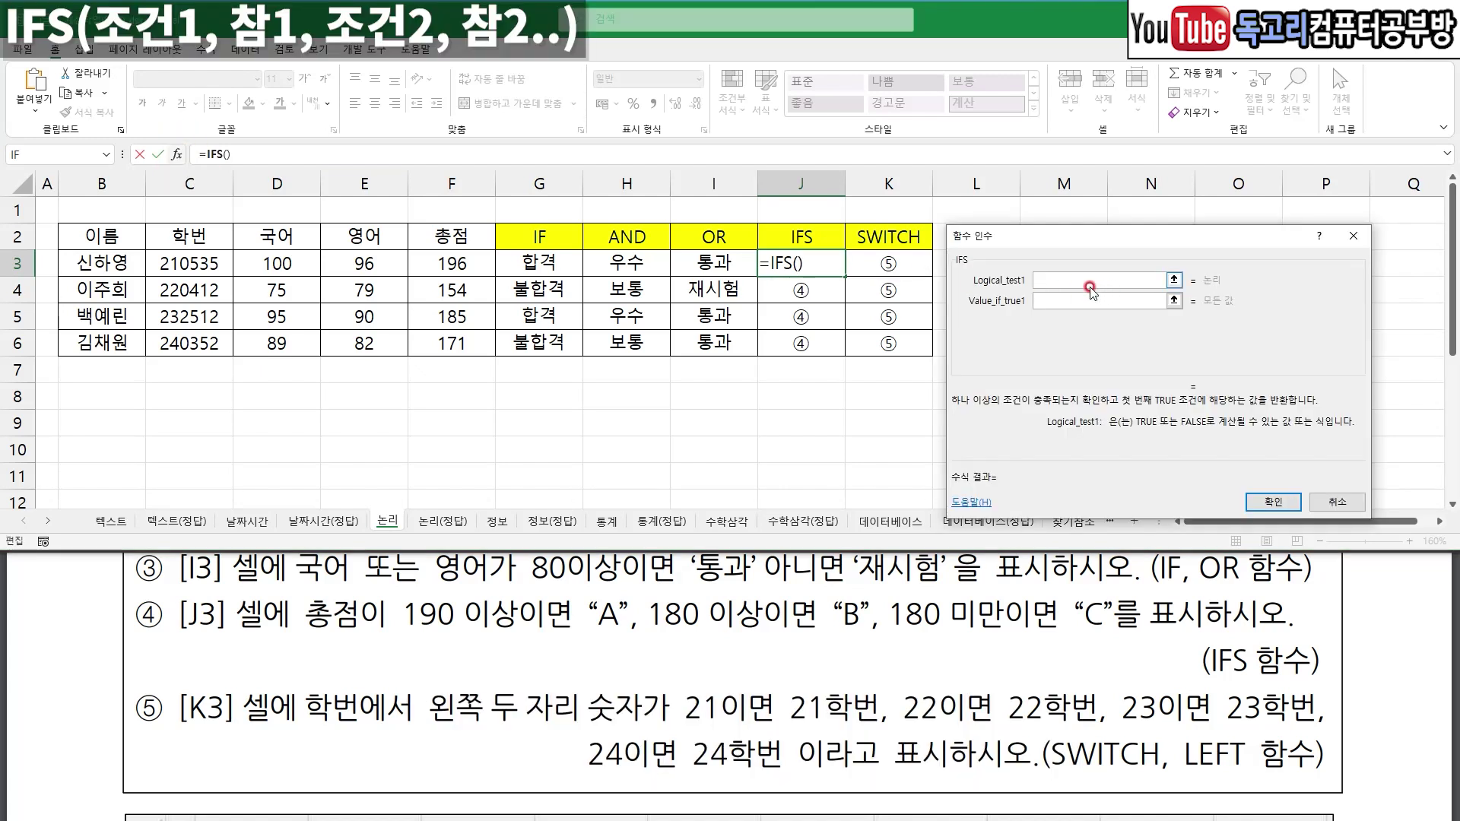
pyautogui.moveTo(1083, 265)
pyautogui.mouseDown()
pyautogui.moveTo(1062, 281)
pyautogui.moveTo(1070, 350)
pyautogui.mouseUp()
pyautogui.moveTo(1105, 382); pyautogui.dragTo(1046, 416)
pyautogui.press('Escape')
pyautogui.moveTo(261, 647); pyautogui.dragTo(515, 649)
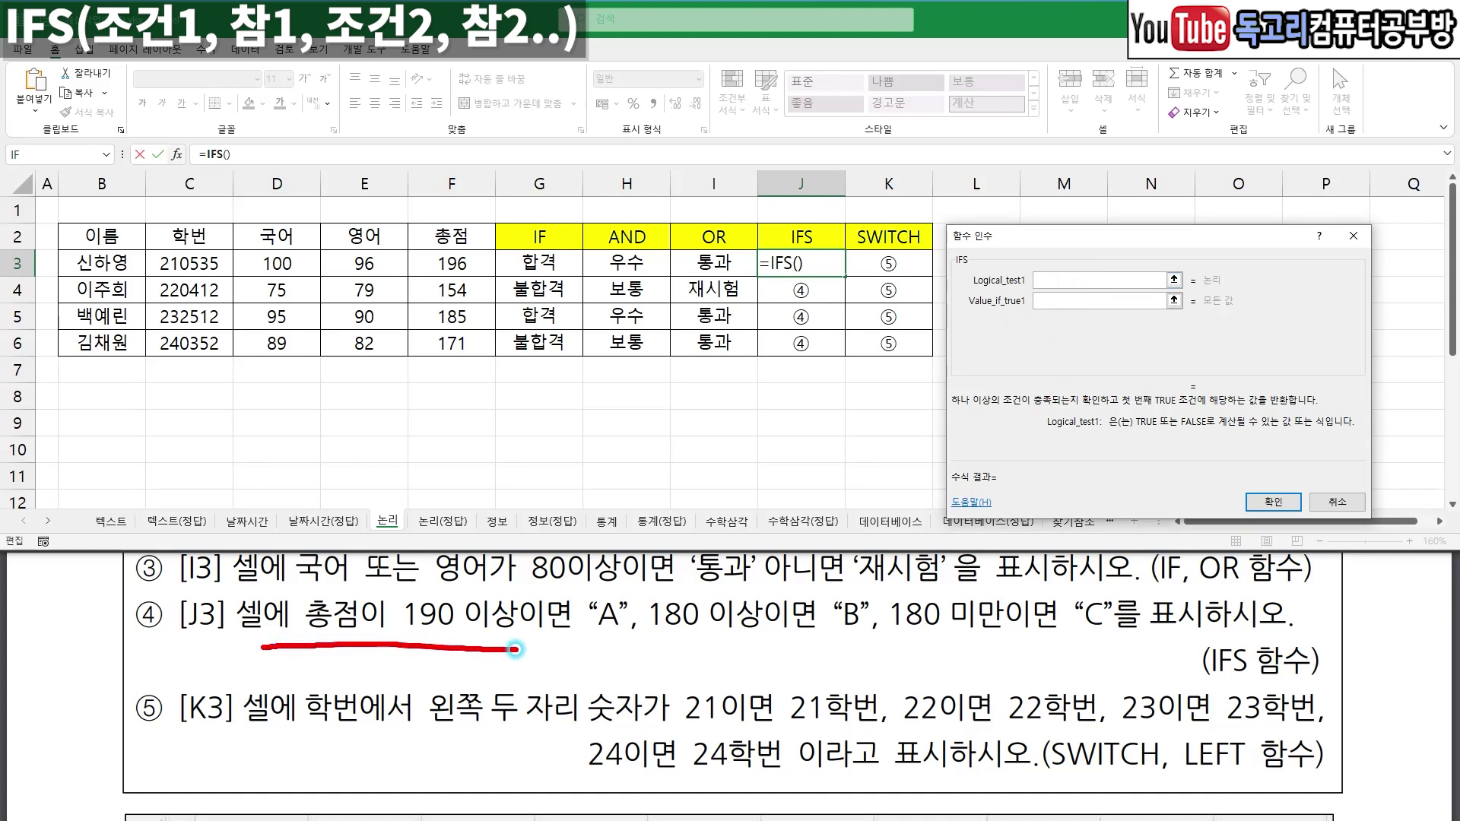
pyautogui.press('Escape')
# - Set the first IFS condition to F3>=190 with "A" as its result
pyautogui.click(463, 265)
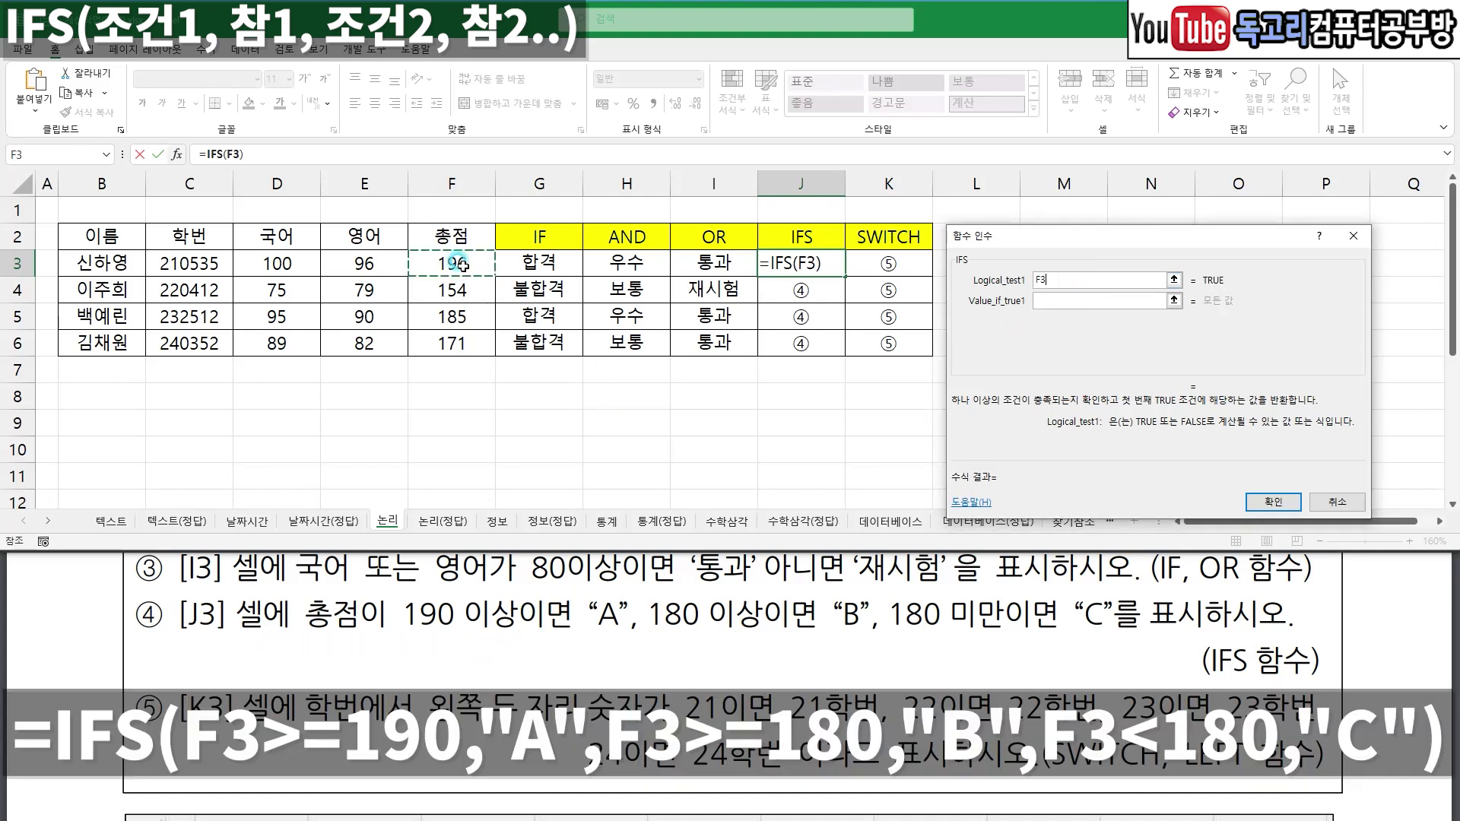
pyautogui.write('>=190')
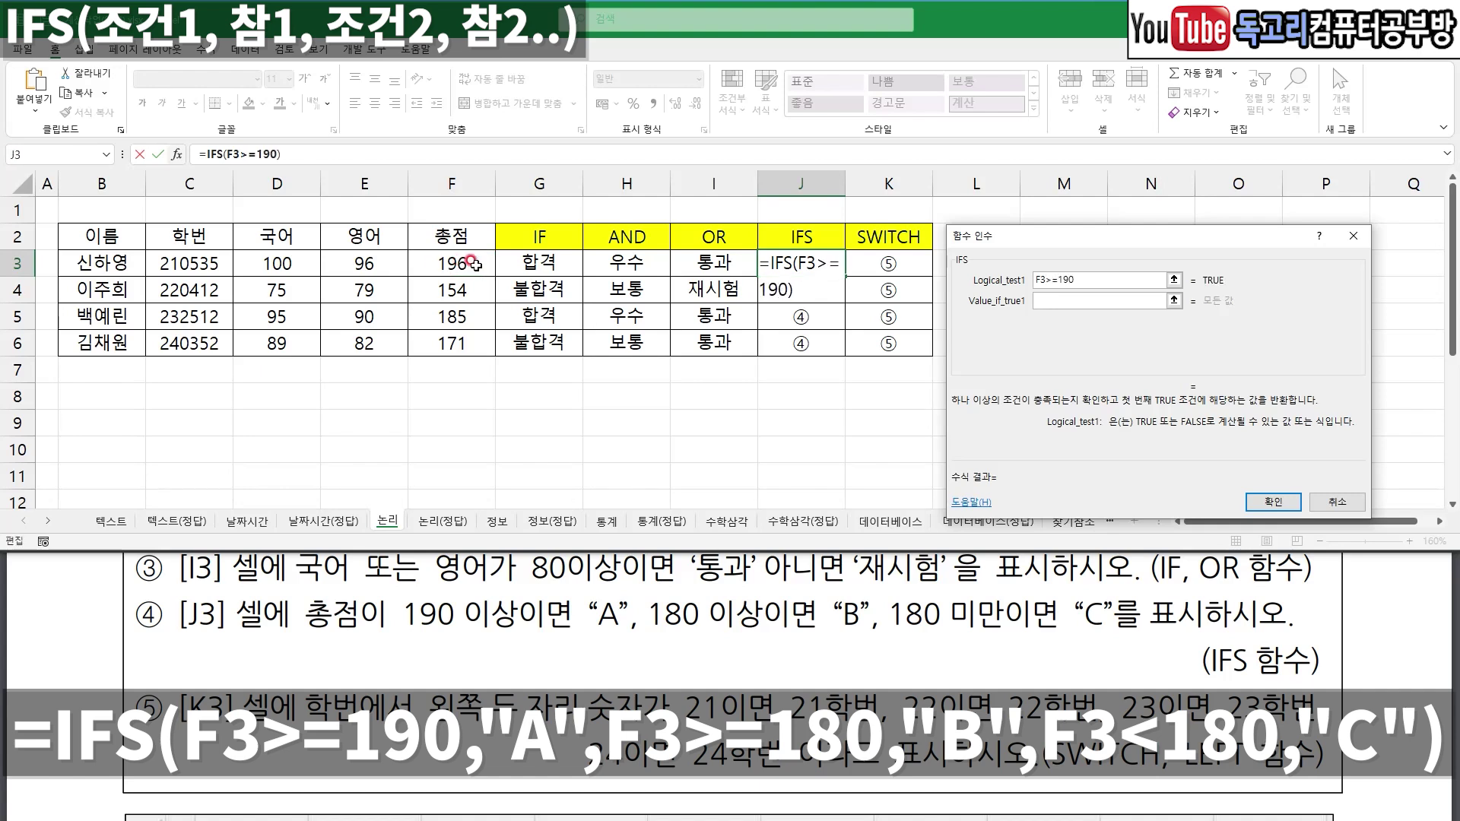
pyautogui.press('Tab')
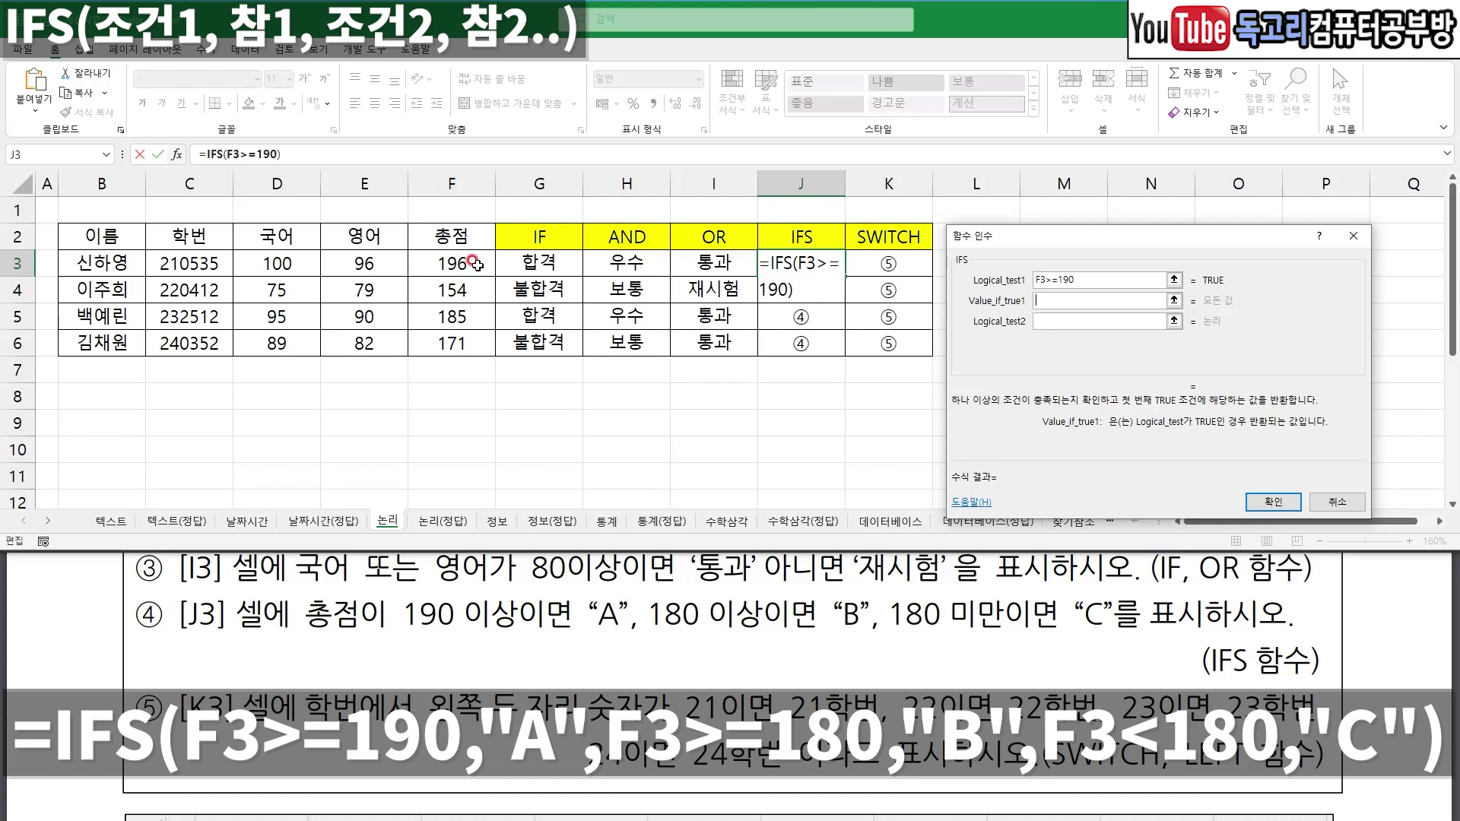
pyautogui.write('A')
pyautogui.press('Tab')
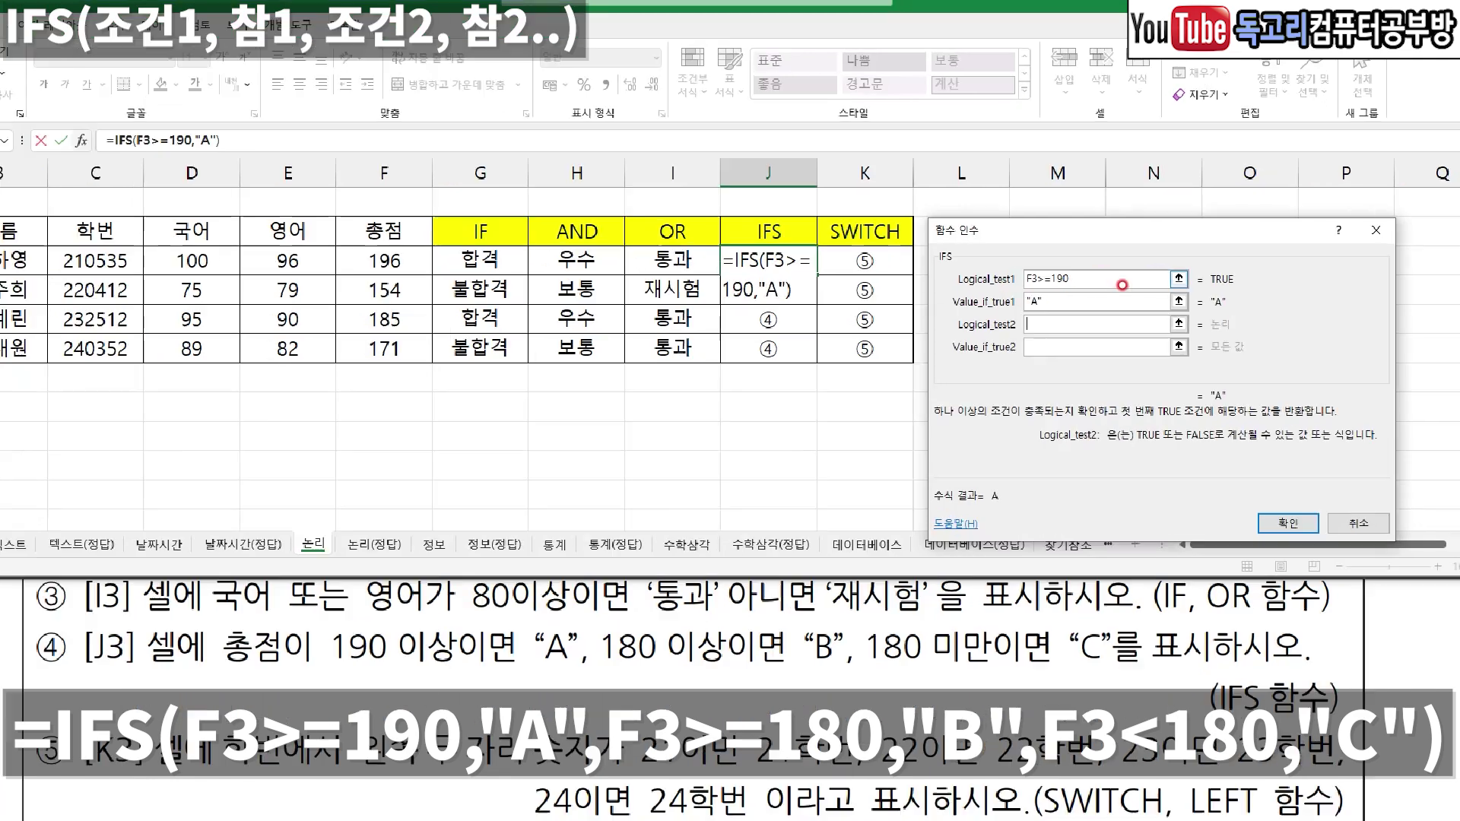
# - Set the second IFS condition to F3>=180 with "B" as its result
pyautogui.moveTo(1097, 282); pyautogui.dragTo(1114, 274)
pyautogui.moveTo(1009, 315); pyautogui.dragTo(1029, 305)
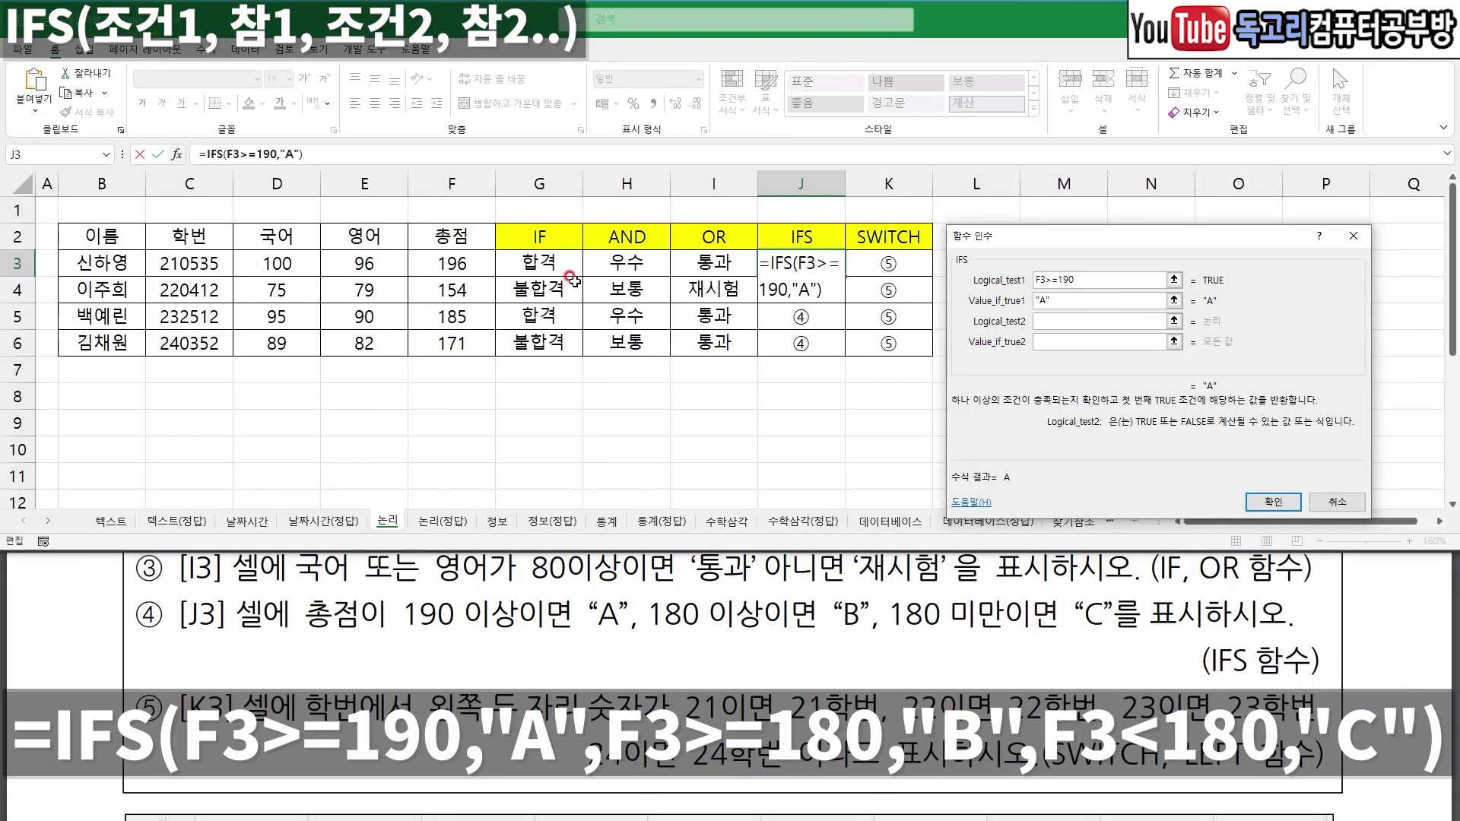
pyautogui.click(462, 264)
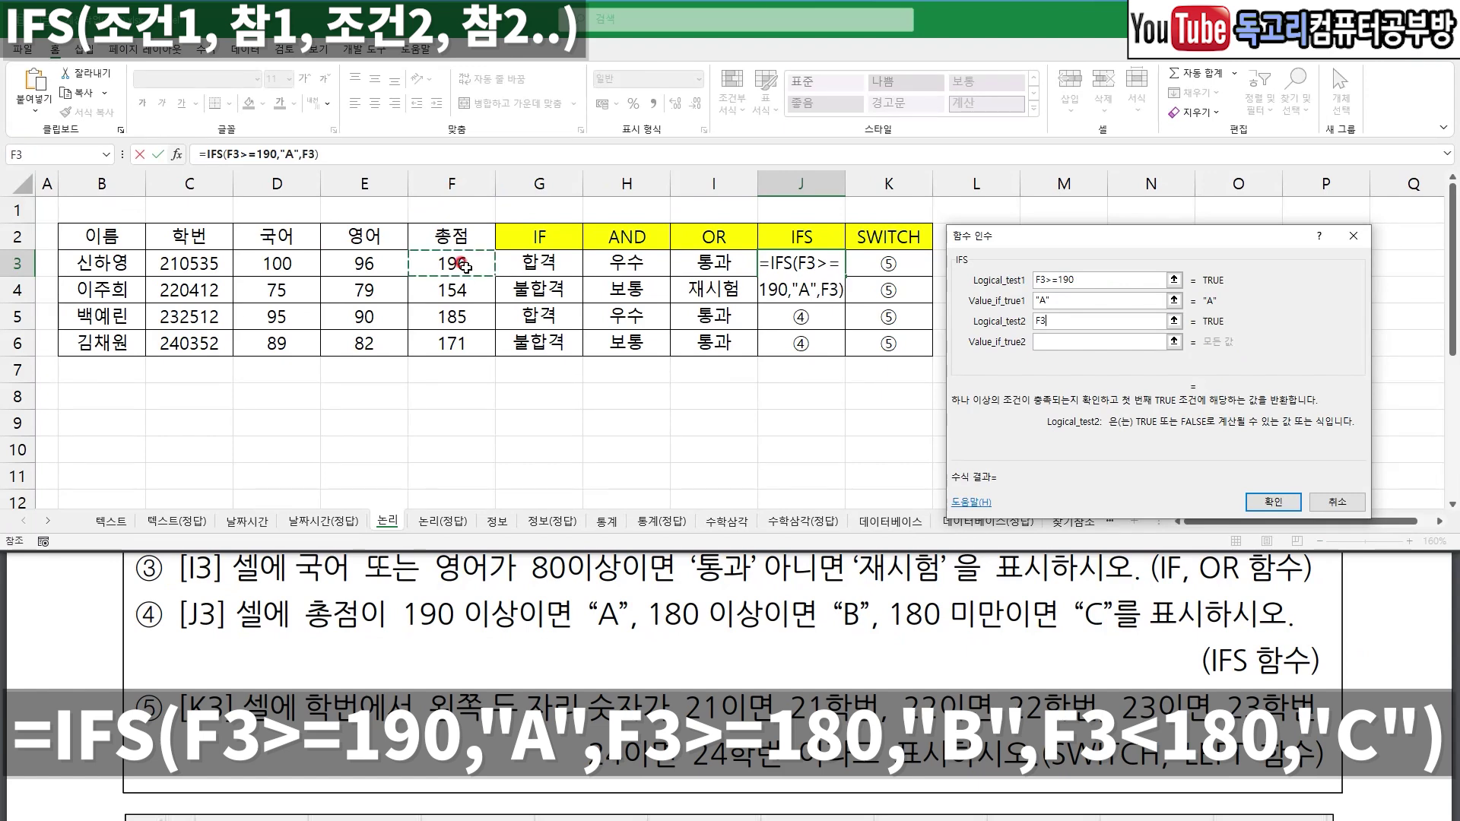
pyautogui.moveTo(651, 628); pyautogui.dragTo(787, 631)
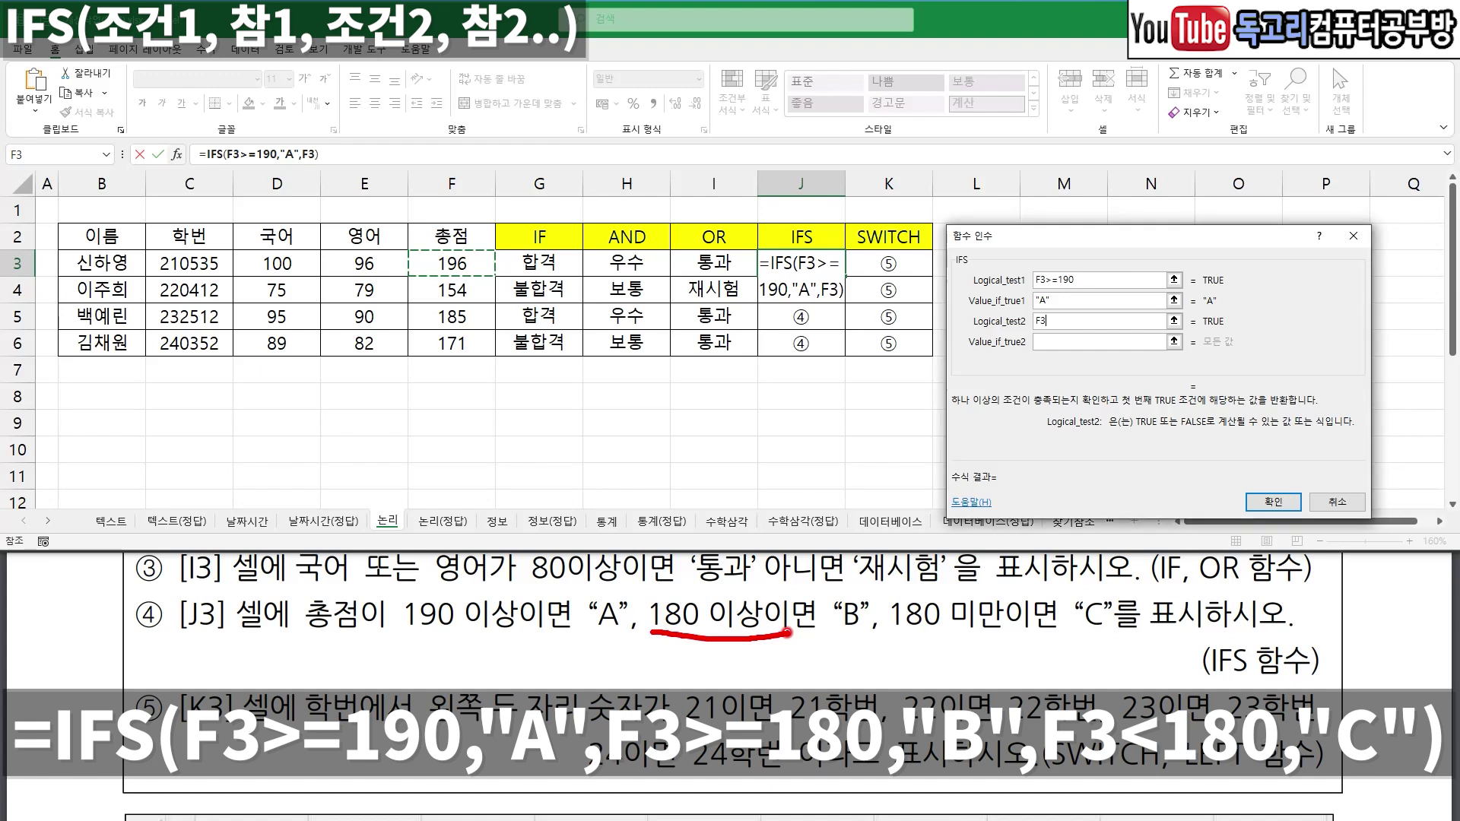
pyautogui.press('Escape')
pyautogui.write('>=18')
pyautogui.press('Tab')
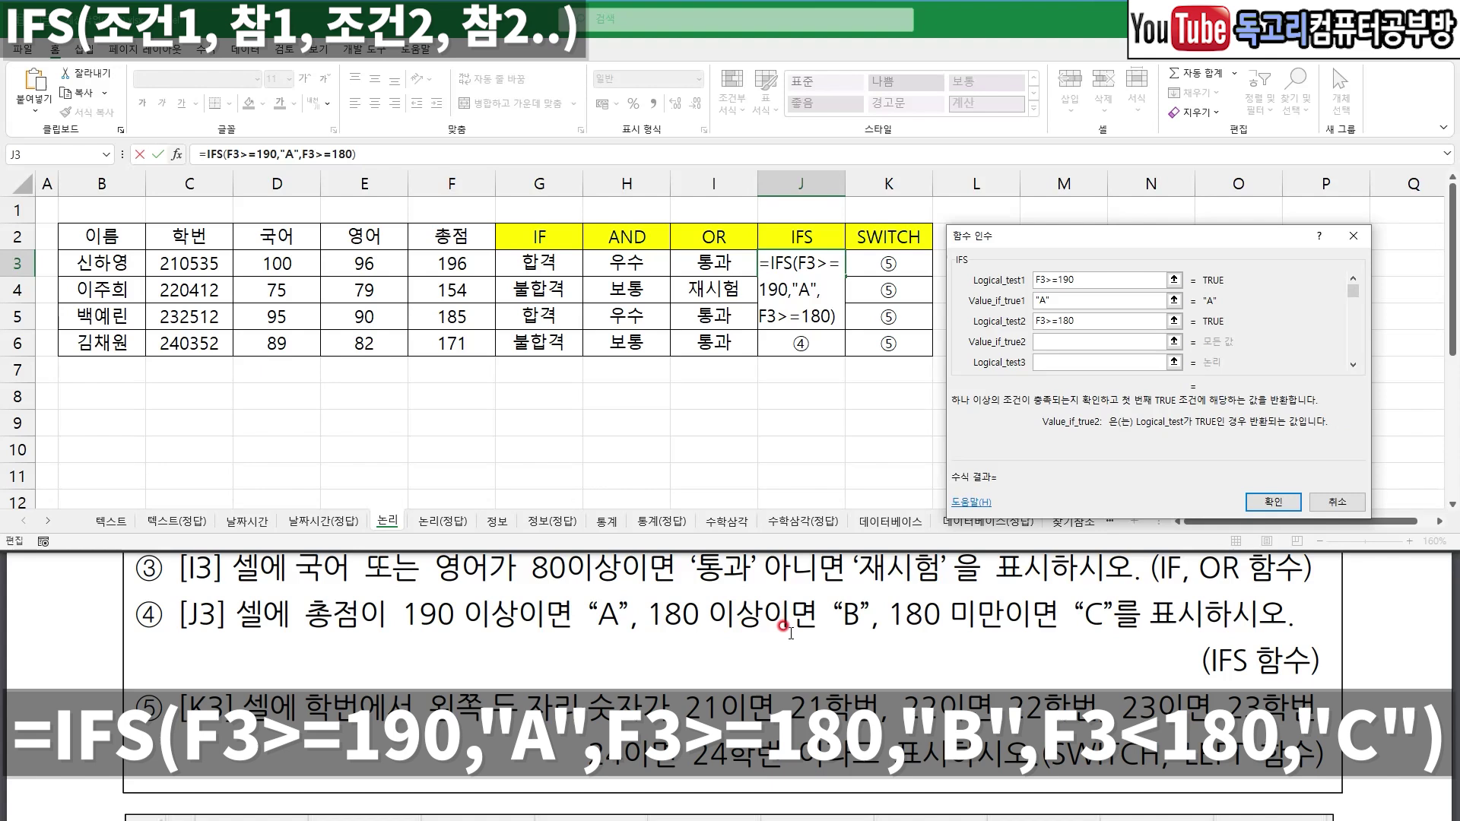
pyautogui.write('B')
pyautogui.press('Tab')
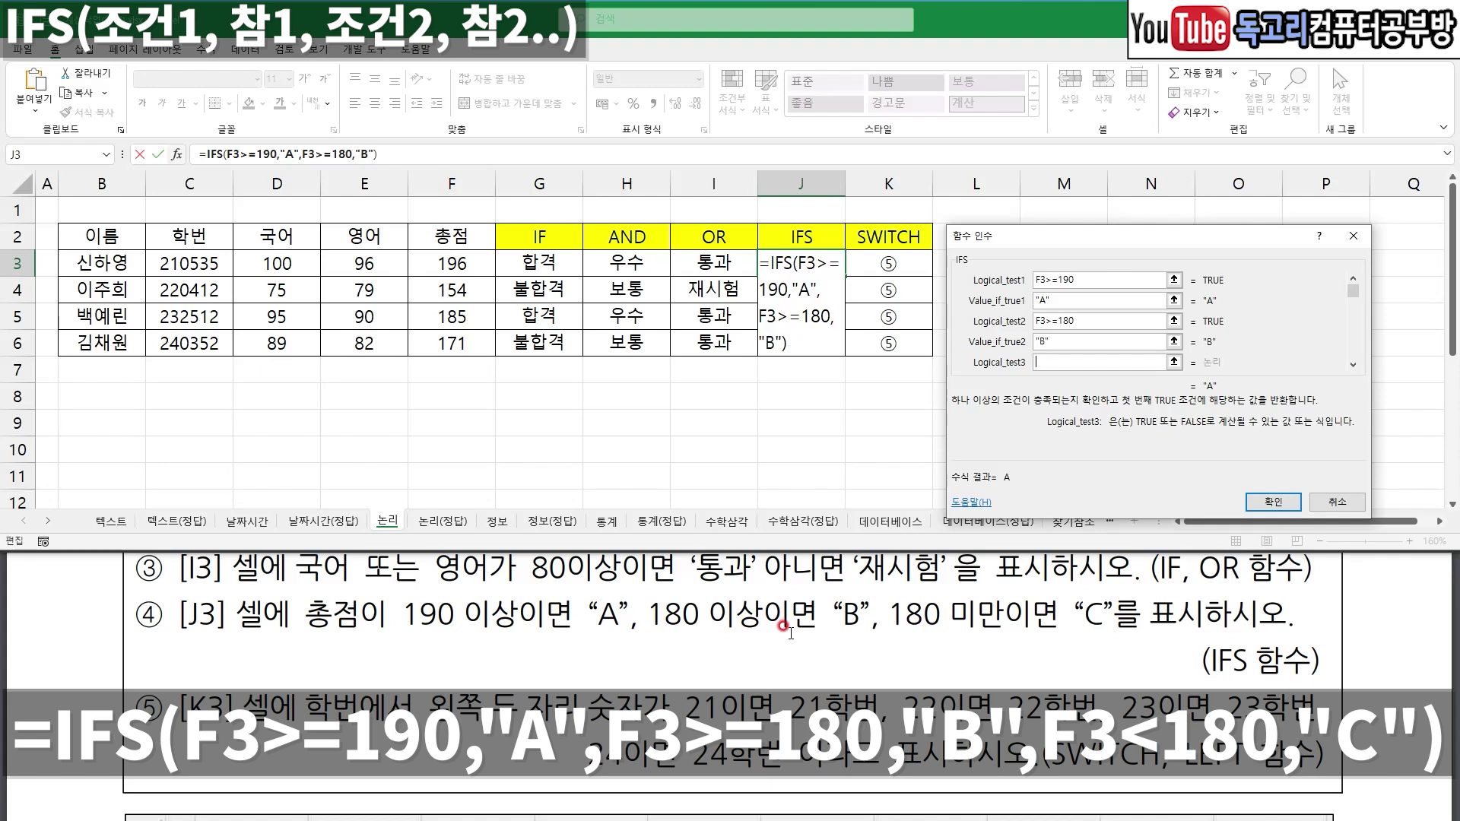
# - Set the third IFS condition to F3<180 with "C" as its result
pyautogui.moveTo(868, 637); pyautogui.dragTo(1033, 644)
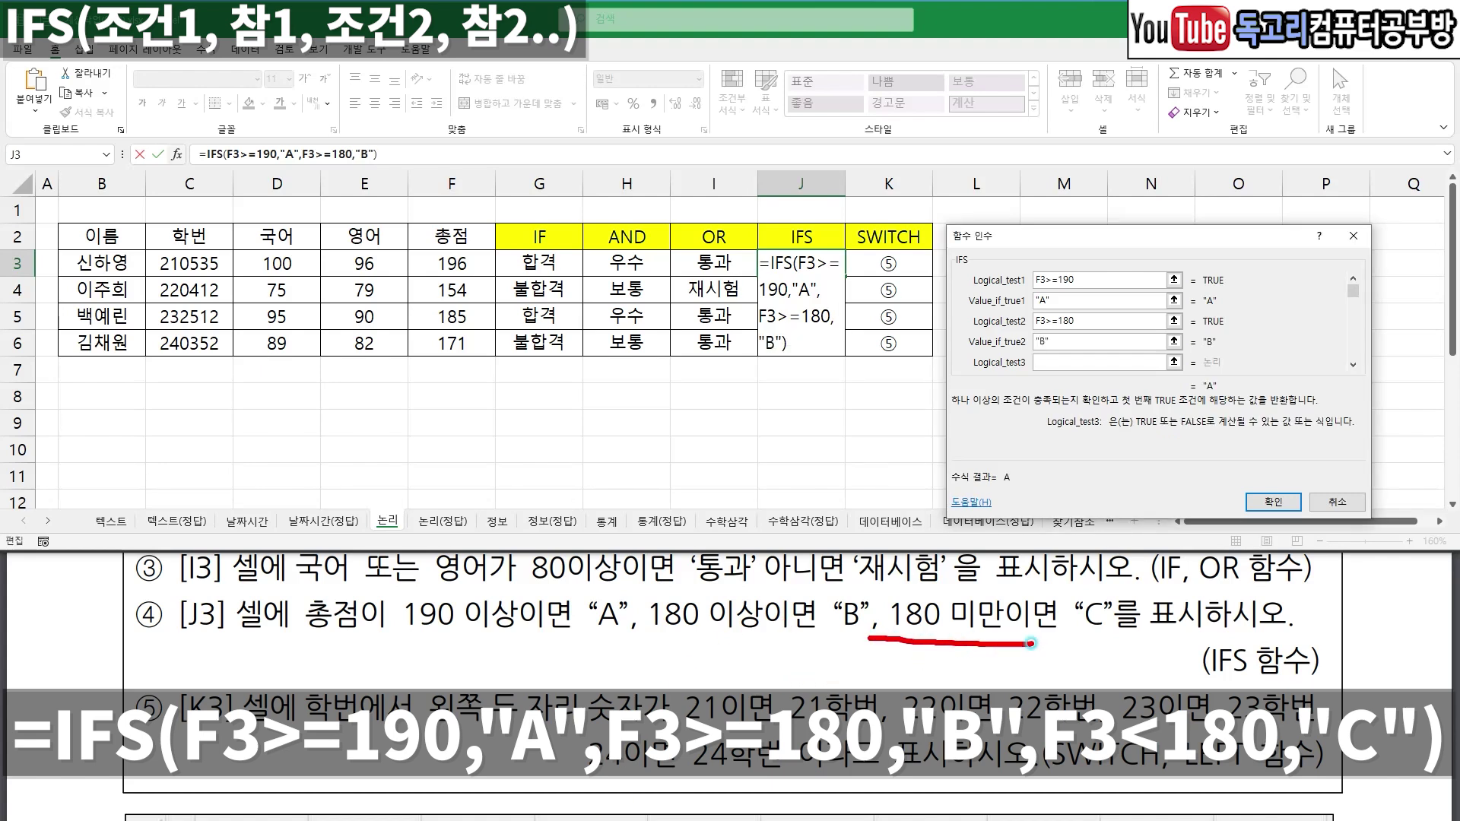
pyautogui.click(458, 263)
pyautogui.write('<180')
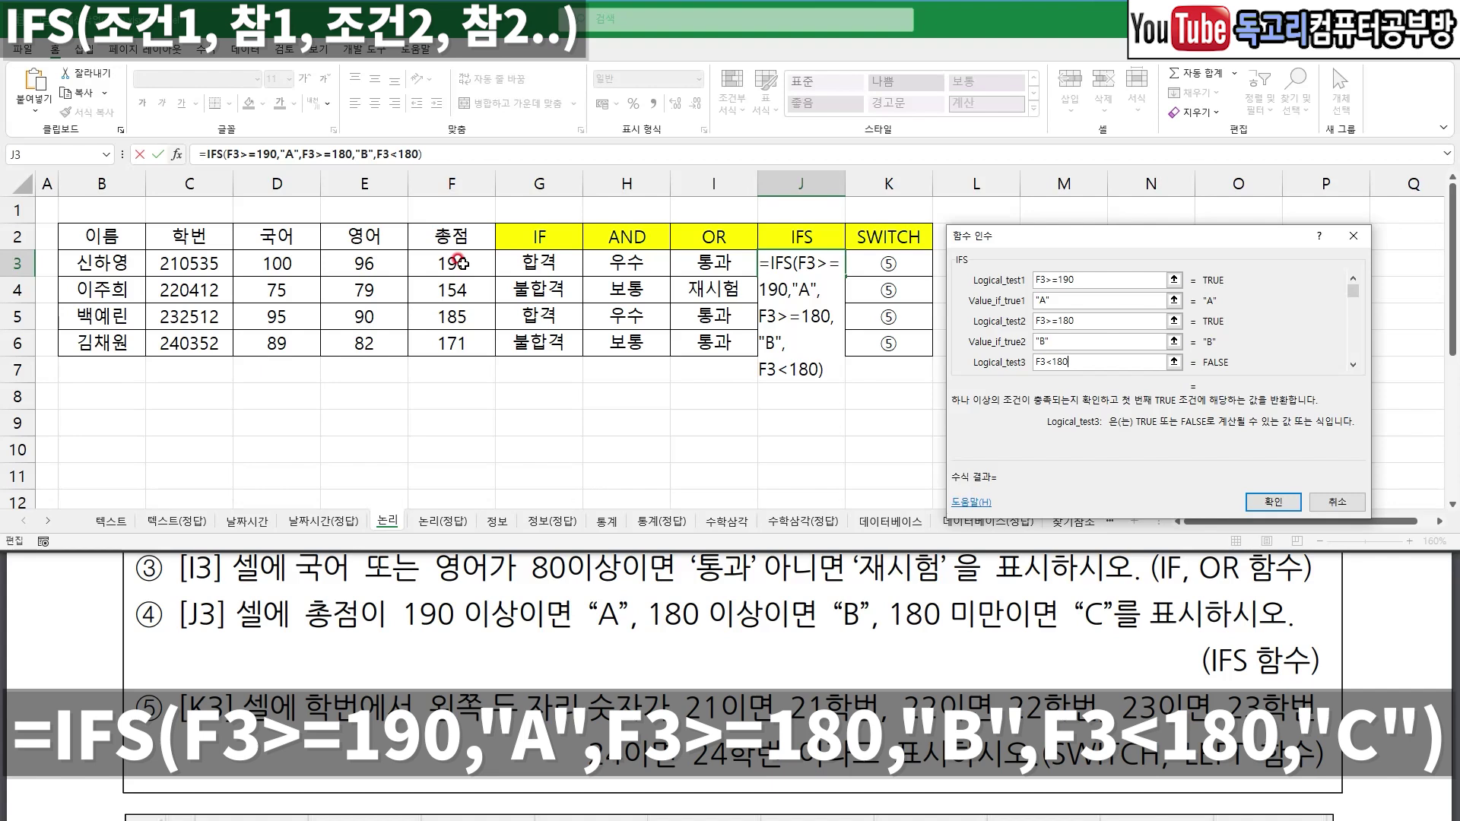
pyautogui.press('Tab')
pyautogui.write('C')
pyautogui.press('Tab')
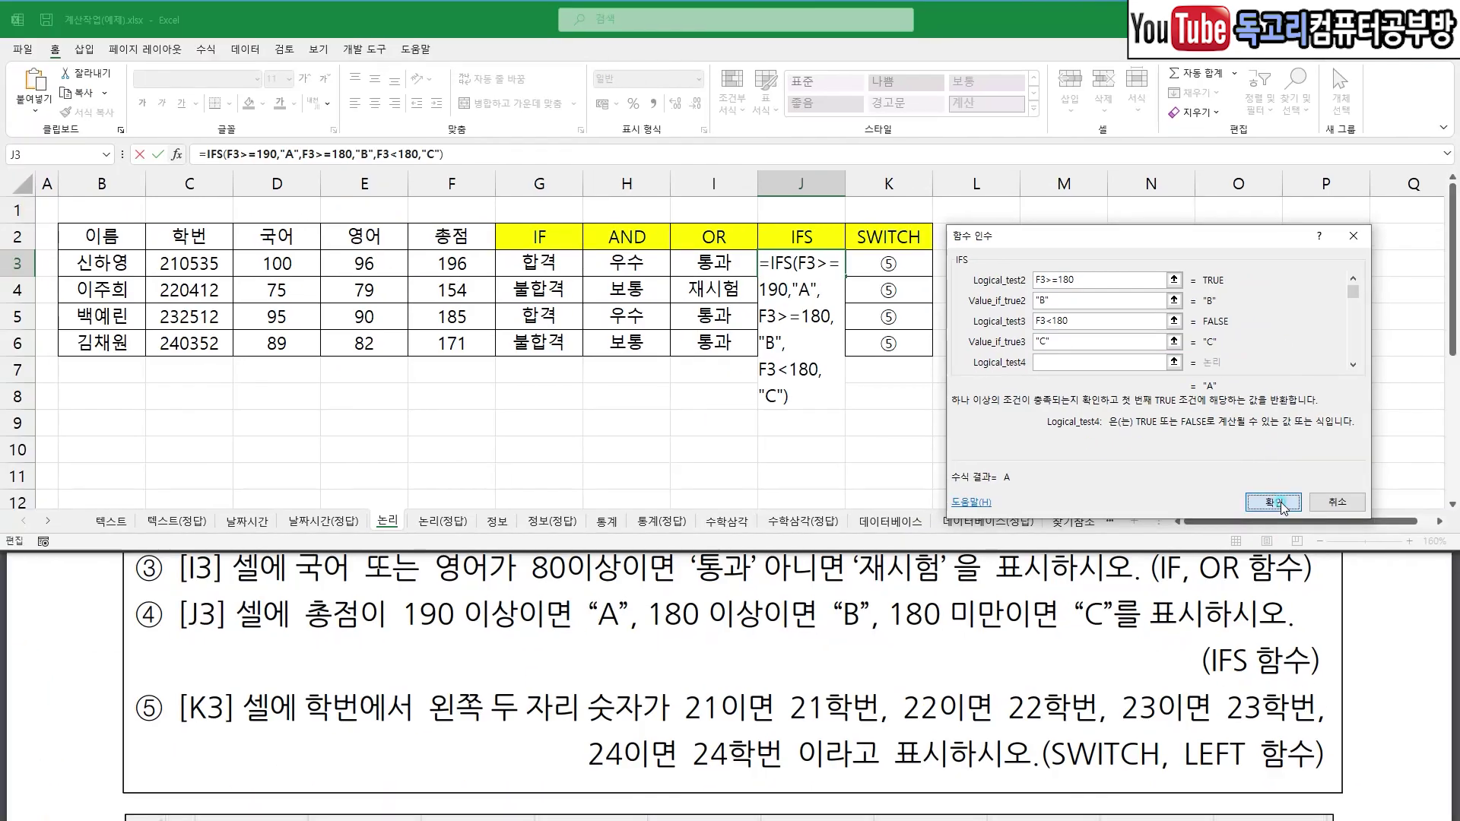
# - Confirm the IFS formula in J3 and fill it down through cell J6
pyautogui.click(1273, 502)
pyautogui.moveTo(845, 277); pyautogui.dragTo(848, 349)
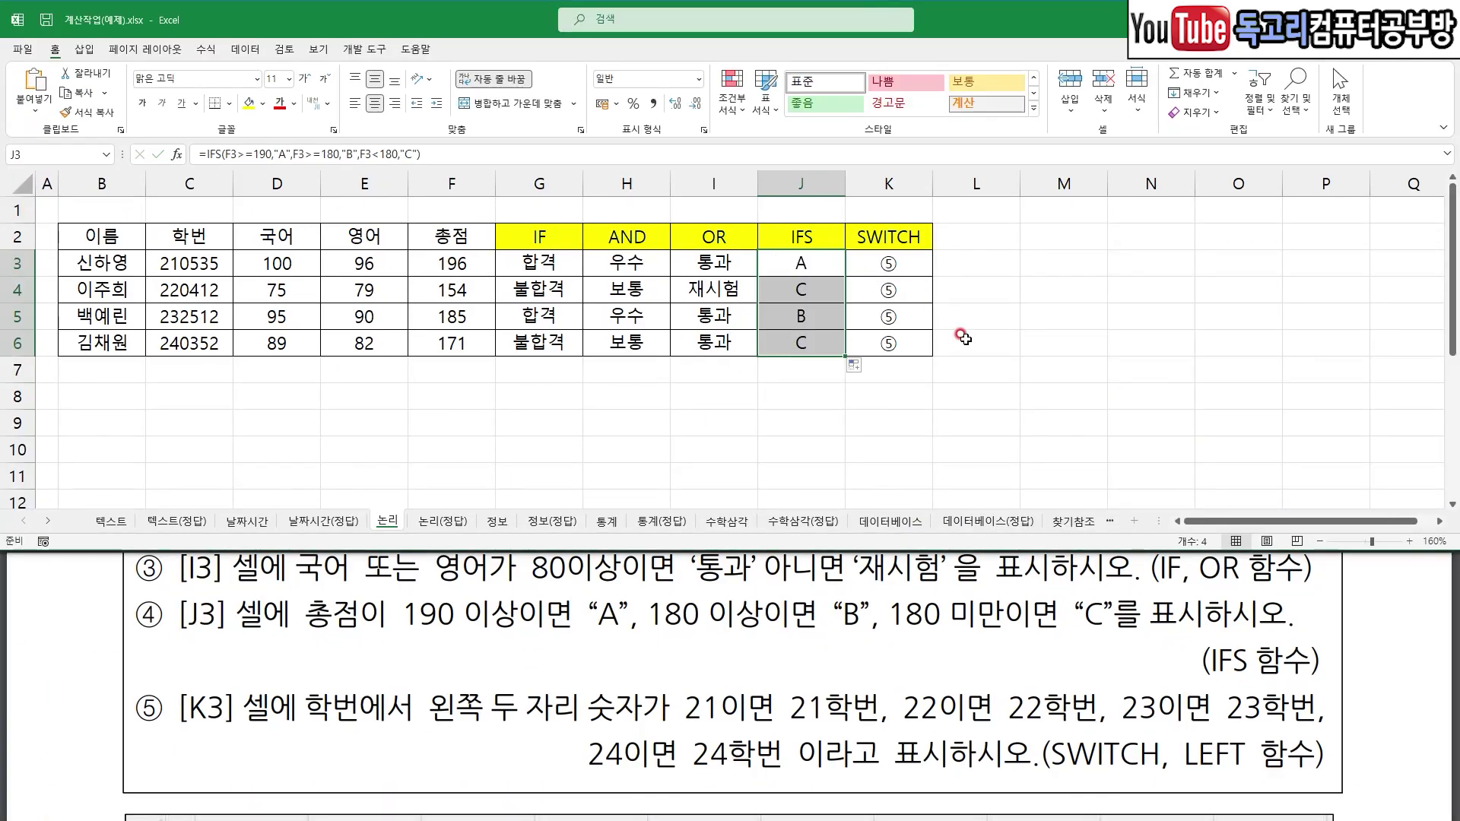
# - Select cell K3 and read the instructions of exercise ⑤ on the SWITCH and LEFT functions
pyautogui.press('Right')
pyautogui.scroll(-2, 750, 660)
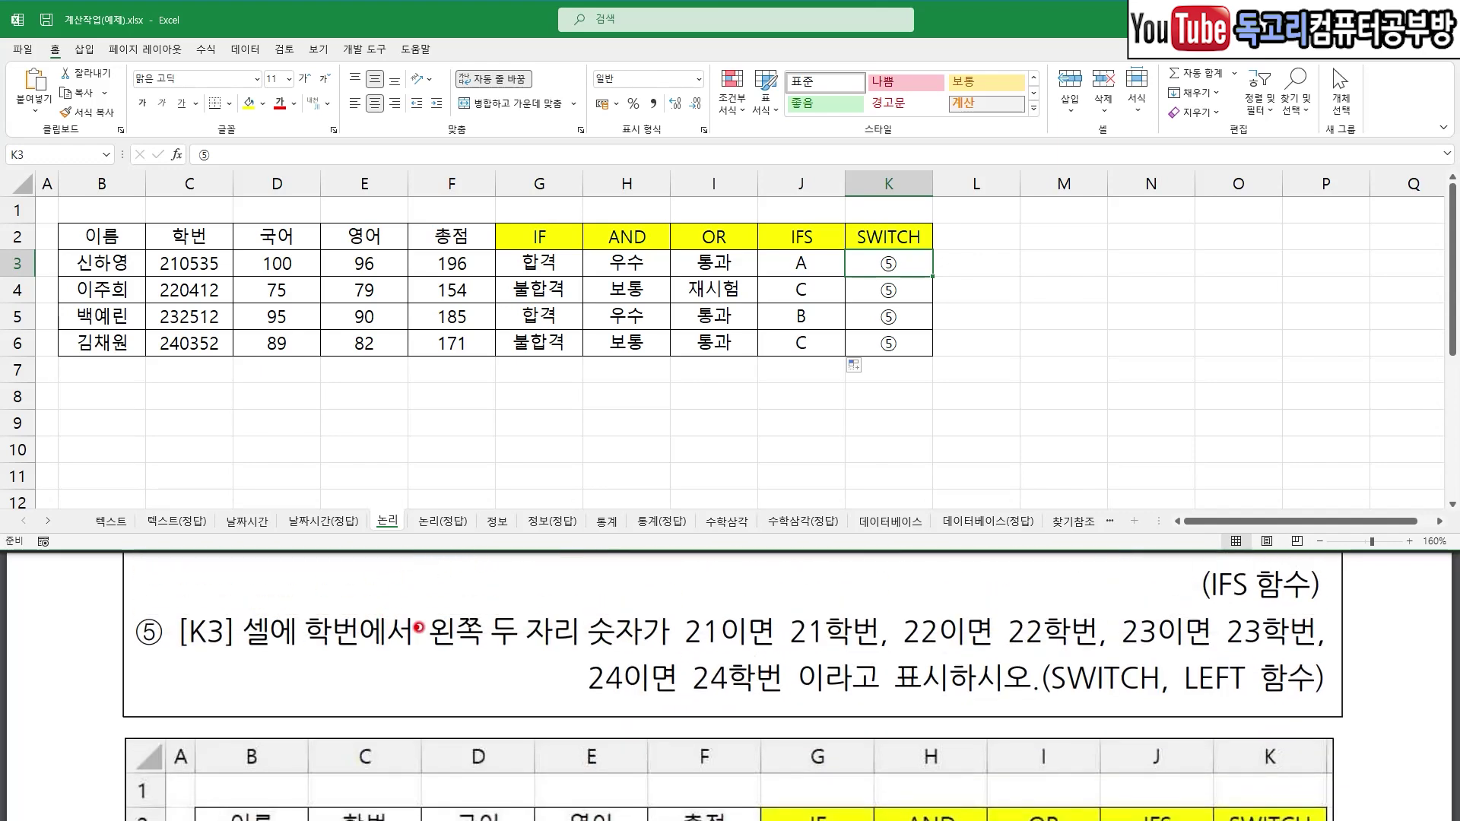
pyautogui.moveTo(1092, 703); pyautogui.dragTo(1143, 703)
pyautogui.moveTo(187, 658); pyautogui.dragTo(544, 660)
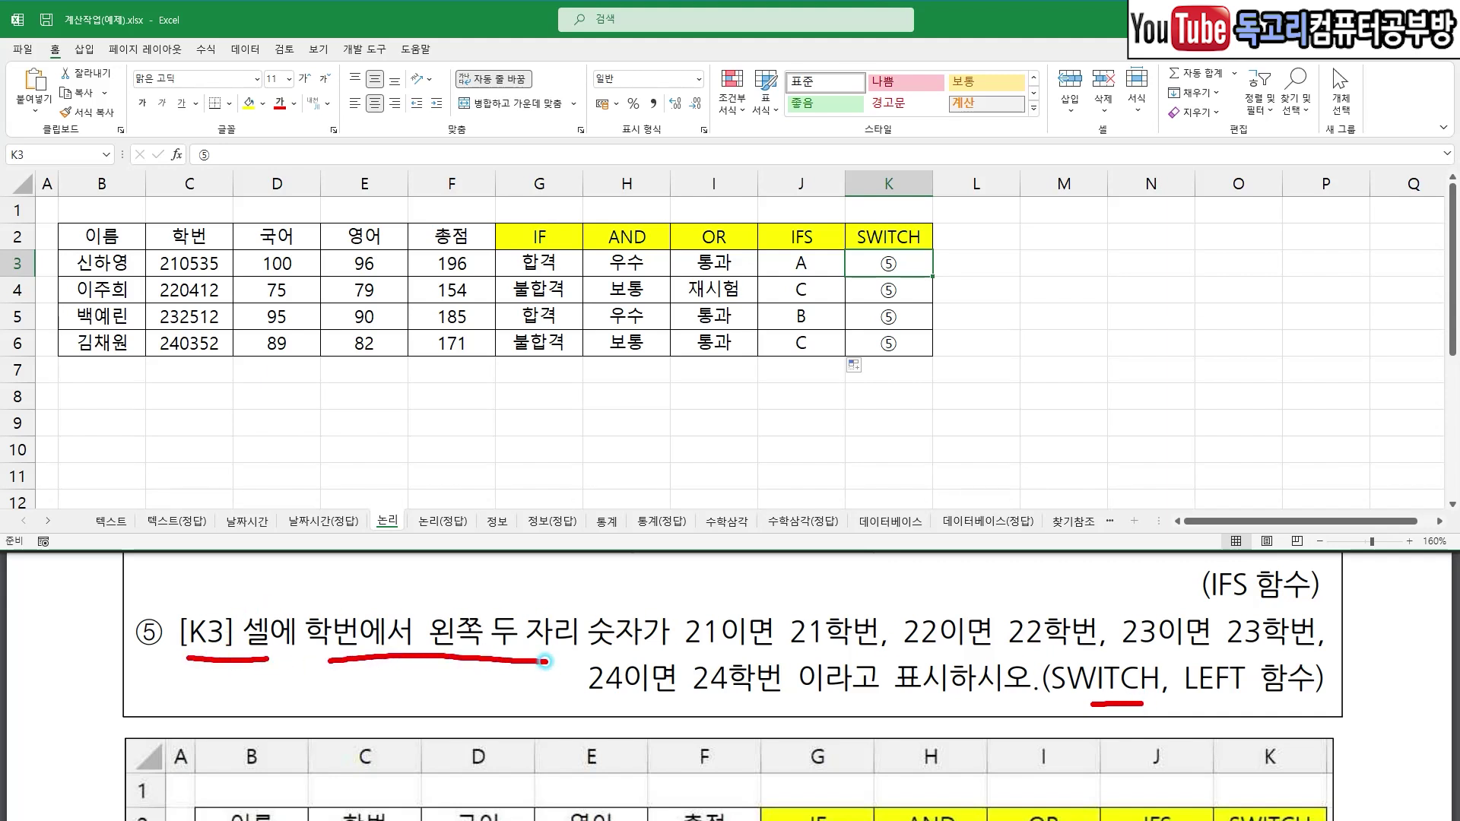
pyautogui.moveTo(661, 586); pyautogui.dragTo(857, 595)
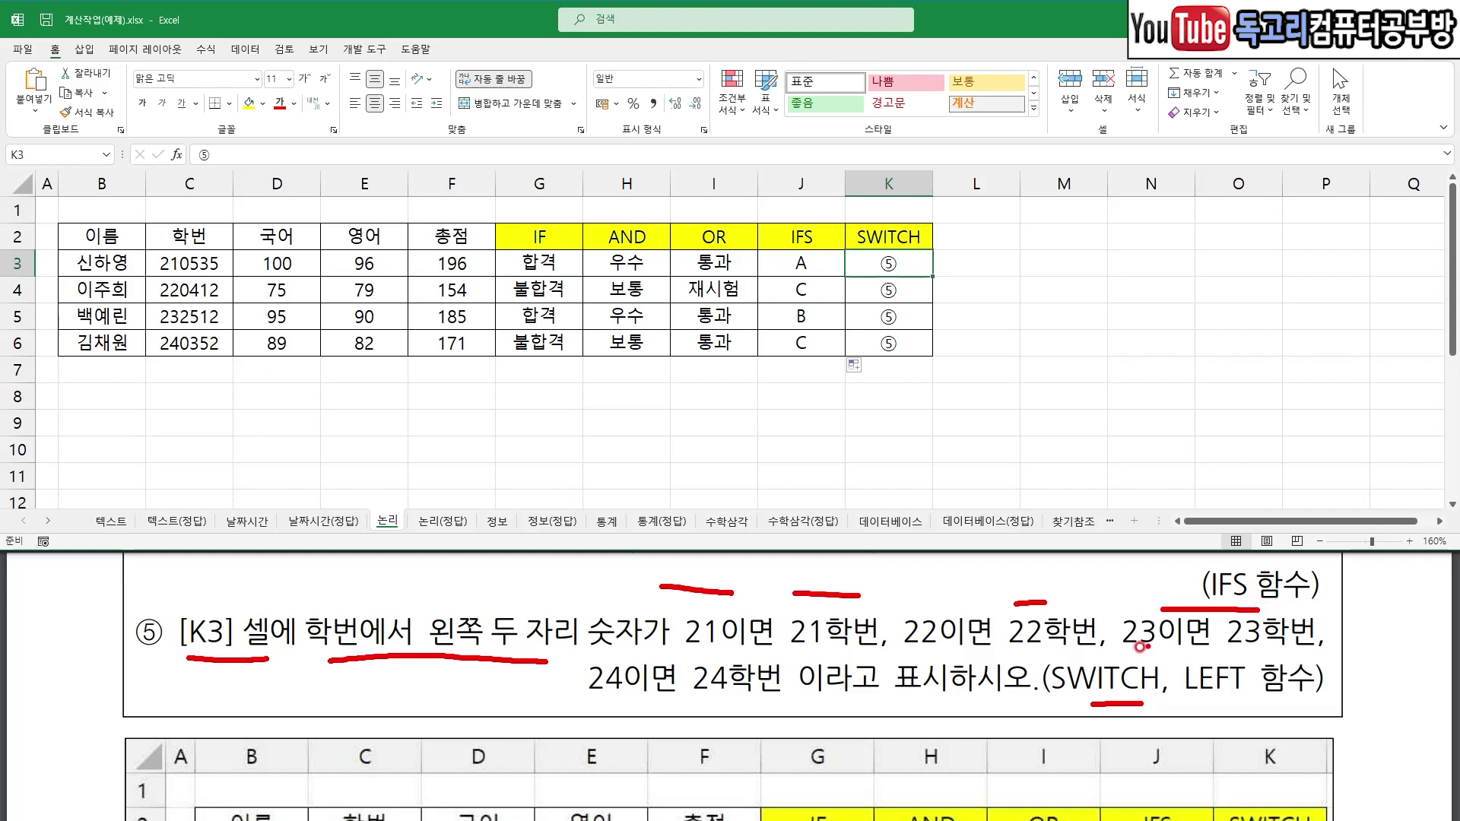
pyautogui.moveTo(581, 700); pyautogui.dragTo(759, 706)
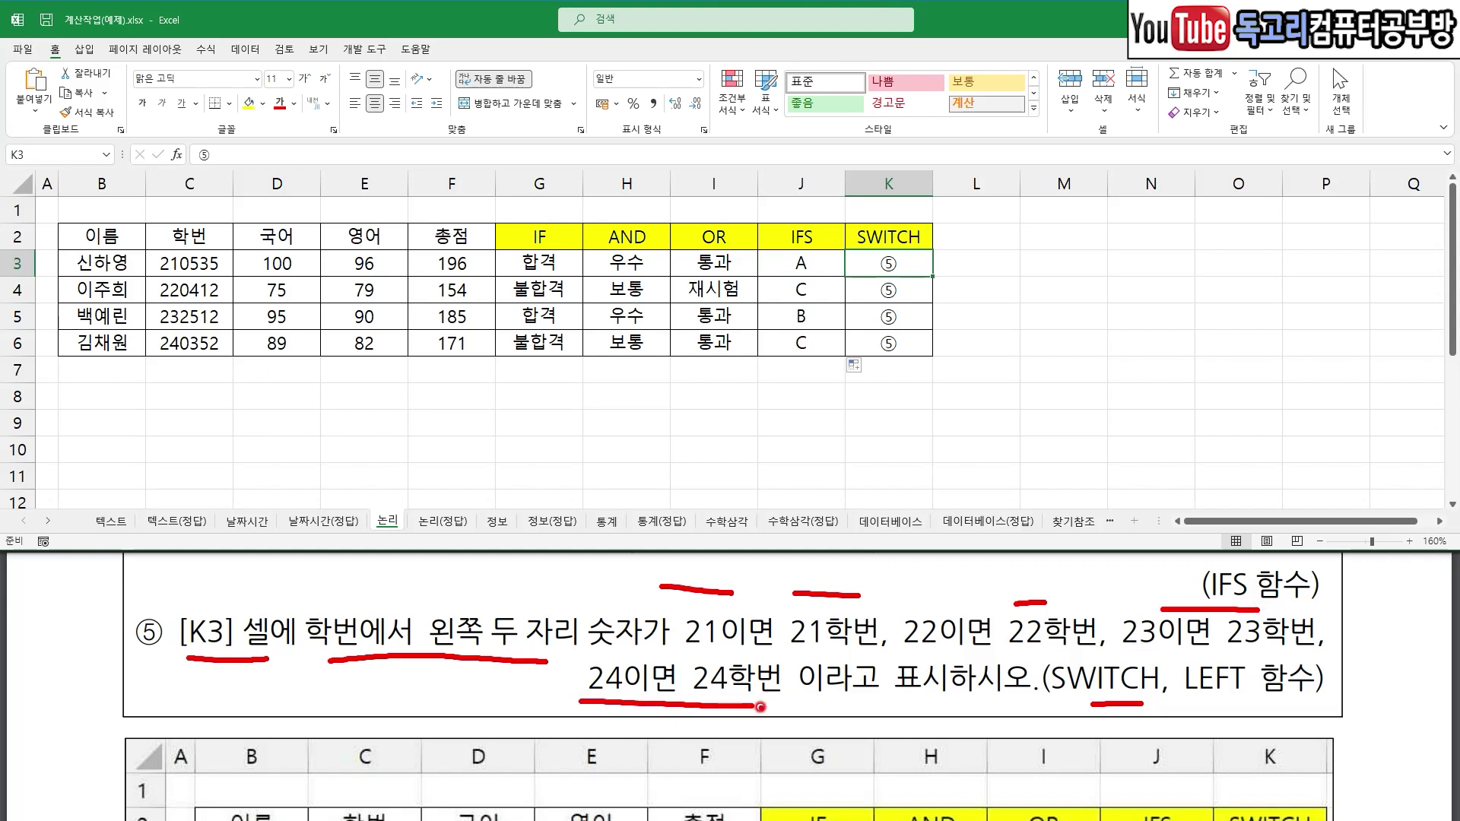
# - Start a SWITCH formula in cell K3 and open its function arguments dialog
pyautogui.click(867, 260)
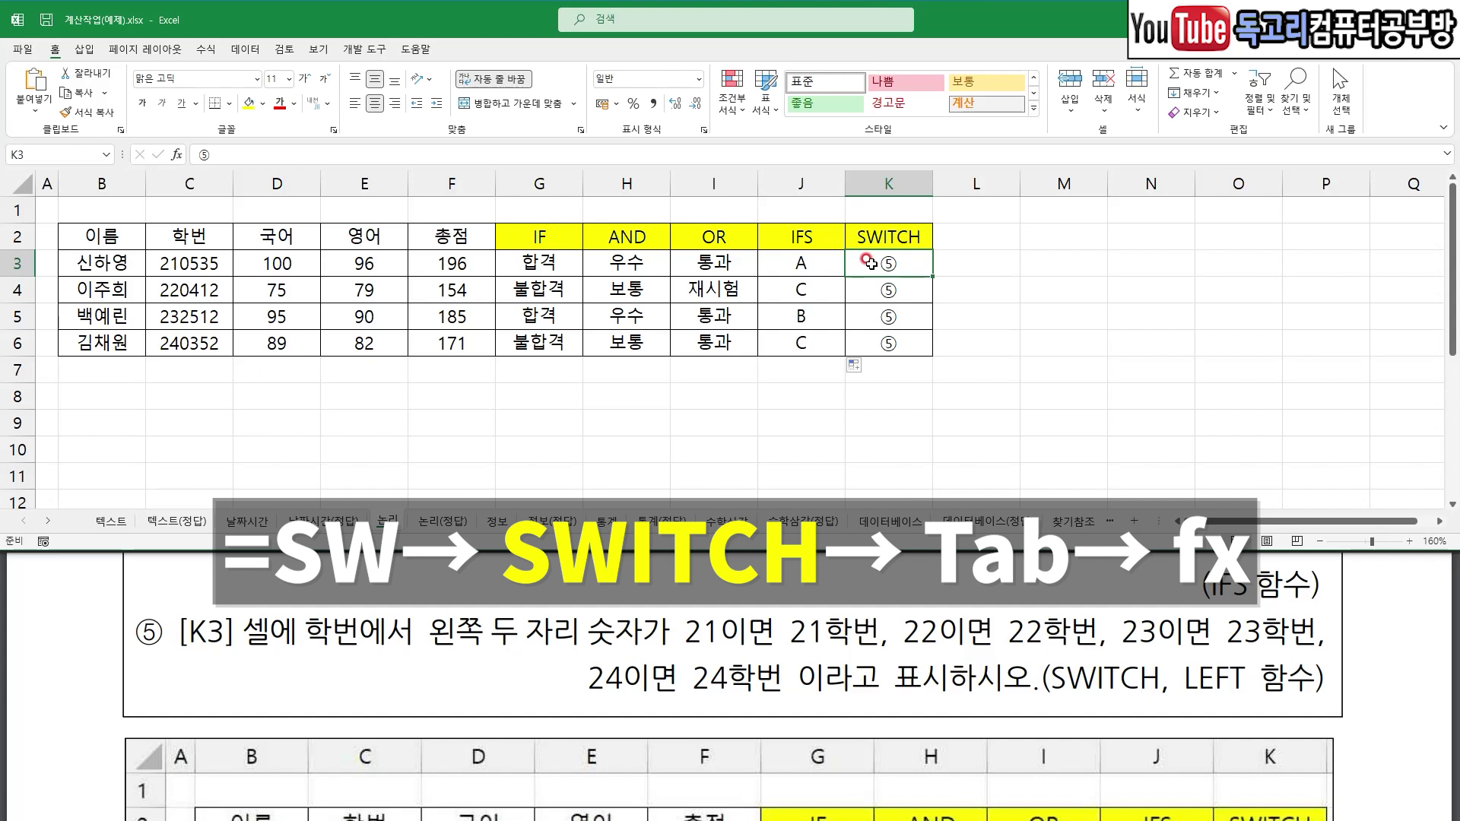
pyautogui.write('=')
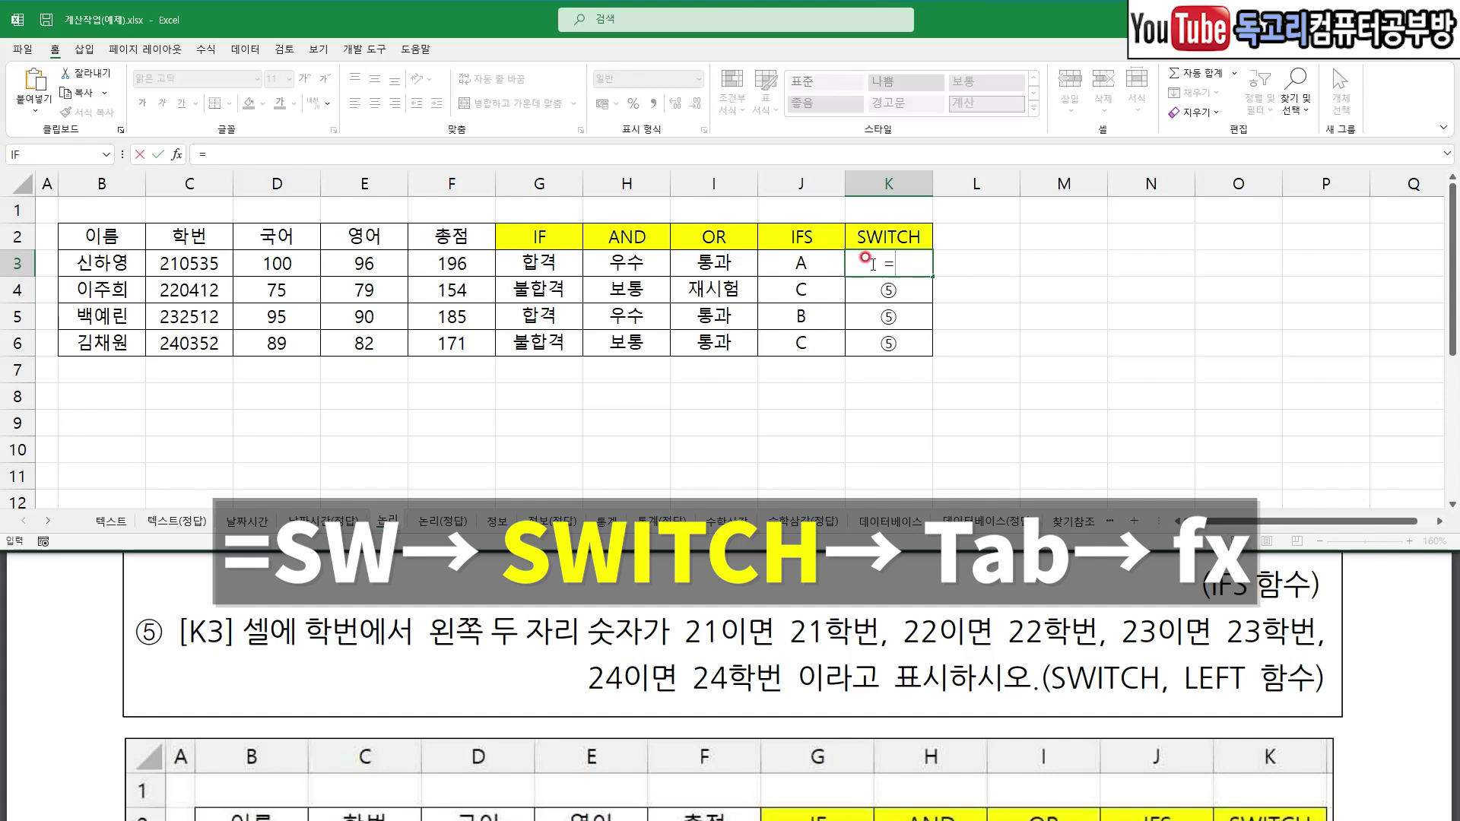
pyautogui.write('SW')
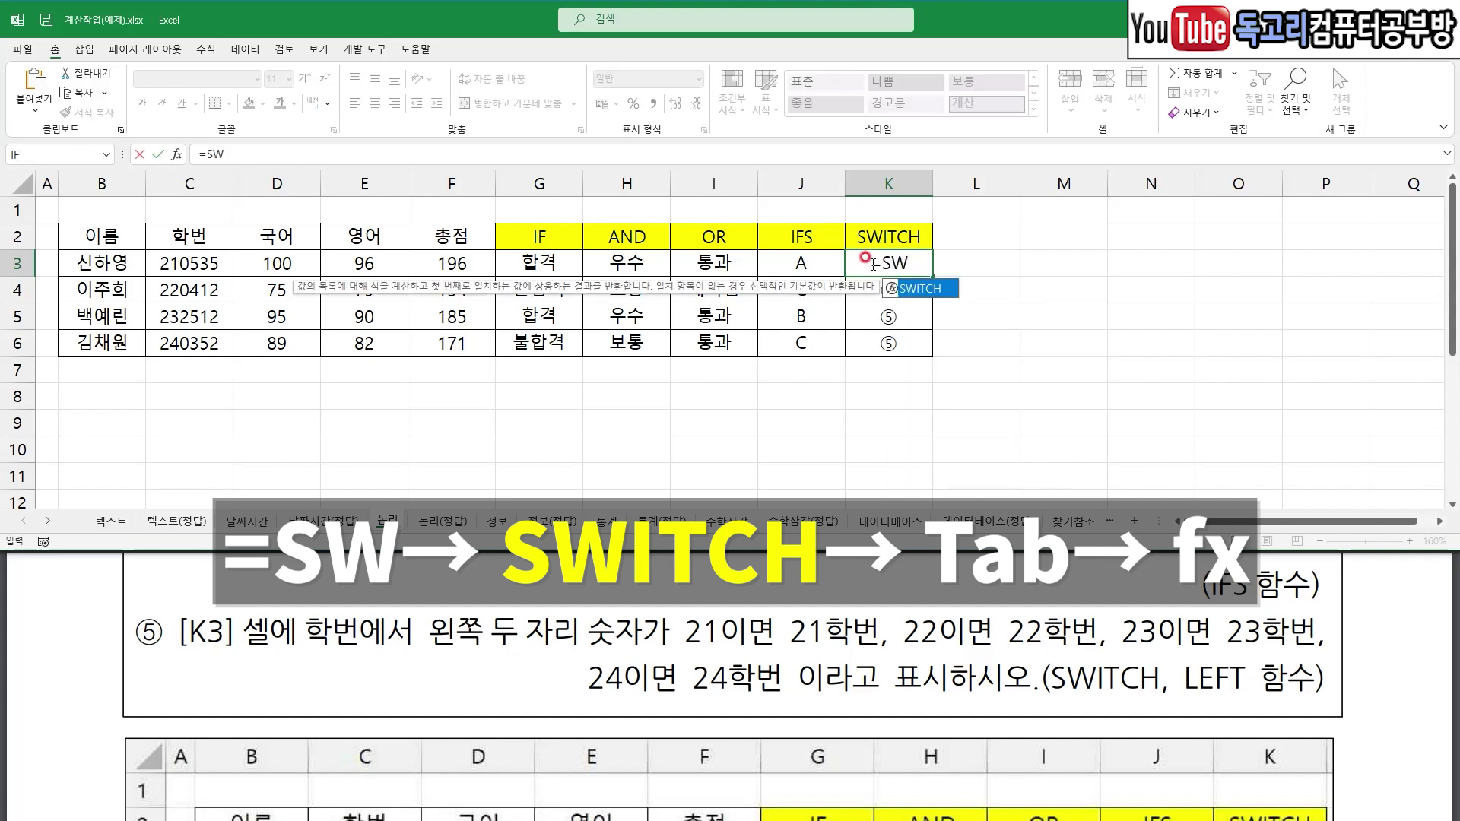
pyautogui.press('Tab')
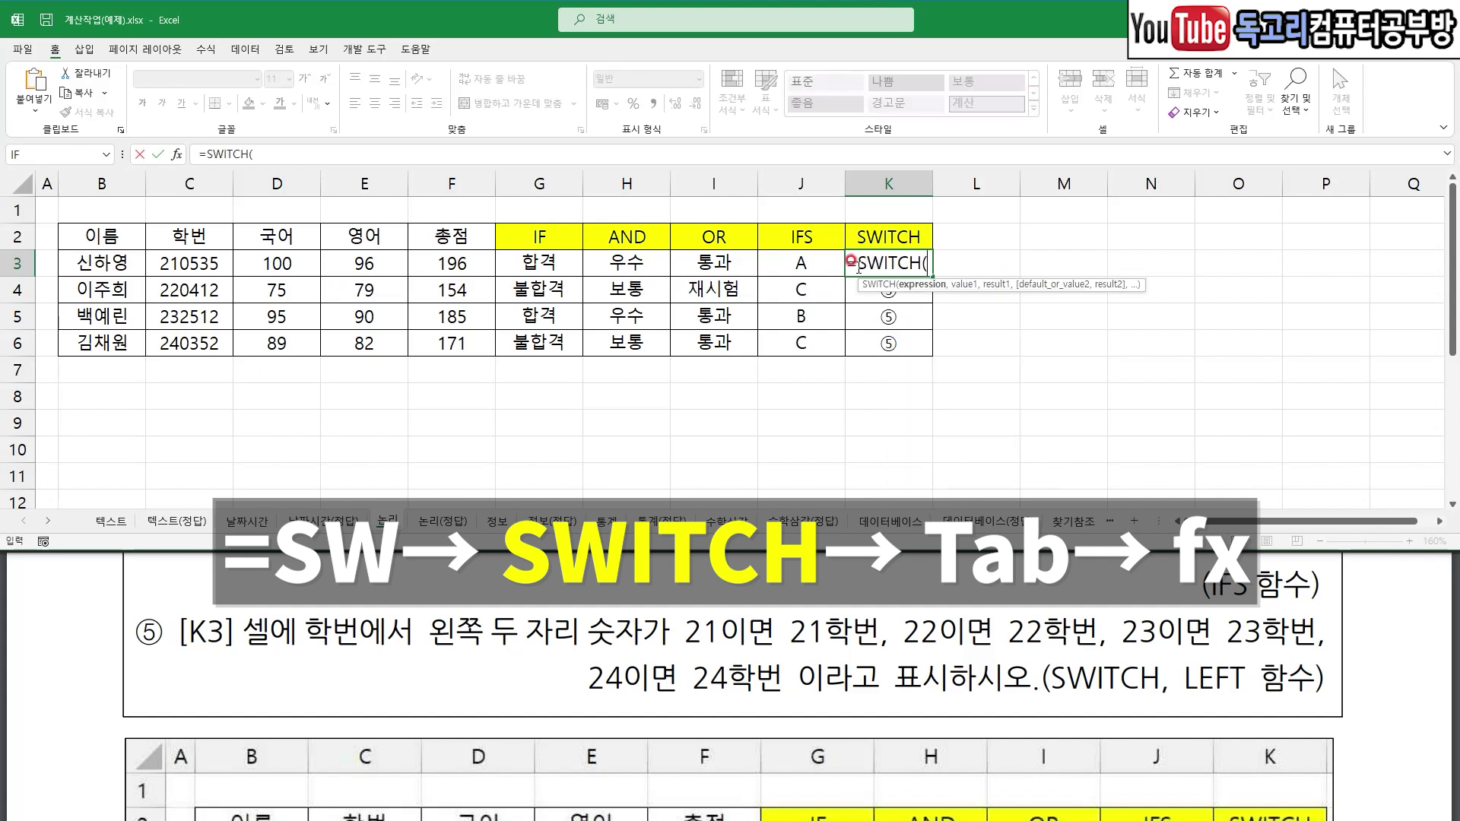
pyautogui.click(179, 154)
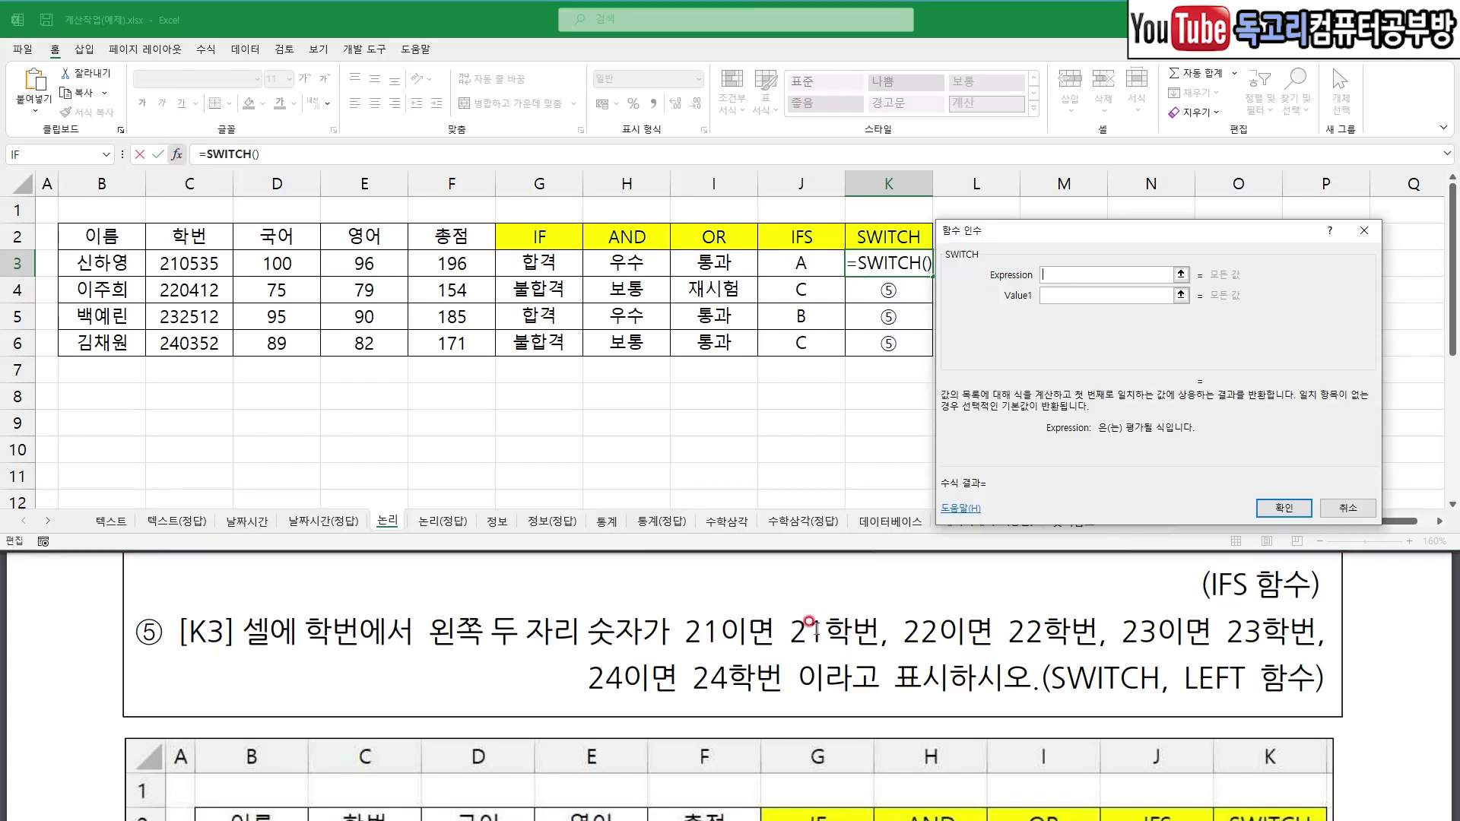
# - Enter LEFT(C3,2) as the SWITCH expression to extract the first two digits of the student number
pyautogui.moveTo(292, 651); pyautogui.dragTo(599, 655)
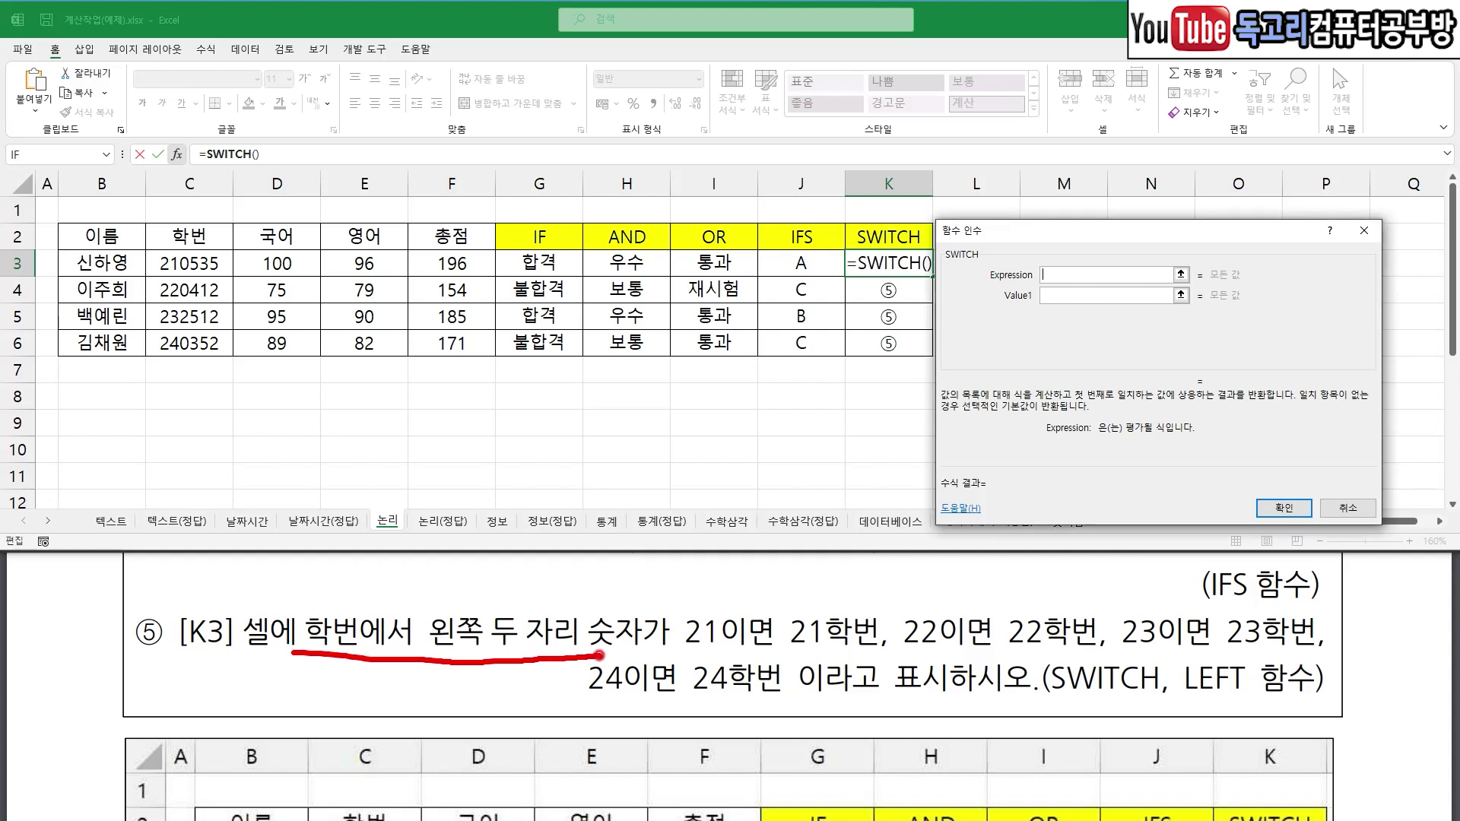
pyautogui.write('LEFT(')
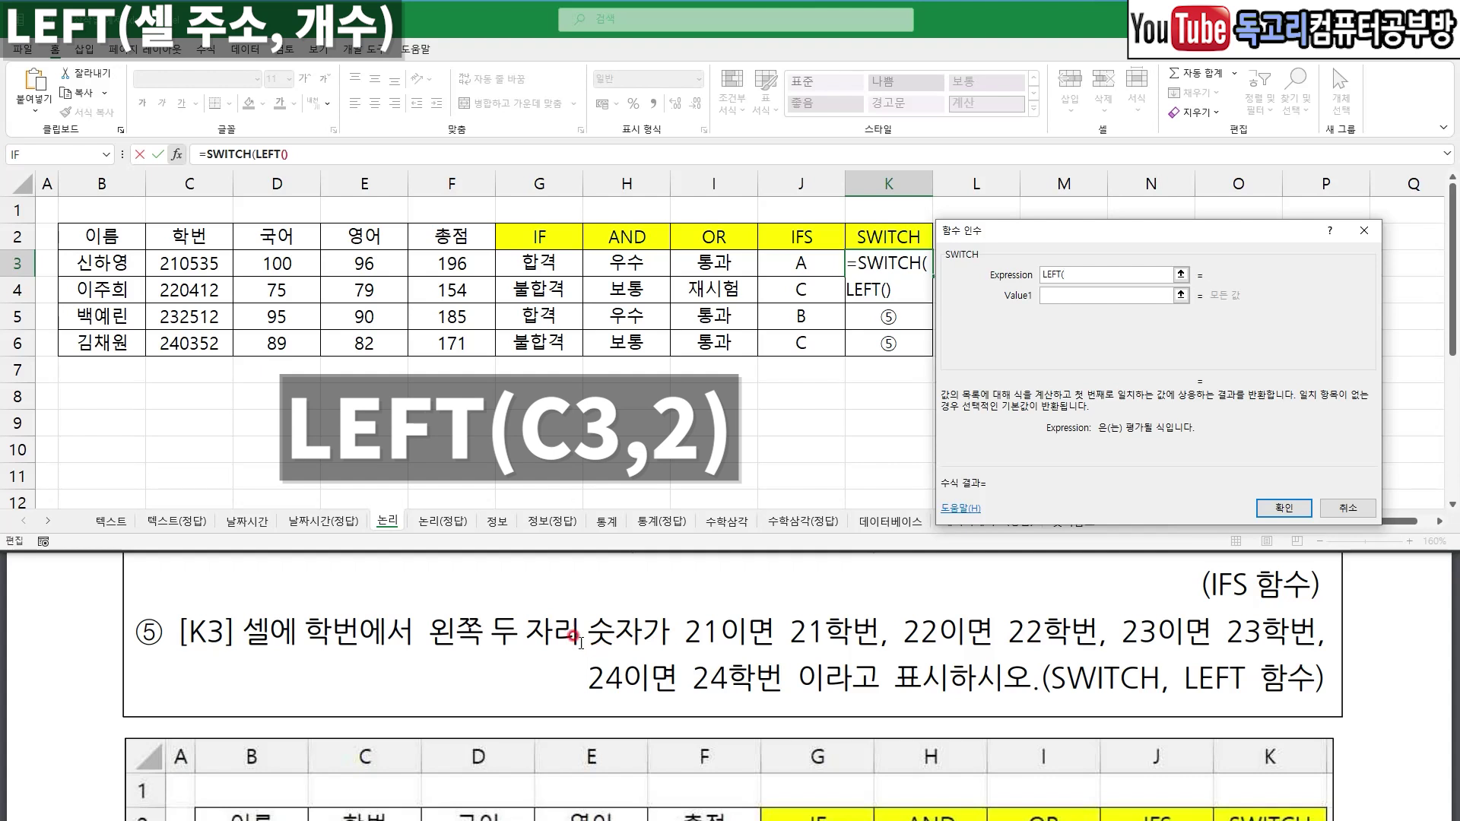
pyautogui.click(191, 266)
pyautogui.write(',2')
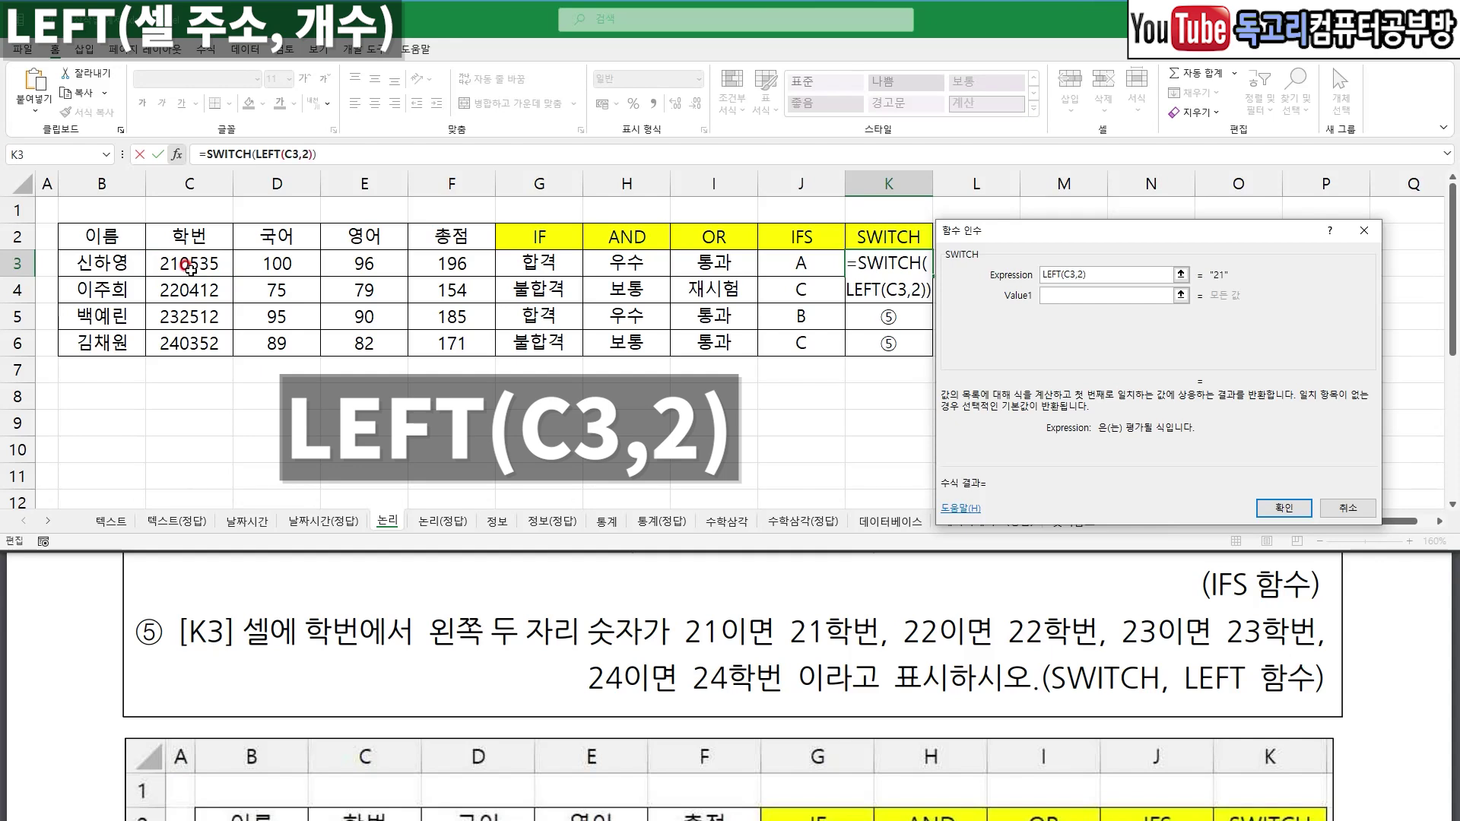
pyautogui.hotkey('ctrl', '1')
pyautogui.click(1173, 282)
pyautogui.moveTo(1039, 273); pyautogui.dragTo(916, 291)
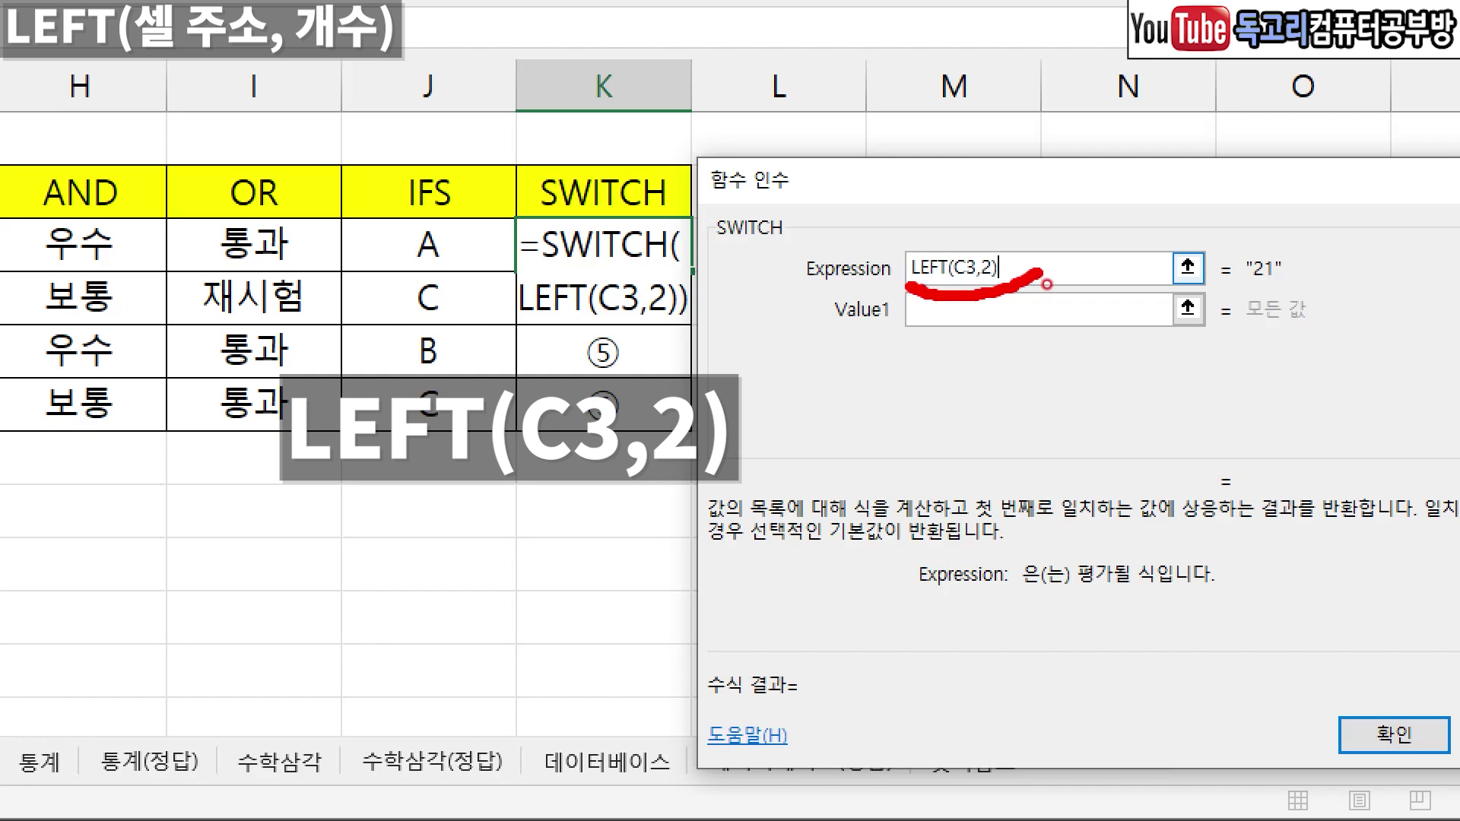
pyautogui.press('Escape')
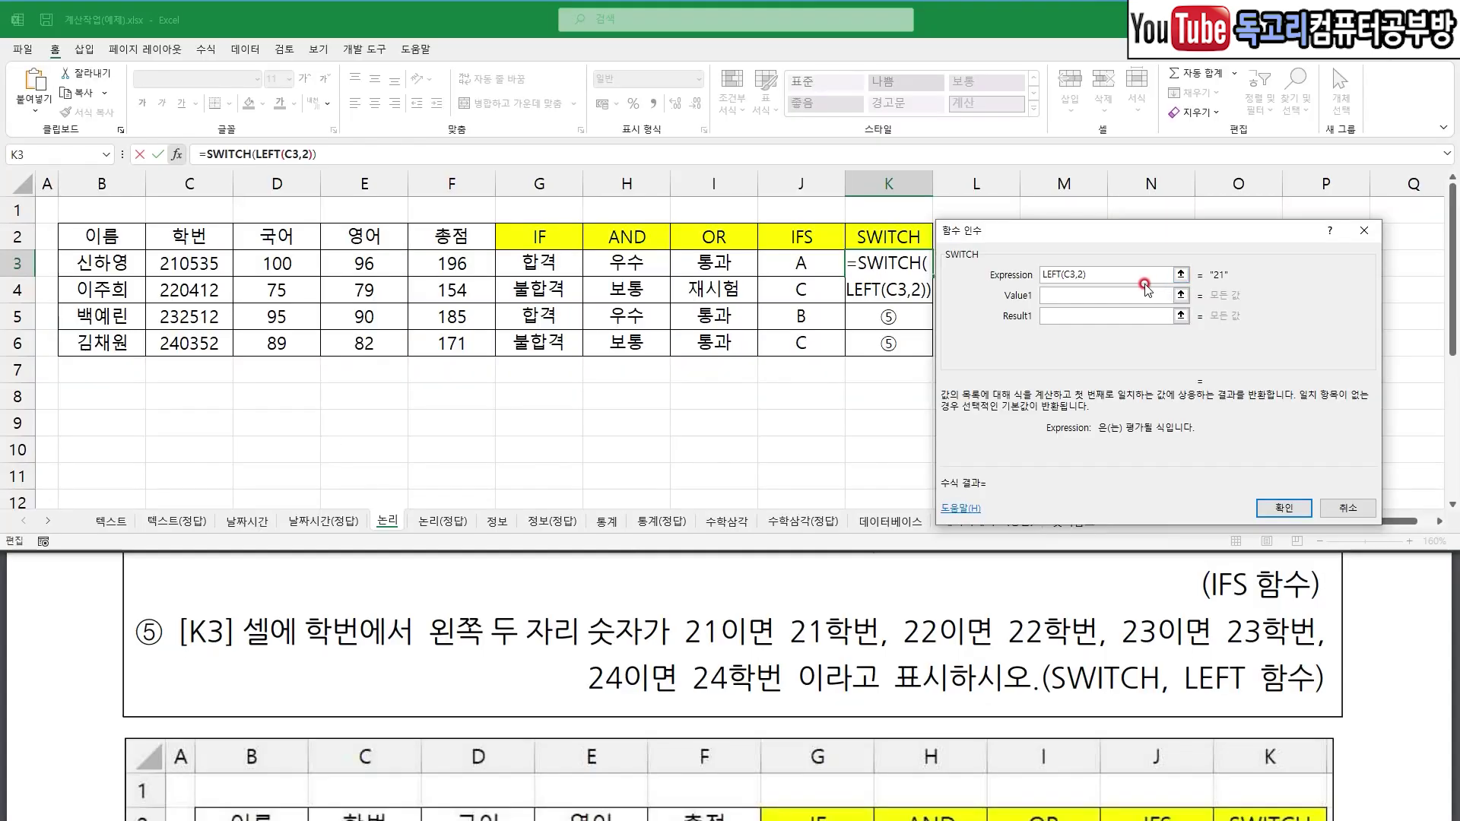
pyautogui.moveTo(1045, 285); pyautogui.dragTo(1084, 286)
# - Set the first SWITCH value to 21 with "21학번" as its result
pyautogui.click(1107, 295)
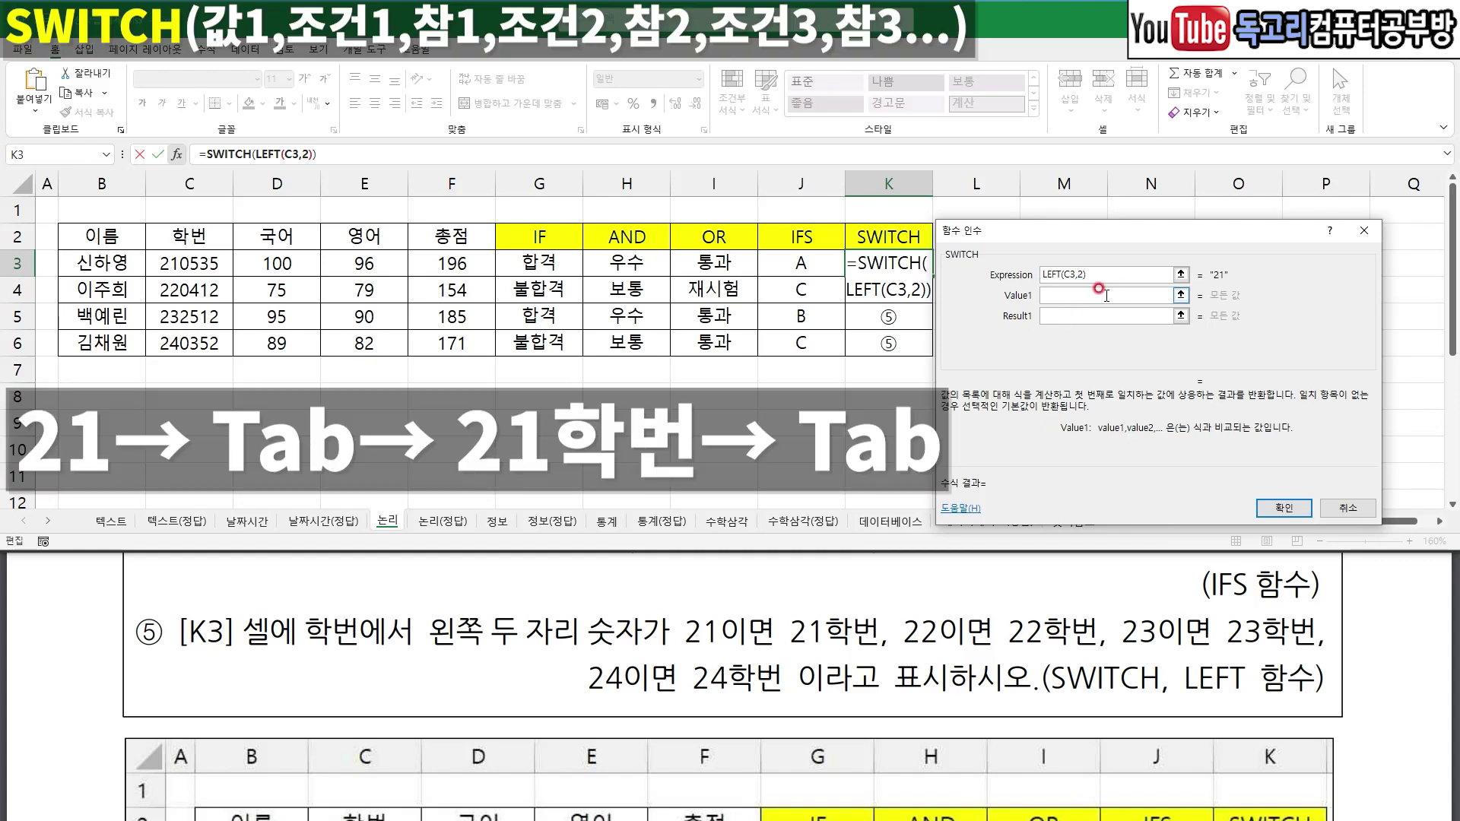
pyautogui.write('21')
pyautogui.press('Tab')
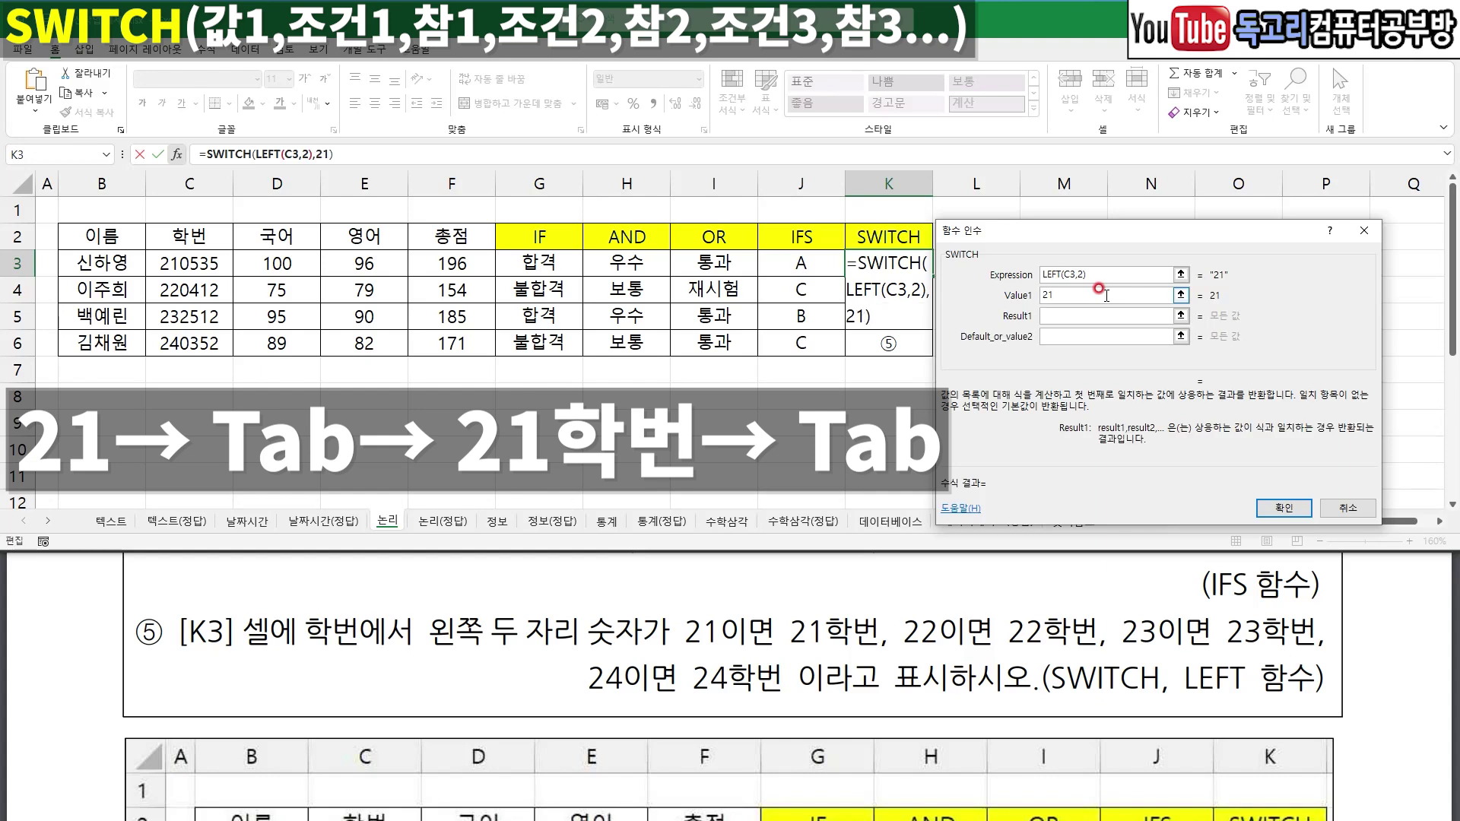
pyautogui.write('21학번')
pyautogui.press('Tab')
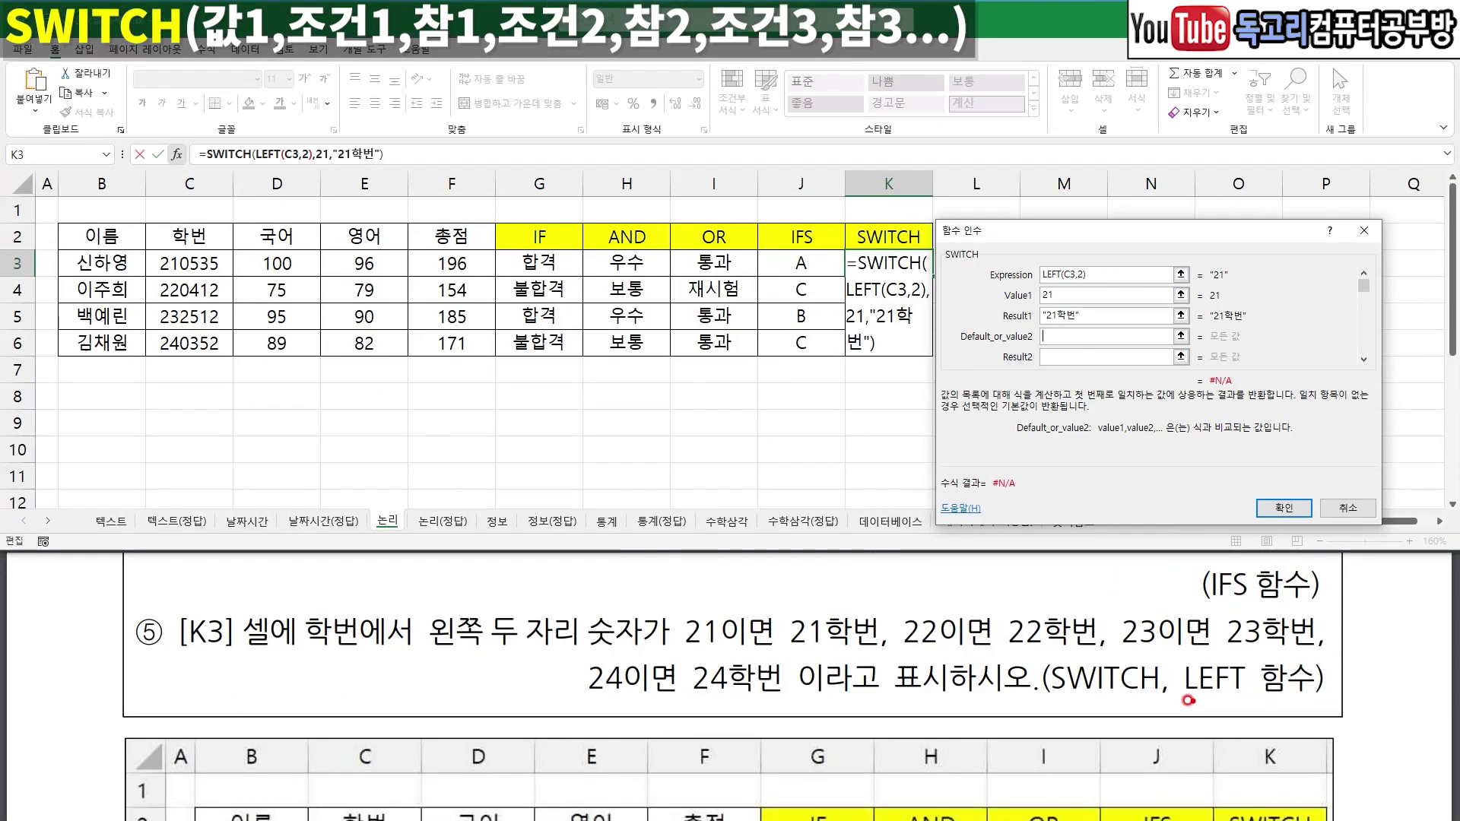
# - Append *1 to the SWITCH expression so that it reads LEFT(C3,2)*1 and yields a number
pyautogui.moveTo(1057, 693); pyautogui.dragTo(1308, 688)
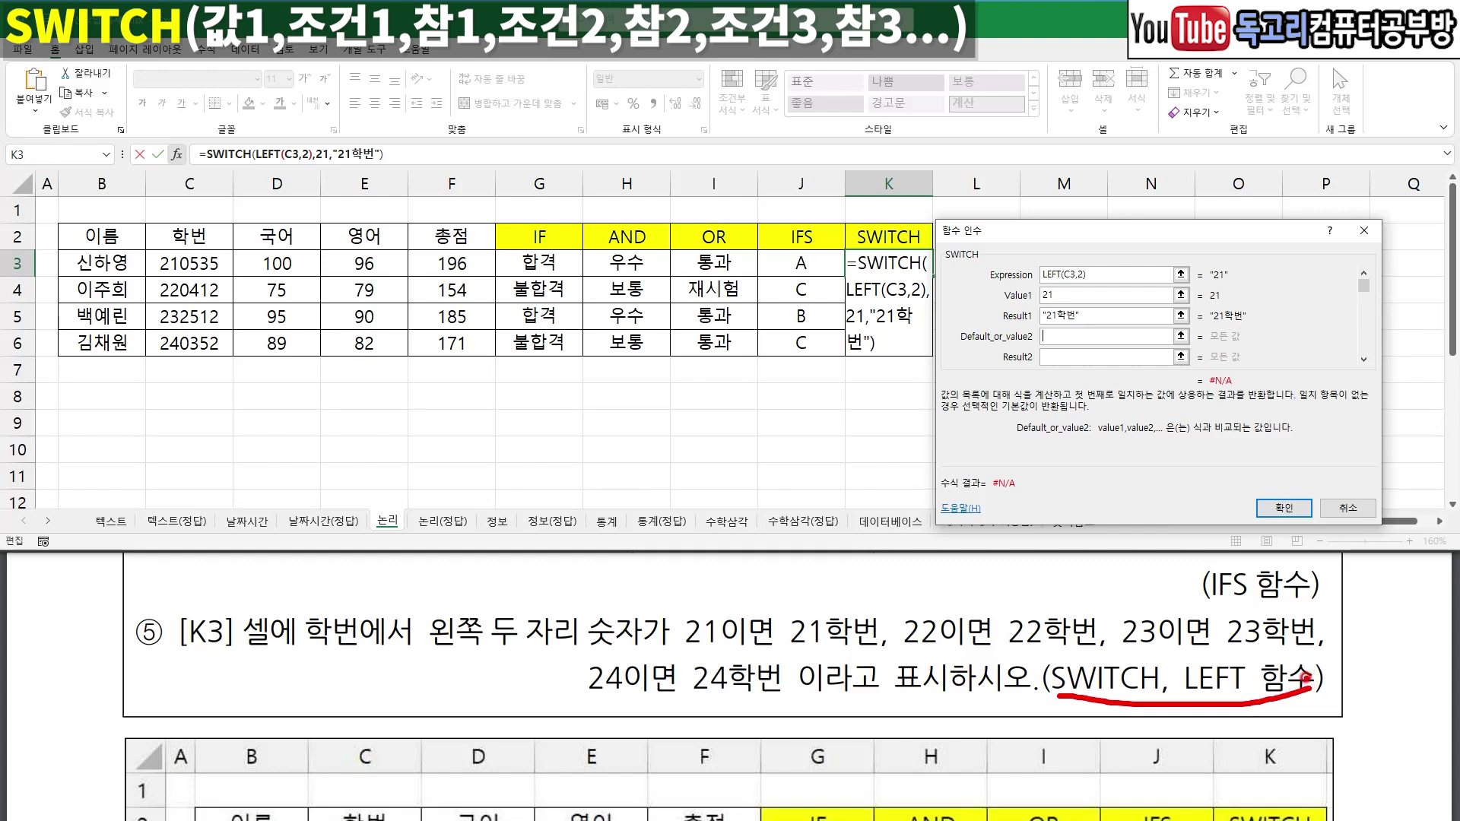
pyautogui.click(1107, 274)
pyautogui.write('*1')
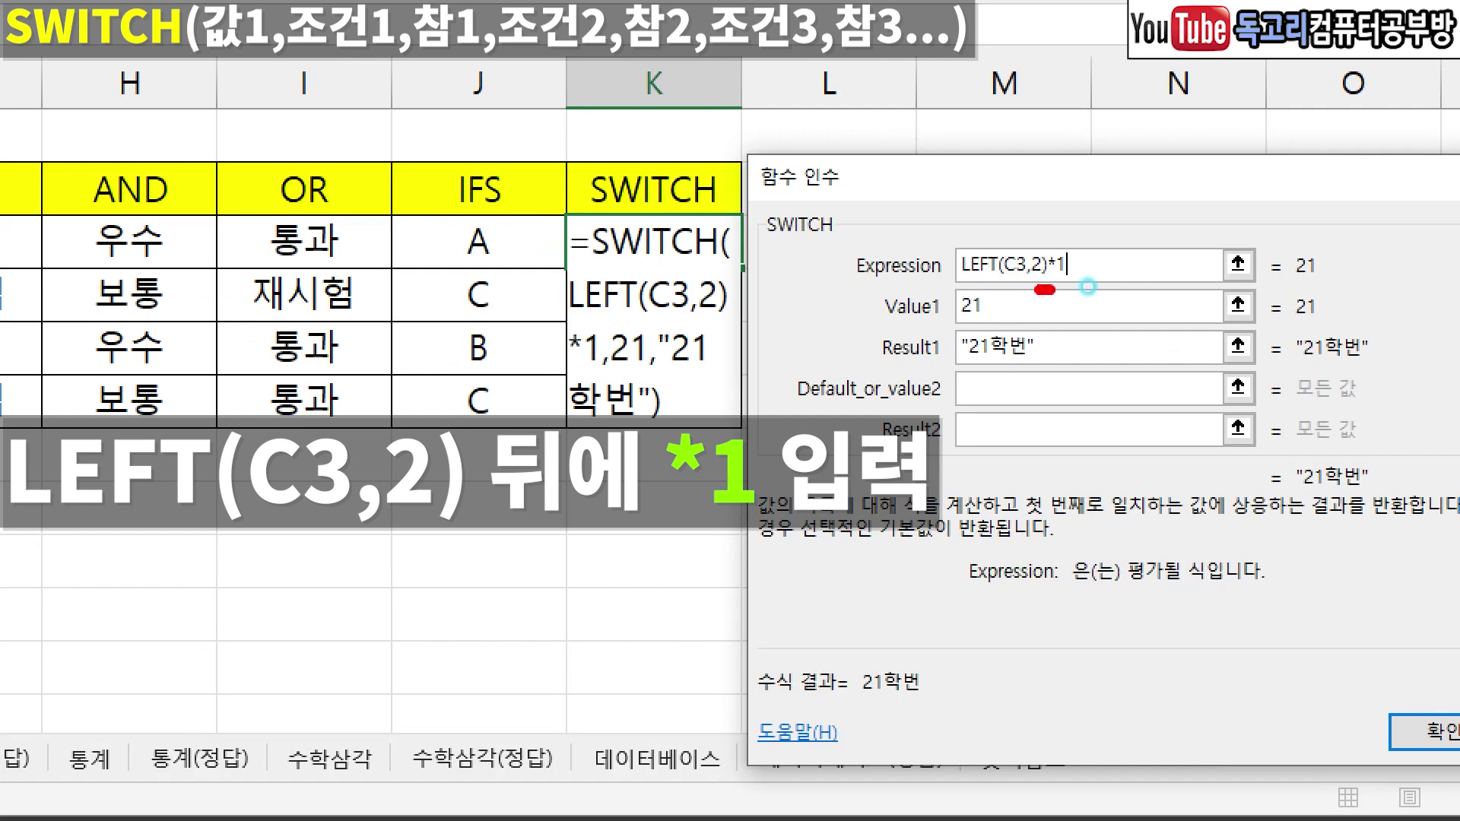
pyautogui.moveTo(1052, 290); pyautogui.dragTo(1076, 292)
pyautogui.moveTo(1142, 207)
pyautogui.mouseDown()
pyautogui.moveTo(1201, 185)
pyautogui.moveTo(1229, 288)
pyautogui.moveTo(1089, 209)
pyautogui.moveTo(1178, 198)
pyautogui.mouseUp()
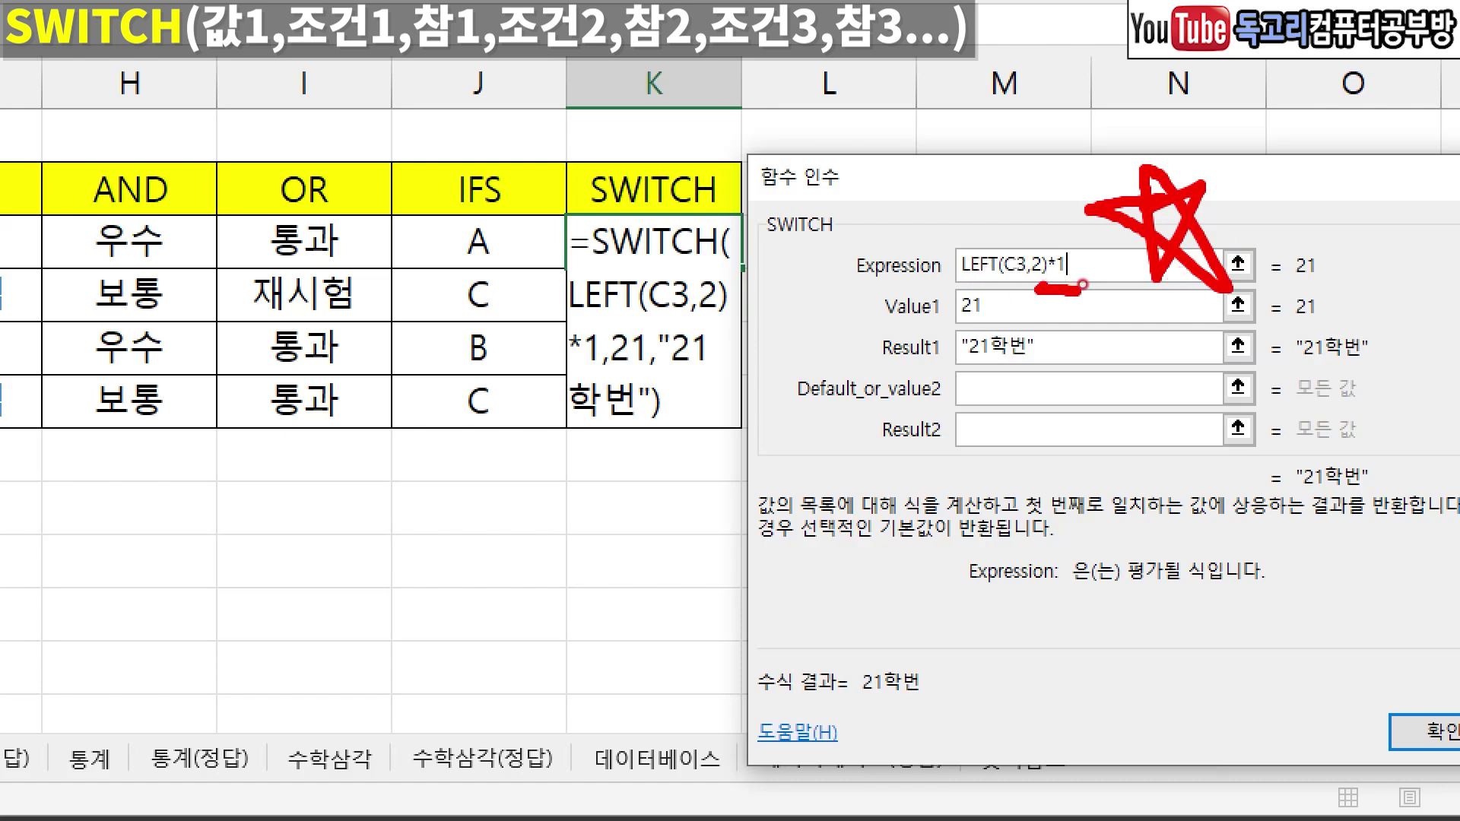
pyautogui.moveTo(1346, 294)
pyautogui.mouseDown()
pyautogui.moveTo(1301, 295)
pyautogui.moveTo(1342, 179)
pyautogui.moveTo(1344, 295)
pyautogui.mouseUp()
pyautogui.moveTo(1084, 332); pyautogui.dragTo(1035, 381)
pyautogui.moveTo(816, 253); pyautogui.dragTo(836, 275)
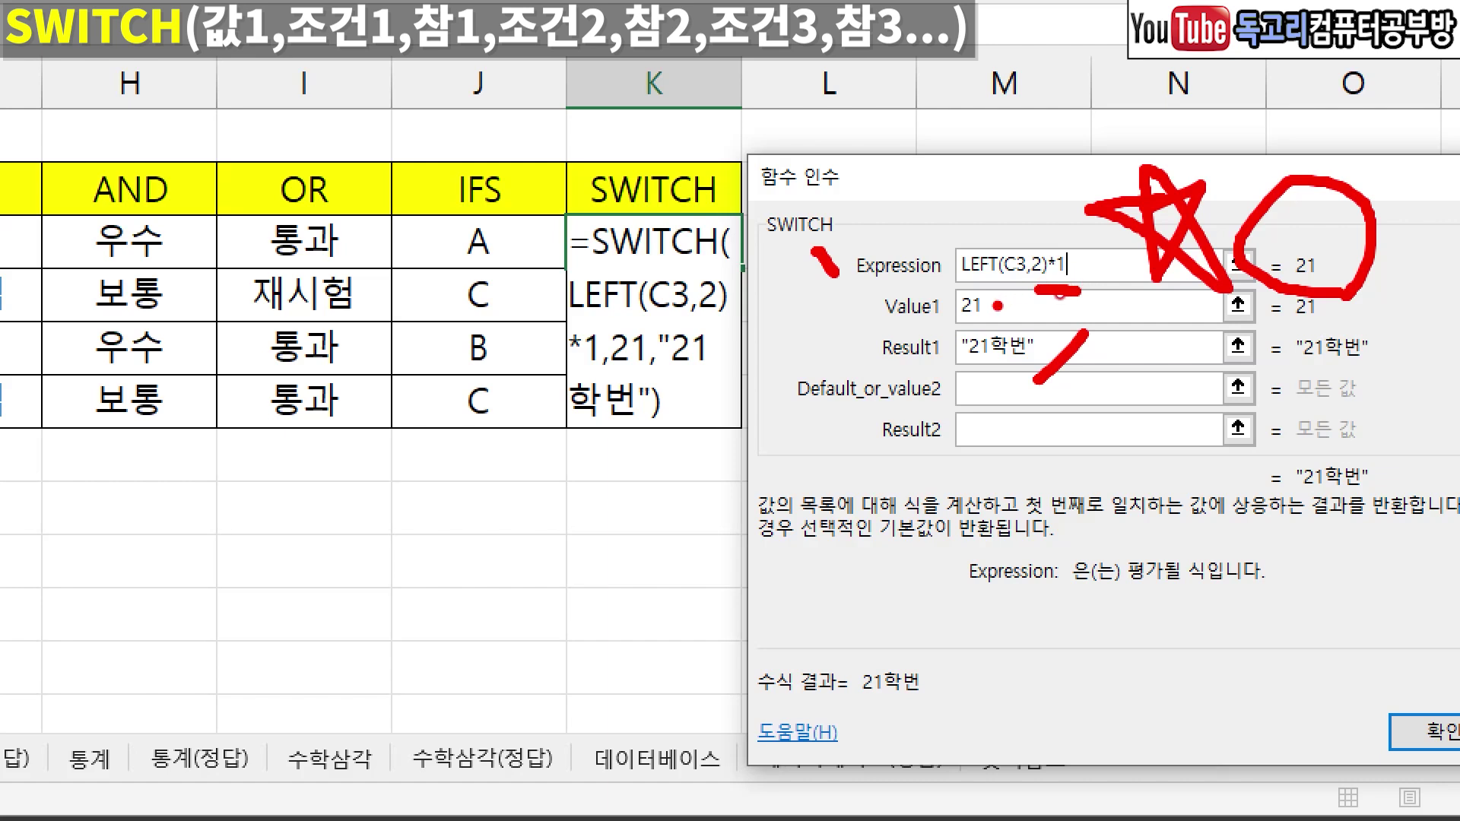
pyautogui.moveTo(1011, 301); pyautogui.dragTo(989, 321)
pyautogui.moveTo(952, 377); pyautogui.dragTo(1030, 380)
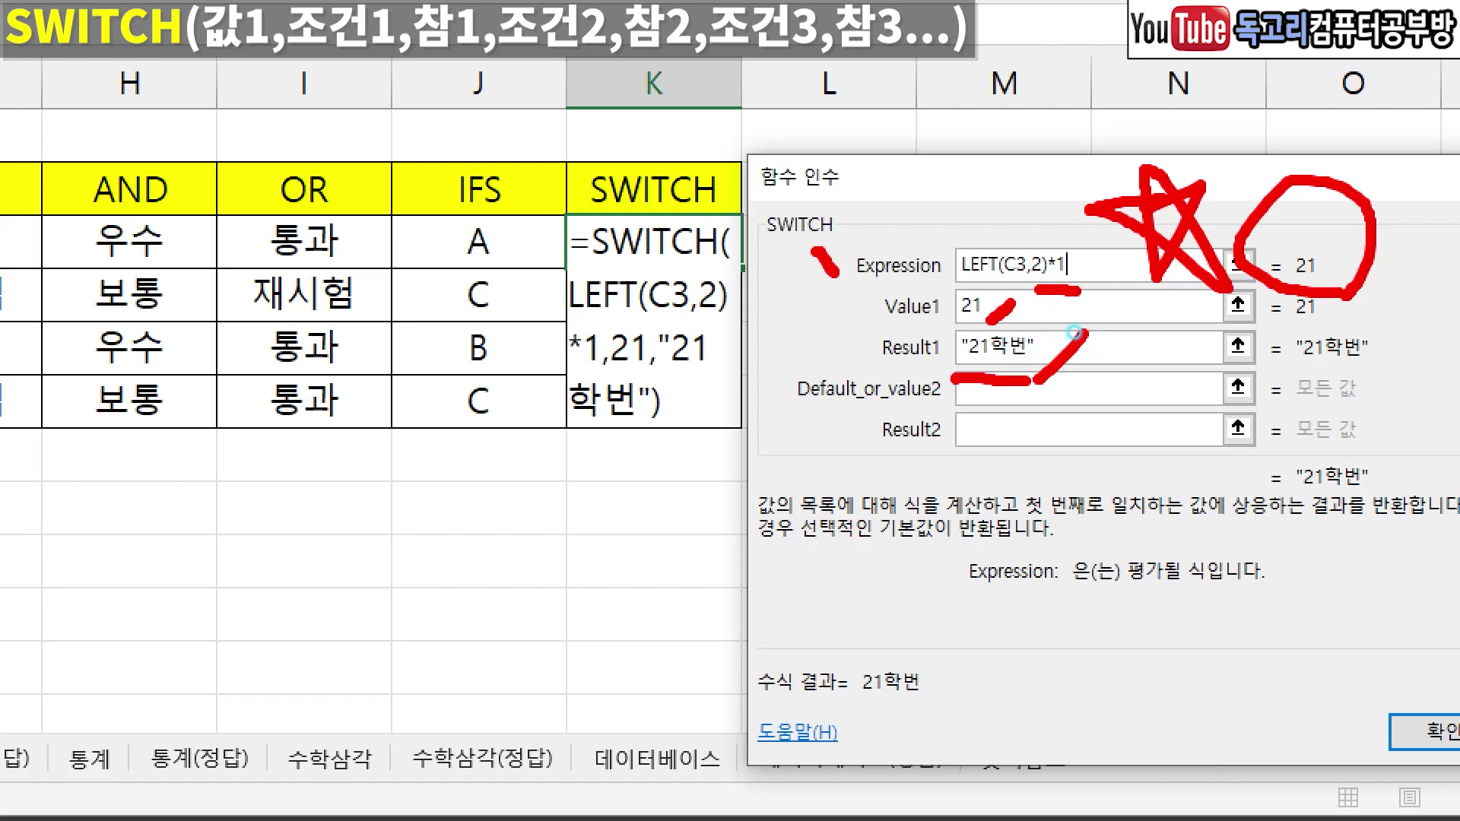
# - Set the second SWITCH value to 22 with "22학번" as its result
pyautogui.click(1186, 388)
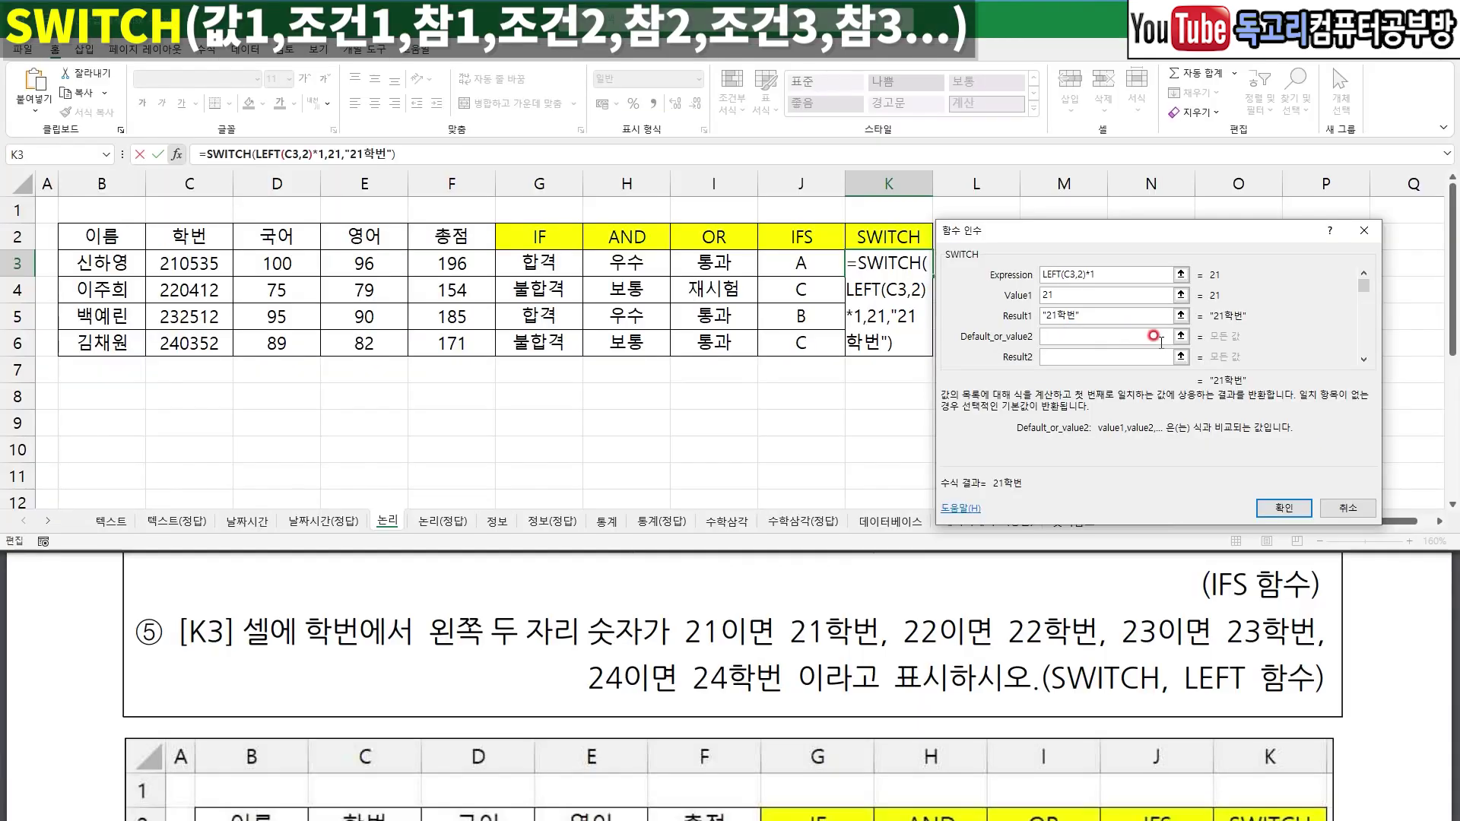
pyautogui.moveTo(922, 652); pyautogui.dragTo(1084, 660)
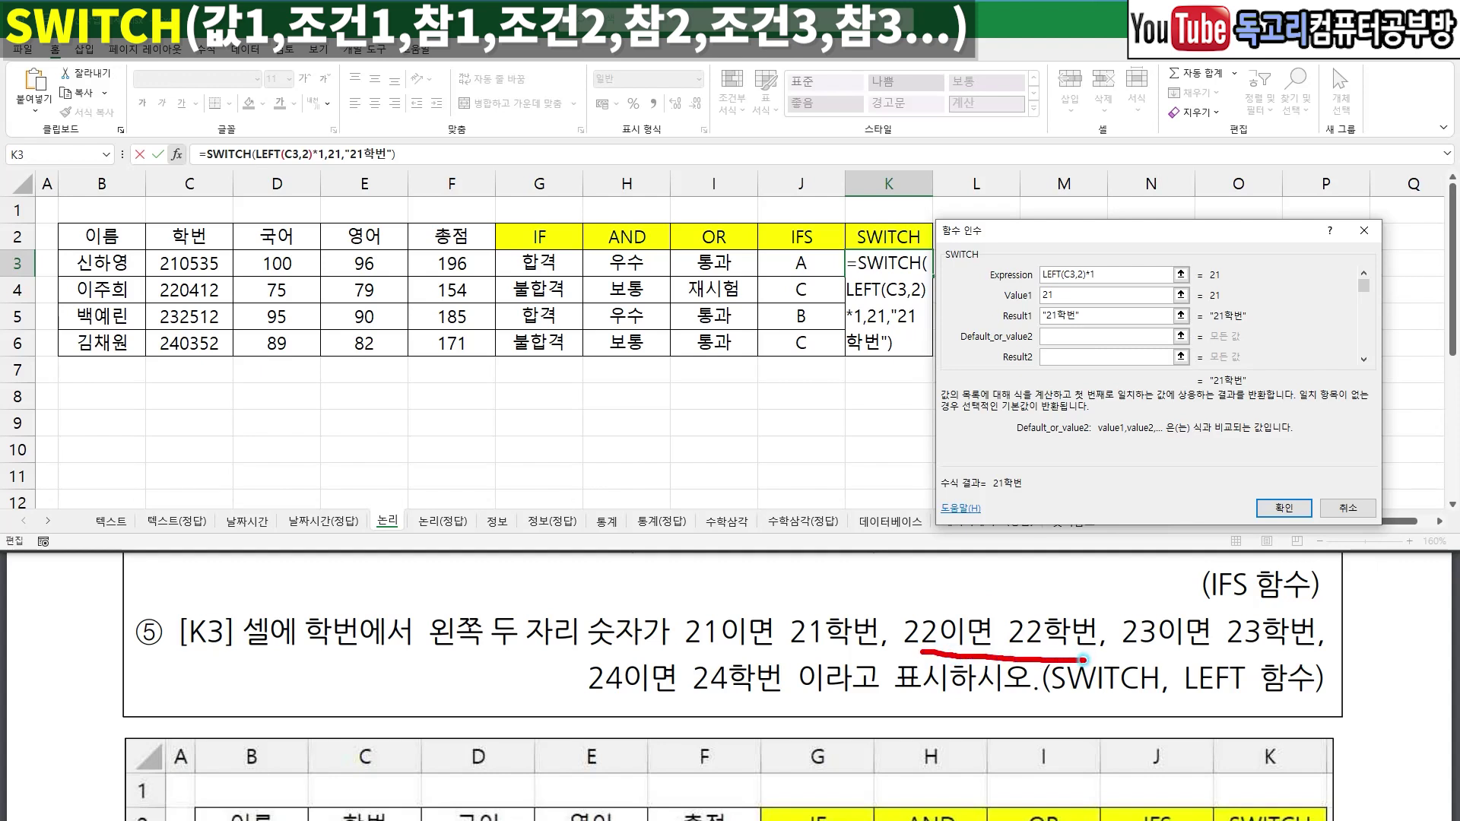
pyautogui.press('Escape')
pyautogui.write('22')
pyautogui.press('Tab')
pyautogui.write('22학번')
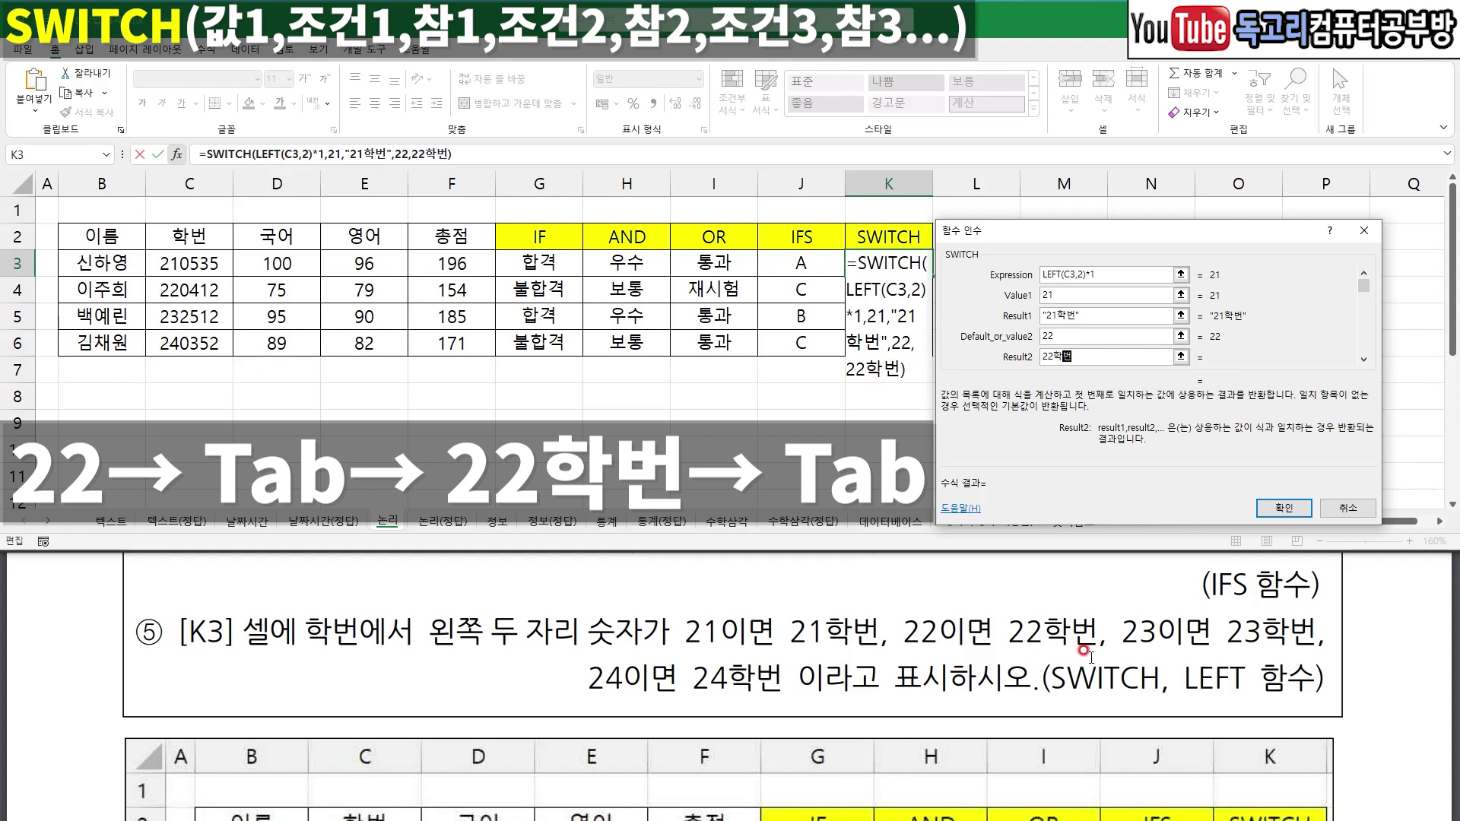
pyautogui.press('Tab')
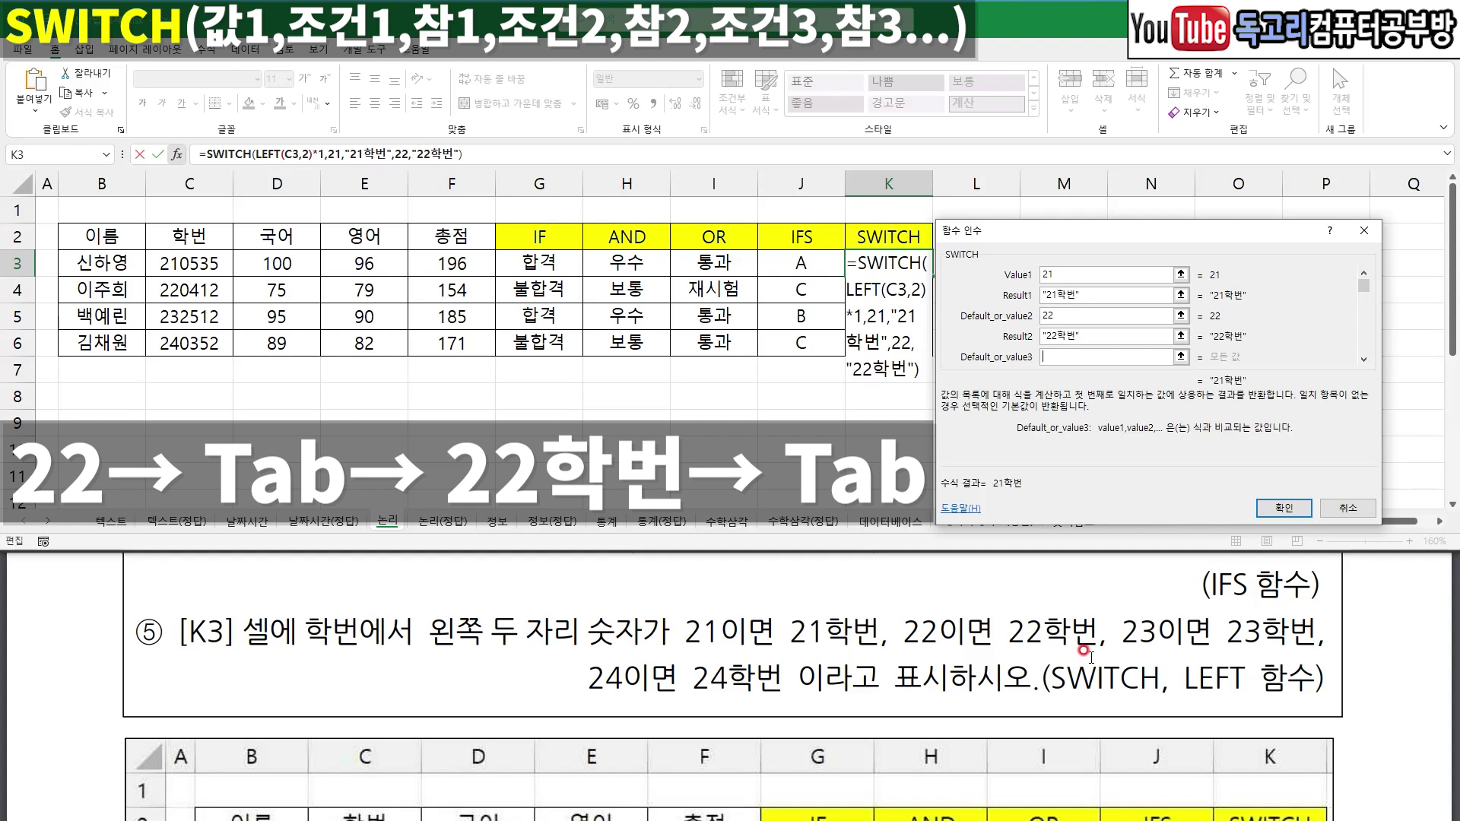
# - Add 23 as the third SWITCH value and "23학번" as its result
pyautogui.write('23')
pyautogui.press('Tab')
pyautogui.write('23학번')
pyautogui.press('Tab')
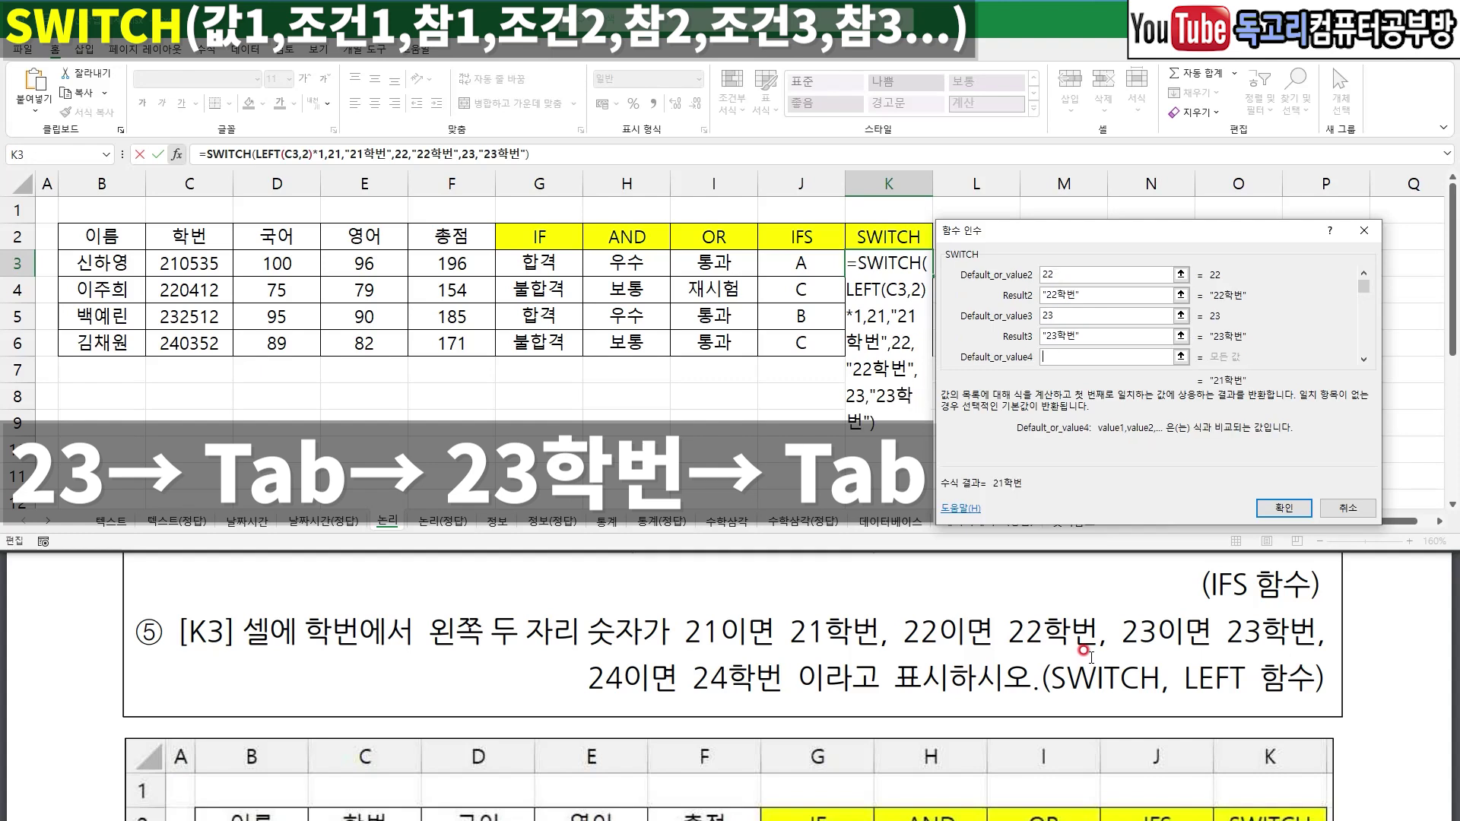
# - Add 24 as the fourth SWITCH value, returning "24학번"
pyautogui.write('24')
pyautogui.press('Tab')
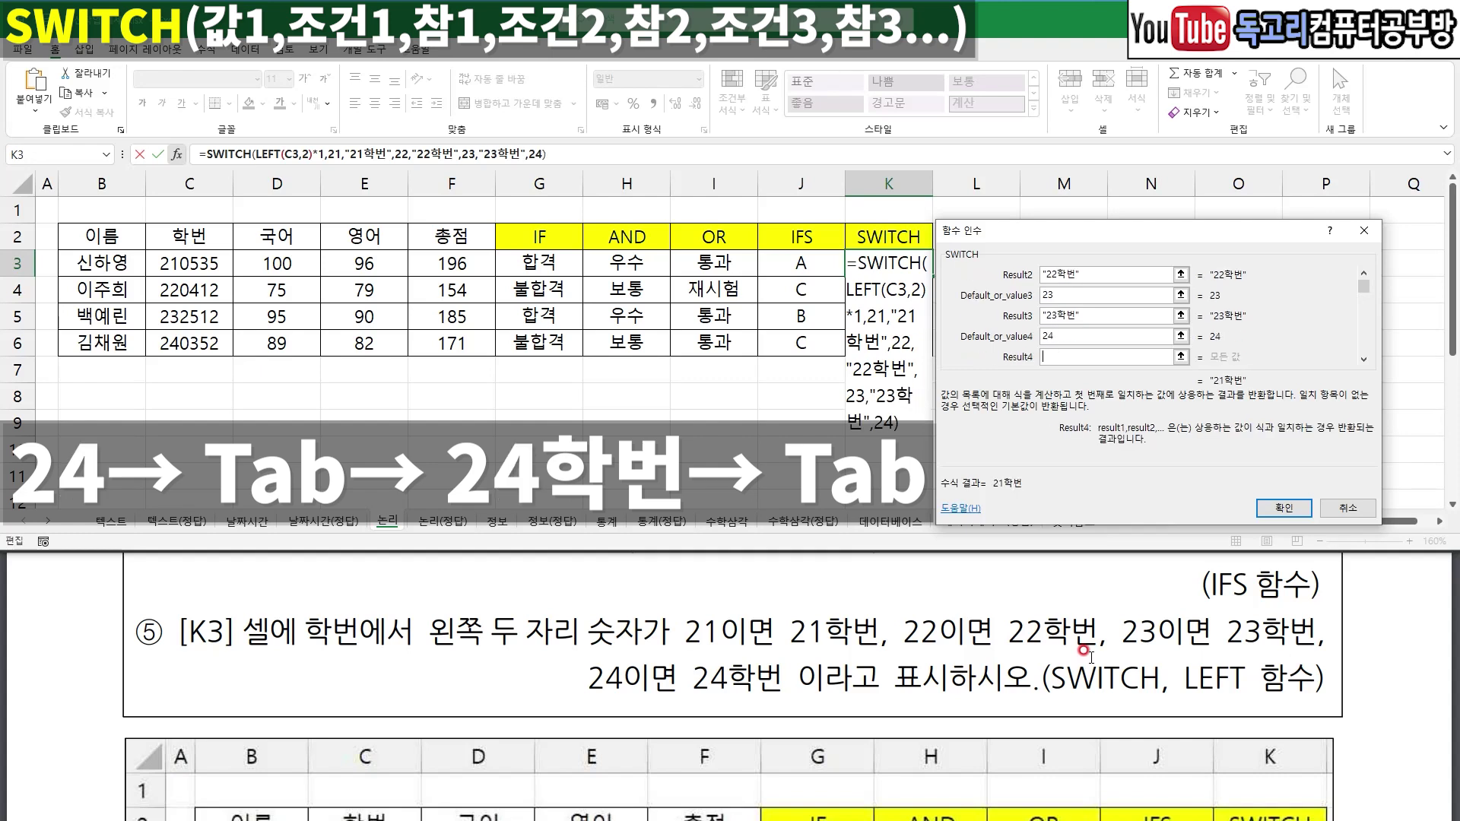
pyautogui.write('24ㅎ')
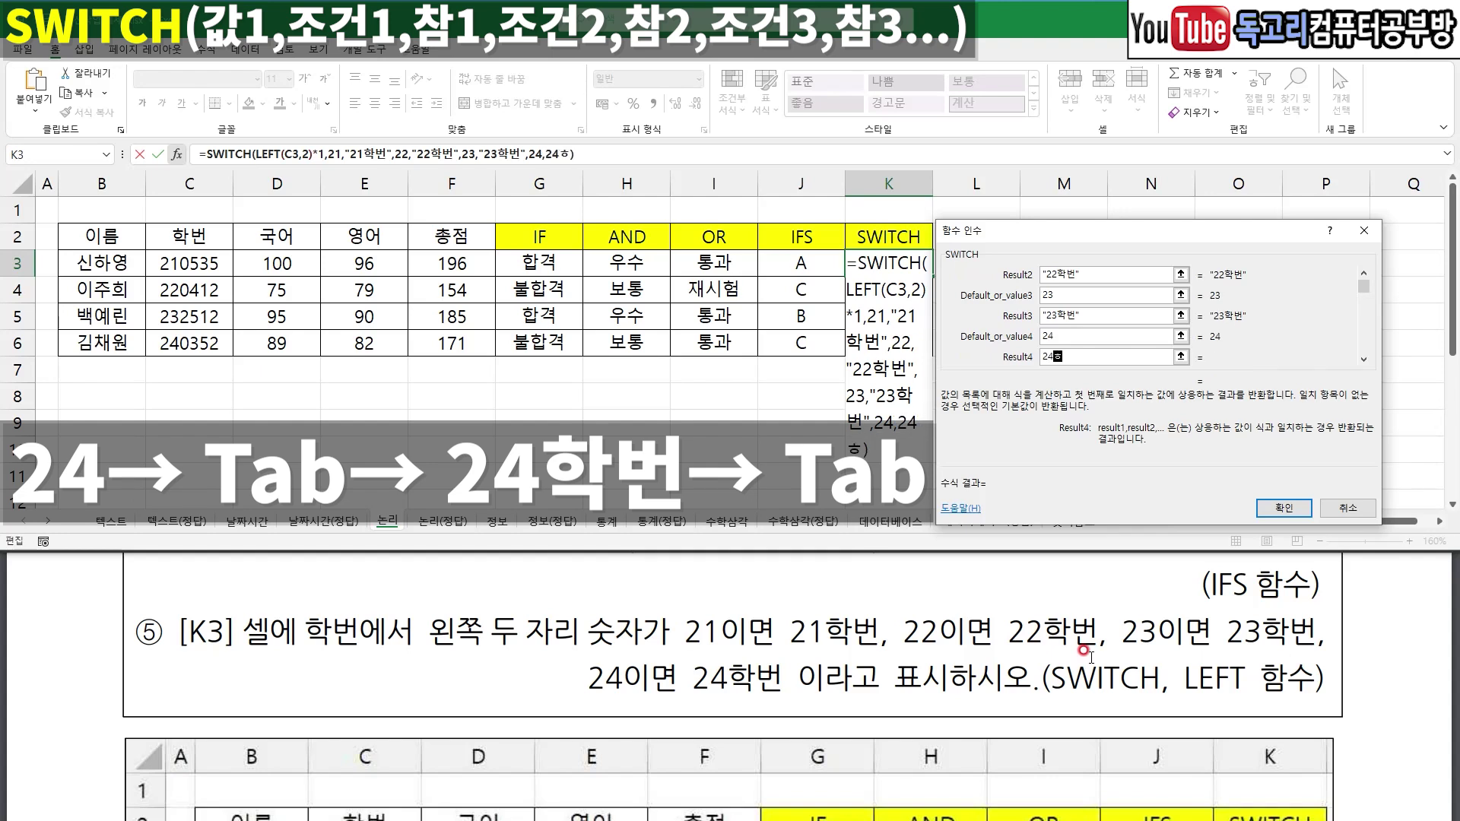
pyautogui.write('번')
pyautogui.press('Tab')
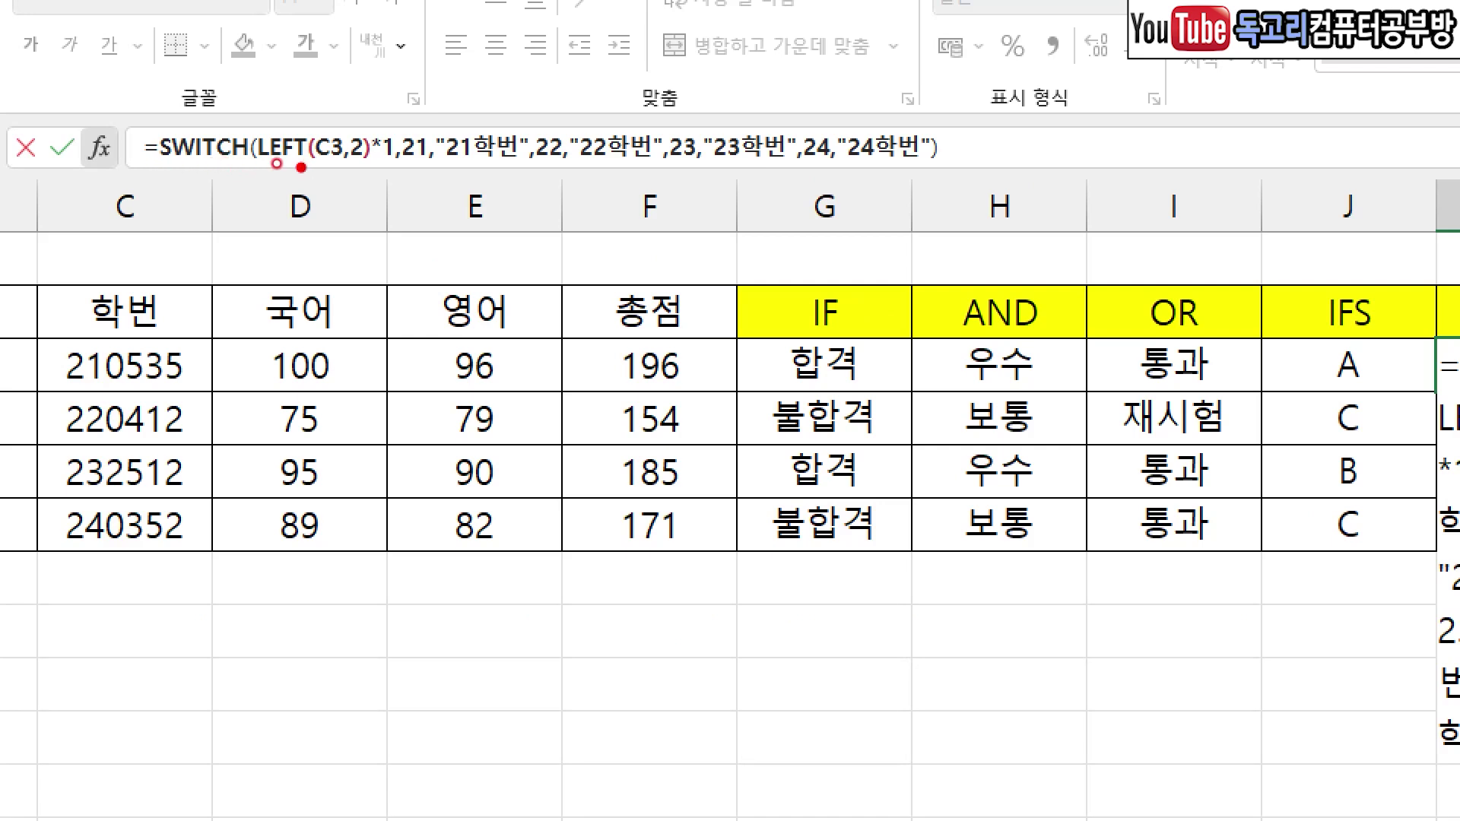
pyautogui.moveTo(283, 167); pyautogui.dragTo(376, 168)
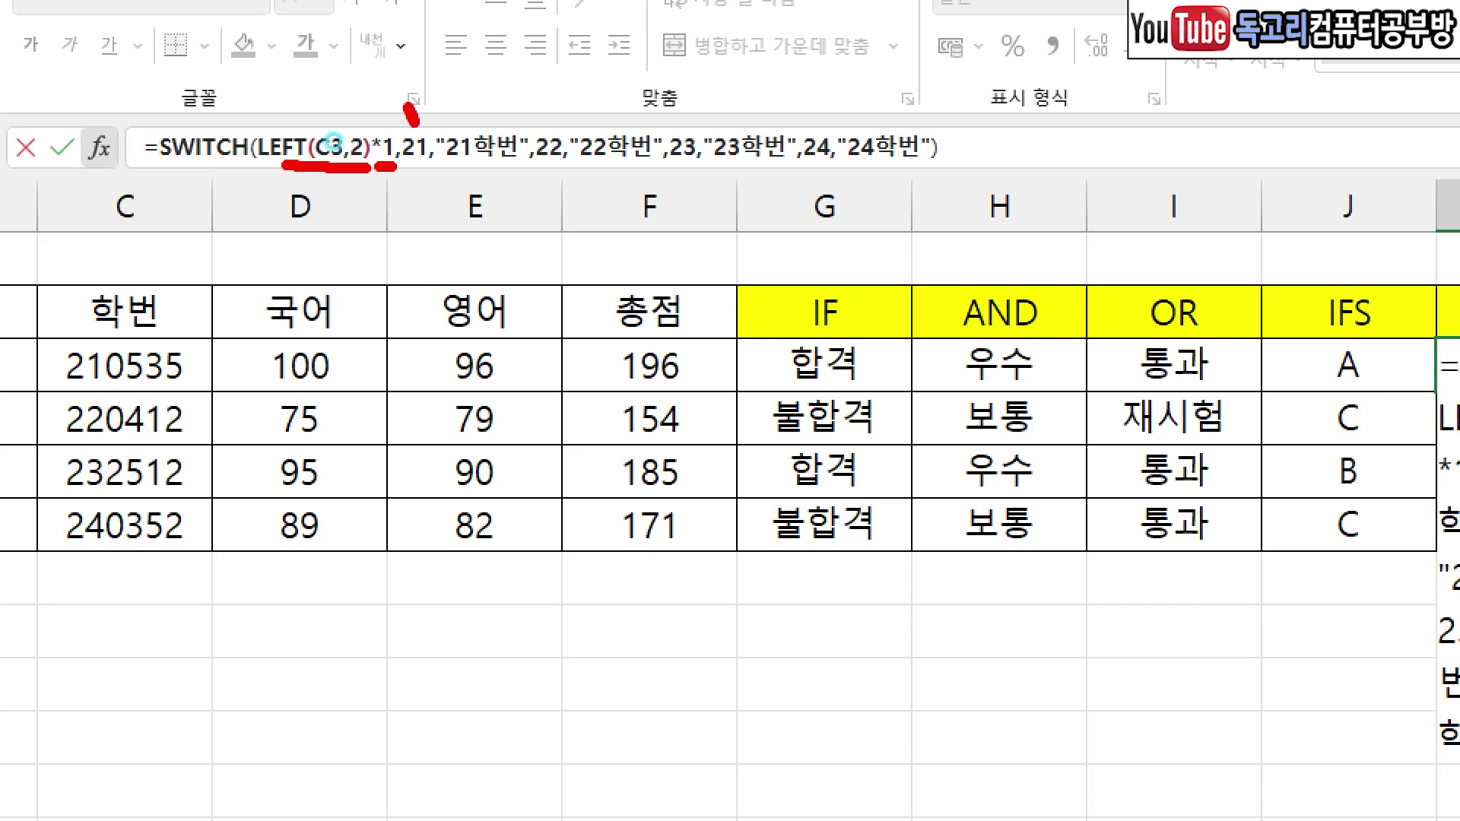
pyautogui.moveTo(469, 175); pyautogui.dragTo(518, 175)
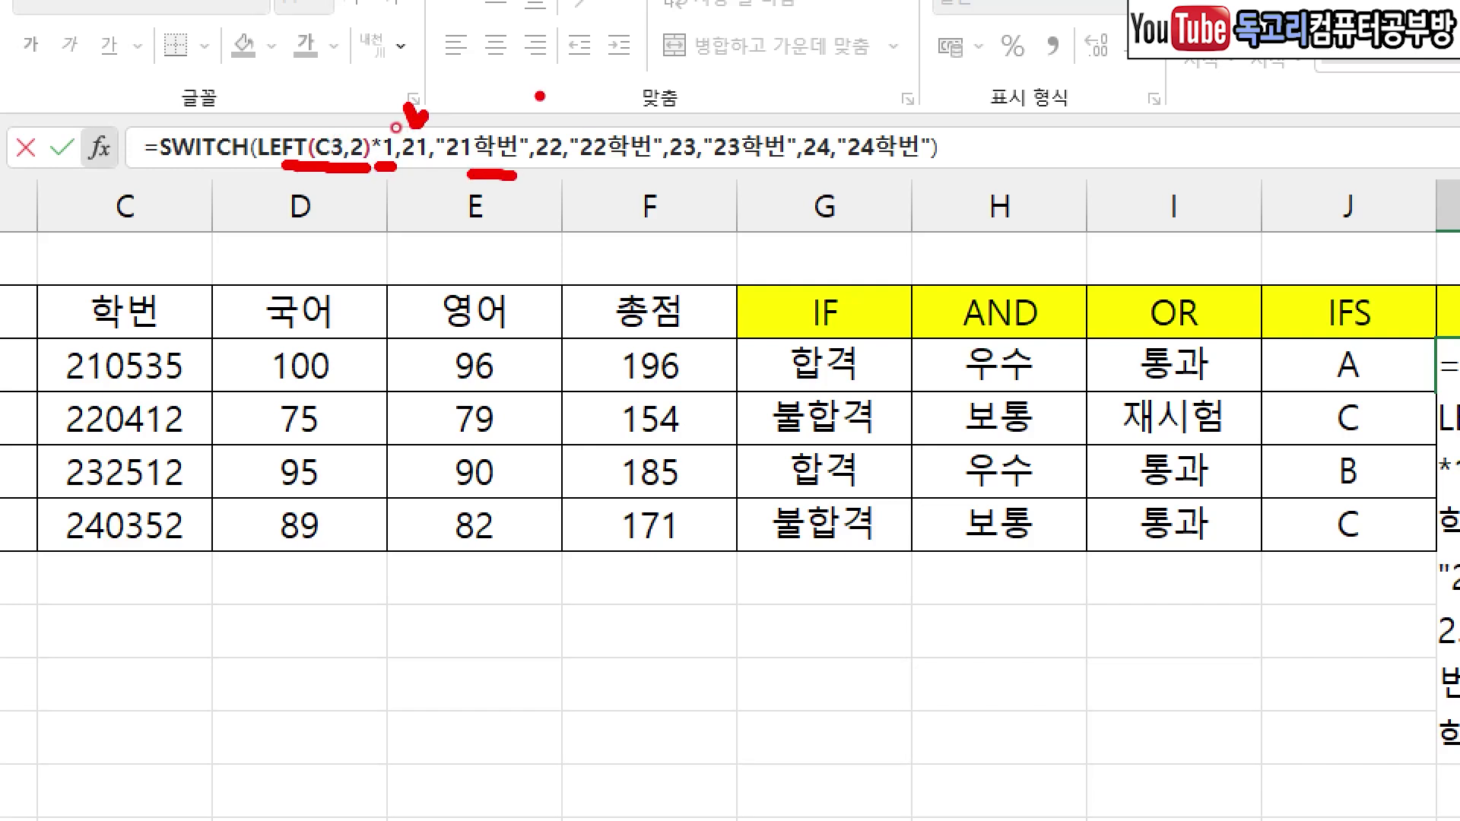
pyautogui.moveTo(536, 93); pyautogui.dragTo(587, 94)
pyautogui.moveTo(599, 175); pyautogui.dragTo(696, 176)
pyautogui.moveTo(670, 94); pyautogui.dragTo(704, 104)
pyautogui.moveTo(729, 181); pyautogui.dragTo(774, 181)
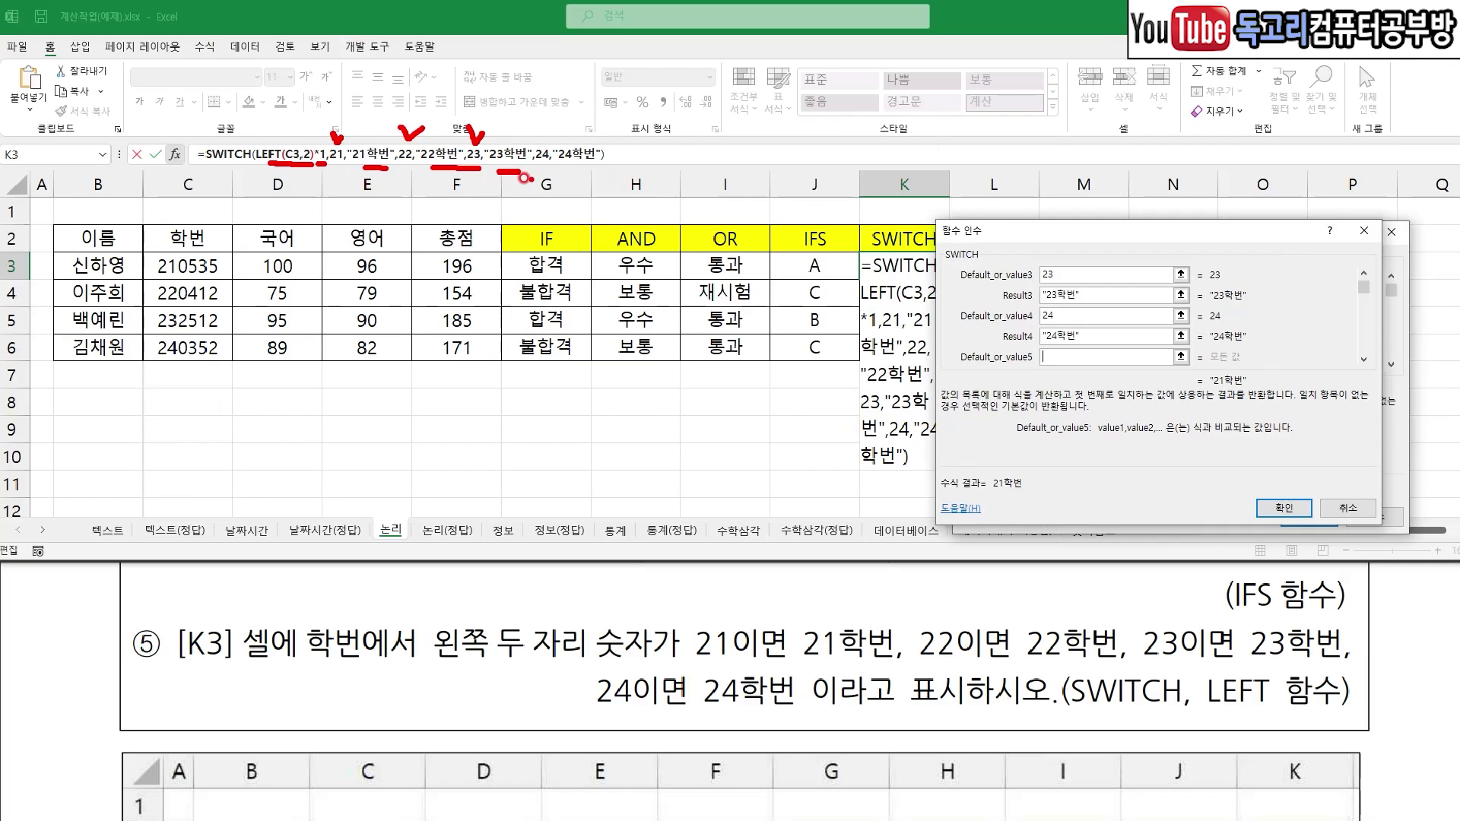
# - Confirm the SWITCH formula in K3 and fill it down to K6
pyautogui.click(1291, 506)
pyautogui.moveTo(932, 276); pyautogui.dragTo(935, 355)
pyautogui.click(1049, 345)
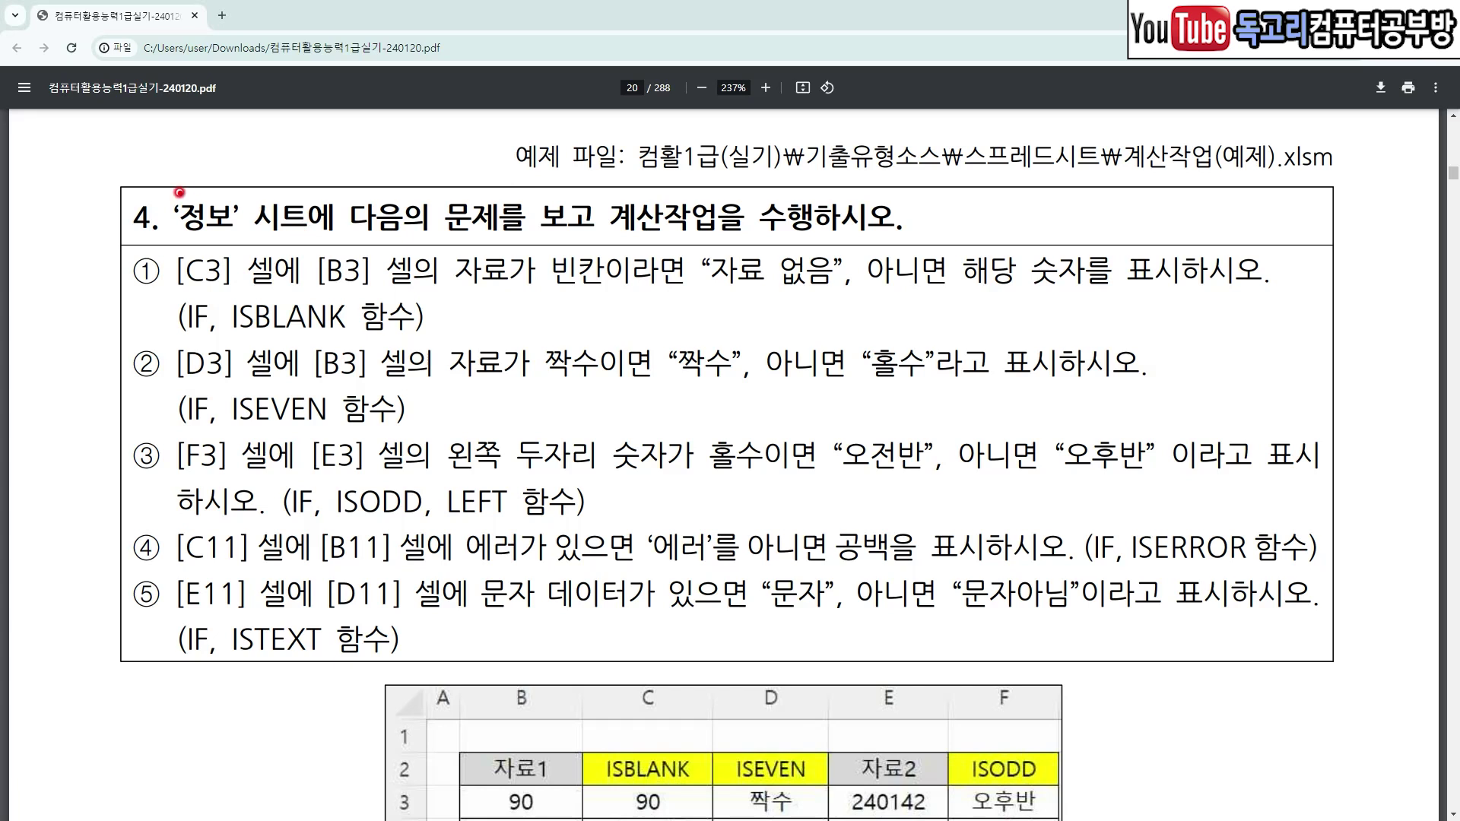
pyautogui.moveTo(173, 166); pyautogui.dragTo(228, 164)
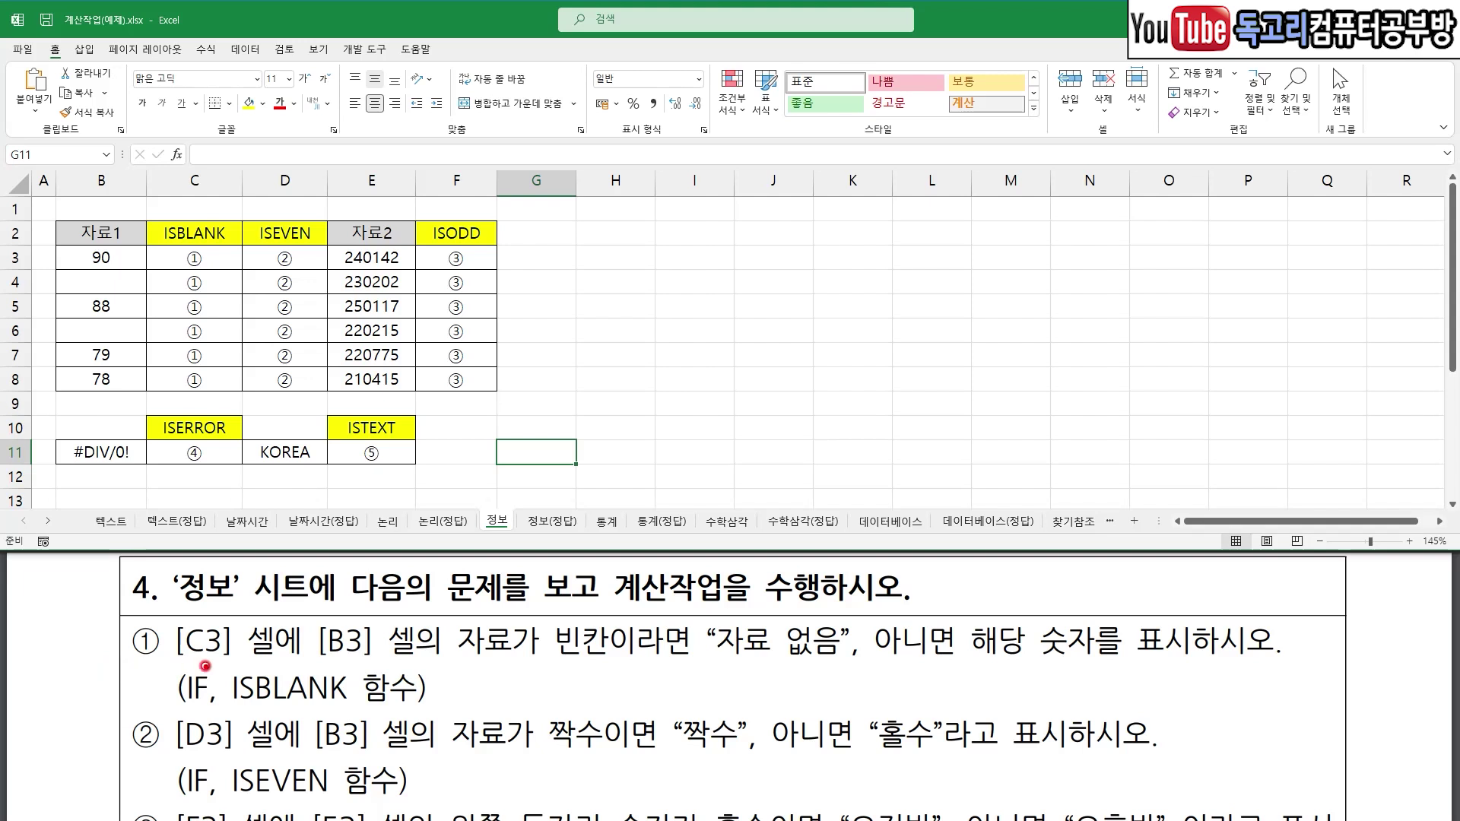
pyautogui.moveTo(192, 661); pyautogui.dragTo(426, 672)
pyautogui.moveTo(549, 666); pyautogui.dragTo(837, 667)
pyautogui.moveTo(972, 669); pyautogui.dragTo(1116, 670)
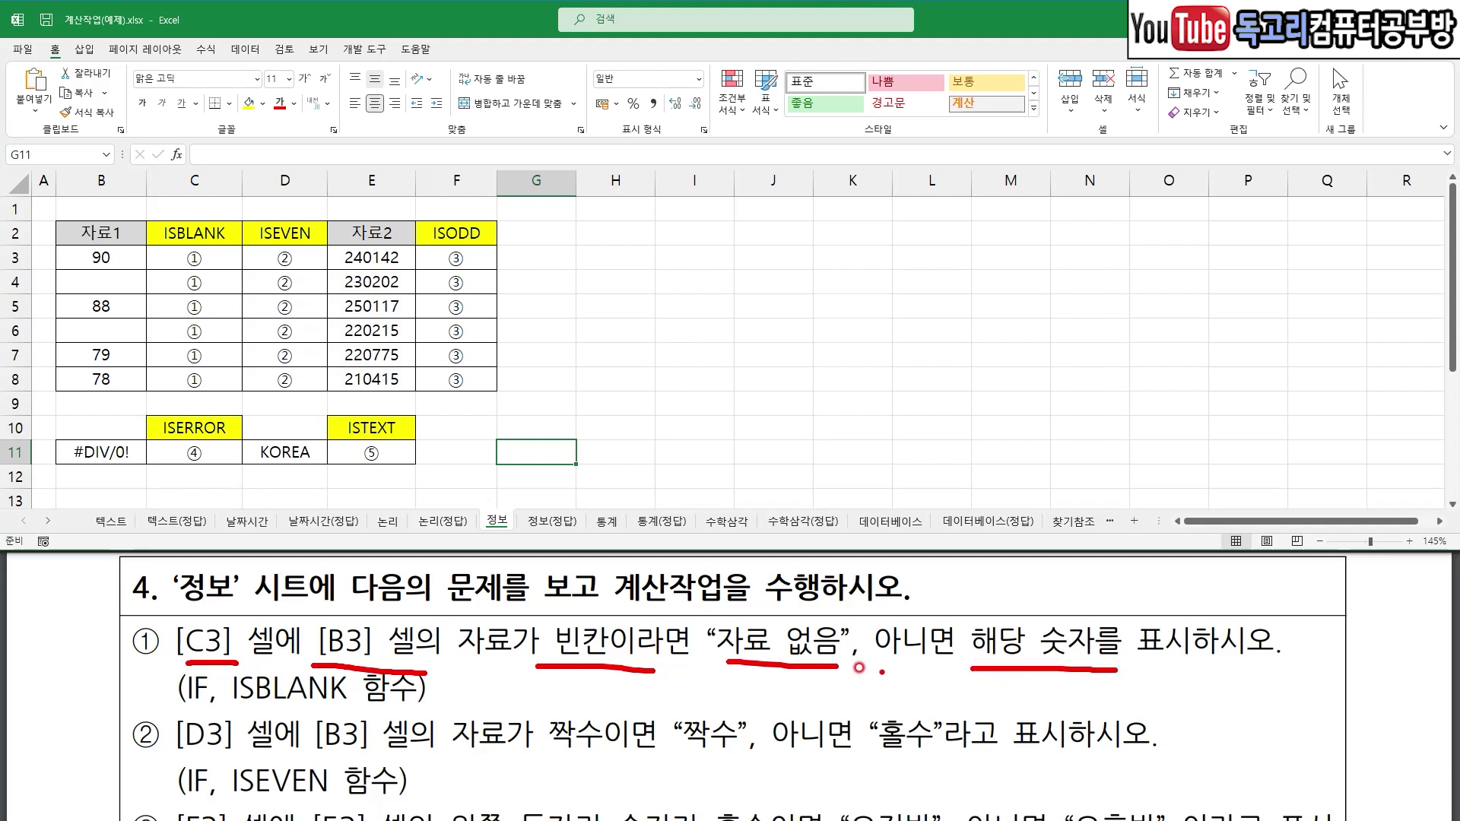
pyautogui.moveTo(183, 704); pyautogui.dragTo(323, 711)
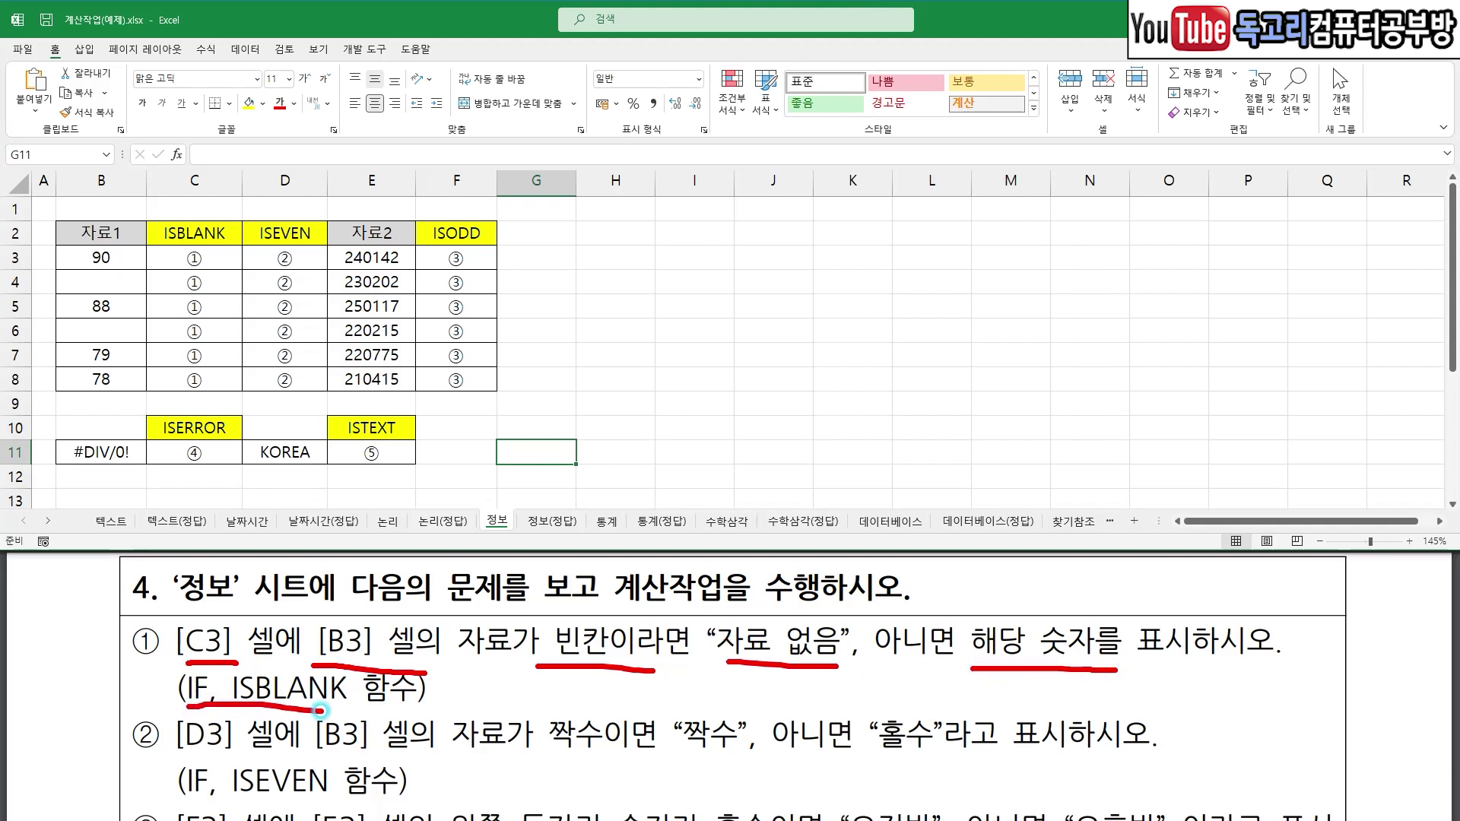
# - Start an IF formula in cell C3 of the 정보 sheet and open its function arguments dialog beside the table
pyautogui.click(156, 255)
pyautogui.moveTo(179, 247); pyautogui.dragTo(240, 238)
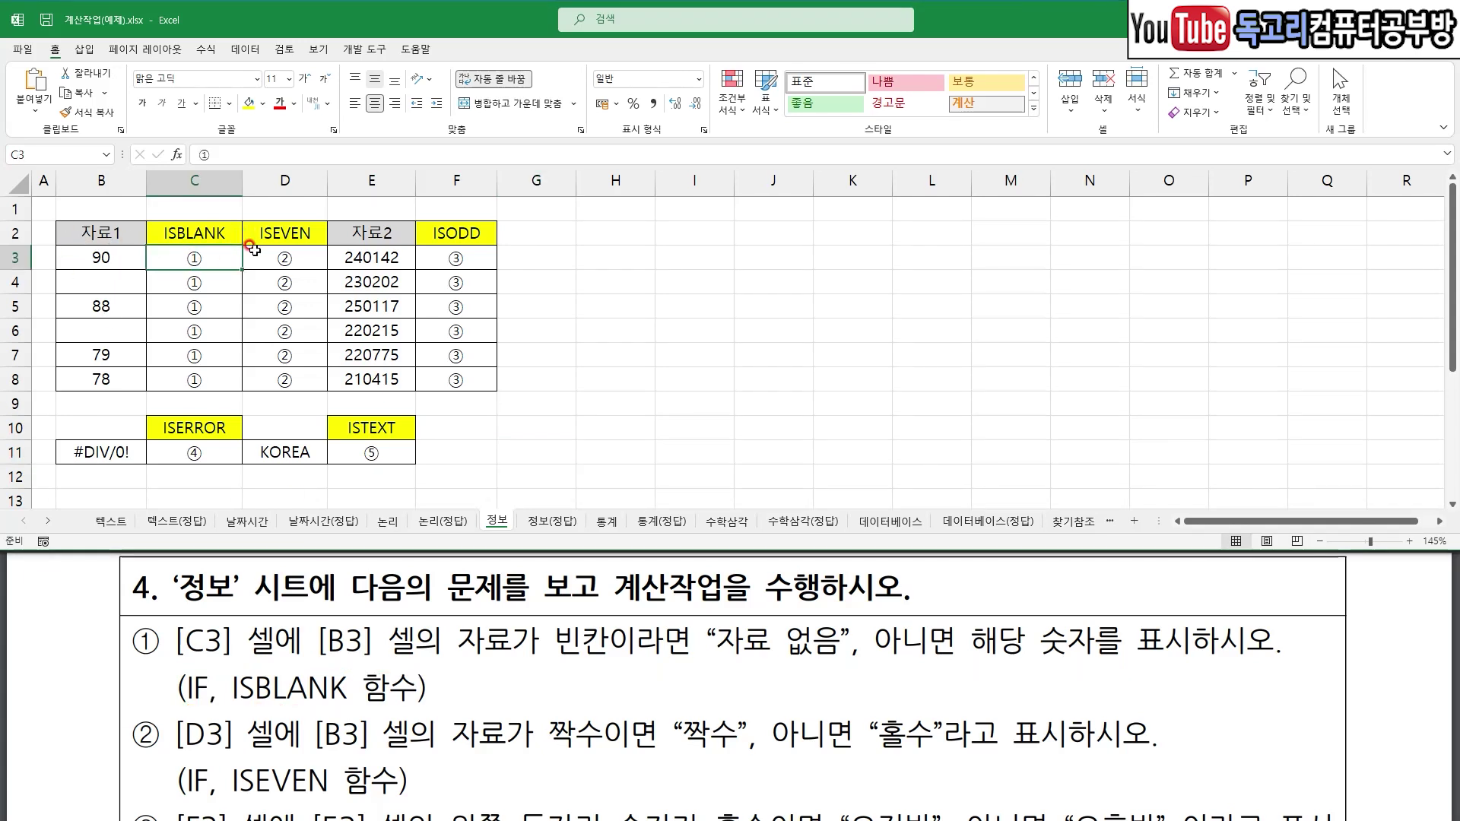
pyautogui.write('=')
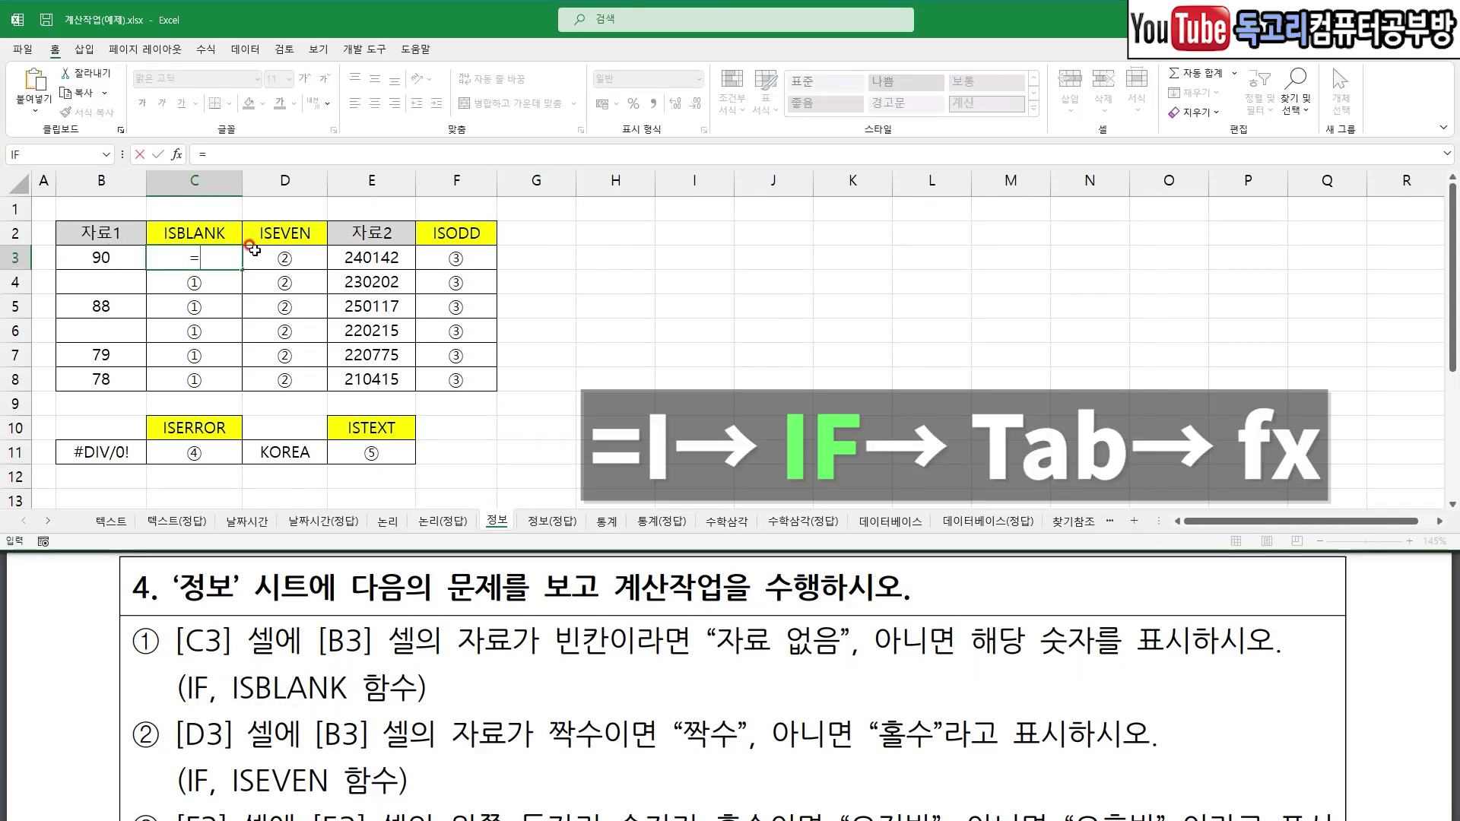
pyautogui.write('I')
pyautogui.press('Tab')
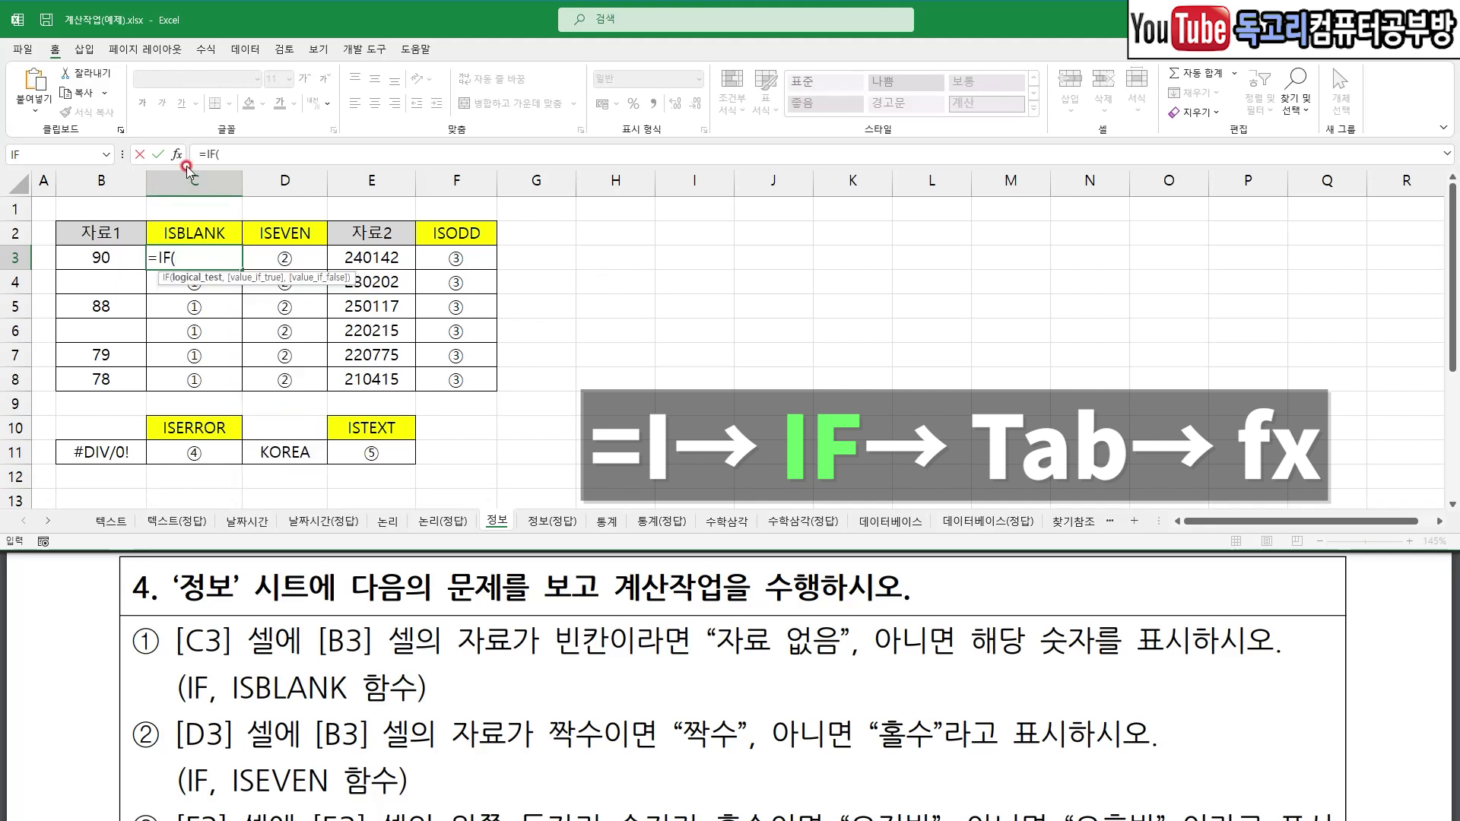
pyautogui.click(177, 155)
pyautogui.moveTo(962, 258); pyautogui.dragTo(574, 245)
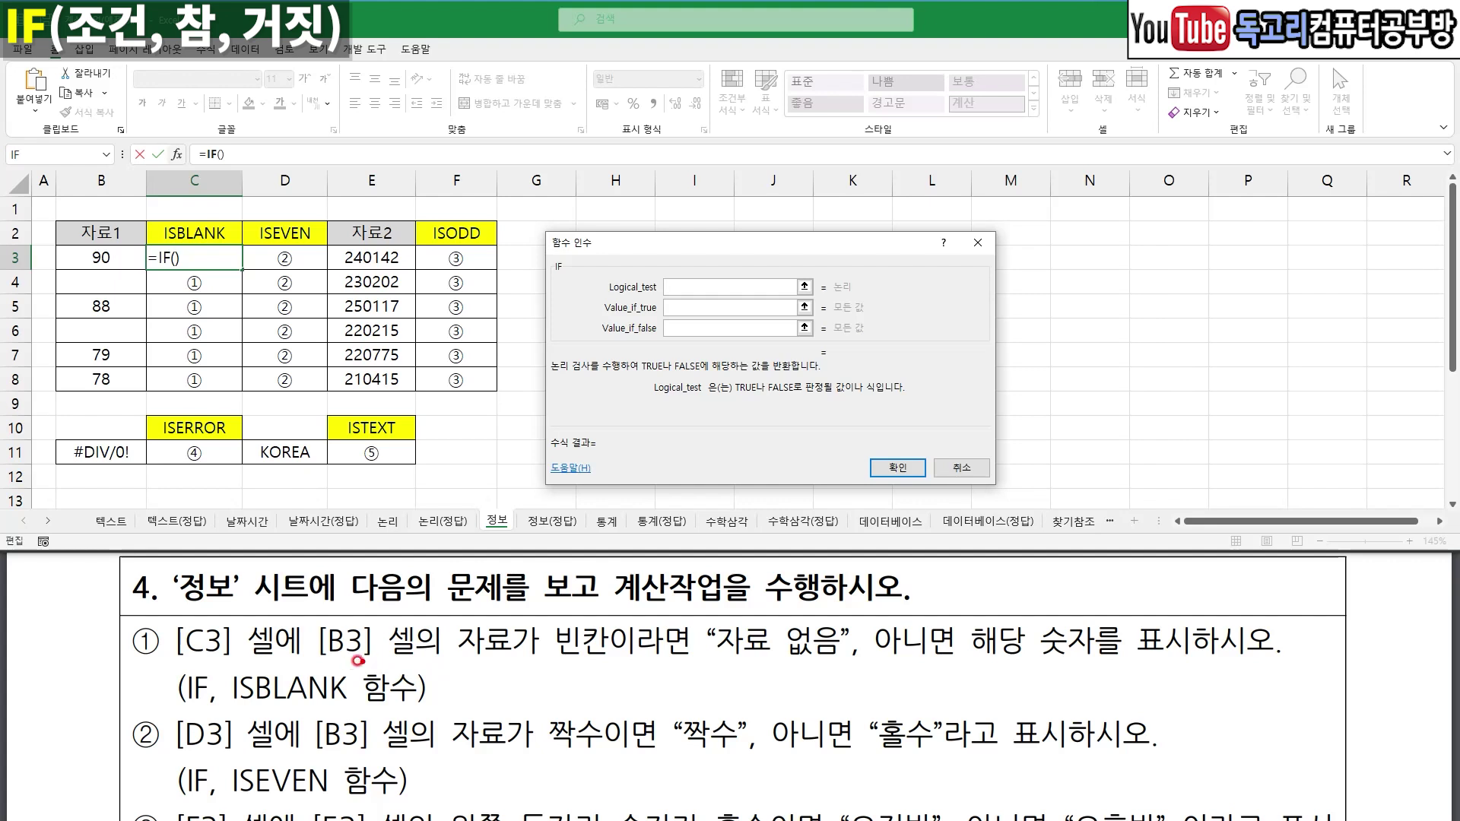
# - Enter ISBLANK(B3) as the IF logical test to check whether the 자료1 cell is empty
pyautogui.moveTo(321, 662); pyautogui.dragTo(581, 669)
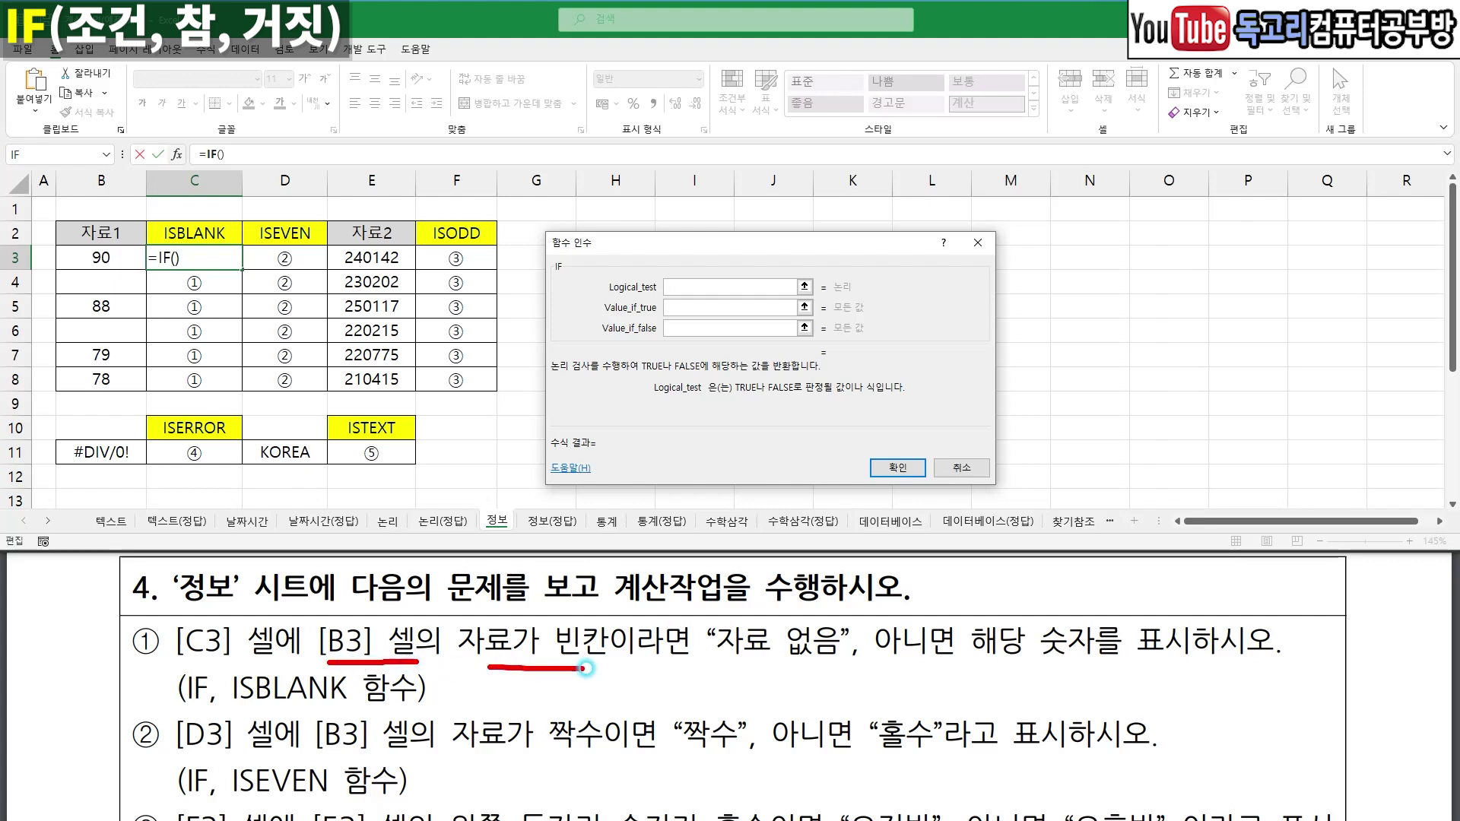
pyautogui.press('e')
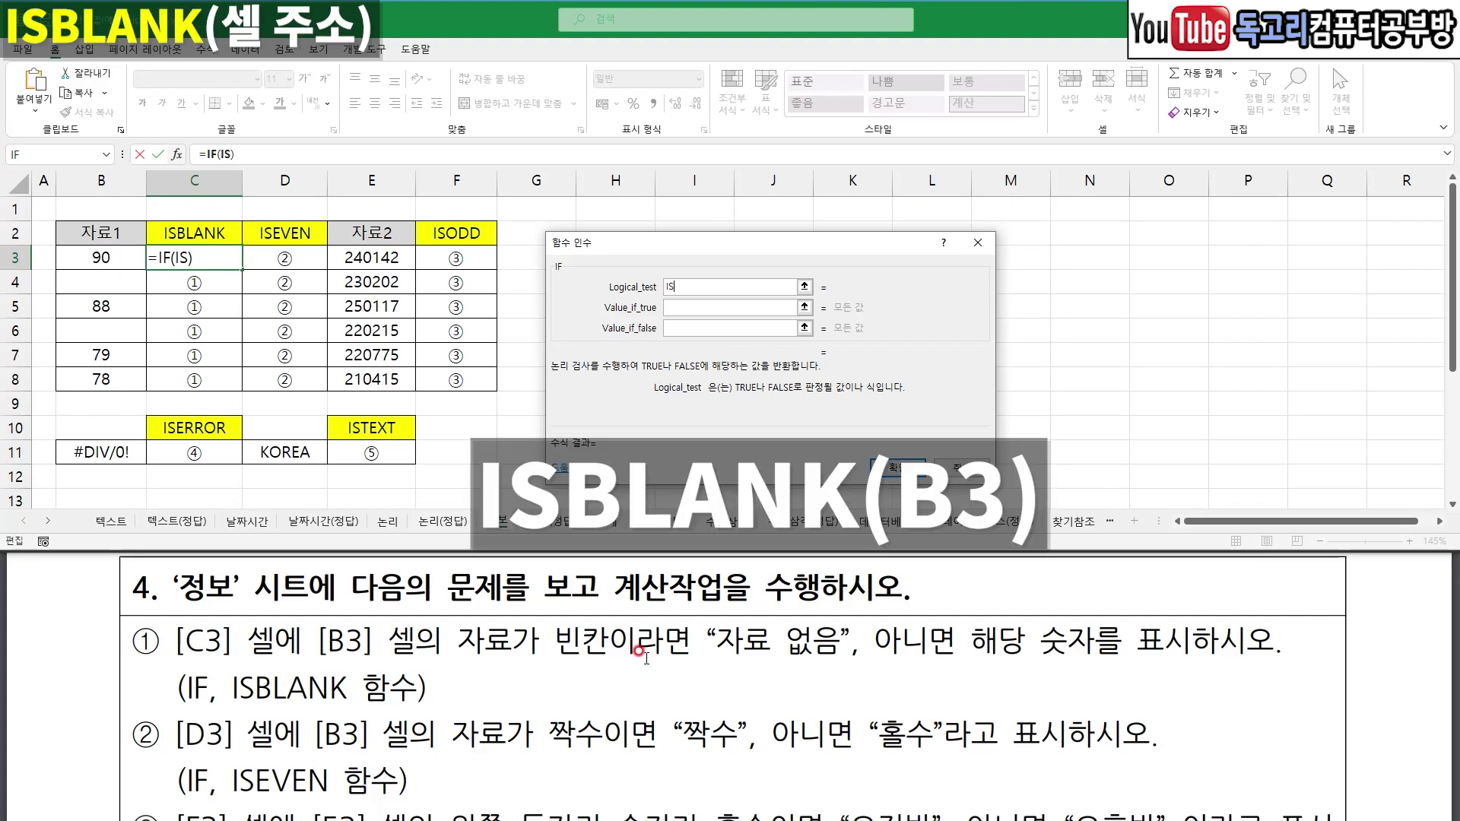
pyautogui.write('BLANK(')
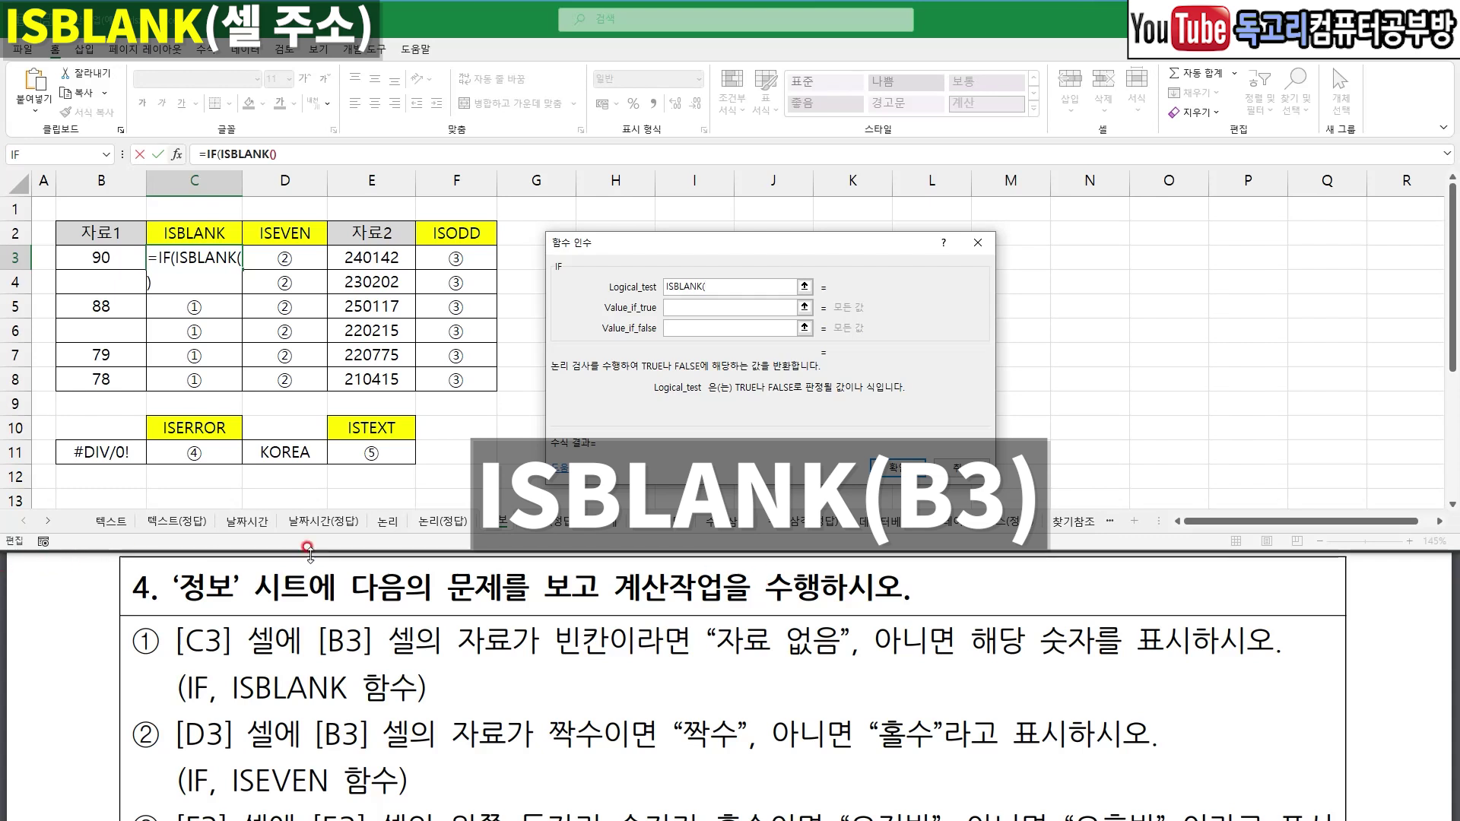
pyautogui.click(97, 257)
pyautogui.moveTo(133, 262)
pyautogui.mouseDown()
pyautogui.moveTo(114, 279)
pyautogui.moveTo(114, 230)
pyautogui.mouseUp()
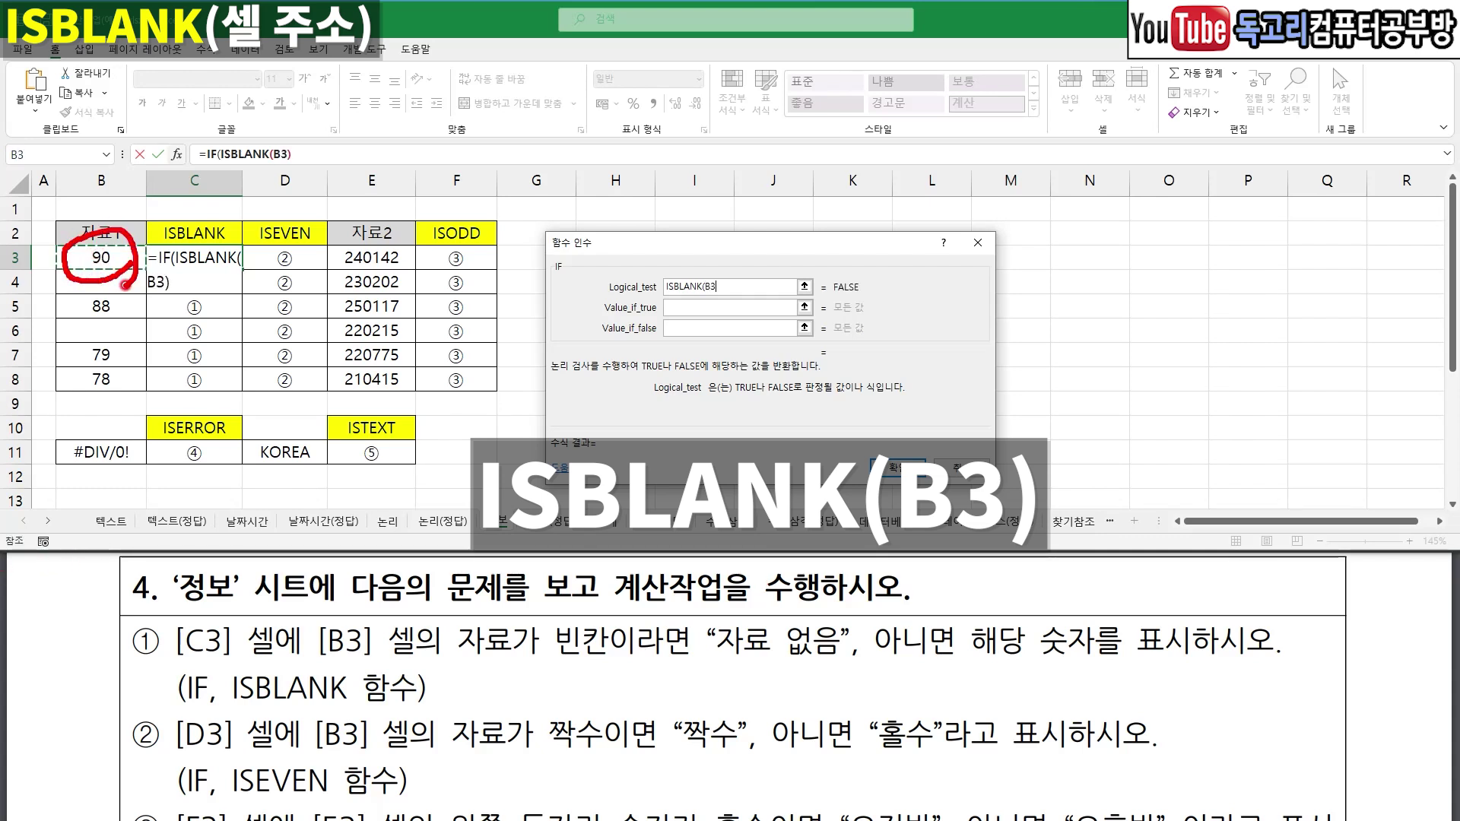
pyautogui.press('Escape')
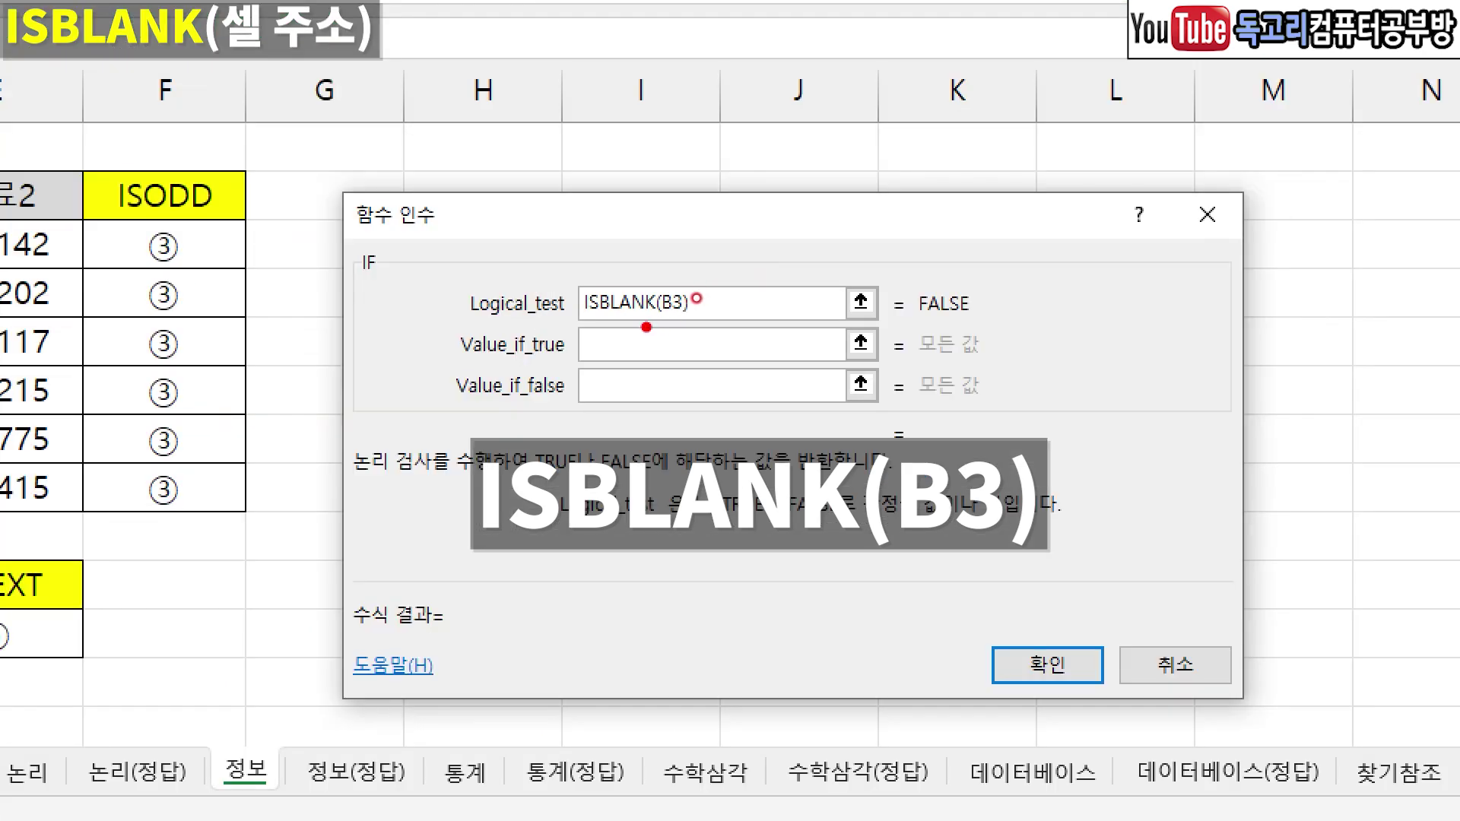
pyautogui.moveTo(672, 264); pyautogui.dragTo(723, 261)
pyautogui.moveTo(586, 323); pyautogui.dragTo(644, 322)
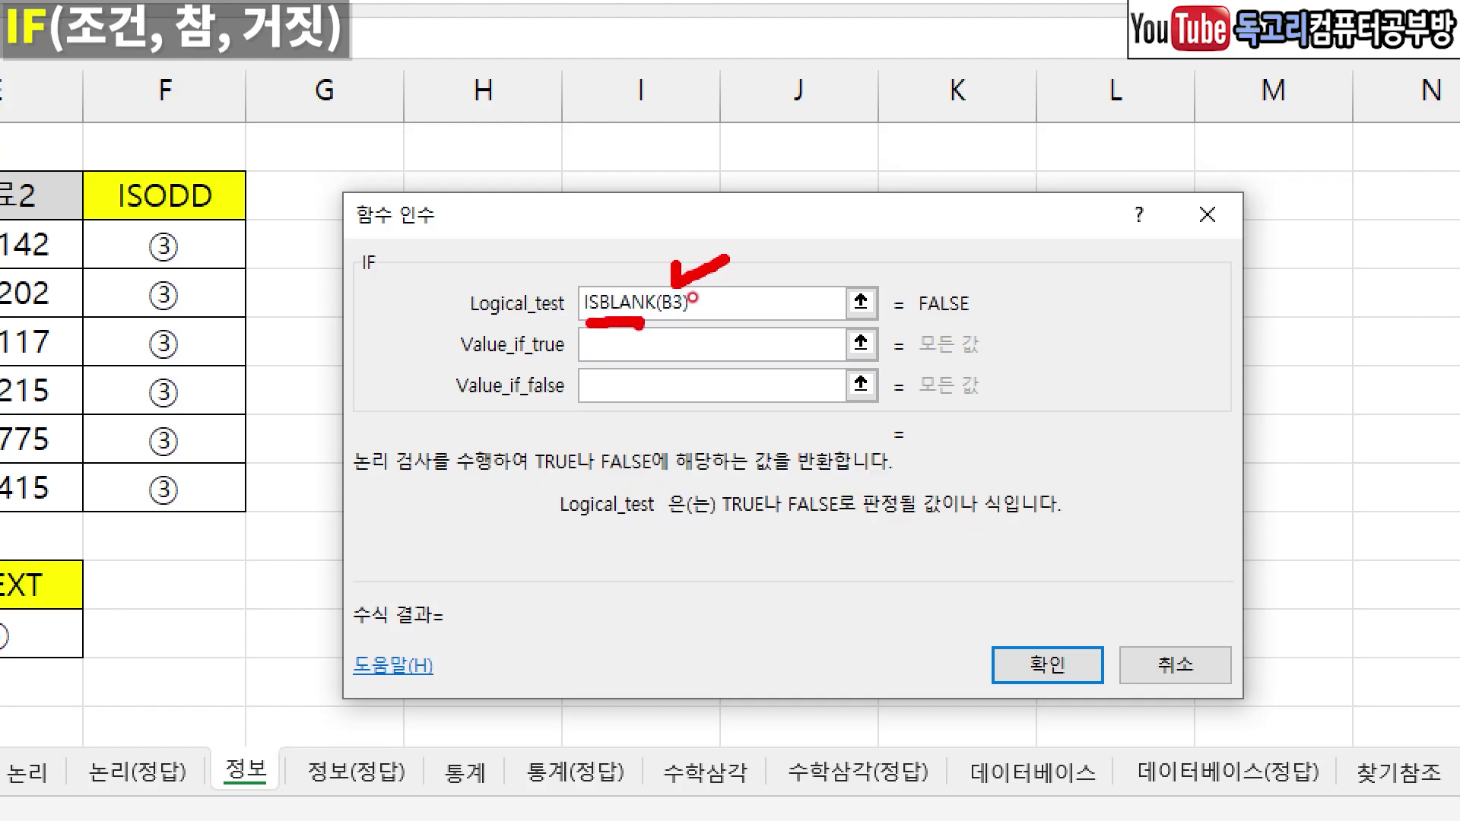
pyautogui.moveTo(620, 340)
pyautogui.mouseDown()
pyautogui.moveTo(634, 354)
pyautogui.moveTo(682, 328)
pyautogui.mouseUp()
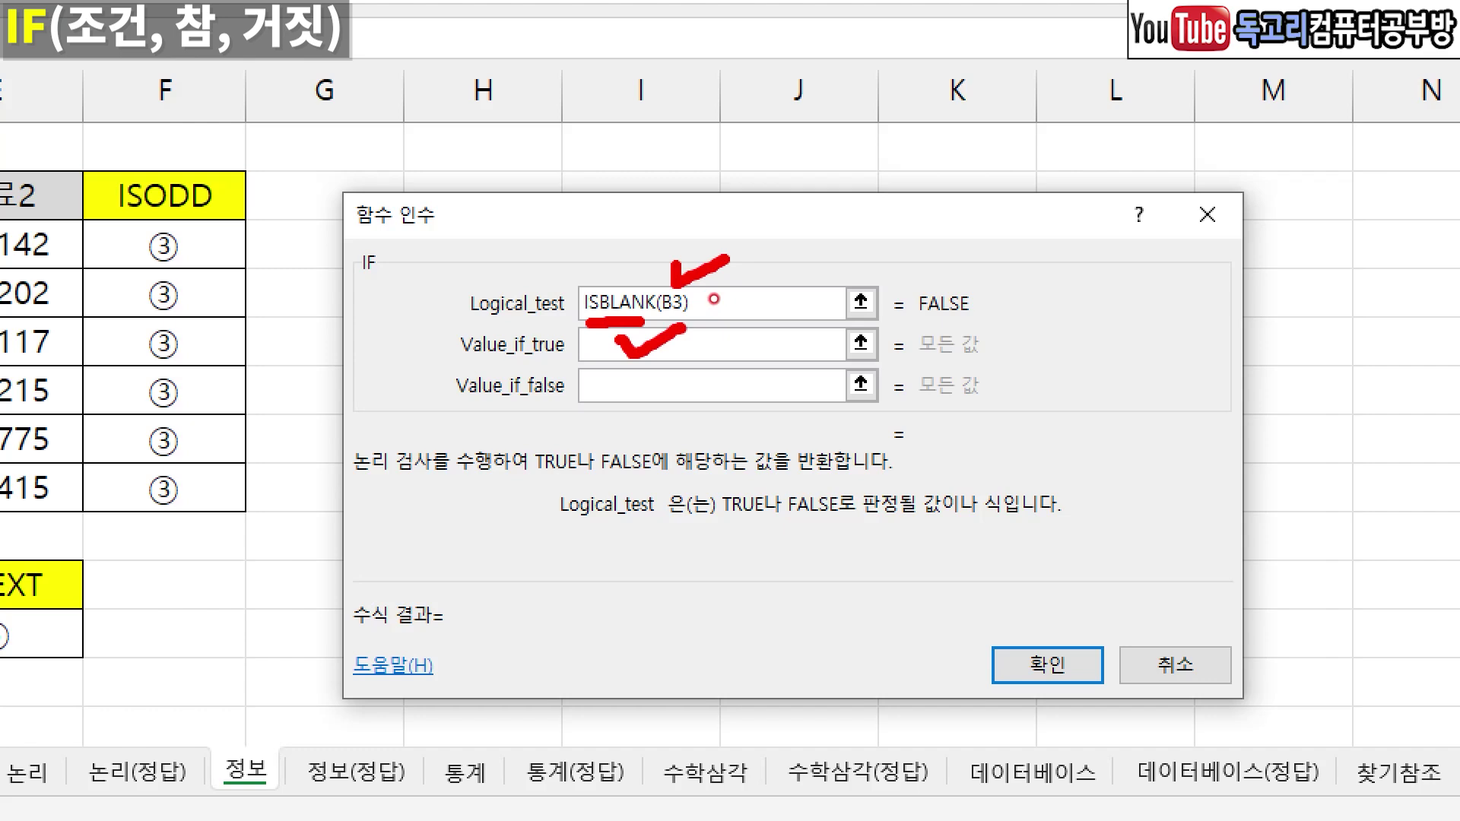
# - Set the IF value if true to "자료 없음" and the value if false to cell B3
pyautogui.click(679, 336)
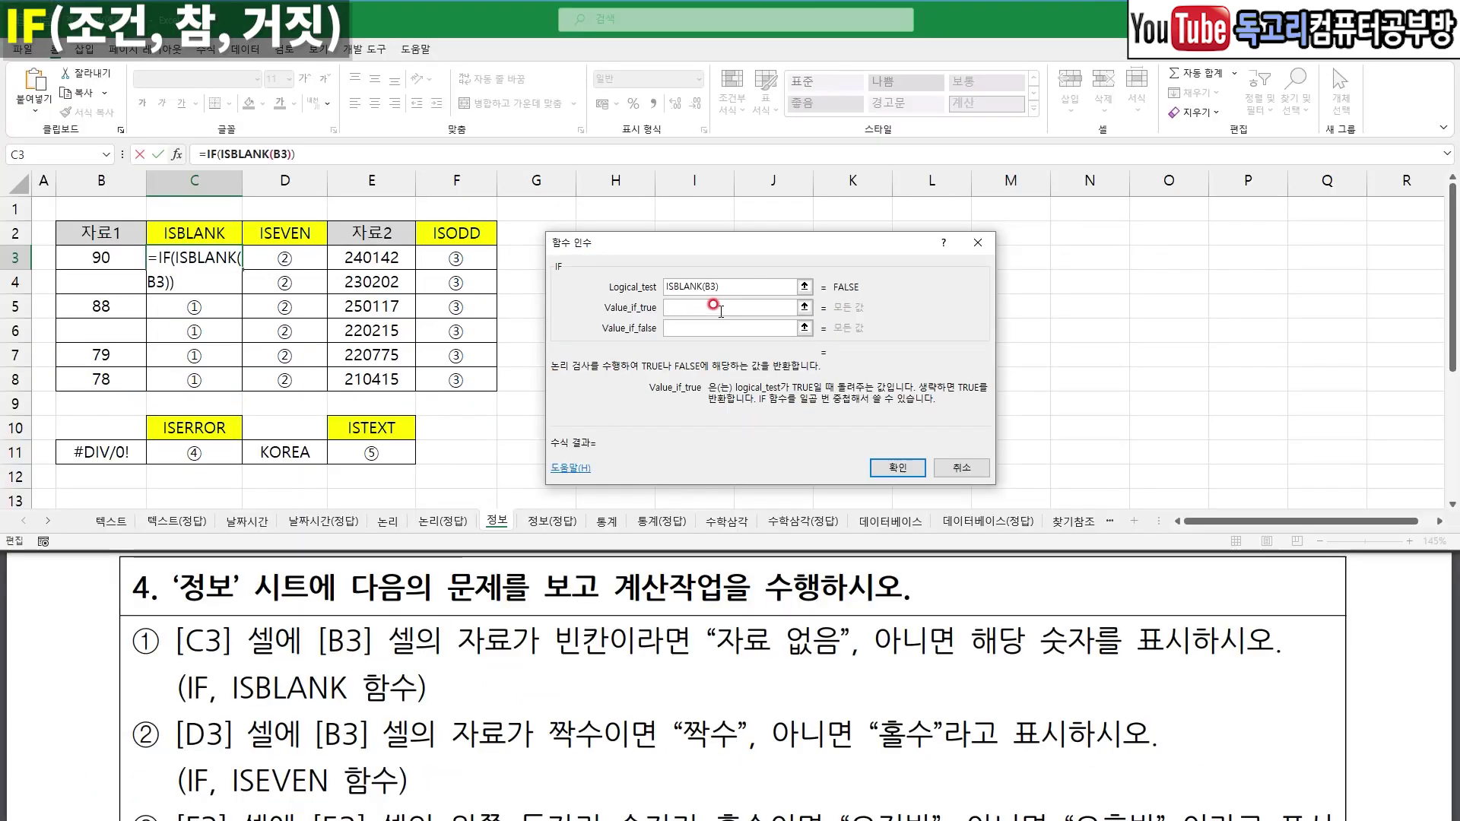
pyautogui.write('자료')
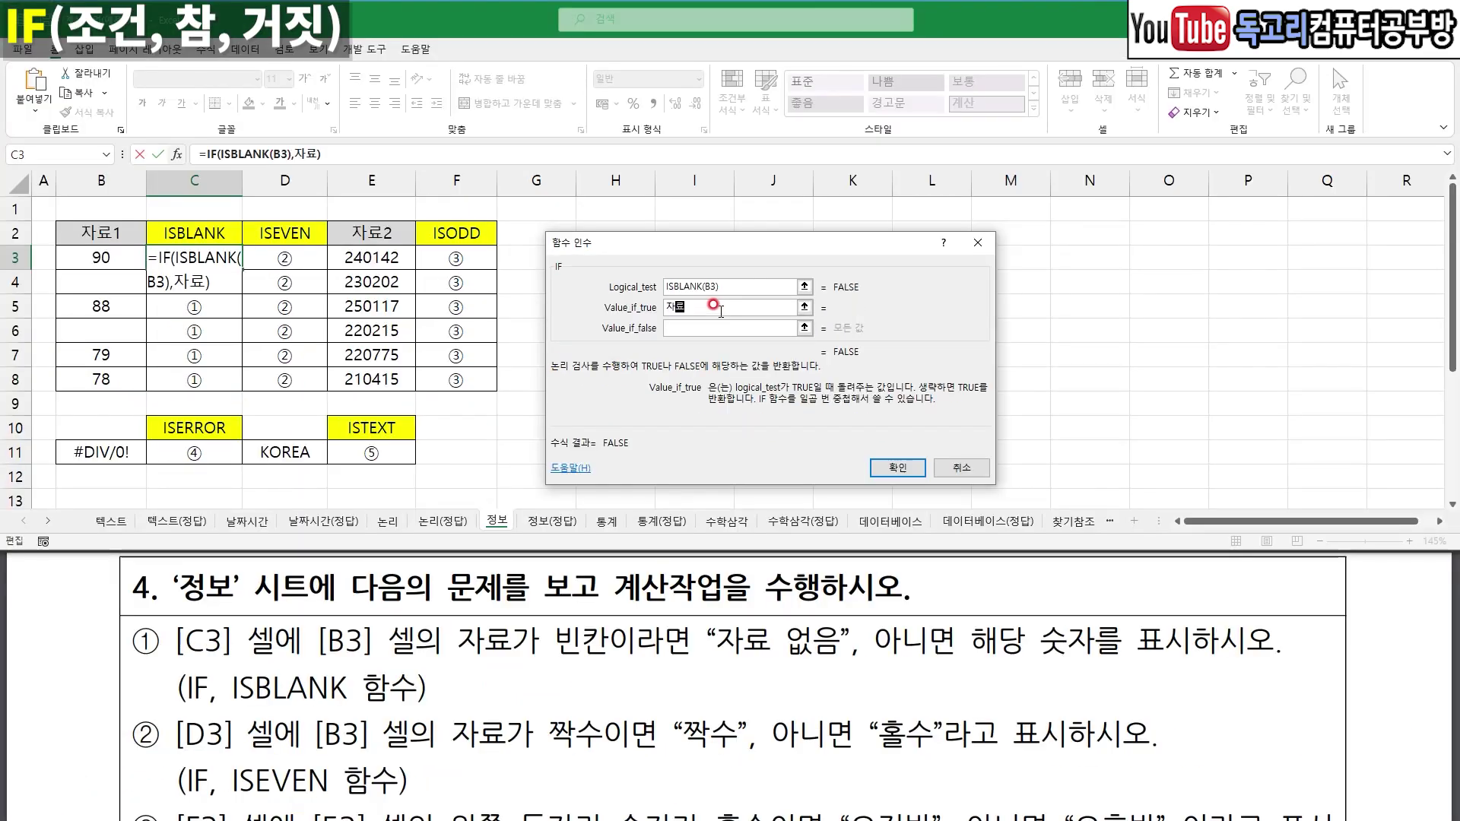
pyautogui.write(' 어없음')
pyautogui.press('Tab')
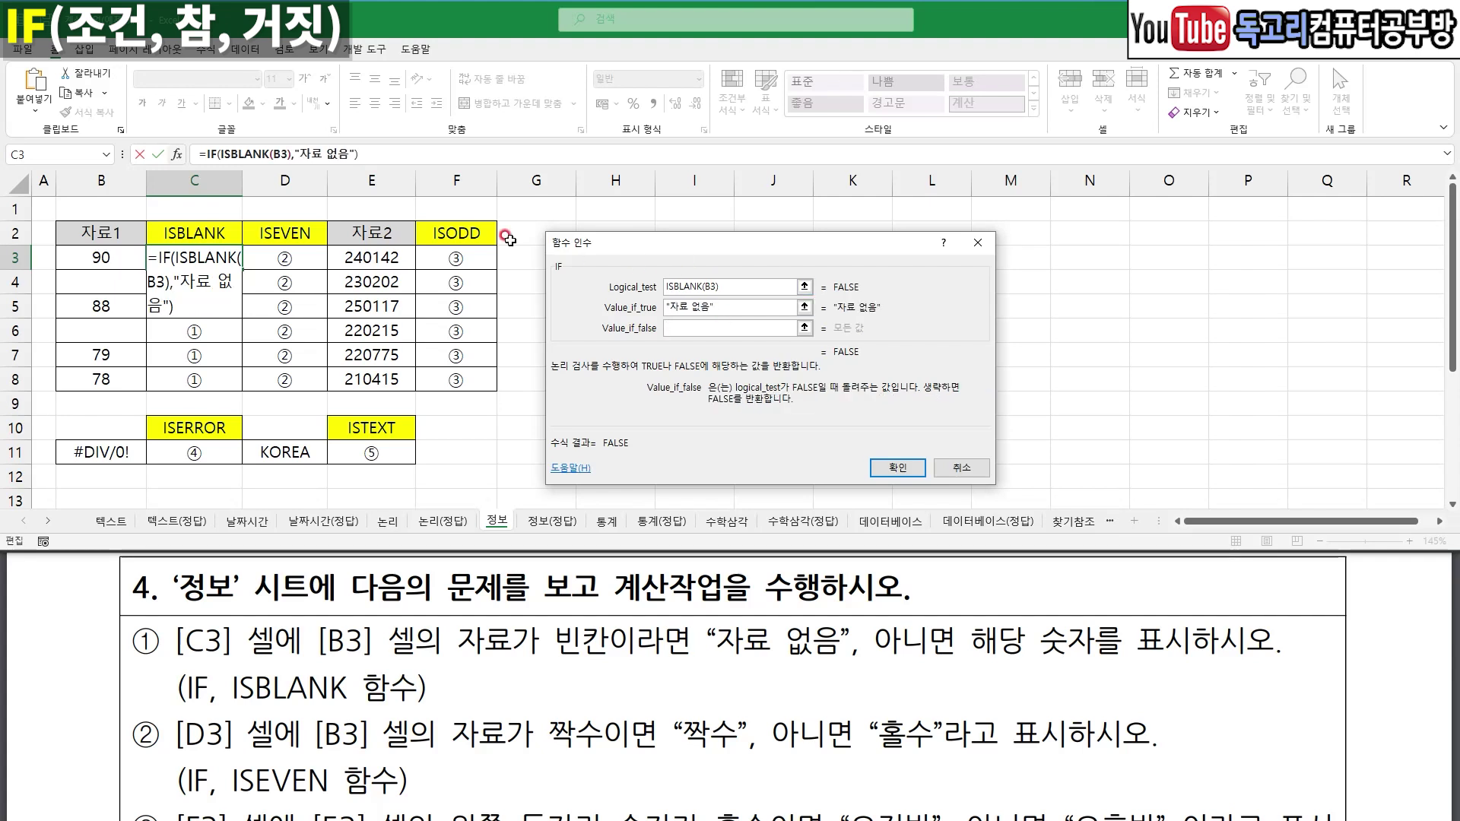
pyautogui.click(101, 251)
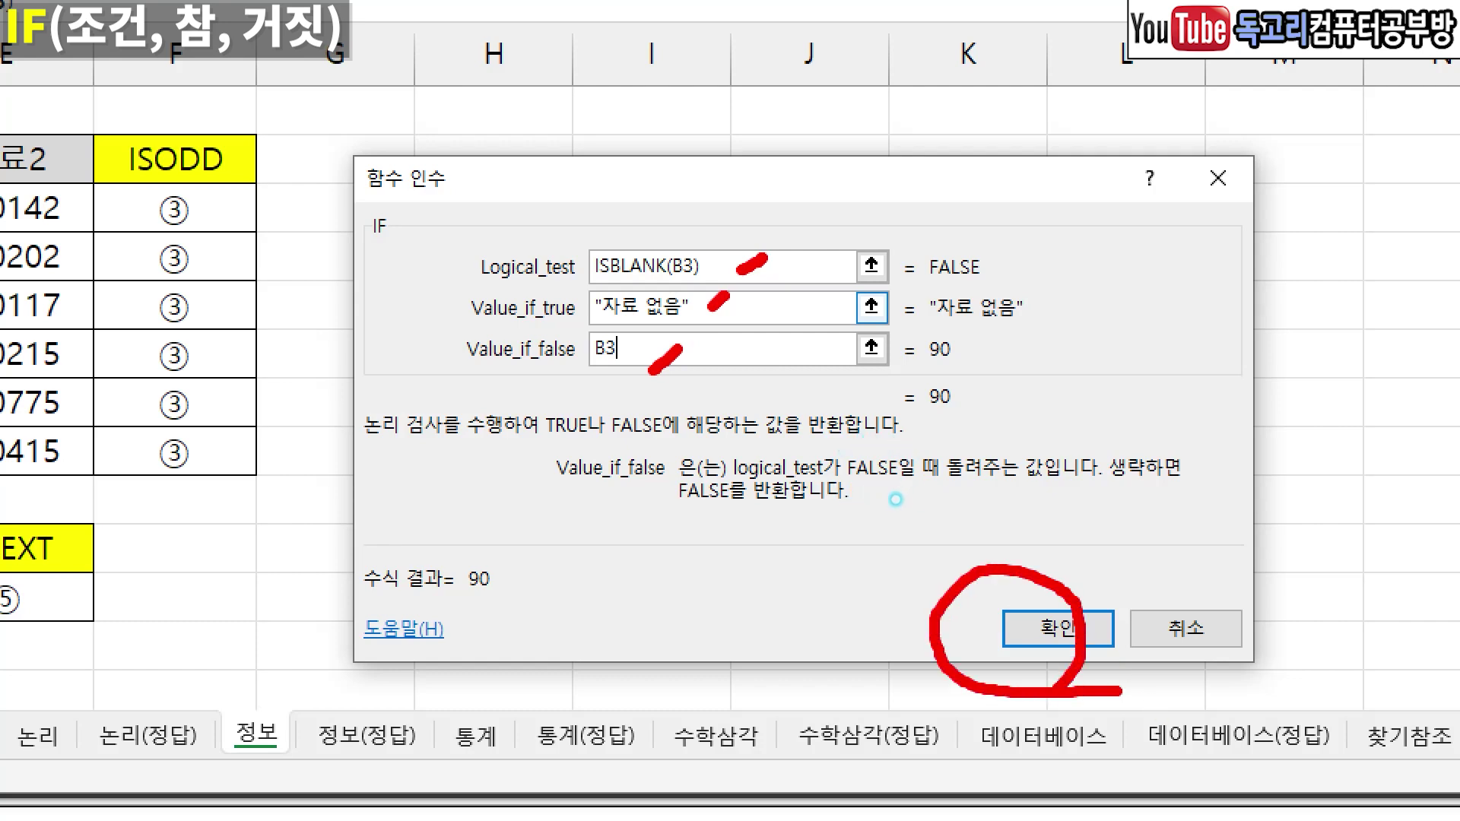
# - Confirm the IF formula in C3 and fill it down the ISBLANK column to C8
pyautogui.click(1057, 628)
pyautogui.moveTo(242, 269); pyautogui.dragTo(245, 387)
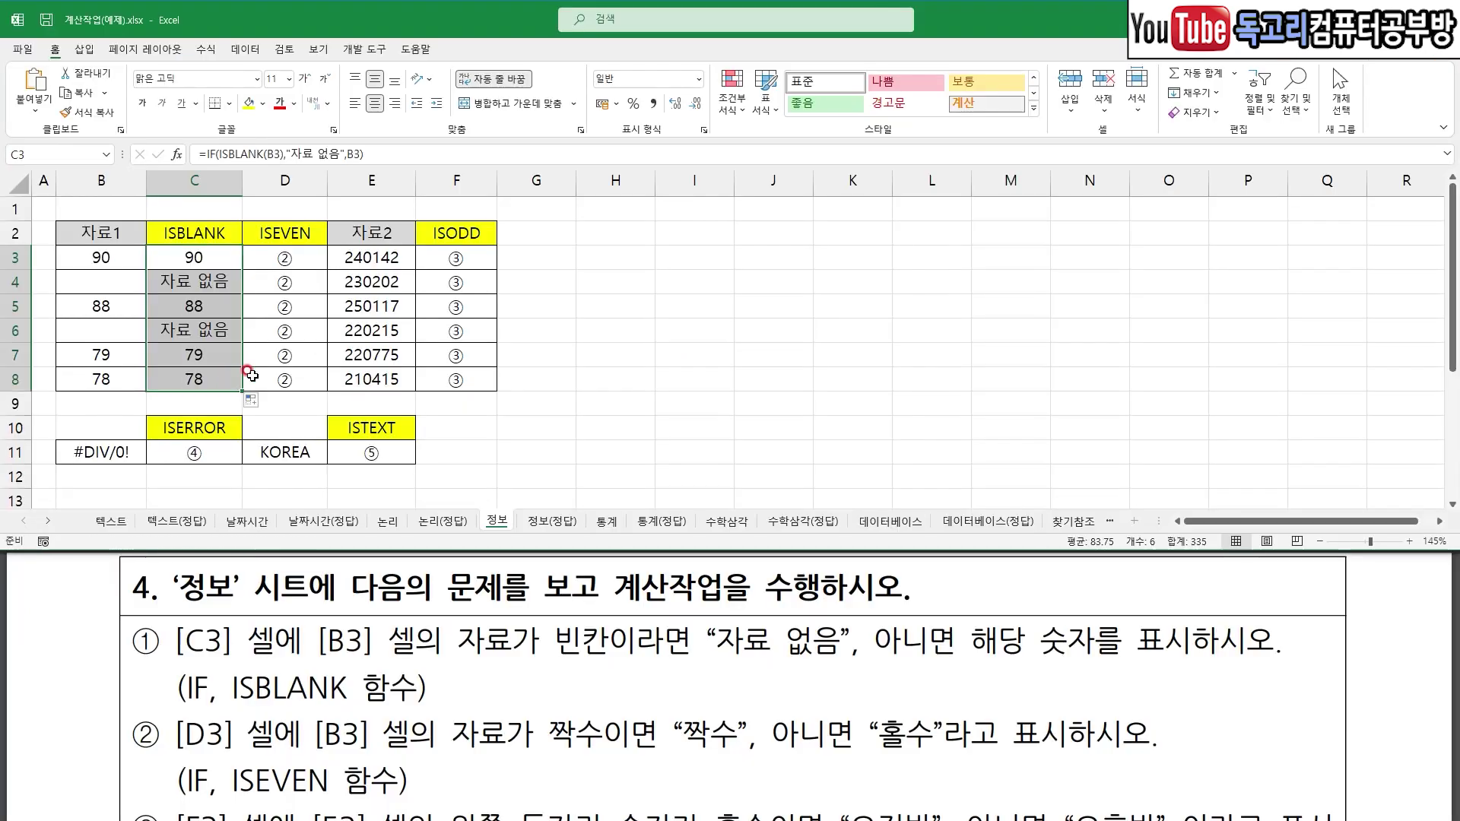
pyautogui.click(605, 353)
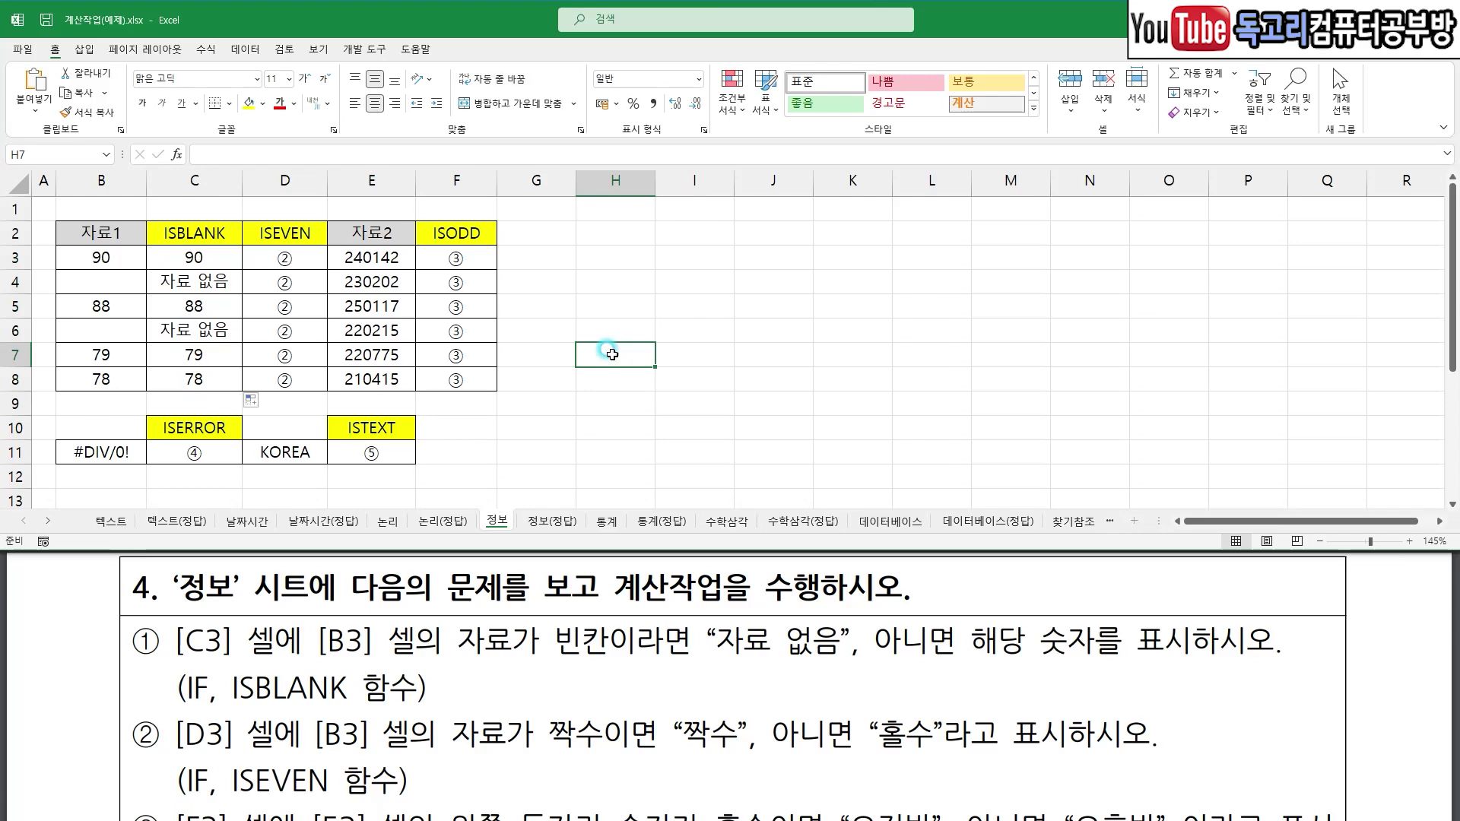
# - Examine the exercise instructions for items ② and ③, covering the ISEVEN formula in D3 and the ISODD formula in F3
pyautogui.scroll(-2, 254, 612)
pyautogui.moveTo(179, 603); pyautogui.dragTo(239, 604)
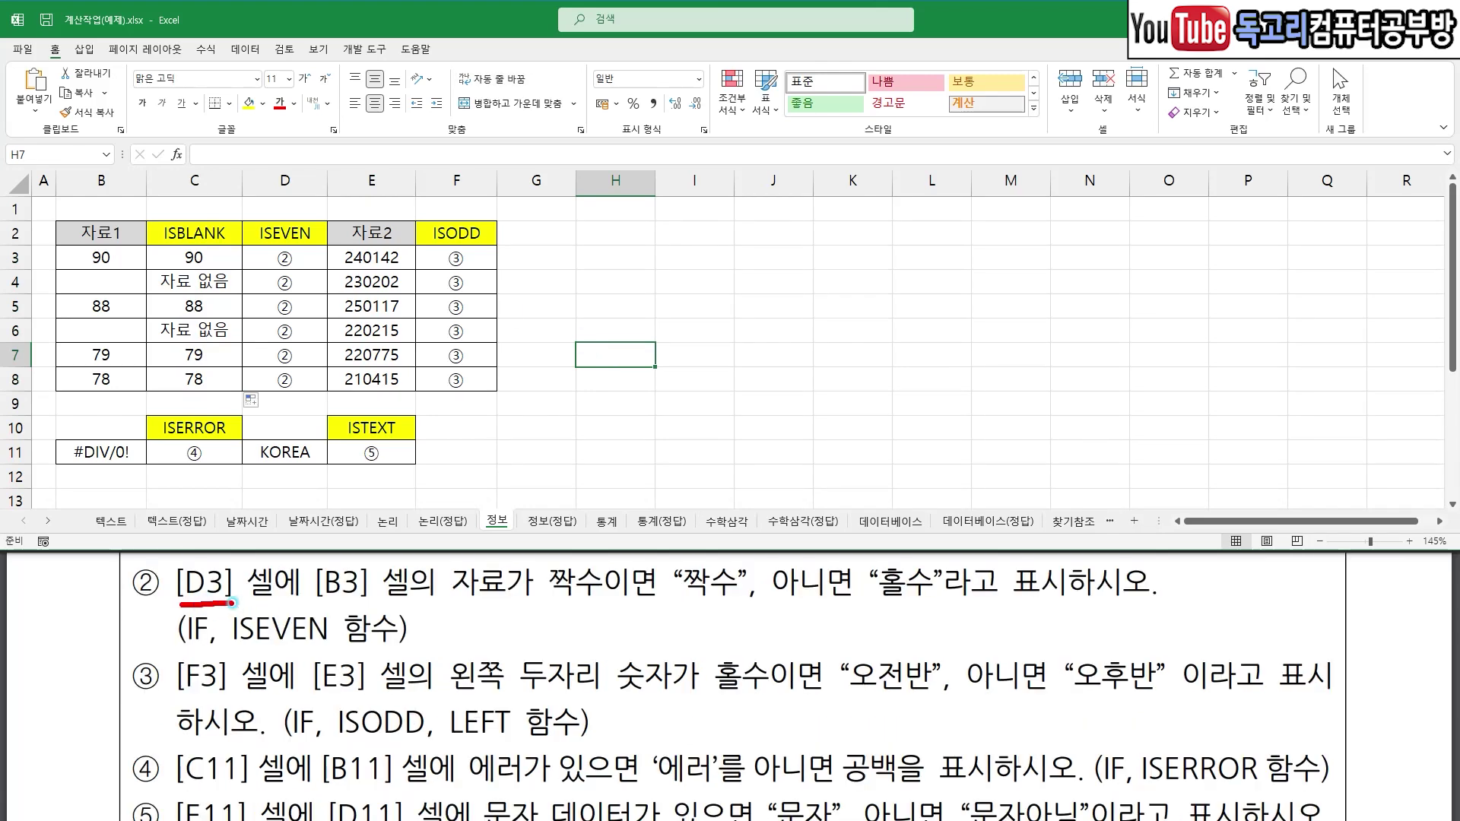
pyautogui.moveTo(333, 607); pyautogui.dragTo(639, 600)
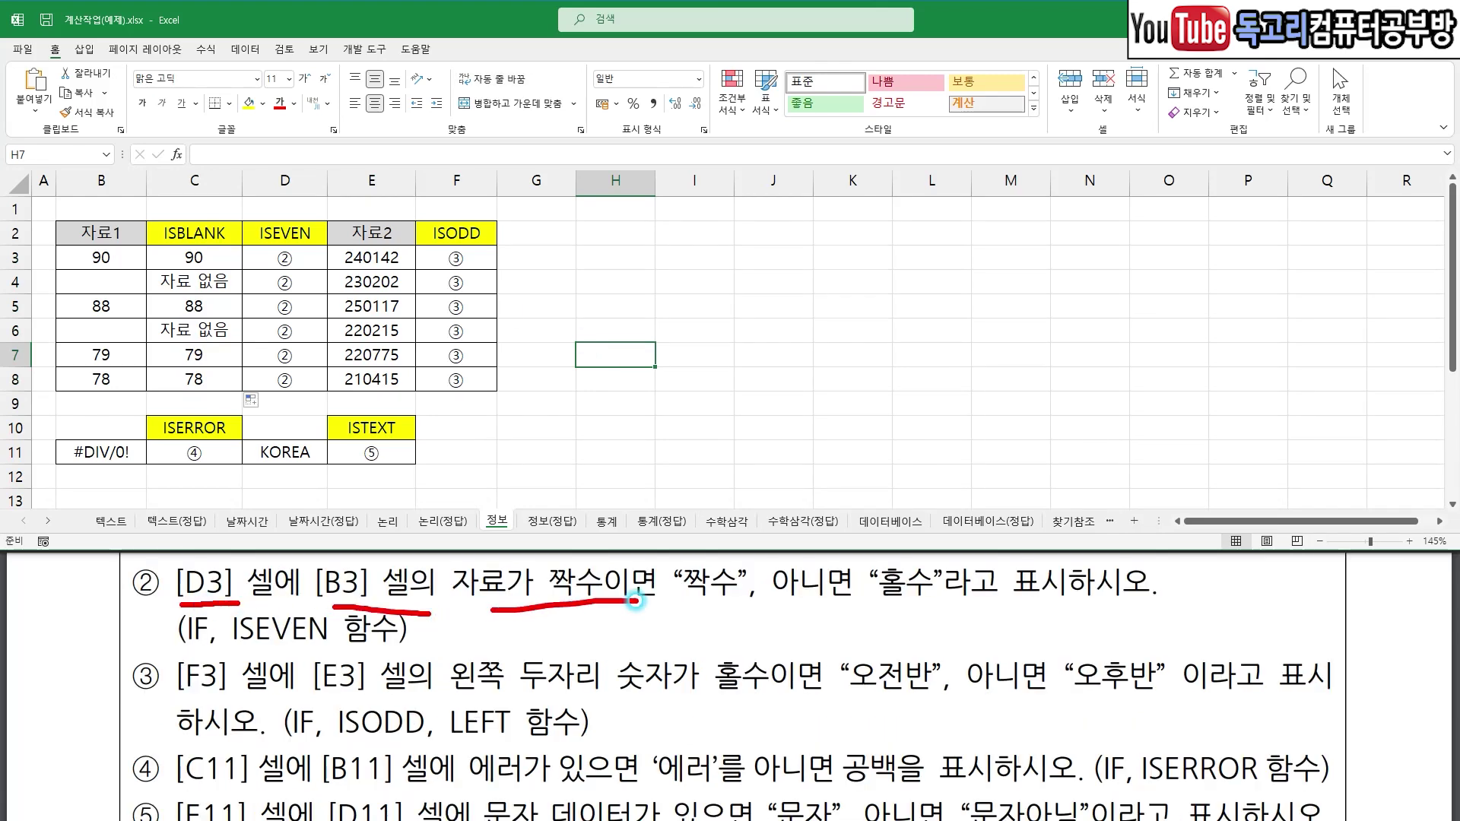
pyautogui.moveTo(688, 519)
pyautogui.mouseDown()
pyautogui.moveTo(707, 545)
pyautogui.moveTo(742, 520)
pyautogui.mouseUp()
pyautogui.moveTo(882, 607); pyautogui.dragTo(950, 608)
pyautogui.moveTo(162, 652); pyautogui.dragTo(340, 661)
pyautogui.press('e')
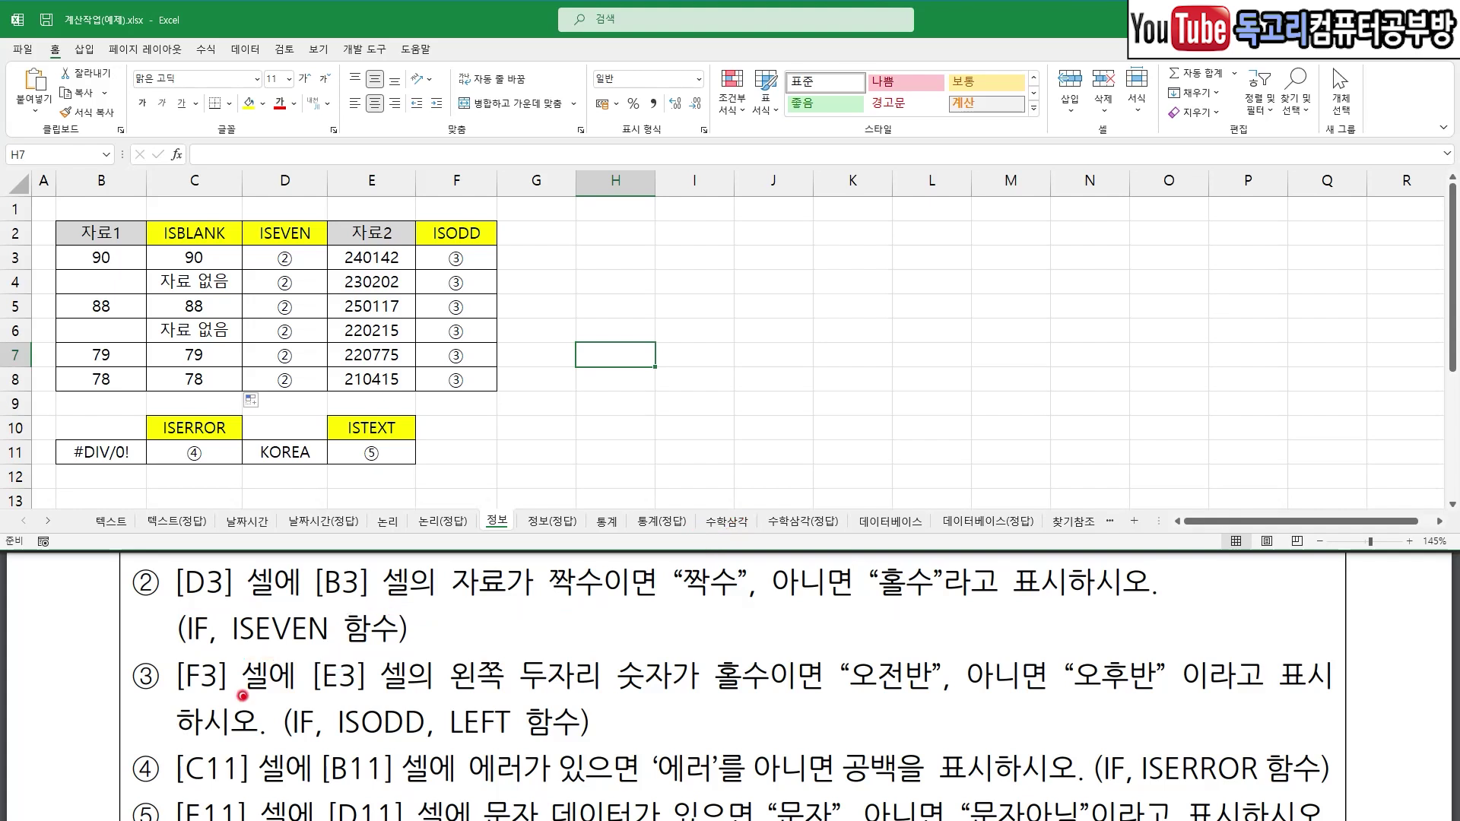
pyautogui.moveTo(181, 693); pyautogui.dragTo(223, 694)
pyautogui.moveTo(324, 693); pyautogui.dragTo(665, 698)
pyautogui.moveTo(711, 646); pyautogui.dragTo(781, 621)
pyautogui.moveTo(855, 705); pyautogui.dragTo(941, 708)
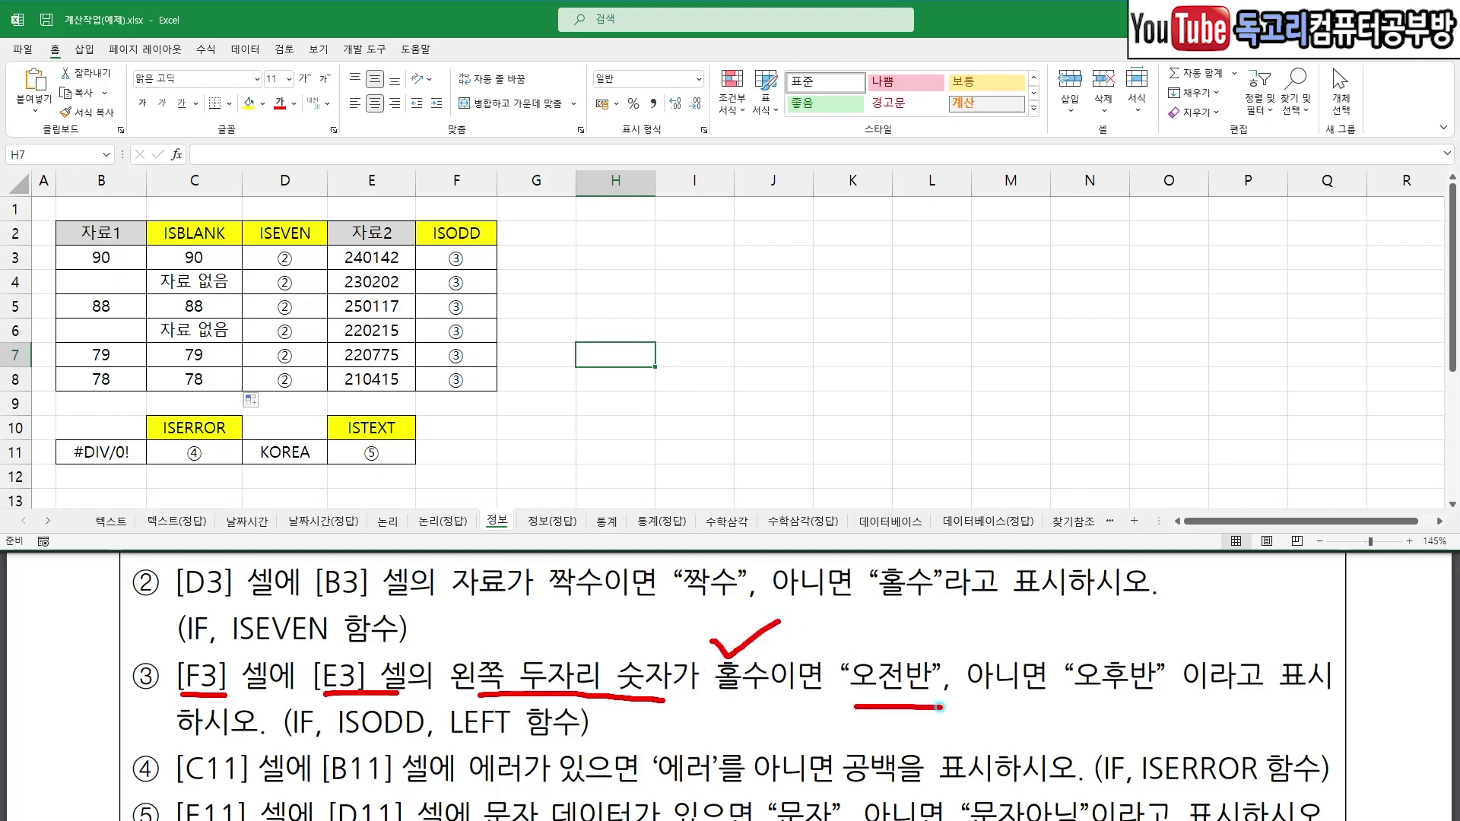
pyautogui.moveTo(1110, 707); pyautogui.dragTo(1201, 710)
pyautogui.moveTo(283, 739); pyautogui.dragTo(530, 746)
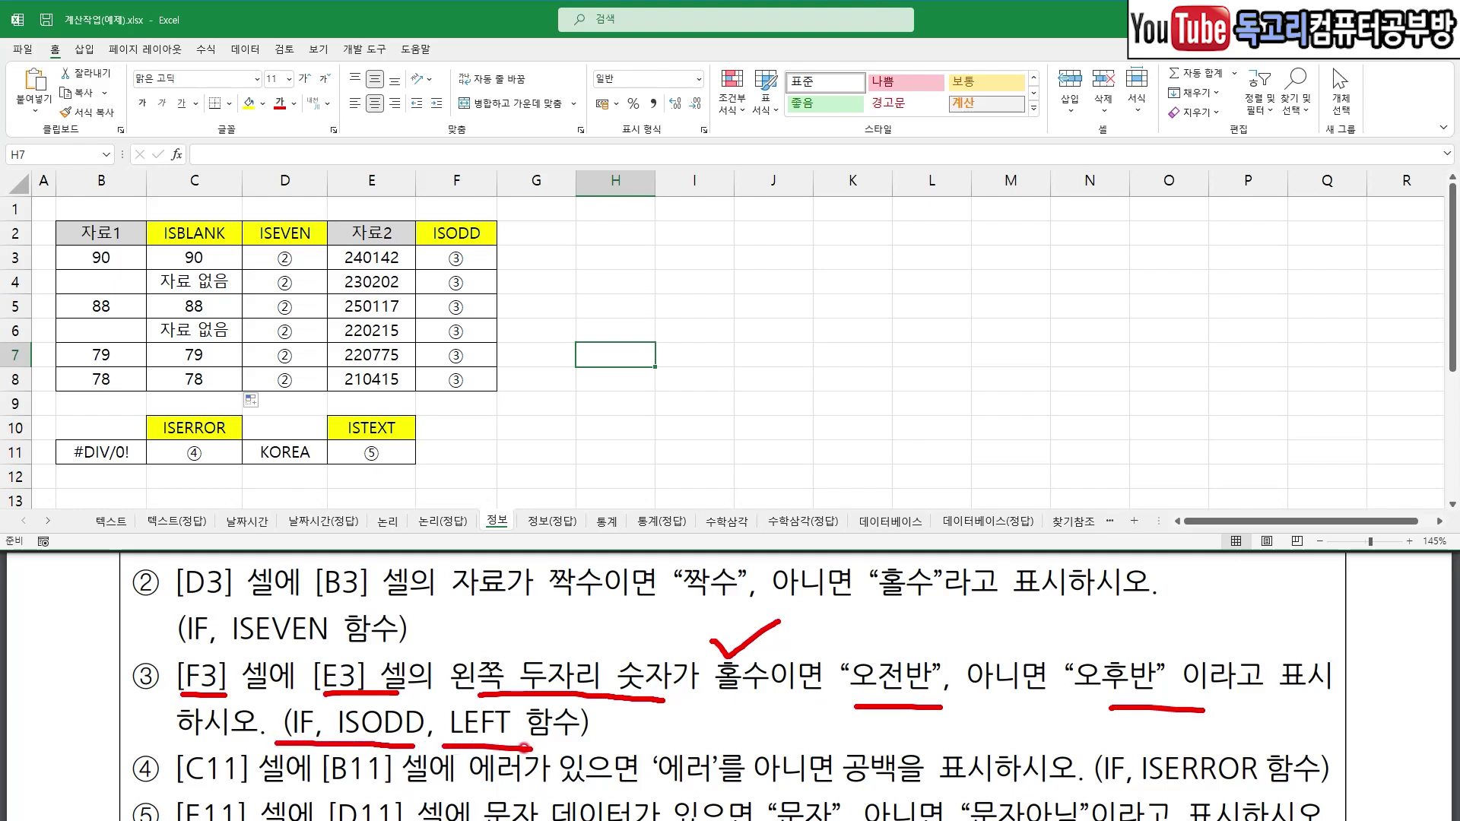
# - Start an IF formula in cell D3 of the 정보 sheet and open its function arguments dialog
pyautogui.click(291, 255)
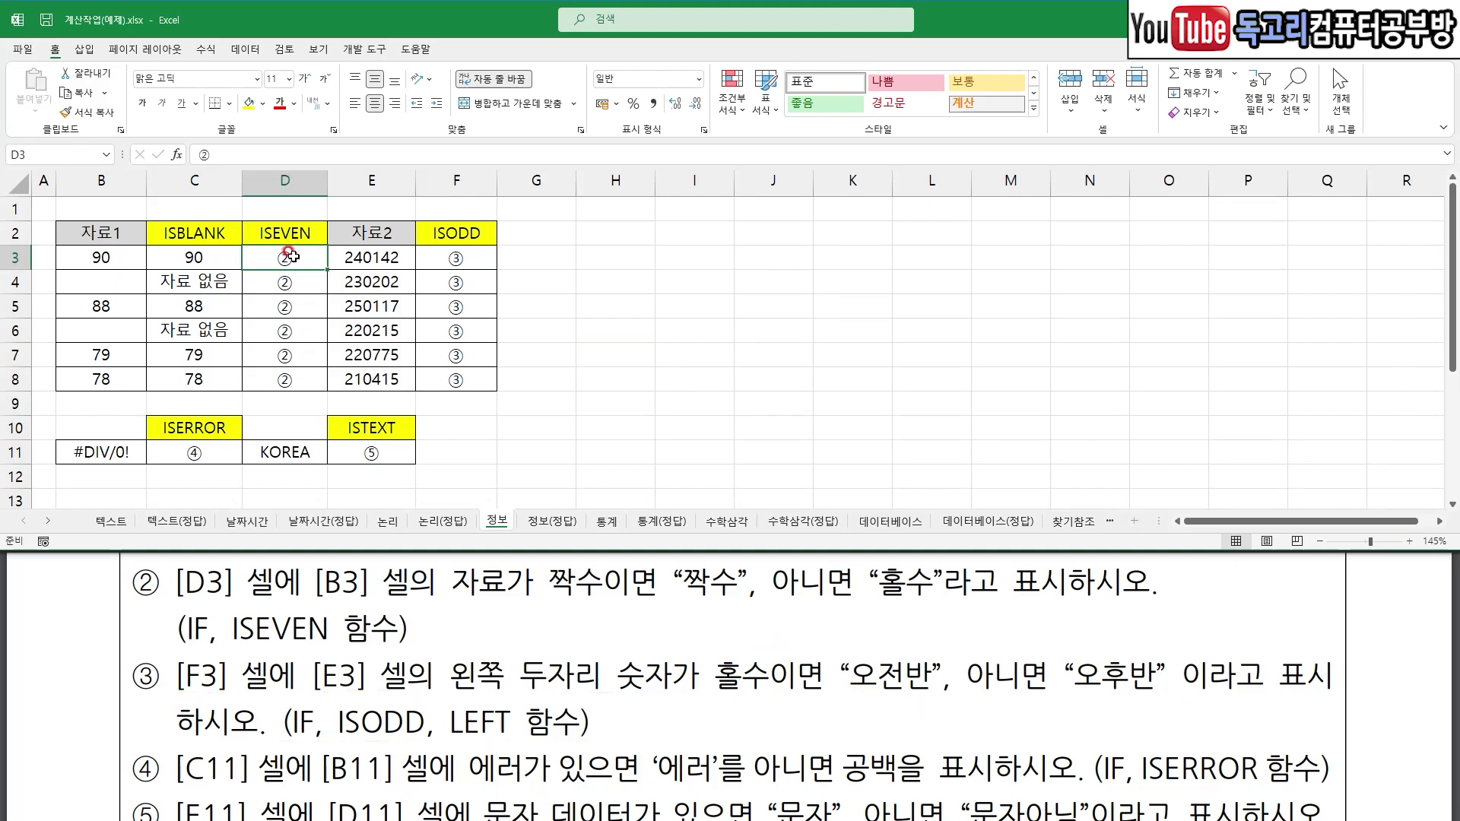
pyautogui.write('=')
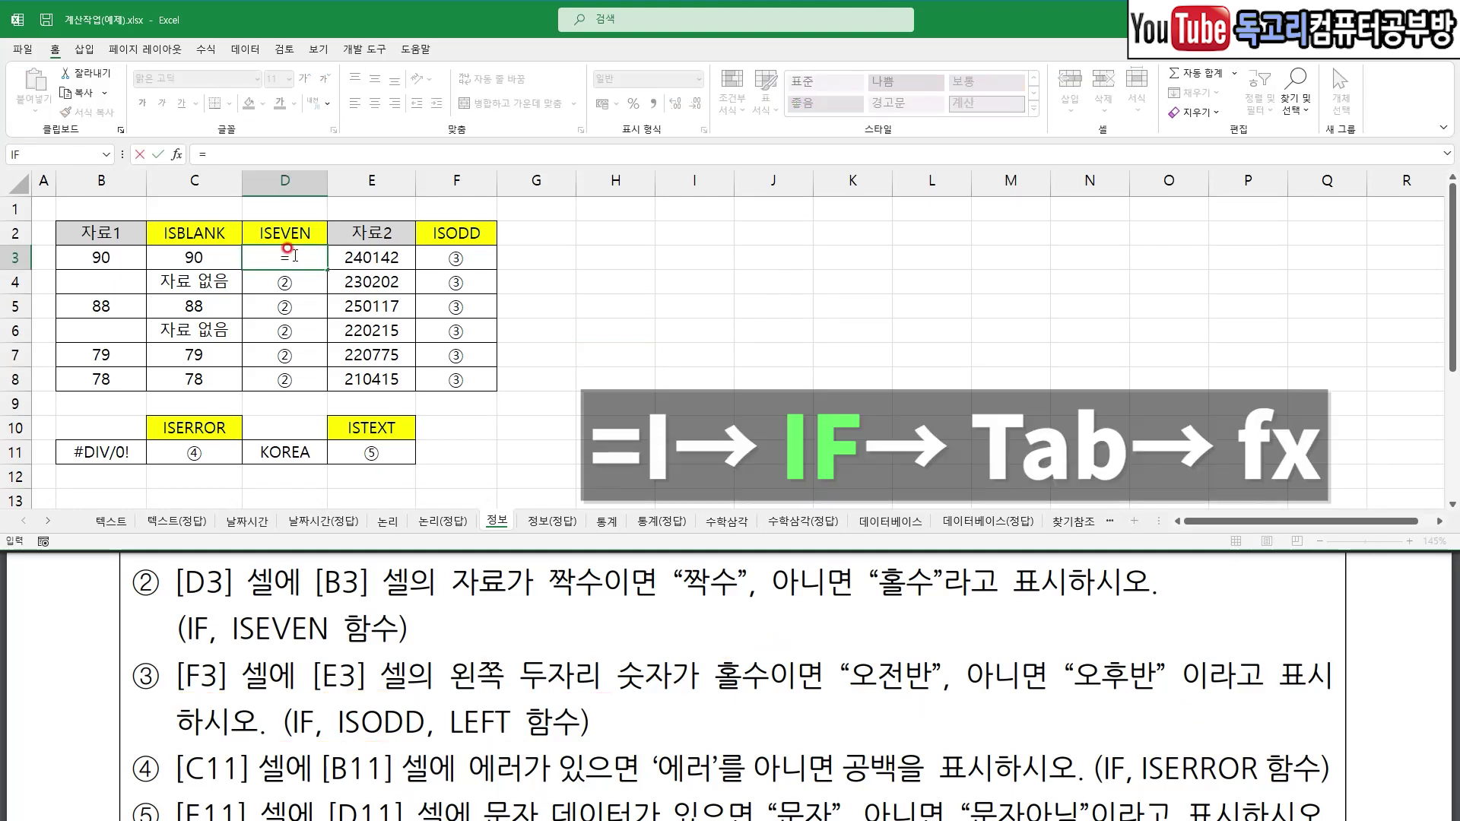
pyautogui.write('I')
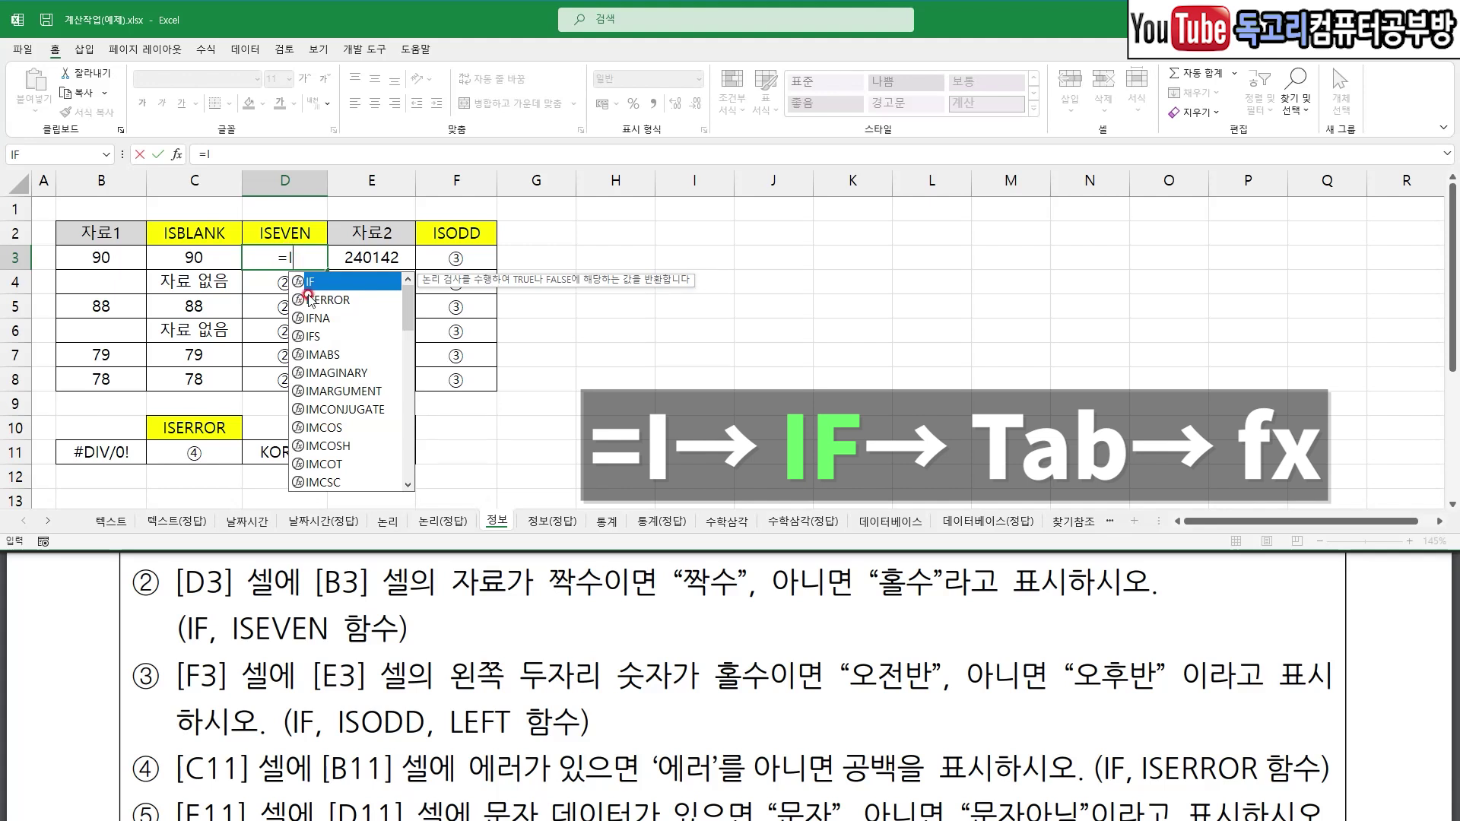
pyautogui.press('Tab')
pyautogui.click(177, 154)
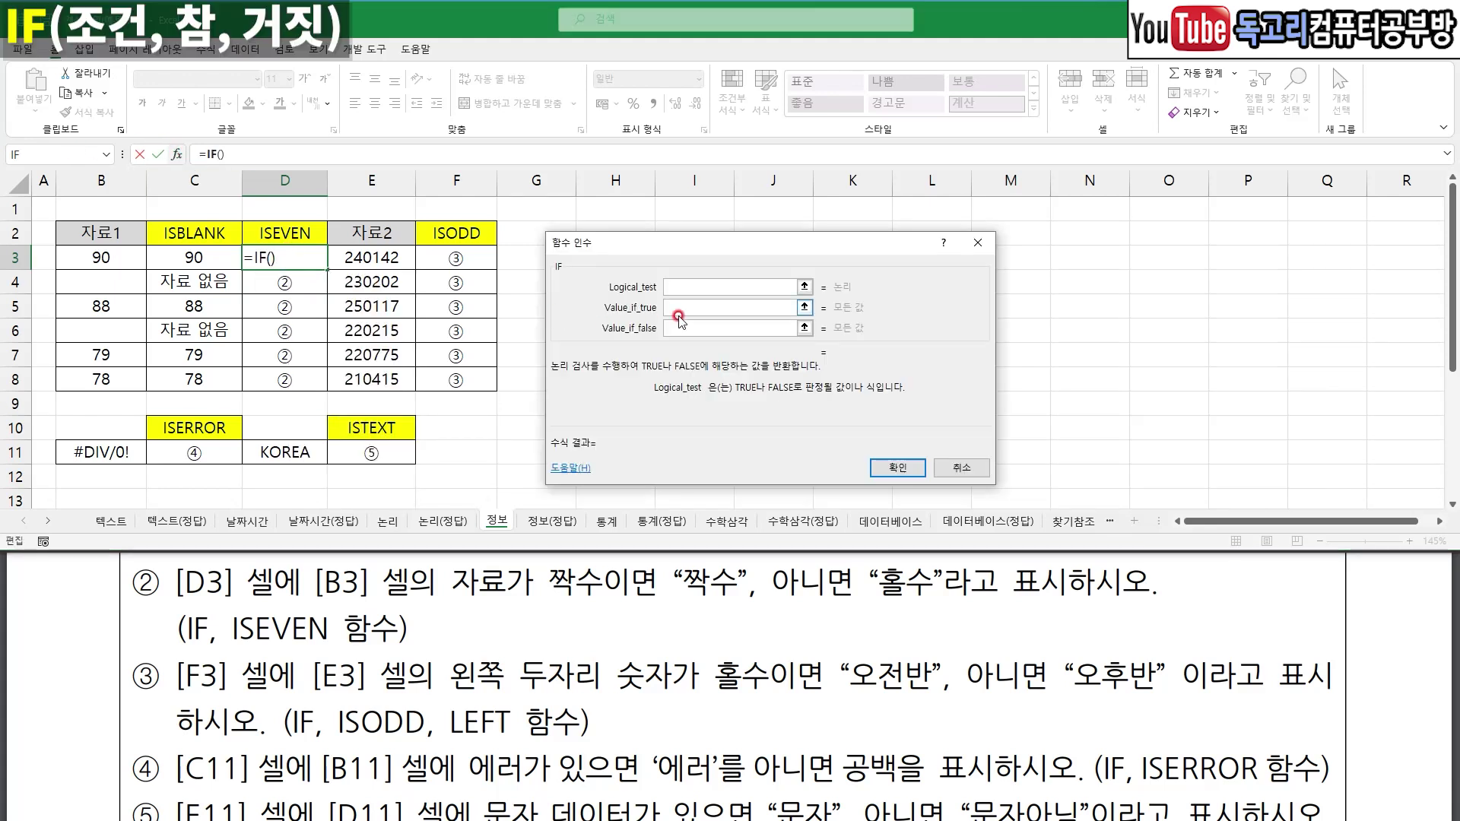
# - Enter ISEVEN(B3) as the IF logical test to check whether the 자료1 value is even
pyautogui.write('I')
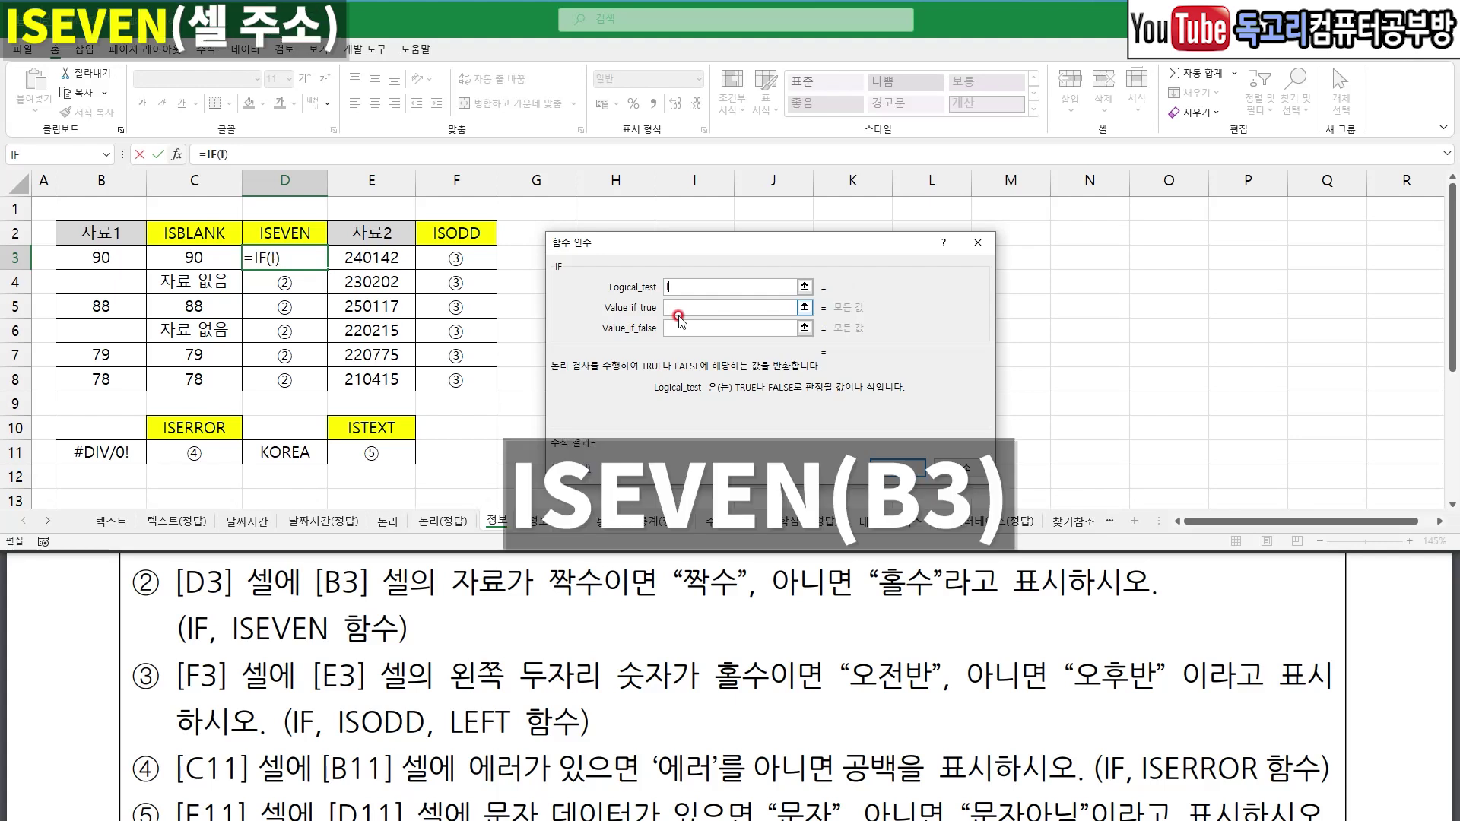
pyautogui.write('SEVEN(')
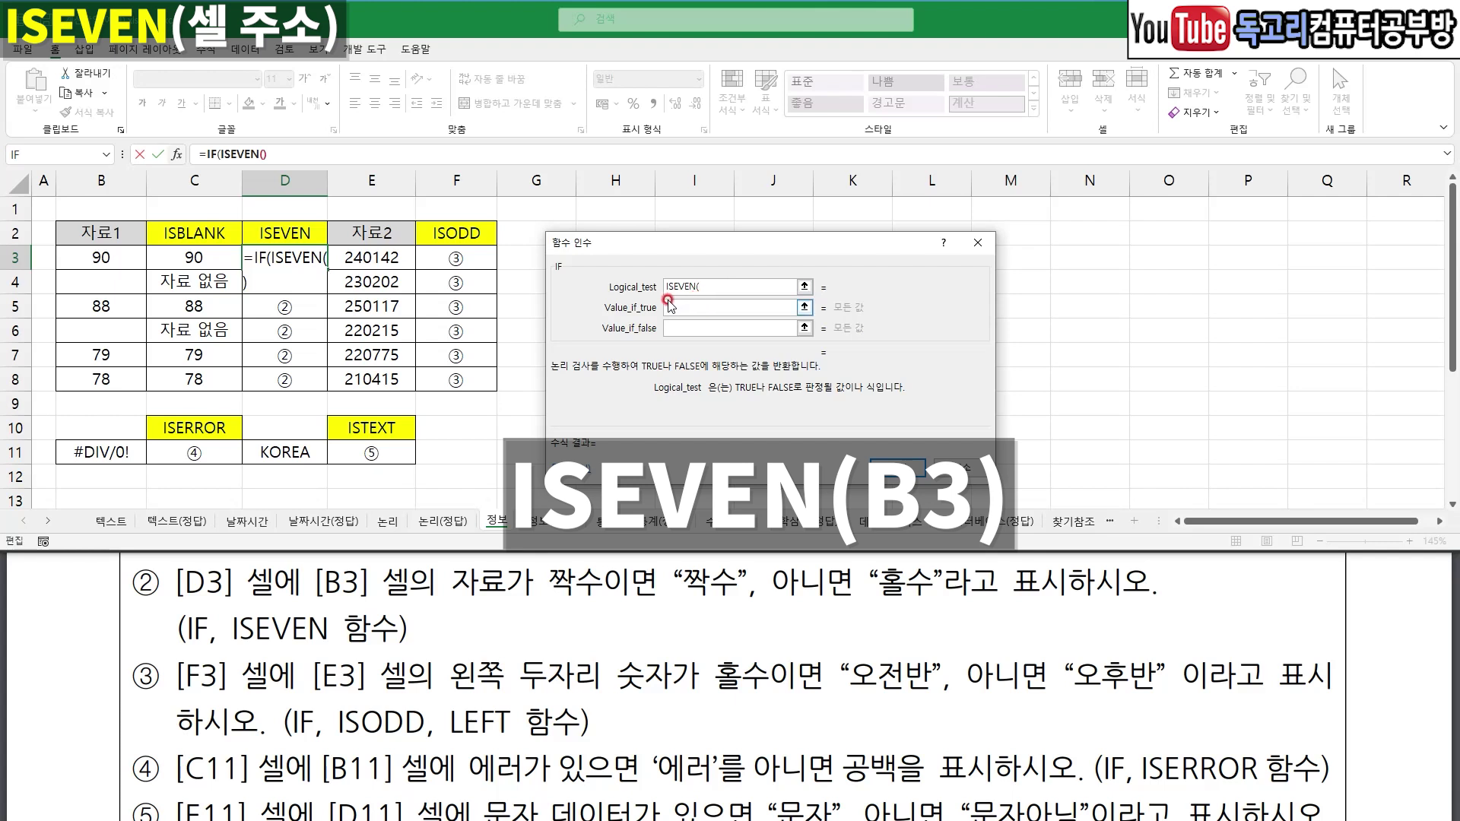
pyautogui.click(129, 258)
pyautogui.write(')')
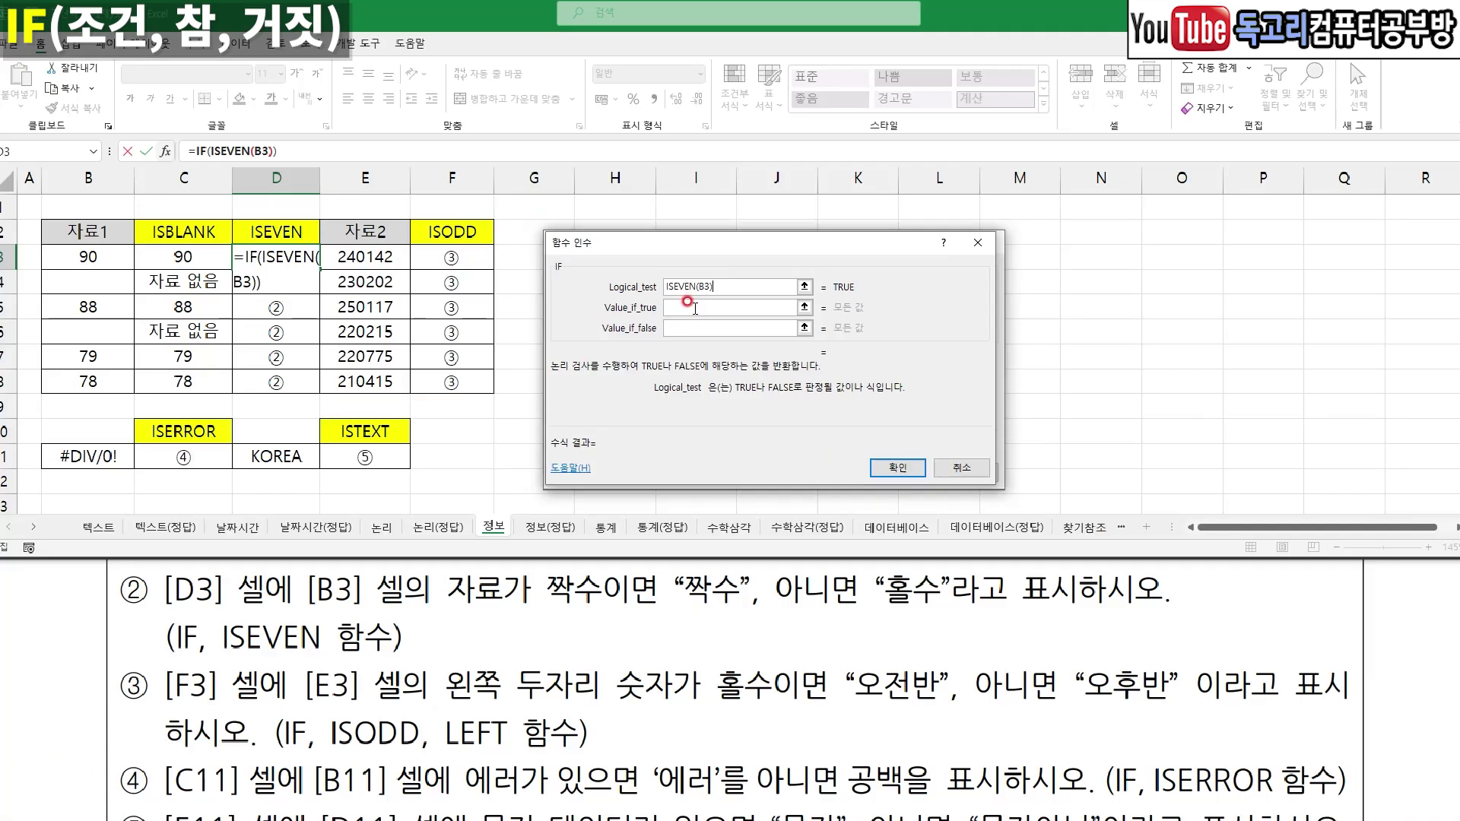
# - Set the IF value if true to "짝수" and the value if false to "홀수"
pyautogui.click(694, 308)
pyautogui.write('짝수')
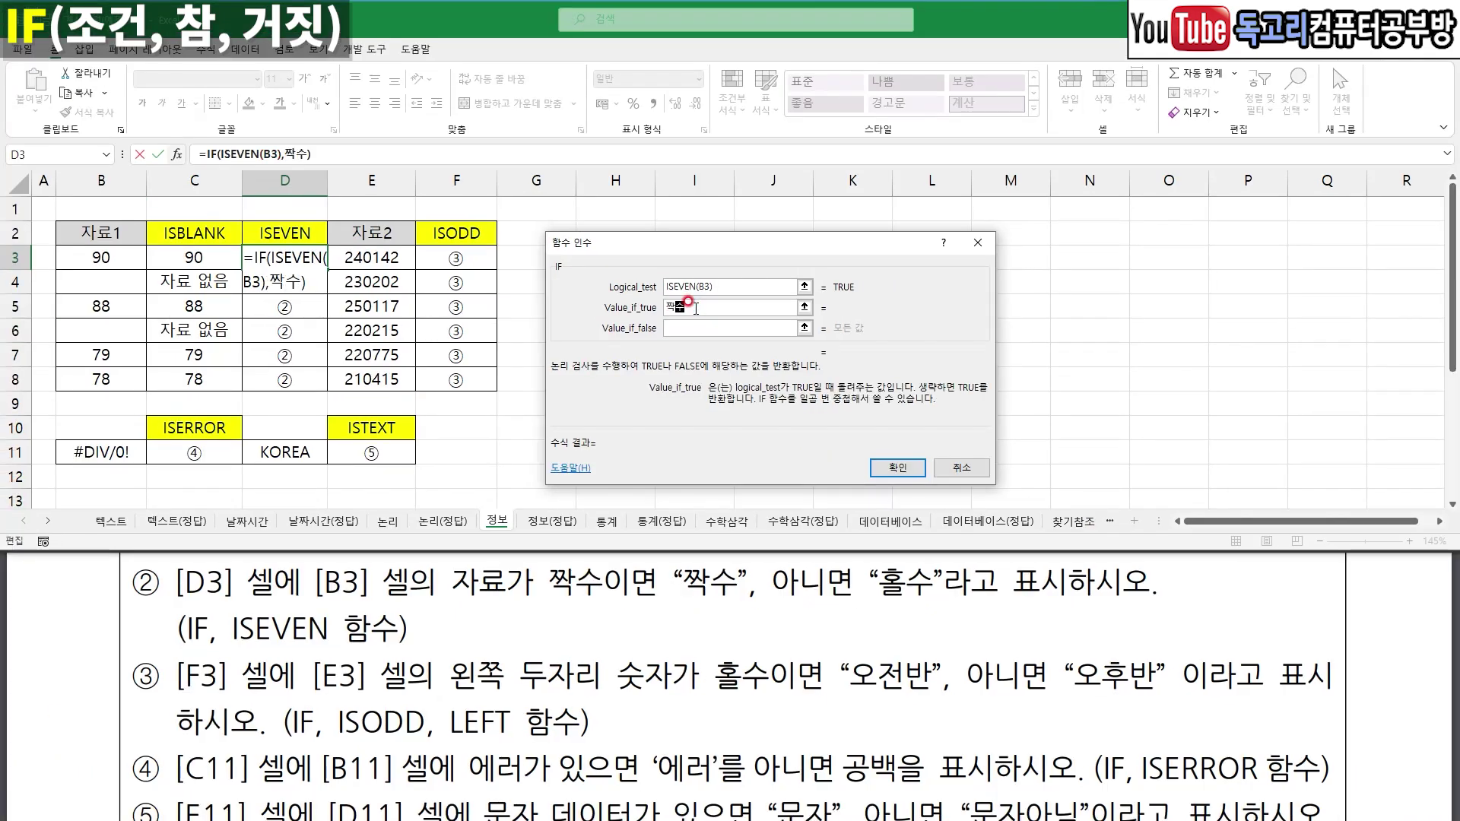
pyautogui.press('Tab')
pyautogui.write('홀수')
pyautogui.press('Tab')
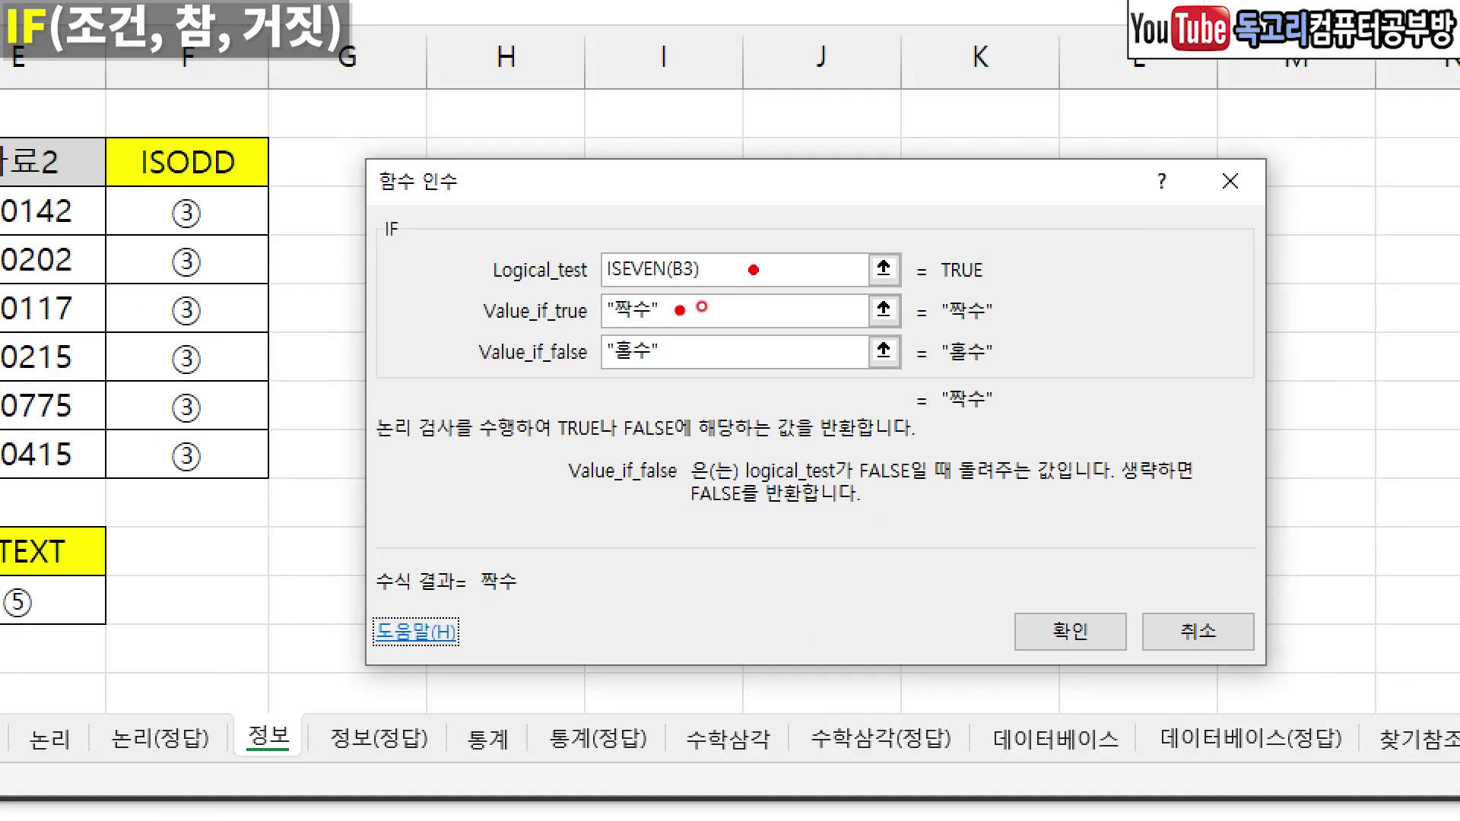
# - Confirm the IF formula in D3 and fill it down the ISEVEN column to D8
pyautogui.click(694, 351)
pyautogui.moveTo(1118, 608); pyautogui.dragTo(1043, 692)
pyautogui.click(1060, 708)
pyautogui.click(1071, 632)
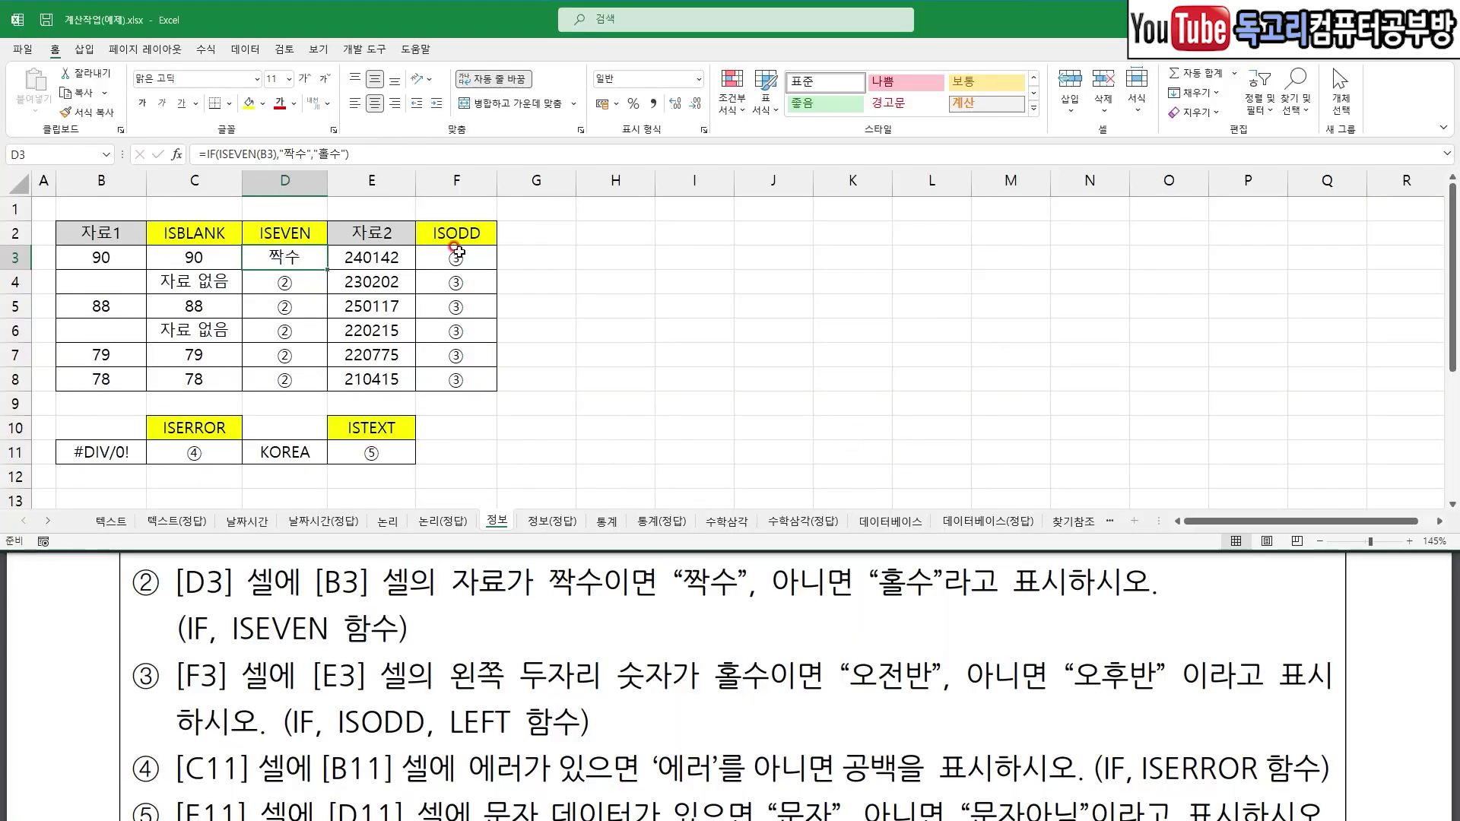
pyautogui.doubleClick(327, 269)
# - Start an IF formula in cell F3 and open its function arguments dialog
pyautogui.click(457, 258)
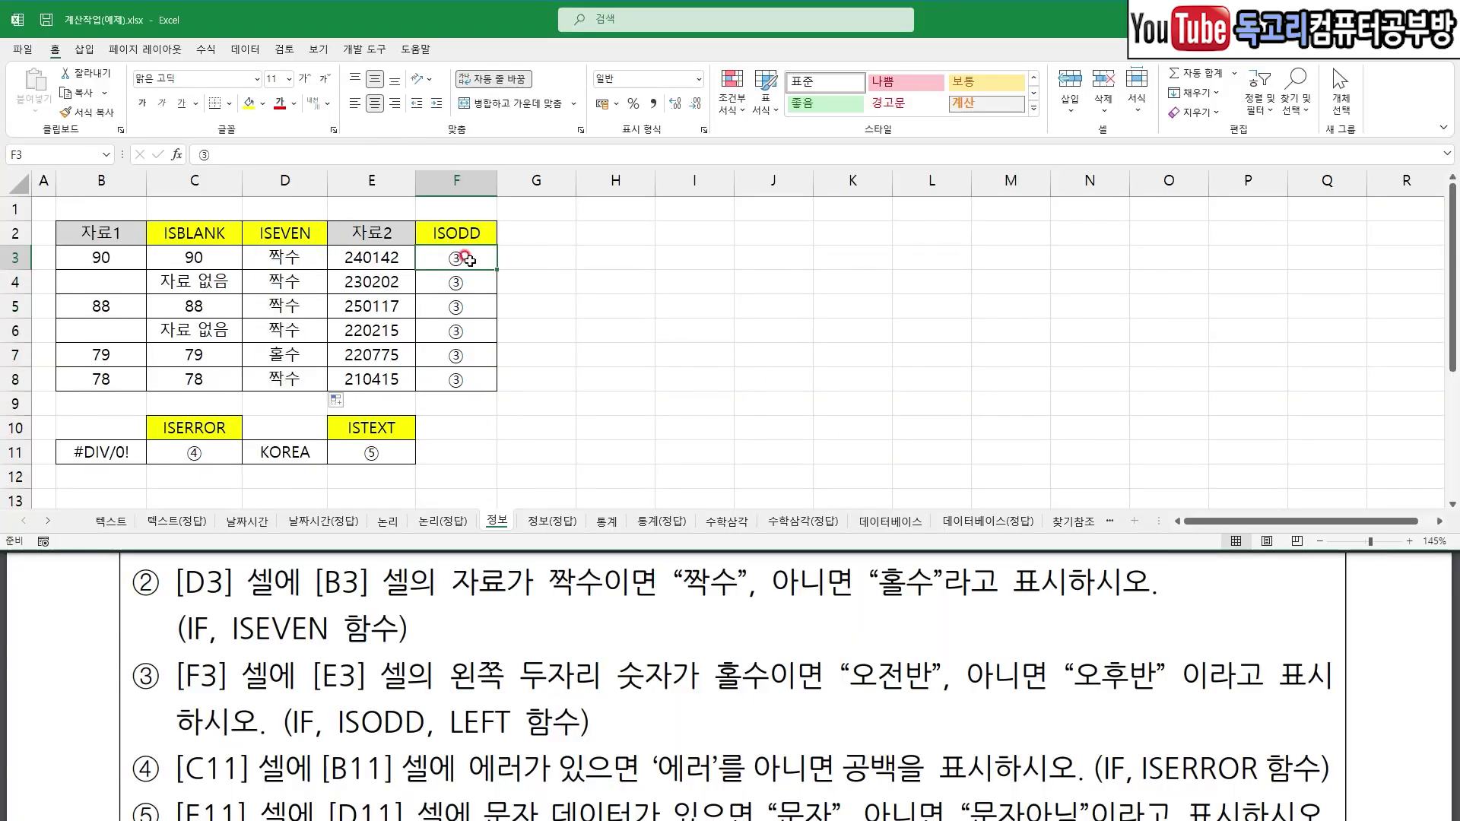
pyautogui.moveTo(448, 242); pyautogui.dragTo(520, 222)
pyautogui.write('=I')
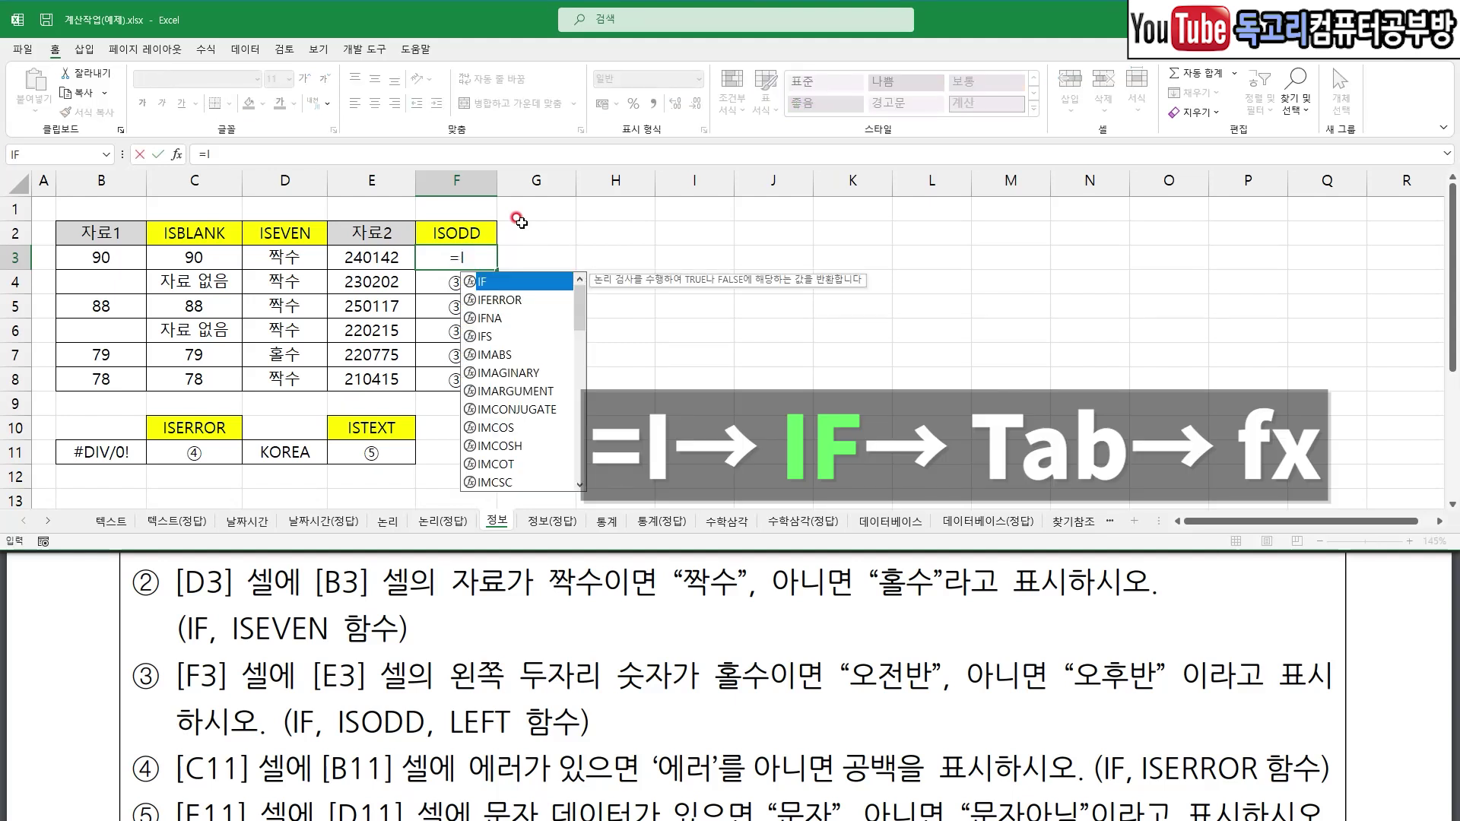
pyautogui.press('Tab')
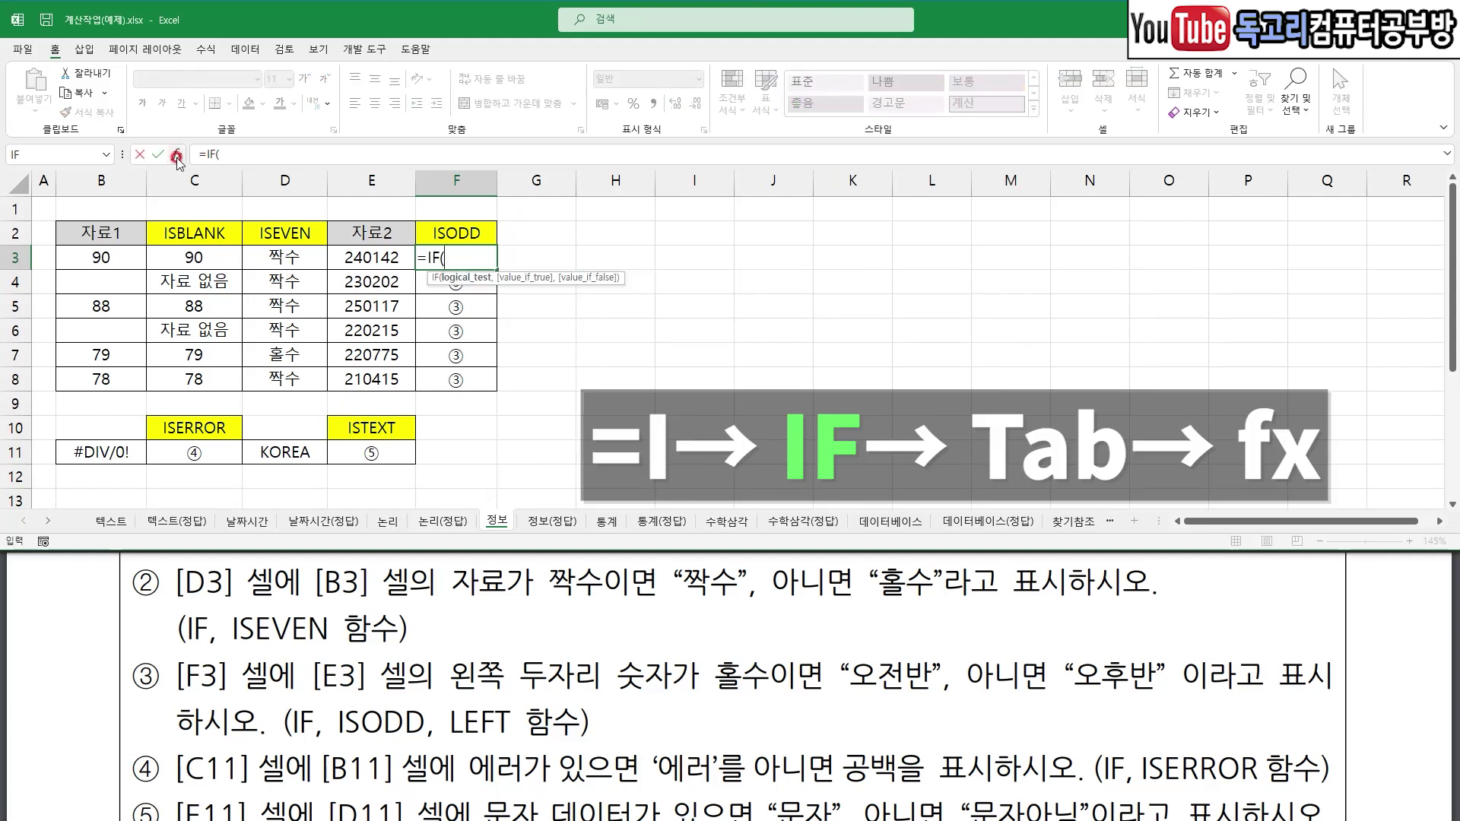
pyautogui.click(176, 154)
# - Enter ISODD(LEFT(E3,2)) as the IF logical test to check the first two digits of the 자료2 value
pyautogui.moveTo(335, 684); pyautogui.dragTo(770, 698)
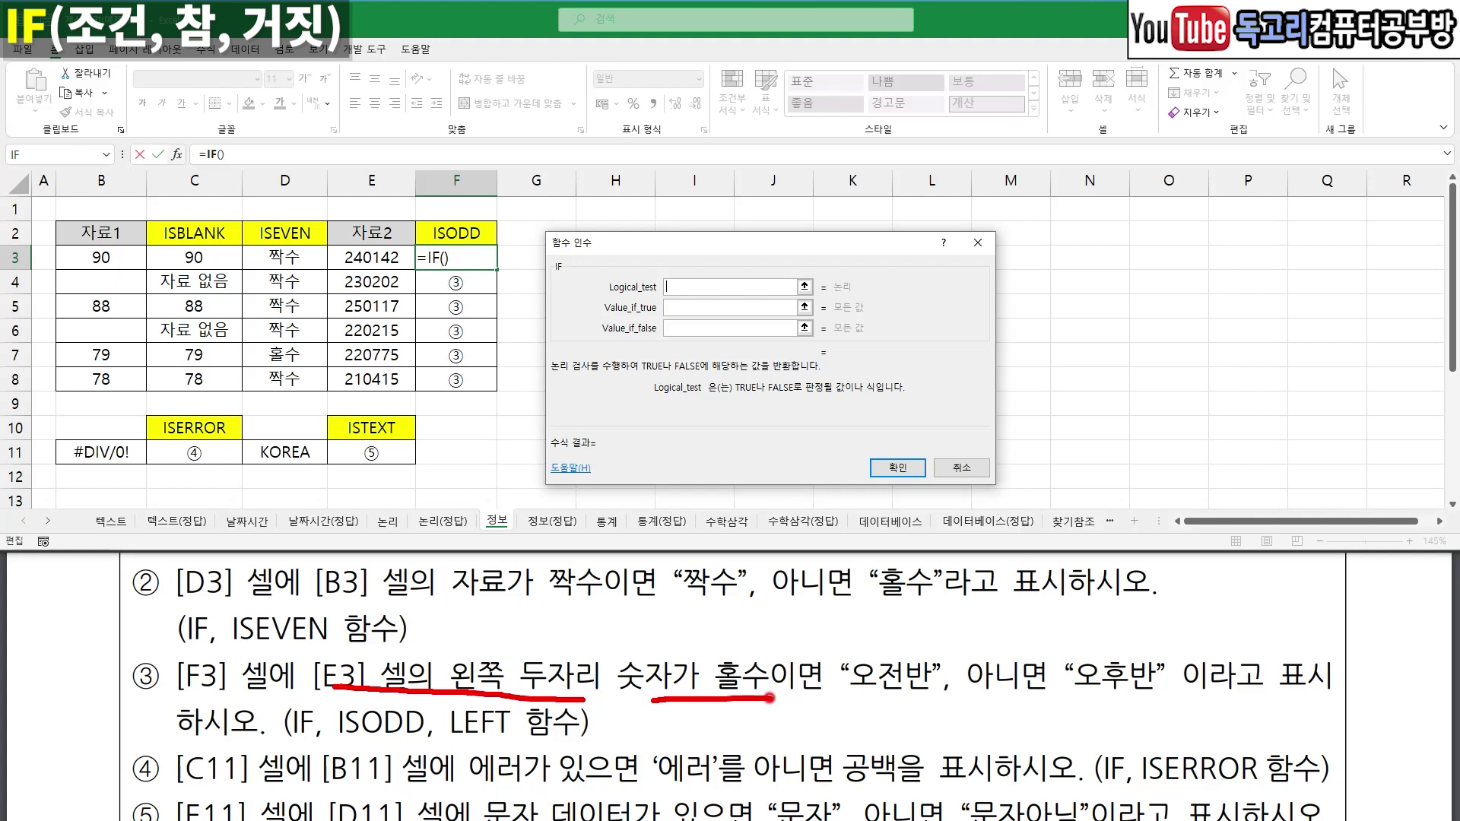
pyautogui.rightClick(769, 698)
pyautogui.write('ISODD')
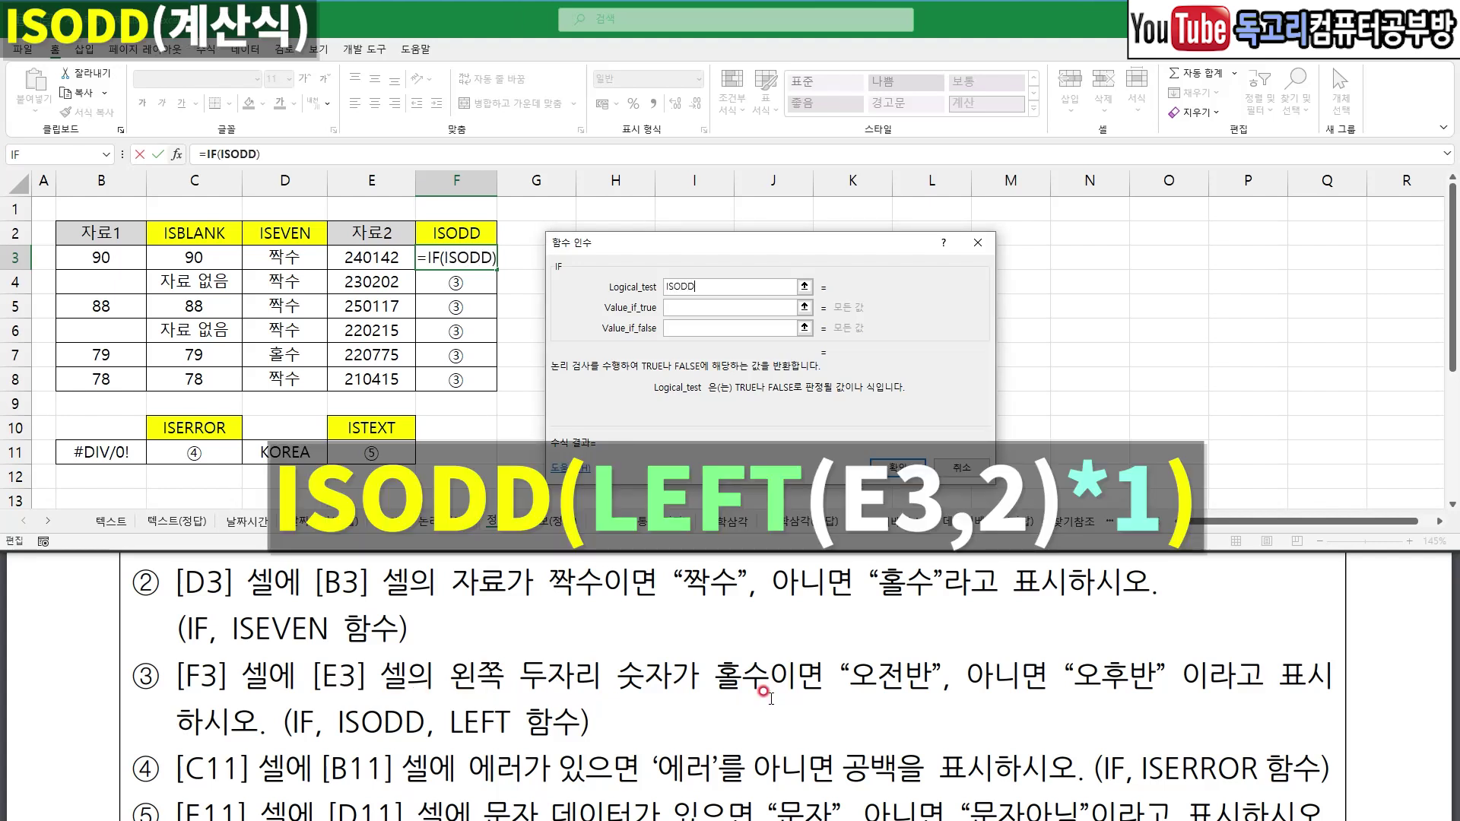
pyautogui.write('(')
pyautogui.moveTo(328, 687); pyautogui.dragTo(626, 693)
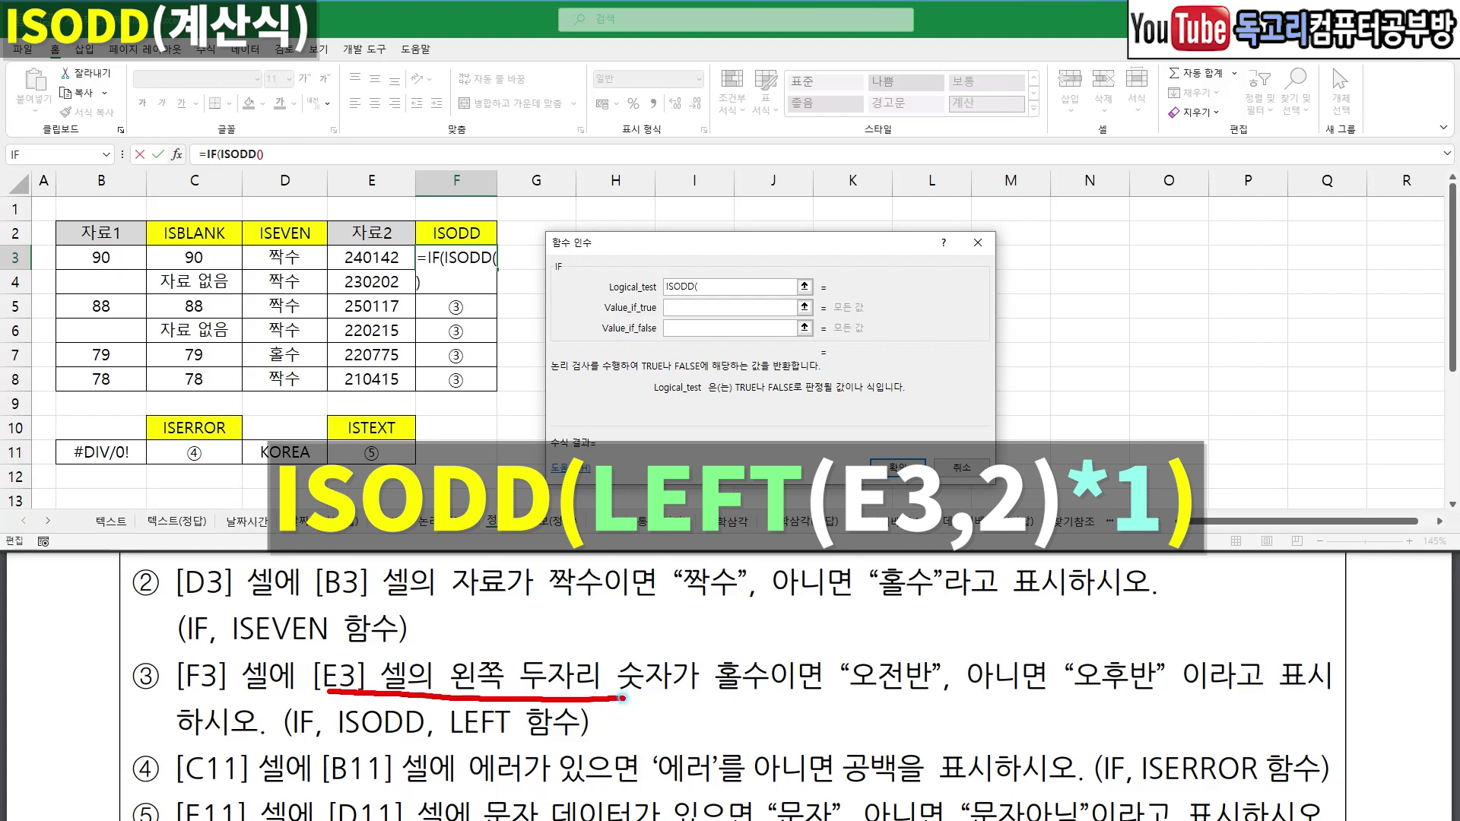
pyautogui.press('Escape')
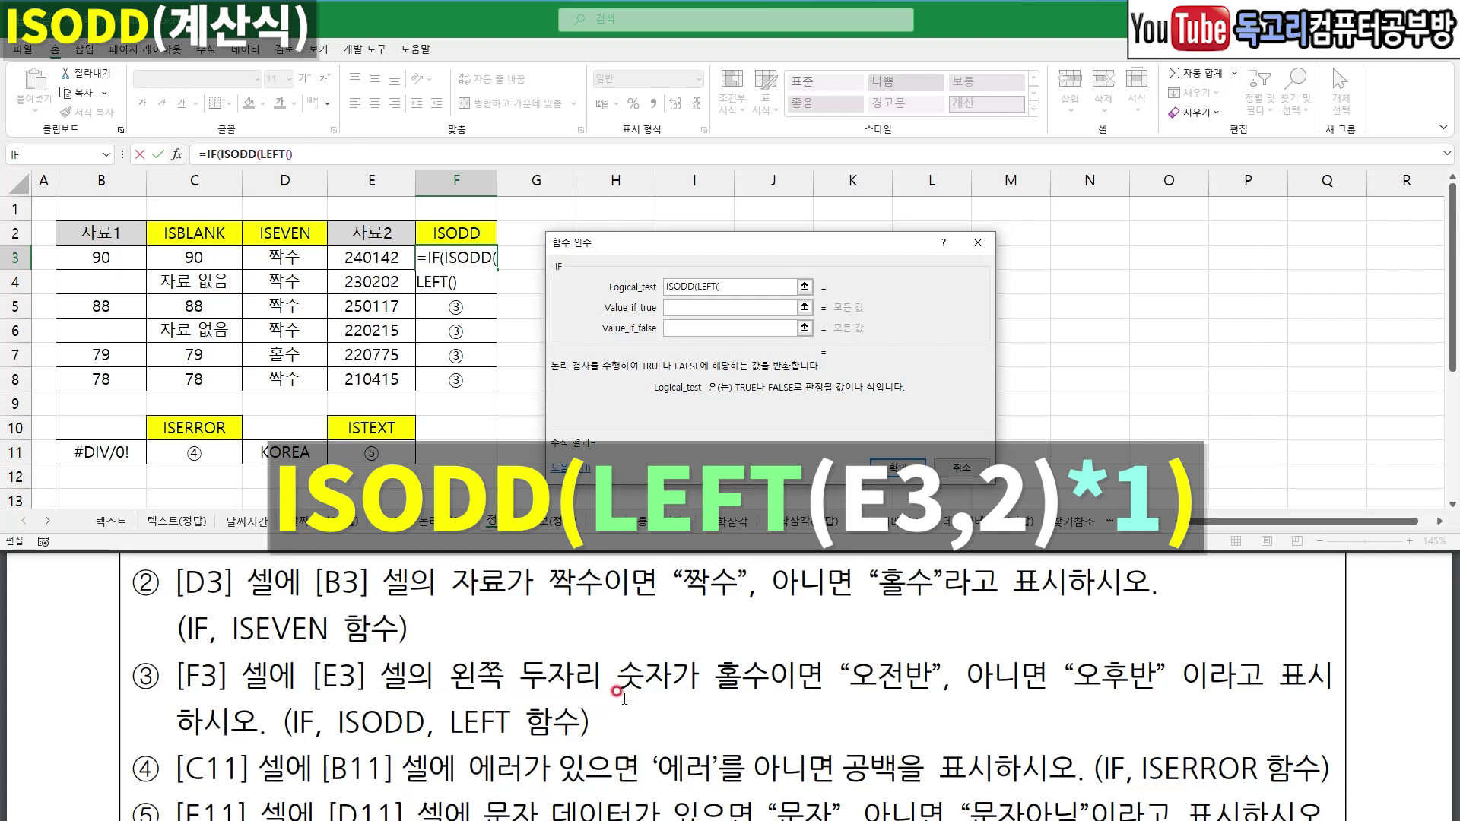
pyautogui.click(400, 260)
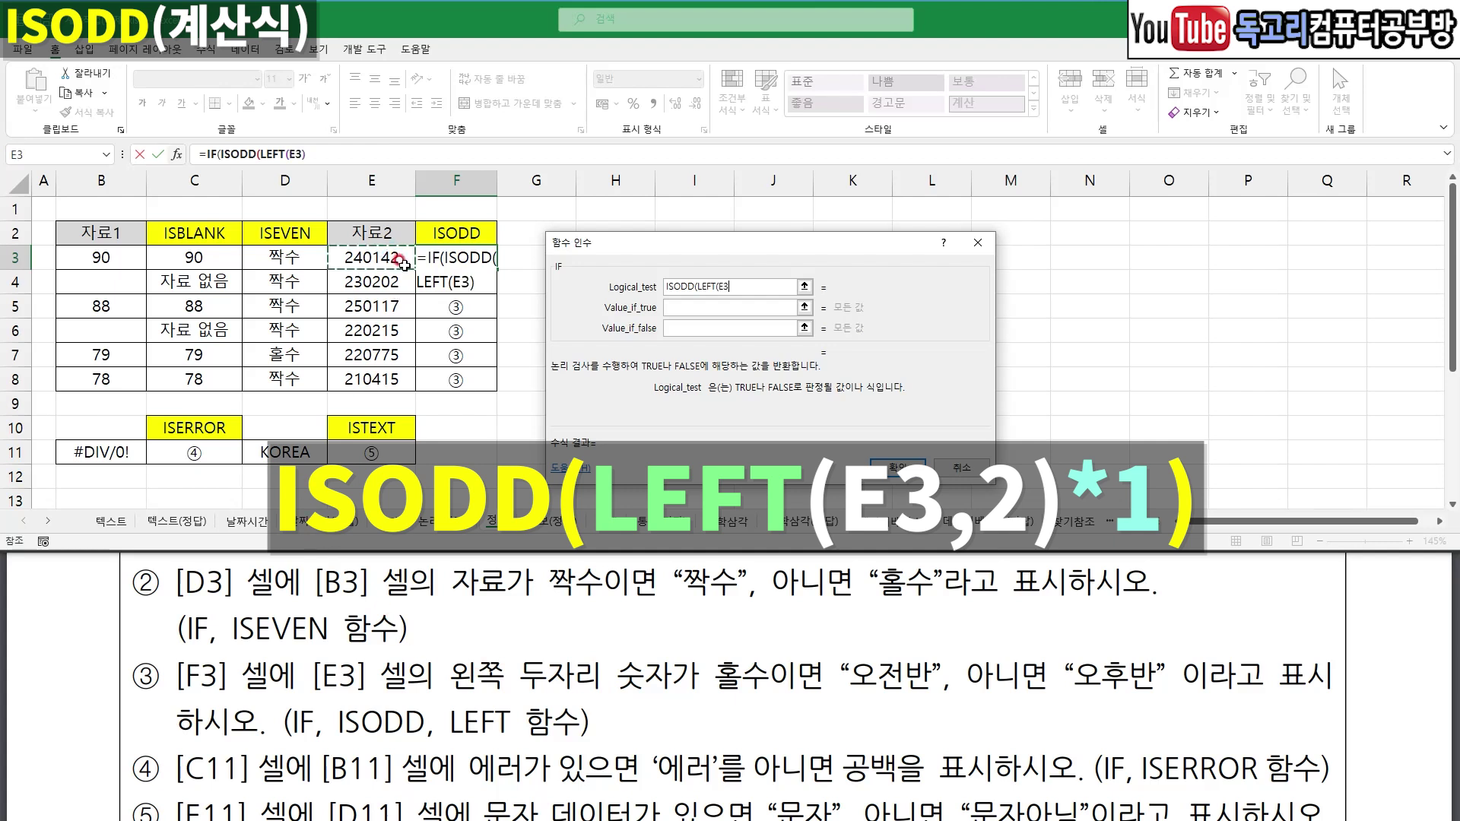
pyautogui.write(',2')
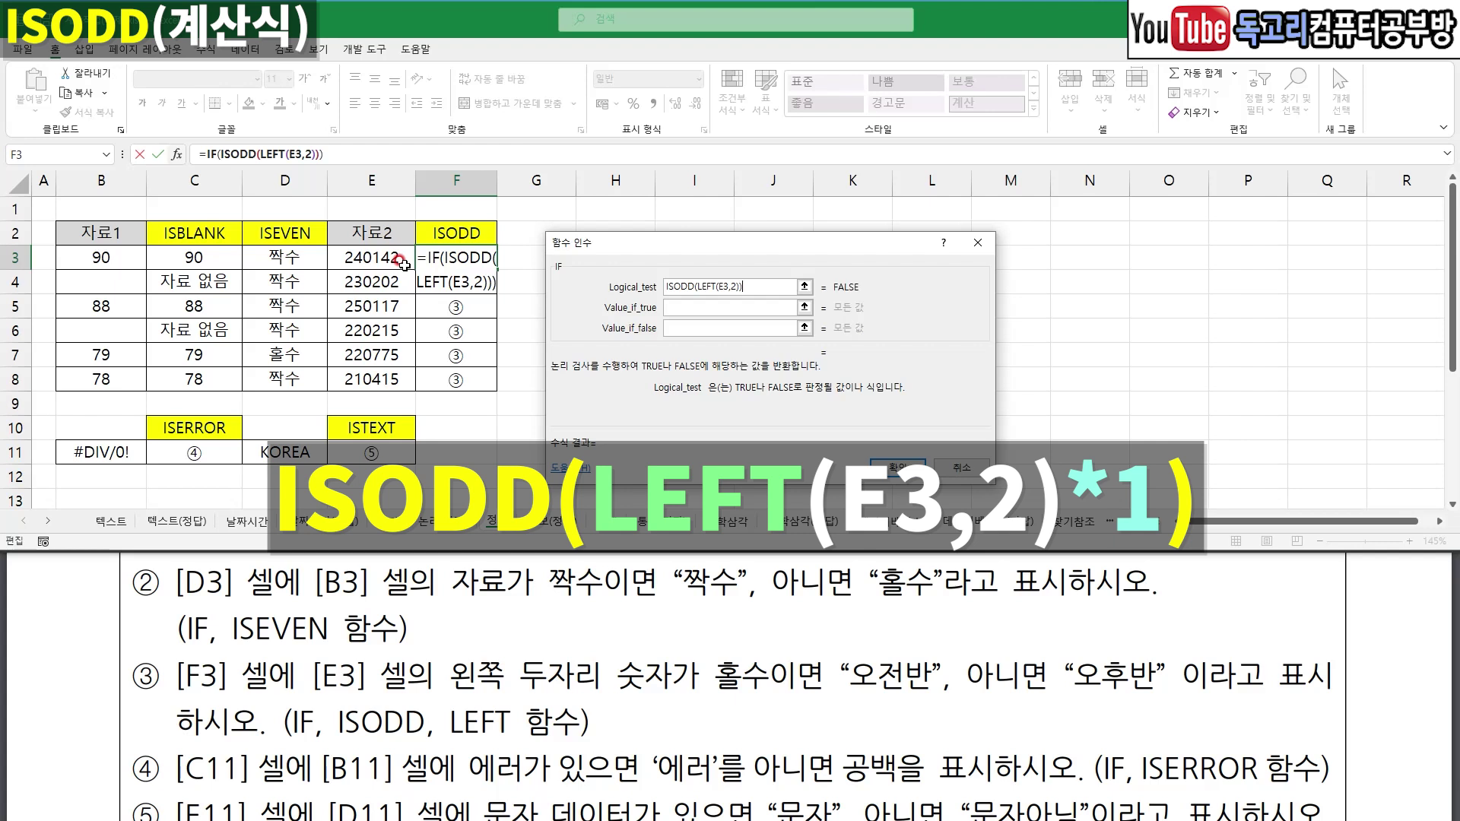
# - Multiply the LEFT result by 1 so the logical test reads ISODD(LEFT(E3,2)*1)
pyautogui.click(719, 293)
pyautogui.moveTo(721, 269); pyautogui.dragTo(748, 263)
pyautogui.moveTo(660, 293); pyautogui.dragTo(697, 295)
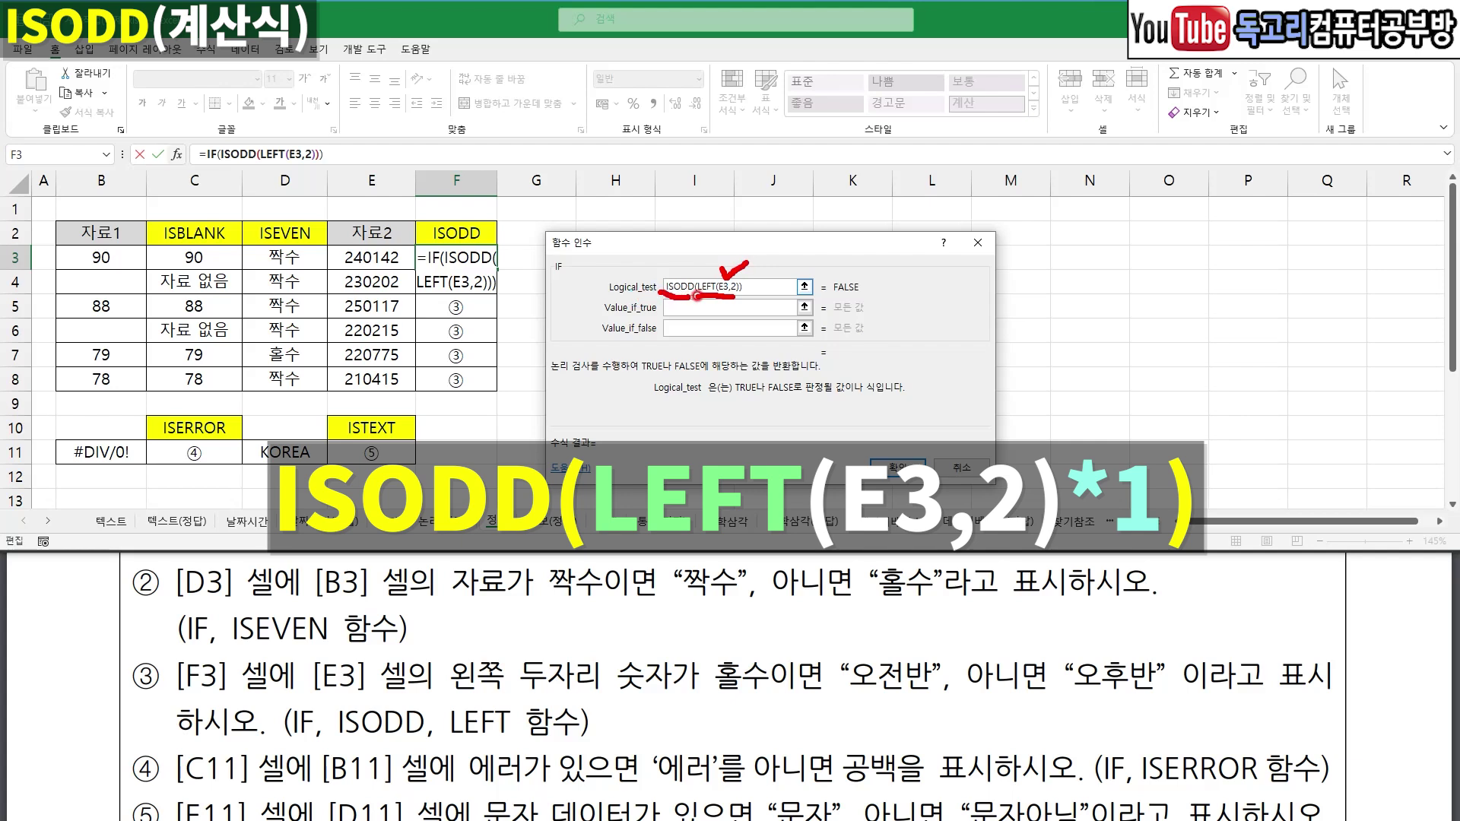
pyautogui.press('Escape')
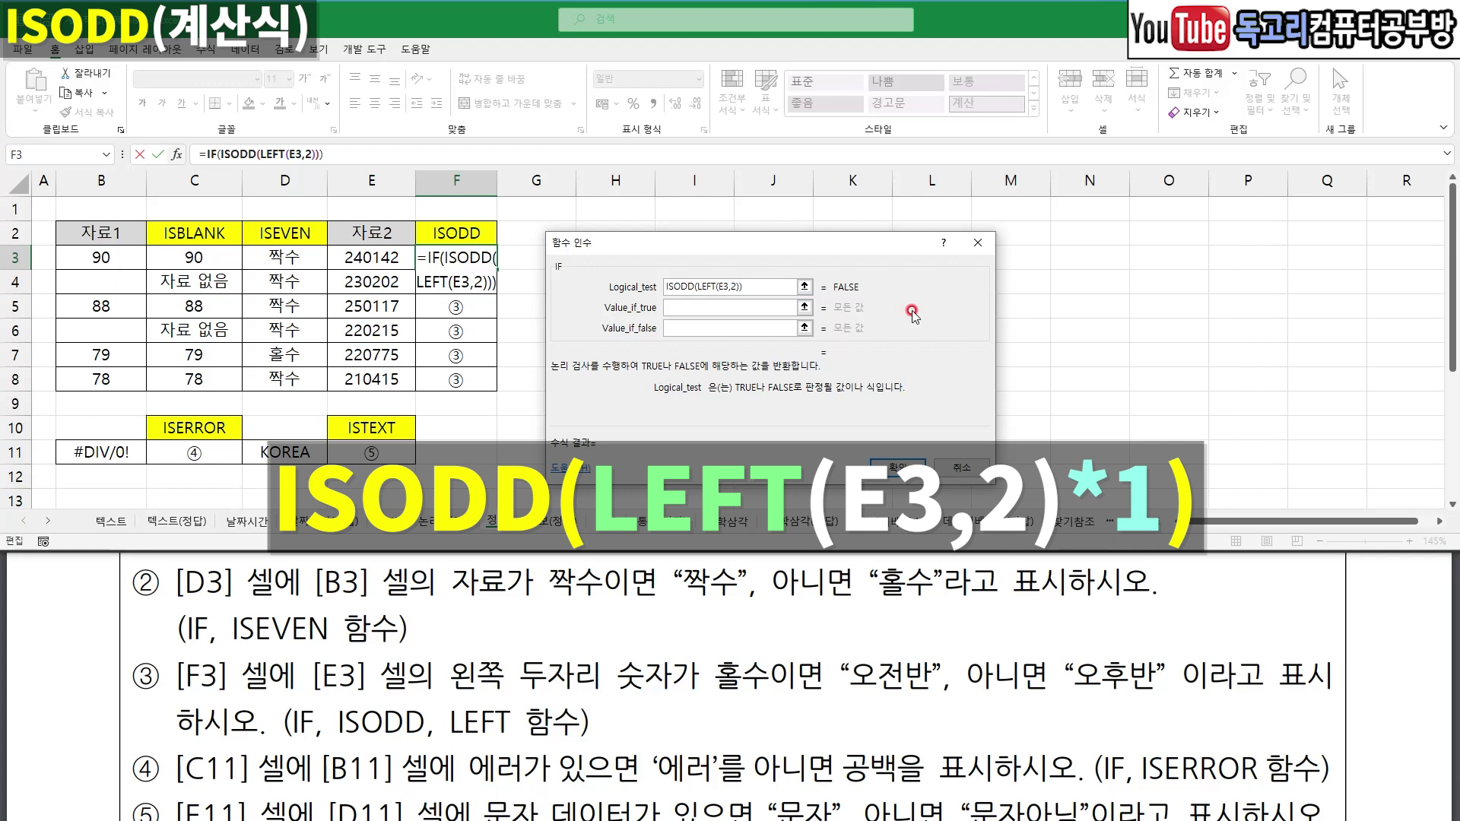
pyautogui.write('*1')
pyautogui.moveTo(699, 297)
pyautogui.mouseDown()
pyautogui.moveTo(734, 298)
pyautogui.moveTo(761, 259)
pyautogui.mouseUp()
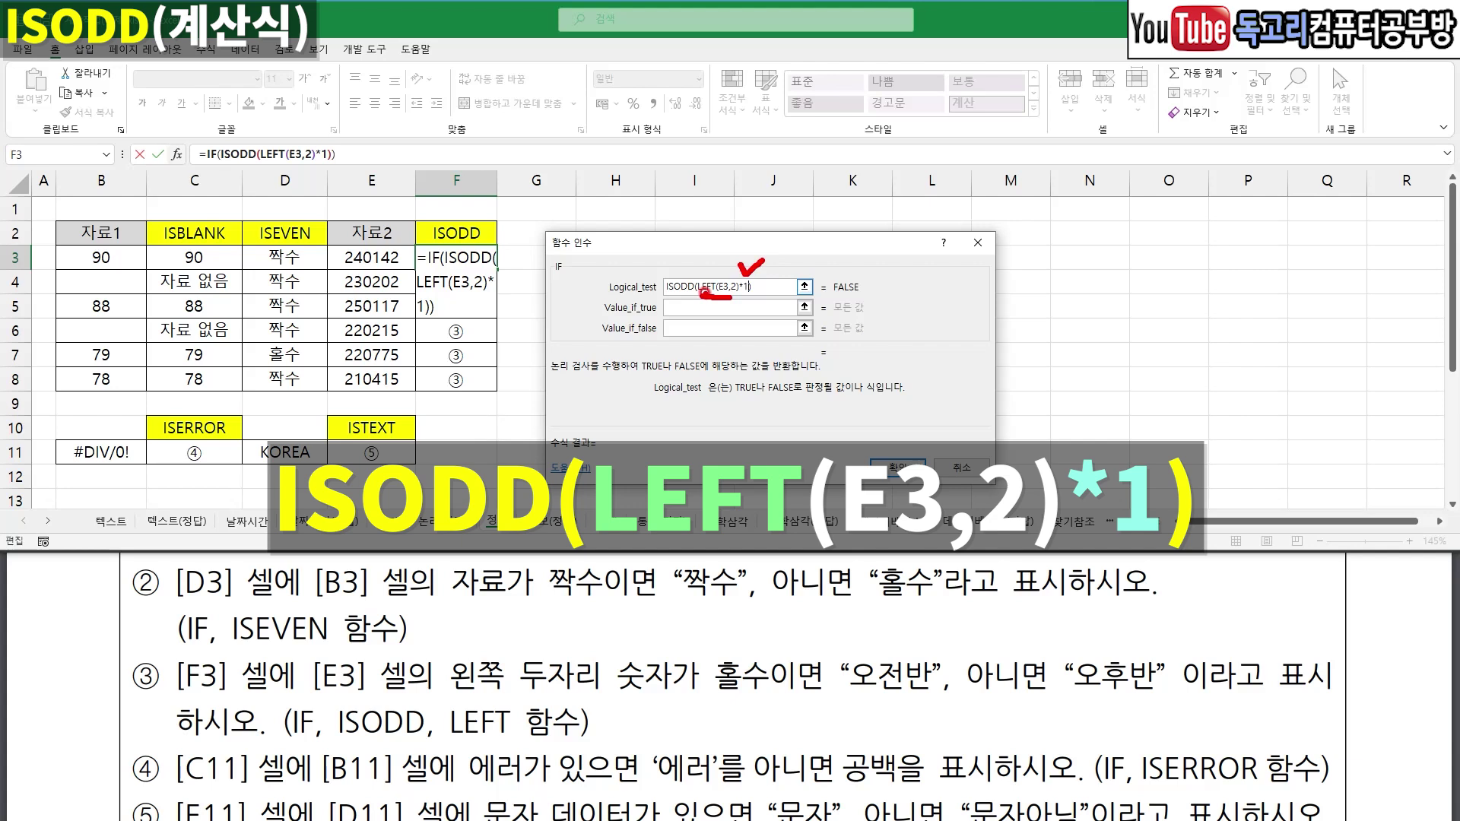
pyautogui.moveTo(693, 296); pyautogui.dragTo(665, 297)
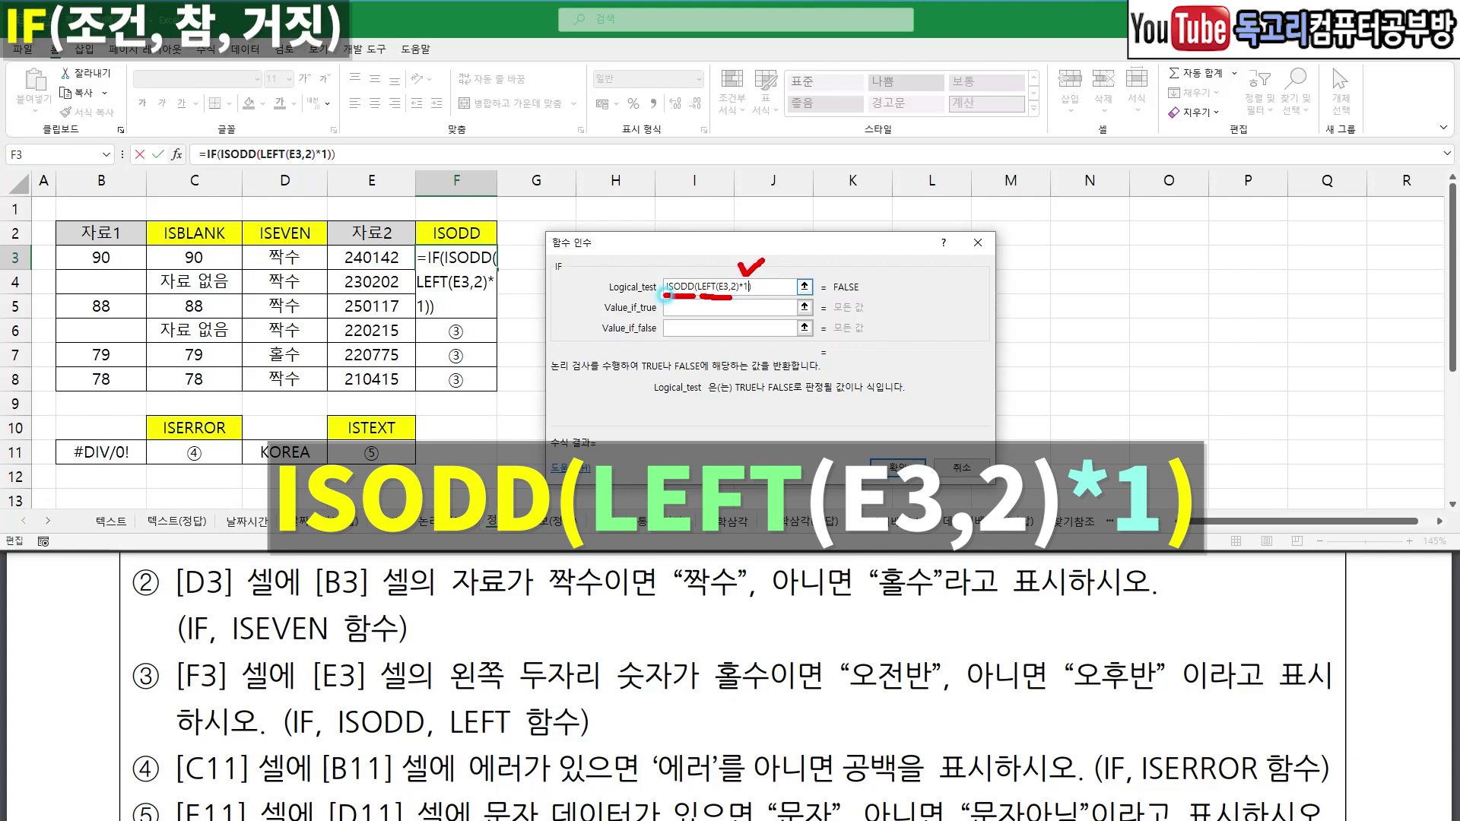
# - Set the IF value if true to "오전반" and the value if false to "오후반"
pyautogui.click(739, 308)
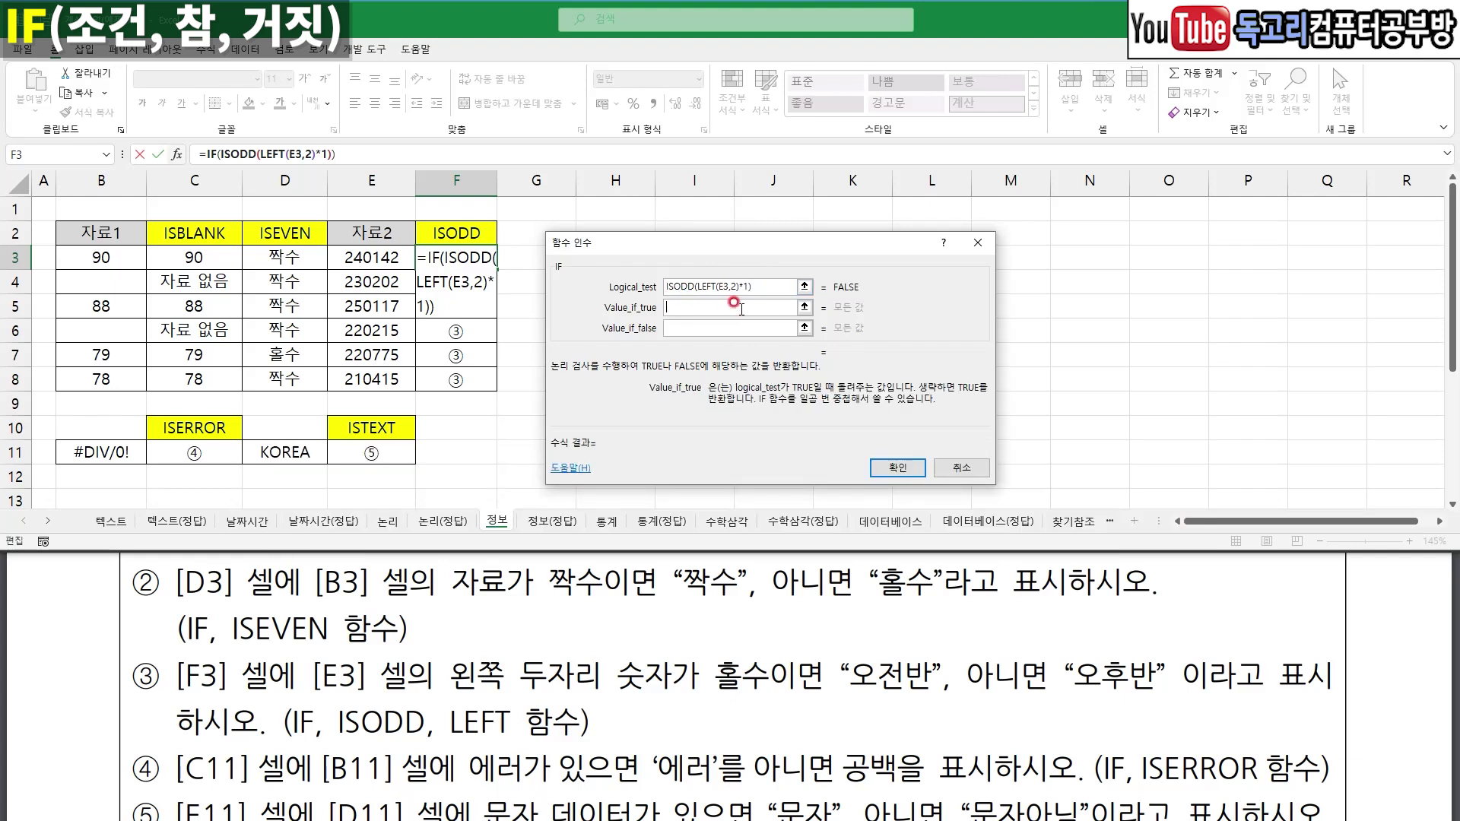
pyautogui.write('오전반')
pyautogui.press('Tab')
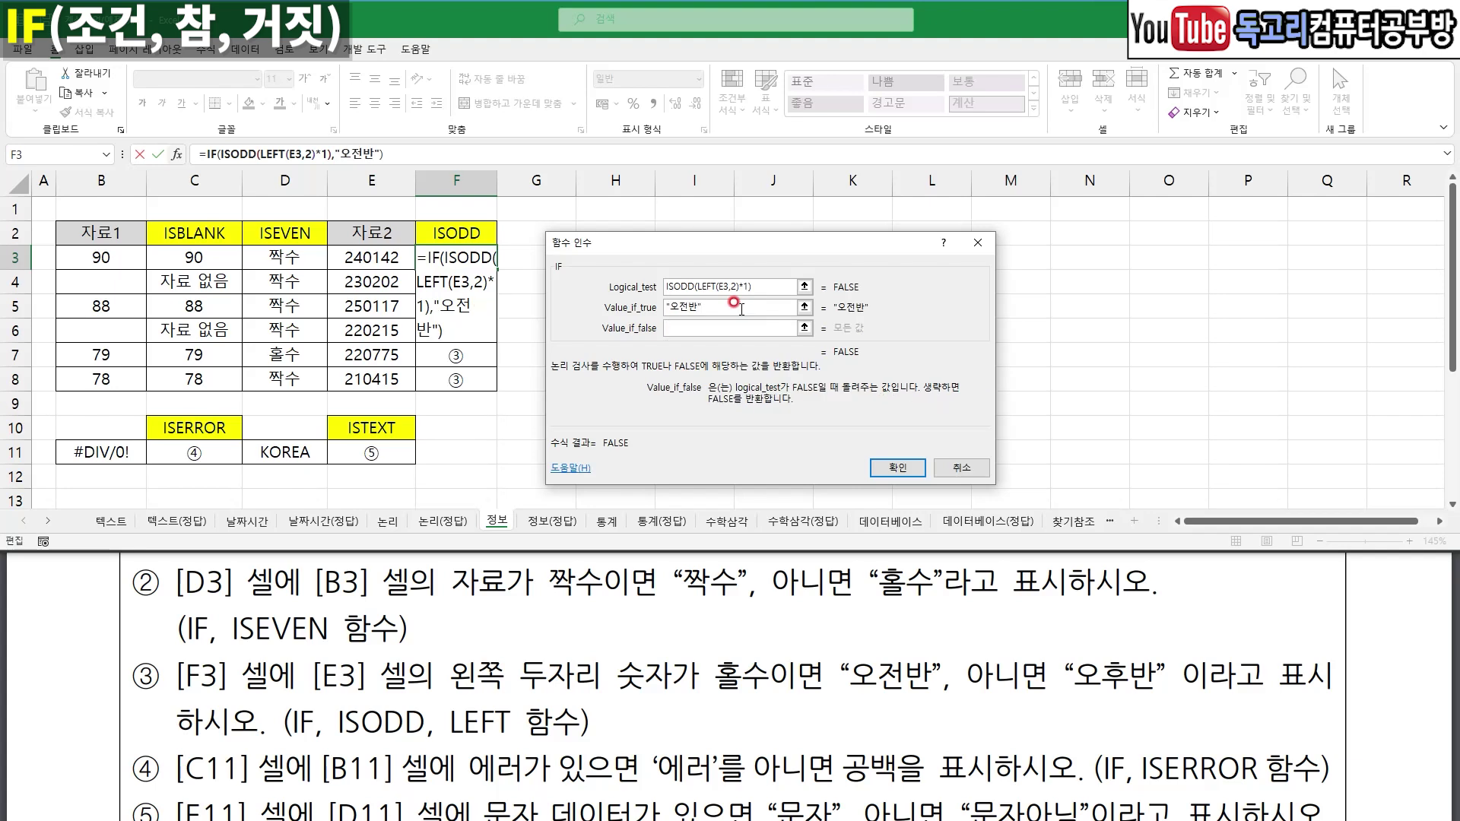
pyautogui.write('오후반')
pyautogui.press('Tab')
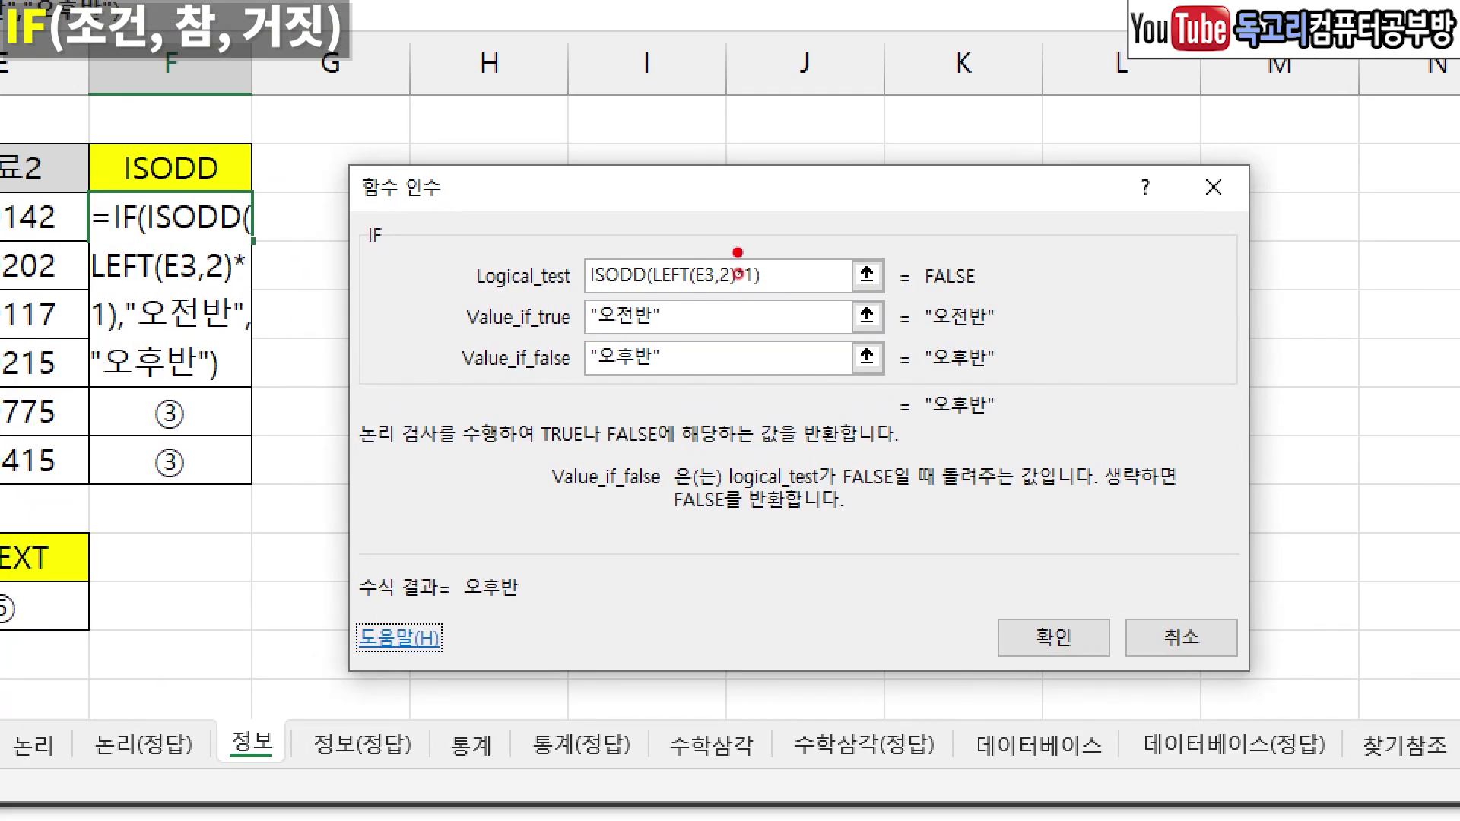
# - Confirm the IF formula in F3 and fill it down the ISODD column to F8
pyautogui.moveTo(727, 268); pyautogui.dragTo(753, 265)
pyautogui.moveTo(612, 242); pyautogui.dragTo(620, 258)
pyautogui.click(686, 359)
pyautogui.click(715, 376)
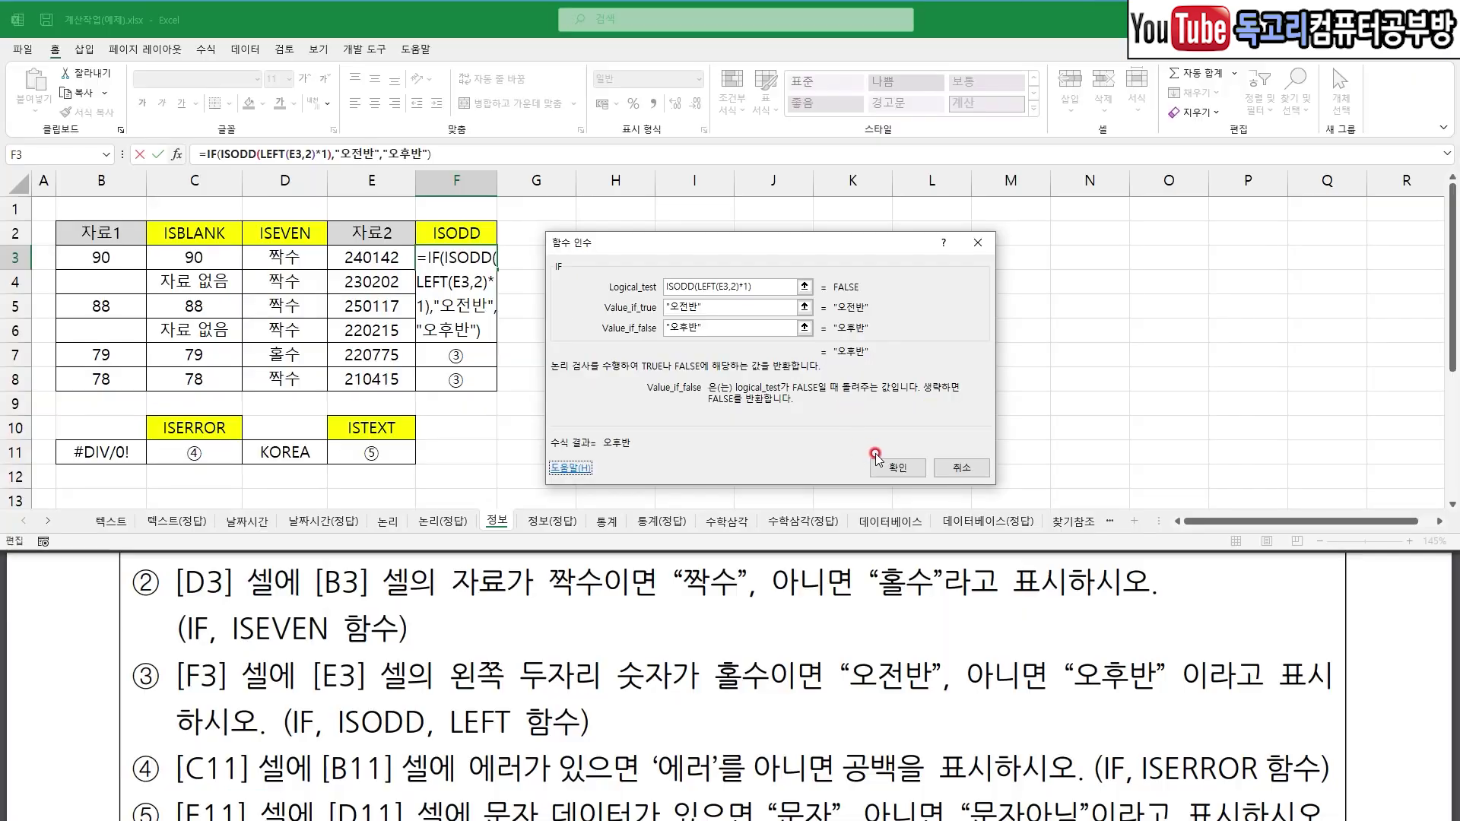
pyautogui.click(1042, 635)
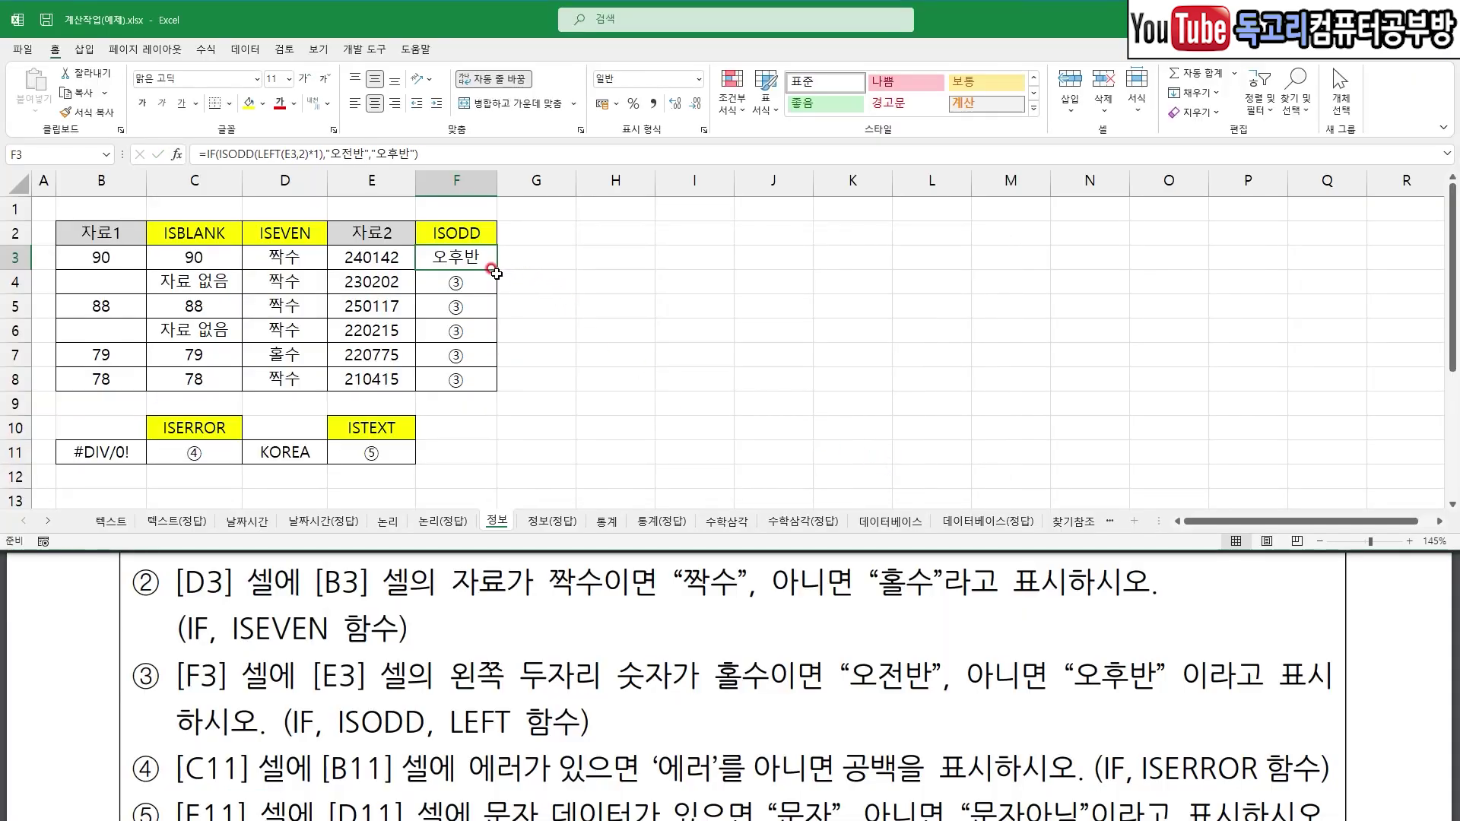
pyautogui.moveTo(496, 269); pyautogui.dragTo(645, 383)
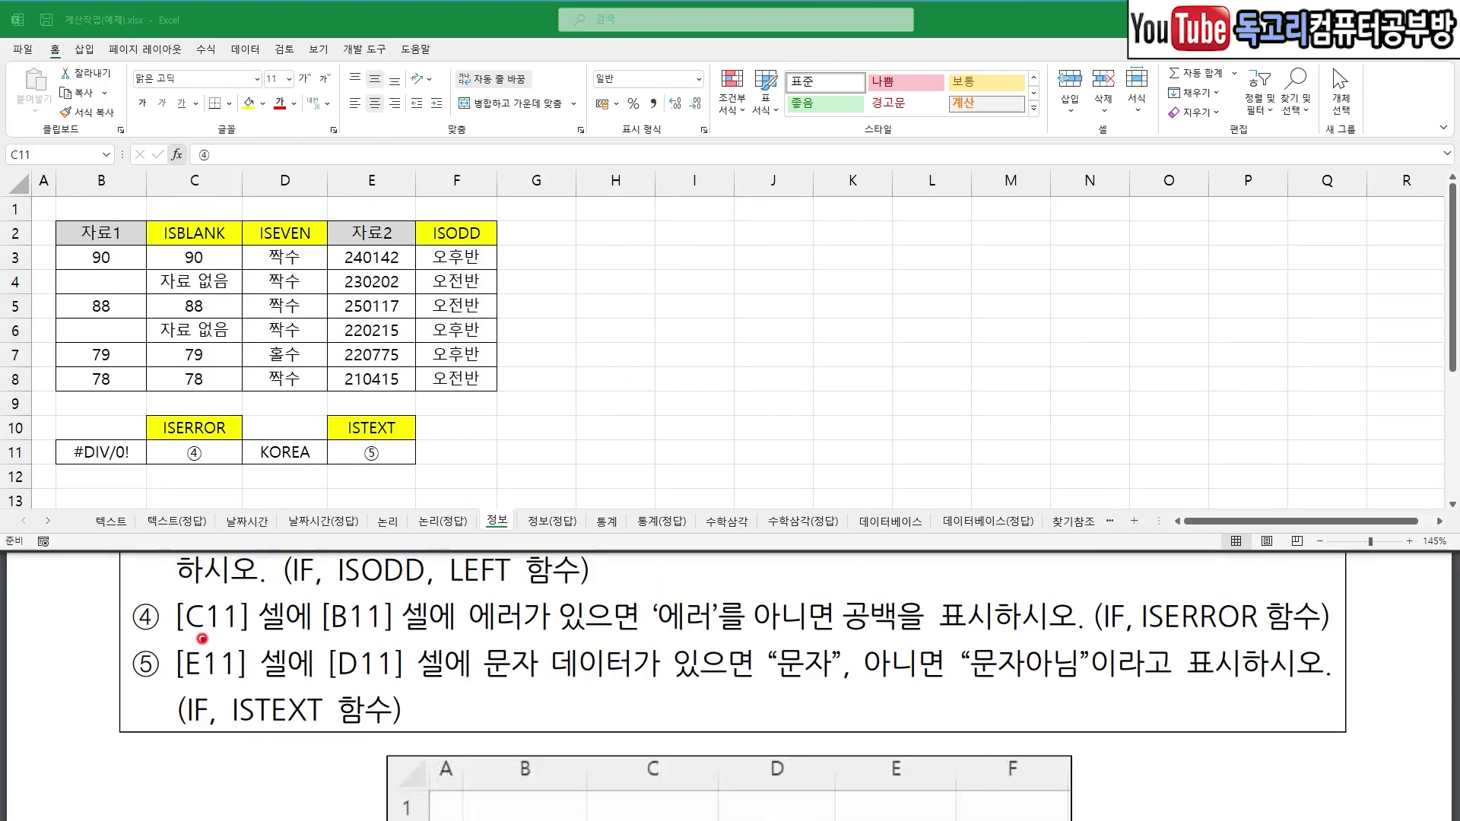
# - Start an IF formula in the ISERROR cell C11 and open its function arguments
pyautogui.moveTo(185, 632)
pyautogui.mouseDown()
pyautogui.moveTo(265, 644)
pyautogui.moveTo(755, 634)
pyautogui.mouseUp()
pyautogui.moveTo(867, 642); pyautogui.dragTo(916, 640)
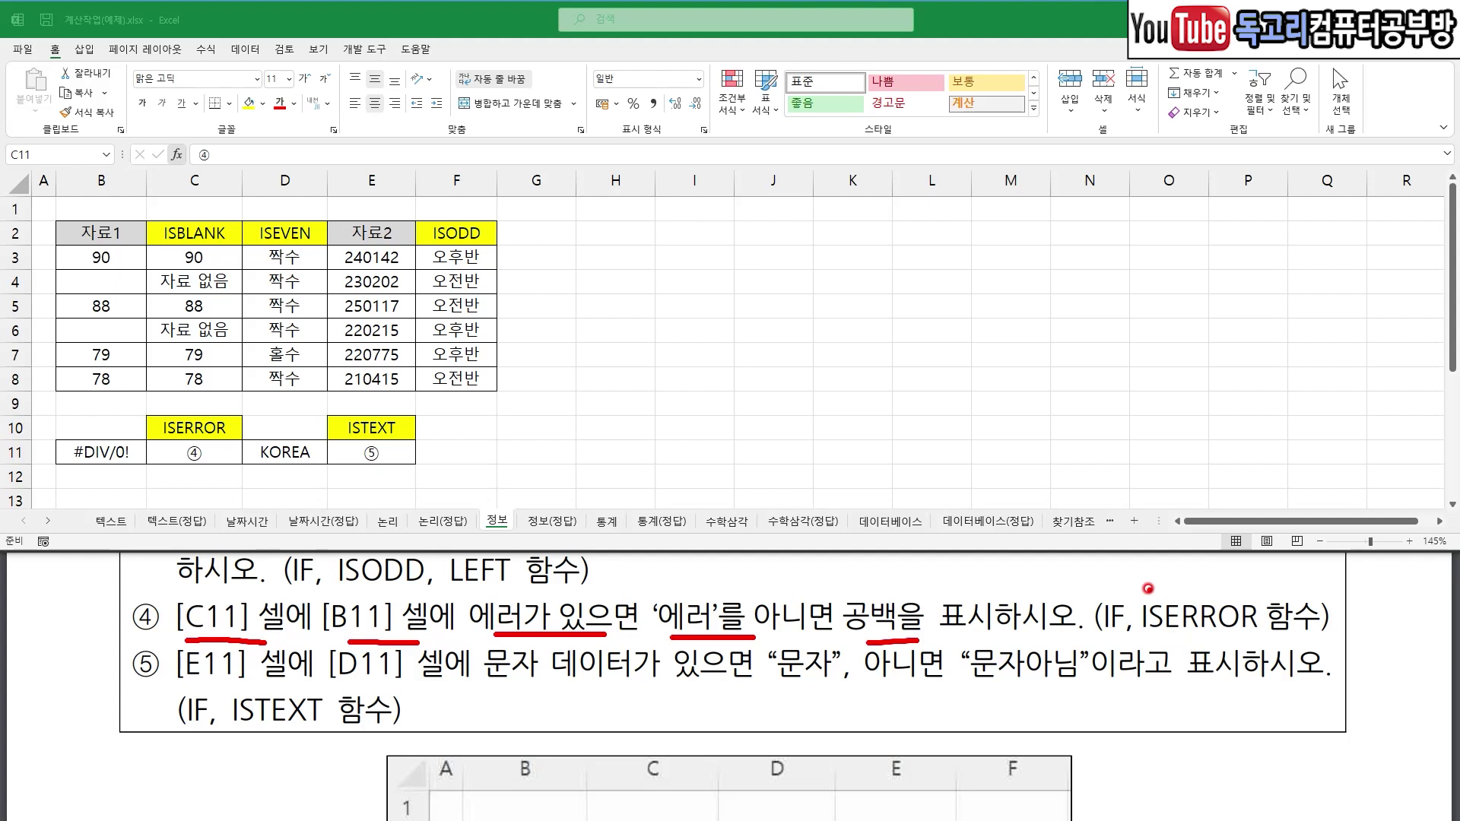
pyautogui.moveTo(1146, 591); pyautogui.dragTo(1188, 559)
pyautogui.click(196, 450)
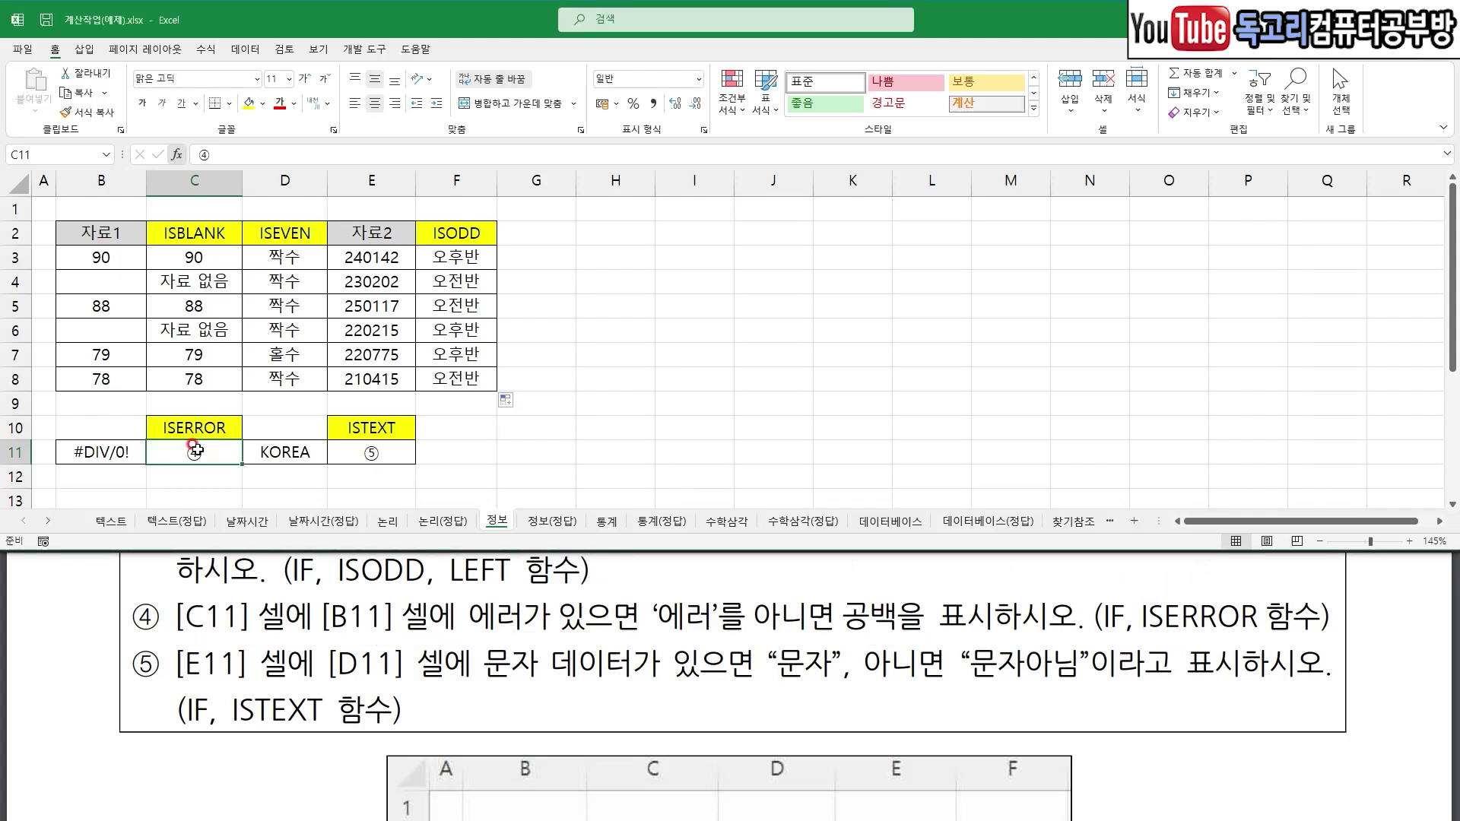
pyautogui.write('=')
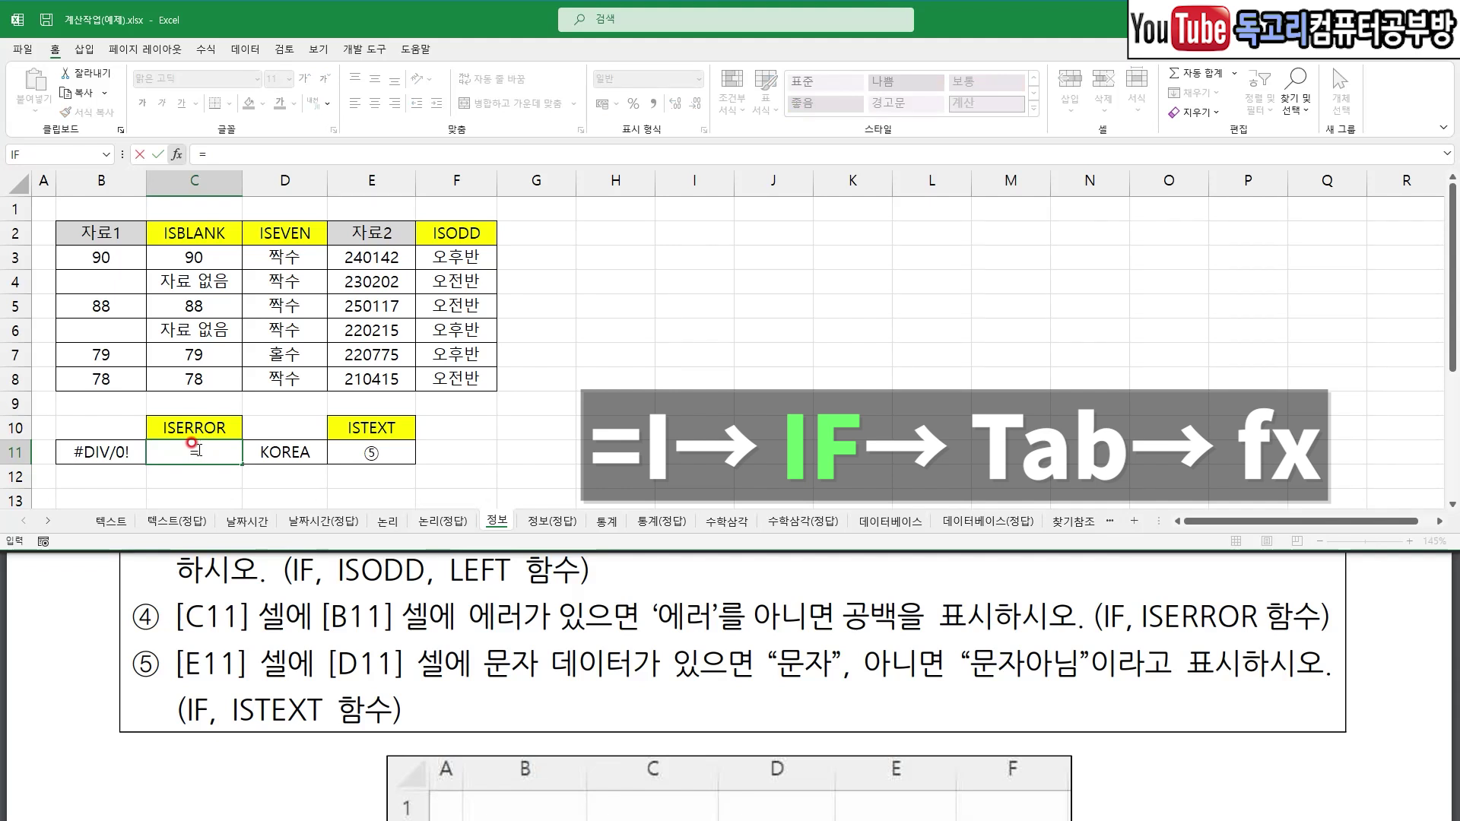
pyautogui.write('I')
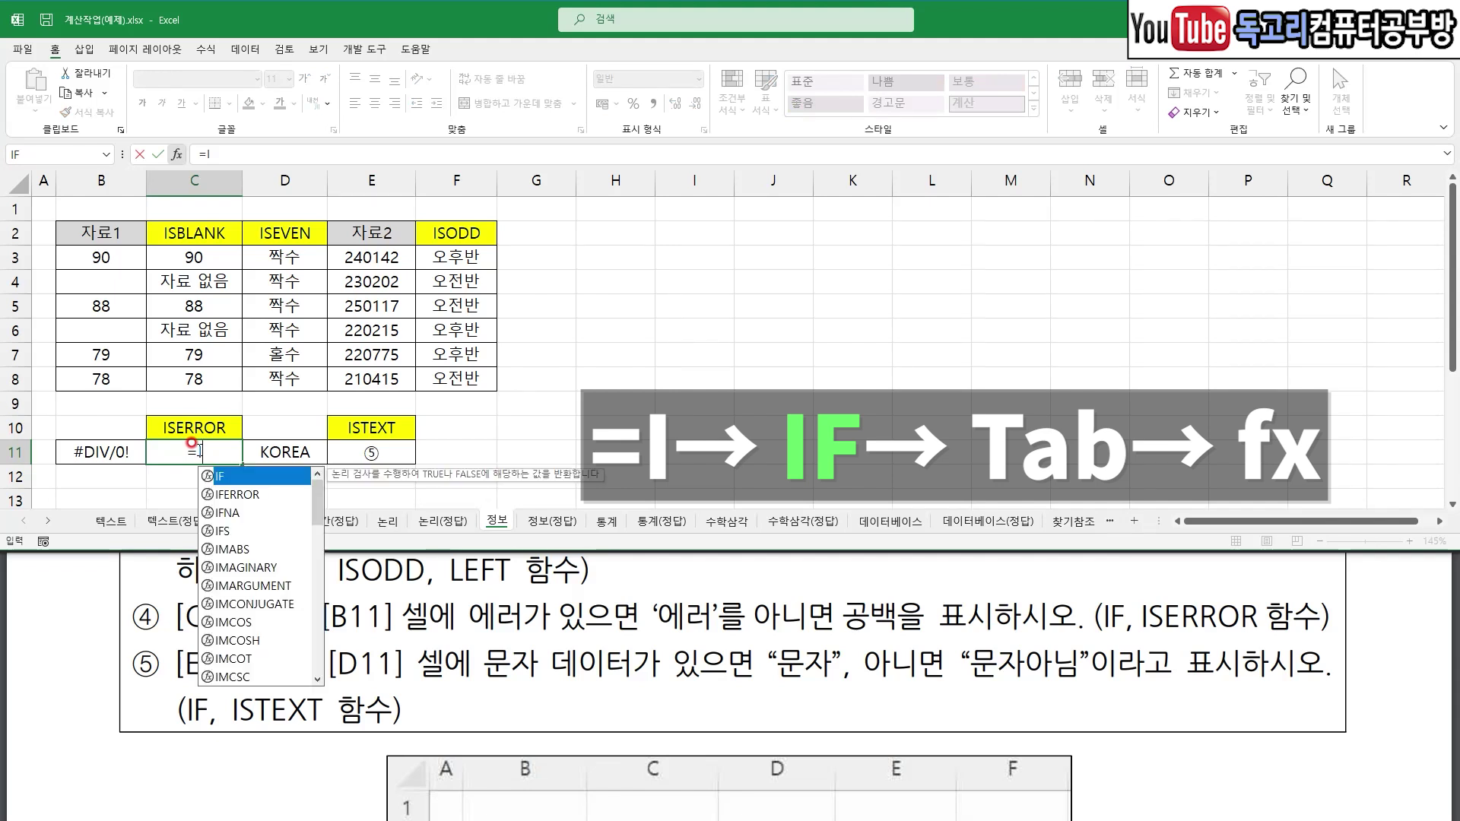
pyautogui.press('Tab')
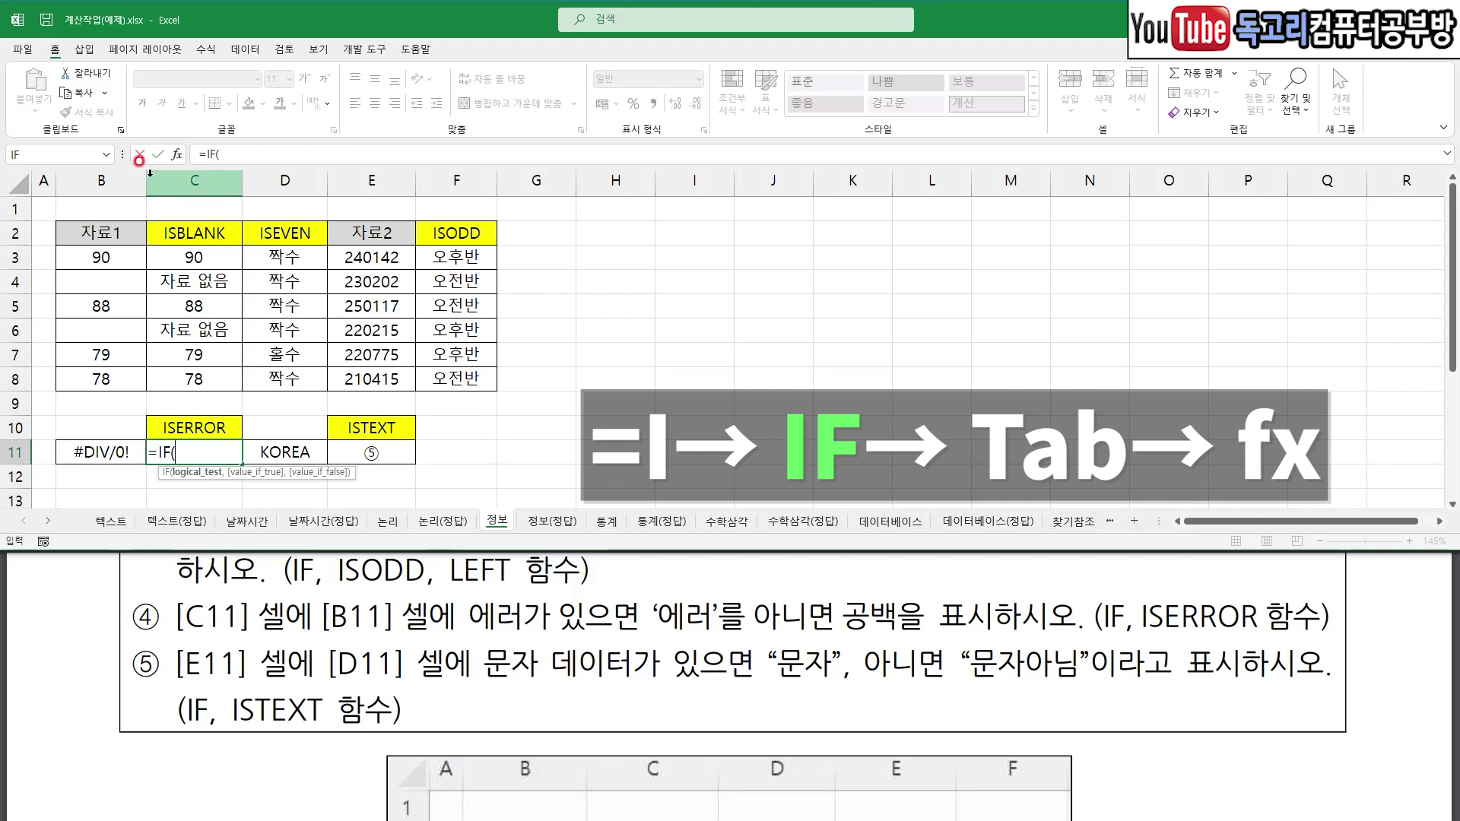
pyautogui.click(176, 154)
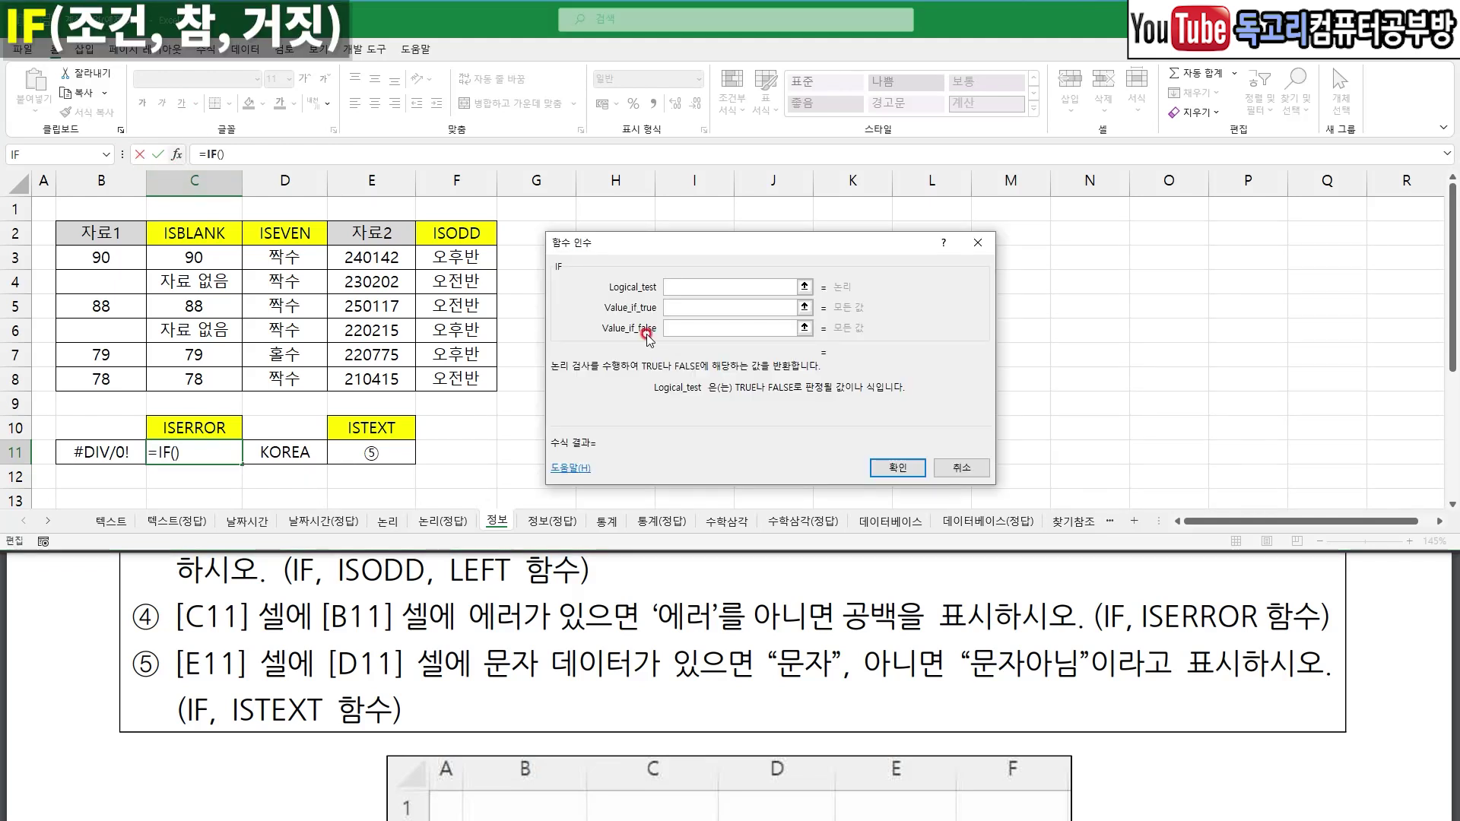
# - Enter ISERROR(B11) as the IF logical test to check B11 for an error
pyautogui.write('ISERRO')
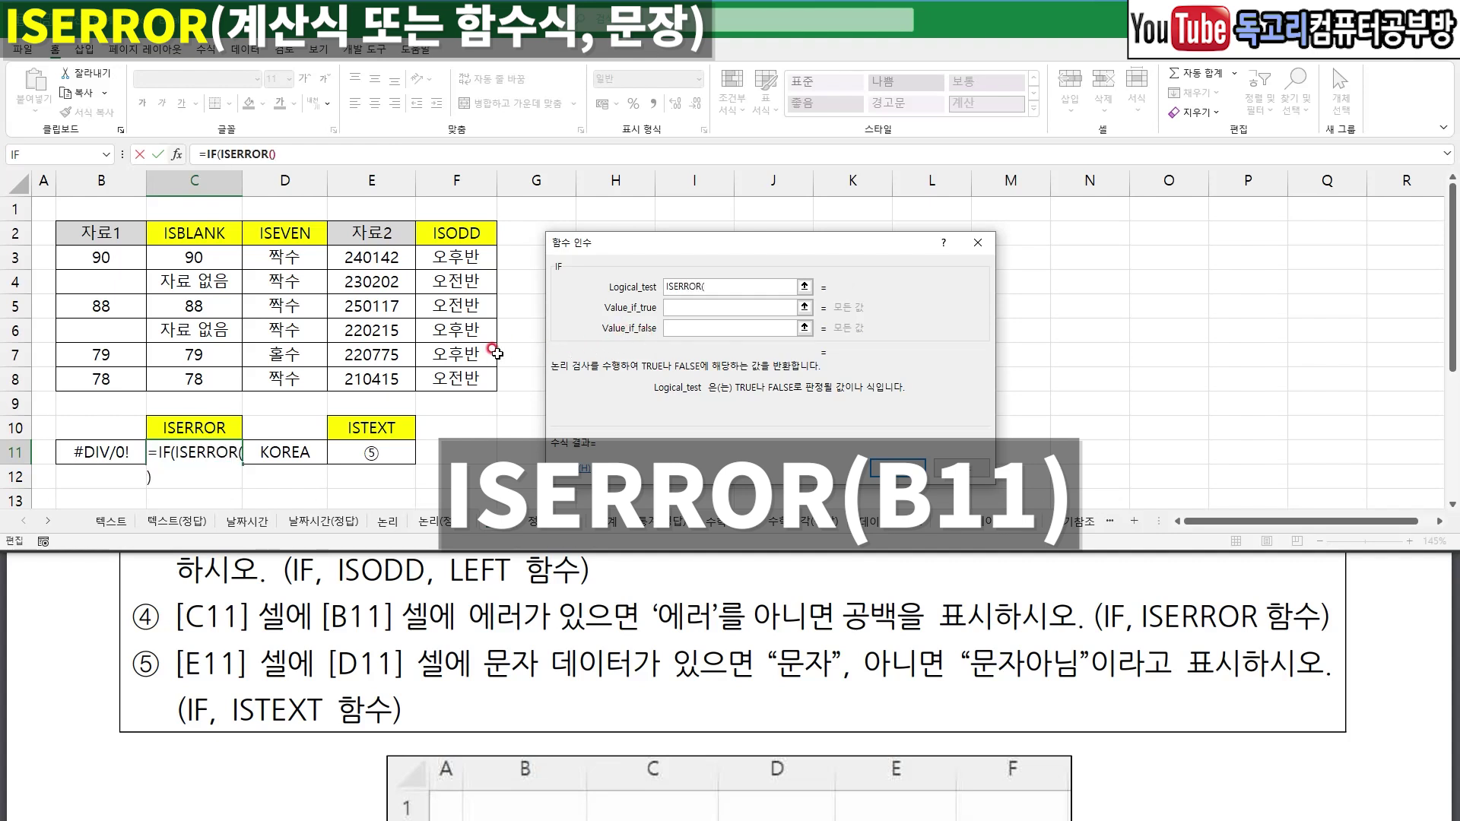
pyautogui.write('R(')
pyautogui.click(115, 452)
pyautogui.write(')')
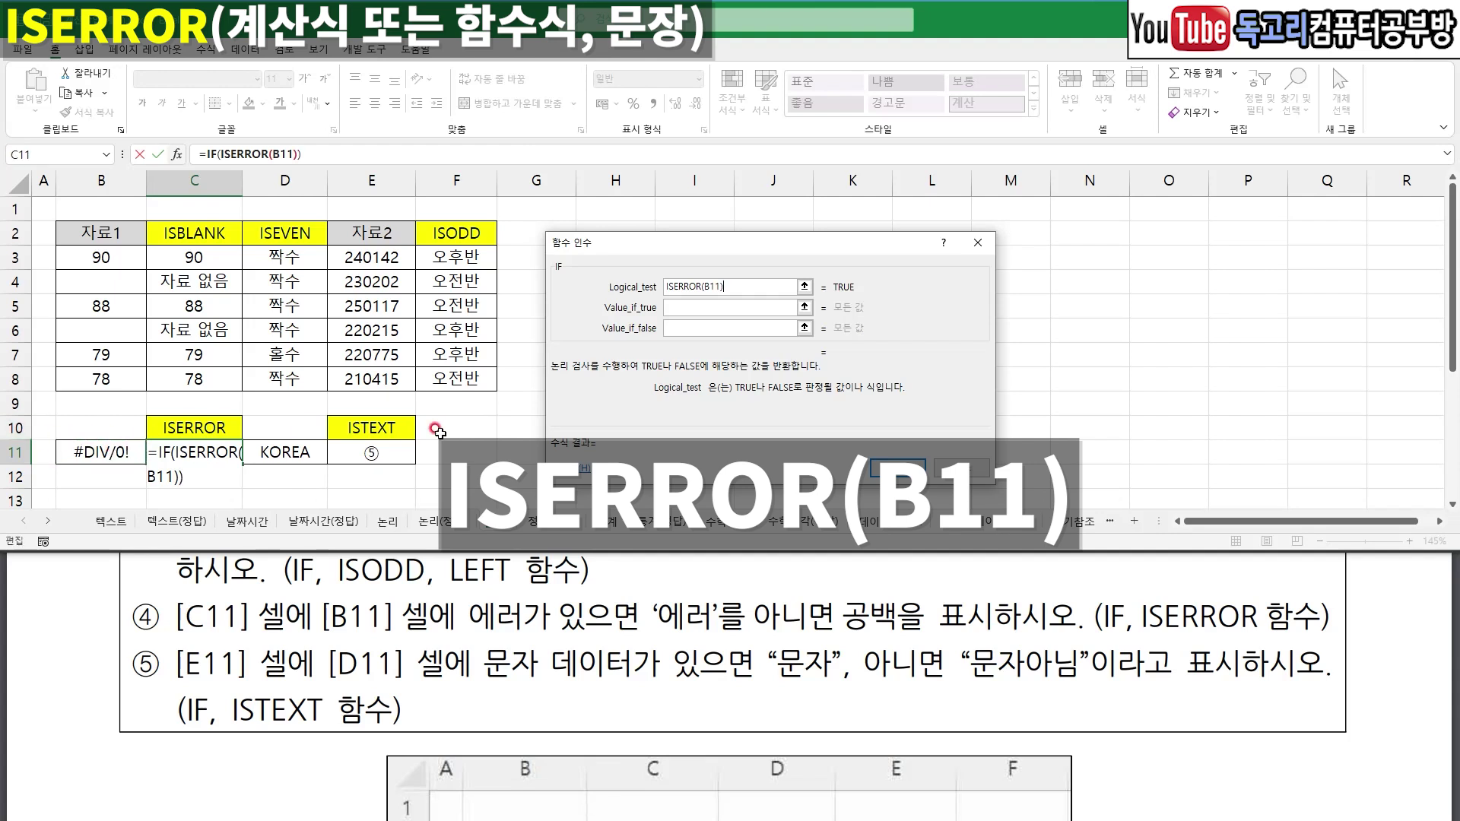
pyautogui.moveTo(731, 291)
pyautogui.mouseDown()
pyautogui.moveTo(652, 306)
pyautogui.moveTo(708, 248)
pyautogui.moveTo(744, 286)
pyautogui.moveTo(730, 300)
pyautogui.mouseUp()
pyautogui.moveTo(64, 466); pyautogui.dragTo(120, 470)
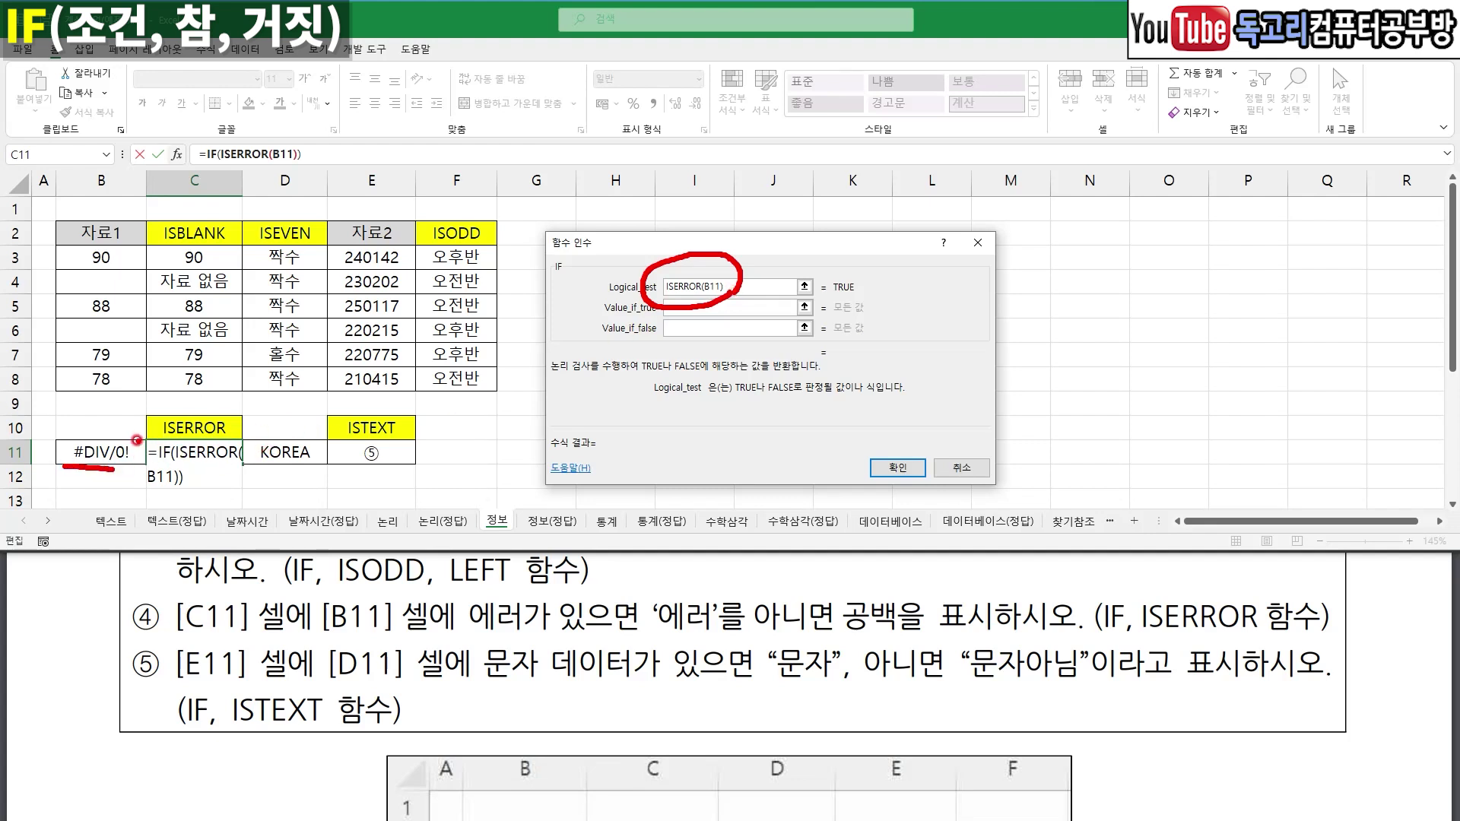
pyautogui.moveTo(97, 422); pyautogui.dragTo(107, 440)
# - Set the value if true to "에러" and the value if false to an empty string "", and confirm the formula in C11
pyautogui.click(705, 306)
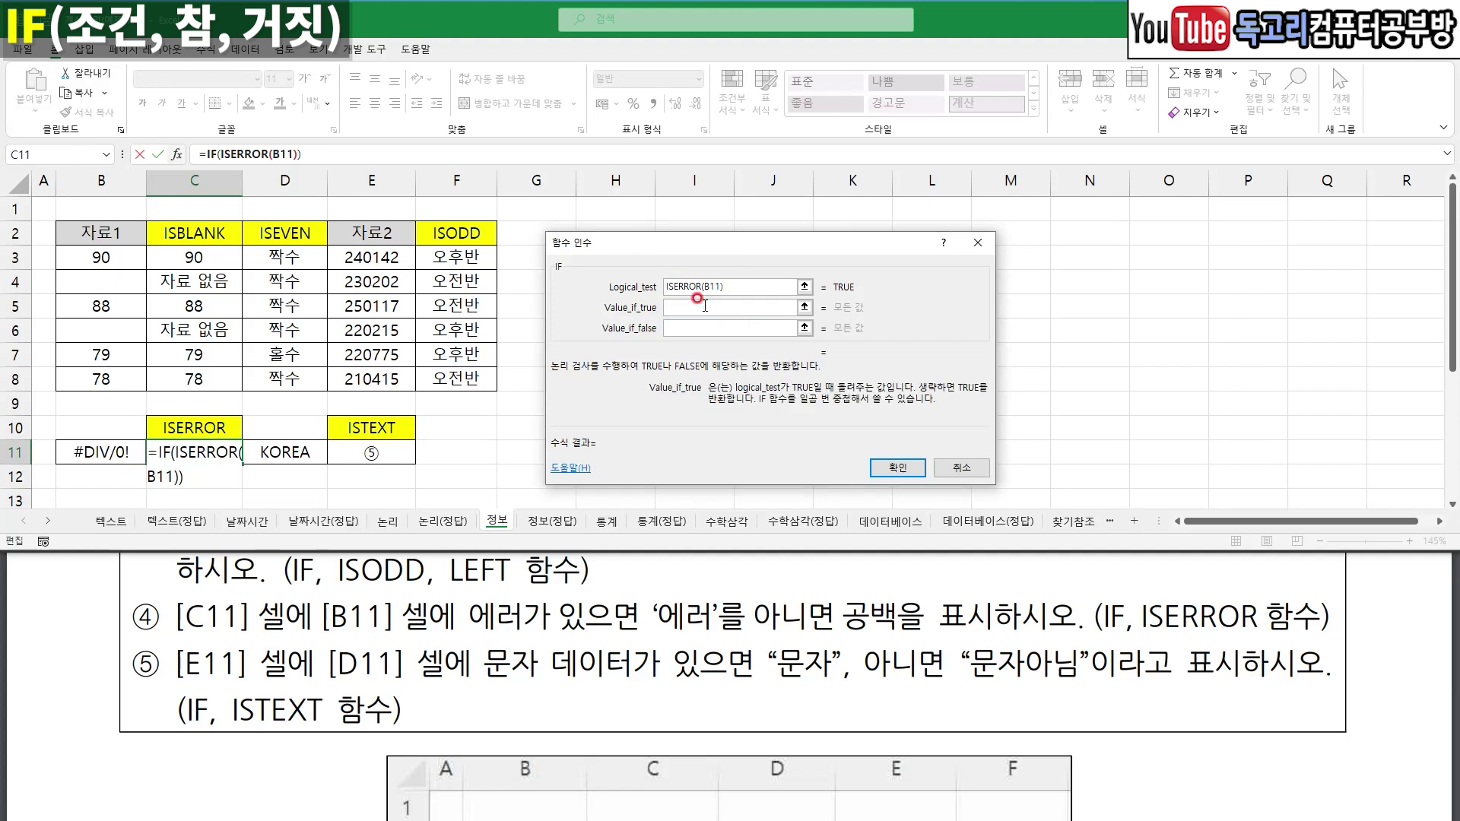
pyautogui.write('에러')
pyautogui.press('Tab')
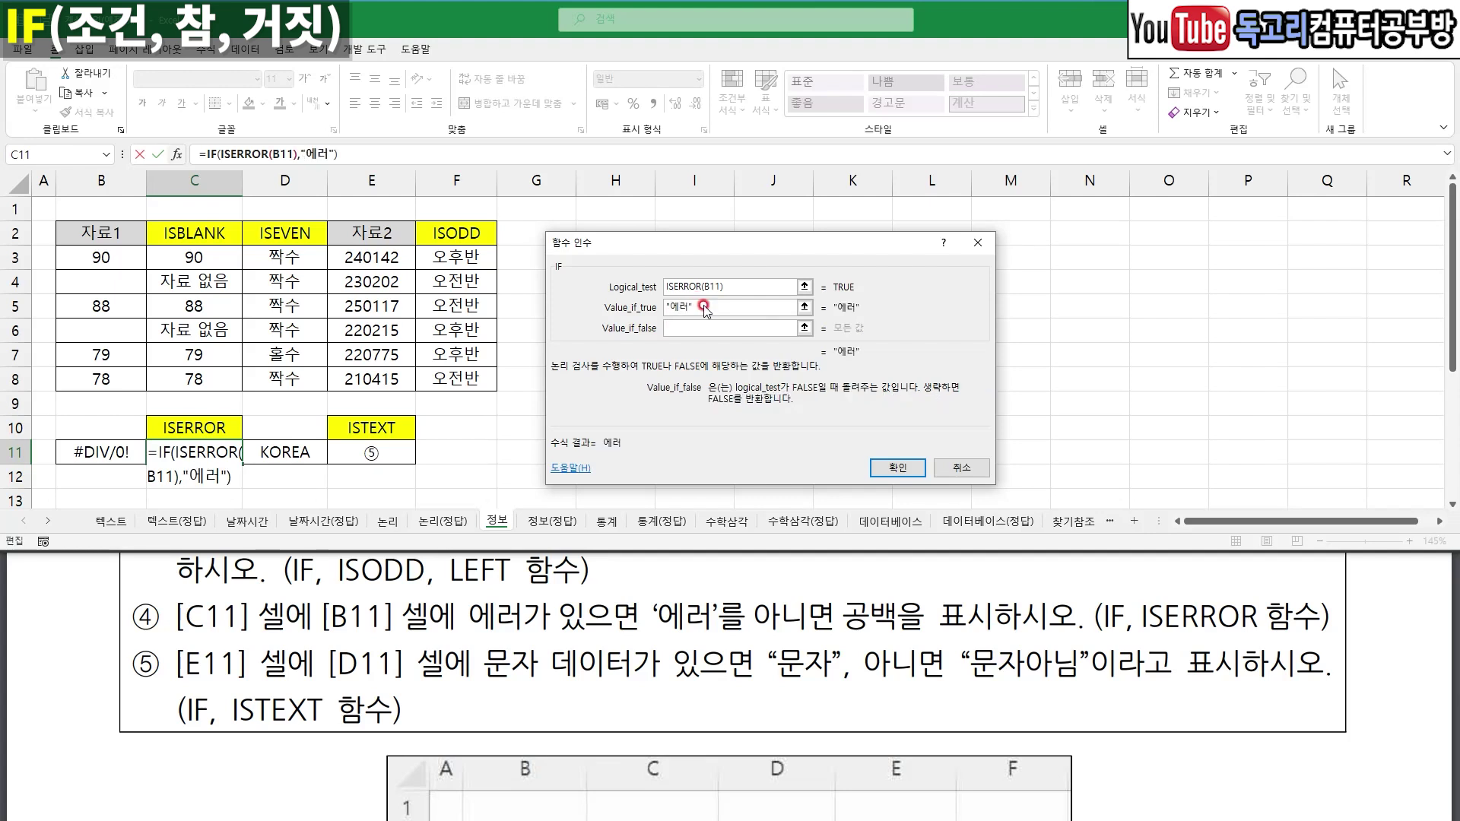
pyautogui.write('""')
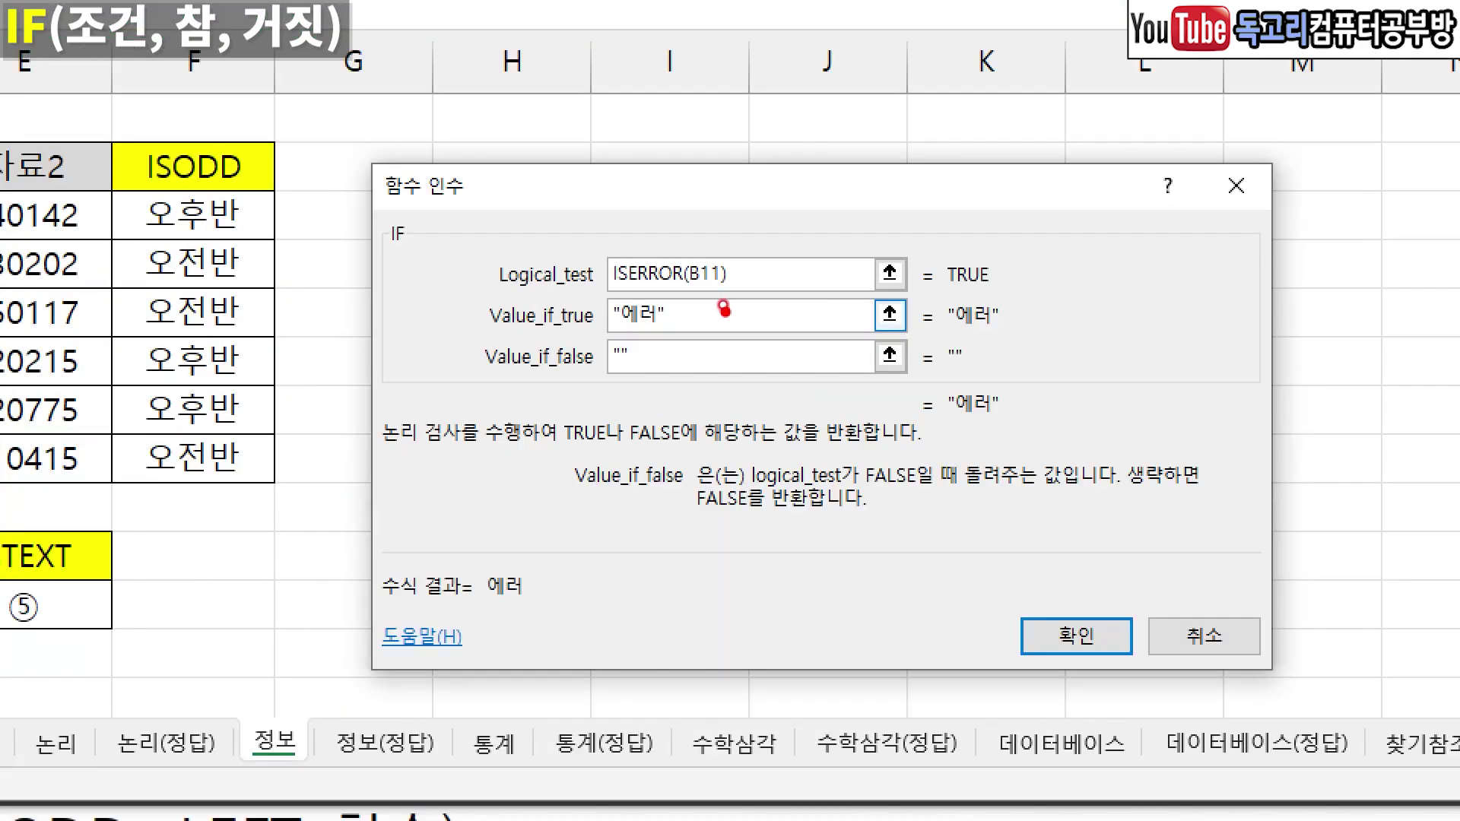
pyautogui.moveTo(758, 262); pyautogui.dragTo(620, 388)
pyautogui.moveTo(1080, 681)
pyautogui.mouseDown()
pyautogui.moveTo(1004, 601)
pyautogui.moveTo(1091, 707)
pyautogui.mouseUp()
pyautogui.click(1076, 635)
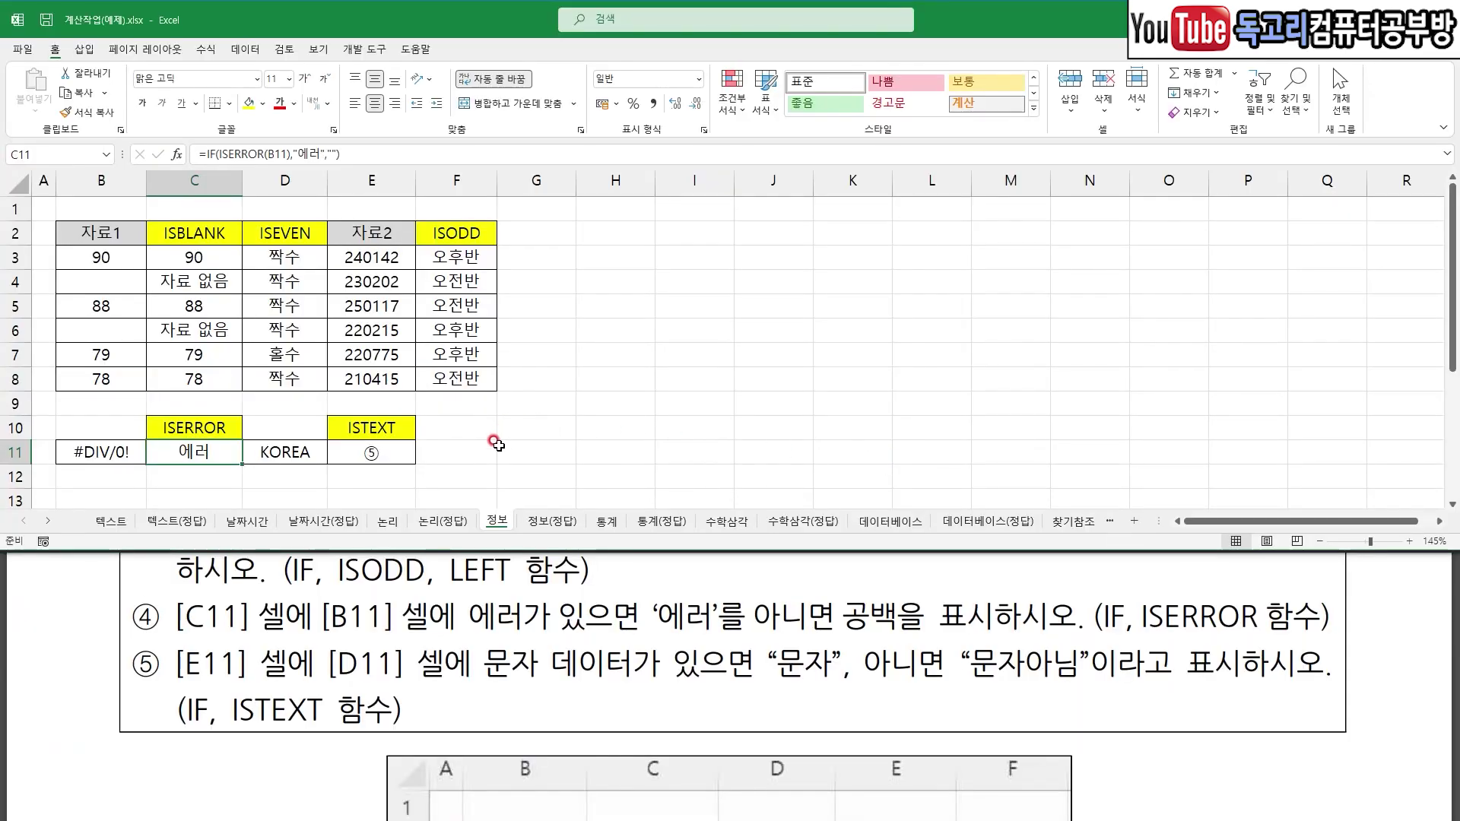
# - Start an IF formula in the ISTEXT cell E11 and open its function arguments
pyautogui.click(60, 604)
pyautogui.moveTo(146, 693); pyautogui.dragTo(228, 692)
pyautogui.moveTo(341, 686); pyautogui.dragTo(873, 692)
pyautogui.moveTo(998, 697); pyautogui.dragTo(1102, 696)
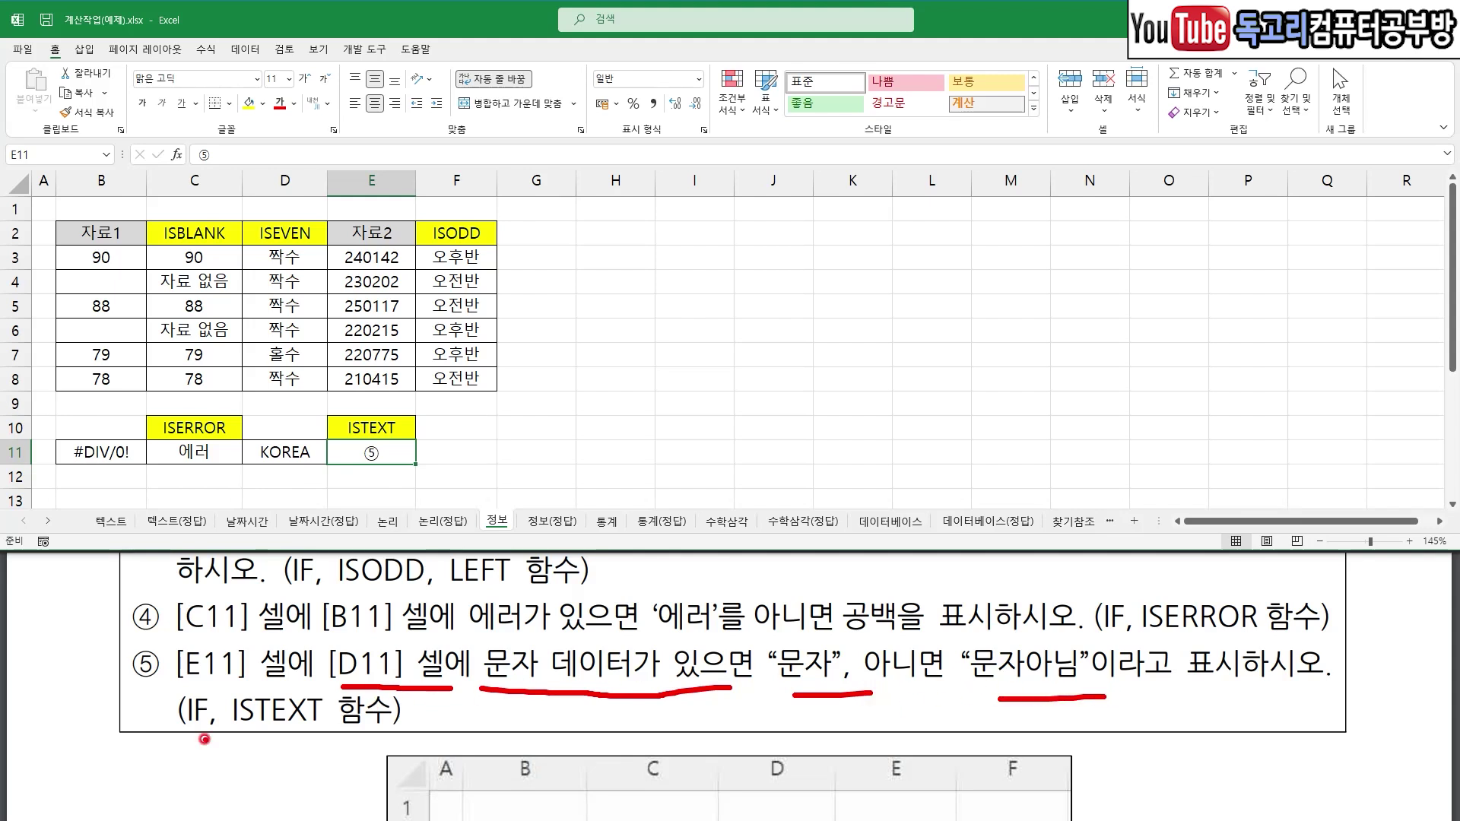
pyautogui.moveTo(138, 749); pyautogui.dragTo(317, 748)
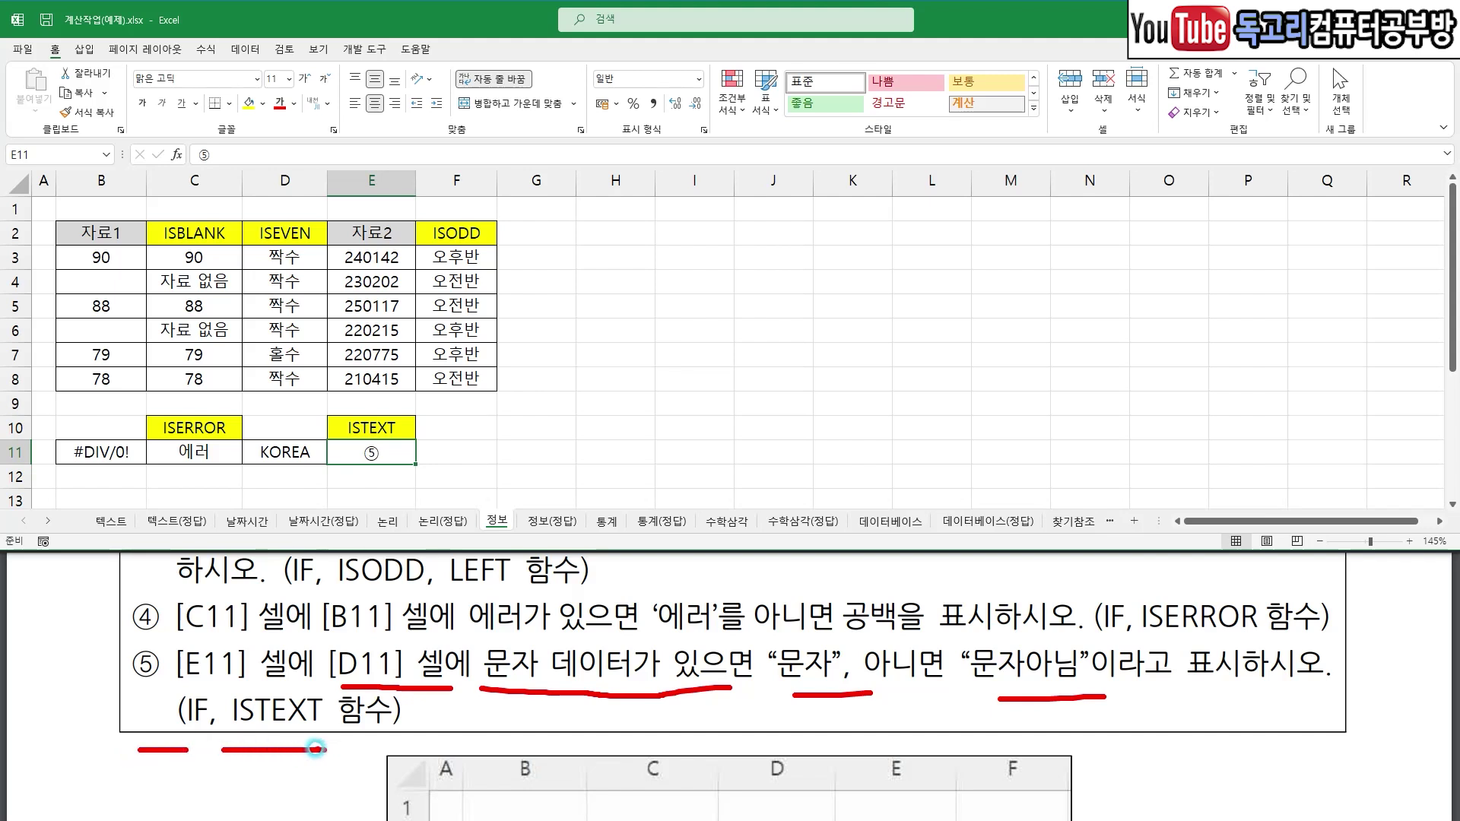
pyautogui.press('Escape')
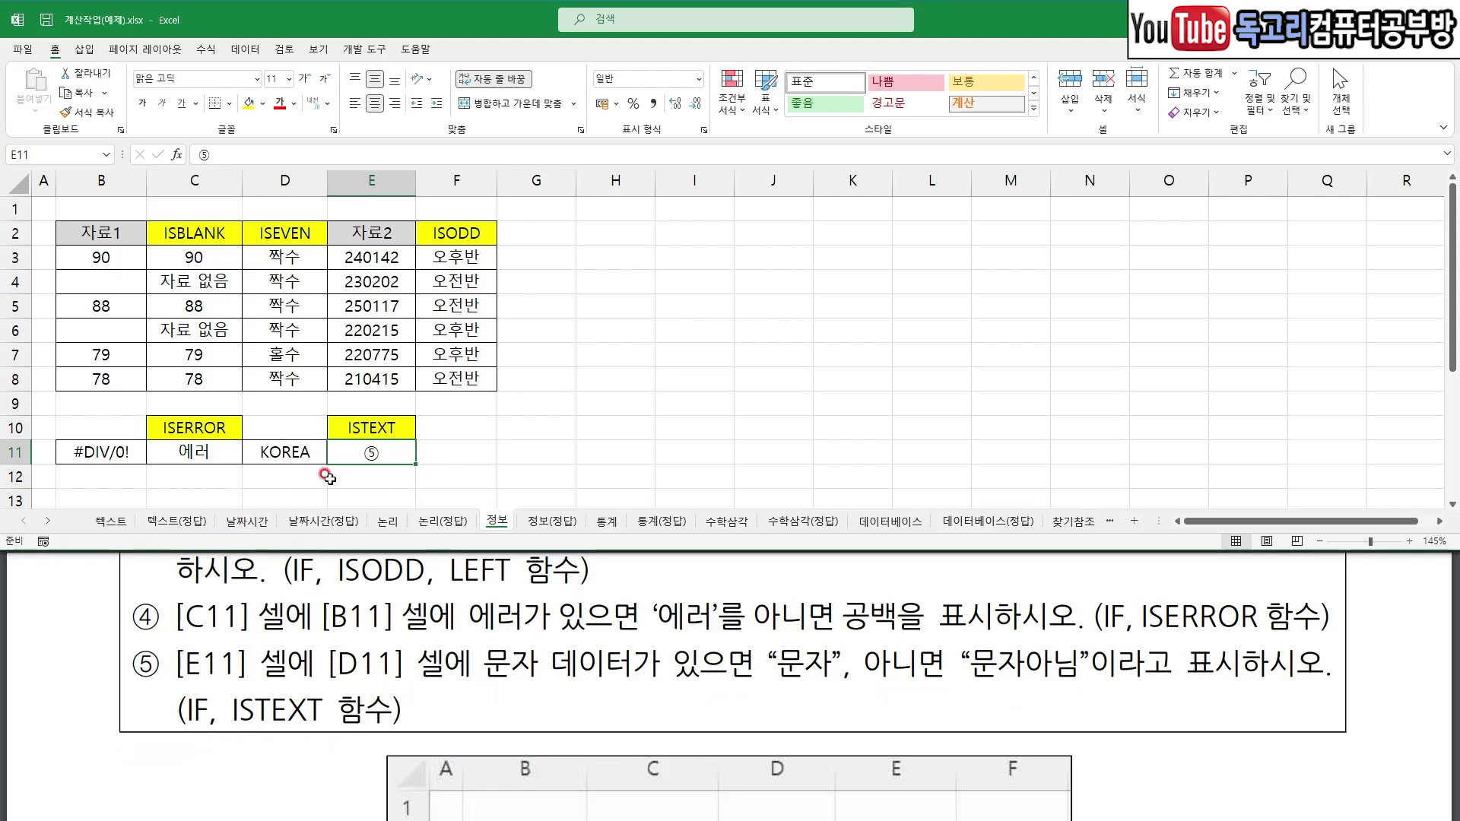
pyautogui.write('=')
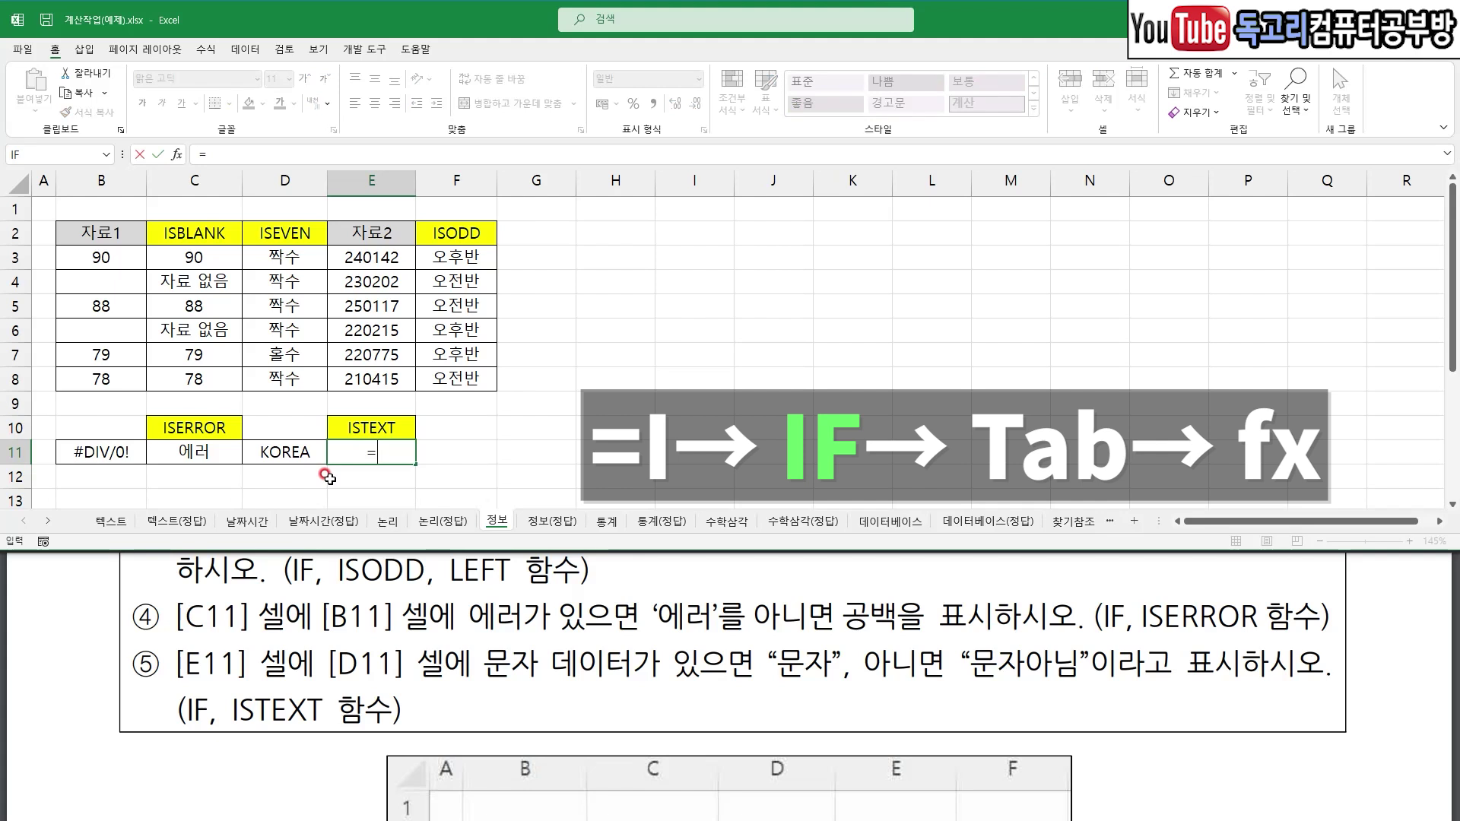
pyautogui.write('I')
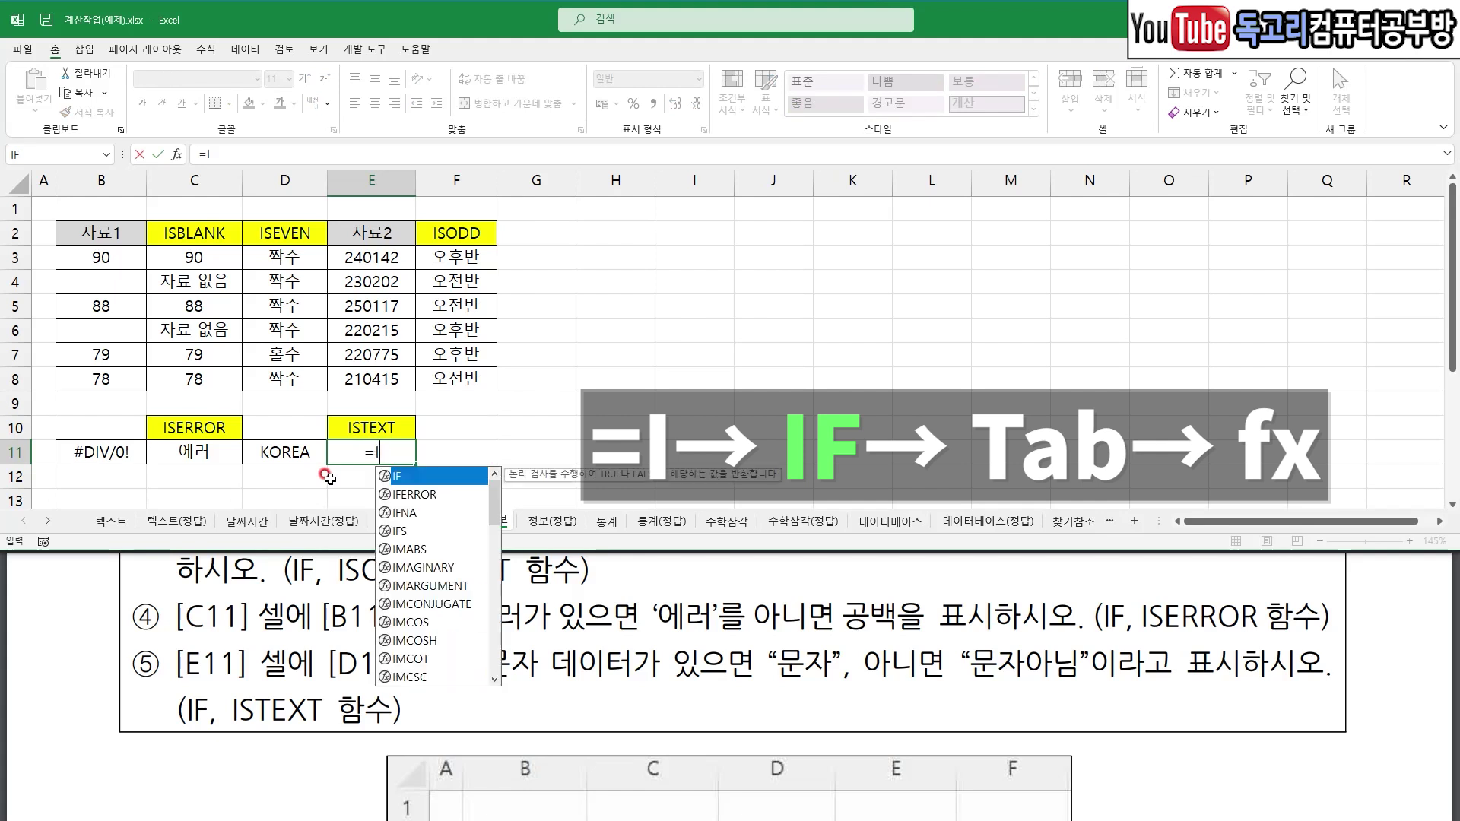
pyautogui.press('Tab')
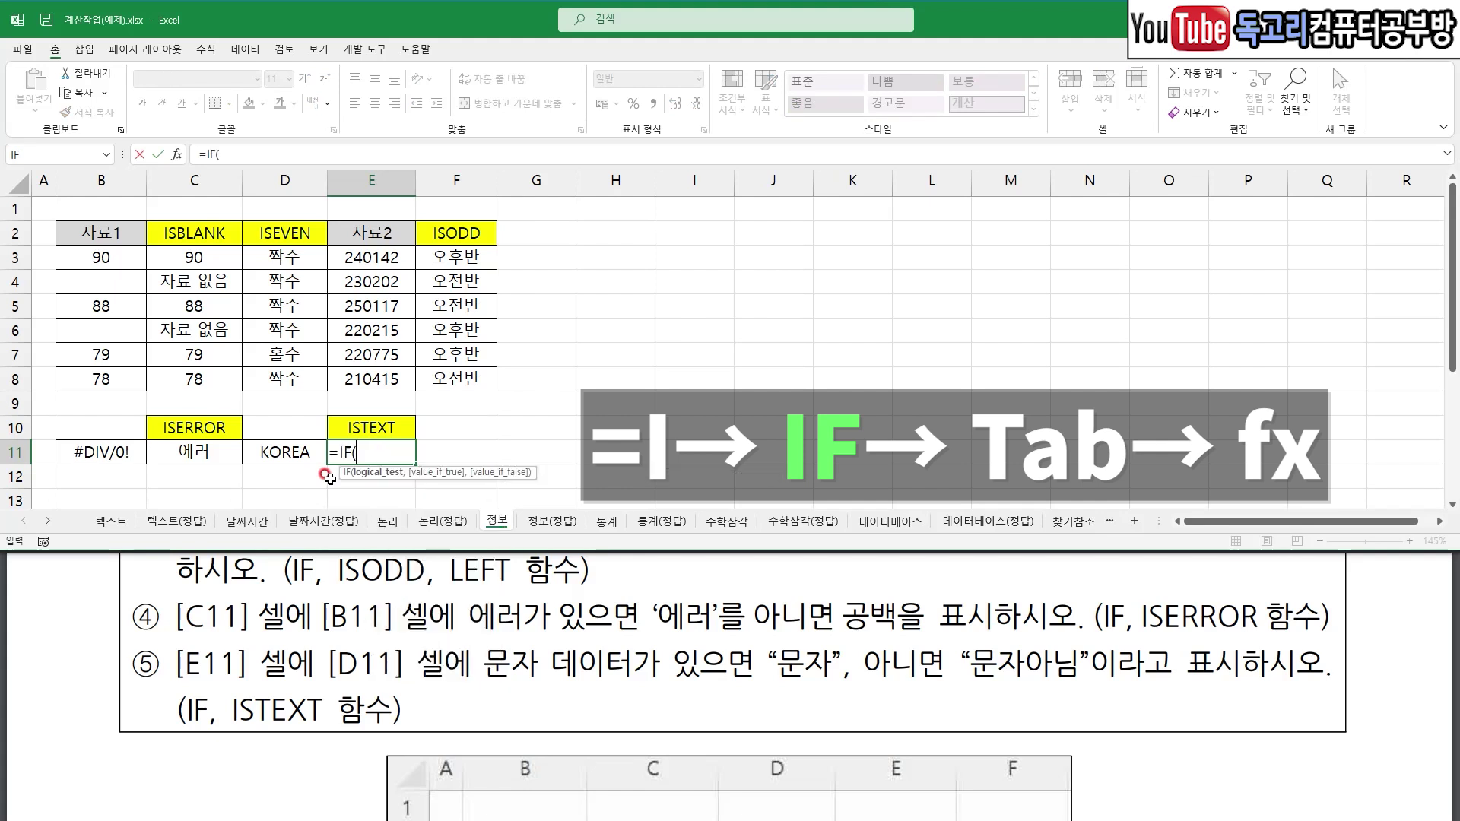
pyautogui.click(180, 158)
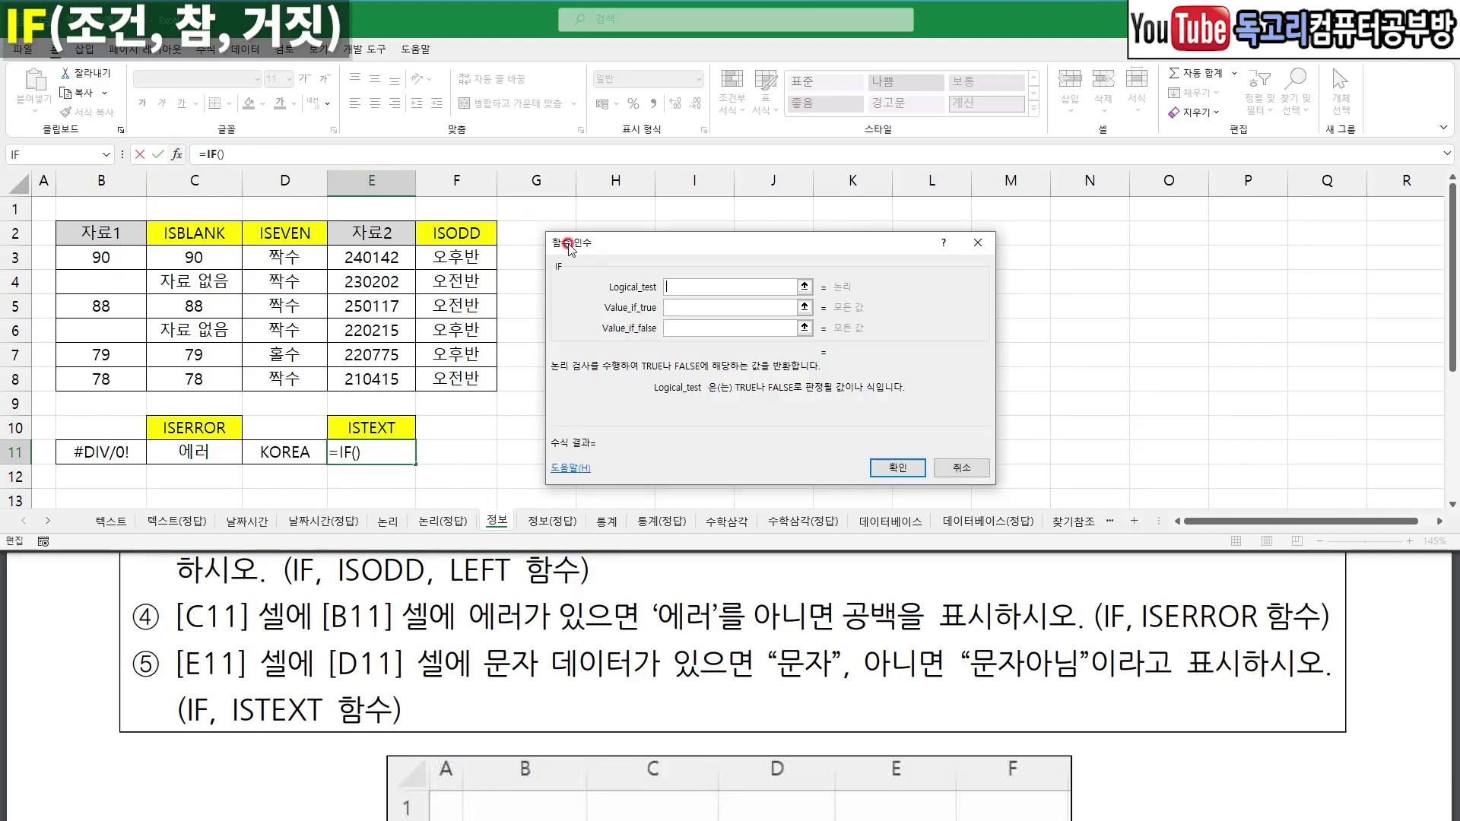
# - Enter ISTEXT(D11) as the IF logical test to check whether D11 holds text
pyautogui.write('I')
pyautogui.write('STEXT(')
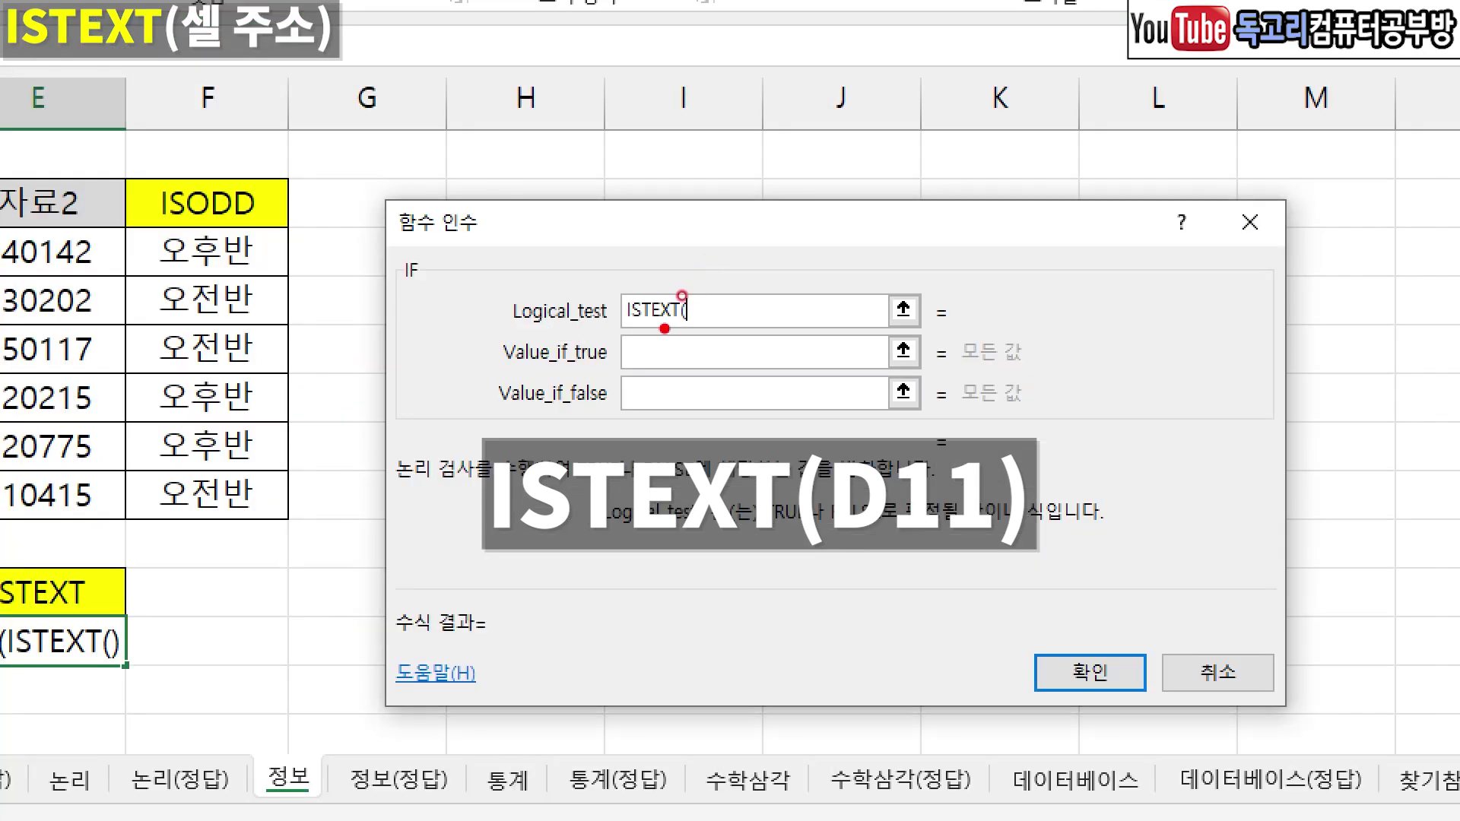
pyautogui.moveTo(666, 299); pyautogui.dragTo(700, 303)
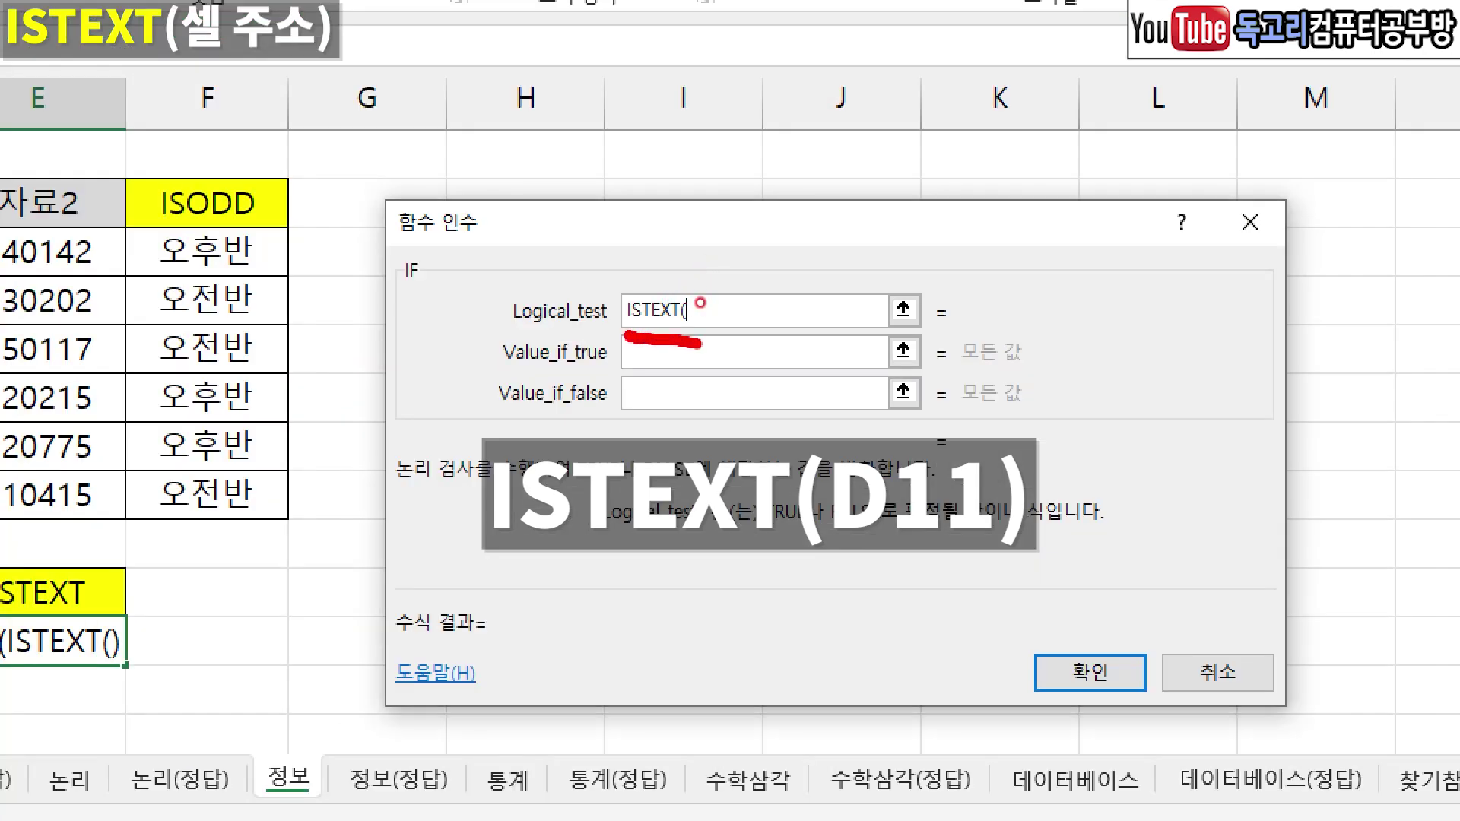
pyautogui.press('Escape')
pyautogui.click(297, 455)
pyautogui.write(')')
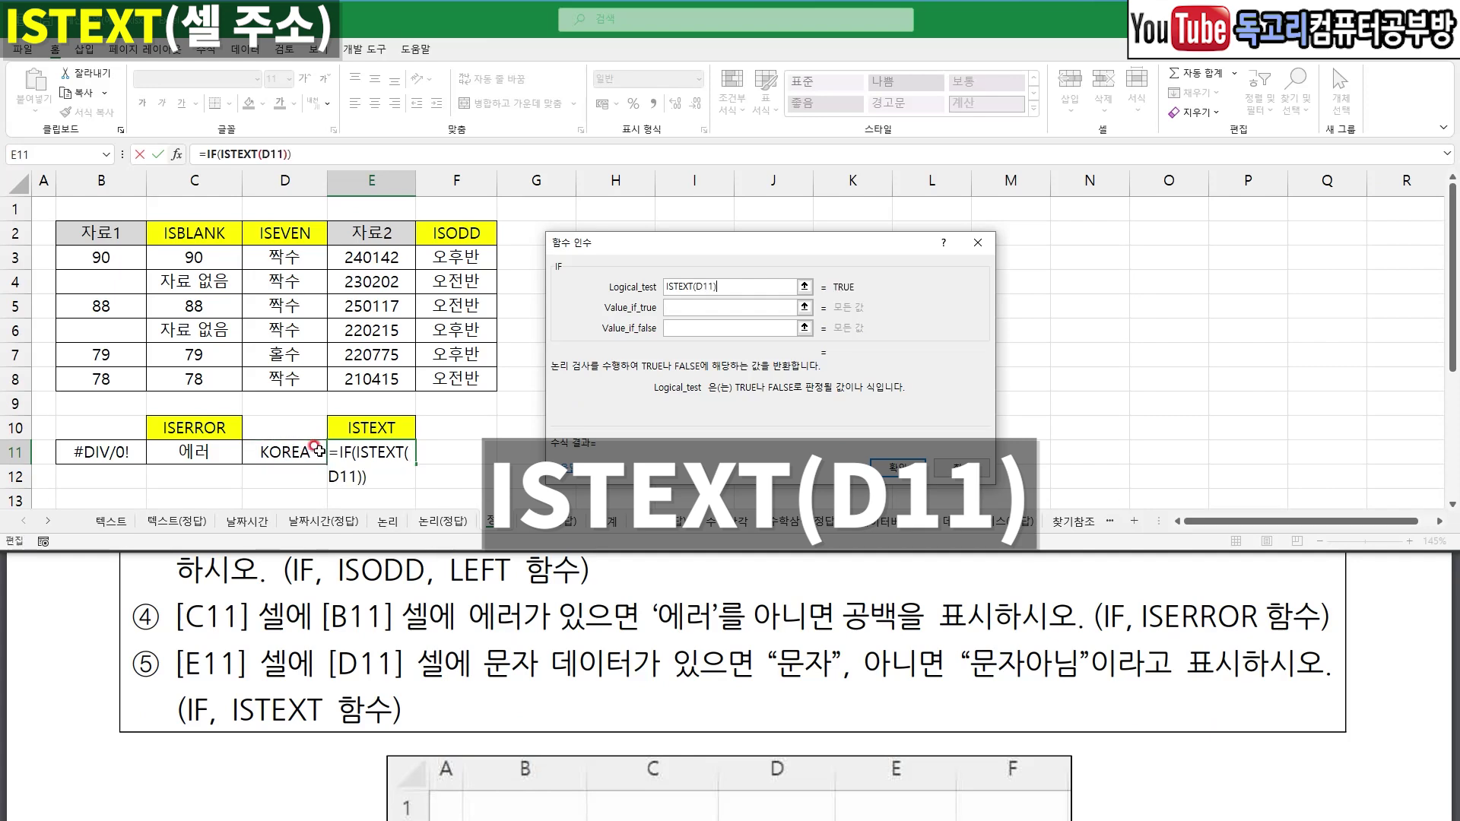
pyautogui.hotkey('ctrl', '1')
pyautogui.moveTo(701, 272)
pyautogui.mouseDown()
pyautogui.moveTo(714, 279)
pyautogui.moveTo(680, 277)
pyautogui.mouseUp()
pyautogui.press('Escape')
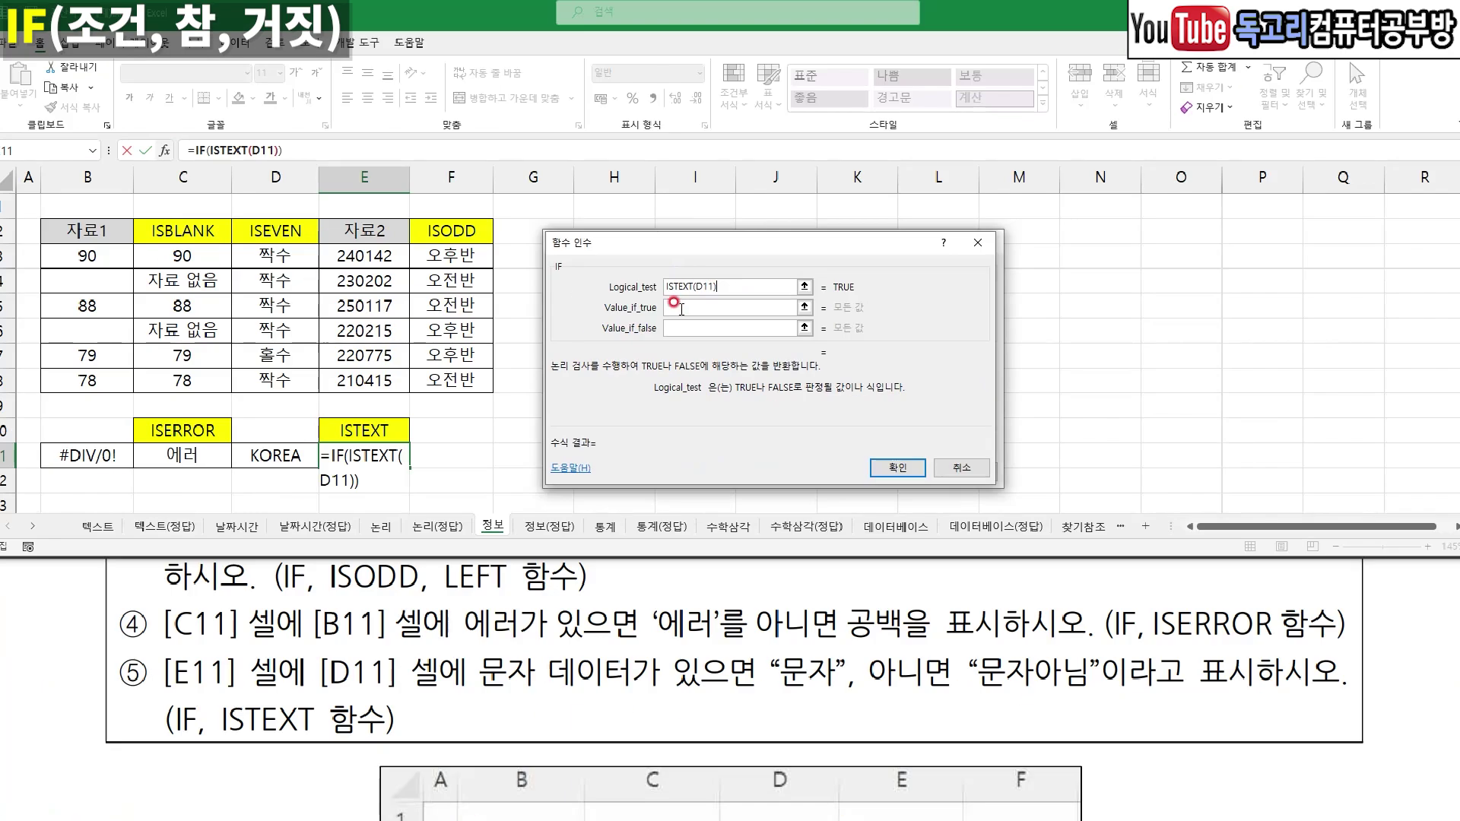
# - Set the value if true to "문자" and the value if false to "문자아님", and confirm the formula in E11
pyautogui.click(717, 294)
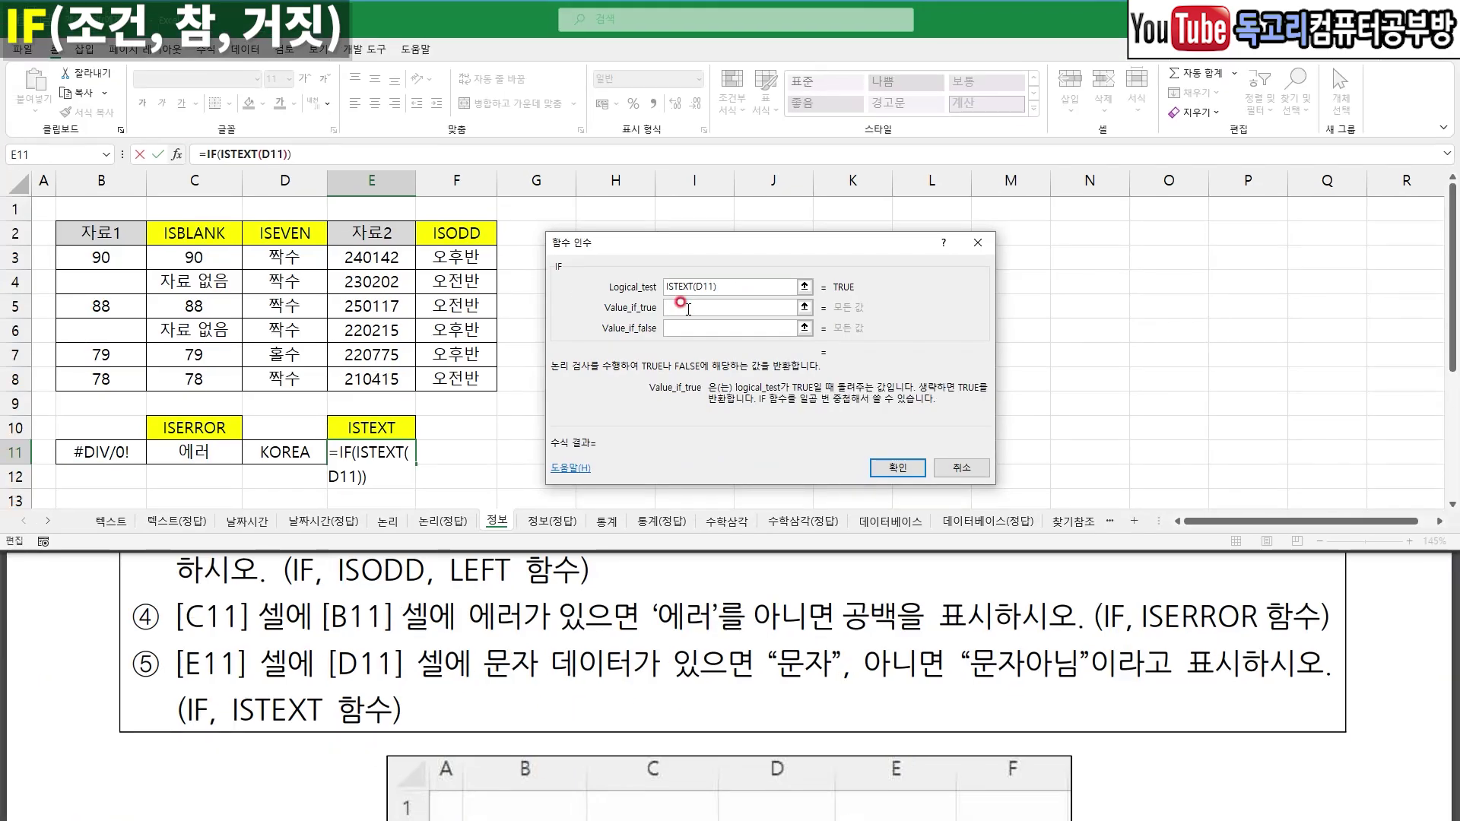
pyautogui.write('문자')
pyautogui.press('Tab')
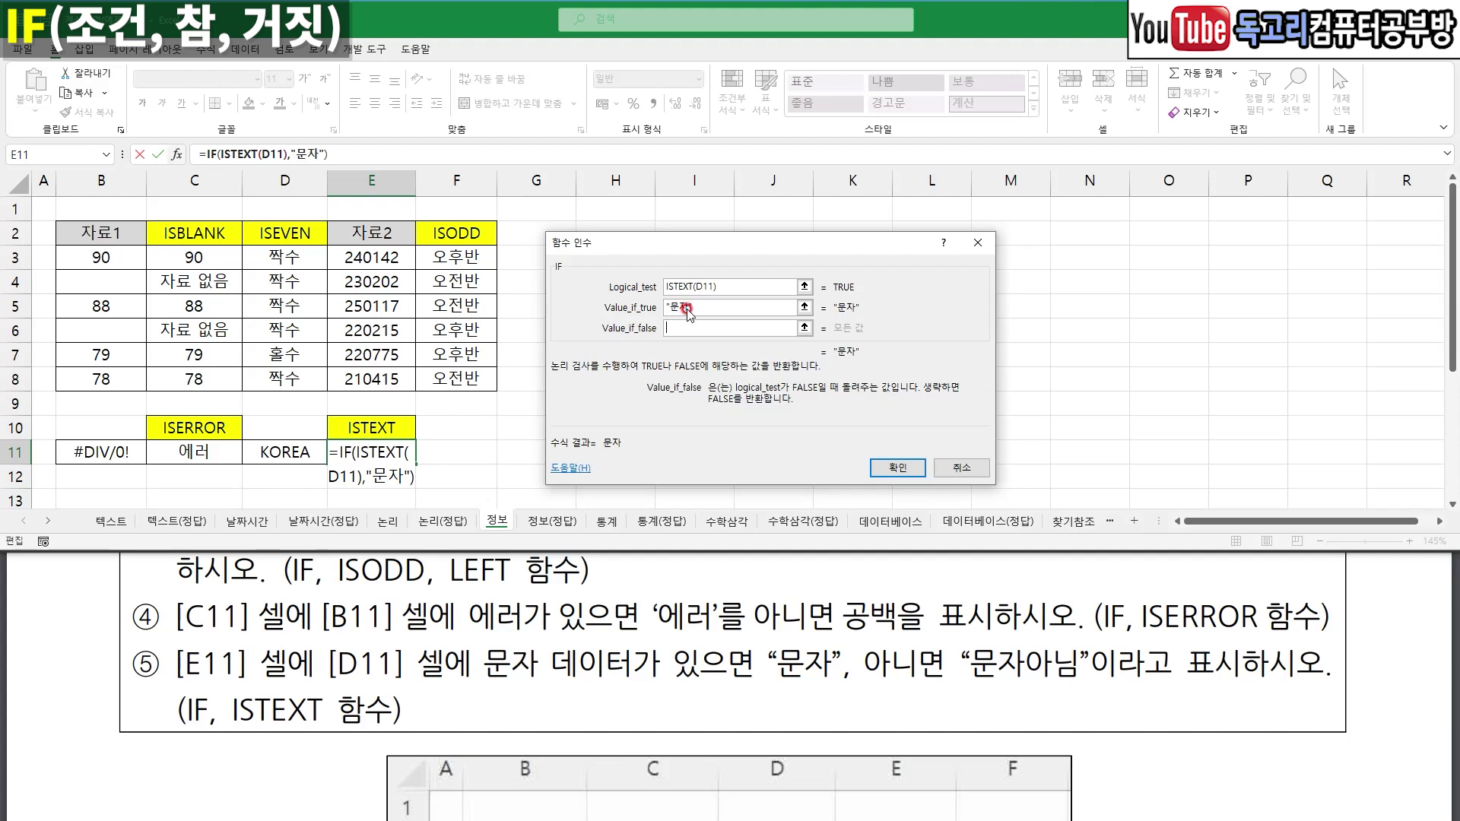
pyautogui.write('문자아님')
pyautogui.press('Tab')
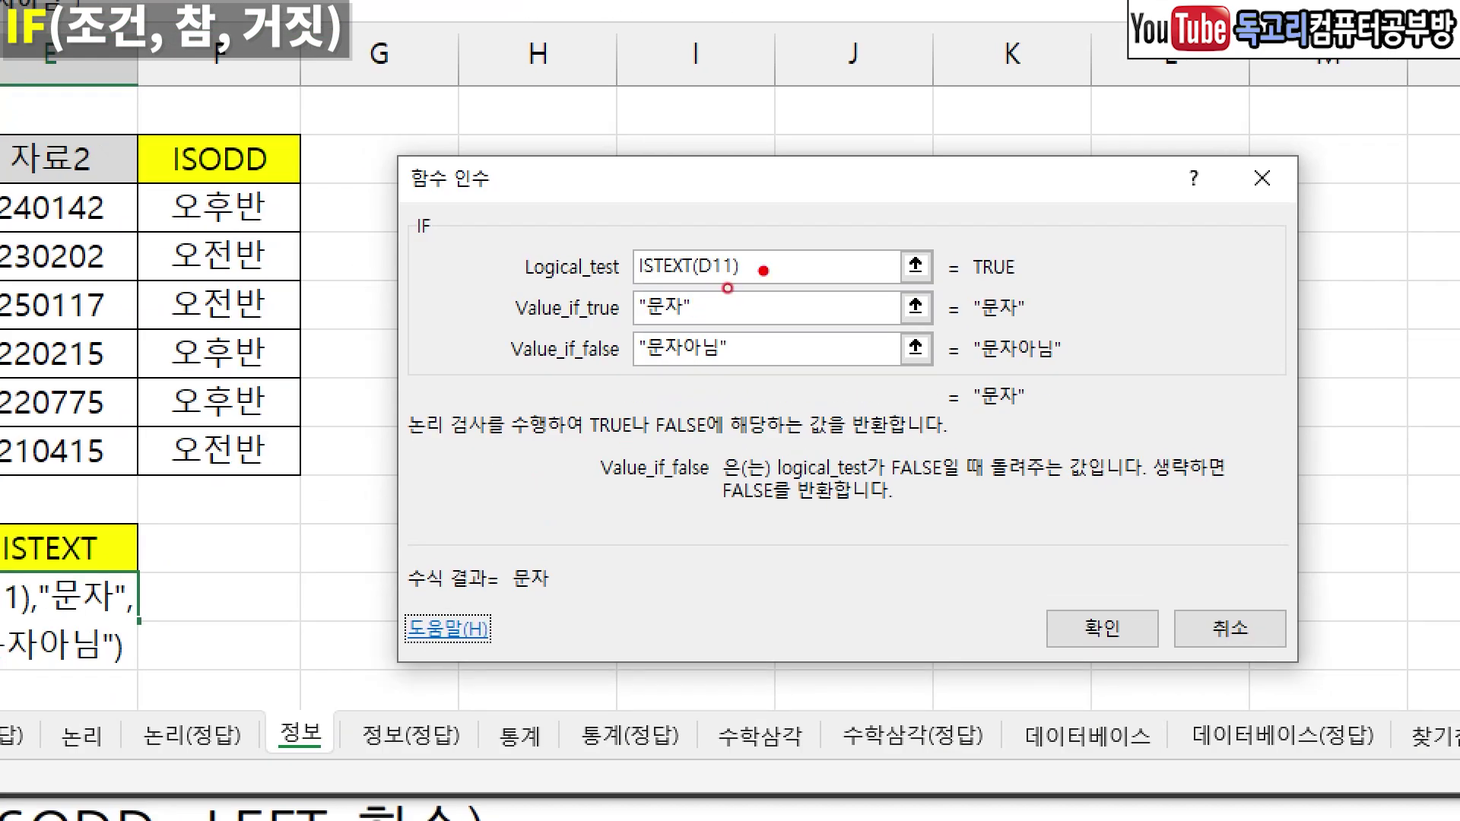
pyautogui.click(706, 316)
pyautogui.click(739, 349)
pyautogui.moveTo(1164, 578); pyautogui.dragTo(1101, 652)
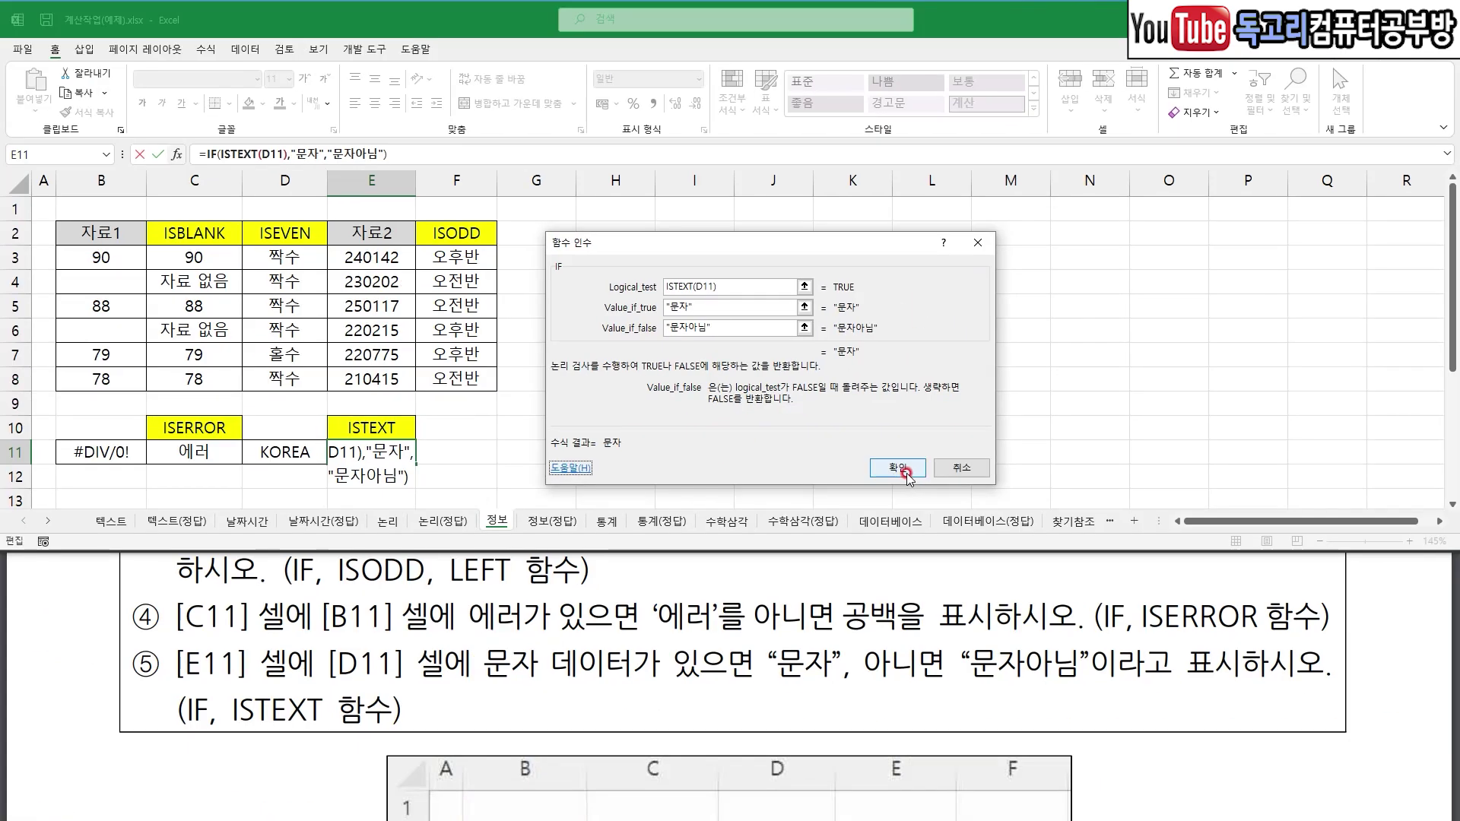
pyautogui.click(1110, 630)
pyautogui.click(877, 441)
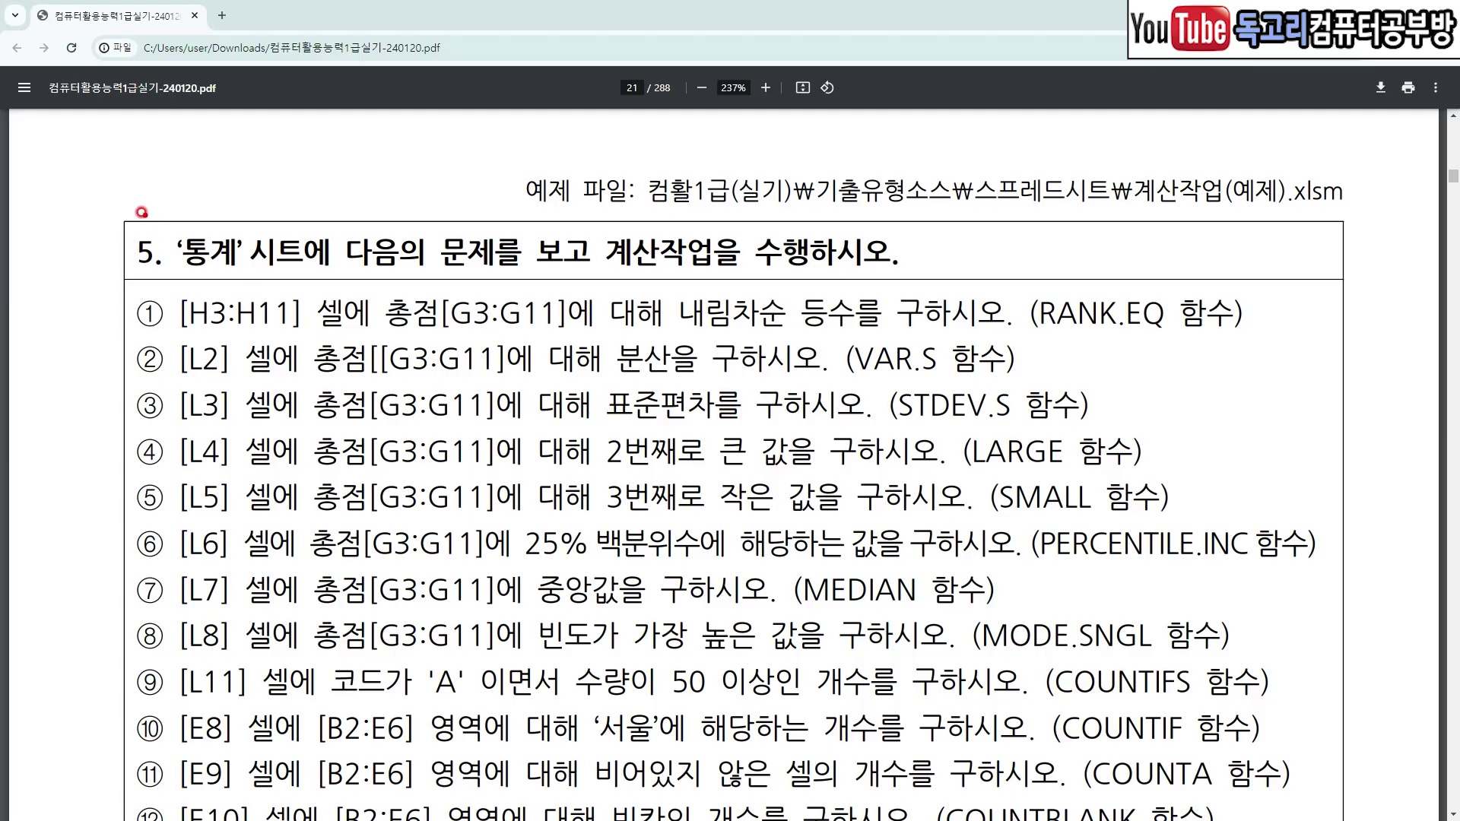
# - On the 통계 sheet, start a RANK.EQ formula in H3, the first cell of the 등수 column
pyautogui.moveTo(134, 202)
pyautogui.mouseDown()
pyautogui.moveTo(163, 219)
pyautogui.moveTo(210, 181)
pyautogui.mouseUp()
pyautogui.moveTo(197, 266); pyautogui.dragTo(231, 266)
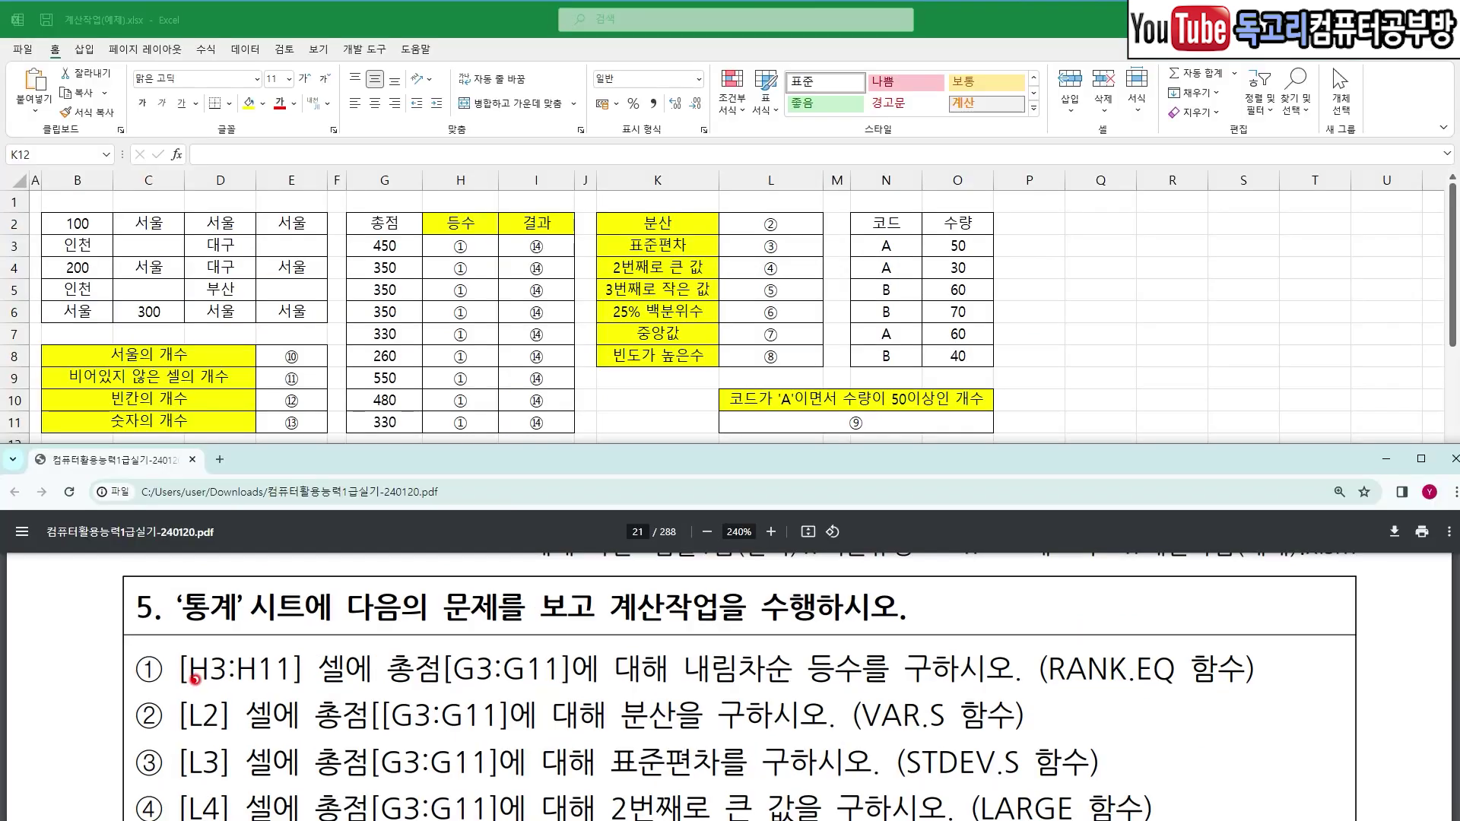
pyautogui.moveTo(182, 686); pyautogui.dragTo(867, 692)
pyautogui.moveTo(1110, 689); pyautogui.dragTo(1156, 690)
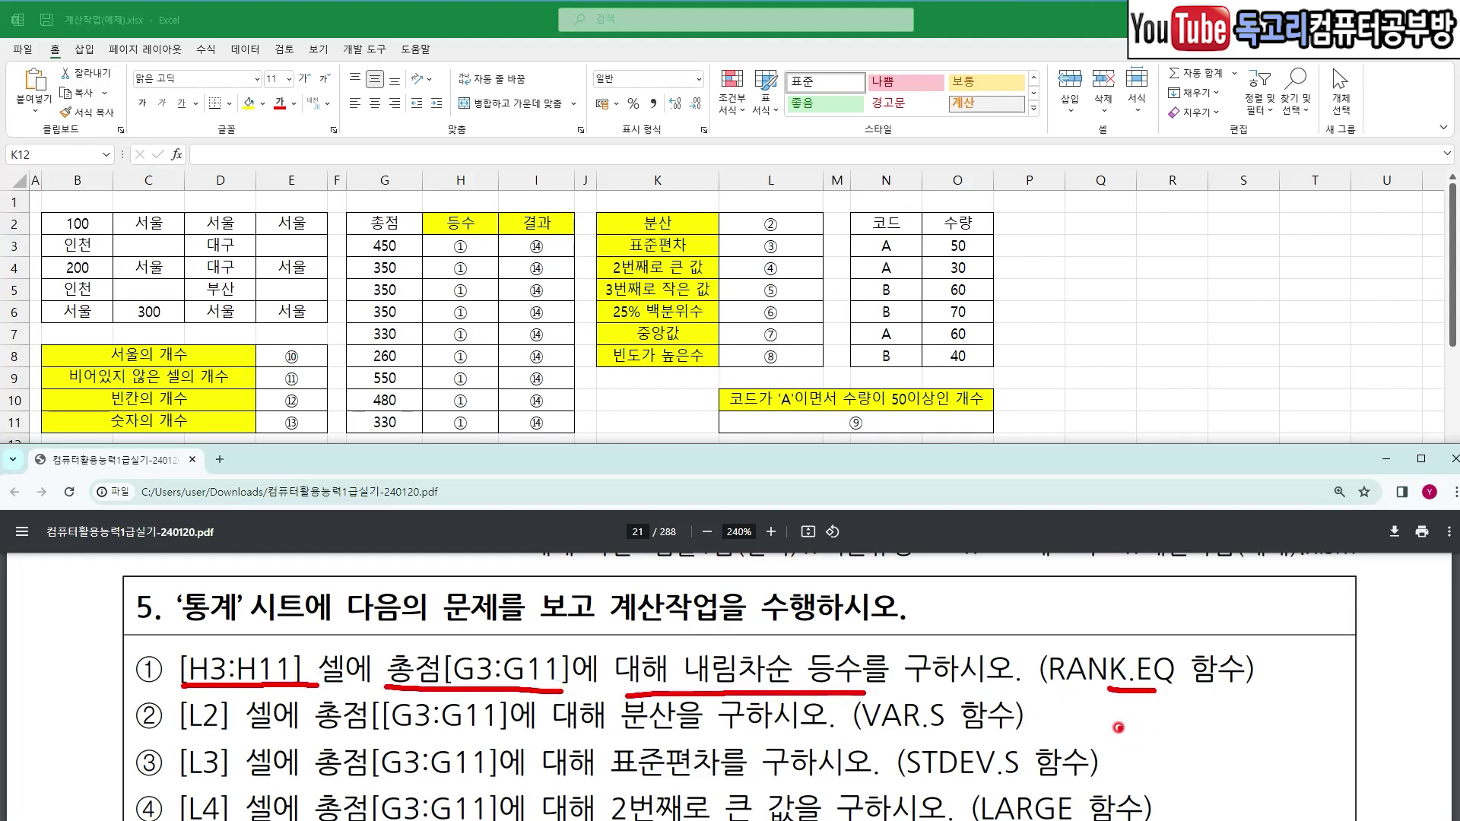
pyautogui.click(462, 248)
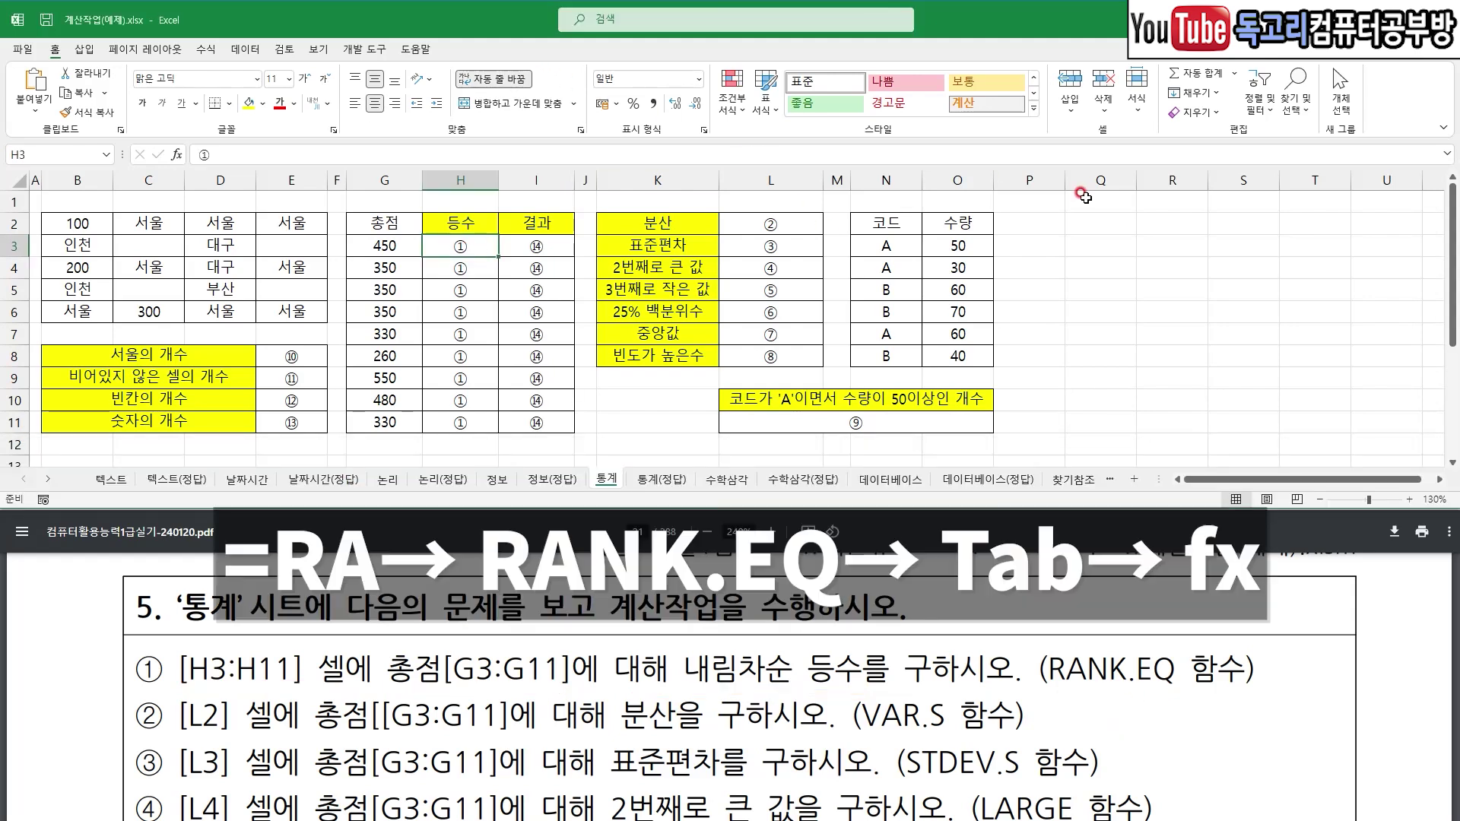
pyautogui.write('=RA')
pyautogui.press('Down')
pyautogui.press('Down')
pyautogui.press('Down')
pyautogui.press('Down')
pyautogui.press('Down')
pyautogui.press('Tab')
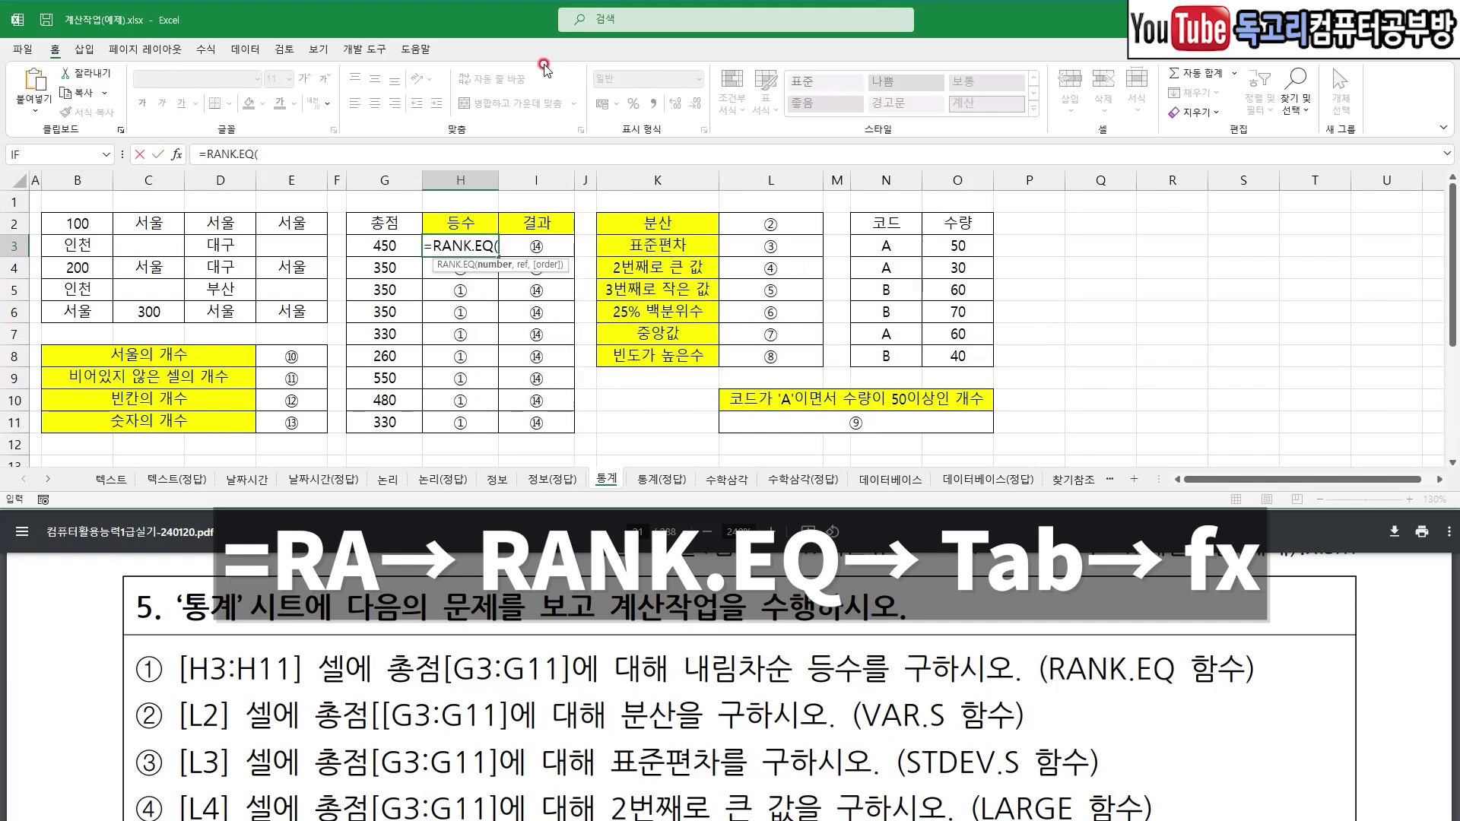
# - Open the RANK.EQ function arguments and set Number to the first 총점 cell, G3
pyautogui.click(181, 155)
pyautogui.moveTo(597, 223); pyautogui.dragTo(578, 218)
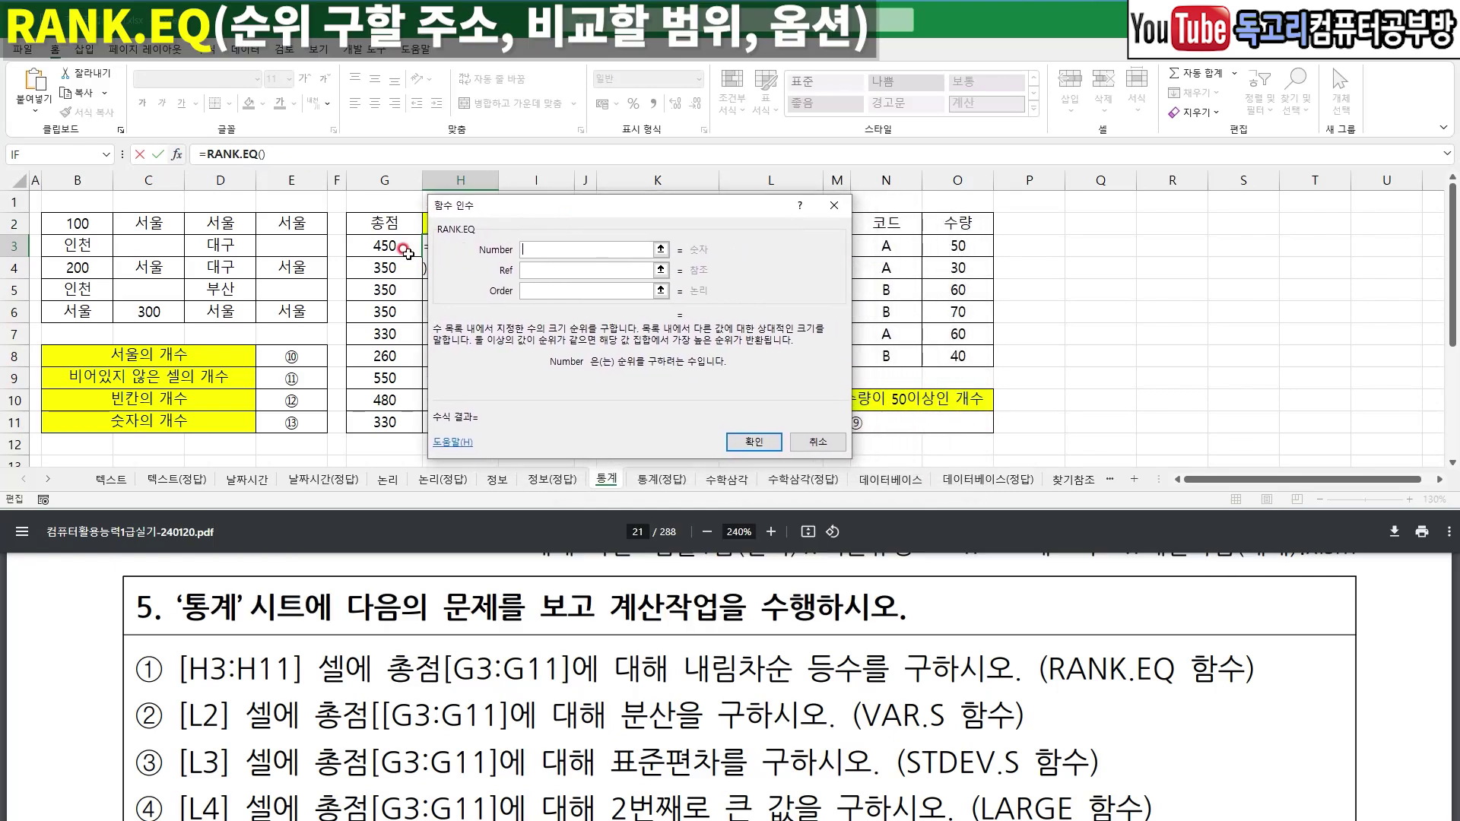
pyautogui.click(380, 246)
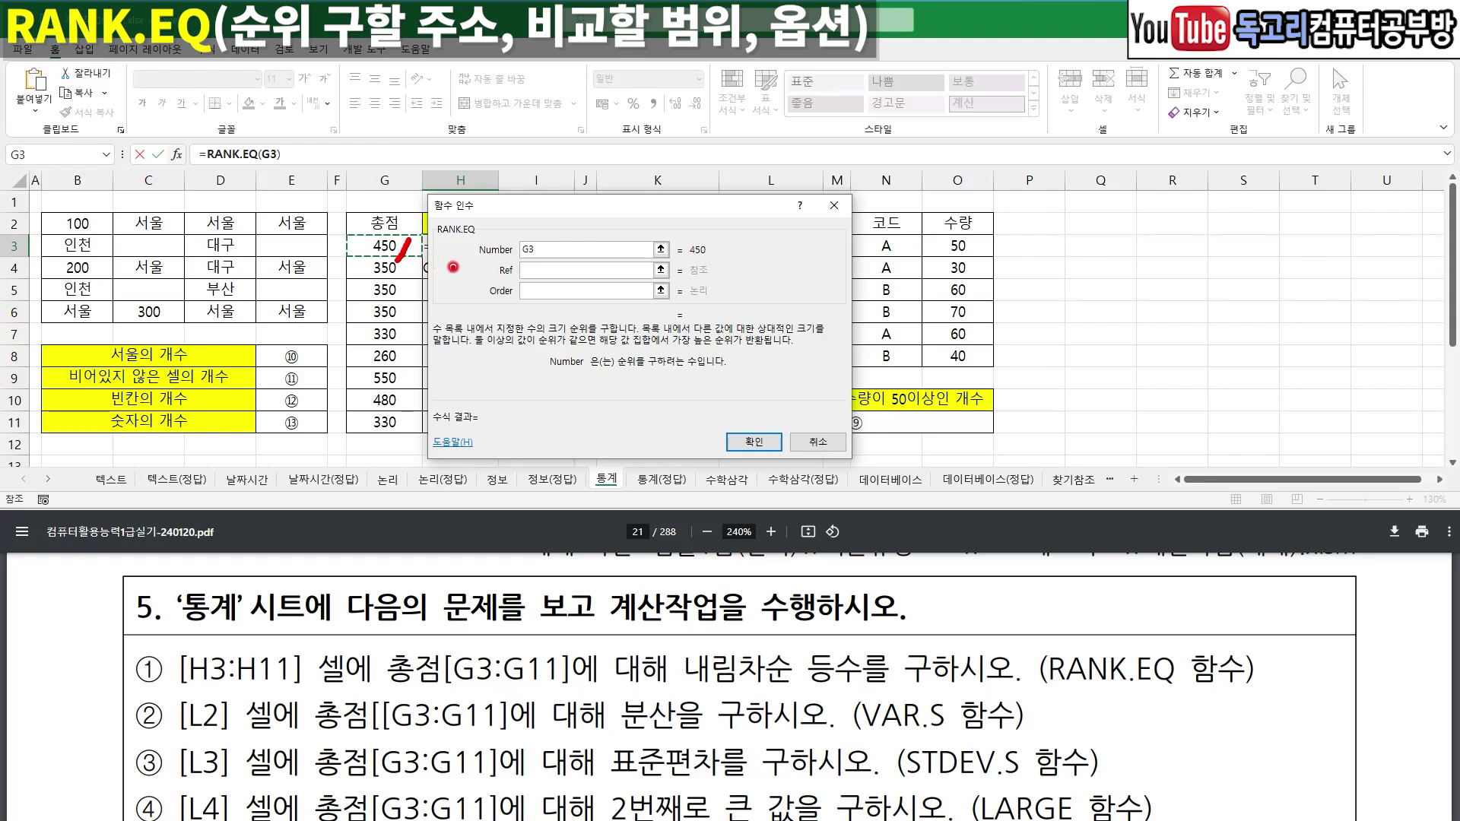
# - Set the RANK.EQ Ref argument to the 총점 range as an absolute reference, $G$3:$G$11
pyautogui.moveTo(524, 260); pyautogui.dragTo(583, 250)
pyautogui.click(560, 271)
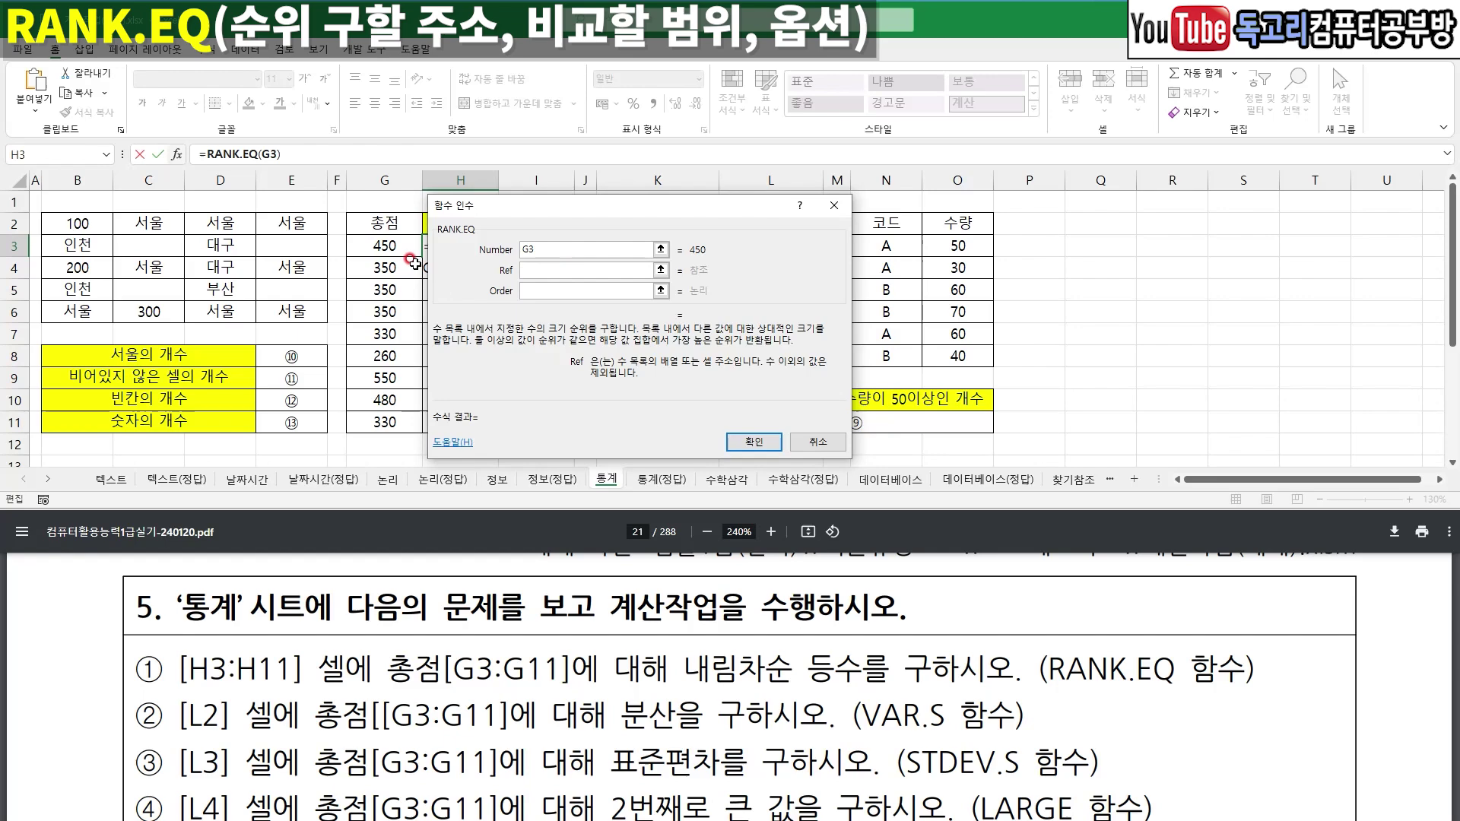
pyautogui.moveTo(397, 247); pyautogui.dragTo(397, 415)
pyautogui.press('F4')
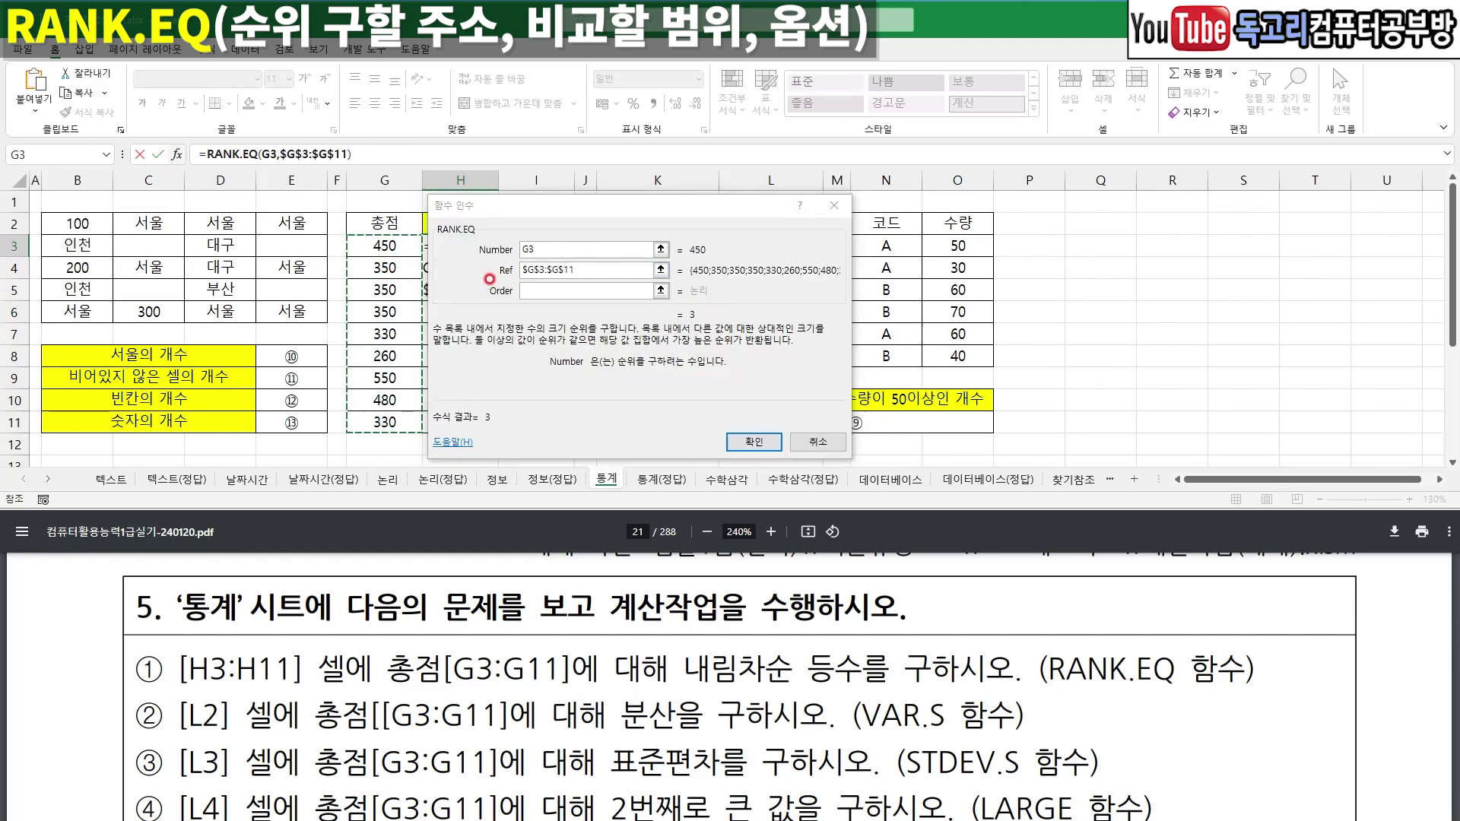
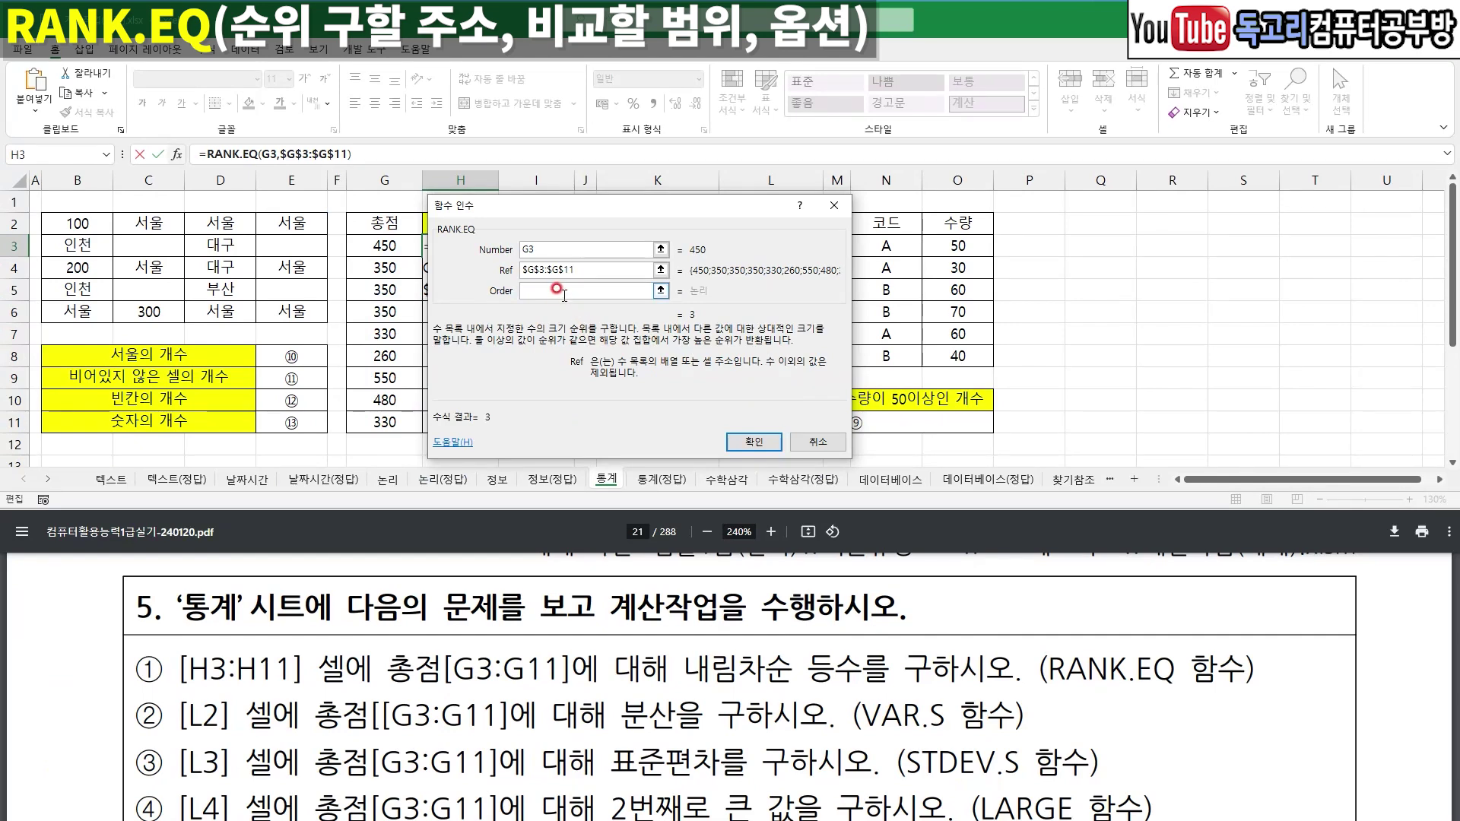
# - Leave Order empty for descending ranking, confirm the RANK.EQ formula in H3, and fill it down through H11
pyautogui.moveTo(682, 689); pyautogui.dragTo(834, 697)
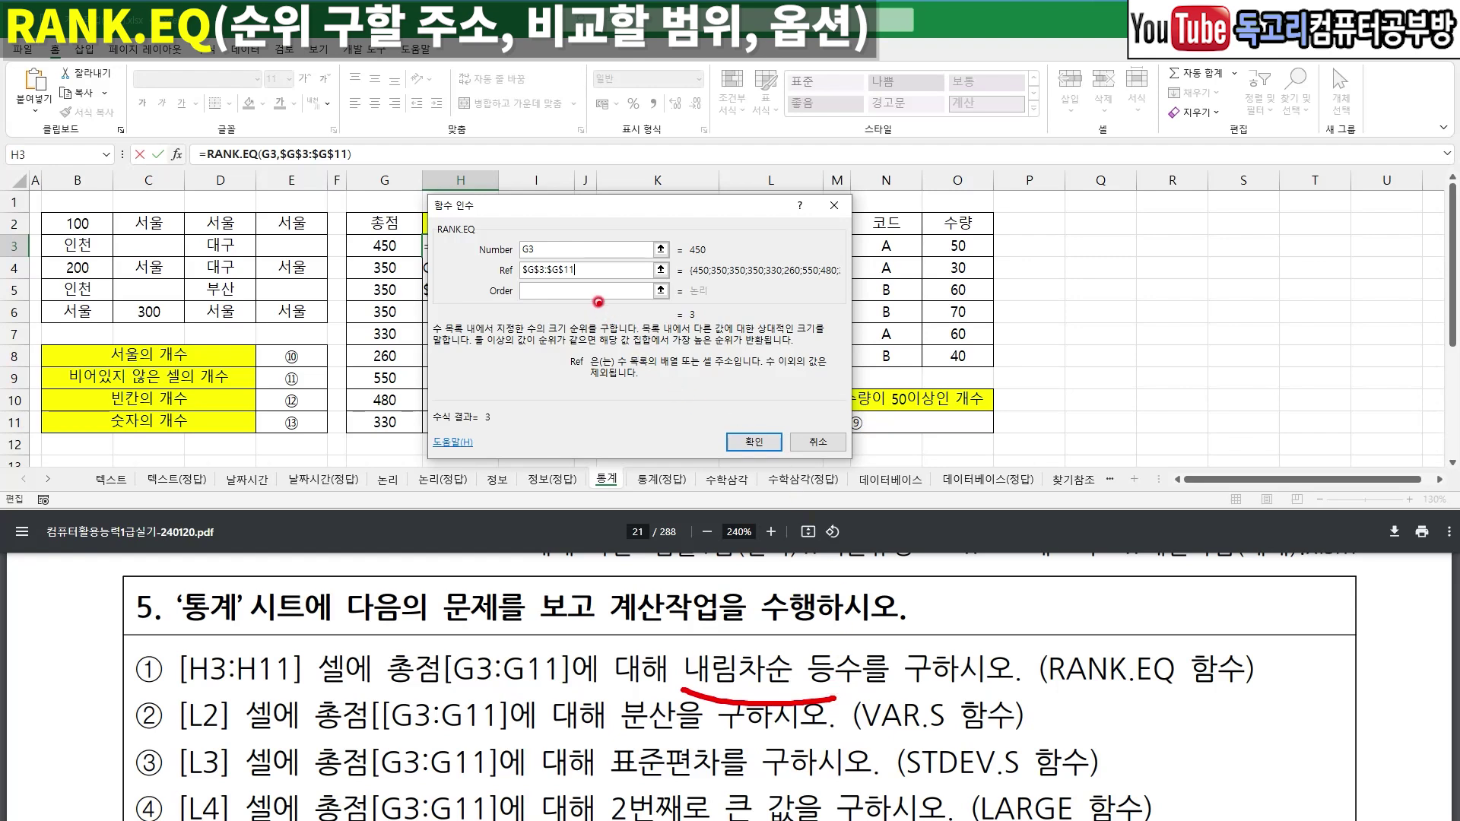
pyautogui.moveTo(765, 462)
pyautogui.mouseDown()
pyautogui.moveTo(769, 417)
pyautogui.moveTo(774, 467)
pyautogui.mouseUp()
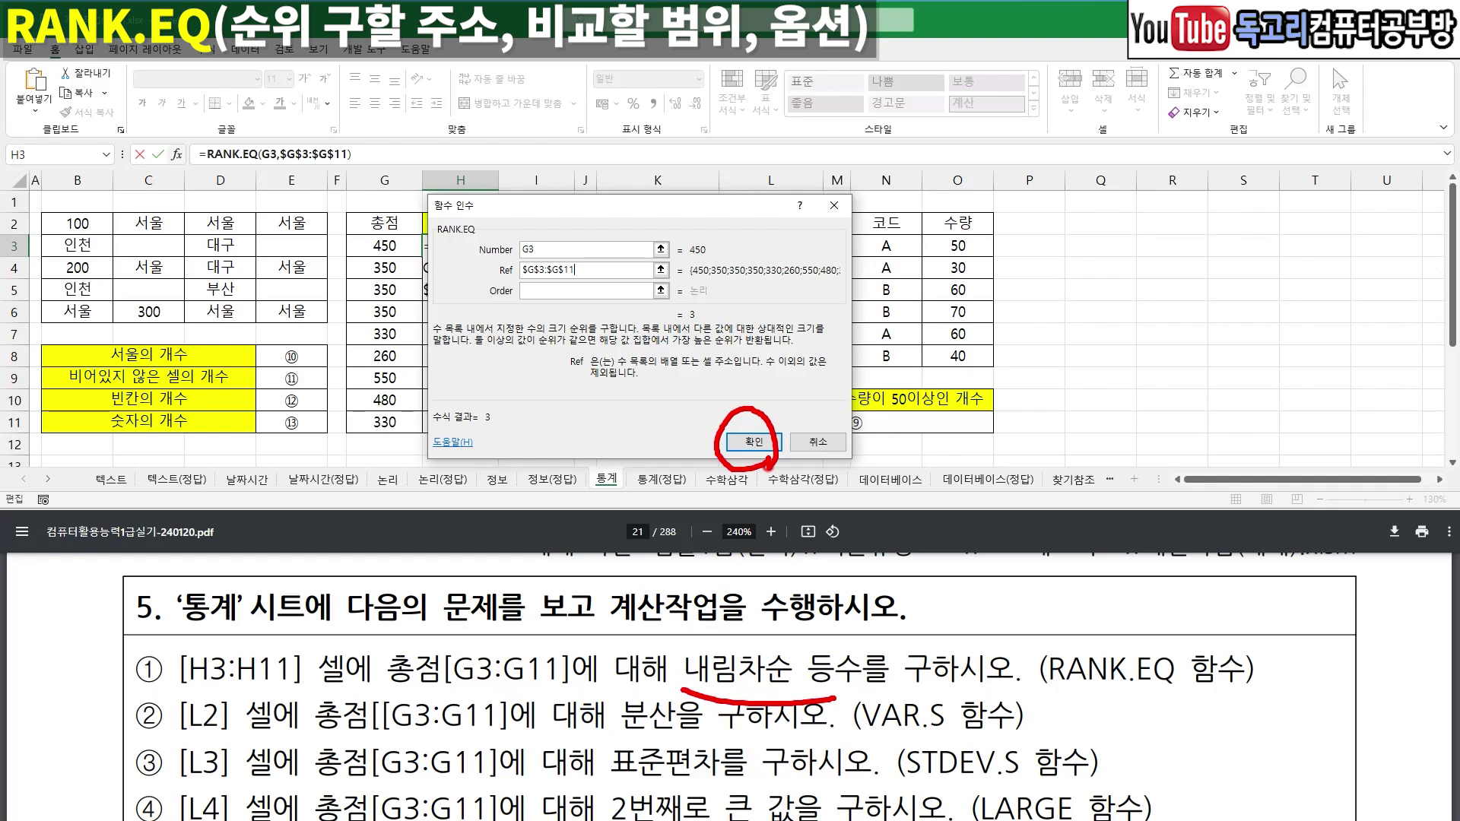
pyautogui.press('Return')
pyautogui.doubleClick(498, 256)
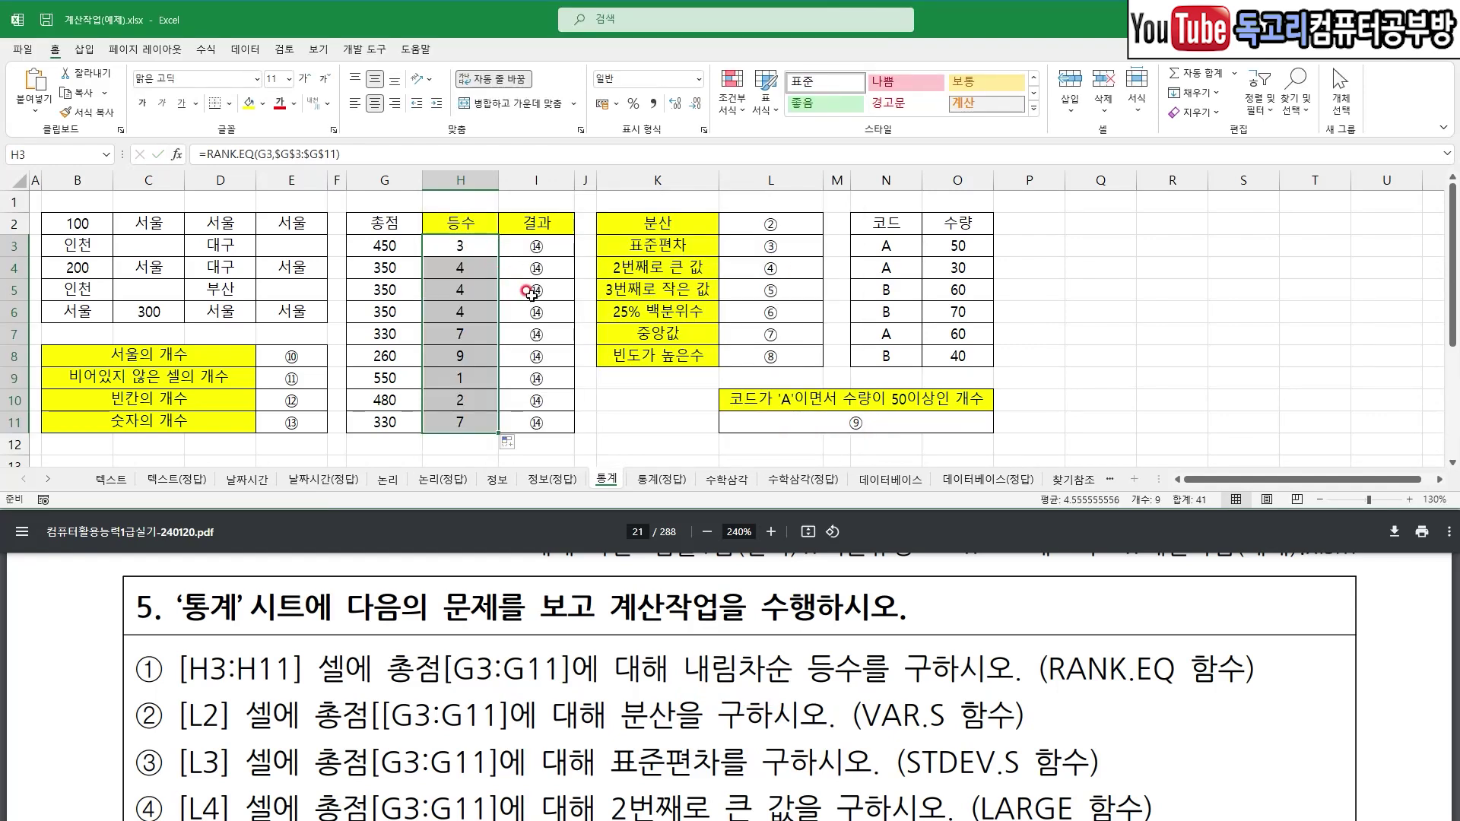
# - Read exercise items ② and ③ in the PDF for the ranges and functions required in L2 and L3
pyautogui.click(1076, 380)
pyautogui.scroll(-1, 152, 661)
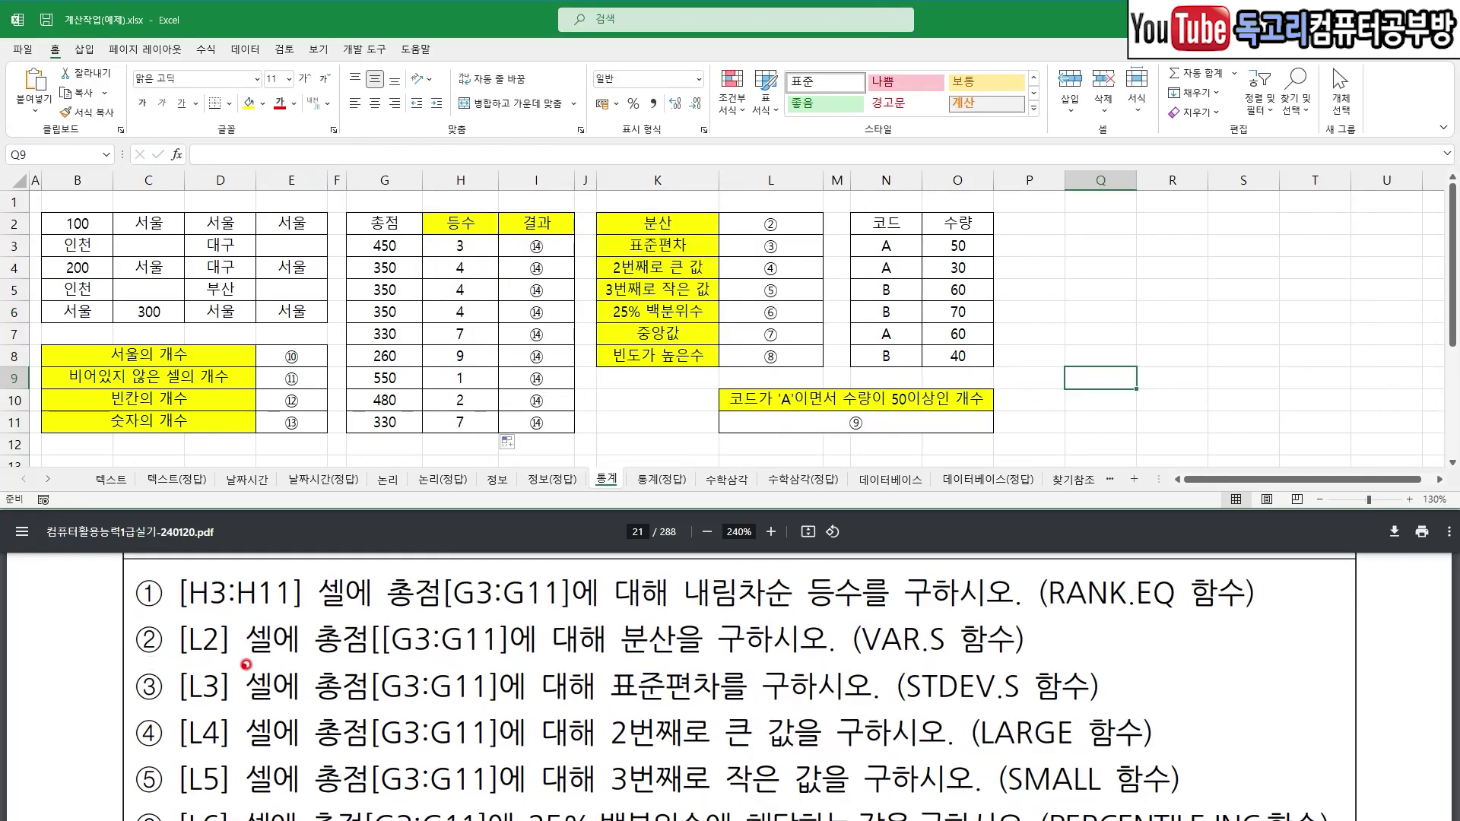
pyautogui.moveTo(328, 658); pyautogui.dragTo(517, 663)
pyautogui.moveTo(608, 659); pyautogui.dragTo(715, 661)
pyautogui.moveTo(882, 666); pyautogui.dragTo(929, 666)
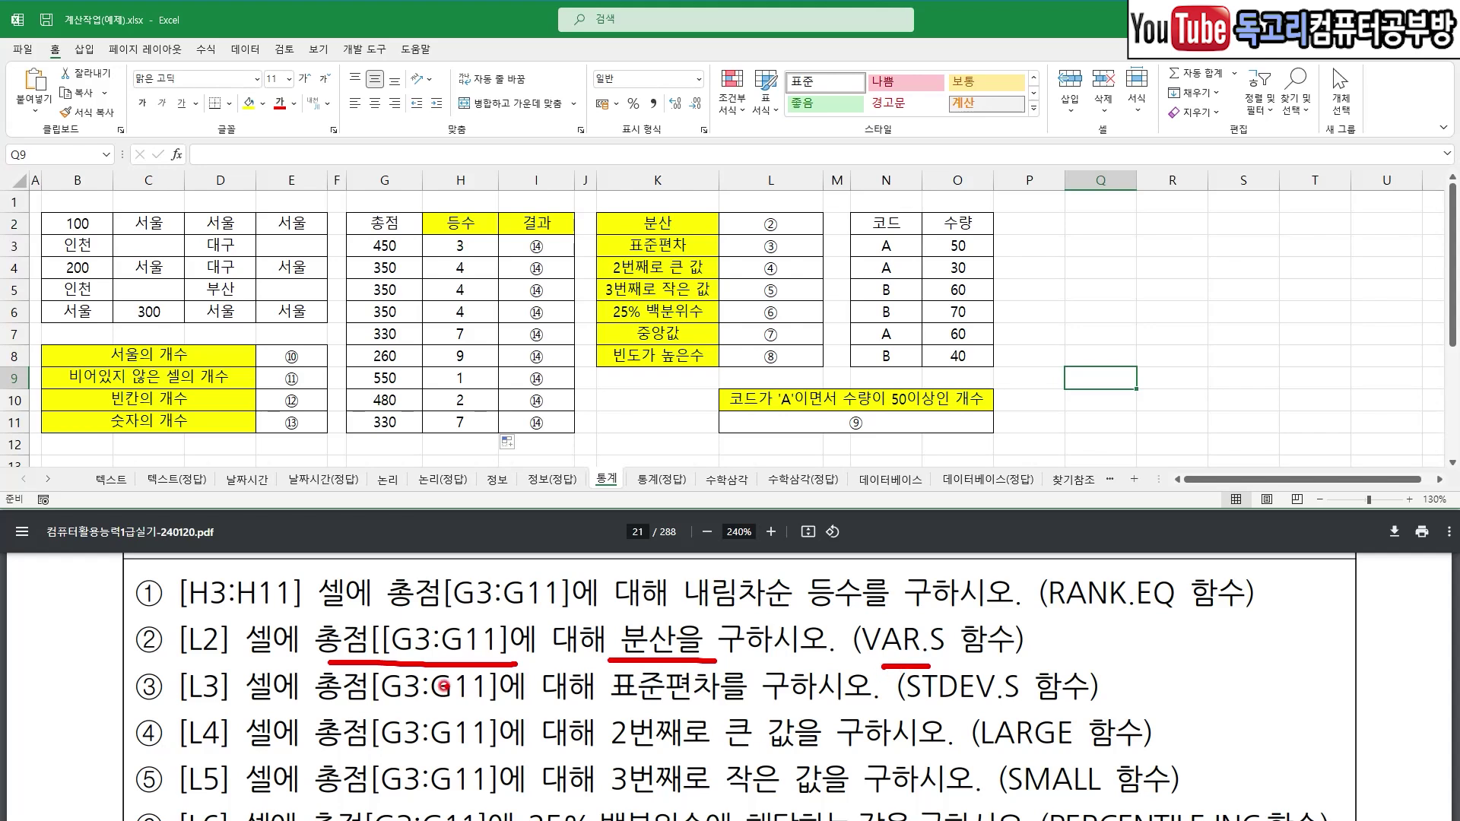
pyautogui.moveTo(325, 708); pyautogui.dragTo(478, 712)
pyautogui.click(513, 715)
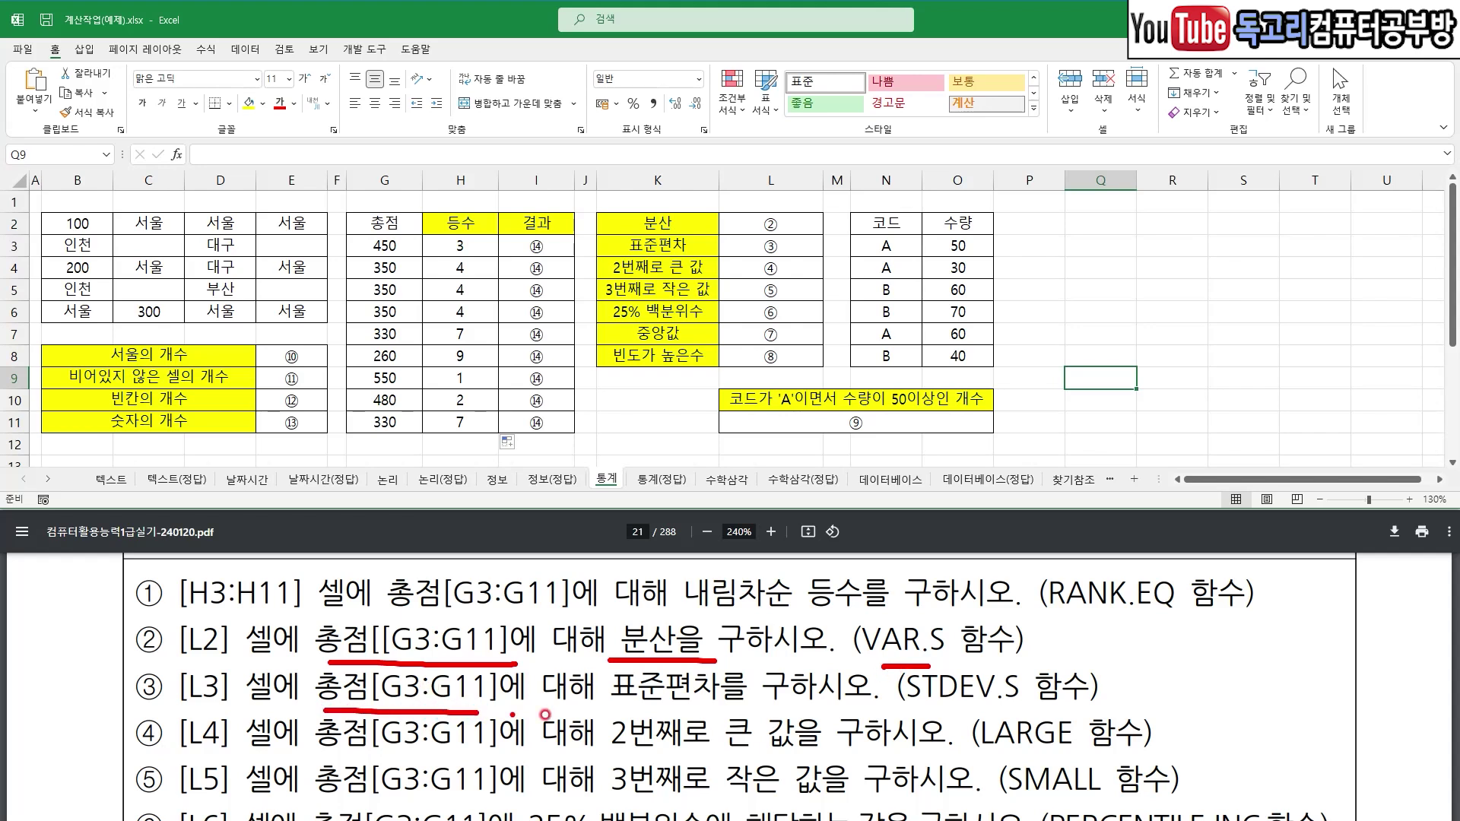
pyautogui.moveTo(612, 702); pyautogui.dragTo(734, 702)
pyautogui.moveTo(918, 711); pyautogui.dragTo(1013, 711)
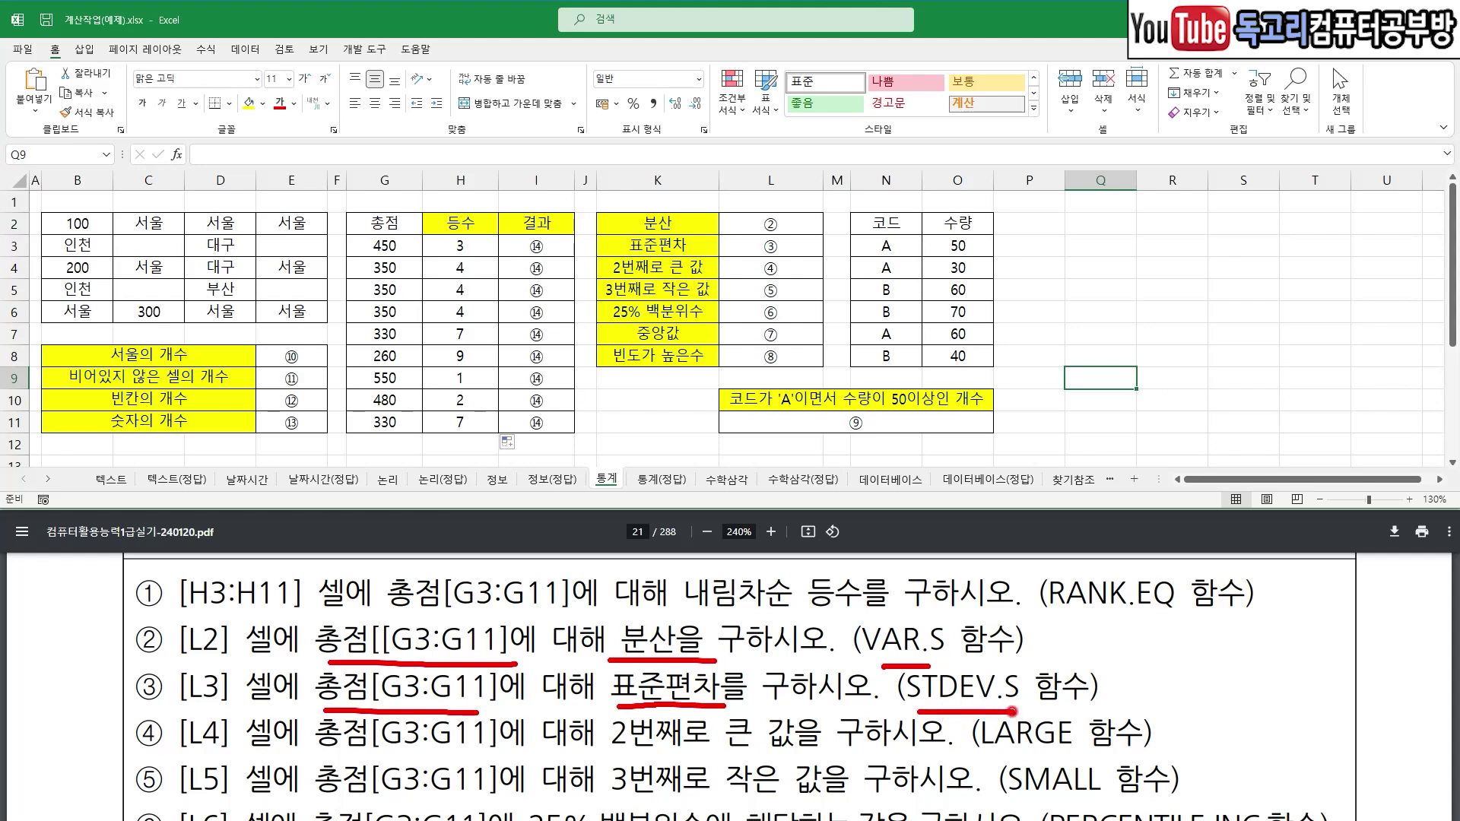
# - Enter =VAR.S(G3:G11) in L2 to calculate the variance of the 총점 values
pyautogui.click(802, 228)
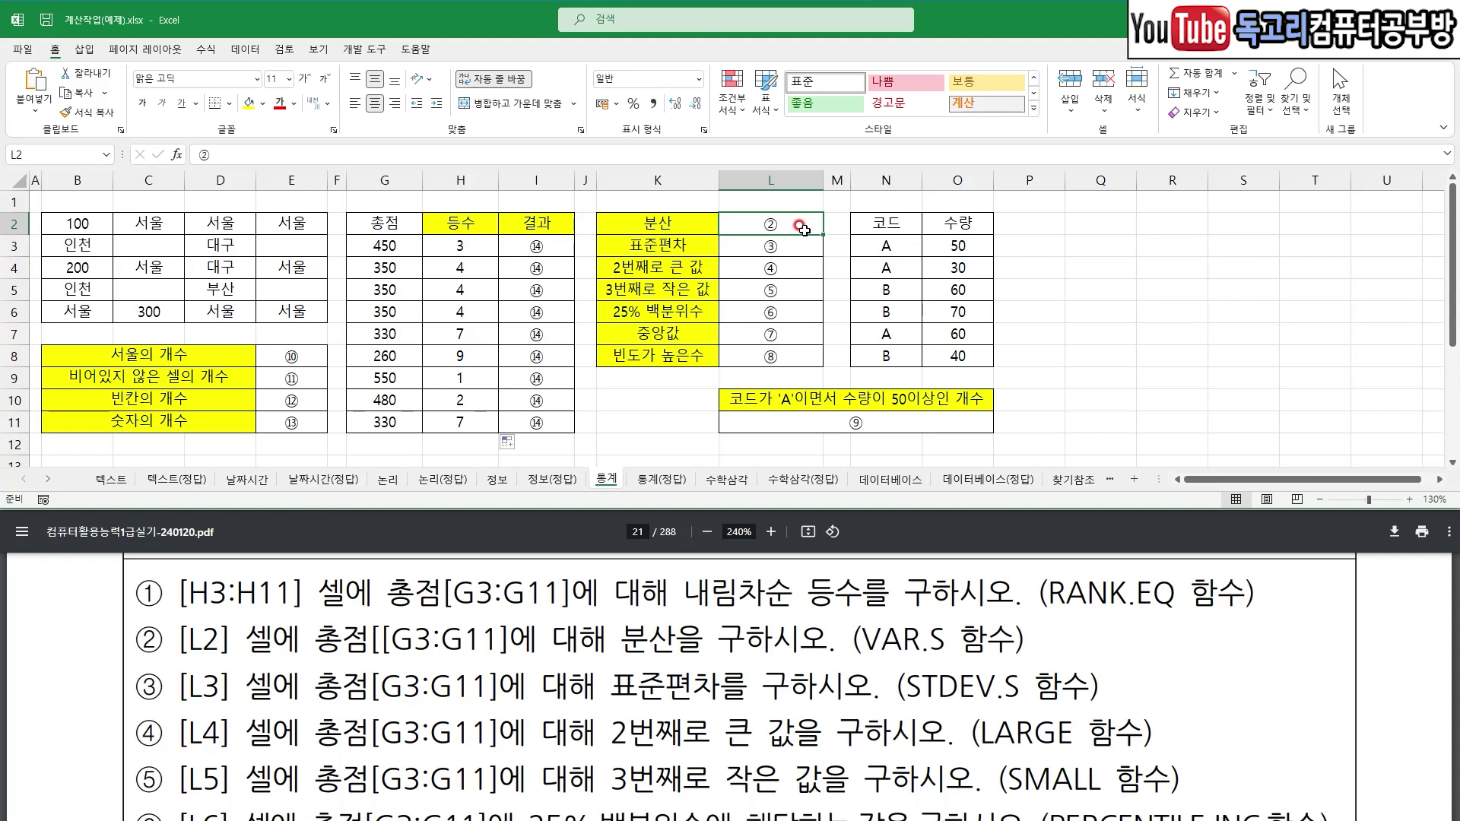
pyautogui.write('=')
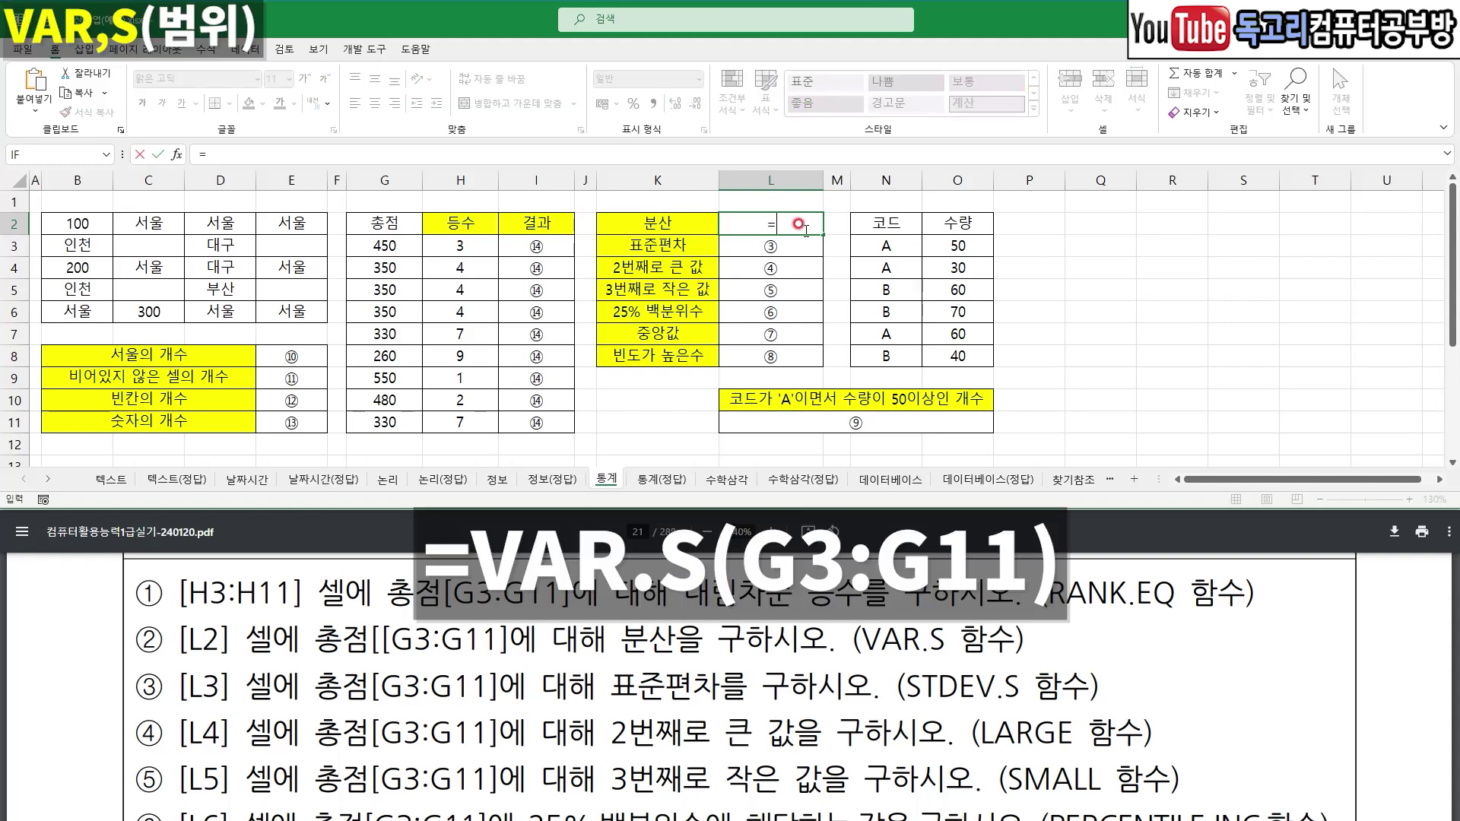
pyautogui.write('VAR')
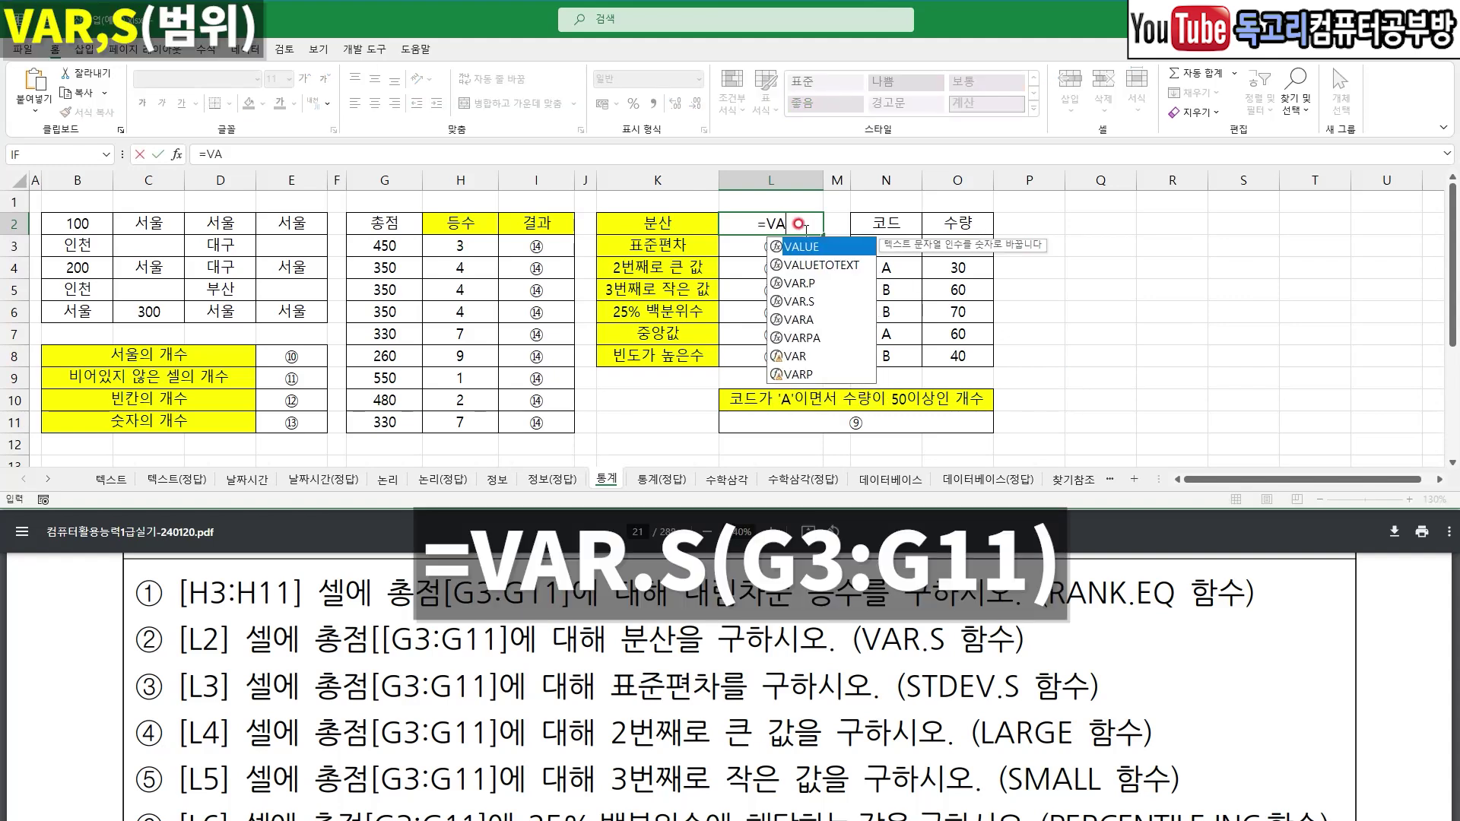
pyautogui.press('Down')
pyautogui.press('Down')
pyautogui.press('Up')
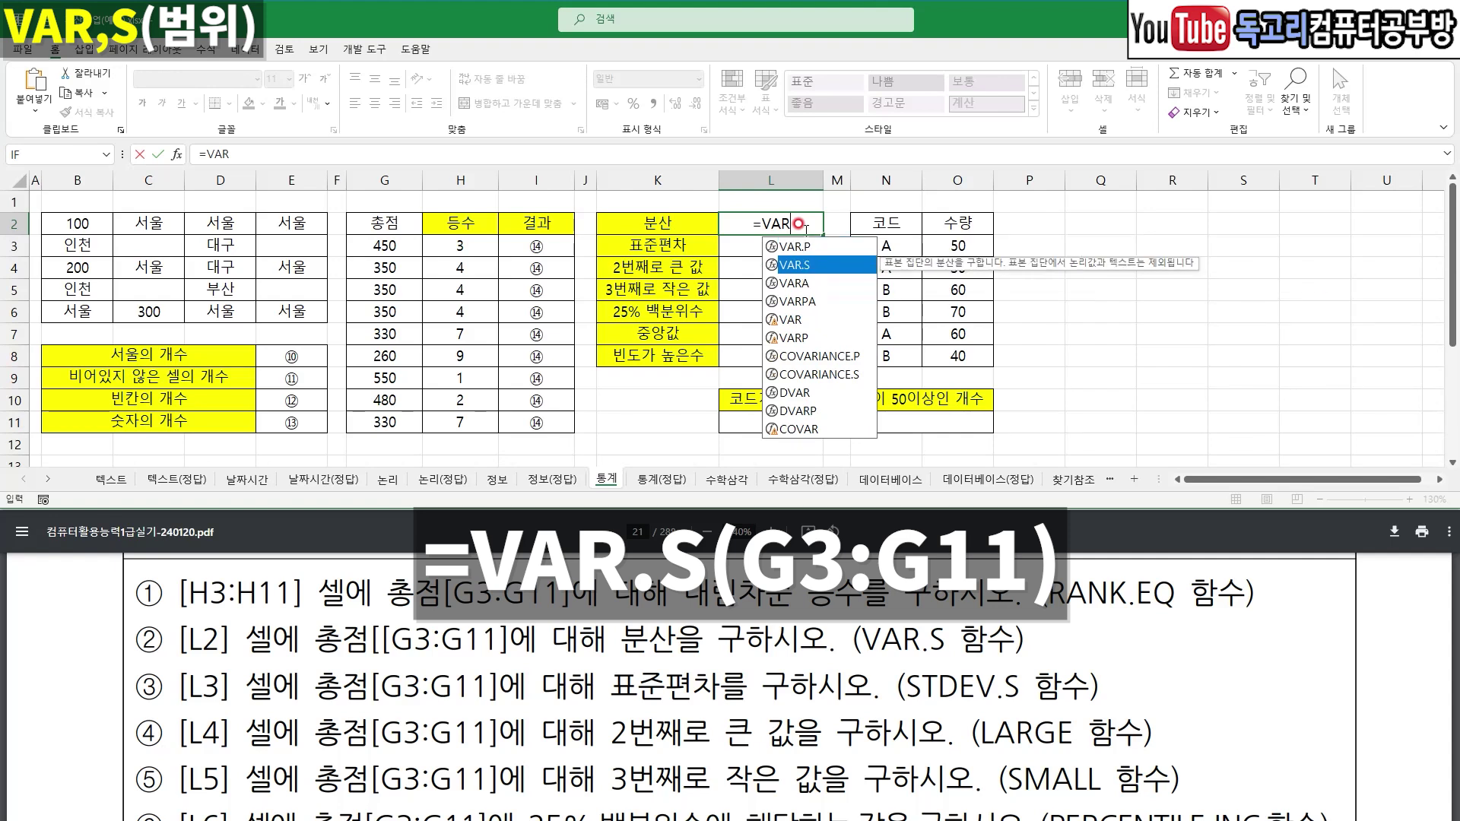
pyautogui.doubleClick(811, 266)
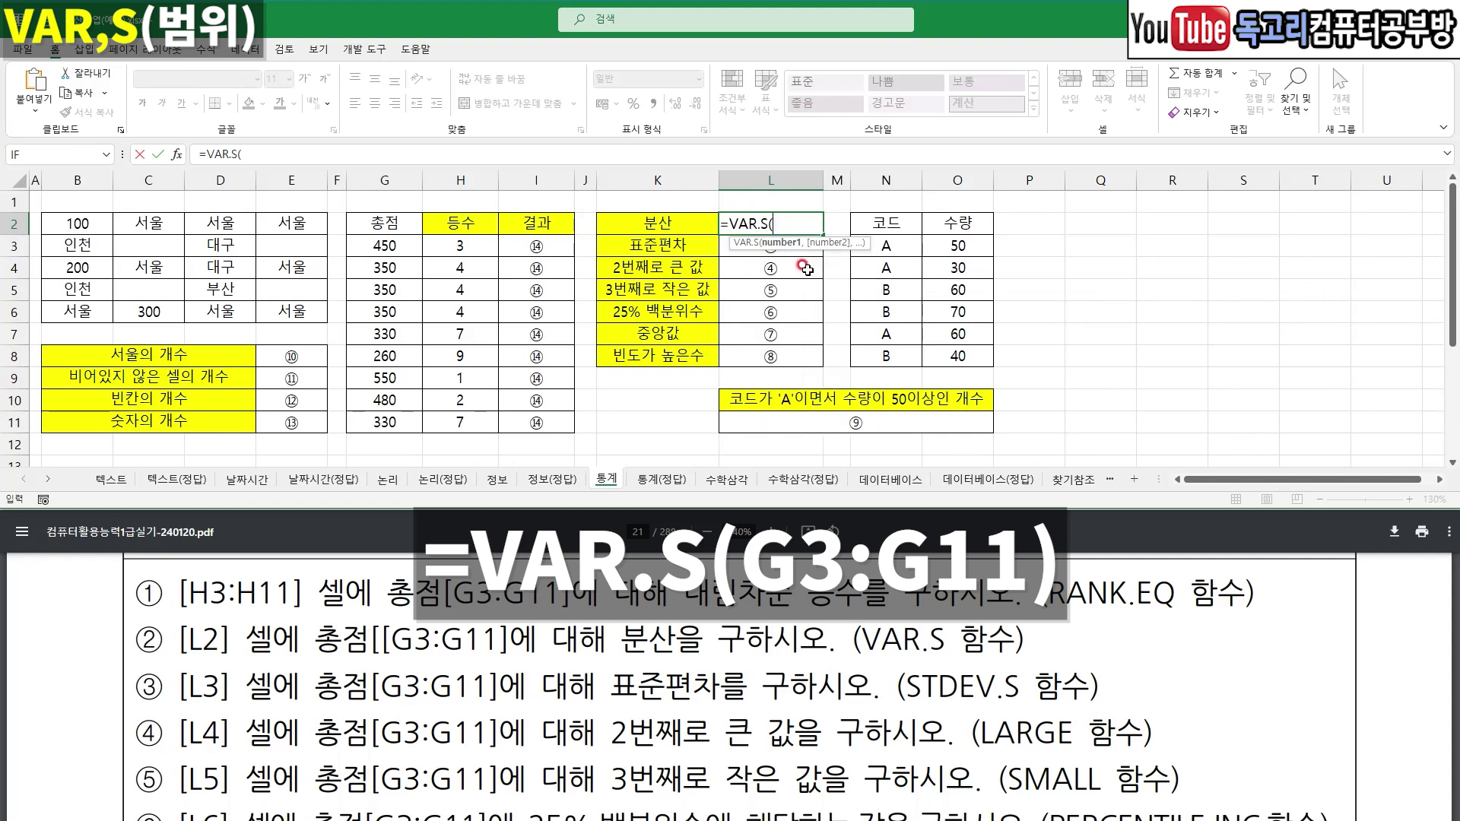
pyautogui.moveTo(406, 249); pyautogui.dragTo(396, 418)
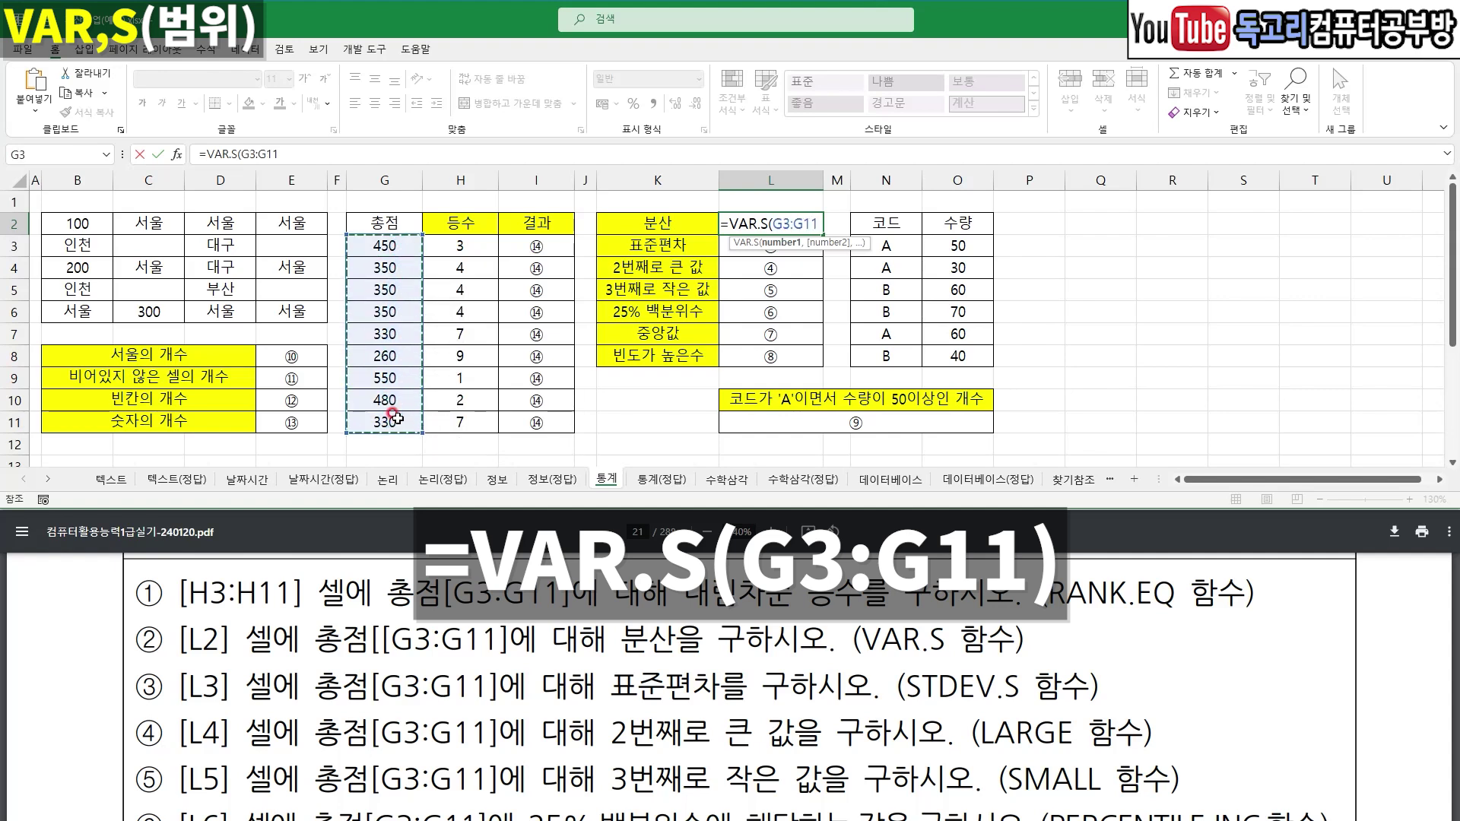
pyautogui.write(')')
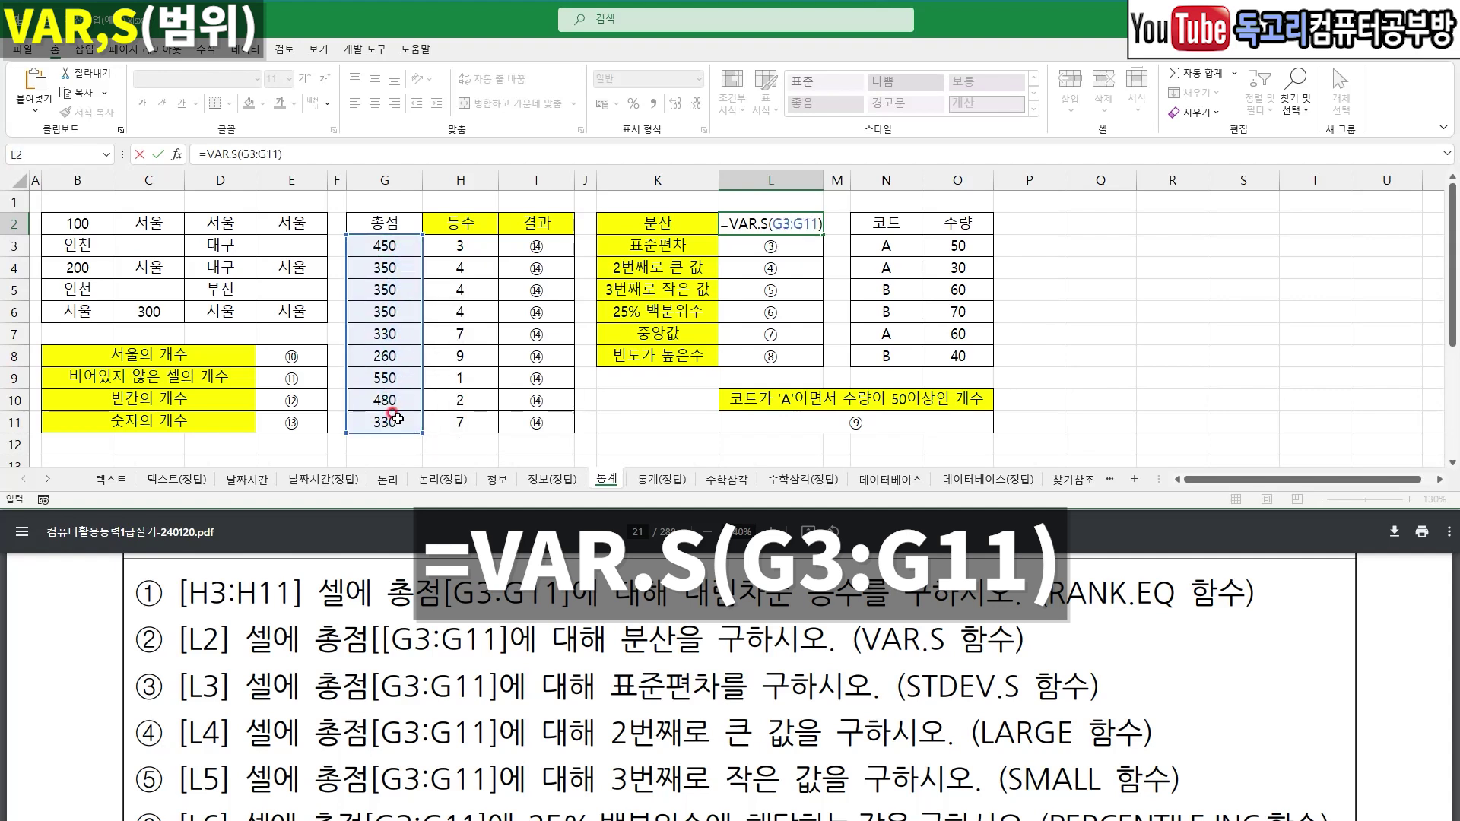
pyautogui.hotkey('ctrl', 'Return')
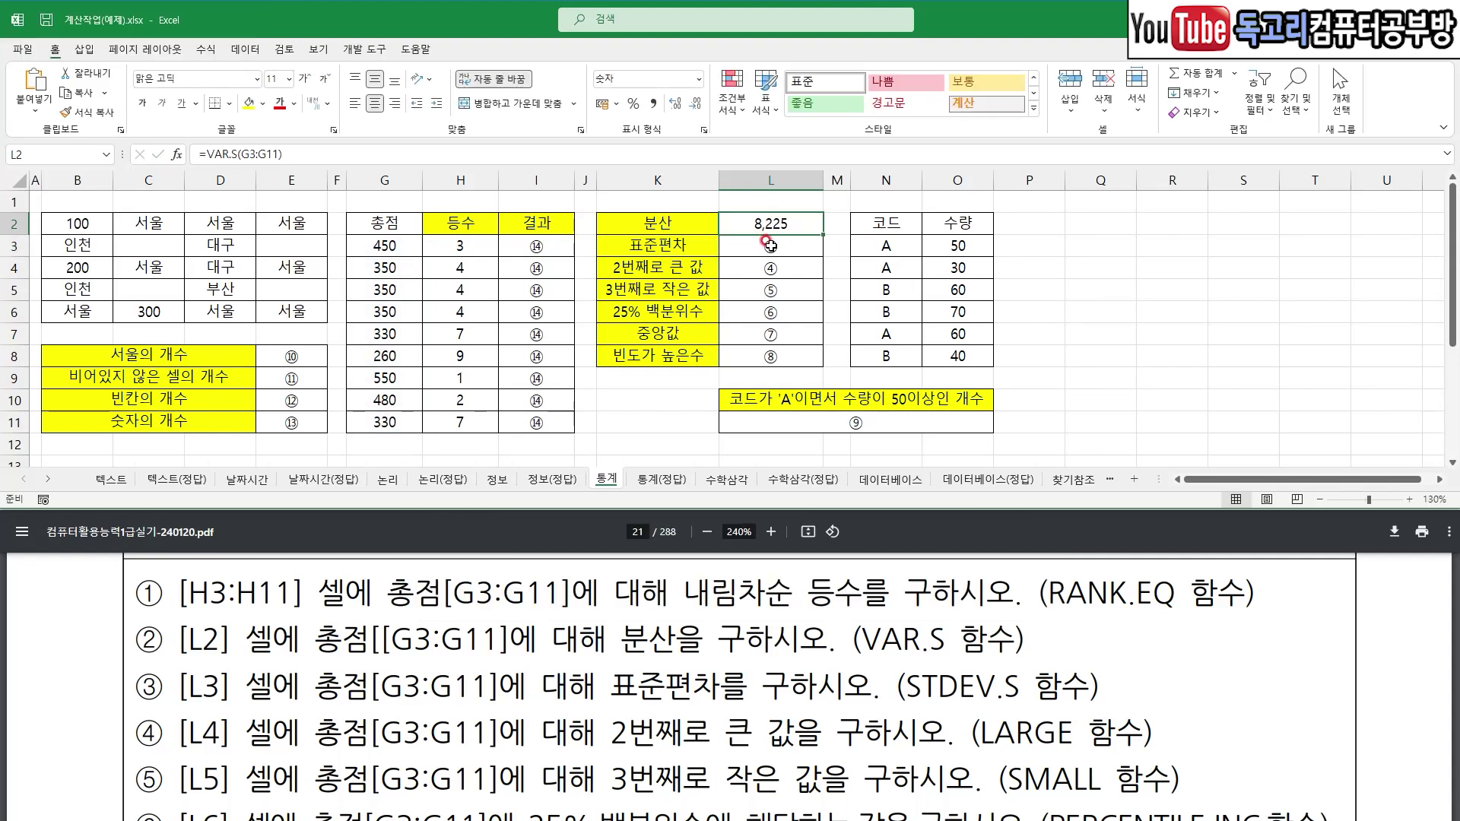
# - Enter =STDEV.S(G3:G11) in L3 to calculate the standard deviation of the 총점 values
pyautogui.click(787, 249)
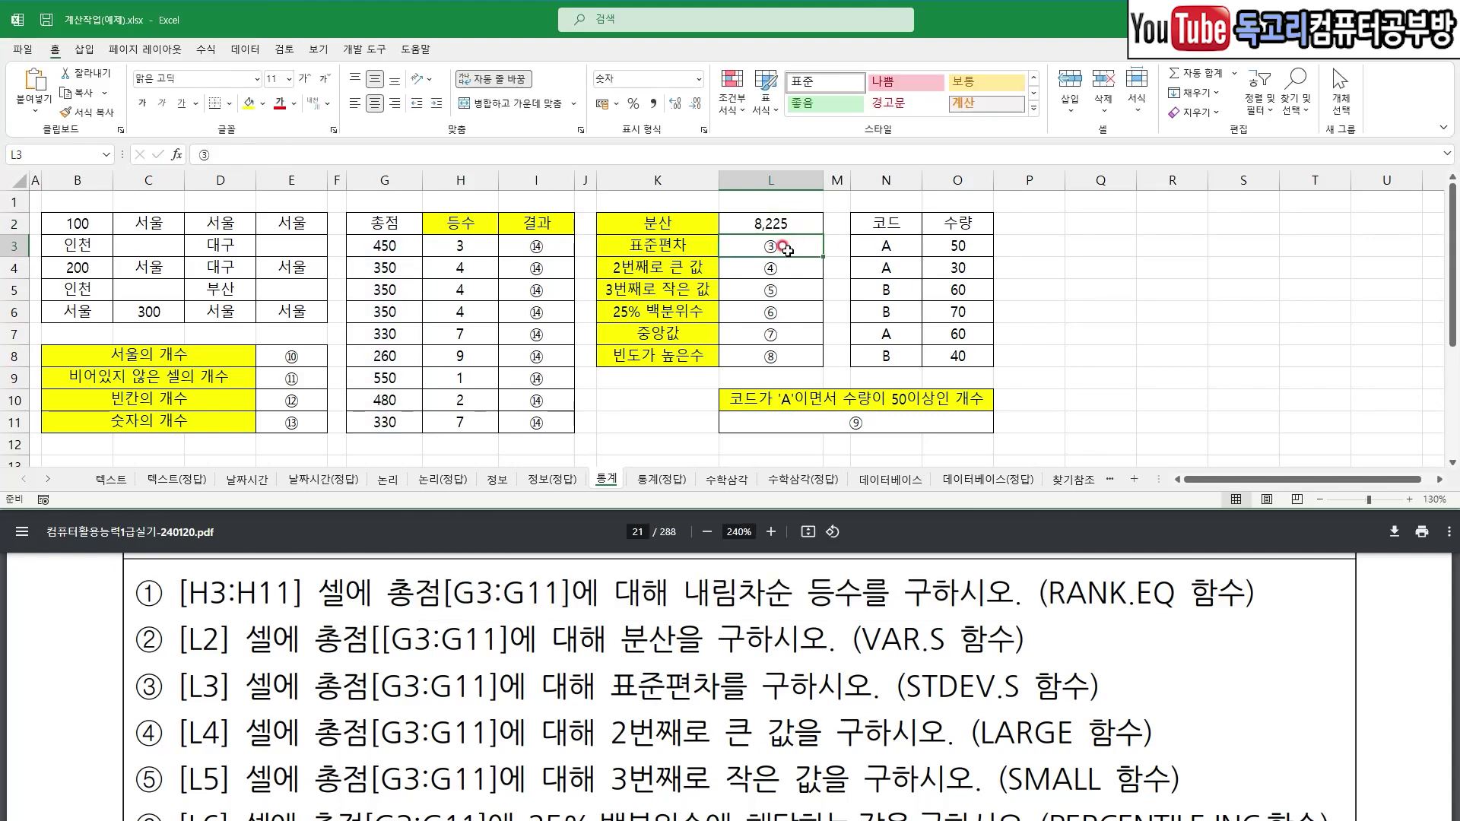
pyautogui.write('=STD')
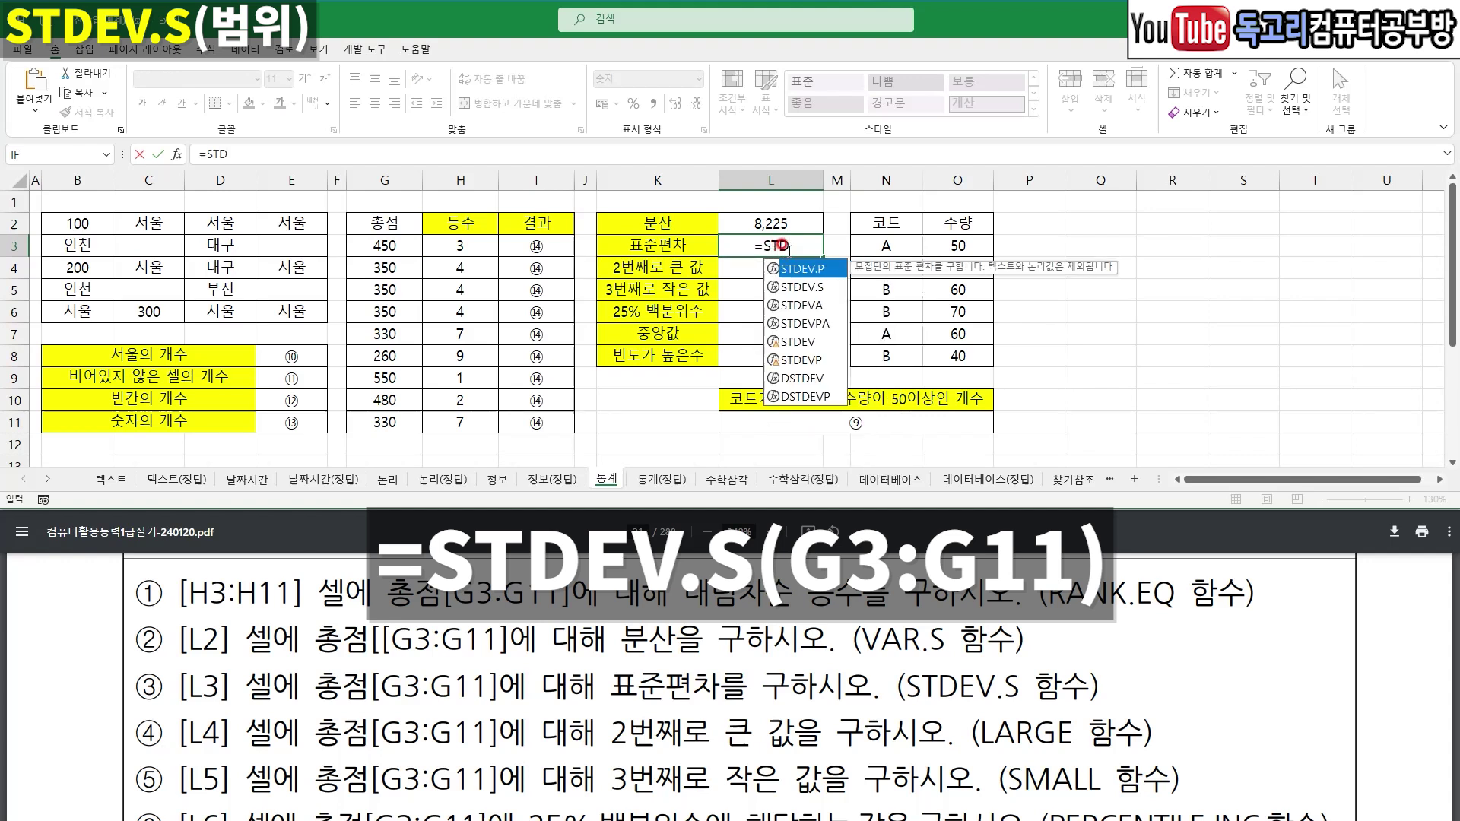
pyautogui.press('Tab')
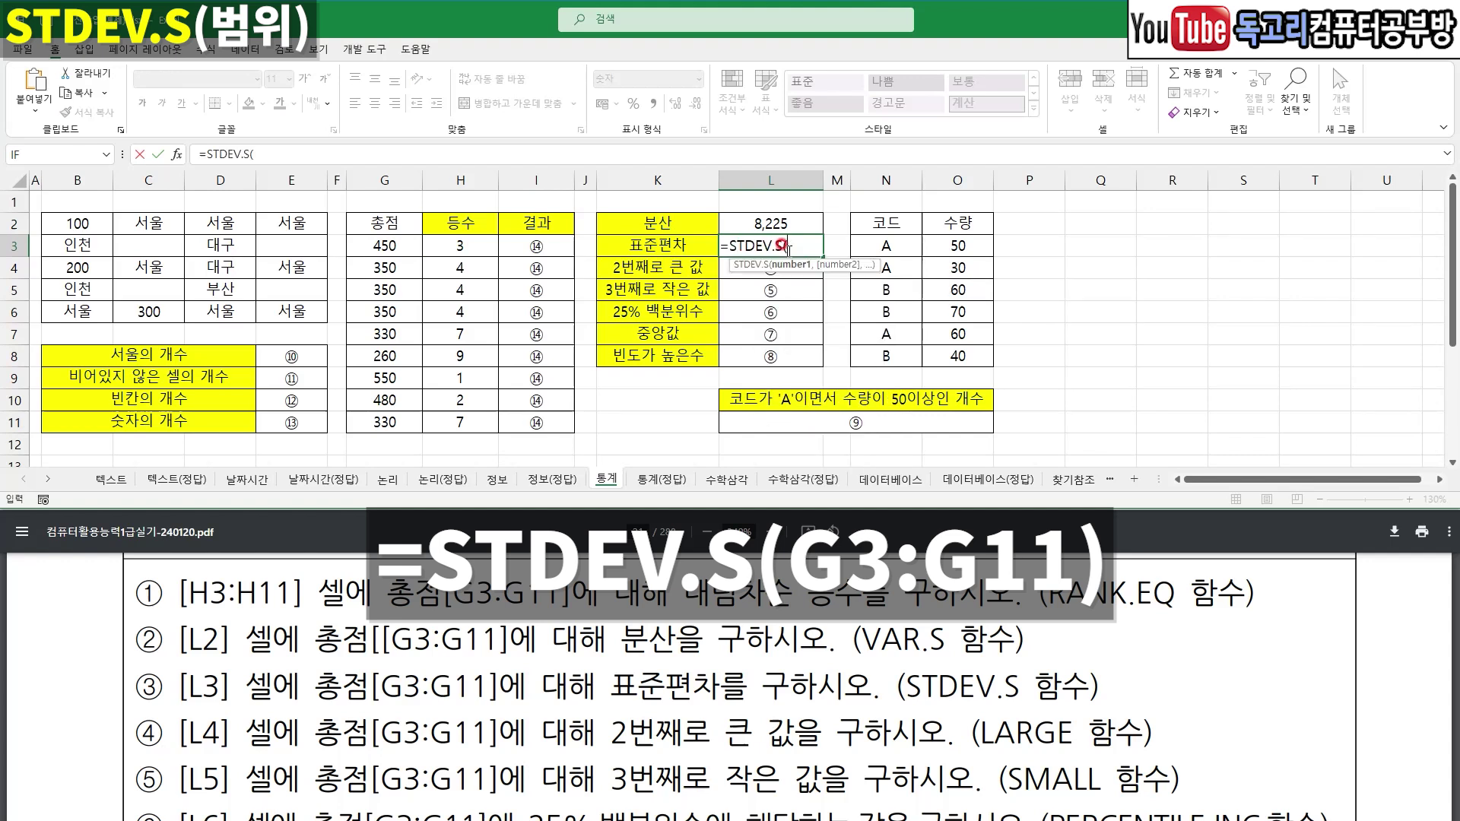
pyautogui.click(408, 251)
pyautogui.moveTo(409, 255); pyautogui.dragTo(386, 414)
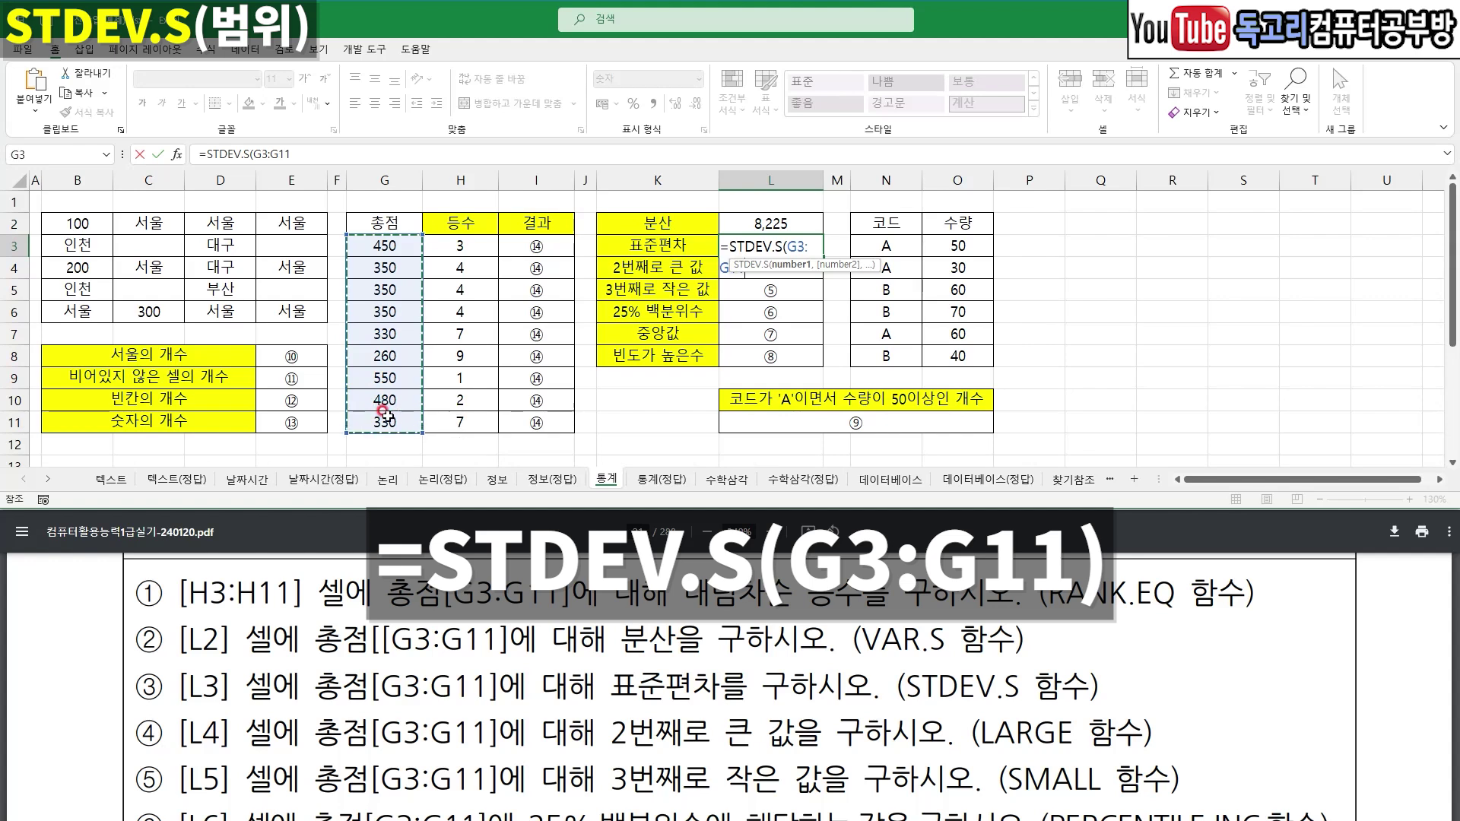
pyautogui.click(755, 266)
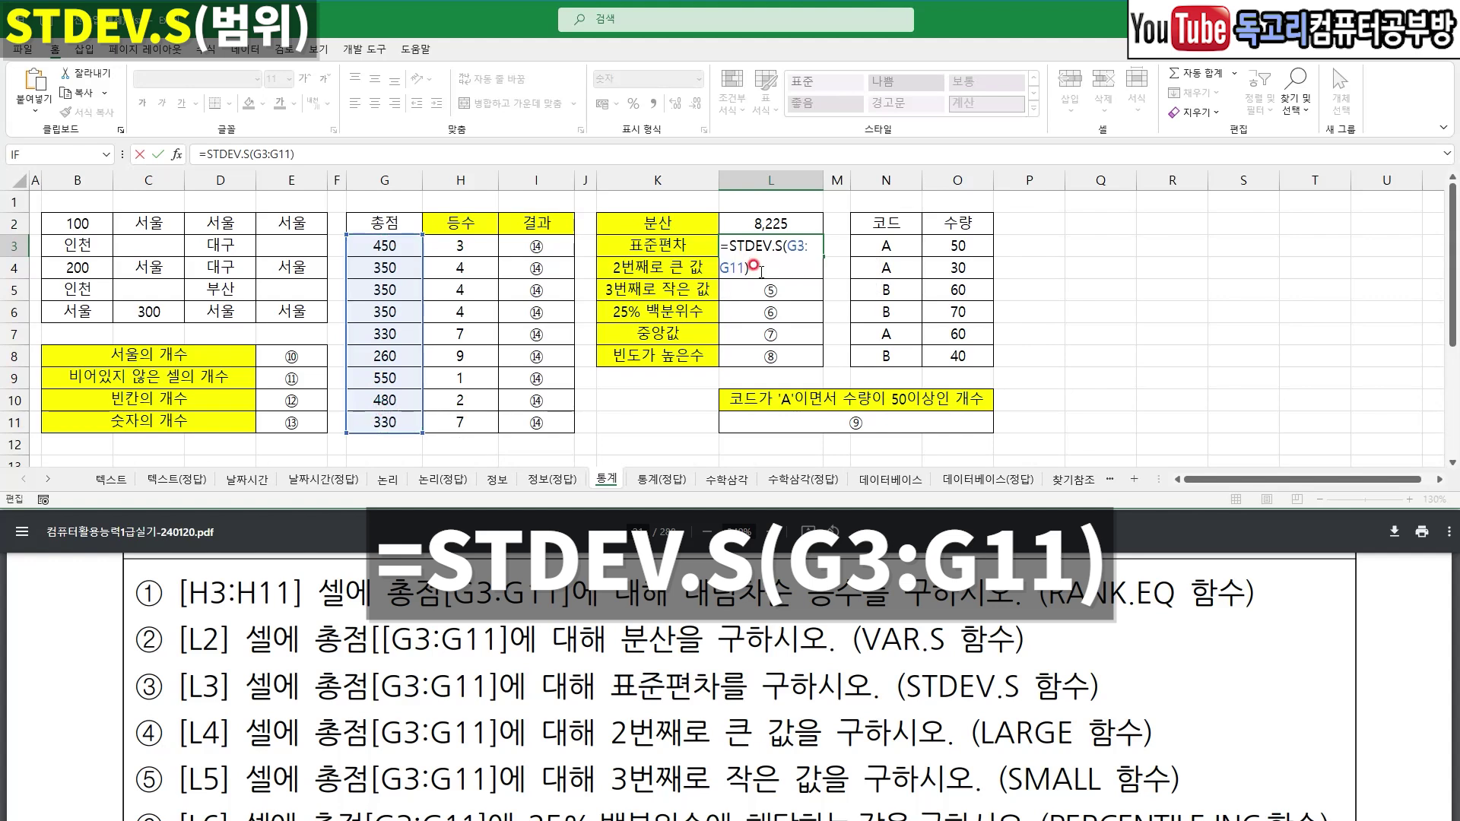
pyautogui.press('Return')
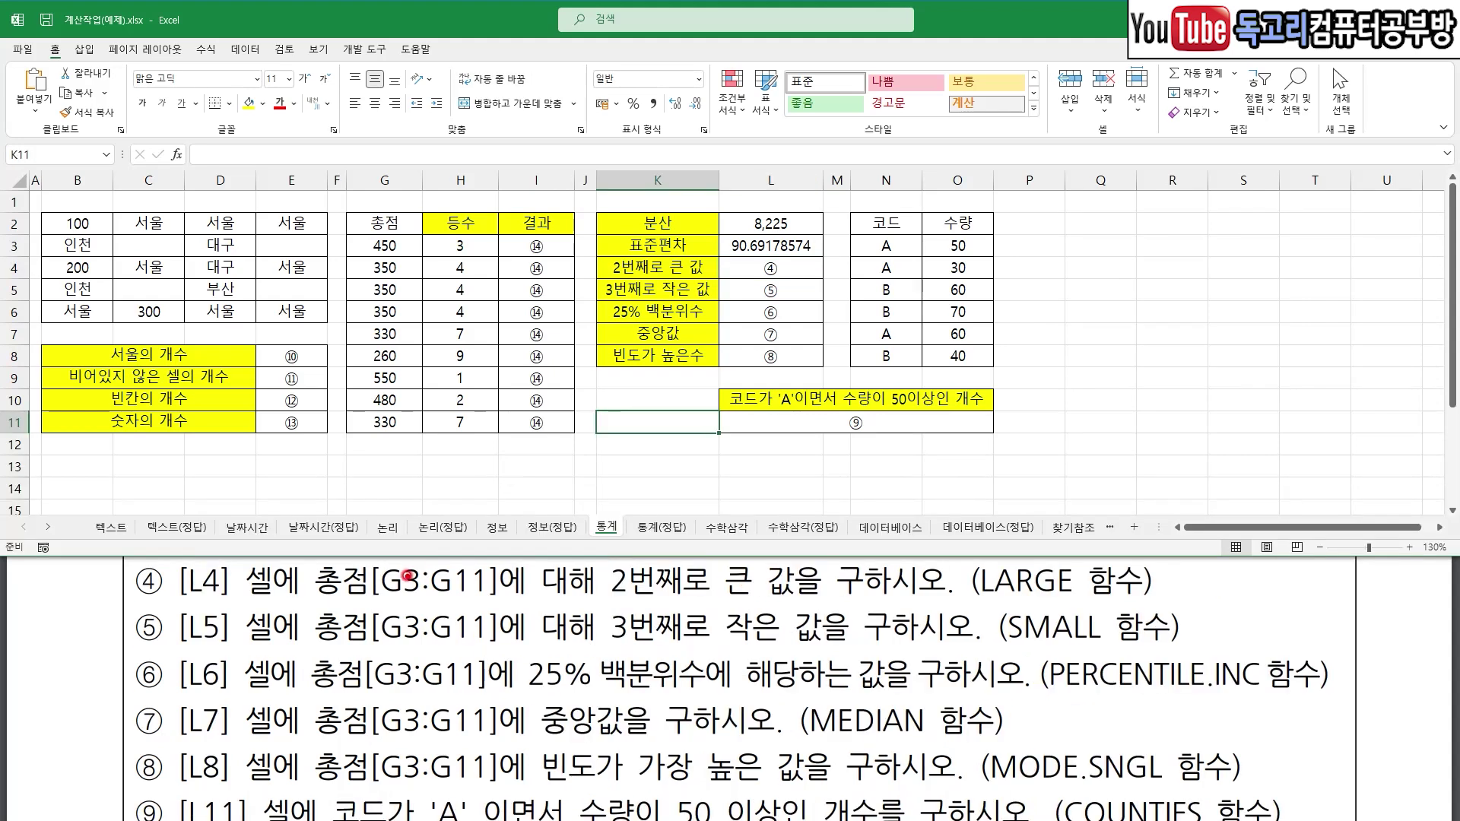
# - Read exercise items ④ and ⑤ in the PDF for the ranges and functions required in L4 and L5
pyautogui.moveTo(190, 606); pyautogui.dragTo(217, 606)
pyautogui.moveTo(363, 606); pyautogui.dragTo(817, 613)
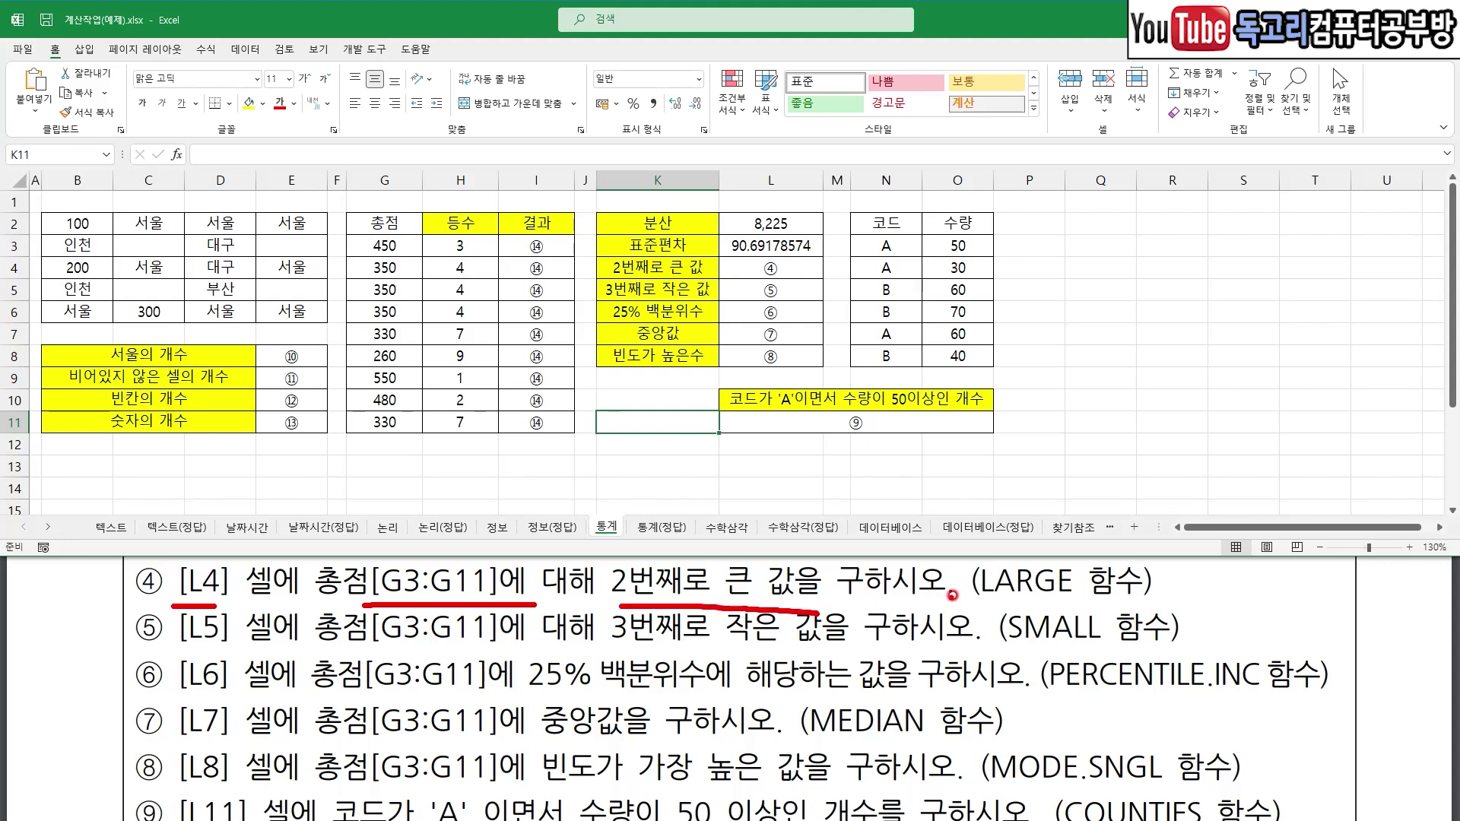
pyautogui.moveTo(960, 591); pyautogui.dragTo(1078, 587)
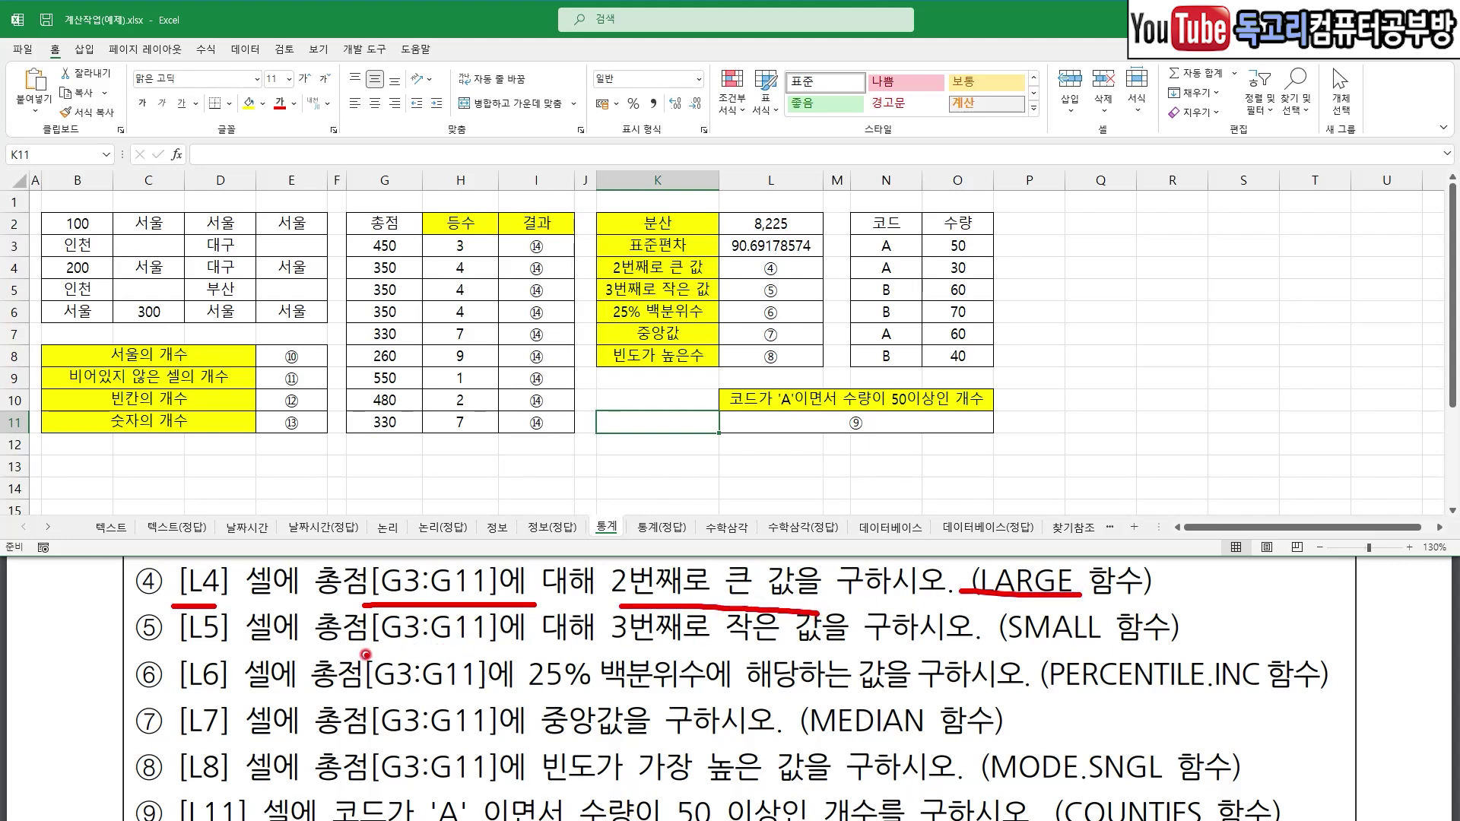
pyautogui.moveTo(340, 653); pyautogui.dragTo(483, 650)
pyautogui.moveTo(621, 652); pyautogui.dragTo(851, 650)
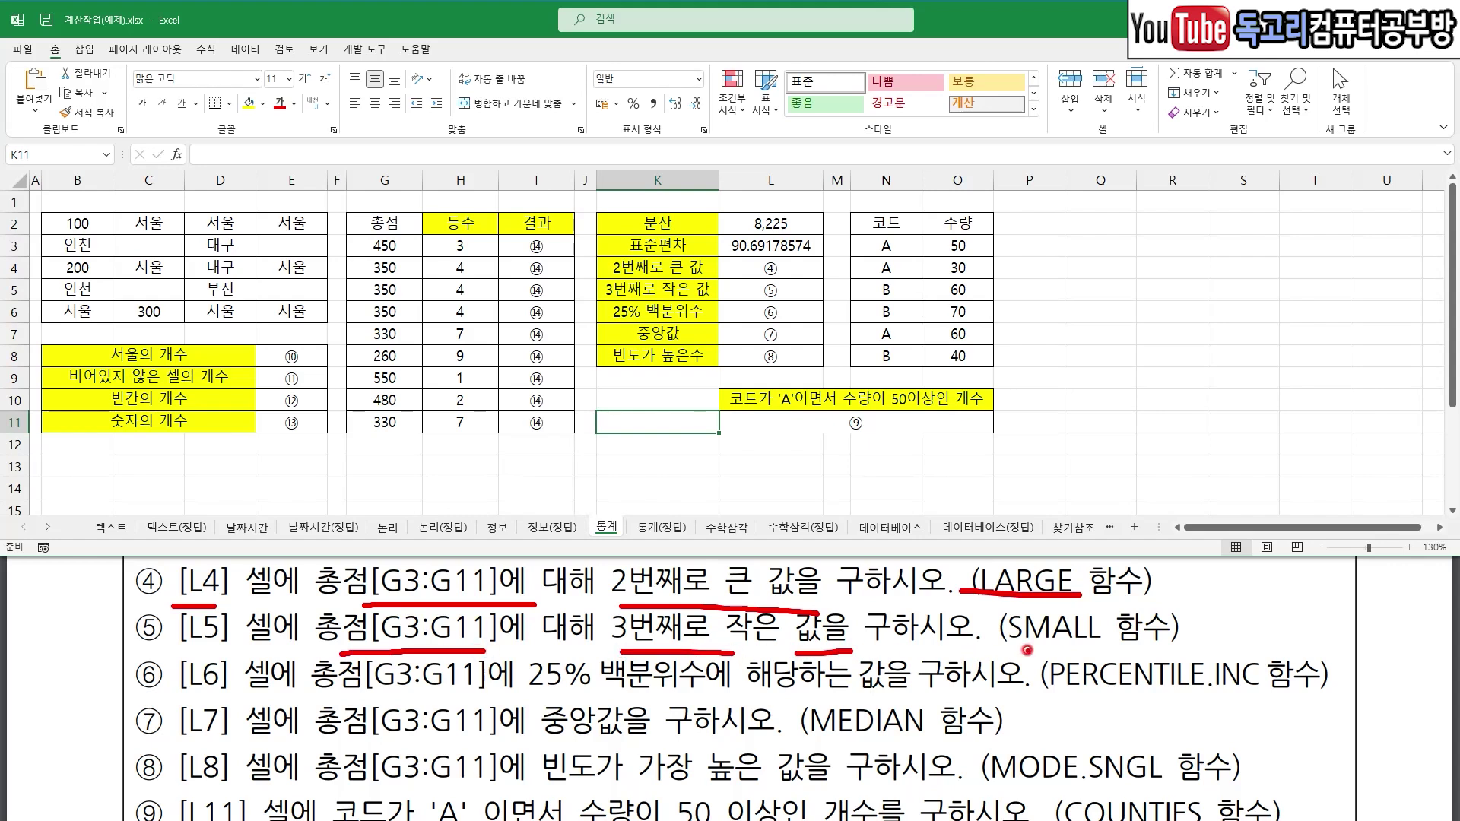
pyautogui.moveTo(998, 650); pyautogui.dragTo(1154, 654)
pyautogui.press('Escape')
# - Enter =LARGE(G3:G11,2) in L4 to get the second-largest 총점 value
pyautogui.click(791, 263)
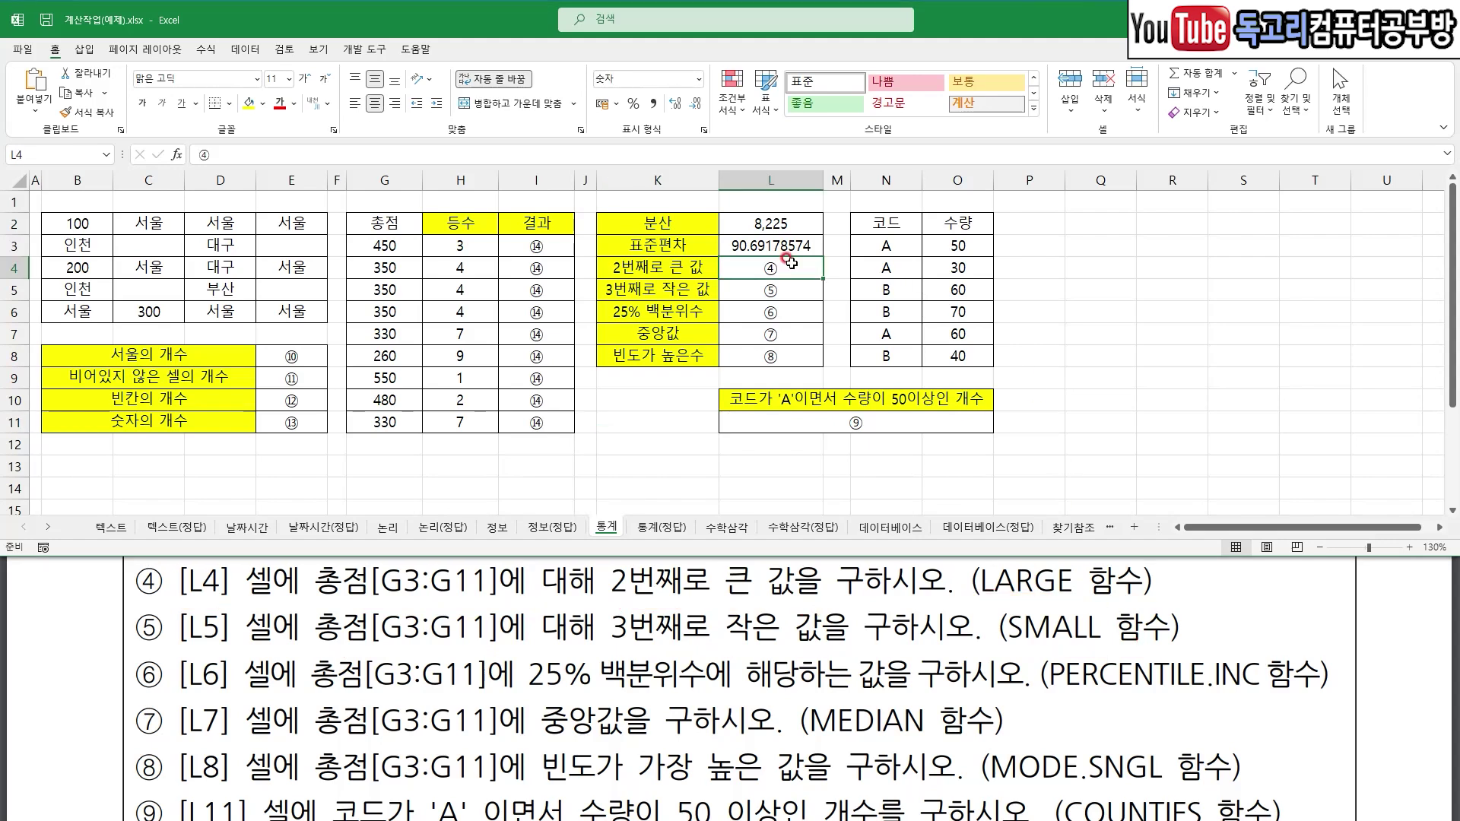
pyautogui.write('=LA')
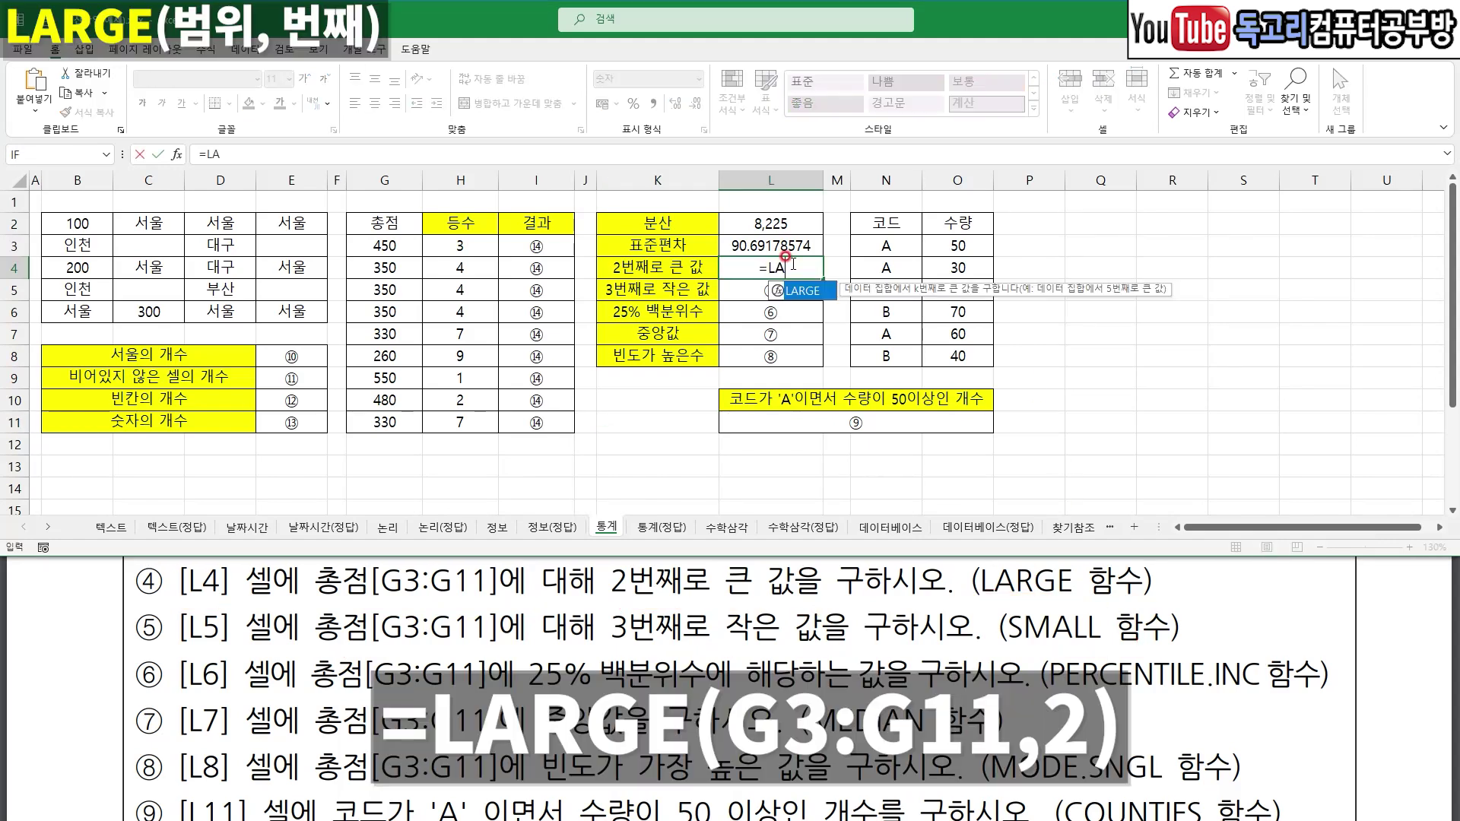
pyautogui.press('Tab')
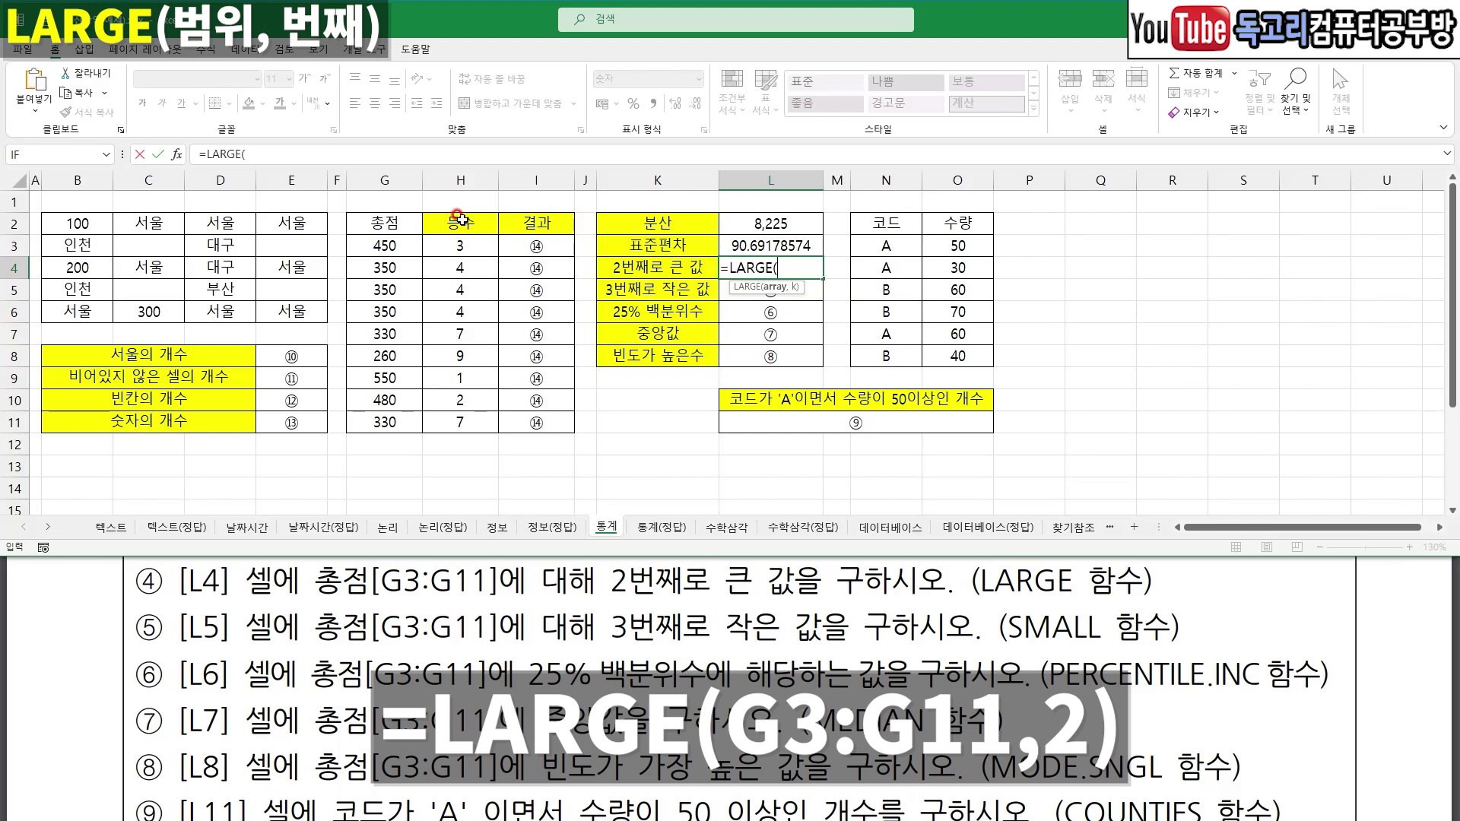
pyautogui.moveTo(403, 244); pyautogui.dragTo(403, 409)
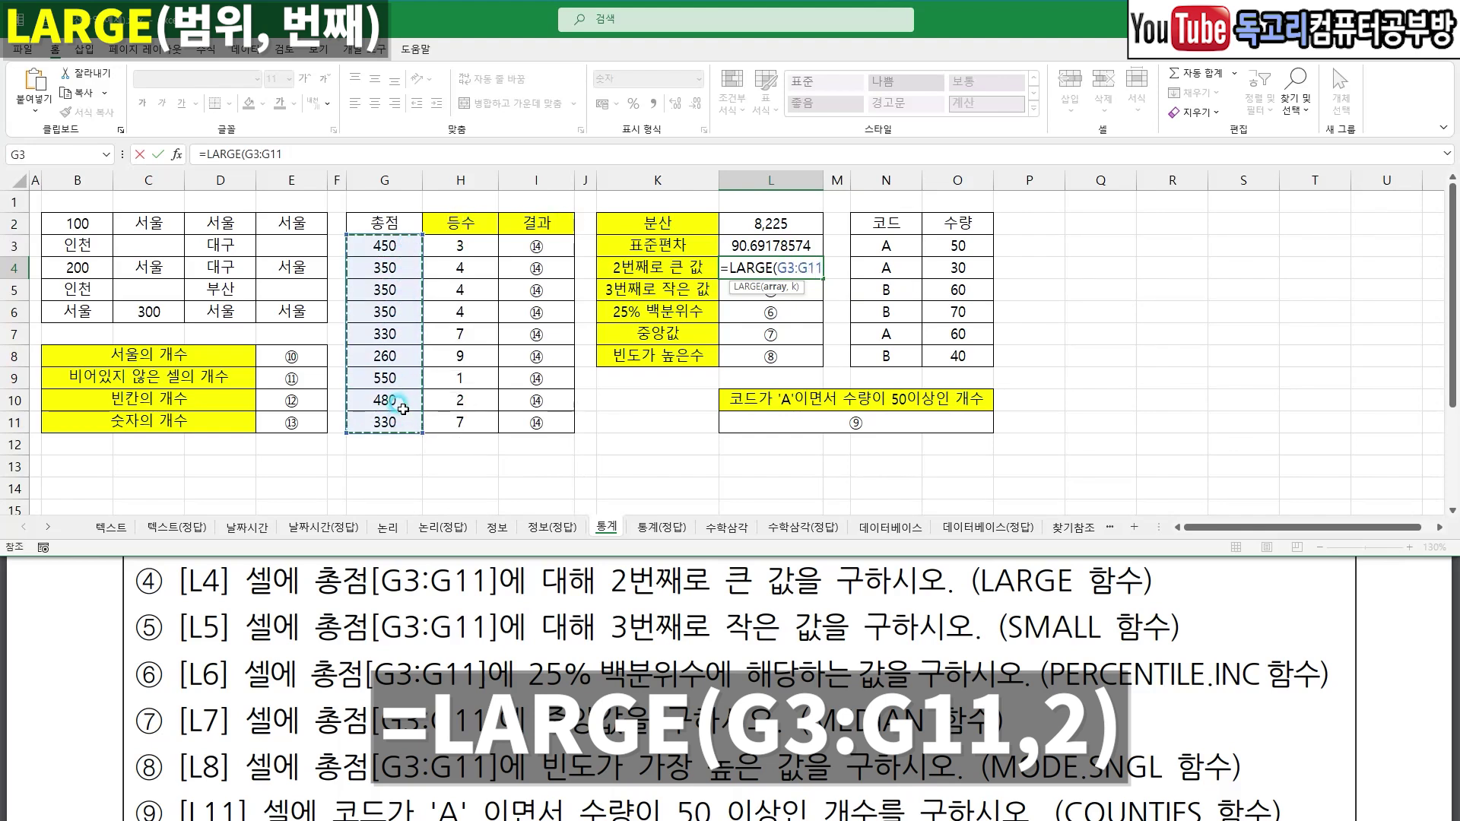
pyautogui.write(',')
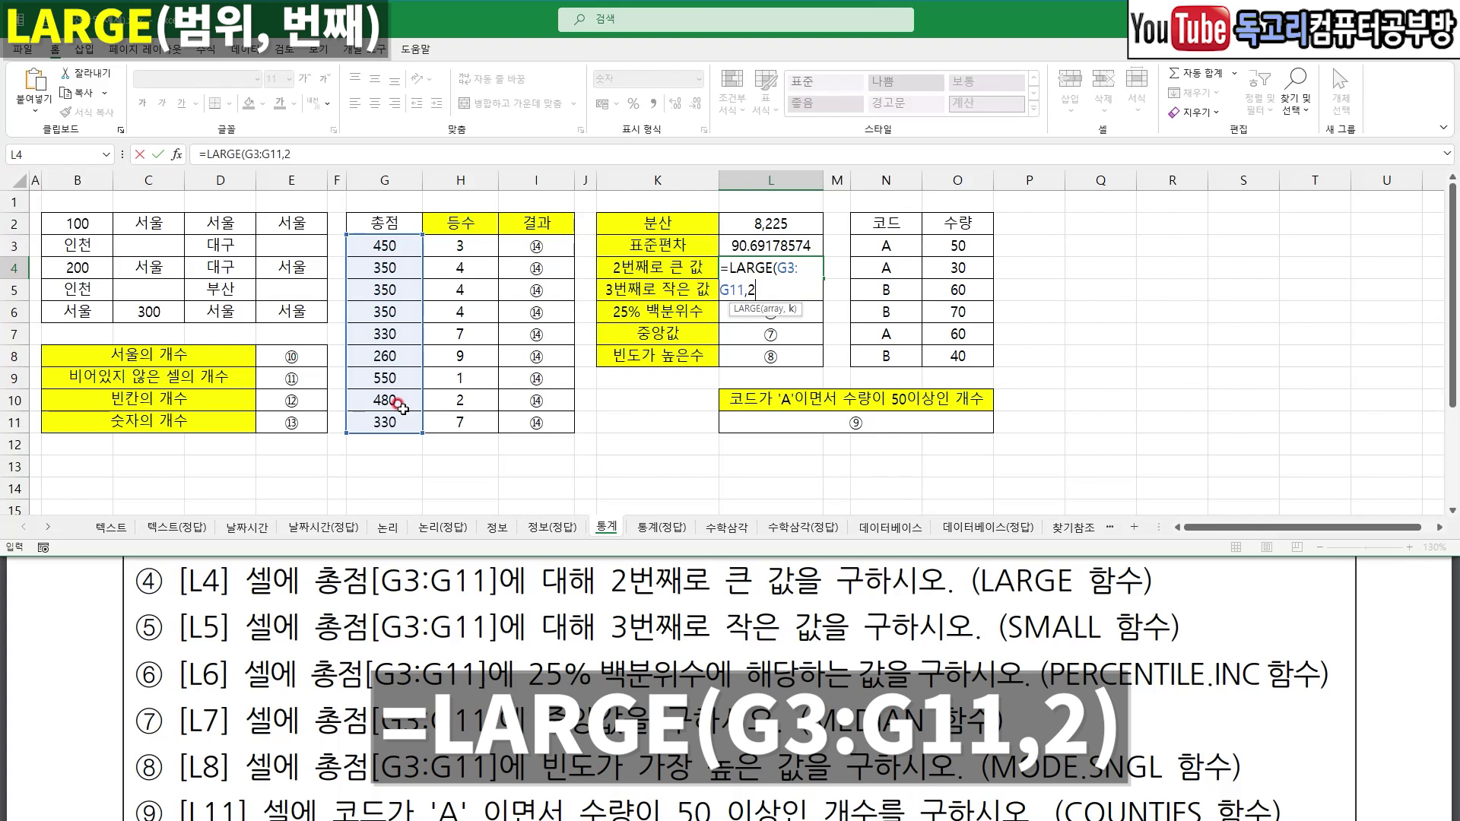
pyautogui.write('2)')
pyautogui.press('Return')
# - Enter =SMALL(G3:G11,3) in L5 to get the third-smallest 총점 value
pyautogui.write('=')
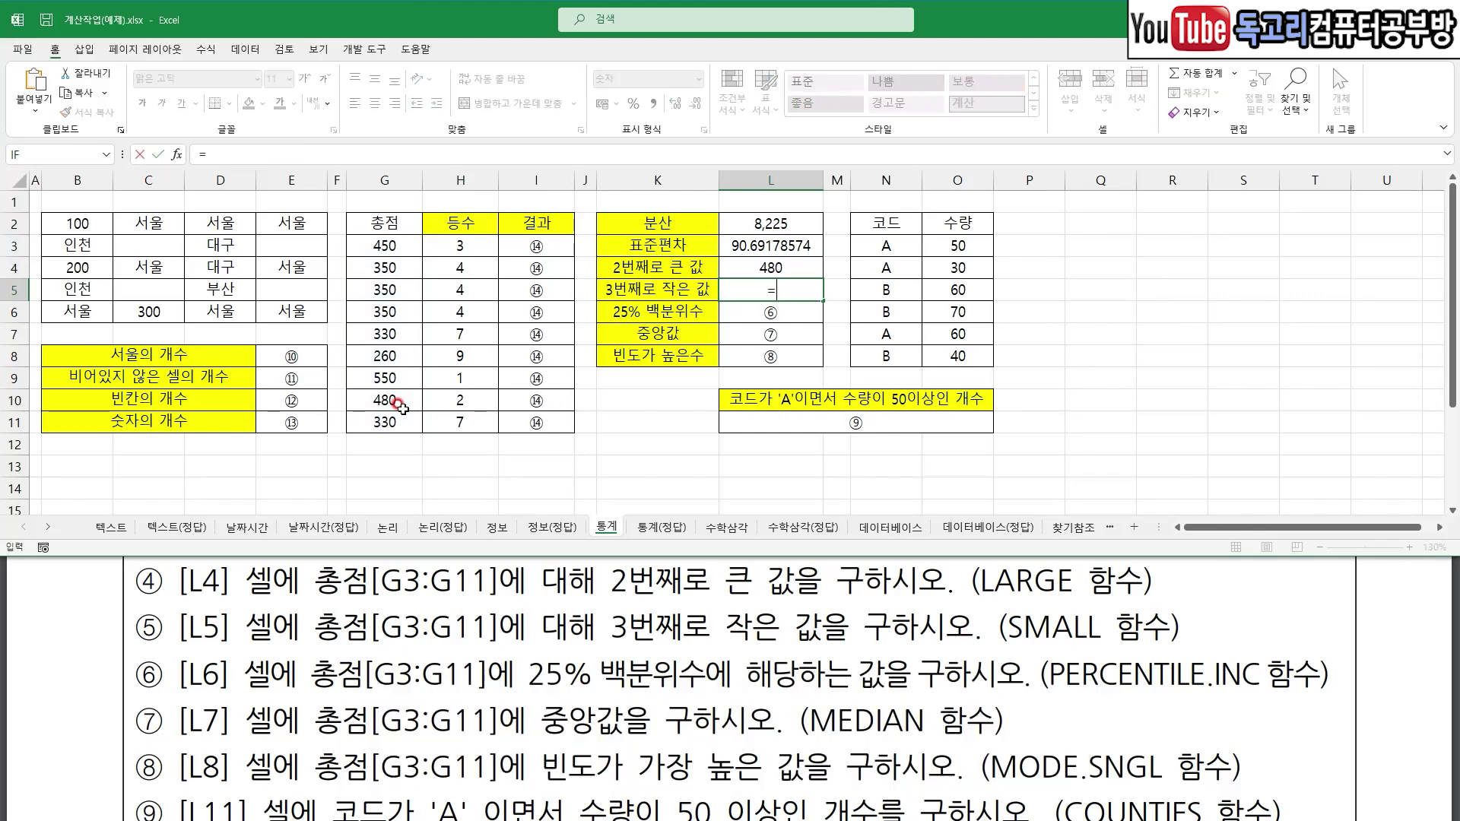
pyautogui.write('SM')
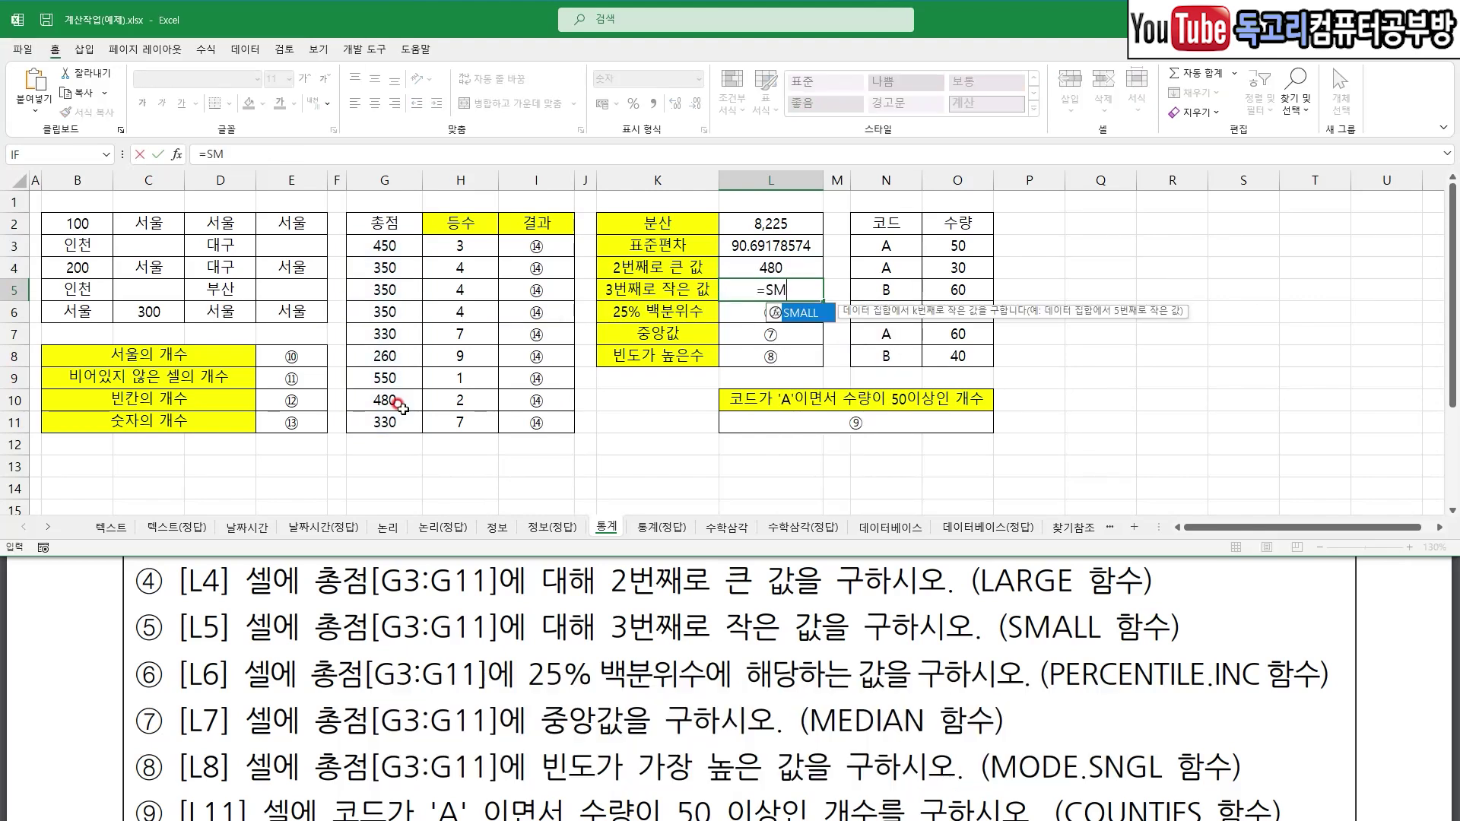
pyautogui.press('Tab')
pyautogui.moveTo(359, 247); pyautogui.dragTo(378, 411)
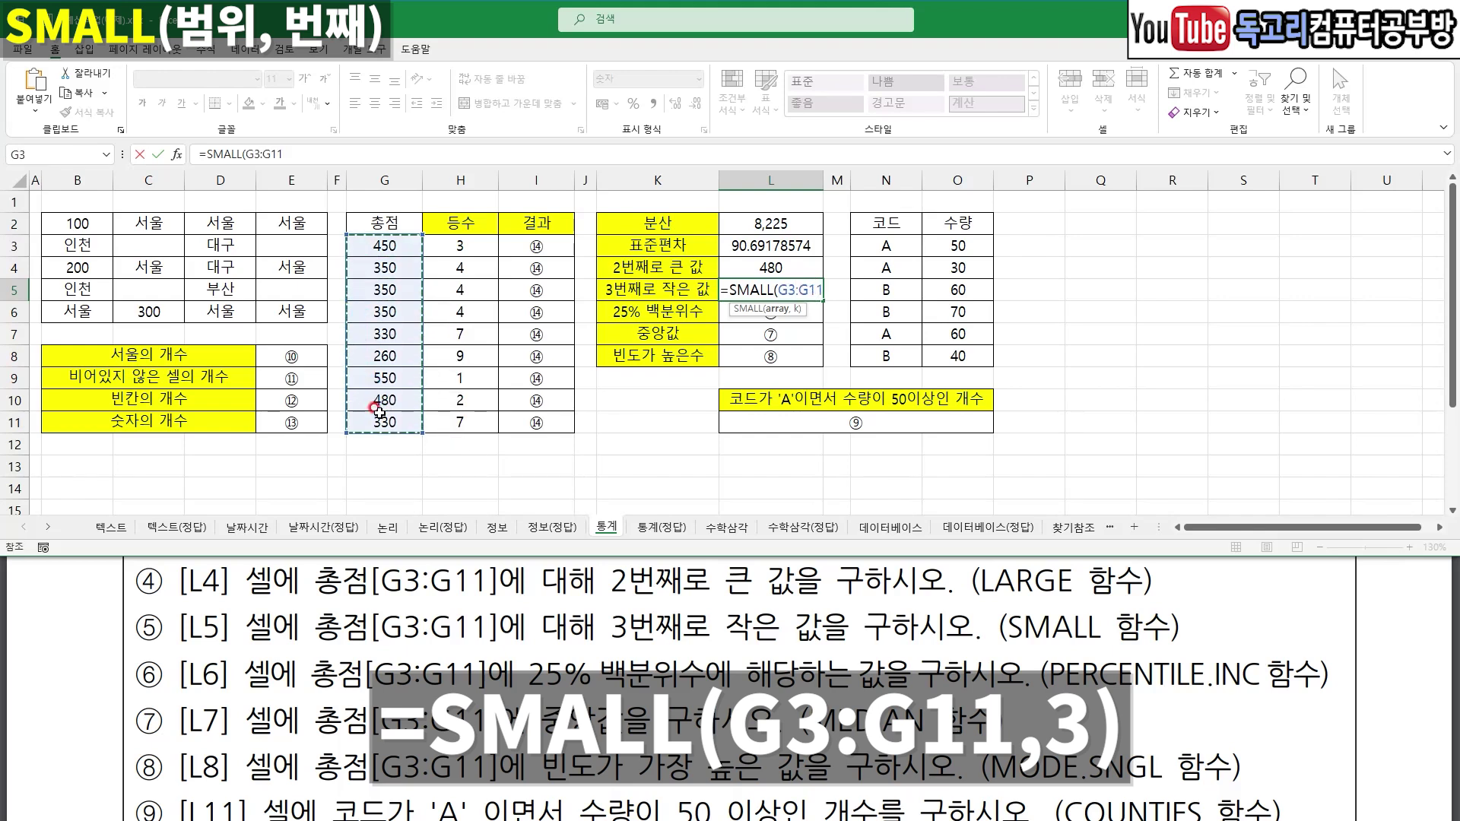
pyautogui.write(',3)')
pyautogui.press('Return')
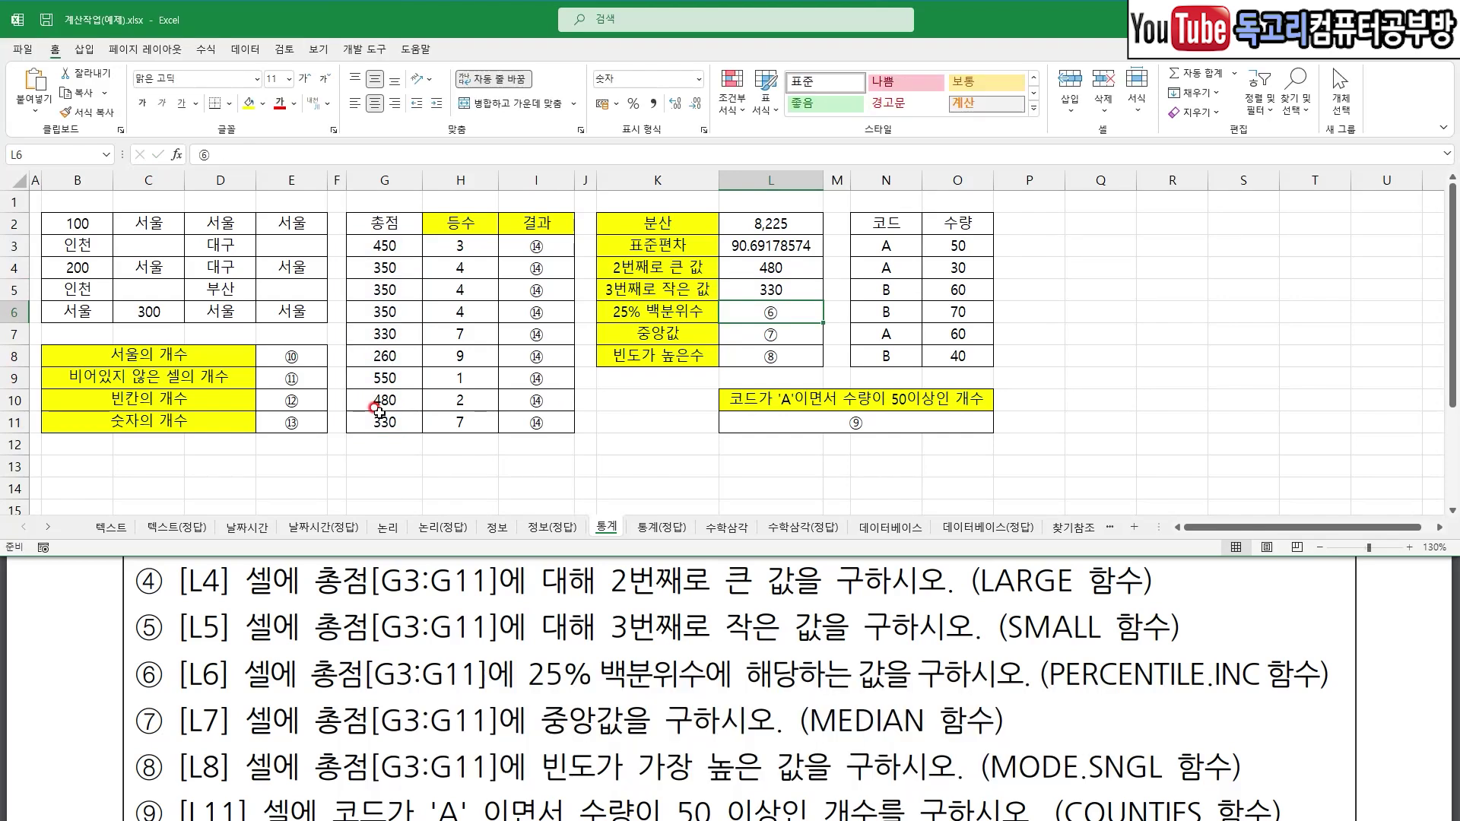
# - Read exercise items ⑥ to ⑧ in the PDF for the ranges and functions required in L6, L7 and L8
pyautogui.moveTo(318, 694); pyautogui.dragTo(716, 698)
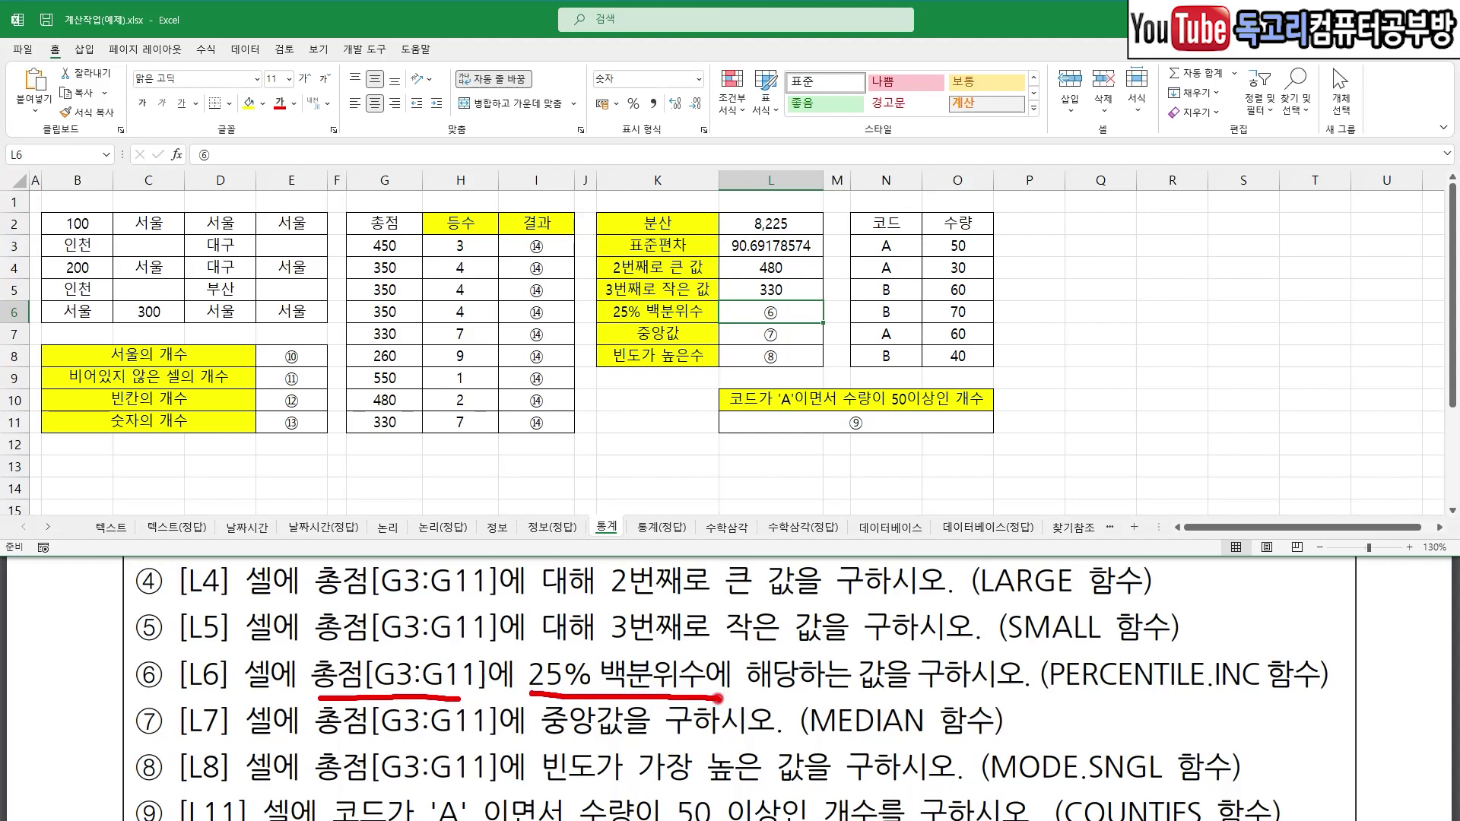
pyautogui.moveTo(801, 695); pyautogui.dragTo(893, 696)
pyautogui.moveTo(1091, 704); pyautogui.dragTo(1198, 707)
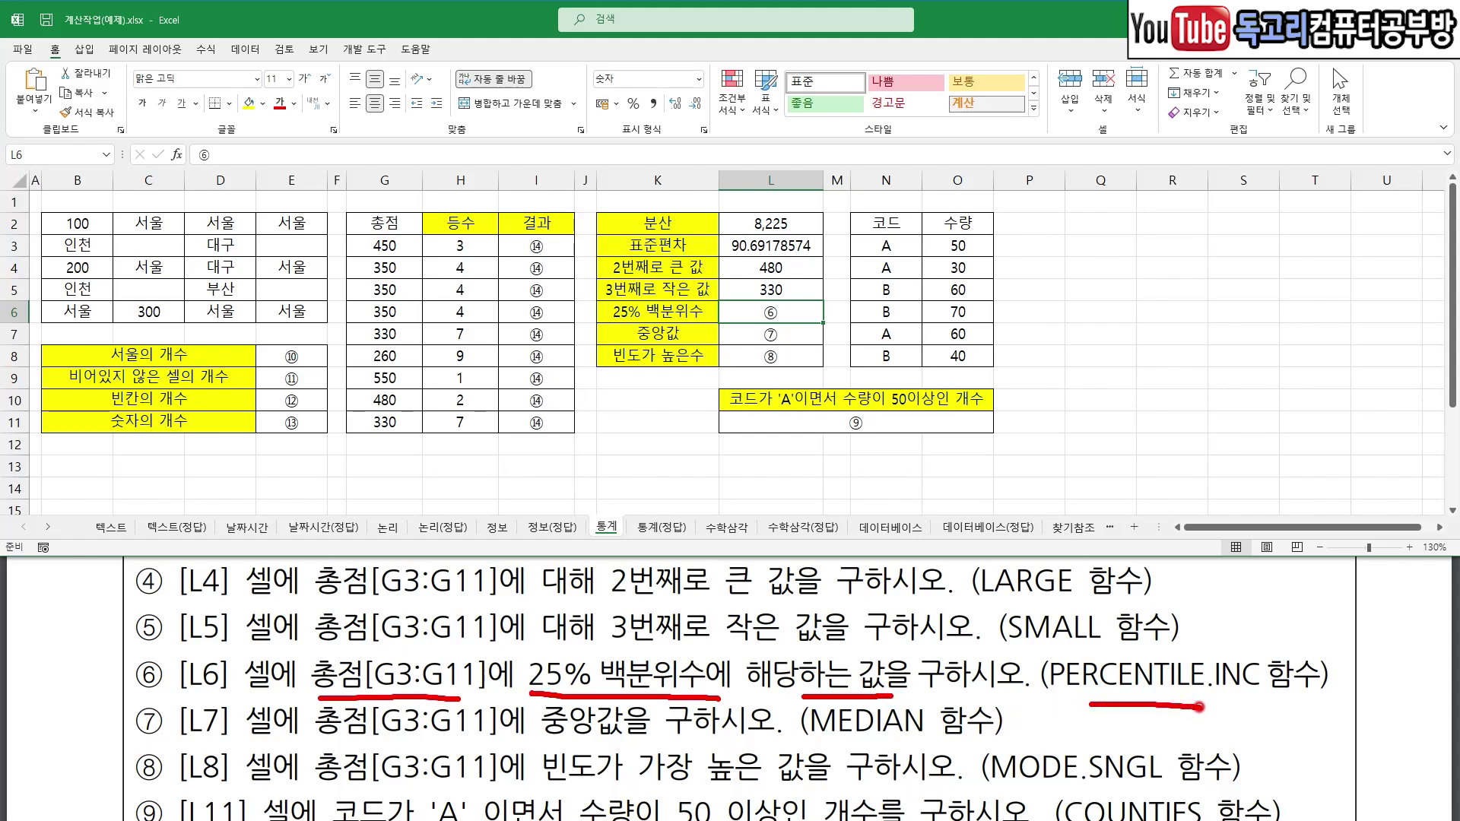
pyautogui.moveTo(186, 745); pyautogui.dragTo(222, 746)
pyautogui.moveTo(321, 746); pyautogui.dragTo(674, 736)
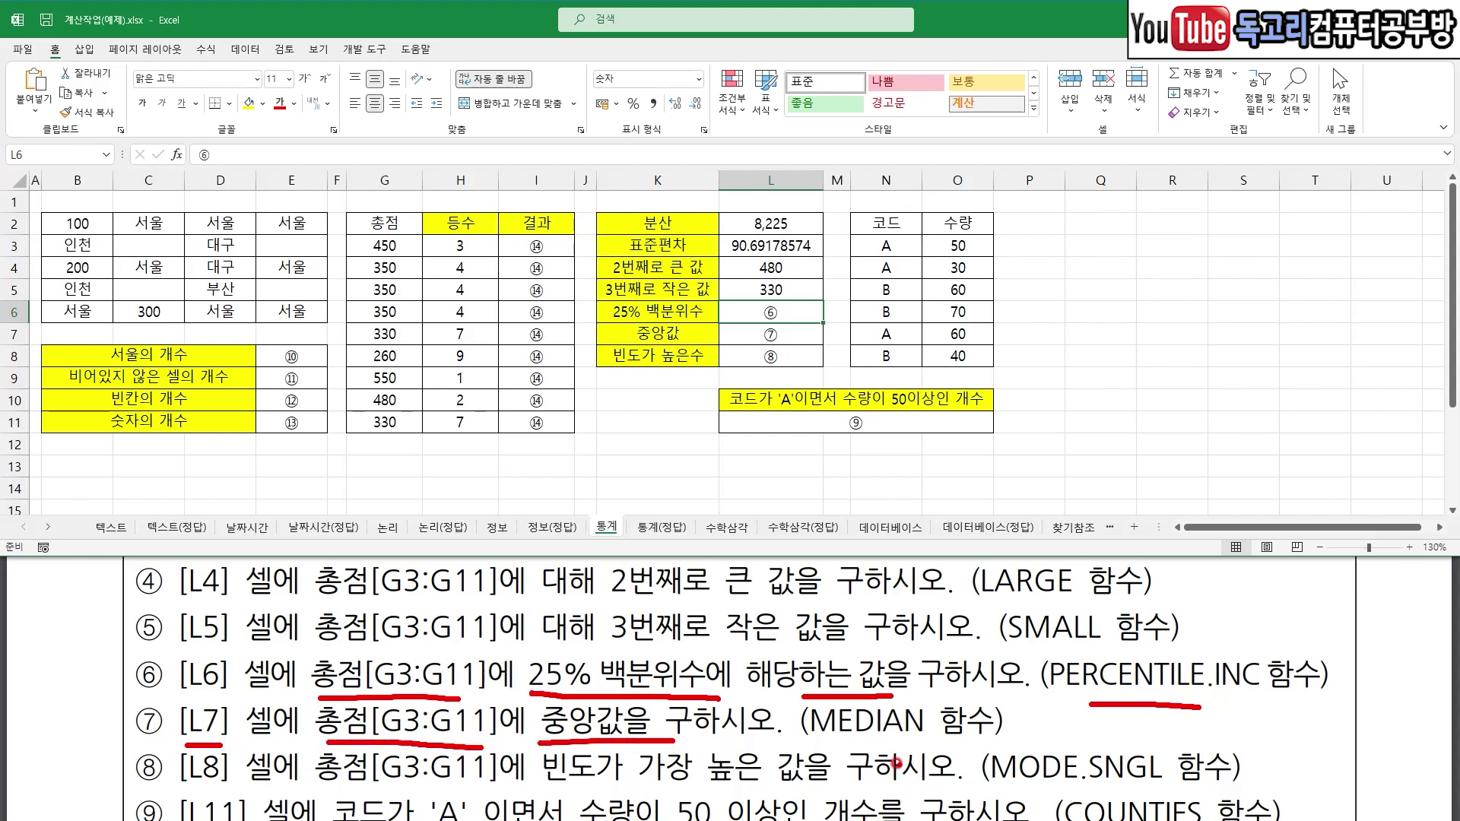
pyautogui.moveTo(812, 741); pyautogui.dragTo(927, 743)
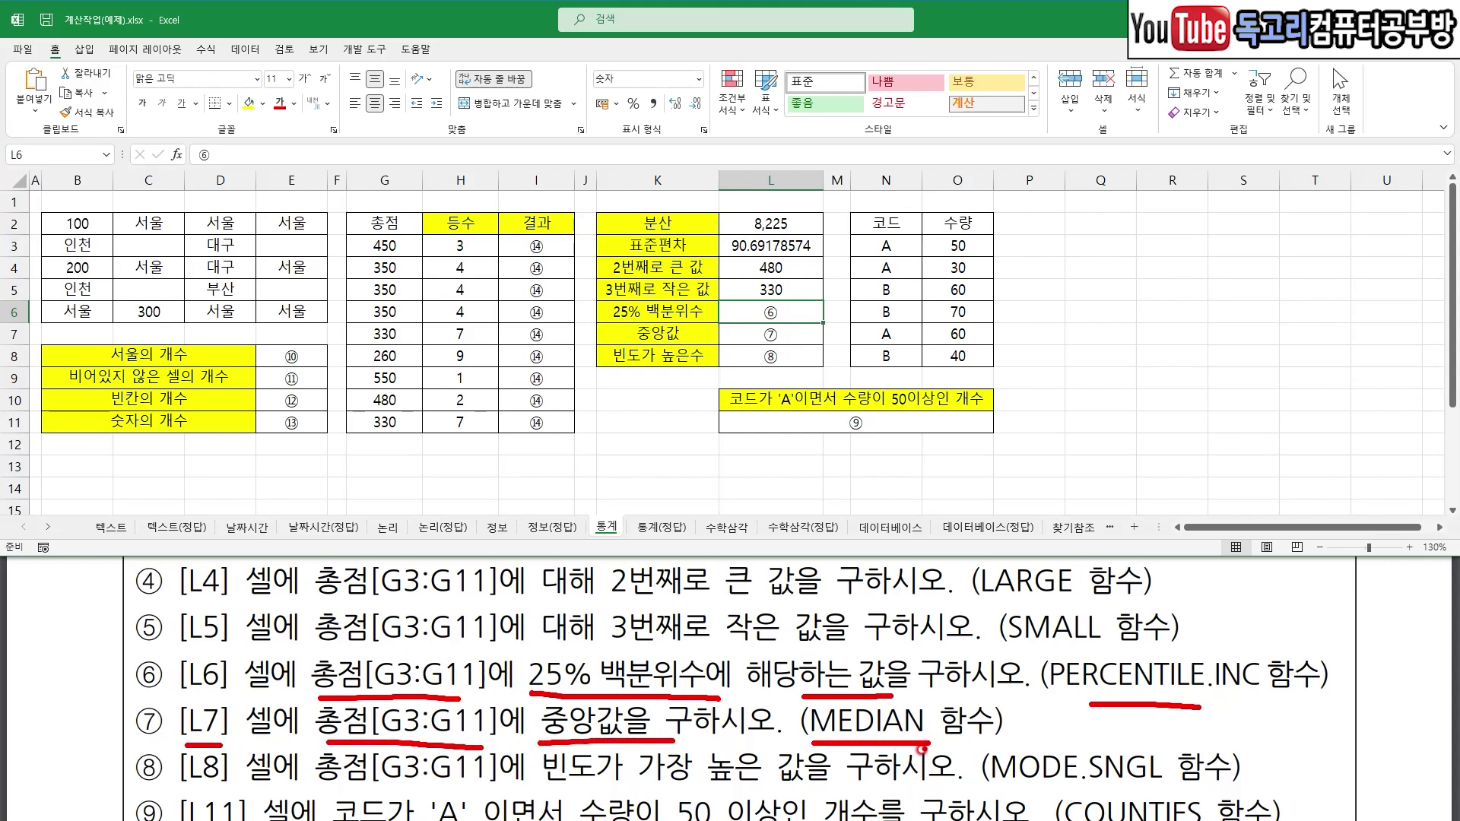
pyautogui.scroll(-1, 917, 750)
pyautogui.moveTo(181, 707); pyautogui.dragTo(238, 708)
pyautogui.moveTo(340, 713); pyautogui.dragTo(502, 721)
pyautogui.moveTo(593, 727); pyautogui.dragTo(803, 736)
pyautogui.moveTo(894, 721); pyautogui.dragTo(1083, 719)
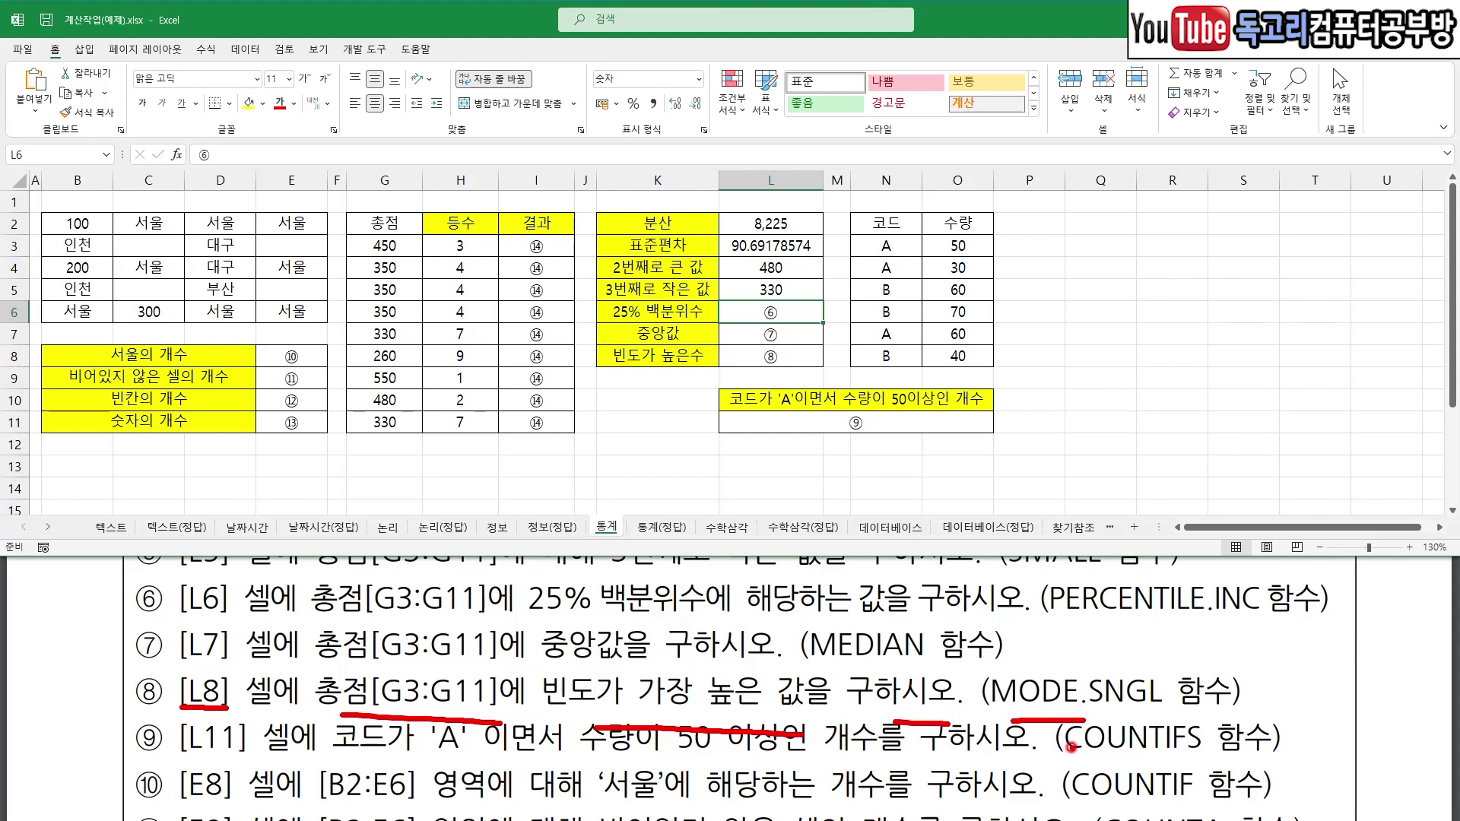
pyautogui.press('Escape')
pyautogui.scroll(1, 116, 645)
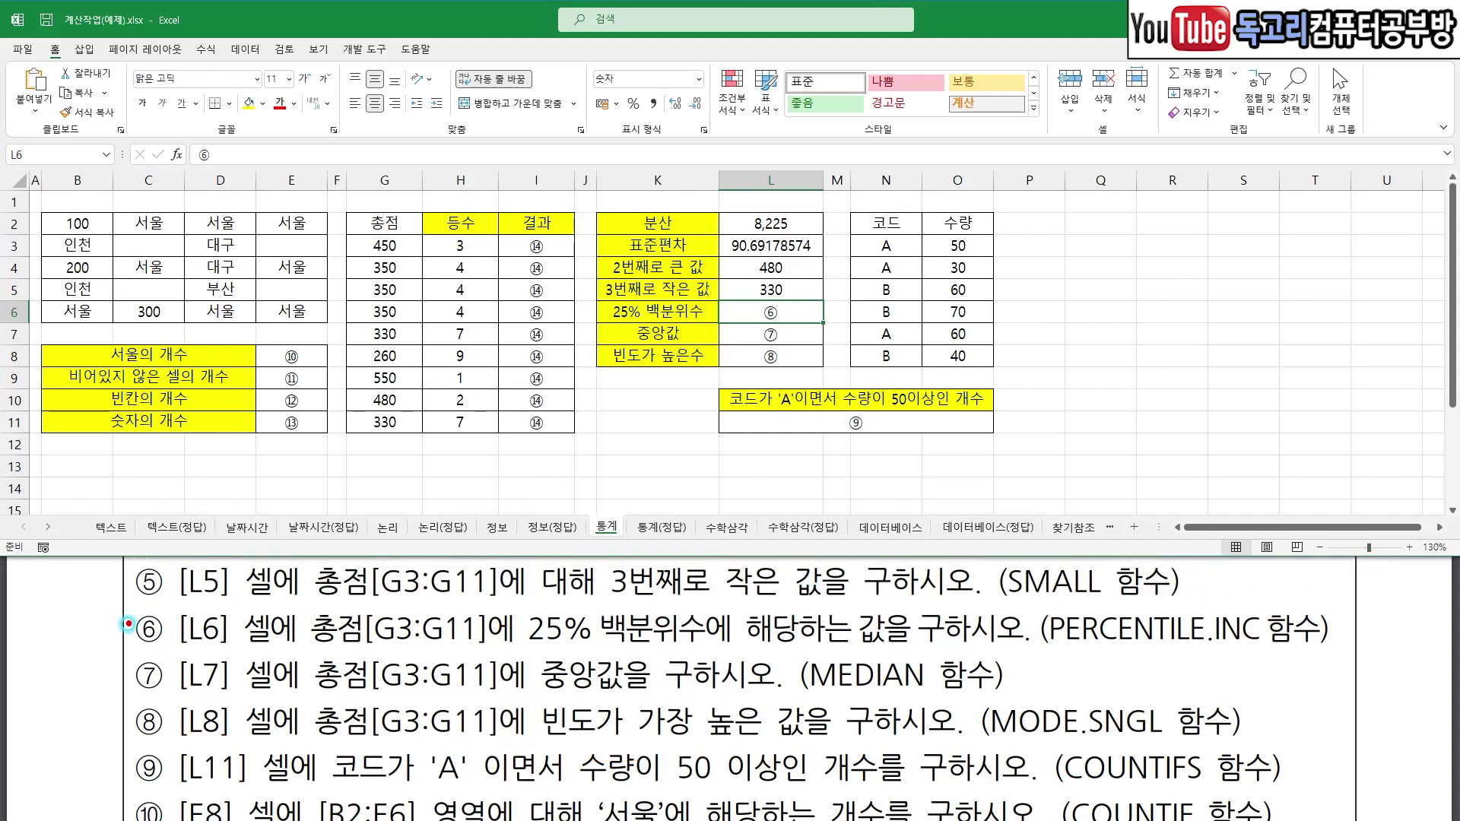
pyautogui.moveTo(128, 624)
pyautogui.mouseDown()
pyautogui.moveTo(111, 684)
pyautogui.moveTo(128, 721)
pyautogui.mouseUp()
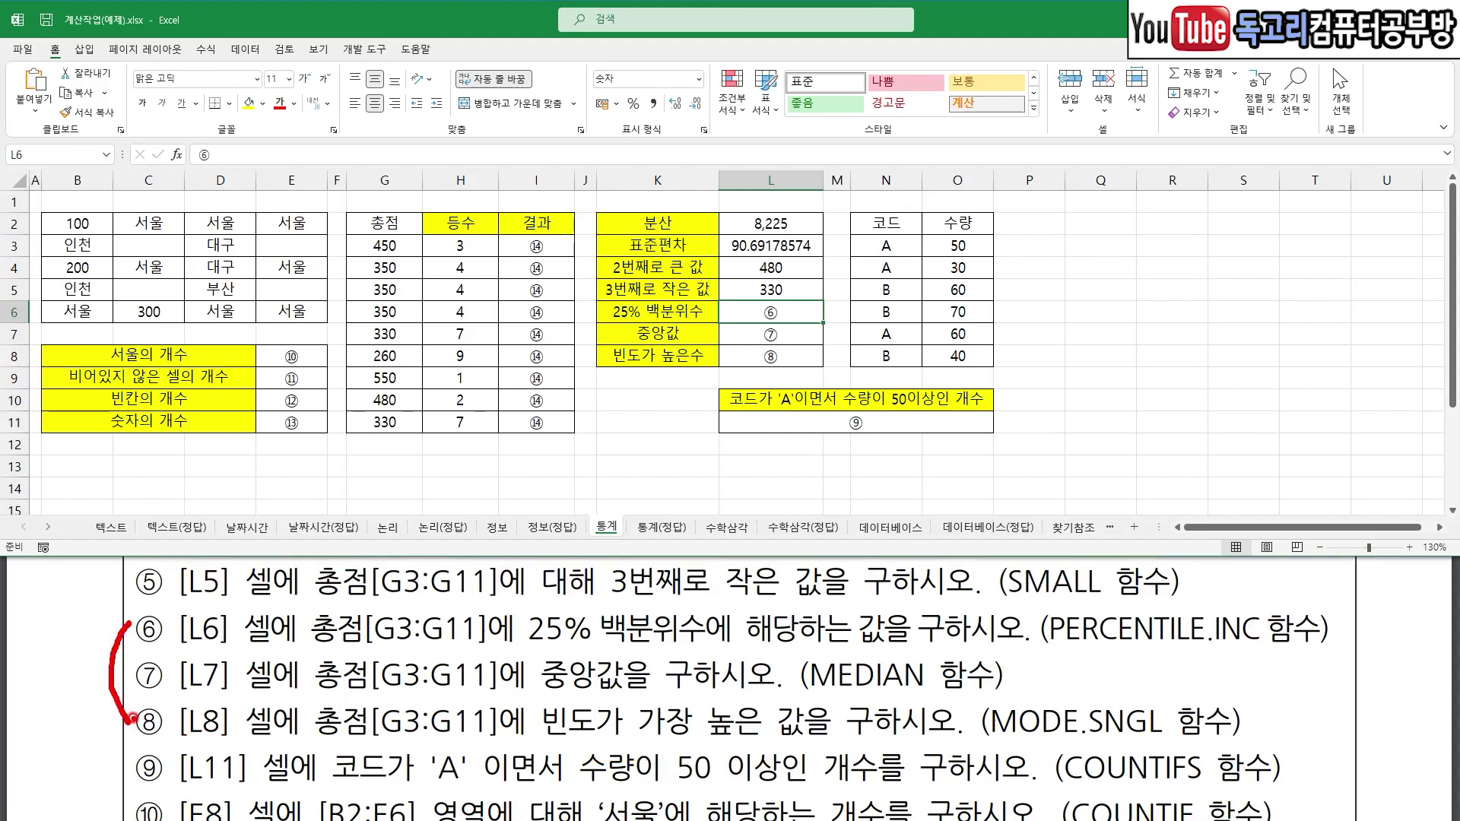
pyautogui.press('Escape')
# - Start a PERCENTILE.INC formula in L6 and set its Array argument to G3:G11 in the function arguments dialog
pyautogui.write('=')
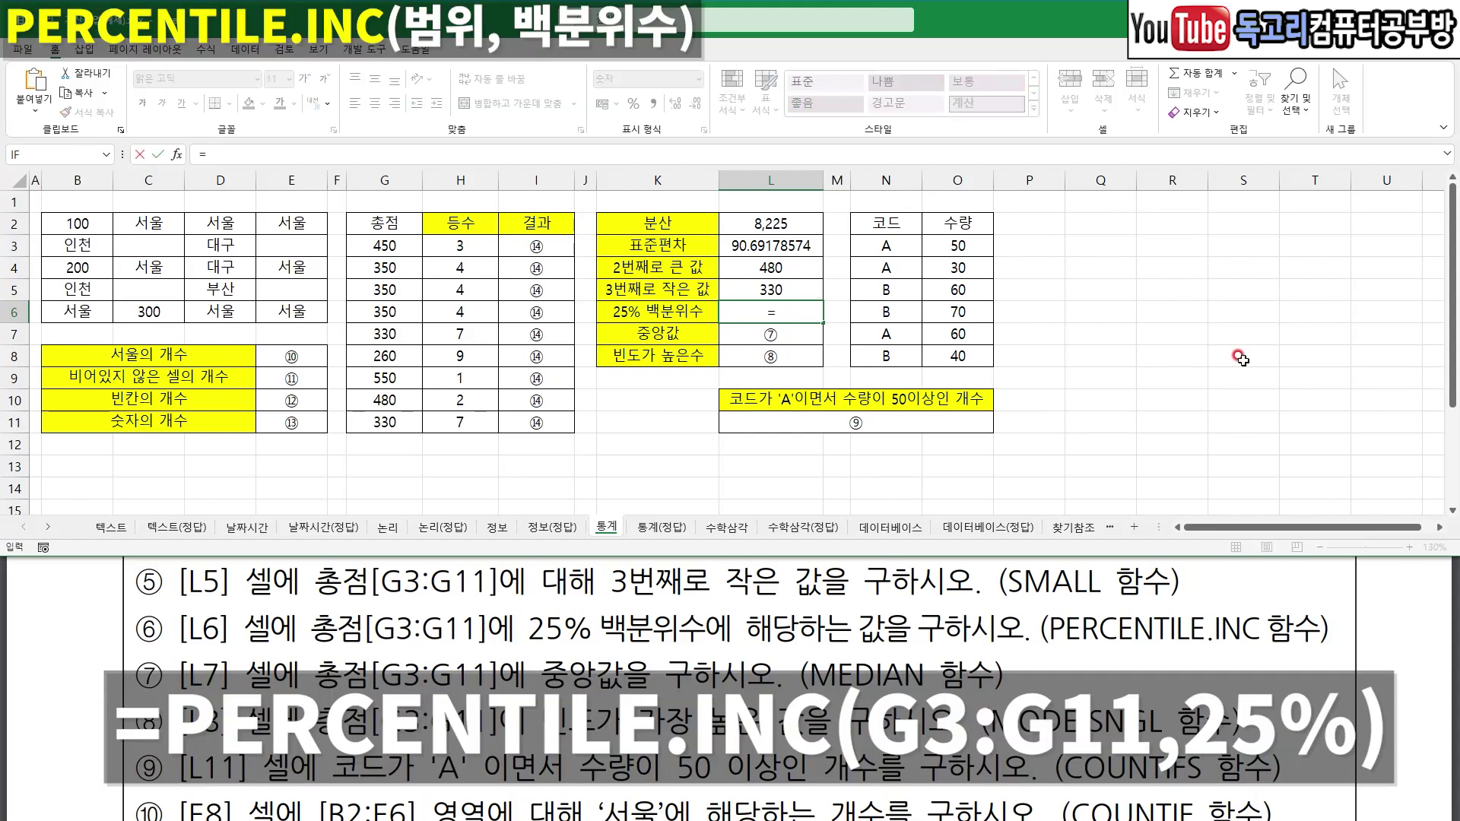
pyautogui.write('PER')
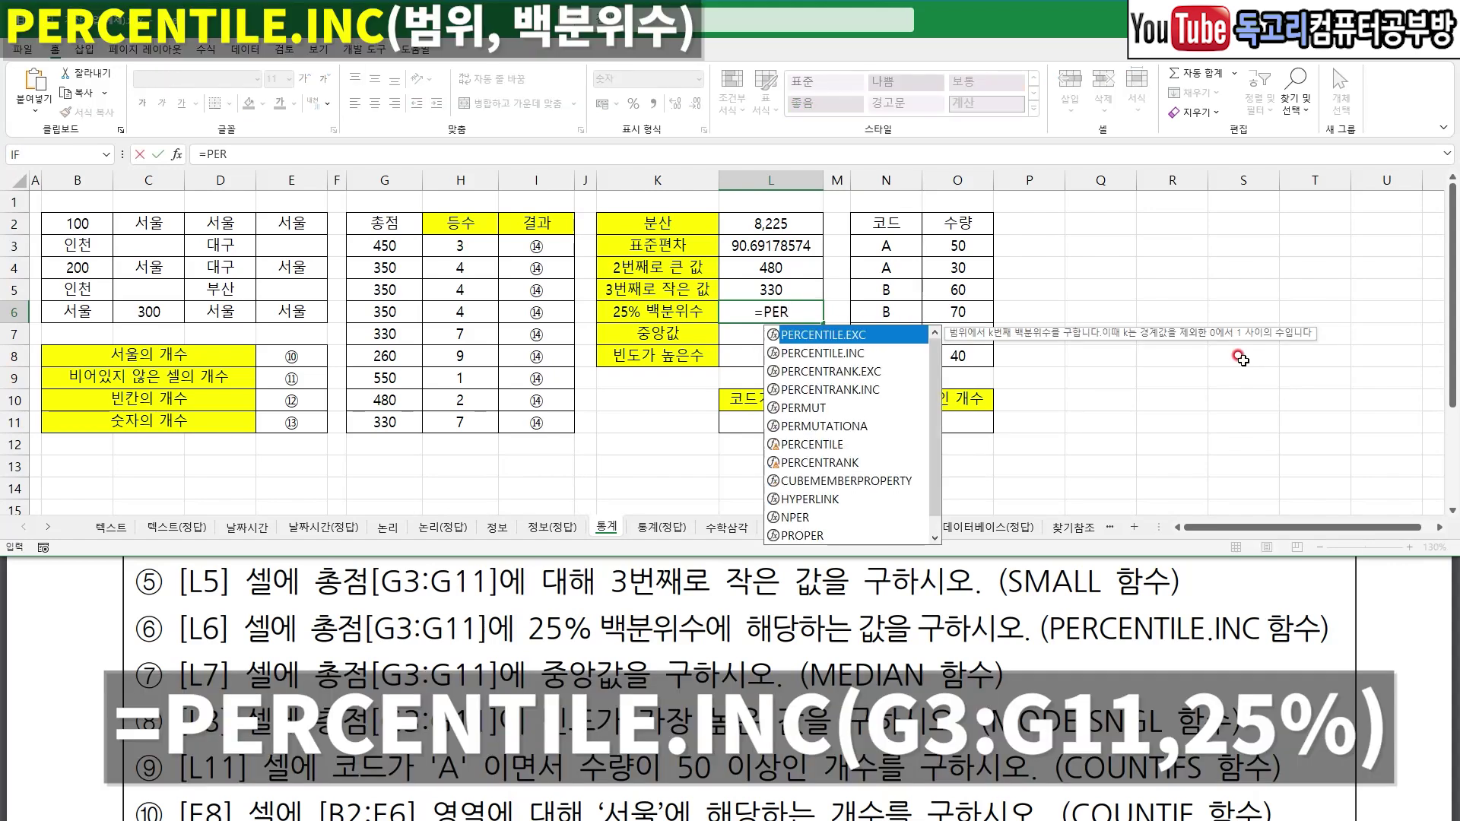
pyautogui.press('Down')
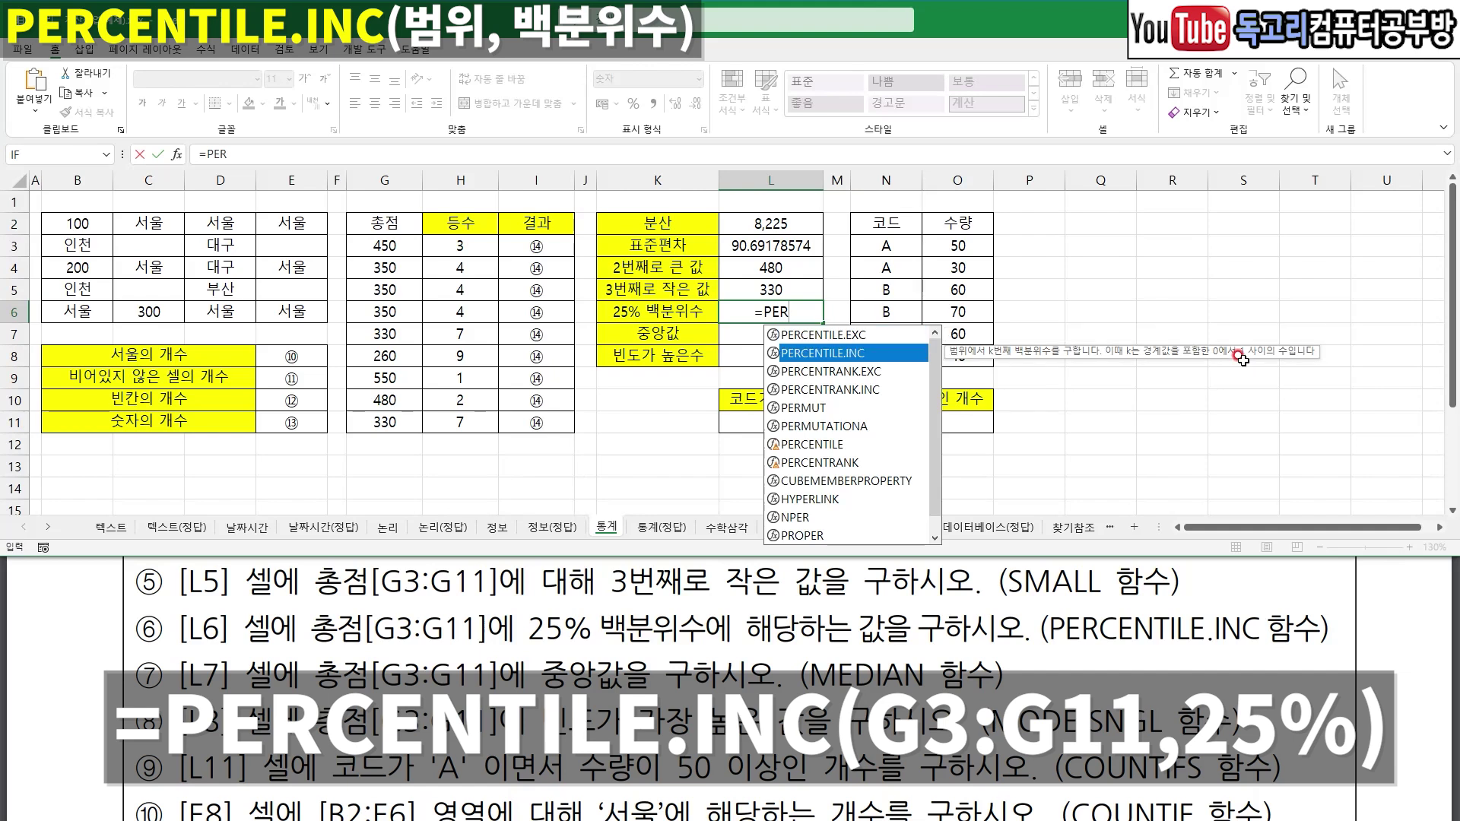
pyautogui.press('Tab')
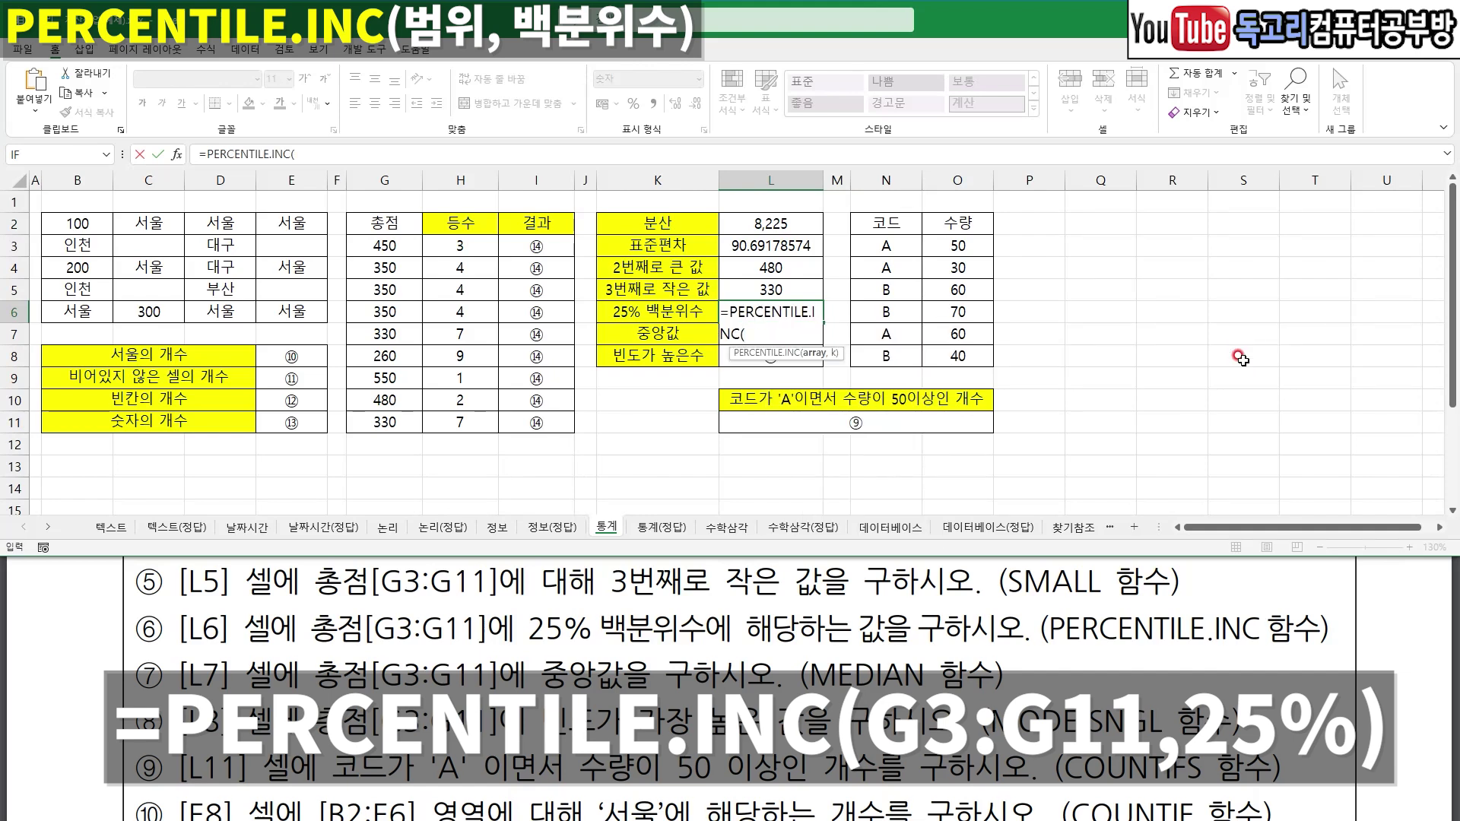
pyautogui.click(176, 152)
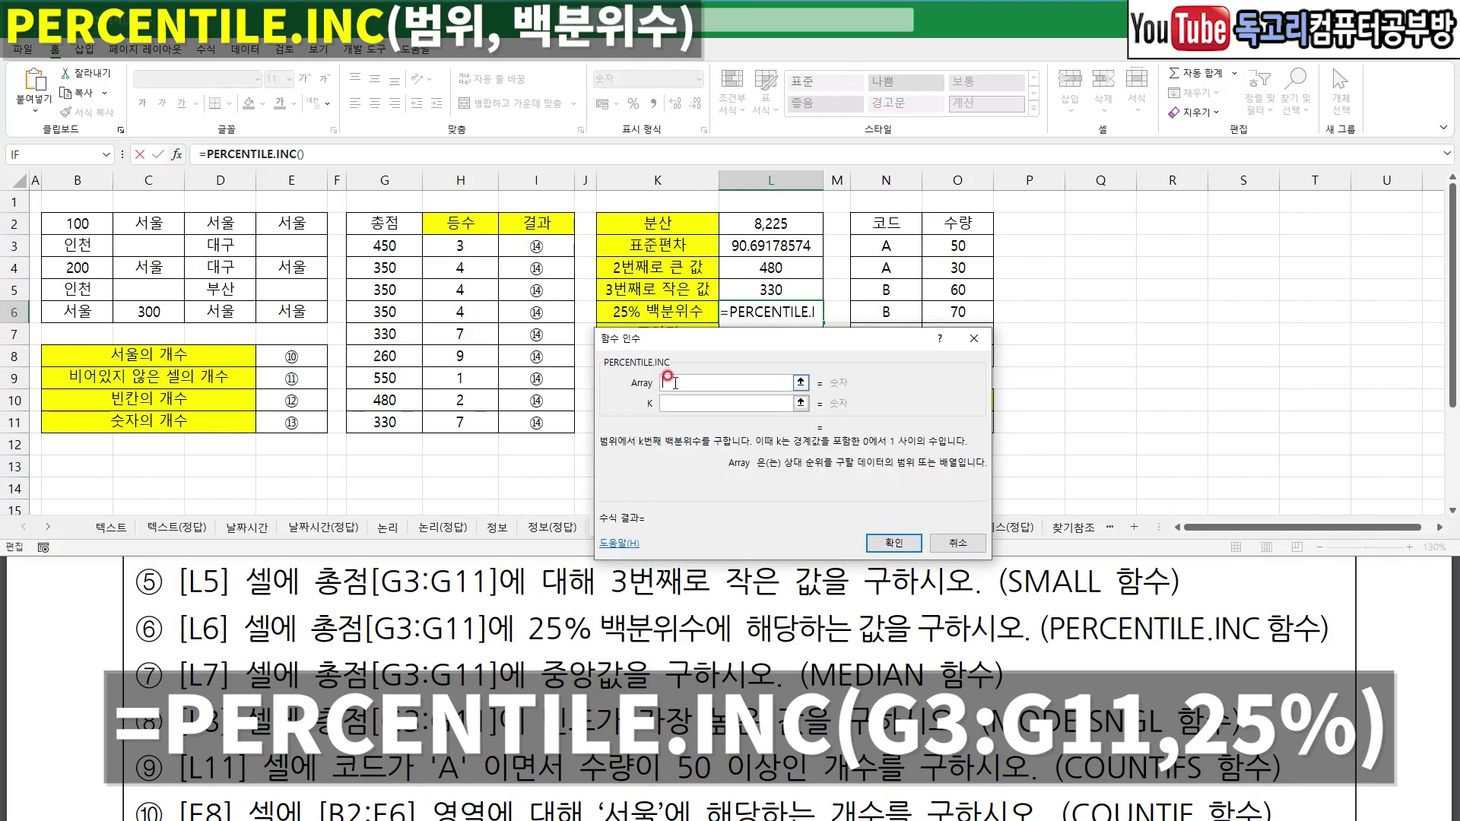
pyautogui.moveTo(387, 245); pyautogui.dragTo(395, 423)
pyautogui.click(713, 397)
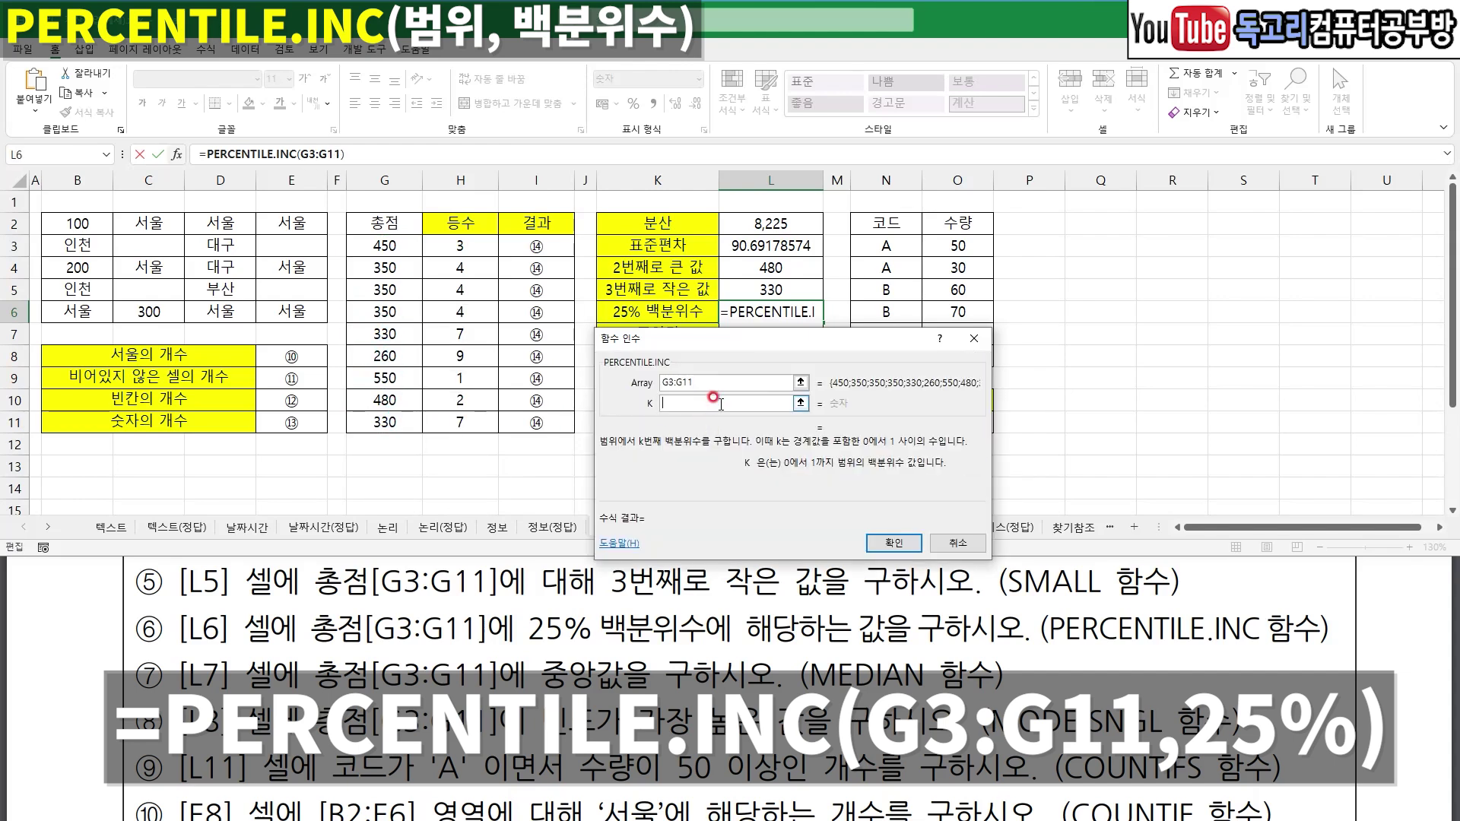
# - Check the allowed range of the K argument and set it to 0.25
pyautogui.moveTo(685, 405); pyautogui.dragTo(701, 405)
pyautogui.moveTo(795, 479); pyautogui.dragTo(916, 480)
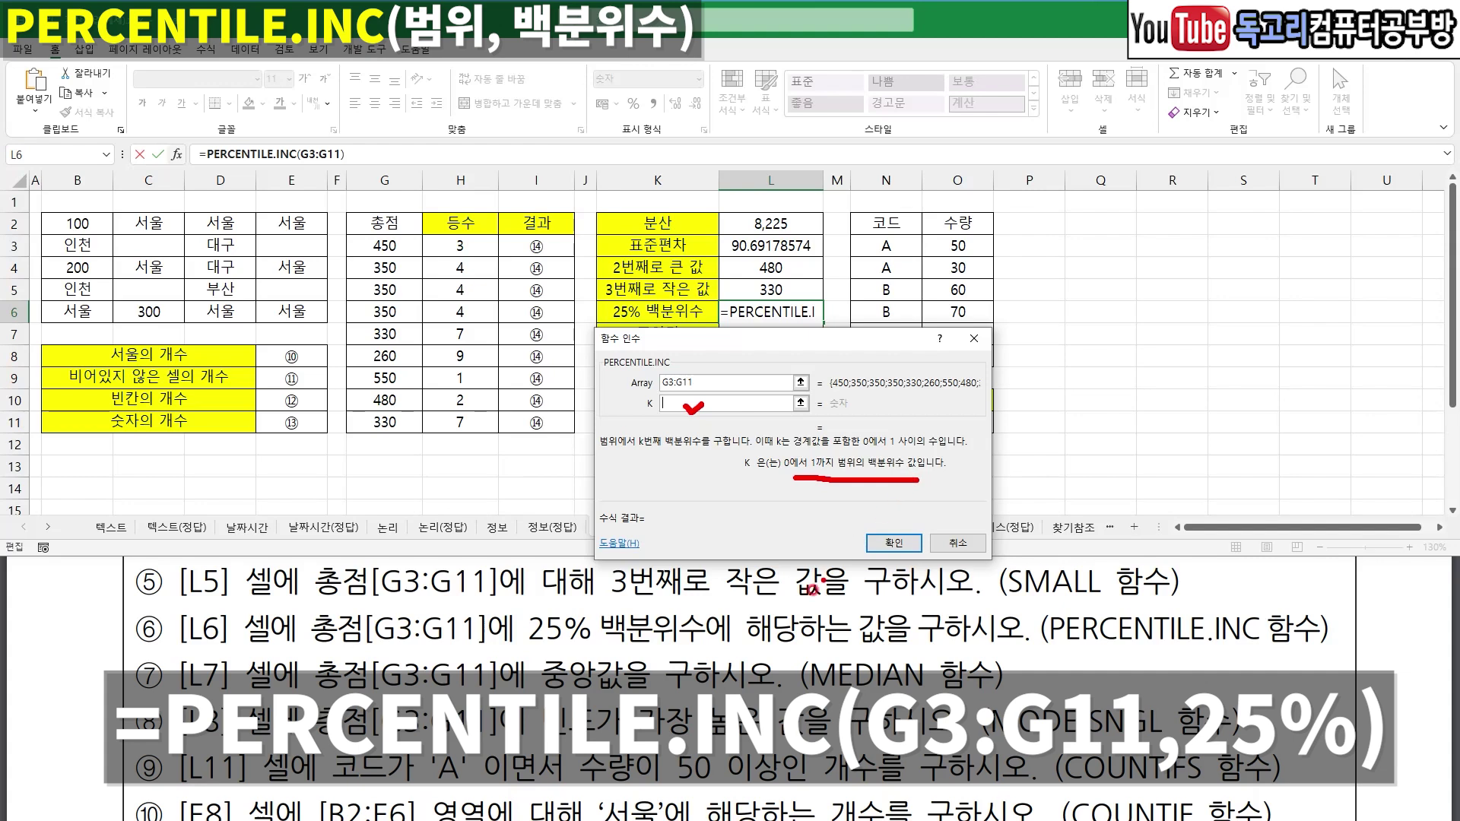
pyautogui.moveTo(517, 645); pyautogui.dragTo(634, 640)
pyautogui.press('Escape')
pyautogui.write('0.25')
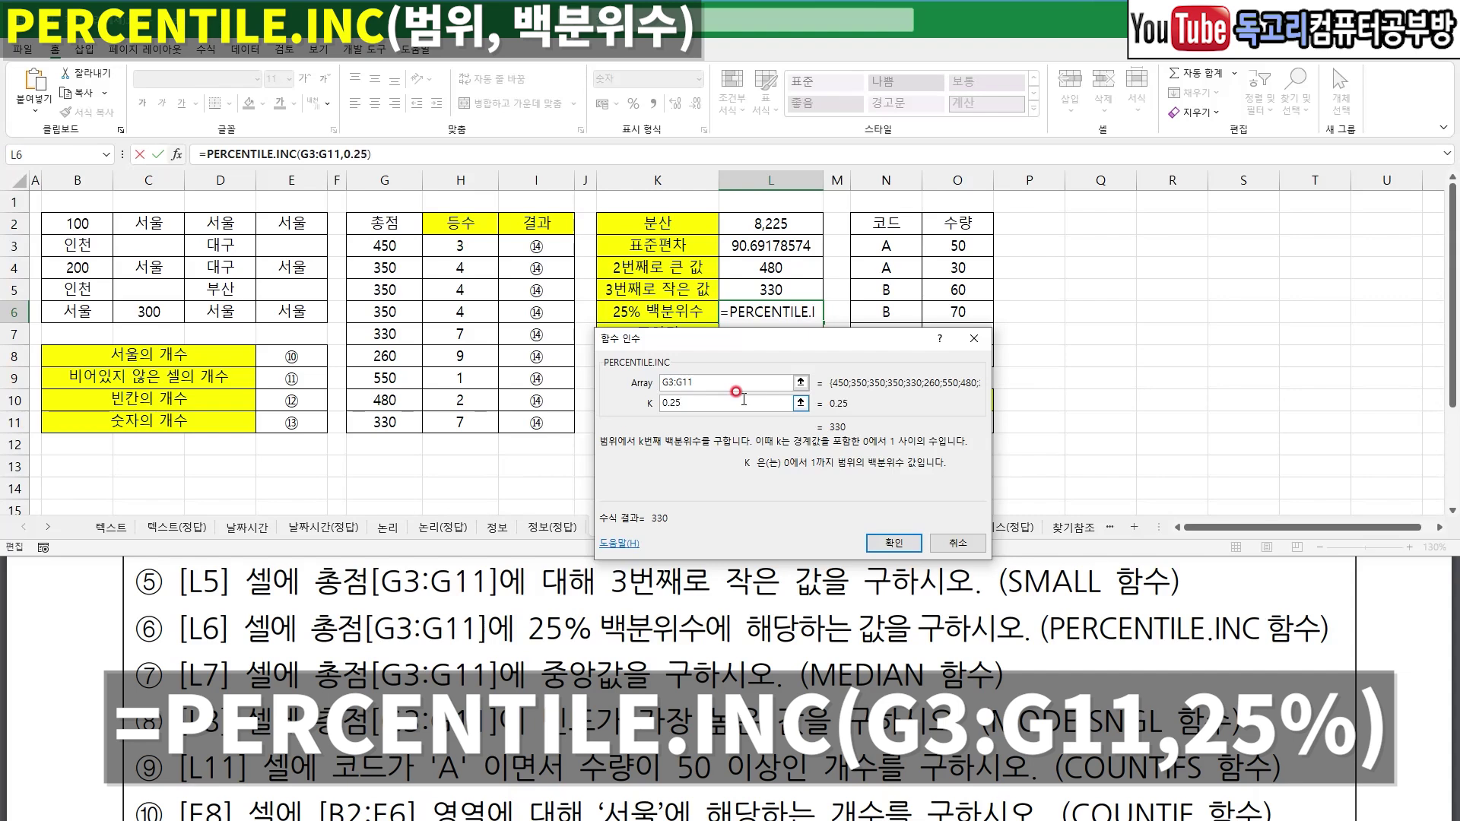
# - Set the K argument to 25% and complete the PERCENTILE.INC formula in L6
pyautogui.press('BackSpace')
pyautogui.press('BackSpace')
pyautogui.press('BackSpace')
pyautogui.write('25')
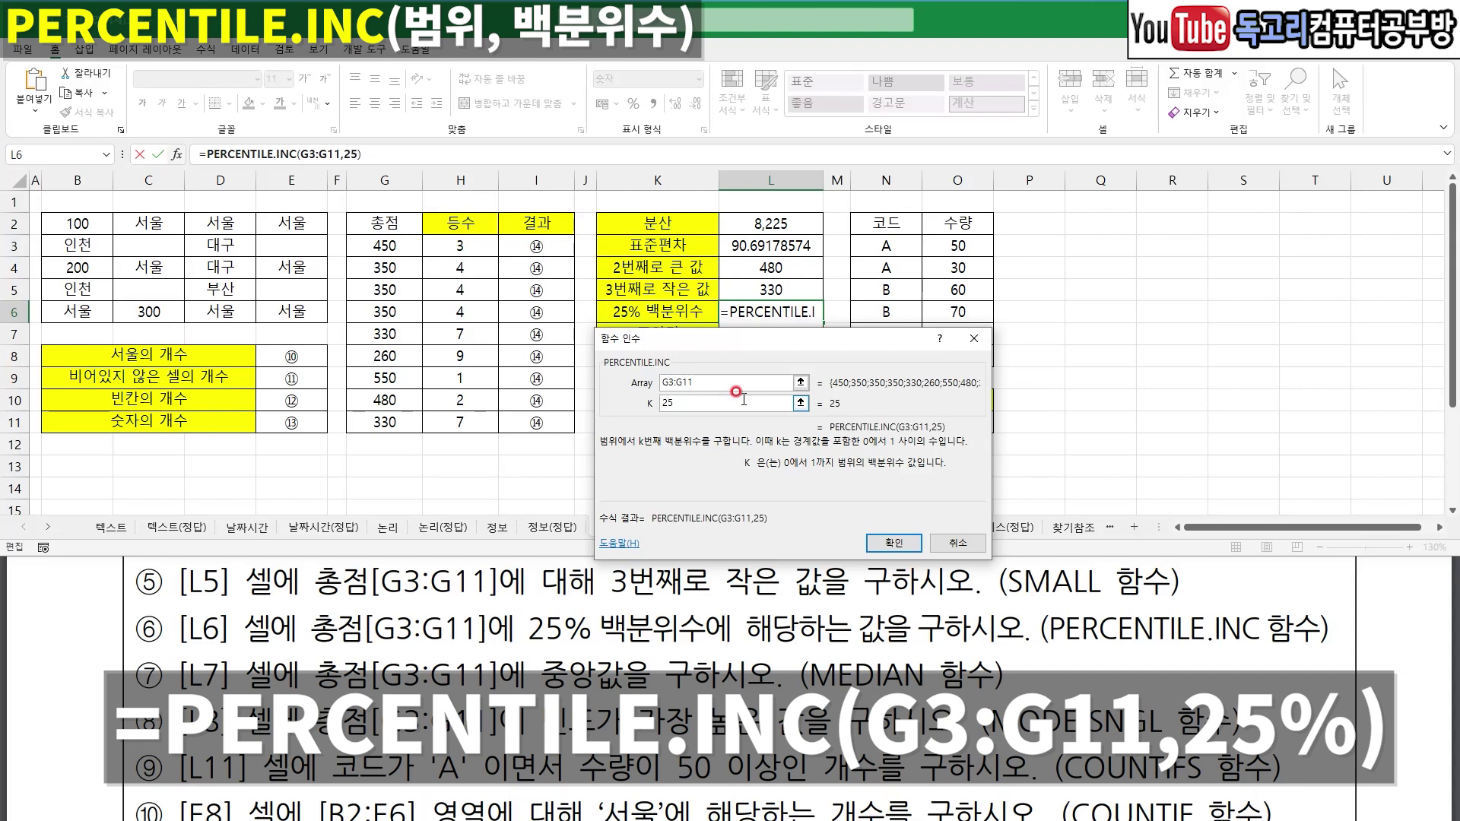
pyautogui.write('%')
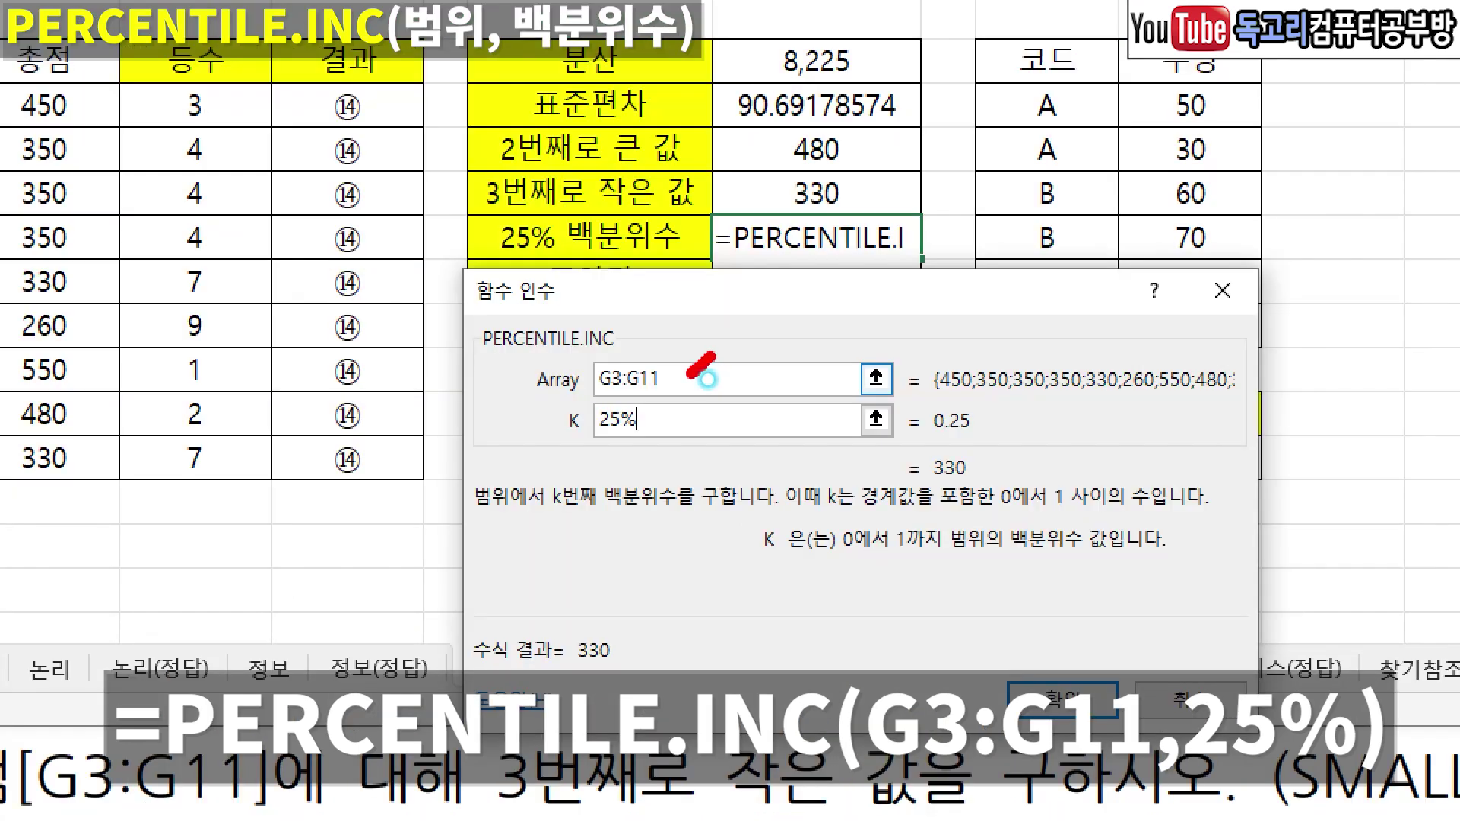
pyautogui.moveTo(692, 417); pyautogui.dragTo(655, 452)
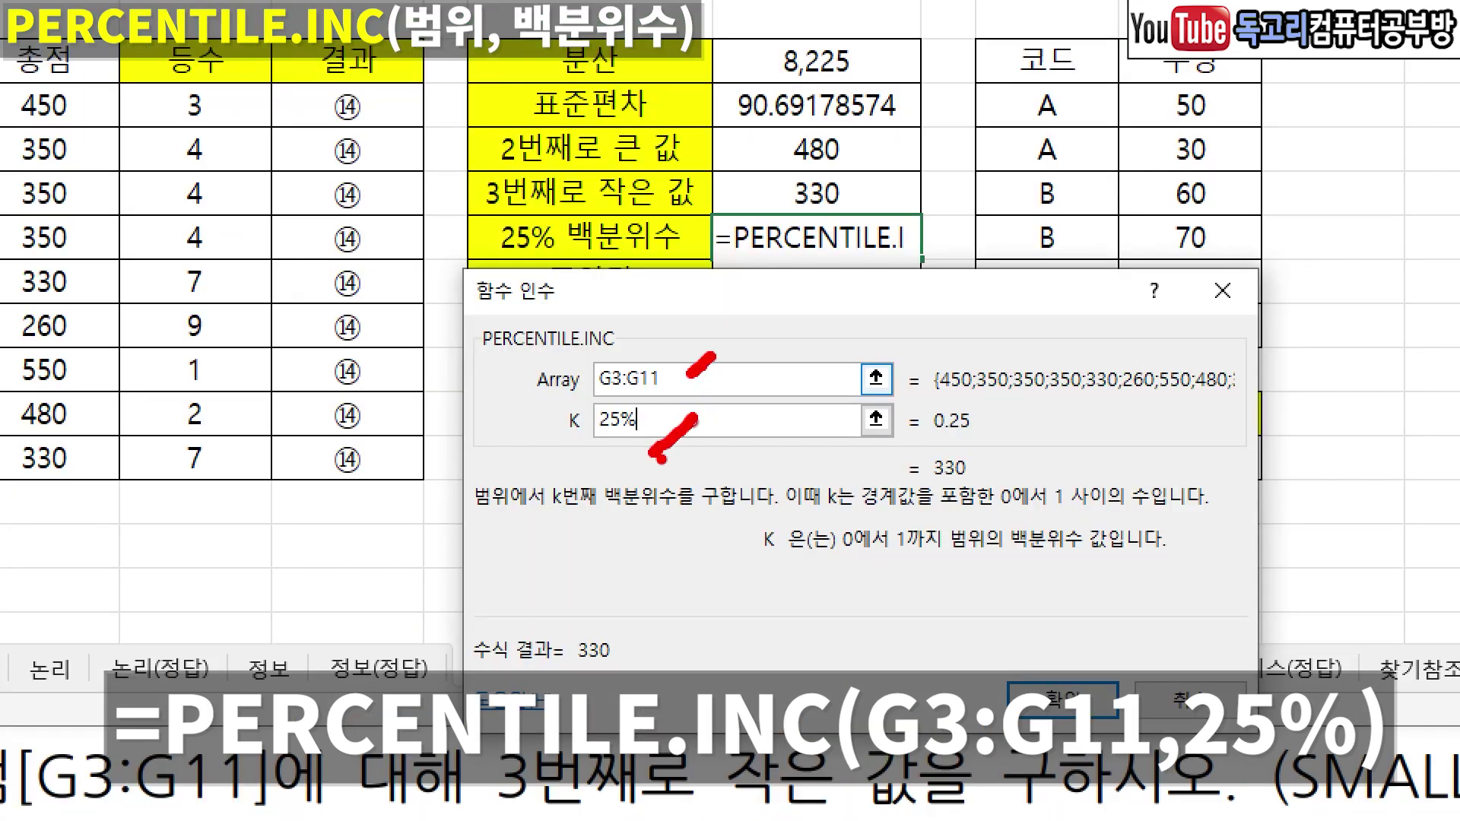
pyautogui.moveTo(1182, 696); pyautogui.dragTo(1053, 784)
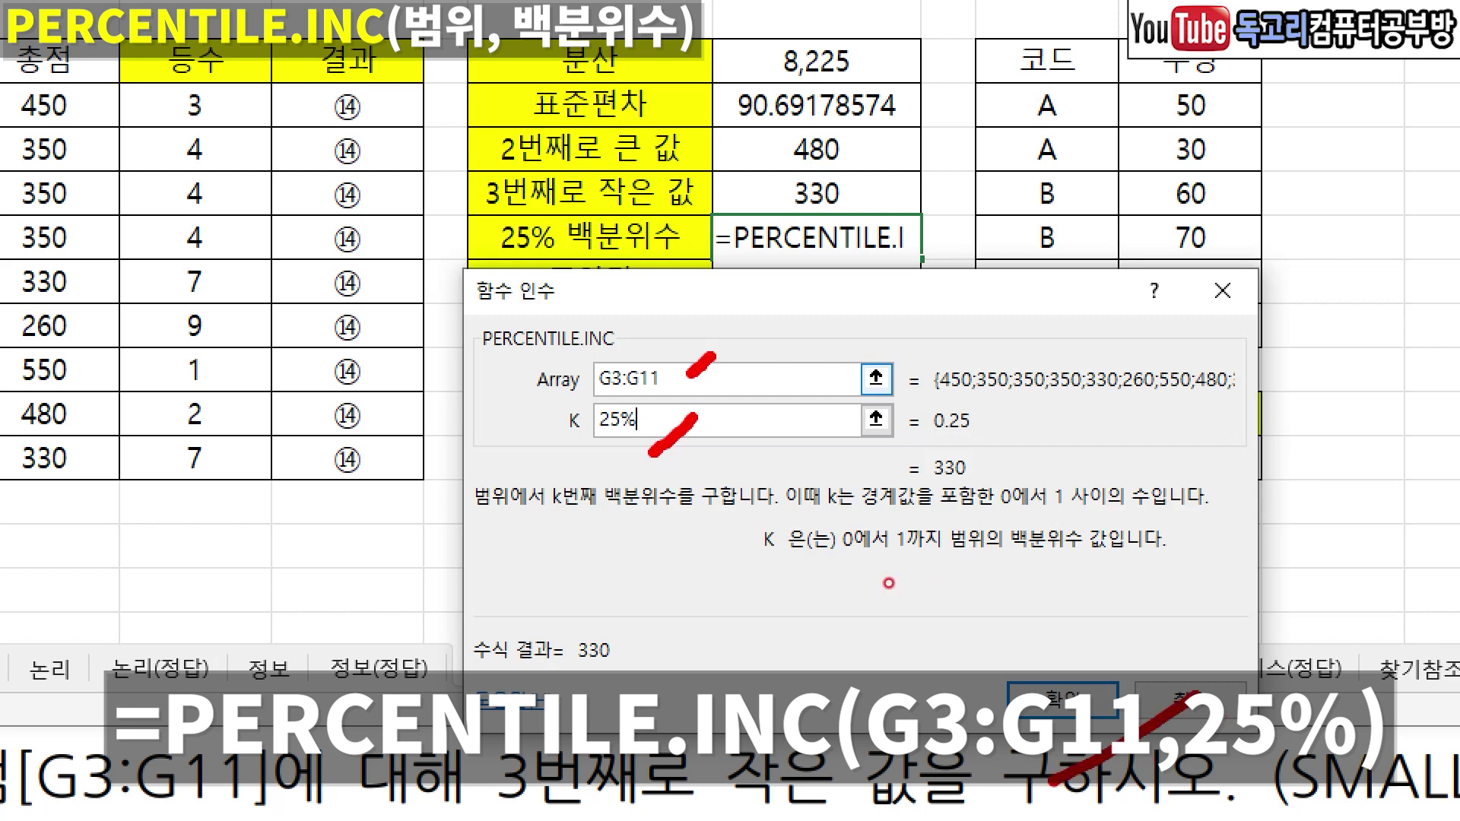
pyautogui.press('Return')
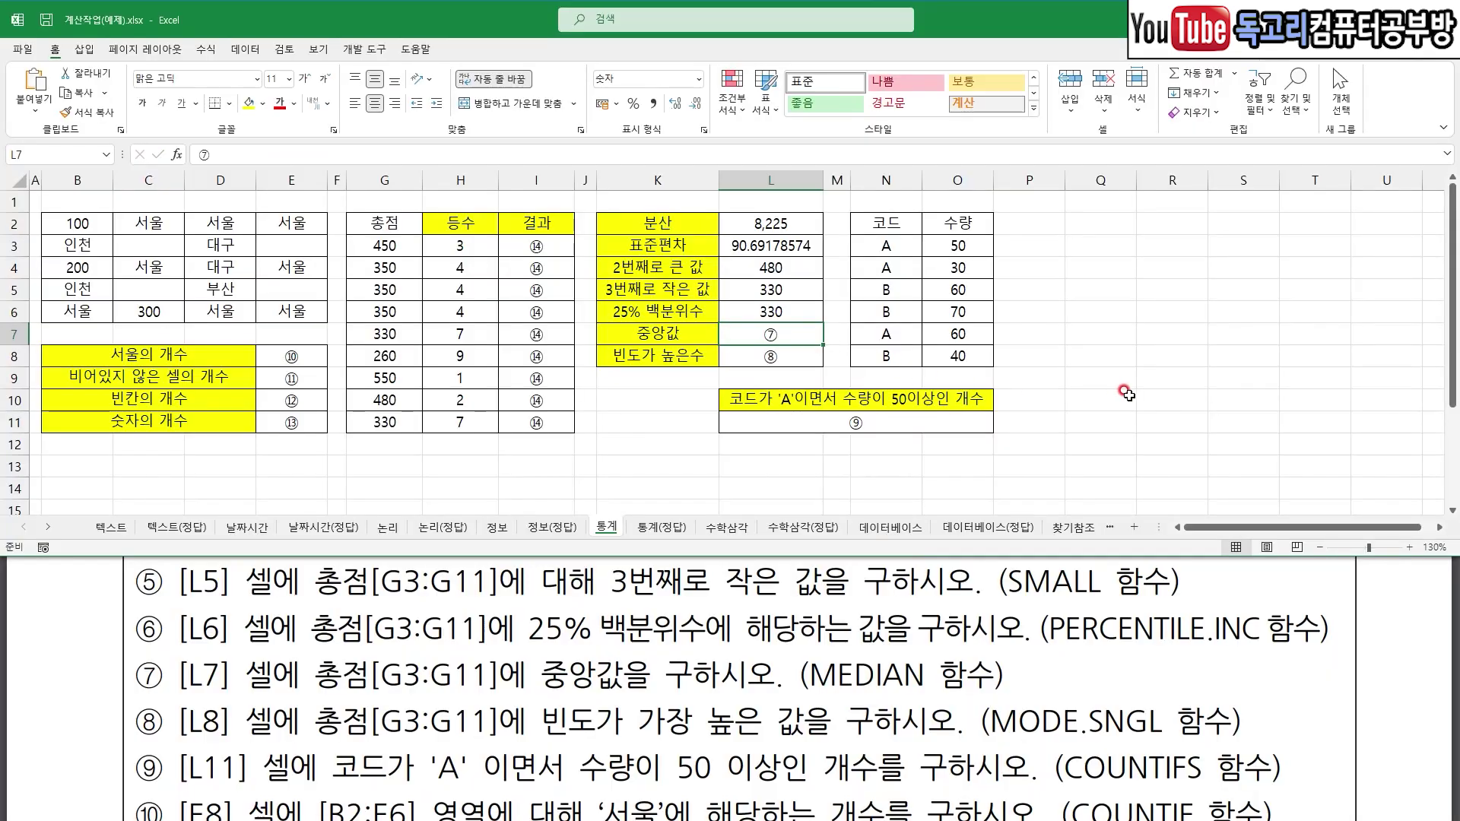
# - Enter =MEDIAN(G3:G11) in L7 to calculate the median of the 총점 values
pyautogui.write('=')
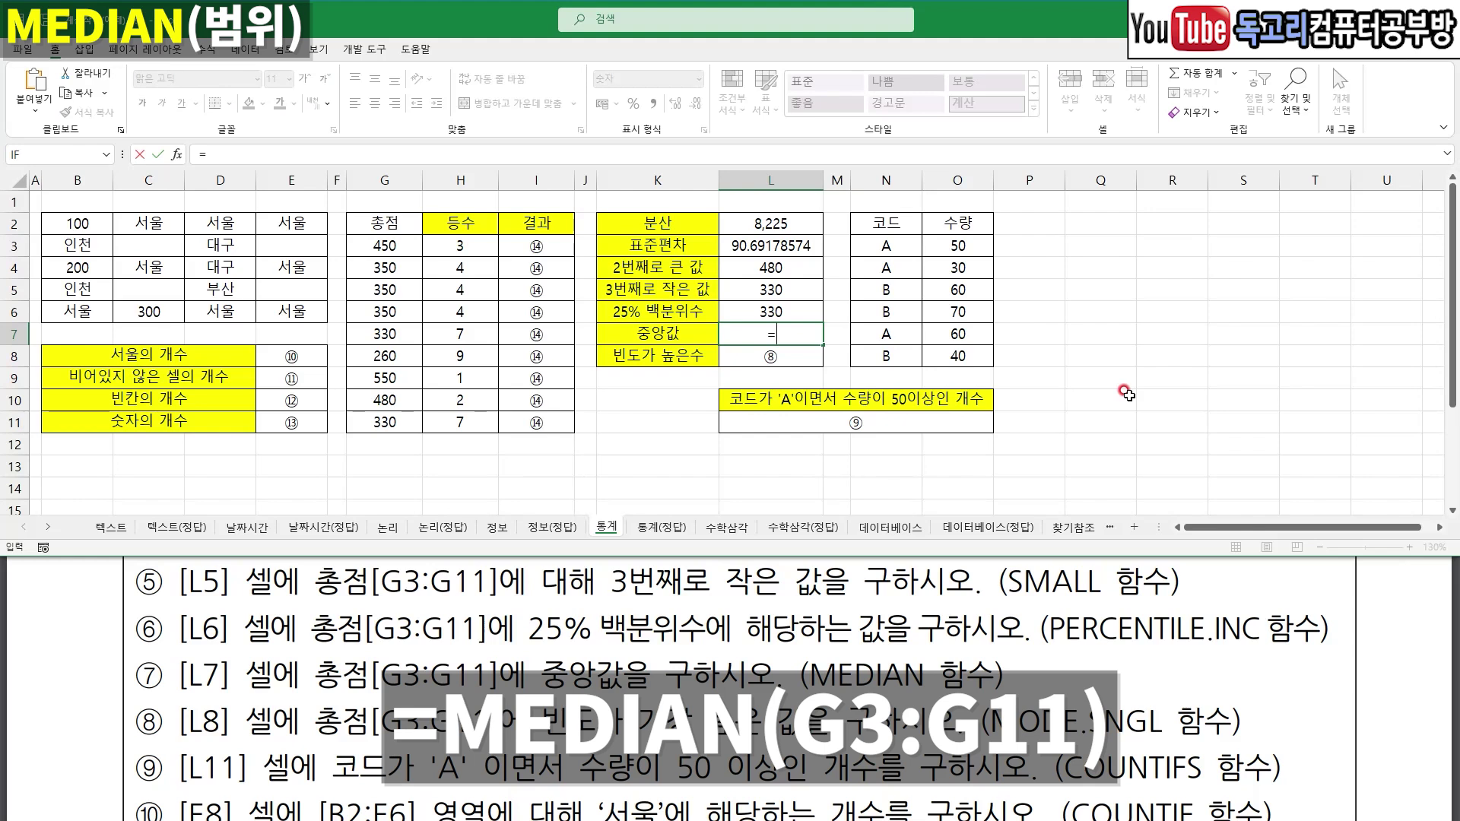
pyautogui.write('ME')
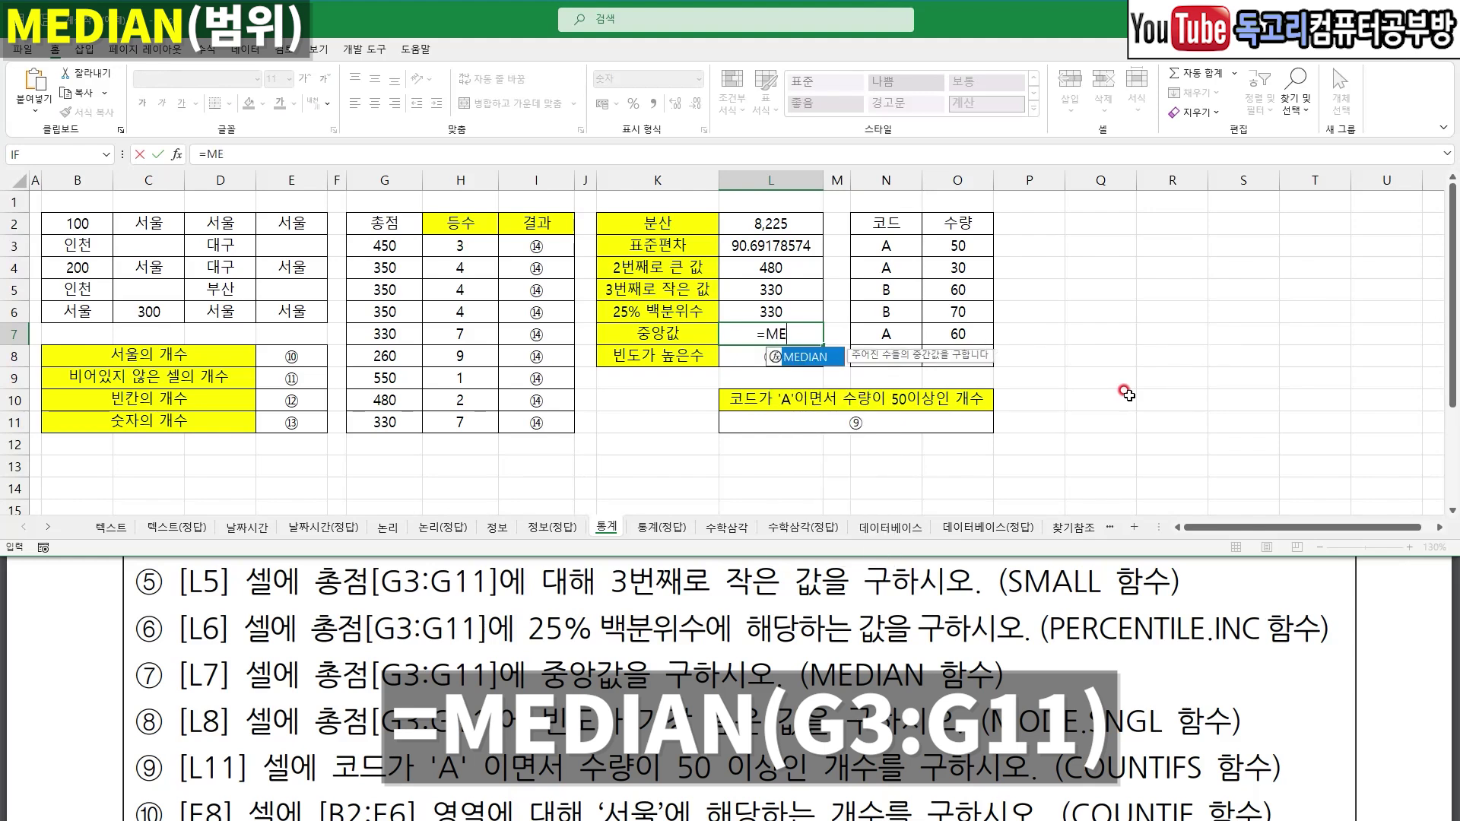
pyautogui.press('Tab')
pyautogui.moveTo(407, 247); pyautogui.dragTo(390, 424)
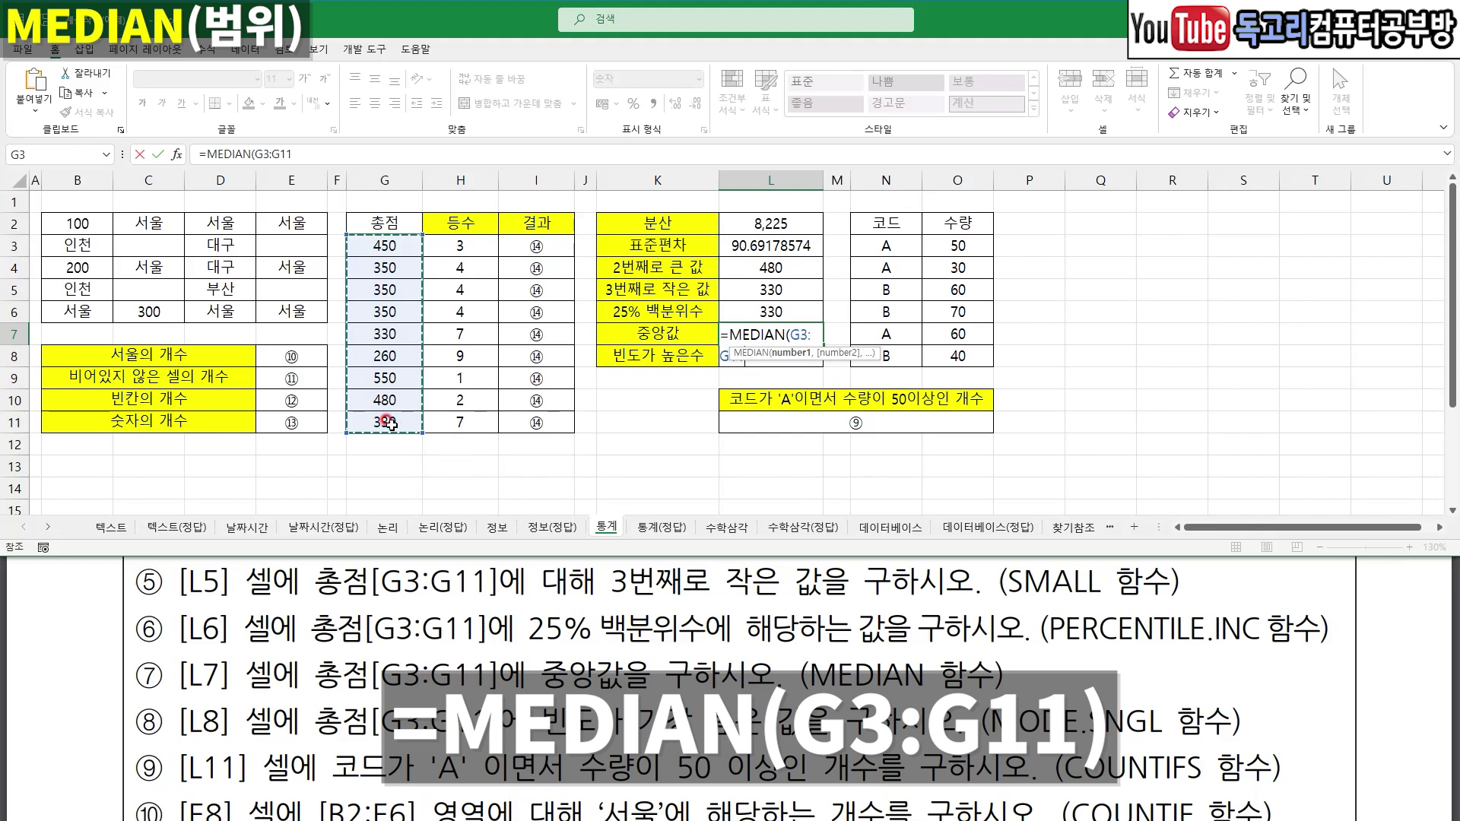
pyautogui.write(')')
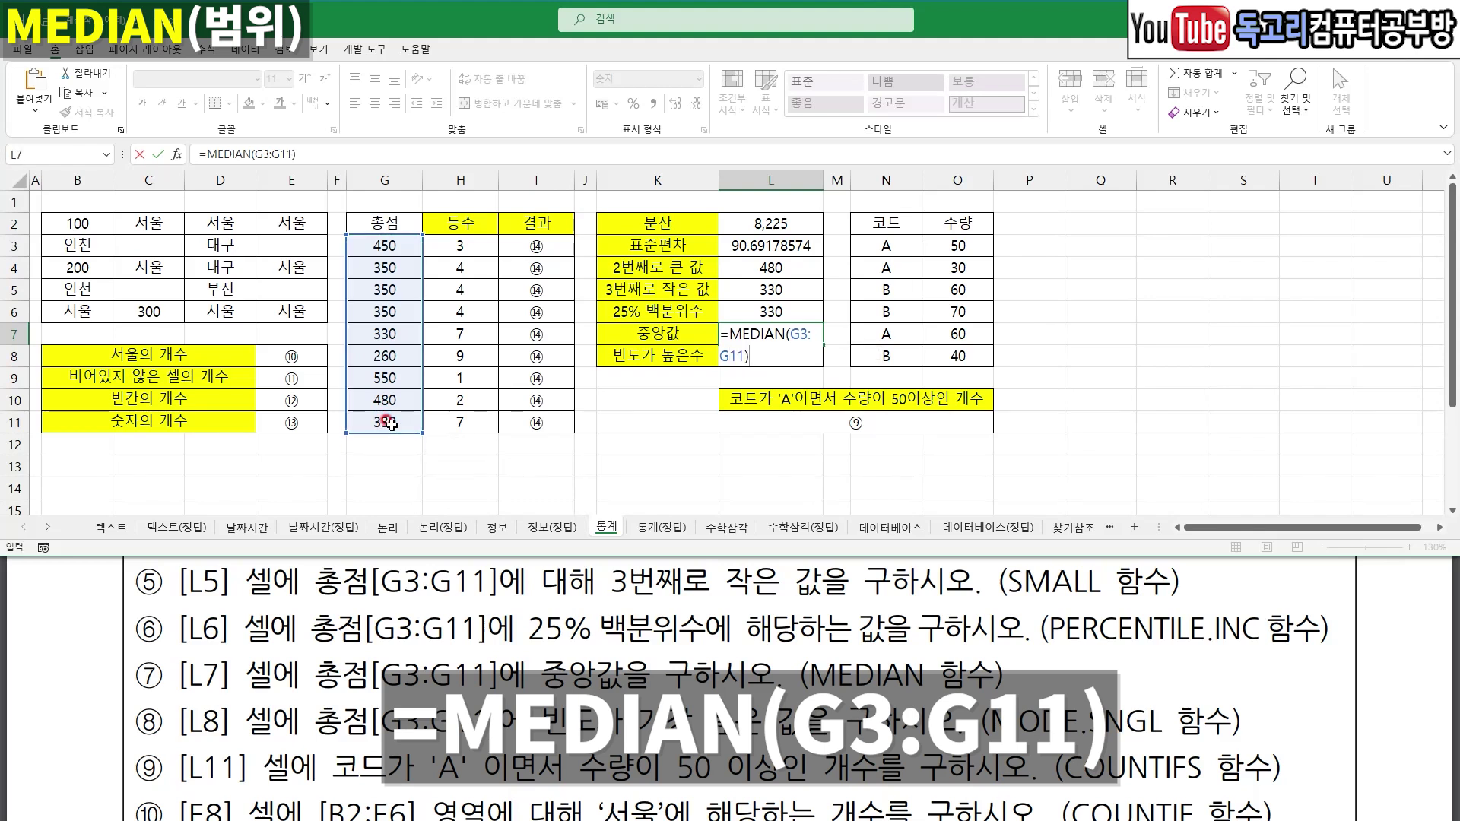
pyautogui.press('Return')
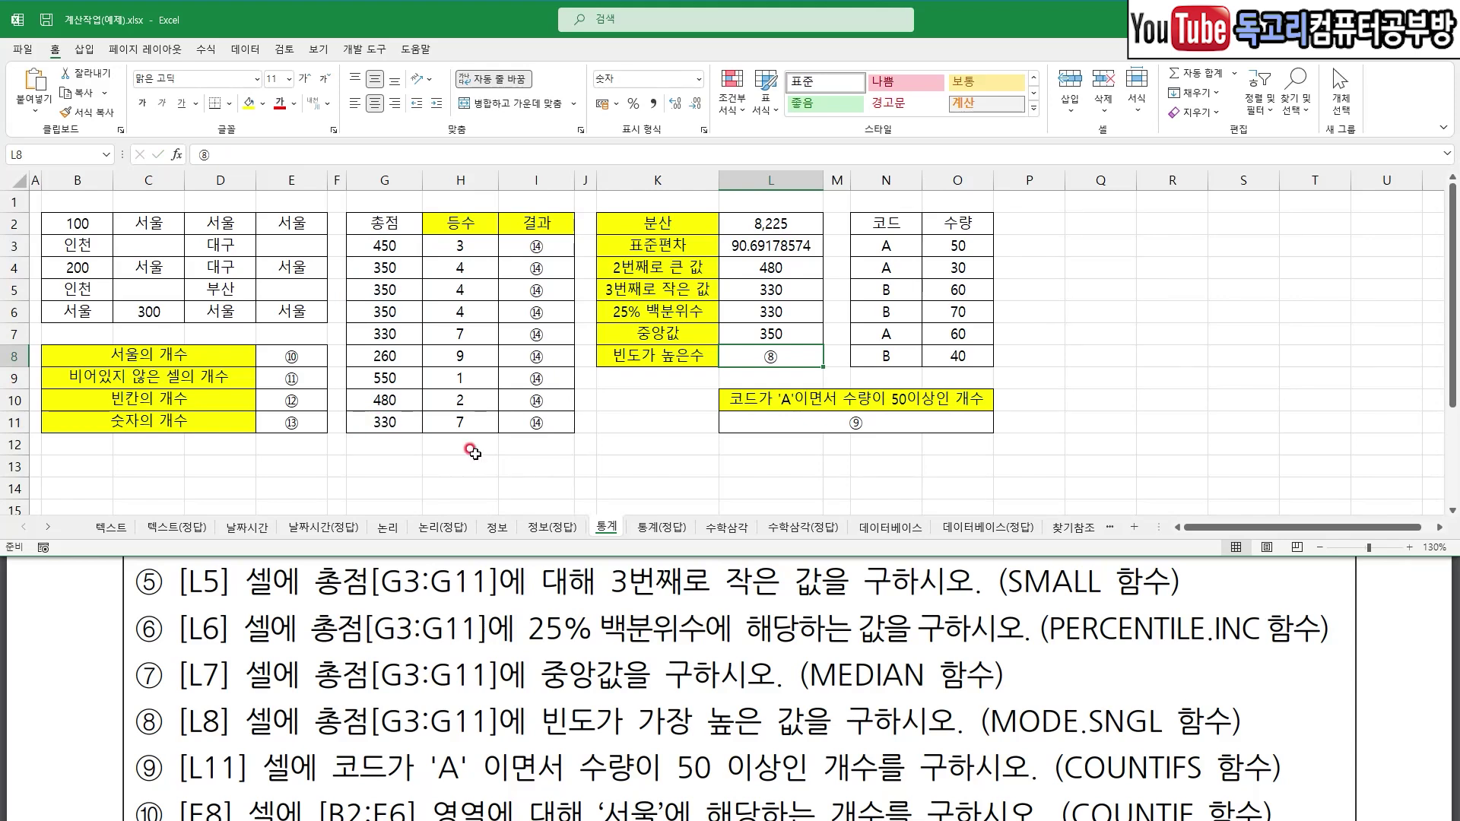
# - Enter =MODE.SNGL(G3:G11) in L8 to get the most frequent 총점 value
pyautogui.write('=MO')
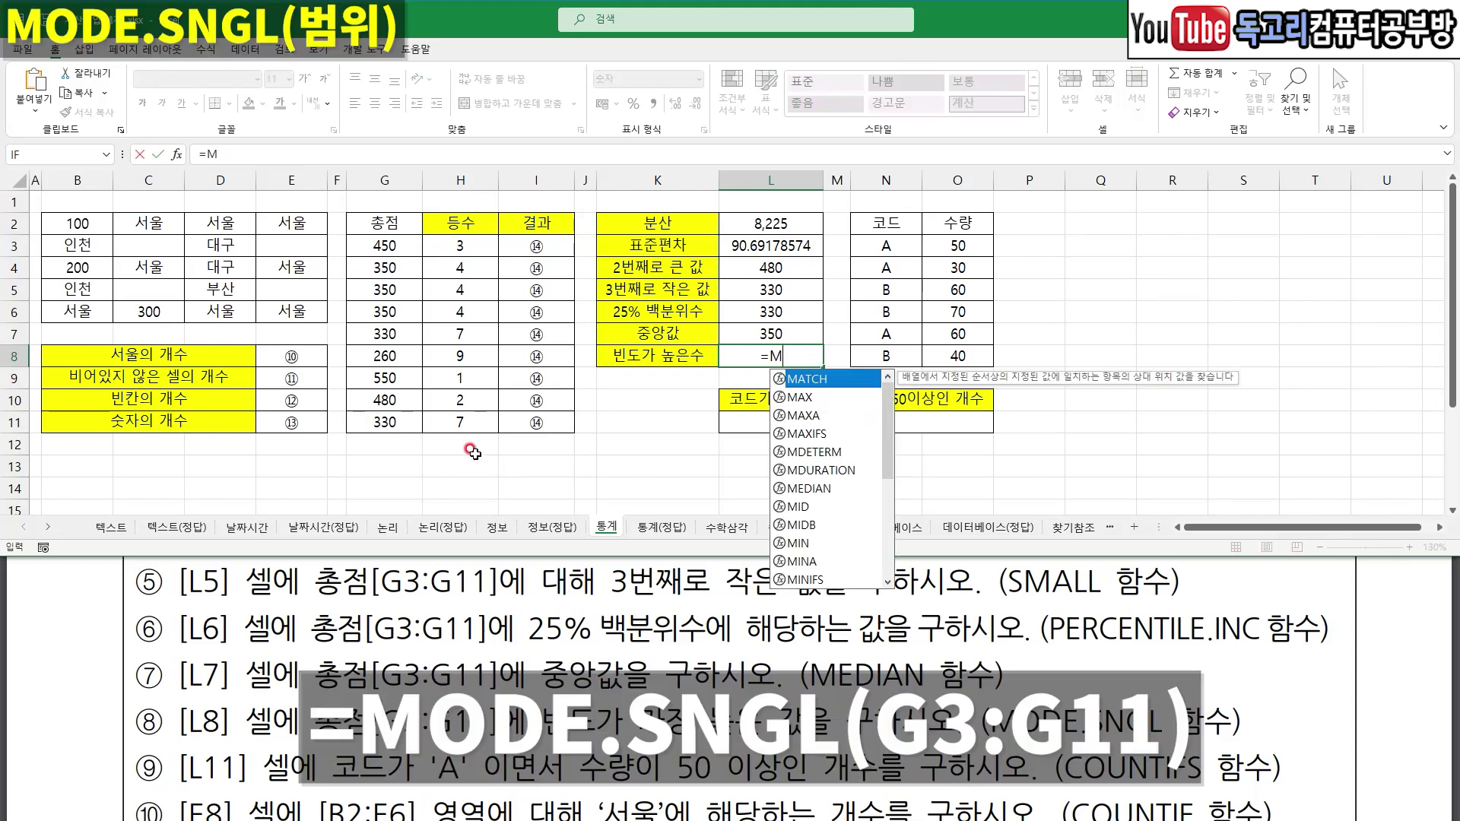
pyautogui.press('Down')
pyautogui.press('Down')
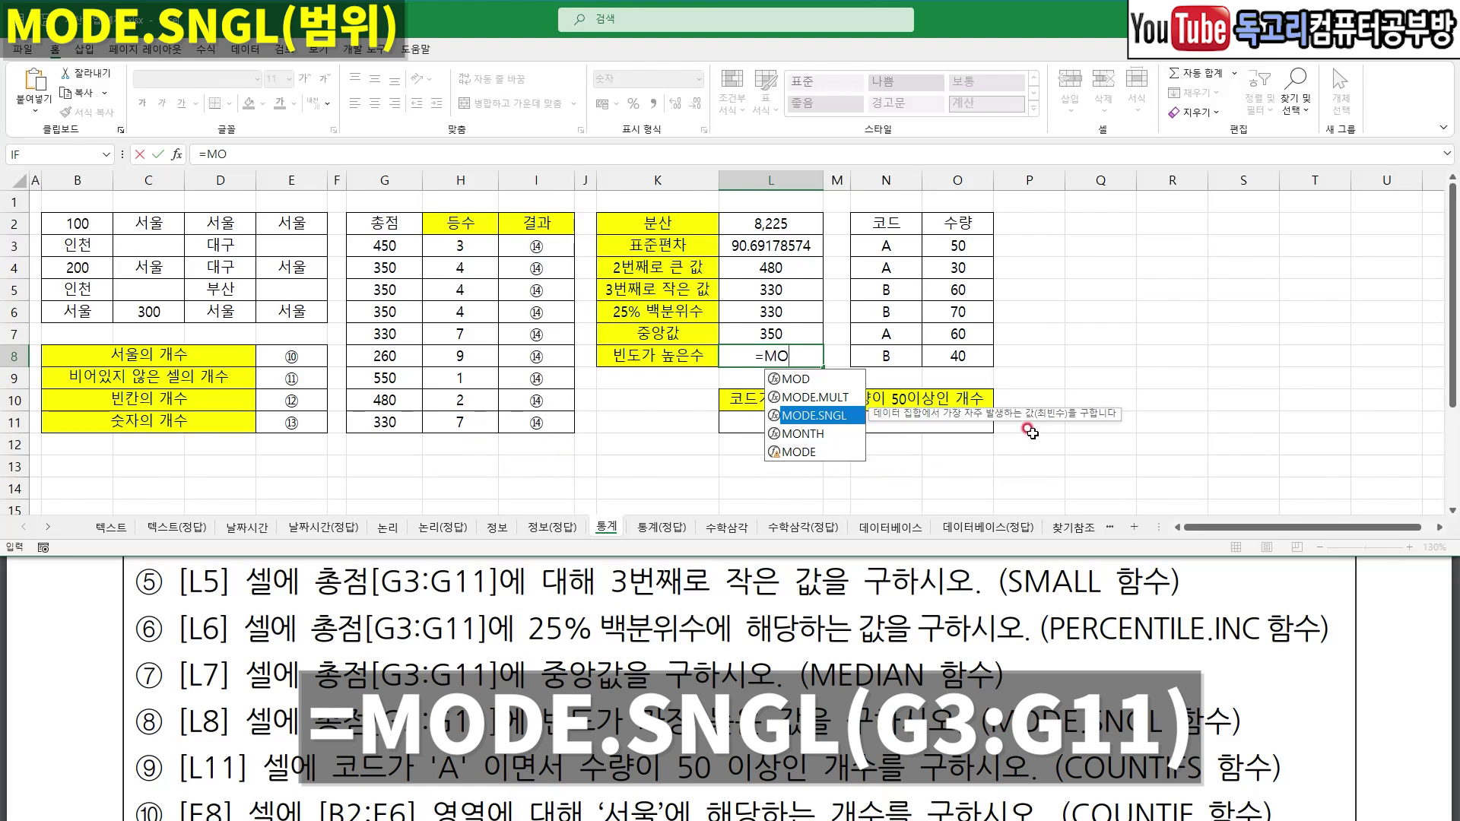
pyautogui.moveTo(995, 428)
pyautogui.mouseDown()
pyautogui.moveTo(968, 428)
pyautogui.moveTo(1035, 429)
pyautogui.mouseUp()
pyautogui.moveTo(1060, 368)
pyautogui.mouseDown()
pyautogui.moveTo(1063, 382)
pyautogui.moveTo(1112, 356)
pyautogui.mouseUp()
pyautogui.press('Tab')
pyautogui.moveTo(392, 245); pyautogui.dragTo(399, 415)
pyautogui.write(')')
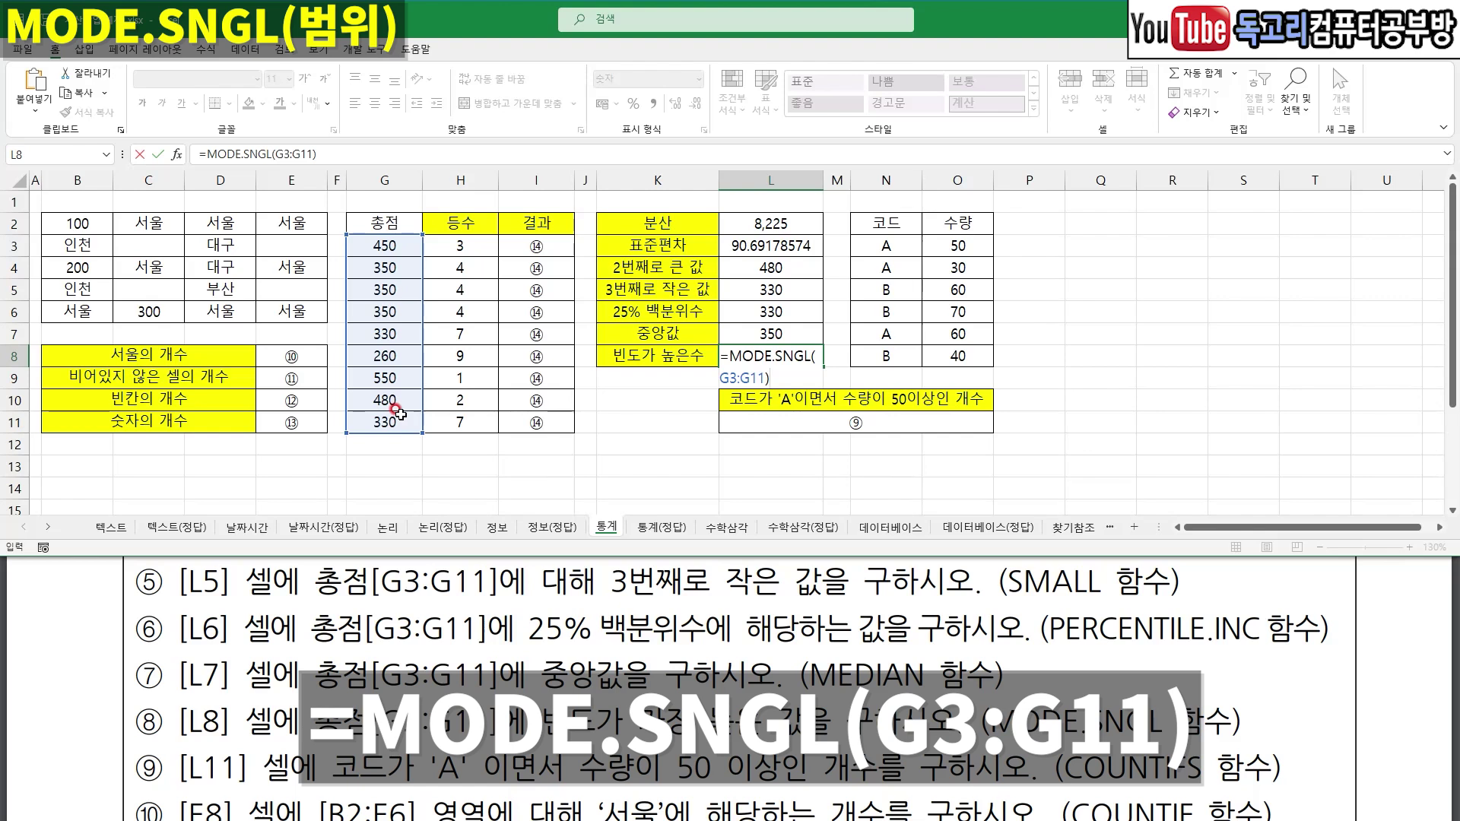
pyautogui.press('Return')
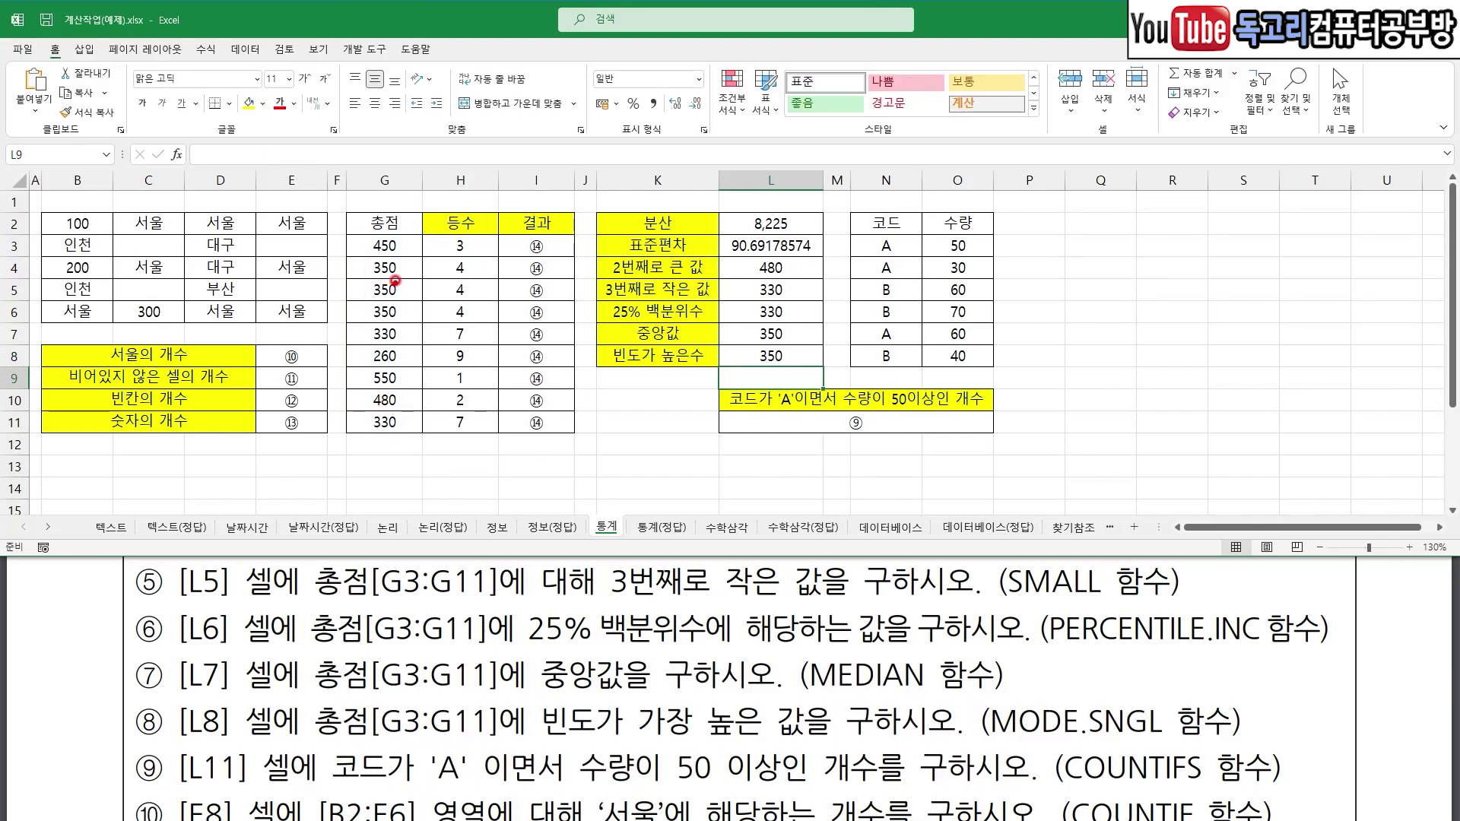
pyautogui.moveTo(398, 273); pyautogui.dragTo(407, 264)
pyautogui.moveTo(399, 296)
pyautogui.mouseDown()
pyautogui.moveTo(411, 282)
pyautogui.moveTo(418, 310)
pyautogui.mouseUp()
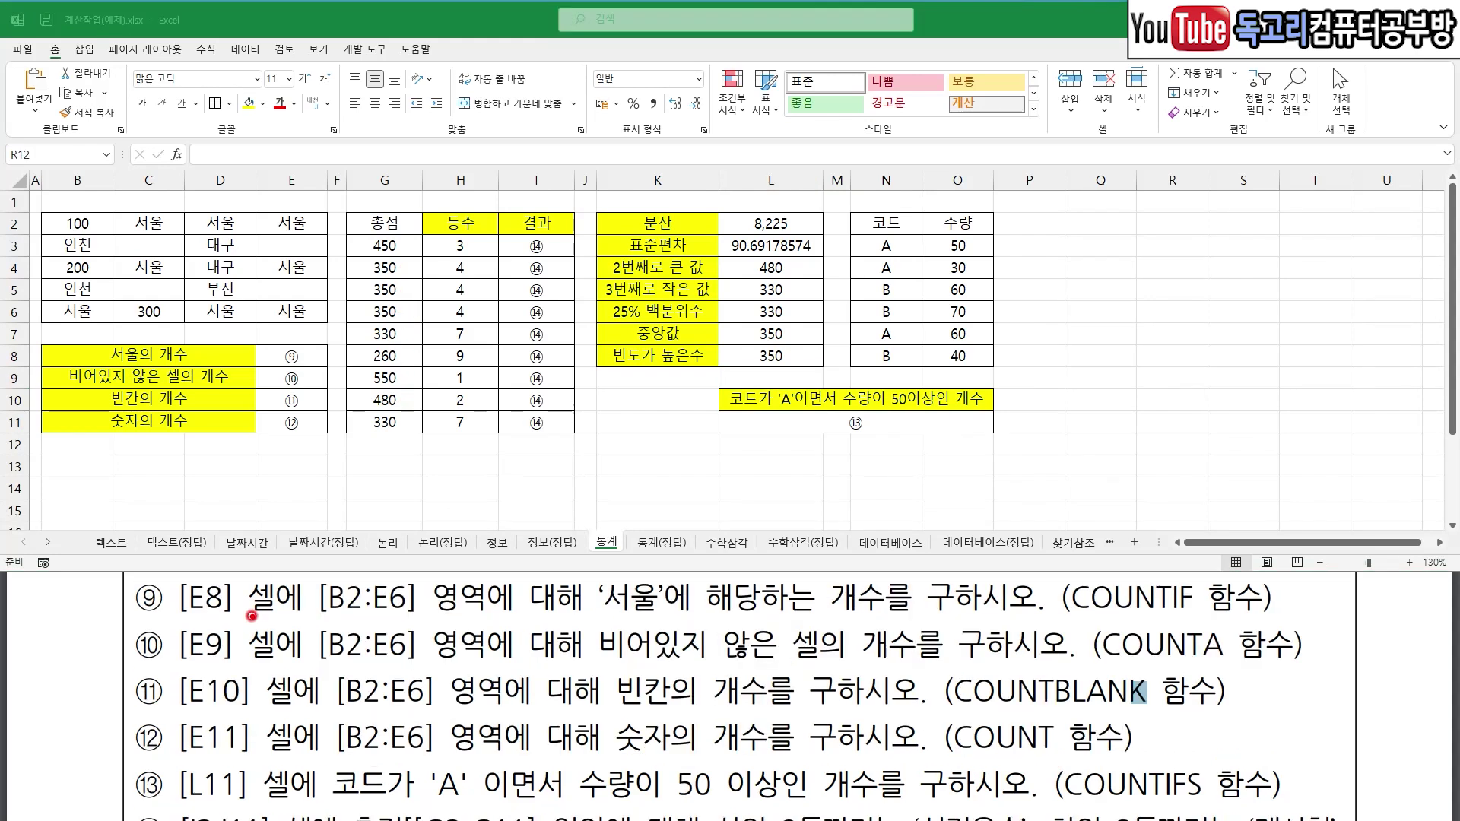
# - Read exercise ⑨ for its target cell E8, range B2:E6, the 서울 criterion and the COUNTIF function
pyautogui.moveTo(177, 620); pyautogui.dragTo(239, 616)
pyautogui.moveTo(332, 621); pyautogui.dragTo(411, 620)
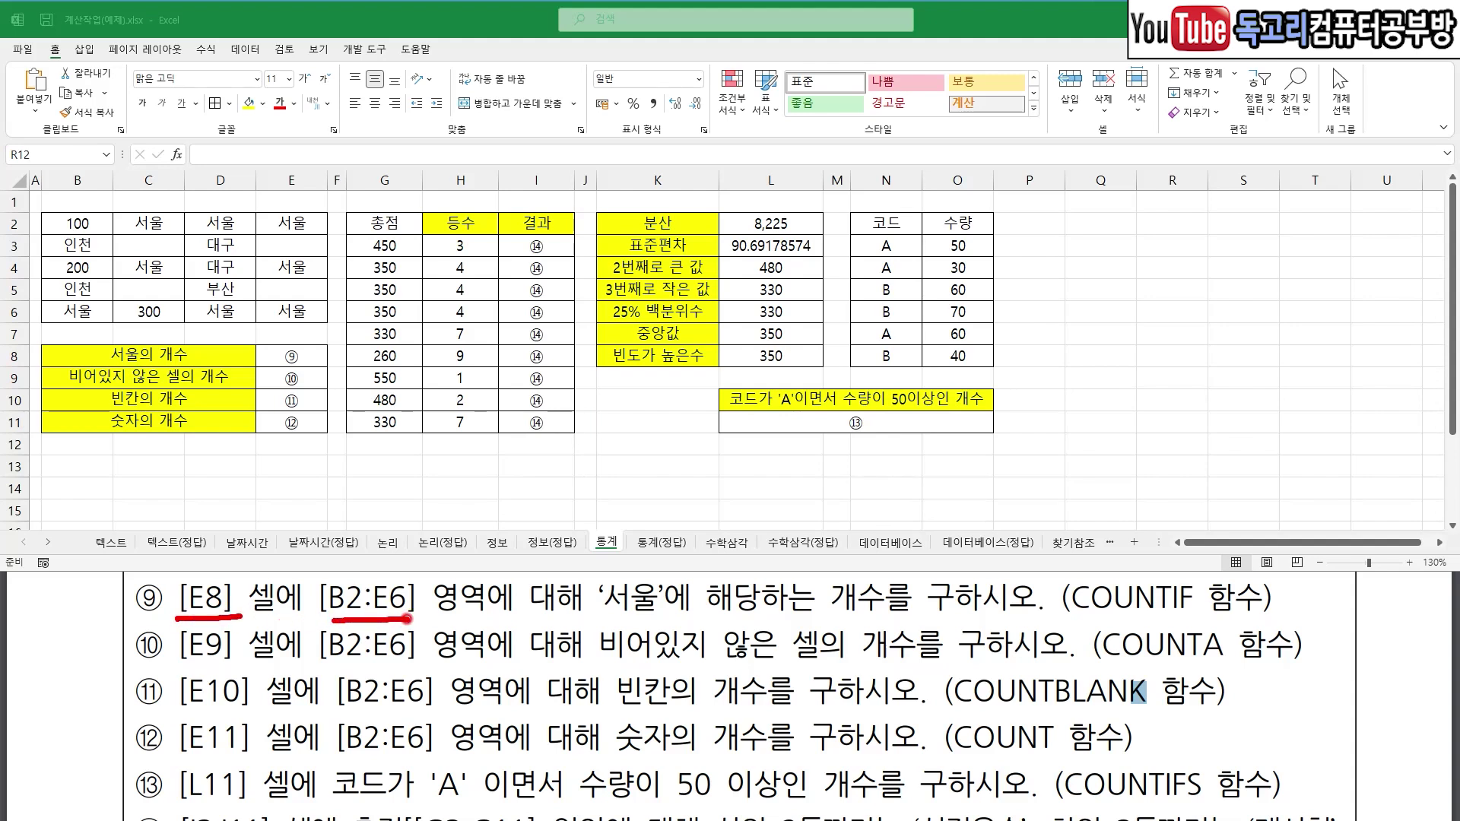
pyautogui.moveTo(623, 624); pyautogui.dragTo(869, 619)
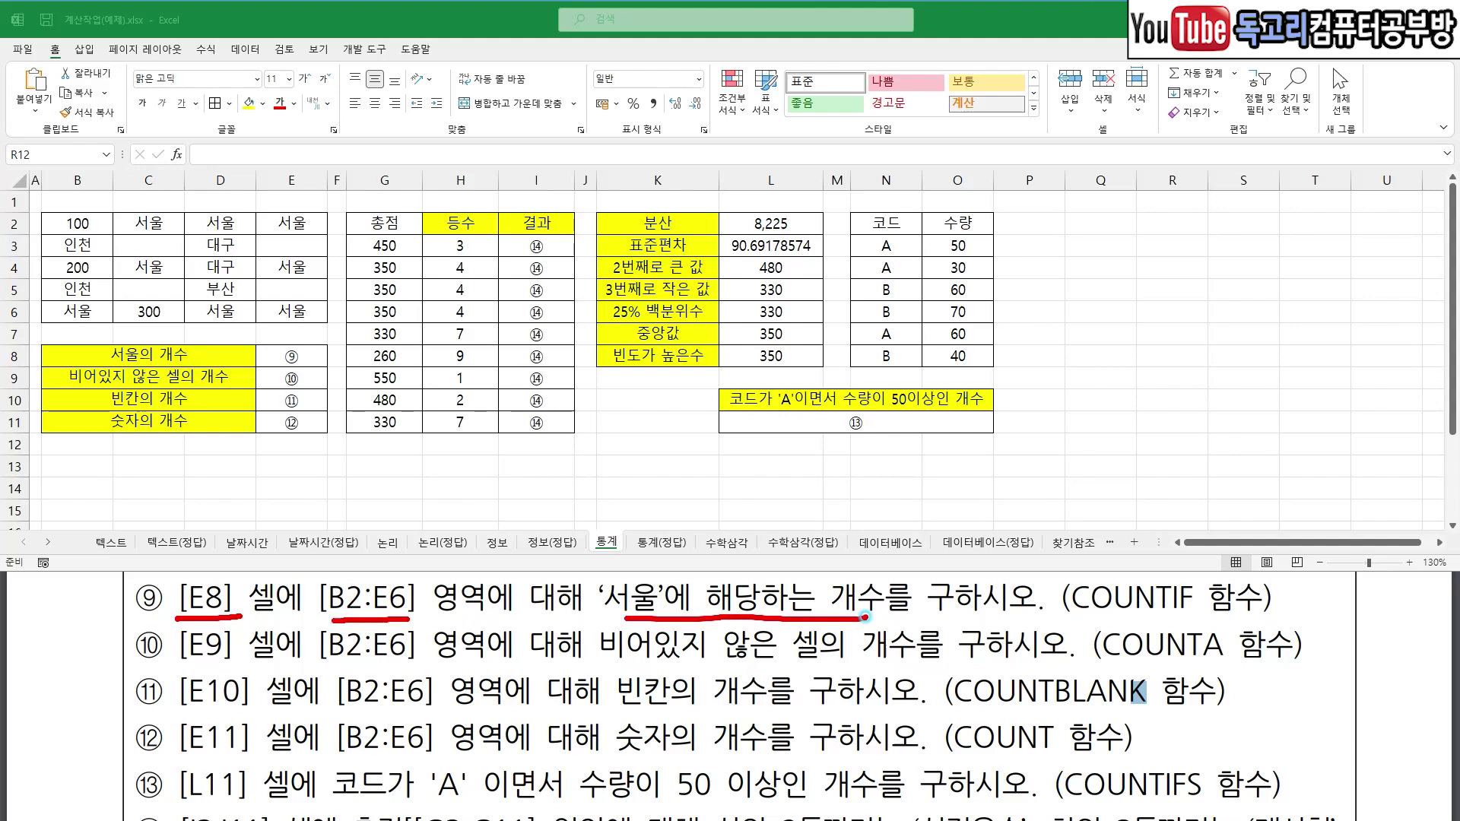
pyautogui.moveTo(1044, 618); pyautogui.dragTo(1174, 616)
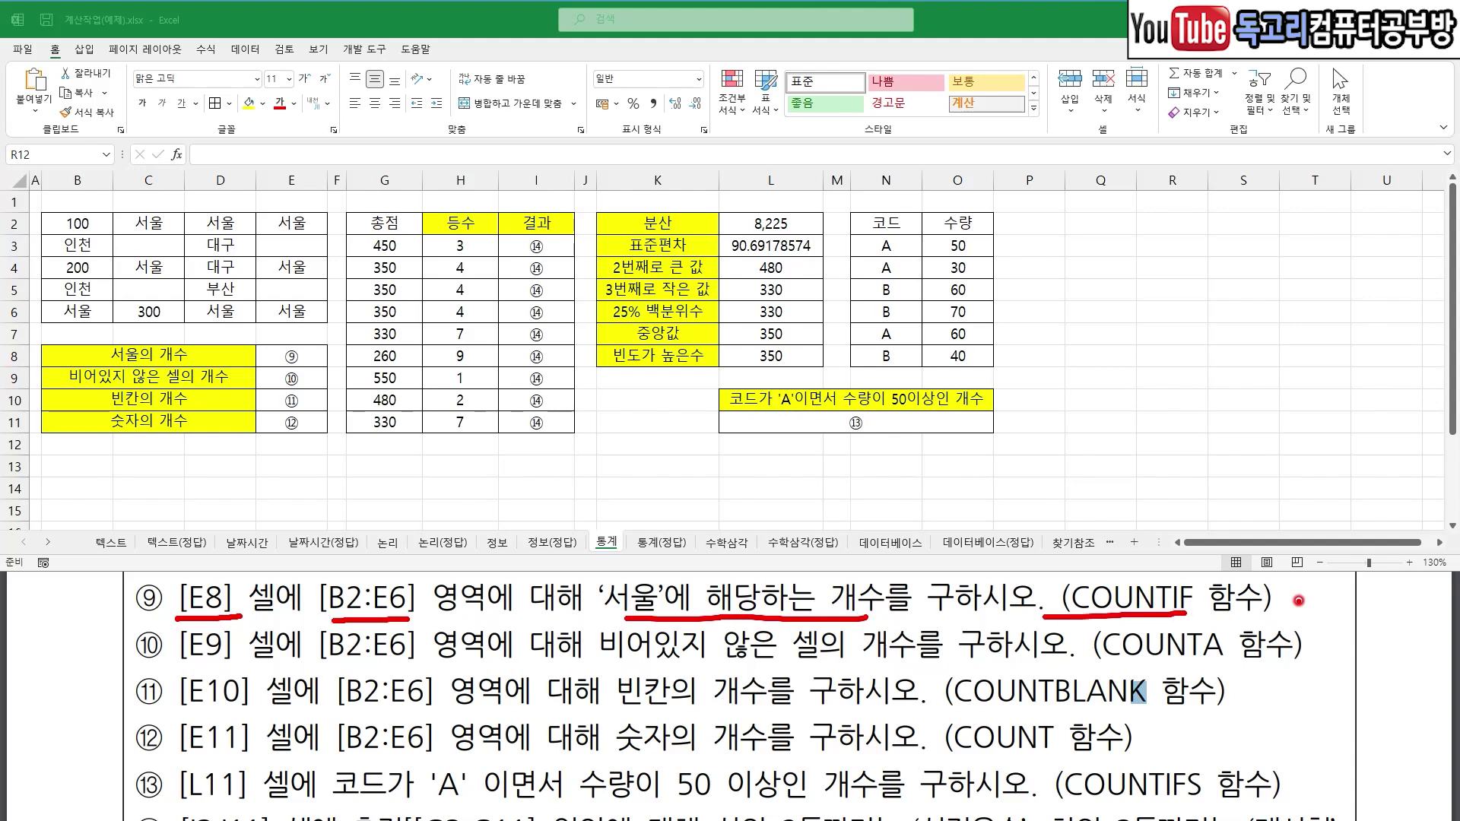
pyautogui.moveTo(1275, 598)
pyautogui.mouseDown()
pyautogui.moveTo(1296, 626)
pyautogui.moveTo(1296, 559)
pyautogui.moveTo(1255, 605)
pyautogui.mouseUp()
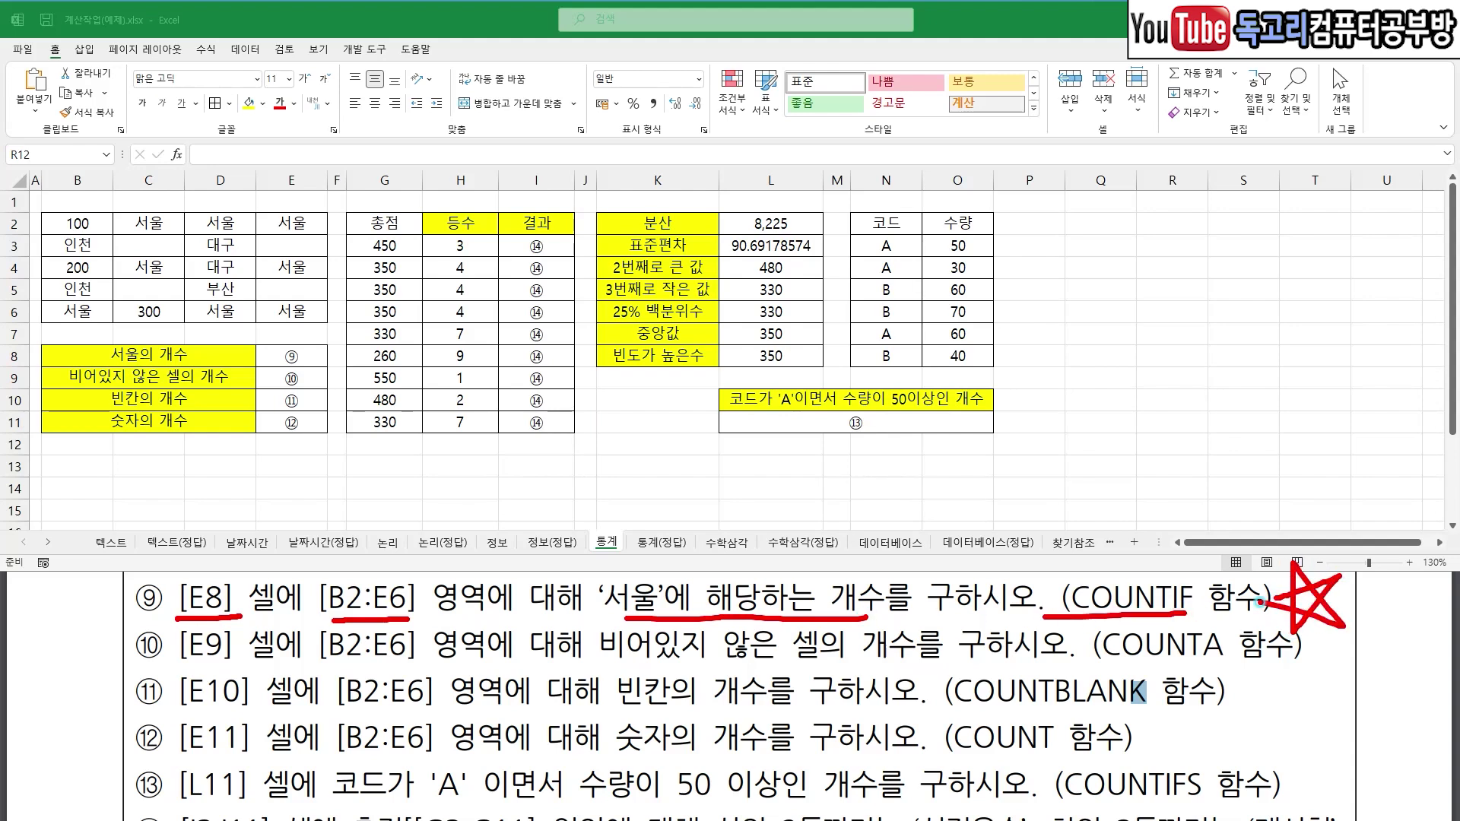
pyautogui.press('Escape')
# - Start a COUNTIF formula in E8 and open its function arguments, keeping the B2:E6 data uncovered
pyautogui.click(320, 360)
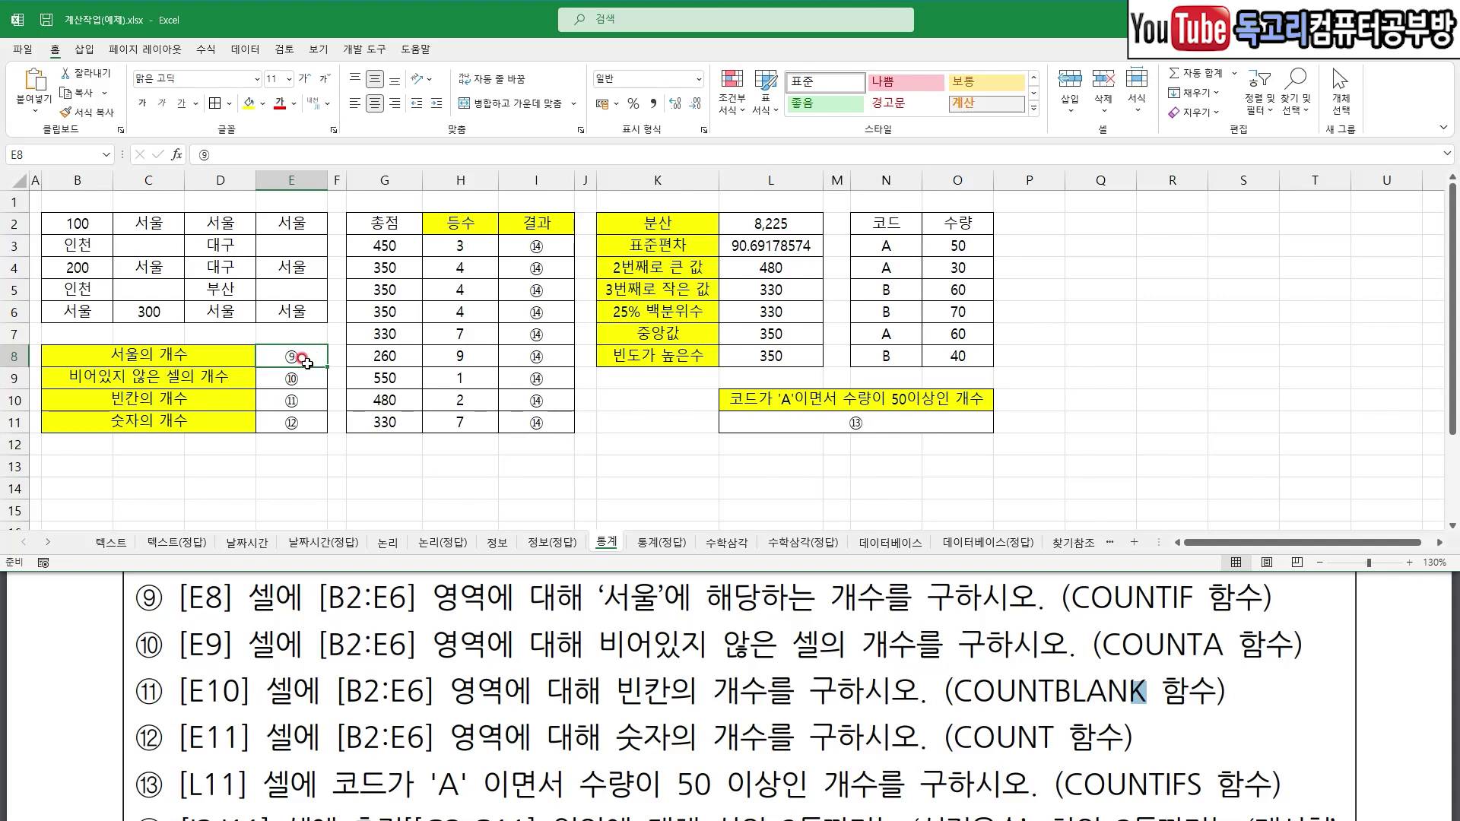
pyautogui.write('=')
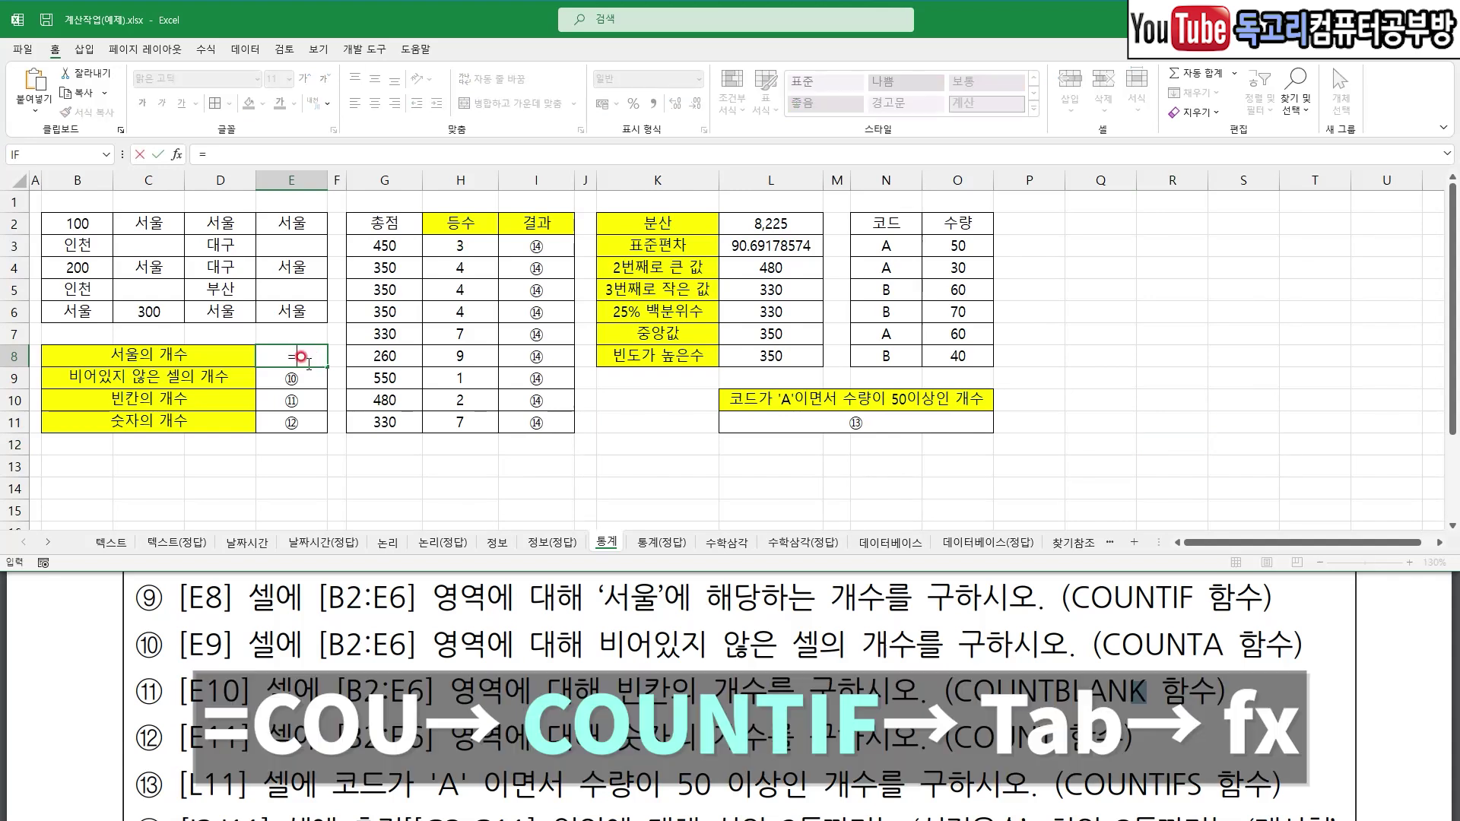
pyautogui.write('COU')
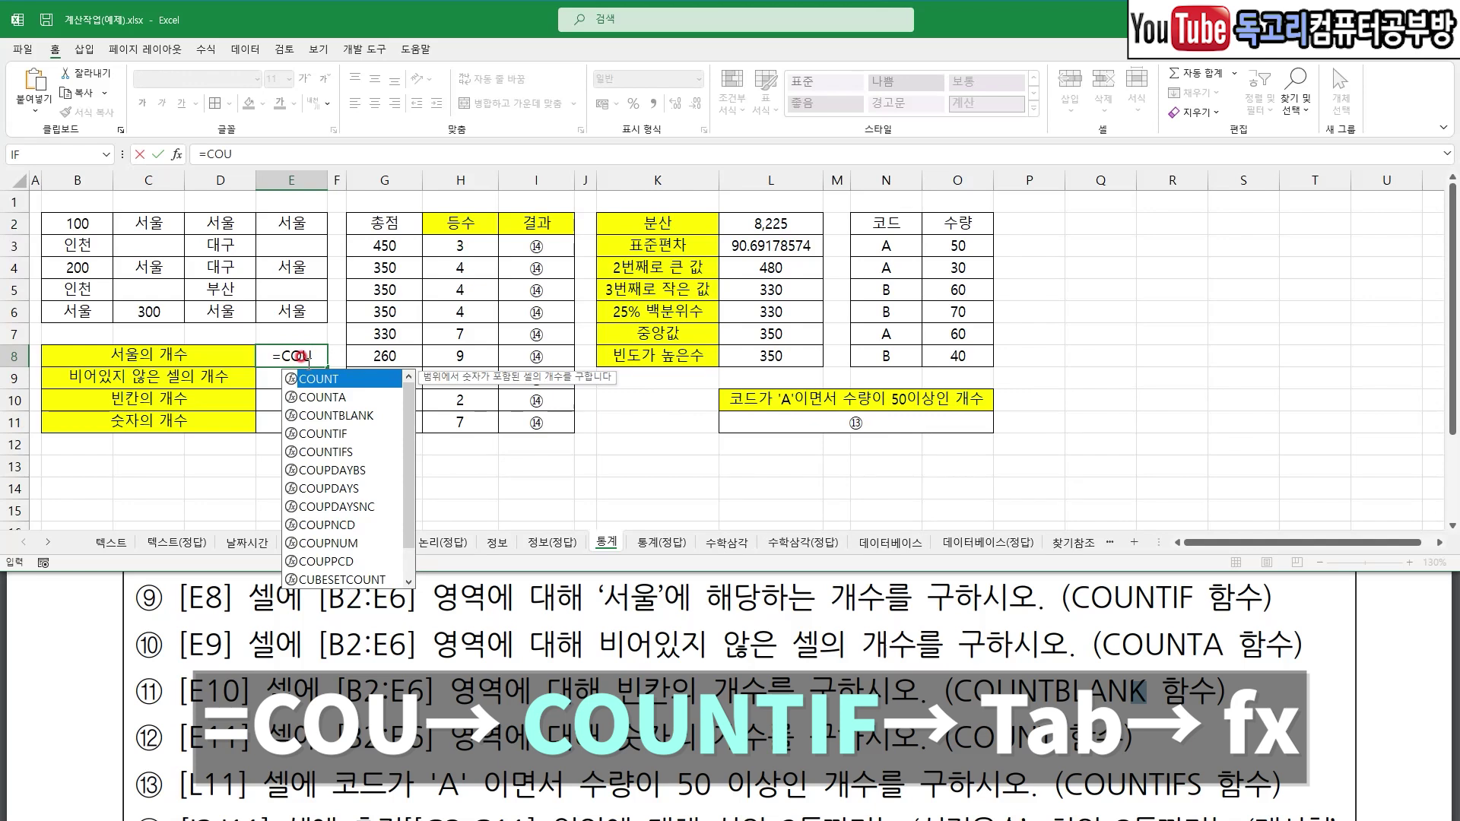
pyautogui.press('Down')
pyautogui.press('Down')
pyautogui.press('Down')
pyautogui.press('Tab')
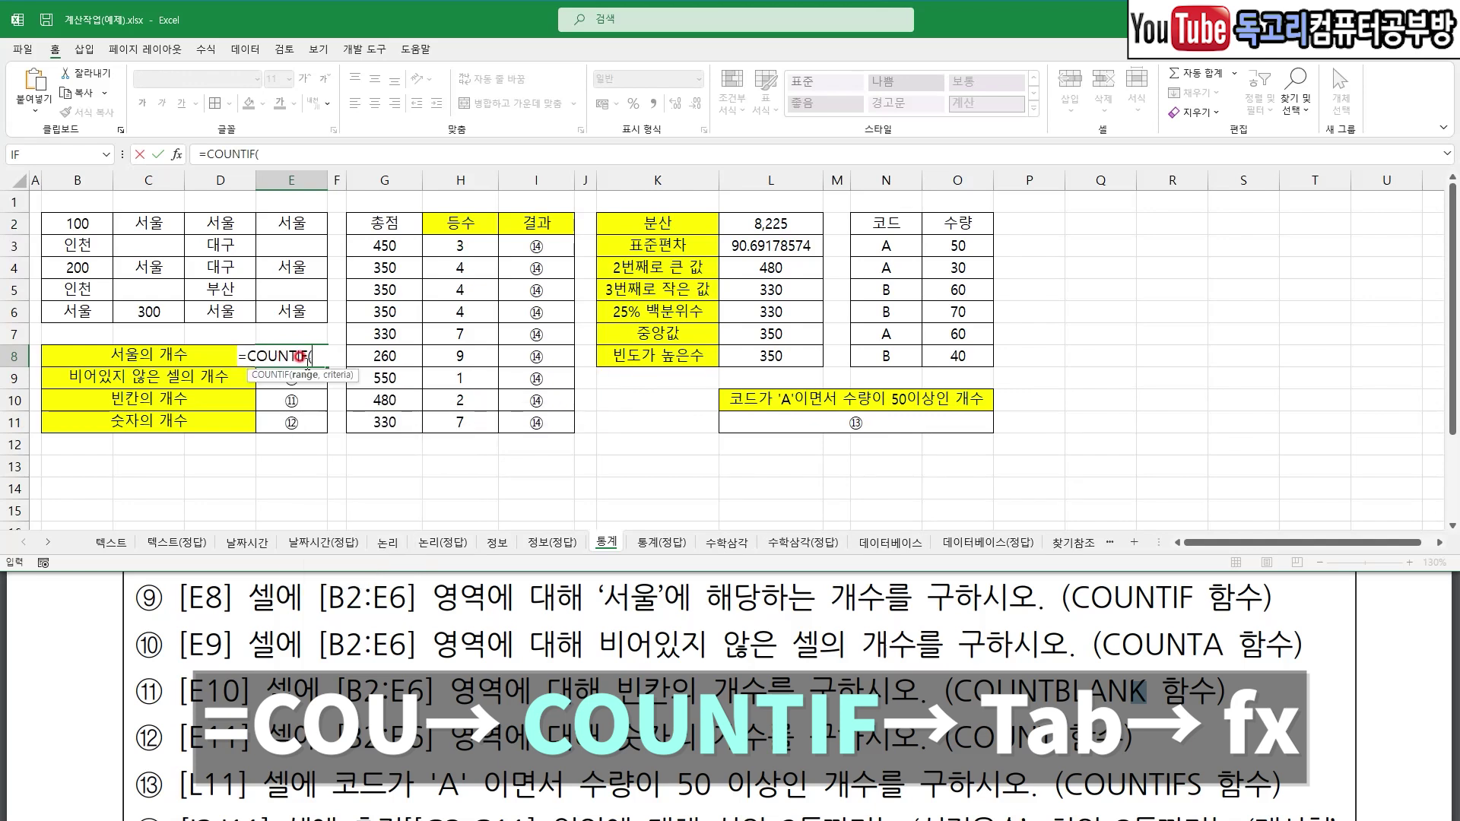
pyautogui.click(176, 156)
pyautogui.moveTo(620, 348); pyautogui.dragTo(371, 254)
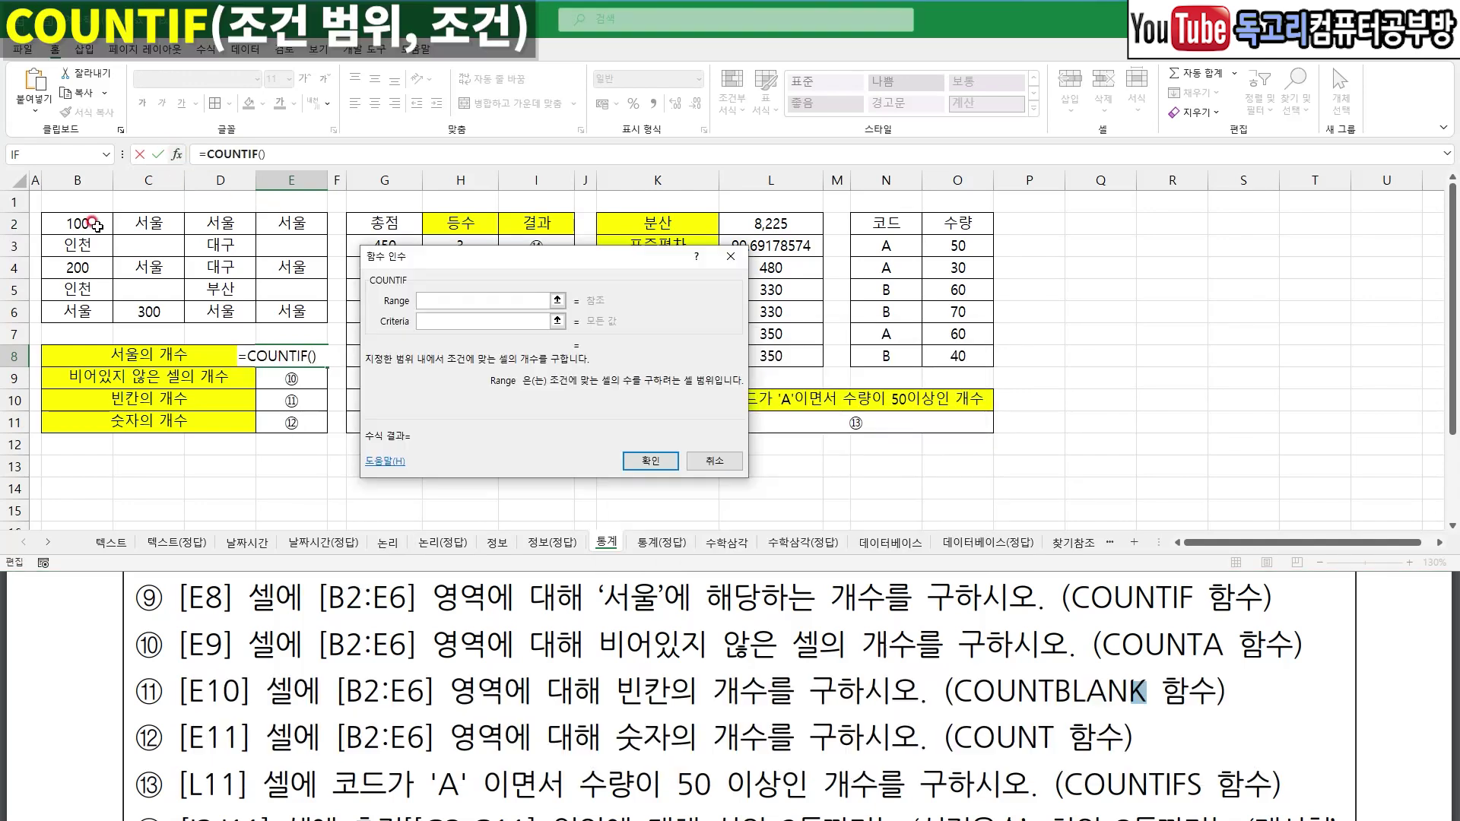
# - Set the COUNTIF Range argument to B2:E6 and the Criteria argument to "서울"
pyautogui.moveTo(84, 224); pyautogui.dragTo(262, 306)
pyautogui.moveTo(89, 225)
pyautogui.mouseDown()
pyautogui.moveTo(324, 320)
pyautogui.moveTo(267, 332)
pyautogui.mouseUp()
pyautogui.click(454, 319)
pyautogui.click(395, 310)
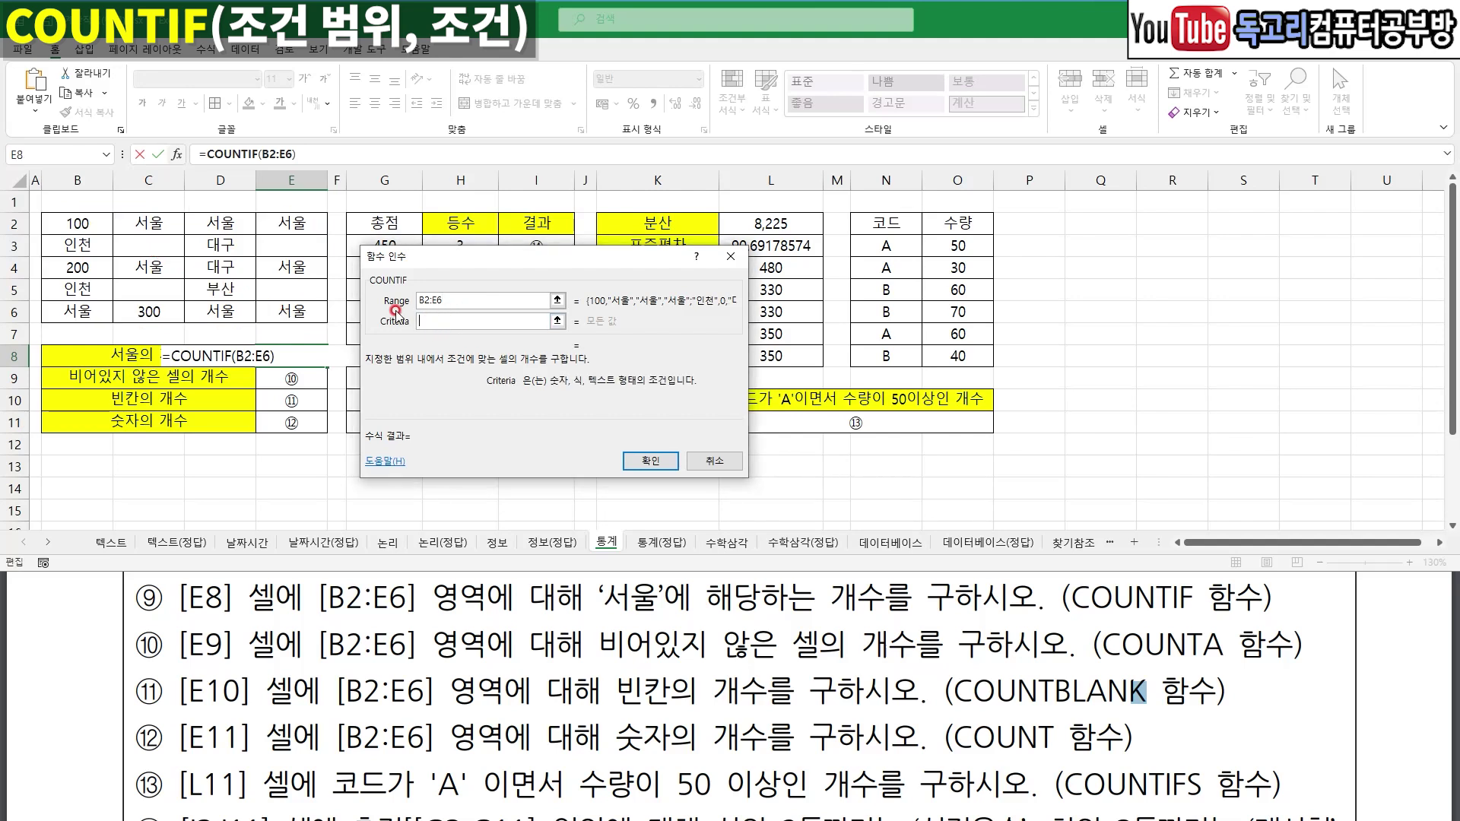
pyautogui.write('서울')
pyautogui.press('Tab')
pyautogui.moveTo(456, 299)
pyautogui.mouseDown()
pyautogui.moveTo(476, 324)
pyautogui.moveTo(456, 334)
pyautogui.mouseUp()
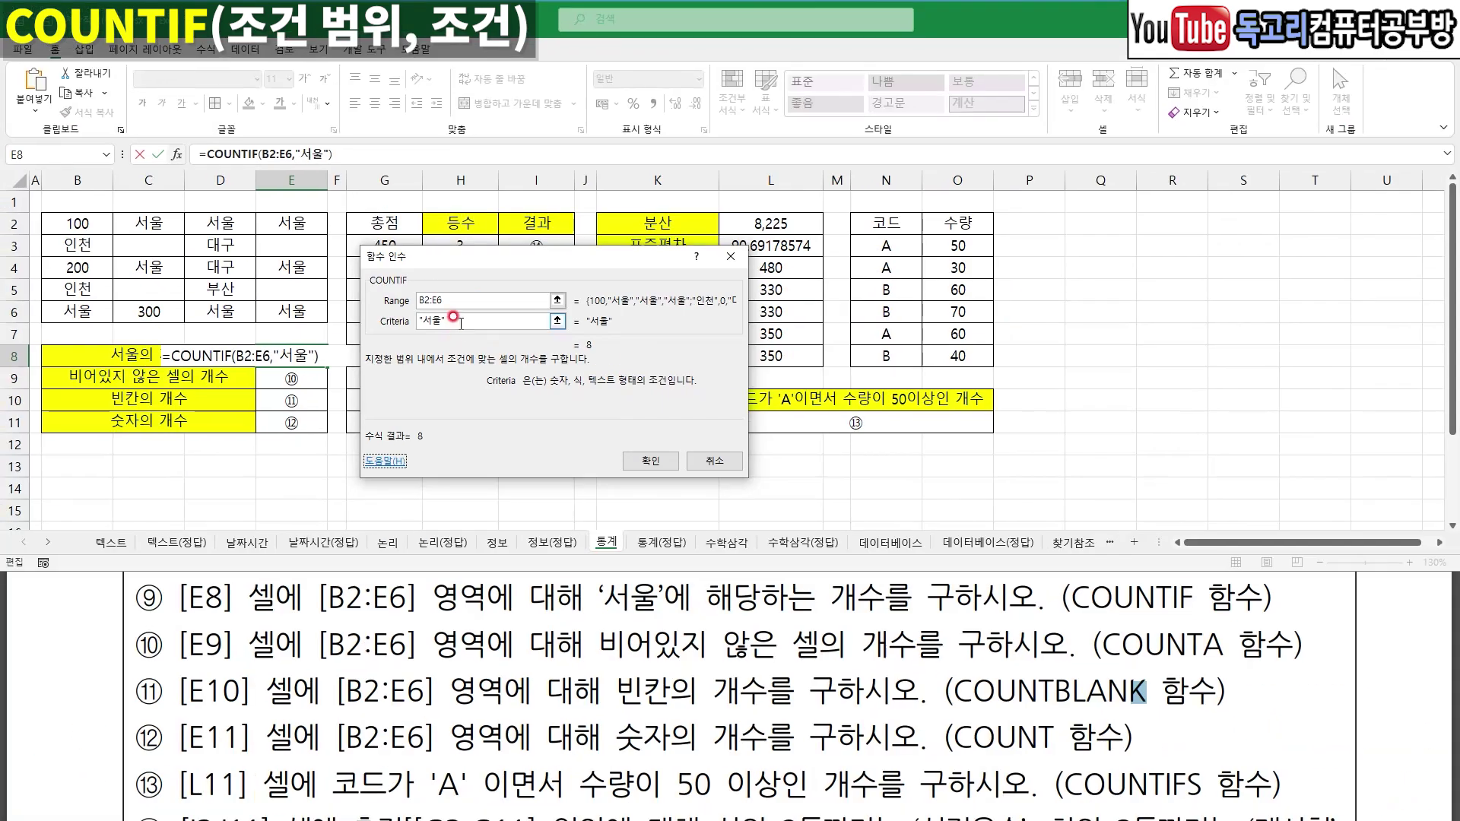
# - Replace the COUNTIF criterion with a reference to cell E2 and complete the formula in E8
pyautogui.click(510, 321)
pyautogui.press('BackSpace')
pyautogui.press('BackSpace')
pyautogui.press('BackSpace')
pyautogui.press('BackSpace')
pyautogui.click(309, 223)
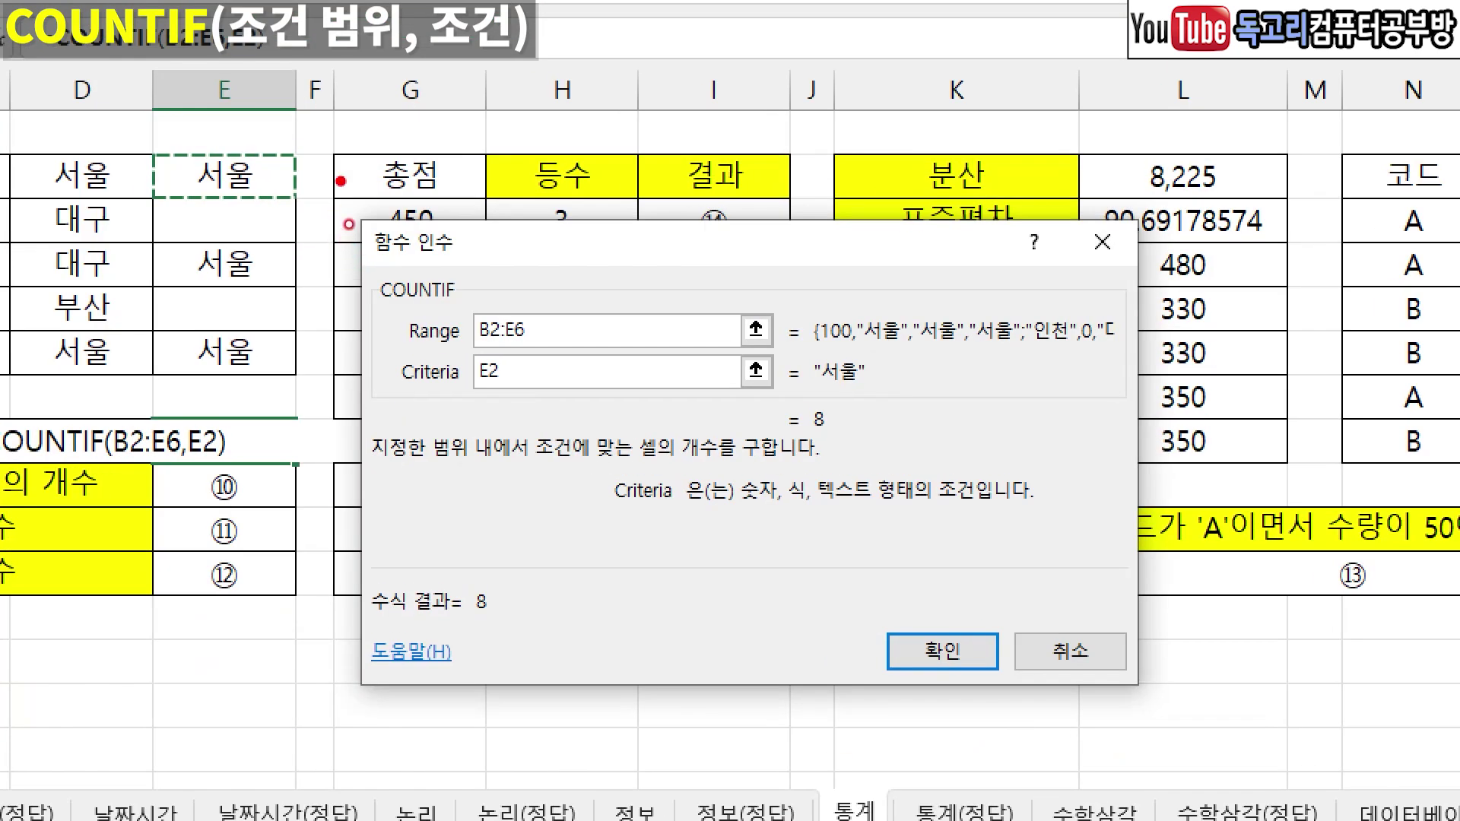
pyautogui.moveTo(340, 176); pyautogui.dragTo(263, 217)
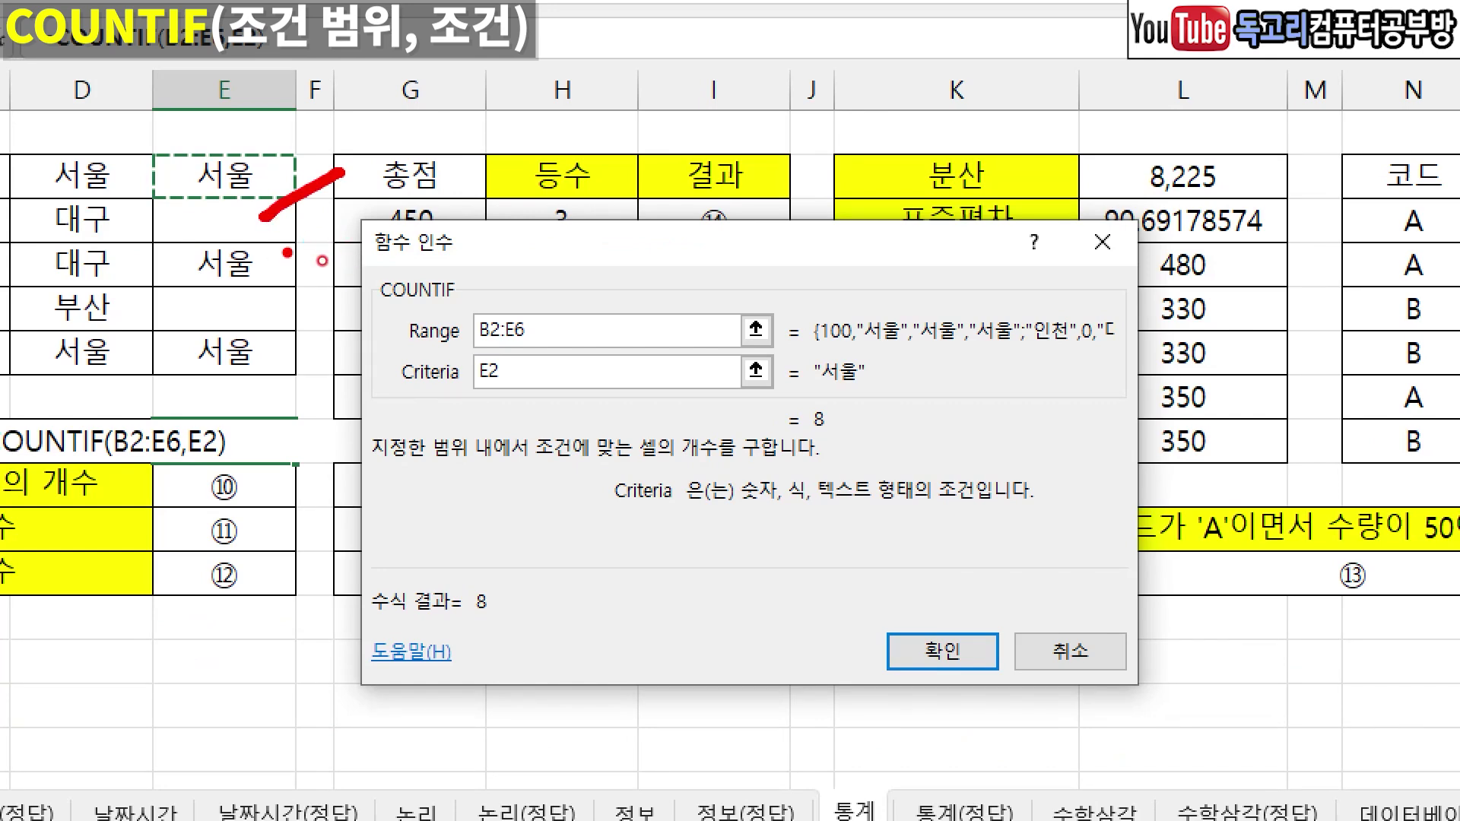
pyautogui.moveTo(601, 321)
pyautogui.mouseDown()
pyautogui.moveTo(539, 351)
pyautogui.moveTo(527, 383)
pyautogui.moveTo(465, 420)
pyautogui.mouseUp()
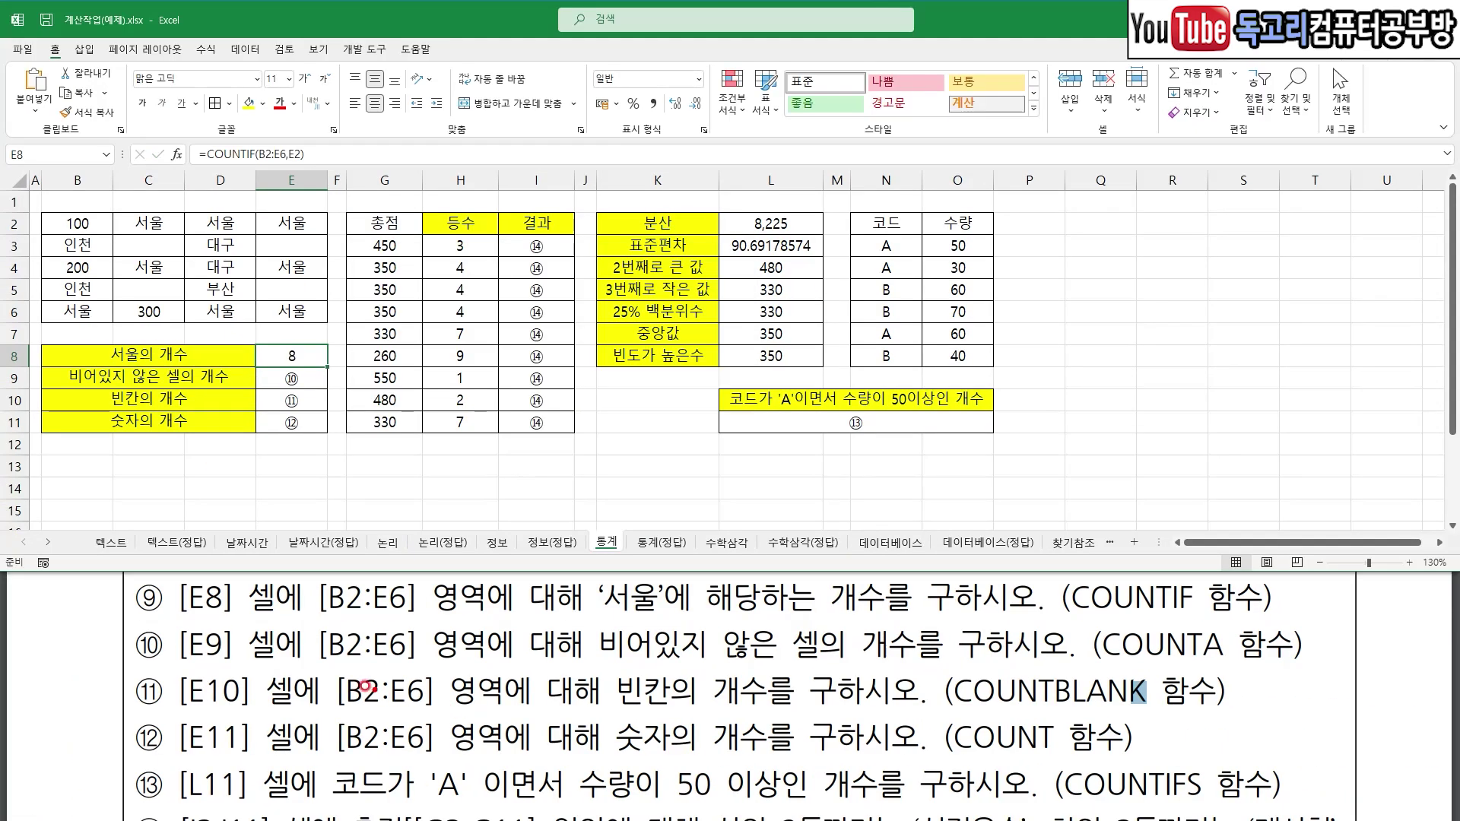
# - Read exercises ⑩ to ⑫ for the required counts and their COUNTA, COUNTBLANK and COUNT functions
pyautogui.moveTo(350, 669); pyautogui.dragTo(428, 668)
pyautogui.moveTo(631, 669); pyautogui.dragTo(885, 672)
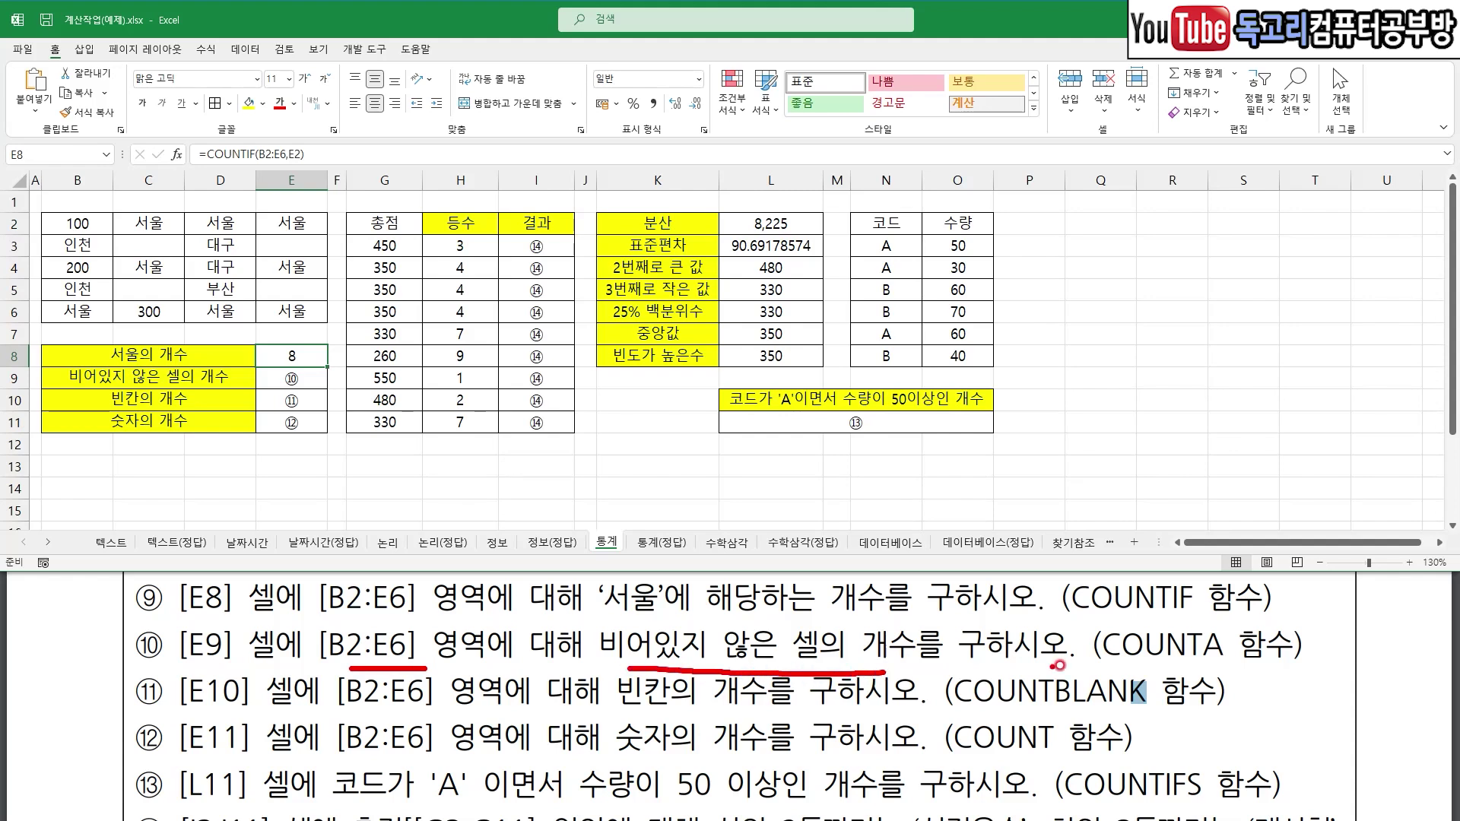
pyautogui.moveTo(1095, 658); pyautogui.dragTo(1203, 664)
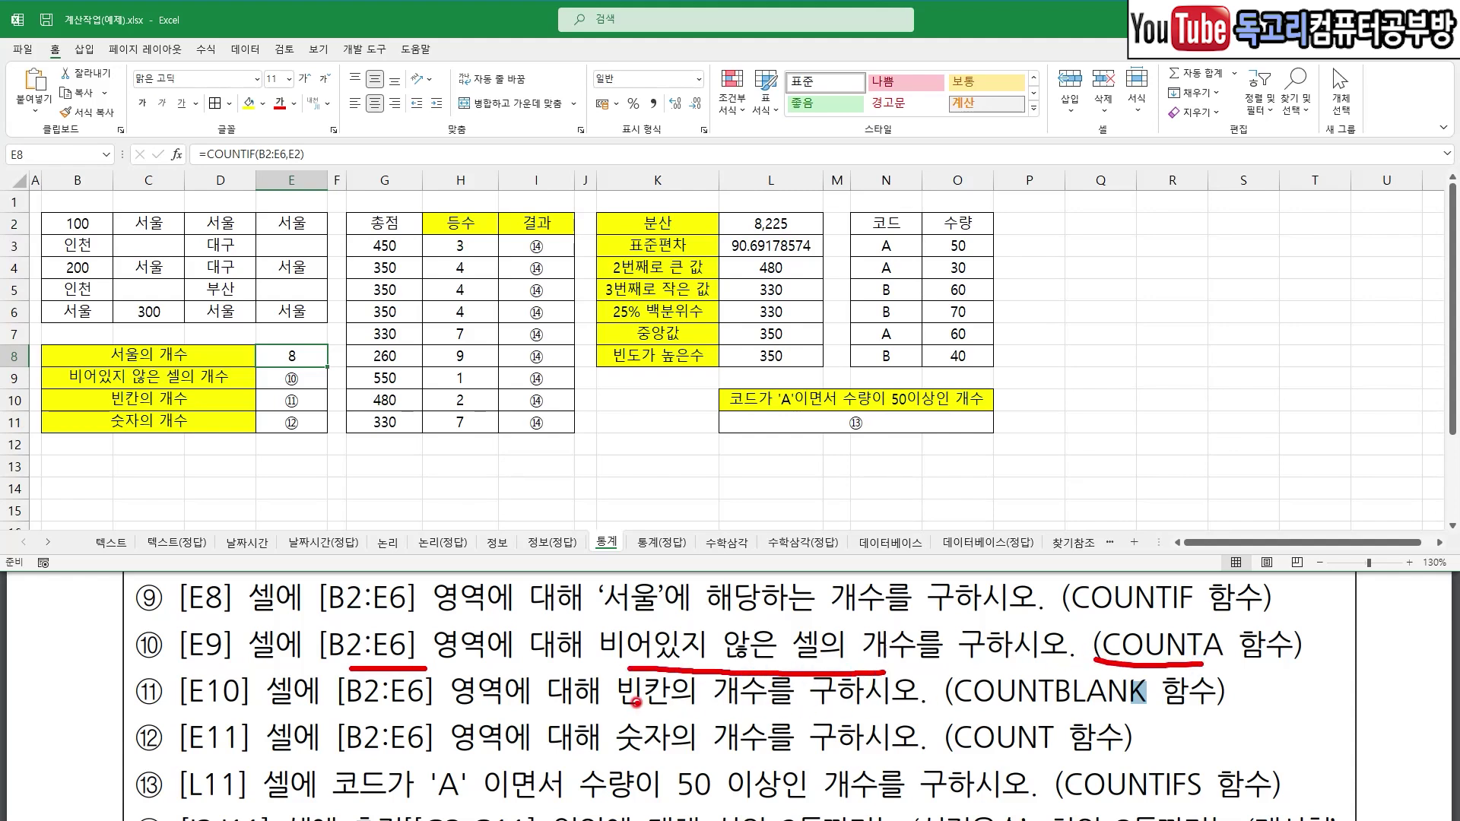
pyautogui.moveTo(617, 711); pyautogui.dragTo(781, 711)
pyautogui.moveTo(963, 708); pyautogui.dragTo(1137, 704)
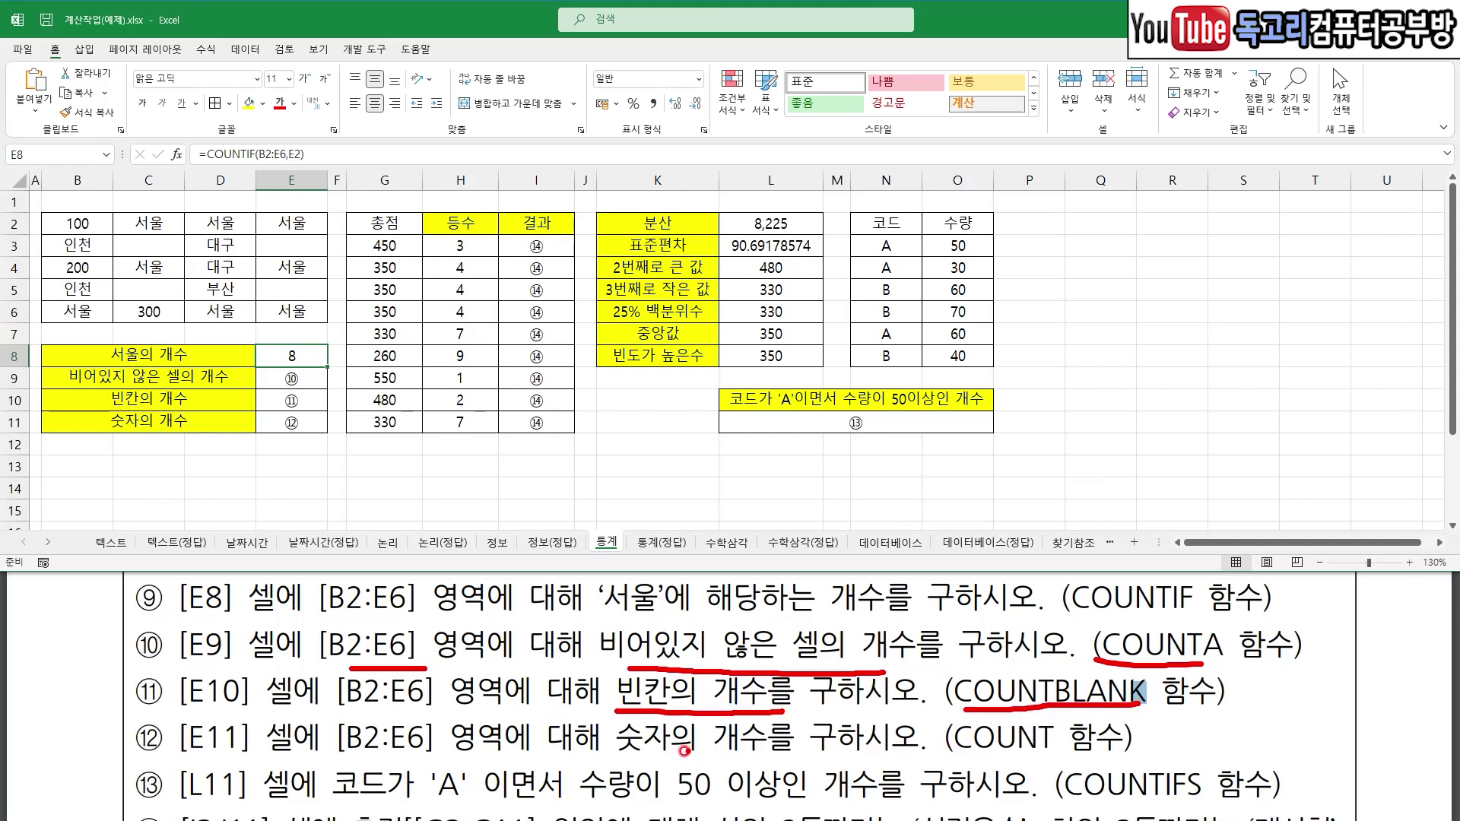
pyautogui.moveTo(633, 757); pyautogui.dragTo(769, 759)
pyautogui.moveTo(930, 755); pyautogui.dragTo(1034, 751)
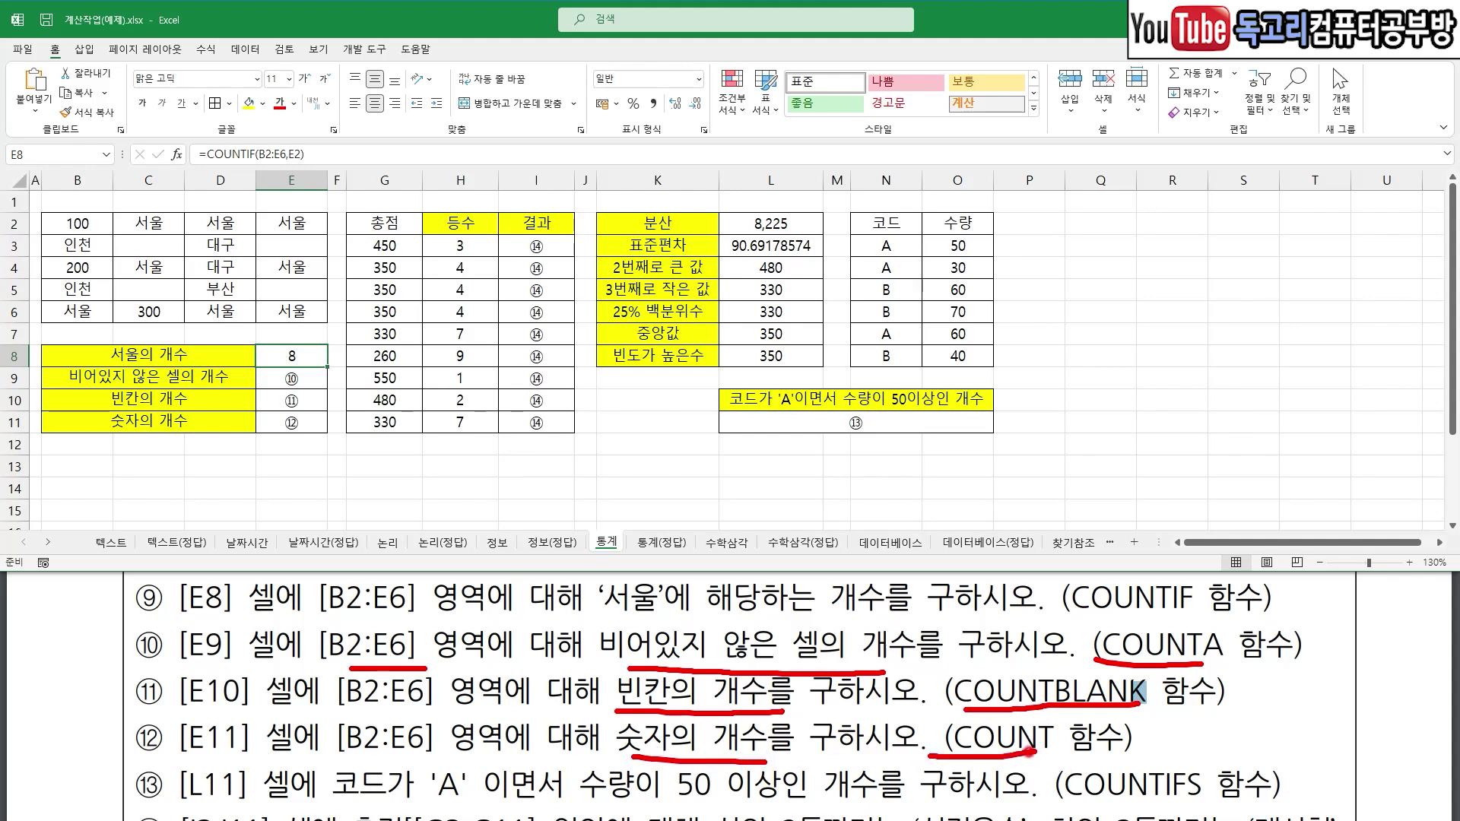
pyautogui.press('Escape')
# - Enter =COUNTA(B2:E6) in E9 to count the non-empty cells
pyautogui.press('Down')
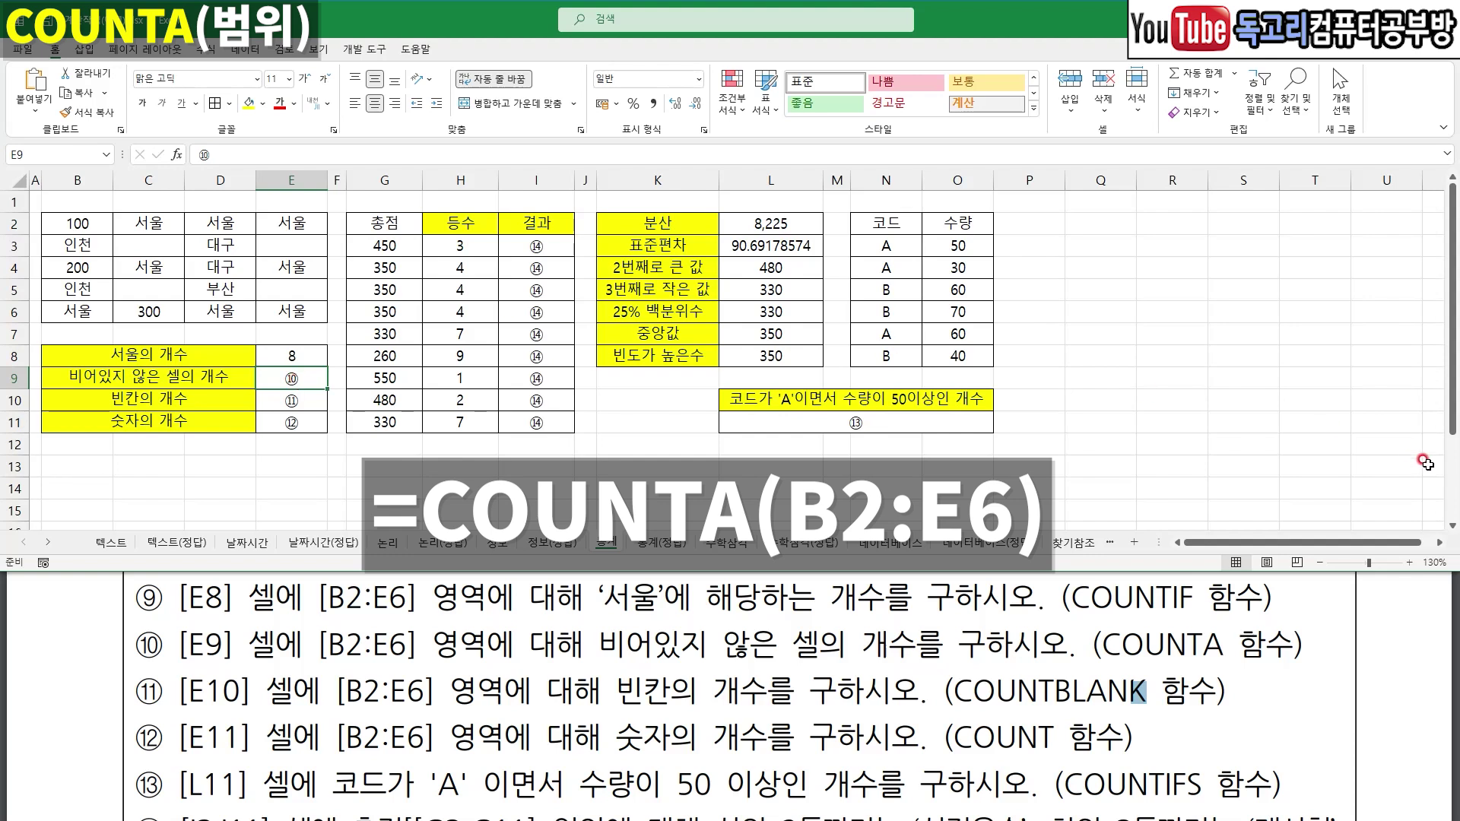
pyautogui.write('=')
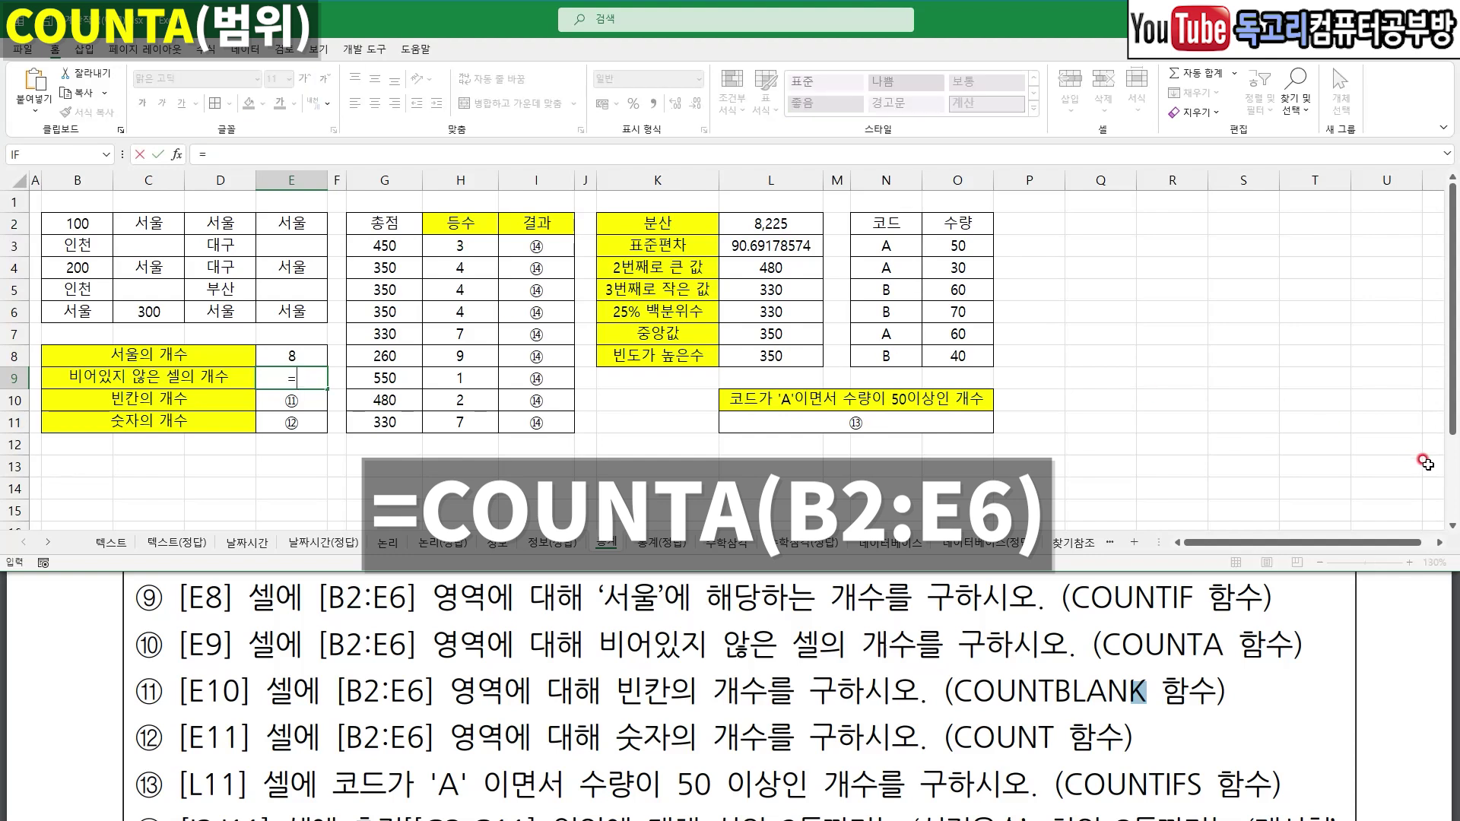
pyautogui.write('COU')
pyautogui.press('Down')
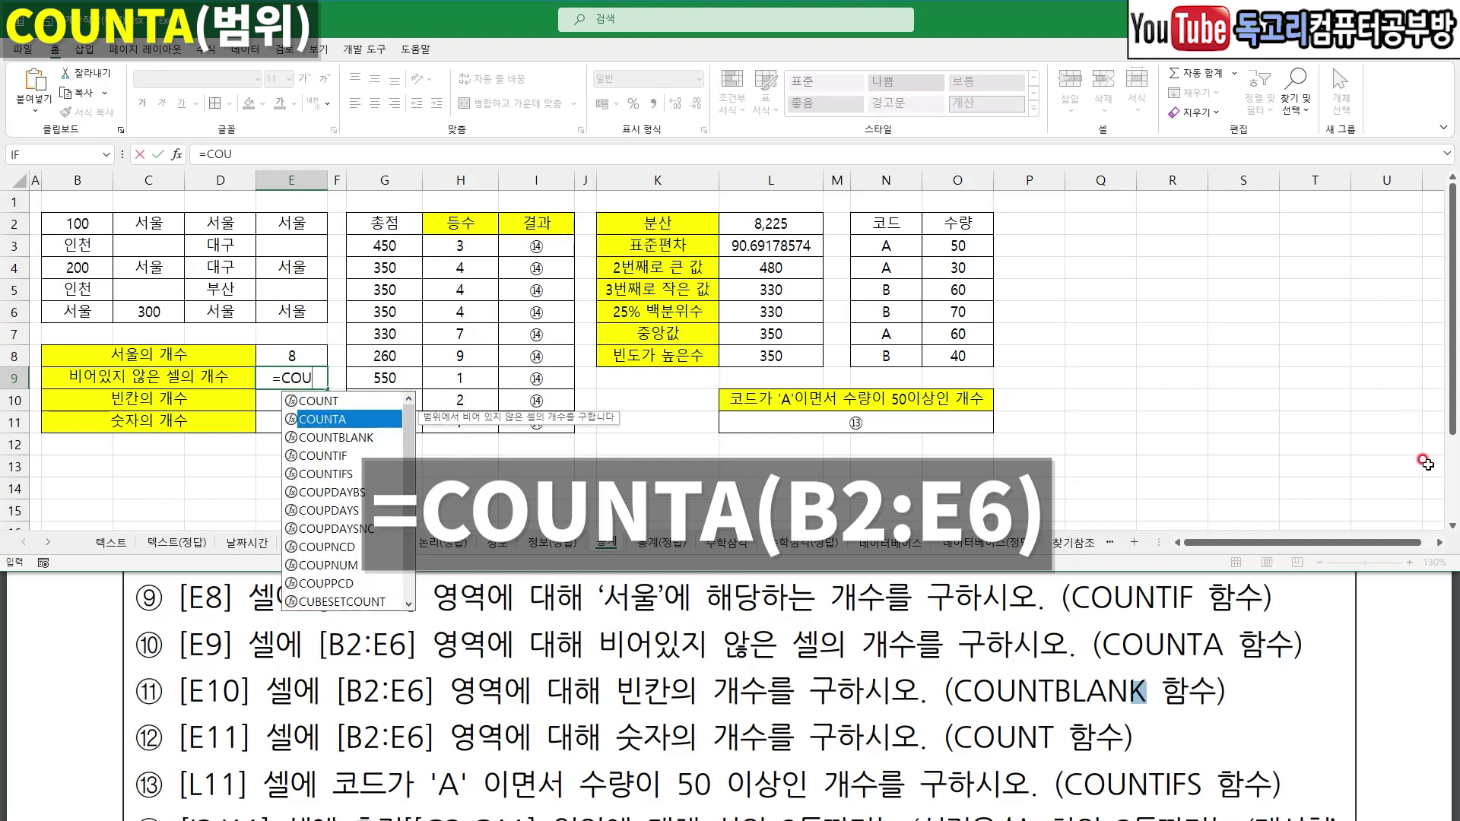
pyautogui.press('Tab')
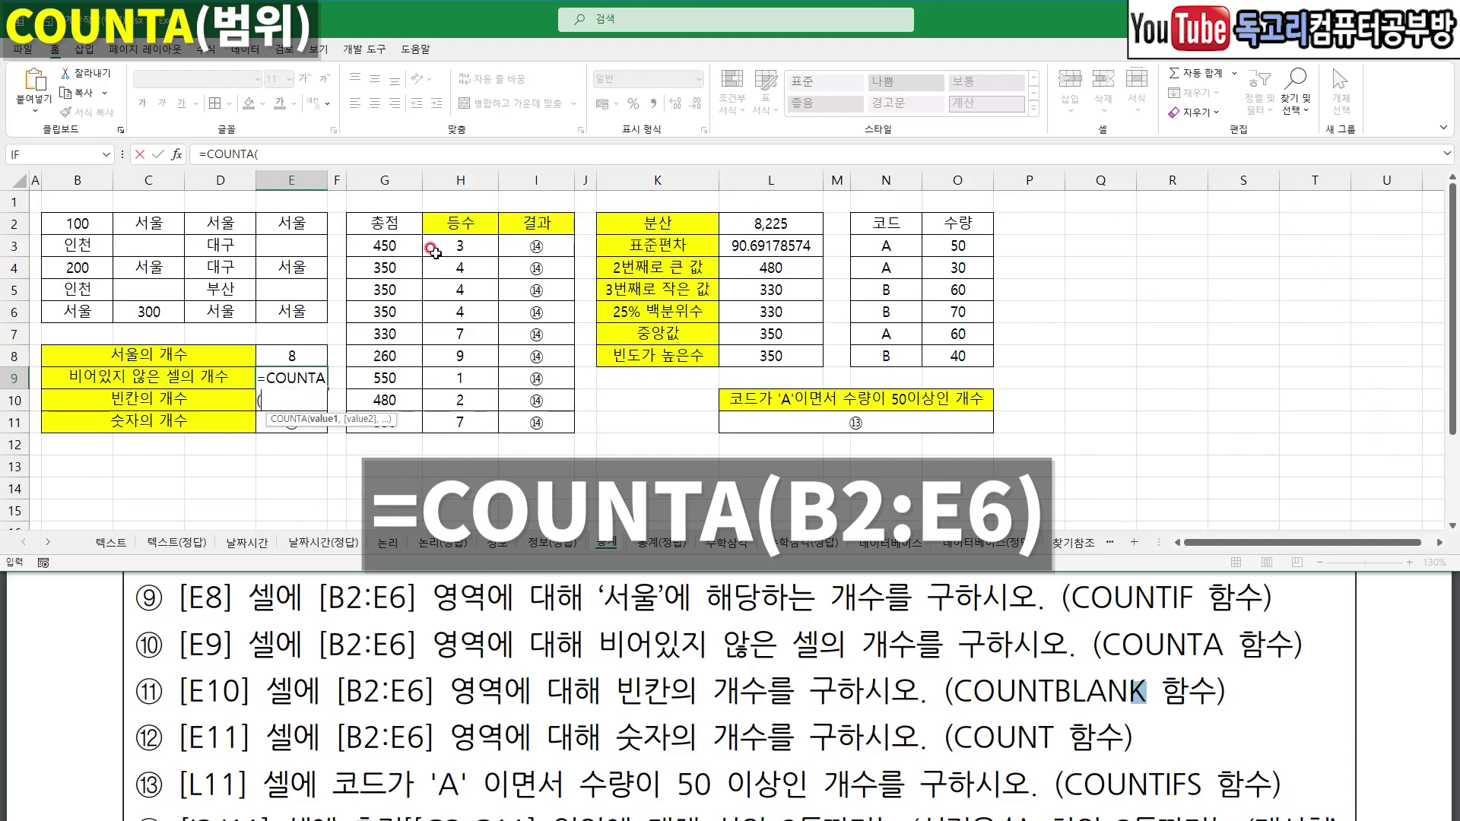
pyautogui.moveTo(78, 223); pyautogui.dragTo(283, 304)
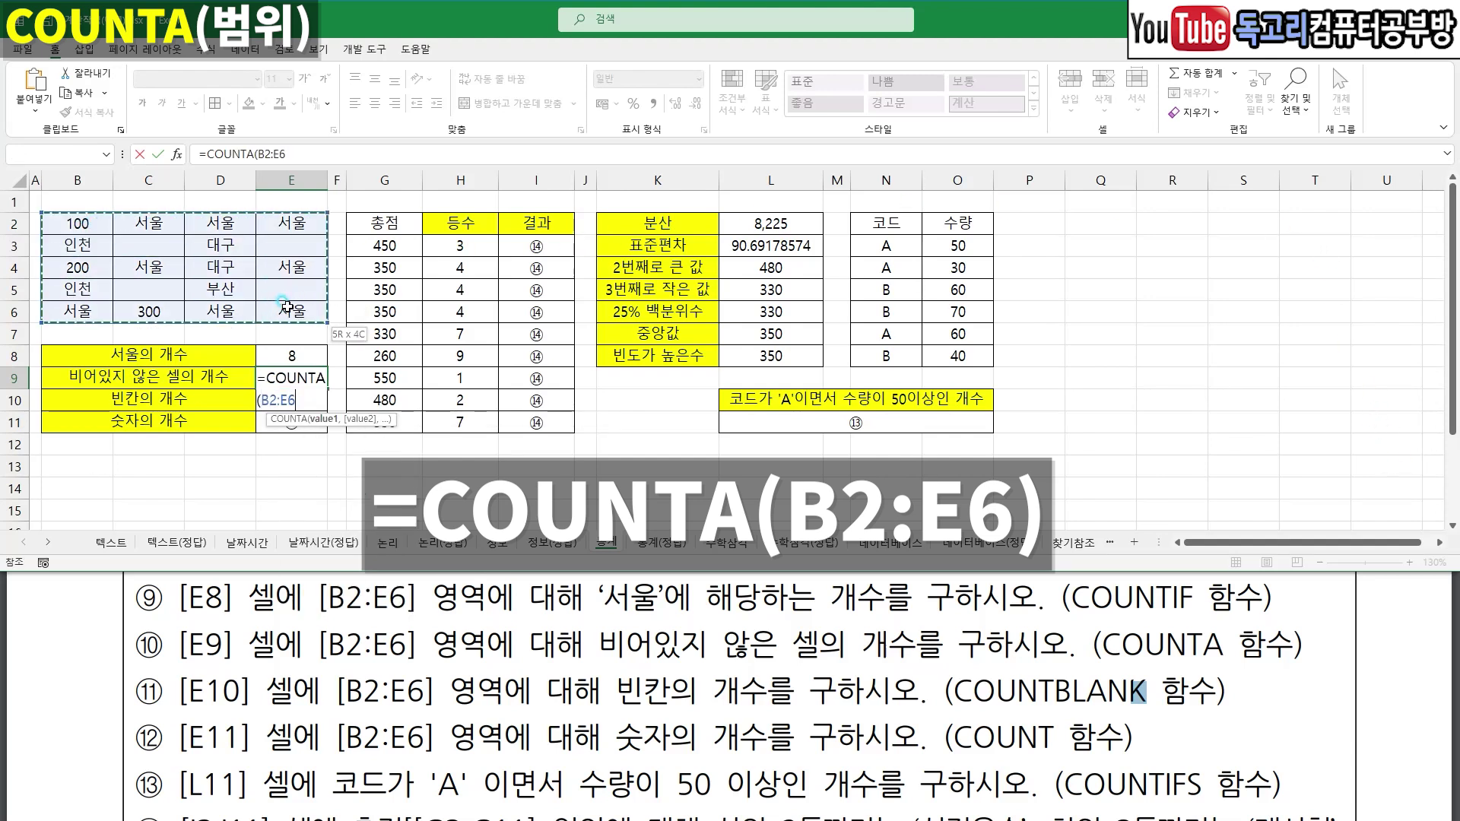
pyautogui.write(')')
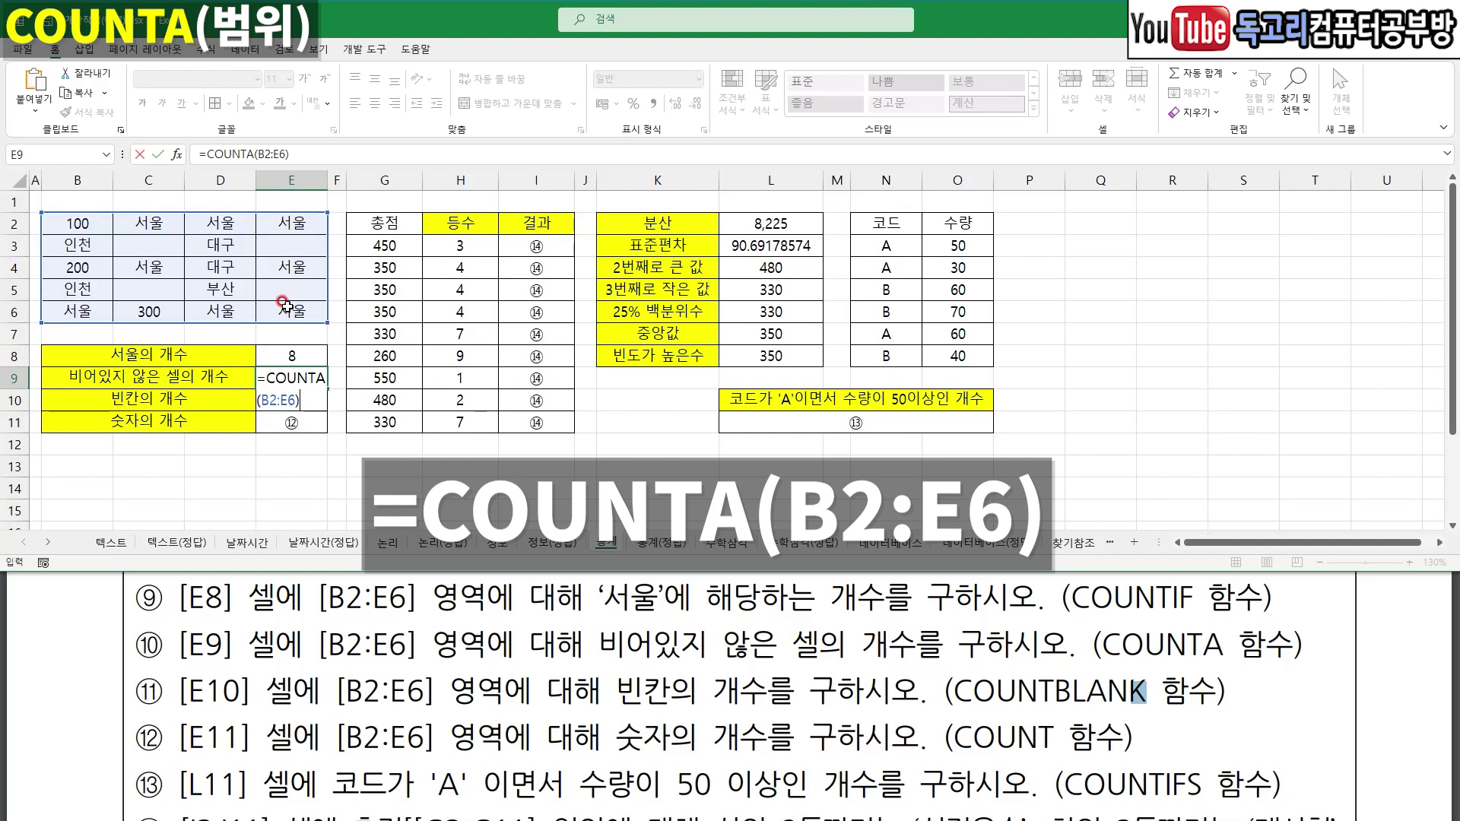
pyautogui.press('Return')
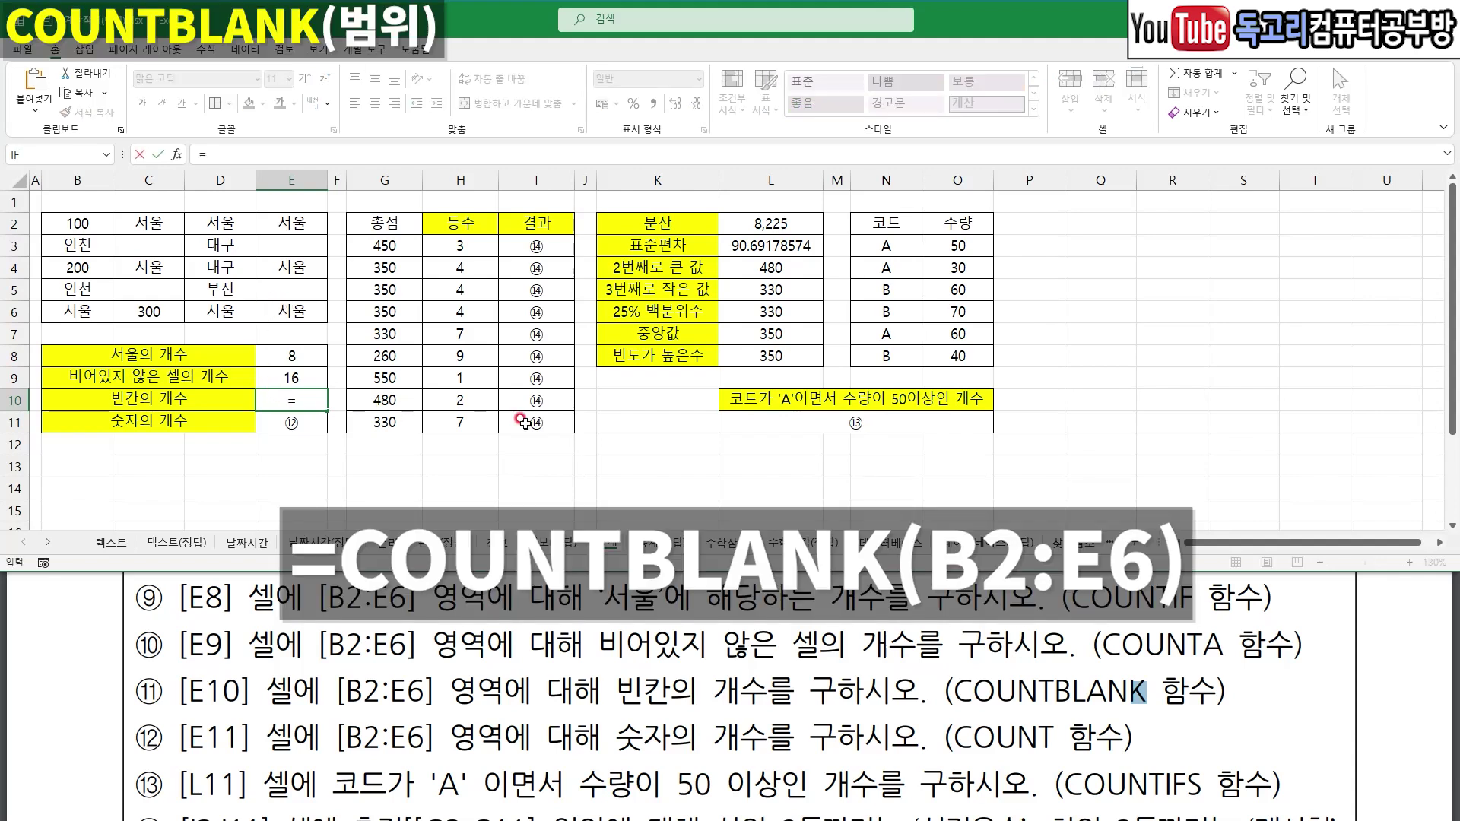
# - Enter =COUNTBLANK(B2:E6) in E10 to count the blank cells
pyautogui.write('=COU')
pyautogui.press('Down')
pyautogui.press('Down')
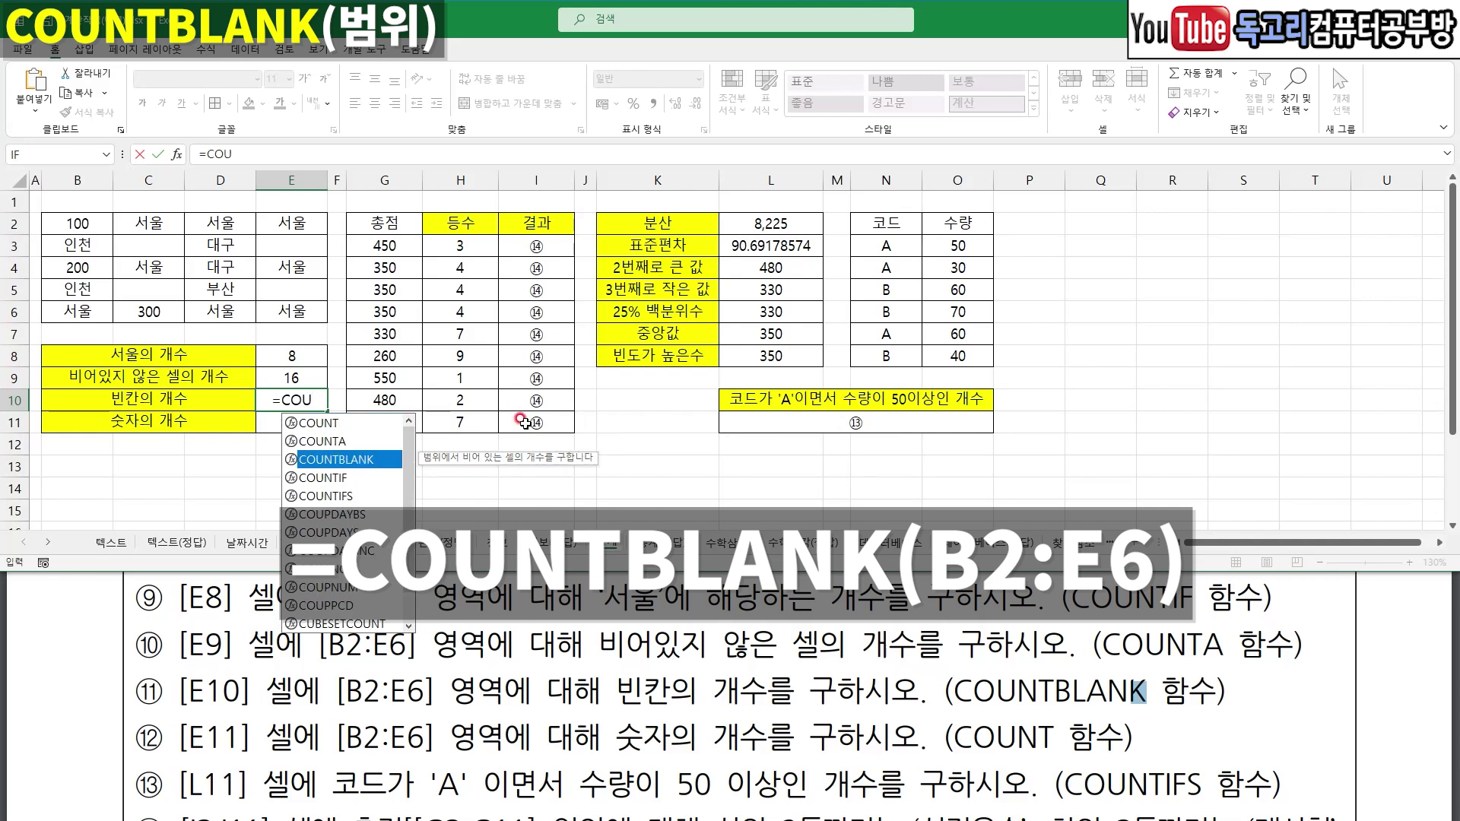
pyautogui.doubleClick(331, 458)
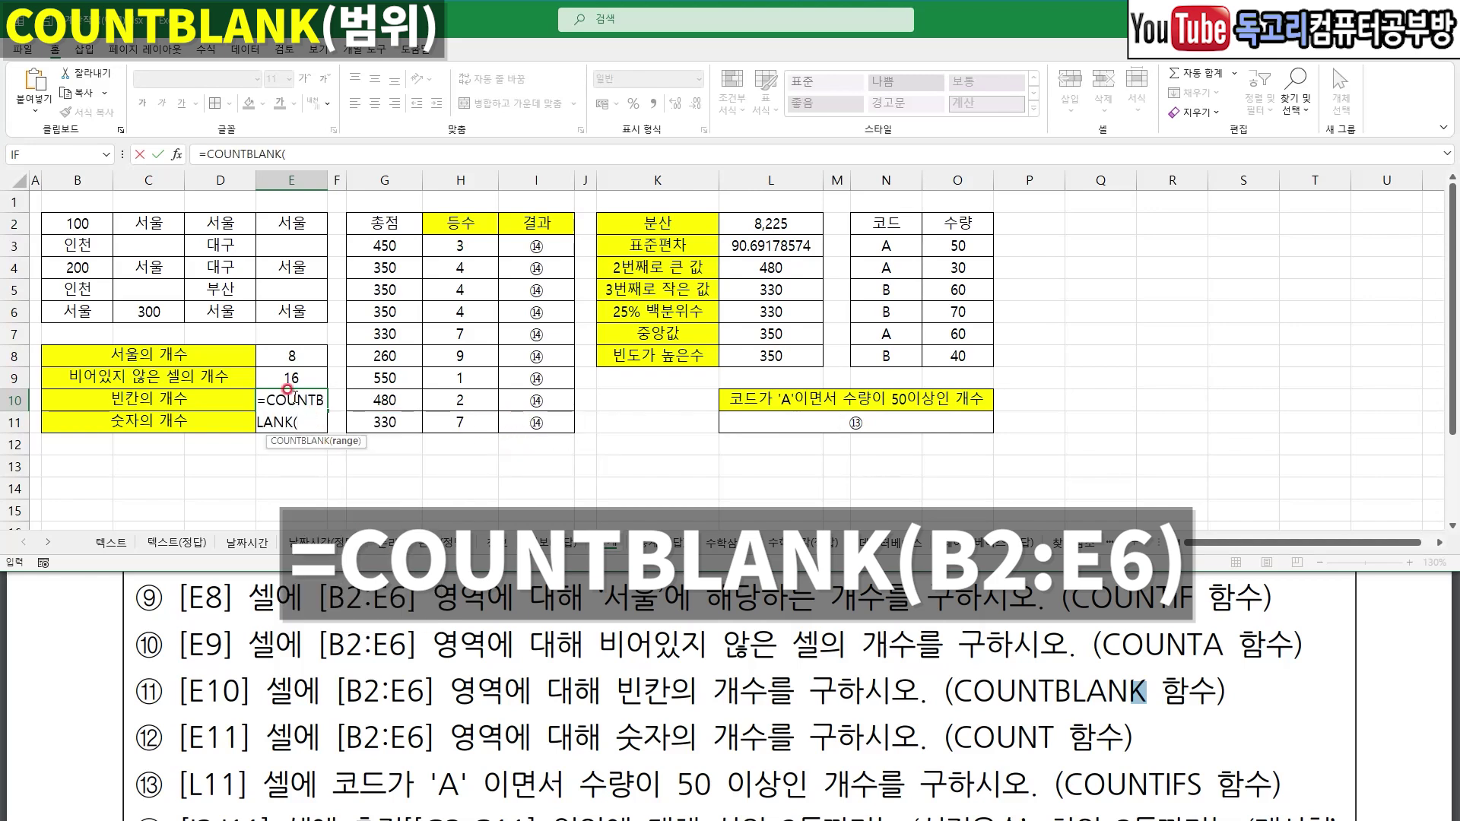
pyautogui.moveTo(76, 222); pyautogui.dragTo(296, 312)
pyautogui.write(')')
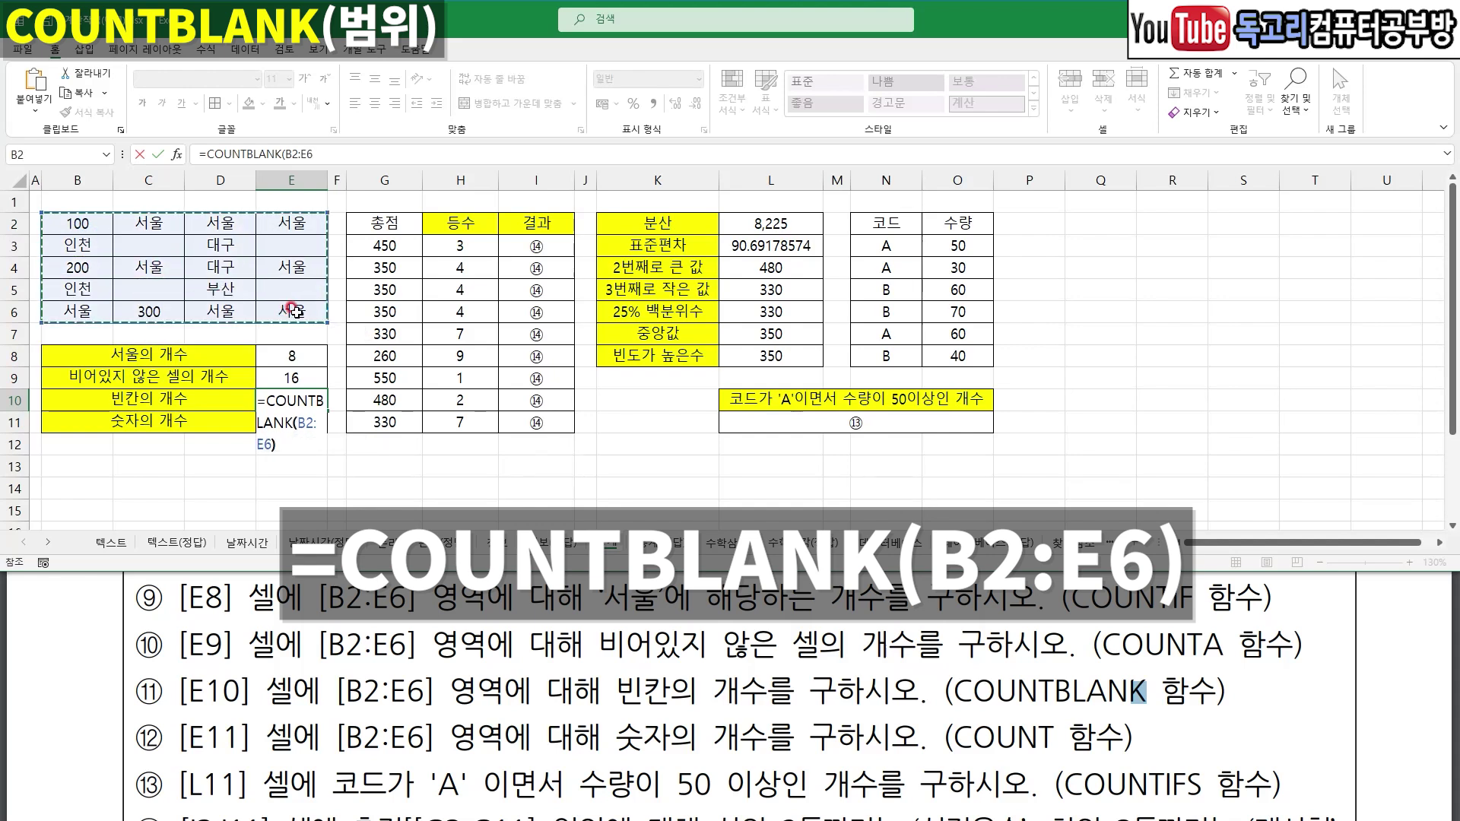
pyautogui.press('Return')
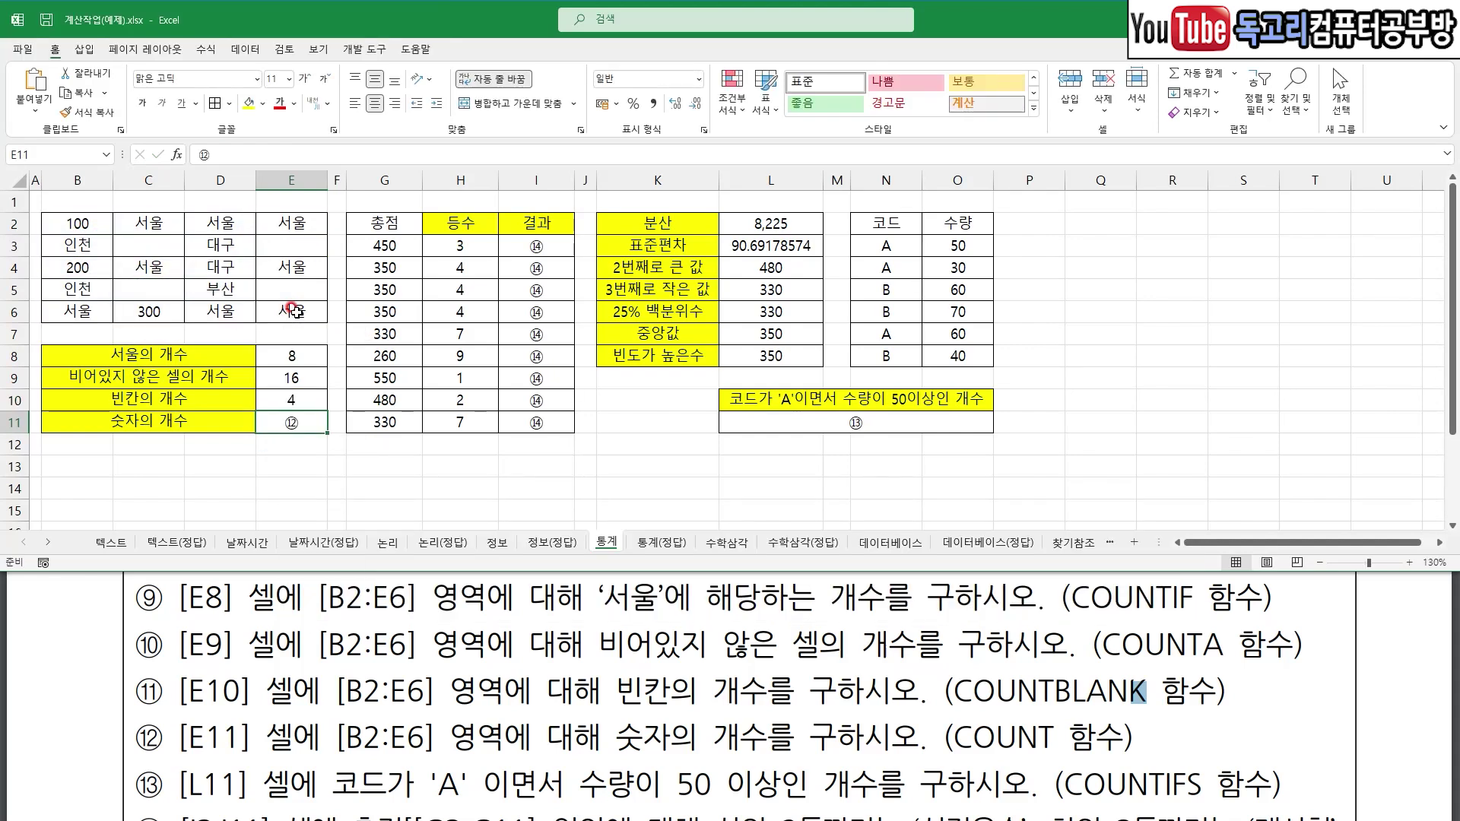
# - Enter =COUNT(B2:E6) in E11 to count the cells containing numbers
pyautogui.write('=')
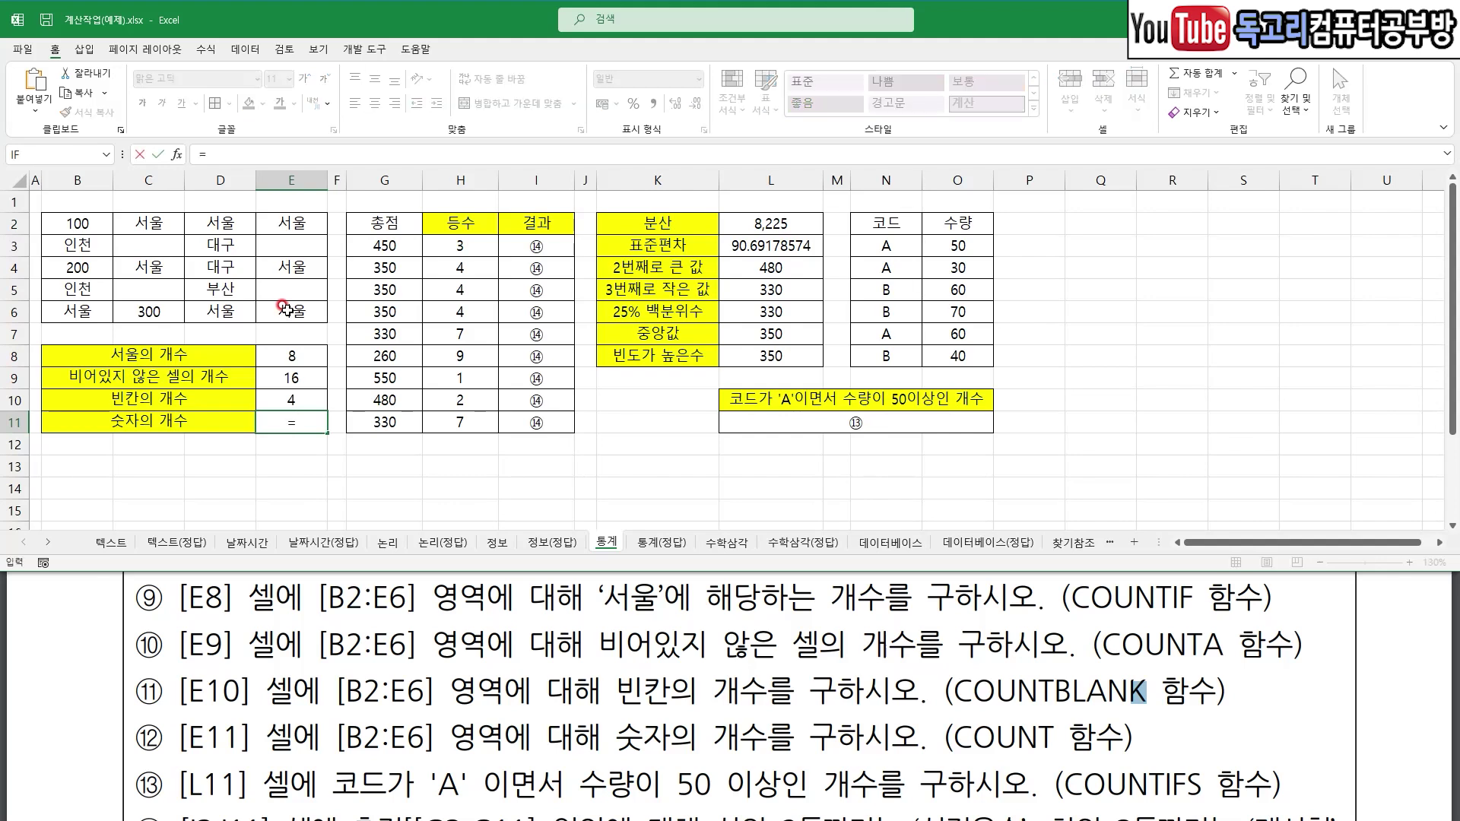
pyautogui.write('COU')
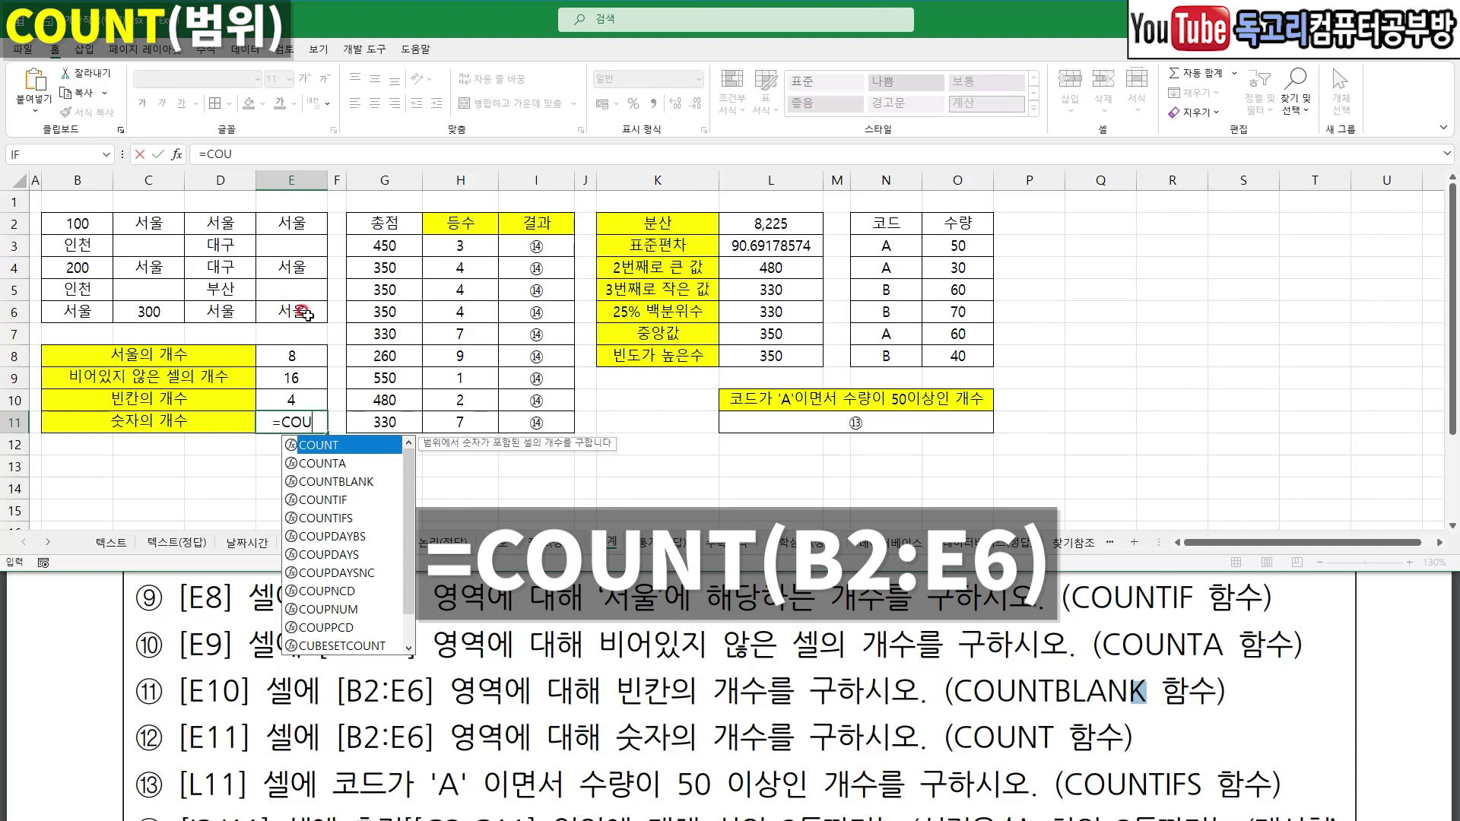
pyautogui.doubleClick(343, 449)
pyautogui.moveTo(89, 220); pyautogui.dragTo(268, 312)
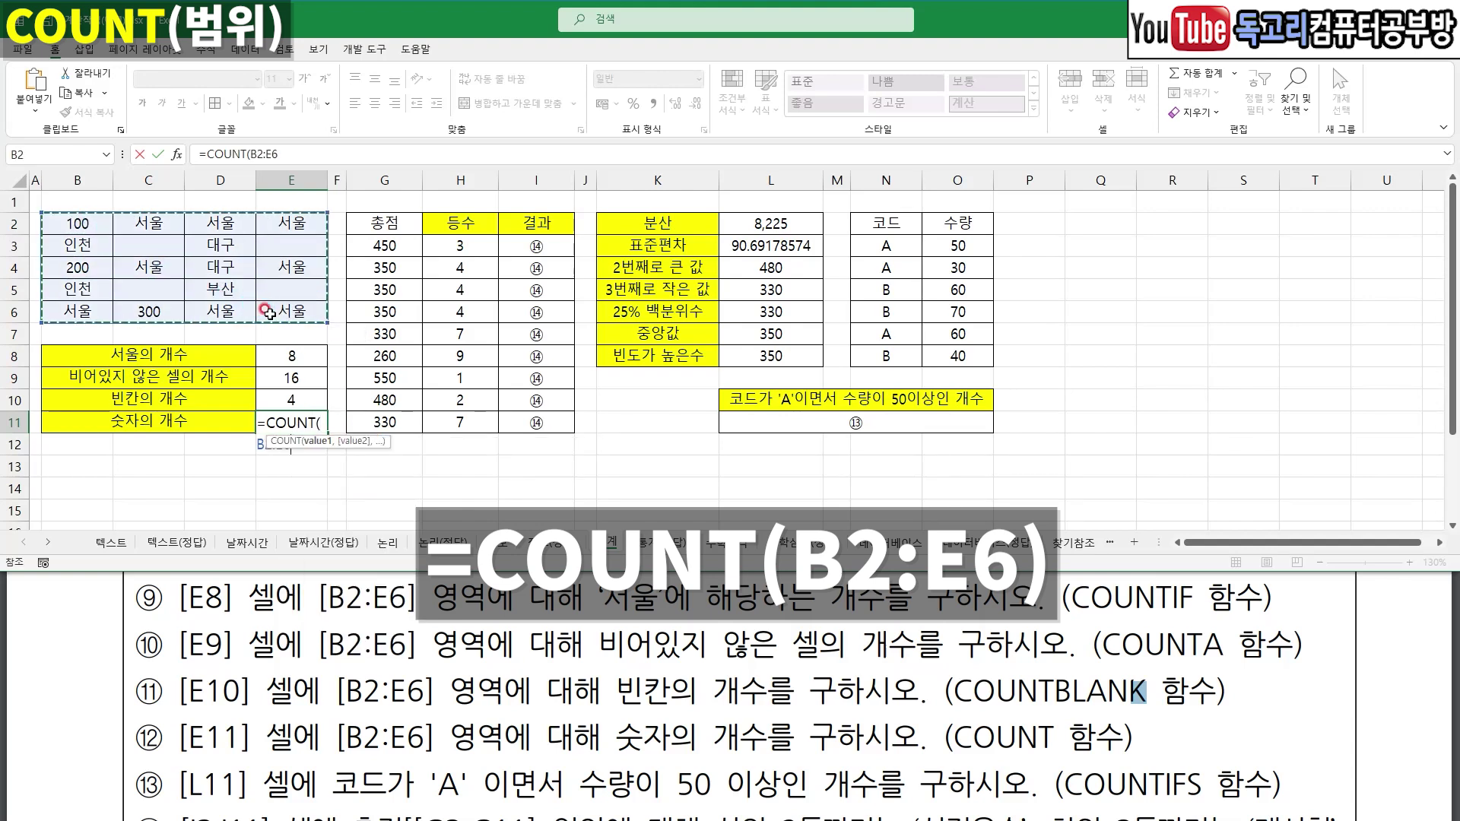
pyautogui.write(')')
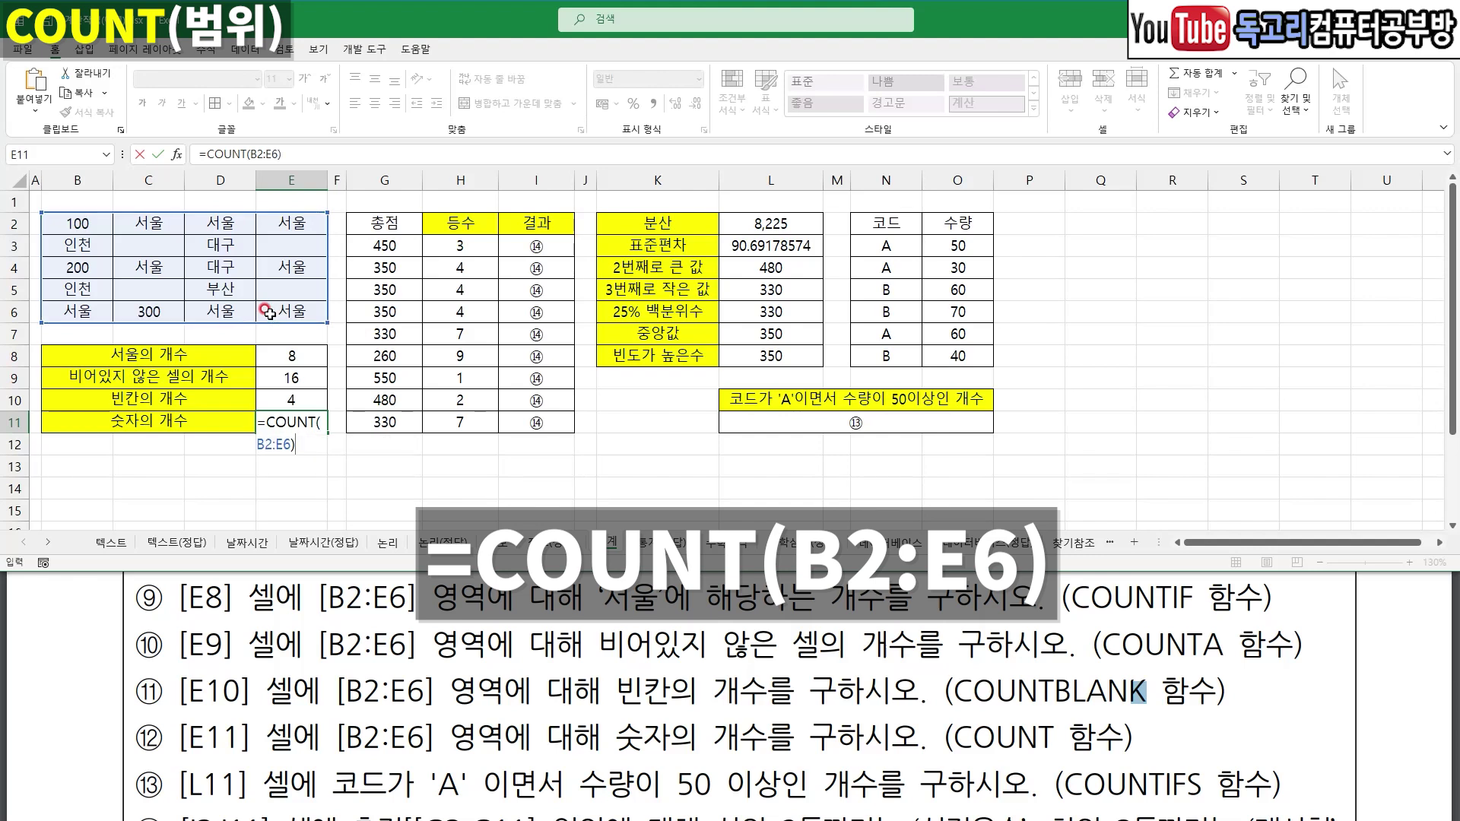
pyautogui.press('Return')
# - Read exercise ⑬ for the code and quantity conditions and its COUNTIFS function
pyautogui.scroll(-2, 268, 640)
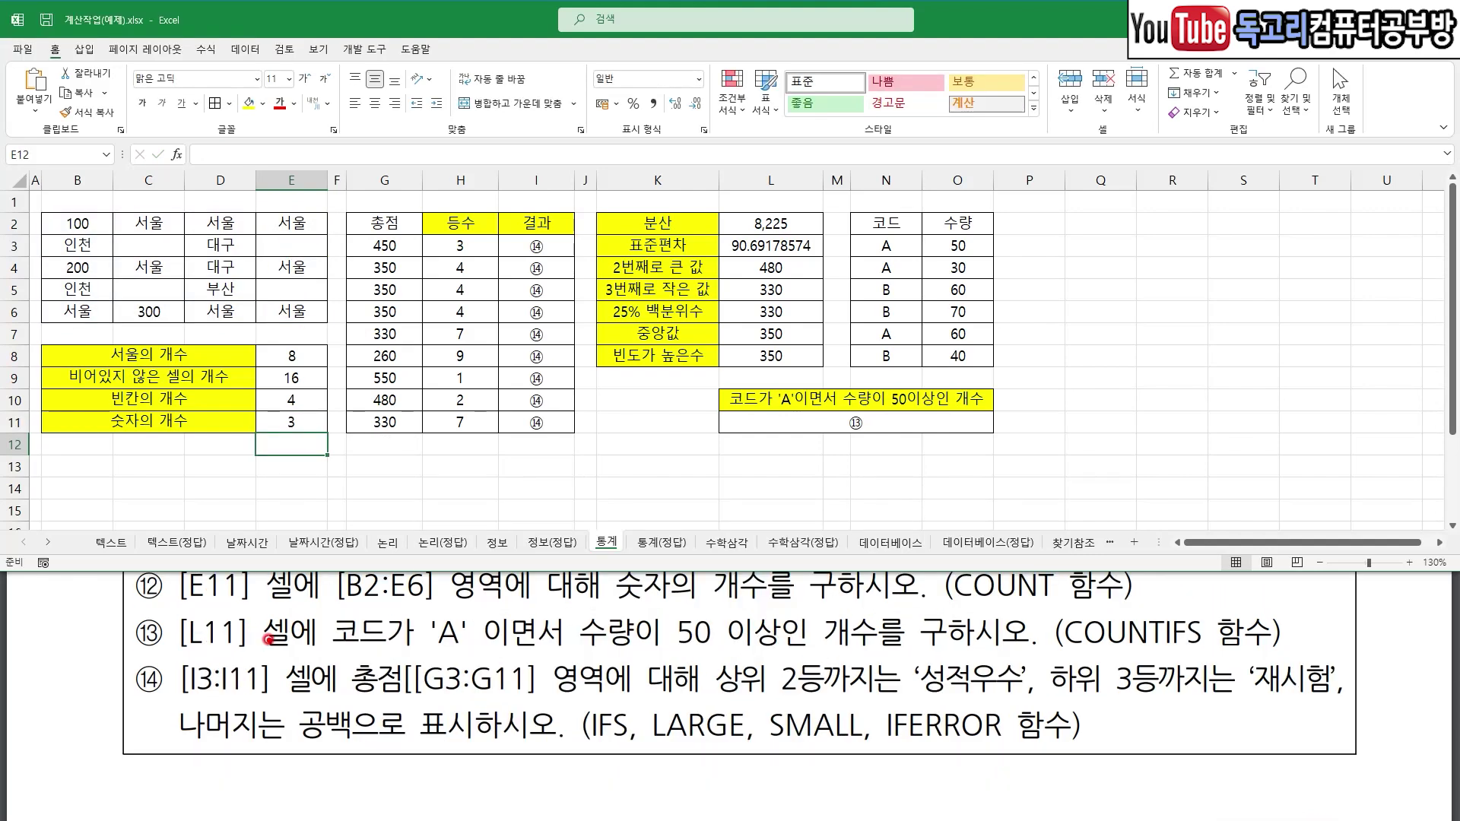
pyautogui.moveTo(358, 652); pyautogui.dragTo(522, 652)
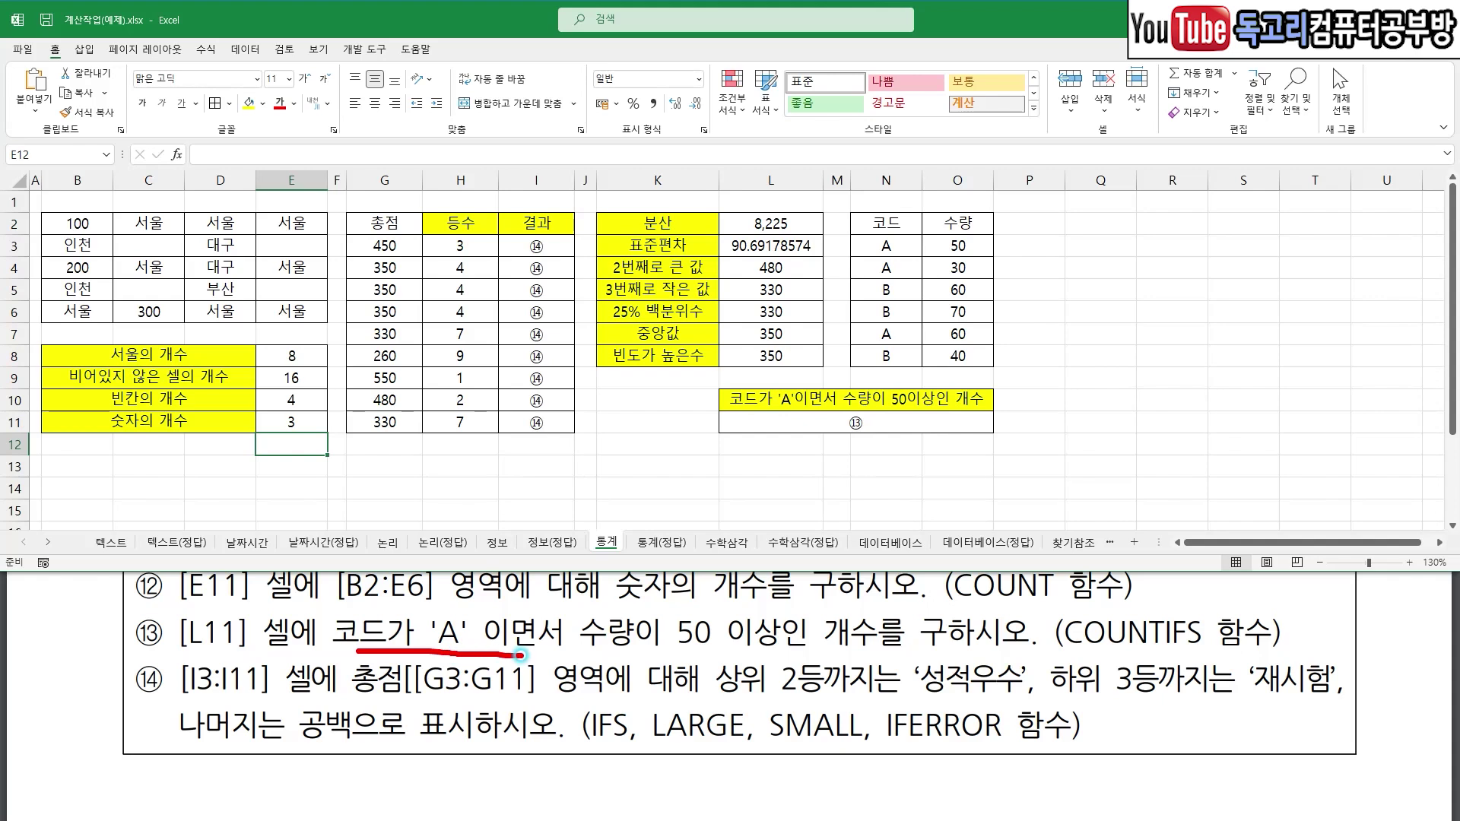
pyautogui.moveTo(643, 655); pyautogui.dragTo(823, 660)
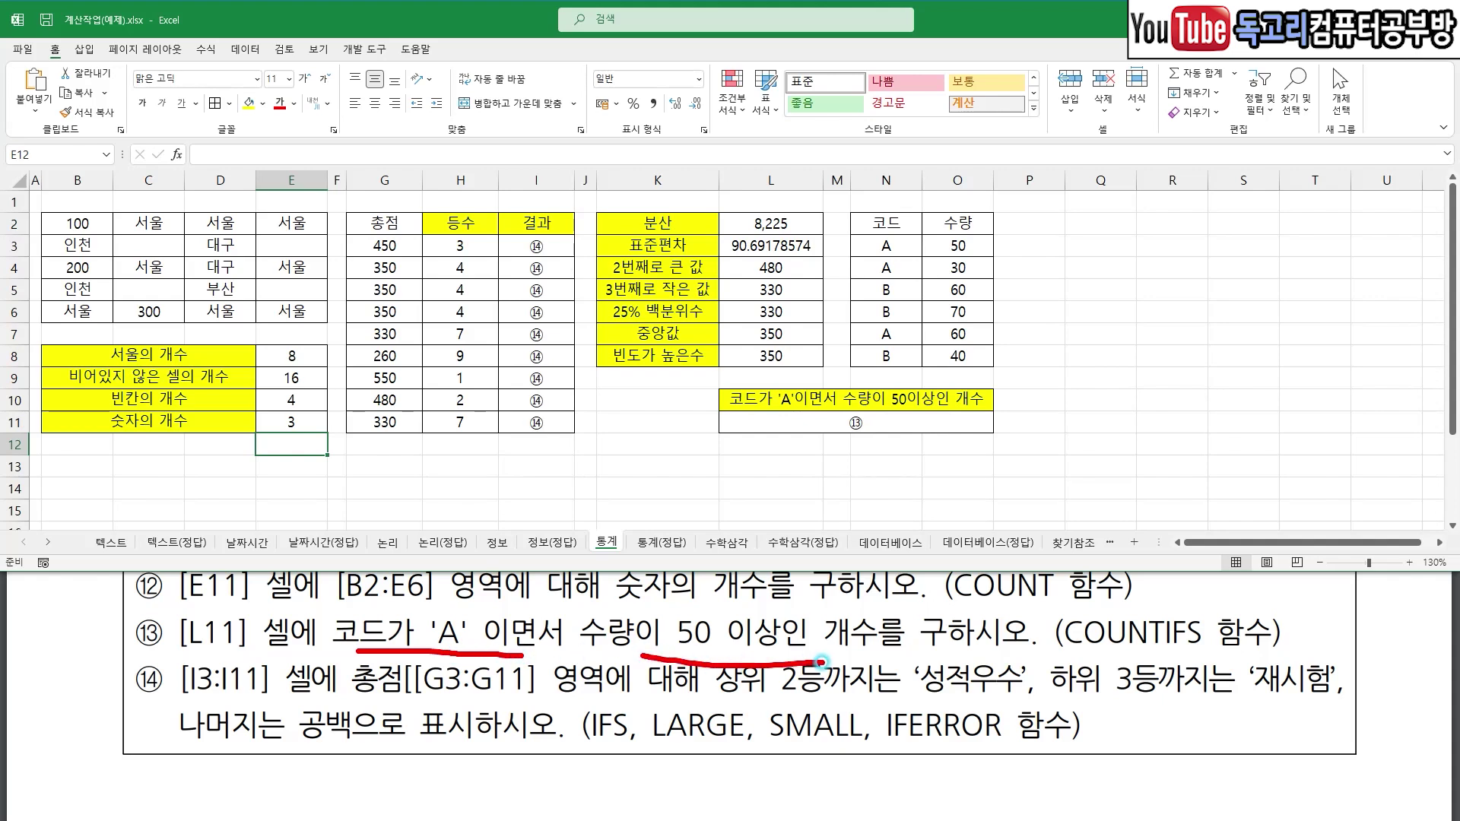
pyautogui.moveTo(1179, 662); pyautogui.dragTo(1096, 660)
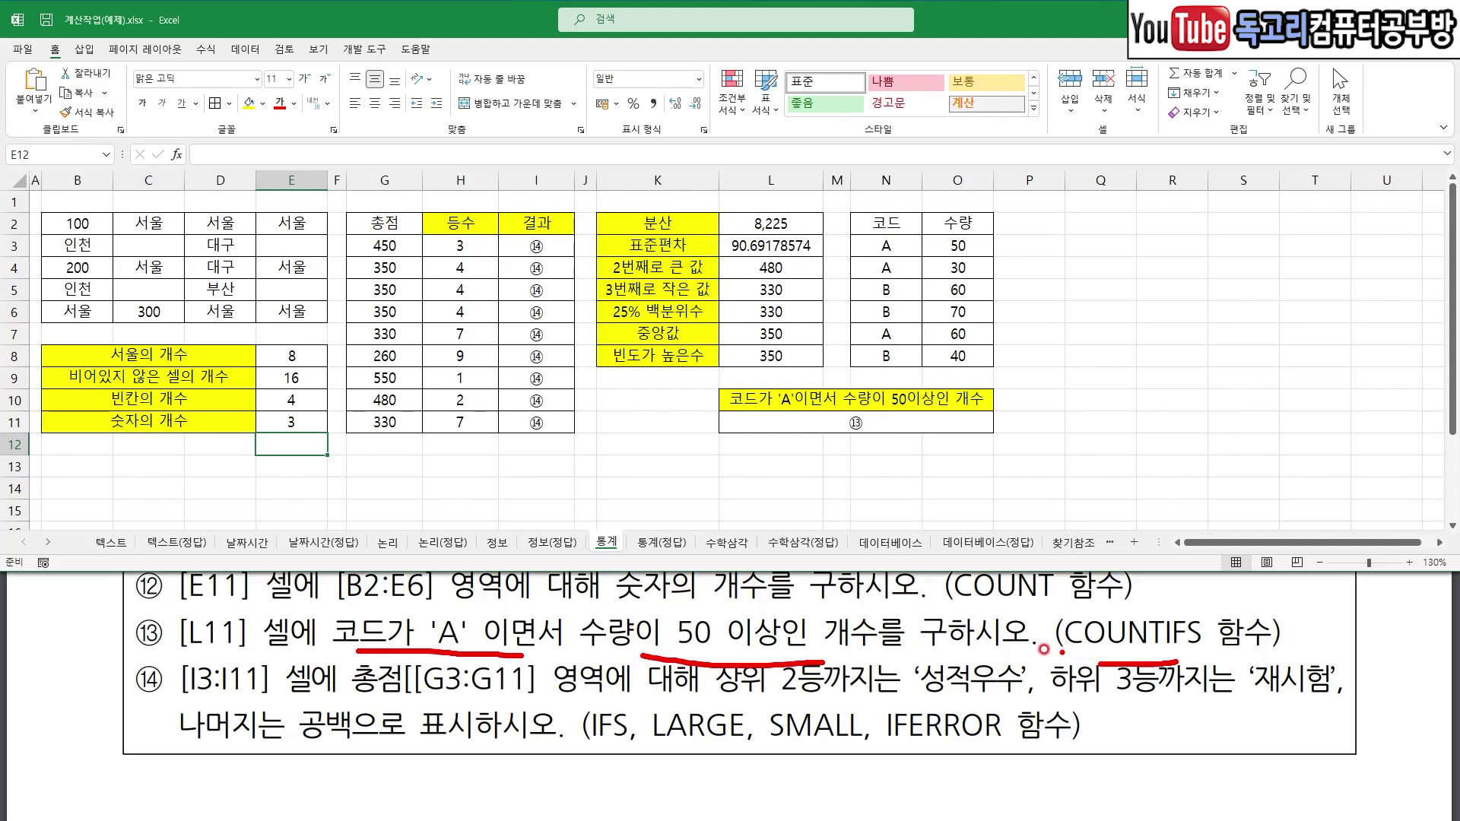
pyautogui.press('Escape')
# - Start a COUNTIFS formula in L11 and open its function arguments clear of the 코드 and 수량 data
pyautogui.click(918, 427)
pyautogui.moveTo(858, 417); pyautogui.dragTo(905, 412)
pyautogui.press('Escape')
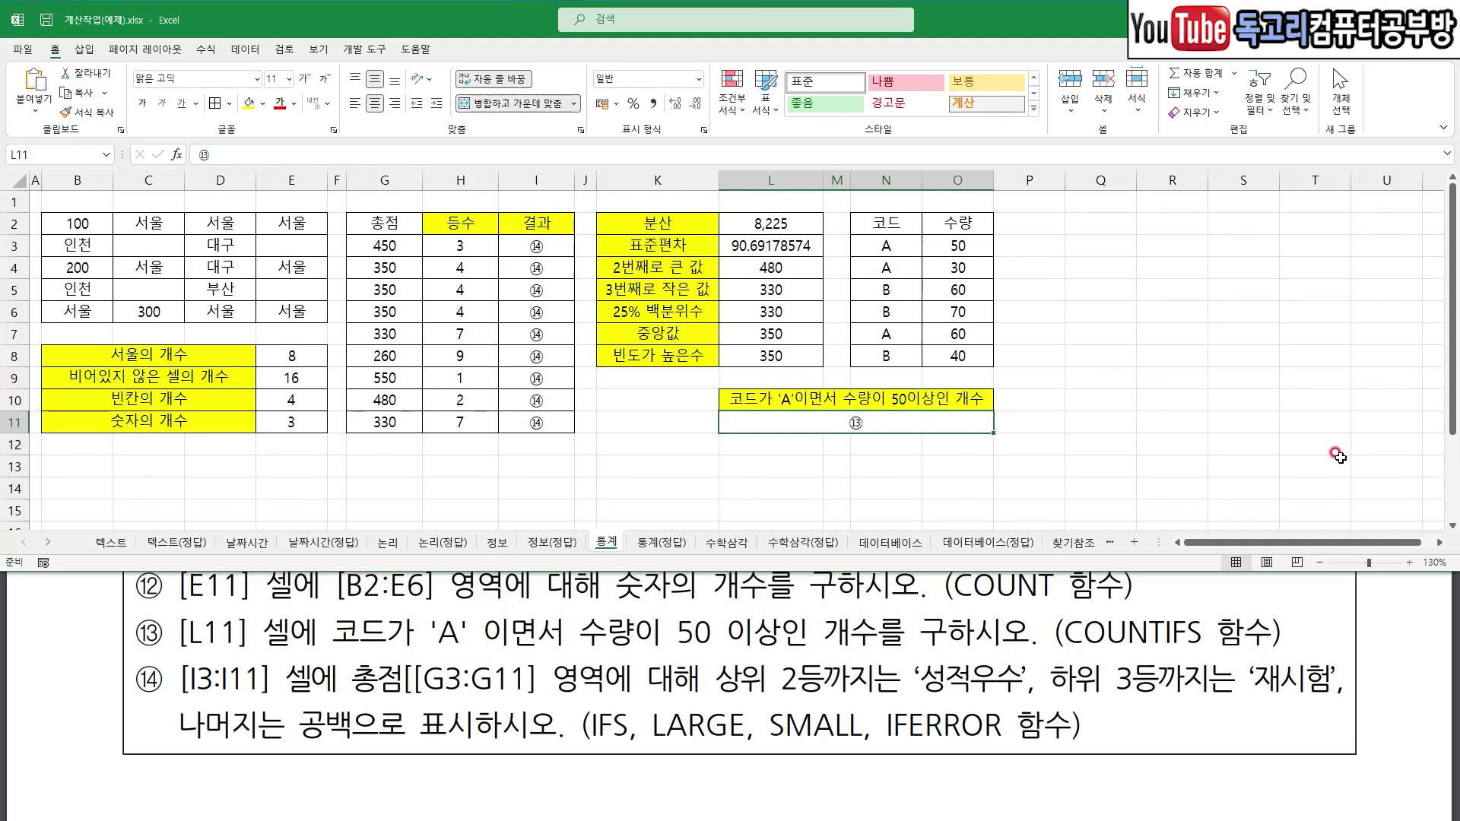
pyautogui.write('=')
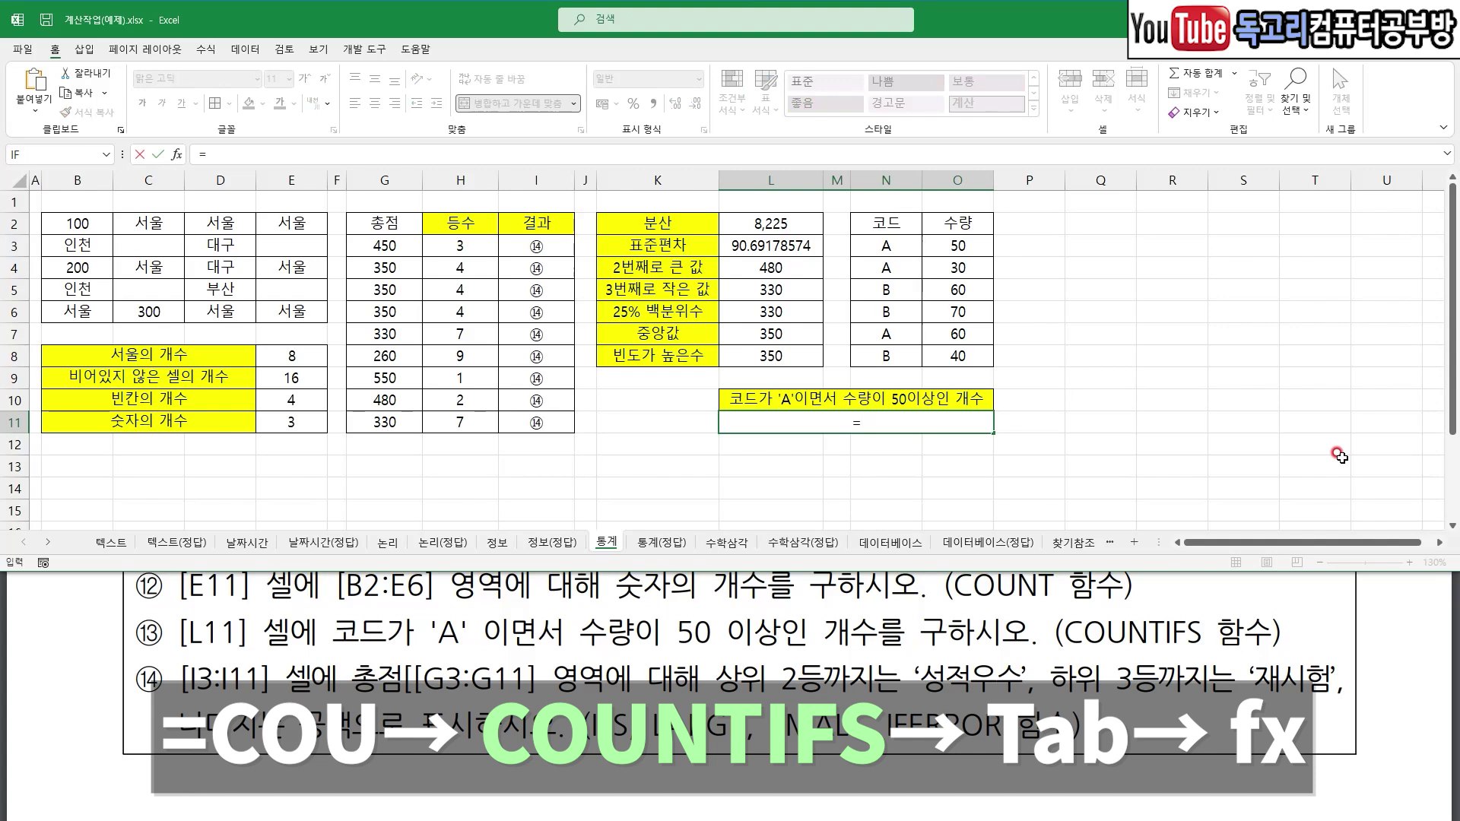
pyautogui.write('COU')
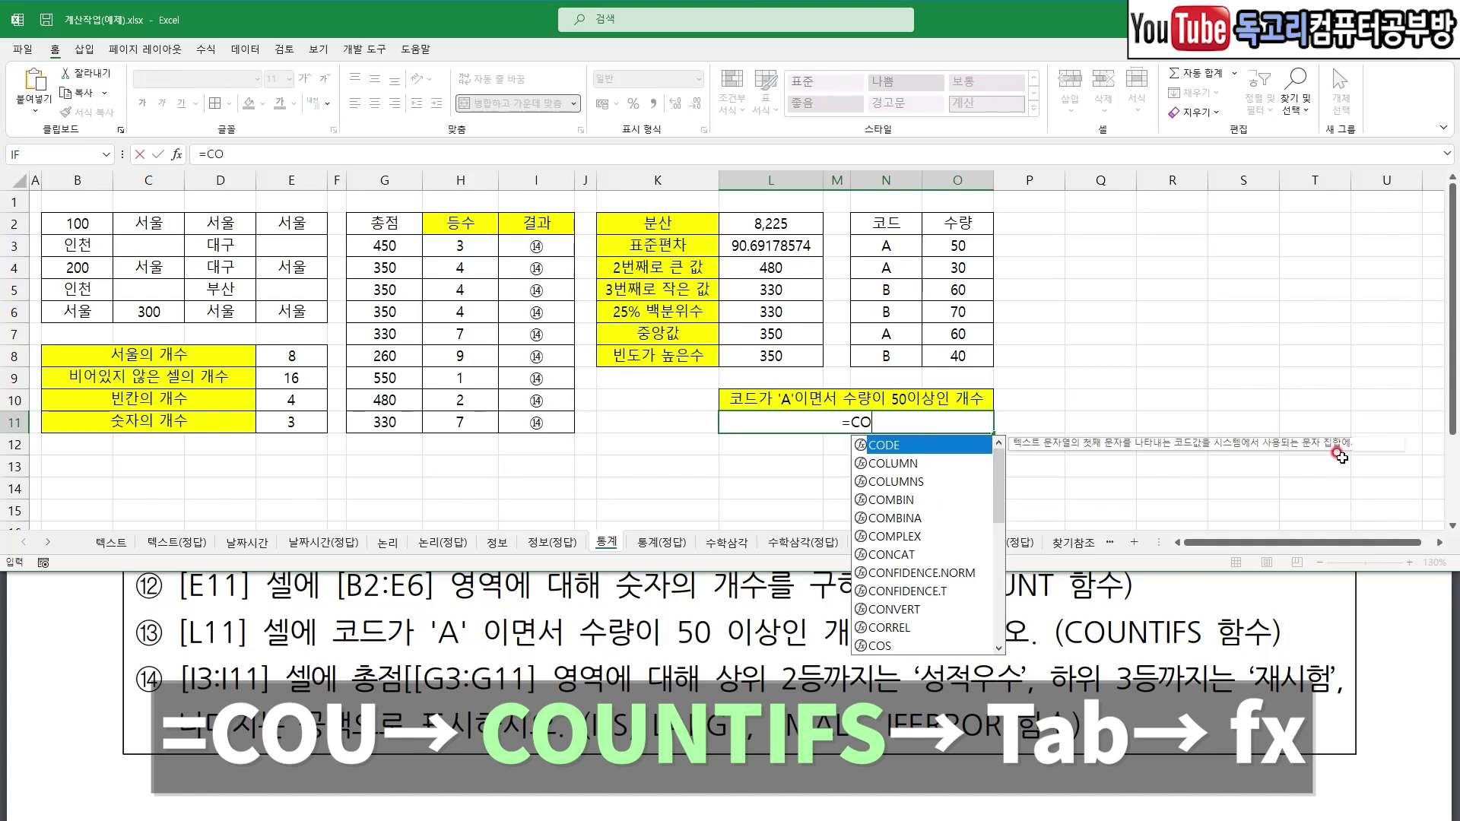
pyautogui.press('Down')
pyautogui.press('Down')
pyautogui.press('Down')
pyautogui.press('Down')
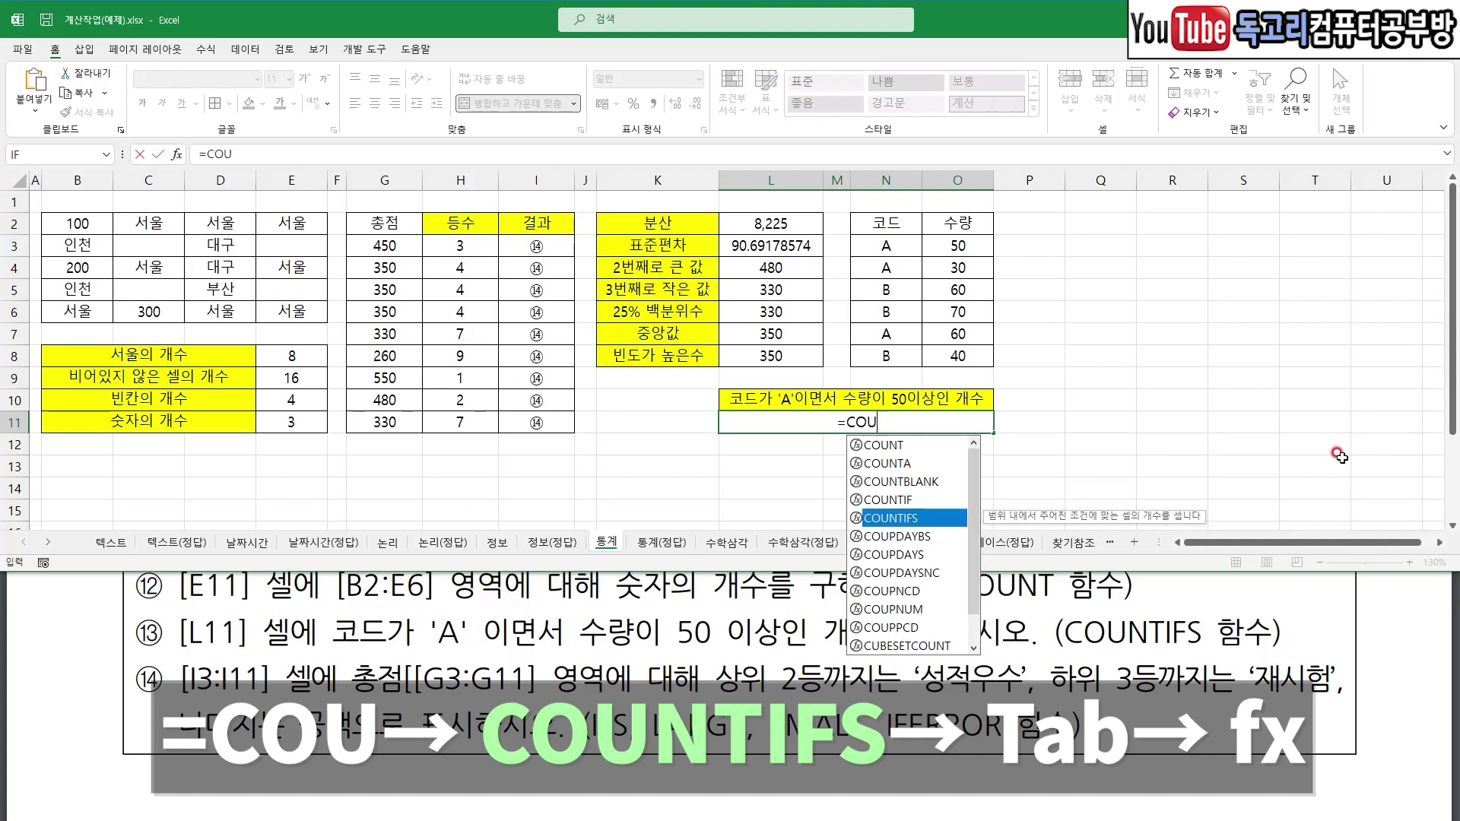
pyautogui.press('Tab')
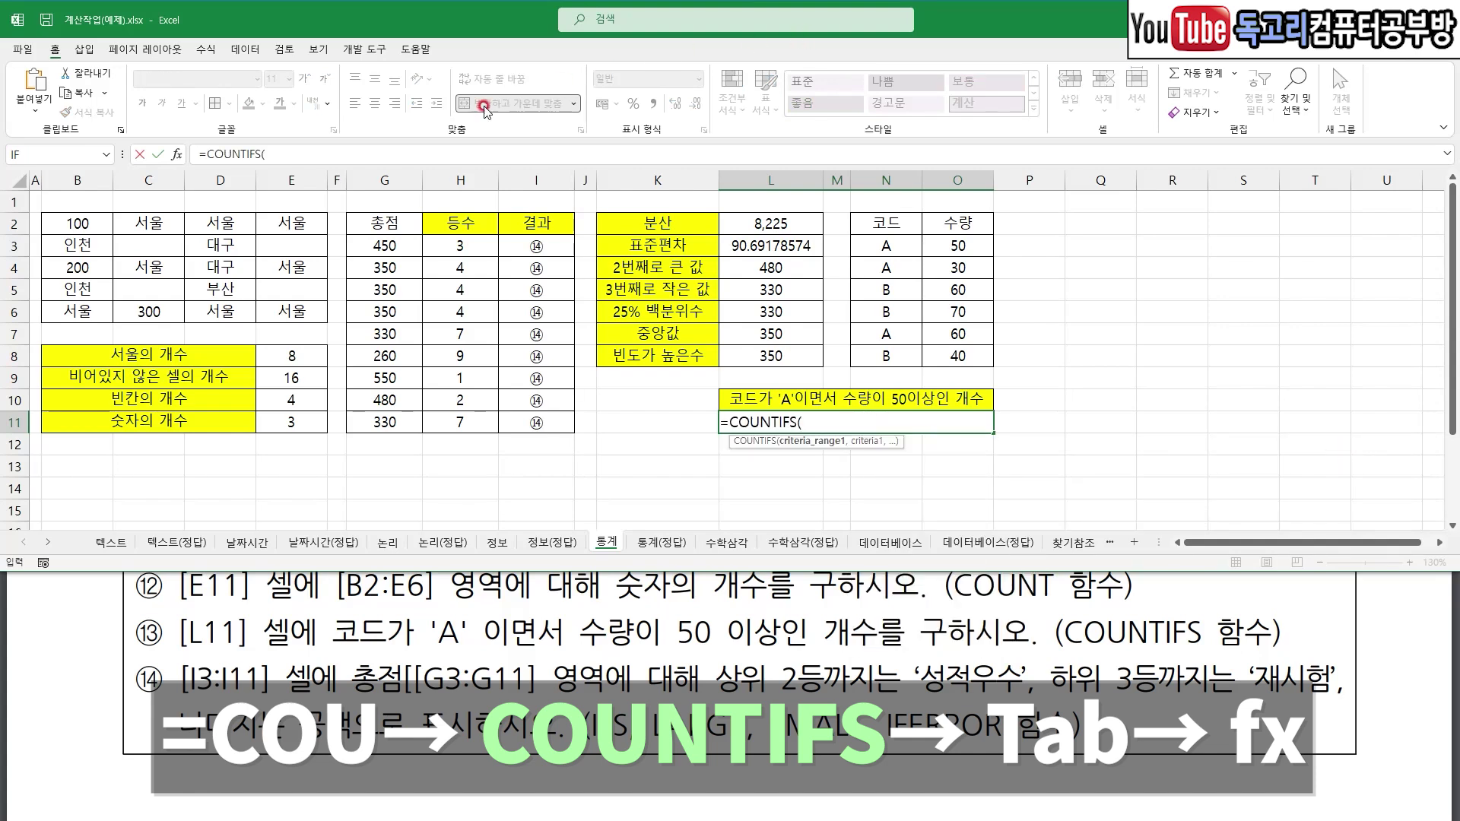
pyautogui.click(176, 156)
pyautogui.moveTo(454, 226); pyautogui.dragTo(1138, 233)
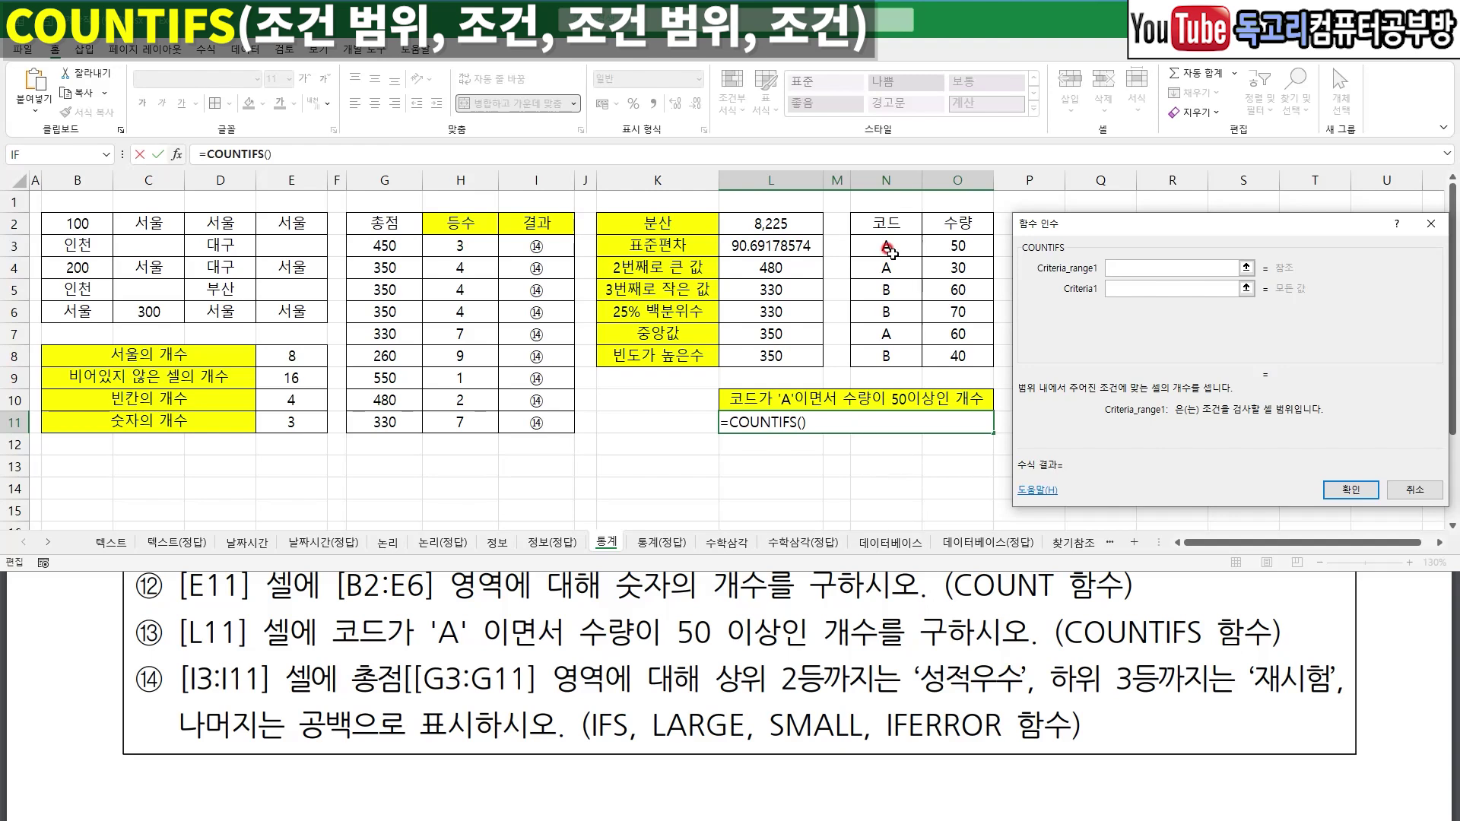
# - Set the first COUNTIFS criteria range to N3:N8 with the criterion "A"
pyautogui.moveTo(890, 248); pyautogui.dragTo(886, 356)
pyautogui.click(1126, 293)
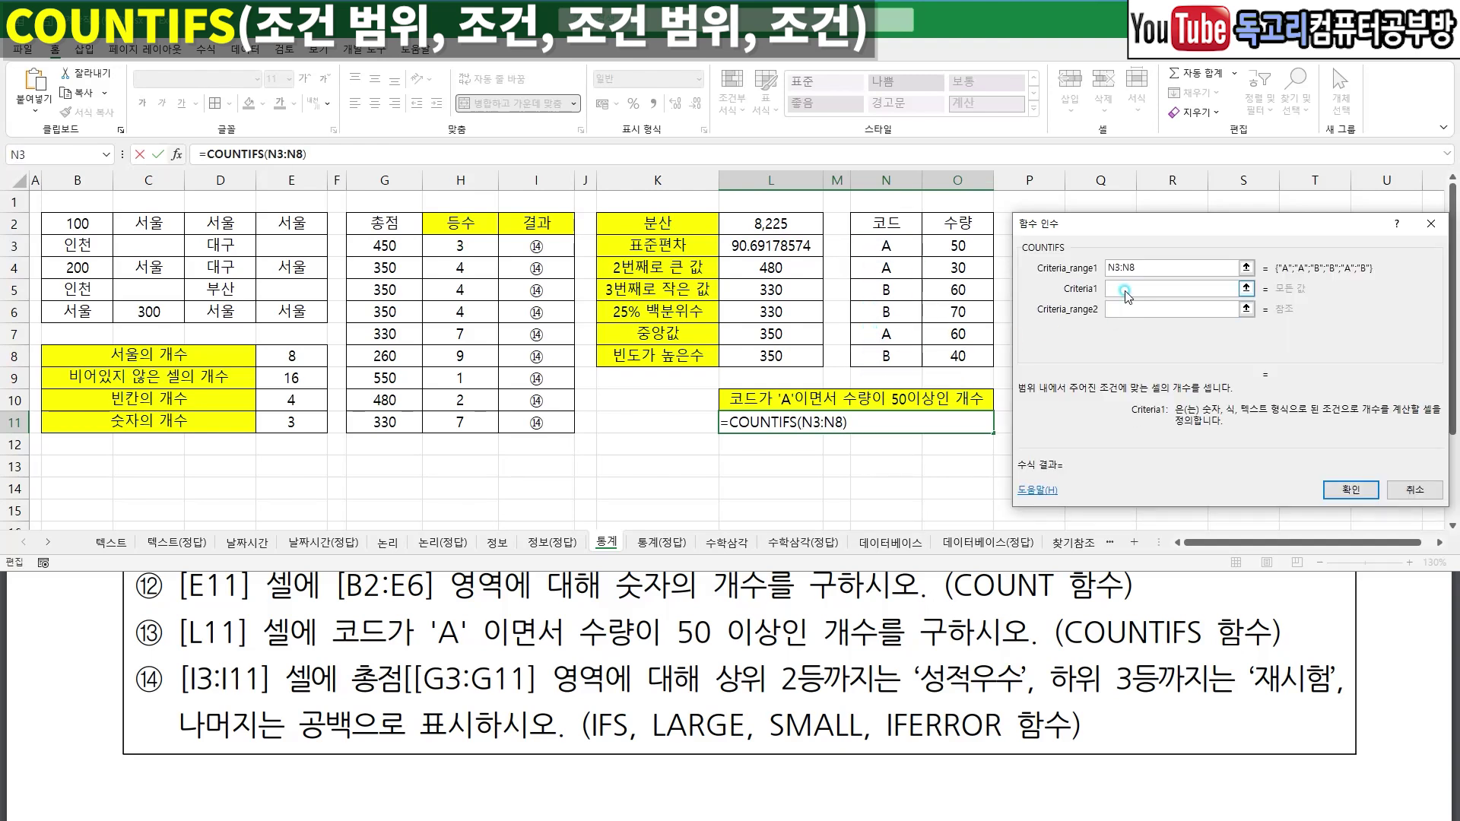
pyautogui.write('A')
pyautogui.press('Tab')
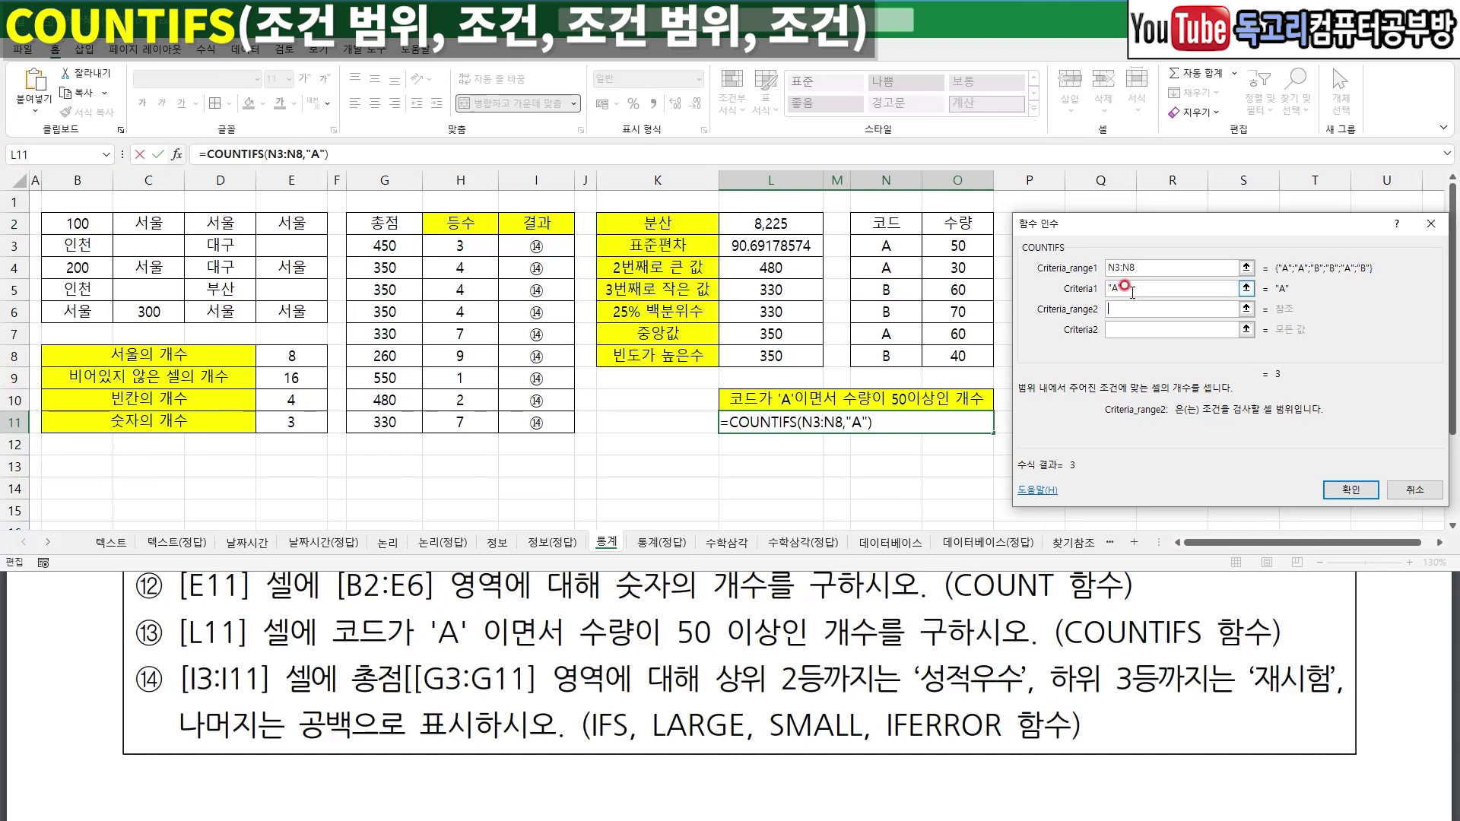
# - Replace the first COUNTIFS criterion with a reference to cell N3
pyautogui.click(1268, 307)
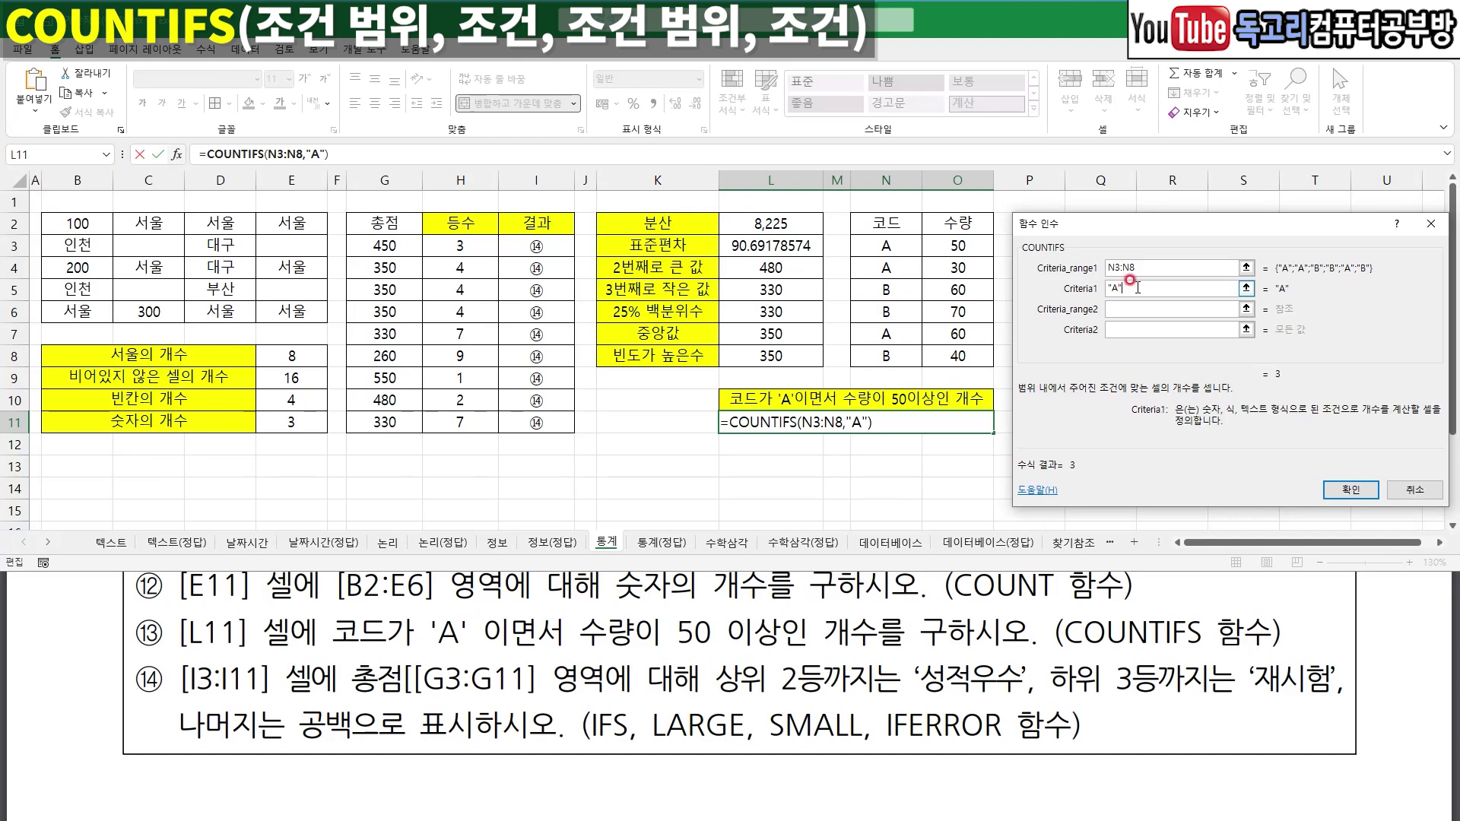
pyautogui.press('BackSpace')
pyautogui.press('BackSpace')
pyautogui.press('BackSpace')
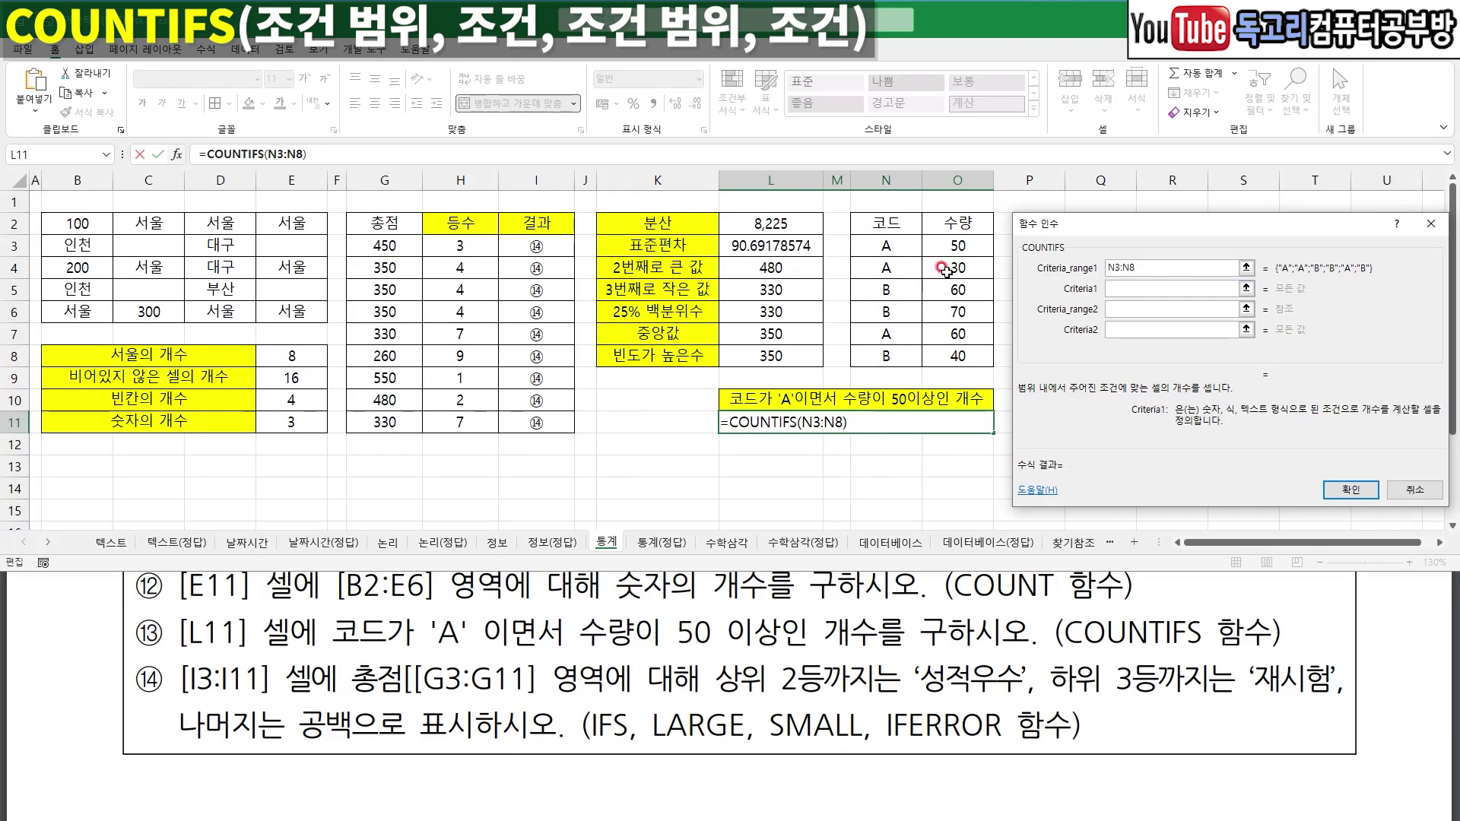
pyautogui.click(888, 244)
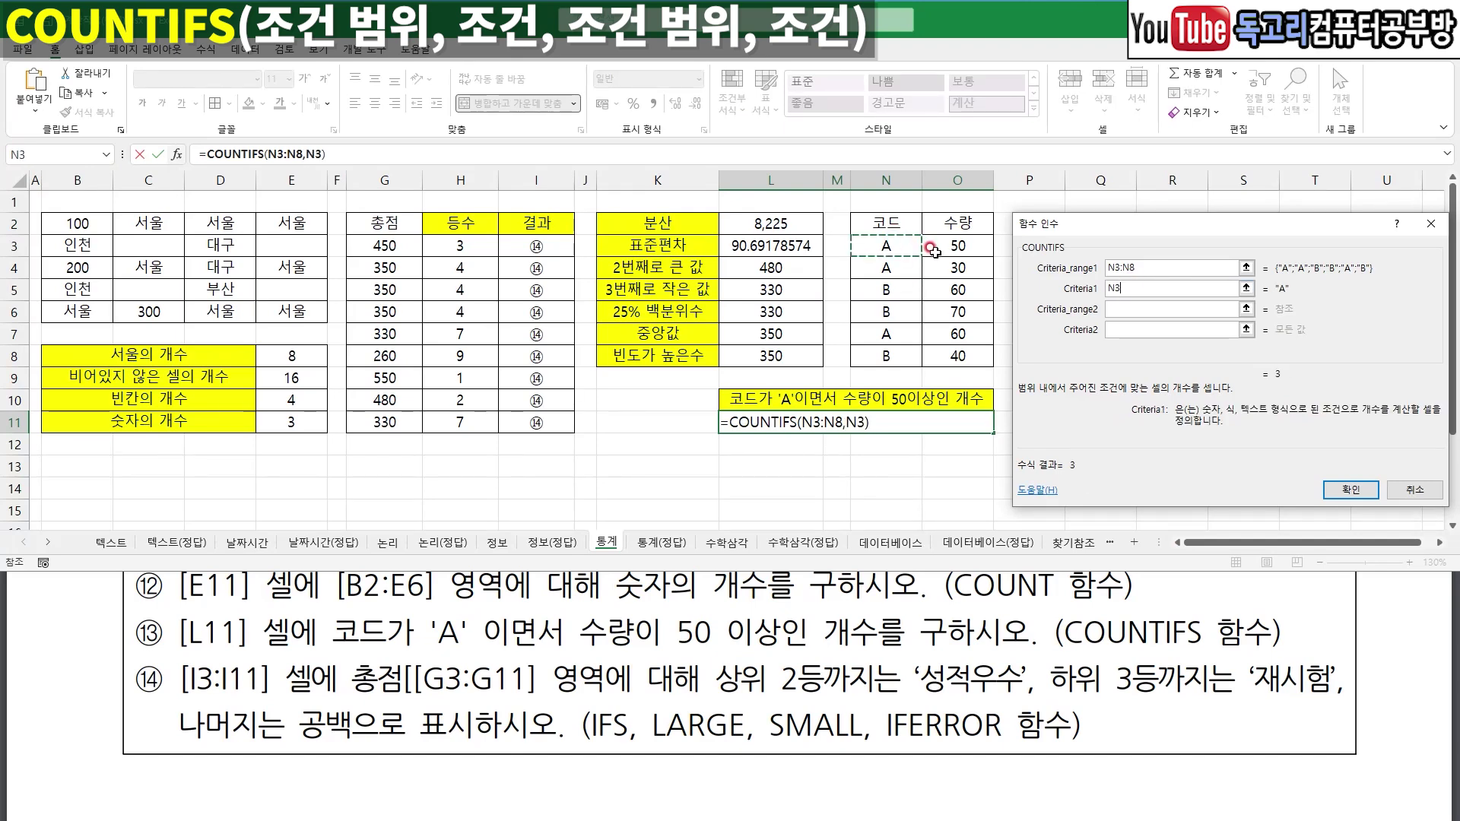
# - Add the second criteria range O3:O8 with the criterion ">=50" and complete the COUNTIFS formula in L11
pyautogui.click(1119, 307)
pyautogui.moveTo(958, 245); pyautogui.dragTo(959, 354)
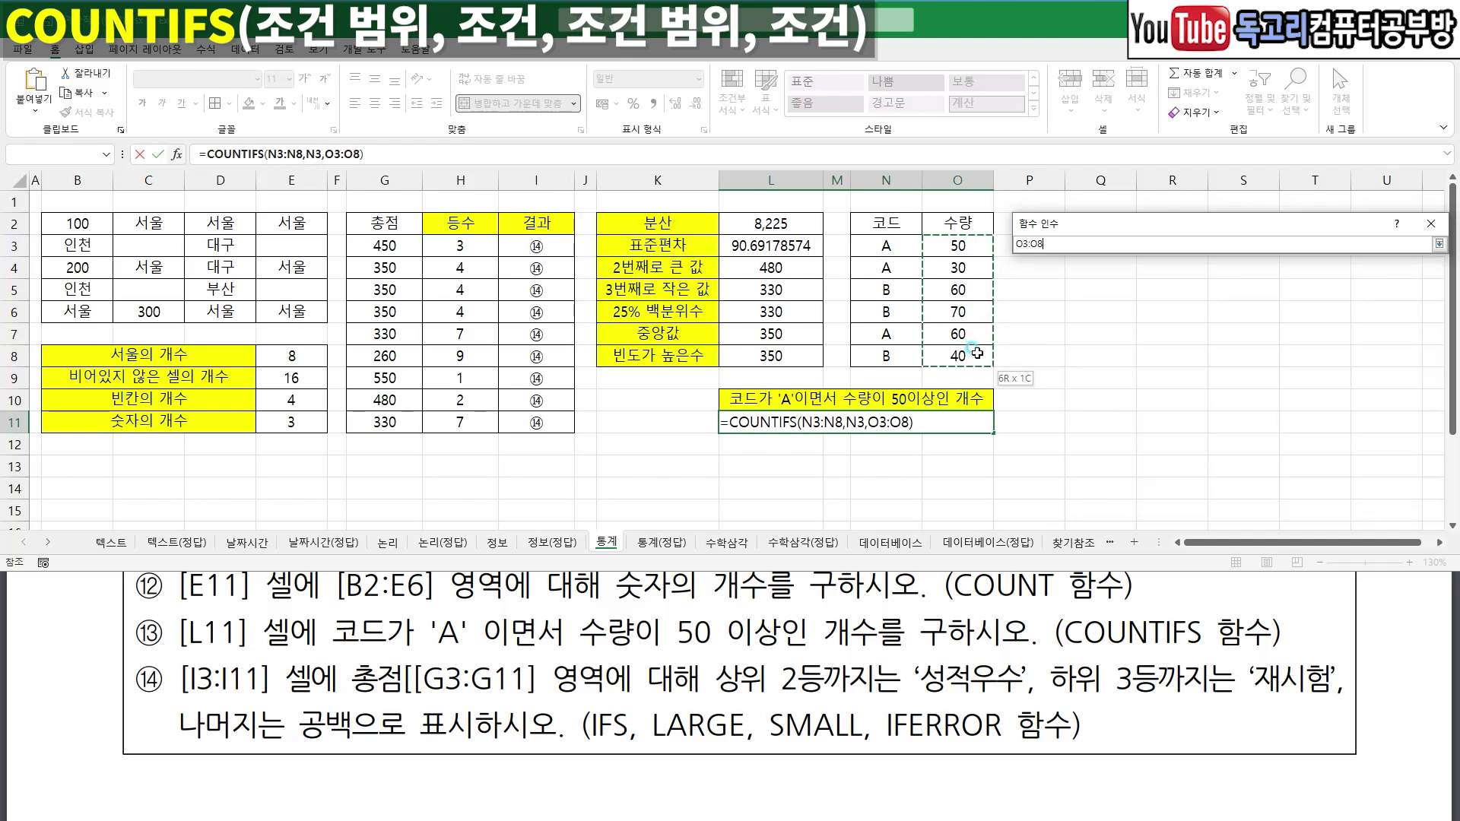
pyautogui.click(1172, 330)
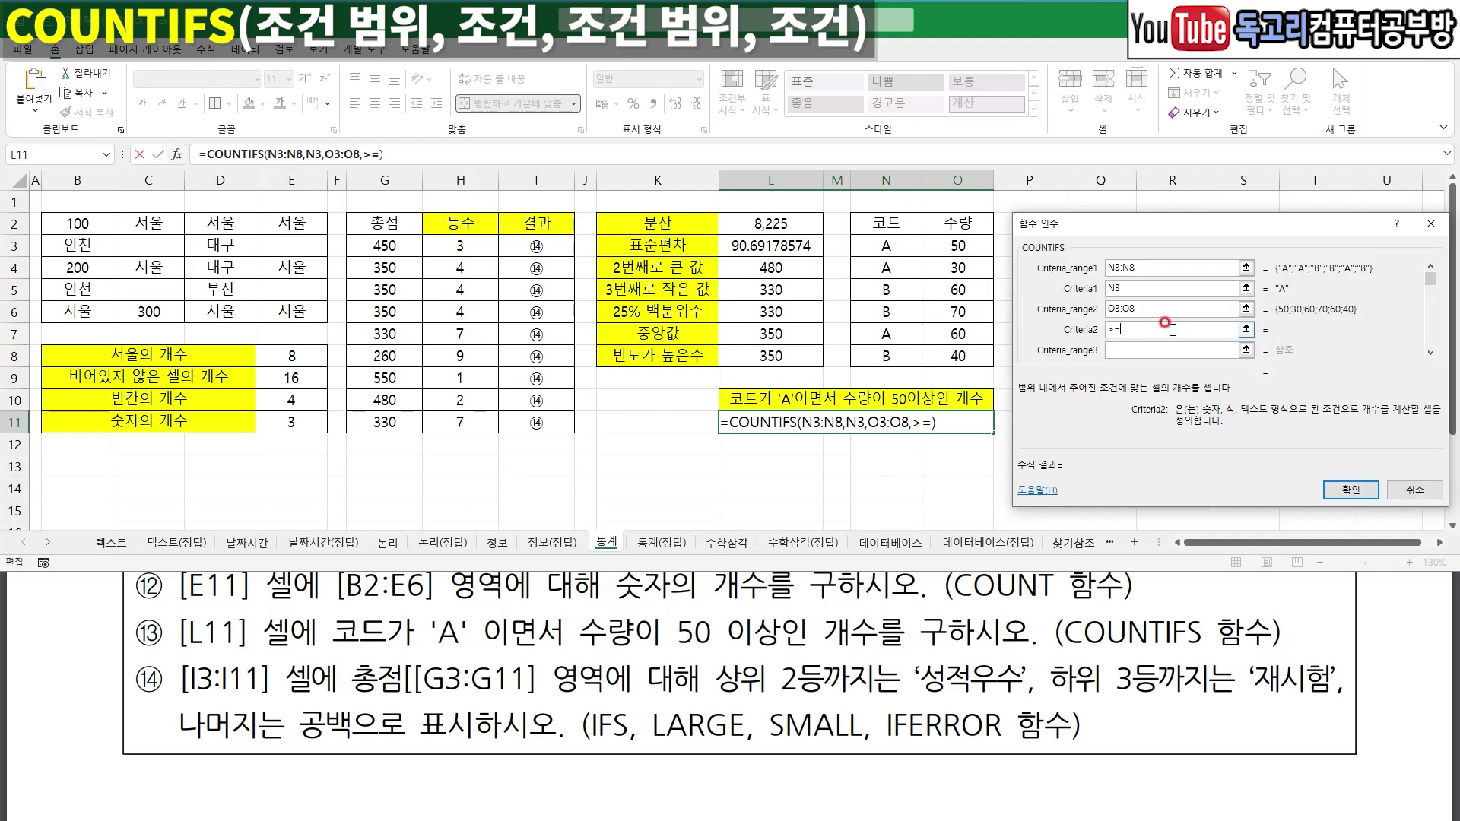
pyautogui.press('Tab')
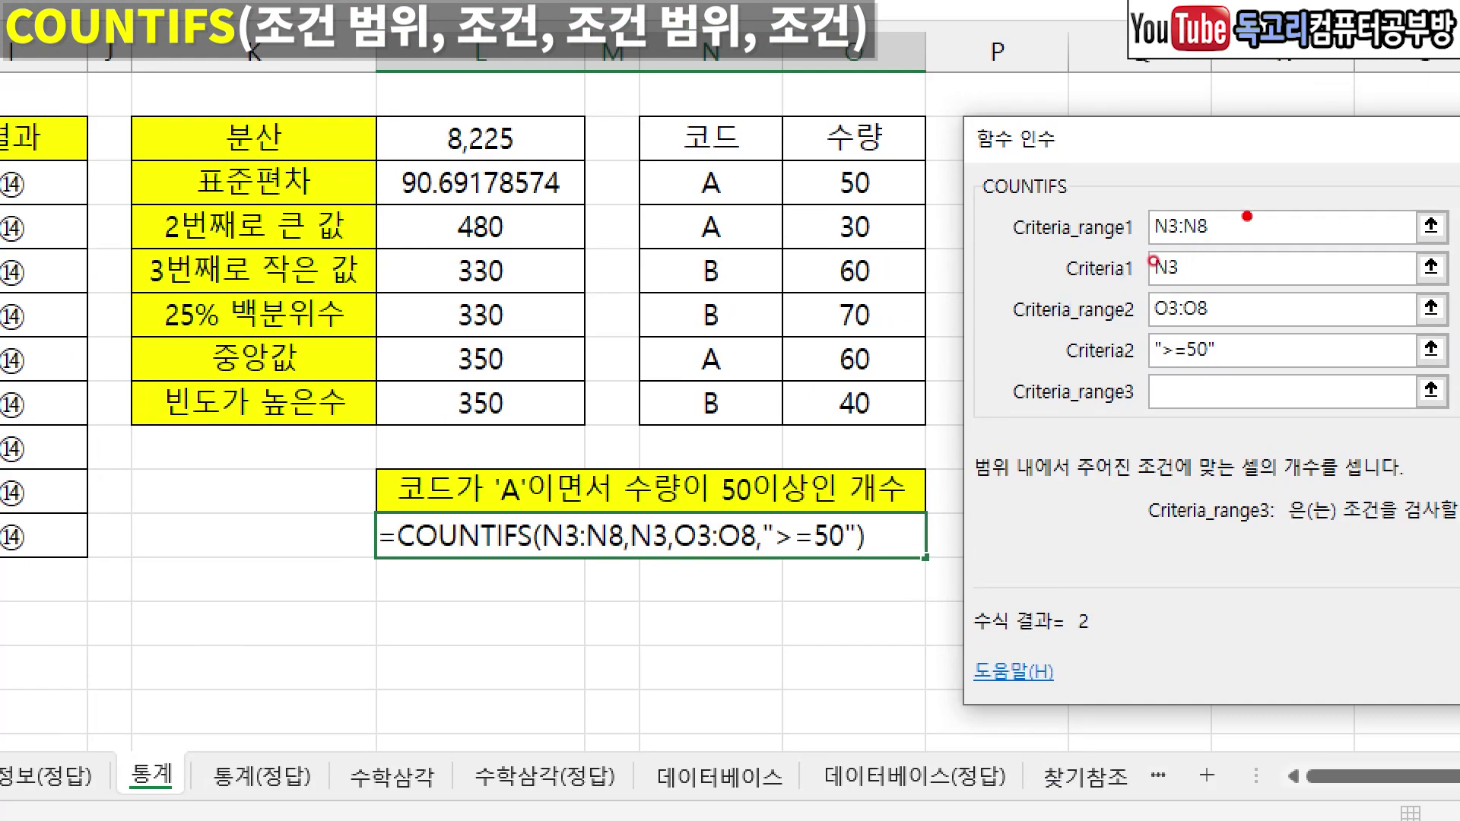
pyautogui.moveTo(1247, 216)
pyautogui.mouseDown()
pyautogui.moveTo(1224, 234)
pyautogui.moveTo(1222, 273)
pyautogui.moveTo(1239, 262)
pyautogui.mouseUp()
pyautogui.moveTo(1229, 320); pyautogui.dragTo(1255, 295)
pyautogui.moveTo(1276, 346); pyautogui.dragTo(1255, 370)
pyautogui.press('Escape')
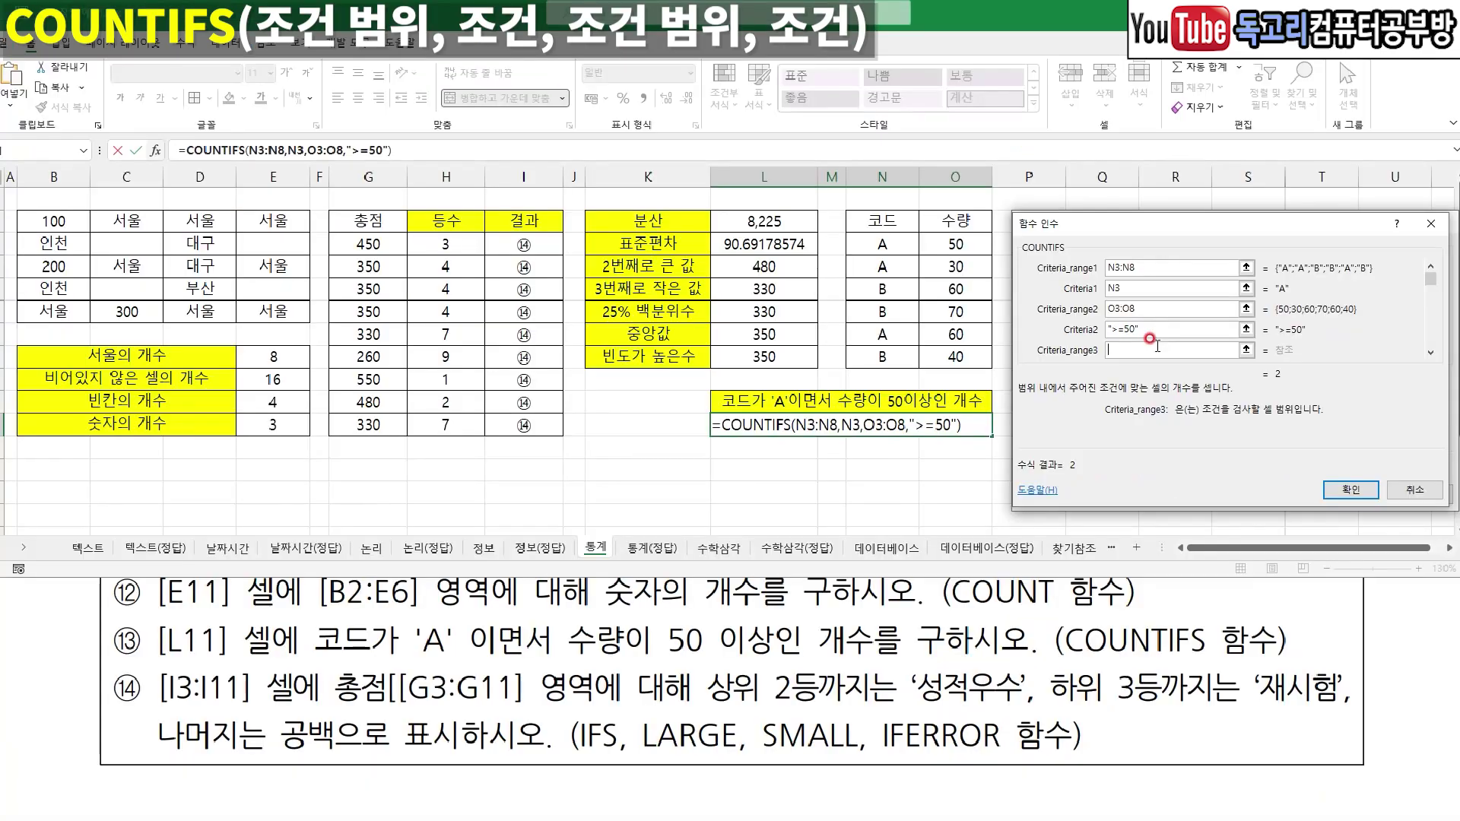
pyautogui.press('Return')
pyautogui.click(1100, 444)
# - Read exercise ⑭ for the result range, the top and bottom rank conditions, their labels and the required functions
pyautogui.scroll(-2, 291, 631)
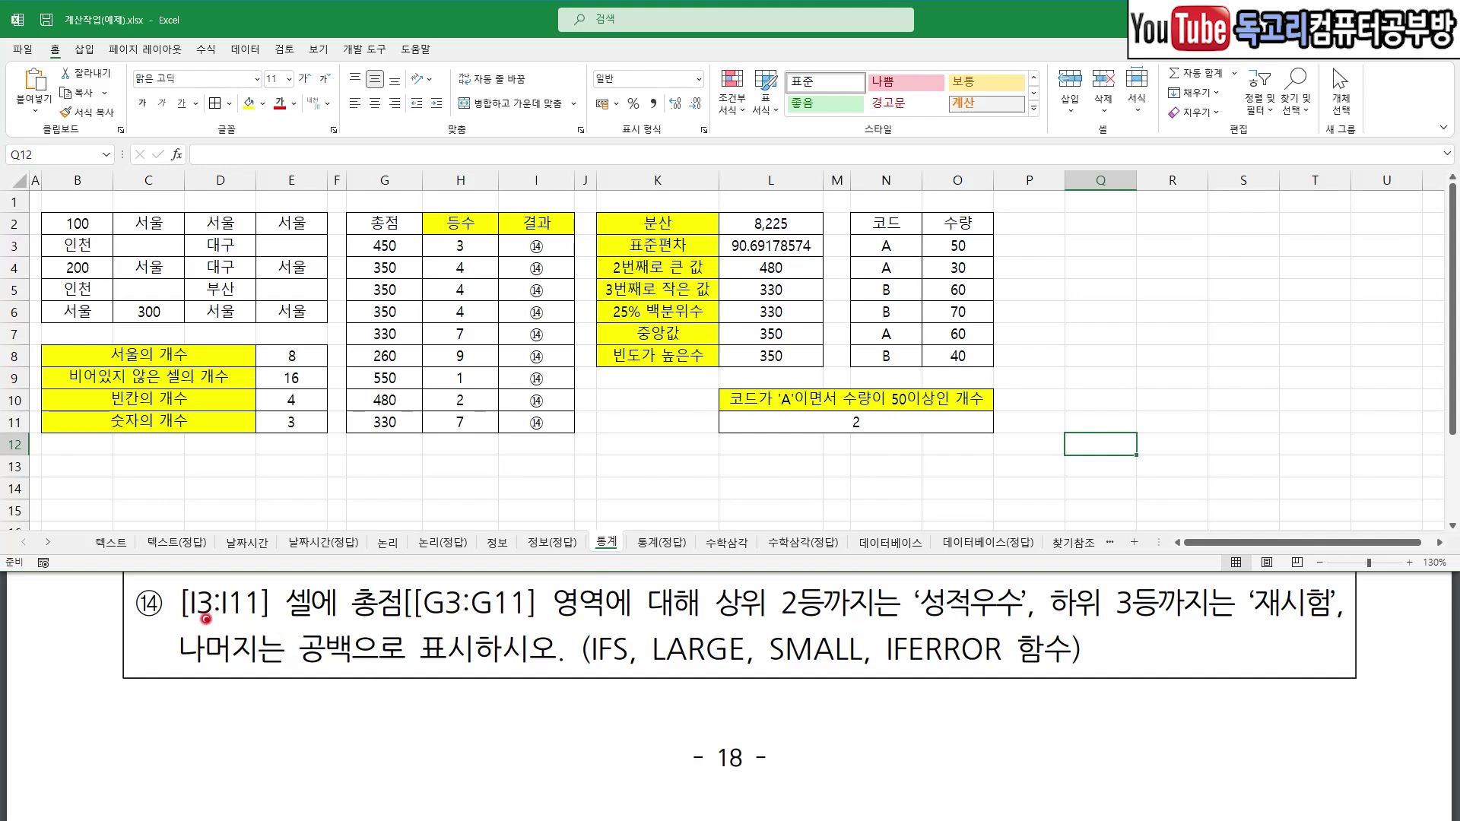
pyautogui.moveTo(196, 622); pyautogui.dragTo(266, 625)
pyautogui.moveTo(378, 625); pyautogui.dragTo(500, 625)
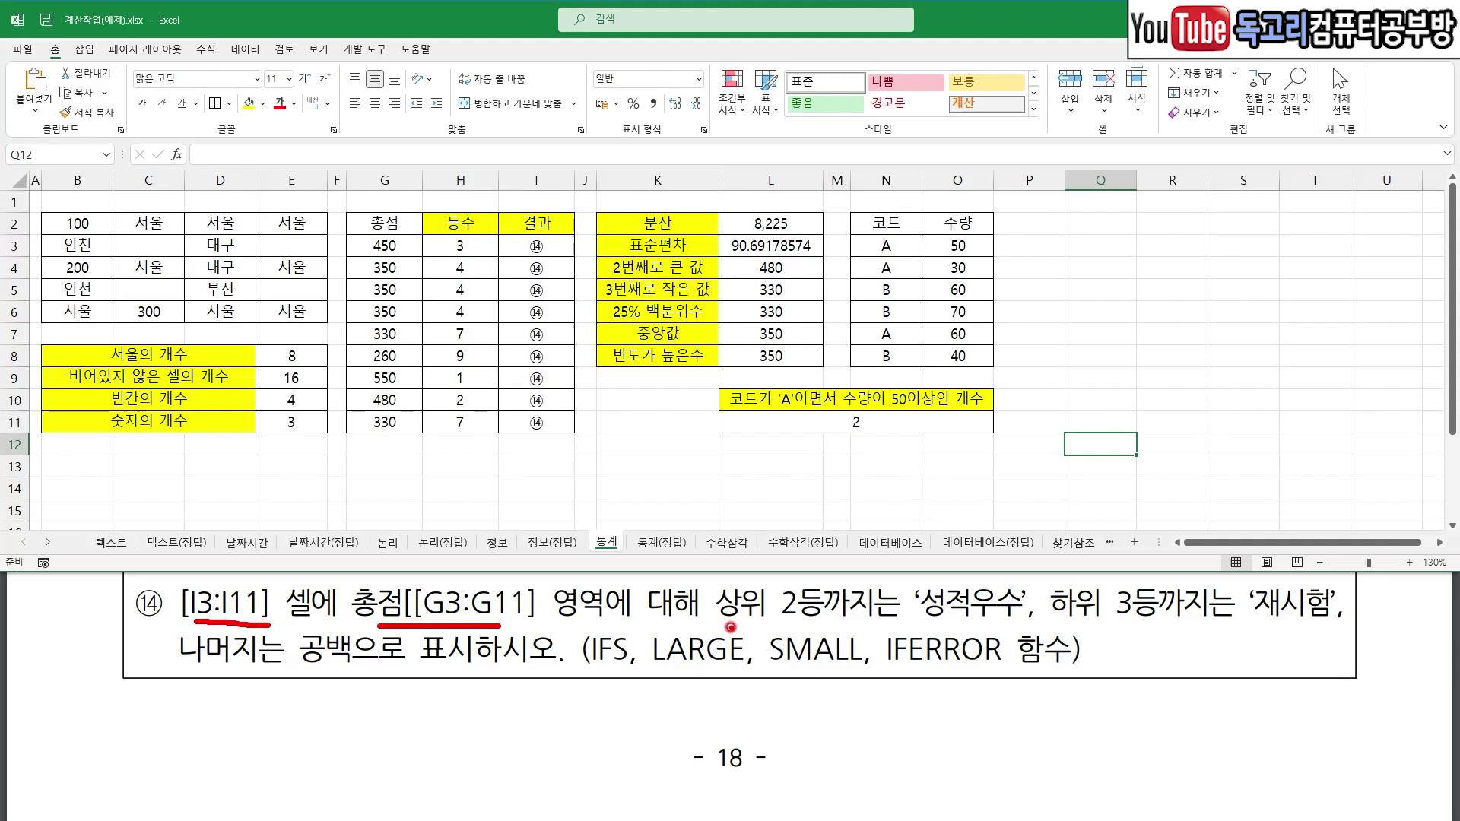
pyautogui.moveTo(721, 626); pyautogui.dragTo(836, 625)
pyautogui.moveTo(967, 559)
pyautogui.mouseDown()
pyautogui.moveTo(981, 579)
pyautogui.moveTo(1031, 536)
pyautogui.mouseUp()
pyautogui.moveTo(1122, 625); pyautogui.dragTo(1317, 630)
pyautogui.moveTo(215, 682); pyautogui.dragTo(368, 682)
pyautogui.moveTo(574, 678); pyautogui.dragTo(977, 667)
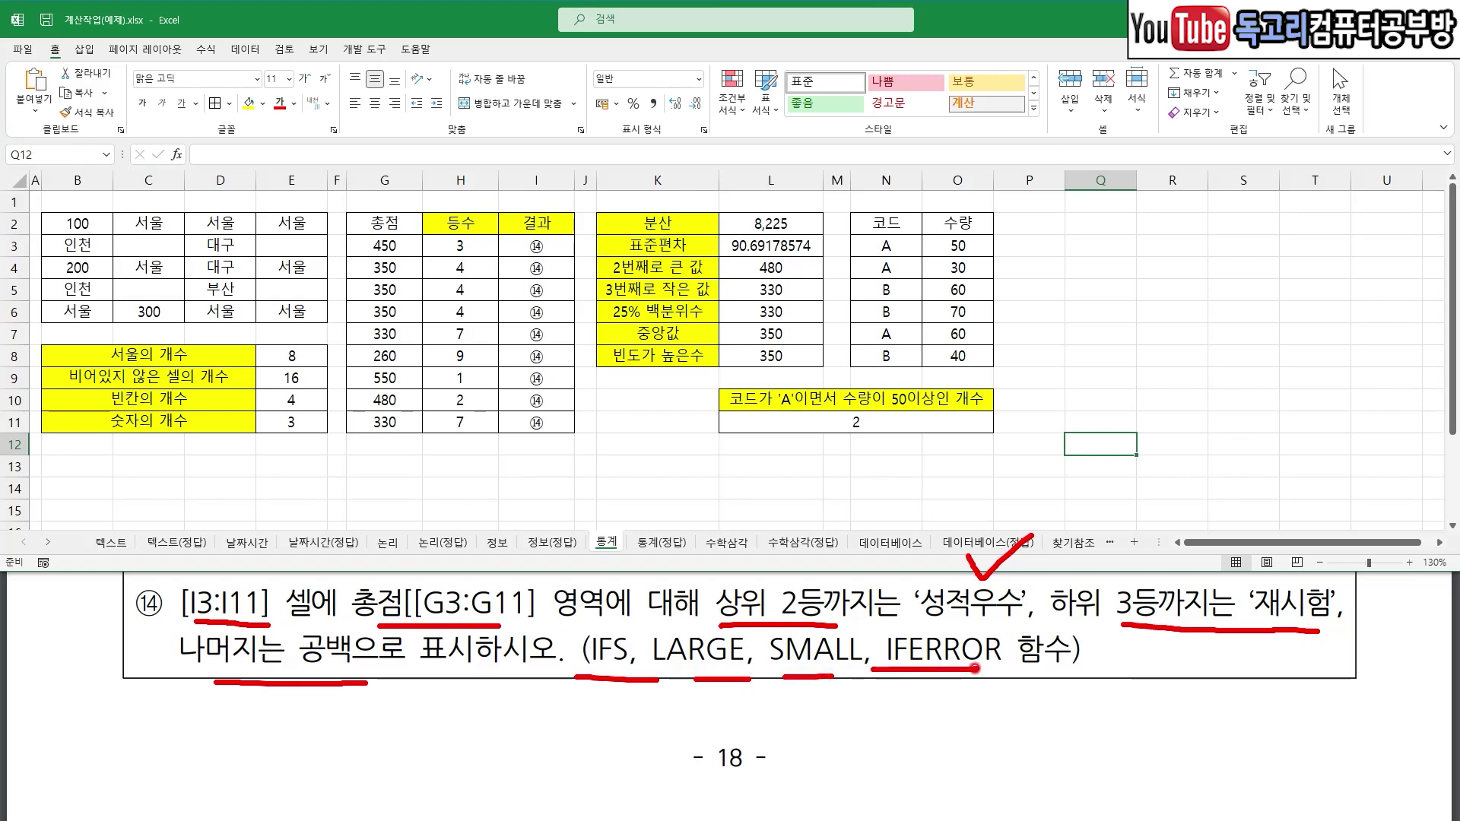
pyautogui.press('Escape')
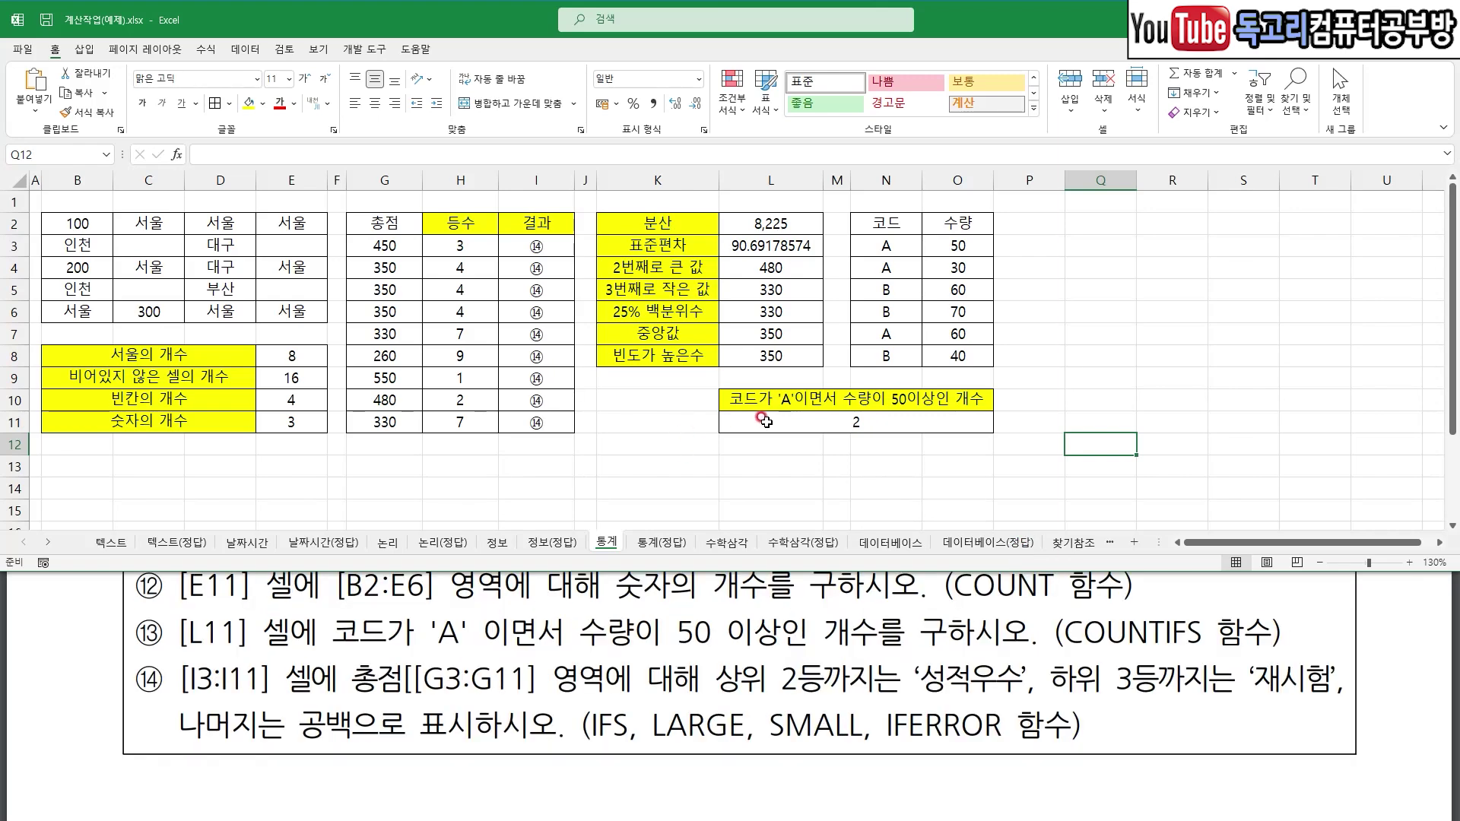
# - Start an IFS formula in I3 and open its function arguments beside the 총점 table
pyautogui.click(525, 241)
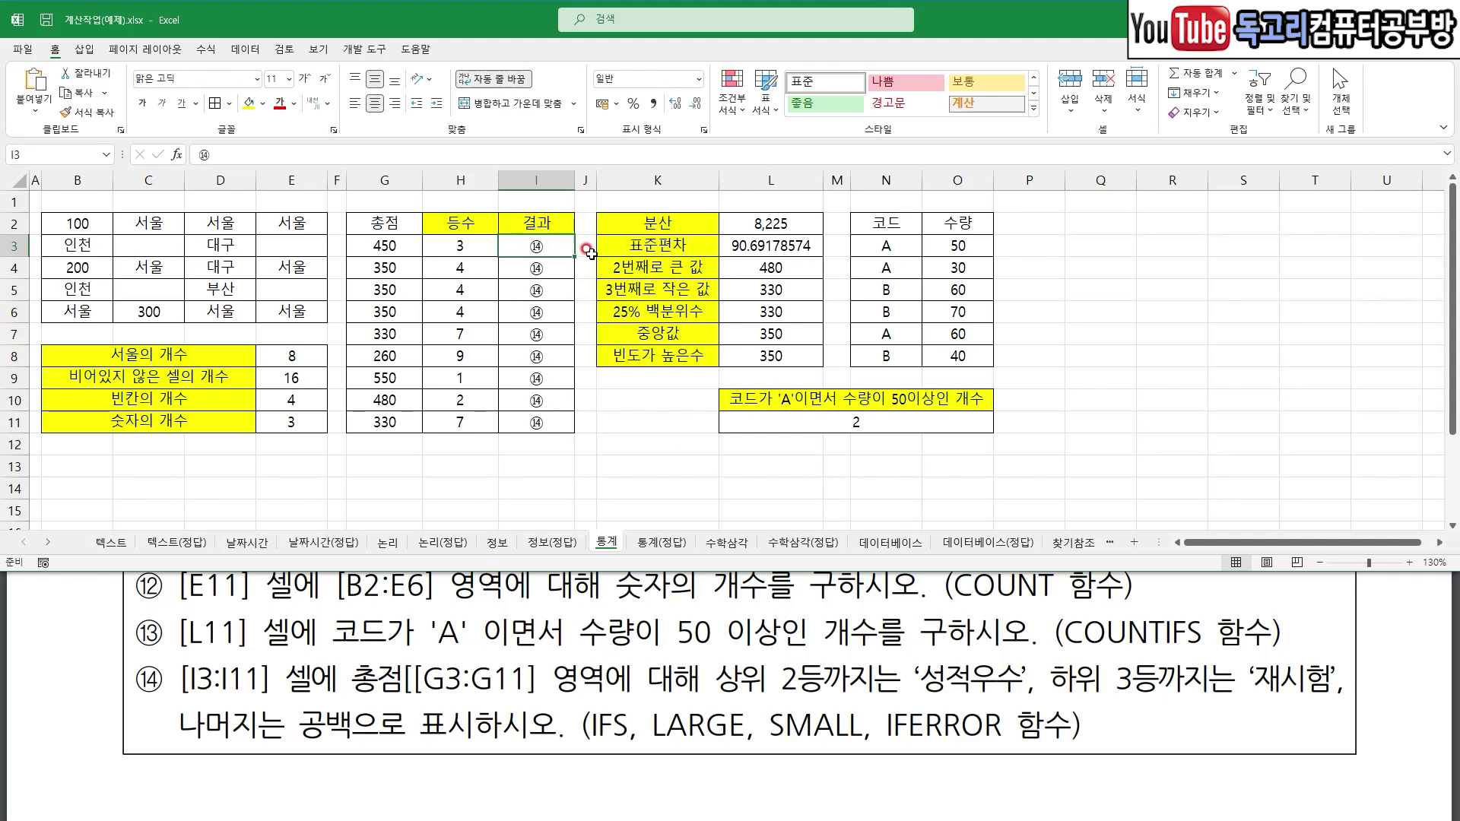
pyautogui.write('=')
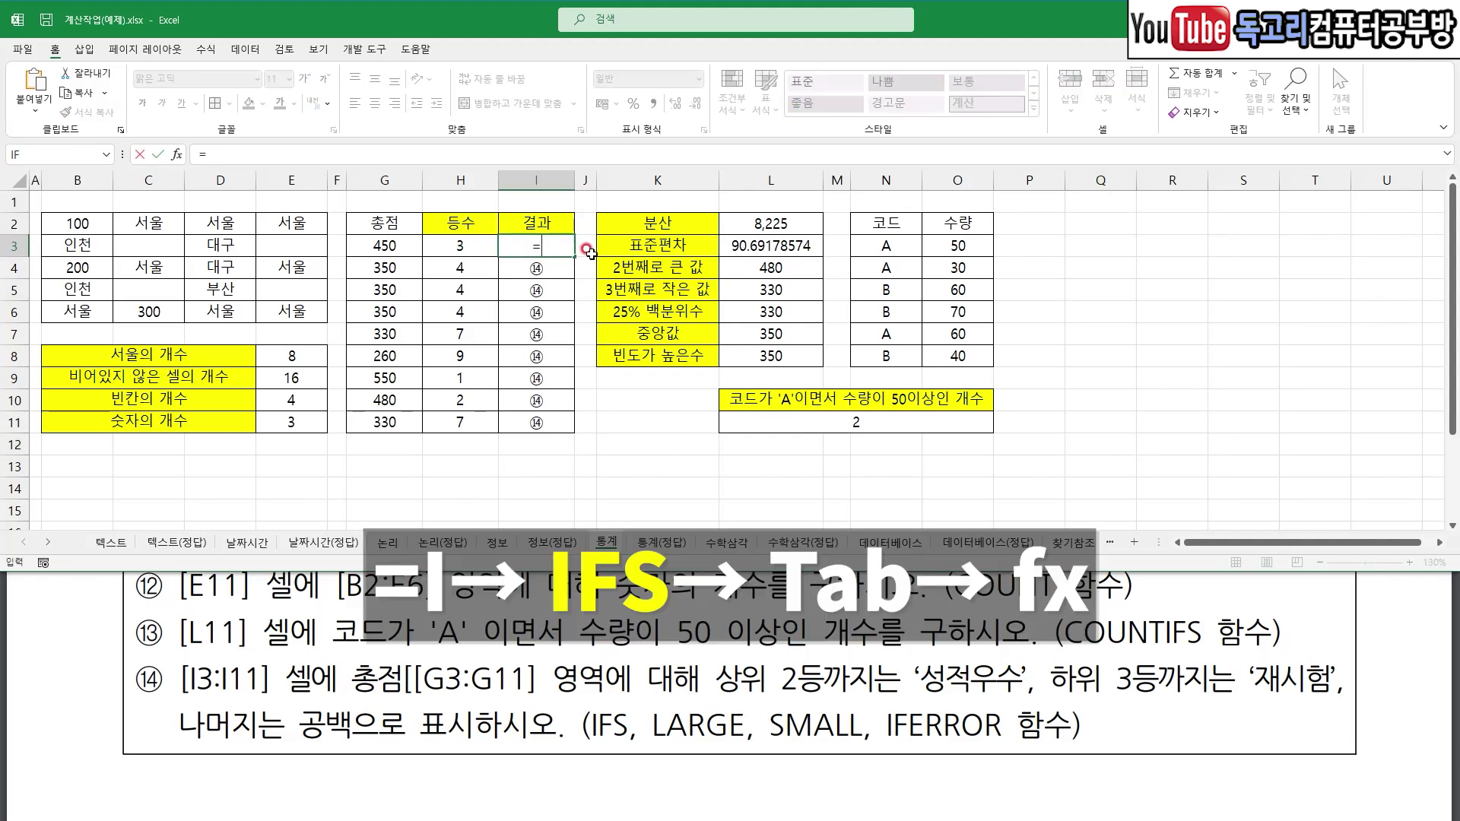
pyautogui.write('IFS')
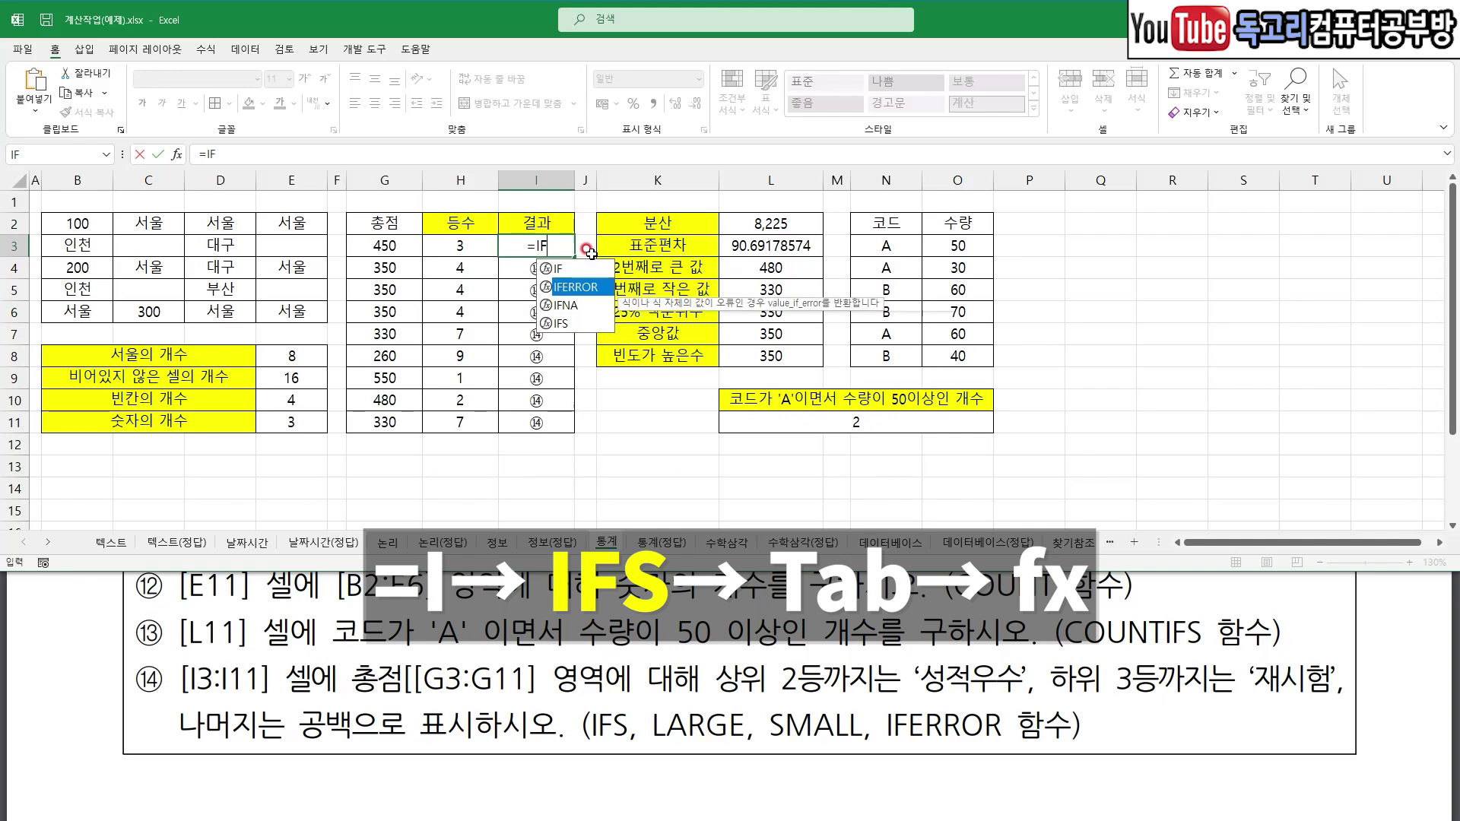
pyautogui.press('Tab')
pyautogui.click(175, 153)
pyautogui.moveTo(1061, 225); pyautogui.dragTo(637, 209)
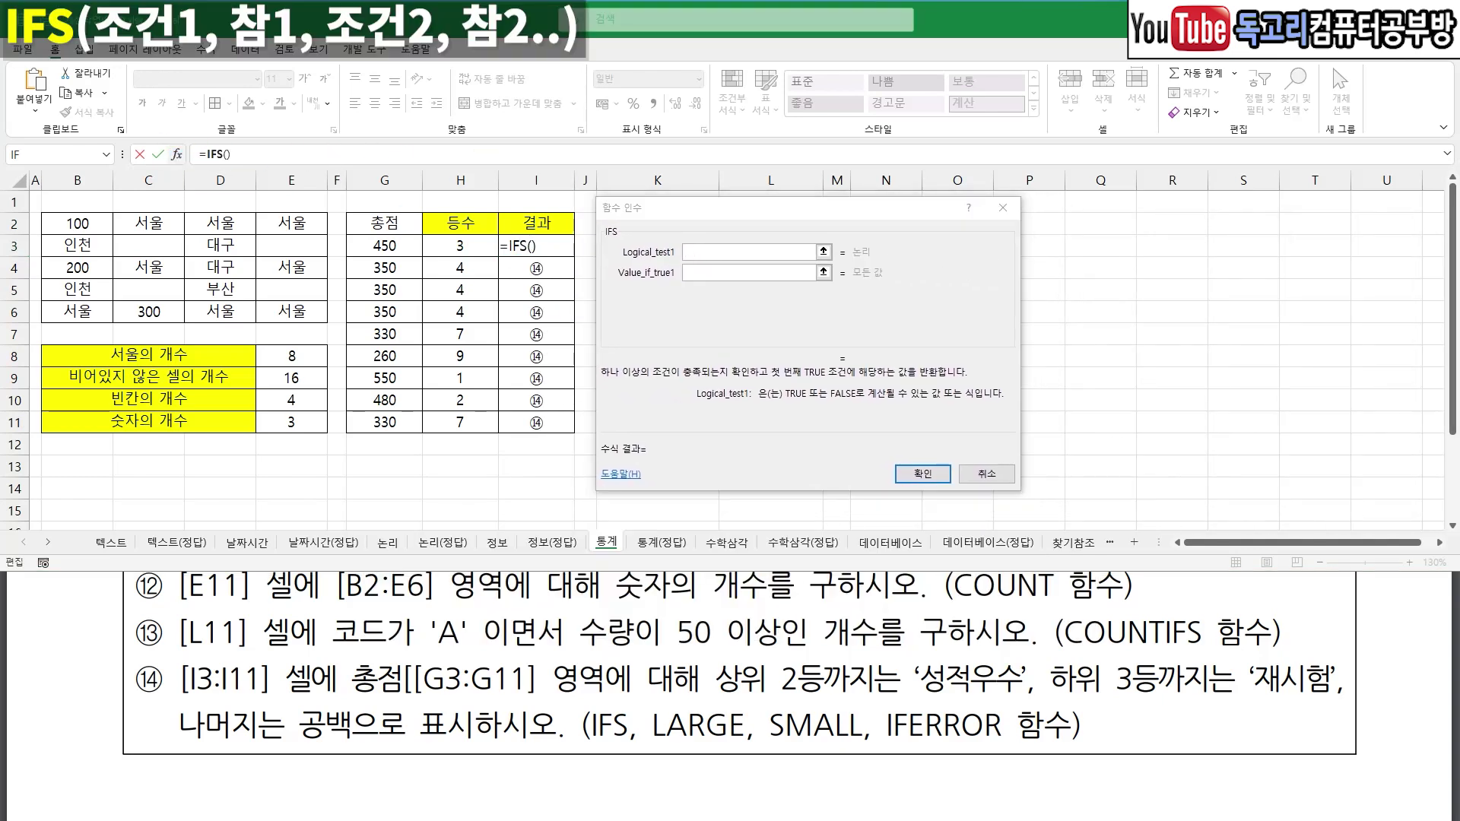
# - Begin the first IFS condition by comparing G3 with >= against a LARGE function
pyautogui.click(726, 252)
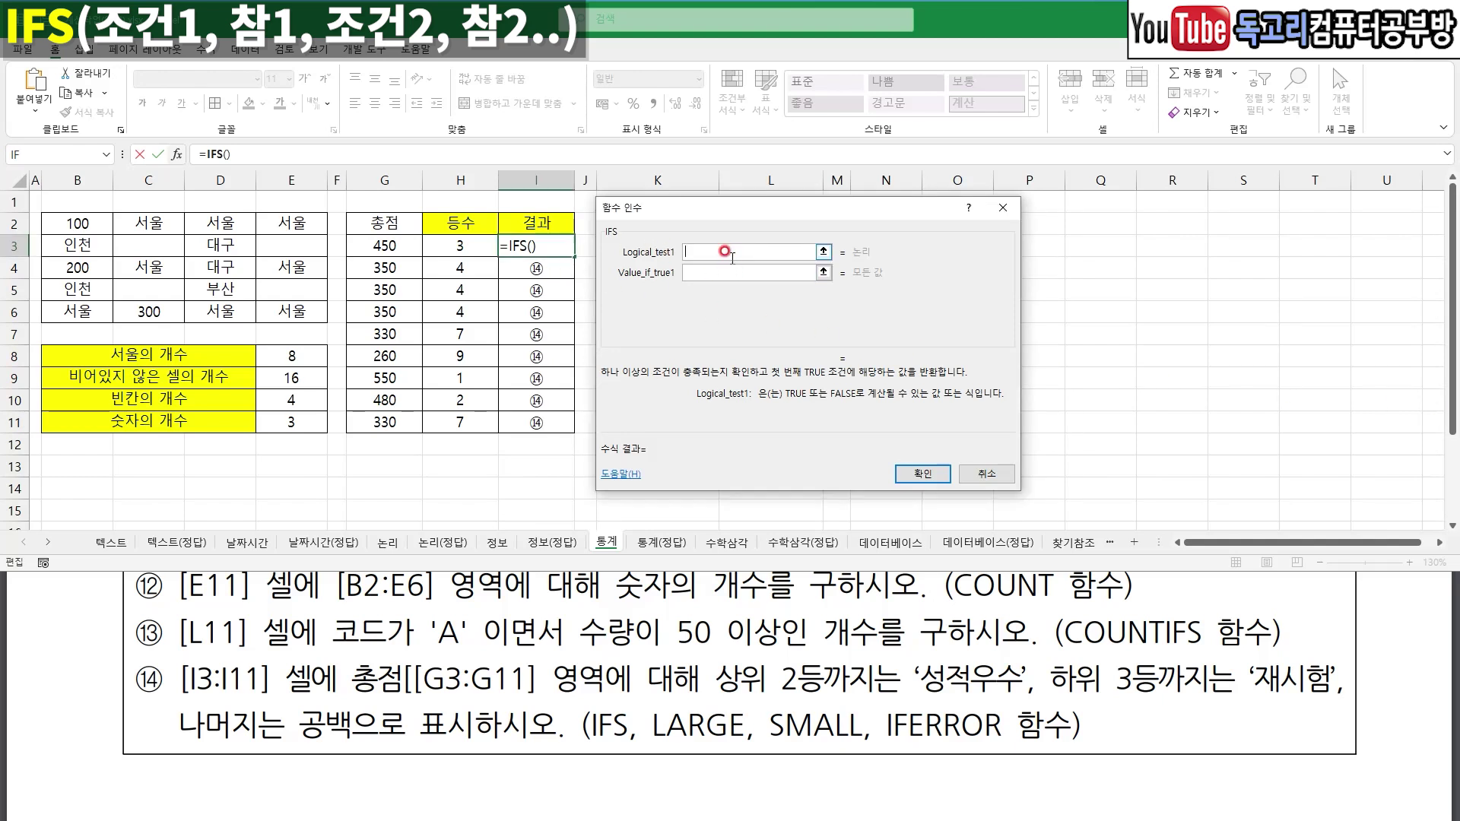
pyautogui.moveTo(689, 242); pyautogui.dragTo(732, 235)
pyautogui.moveTo(401, 257)
pyautogui.mouseDown()
pyautogui.moveTo(370, 262)
pyautogui.moveTo(383, 222)
pyautogui.moveTo(418, 245)
pyautogui.moveTo(399, 266)
pyautogui.mouseUp()
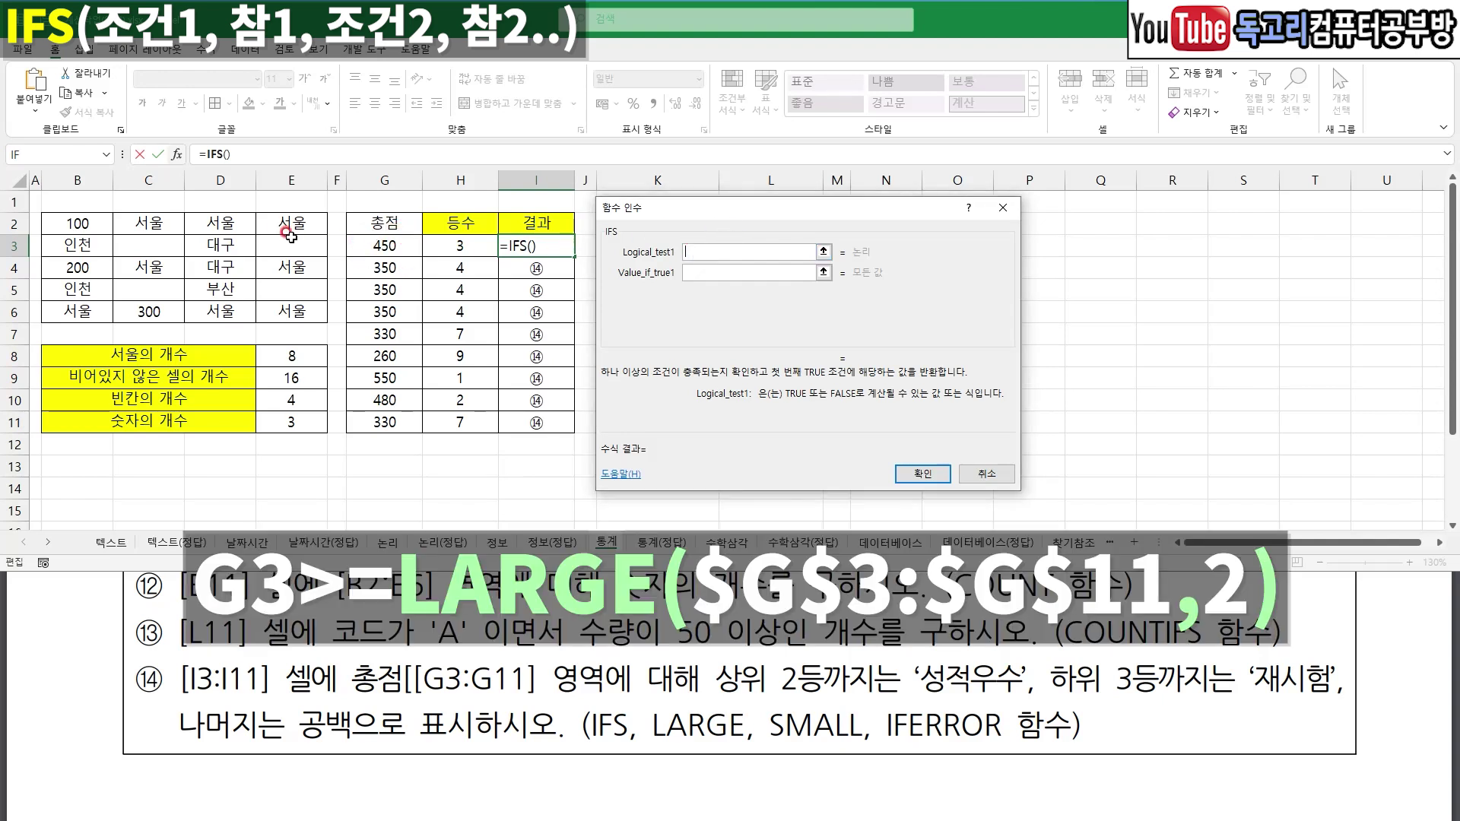
pyautogui.click(365, 243)
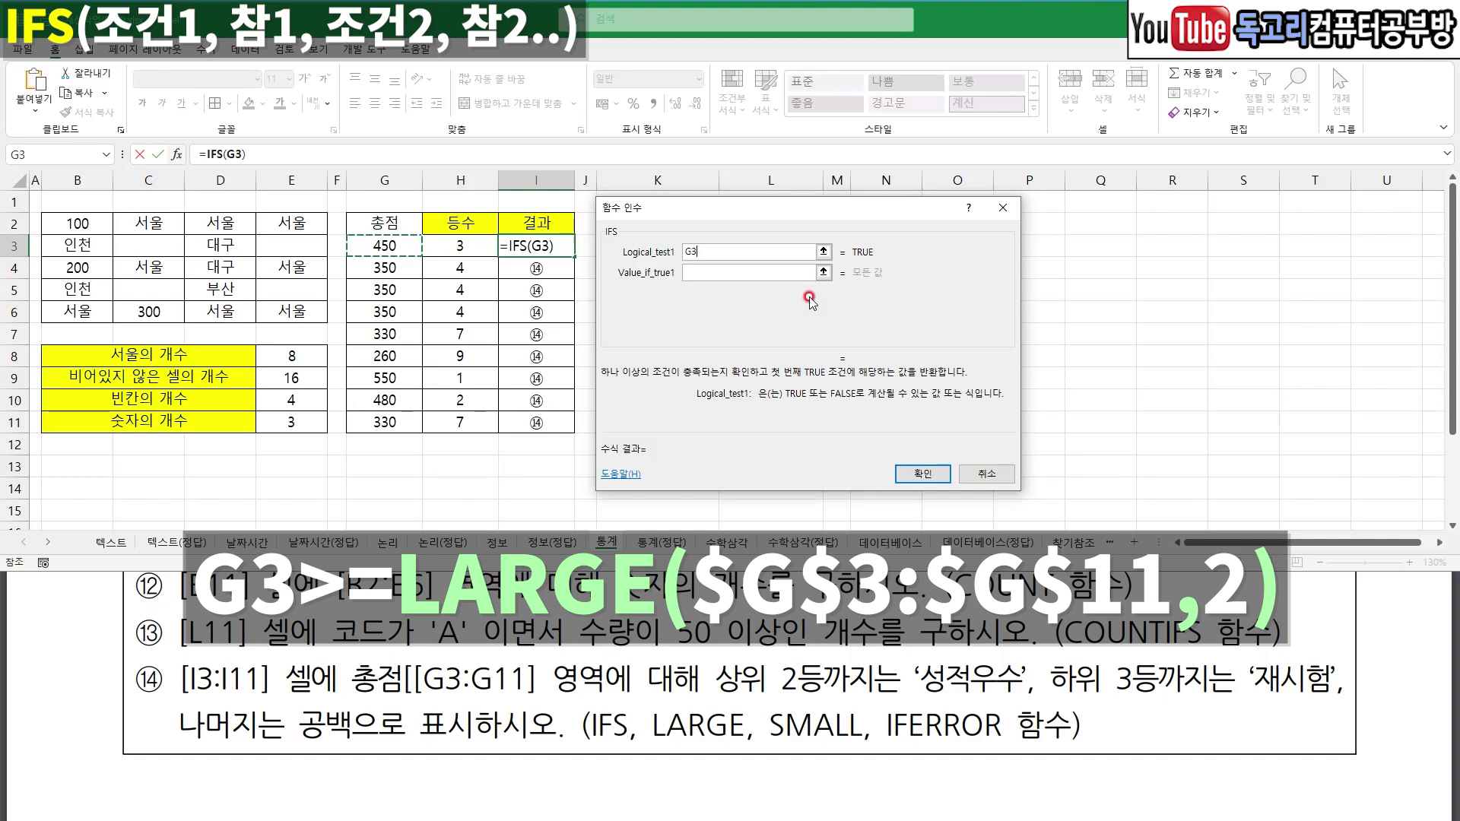
pyautogui.write('>')
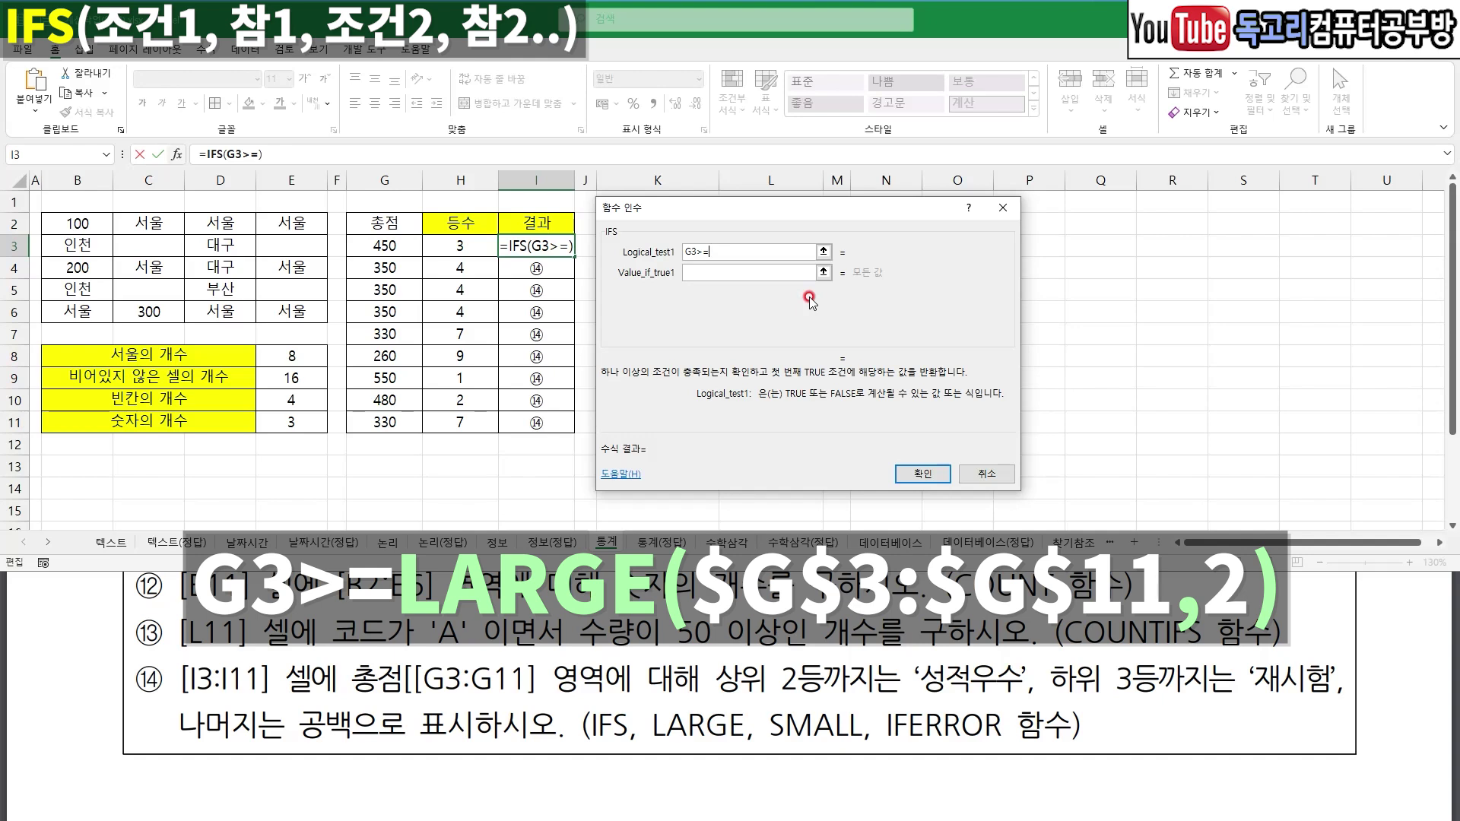
pyautogui.write('=LARGE(')
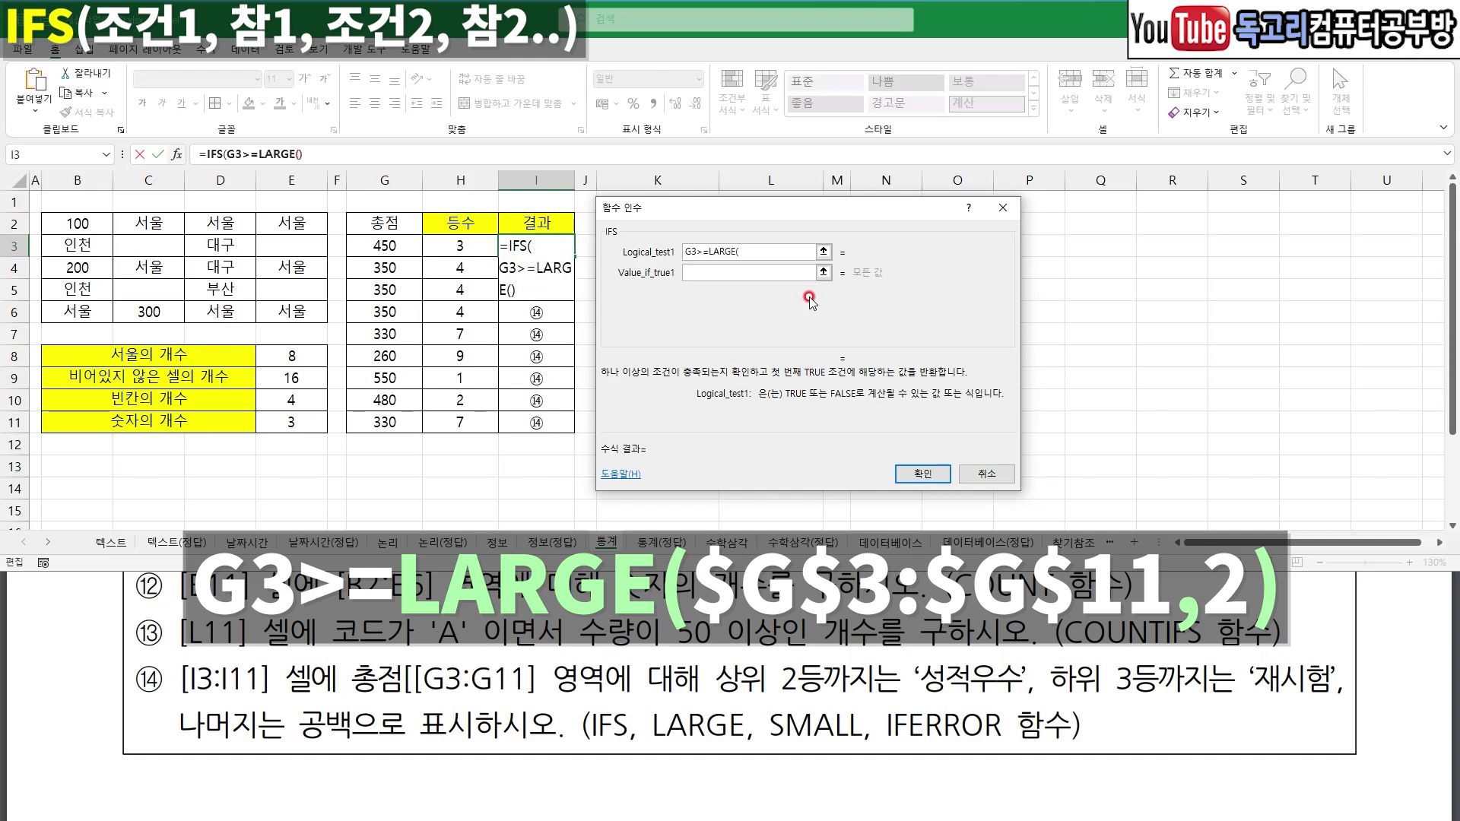
# - Give LARGE the absolute range $G$3:$G$11 and rank 2 to finish the first condition
pyautogui.moveTo(428, 242); pyautogui.dragTo(401, 253)
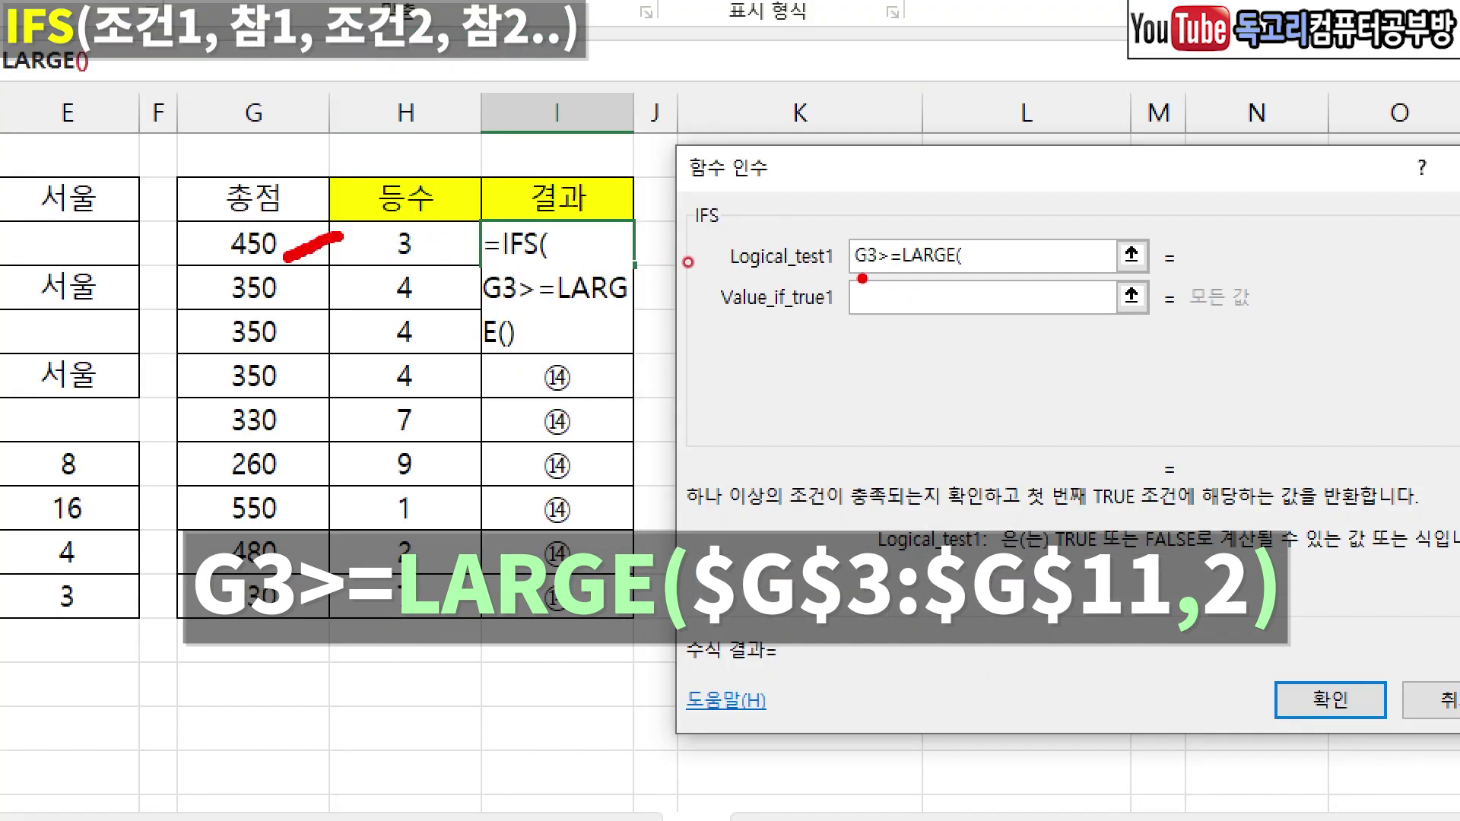
pyautogui.moveTo(221, 244)
pyautogui.mouseDown()
pyautogui.moveTo(175, 323)
pyautogui.moveTo(199, 635)
pyautogui.moveTo(226, 653)
pyautogui.mouseUp()
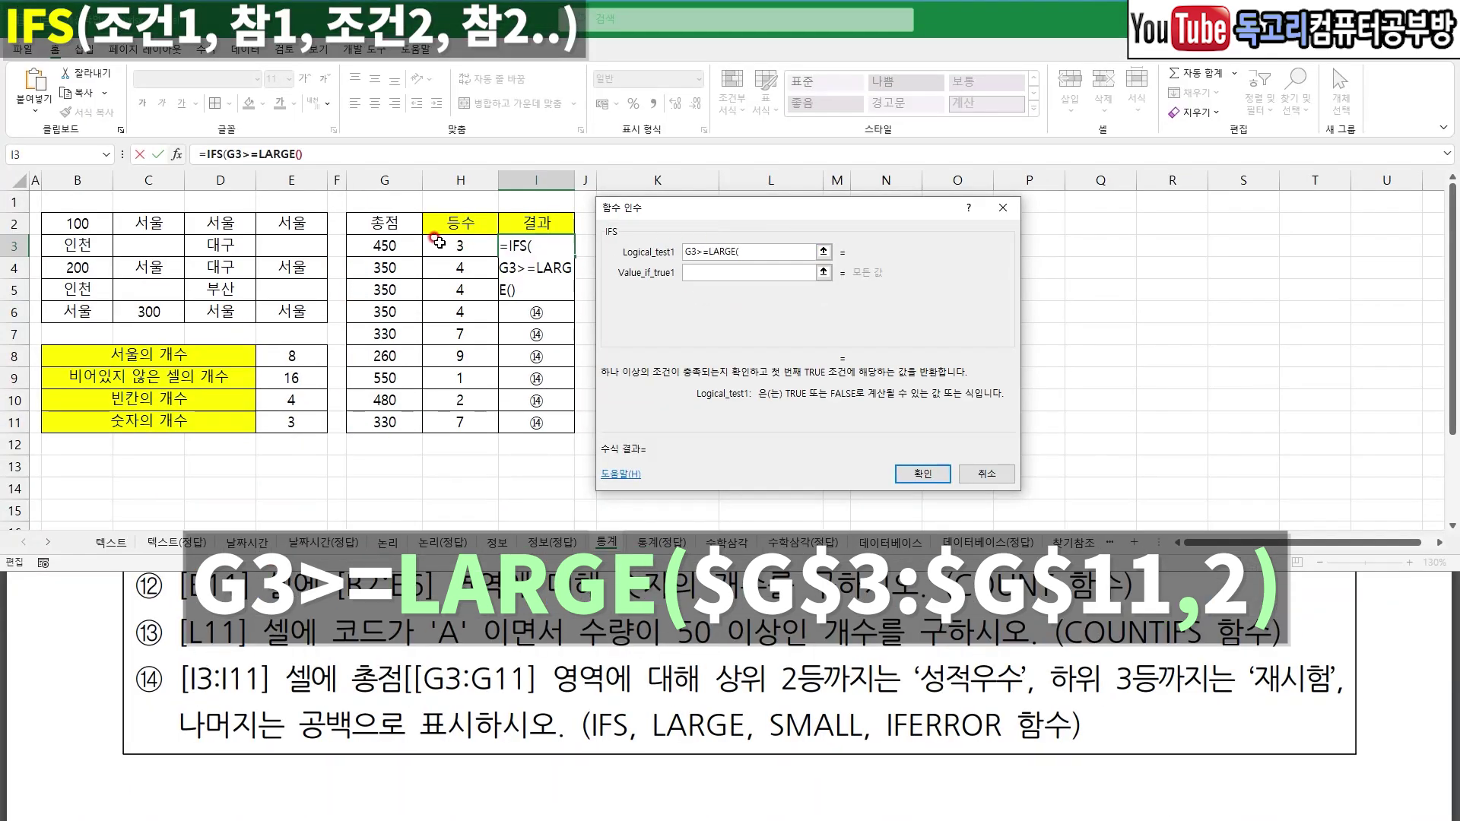
pyautogui.click(289, 259)
pyautogui.moveTo(403, 256); pyautogui.dragTo(400, 423)
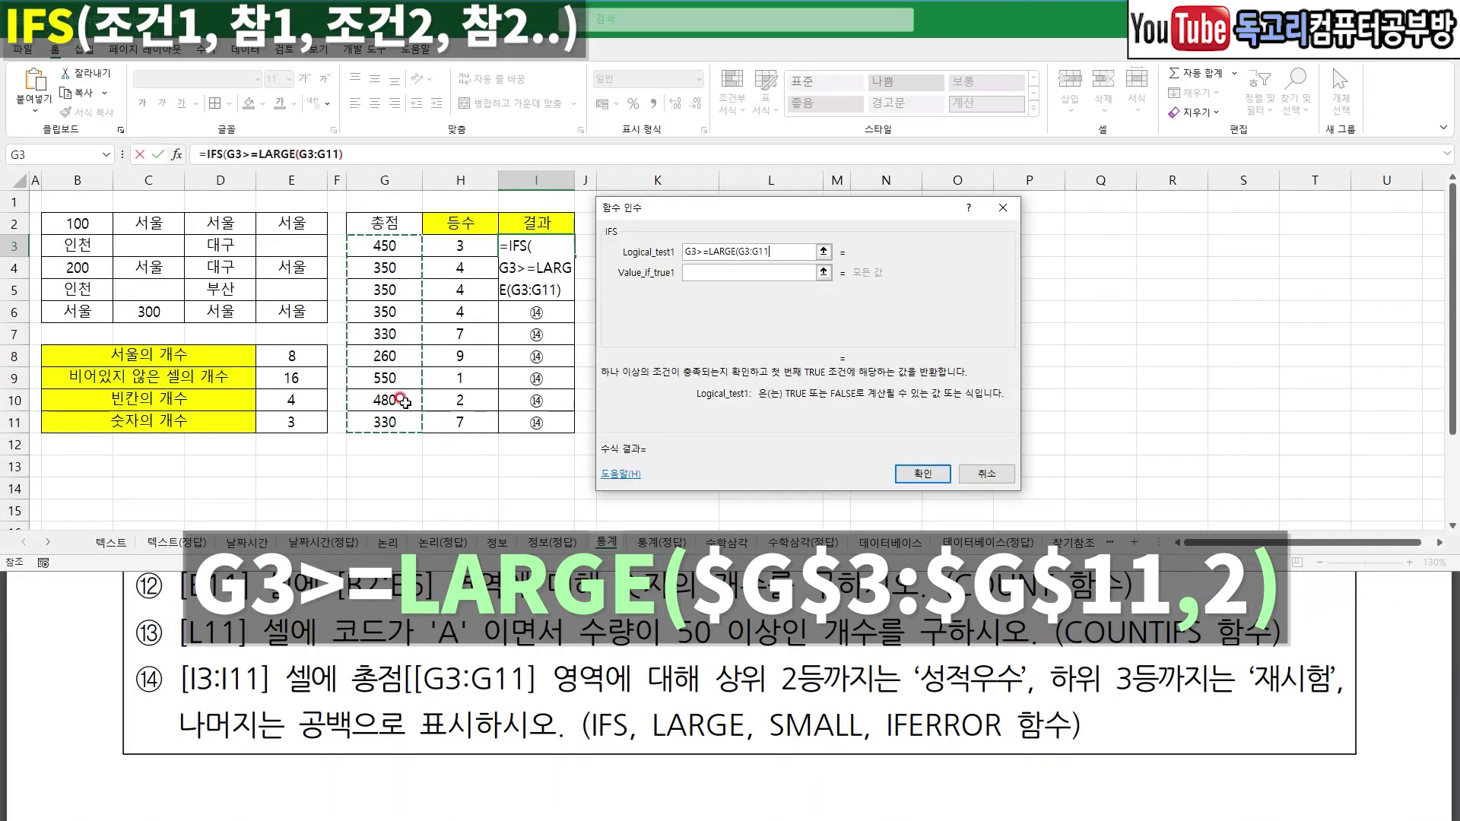
pyautogui.press('F4')
pyautogui.write(',2')
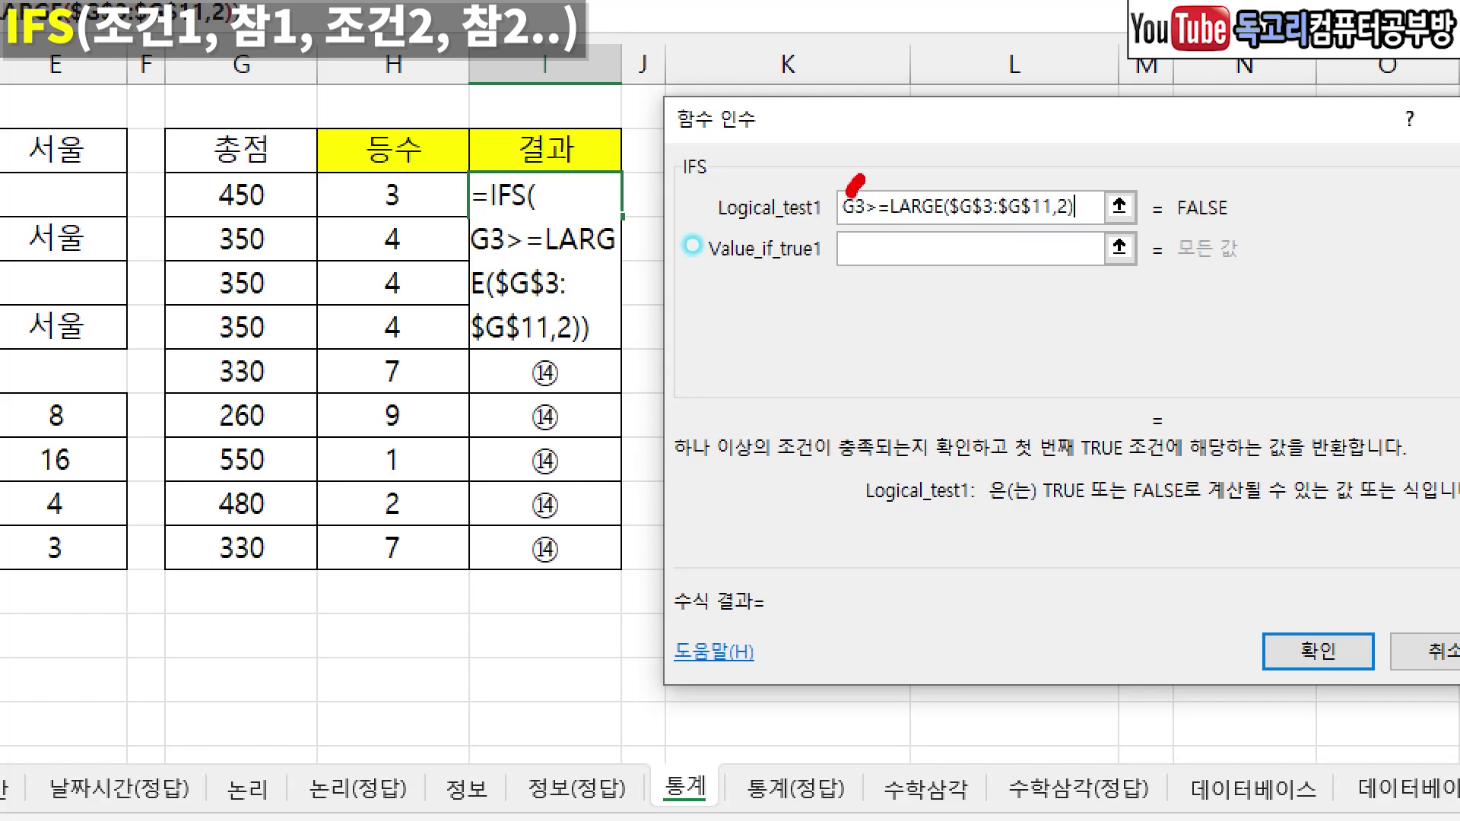
pyautogui.moveTo(900, 236); pyautogui.dragTo(1095, 240)
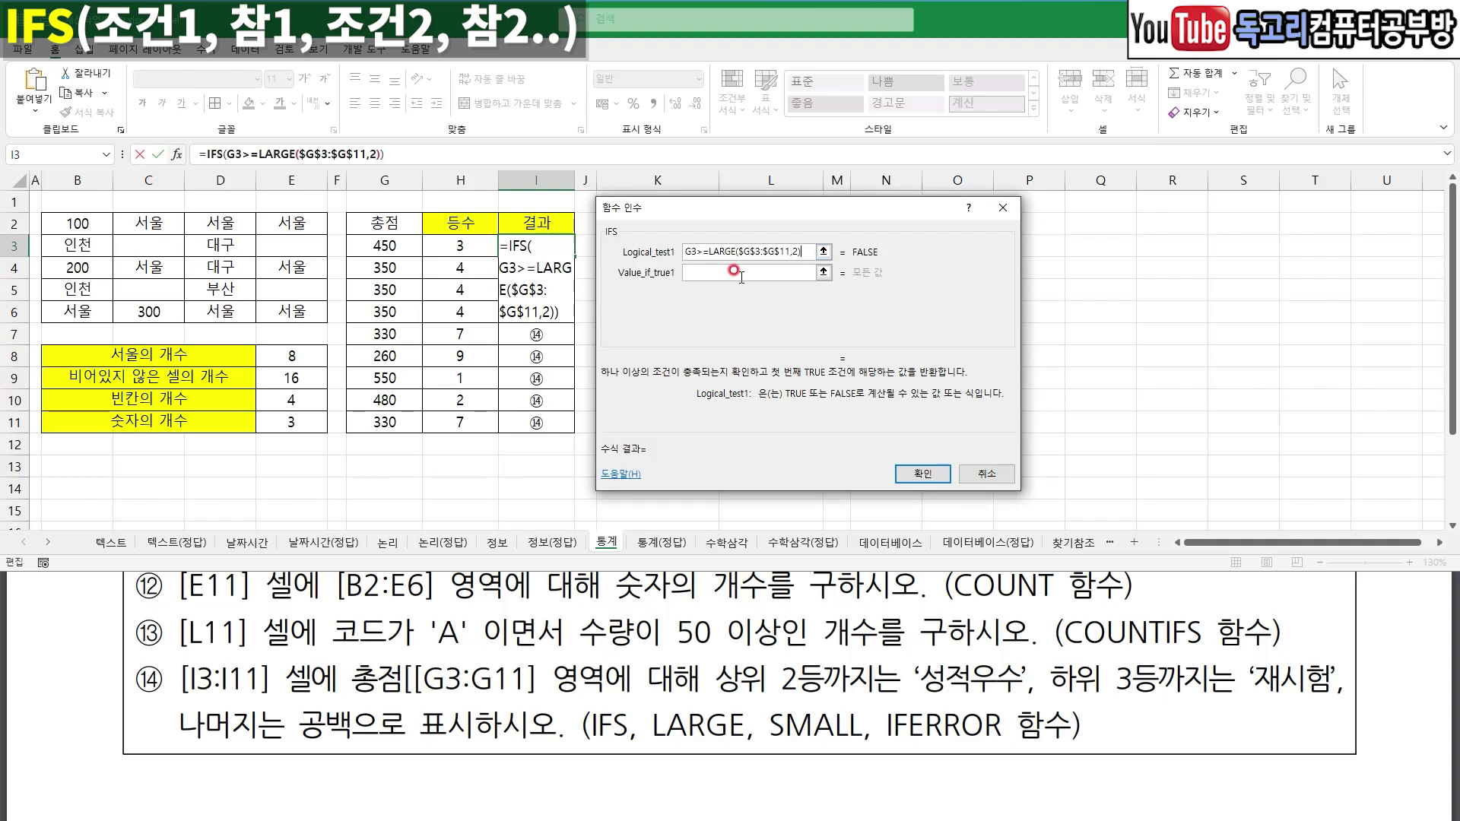
# - Set the result for the first IFS condition to "성적우수"
pyautogui.click(736, 272)
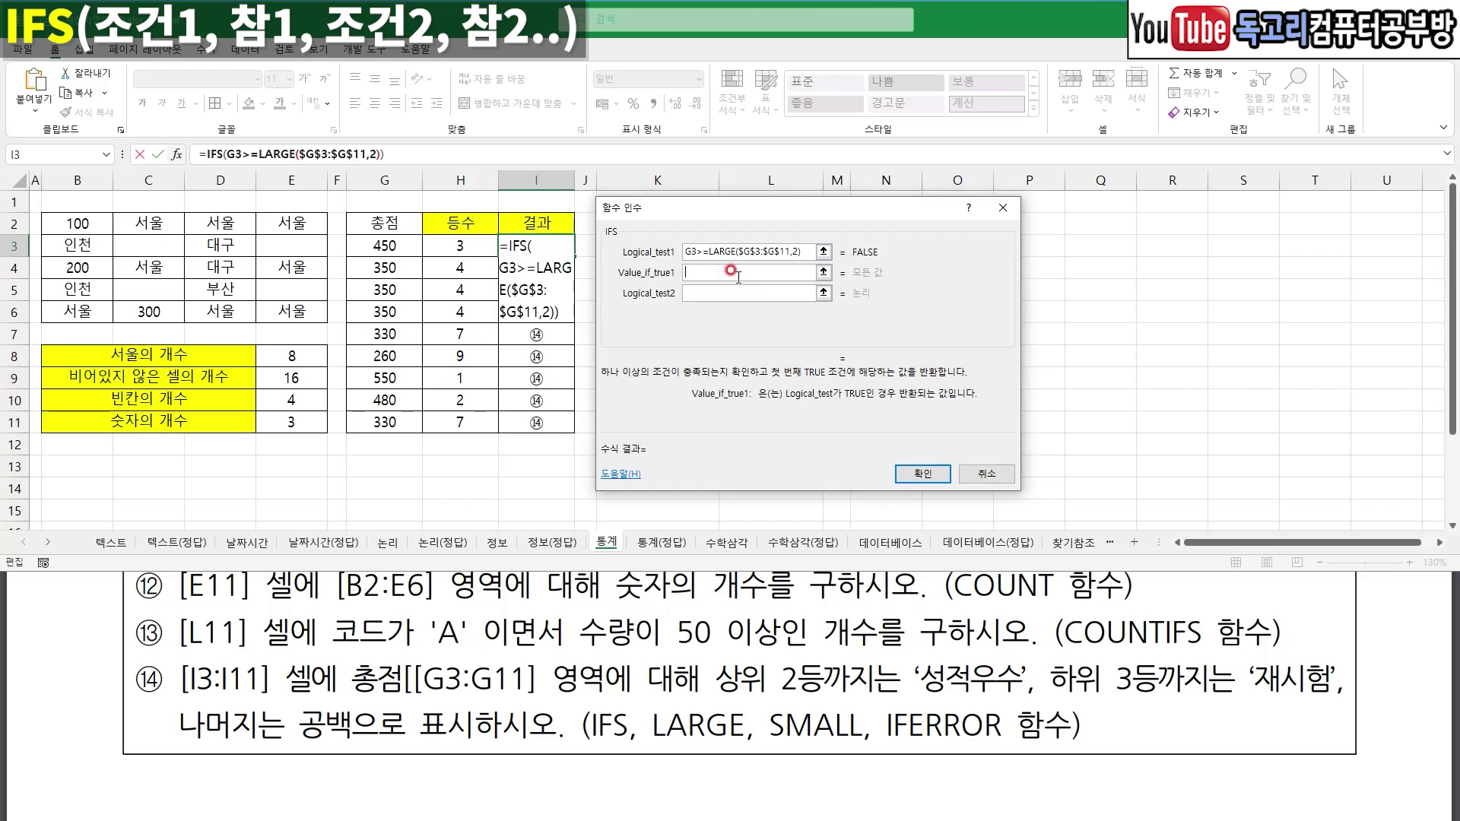
pyautogui.write('"성적우수"')
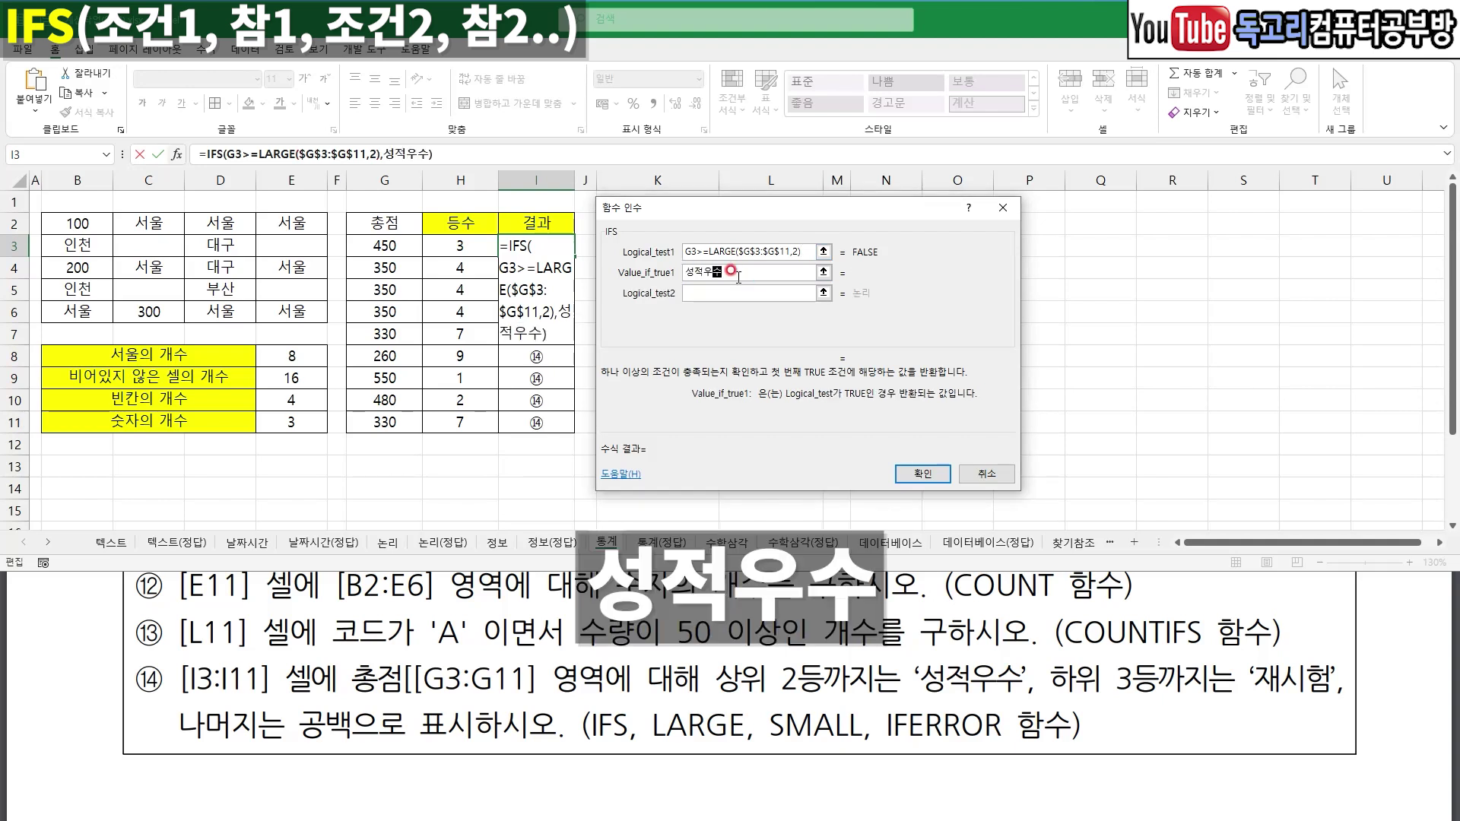
pyautogui.press('Tab')
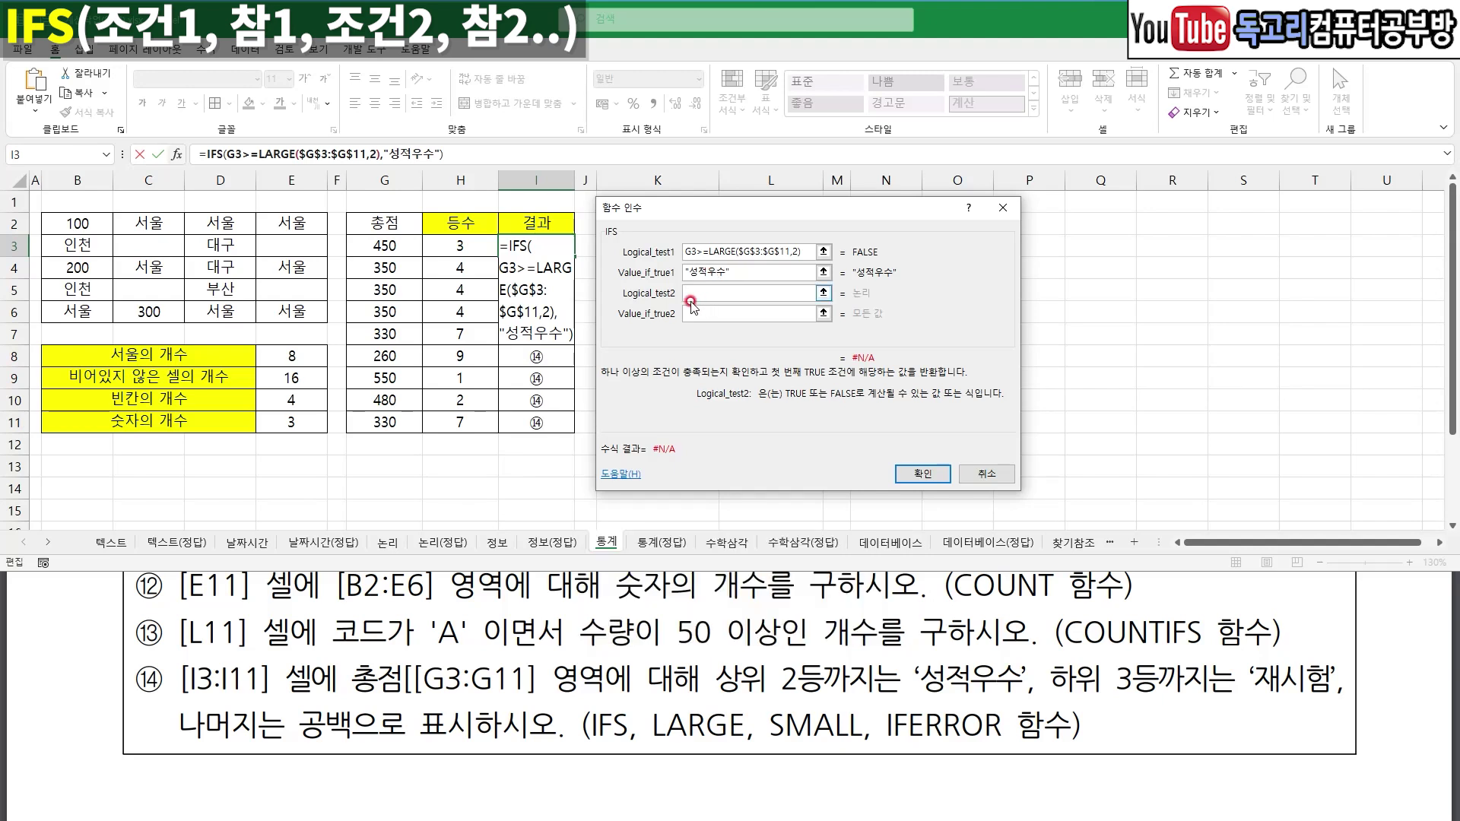
# - Begin the second IFS condition by comparing G3 with <= against a SMALL function
pyautogui.click(417, 245)
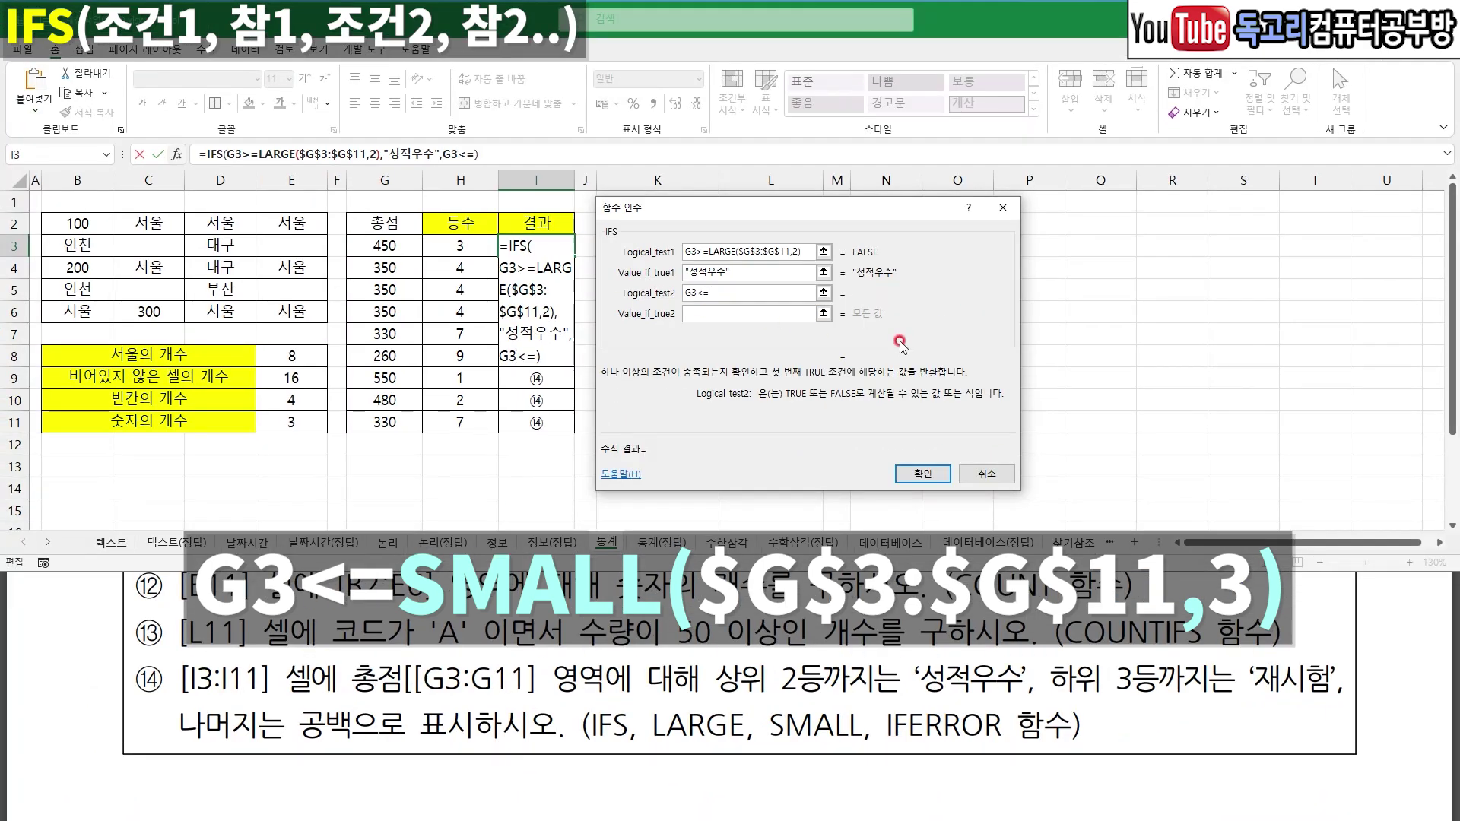
pyautogui.write('<=늠')
pyautogui.write('SMALL(')
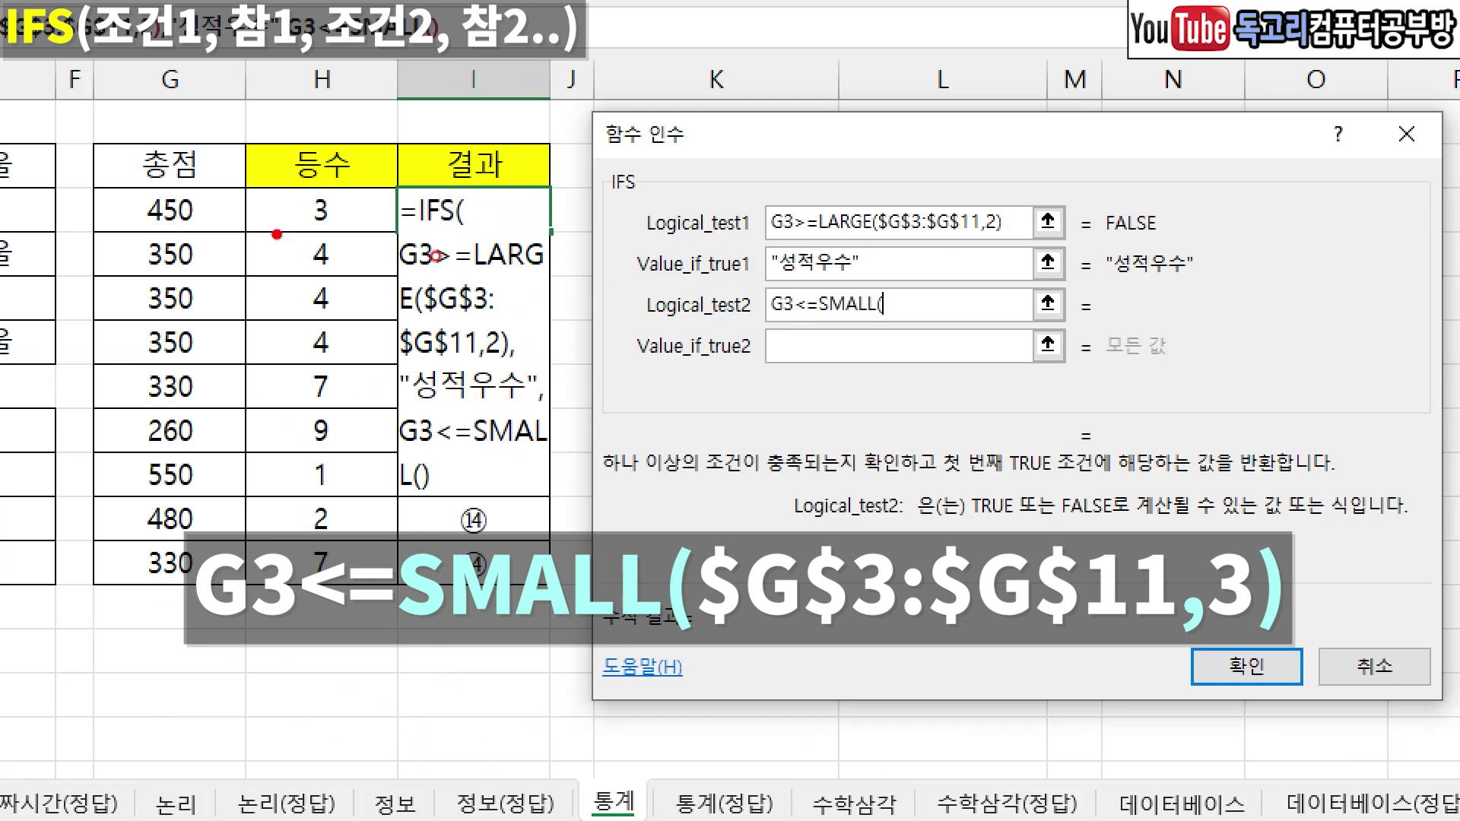
pyautogui.moveTo(247, 217); pyautogui.dragTo(208, 235)
pyautogui.moveTo(837, 324); pyautogui.dragTo(902, 326)
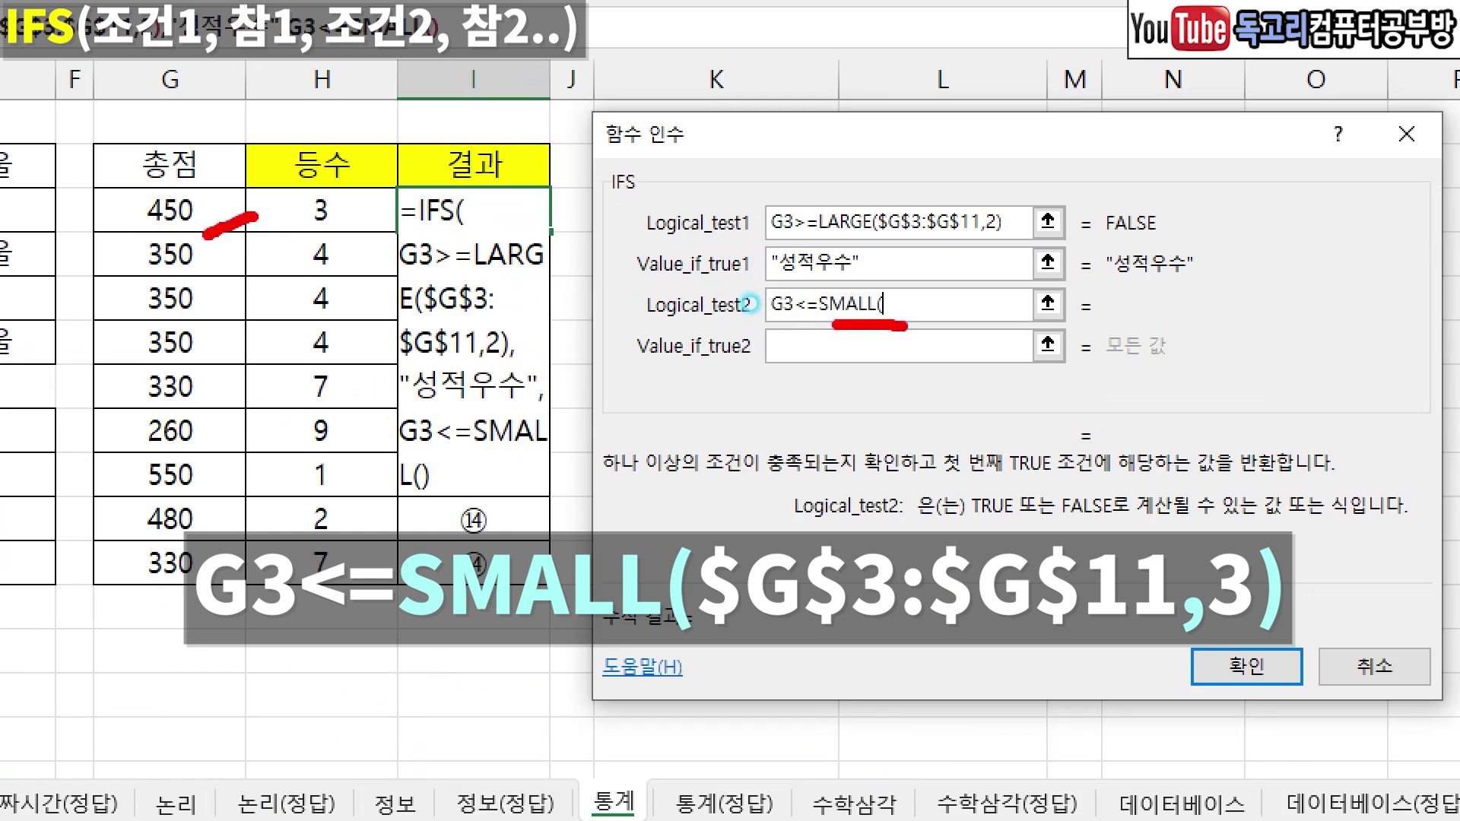
pyautogui.moveTo(175, 191)
pyautogui.mouseDown()
pyautogui.moveTo(88, 525)
pyautogui.moveTo(118, 604)
pyautogui.mouseUp()
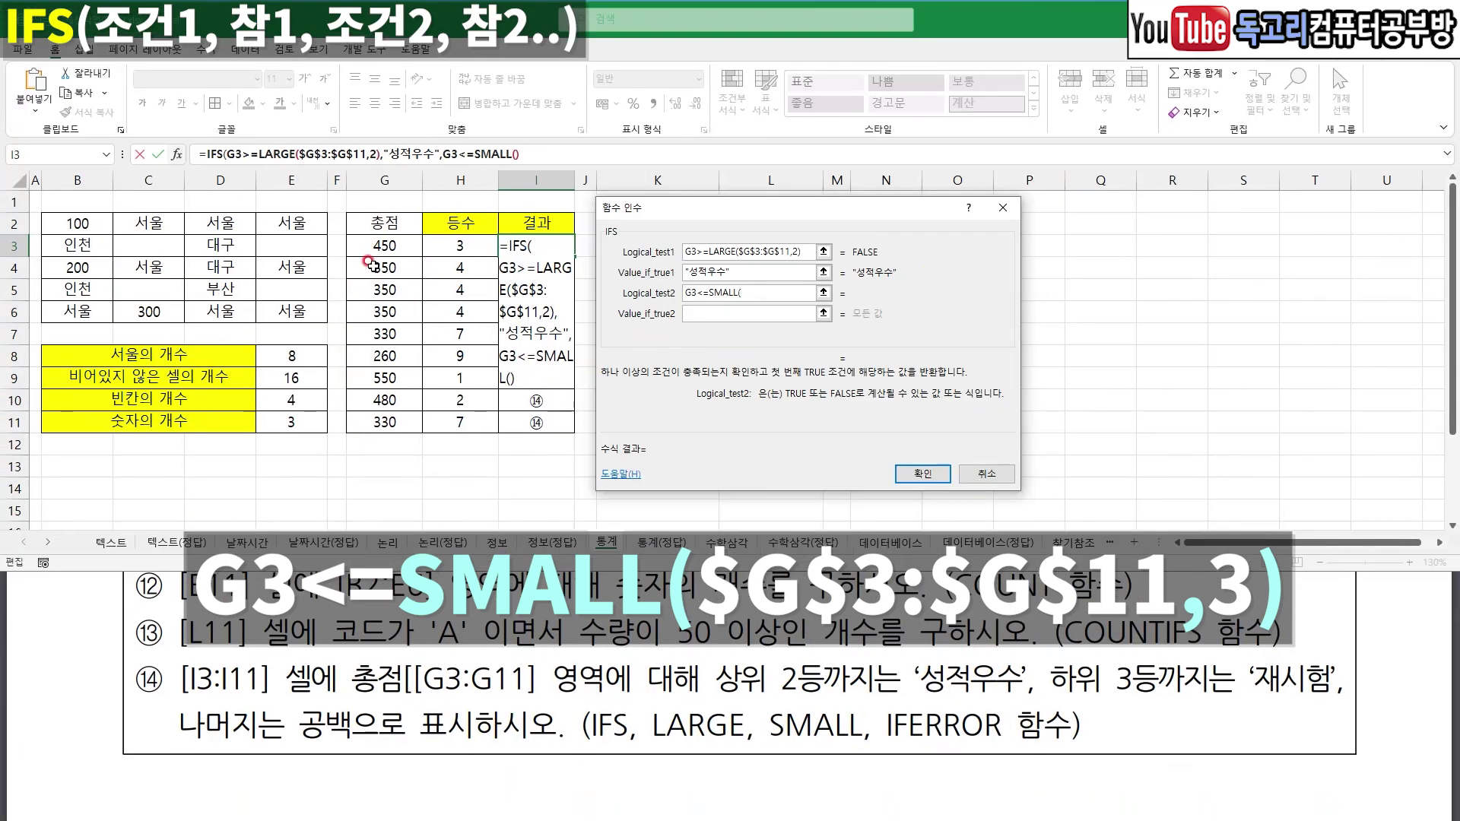
# - Give SMALL the absolute range $G$3:$G$11 and rank 3 to finish the second condition
pyautogui.moveTo(377, 246); pyautogui.dragTo(385, 417)
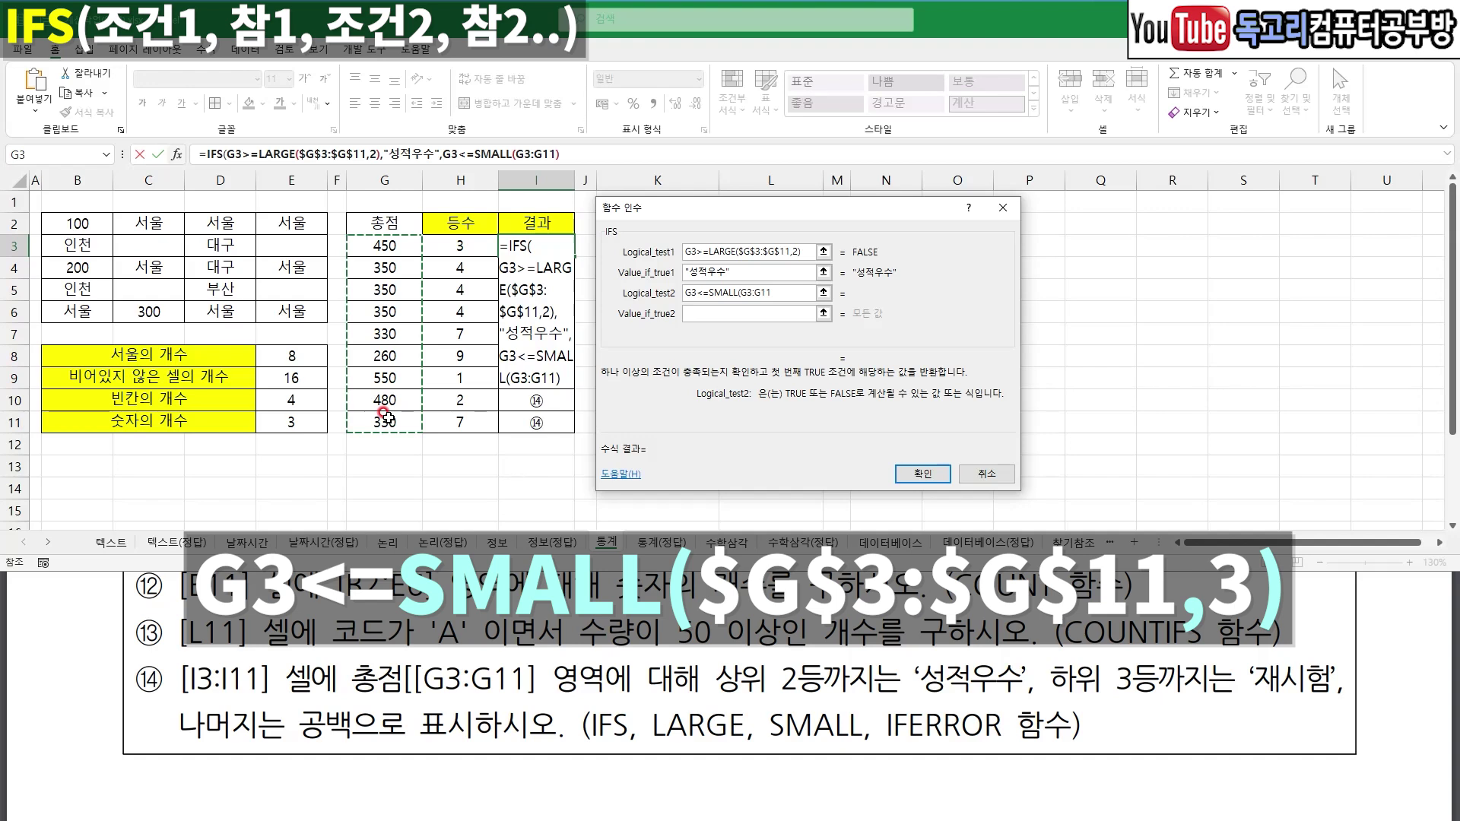
pyautogui.press('F4')
pyautogui.write(',')
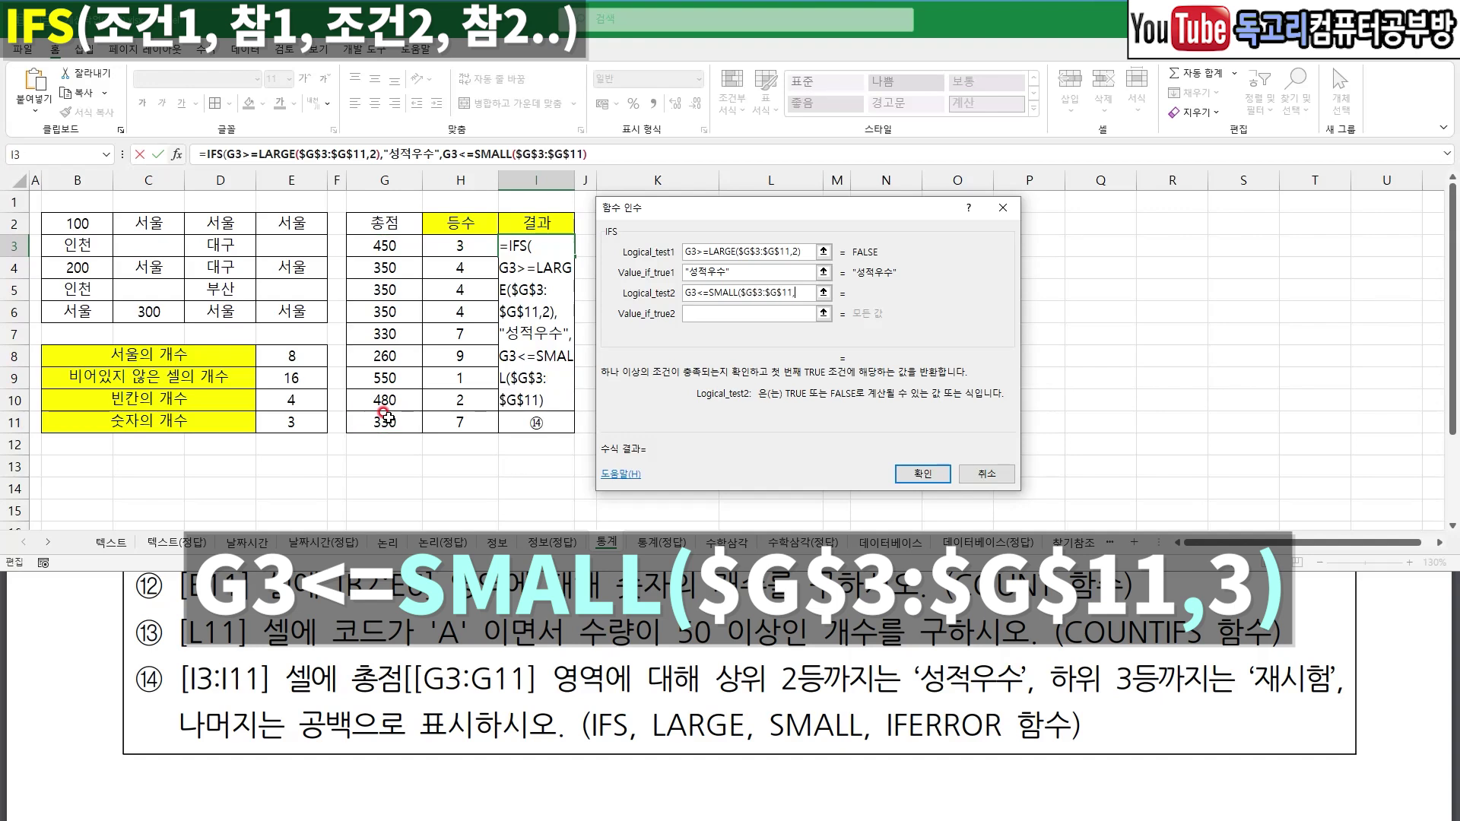
pyautogui.write('3')
# - Set the result for the second condition to "재시험" and complete the IFS formula in I3
pyautogui.click(703, 311)
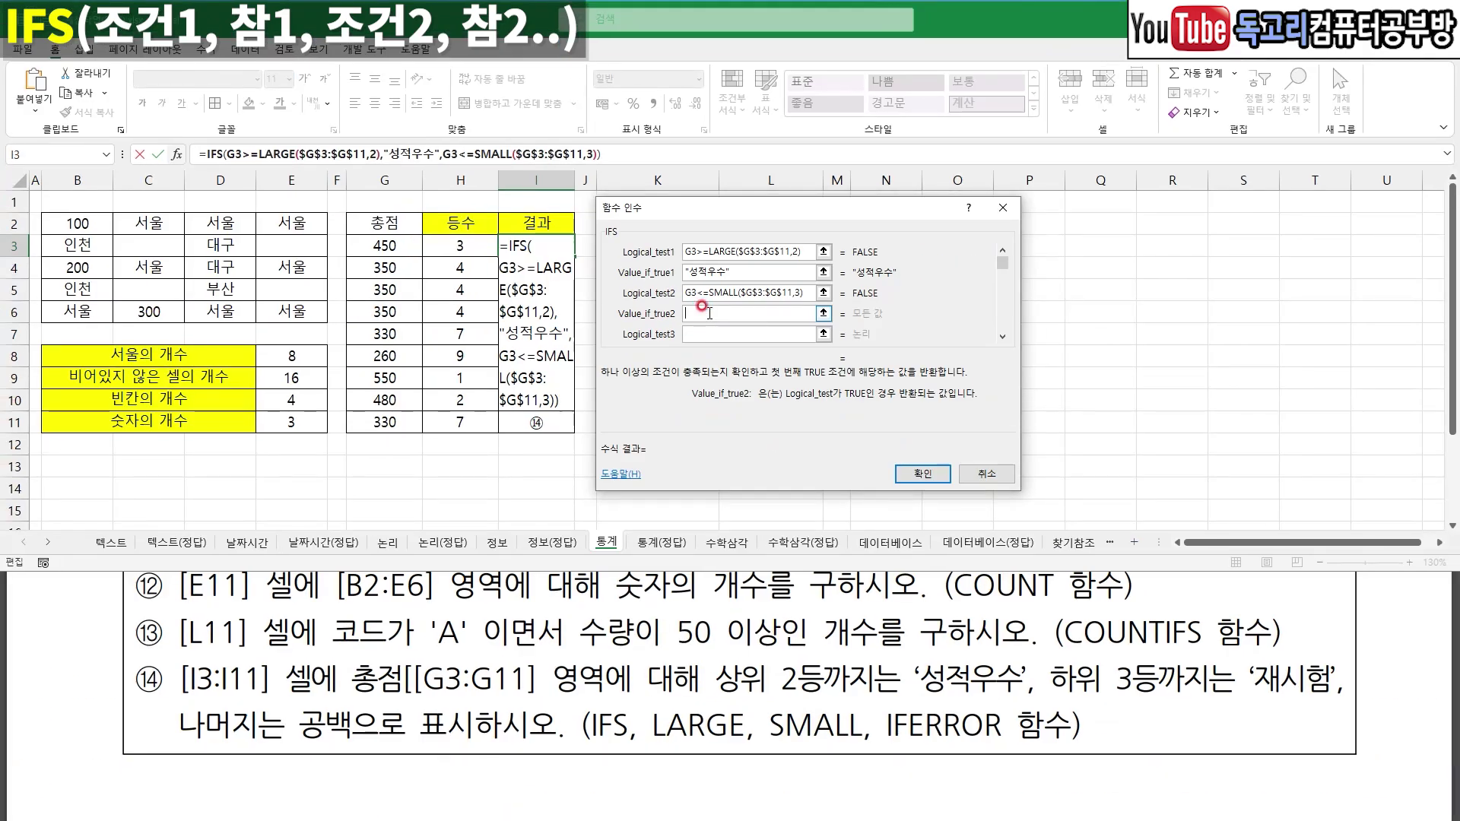
pyautogui.write('재시험')
pyautogui.press('Tab')
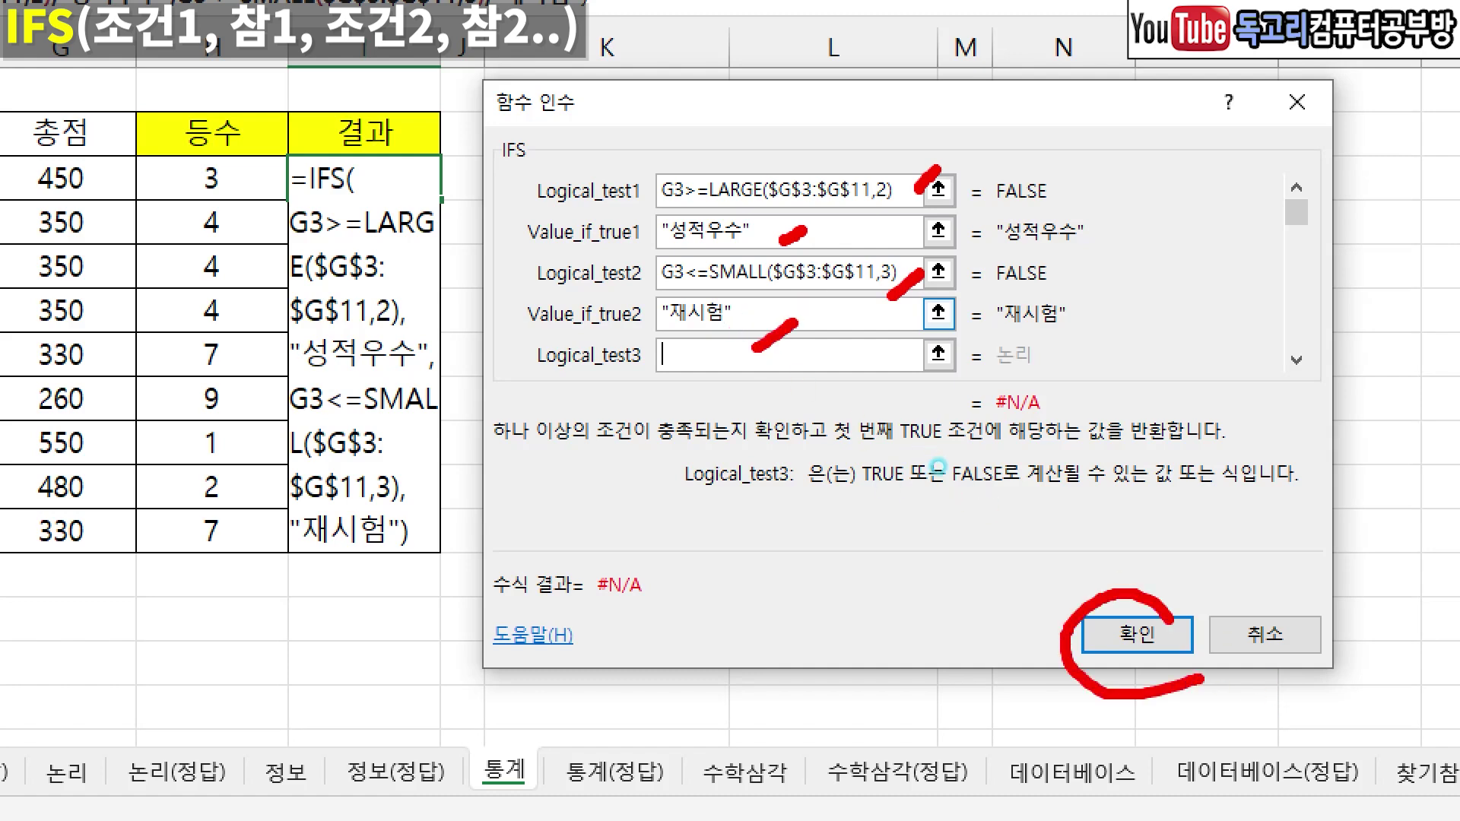
pyautogui.click(1136, 635)
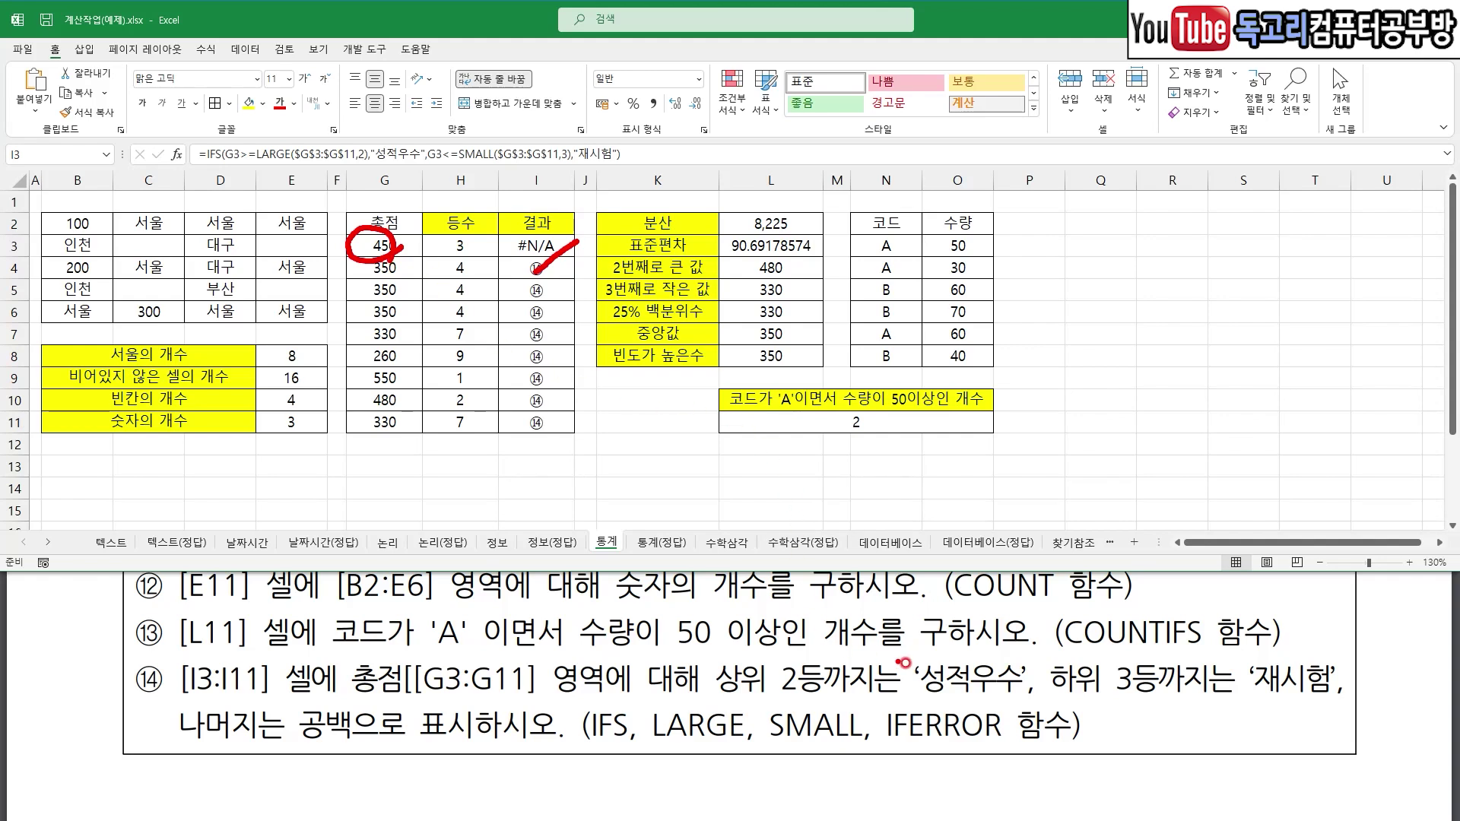
# - Cut the whole IFS expression from the I3 formula, leaving only the equals sign
pyautogui.moveTo(891, 708)
pyautogui.mouseDown()
pyautogui.moveTo(886, 744)
pyautogui.moveTo(1000, 749)
pyautogui.moveTo(916, 670)
pyautogui.moveTo(881, 756)
pyautogui.mouseUp()
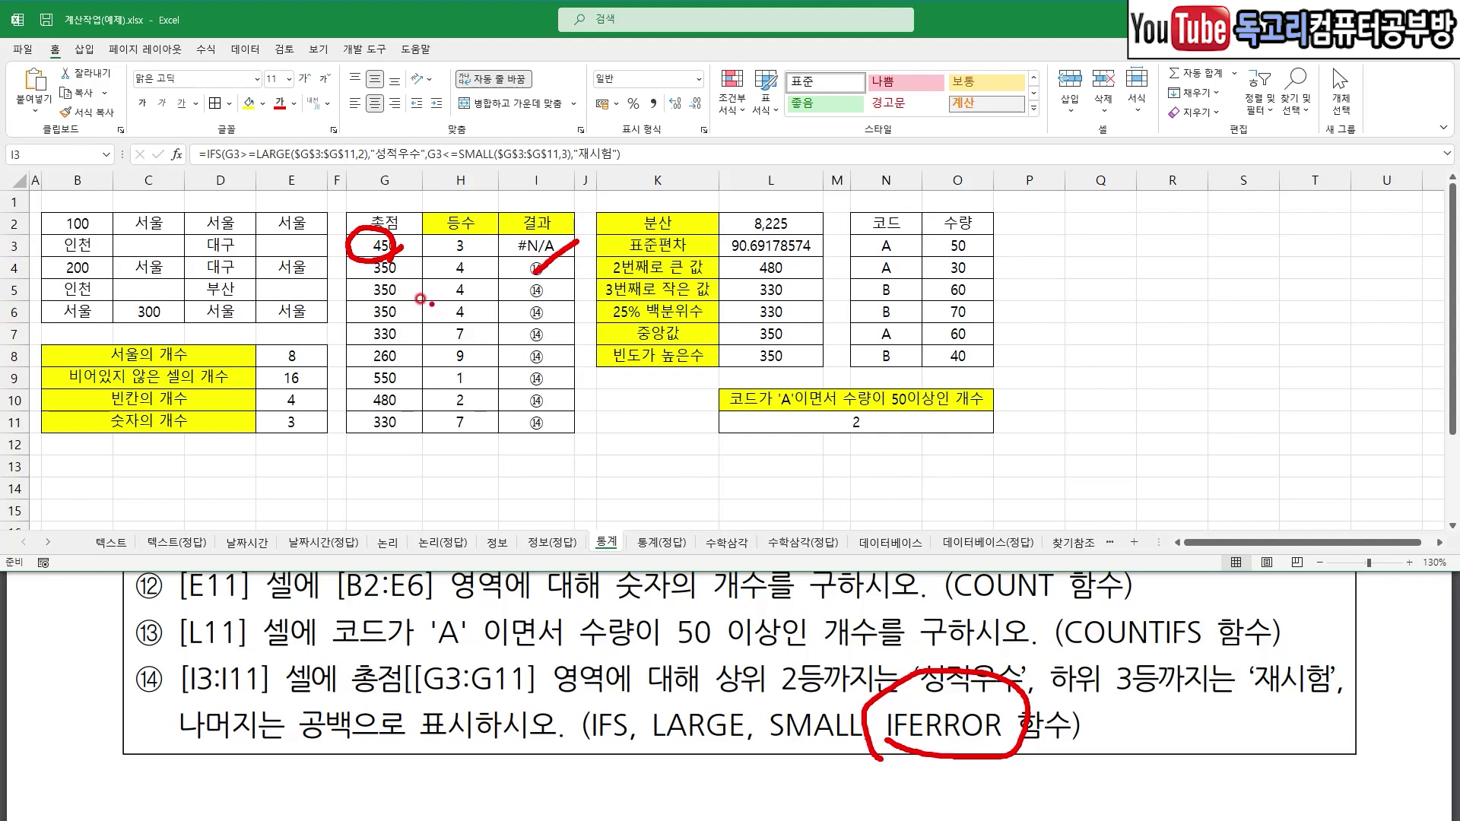
pyautogui.press('Escape')
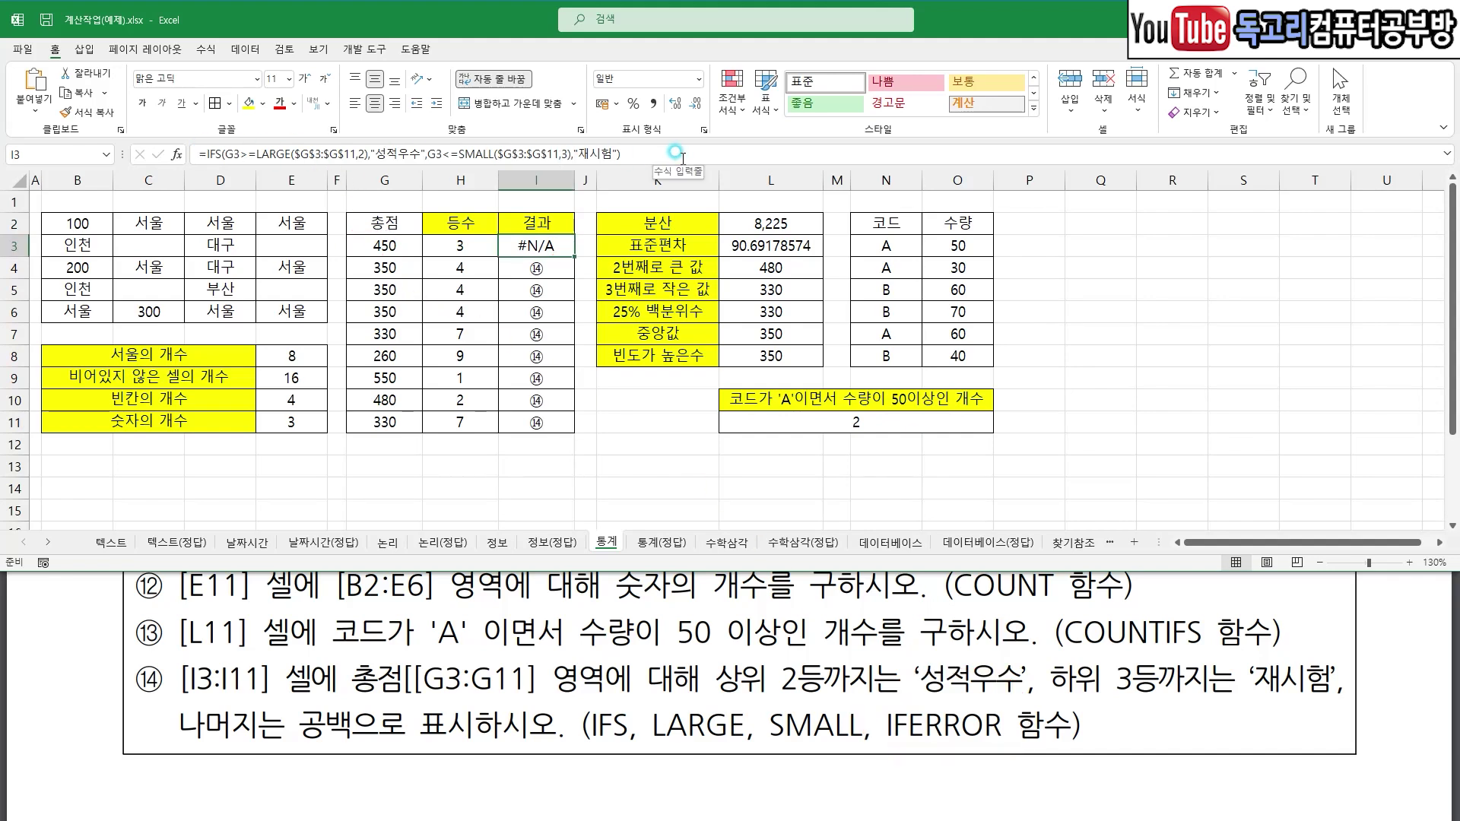
pyautogui.moveTo(204, 154); pyautogui.dragTo(621, 153)
pyautogui.moveTo(211, 166); pyautogui.dragTo(629, 164)
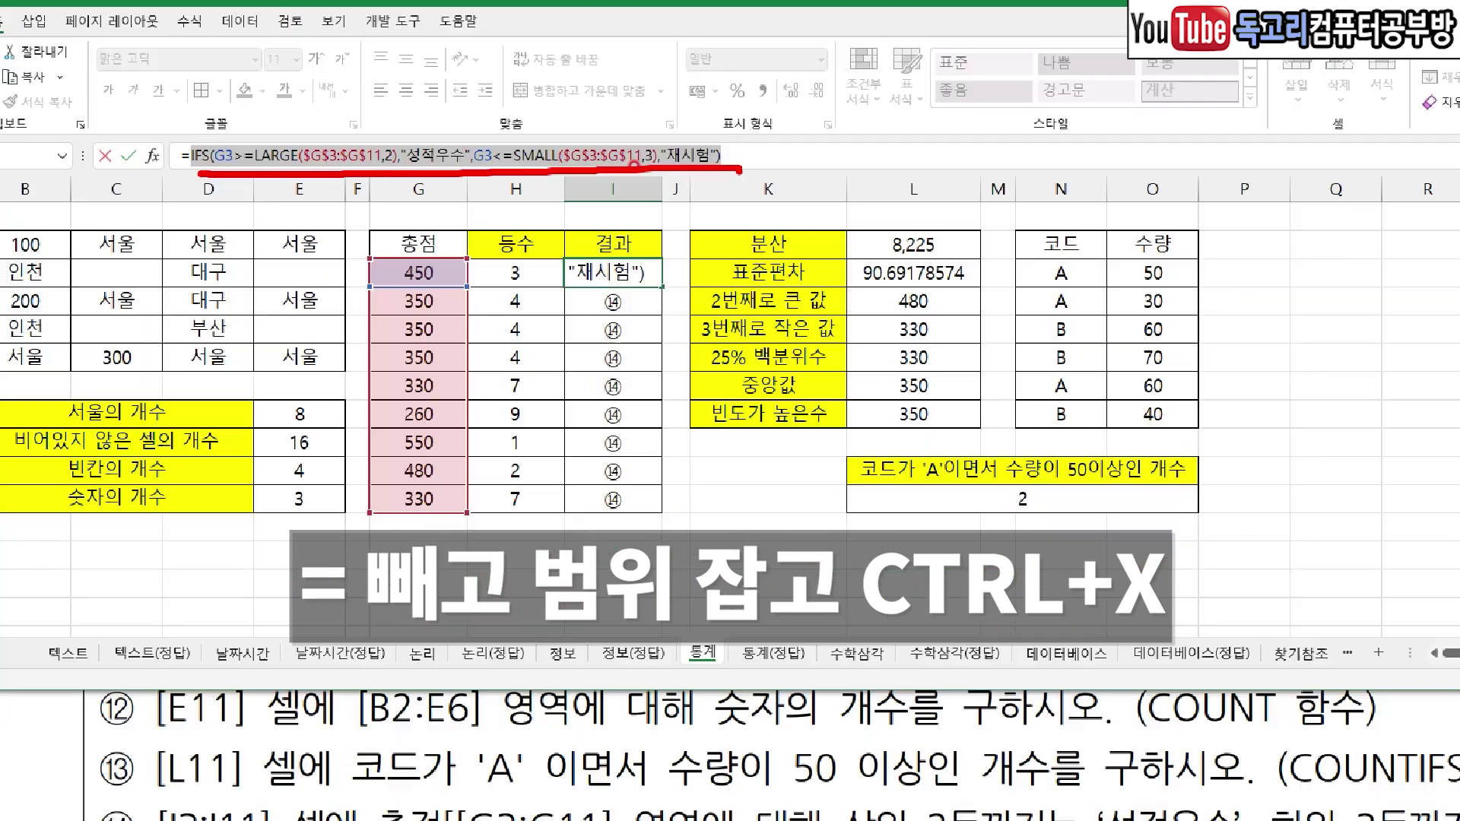
pyautogui.hotkey('ctrl', 'x')
# - Insert the IFERROR function after the equals sign in I3 and open its function arguments
pyautogui.write('I')
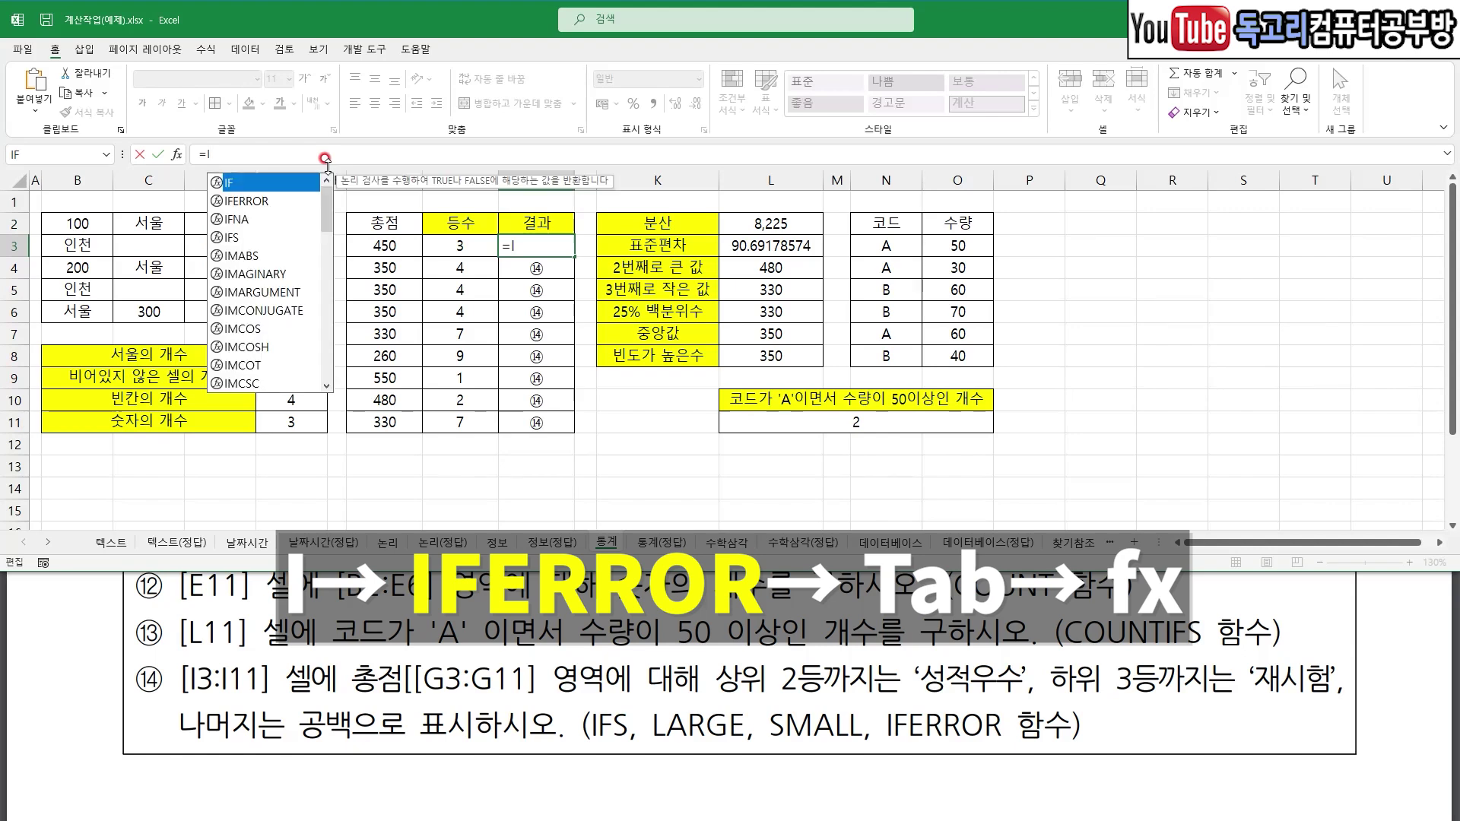
pyautogui.click(247, 201)
pyautogui.press('Tab')
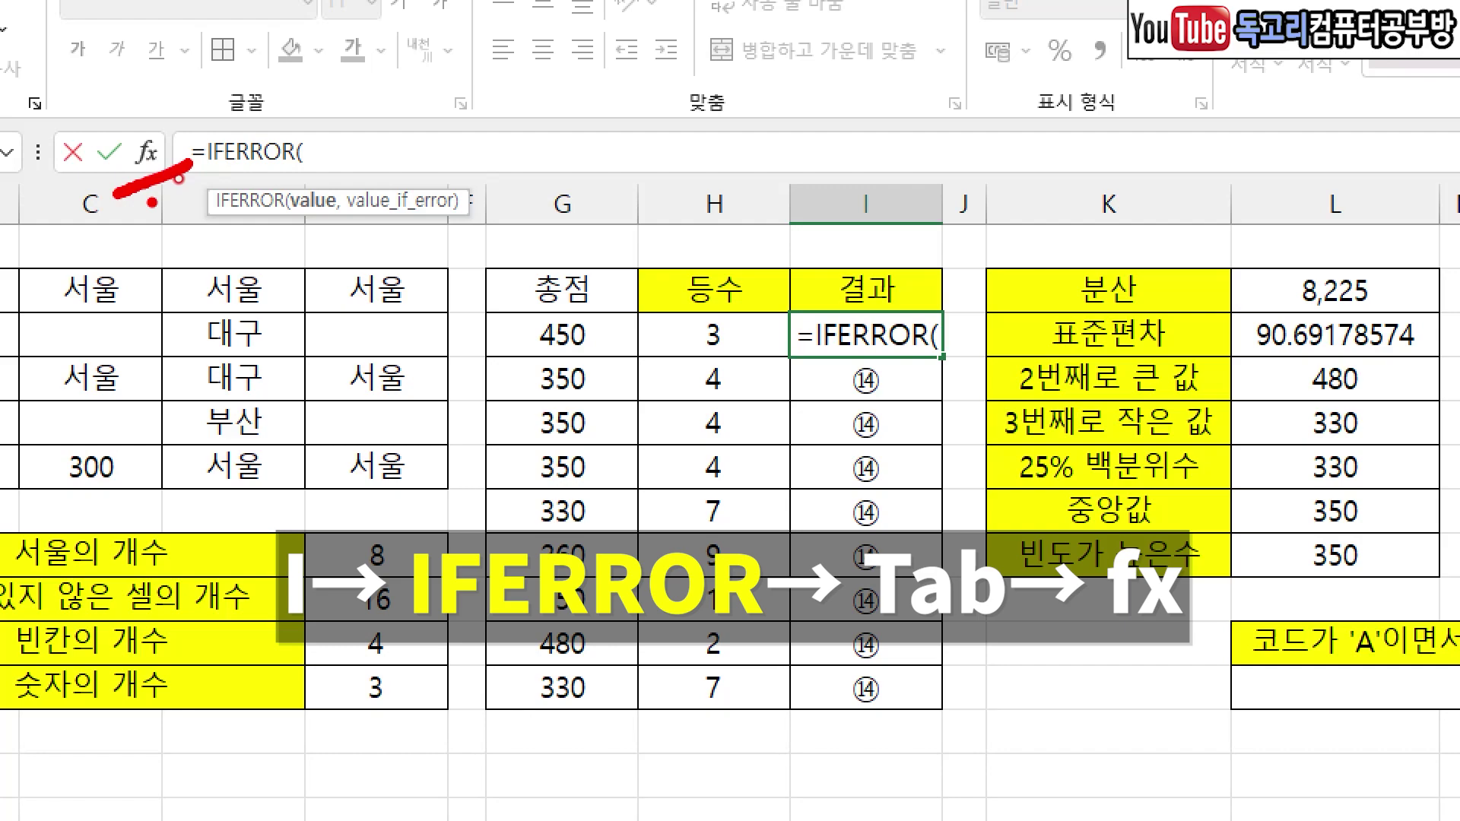
pyautogui.click(147, 152)
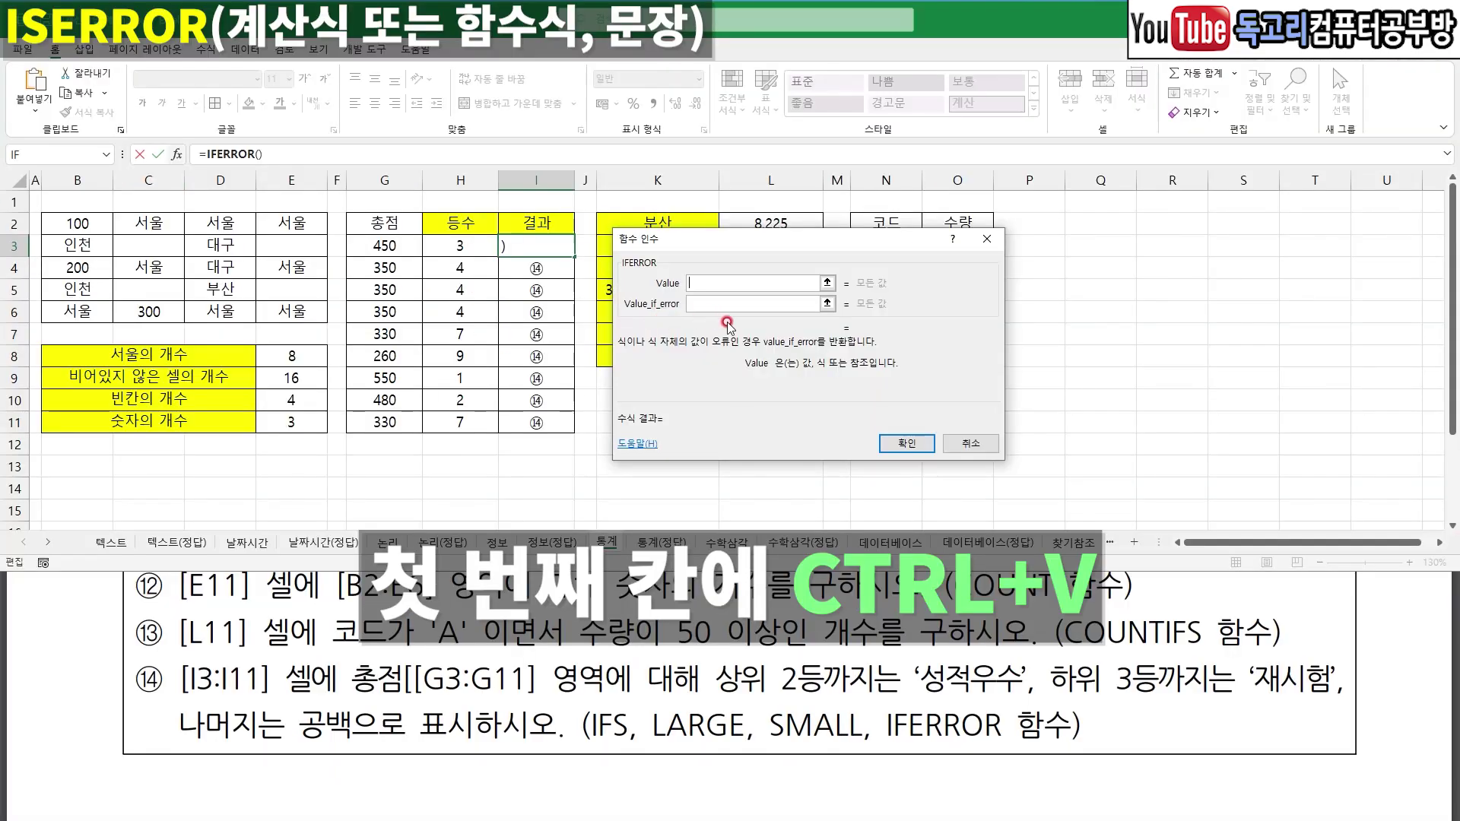
# - Paste the cut IFS expression as the Value argument of IFERROR
pyautogui.hotkey('ctrl', 'v')
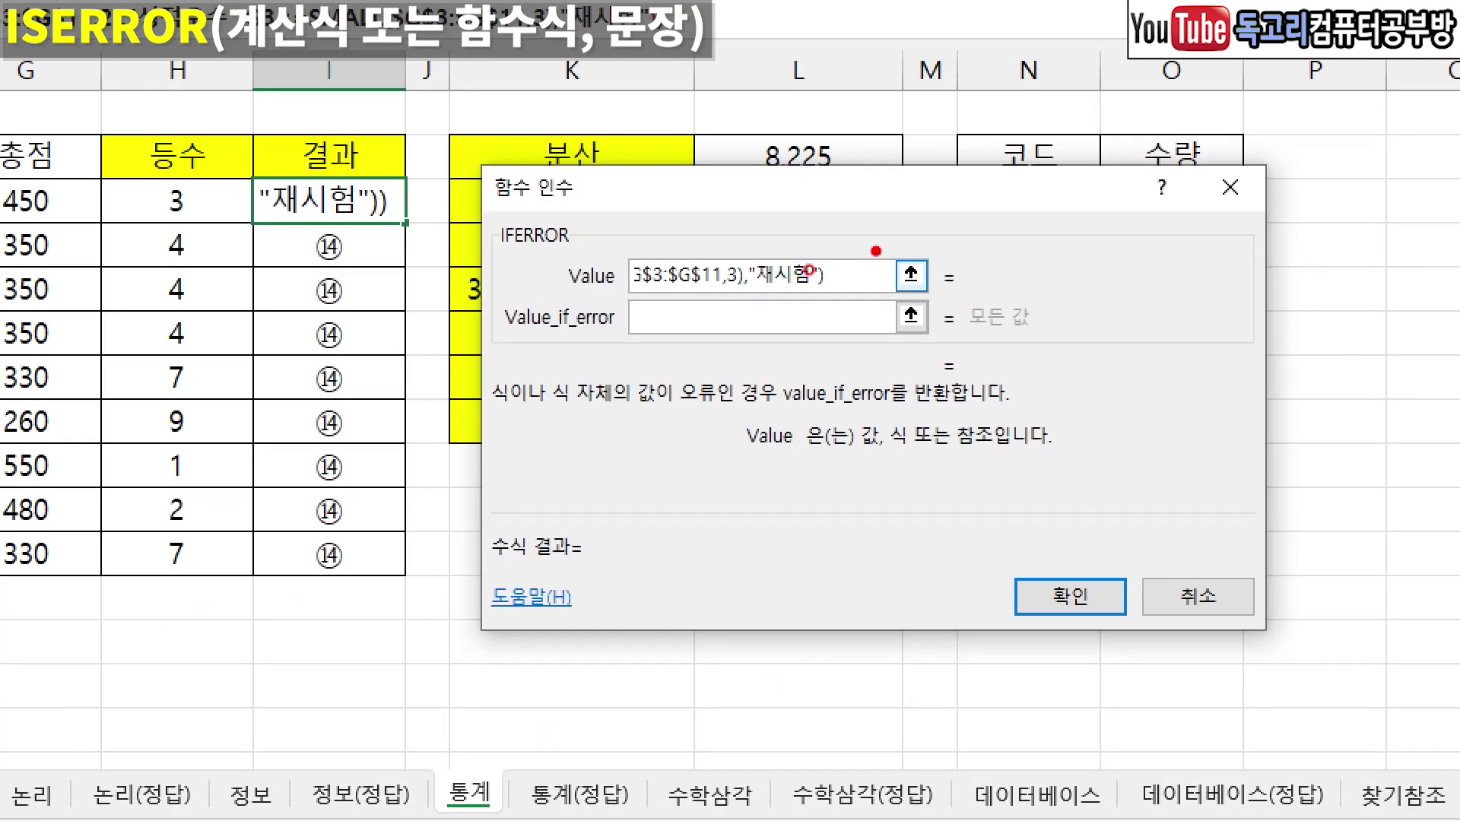
pyautogui.moveTo(827, 285); pyautogui.dragTo(881, 244)
pyautogui.moveTo(625, 334); pyautogui.dragTo(755, 342)
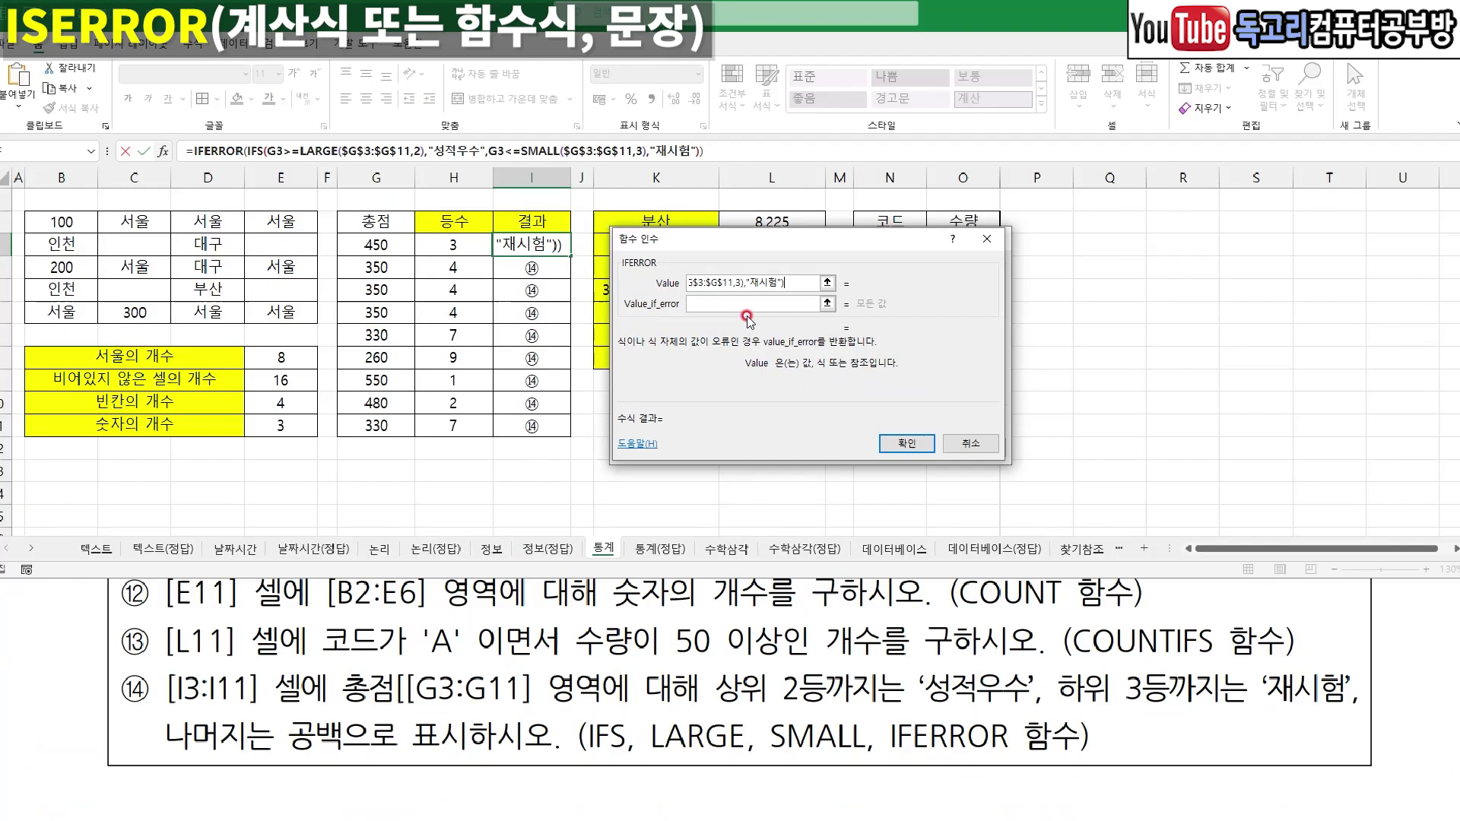
pyautogui.moveTo(236, 748); pyautogui.dragTo(401, 746)
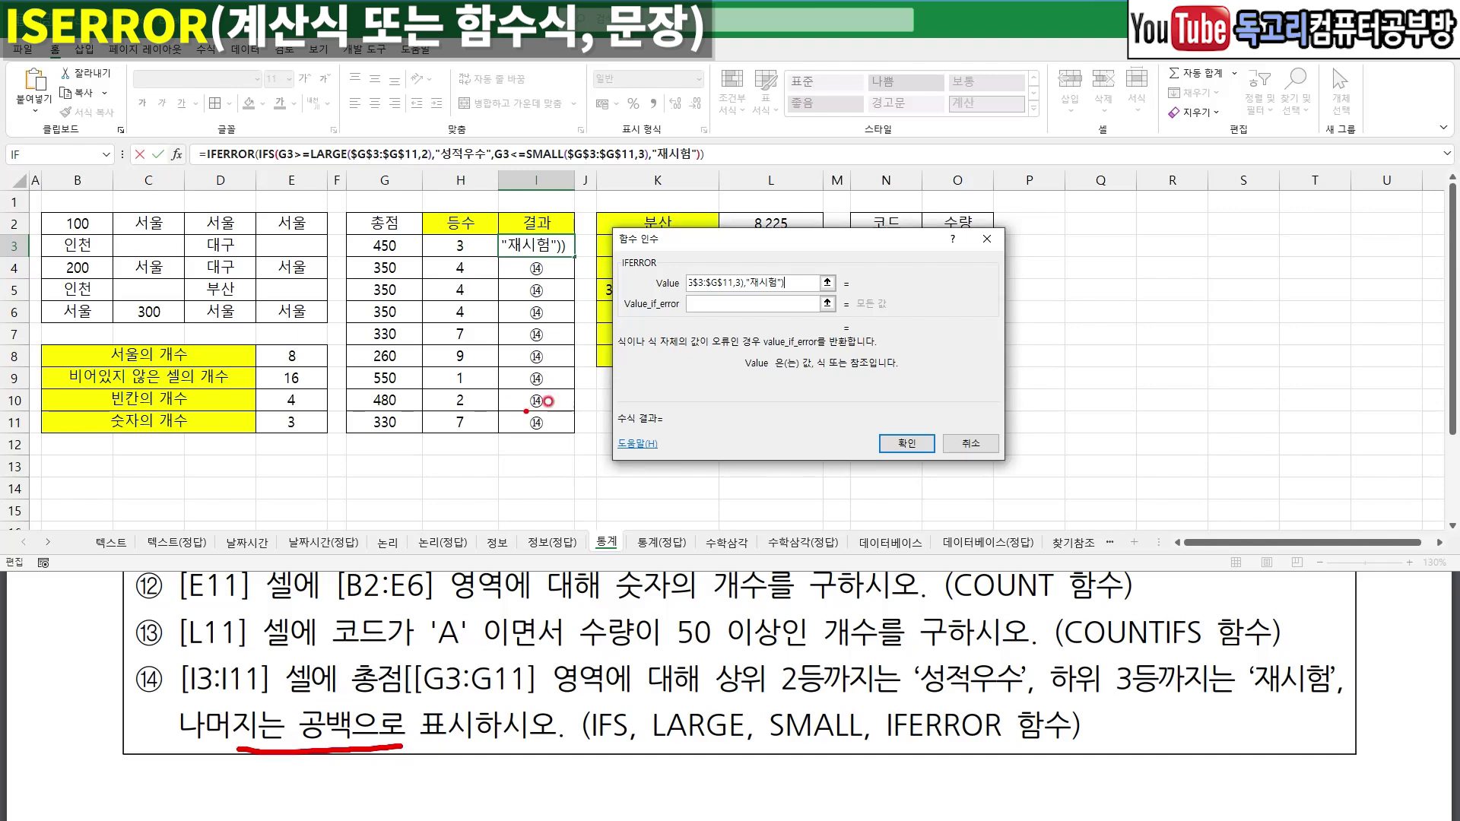
# - Set the IFERROR error value to "", complete the formula in I3 and fill it down through I11
pyautogui.click(717, 302)
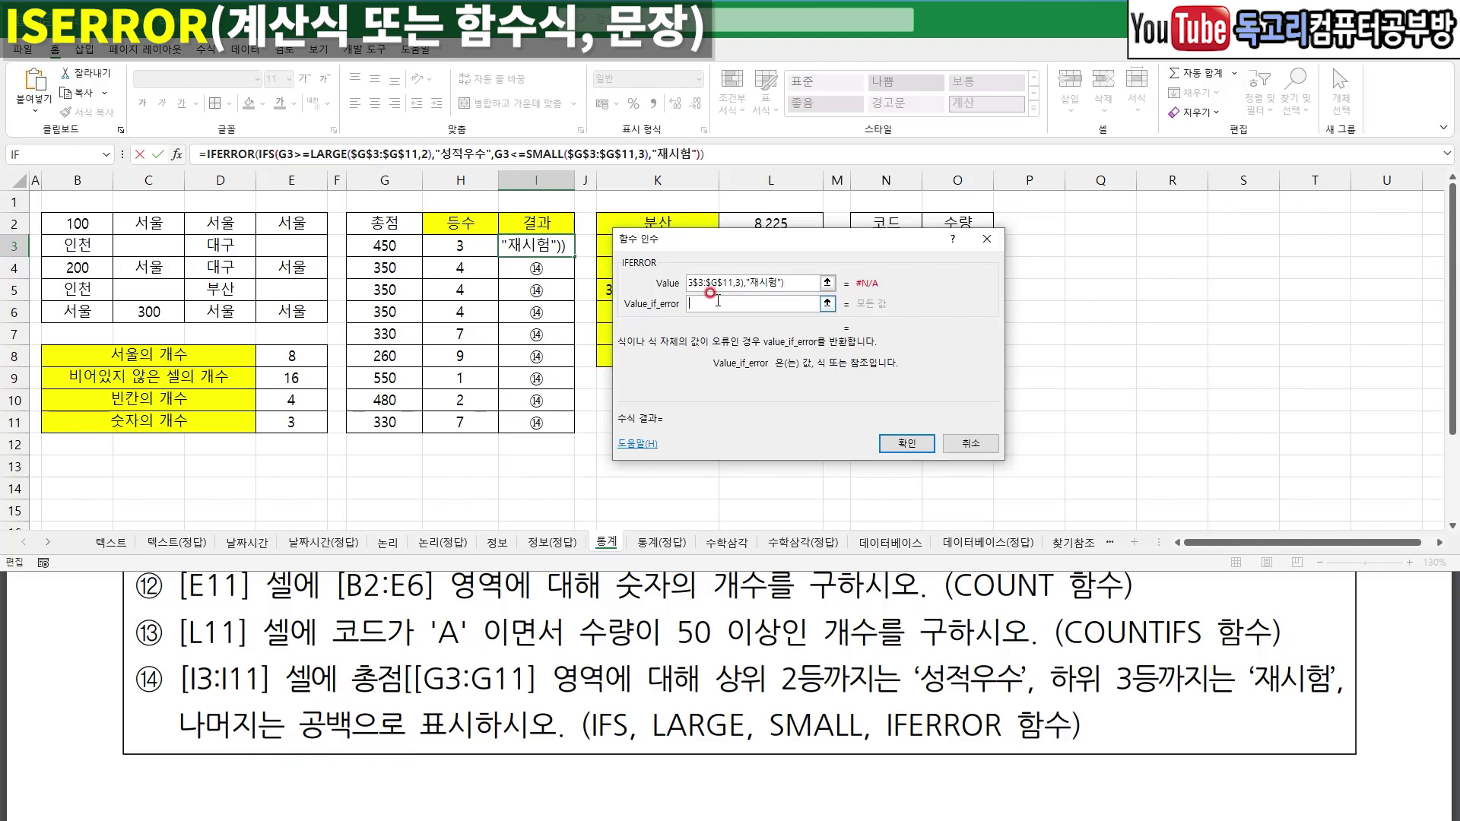
pyautogui.write('""')
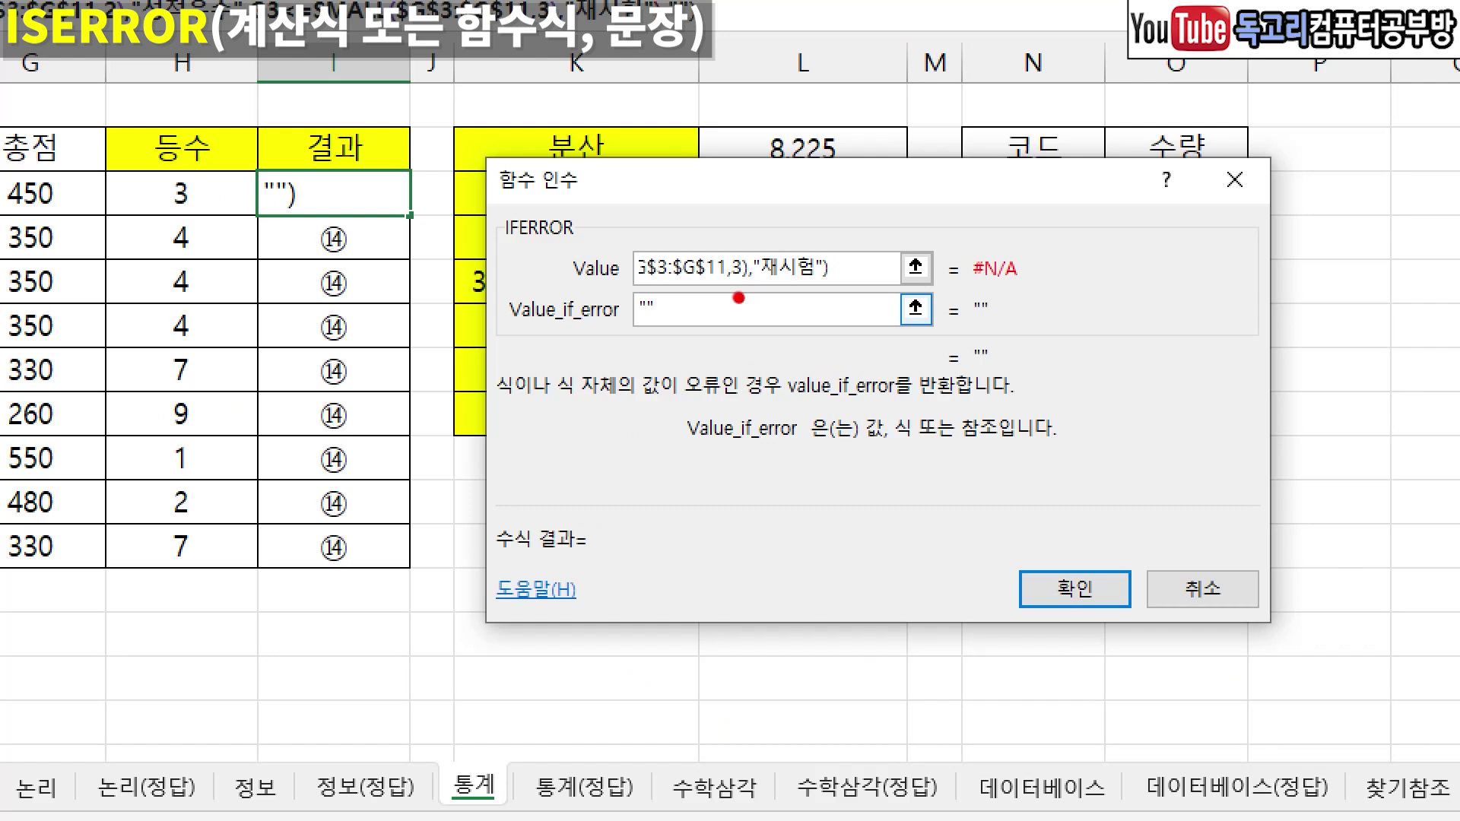
pyautogui.moveTo(627, 326); pyautogui.dragTo(697, 324)
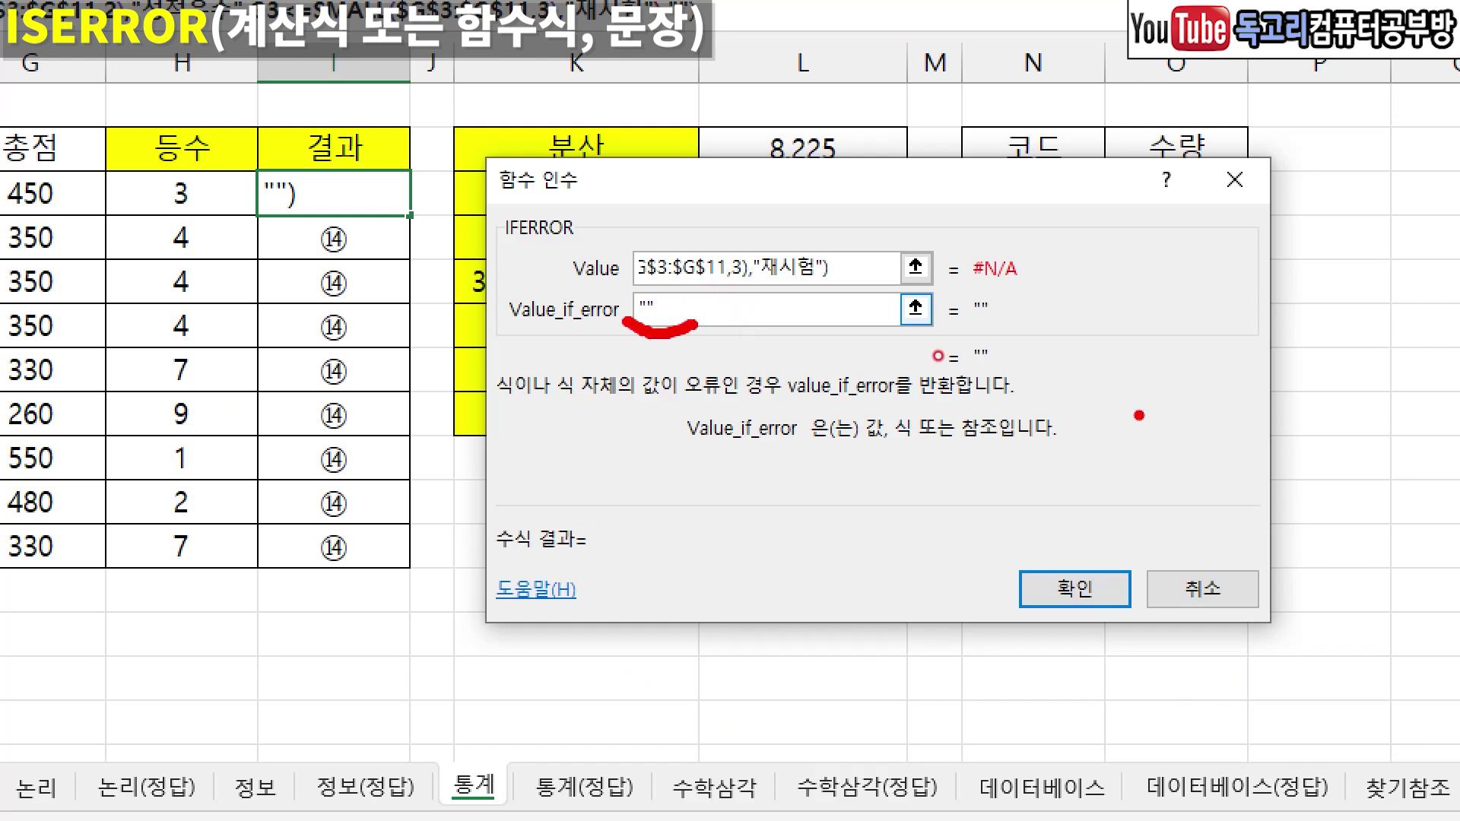
pyautogui.moveTo(1174, 538); pyautogui.dragTo(1040, 688)
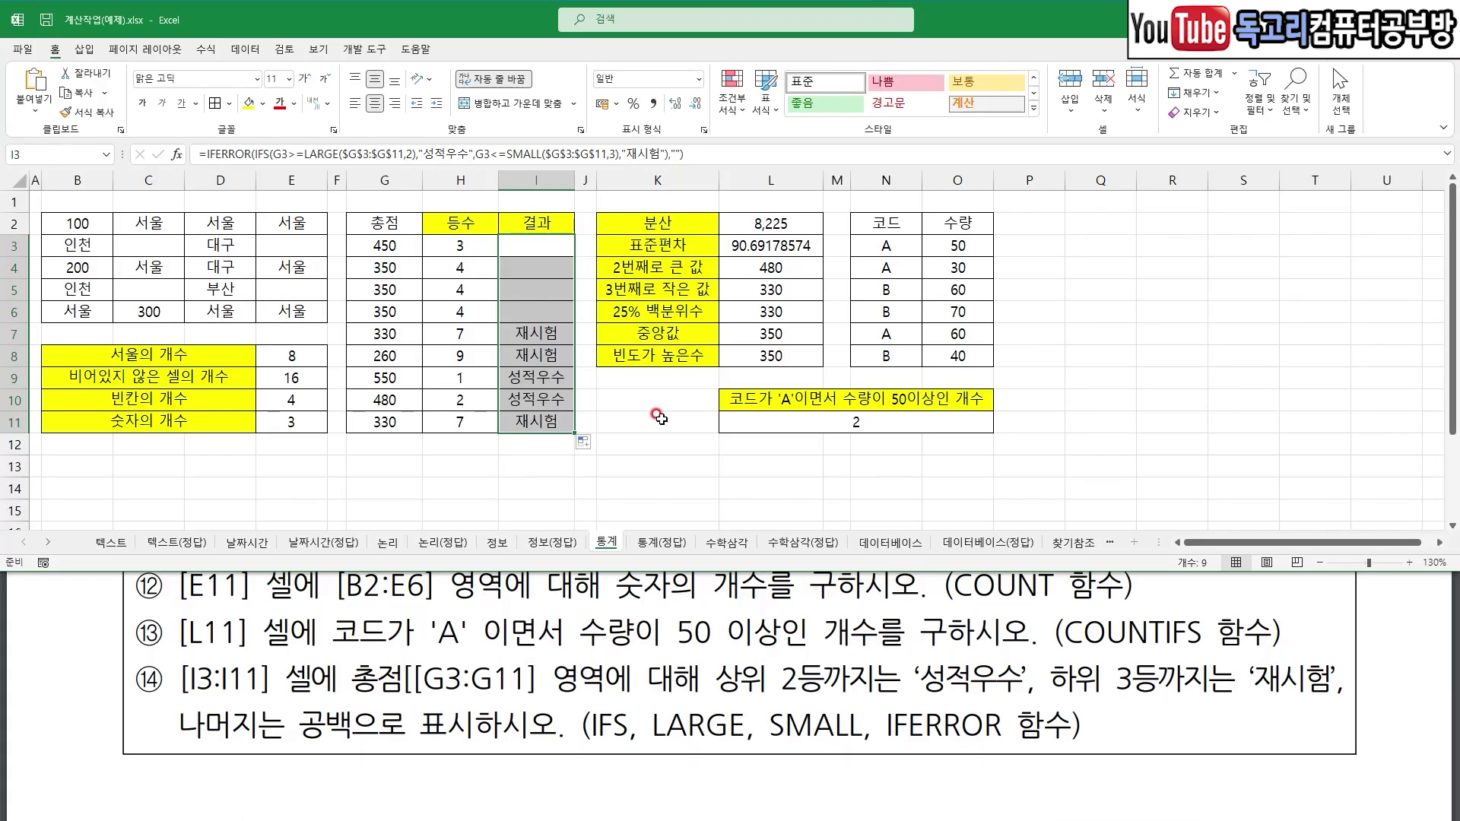
pyautogui.click(666, 417)
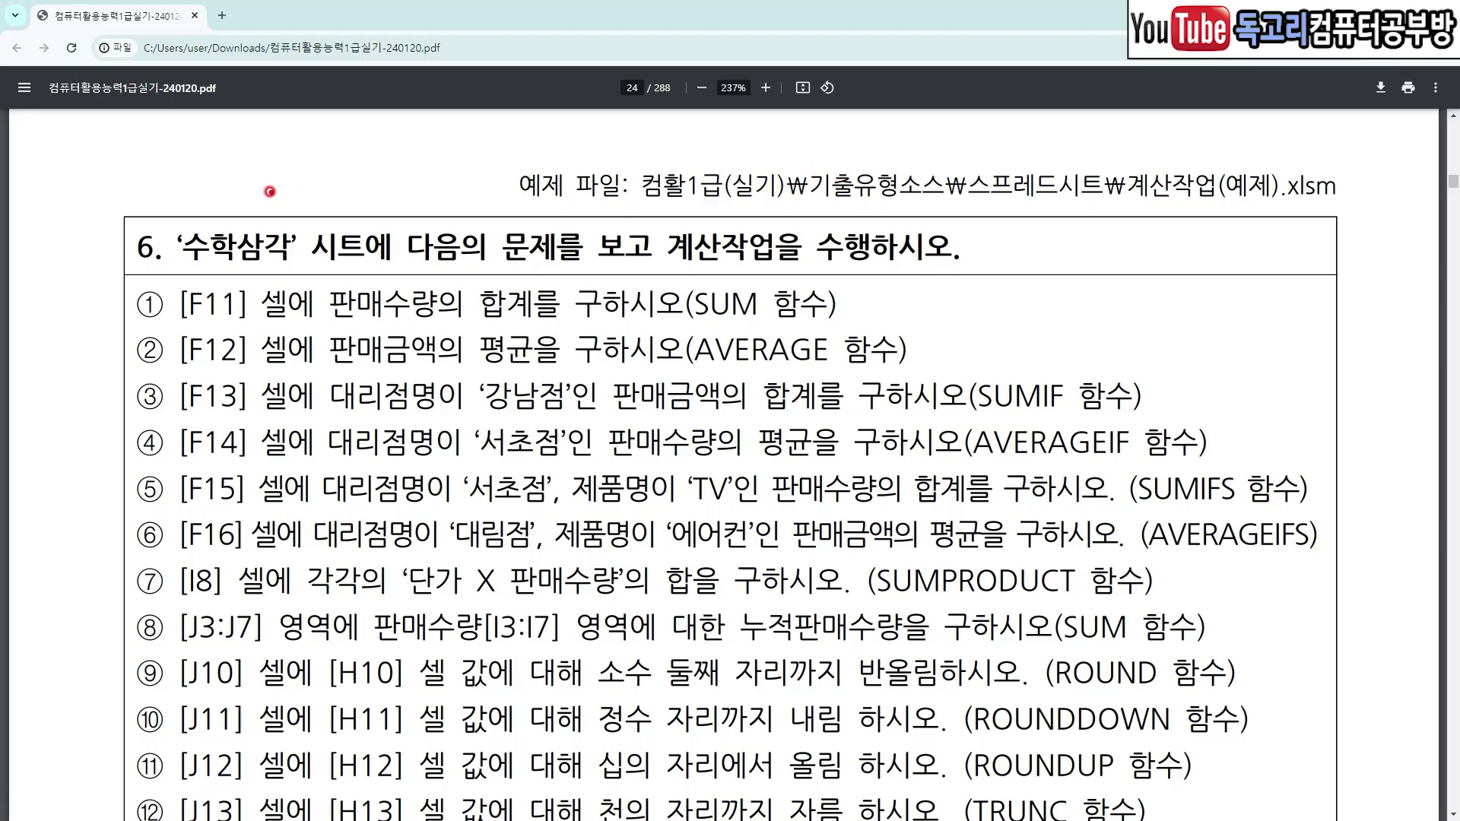
pyautogui.moveTo(221, 188); pyautogui.dragTo(273, 183)
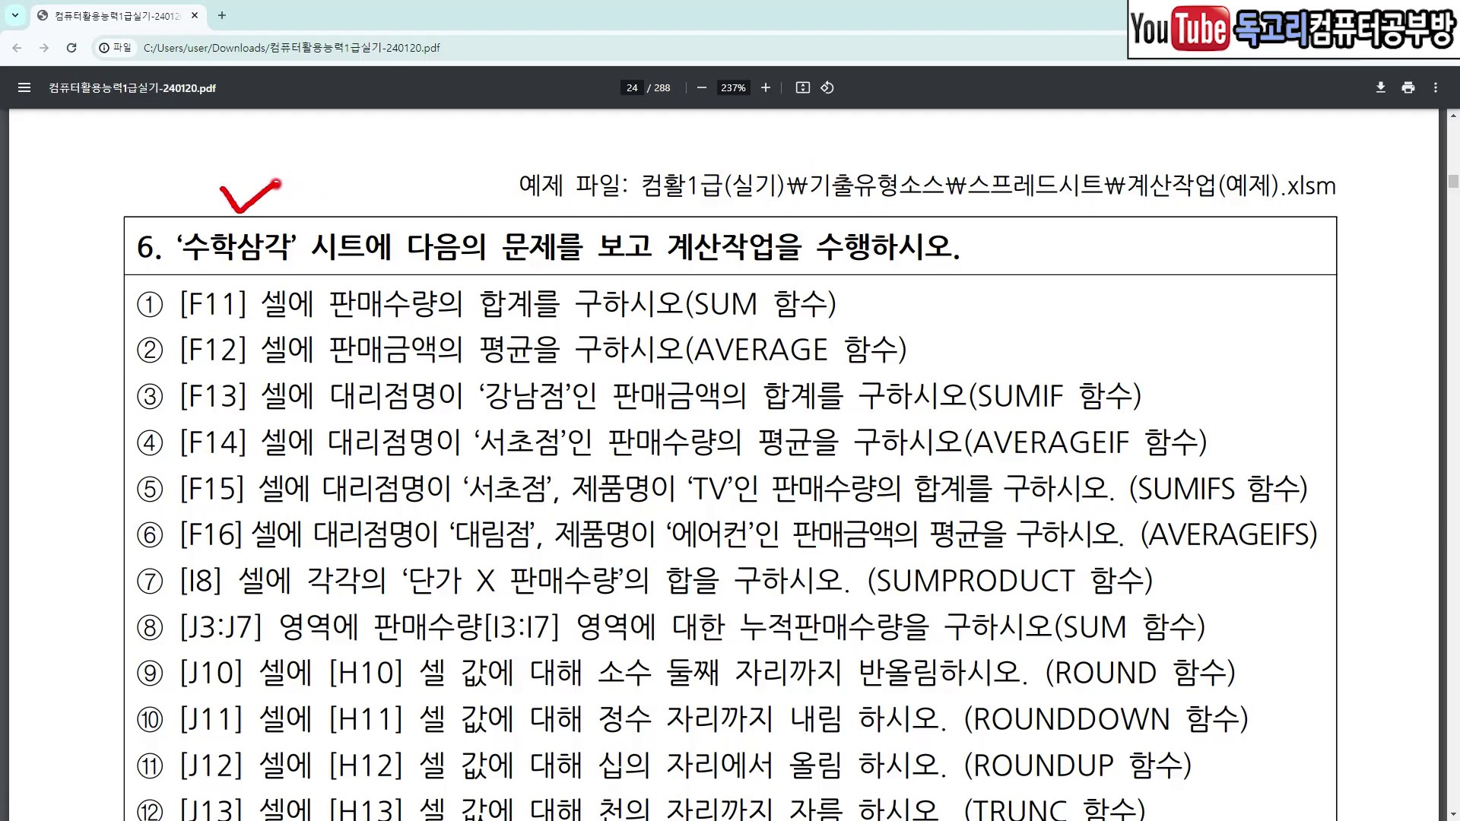
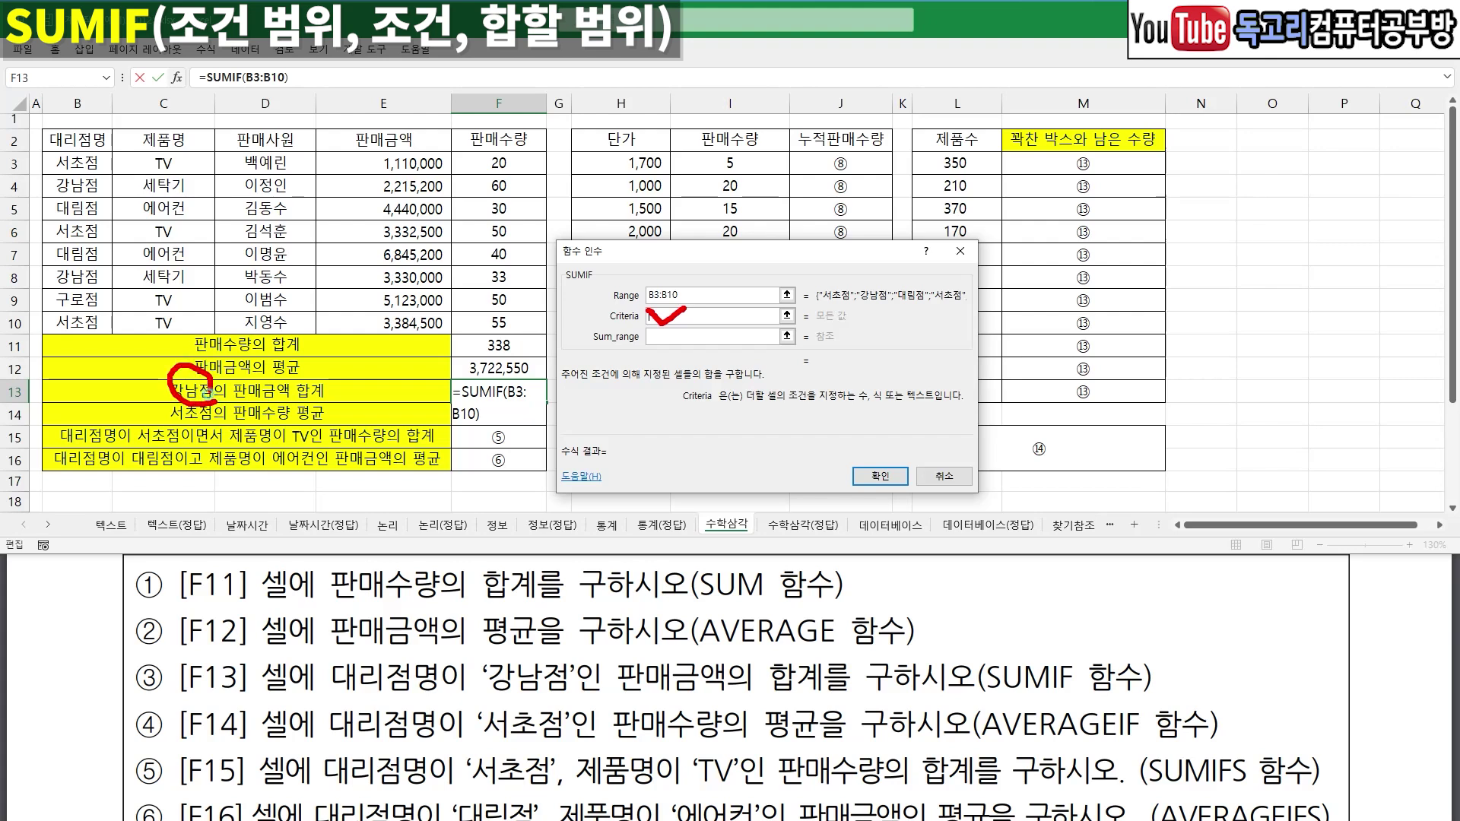
# - Set the Criteria argument of the SUMIF function in F13 to cell B4 (강남점)
pyautogui.moveTo(92, 197)
pyautogui.mouseDown()
pyautogui.moveTo(61, 202)
pyautogui.moveTo(81, 164)
pyautogui.moveTo(97, 204)
pyautogui.mouseUp()
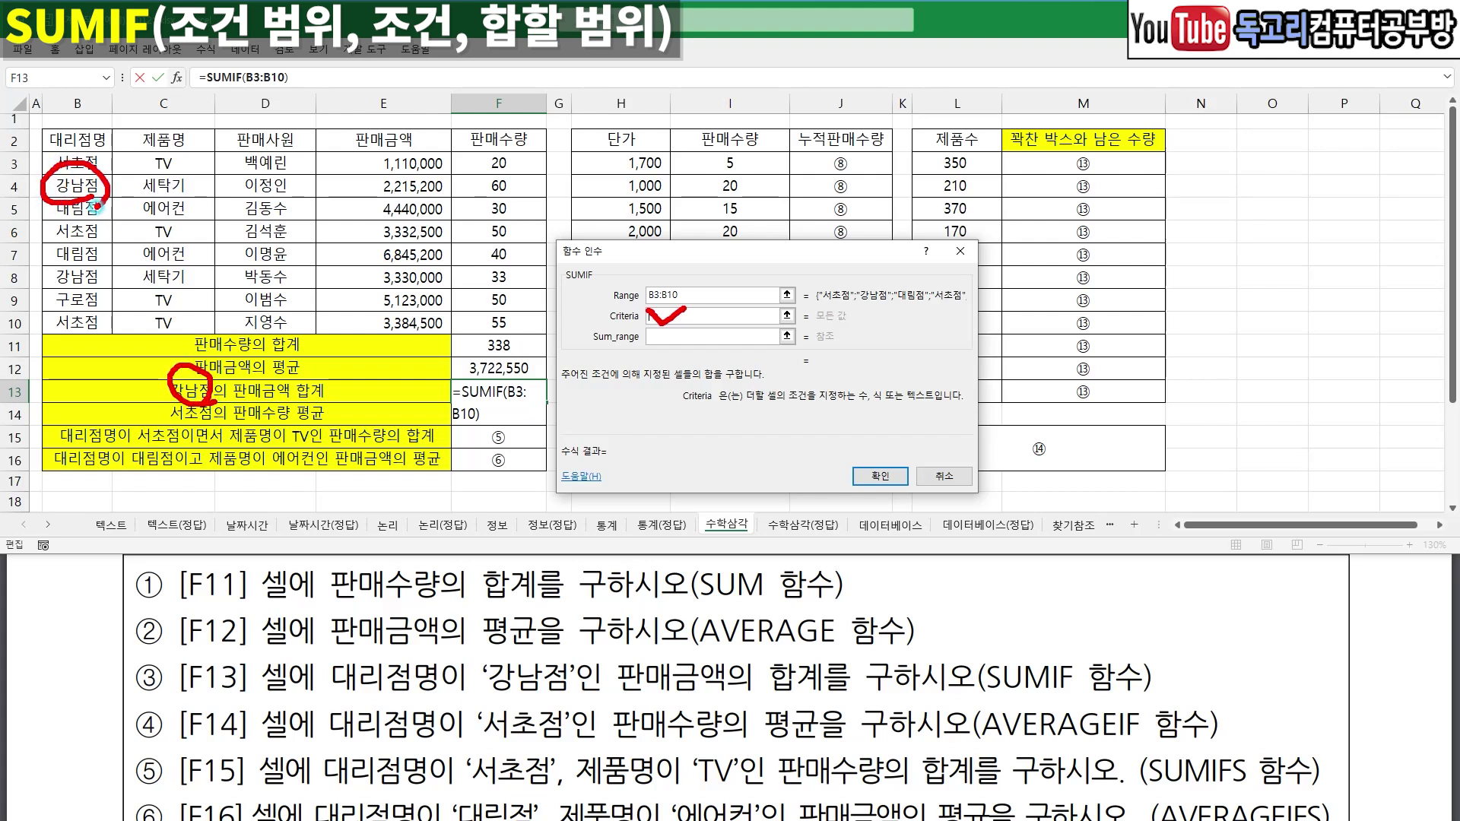
pyautogui.click(76, 185)
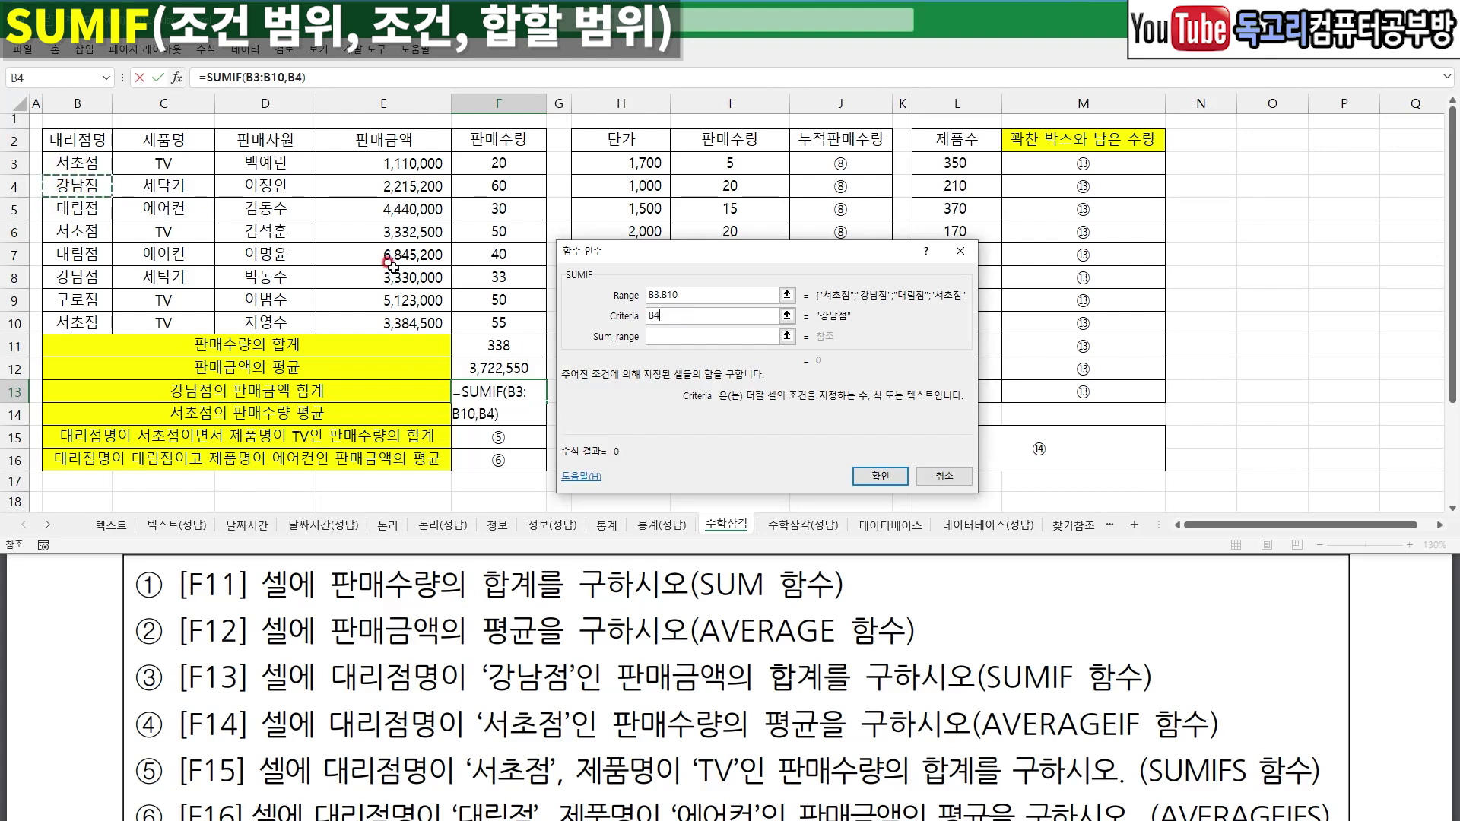
pyautogui.moveTo(710, 293)
pyautogui.mouseDown()
pyautogui.moveTo(724, 285)
pyautogui.moveTo(653, 343)
pyautogui.moveTo(706, 328)
pyautogui.mouseUp()
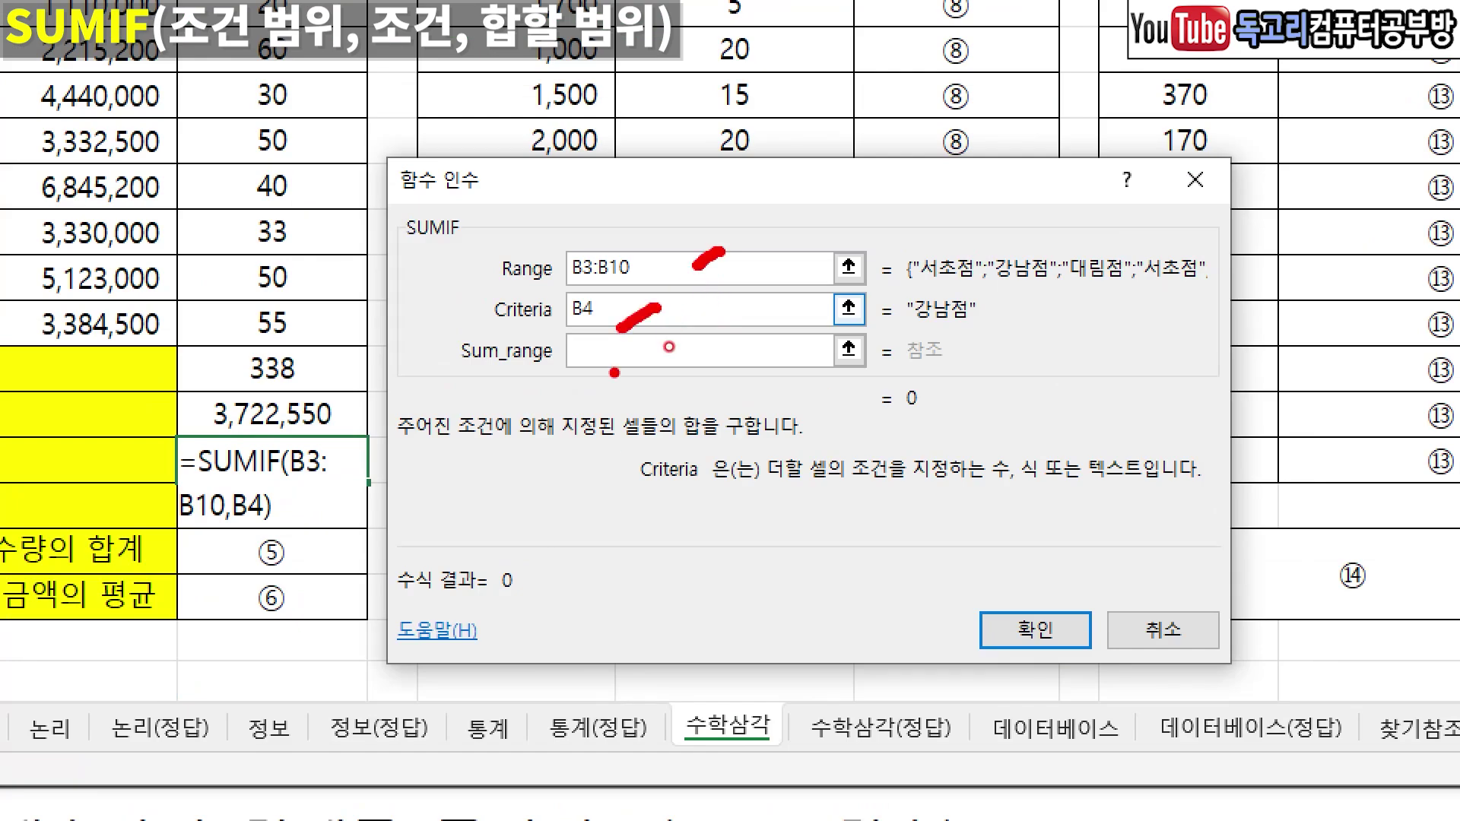
pyautogui.press('Escape')
# - Set the SUMIF Sum_range to the sales amounts in E3:E10 and complete the formula in F13
pyautogui.click(687, 338)
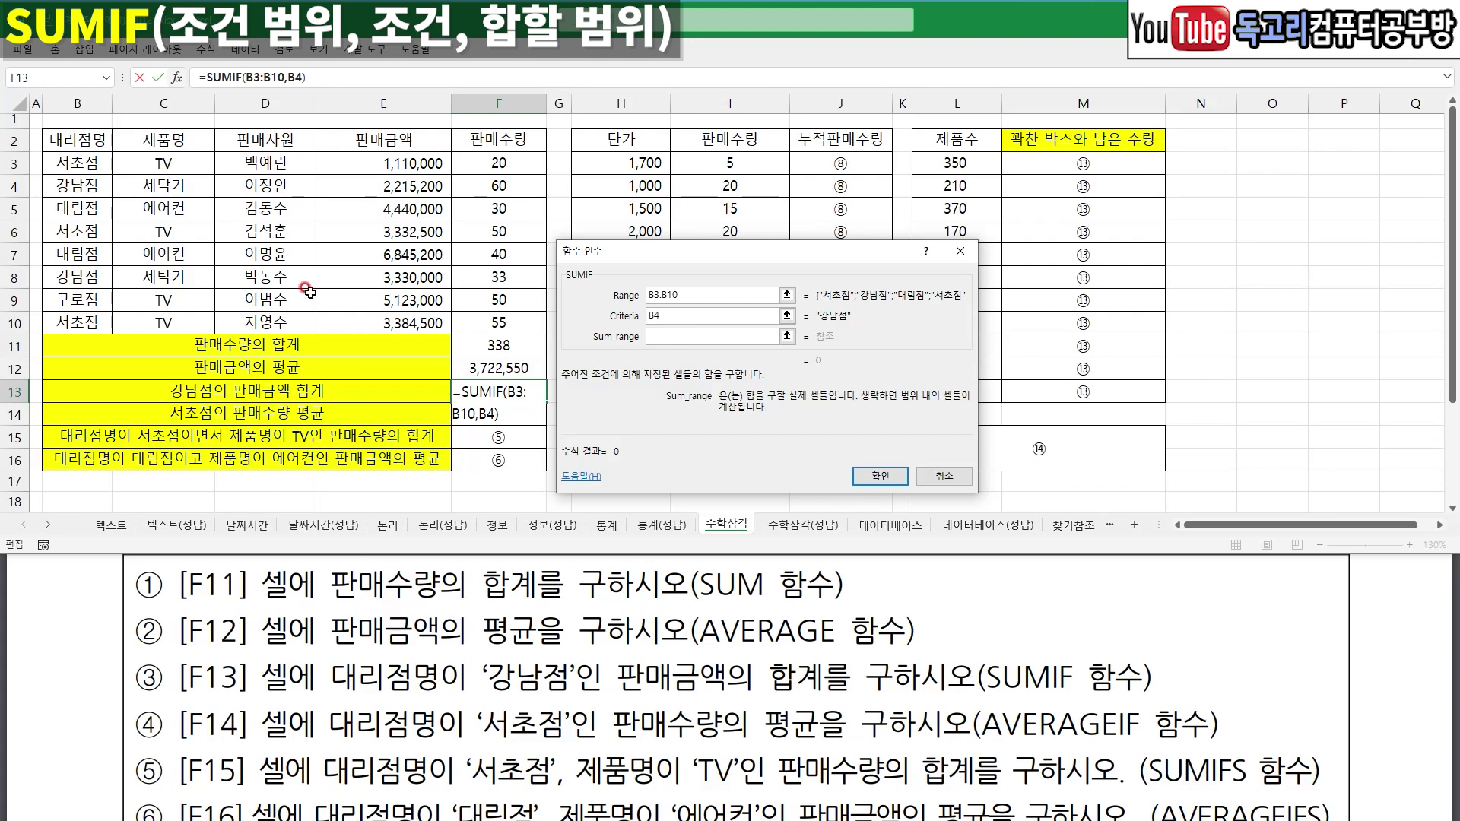
pyautogui.moveTo(395, 162); pyautogui.dragTo(397, 326)
pyautogui.hotkey('ctrl', '2')
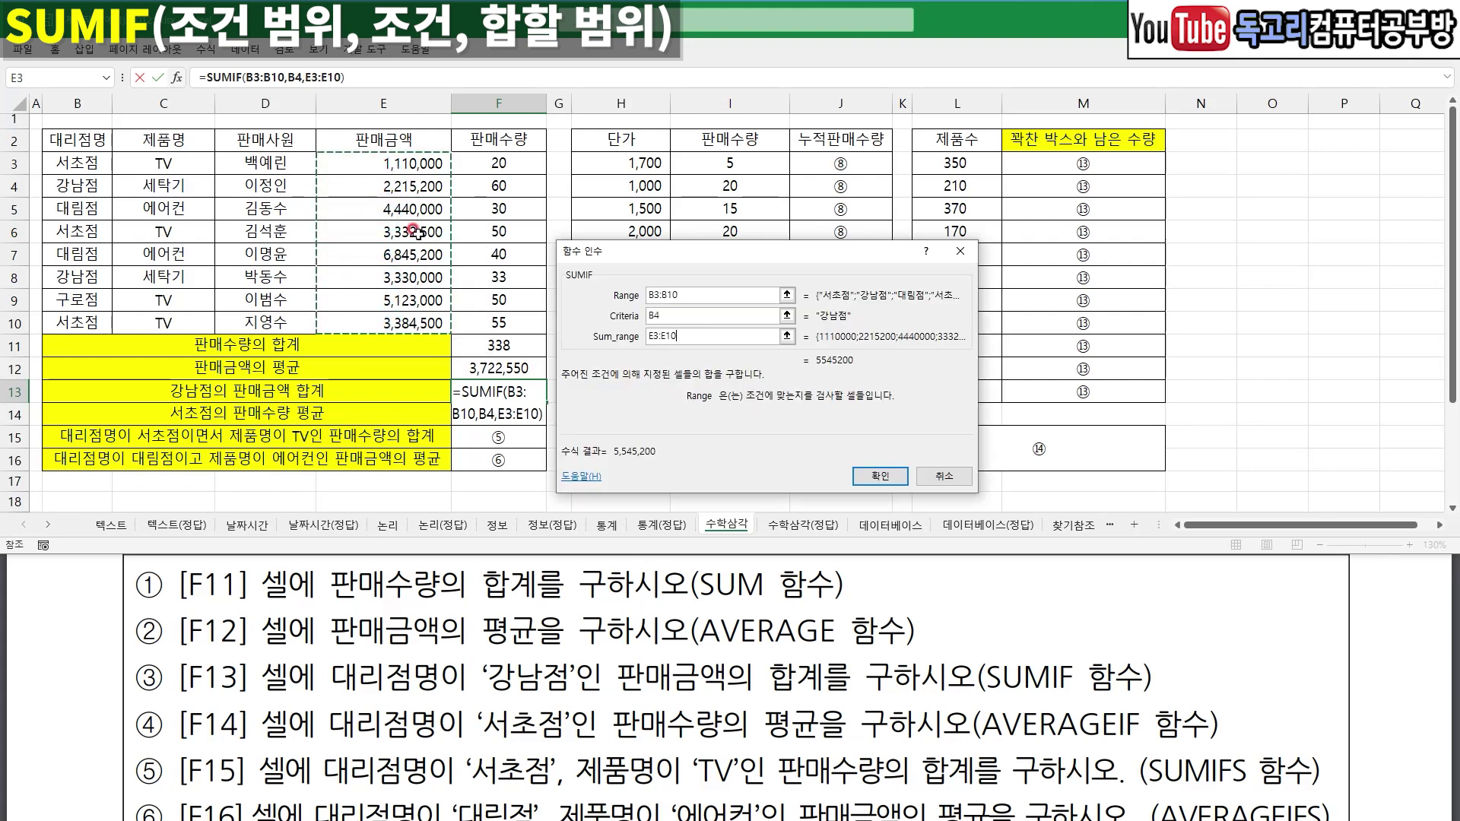
pyautogui.moveTo(424, 171); pyautogui.dragTo(417, 327)
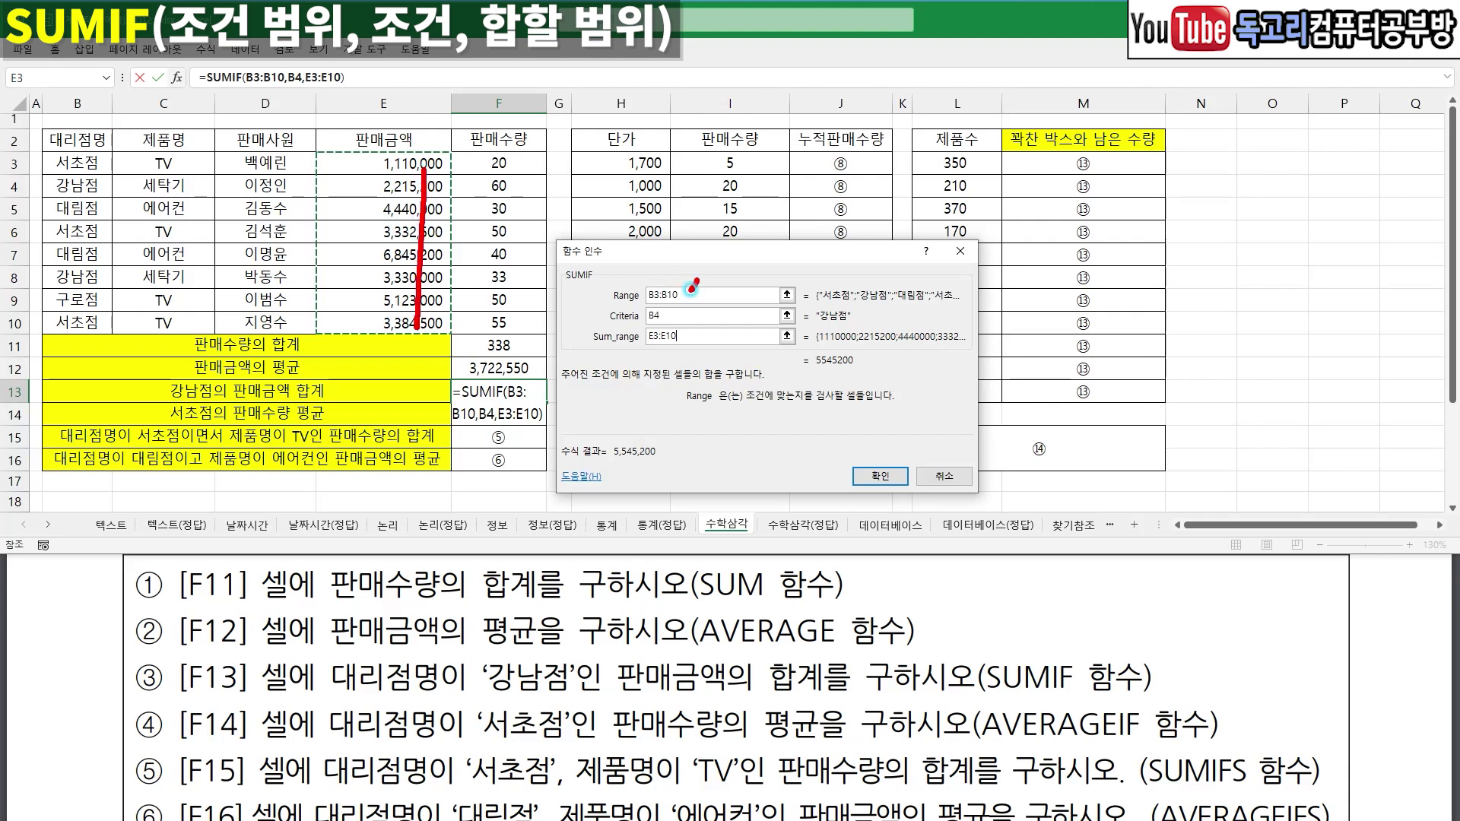
pyautogui.moveTo(692, 310); pyautogui.dragTo(696, 351)
pyautogui.moveTo(929, 451); pyautogui.dragTo(895, 512)
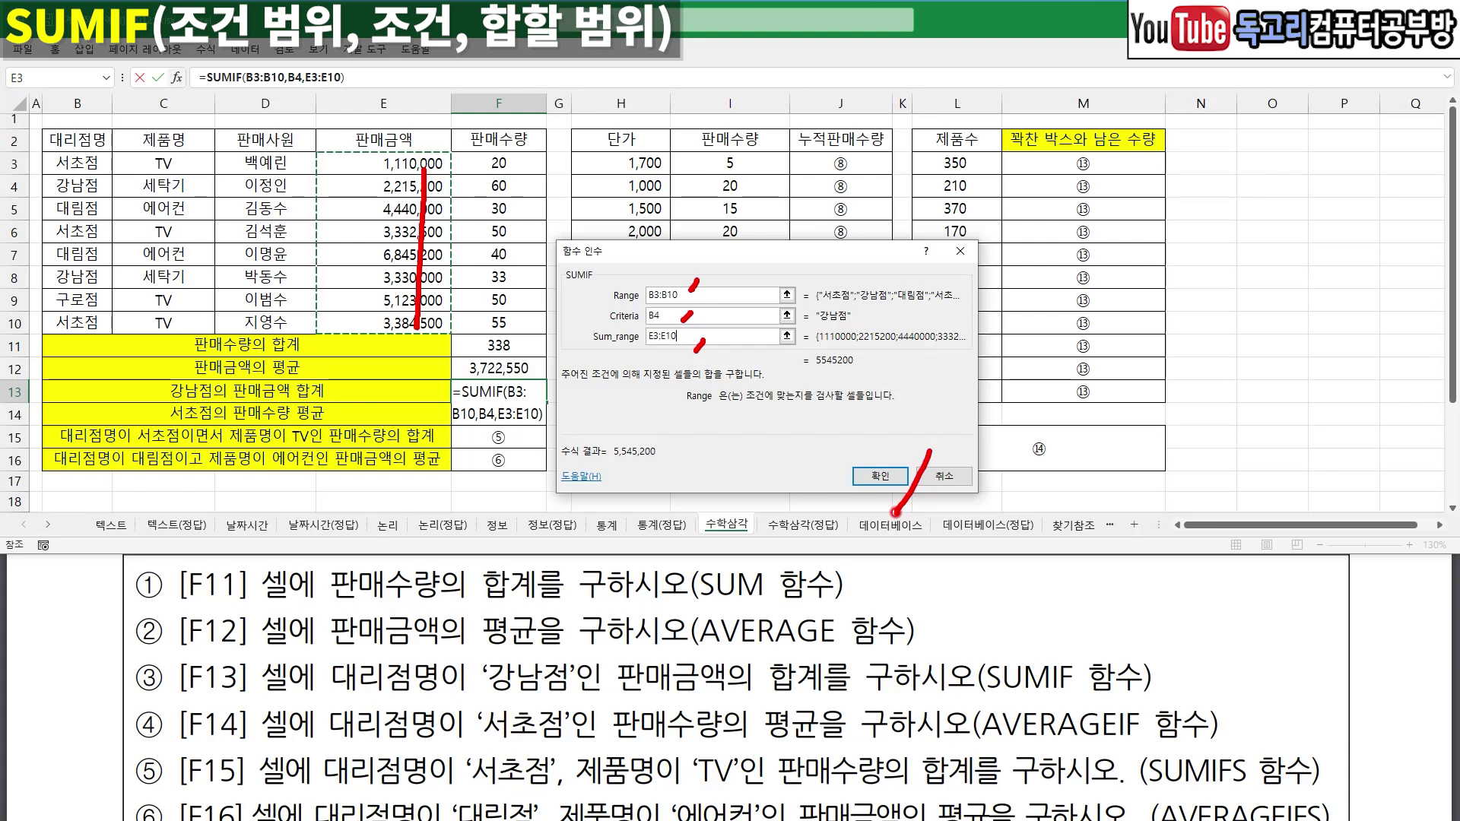
pyautogui.press('Escape')
pyautogui.click(884, 473)
# - Start an AVERAGEIF formula in F14 and open its function arguments
pyautogui.click(514, 416)
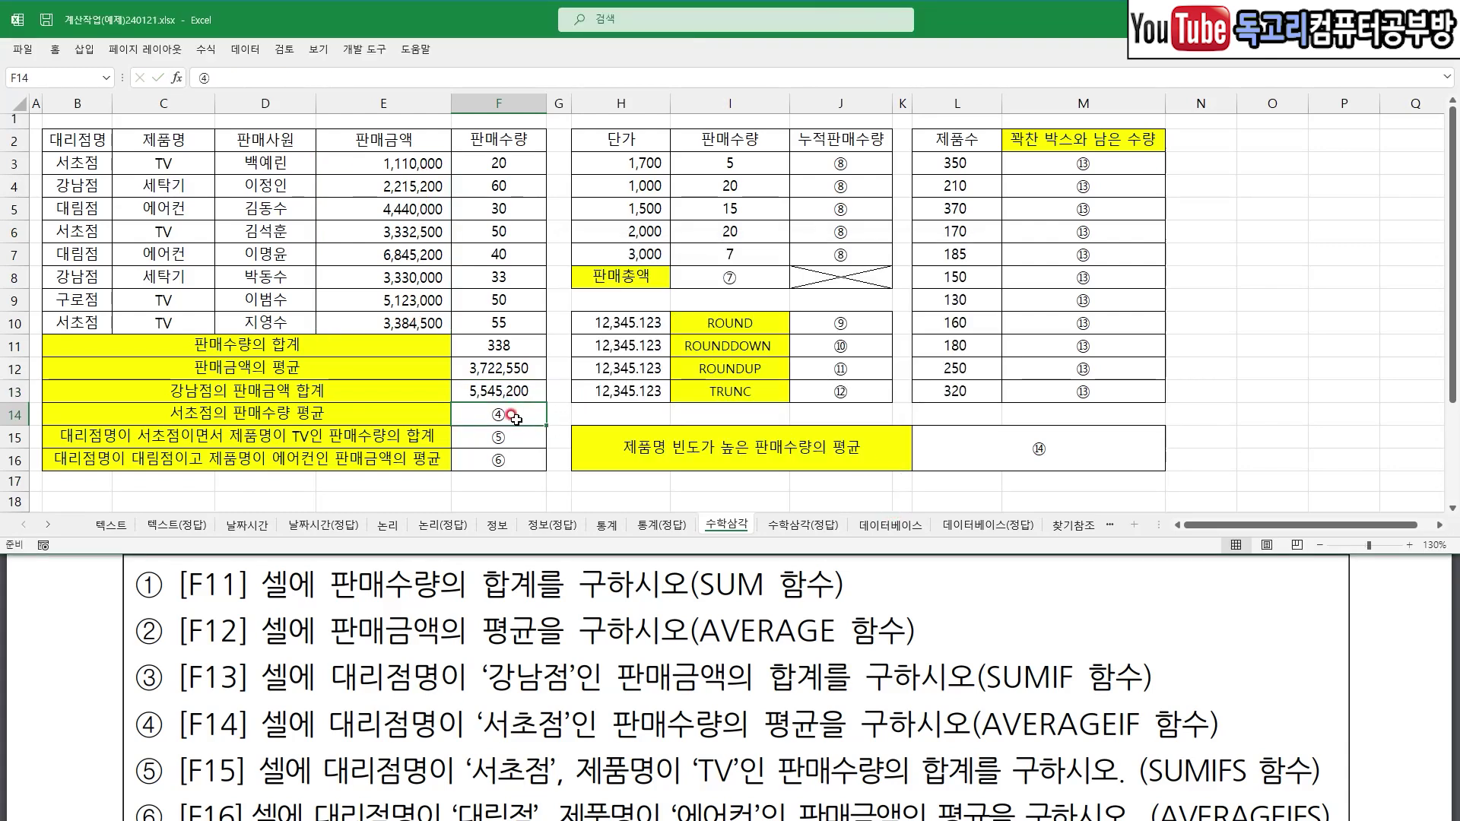
pyautogui.write('=A')
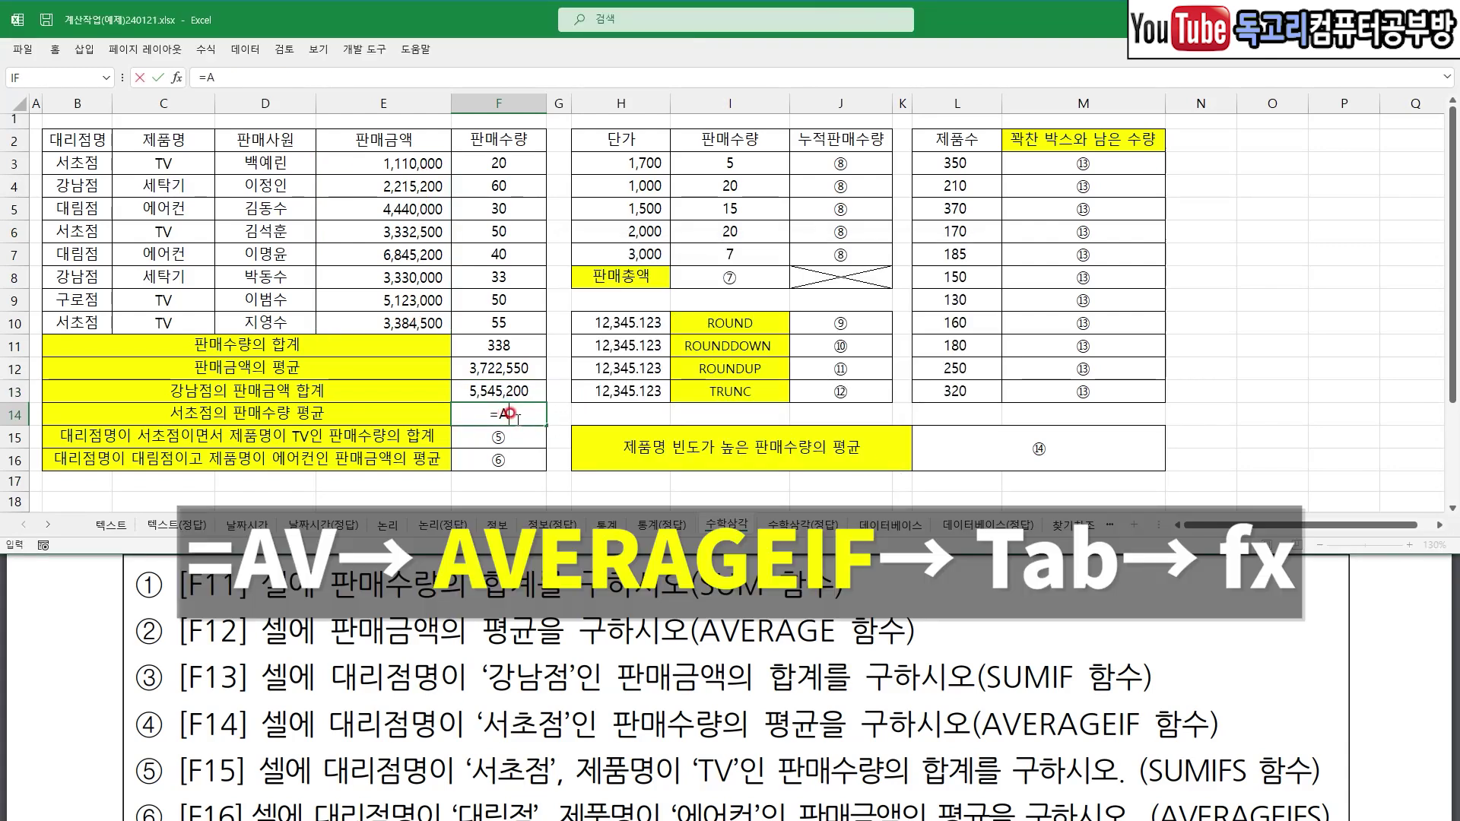
pyautogui.write('V')
pyautogui.press('Down')
pyautogui.press('Down')
pyautogui.press('Down')
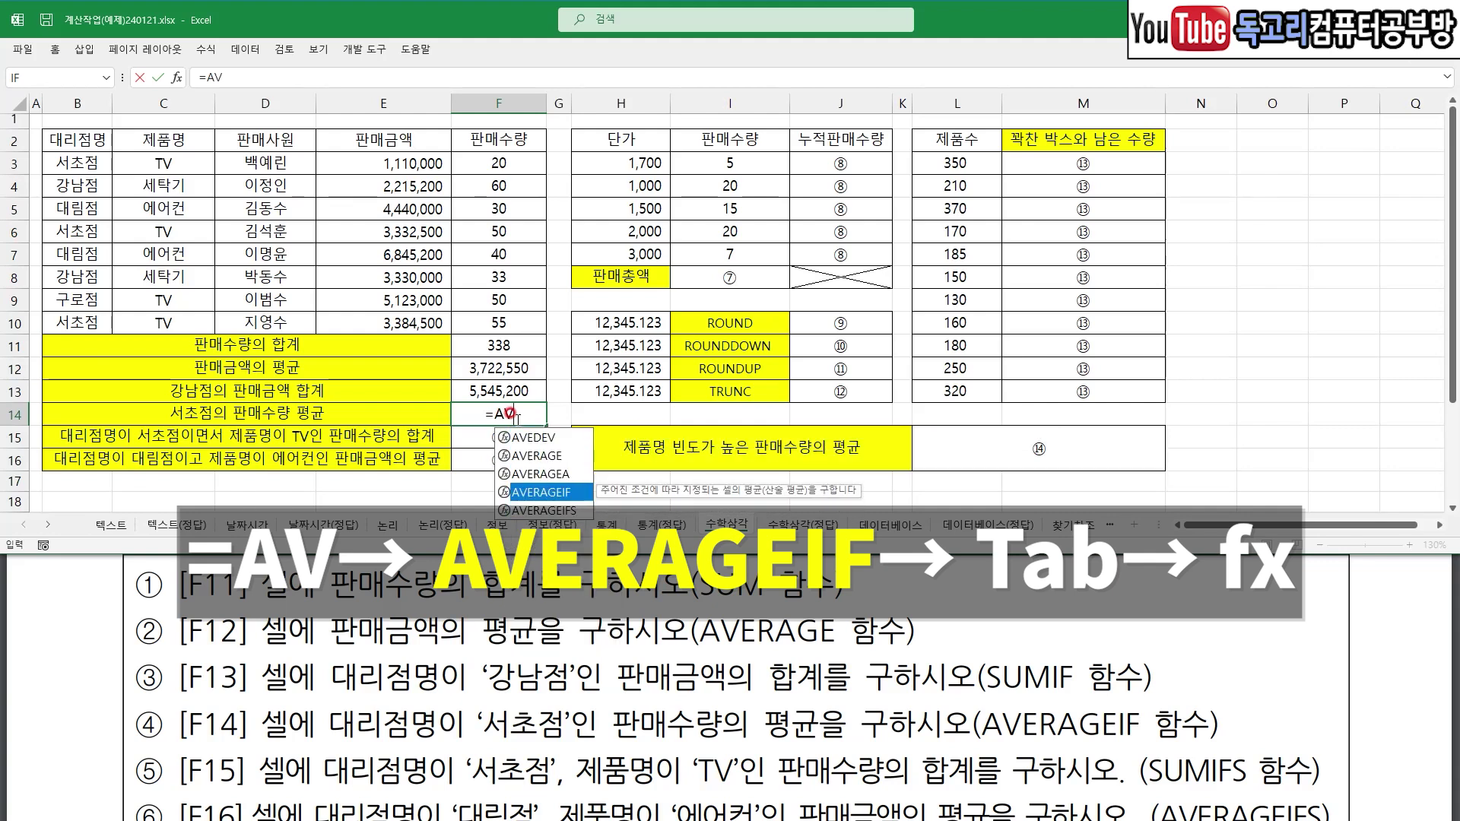
pyautogui.press('Tab')
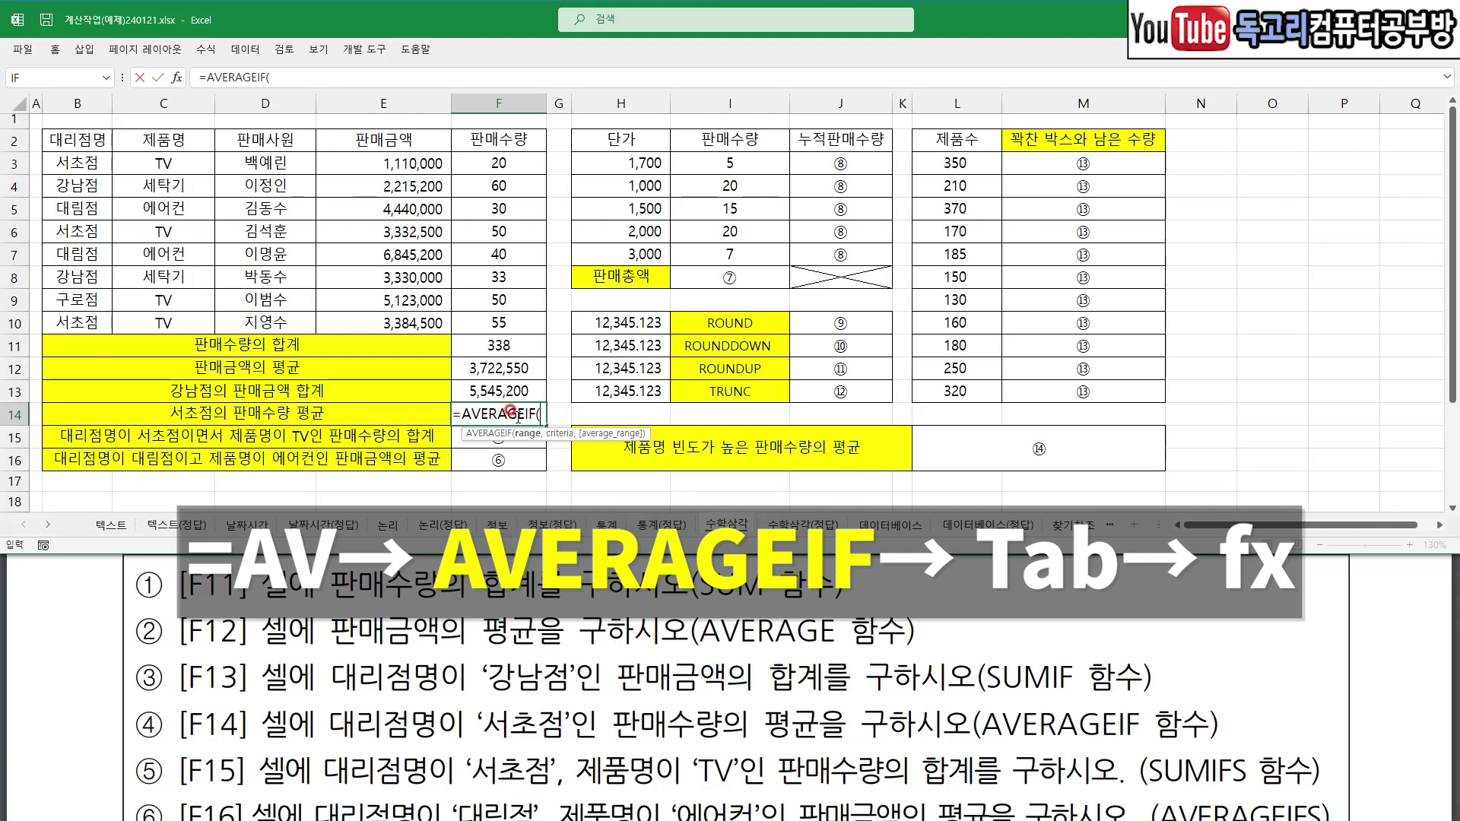
pyautogui.click(176, 79)
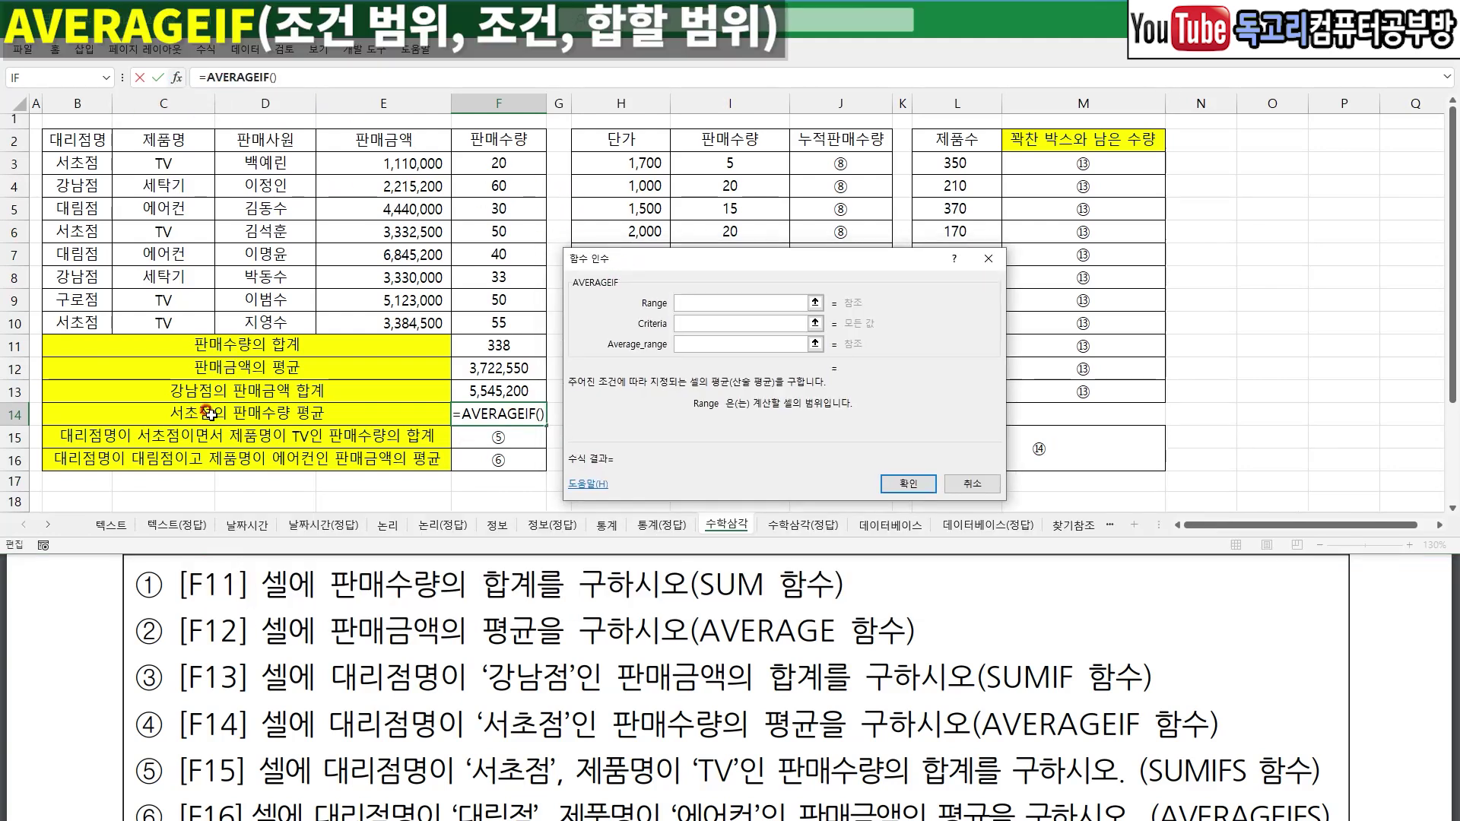
# - Set the AVERAGEIF Range to the branch names in B3:B10 and the Criteria to cell B3 (서초점)
pyautogui.moveTo(80, 163); pyautogui.dragTo(76, 323)
pyautogui.click(696, 324)
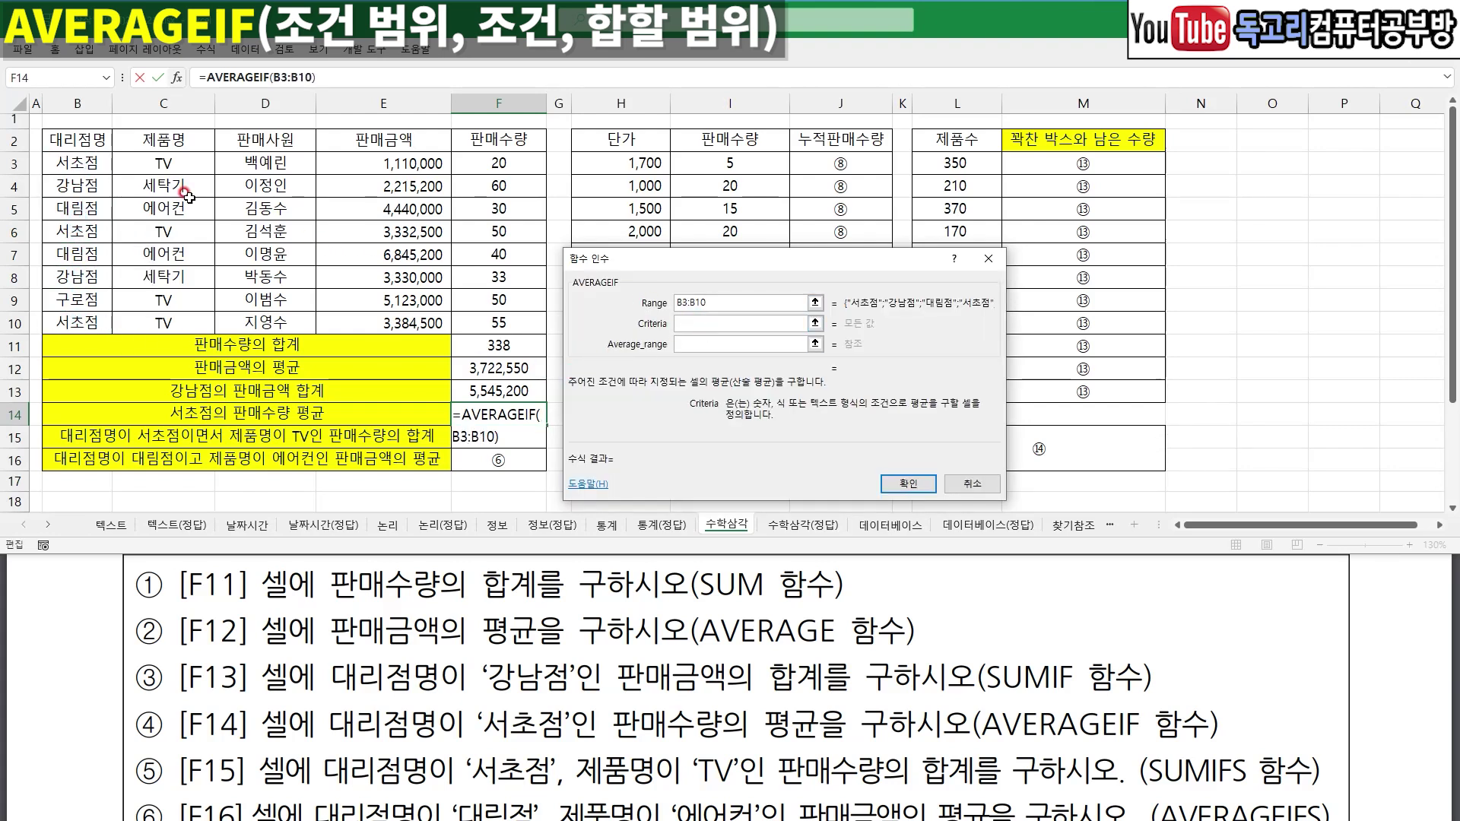
pyautogui.click(94, 162)
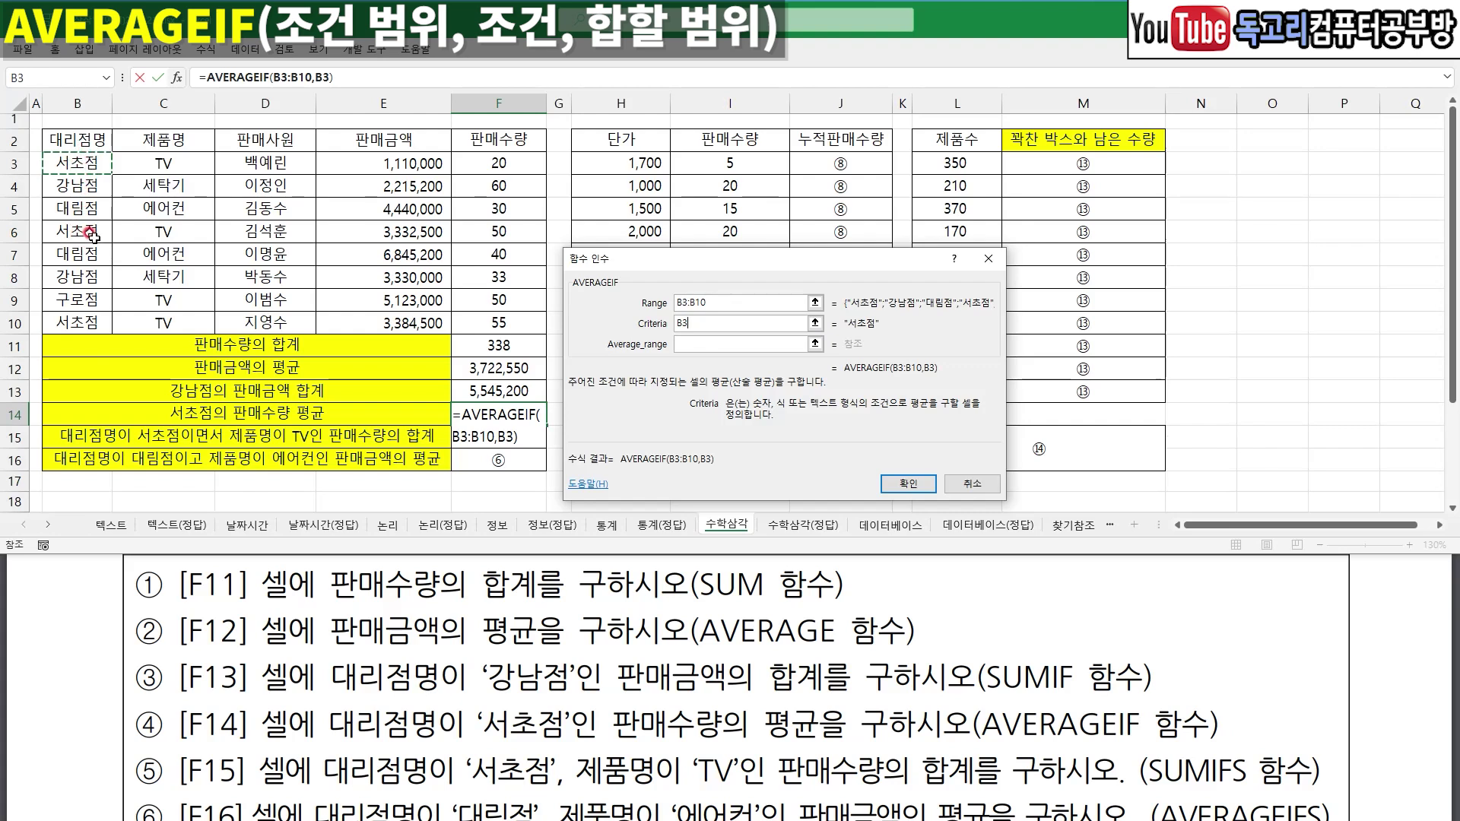
# - Set the AVERAGEIF Average_range to the sales quantities in F3:F10 and complete the formula in F14
pyautogui.click(756, 346)
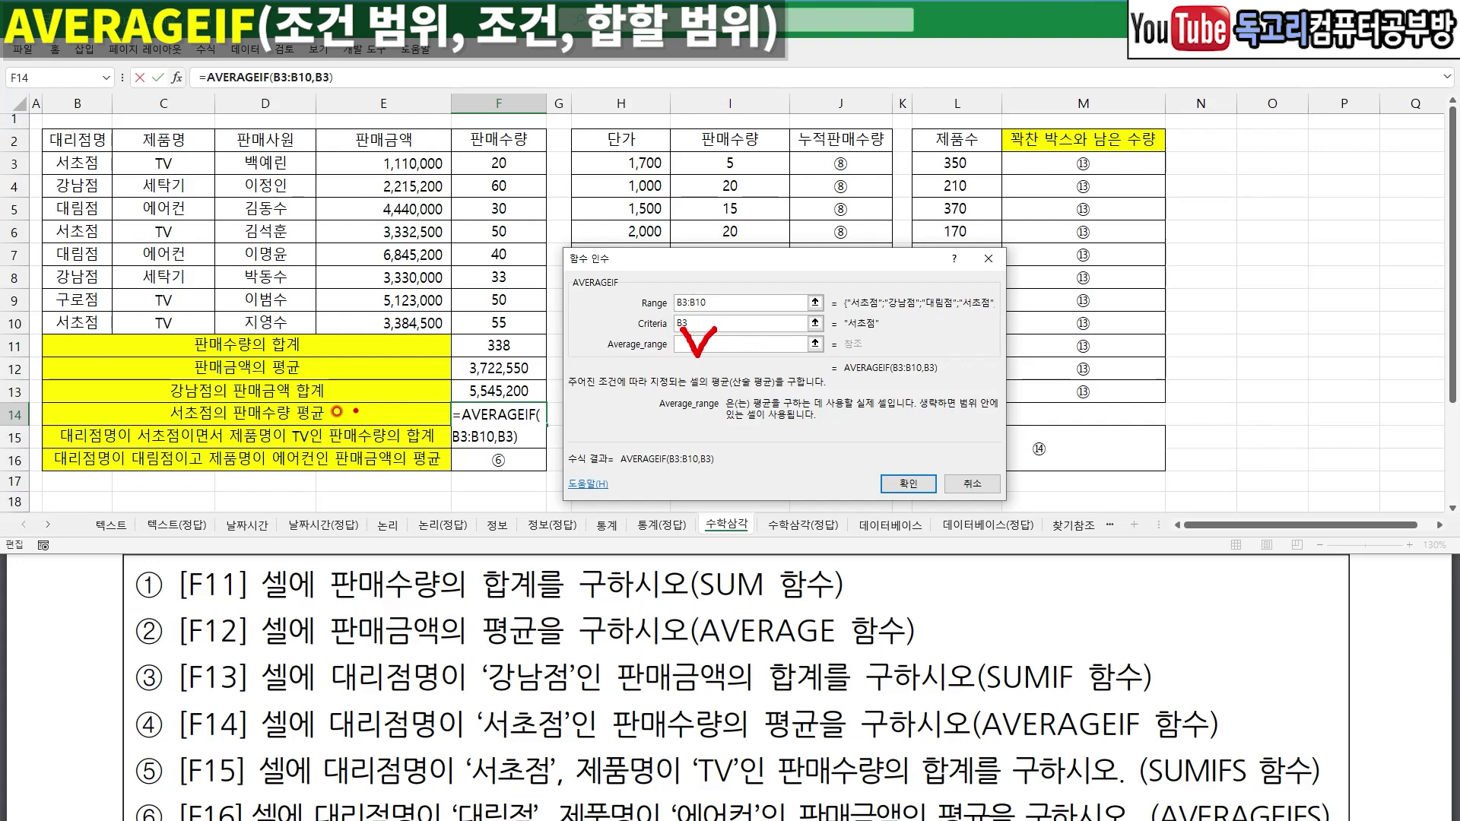
pyautogui.moveTo(294, 424)
pyautogui.mouseDown()
pyautogui.moveTo(217, 438)
pyautogui.moveTo(266, 385)
pyautogui.moveTo(293, 426)
pyautogui.mouseUp()
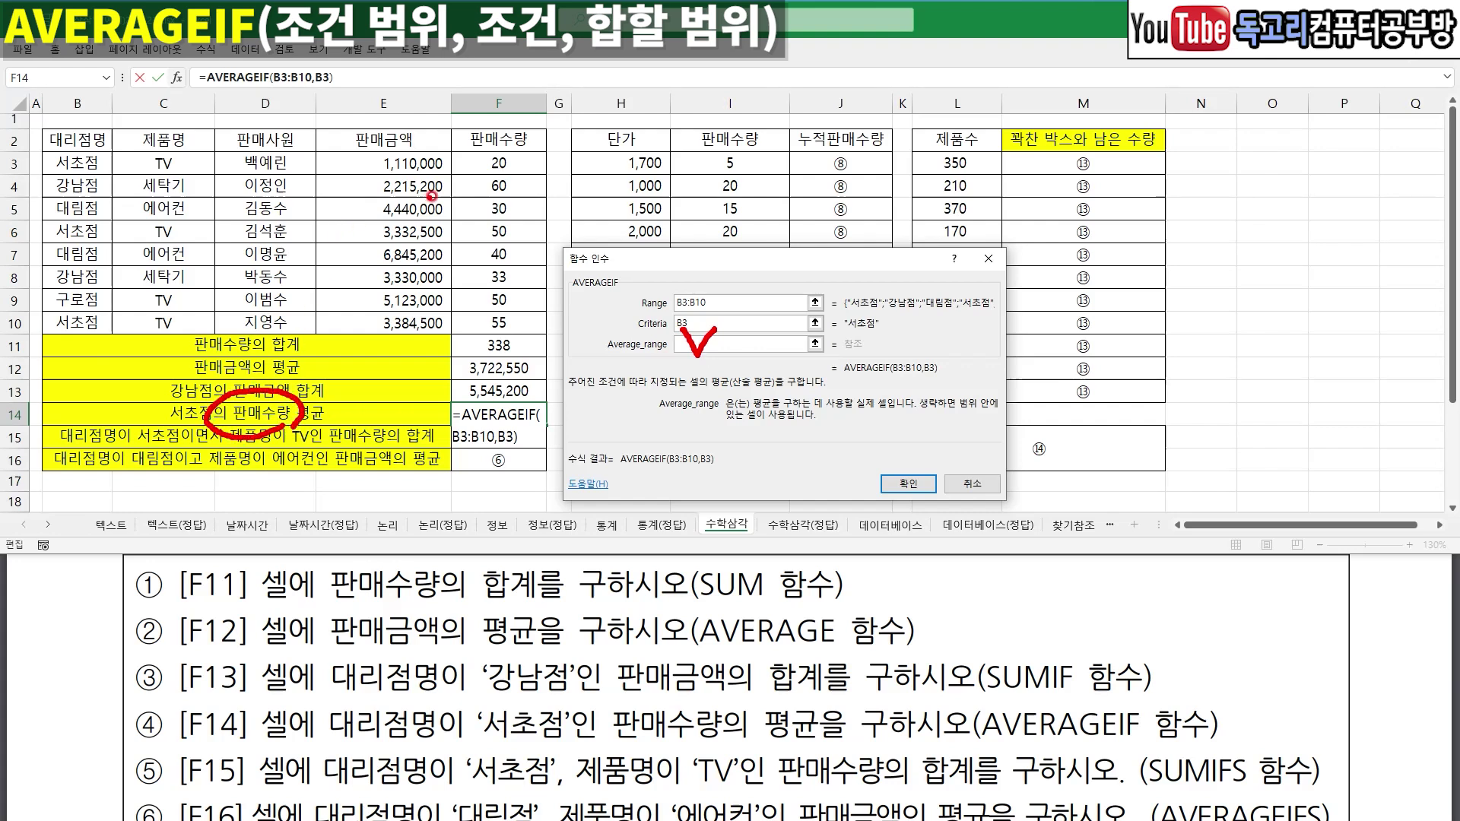
pyautogui.moveTo(498, 162)
pyautogui.mouseDown()
pyautogui.moveTo(485, 297)
pyautogui.moveTo(464, 300)
pyautogui.moveTo(532, 296)
pyautogui.mouseUp()
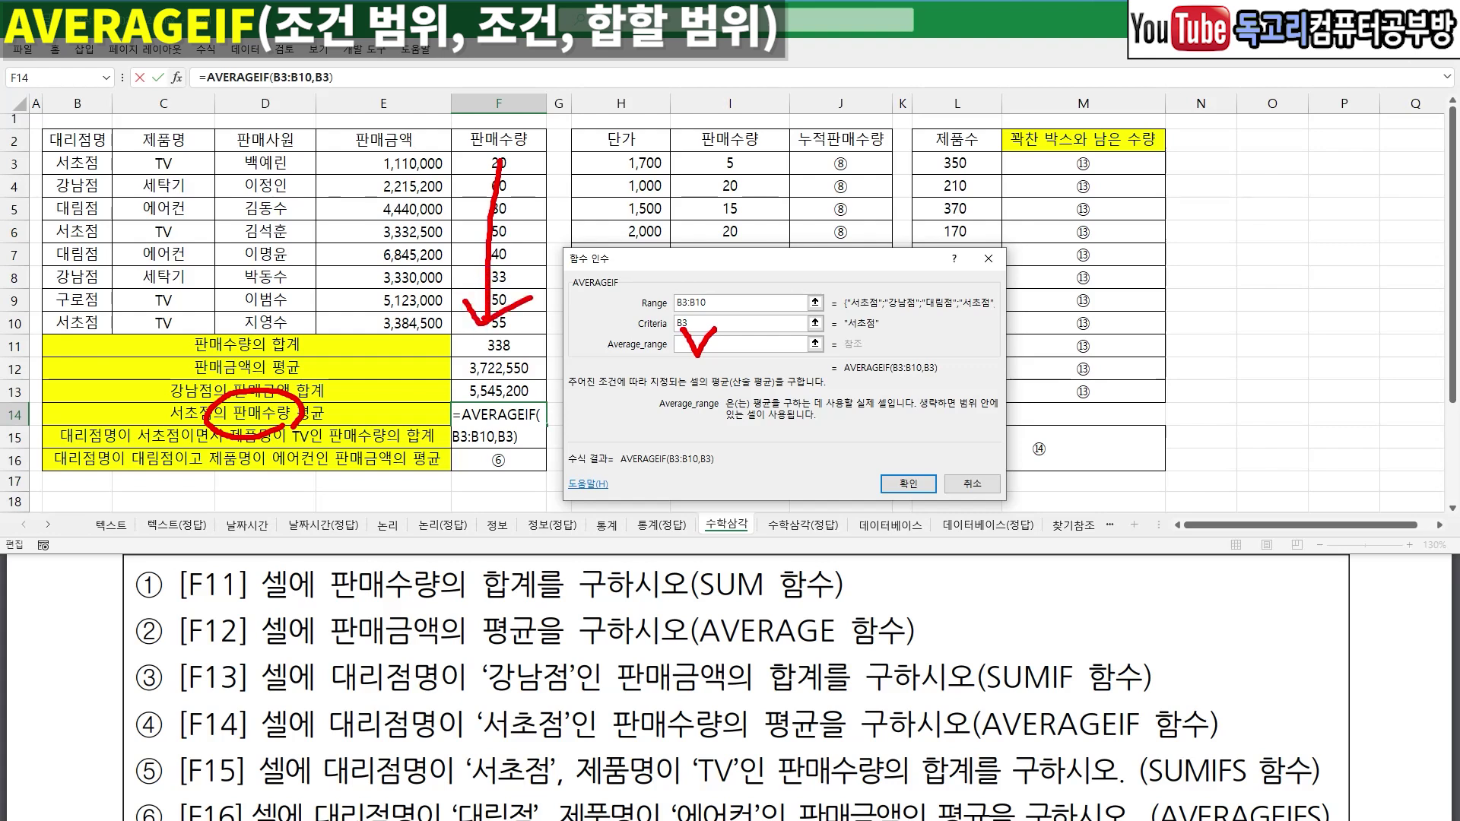
pyautogui.press('Escape')
pyautogui.moveTo(498, 162); pyautogui.dragTo(504, 323)
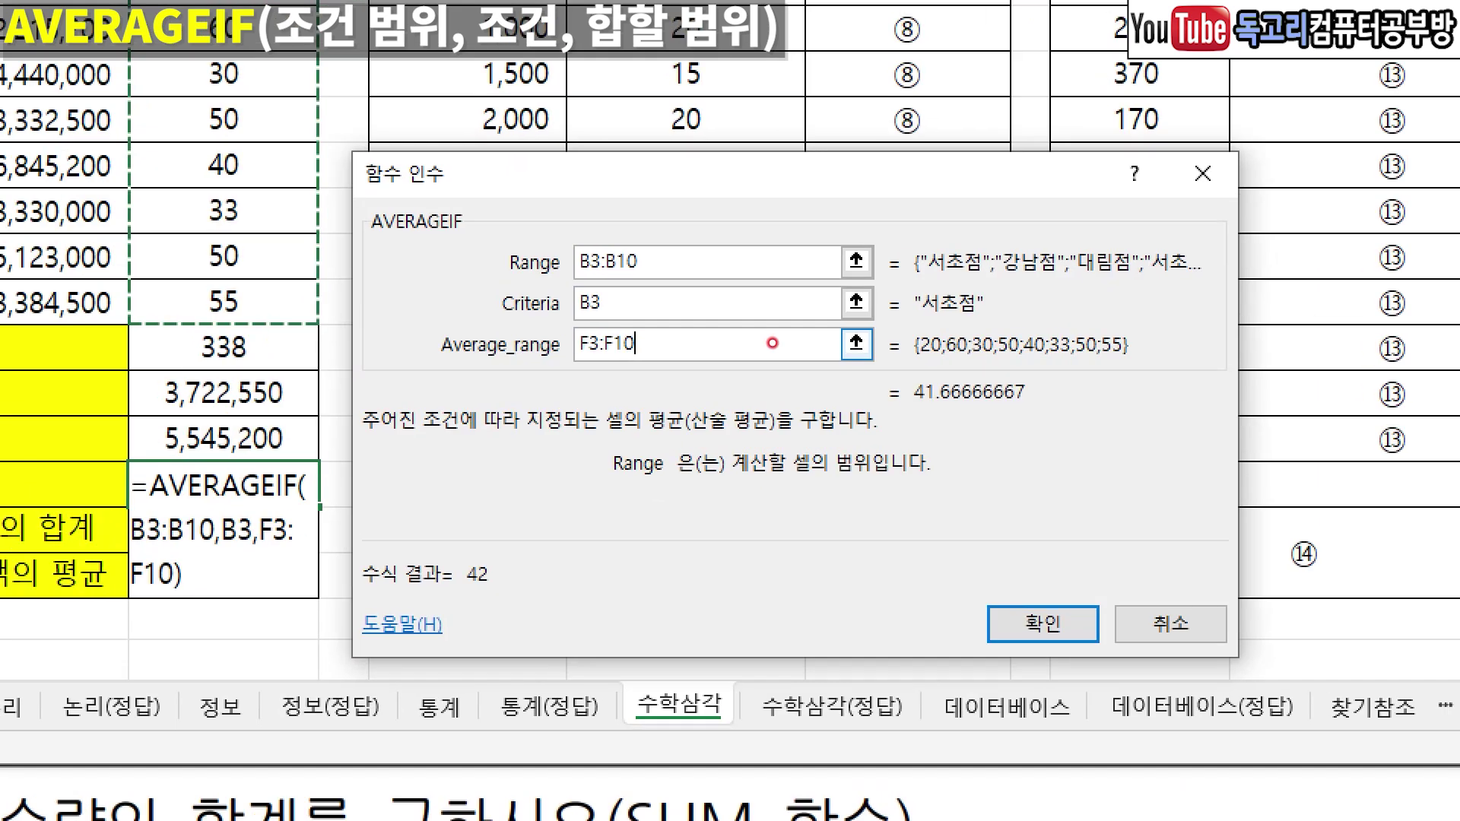
pyautogui.moveTo(733, 280)
pyautogui.mouseDown()
pyautogui.moveTo(717, 303)
pyautogui.moveTo(637, 318)
pyautogui.moveTo(656, 385)
pyautogui.mouseUp()
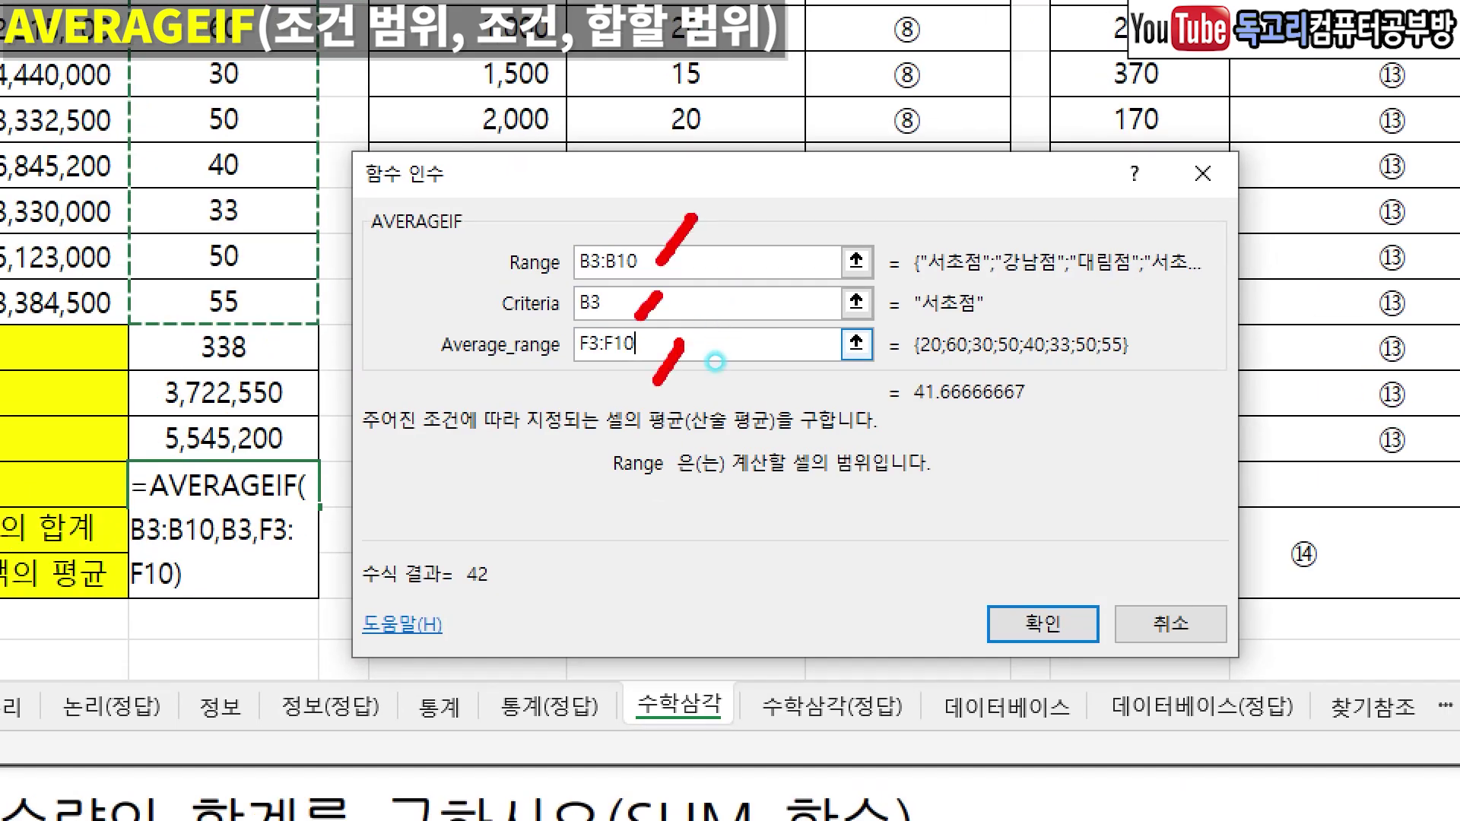
pyautogui.moveTo(1112, 610); pyautogui.dragTo(1021, 715)
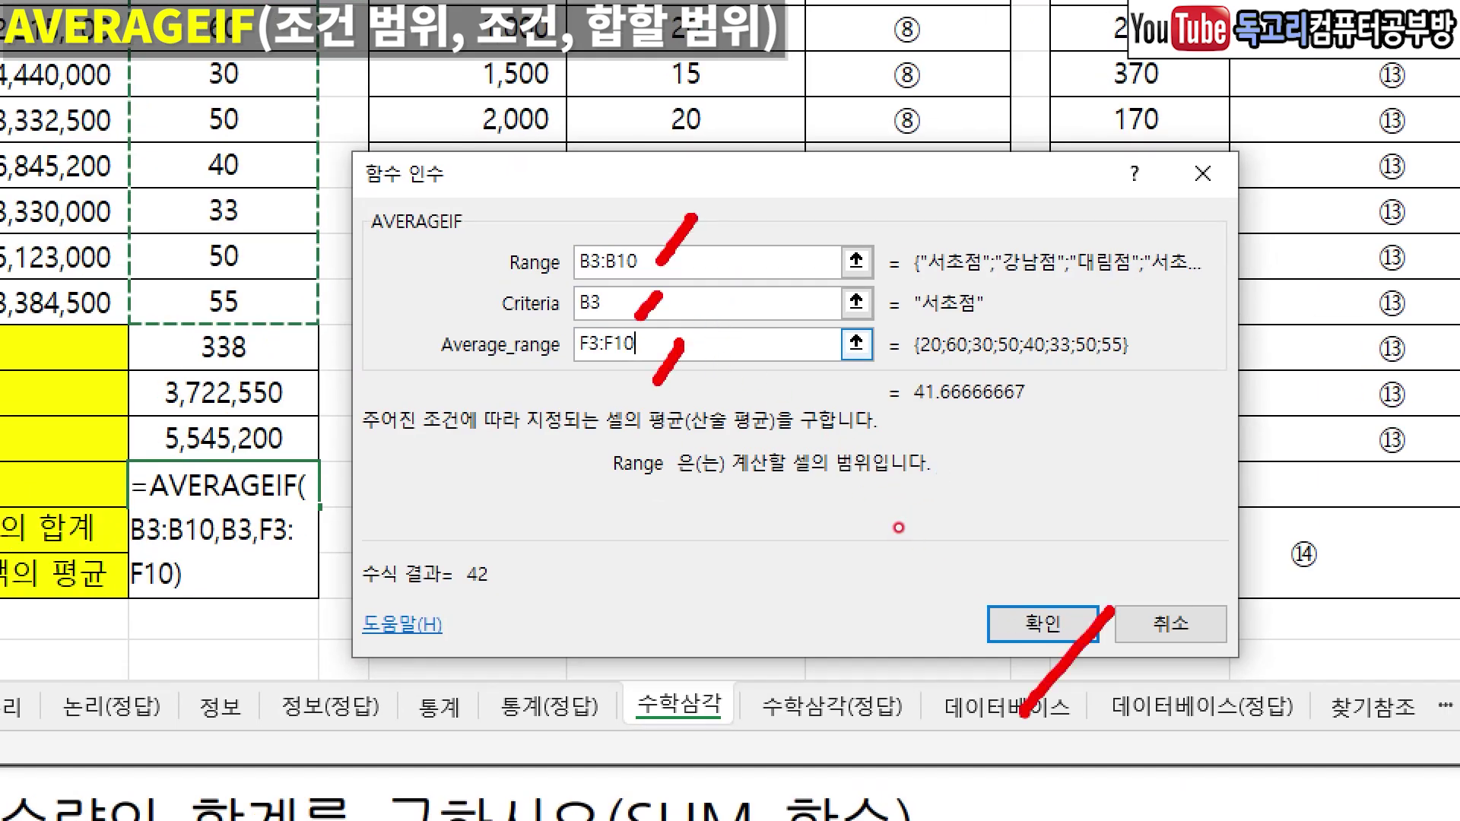
pyautogui.press('Return')
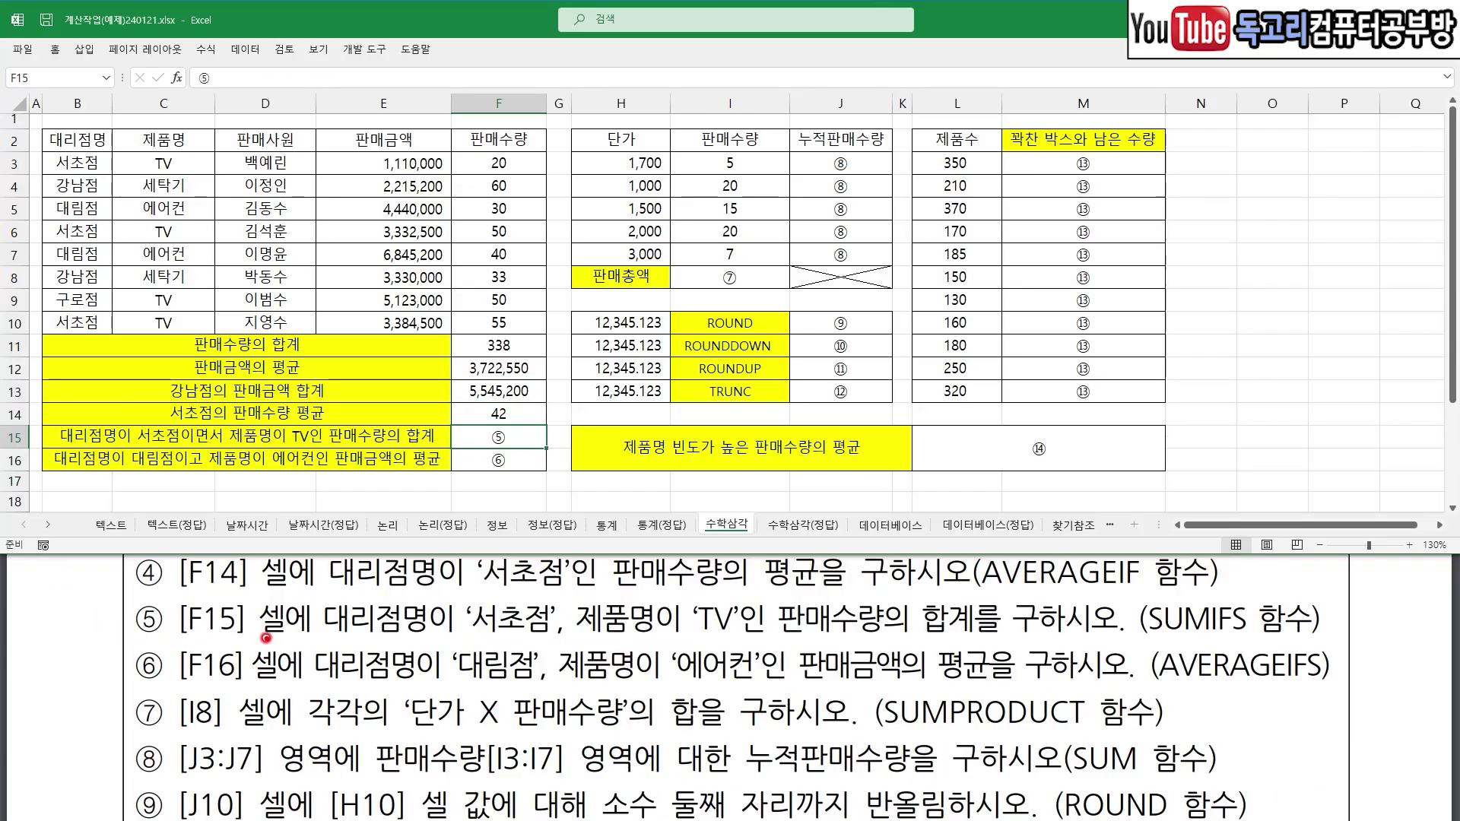
# - Read the exercise instructions for the SUMIFS formula in F15 and the AVERAGEIFS formula in F16
pyautogui.moveTo(340, 631); pyautogui.dragTo(484, 629)
pyautogui.moveTo(596, 639); pyautogui.dragTo(721, 640)
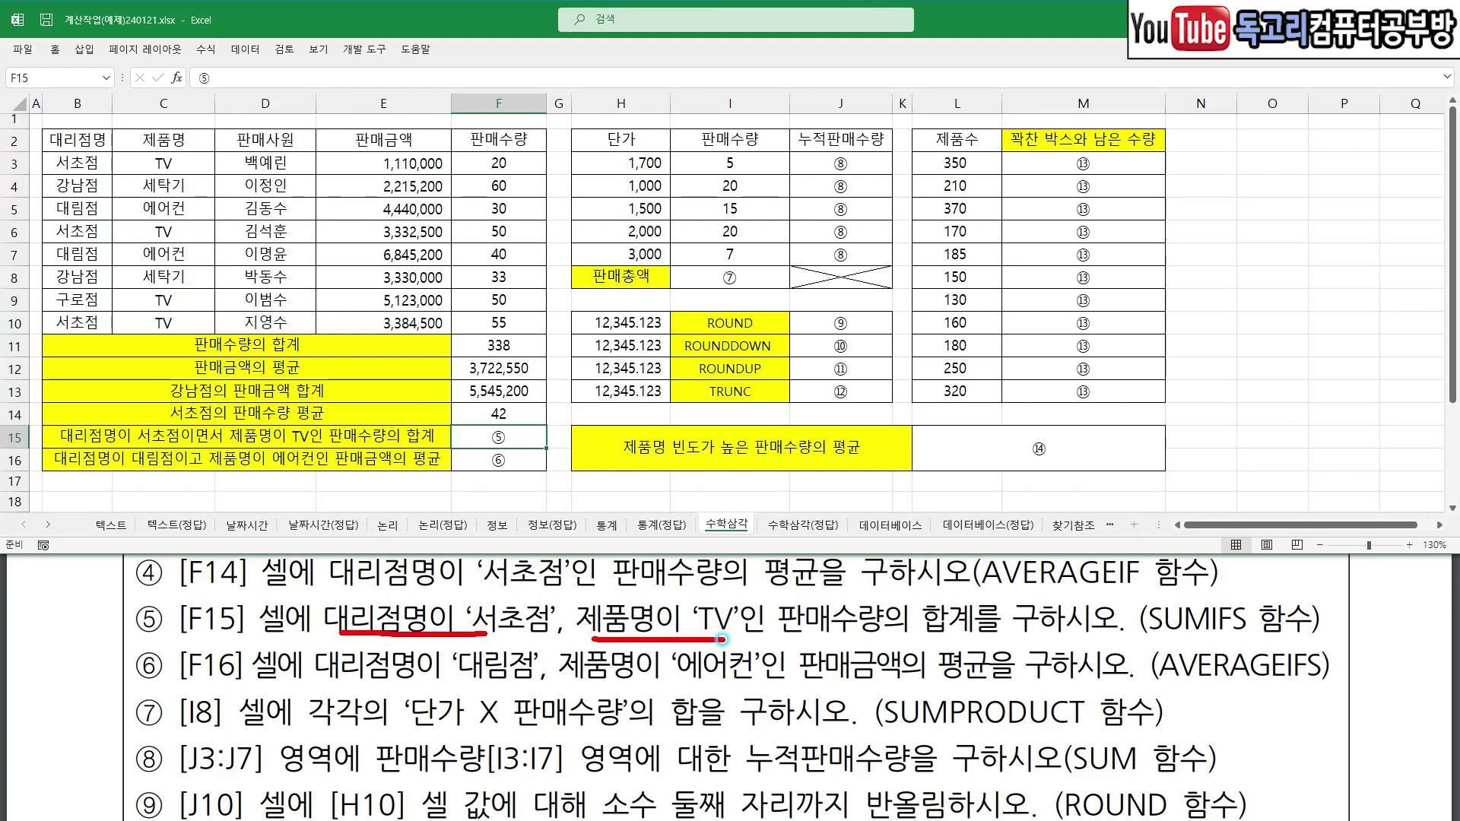
pyautogui.moveTo(471, 658); pyautogui.dragTo(432, 705)
pyautogui.moveTo(616, 681); pyautogui.dragTo(664, 700)
pyautogui.moveTo(807, 640); pyautogui.dragTo(972, 647)
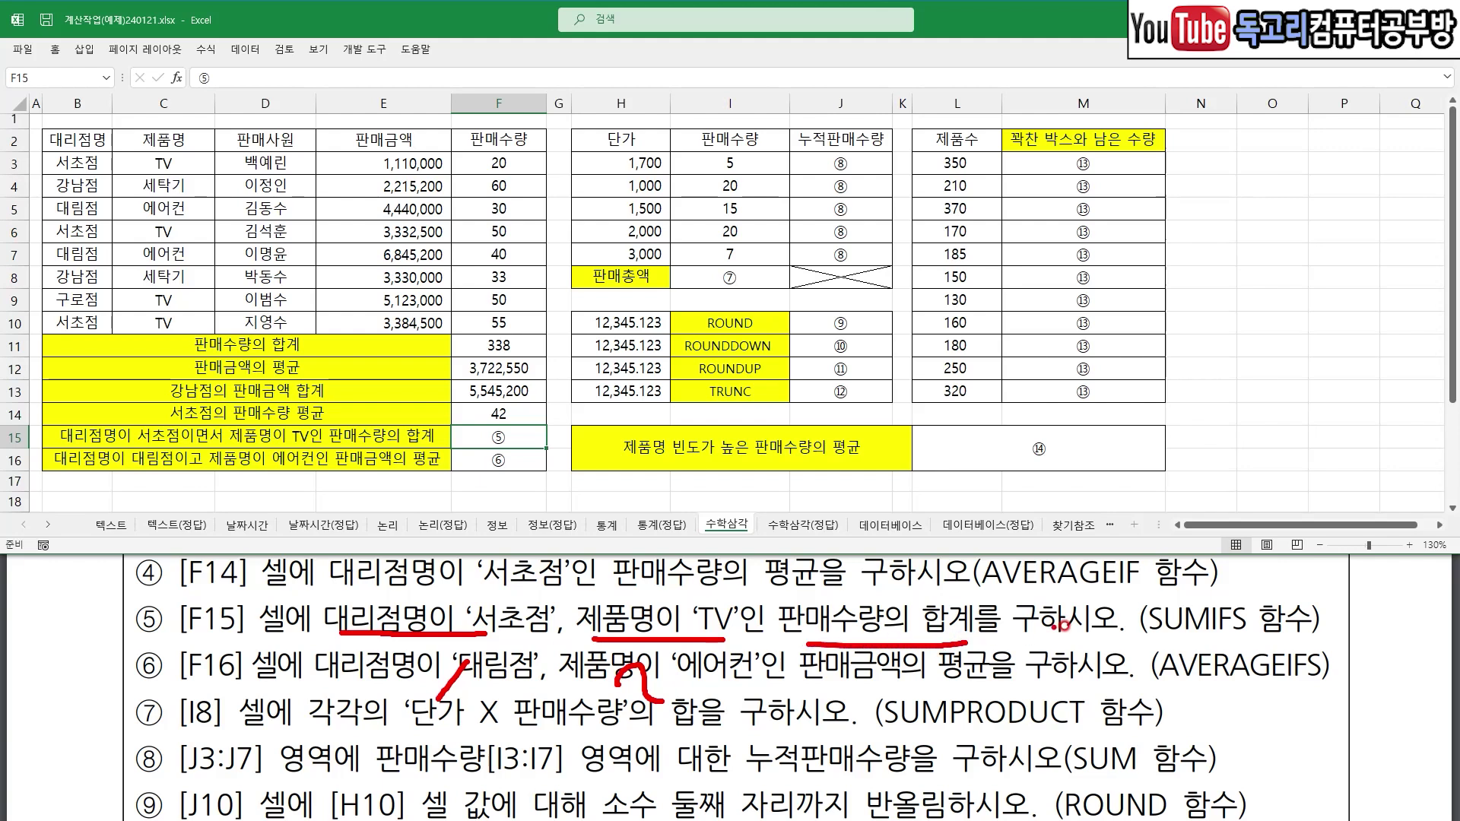
pyautogui.moveTo(1155, 639); pyautogui.dragTo(1253, 641)
pyautogui.press('e')
pyautogui.moveTo(347, 686); pyautogui.dragTo(721, 687)
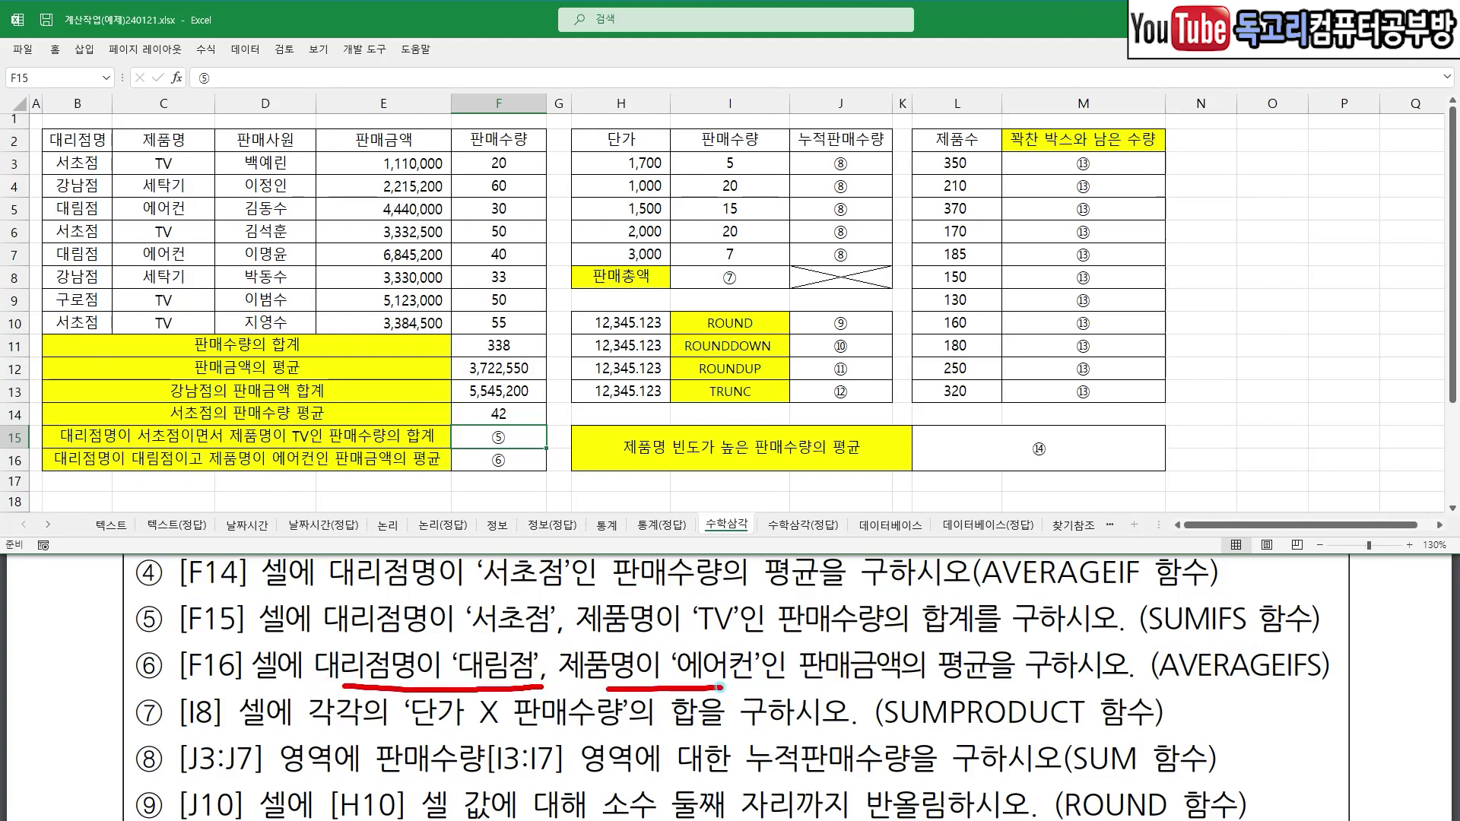
pyautogui.moveTo(844, 692); pyautogui.dragTo(979, 696)
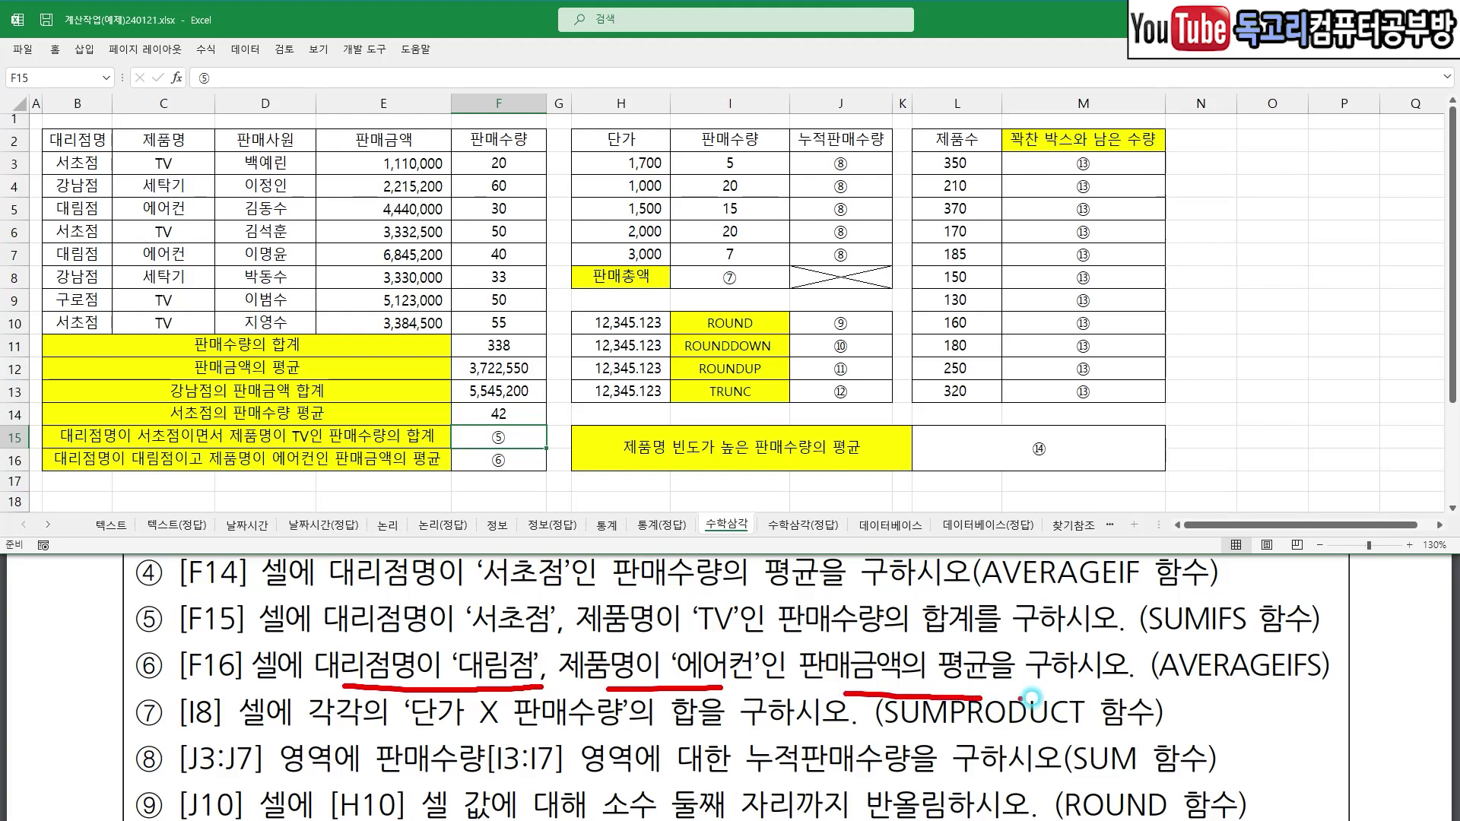
pyautogui.moveTo(1170, 704)
pyautogui.mouseDown()
pyautogui.moveTo(1313, 708)
pyautogui.moveTo(1331, 683)
pyautogui.moveTo(1315, 694)
pyautogui.mouseUp()
pyautogui.moveTo(1285, 643); pyautogui.dragTo(1257, 654)
pyautogui.press('Escape')
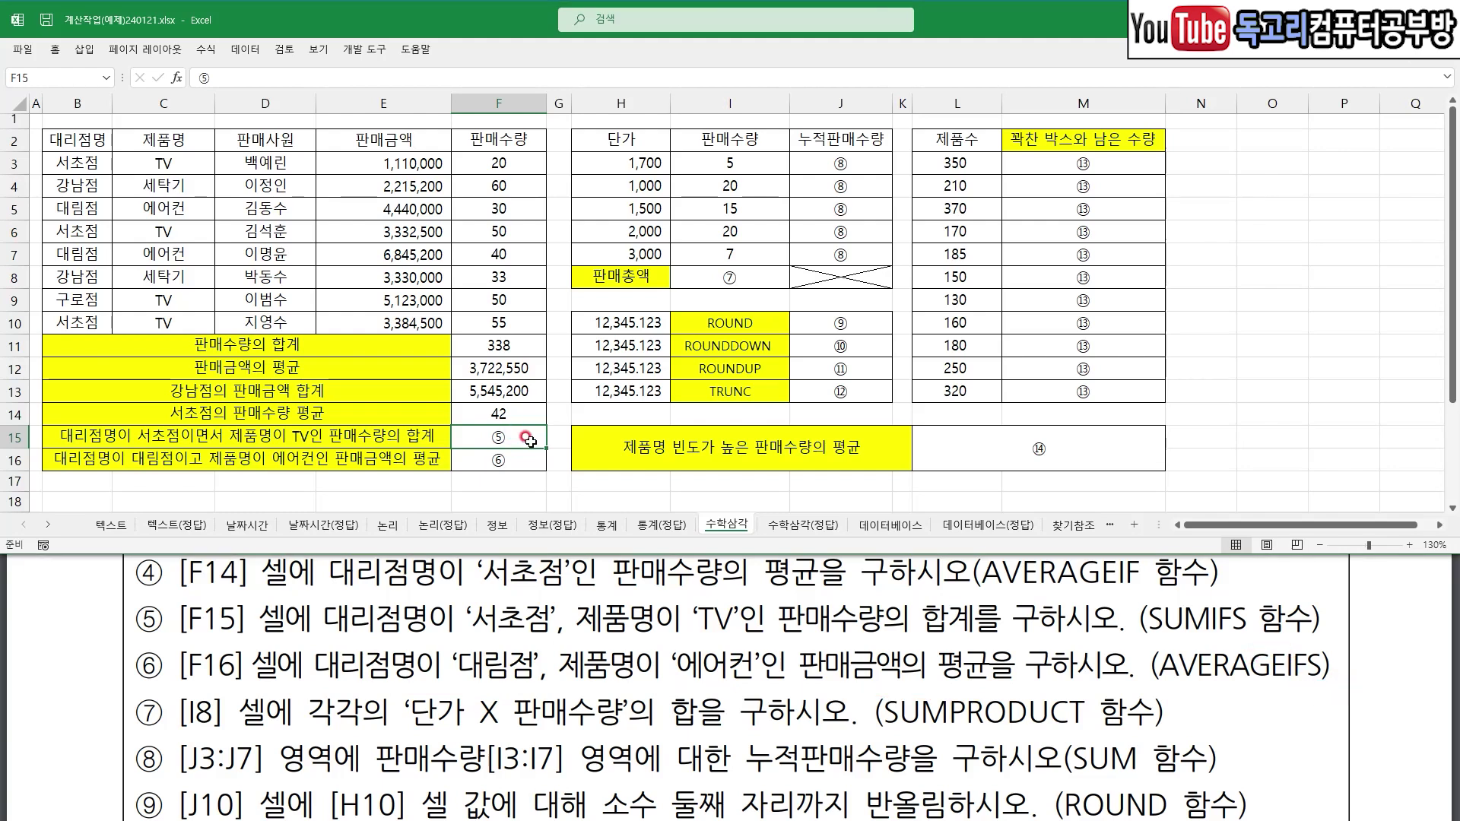
# - Start a SUMIFS formula in F15 and open its function arguments
pyautogui.write('=')
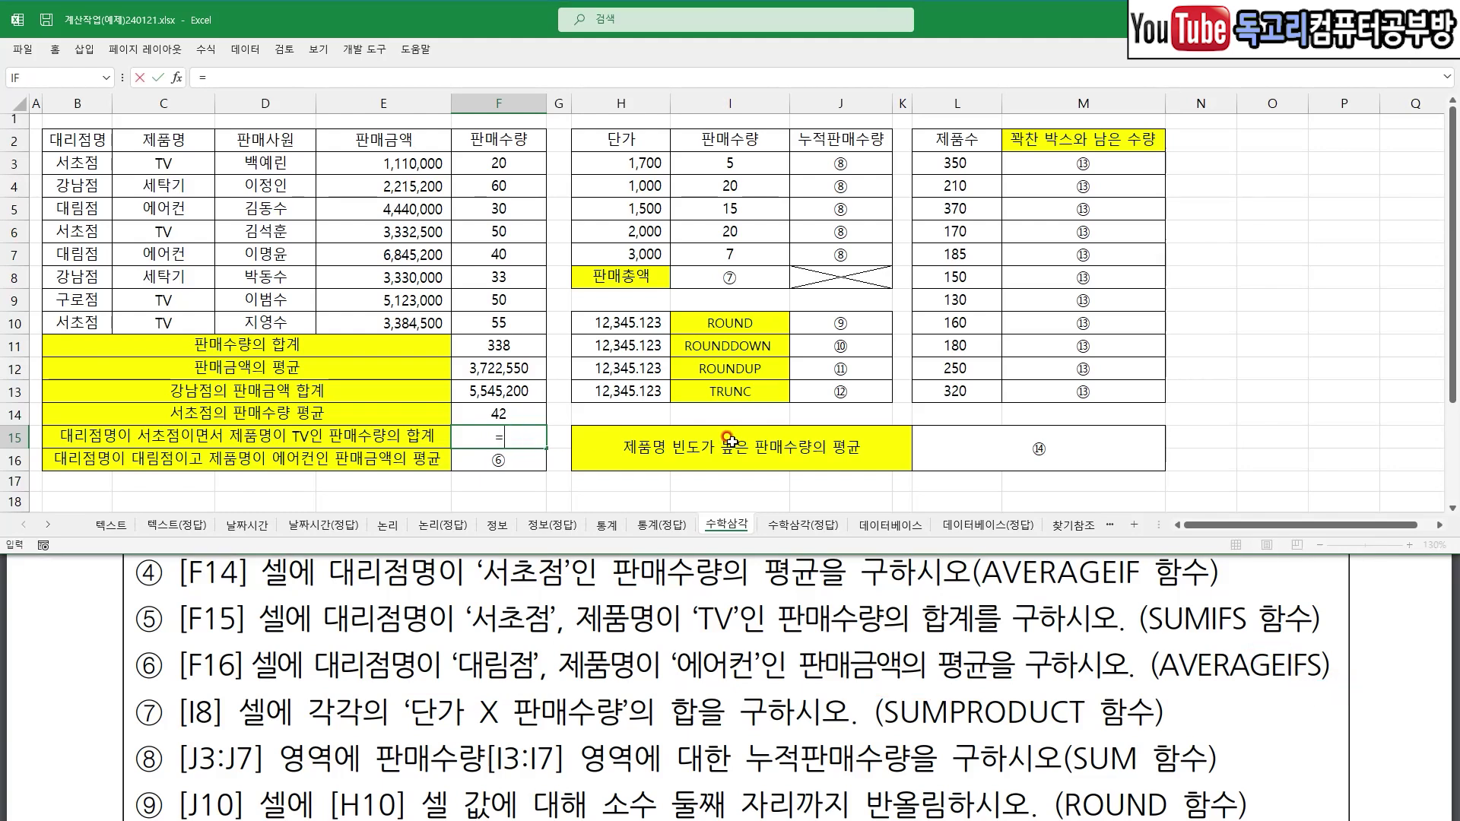
pyautogui.write('SU')
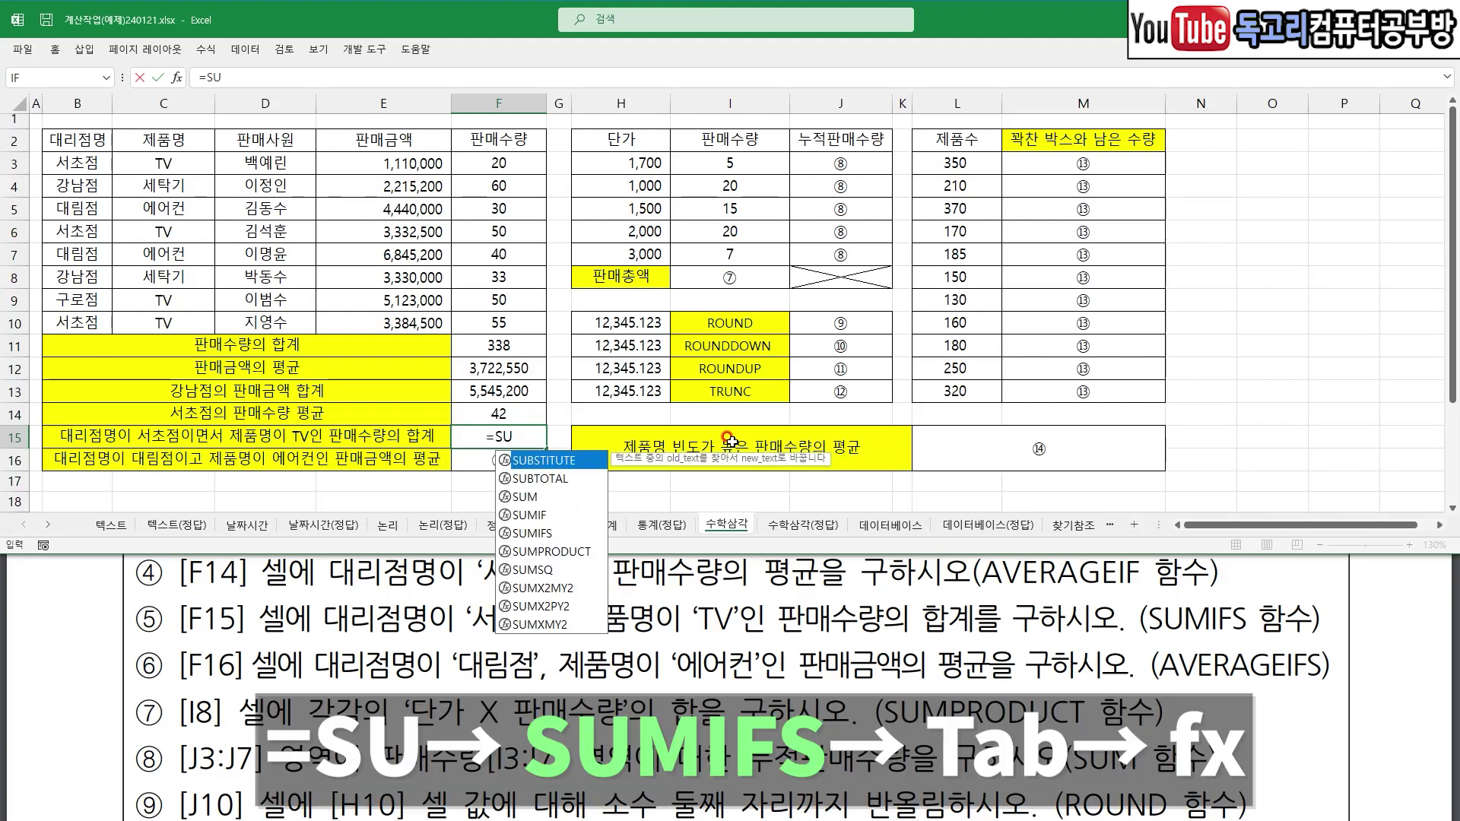
pyautogui.press('Down')
pyautogui.press('Down')
pyautogui.press('Down')
pyautogui.press('Down')
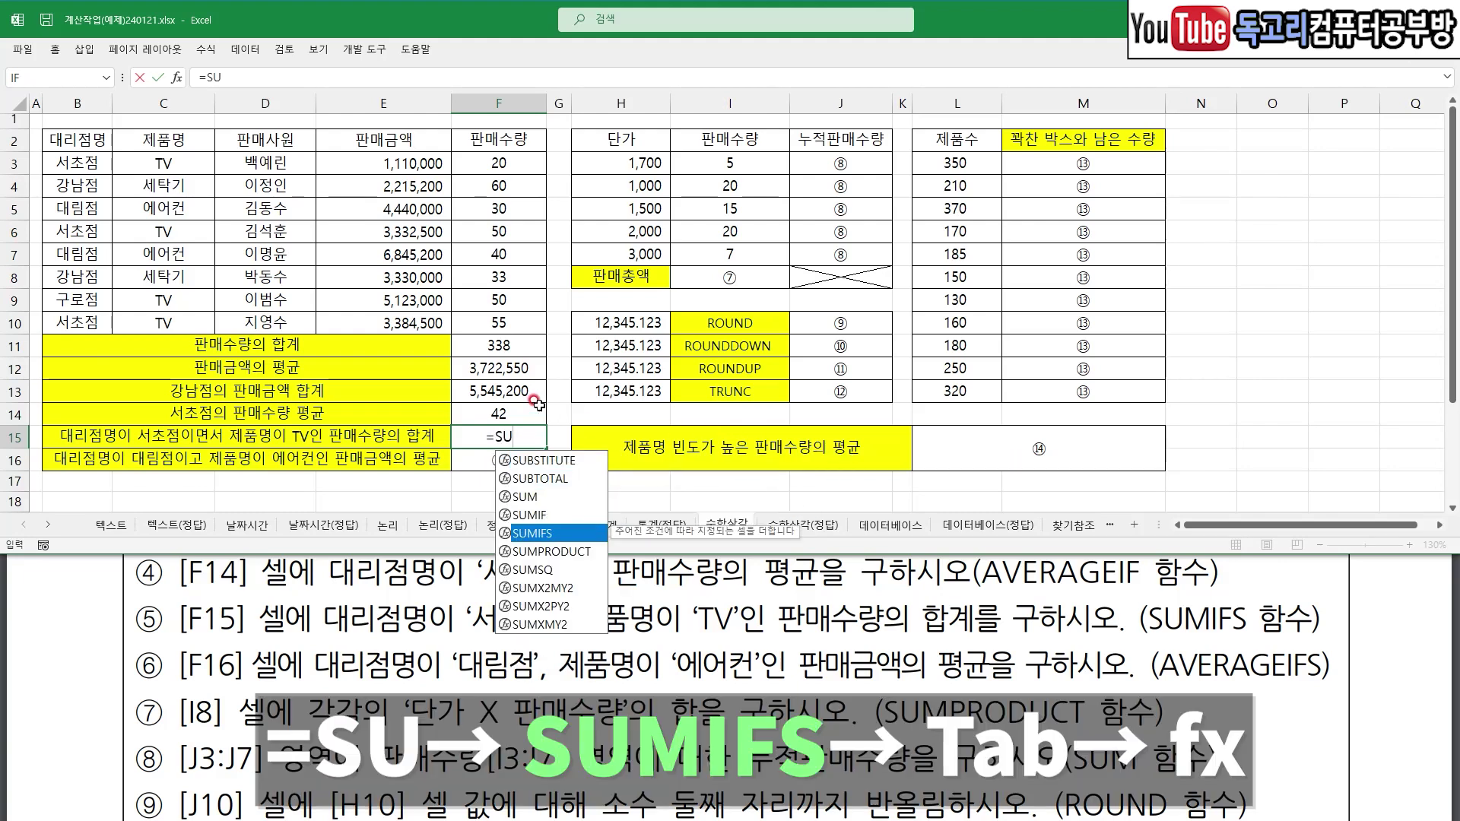
pyautogui.press('Tab')
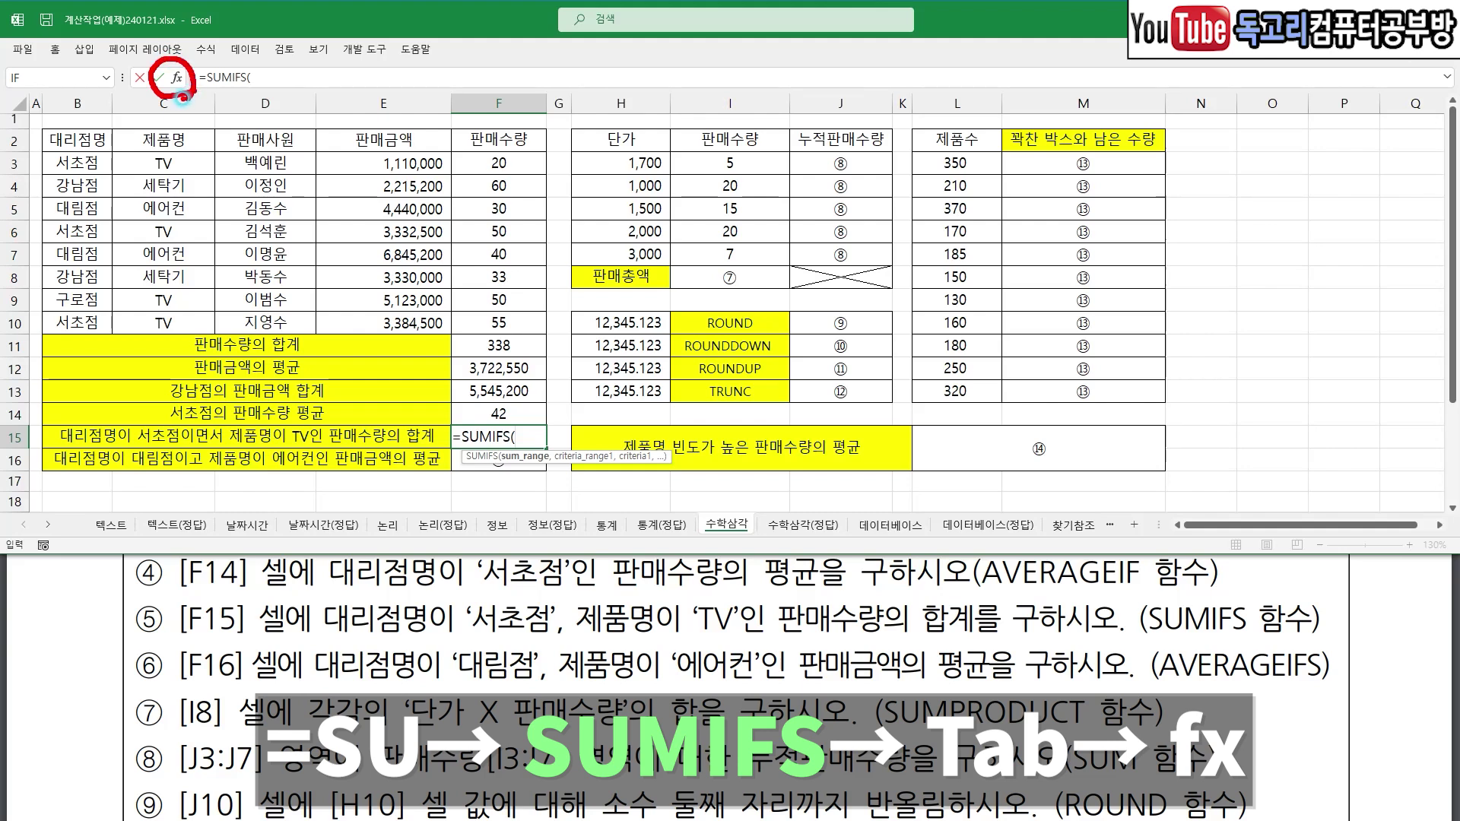
pyautogui.click(176, 77)
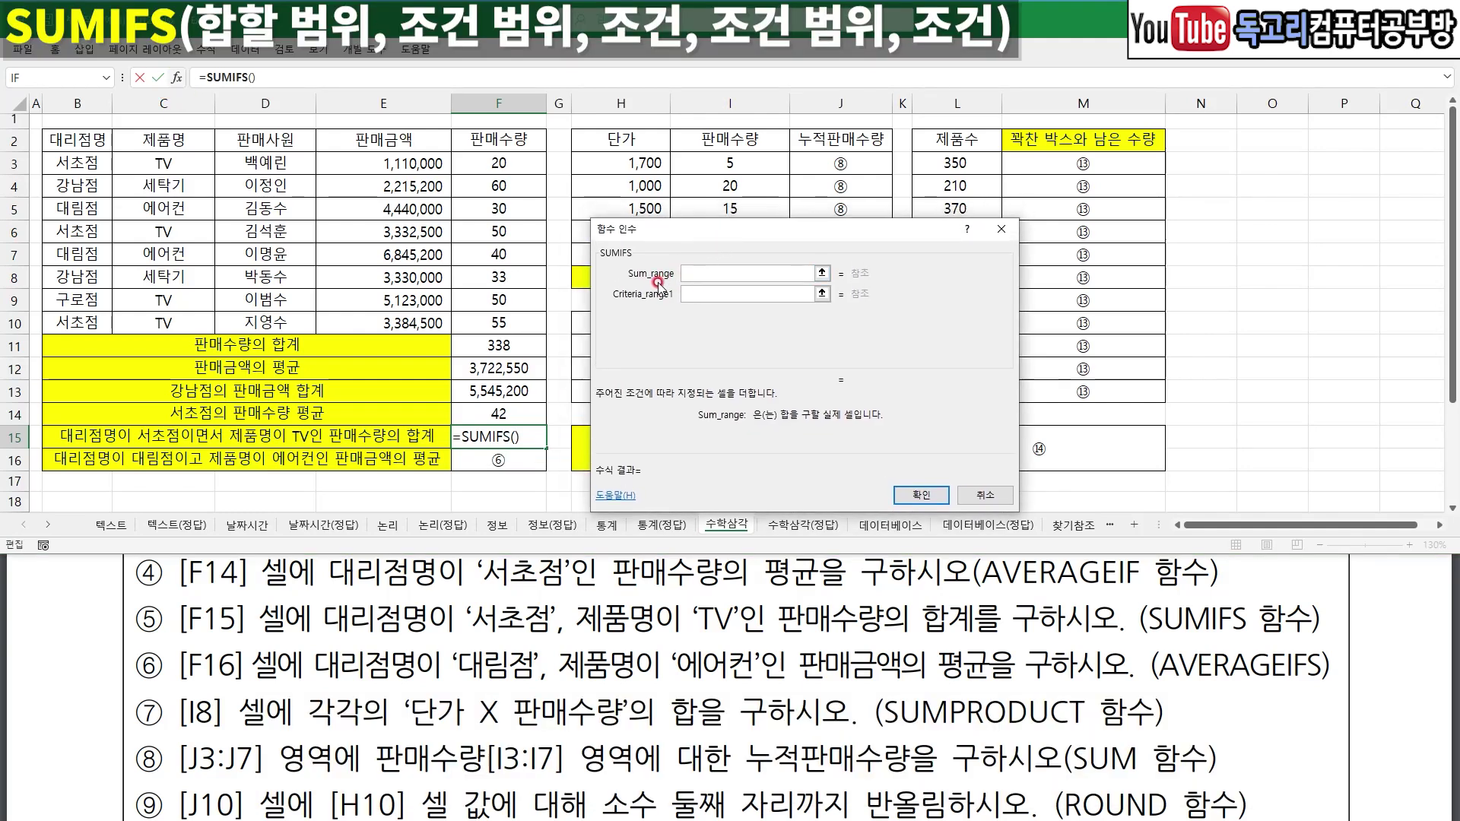
pyautogui.hotkey('ctrl', '2')
pyautogui.moveTo(654, 252); pyautogui.dragTo(702, 236)
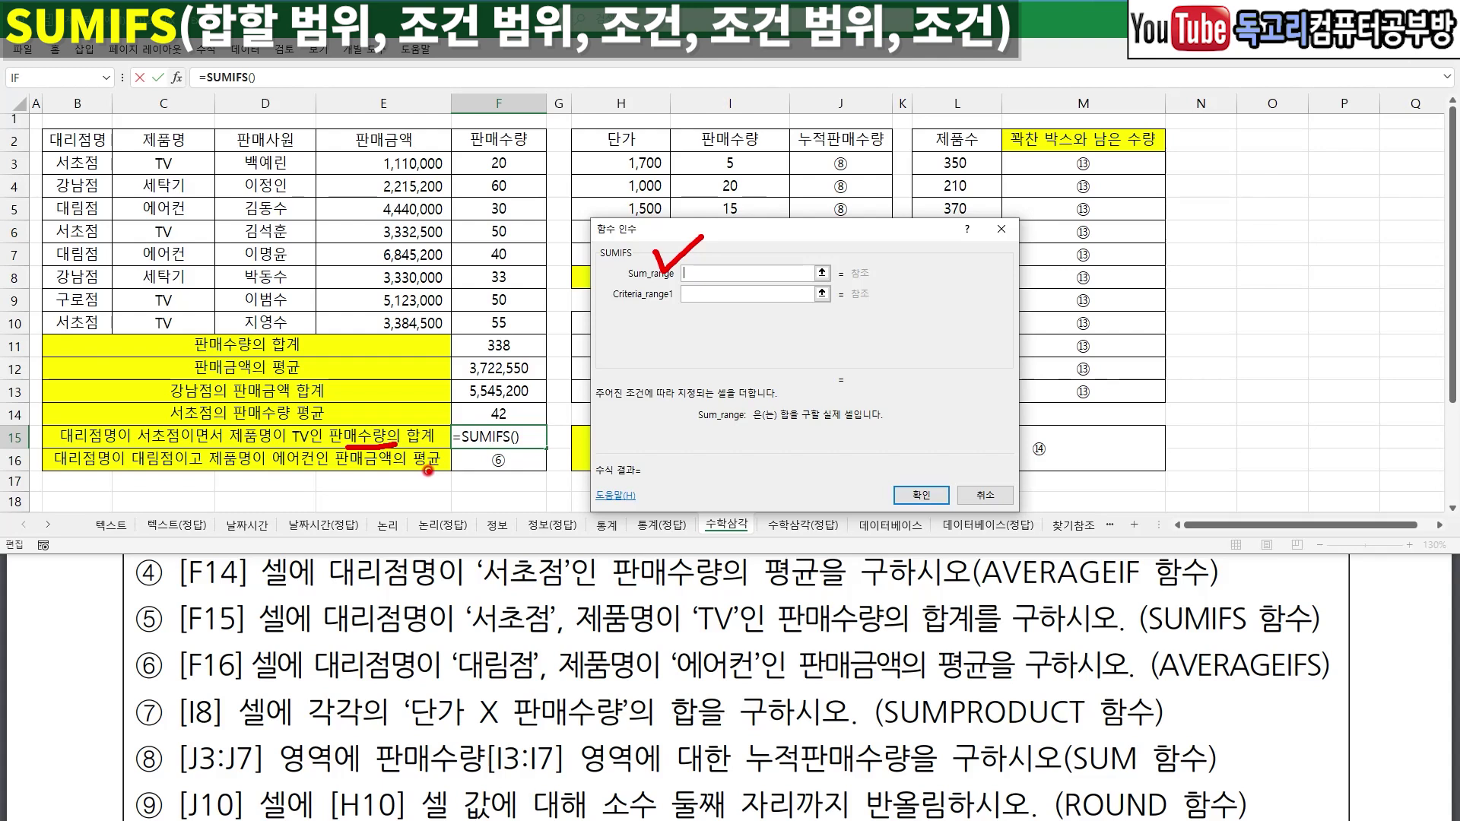
# - Set the SUMIFS Sum_range to the sales quantities in F3:F10
pyautogui.moveTo(498, 165)
pyautogui.mouseDown()
pyautogui.moveTo(477, 327)
pyautogui.moveTo(535, 290)
pyautogui.mouseUp()
pyautogui.press('Escape')
pyautogui.moveTo(498, 162); pyautogui.dragTo(520, 323)
# - Set the SUMIFS Criteria_range1 to the branch names in B3:B10 and Criteria1 to cell B3 (서초점)
pyautogui.click(691, 285)
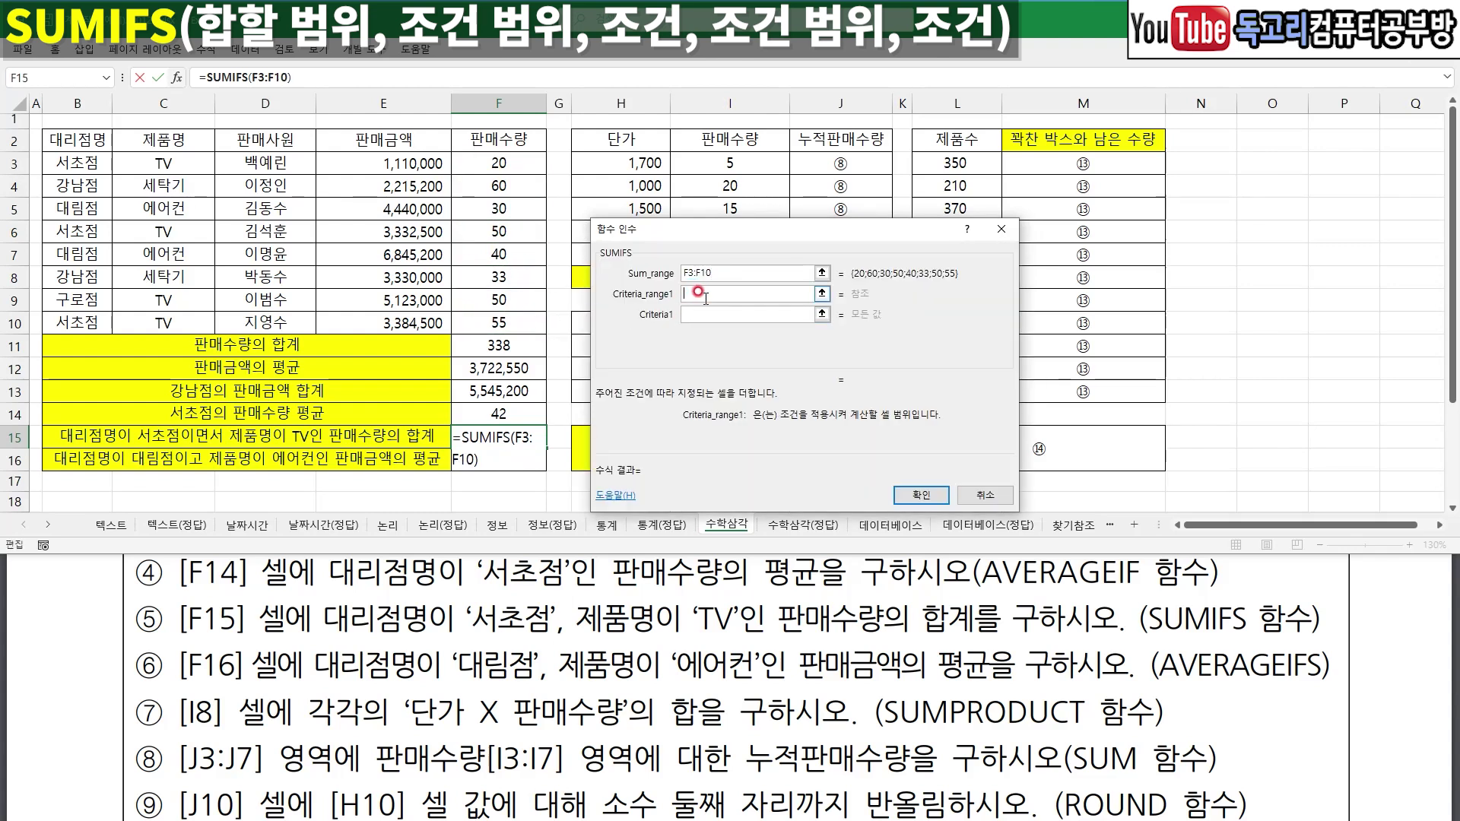
pyautogui.moveTo(686, 289); pyautogui.dragTo(736, 282)
pyautogui.moveTo(131, 448); pyautogui.dragTo(200, 441)
pyautogui.moveTo(79, 161)
pyautogui.mouseDown()
pyautogui.moveTo(78, 285)
pyautogui.moveTo(65, 302)
pyautogui.moveTo(91, 318)
pyautogui.moveTo(111, 303)
pyautogui.moveTo(95, 322)
pyautogui.mouseUp()
pyautogui.press('Tab')
pyautogui.click(78, 163)
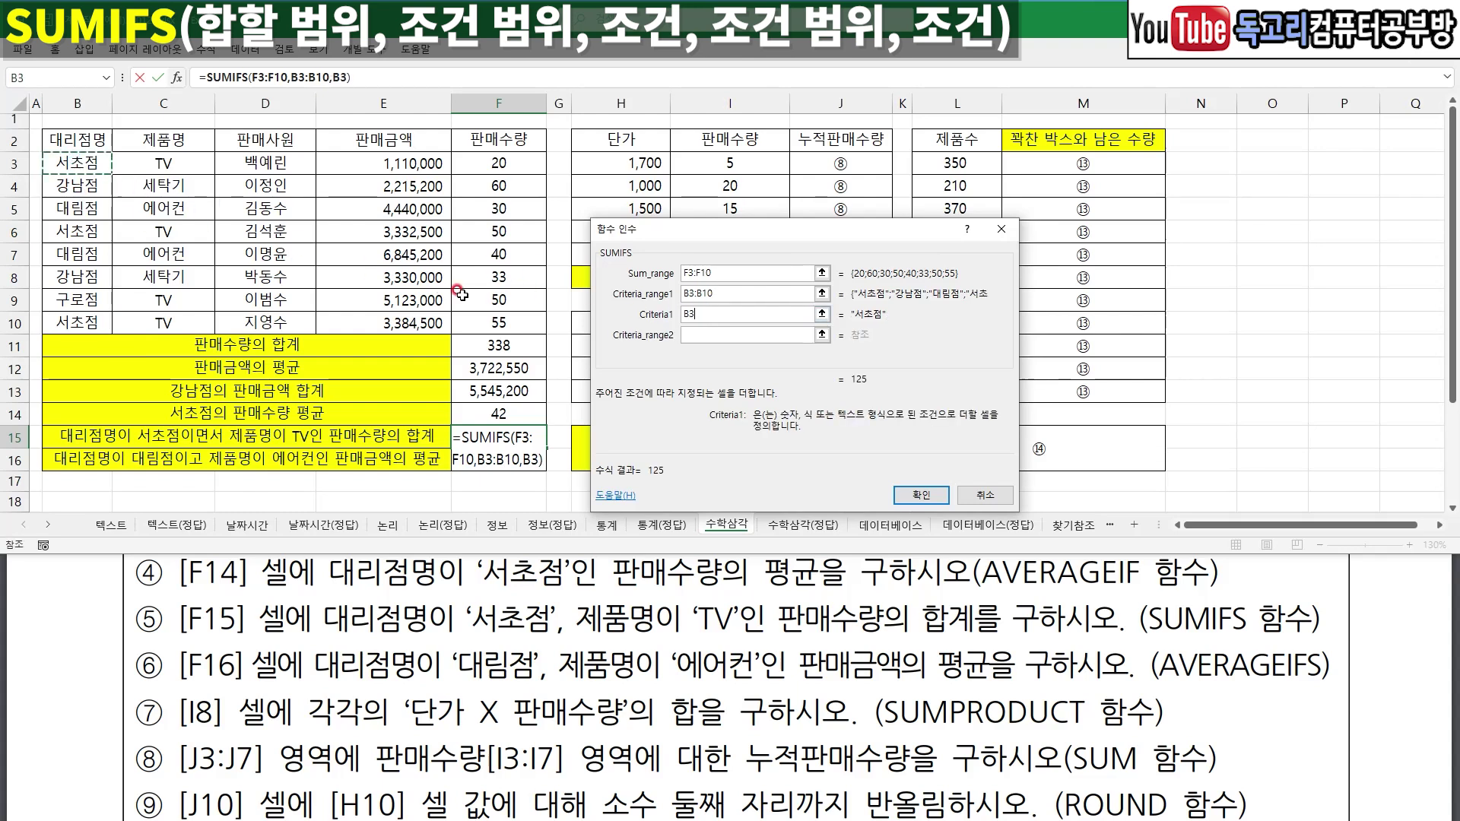
# - Set the SUMIFS Criteria_range2 to the product names in C3:C10 and Criteria2 to cell C3 (TV)
pyautogui.click(717, 343)
pyautogui.moveTo(696, 326); pyautogui.dragTo(753, 325)
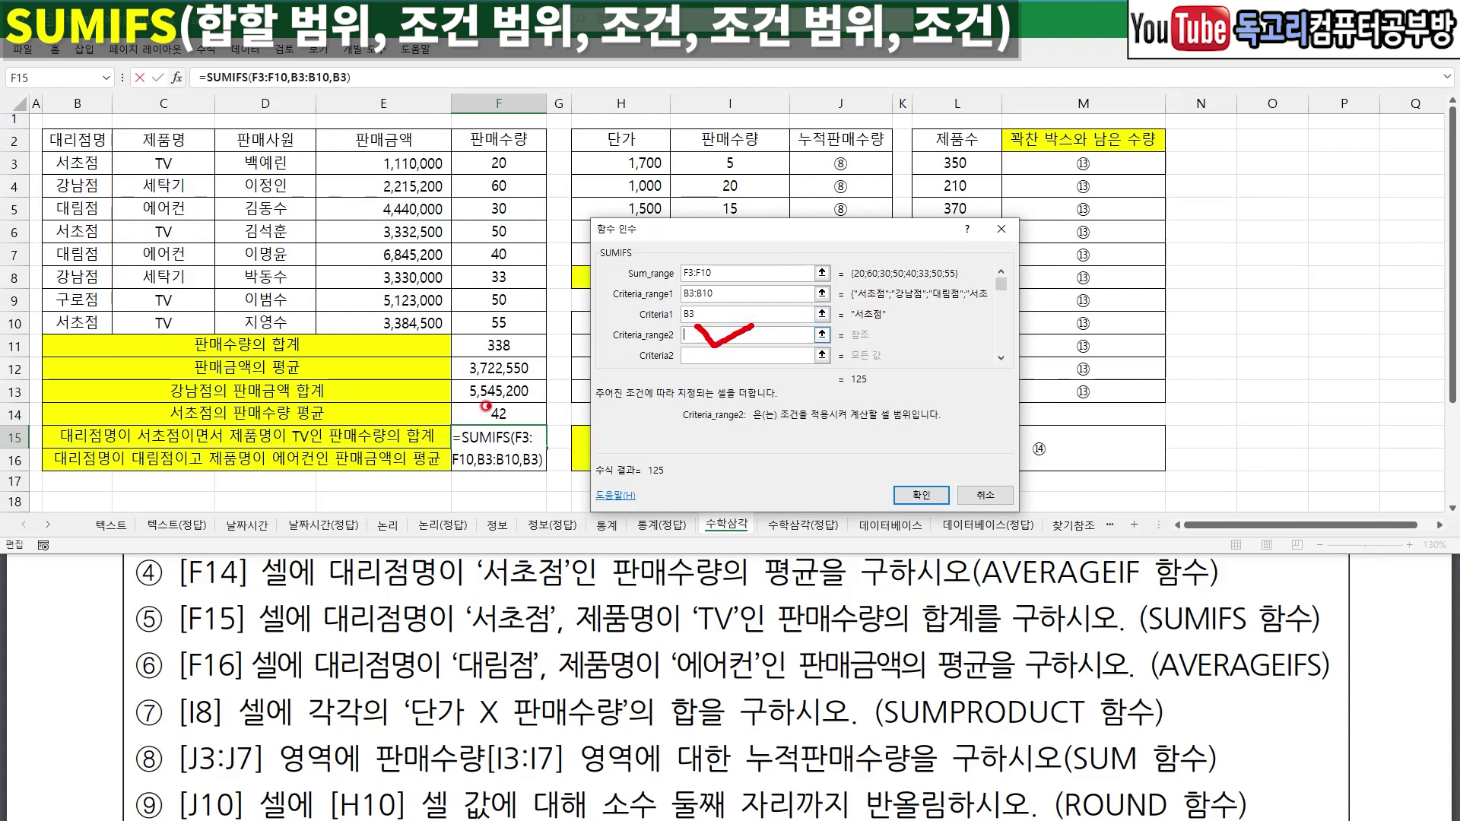
pyautogui.moveTo(238, 449); pyautogui.dragTo(298, 450)
pyautogui.moveTo(196, 169); pyautogui.dragTo(217, 312)
pyautogui.click(684, 355)
pyautogui.click(159, 168)
# - Check the five SUMIFS arguments and complete the formula in F15
pyautogui.hotkey('ctrl', '1')
pyautogui.click(666, 203)
pyautogui.moveTo(666, 204); pyautogui.dragTo(649, 216)
pyautogui.moveTo(684, 263)
pyautogui.mouseDown()
pyautogui.moveTo(622, 321)
pyautogui.moveTo(662, 366)
pyautogui.mouseUp()
pyautogui.click(693, 343)
pyautogui.moveTo(652, 390); pyautogui.dragTo(606, 433)
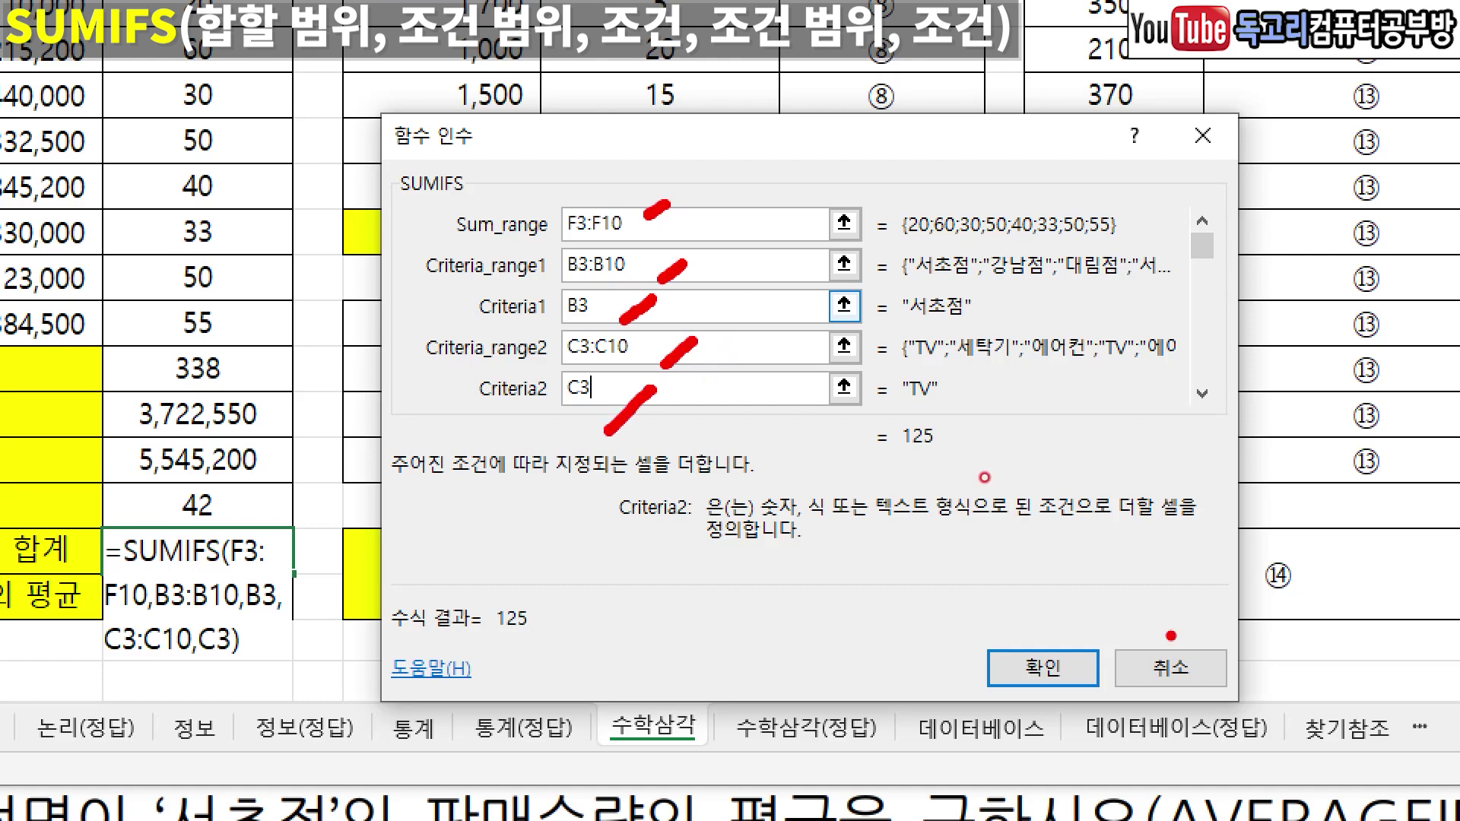
pyautogui.moveTo(1171, 632); pyautogui.dragTo(977, 765)
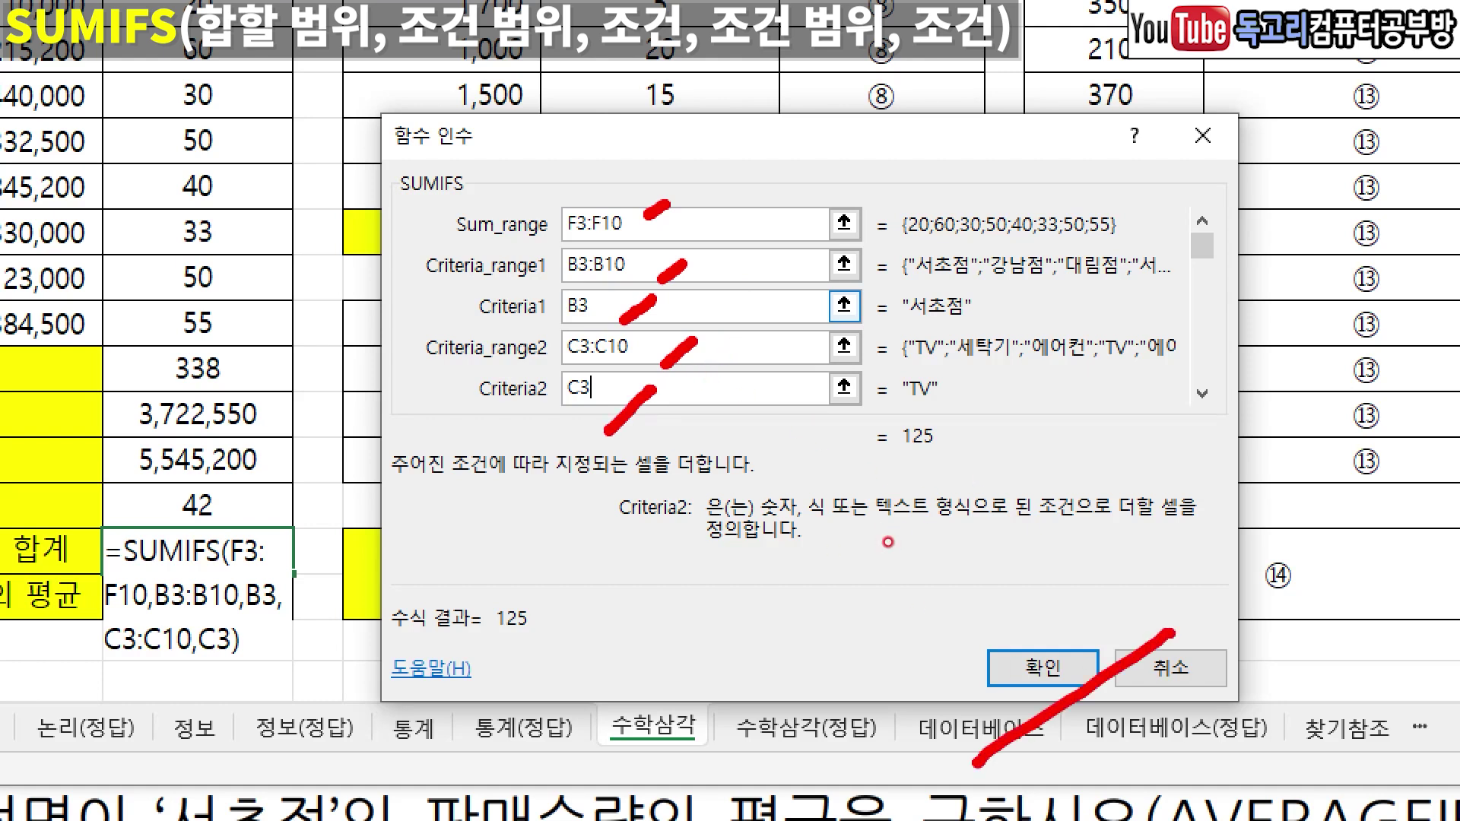
pyautogui.press('Escape')
pyautogui.press('Return')
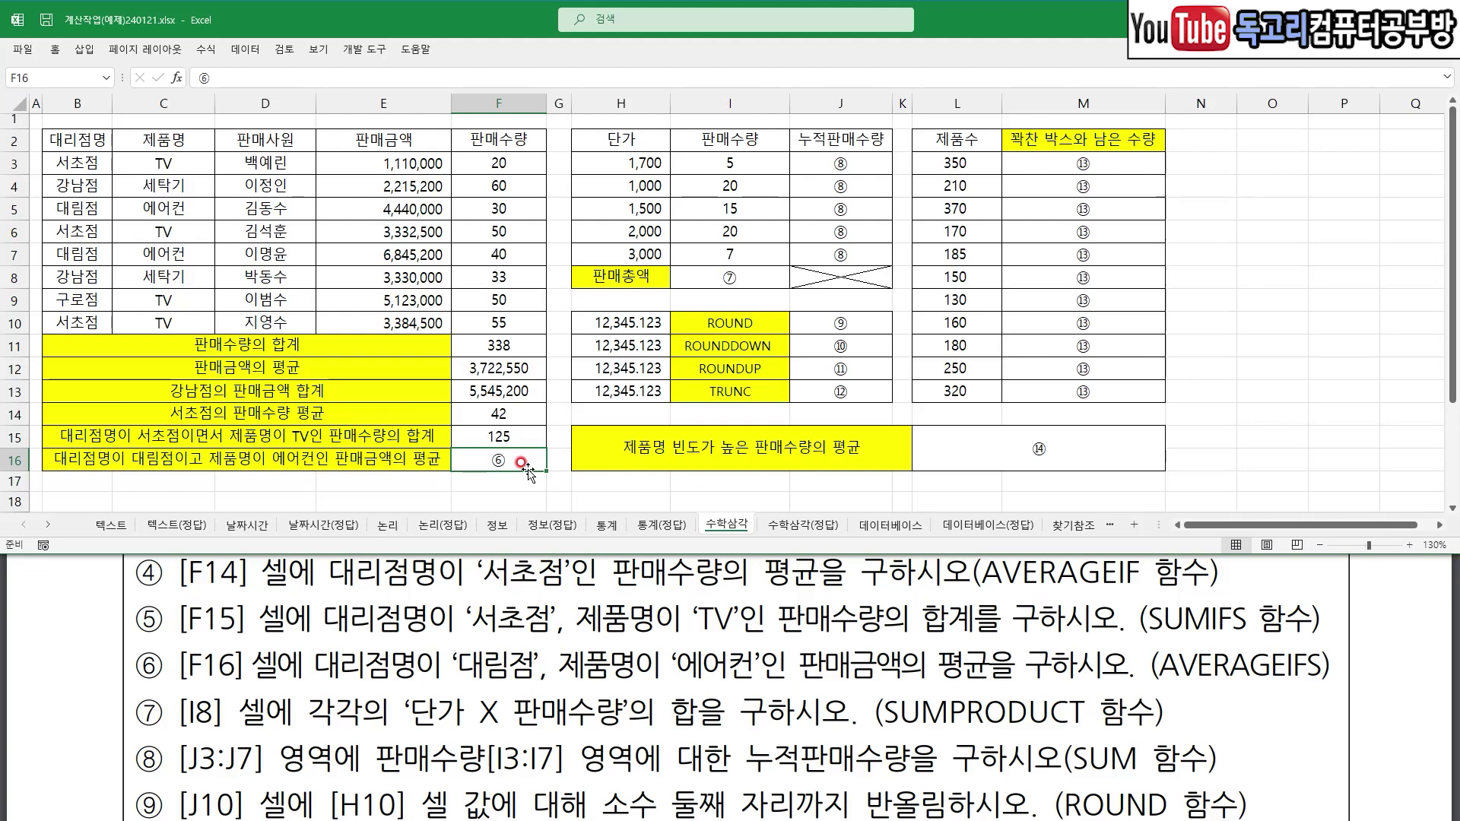
# - Start an AVERAGEIFS formula in F16 and open its function arguments
pyautogui.write('=AV')
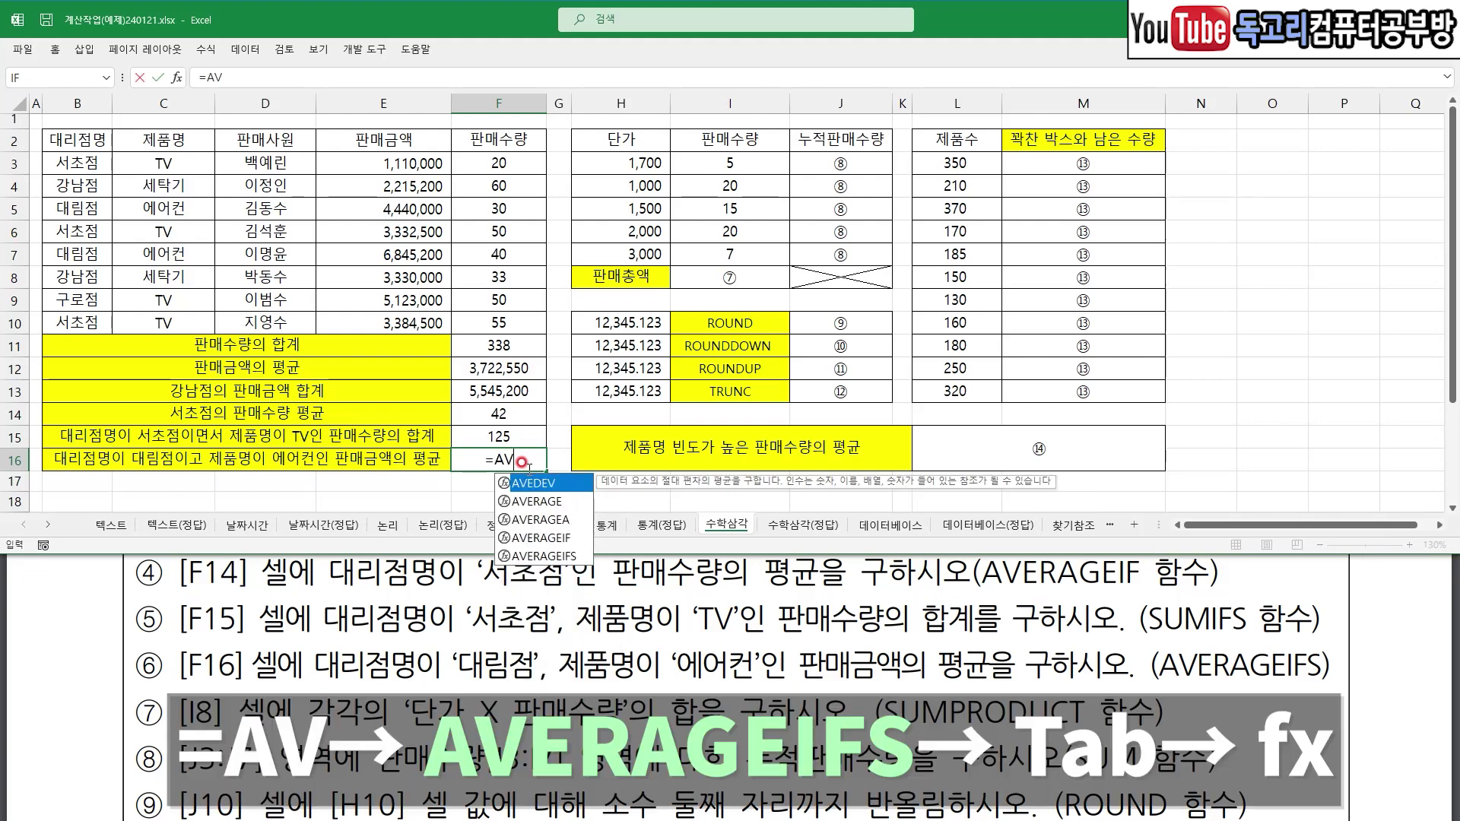
pyautogui.press('Down')
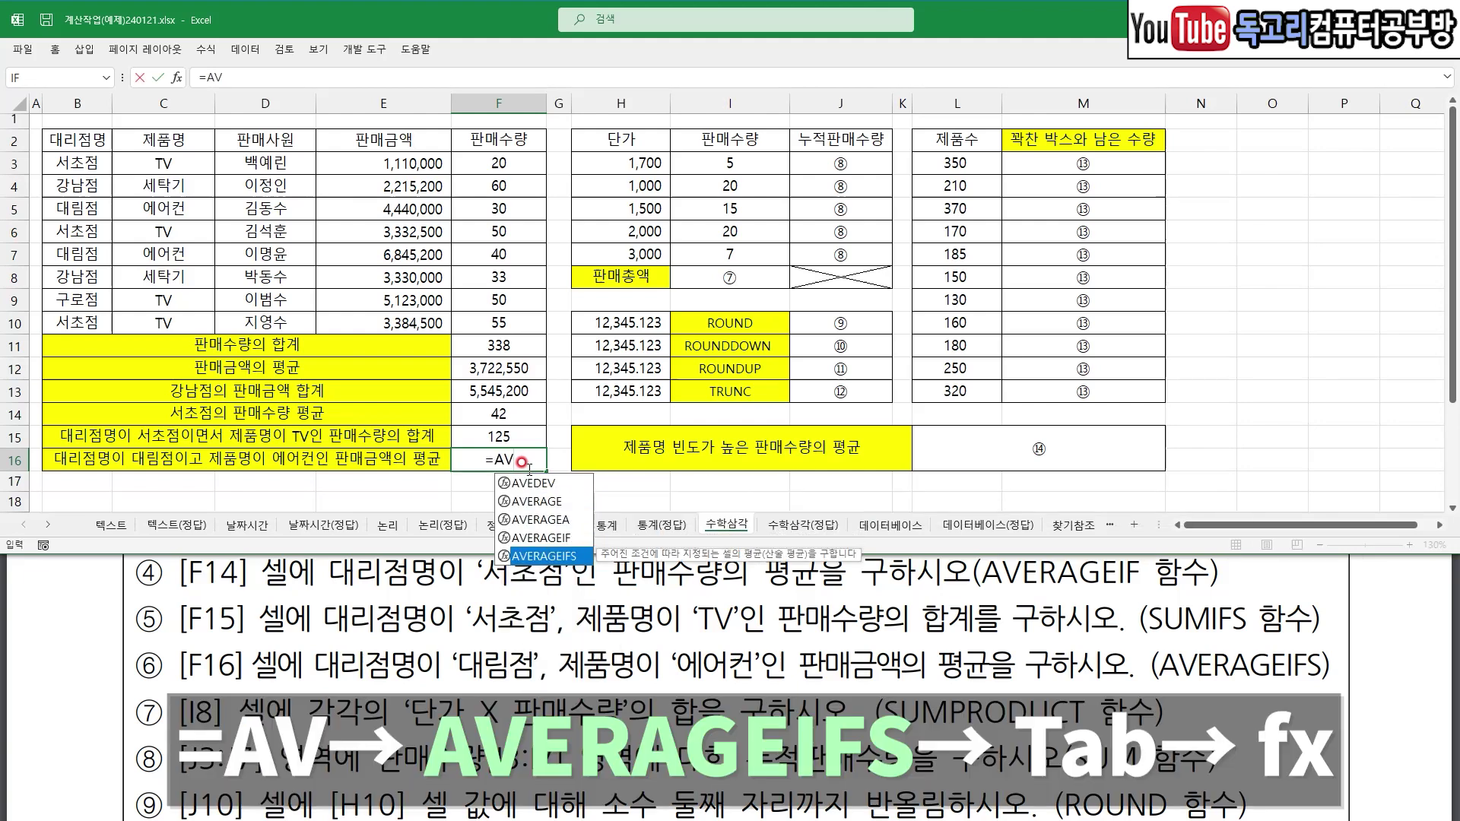
pyautogui.press('Tab')
pyautogui.click(170, 79)
# - Set the AVERAGEIFS Average_range to the sales amounts in E3:E10
pyautogui.moveTo(718, 259)
pyautogui.mouseDown()
pyautogui.moveTo(708, 272)
pyautogui.moveTo(699, 253)
pyautogui.mouseUp()
pyautogui.moveTo(489, 268); pyautogui.dragTo(475, 277)
pyautogui.moveTo(335, 477); pyautogui.dragTo(395, 483)
pyautogui.moveTo(402, 162); pyautogui.dragTo(407, 303)
pyautogui.moveTo(372, 286)
pyautogui.mouseDown()
pyautogui.moveTo(380, 298)
pyautogui.moveTo(434, 285)
pyautogui.moveTo(439, 268)
pyautogui.mouseUp()
pyautogui.press('Escape')
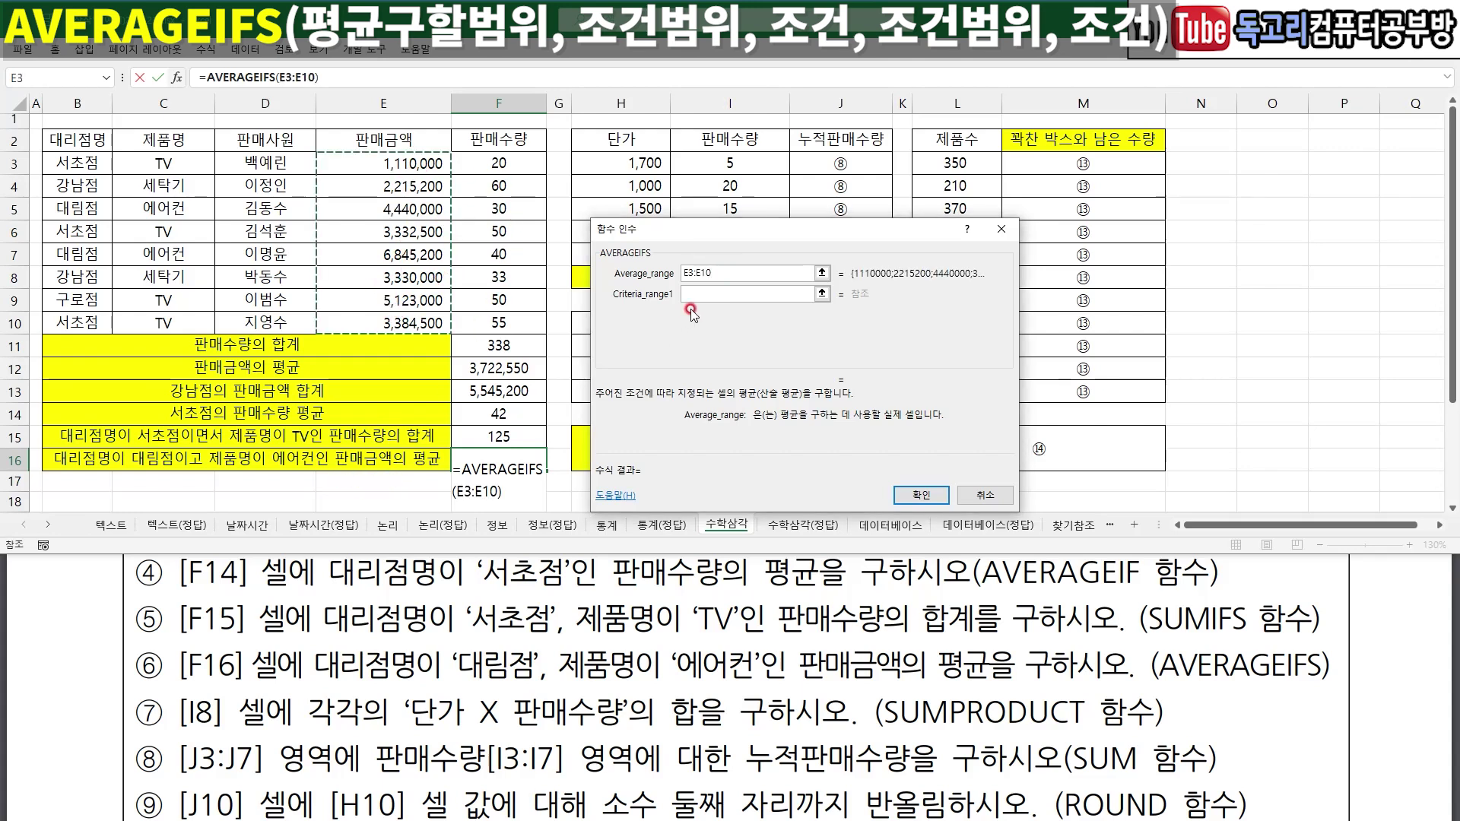
# - Set the AVERAGEIFS Criteria_range1 to the branch names in B3:B10 and Criteria1 to cell B5 (대림점)
pyautogui.click(695, 298)
pyautogui.moveTo(688, 291); pyautogui.dragTo(725, 283)
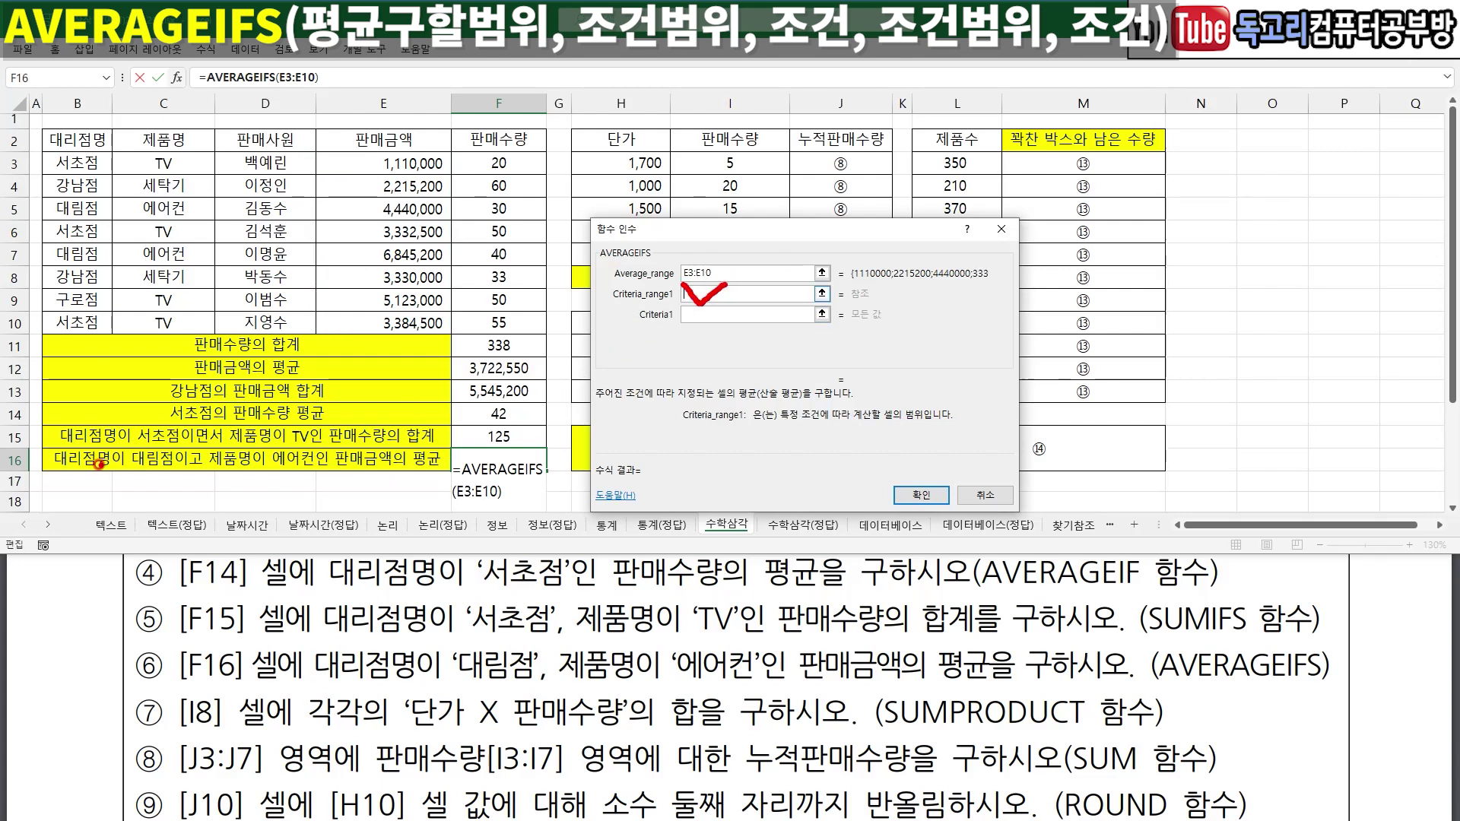
pyautogui.moveTo(78, 471); pyautogui.dragTo(168, 471)
pyautogui.press('Escape')
pyautogui.moveTo(73, 161); pyautogui.dragTo(81, 321)
pyautogui.click(698, 314)
pyautogui.click(88, 207)
# - Complete the AVERAGEIFS formula in F16 with the product names C3:C10 as Criteria_range2 and cell C7 (에어컨) as Criteria2
pyautogui.press('Tab')
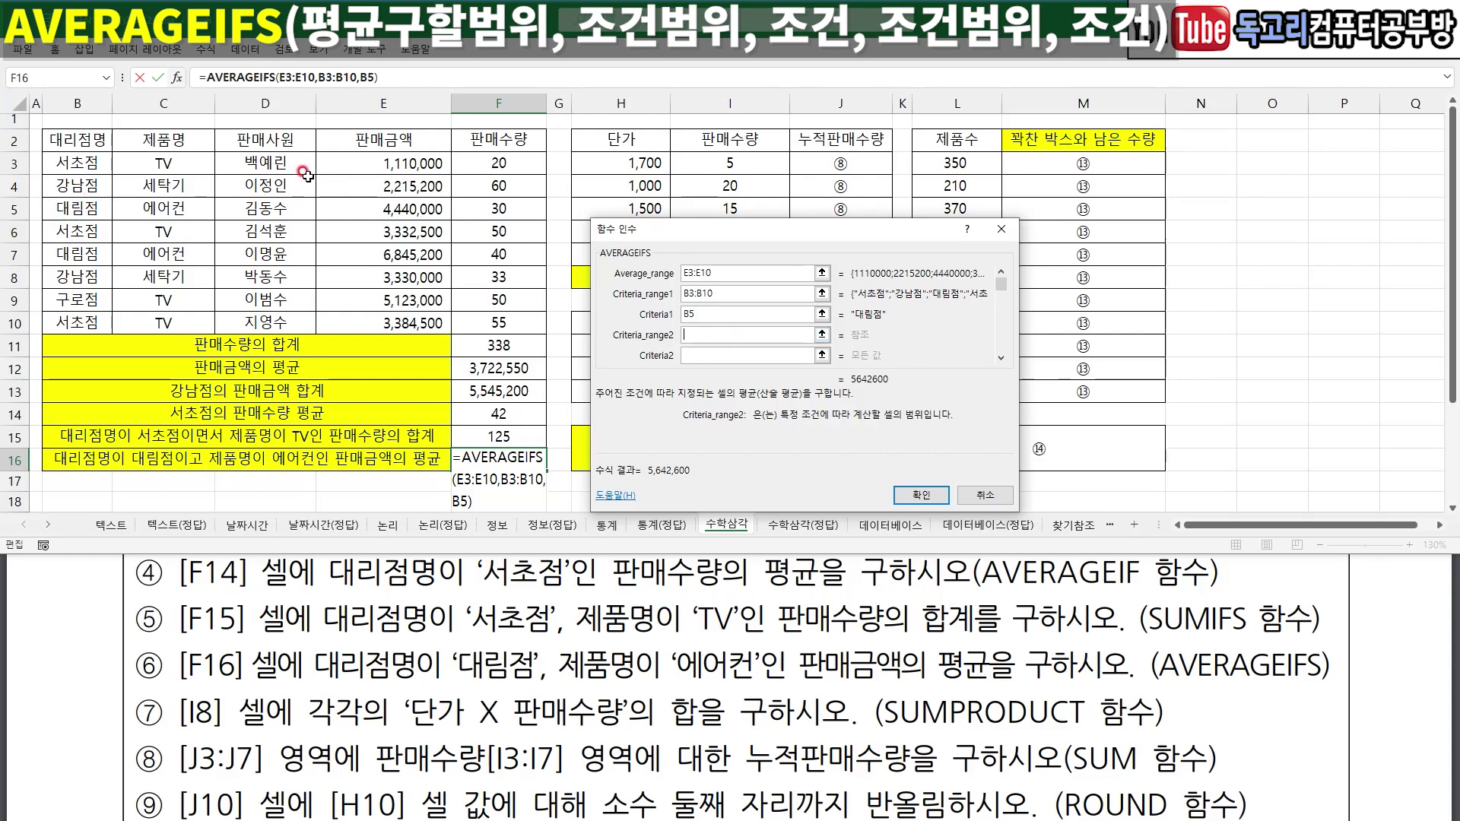
pyautogui.moveTo(196, 163); pyautogui.dragTo(204, 318)
pyautogui.press('Tab')
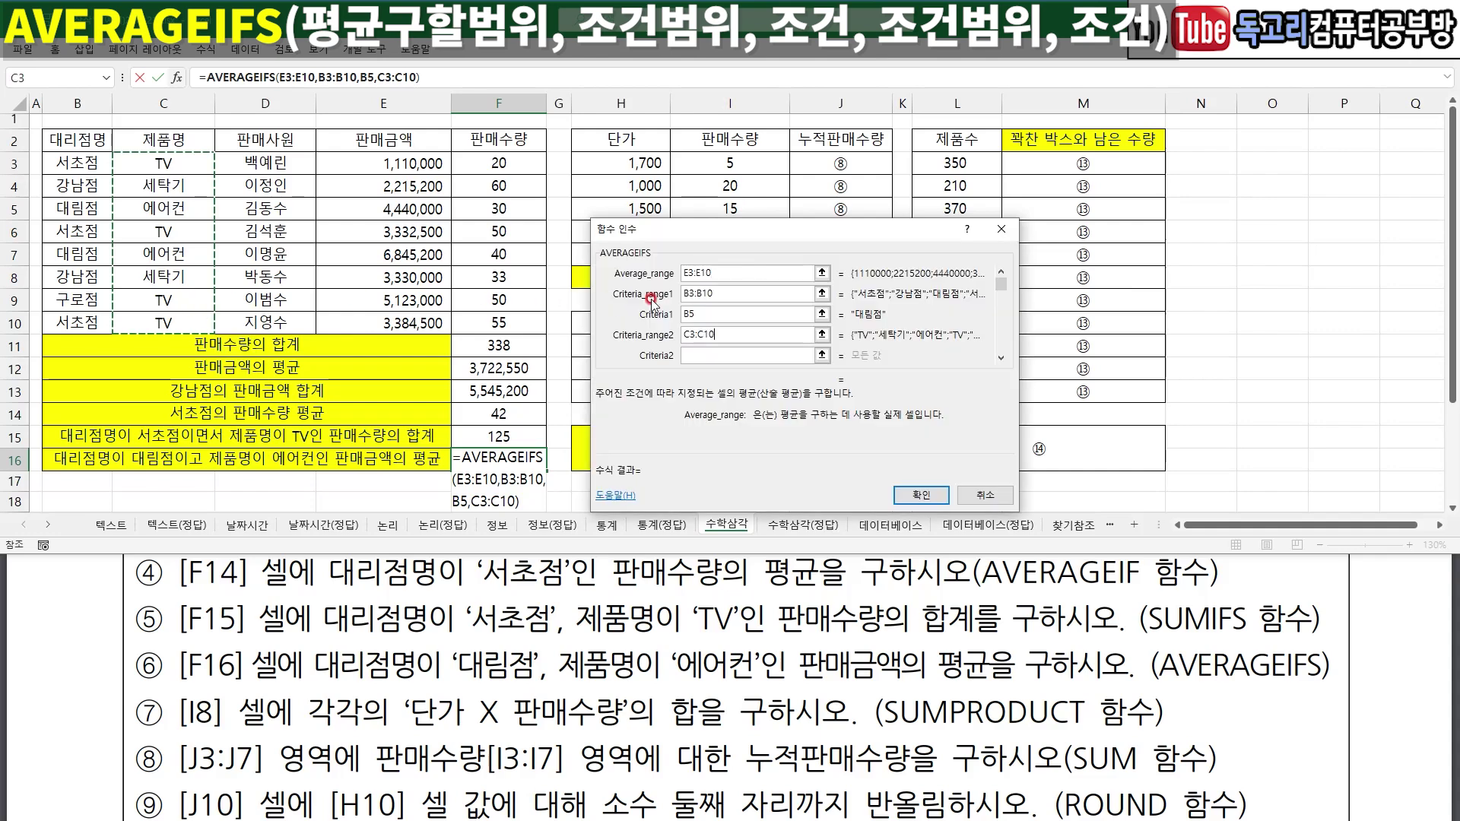
pyautogui.click(181, 253)
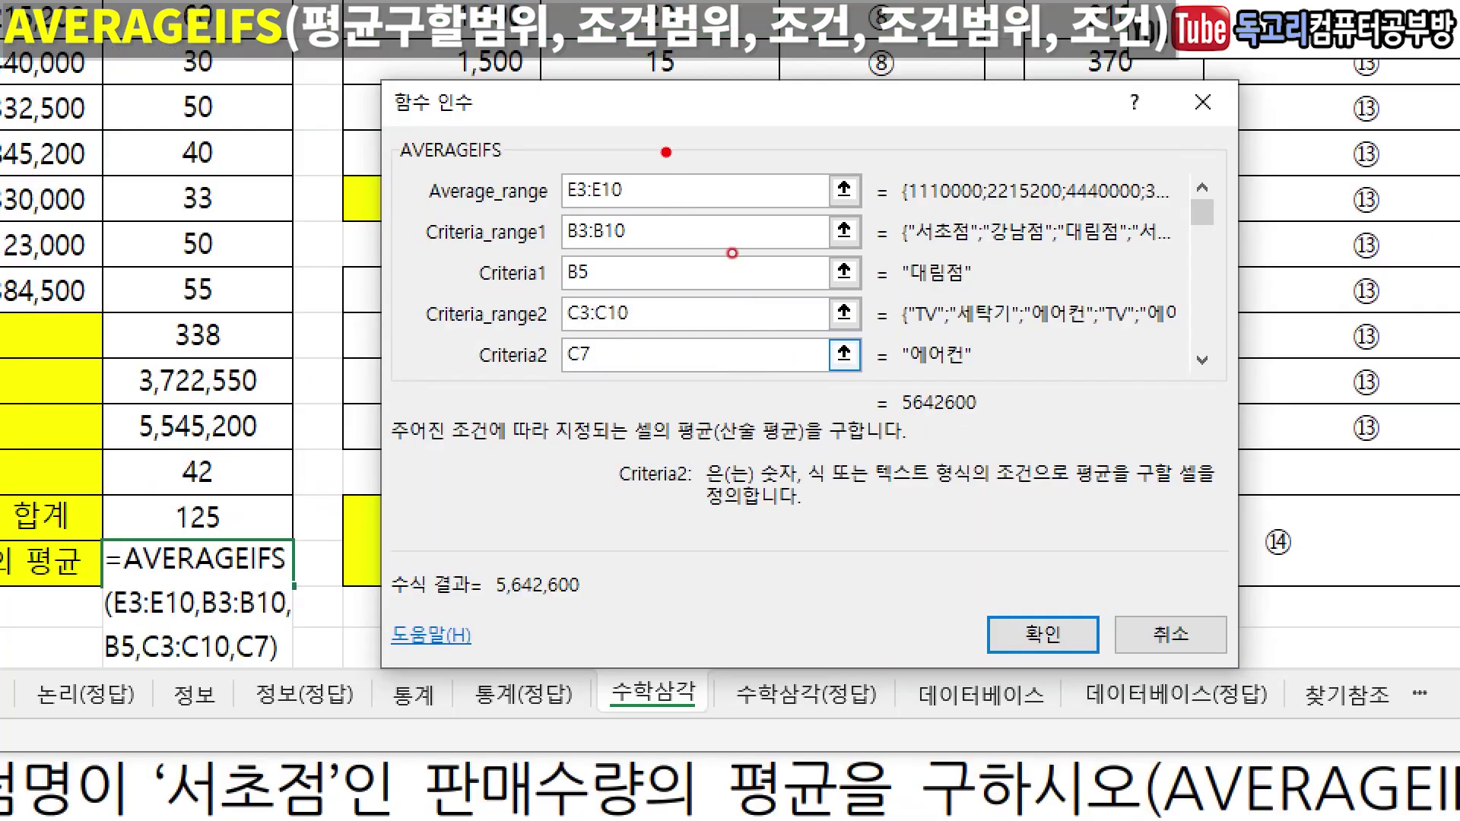
pyautogui.moveTo(724, 252)
pyautogui.mouseDown()
pyautogui.moveTo(715, 274)
pyautogui.moveTo(743, 348)
pyautogui.moveTo(723, 366)
pyautogui.mouseUp()
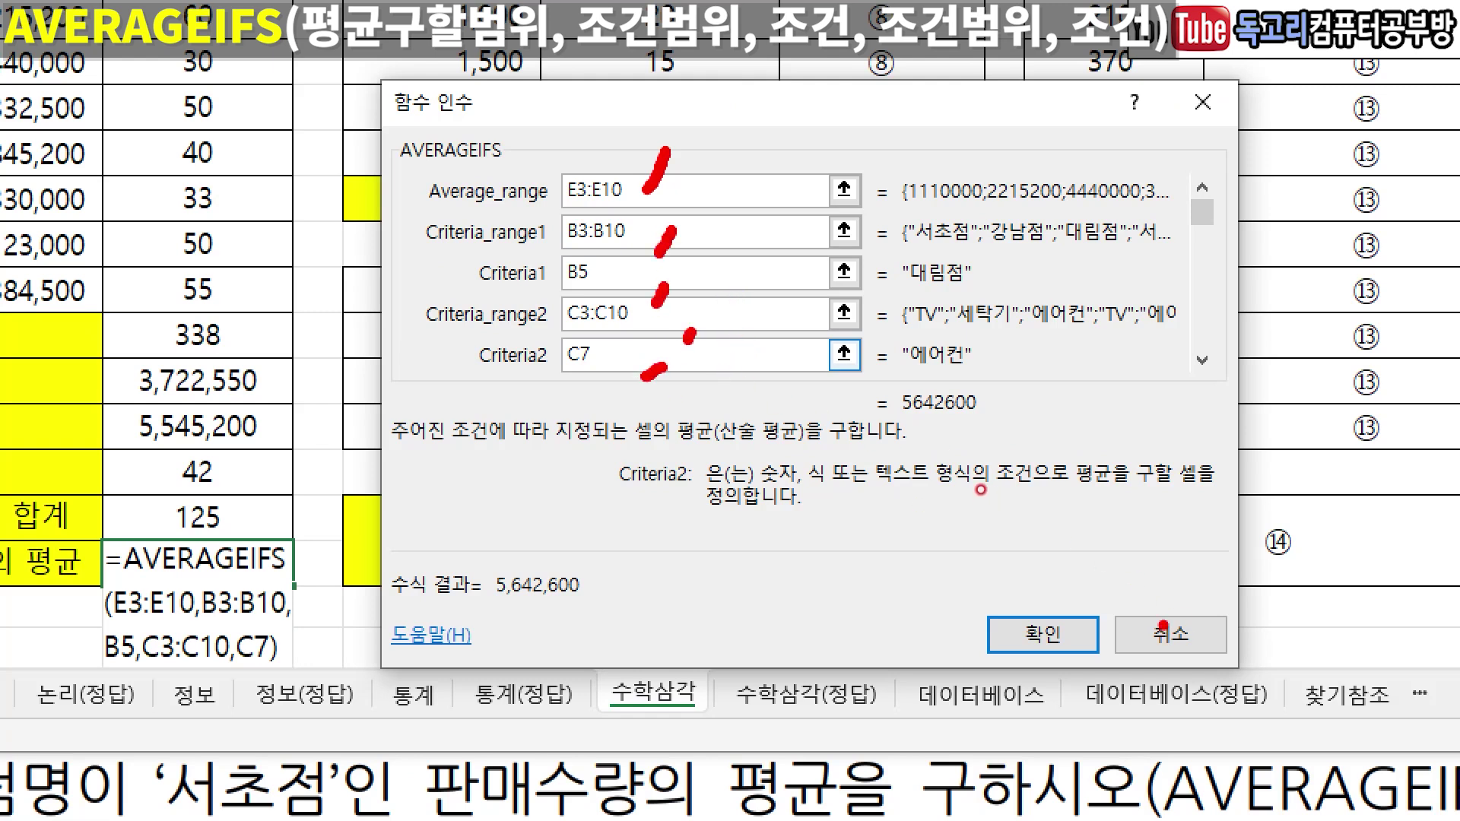
pyautogui.moveTo(1162, 625); pyautogui.dragTo(1028, 732)
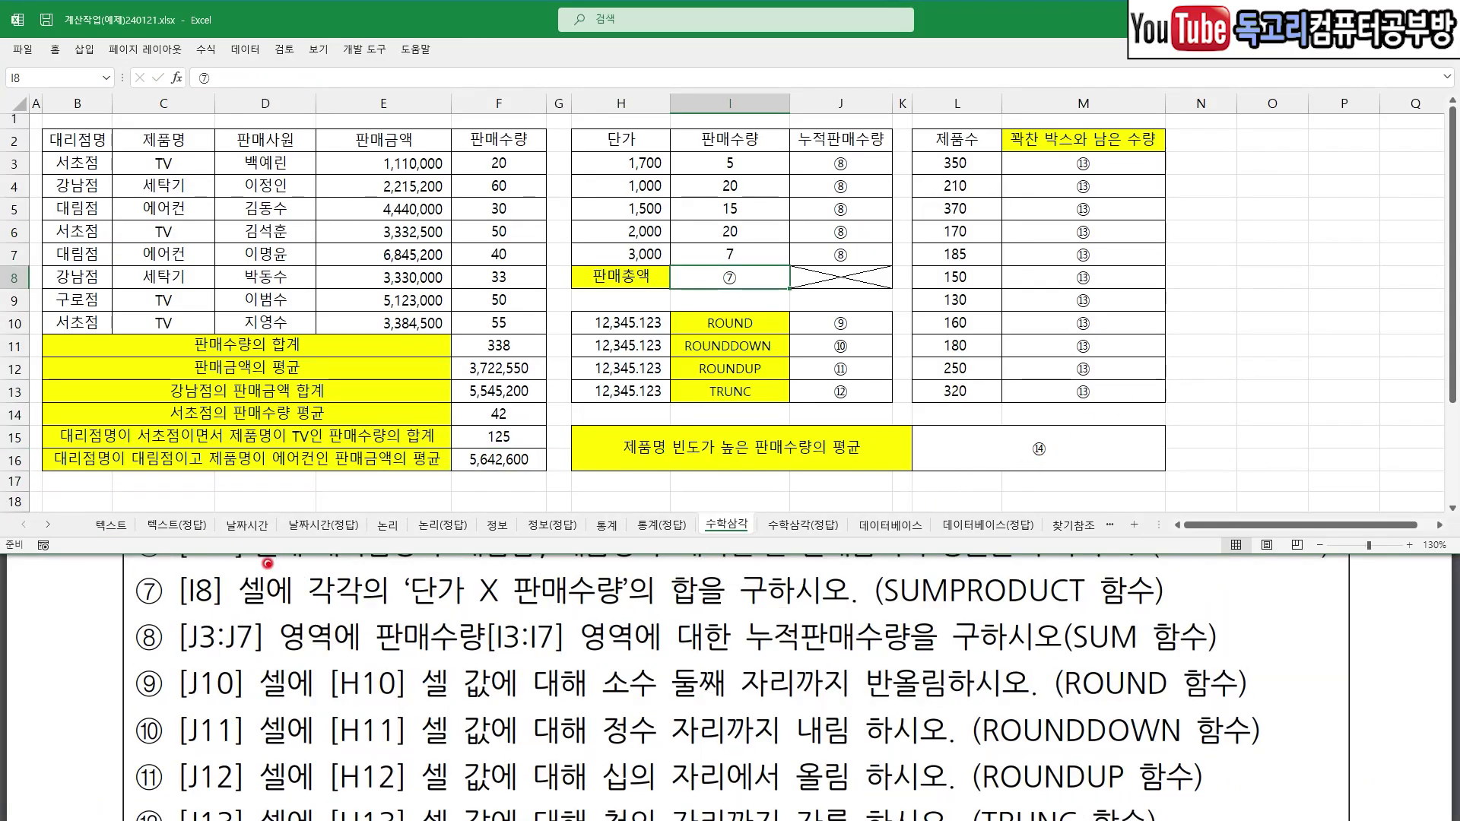
# - Read the exercise instruction for the SUMPRODUCT formula in I8
pyautogui.moveTo(185, 614); pyautogui.dragTo(251, 617)
pyautogui.moveTo(424, 612); pyautogui.dragTo(618, 612)
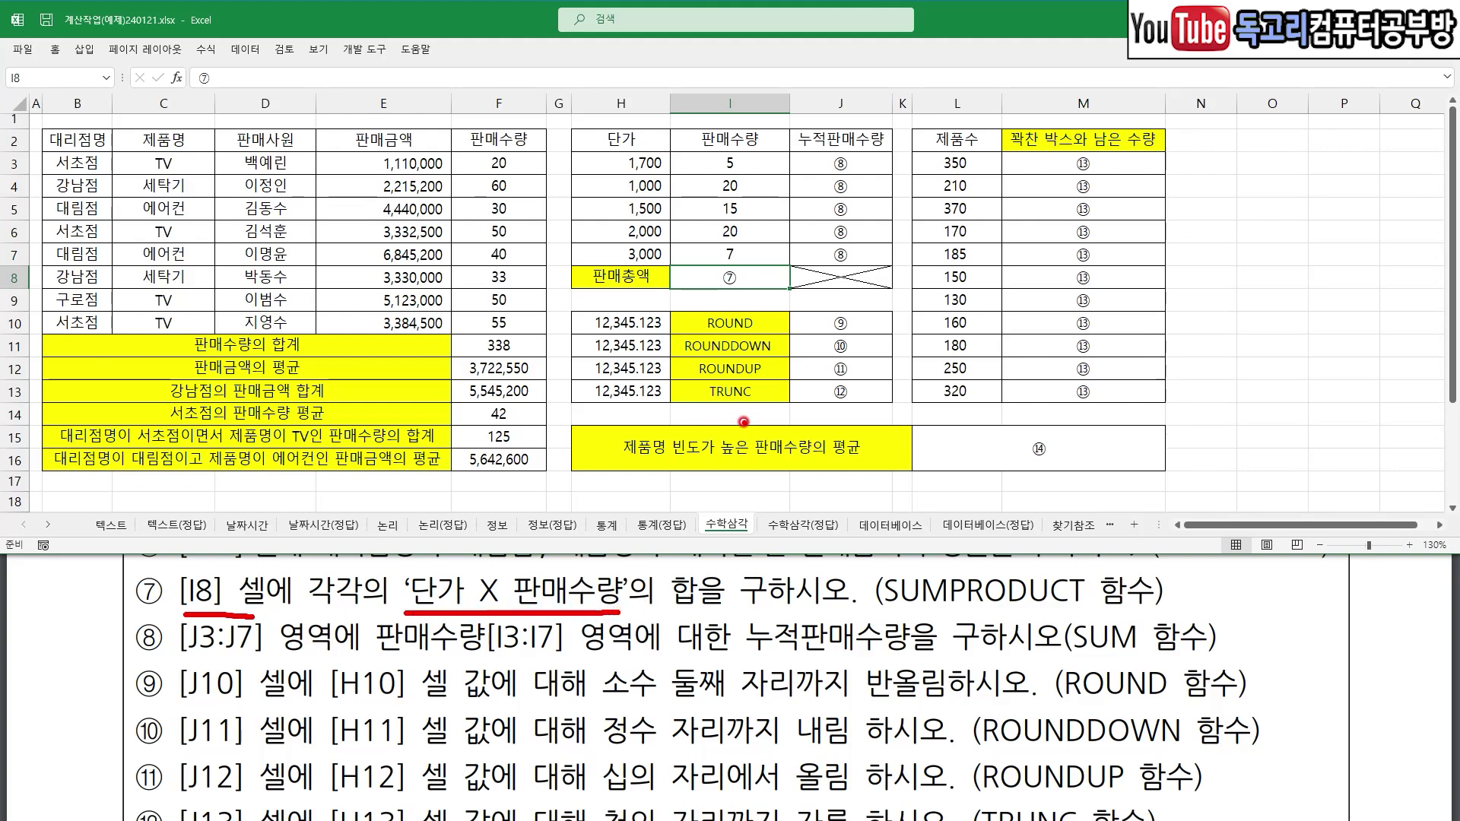
pyautogui.moveTo(893, 607); pyautogui.dragTo(1073, 610)
pyautogui.moveTo(195, 653); pyautogui.dragTo(580, 660)
pyautogui.moveTo(689, 659); pyautogui.dragTo(950, 657)
pyautogui.moveTo(1214, 650); pyautogui.dragTo(1058, 656)
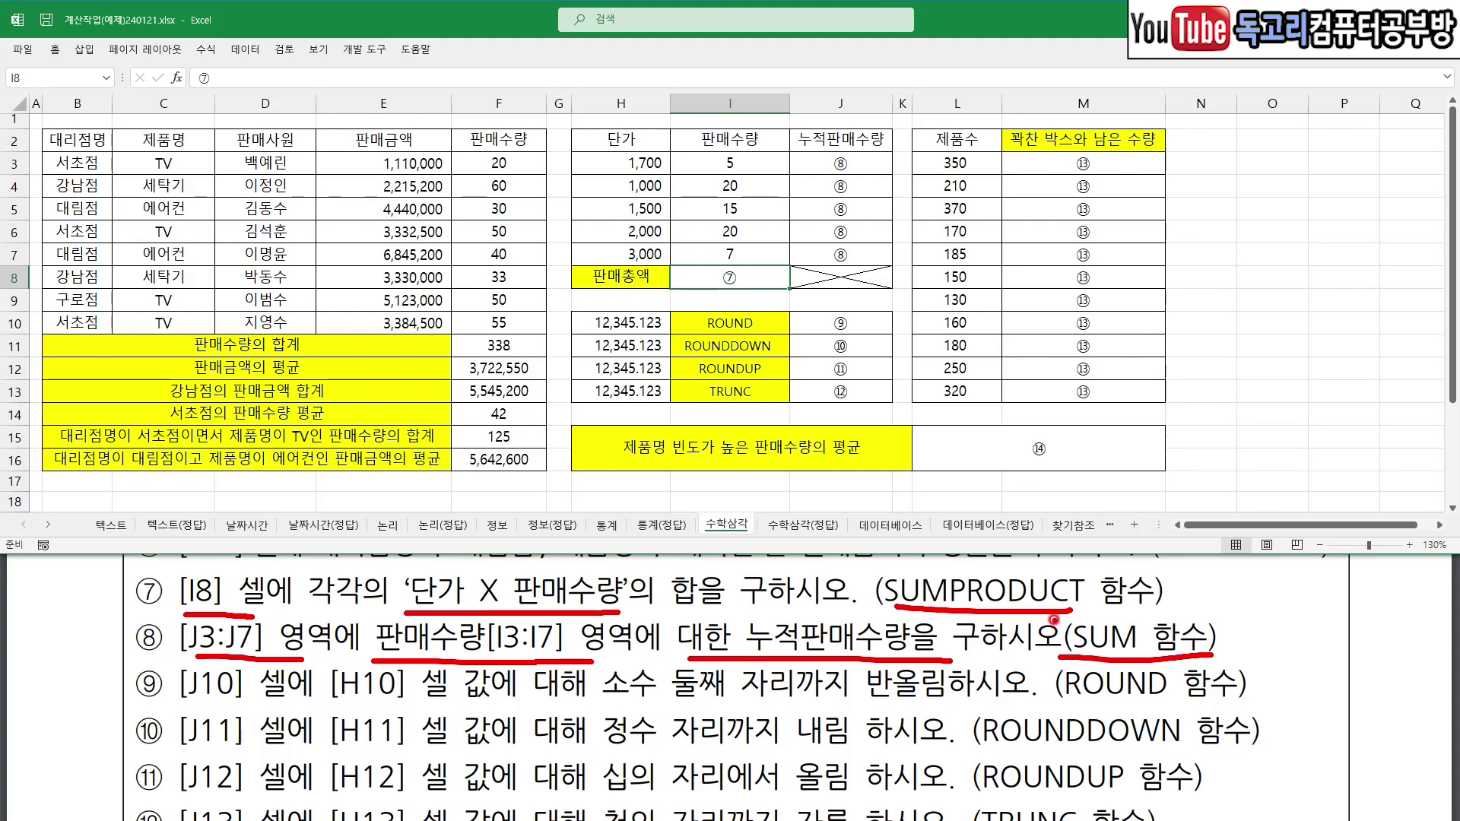
pyautogui.press('Escape')
pyautogui.moveTo(745, 281); pyautogui.dragTo(811, 227)
pyautogui.press('Escape')
# - Start a SUMPRODUCT formula in the total sales cell I8
pyautogui.write('=')
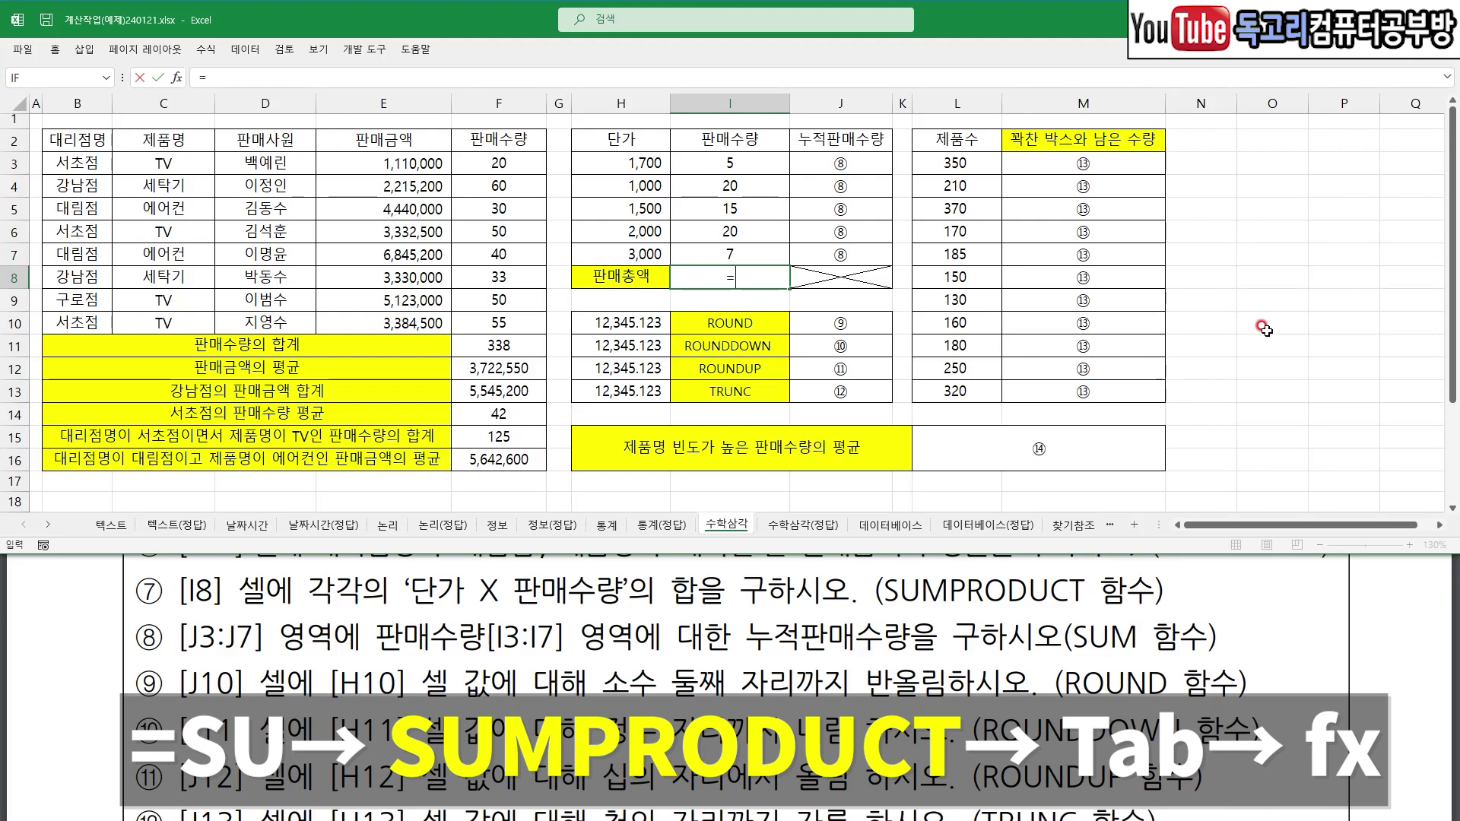
pyautogui.write('SU')
pyautogui.press('Down')
pyautogui.press('Down')
pyautogui.press('Down')
pyautogui.press('Down')
pyautogui.press('Down')
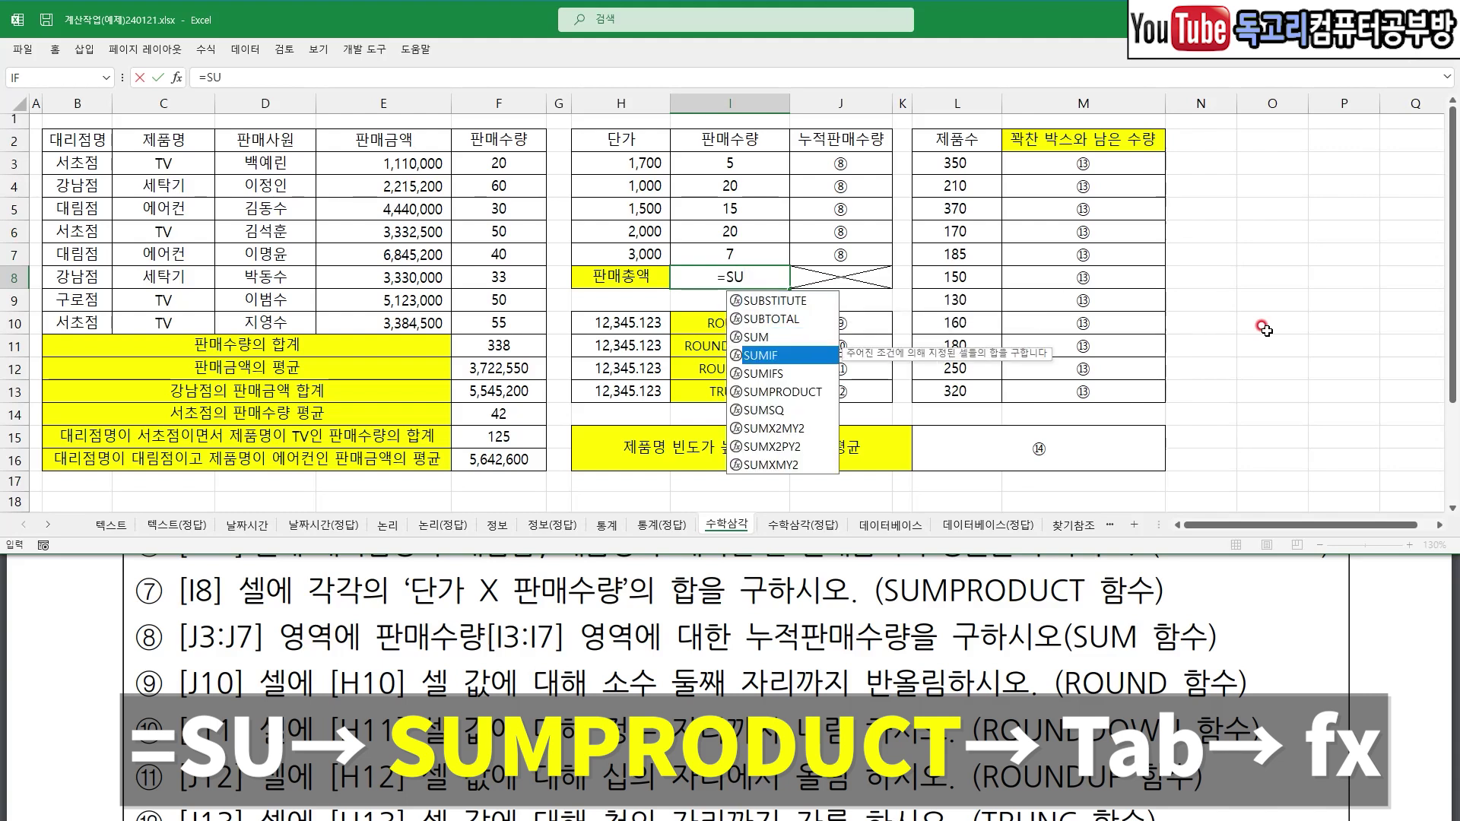
pyautogui.press('Tab')
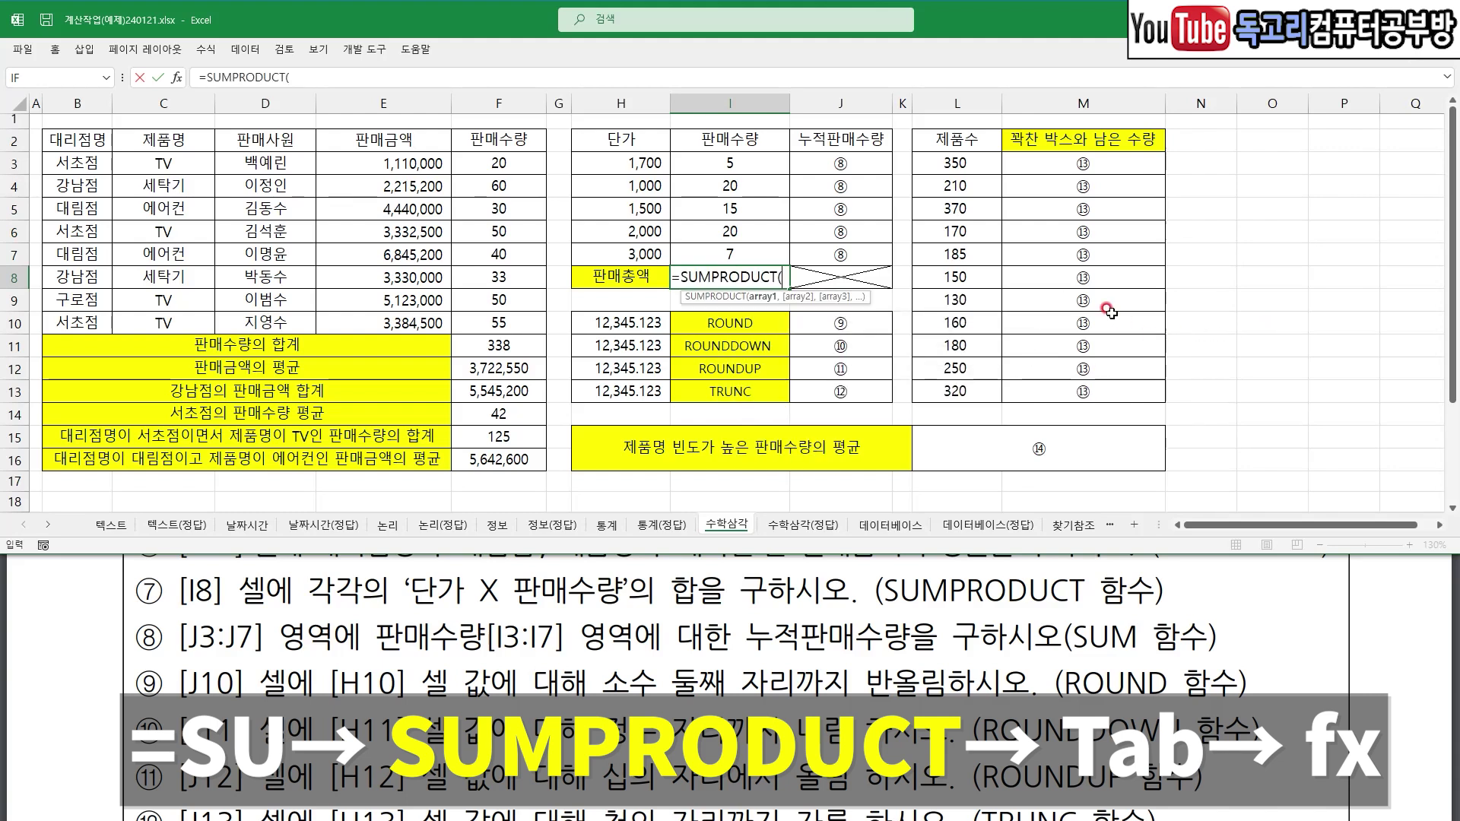
# - Set the SUMPRODUCT arguments to the unit prices H3:H7 and the sales quantities I3:I7, and accept the formula
pyautogui.click(176, 77)
pyautogui.moveTo(659, 228); pyautogui.dragTo(975, 195)
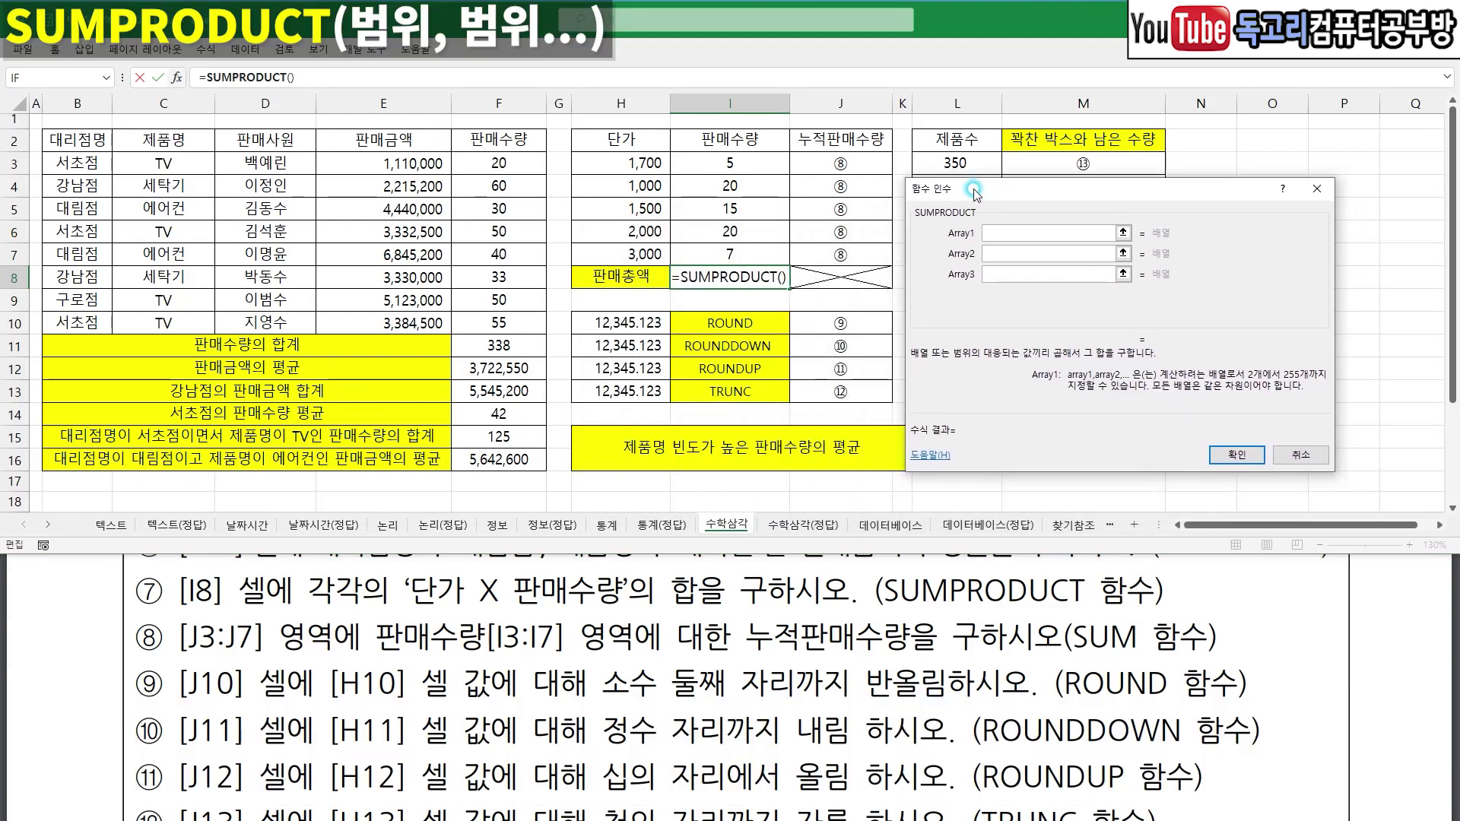
pyautogui.moveTo(635, 162); pyautogui.dragTo(633, 249)
pyautogui.click(1021, 265)
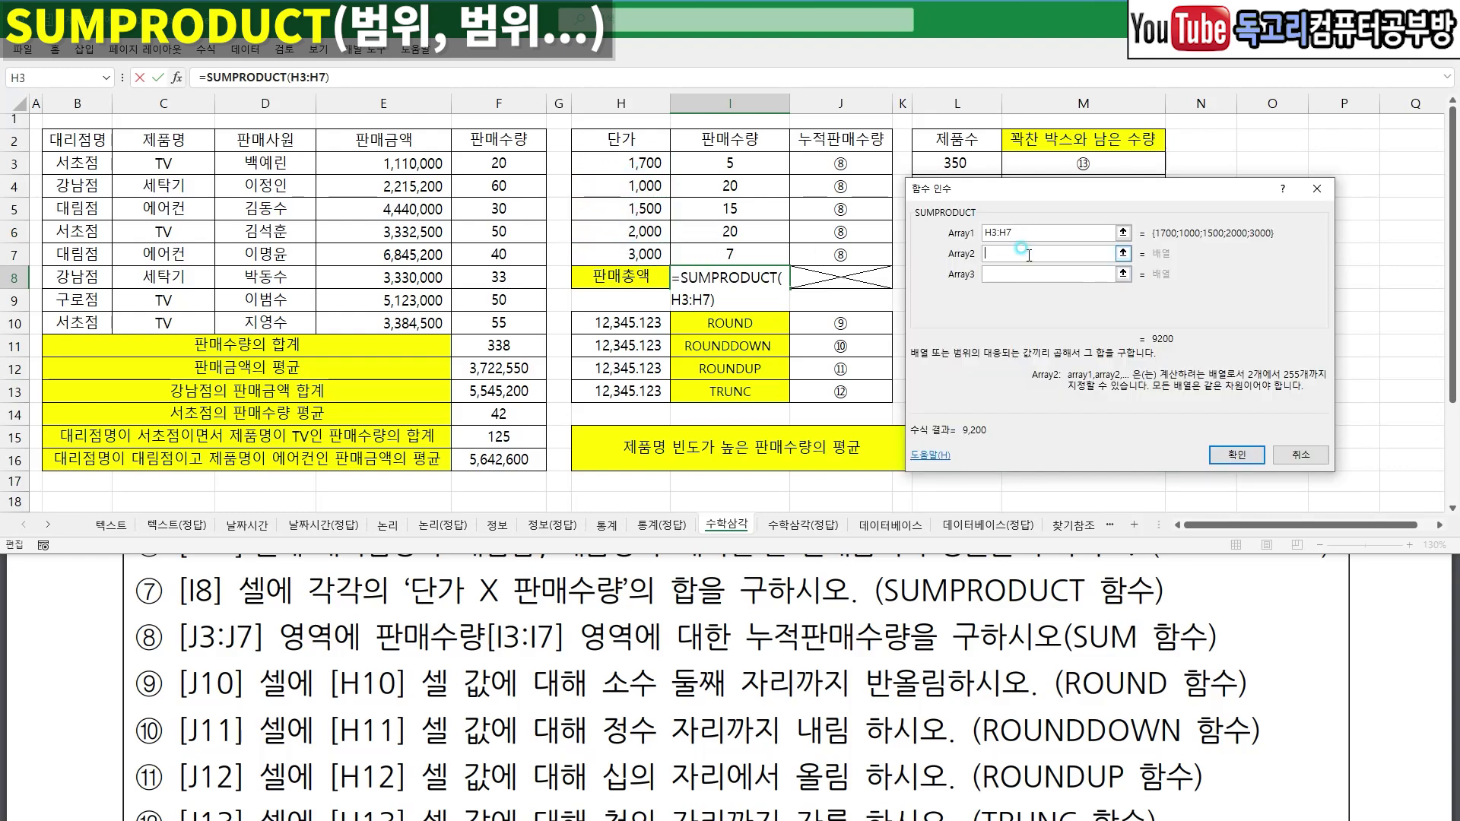
pyautogui.moveTo(763, 161); pyautogui.dragTo(757, 248)
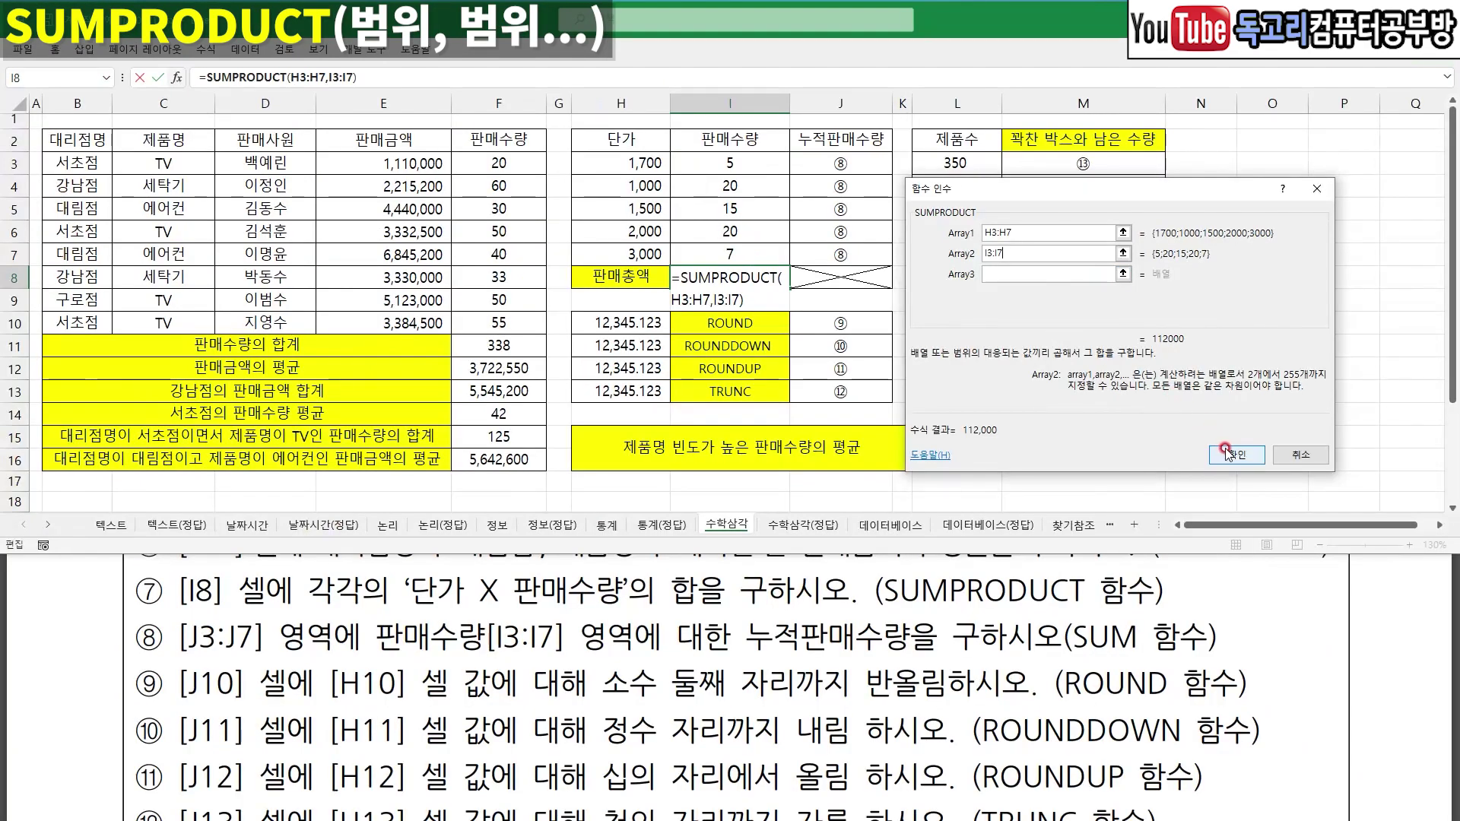
pyautogui.click(1215, 444)
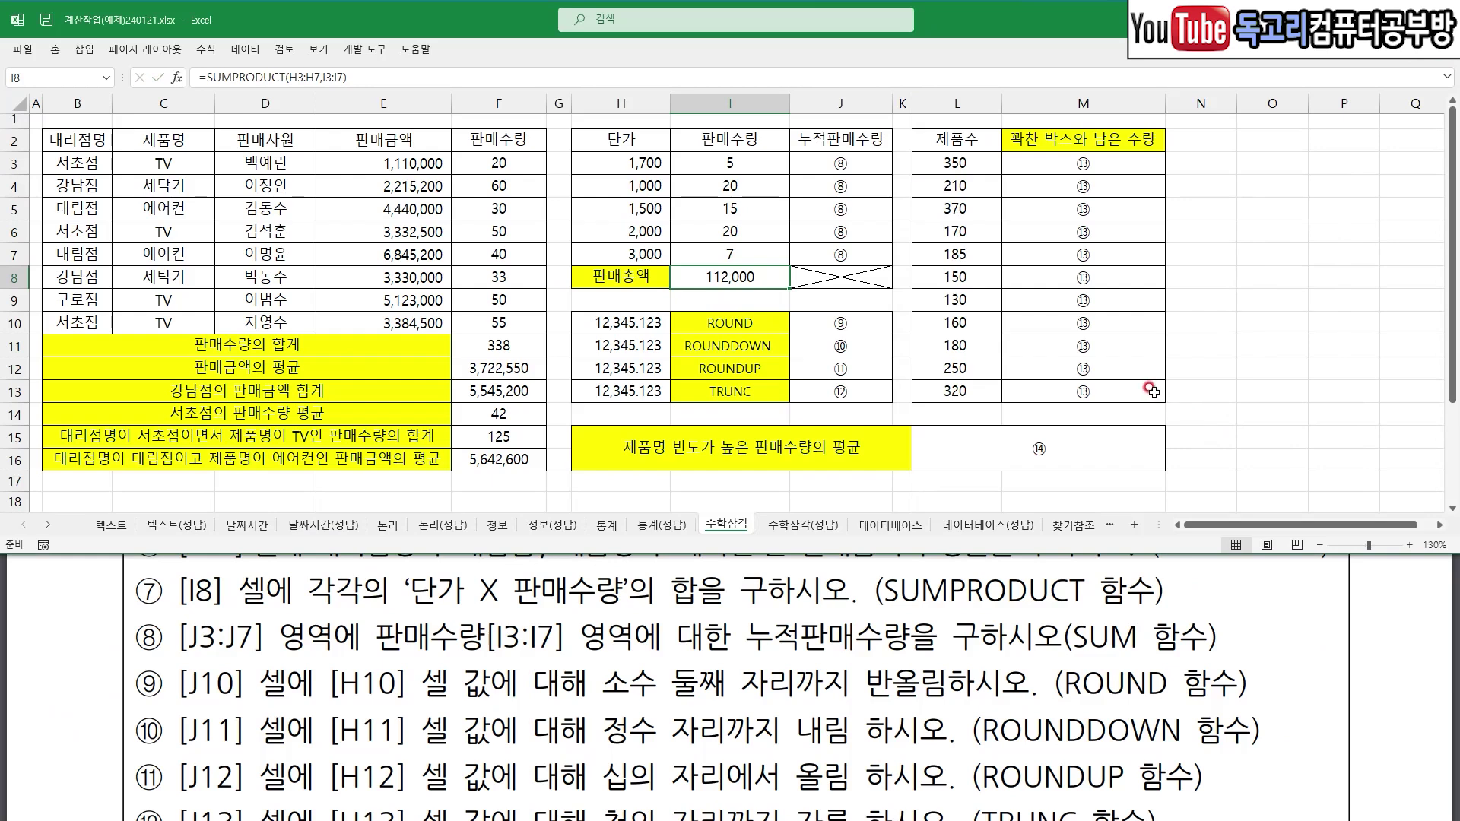
# - Start a SUM formula in J3 over the range I3:I3 for the cumulative sales quantity
pyautogui.click(882, 181)
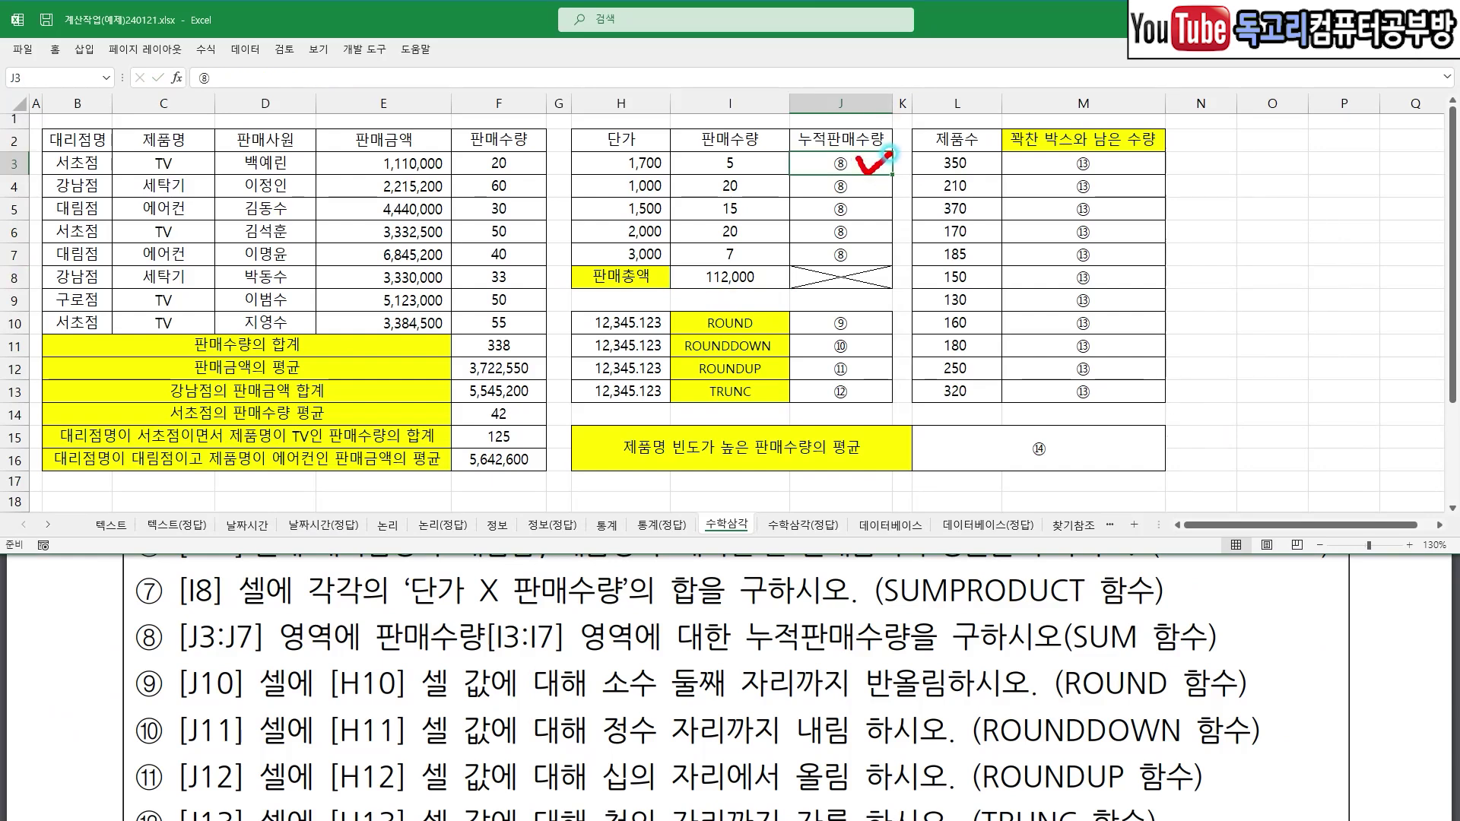
pyautogui.moveTo(924, 148)
pyautogui.mouseDown()
pyautogui.moveTo(933, 184)
pyautogui.moveTo(981, 188)
pyautogui.moveTo(916, 153)
pyautogui.mouseUp()
pyautogui.rightClick(898, 155)
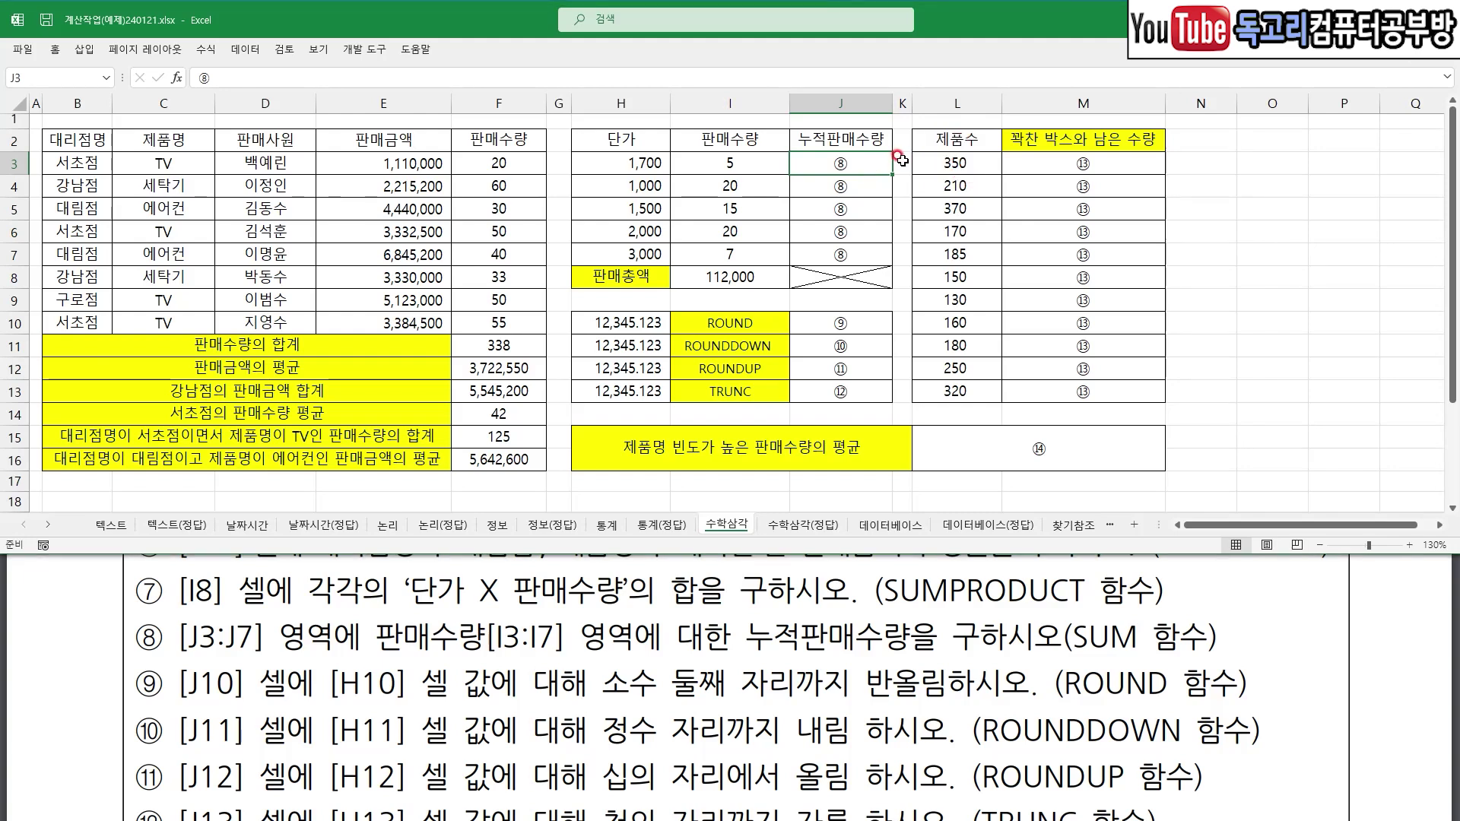
pyautogui.write('=')
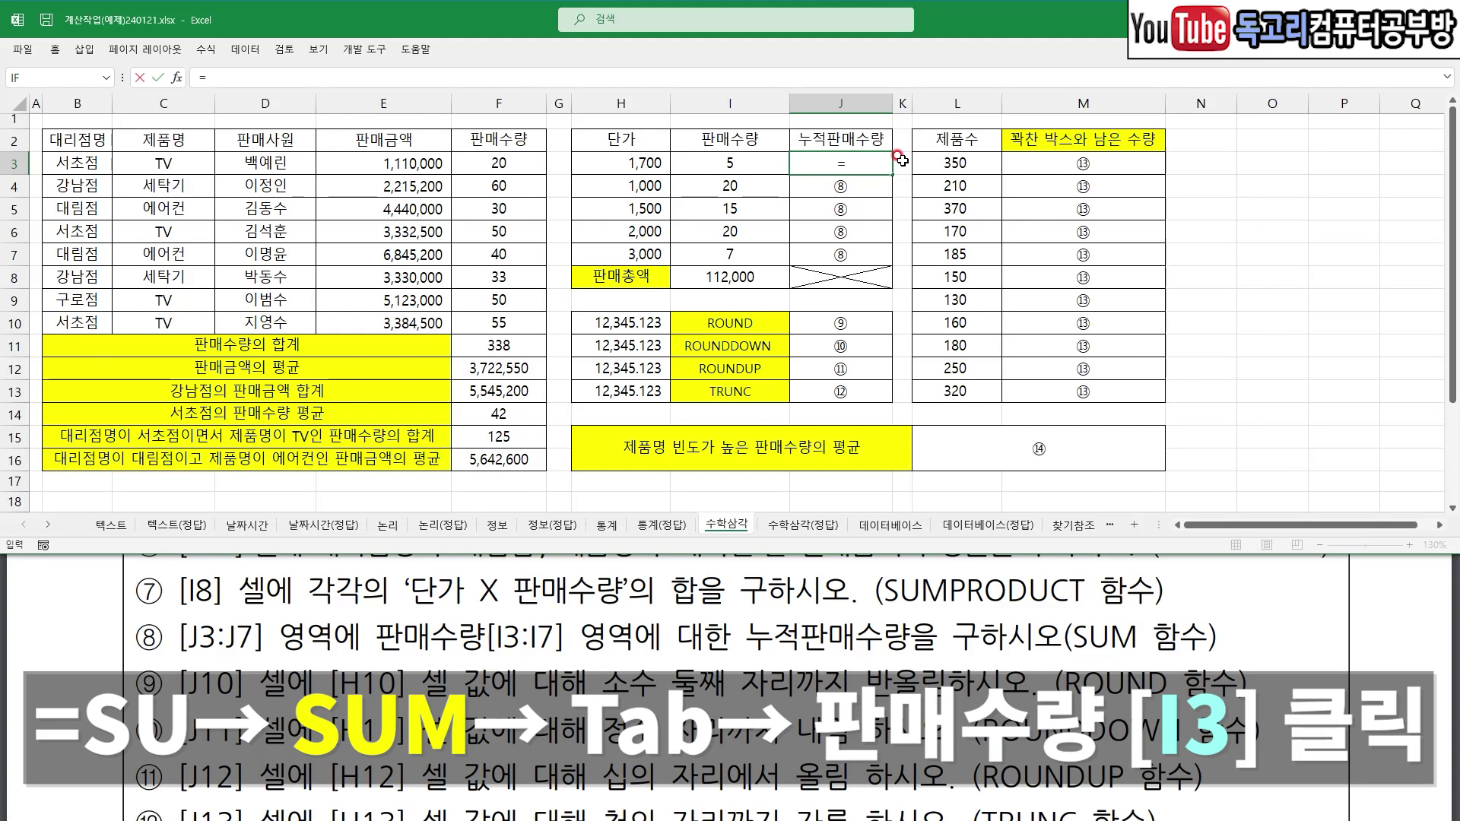
pyautogui.write('SU')
pyautogui.press('Down')
pyautogui.press('Down')
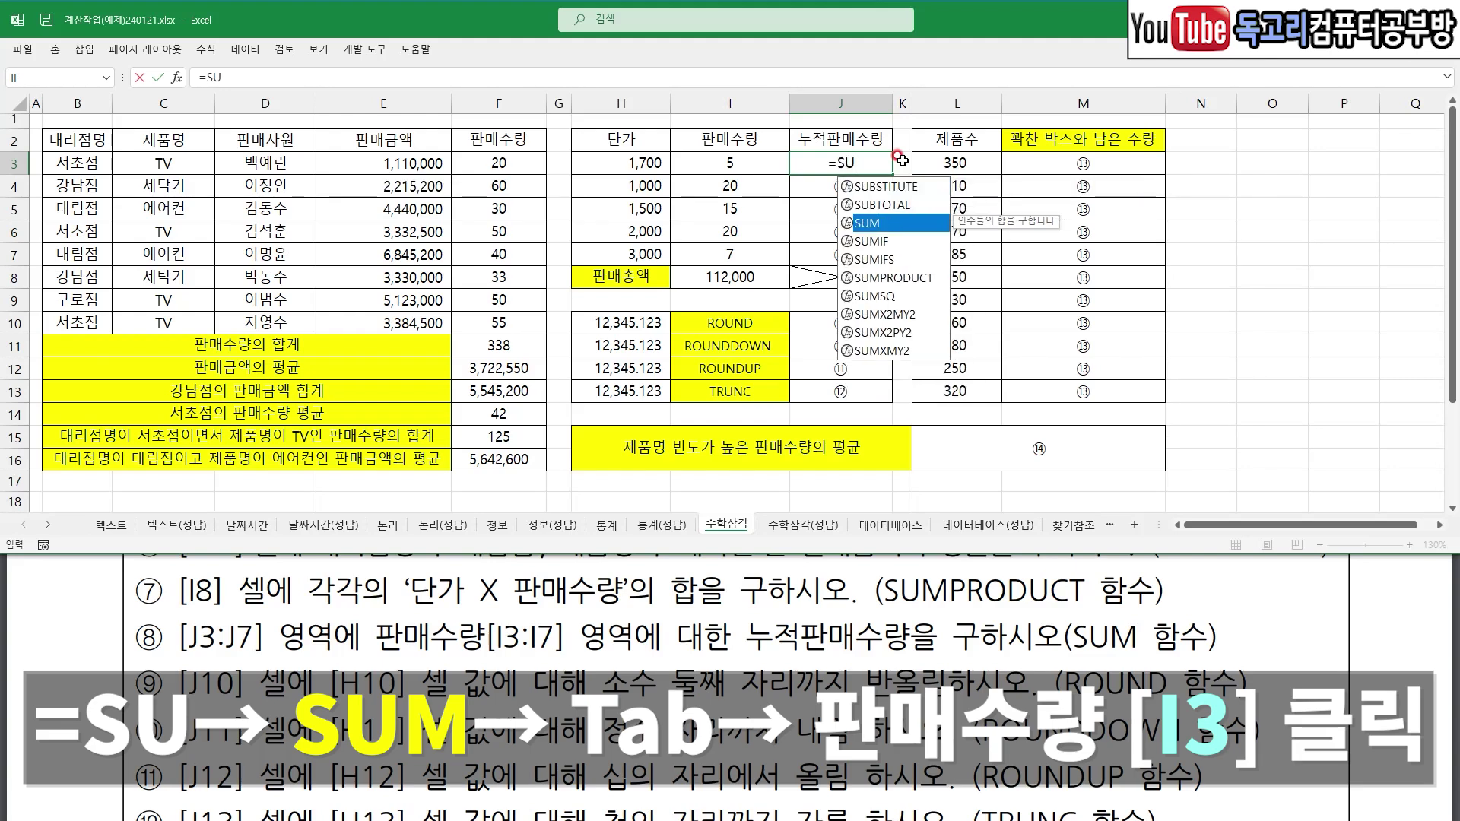
pyautogui.press('Tab')
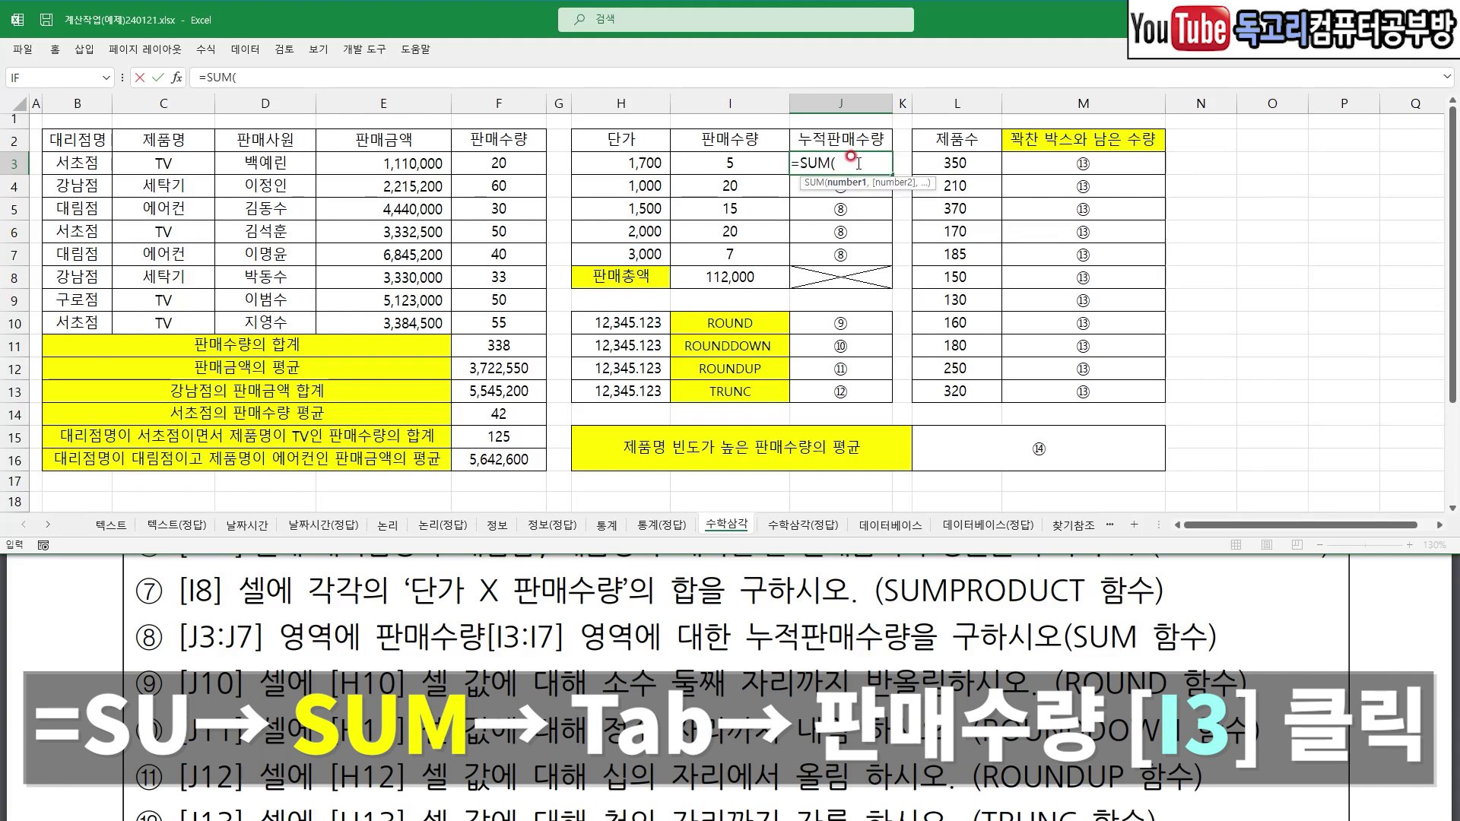
pyautogui.click(752, 162)
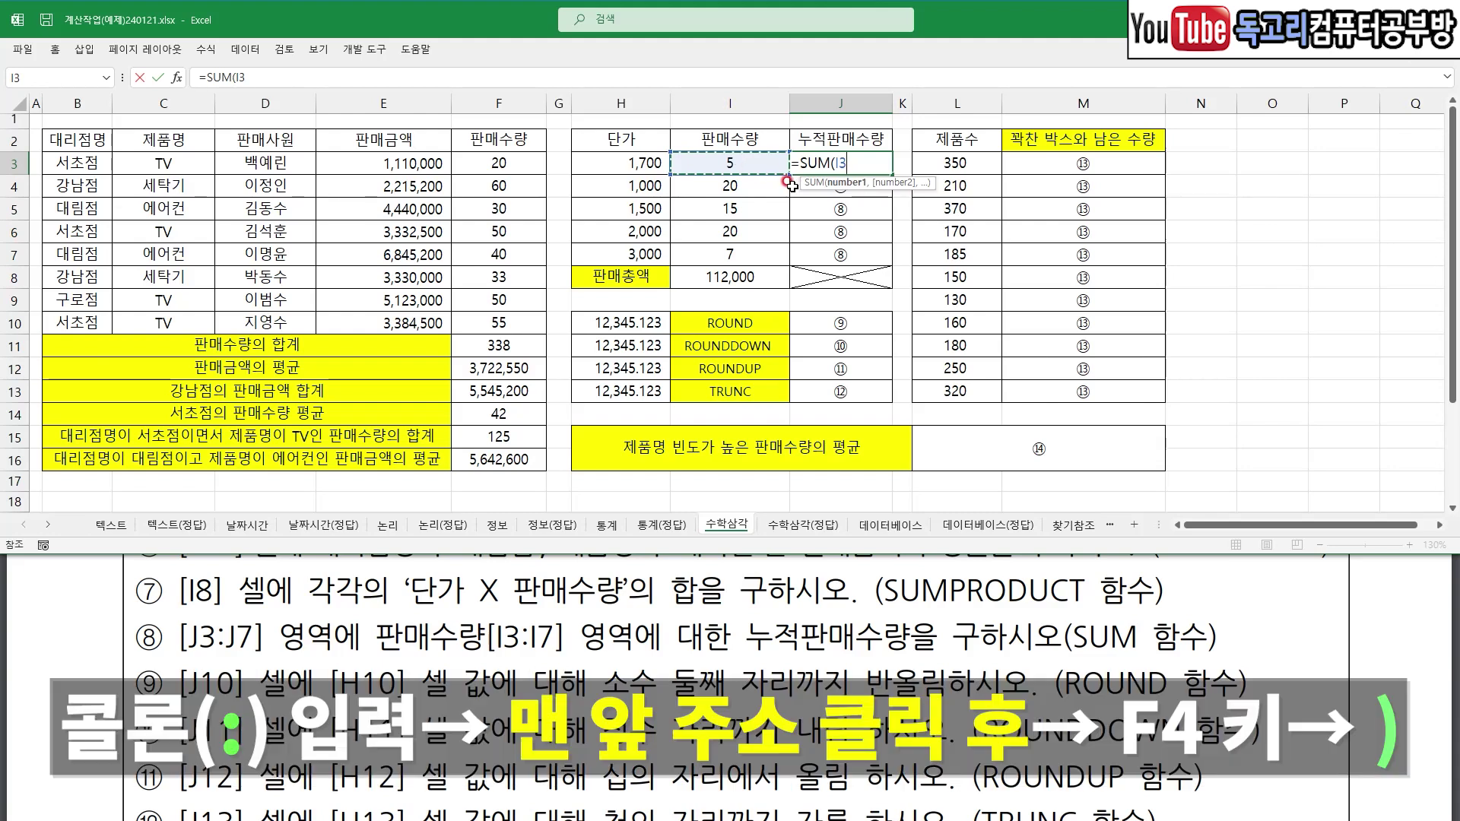
pyautogui.write(':')
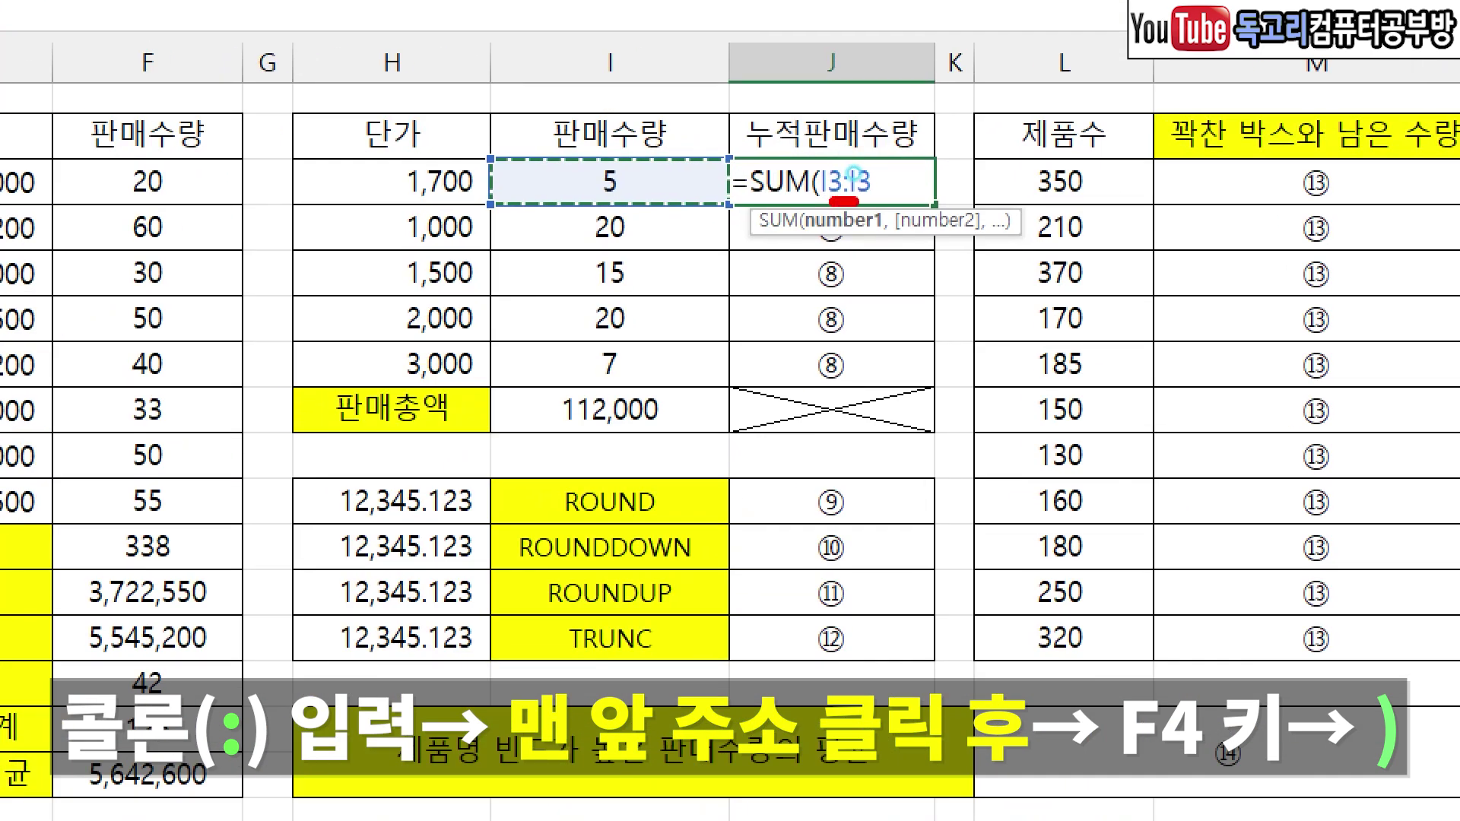
# - Make the range's starting reference absolute, complete J3 as =SUM($I$3:I3), and fill it down to J7
pyautogui.moveTo(855, 201); pyautogui.dragTo(886, 205)
pyautogui.moveTo(812, 155)
pyautogui.mouseDown()
pyautogui.moveTo(825, 179)
pyautogui.moveTo(852, 143)
pyautogui.mouseUp()
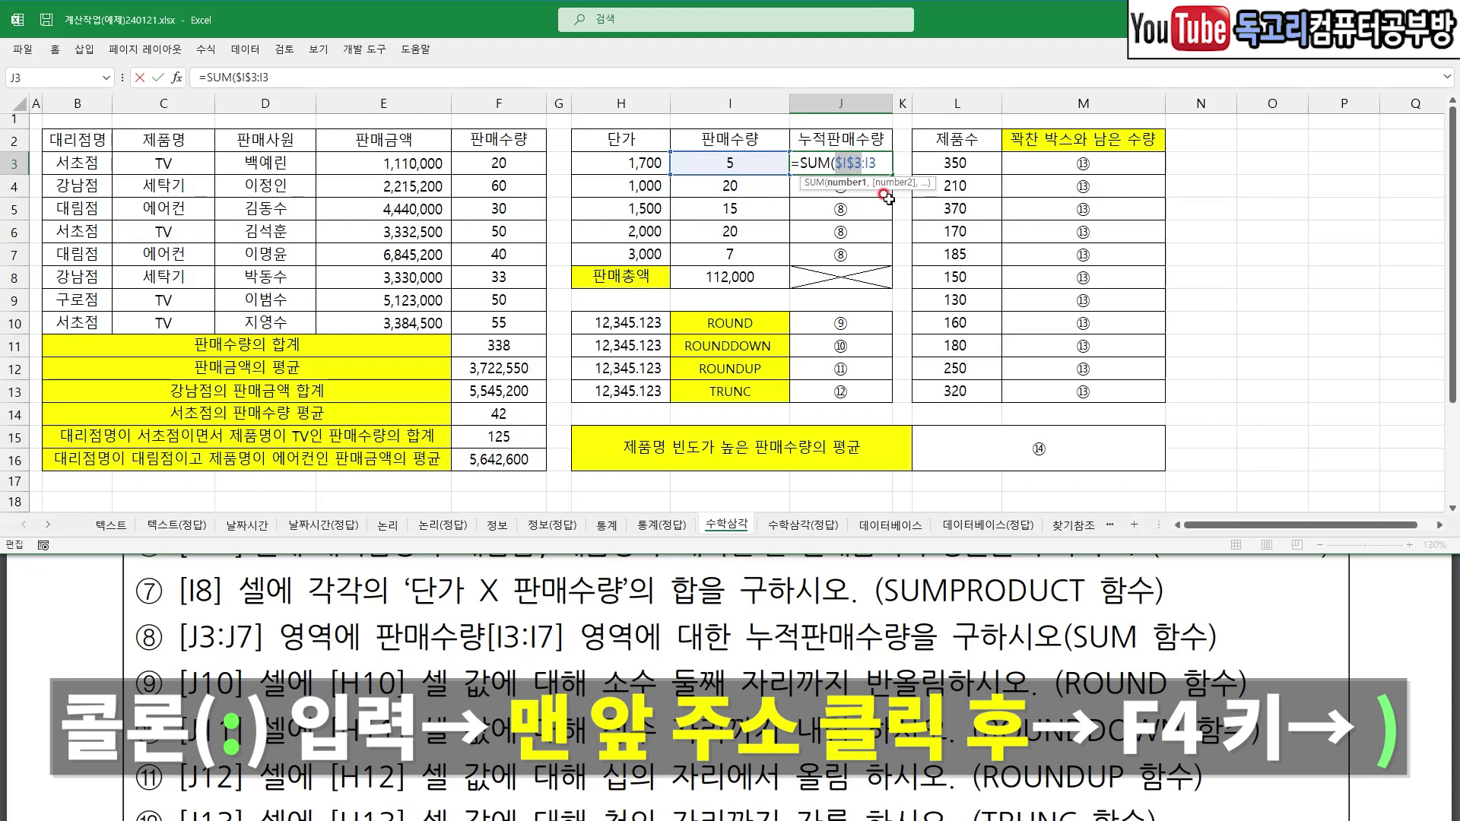
pyautogui.click(880, 163)
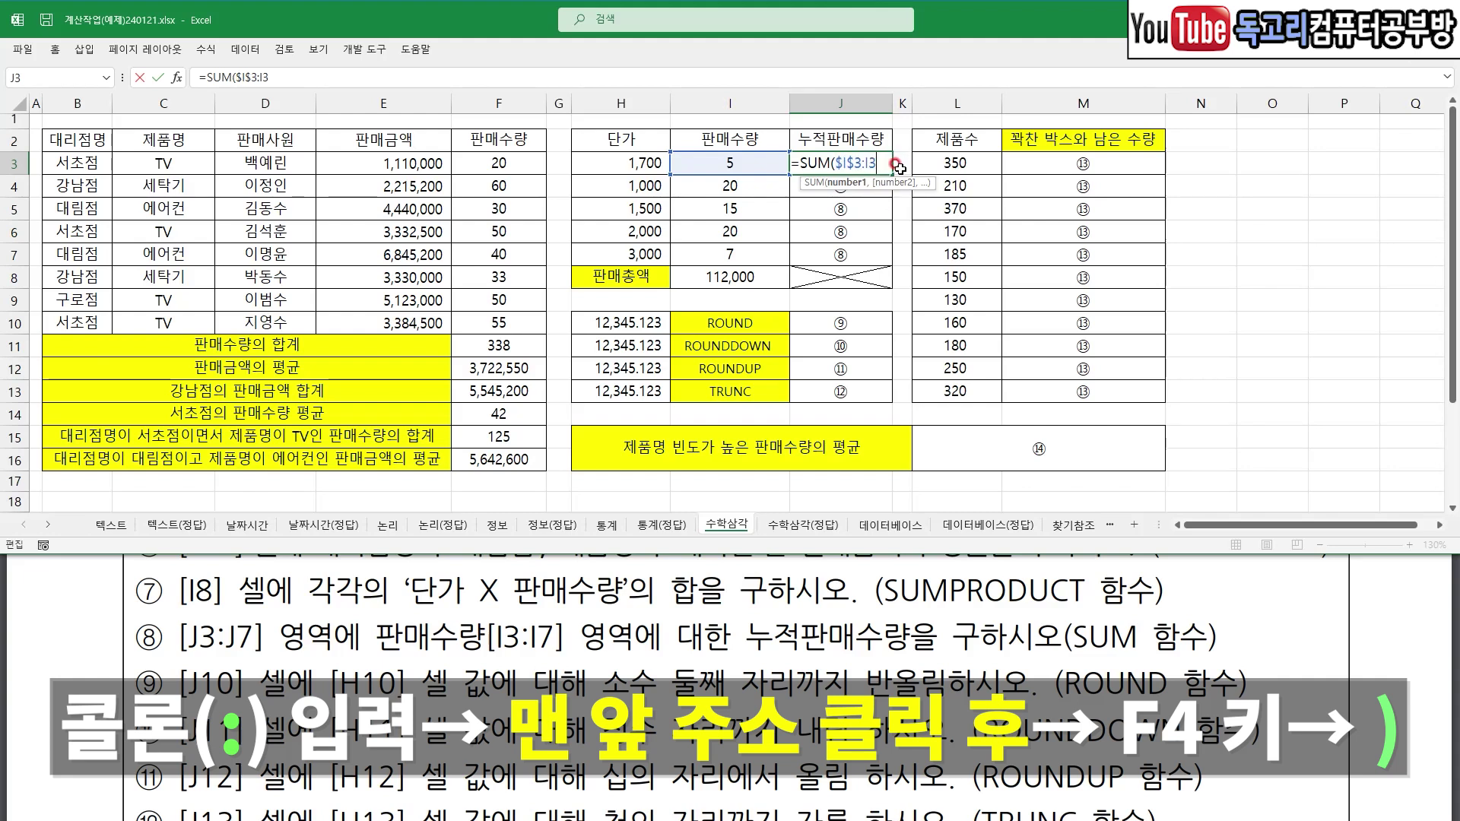
pyautogui.write(')')
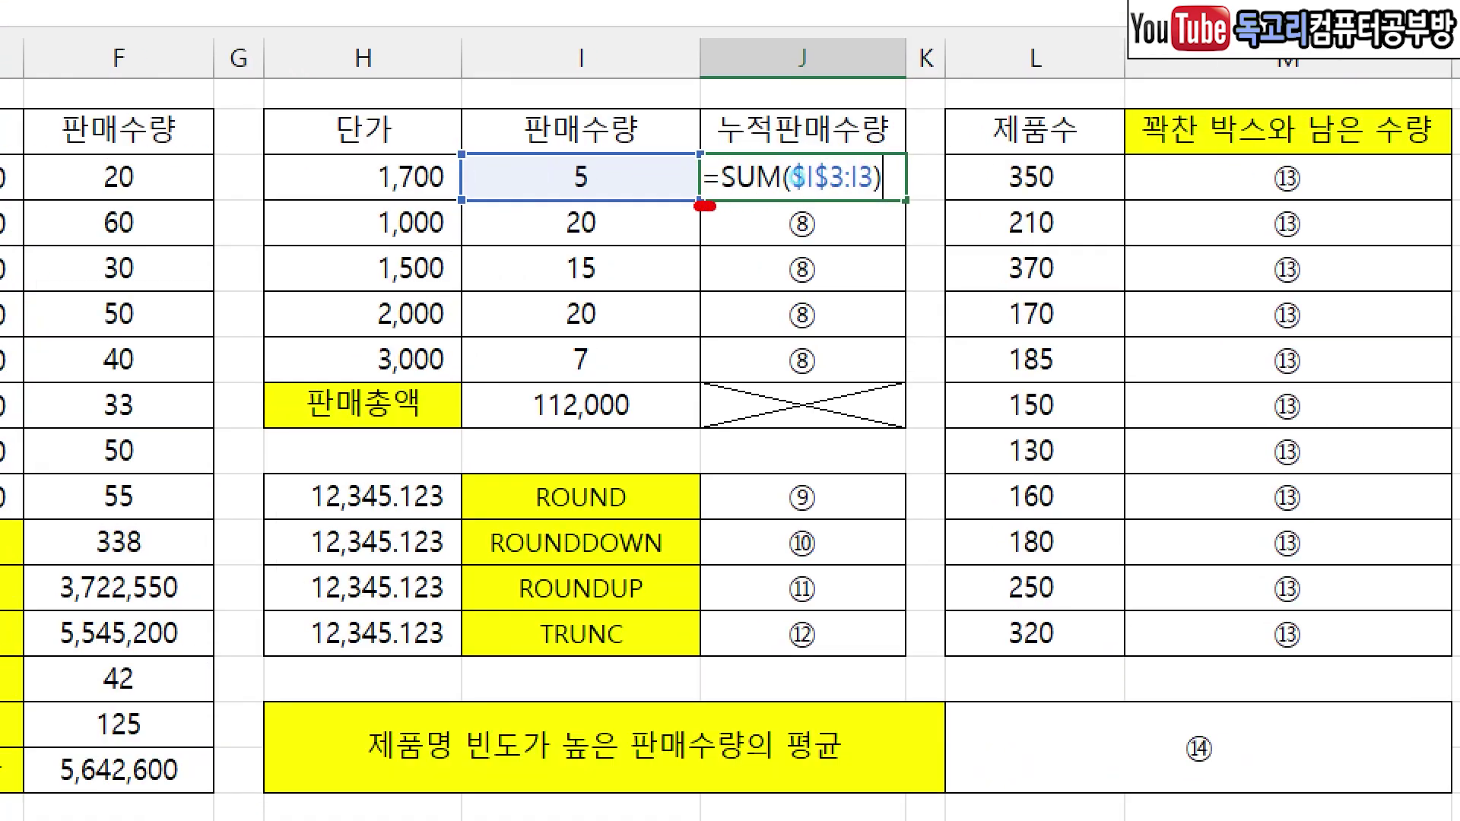
pyautogui.moveTo(705, 206); pyautogui.dragTo(954, 204)
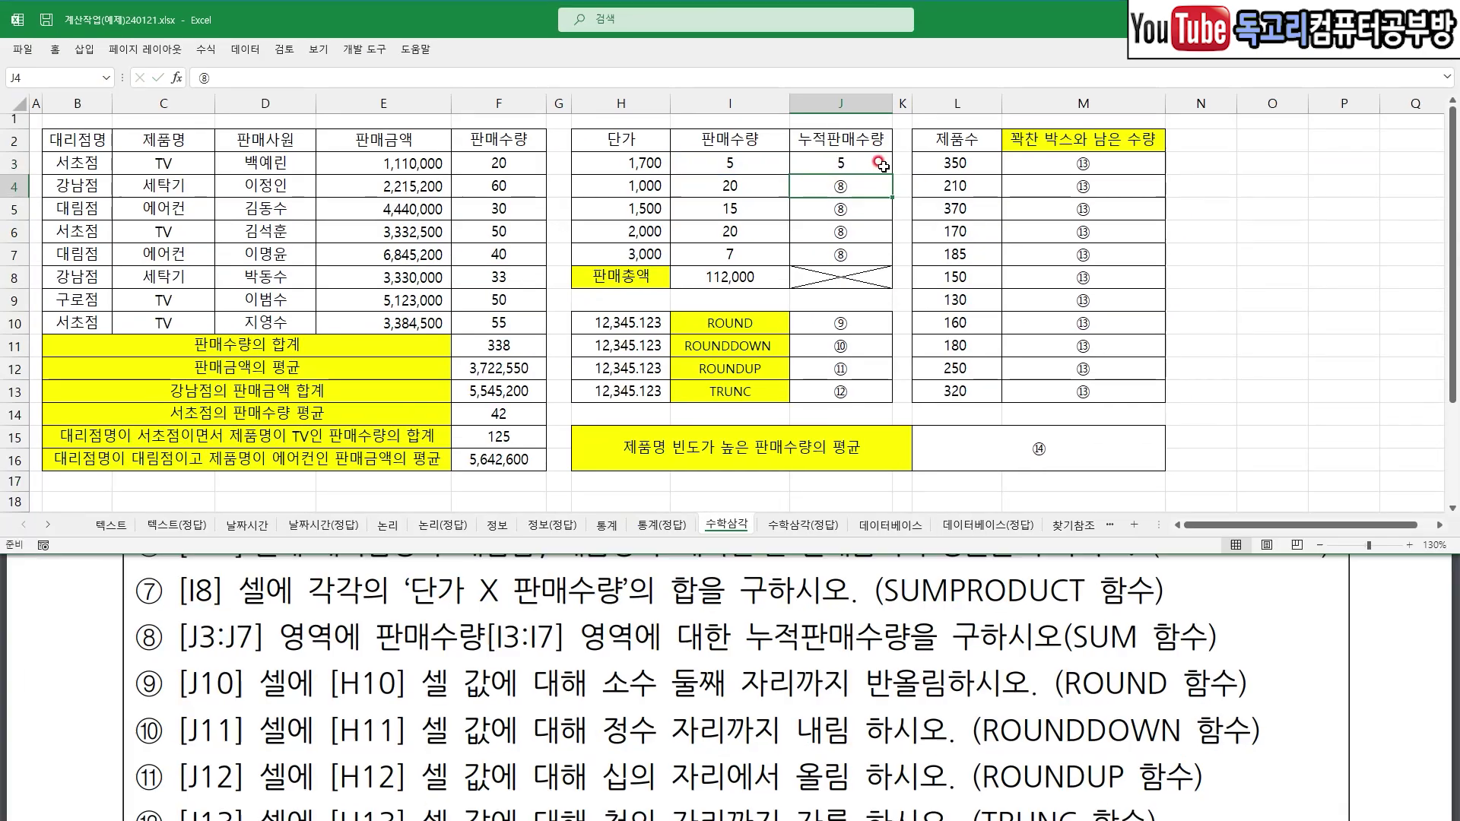
pyautogui.hotkey('ctrl', 'Return')
pyautogui.moveTo(891, 177); pyautogui.dragTo(883, 257)
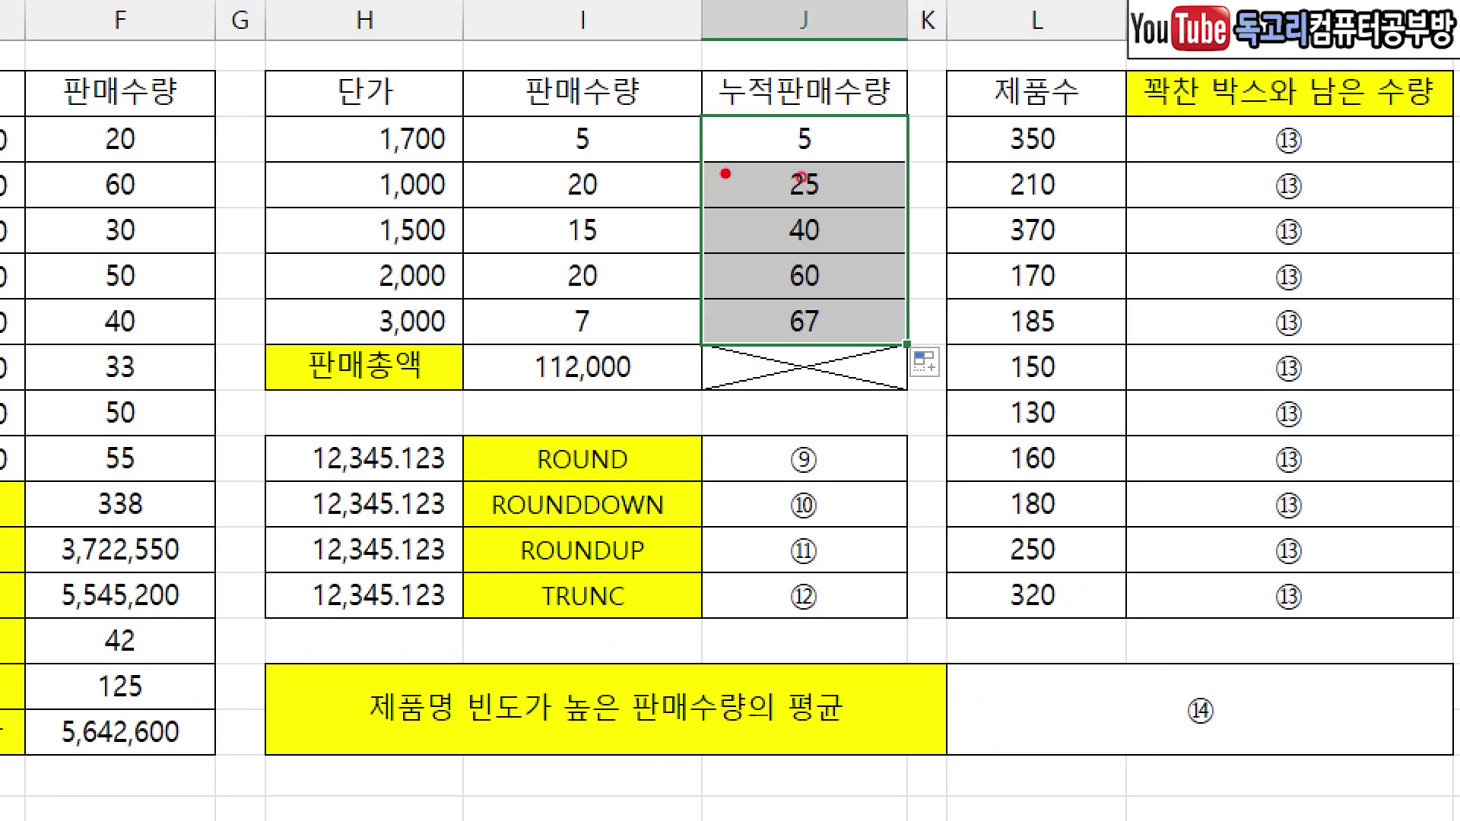
pyautogui.moveTo(663, 138); pyautogui.dragTo(726, 141)
pyautogui.moveTo(622, 184); pyautogui.dragTo(736, 187)
pyautogui.moveTo(638, 234); pyautogui.dragTo(723, 234)
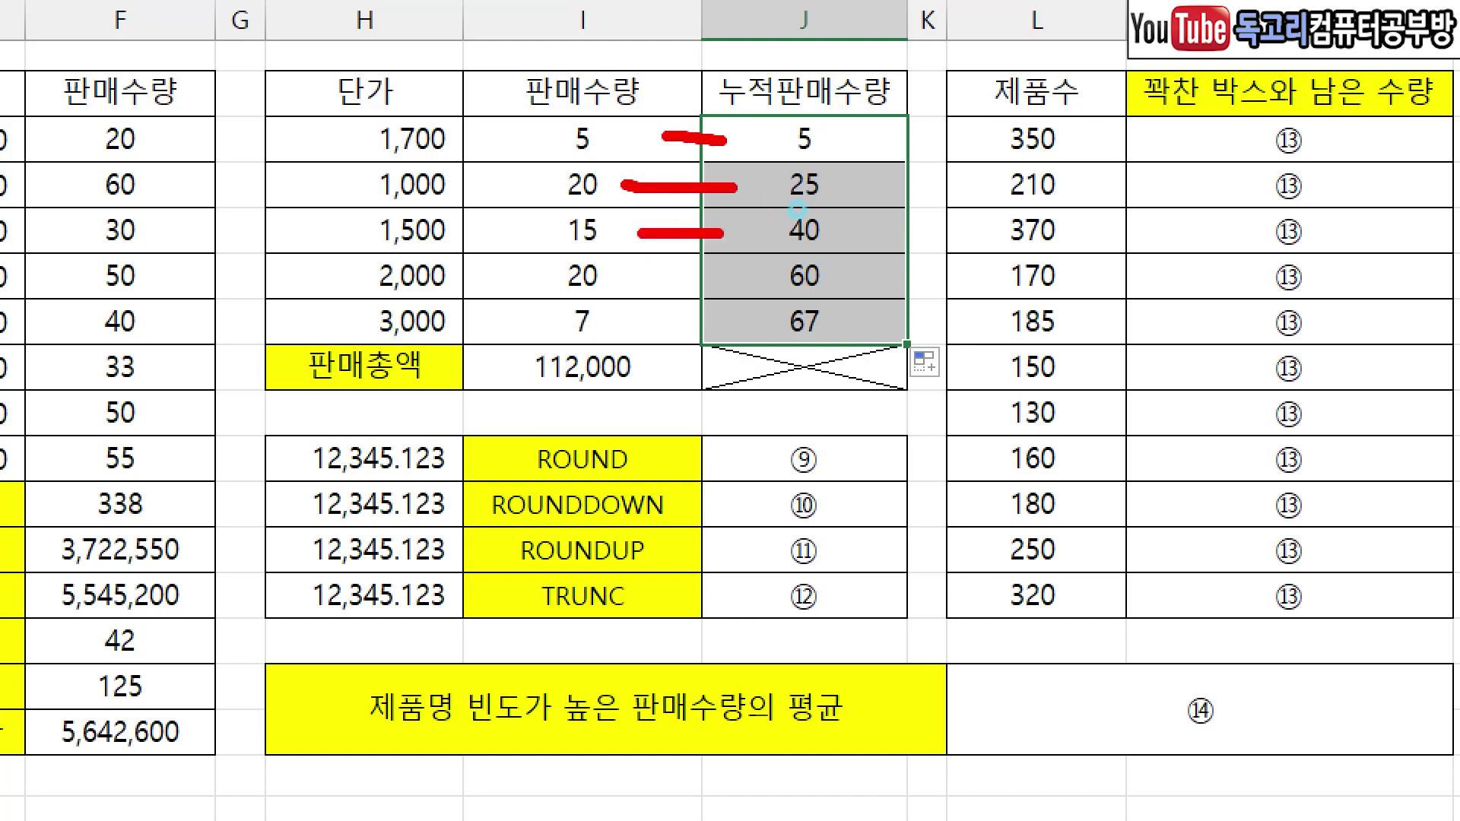
pyautogui.press('Escape')
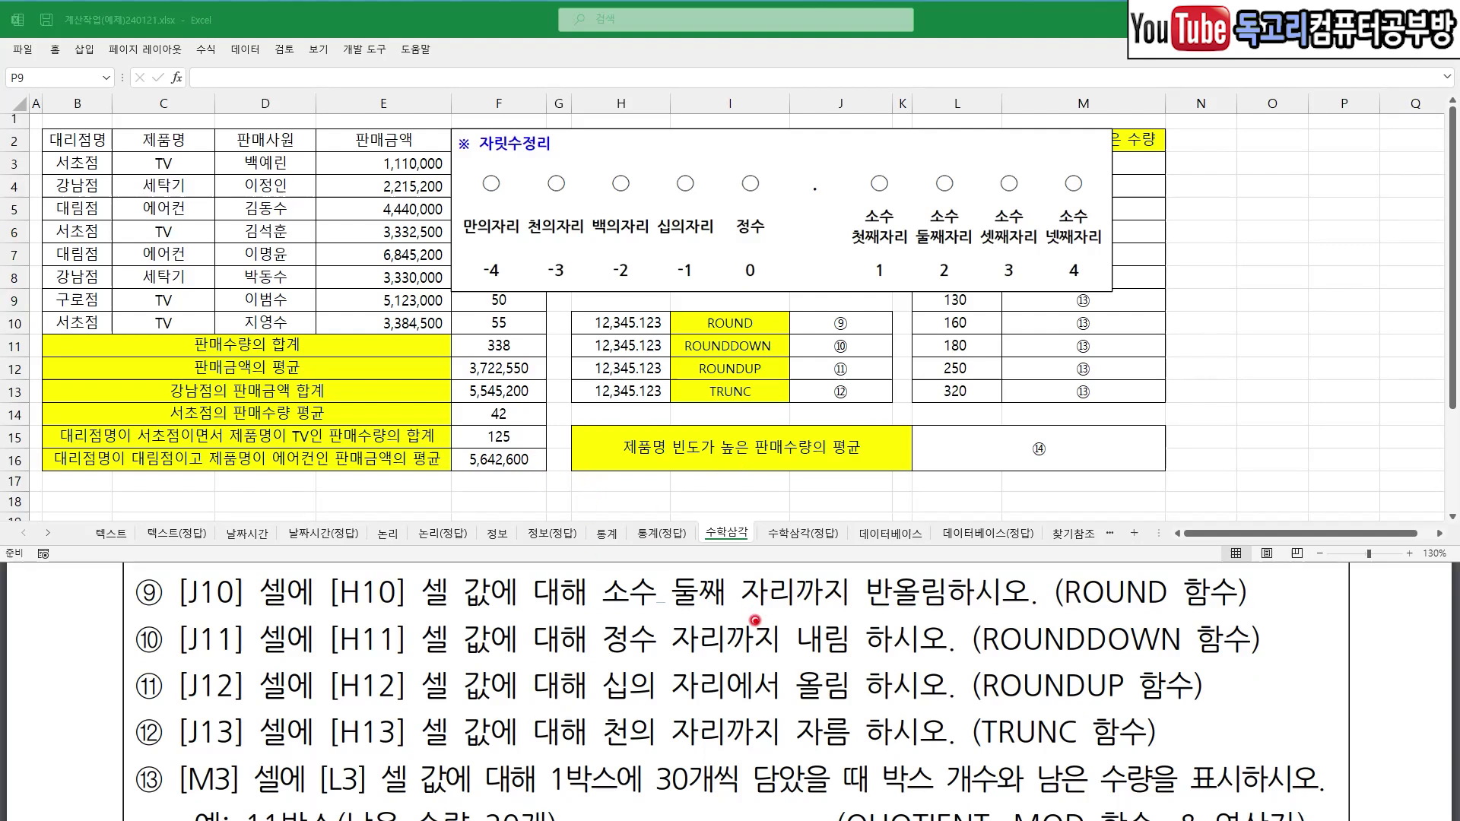
pyautogui.moveTo(1083, 608); pyautogui.dragTo(1157, 610)
pyautogui.moveTo(875, 616); pyautogui.dragTo(952, 617)
pyautogui.moveTo(1022, 666); pyautogui.dragTo(1156, 667)
pyautogui.moveTo(791, 655); pyautogui.dragTo(858, 655)
pyautogui.moveTo(1012, 690); pyautogui.dragTo(1076, 703)
pyautogui.moveTo(835, 701); pyautogui.dragTo(771, 705)
pyautogui.moveTo(1022, 749); pyautogui.dragTo(1100, 747)
pyautogui.moveTo(852, 746); pyautogui.dragTo(821, 745)
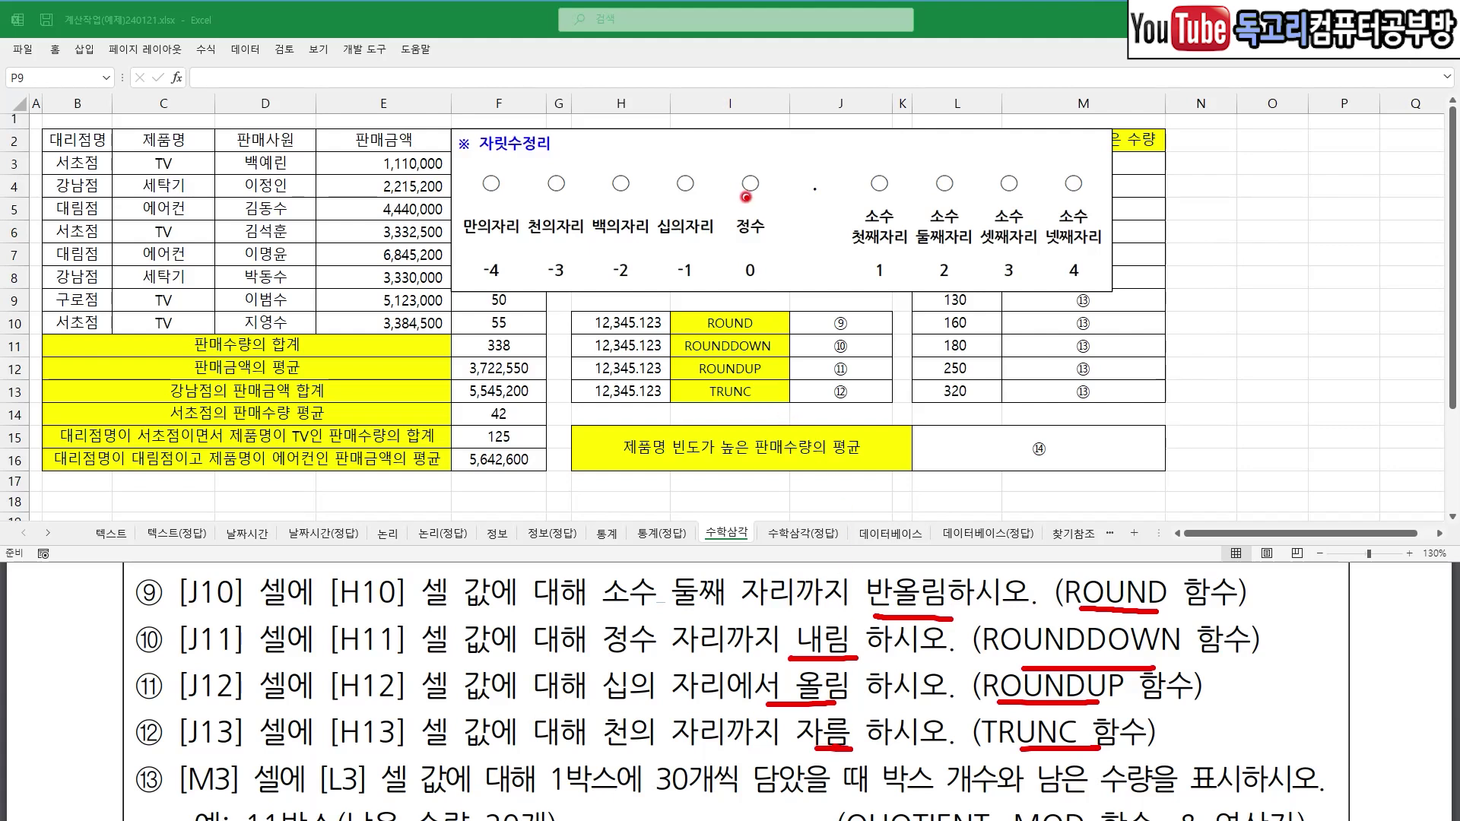
pyautogui.moveTo(825, 204)
pyautogui.mouseDown()
pyautogui.moveTo(793, 209)
pyautogui.moveTo(820, 164)
pyautogui.moveTo(819, 210)
pyautogui.mouseUp()
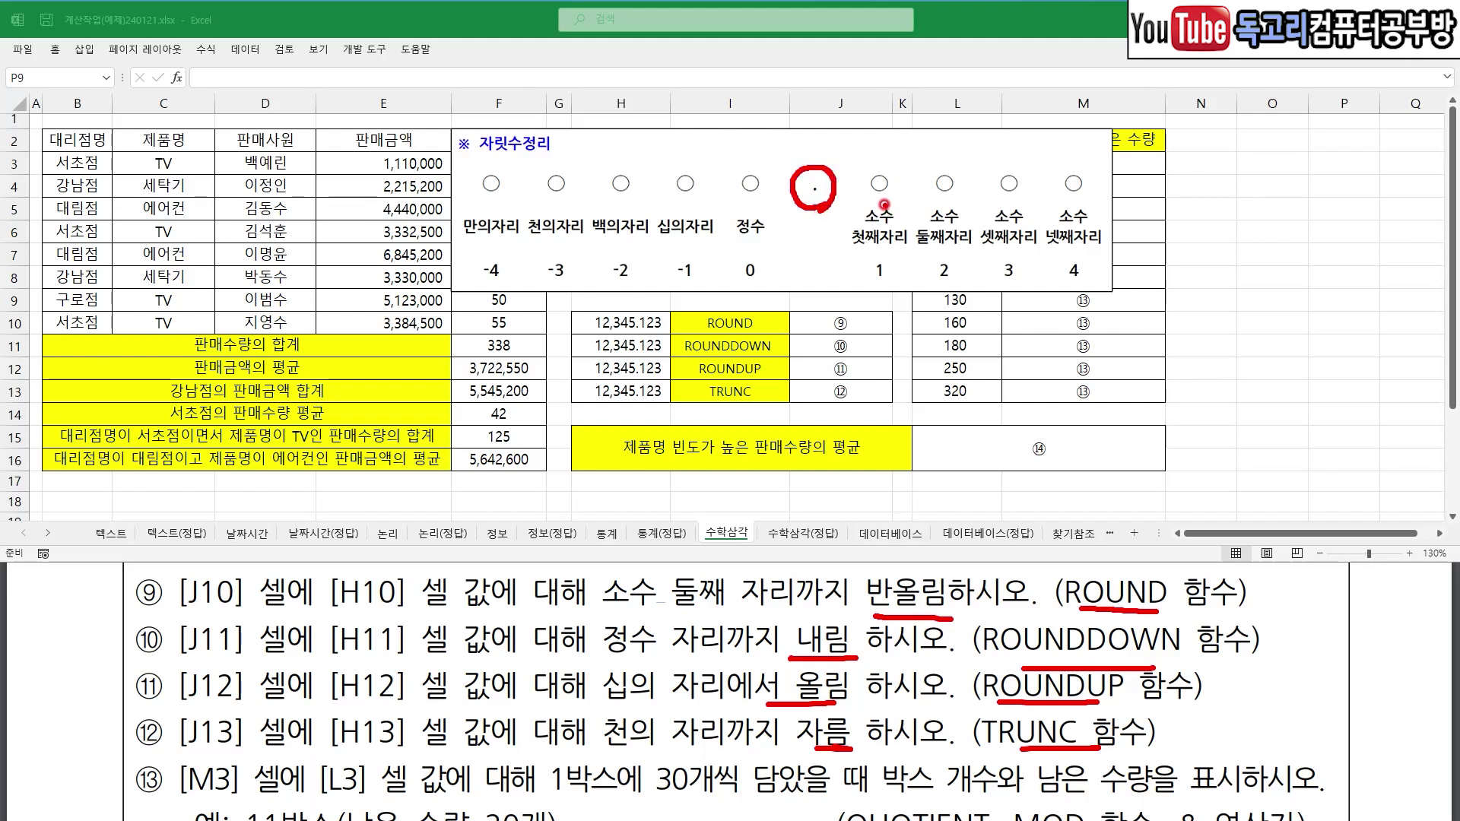
pyautogui.moveTo(882, 155); pyautogui.dragTo(1068, 161)
pyautogui.moveTo(829, 291)
pyautogui.mouseDown()
pyautogui.moveTo(1179, 299)
pyautogui.moveTo(1123, 345)
pyautogui.mouseUp()
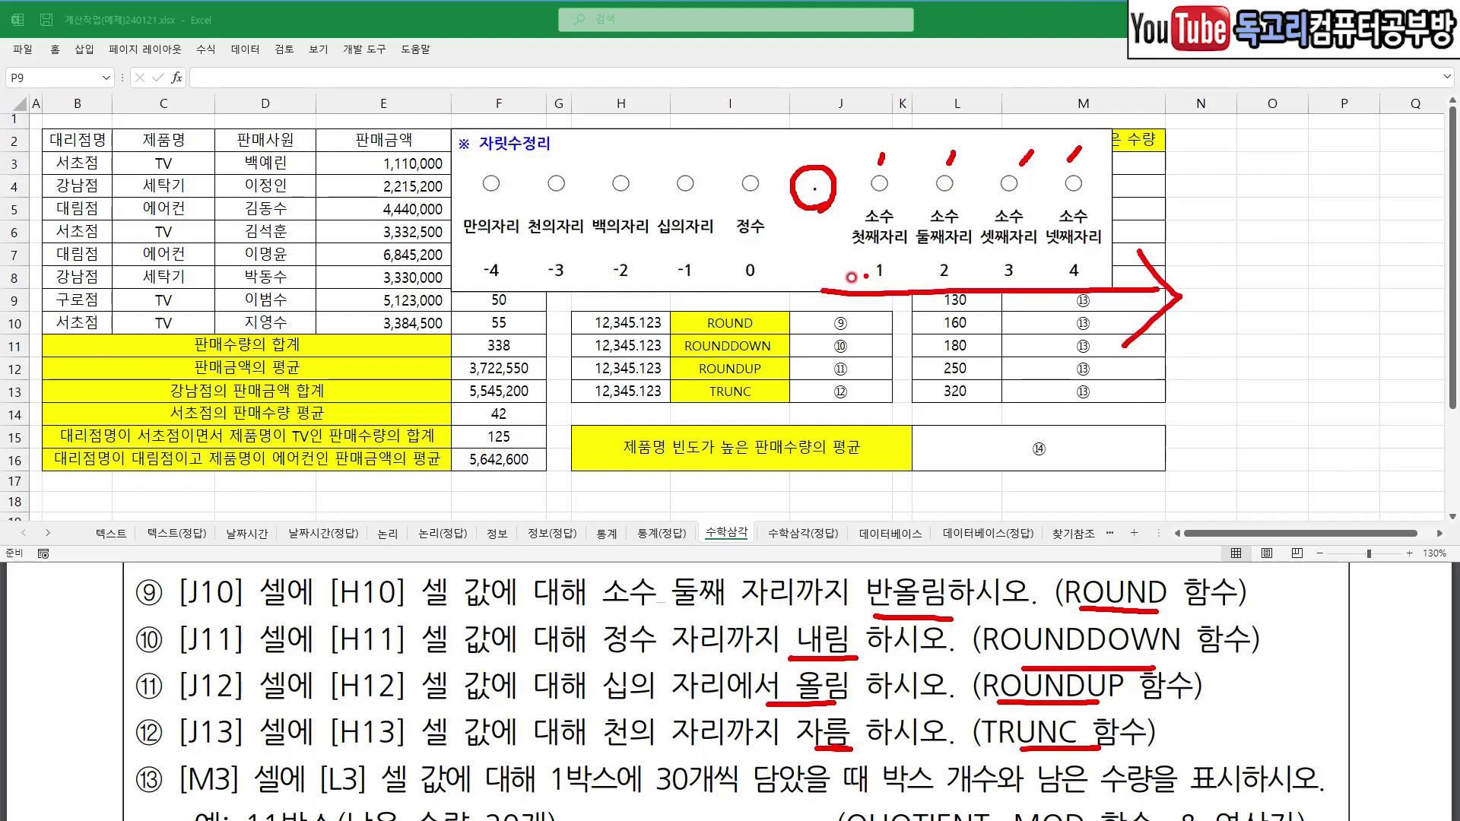
pyautogui.press('e')
pyautogui.moveTo(739, 143); pyautogui.dragTo(783, 140)
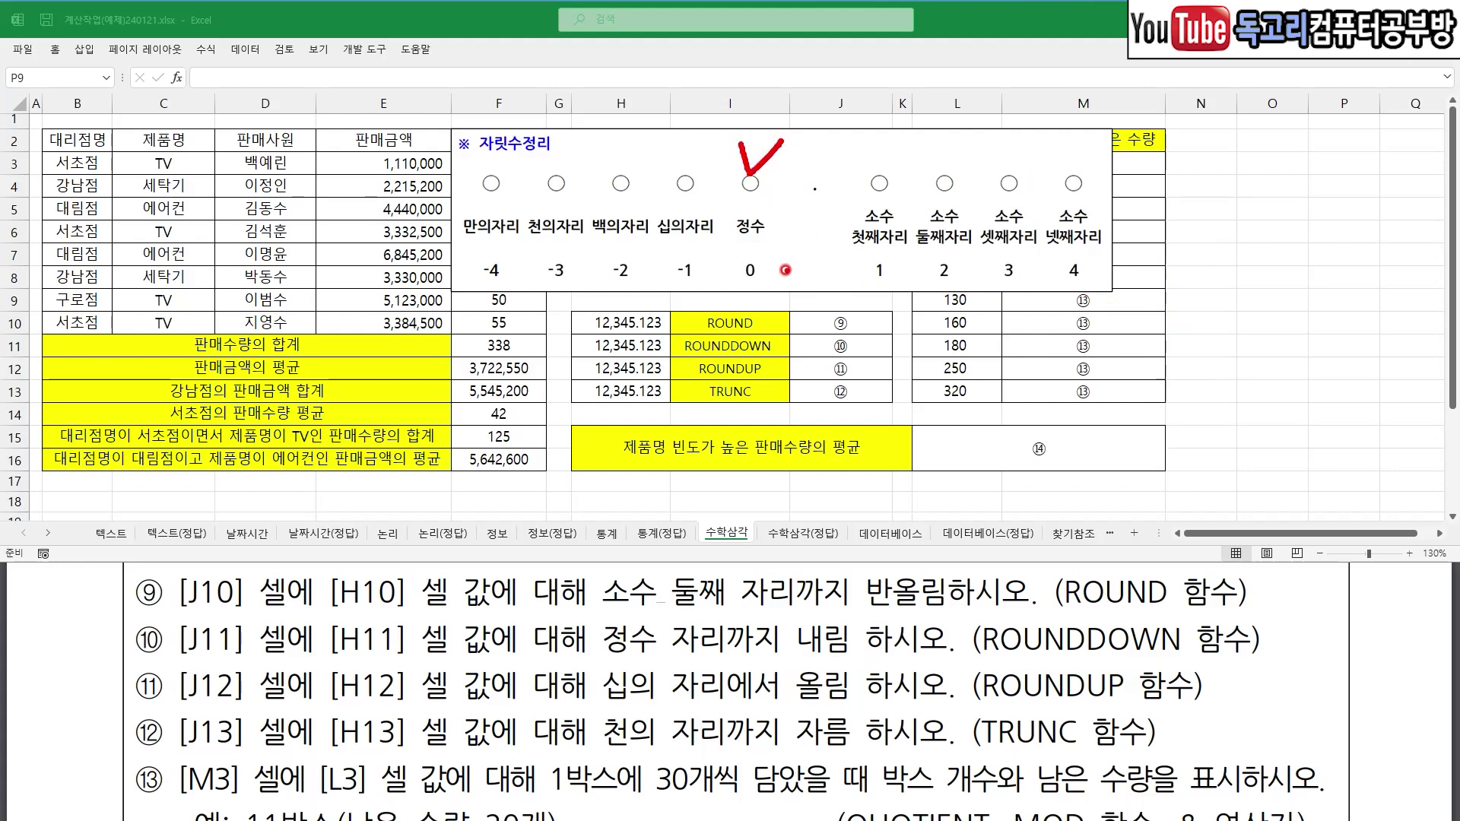
pyautogui.moveTo(767, 280)
pyautogui.mouseDown()
pyautogui.moveTo(727, 273)
pyautogui.moveTo(768, 281)
pyautogui.moveTo(754, 288)
pyautogui.mouseUp()
pyautogui.moveTo(676, 128)
pyautogui.mouseDown()
pyautogui.moveTo(682, 154)
pyautogui.moveTo(703, 137)
pyautogui.mouseUp()
pyautogui.moveTo(662, 288); pyautogui.dragTo(698, 289)
pyautogui.moveTo(613, 149)
pyautogui.mouseDown()
pyautogui.moveTo(624, 174)
pyautogui.moveTo(646, 152)
pyautogui.mouseUp()
pyautogui.moveTo(608, 294); pyautogui.dragTo(632, 290)
pyautogui.moveTo(549, 161)
pyautogui.mouseDown()
pyautogui.moveTo(557, 179)
pyautogui.moveTo(583, 150)
pyautogui.mouseUp()
pyautogui.moveTo(546, 284); pyautogui.dragTo(570, 289)
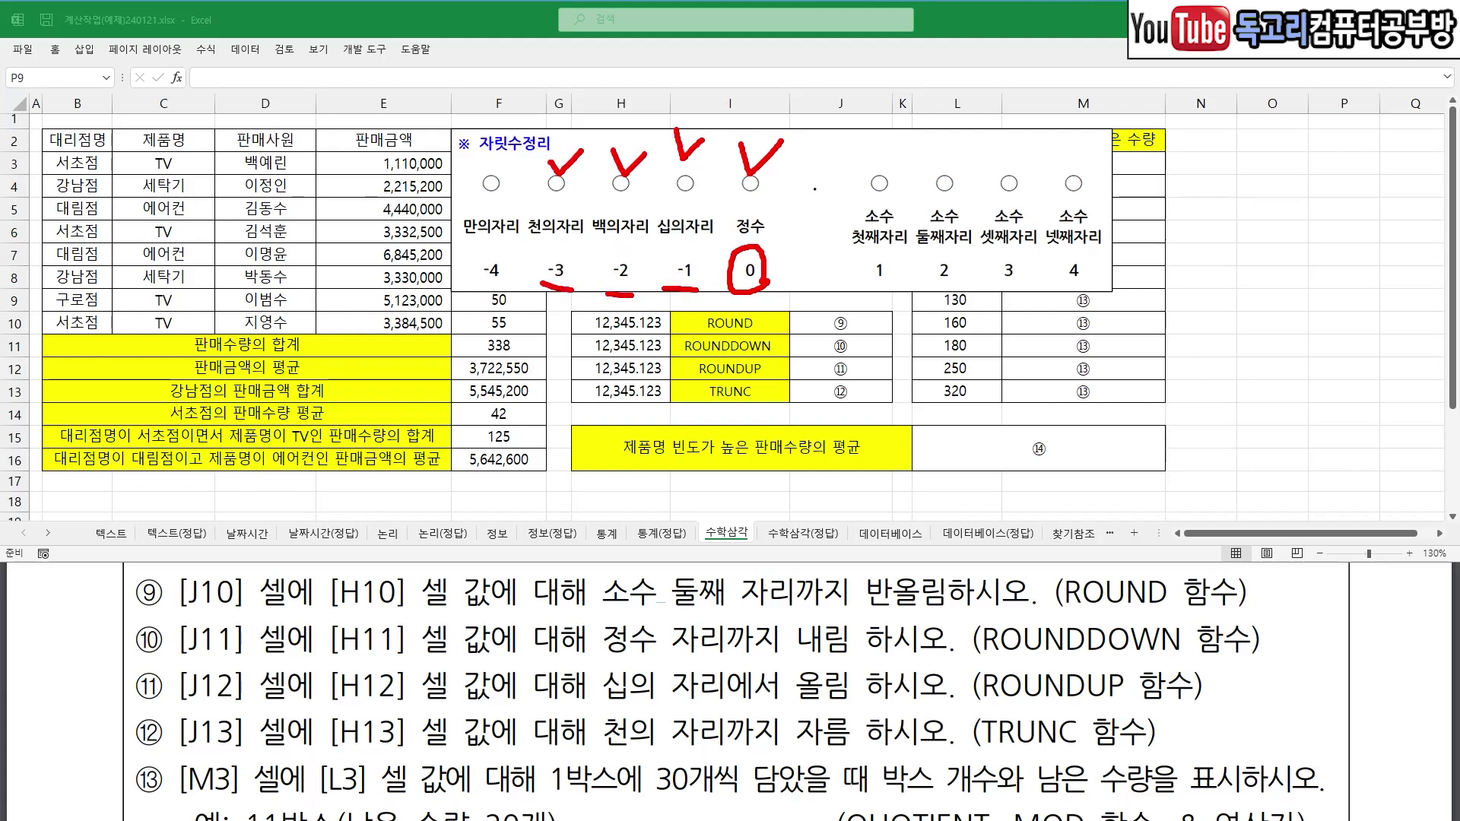
pyautogui.moveTo(487, 158); pyautogui.dragTo(532, 136)
pyautogui.moveTo(479, 297); pyautogui.dragTo(529, 303)
pyautogui.press('e')
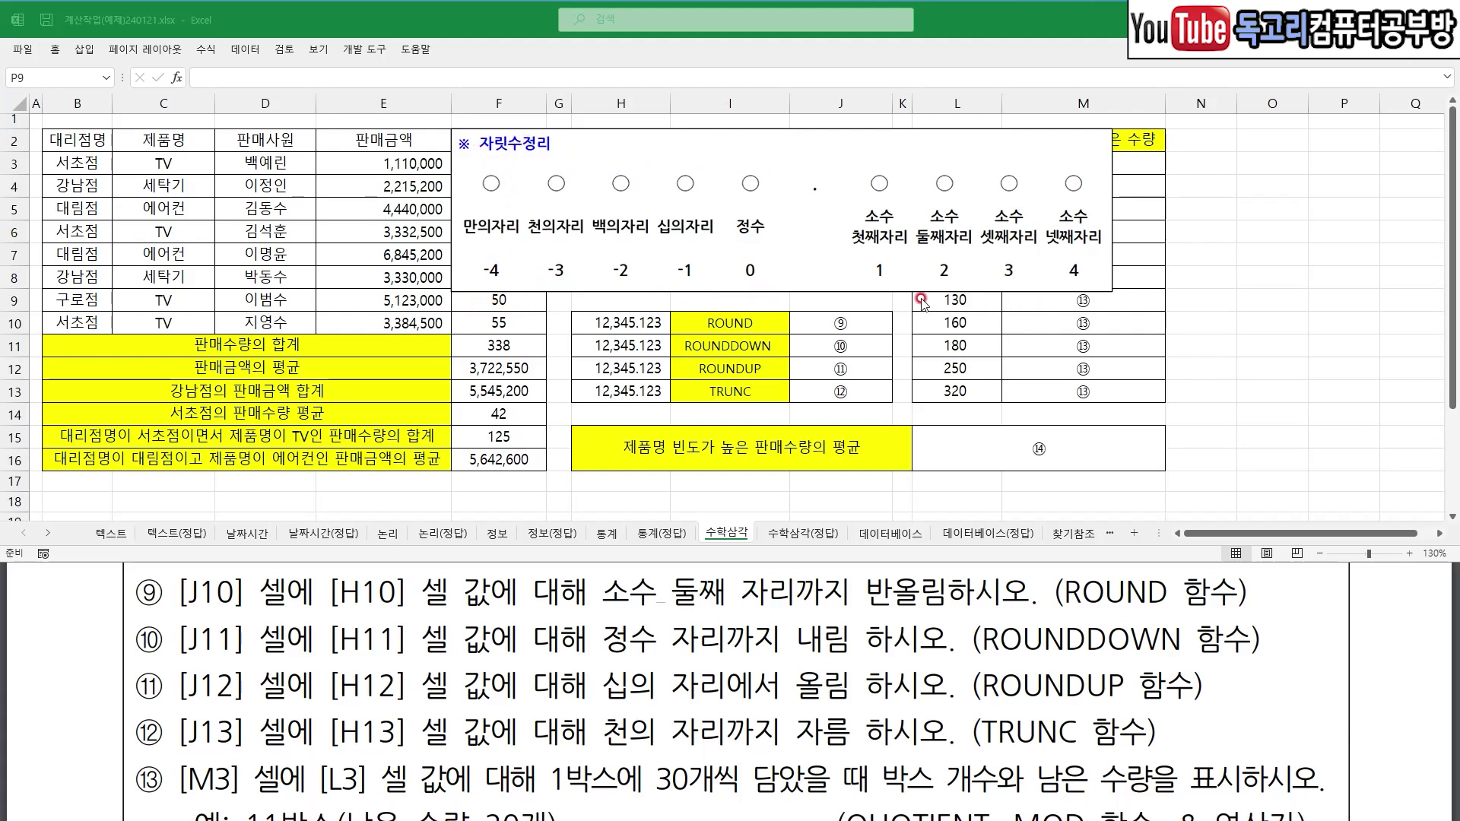
pyautogui.moveTo(1065, 304)
pyautogui.mouseDown()
pyautogui.moveTo(905, 310)
pyautogui.moveTo(866, 156)
pyautogui.moveTo(1160, 293)
pyautogui.moveTo(1036, 330)
pyautogui.mouseUp()
pyautogui.moveTo(1108, 366)
pyautogui.mouseDown()
pyautogui.moveTo(600, 352)
pyautogui.moveTo(648, 315)
pyautogui.moveTo(625, 398)
pyautogui.mouseUp()
pyautogui.press('e')
pyautogui.moveTo(319, 619); pyautogui.dragTo(968, 614)
pyautogui.press('Escape')
# - Enter =ROUND(H10,2) in J10 to round H10 to two decimal places
pyautogui.doubleClick(865, 322)
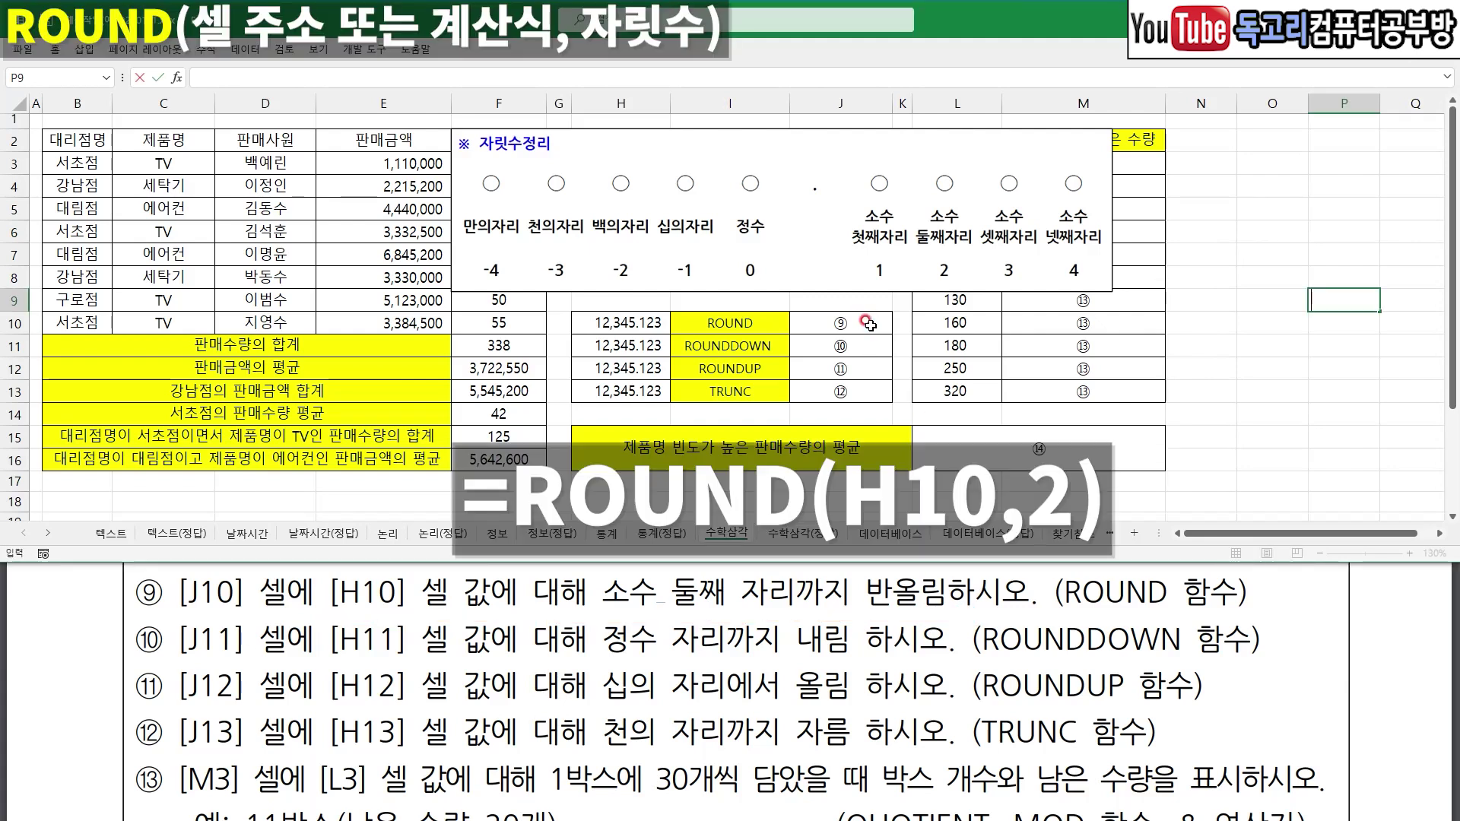
pyautogui.click(867, 323)
pyautogui.write('=ROU')
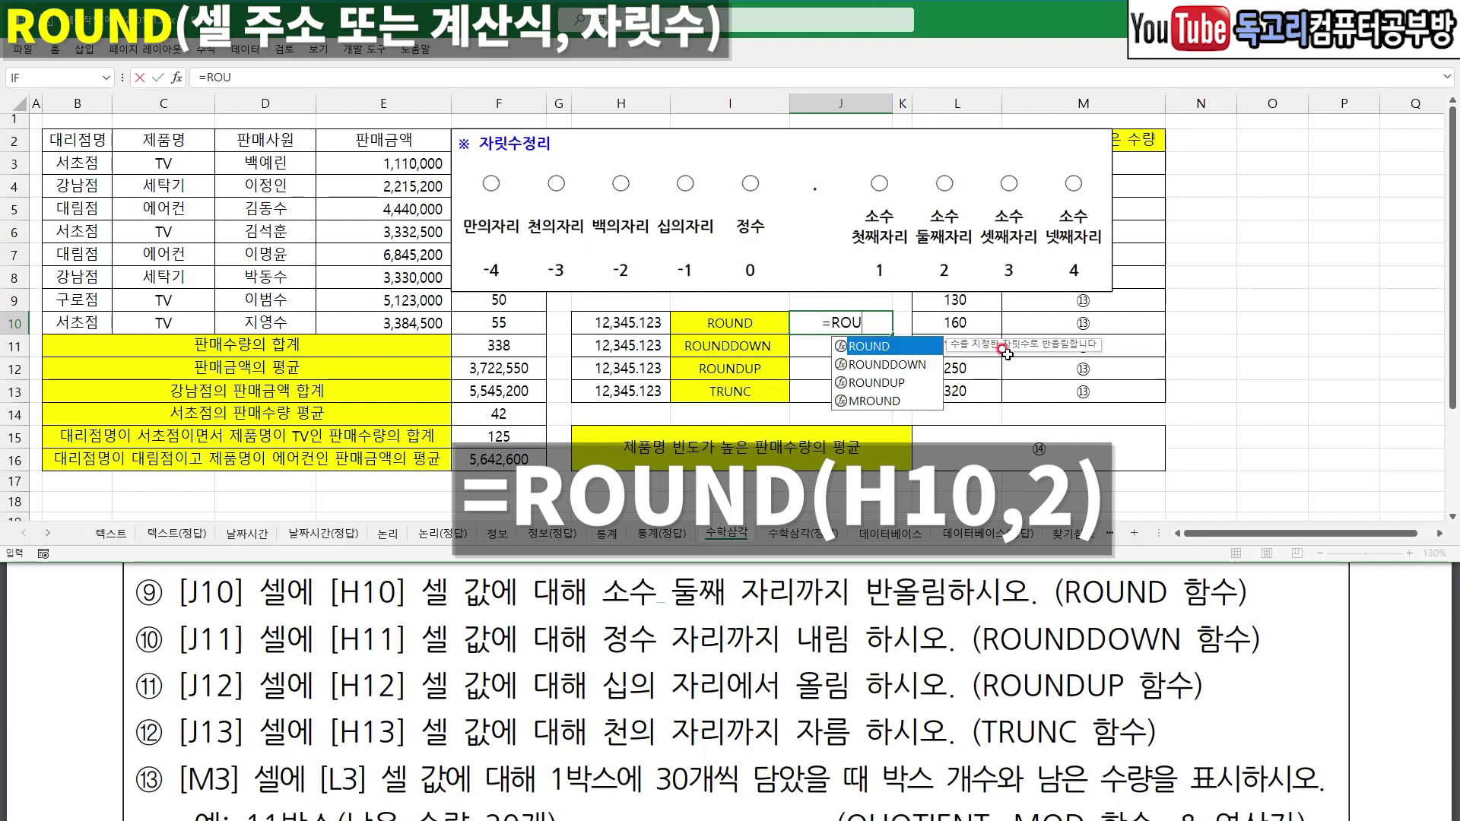
pyautogui.press('Tab')
pyautogui.click(616, 324)
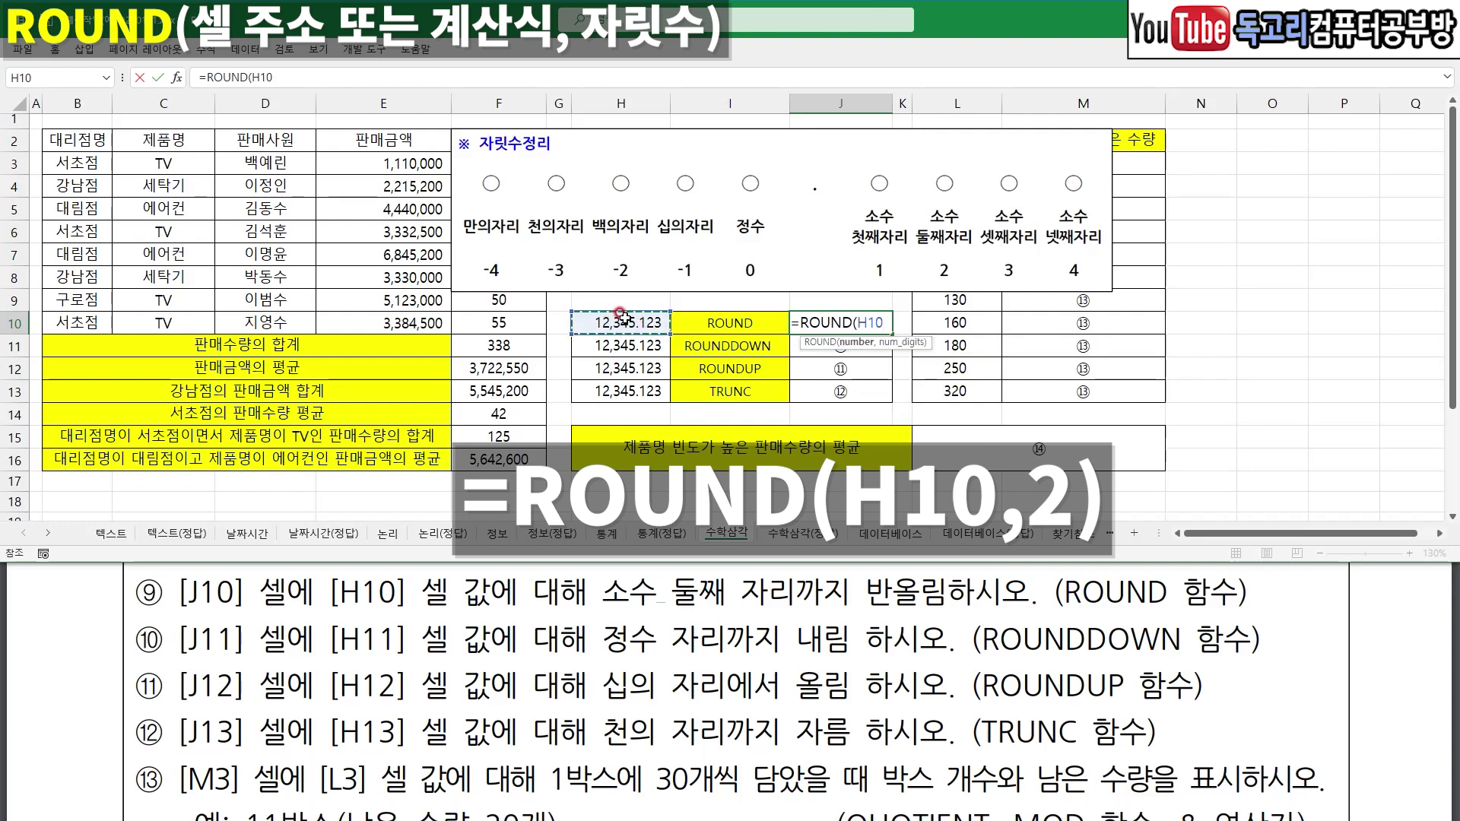
pyautogui.write(',')
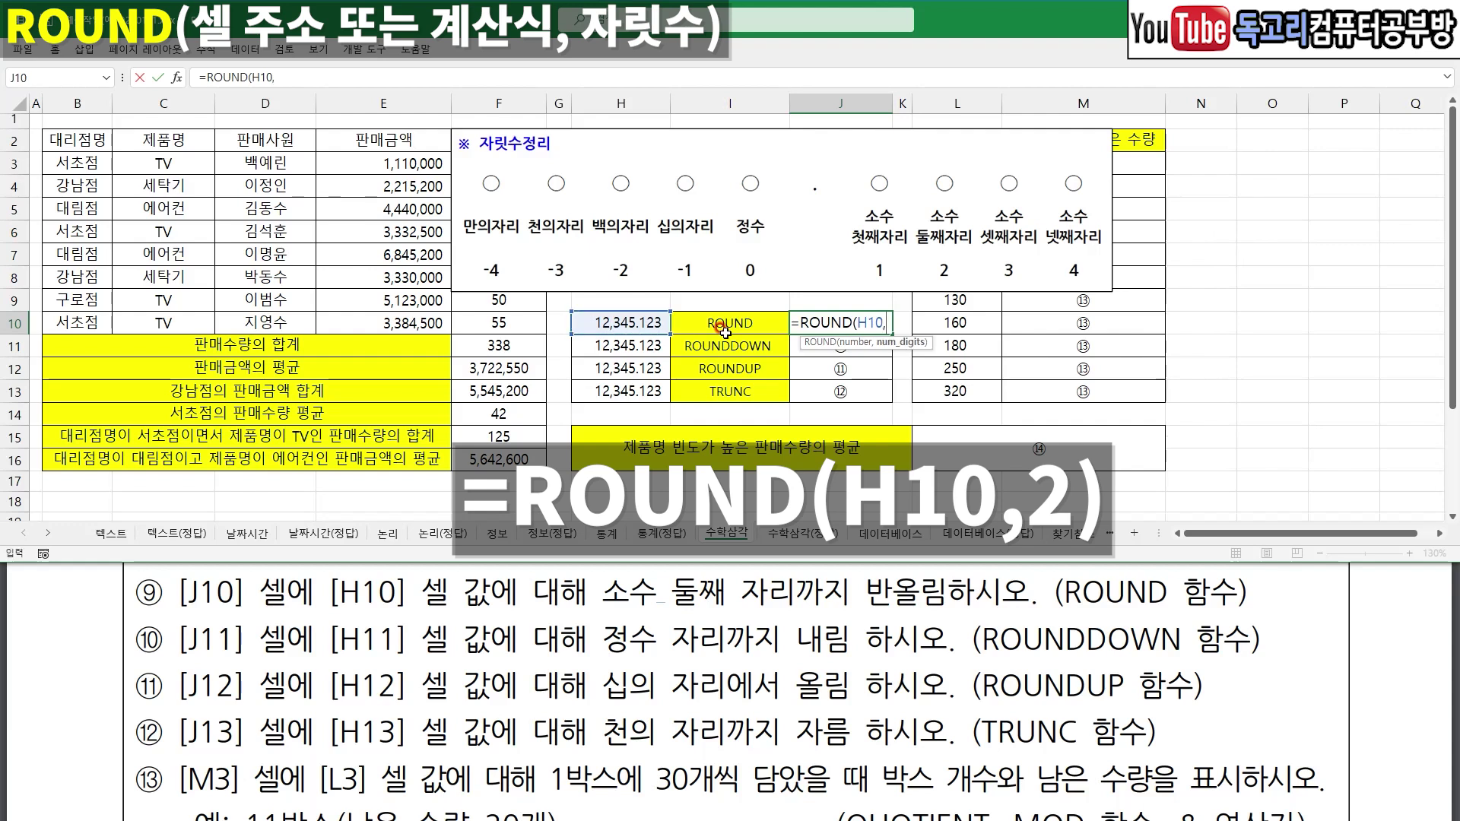
pyautogui.moveTo(633, 611); pyautogui.dragTo(818, 607)
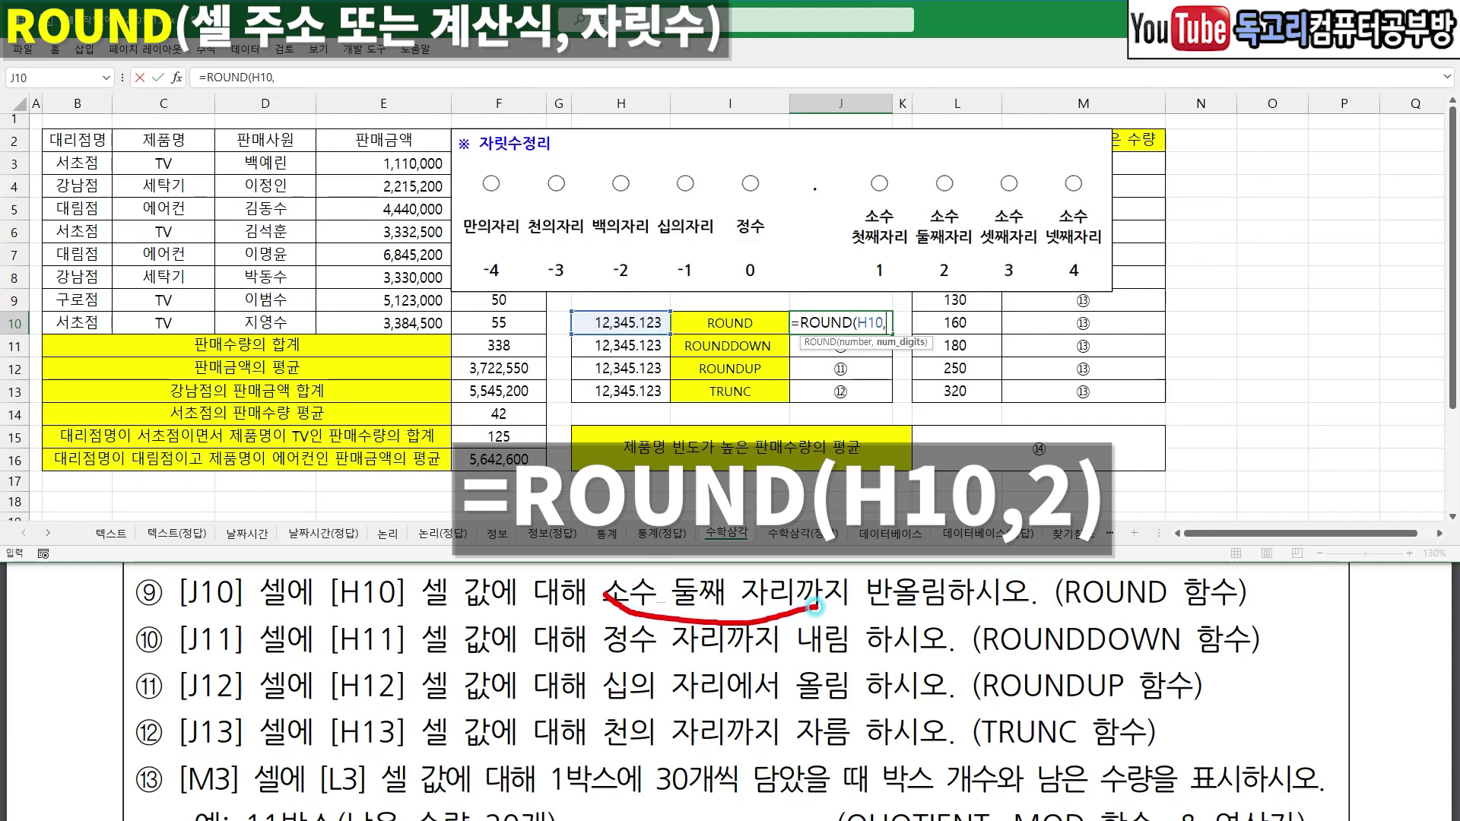
pyautogui.moveTo(962, 305)
pyautogui.mouseDown()
pyautogui.moveTo(906, 293)
pyautogui.moveTo(957, 252)
pyautogui.moveTo(943, 290)
pyautogui.mouseUp()
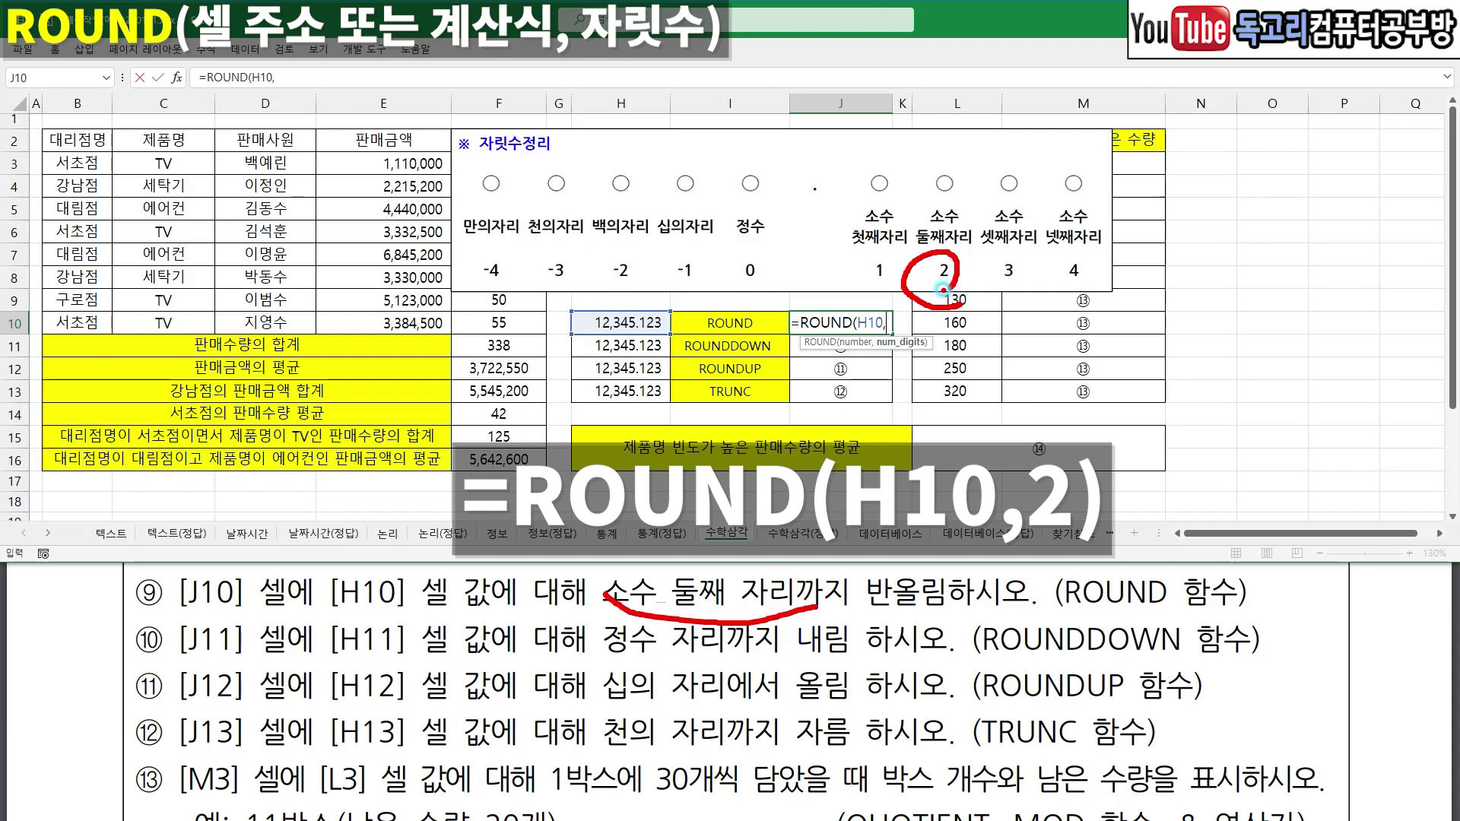
pyautogui.press('Escape')
pyautogui.write('2')
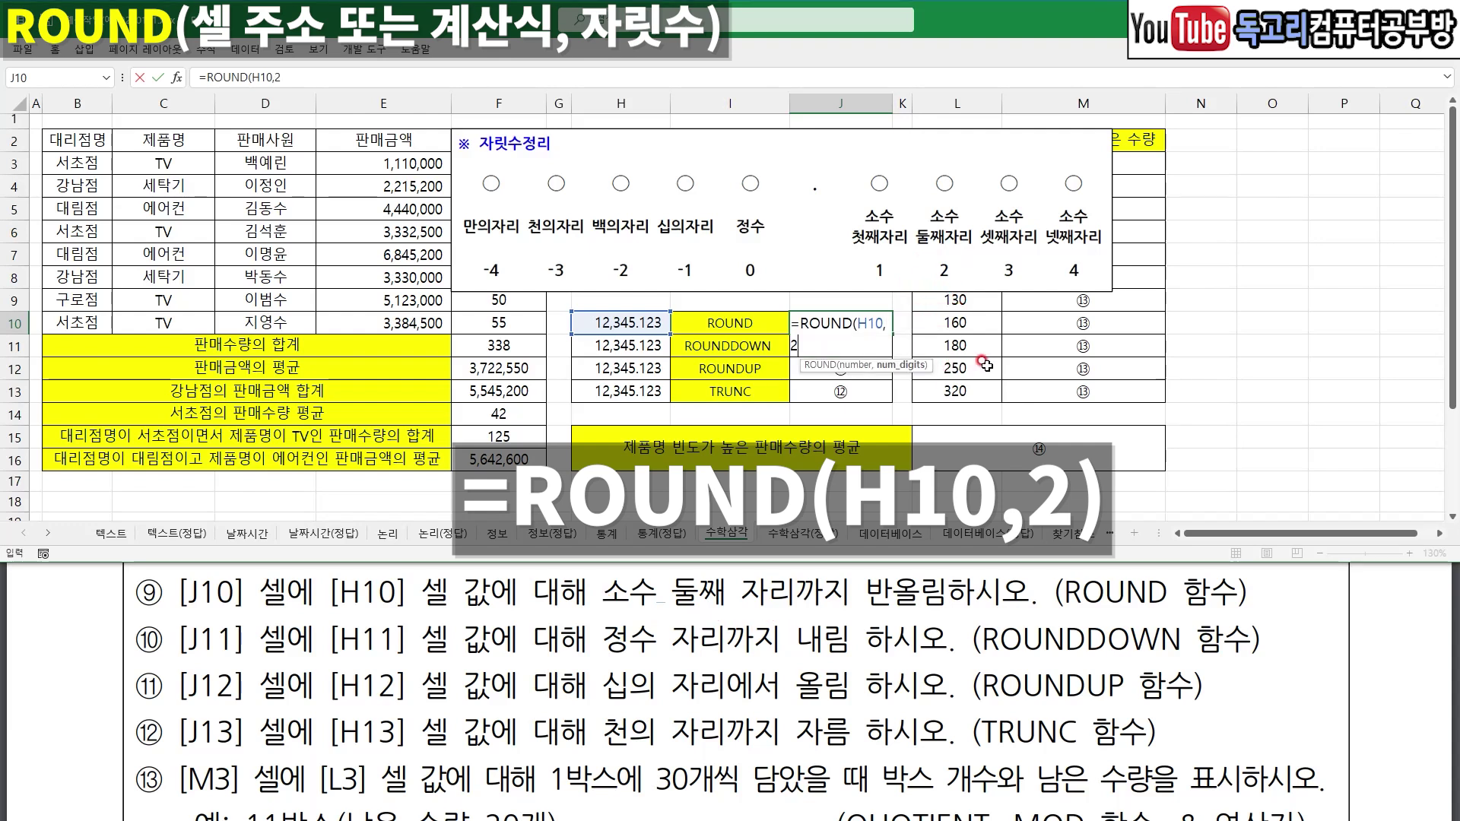
pyautogui.write(')')
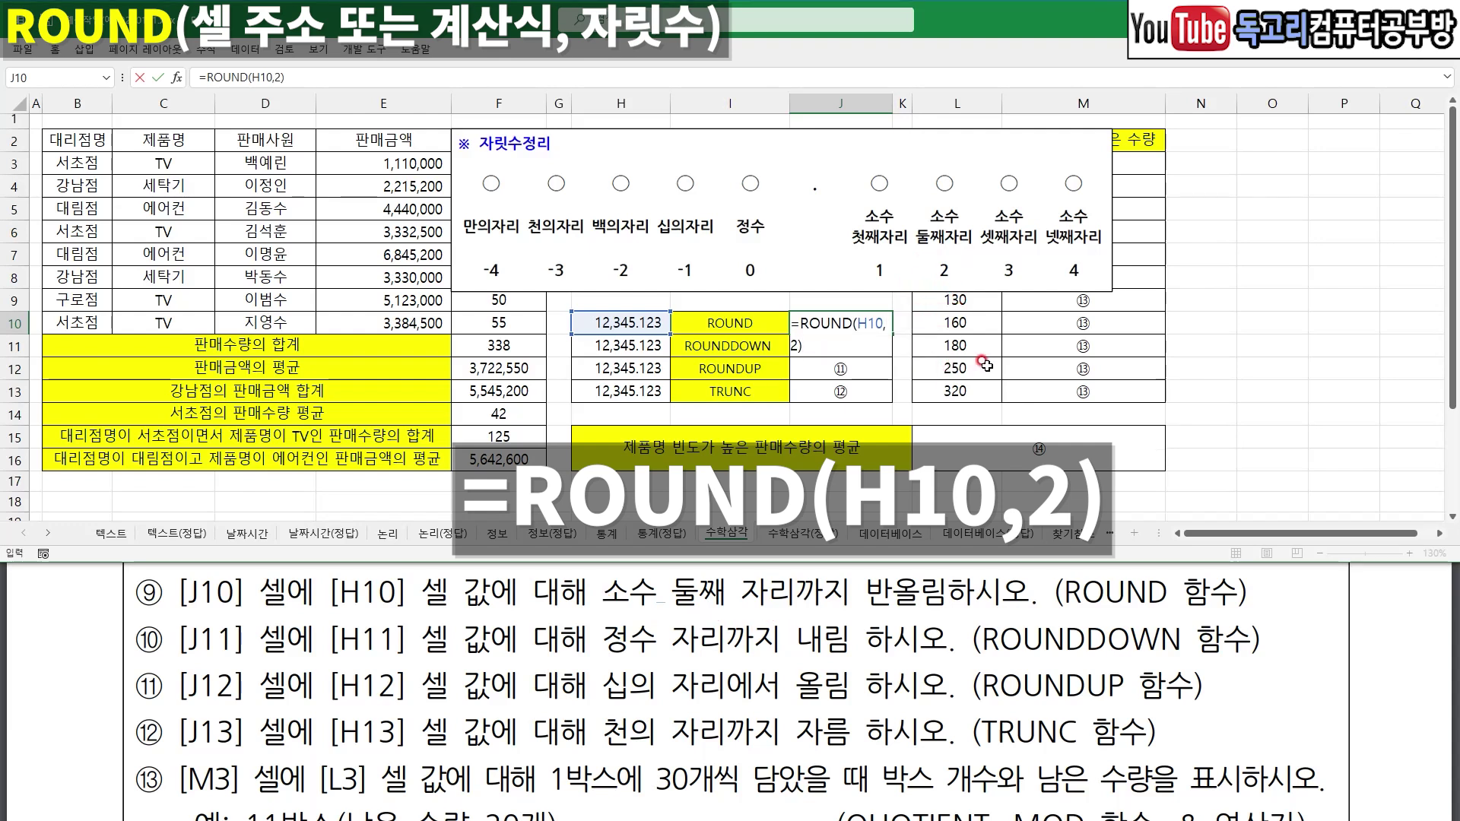
pyautogui.press('Return')
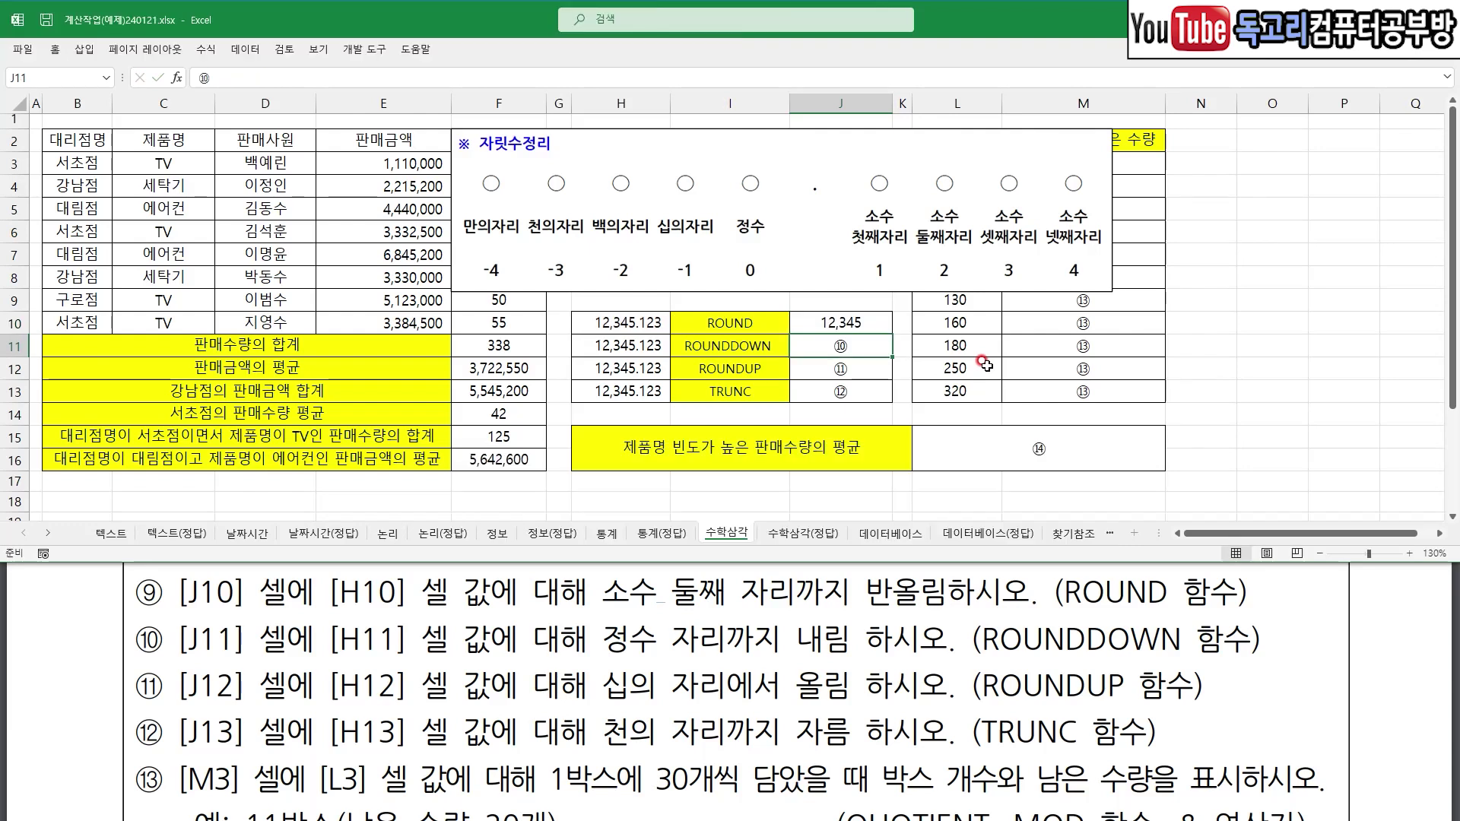
# - Enter =ROUNDDOWN(H11,0) in J11 to round H11 down to a whole number
pyautogui.moveTo(589, 654); pyautogui.dragTo(847, 656)
pyautogui.write('=ROUNDDOW')
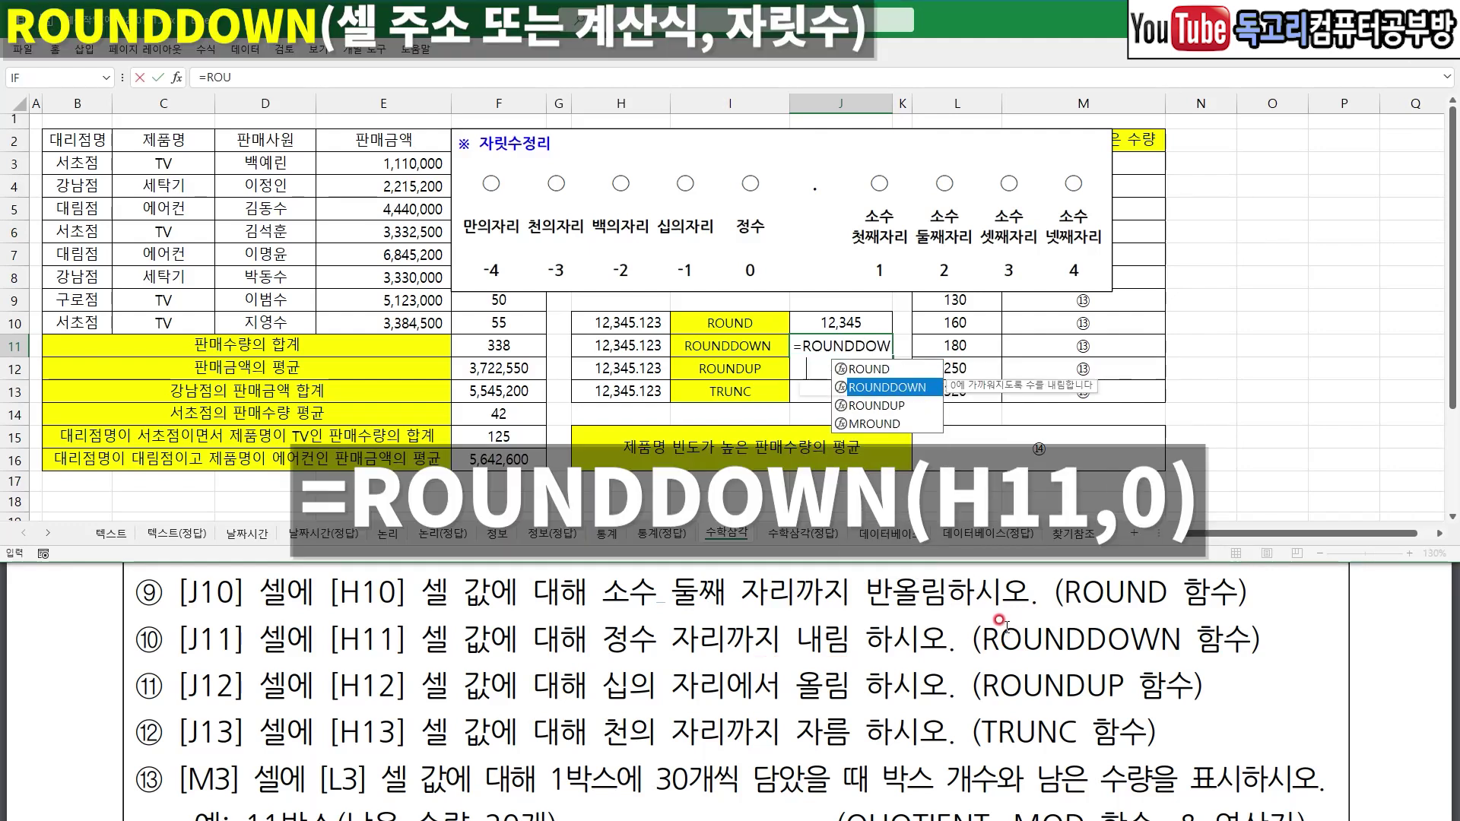
pyautogui.press('Tab')
pyautogui.click(601, 345)
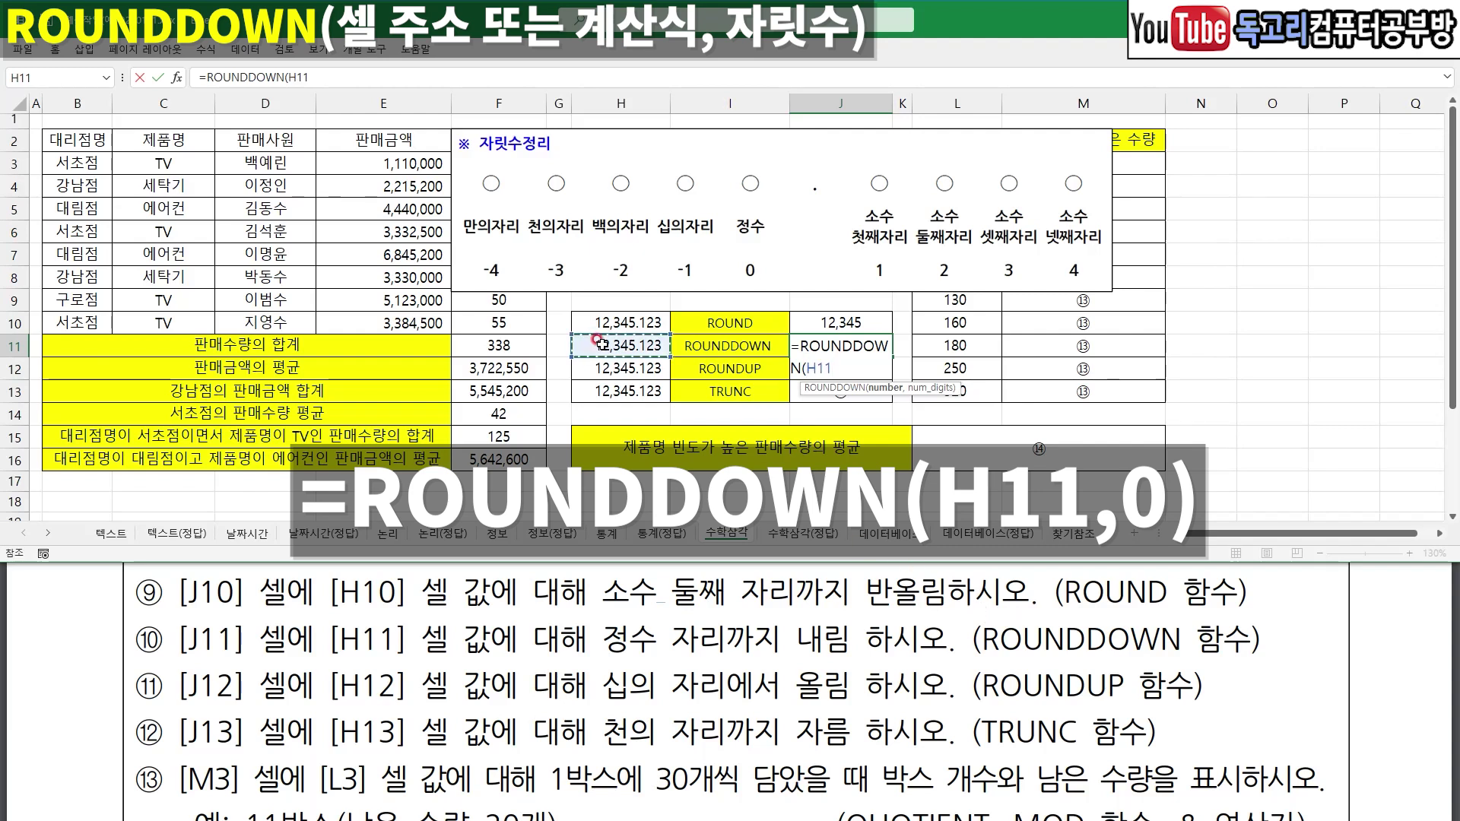
pyautogui.write(',')
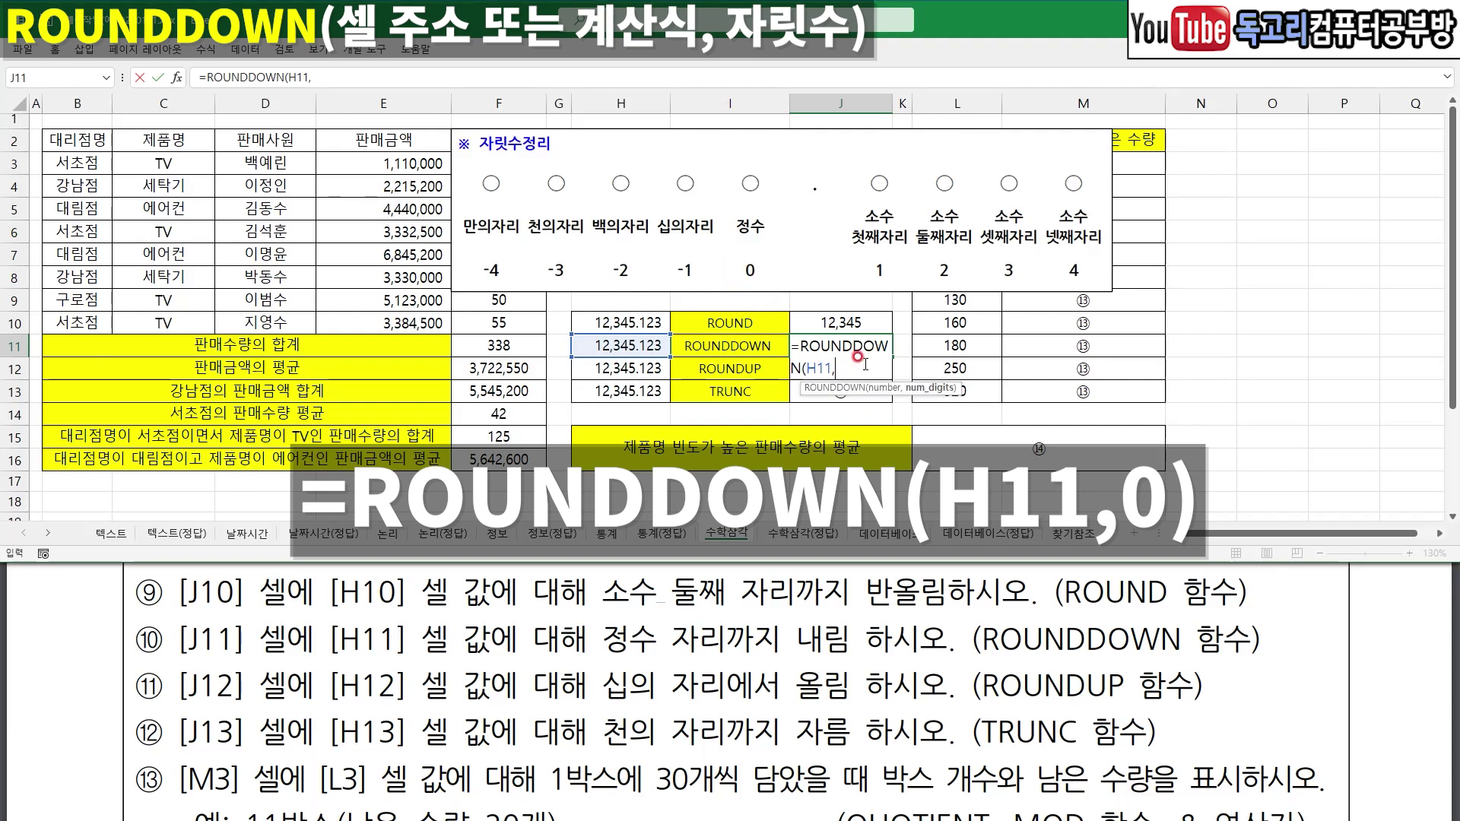
pyautogui.write('0)')
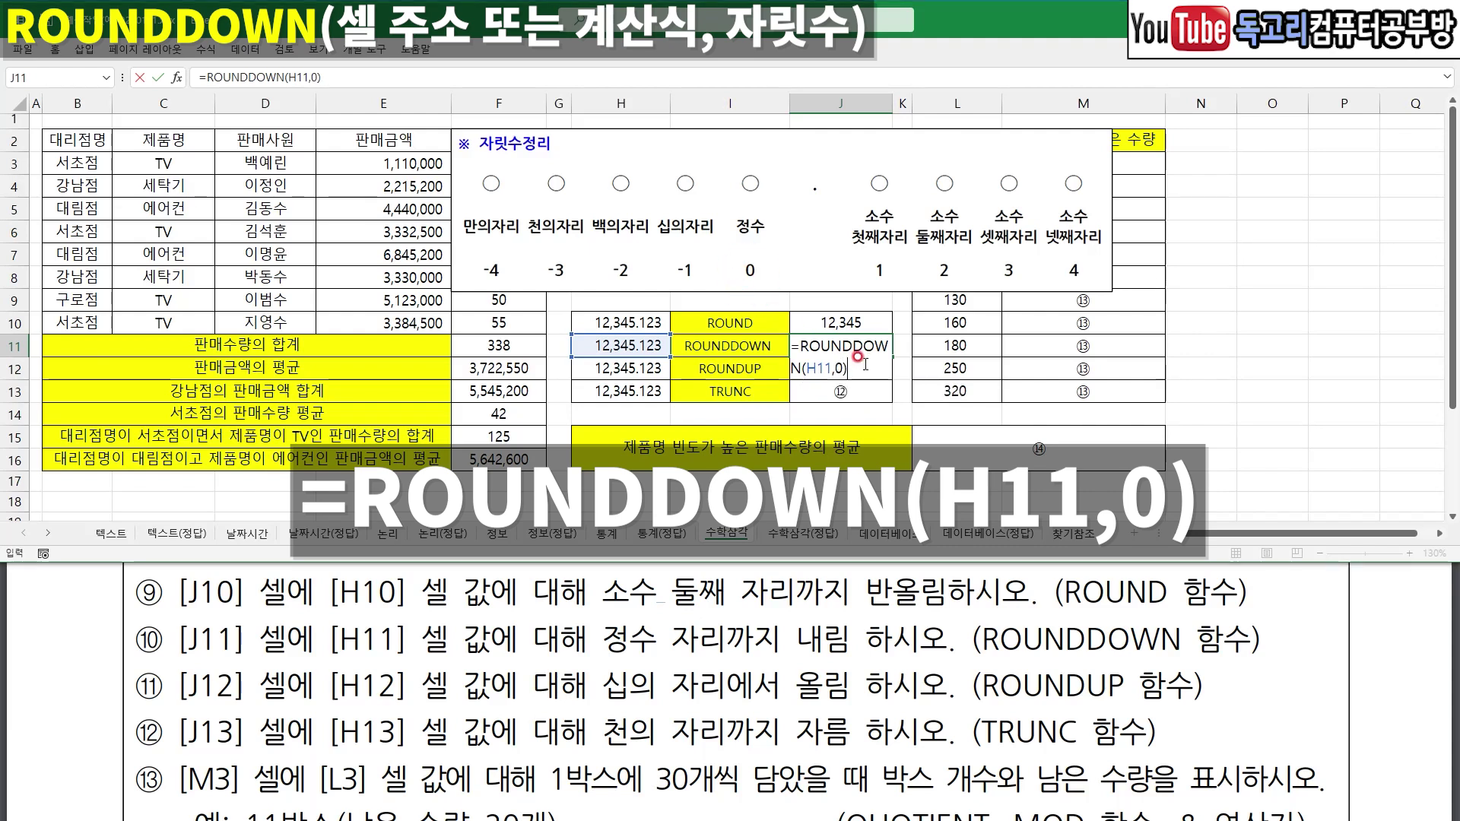
pyautogui.press('Return')
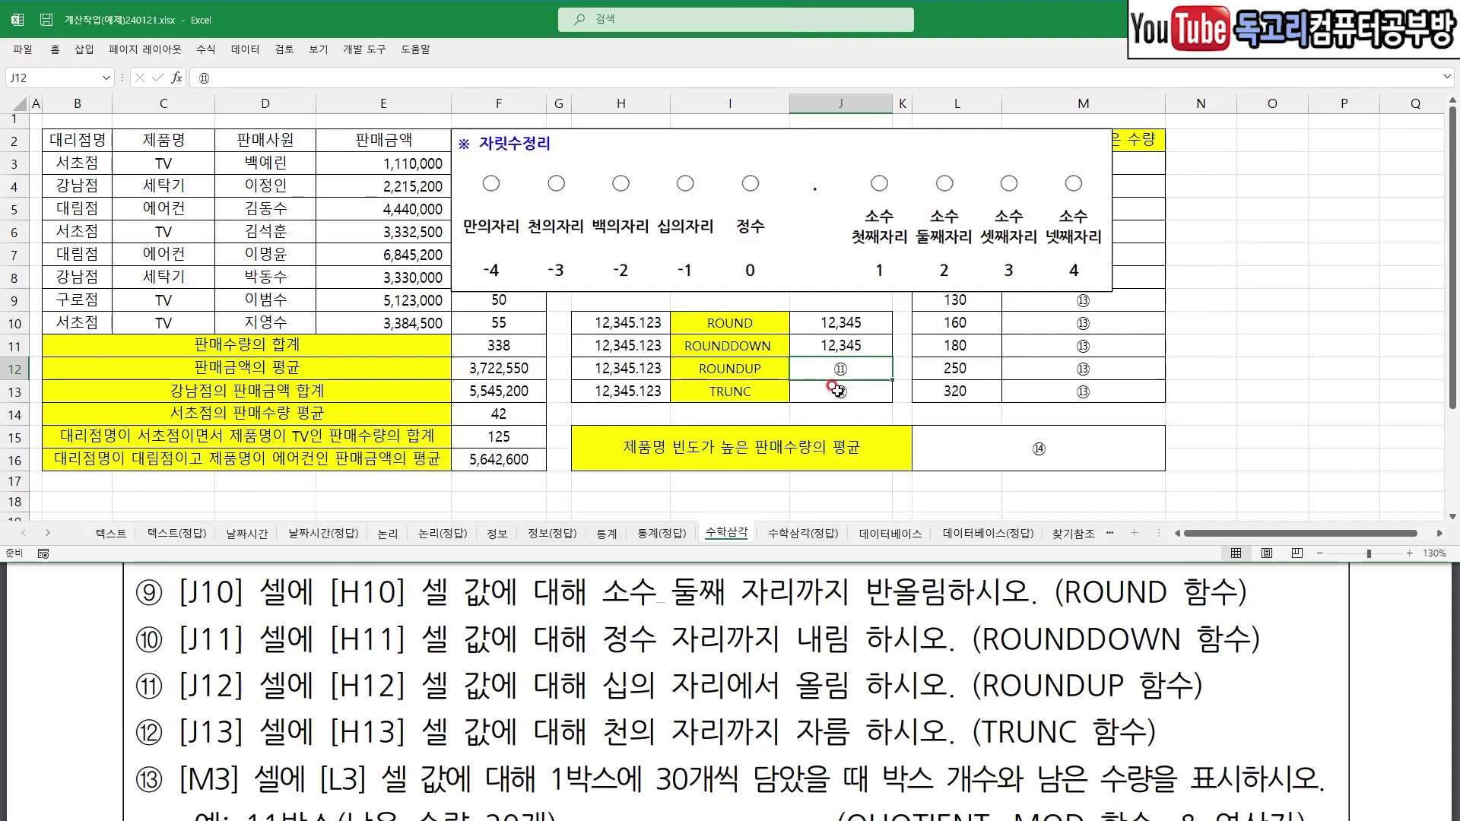
pyautogui.moveTo(85, 681)
pyautogui.mouseDown()
pyautogui.moveTo(116, 673)
pyautogui.moveTo(85, 663)
pyautogui.moveTo(120, 703)
pyautogui.moveTo(68, 673)
pyautogui.mouseUp()
pyautogui.moveTo(338, 715); pyautogui.dragTo(454, 714)
pyautogui.moveTo(615, 705); pyautogui.dragTo(812, 708)
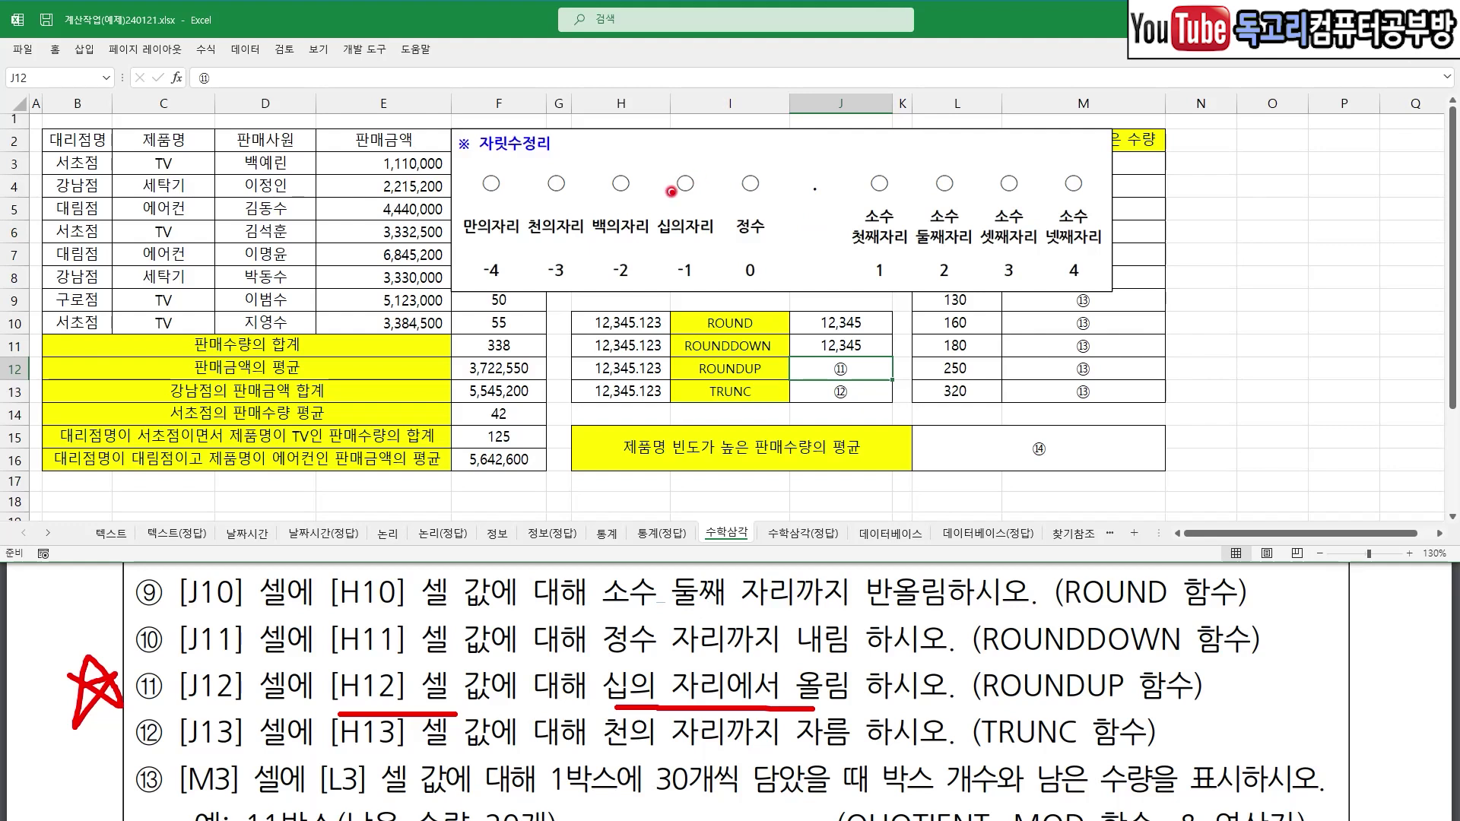
pyautogui.moveTo(691, 162)
pyautogui.mouseDown()
pyautogui.moveTo(666, 136)
pyautogui.moveTo(621, 174)
pyautogui.moveTo(620, 149)
pyautogui.moveTo(652, 168)
pyautogui.mouseUp()
pyautogui.moveTo(597, 244); pyautogui.dragTo(646, 246)
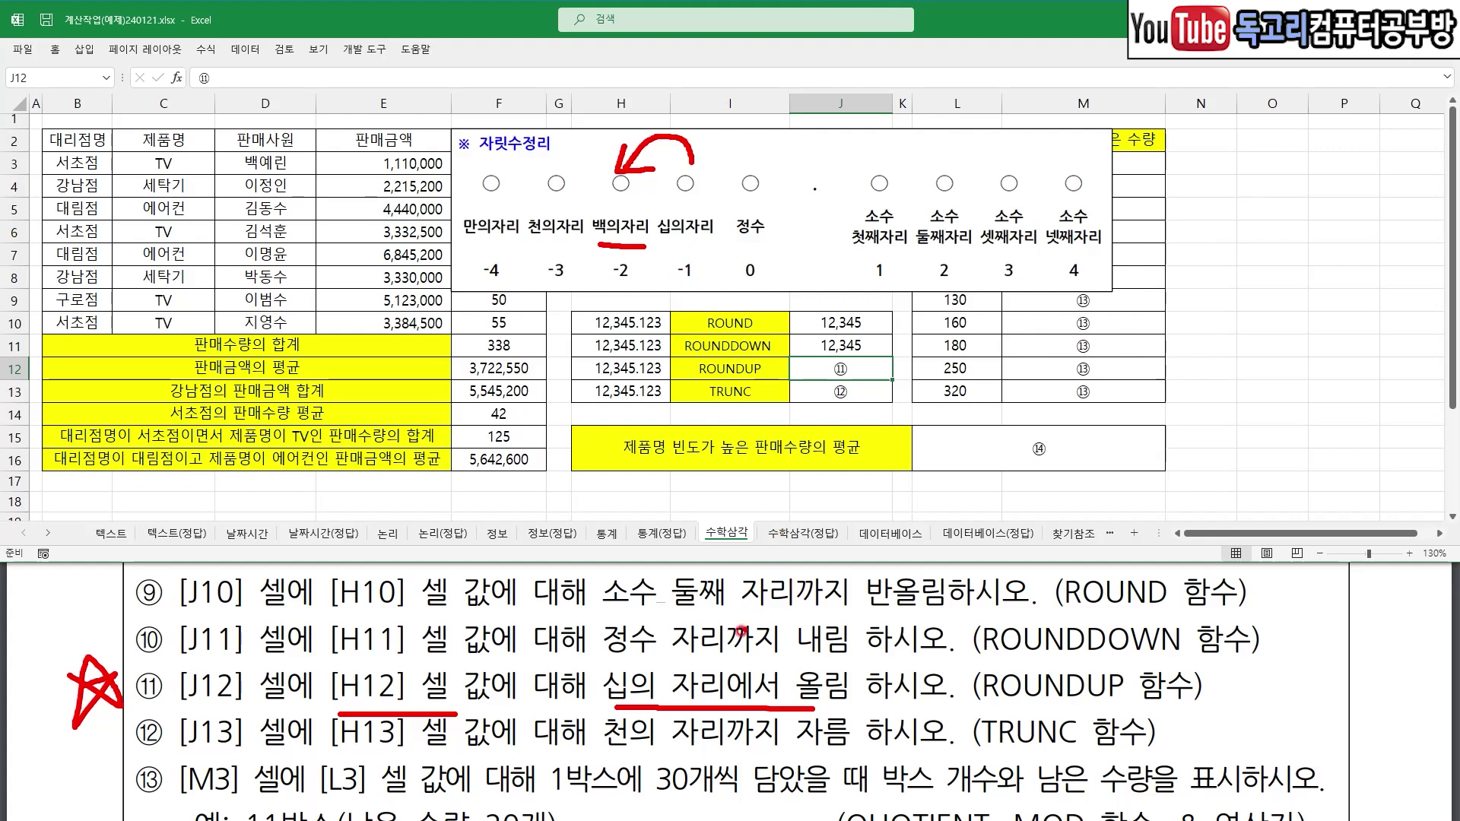
pyautogui.moveTo(678, 704)
pyautogui.mouseDown()
pyautogui.moveTo(597, 657)
pyautogui.moveTo(764, 654)
pyautogui.moveTo(787, 709)
pyautogui.mouseUp()
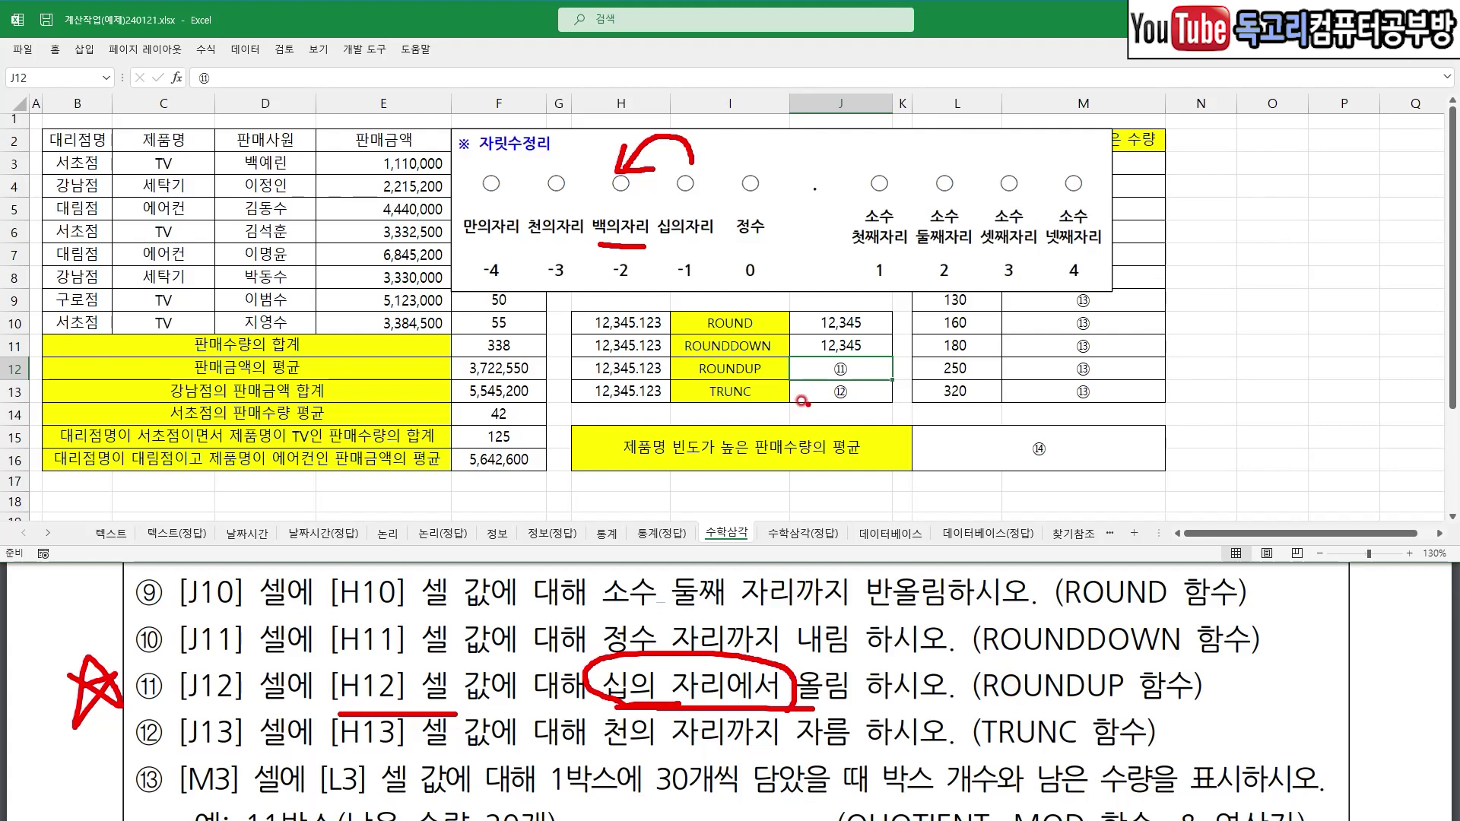
pyautogui.moveTo(594, 279)
pyautogui.mouseDown()
pyautogui.moveTo(620, 291)
pyautogui.moveTo(651, 278)
pyautogui.mouseUp()
pyautogui.press('Escape')
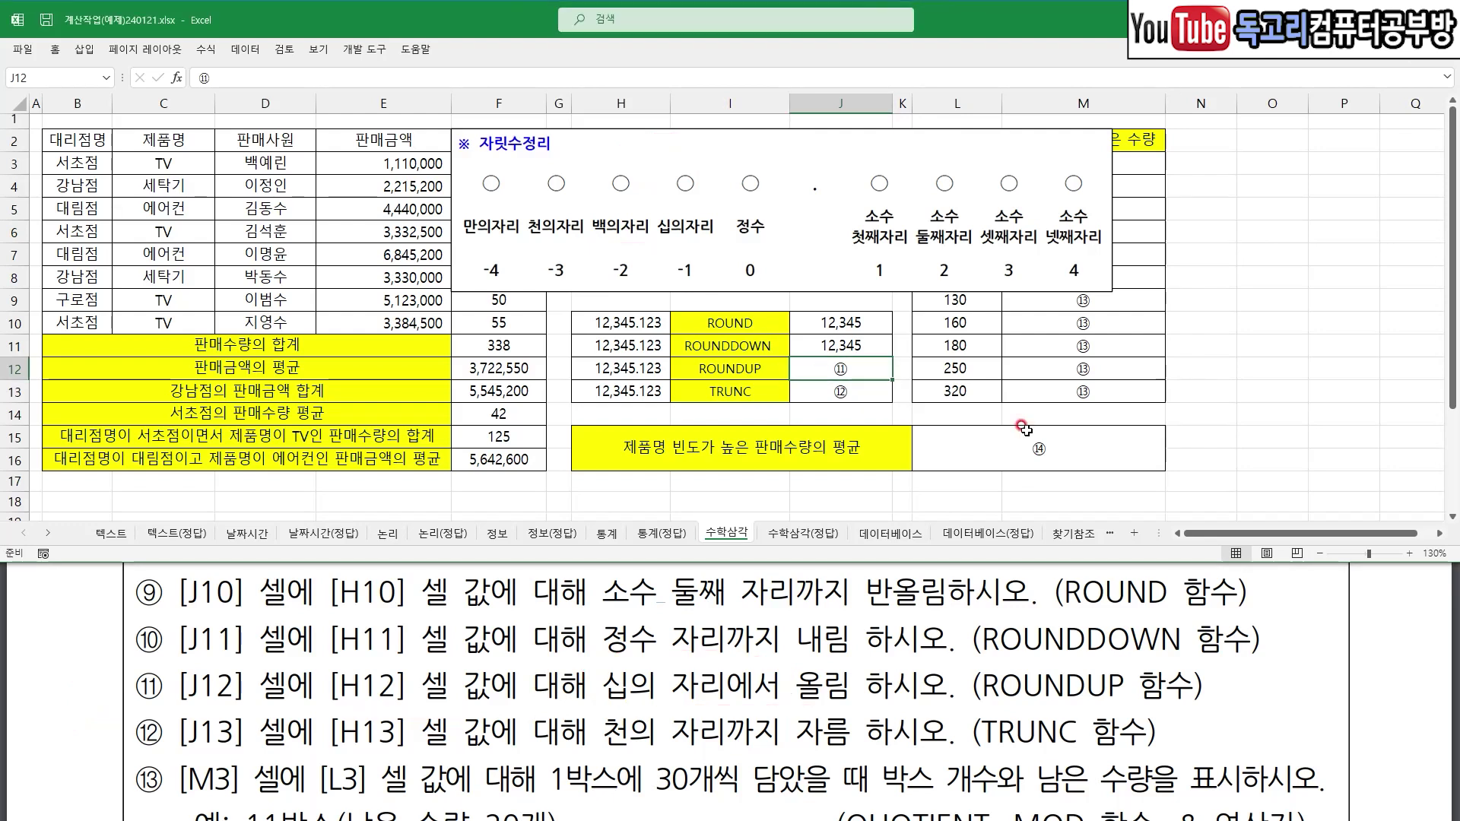
# - Enter =ROUNDUP(H12,-2) in J12 to round H12 up from the tens digit
pyautogui.write('=ROU')
pyautogui.press('Down')
pyautogui.press('Down')
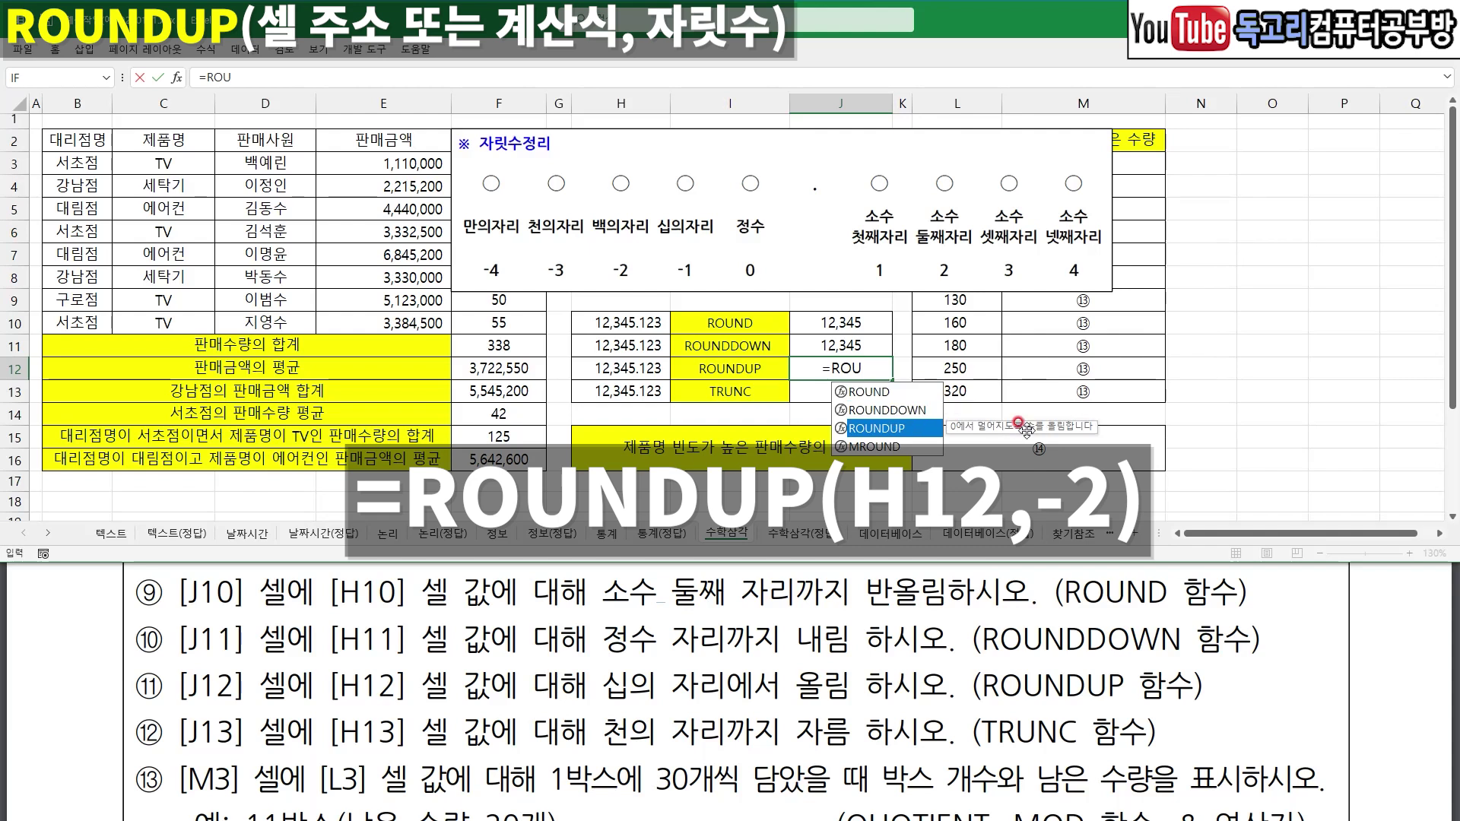
pyautogui.press('Tab')
pyautogui.click(655, 368)
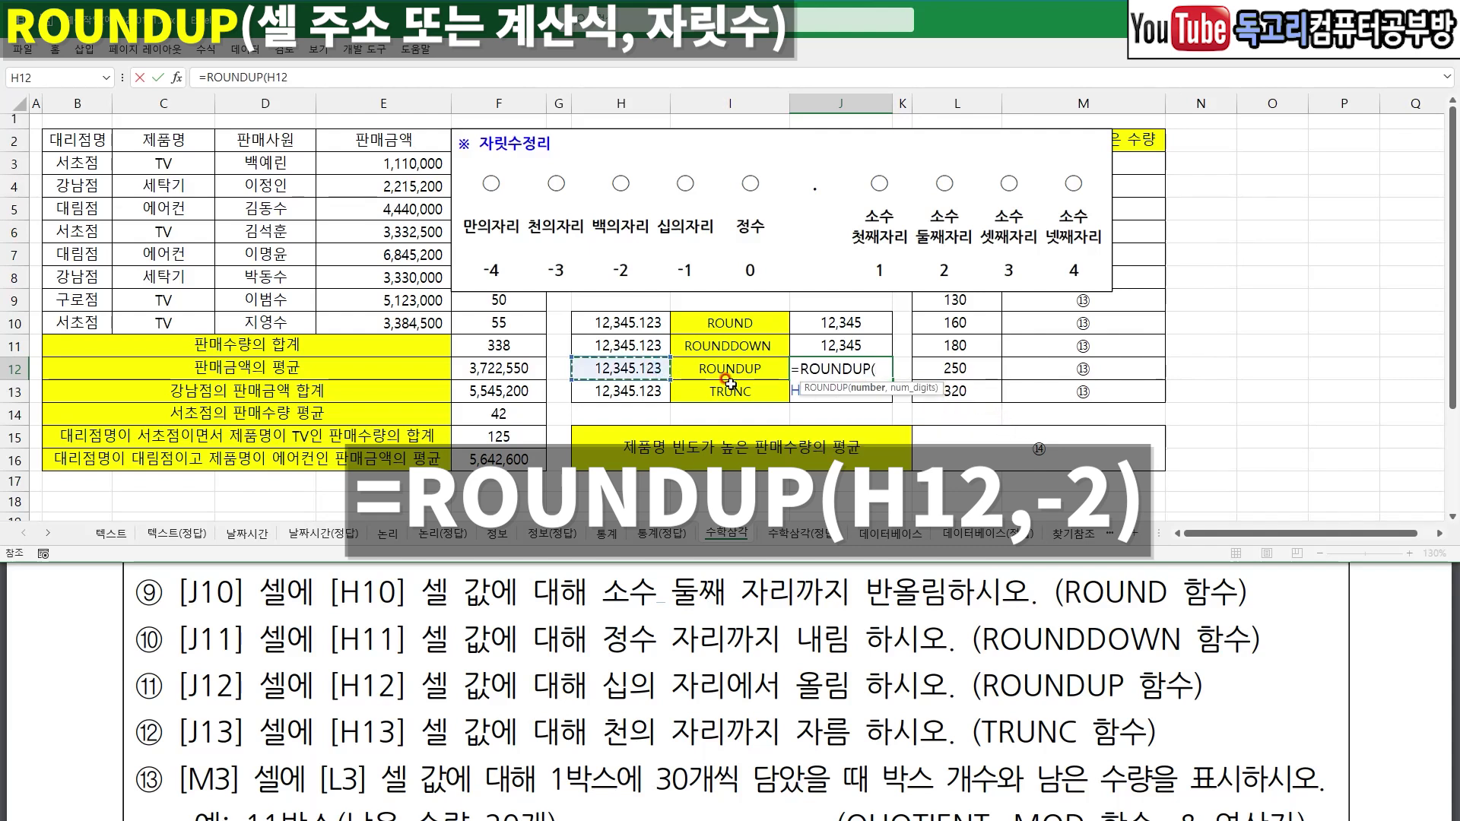
pyautogui.write(',')
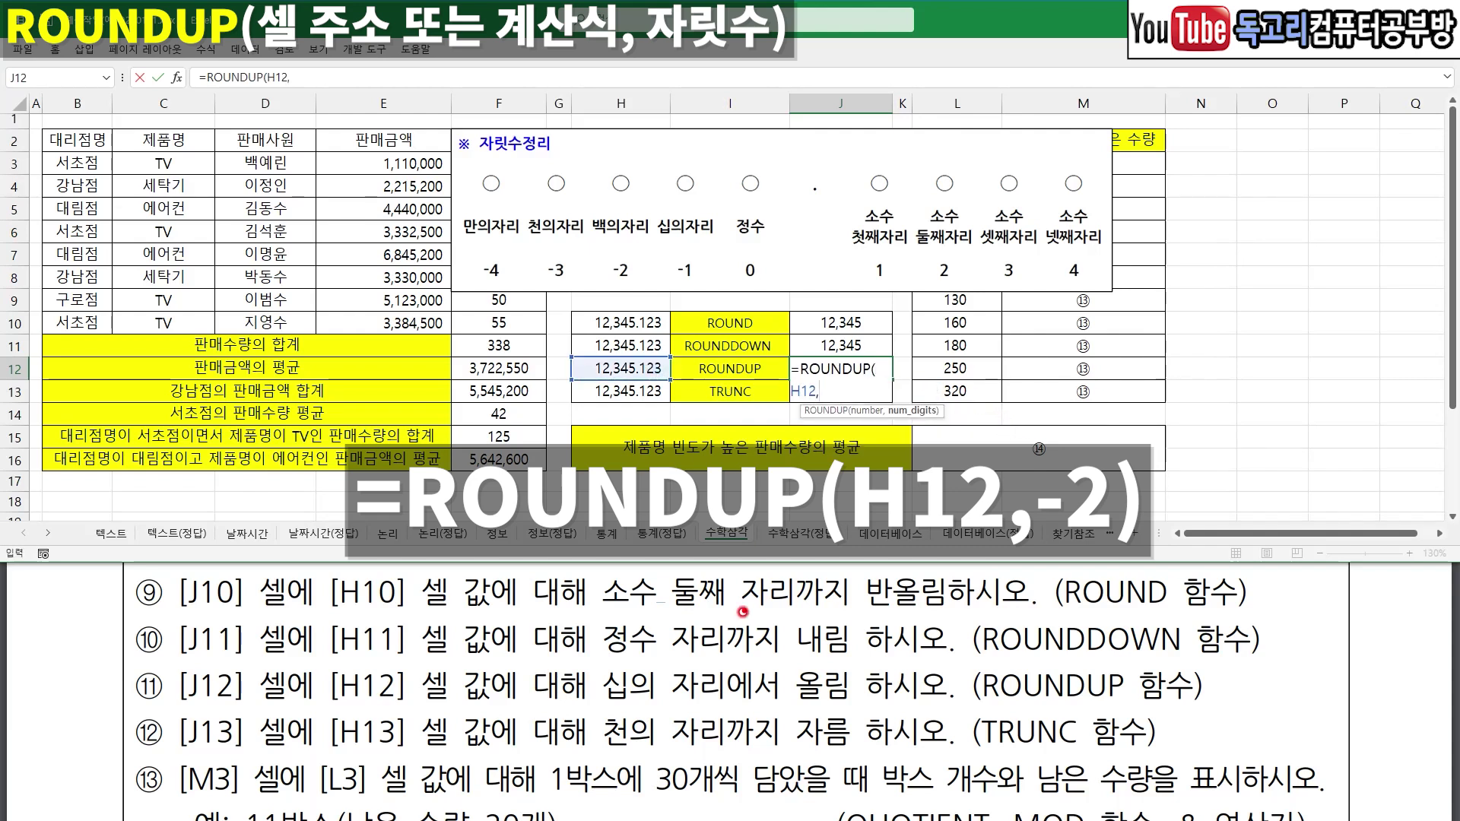
pyautogui.moveTo(608, 707); pyautogui.dragTo(787, 712)
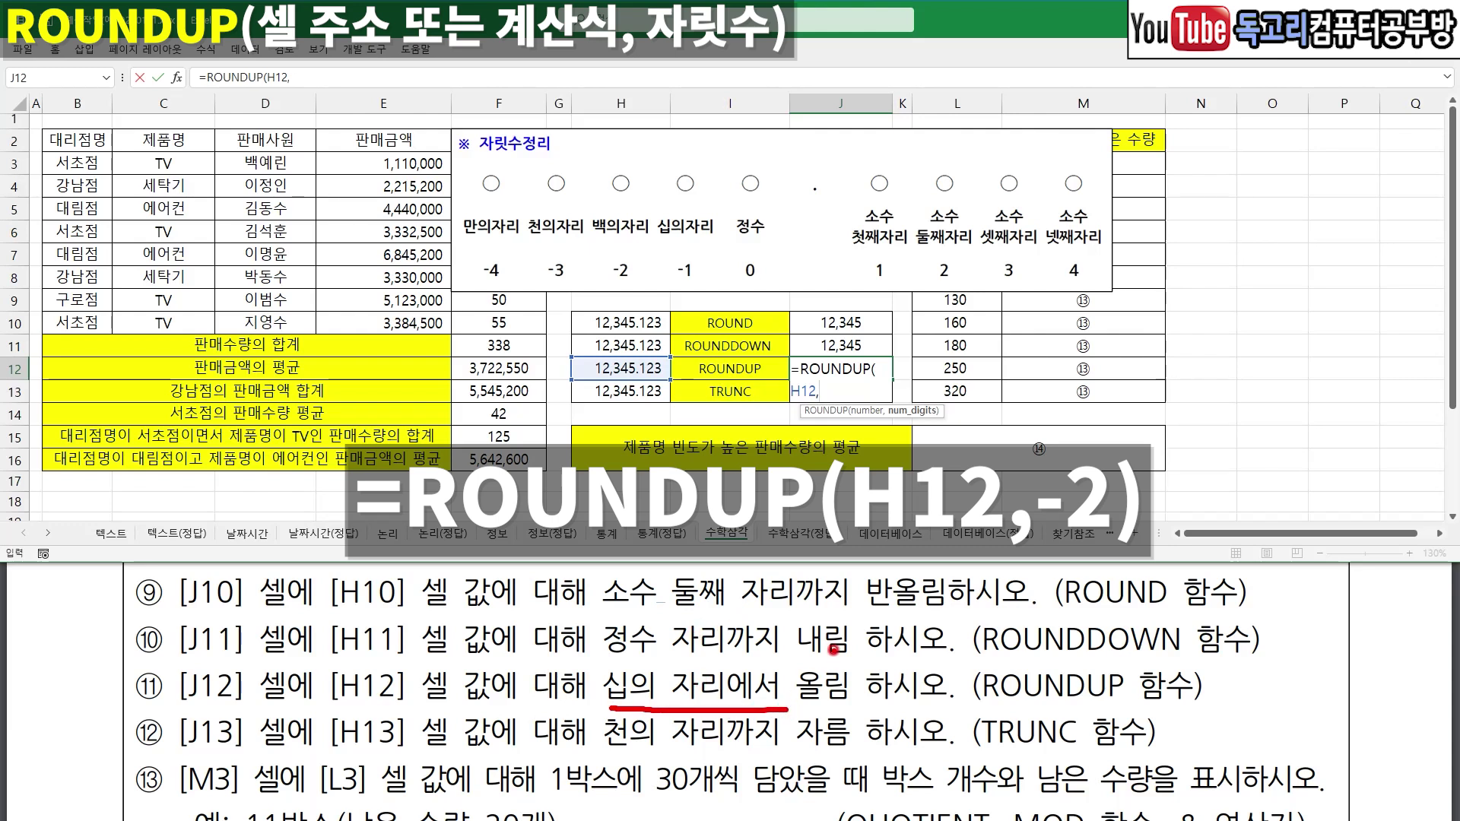
pyautogui.press('Escape')
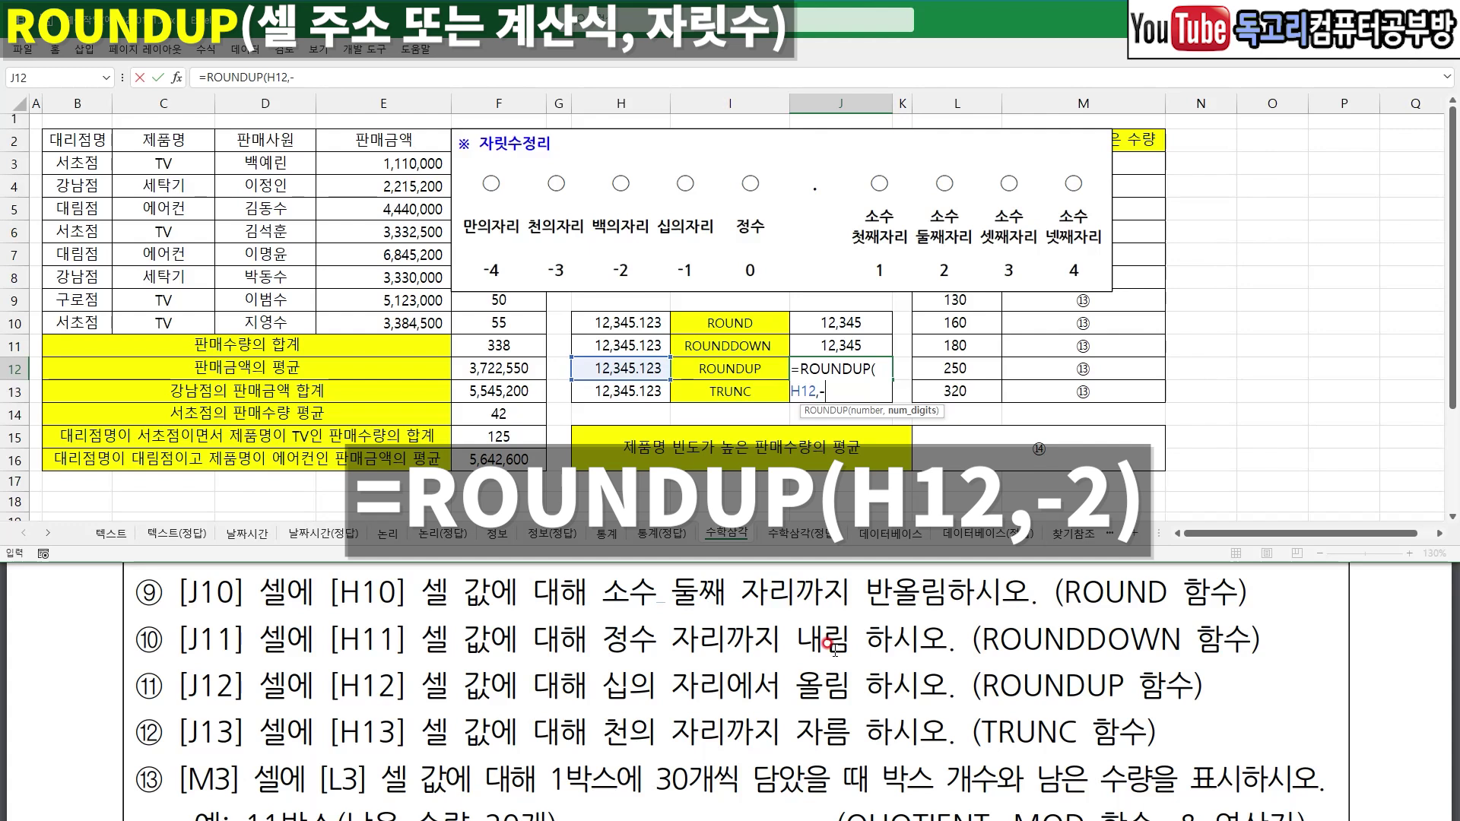
pyautogui.write(')')
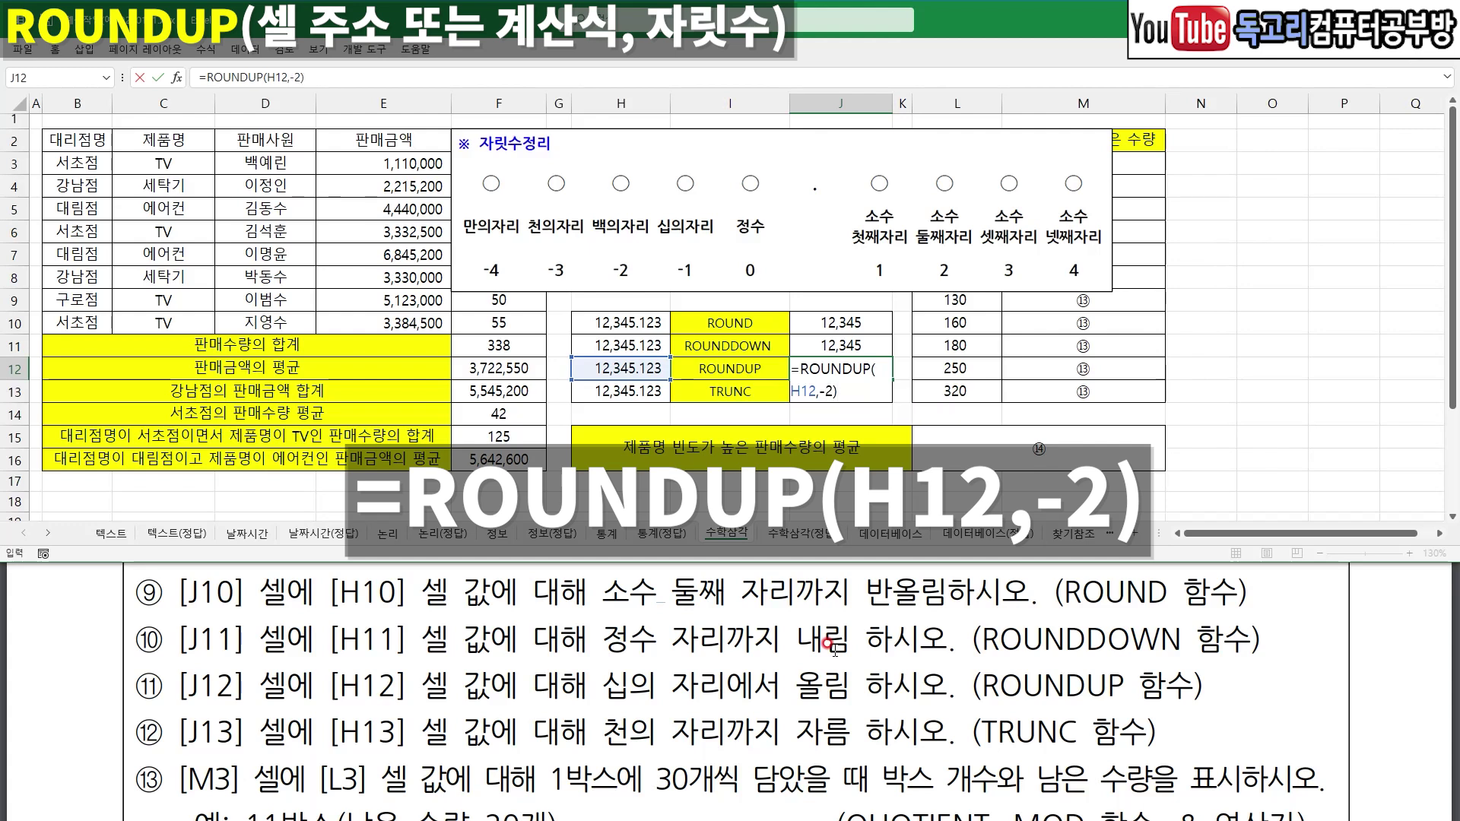
pyautogui.press('Return')
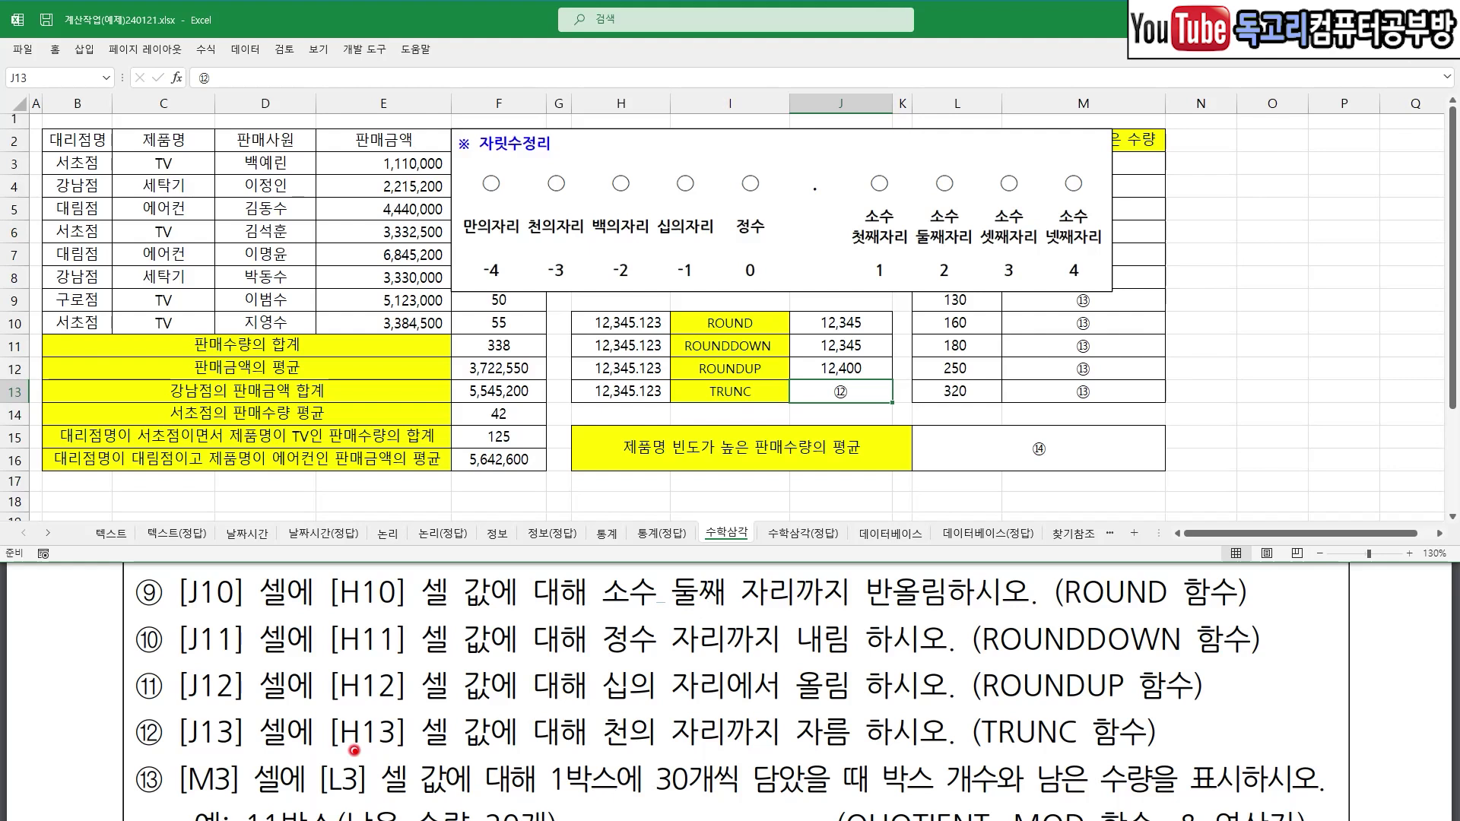
pyautogui.moveTo(340, 750); pyautogui.dragTo(414, 750)
pyautogui.moveTo(599, 755)
pyautogui.mouseDown()
pyautogui.moveTo(791, 753)
pyautogui.moveTo(736, 798)
pyautogui.mouseUp()
pyautogui.moveTo(574, 280)
pyautogui.mouseDown()
pyautogui.moveTo(529, 267)
pyautogui.moveTo(586, 286)
pyautogui.moveTo(572, 293)
pyautogui.mouseUp()
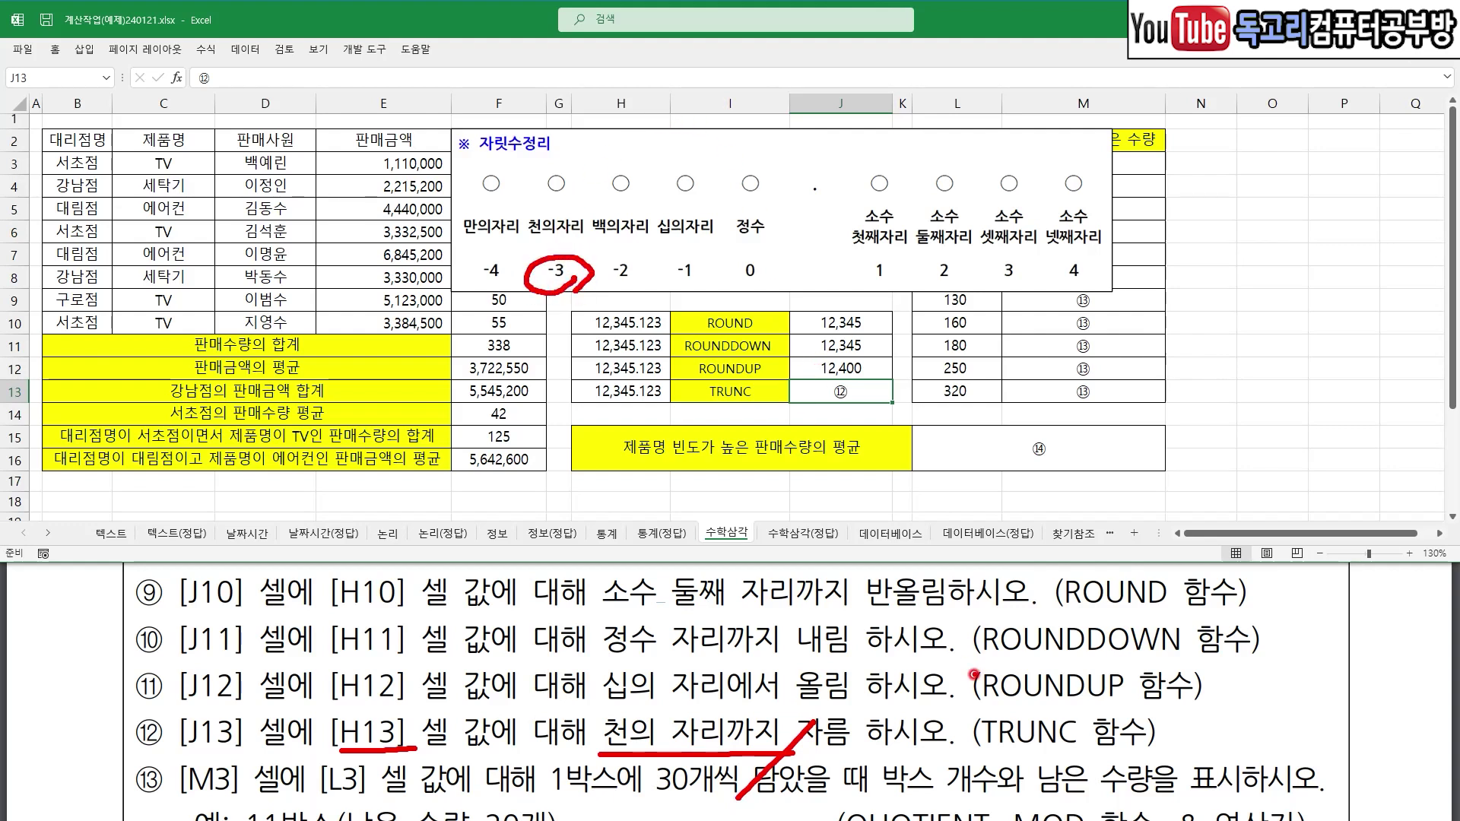
pyautogui.moveTo(946, 738); pyautogui.dragTo(1167, 736)
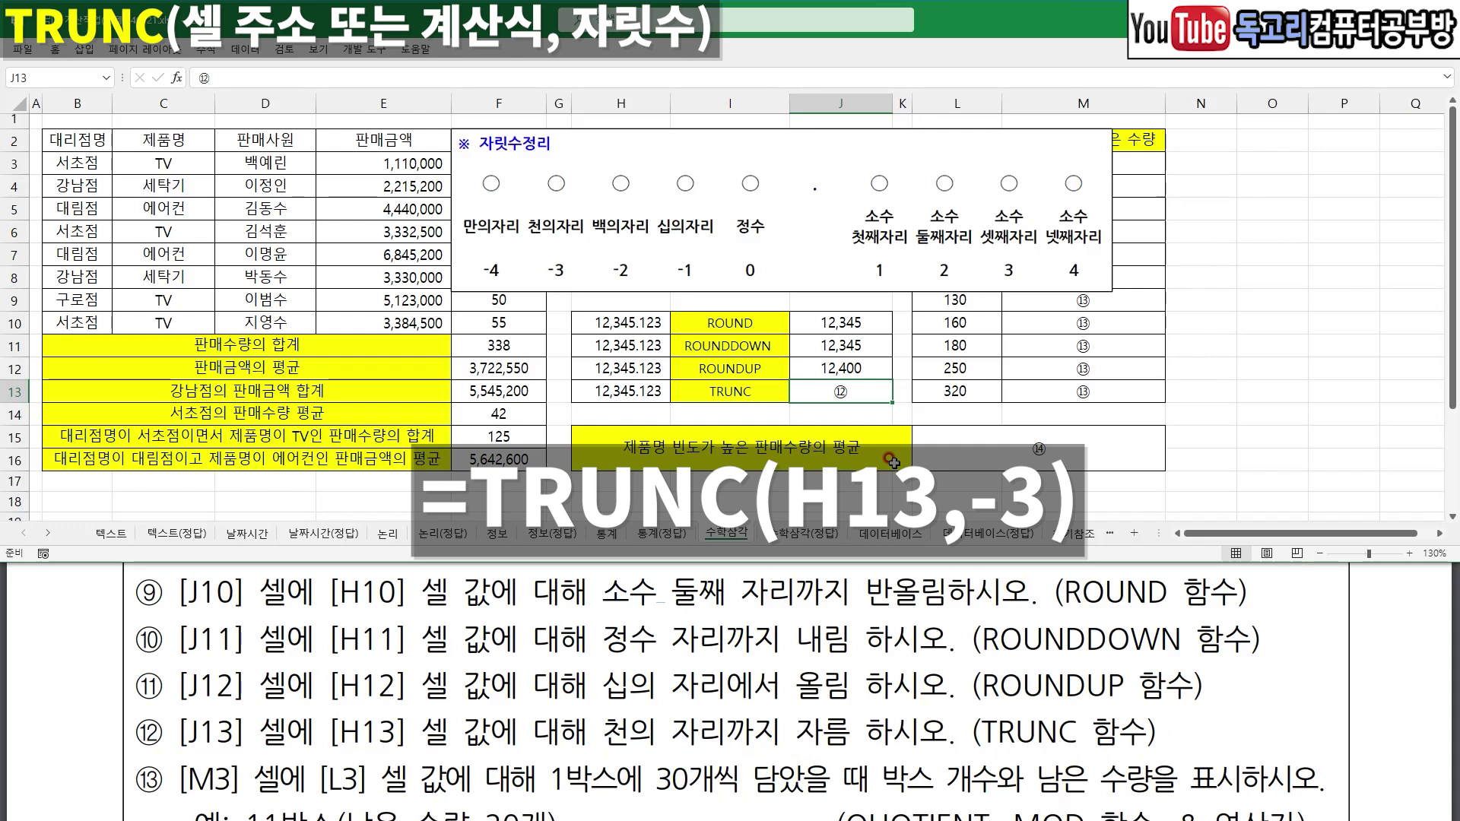
# - Enter =TRUNC(H13,-3) in J13 to truncate H13 to the thousands place
pyautogui.write('=TR')
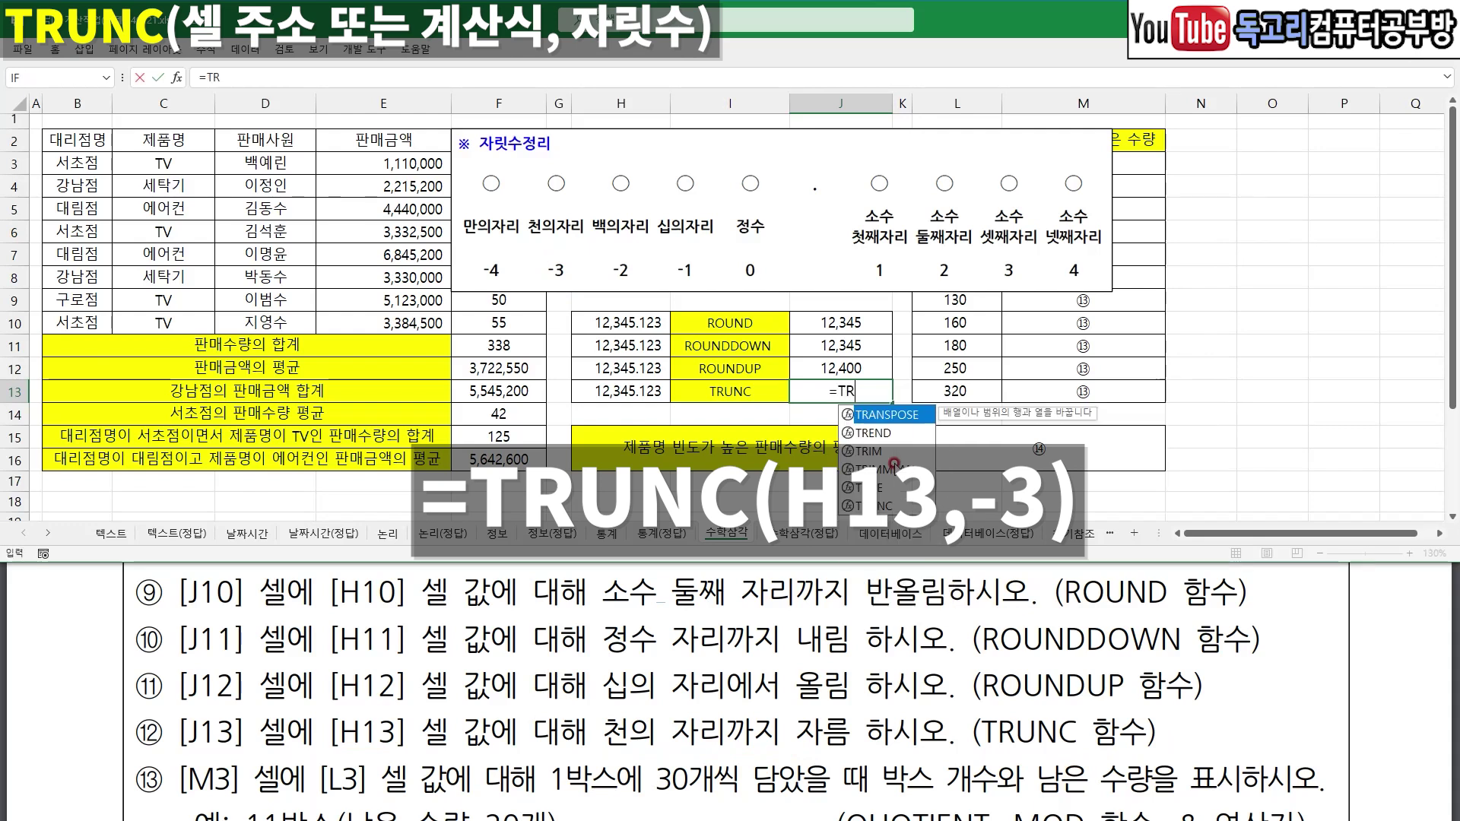
pyautogui.press('Down')
pyautogui.press('Down')
pyautogui.press('Down')
pyautogui.press('Down')
pyautogui.press('Down')
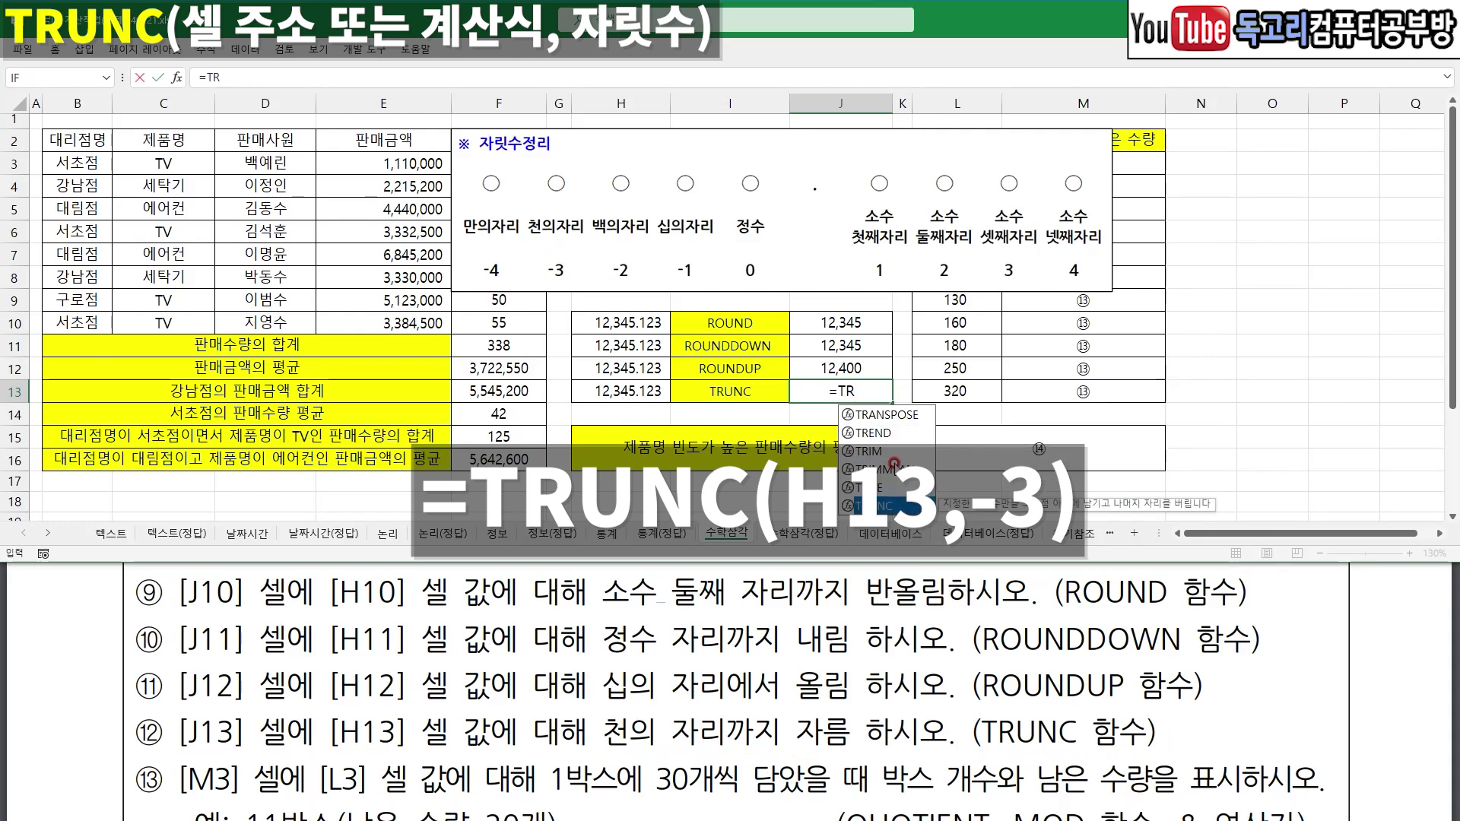
pyautogui.press('Tab')
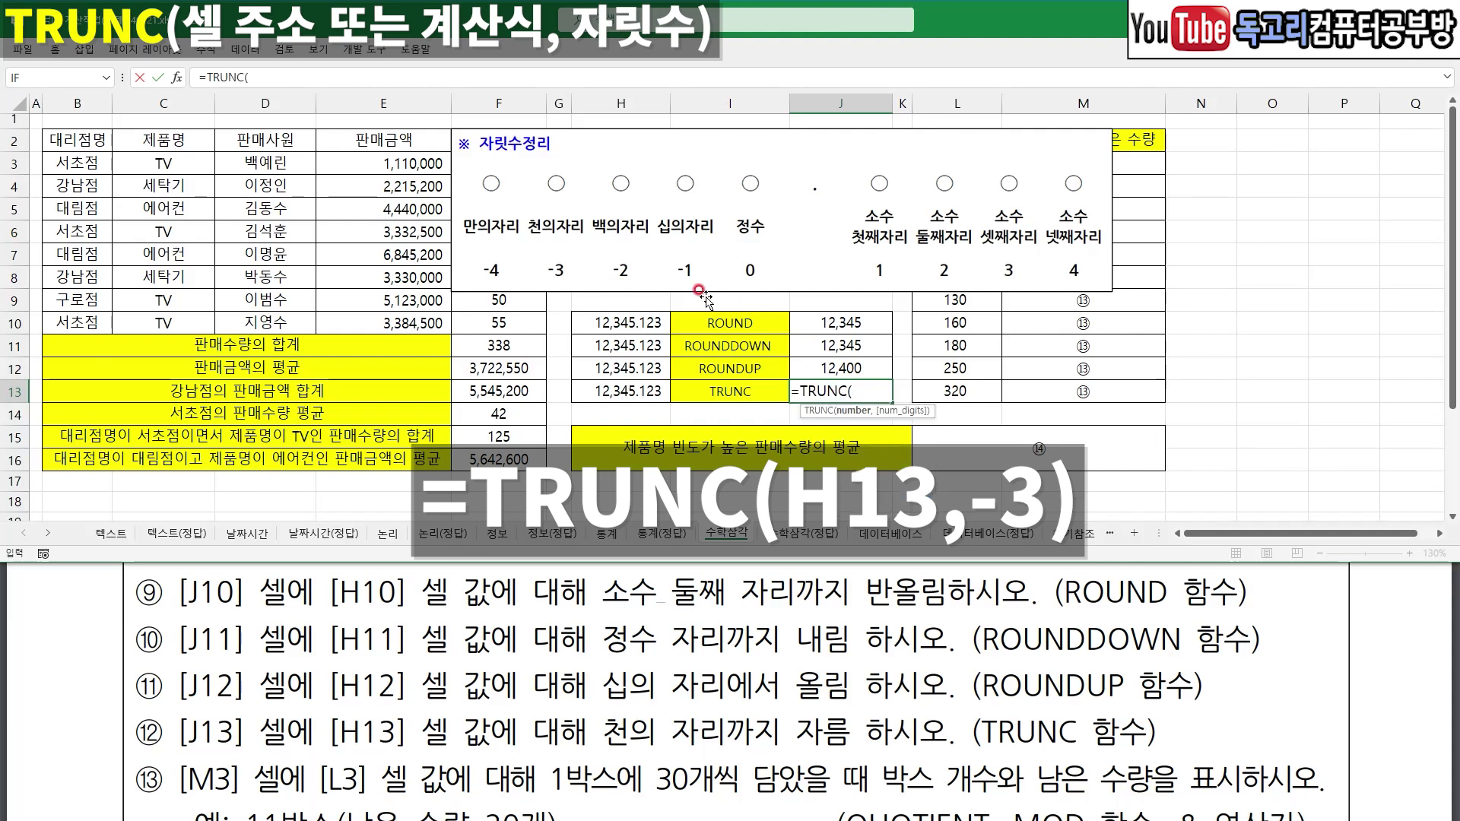
pyautogui.click(630, 391)
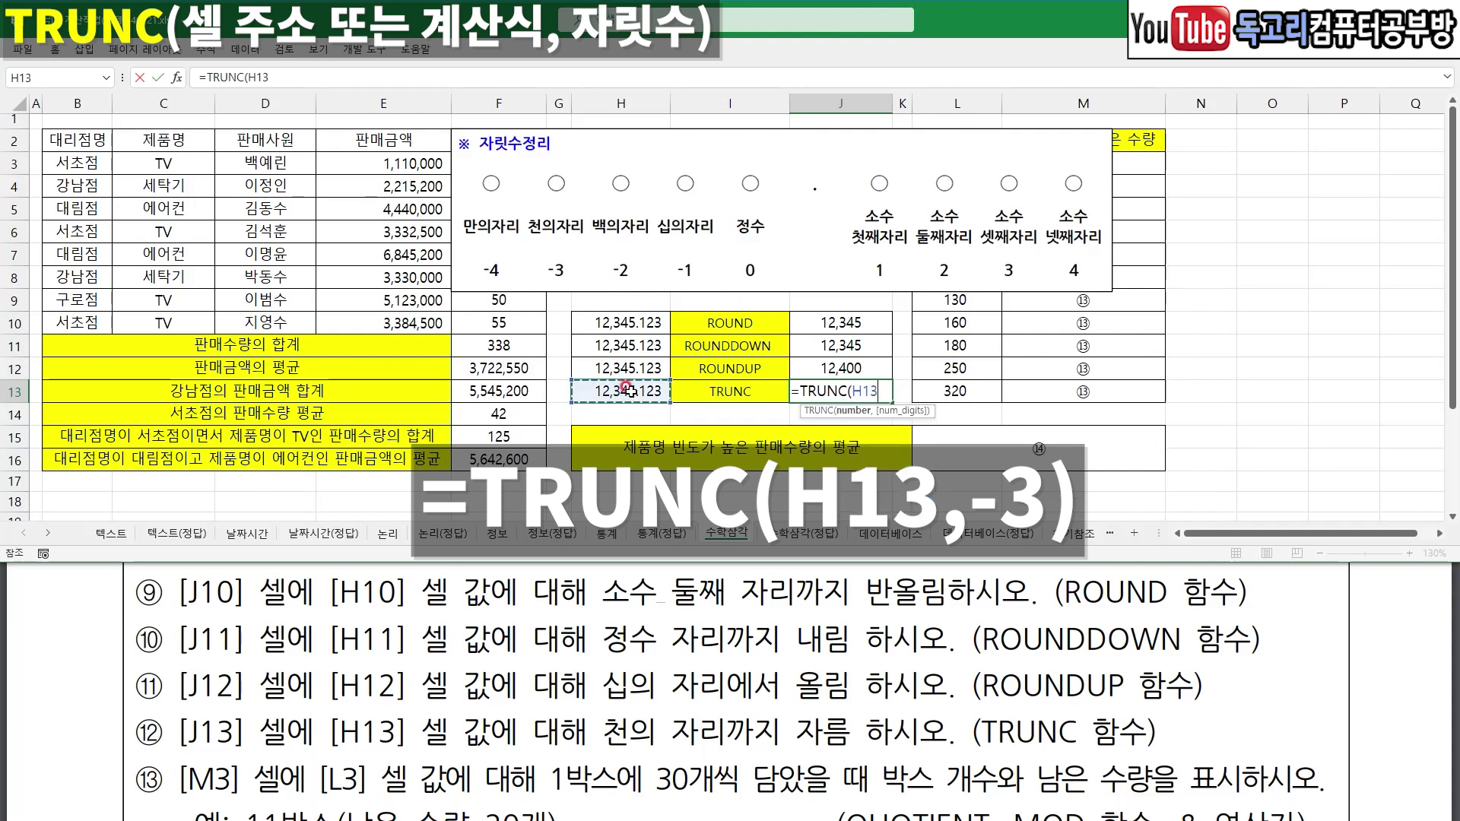
pyautogui.write(',')
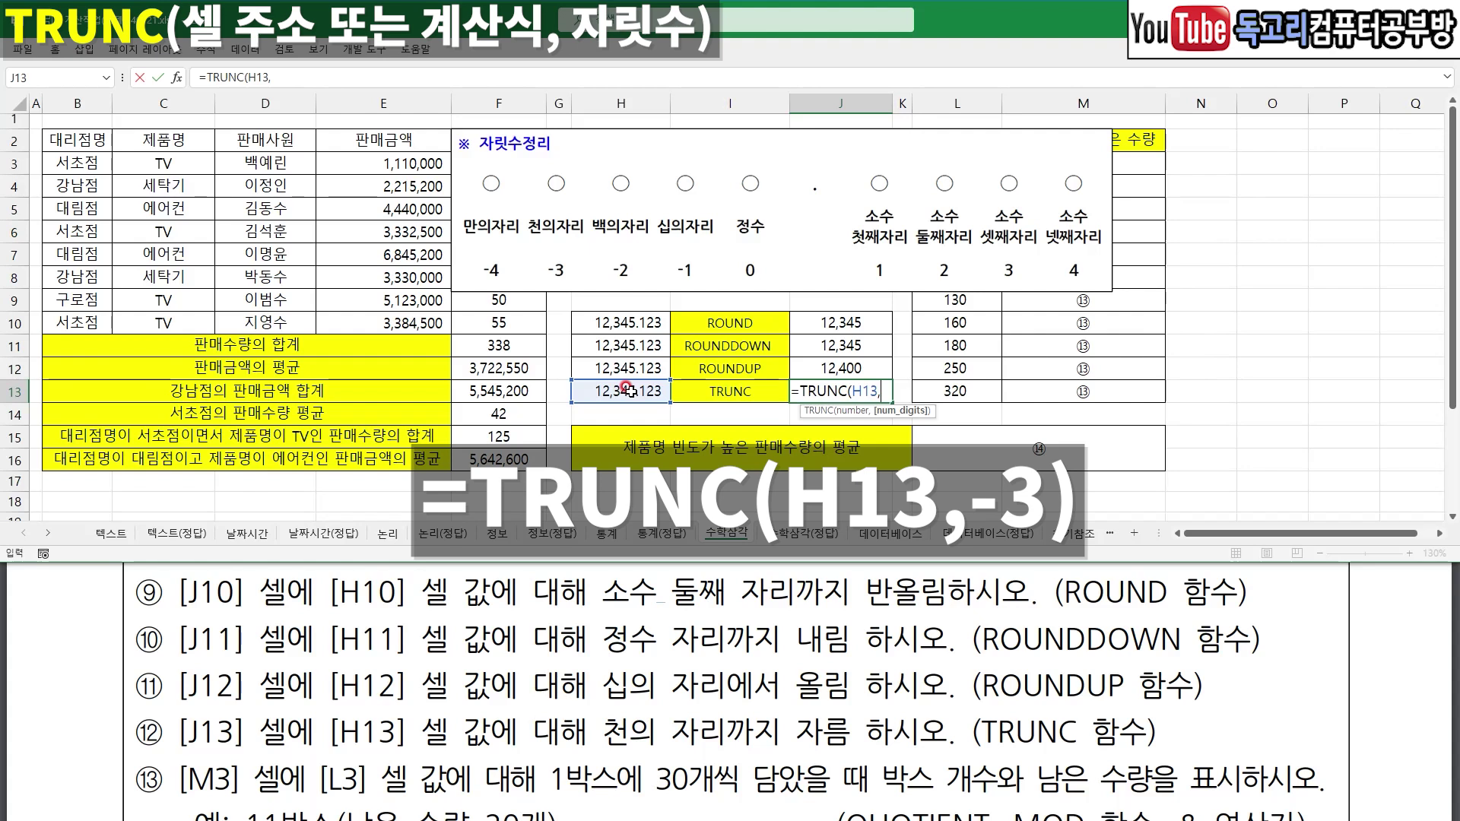
pyautogui.write('-3')
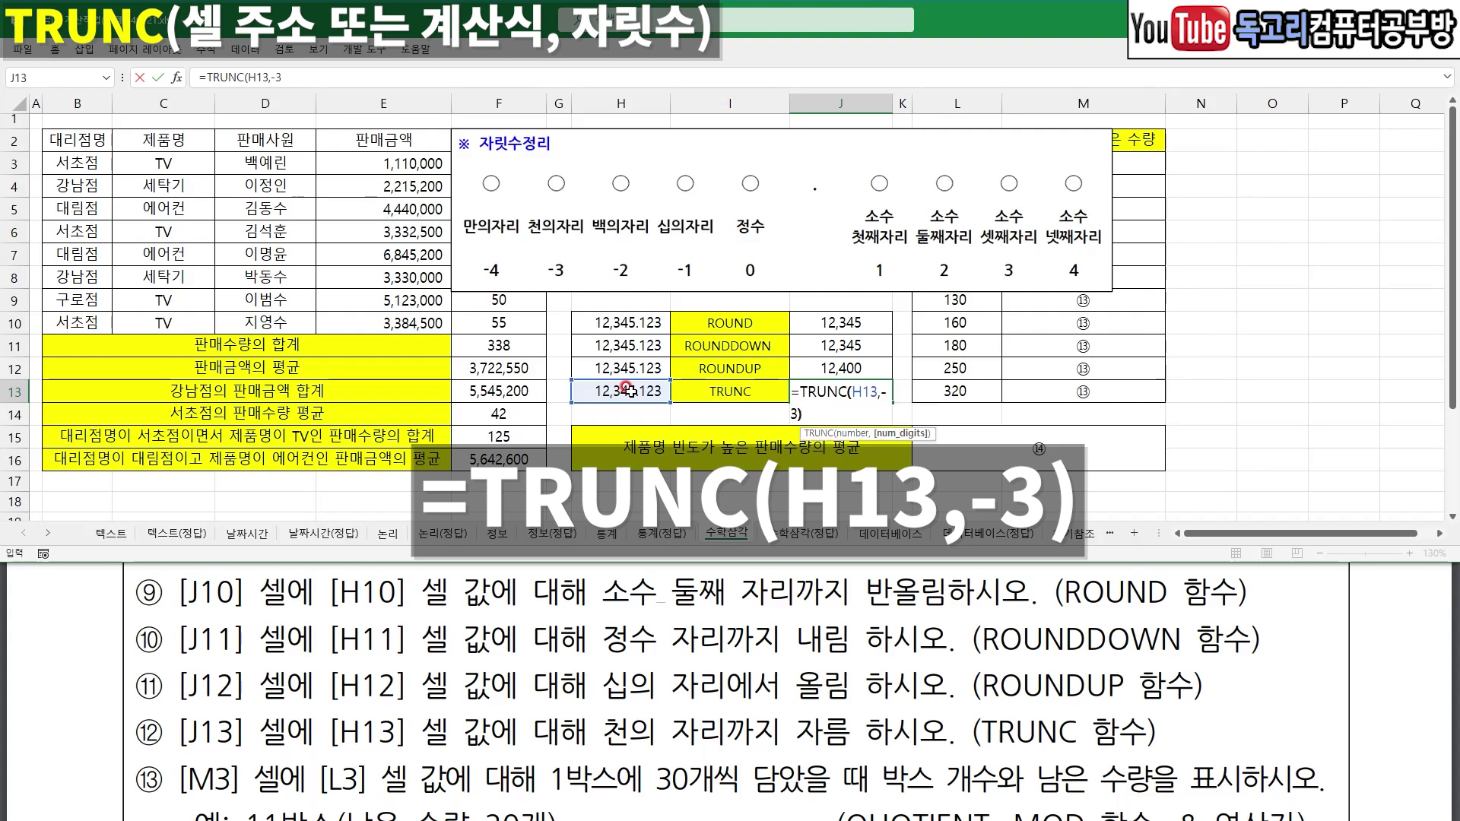
pyautogui.write(')')
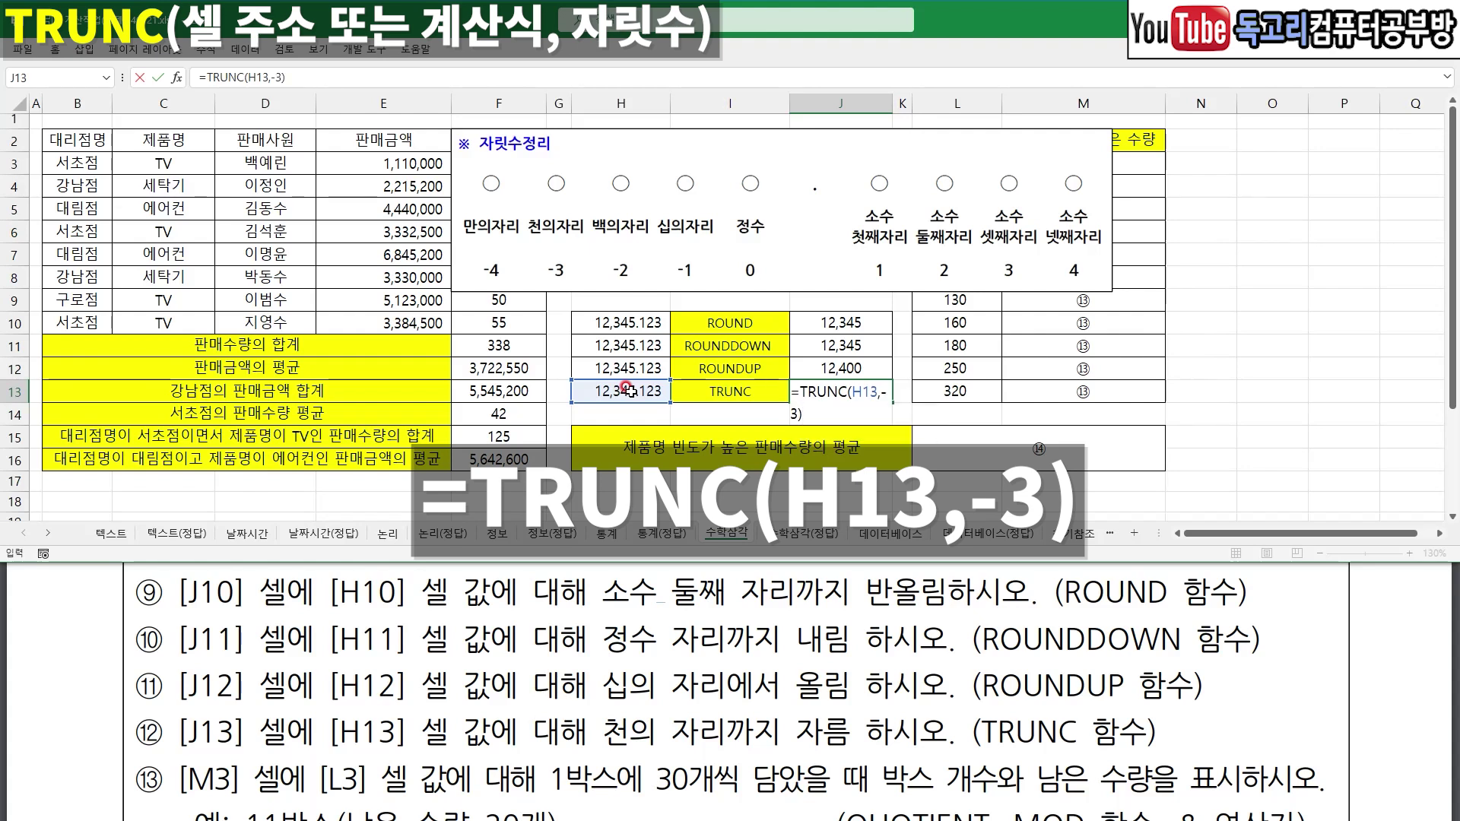
pyautogui.click(882, 390)
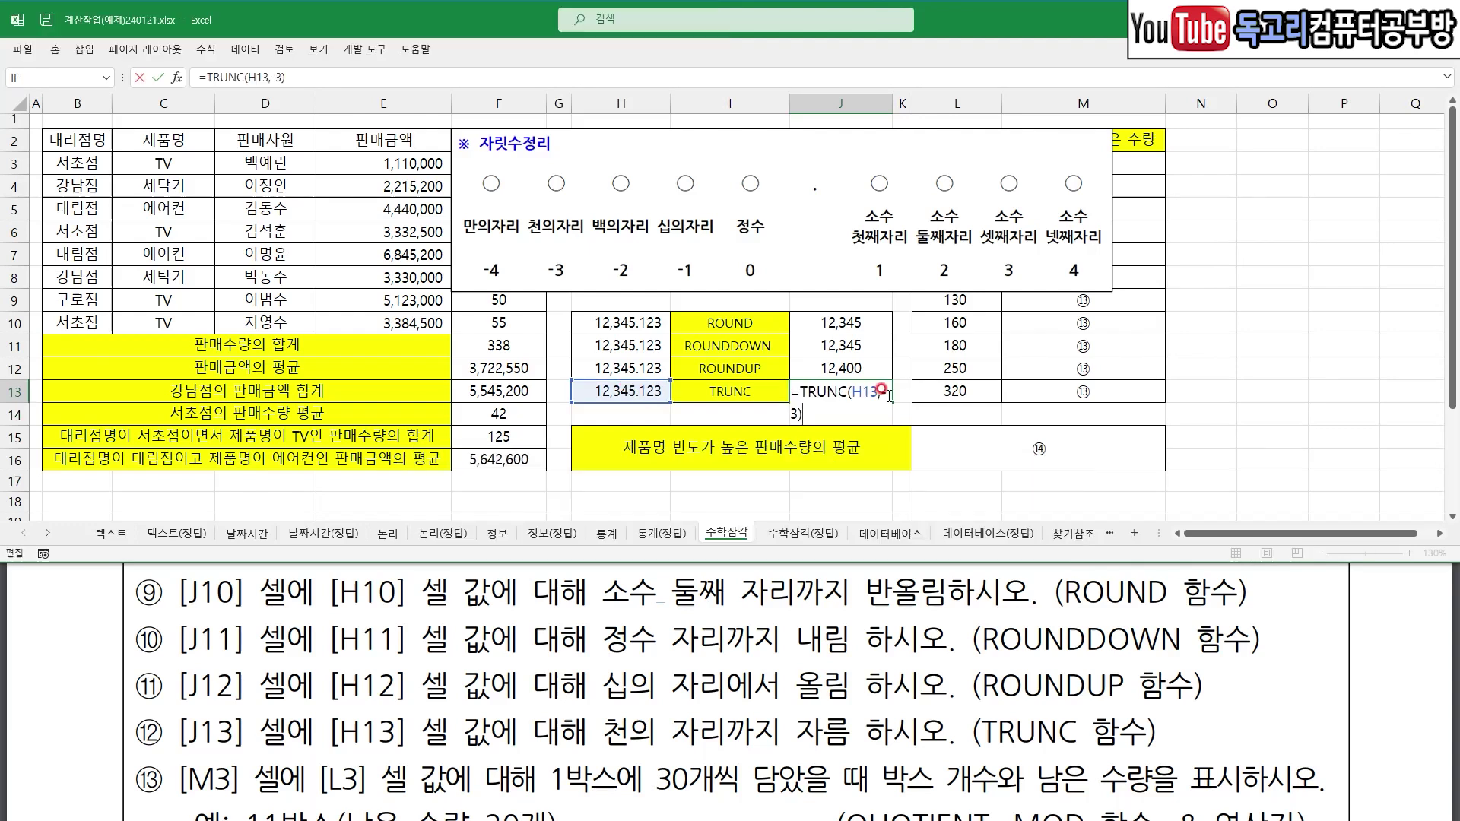
pyautogui.press('Return')
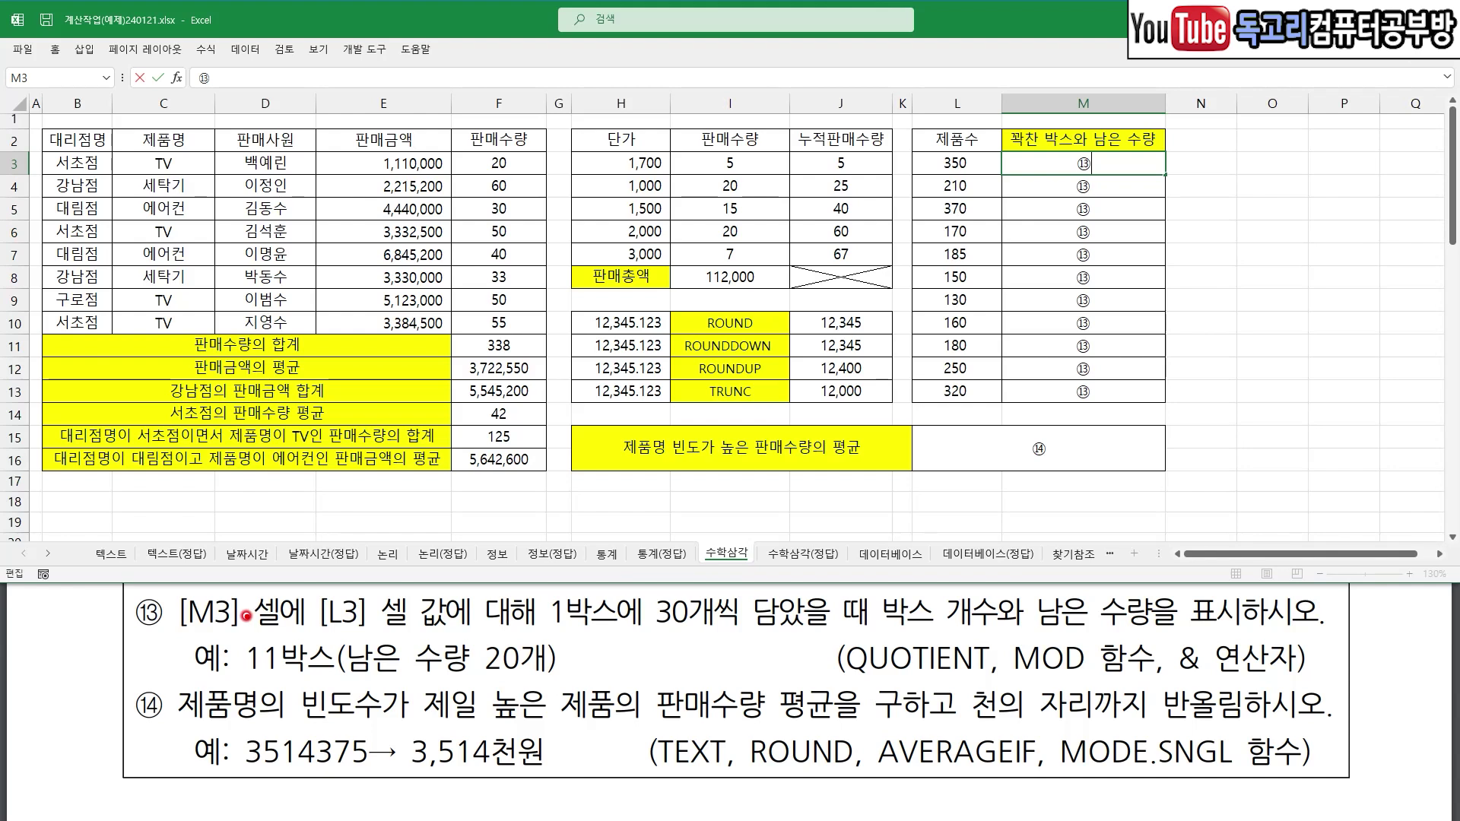
pyautogui.moveTo(322, 636); pyautogui.dragTo(369, 636)
pyautogui.moveTo(472, 637); pyautogui.dragTo(711, 641)
pyautogui.moveTo(929, 554)
pyautogui.mouseDown()
pyautogui.moveTo(1003, 536)
pyautogui.moveTo(1091, 584)
pyautogui.moveTo(1127, 553)
pyautogui.mouseUp()
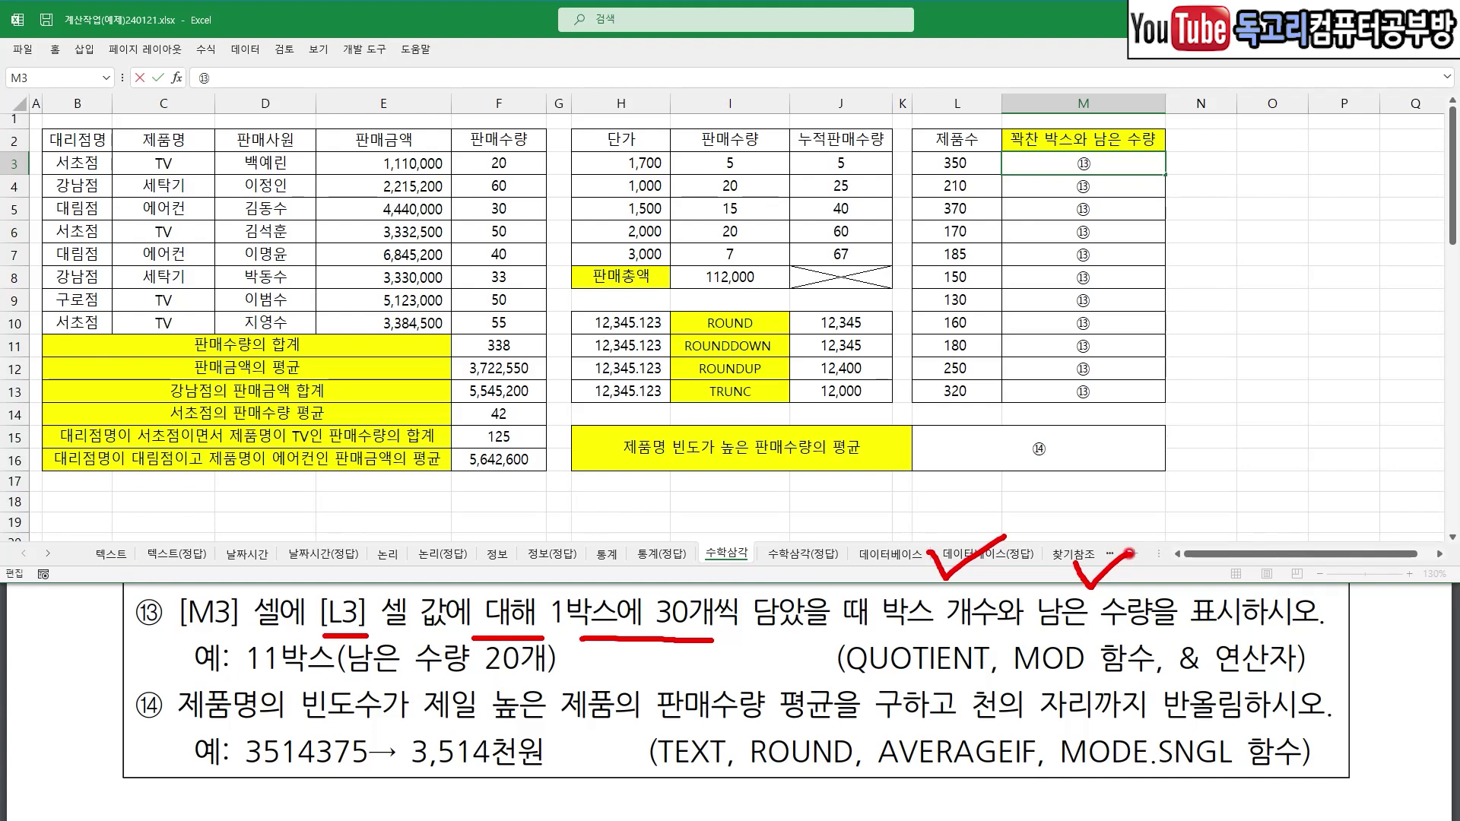
pyautogui.moveTo(250, 676); pyautogui.dragTo(576, 677)
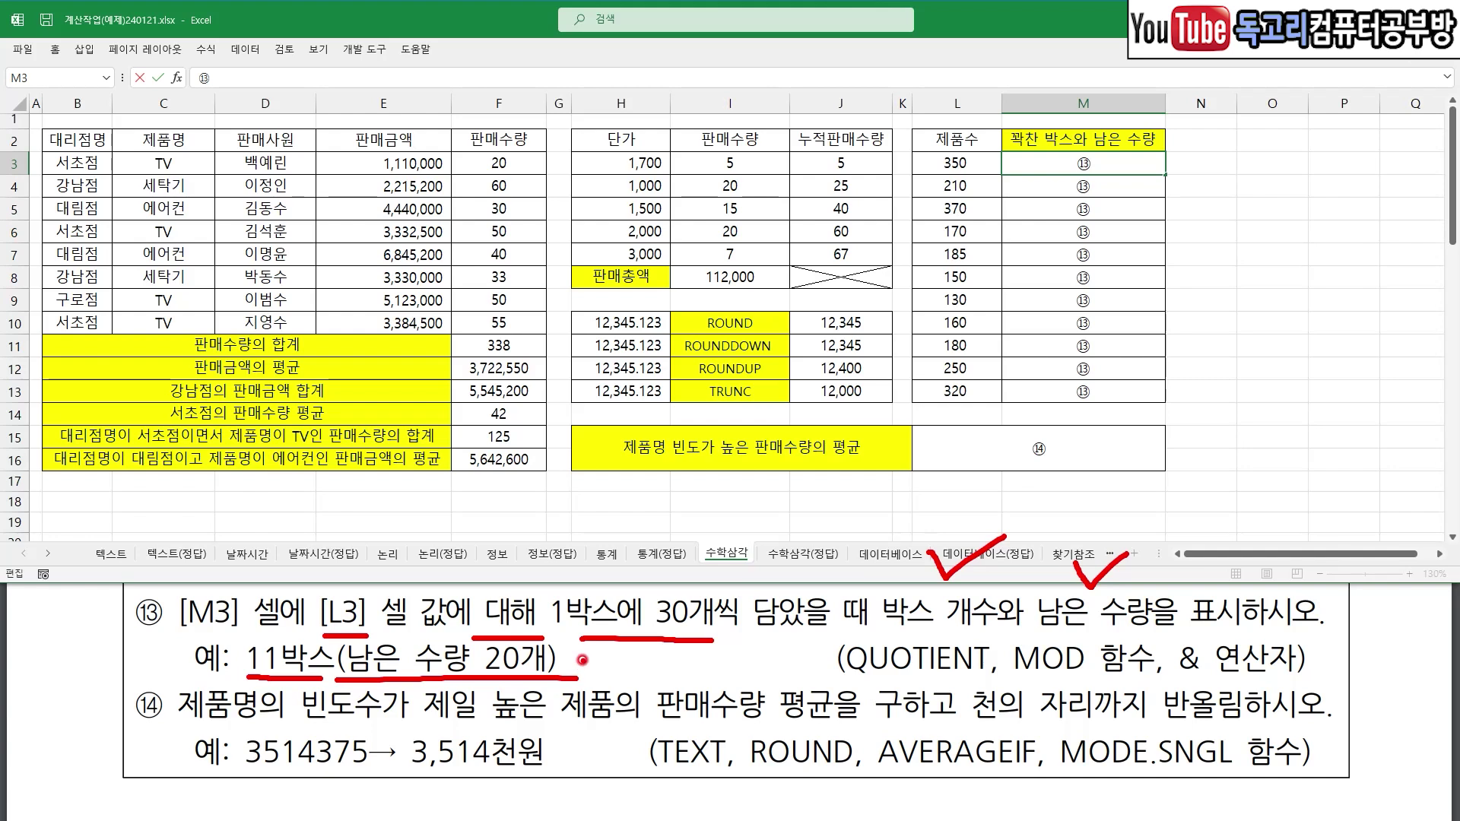
pyautogui.moveTo(851, 675); pyautogui.dragTo(1275, 690)
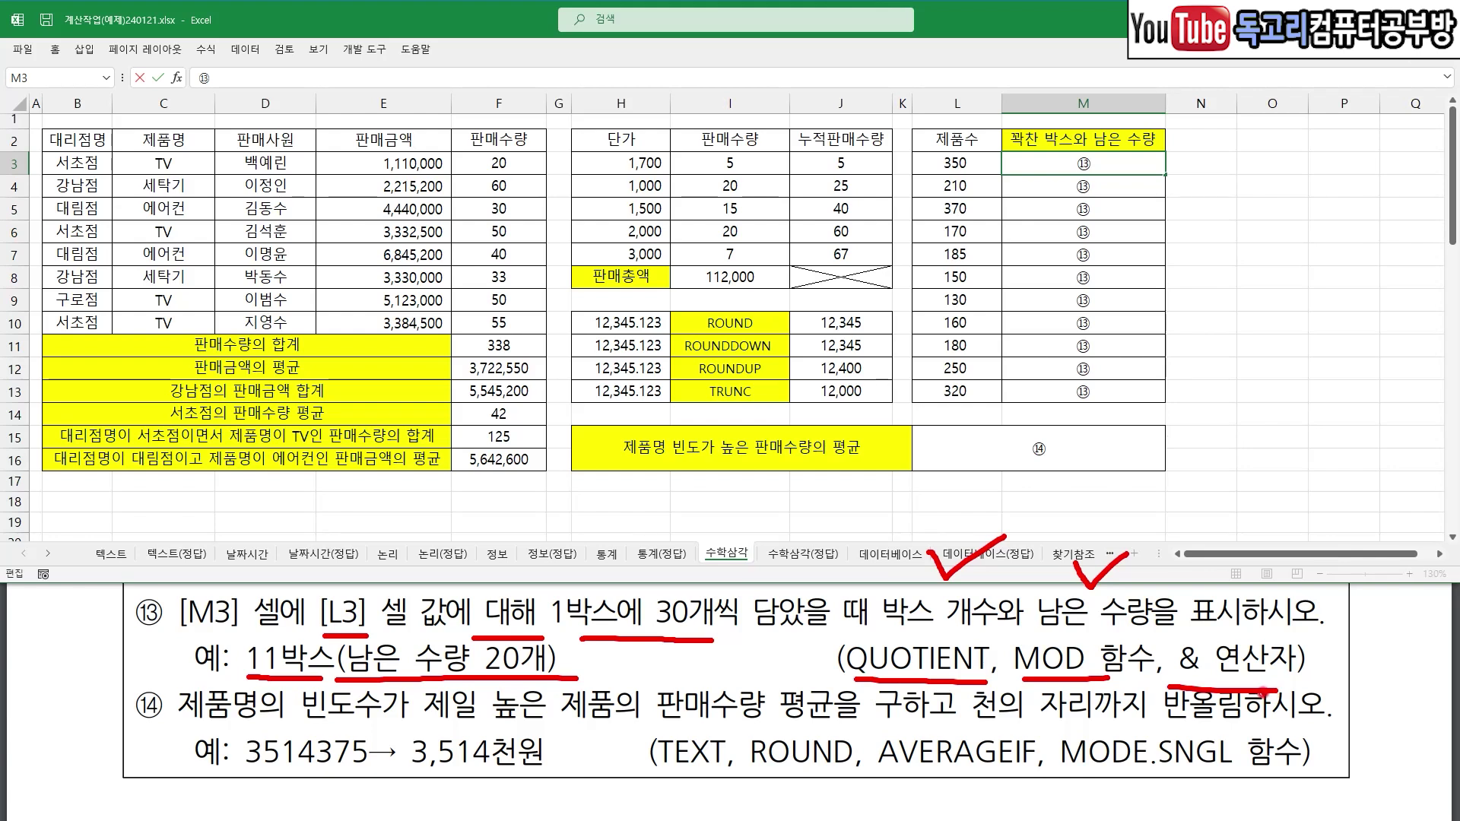
pyautogui.press('Escape')
pyautogui.press('Escape')
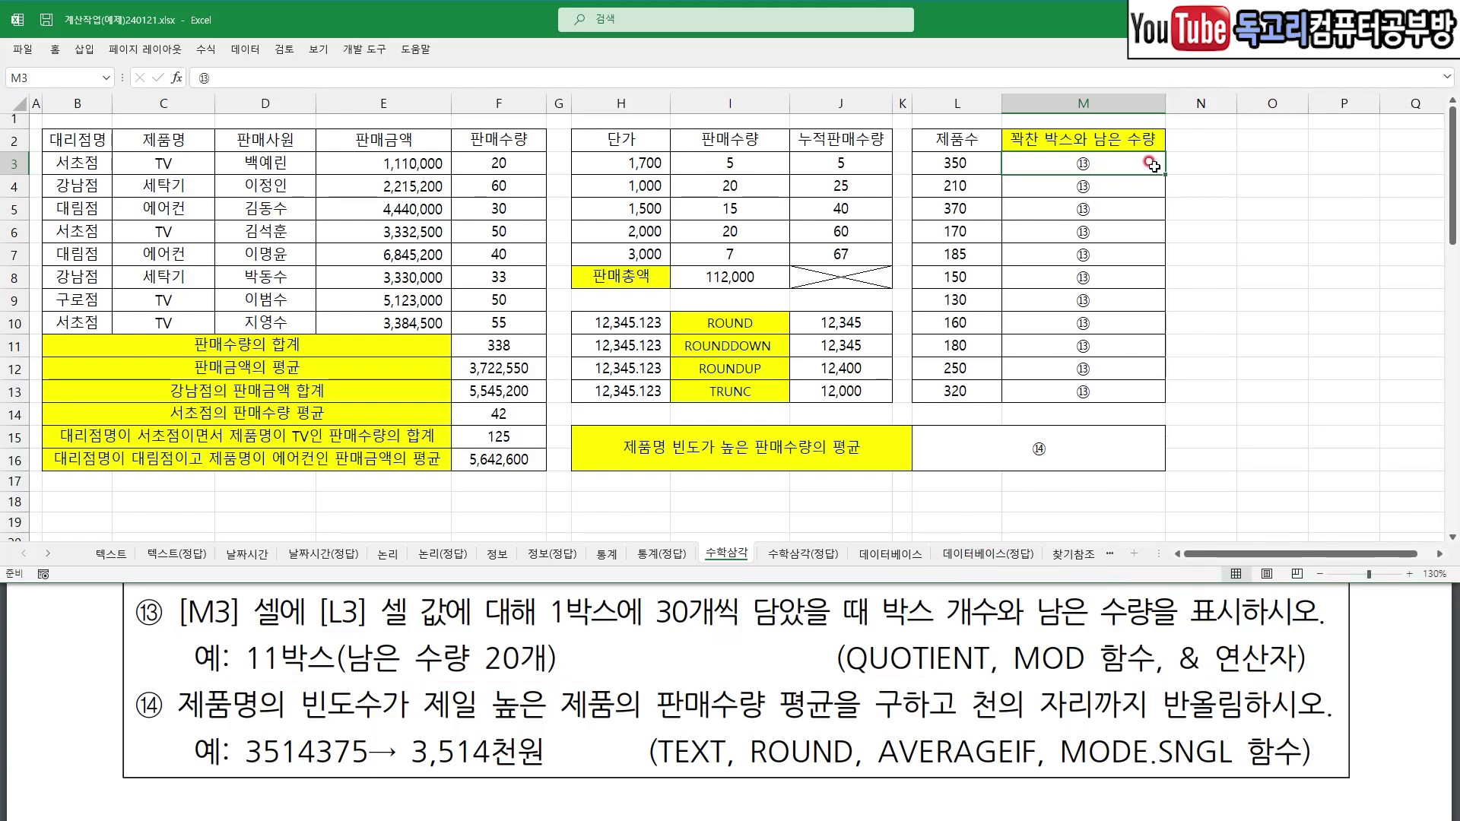
# - Start the M3 formula with =QUOTIENT(L3,30) to get the number of full boxes
pyautogui.write('=')
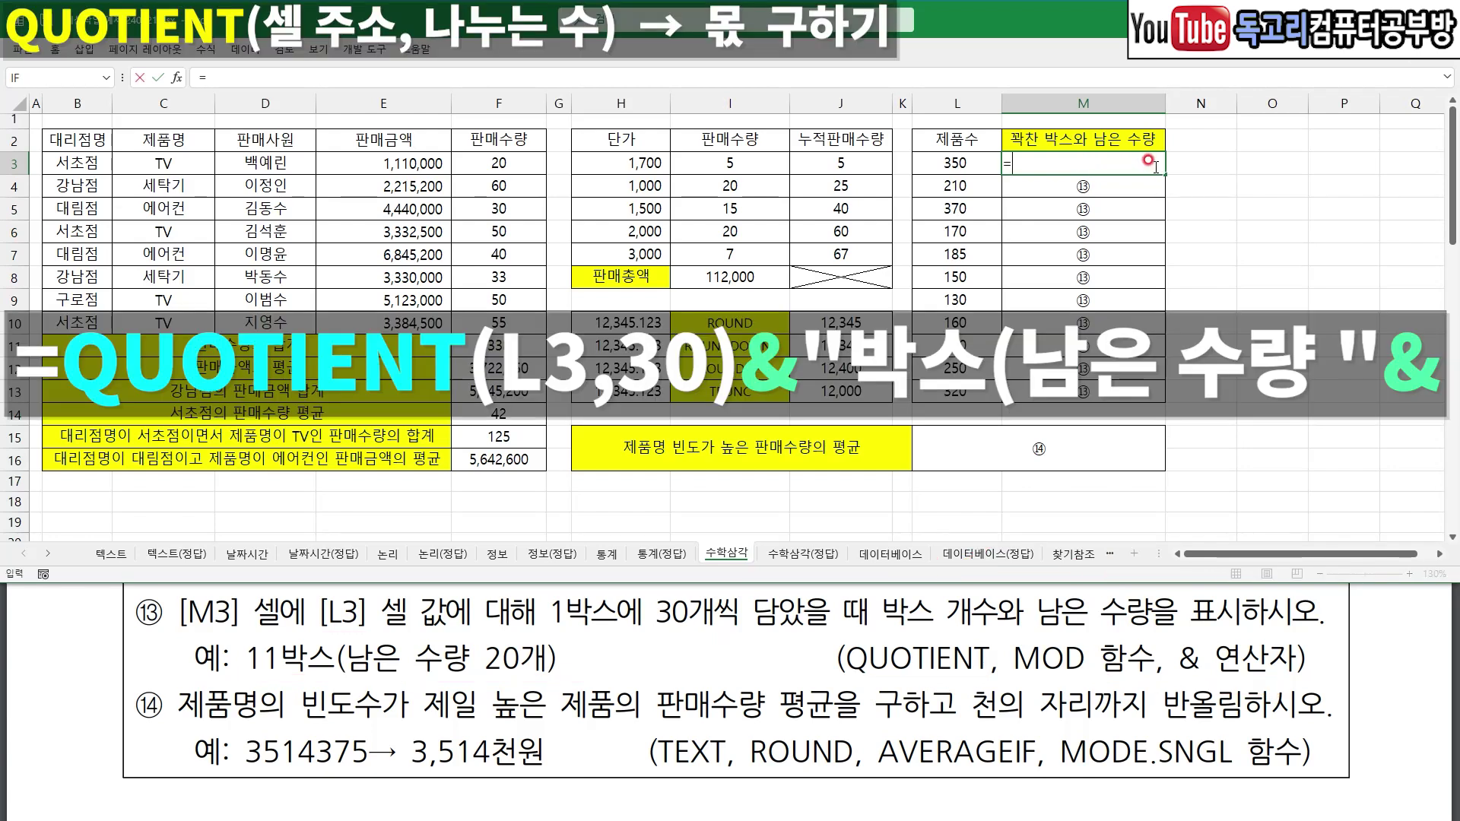
pyautogui.write('QU')
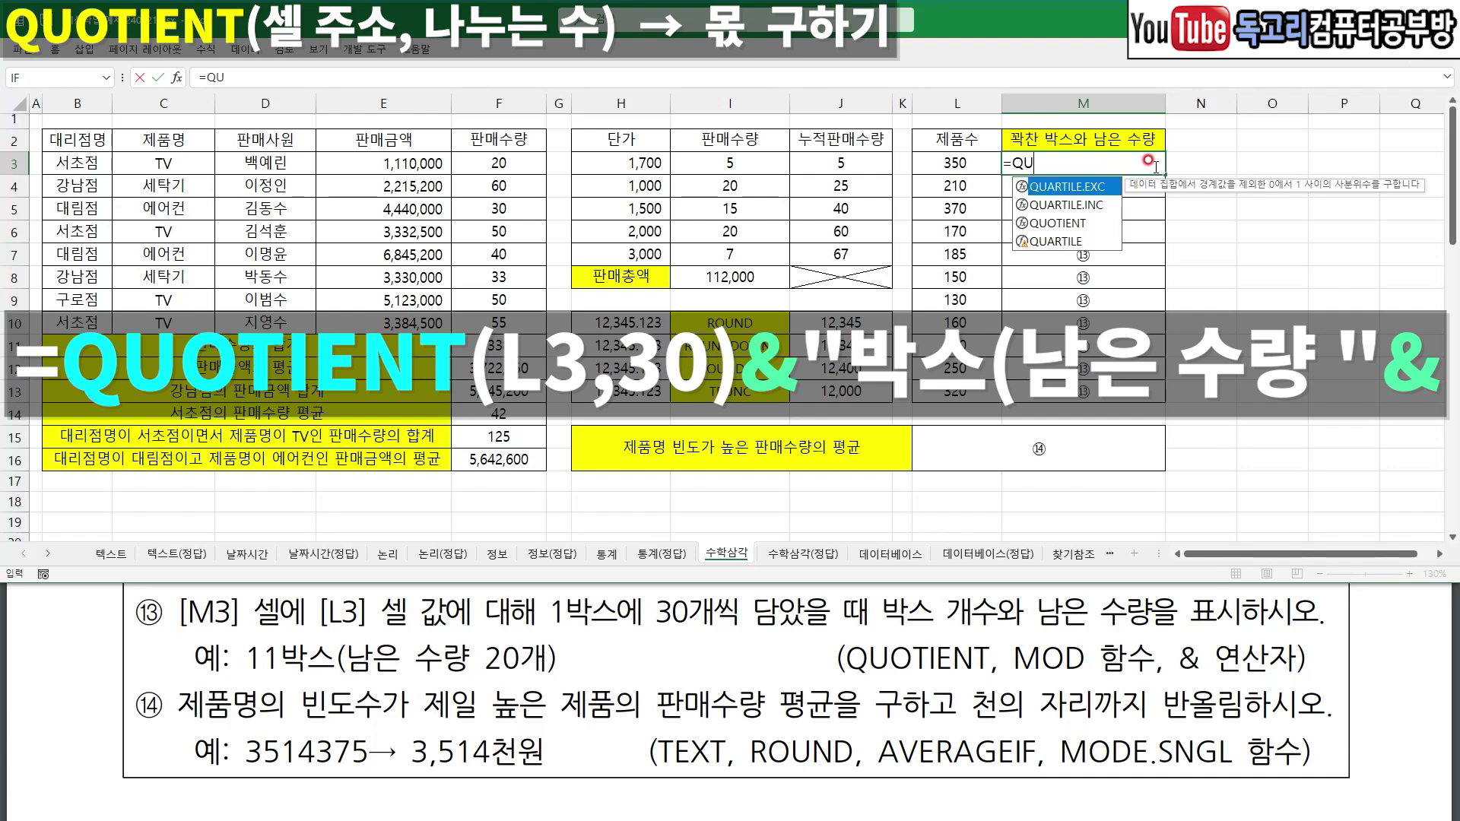
pyautogui.write('O')
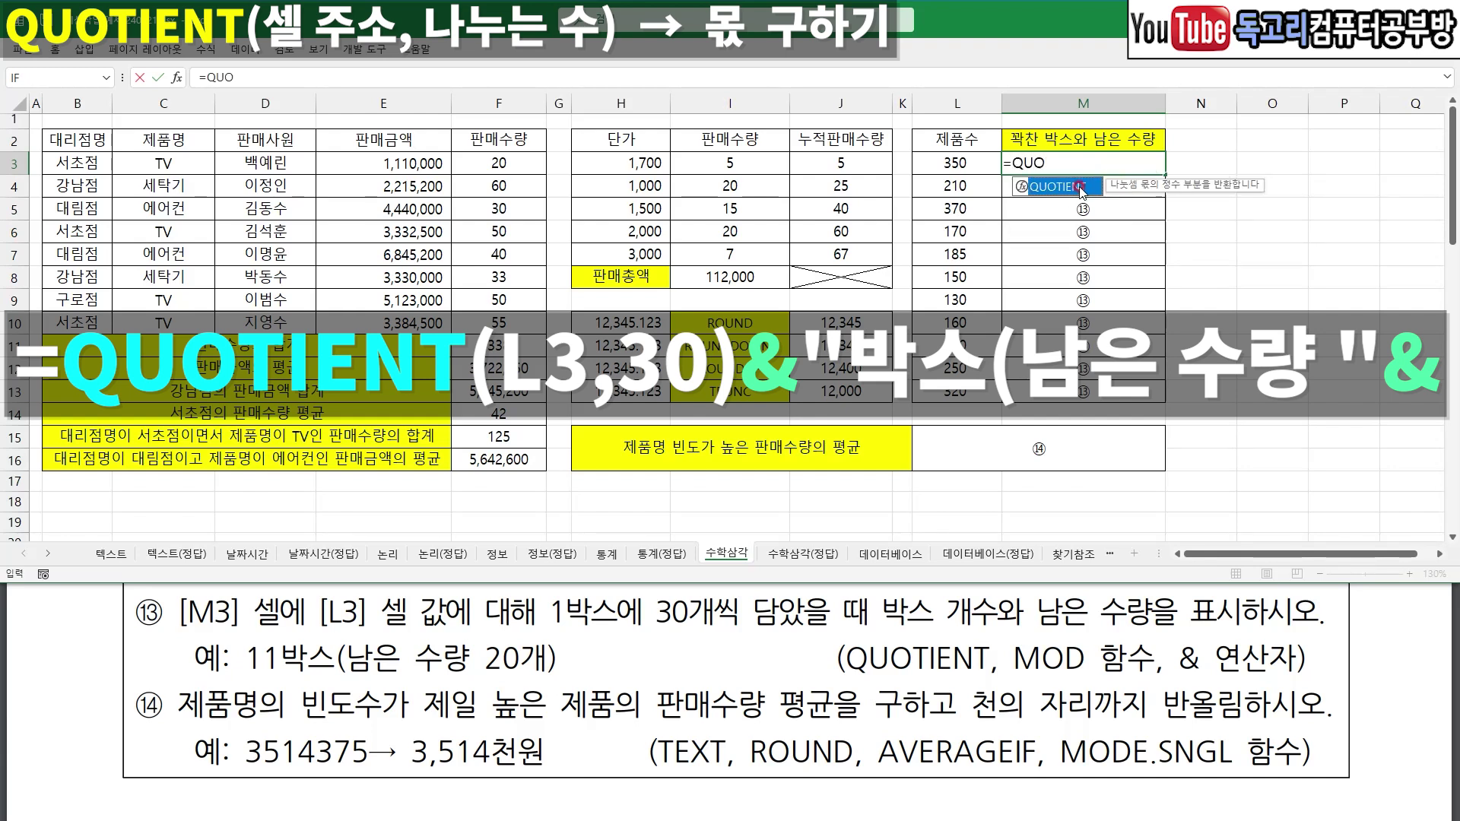
pyautogui.doubleClick(1065, 186)
pyautogui.click(975, 161)
pyautogui.write(',30')
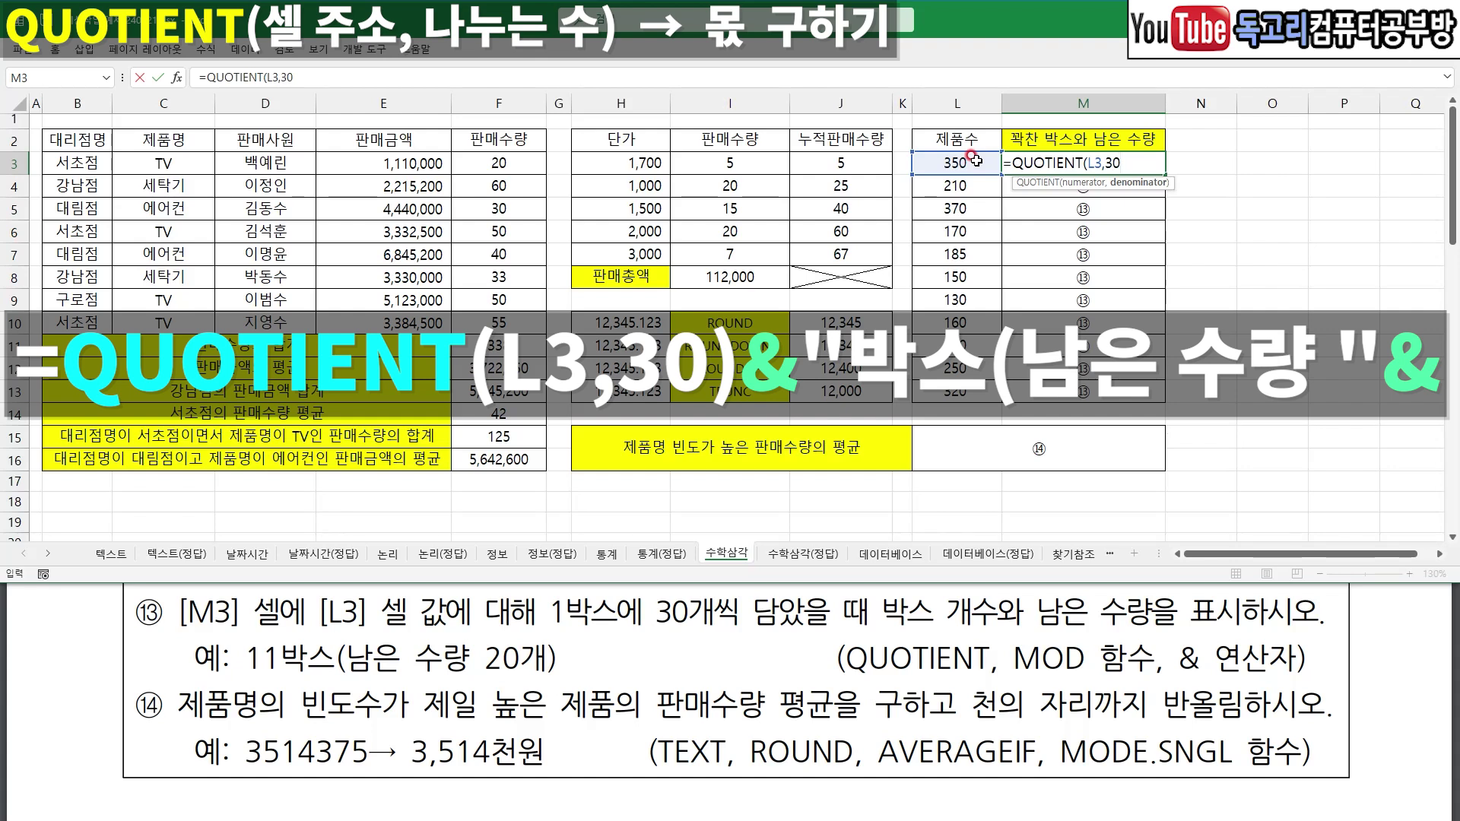
pyautogui.write(')')
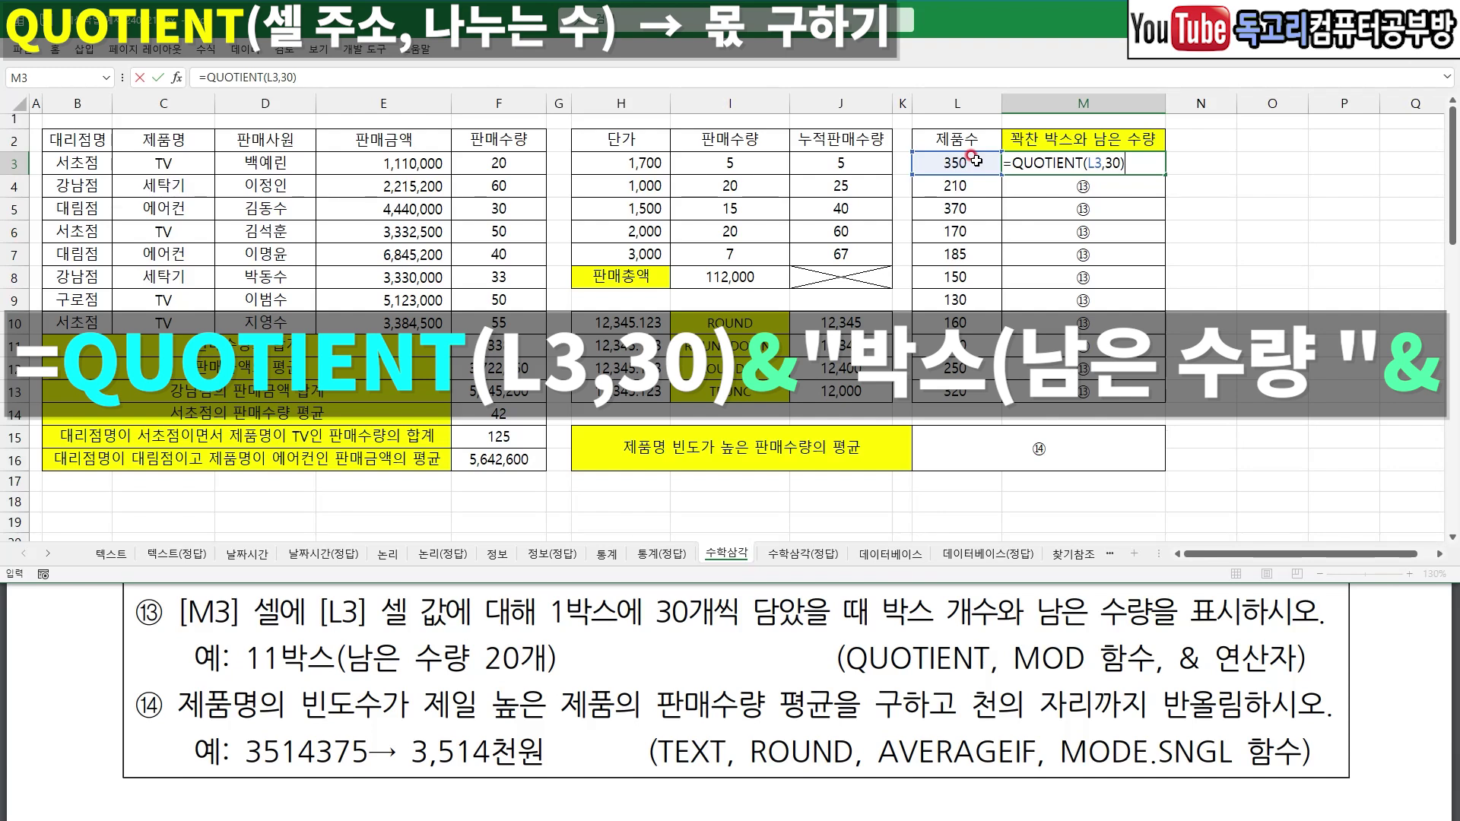
# - Append &"박스(남은 수량 "& to the M3 formula as the box label and the opening of the remainder text
pyautogui.write('&"박스')
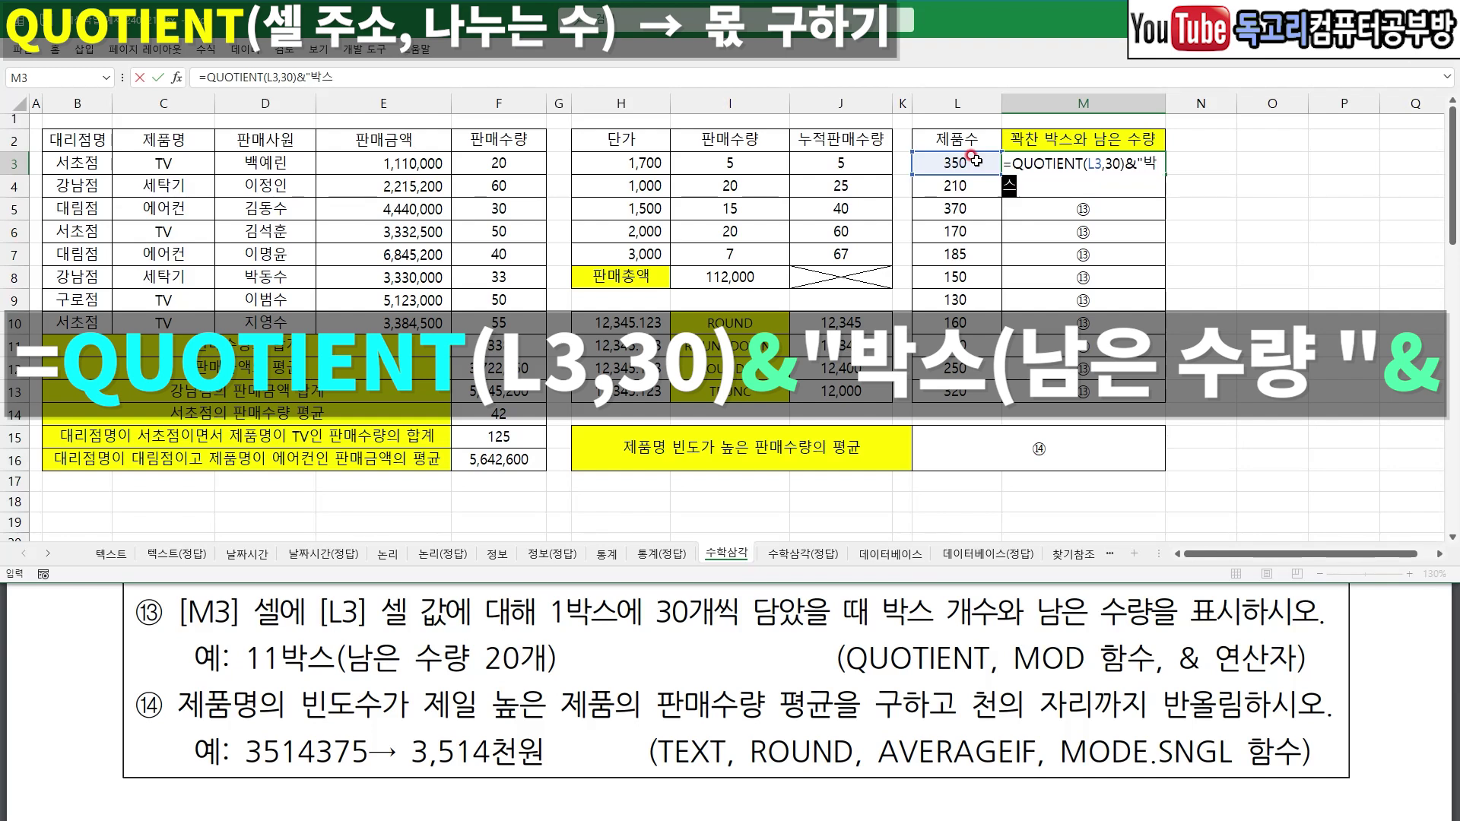
pyautogui.write('(')
pyautogui.moveTo(352, 685); pyautogui.dragTo(475, 682)
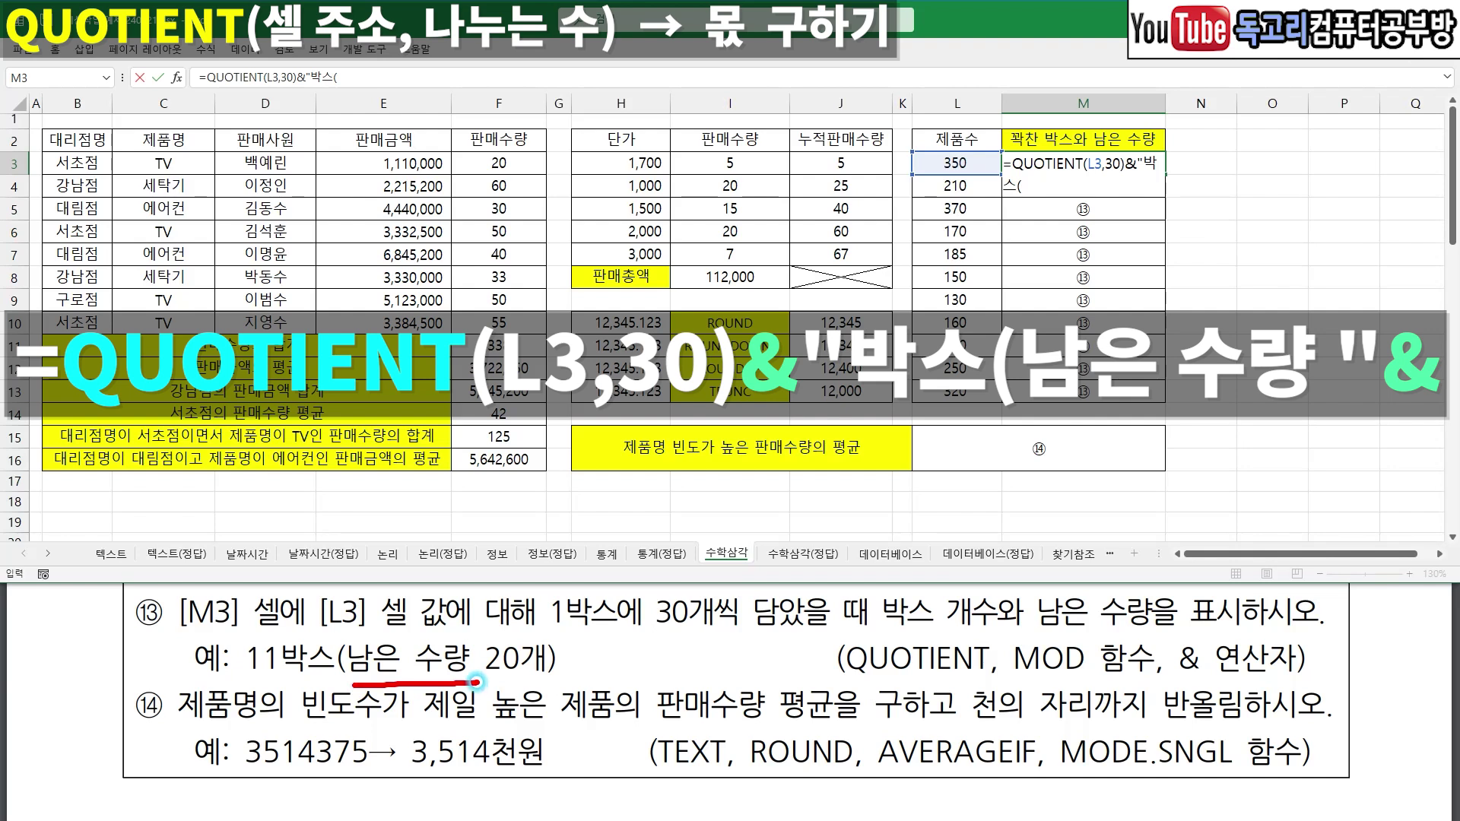
pyautogui.write('남ㅇ')
pyautogui.write('은 수량')
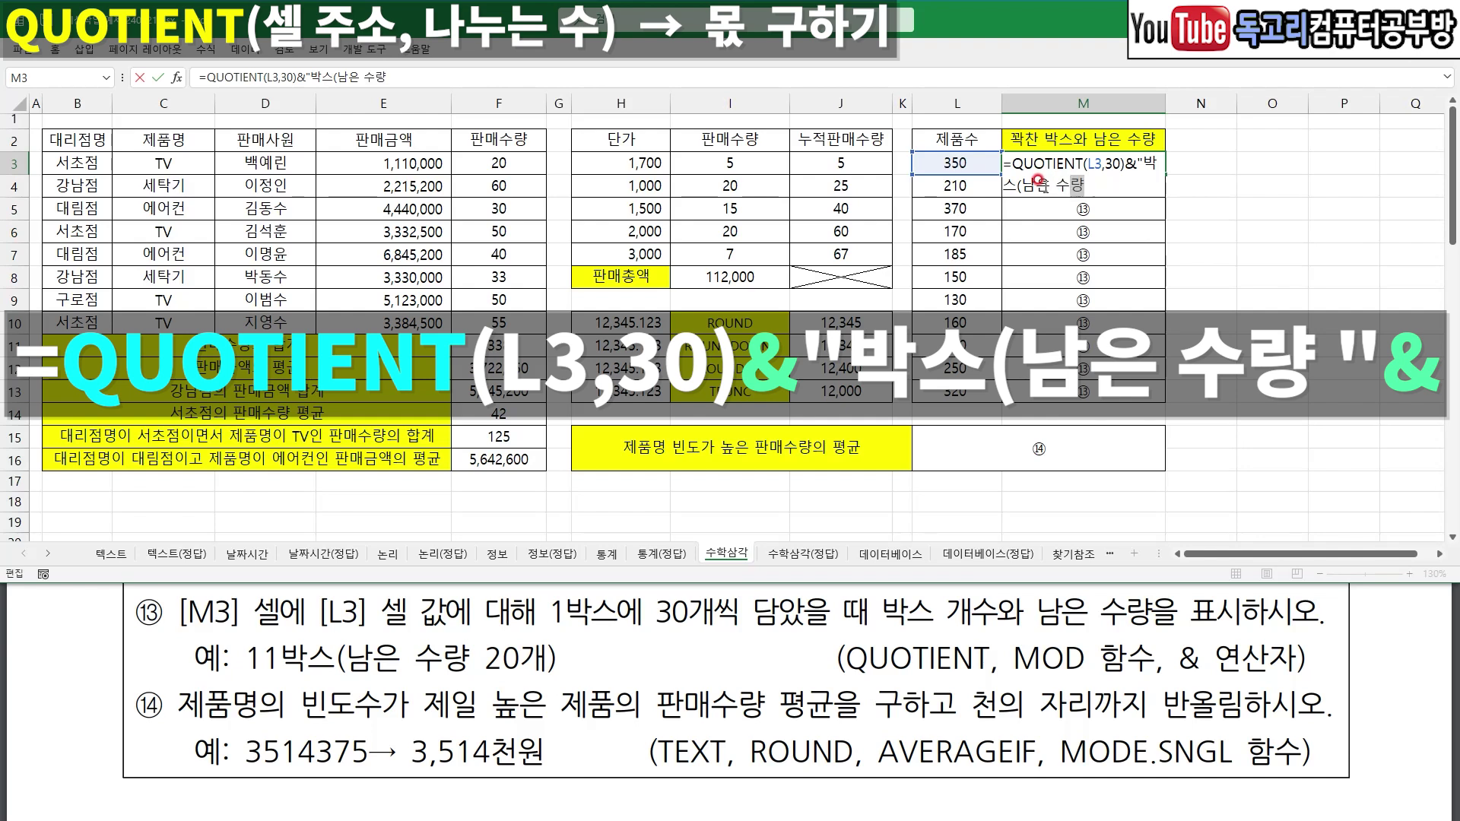
pyautogui.write(' "&')
pyautogui.moveTo(1013, 151)
pyautogui.mouseDown()
pyautogui.moveTo(1112, 151)
pyautogui.moveTo(1166, 178)
pyautogui.mouseUp()
pyautogui.moveTo(1025, 203); pyautogui.dragTo(1089, 202)
pyautogui.press('Escape')
pyautogui.moveTo(460, 686); pyautogui.dragTo(546, 681)
pyautogui.moveTo(1031, 593); pyautogui.dragTo(1144, 587)
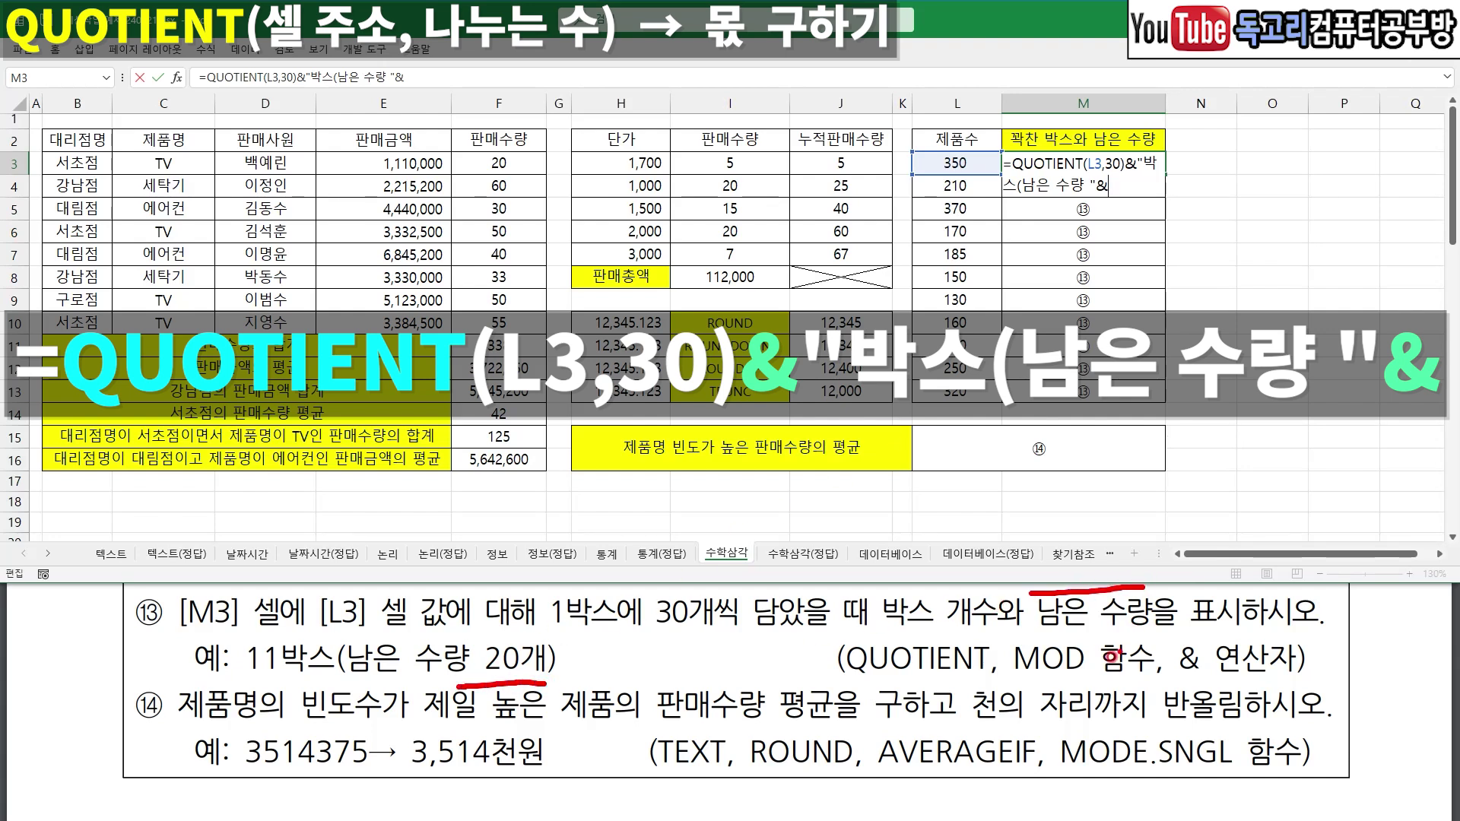
pyautogui.moveTo(1007, 693); pyautogui.dragTo(1089, 689)
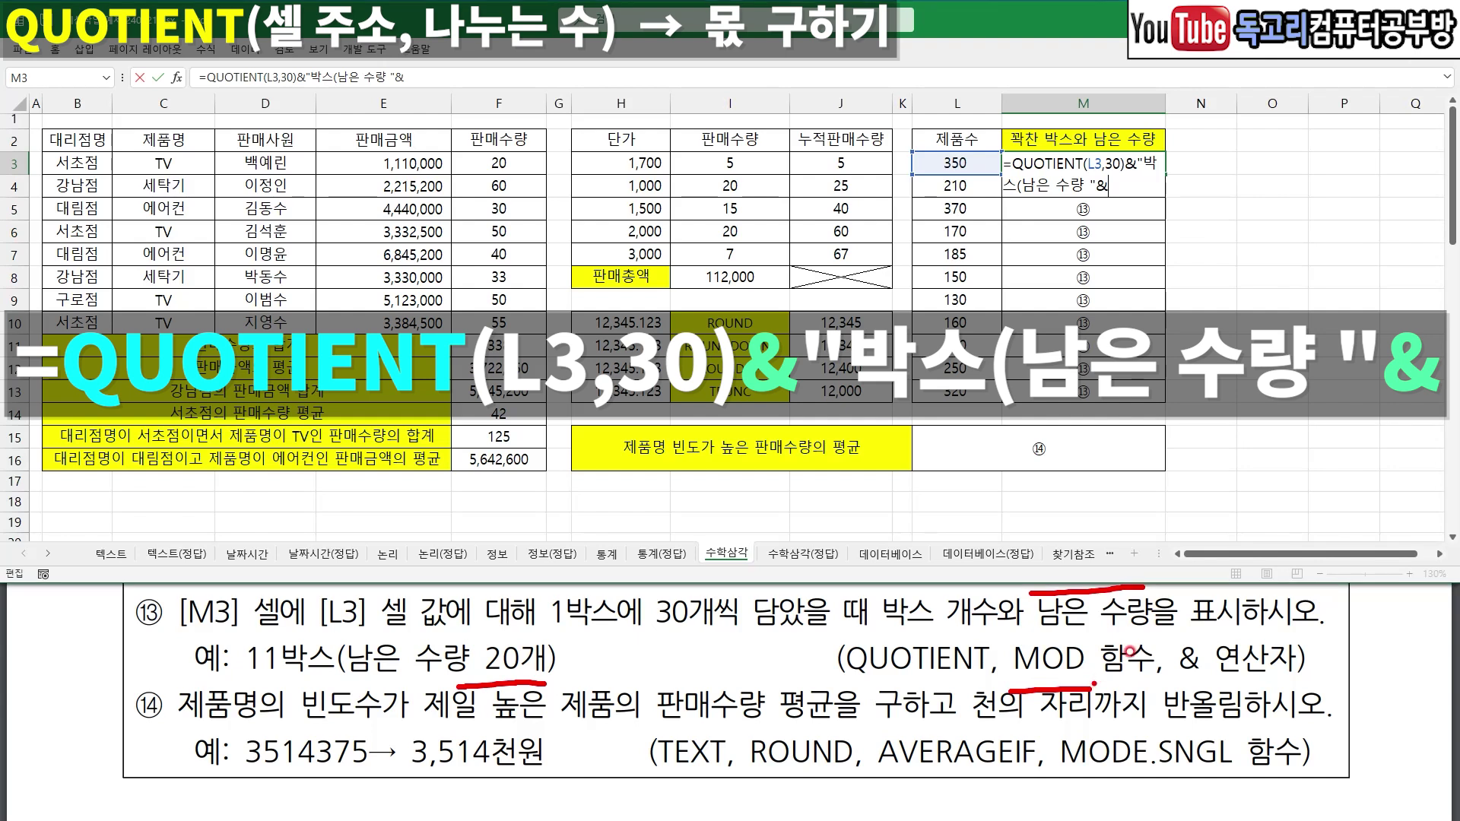
pyautogui.press('Escape')
# - Complete the M3 formula with MOD(L3,30)&"개)" to add the remaining quantity, and commit it
pyautogui.write('mo')
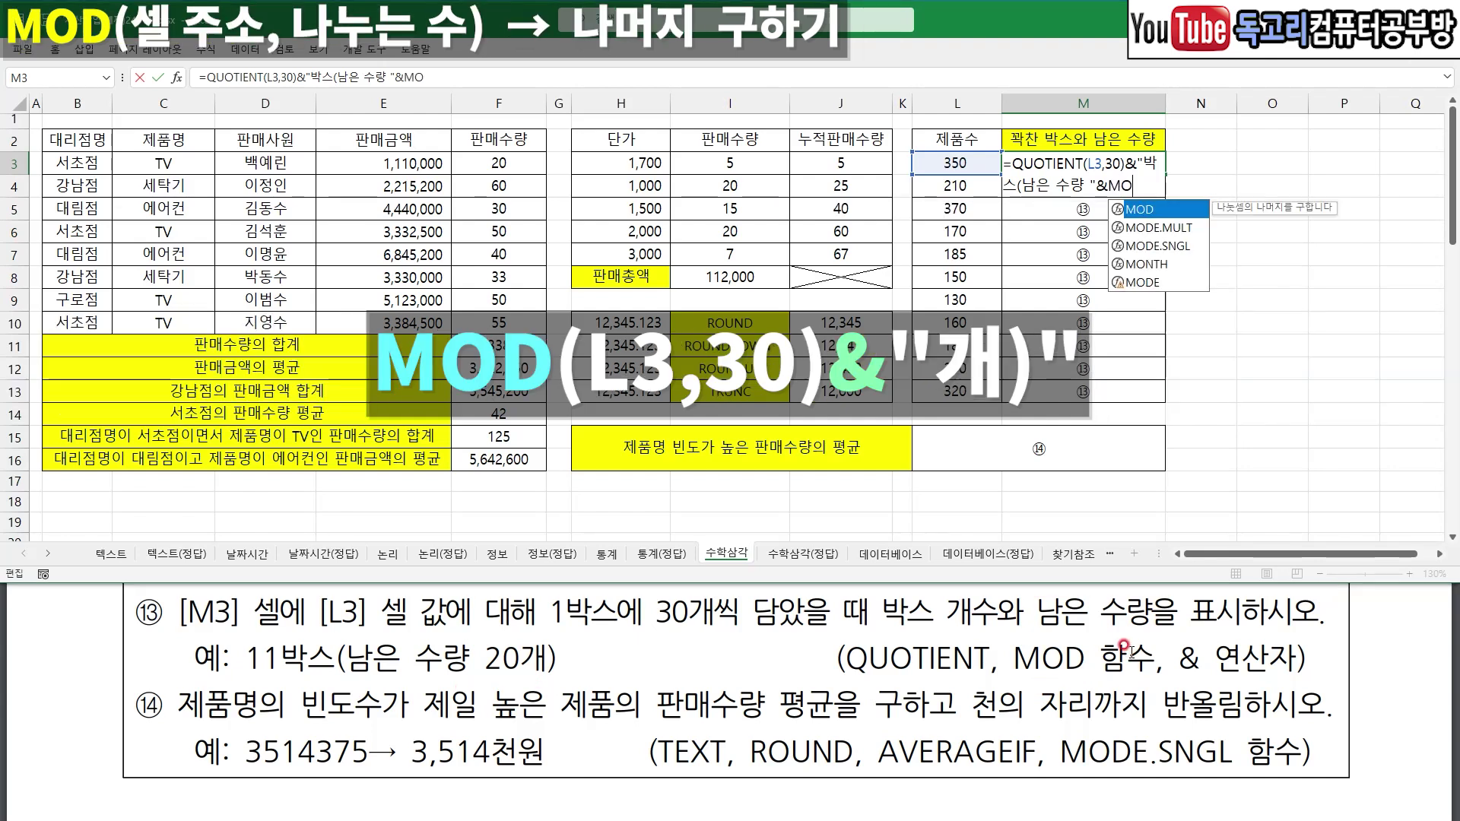
pyautogui.press('Tab')
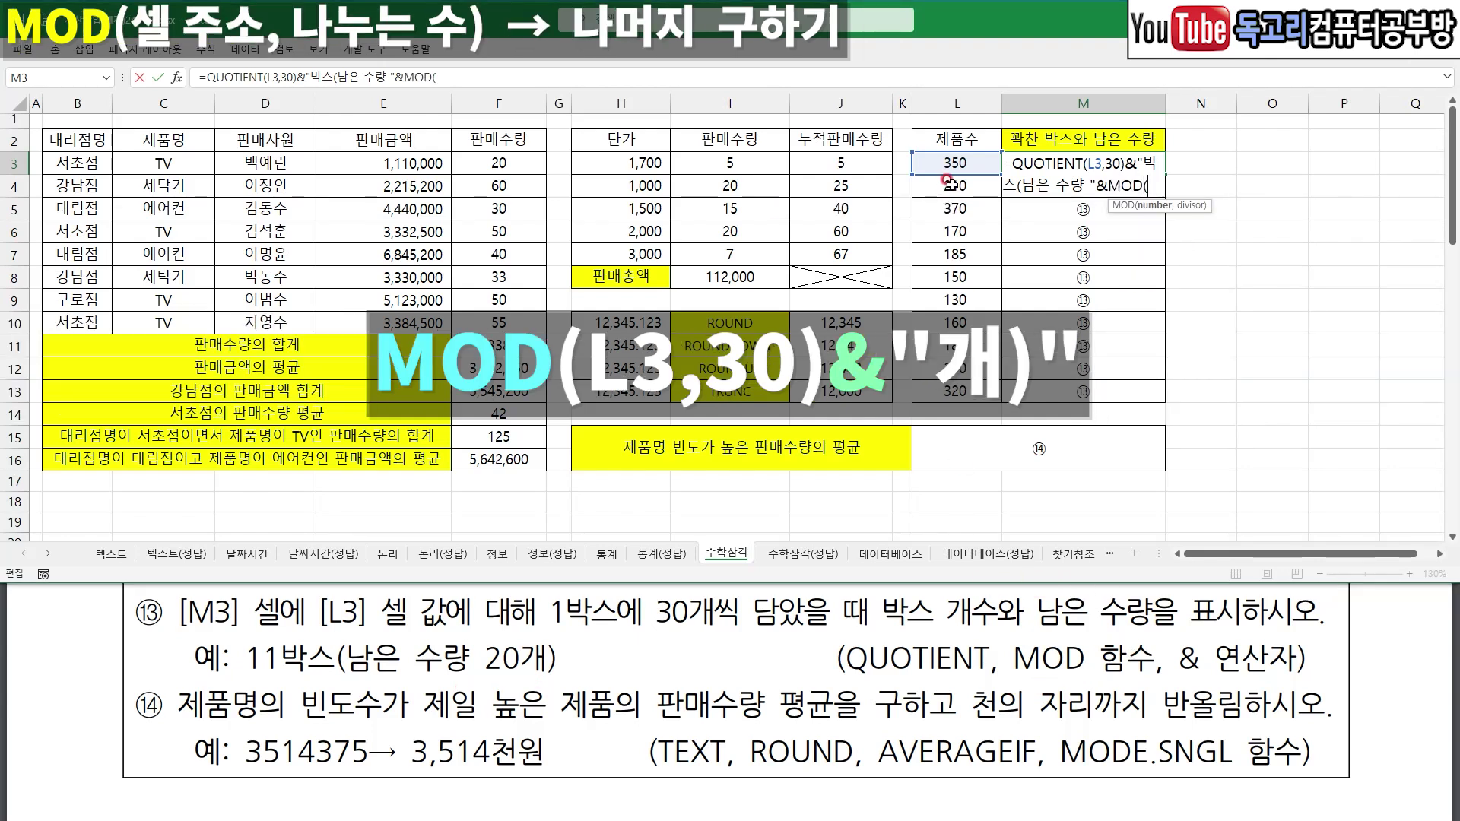
pyautogui.click(962, 164)
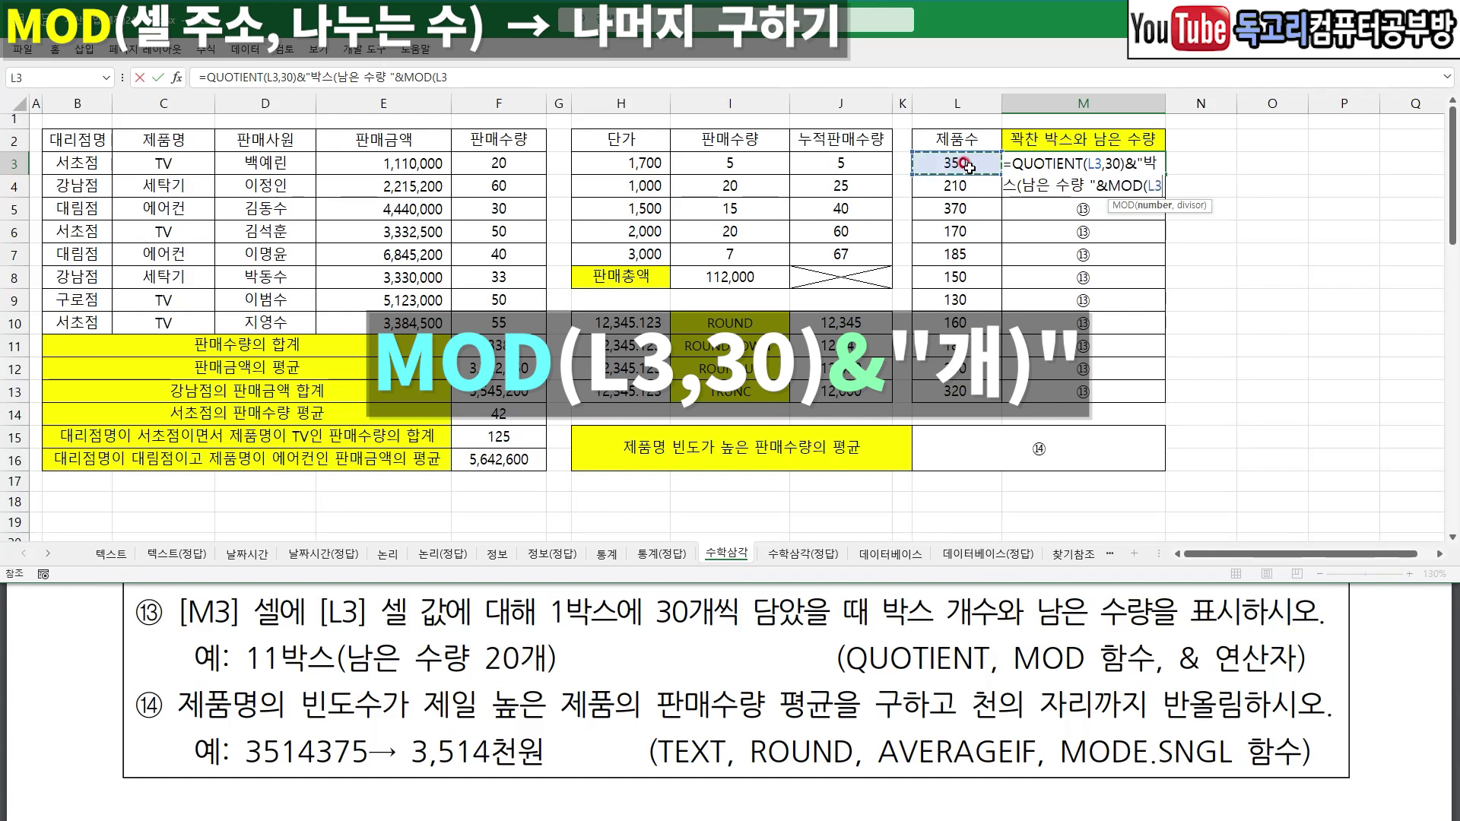
pyautogui.write(',30)')
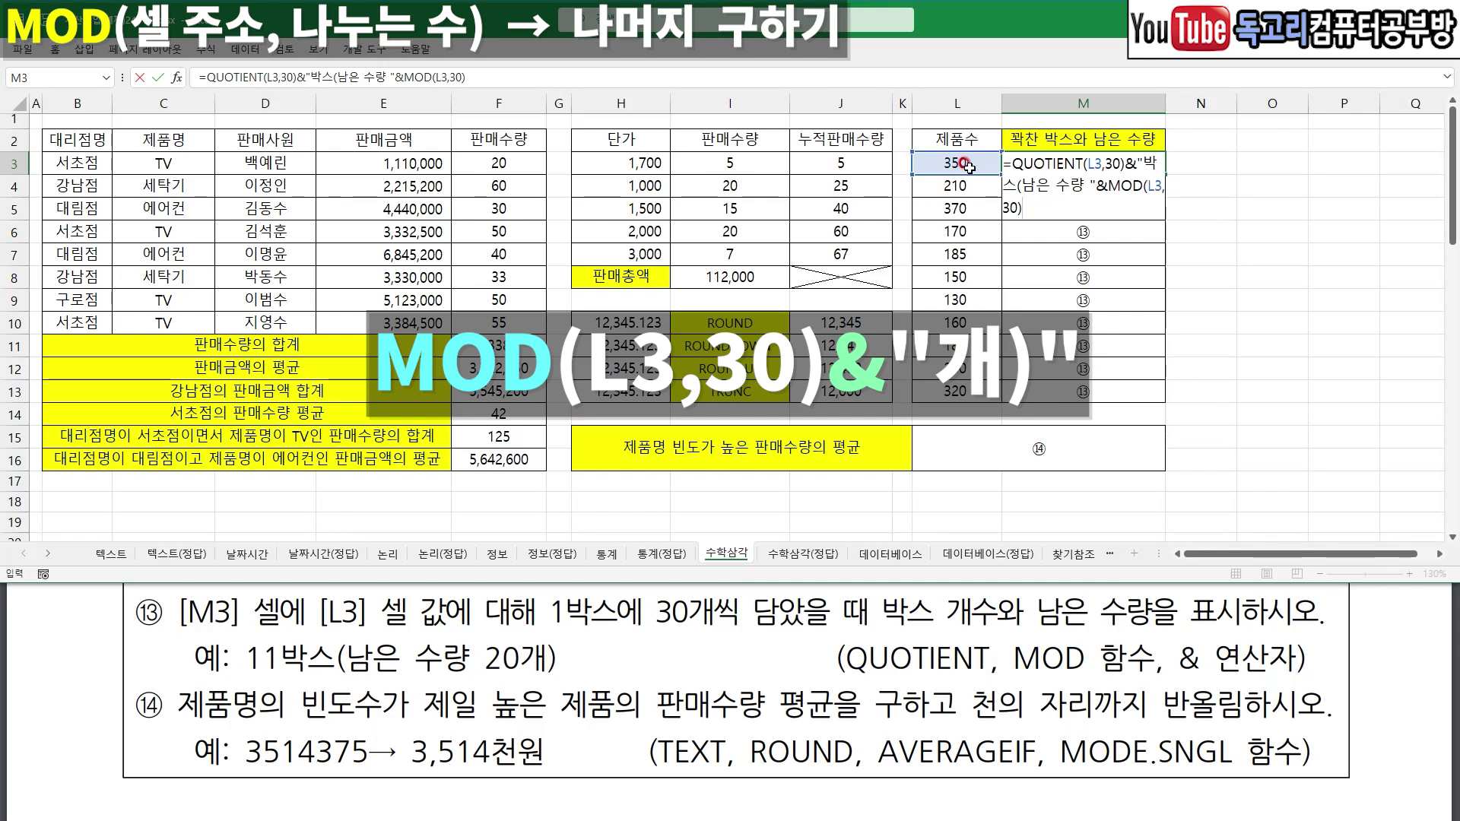
pyautogui.moveTo(523, 679); pyautogui.dragTo(560, 681)
pyautogui.write('&"개)')
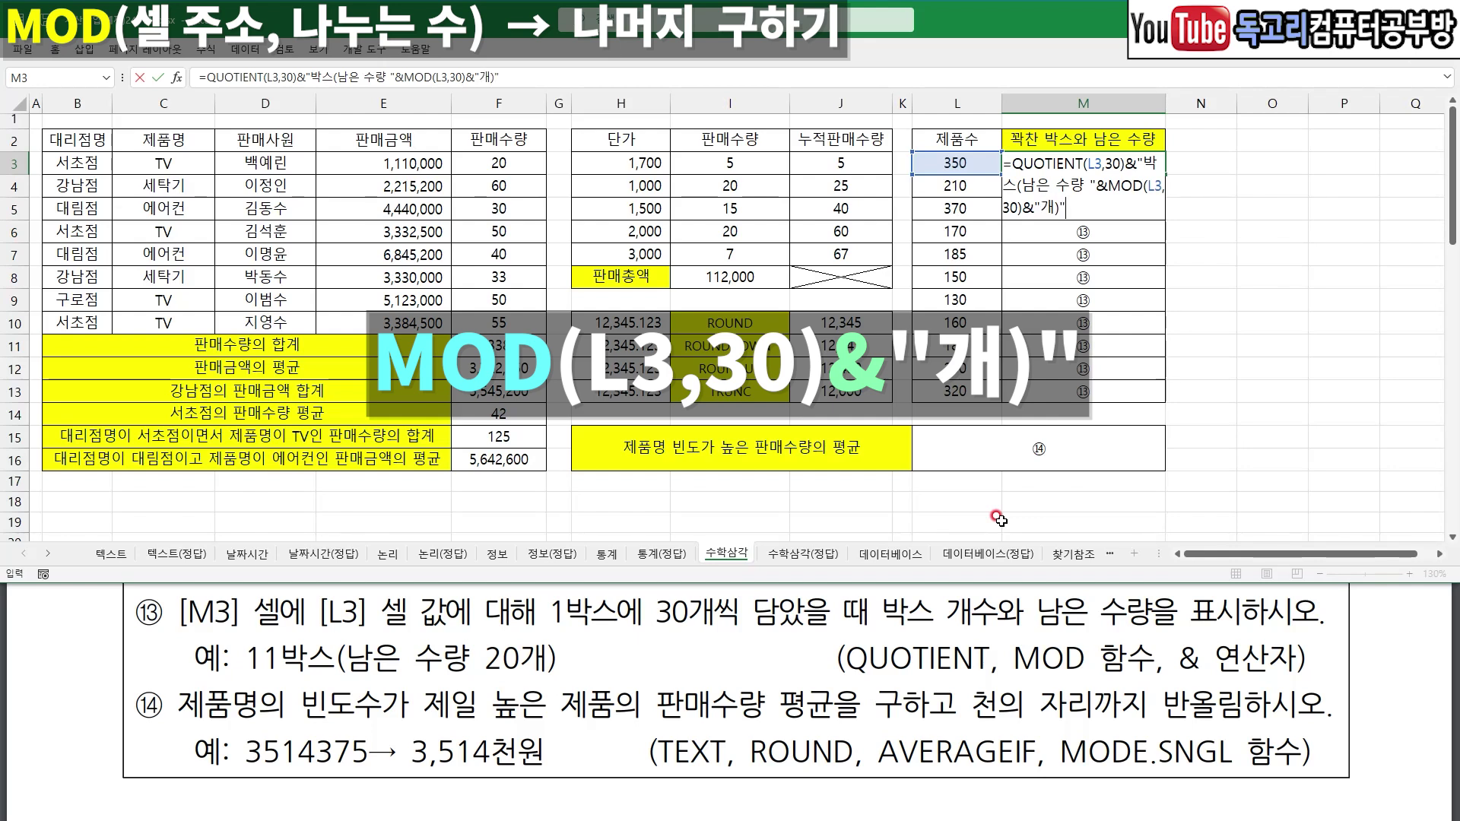
pyautogui.write('"')
pyautogui.press('Return')
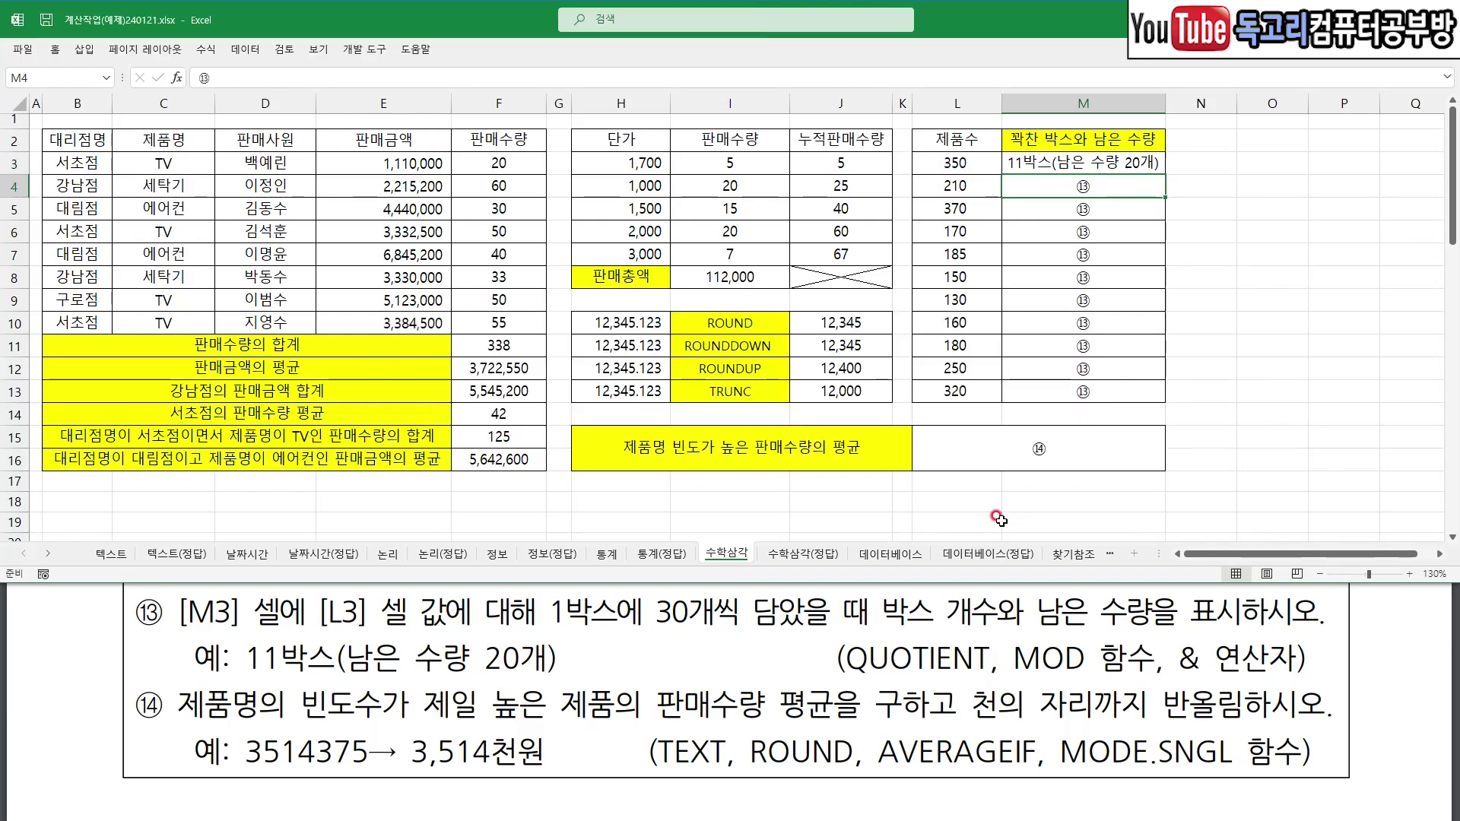
# - Fill the M3 box-and-remainder formula down to M13
pyautogui.click(1123, 162)
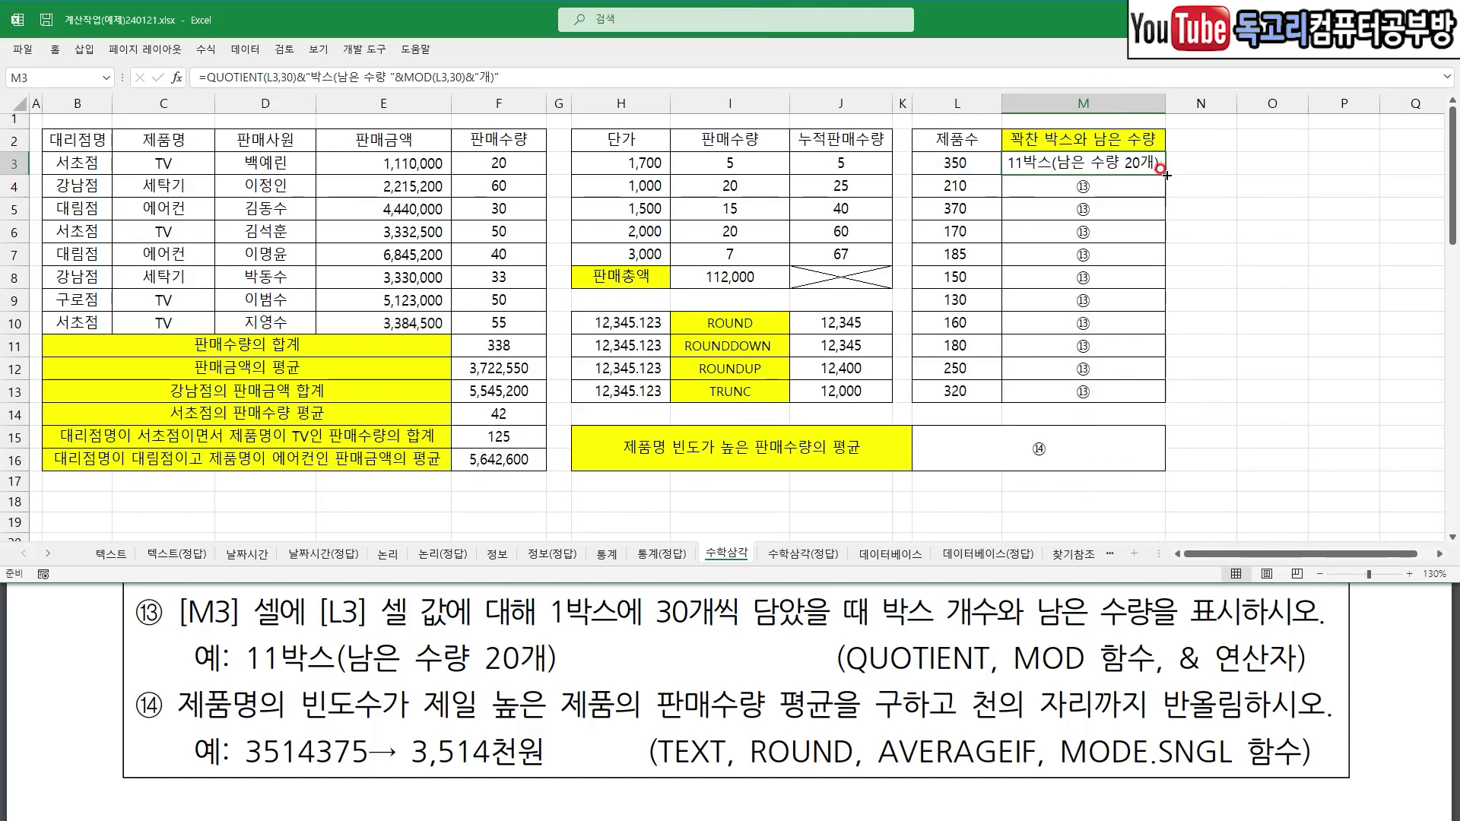
pyautogui.doubleClick(1165, 174)
pyautogui.click(1228, 226)
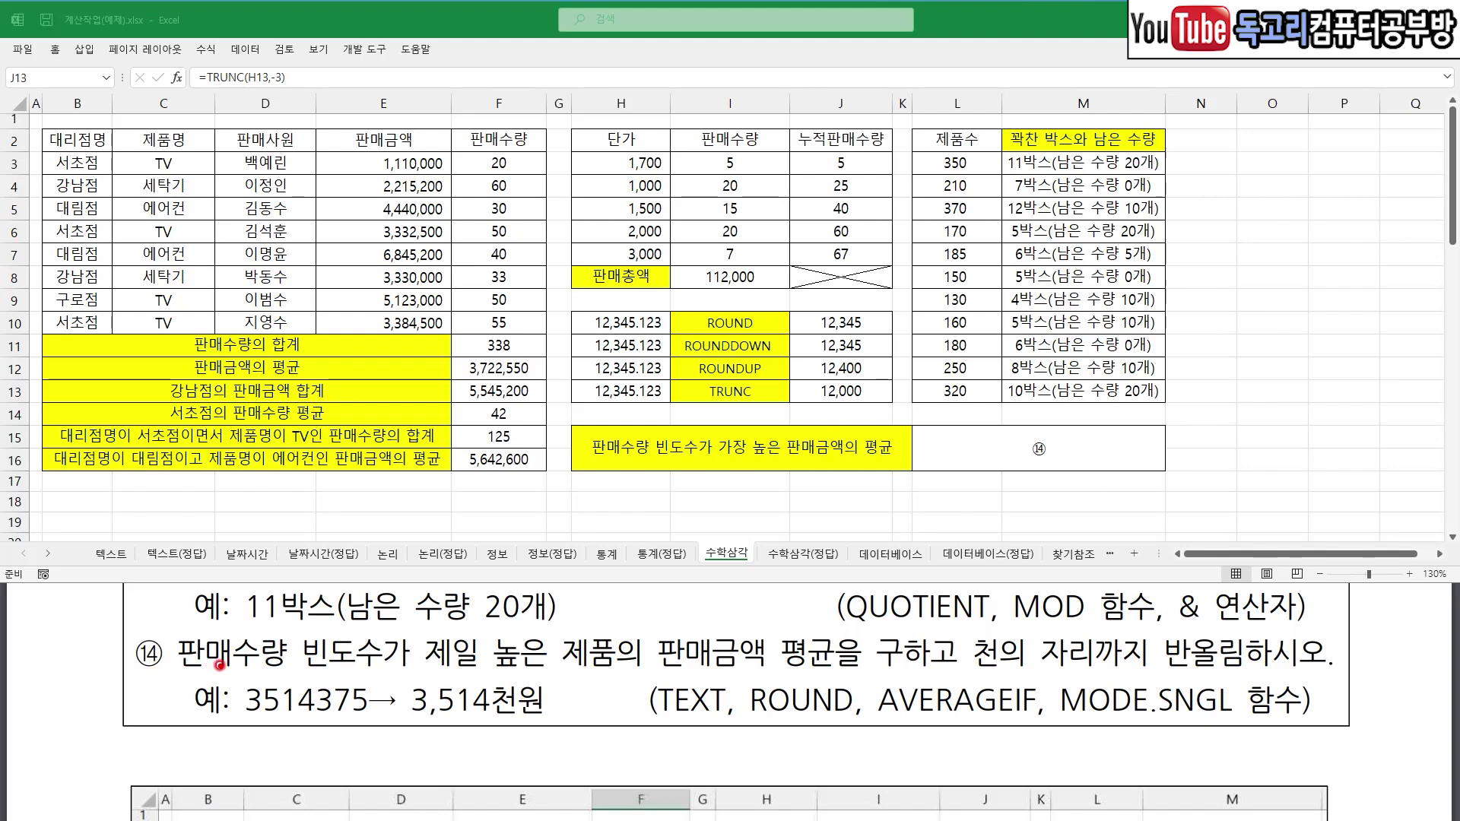
pyautogui.moveTo(192, 671); pyautogui.dragTo(601, 681)
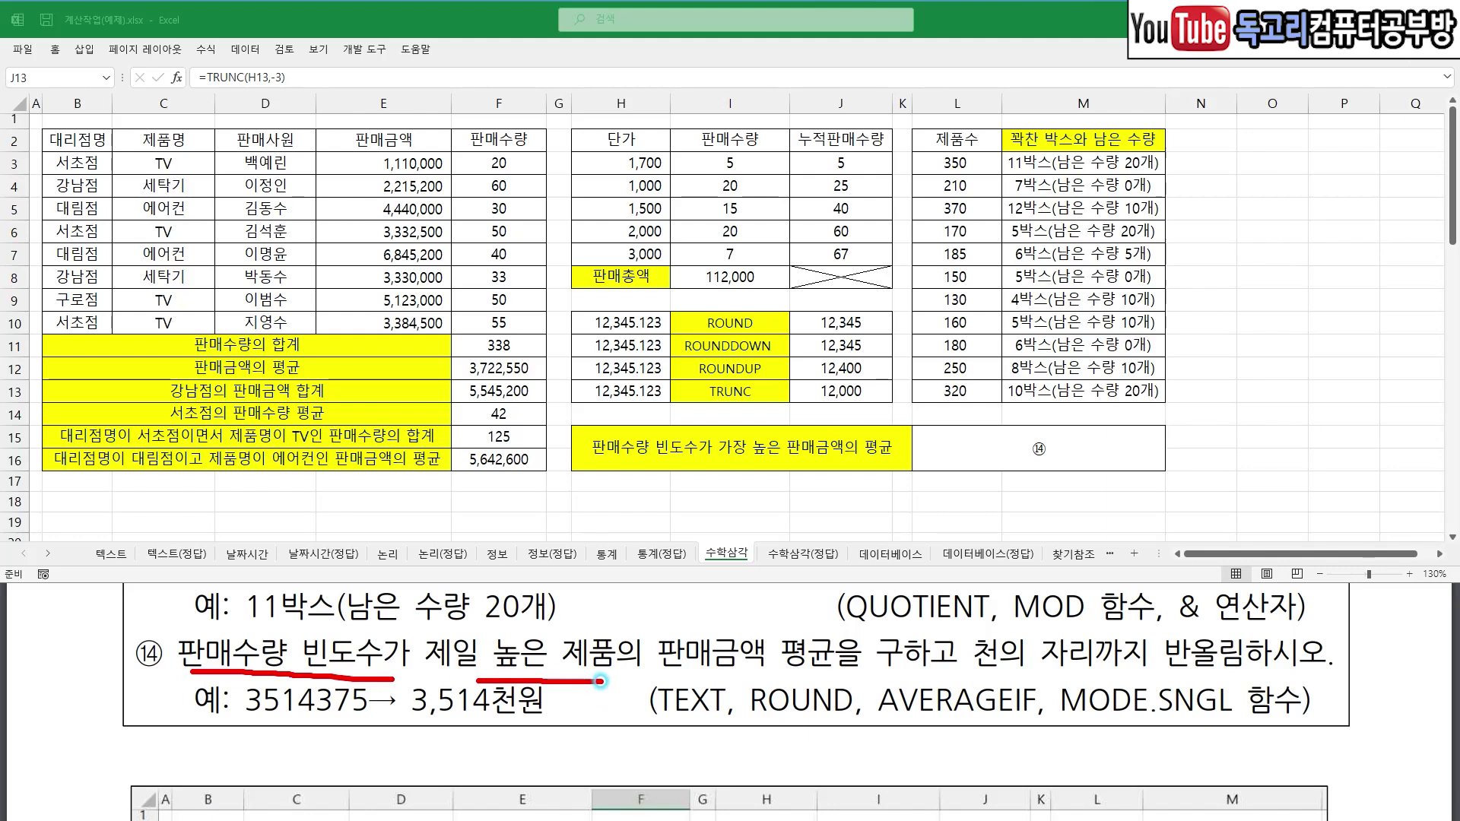
pyautogui.moveTo(686, 661); pyautogui.dragTo(874, 669)
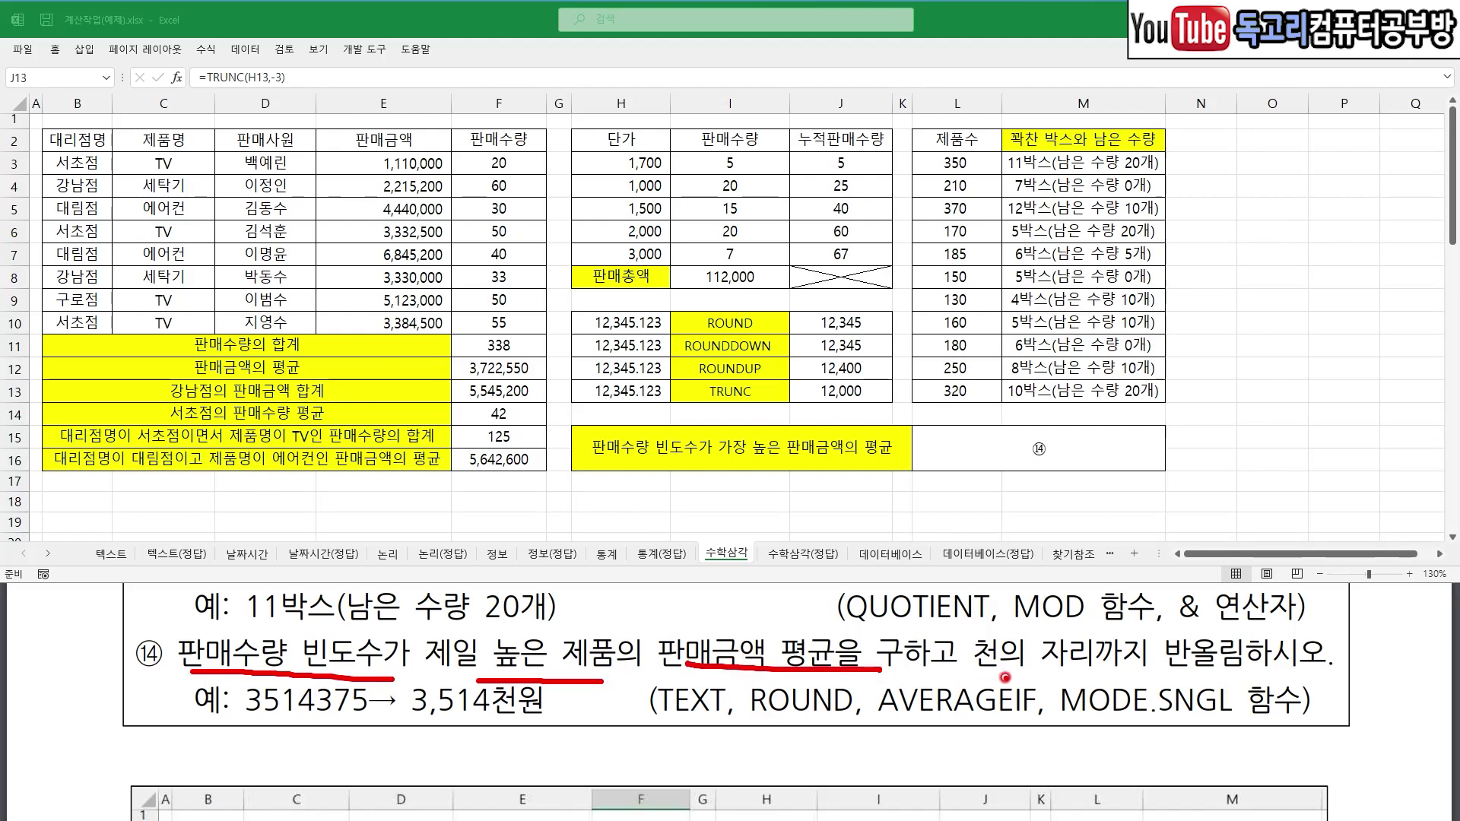
pyautogui.moveTo(975, 673); pyautogui.dragTo(1316, 672)
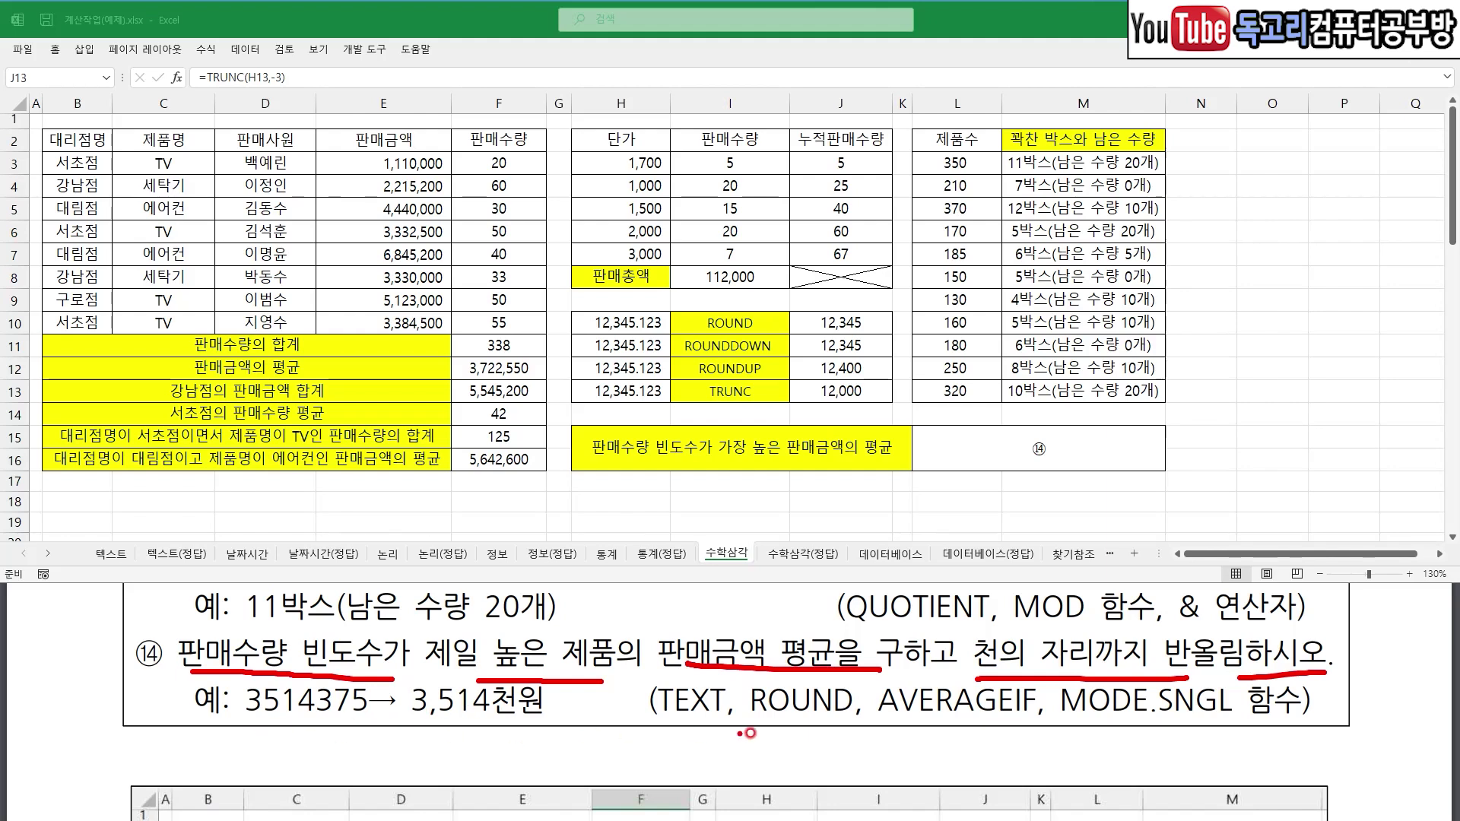
pyautogui.moveTo(882, 726)
pyautogui.mouseDown()
pyautogui.moveTo(1032, 727)
pyautogui.moveTo(968, 774)
pyautogui.mouseUp()
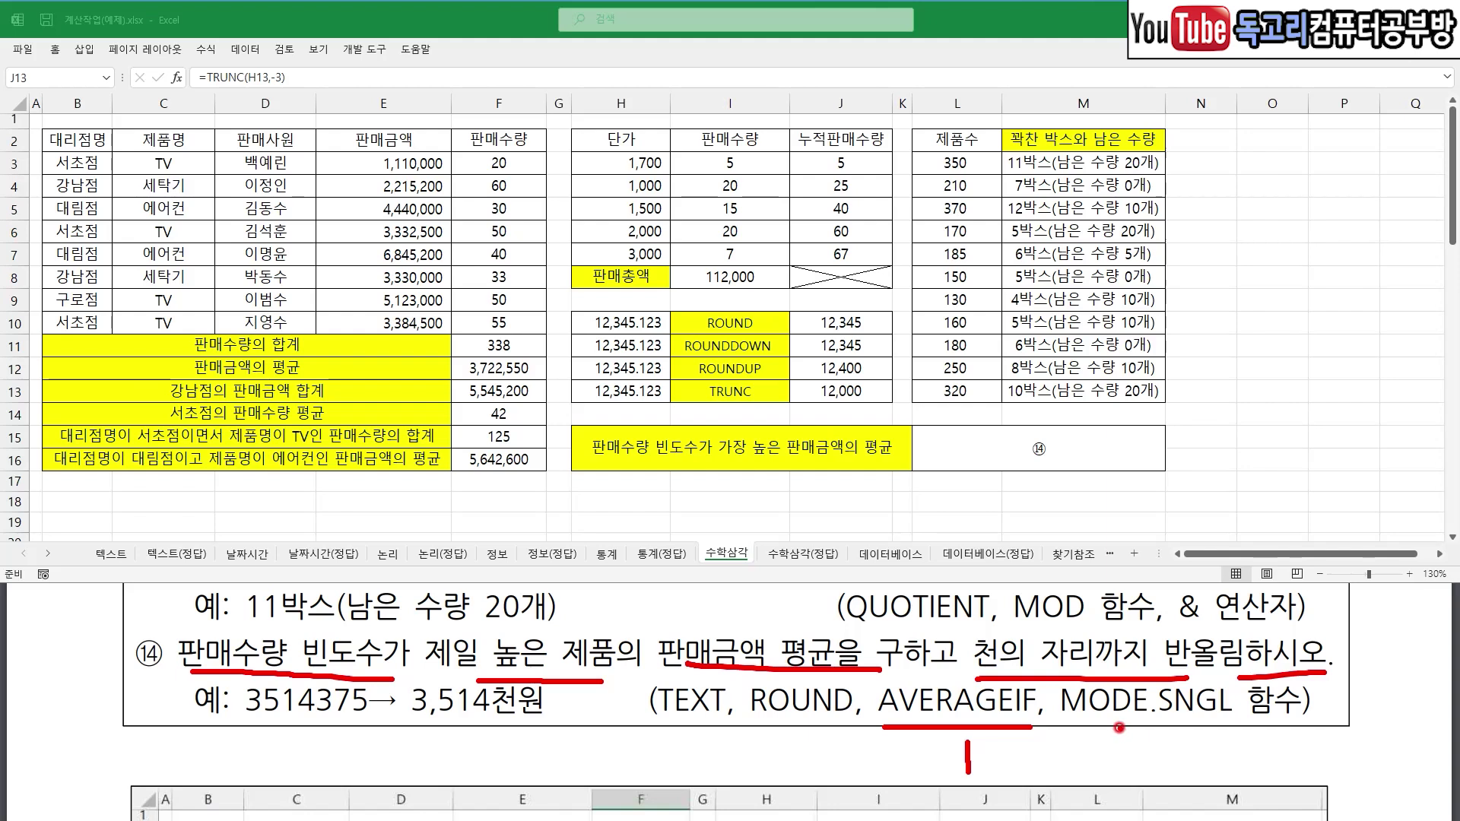
# - Review exercise ⑭'s required functions and its example of an amount converted to thousands of won
pyautogui.moveTo(1089, 726); pyautogui.dragTo(1181, 726)
pyautogui.moveTo(759, 723); pyautogui.dragTo(841, 721)
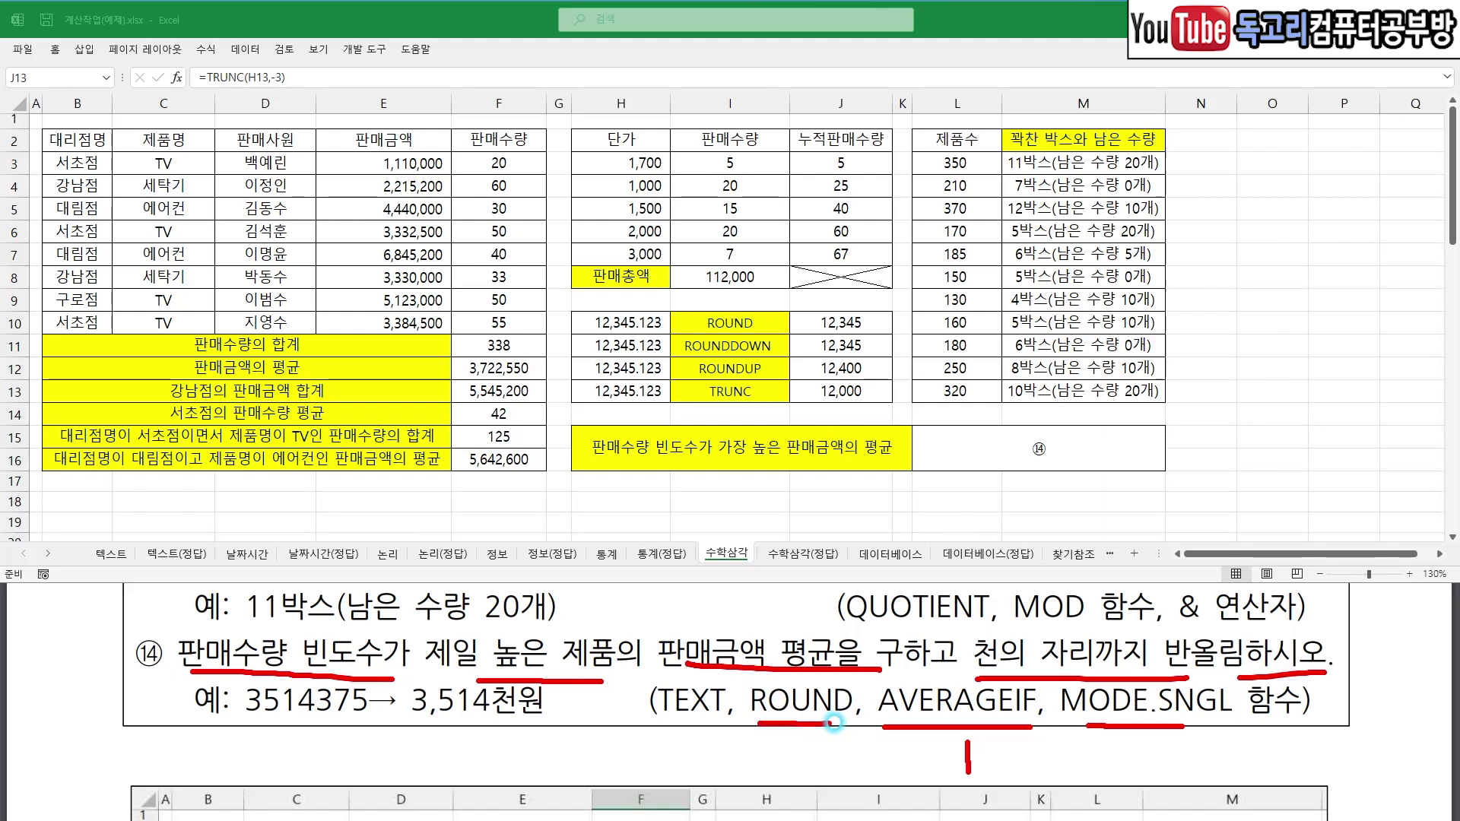
pyautogui.moveTo(649, 711)
pyautogui.mouseDown()
pyautogui.moveTo(719, 731)
pyautogui.moveTo(731, 720)
pyautogui.mouseUp()
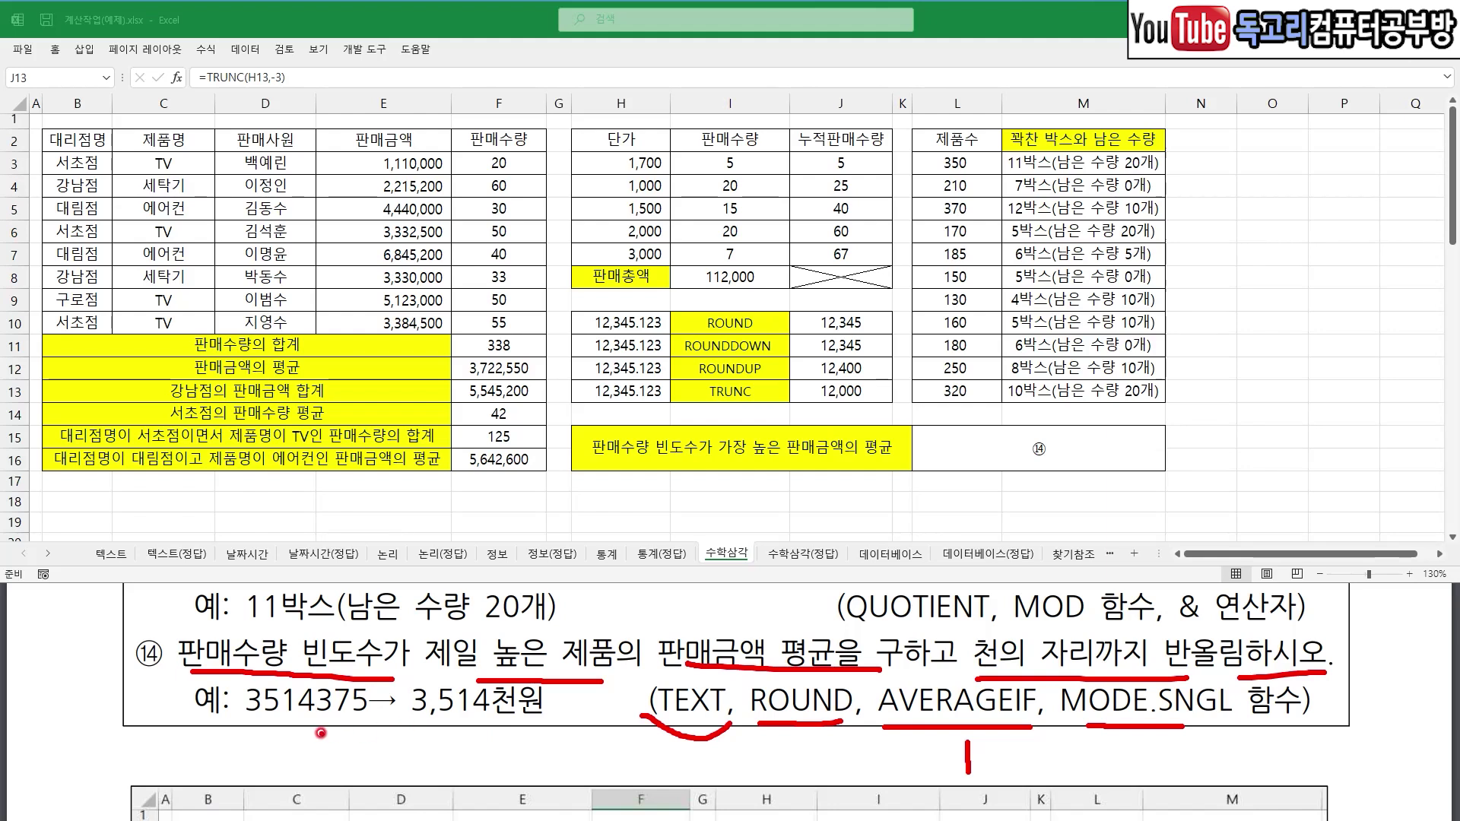
pyautogui.moveTo(248, 717); pyautogui.dragTo(476, 725)
pyautogui.moveTo(315, 724); pyautogui.dragTo(365, 715)
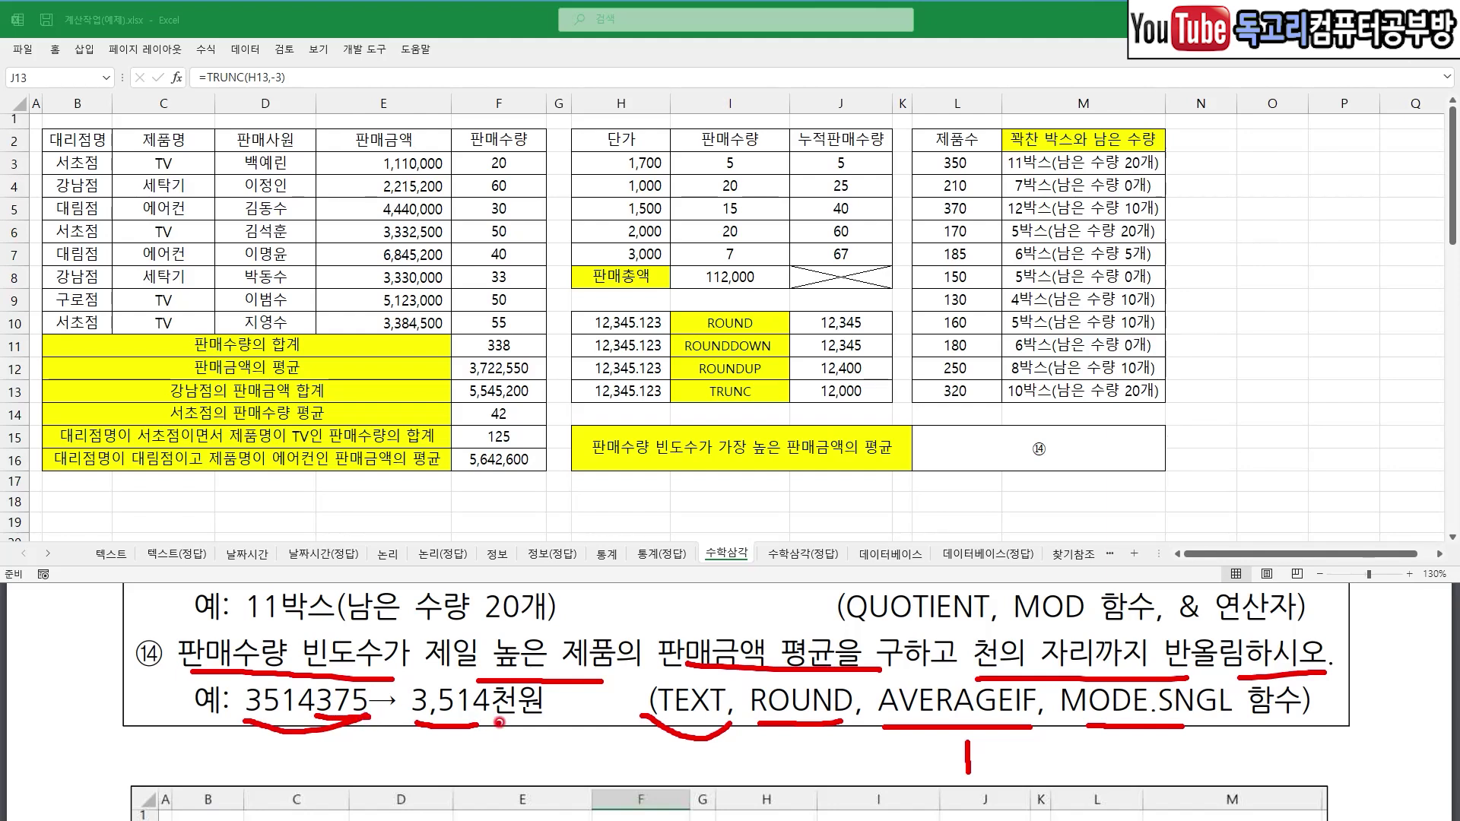
pyautogui.moveTo(539, 720); pyautogui.dragTo(518, 720)
pyautogui.press('Escape')
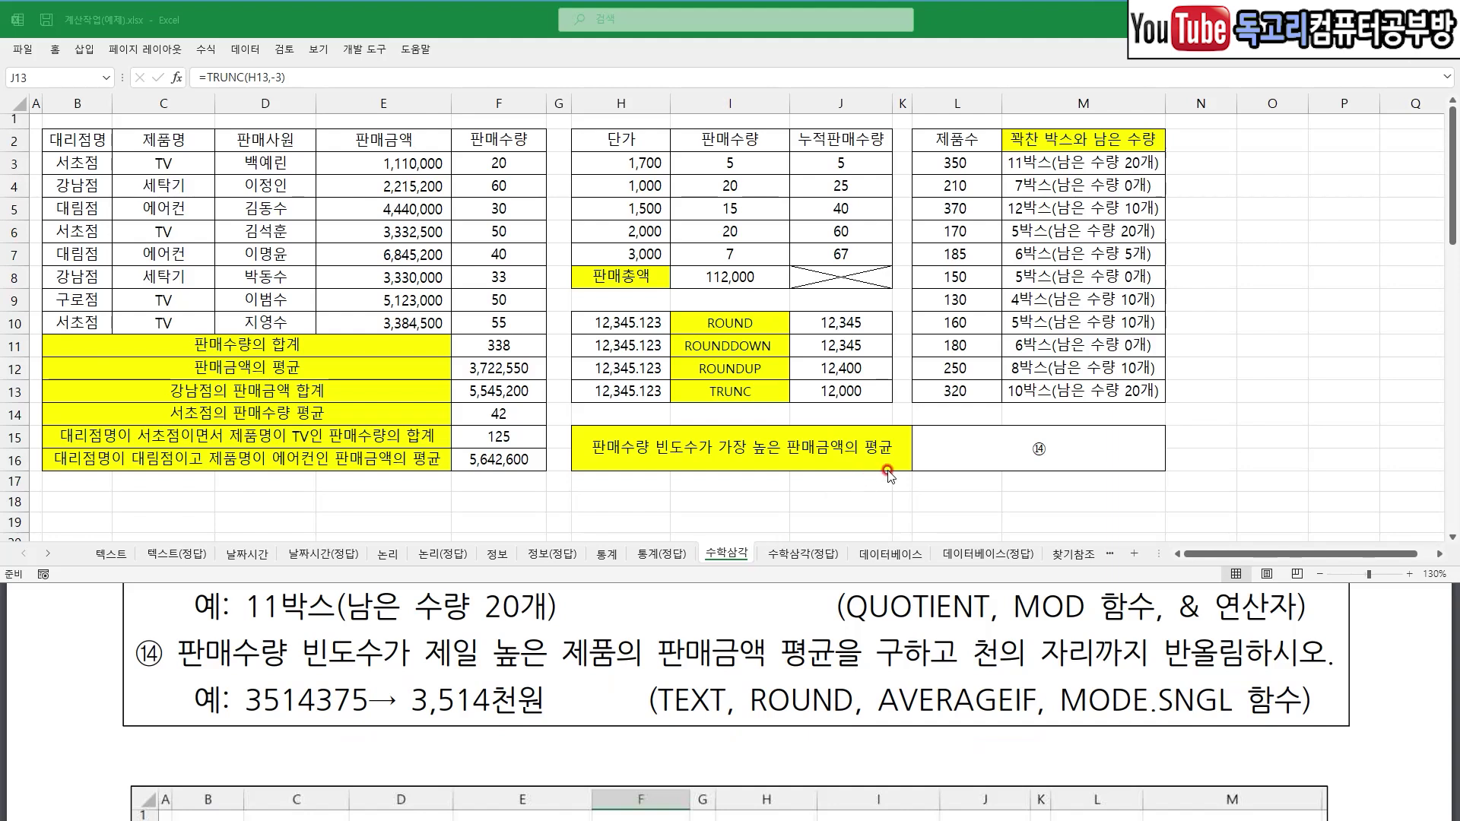
# - Start an AVERAGEIF formula in the merged answer cell L15 and open its function arguments
pyautogui.click(964, 449)
pyautogui.hotkey('ctrl', '2')
pyautogui.moveTo(995, 418)
pyautogui.mouseDown()
pyautogui.moveTo(1011, 441)
pyautogui.moveTo(1103, 397)
pyautogui.mouseUp()
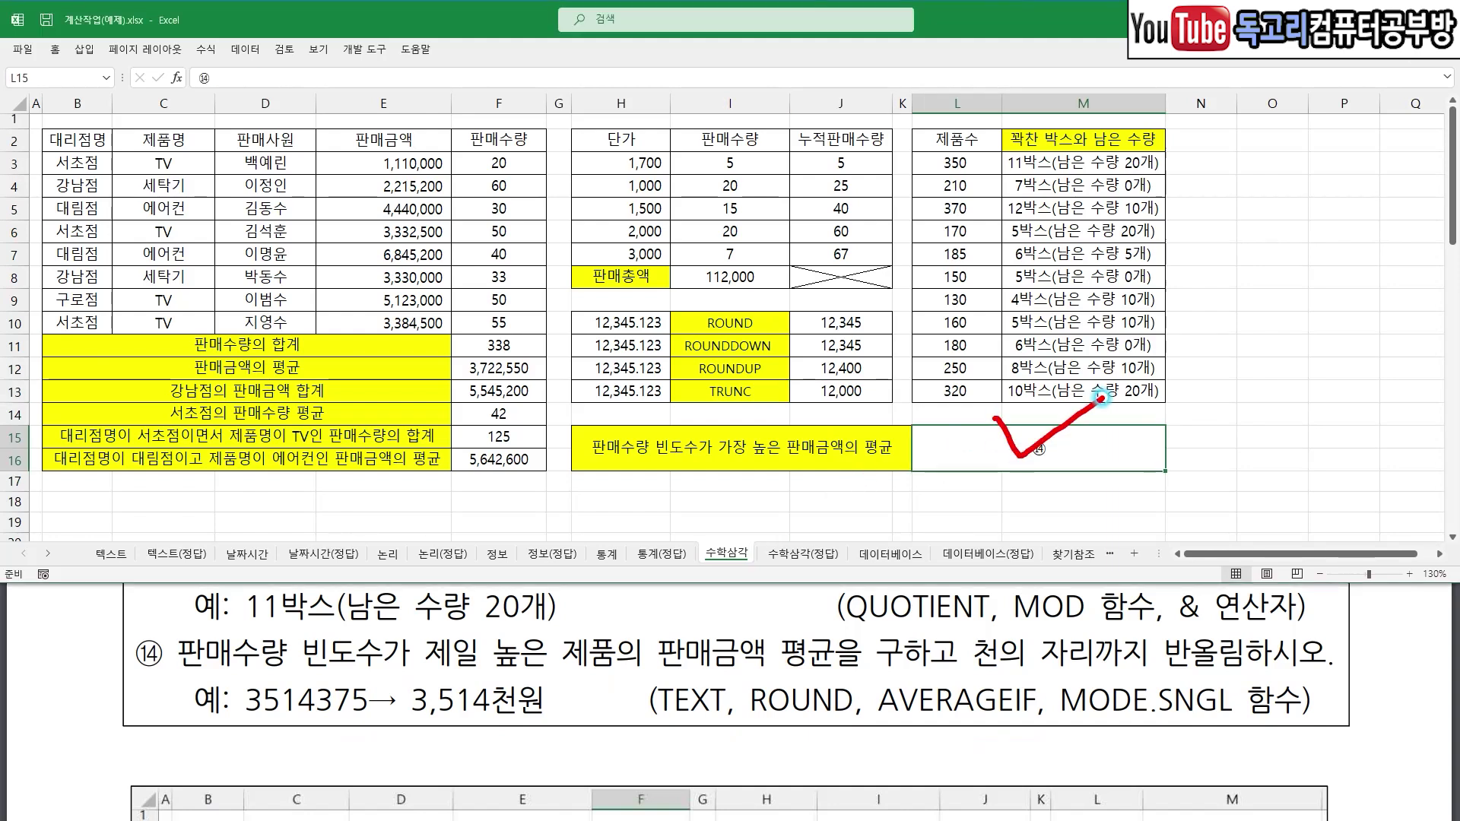
pyautogui.press('Escape')
pyautogui.hotkey('ctrl', '2')
pyautogui.moveTo(884, 735); pyautogui.dragTo(1029, 733)
pyautogui.press('Escape')
pyautogui.write('=')
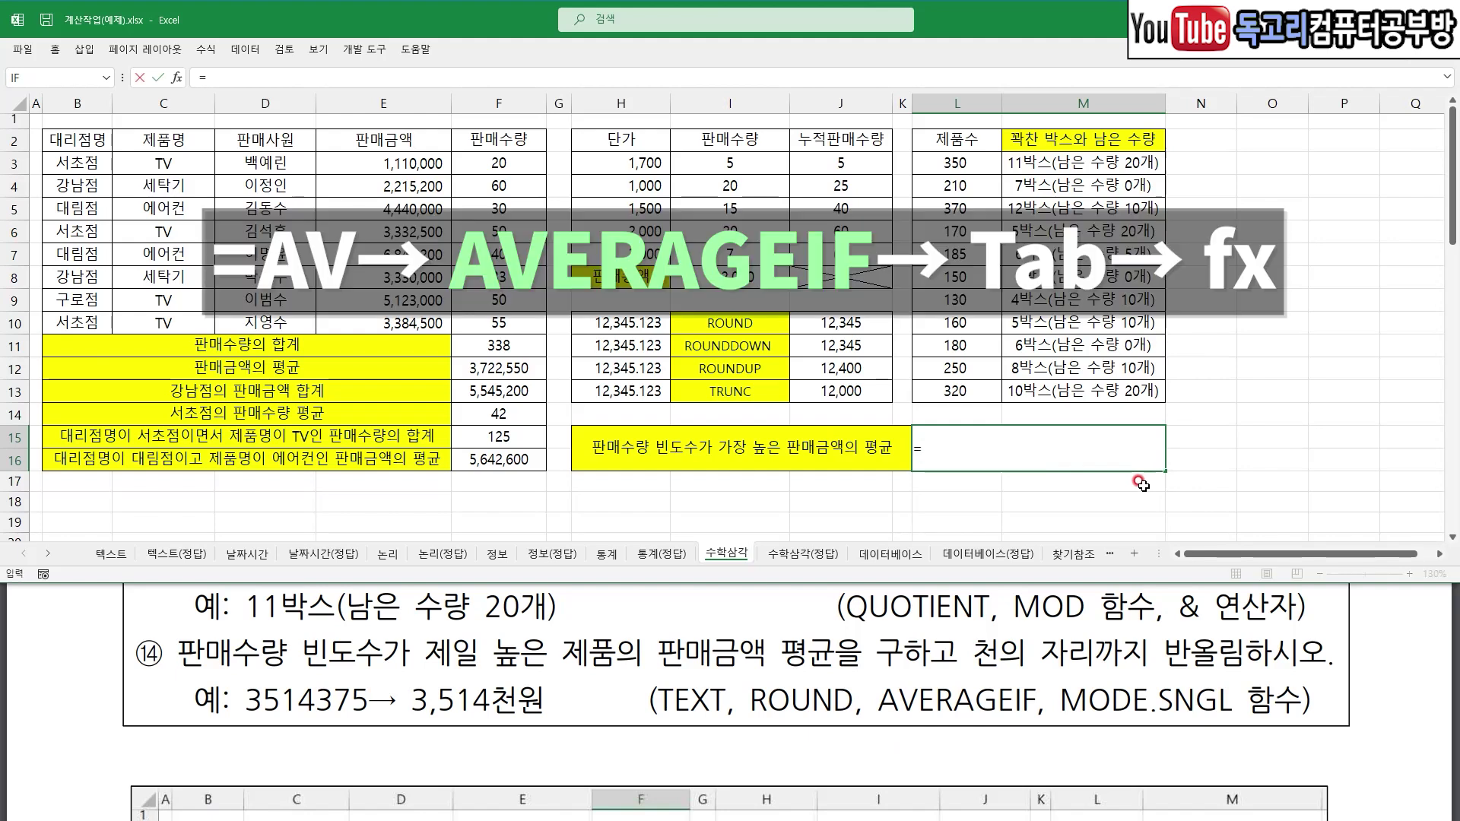
pyautogui.write('AV')
pyautogui.press('Down')
pyautogui.press('Down')
pyautogui.press('Down')
pyautogui.press('Tab')
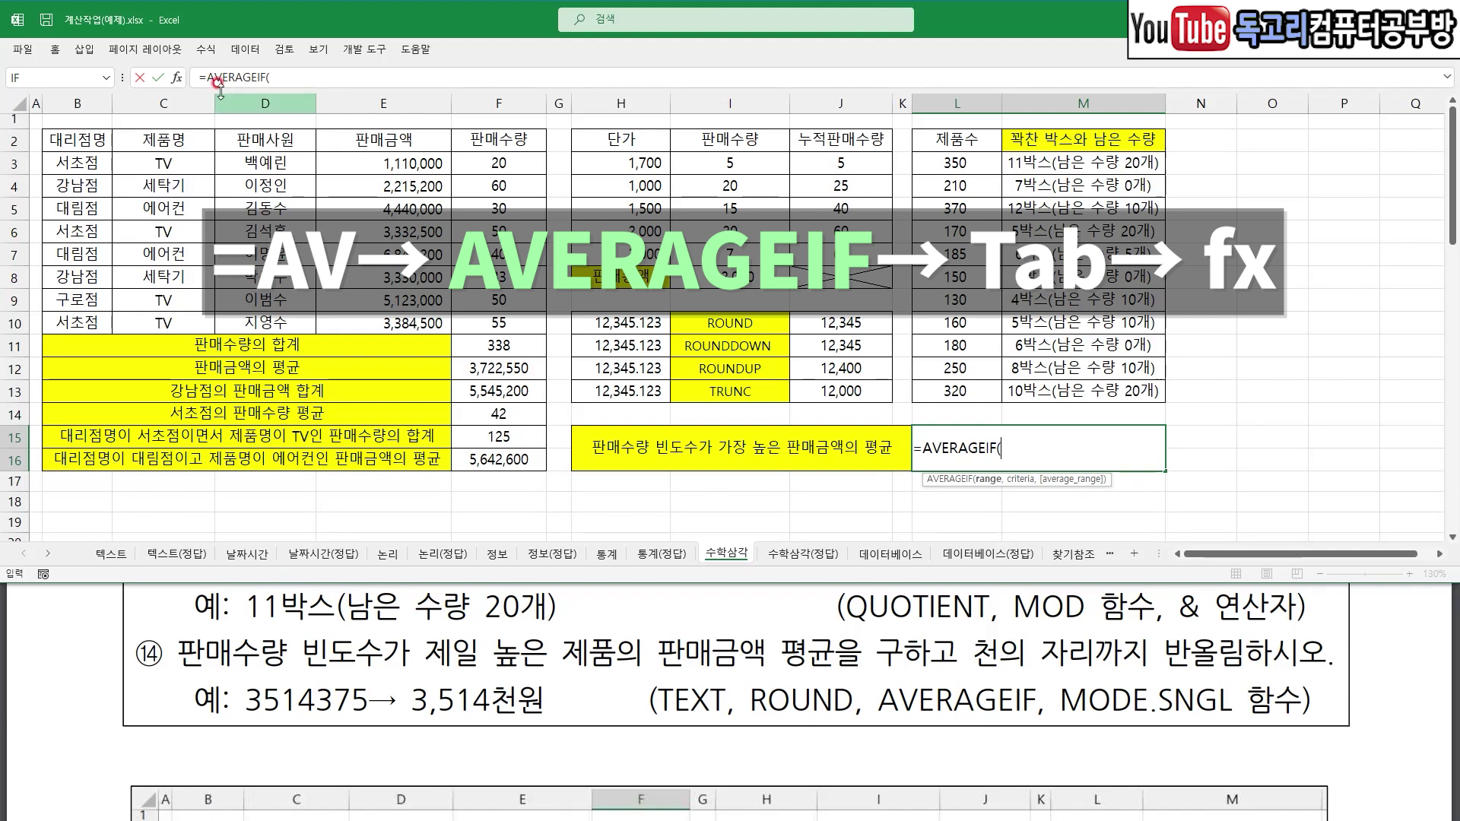
pyautogui.click(176, 78)
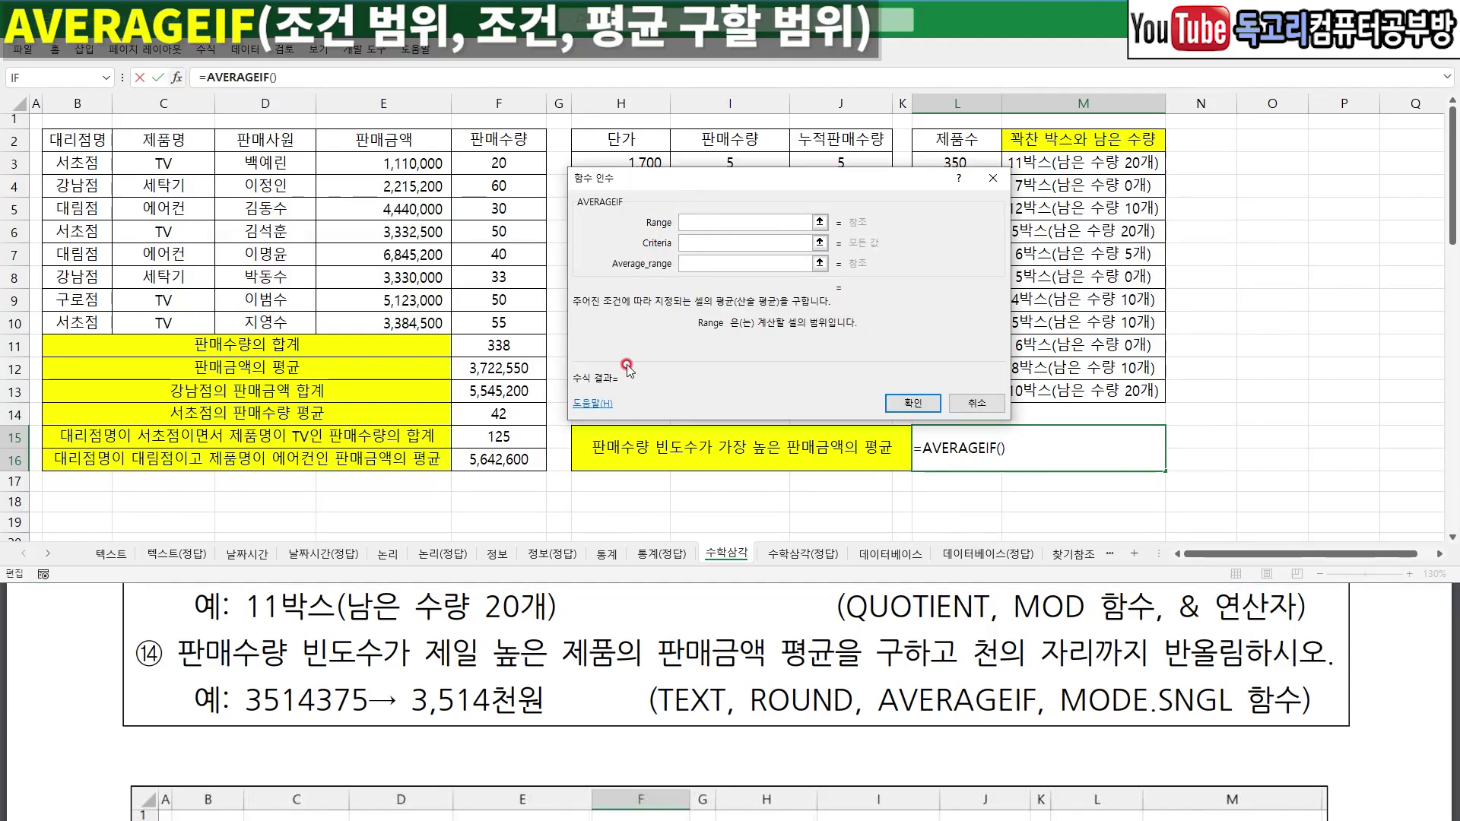
# - Set the AVERAGEIF condition range to the sales quantities F3:F10
pyautogui.moveTo(584, 465); pyautogui.dragTo(643, 463)
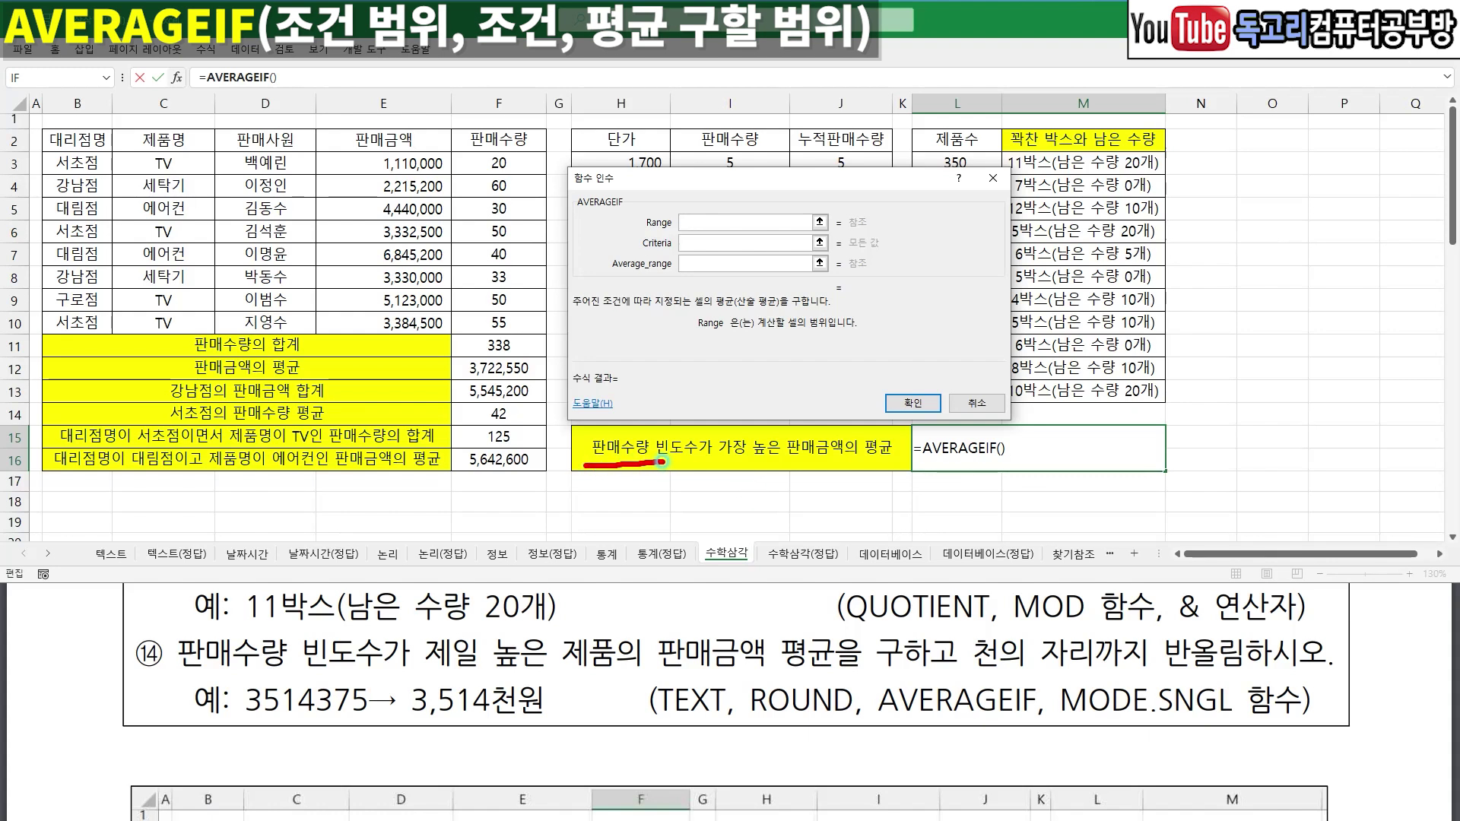
pyautogui.moveTo(476, 162); pyautogui.dragTo(480, 325)
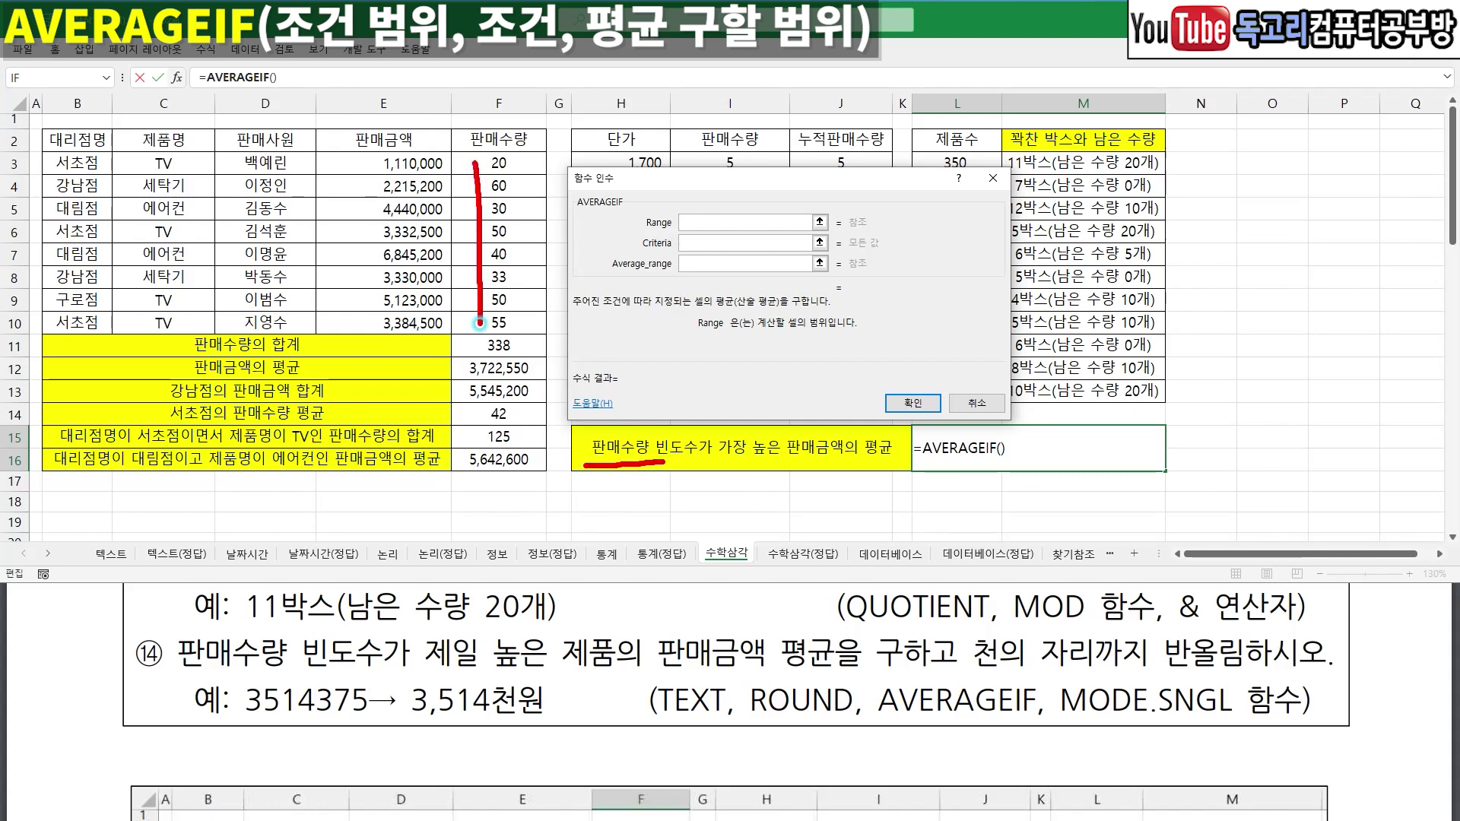
pyautogui.moveTo(496, 162); pyautogui.dragTo(499, 323)
pyautogui.click(681, 263)
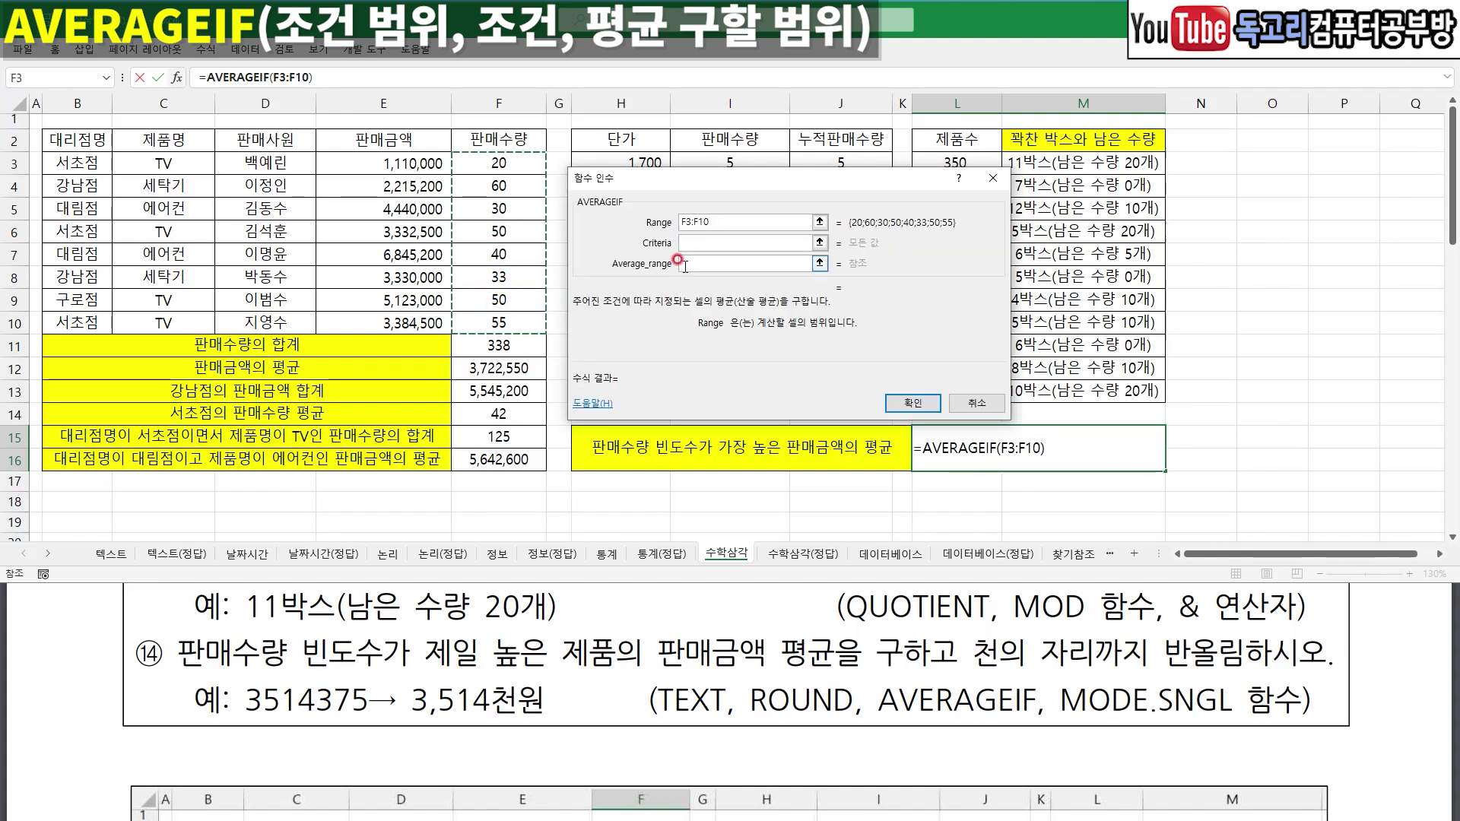
# - Enter MODE.SNGL(F3:F10) as the AVERAGEIF criteria so the most frequent sales quantity is matched
pyautogui.click(711, 242)
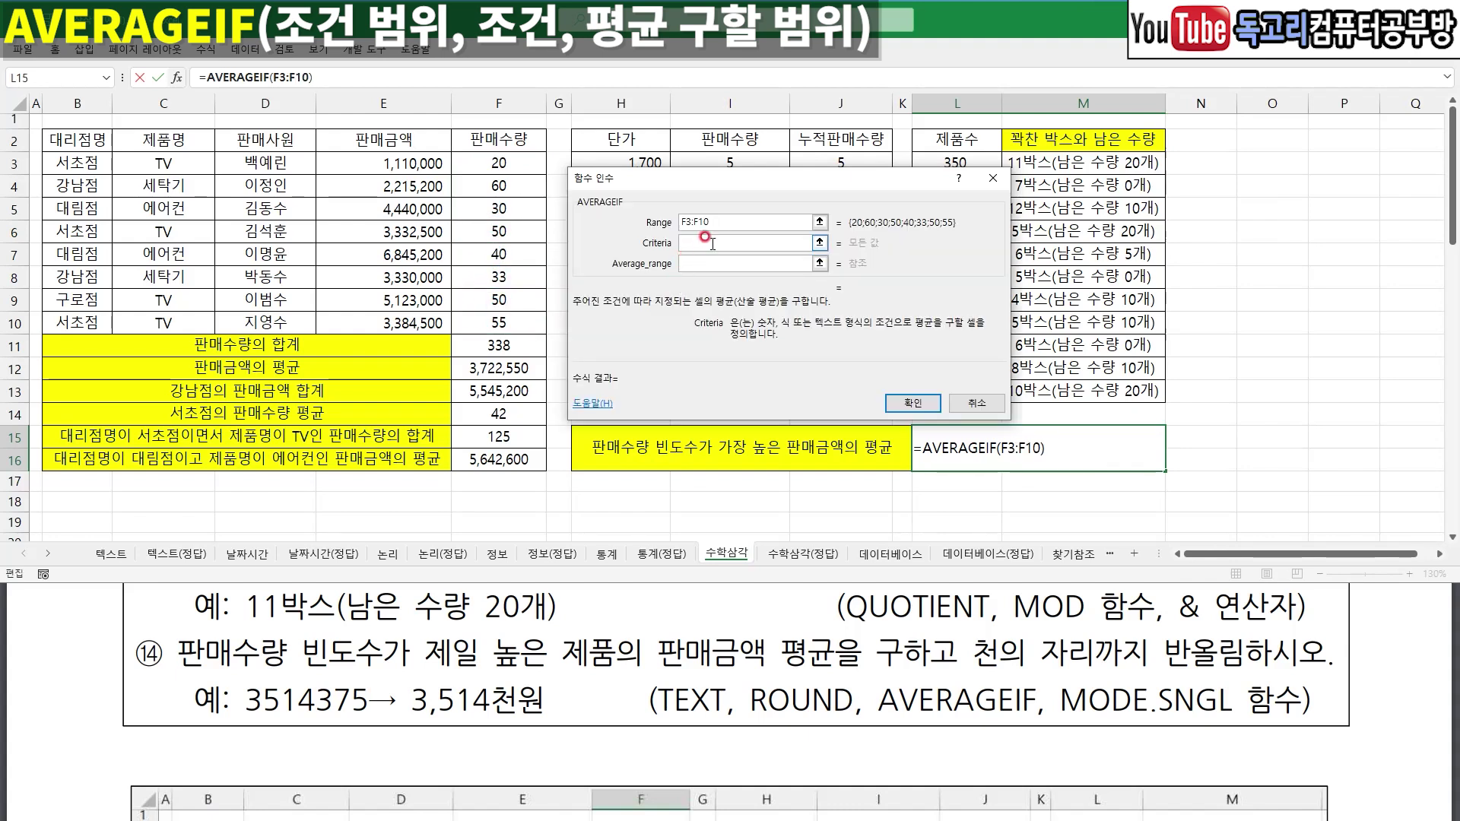
pyautogui.write('MODE.SNGL(')
pyautogui.moveTo(683, 254); pyautogui.dragTo(753, 259)
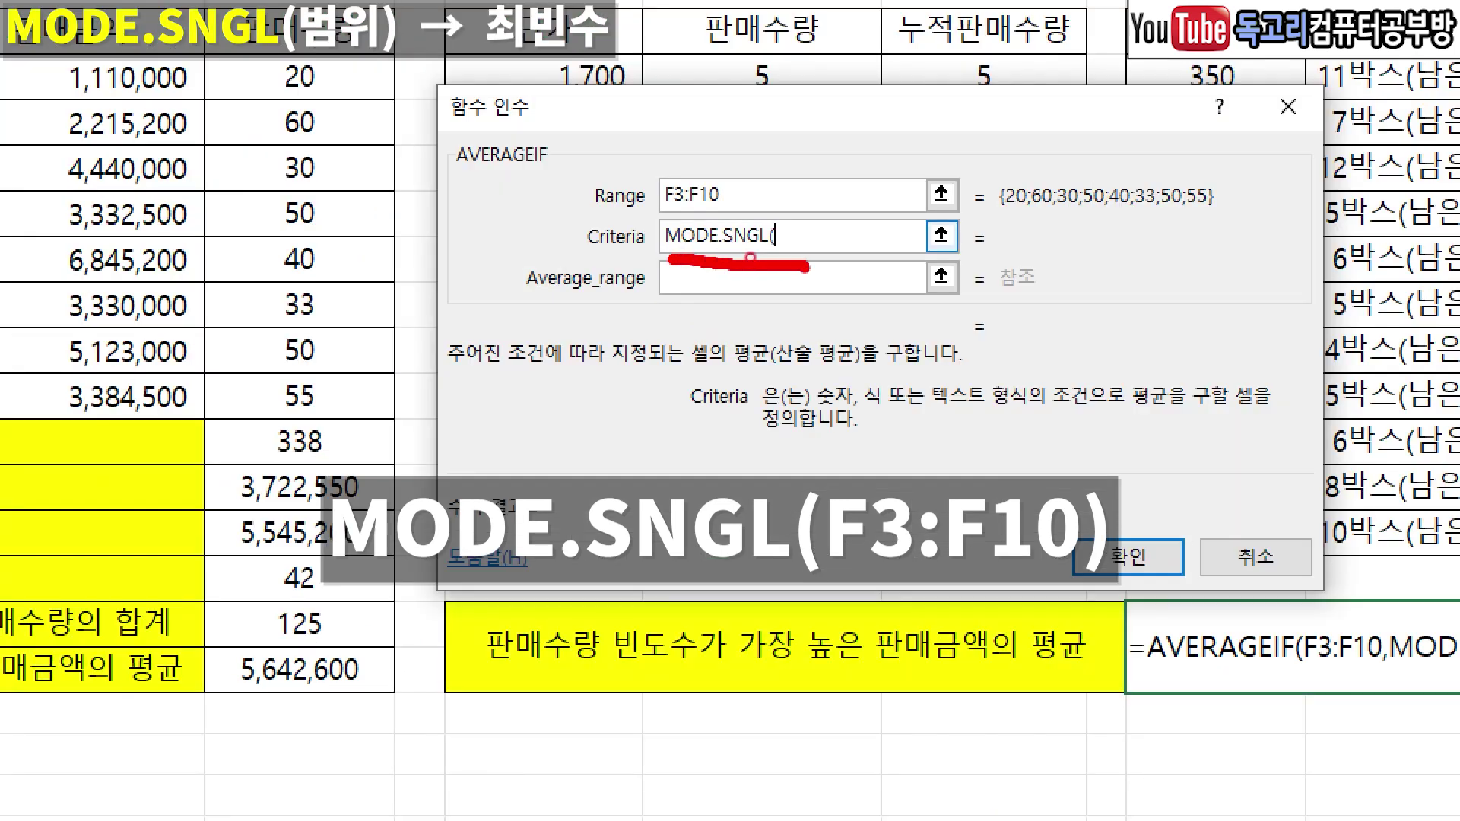
pyautogui.moveTo(344, 74); pyautogui.dragTo(291, 388)
pyautogui.moveTo(266, 329); pyautogui.dragTo(342, 350)
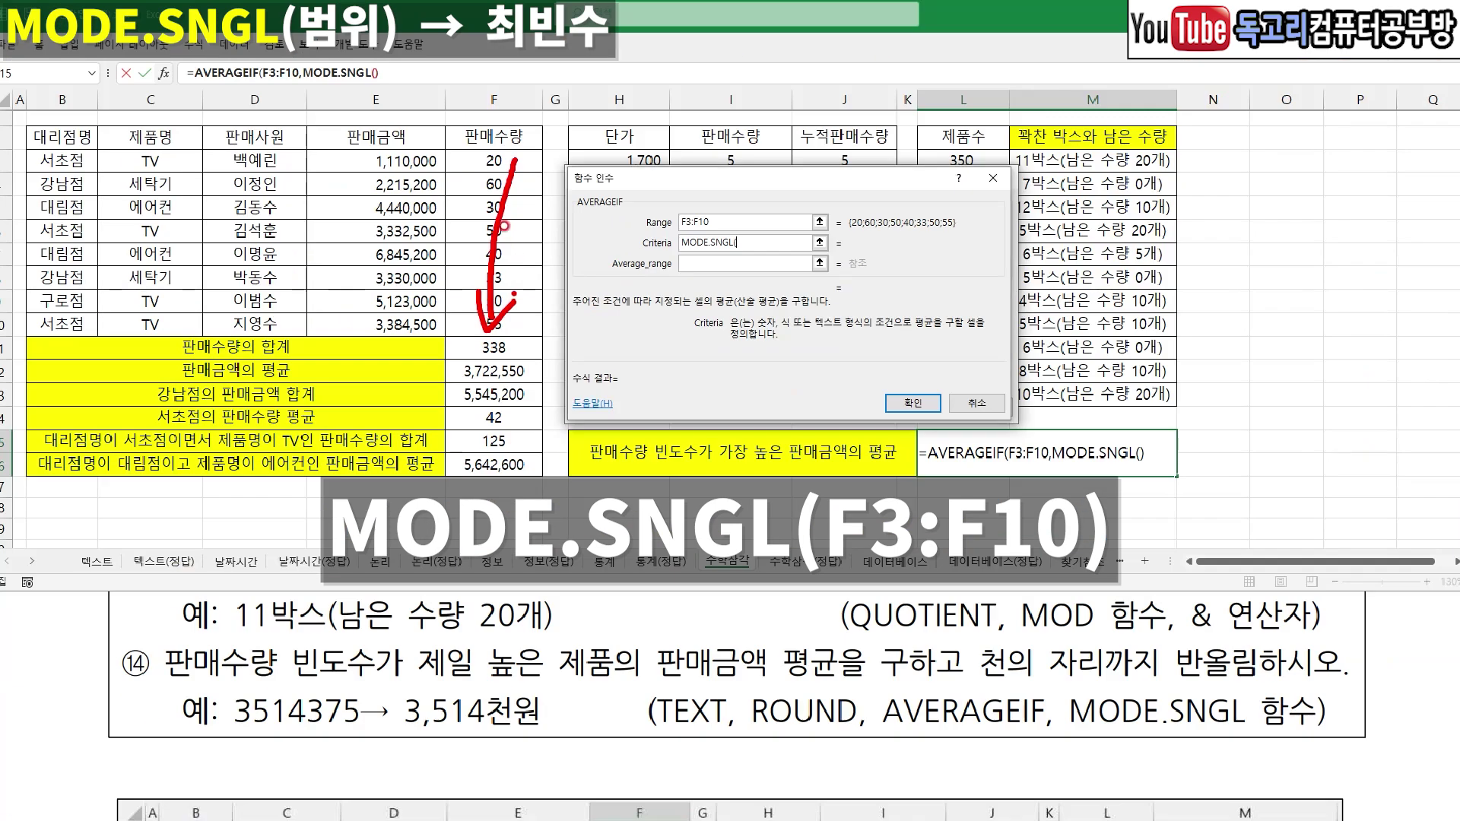
pyautogui.moveTo(251, 76); pyautogui.dragTo(246, 386)
pyautogui.write(')')
# - Set the AVERAGEIF average range to the sales amounts E3:E10 and commit the formula
pyautogui.moveTo(732, 223)
pyautogui.mouseDown()
pyautogui.moveTo(743, 212)
pyautogui.moveTo(808, 242)
pyautogui.mouseUp()
pyautogui.moveTo(698, 264)
pyautogui.mouseDown()
pyautogui.moveTo(710, 279)
pyautogui.moveTo(730, 266)
pyautogui.mouseUp()
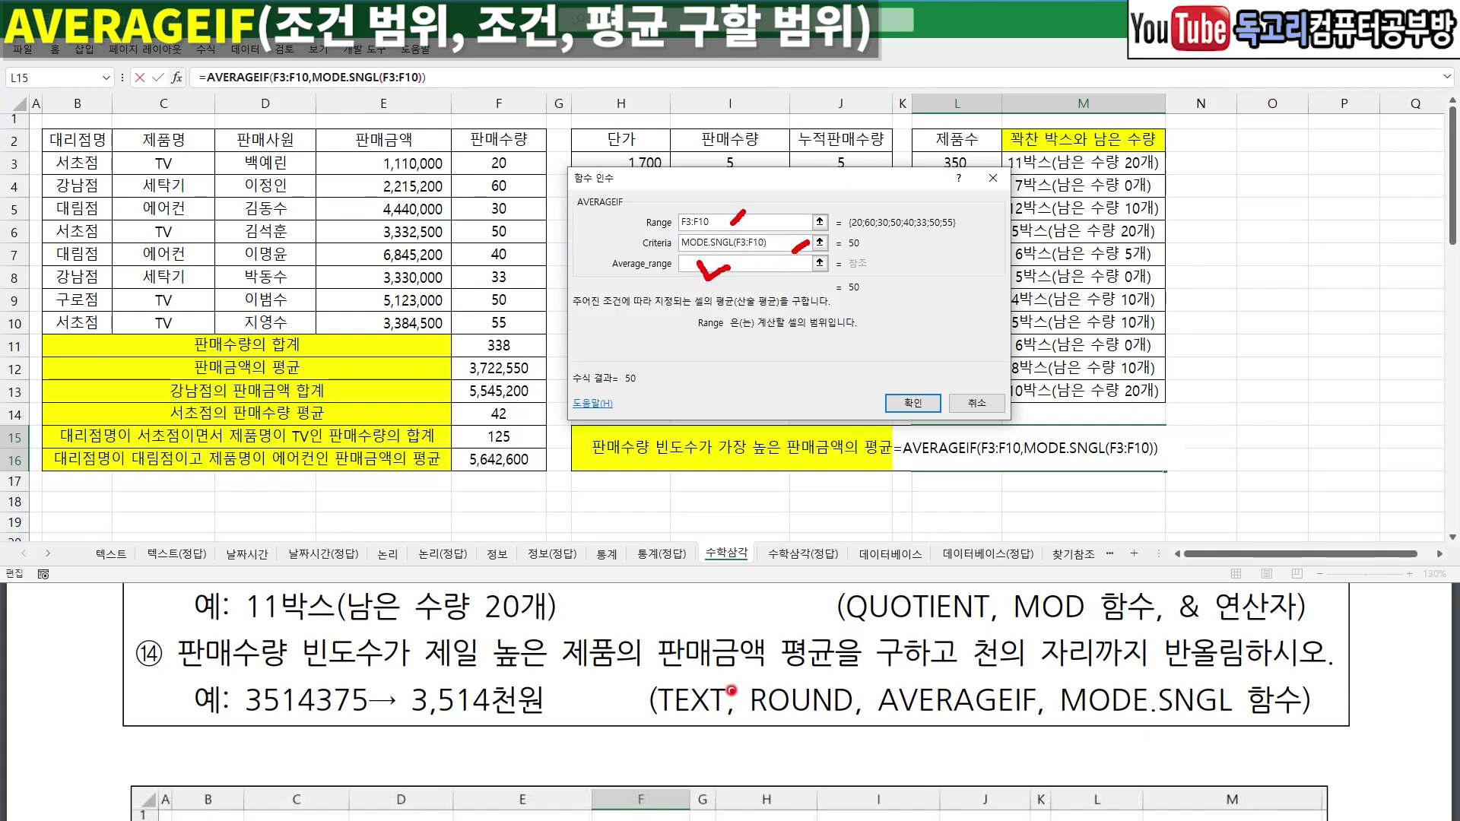
pyautogui.moveTo(651, 668); pyautogui.dragTo(777, 671)
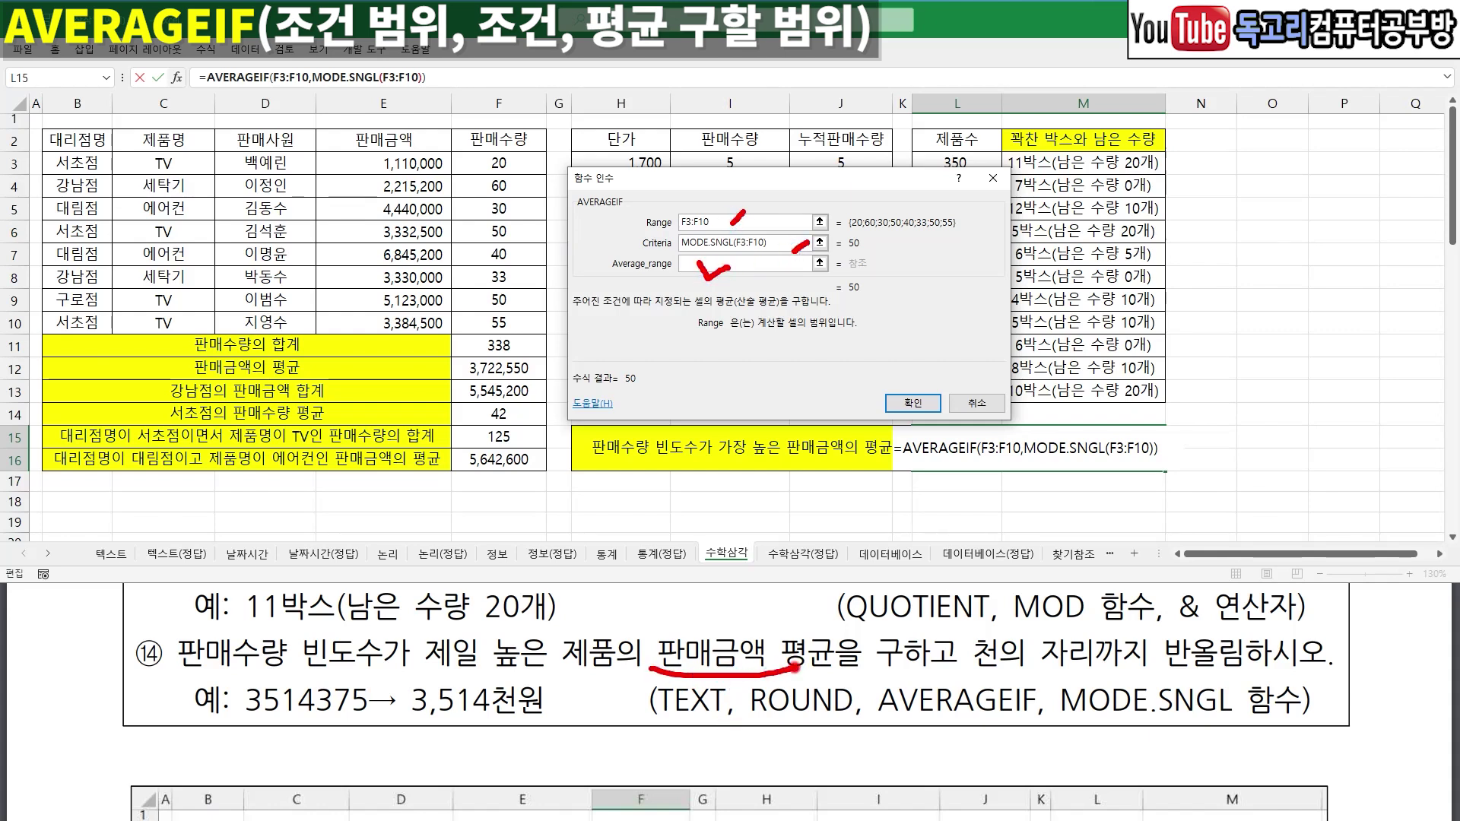
pyautogui.click(683, 264)
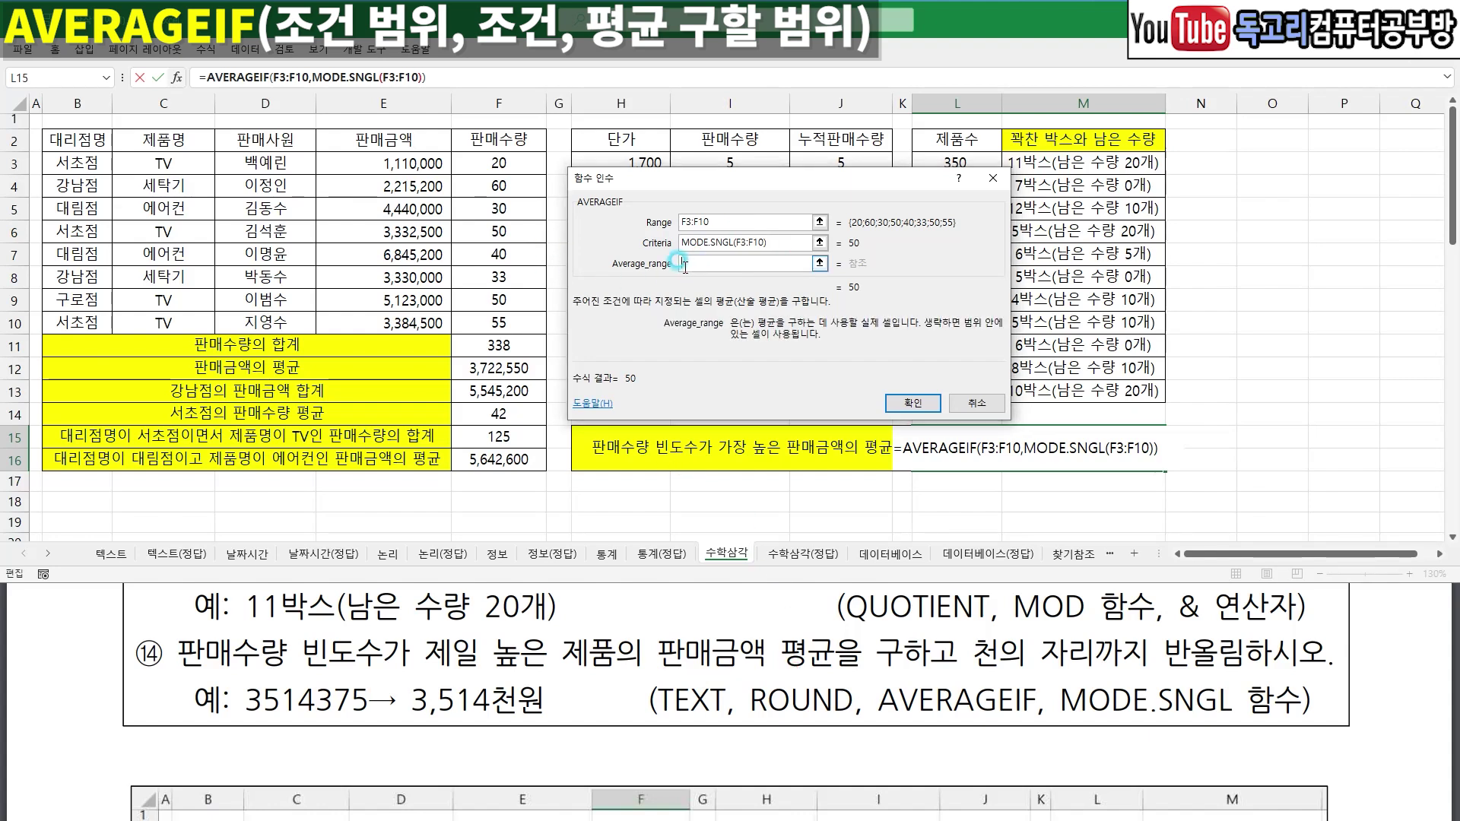
pyautogui.moveTo(686, 257); pyautogui.dragTo(716, 258)
pyautogui.moveTo(418, 165)
pyautogui.mouseDown()
pyautogui.moveTo(397, 222)
pyautogui.moveTo(394, 319)
pyautogui.mouseUp()
pyautogui.press('Escape')
pyautogui.moveTo(389, 165); pyautogui.dragTo(385, 319)
pyautogui.hotkey('ctrl', '1')
pyautogui.moveTo(772, 206)
pyautogui.mouseDown()
pyautogui.moveTo(749, 219)
pyautogui.moveTo(777, 194)
pyautogui.mouseUp()
pyautogui.moveTo(683, 245); pyautogui.dragTo(645, 283)
pyautogui.click(974, 584)
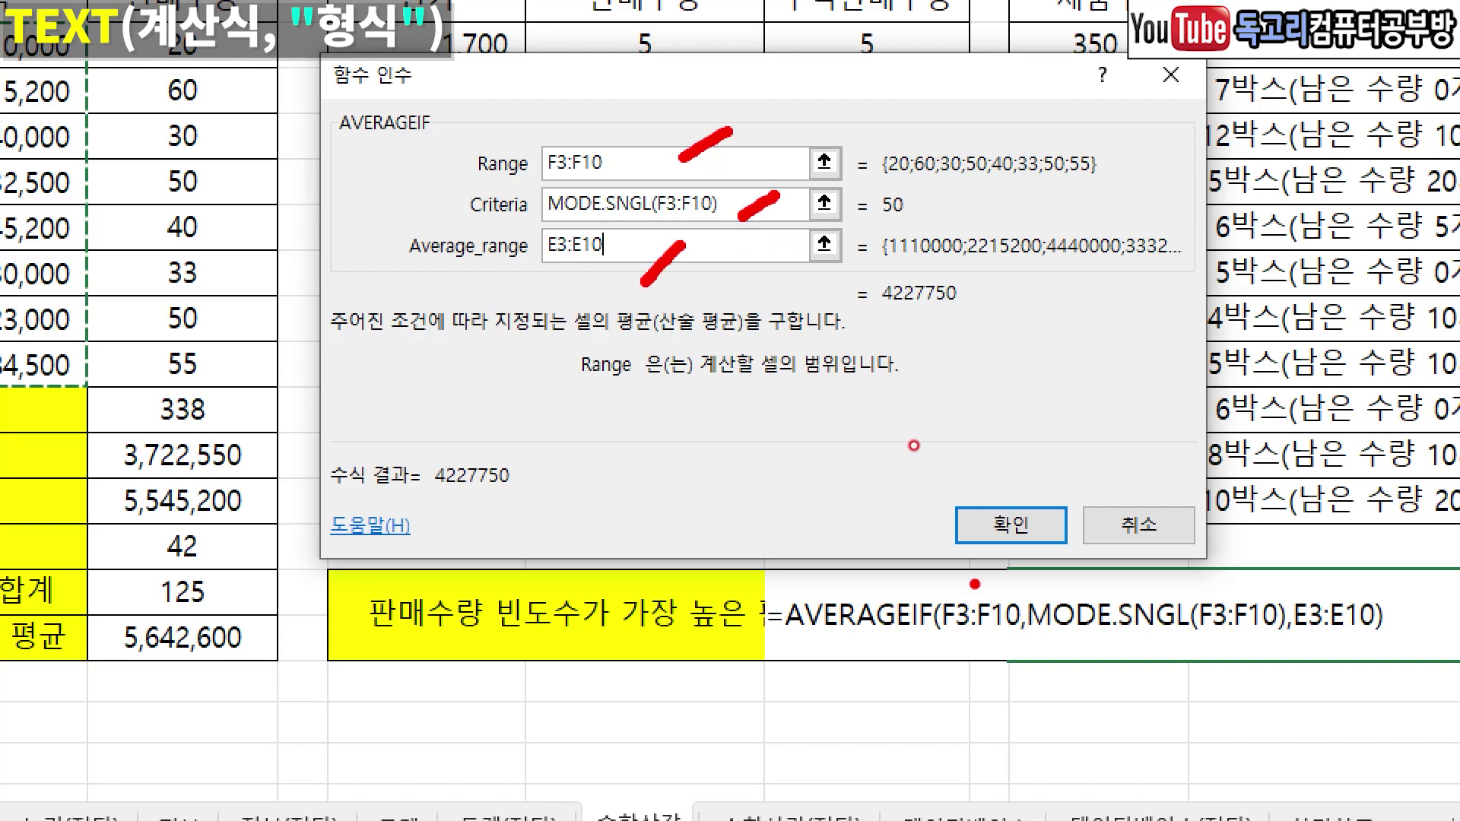
pyautogui.moveTo(975, 584)
pyautogui.mouseDown()
pyautogui.moveTo(987, 476)
pyautogui.moveTo(1028, 622)
pyautogui.mouseUp()
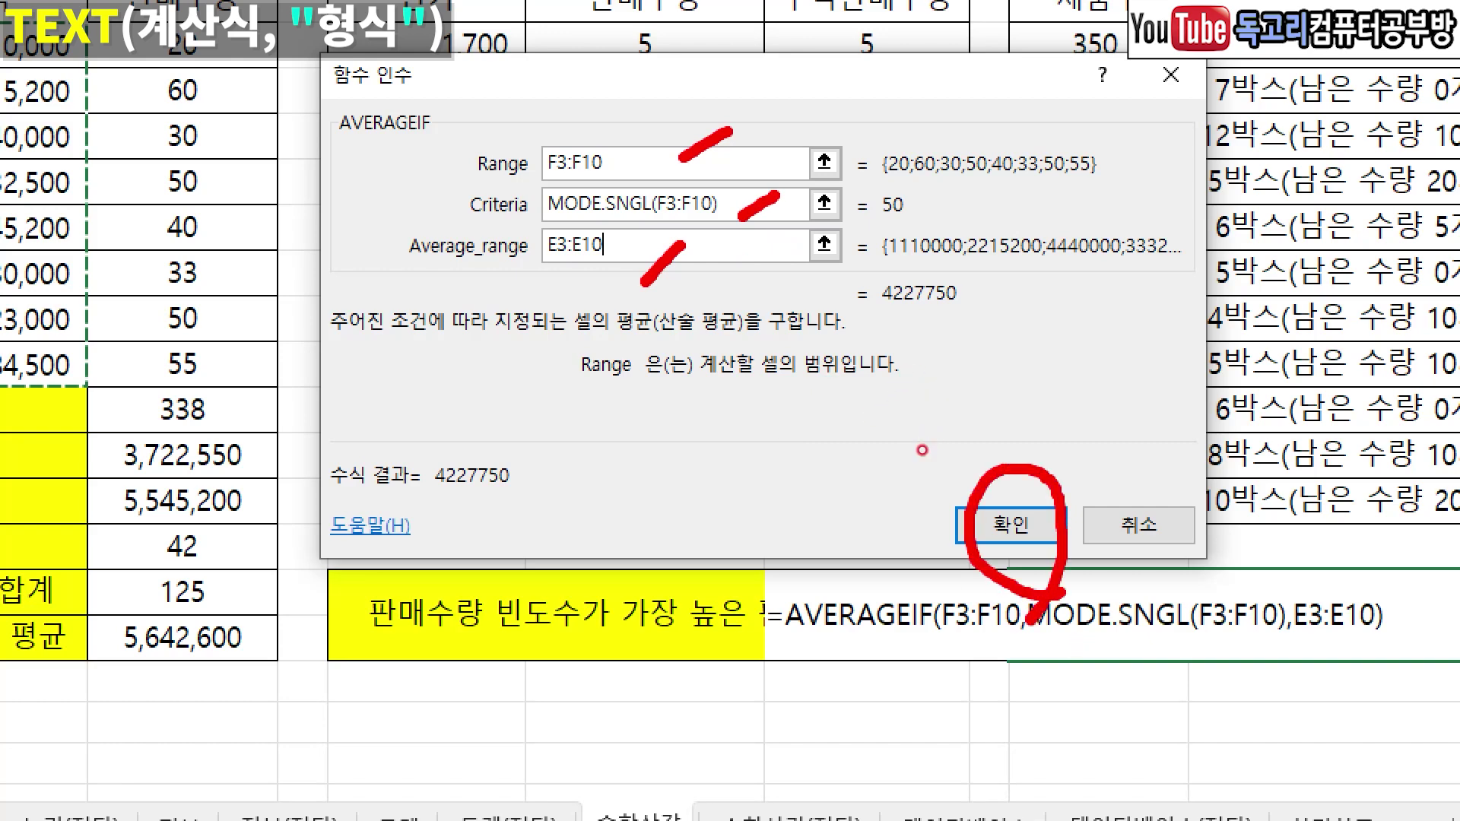
pyautogui.press('Escape')
pyautogui.click(1015, 523)
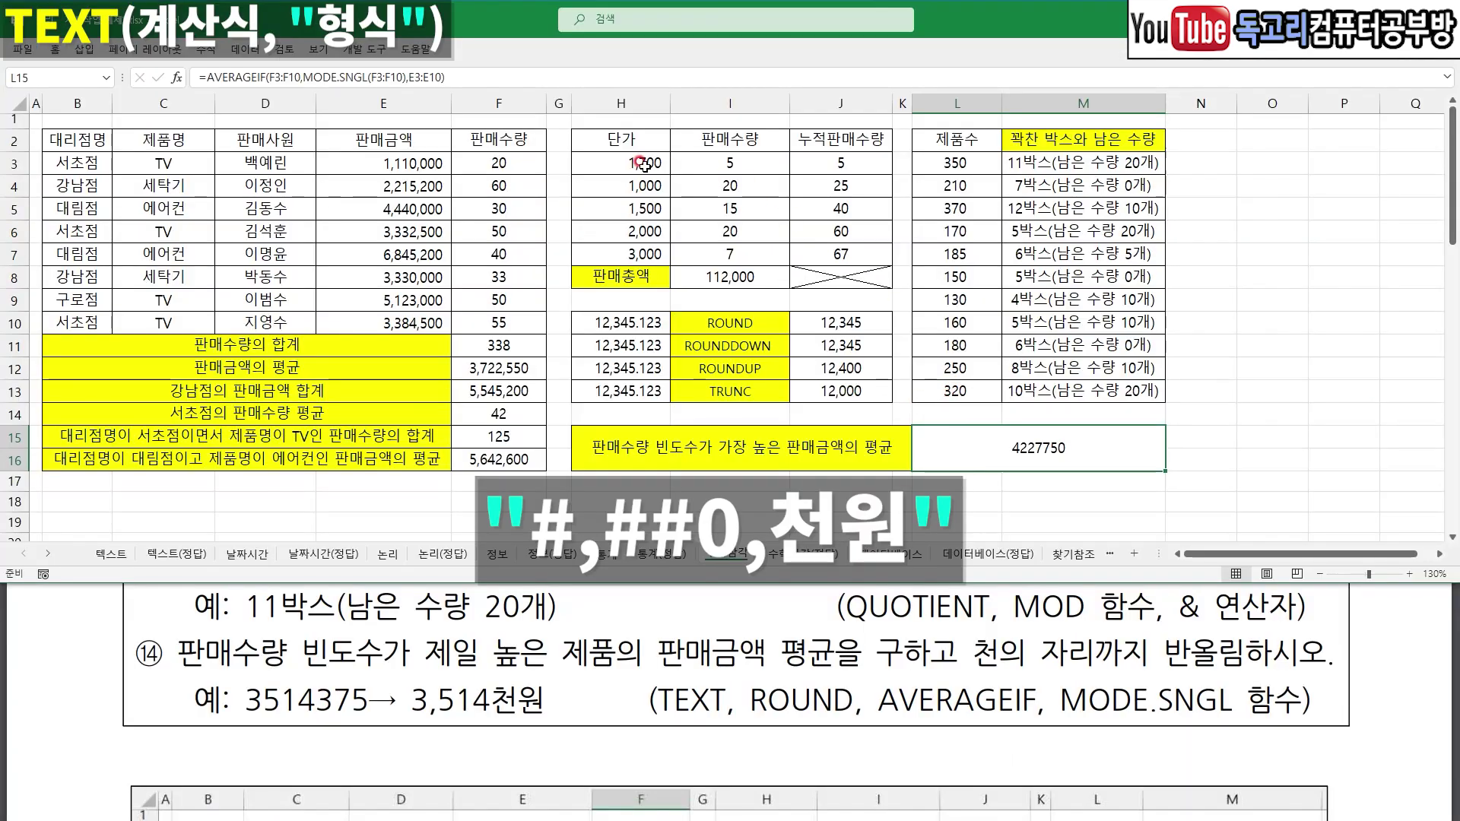
# - Move the AVERAGEIF expression from L15's formula to the clipboard, leaving only the equals sign
pyautogui.click(225, 76)
pyautogui.moveTo(206, 76); pyautogui.dragTo(561, 84)
pyautogui.hotkey('ctrl', 'c')
pyautogui.press('BackSpace')
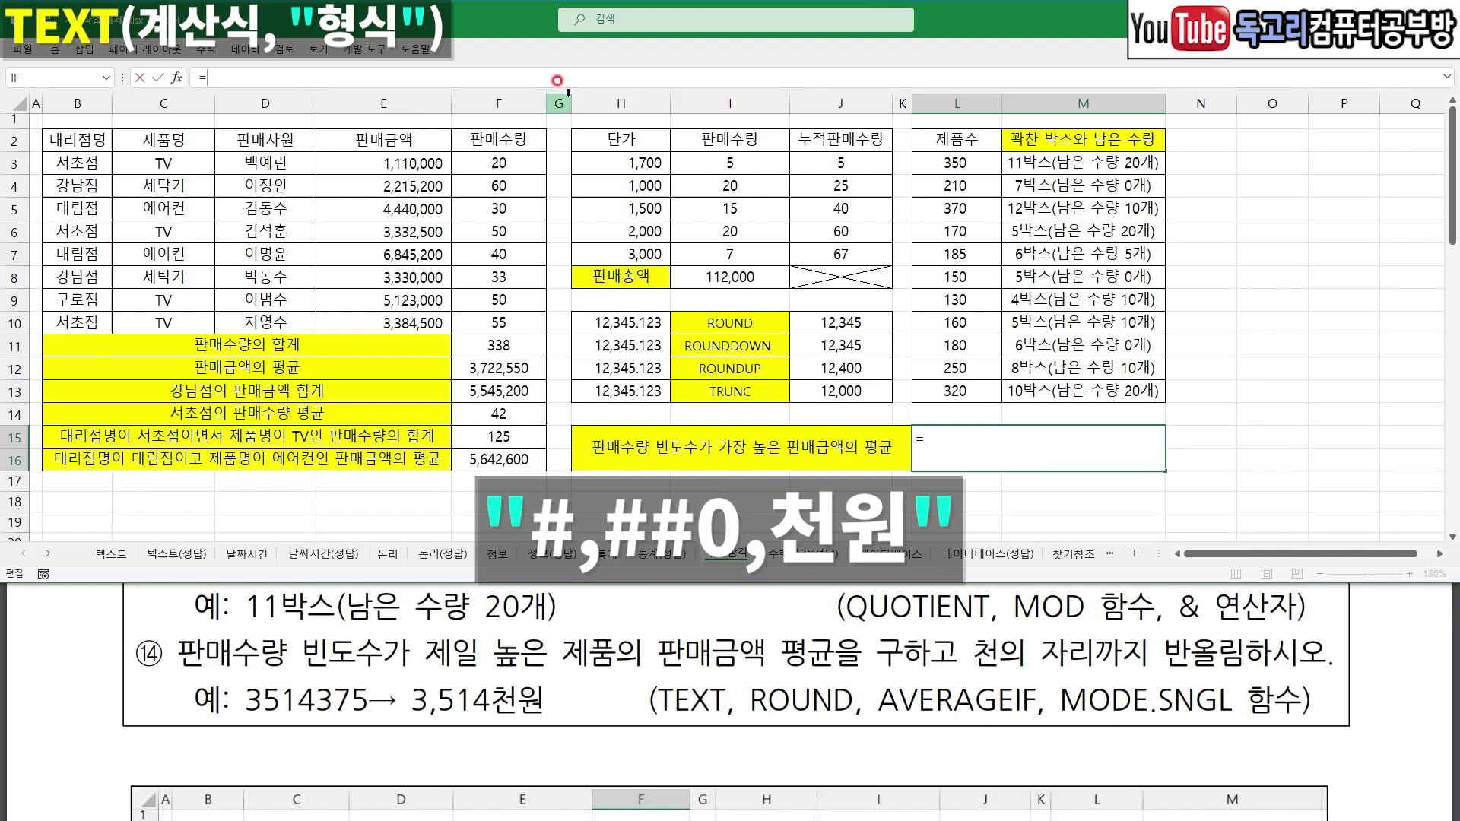
# - Insert a ROUND function in L15 with the copied AVERAGEIF expression as its number argument
pyautogui.write('ROU')
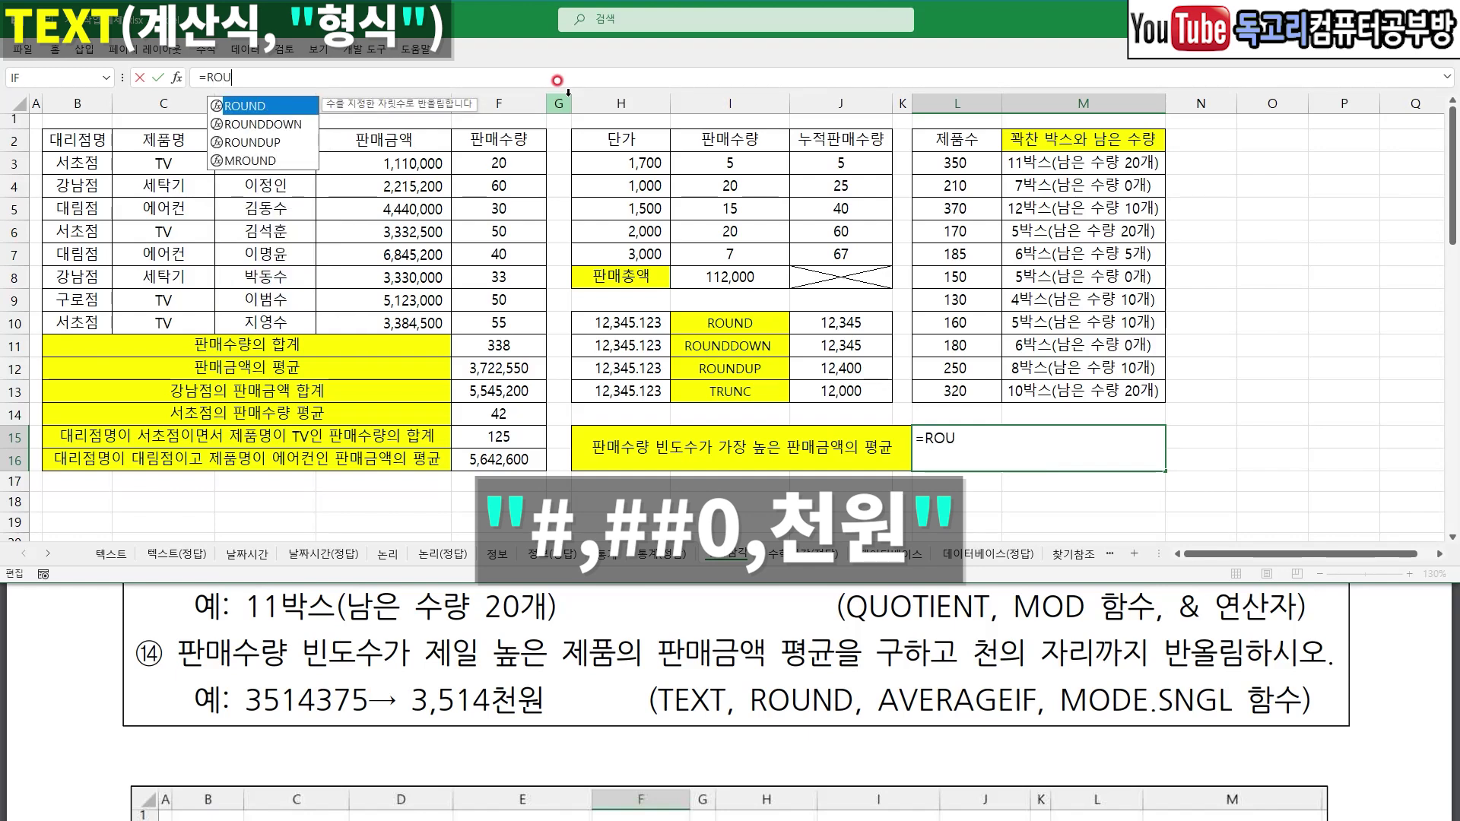
pyautogui.press('Tab')
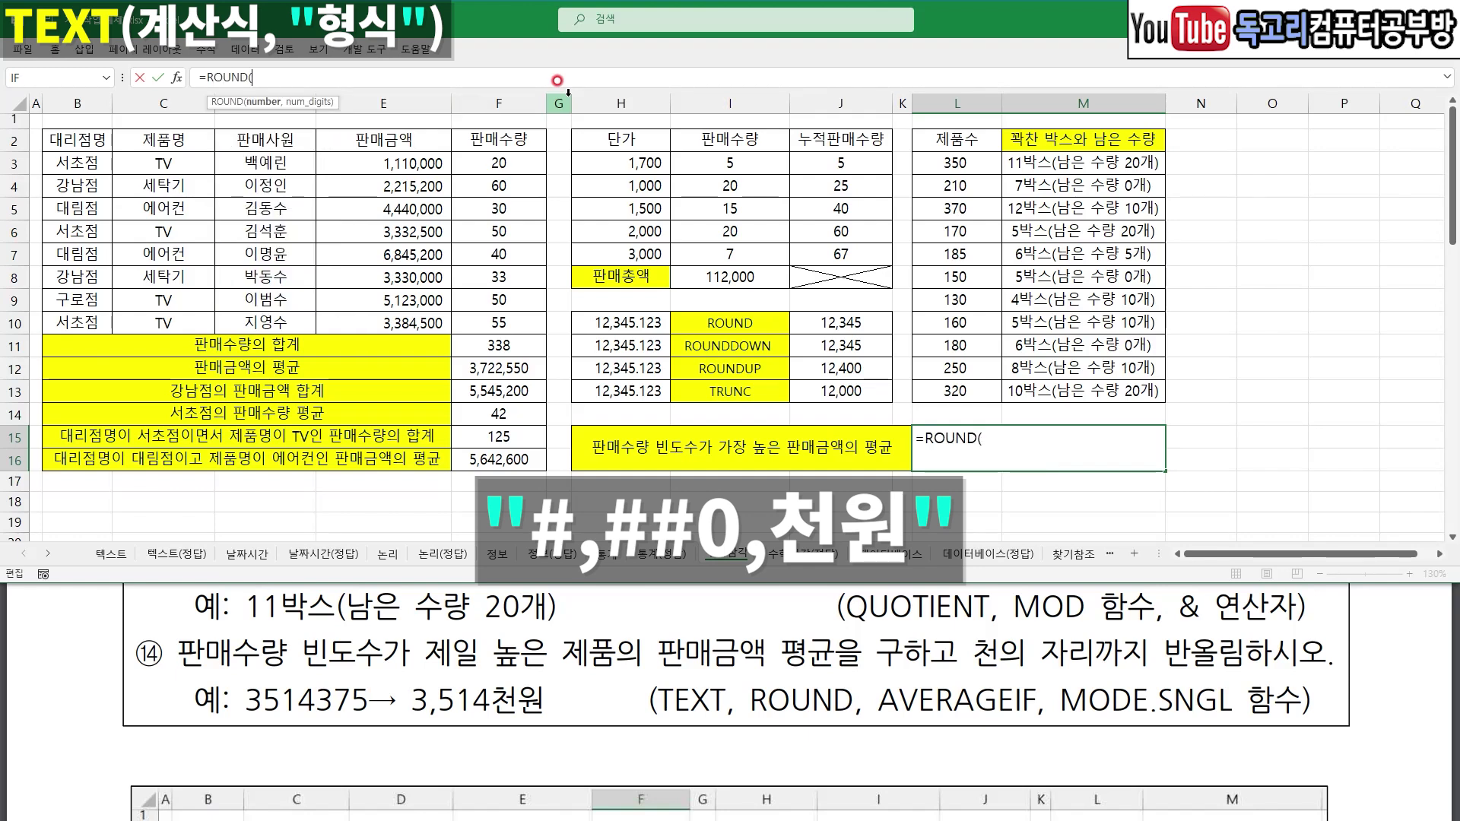
pyautogui.click(177, 78)
pyautogui.moveTo(680, 191); pyautogui.dragTo(650, 301)
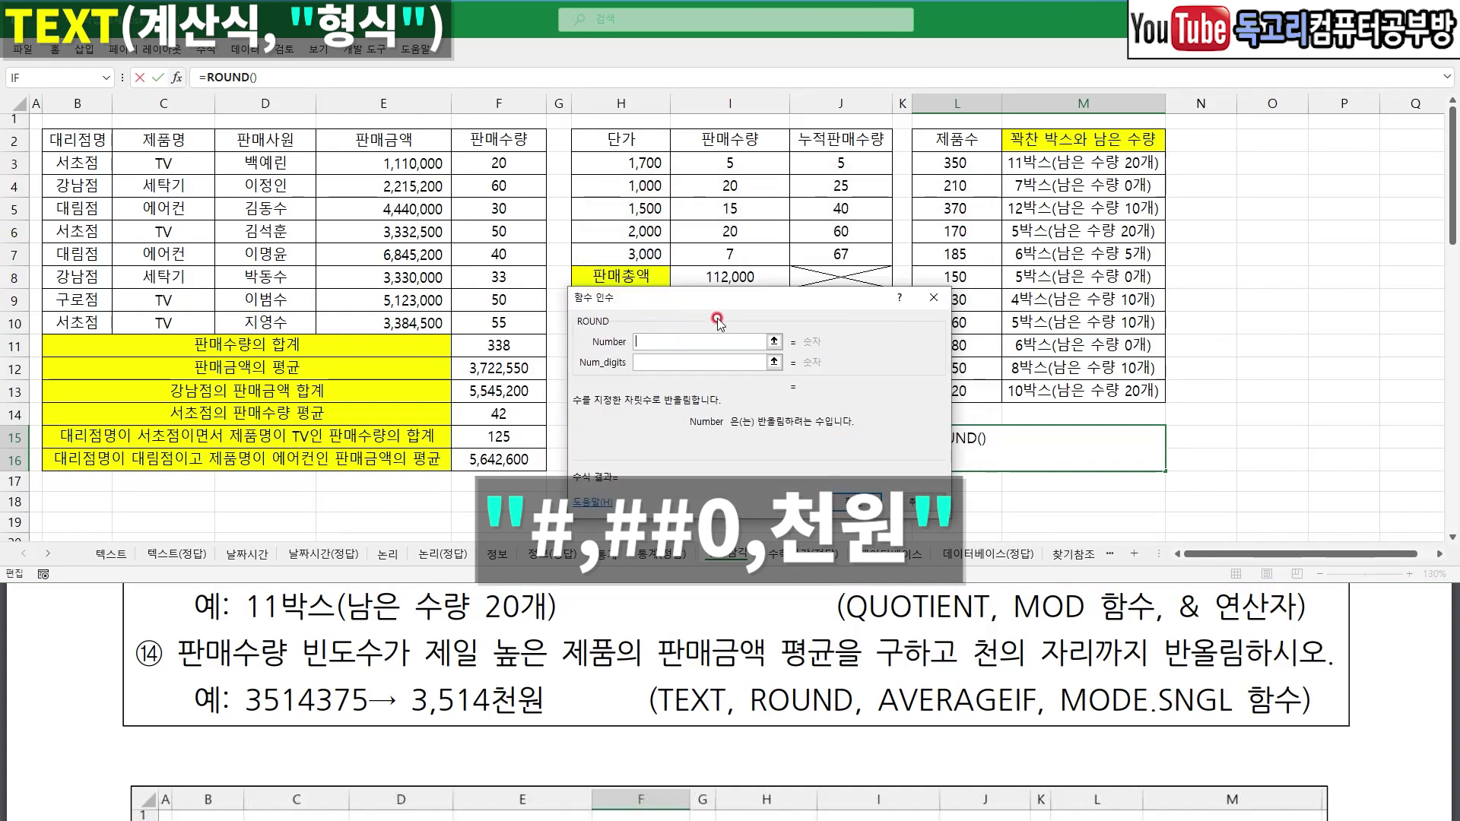
pyautogui.click(717, 339)
pyautogui.hotkey('ctrl', 'v')
# - Set ROUND's number of digits to -3 to round to the thousands, and commit the formula
pyautogui.click(713, 363)
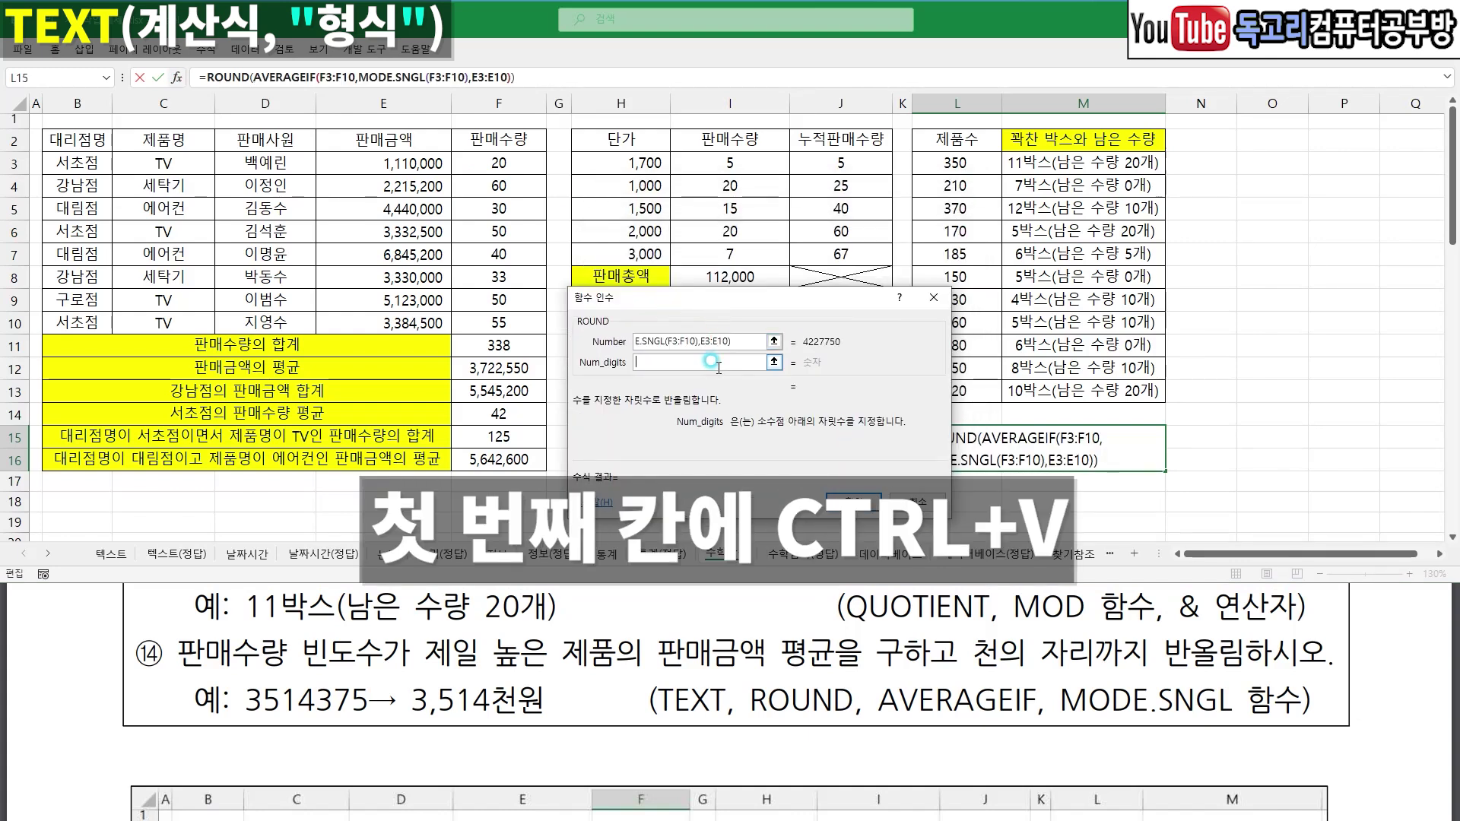
pyautogui.moveTo(963, 674); pyautogui.dragTo(1233, 672)
pyautogui.press('Escape')
pyautogui.click(736, 361)
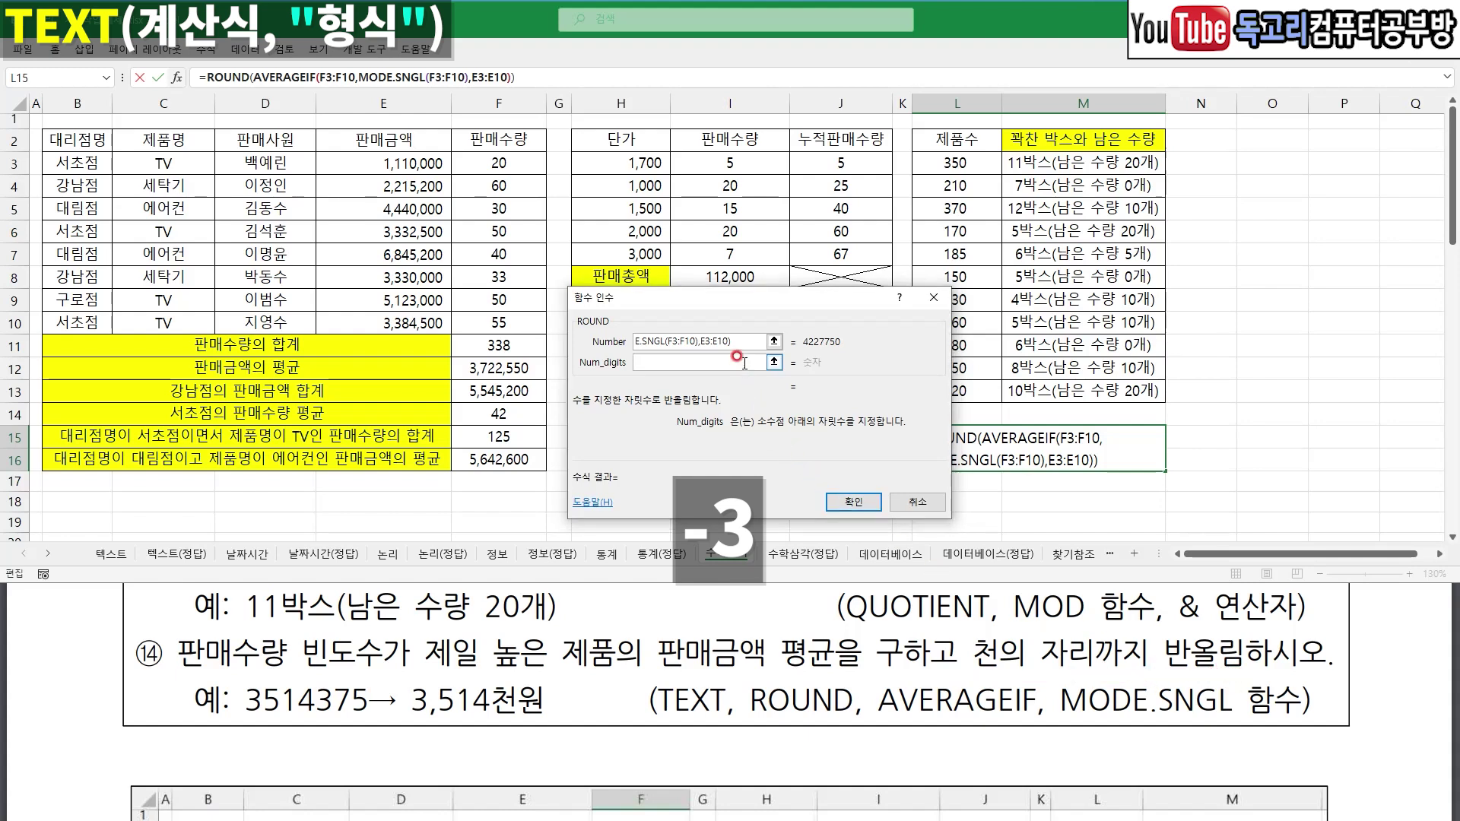
pyautogui.write('-3')
pyautogui.moveTo(870, 521)
pyautogui.mouseDown()
pyautogui.moveTo(882, 468)
pyautogui.moveTo(872, 512)
pyautogui.mouseUp()
pyautogui.click(853, 502)
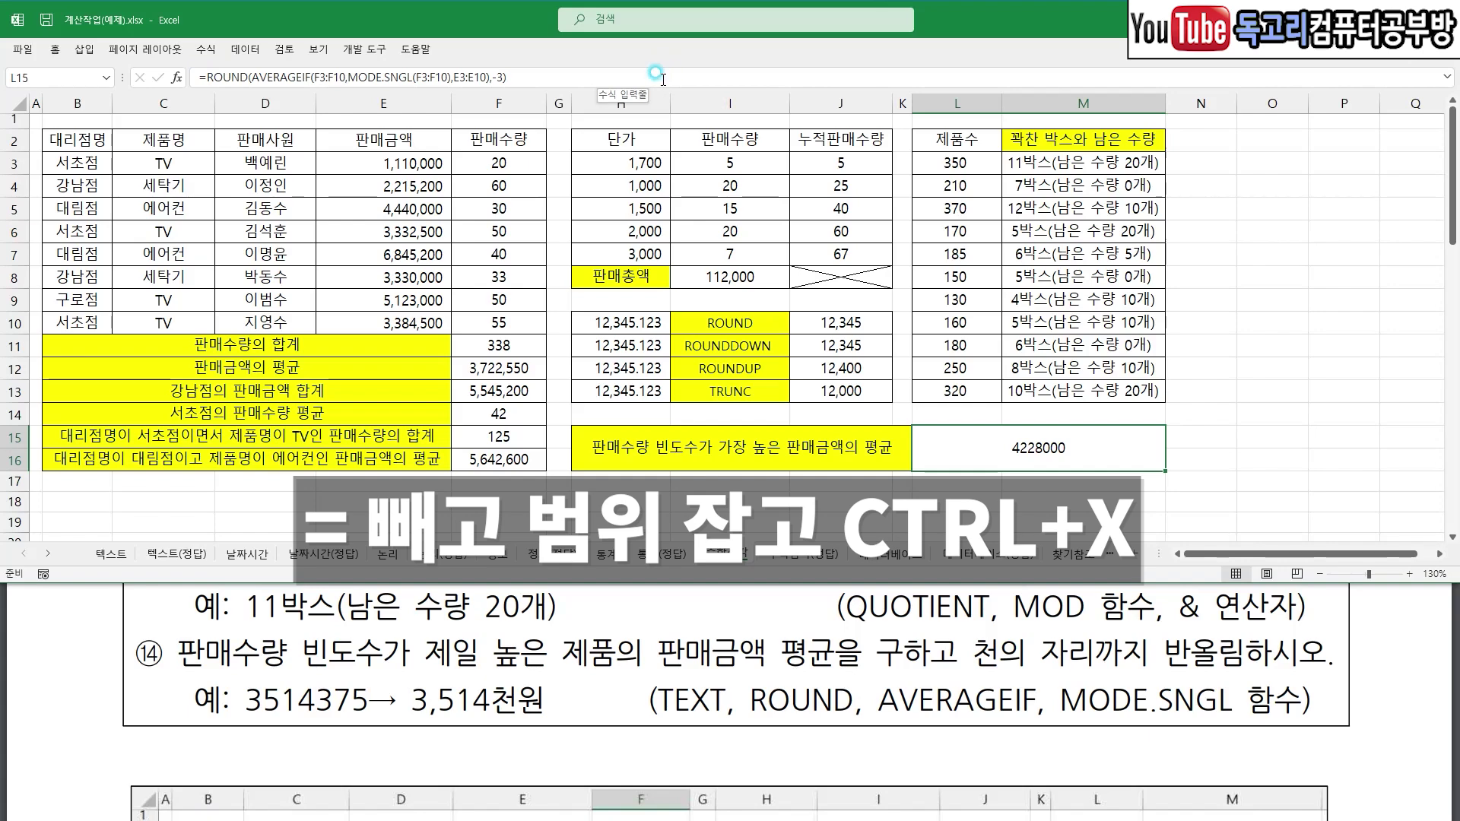
# - Cut the whole ROUND expression from L15's formula, leaving only the equals sign
pyautogui.moveTo(206, 77); pyautogui.dragTo(525, 77)
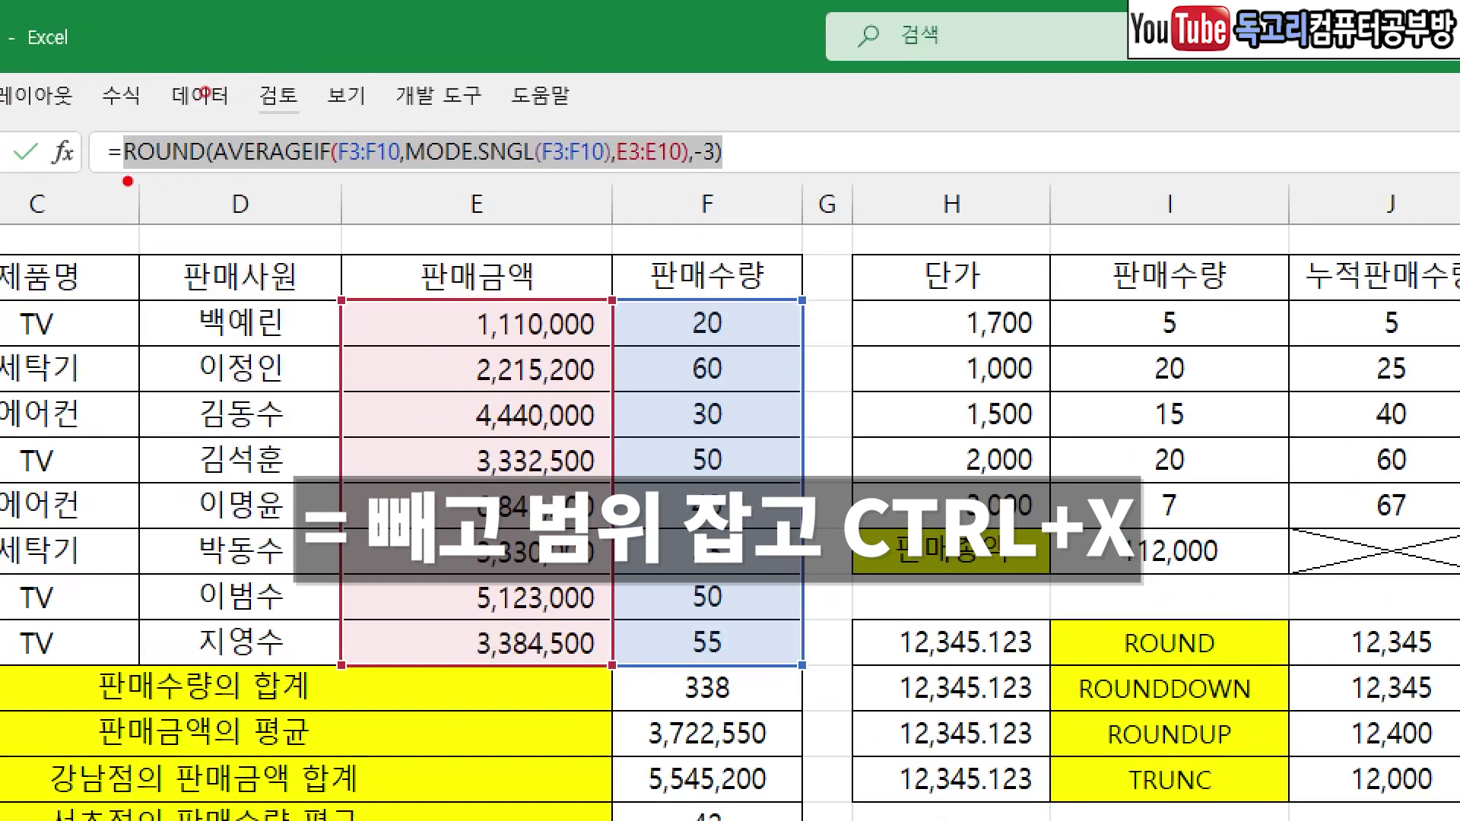
pyautogui.moveTo(197, 92); pyautogui.dragTo(392, 95)
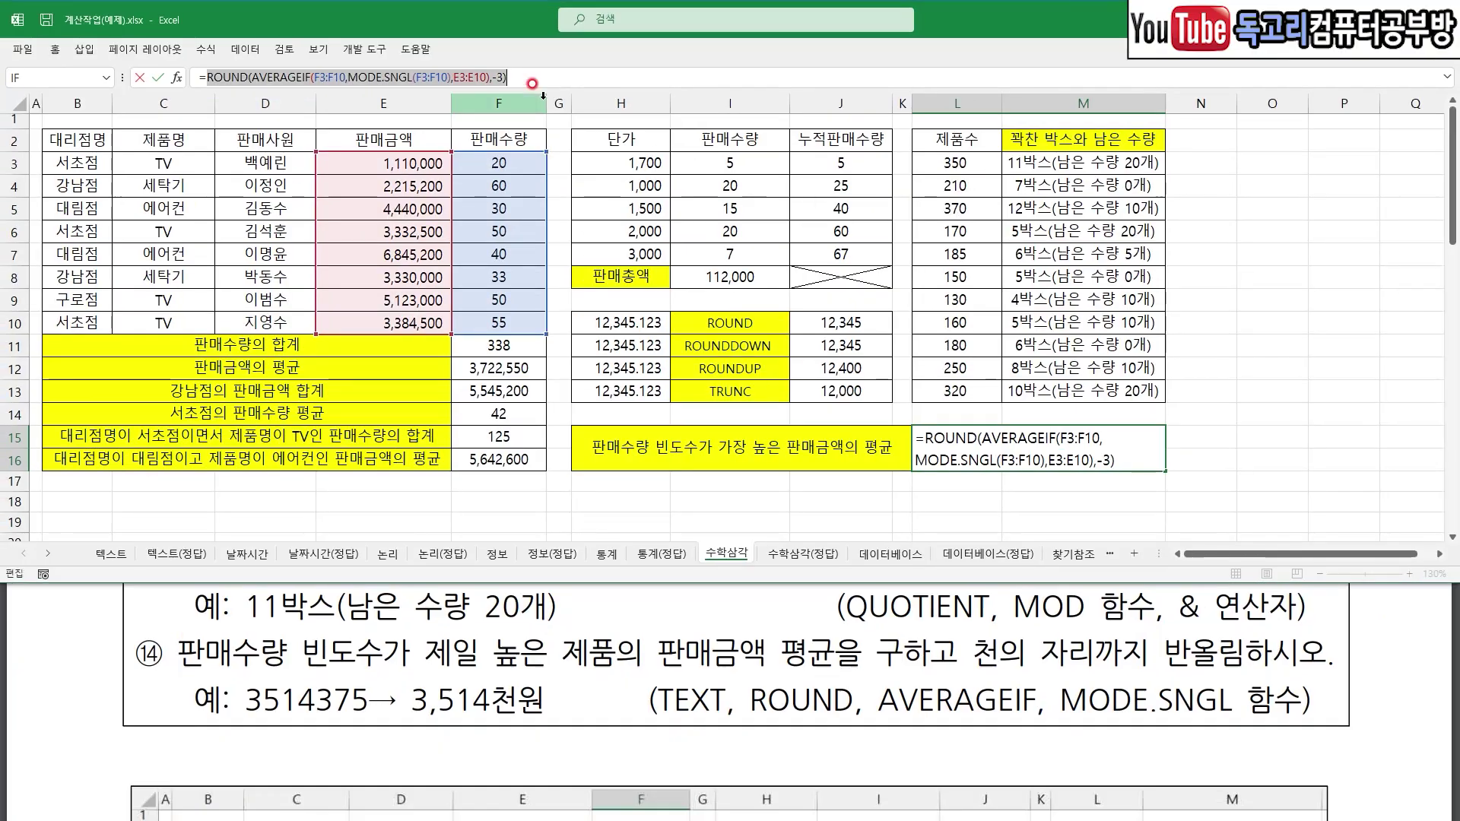
pyautogui.hotkey('ctrl', 'x')
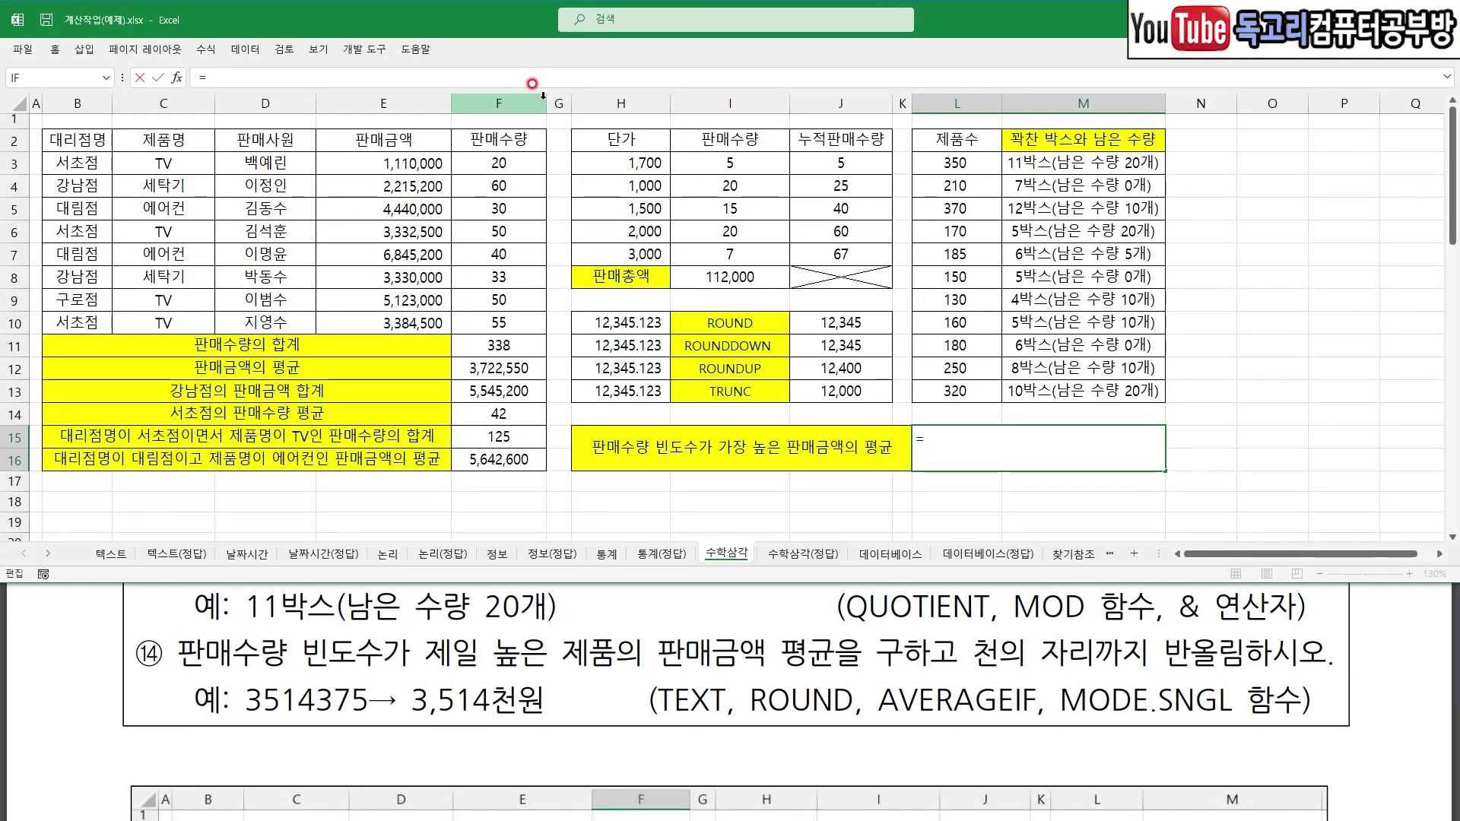
# - Insert a TEXT function in L15 with the cut ROUND expression as its value argument
pyautogui.write('TE')
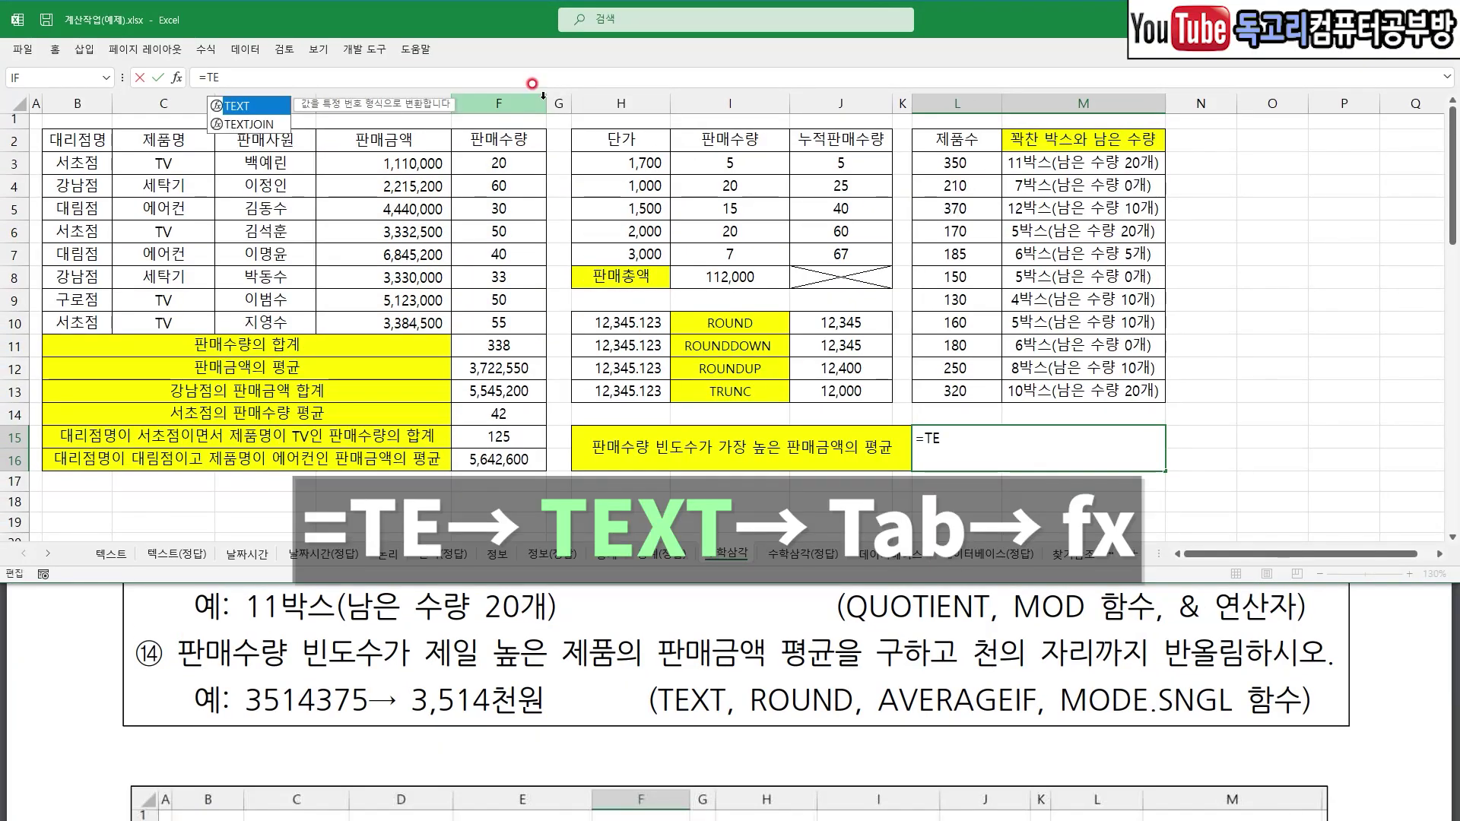
pyautogui.press('Tab')
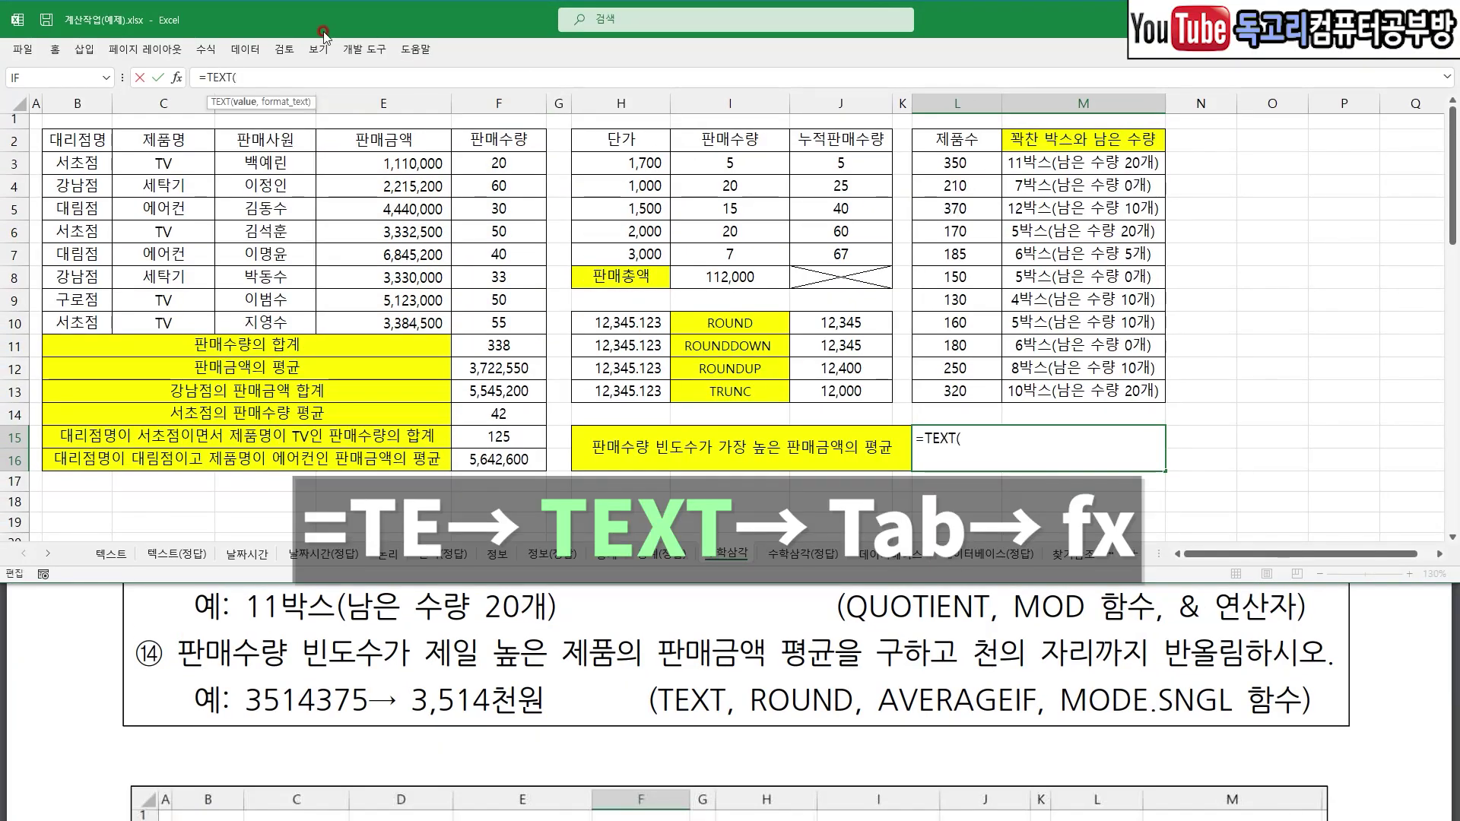
pyautogui.click(175, 78)
pyautogui.click(687, 341)
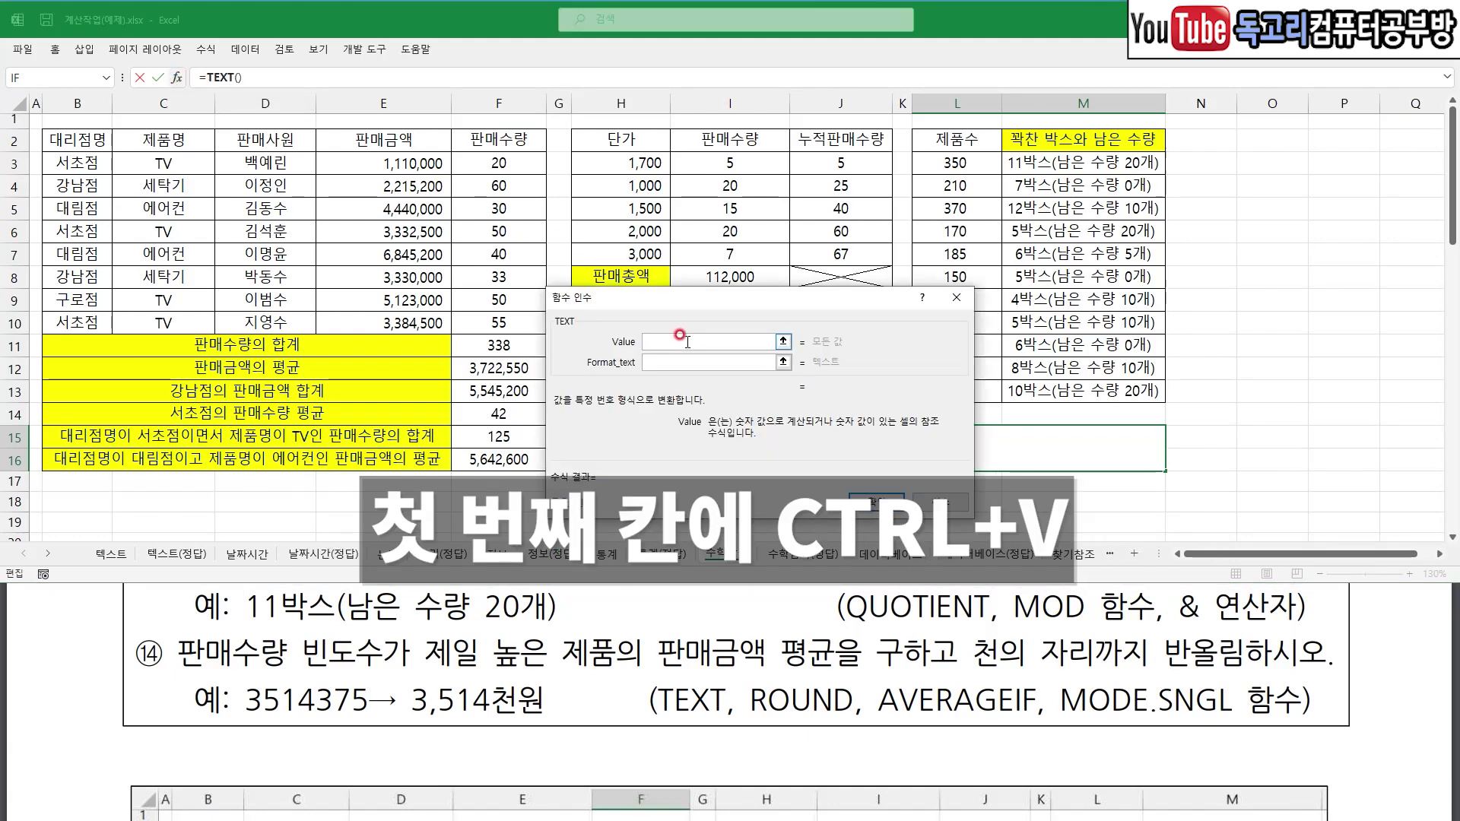
pyautogui.hotkey('ctrl', 'v')
# - Set the TEXT function's format in L15 to "#,##0,천원" and commit the formula
pyautogui.click(674, 362)
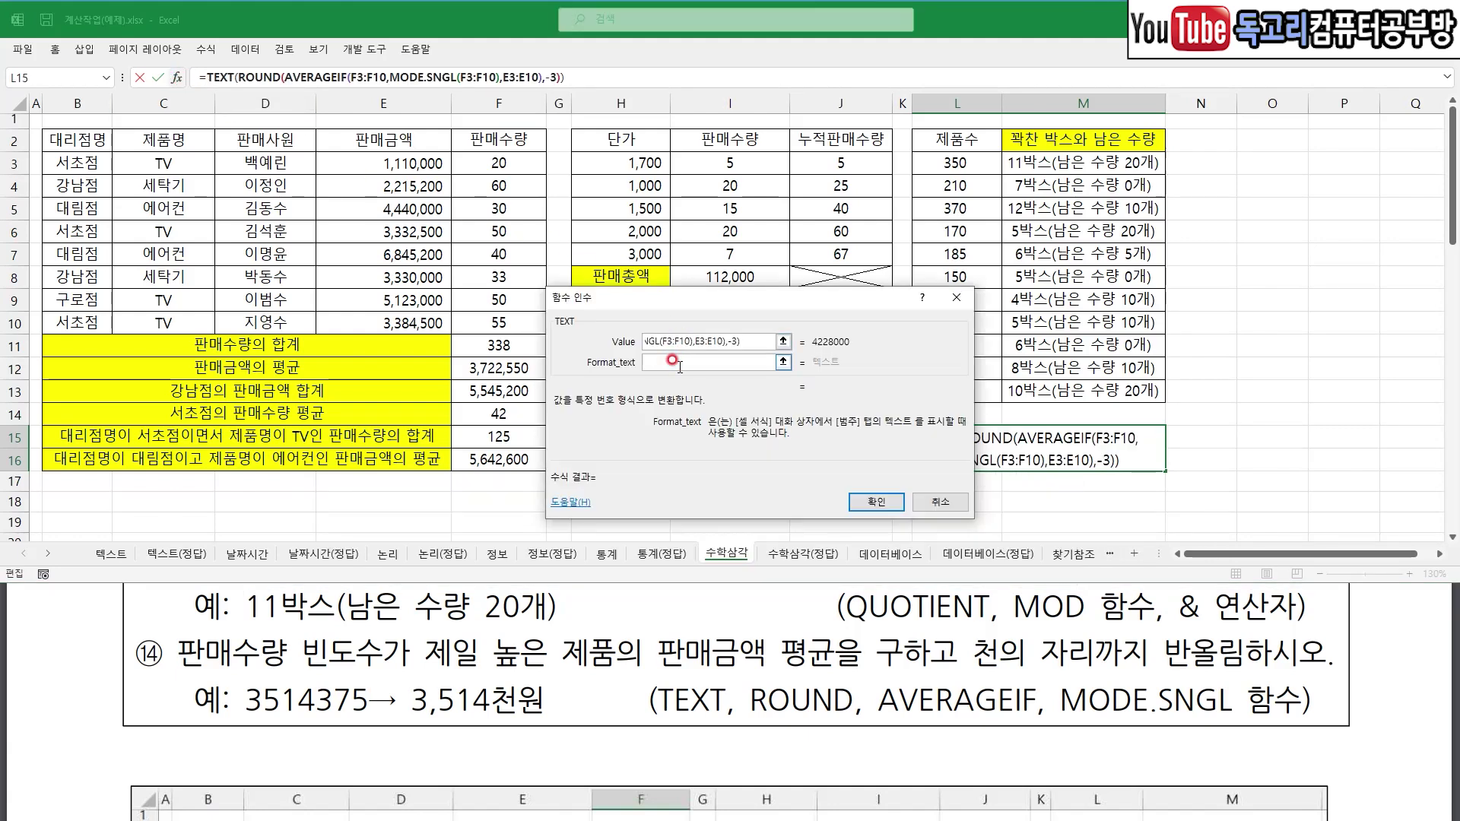
pyautogui.write('#,##0,')
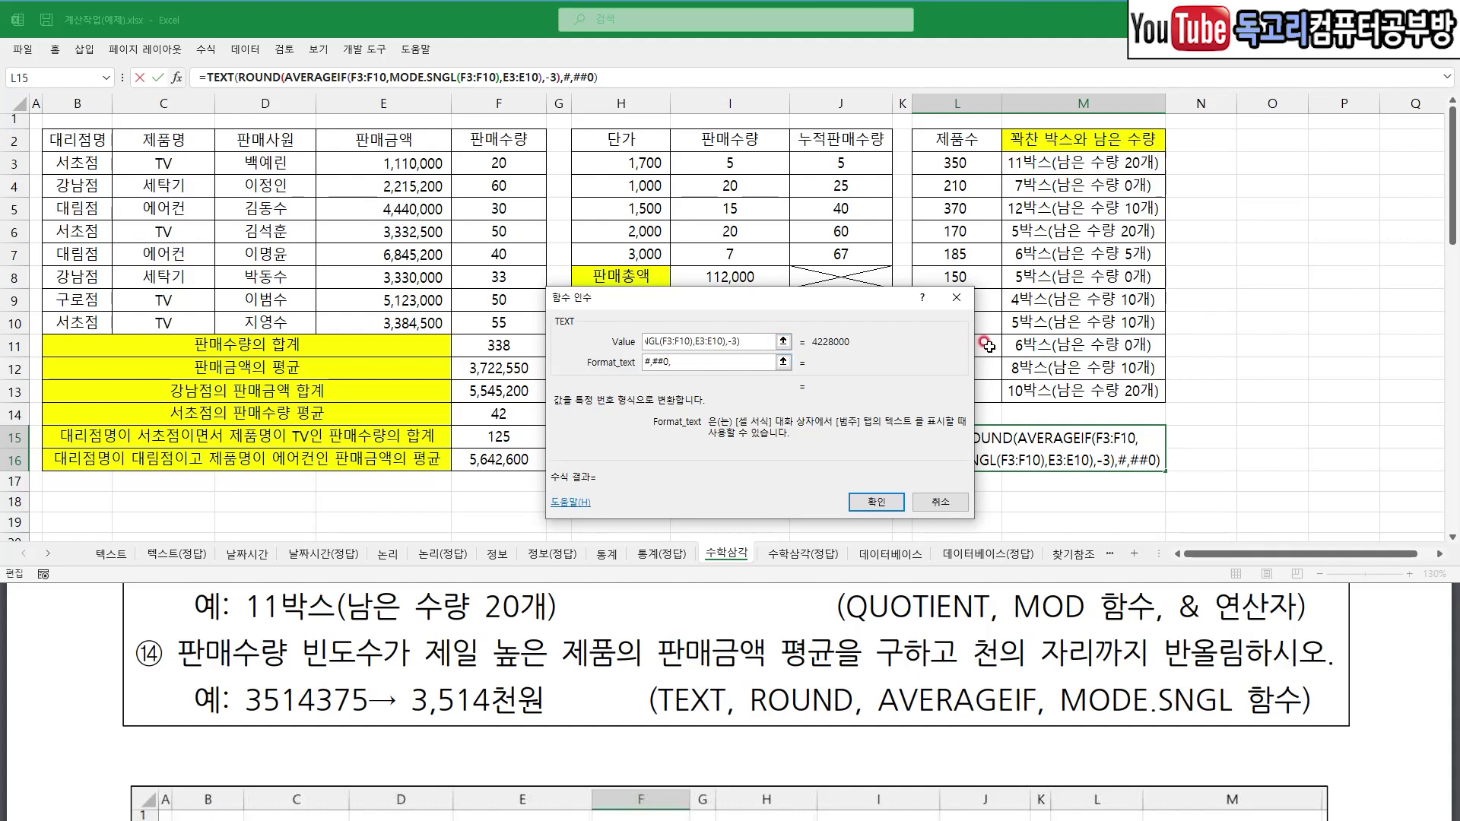
pyautogui.write('처')
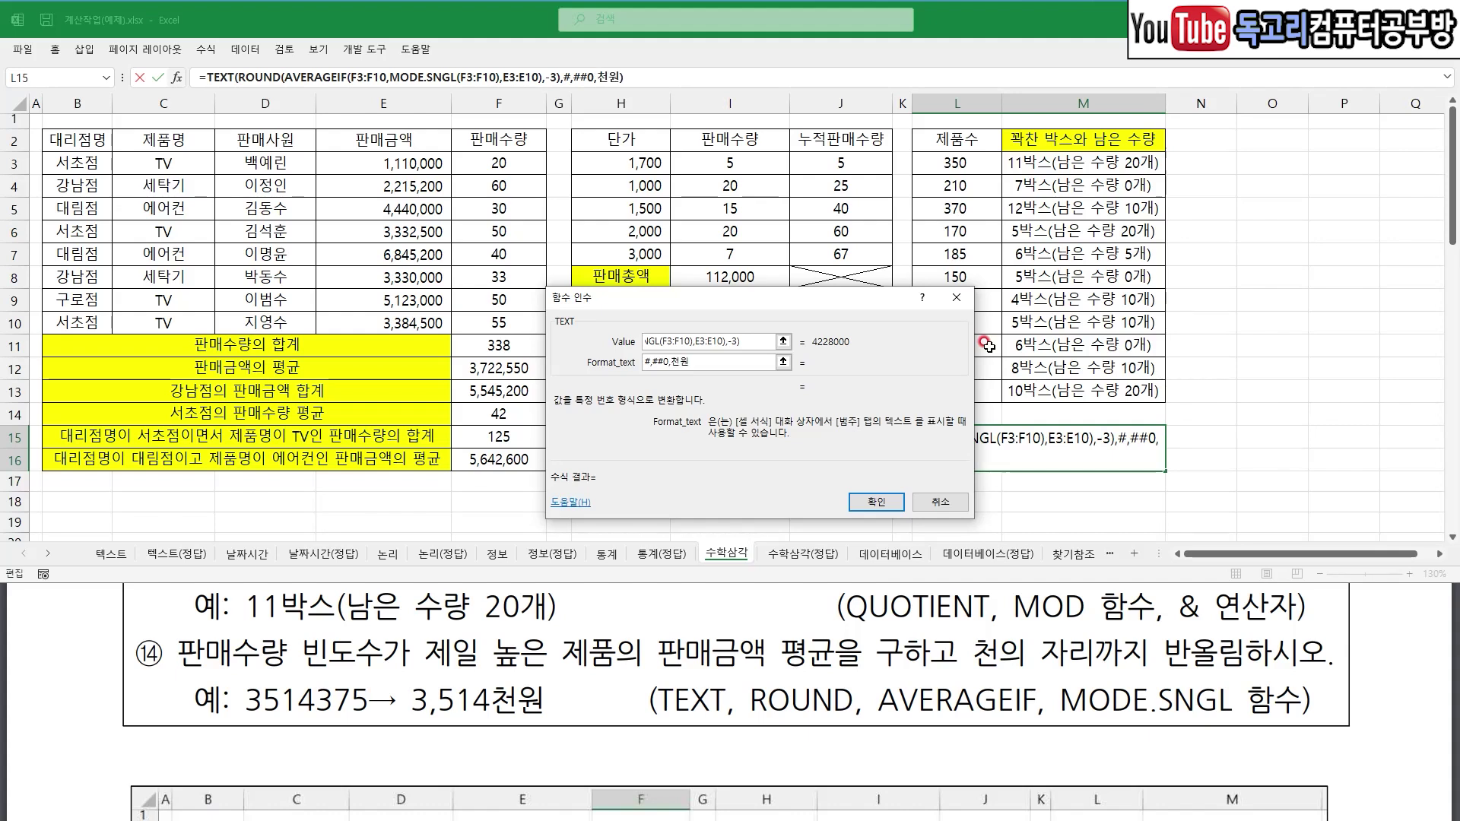
pyautogui.press('Tab')
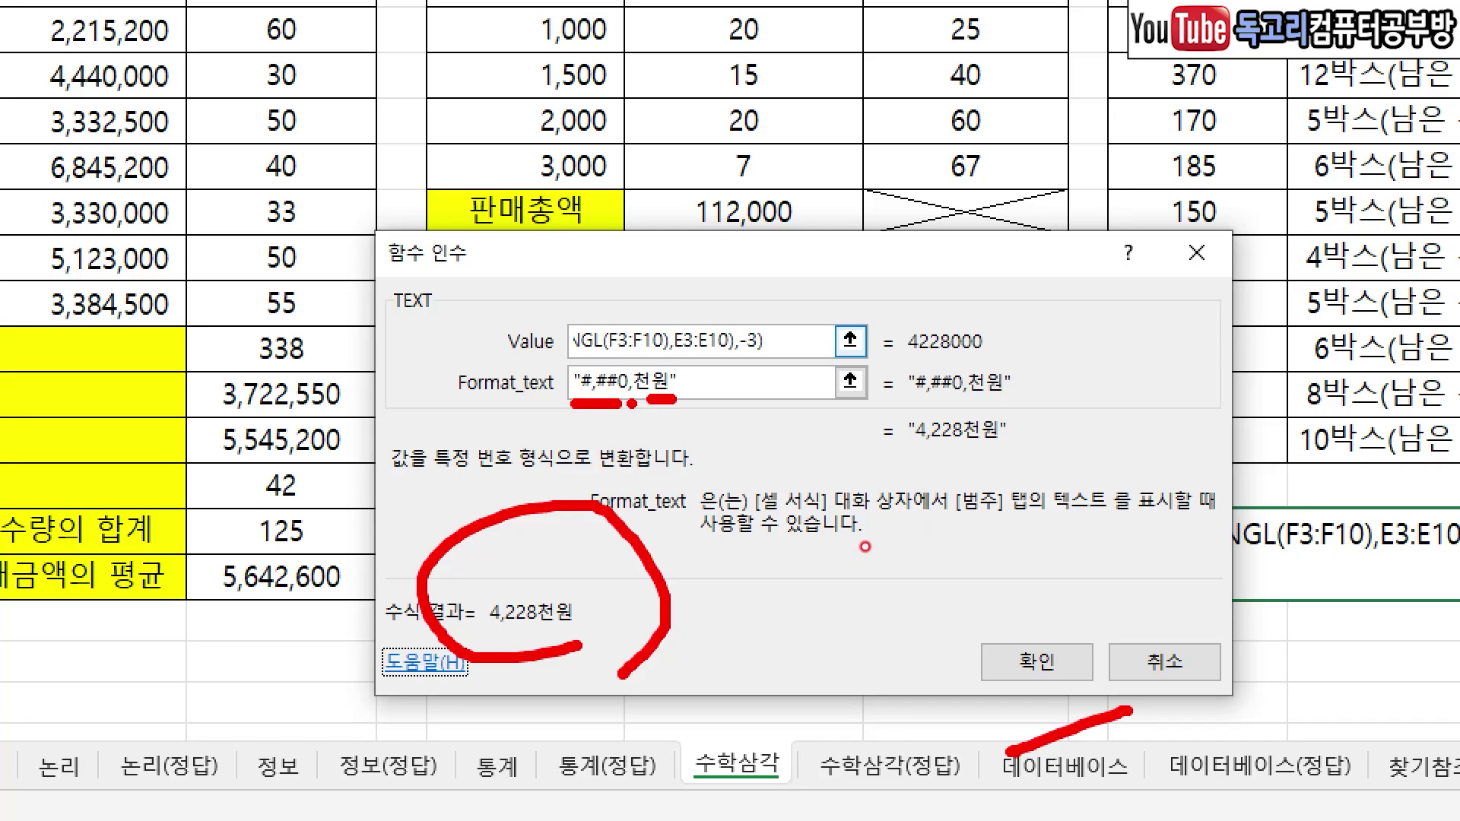
pyautogui.click(1037, 661)
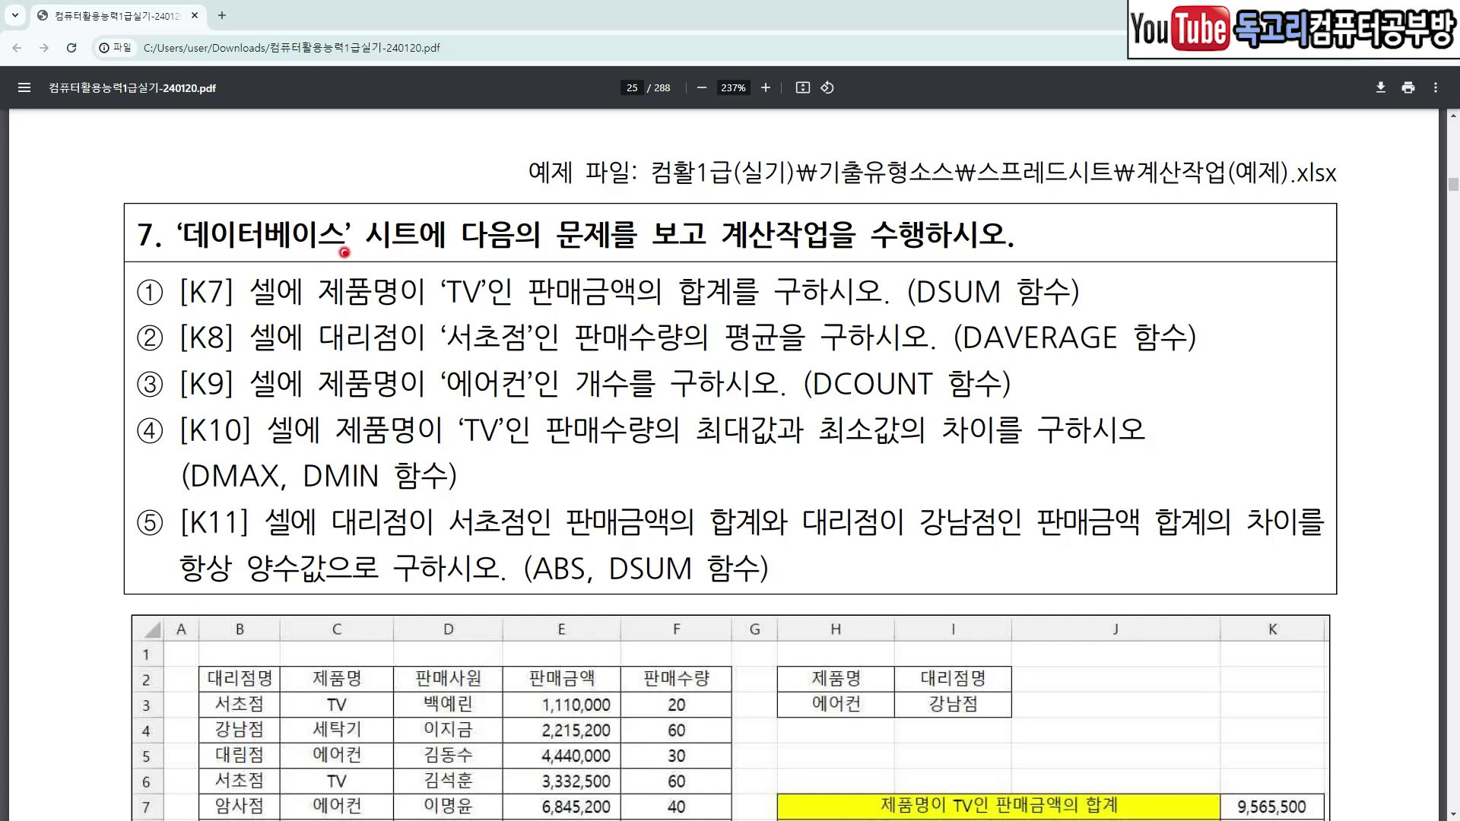
pyautogui.moveTo(306, 194); pyautogui.dragTo(368, 177)
pyautogui.moveTo(194, 264); pyautogui.dragTo(395, 260)
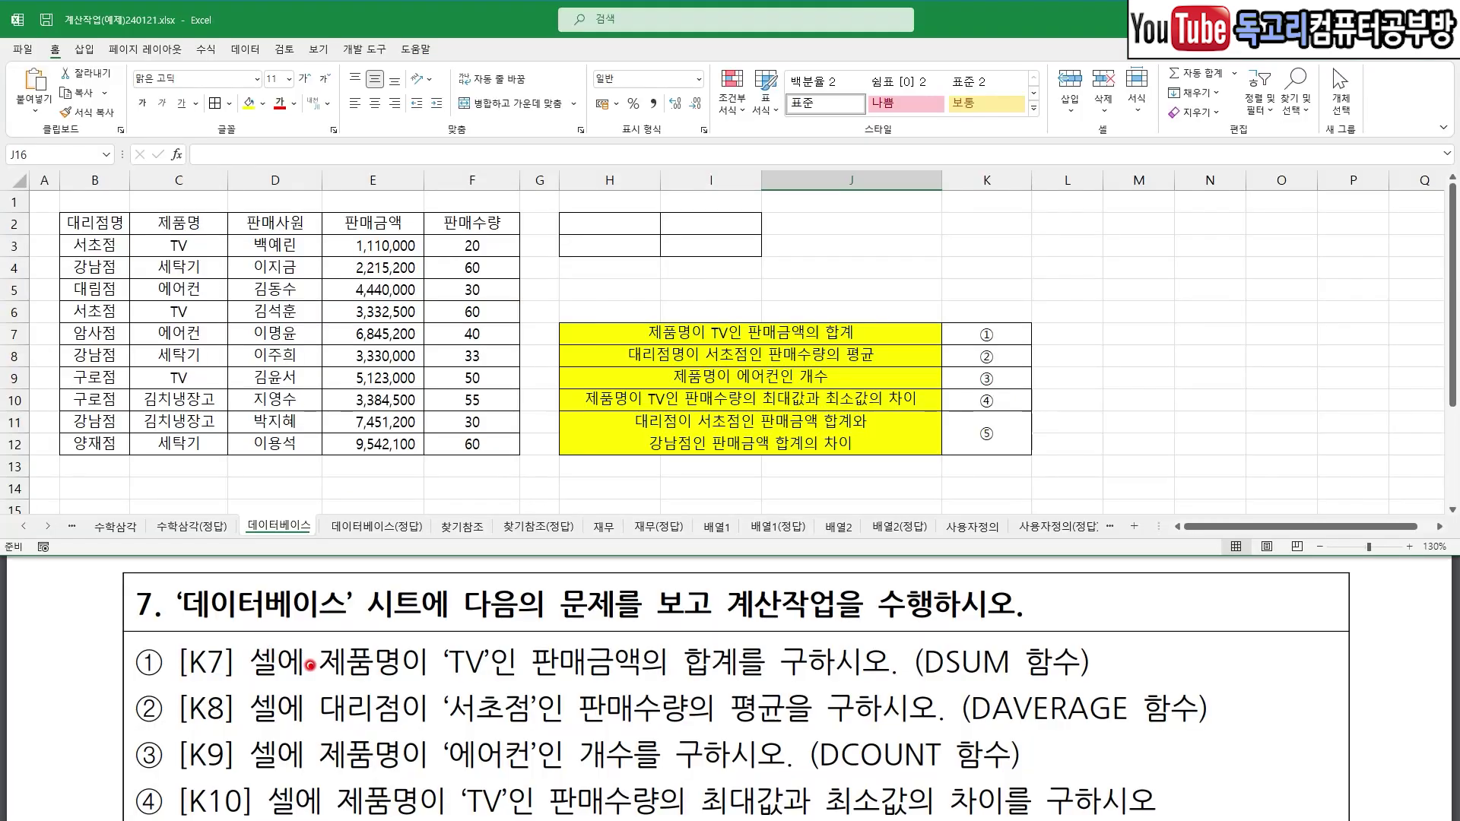
pyautogui.moveTo(321, 687); pyautogui.dragTo(846, 688)
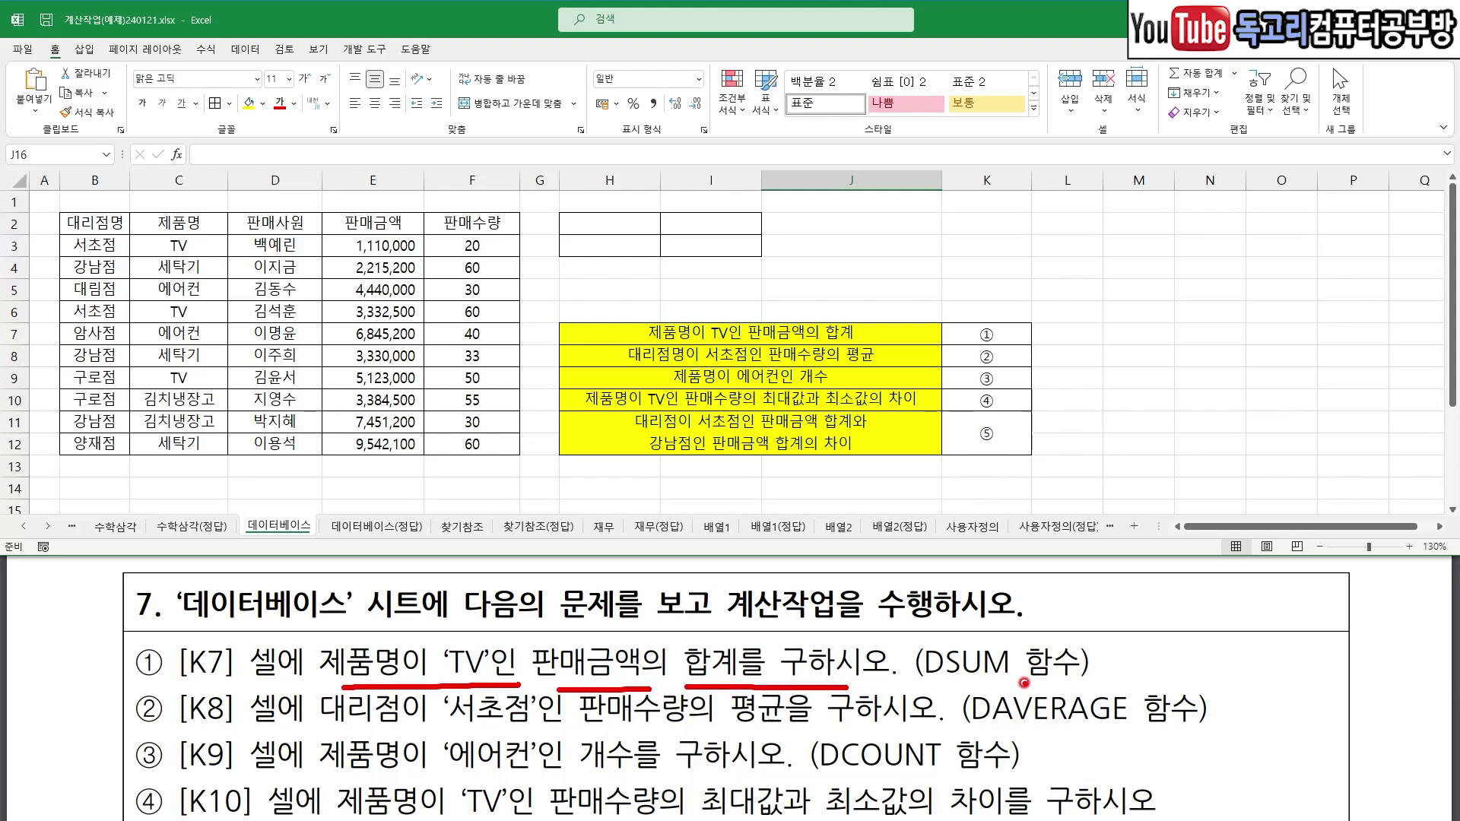
pyautogui.moveTo(937, 685); pyautogui.dragTo(1013, 686)
# - Insert a DSUM function in K7 of the 데이터베이스 sheet with B2:F12 as its database argument
pyautogui.click(993, 333)
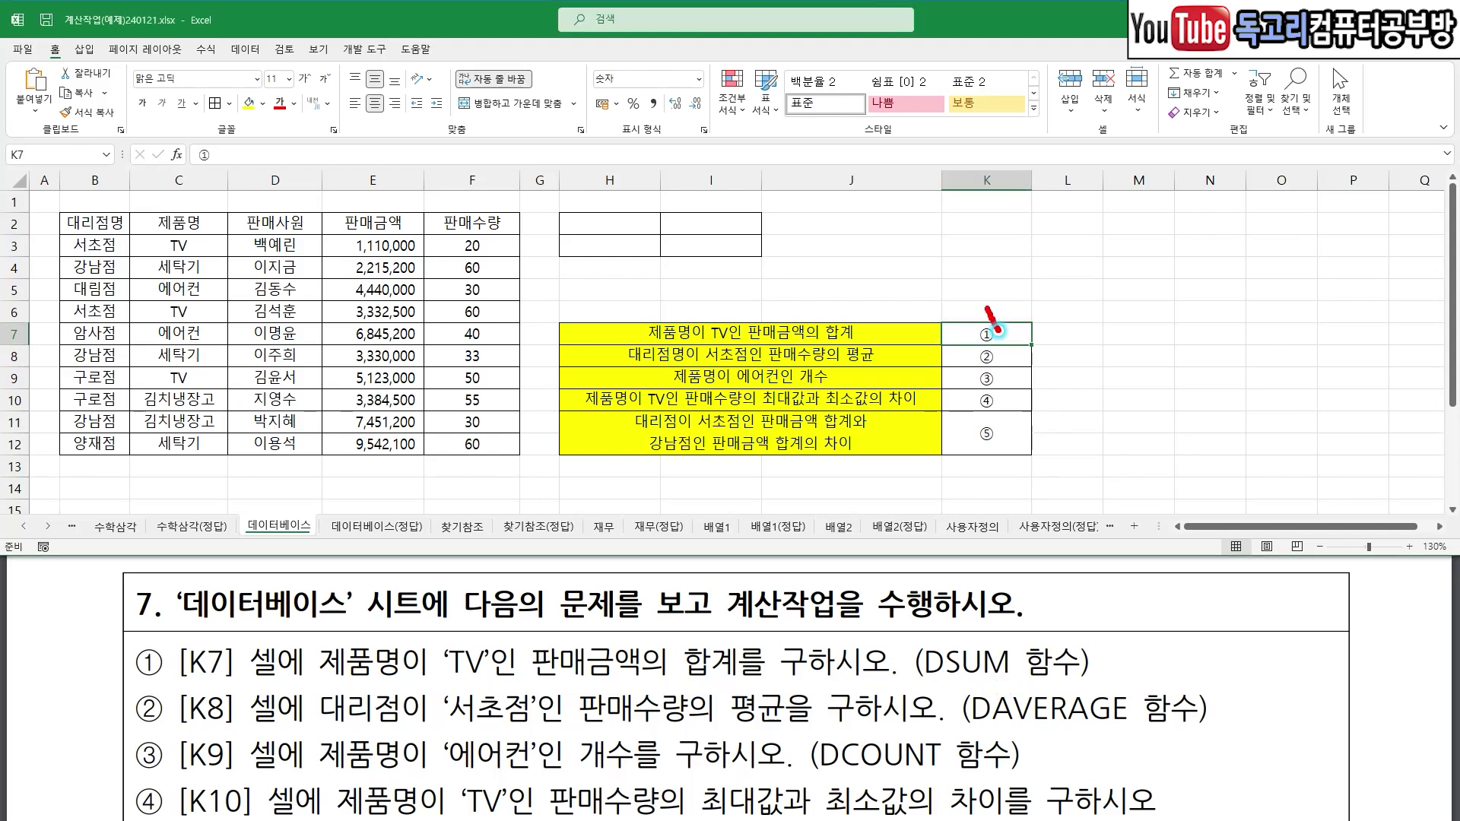
pyautogui.write('=ds')
pyautogui.press('Down')
pyautogui.press('Down')
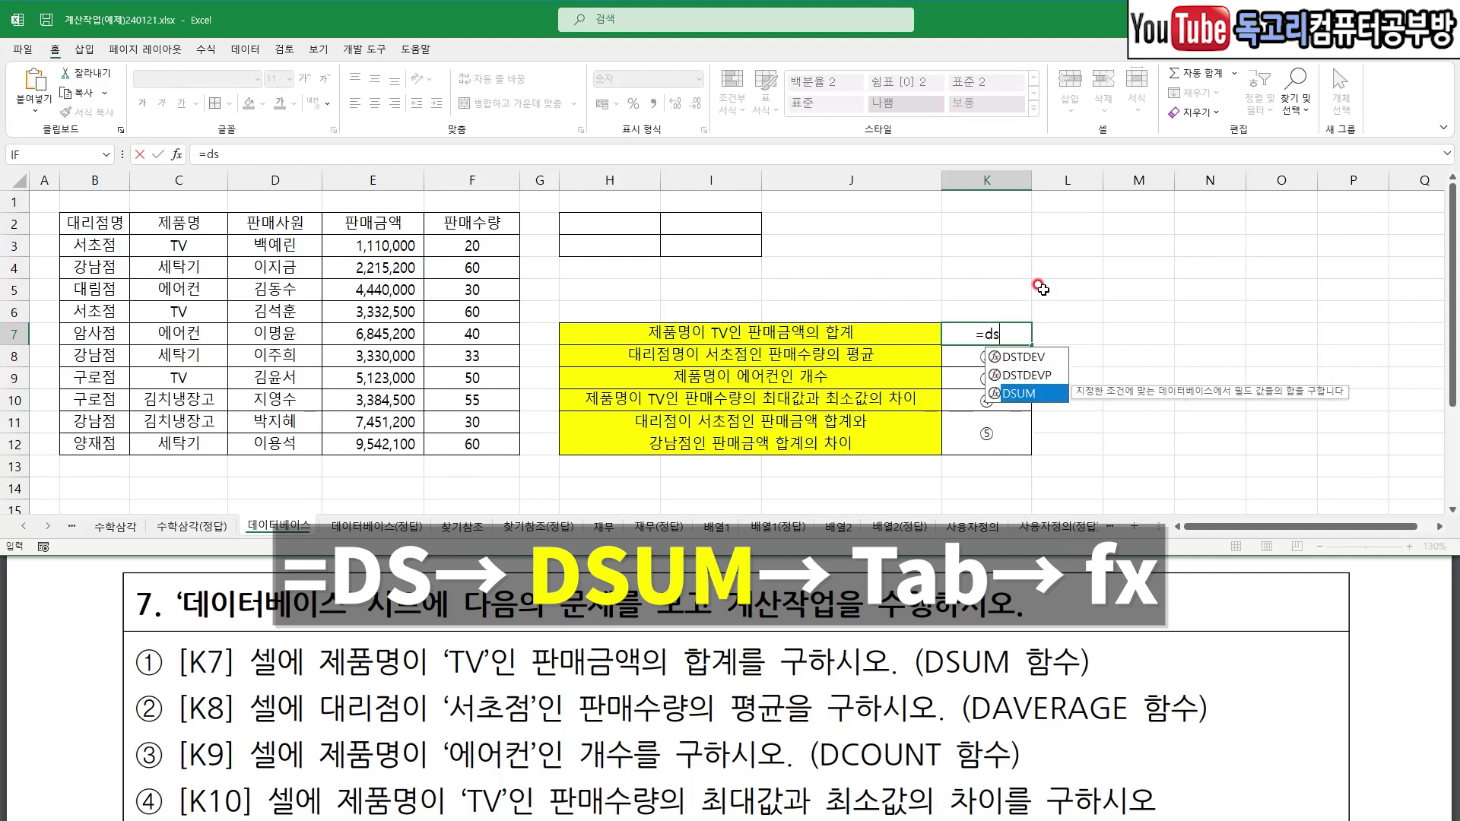
pyautogui.press('Tab')
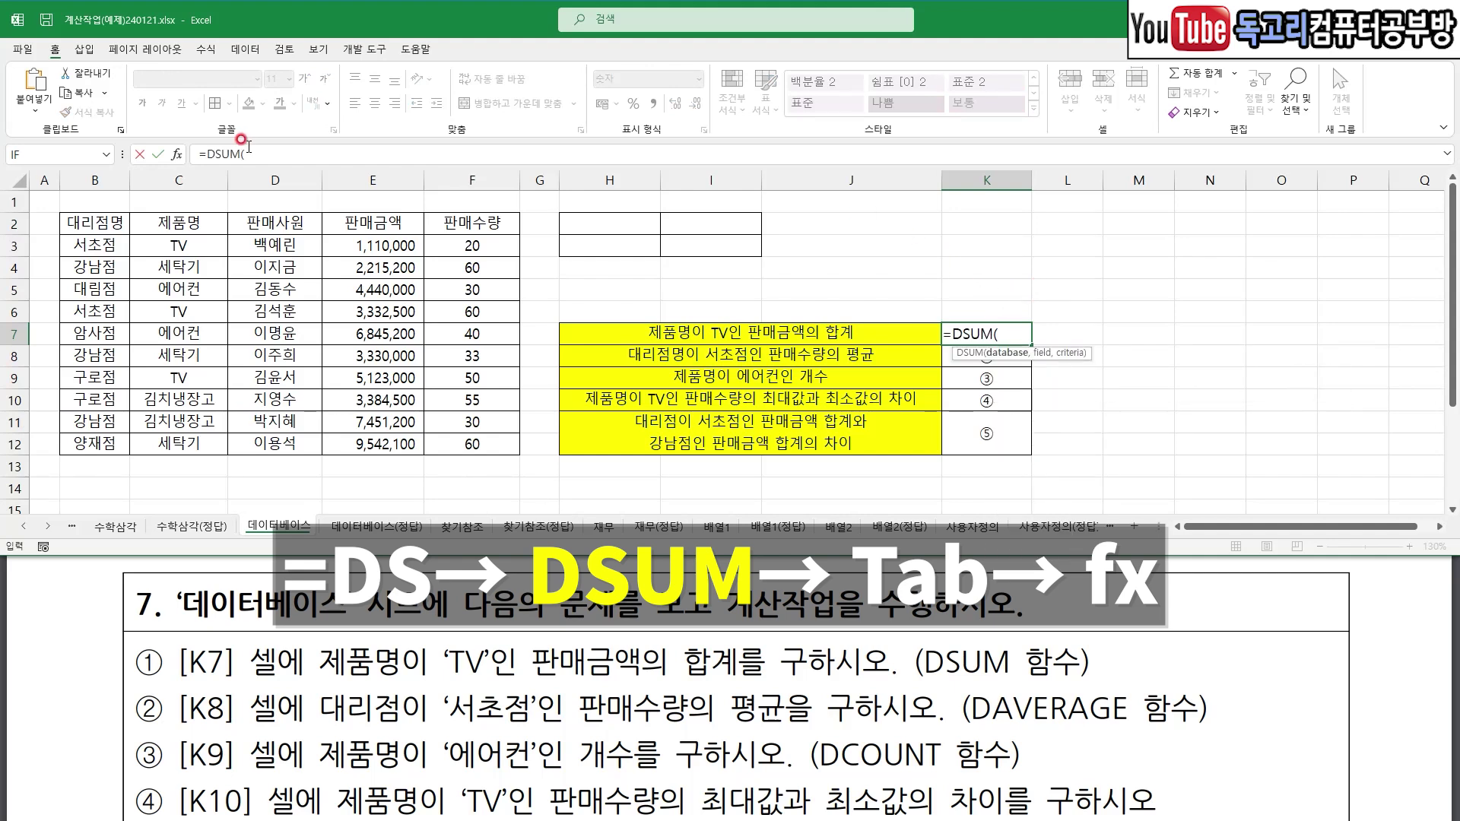
pyautogui.click(177, 155)
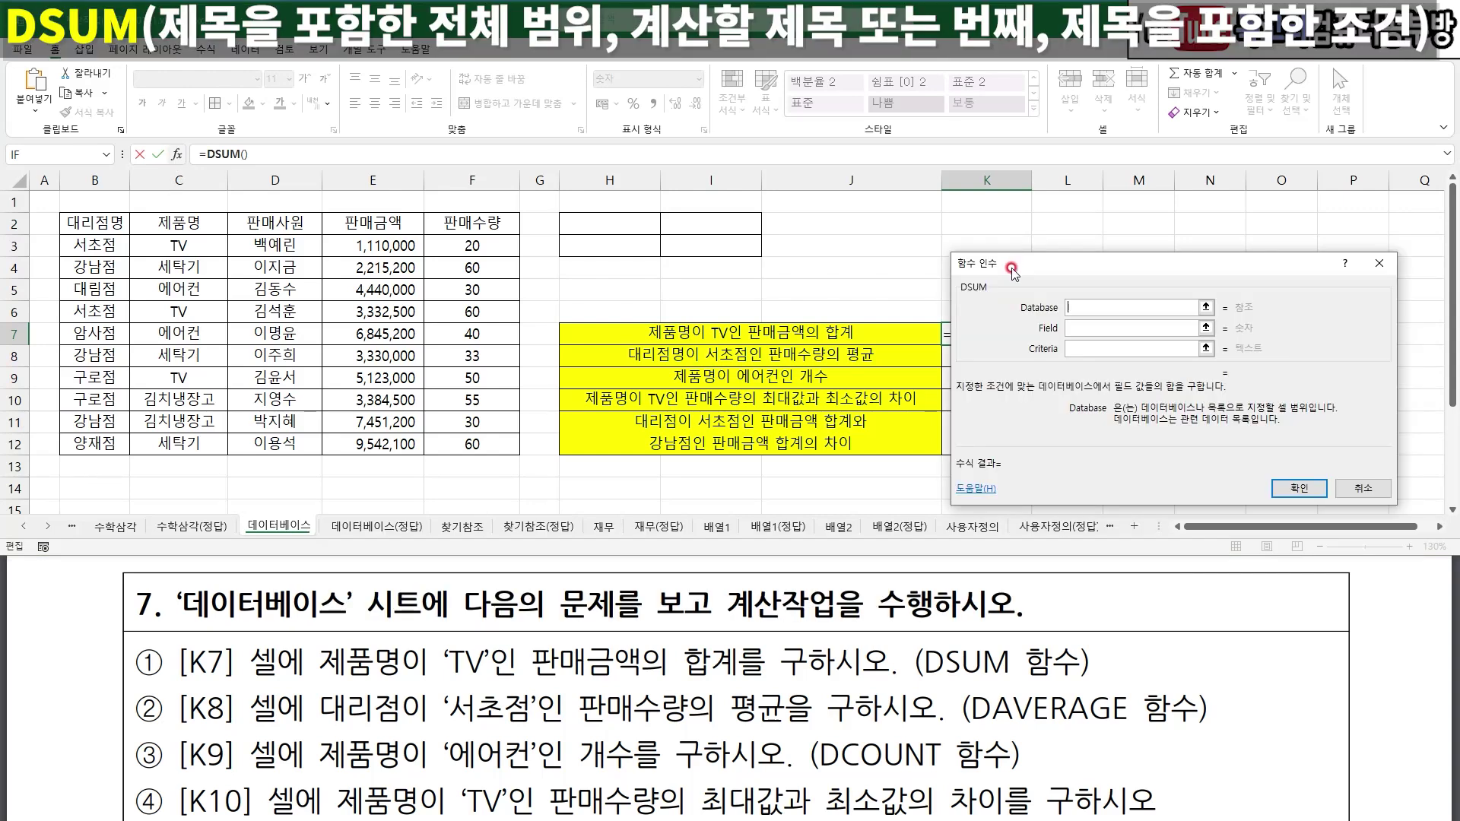
pyautogui.moveTo(94, 226); pyautogui.dragTo(500, 449)
pyautogui.moveTo(499, 447); pyautogui.dragTo(499, 447)
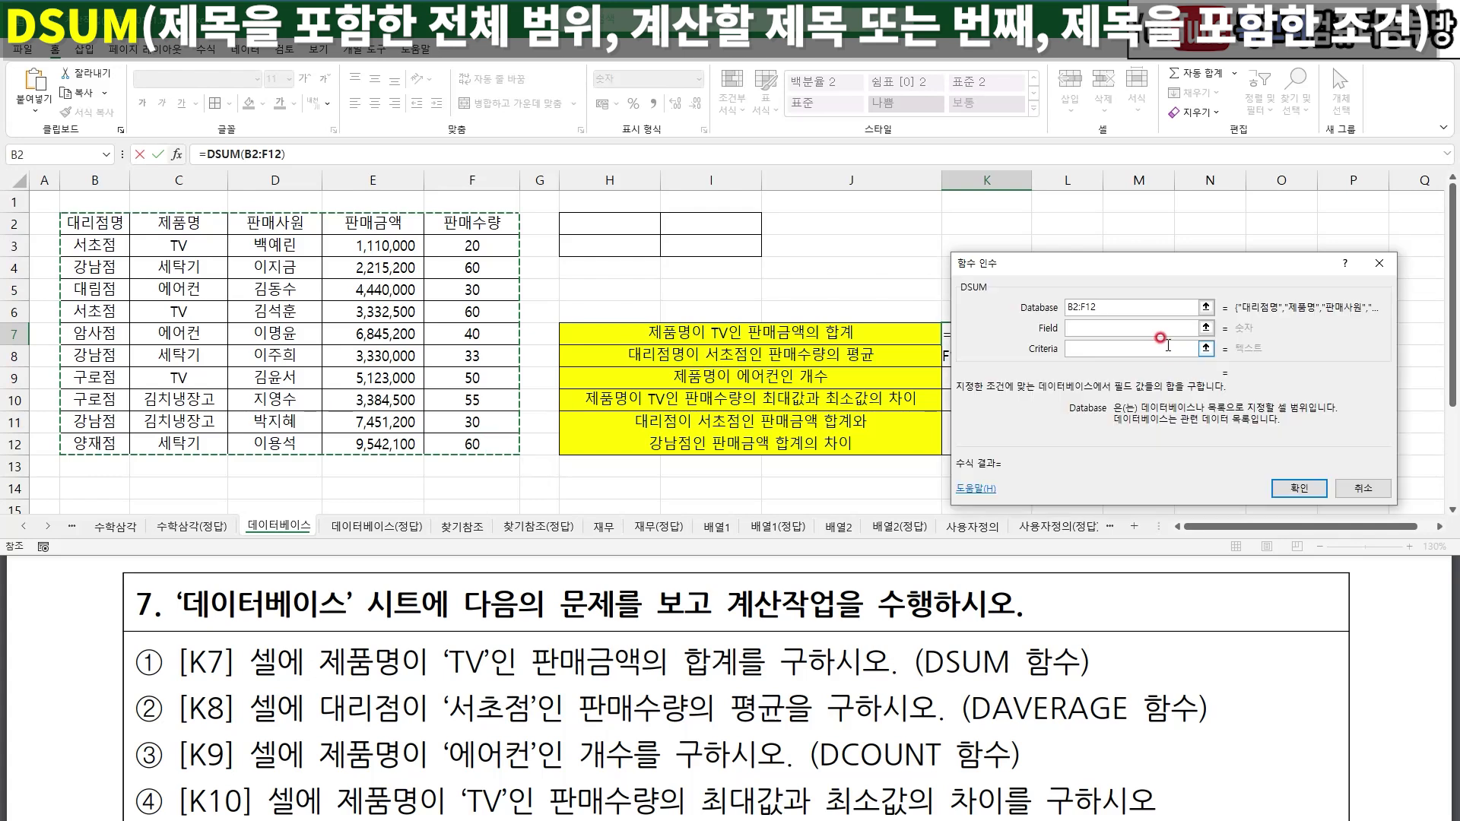
pyautogui.click(1069, 325)
pyautogui.moveTo(1069, 324); pyautogui.dragTo(1124, 307)
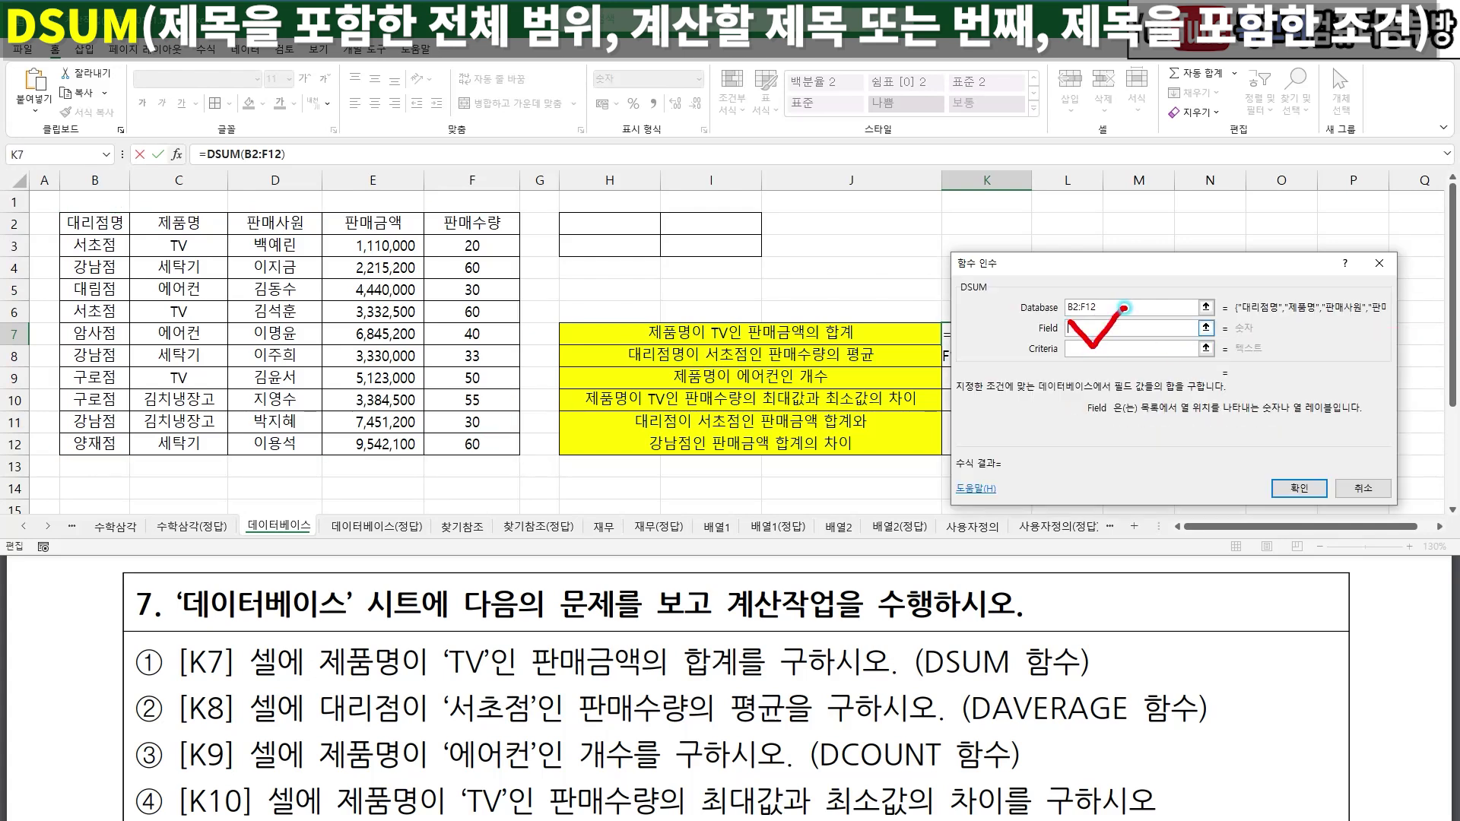
pyautogui.press('Escape')
pyautogui.moveTo(1067, 323); pyautogui.dragTo(1115, 310)
pyautogui.moveTo(784, 351)
pyautogui.mouseDown()
pyautogui.moveTo(734, 327)
pyautogui.moveTo(812, 327)
pyautogui.moveTo(779, 362)
pyautogui.mouseUp()
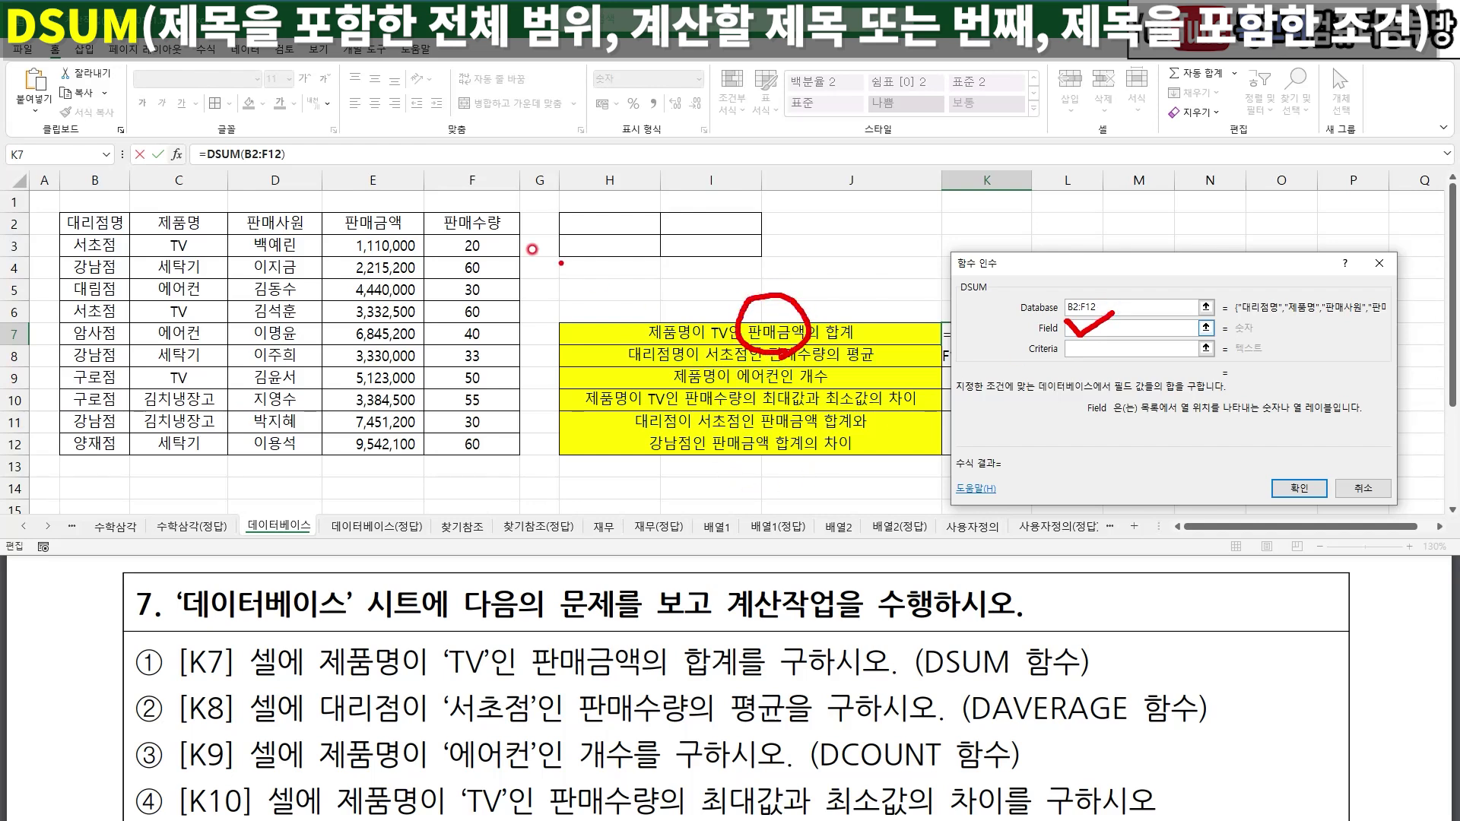
pyautogui.moveTo(338, 198)
pyautogui.mouseDown()
pyautogui.moveTo(357, 209)
pyautogui.moveTo(387, 180)
pyautogui.mouseUp()
pyautogui.click(349, 216)
pyautogui.moveTo(352, 219)
pyautogui.mouseDown()
pyautogui.moveTo(414, 209)
pyautogui.moveTo(370, 247)
pyautogui.mouseUp()
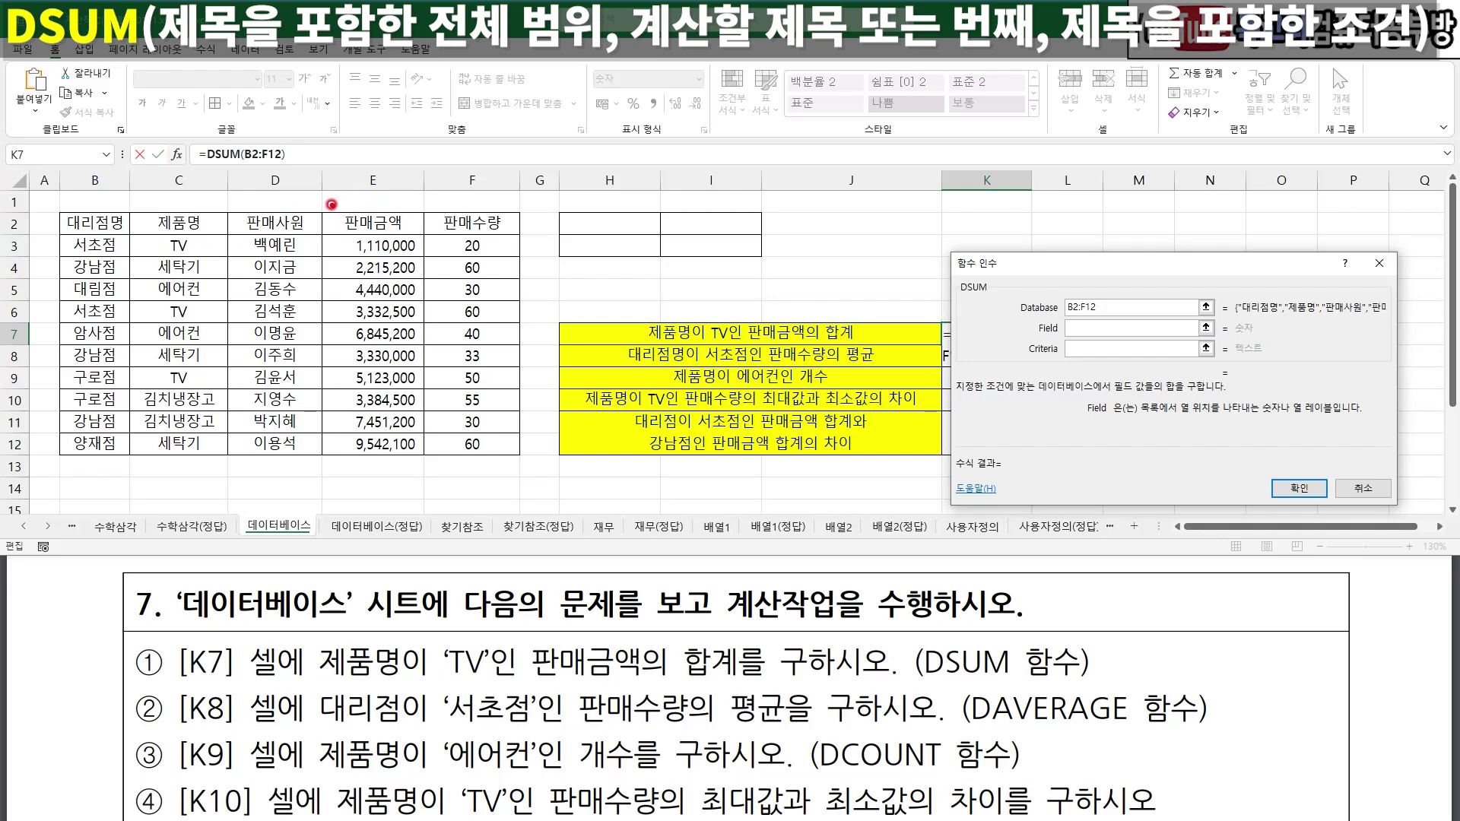
pyautogui.moveTo(340, 181); pyautogui.dragTo(414, 167)
pyautogui.moveTo(116, 242); pyautogui.dragTo(104, 275)
pyautogui.moveTo(225, 238); pyautogui.dragTo(201, 293)
pyautogui.moveTo(264, 268); pyautogui.dragTo(253, 301)
pyautogui.click(1087, 327)
pyautogui.write('4')
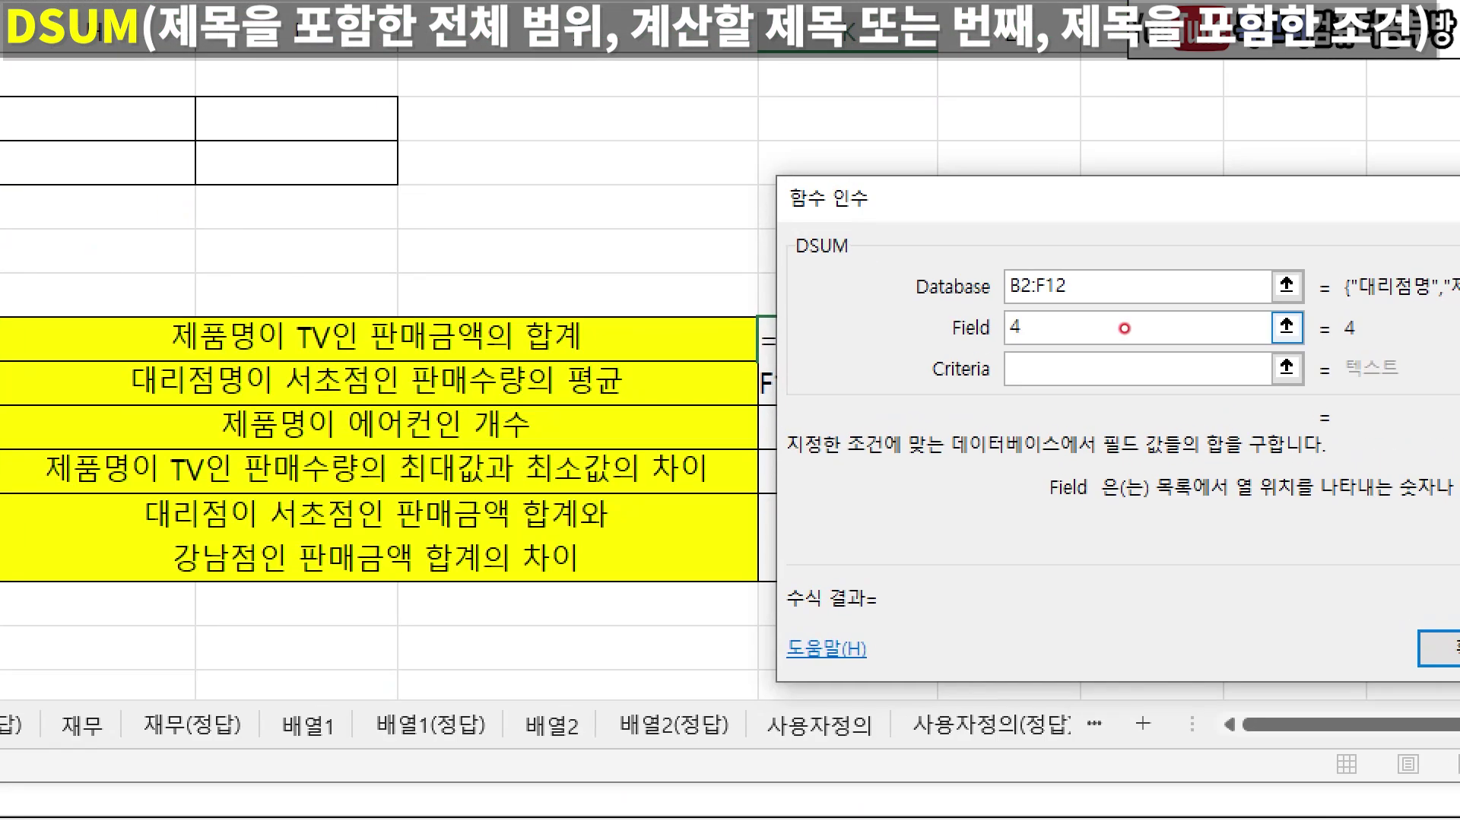
pyautogui.moveTo(1093, 342); pyautogui.dragTo(1110, 334)
pyautogui.press('Escape')
pyautogui.press('BackSpace')
# - Set DSUM's field to the 판매금액 header E2 and its criteria to C2:C3, and commit the formula
pyautogui.click(398, 221)
pyautogui.click(1101, 352)
pyautogui.click(1087, 354)
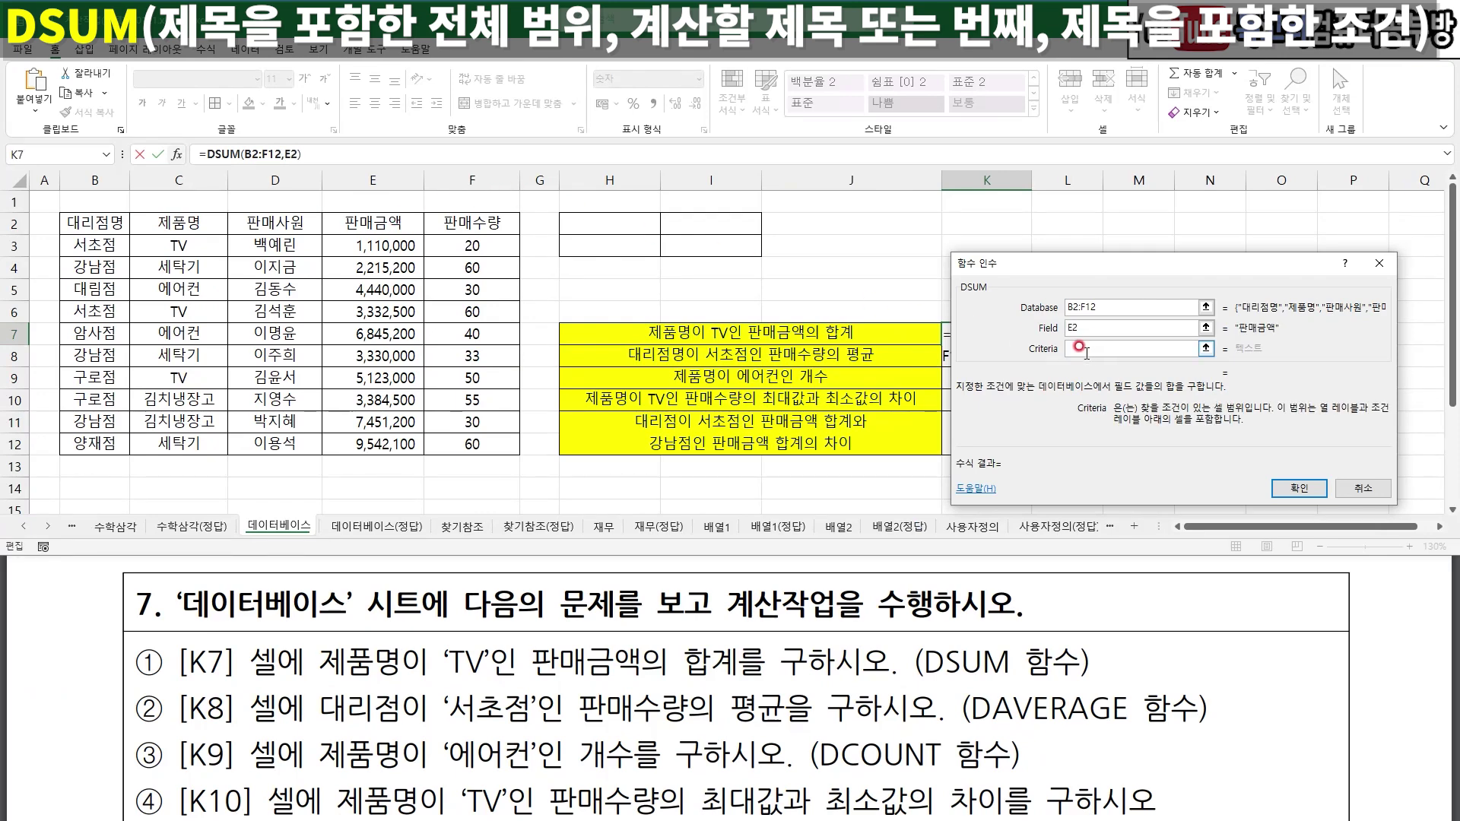
pyautogui.moveTo(1078, 350); pyautogui.dragTo(1115, 342)
pyautogui.moveTo(703, 356)
pyautogui.mouseDown()
pyautogui.moveTo(622, 328)
pyautogui.moveTo(731, 343)
pyautogui.moveTo(698, 350)
pyautogui.mouseUp()
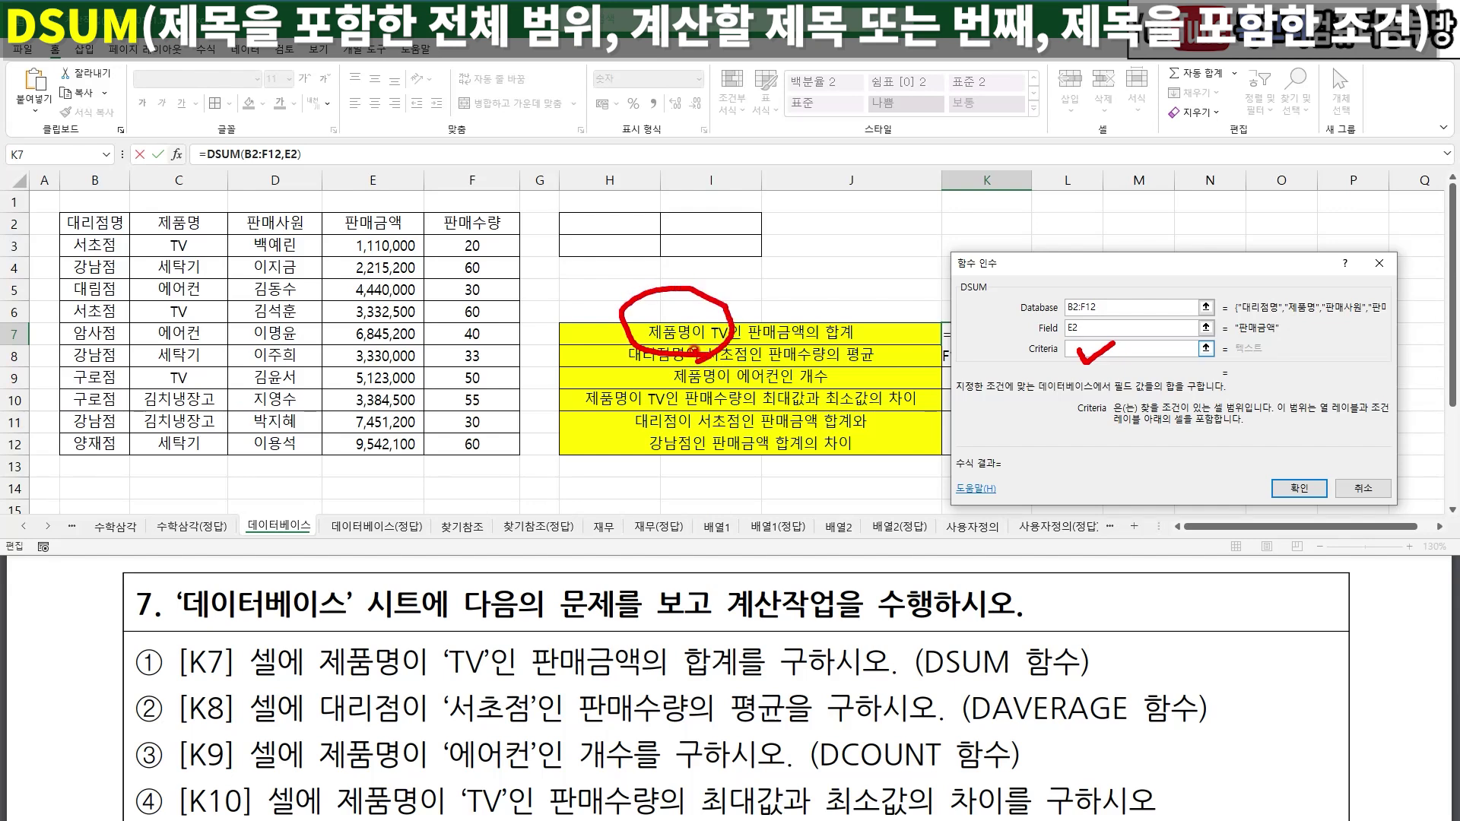
pyautogui.press('Escape')
pyautogui.moveTo(199, 225)
pyautogui.mouseDown()
pyautogui.moveTo(228, 258)
pyautogui.moveTo(137, 211)
pyautogui.moveTo(228, 232)
pyautogui.moveTo(220, 248)
pyautogui.mouseUp()
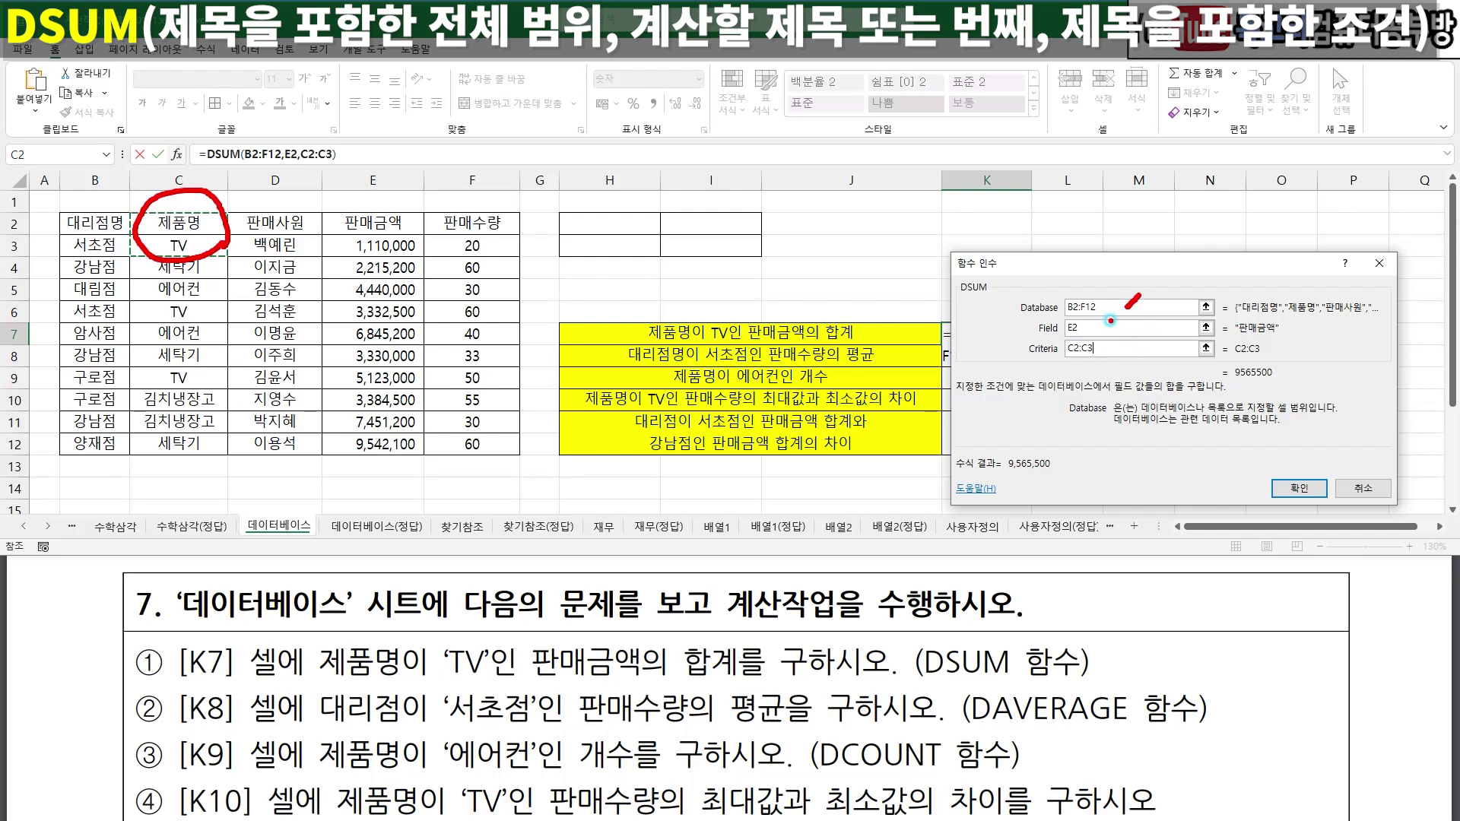
pyautogui.moveTo(1123, 344); pyautogui.dragTo(1097, 368)
pyautogui.moveTo(1355, 456); pyautogui.dragTo(1282, 546)
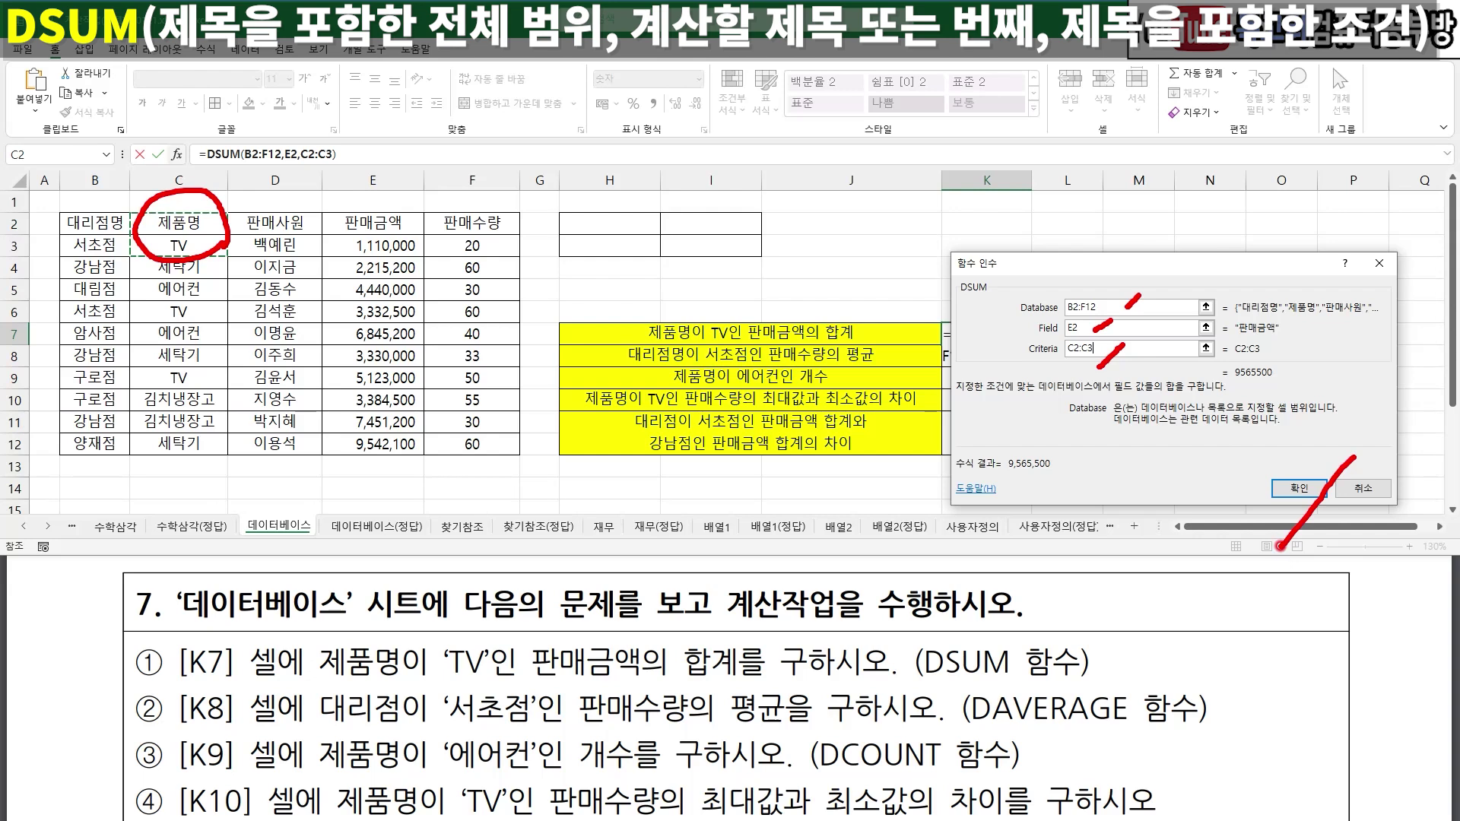
pyautogui.click(1289, 486)
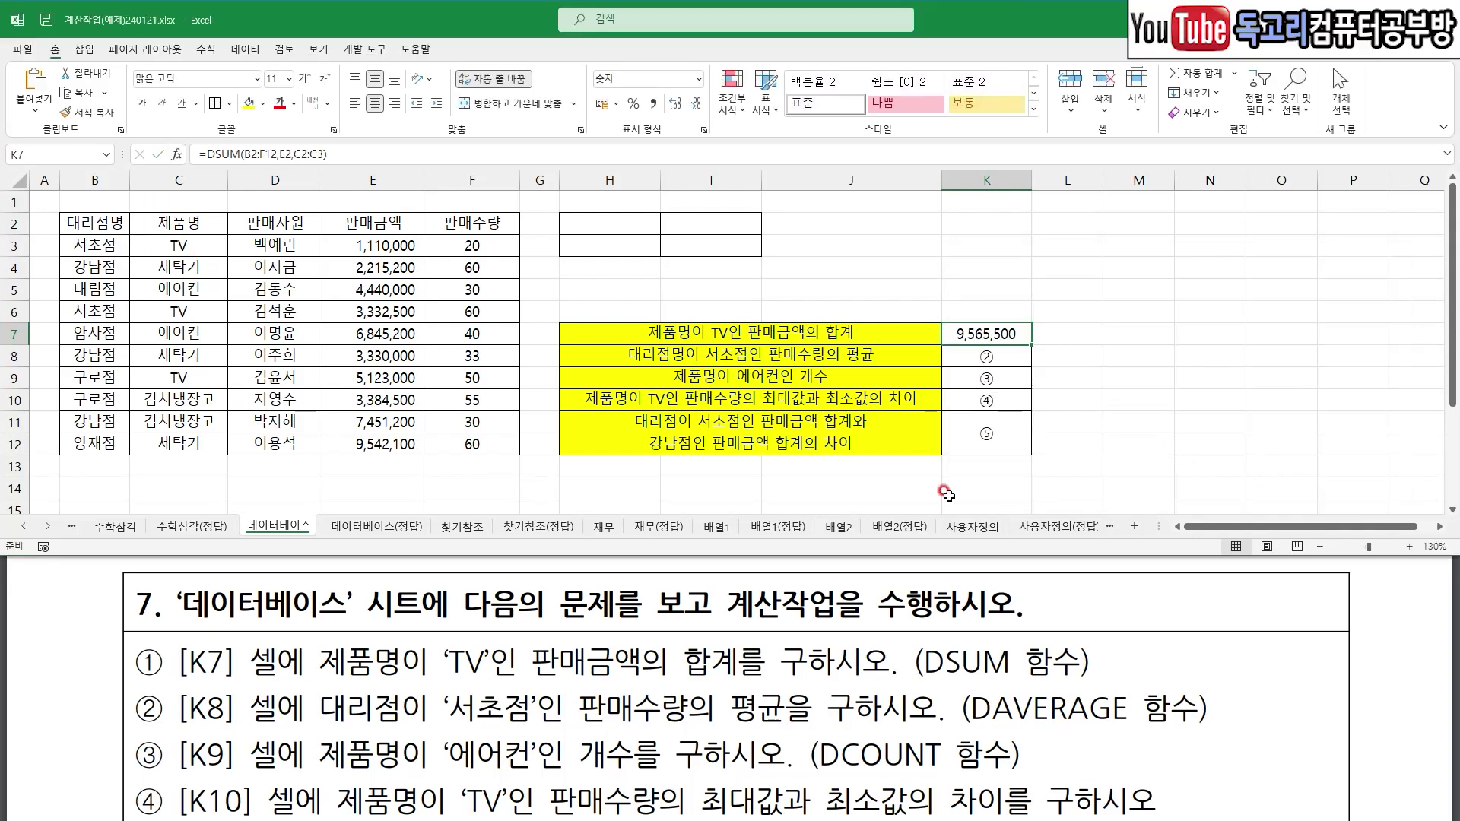
pyautogui.moveTo(338, 734); pyautogui.dragTo(508, 736)
pyautogui.moveTo(640, 735); pyautogui.dragTo(826, 733)
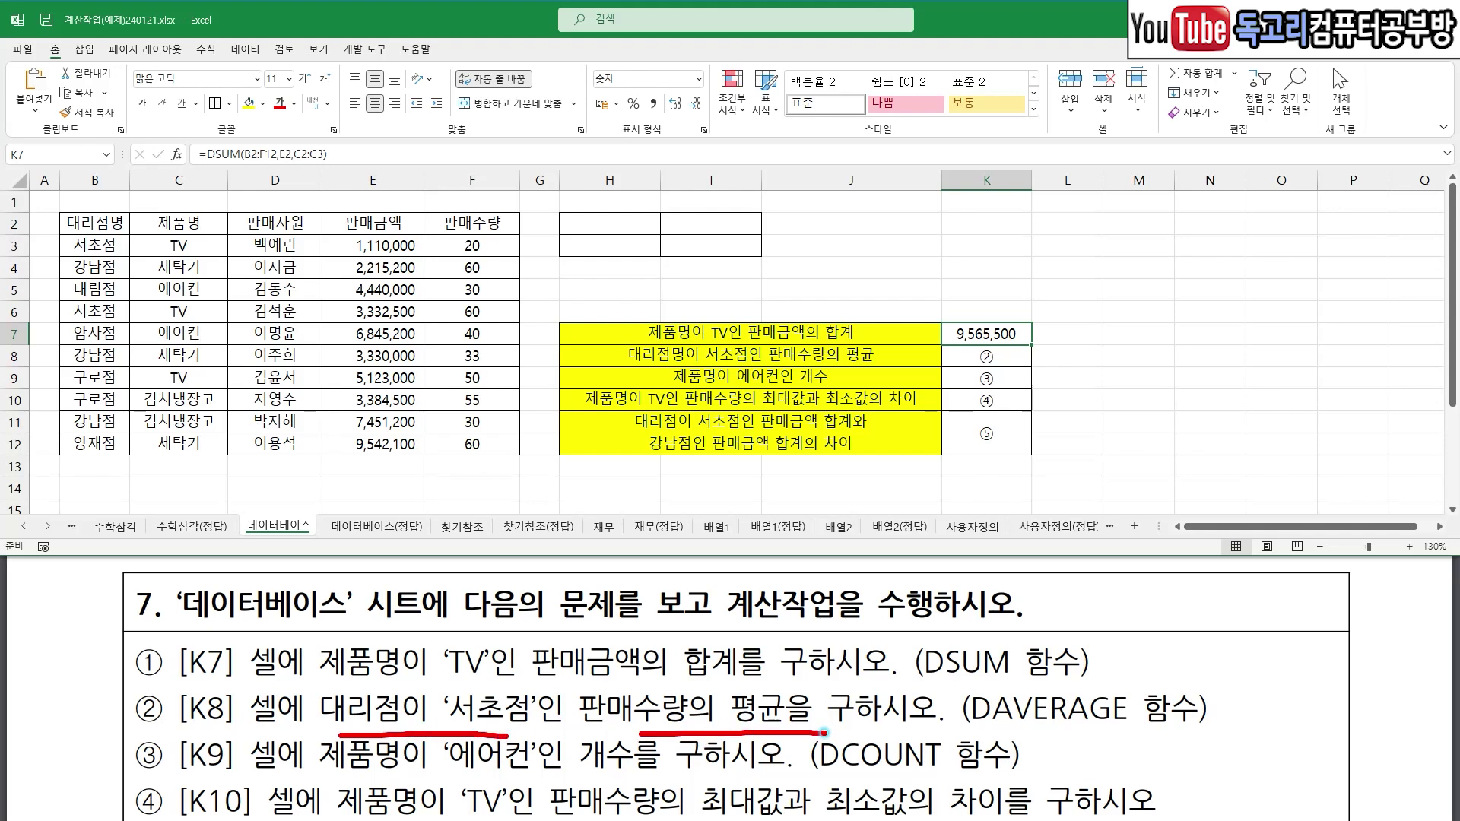
pyautogui.moveTo(1004, 736); pyautogui.dragTo(1162, 739)
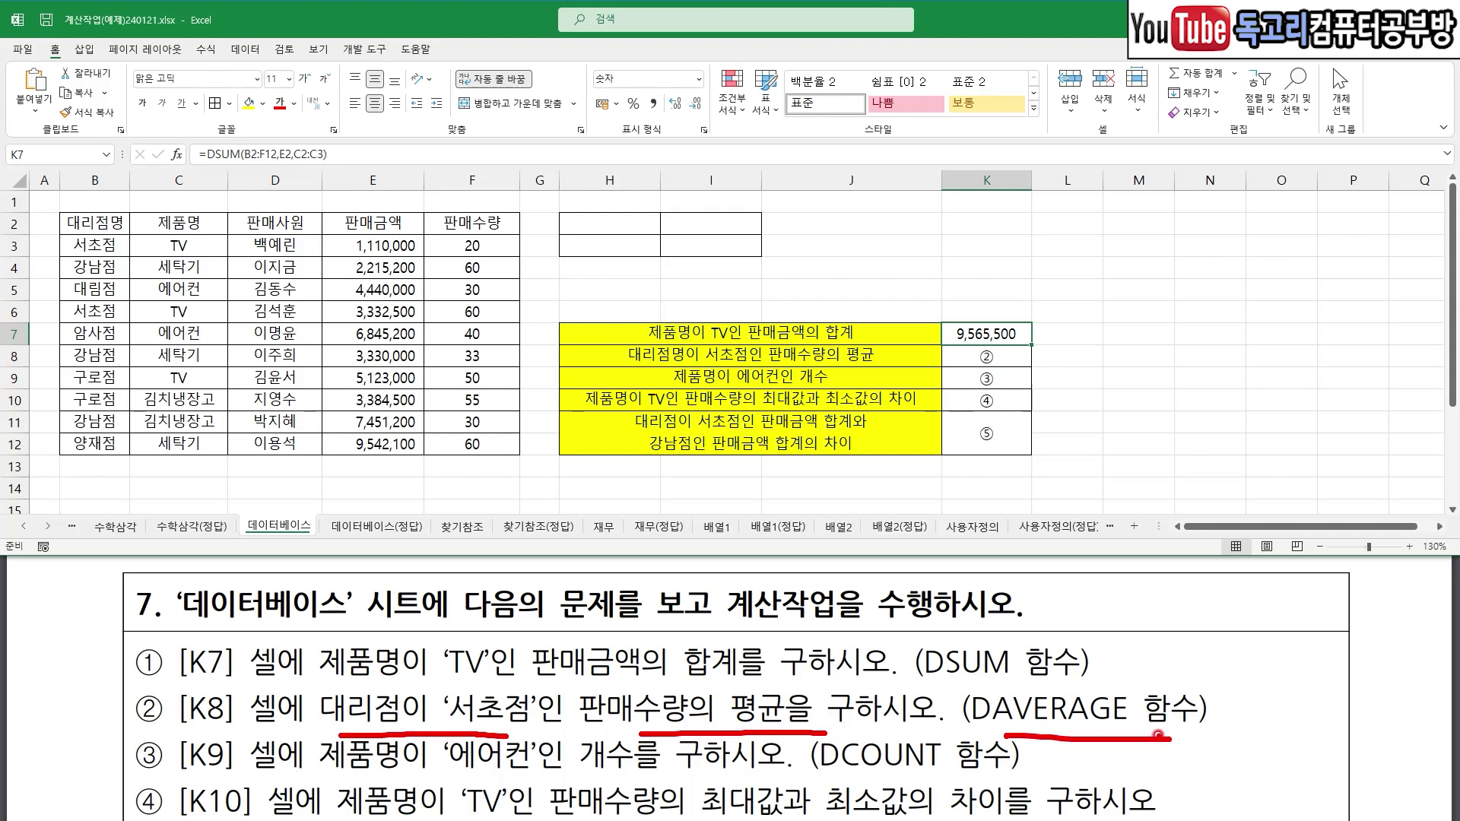
pyautogui.press('Escape')
# - Insert a DAVERAGE function in K8 with B2:F12 as its database argument
pyautogui.click(1015, 354)
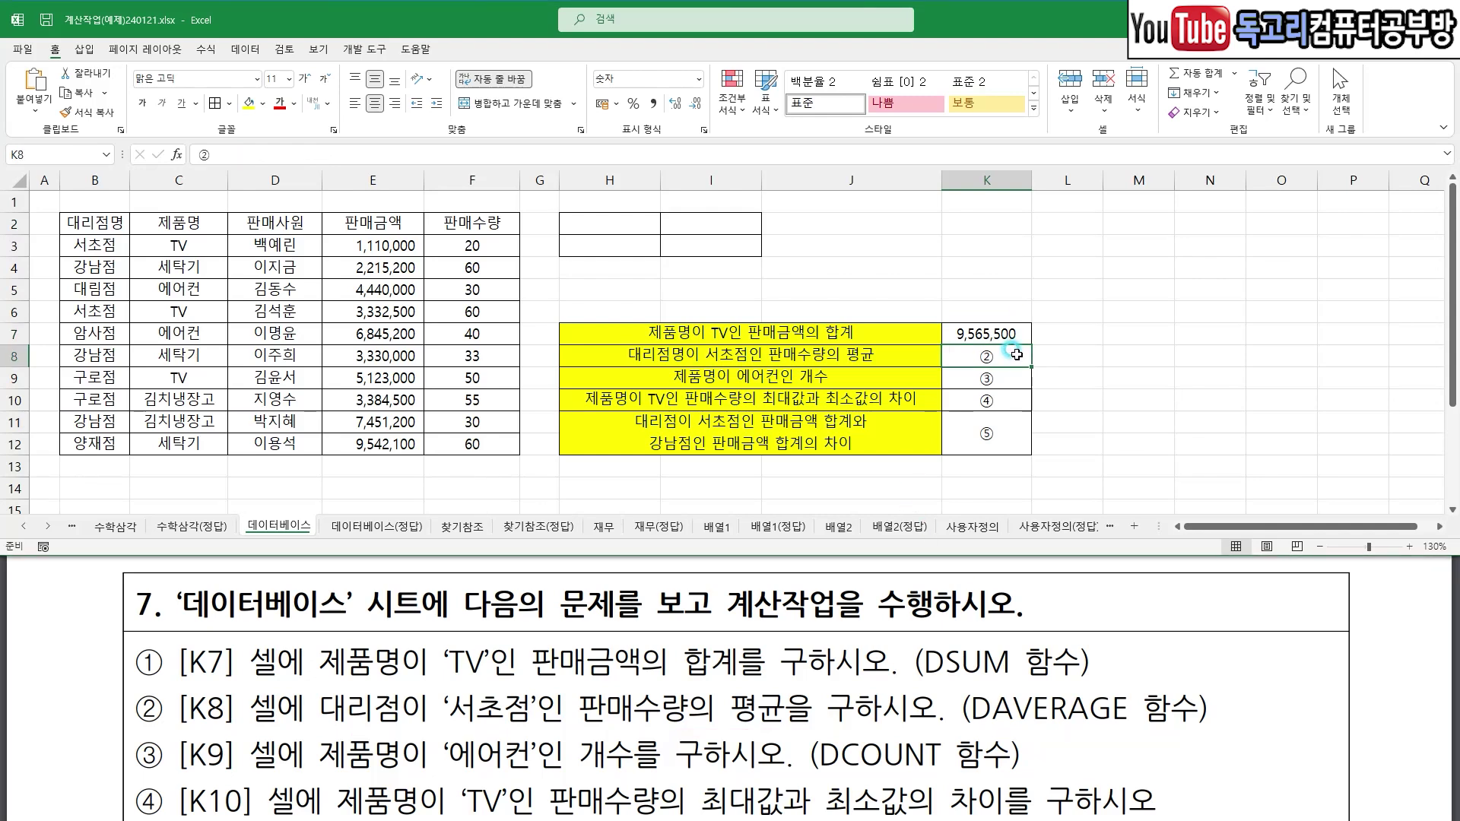
pyautogui.write('=')
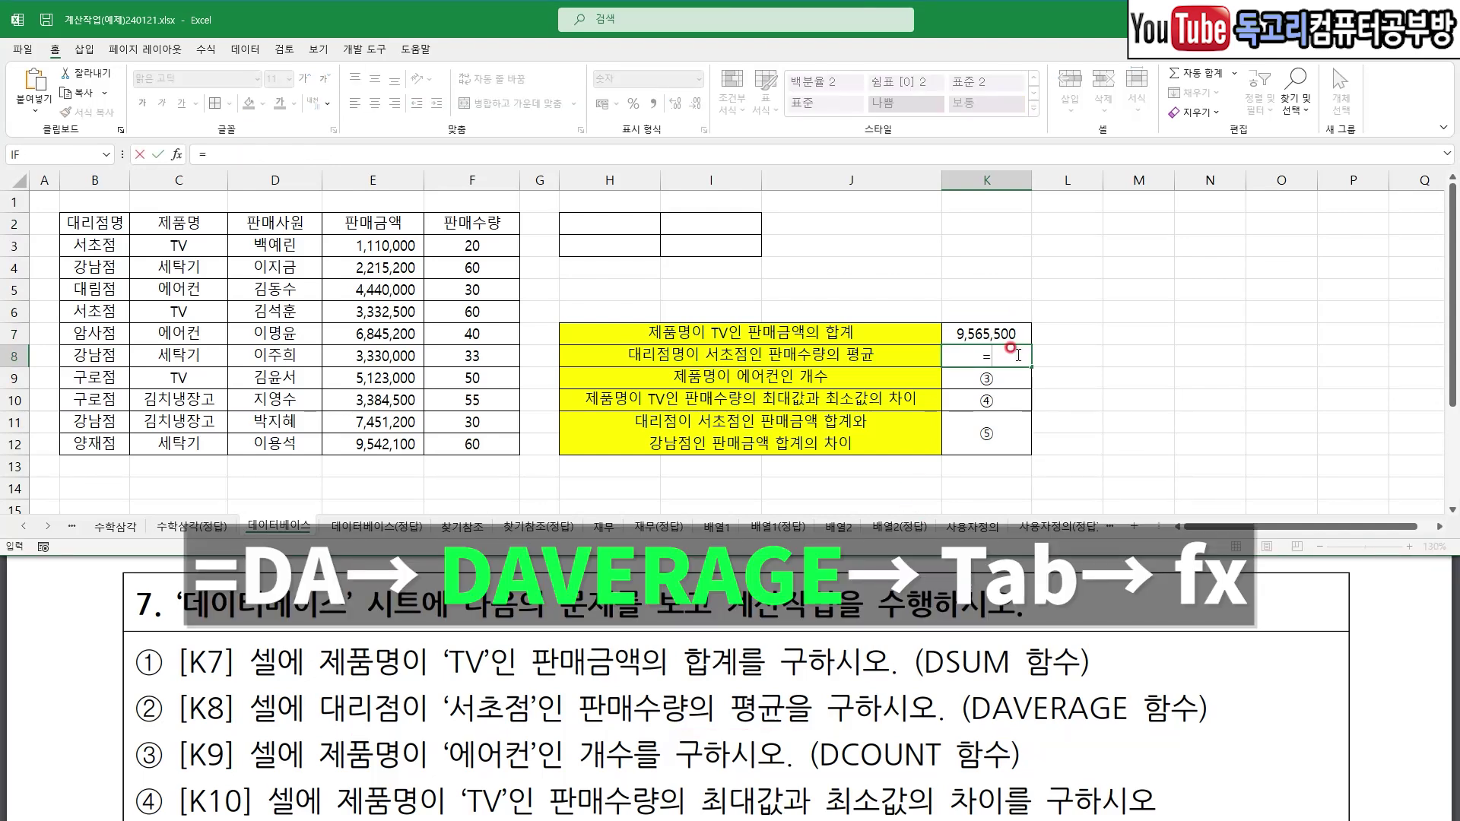
pyautogui.write('da')
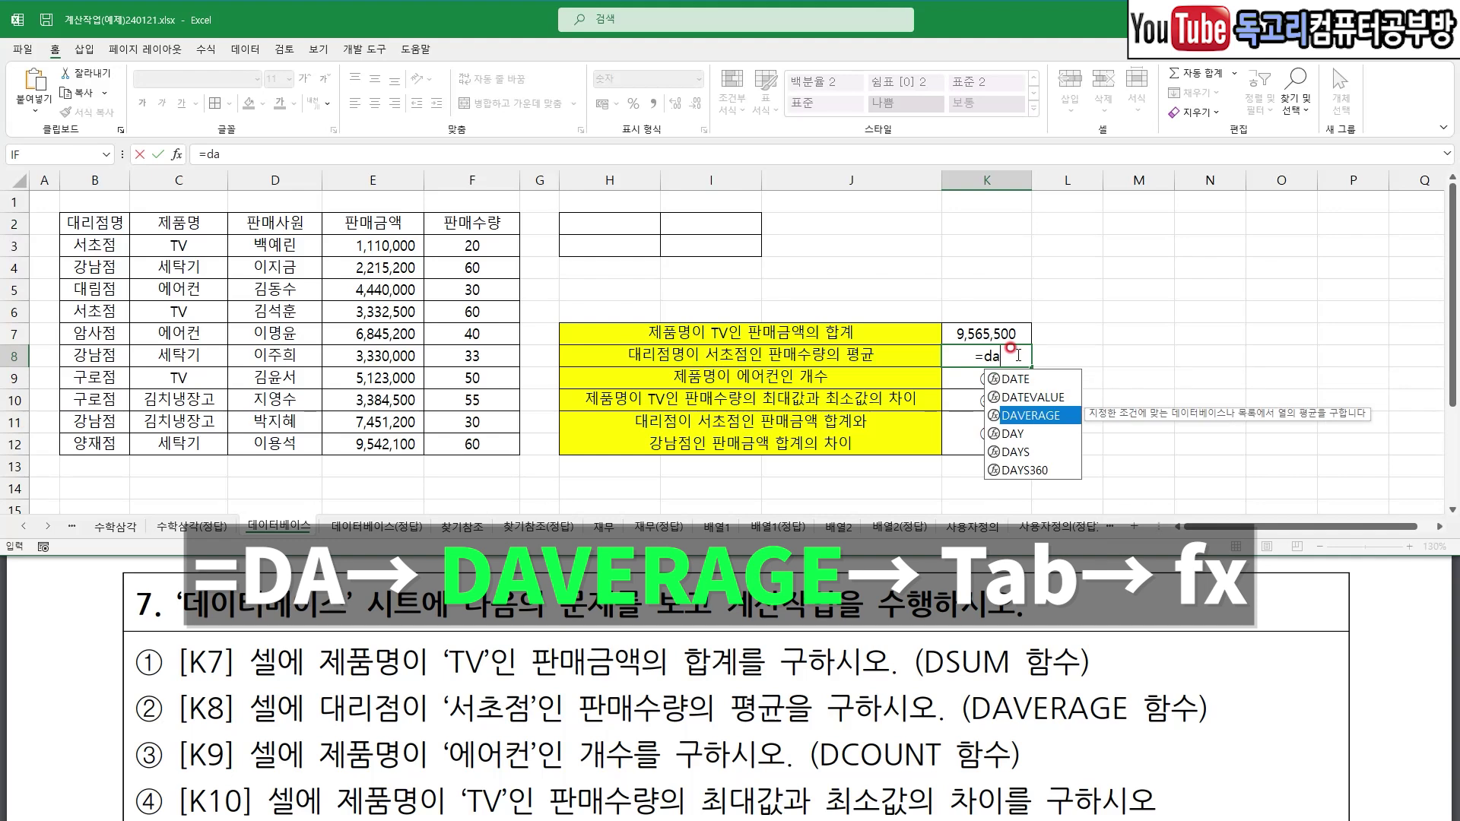
pyautogui.press('Tab')
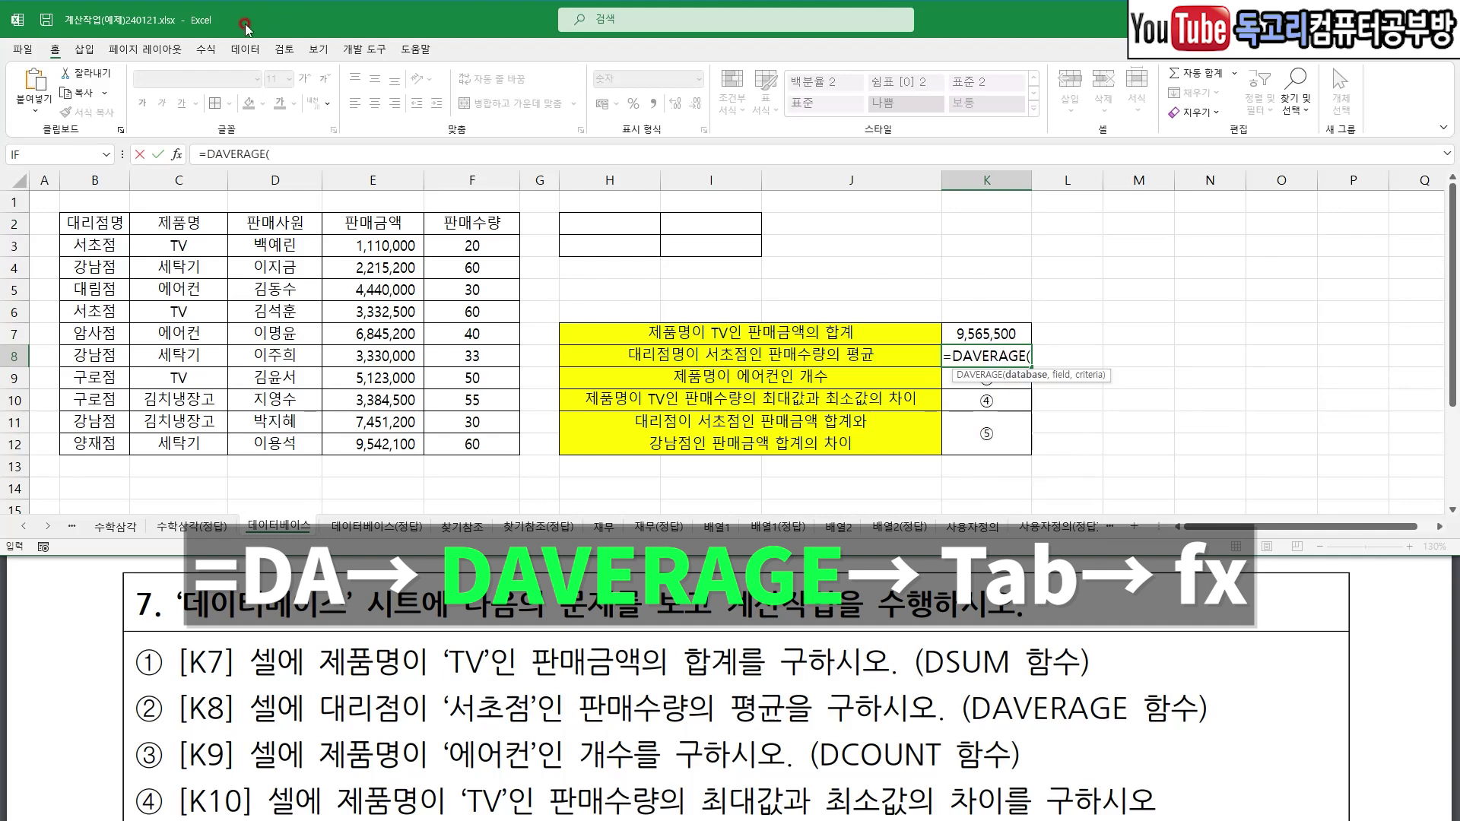
pyautogui.click(177, 154)
pyautogui.moveTo(127, 228); pyautogui.dragTo(455, 442)
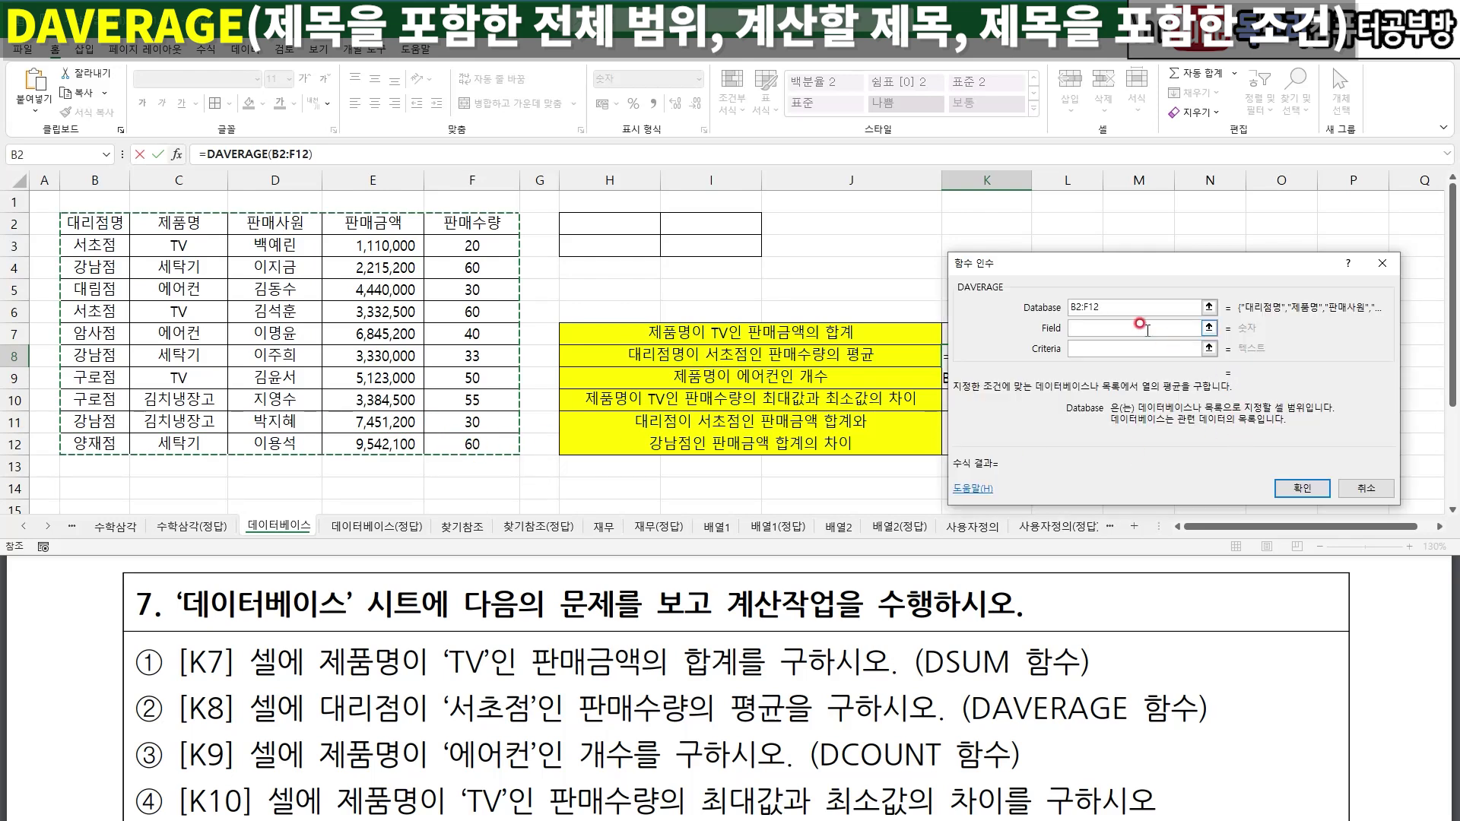
# - Set DAVERAGE's field to the 판매수량 header F2 and its criteria to B2:B3, and commit the formula
pyautogui.click(1125, 328)
pyautogui.moveTo(744, 372); pyautogui.dragTo(860, 373)
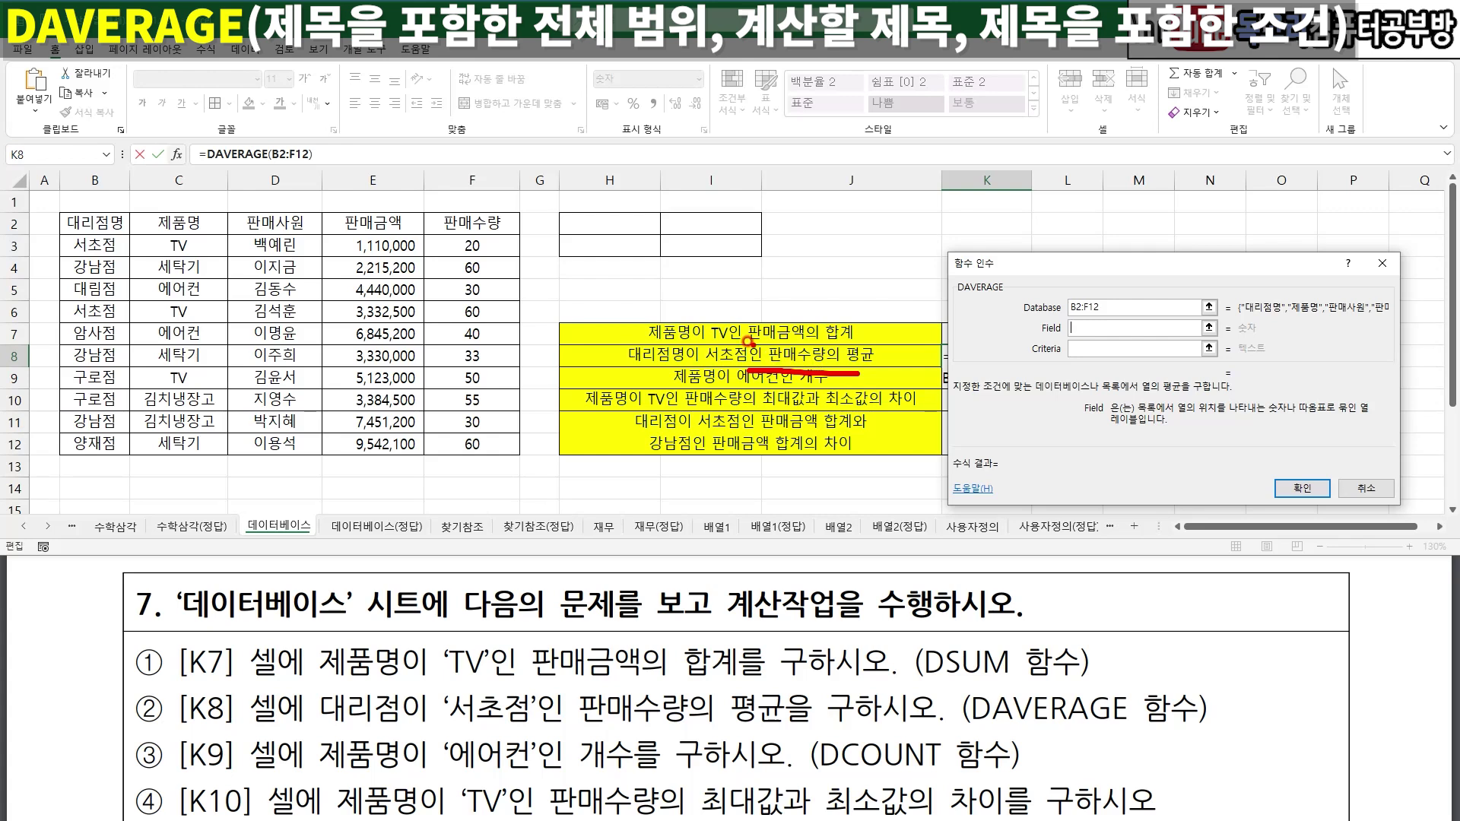
pyautogui.moveTo(460, 183)
pyautogui.mouseDown()
pyautogui.moveTo(471, 222)
pyautogui.moveTo(513, 176)
pyautogui.mouseUp()
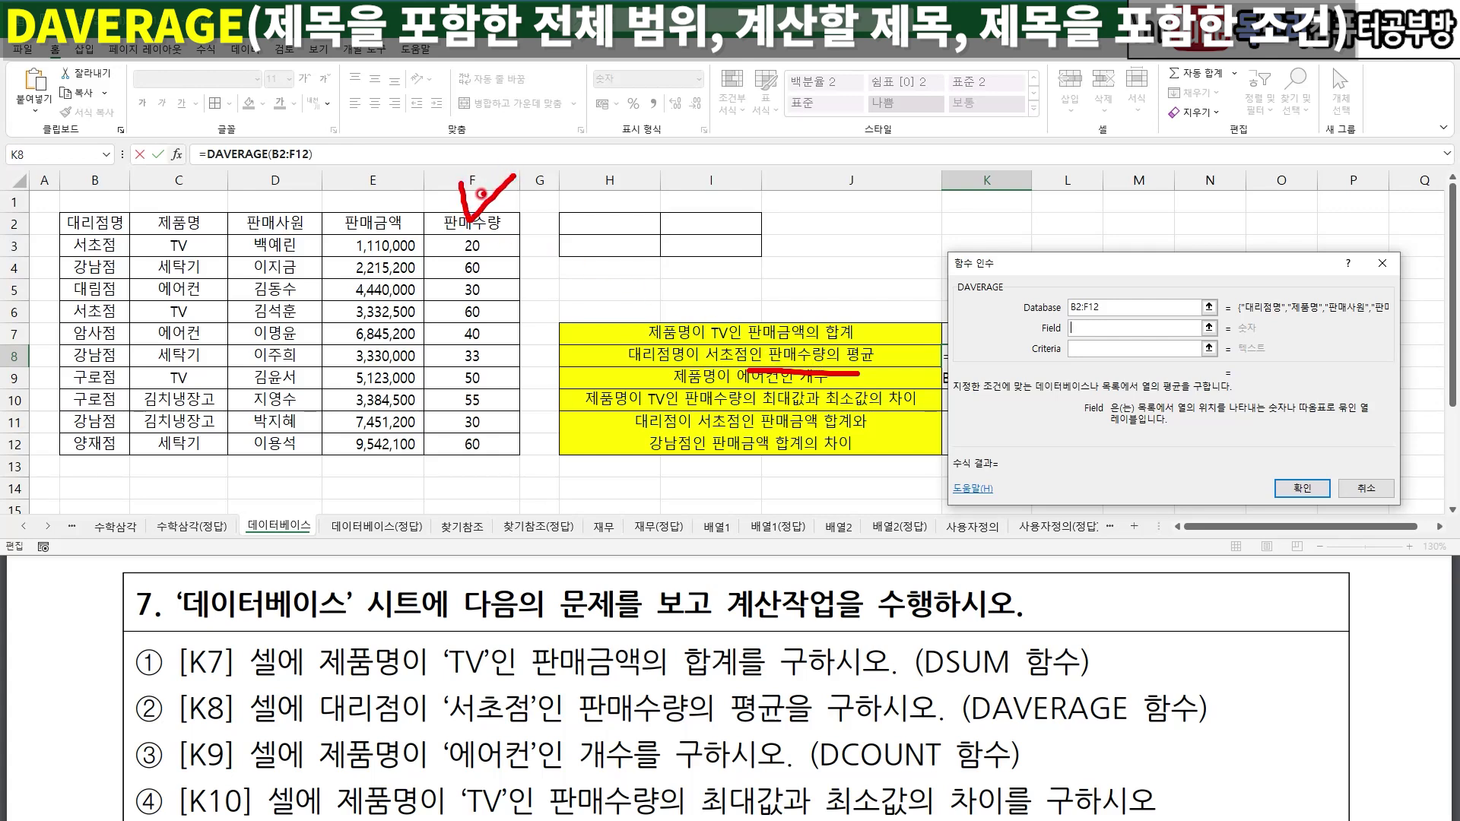
pyautogui.click(479, 222)
pyautogui.click(1088, 349)
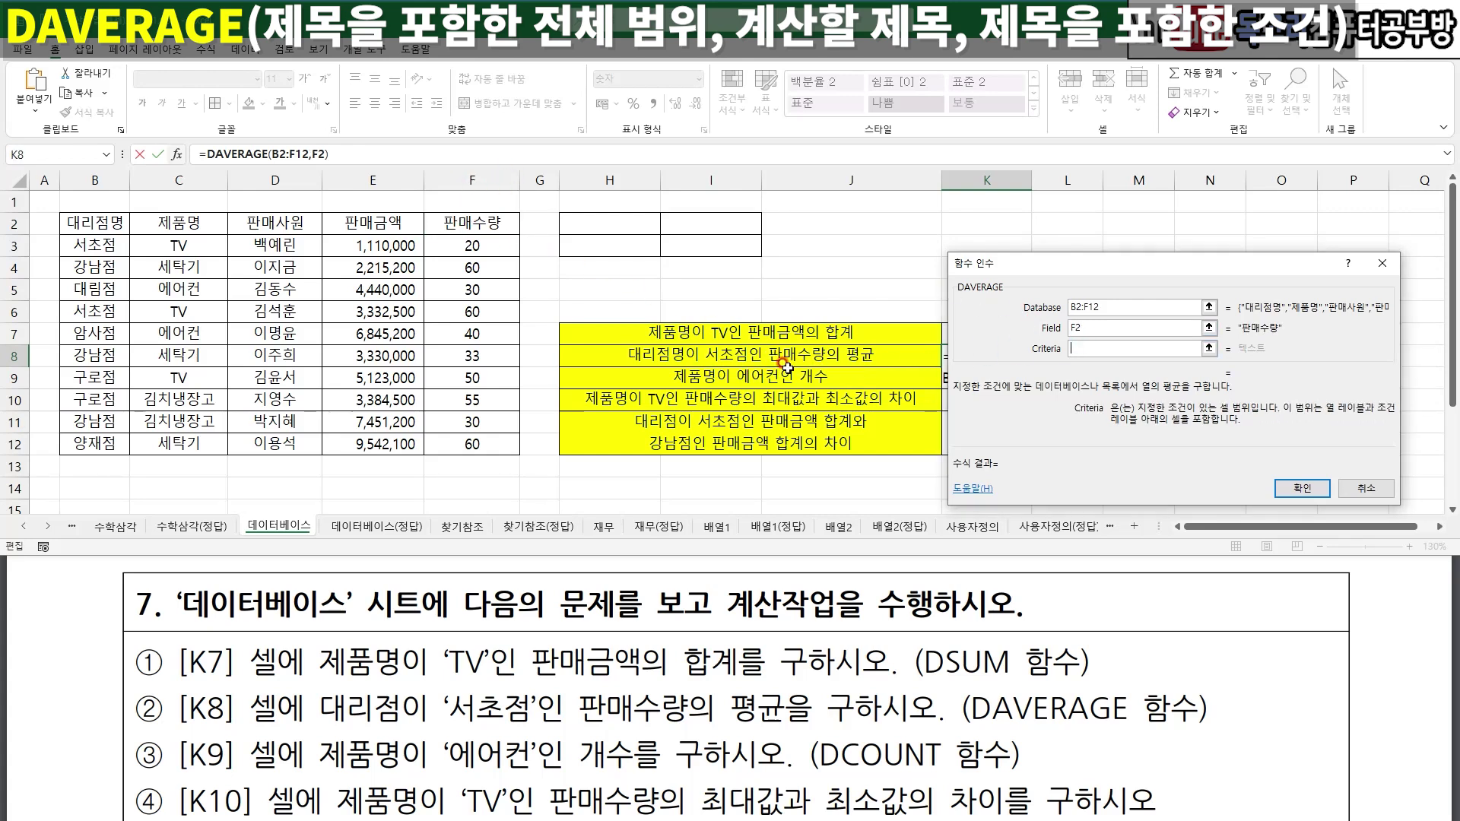
pyautogui.moveTo(651, 370); pyautogui.dragTo(728, 368)
pyautogui.moveTo(115, 268)
pyautogui.mouseDown()
pyautogui.moveTo(31, 255)
pyautogui.moveTo(143, 228)
pyautogui.moveTo(95, 262)
pyautogui.moveTo(82, 243)
pyautogui.mouseUp()
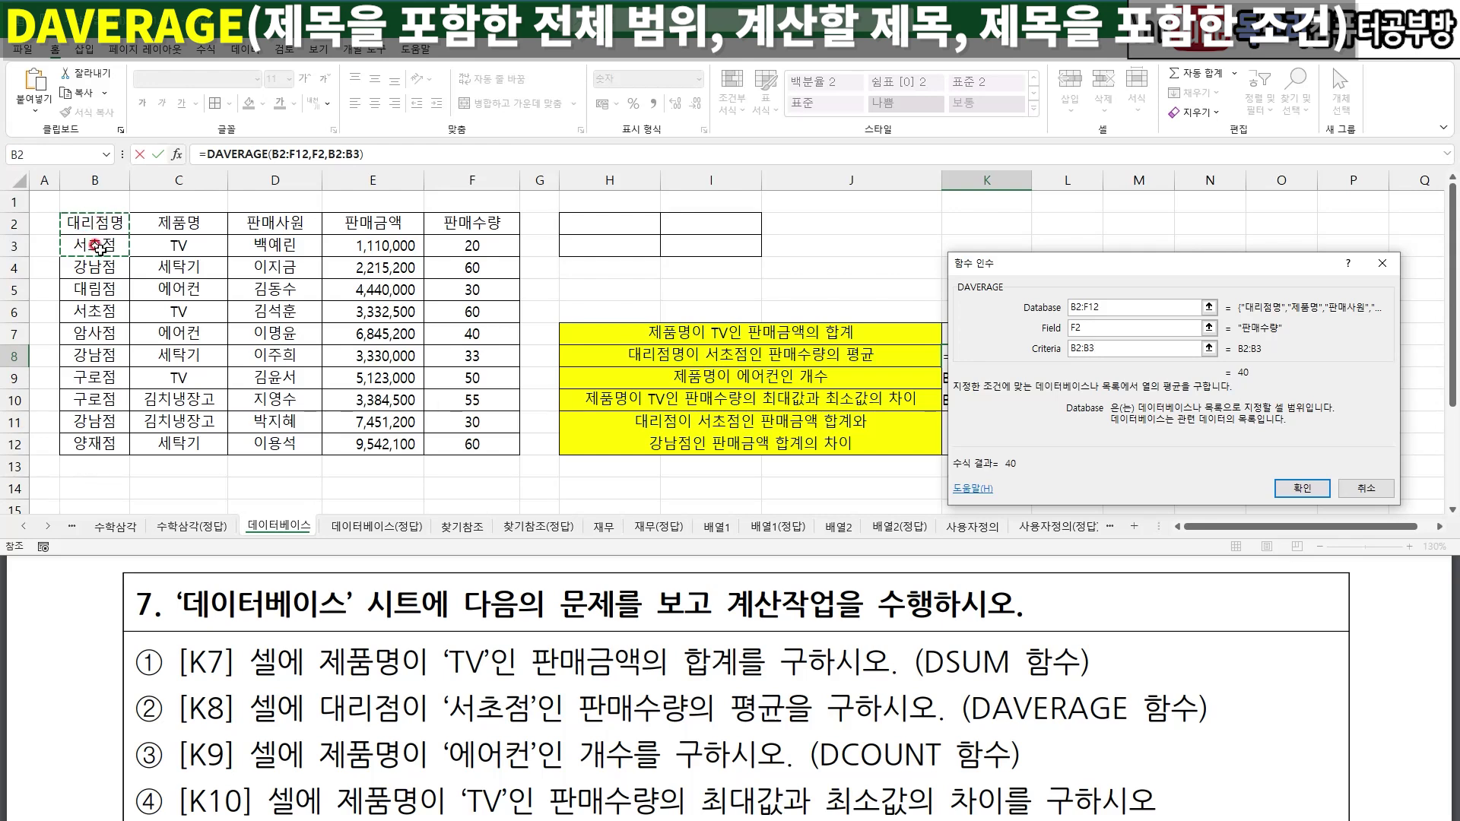
pyautogui.click(1305, 491)
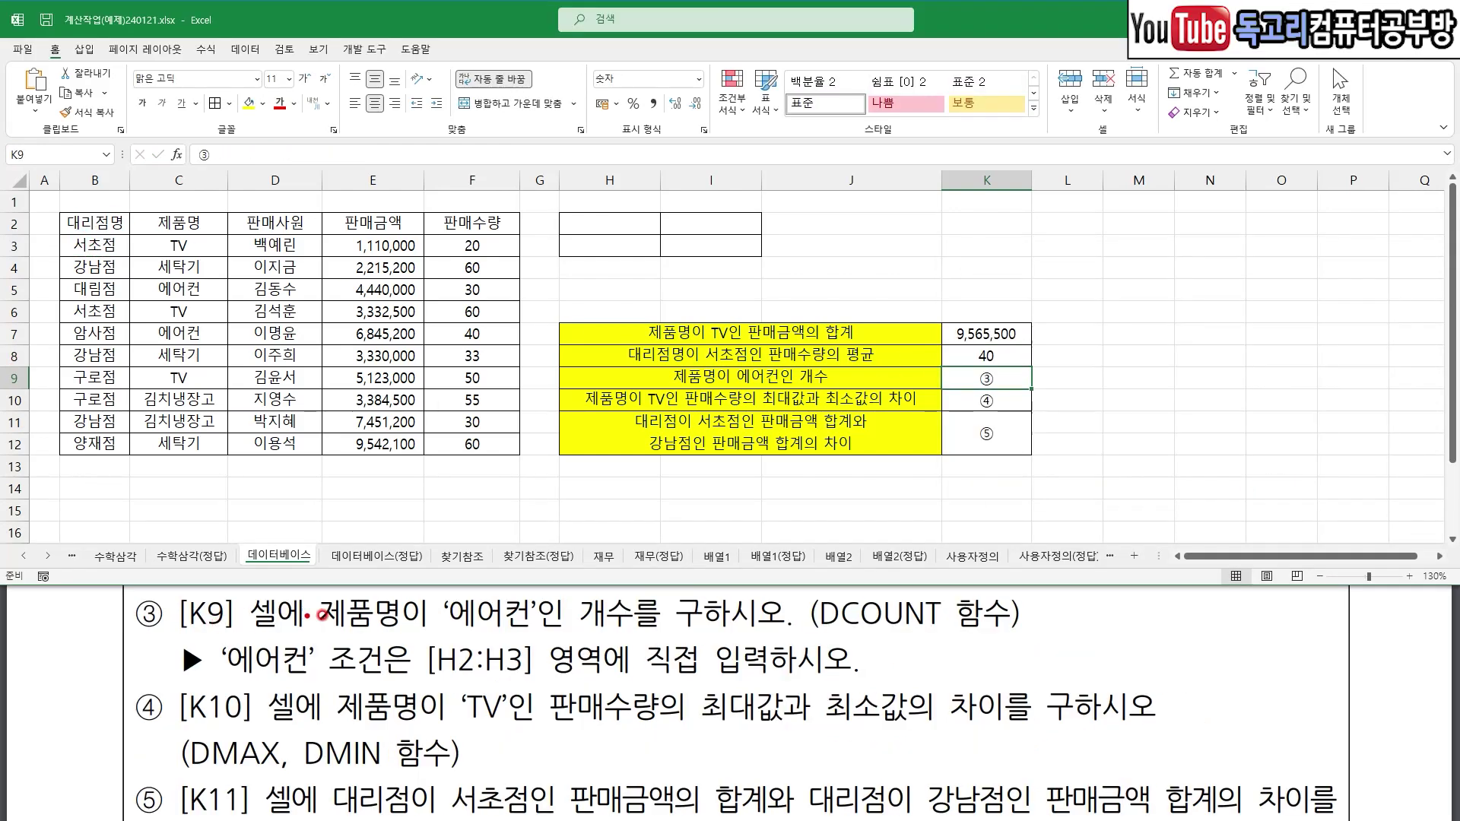
pyautogui.moveTo(345, 637); pyautogui.dragTo(717, 629)
pyautogui.moveTo(824, 636); pyautogui.dragTo(957, 637)
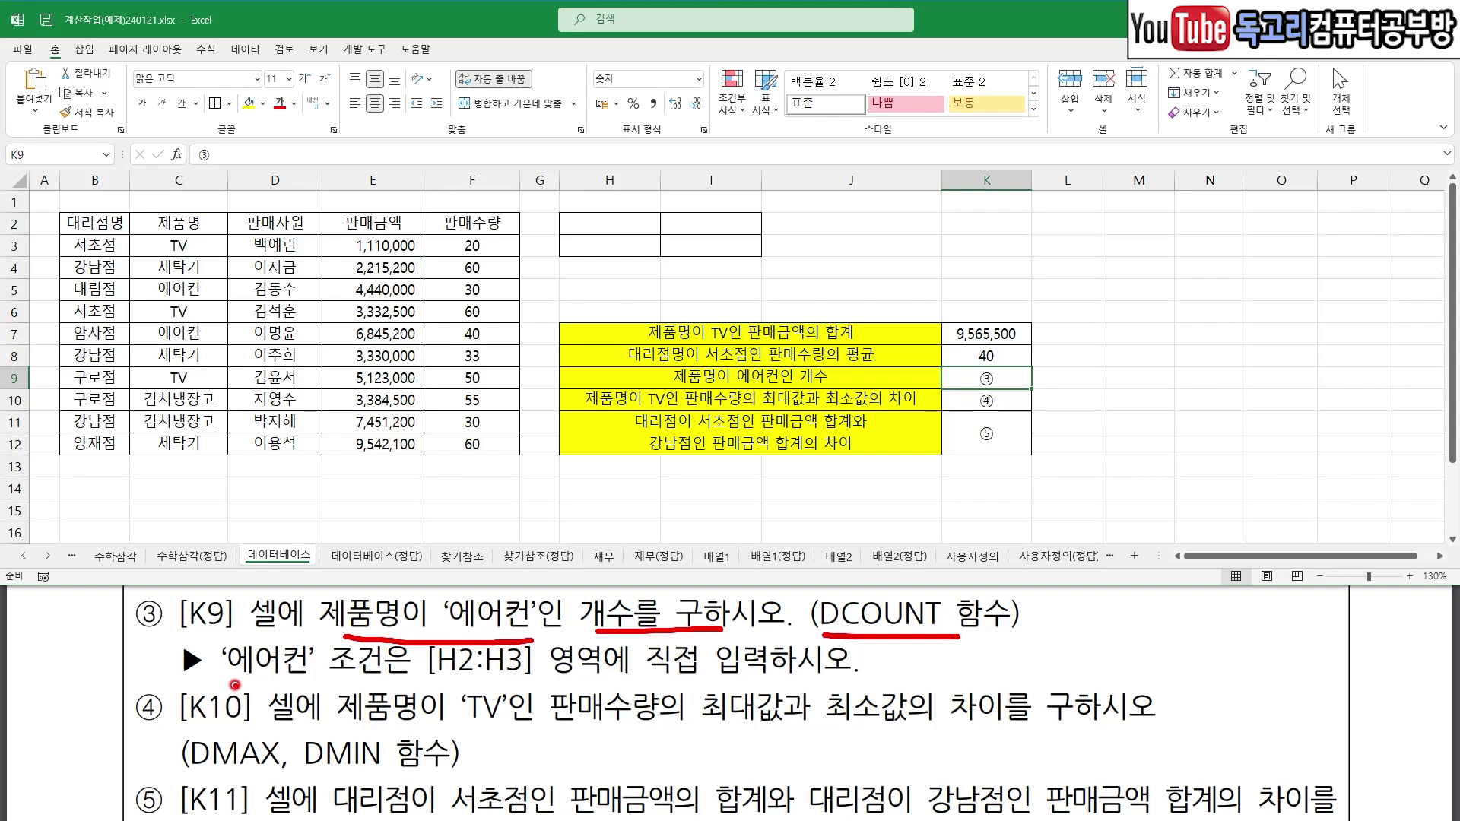
pyautogui.moveTo(226, 680); pyautogui.dragTo(310, 670)
pyautogui.moveTo(428, 669); pyautogui.dragTo(493, 676)
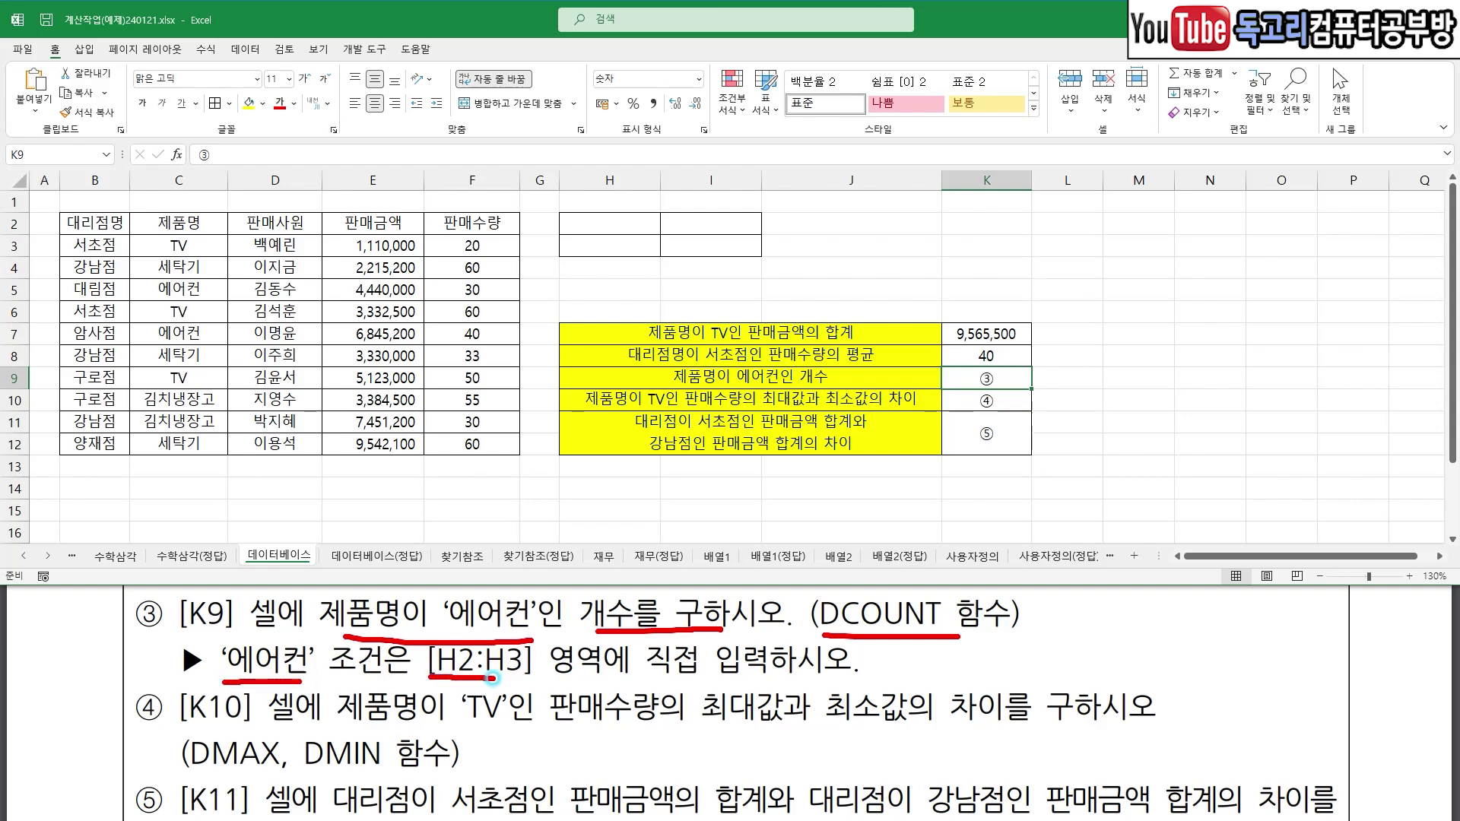
# - Enter the DCOUNT criteria with the header 제품명 in H2 and the condition 에어컨 in H3
pyautogui.moveTo(607, 675); pyautogui.dragTo(739, 672)
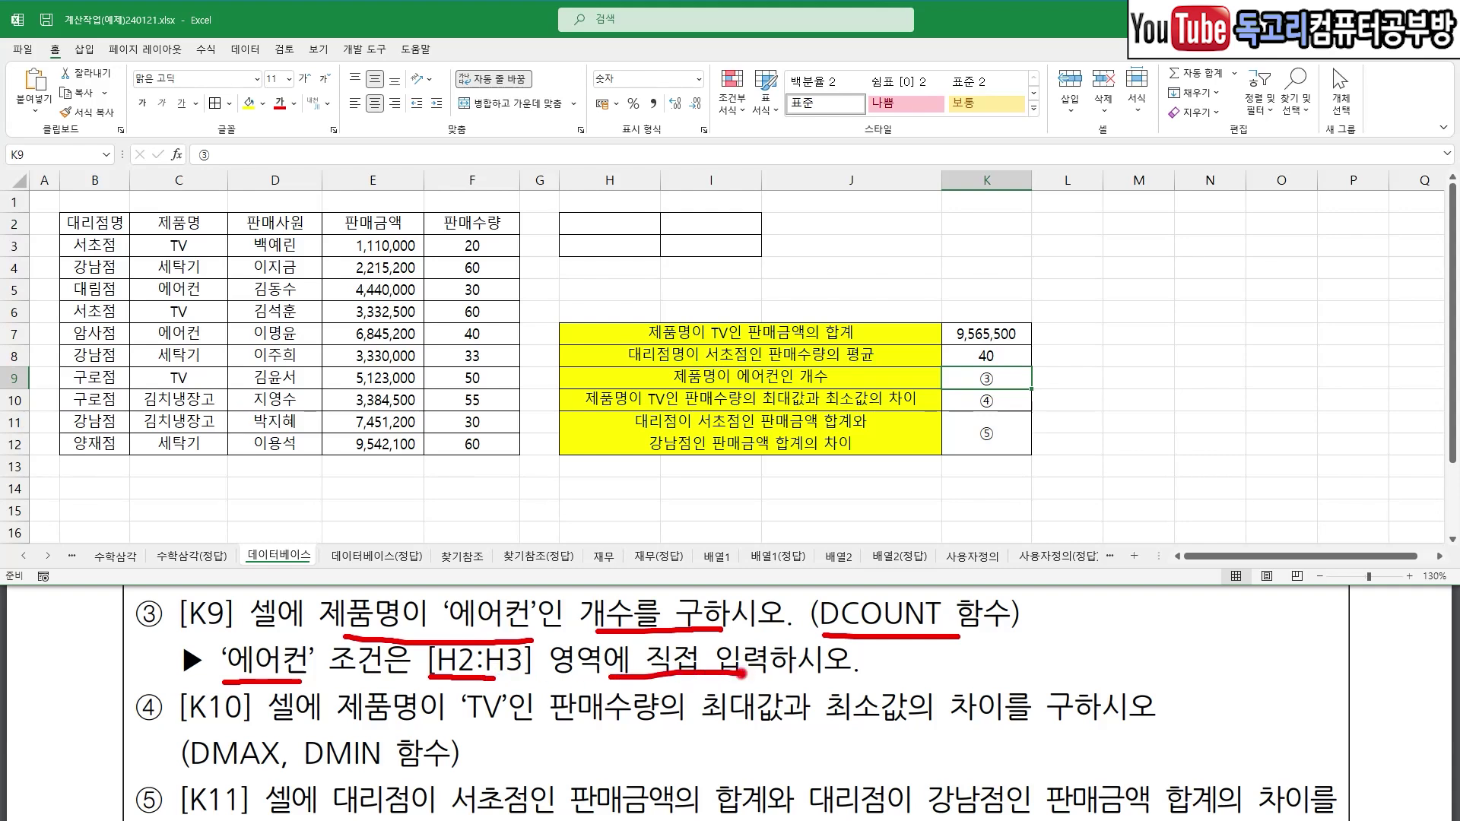
pyautogui.press('Escape')
pyautogui.click(619, 228)
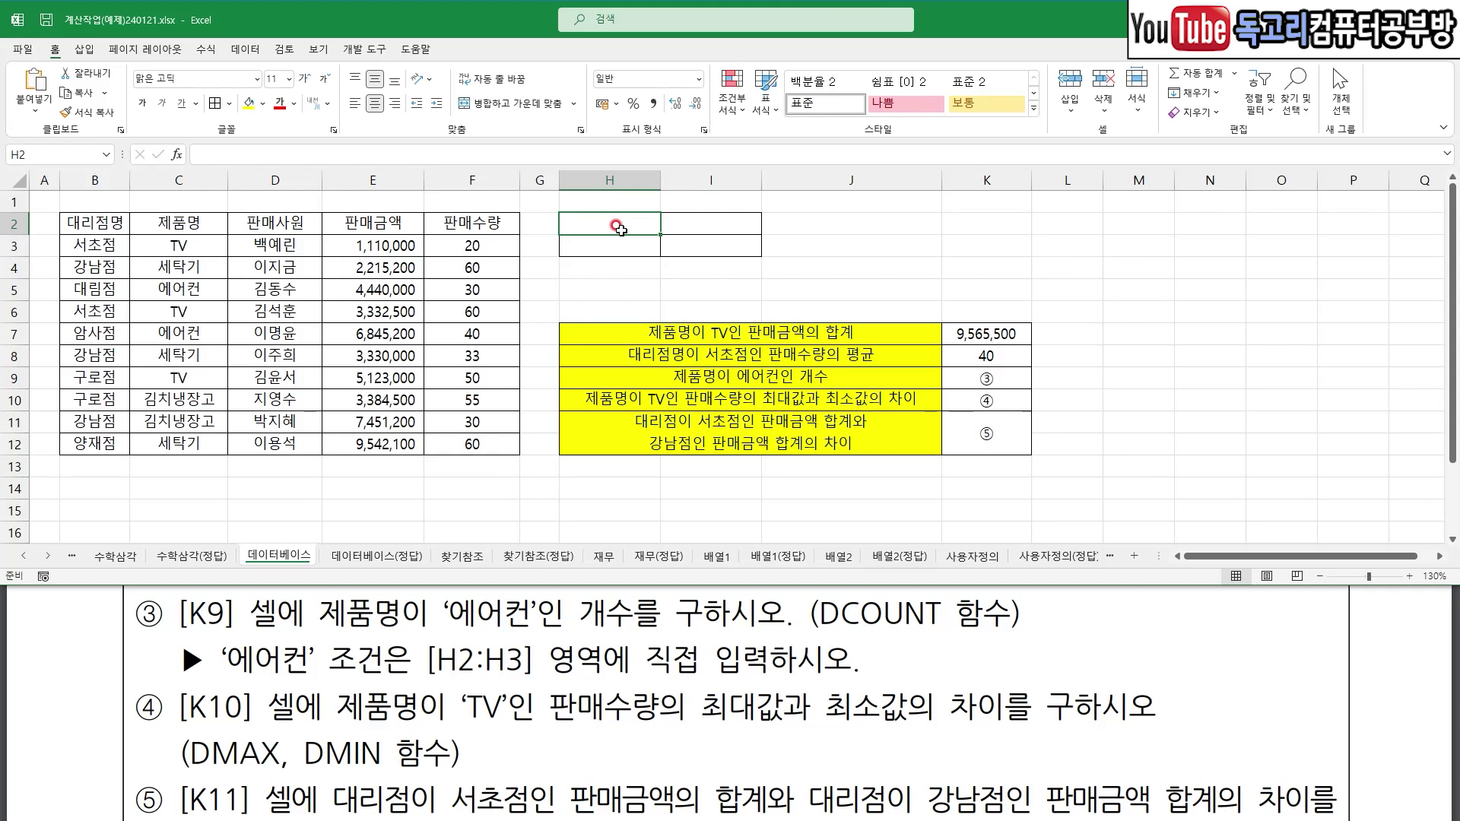
pyautogui.write('제품ㅁ')
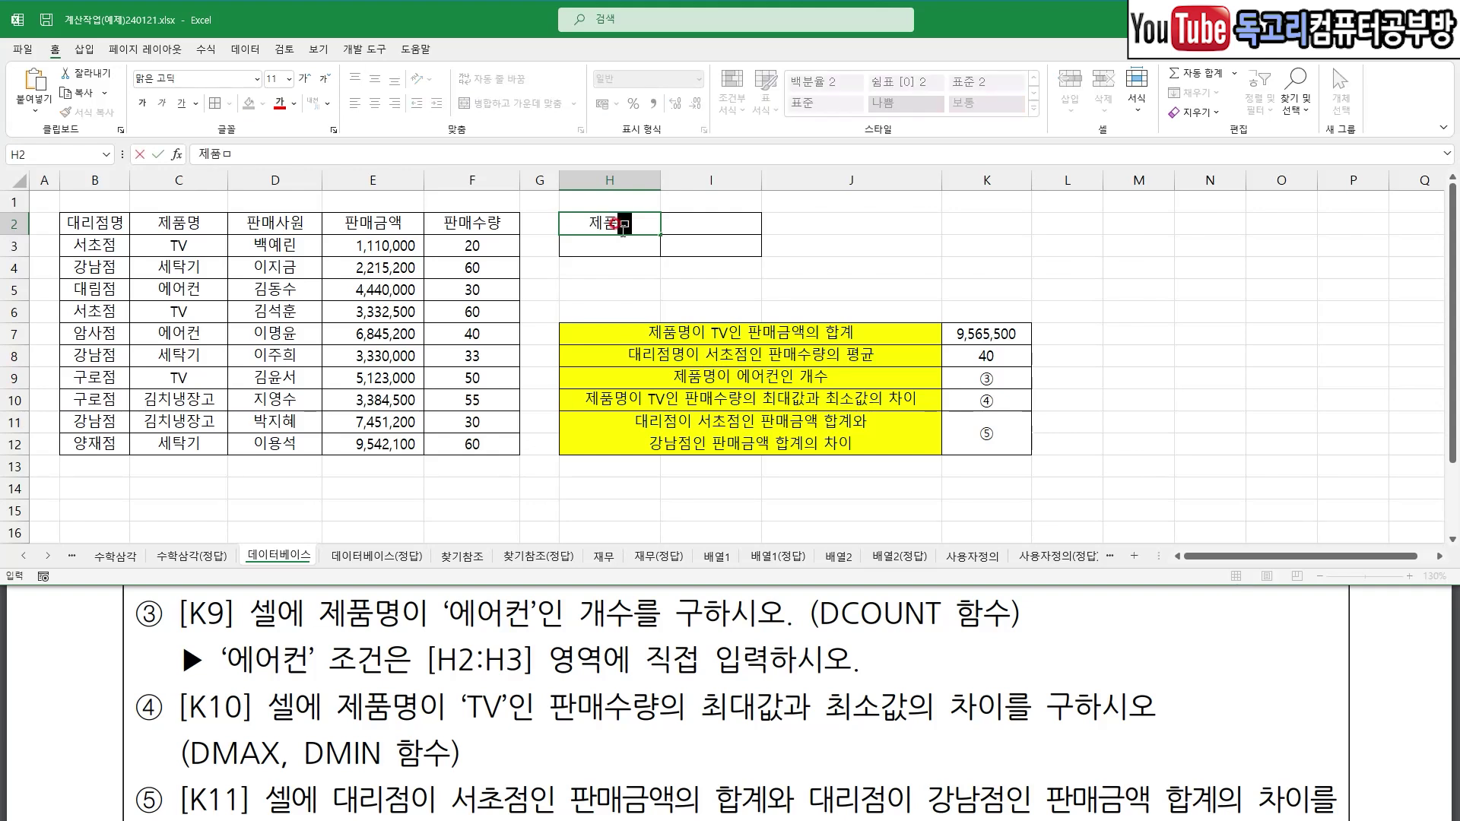
pyautogui.press('Return')
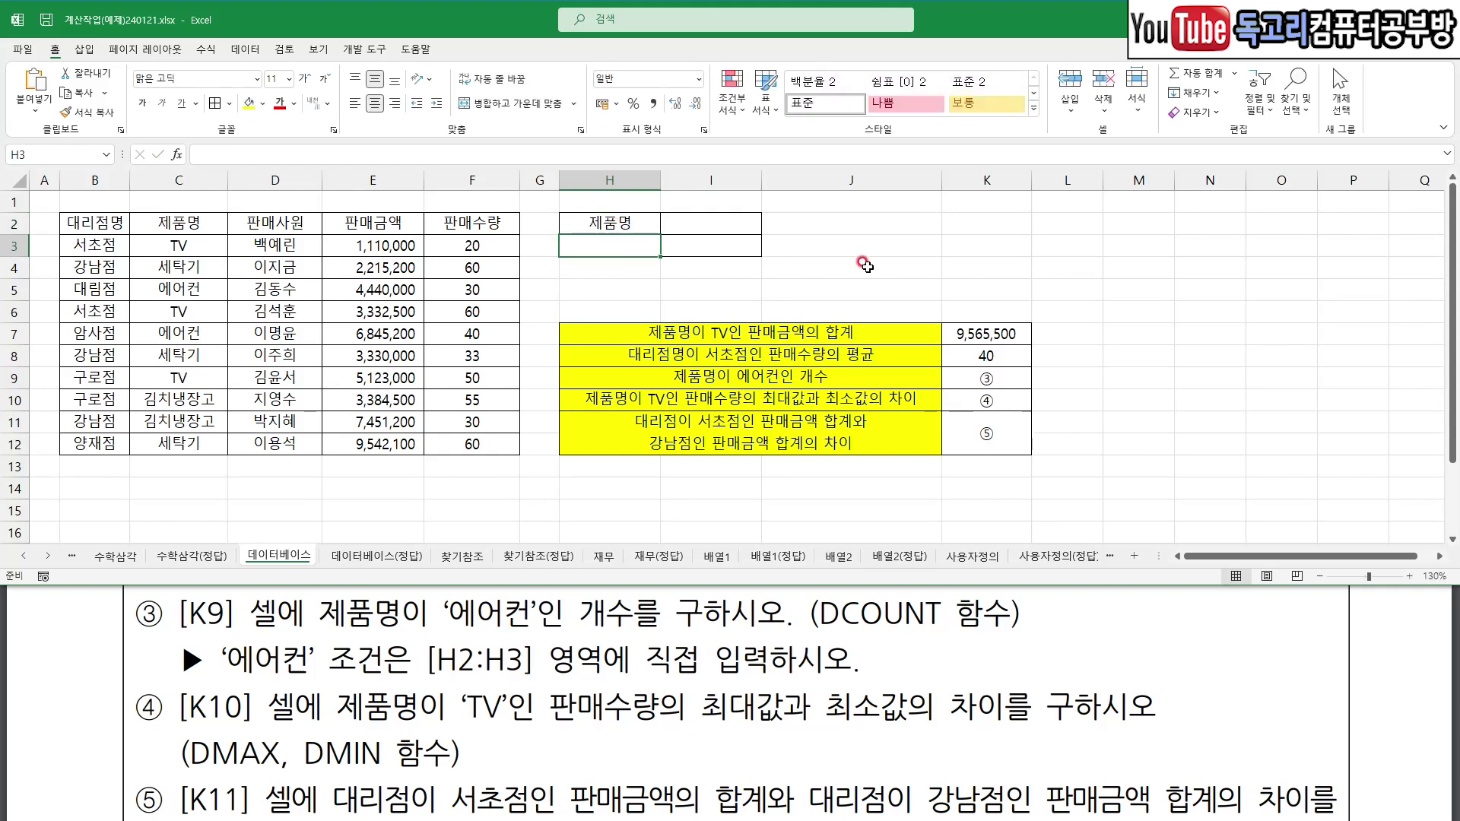
pyautogui.write('에어컨')
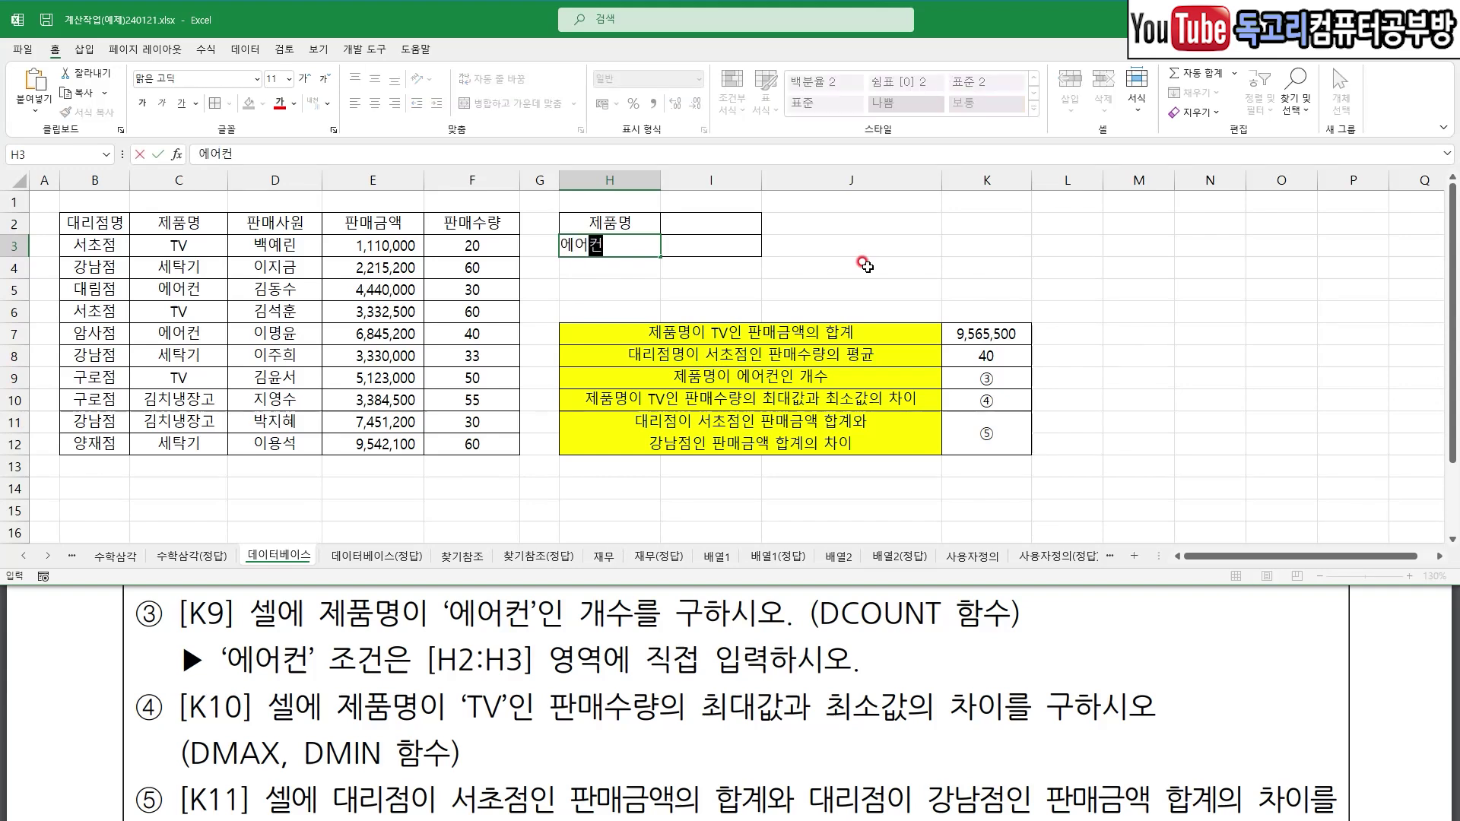
pyautogui.press('Return')
pyautogui.moveTo(642, 268)
pyautogui.mouseDown()
pyautogui.moveTo(578, 264)
pyautogui.moveTo(646, 177)
pyautogui.moveTo(644, 269)
pyautogui.mouseUp()
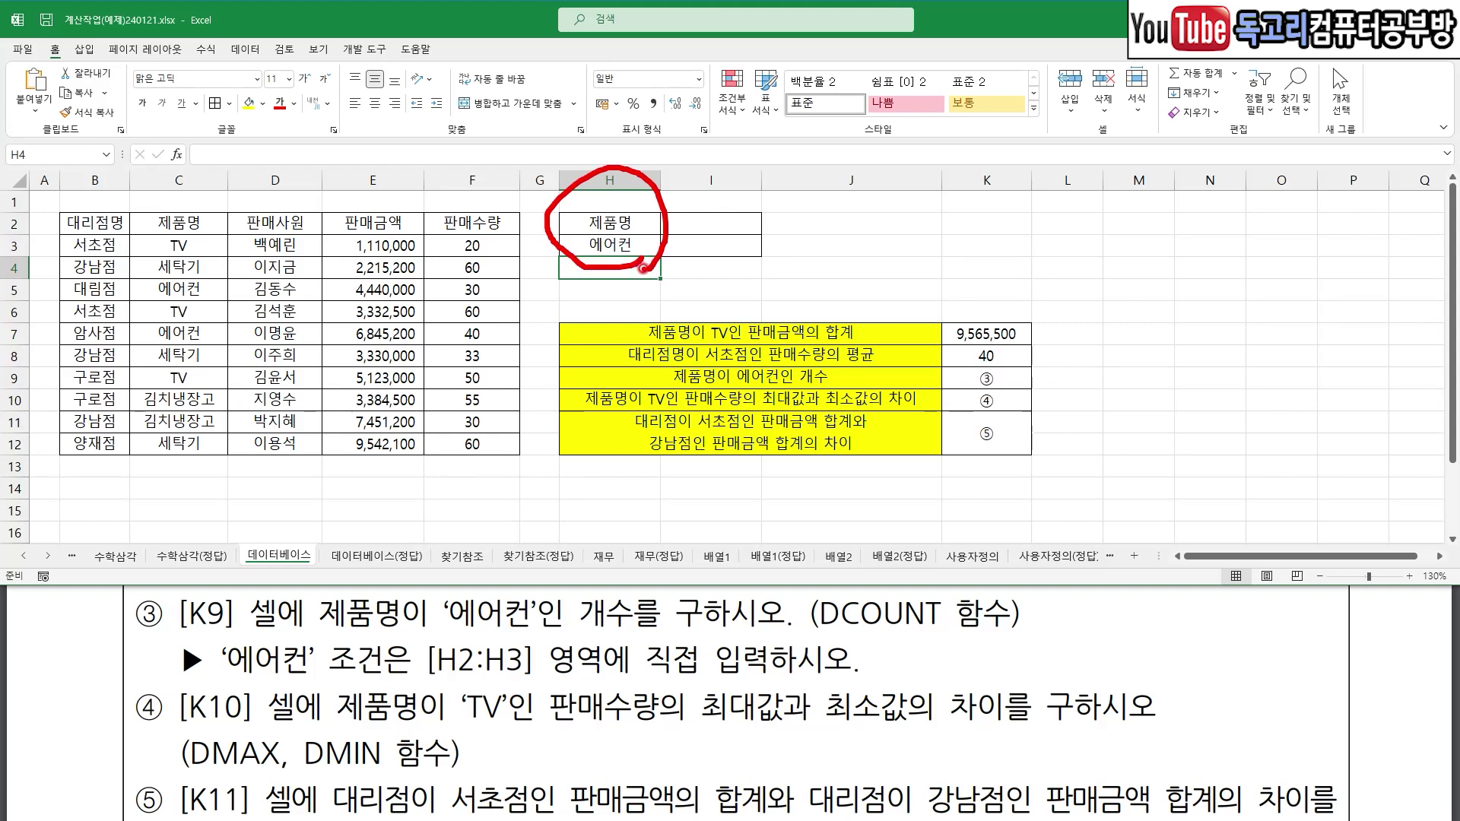
pyautogui.moveTo(216, 221)
pyautogui.mouseDown()
pyautogui.moveTo(178, 251)
pyautogui.moveTo(191, 311)
pyautogui.mouseUp()
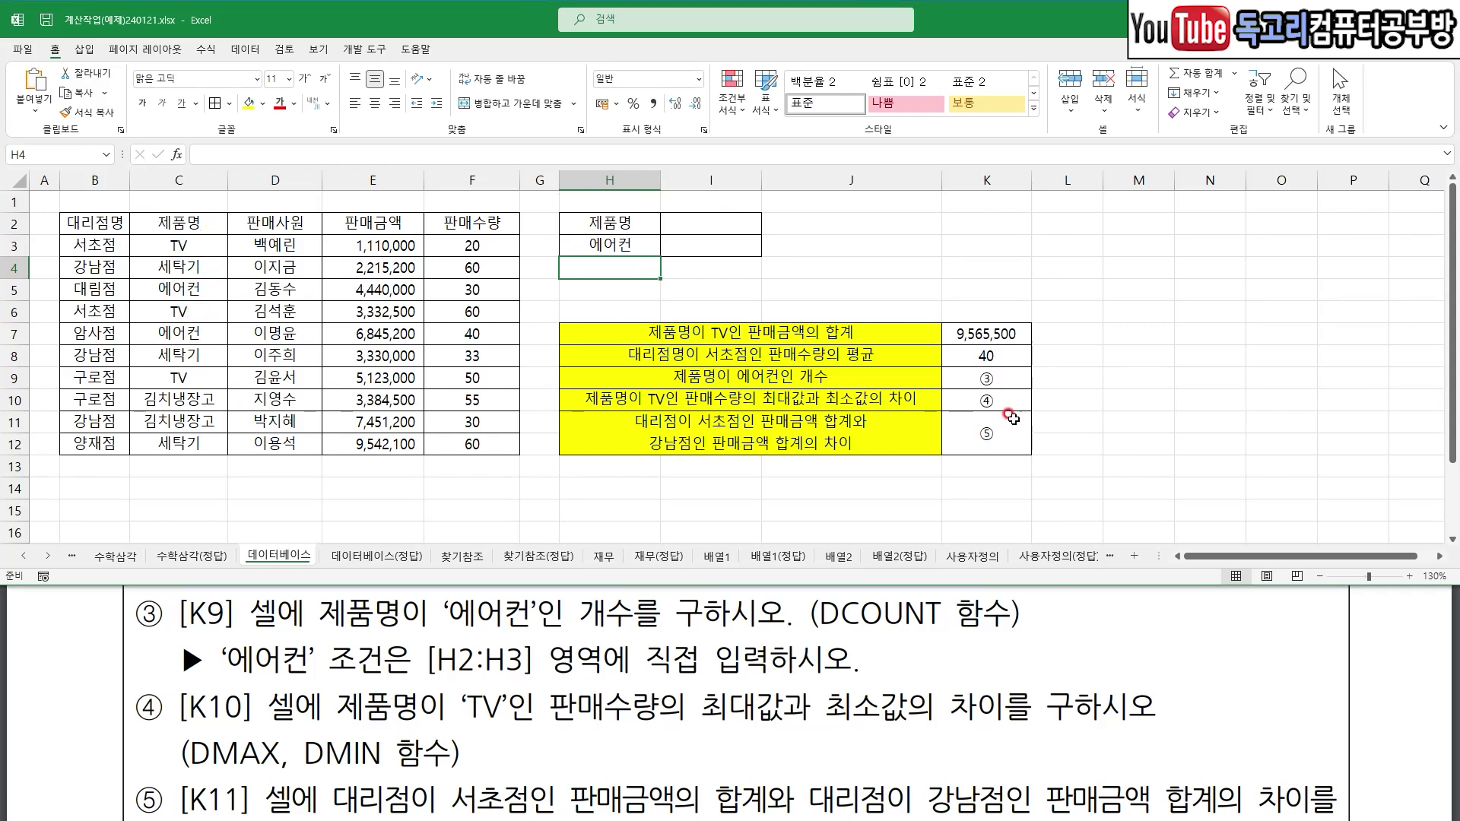
# - Insert a DCOUNT function in K9 with B2:F12 as its database argument
pyautogui.click(1013, 378)
pyautogui.write('=')
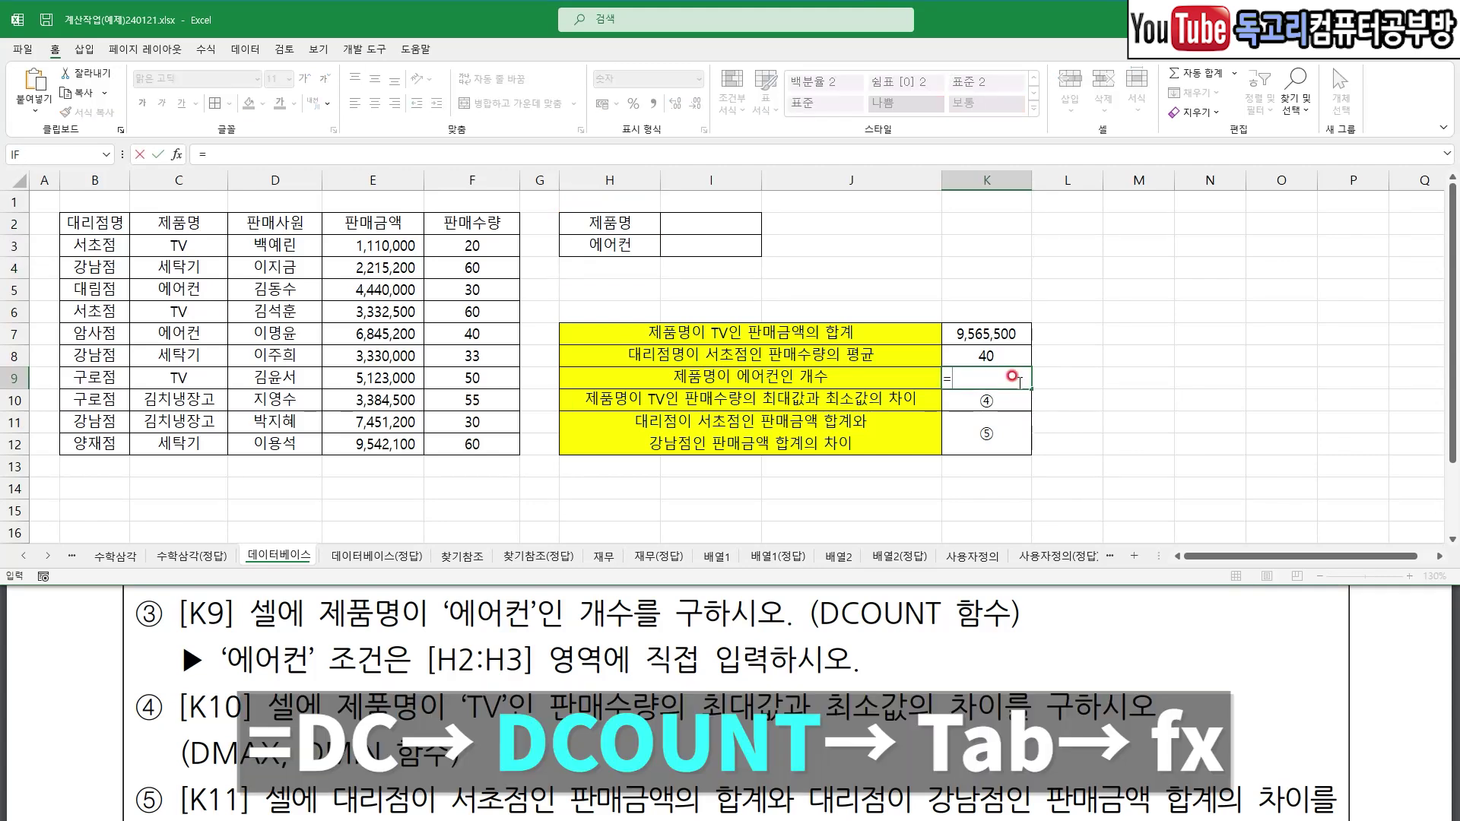
pyautogui.write('dc')
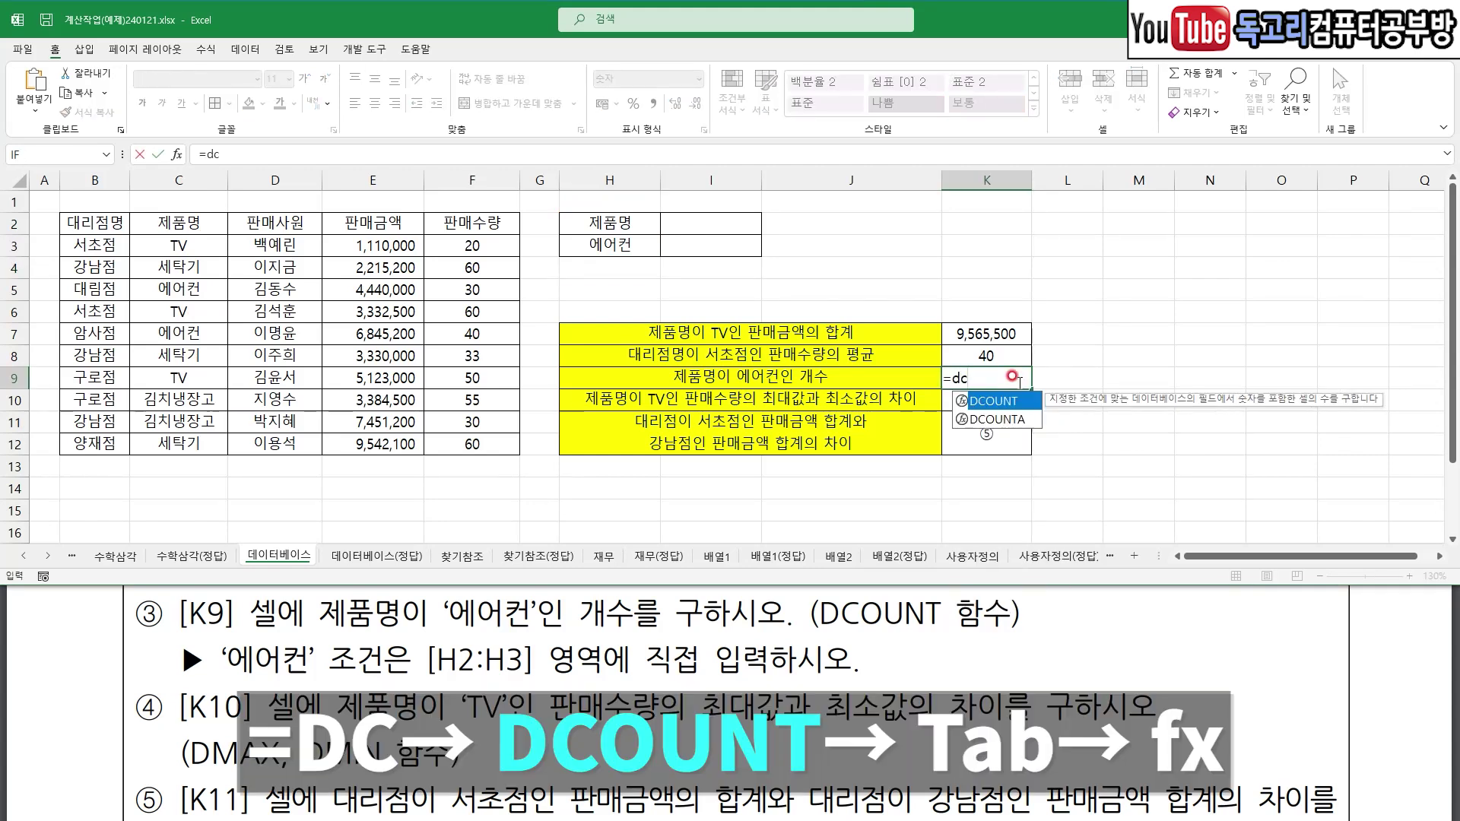
pyautogui.press('Tab')
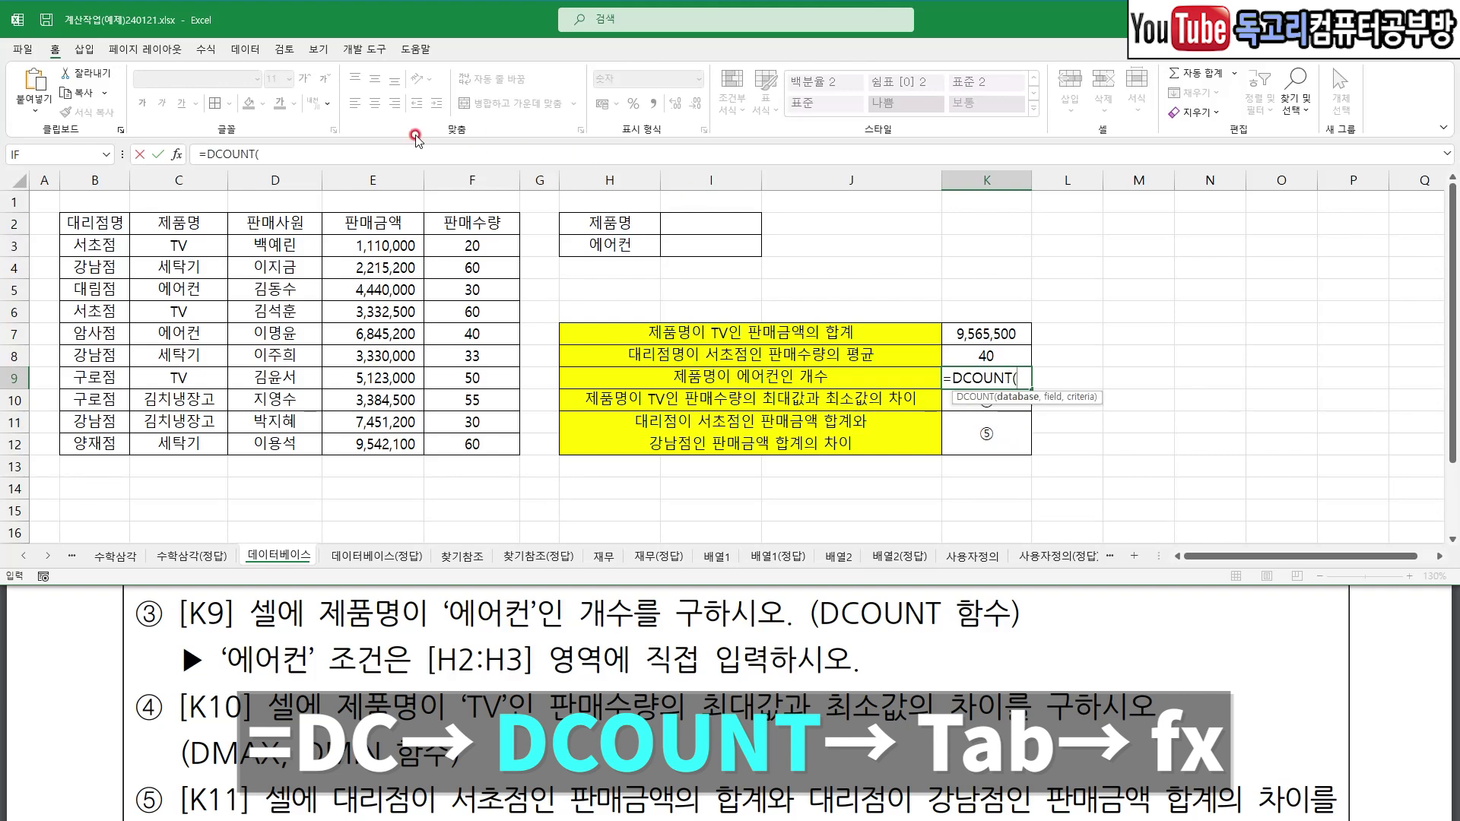
pyautogui.click(182, 155)
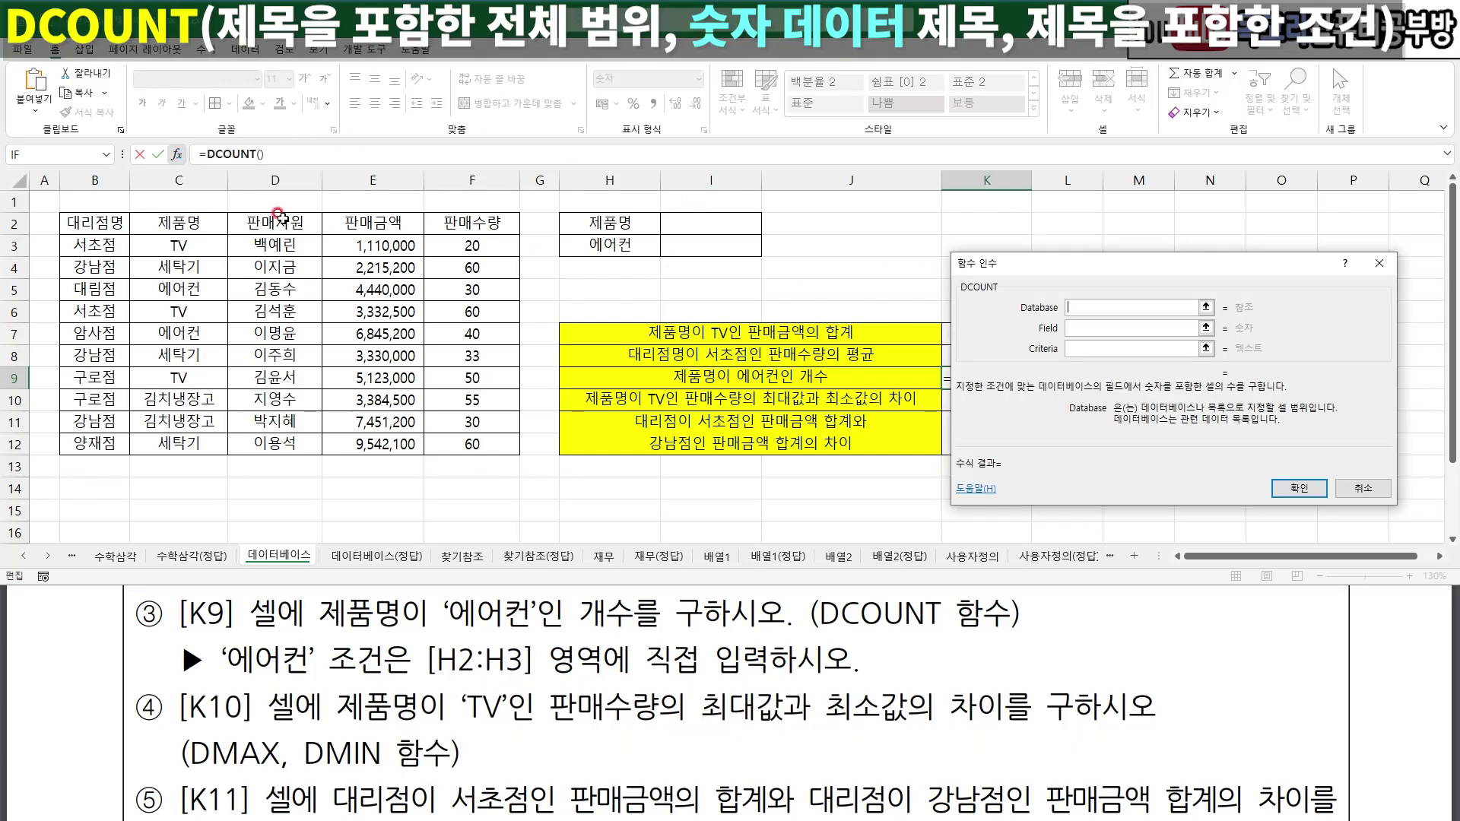
pyautogui.moveTo(95, 222); pyautogui.dragTo(450, 441)
pyautogui.click(1084, 326)
pyautogui.moveTo(1072, 325); pyautogui.dragTo(1131, 316)
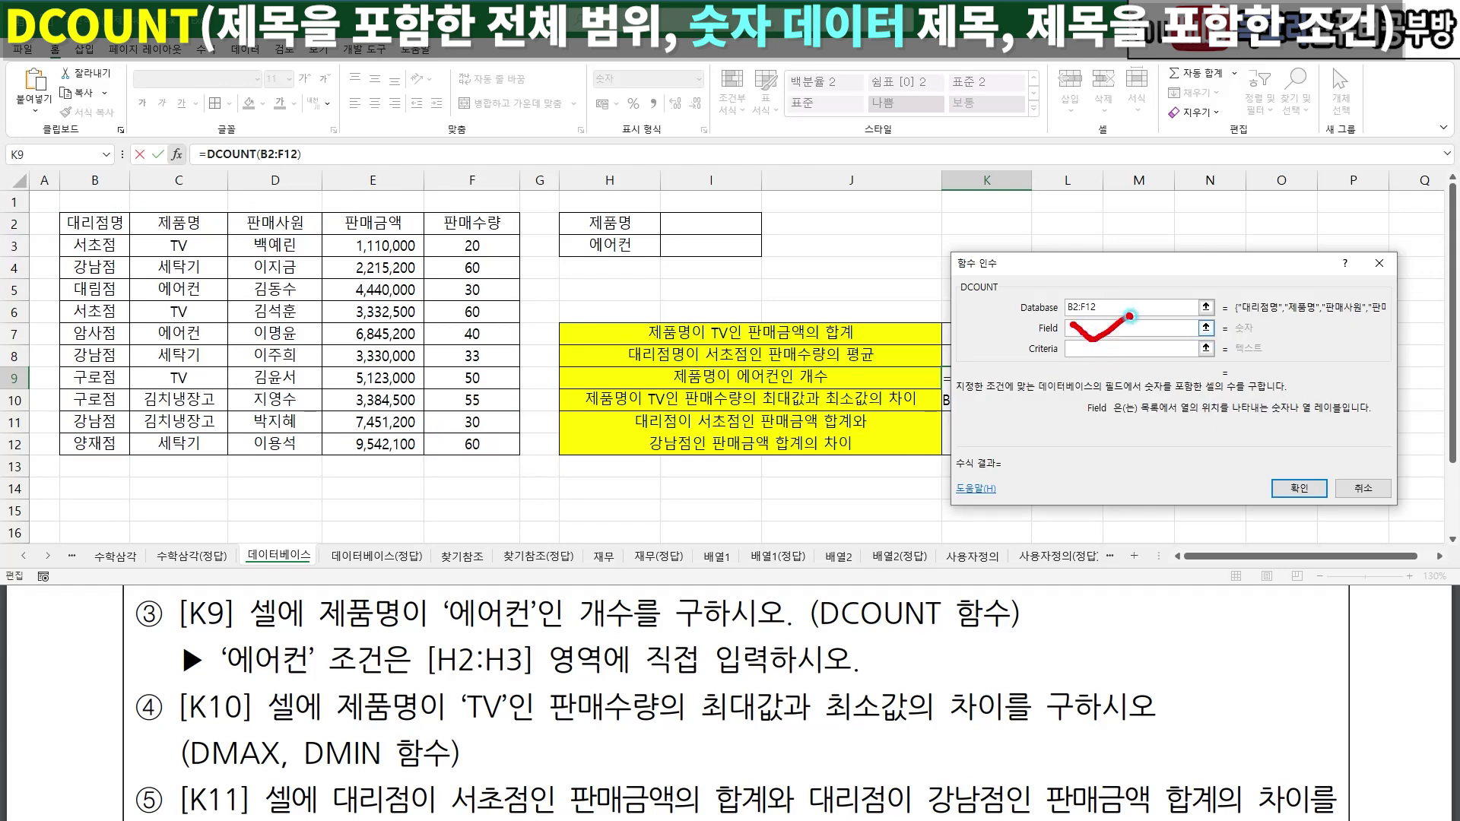
pyautogui.moveTo(1014, 302); pyautogui.dragTo(962, 304)
pyautogui.moveTo(350, 247)
pyautogui.mouseDown()
pyautogui.moveTo(377, 287)
pyautogui.moveTo(416, 263)
pyautogui.mouseUp()
pyautogui.moveTo(452, 270)
pyautogui.mouseDown()
pyautogui.moveTo(459, 282)
pyautogui.moveTo(545, 255)
pyautogui.mouseUp()
pyautogui.moveTo(386, 228)
pyautogui.mouseDown()
pyautogui.moveTo(335, 217)
pyautogui.moveTo(441, 237)
pyautogui.moveTo(449, 194)
pyautogui.moveTo(494, 250)
pyautogui.mouseUp()
pyautogui.click(428, 245)
pyautogui.moveTo(113, 199); pyautogui.dragTo(65, 251)
pyautogui.moveTo(199, 212); pyautogui.dragTo(152, 268)
pyautogui.moveTo(300, 203); pyautogui.dragTo(262, 254)
pyautogui.moveTo(257, 202); pyautogui.dragTo(304, 266)
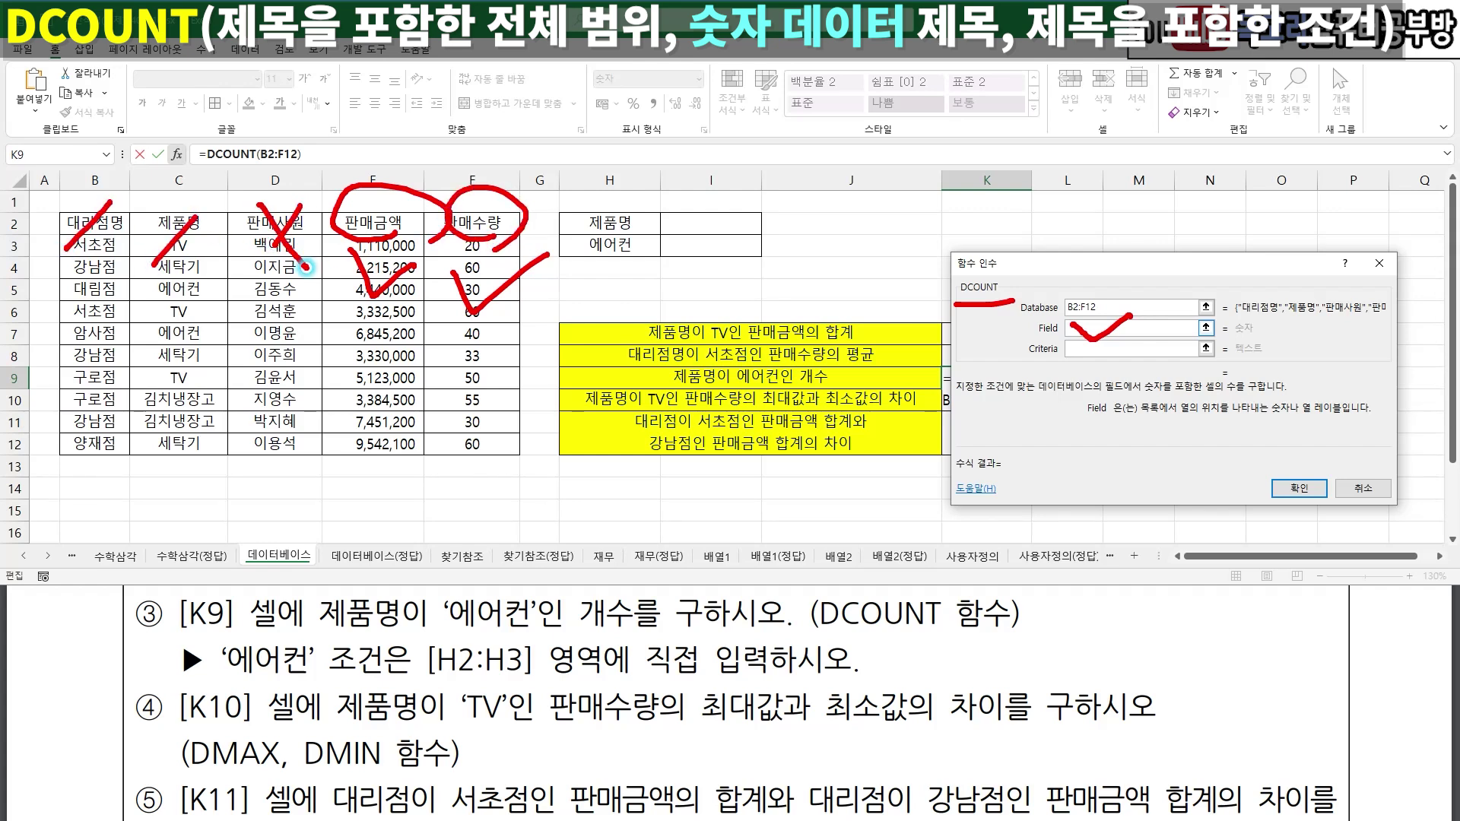
pyautogui.press('e')
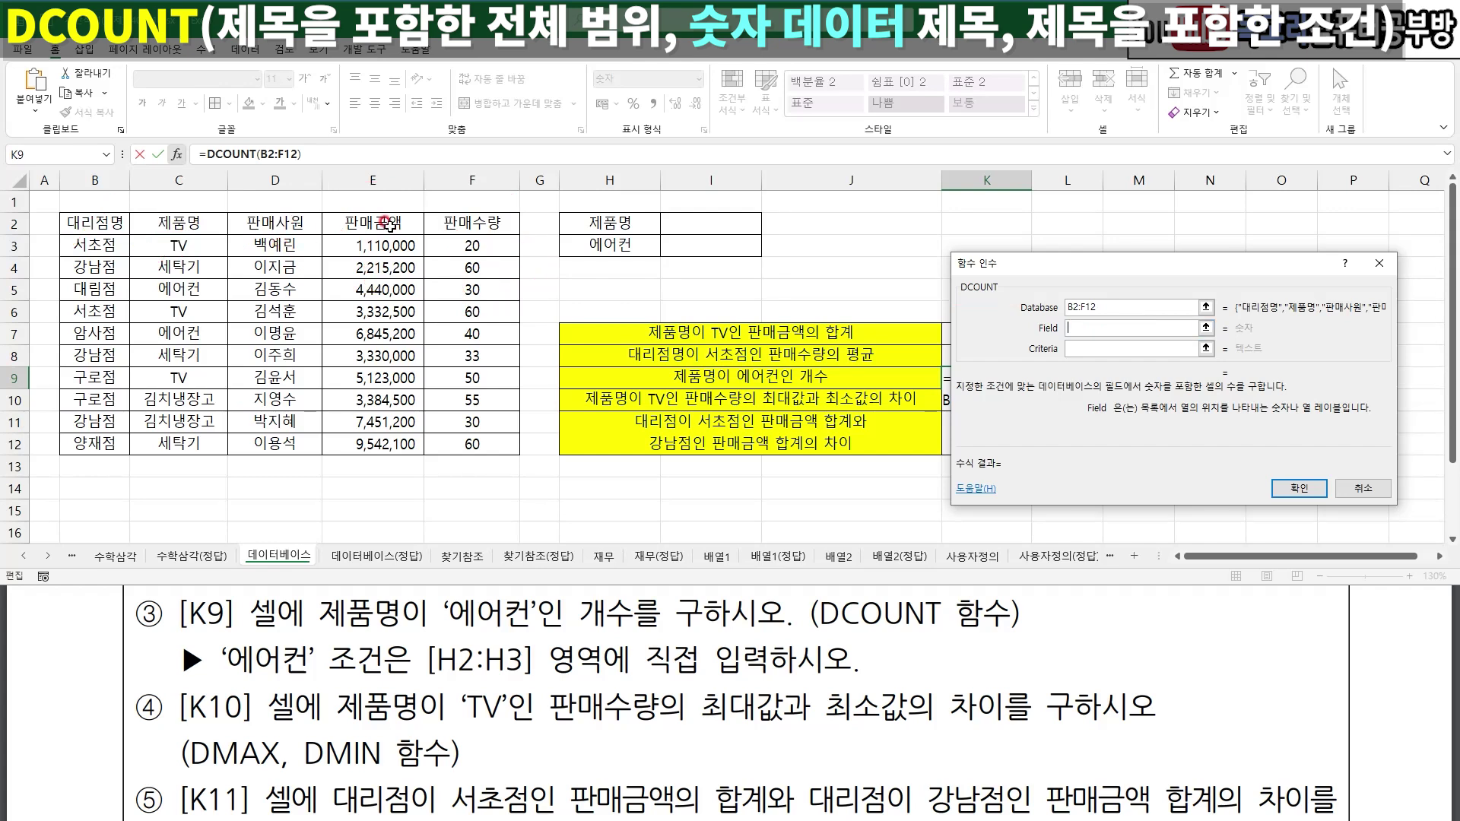
# - Set DCOUNT's field to the 판매금액 header E2 and its criteria to H2:H3, and commit the formula
pyautogui.click(389, 224)
pyautogui.moveTo(422, 230)
pyautogui.mouseDown()
pyautogui.moveTo(369, 243)
pyautogui.moveTo(422, 200)
pyautogui.moveTo(403, 251)
pyautogui.mouseUp()
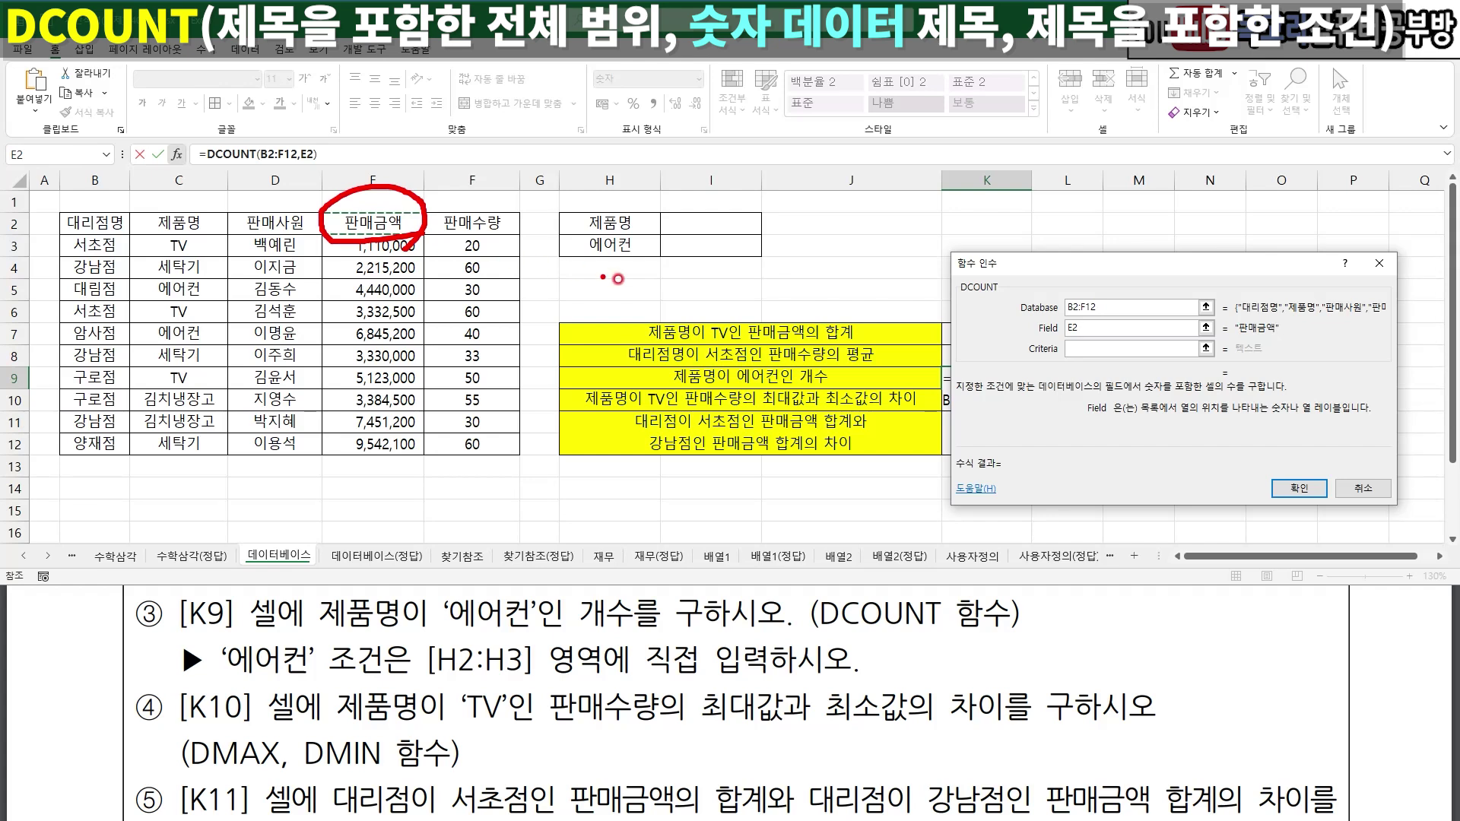
pyautogui.press('e')
pyautogui.click(1068, 348)
pyautogui.moveTo(659, 256)
pyautogui.mouseDown()
pyautogui.moveTo(597, 266)
pyautogui.moveTo(627, 196)
pyautogui.moveTo(631, 259)
pyautogui.moveTo(611, 245)
pyautogui.mouseUp()
pyautogui.press('e')
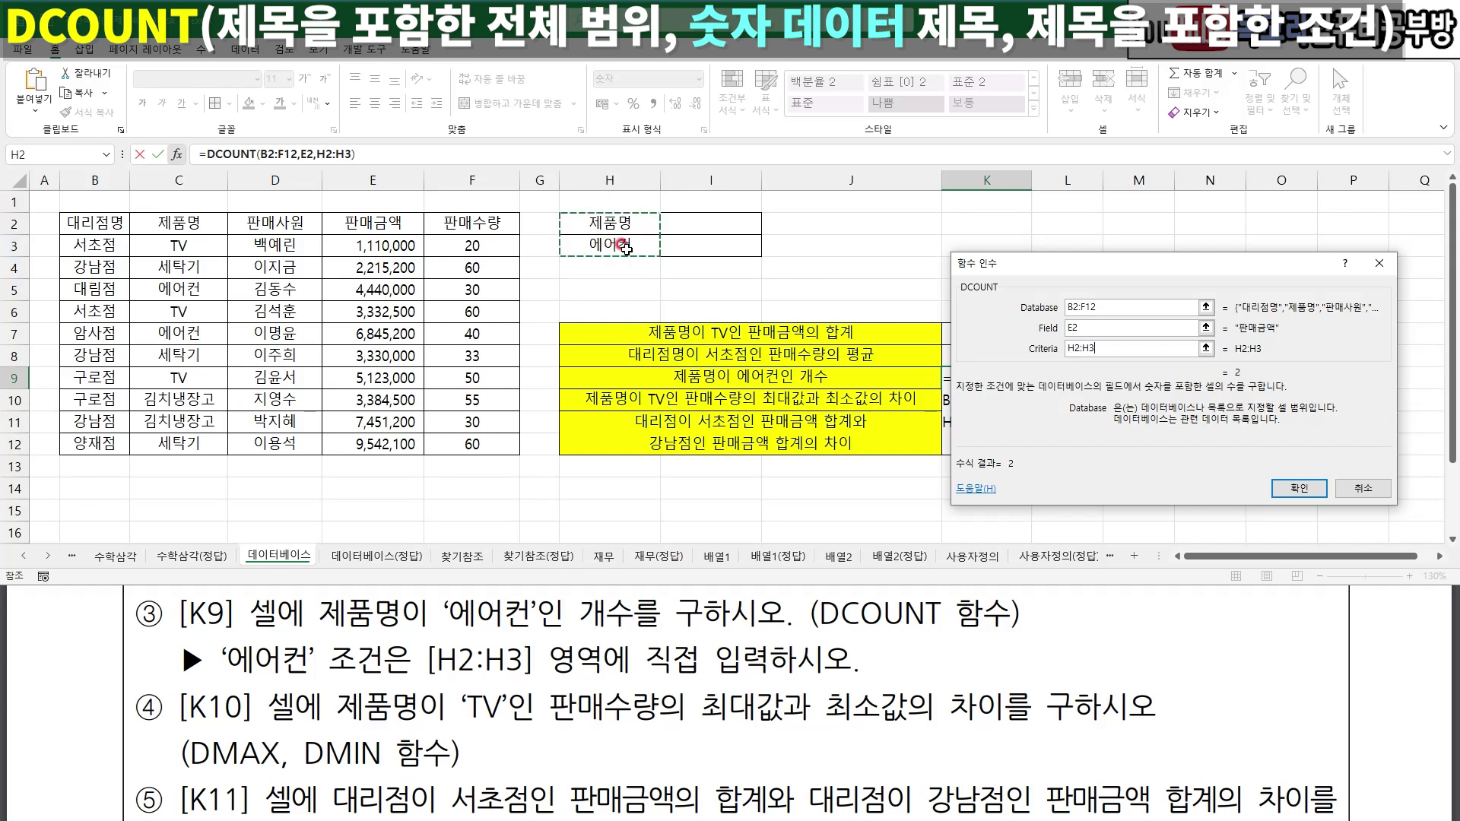
pyautogui.click(1301, 488)
# - Insert a DMAX function in K10 with B2:F12 as its database argument
pyautogui.scroll(-1, 335, 654)
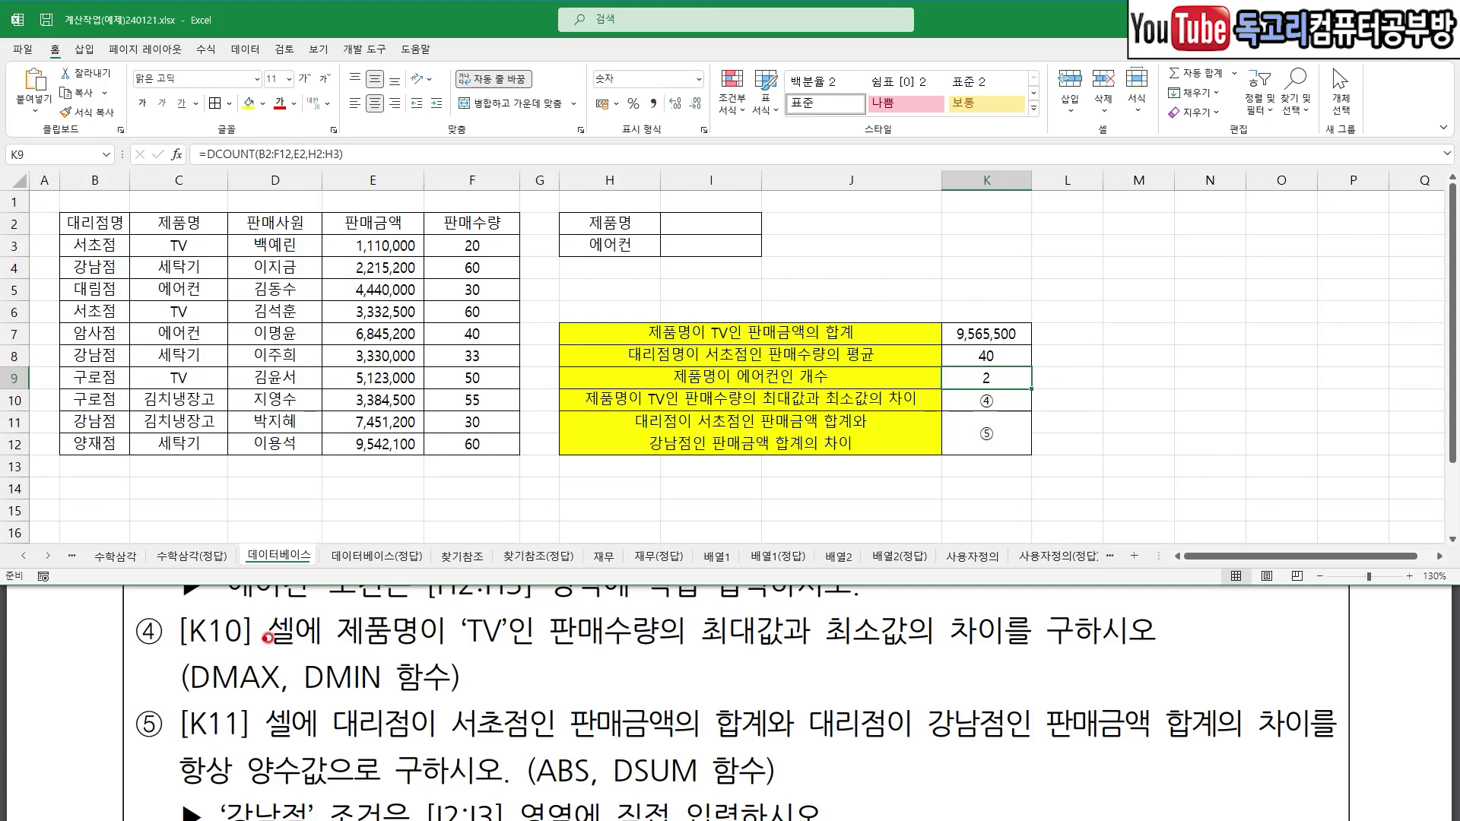
pyautogui.moveTo(378, 656); pyautogui.dragTo(984, 652)
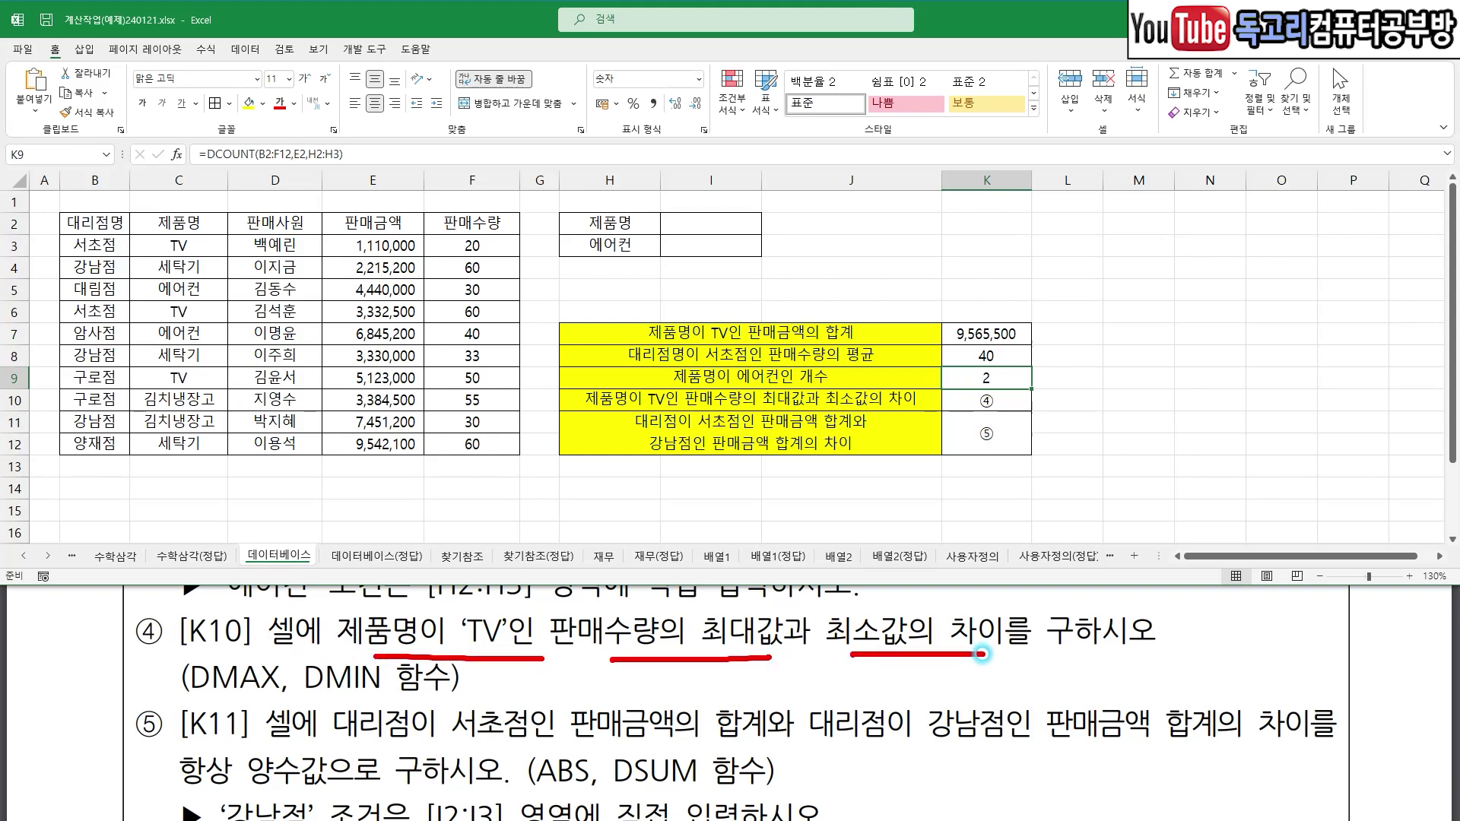
pyautogui.moveTo(190, 694); pyautogui.dragTo(409, 696)
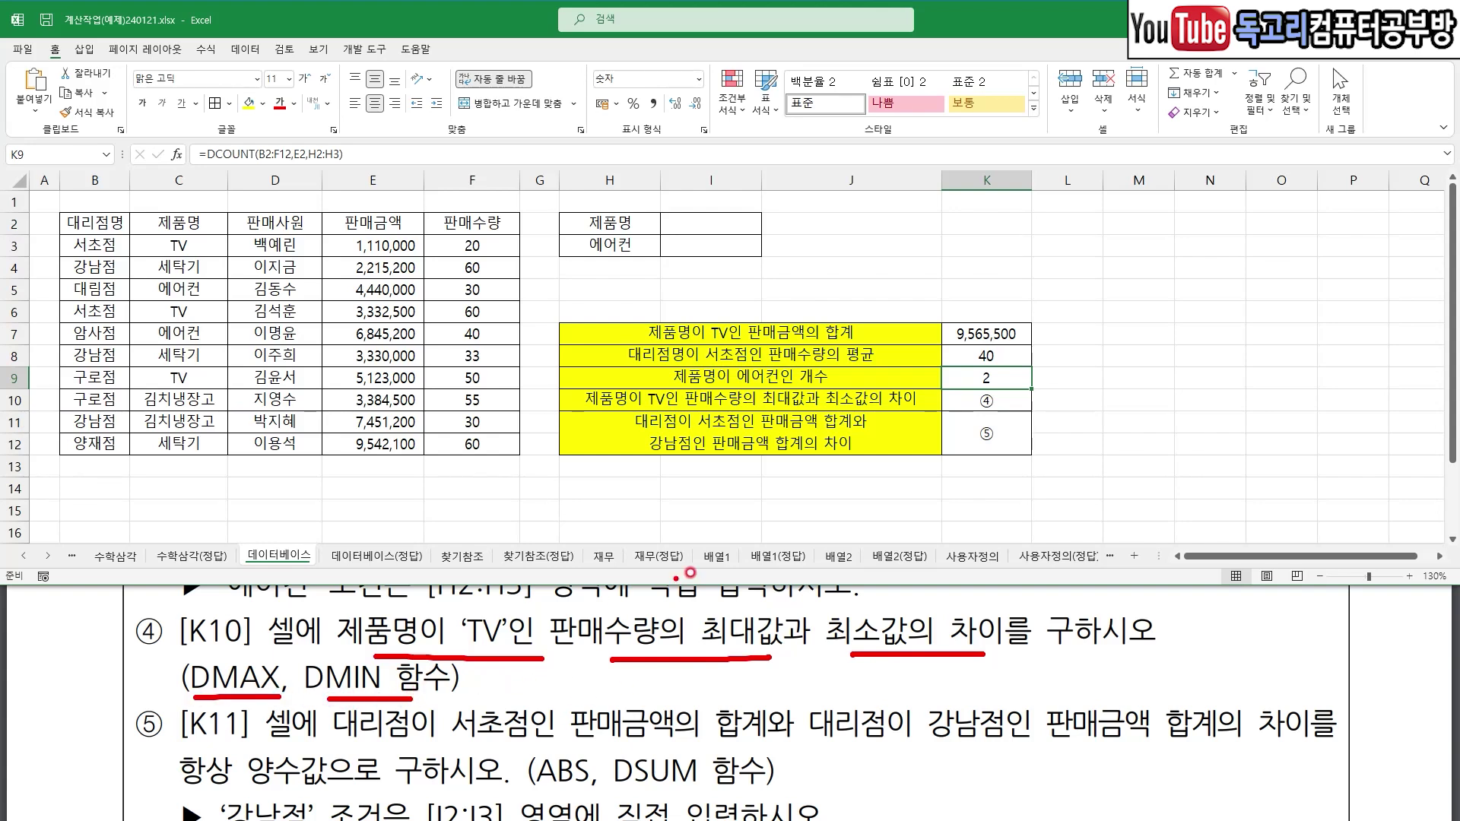
pyautogui.click(993, 401)
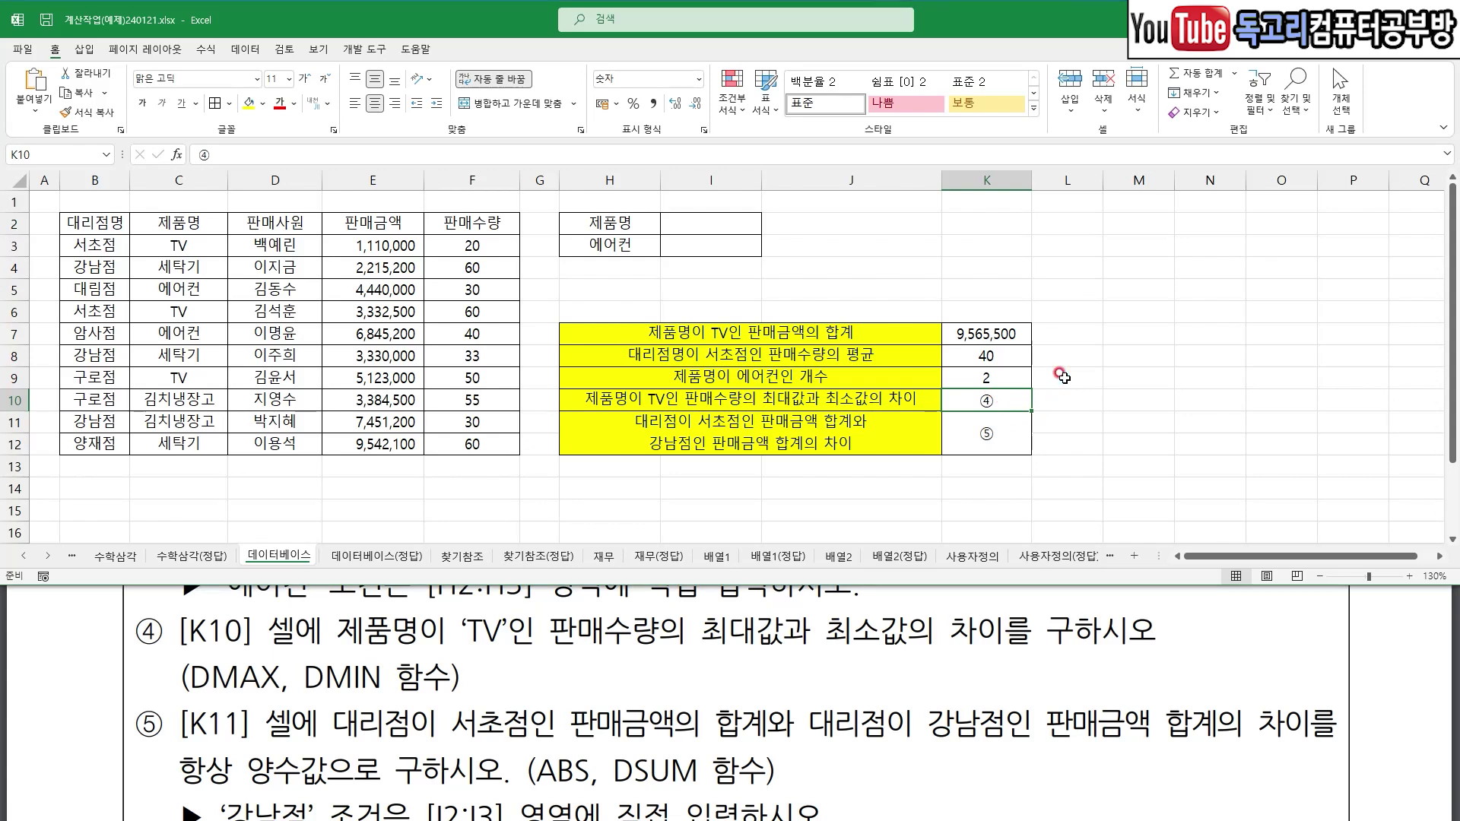
pyautogui.write('=dm')
pyautogui.press('Tab')
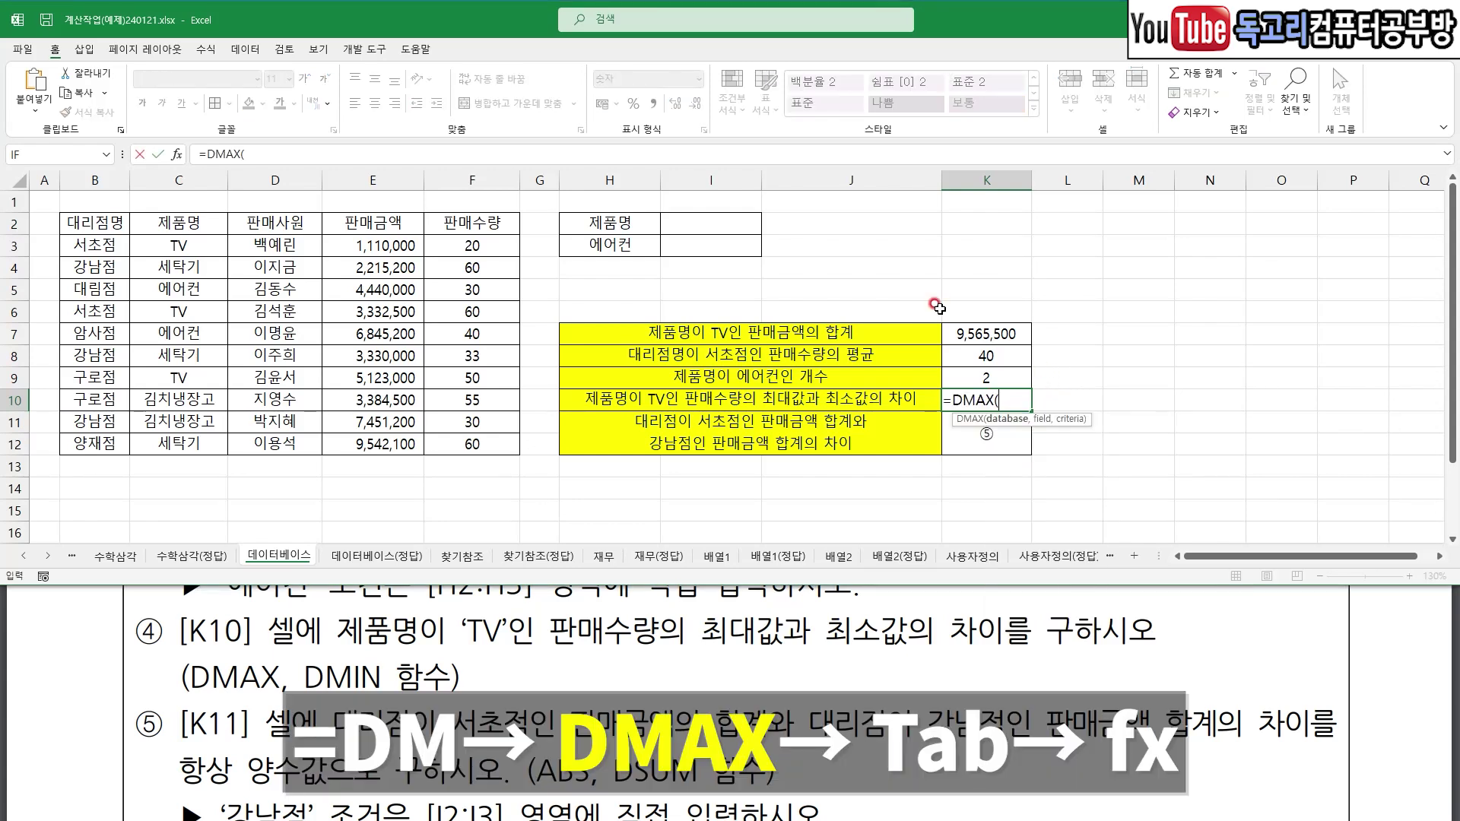
pyautogui.click(180, 157)
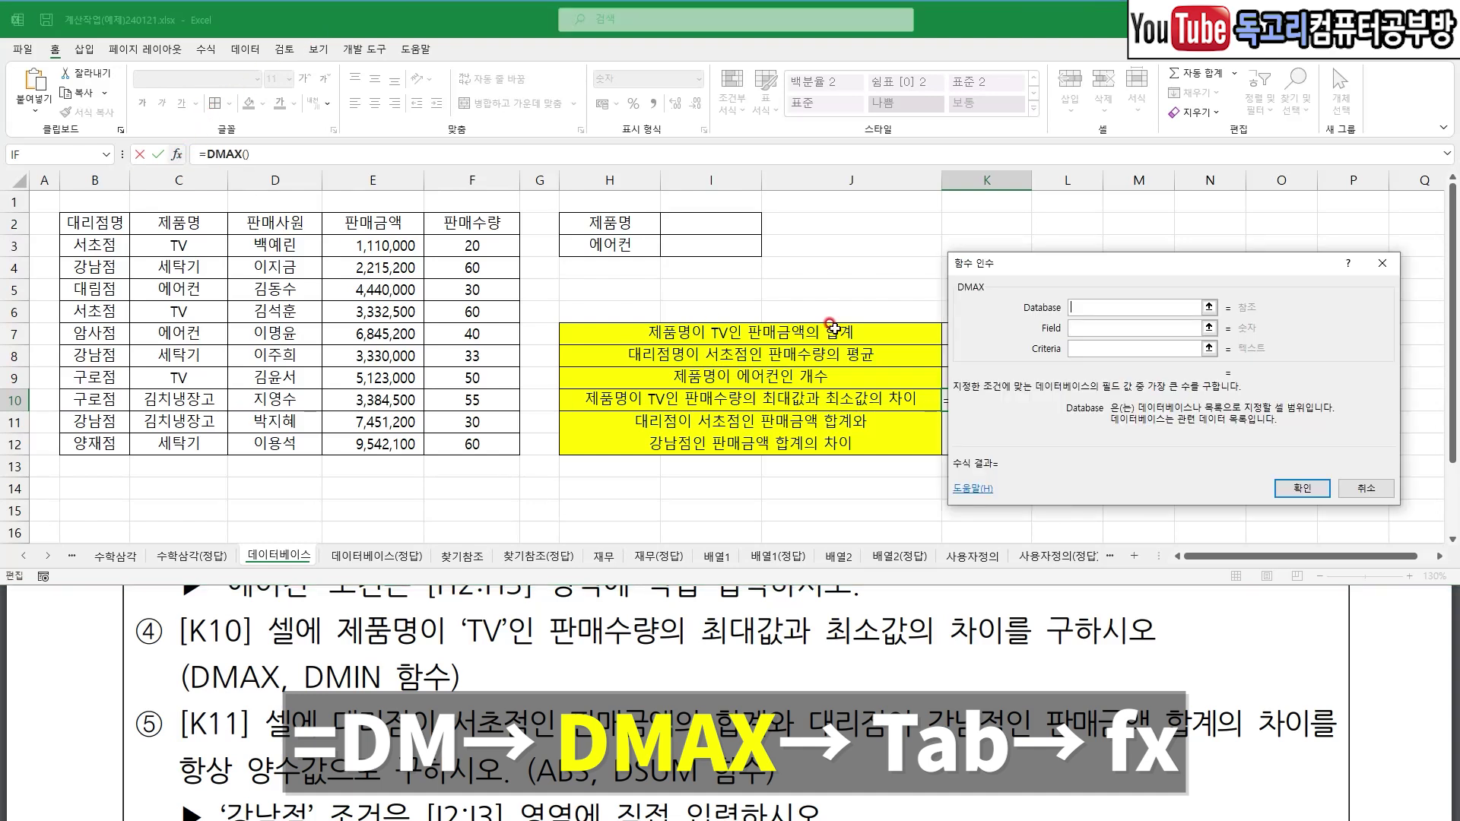
pyautogui.moveTo(95, 225); pyautogui.dragTo(470, 444)
# - Set DMAX's field to the 판매수량 header F2 and its criteria to C2:C3, and commit the formula
pyautogui.click(1134, 328)
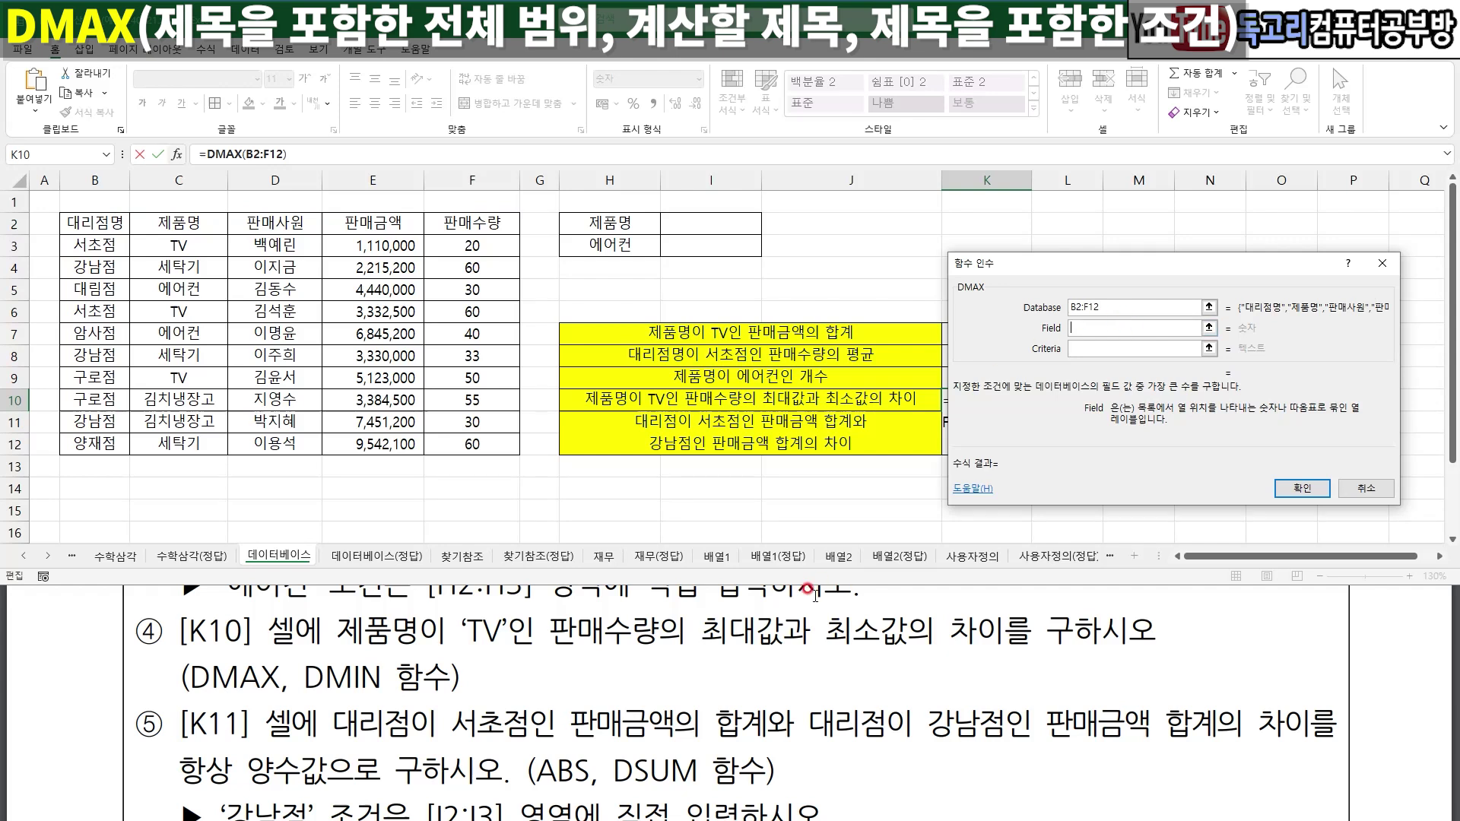
pyautogui.moveTo(542, 651); pyautogui.dragTo(654, 652)
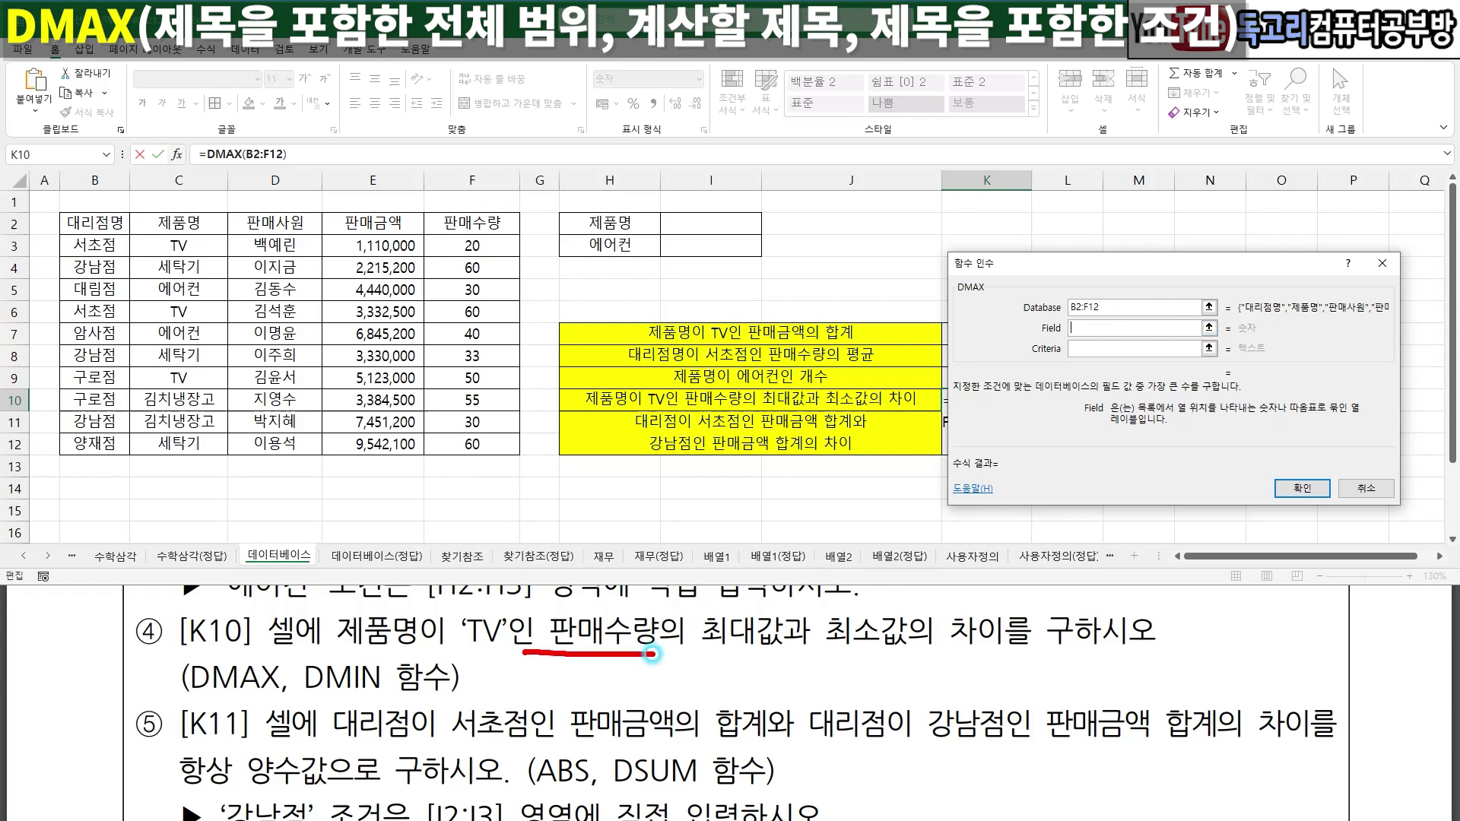
pyautogui.moveTo(474, 233)
pyautogui.mouseDown()
pyautogui.moveTo(532, 221)
pyautogui.moveTo(487, 262)
pyautogui.mouseUp()
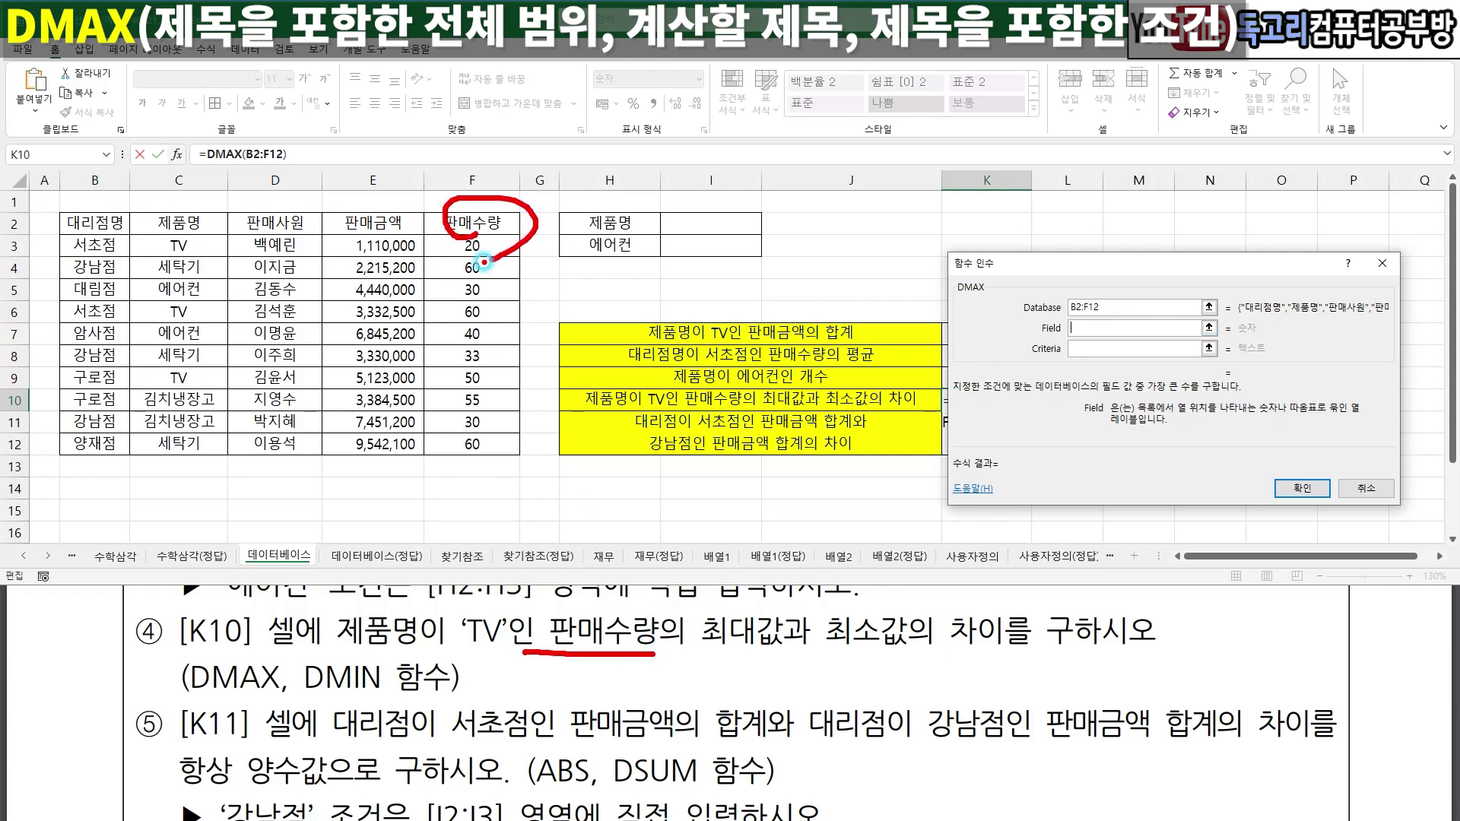
pyautogui.click(472, 222)
pyautogui.click(1118, 348)
pyautogui.moveTo(1081, 340)
pyautogui.mouseDown()
pyautogui.moveTo(1094, 353)
pyautogui.moveTo(1144, 327)
pyautogui.mouseUp()
pyautogui.moveTo(581, 410); pyautogui.dragTo(653, 409)
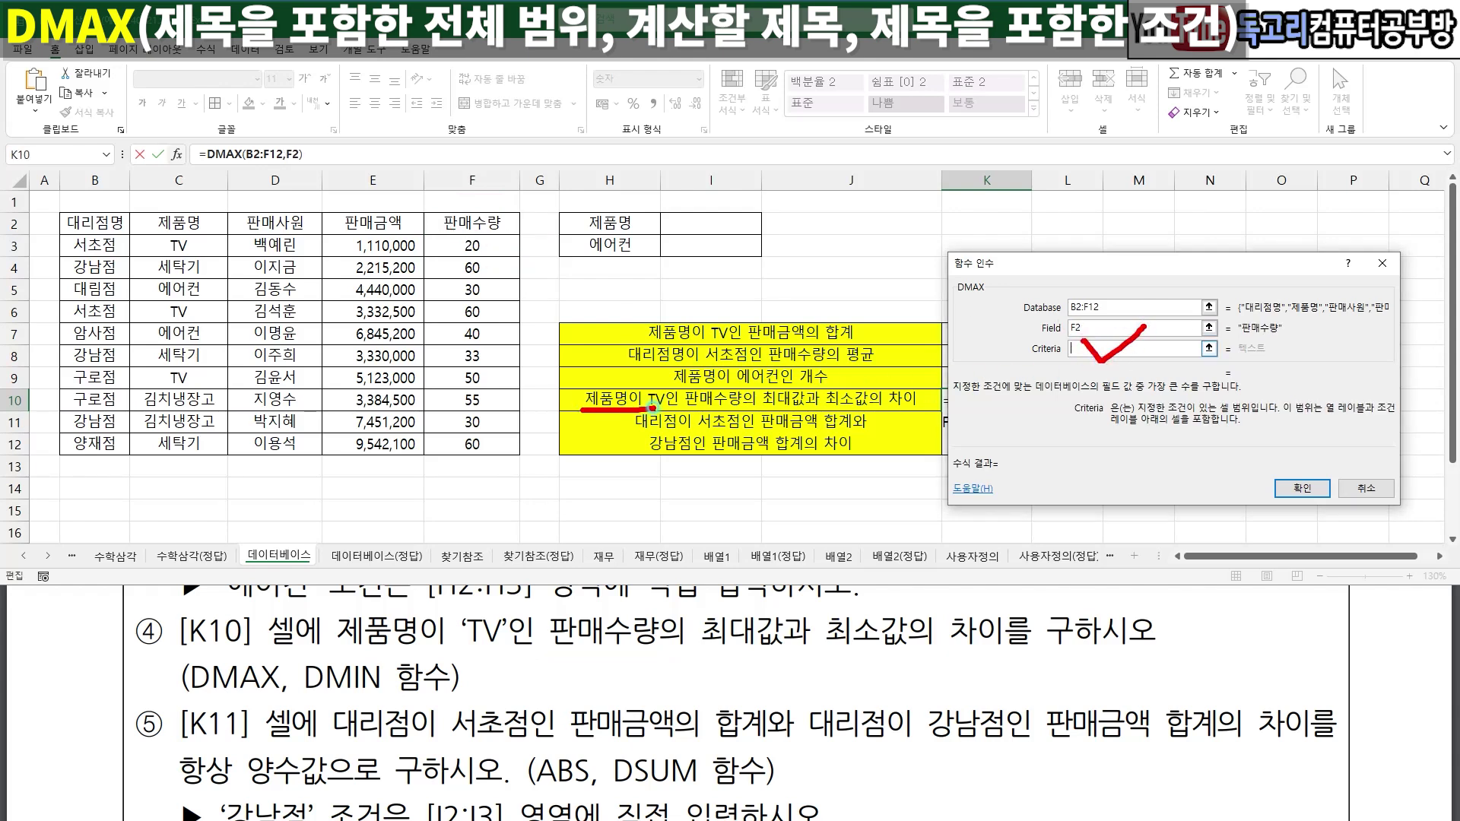
pyautogui.moveTo(203, 244)
pyautogui.mouseDown()
pyautogui.moveTo(159, 205)
pyautogui.moveTo(202, 228)
pyautogui.moveTo(178, 245)
pyautogui.mouseUp()
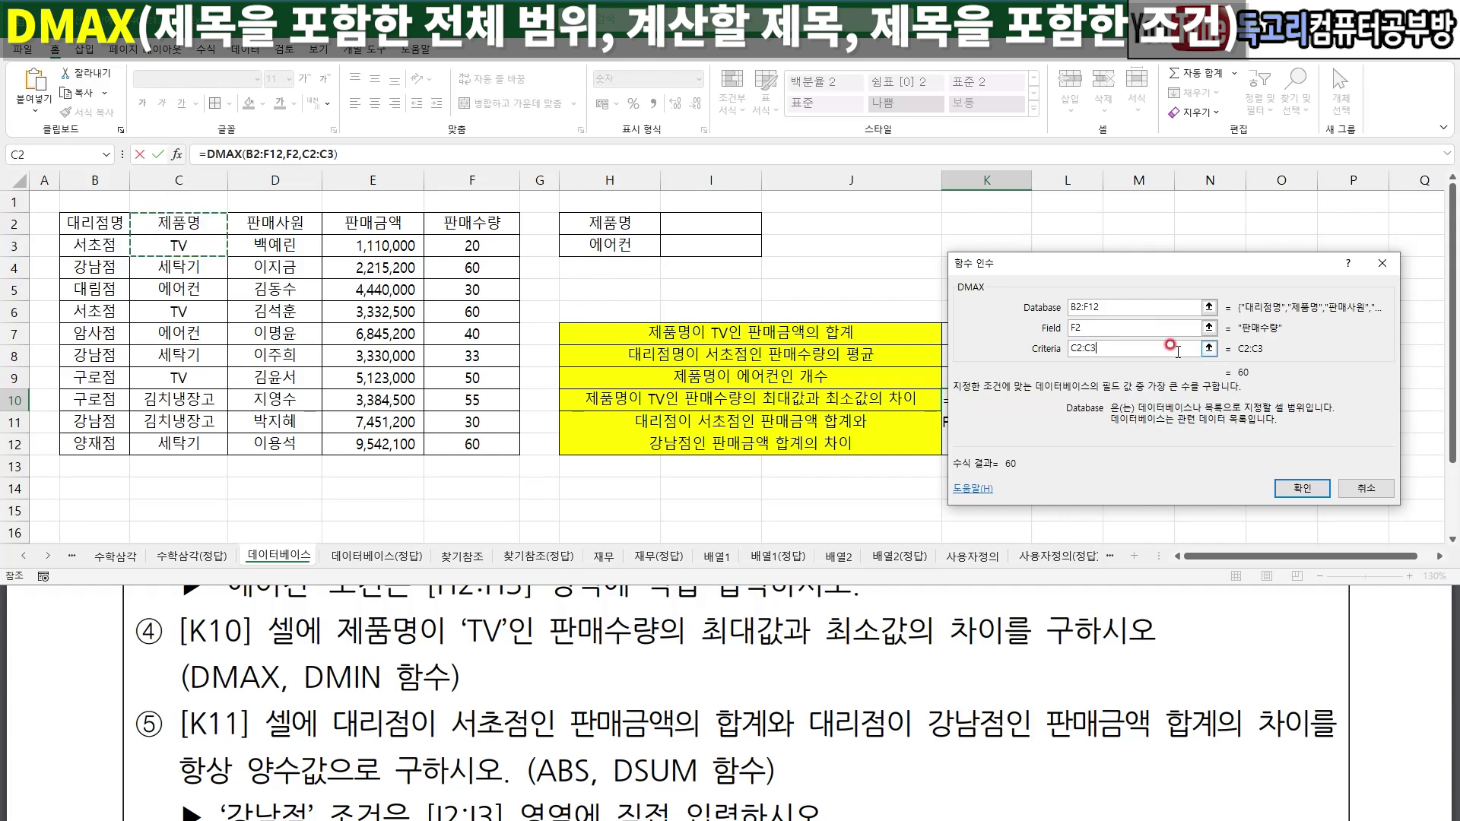
pyautogui.click(1302, 489)
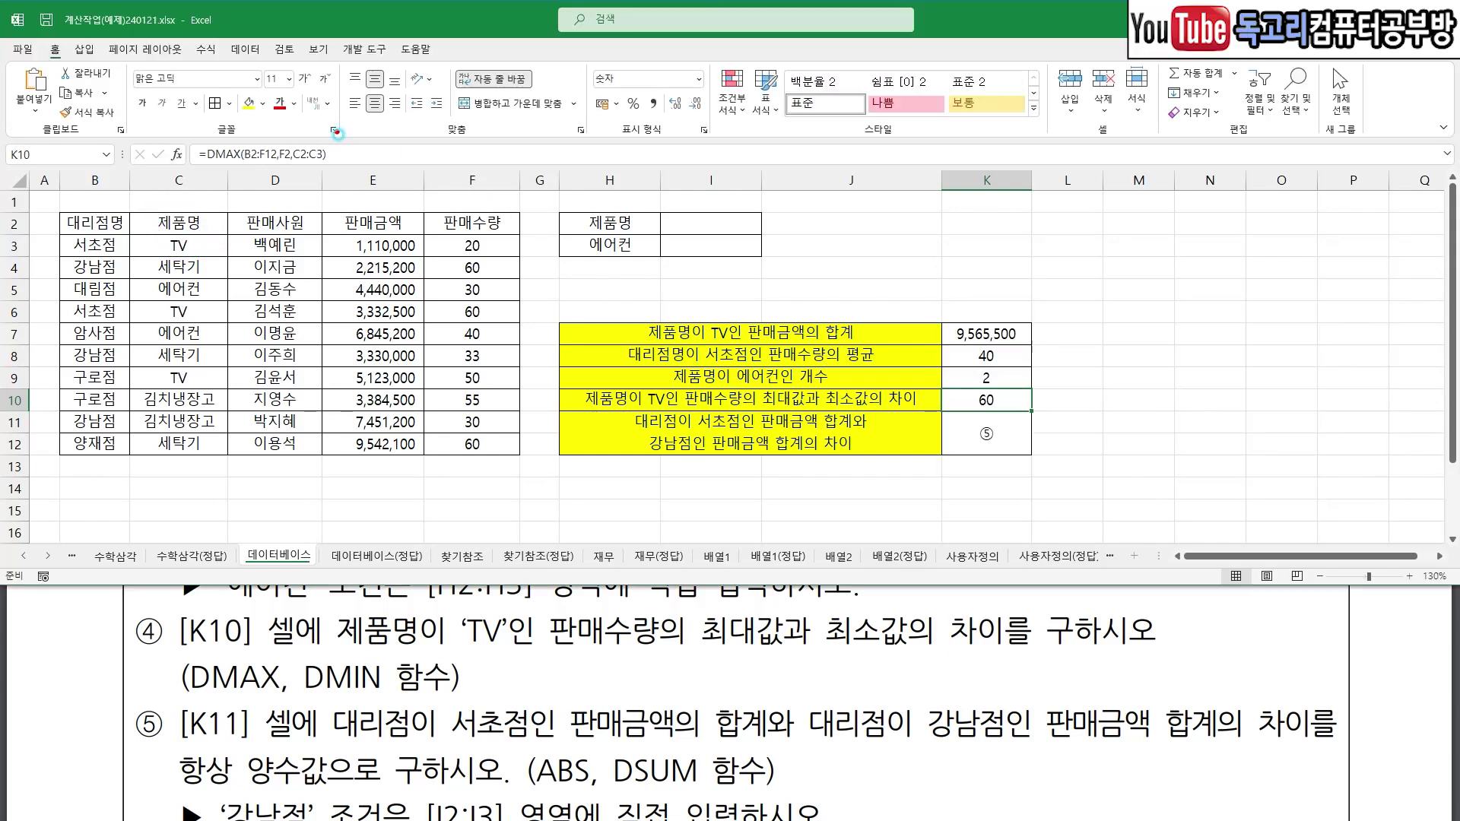
# - Extend the K10 formula by subtracting a DMIN function with B2:F12 as its database argument
pyautogui.moveTo(336, 130); pyautogui.dragTo(432, 105)
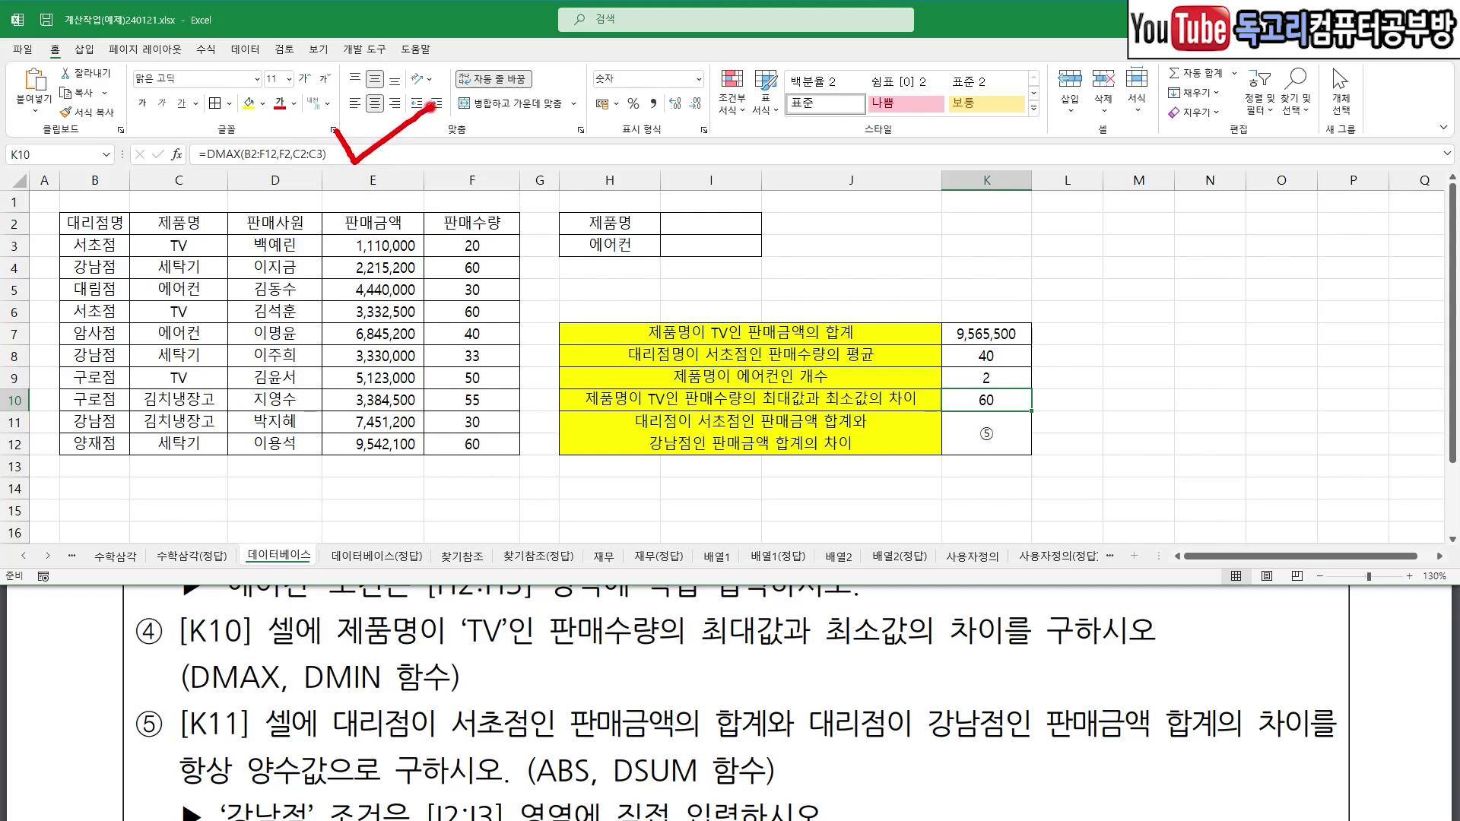
pyautogui.click(351, 152)
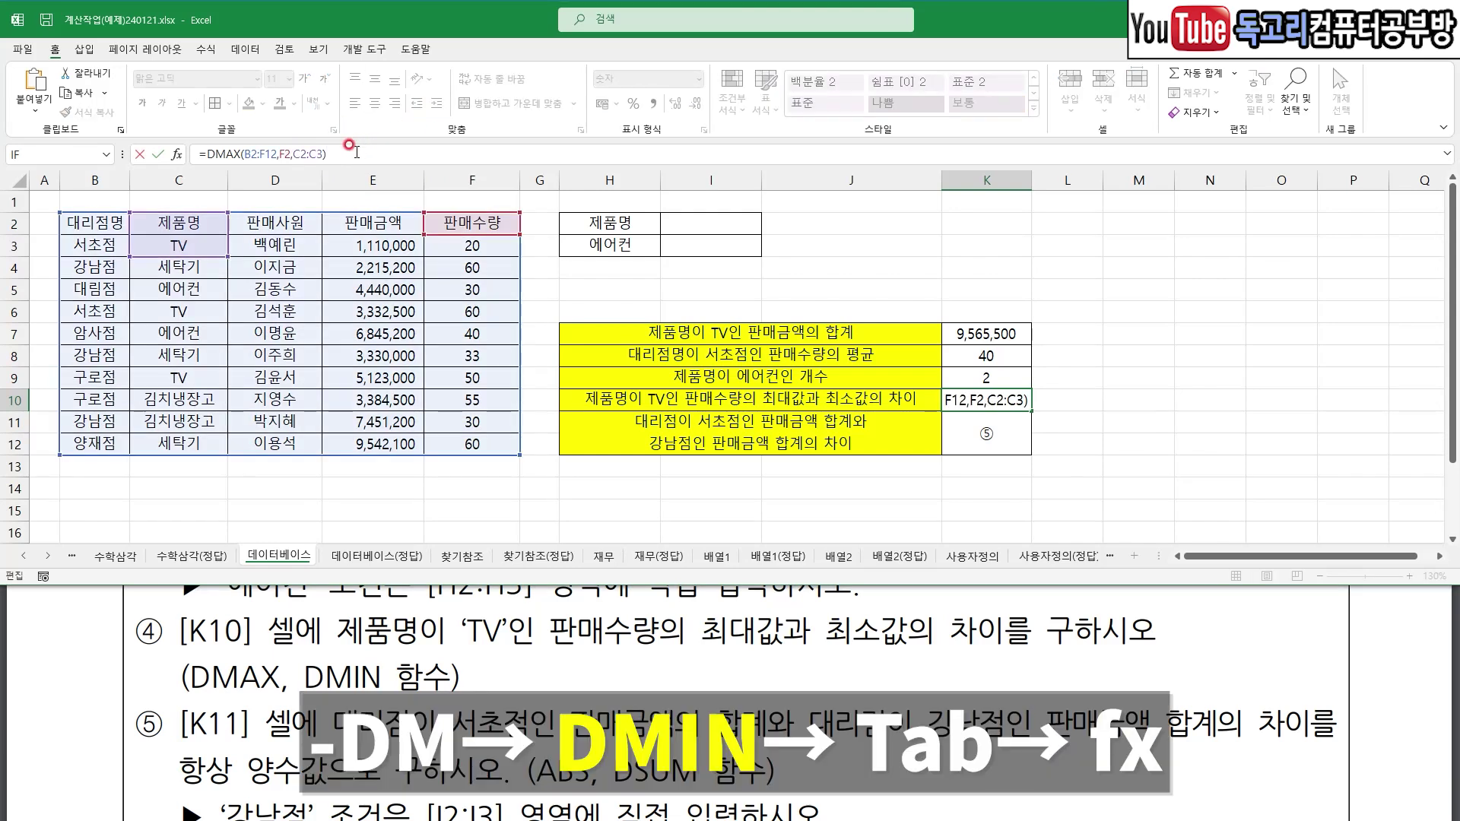
pyautogui.write('-dm')
pyautogui.press('Down')
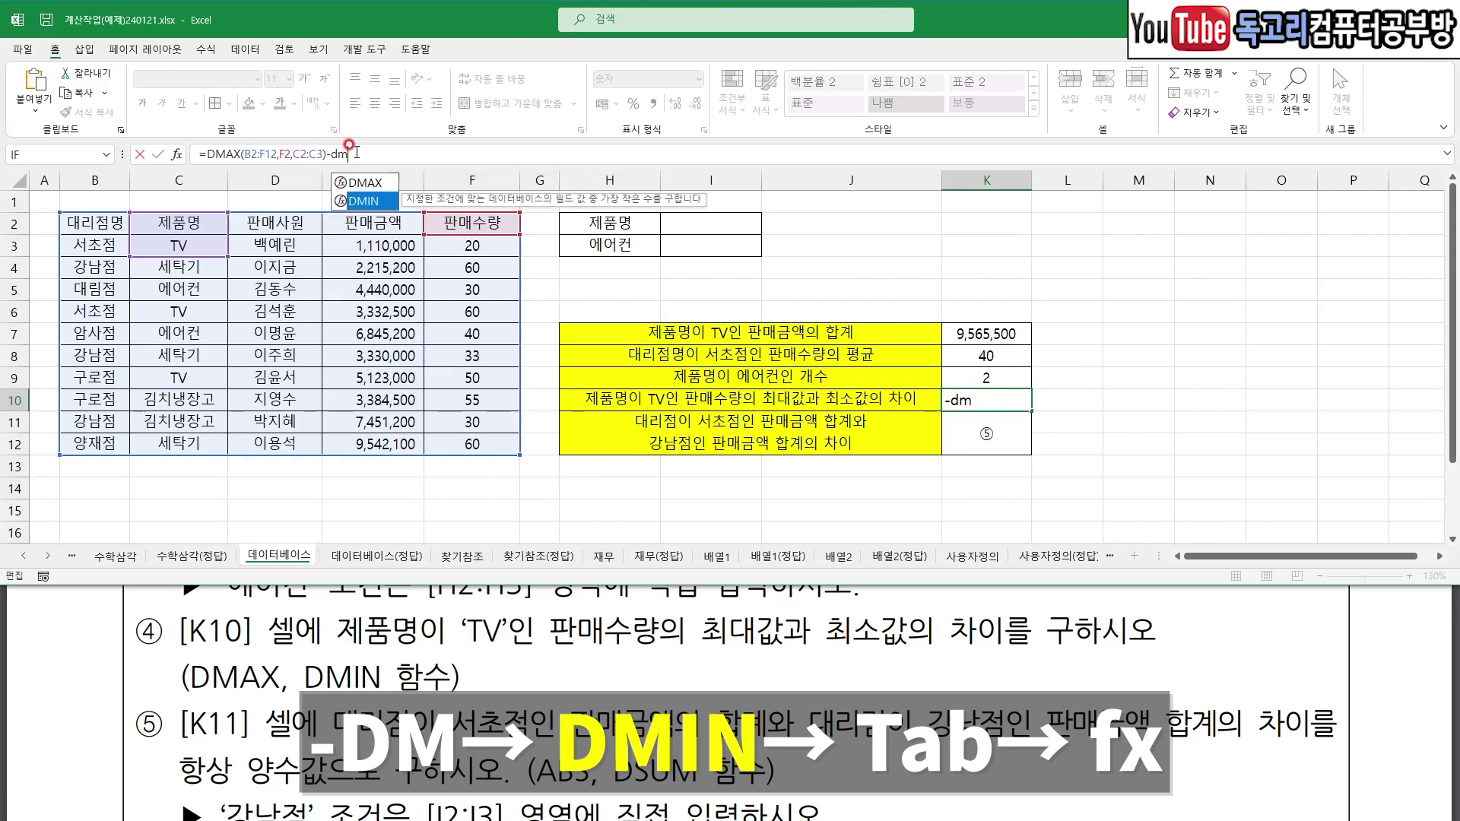
pyautogui.press('Tab')
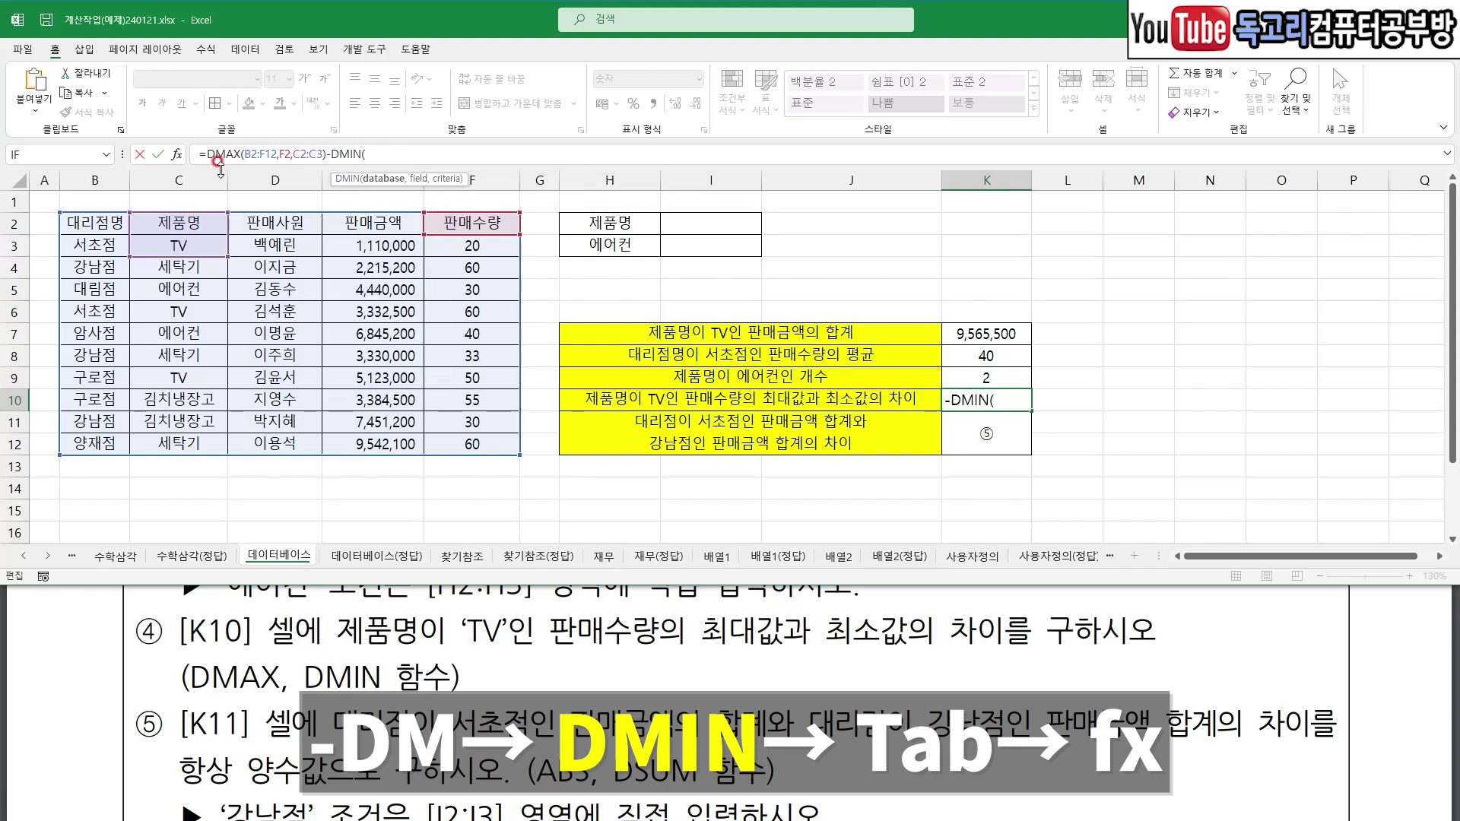
pyautogui.click(177, 154)
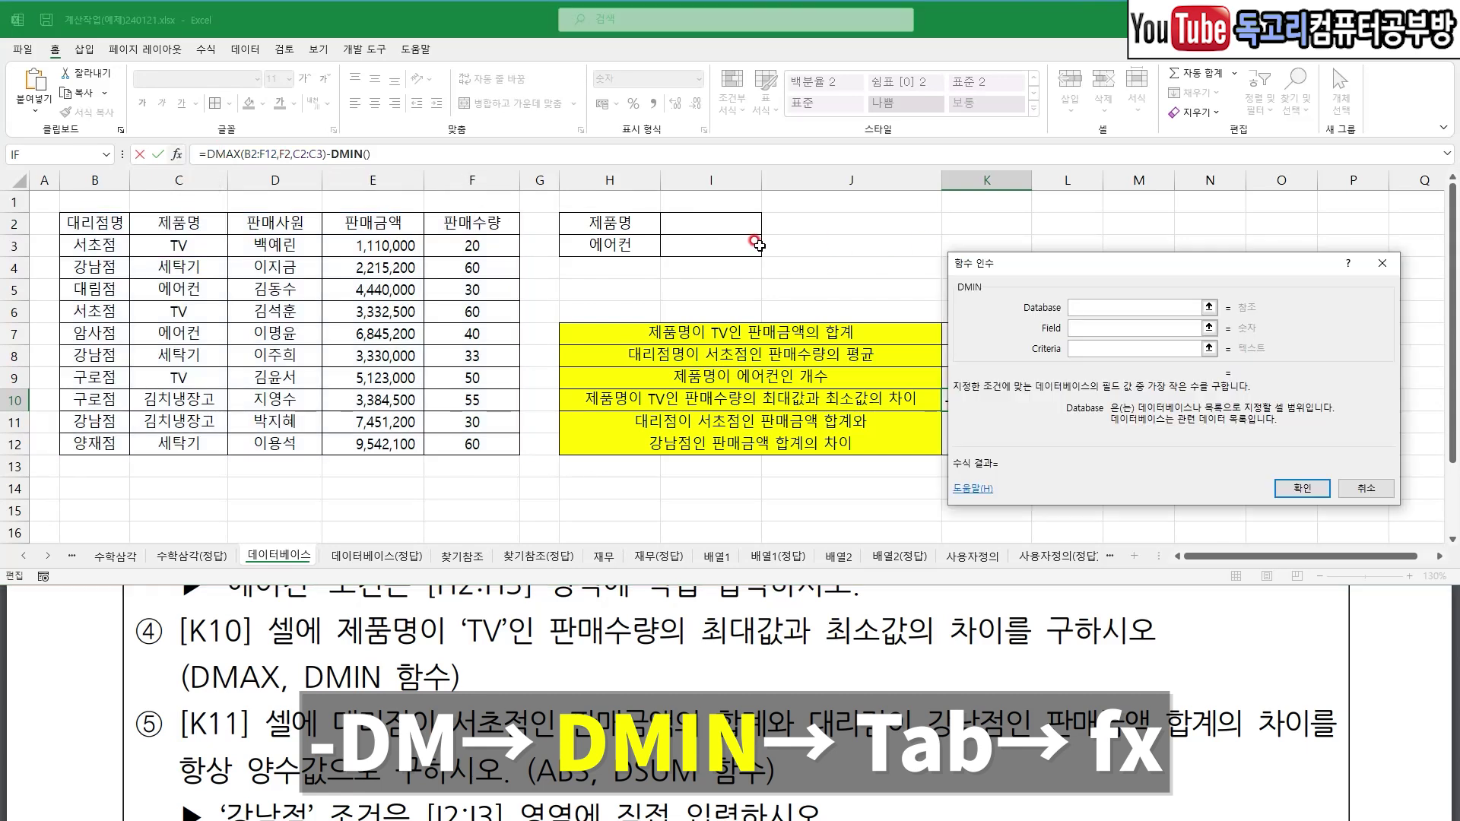
pyautogui.moveTo(91, 222); pyautogui.dragTo(460, 441)
# - Set DMIN's field to the 판매수량 header F2 and its criteria to C2:C3, and commit the K10 formula
pyautogui.click(1122, 329)
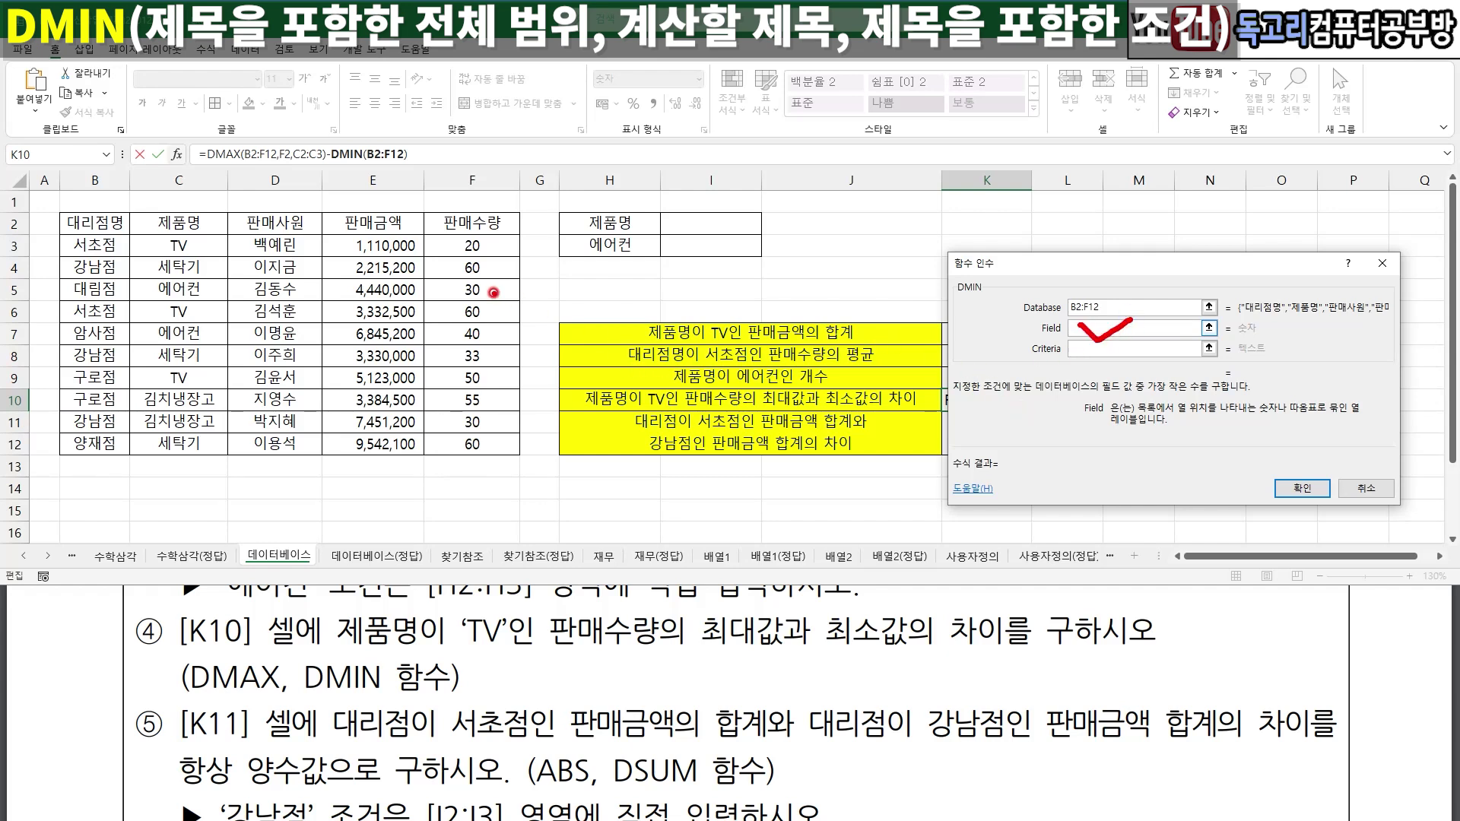
pyautogui.moveTo(471, 244)
pyautogui.mouseDown()
pyautogui.moveTo(456, 194)
pyautogui.moveTo(479, 242)
pyautogui.mouseUp()
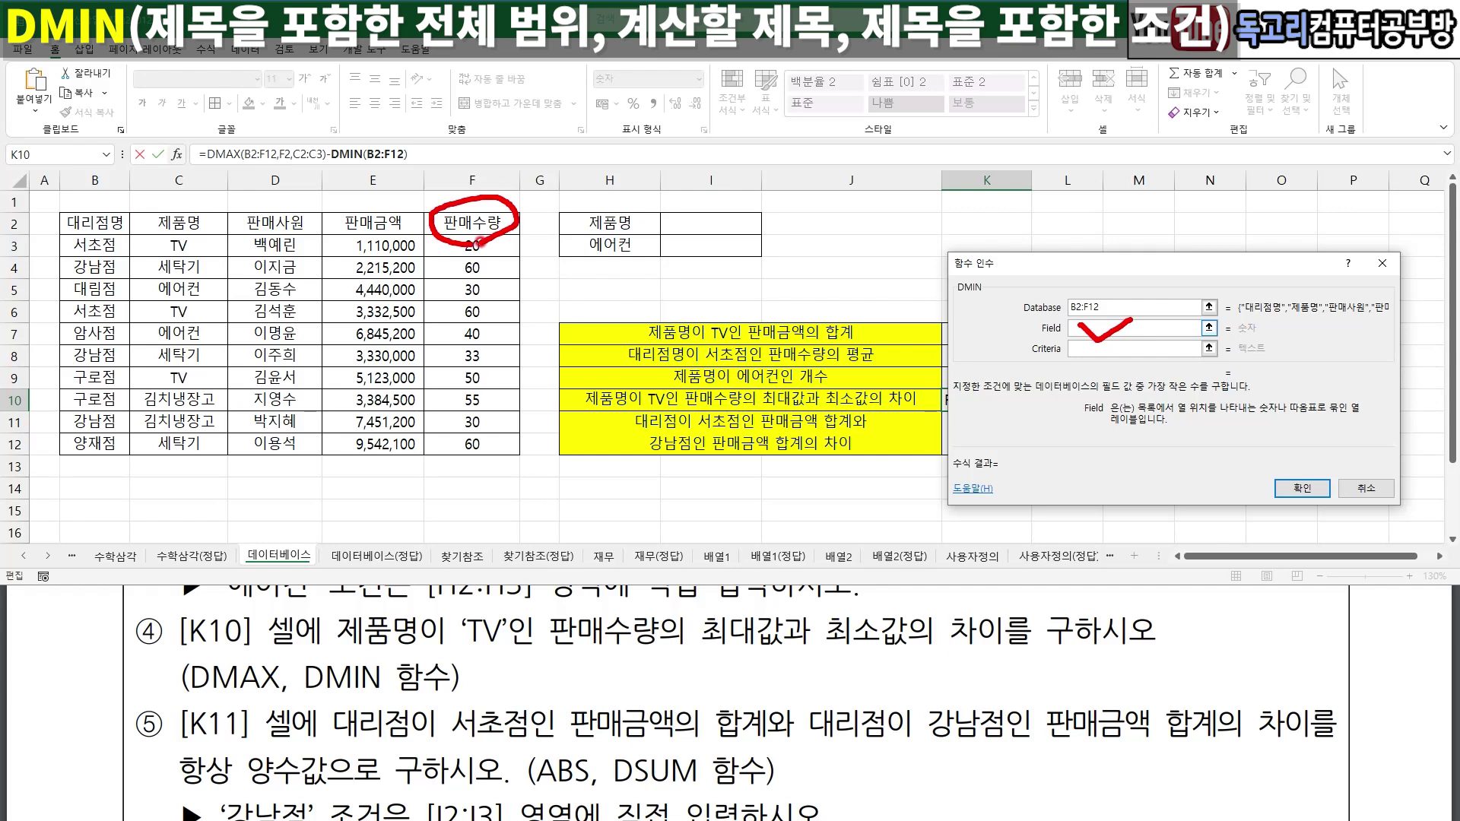
pyautogui.press('Escape')
pyautogui.click(480, 228)
pyautogui.click(1082, 348)
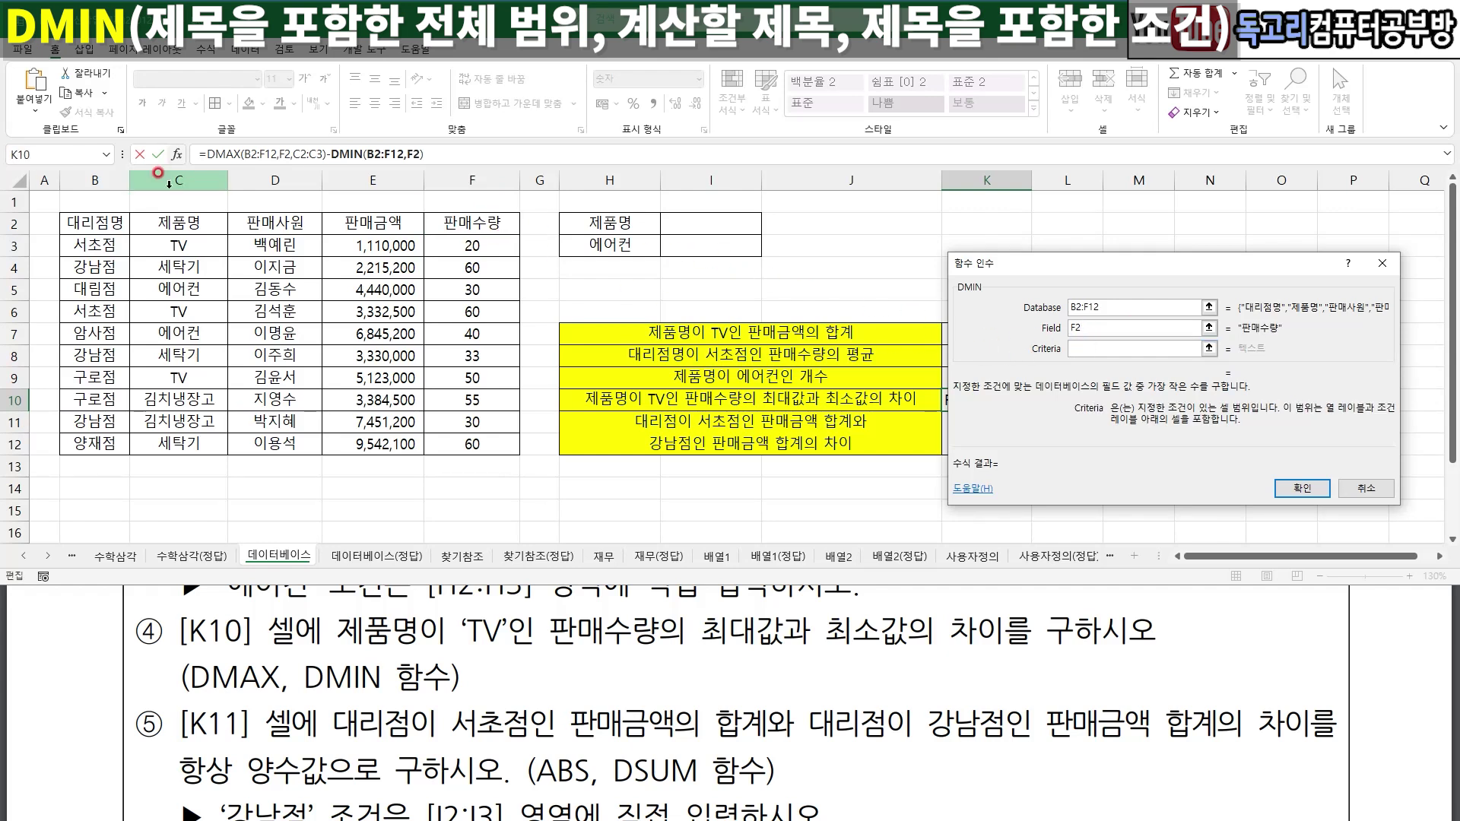
pyautogui.moveTo(177, 224)
pyautogui.mouseDown()
pyautogui.moveTo(185, 242)
pyautogui.moveTo(143, 230)
pyautogui.moveTo(207, 259)
pyautogui.mouseUp()
pyautogui.moveTo(1326, 500)
pyautogui.mouseDown()
pyautogui.moveTo(1307, 454)
pyautogui.moveTo(1328, 509)
pyautogui.mouseUp()
pyautogui.press('Escape')
pyautogui.click(1302, 489)
# - Read exercise ⑤ for K11, examining the two branch conditions, the required functions and the criteria range to fill in
pyautogui.press('Down')
pyautogui.scroll(-2, 326, 630)
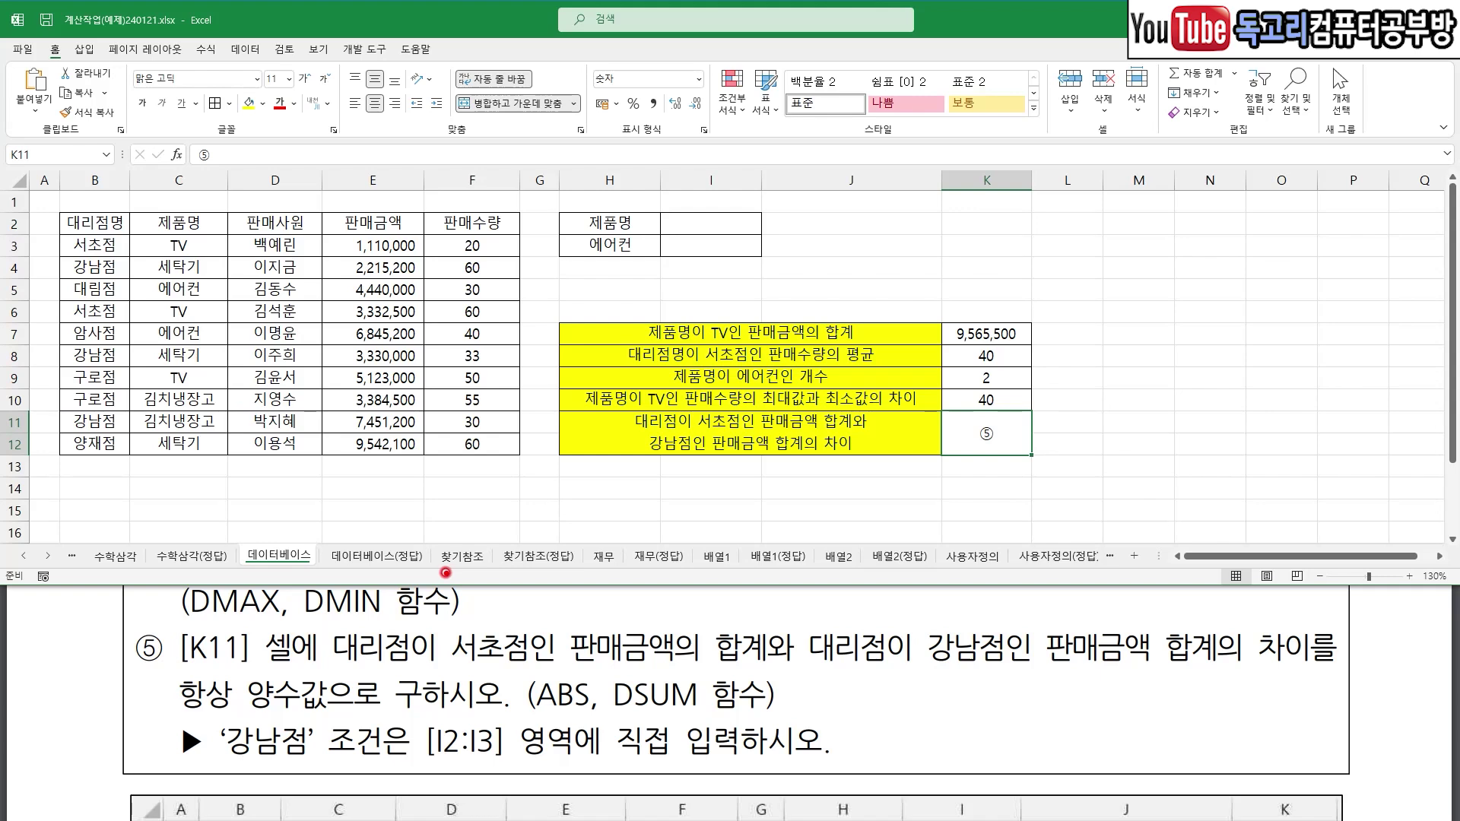
pyautogui.moveTo(342, 653); pyautogui.dragTo(520, 664)
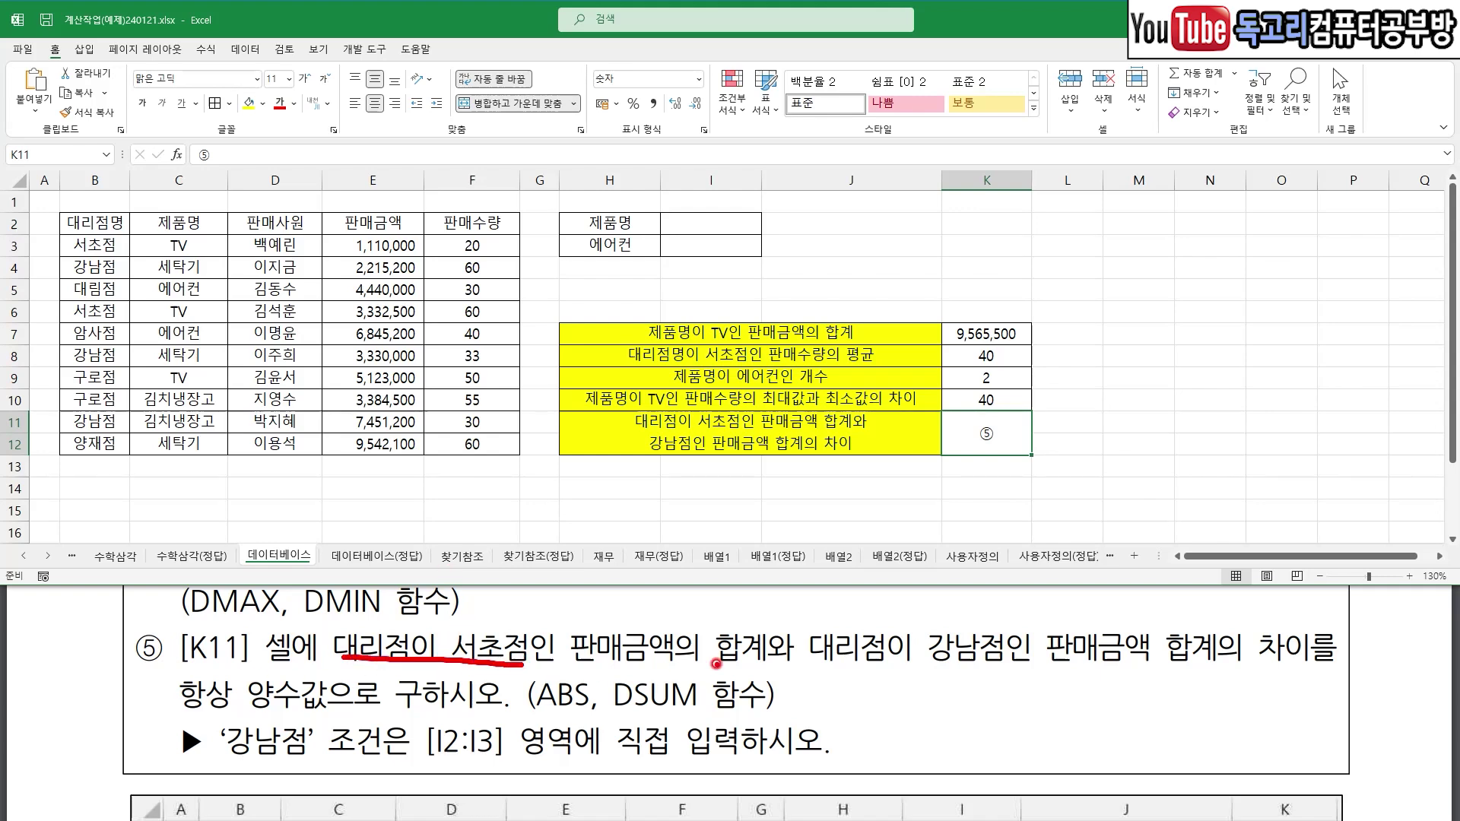
pyautogui.moveTo(608, 668); pyautogui.dragTo(767, 669)
pyautogui.moveTo(859, 669); pyautogui.dragTo(1204, 675)
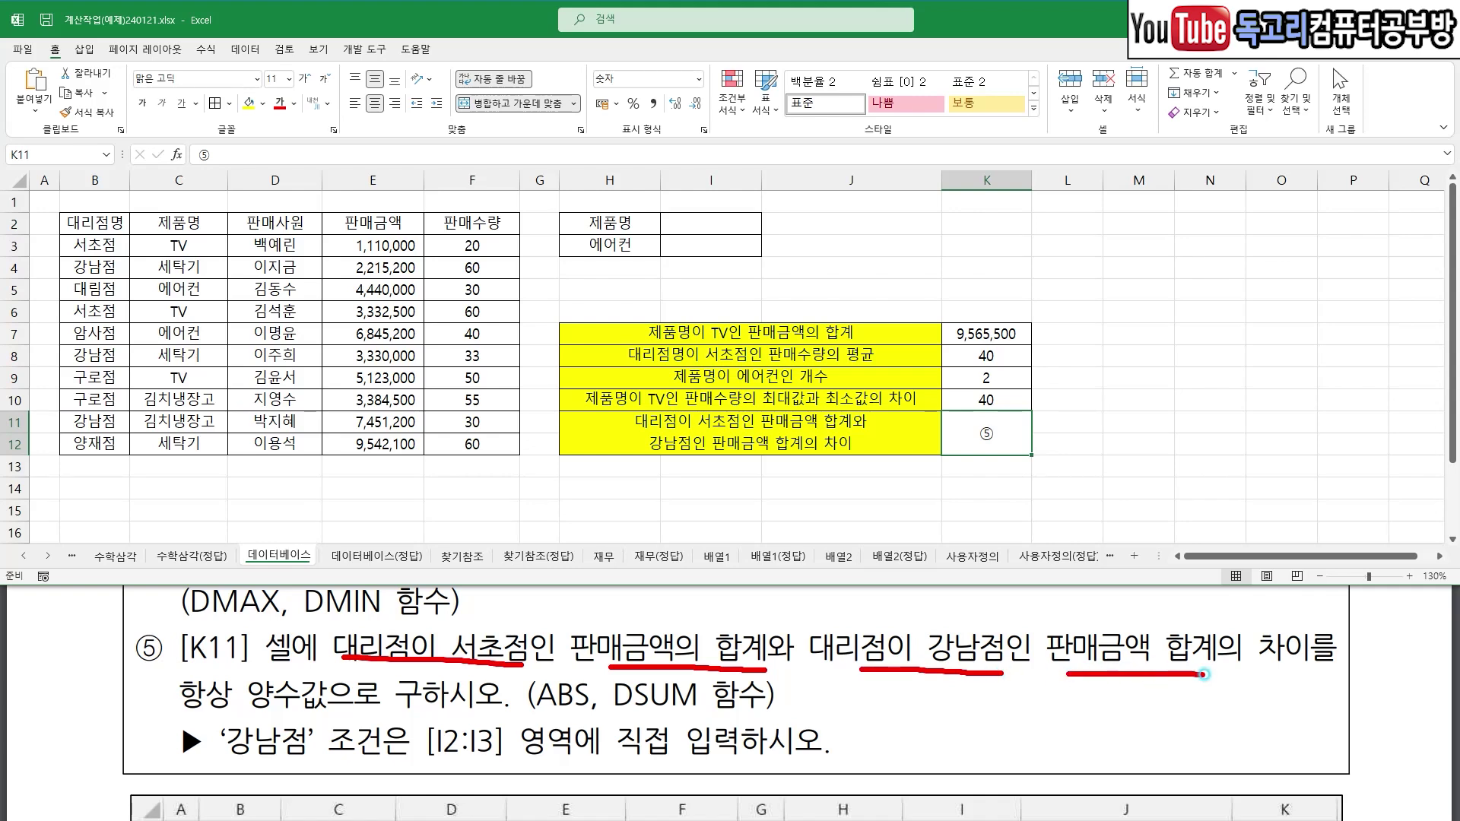
pyautogui.moveTo(1314, 600); pyautogui.dragTo(1385, 600)
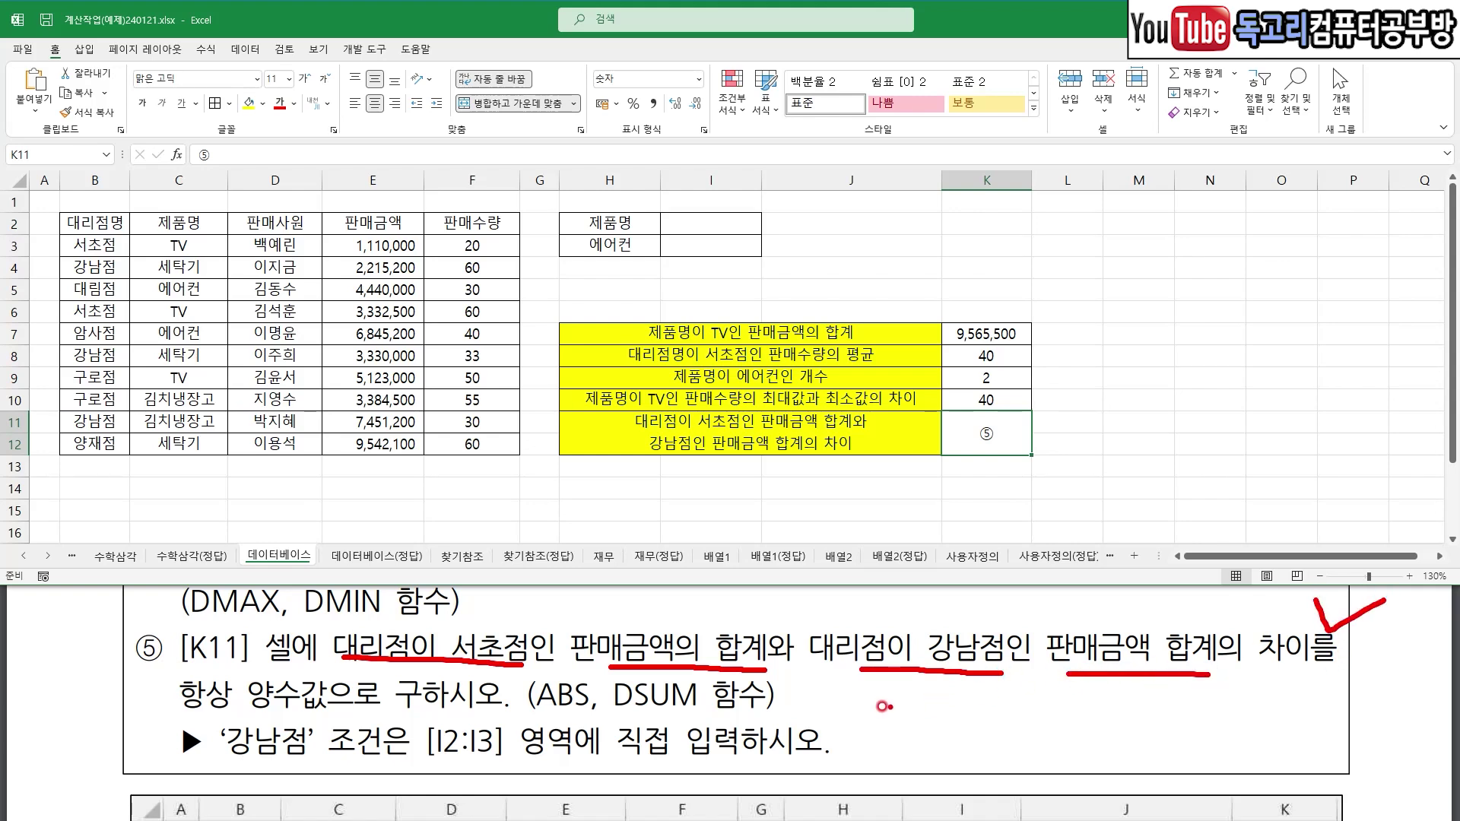
pyautogui.moveTo(605, 711); pyautogui.dragTo(740, 716)
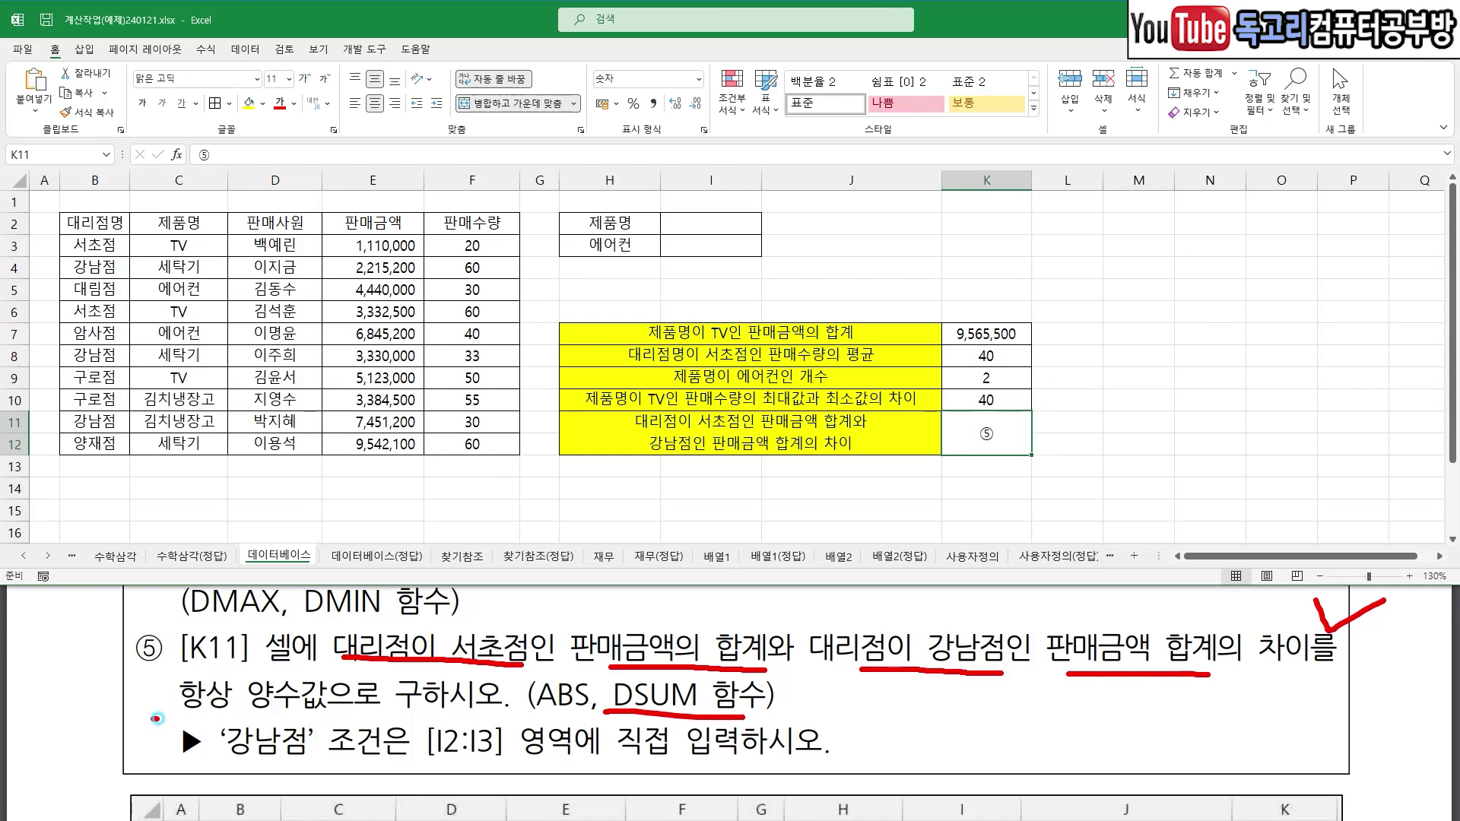
pyautogui.moveTo(152, 717); pyautogui.dragTo(326, 712)
pyautogui.moveTo(512, 713); pyautogui.dragTo(549, 716)
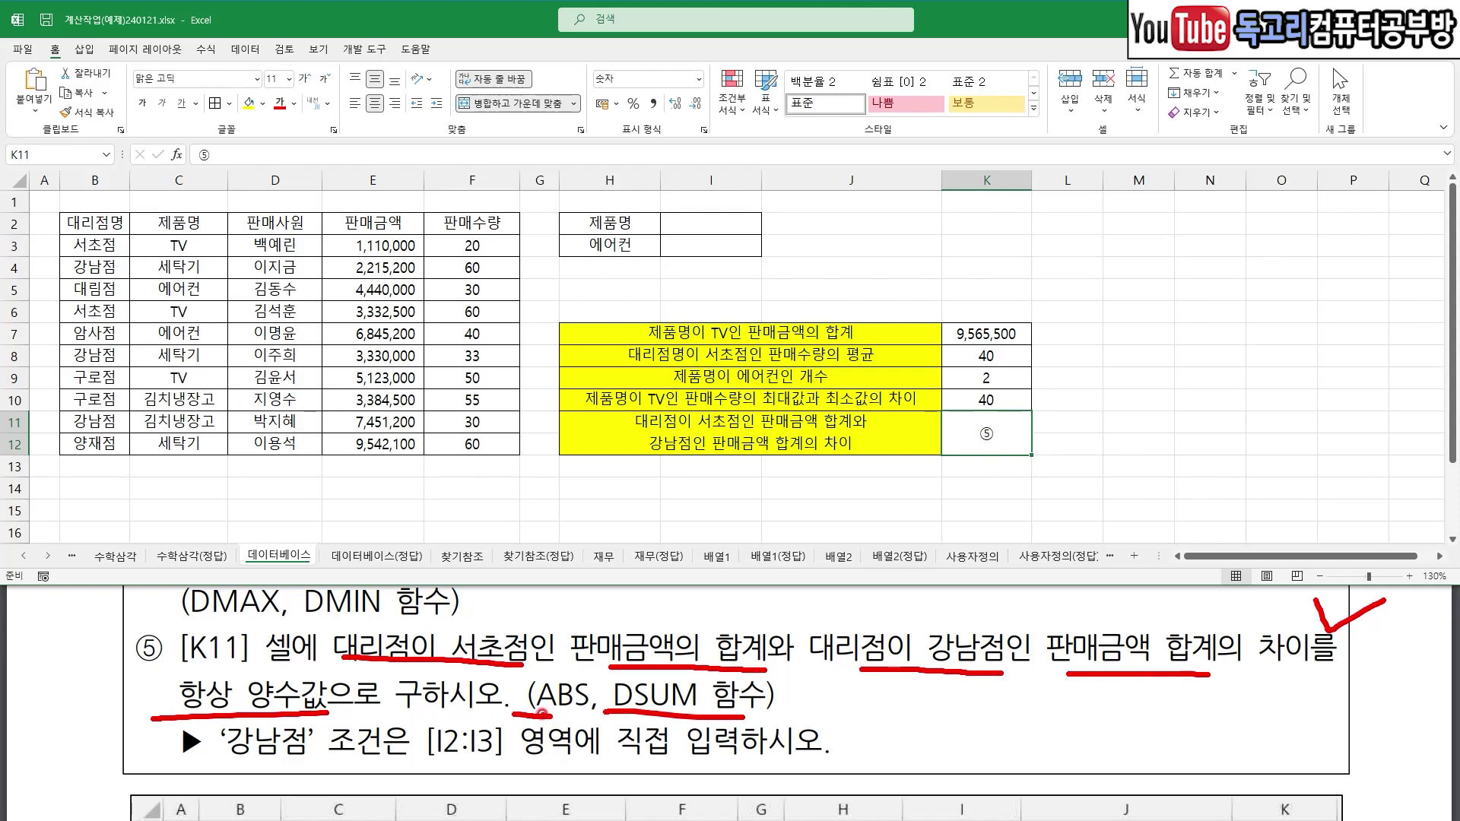
pyautogui.moveTo(252, 763); pyautogui.dragTo(551, 767)
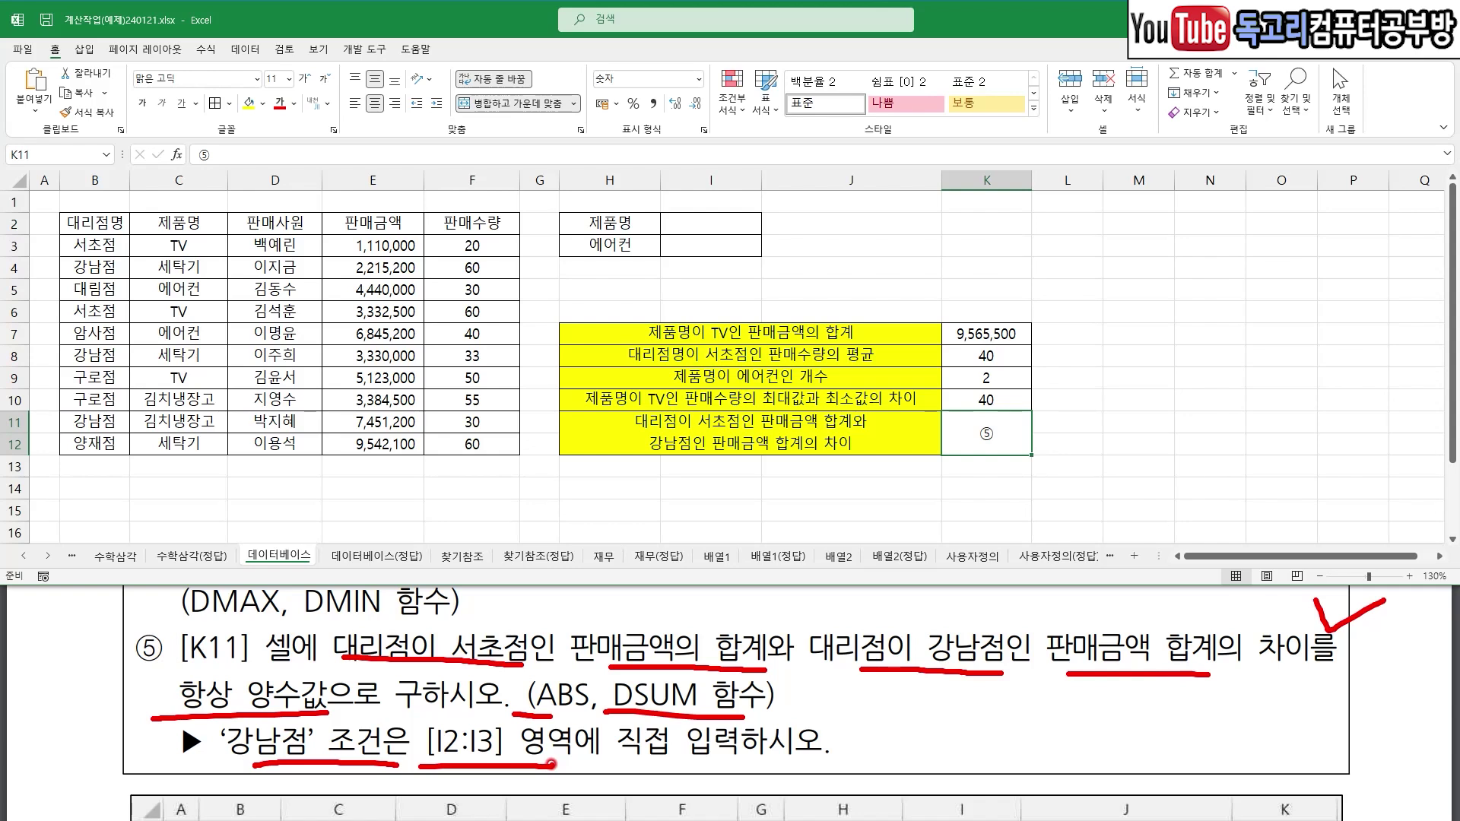
pyautogui.press('Escape')
# - Enter the criteria header 대리점명 in I2 and the condition 강남점 in I3
pyautogui.click(699, 221)
pyautogui.hotkey('ctrl', '2')
pyautogui.moveTo(695, 210)
pyautogui.mouseDown()
pyautogui.moveTo(713, 228)
pyautogui.moveTo(758, 197)
pyautogui.mouseUp()
pyautogui.press('Escape')
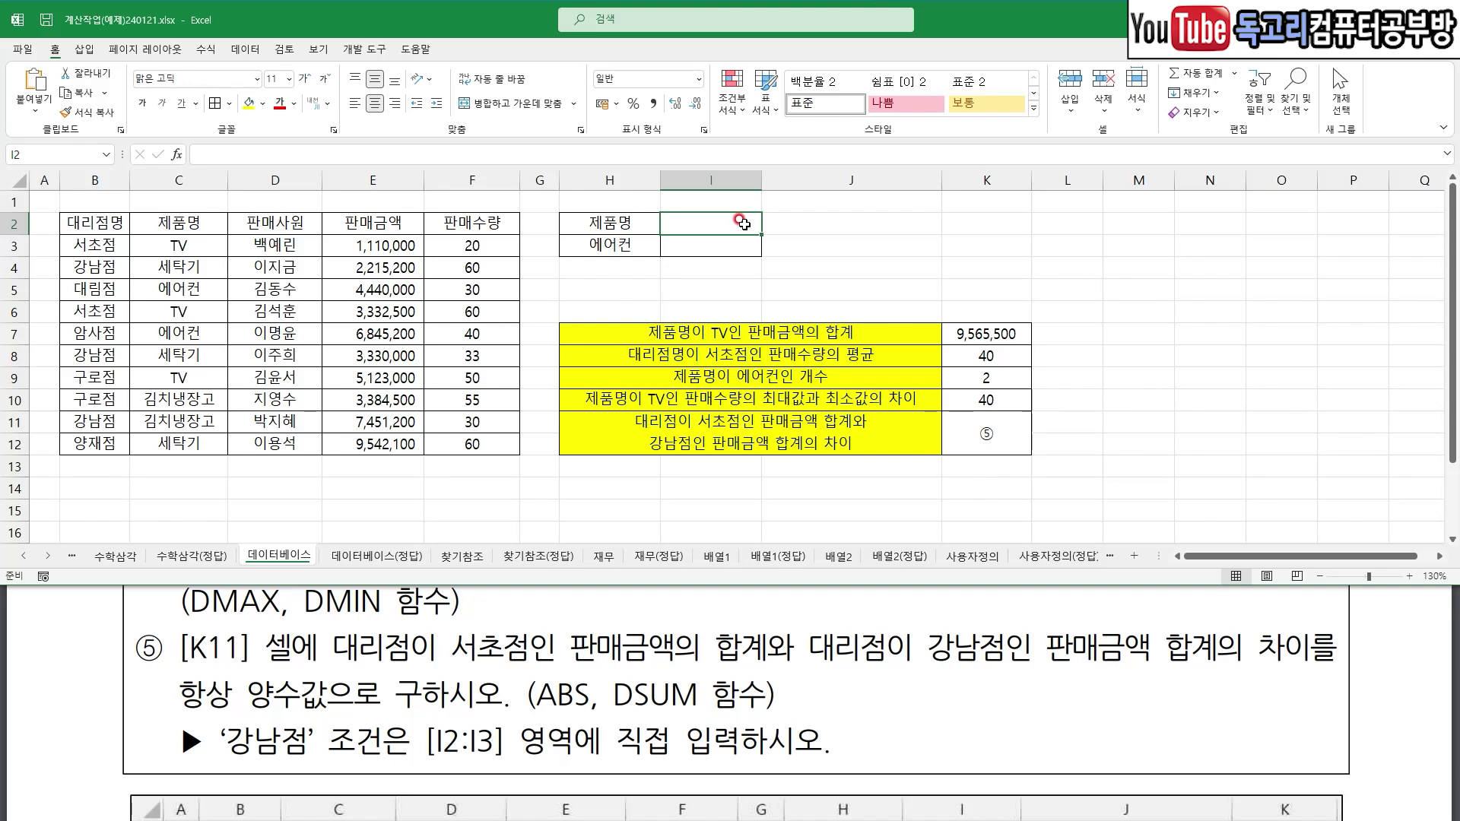
pyautogui.write('대리점명')
pyautogui.press('Return')
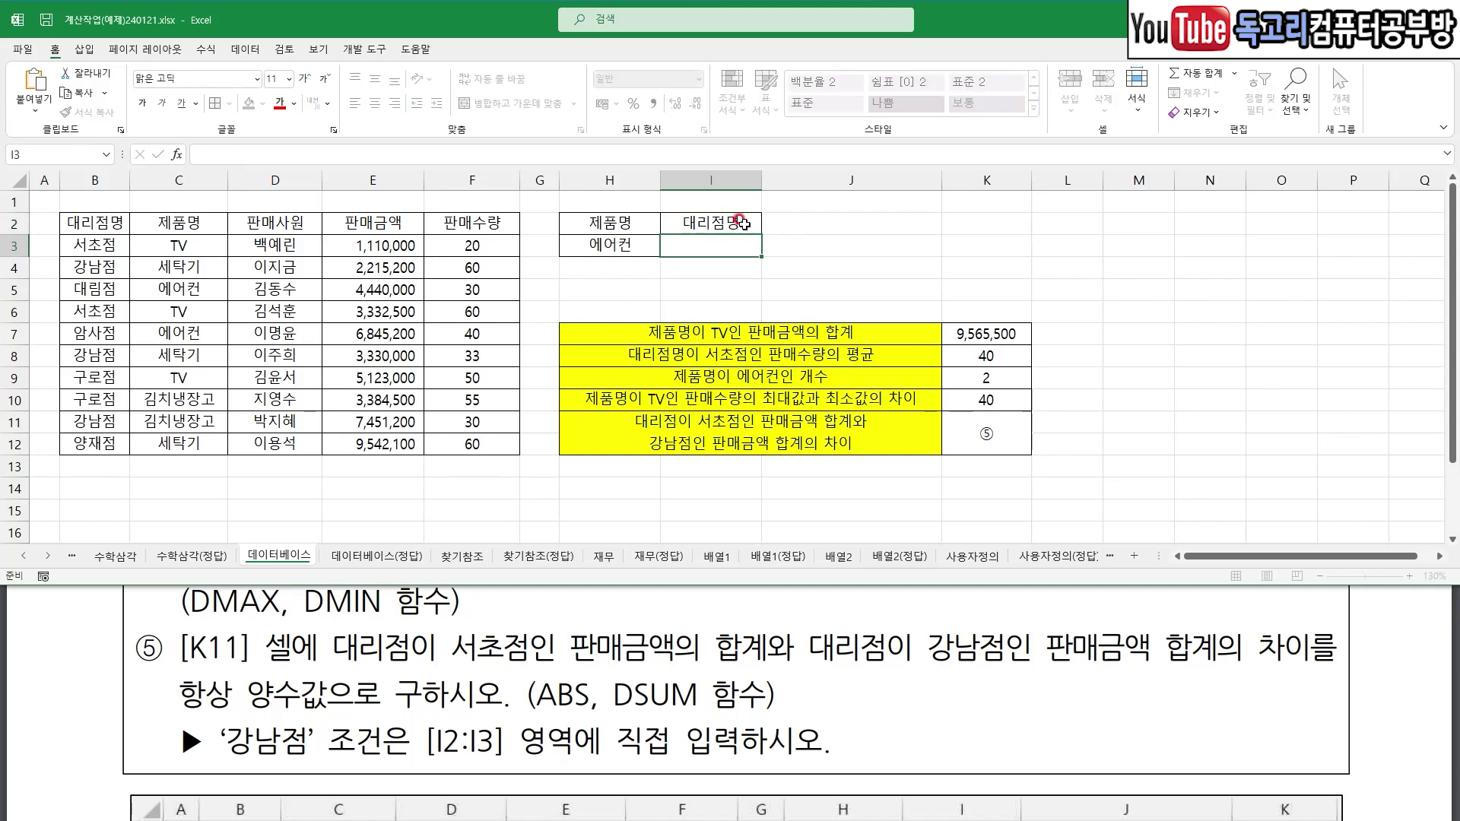
pyautogui.write('강남점')
pyautogui.press('Return')
pyautogui.press('Return')
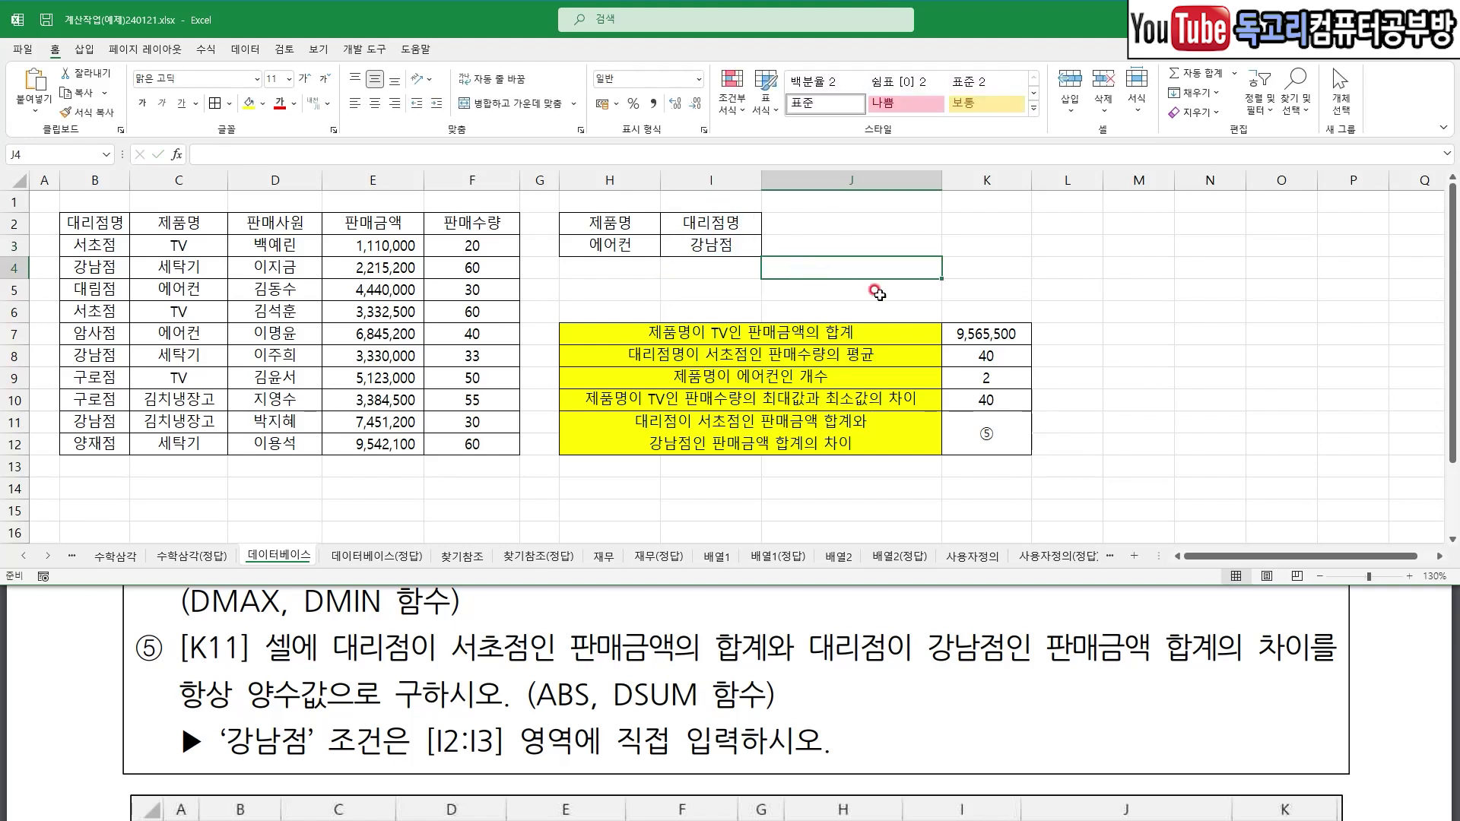
# - Insert a DSUM function in K11 with B2:F12 as its database argument
pyautogui.click(970, 419)
pyautogui.moveTo(970, 419); pyautogui.dragTo(1038, 418)
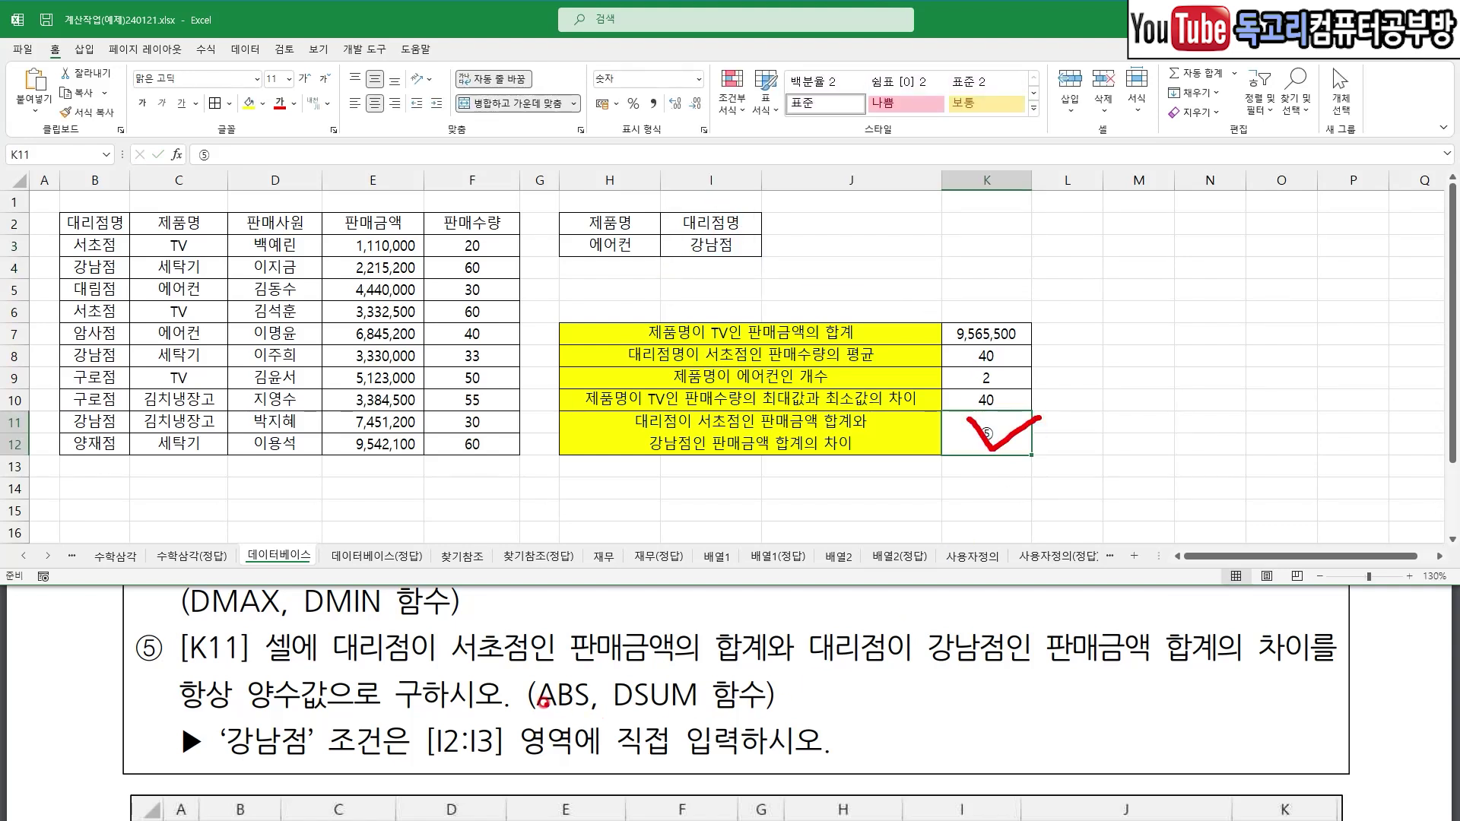
pyautogui.moveTo(435, 672); pyautogui.dragTo(766, 668)
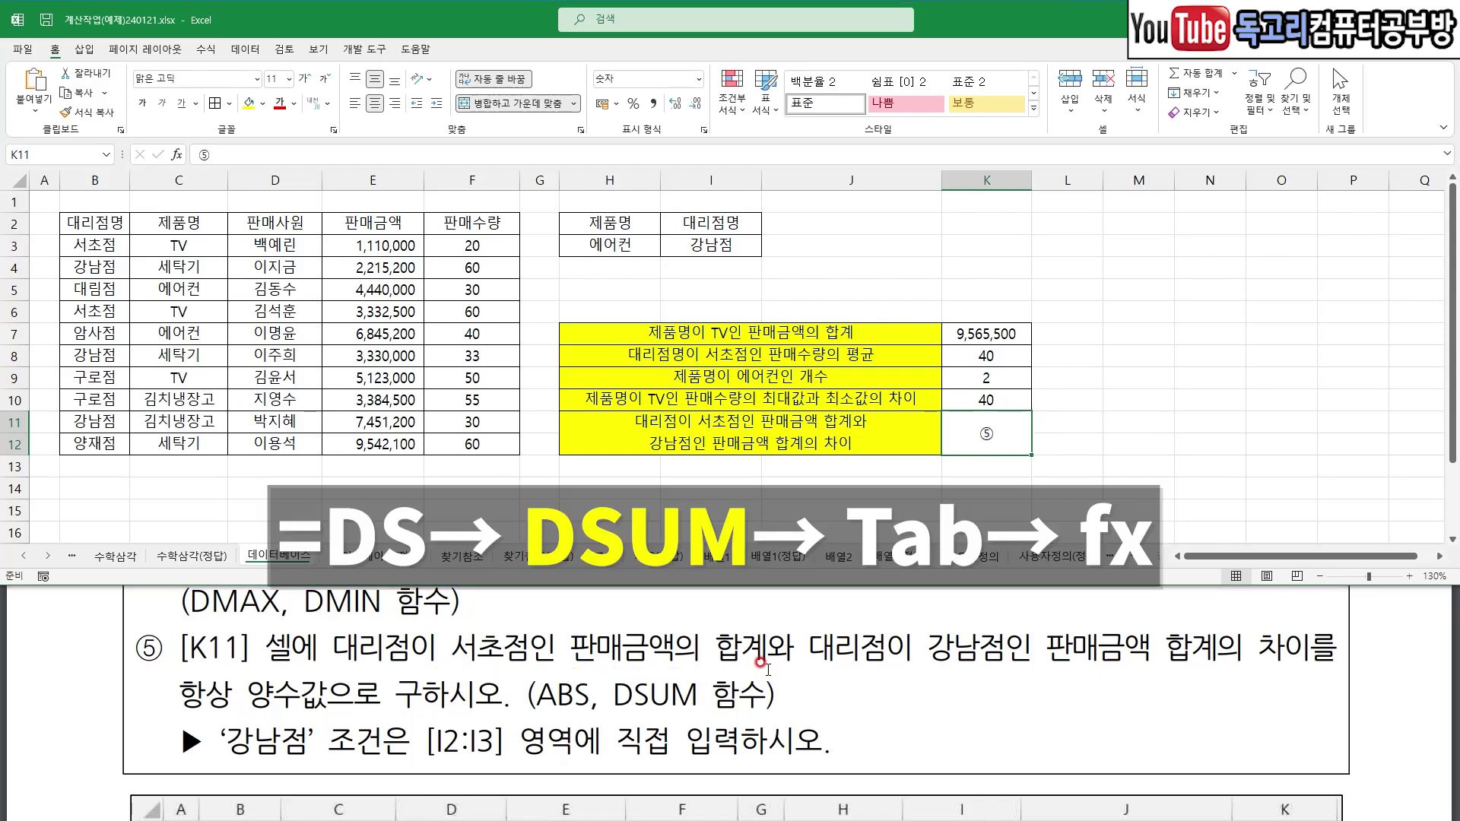
pyautogui.write('=ds')
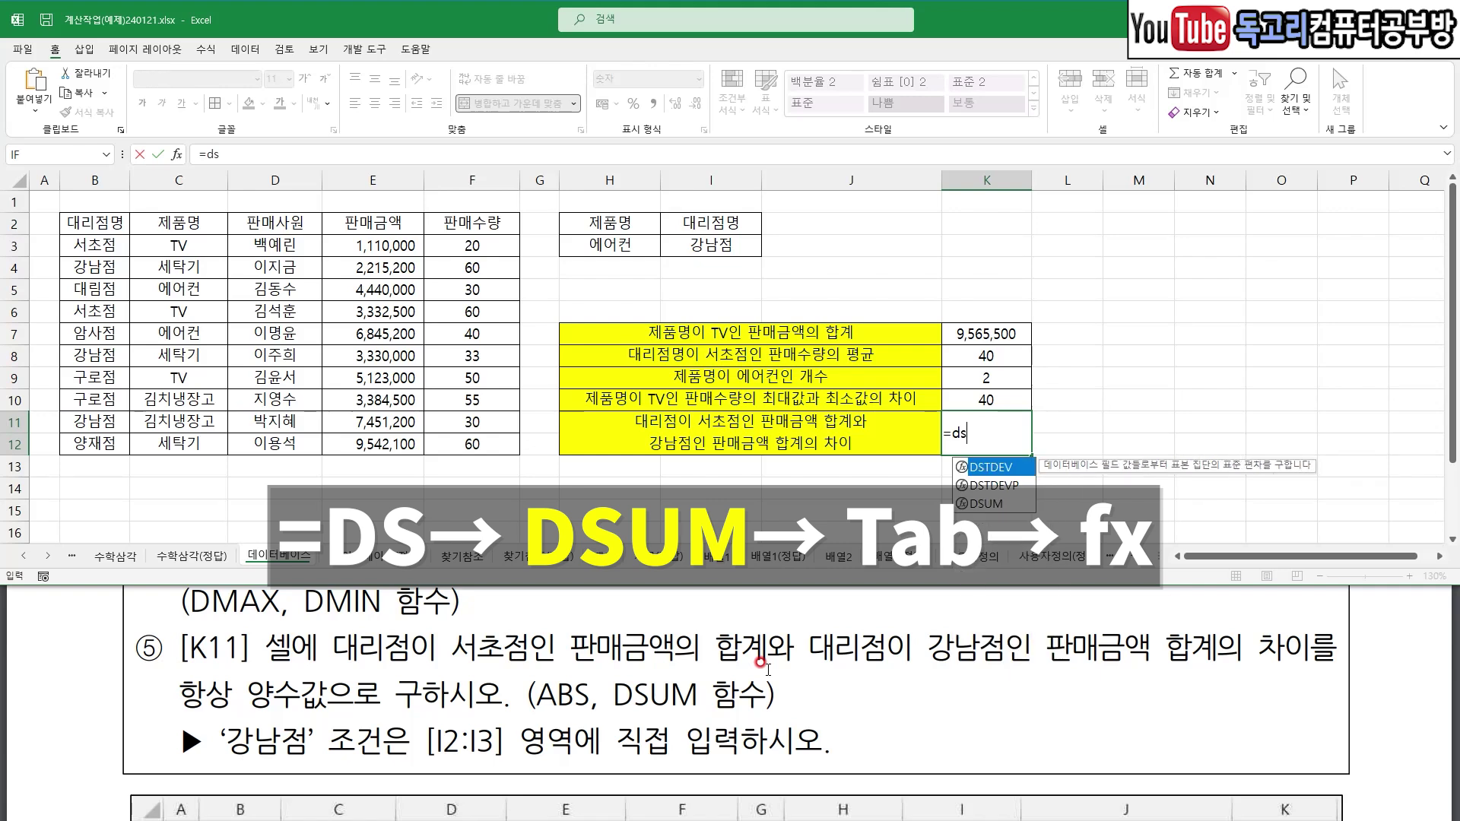
pyautogui.press('Down')
pyautogui.press('Down')
pyautogui.press('Tab')
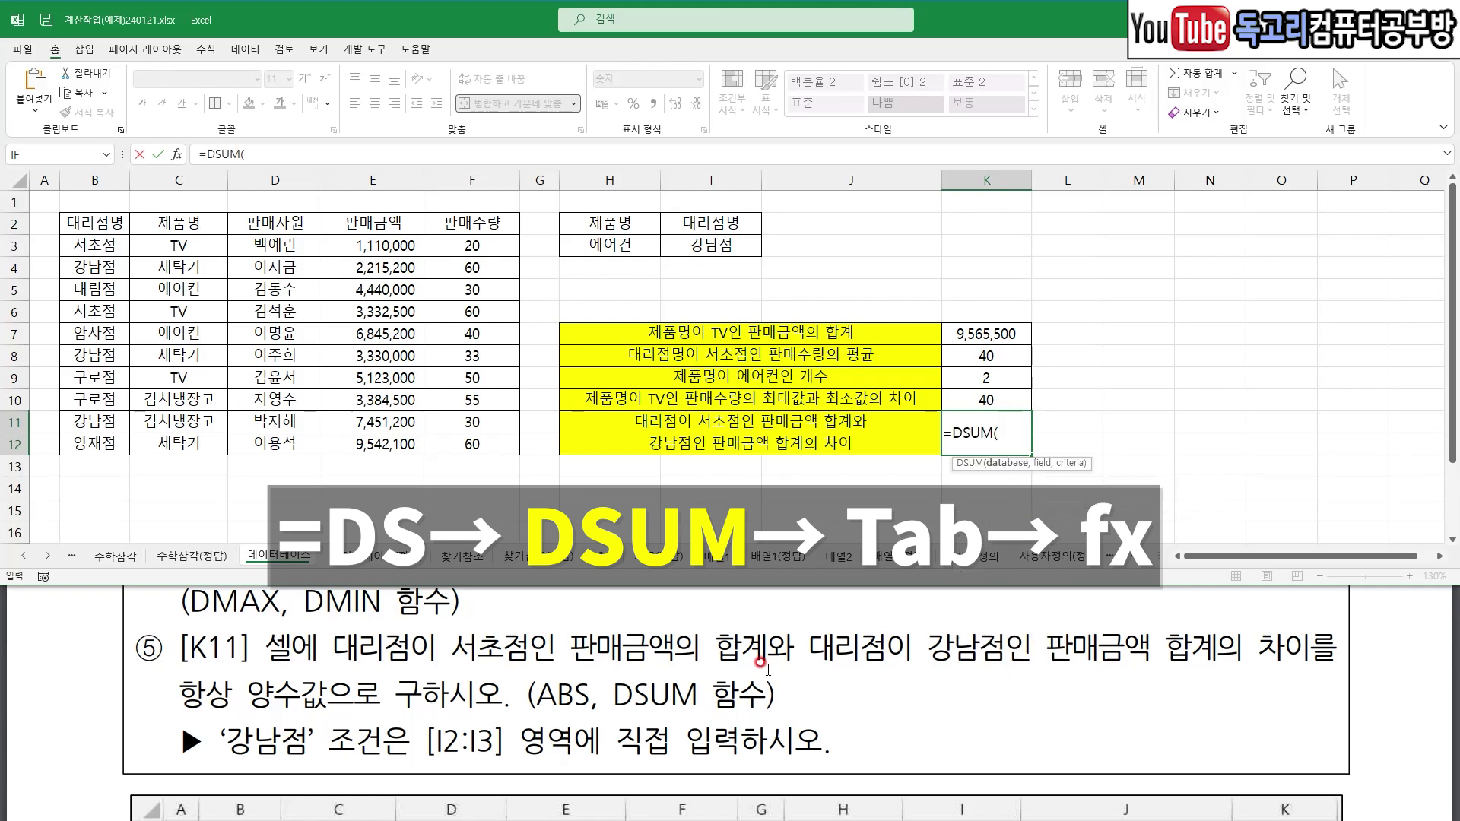
pyautogui.click(178, 154)
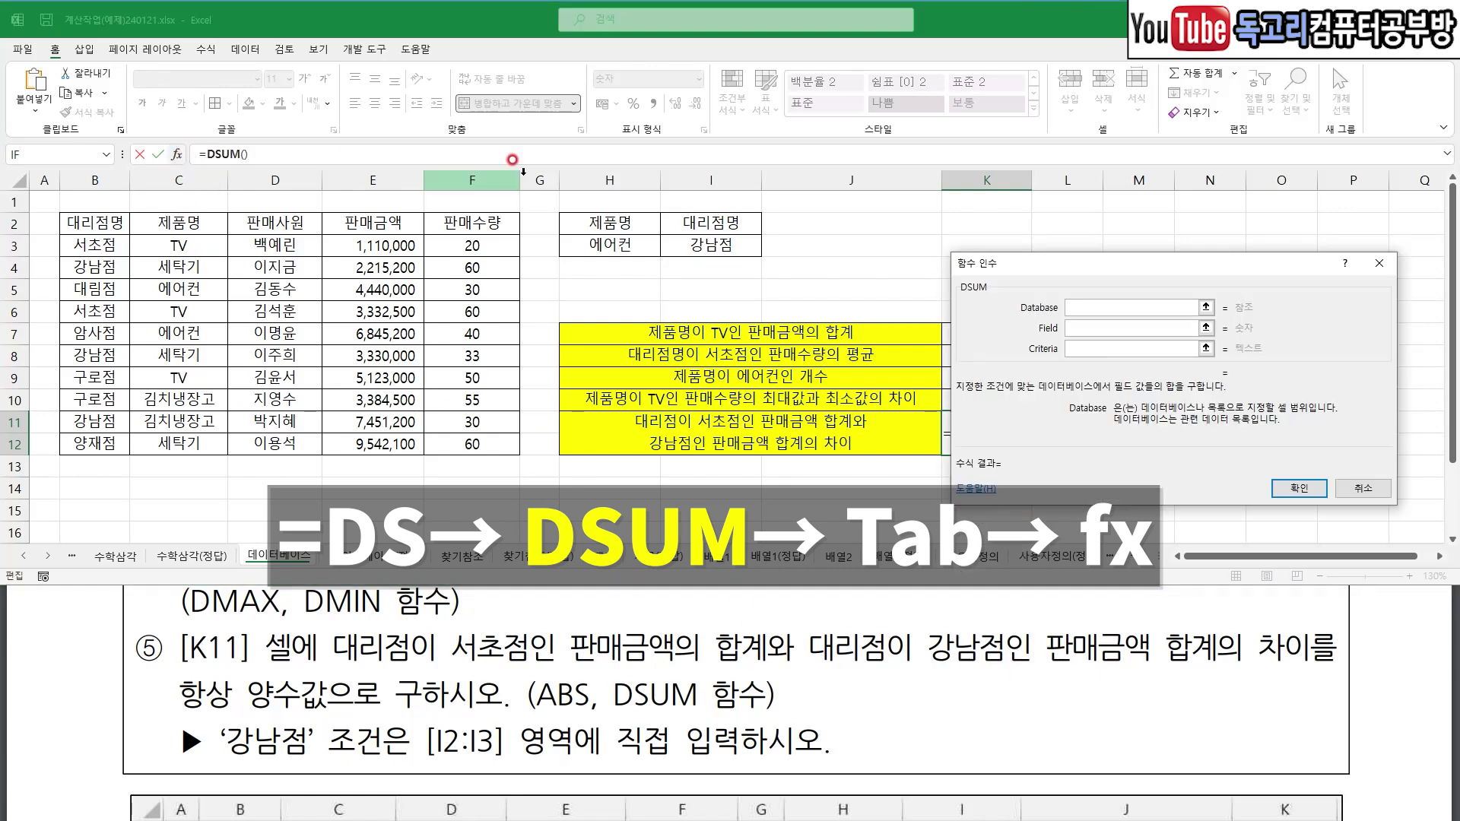
pyautogui.moveTo(101, 226); pyautogui.dragTo(457, 445)
# - Set DSUM's field to the 판매금액 header E2 and its criteria to B2:B3, and commit the formula
pyautogui.click(1088, 328)
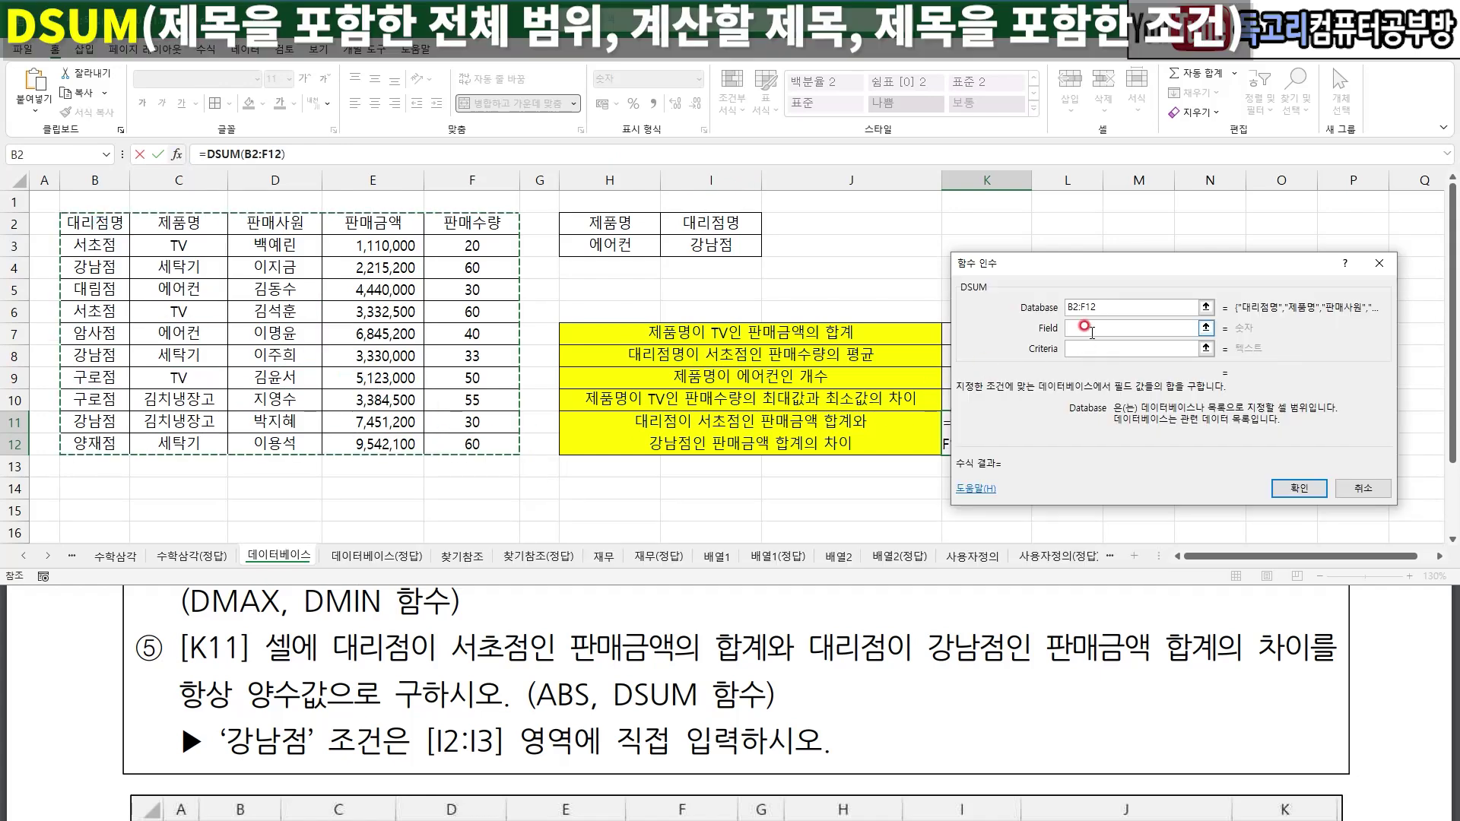
pyautogui.click(384, 225)
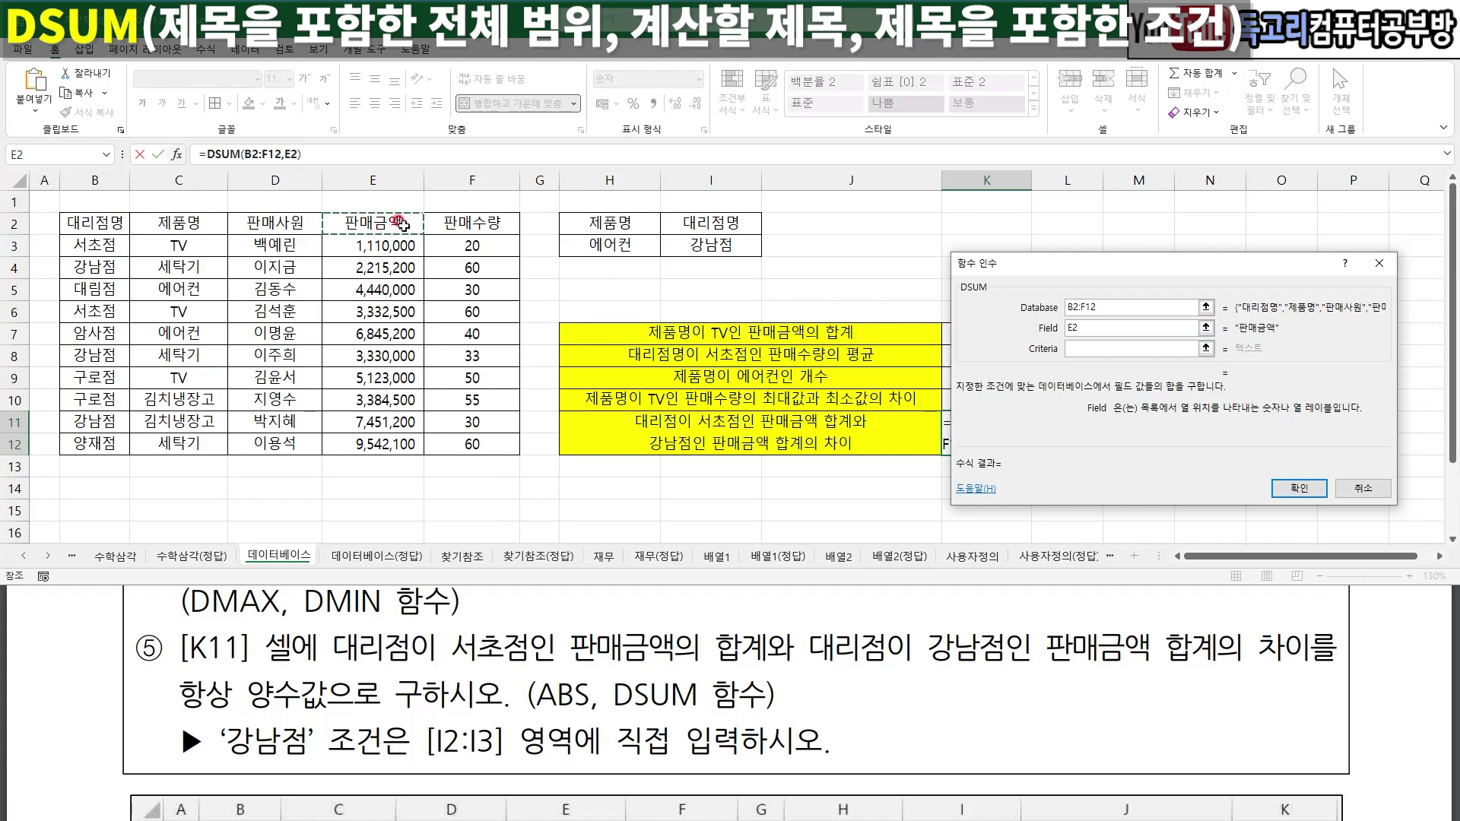
pyautogui.click(1073, 349)
pyautogui.moveTo(619, 429); pyautogui.dragTo(766, 438)
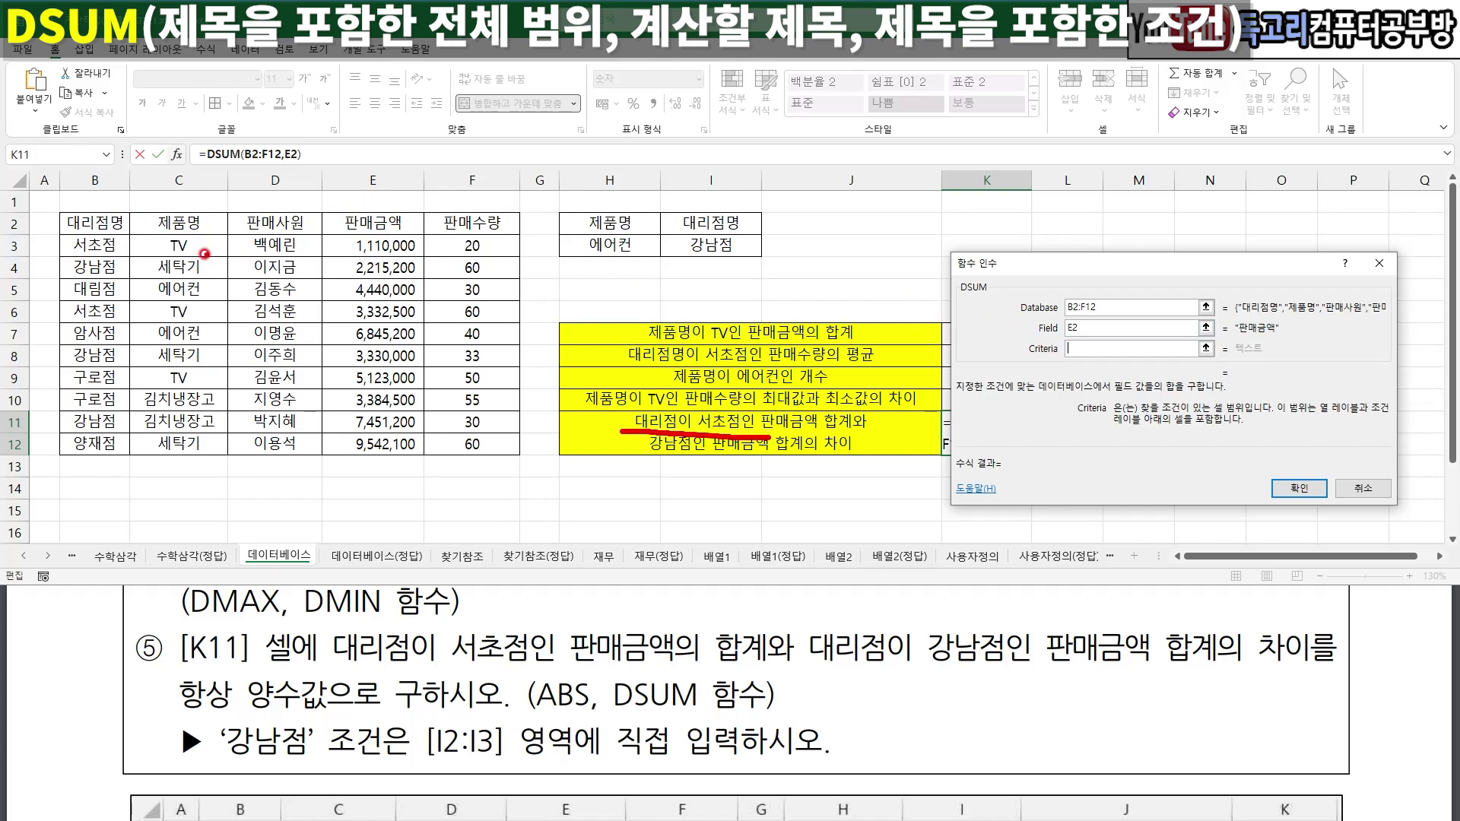
pyautogui.moveTo(115, 242)
pyautogui.mouseDown()
pyautogui.moveTo(88, 262)
pyautogui.moveTo(112, 201)
pyautogui.moveTo(99, 254)
pyautogui.mouseUp()
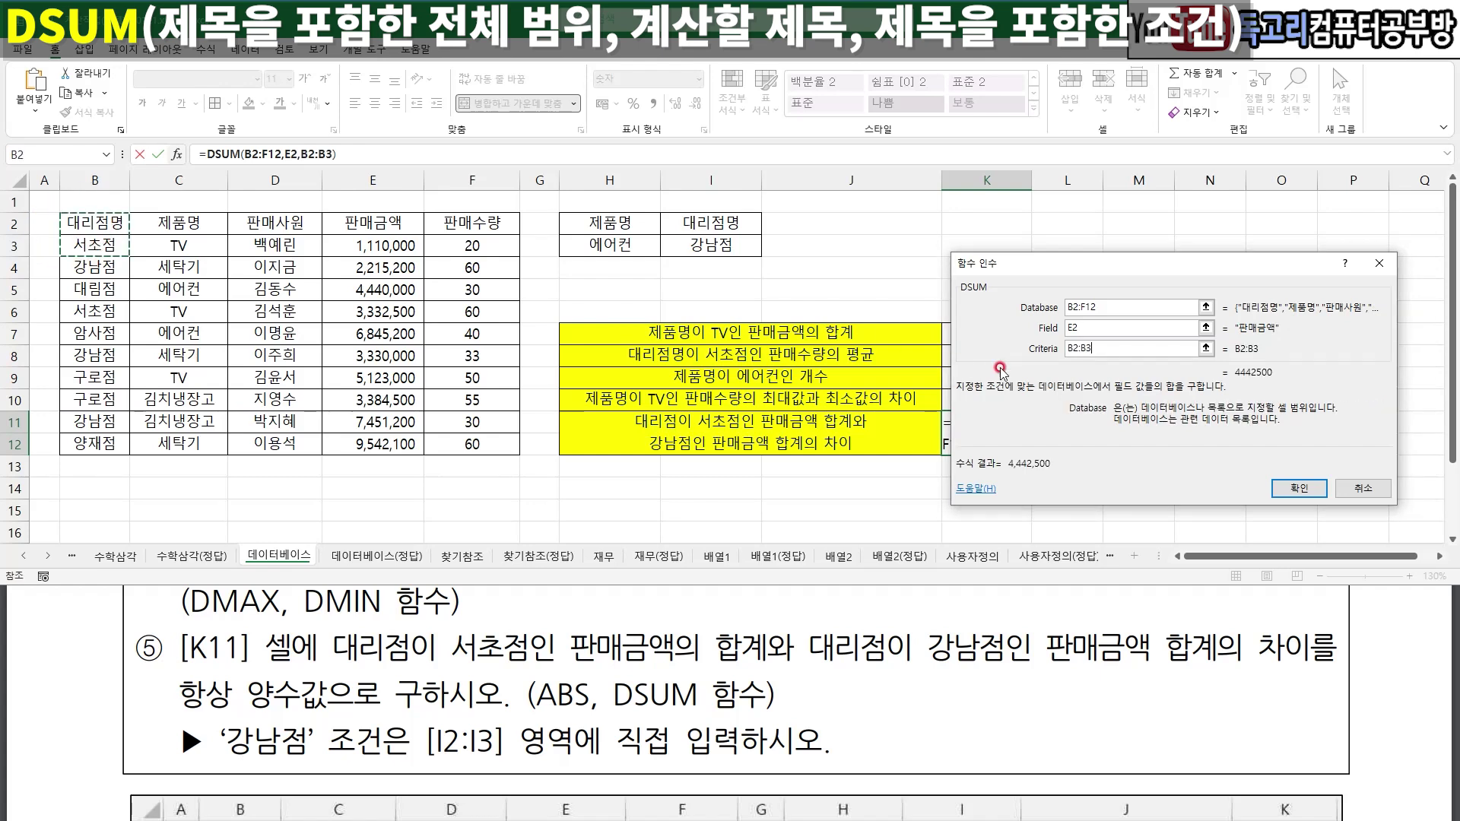
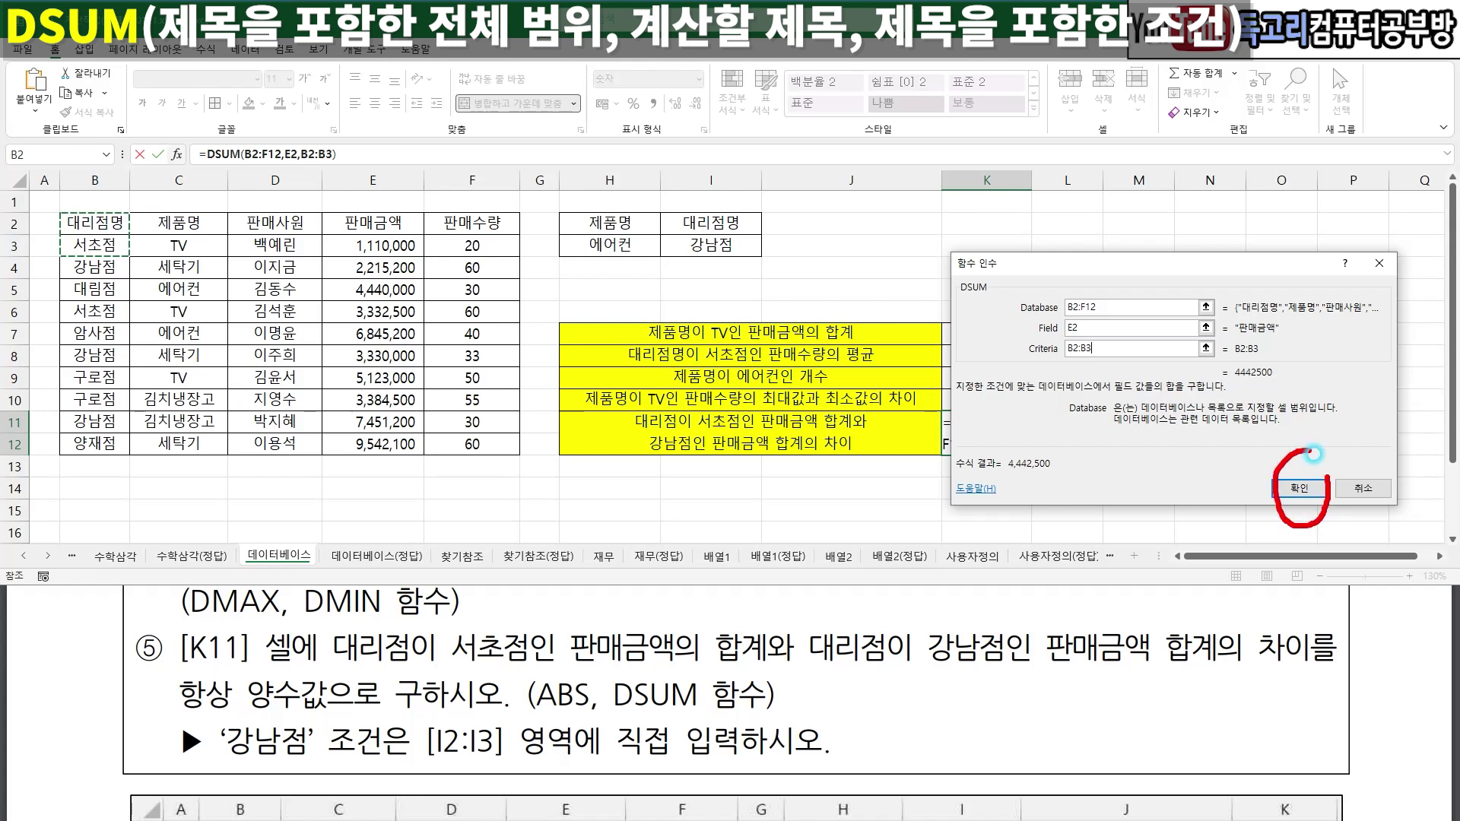
pyautogui.click(1318, 483)
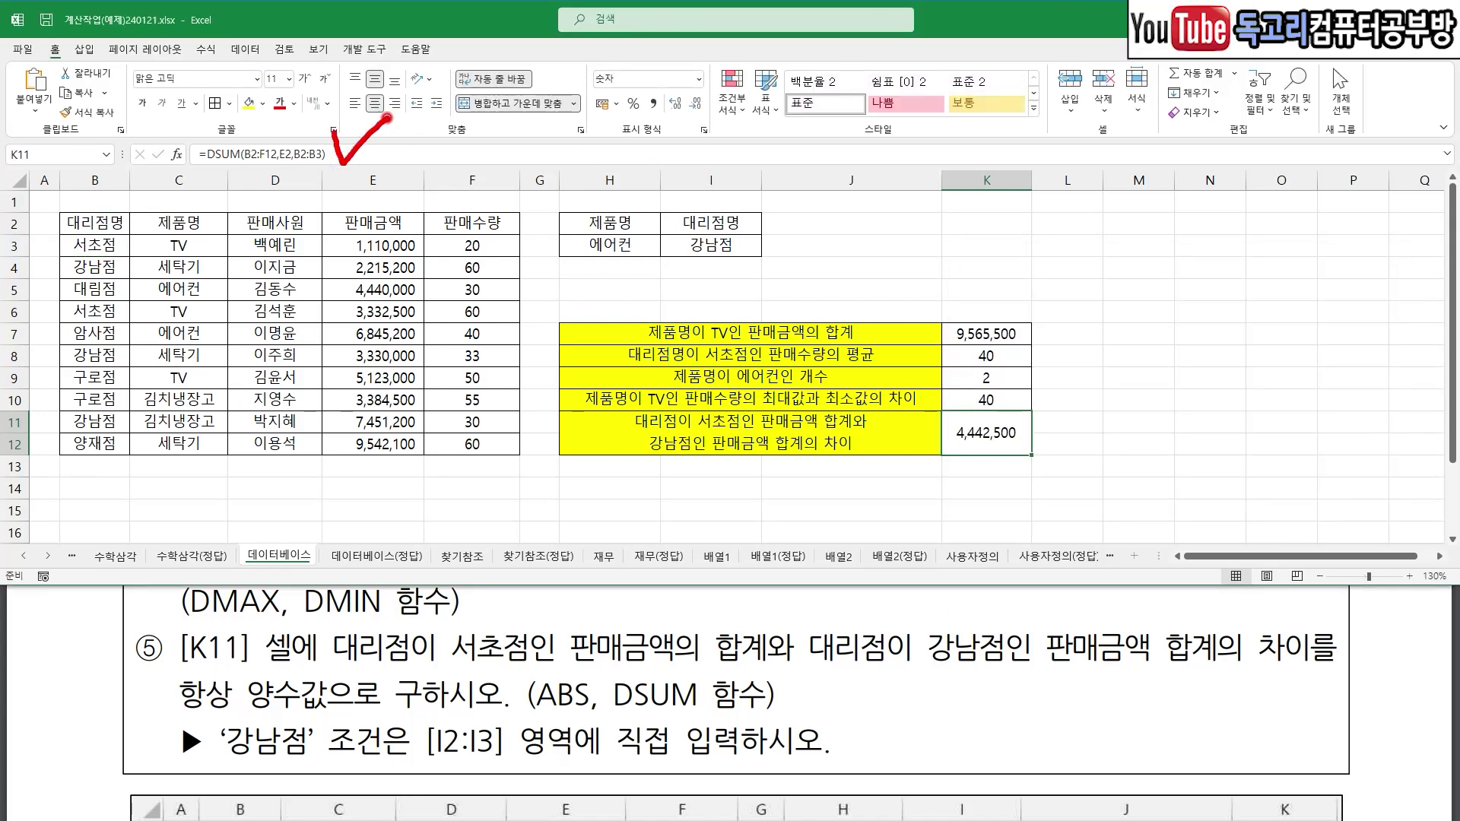
# - Extend the K11 formula by subtracting a second DSUM function with B2:F12 as its database argument
pyautogui.click(352, 149)
pyautogui.write('-')
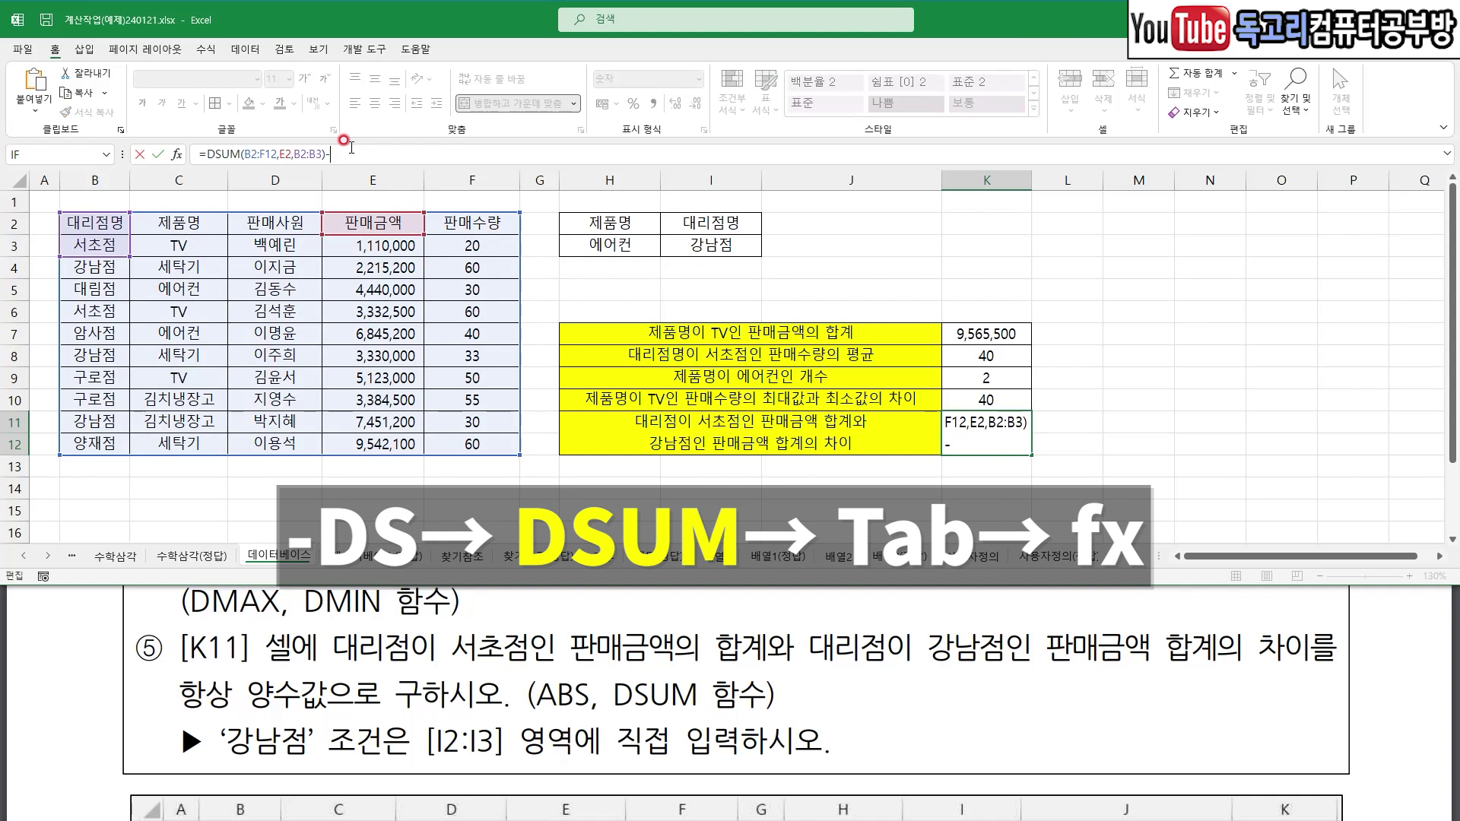
pyautogui.write('DS')
pyautogui.click(372, 220)
pyautogui.press('Tab')
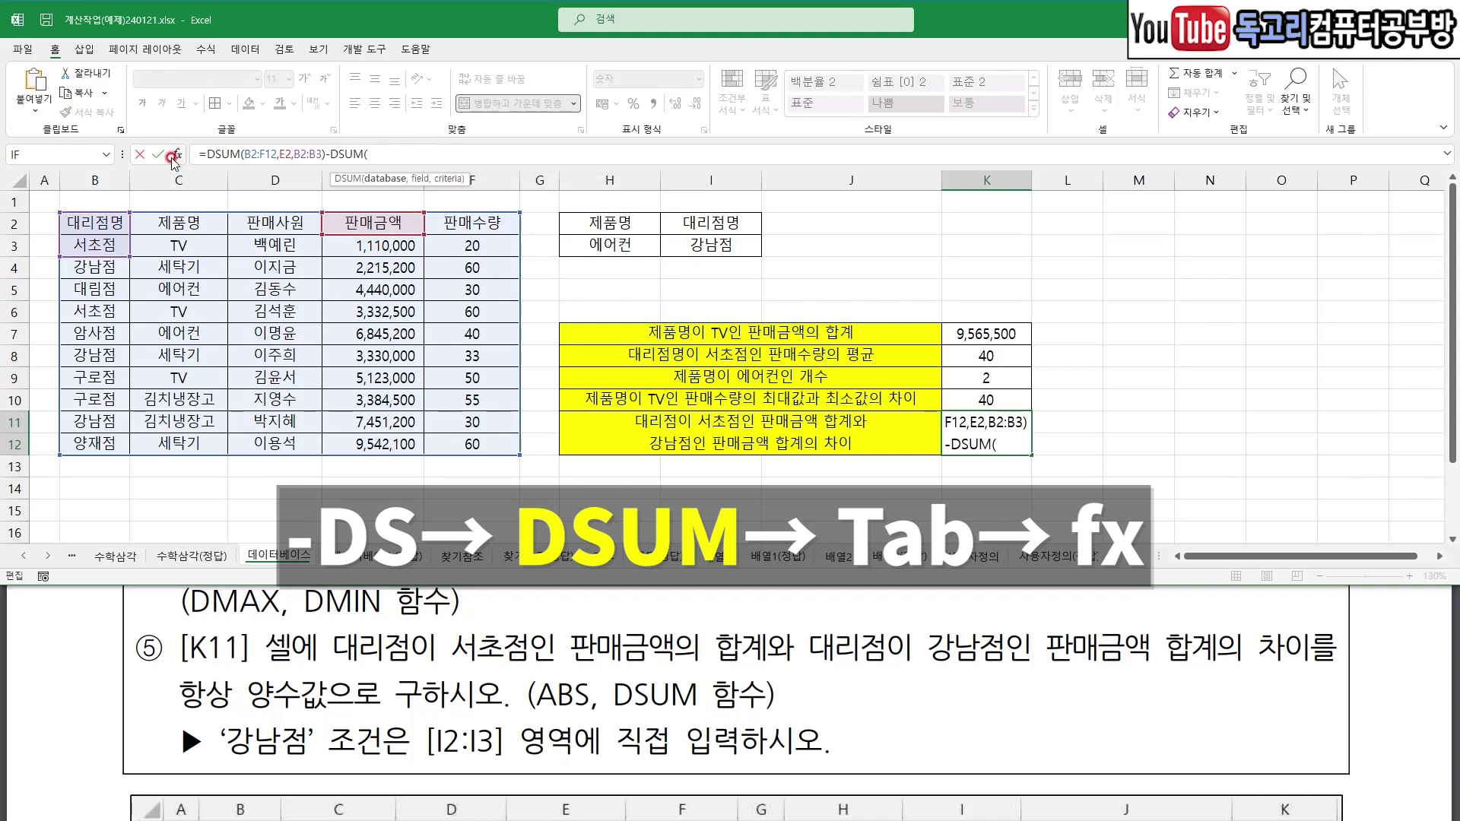
pyautogui.click(174, 155)
pyautogui.moveTo(946, 678); pyautogui.dragTo(1206, 680)
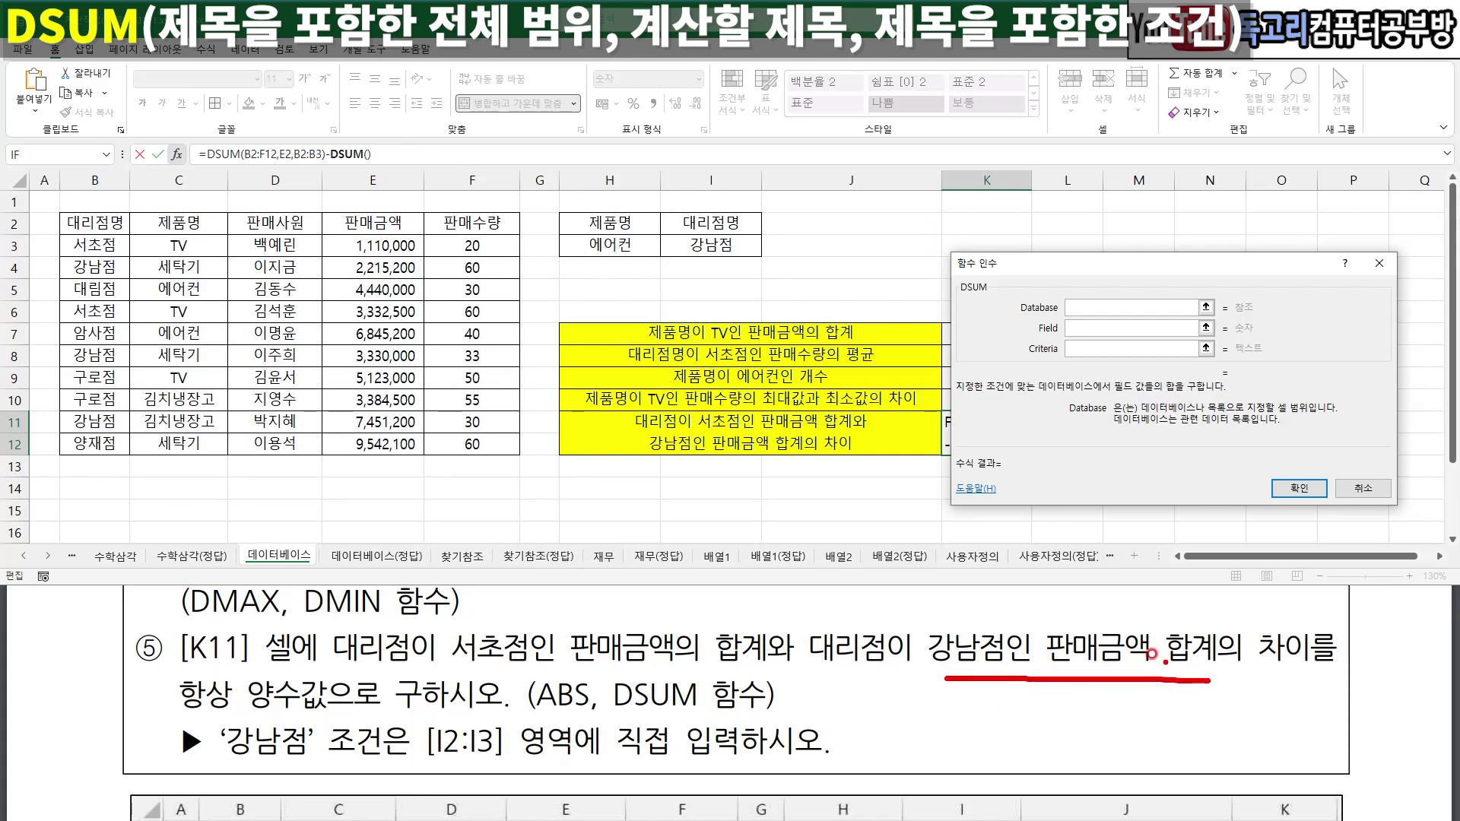
pyautogui.moveTo(69, 223); pyautogui.dragTo(439, 444)
# - Set the second DSUM's field to the 판매금액 header E2 and its criteria to I2:I3, and commit the formula
pyautogui.click(385, 223)
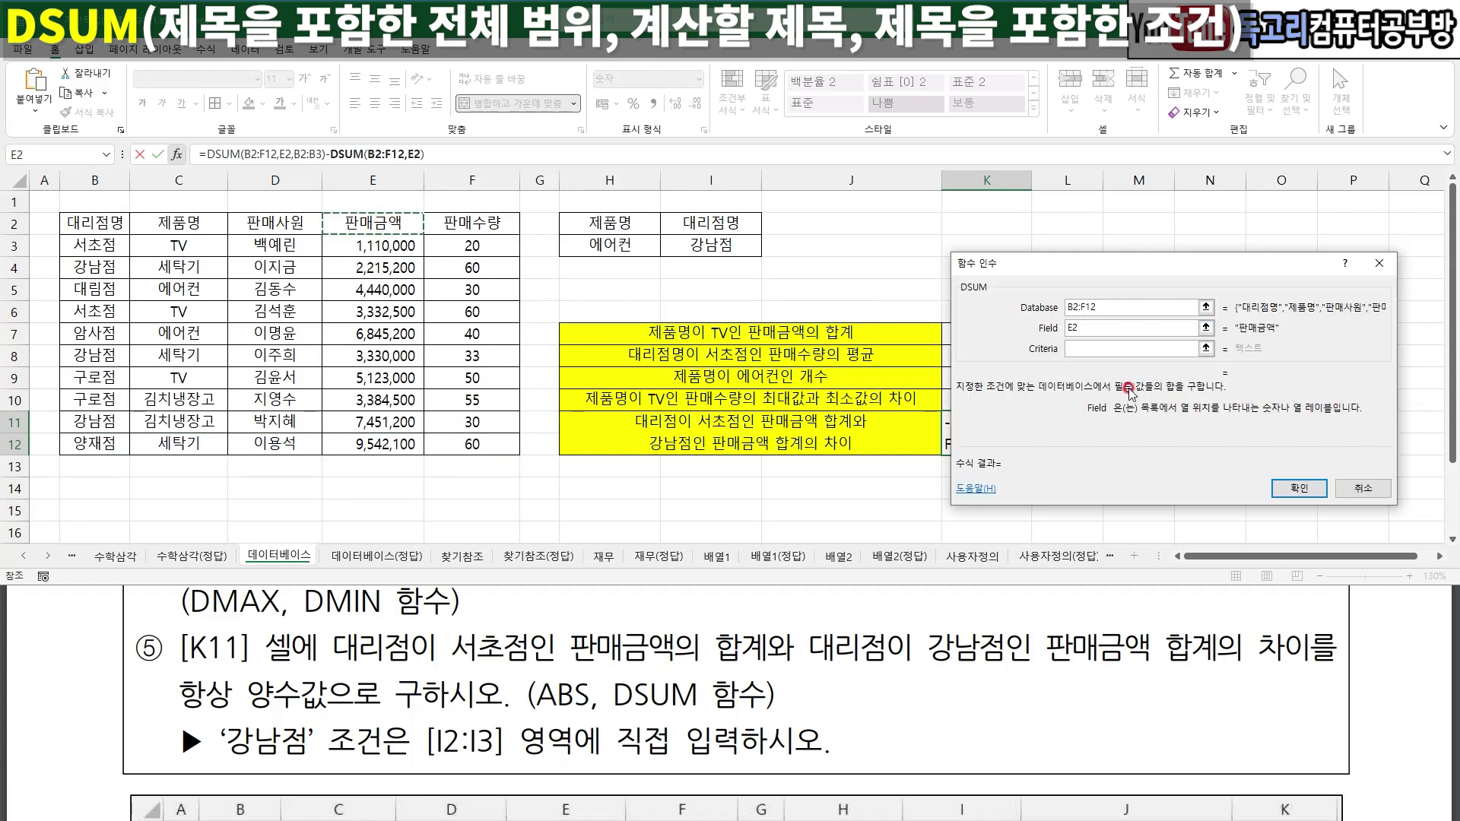
pyautogui.click(1116, 348)
pyautogui.moveTo(749, 253)
pyautogui.mouseDown()
pyautogui.moveTo(708, 267)
pyautogui.moveTo(711, 194)
pyautogui.moveTo(747, 257)
pyautogui.mouseUp()
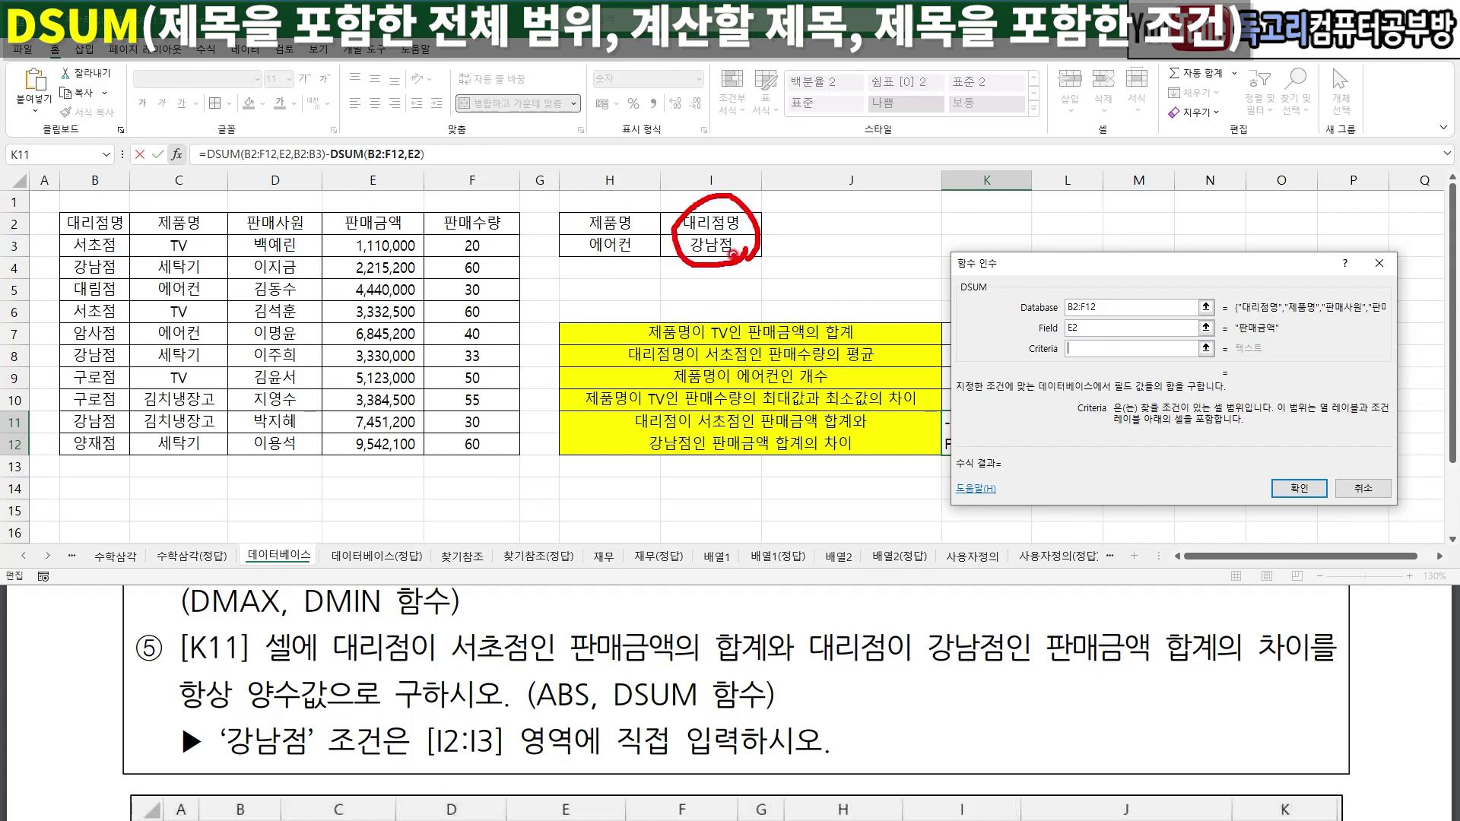
pyautogui.moveTo(711, 223); pyautogui.dragTo(719, 245)
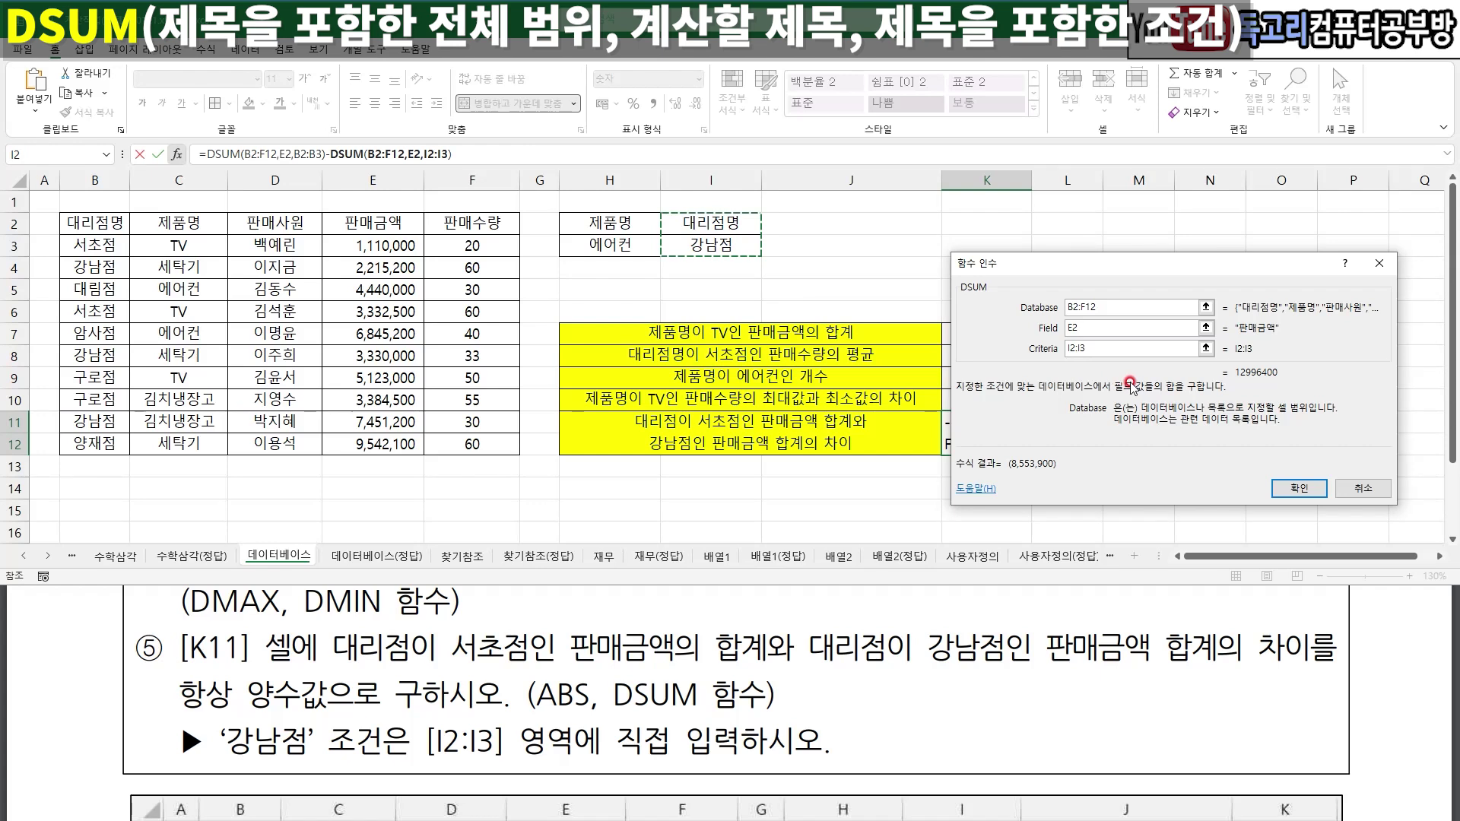
pyautogui.click(1300, 489)
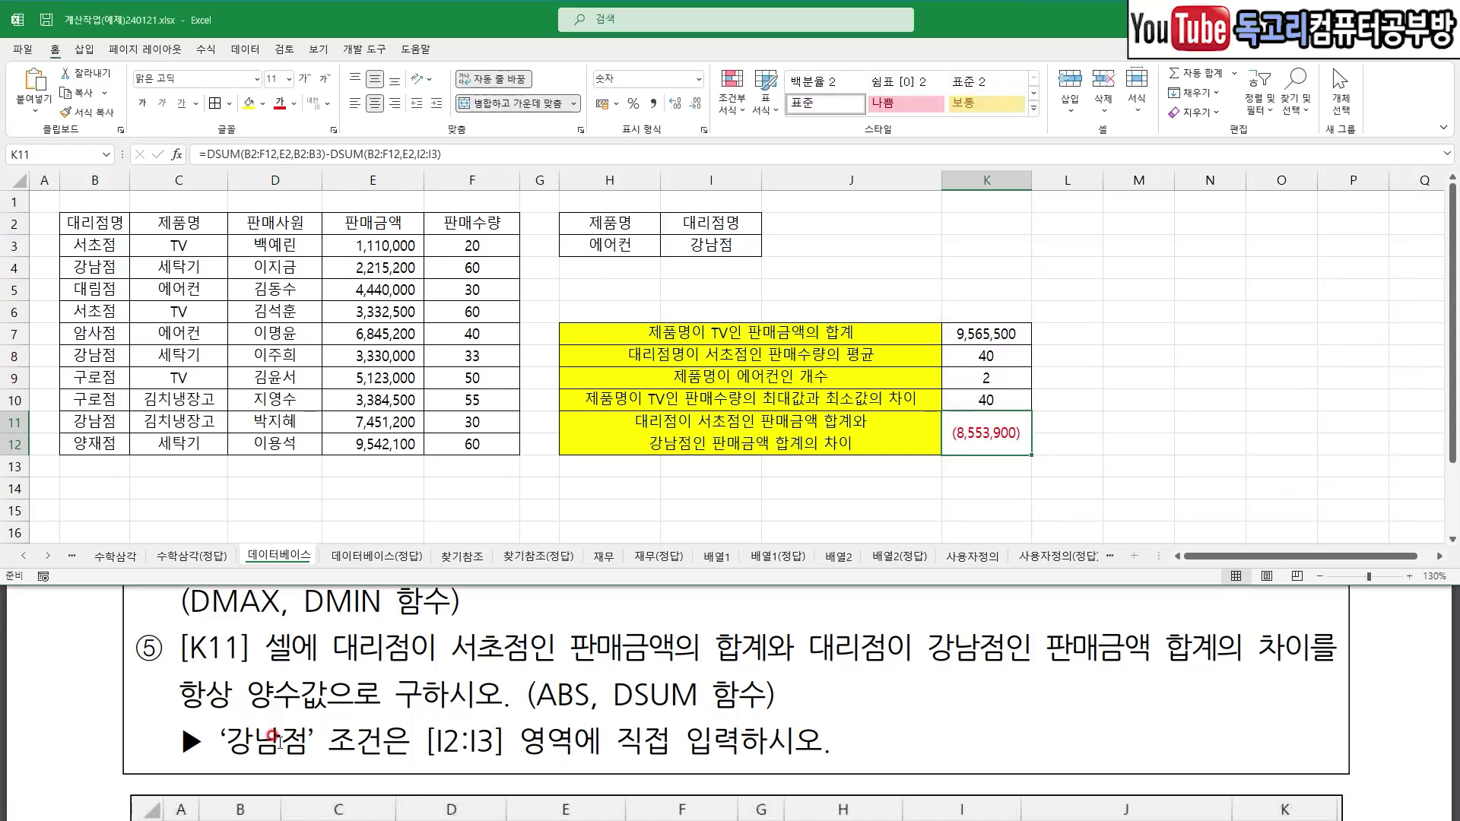
# - Cut the whole DSUM difference expression out of K11's formula, keeping only the equals sign
pyautogui.moveTo(238, 714); pyautogui.dragTo(320, 710)
pyautogui.moveTo(206, 153); pyautogui.dragTo(415, 165)
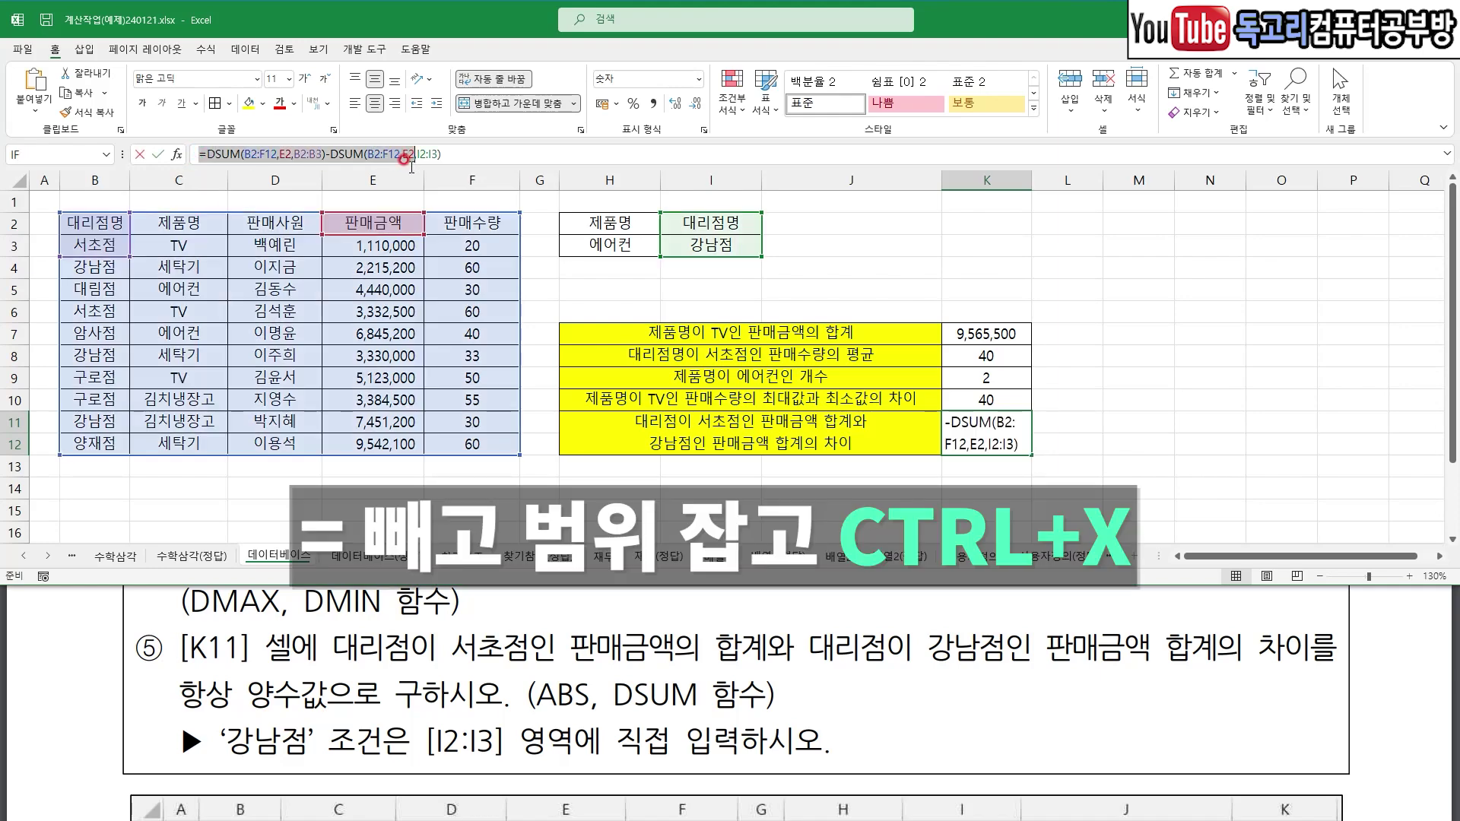
pyautogui.click(206, 154)
pyautogui.moveTo(207, 155); pyautogui.dragTo(517, 152)
pyautogui.moveTo(207, 168); pyautogui.dragTo(445, 173)
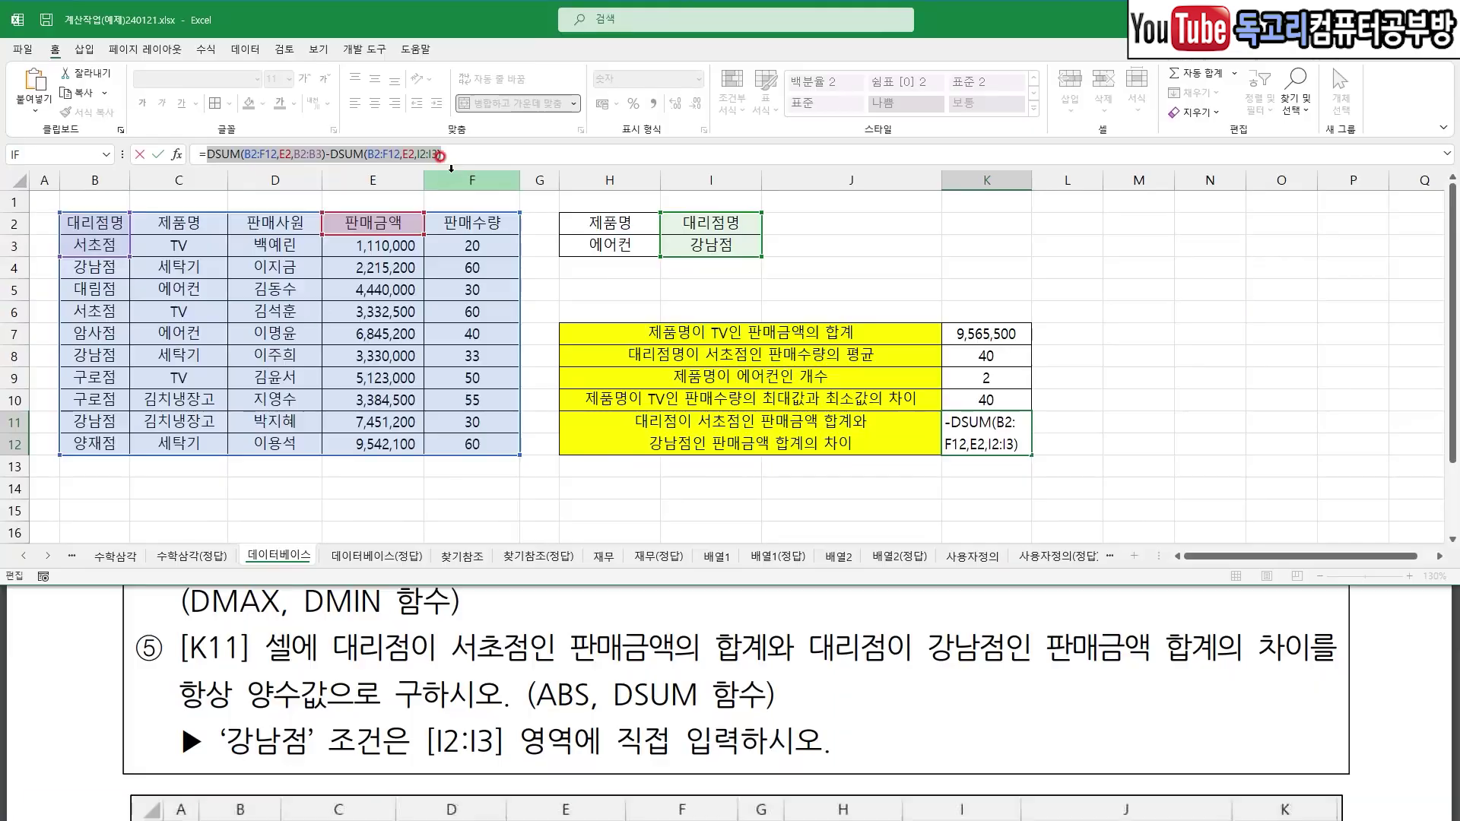
pyautogui.hotkey('ctrl', 'x')
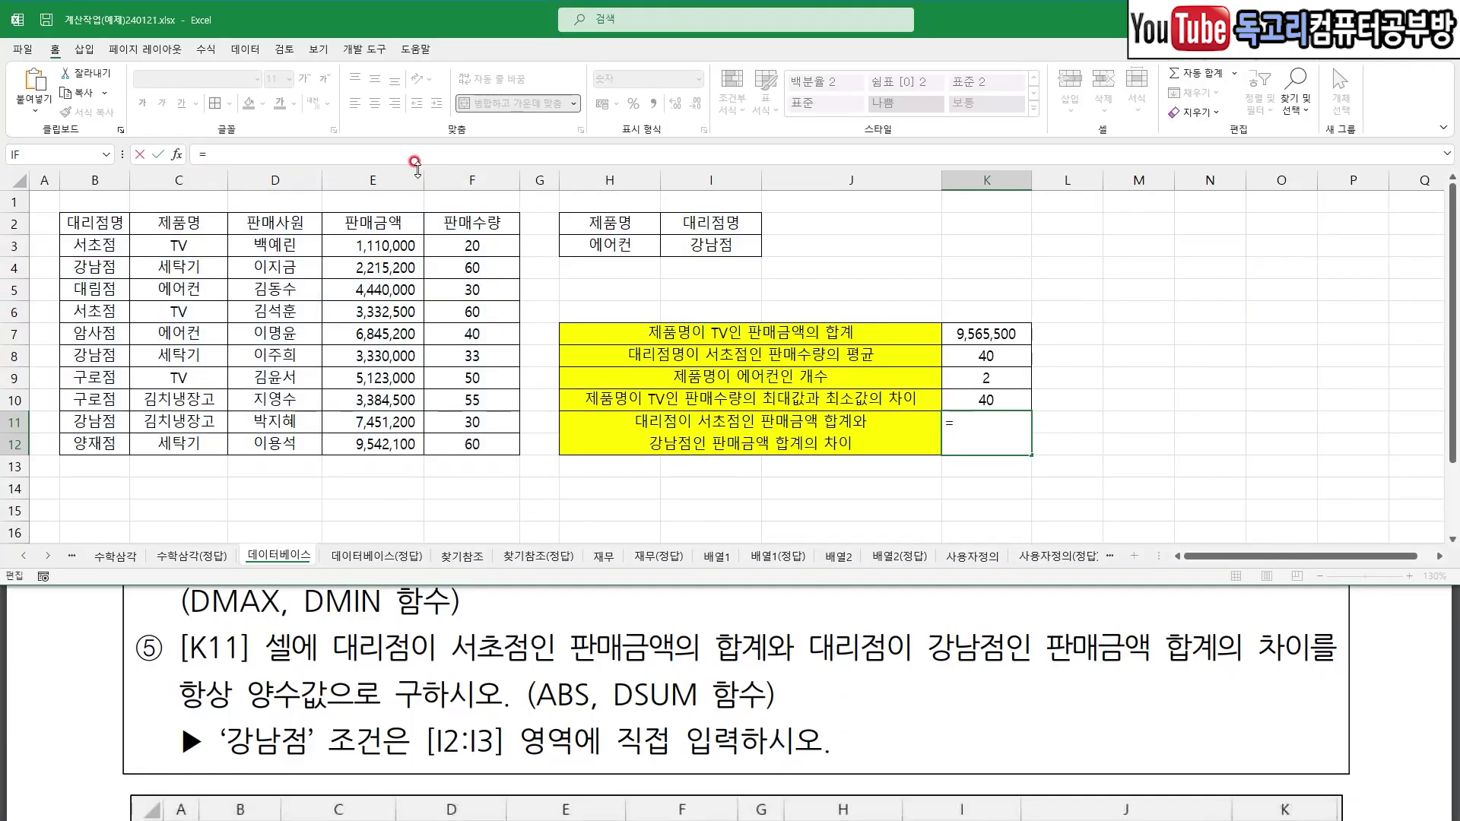
# - Insert an ABS function in K11 with the cut DSUM difference pasted as its Number argument, and commit the formula
pyautogui.write('abs')
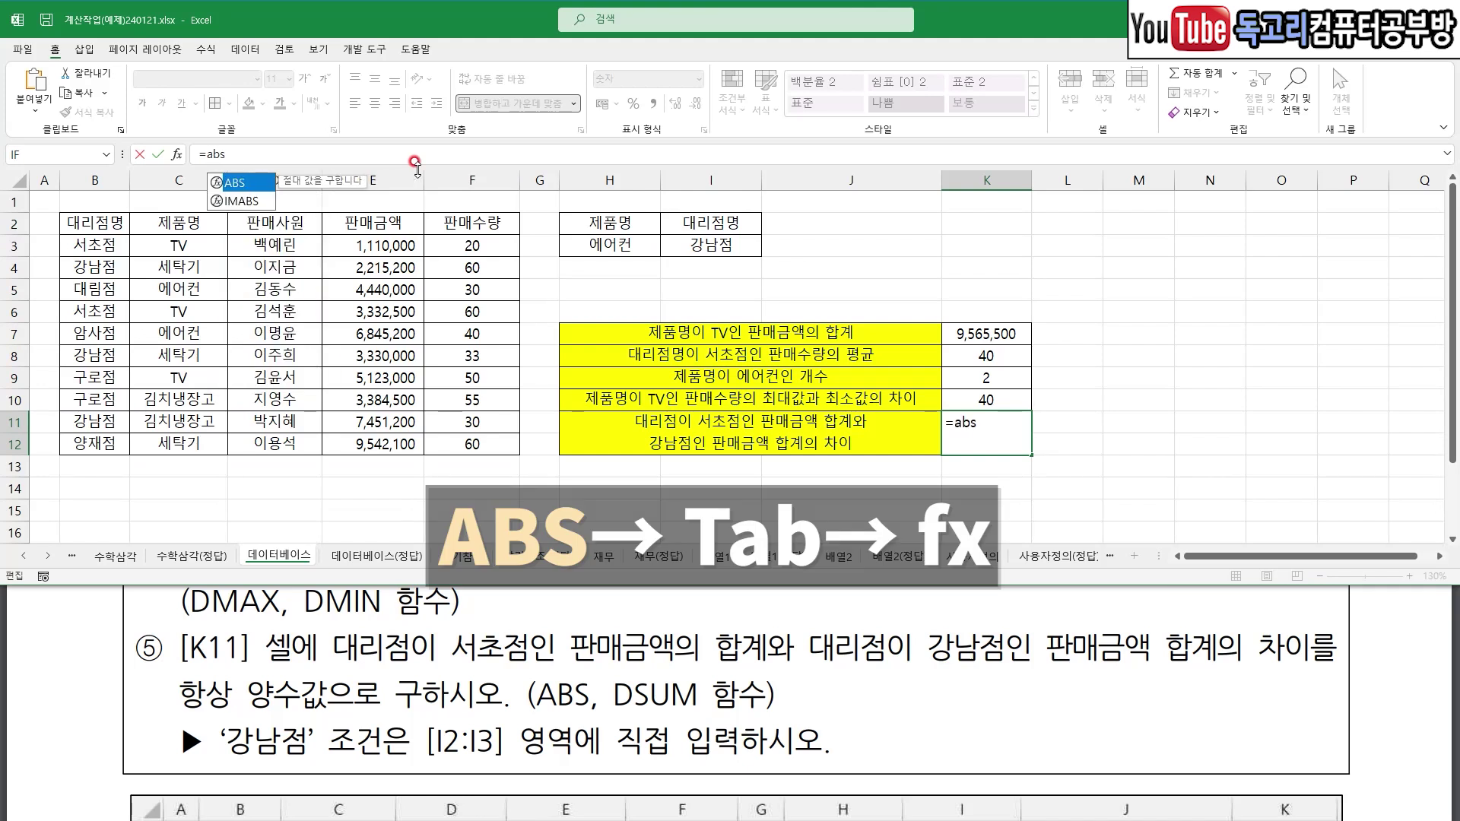
pyautogui.press('Tab')
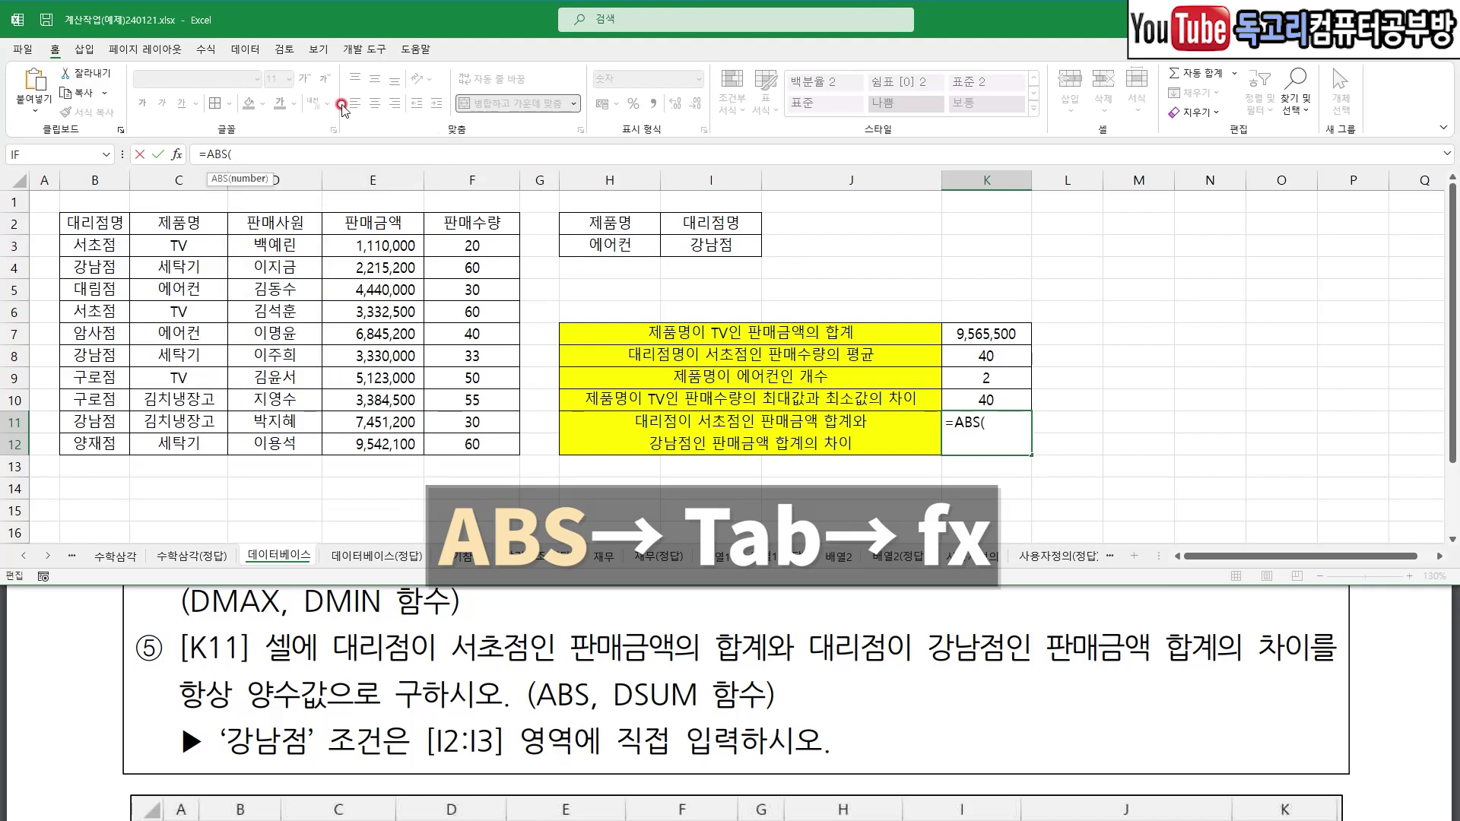
pyautogui.click(177, 154)
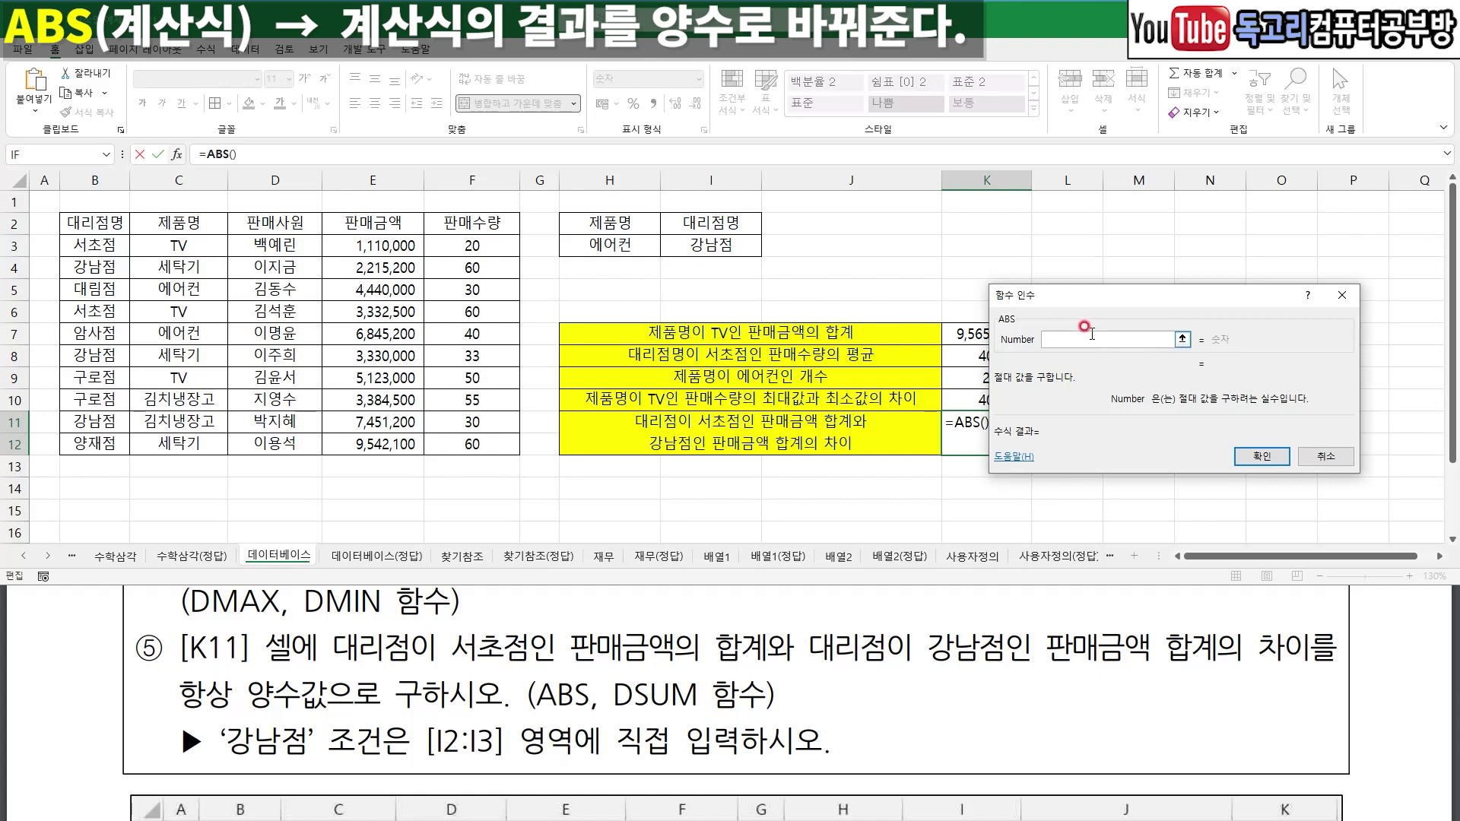
pyautogui.hotkey('ctrl', 'v')
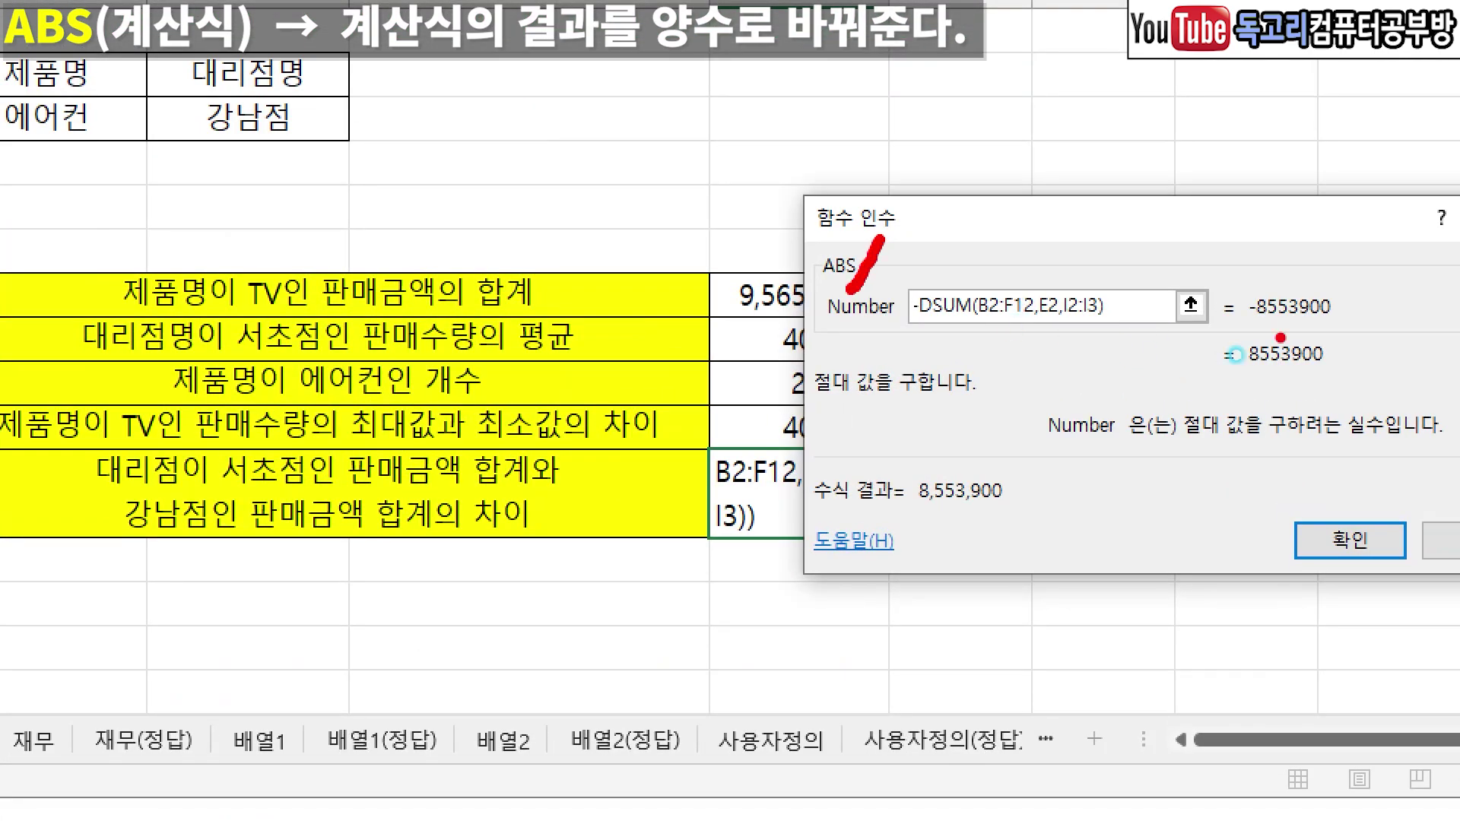
pyautogui.moveTo(1241, 269); pyautogui.dragTo(1344, 270)
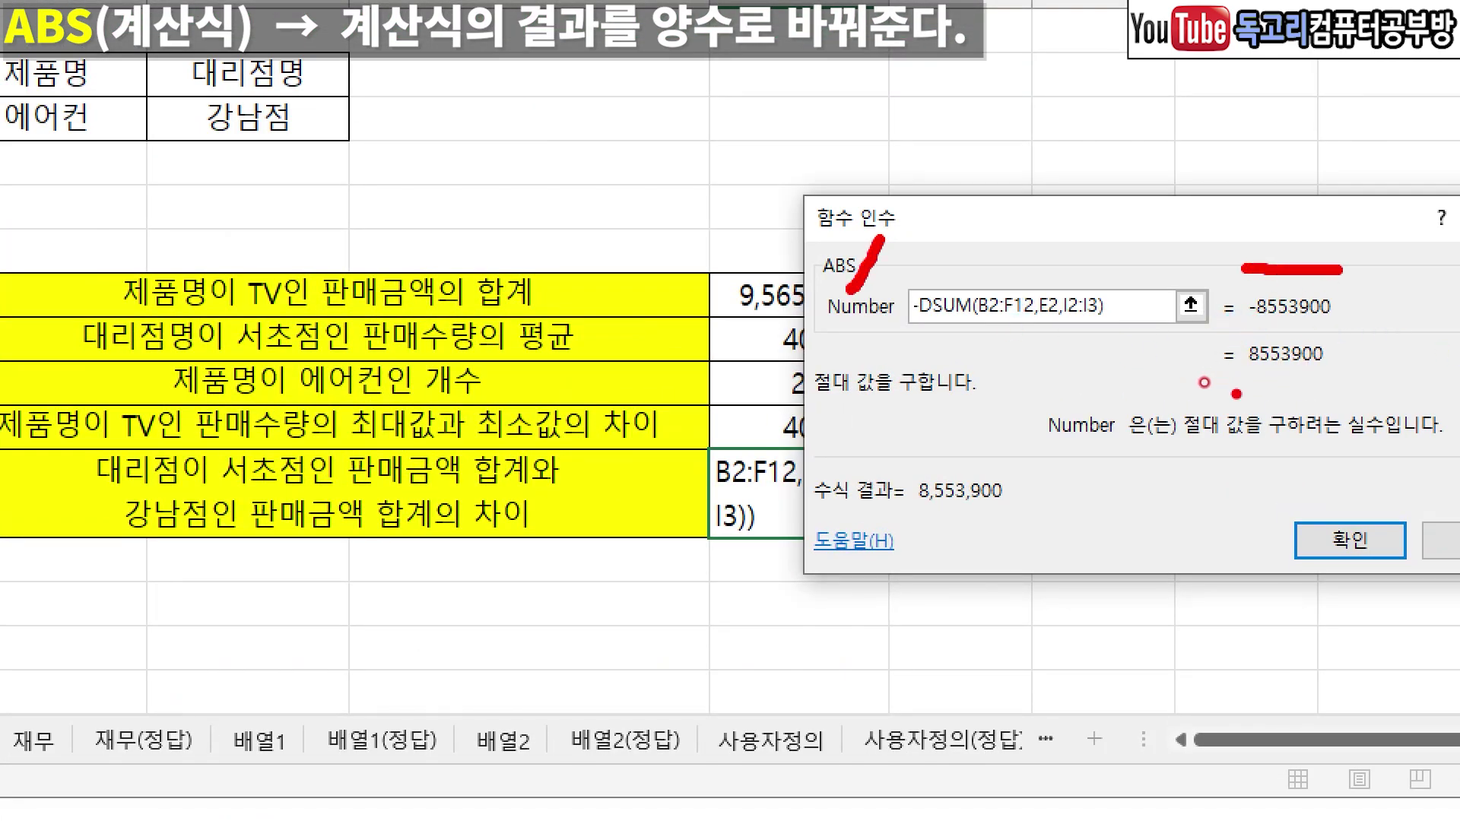
pyautogui.moveTo(1236, 394); pyautogui.dragTo(1378, 411)
pyautogui.moveTo(1399, 496); pyautogui.dragTo(1333, 614)
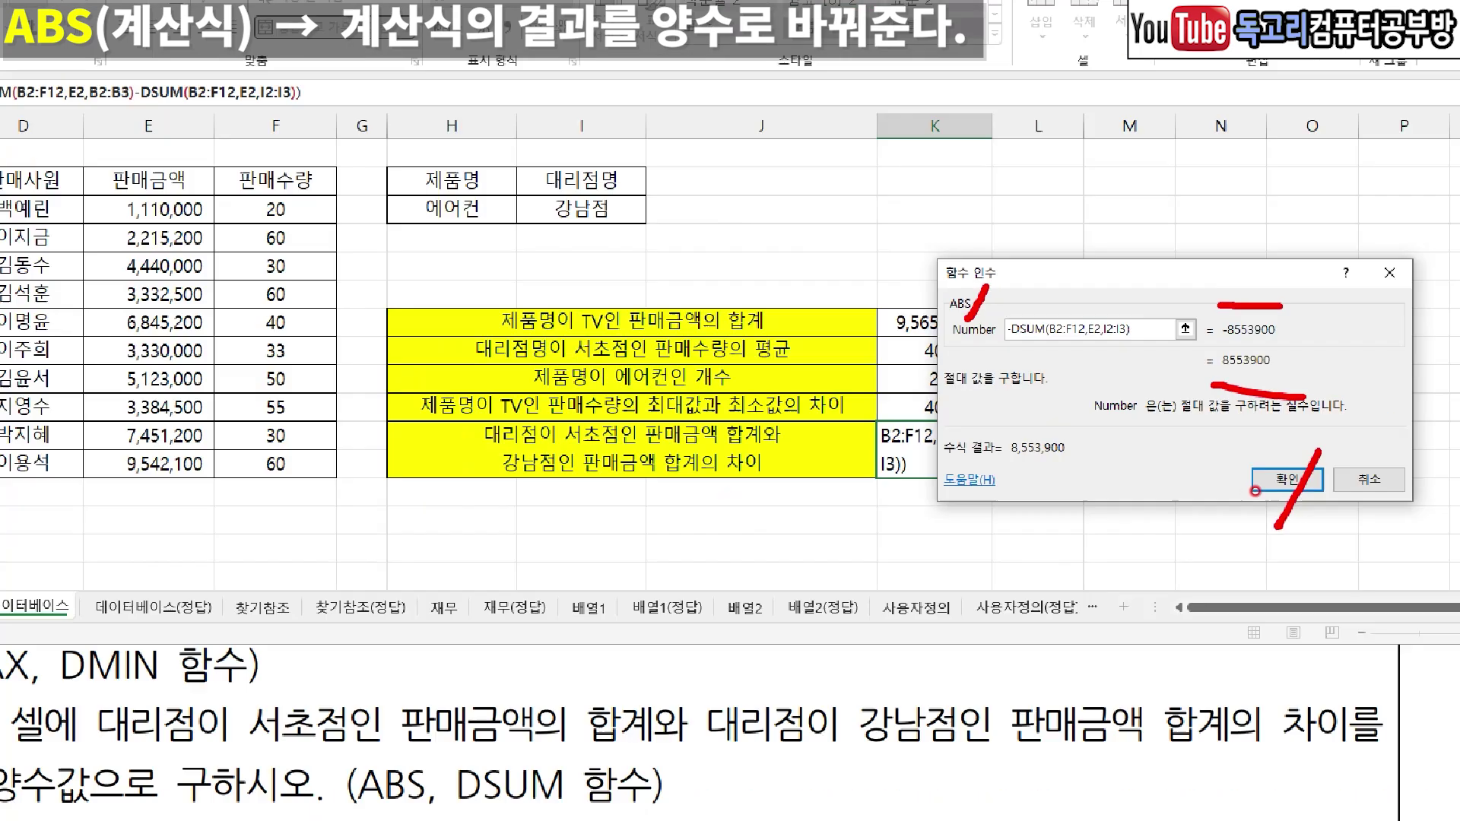
pyautogui.click(1350, 540)
pyautogui.click(1321, 508)
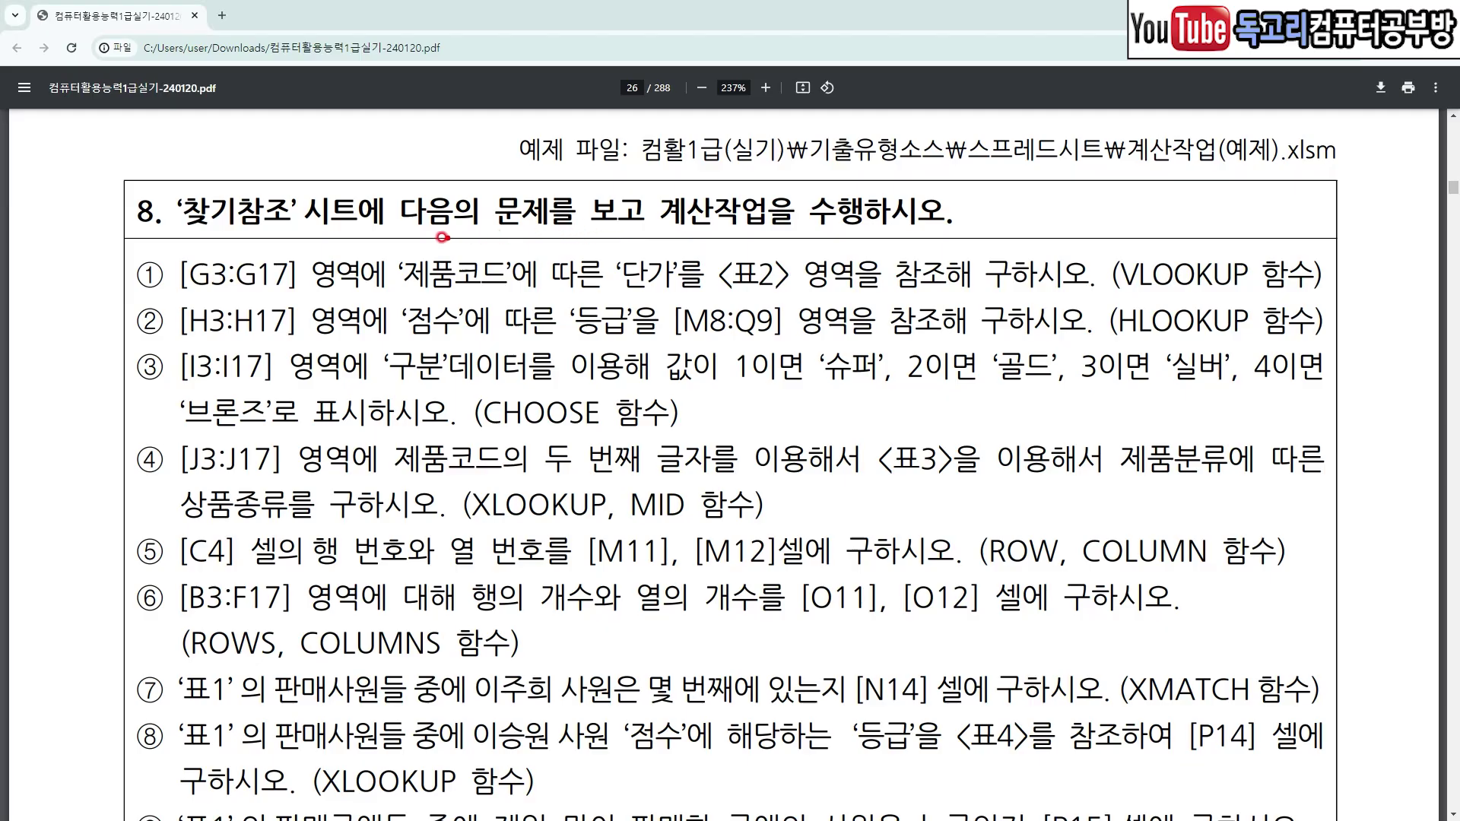
# - Read item ① of exercise 8 for the 찾기참조 sheet, noting its target range, lookup table and required functions
pyautogui.moveTo(137, 234); pyautogui.dragTo(265, 232)
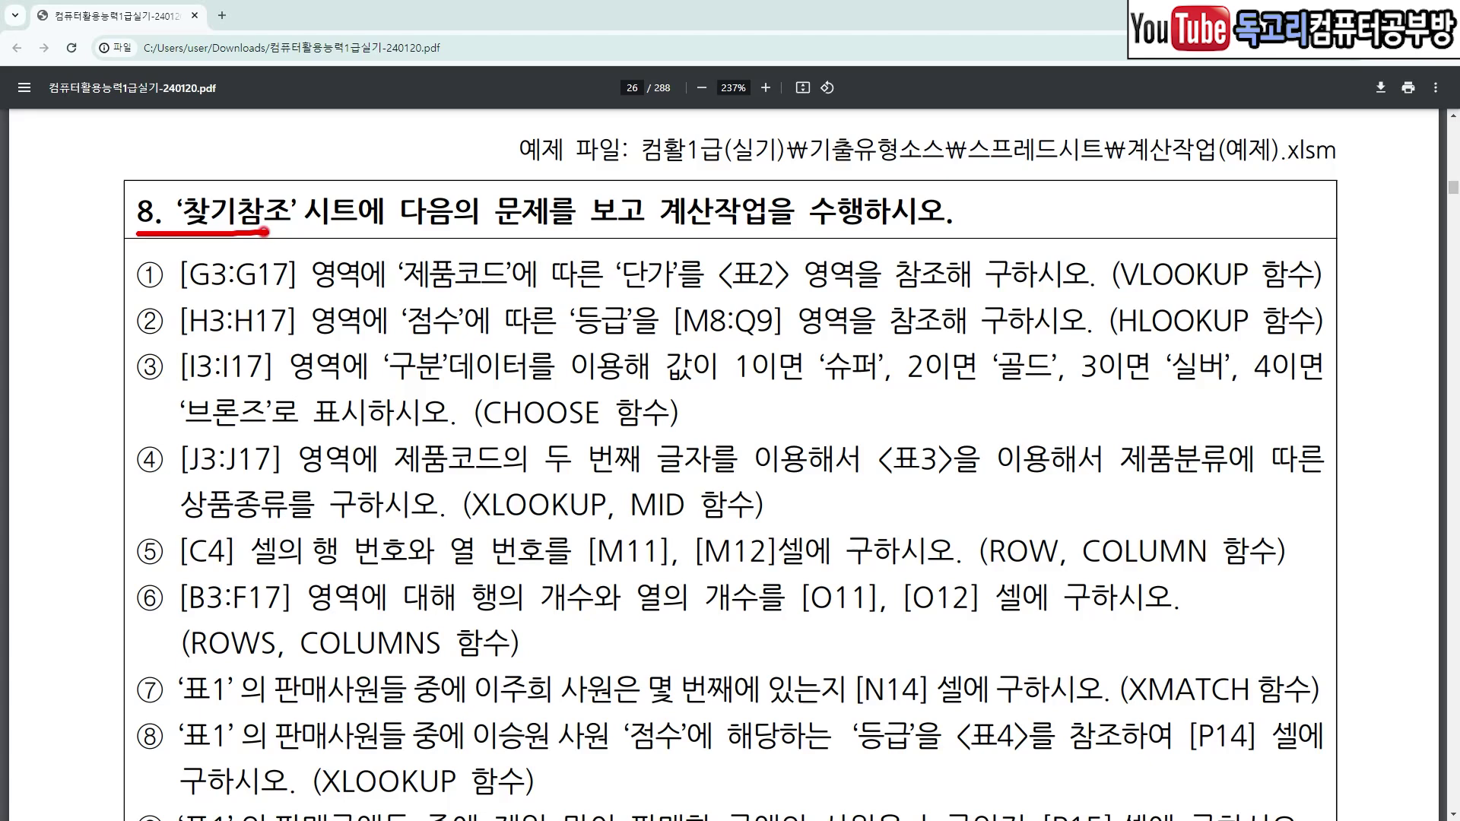
pyautogui.moveTo(252, 159)
pyautogui.mouseDown()
pyautogui.moveTo(277, 172)
pyautogui.moveTo(310, 157)
pyautogui.mouseUp()
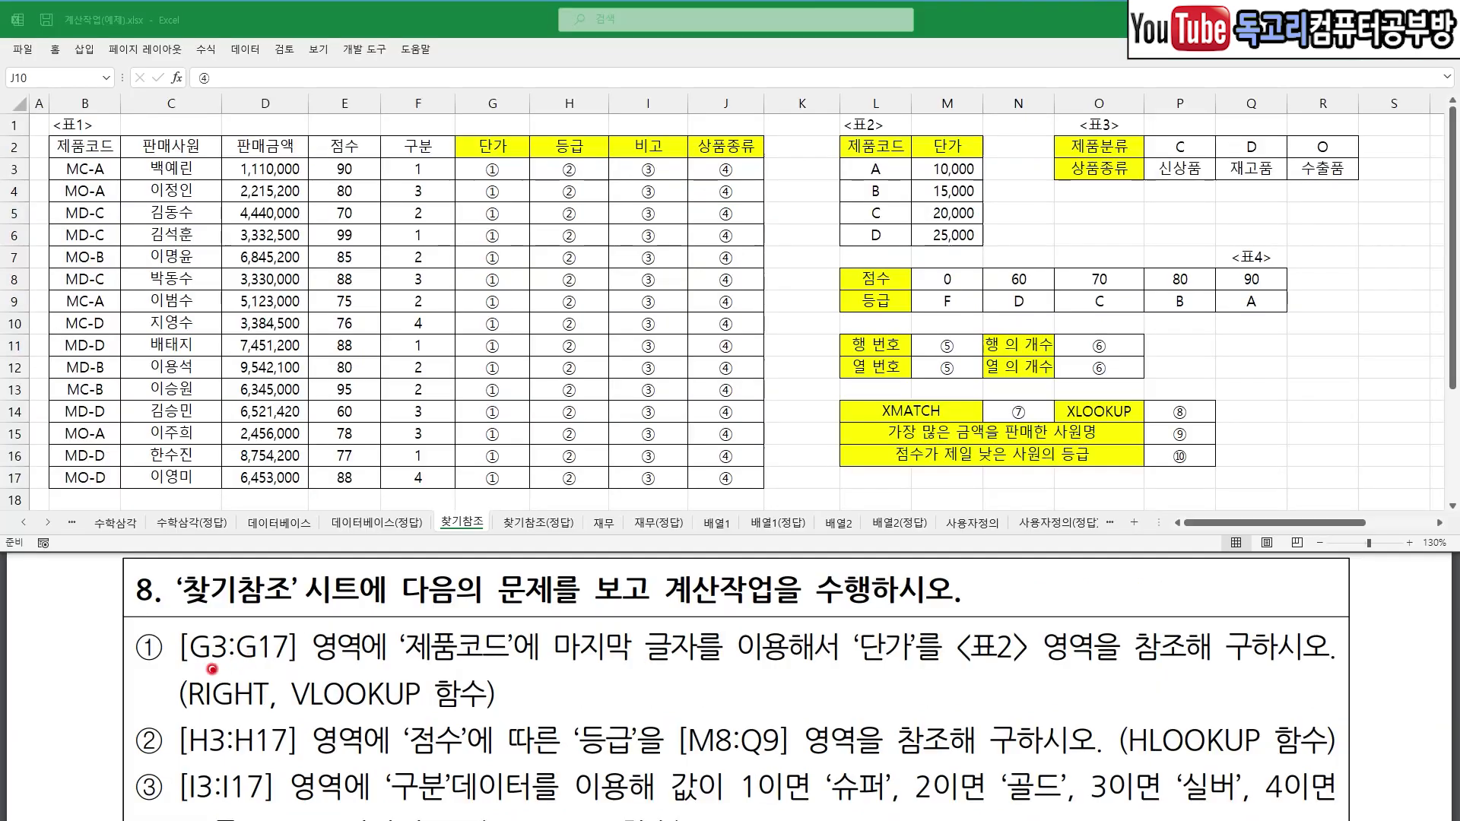
pyautogui.moveTo(195, 669); pyautogui.dragTo(270, 670)
pyautogui.moveTo(403, 664); pyautogui.dragTo(774, 677)
pyautogui.moveTo(873, 677); pyautogui.dragTo(1091, 678)
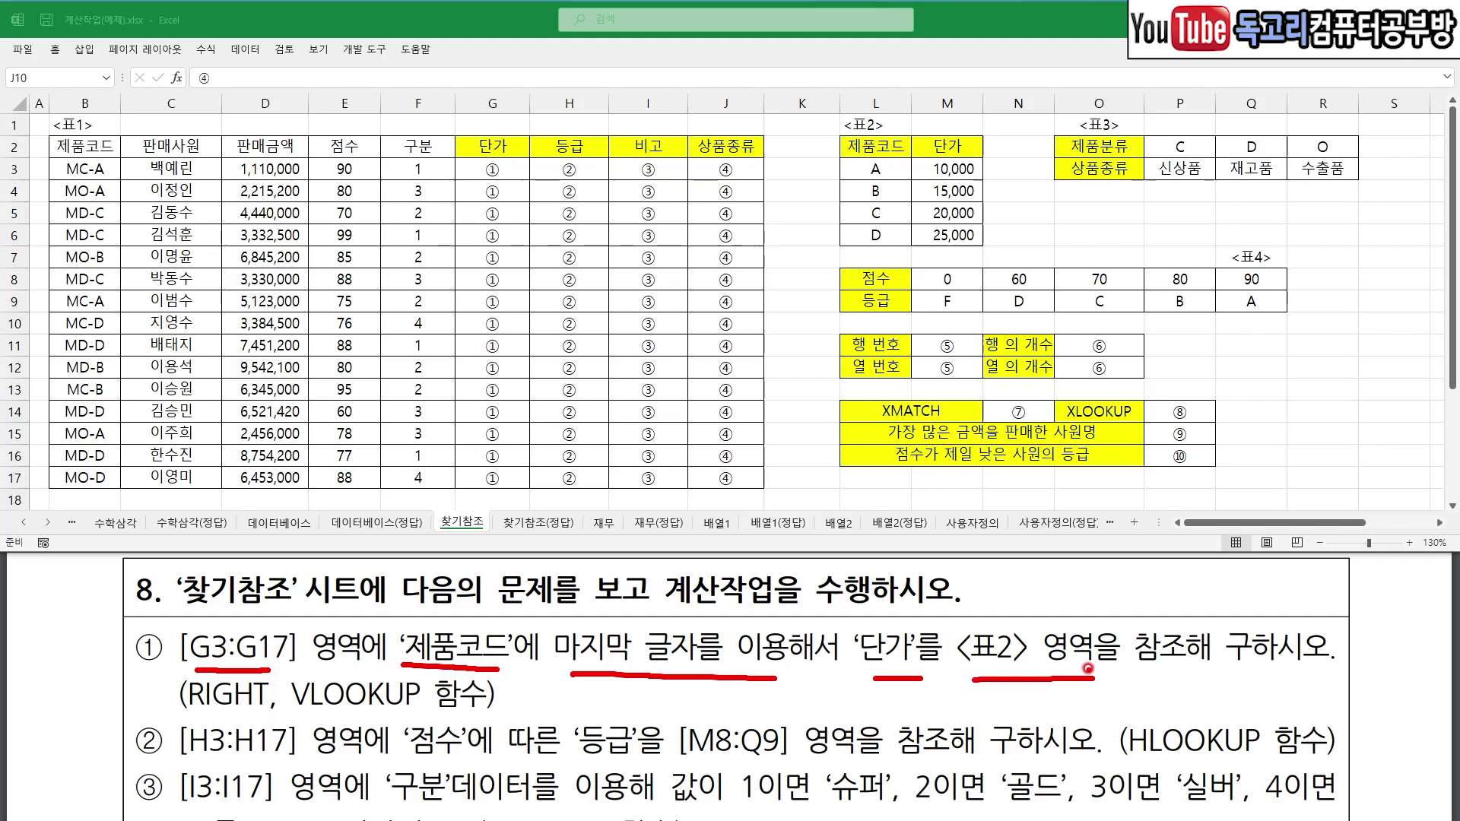
pyautogui.moveTo(552, 597); pyautogui.dragTo(642, 568)
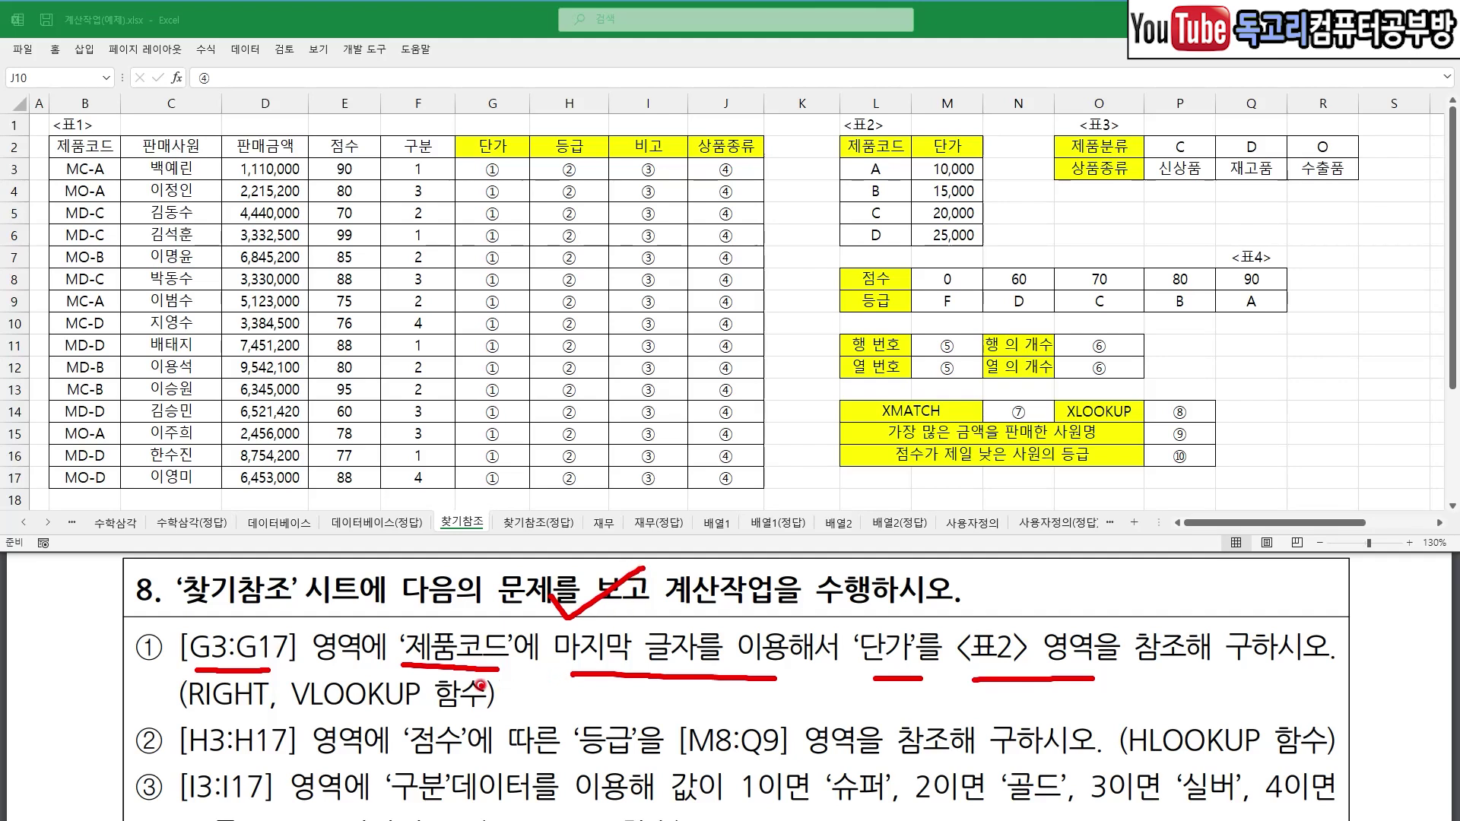
pyautogui.moveTo(184, 714); pyautogui.dragTo(251, 715)
pyautogui.press('Escape')
# - Start a VLOOKUP function in G3 of the 찾기참조 sheet and open its function arguments
pyautogui.click(510, 173)
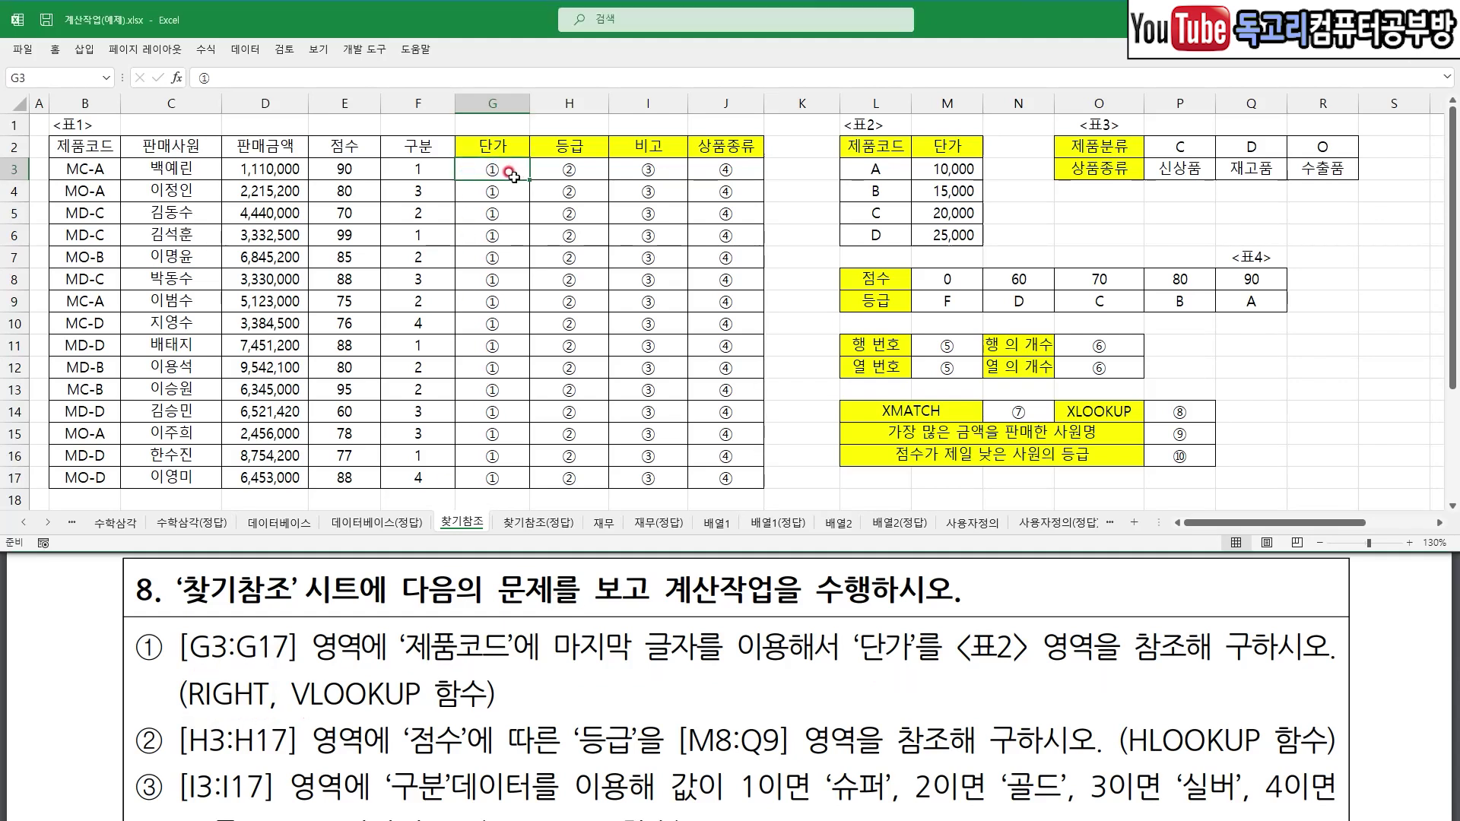
pyautogui.write('=')
pyautogui.moveTo(947, 169)
pyautogui.mouseDown()
pyautogui.moveTo(949, 276)
pyautogui.moveTo(1005, 242)
pyautogui.mouseUp()
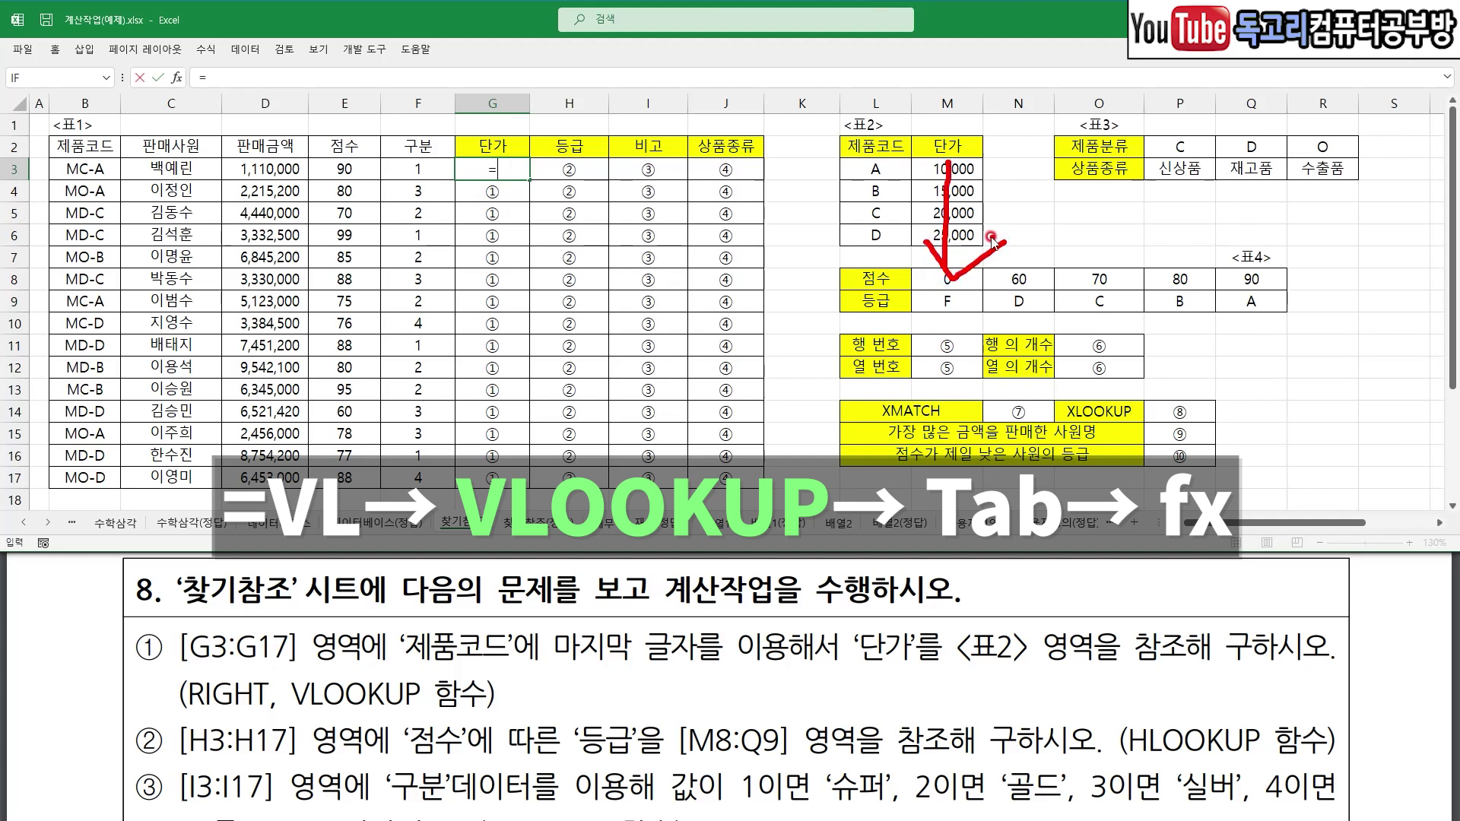
pyautogui.press('Escape')
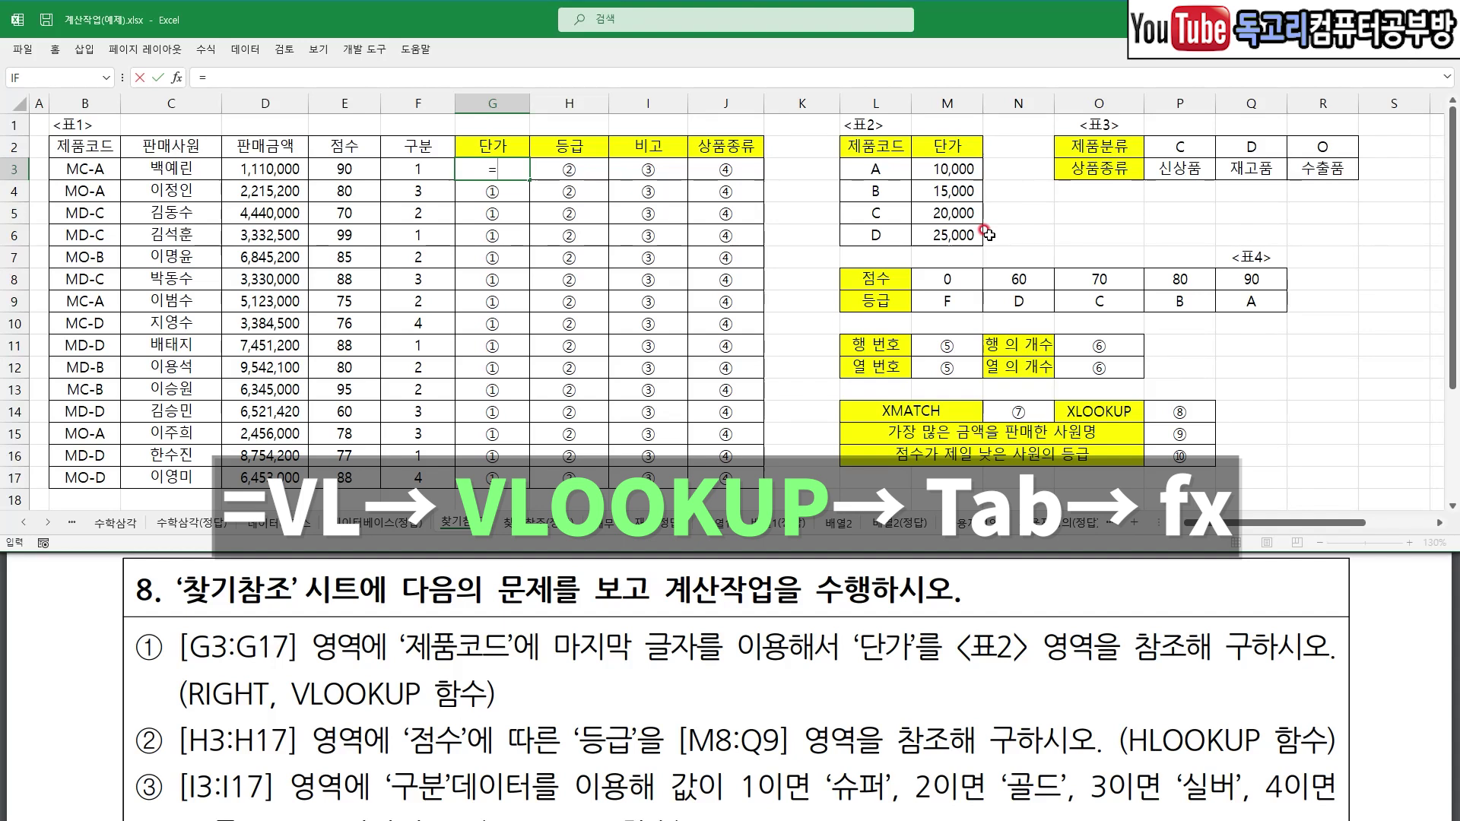
pyautogui.write('VLOOKUP(')
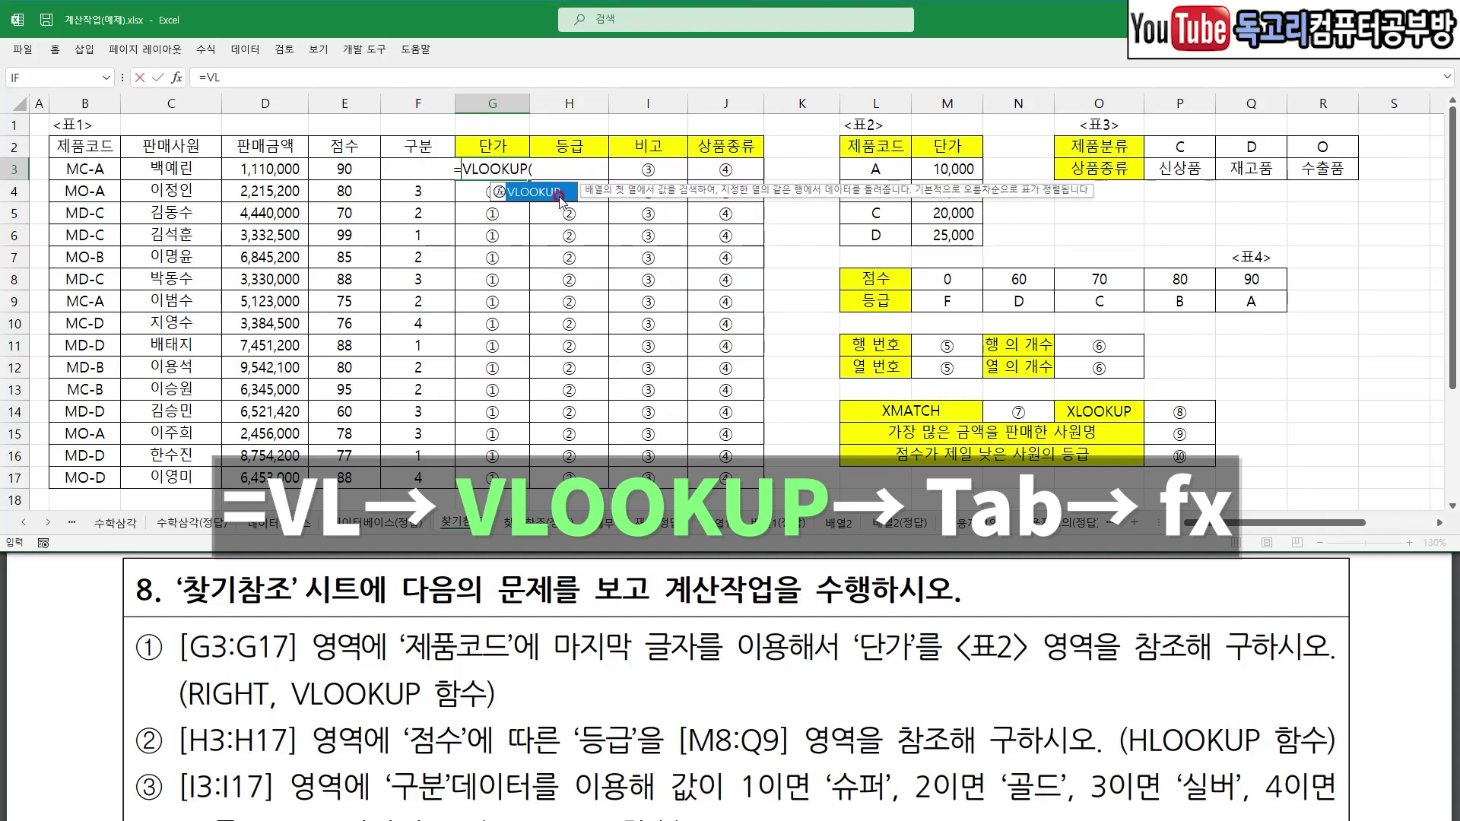
pyautogui.press('Tab')
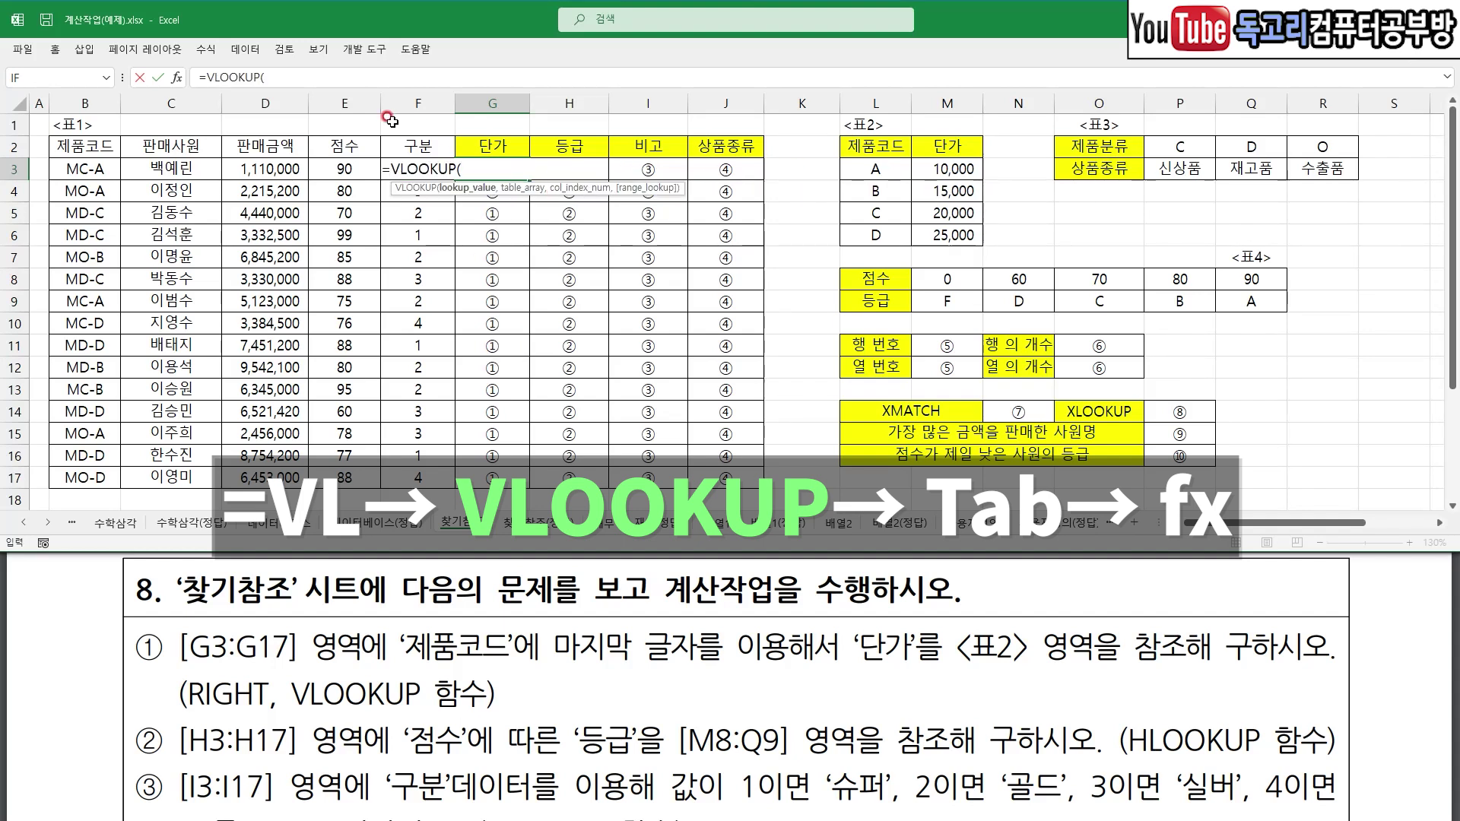
pyautogui.click(179, 76)
# - Set VLOOKUP's Lookup_value to RIGHT(B3,1), the last character of the 제품코드
pyautogui.moveTo(228, 171)
pyautogui.mouseDown()
pyautogui.moveTo(312, 203)
pyautogui.moveTo(473, 219)
pyautogui.mouseUp()
pyautogui.moveTo(118, 184)
pyautogui.mouseDown()
pyautogui.moveTo(57, 173)
pyautogui.moveTo(129, 156)
pyautogui.moveTo(120, 186)
pyautogui.mouseUp()
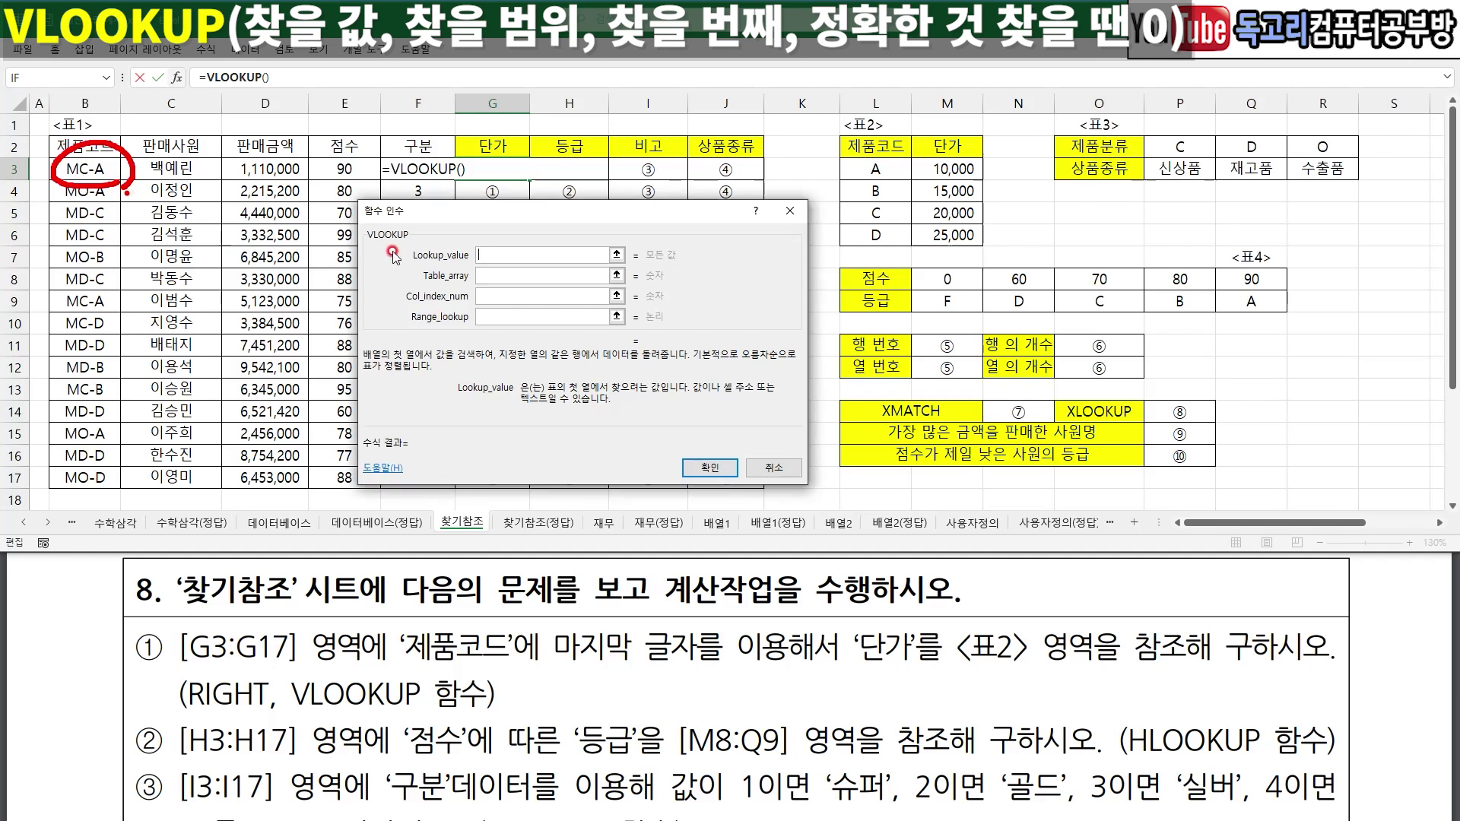
pyautogui.click(522, 285)
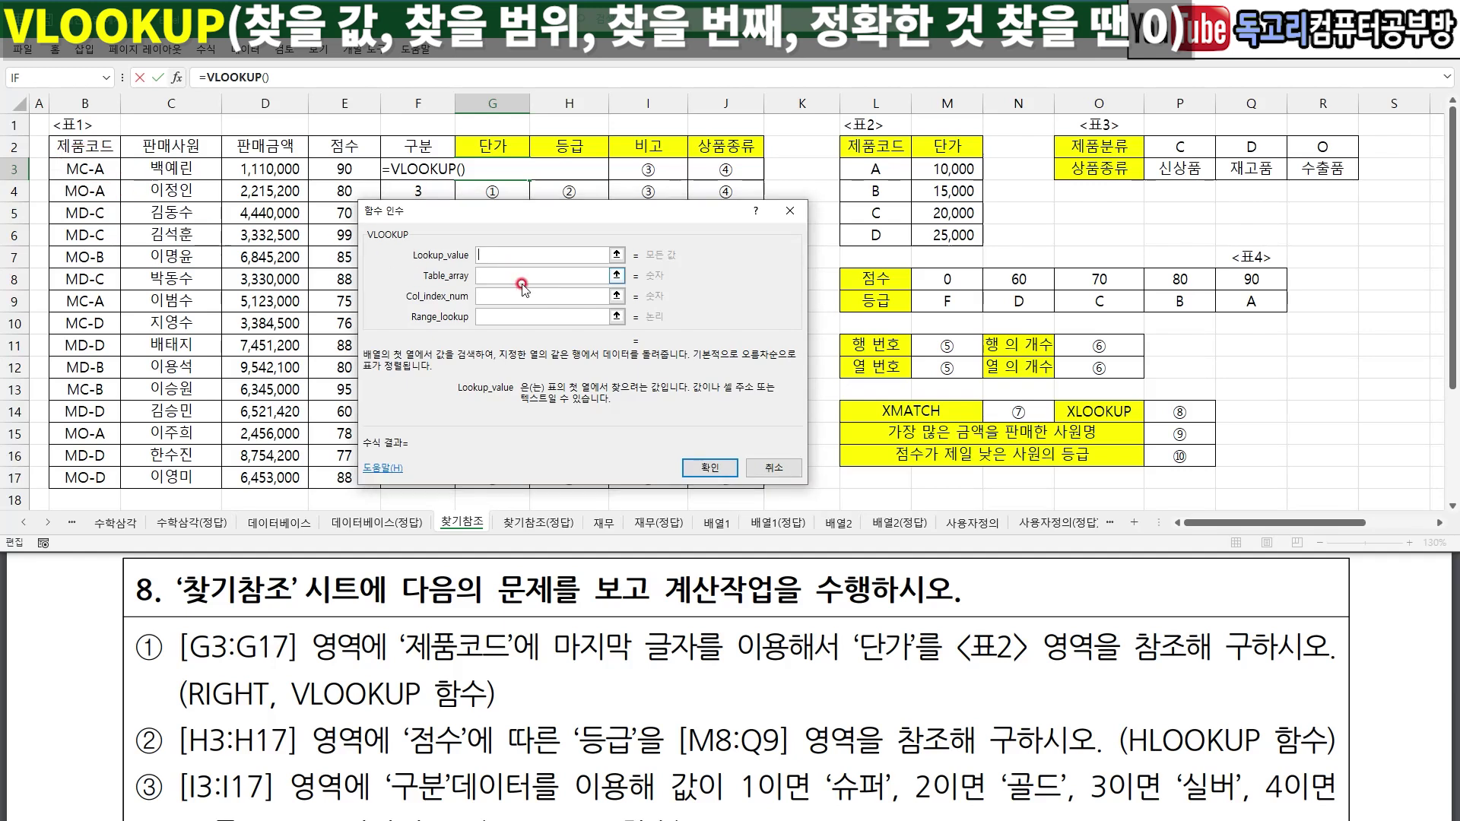
pyautogui.write('RIGHT(')
pyautogui.click(89, 164)
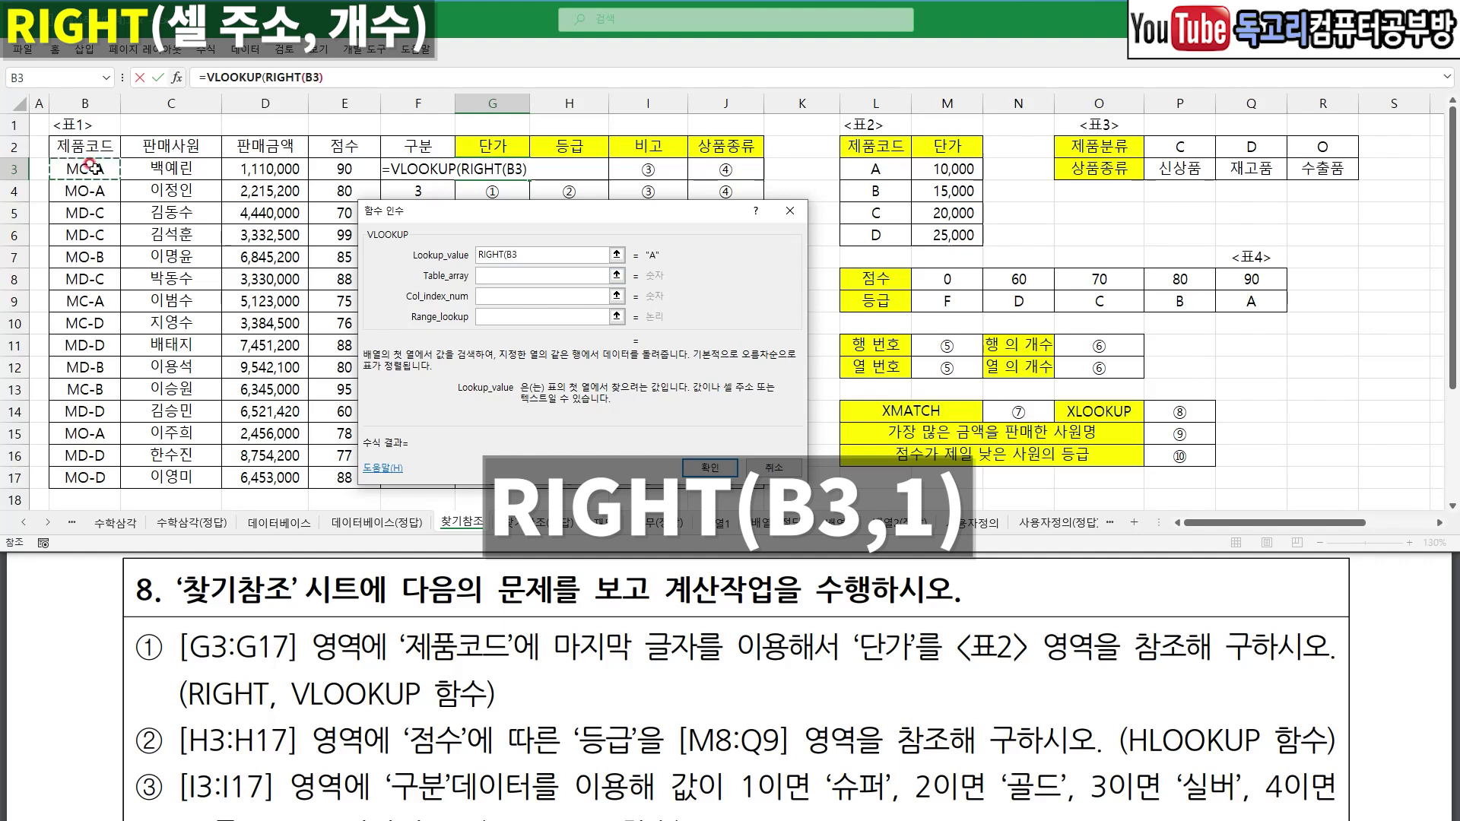
pyautogui.moveTo(129, 162); pyautogui.dragTo(84, 191)
pyautogui.press('Escape')
pyautogui.write(',1')
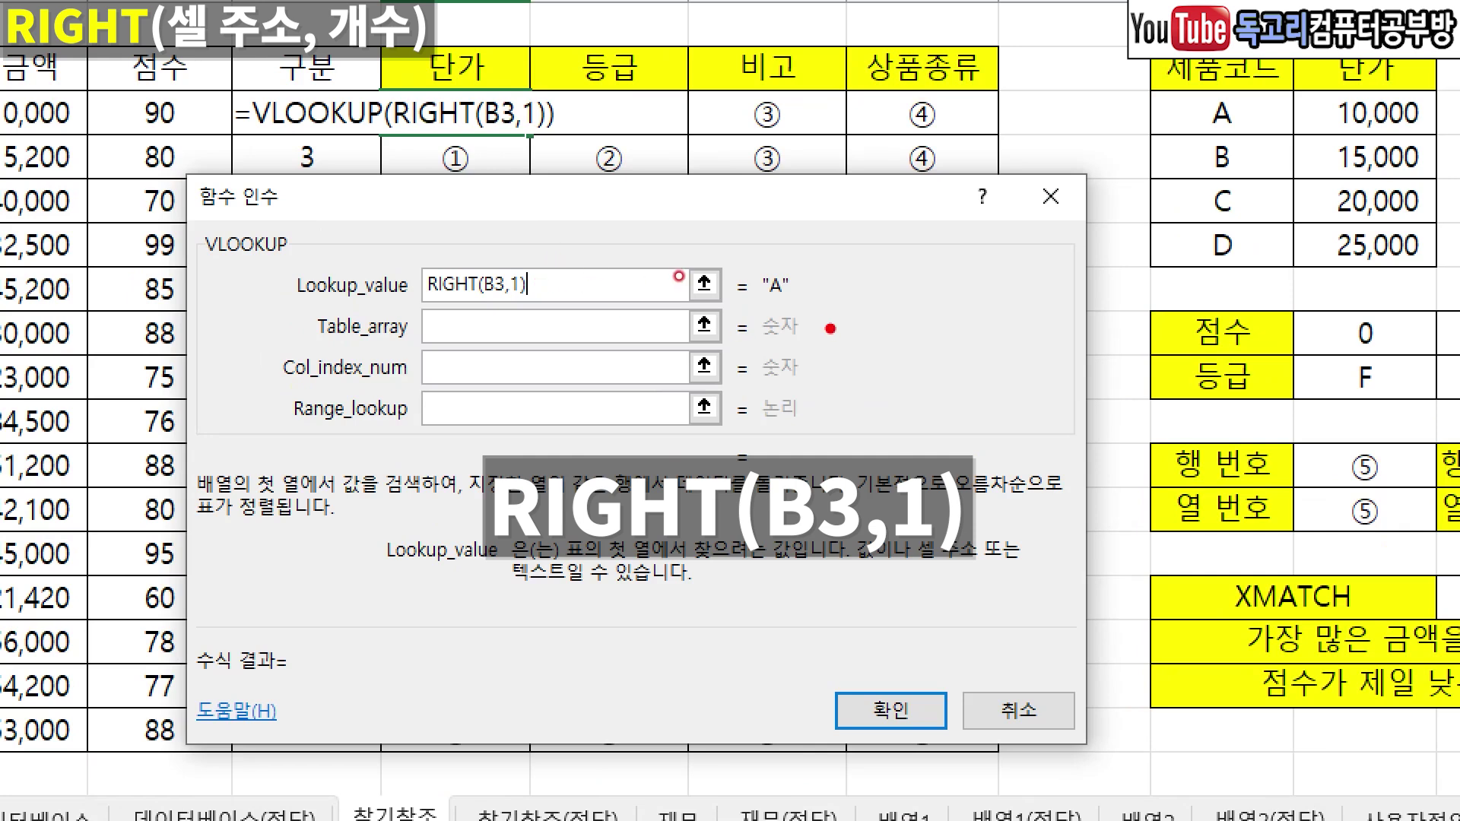
pyautogui.moveTo(681, 268)
pyautogui.mouseDown()
pyautogui.moveTo(625, 264)
pyautogui.moveTo(687, 255)
pyautogui.mouseUp()
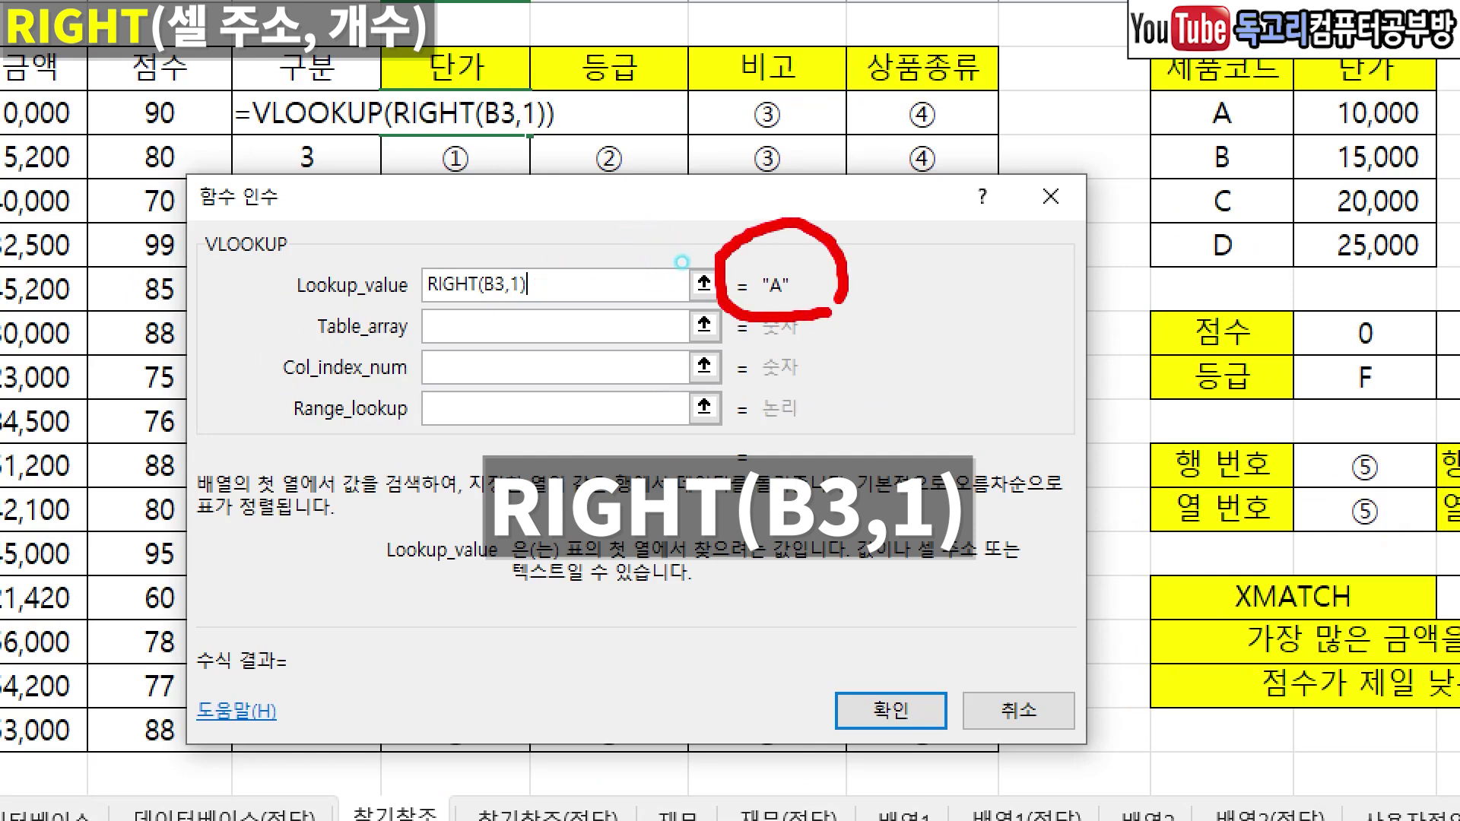
pyautogui.moveTo(430, 319)
pyautogui.mouseDown()
pyautogui.moveTo(460, 346)
pyautogui.moveTo(500, 314)
pyautogui.mouseUp()
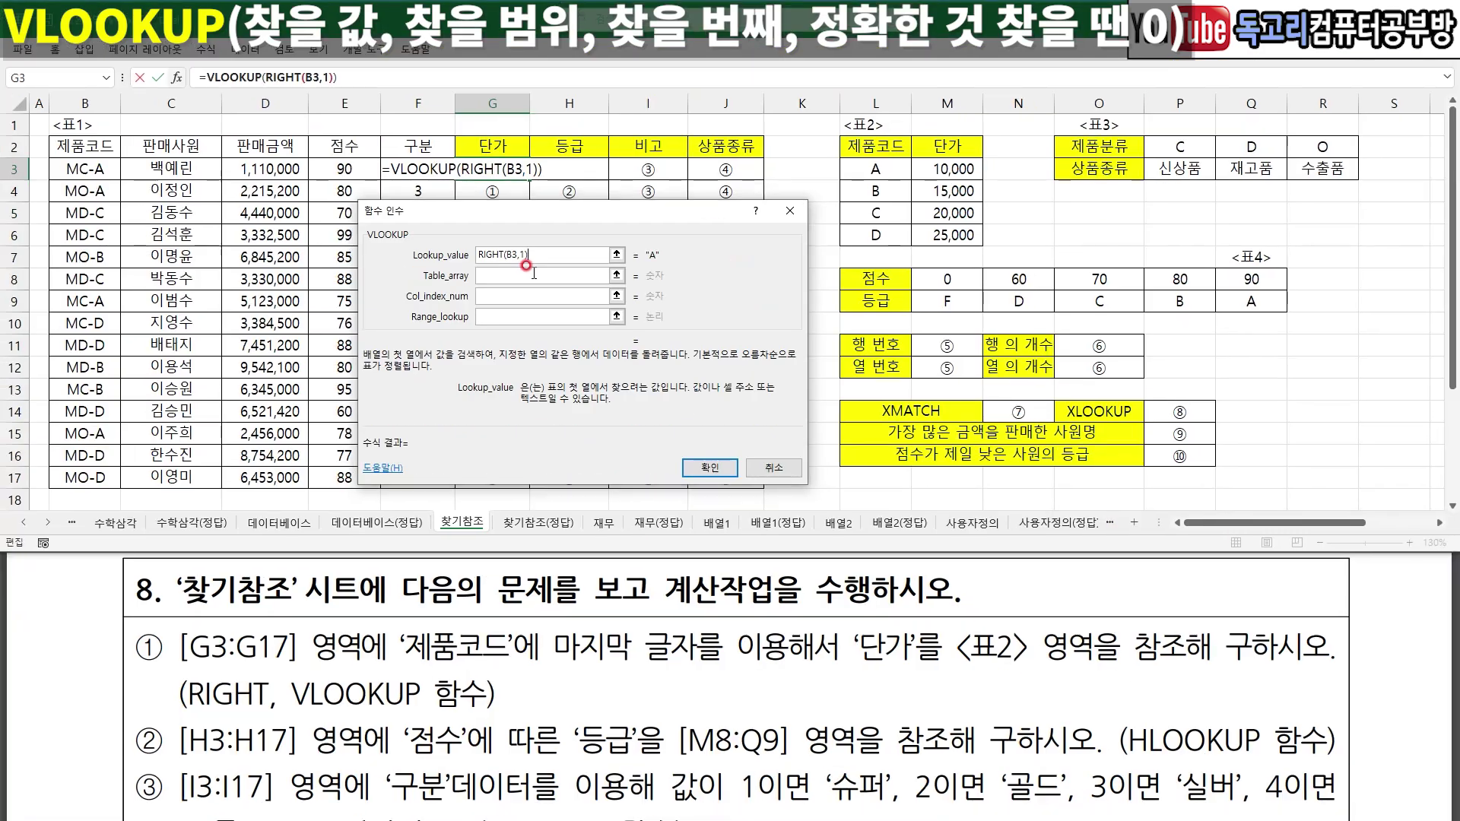
# - Set VLOOKUP's Table_array to <표2> as the absolute range $L$2:$M$6
pyautogui.click(536, 322)
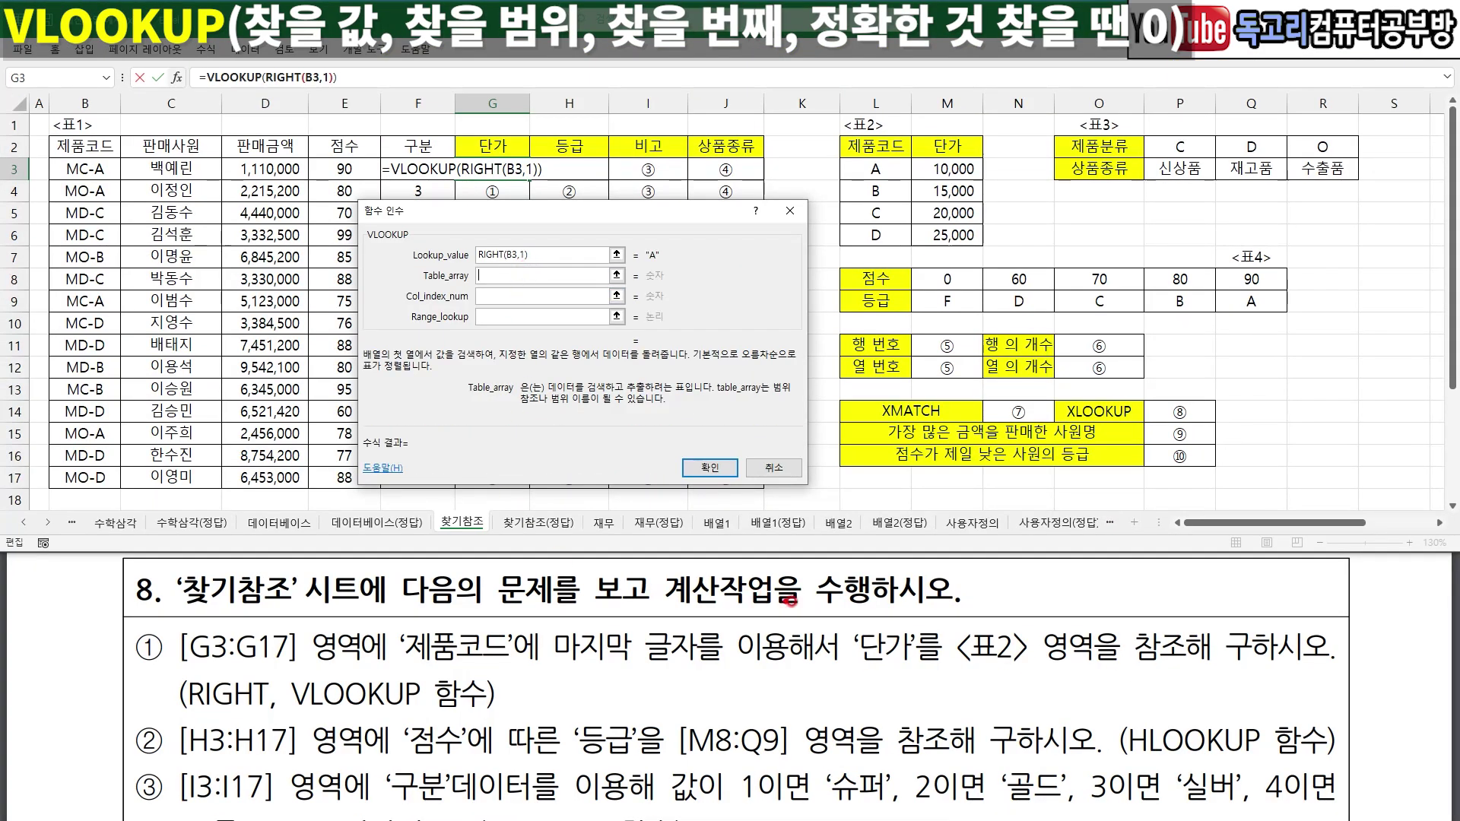
pyautogui.moveTo(991, 664)
pyautogui.mouseDown()
pyautogui.moveTo(957, 666)
pyautogui.moveTo(1012, 590)
pyautogui.moveTo(1057, 694)
pyautogui.mouseUp()
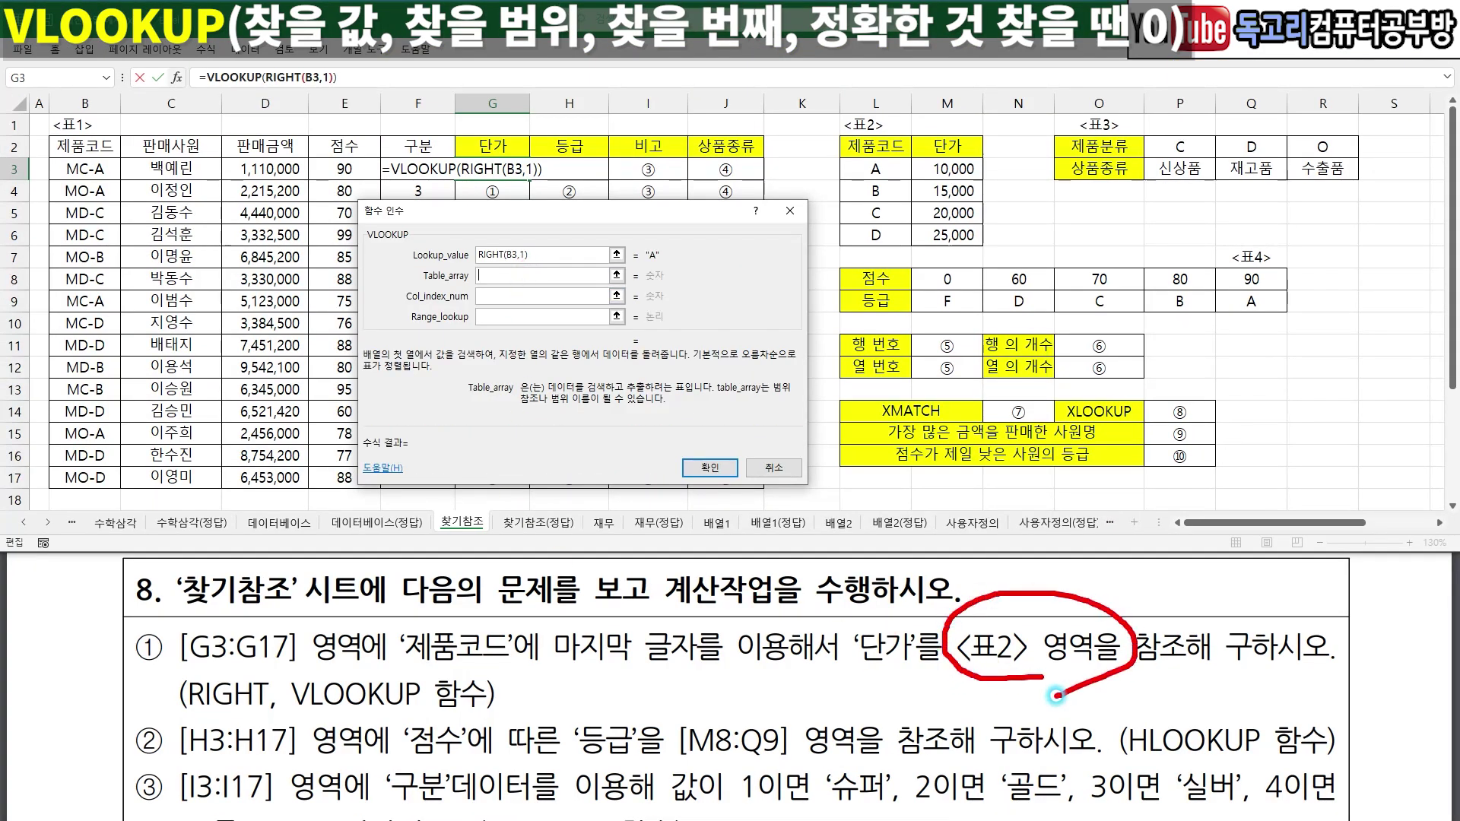
pyautogui.press('Escape')
pyautogui.moveTo(859, 149)
pyautogui.mouseDown()
pyautogui.moveTo(943, 194)
pyautogui.moveTo(922, 234)
pyautogui.mouseUp()
pyautogui.press('F4')
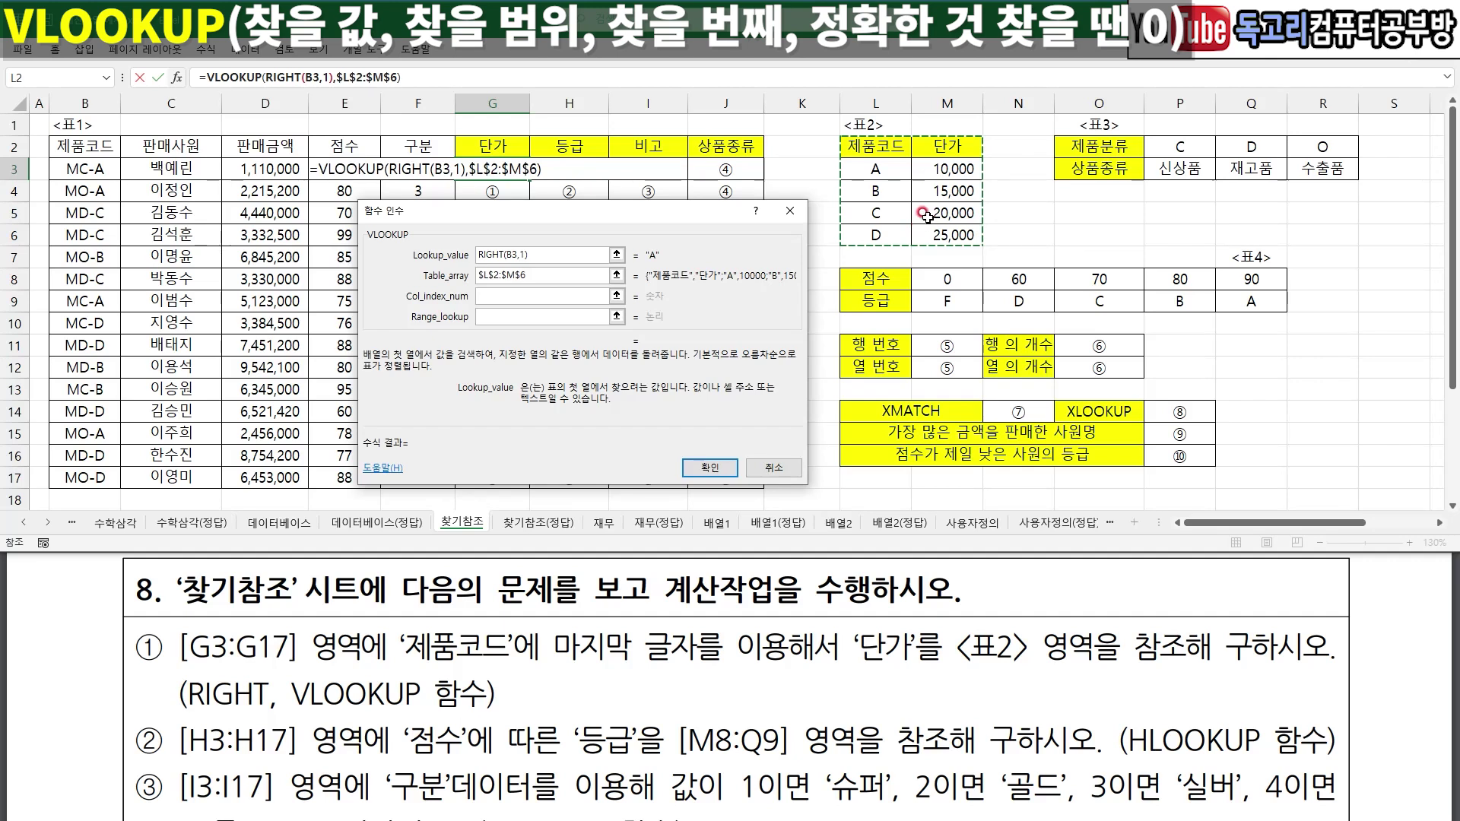
# - Set VLOOKUP's Col_index_num to 2 for the 단가 column of <표2>
pyautogui.moveTo(478, 291); pyautogui.dragTo(530, 293)
pyautogui.moveTo(115, 186); pyautogui.dragTo(97, 392)
pyautogui.moveTo(84, 362)
pyautogui.mouseDown()
pyautogui.moveTo(98, 392)
pyautogui.moveTo(125, 364)
pyautogui.mouseUp()
pyautogui.moveTo(1022, 221)
pyautogui.mouseDown()
pyautogui.moveTo(952, 272)
pyautogui.moveTo(977, 114)
pyautogui.moveTo(901, 183)
pyautogui.moveTo(959, 215)
pyautogui.mouseUp()
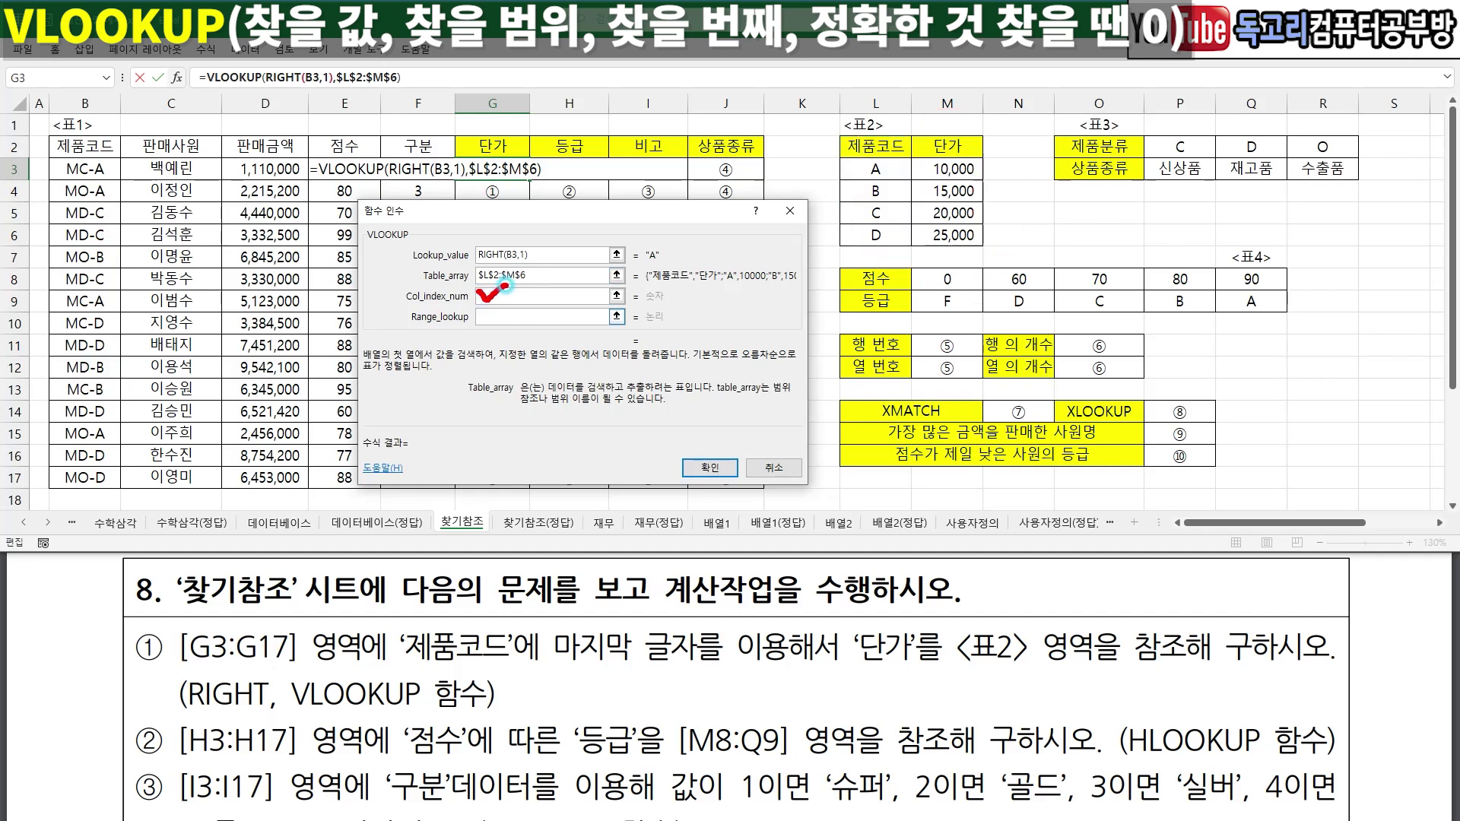
pyautogui.click(501, 295)
pyautogui.moveTo(886, 152); pyautogui.dragTo(884, 215)
pyautogui.moveTo(972, 155)
pyautogui.mouseDown()
pyautogui.moveTo(962, 244)
pyautogui.moveTo(1016, 209)
pyautogui.mouseUp()
pyautogui.press('Escape')
pyautogui.write('2')
# - Set VLOOKUP's Range_lookup to 0 for an exact match and commit the G3 formula
pyautogui.click(557, 320)
pyautogui.moveTo(490, 311)
pyautogui.mouseDown()
pyautogui.moveTo(502, 331)
pyautogui.moveTo(535, 295)
pyautogui.mouseUp()
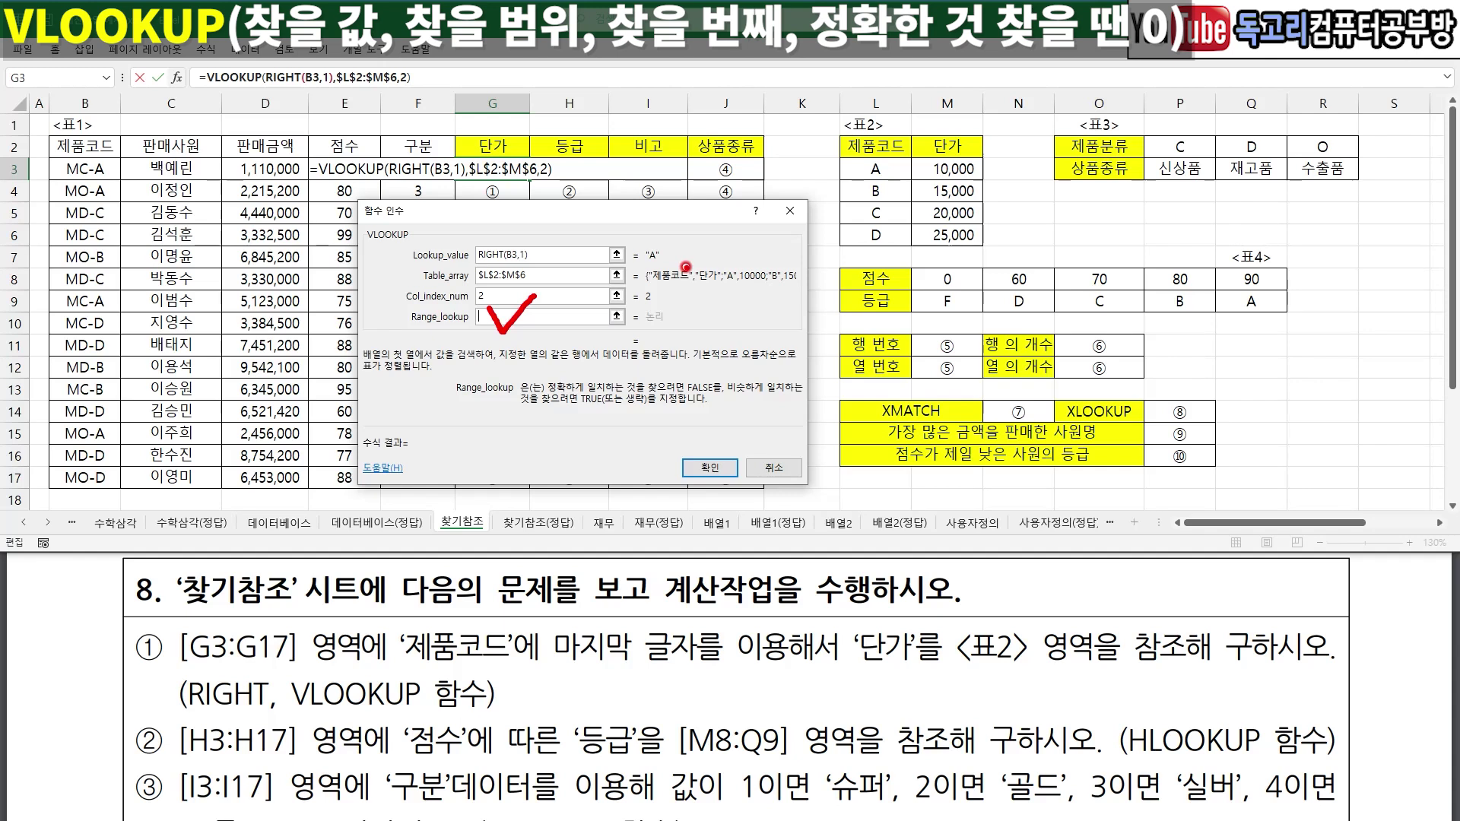
pyautogui.moveTo(677, 265); pyautogui.dragTo(678, 246)
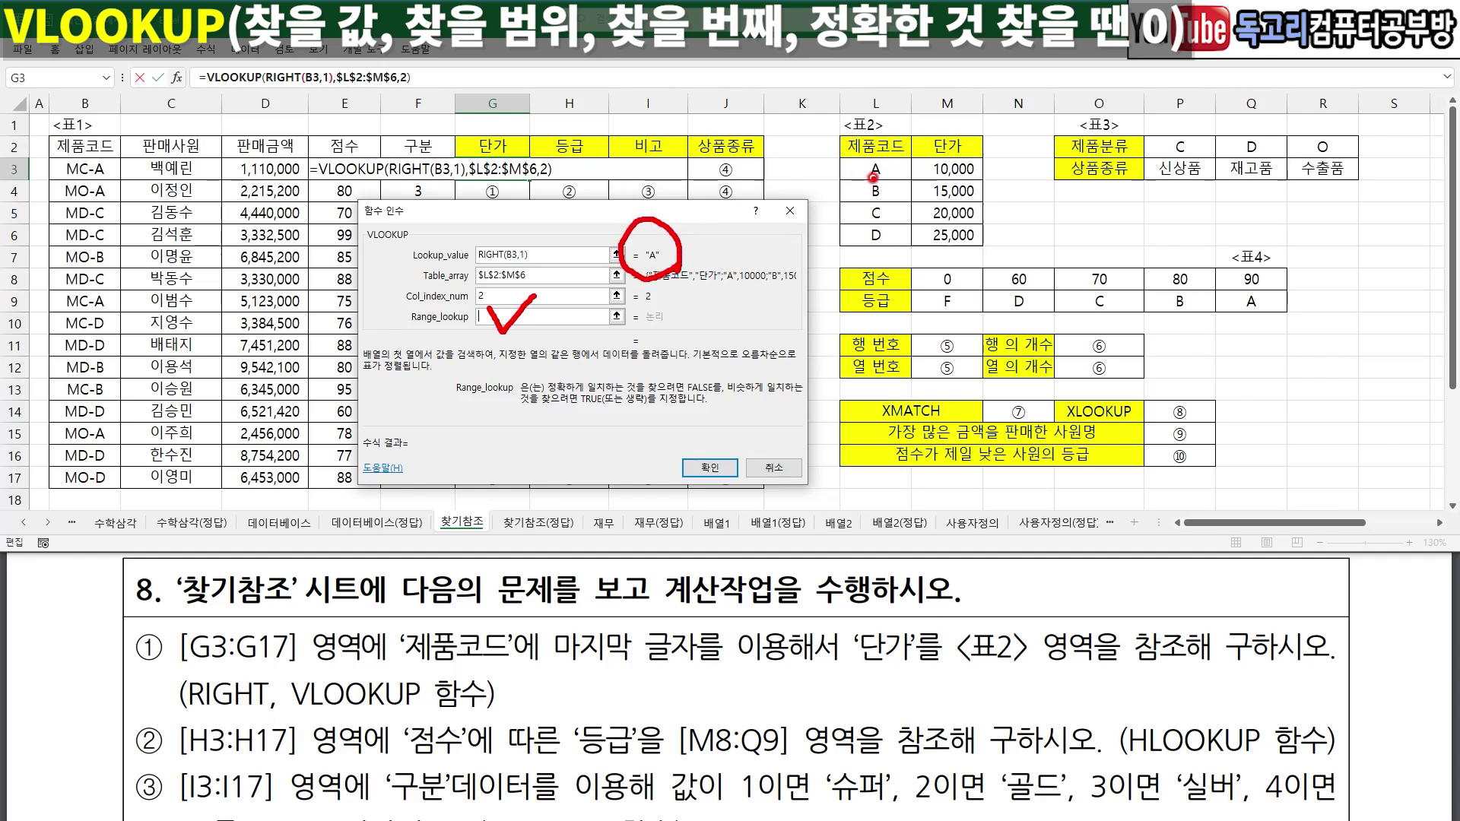
pyautogui.moveTo(888, 178); pyautogui.dragTo(902, 185)
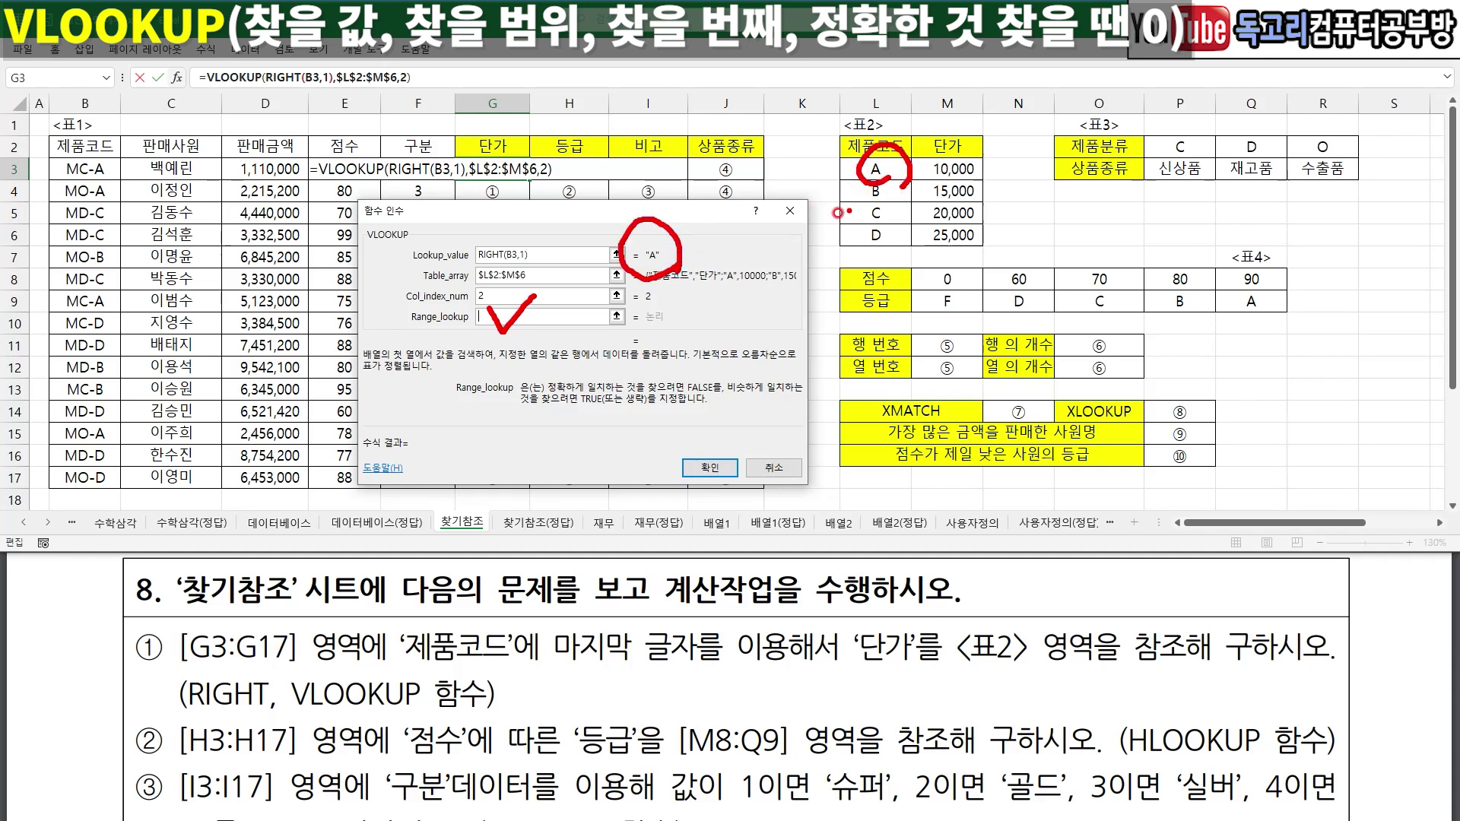
pyautogui.write('e')
pyautogui.write('0')
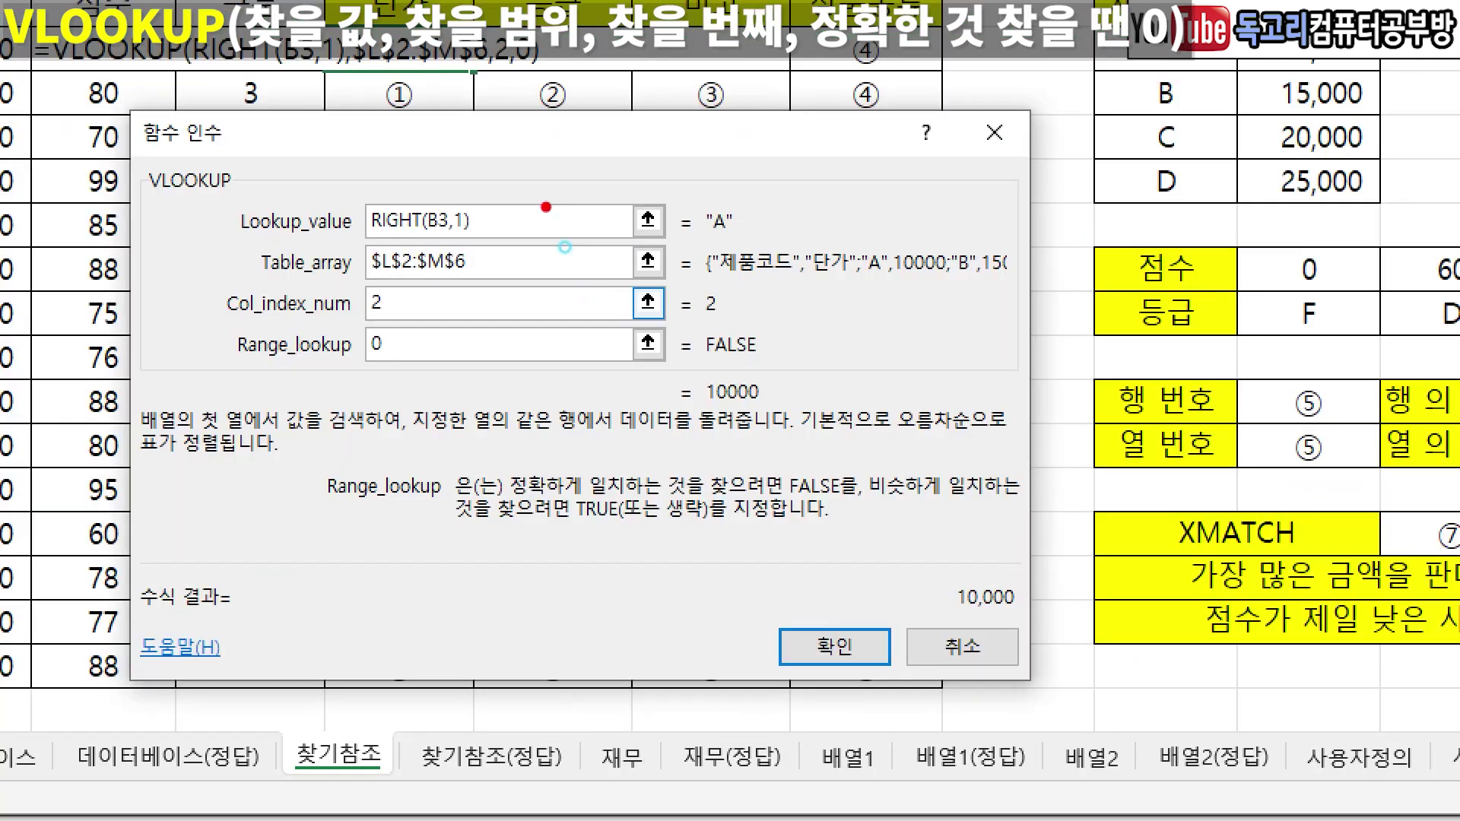
pyautogui.moveTo(546, 207)
pyautogui.mouseDown()
pyautogui.moveTo(519, 220)
pyautogui.moveTo(487, 289)
pyautogui.moveTo(403, 322)
pyautogui.moveTo(387, 407)
pyautogui.mouseUp()
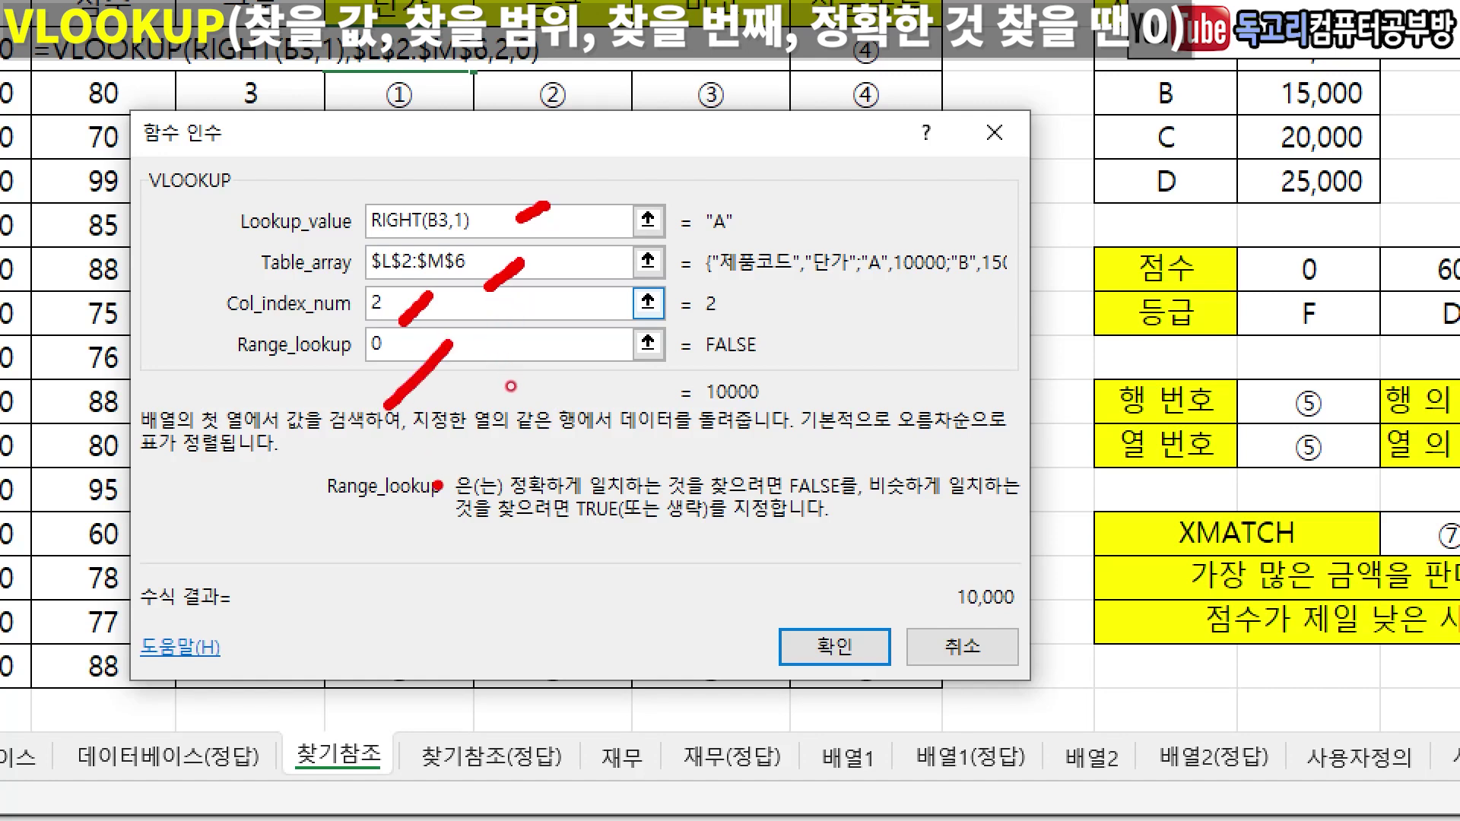
pyautogui.moveTo(966, 614); pyautogui.dragTo(823, 732)
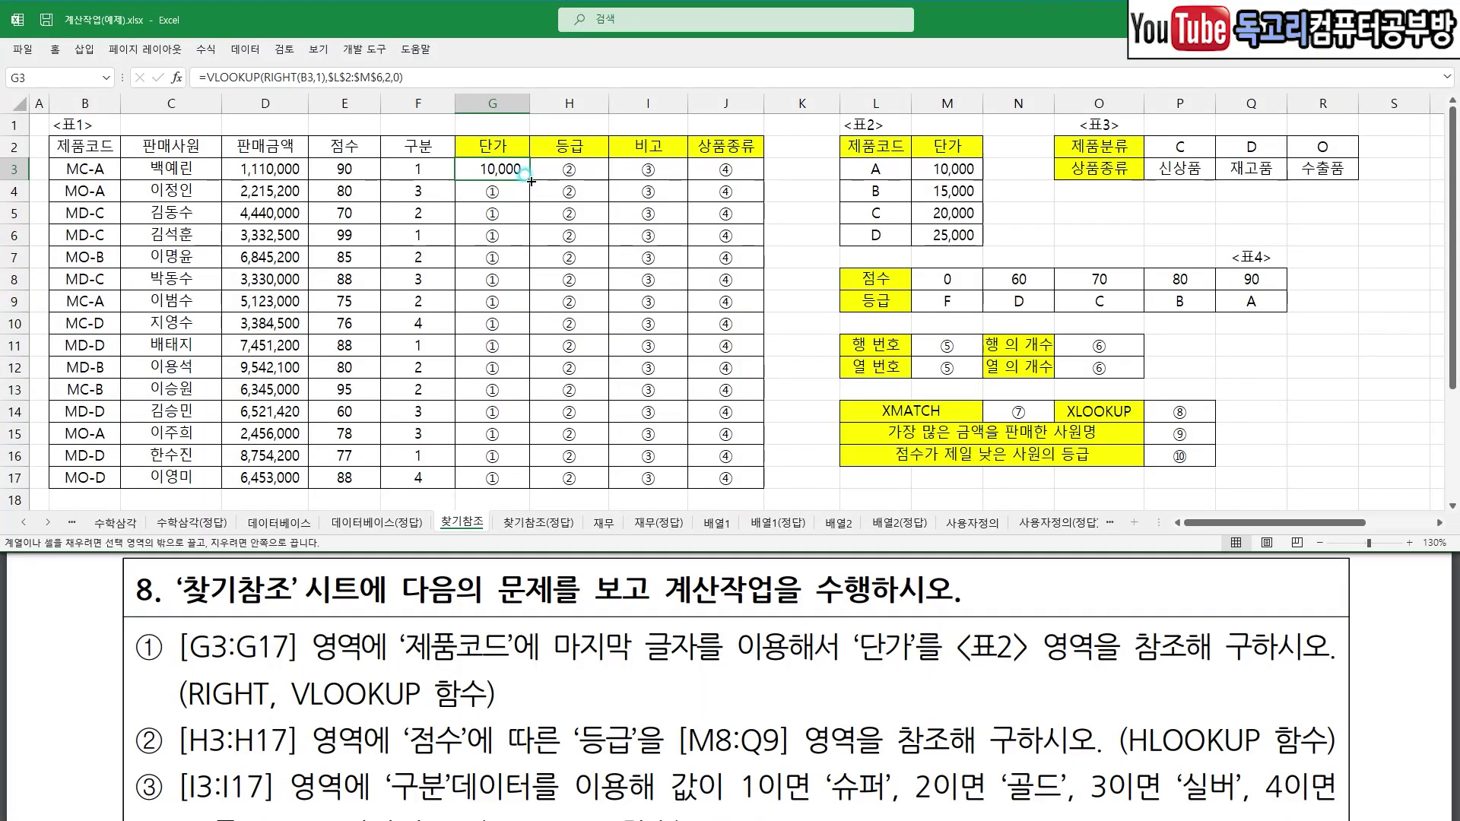
# - Copy the 단가 formula in G3 down through G17
pyautogui.doubleClick(530, 180)
pyautogui.click(619, 258)
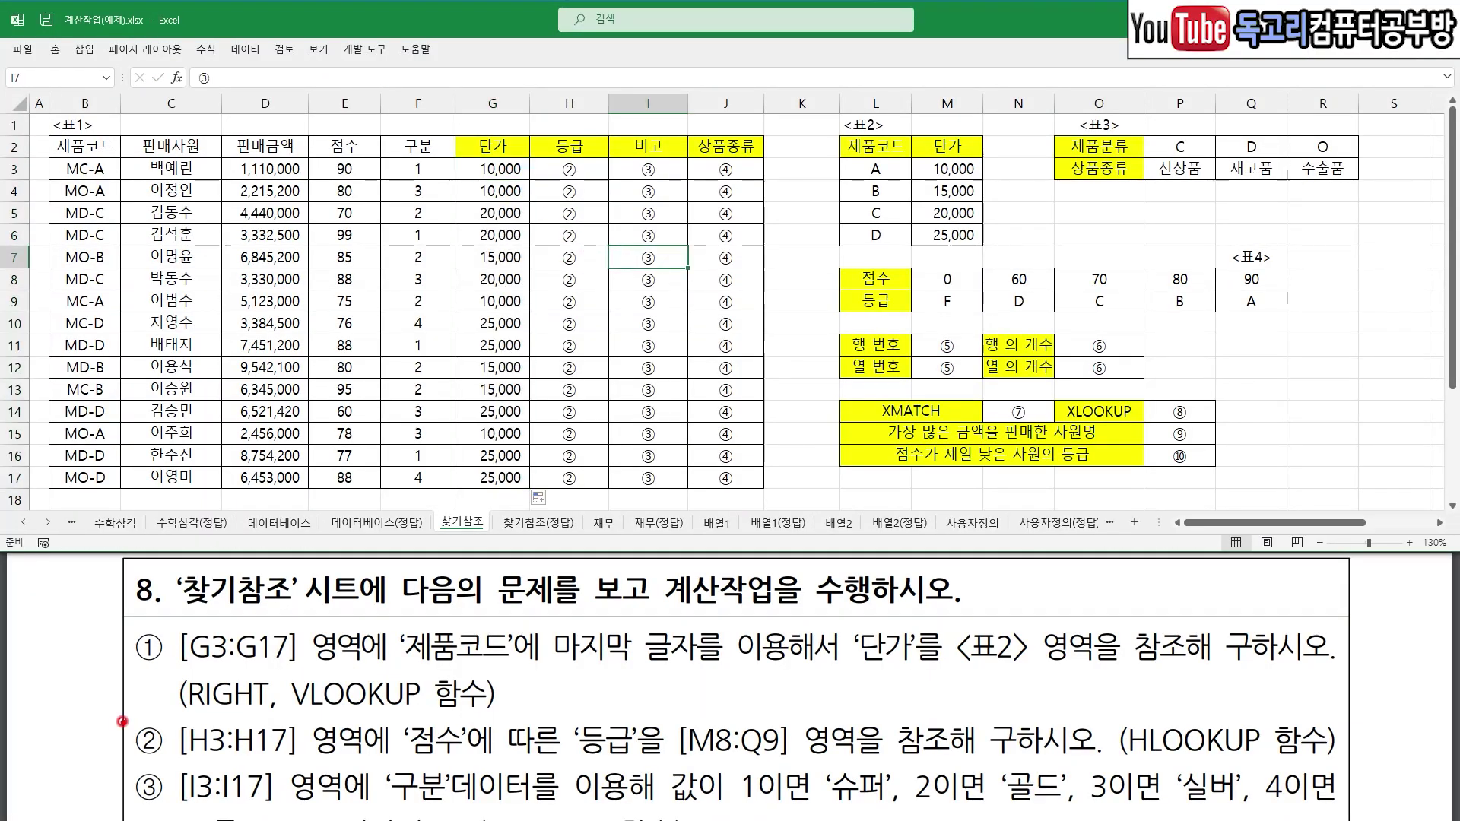
# - Start an HLOOKUP formula in H3 of the 등급 column and open its function arguments
pyautogui.moveTo(99, 703); pyautogui.dragTo(147, 673)
pyautogui.moveTo(410, 750); pyautogui.dragTo(643, 758)
pyautogui.moveTo(715, 692)
pyautogui.mouseDown()
pyautogui.moveTo(742, 721)
pyautogui.moveTo(797, 679)
pyautogui.mouseUp()
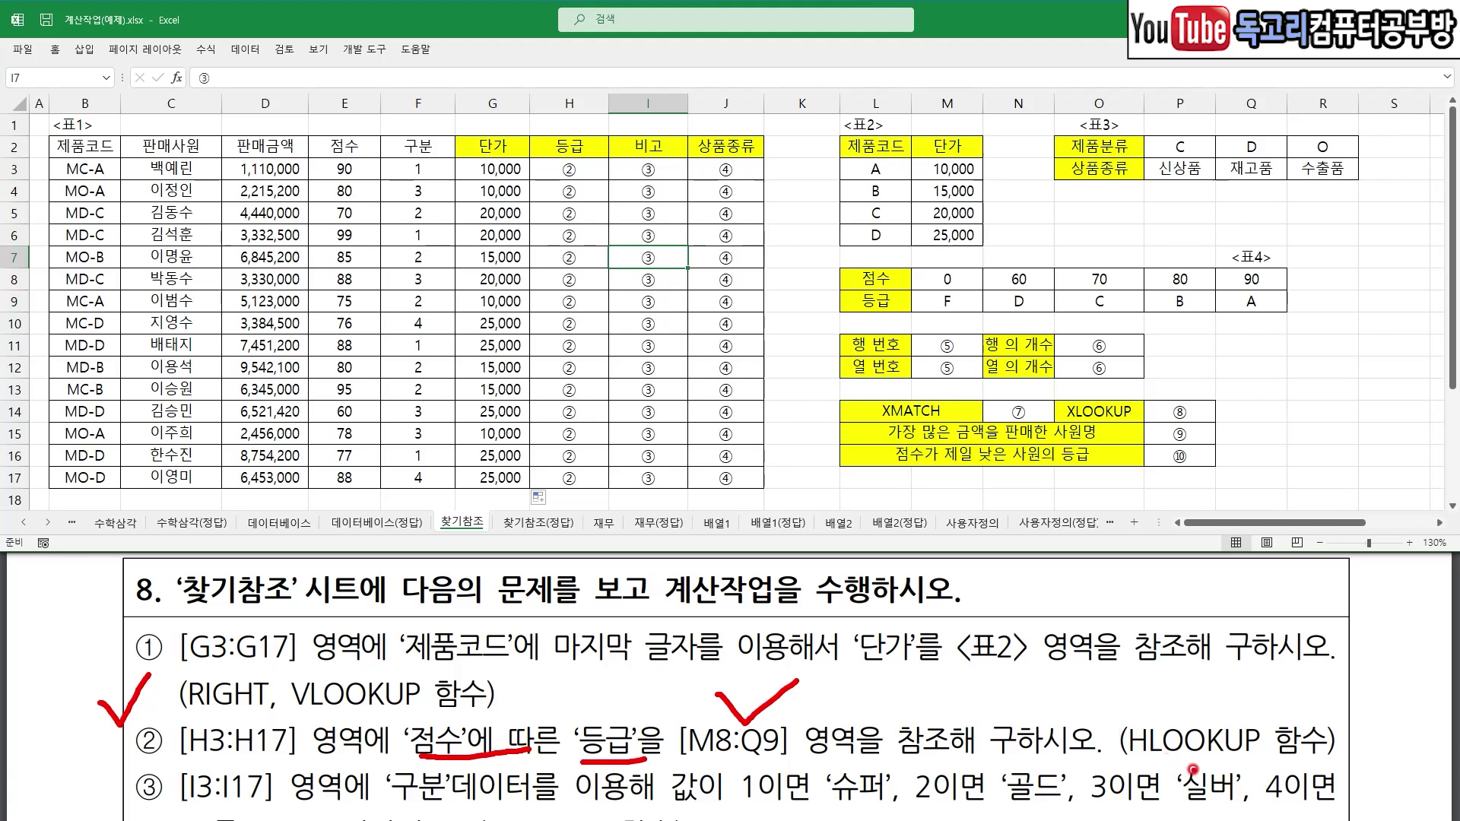
pyautogui.moveTo(1122, 746)
pyautogui.mouseDown()
pyautogui.moveTo(1212, 761)
pyautogui.moveTo(1322, 751)
pyautogui.mouseUp()
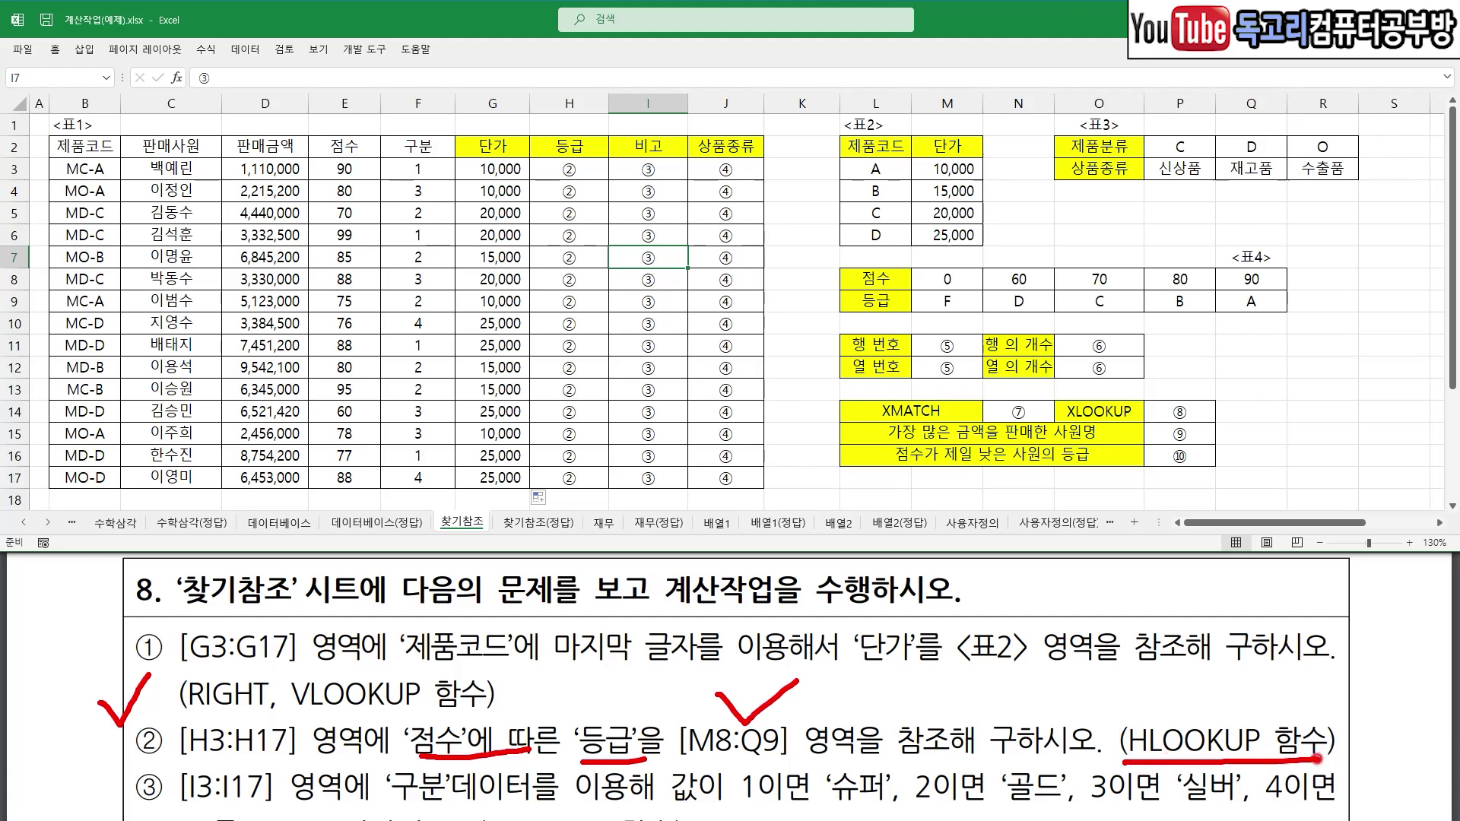
pyautogui.click(569, 168)
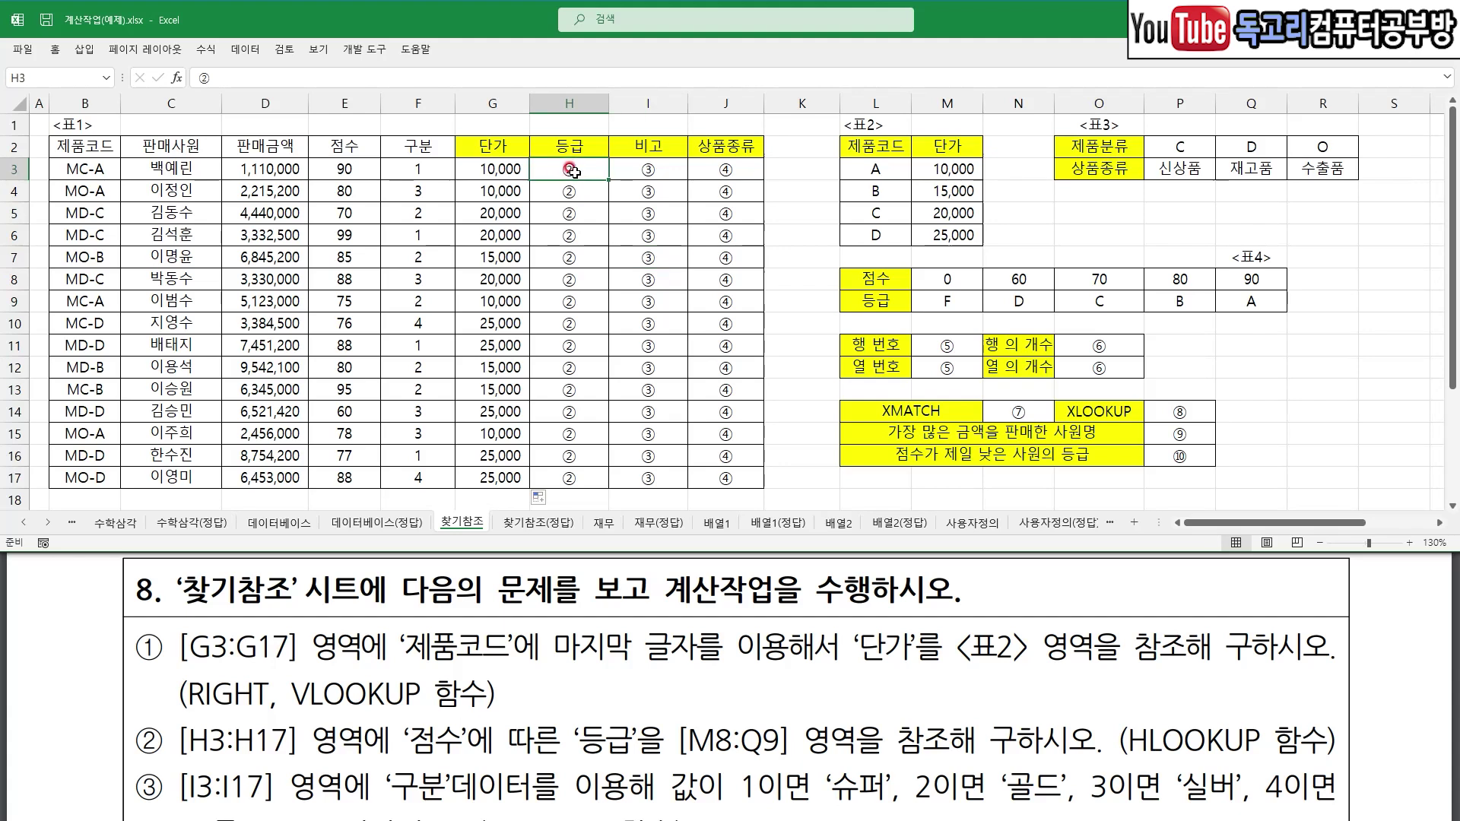
pyautogui.moveTo(567, 161); pyautogui.dragTo(622, 139)
pyautogui.moveTo(950, 319)
pyautogui.mouseDown()
pyautogui.moveTo(1260, 324)
pyautogui.moveTo(1232, 360)
pyautogui.mouseUp()
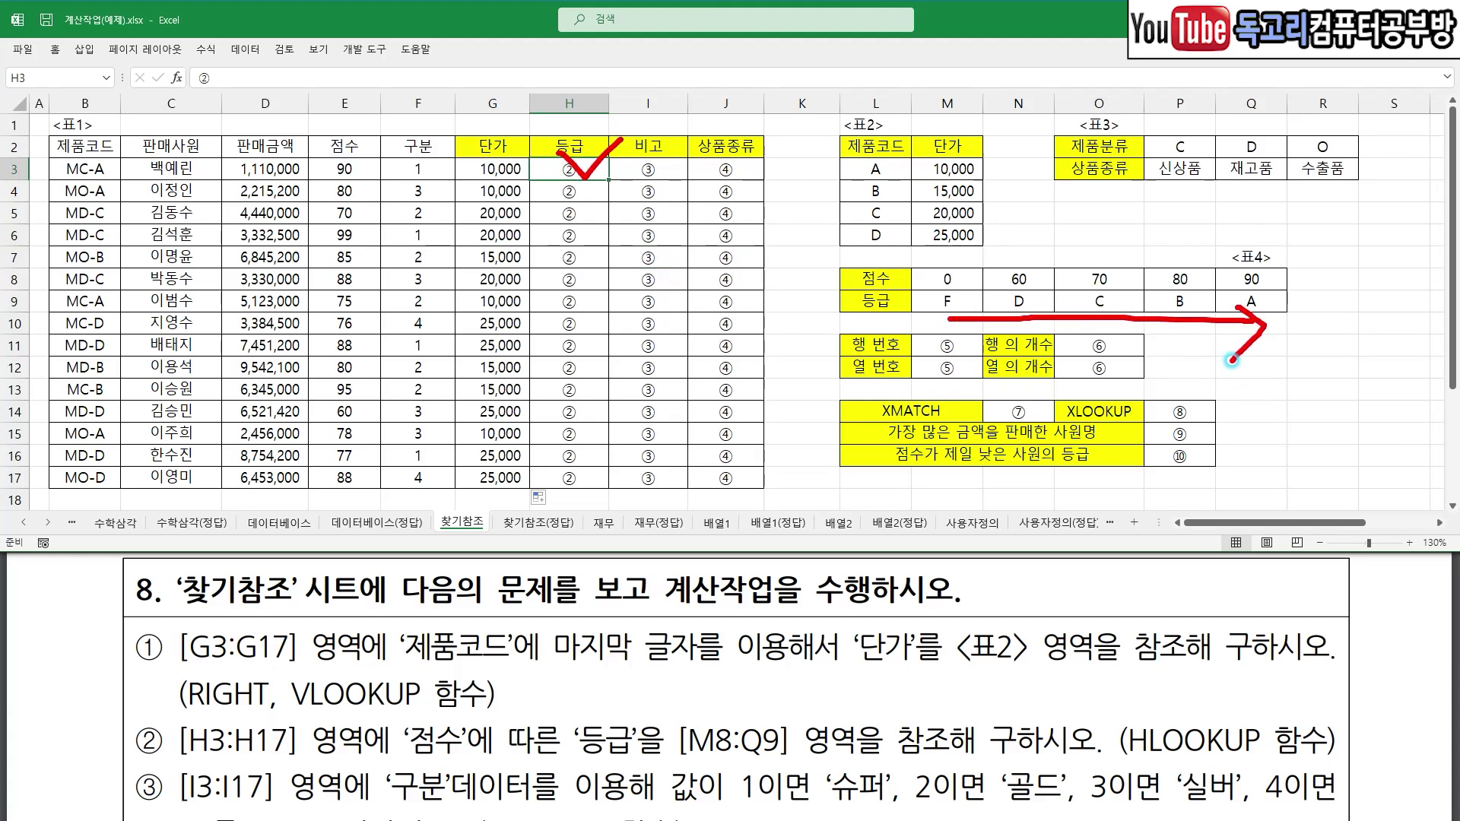
pyautogui.press('Escape')
pyautogui.write('=')
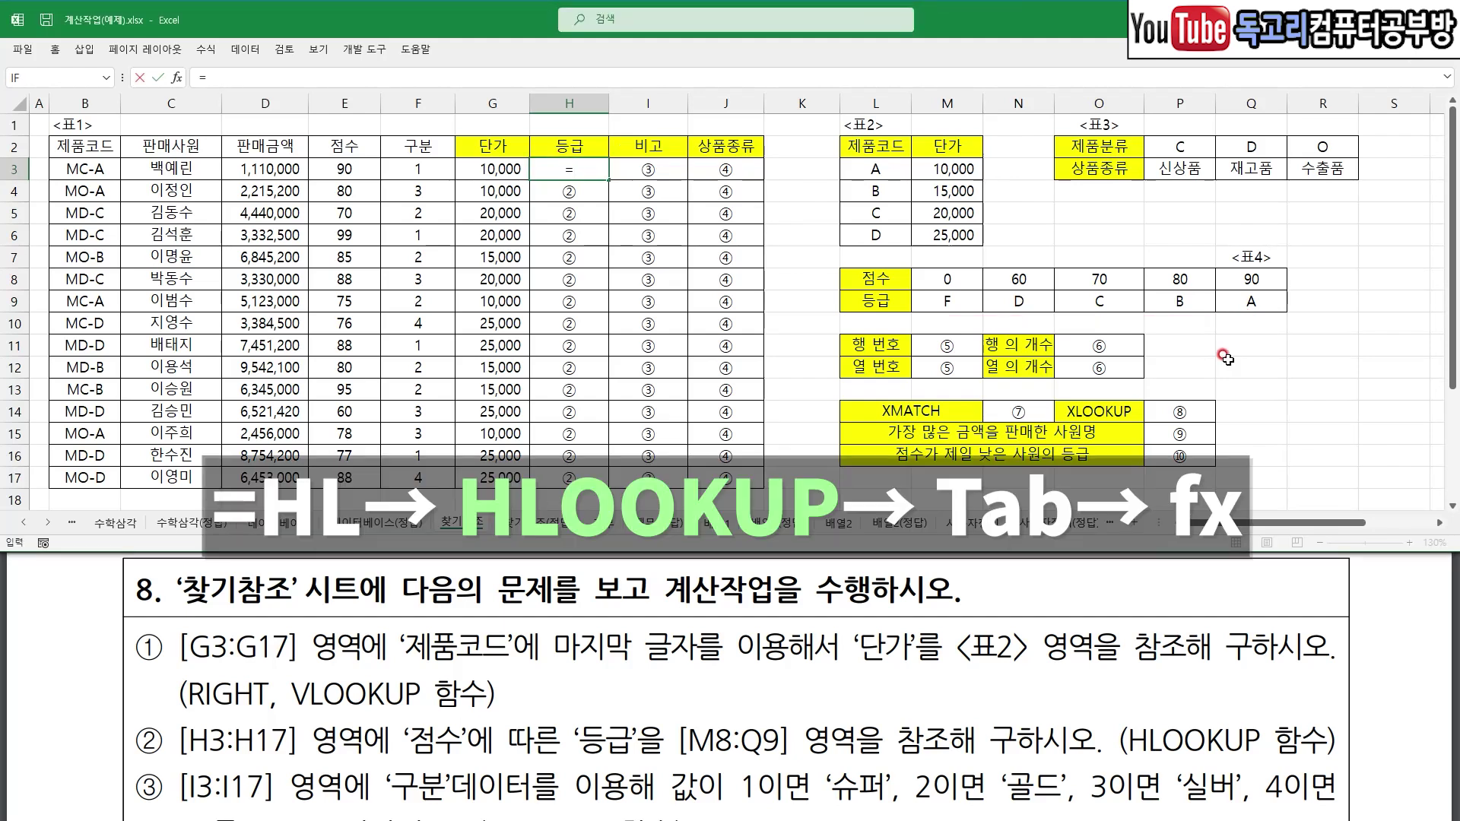
pyautogui.write('HL')
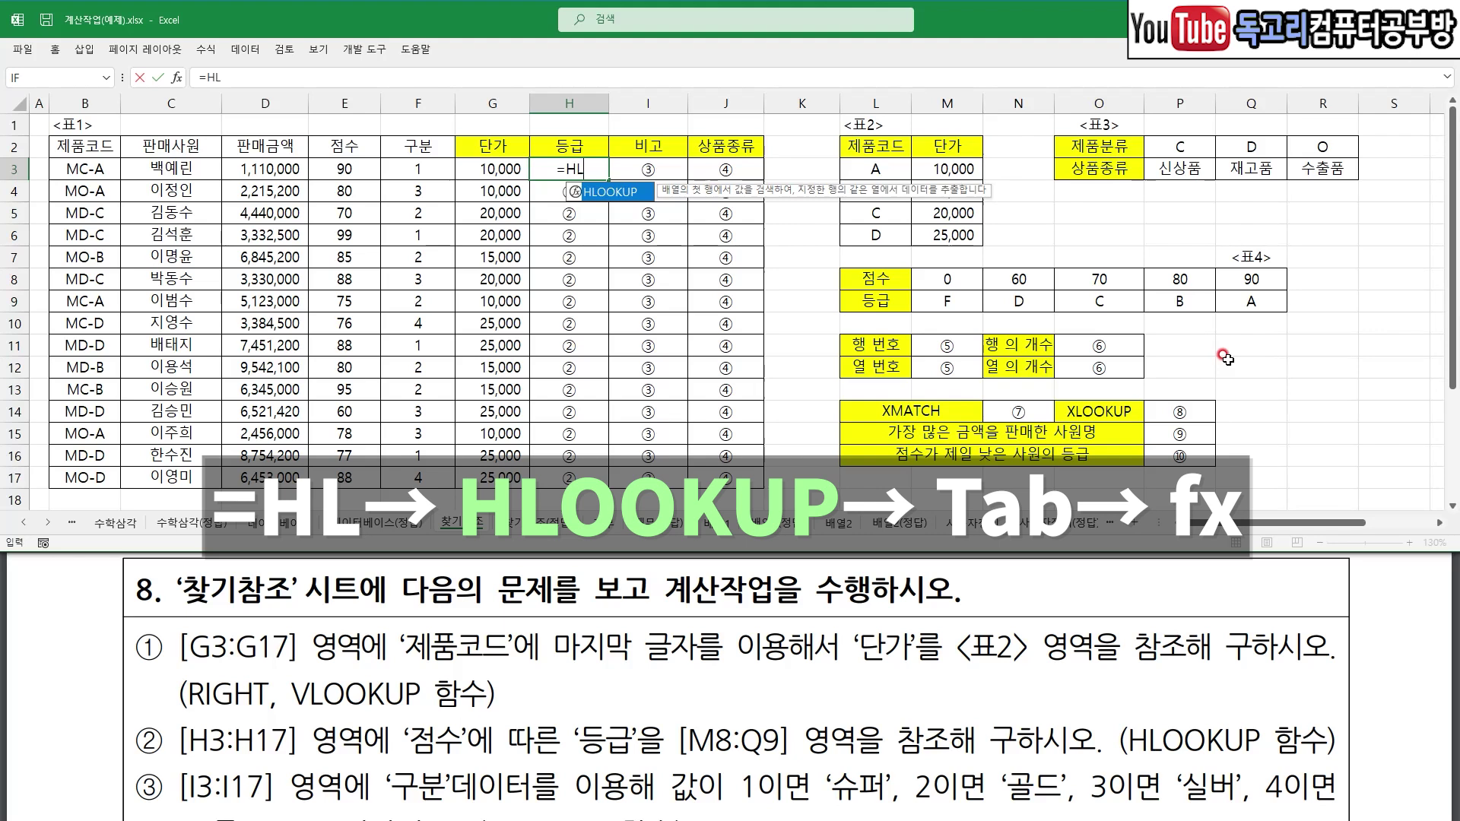
pyautogui.press('Tab')
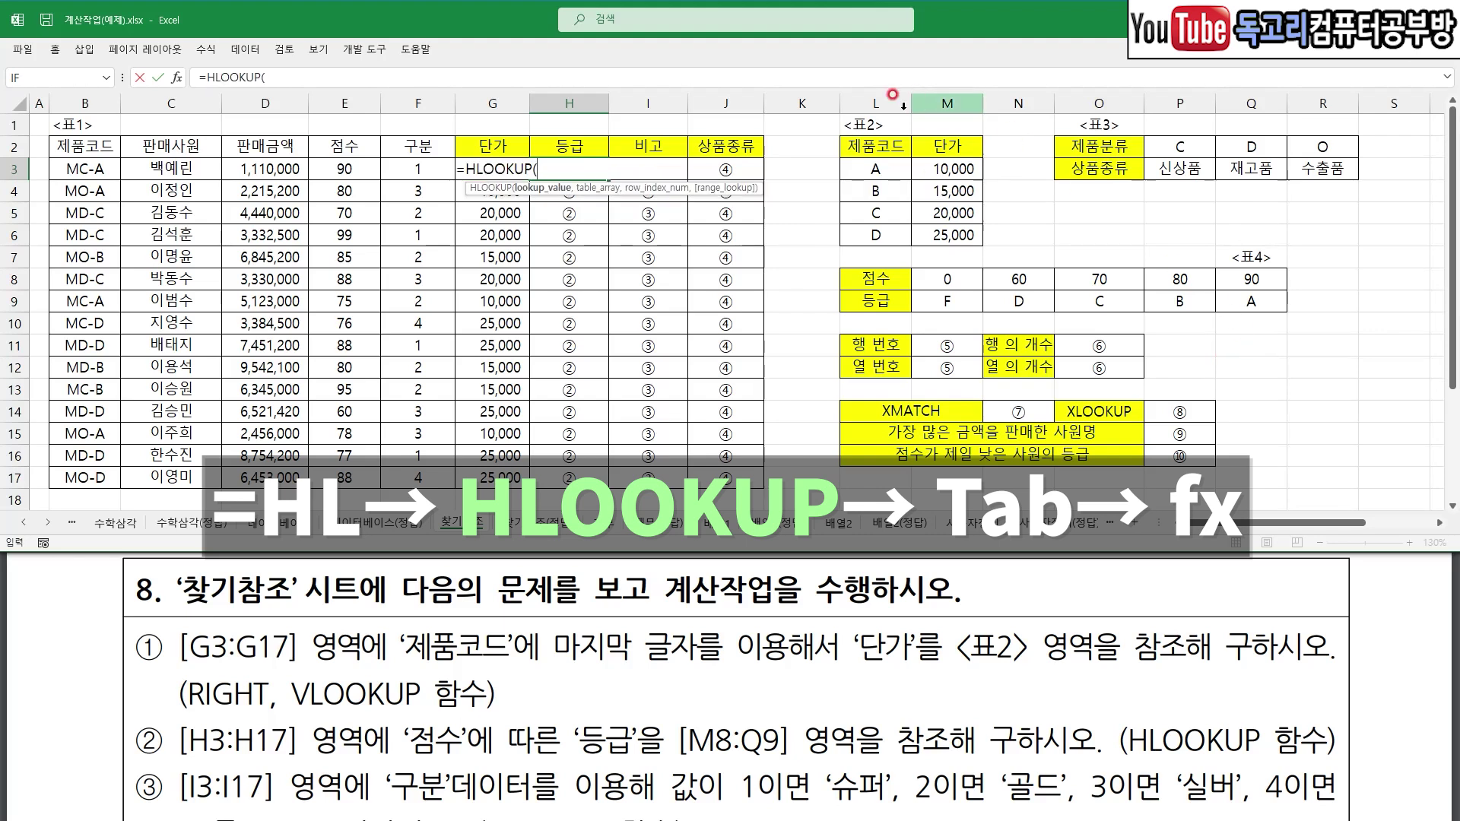
pyautogui.click(175, 78)
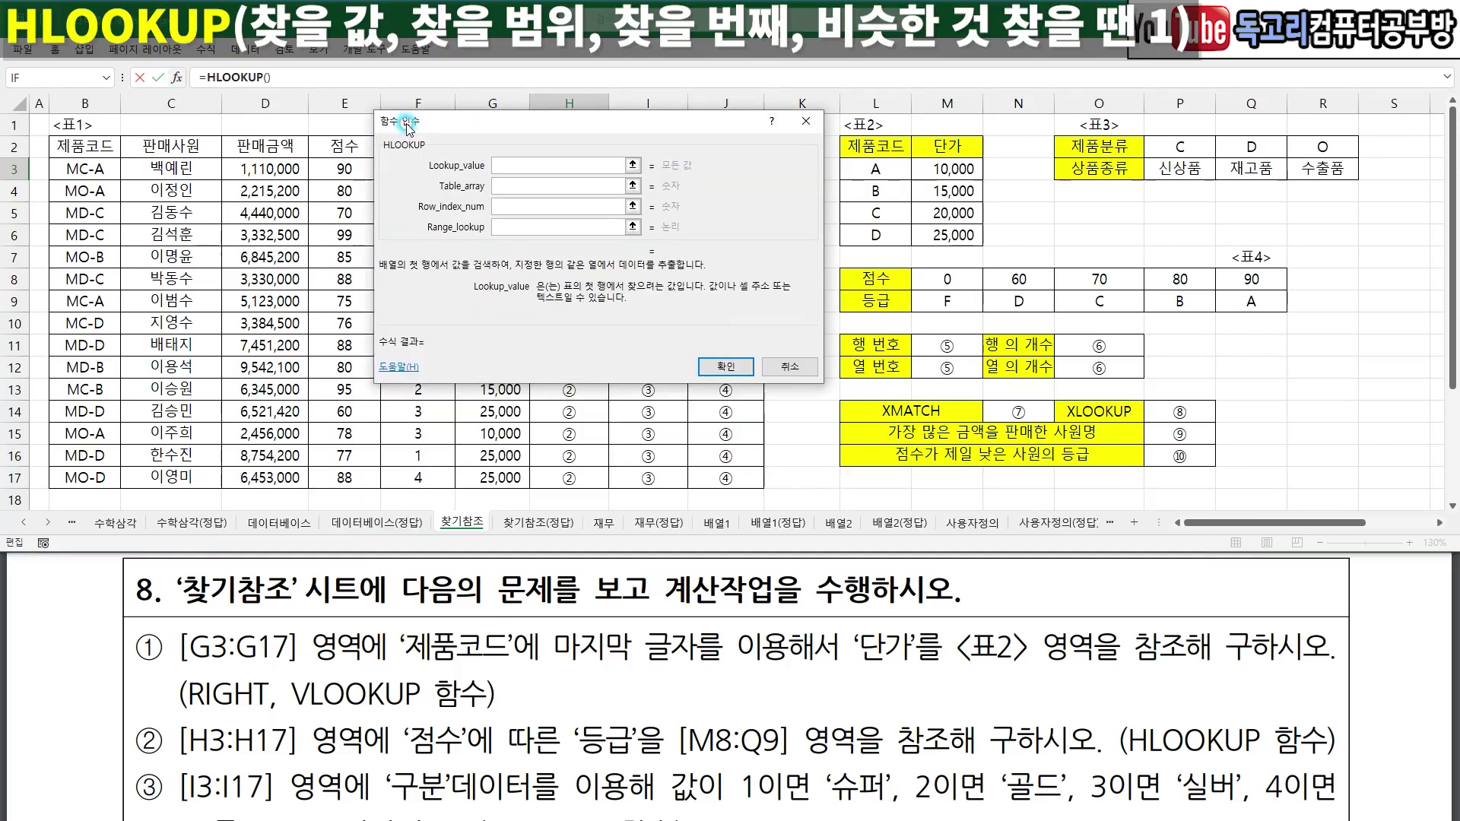
# - Set HLOOKUP's Lookup_value to the 점수 cell E3 and its Table_array to the absolute range $M$8:$Q$9
pyautogui.click(346, 168)
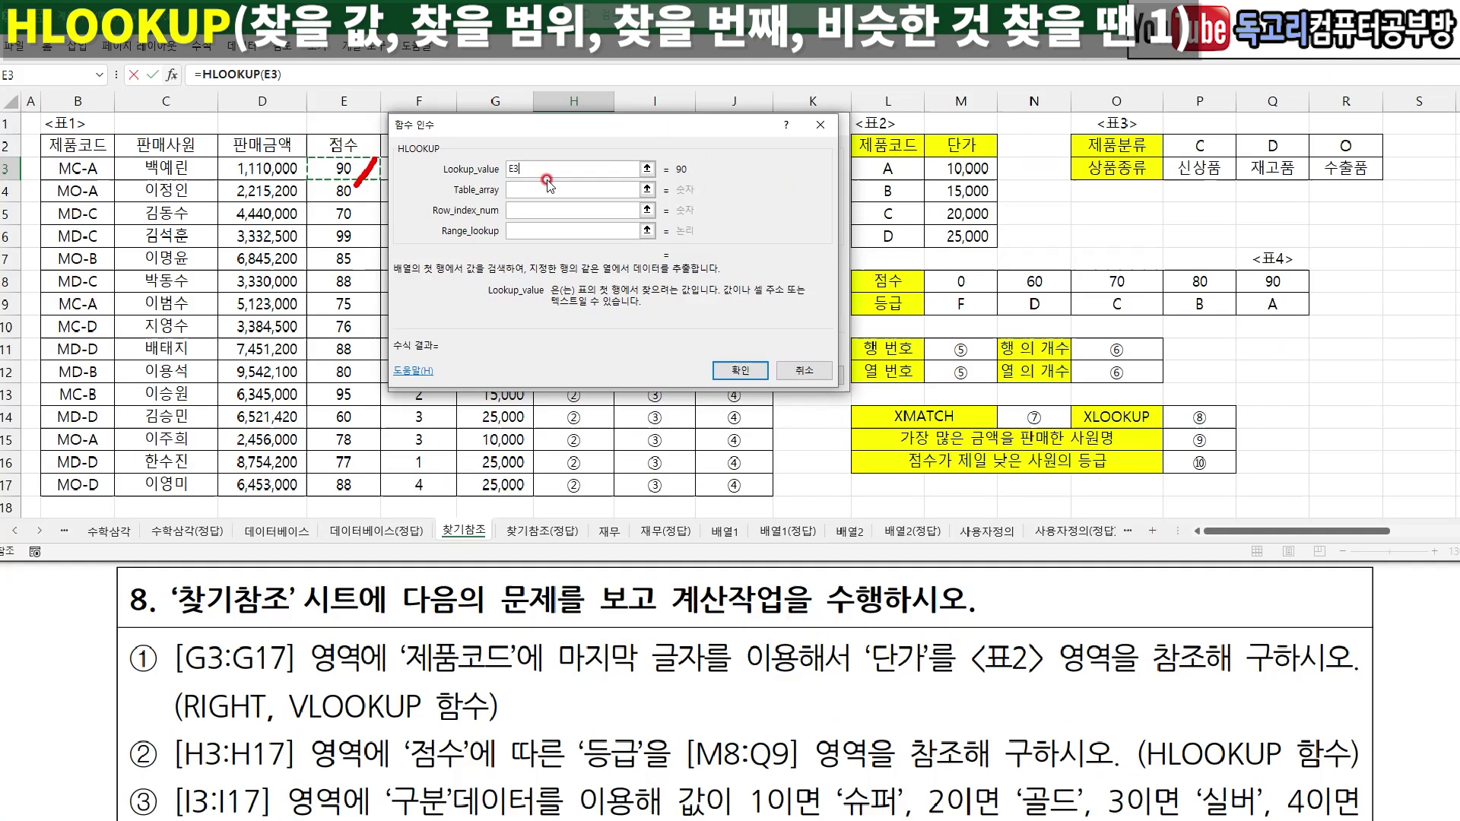
pyautogui.click(706, 203)
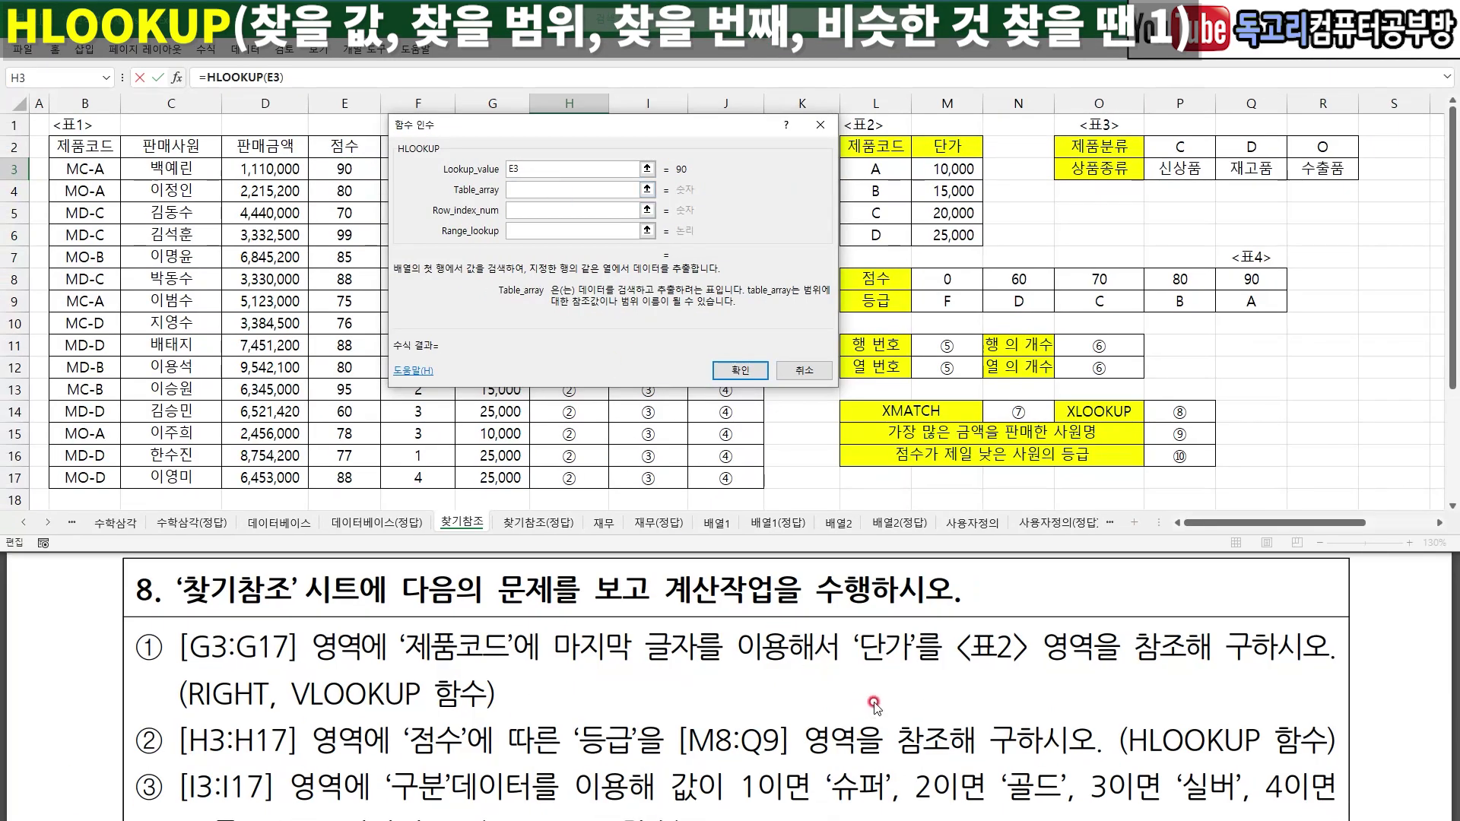
pyautogui.moveTo(705, 761)
pyautogui.mouseDown()
pyautogui.moveTo(844, 772)
pyautogui.moveTo(734, 684)
pyautogui.moveTo(688, 757)
pyautogui.mouseUp()
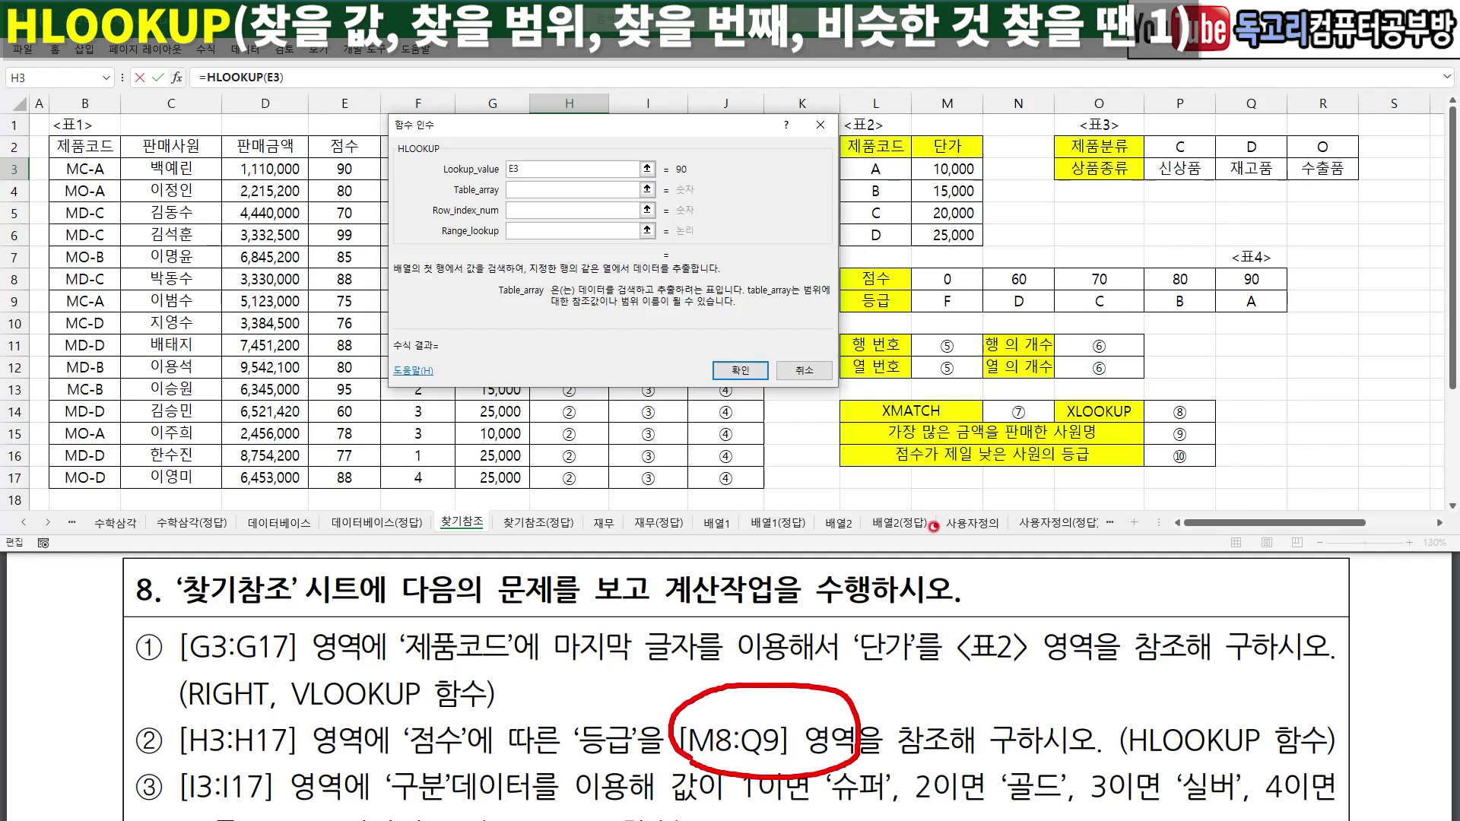
pyautogui.moveTo(947, 279); pyautogui.dragTo(1231, 304)
pyautogui.press('F4')
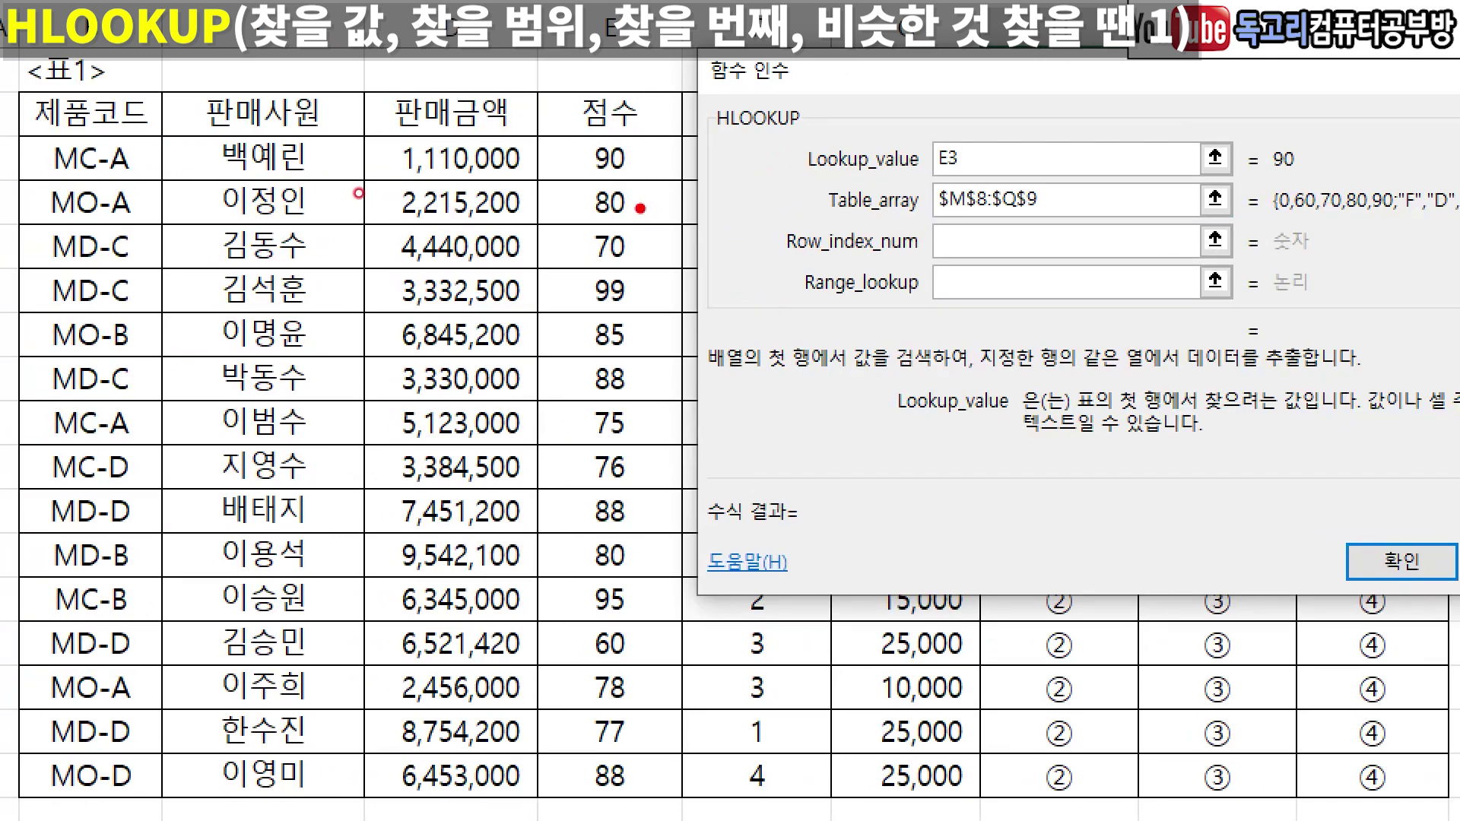
pyautogui.moveTo(640, 207); pyautogui.dragTo(648, 631)
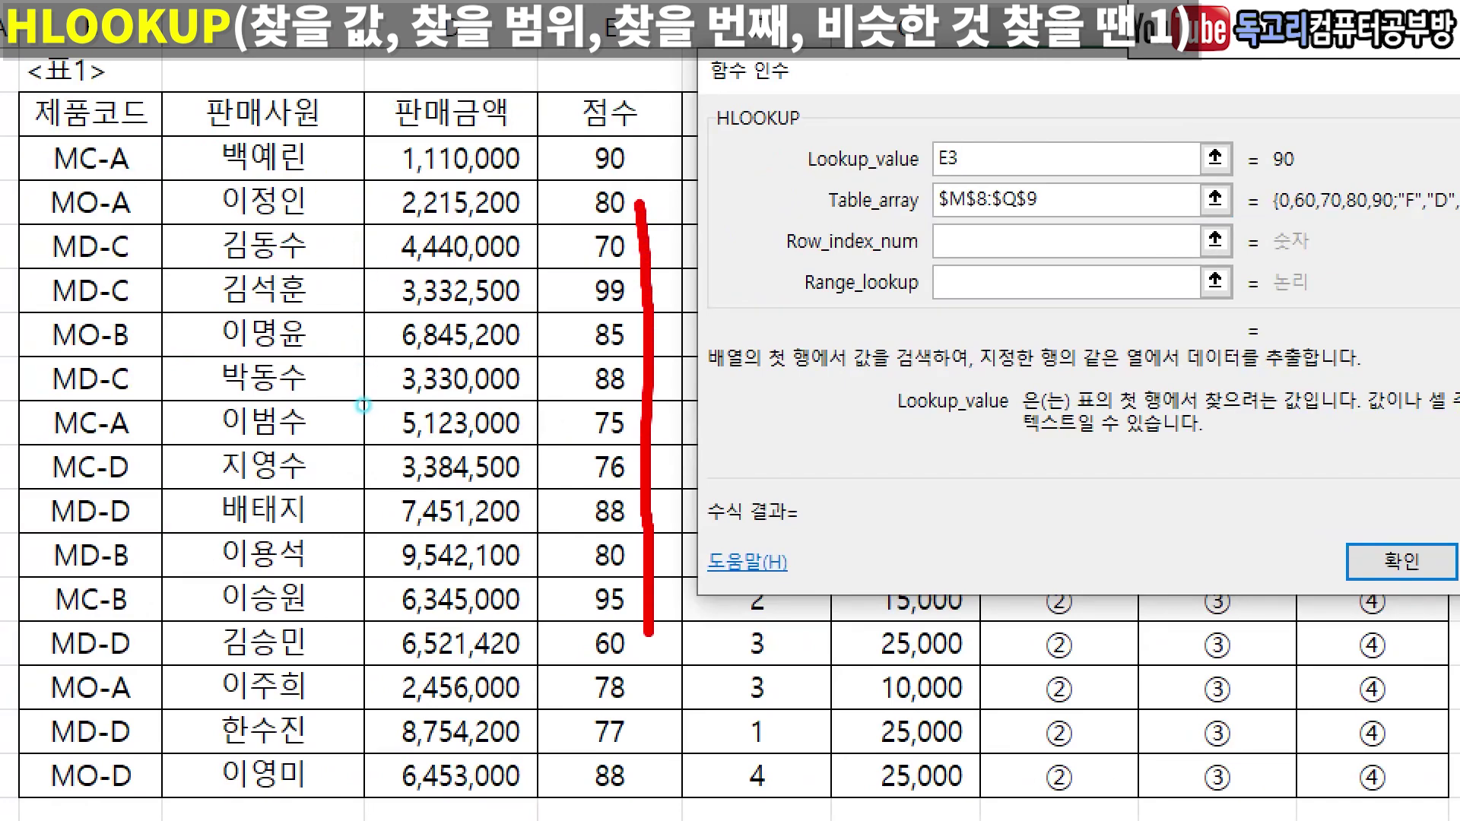
pyautogui.moveTo(1089, 194)
pyautogui.mouseDown()
pyautogui.moveTo(920, 226)
pyautogui.moveTo(1072, 156)
pyautogui.moveTo(1095, 209)
pyautogui.mouseUp()
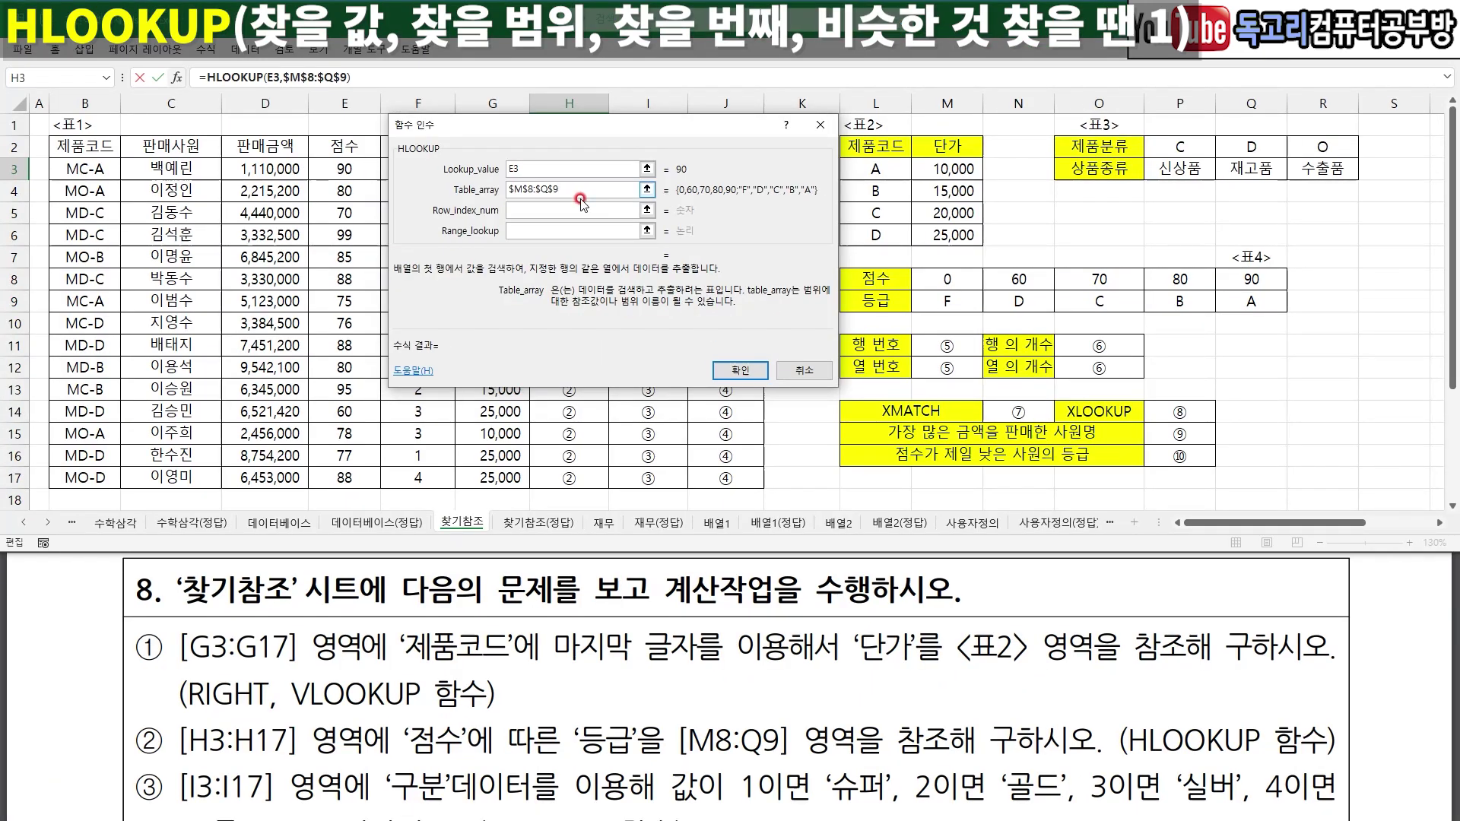
# - Set HLOOKUP's Row_index_num to 2 for the 등급 row of the lookup table
pyautogui.click(580, 209)
pyautogui.moveTo(514, 203)
pyautogui.mouseDown()
pyautogui.moveTo(528, 219)
pyautogui.moveTo(550, 196)
pyautogui.mouseUp()
pyautogui.moveTo(920, 281); pyautogui.dragTo(966, 280)
pyautogui.moveTo(922, 308); pyautogui.dragTo(999, 305)
pyautogui.moveTo(981, 294)
pyautogui.mouseDown()
pyautogui.moveTo(996, 302)
pyautogui.moveTo(967, 343)
pyautogui.mouseUp()
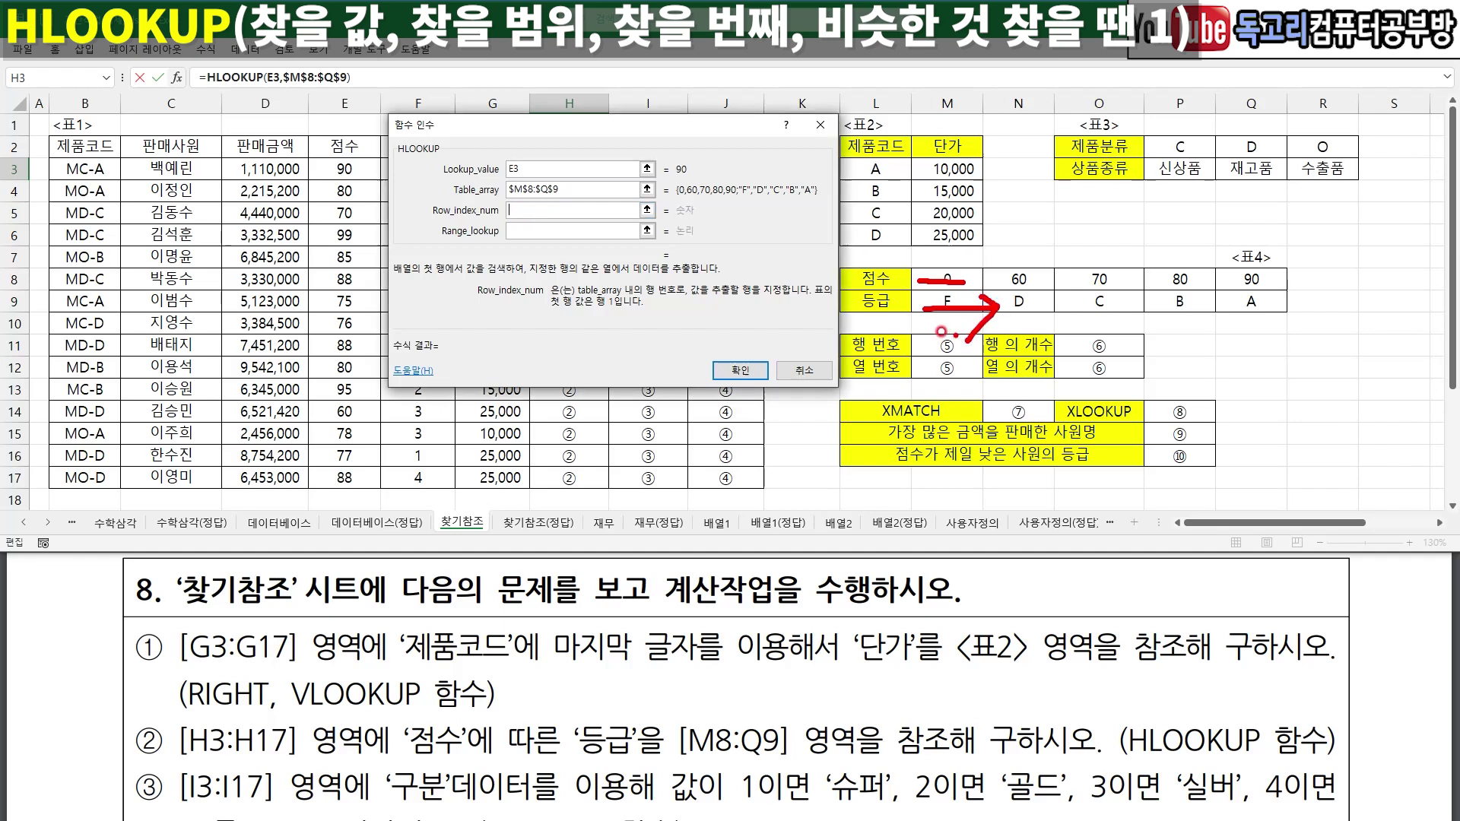
pyautogui.press('Escape')
pyautogui.write('2')
# - Set HLOOKUP's Range_lookup to 1 for an approximate match and commit the H3 formula
pyautogui.click(609, 230)
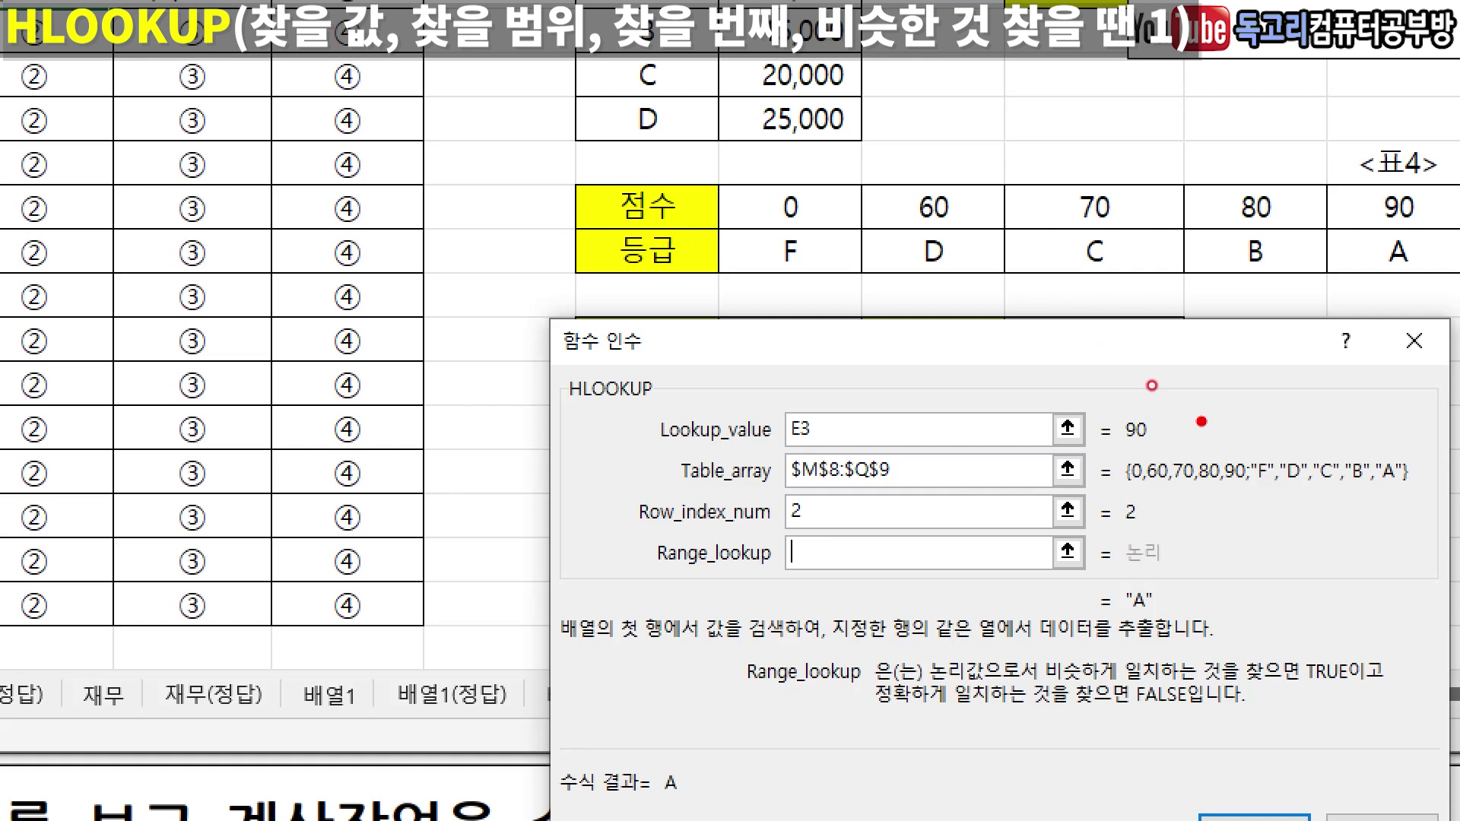
pyautogui.moveTo(1177, 432); pyautogui.dragTo(1149, 455)
pyautogui.moveTo(1433, 224)
pyautogui.mouseDown()
pyautogui.moveTo(1340, 194)
pyautogui.moveTo(1449, 237)
pyautogui.mouseUp()
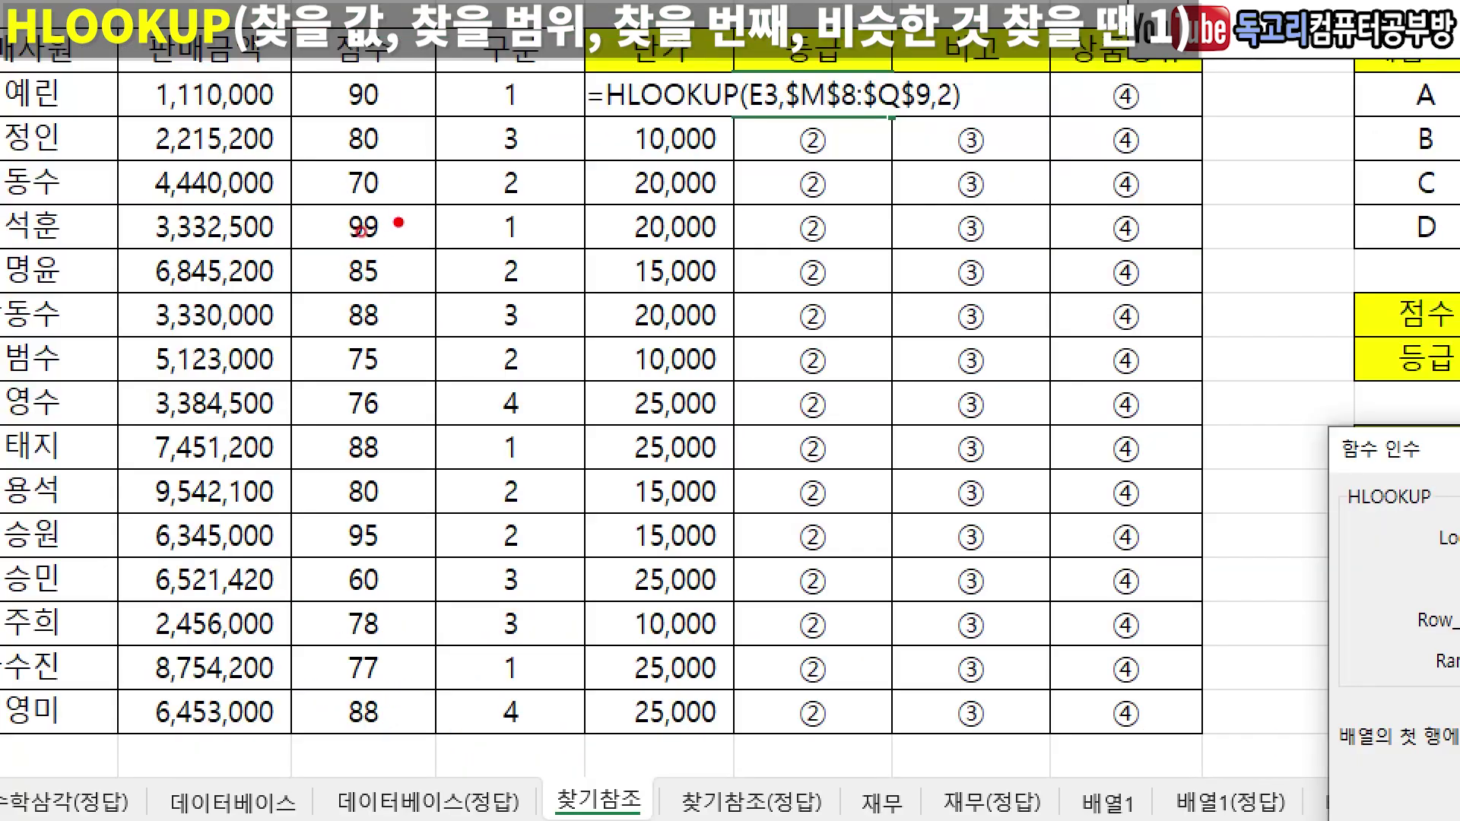
pyautogui.moveTo(364, 231); pyautogui.dragTo(364, 298)
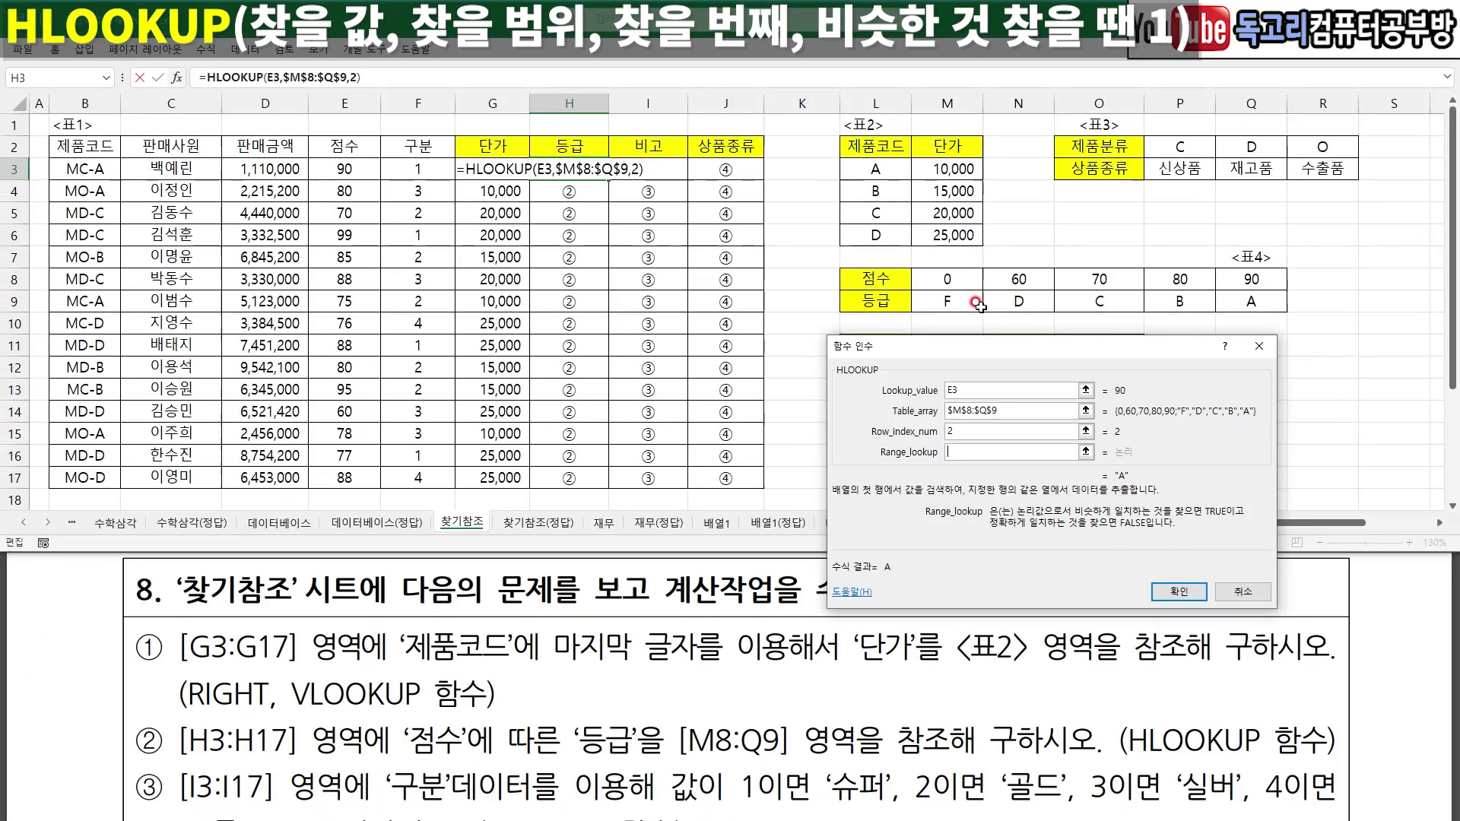
pyautogui.moveTo(1262, 302)
pyautogui.mouseDown()
pyautogui.moveTo(950, 305)
pyautogui.moveTo(885, 283)
pyautogui.moveTo(1285, 267)
pyautogui.moveTo(1271, 302)
pyautogui.mouseUp()
pyautogui.press('Escape')
pyautogui.write('1')
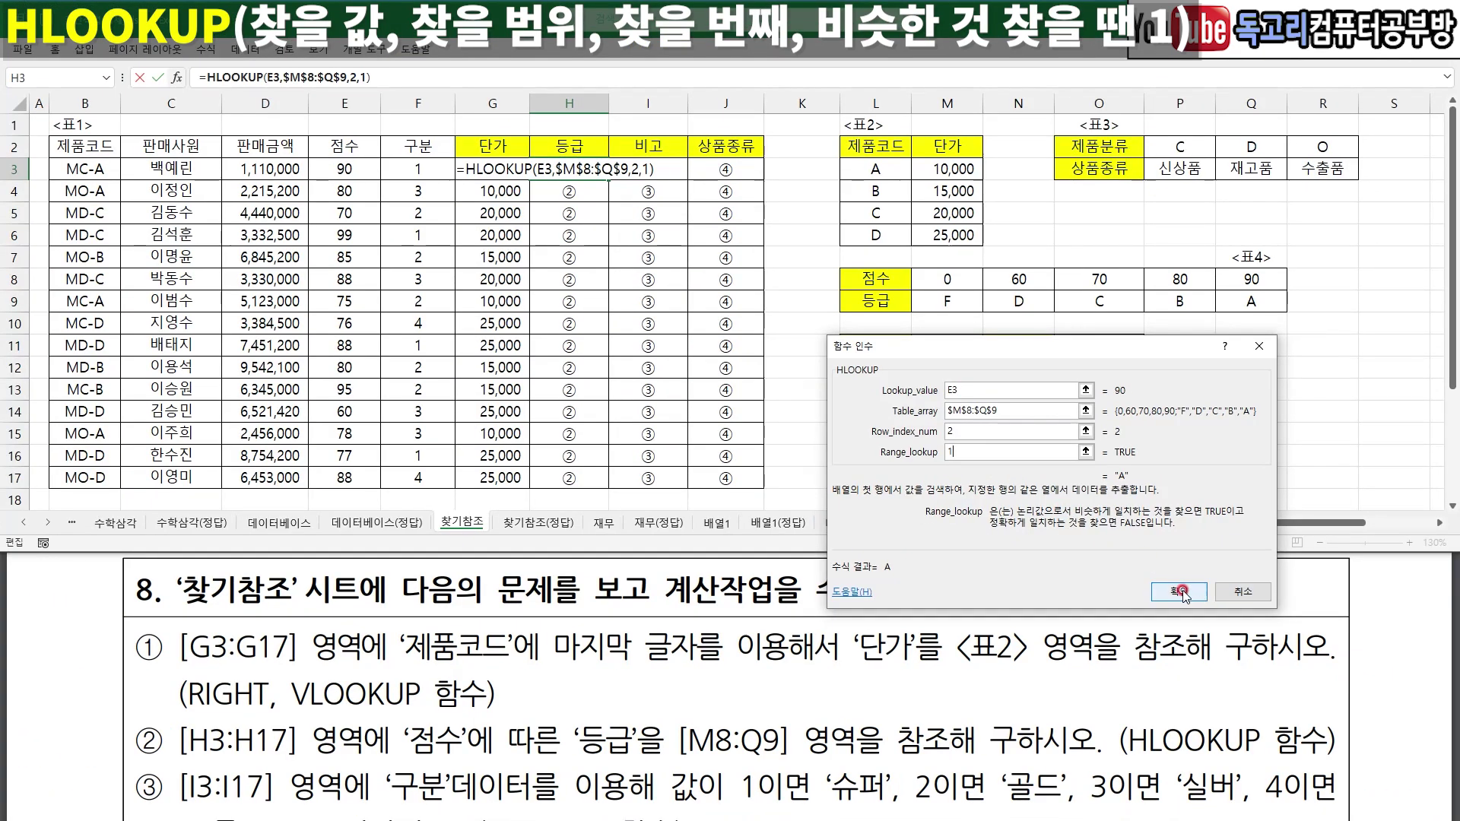
pyautogui.click(1307, 688)
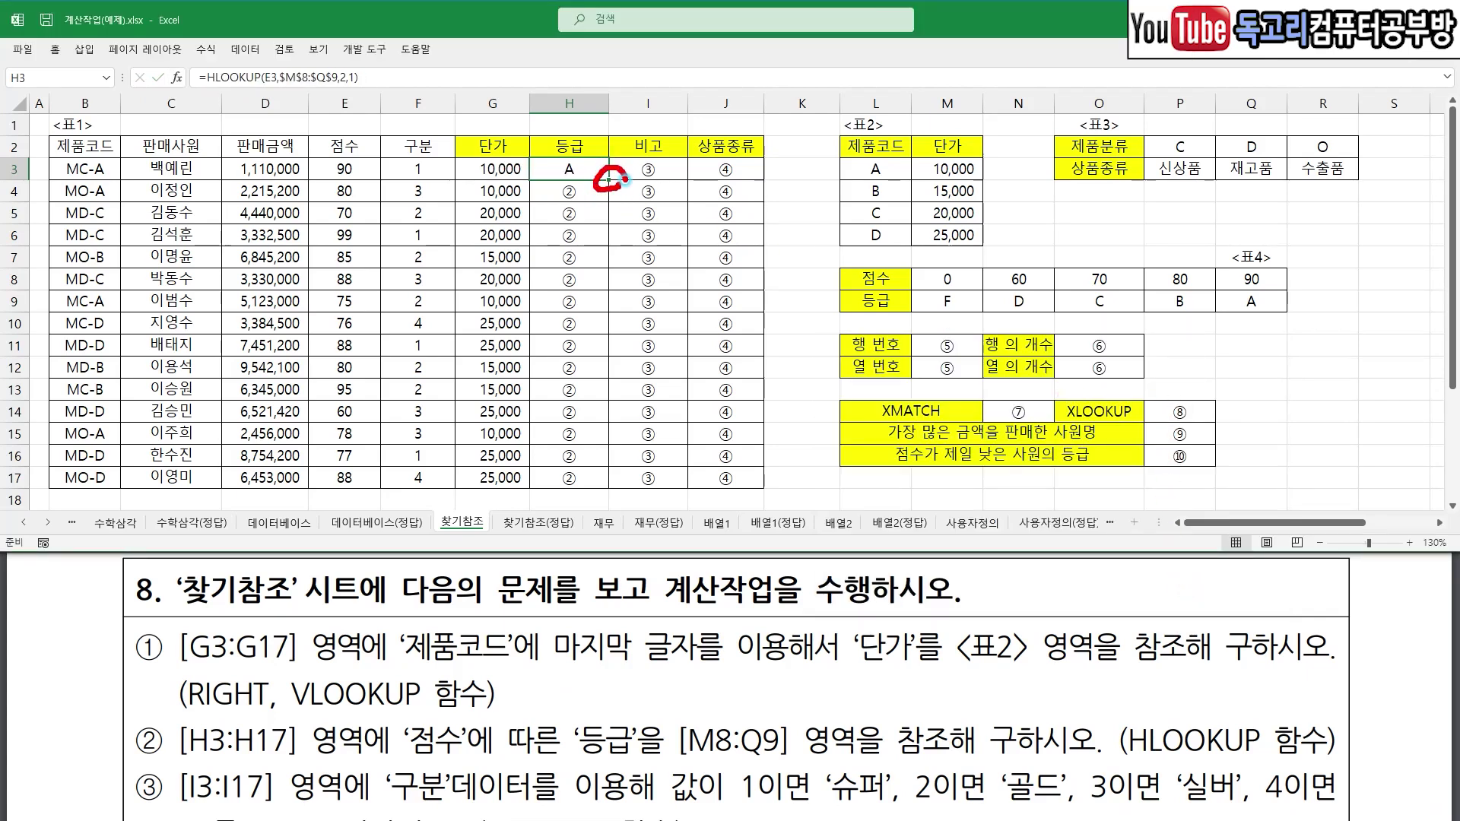
# - Copy the 등급 formula in H3 down through H17
pyautogui.doubleClick(610, 179)
pyautogui.click(754, 254)
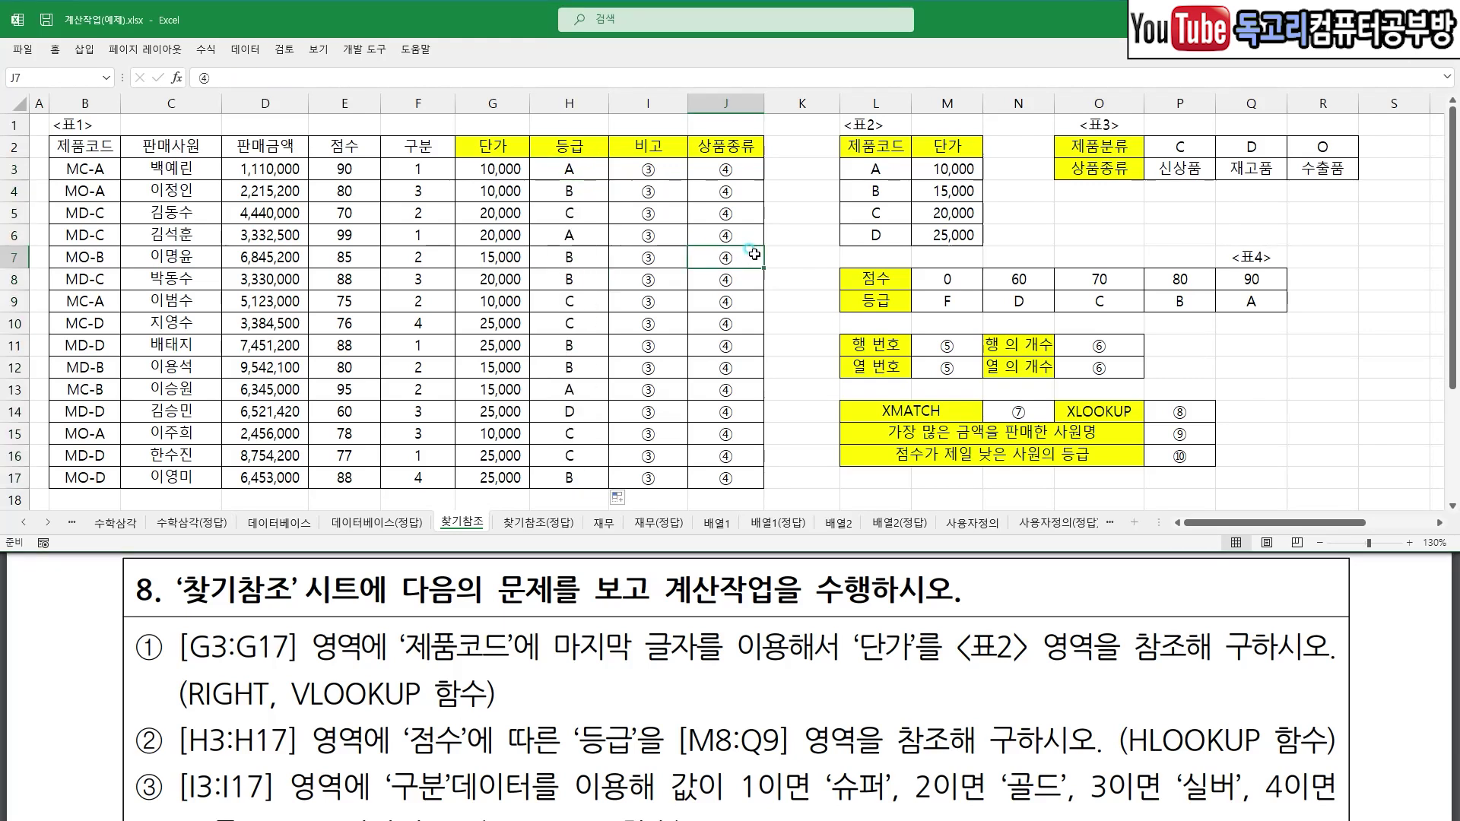
pyautogui.click(770, 257)
# - Read exercise ③ for the 비고 column I3:I17, noting the label required for each 구분 value and the function
pyautogui.scroll(-3, 111, 679)
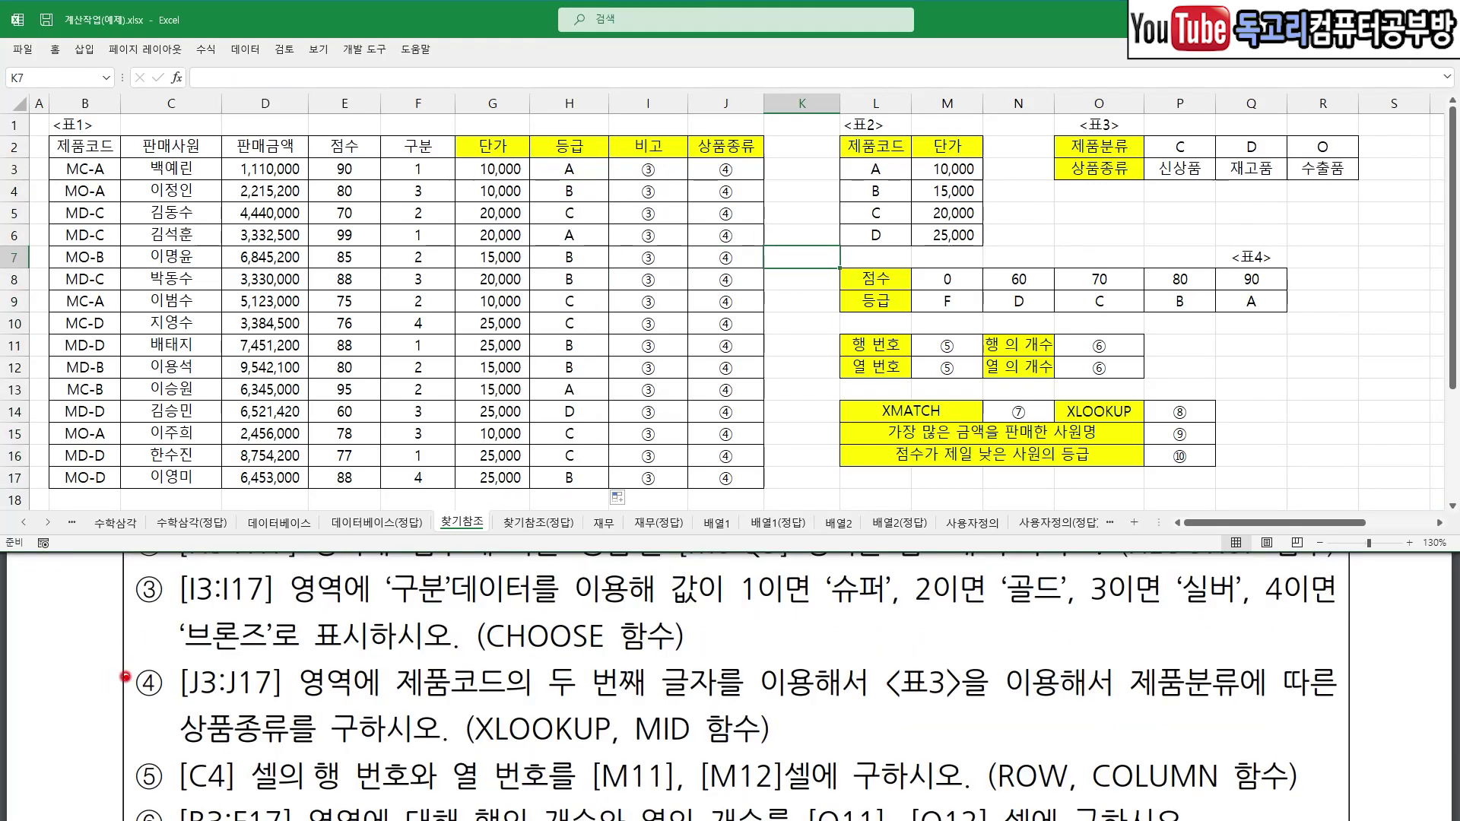
pyautogui.moveTo(376, 607); pyautogui.dragTo(511, 611)
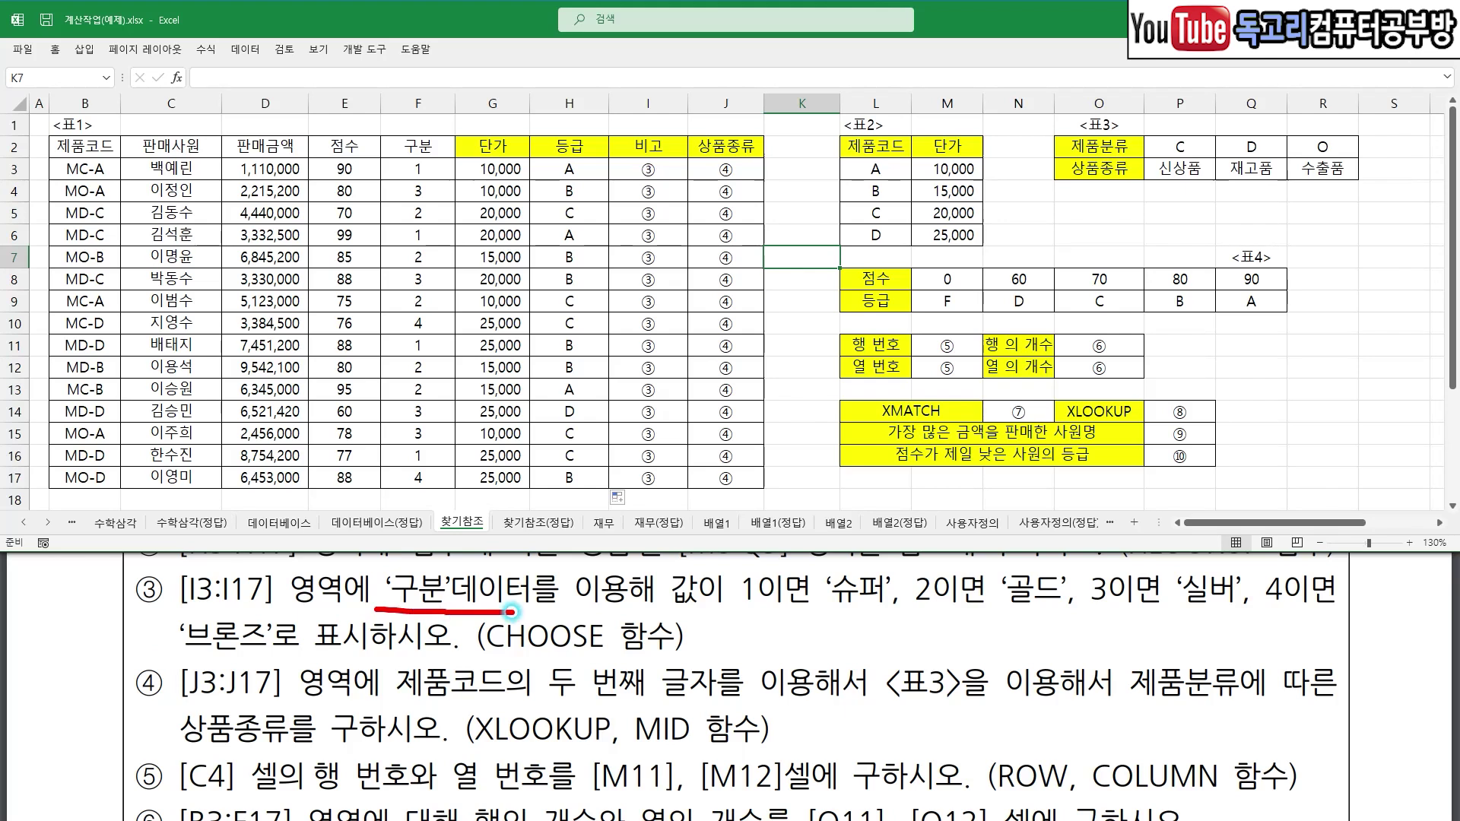
pyautogui.moveTo(741, 618); pyautogui.dragTo(1192, 613)
pyautogui.moveTo(1289, 613); pyautogui.dragTo(1373, 617)
pyautogui.click(1246, 609)
pyautogui.moveTo(172, 638)
pyautogui.mouseDown()
pyautogui.moveTo(210, 663)
pyautogui.moveTo(289, 670)
pyautogui.mouseUp()
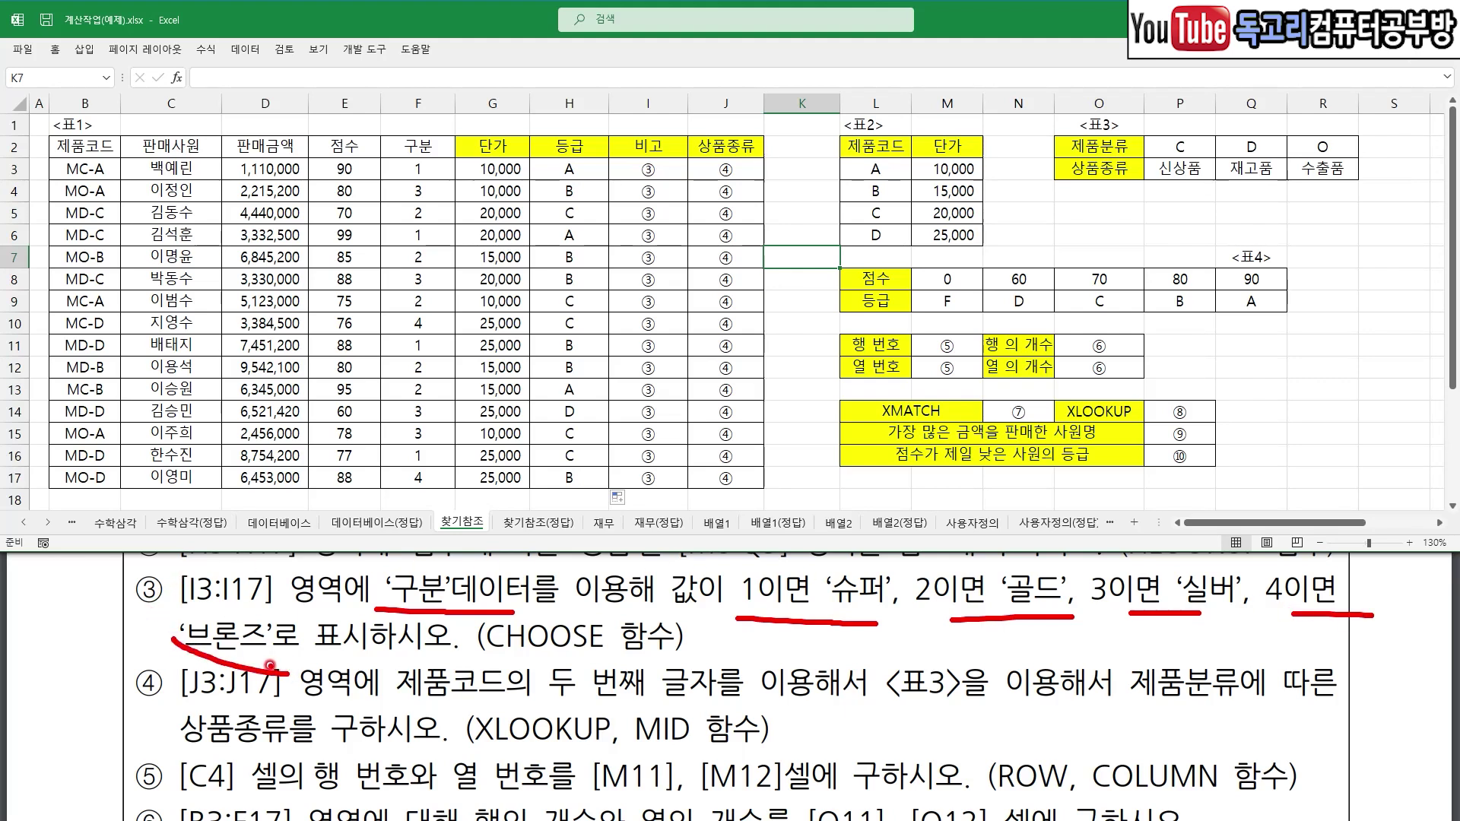
pyautogui.moveTo(481, 661); pyautogui.dragTo(625, 658)
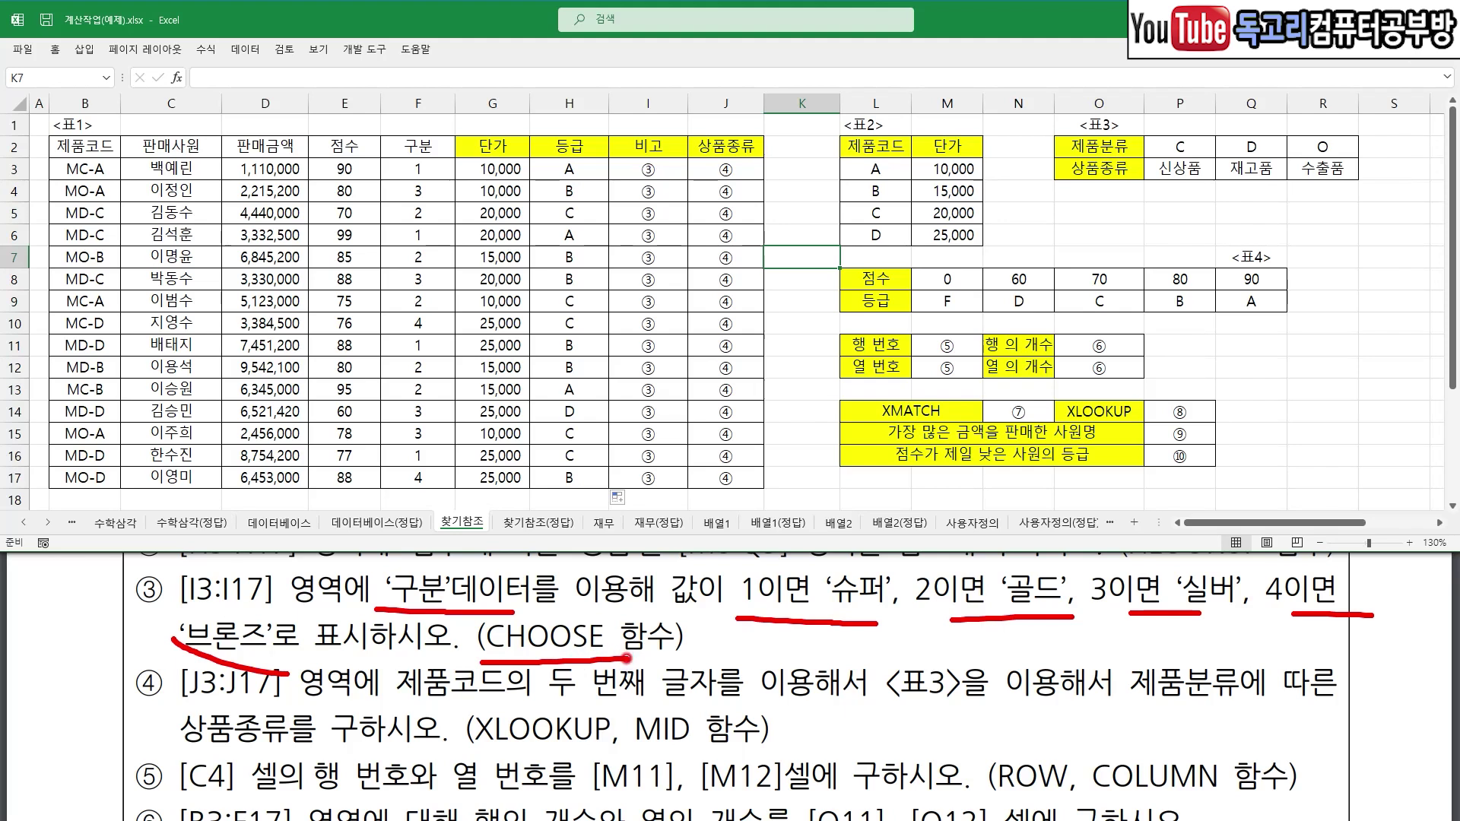
pyautogui.press('Escape')
# - Start a CHOOSE formula in I3 and set its Index_num to the 구분 cell F3 in the function arguments
pyautogui.click(643, 169)
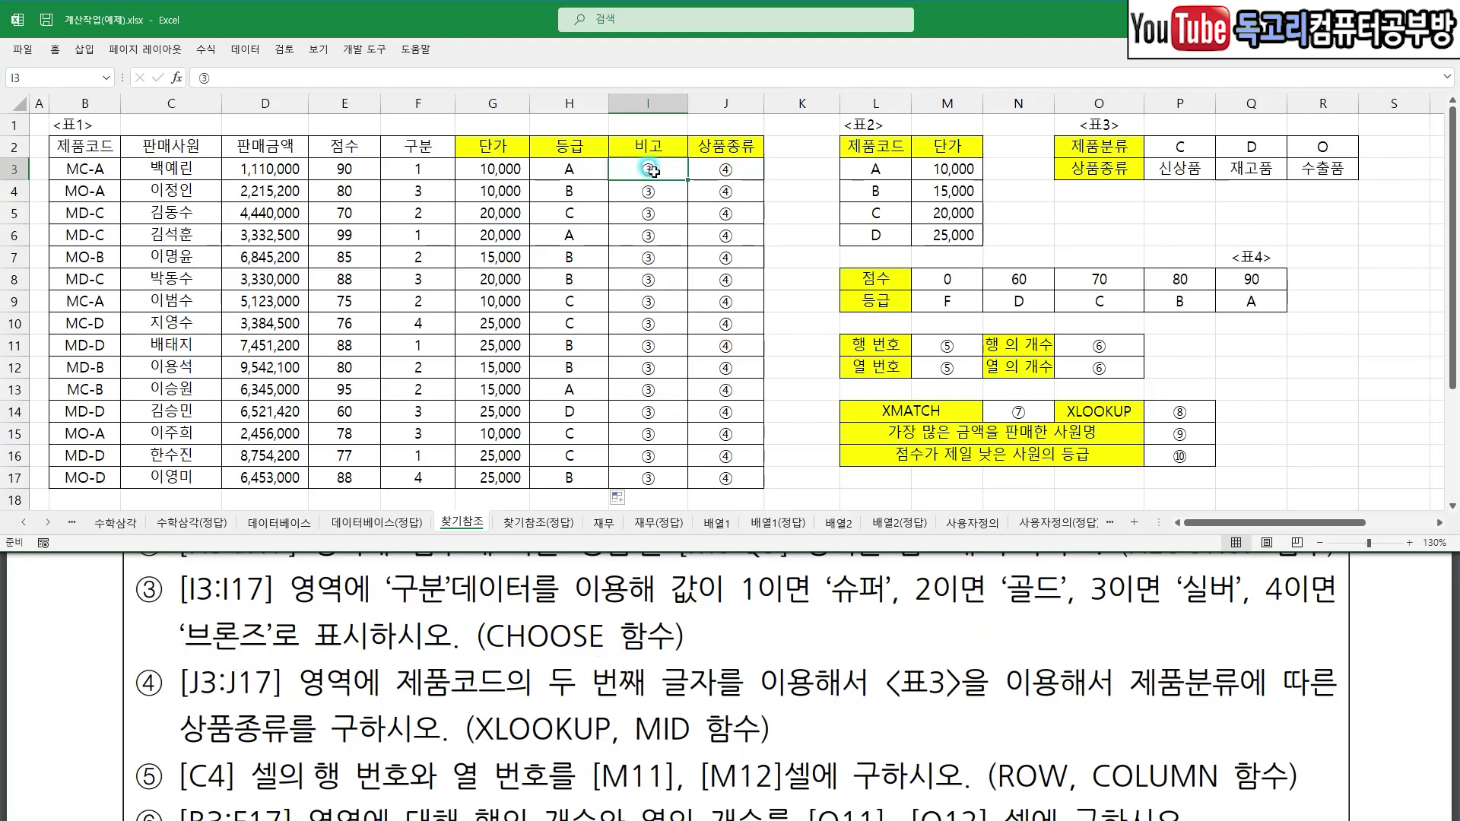
pyautogui.write('=')
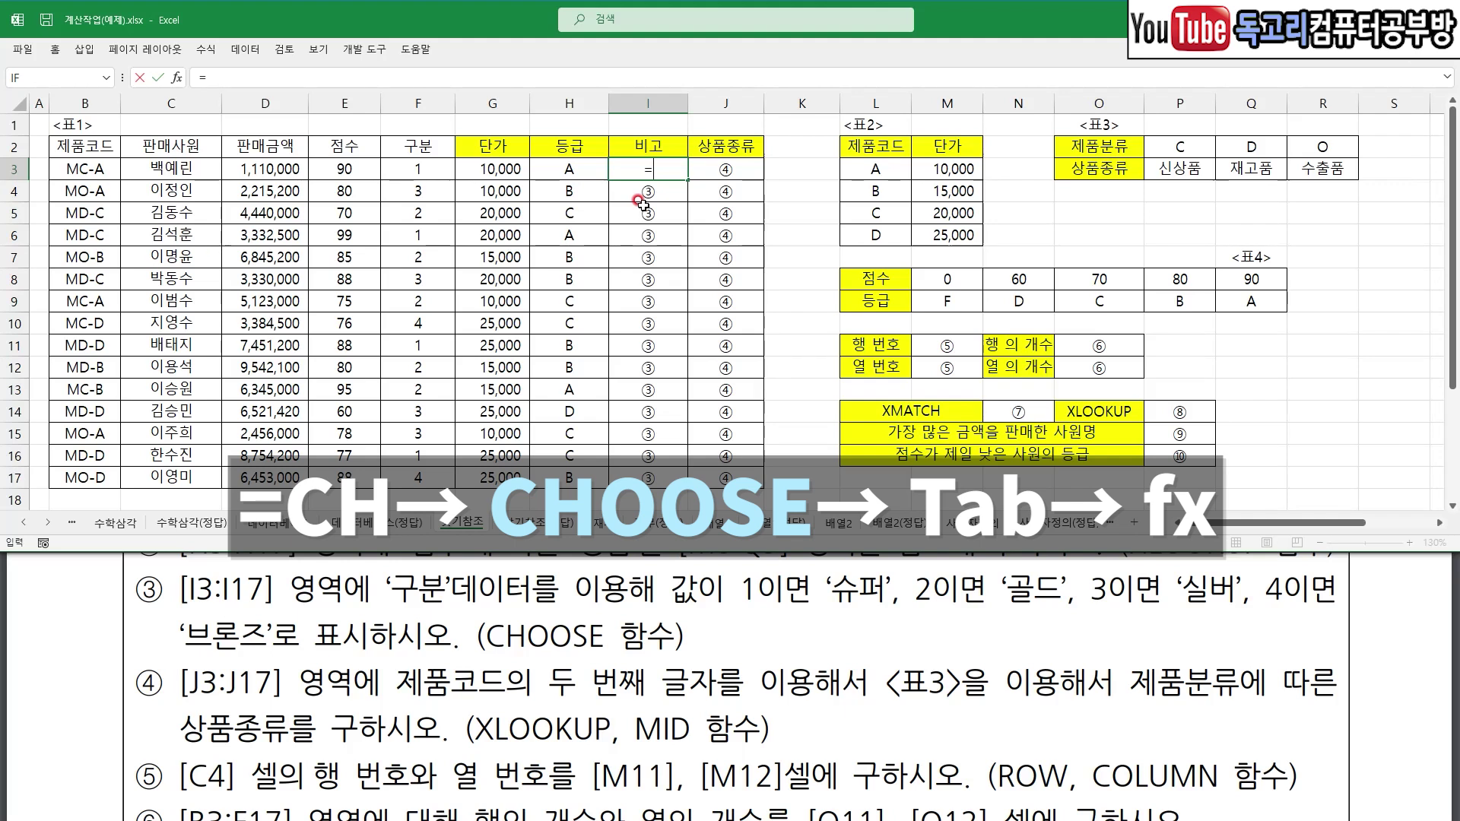
pyautogui.write('CH')
pyautogui.press('Down')
pyautogui.press('Down')
pyautogui.press('Down')
pyautogui.press('Down')
pyautogui.press('Down')
pyautogui.press('Down')
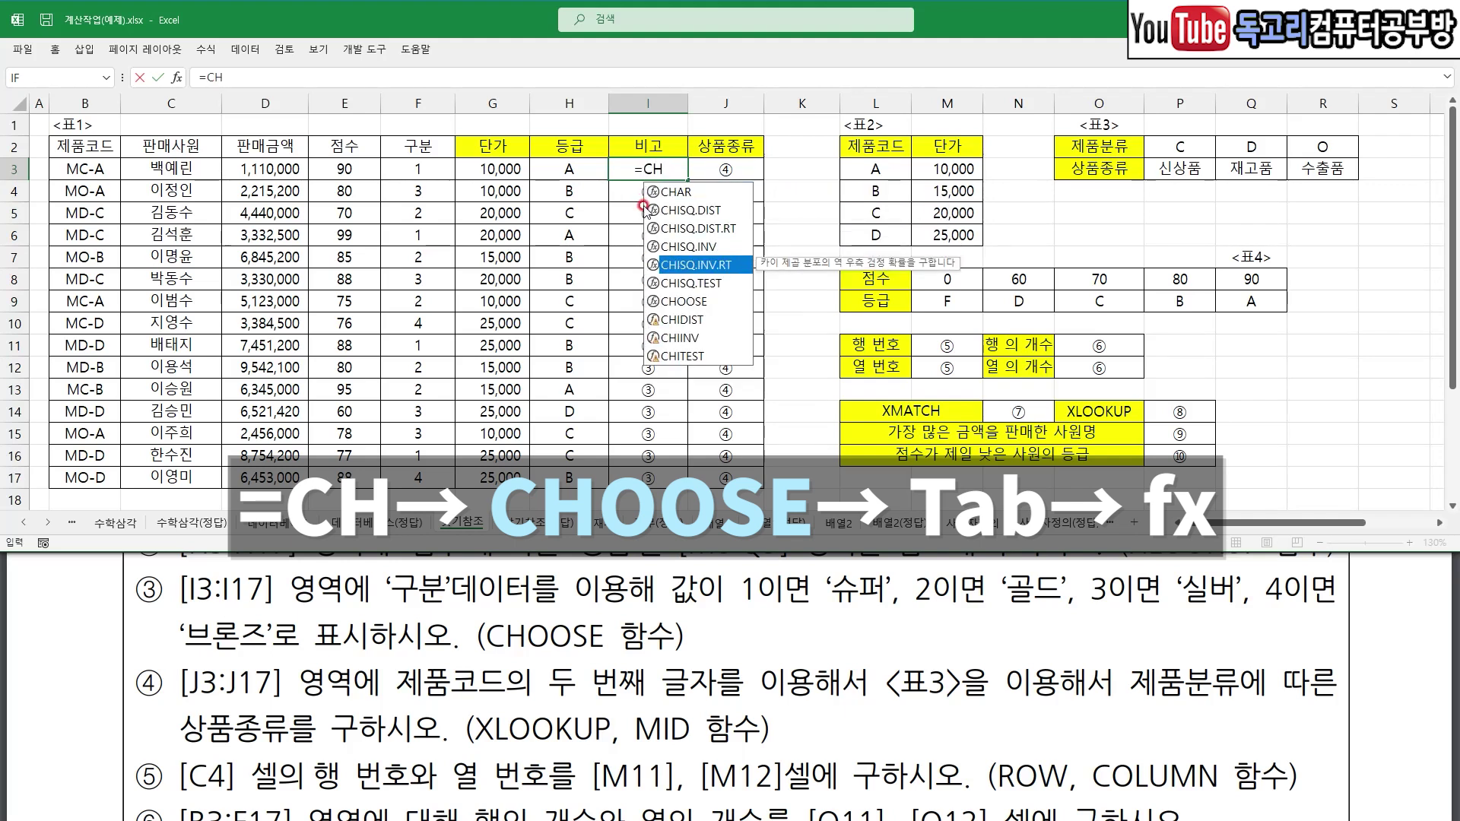
pyautogui.press('Tab')
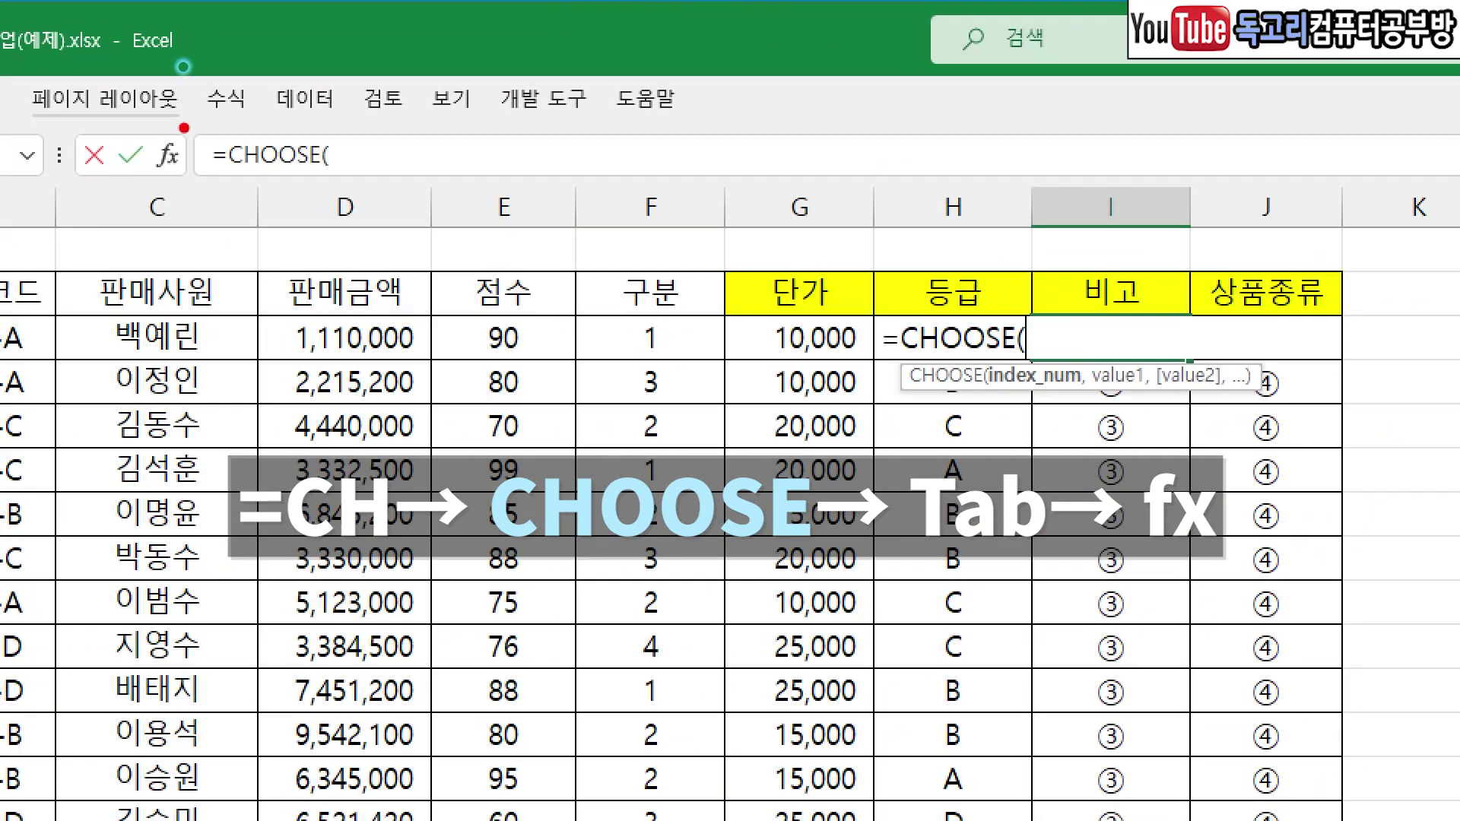
pyautogui.click(168, 155)
pyautogui.click(651, 338)
# - Complete I3's CHOOSE formula with Value1 to Value4 as 슈퍼, 골드, 실버 and 브론즈, and copy it down through I17
pyautogui.click(566, 194)
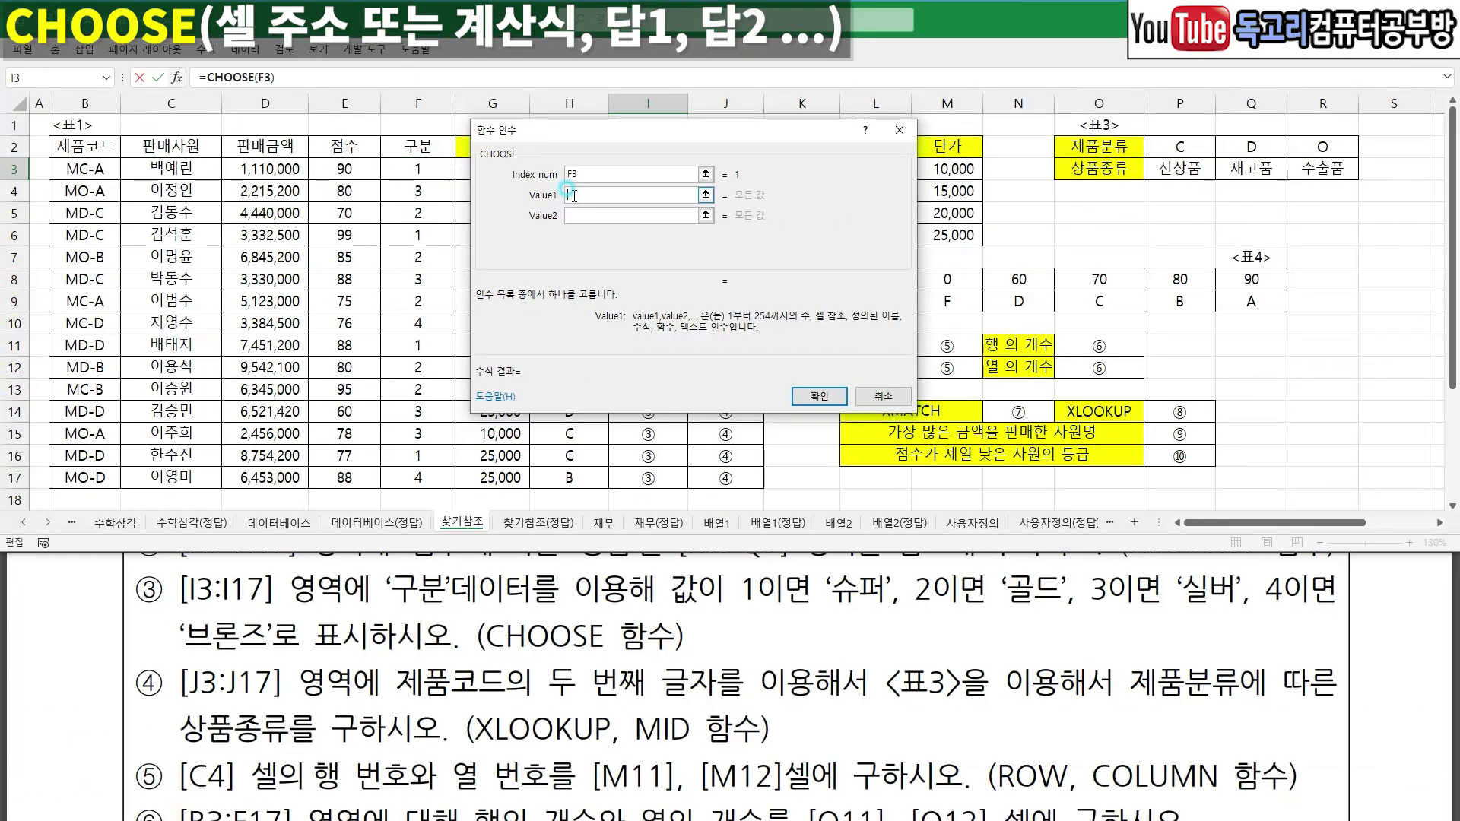
pyautogui.moveTo(827, 606); pyautogui.dragTo(899, 609)
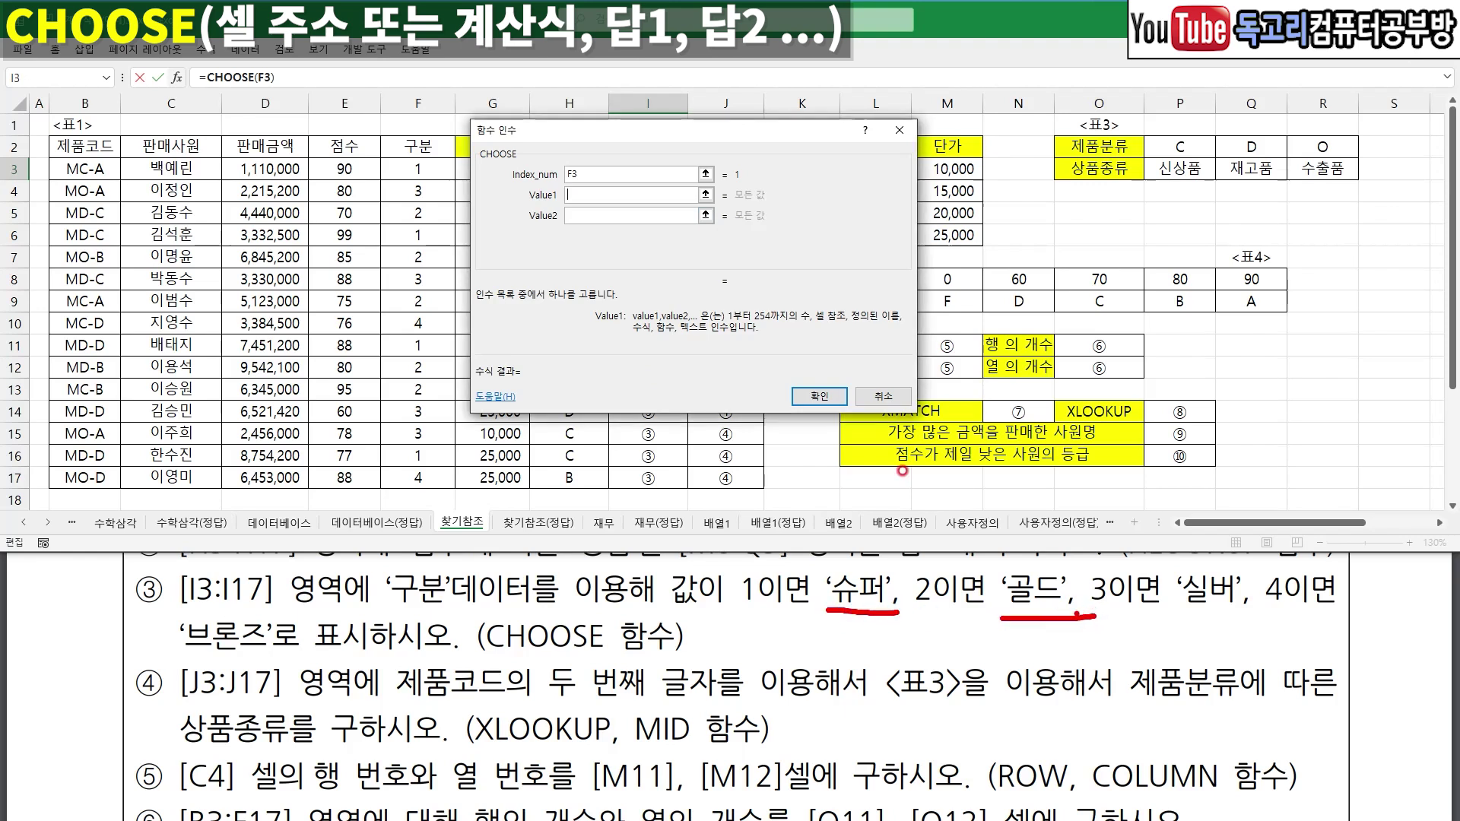
pyautogui.click(605, 195)
pyautogui.write('슈퍼')
pyautogui.press('Tab')
pyautogui.write('골ㄷ')
pyautogui.press('Tab')
pyautogui.write('실버')
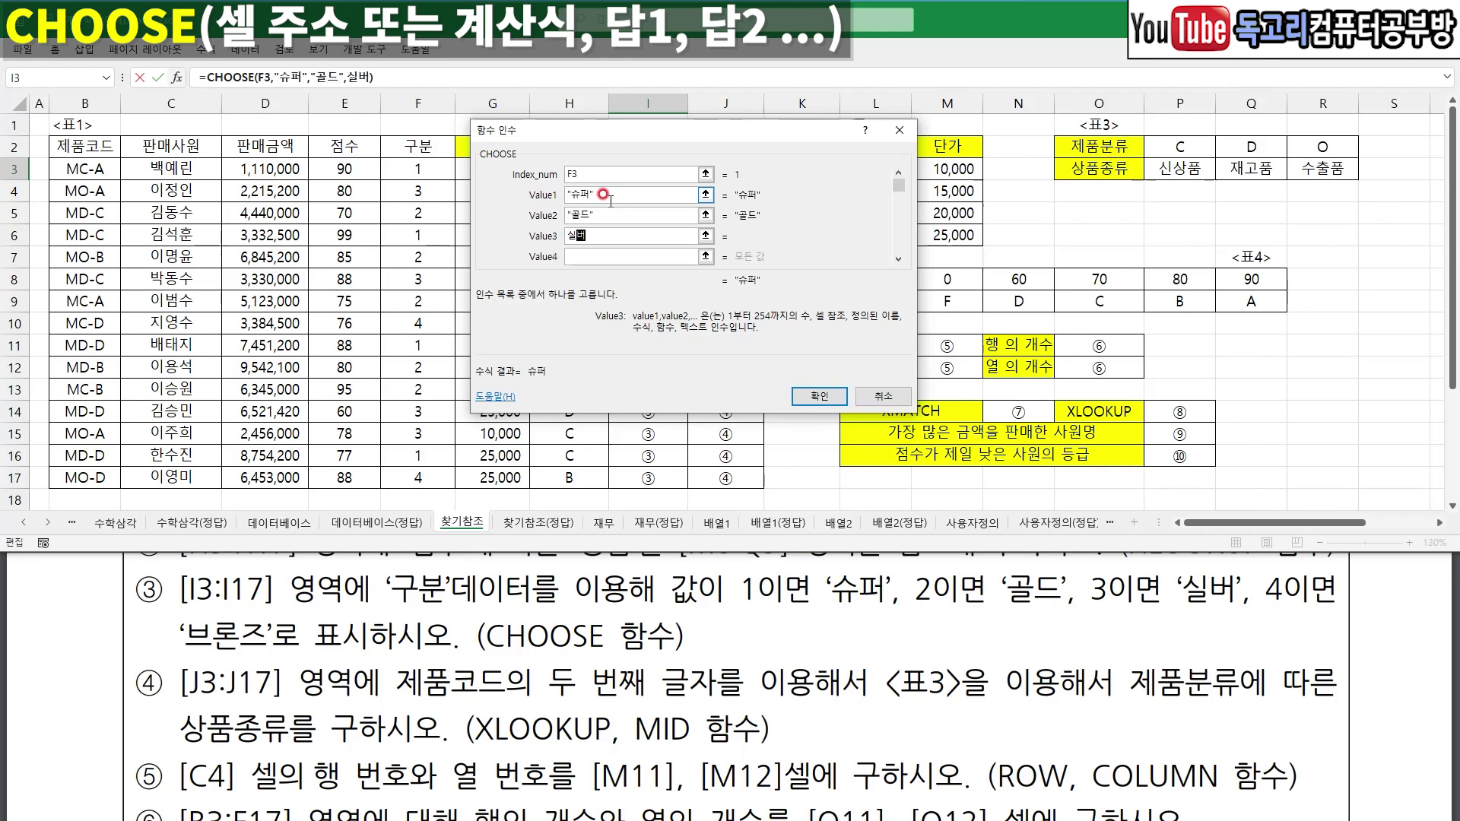
pyautogui.press('Tab')
pyautogui.write('ㅂ론즈')
pyautogui.press('Tab')
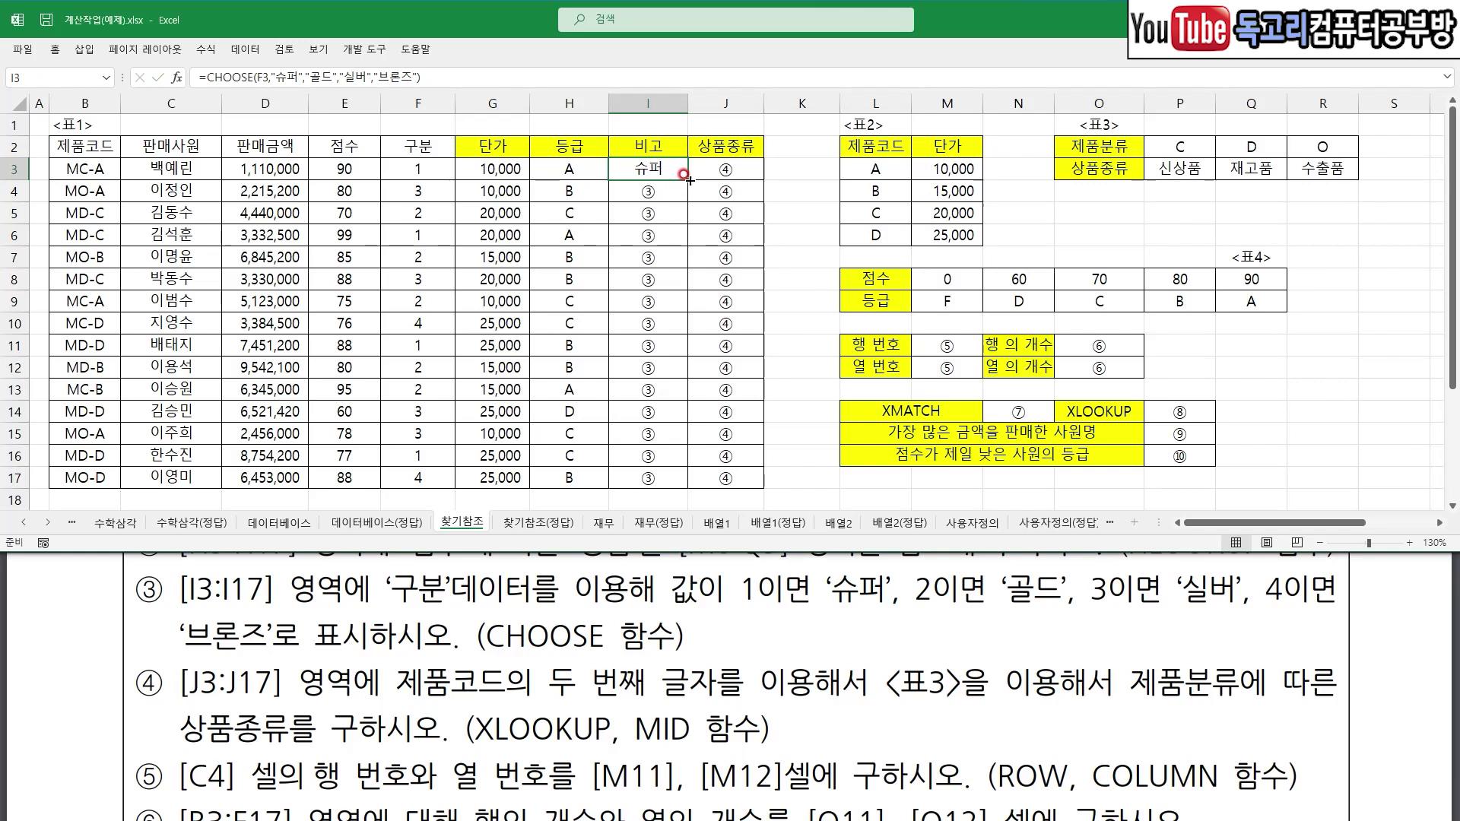
pyautogui.doubleClick(687, 180)
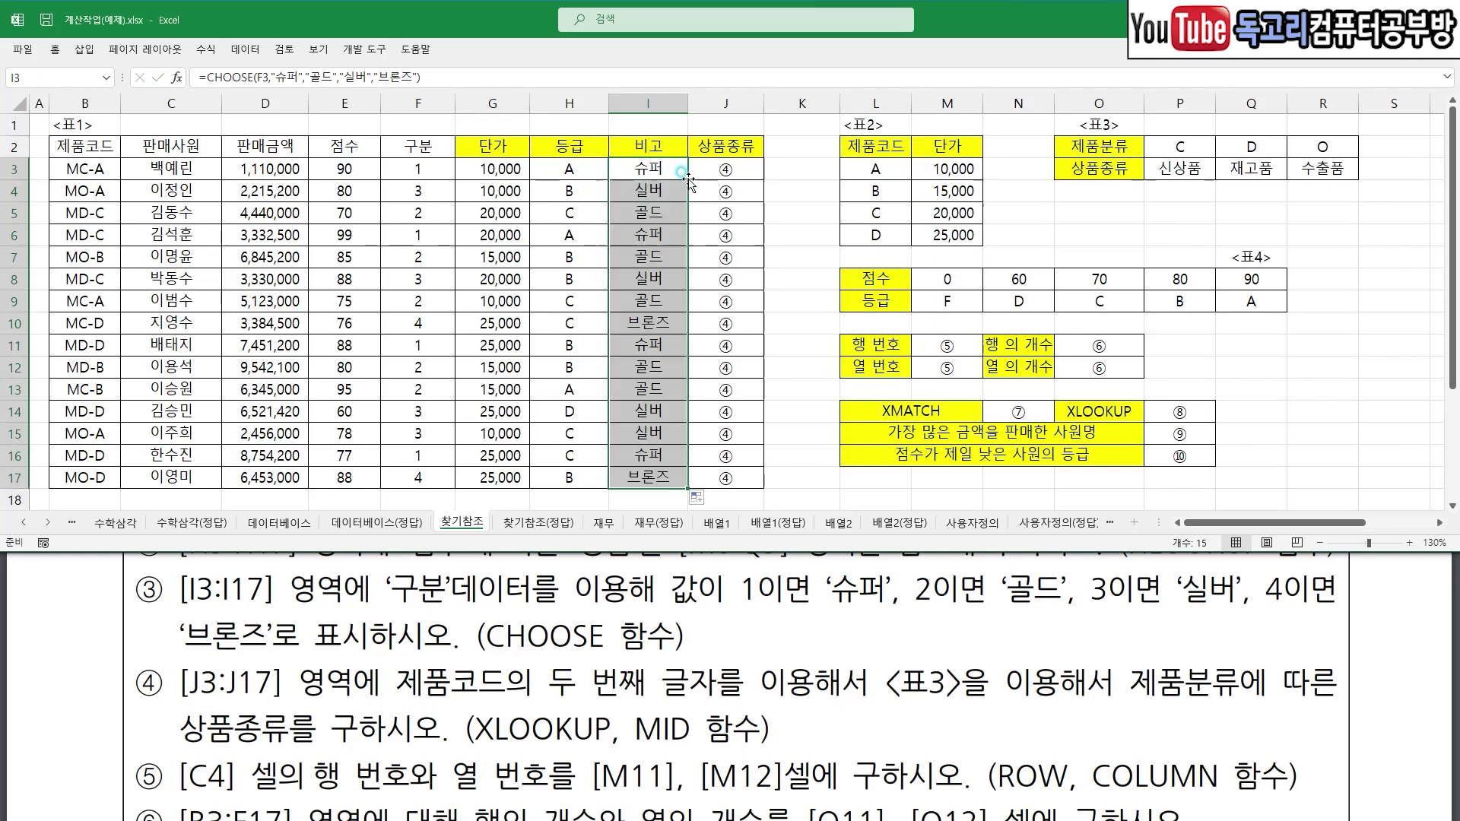
# - Read exercise ④ for the 상품종류 column J3:J17, noting the product-code character, the lookup table and the functions required
pyautogui.click(764, 301)
pyautogui.scroll(-1, 303, 646)
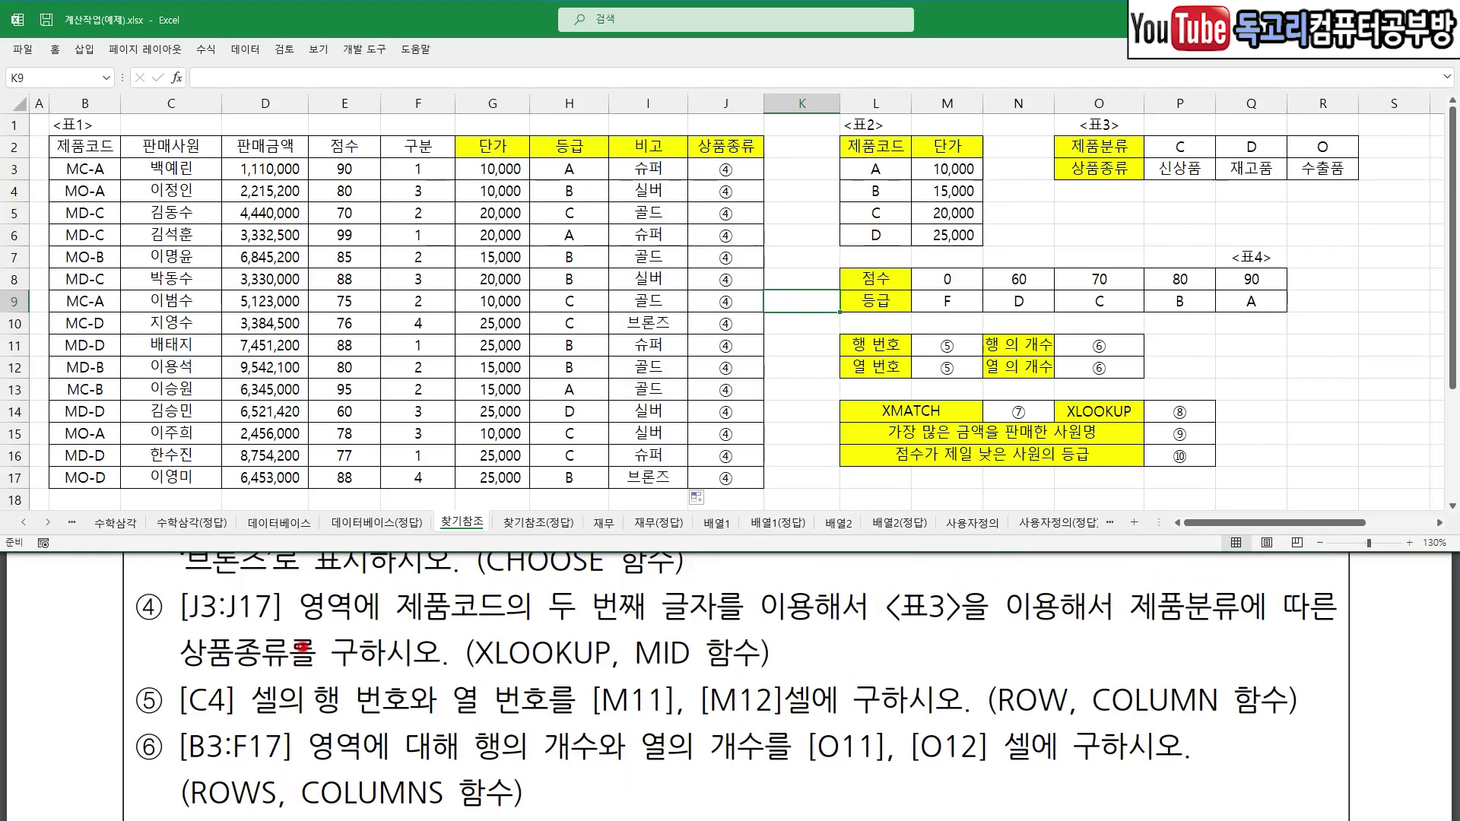
pyautogui.moveTo(409, 631); pyautogui.dragTo(652, 622)
pyautogui.moveTo(777, 631); pyautogui.dragTo(1050, 629)
pyautogui.moveTo(1162, 630); pyautogui.dragTo(1245, 628)
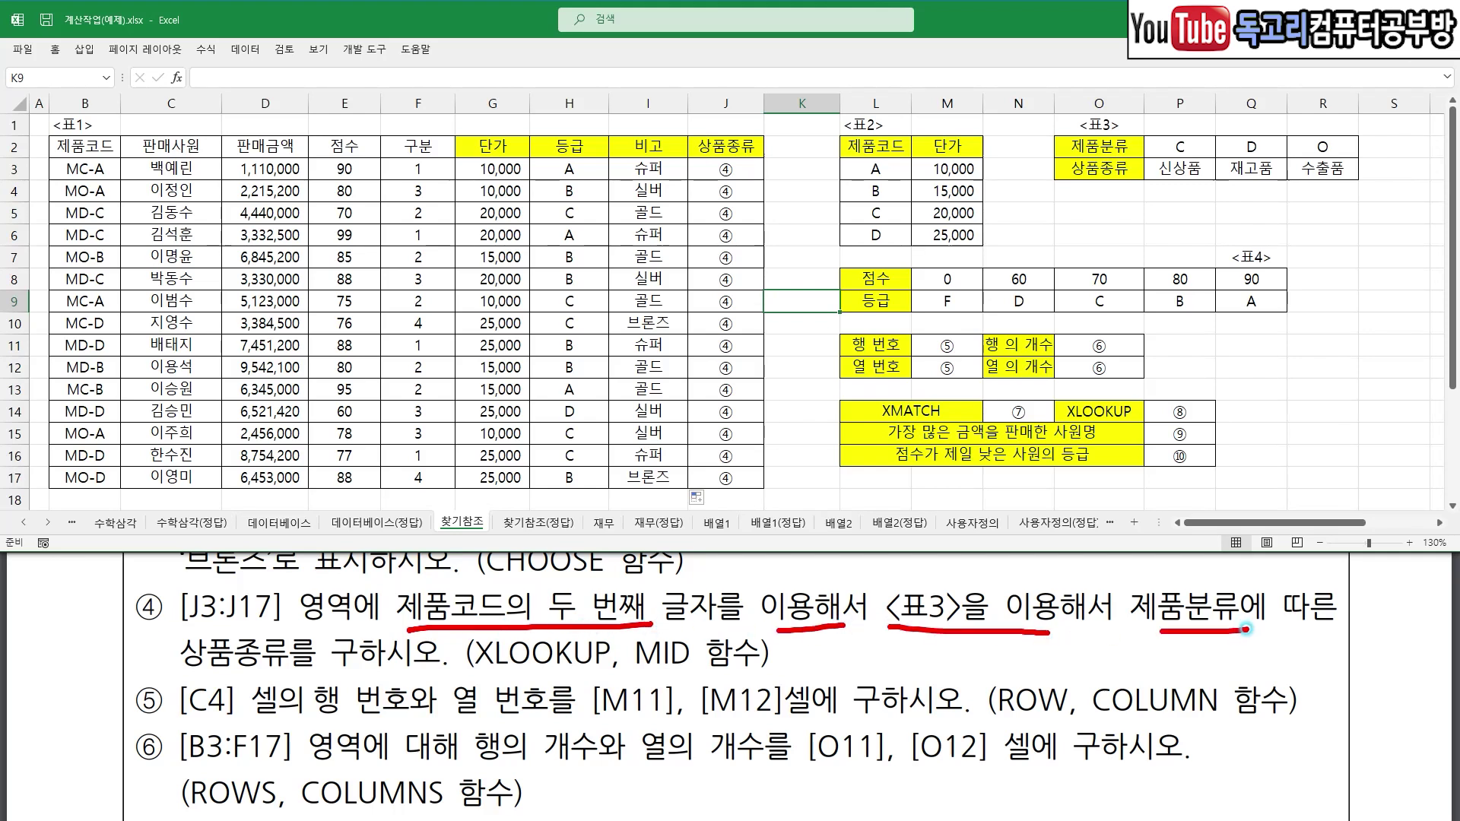
pyautogui.moveTo(179, 674); pyautogui.dragTo(390, 676)
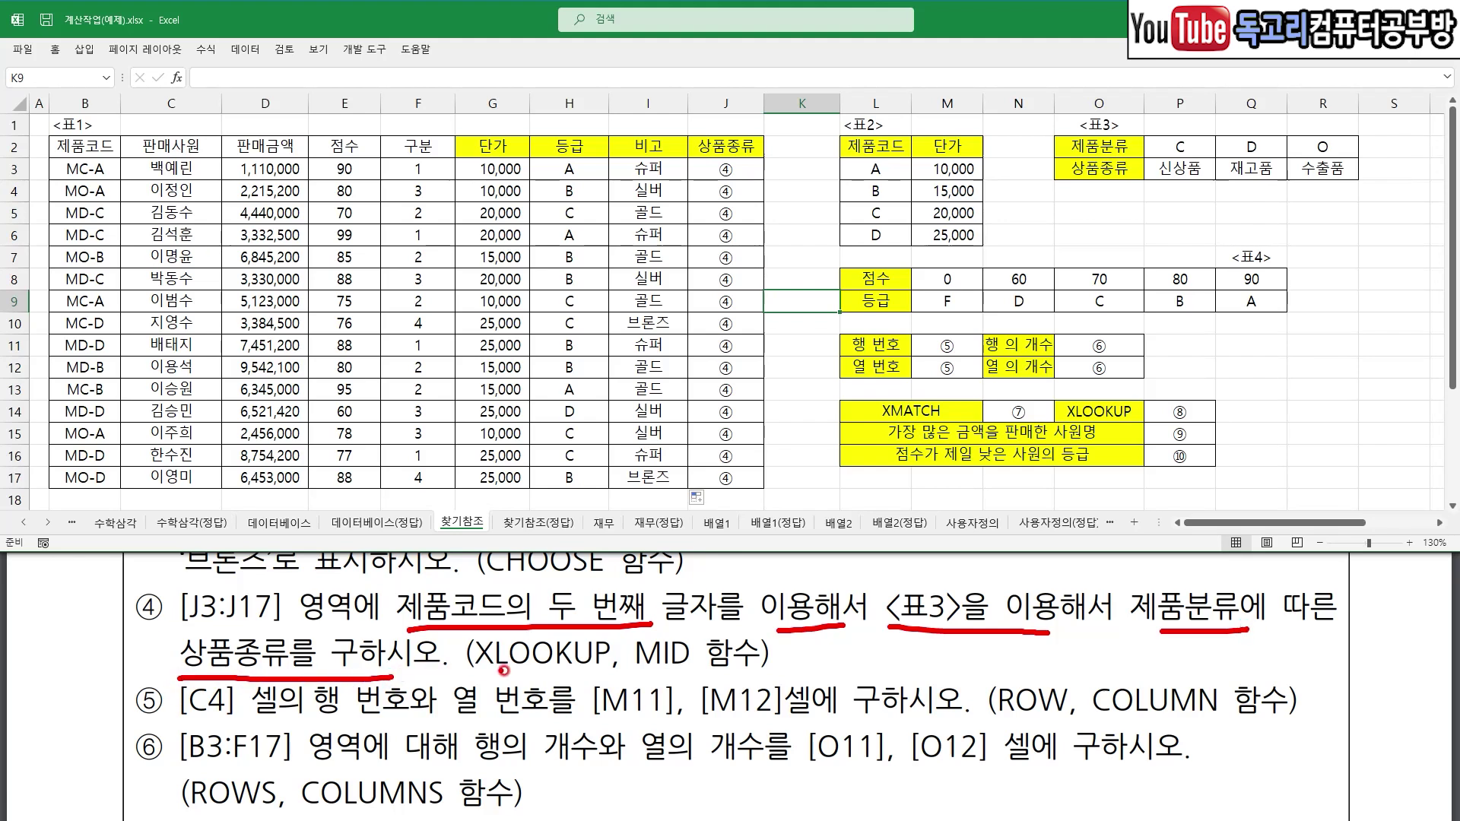
pyautogui.moveTo(482, 675); pyautogui.dragTo(567, 679)
pyautogui.moveTo(657, 571); pyautogui.dragTo(702, 572)
pyautogui.moveTo(638, 669); pyautogui.dragTo(683, 679)
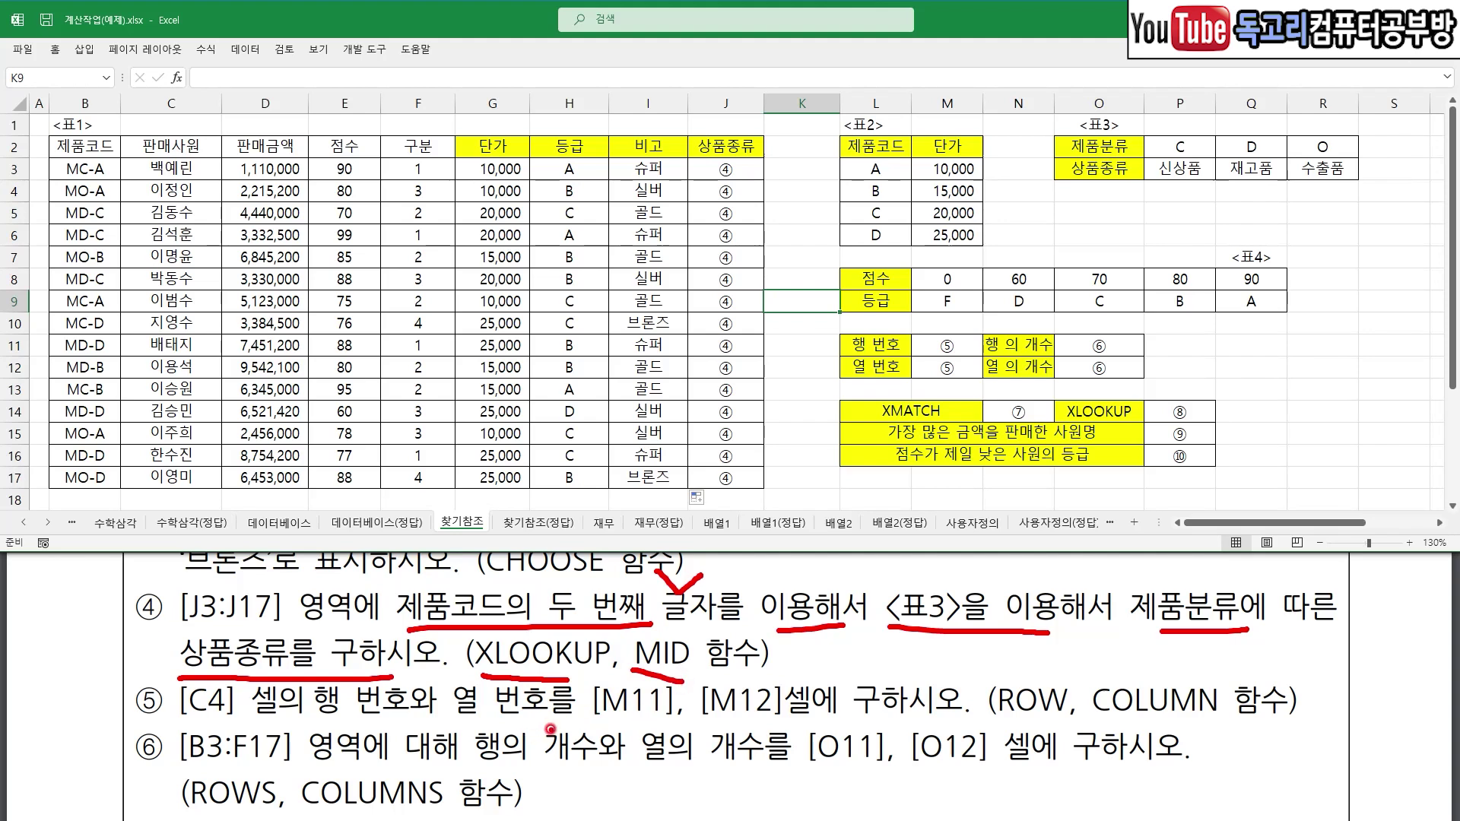
# - Start an XLOOKUP formula in J3 and set its Lookup_value to MID(B3,2,1) in the function arguments
pyautogui.click(724, 171)
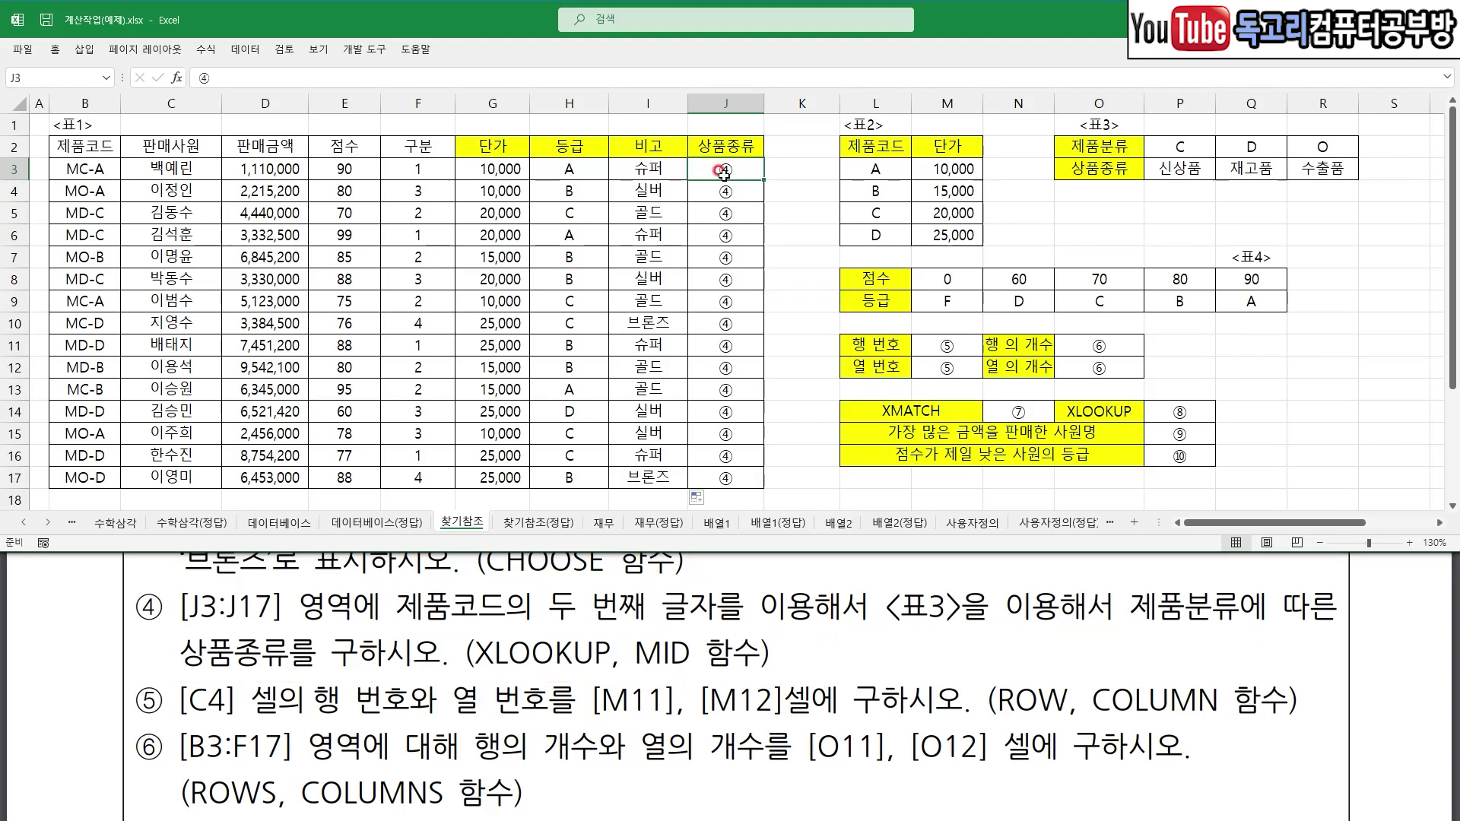
pyautogui.write('=XL')
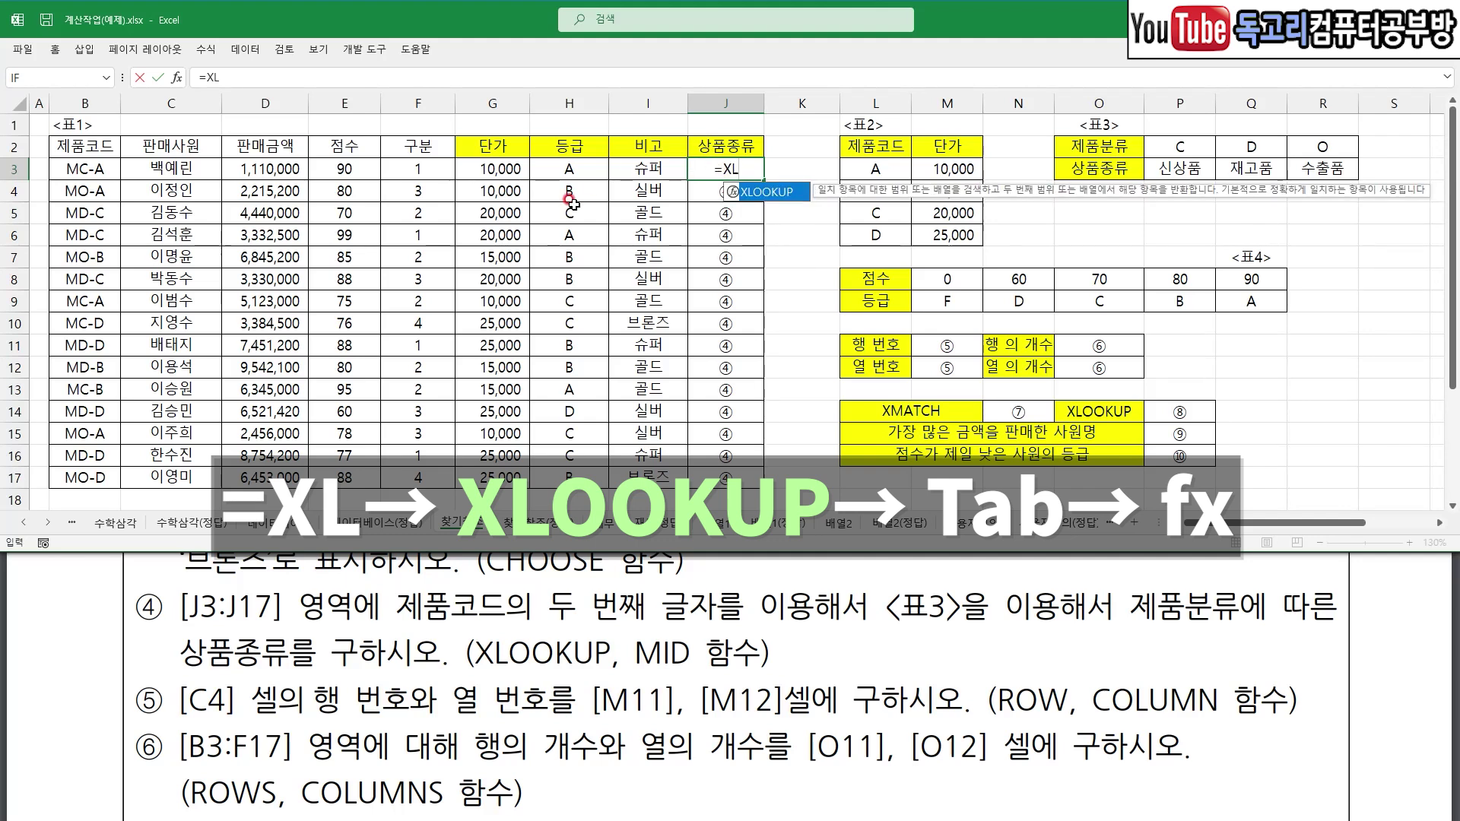
pyautogui.press('Tab')
pyautogui.click(177, 78)
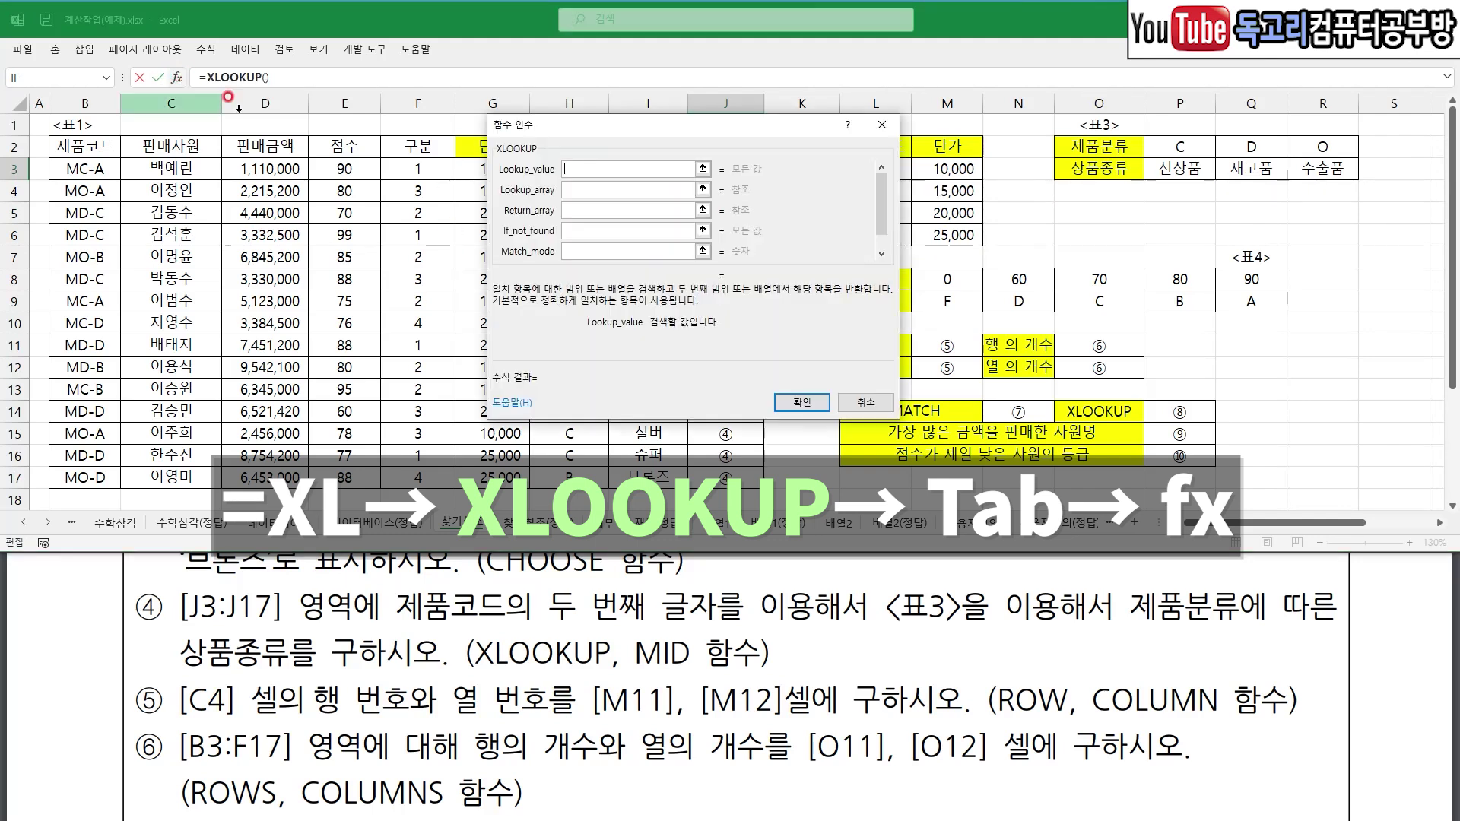
pyautogui.moveTo(579, 142)
pyautogui.mouseDown()
pyautogui.moveTo(643, 256)
pyautogui.moveTo(633, 271)
pyautogui.moveTo(661, 243)
pyautogui.mouseUp()
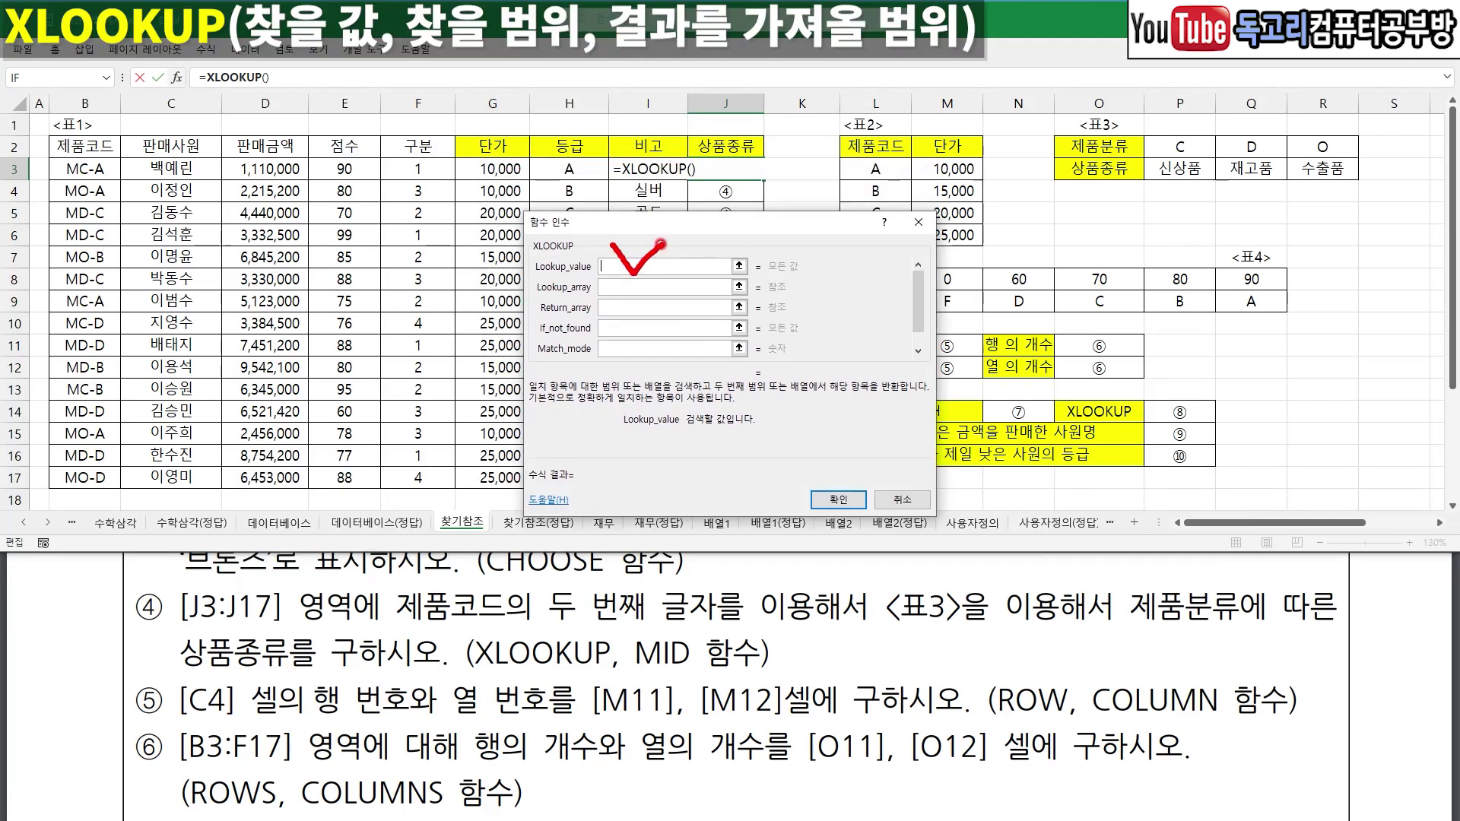
pyautogui.moveTo(131, 182)
pyautogui.mouseDown()
pyautogui.moveTo(67, 195)
pyautogui.moveTo(115, 129)
pyautogui.moveTo(131, 184)
pyautogui.mouseUp()
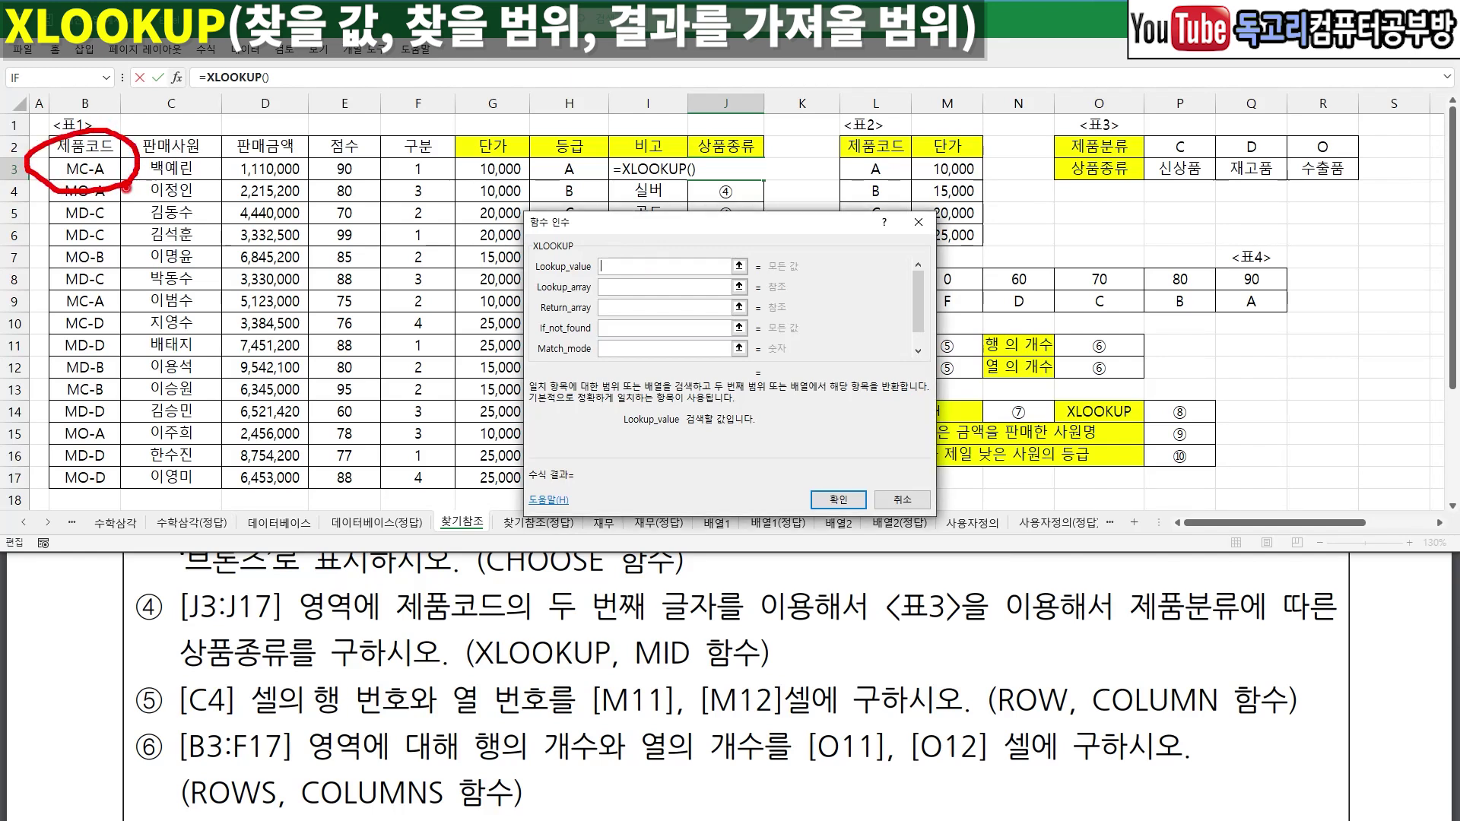
pyautogui.write('MID')
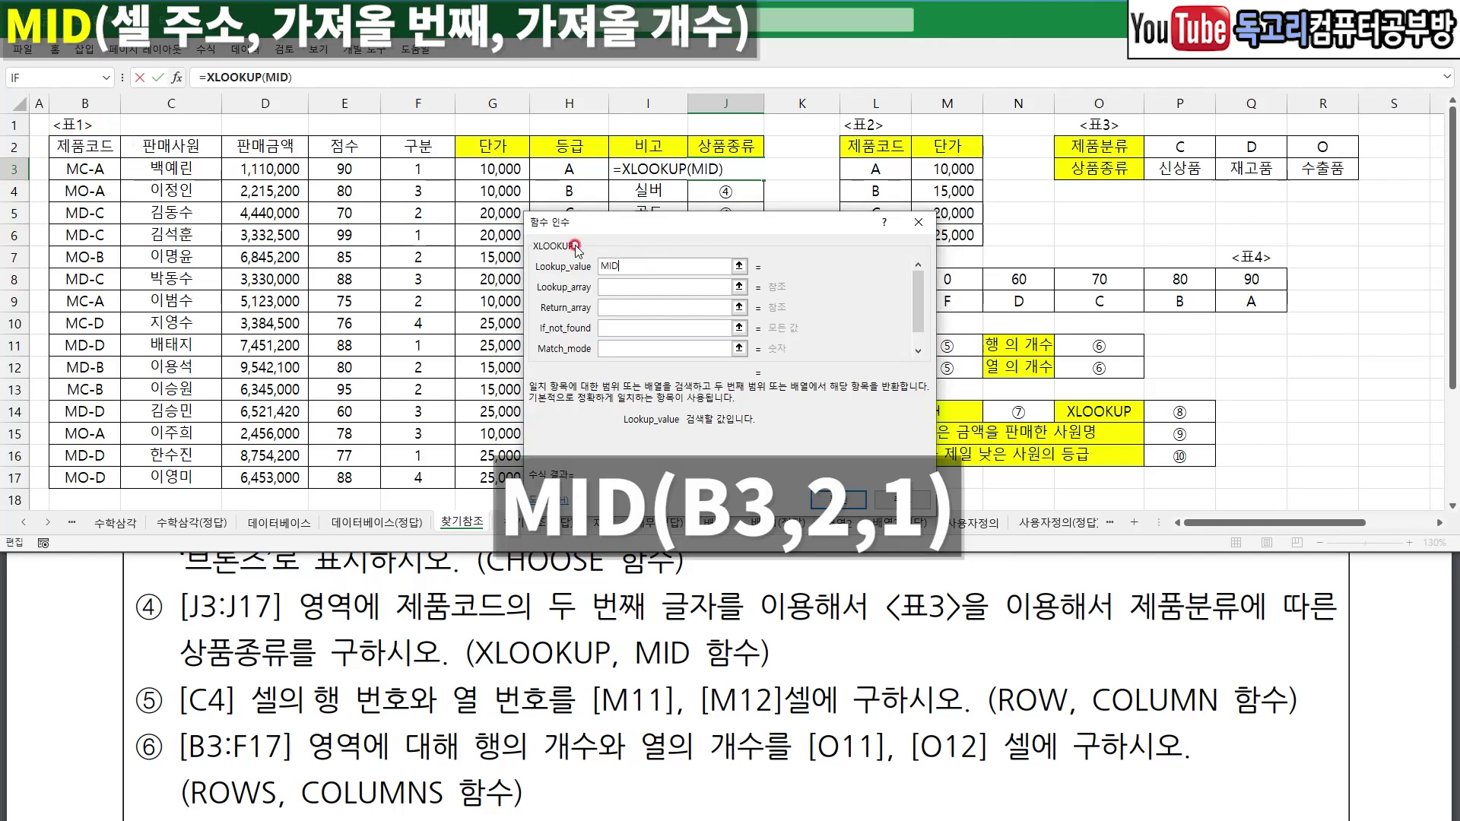
pyautogui.click(91, 167)
pyautogui.write(',2,1')
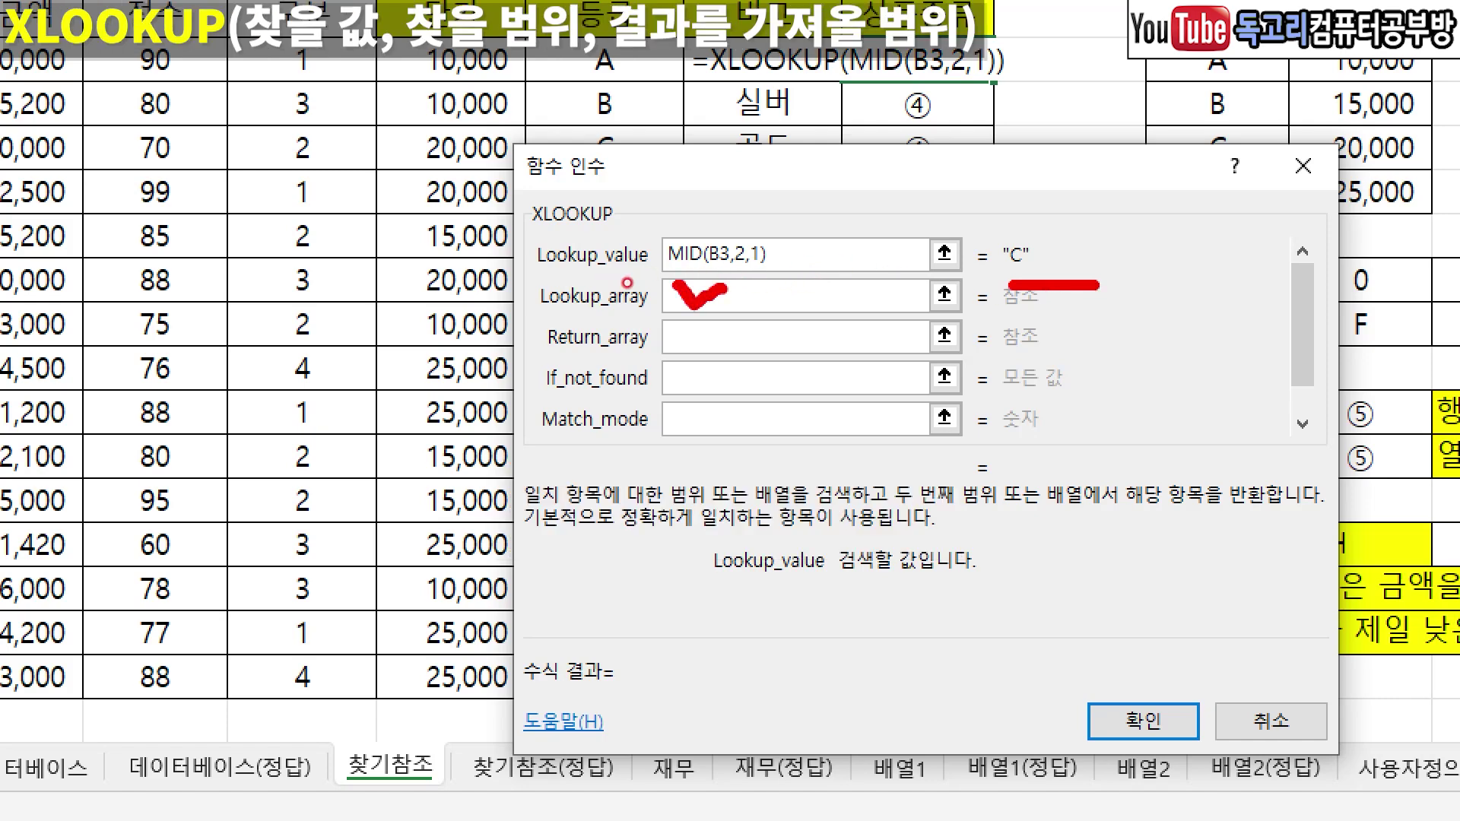
pyautogui.press('Escape')
# - Set the XLOOKUP Lookup_array to the 제품분류 cells as the absolute range $P$2:$R$2
pyautogui.click(699, 286)
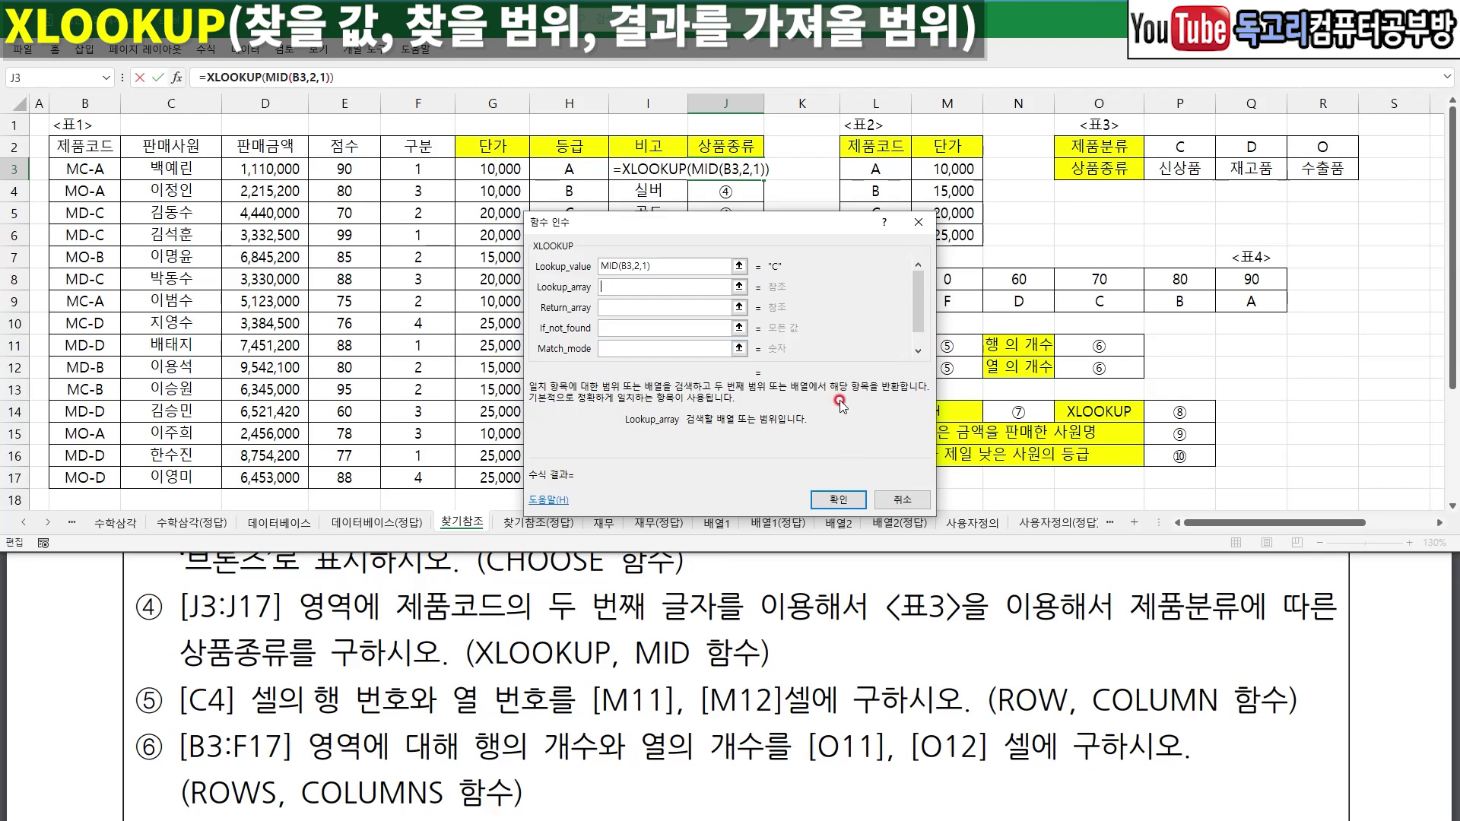
pyautogui.moveTo(1163, 157)
pyautogui.mouseDown()
pyautogui.moveTo(1262, 162)
pyautogui.moveTo(1361, 141)
pyautogui.moveTo(1168, 124)
pyautogui.moveTo(1160, 162)
pyautogui.moveTo(1298, 147)
pyautogui.mouseUp()
pyautogui.press('Escape')
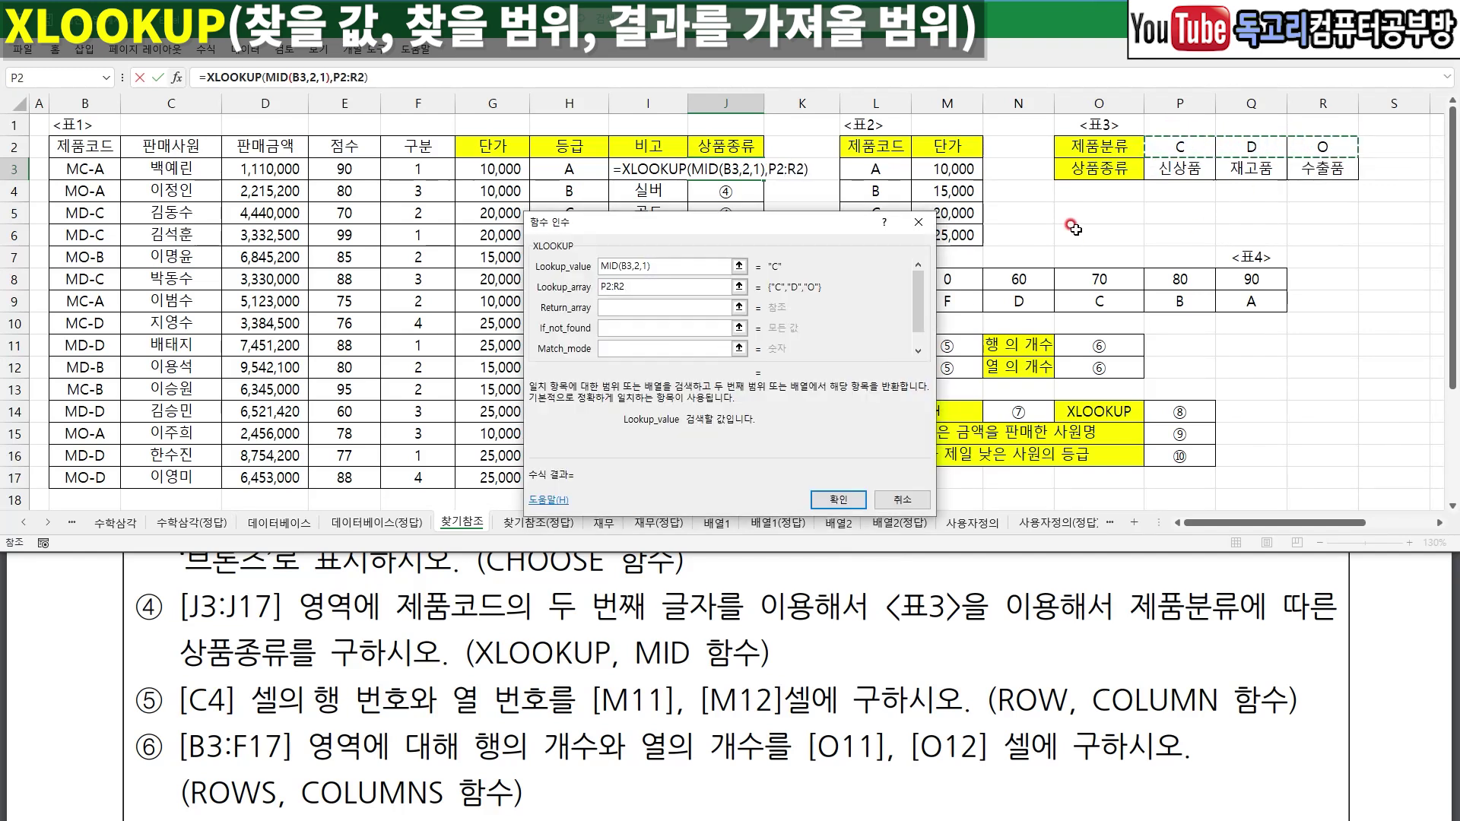
pyautogui.press('F4')
pyautogui.moveTo(575, 297); pyautogui.dragTo(662, 302)
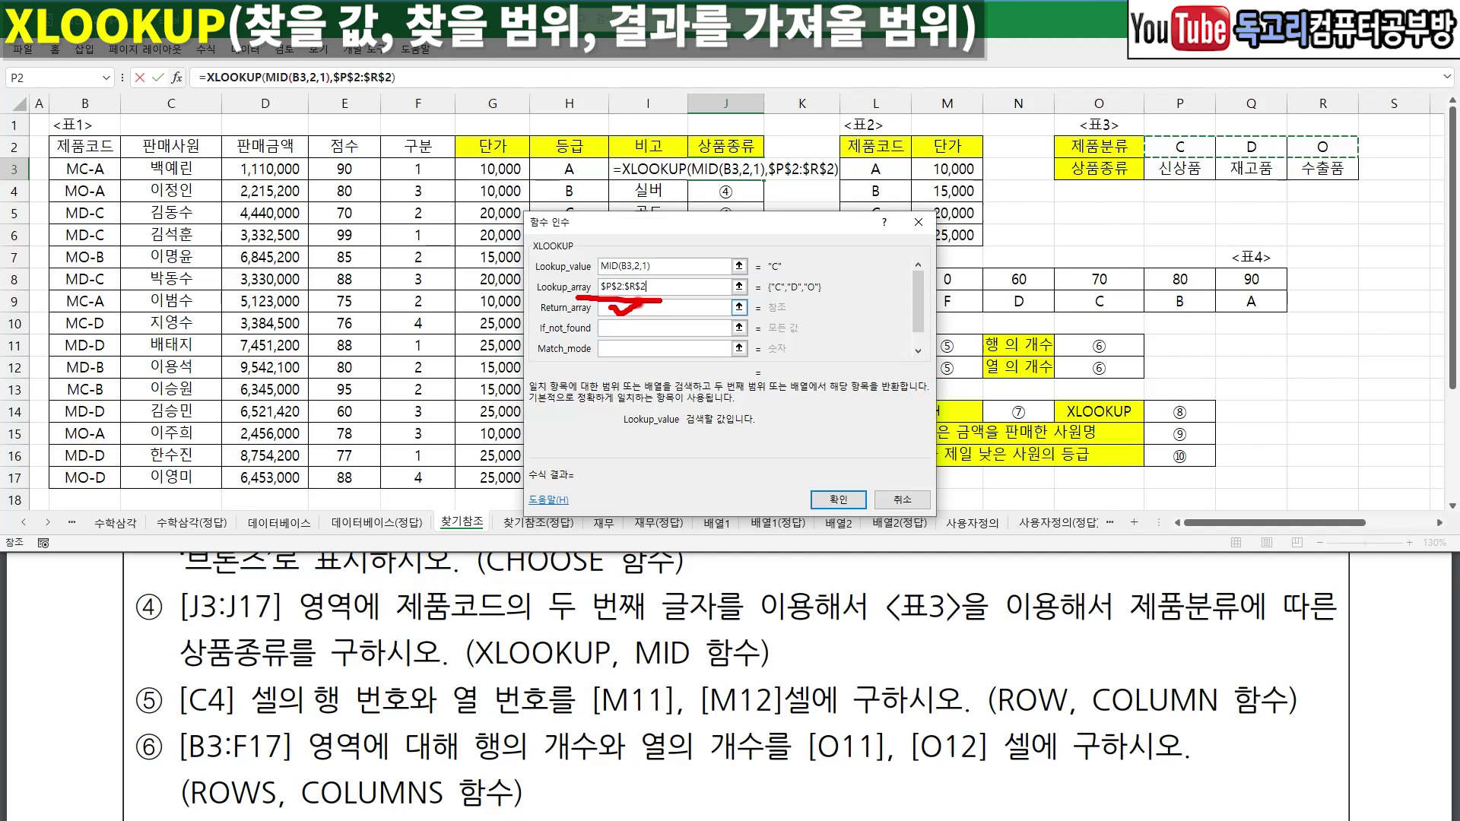
# - Complete J3's XLOOKUP with the absolute Return_array $P$3:$R$3 and copy the formula down through J17
pyautogui.click(629, 306)
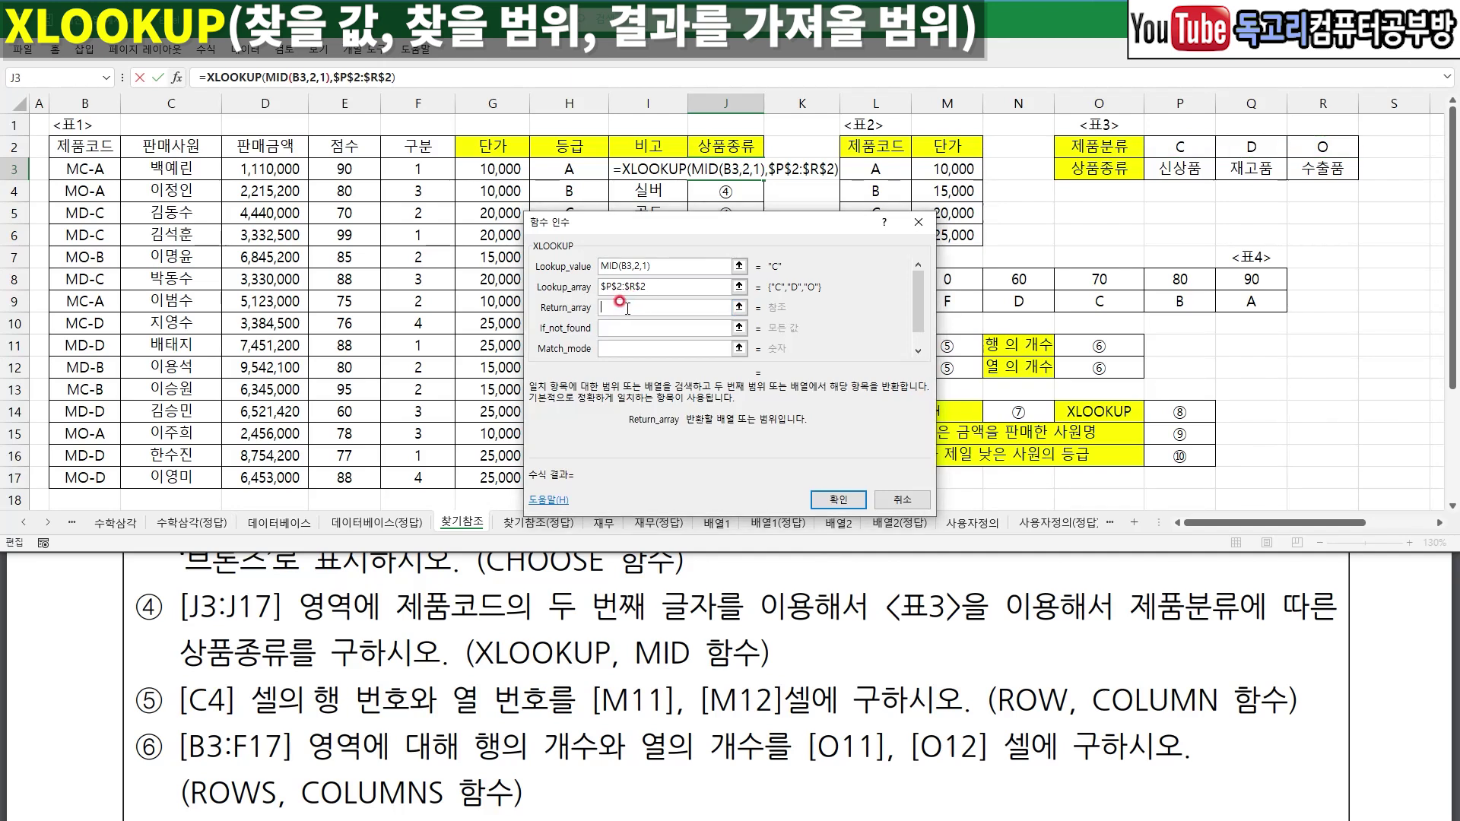
pyautogui.moveTo(1167, 168); pyautogui.dragTo(1322, 173)
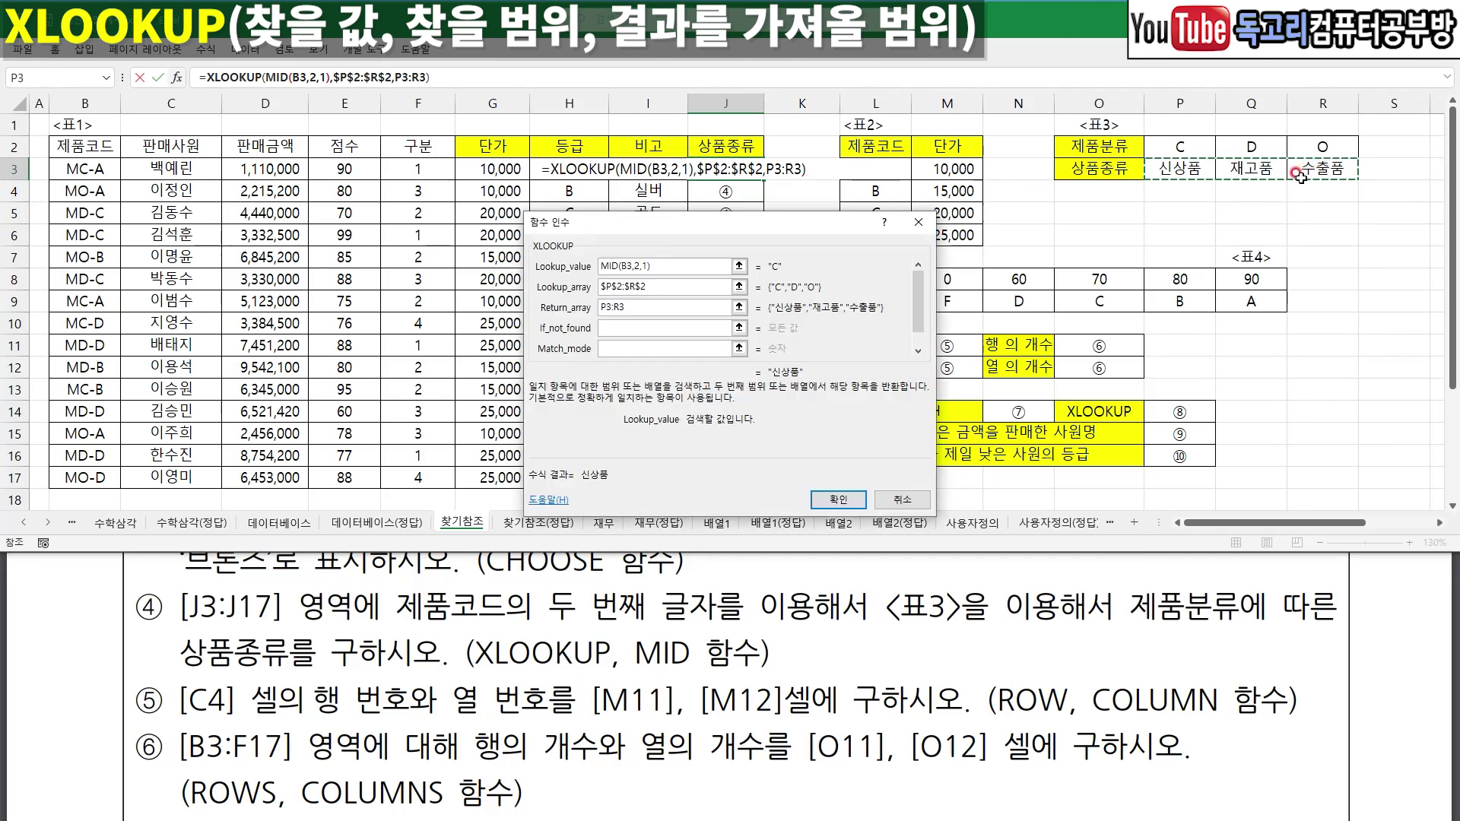
pyautogui.moveTo(797, 231); pyautogui.dragTo(1226, 207)
pyautogui.hotkey('ctrl', '1')
pyautogui.click(1225, 204)
pyautogui.moveTo(1125, 223)
pyautogui.mouseDown()
pyautogui.moveTo(1093, 243)
pyautogui.moveTo(1092, 263)
pyautogui.mouseUp()
pyautogui.moveTo(1029, 353); pyautogui.dragTo(989, 385)
pyautogui.moveTo(1373, 734); pyautogui.dragTo(1280, 819)
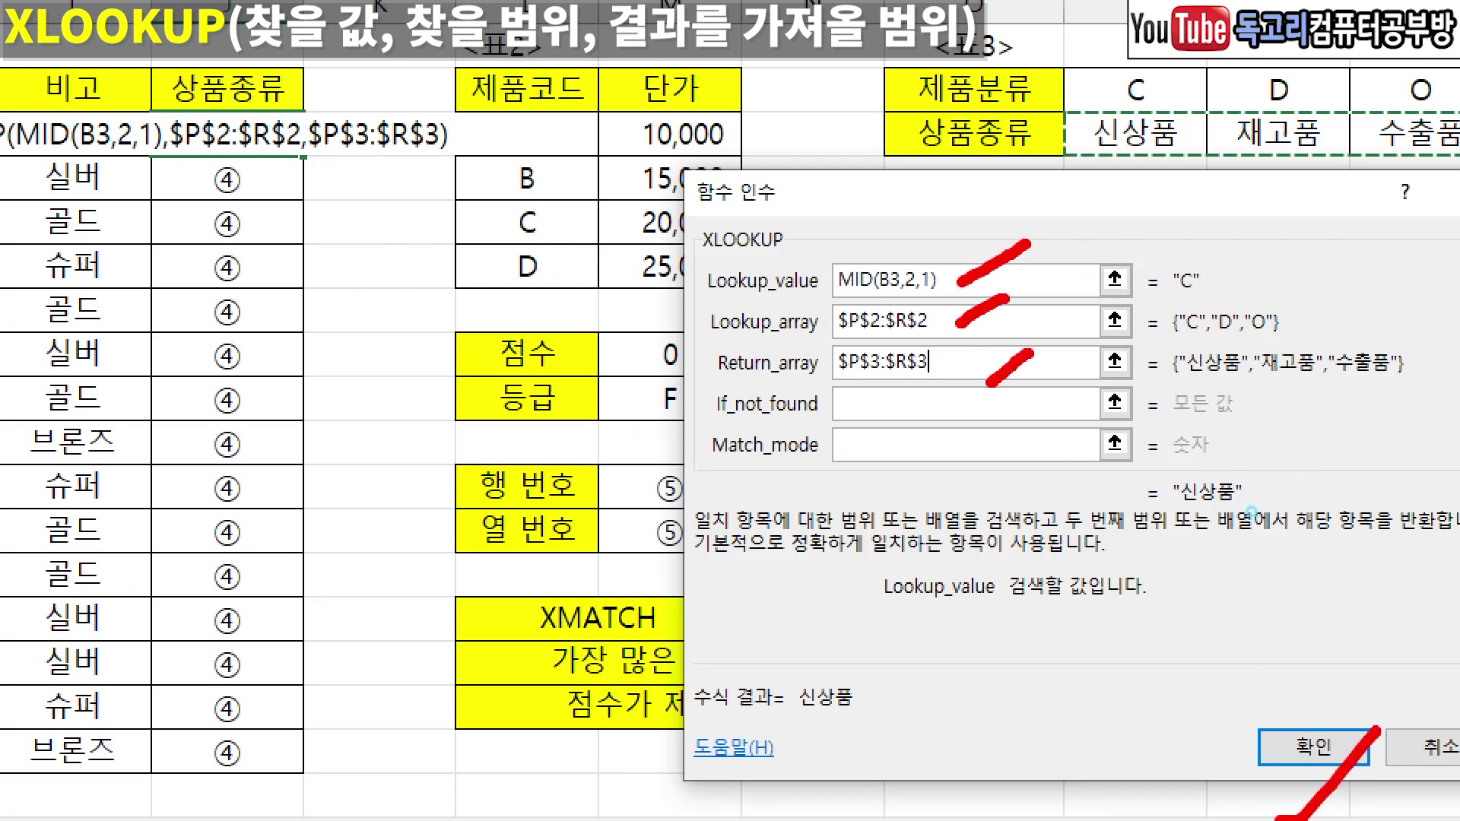
pyautogui.press('Escape')
pyautogui.click(1258, 470)
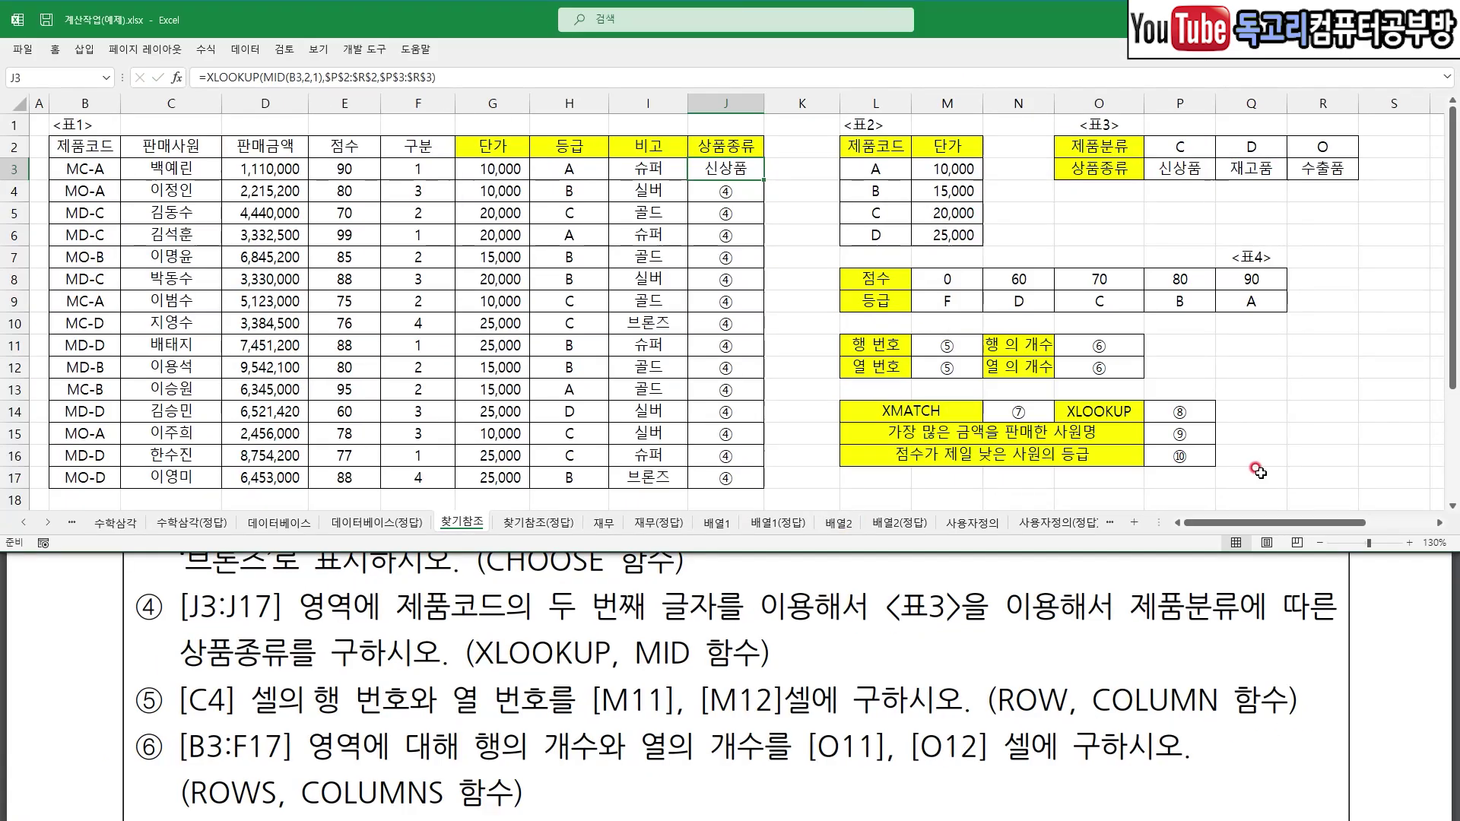
pyautogui.doubleClick(762, 179)
pyautogui.click(776, 235)
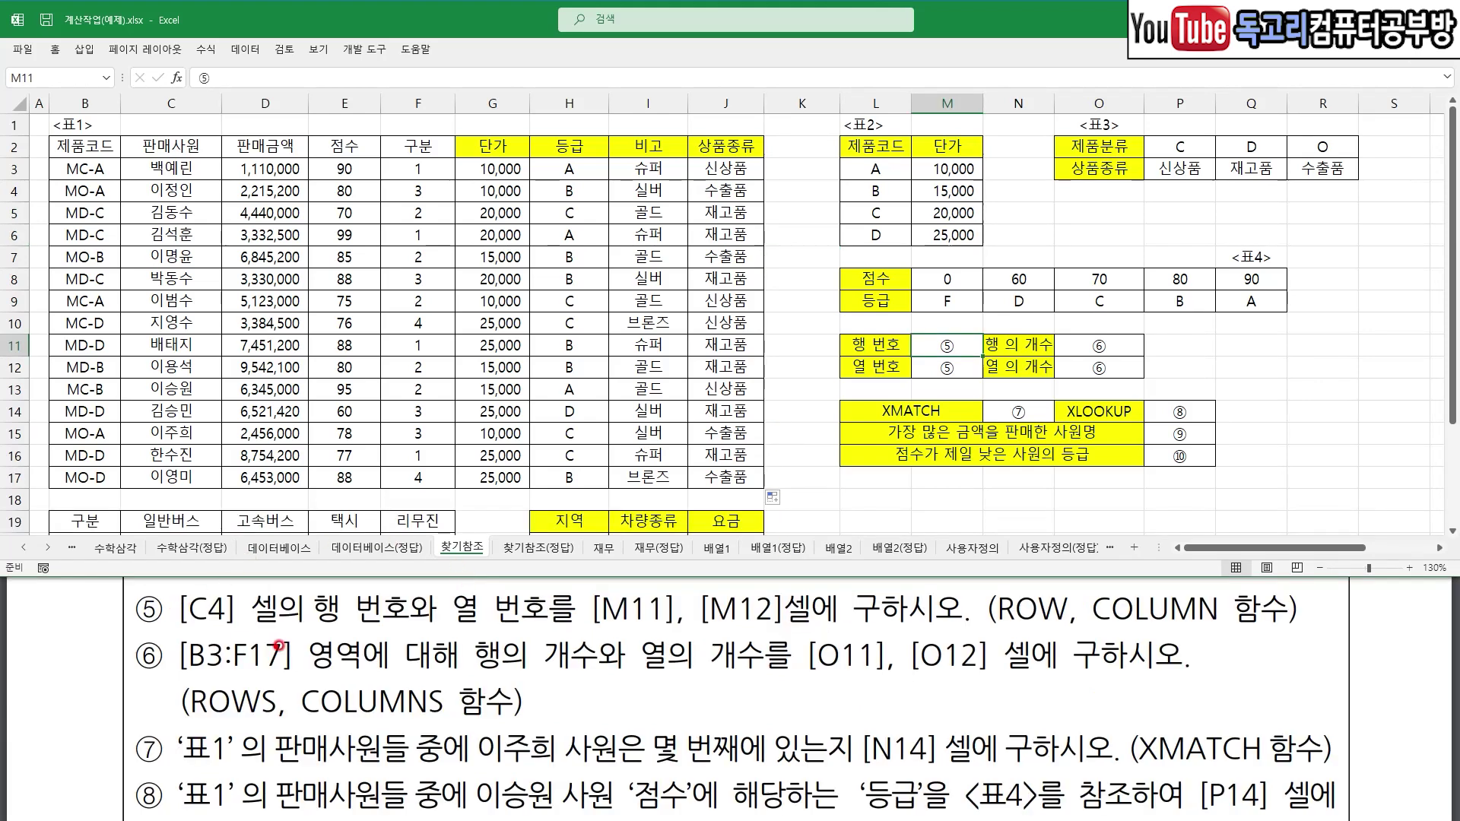
# - Read exercises ⑤ and ⑥, noting the reference cell and range, the target cells and the row and column functions required
pyautogui.moveTo(181, 629); pyautogui.dragTo(562, 630)
pyautogui.click(624, 621)
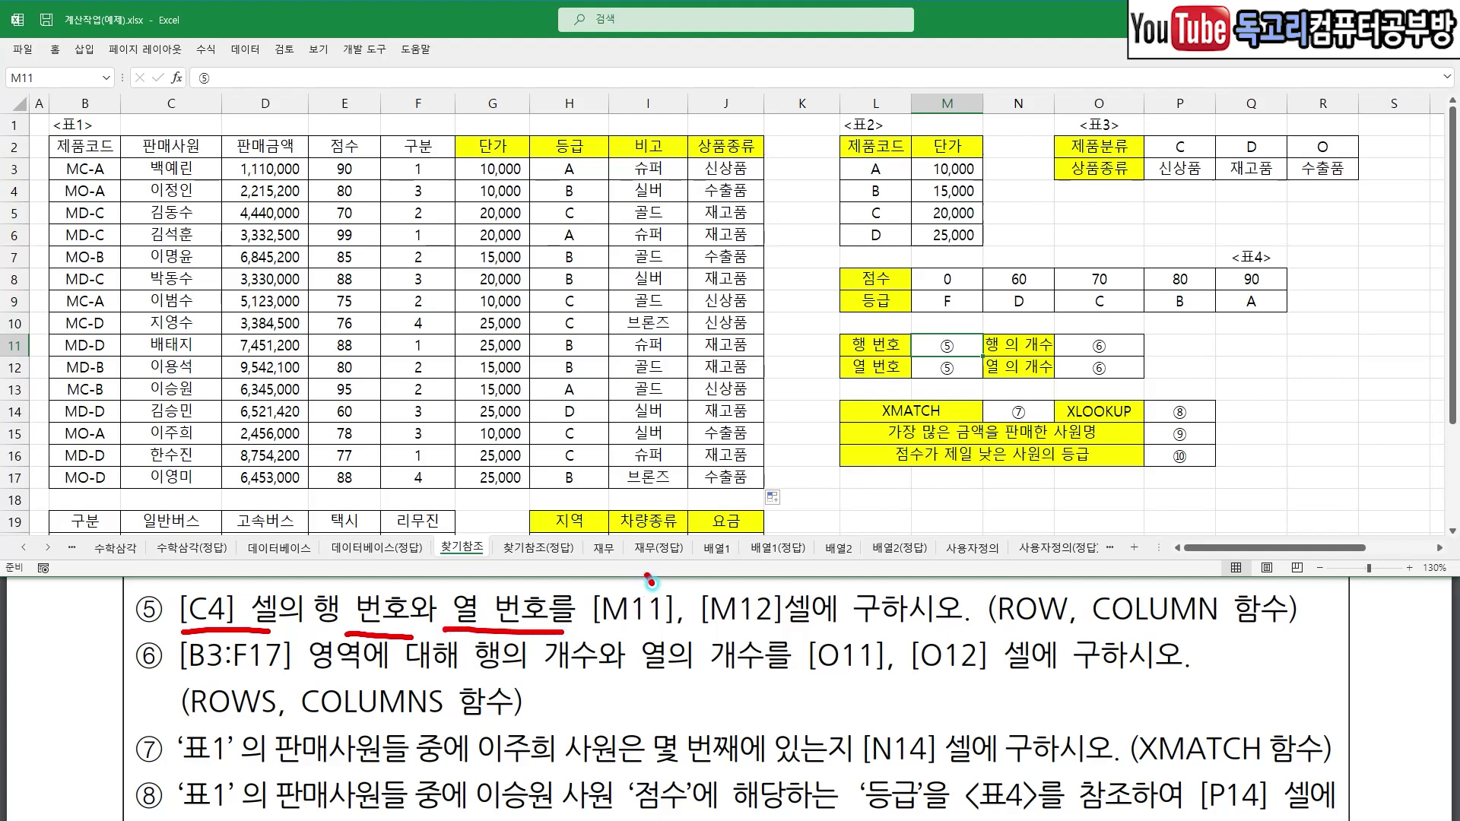
pyautogui.moveTo(752, 571); pyautogui.dragTo(823, 560)
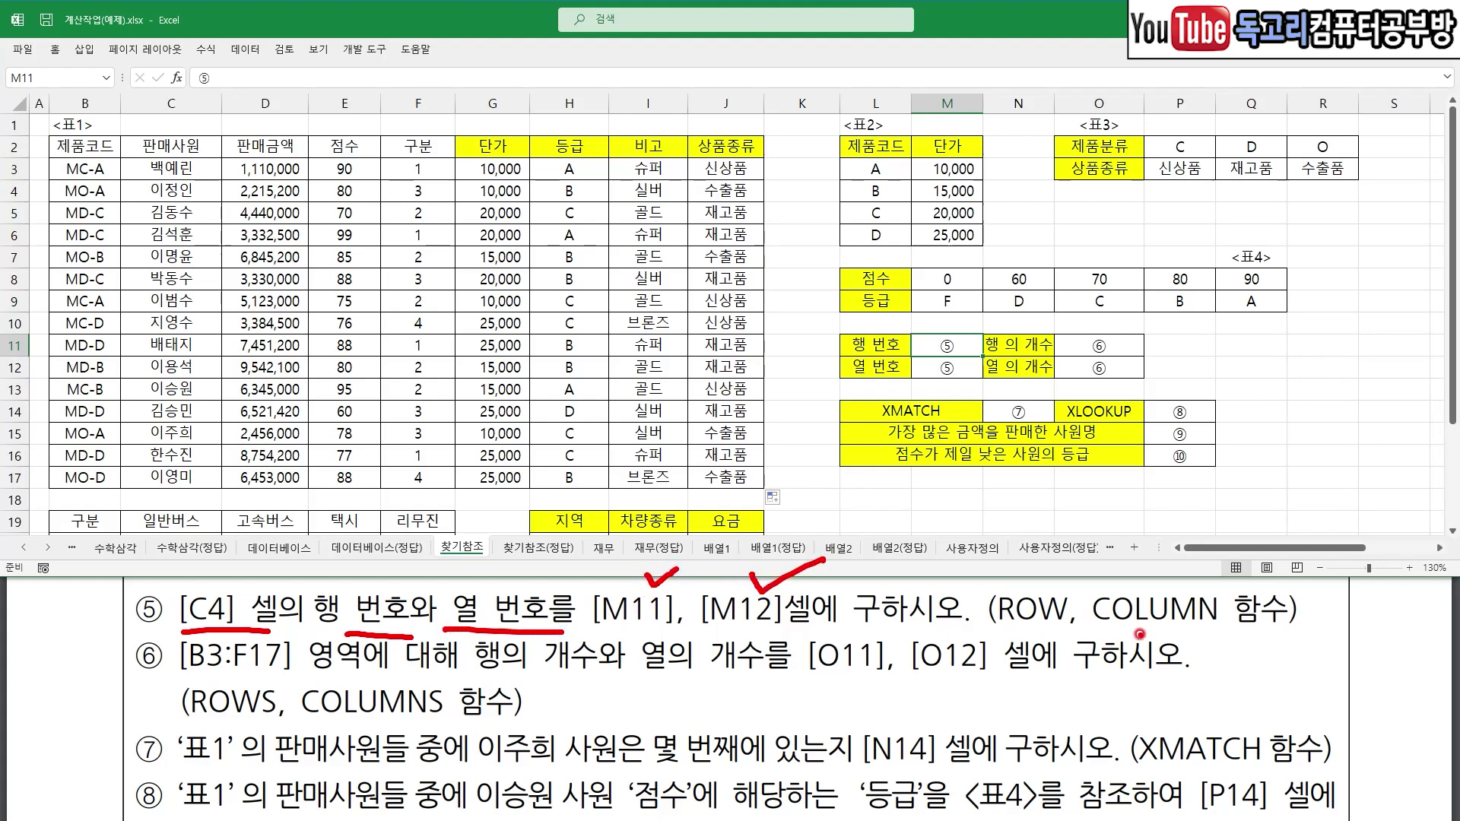
pyautogui.moveTo(1003, 629); pyautogui.dragTo(1245, 636)
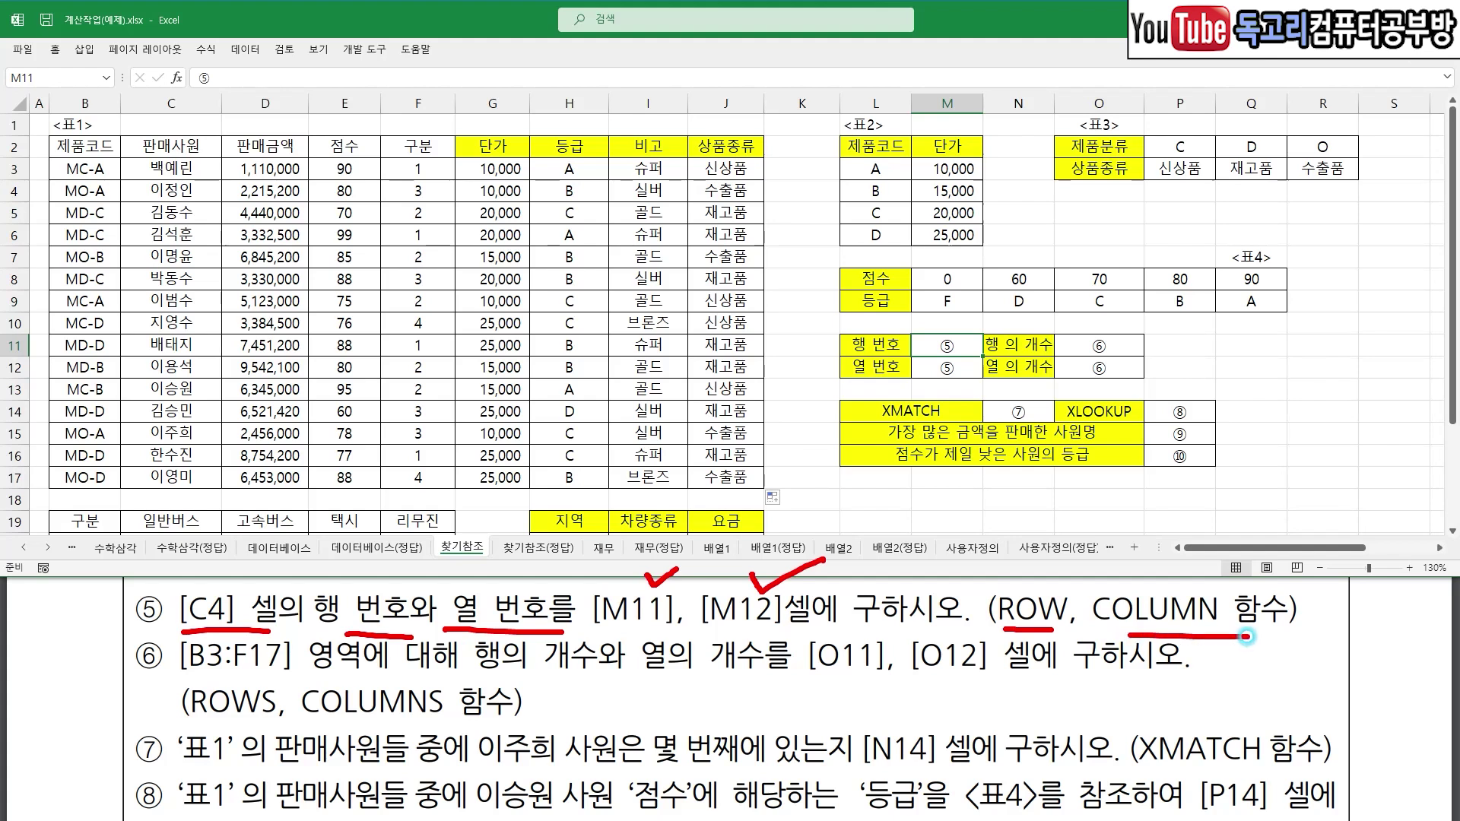
pyautogui.press('e')
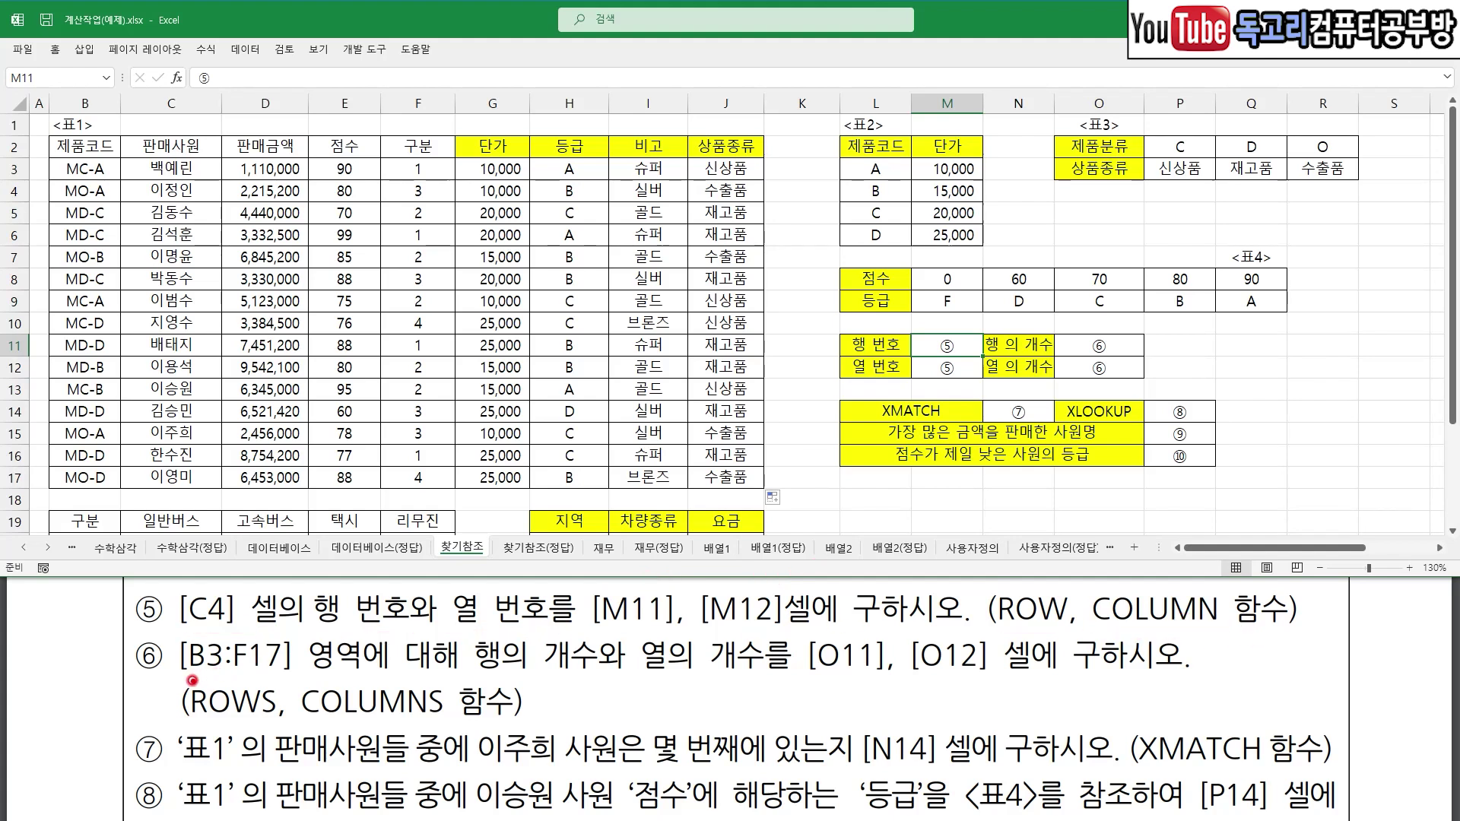
pyautogui.moveTo(220, 676); pyautogui.dragTo(282, 675)
pyautogui.moveTo(464, 681); pyautogui.dragTo(770, 679)
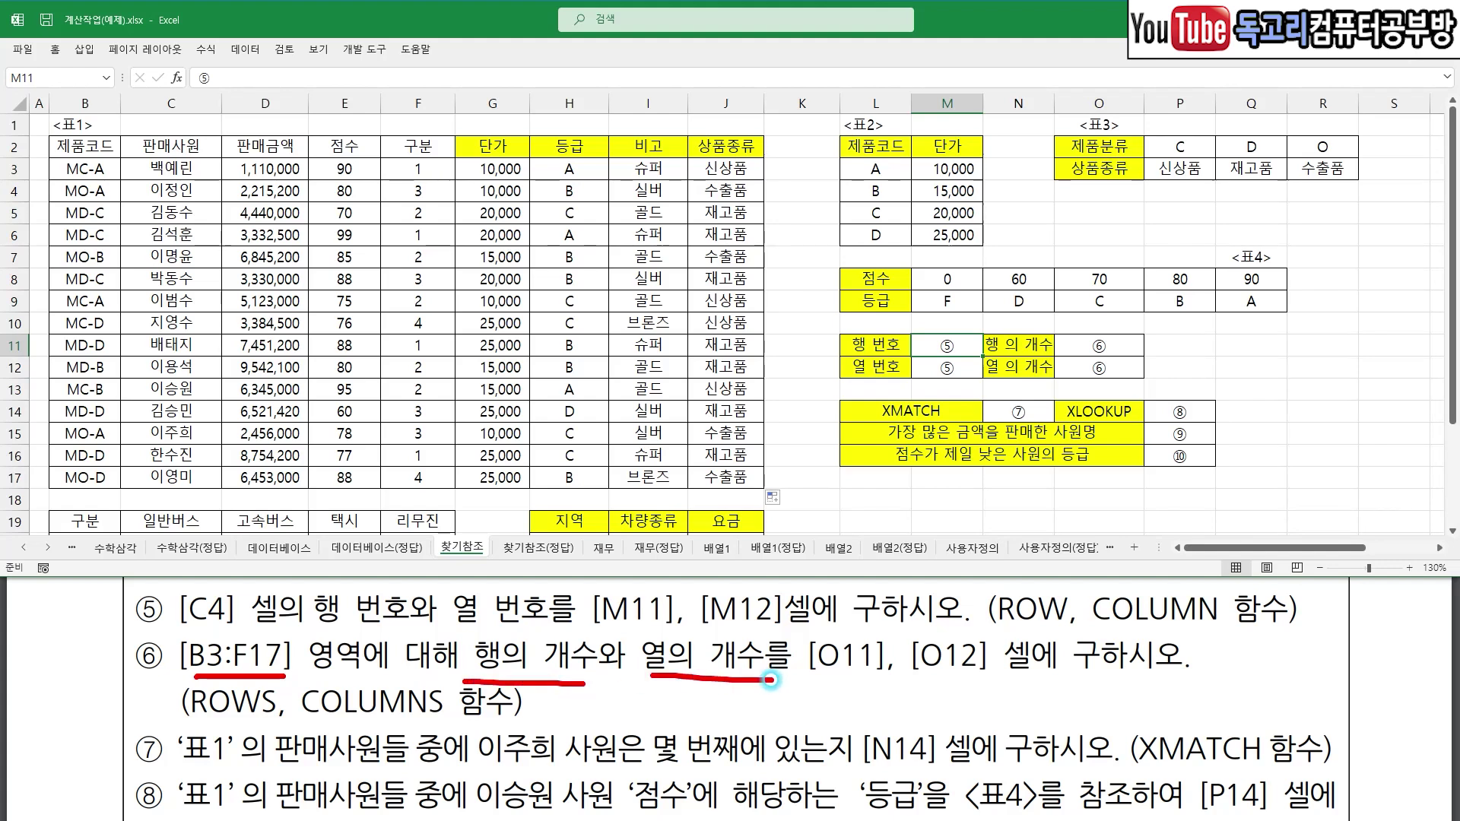
pyautogui.moveTo(834, 615); pyautogui.dragTo(996, 613)
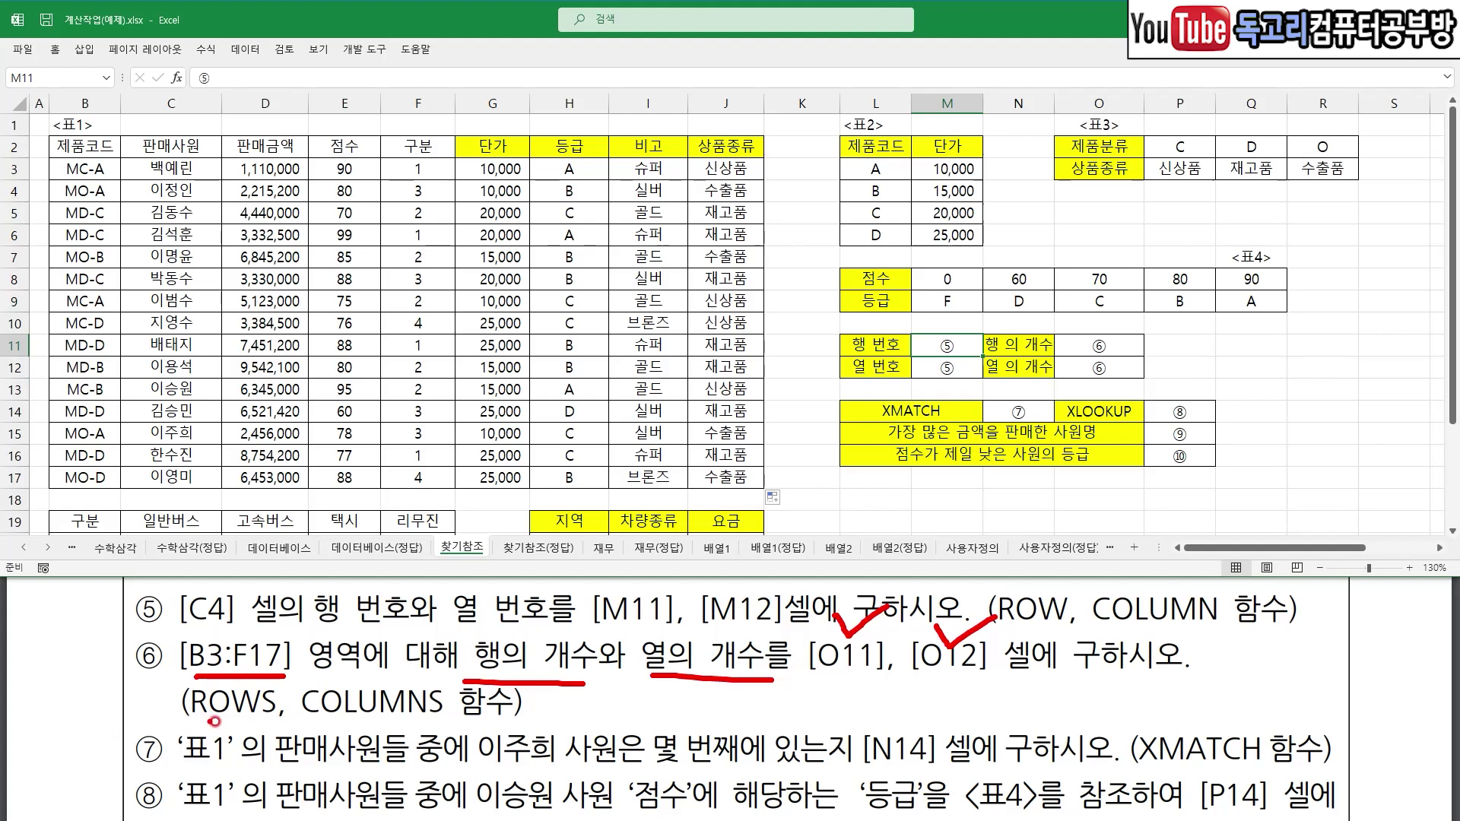
pyautogui.moveTo(191, 724); pyautogui.dragTo(426, 724)
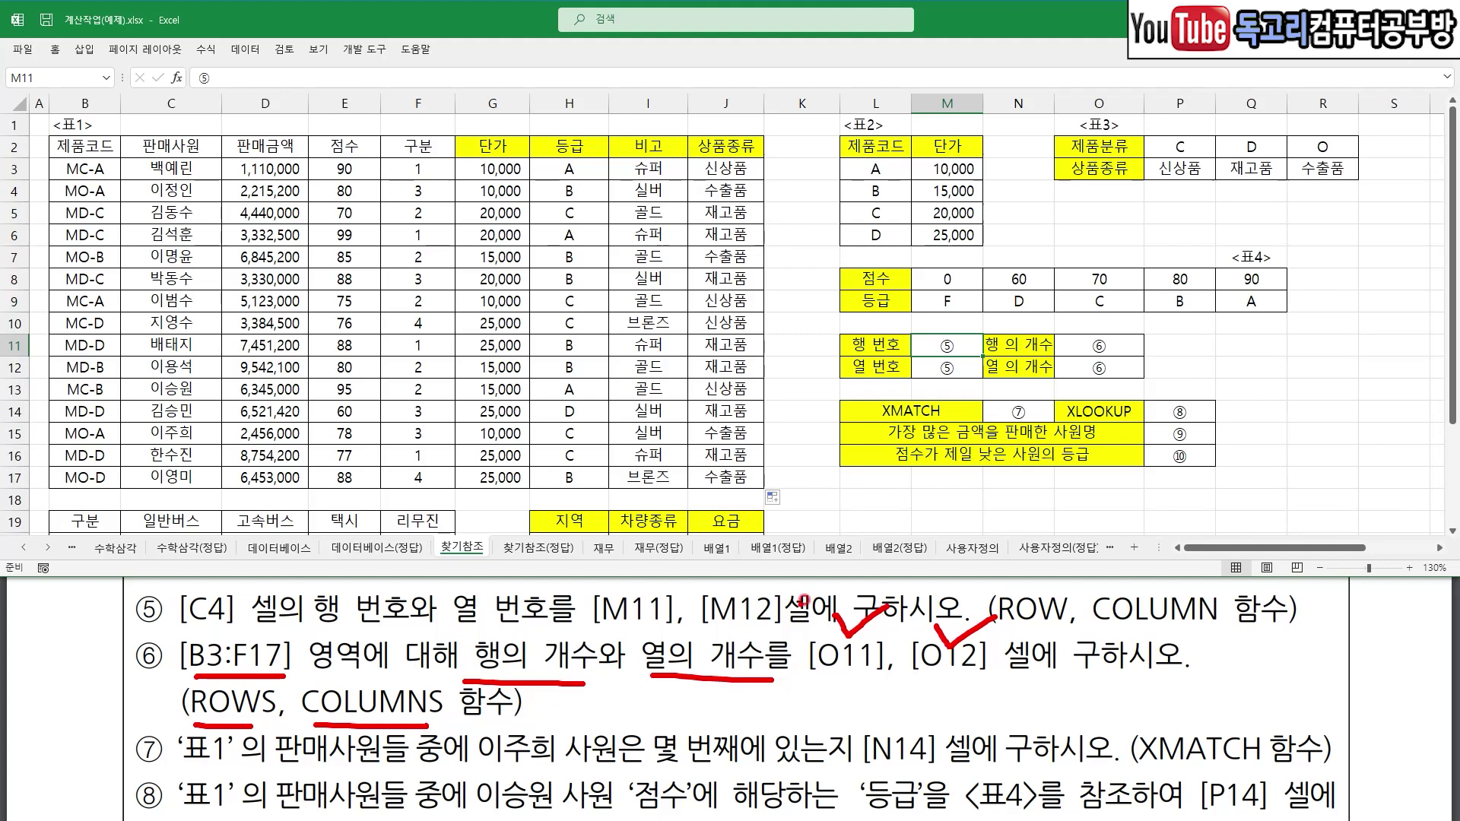
pyautogui.press('Escape')
# - Enter =ROW(C4) in M11 for the 행 번호
pyautogui.write('=')
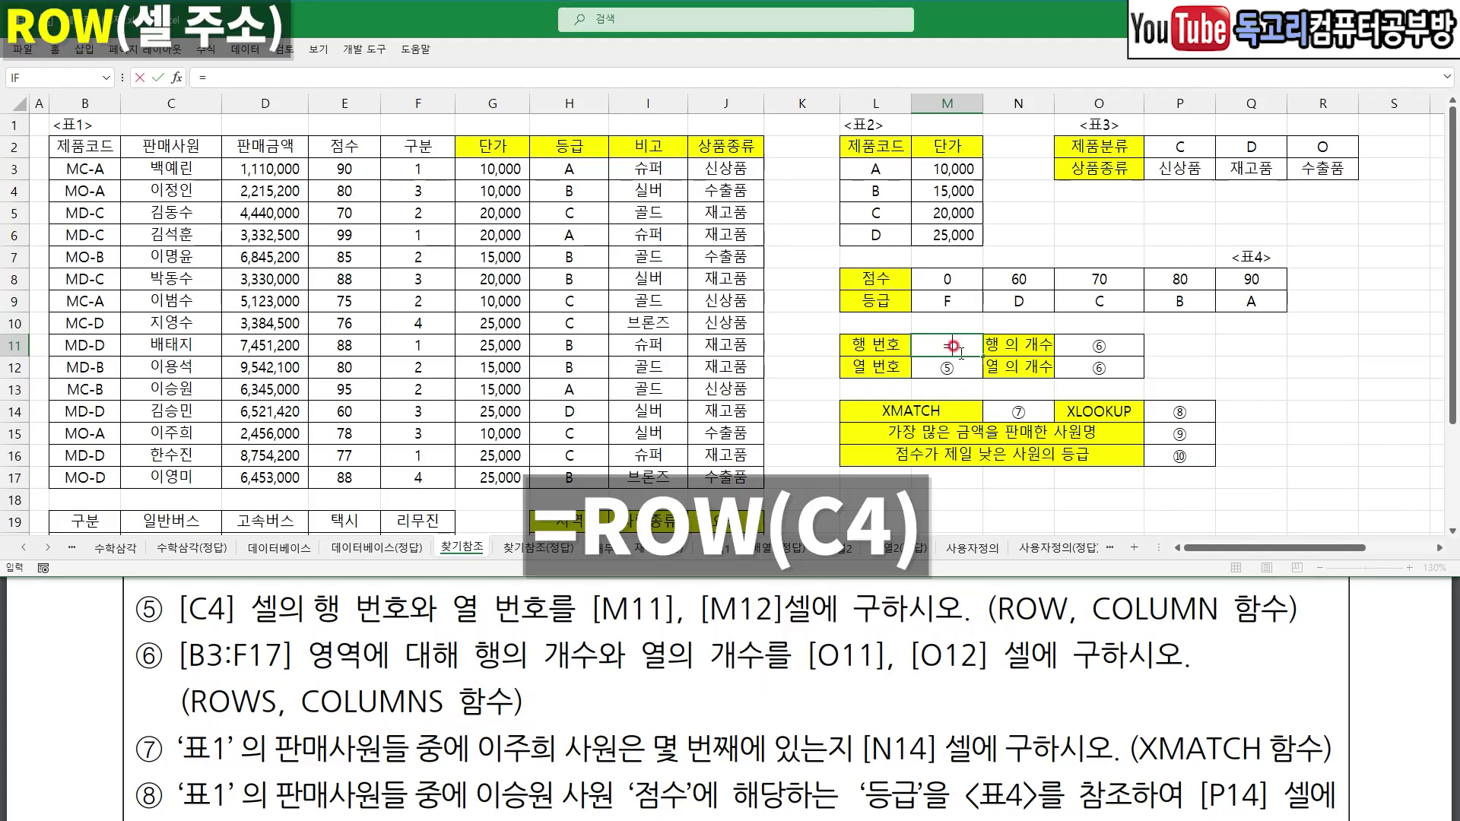
pyautogui.write('RO')
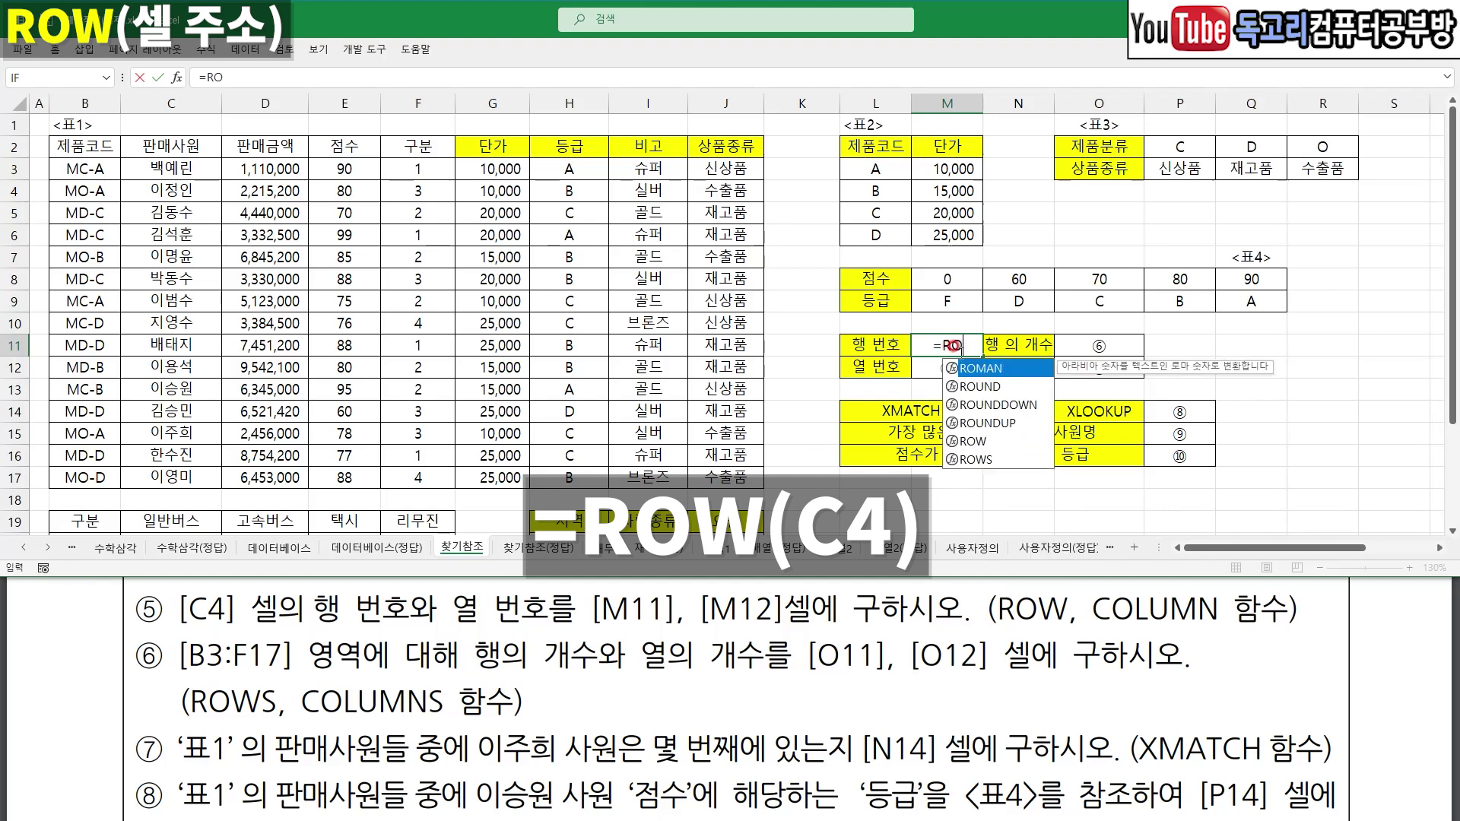
pyautogui.press('Down')
pyautogui.press('Down')
pyautogui.press('Down')
pyautogui.press('Down')
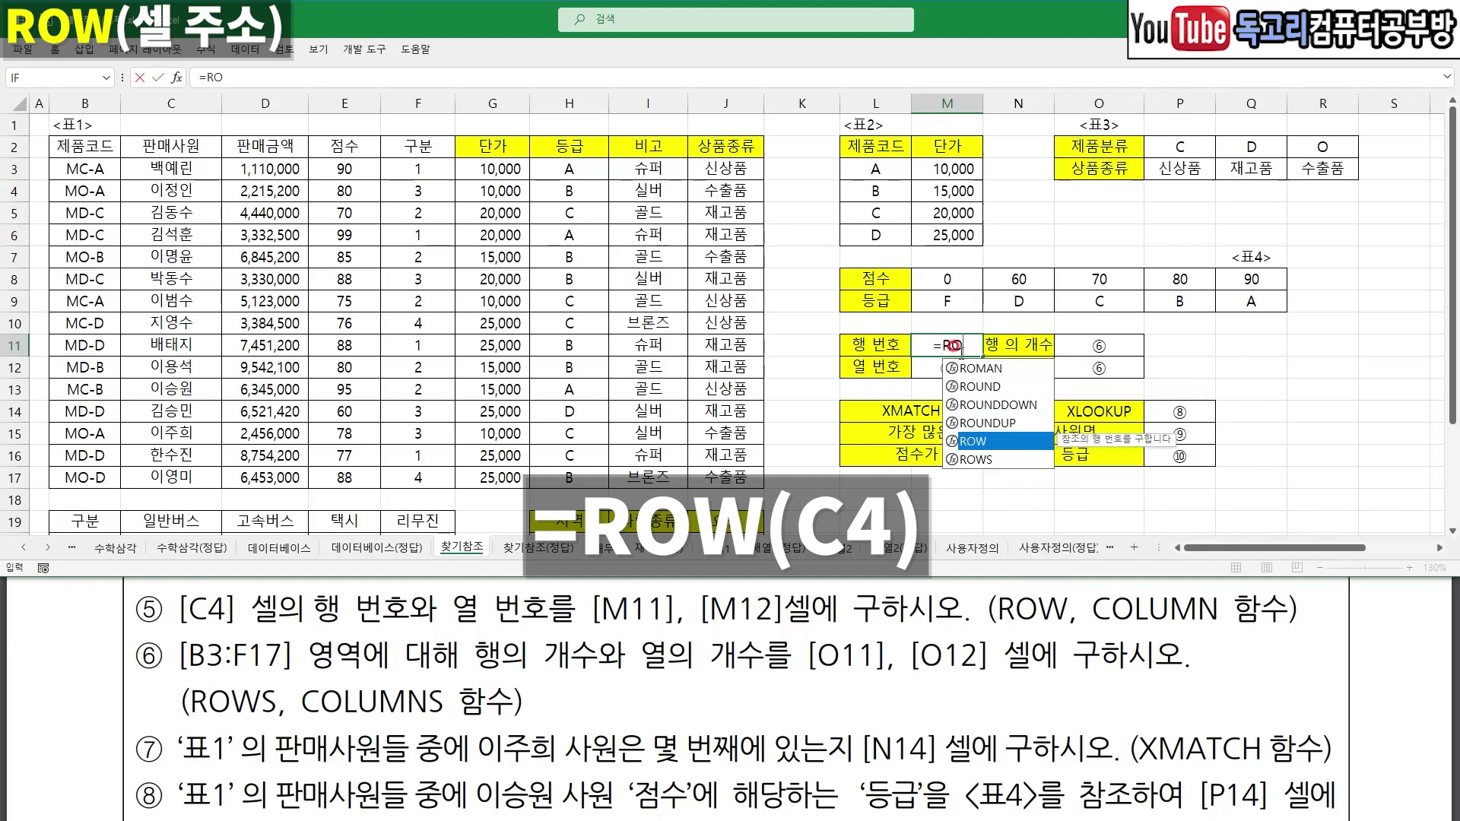
pyautogui.press('Tab')
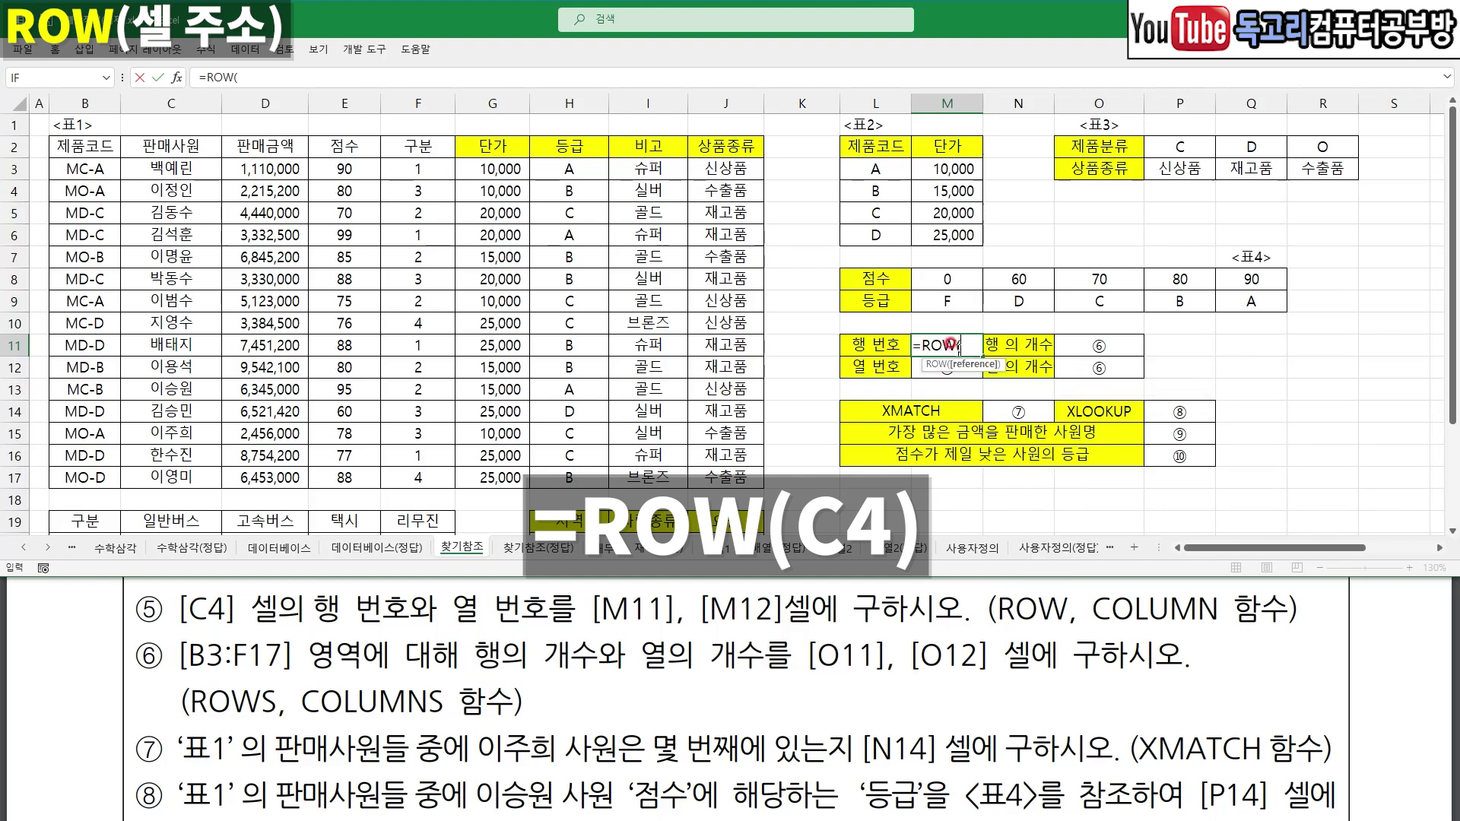
pyautogui.click(163, 191)
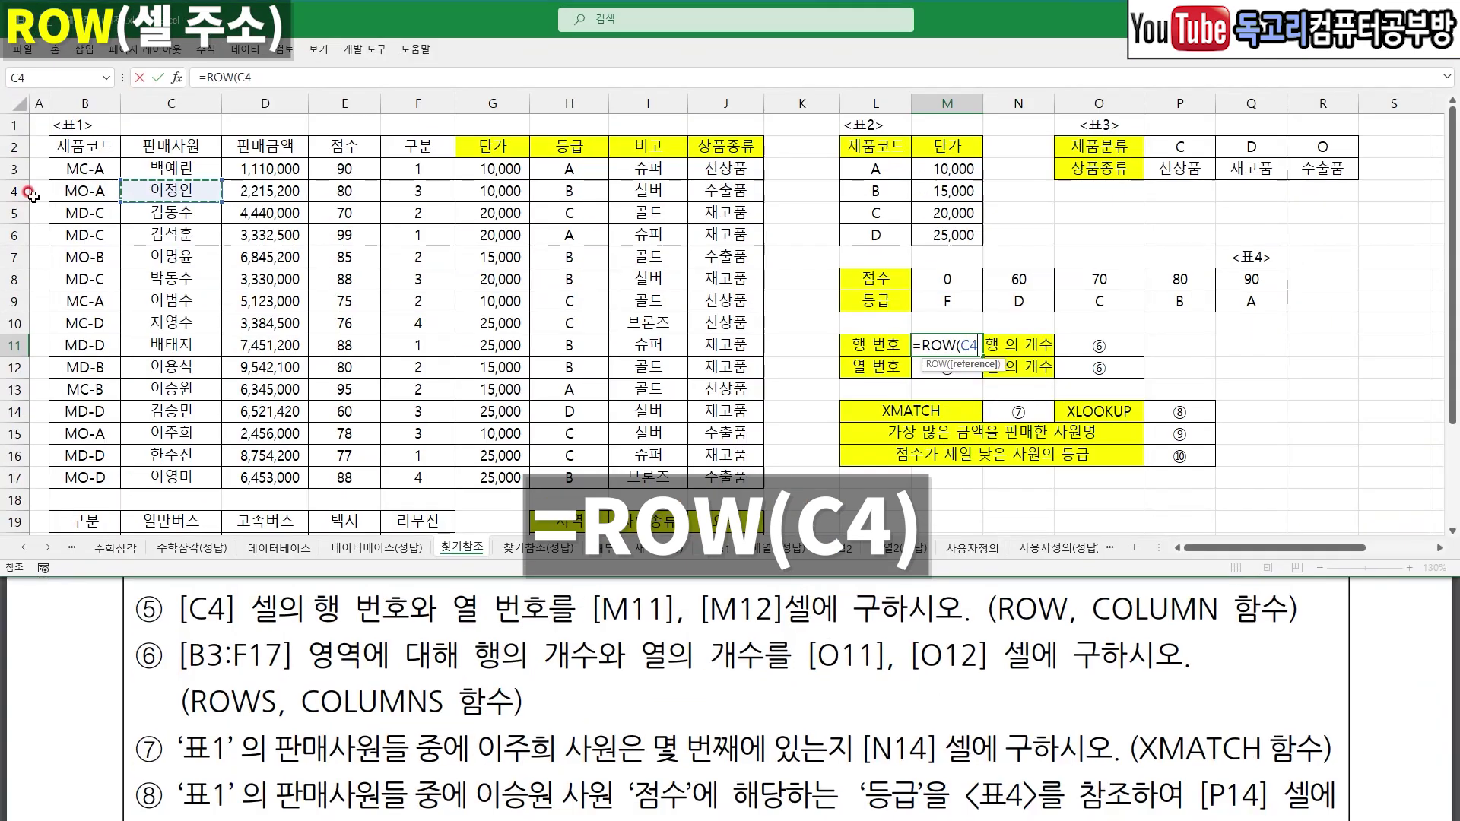
pyautogui.press('Return')
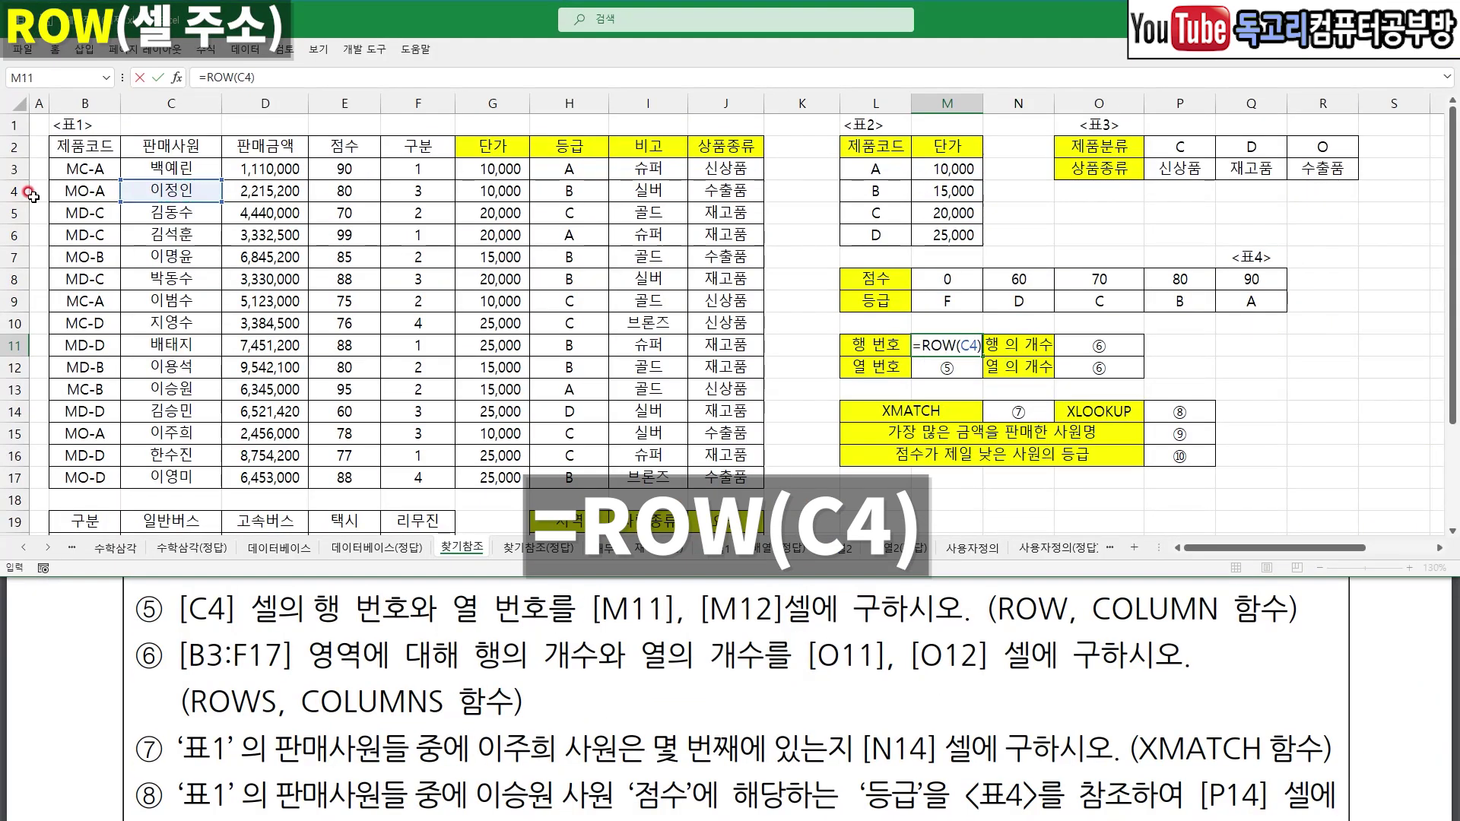
# - Enter =COLUMN(C4) in M12 for the 열 번호
pyautogui.write('=')
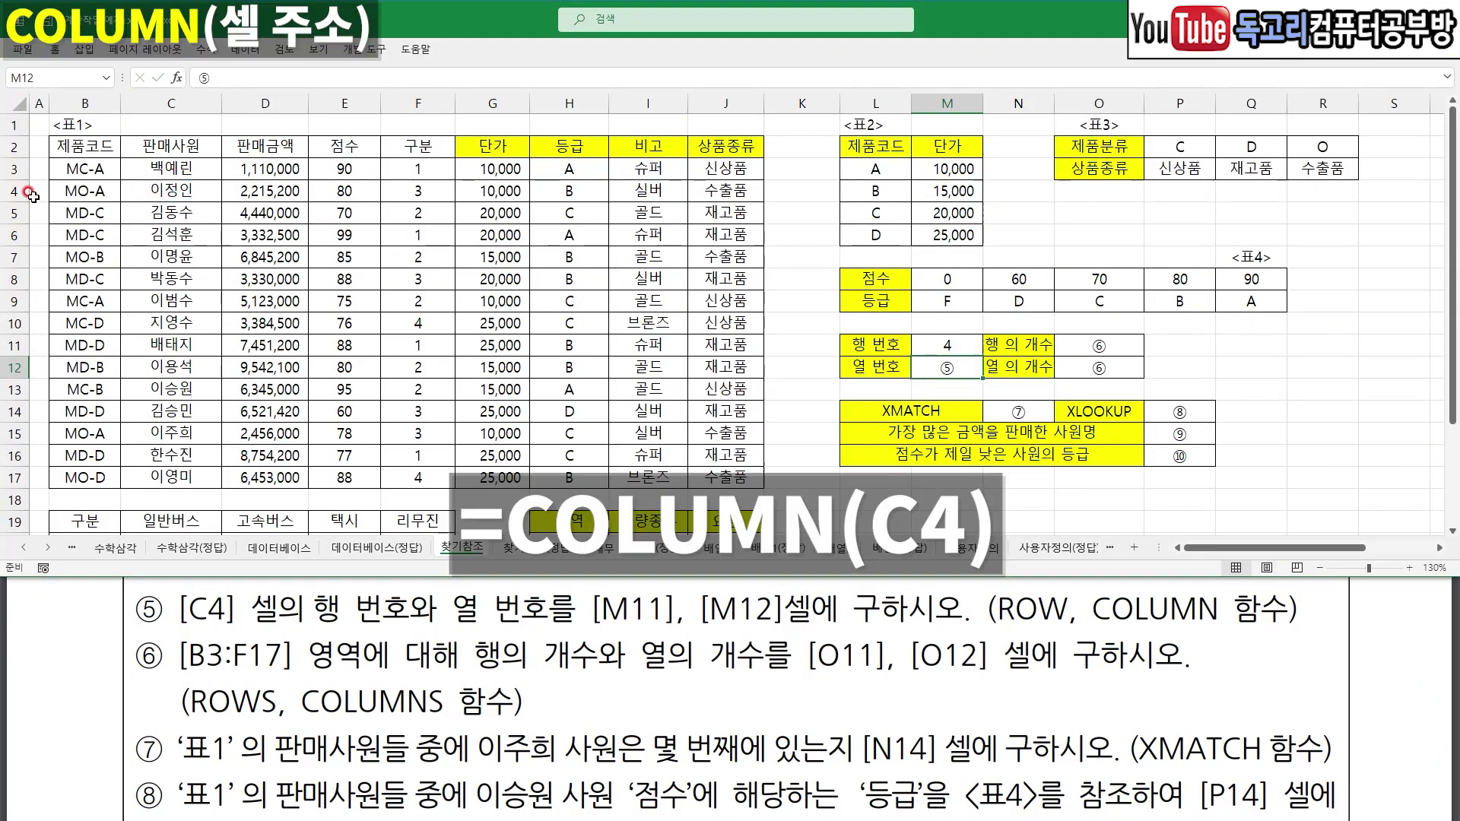
pyautogui.write('COL')
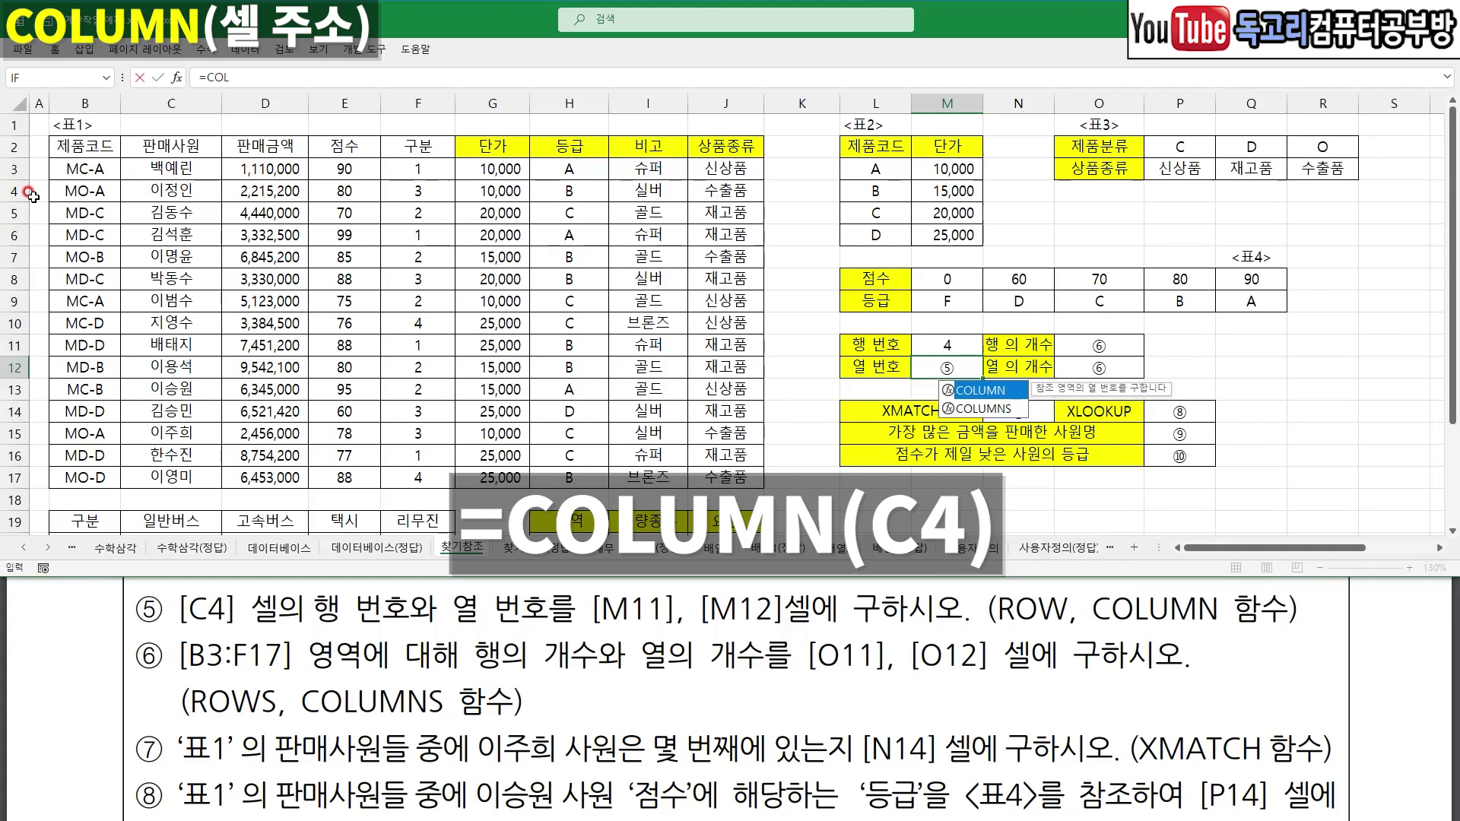
pyautogui.press('Tab')
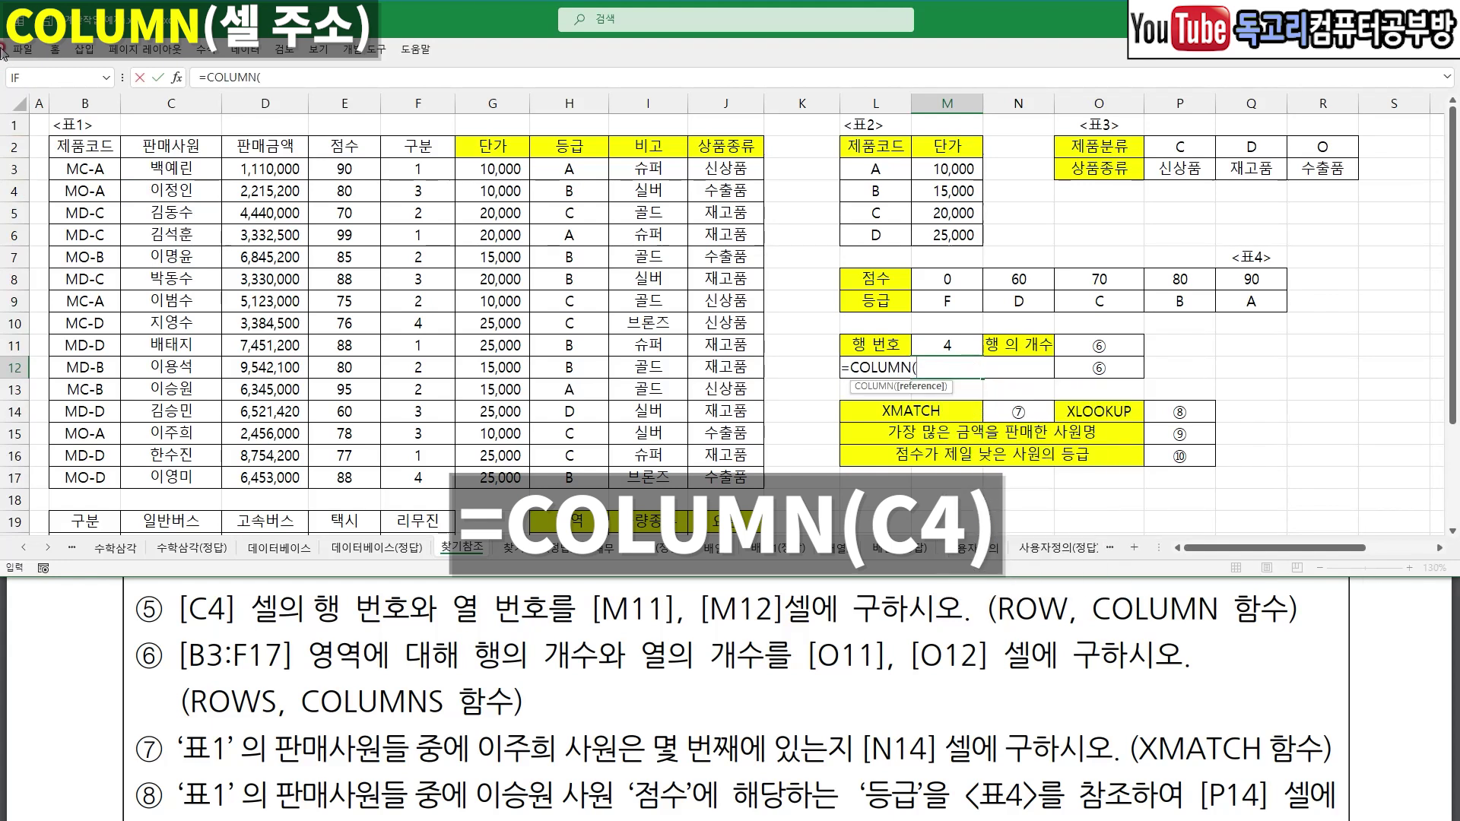
pyautogui.click(172, 186)
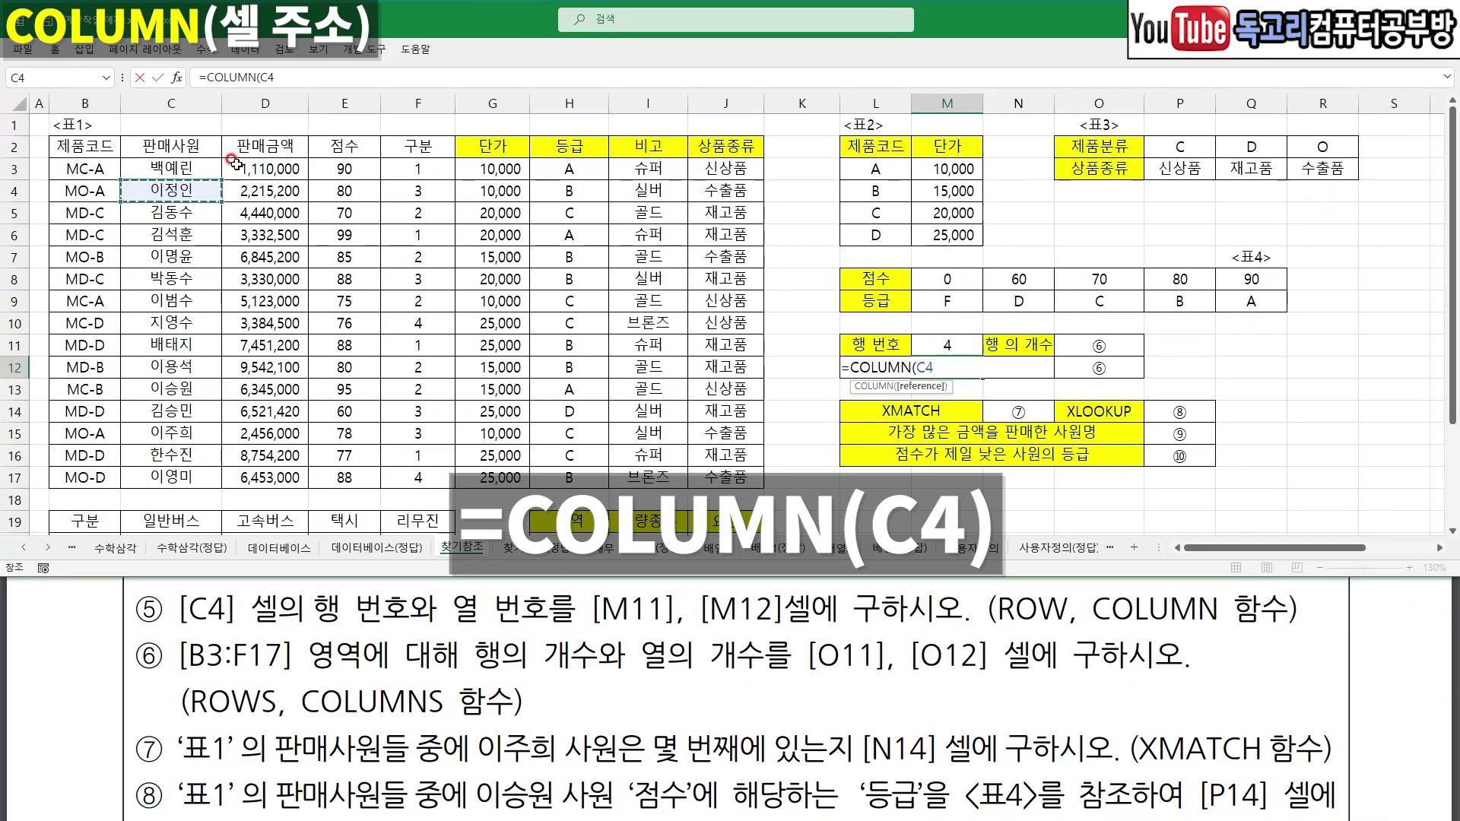
pyautogui.write(')')
pyautogui.press('Return')
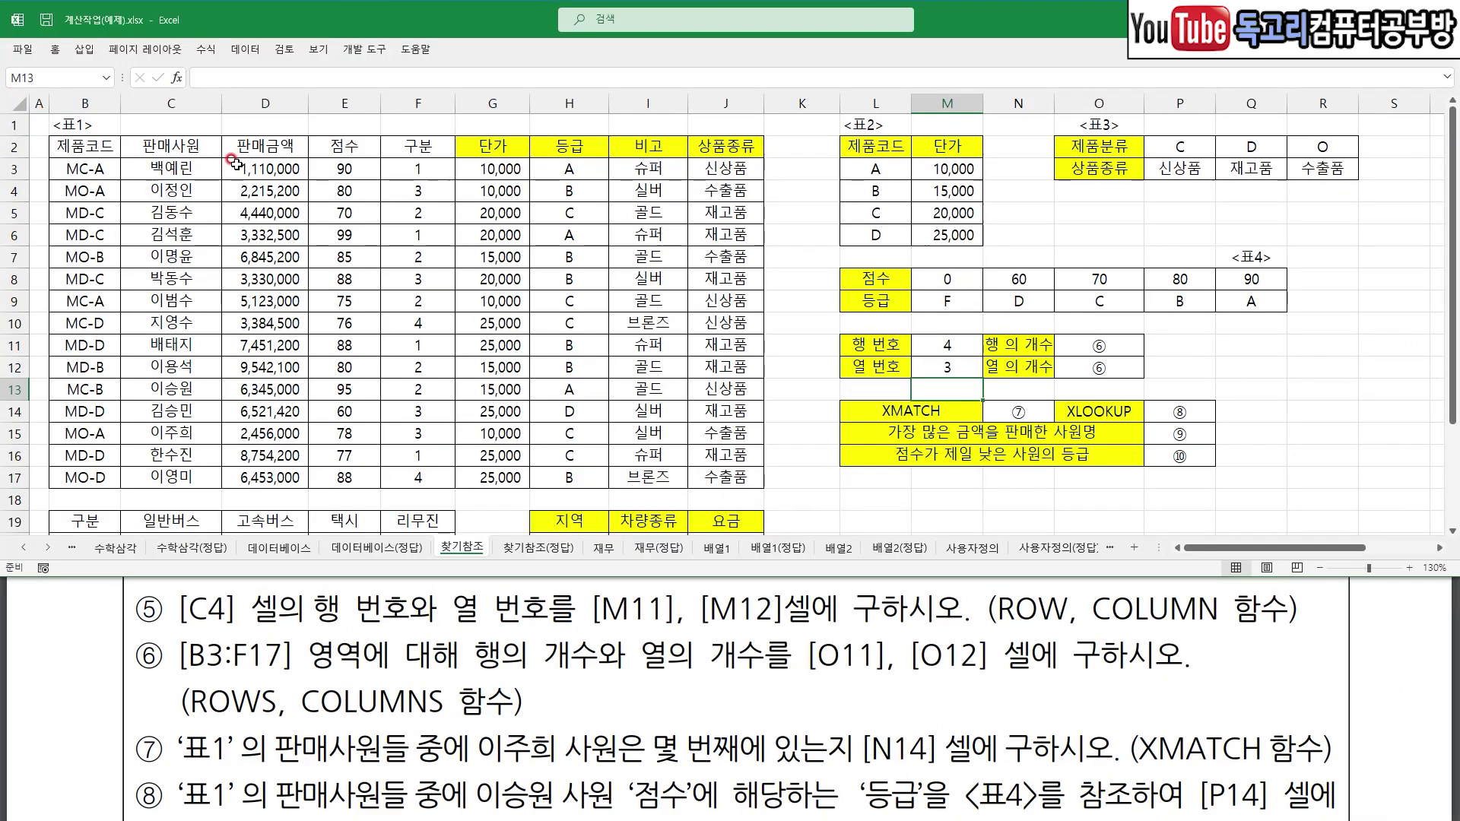
# - Enter =ROWS(B3:F17) in O11 for the 행의 개수
pyautogui.click(1134, 347)
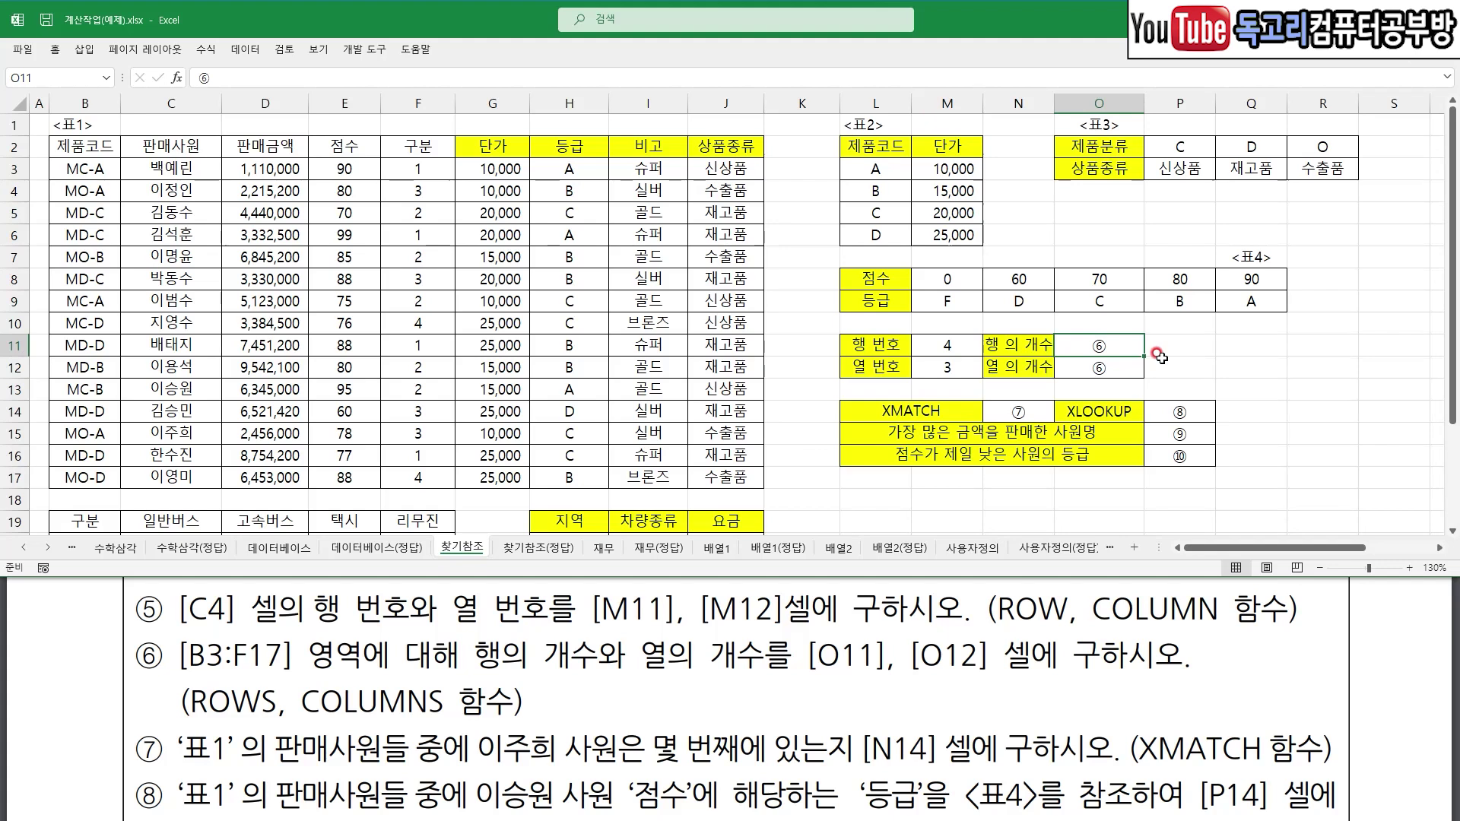
pyautogui.write('=')
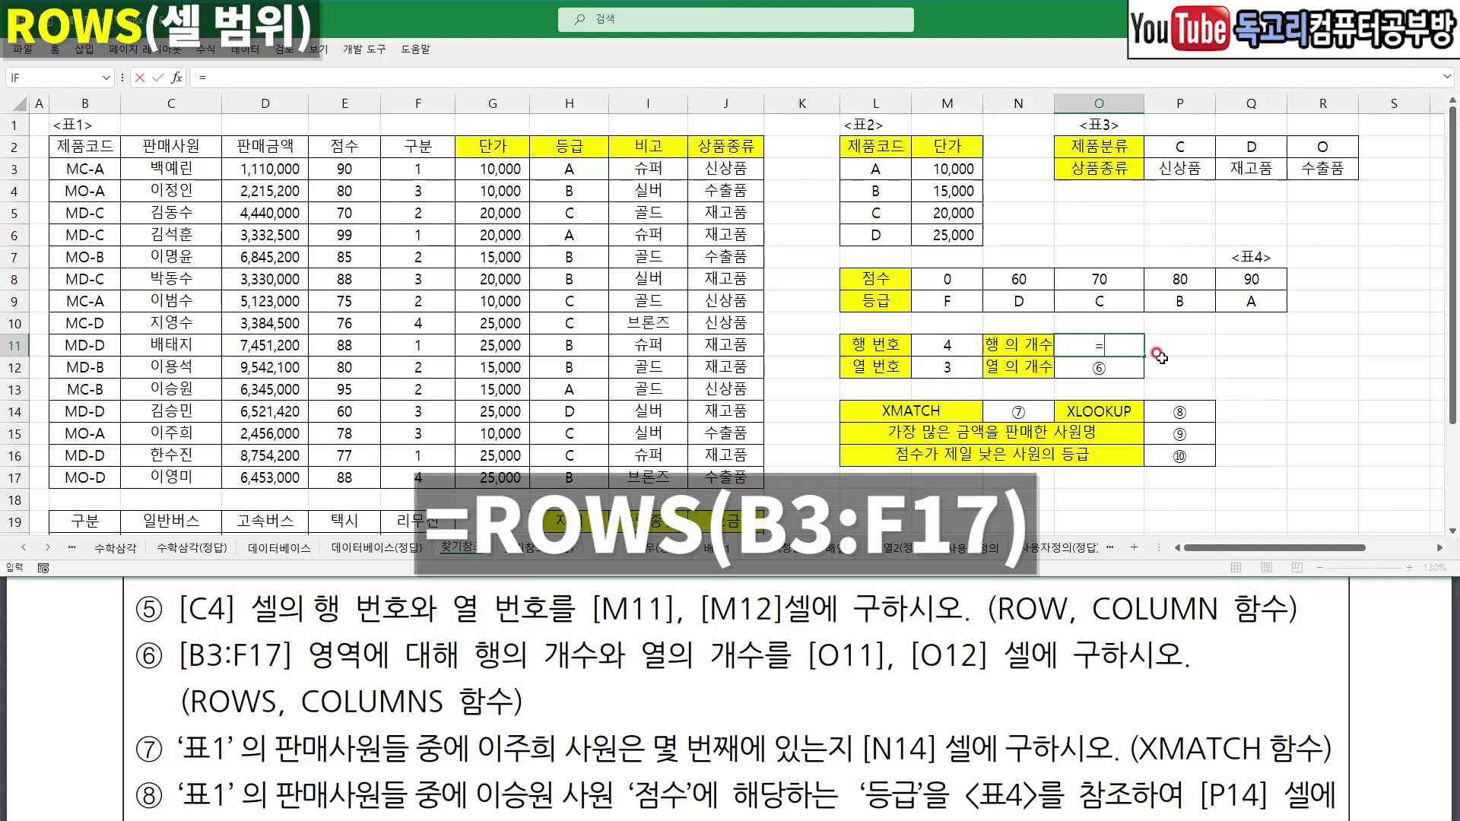
pyautogui.write('ROWS(')
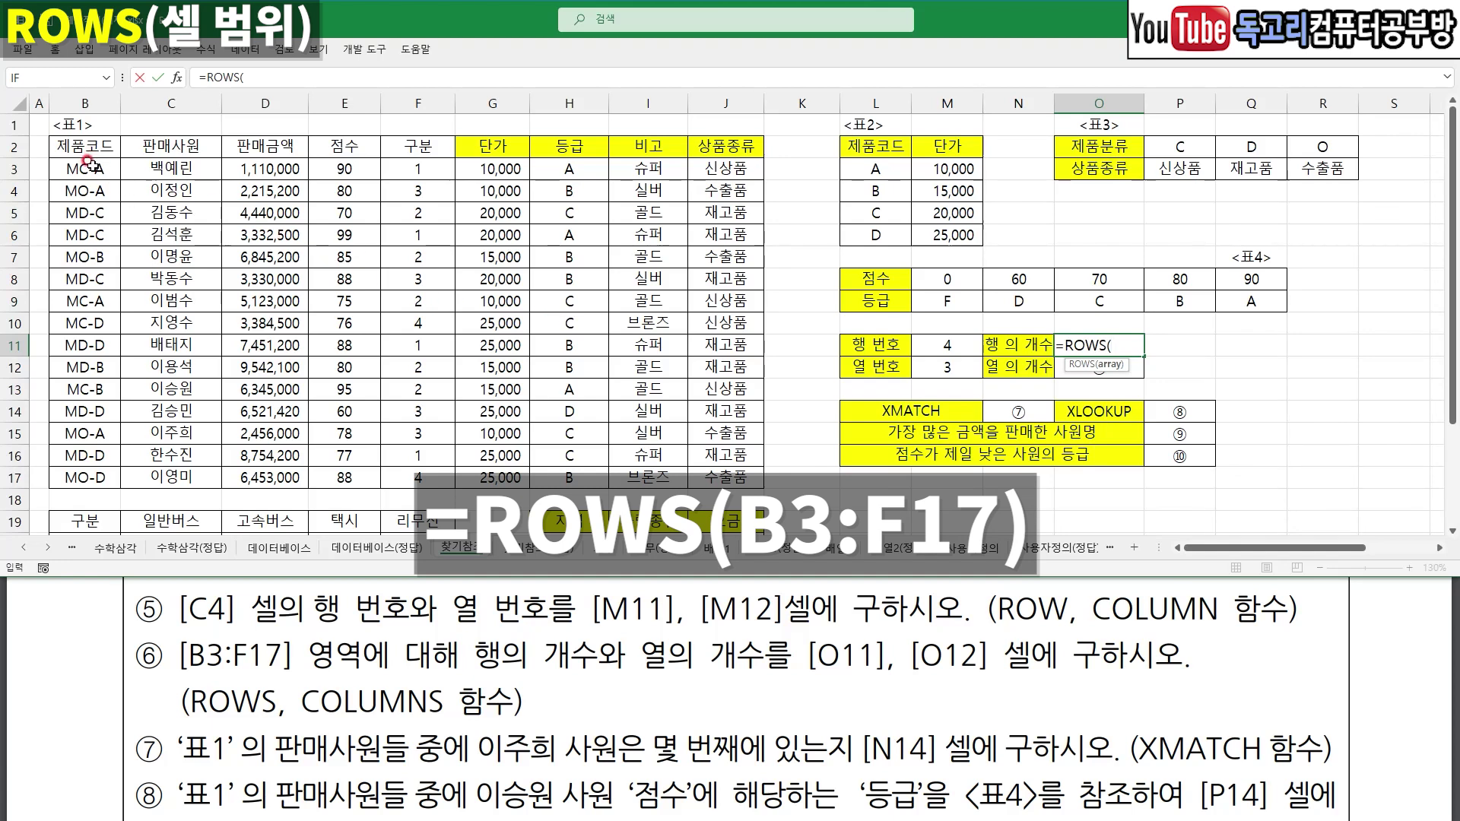
pyautogui.moveTo(89, 162); pyautogui.dragTo(432, 478)
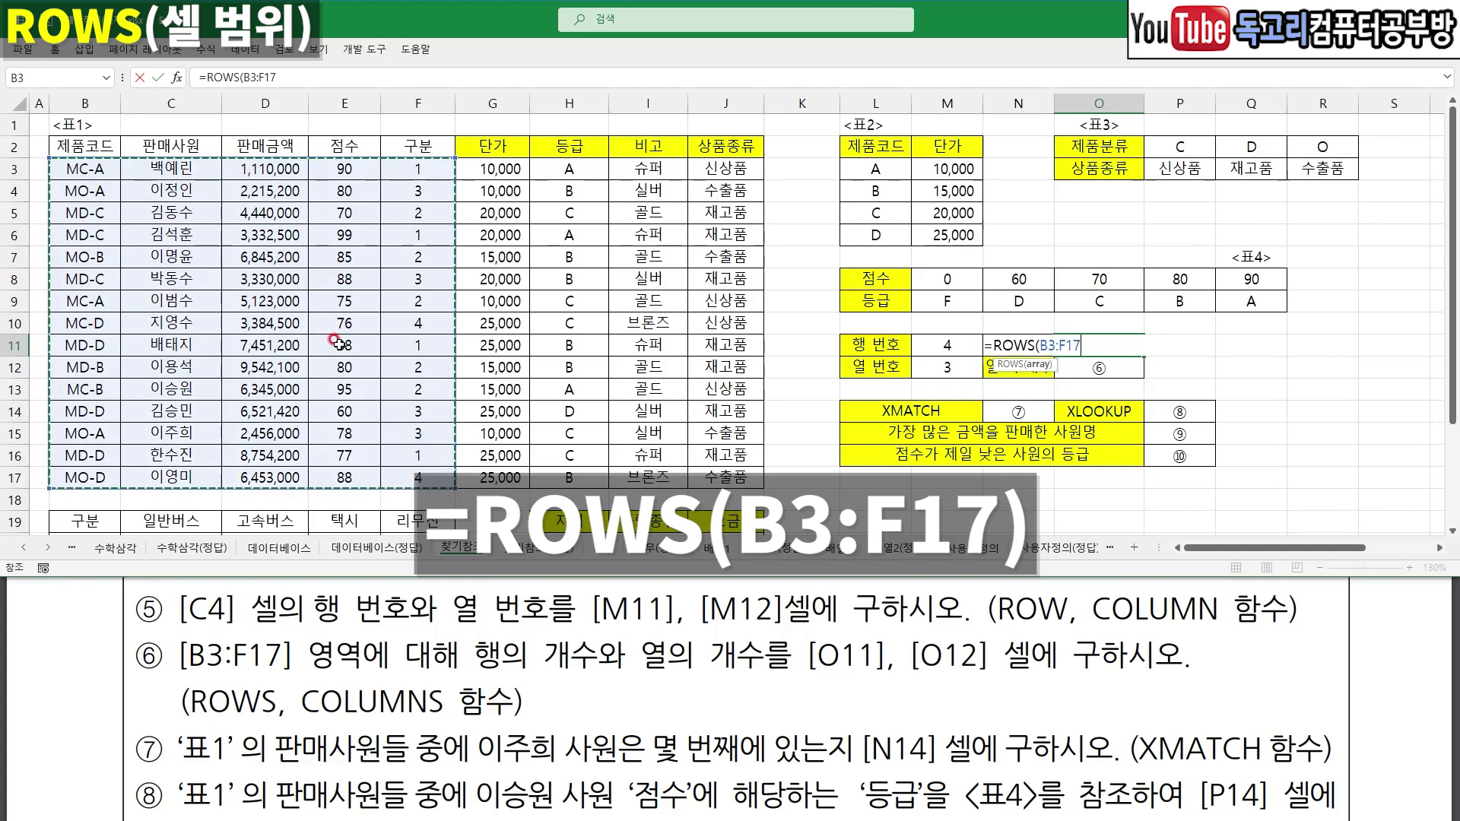
pyautogui.moveTo(69, 172); pyautogui.dragTo(384, 467)
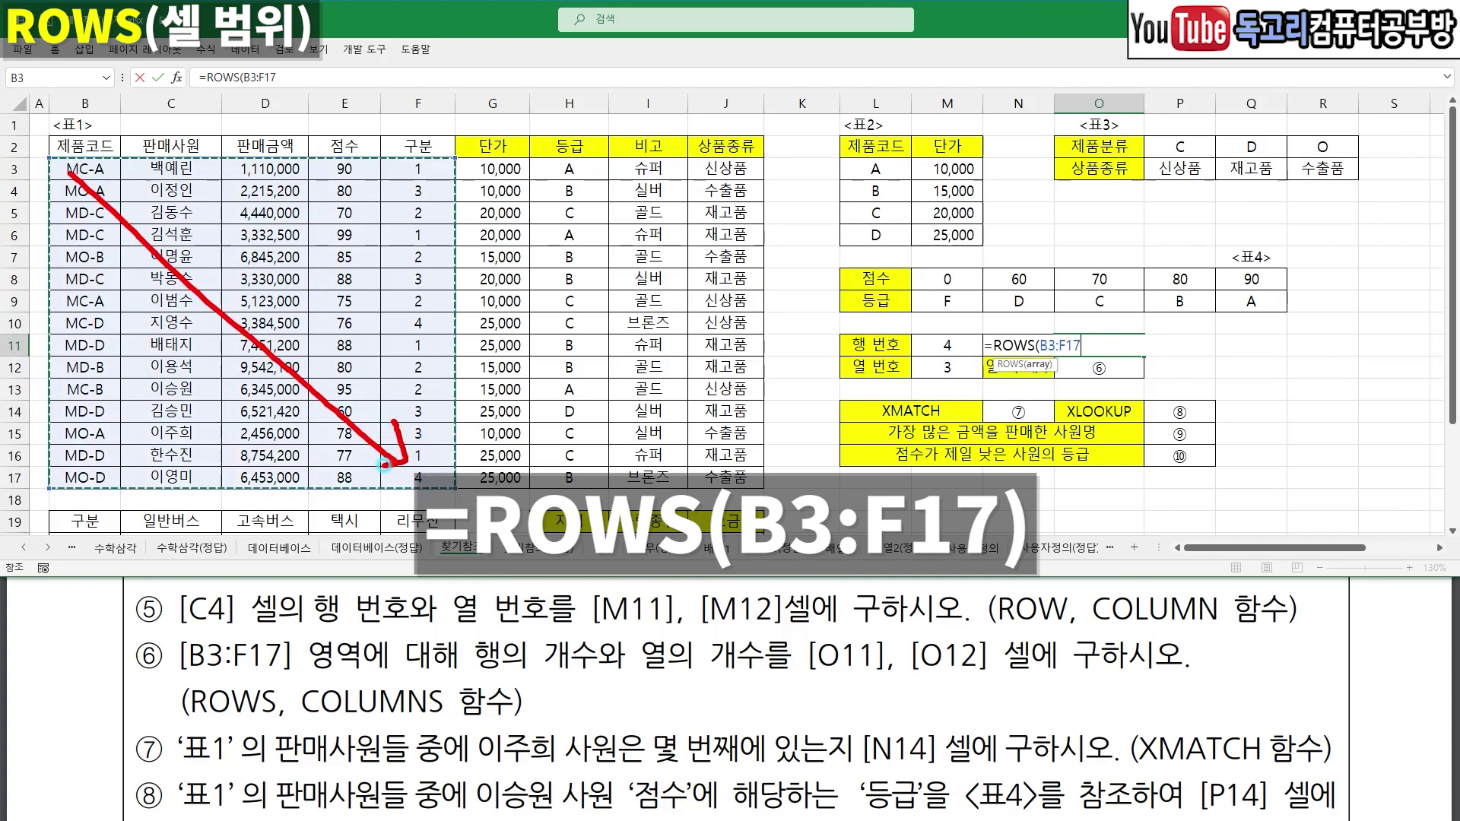
pyautogui.moveTo(432, 169)
pyautogui.mouseDown()
pyautogui.moveTo(473, 171)
pyautogui.moveTo(489, 199)
pyautogui.moveTo(499, 251)
pyautogui.moveTo(485, 311)
pyautogui.mouseUp()
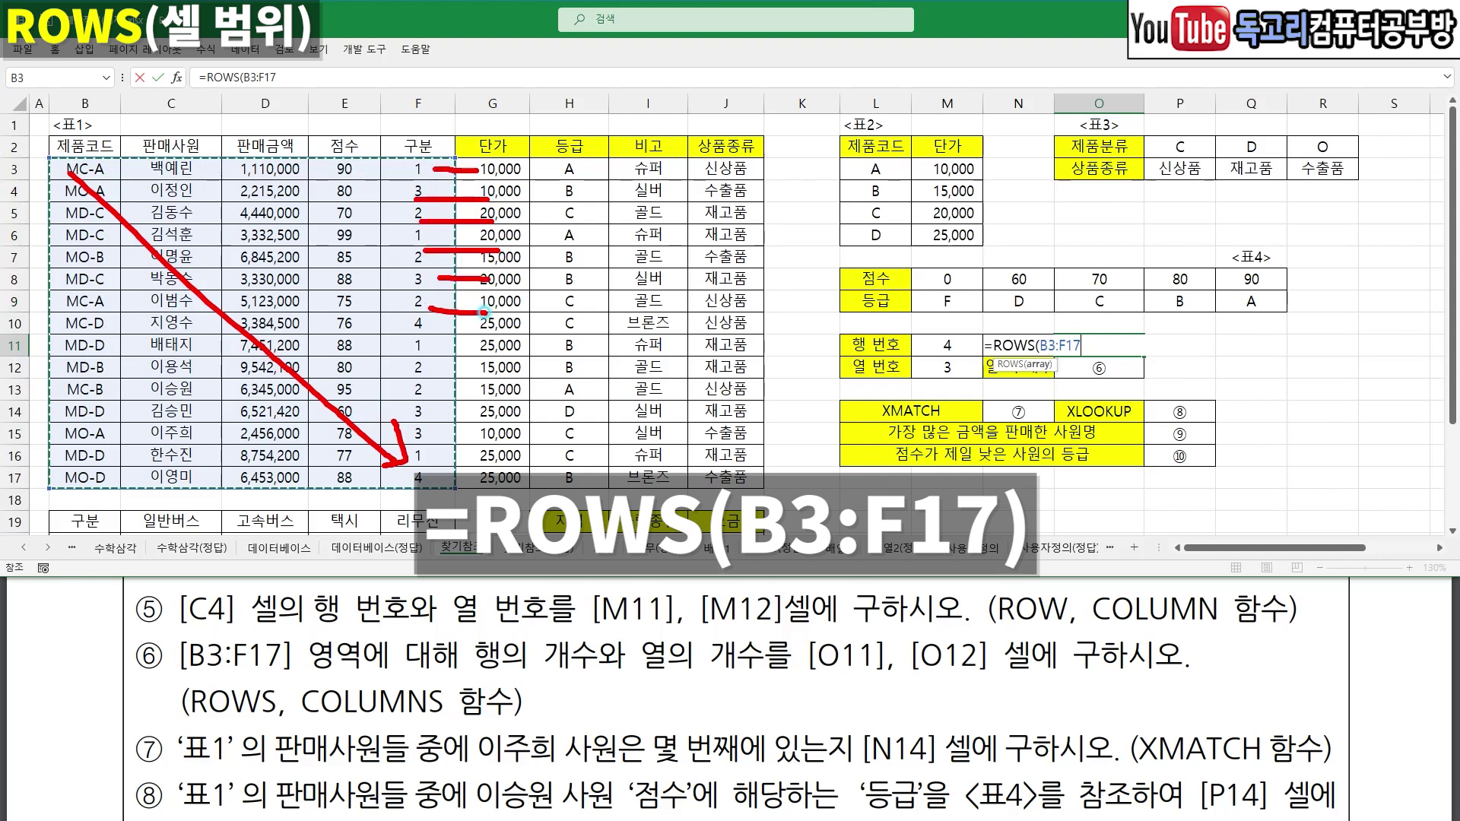
pyautogui.write(')')
pyautogui.press('Return')
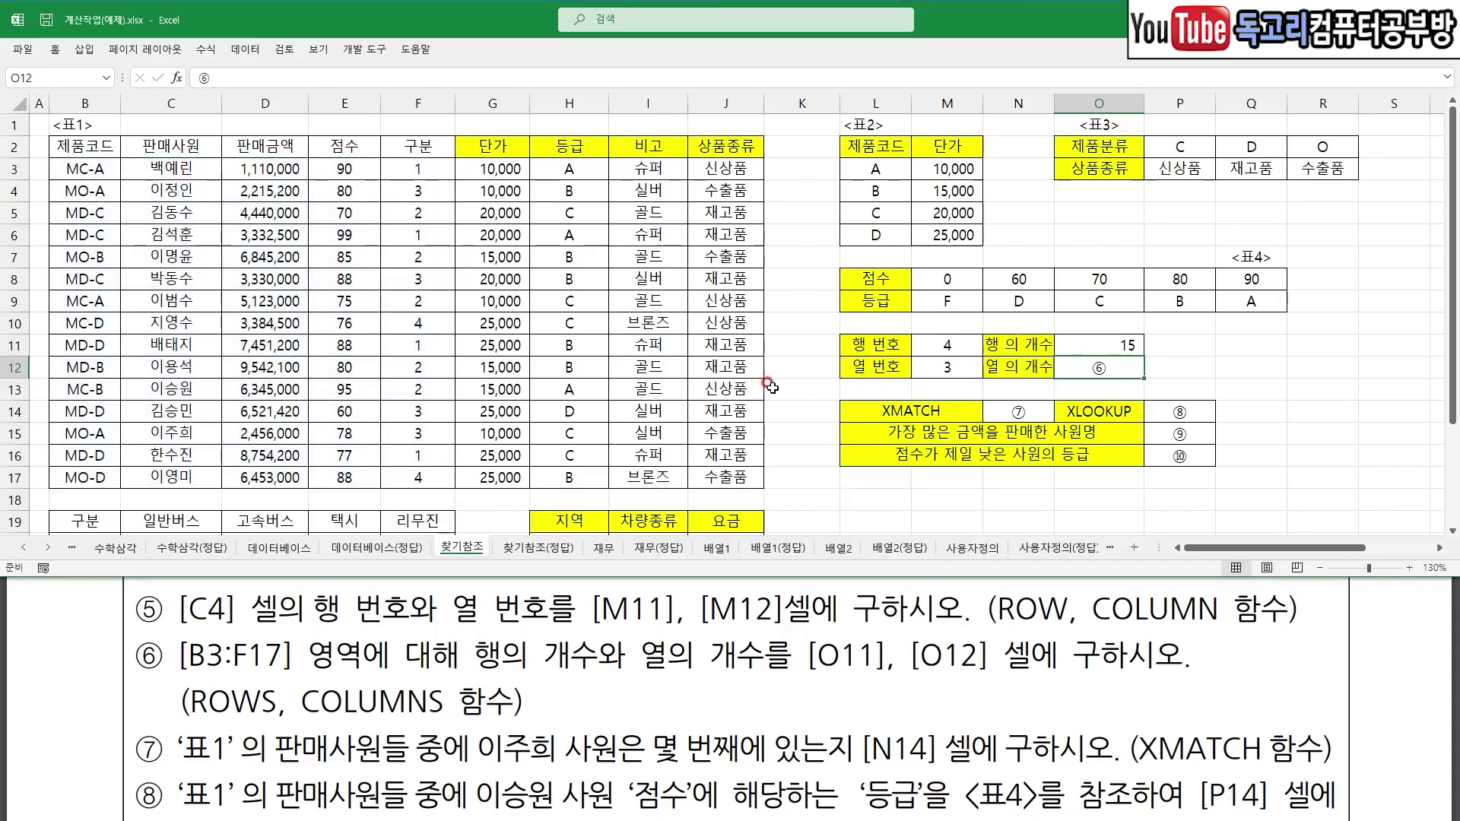
# - Enter =COLUMNS(B3:F17) in O12 for the 열의 개수
pyautogui.write('=COL')
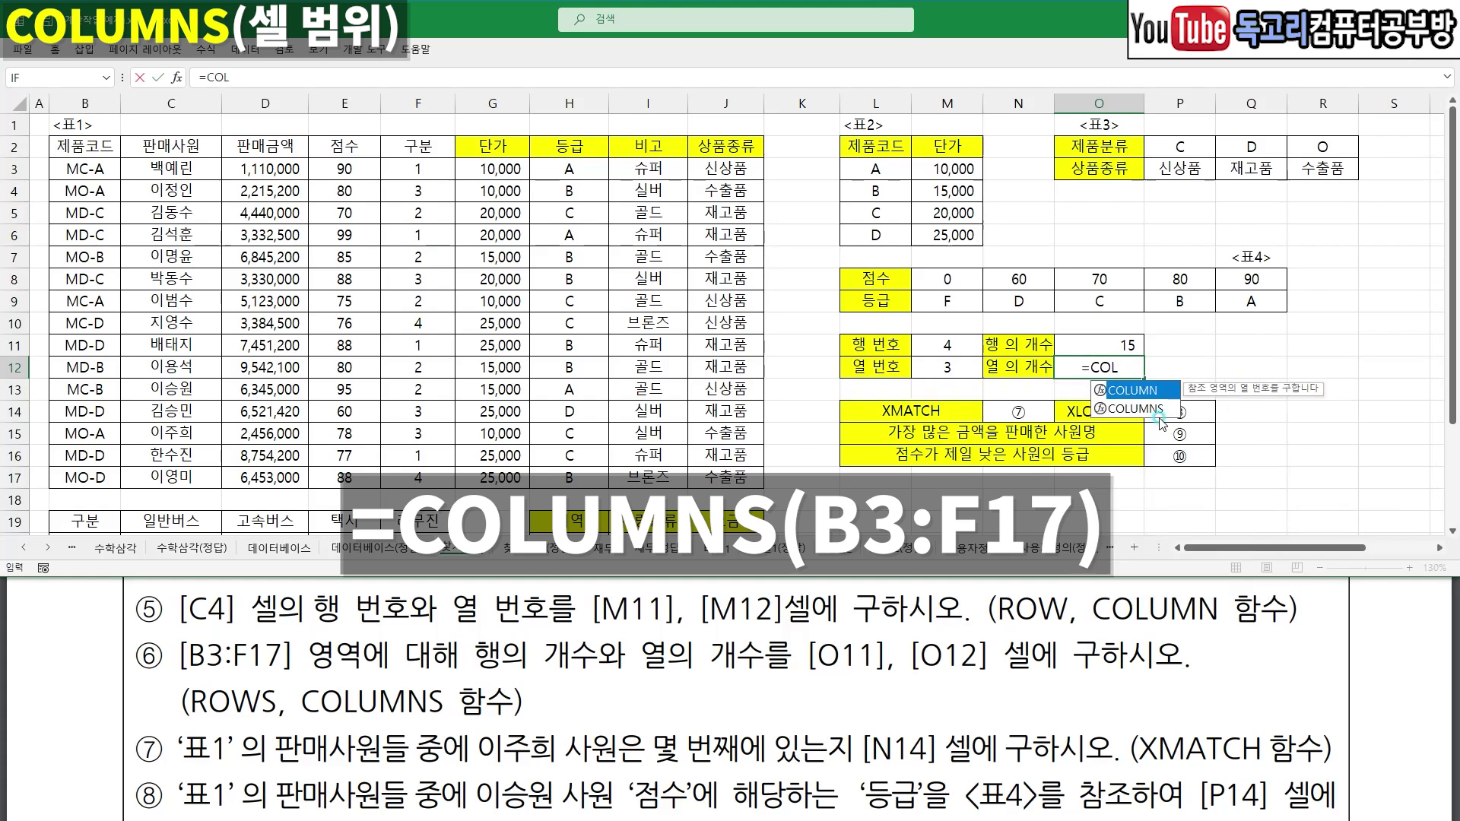
pyautogui.click(1177, 408)
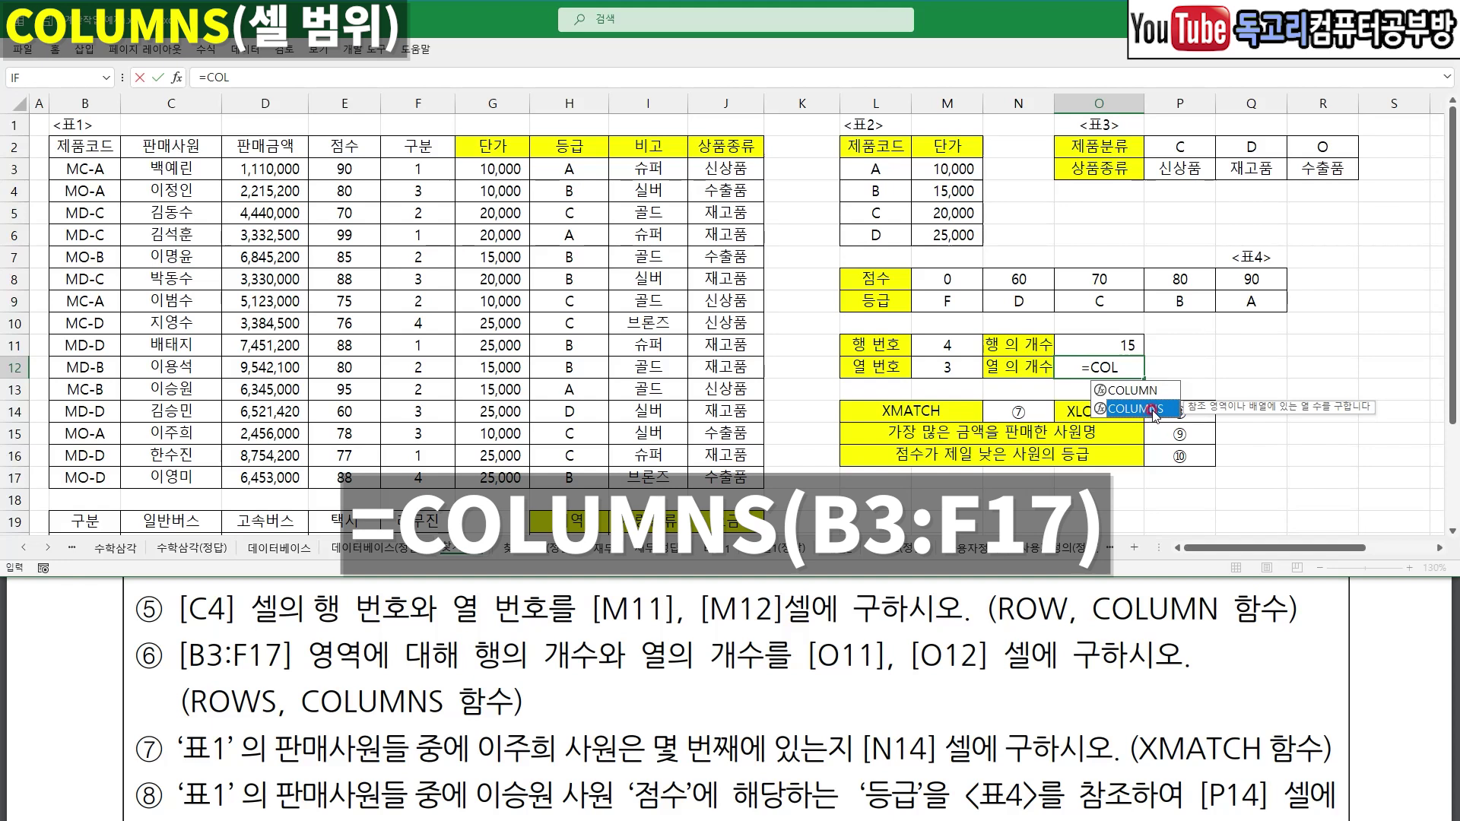
pyautogui.doubleClick(1155, 412)
pyautogui.moveTo(85, 167); pyautogui.dragTo(417, 478)
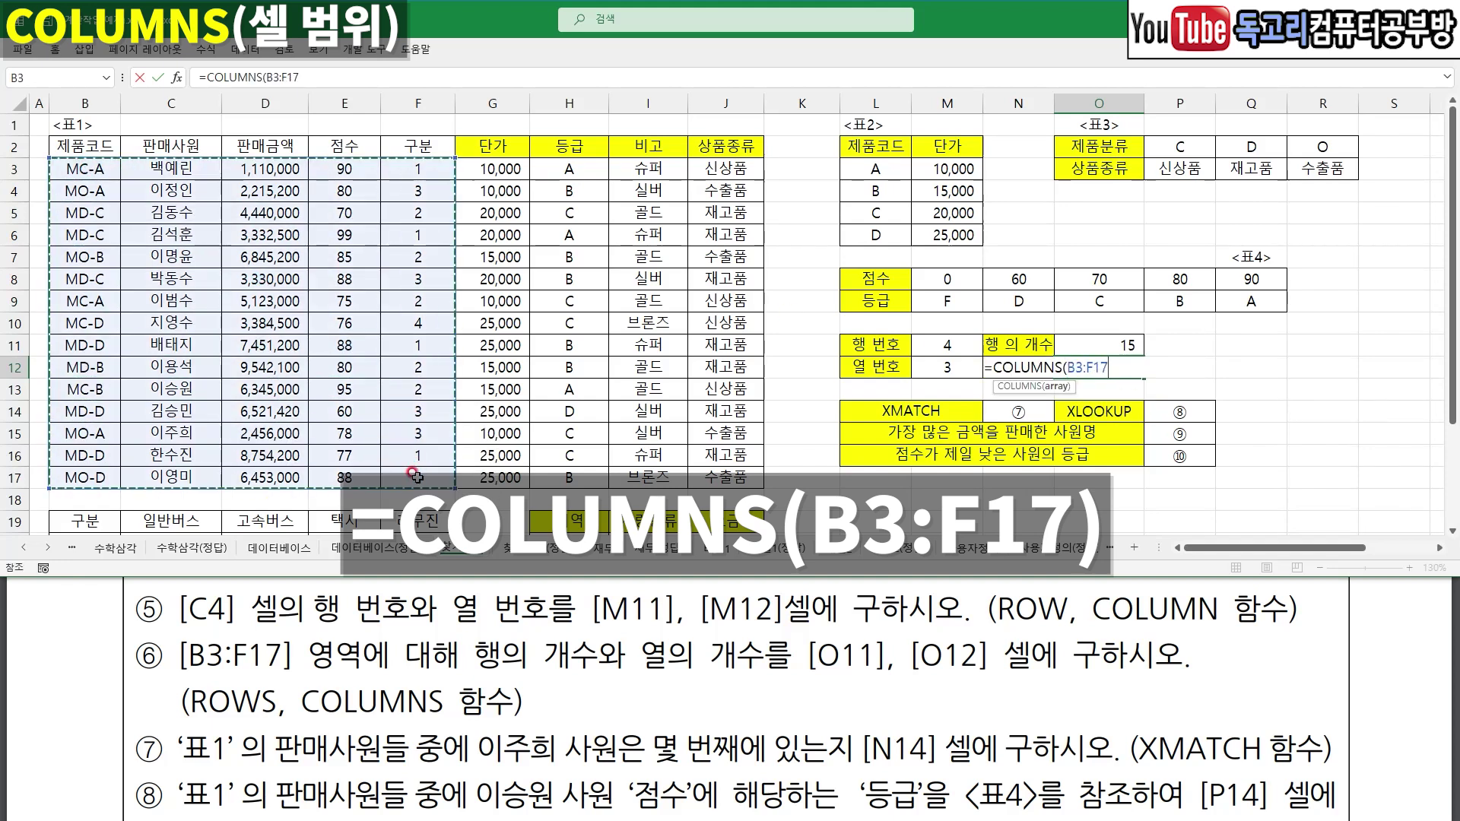
pyautogui.write(')')
pyautogui.moveTo(97, 169); pyautogui.dragTo(356, 460)
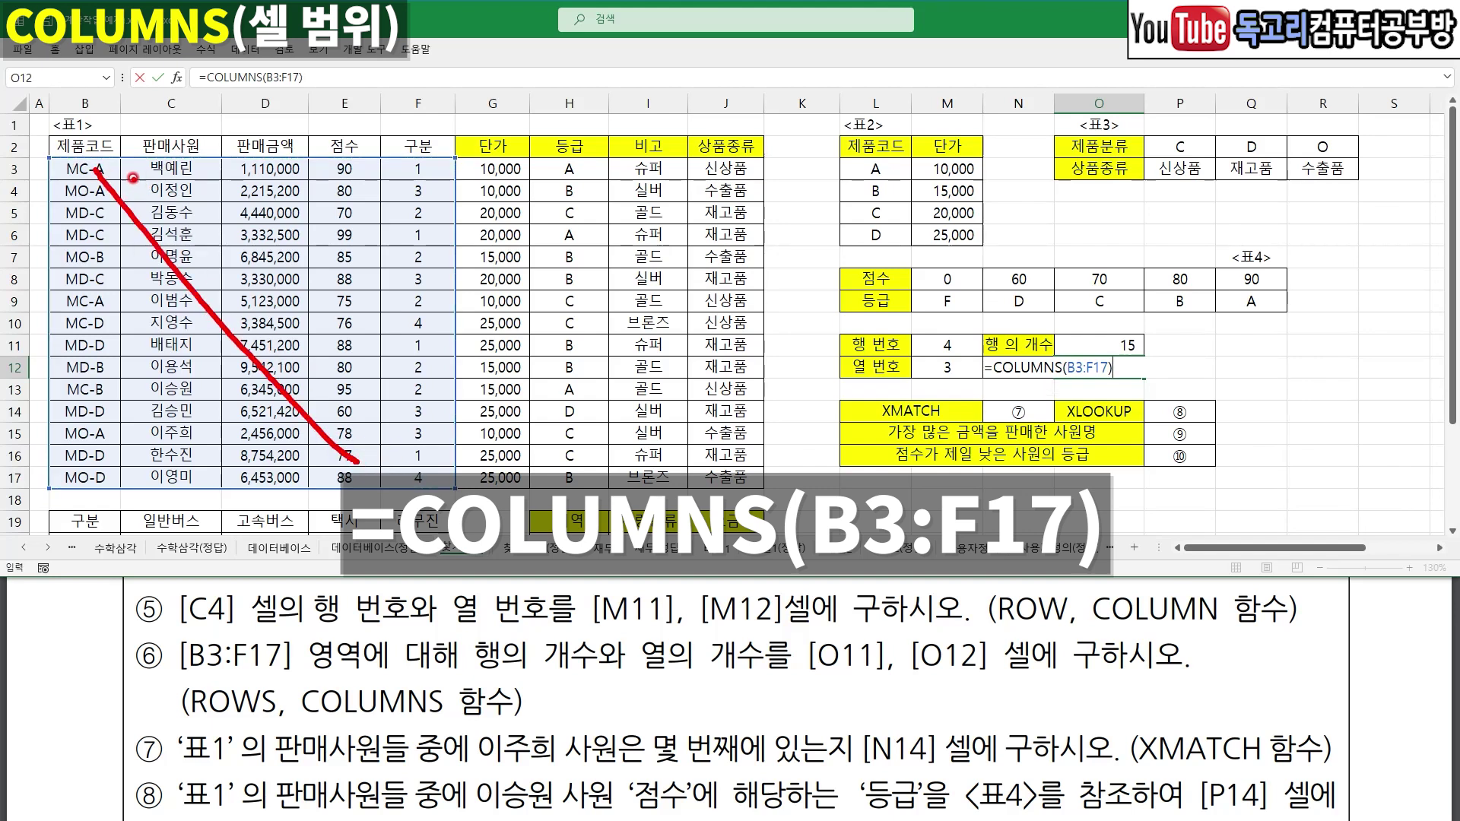
pyautogui.moveTo(101, 114); pyautogui.dragTo(92, 157)
pyautogui.moveTo(158, 115); pyautogui.dragTo(159, 169)
pyautogui.moveTo(254, 115); pyautogui.dragTo(255, 167)
pyautogui.moveTo(348, 120); pyautogui.dragTo(355, 172)
pyautogui.moveTo(426, 120); pyautogui.dragTo(416, 176)
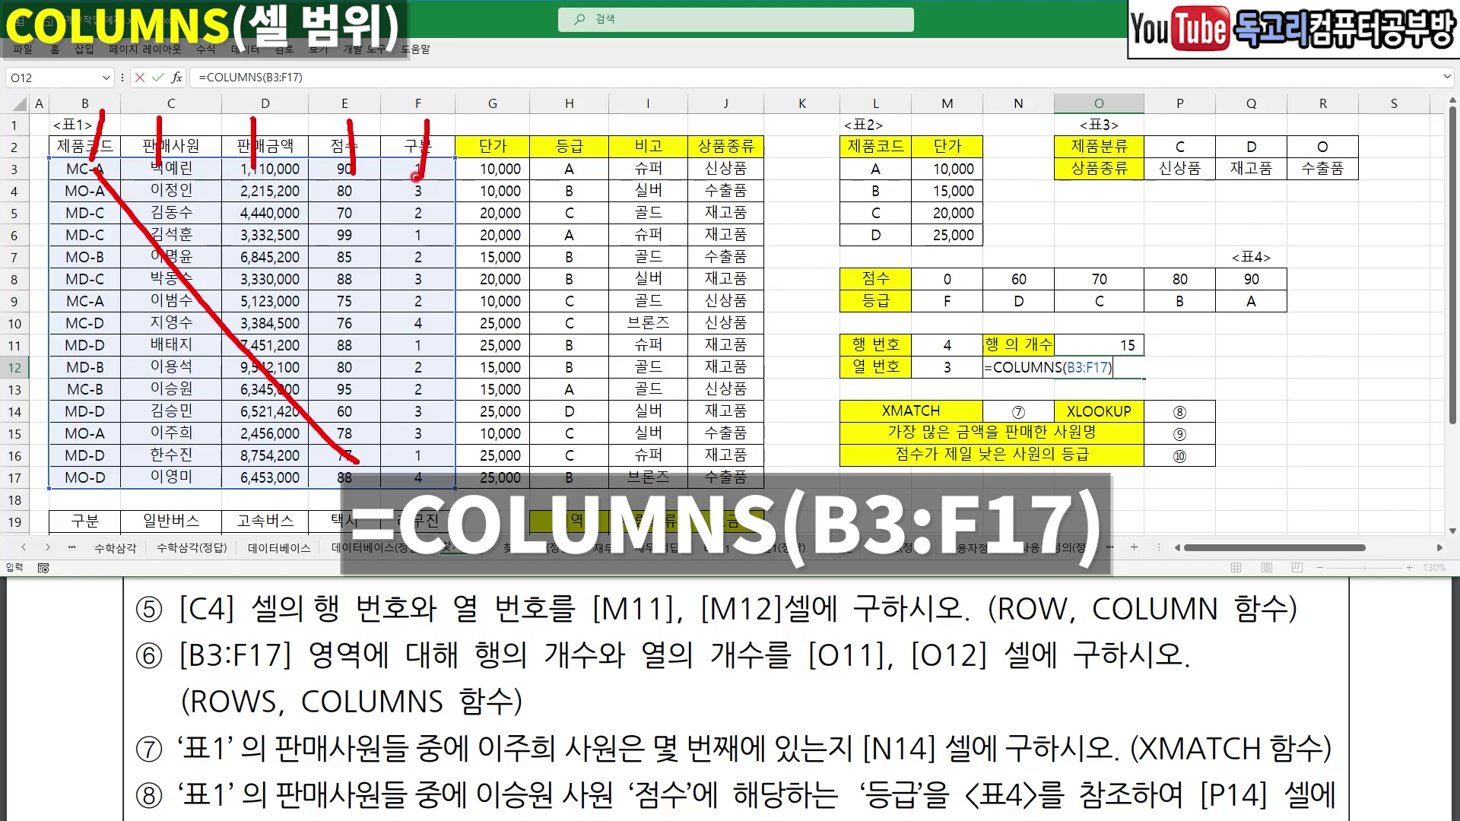
pyautogui.press('Escape')
pyautogui.press('Return')
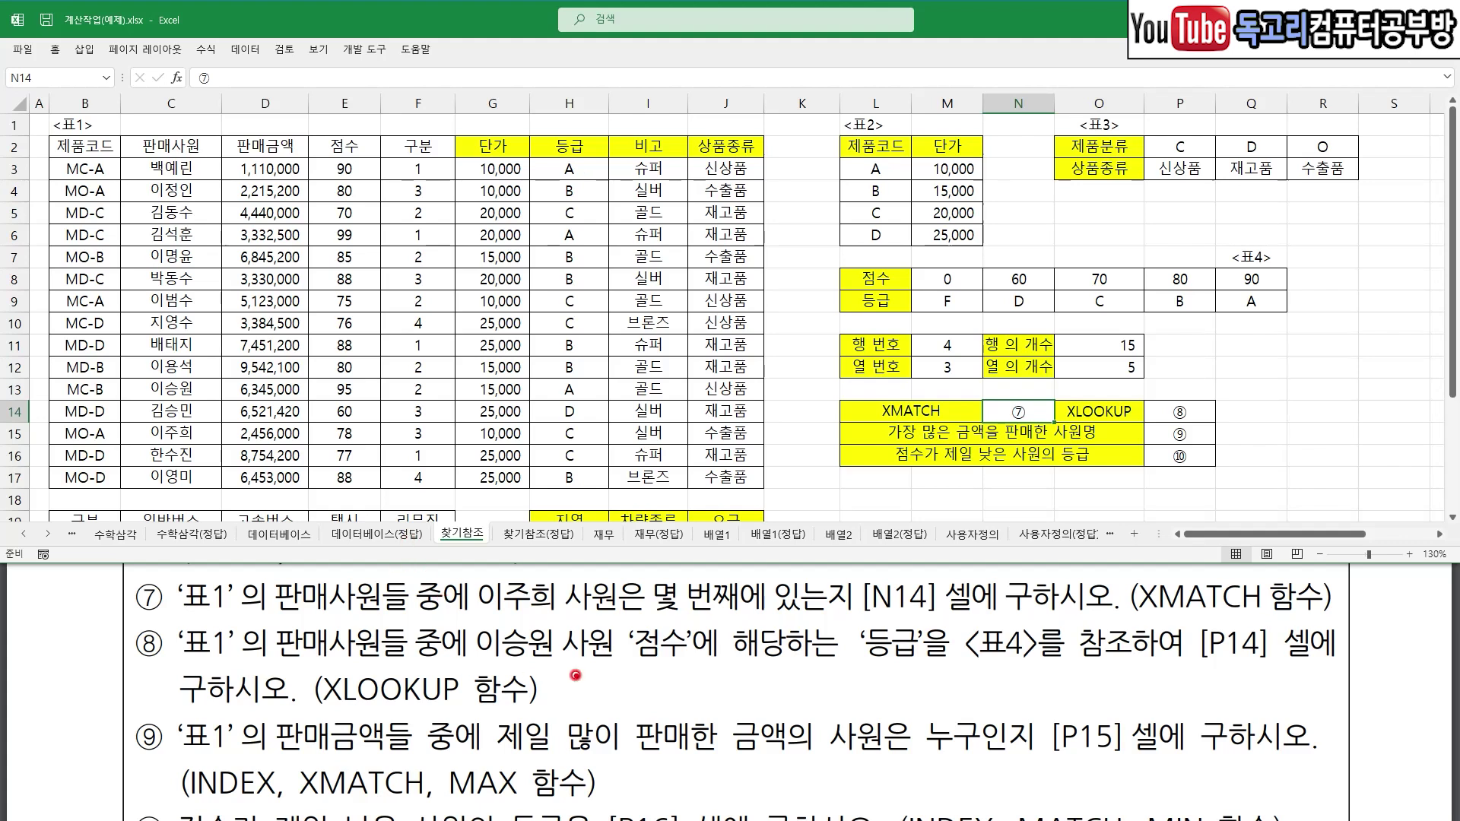
# - Start exercise ⑦'s XMATCH formula in N14 with its function arguments open and set Lookup_value to the employee's cell C15
pyautogui.moveTo(479, 620); pyautogui.dragTo(923, 617)
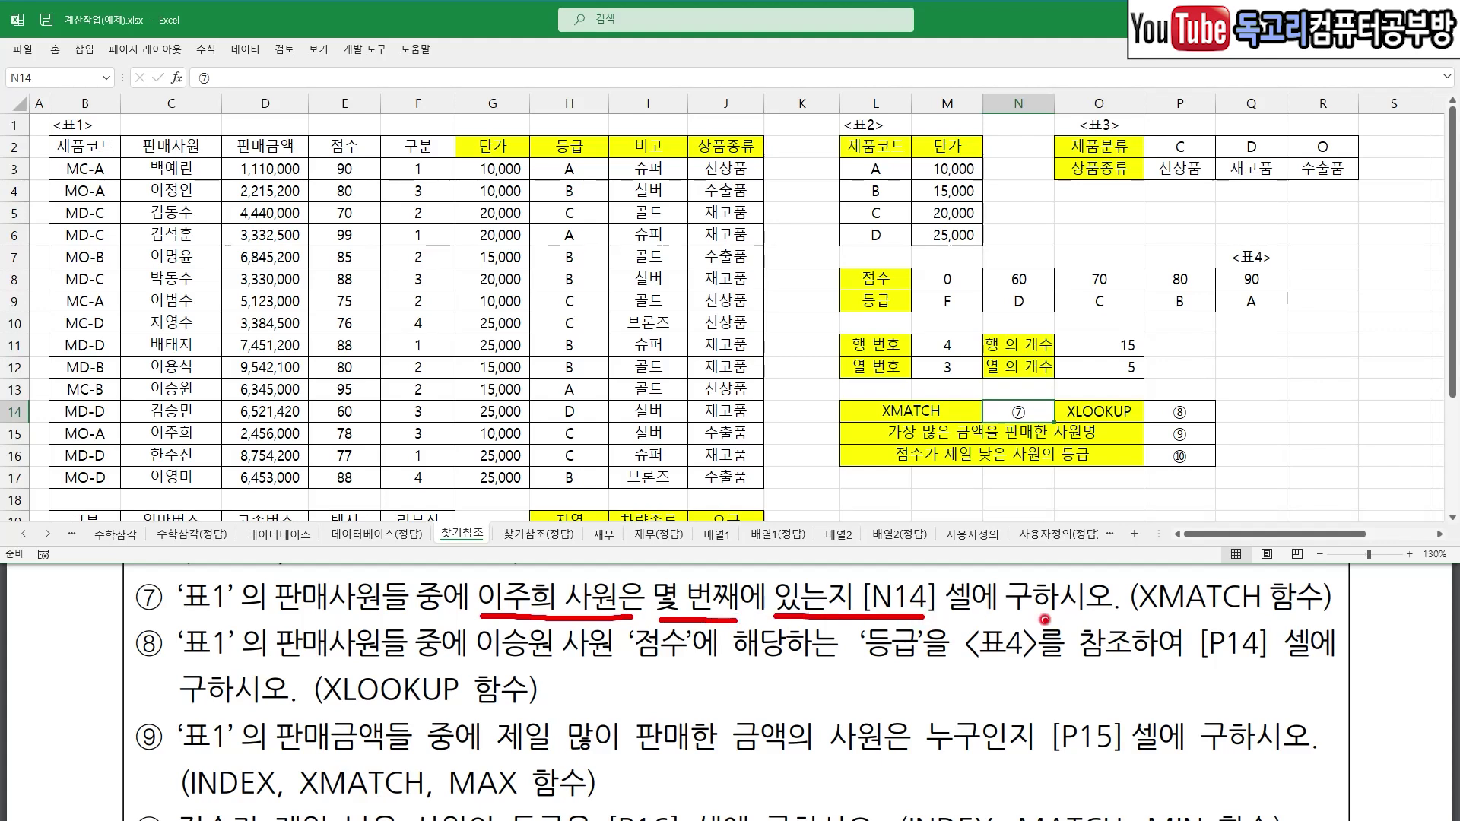
pyautogui.moveTo(1132, 616); pyautogui.dragTo(1226, 619)
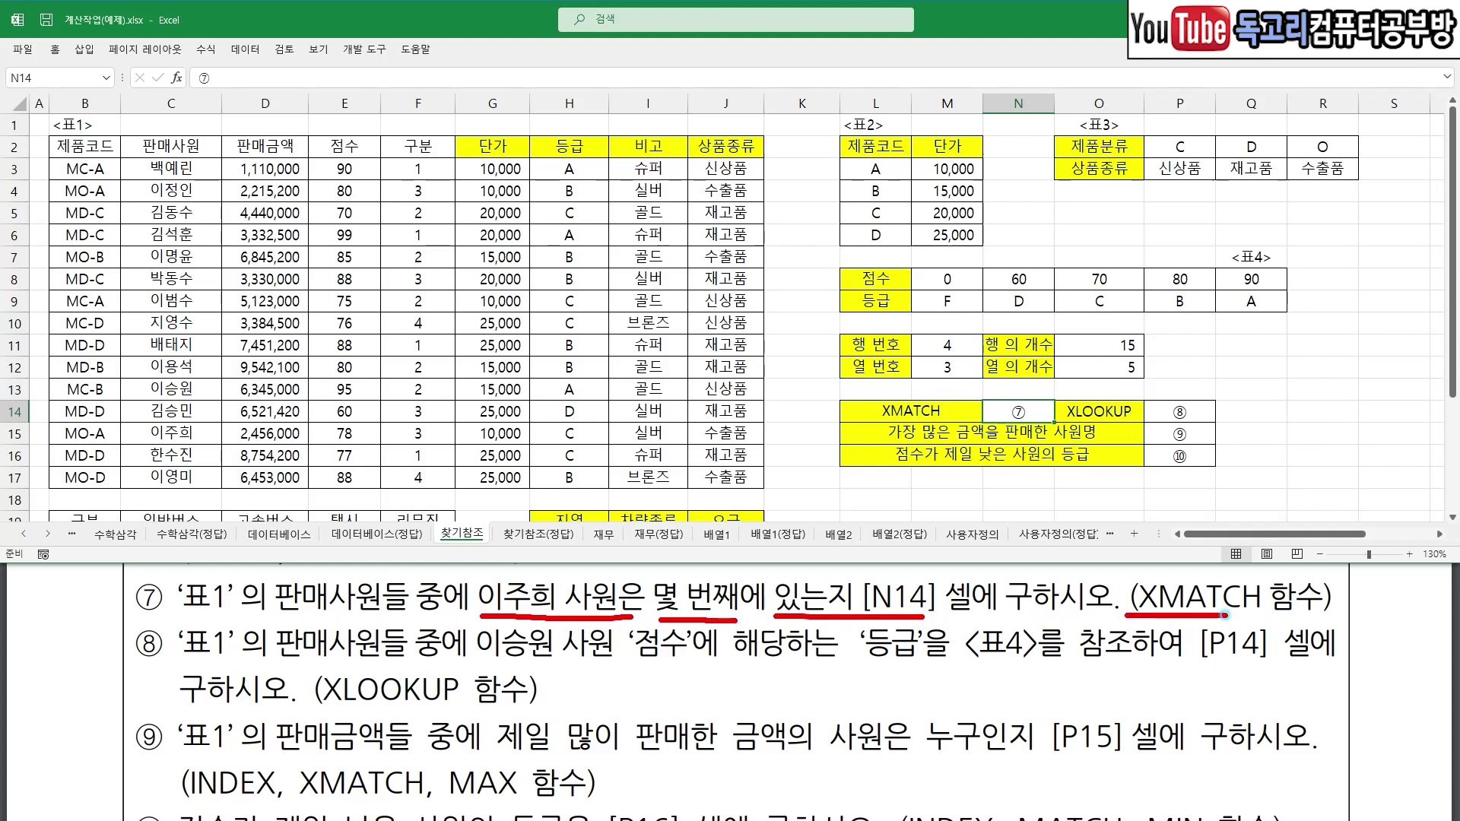
pyautogui.press('Escape')
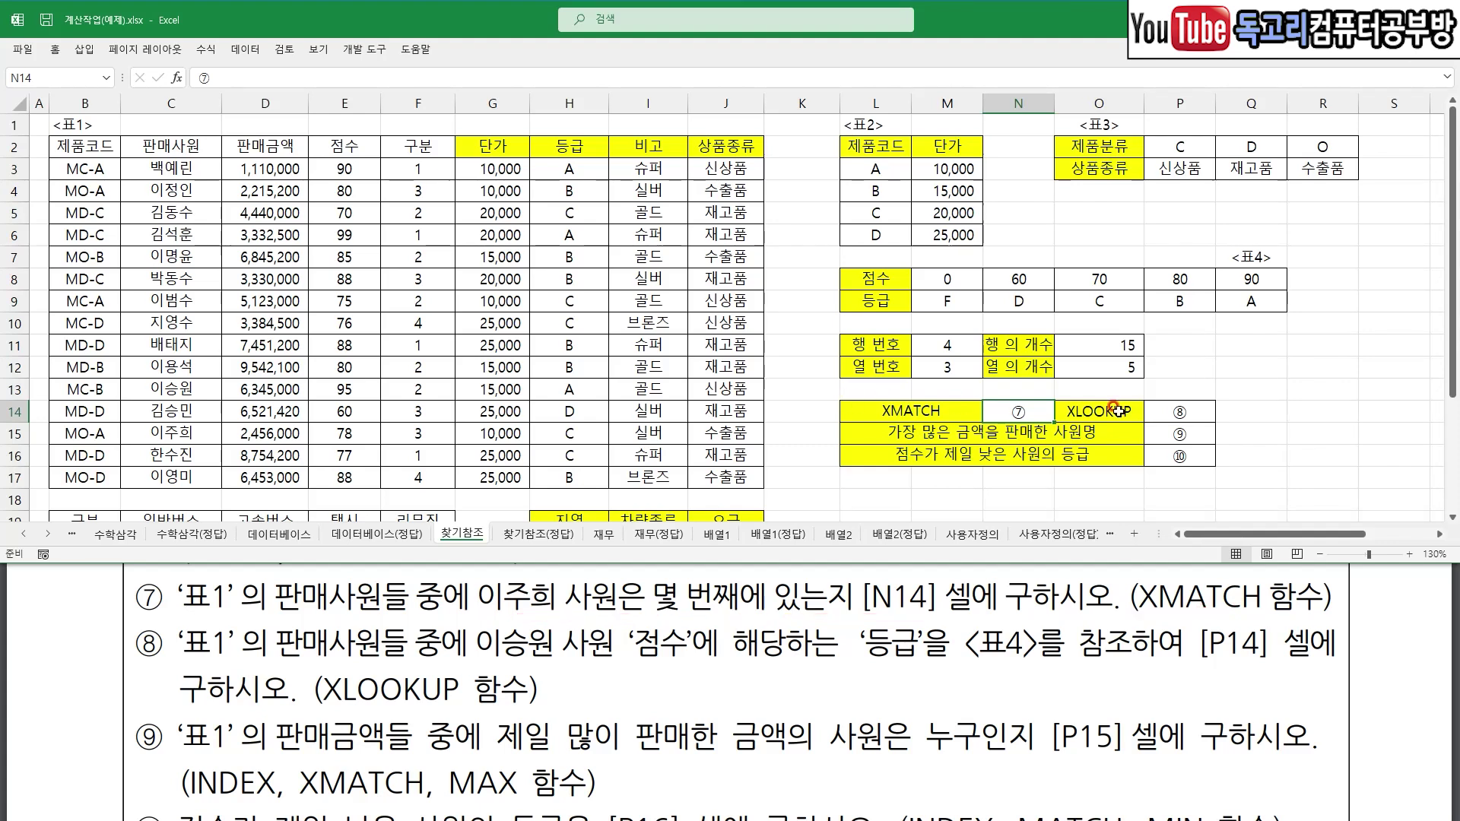
pyautogui.write('=')
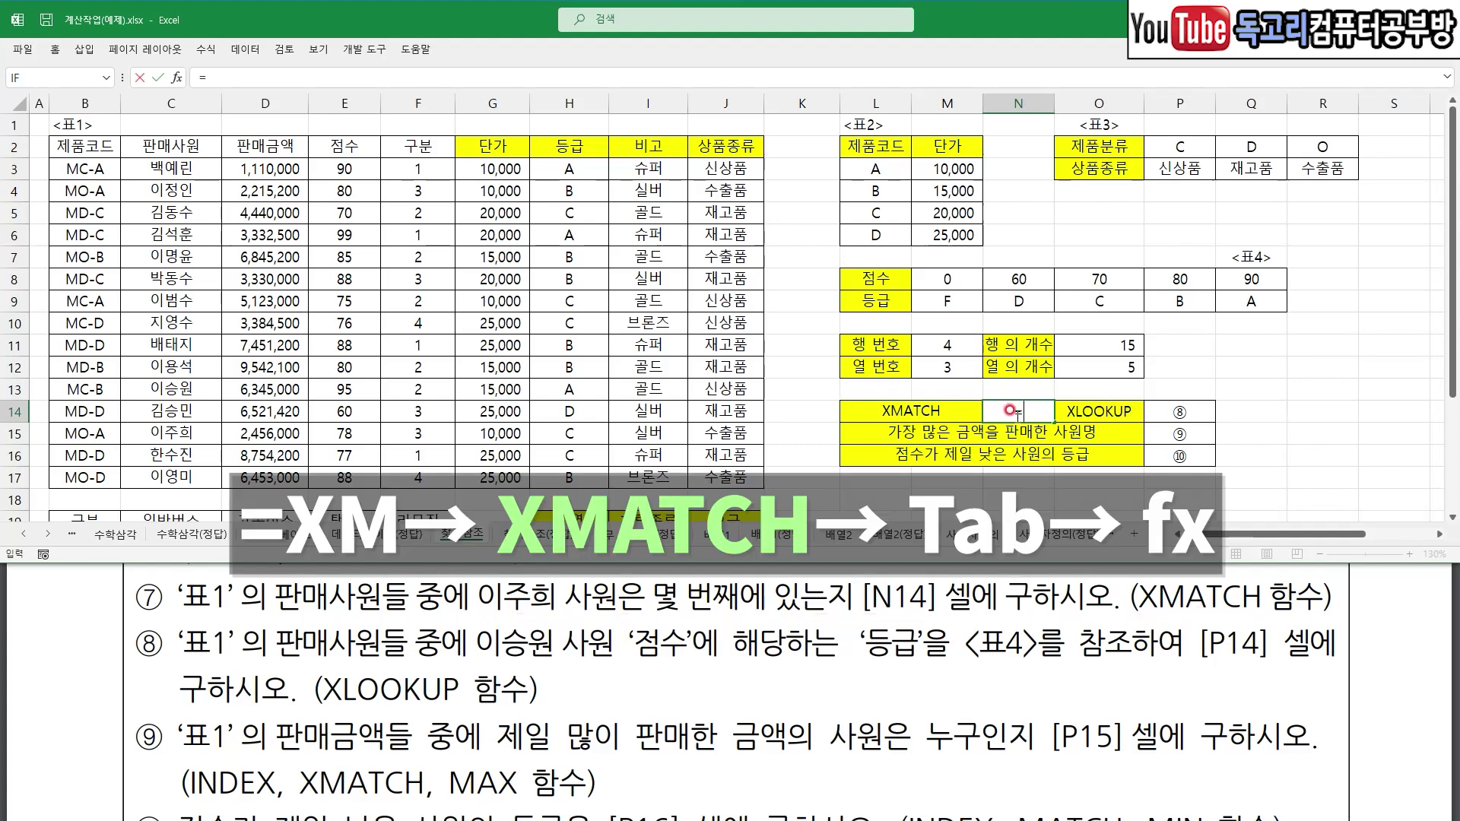
pyautogui.write('XM')
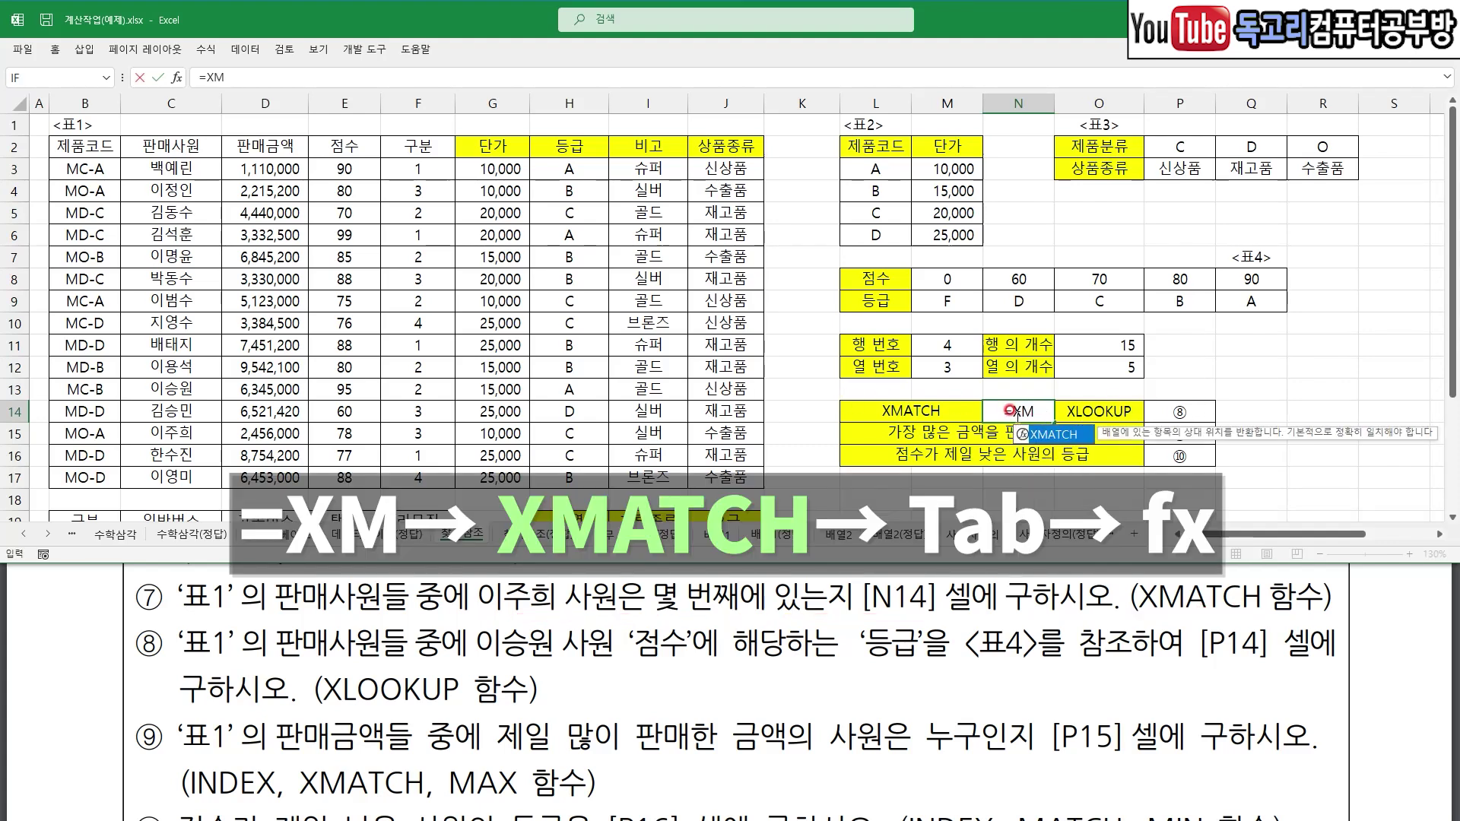
pyautogui.press('Tab')
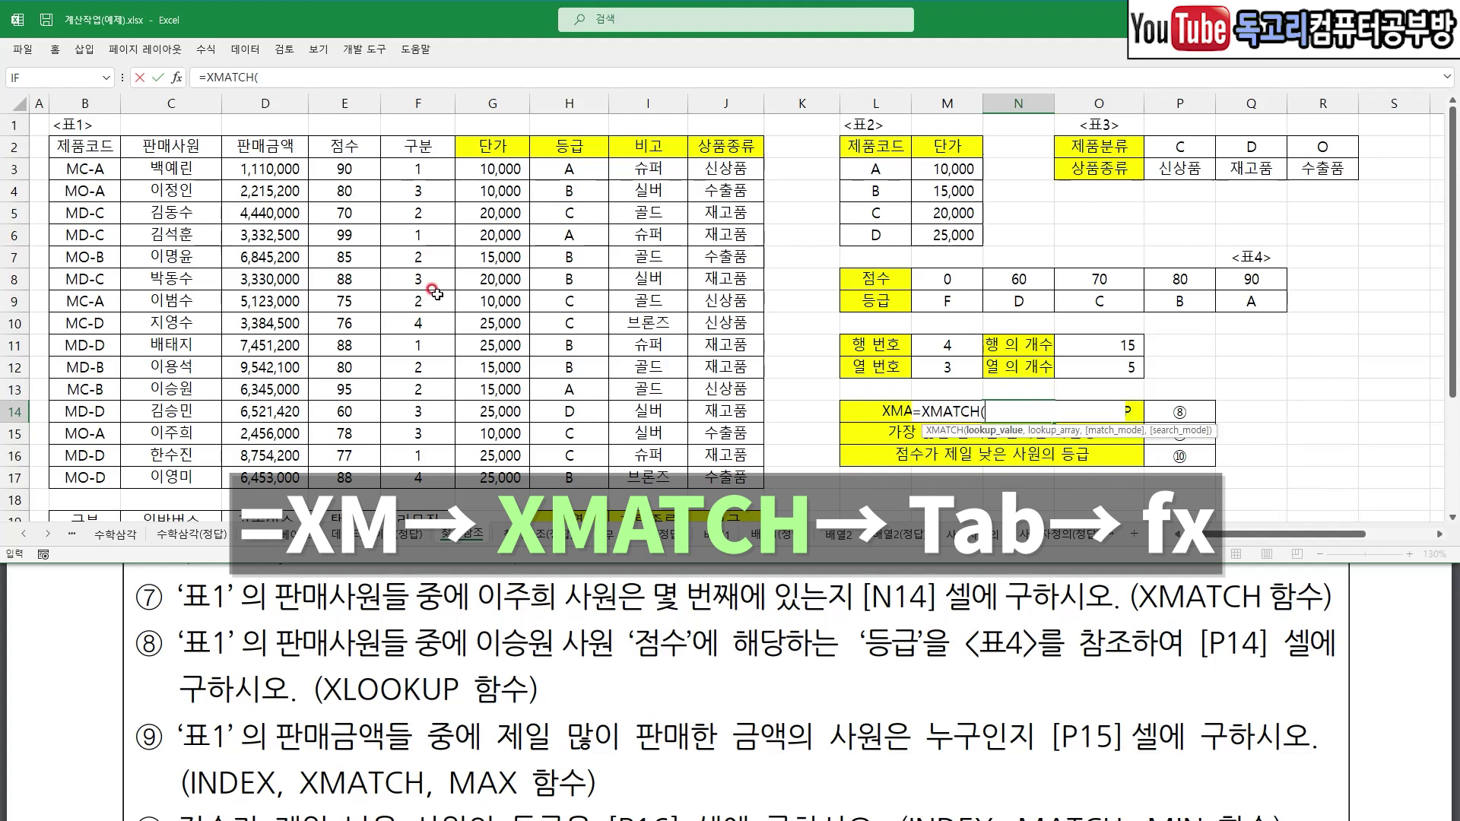
pyautogui.click(178, 79)
pyautogui.moveTo(1262, 269); pyautogui.dragTo(884, 272)
pyautogui.click(190, 431)
# - Set the XMATCH Lookup_array to the 판매사원 range C3:C17
pyautogui.click(884, 327)
pyautogui.moveTo(176, 169); pyautogui.dragTo(190, 477)
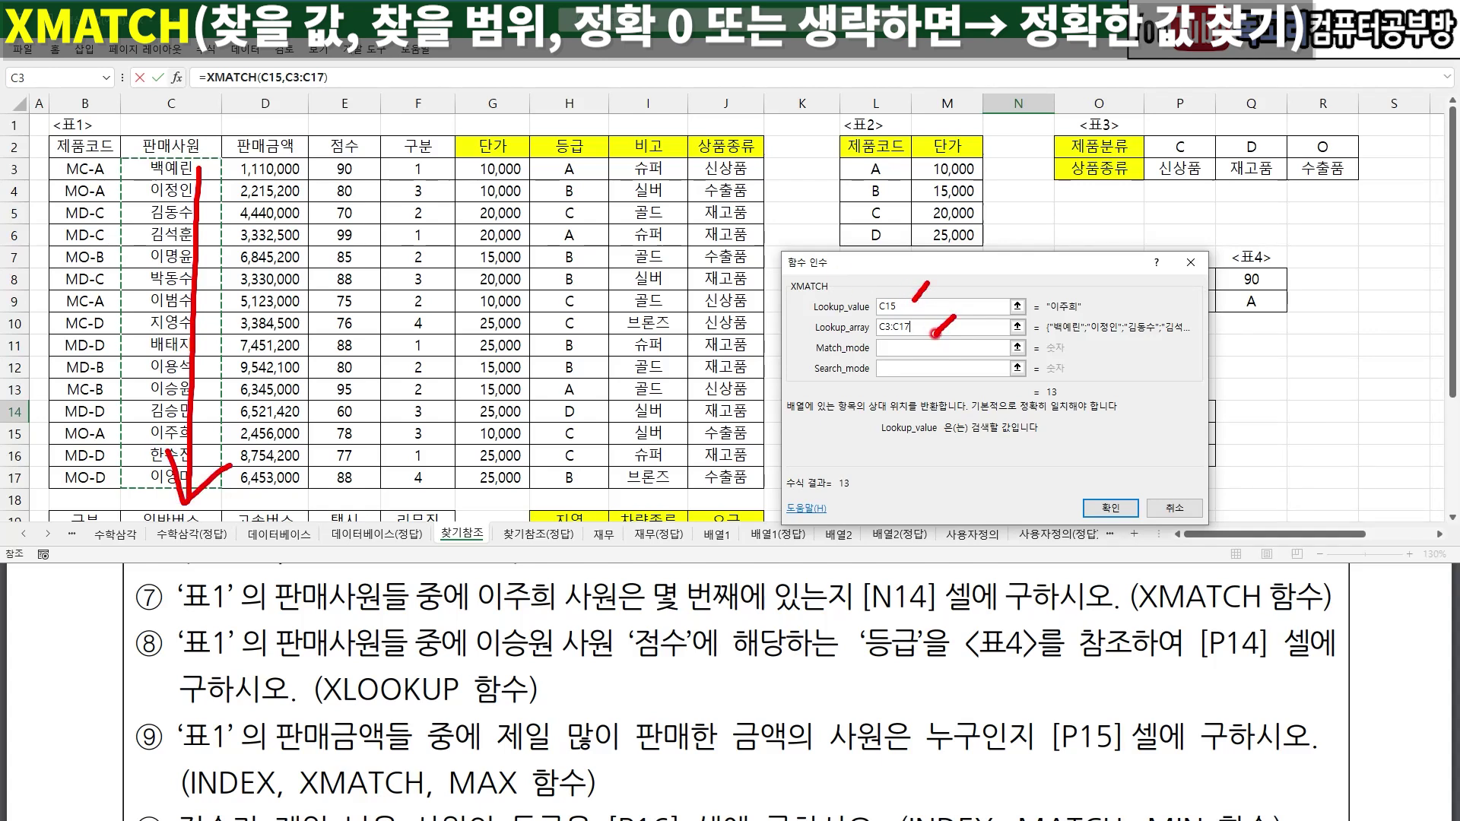
pyautogui.click(900, 352)
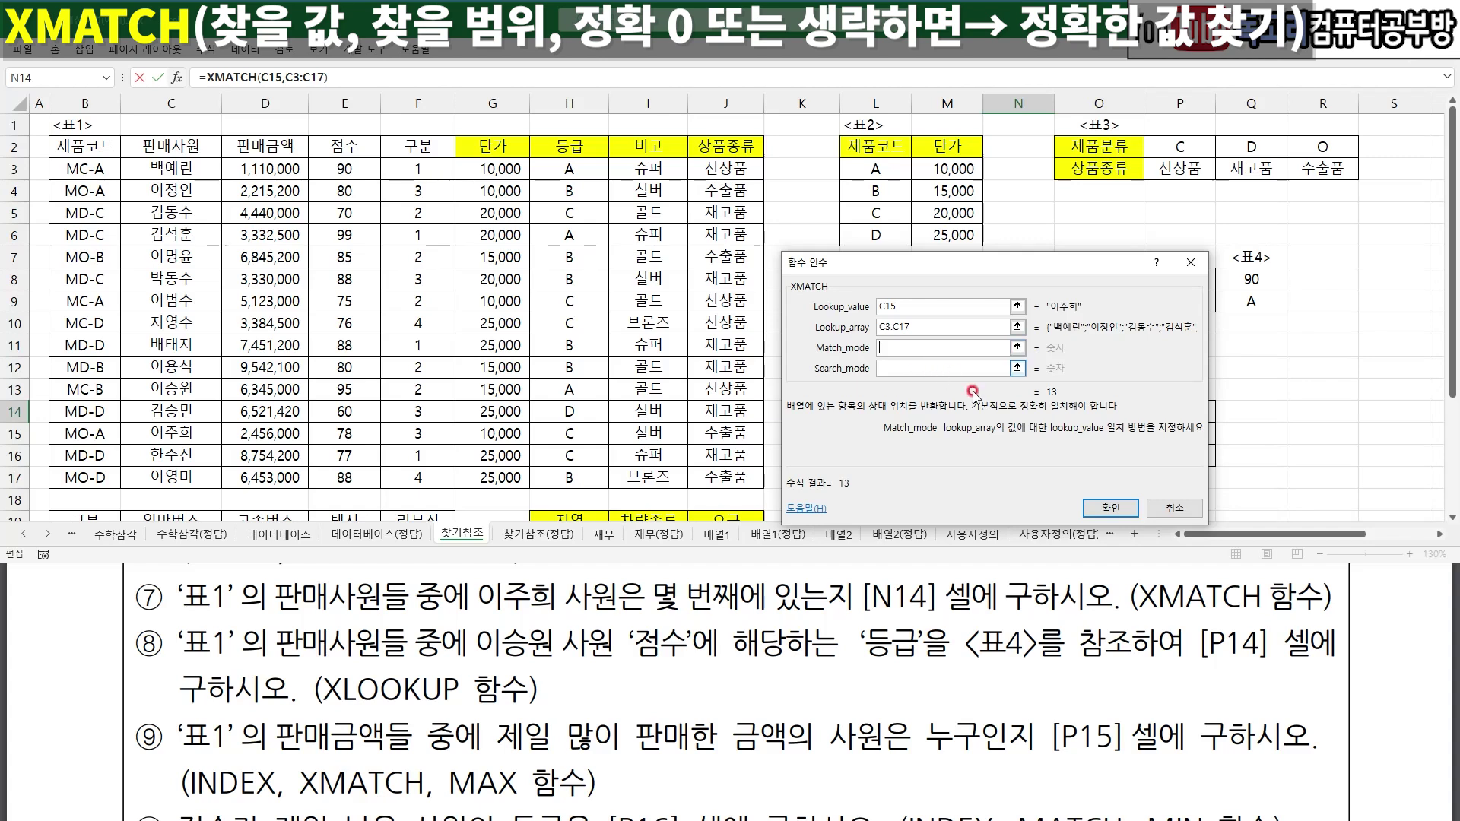
# - Finish the XMATCH formula in cell N14 that finds C15 within C3:C17, leaving Match_mode and Search_mode empty
pyautogui.moveTo(968, 416); pyautogui.dragTo(1134, 420)
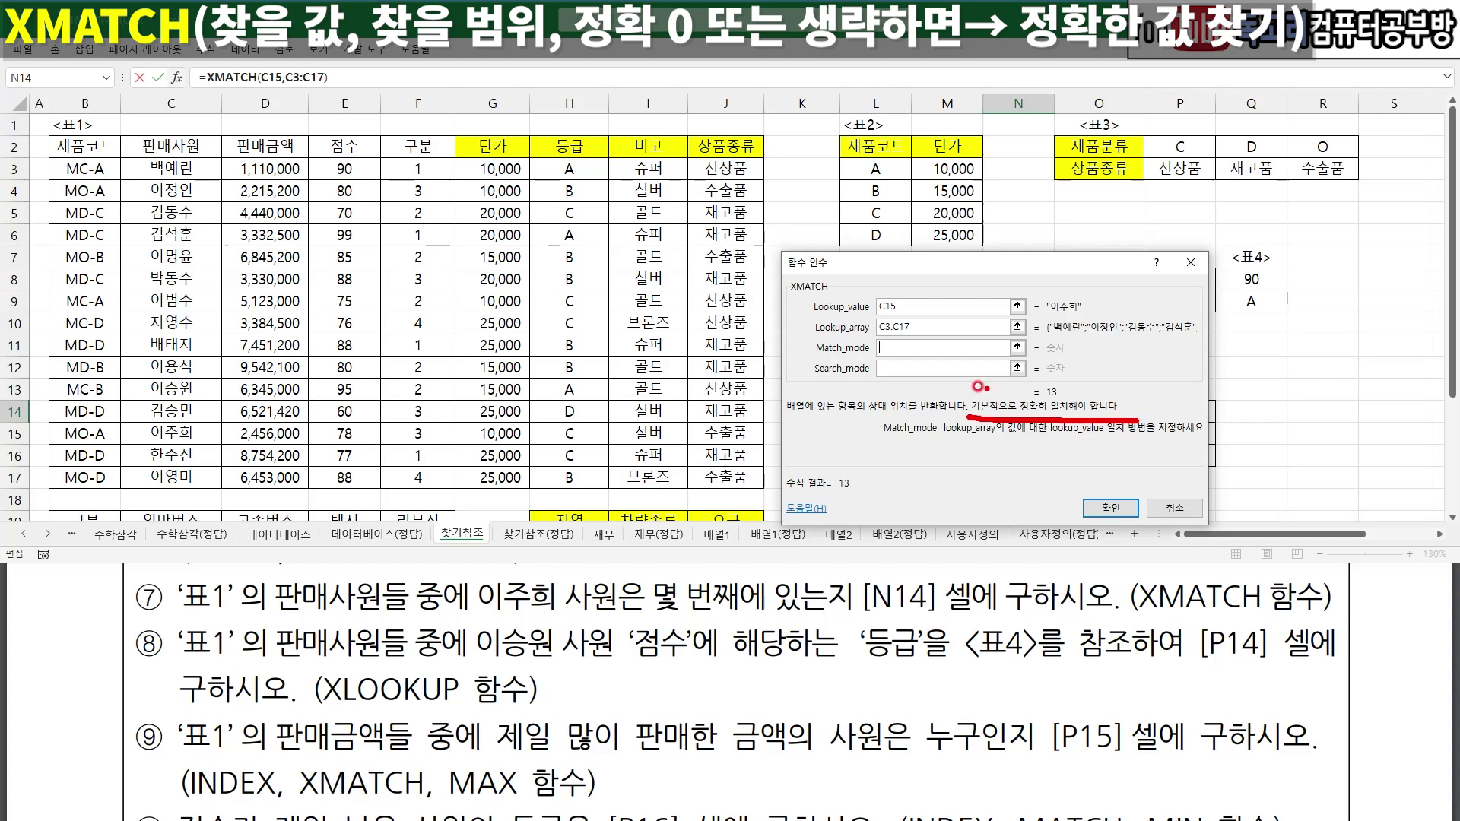
pyautogui.moveTo(929, 348); pyautogui.dragTo(901, 374)
pyautogui.click(944, 413)
pyautogui.moveTo(1135, 487); pyautogui.dragTo(1133, 493)
pyautogui.press('Escape')
pyautogui.click(1111, 508)
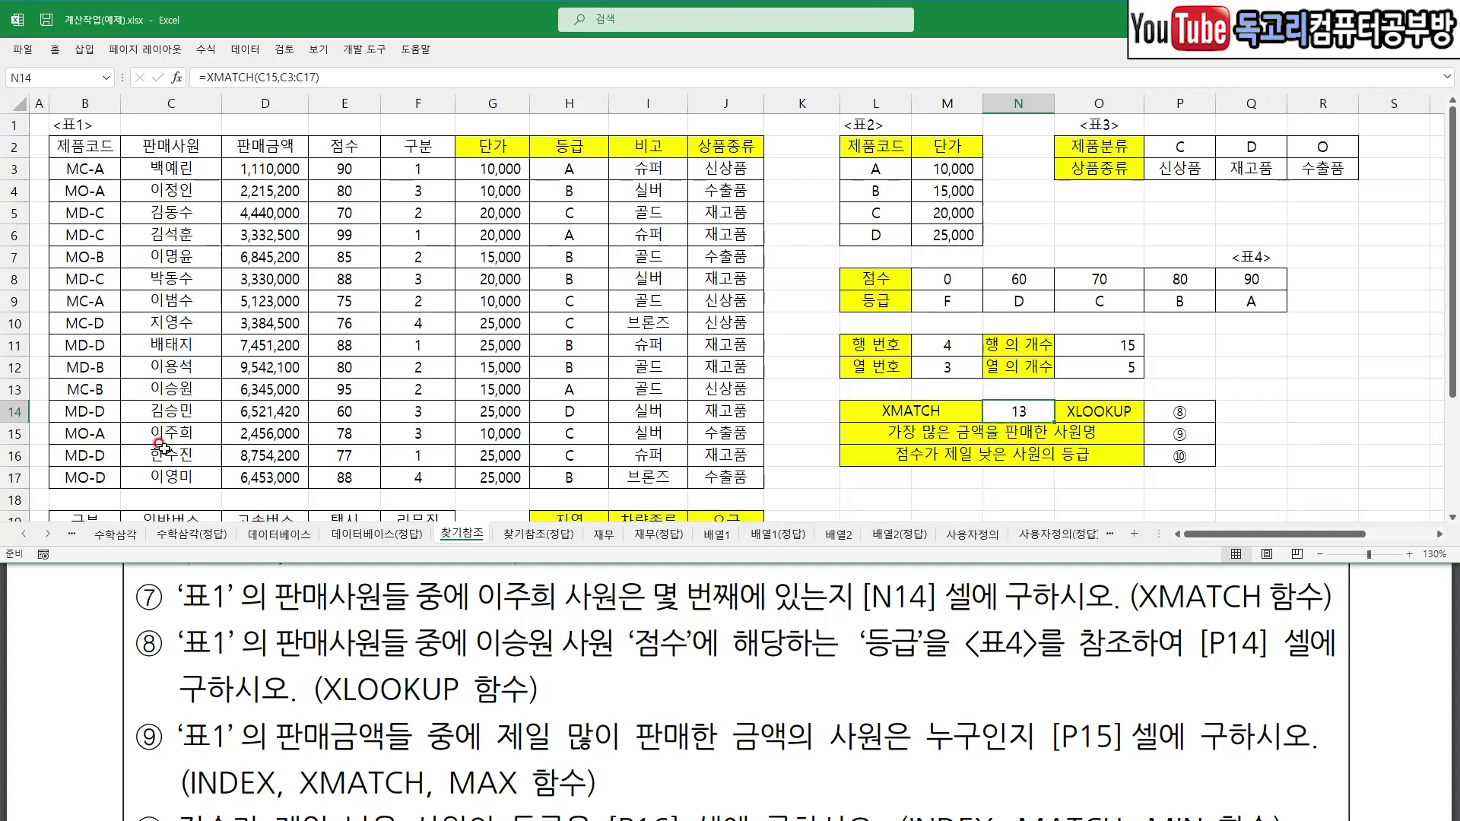
# - Start an XLOOKUP formula in cell P14 for task ⑧ and open its function arguments
pyautogui.click(1179, 411)
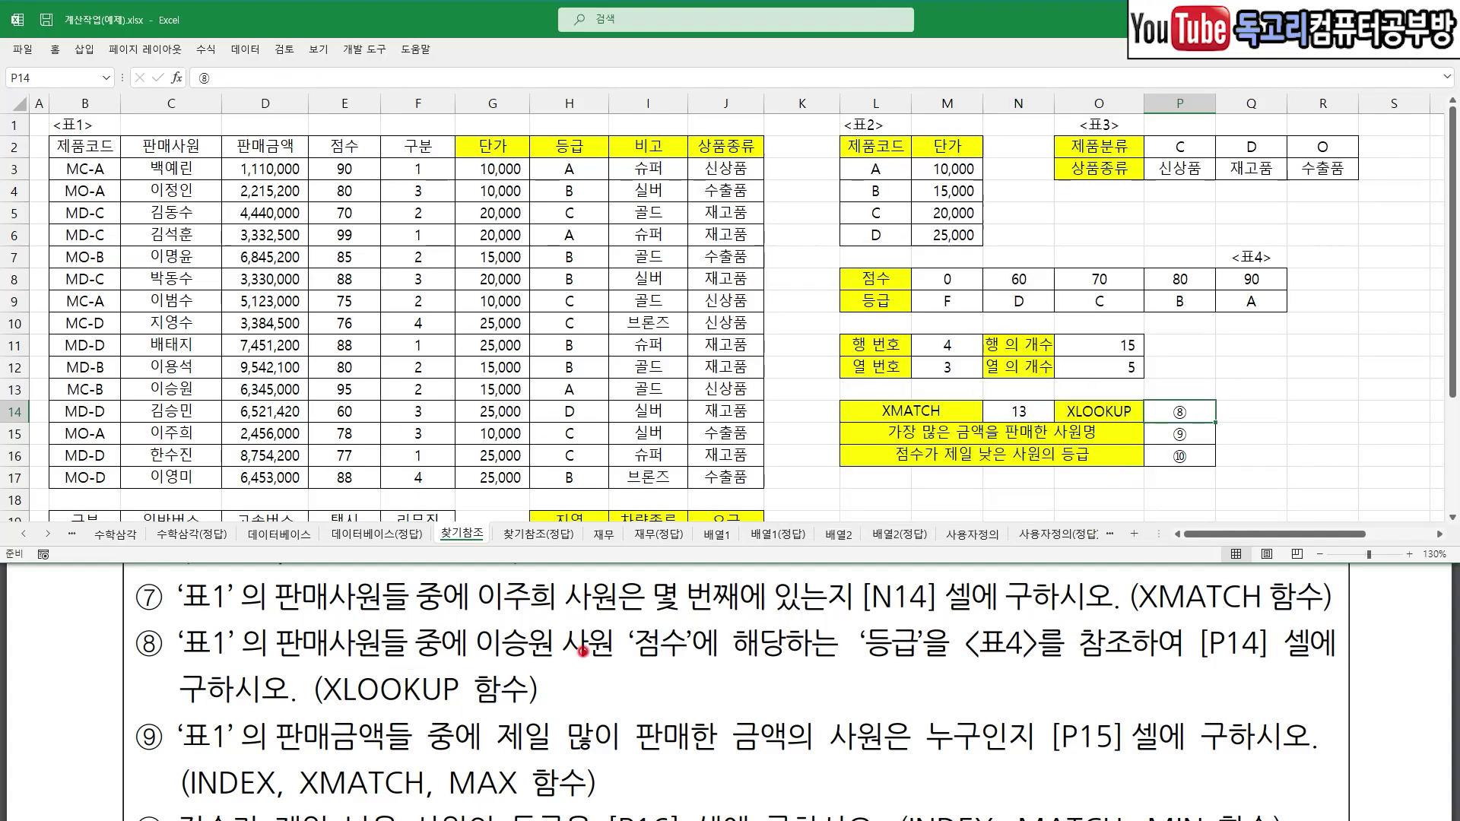
pyautogui.moveTo(505, 663); pyautogui.dragTo(924, 671)
pyautogui.moveTo(960, 669); pyautogui.dragTo(1287, 671)
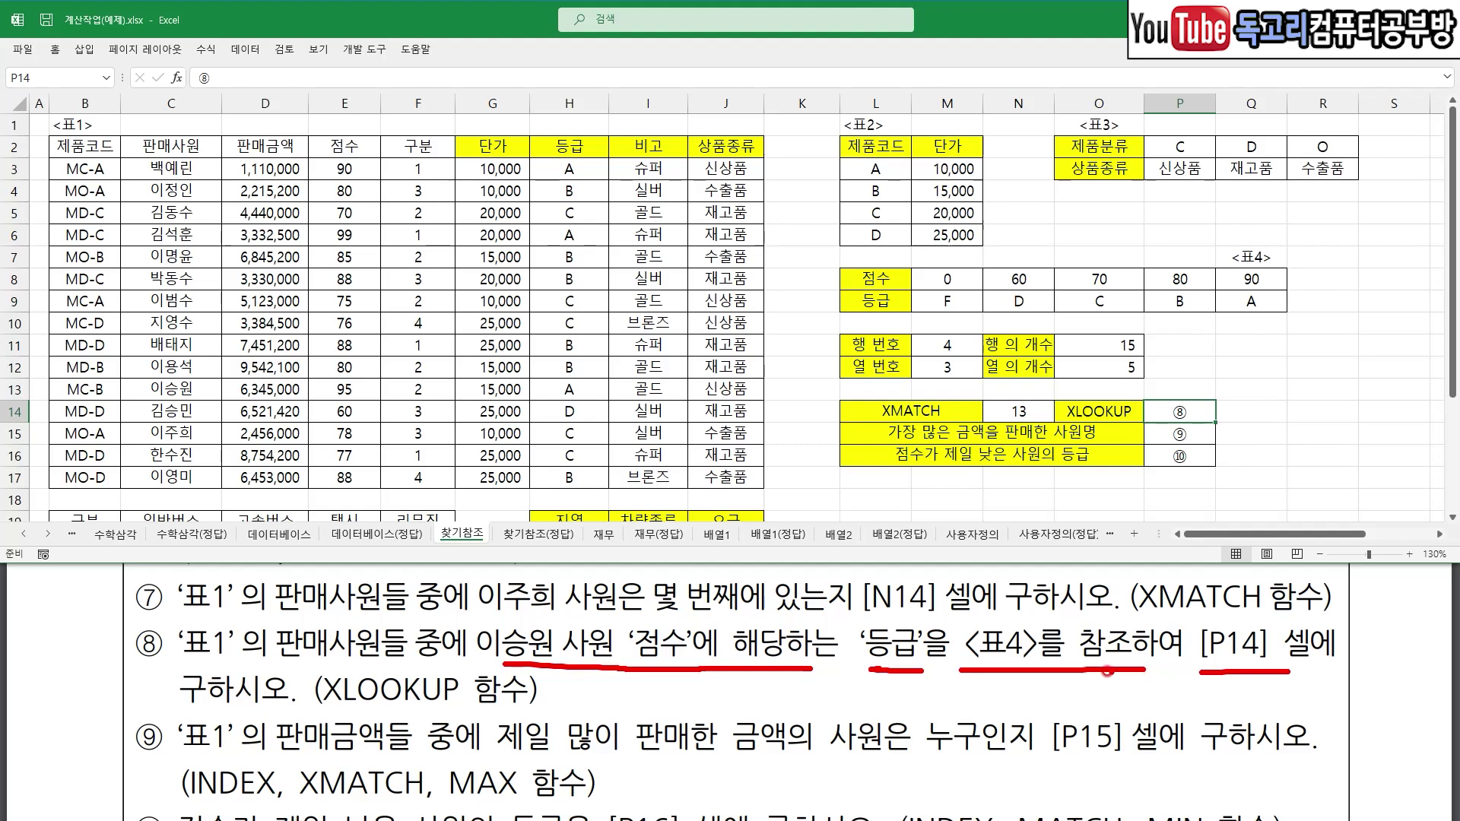
pyautogui.moveTo(321, 700); pyautogui.dragTo(517, 715)
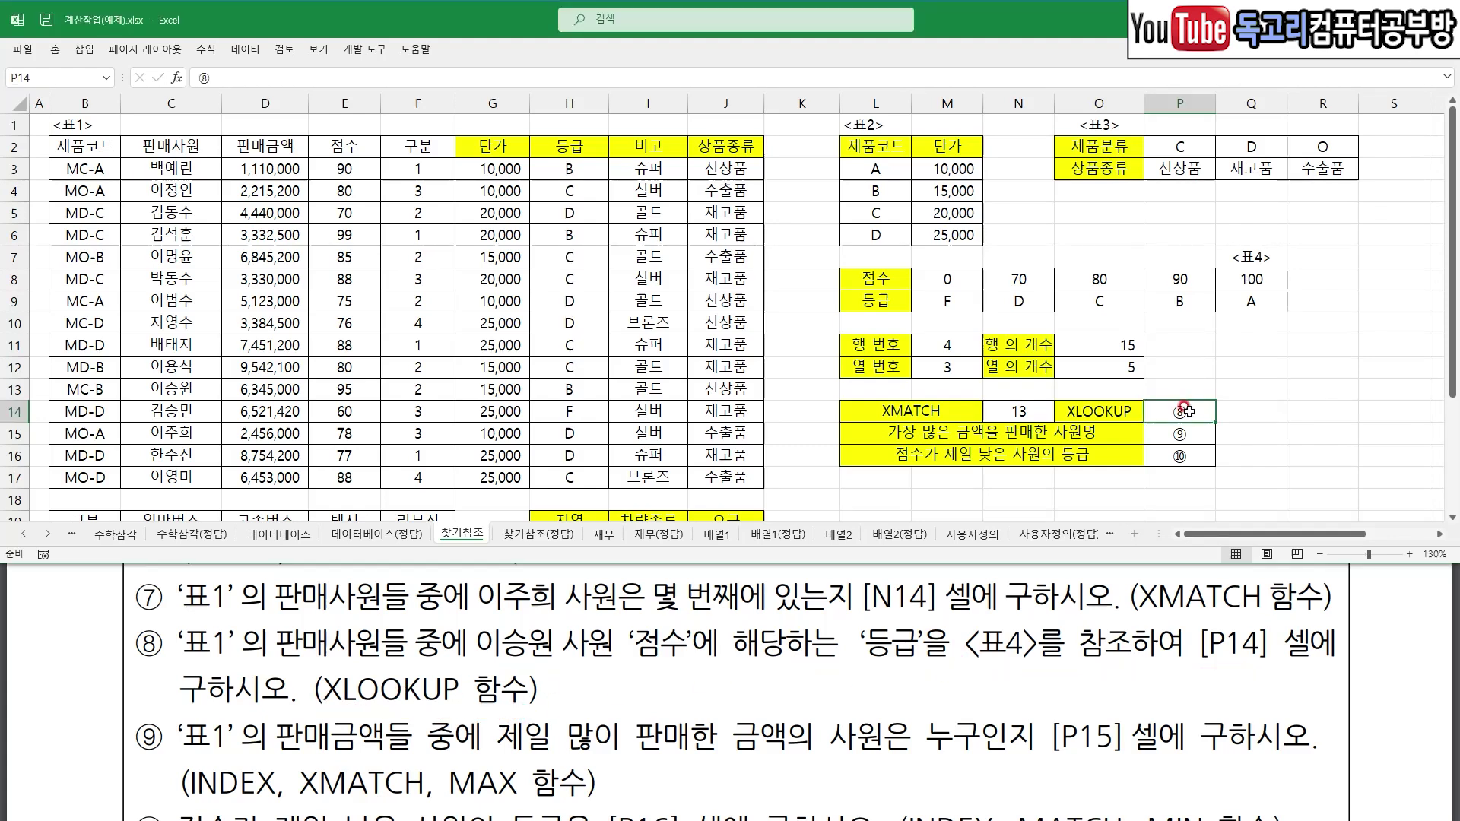
pyautogui.write('=')
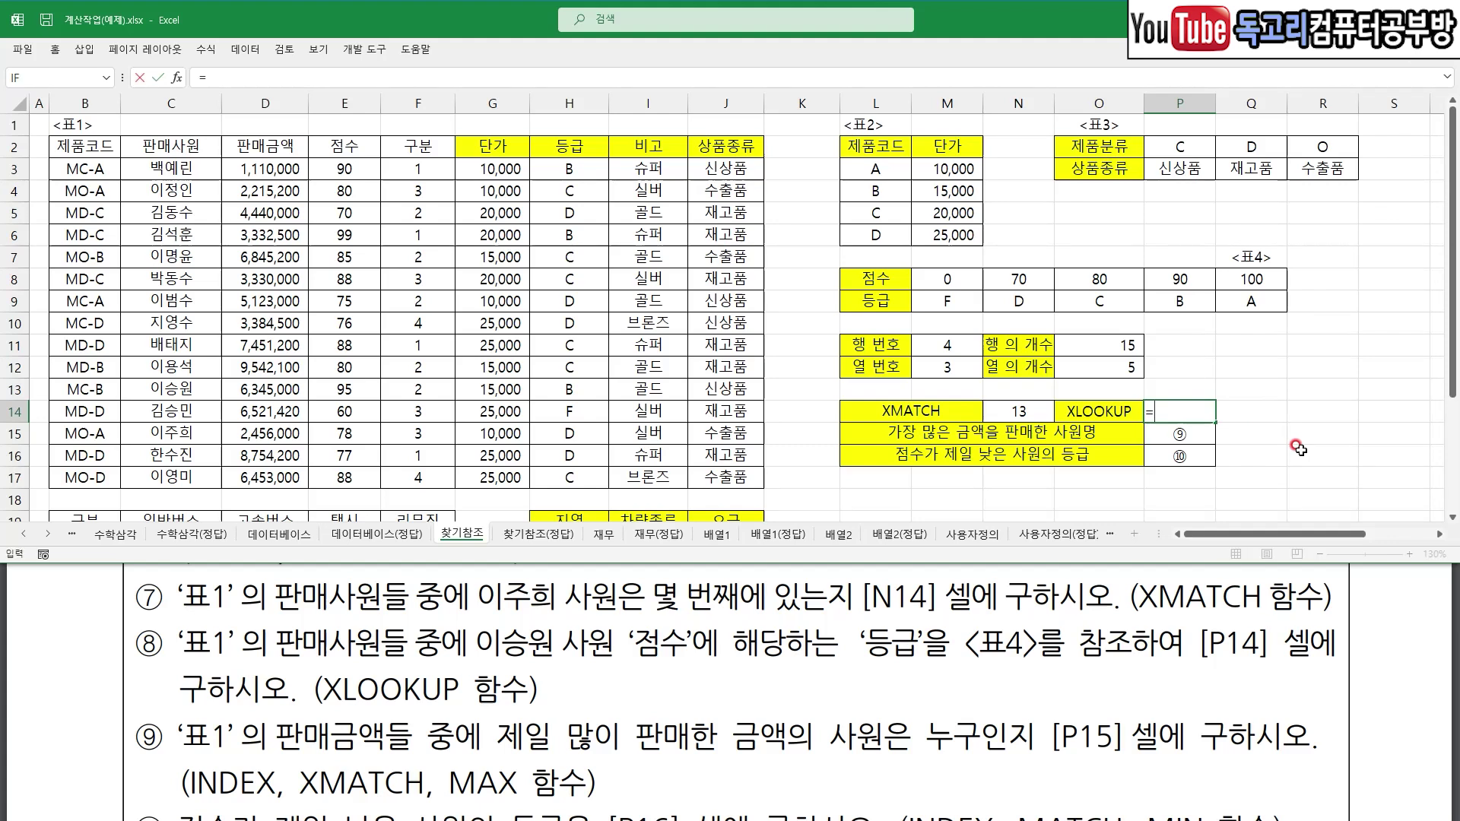
pyautogui.write('XL')
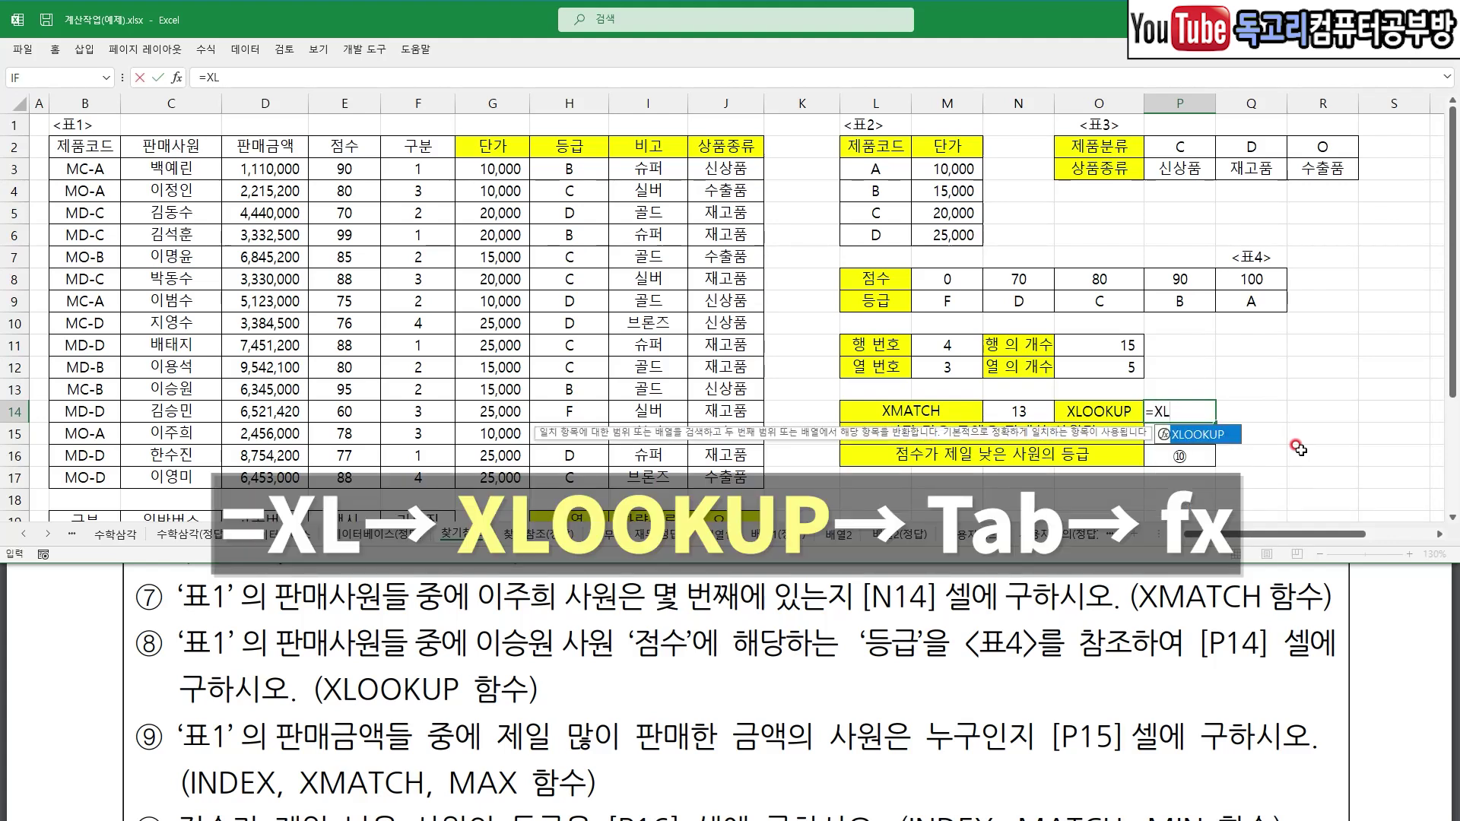
pyautogui.press('Tab')
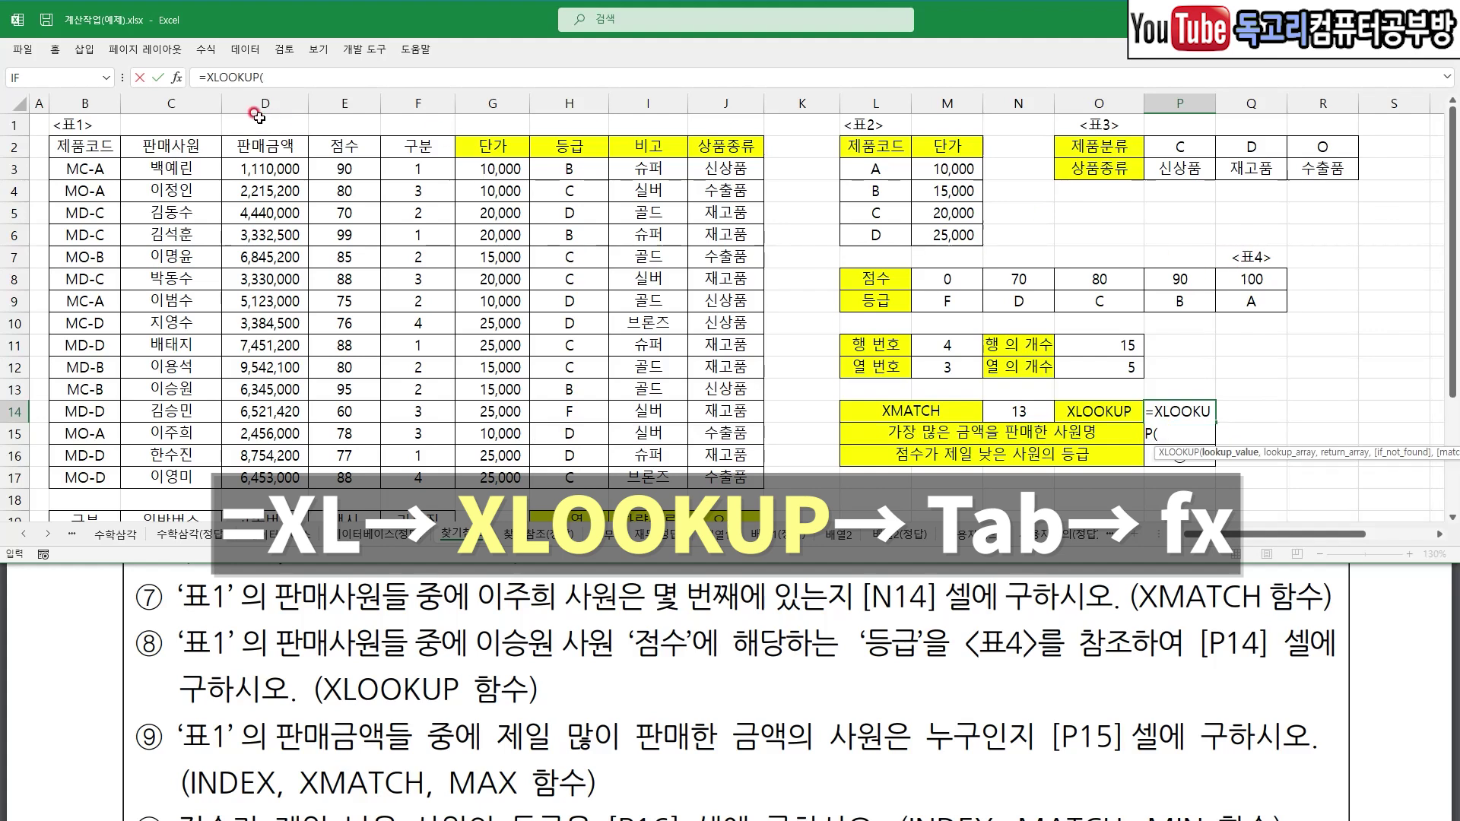
pyautogui.click(176, 78)
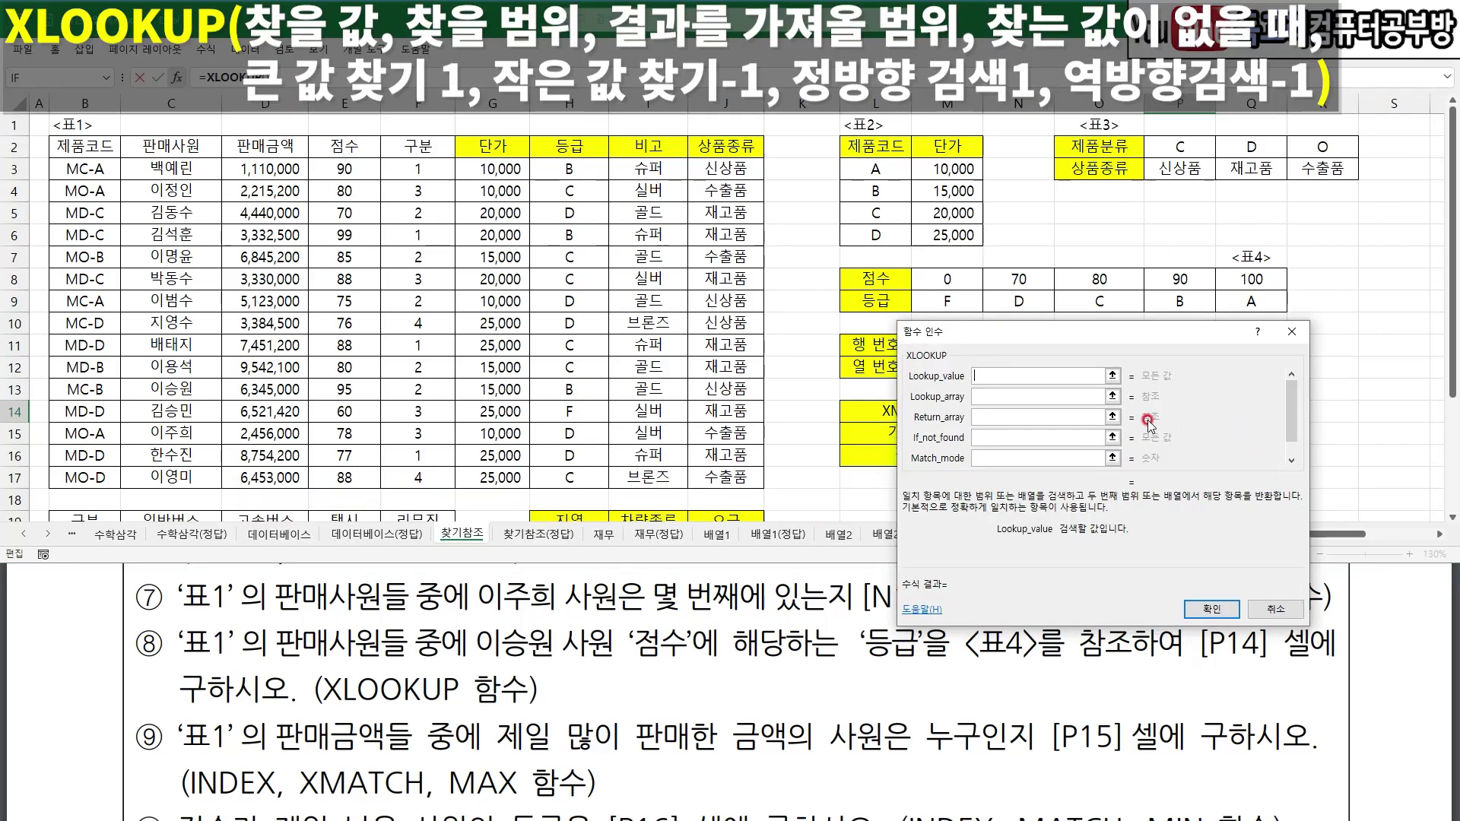
# - Set the XLOOKUP Lookup_value to the salesperson's score in cell E13
pyautogui.moveTo(1009, 342); pyautogui.dragTo(870, 256)
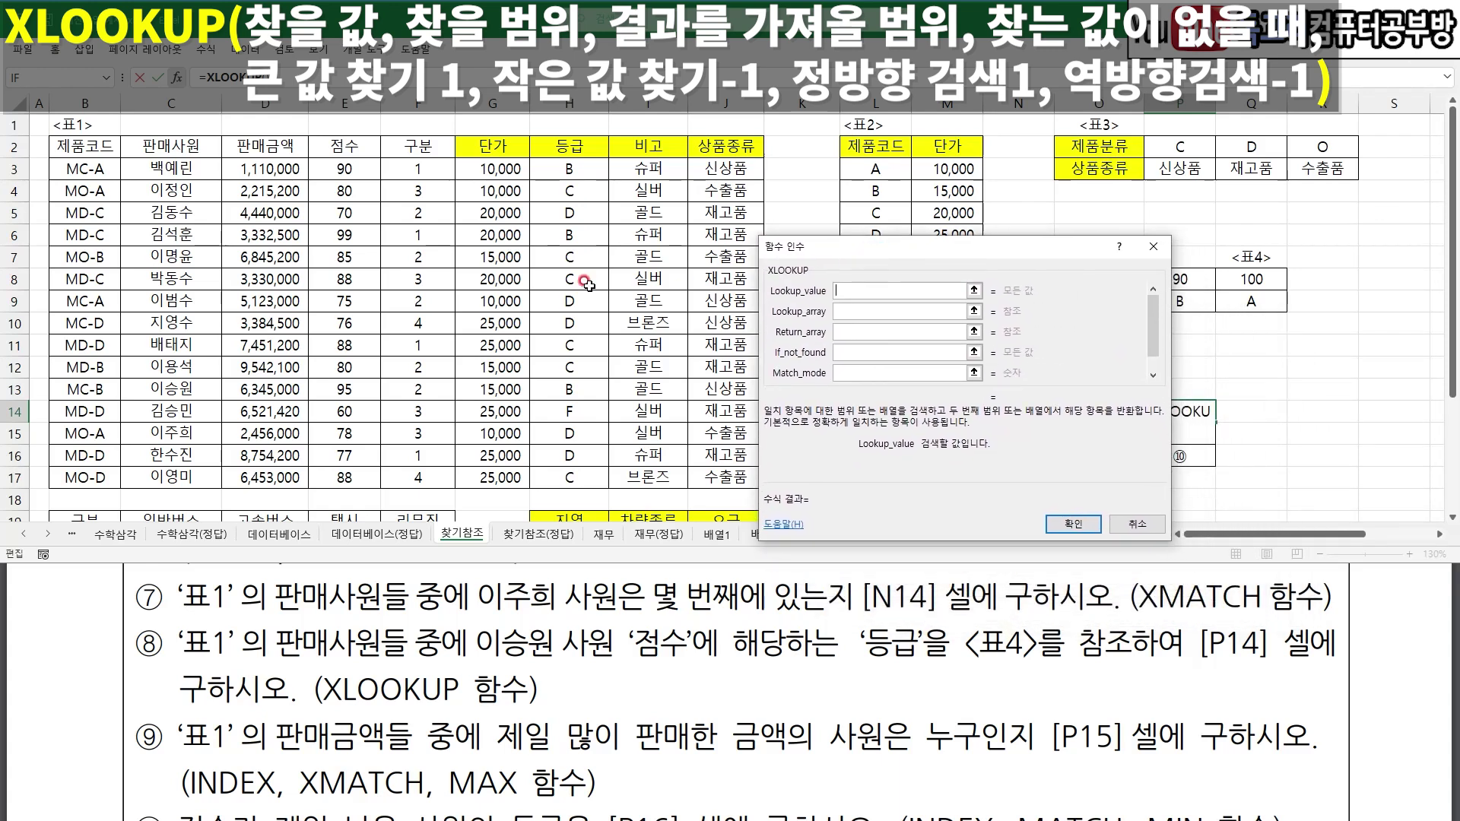
pyautogui.click(340, 393)
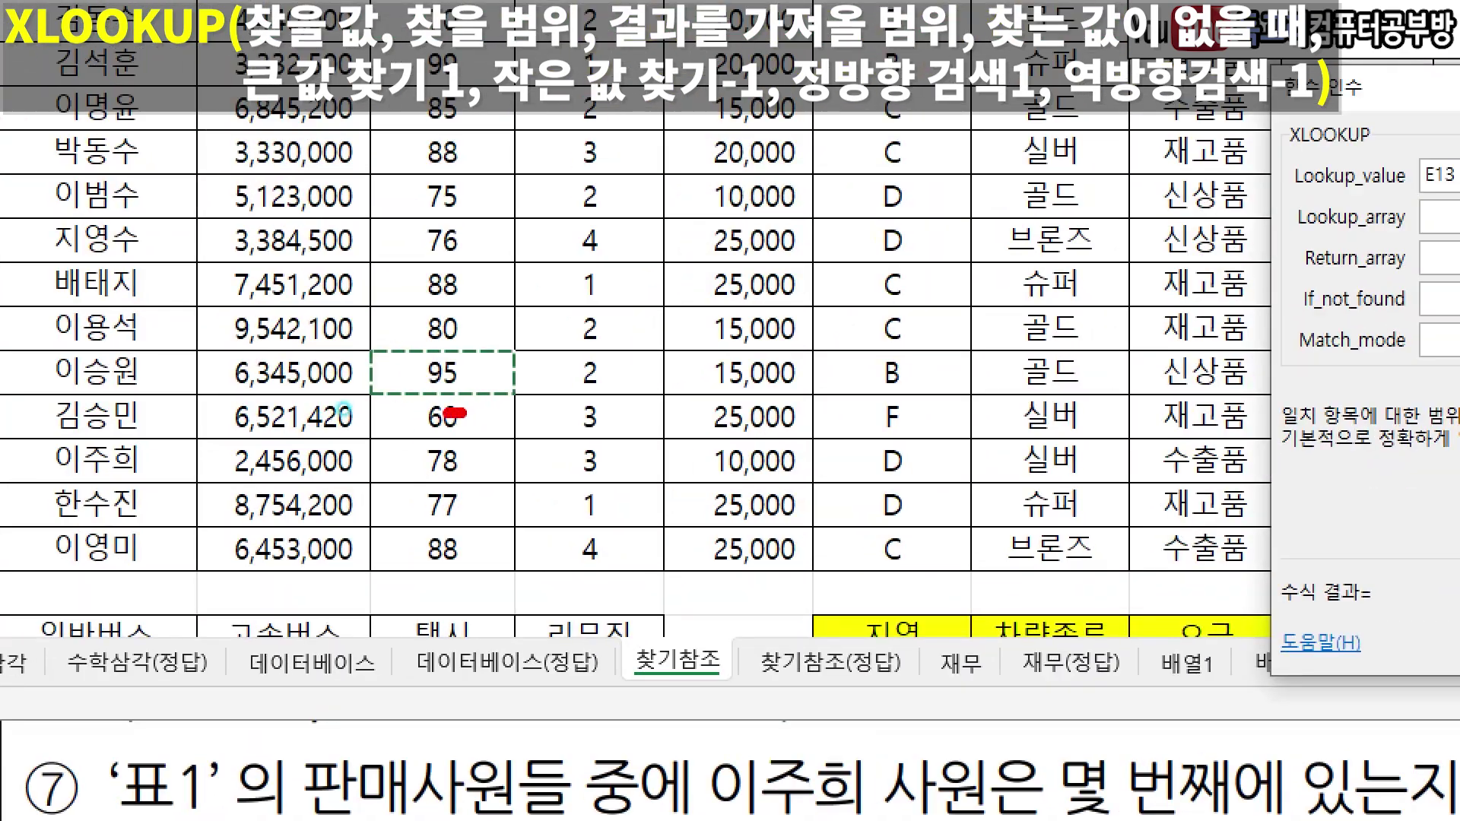
pyautogui.moveTo(455, 412)
pyautogui.mouseDown()
pyautogui.moveTo(408, 336)
pyautogui.moveTo(452, 416)
pyautogui.mouseUp()
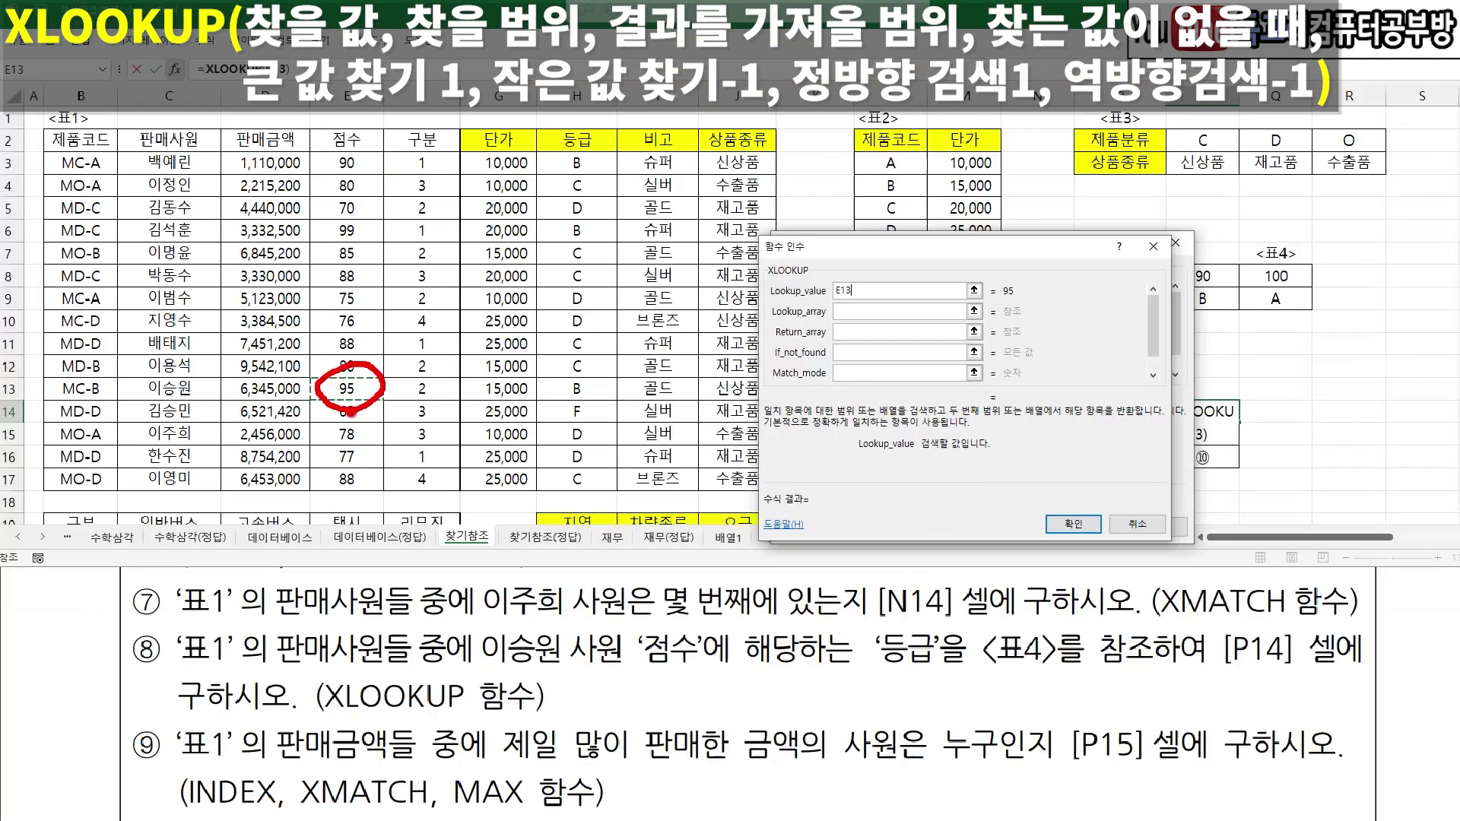
pyautogui.press('Escape')
# - Set the XLOOKUP Lookup_array to the 점수 row of 표4, M8:Q8
pyautogui.click(900, 309)
pyautogui.moveTo(959, 249); pyautogui.dragTo(1119, 328)
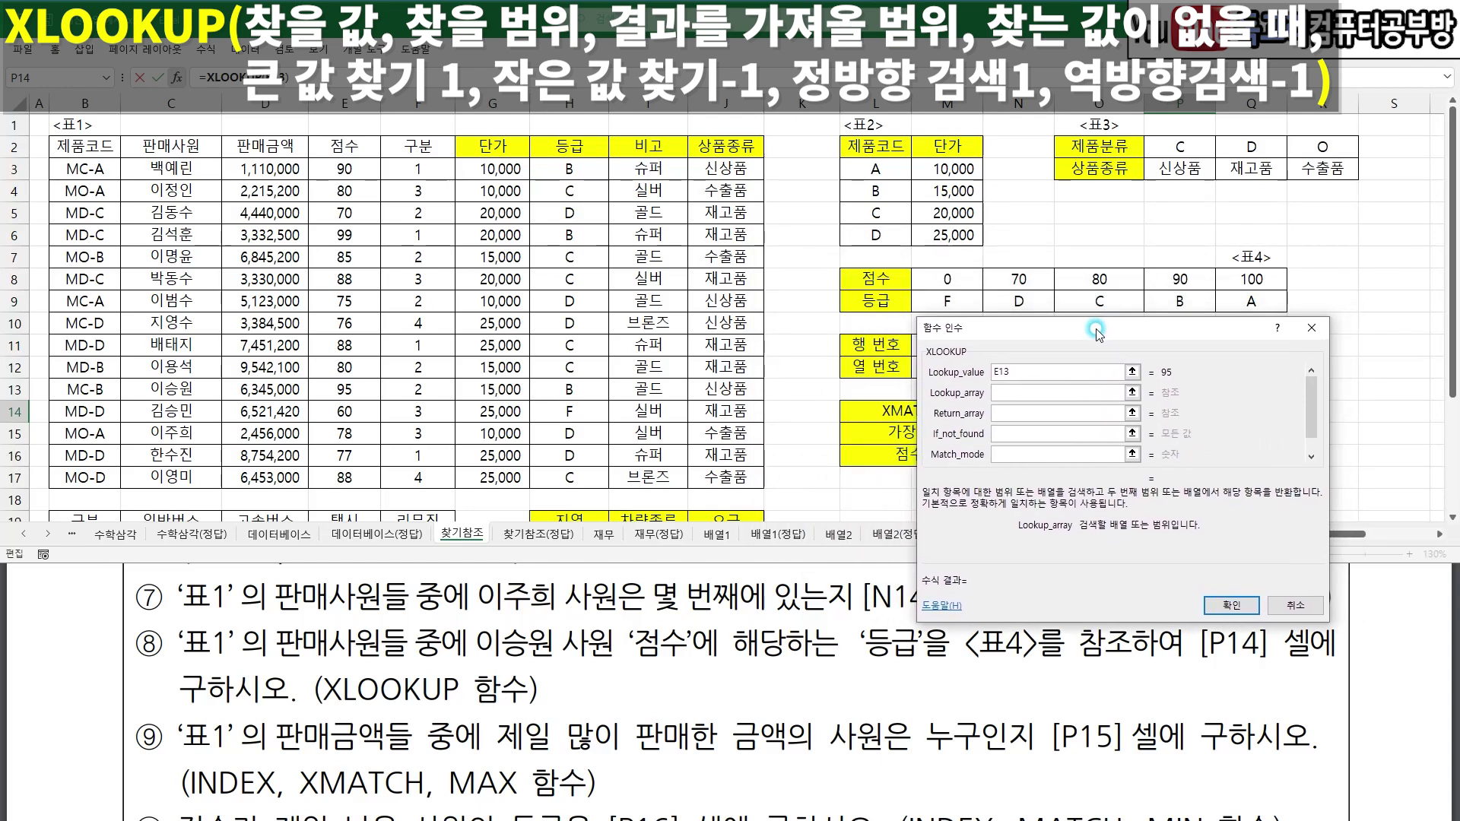
pyautogui.moveTo(966, 281)
pyautogui.mouseDown()
pyautogui.moveTo(1241, 278)
pyautogui.moveTo(1218, 308)
pyautogui.mouseUp()
pyautogui.press('Escape')
pyautogui.moveTo(958, 279); pyautogui.dragTo(1250, 280)
# - Set the XLOOKUP Return_array to the 등급 row of 표4, M9:Q9
pyautogui.click(1044, 414)
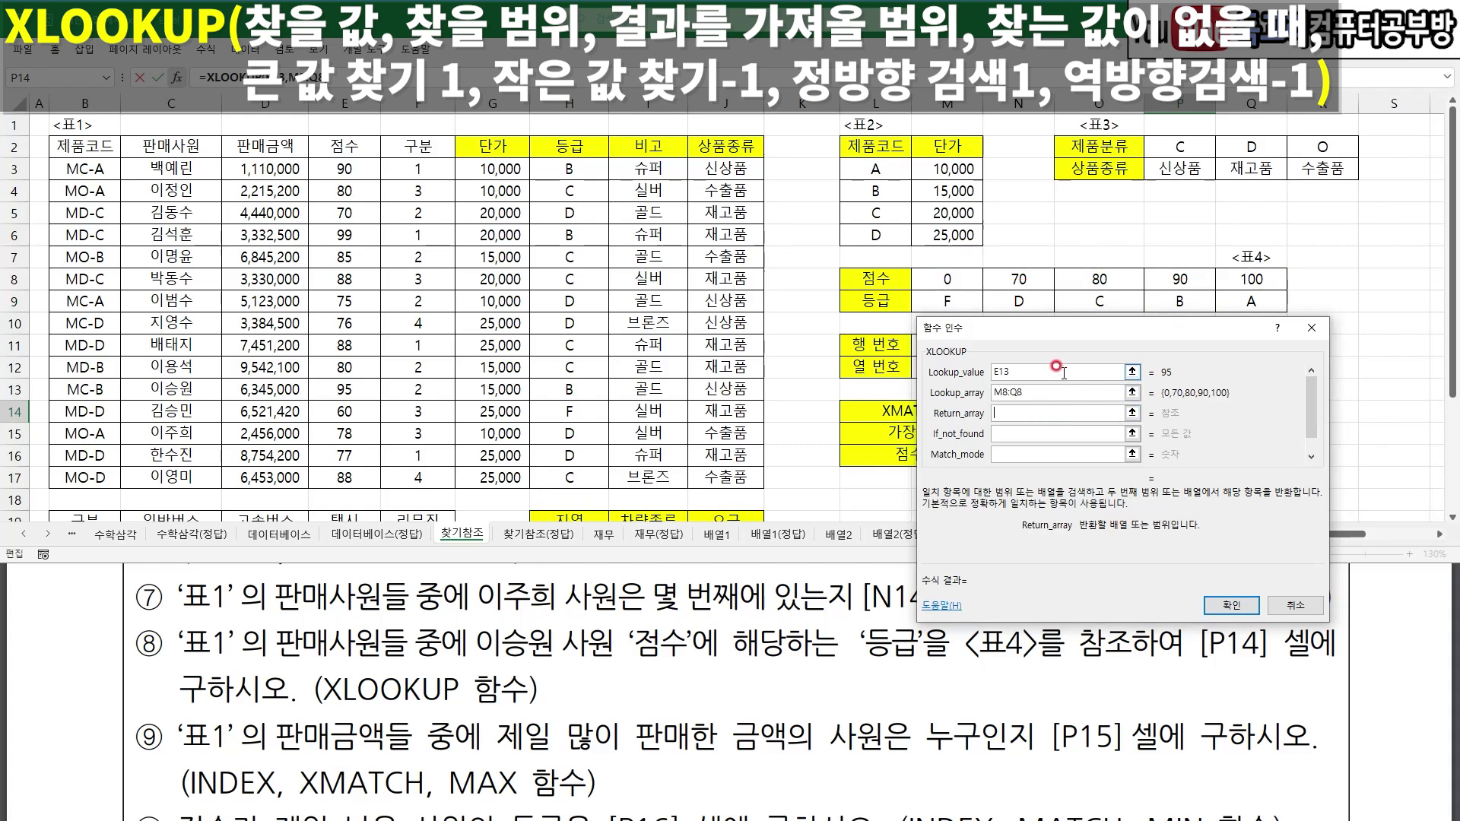
pyautogui.moveTo(1092, 332); pyautogui.dragTo(1088, 344)
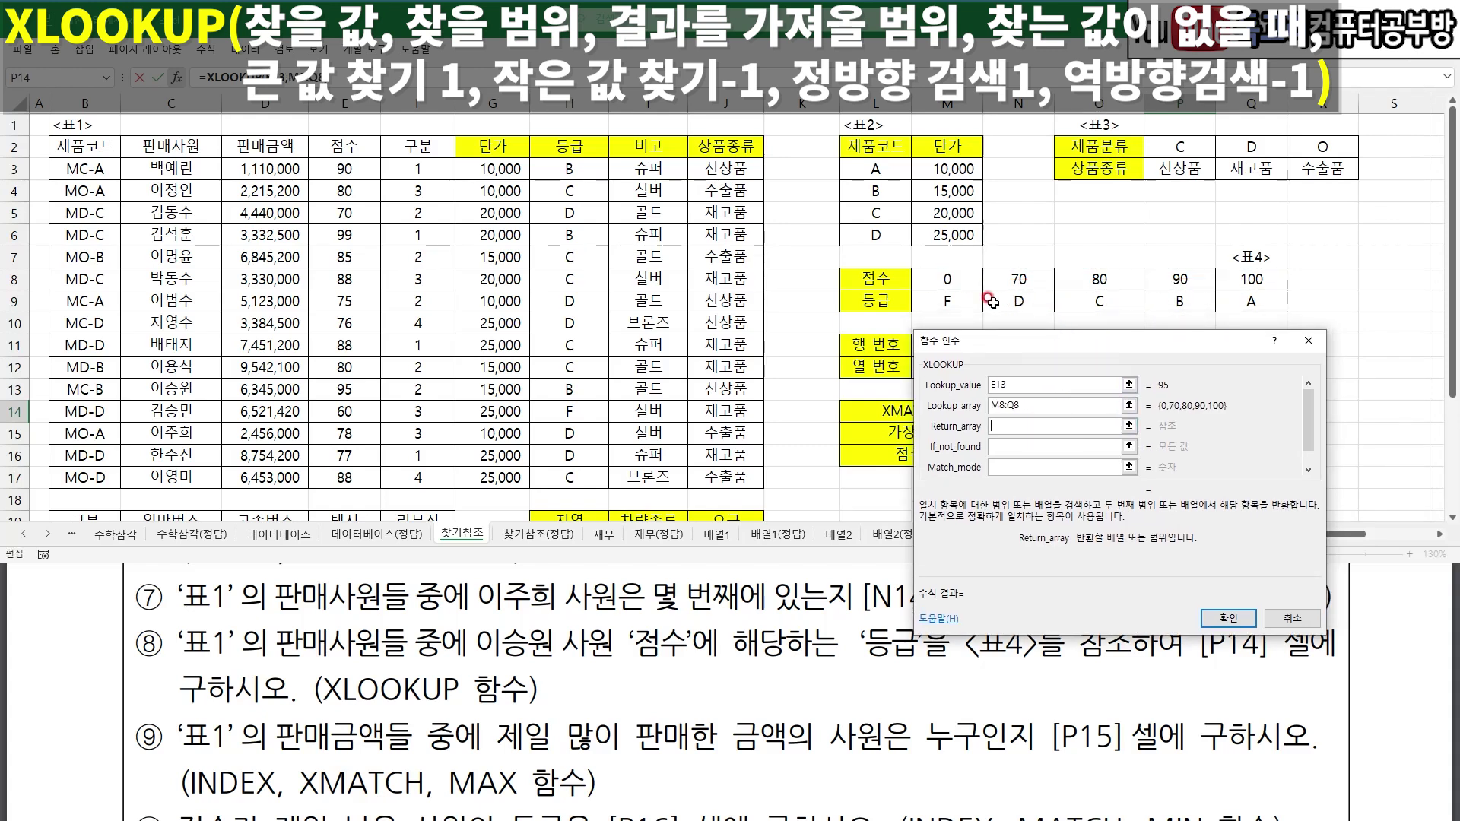
pyautogui.moveTo(959, 301); pyautogui.dragTo(1247, 301)
pyautogui.moveTo(959, 304); pyautogui.dragTo(1247, 302)
pyautogui.press('Escape')
pyautogui.hotkey('ctrl', '1')
pyautogui.moveTo(882, 358); pyautogui.dragTo(907, 343)
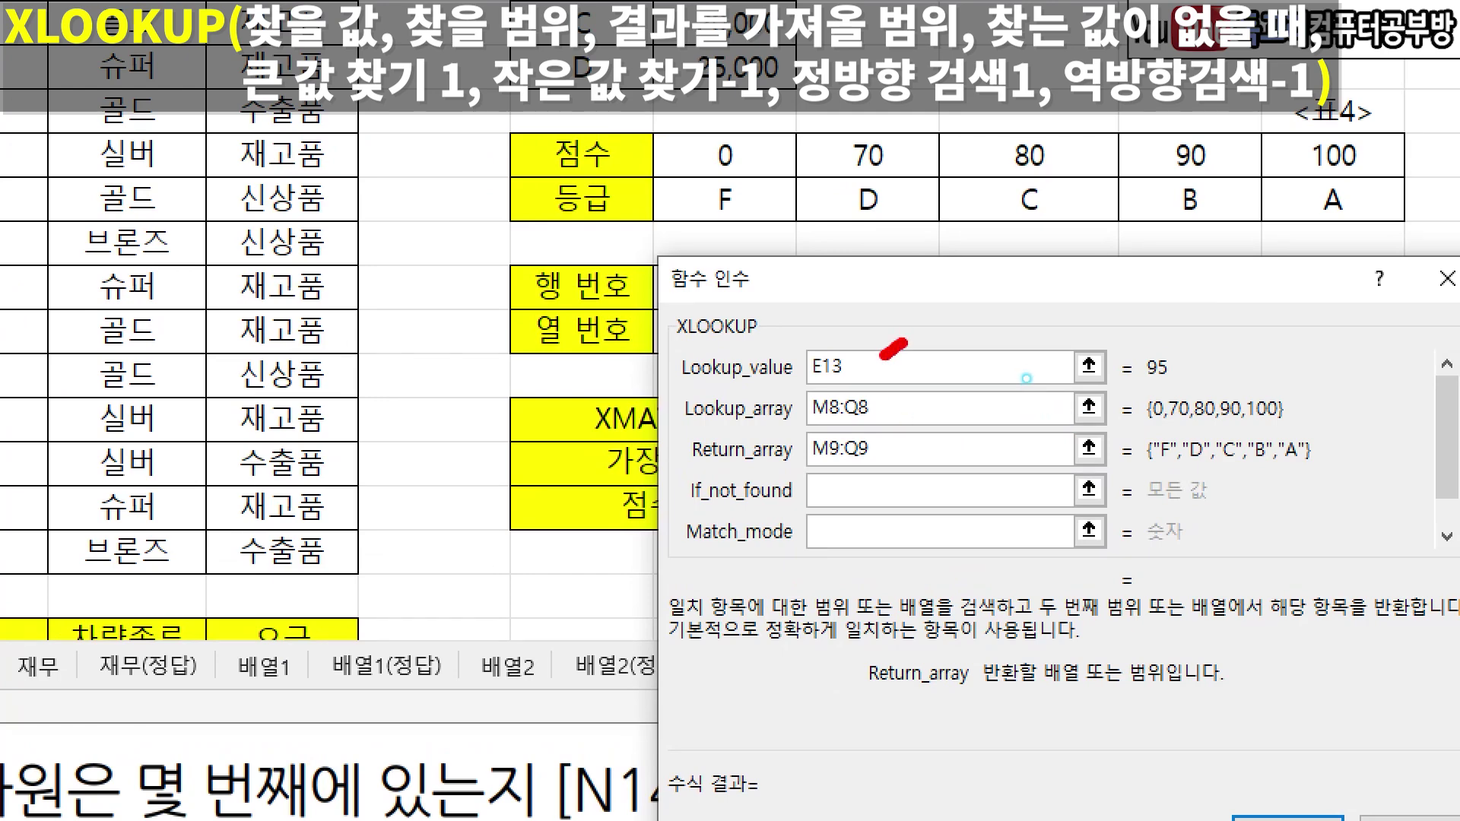
pyautogui.moveTo(903, 416); pyautogui.dragTo(937, 395)
pyautogui.moveTo(903, 462); pyautogui.dragTo(936, 433)
pyautogui.press('Escape')
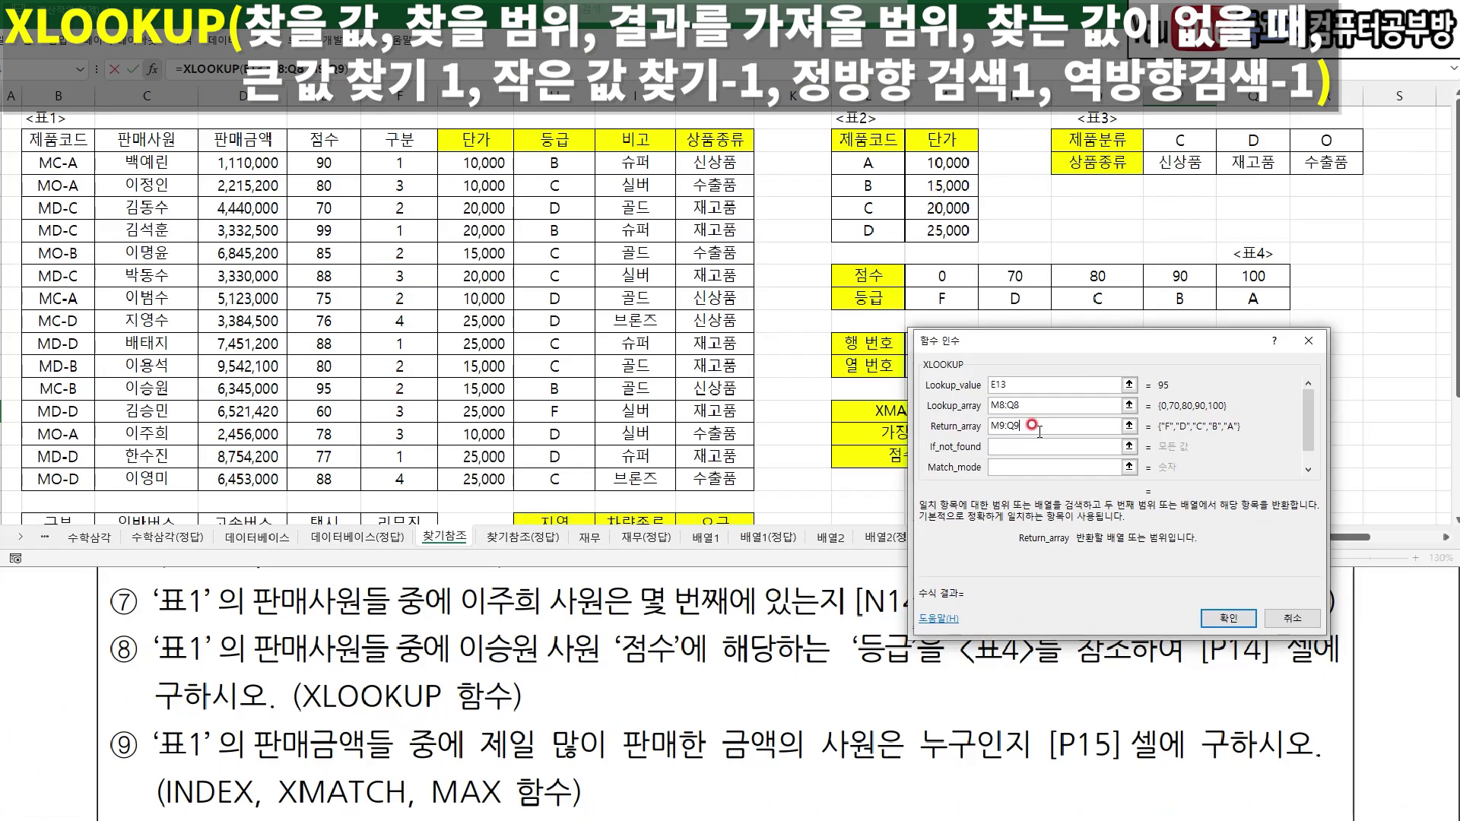
# - Leave If_not_found empty and set the XLOOKUP Match_mode to 1
pyautogui.press('Tab')
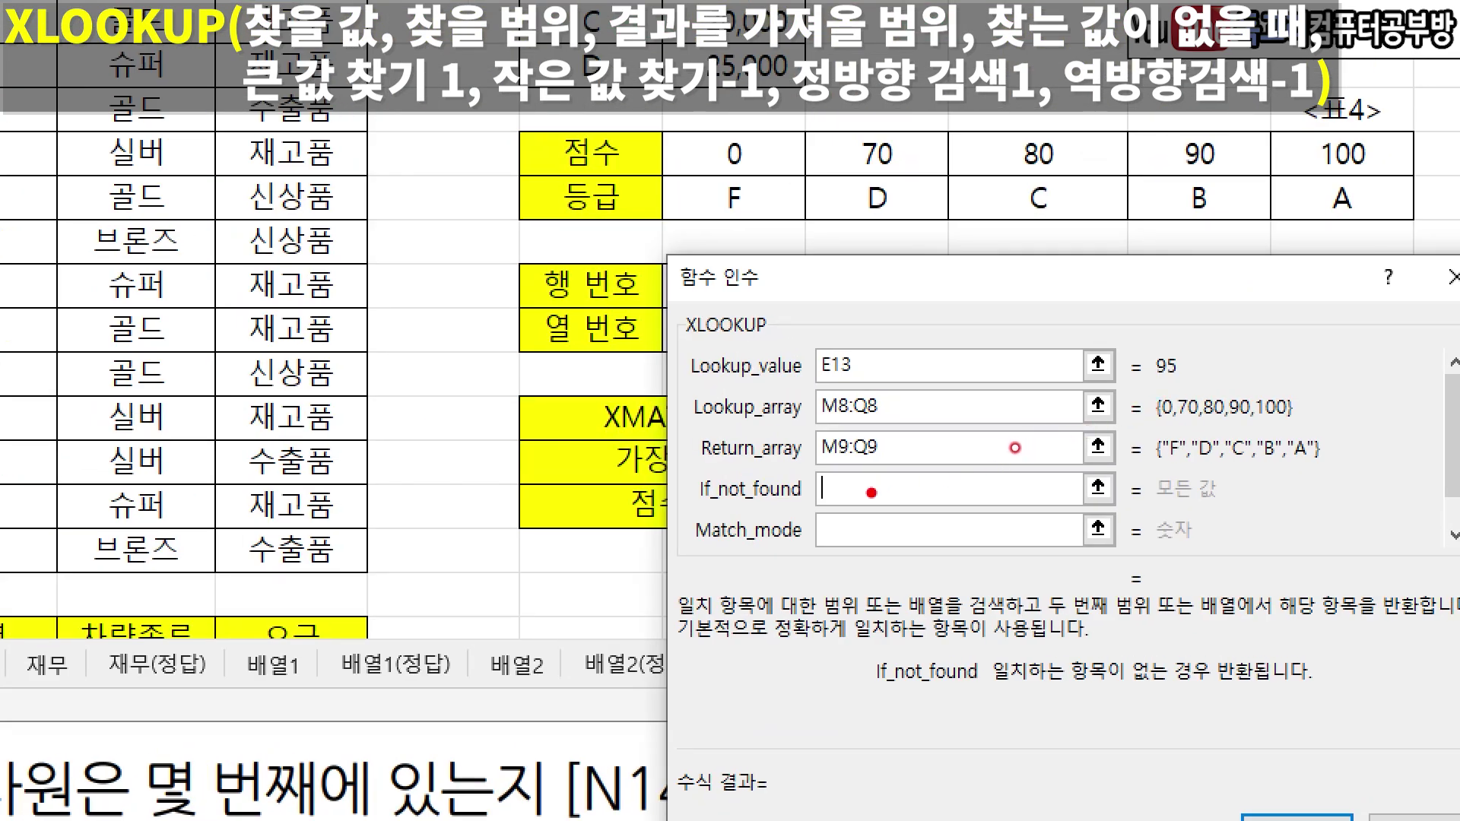
pyautogui.moveTo(876, 489)
pyautogui.mouseDown()
pyautogui.moveTo(845, 487)
pyautogui.moveTo(859, 490)
pyautogui.moveTo(836, 534)
pyautogui.moveTo(850, 544)
pyautogui.moveTo(877, 524)
pyautogui.mouseUp()
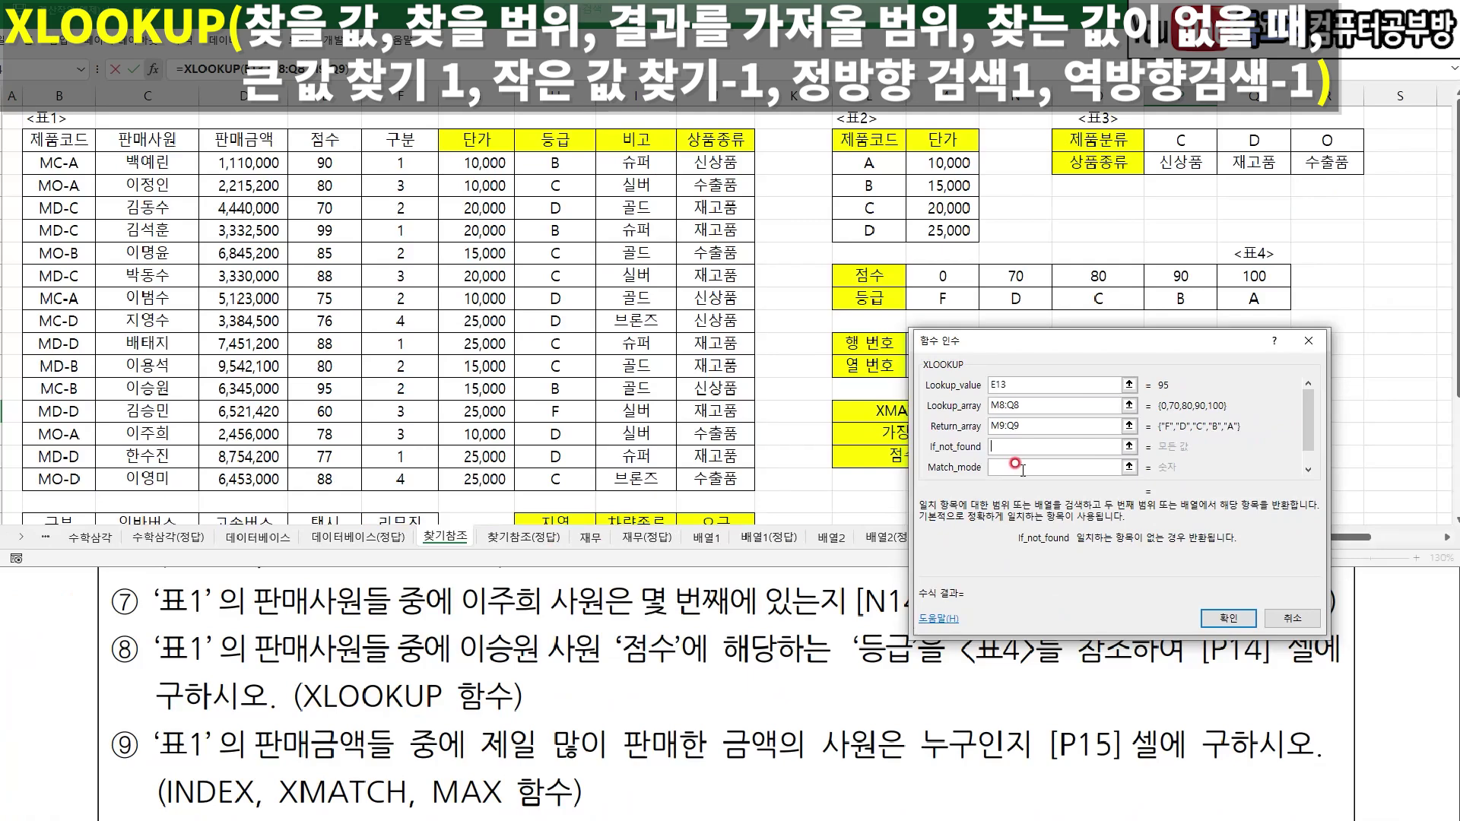
pyautogui.press('Tab')
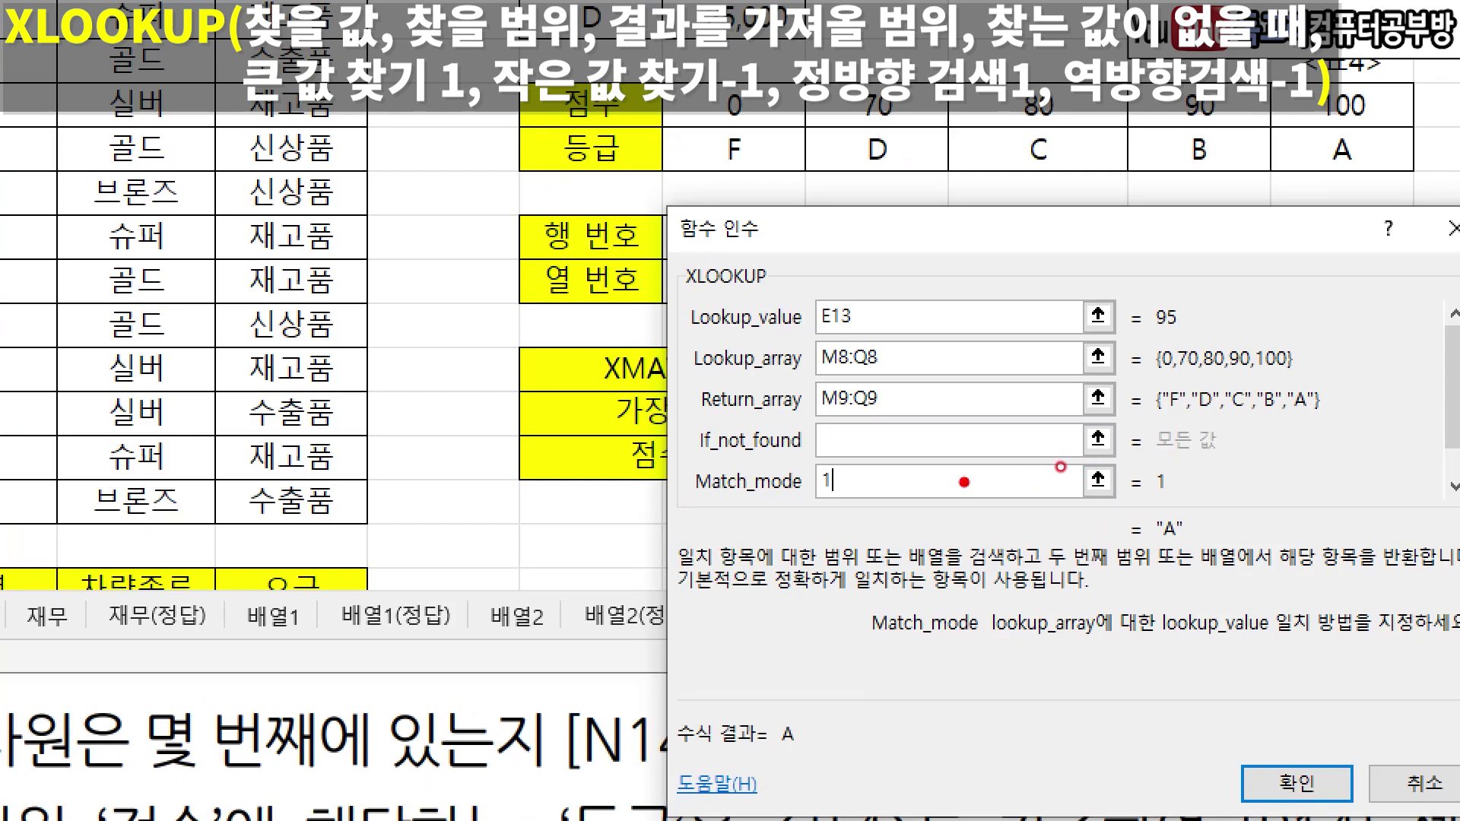
pyautogui.moveTo(1057, 465); pyautogui.dragTo(1009, 485)
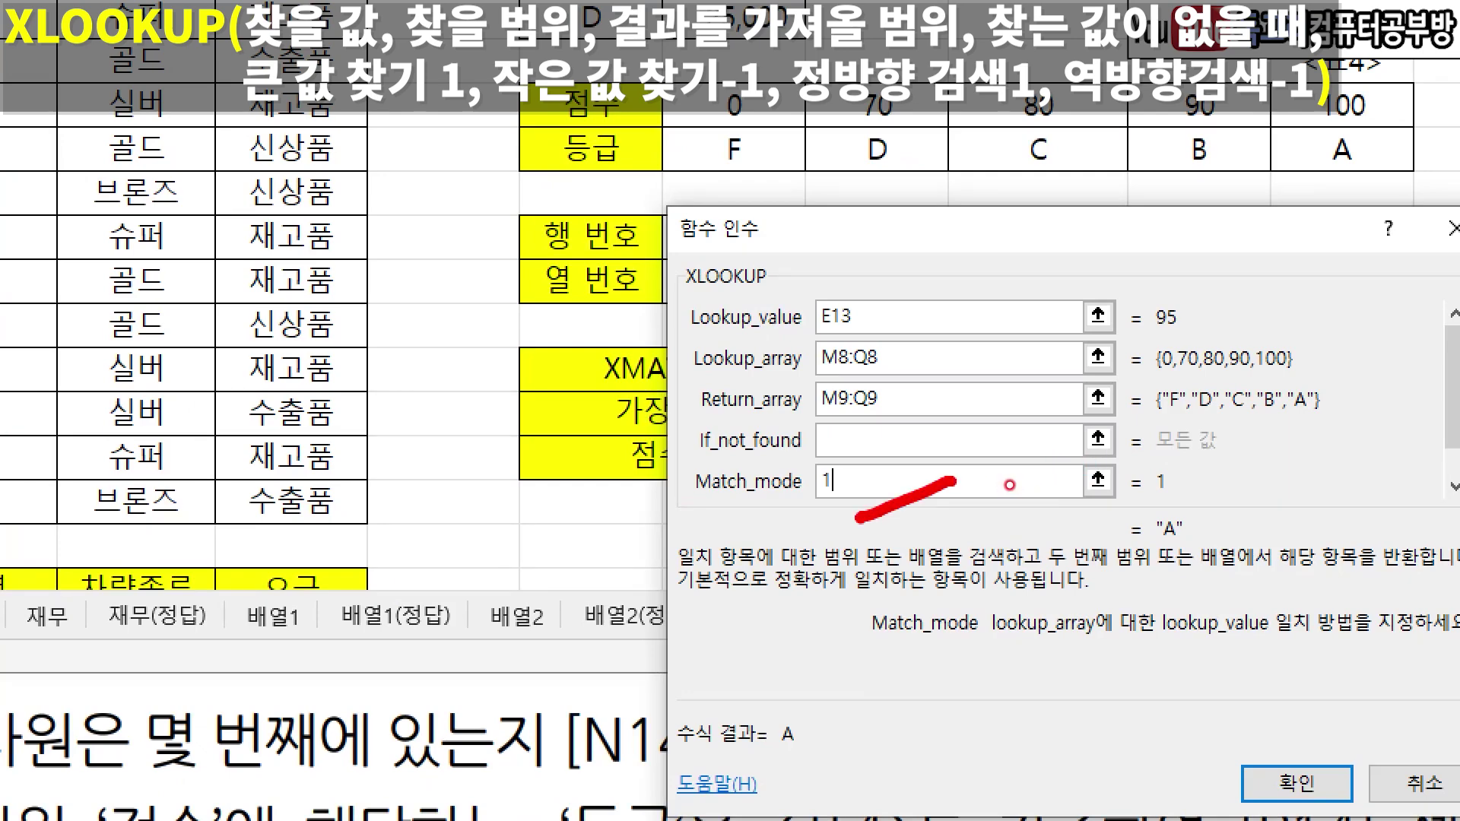
# - Examine the Search_mode argument and the description of its default search direction
pyautogui.press('Tab')
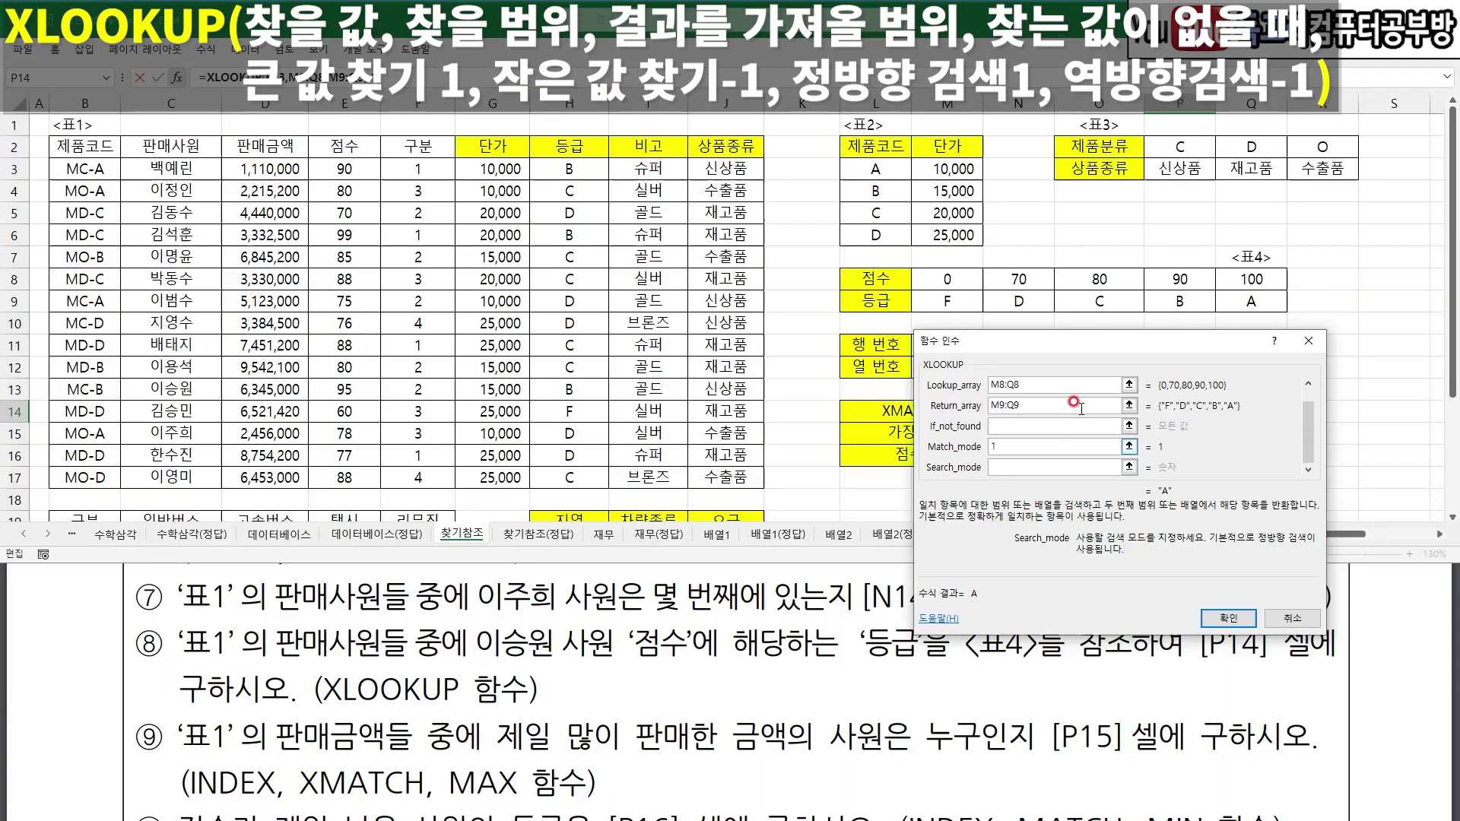
pyautogui.moveTo(962, 257); pyautogui.dragTo(1208, 260)
pyautogui.moveTo(1196, 245)
pyautogui.mouseDown()
pyautogui.moveTo(1232, 266)
pyautogui.moveTo(1177, 292)
pyautogui.mouseUp()
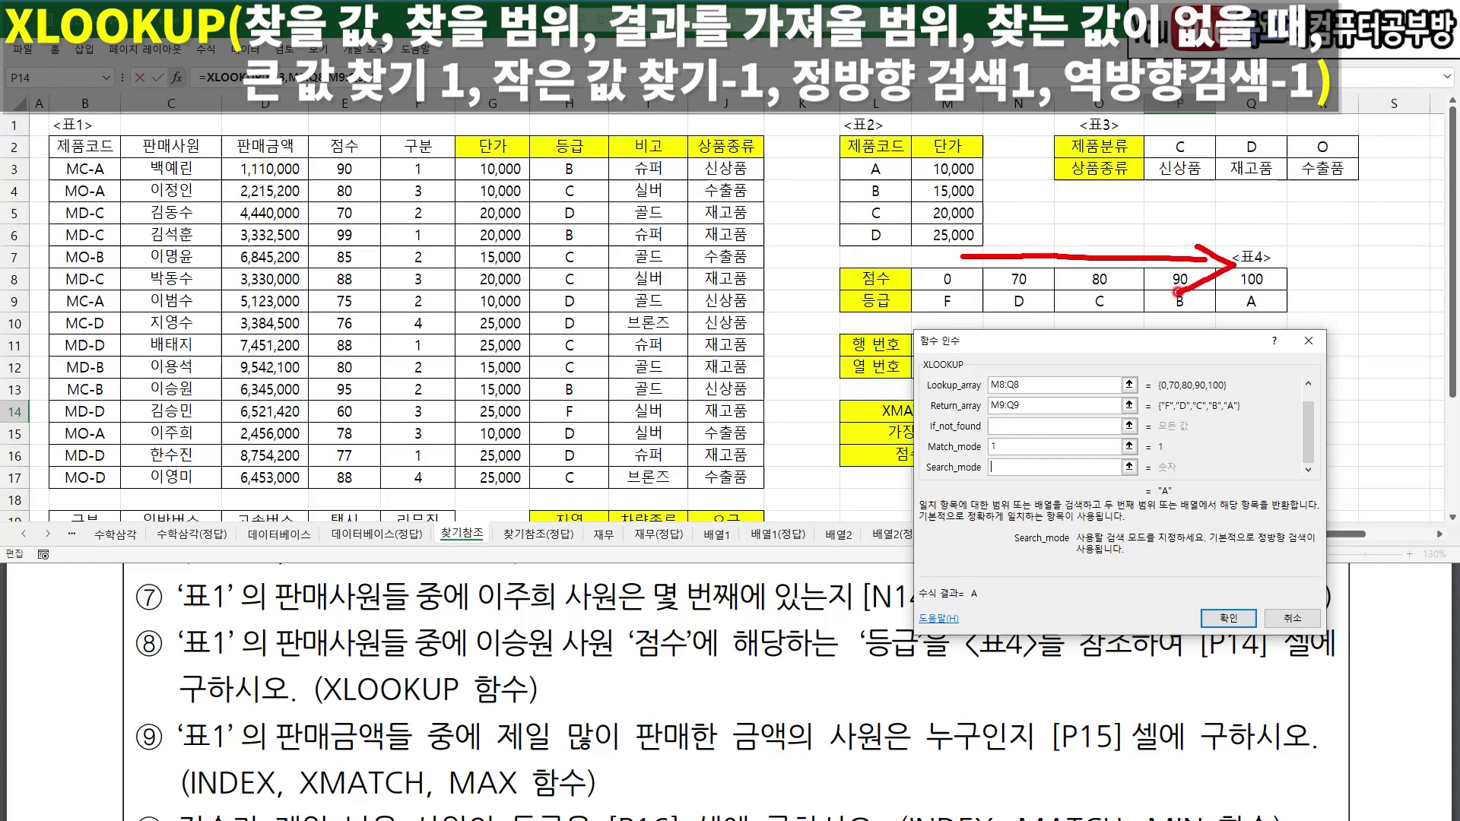
pyautogui.press('e')
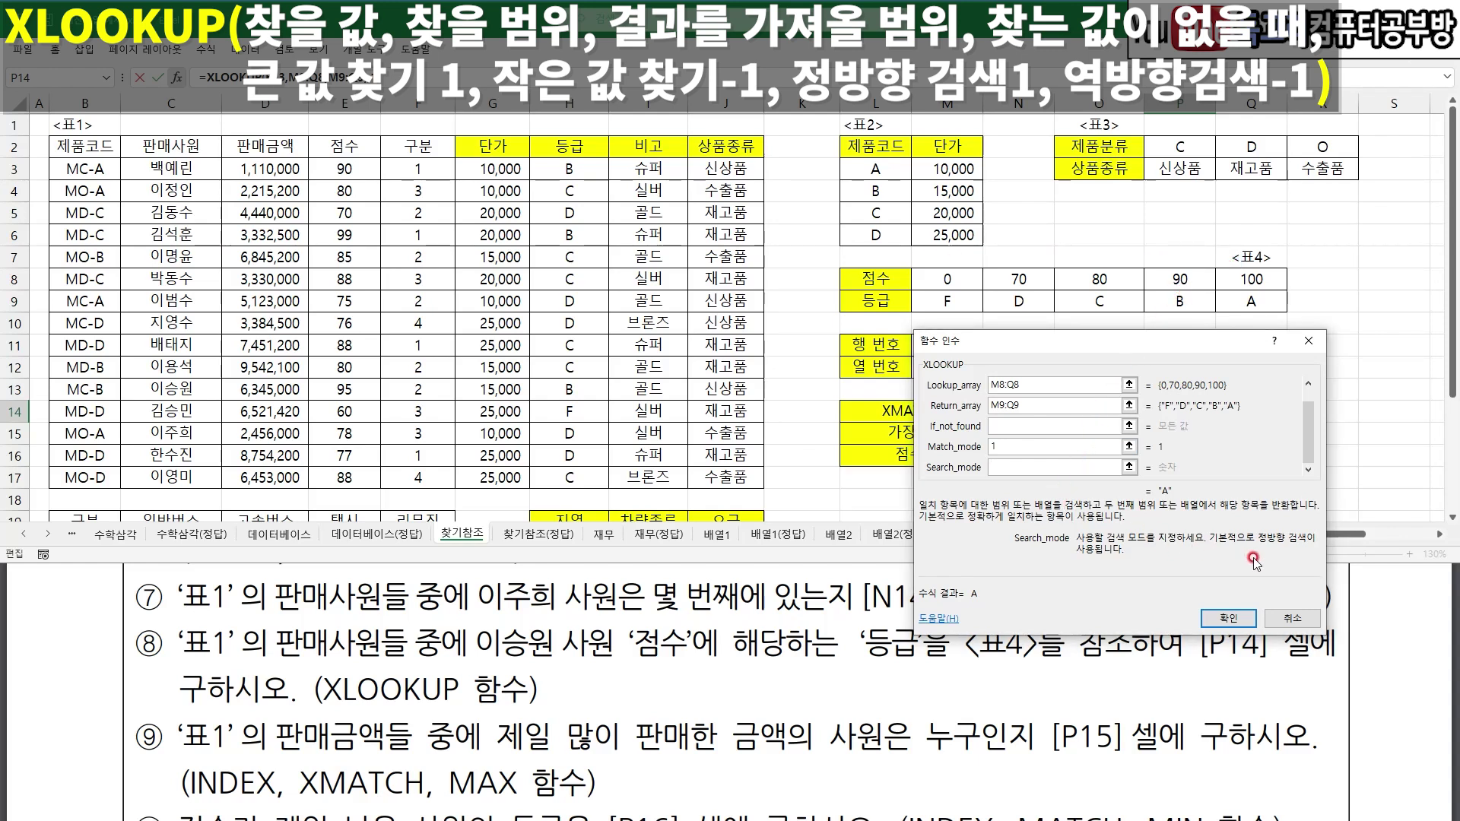
pyautogui.moveTo(1210, 552); pyautogui.dragTo(1327, 547)
pyautogui.moveTo(1078, 565); pyautogui.dragTo(1096, 566)
pyautogui.moveTo(1023, 460)
pyautogui.mouseDown()
pyautogui.moveTo(998, 491)
pyautogui.moveTo(1039, 494)
pyautogui.mouseUp()
pyautogui.press('Escape')
# - Try -1 as Match_mode, set it back to 1, and confirm the XLOOKUP formula in P14
pyautogui.click(1093, 445)
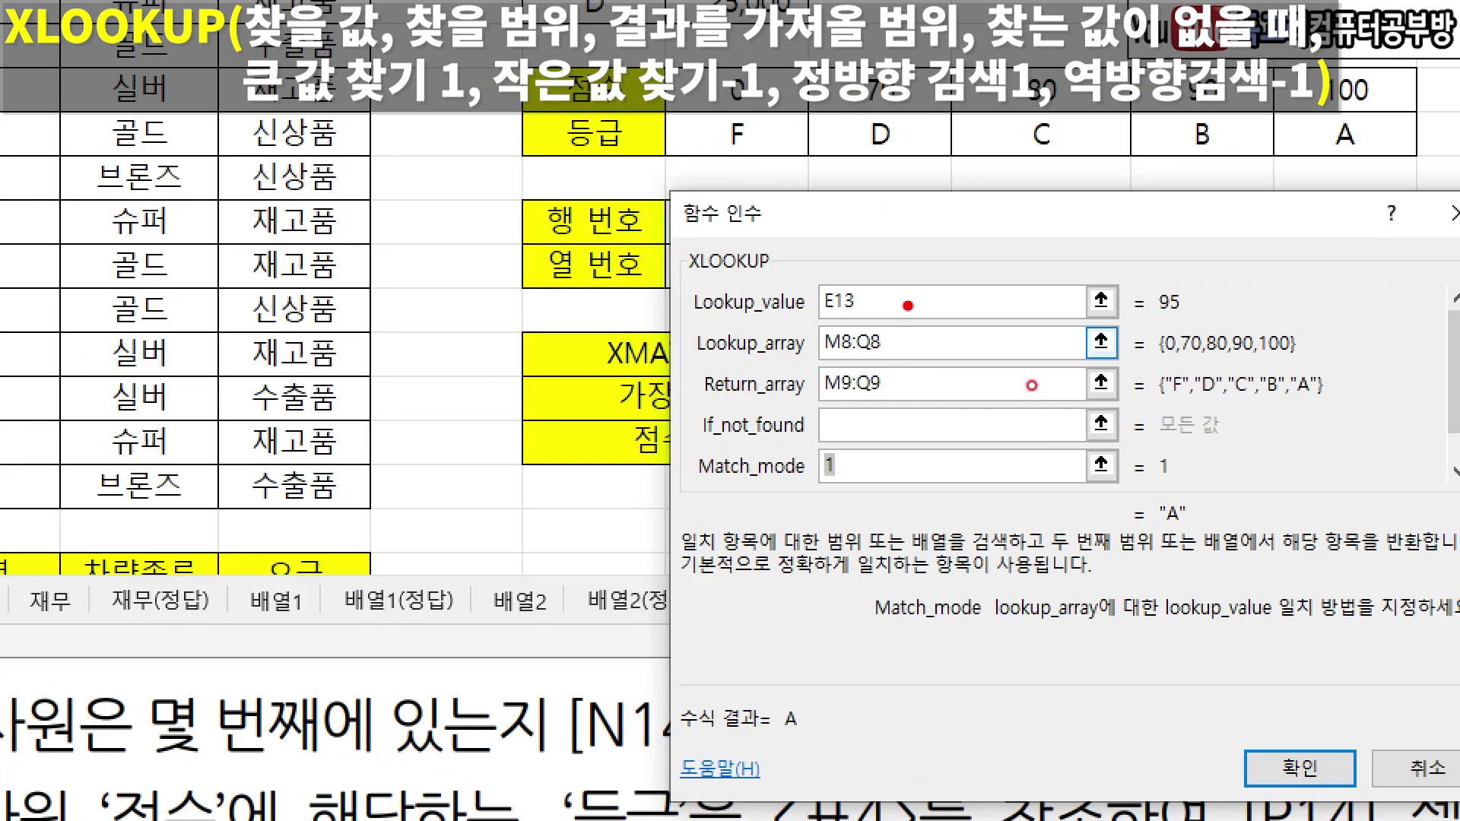
pyautogui.moveTo(908, 287); pyautogui.dragTo(873, 306)
pyautogui.moveTo(954, 336)
pyautogui.mouseDown()
pyautogui.moveTo(915, 354)
pyautogui.moveTo(897, 411)
pyautogui.mouseUp()
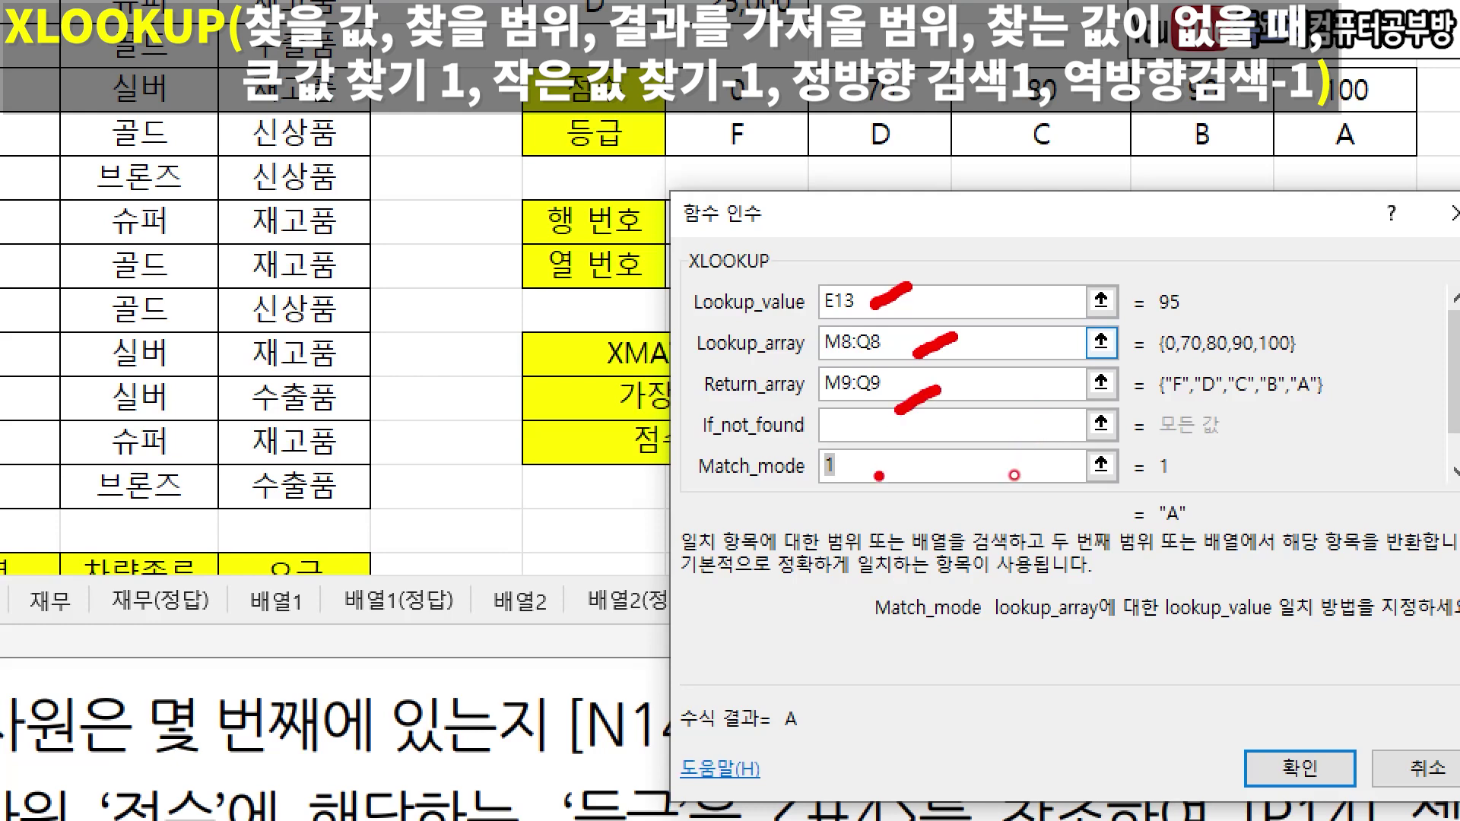
pyautogui.moveTo(886, 470); pyautogui.dragTo(848, 507)
pyautogui.press('Escape')
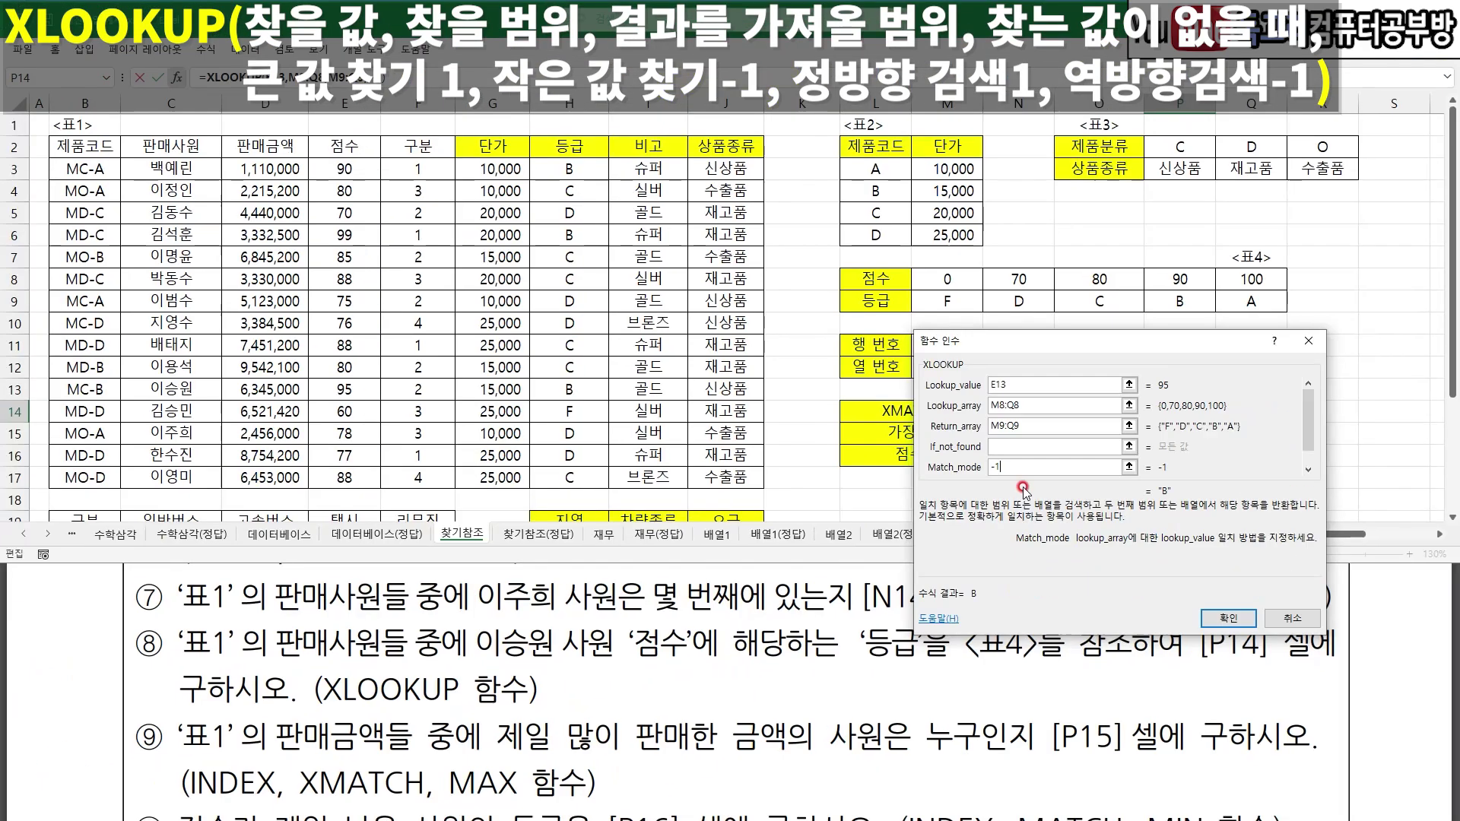
pyautogui.write('1')
pyautogui.moveTo(1246, 648)
pyautogui.mouseDown()
pyautogui.moveTo(1262, 580)
pyautogui.moveTo(1250, 663)
pyautogui.mouseUp()
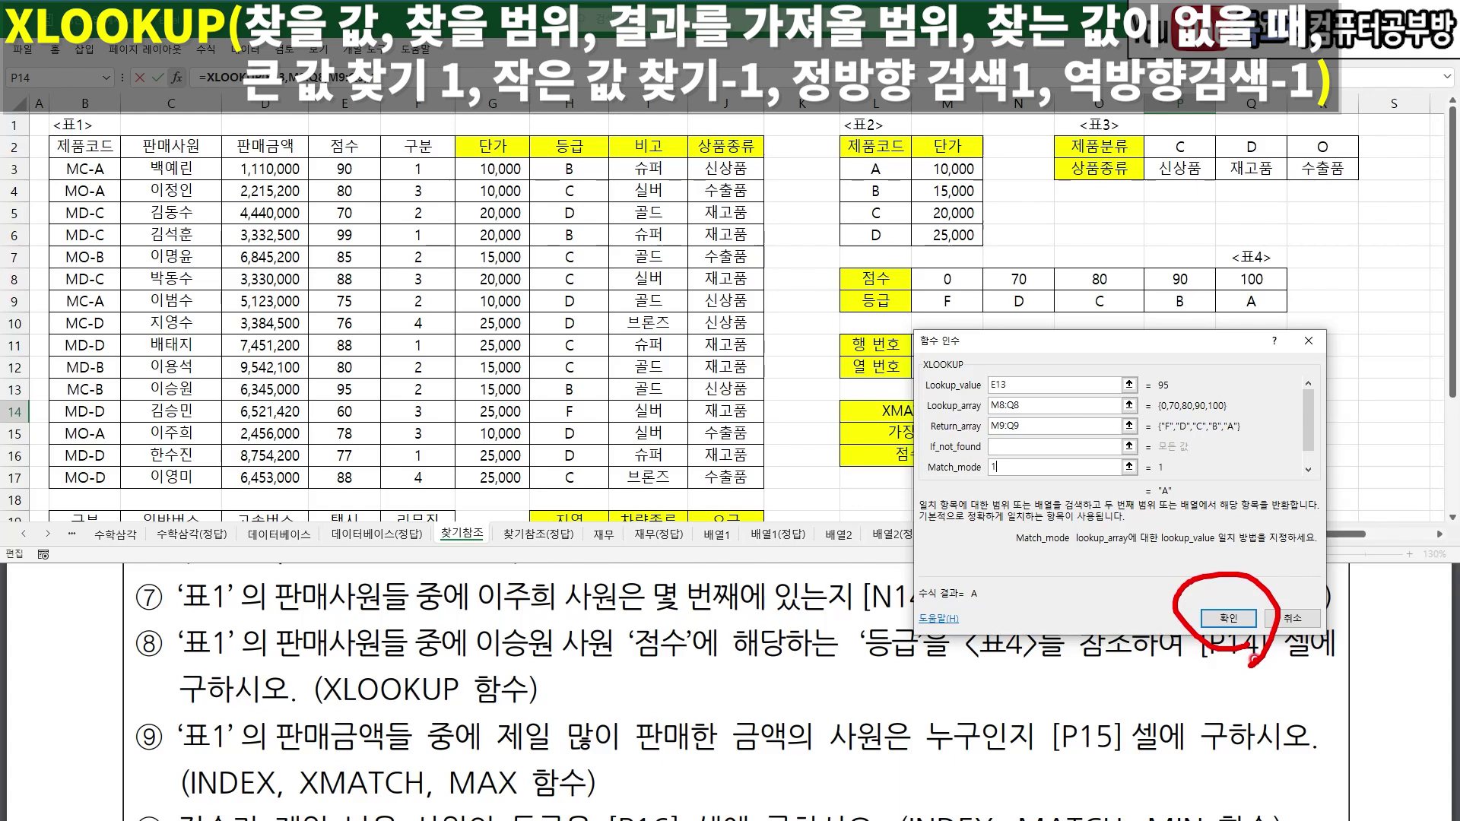
pyautogui.press('Return')
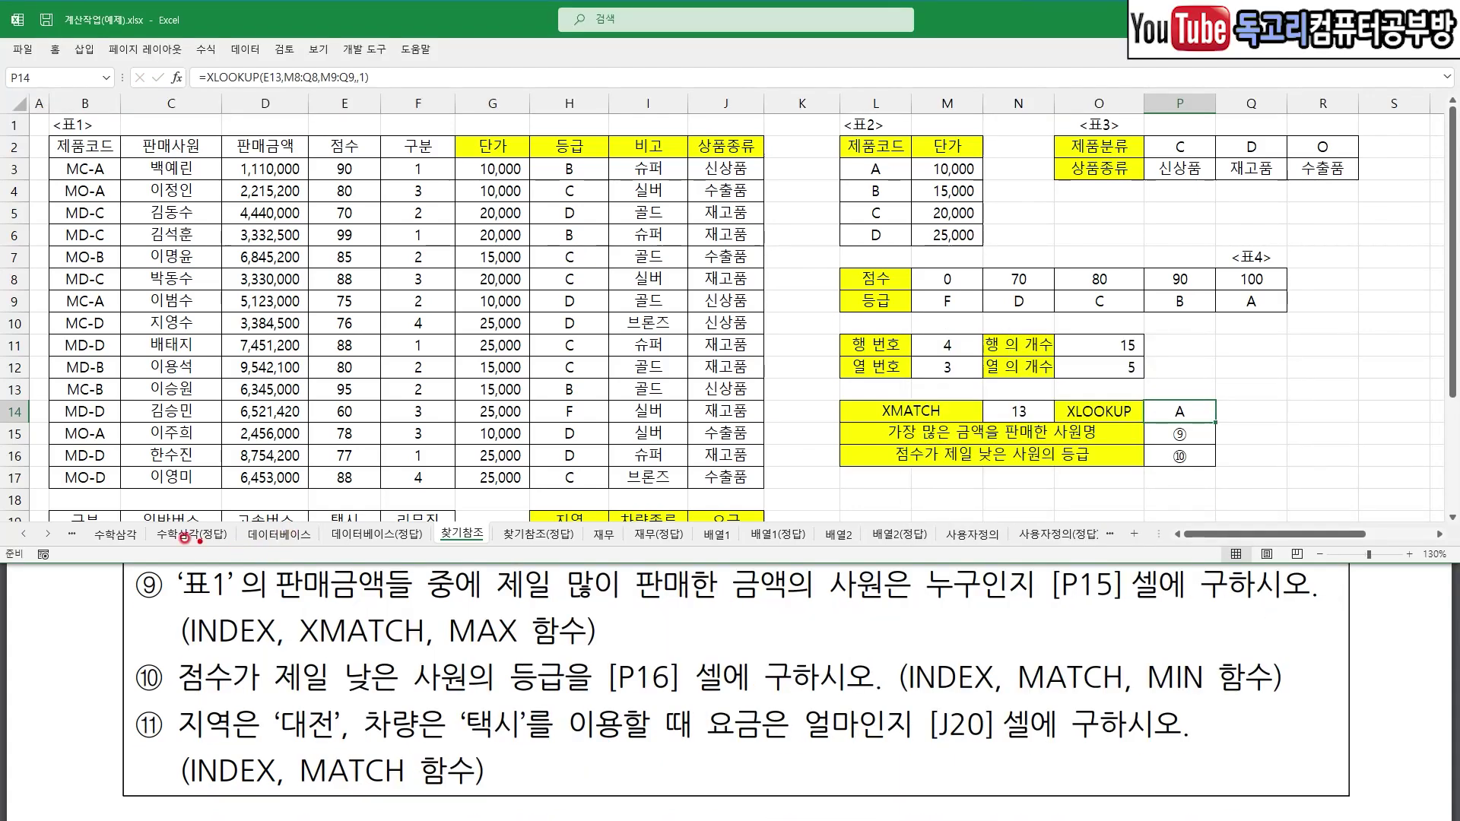
# - Start an INDEX formula in P15 using the array,row_num,column_num argument form
pyautogui.moveTo(73, 588)
pyautogui.mouseDown()
pyautogui.moveTo(116, 570)
pyautogui.moveTo(97, 557)
pyautogui.moveTo(61, 582)
pyautogui.moveTo(76, 587)
pyautogui.mouseUp()
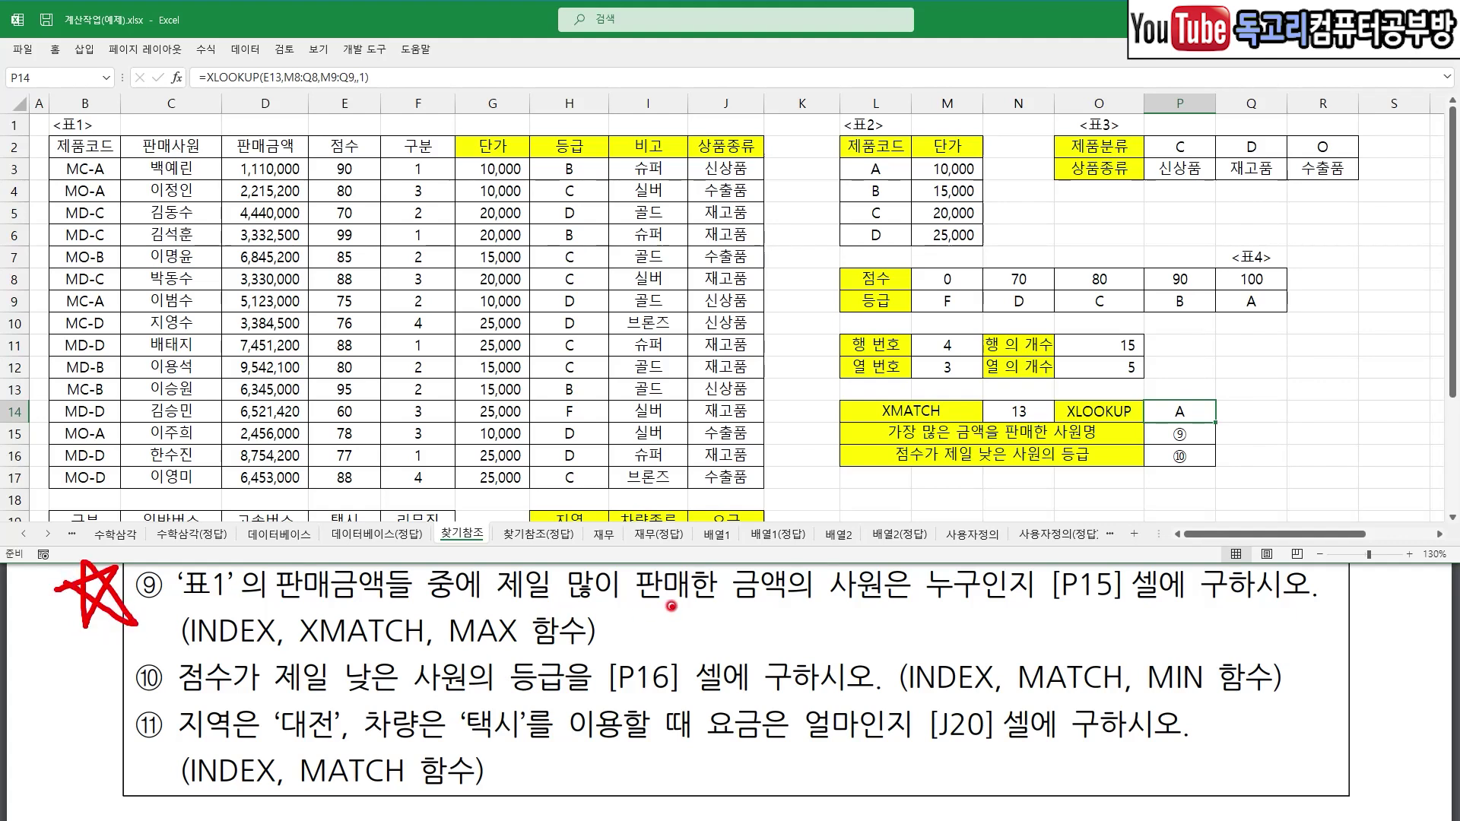
pyautogui.moveTo(657, 606); pyautogui.dragTo(1120, 615)
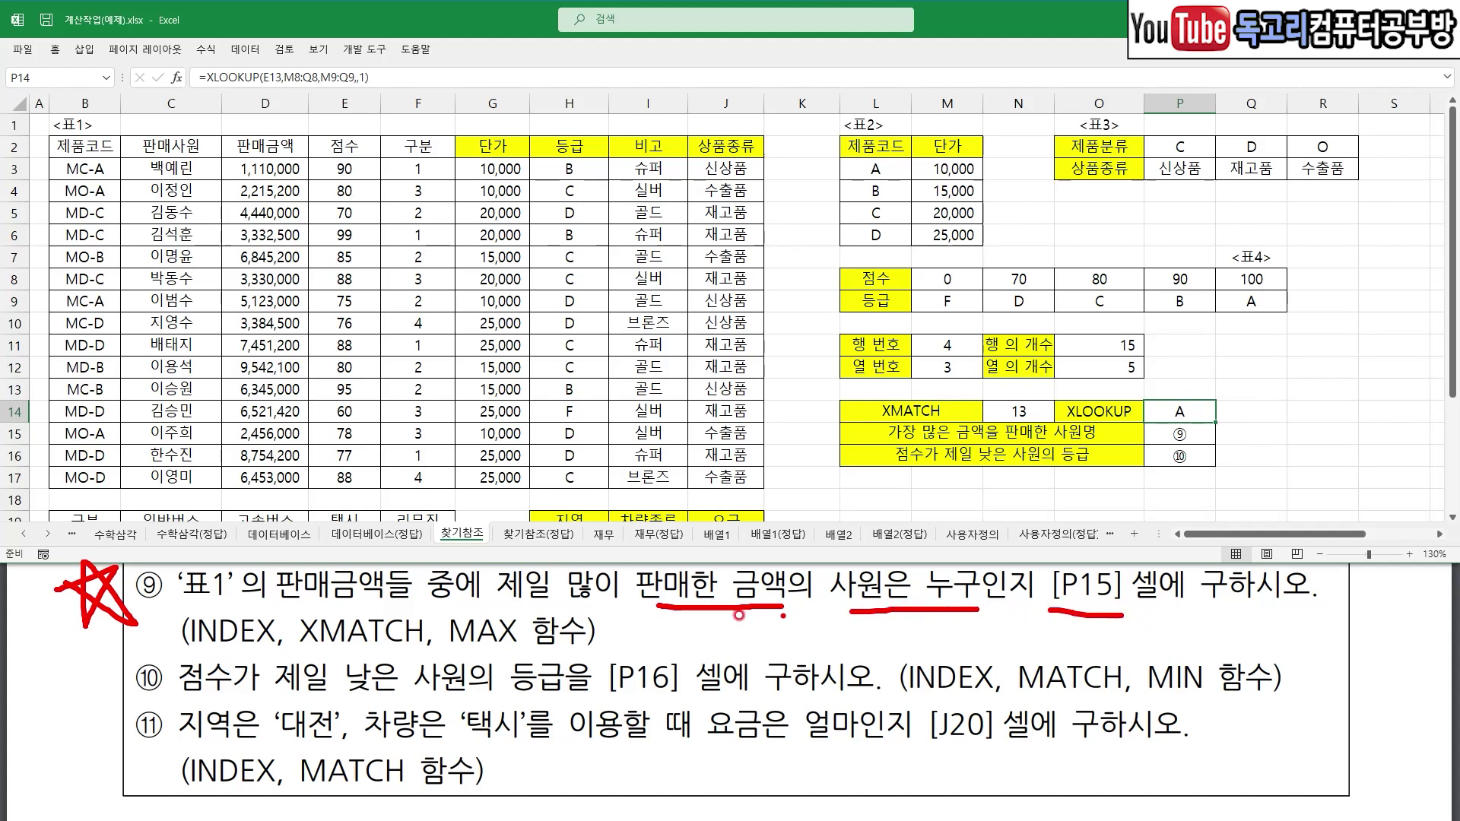
pyautogui.moveTo(198, 655); pyautogui.dragTo(524, 650)
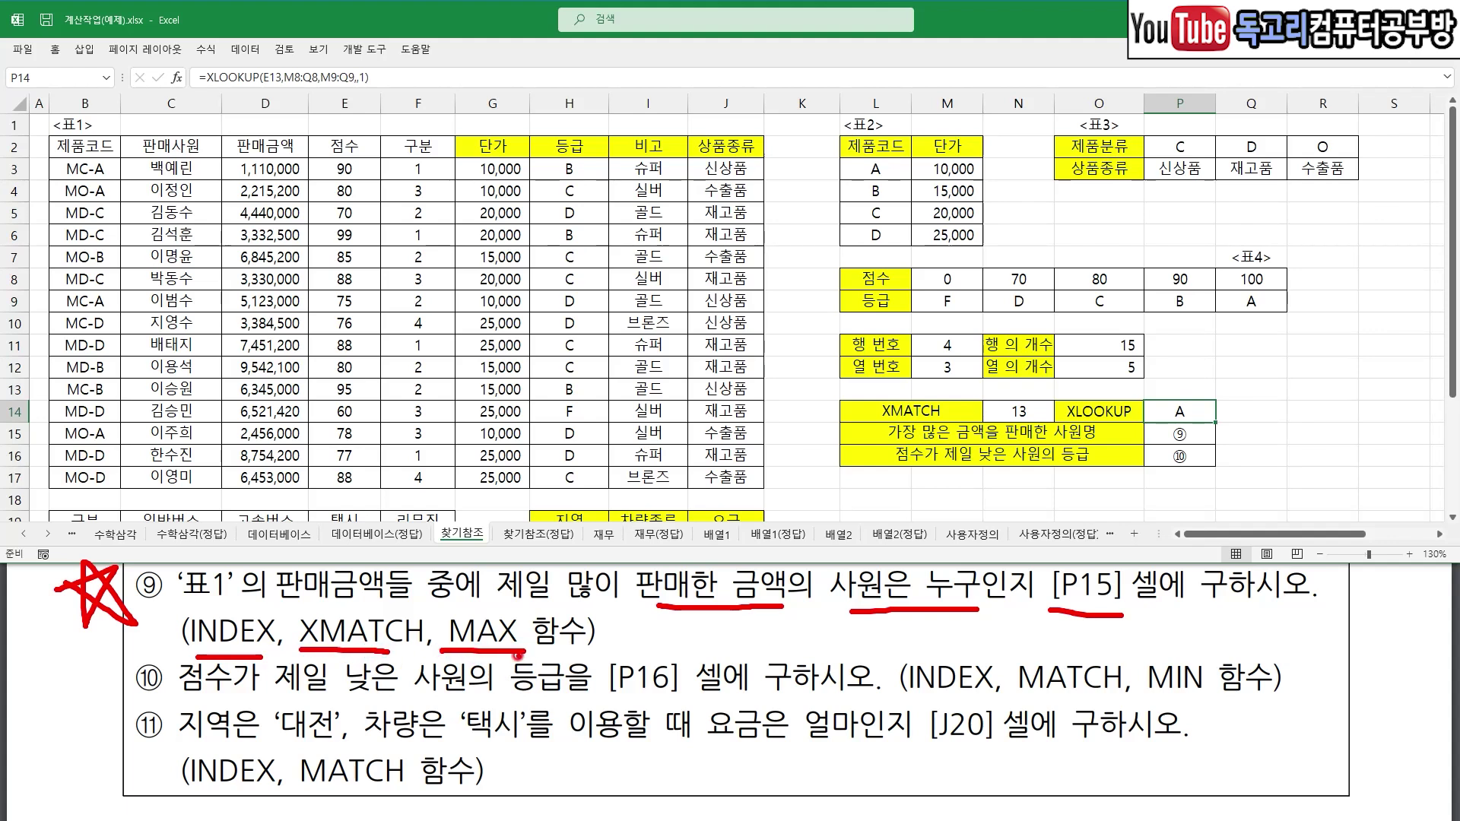
pyautogui.press('Escape')
pyautogui.click(1185, 430)
pyautogui.write('=')
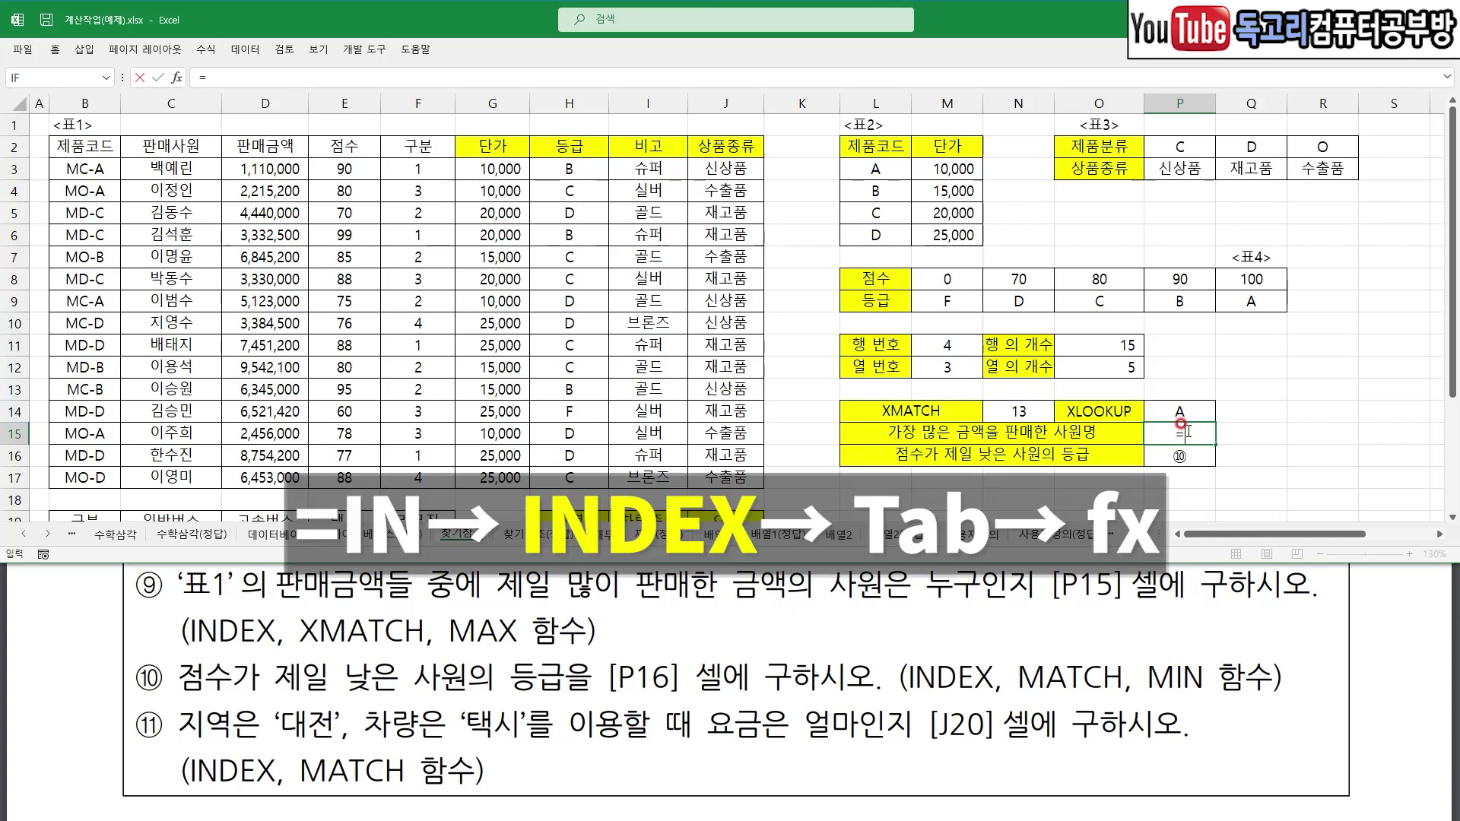
pyautogui.write('IN')
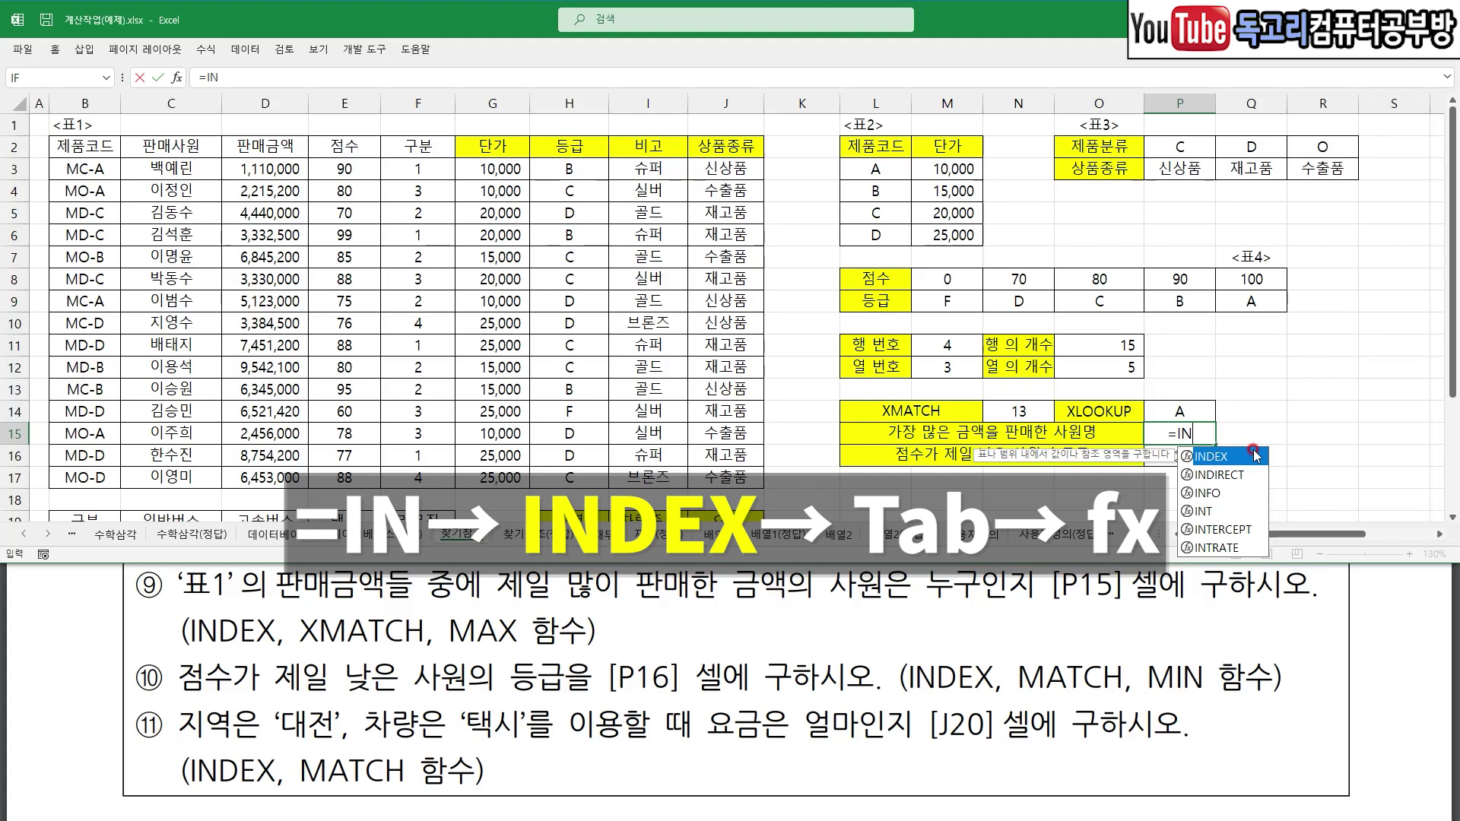
pyautogui.press('Tab')
pyautogui.click(176, 77)
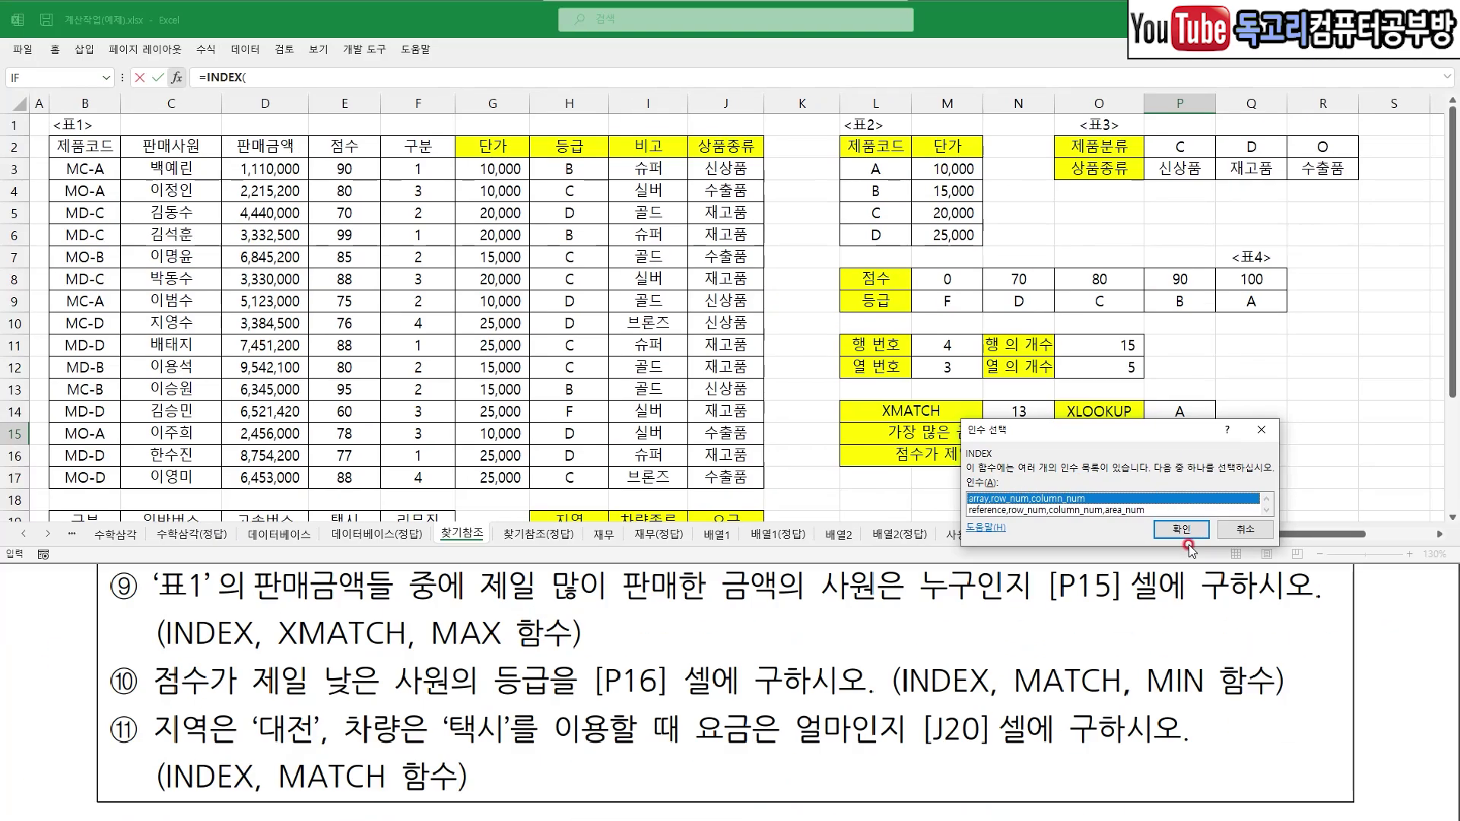
pyautogui.click(1186, 534)
# - Set the INDEX Array to the data rows of 표1, B3:J17
pyautogui.moveTo(1054, 369); pyautogui.dragTo(943, 289)
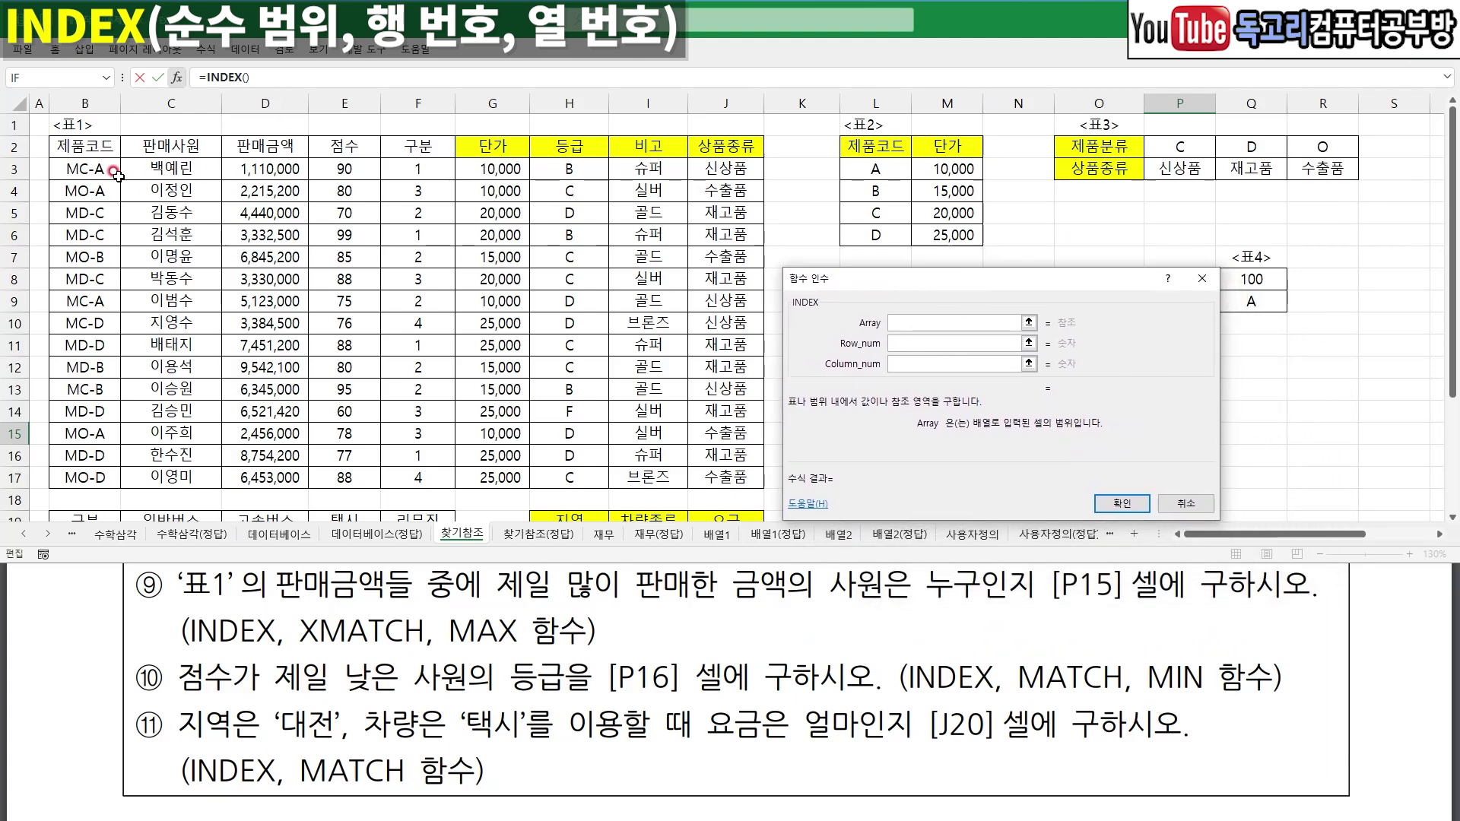
pyautogui.moveTo(77, 169); pyautogui.dragTo(760, 477)
pyautogui.moveTo(90, 169)
pyautogui.mouseDown()
pyautogui.moveTo(728, 456)
pyautogui.moveTo(653, 476)
pyautogui.mouseUp()
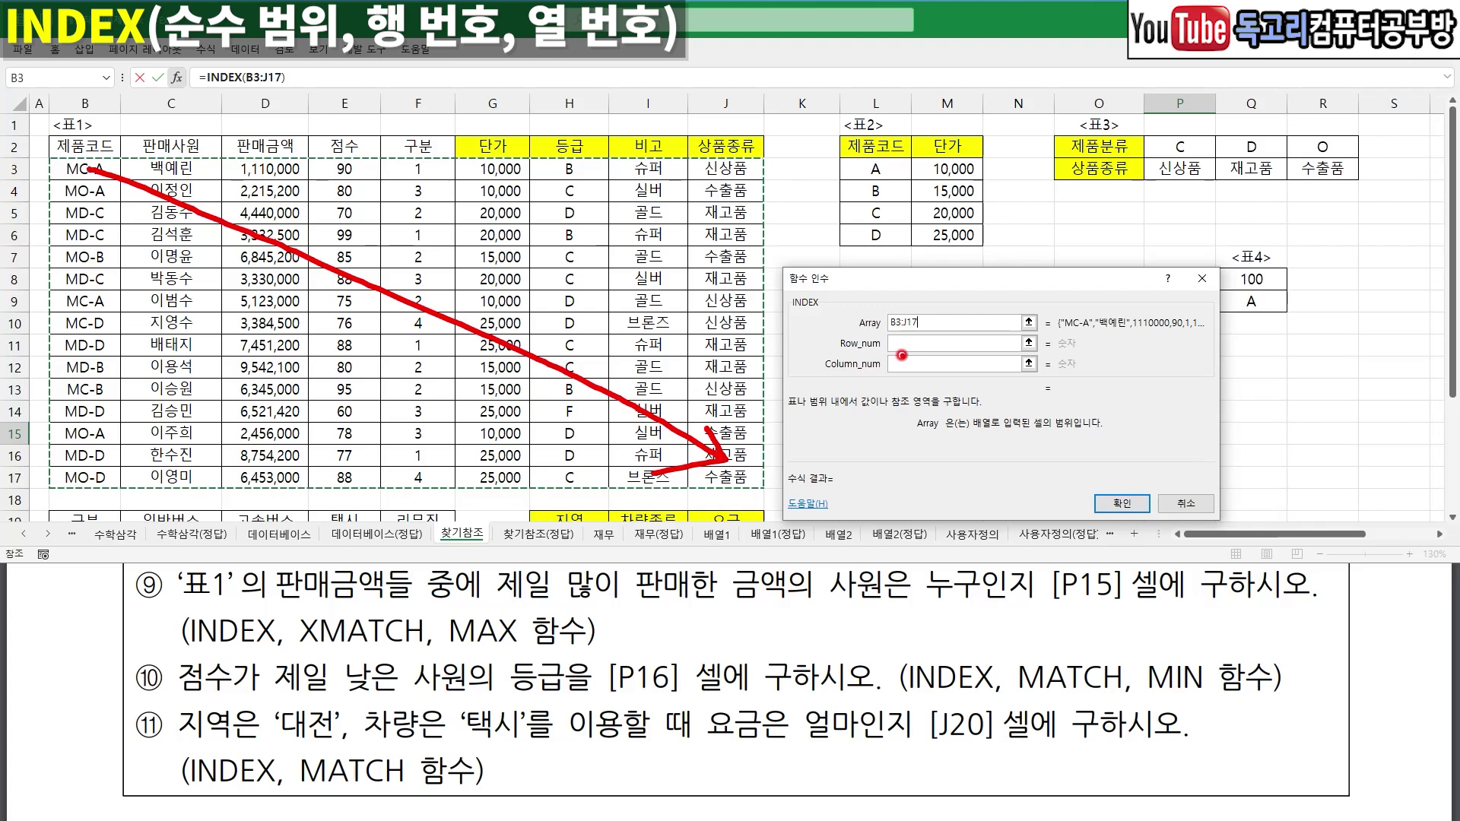
# - Set the INDEX Column_num to 2 so the formula returns the 판매사원 column
pyautogui.moveTo(891, 358); pyautogui.dragTo(930, 346)
pyautogui.moveTo(802, 616); pyautogui.dragTo(929, 620)
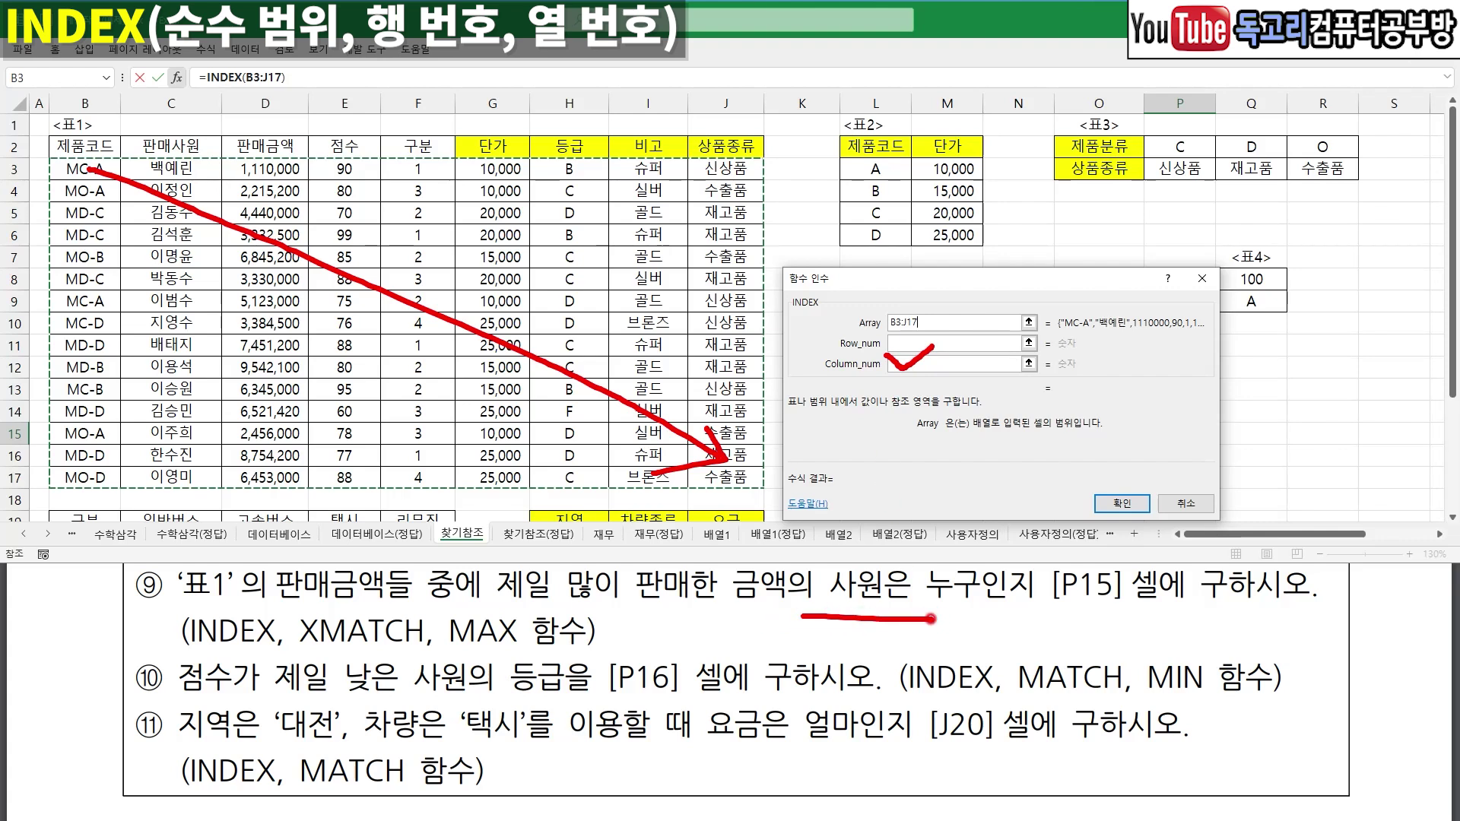
pyautogui.moveTo(96, 181); pyautogui.dragTo(92, 268)
pyautogui.moveTo(169, 200); pyautogui.dragTo(164, 314)
pyautogui.moveTo(263, 213); pyautogui.dragTo(264, 340)
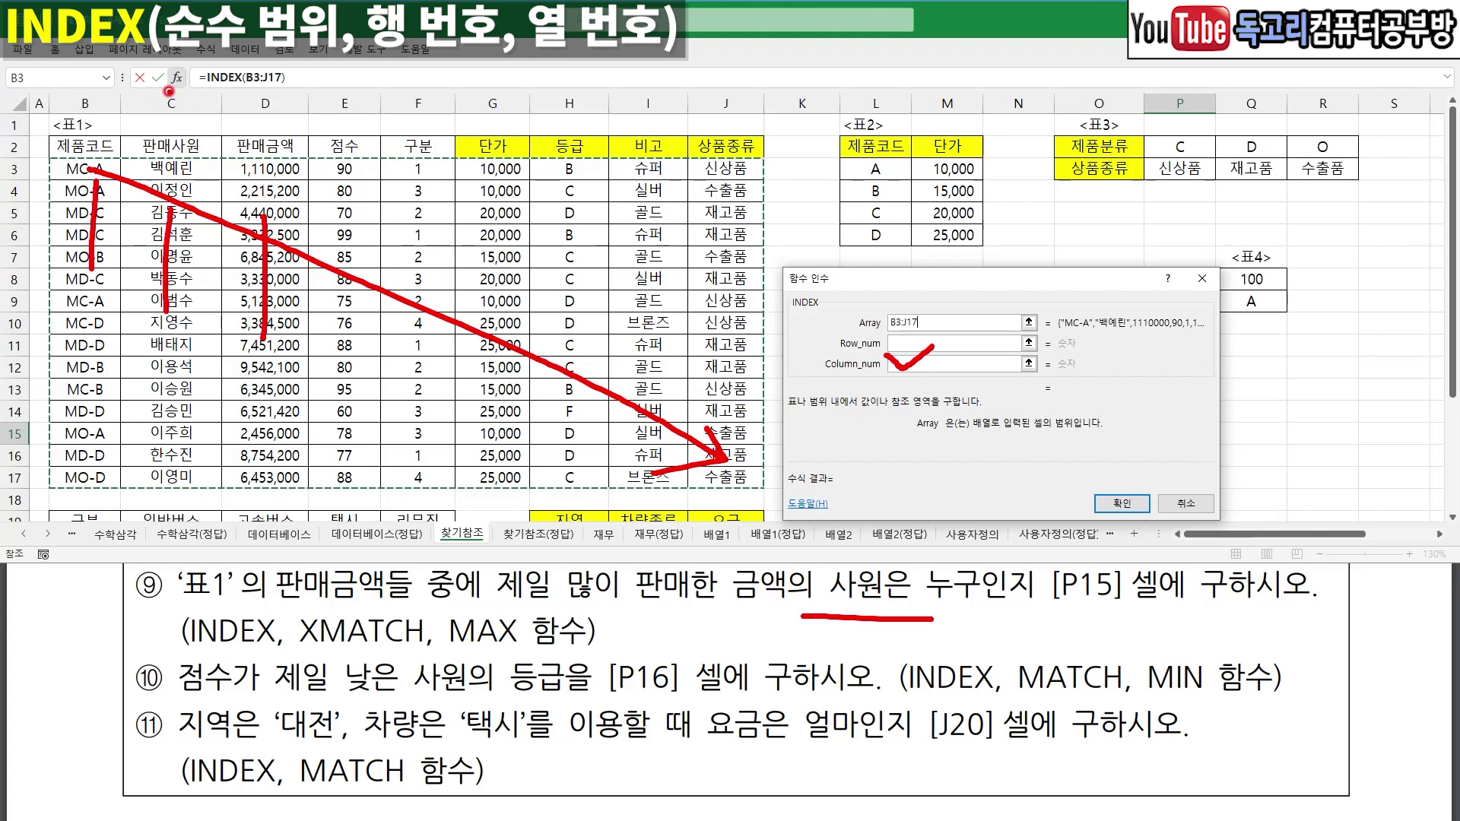
pyautogui.moveTo(169, 86); pyautogui.dragTo(254, 82)
pyautogui.click(965, 390)
pyautogui.click(952, 362)
pyautogui.write('2')
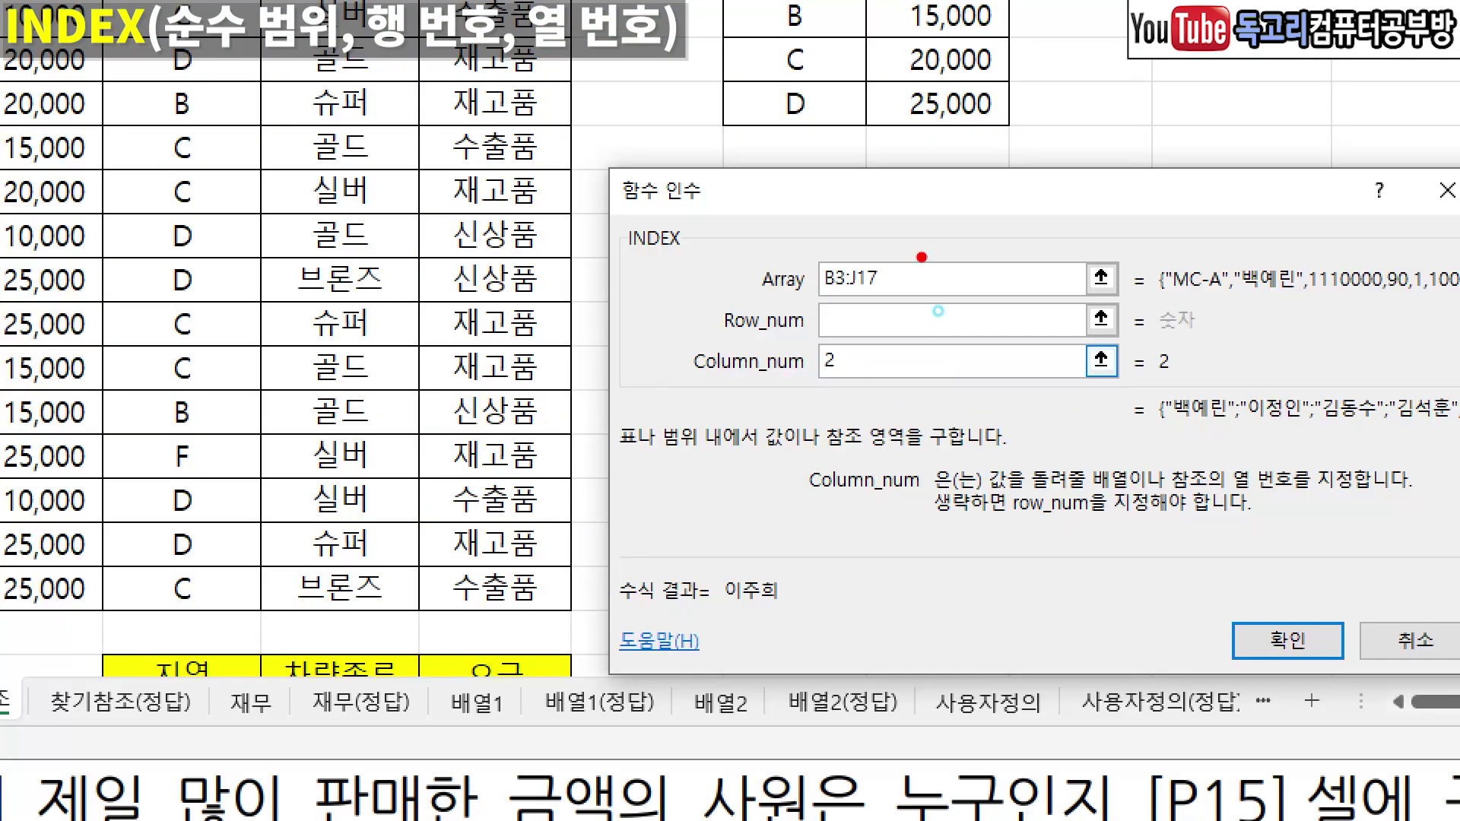
# - Begin Row_num with XMATCH, using MAX(D3:D17) on the 판매금액 column as its lookup value
pyautogui.moveTo(939, 311); pyautogui.dragTo(922, 326)
pyautogui.click(926, 376)
pyautogui.moveTo(834, 430); pyautogui.dragTo(897, 383)
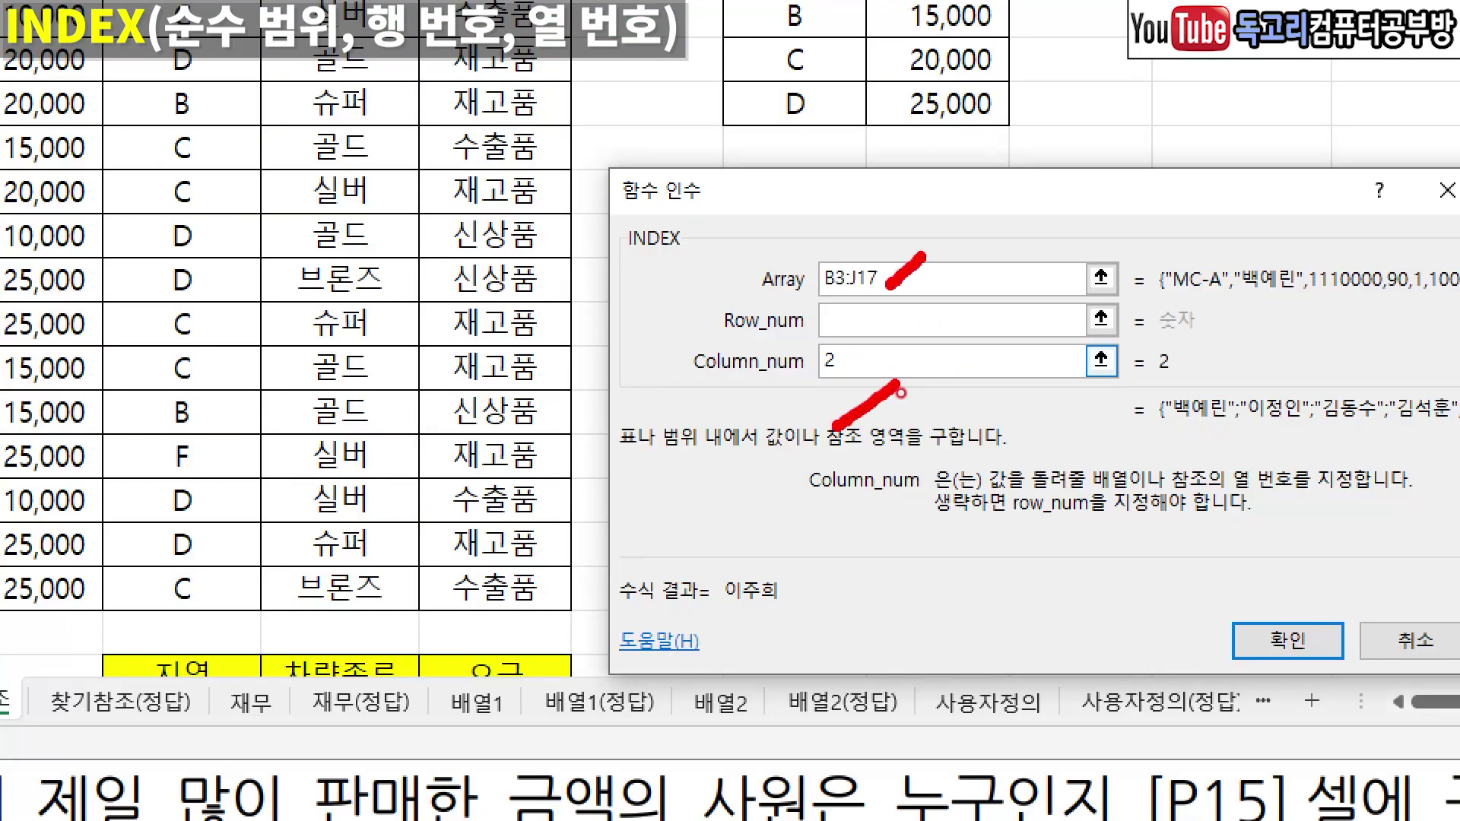
pyautogui.click(820, 309)
pyautogui.moveTo(815, 307); pyautogui.dragTo(878, 309)
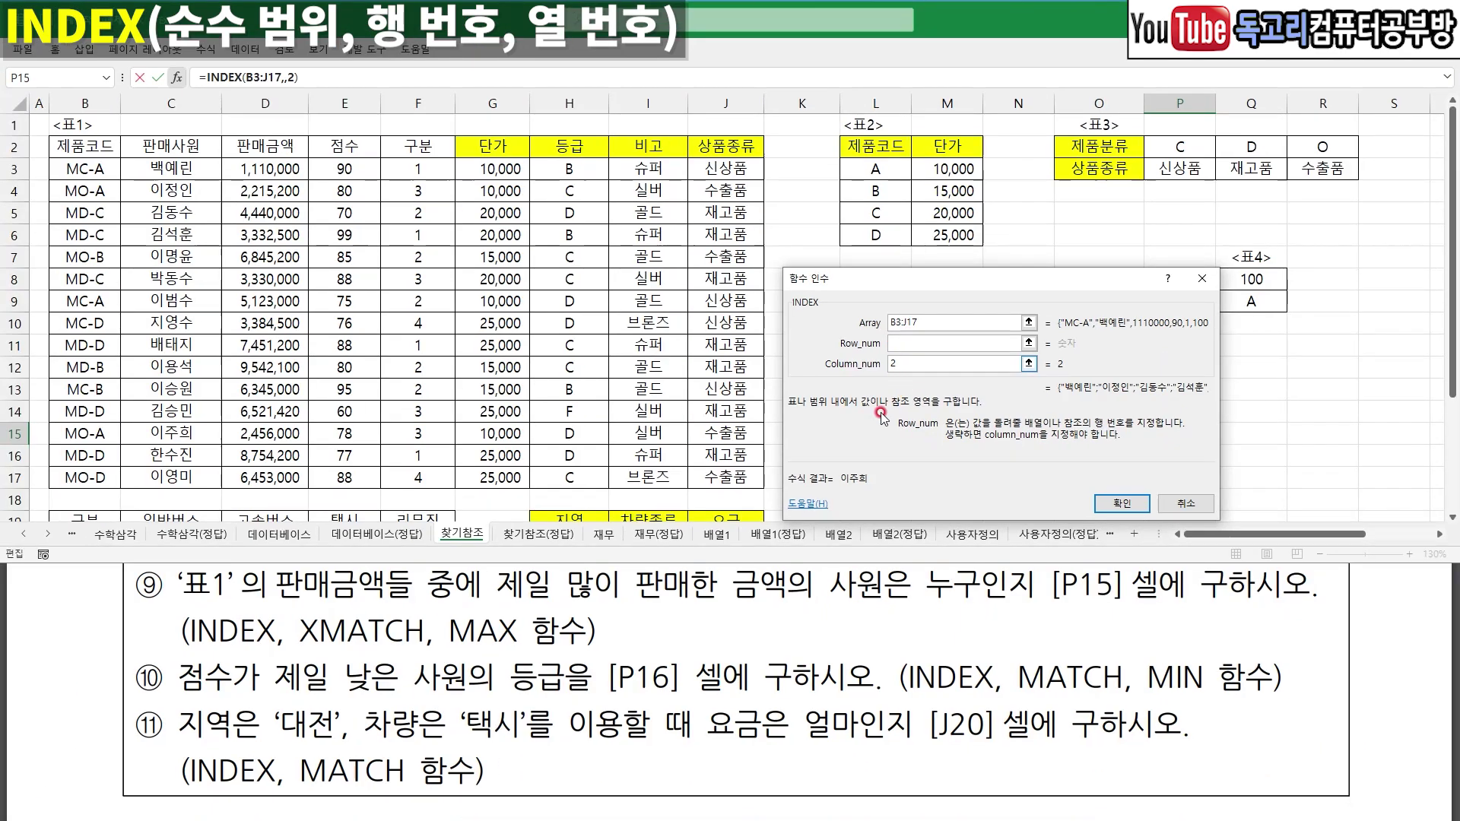
pyautogui.moveTo(494, 611); pyautogui.dragTo(763, 609)
pyautogui.click(786, 607)
pyautogui.write('XMATCH(')
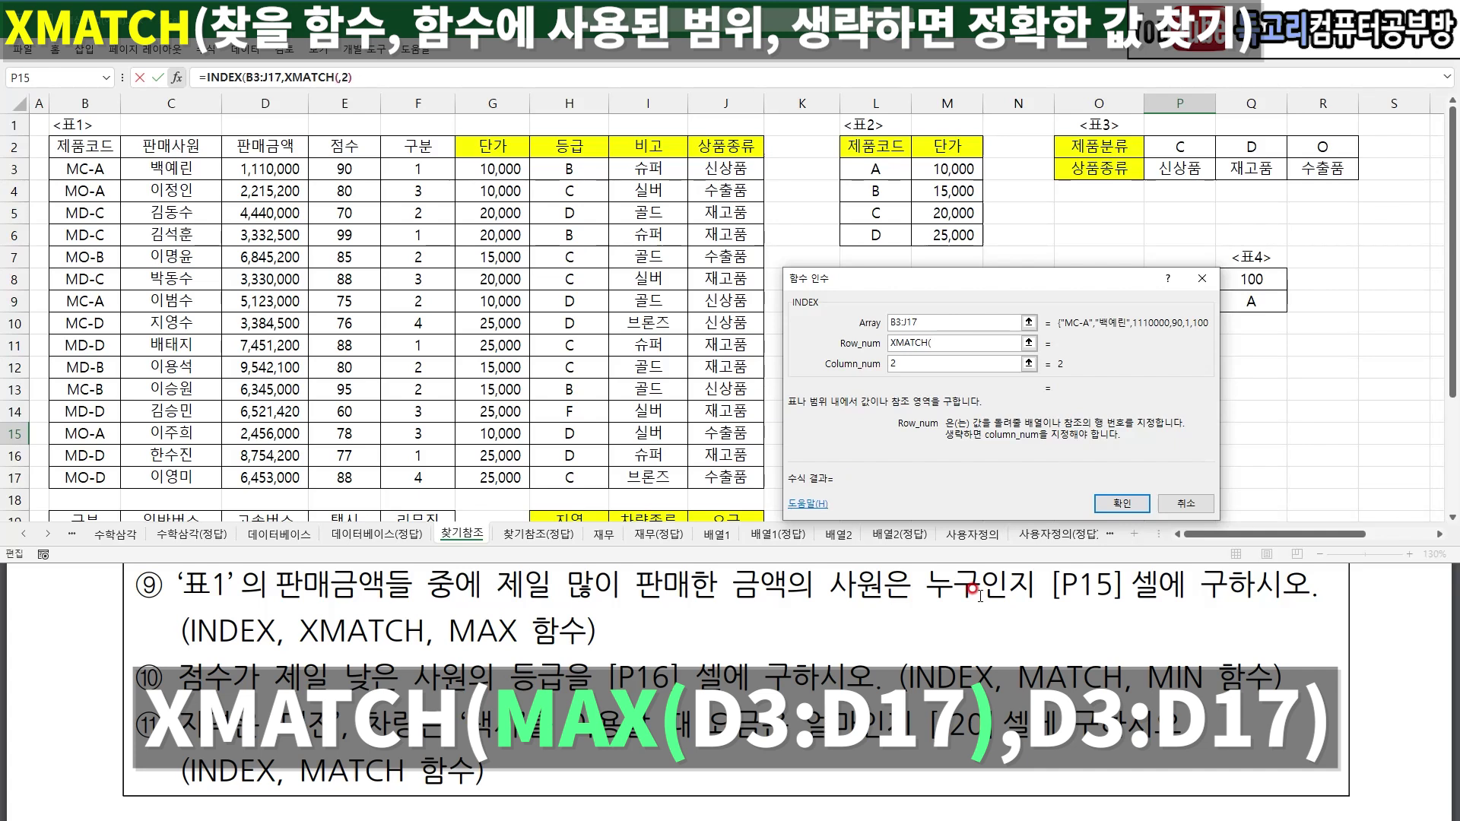
pyautogui.write('MAX(')
pyautogui.moveTo(276, 166); pyautogui.dragTo(289, 473)
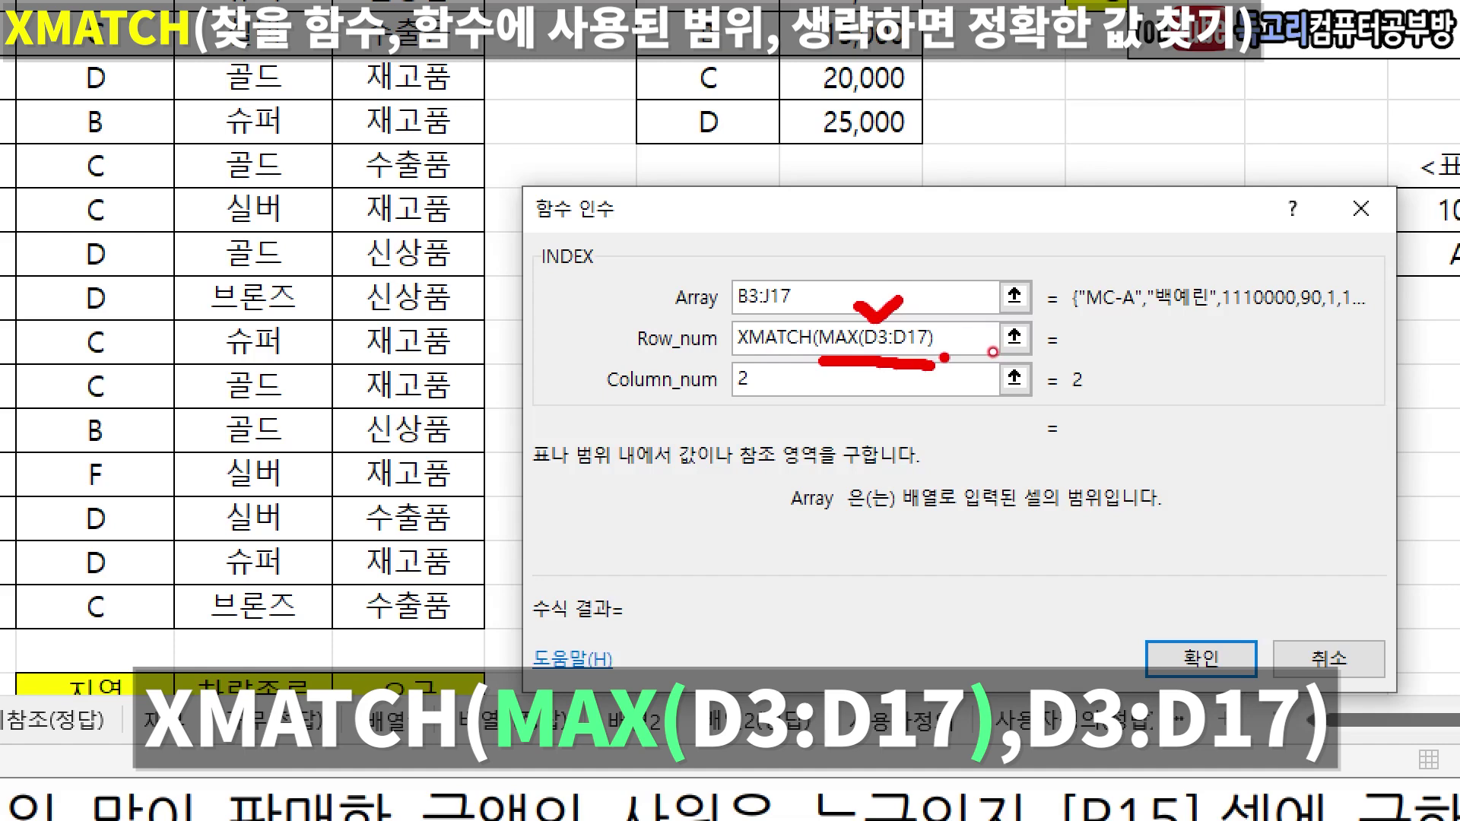
pyautogui.click(993, 349)
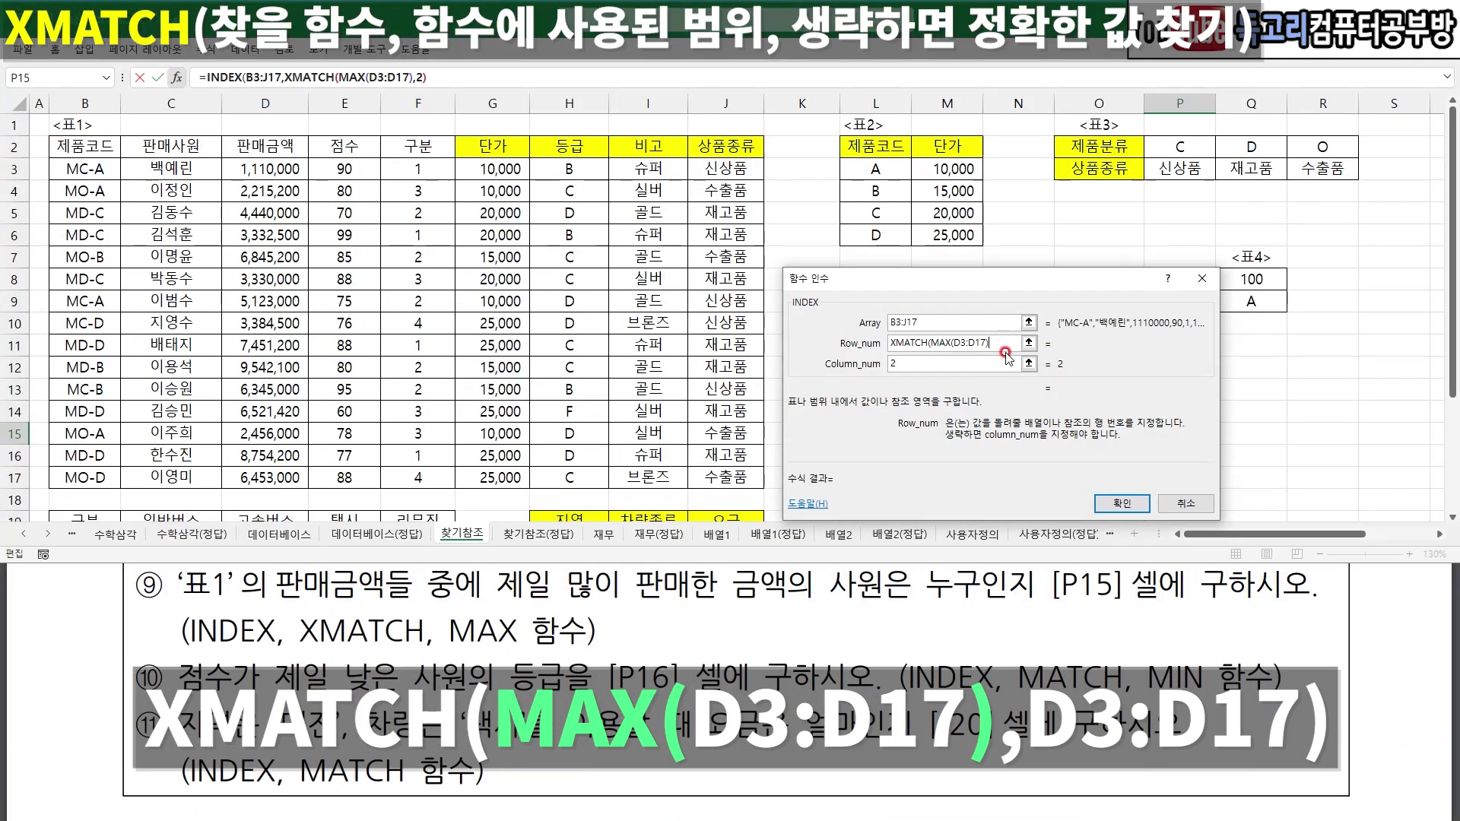
# - Give XMATCH the lookup array D3:D17 and match mode 0, and close its parenthesis
pyautogui.write(',')
pyautogui.moveTo(957, 354); pyautogui.dragTo(978, 353)
pyautogui.moveTo(955, 325); pyautogui.dragTo(990, 314)
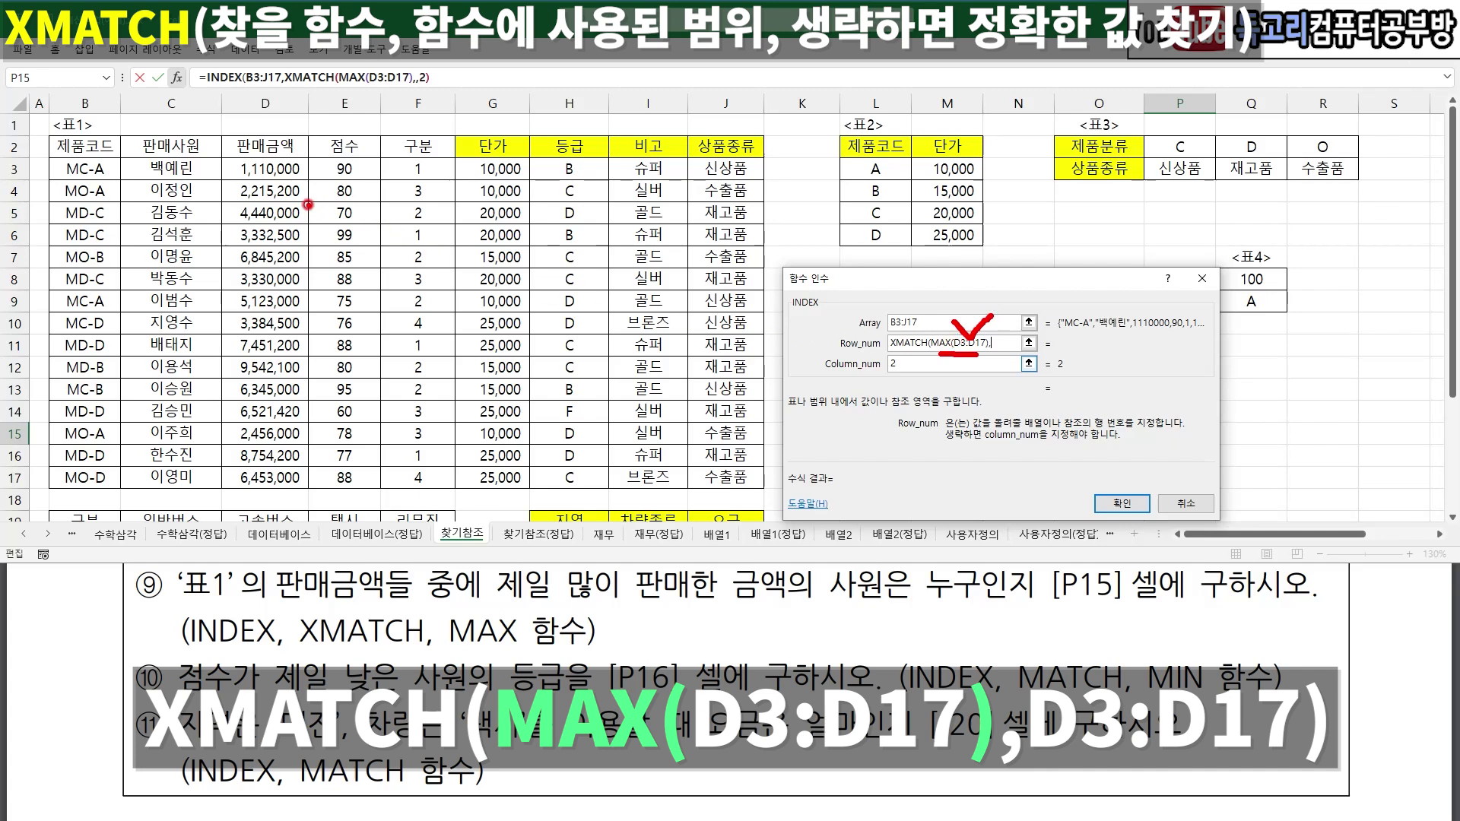
pyautogui.moveTo(290, 166); pyautogui.dragTo(282, 467)
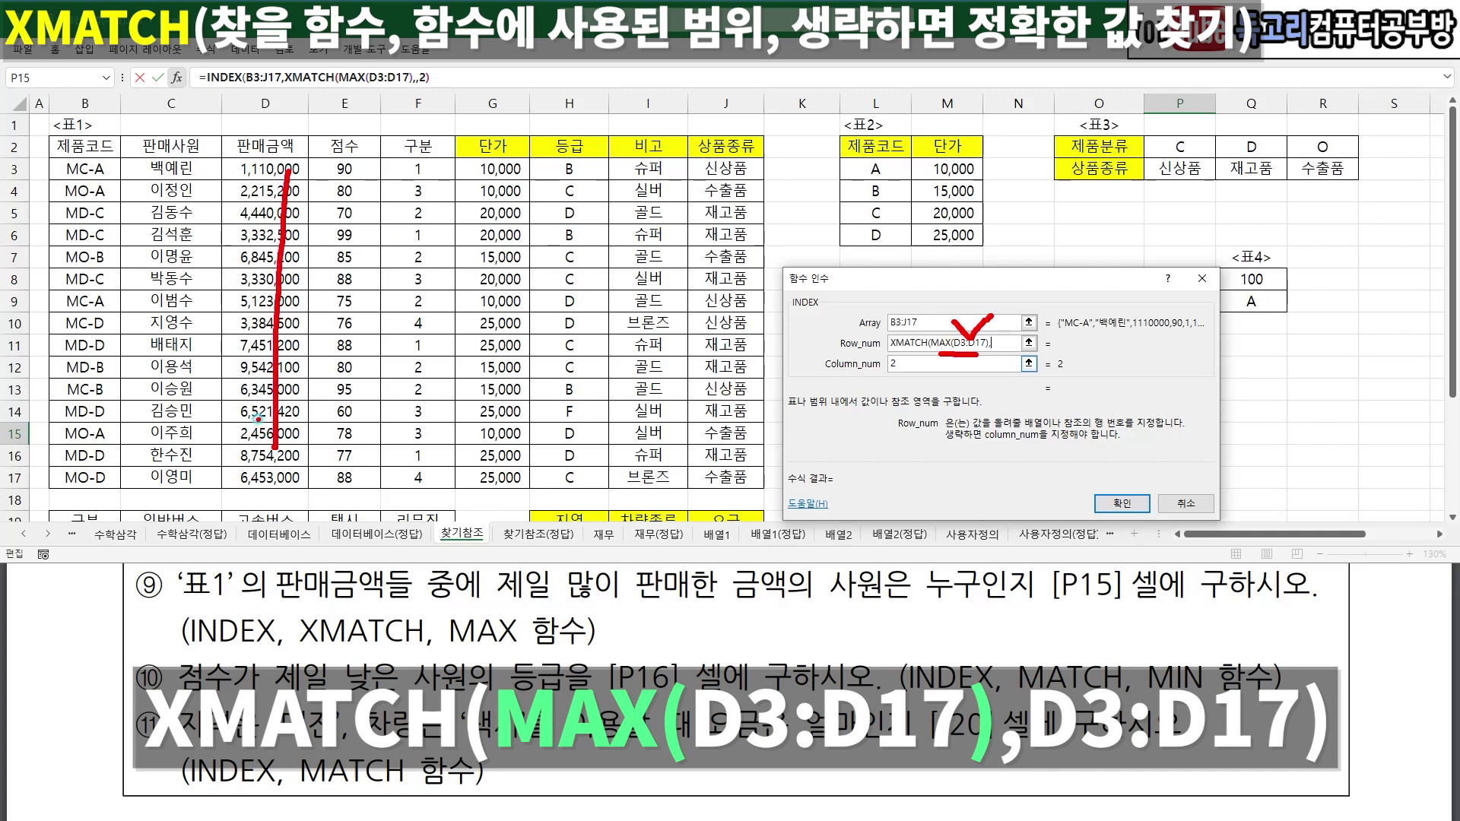
pyautogui.press('Escape')
pyautogui.moveTo(266, 169); pyautogui.dragTo(268, 465)
pyautogui.write(',')
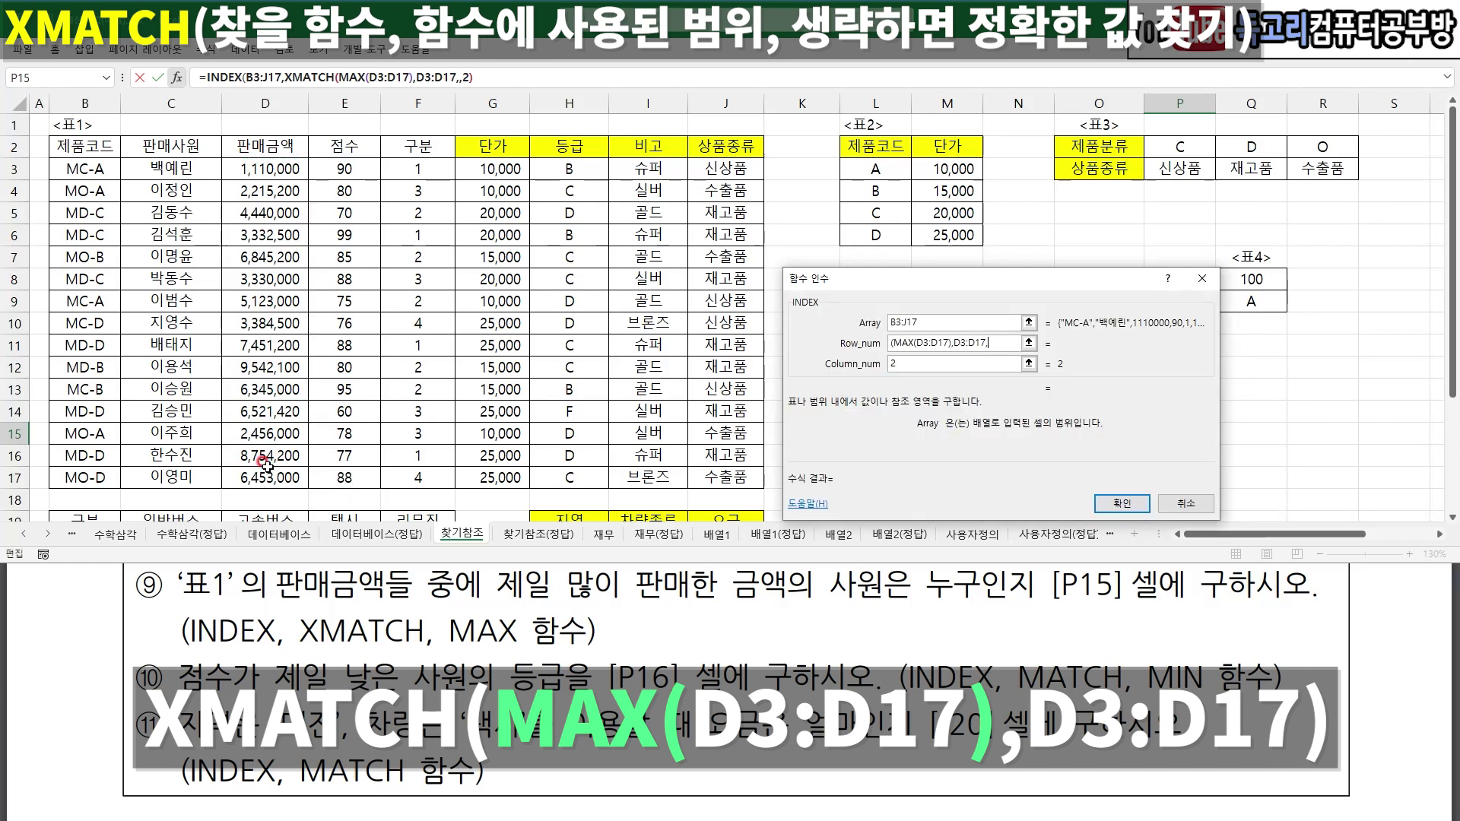
pyautogui.write('0)')
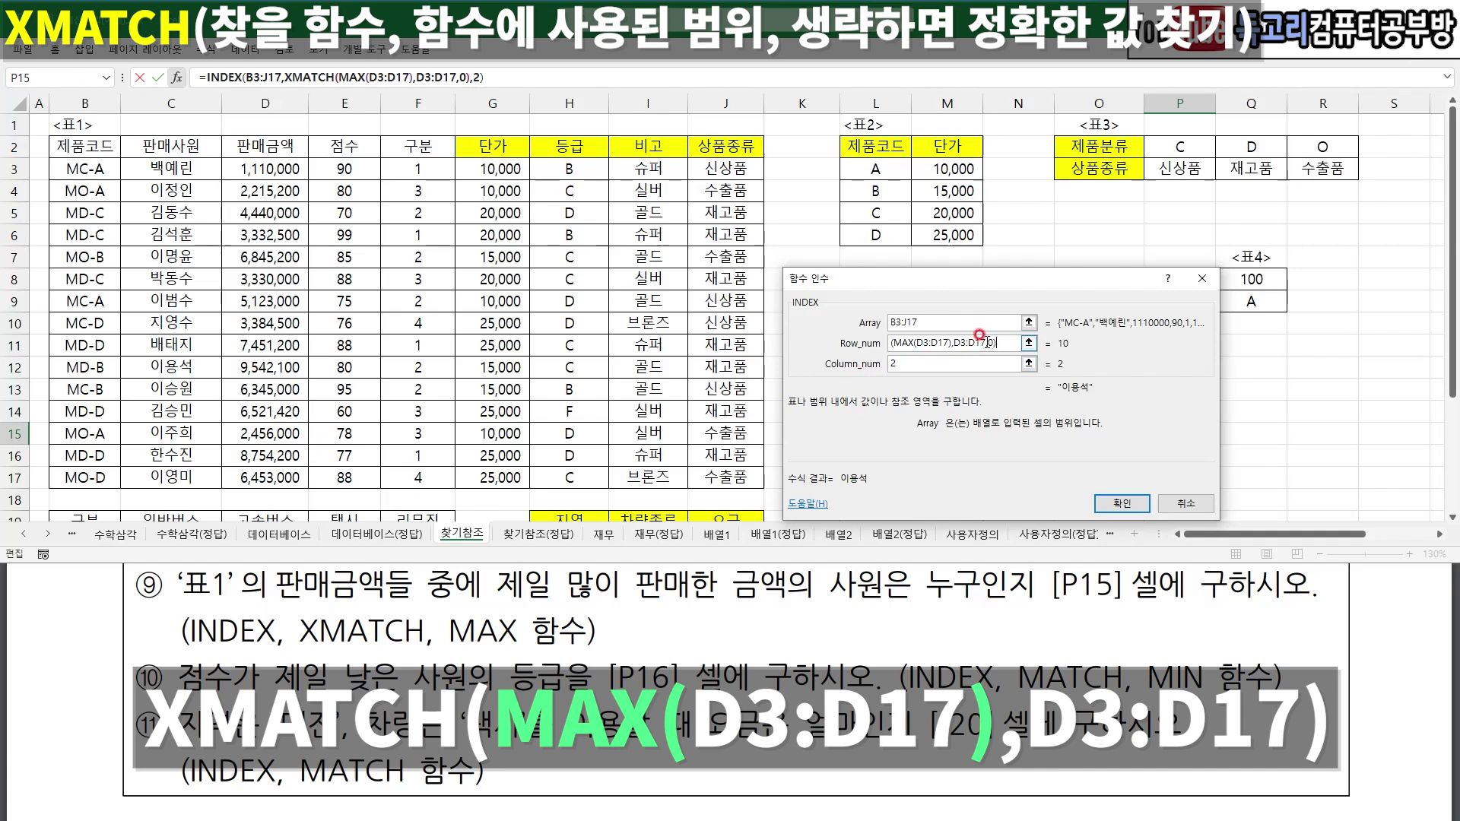
# - Remove the match mode 0 and its comma from XMATCH, then confirm the INDEX formula in P15
pyautogui.press('Left')
pyautogui.press('BackSpace')
pyautogui.press('BackSpace')
pyautogui.hotkey('ctrl', '1')
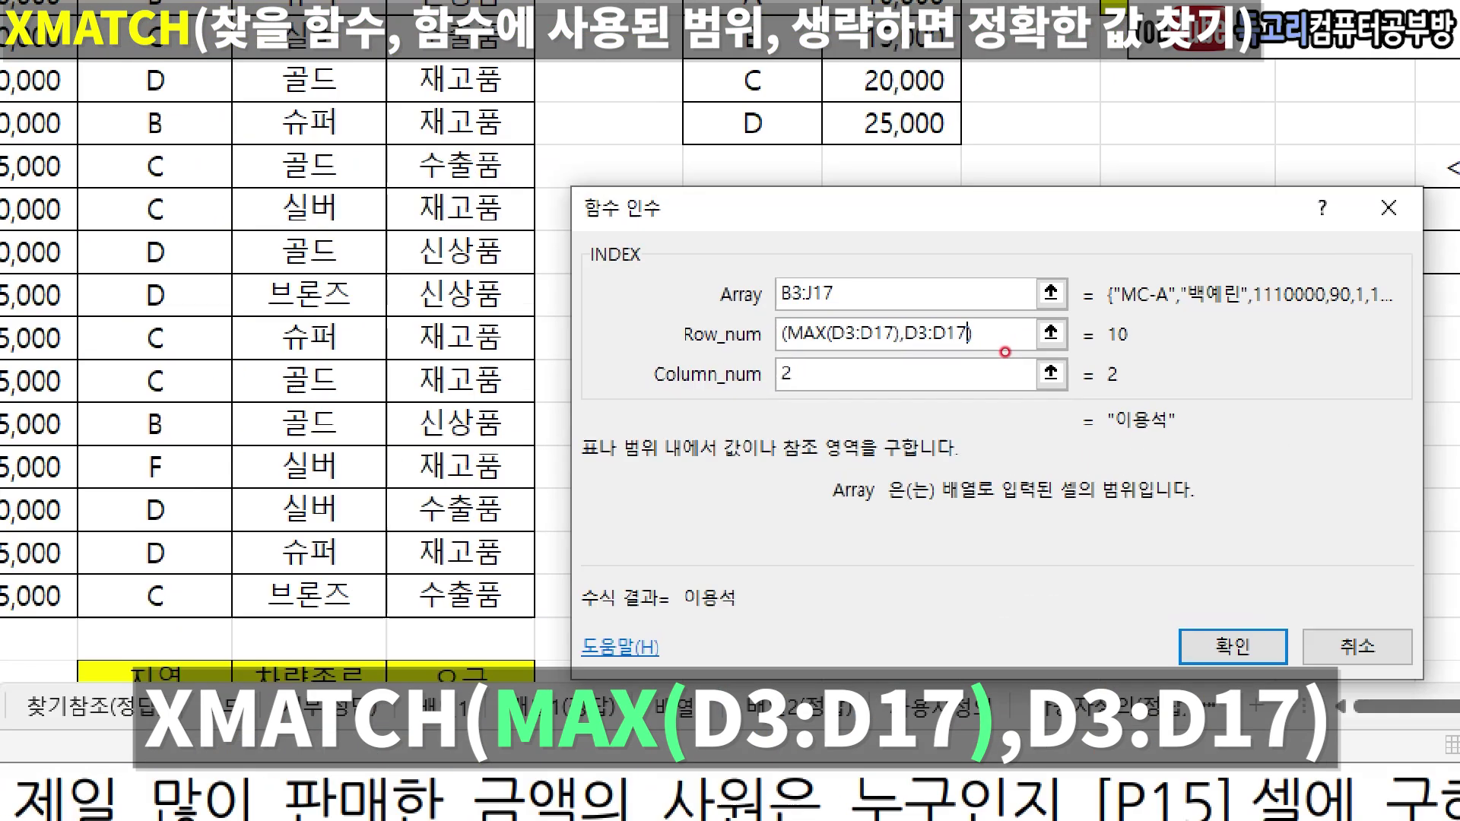
pyautogui.moveTo(859, 361); pyautogui.dragTo(982, 363)
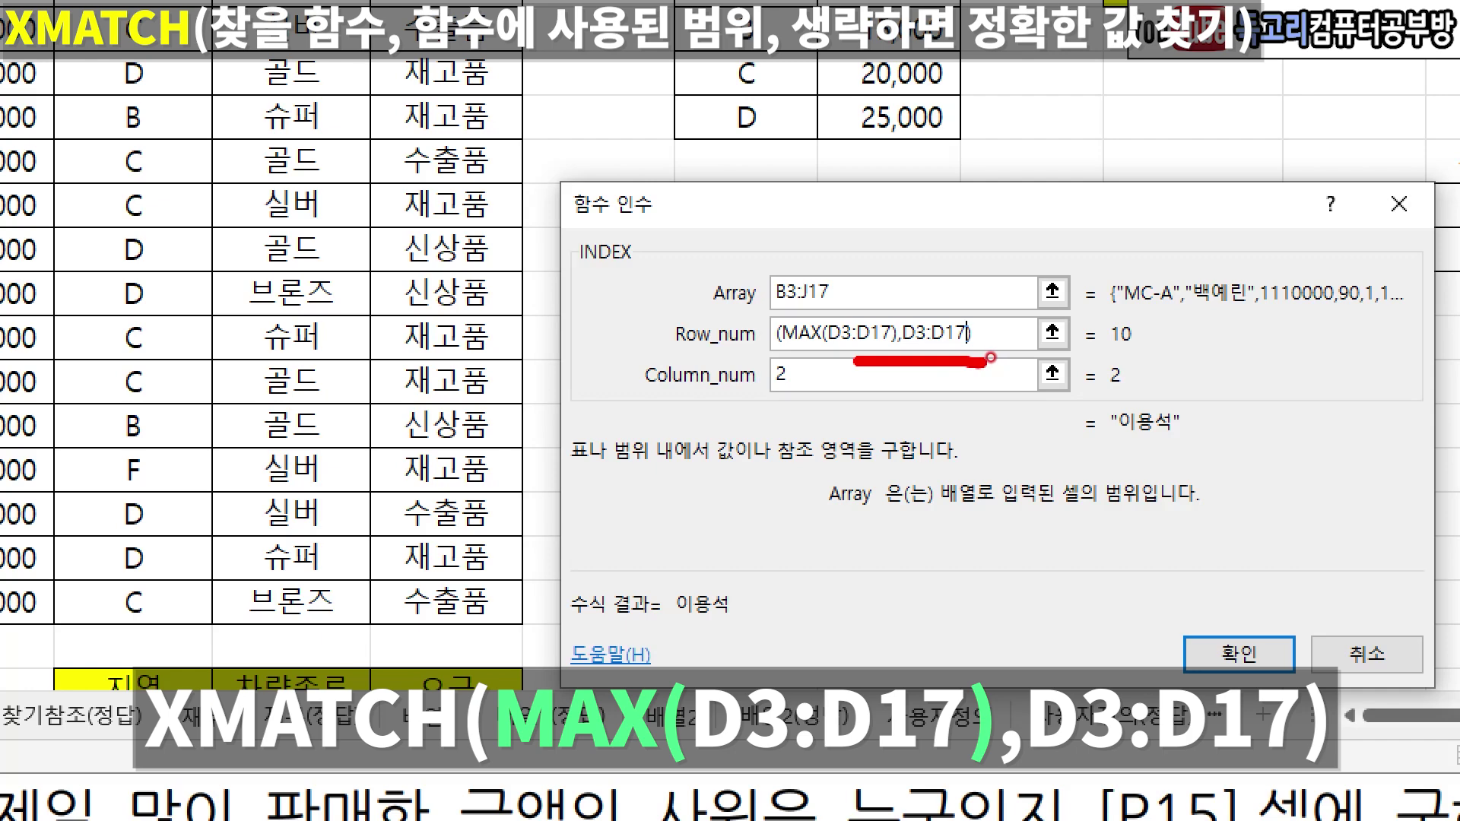
pyautogui.press('Escape')
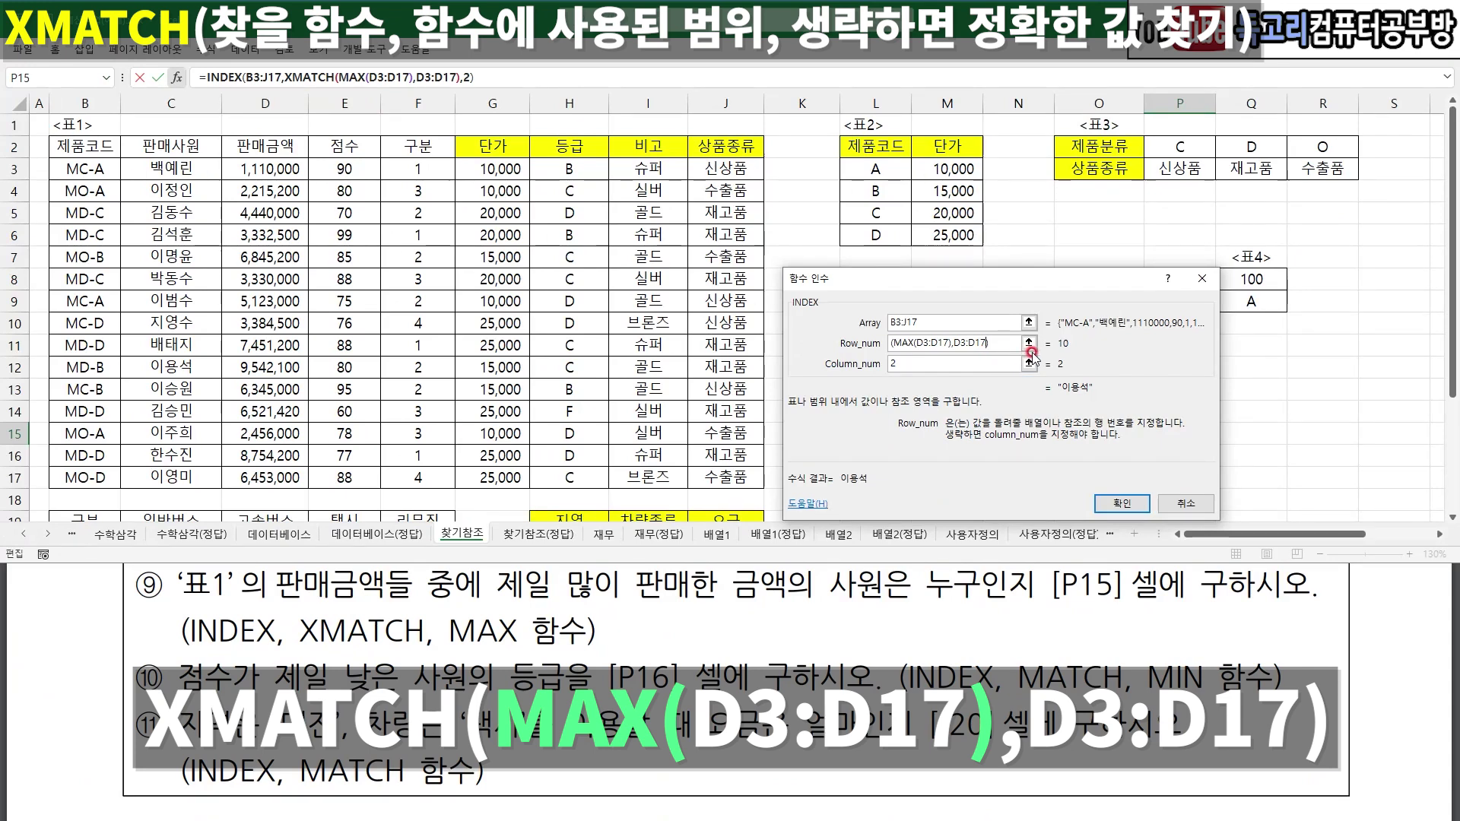
pyautogui.moveTo(1093, 338); pyautogui.dragTo(1057, 358)
pyautogui.moveTo(892, 352); pyautogui.dragTo(989, 355)
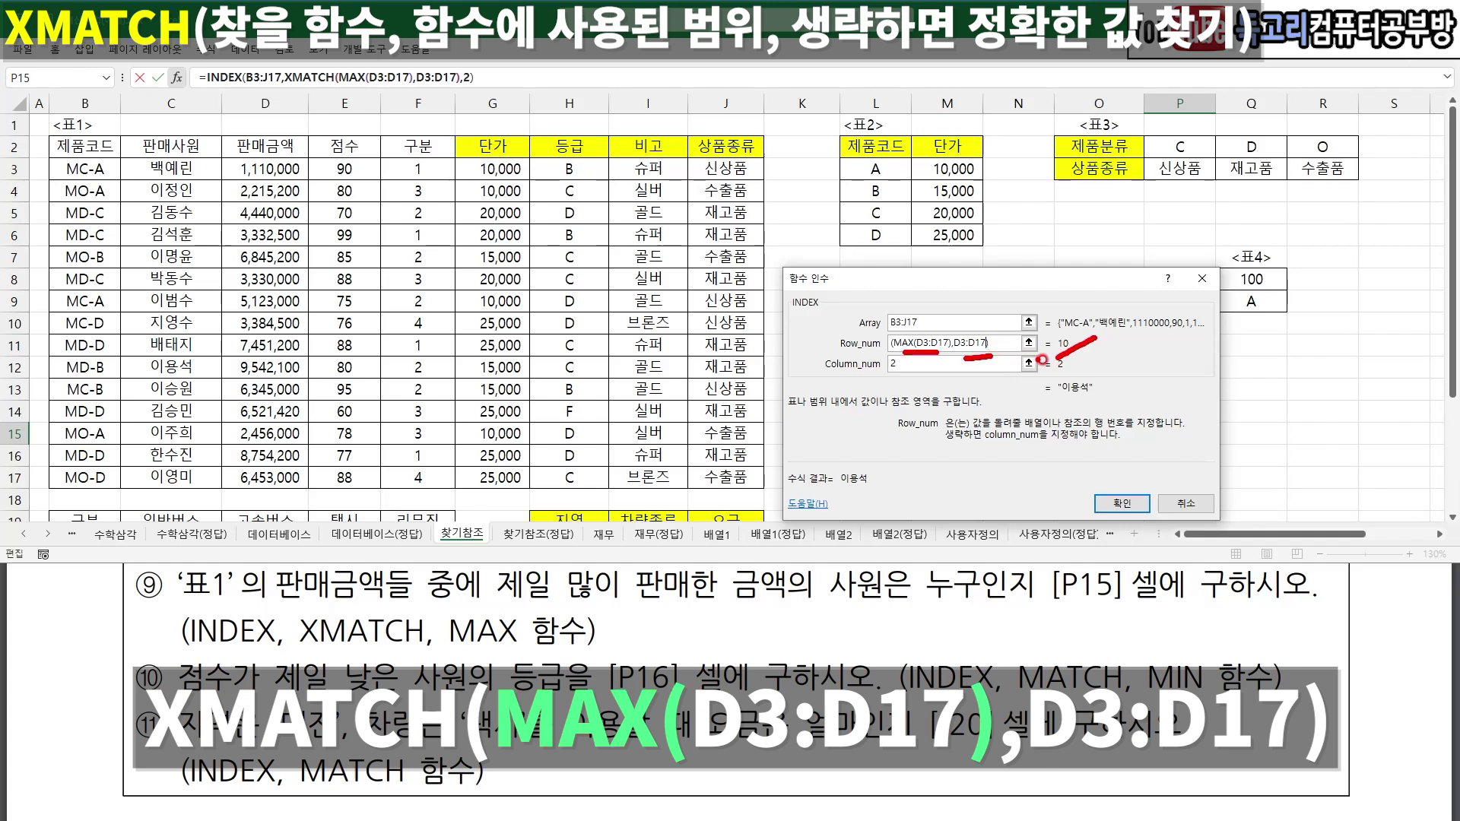
pyautogui.moveTo(1150, 487)
pyautogui.mouseDown()
pyautogui.moveTo(1154, 472)
pyautogui.moveTo(1150, 523)
pyautogui.mouseUp()
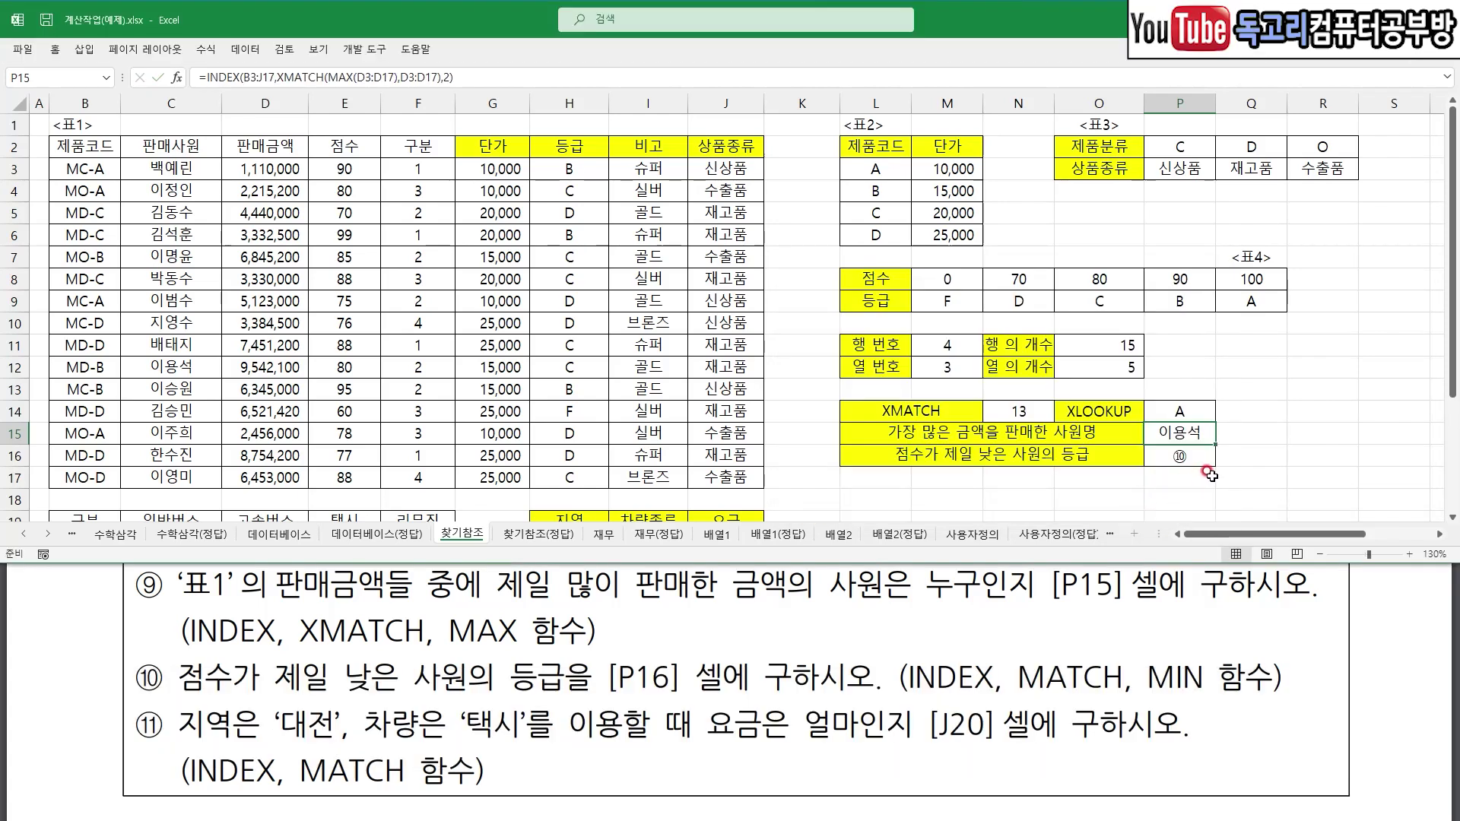
# - Start an INDEX formula in P16 for exercise ⑩, using the array,row_num,column_num argument form
pyautogui.click(1190, 456)
pyautogui.moveTo(204, 678)
pyautogui.mouseDown()
pyautogui.moveTo(217, 692)
pyautogui.moveTo(489, 687)
pyautogui.mouseUp()
pyautogui.moveTo(587, 694); pyautogui.dragTo(822, 703)
pyautogui.moveTo(929, 698); pyautogui.dragTo(1240, 698)
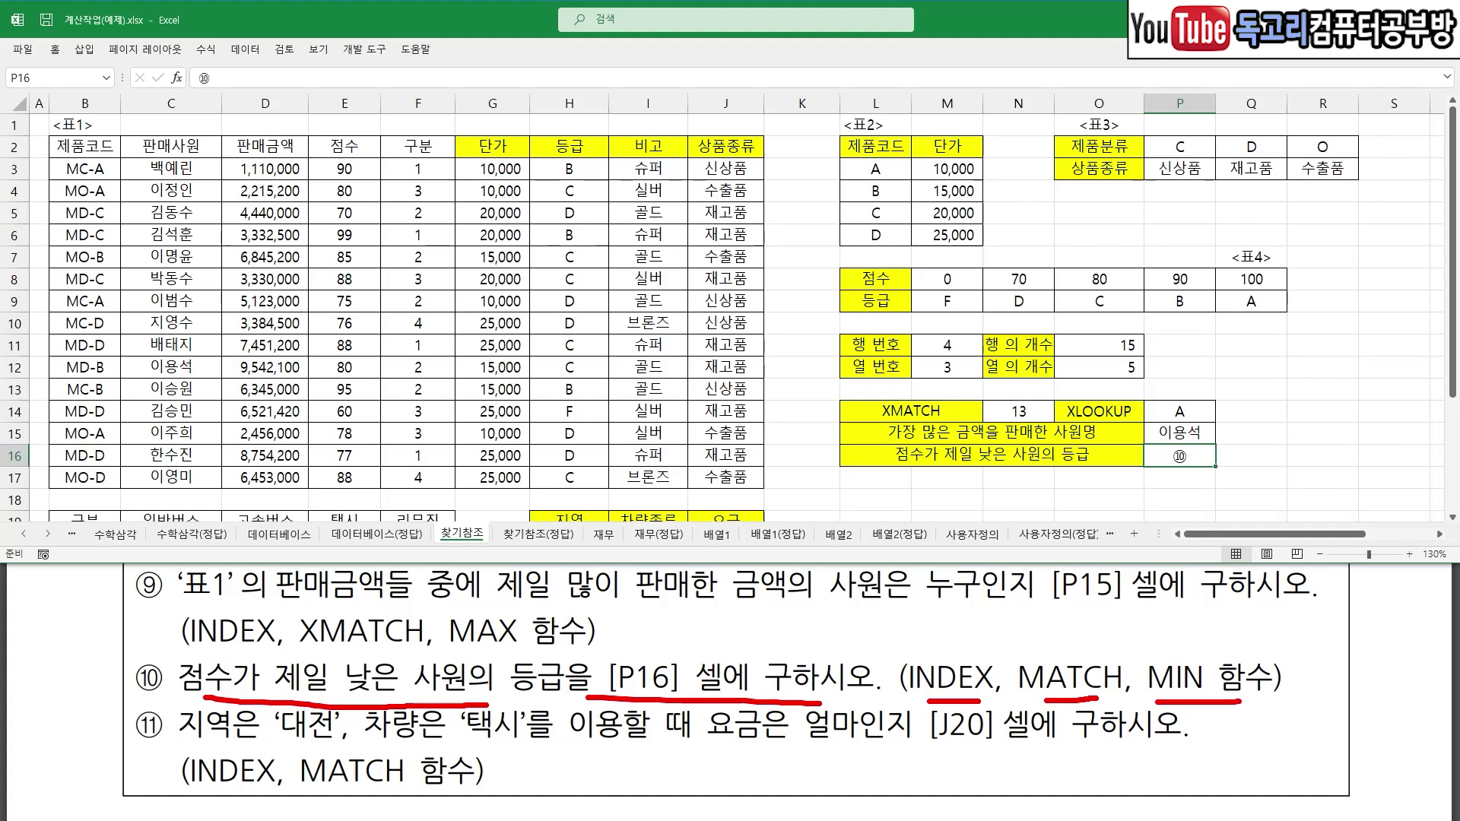
pyautogui.press('Escape')
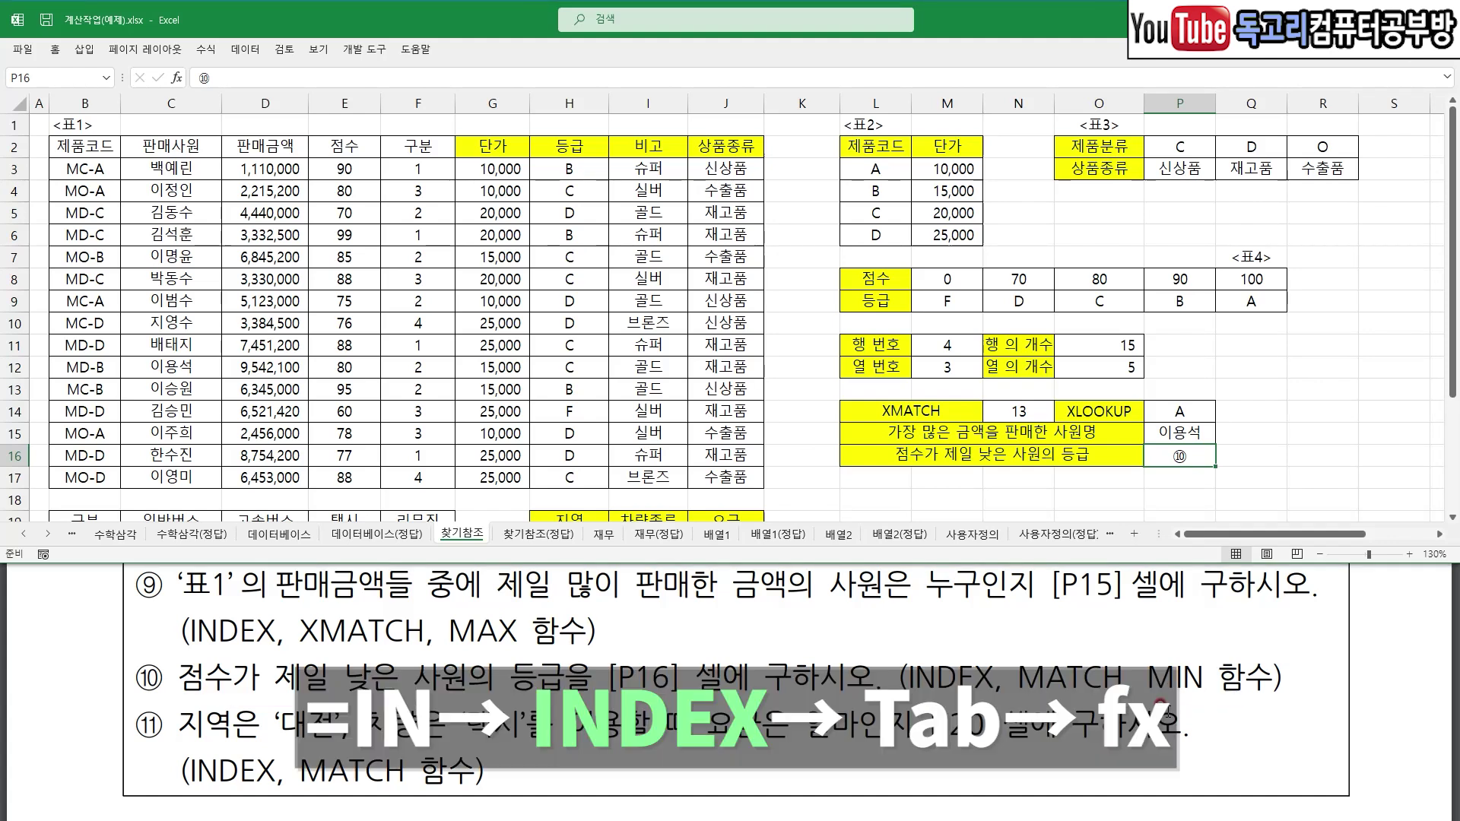
pyautogui.write('=IN')
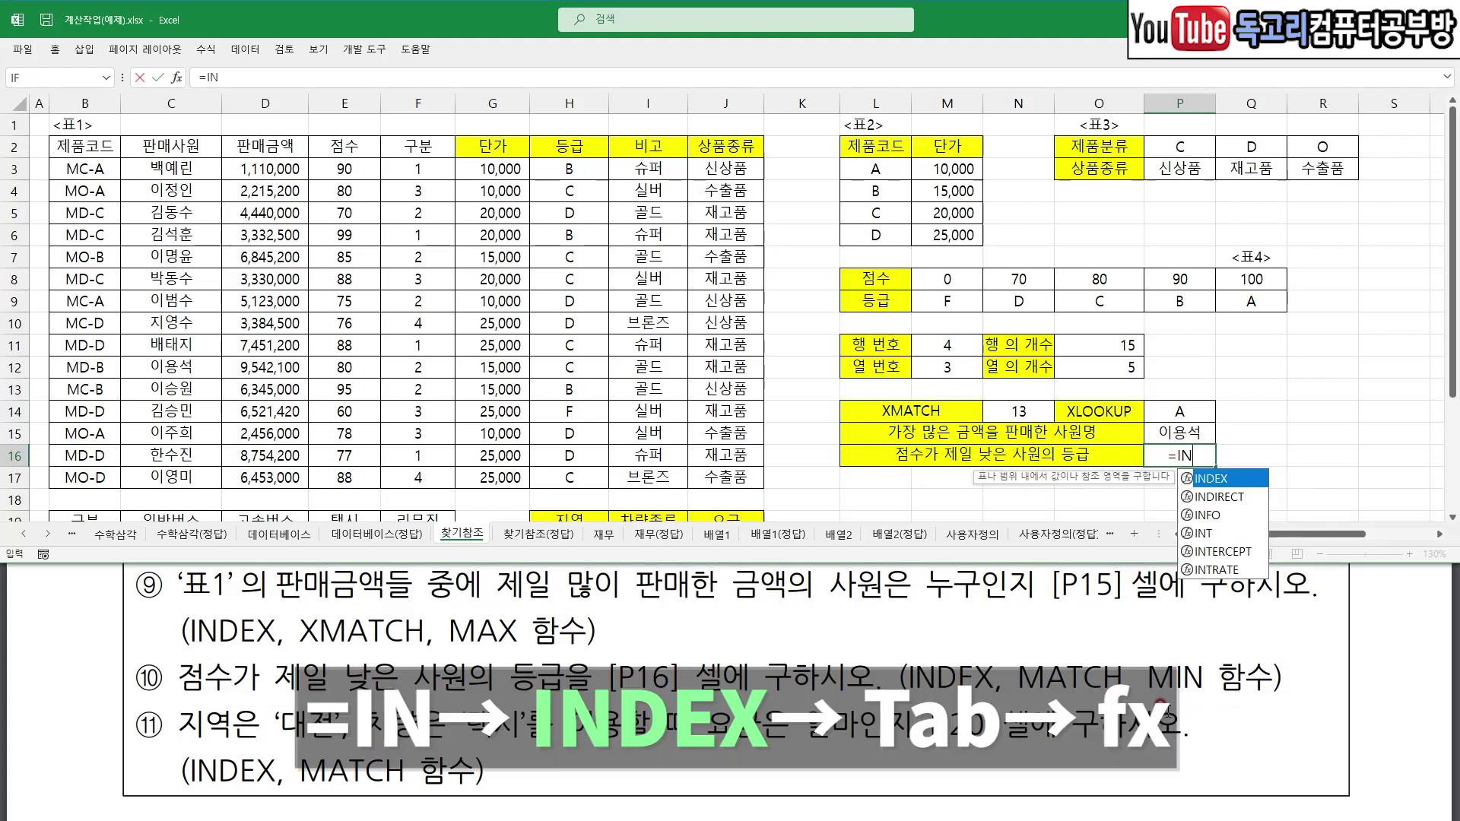
pyautogui.press('Tab')
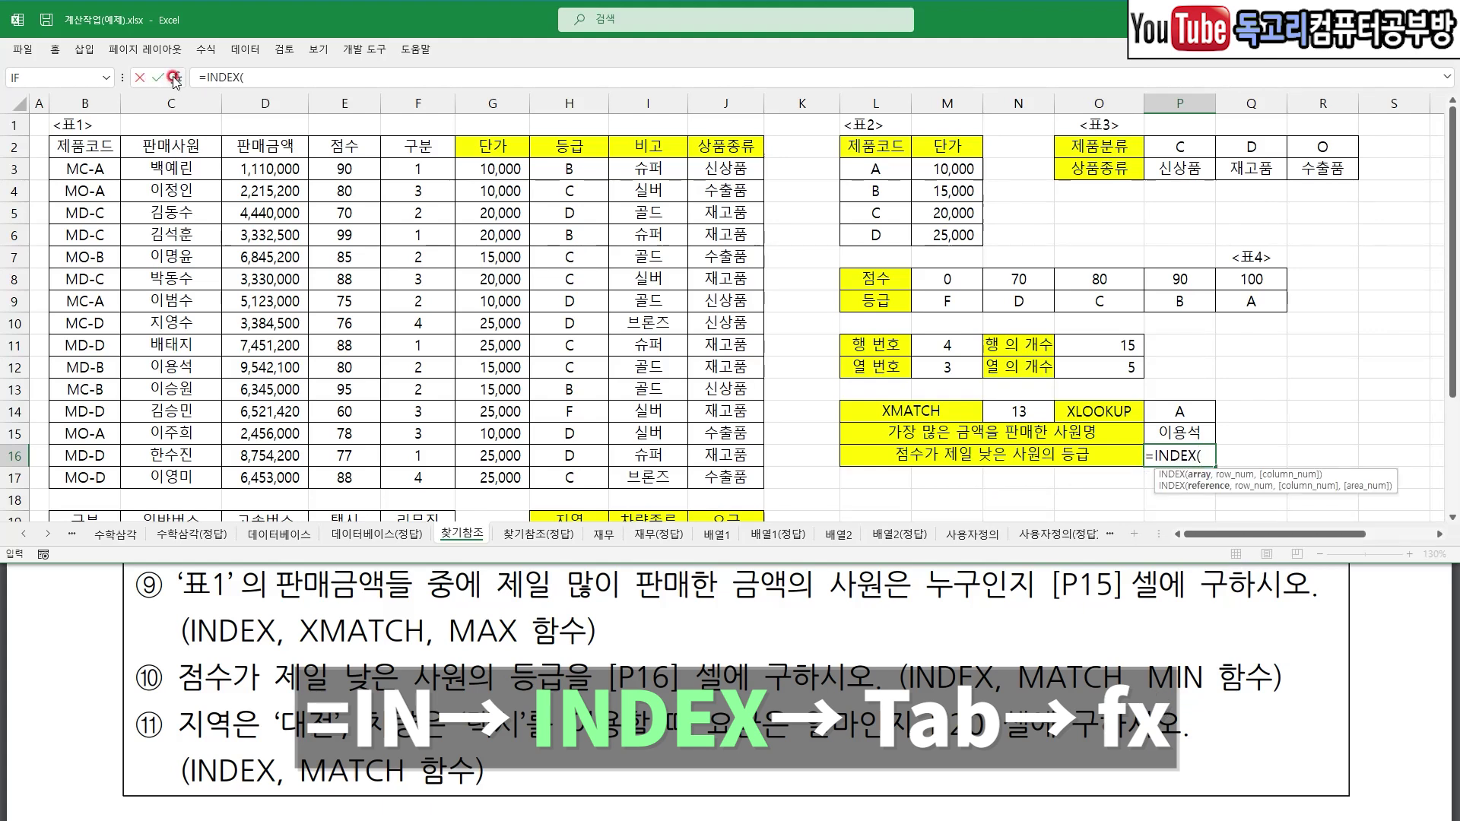
pyautogui.click(177, 76)
pyautogui.hotkey('ctrl', '2')
pyautogui.moveTo(1005, 381); pyautogui.dragTo(982, 410)
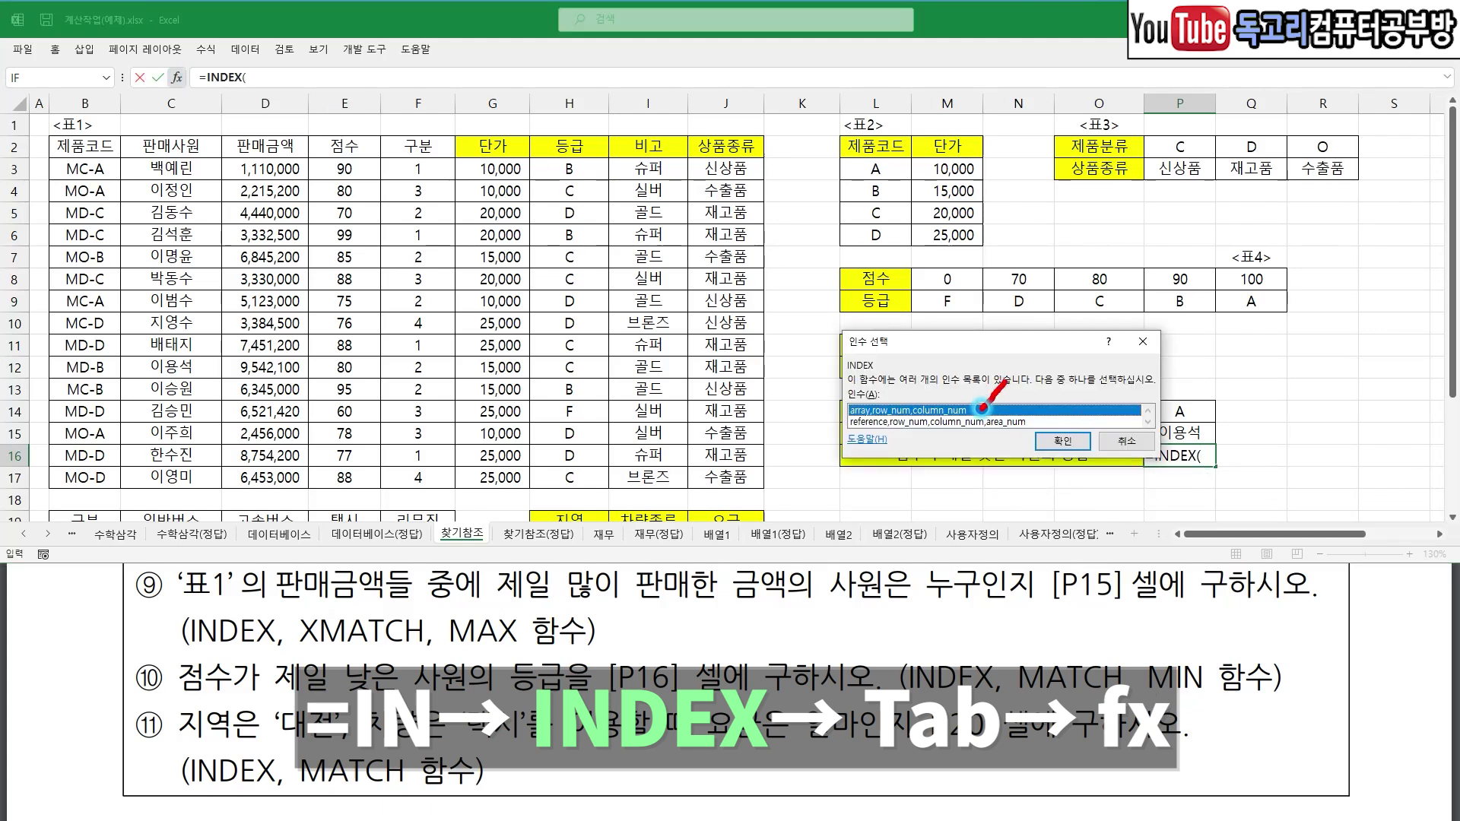
pyautogui.moveTo(1092, 456)
pyautogui.mouseDown()
pyautogui.moveTo(1023, 448)
pyautogui.moveTo(1082, 465)
pyautogui.mouseUp()
pyautogui.press('Escape')
pyautogui.click(1071, 444)
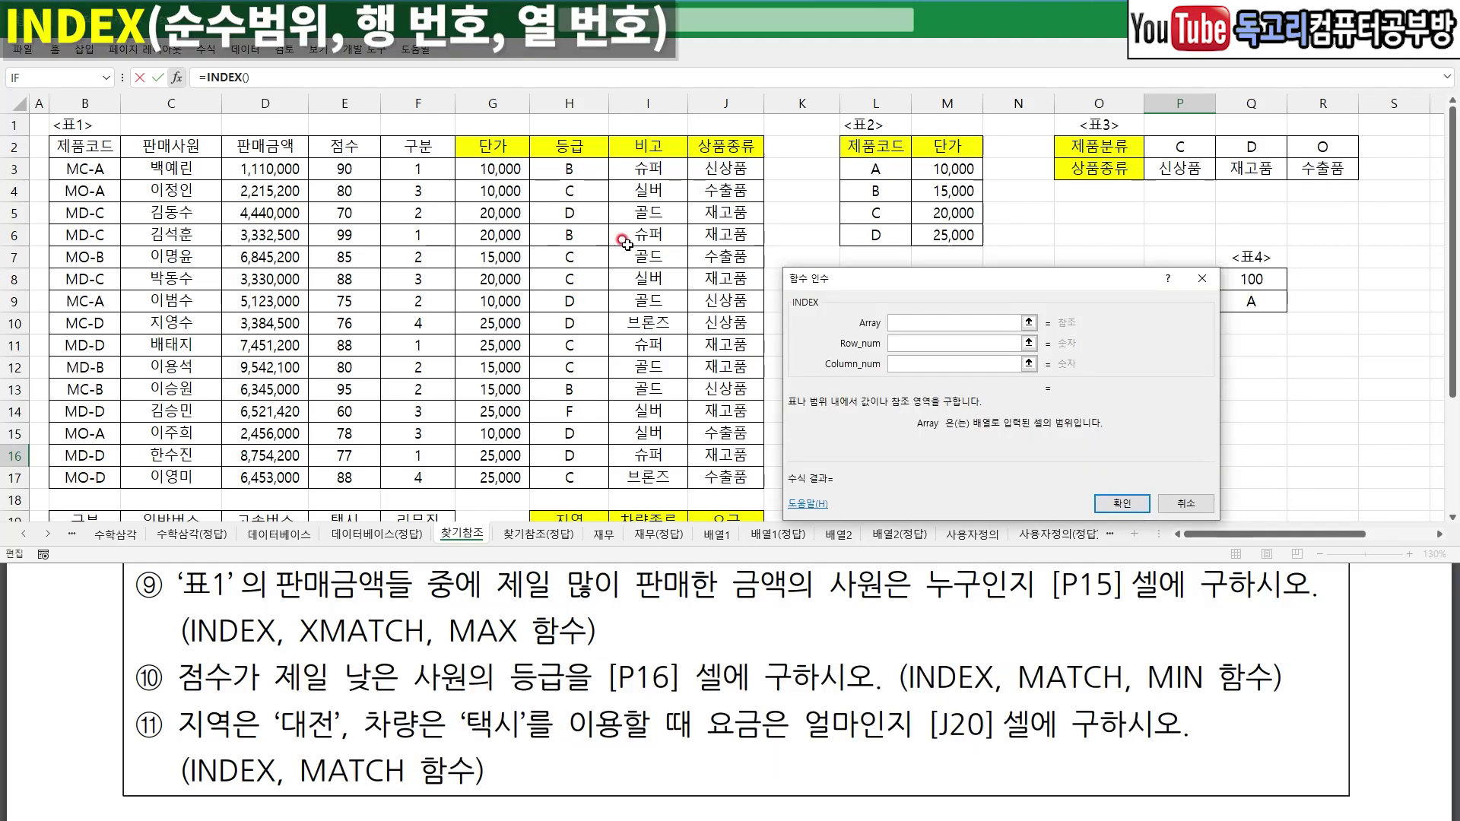
# - Set the P16 formula's INDEX Array to B3:J17 and Column_num to 7 for the 등급 column
pyautogui.moveTo(109, 174); pyautogui.dragTo(730, 475)
pyautogui.click(903, 364)
pyautogui.moveTo(898, 359)
pyautogui.mouseDown()
pyautogui.moveTo(913, 384)
pyautogui.moveTo(933, 353)
pyautogui.mouseUp()
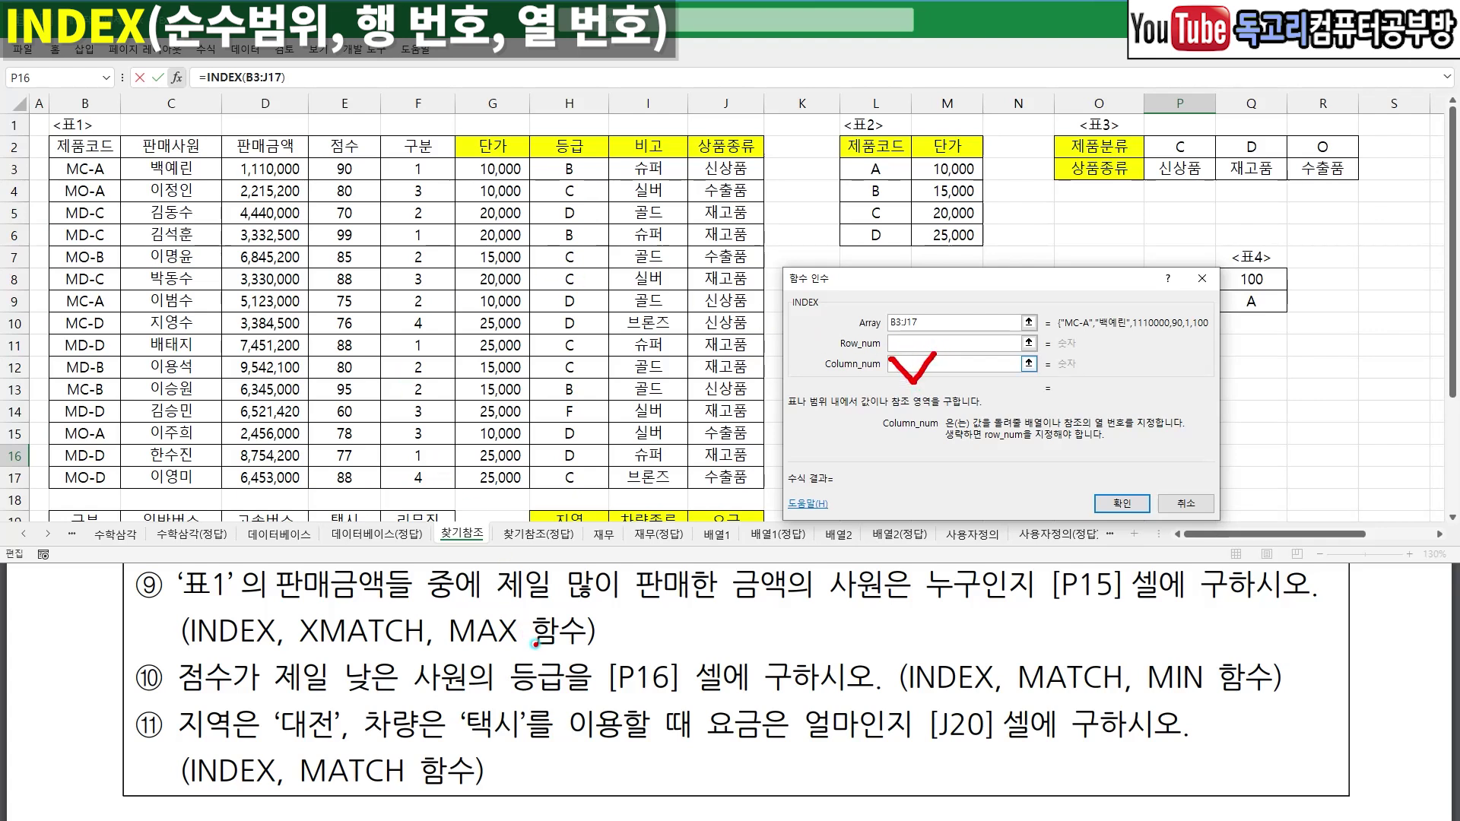
pyautogui.moveTo(535, 643); pyautogui.dragTo(619, 606)
pyautogui.moveTo(80, 217); pyautogui.dragTo(92, 273)
pyautogui.moveTo(161, 232); pyautogui.dragTo(184, 295)
pyautogui.moveTo(263, 237); pyautogui.dragTo(289, 300)
pyautogui.moveTo(332, 248); pyautogui.dragTo(370, 314)
pyautogui.moveTo(442, 257); pyautogui.dragTo(462, 313)
pyautogui.moveTo(514, 276); pyautogui.dragTo(531, 318)
pyautogui.moveTo(580, 261); pyautogui.dragTo(598, 333)
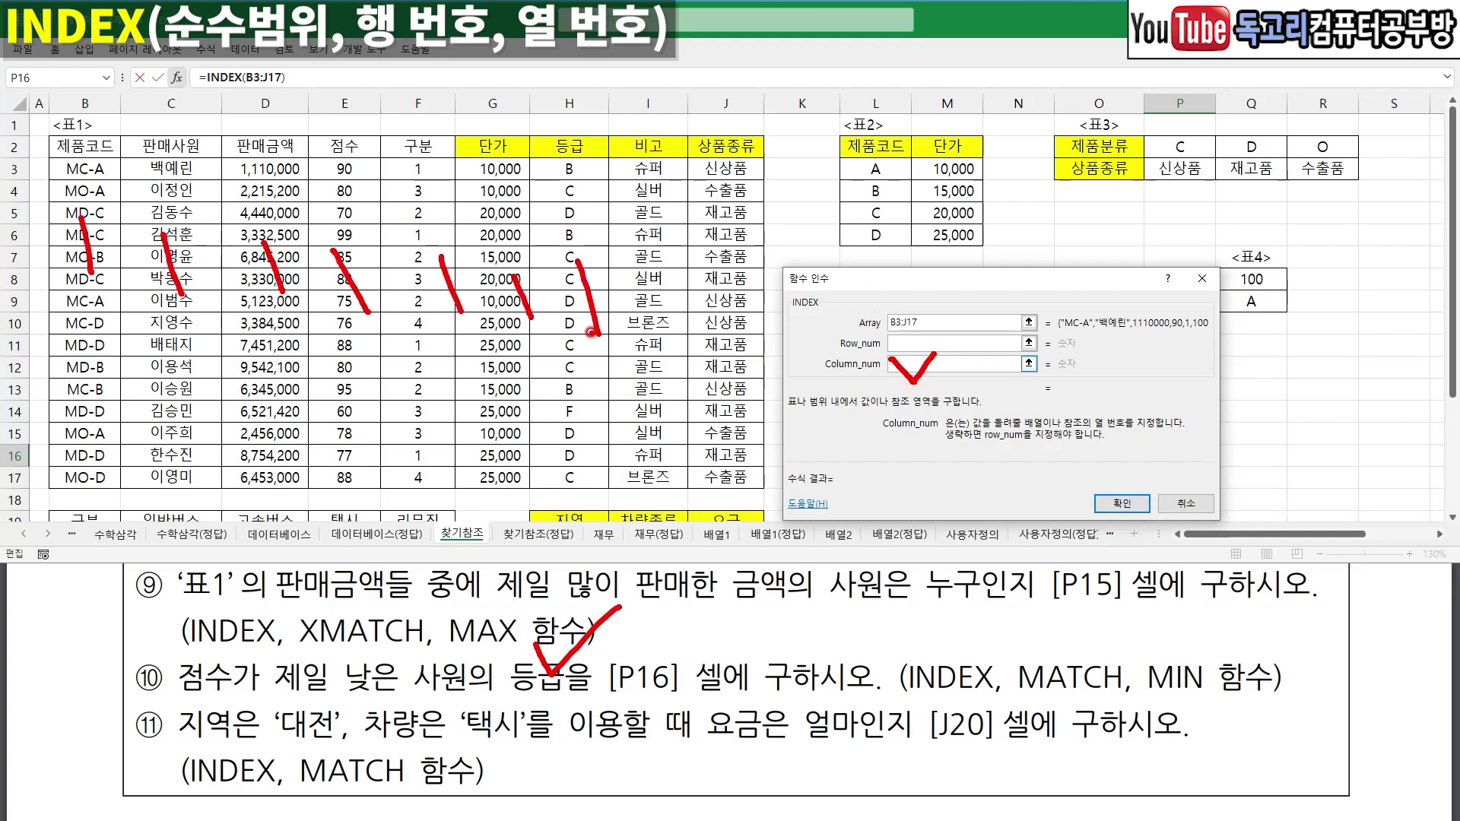
pyautogui.press('Escape')
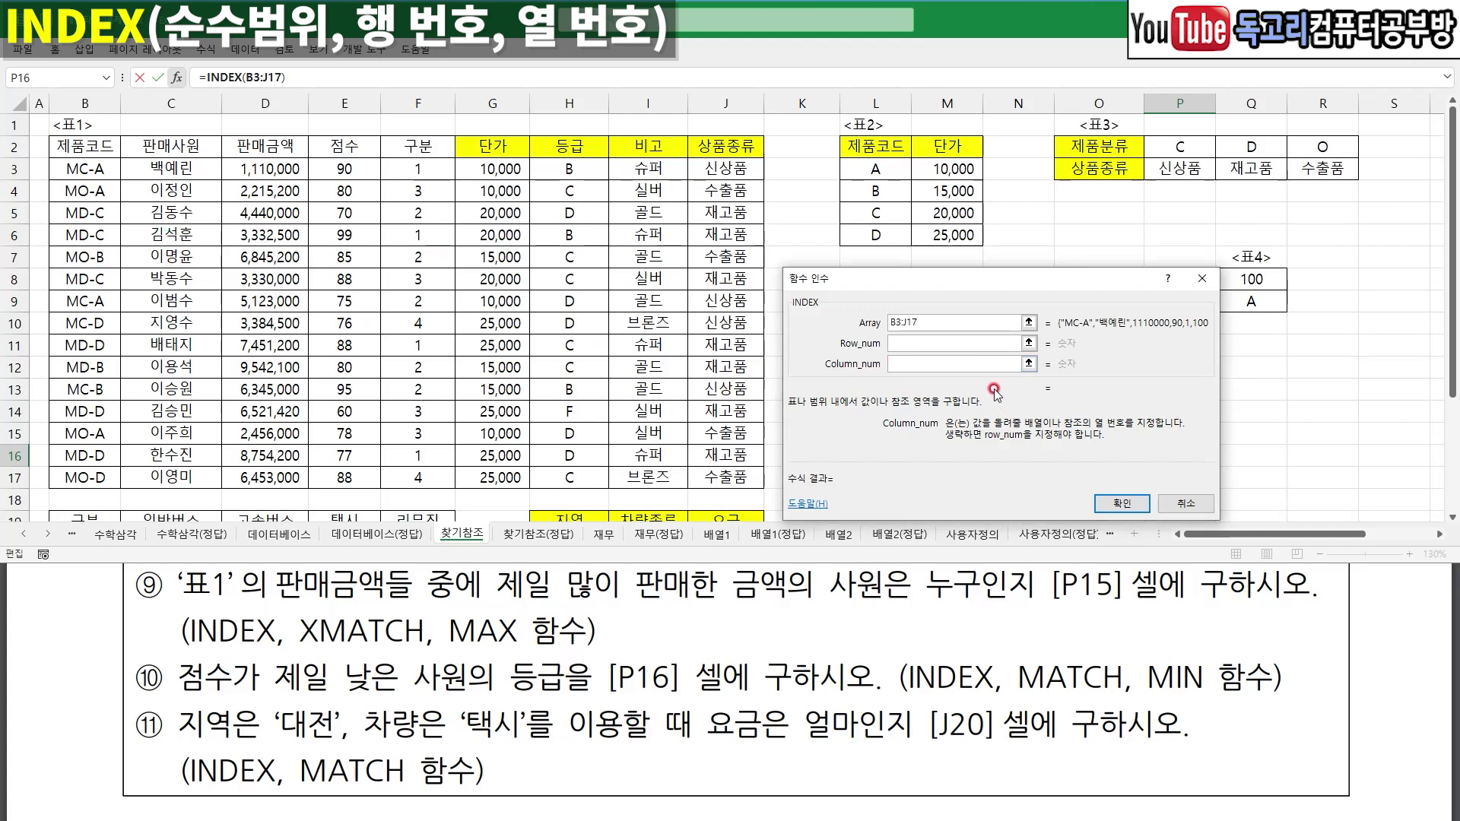
pyautogui.write('7')
pyautogui.click(945, 343)
pyautogui.moveTo(850, 320)
pyautogui.mouseDown()
pyautogui.moveTo(875, 362)
pyautogui.moveTo(929, 315)
pyautogui.mouseUp()
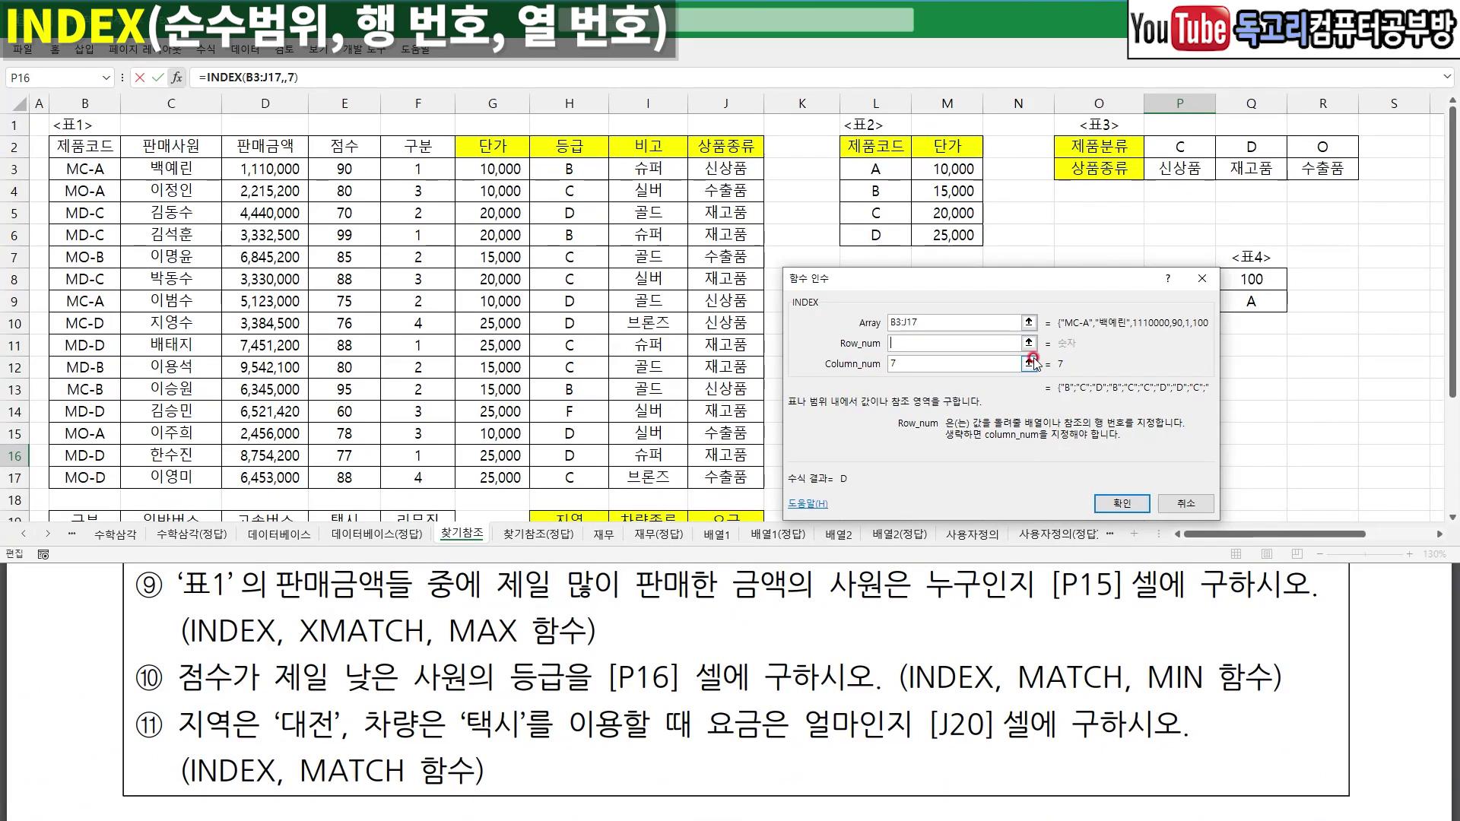
# - Set the P16 formula's Row_num to a MATCH function whose lookup value is MIN(E3:E17), the lowest score
pyautogui.write('MATCH(')
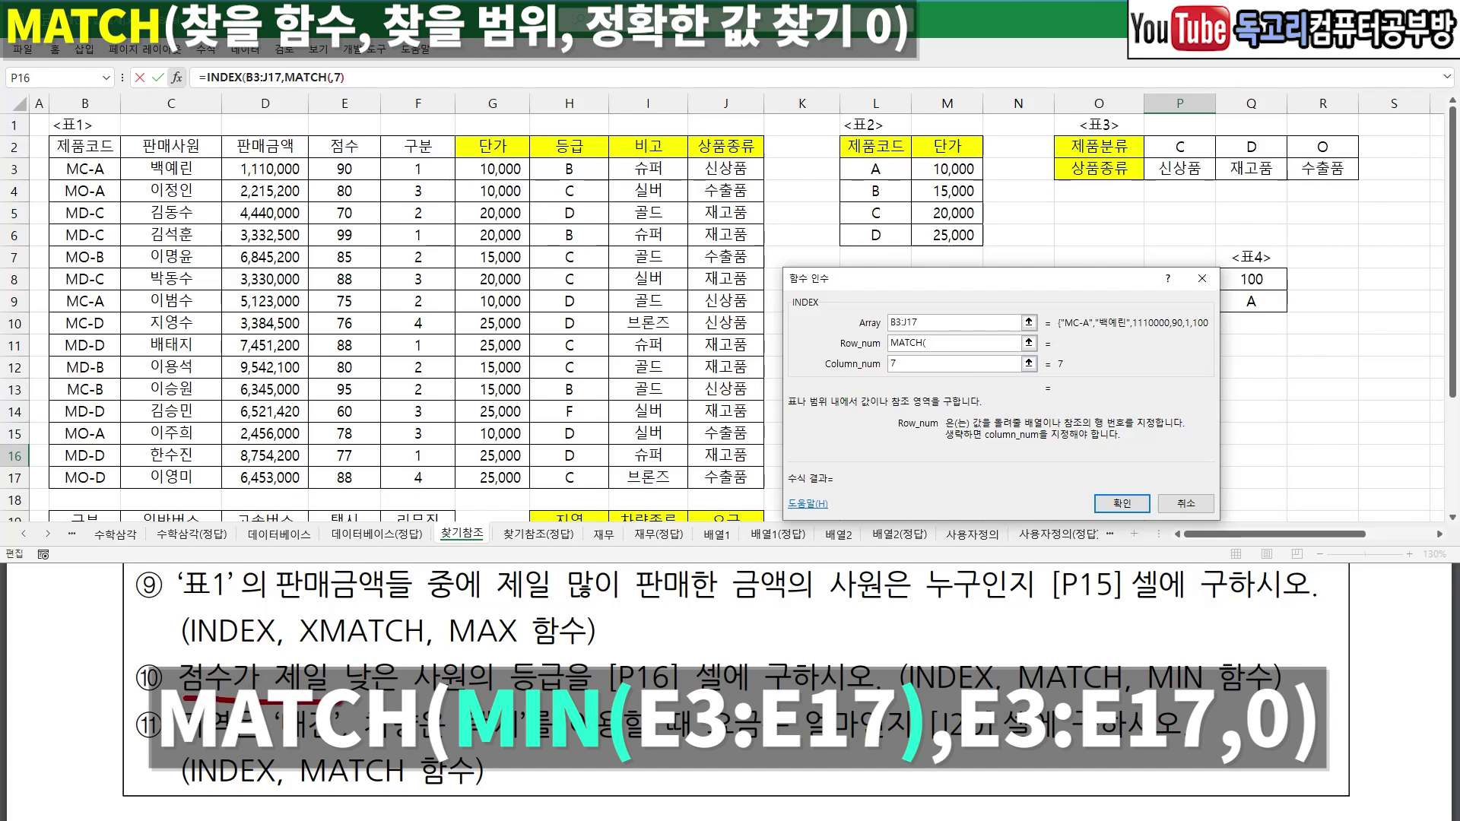
pyautogui.write('MIN(')
pyautogui.moveTo(344, 169); pyautogui.dragTo(356, 469)
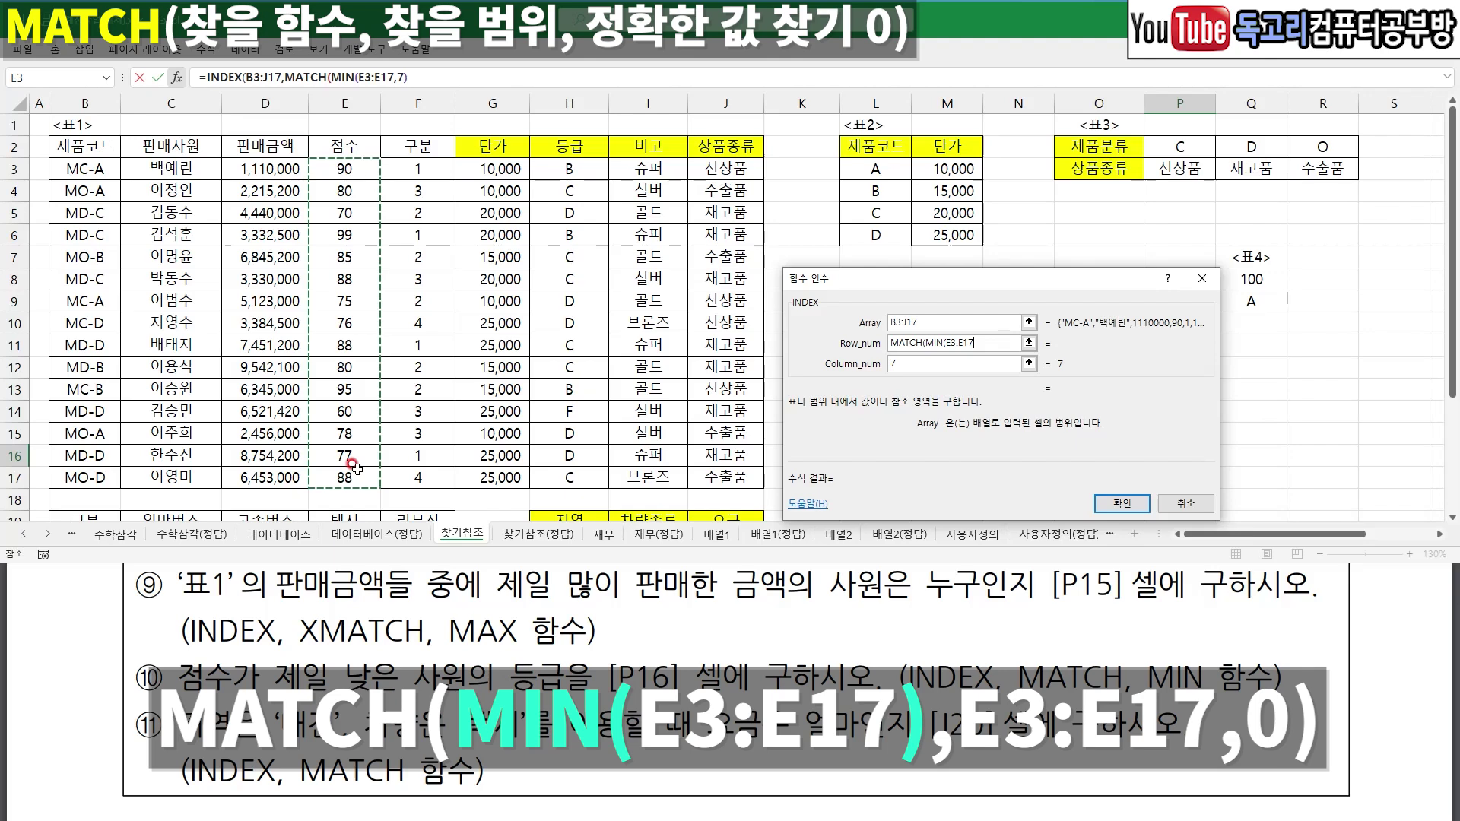
pyautogui.write('),')
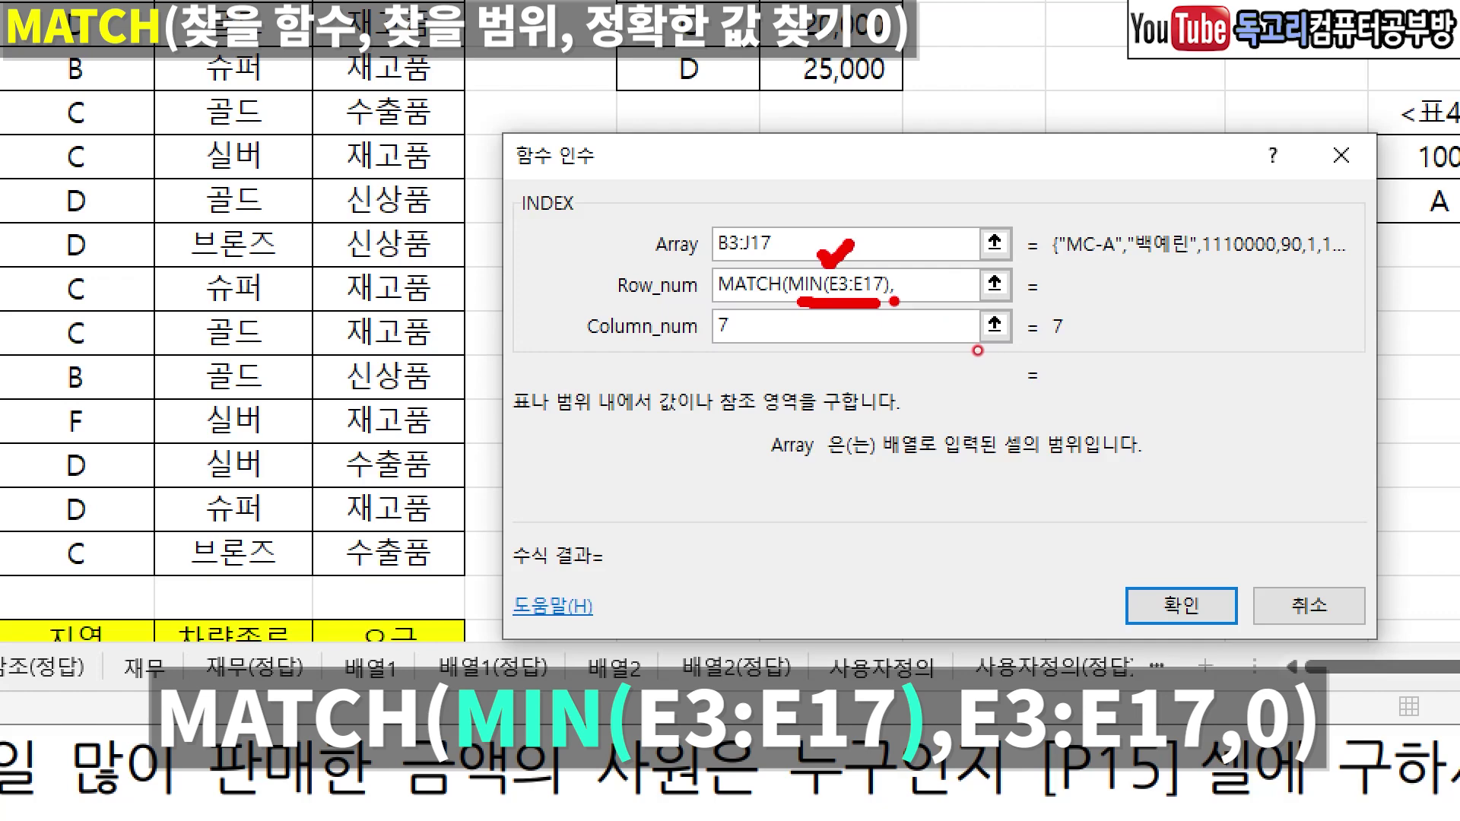
pyautogui.click(893, 301)
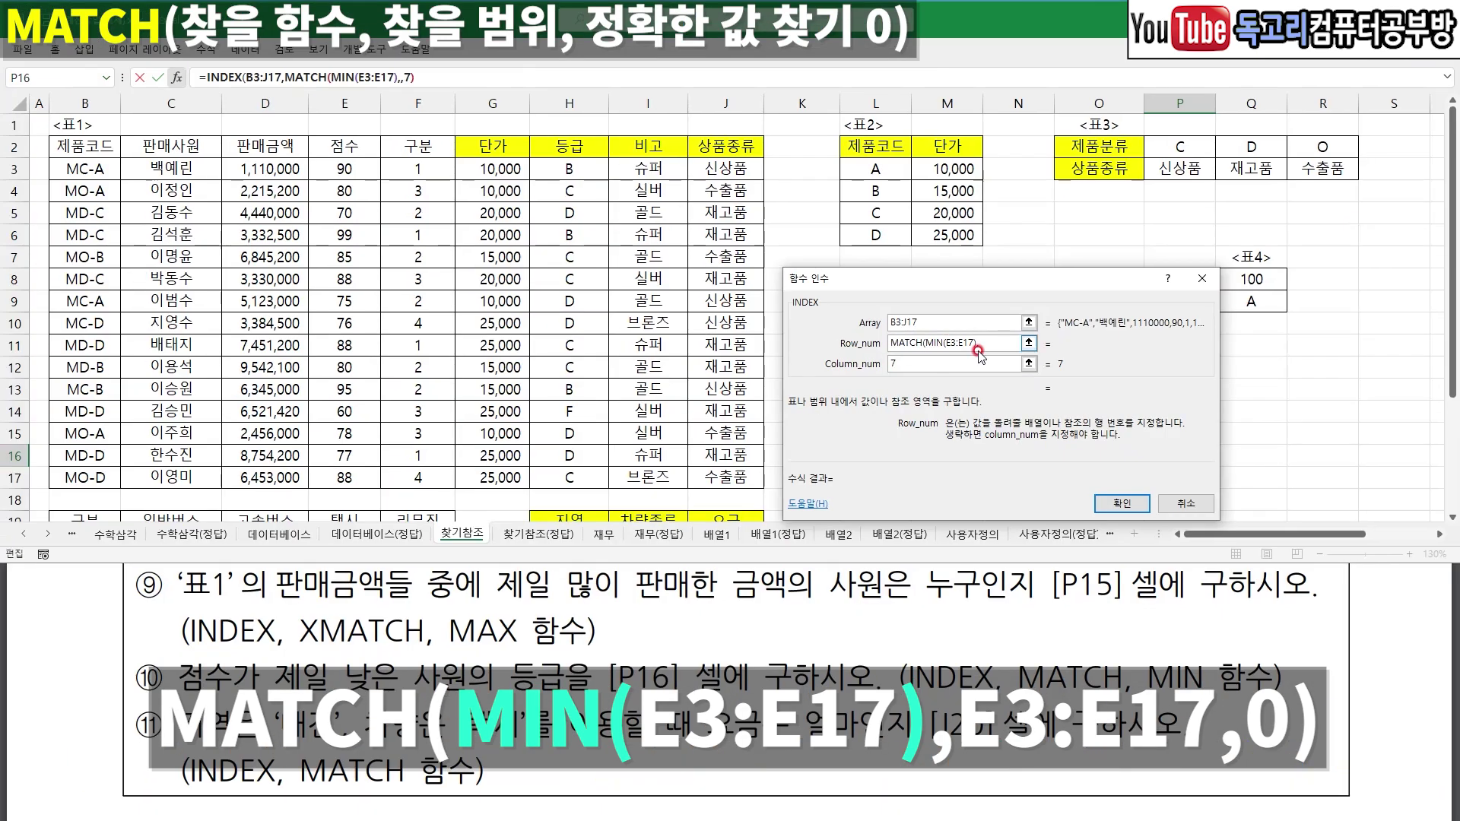
pyautogui.write(',')
pyautogui.moveTo(958, 329); pyautogui.dragTo(972, 322)
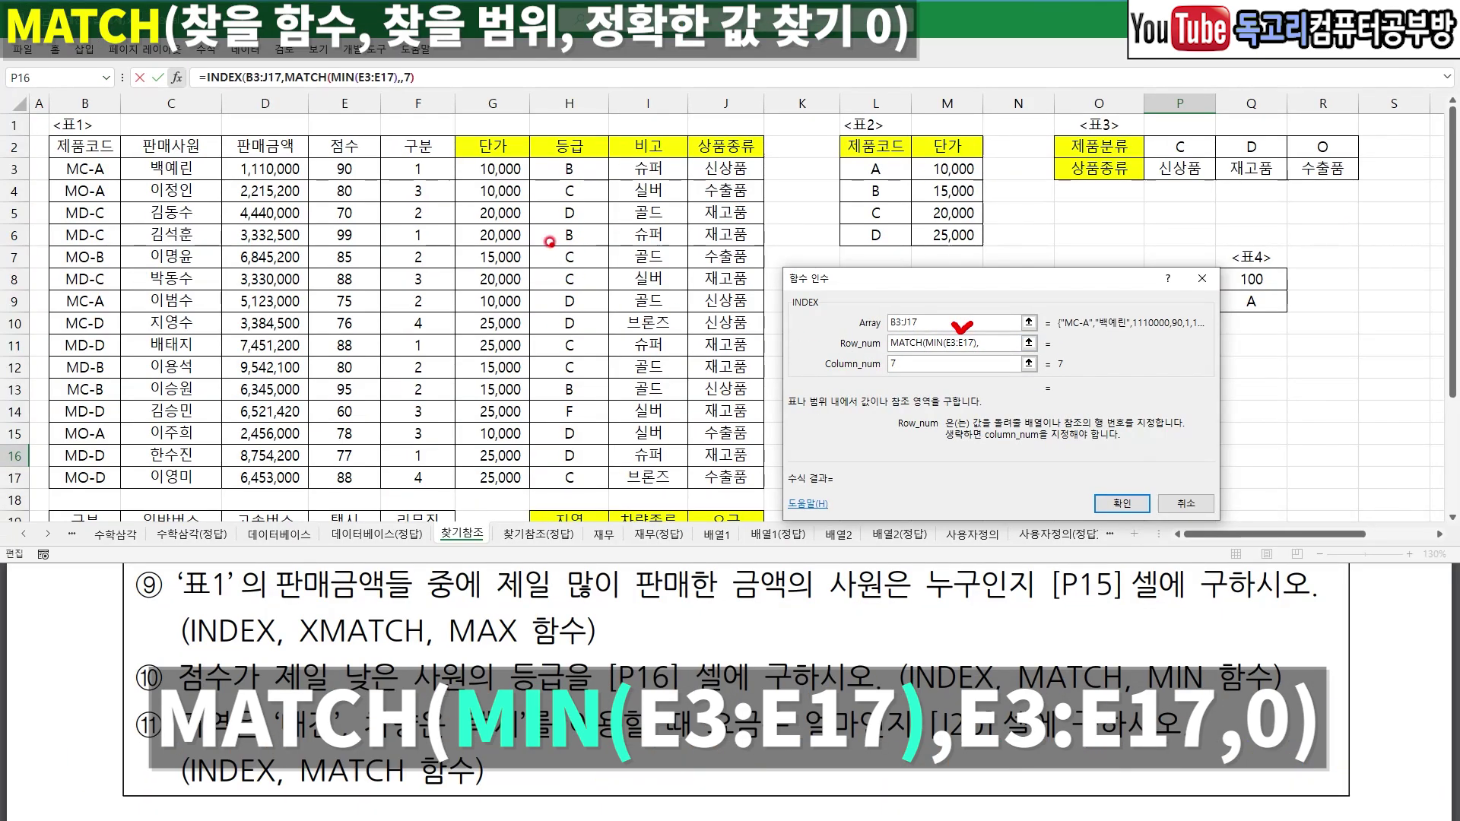
# - Give MATCH the lookup array E3:E17 and match type 0, and confirm the INDEX formula in P16
pyautogui.moveTo(323, 172); pyautogui.dragTo(344, 476)
pyautogui.moveTo(343, 168); pyautogui.dragTo(344, 476)
pyautogui.write(',0')
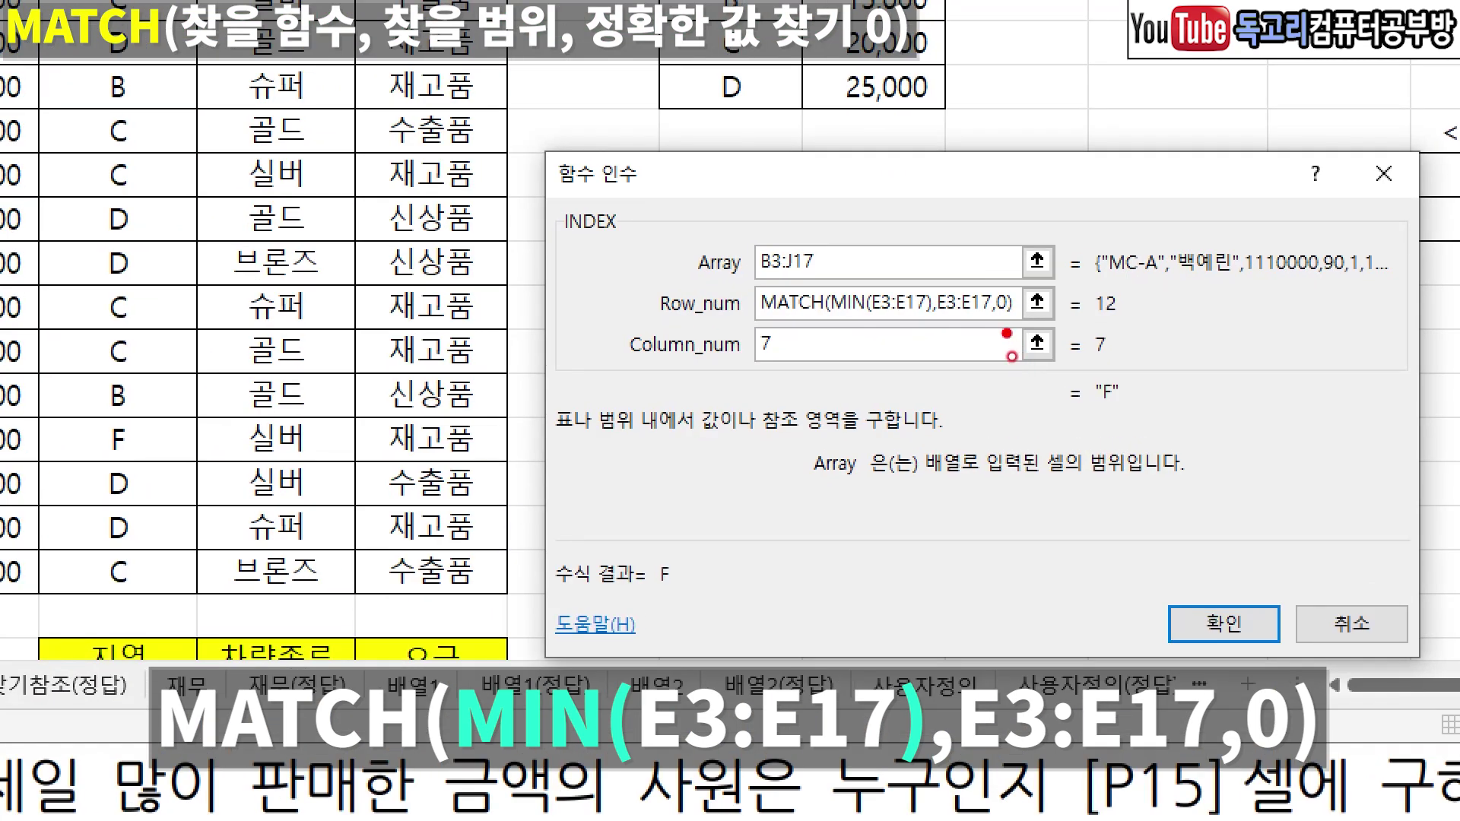
pyautogui.moveTo(850, 330)
pyautogui.mouseDown()
pyautogui.moveTo(988, 329)
pyautogui.moveTo(1009, 369)
pyautogui.mouseUp()
pyautogui.moveTo(1233, 530)
pyautogui.mouseDown()
pyautogui.moveTo(1302, 615)
pyautogui.moveTo(1235, 530)
pyautogui.mouseUp()
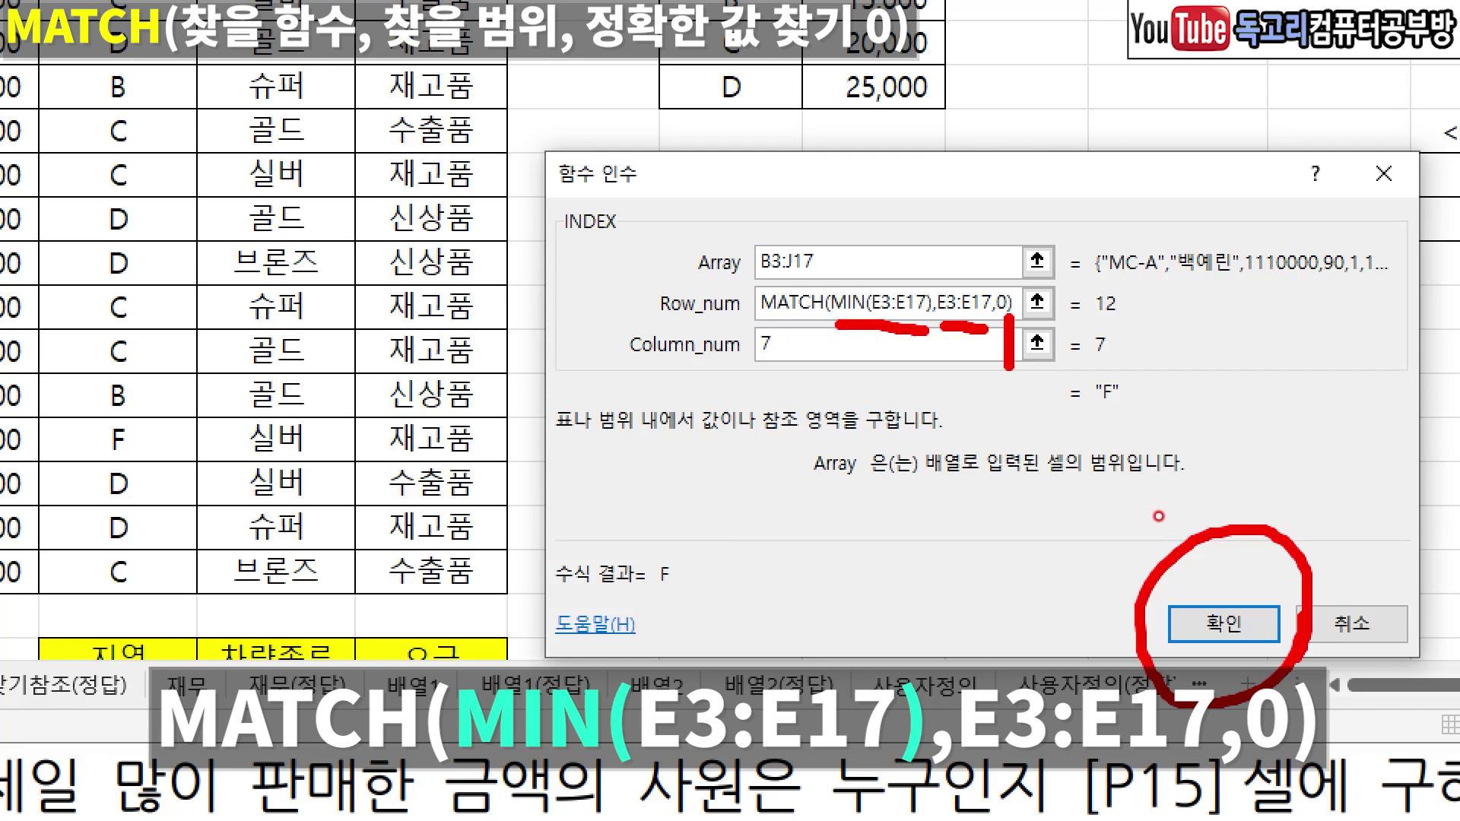
pyautogui.click(1224, 624)
# - Start an INDEX formula in J20 for exercise ⑪, using the array,row_num,column_num argument form
pyautogui.scroll(-3, 718, 330)
pyautogui.click(718, 335)
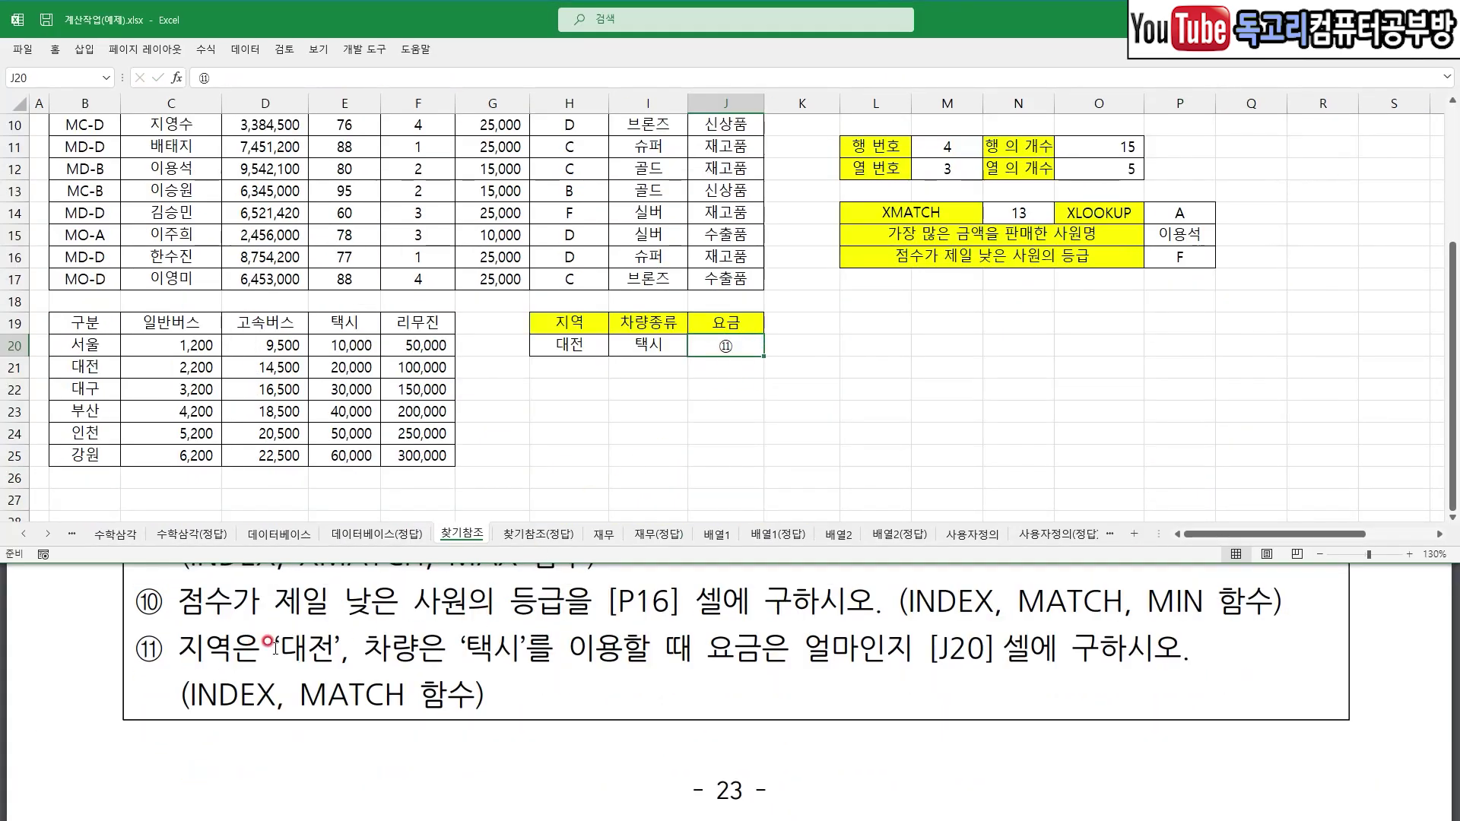
pyautogui.moveTo(214, 663); pyautogui.dragTo(597, 672)
pyautogui.moveTo(738, 682)
pyautogui.mouseDown()
pyautogui.moveTo(903, 682)
pyautogui.moveTo(908, 642)
pyautogui.moveTo(990, 665)
pyautogui.moveTo(983, 691)
pyautogui.mouseUp()
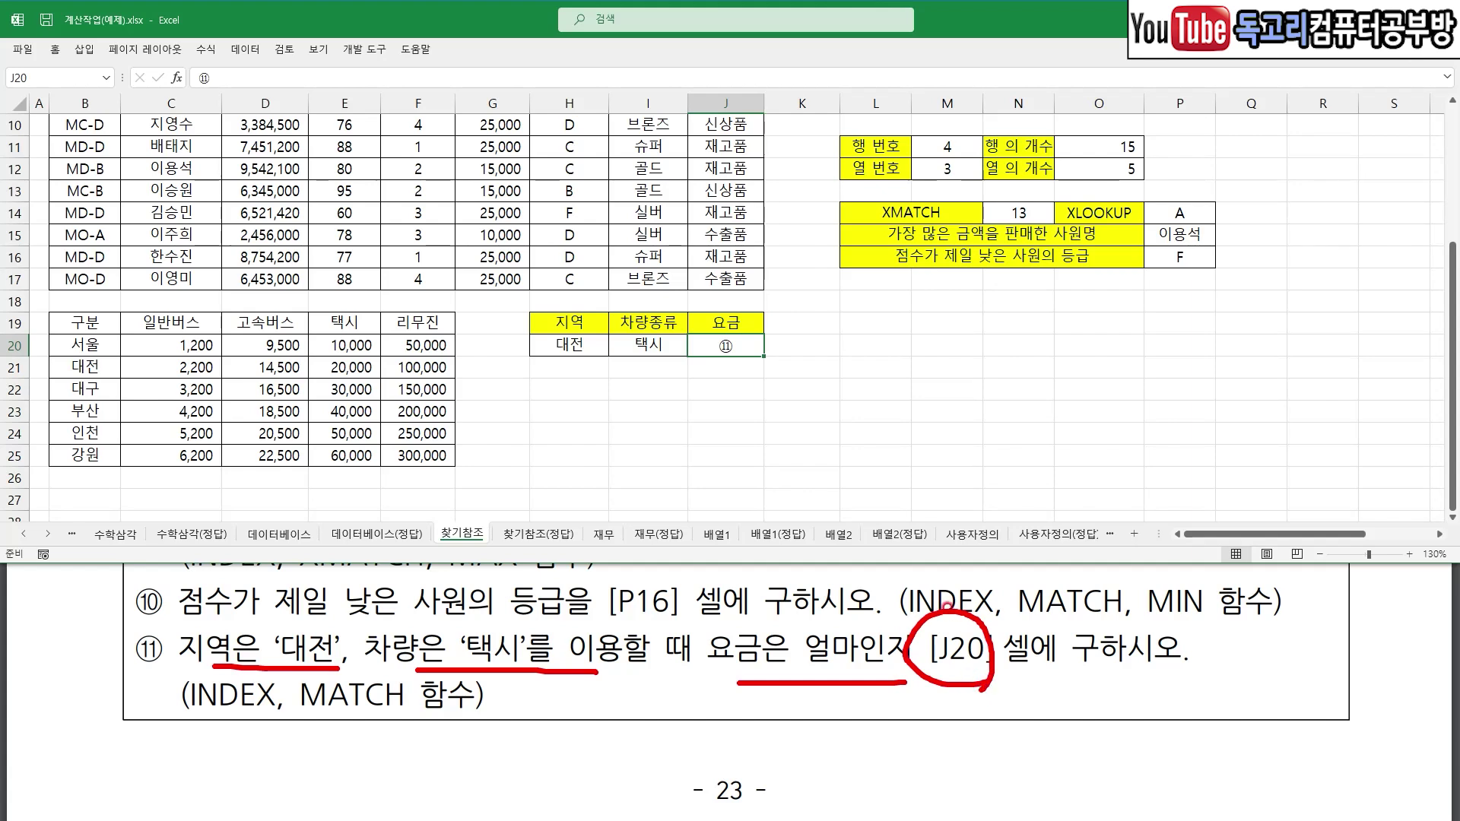
pyautogui.press('Escape')
pyautogui.write('=')
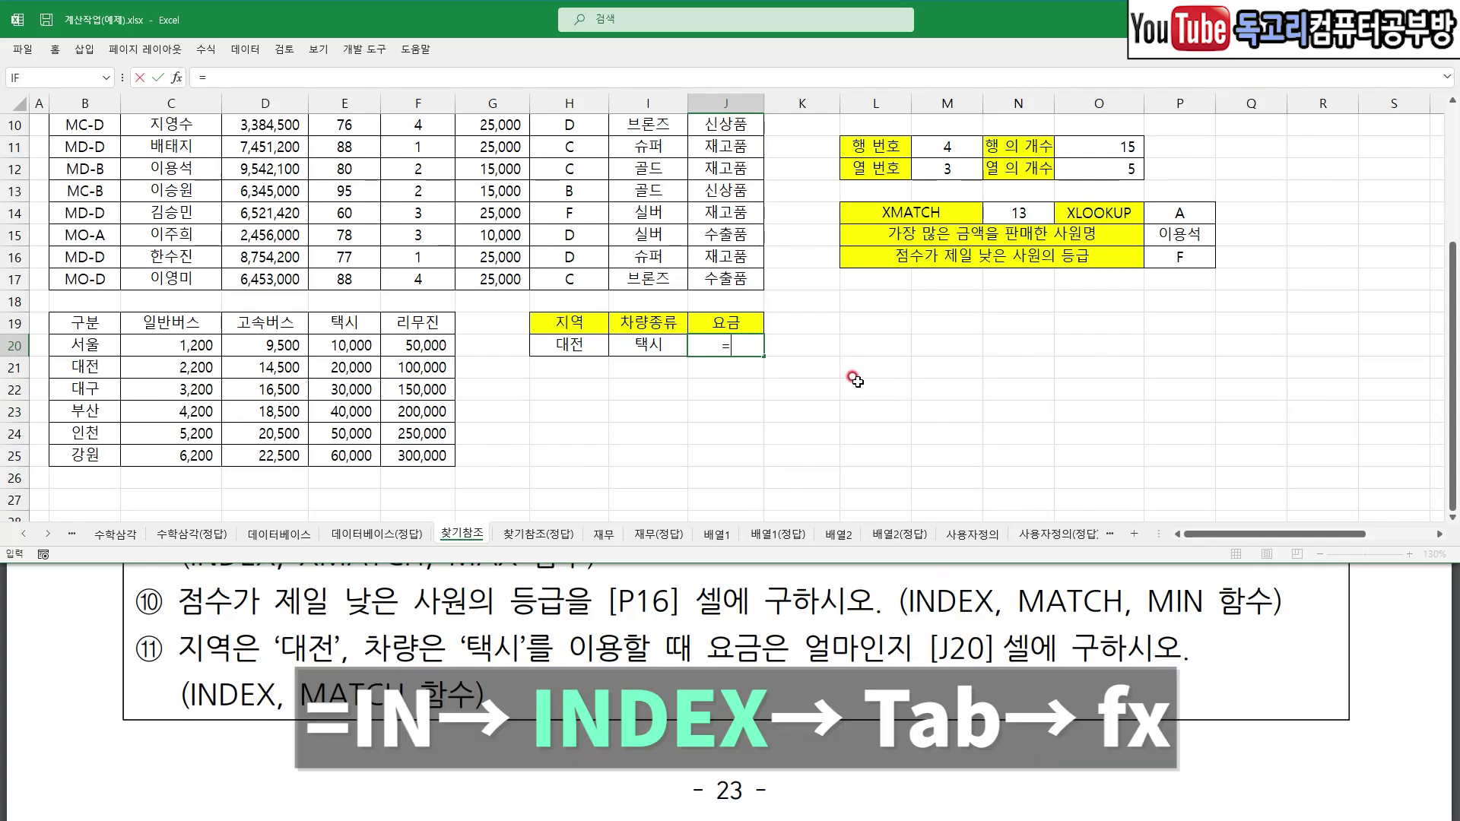
pyautogui.write('IN')
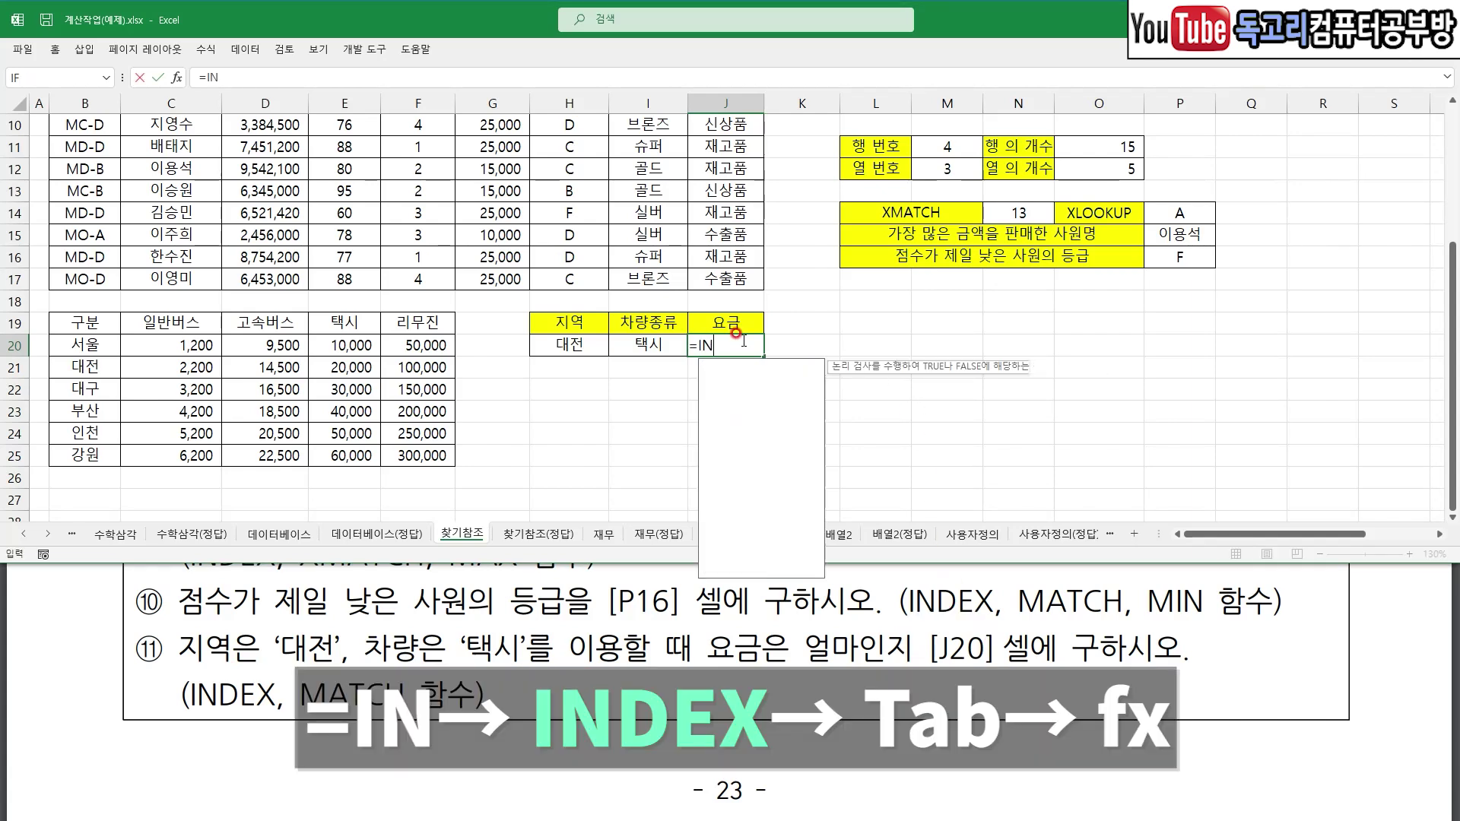
pyautogui.press('Tab')
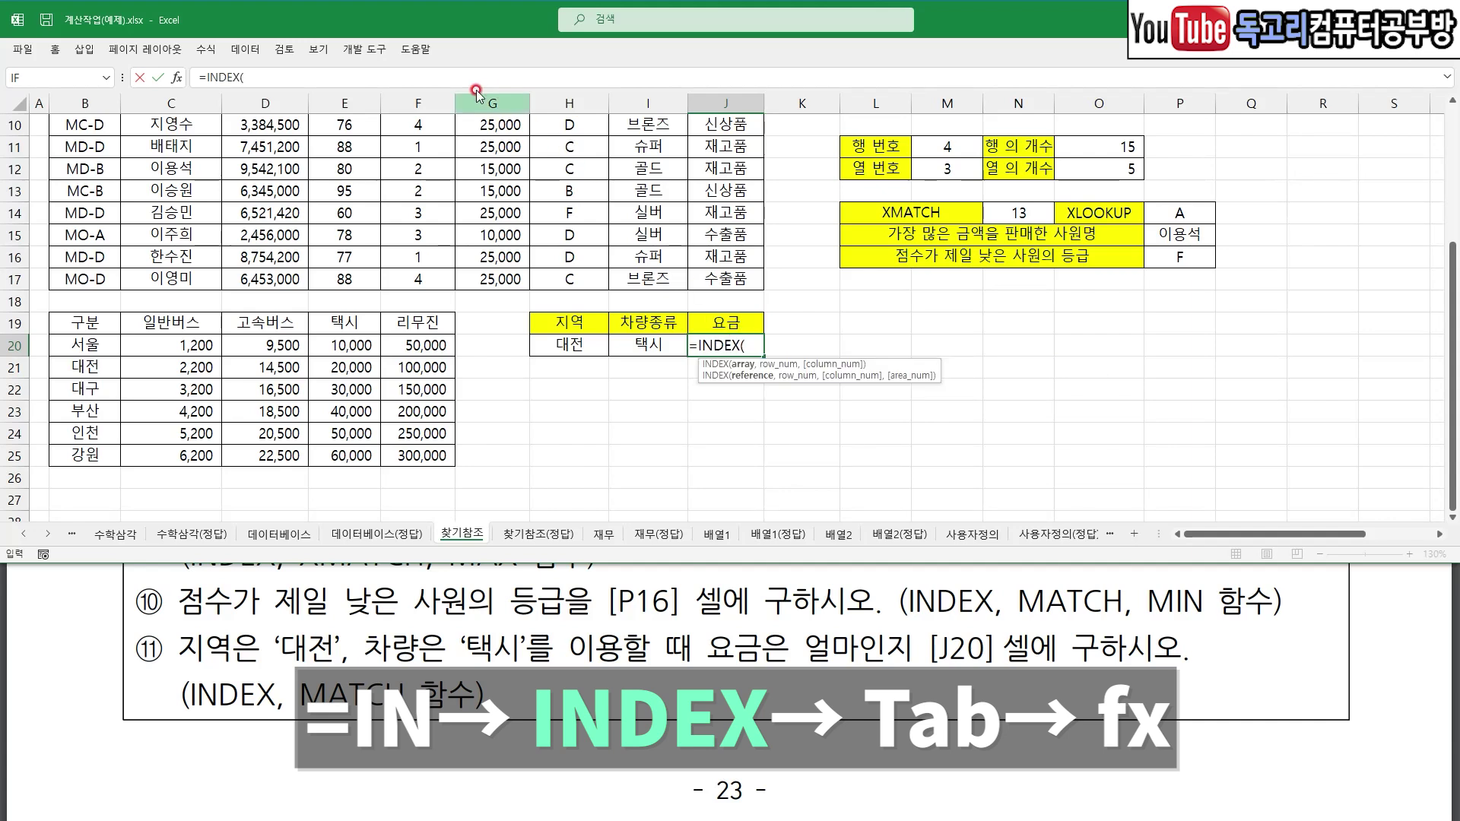
pyautogui.click(177, 77)
pyautogui.click(1051, 444)
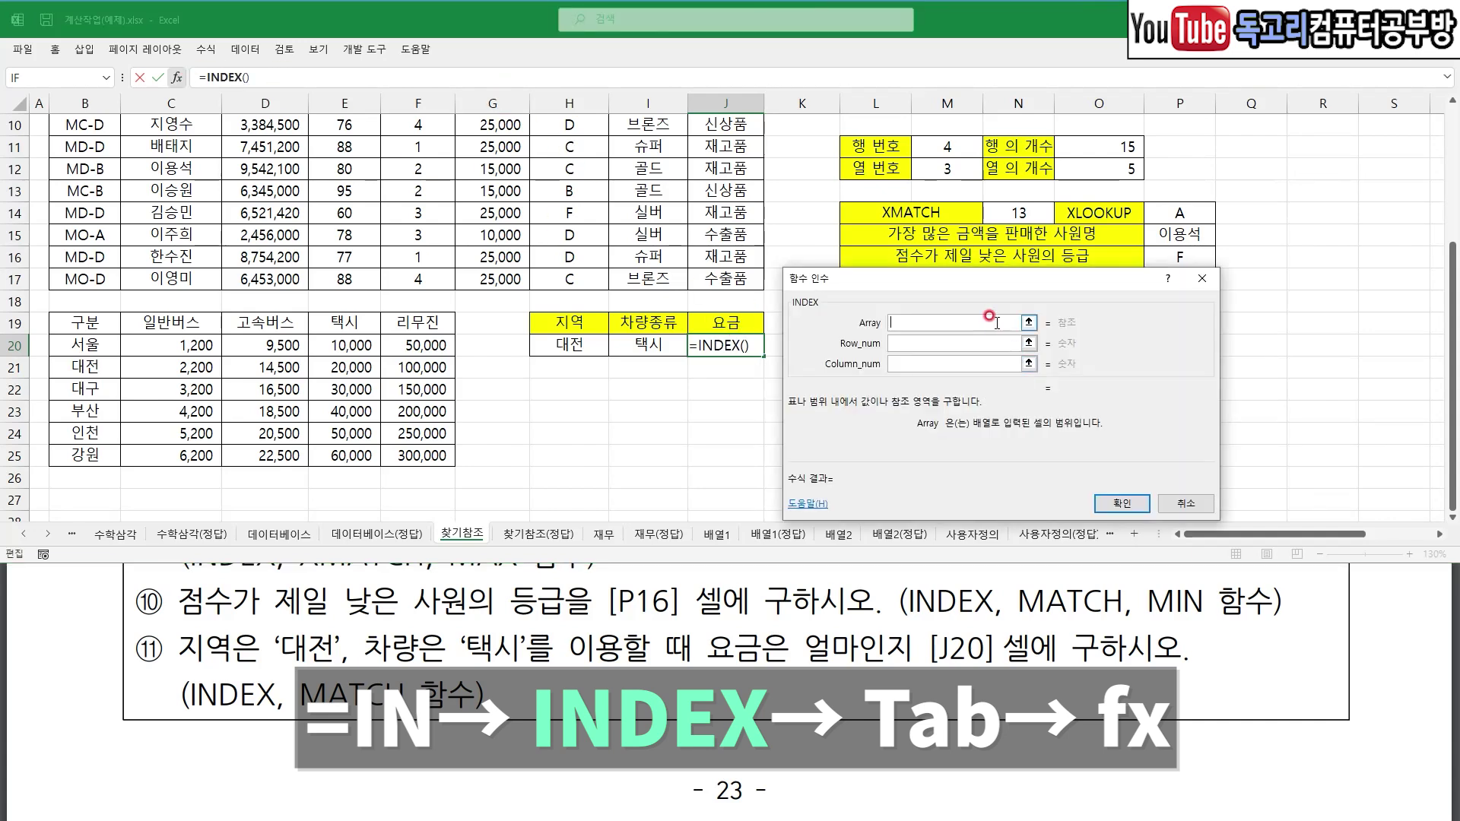
# - Set the J20 formula's INDEX Array to the fare values C20:F25, leaving out the row and column headings
pyautogui.moveTo(207, 356); pyautogui.dragTo(420, 456)
pyautogui.moveTo(198, 347); pyautogui.dragTo(420, 476)
pyautogui.moveTo(394, 422)
pyautogui.mouseDown()
pyautogui.moveTo(412, 476)
pyautogui.moveTo(378, 486)
pyautogui.mouseUp()
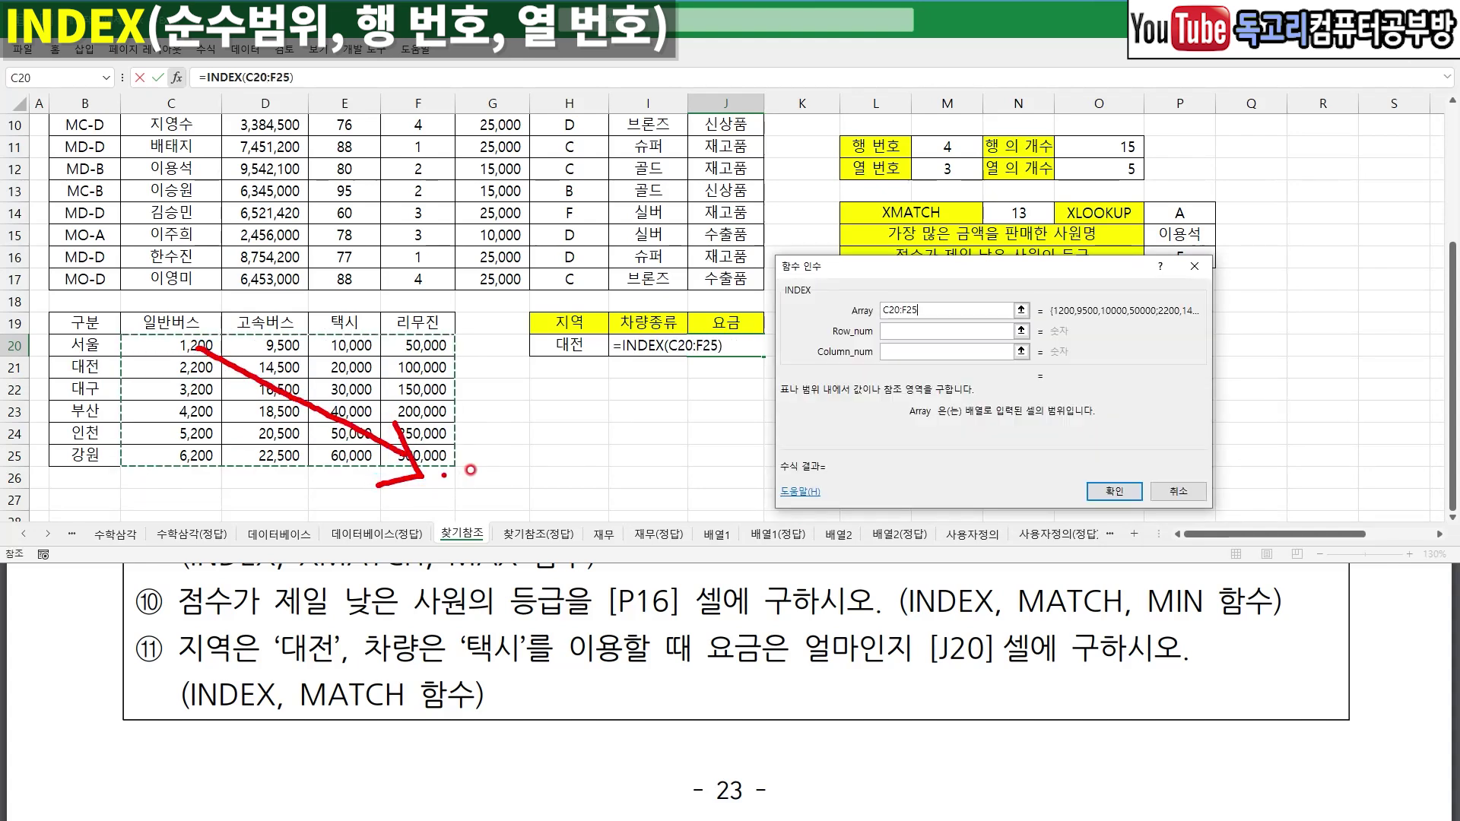
pyautogui.moveTo(888, 325); pyautogui.dragTo(918, 323)
pyautogui.moveTo(612, 356)
pyautogui.mouseDown()
pyautogui.moveTo(536, 365)
pyautogui.moveTo(613, 368)
pyautogui.mouseUp()
# - Set Row_num to MATCH(H20,B20:B25,0) to locate the 지역 row in the fare table
pyautogui.click(909, 329)
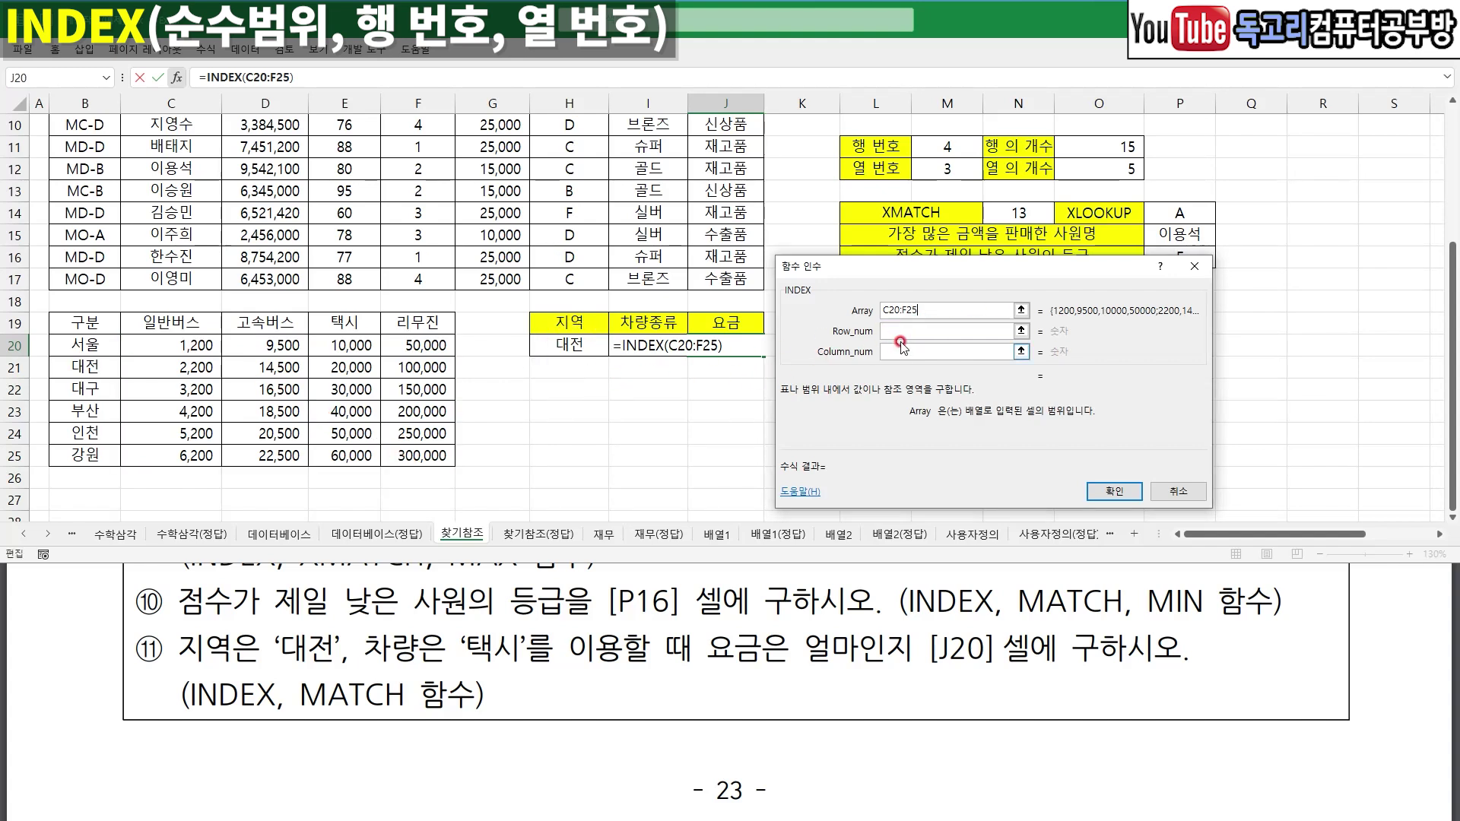
pyautogui.write('MATCH(')
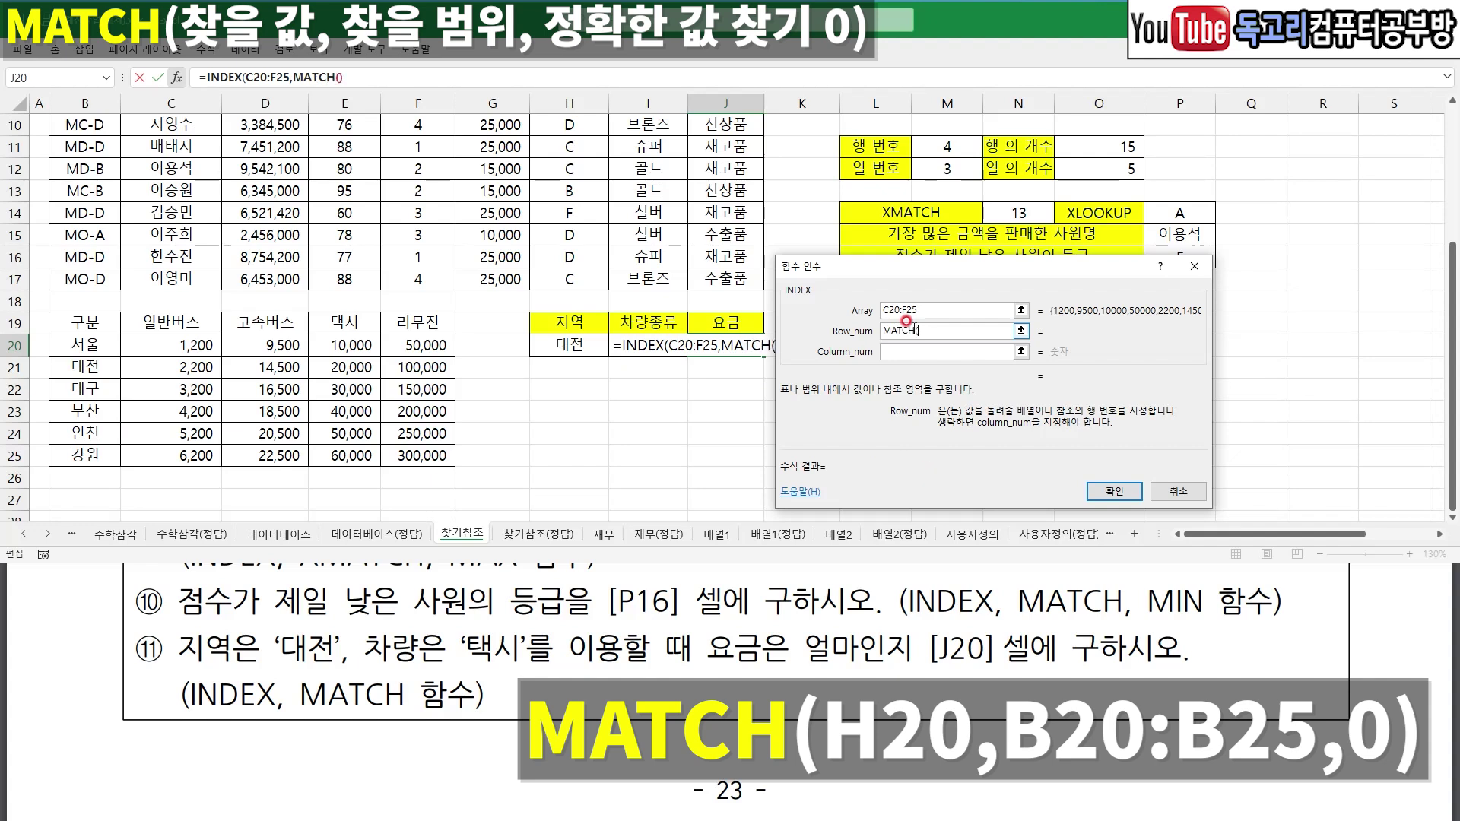
pyautogui.click(575, 344)
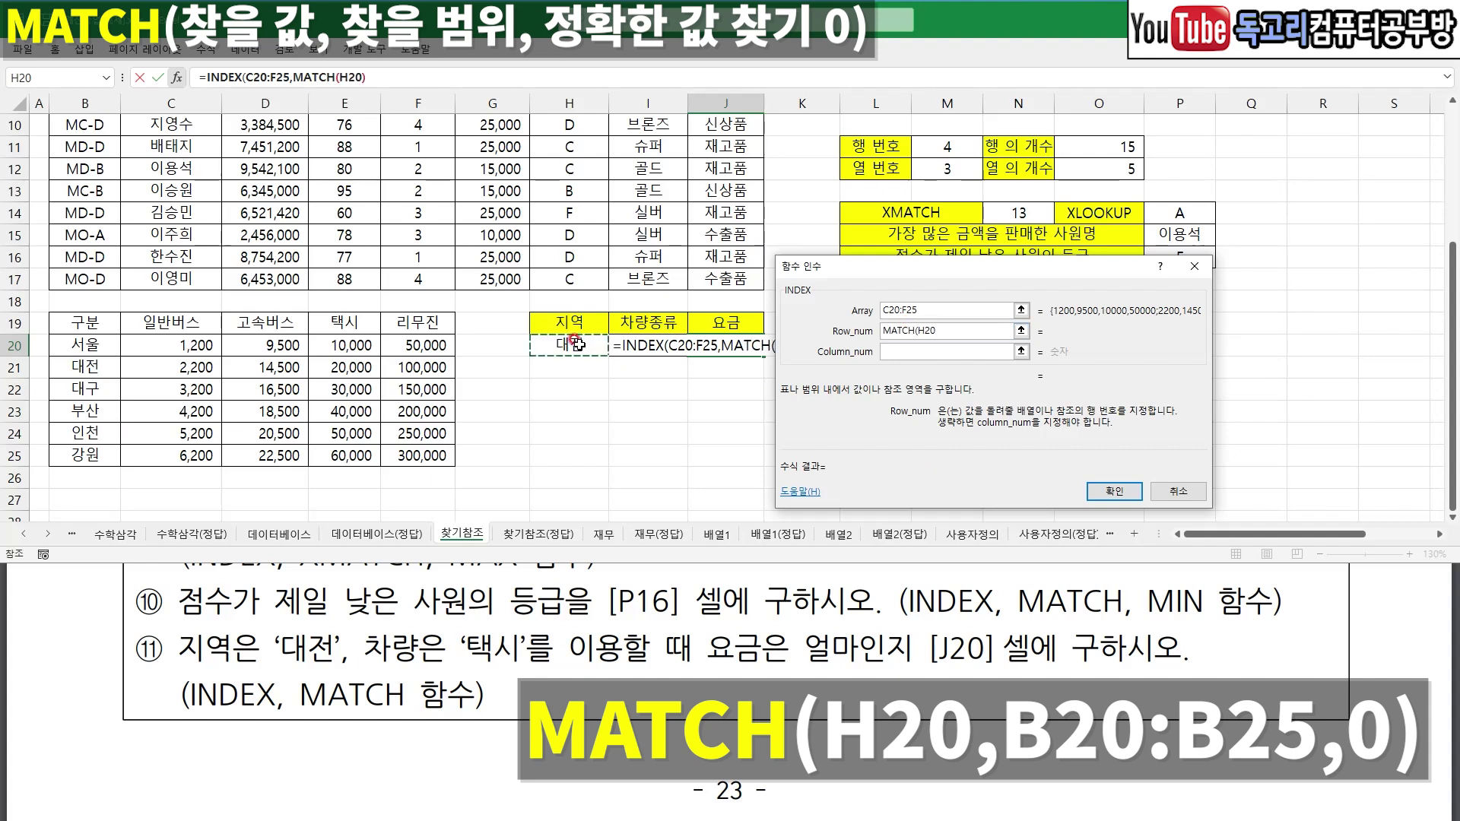
pyautogui.write(',B20')
pyautogui.moveTo(95, 346); pyautogui.dragTo(93, 454)
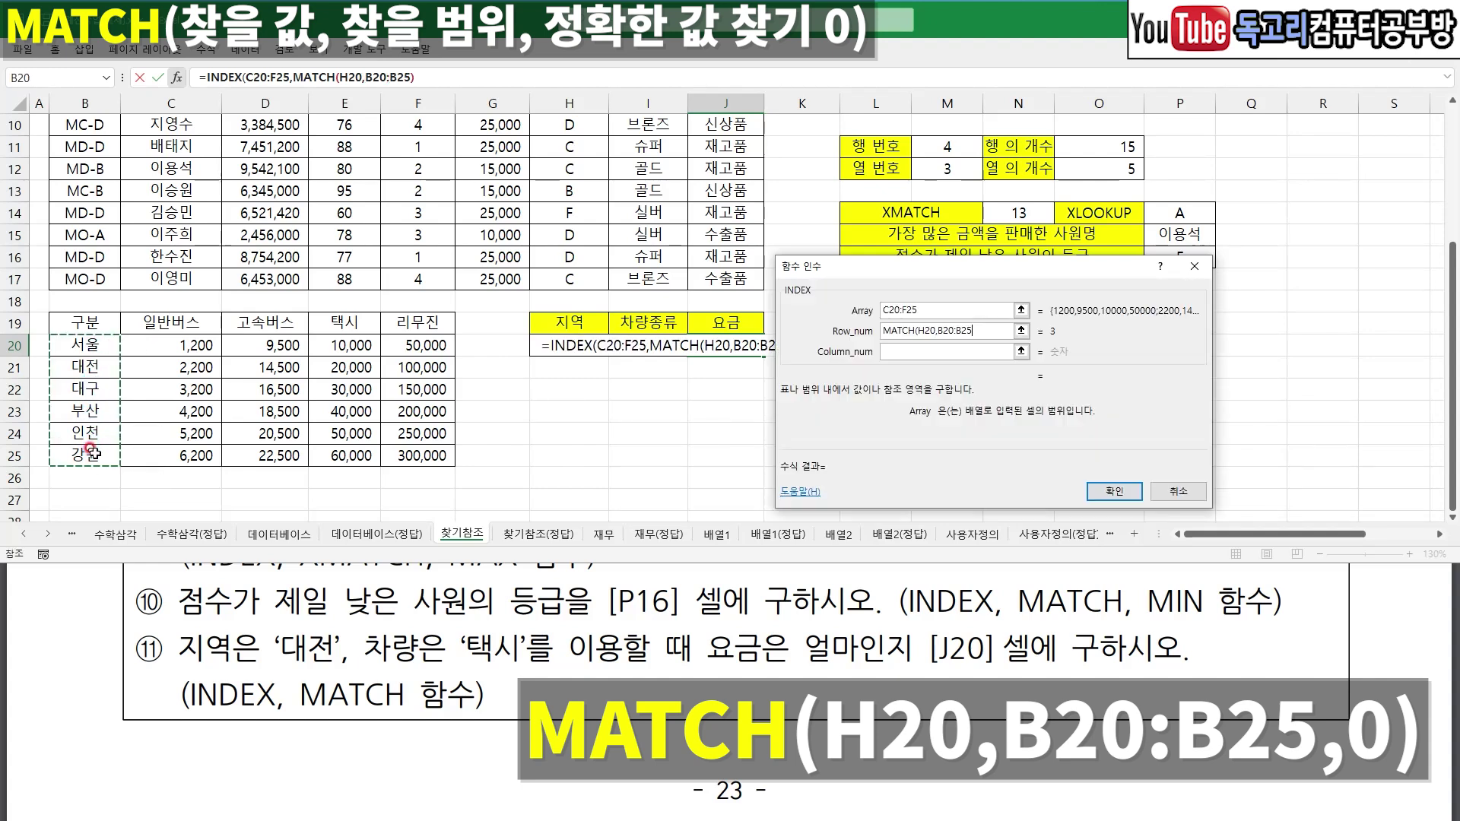
pyautogui.write(',0')
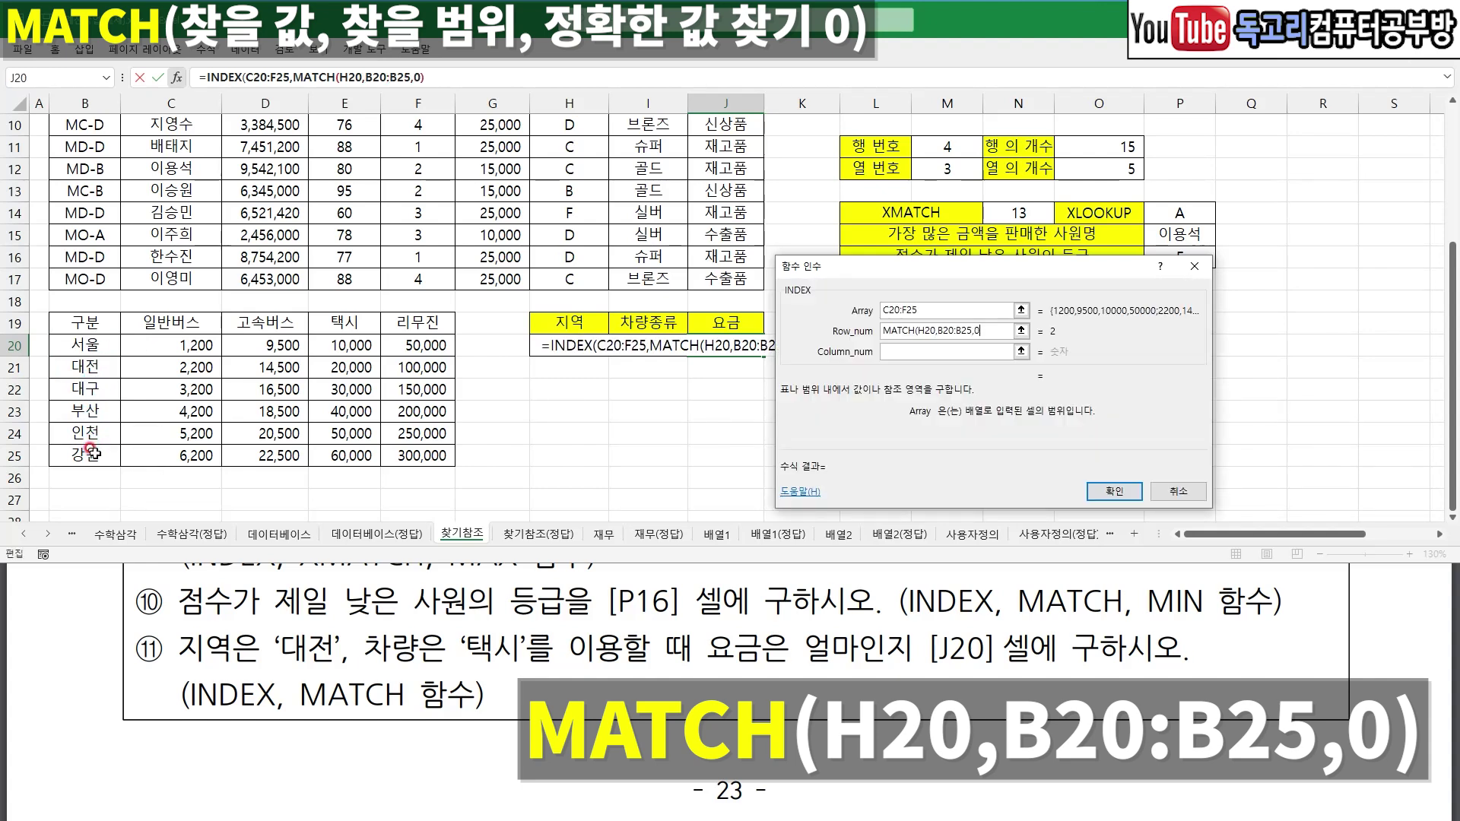
pyautogui.write(')')
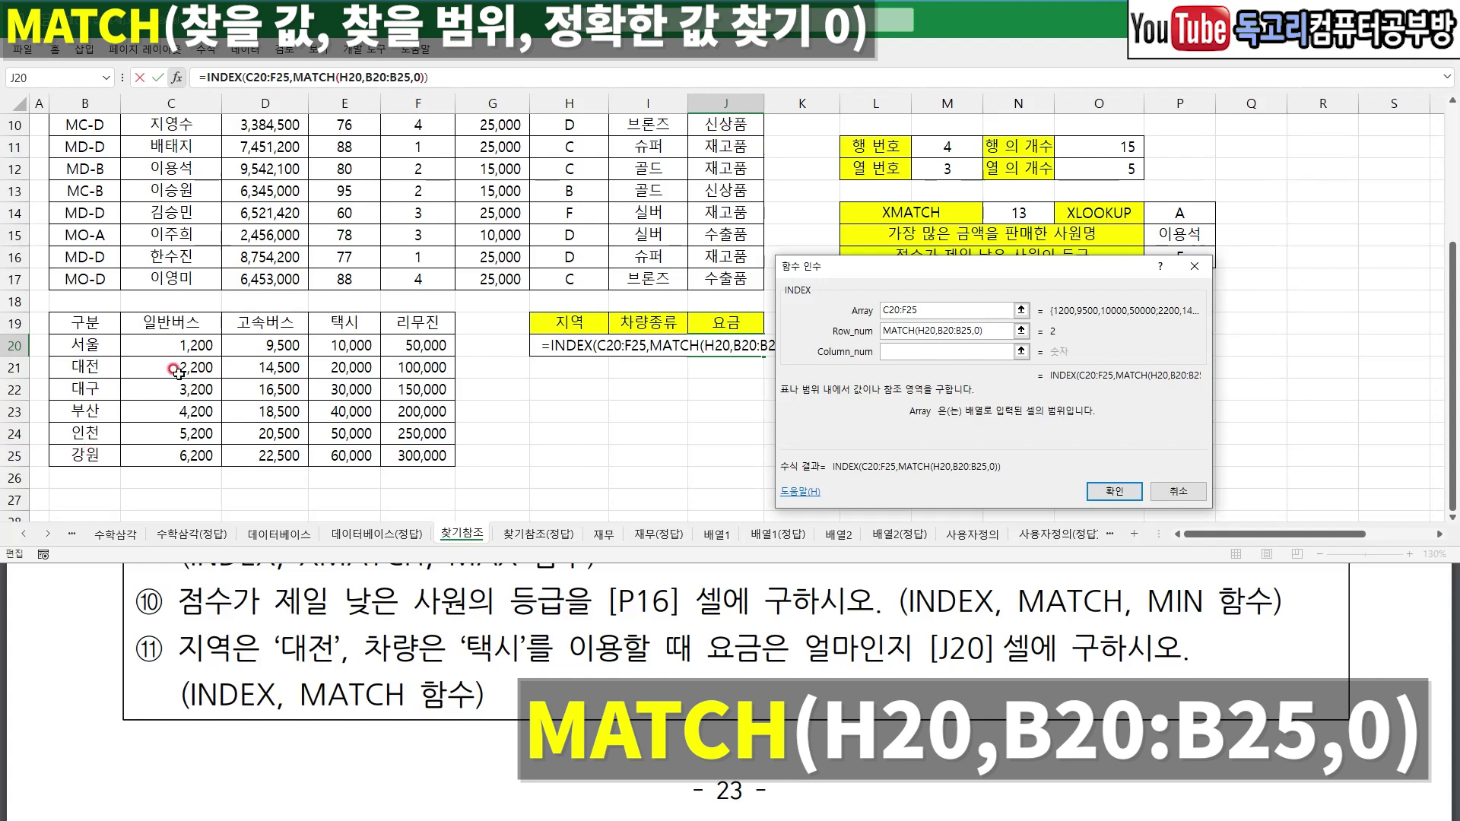
pyautogui.moveTo(1093, 336)
pyautogui.mouseDown()
pyautogui.moveTo(1035, 318)
pyautogui.moveTo(1094, 349)
pyautogui.mouseUp()
pyautogui.moveTo(84, 346)
pyautogui.mouseDown()
pyautogui.moveTo(137, 342)
pyautogui.moveTo(133, 365)
pyautogui.moveTo(147, 365)
pyautogui.mouseUp()
pyautogui.click(346, 362)
# - Set Column_num to MATCH(I20,C19:F19,0) to locate the 차량종류 column in the fare table
pyautogui.click(898, 358)
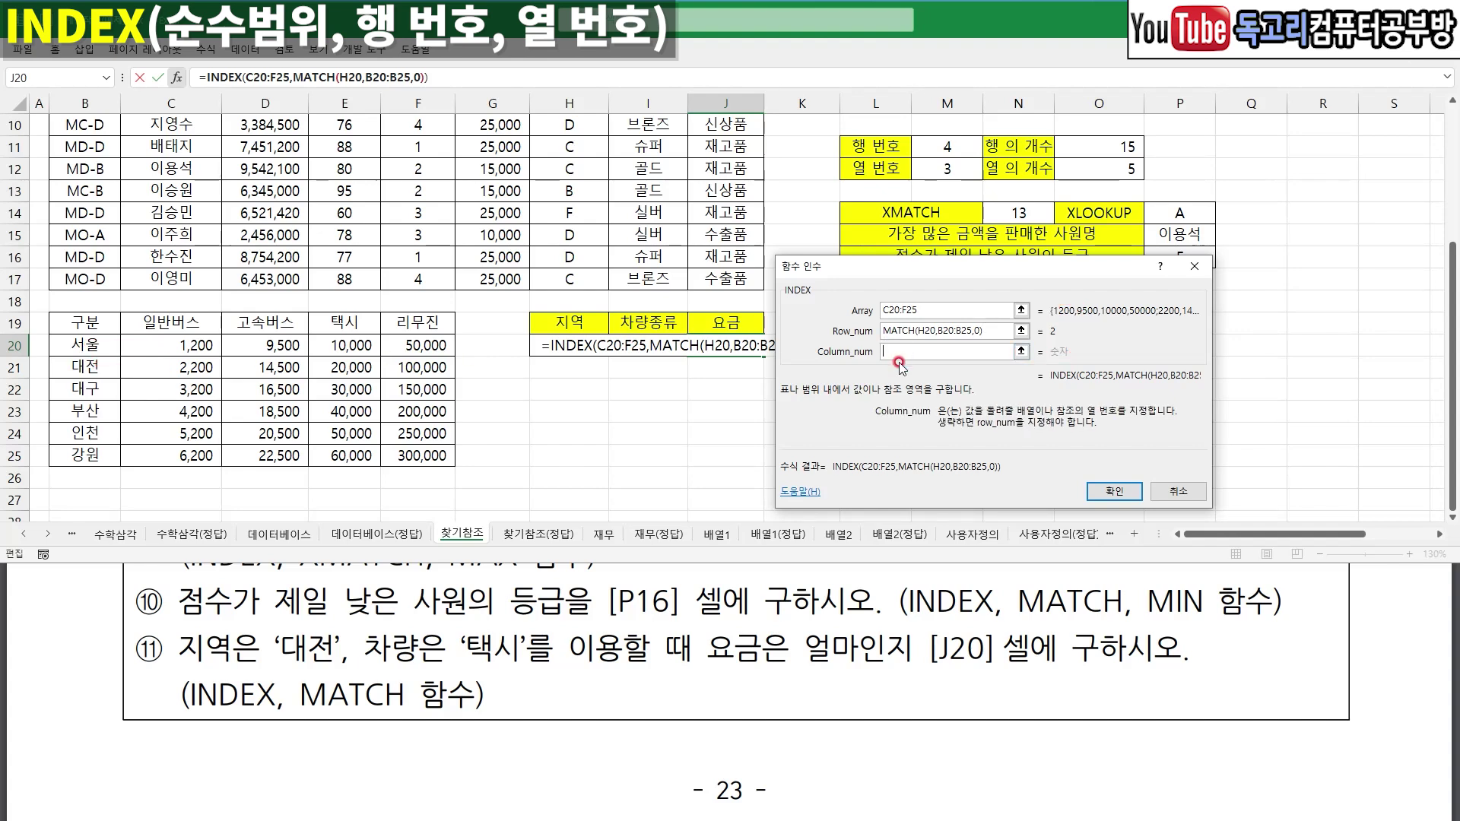
pyautogui.write('MATCH(I20')
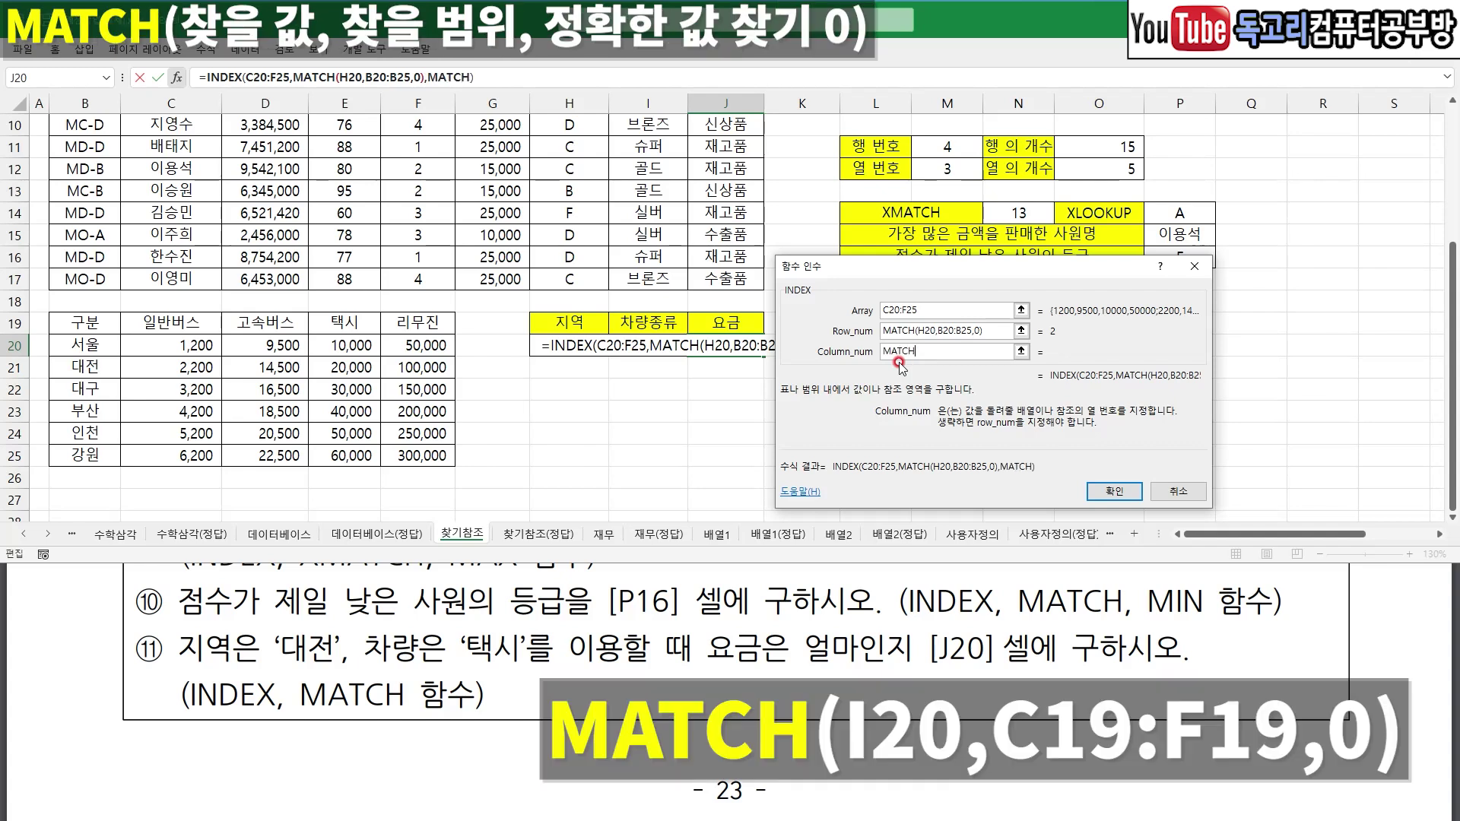
pyautogui.click(662, 346)
pyautogui.click(868, 393)
pyautogui.write(',')
pyautogui.moveTo(171, 324); pyautogui.dragTo(386, 313)
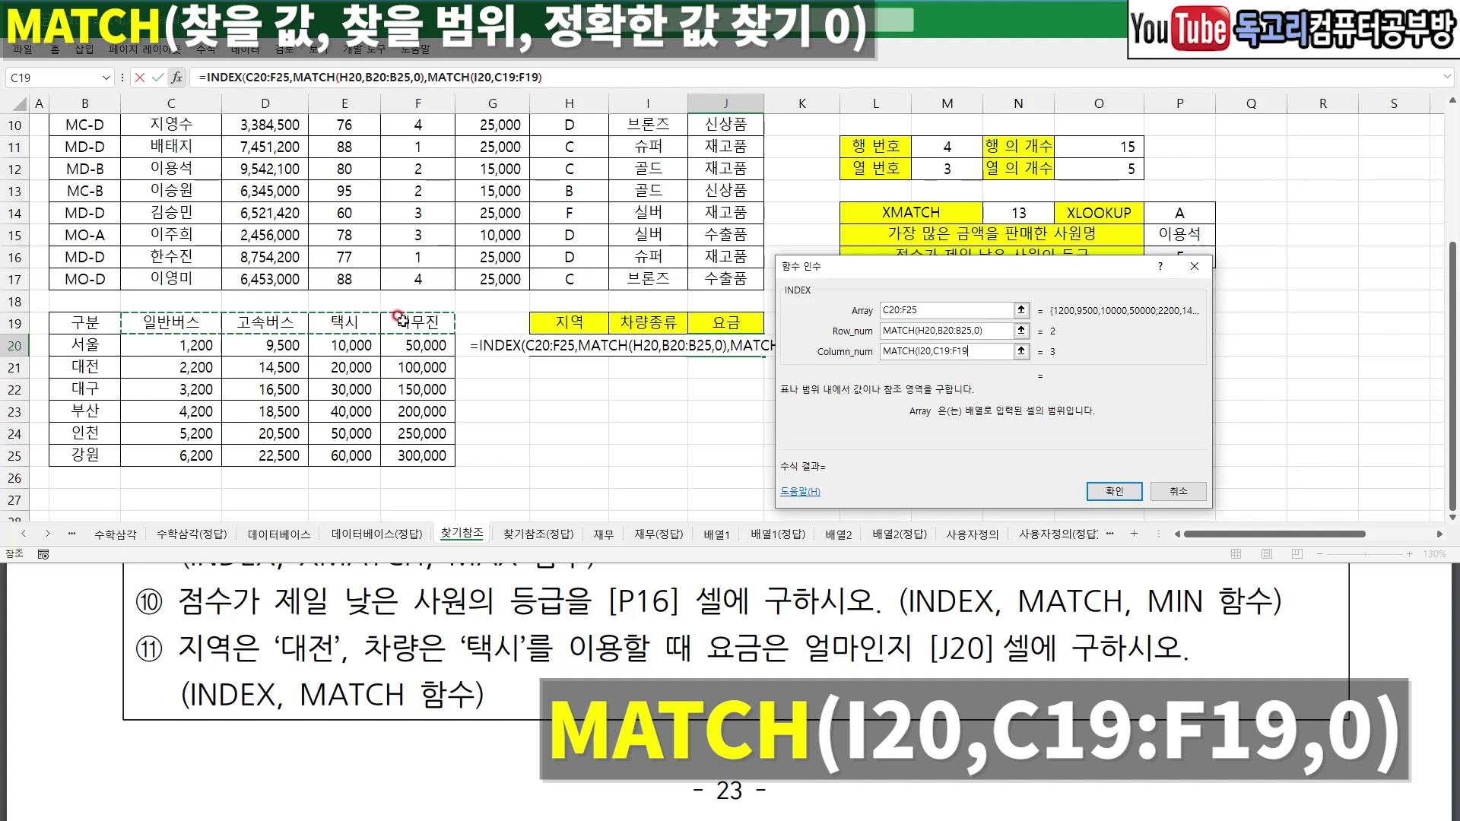
pyautogui.write(',0)')
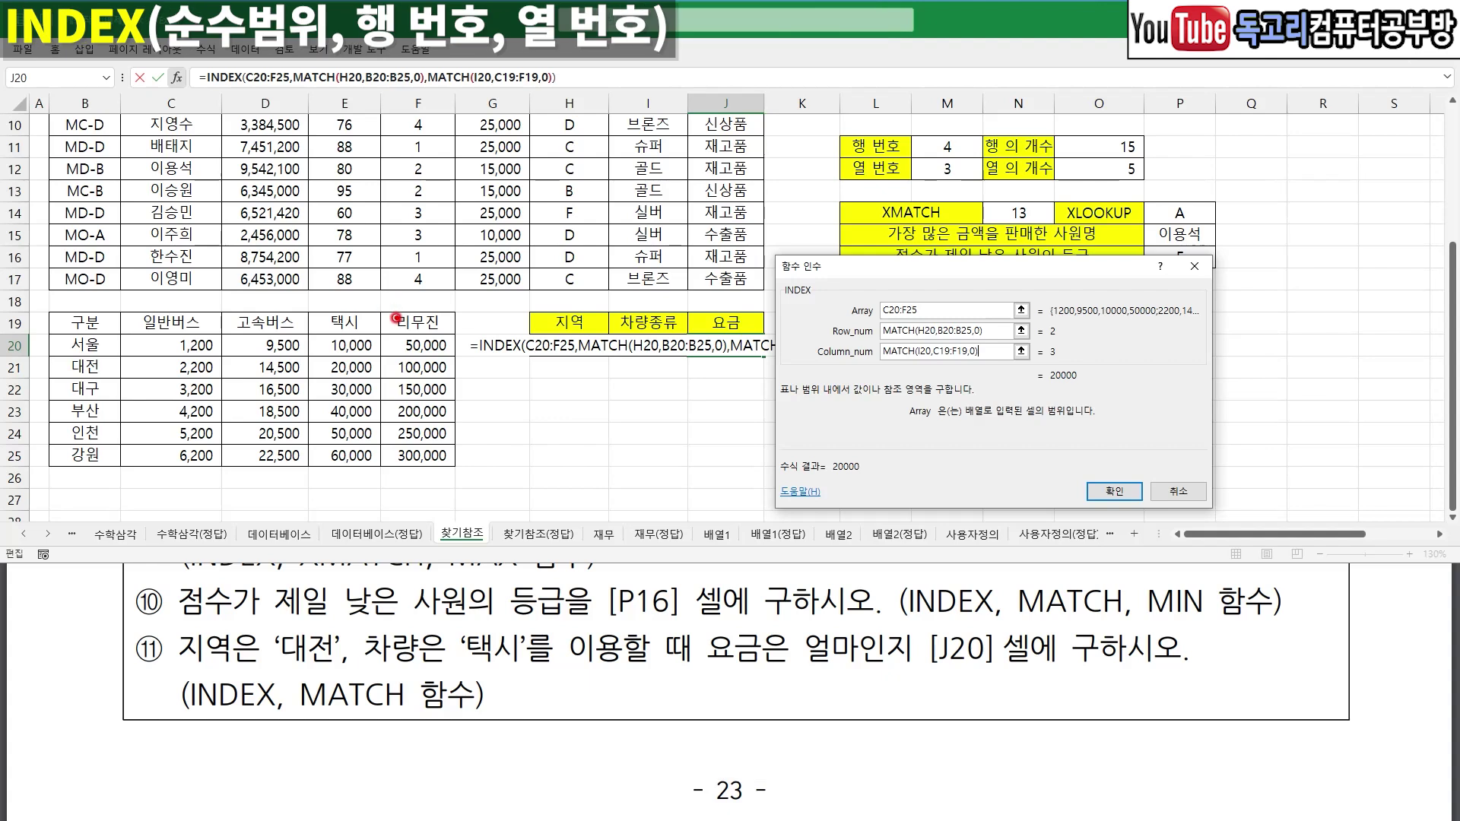
# - Check the INDEX array, row and column arguments against the fare table and confirm the formula in J20
pyautogui.moveTo(190, 295); pyautogui.dragTo(175, 344)
pyautogui.moveTo(271, 299); pyautogui.dragTo(260, 343)
pyautogui.moveTo(346, 303); pyautogui.dragTo(326, 353)
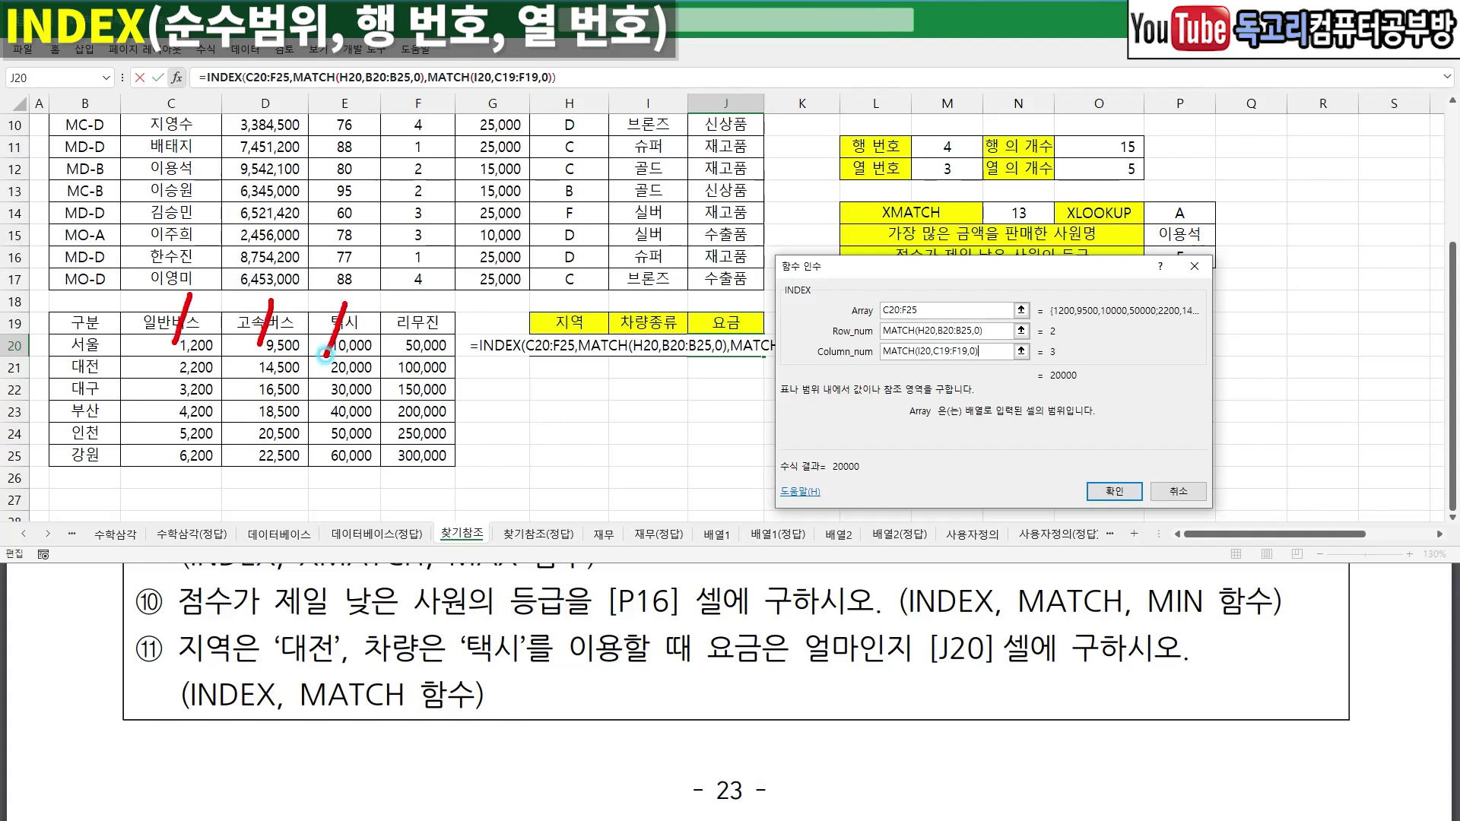
pyautogui.moveTo(1046, 366); pyautogui.dragTo(1073, 354)
pyautogui.press('Escape')
pyautogui.hotkey('ctrl', '1')
pyautogui.click(1134, 310)
pyautogui.moveTo(943, 295); pyautogui.dragTo(929, 309)
pyautogui.moveTo(991, 360); pyautogui.dragTo(1017, 342)
pyautogui.moveTo(987, 424); pyautogui.dragTo(1038, 390)
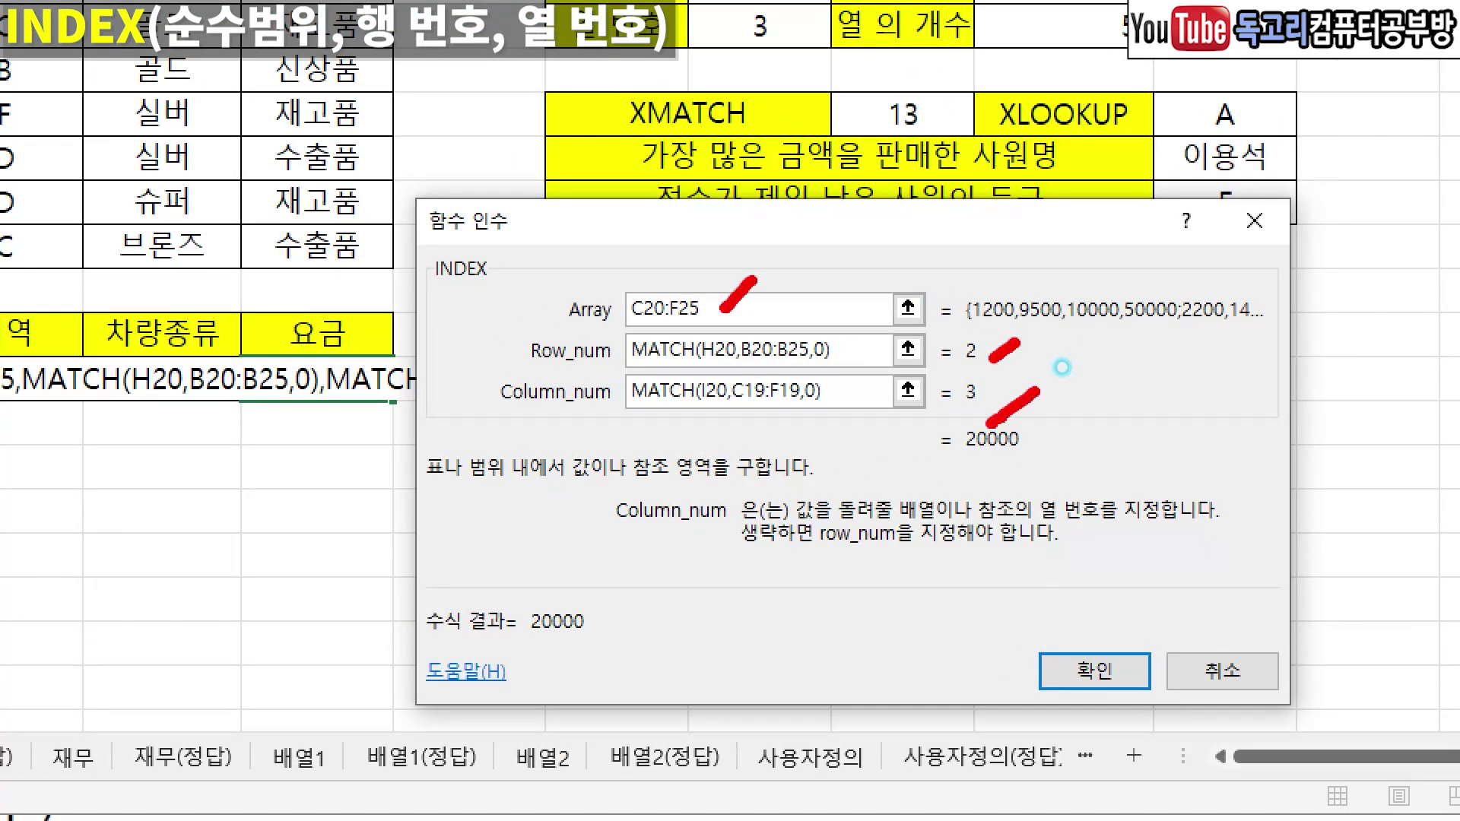
pyautogui.moveTo(617, 660)
pyautogui.mouseDown()
pyautogui.moveTo(435, 632)
pyautogui.moveTo(578, 696)
pyautogui.mouseUp()
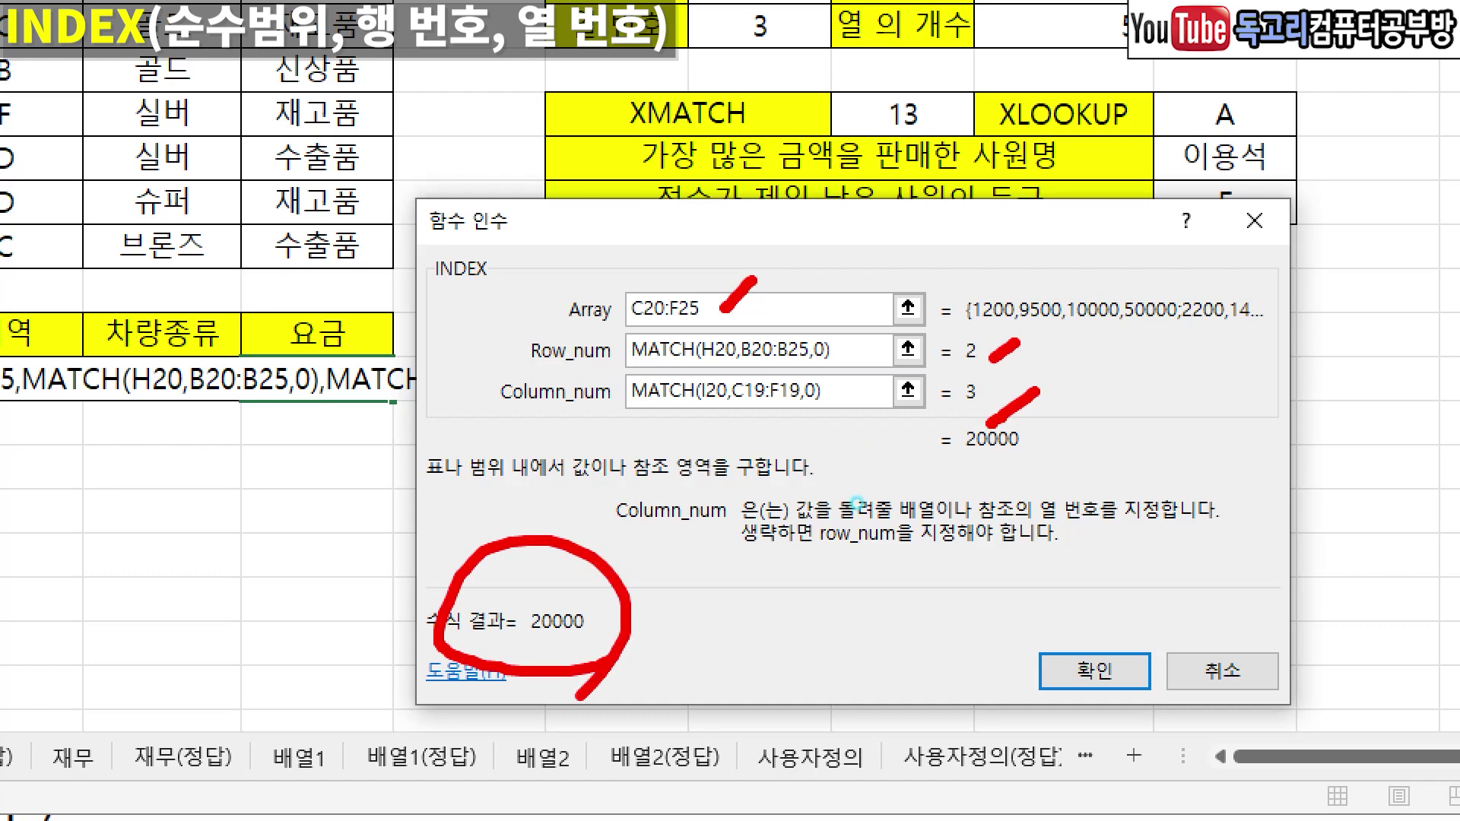
pyautogui.moveTo(1198, 732)
pyautogui.mouseDown()
pyautogui.moveTo(1110, 749)
pyautogui.moveTo(1145, 741)
pyautogui.moveTo(1107, 787)
pyautogui.mouseUp()
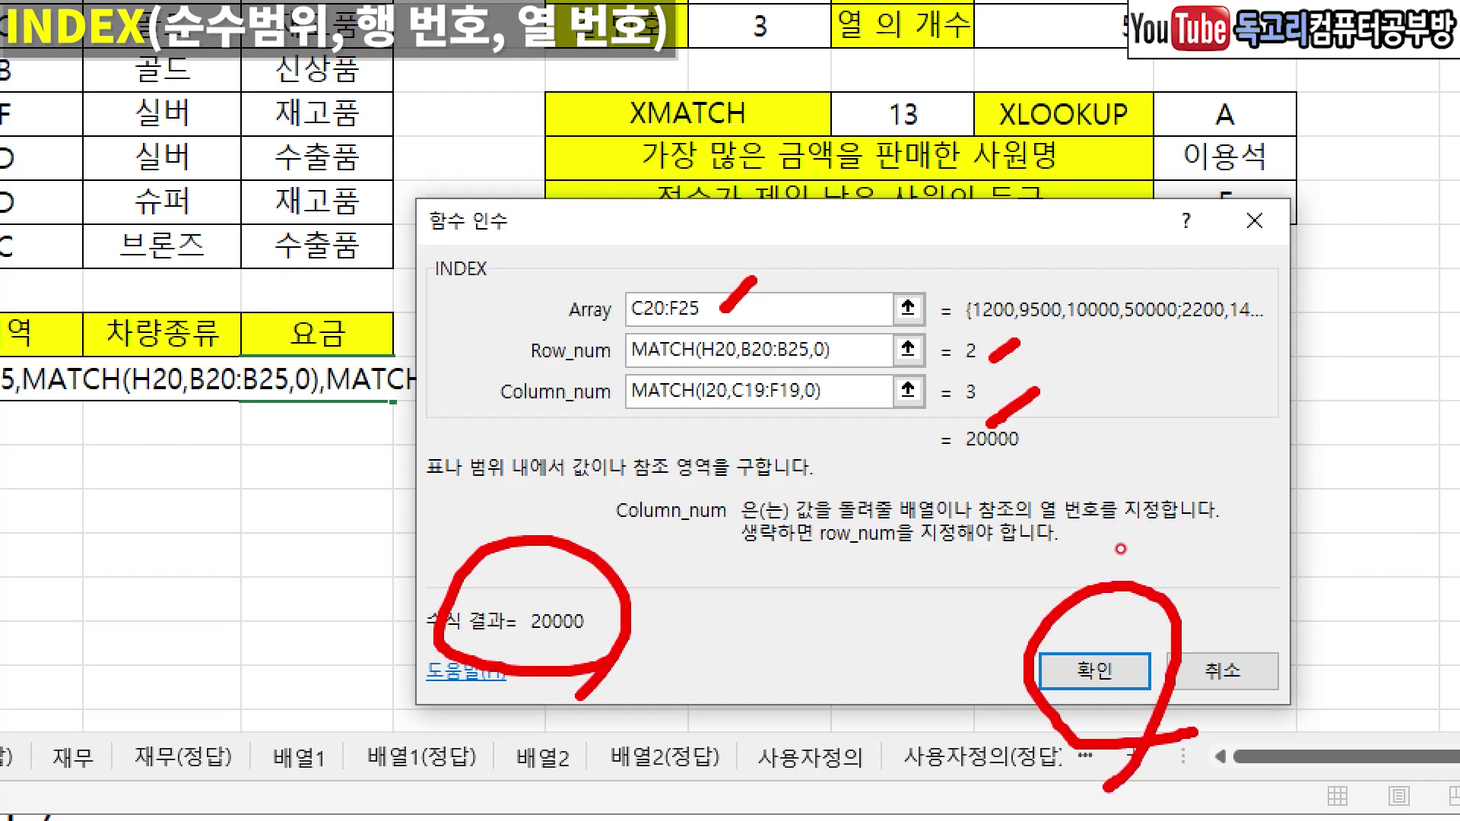
pyautogui.click(1118, 673)
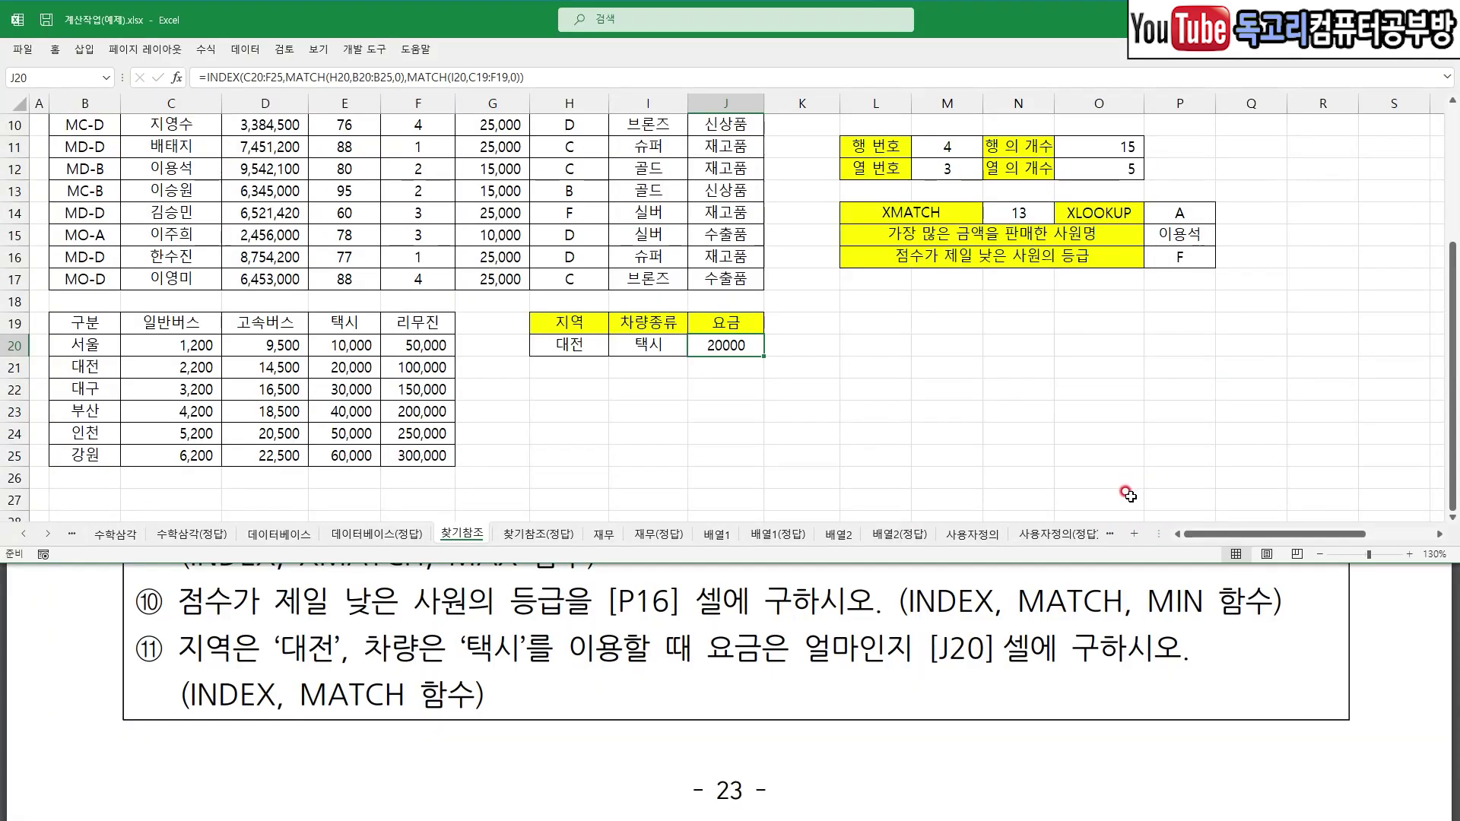
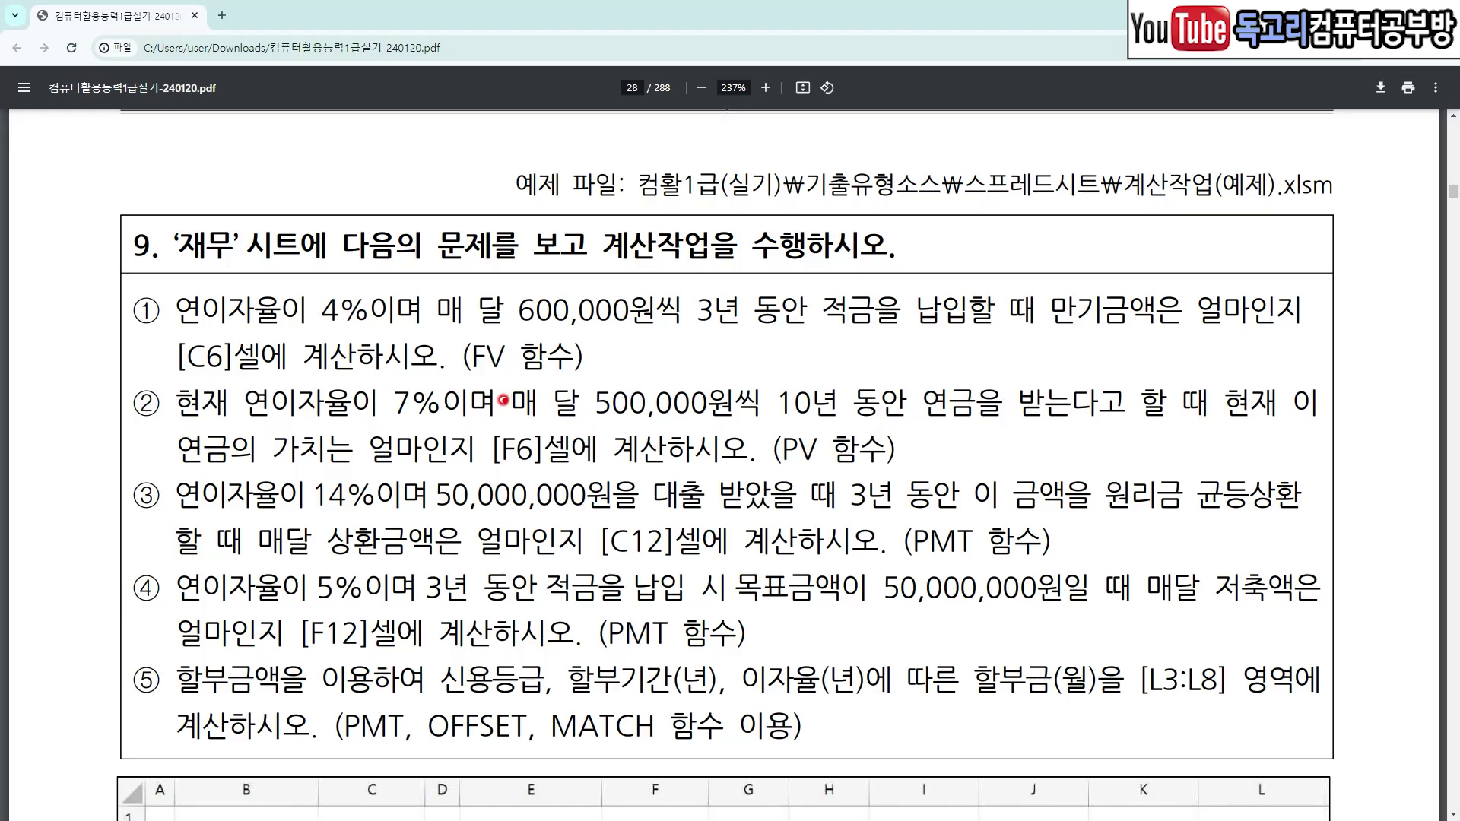
# - Read the first 재무 exercise for C6, noting the annual rate, monthly deposit, term, requested maturity amount and required function
pyautogui.moveTo(247, 283)
pyautogui.mouseDown()
pyautogui.moveTo(135, 266)
pyautogui.moveTo(262, 216)
pyautogui.moveTo(239, 263)
pyautogui.mouseUp()
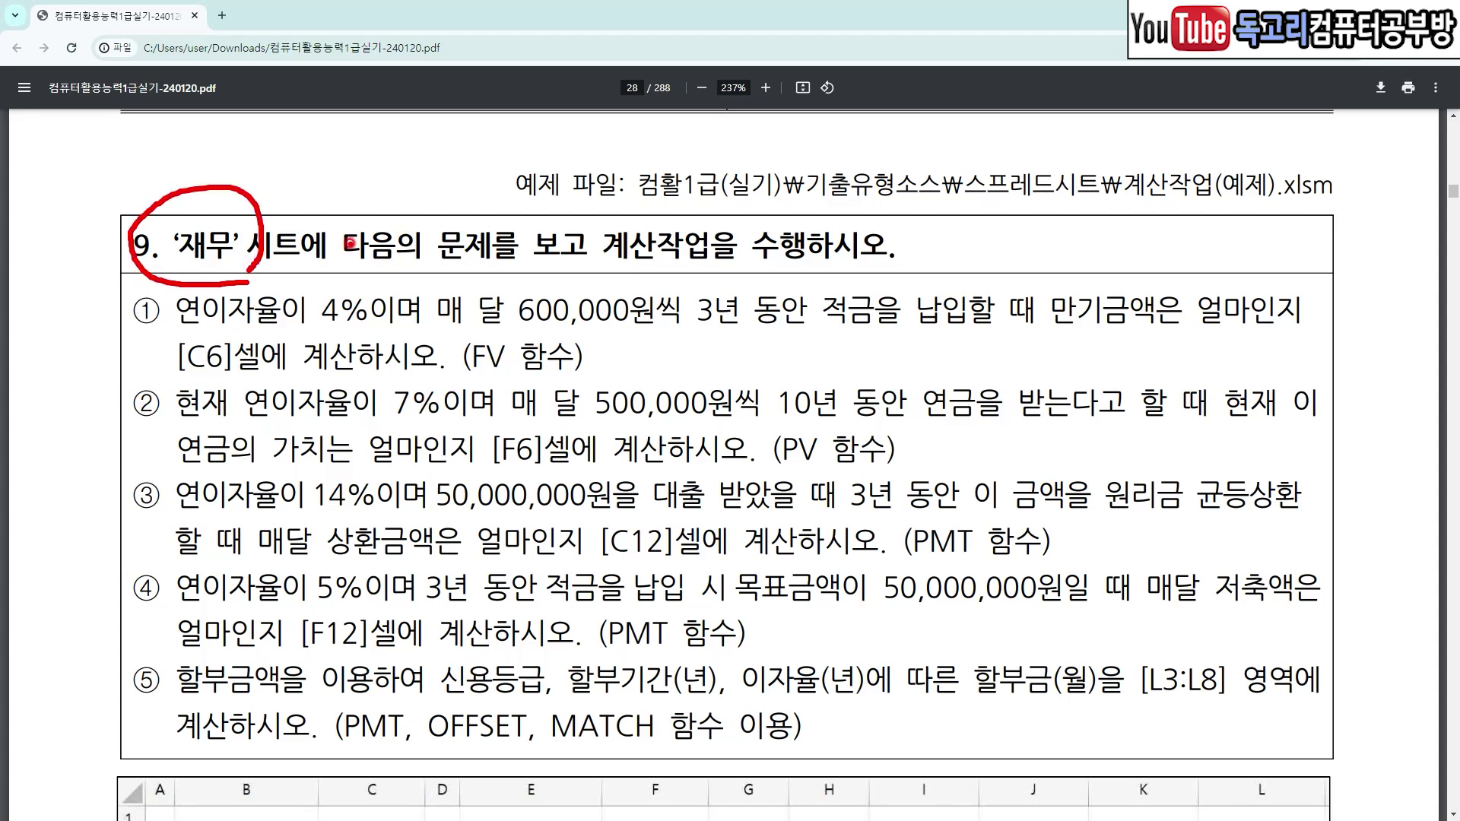
pyautogui.moveTo(269, 192); pyautogui.dragTo(335, 186)
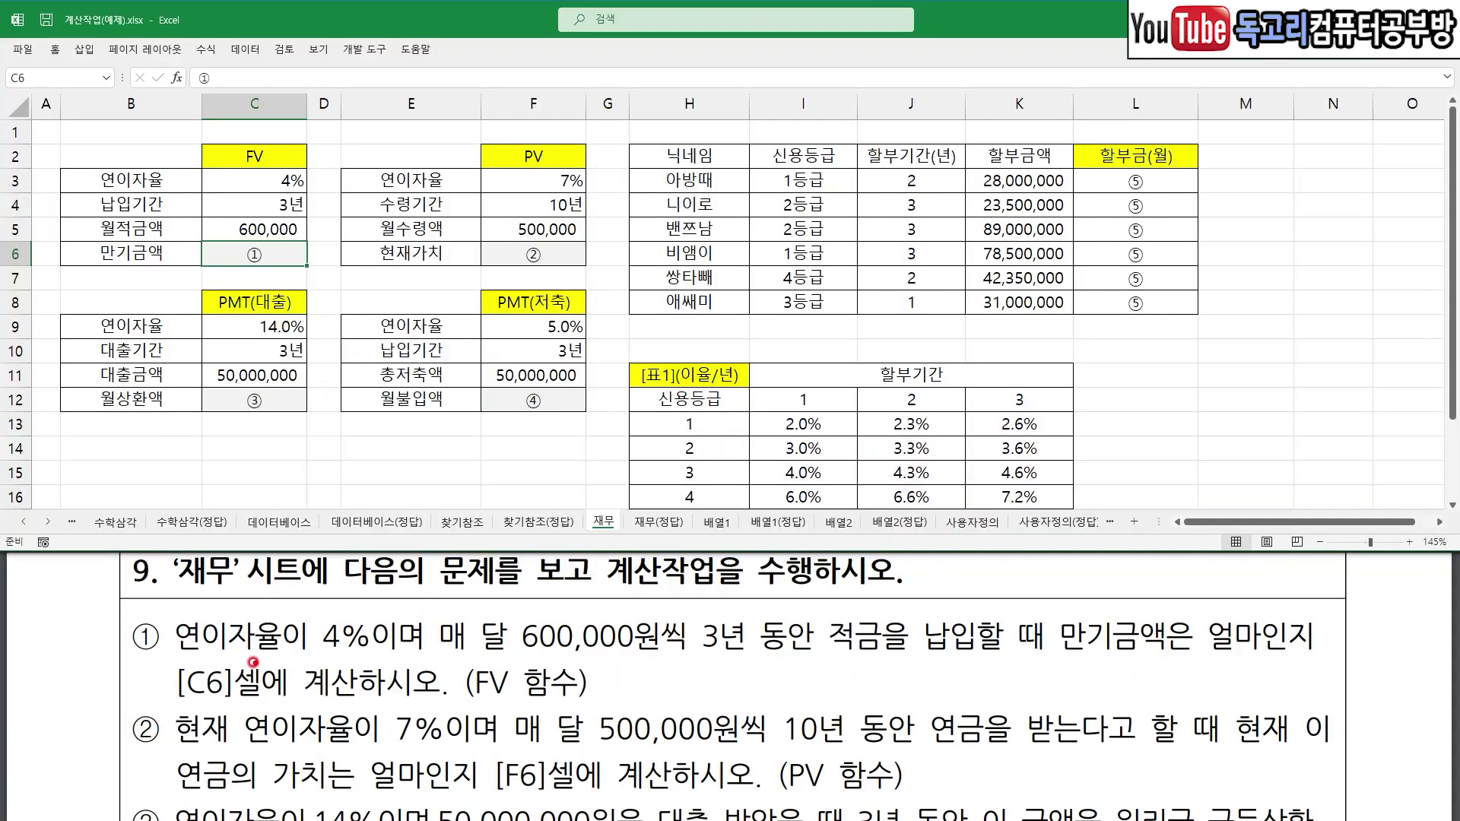
pyautogui.moveTo(238, 659); pyautogui.dragTo(406, 652)
pyautogui.moveTo(495, 656); pyautogui.dragTo(602, 653)
pyautogui.moveTo(727, 661); pyautogui.dragTo(893, 661)
pyautogui.moveTo(1159, 670)
pyautogui.mouseDown()
pyautogui.moveTo(1075, 586)
pyautogui.moveTo(1174, 688)
pyautogui.mouseUp()
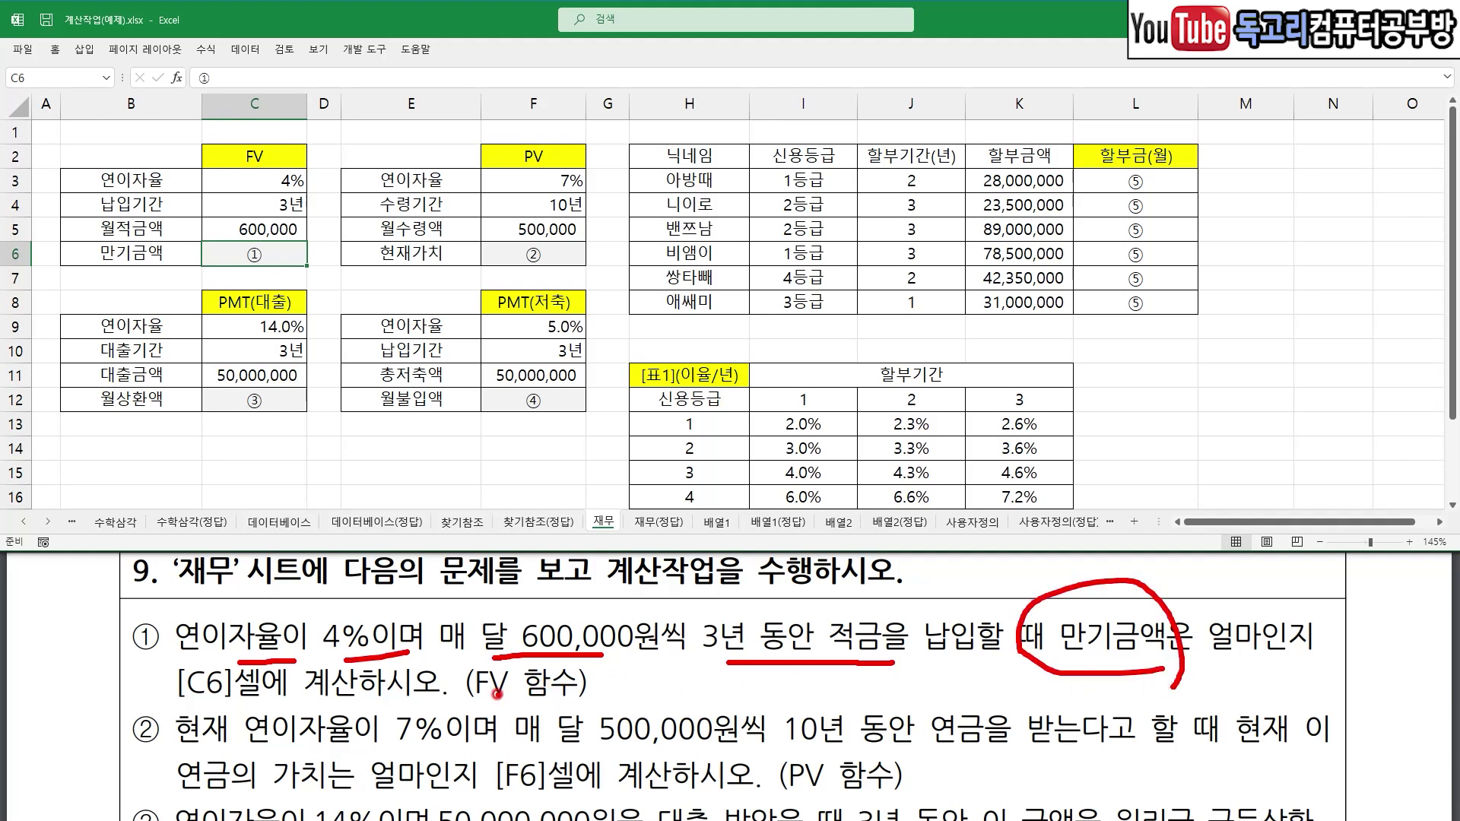
pyautogui.moveTo(467, 706); pyautogui.dragTo(573, 704)
pyautogui.press('Escape')
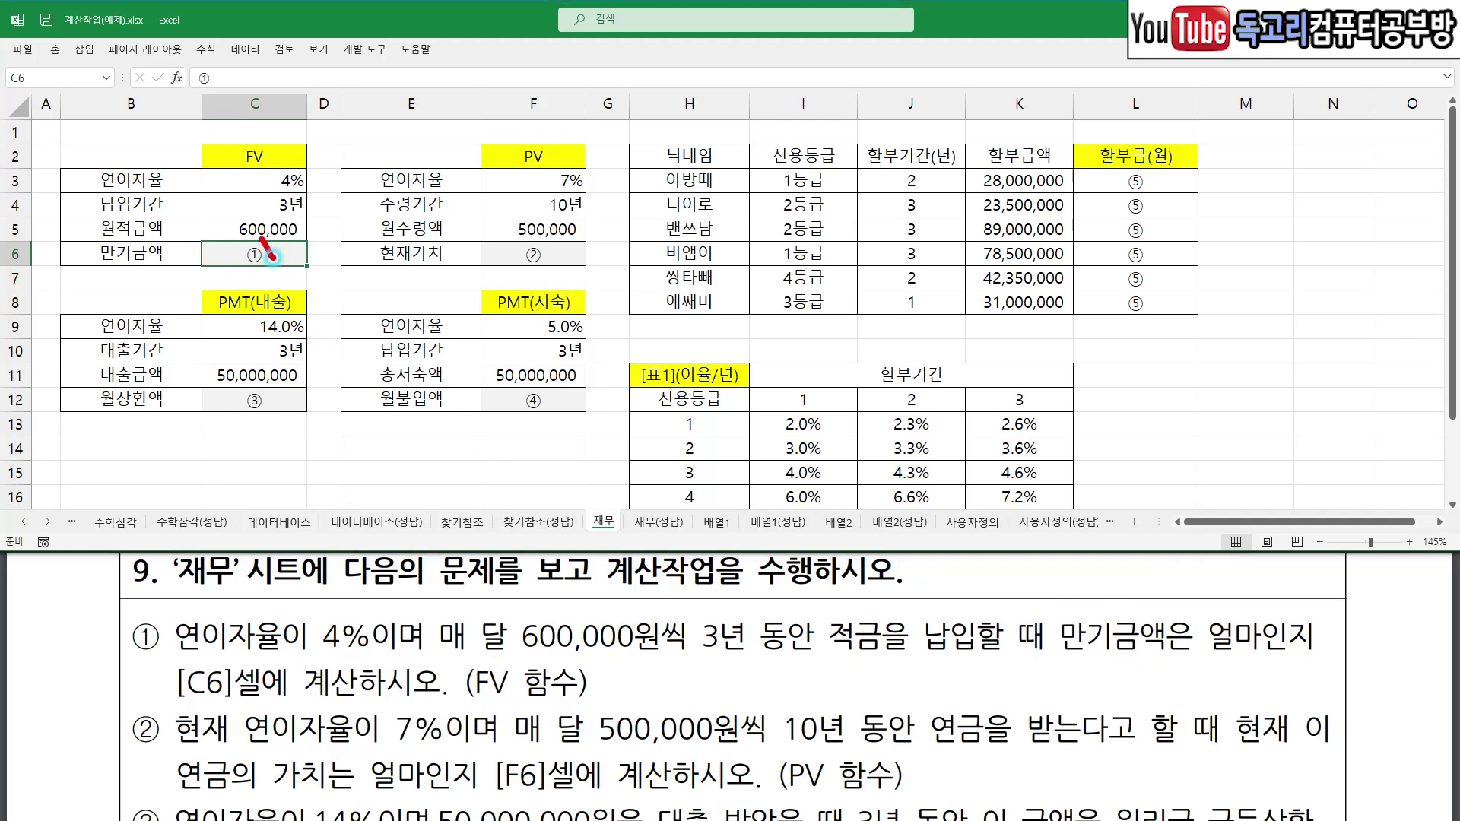
# - Start an FV formula in C6 with its Rate argument set to the monthly rate C3/12
pyautogui.write('=')
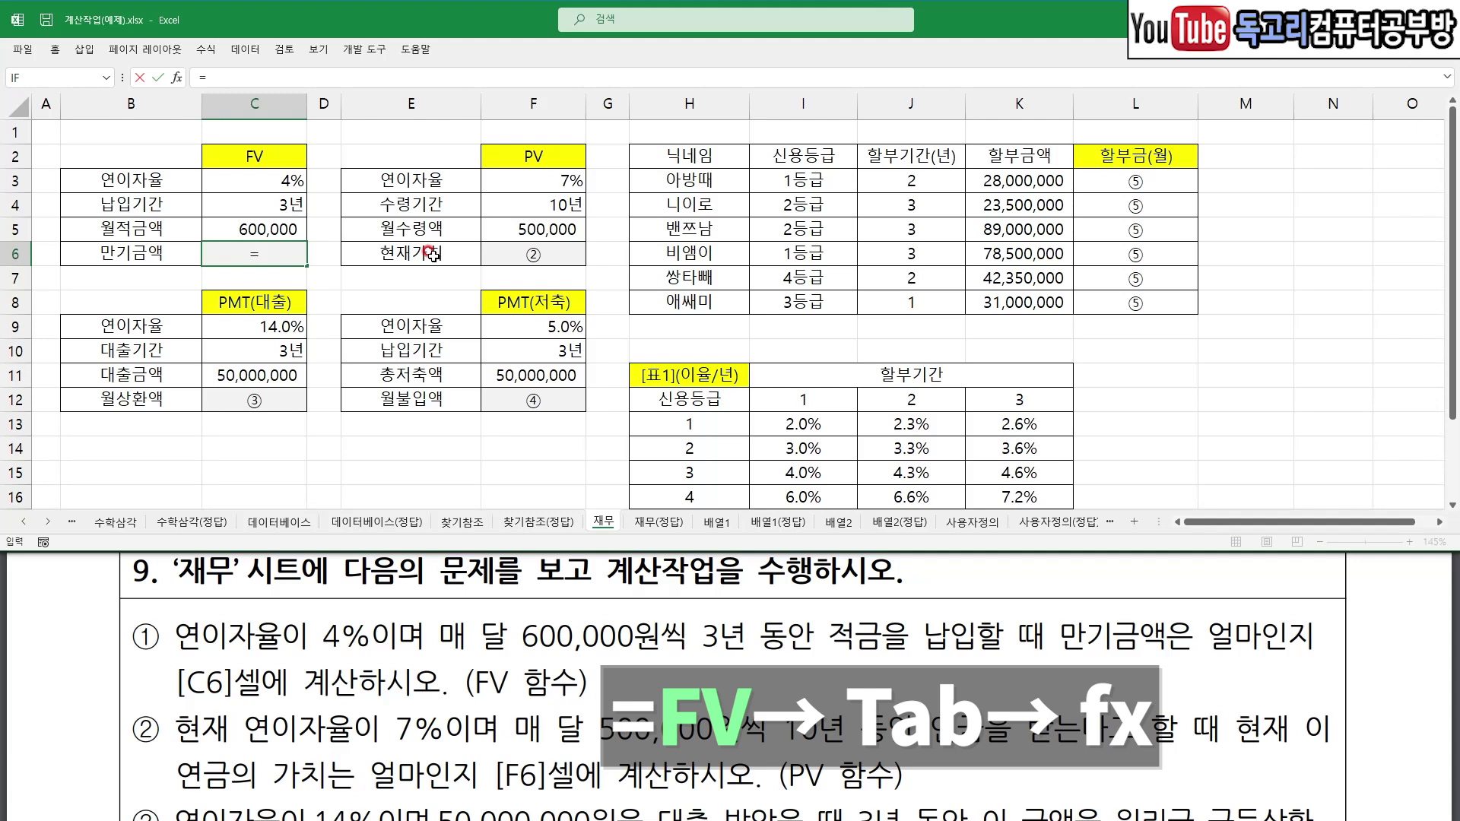
pyautogui.write('FV')
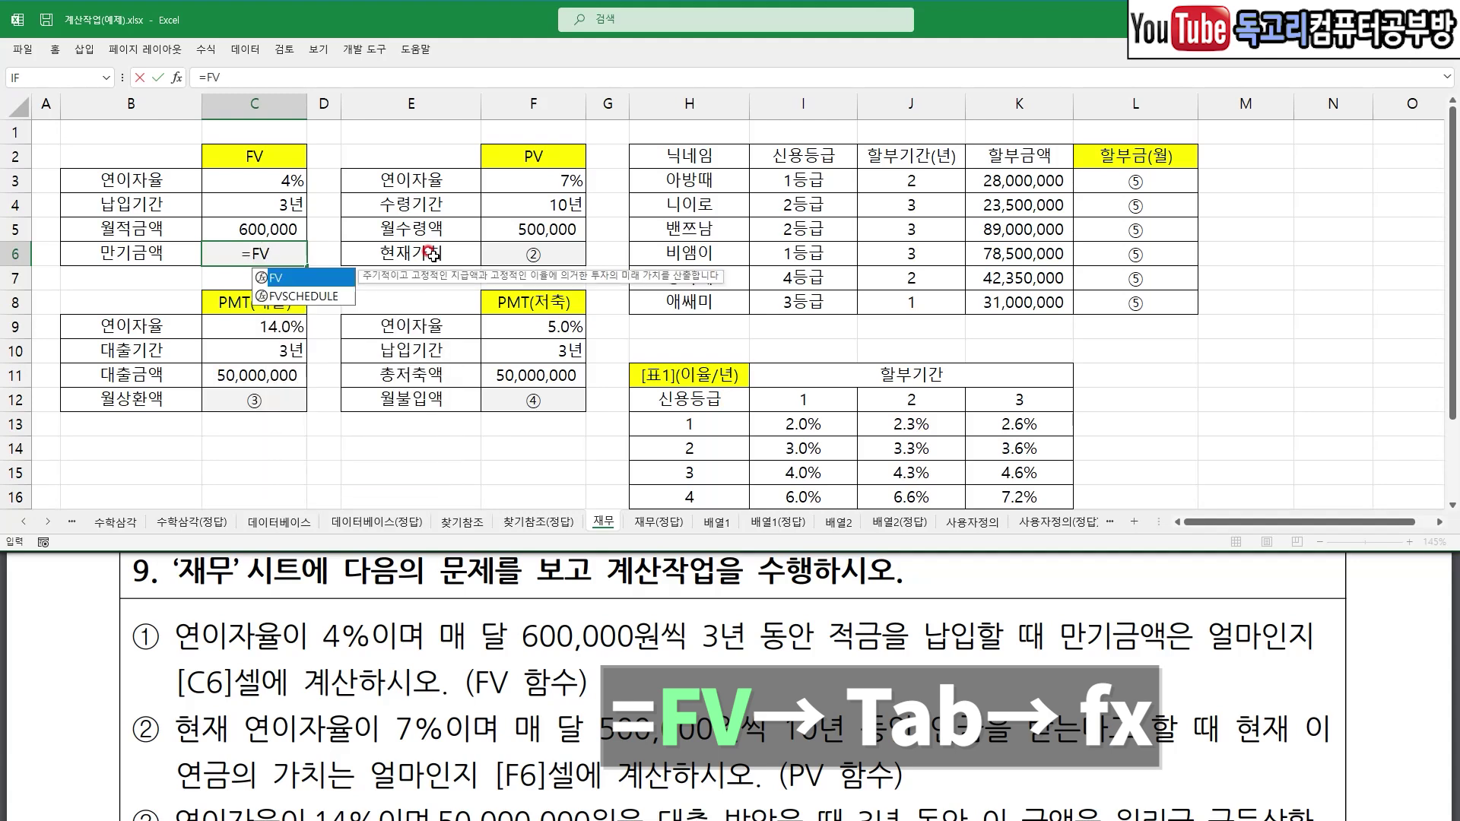
pyautogui.press('Tab')
pyautogui.click(177, 78)
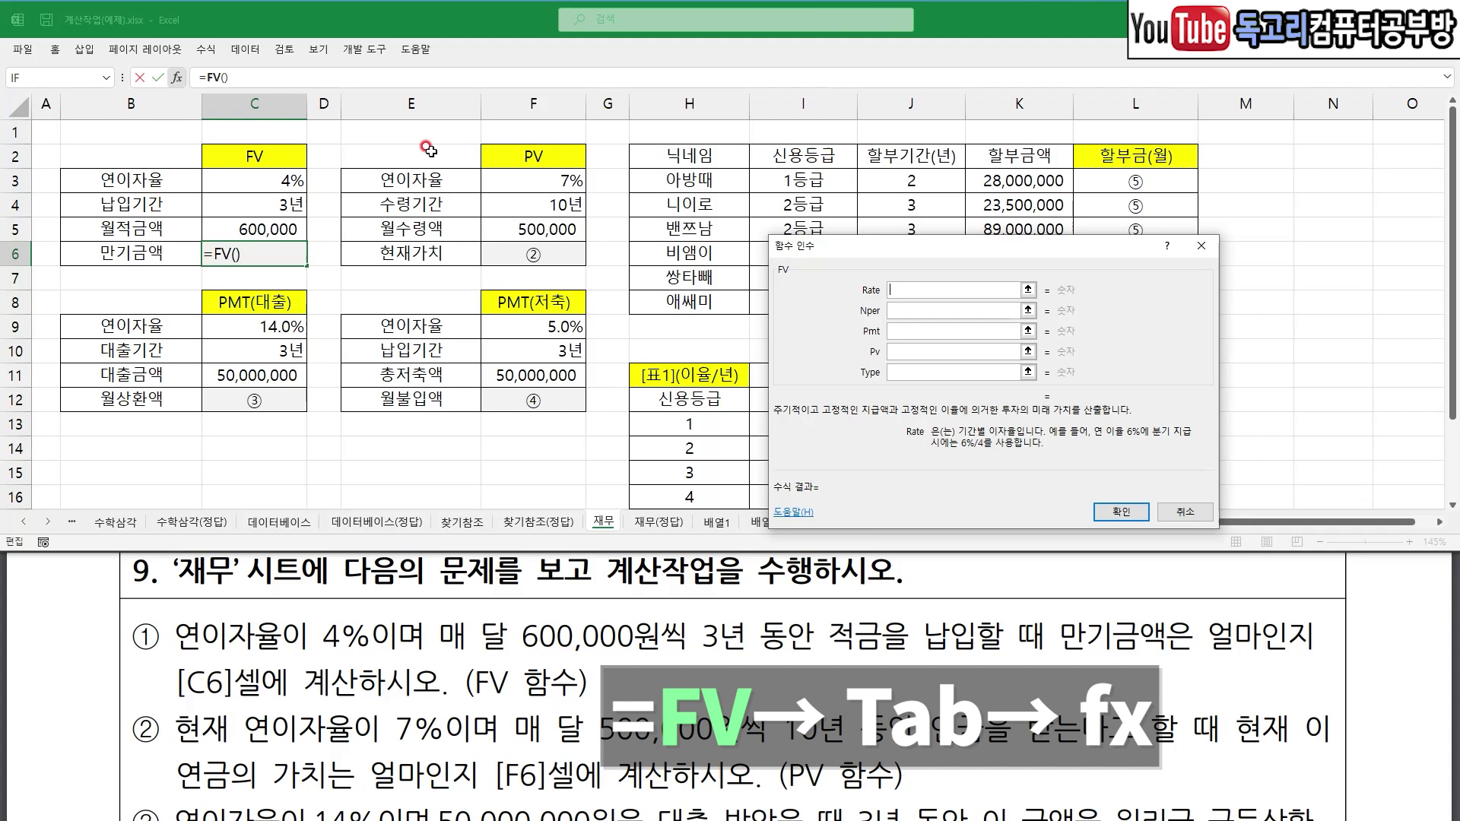
pyautogui.moveTo(879, 245); pyautogui.dragTo(428, 149)
pyautogui.click(282, 180)
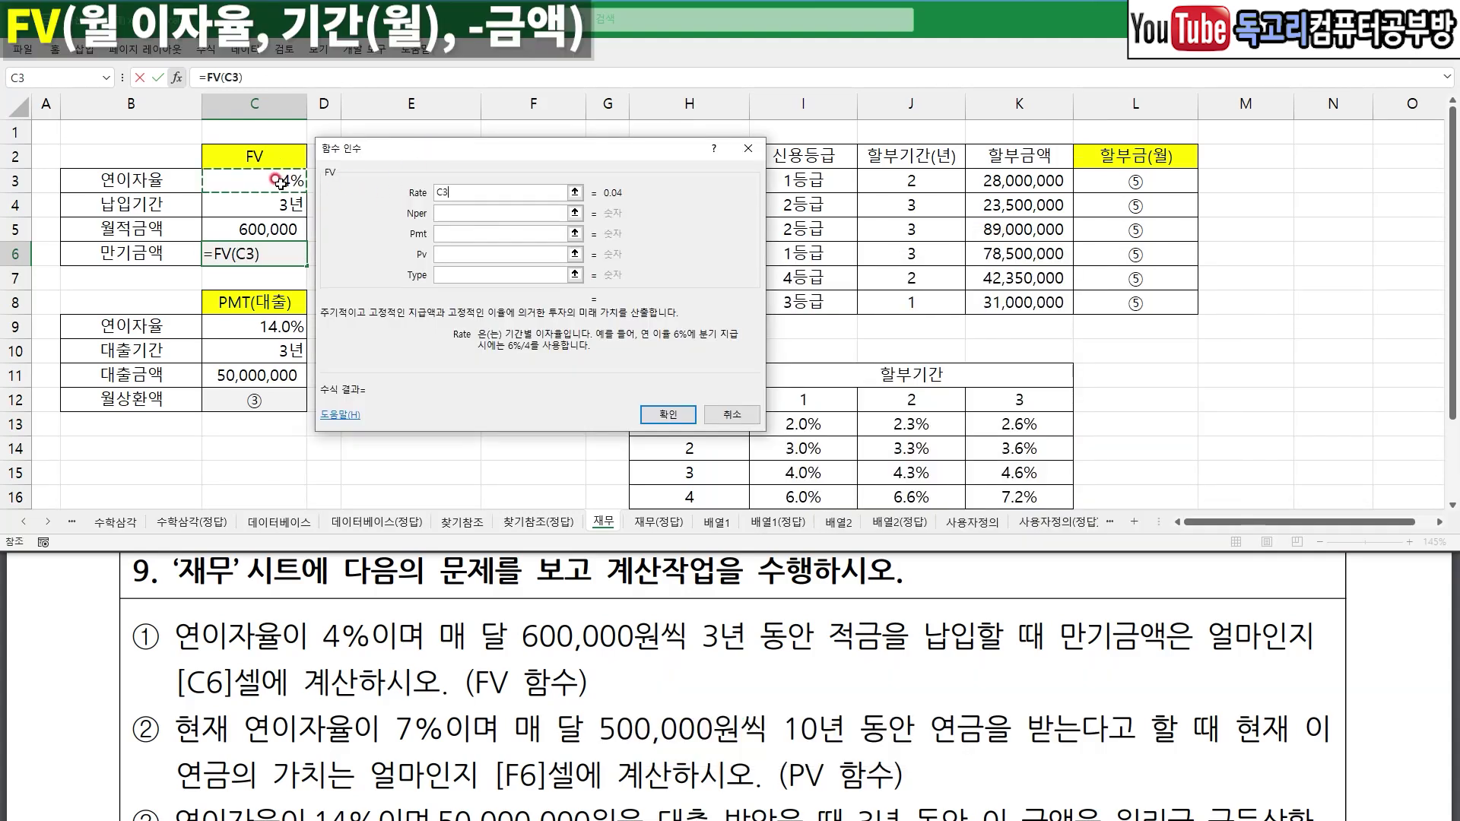
pyautogui.click(451, 191)
pyautogui.moveTo(455, 180); pyautogui.dragTo(474, 177)
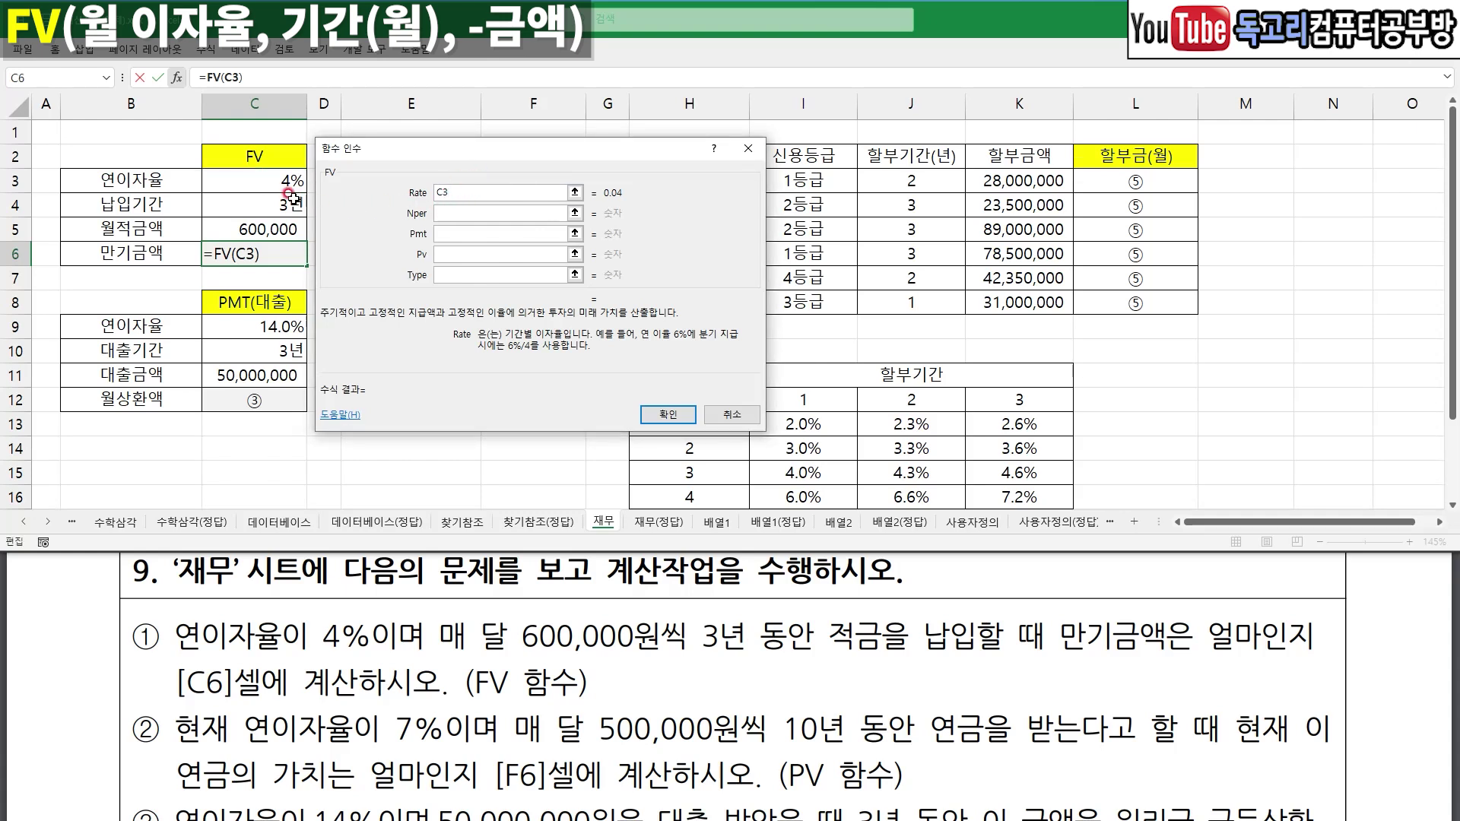
pyautogui.click(435, 191)
pyautogui.click(547, 200)
pyautogui.write('/12')
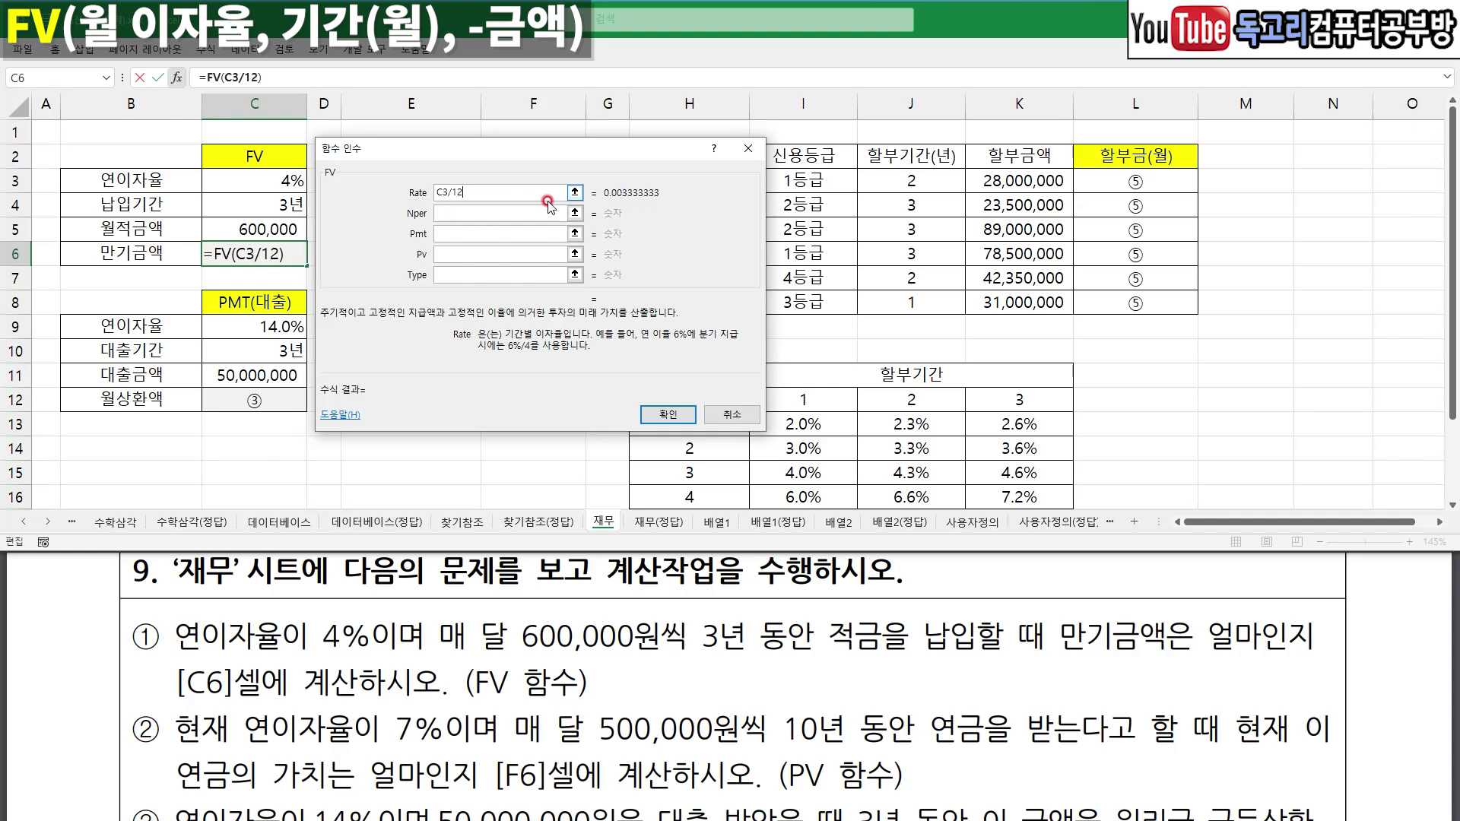
# - Set the FV function's Nper argument to C4*12 to convert the 납입기간 into months
pyautogui.click(449, 215)
pyautogui.moveTo(439, 214); pyautogui.dragTo(471, 204)
pyautogui.moveTo(320, 202); pyautogui.dragTo(287, 231)
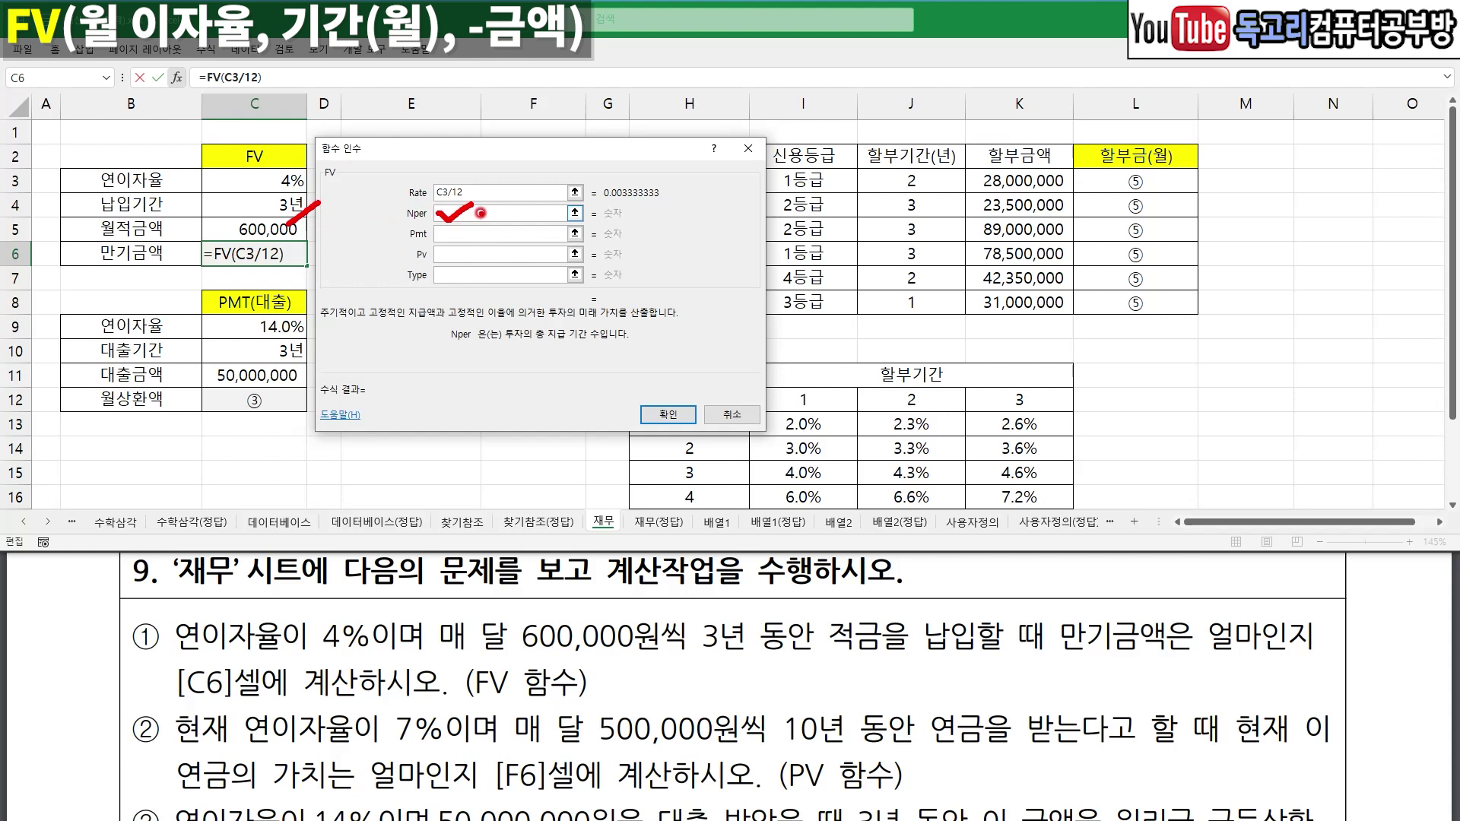
pyautogui.click(290, 203)
pyautogui.write('*')
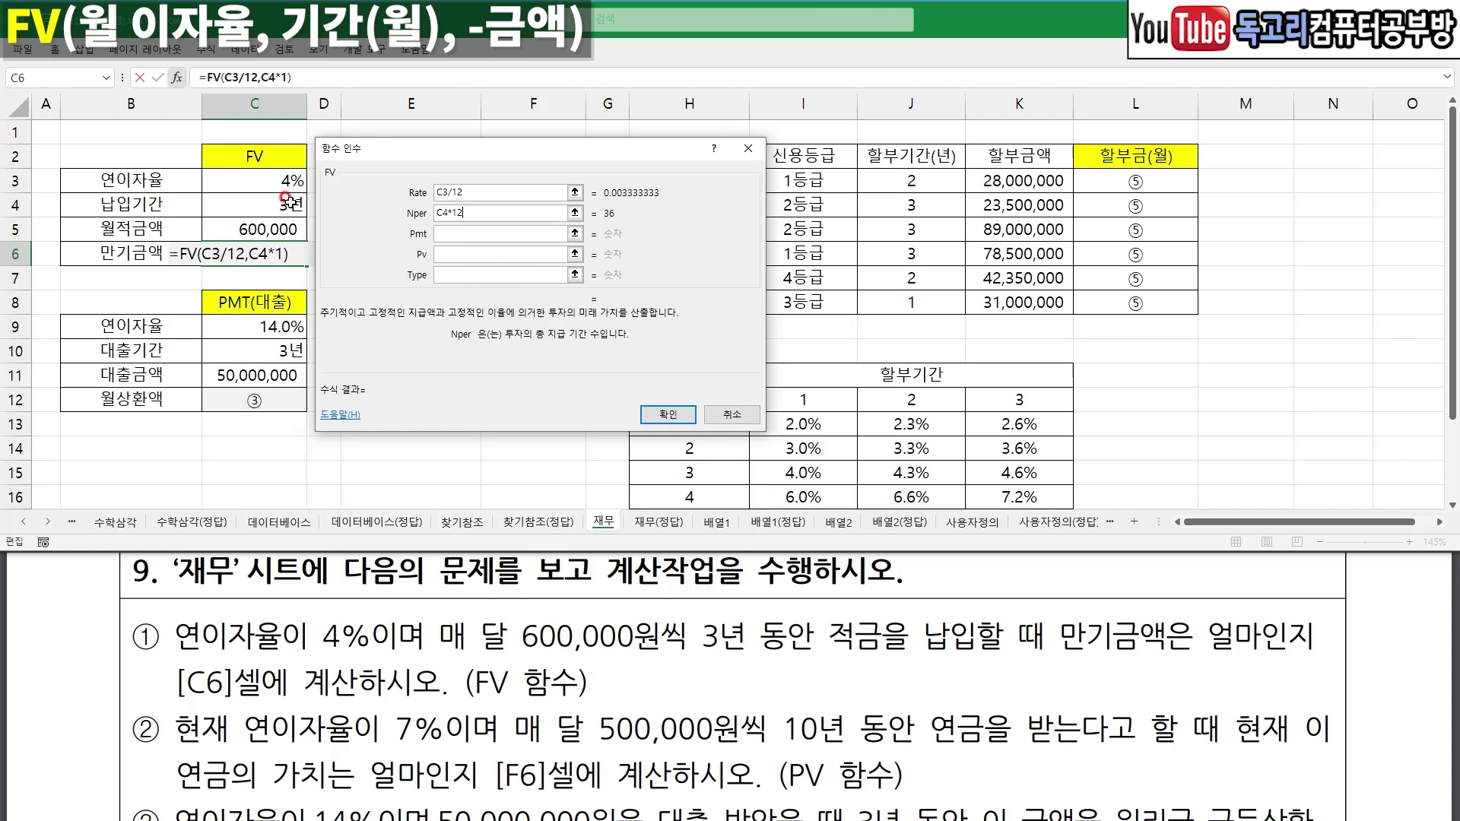
# - Set the FV function's Pmt argument to -600000 and confirm the 만기금액 formula in C6
pyautogui.click(441, 233)
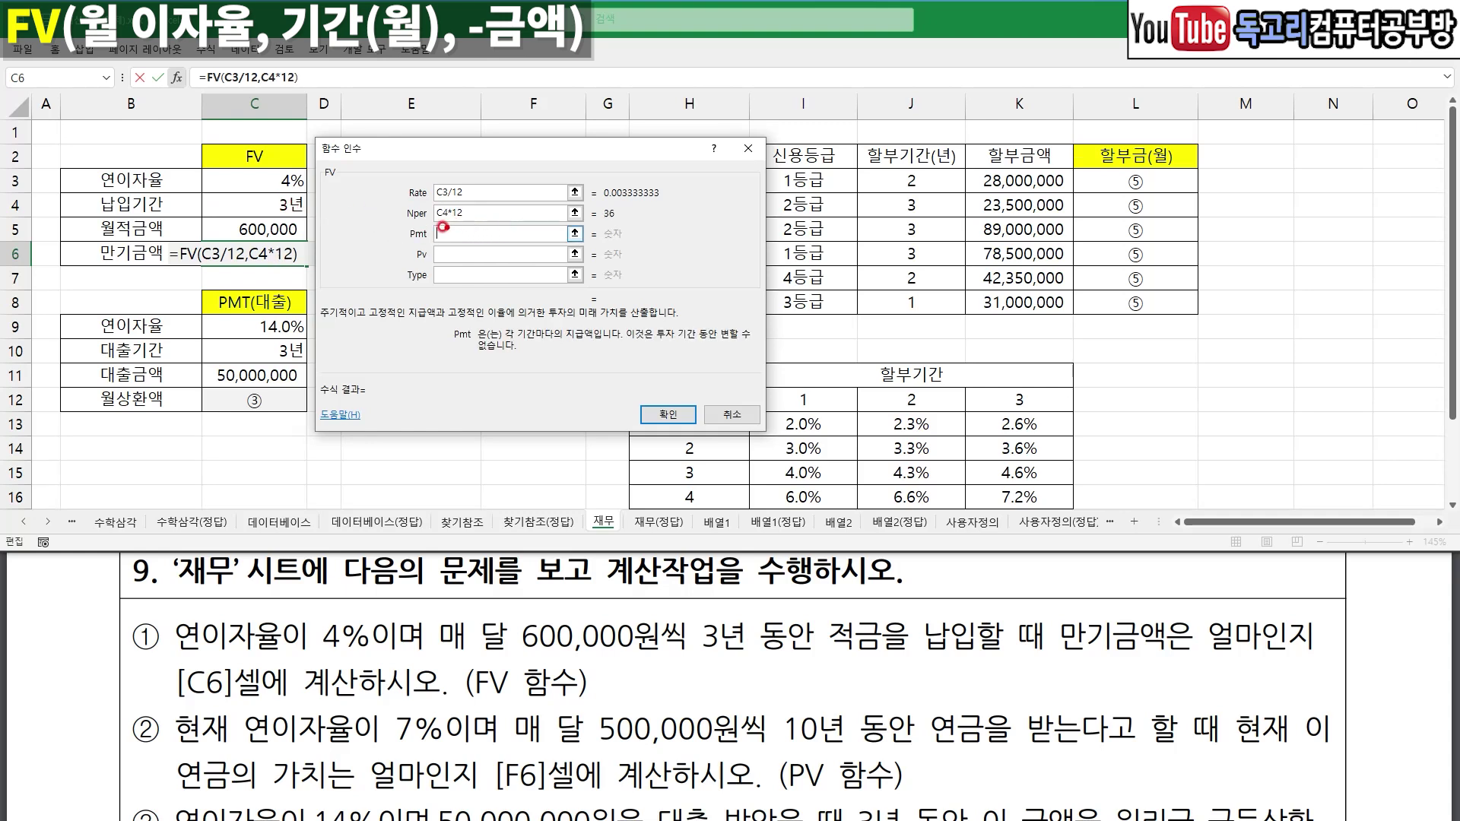
pyautogui.moveTo(439, 227); pyautogui.dragTo(466, 221)
pyautogui.moveTo(295, 247)
pyautogui.mouseDown()
pyautogui.moveTo(217, 248)
pyautogui.moveTo(324, 222)
pyautogui.moveTo(310, 247)
pyautogui.mouseUp()
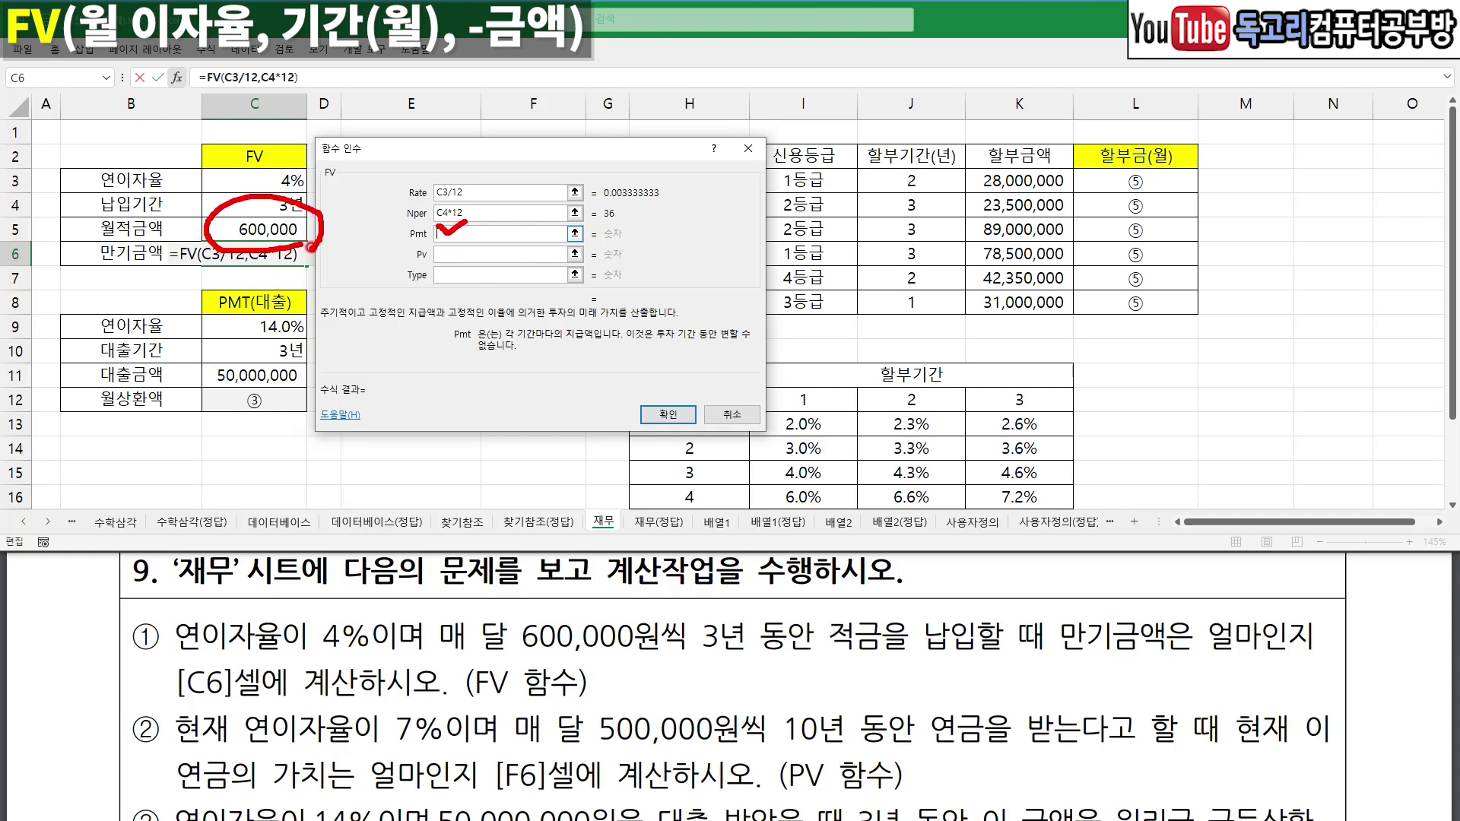
pyautogui.write('-')
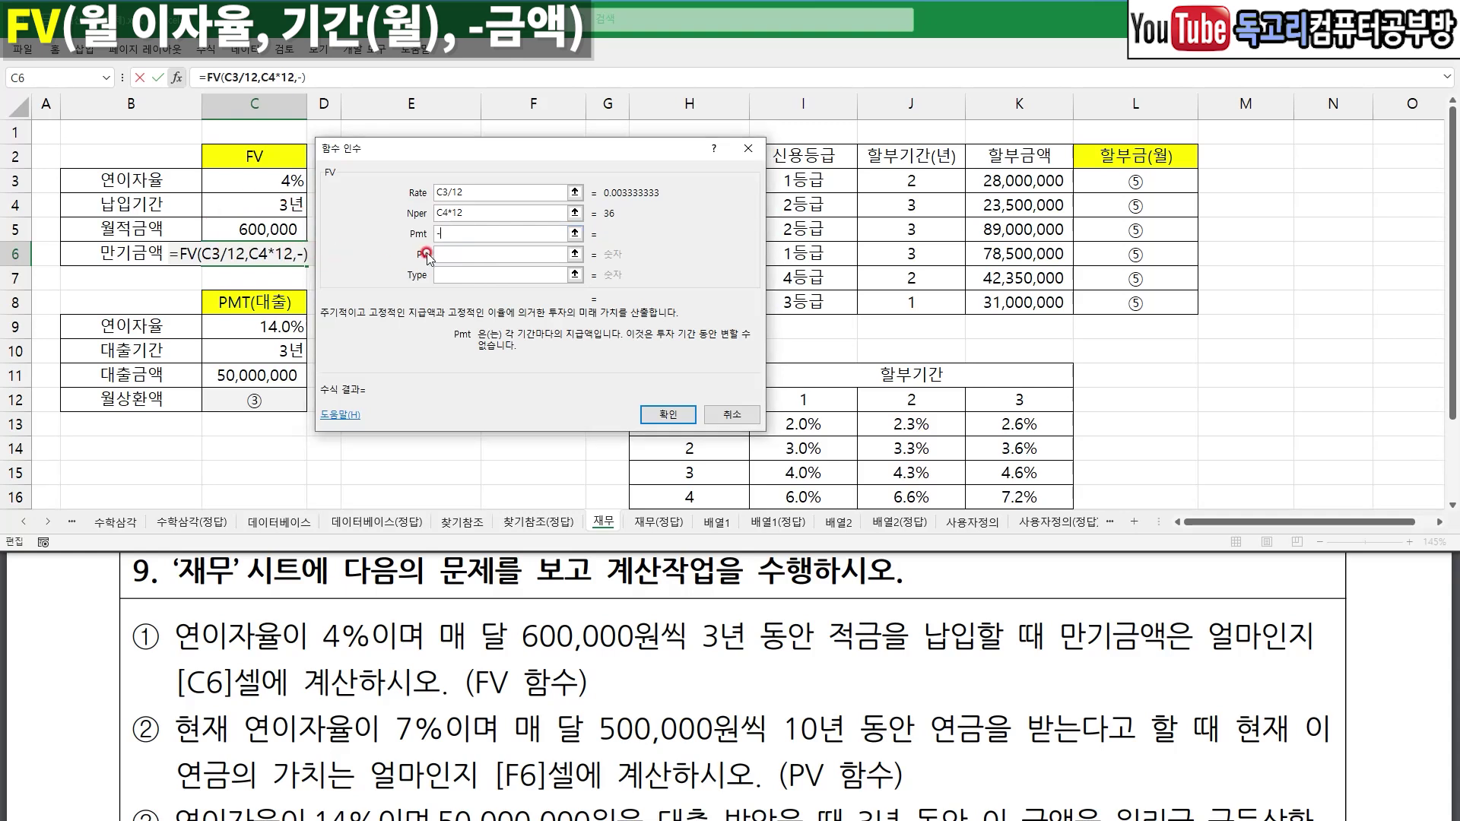
pyautogui.write('600000')
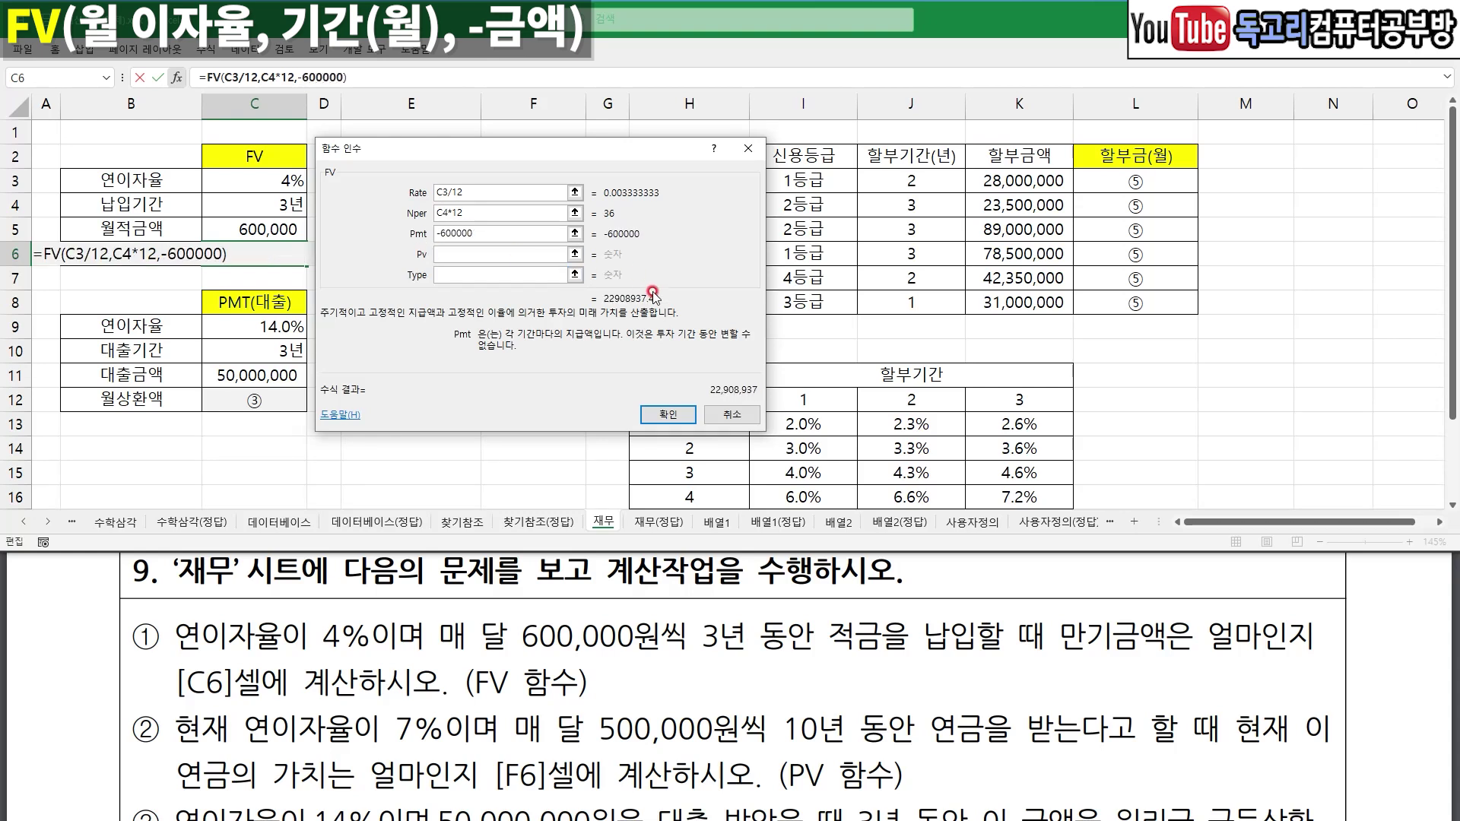
pyautogui.moveTo(680, 423); pyautogui.dragTo(698, 370)
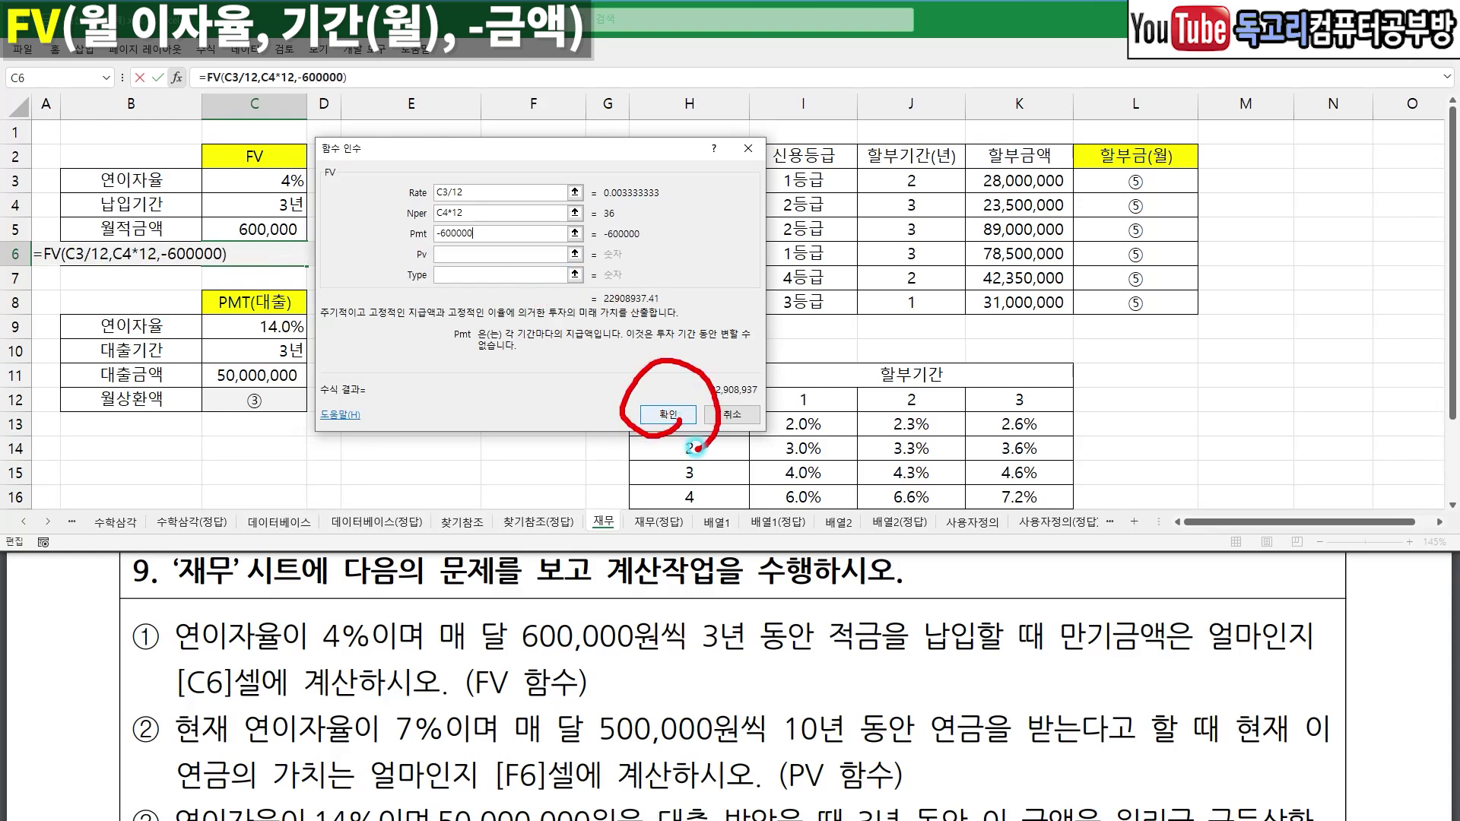
pyautogui.click(681, 416)
pyautogui.moveTo(195, 269); pyautogui.dragTo(299, 276)
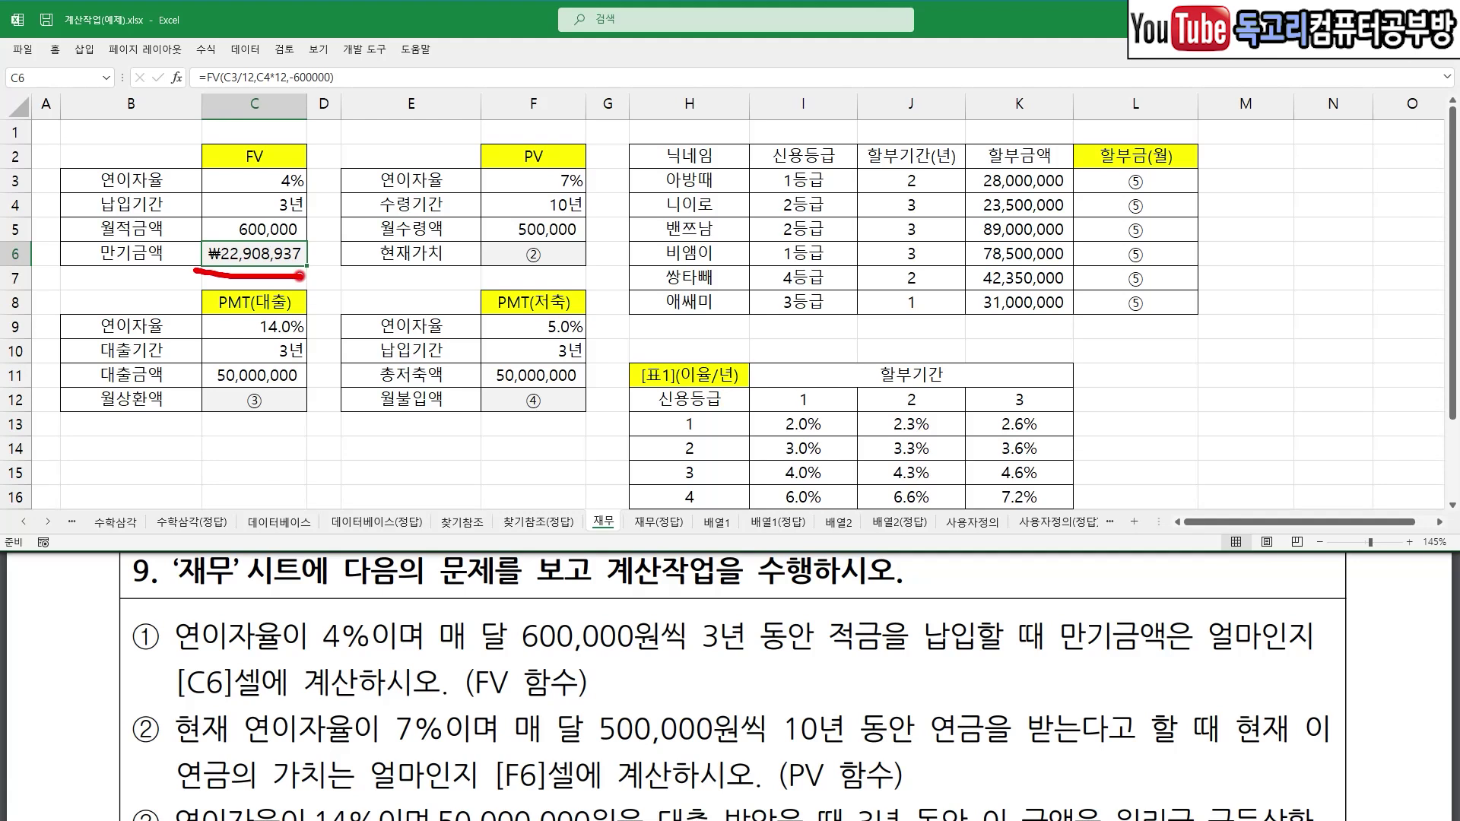
# - Select F6 and read the second exercise, noting the annual rate, monthly payout, term, requested present value and required function
pyautogui.click(532, 253)
pyautogui.moveTo(540, 251); pyautogui.dragTo(605, 228)
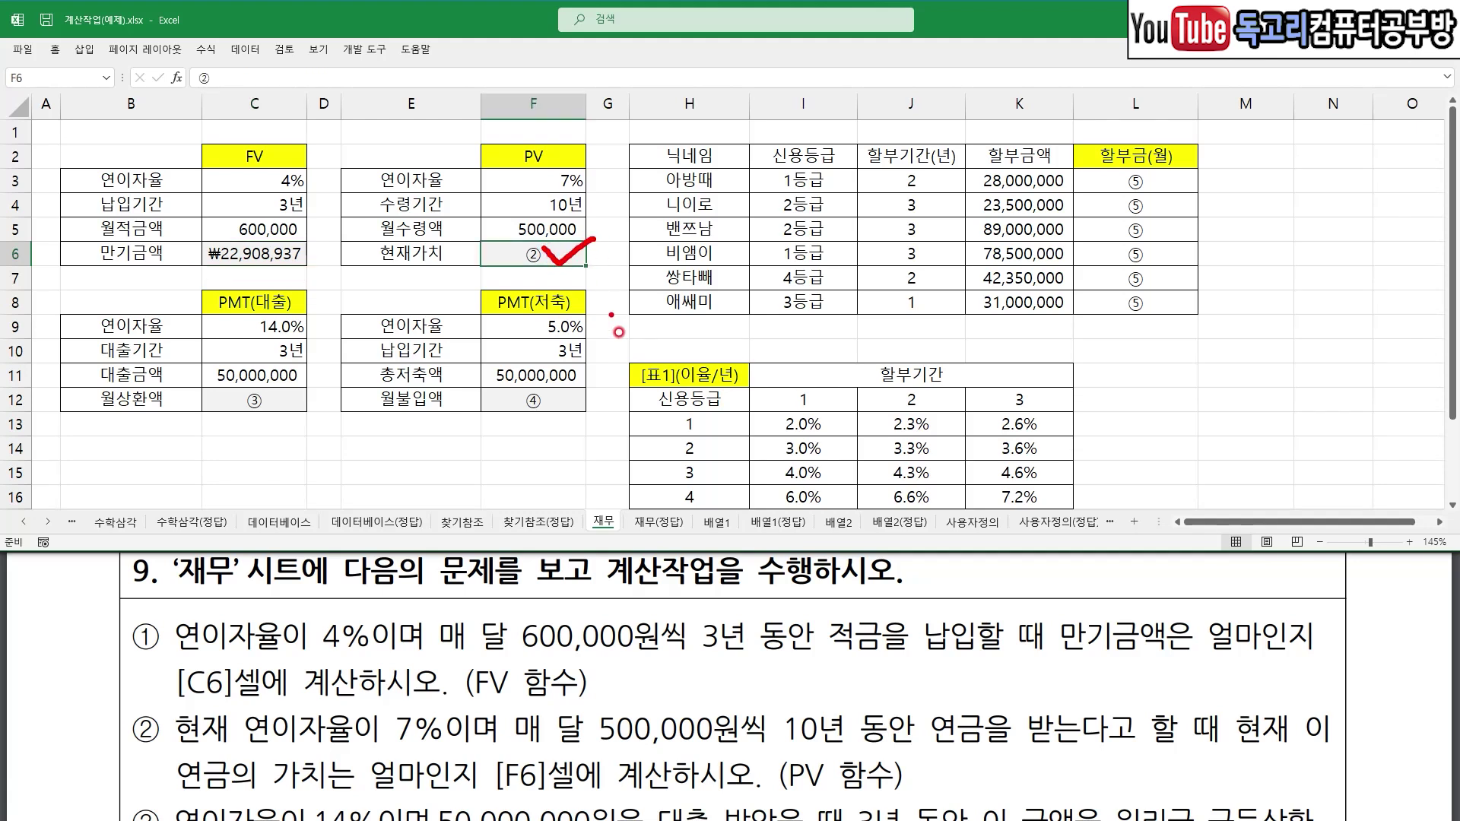
pyautogui.scroll(-2, 722, 749)
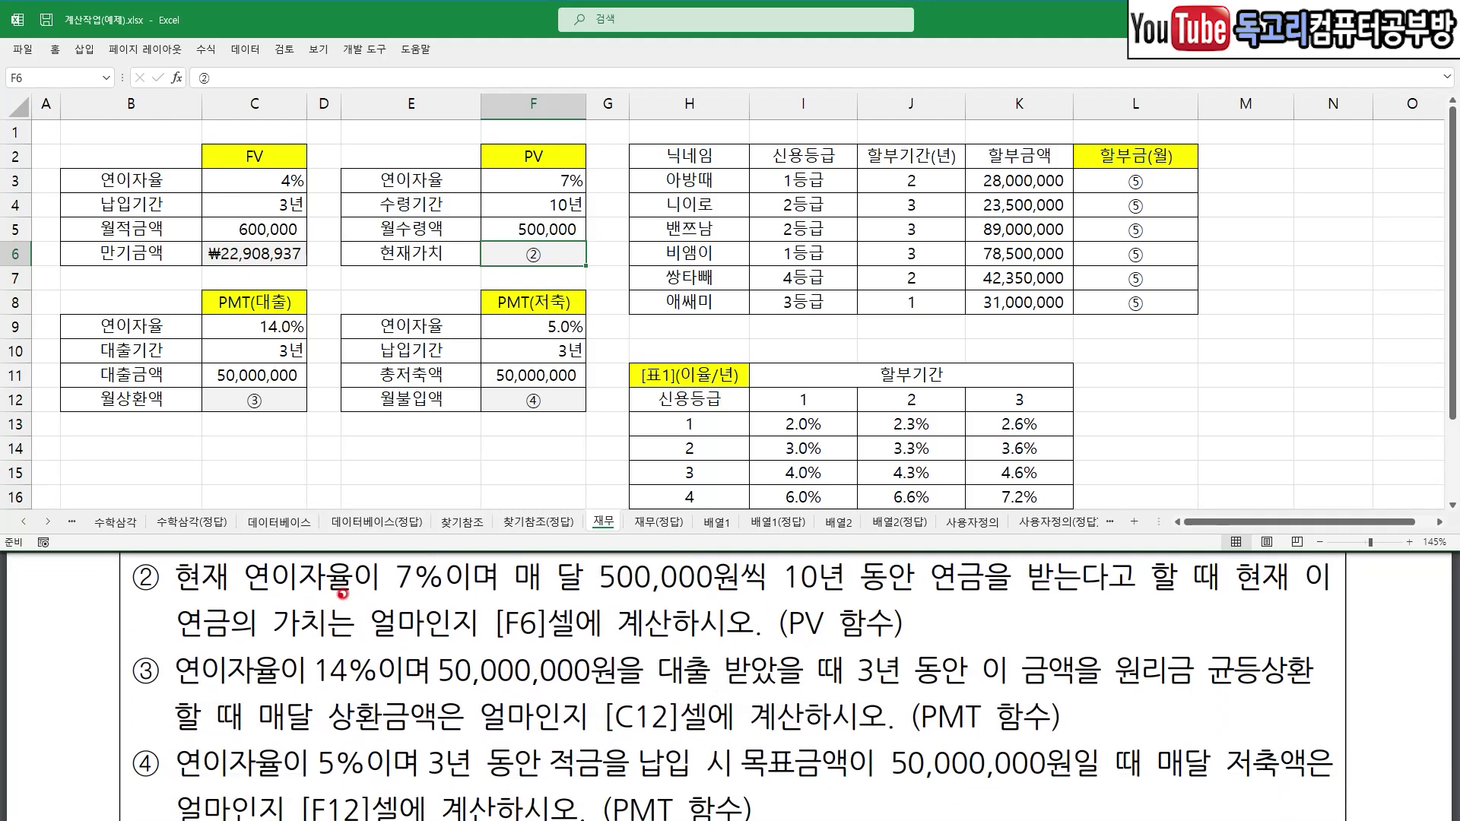
pyautogui.moveTo(382, 594); pyautogui.dragTo(471, 589)
pyautogui.moveTo(601, 599); pyautogui.dragTo(935, 604)
pyautogui.moveTo(1040, 606); pyautogui.dragTo(1124, 607)
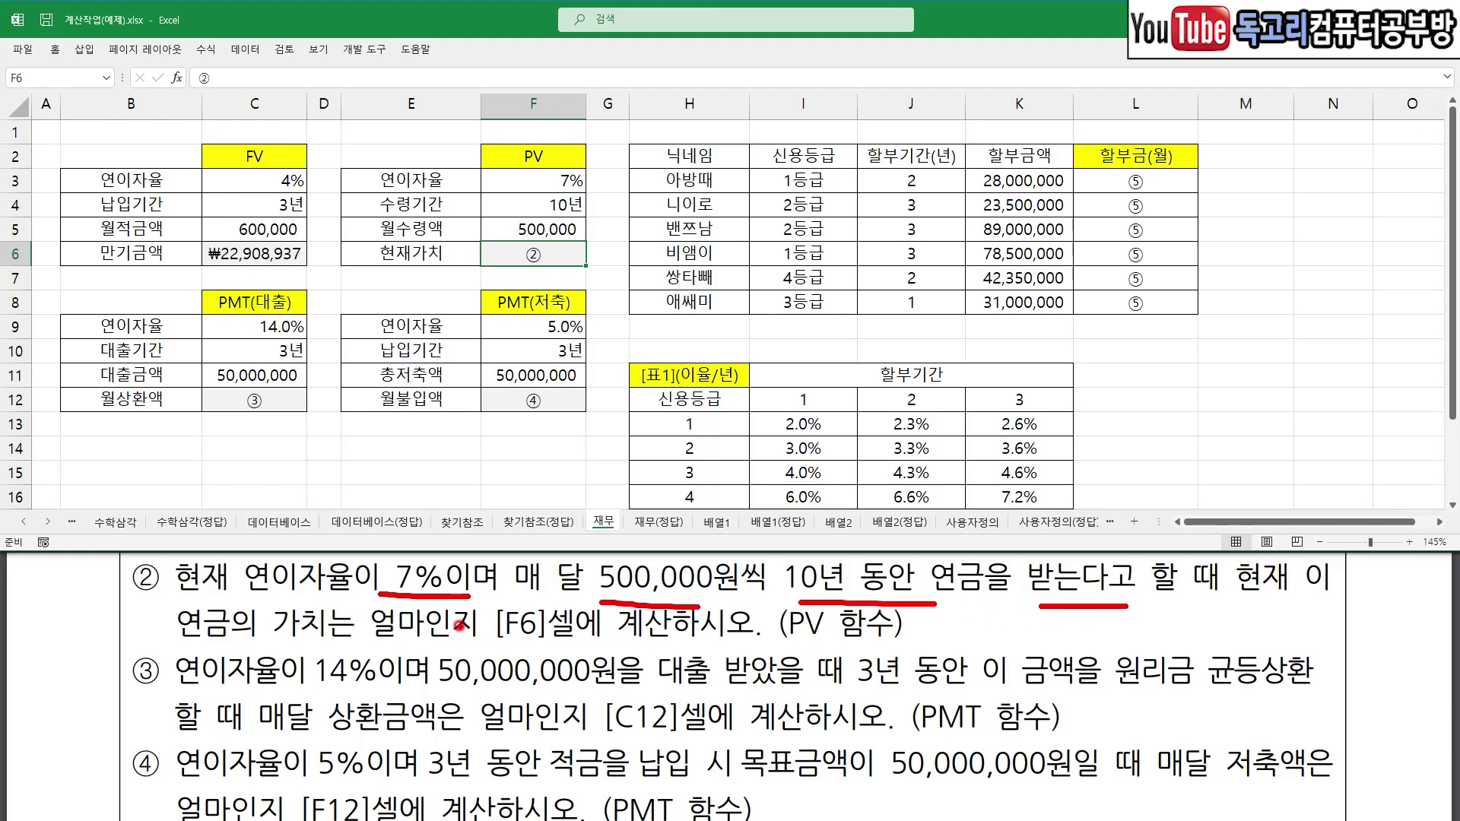
pyautogui.moveTo(392, 646); pyautogui.dragTo(477, 639)
pyautogui.moveTo(779, 638); pyautogui.dragTo(855, 642)
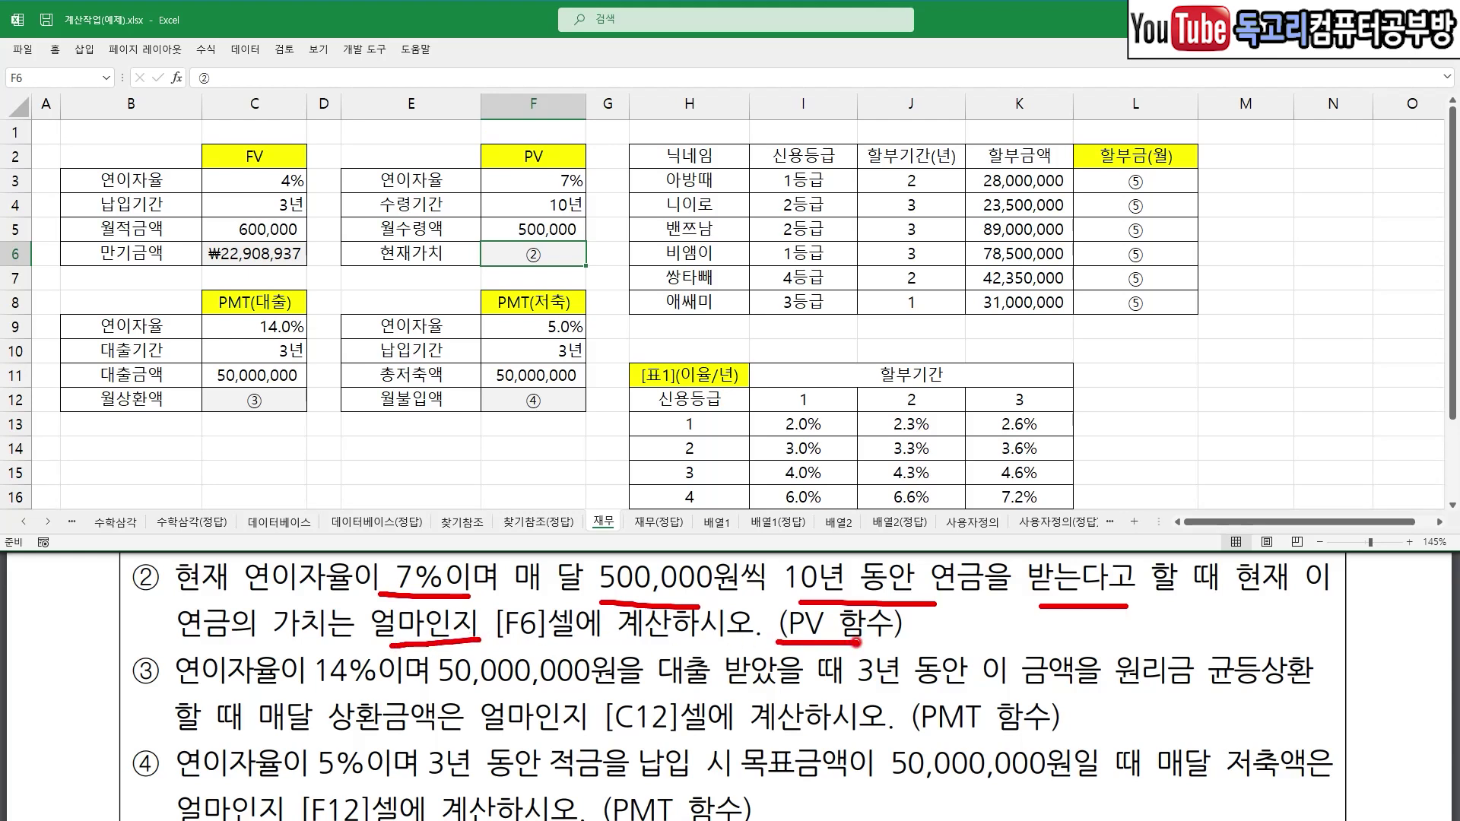
pyautogui.press('Escape')
# - Start a PV formula in F6 with its Rate argument set to the monthly rate F3/12
pyautogui.write('=')
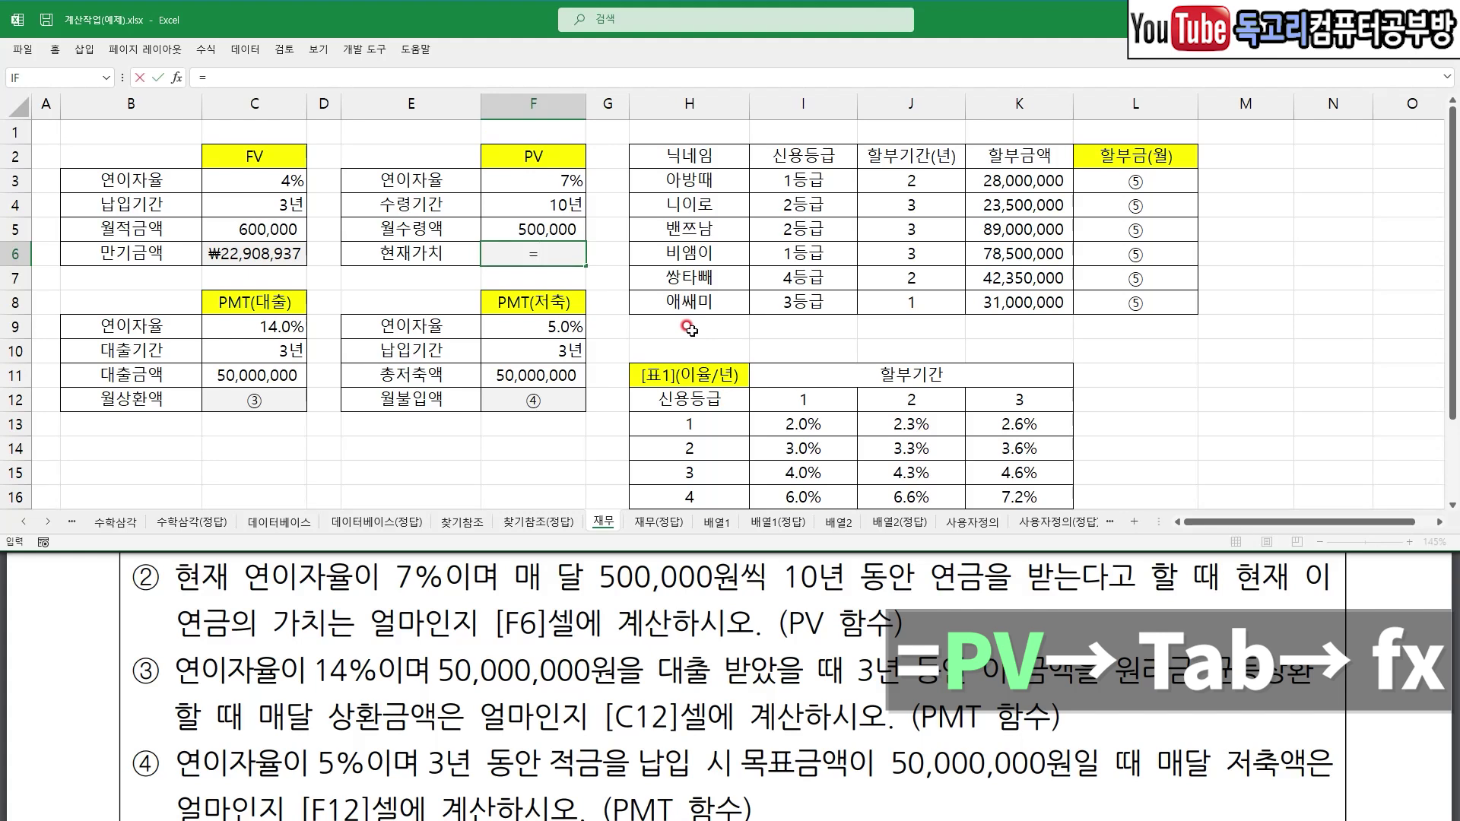
pyautogui.write('PV')
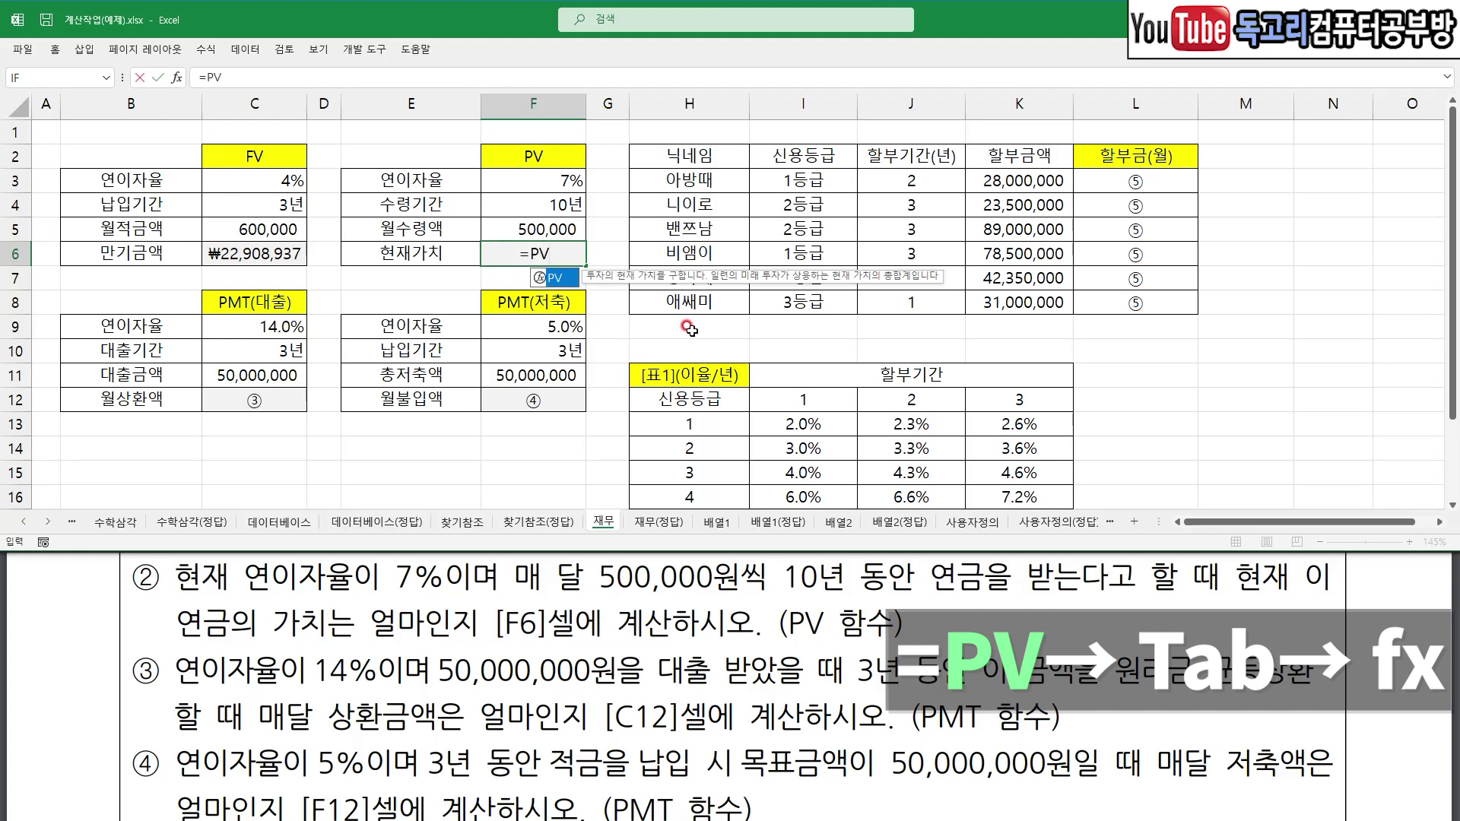
pyautogui.press('Tab')
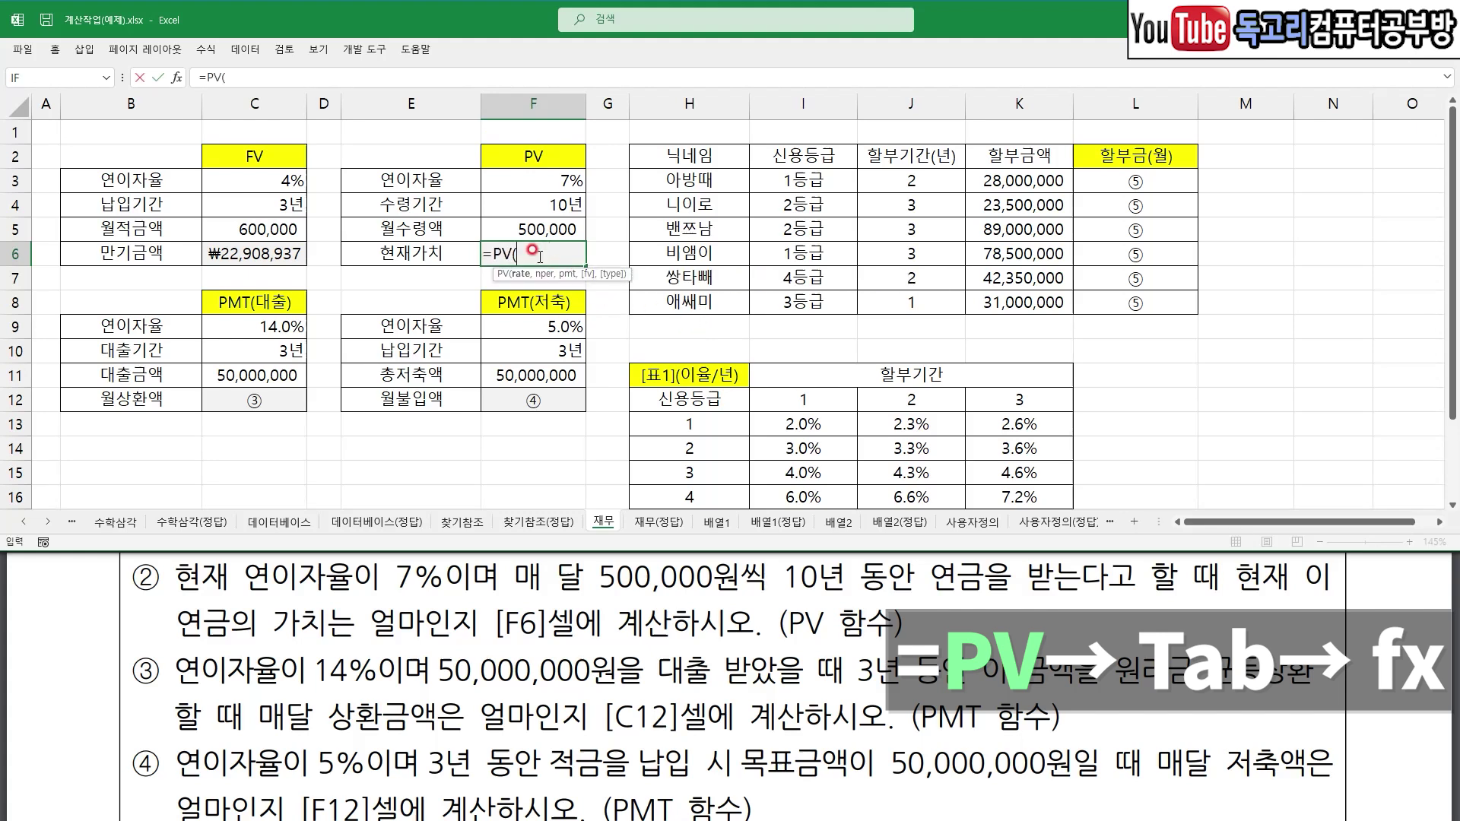
pyautogui.click(177, 79)
pyautogui.moveTo(766, 166); pyautogui.dragTo(757, 154)
pyautogui.click(556, 180)
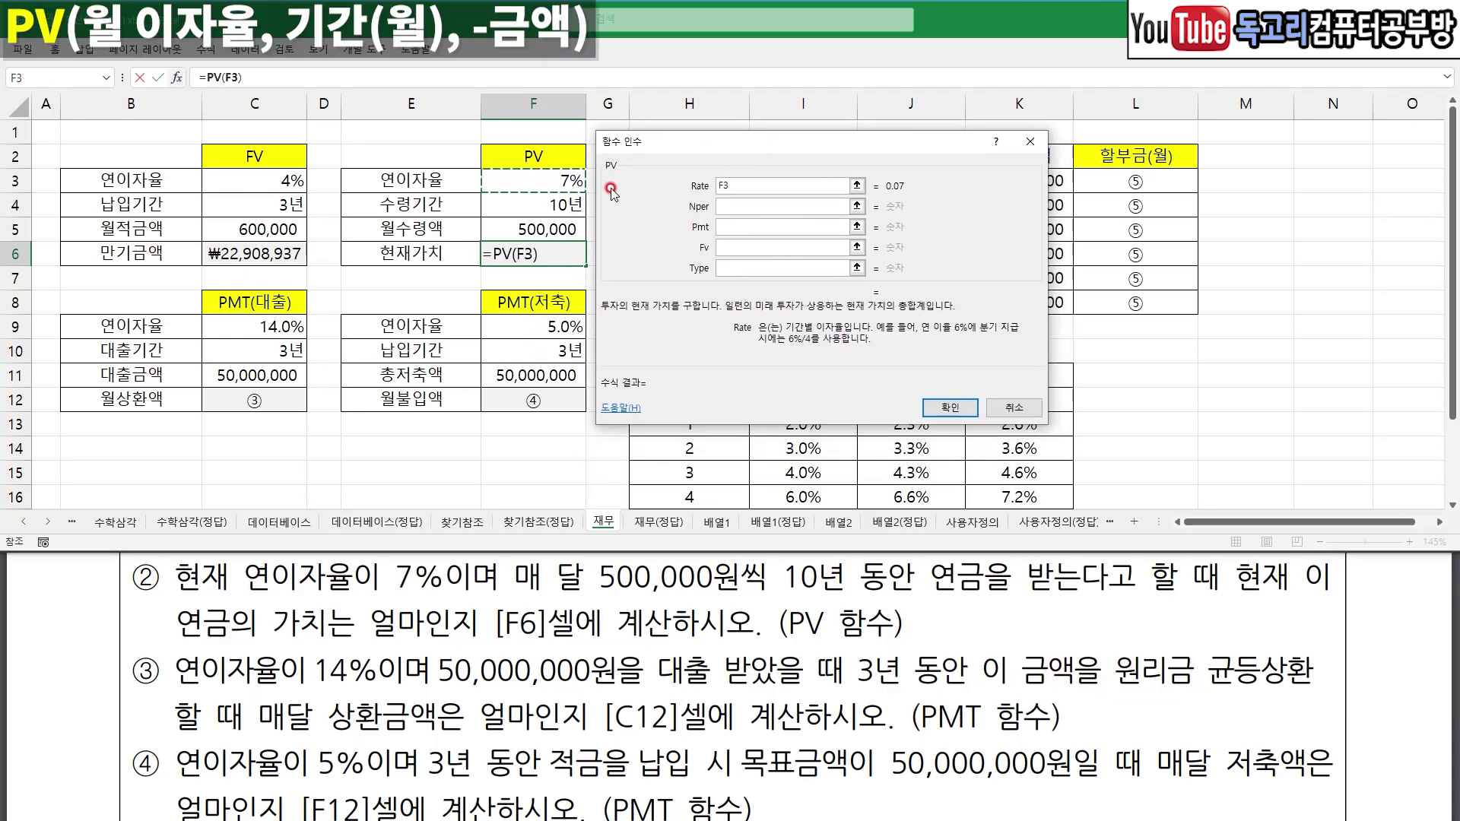
pyautogui.write('/12')
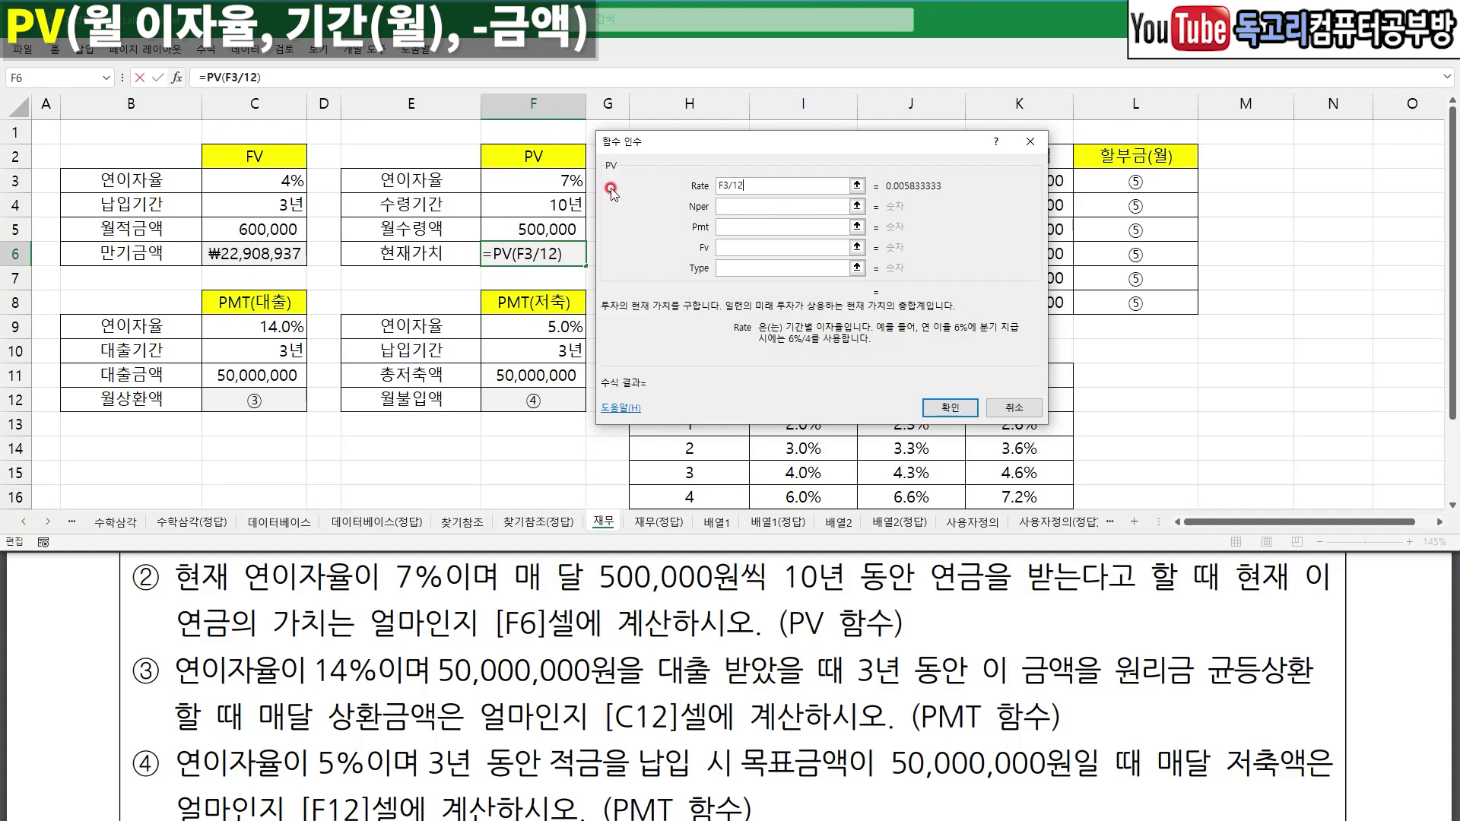
# - Set the PV function's Nper to F4*12 and Pmt to -F5, and confirm the 현재가치 formula in F6
pyautogui.click(574, 202)
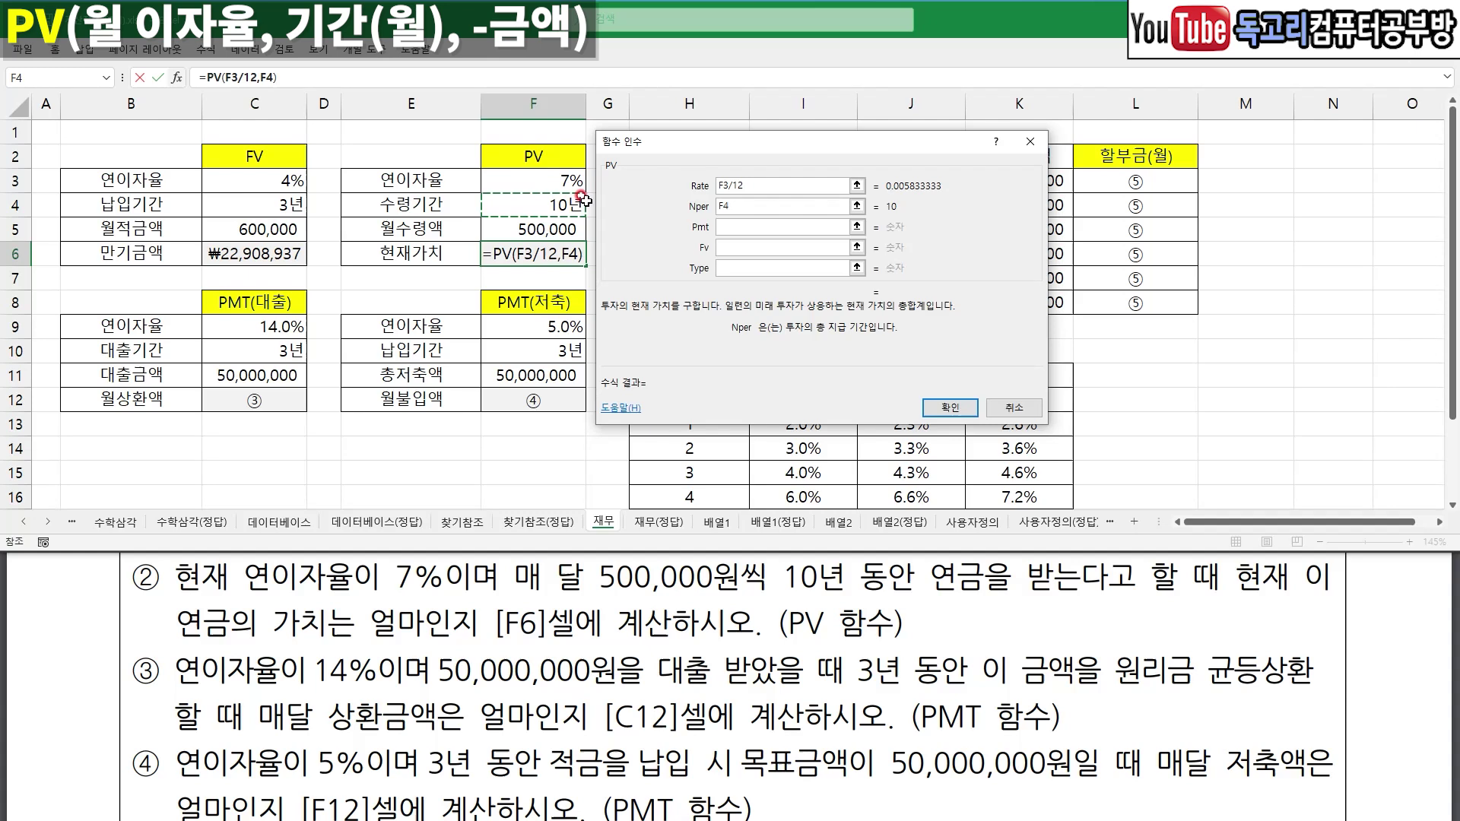
pyautogui.write('*12')
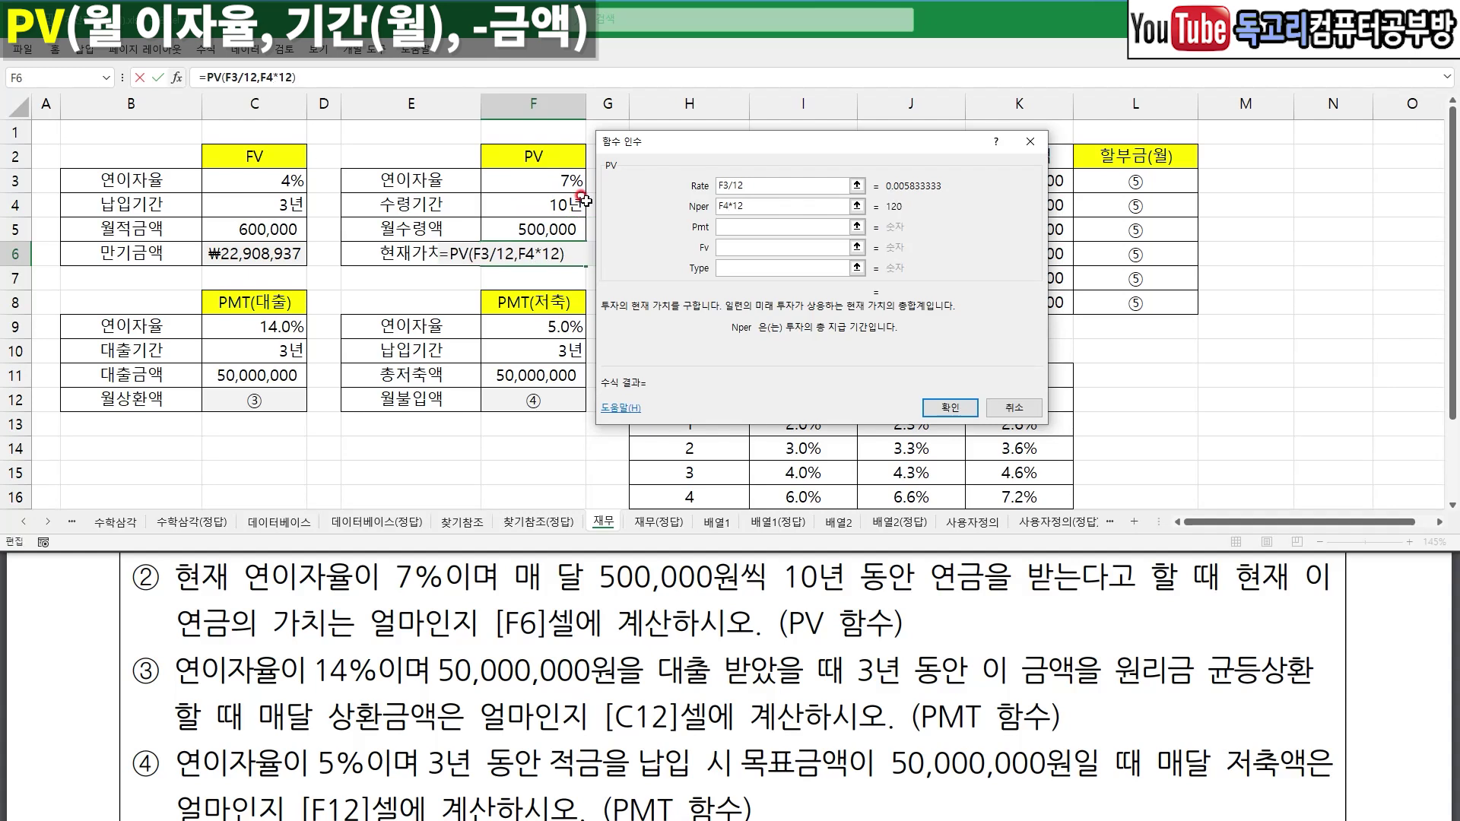
pyautogui.click(739, 225)
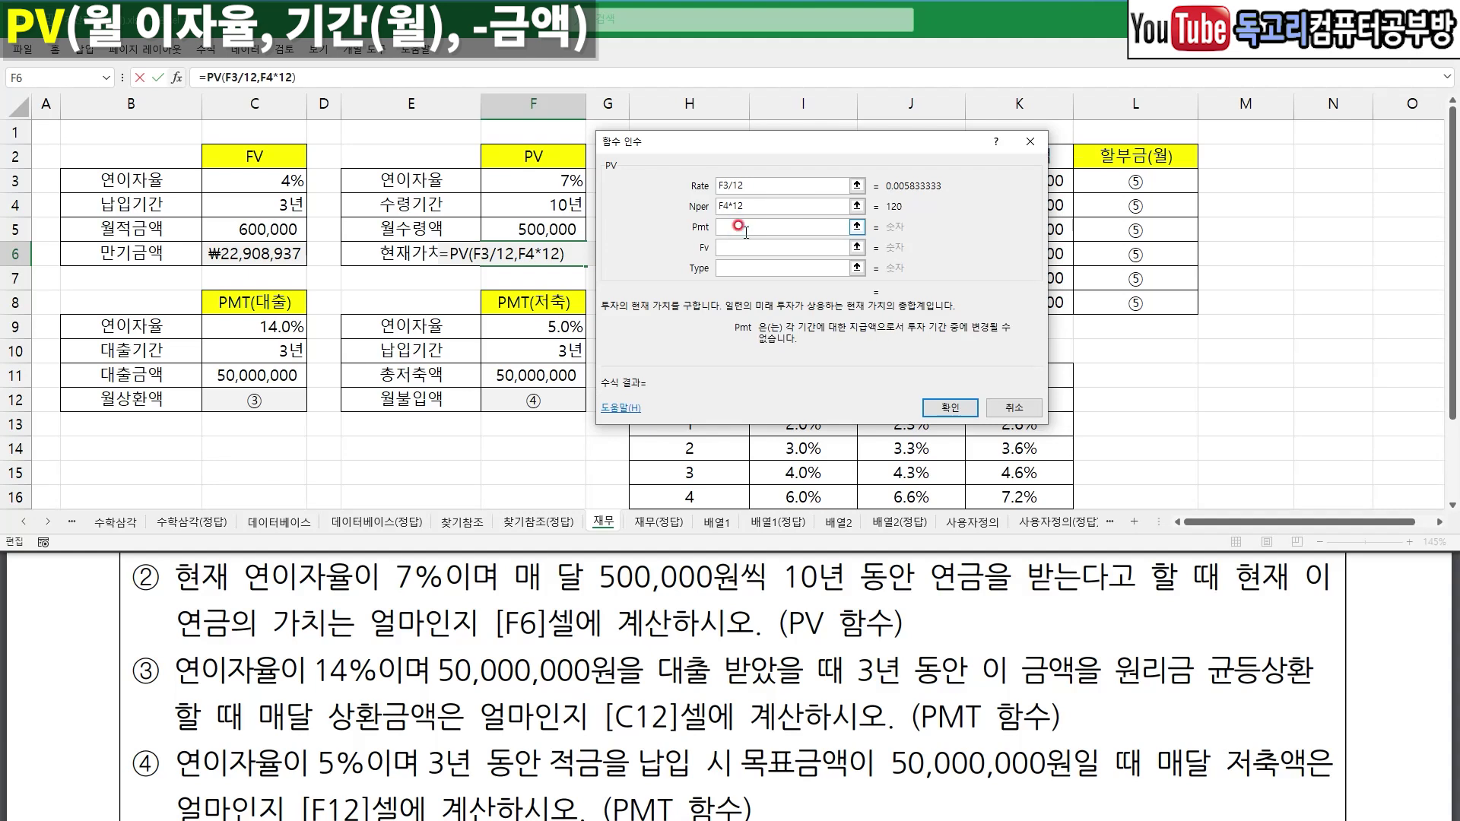
pyautogui.click(548, 228)
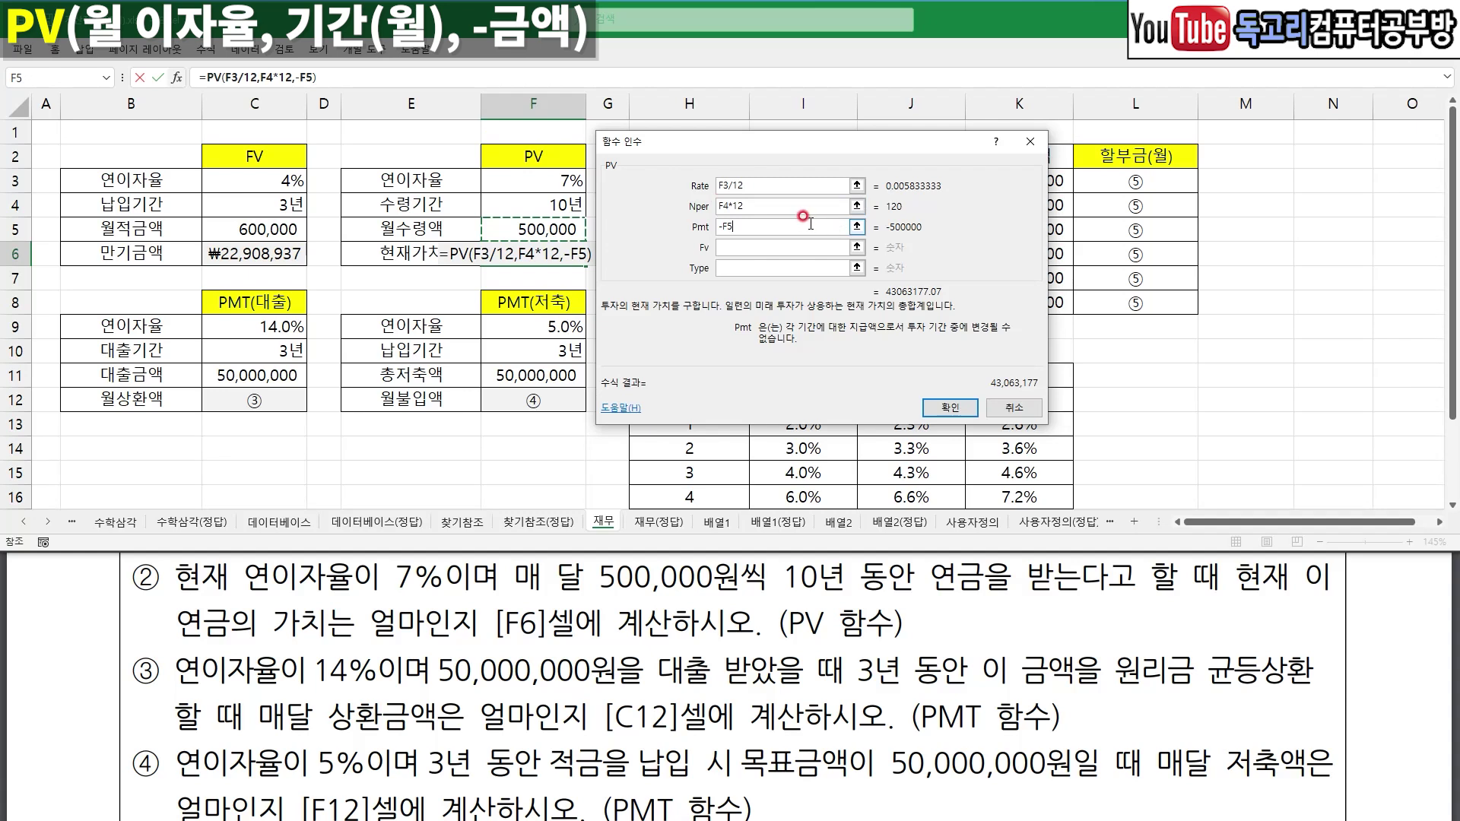
pyautogui.moveTo(1009, 407)
pyautogui.mouseDown()
pyautogui.moveTo(978, 386)
pyautogui.moveTo(973, 439)
pyautogui.mouseUp()
pyautogui.click(950, 408)
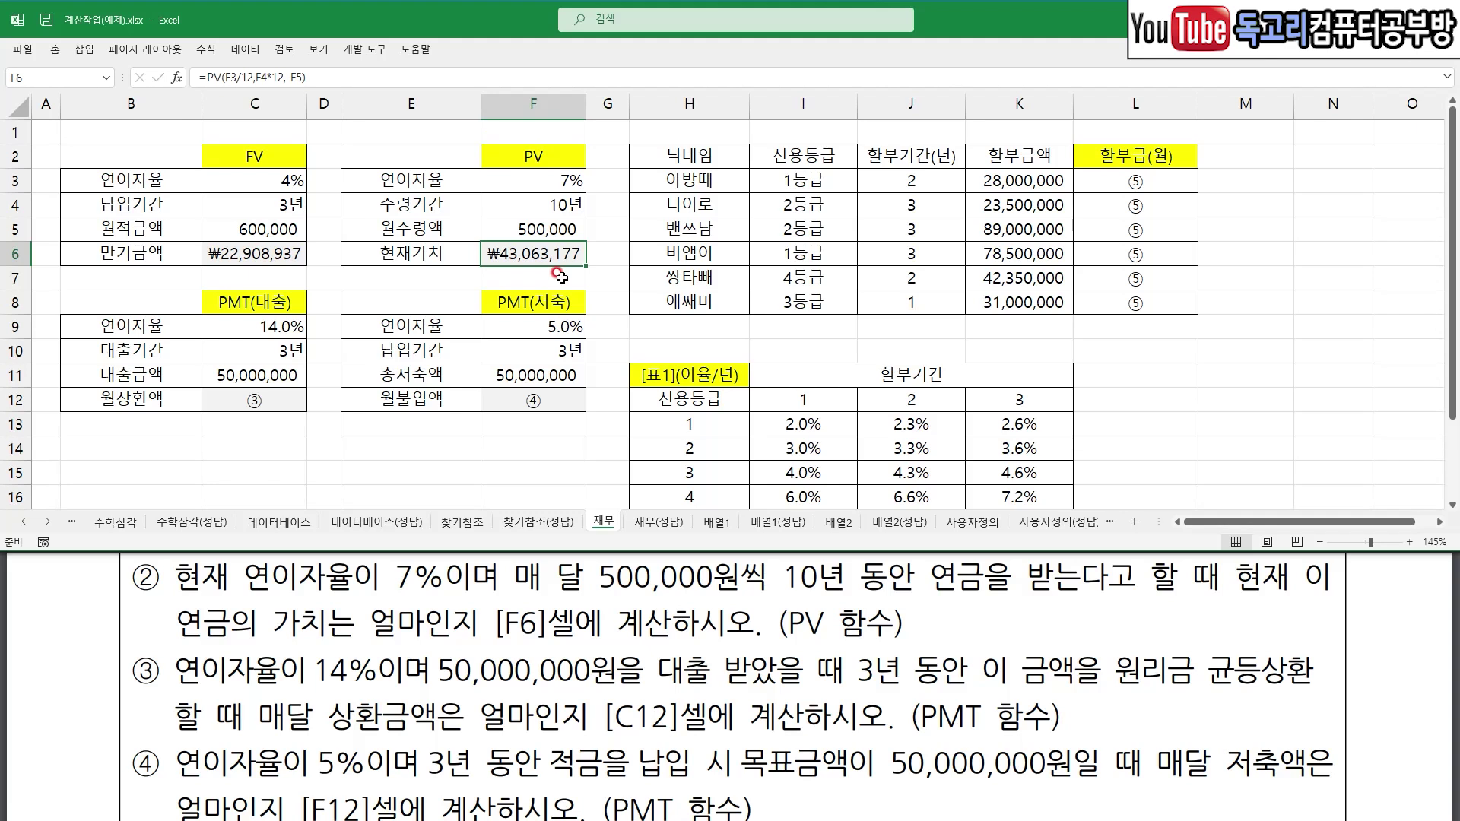
# - Select C12 and read the third exercise, noting the loan's annual rate, amount, term, equal monthly repayment and required function
pyautogui.click(253, 400)
pyautogui.scroll(-2, 320, 583)
pyautogui.moveTo(204, 620); pyautogui.dragTo(378, 620)
pyautogui.moveTo(477, 621); pyautogui.dragTo(736, 621)
pyautogui.moveTo(856, 606); pyautogui.dragTo(1004, 605)
pyautogui.moveTo(1143, 625); pyautogui.dragTo(1282, 619)
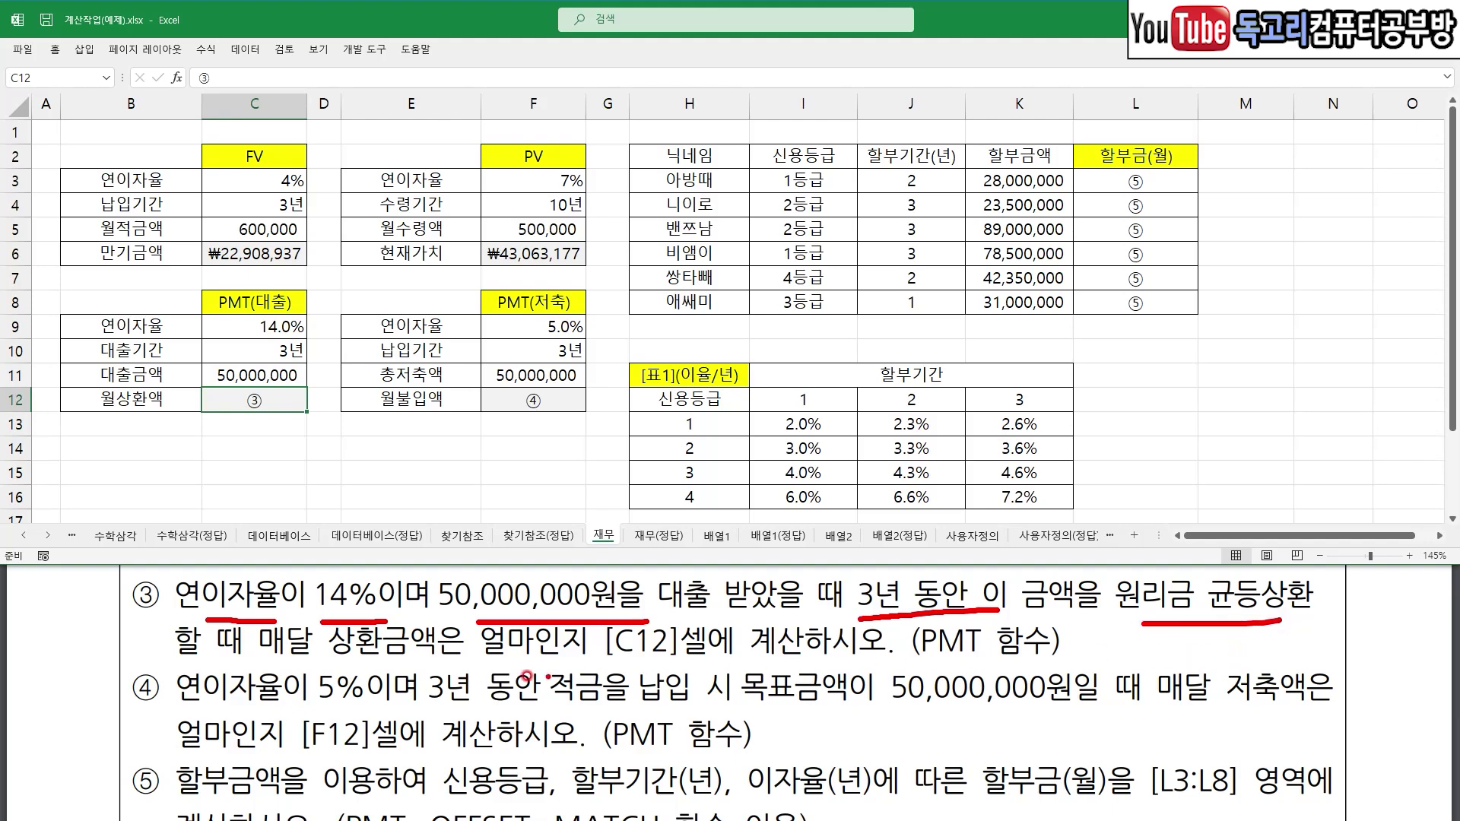
pyautogui.moveTo(268, 672); pyautogui.dragTo(449, 663)
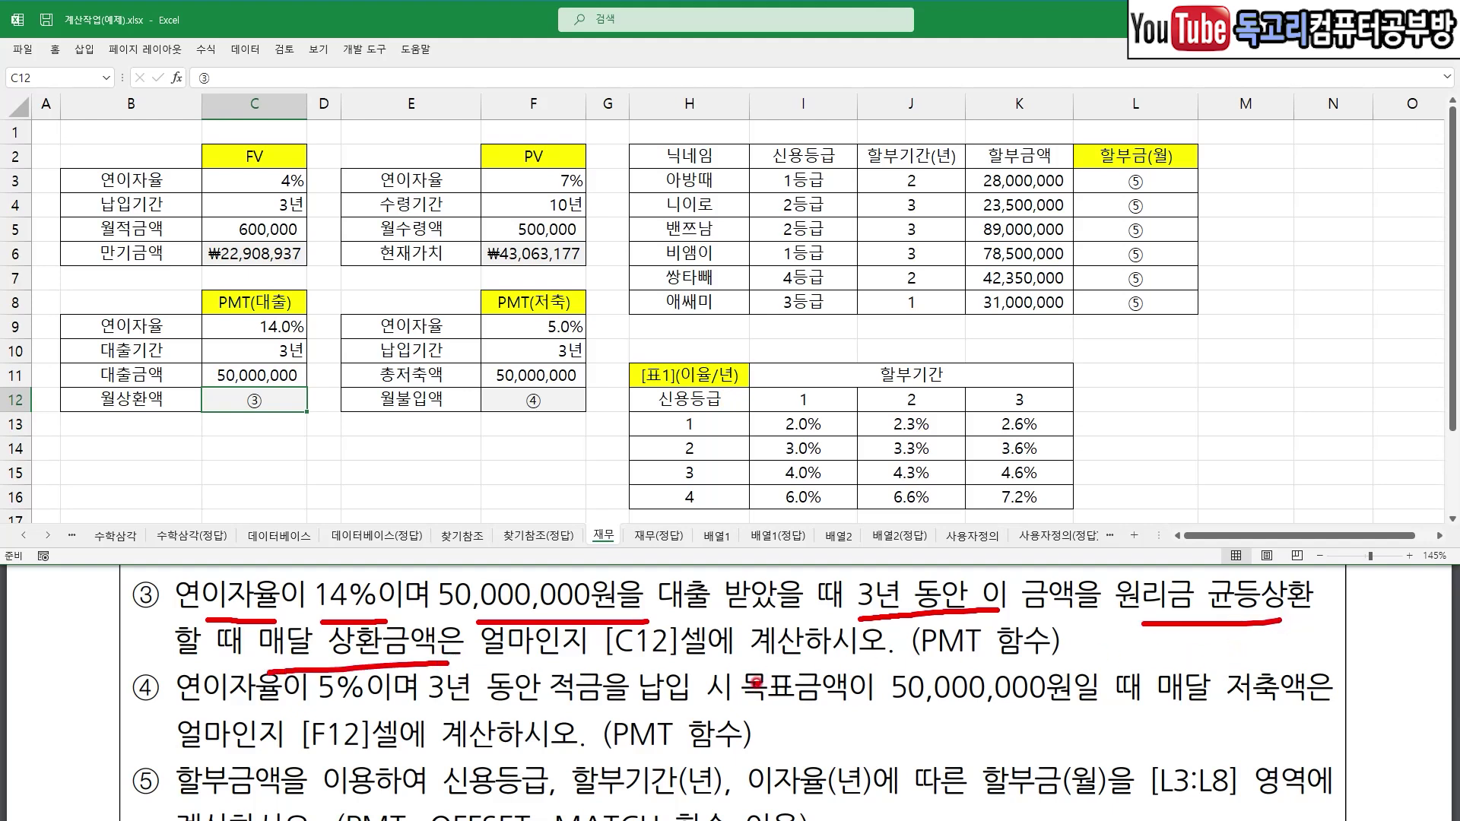
pyautogui.moveTo(907, 657); pyautogui.dragTo(1041, 663)
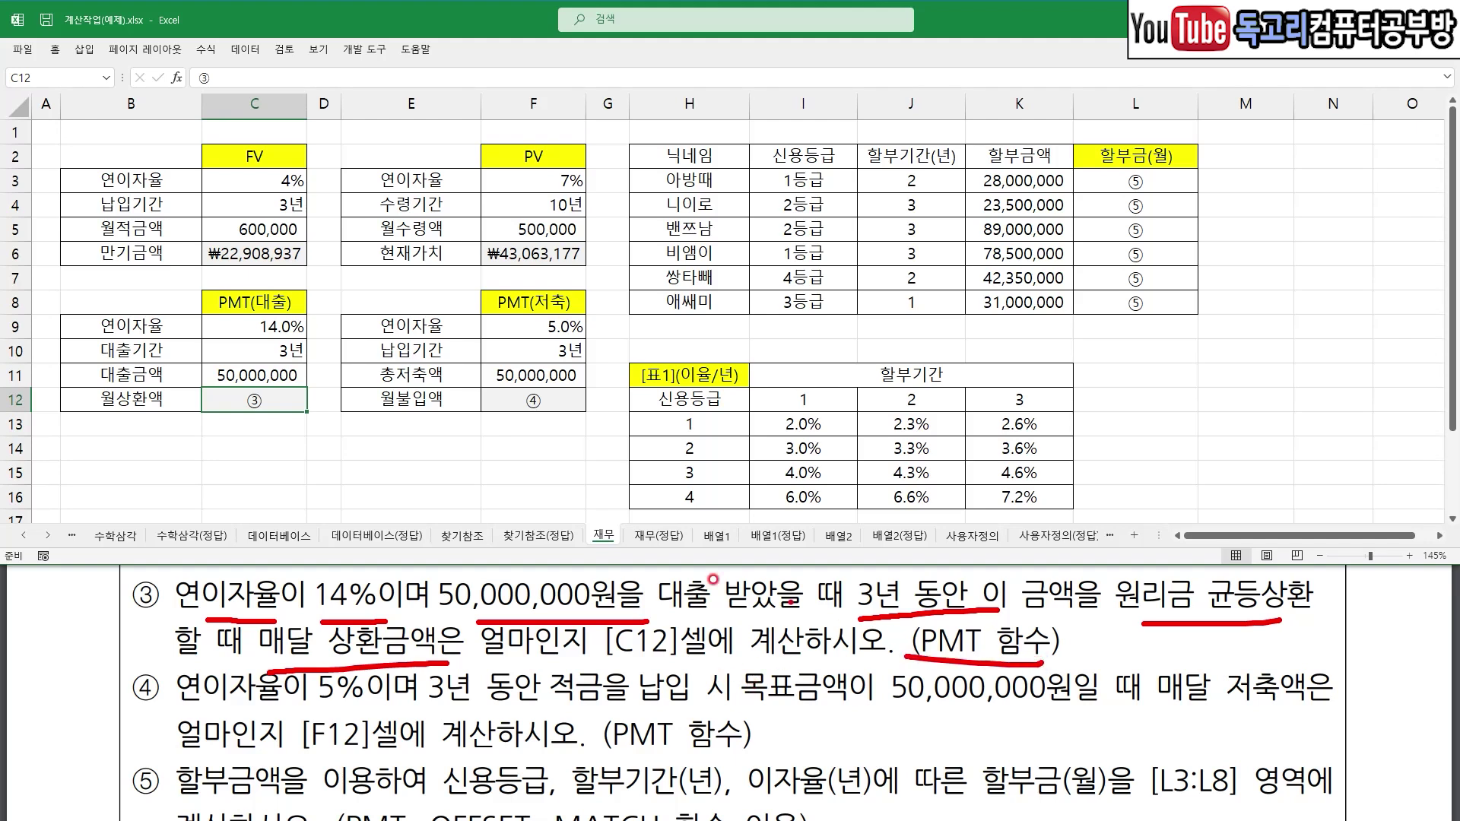
# - Start a PMT formula in C12 with its Rate argument set to the monthly rate C9/12
pyautogui.press('Escape')
pyautogui.write('=')
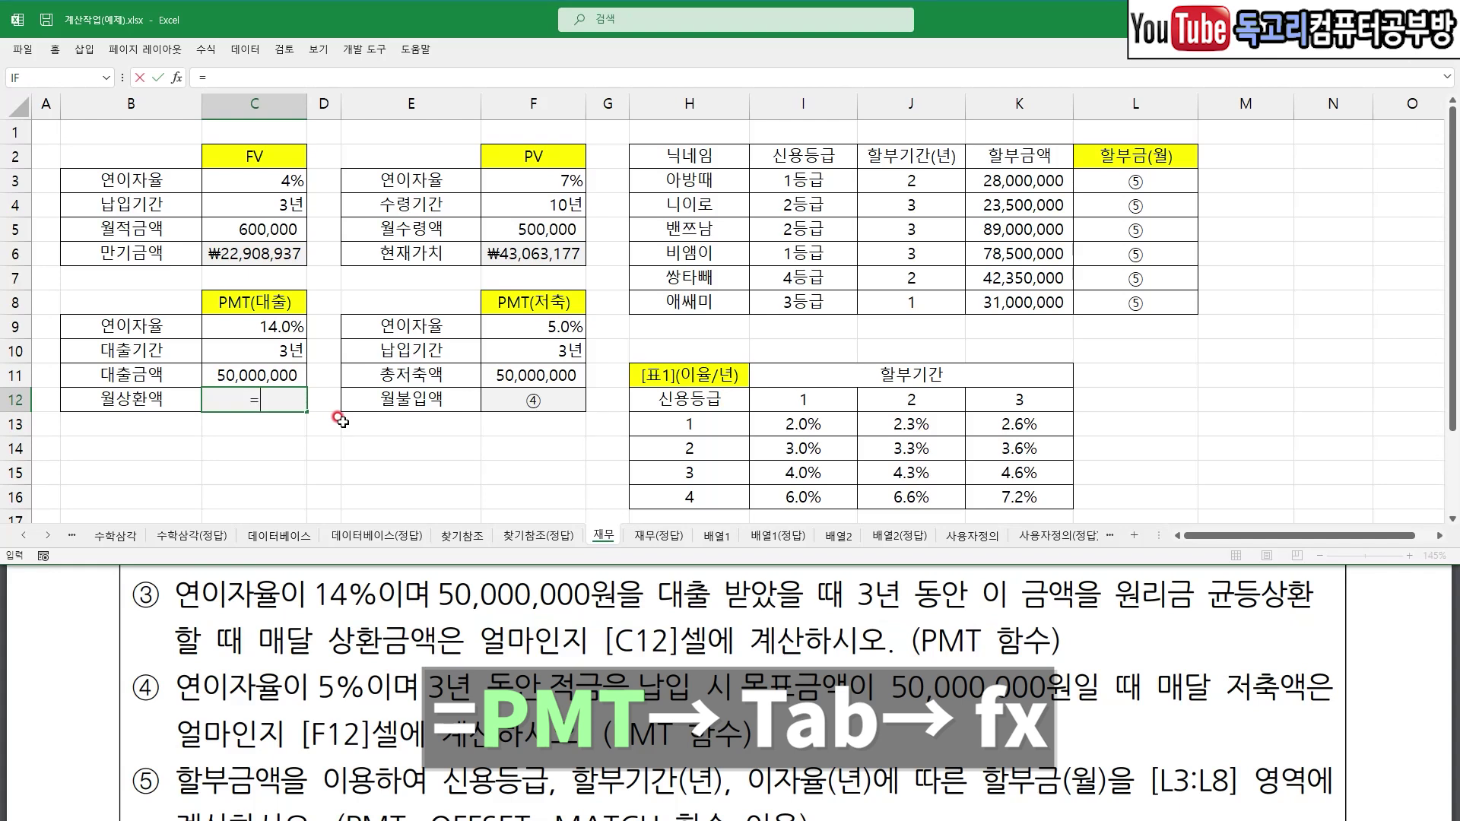
pyautogui.write('PMT')
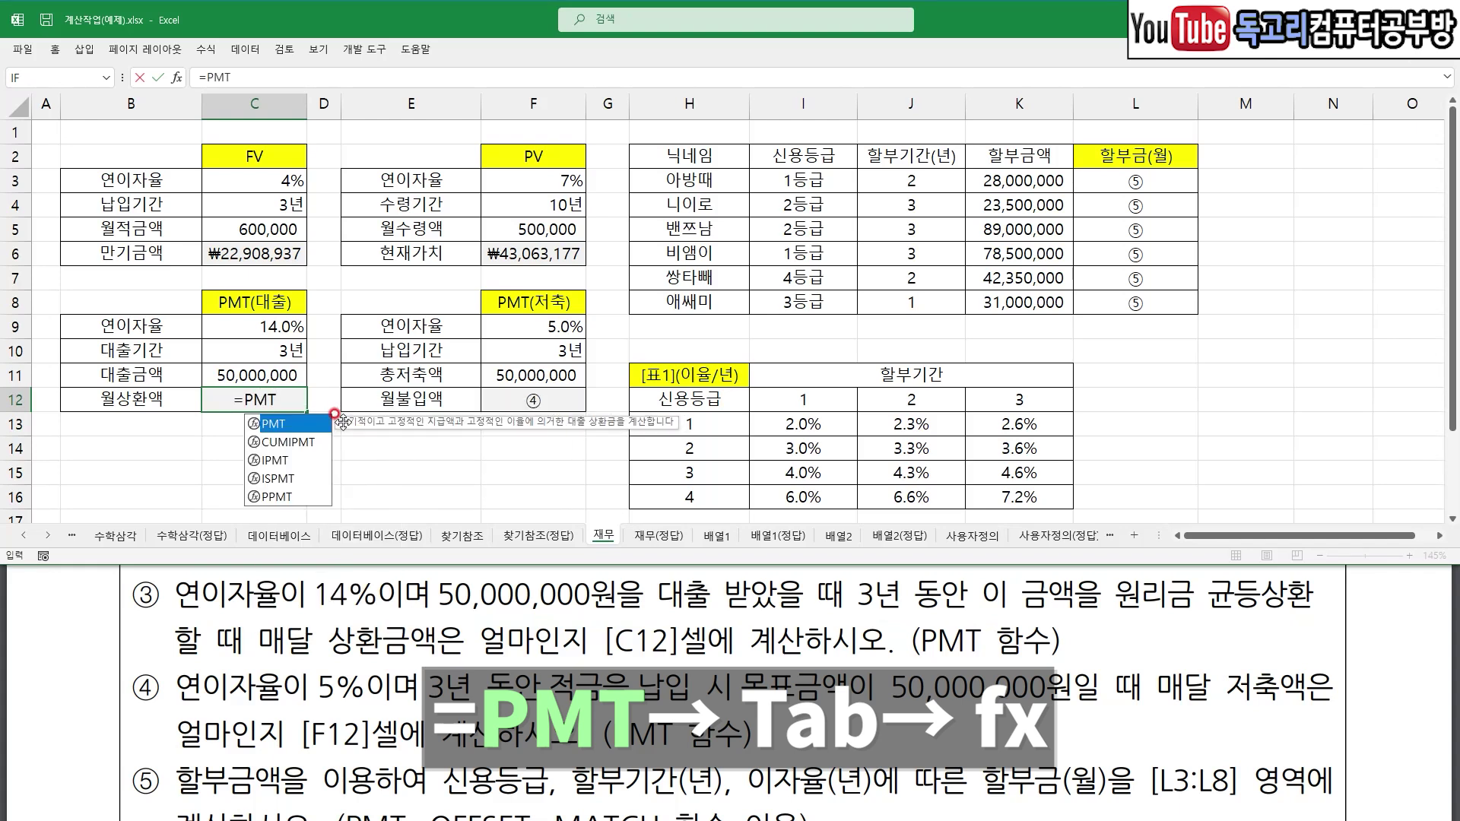
pyautogui.press('Tab')
pyautogui.click(176, 78)
pyautogui.moveTo(594, 160); pyautogui.dragTo(396, 263)
pyautogui.click(267, 326)
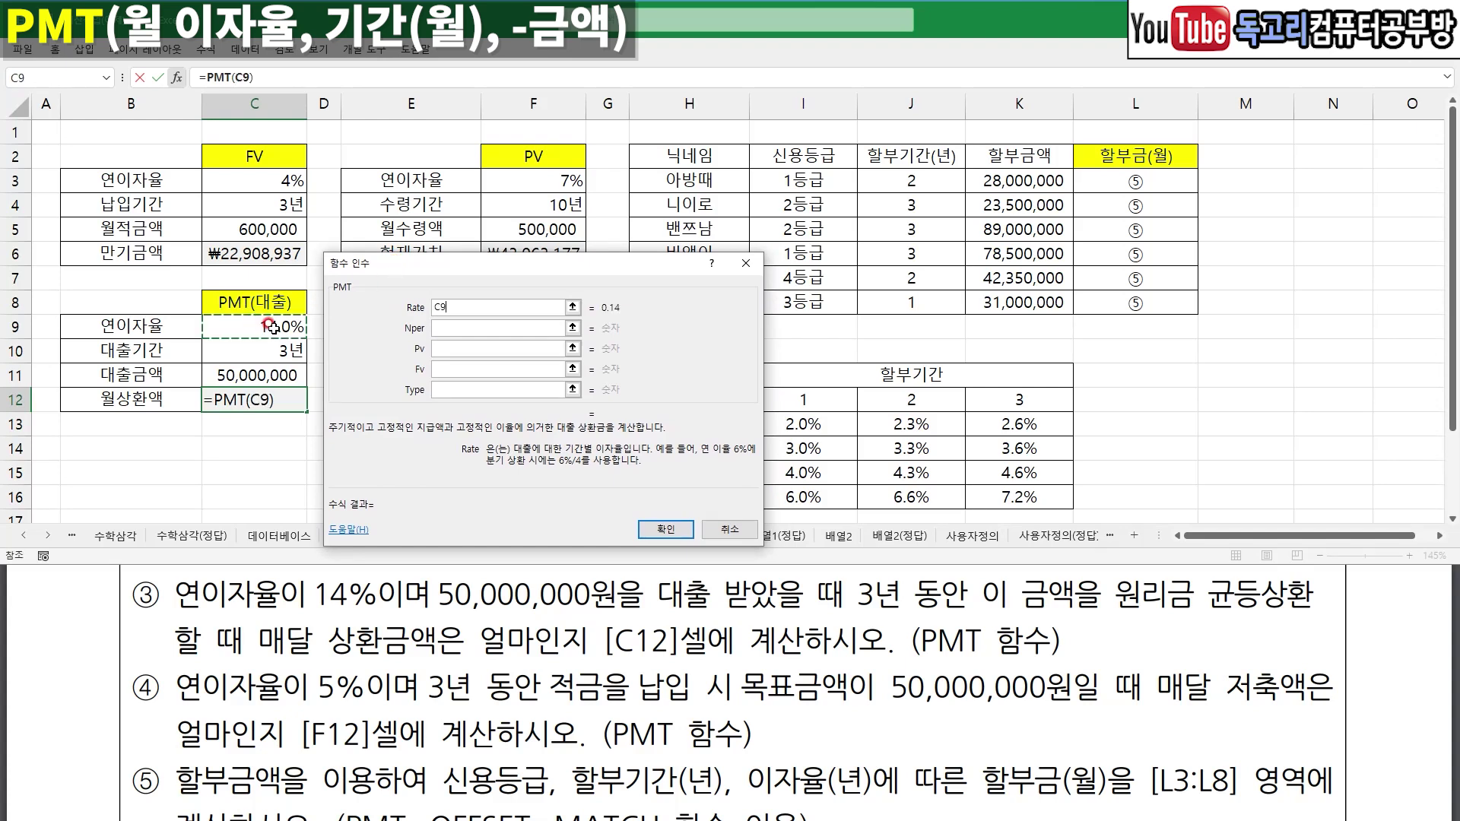
pyautogui.write('/12')
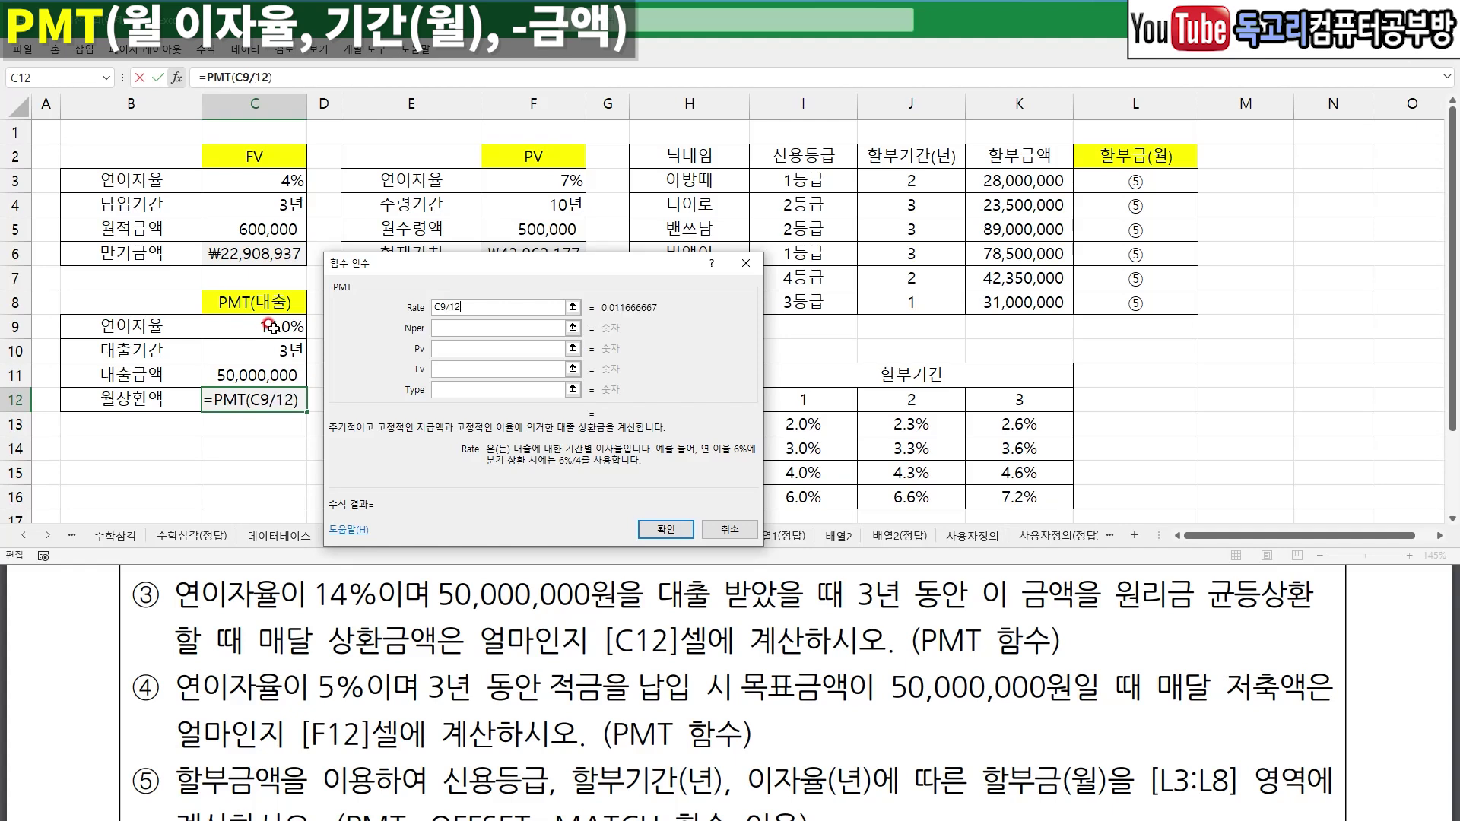
# - Set the PMT function's Nper to C10*12 and Pv to -C11, and confirm the 월상환액 formula in C12
pyautogui.press('Tab')
pyautogui.click(262, 350)
pyautogui.write('*')
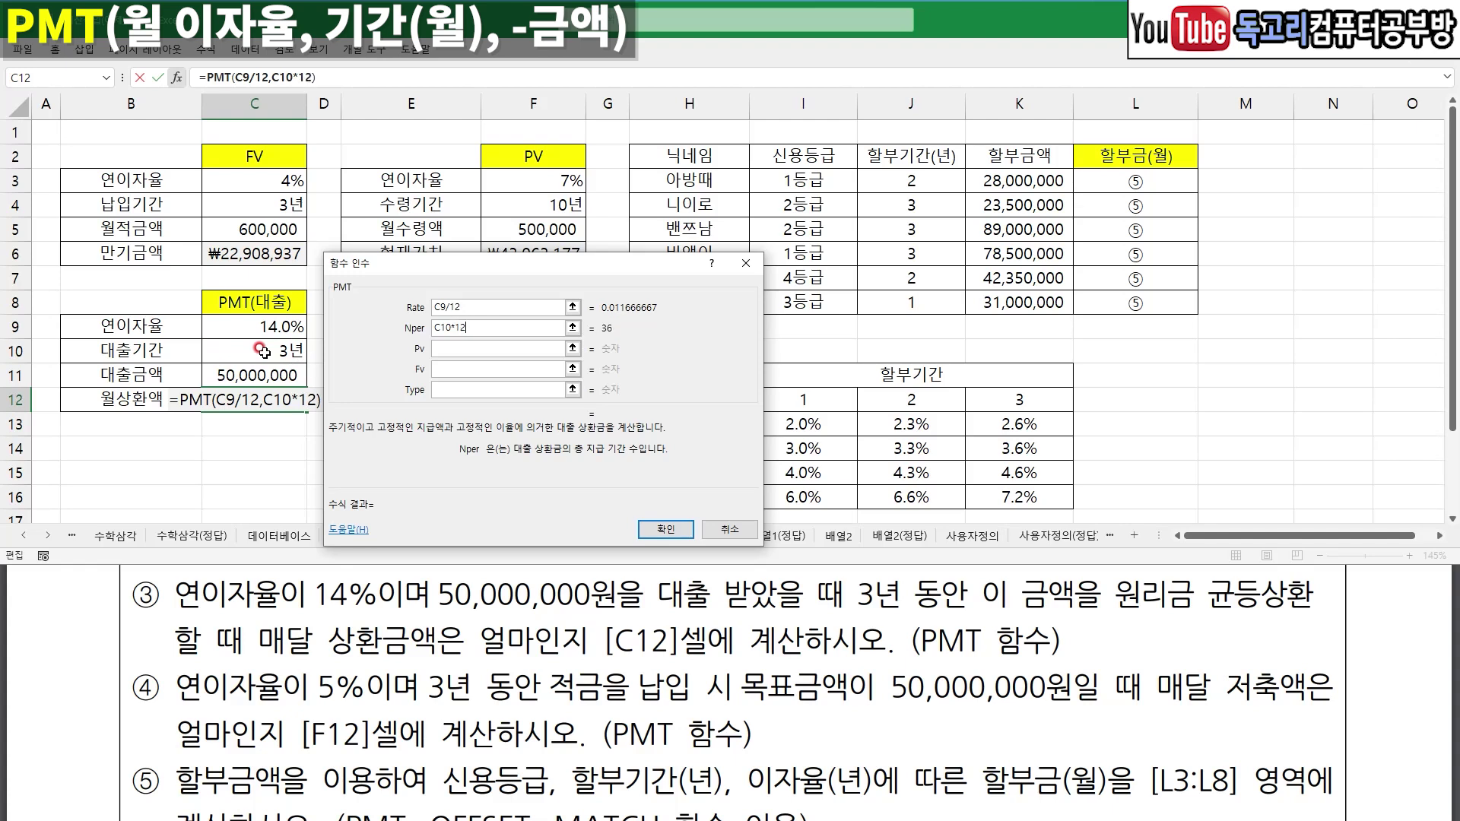
pyautogui.press('Tab')
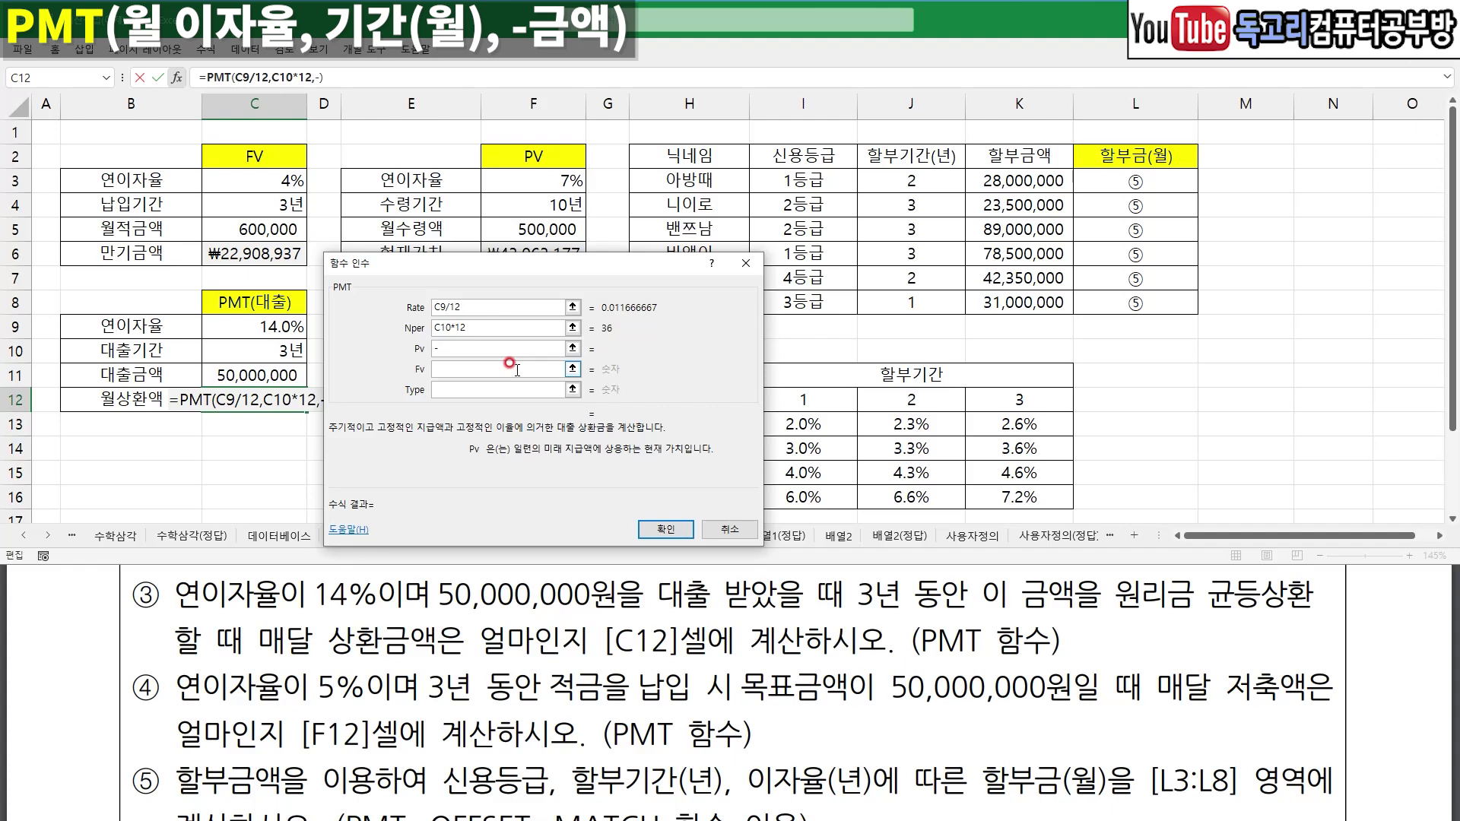
pyautogui.press('BackSpace')
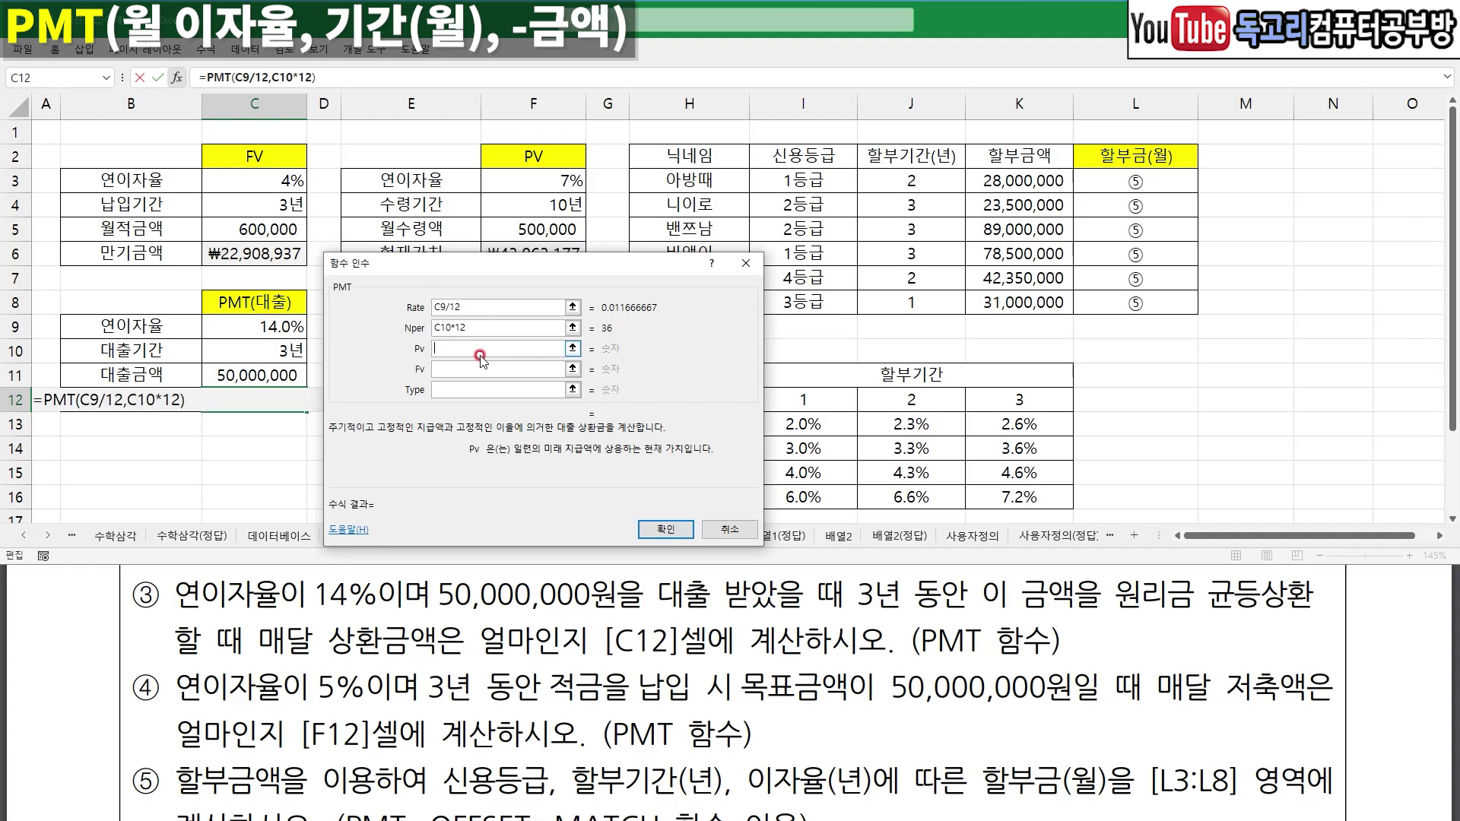
pyautogui.write('-')
pyautogui.click(224, 371)
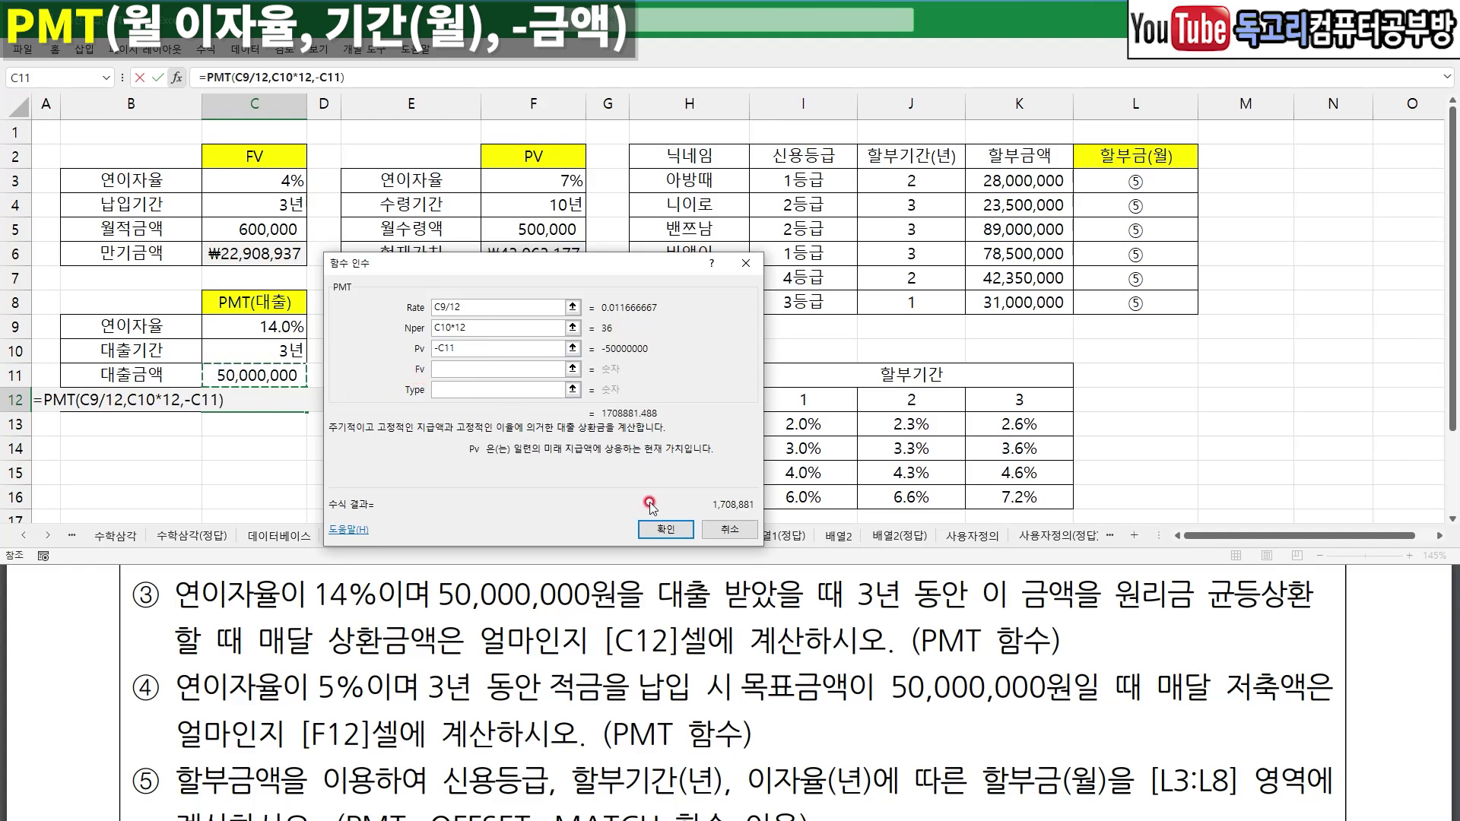
pyautogui.click(665, 530)
pyautogui.moveTo(204, 424); pyautogui.dragTo(302, 428)
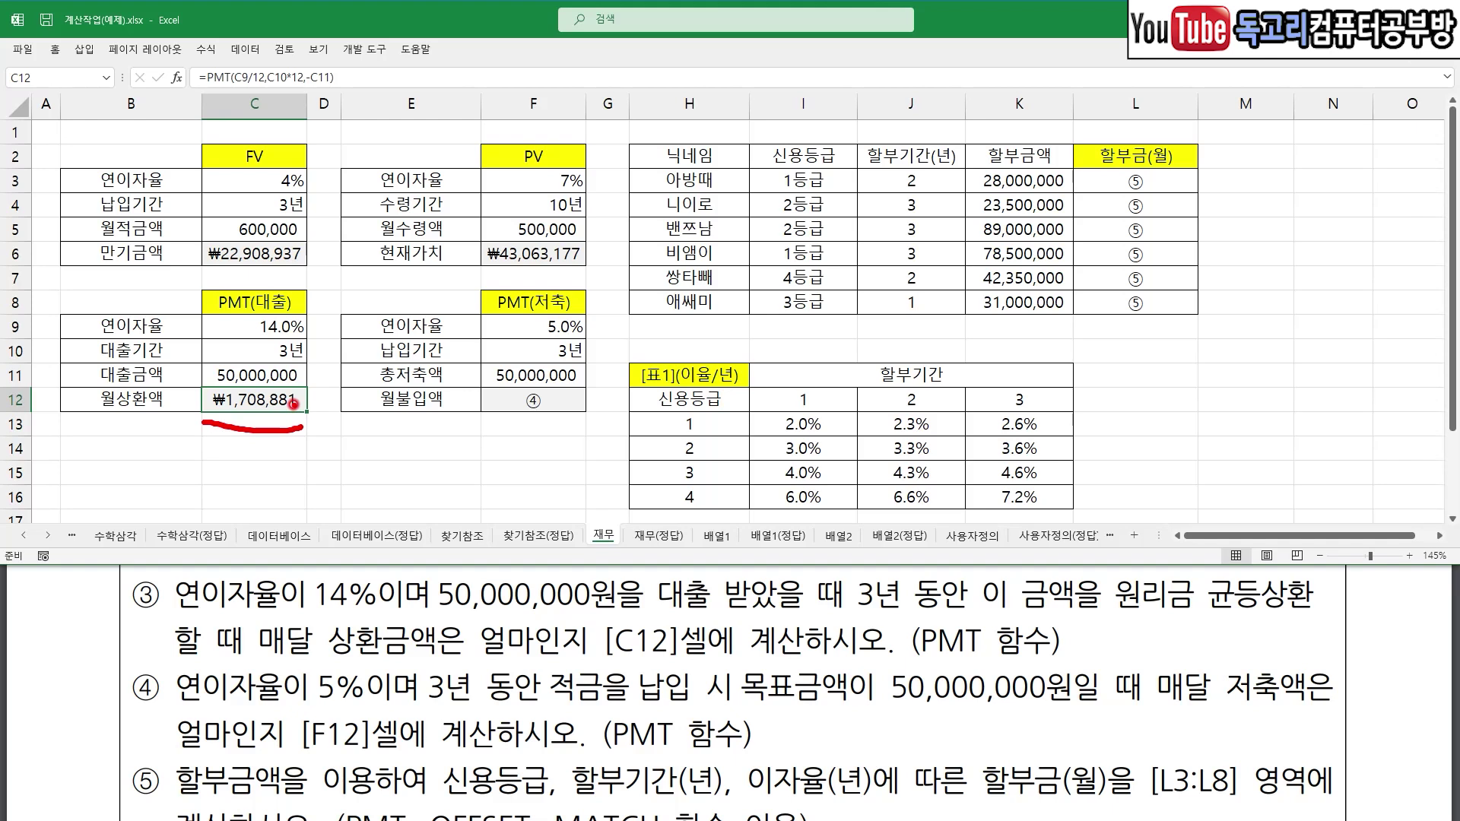
# - Select F12 and read the fourth exercise, noting the savings' annual rate, term, target amount, requested monthly deposit and required function
pyautogui.click(541, 400)
pyautogui.moveTo(539, 380); pyautogui.dragTo(553, 404)
pyautogui.scroll(-1, 326, 631)
pyautogui.moveTo(185, 641); pyautogui.dragTo(362, 641)
pyautogui.moveTo(466, 635); pyautogui.dragTo(601, 635)
pyautogui.moveTo(867, 648); pyautogui.dragTo(1062, 638)
pyautogui.moveTo(1160, 630); pyautogui.dragTo(1312, 641)
pyautogui.moveTo(288, 674); pyautogui.dragTo(484, 676)
pyautogui.moveTo(730, 660)
pyautogui.mouseDown()
pyautogui.moveTo(710, 620)
pyautogui.moveTo(690, 678)
pyautogui.mouseUp()
pyautogui.press('Escape')
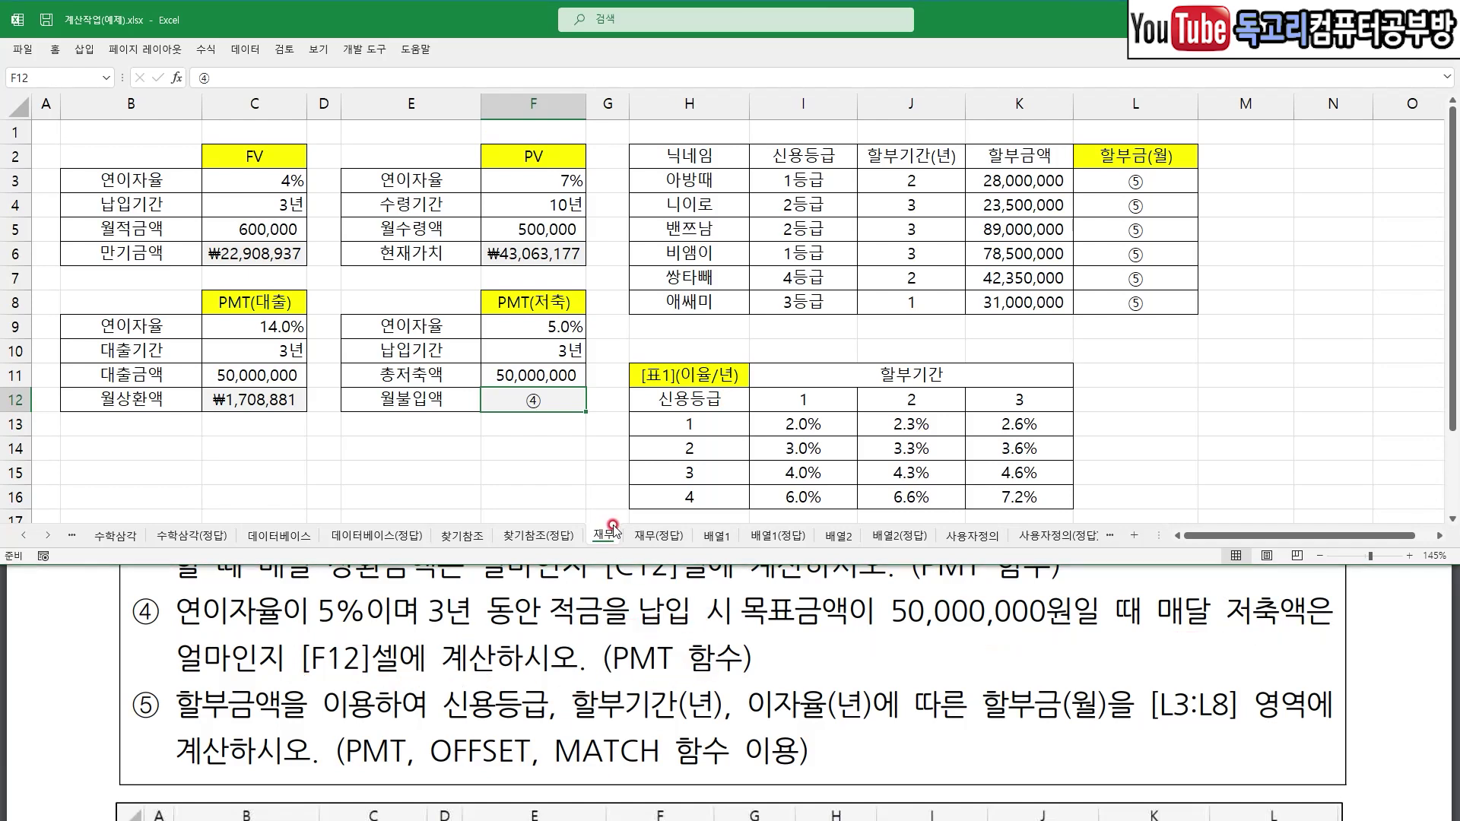
# - Start a PMT formula in F12 with Rate set to F9/12 and Nper set to F10*12
pyautogui.write('=P')
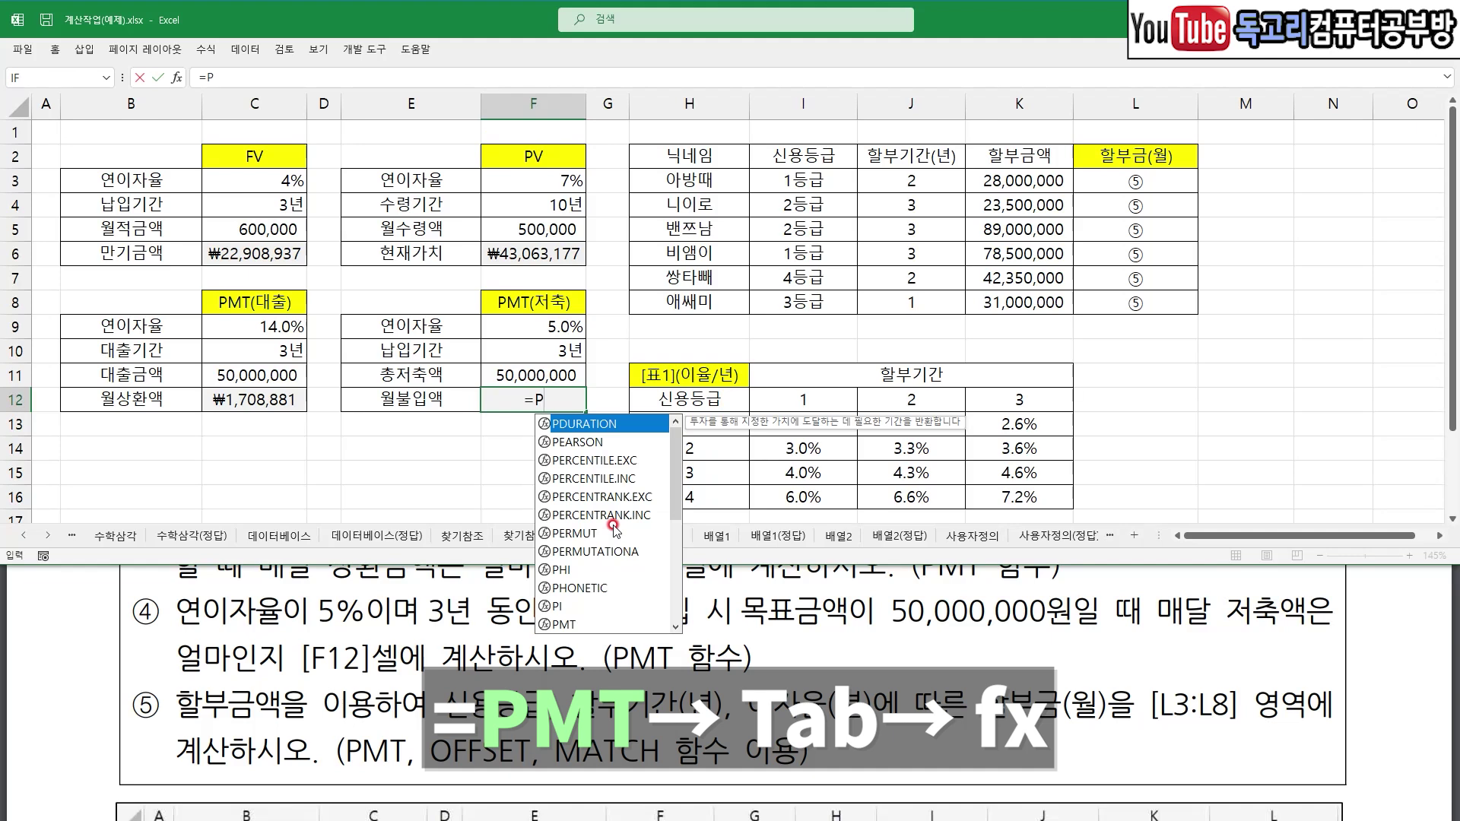
pyautogui.write('MT')
pyautogui.press('Tab')
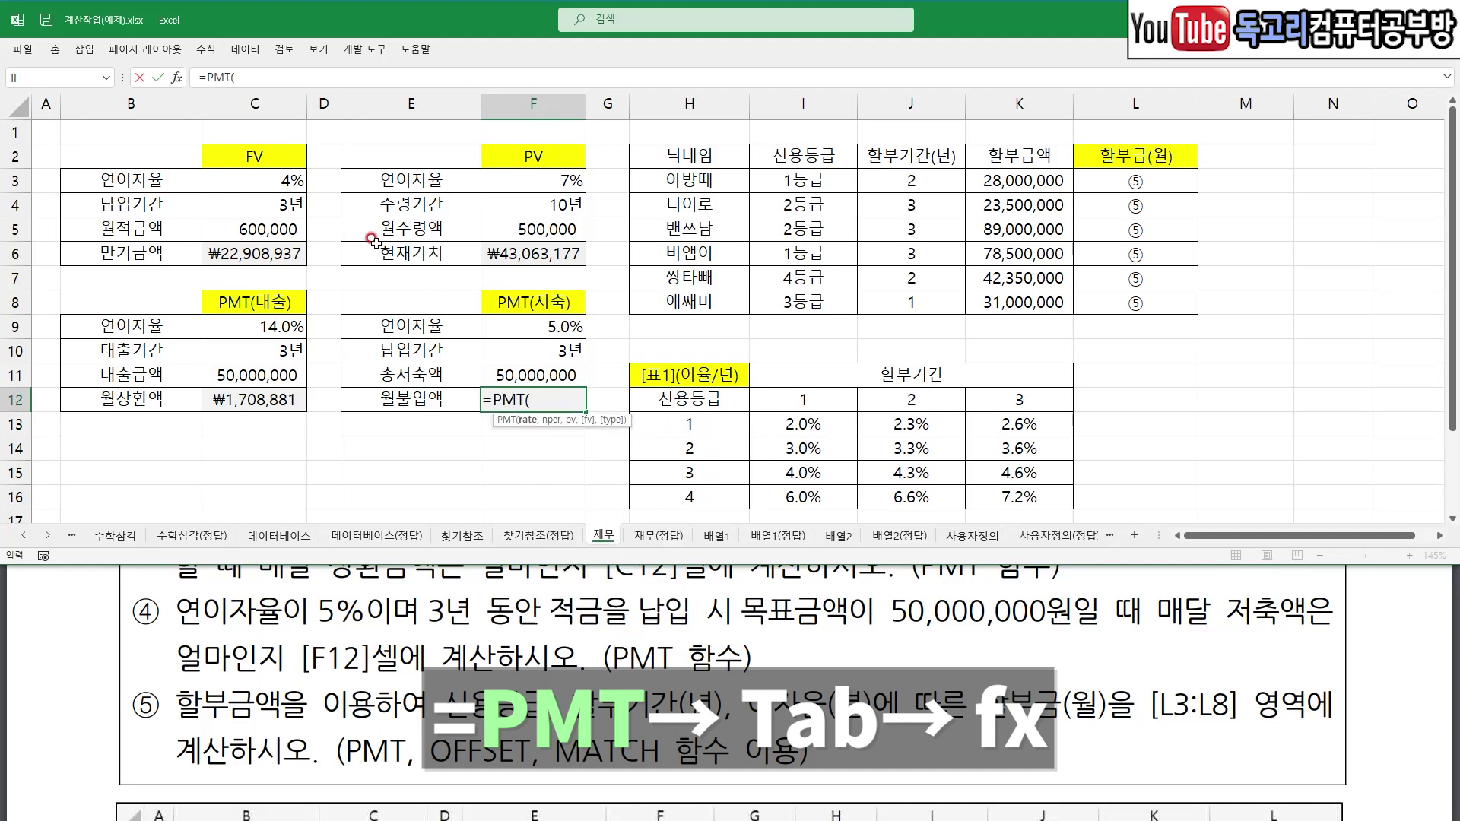
pyautogui.click(176, 79)
pyautogui.click(561, 325)
pyautogui.write('/12')
pyautogui.click(708, 353)
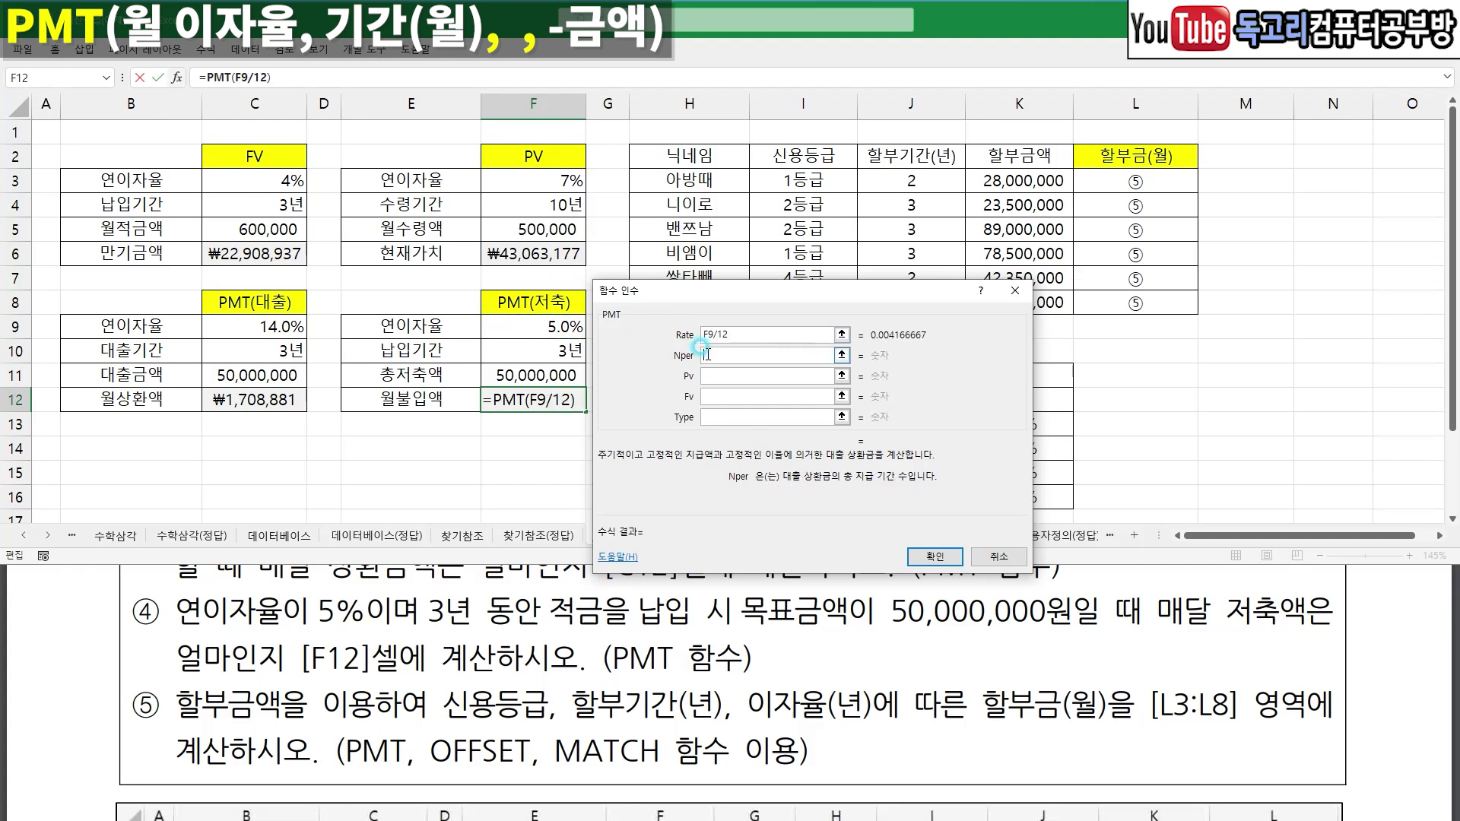
pyautogui.click(561, 342)
pyautogui.write('*')
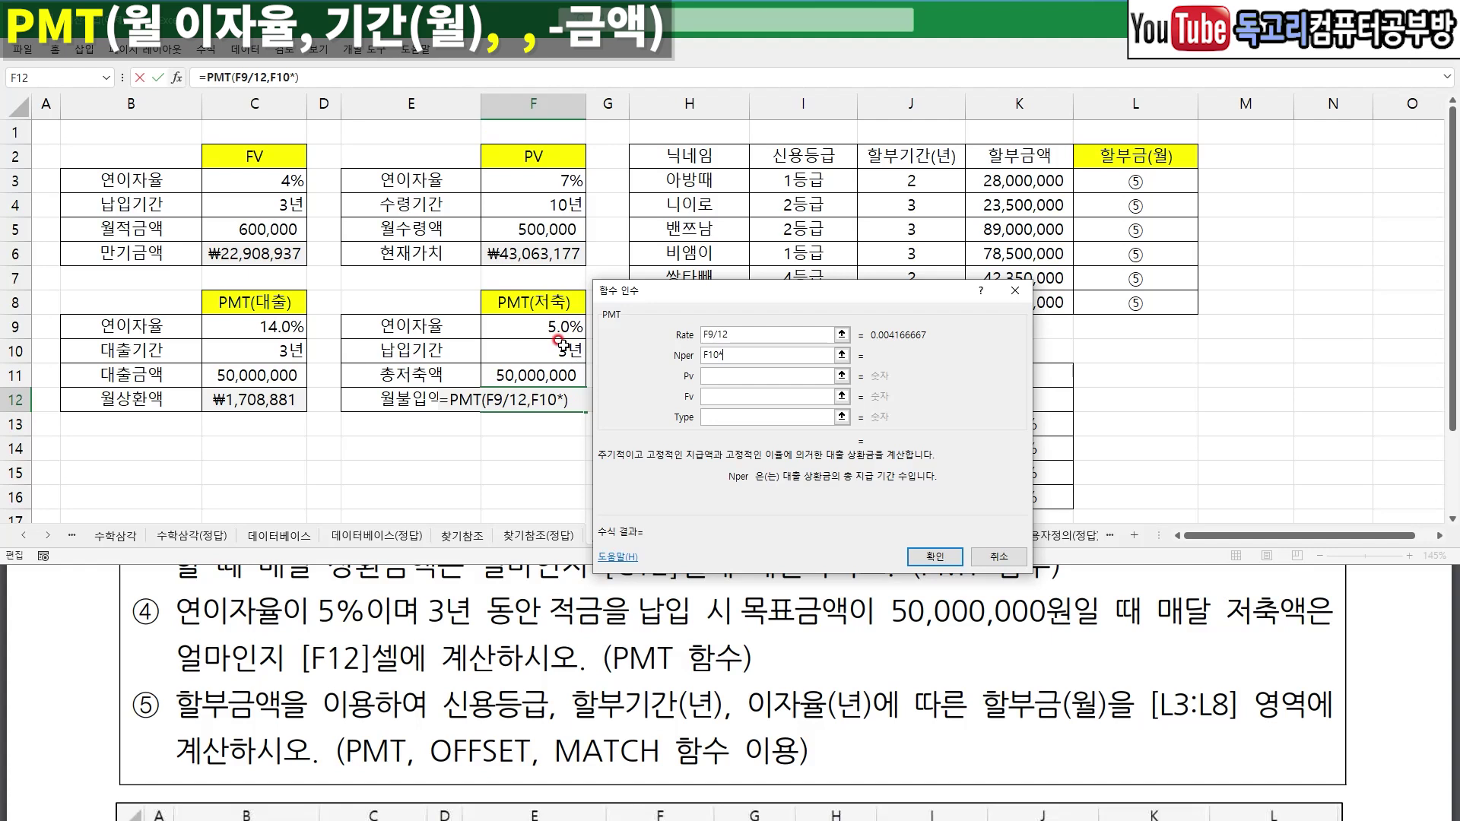
# - Leave the PMT function's Pv empty, set Fv to -F11, and confirm the 월불입액 formula in F12
pyautogui.click(712, 390)
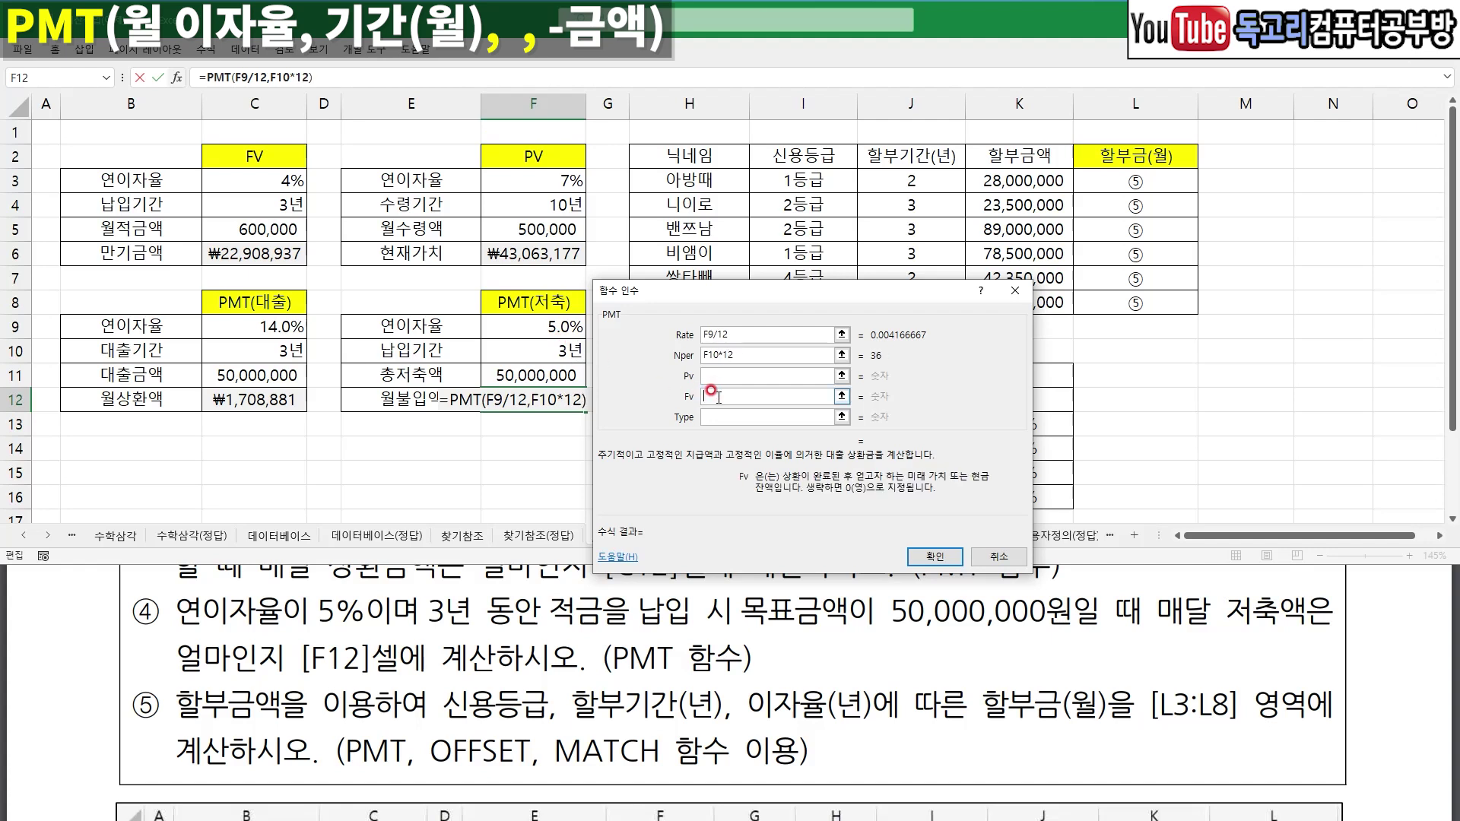
pyautogui.moveTo(708, 391)
pyautogui.mouseDown()
pyautogui.moveTo(737, 401)
pyautogui.moveTo(757, 382)
pyautogui.mouseUp()
pyautogui.moveTo(408, 415)
pyautogui.mouseDown()
pyautogui.moveTo(350, 352)
pyautogui.moveTo(429, 420)
pyautogui.moveTo(419, 429)
pyautogui.mouseUp()
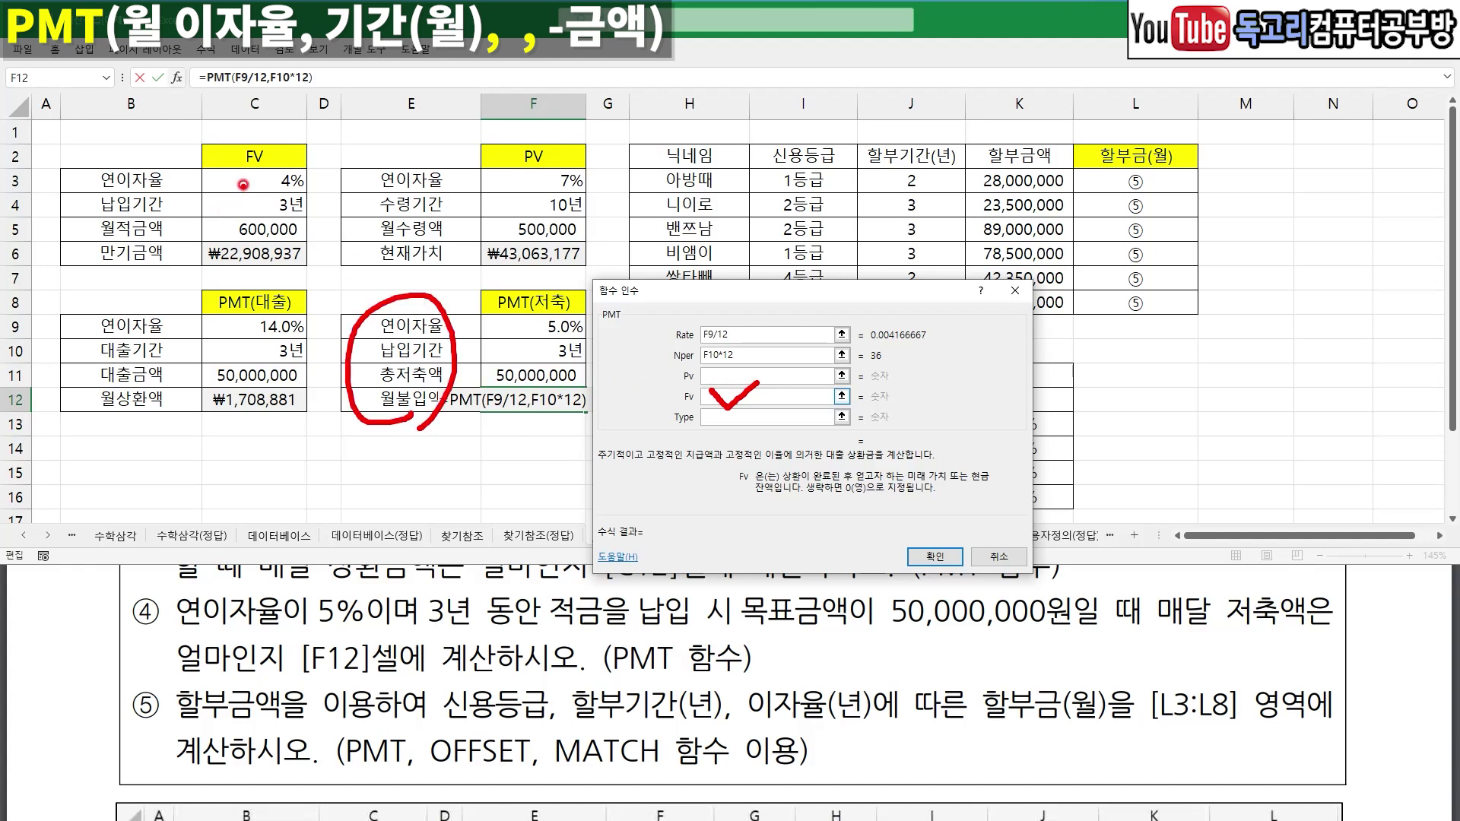
pyautogui.moveTo(266, 176)
pyautogui.mouseDown()
pyautogui.moveTo(229, 156)
pyautogui.moveTo(287, 163)
pyautogui.moveTo(273, 180)
pyautogui.mouseUp()
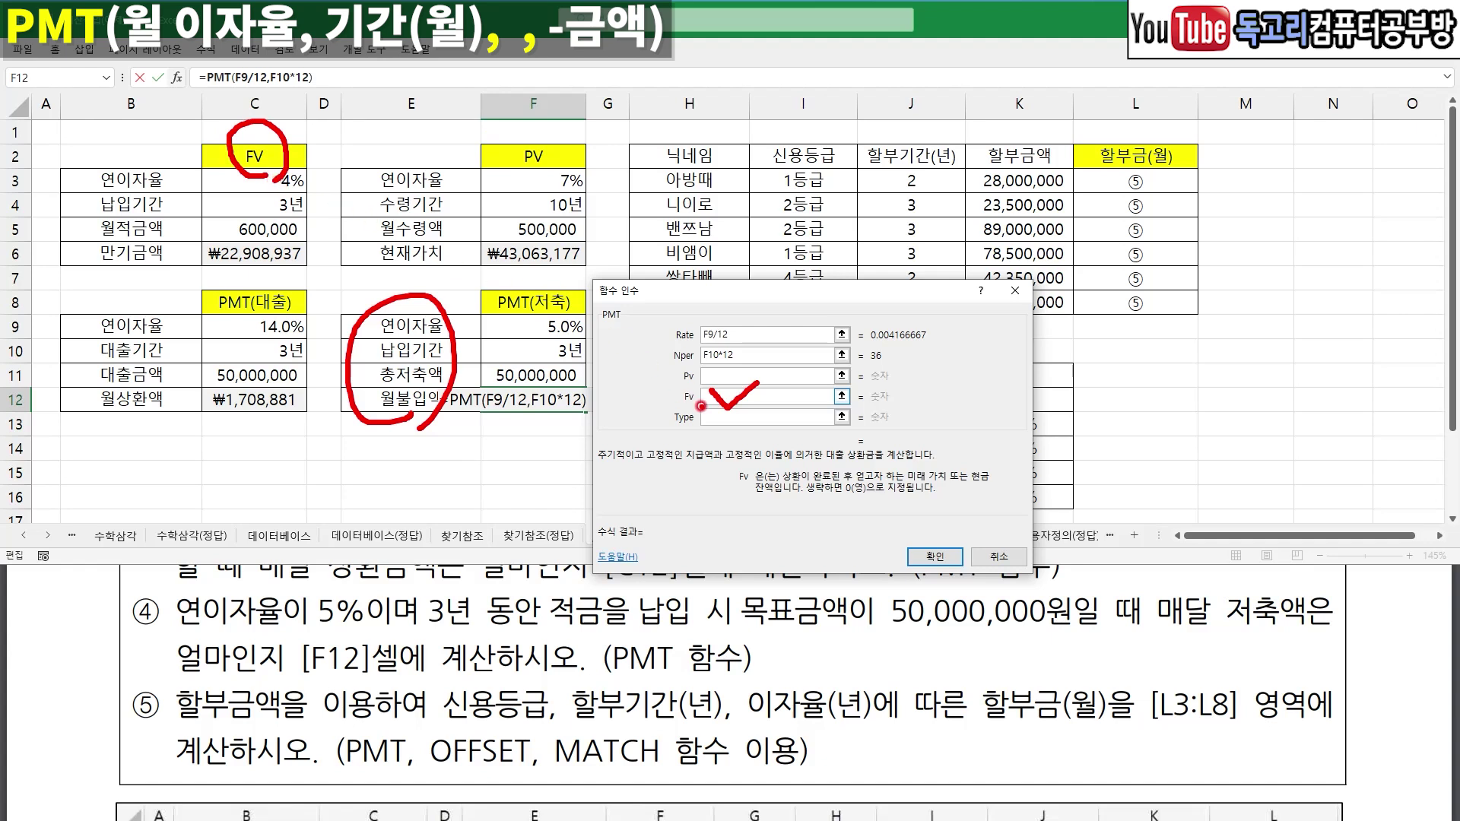
pyautogui.moveTo(715, 400); pyautogui.dragTo(720, 398)
pyautogui.click(731, 394)
pyautogui.write('-')
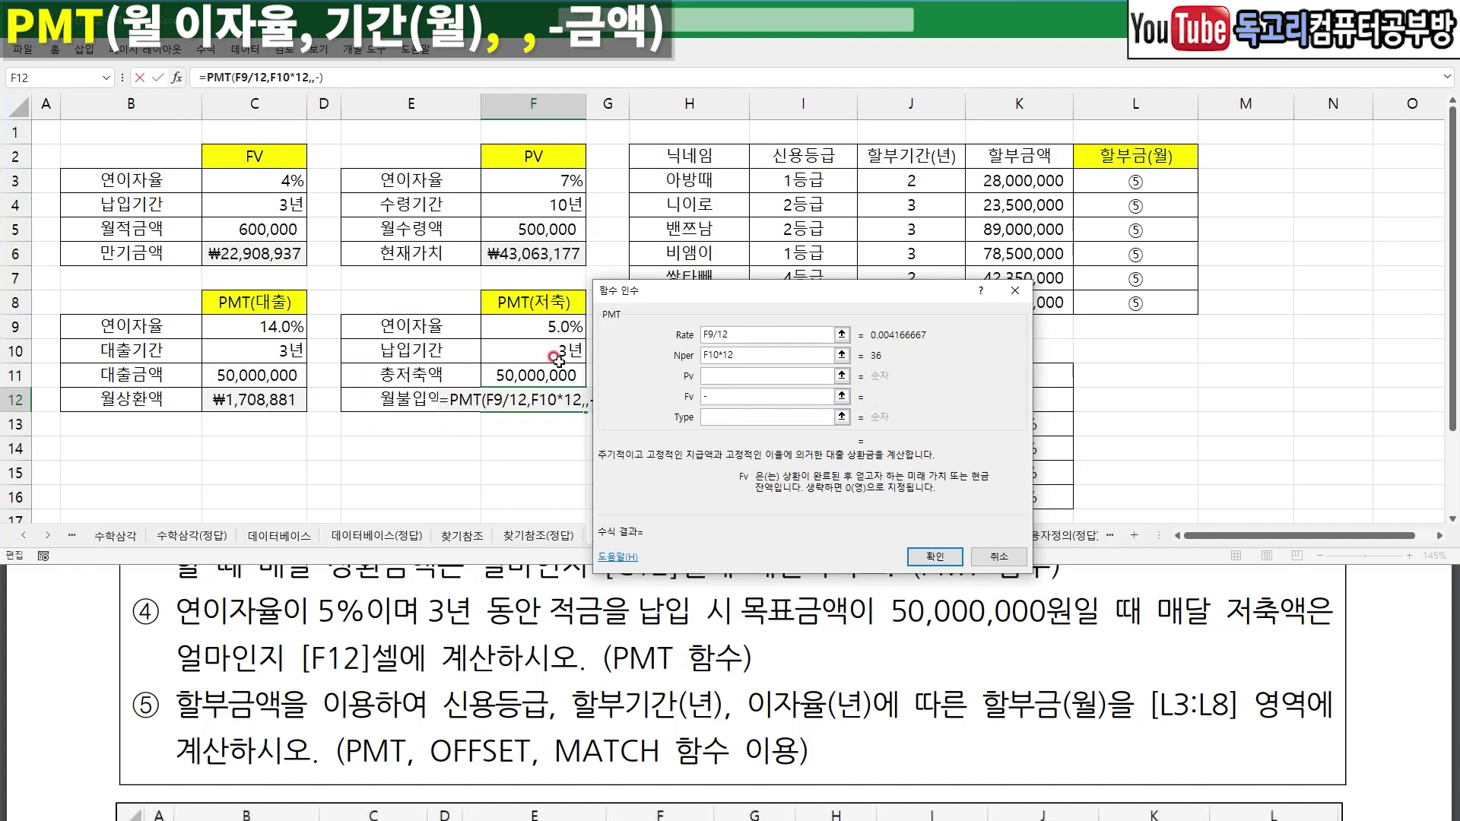
pyautogui.click(537, 375)
pyautogui.click(933, 557)
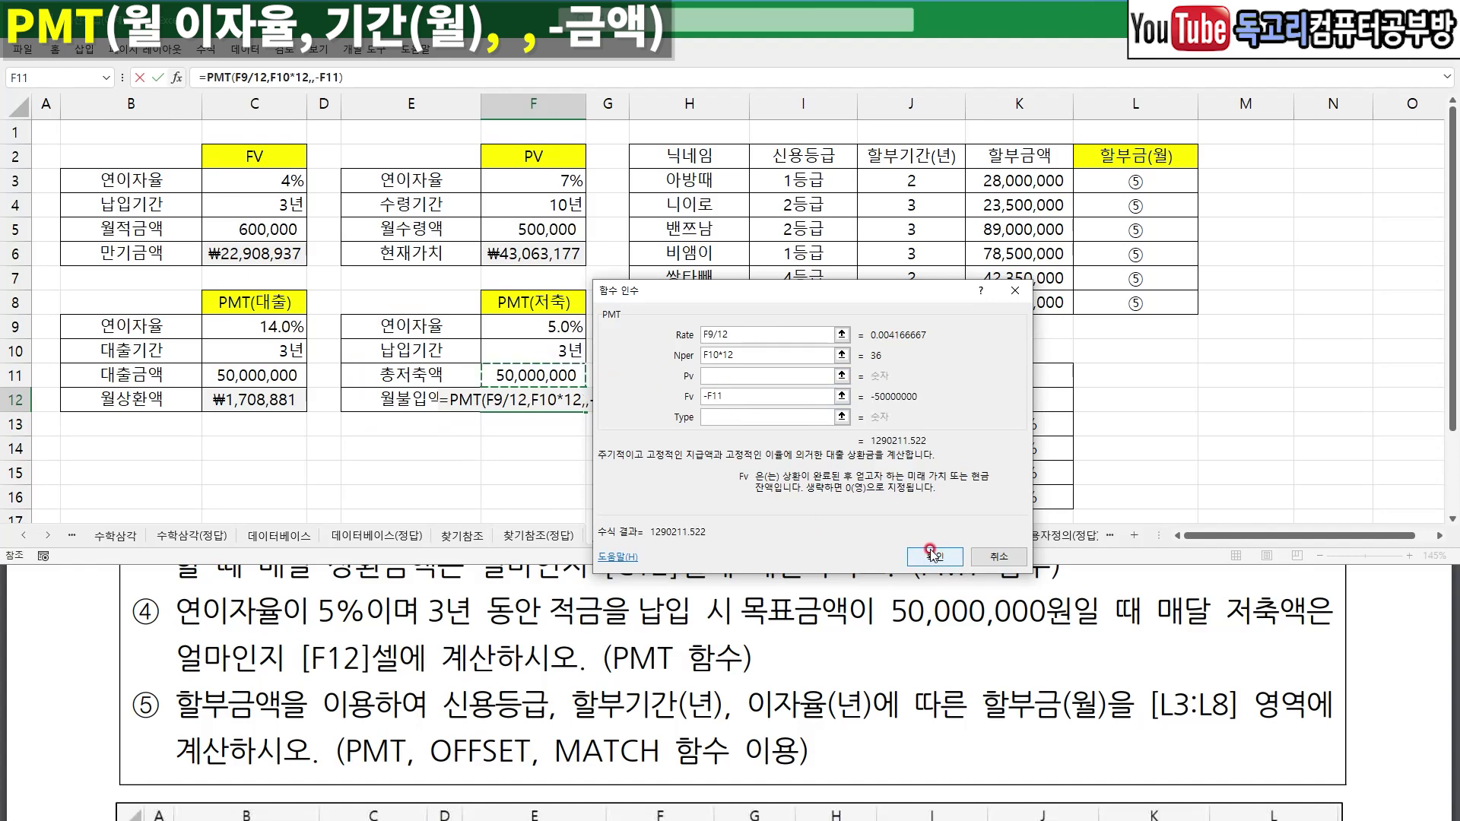
pyautogui.click(936, 559)
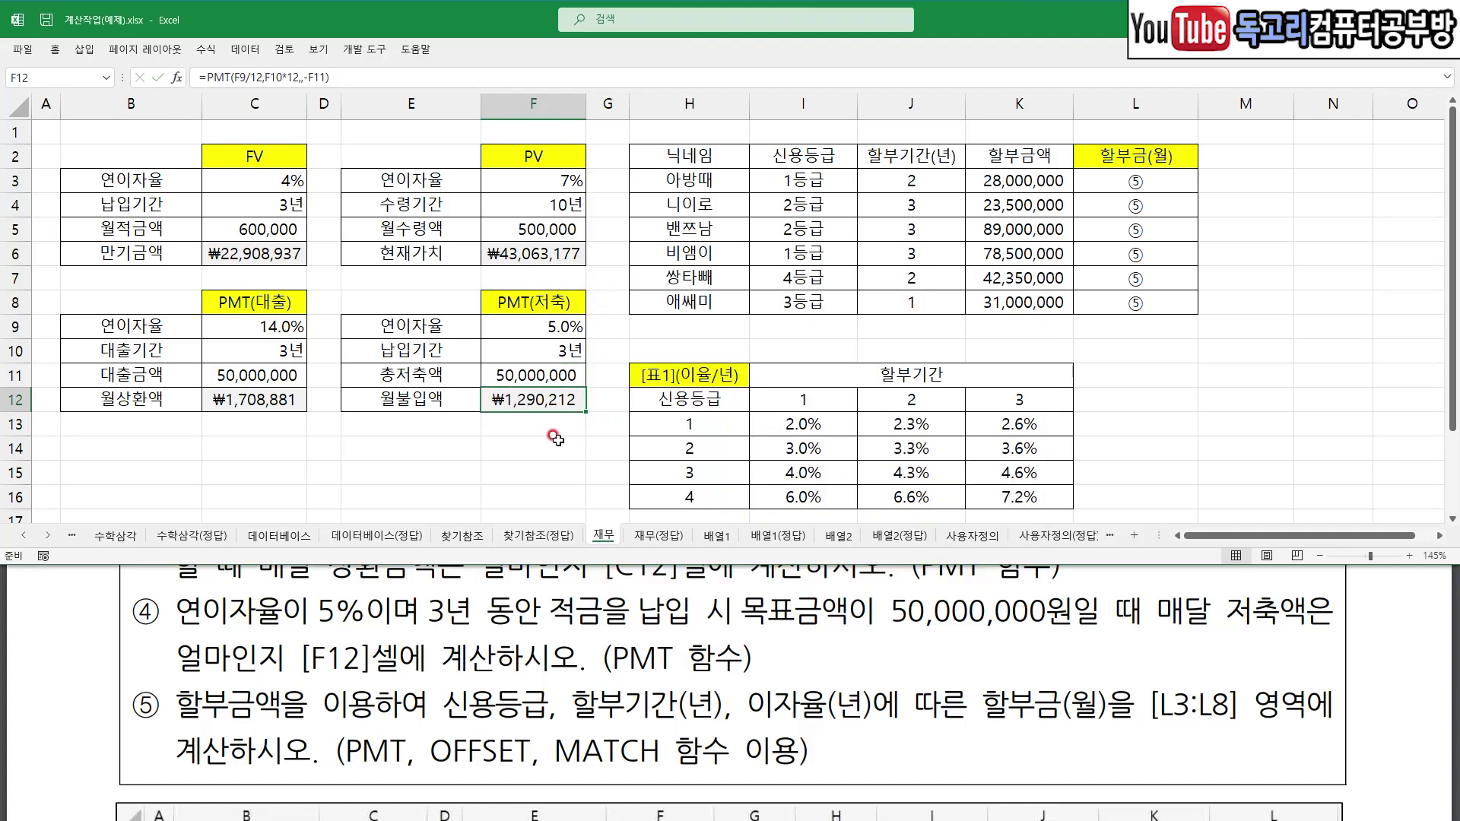
pyautogui.moveTo(608, 413); pyautogui.dragTo(507, 456)
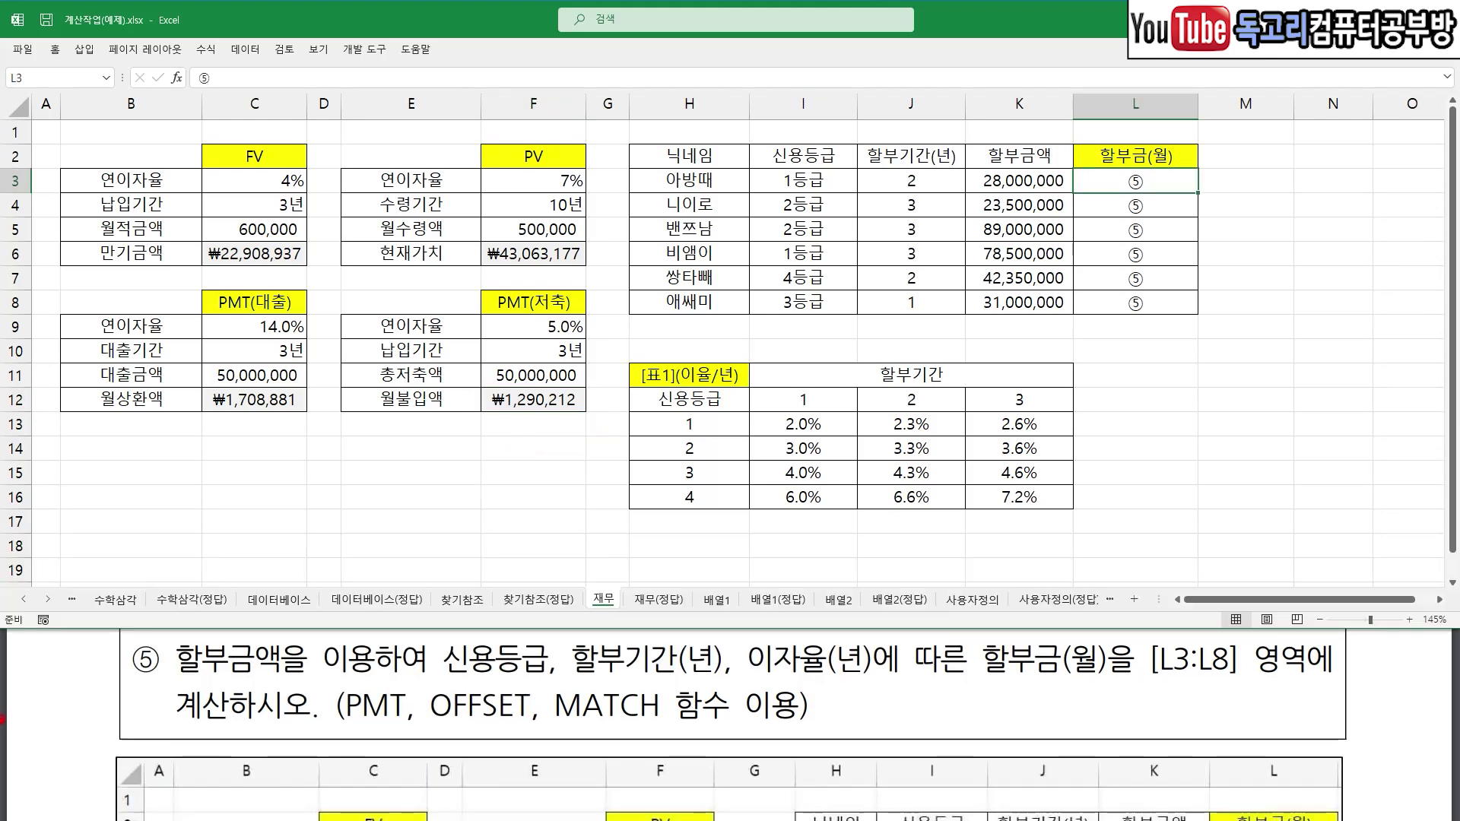
# - Read the fifth exercise, noting the inputs for the monthly installment, the target range L3:L8 and the required functions
pyautogui.moveTo(189, 686); pyautogui.dragTo(287, 683)
pyautogui.moveTo(470, 685); pyautogui.dragTo(885, 682)
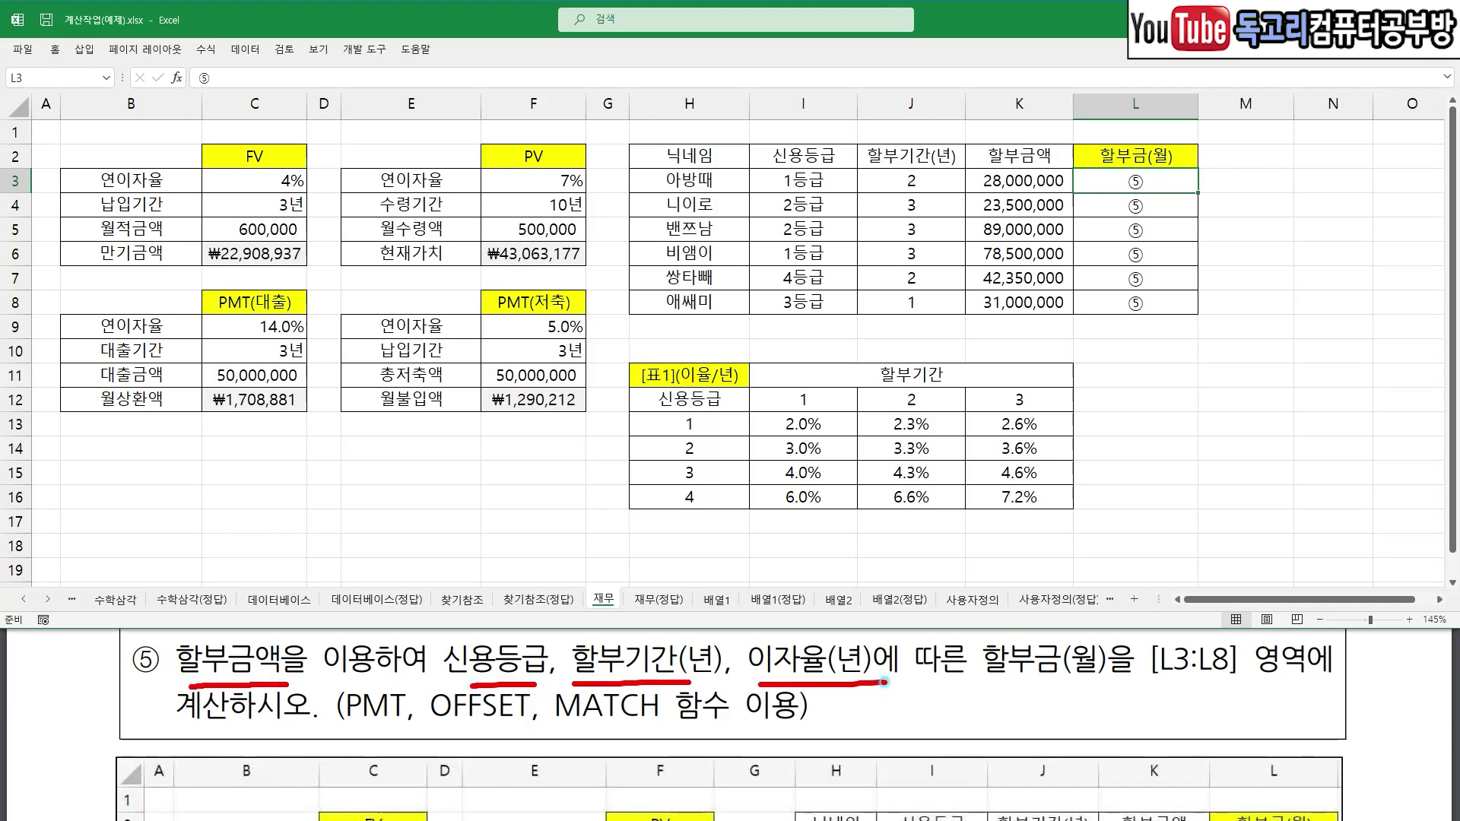
pyautogui.moveTo(1000, 683); pyautogui.dragTo(1127, 692)
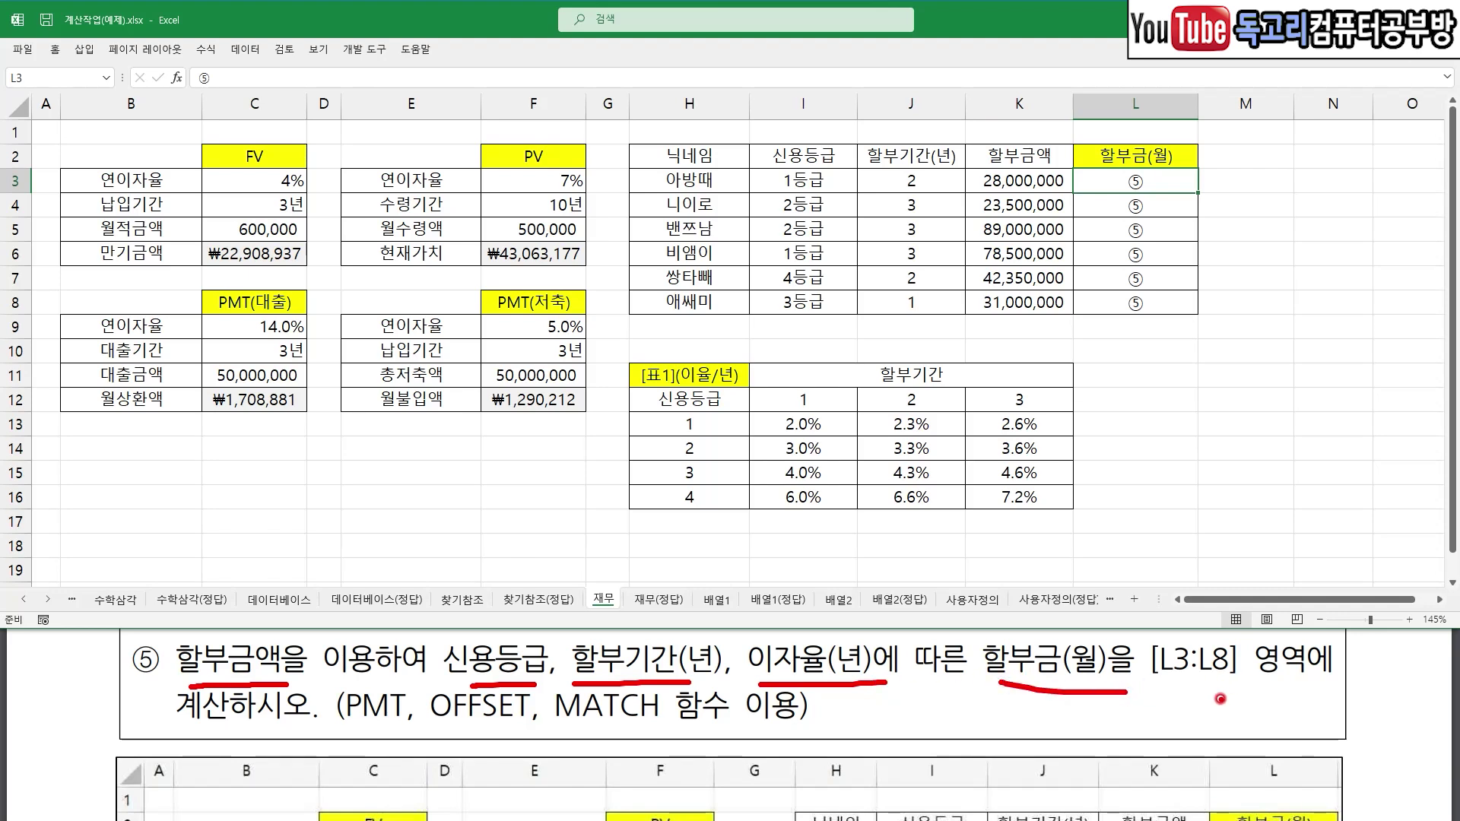
pyautogui.moveTo(1075, 617); pyautogui.dragTo(1142, 594)
pyautogui.moveTo(1175, 689); pyautogui.dragTo(1236, 690)
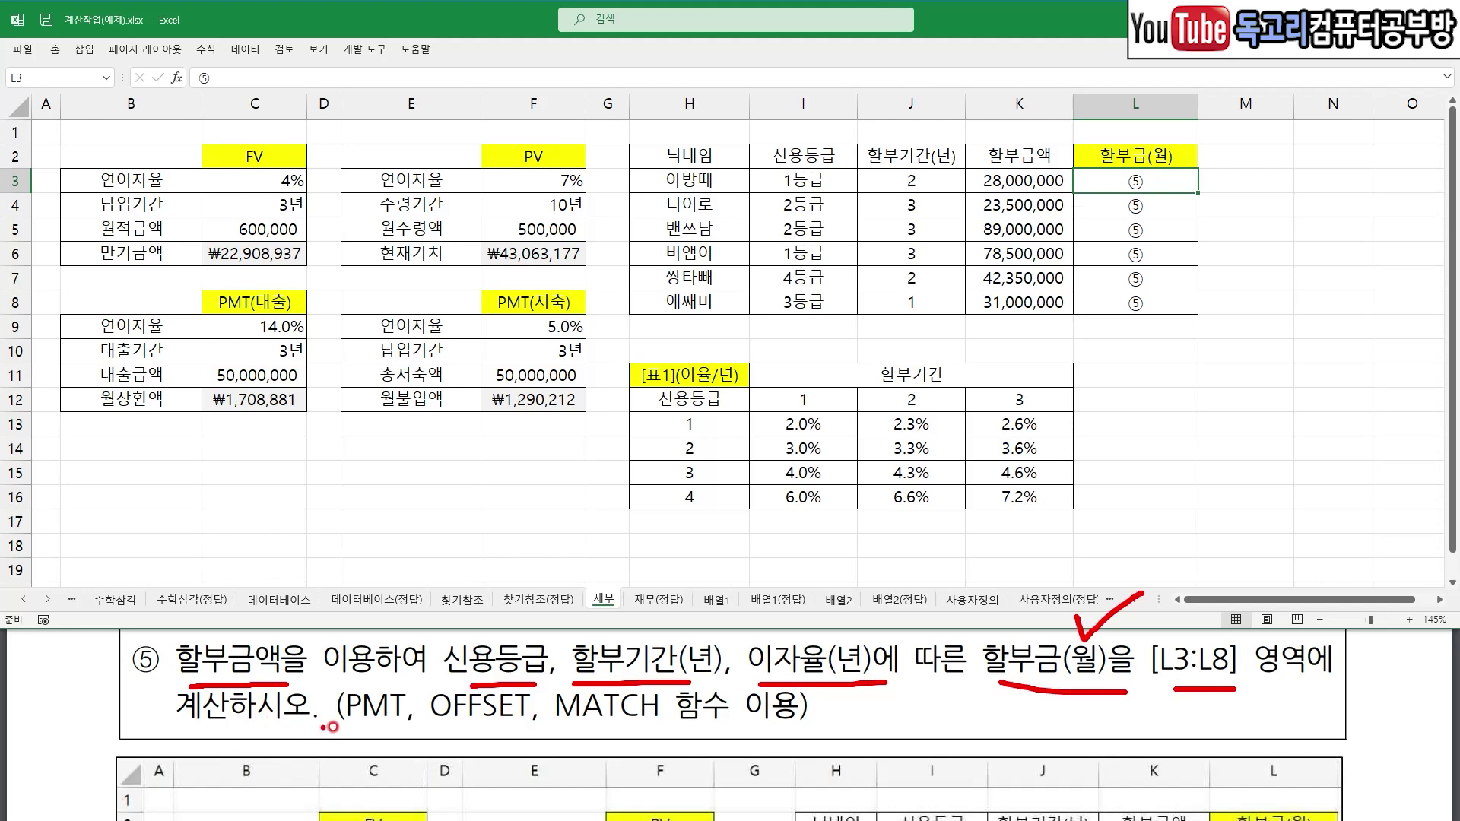
pyautogui.moveTo(357, 726); pyautogui.dragTo(686, 728)
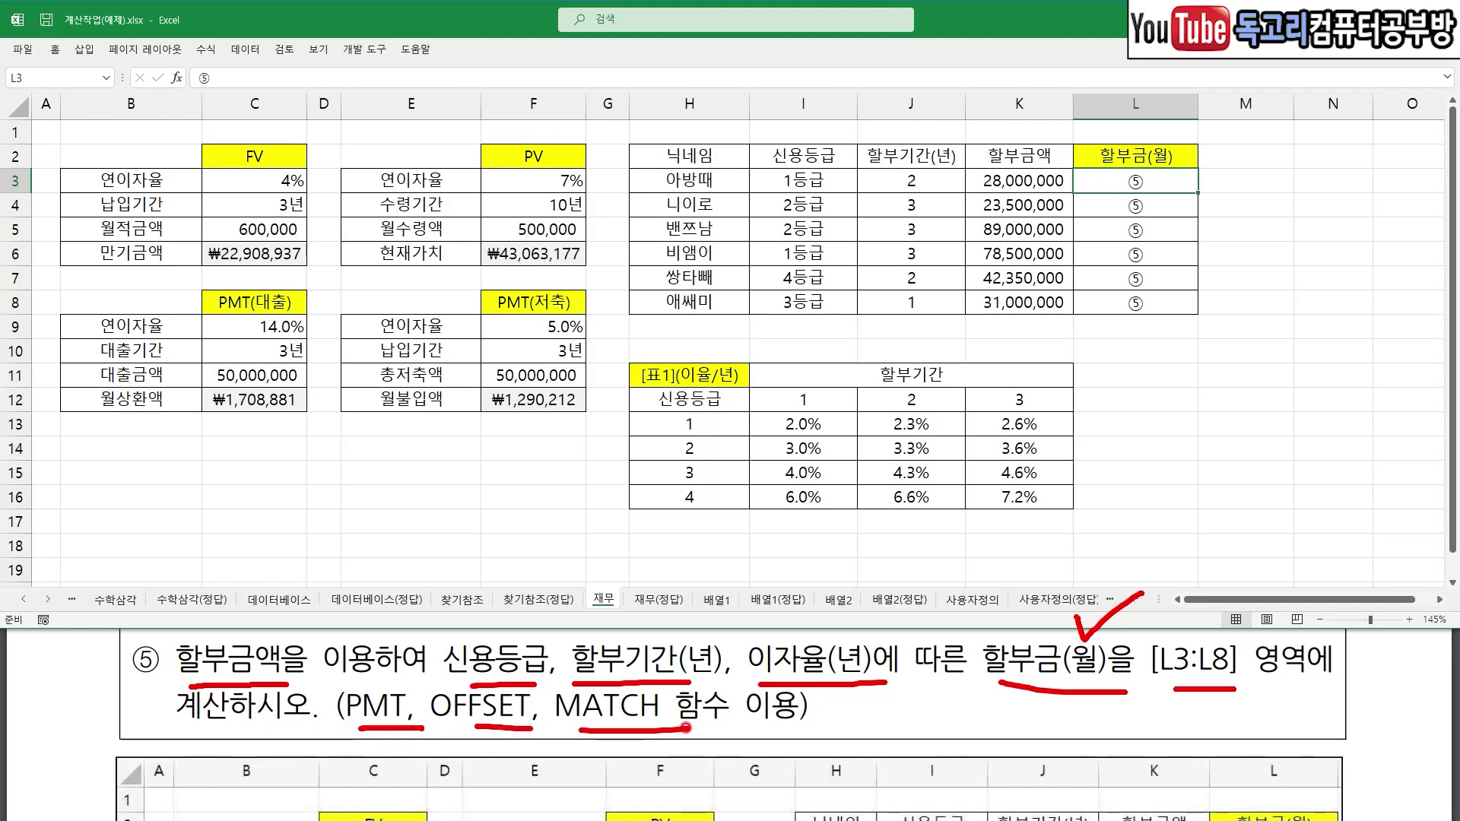
pyautogui.press('e')
# - Examine how the 표1 interest rates are arranged by 신용등급 and 할부기간 for the OFFSET lookup
pyautogui.moveTo(991, 524)
pyautogui.mouseDown()
pyautogui.moveTo(848, 406)
pyautogui.moveTo(1019, 525)
pyautogui.moveTo(979, 538)
pyautogui.mouseUp()
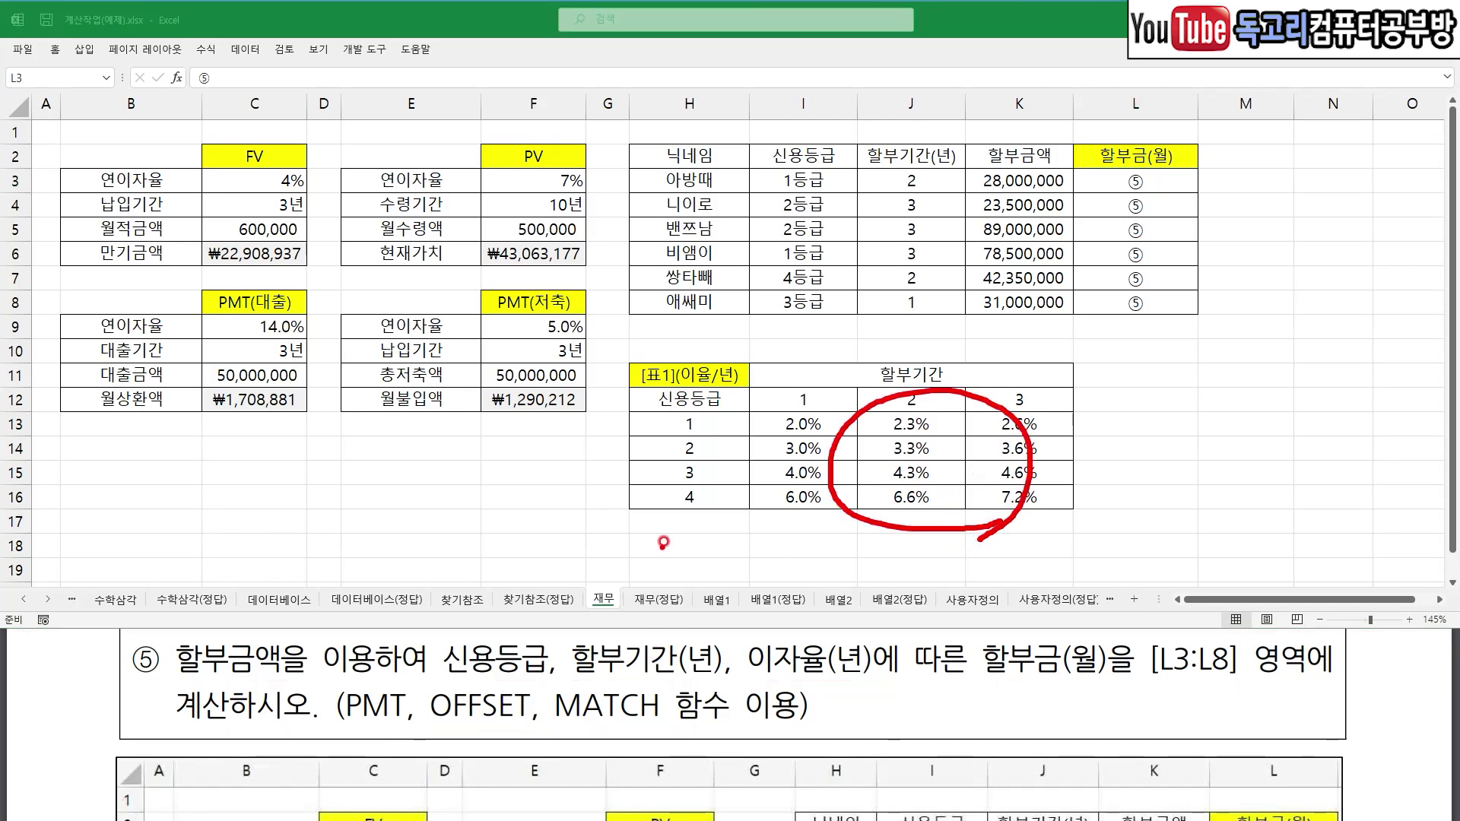
pyautogui.moveTo(649, 456); pyautogui.dragTo(715, 457)
pyautogui.moveTo(645, 491); pyautogui.dragTo(721, 491)
pyautogui.moveTo(800, 374); pyautogui.dragTo(797, 405)
pyautogui.moveTo(911, 370); pyautogui.dragTo(910, 396)
pyautogui.moveTo(1072, 357); pyautogui.dragTo(1050, 412)
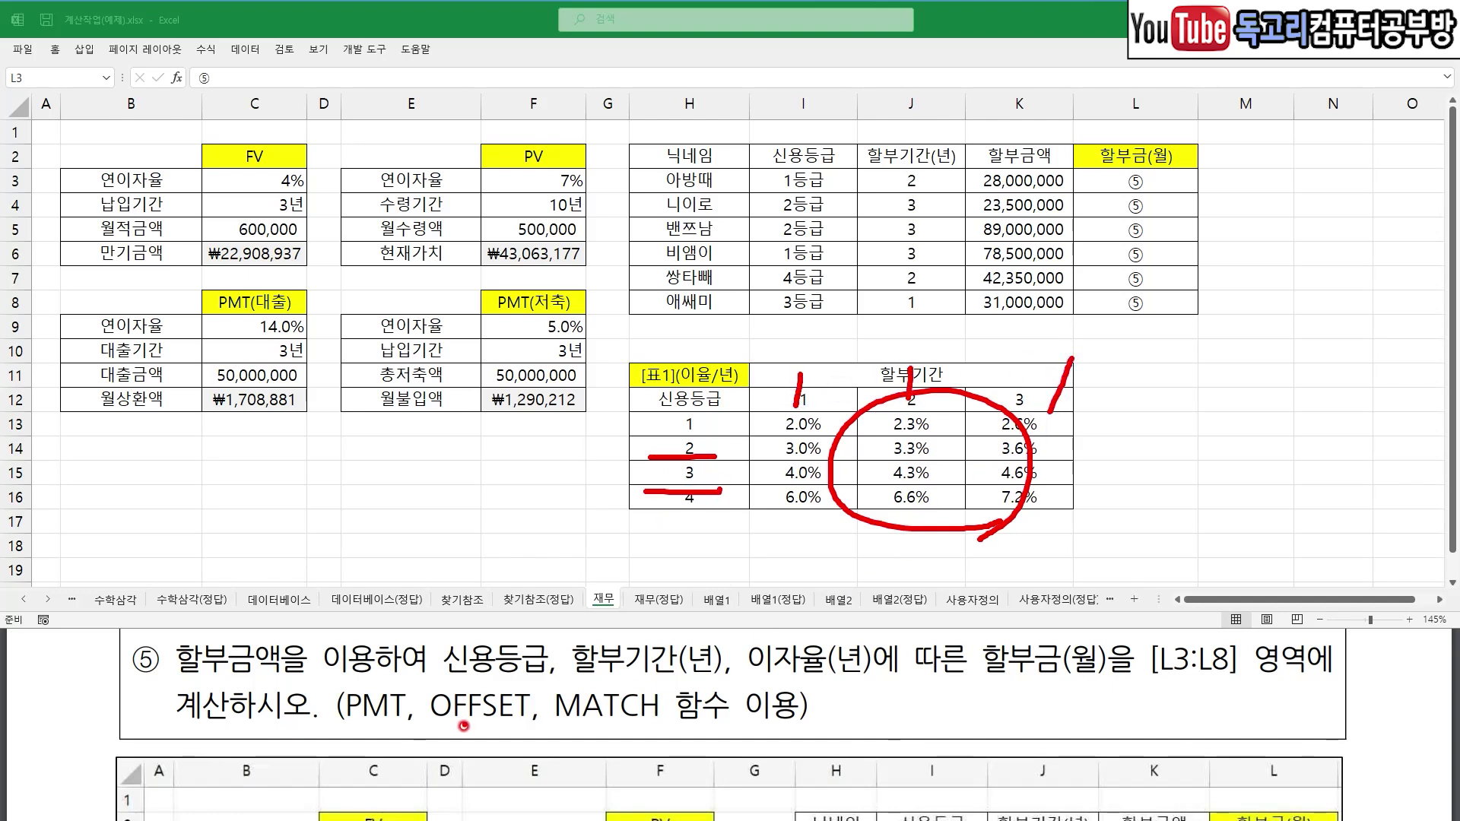
pyautogui.moveTo(428, 726); pyautogui.dragTo(516, 730)
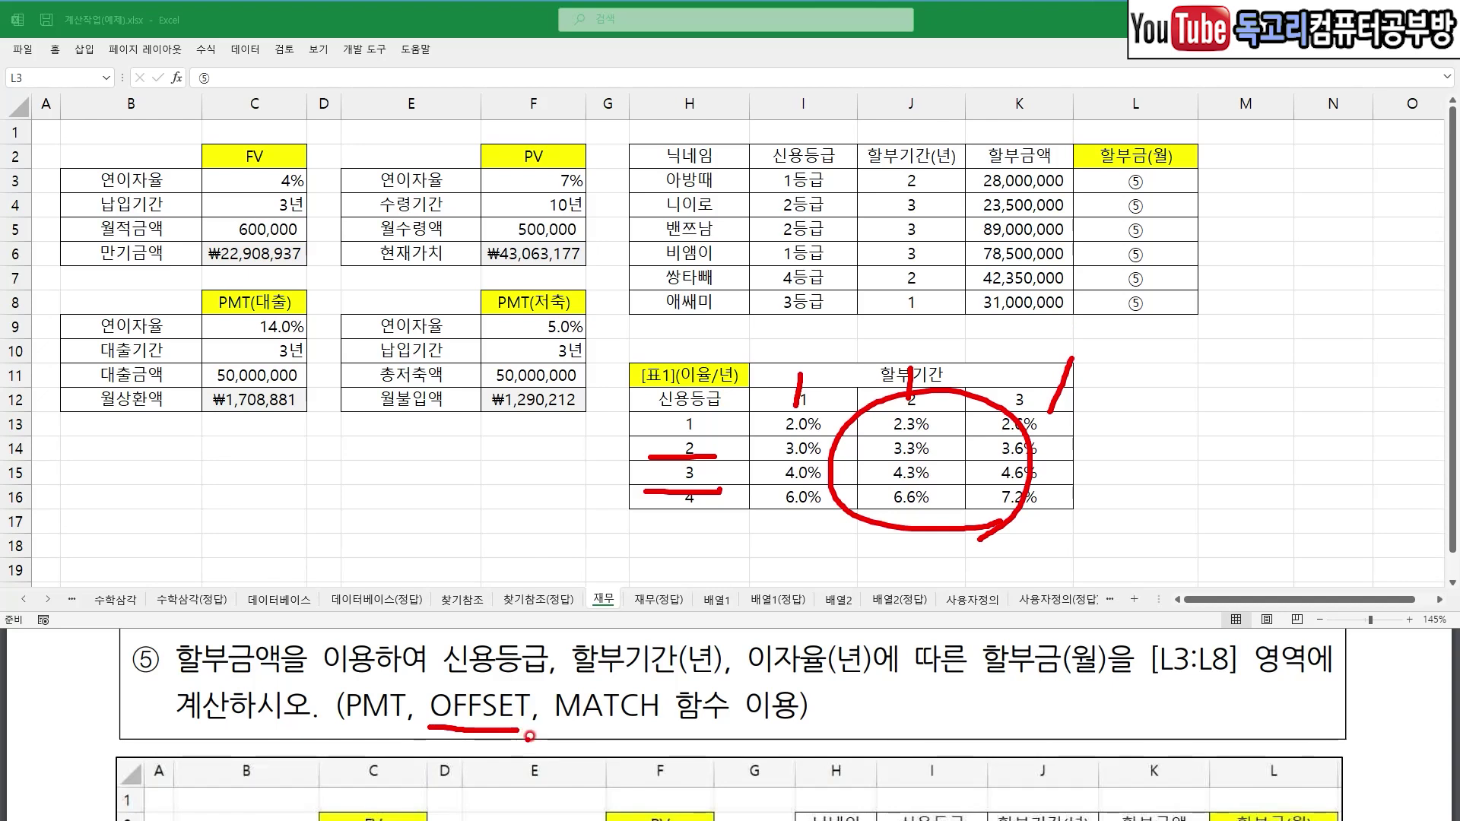
pyautogui.press('Escape')
# - Start an OFFSET formula in L3 with its Reference argument set to the absolute cell $H$12
pyautogui.click(1136, 181)
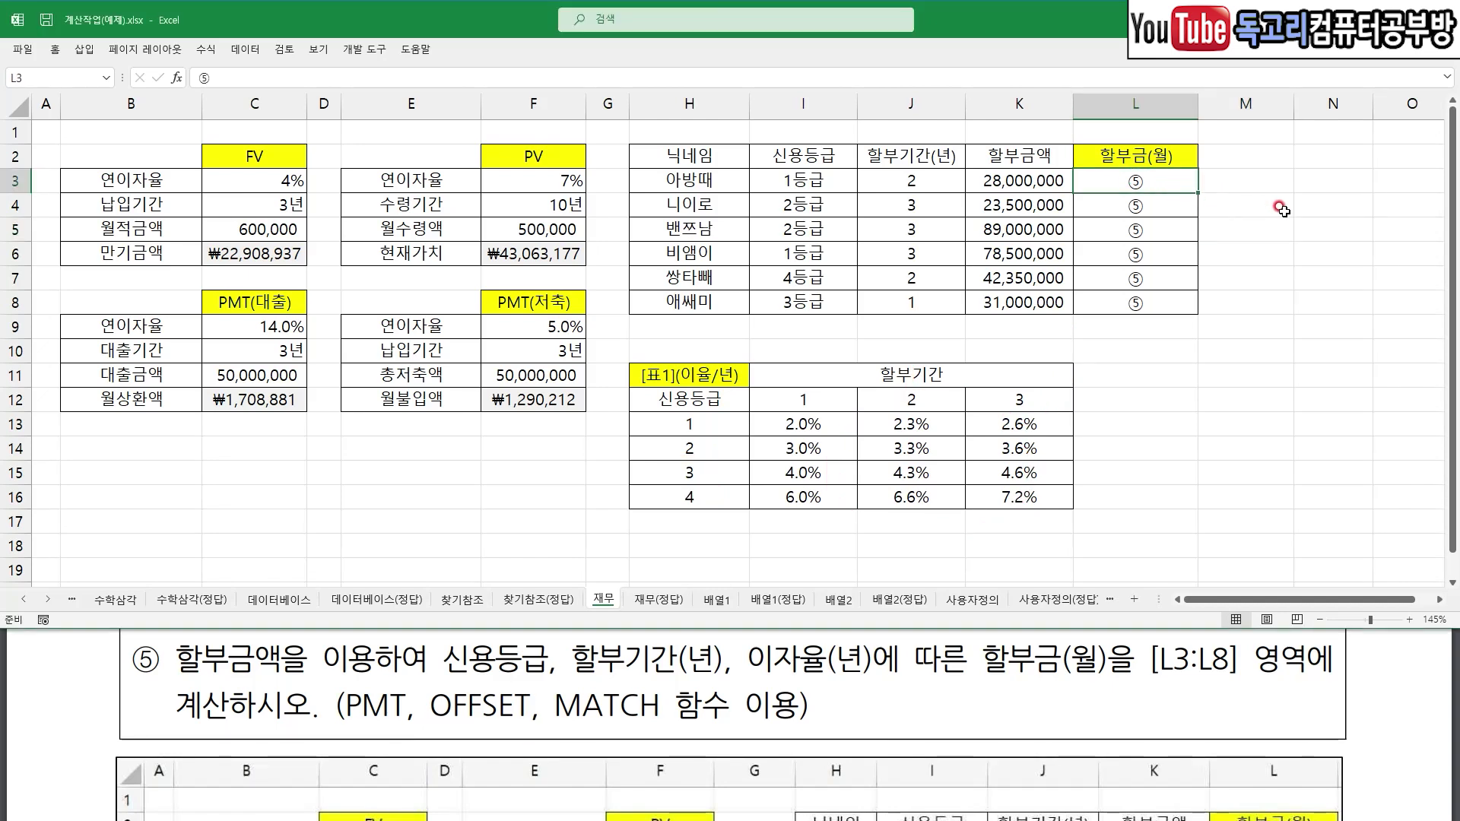
pyautogui.write('=OFF')
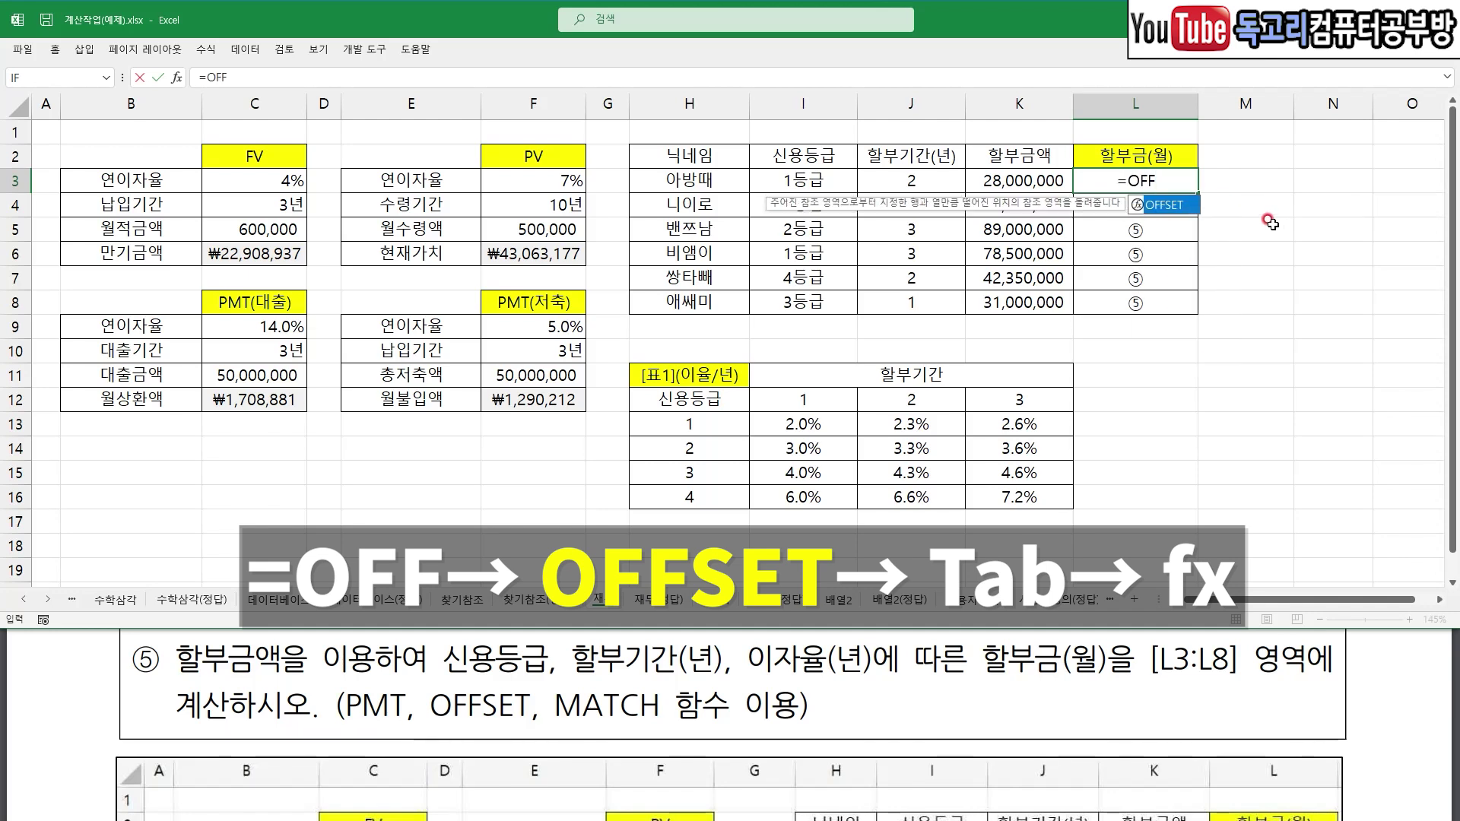
pyautogui.press('Tab')
pyautogui.click(182, 78)
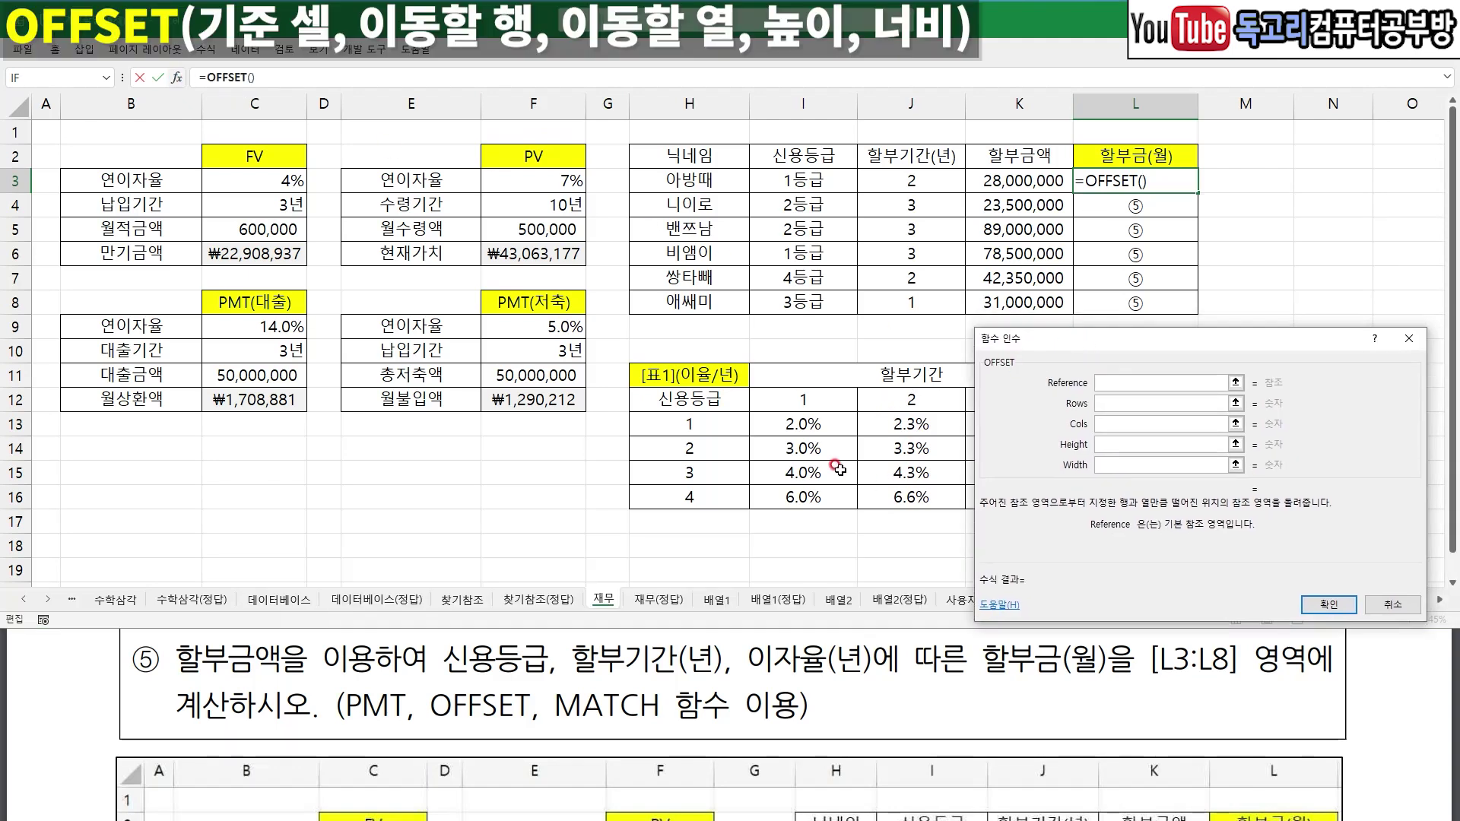
pyautogui.click(700, 399)
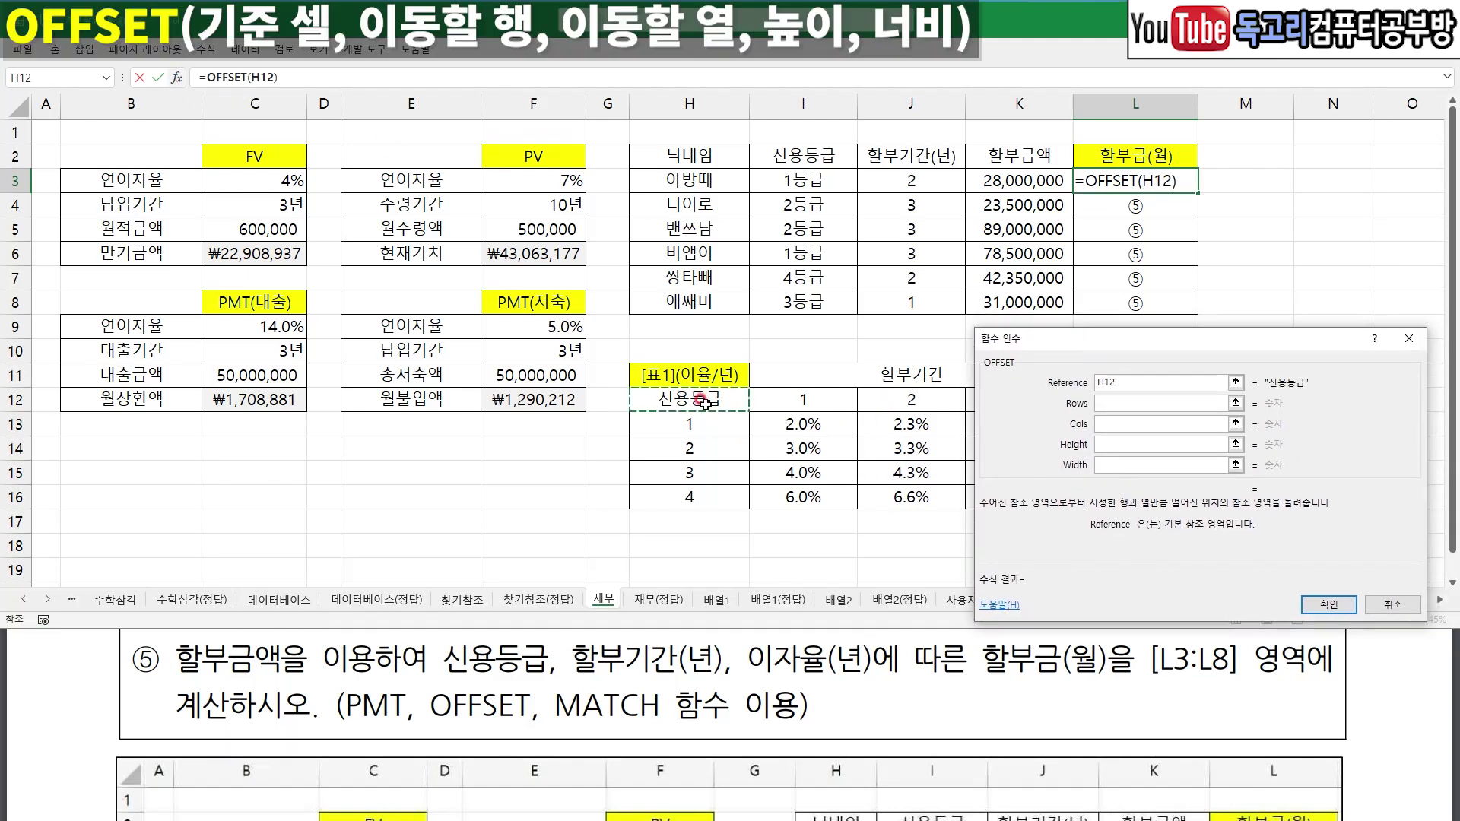
pyautogui.press('F4')
pyautogui.moveTo(829, 184); pyautogui.dragTo(830, 323)
pyautogui.moveTo(735, 379)
pyautogui.mouseDown()
pyautogui.moveTo(693, 430)
pyautogui.moveTo(707, 371)
pyautogui.moveTo(715, 384)
pyautogui.moveTo(675, 427)
pyautogui.mouseUp()
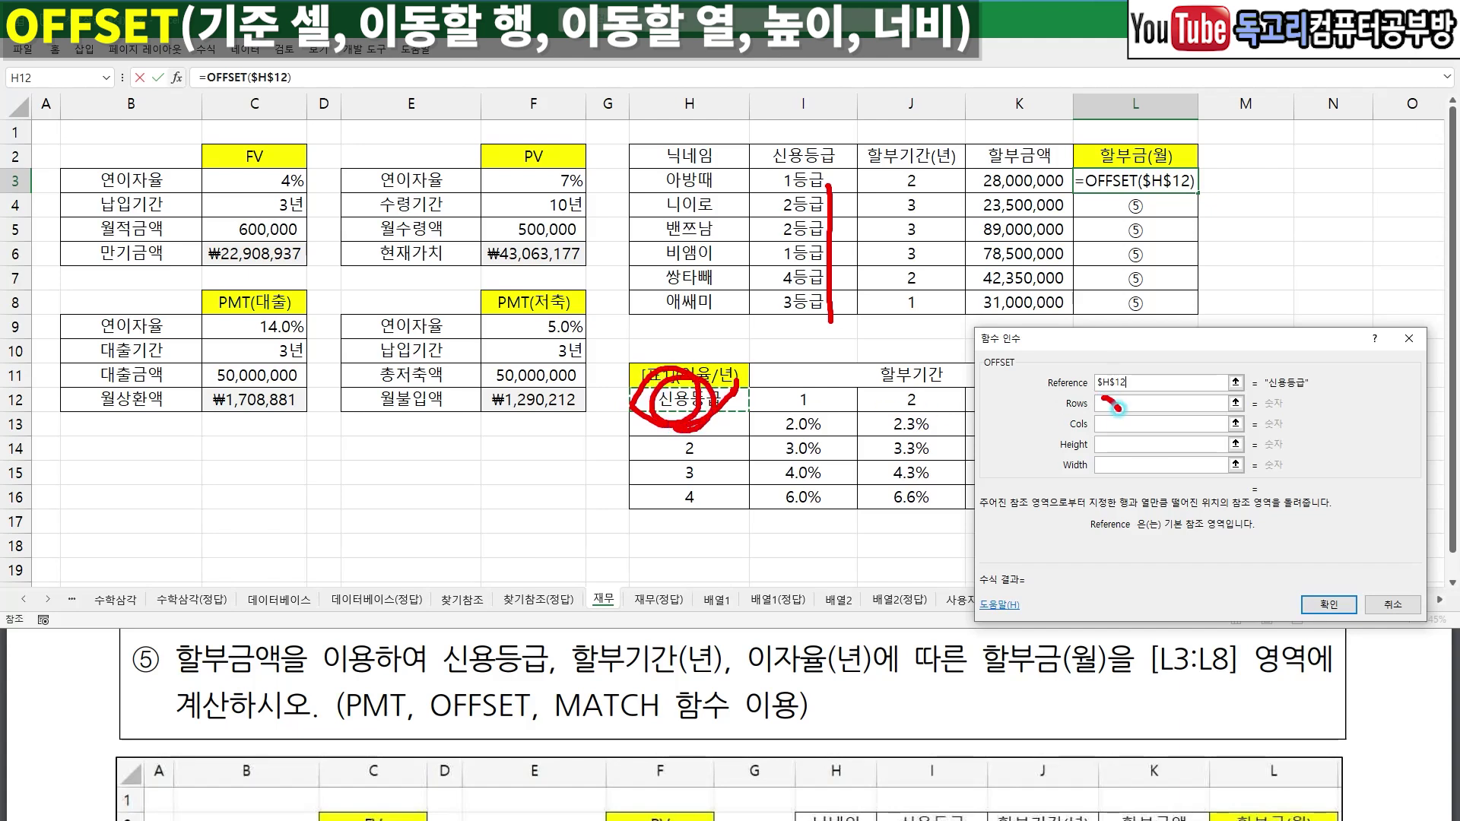
# - Begin OFFSET's Rows argument with a MATCH whose lookup value extracts the grade digit using LEFT(I3,1)
pyautogui.click(1152, 400)
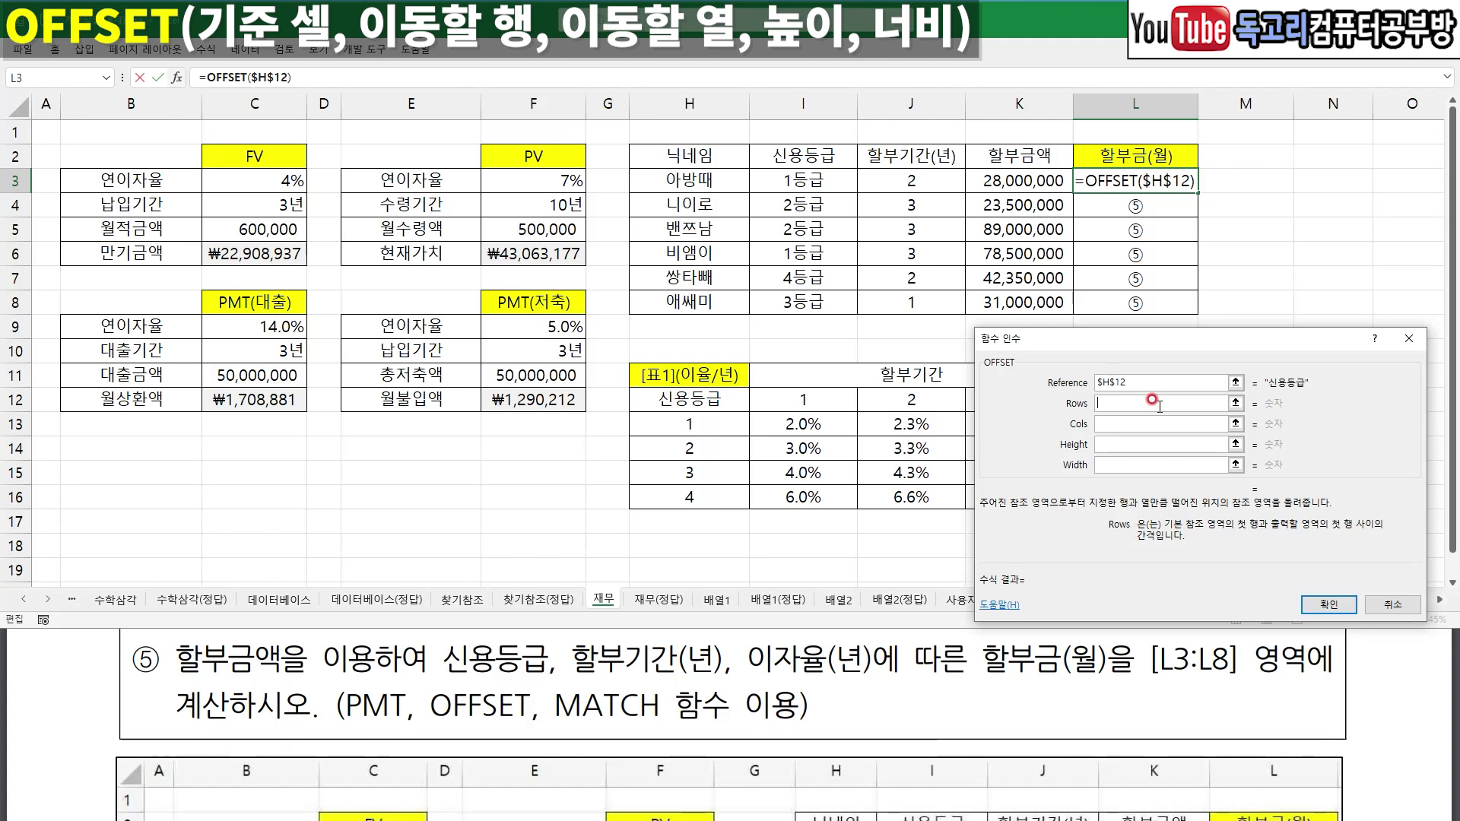
pyautogui.write('MATCH(')
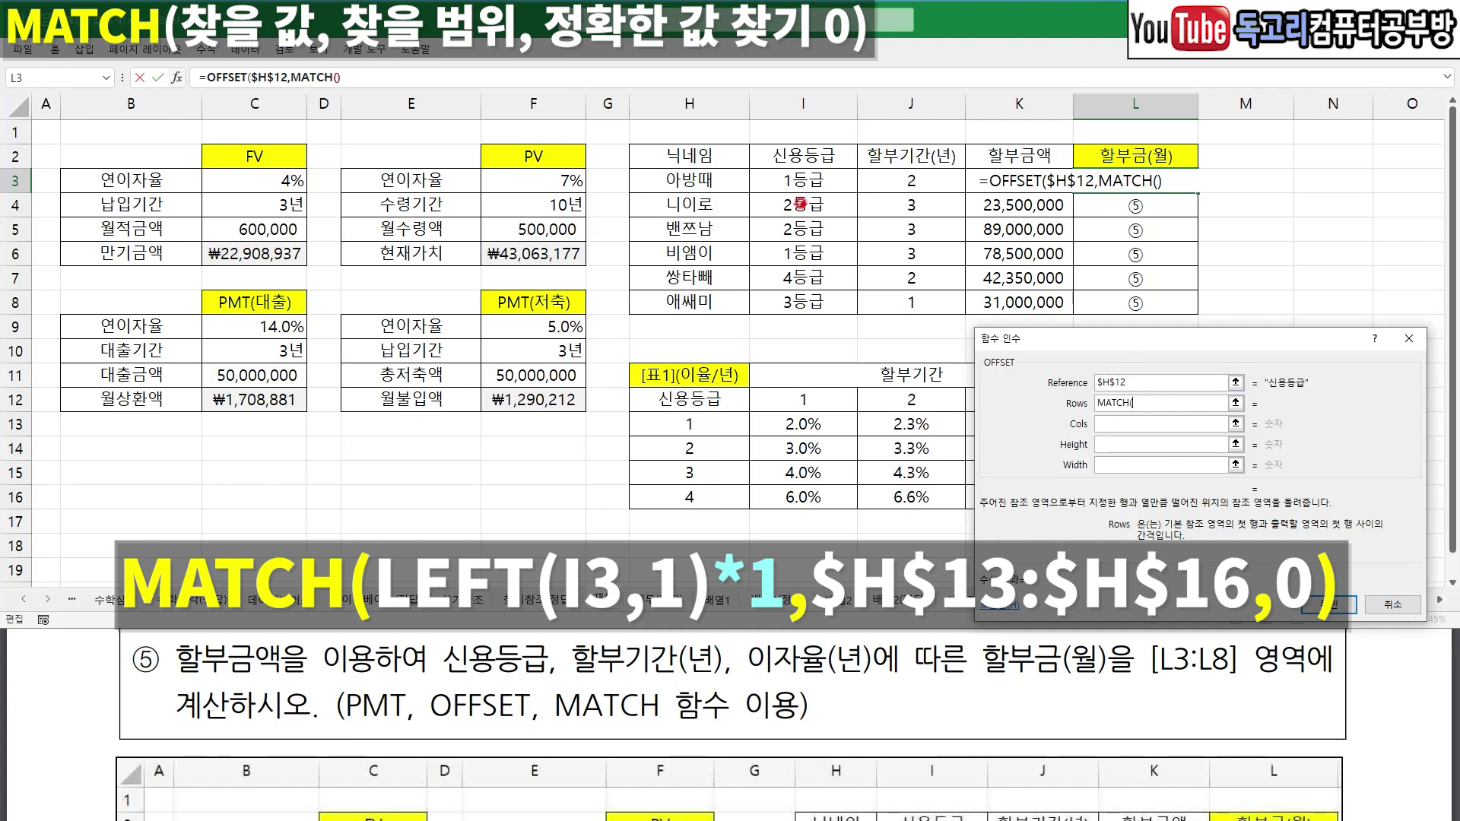
pyautogui.moveTo(781, 190); pyautogui.dragTo(843, 191)
pyautogui.moveTo(704, 431); pyautogui.dragTo(702, 439)
pyautogui.click(705, 460)
pyautogui.click(709, 492)
pyautogui.click(707, 517)
pyautogui.moveTo(795, 191)
pyautogui.mouseDown()
pyautogui.moveTo(772, 160)
pyautogui.moveTo(787, 202)
pyautogui.mouseUp()
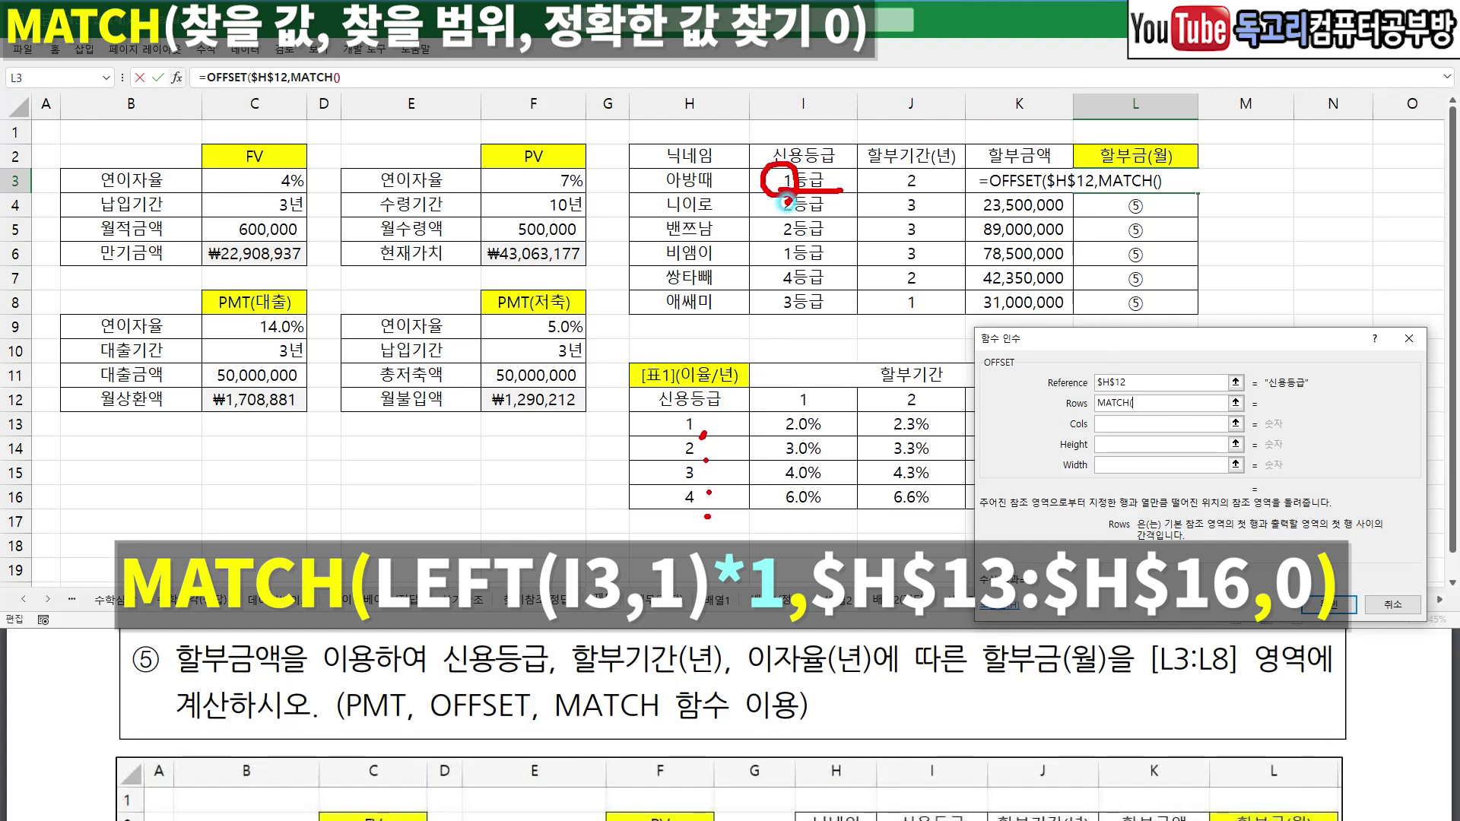
pyautogui.rightClick(906, 228)
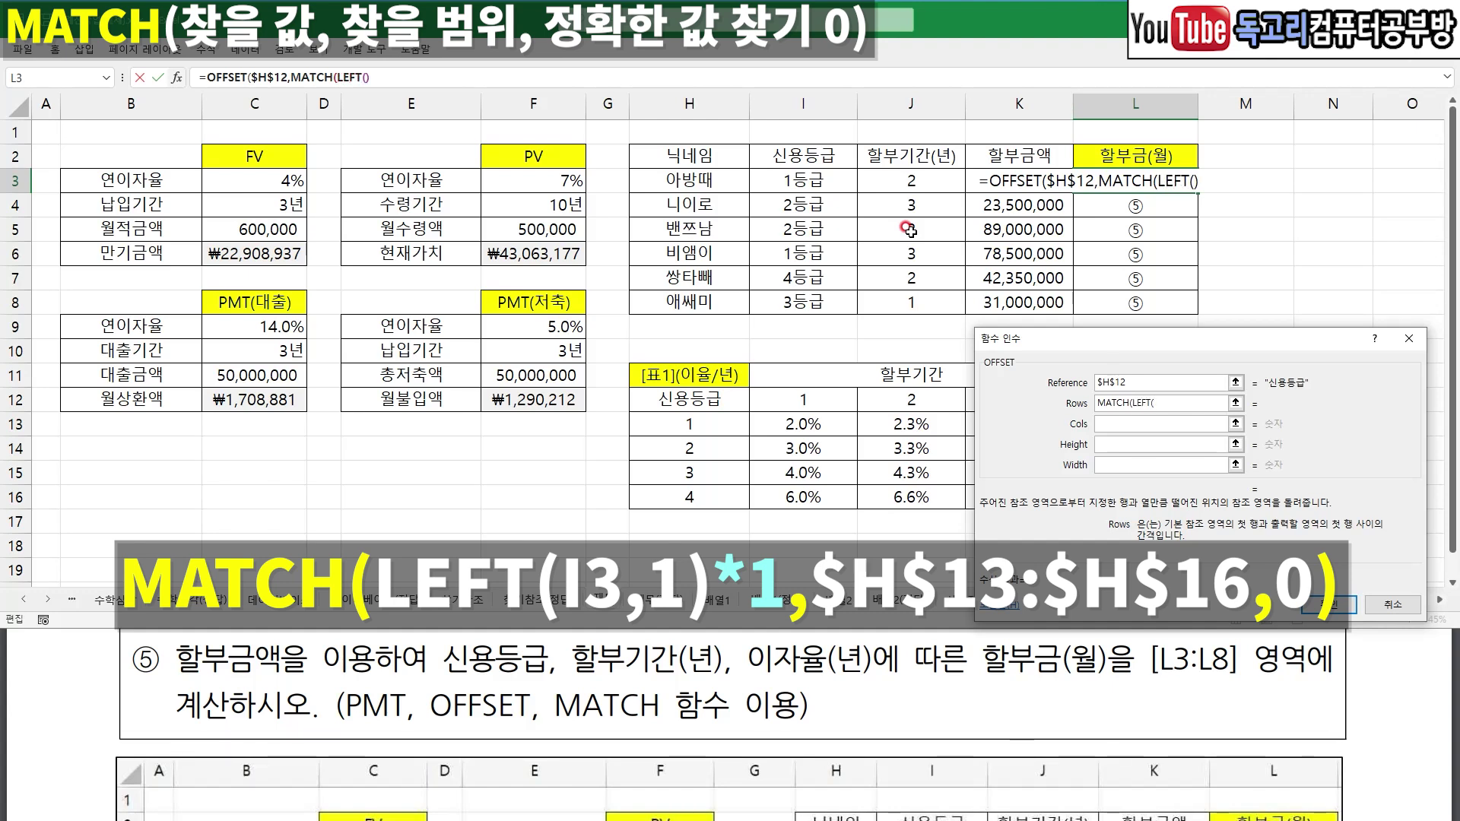
pyautogui.click(833, 178)
pyautogui.write(',1)')
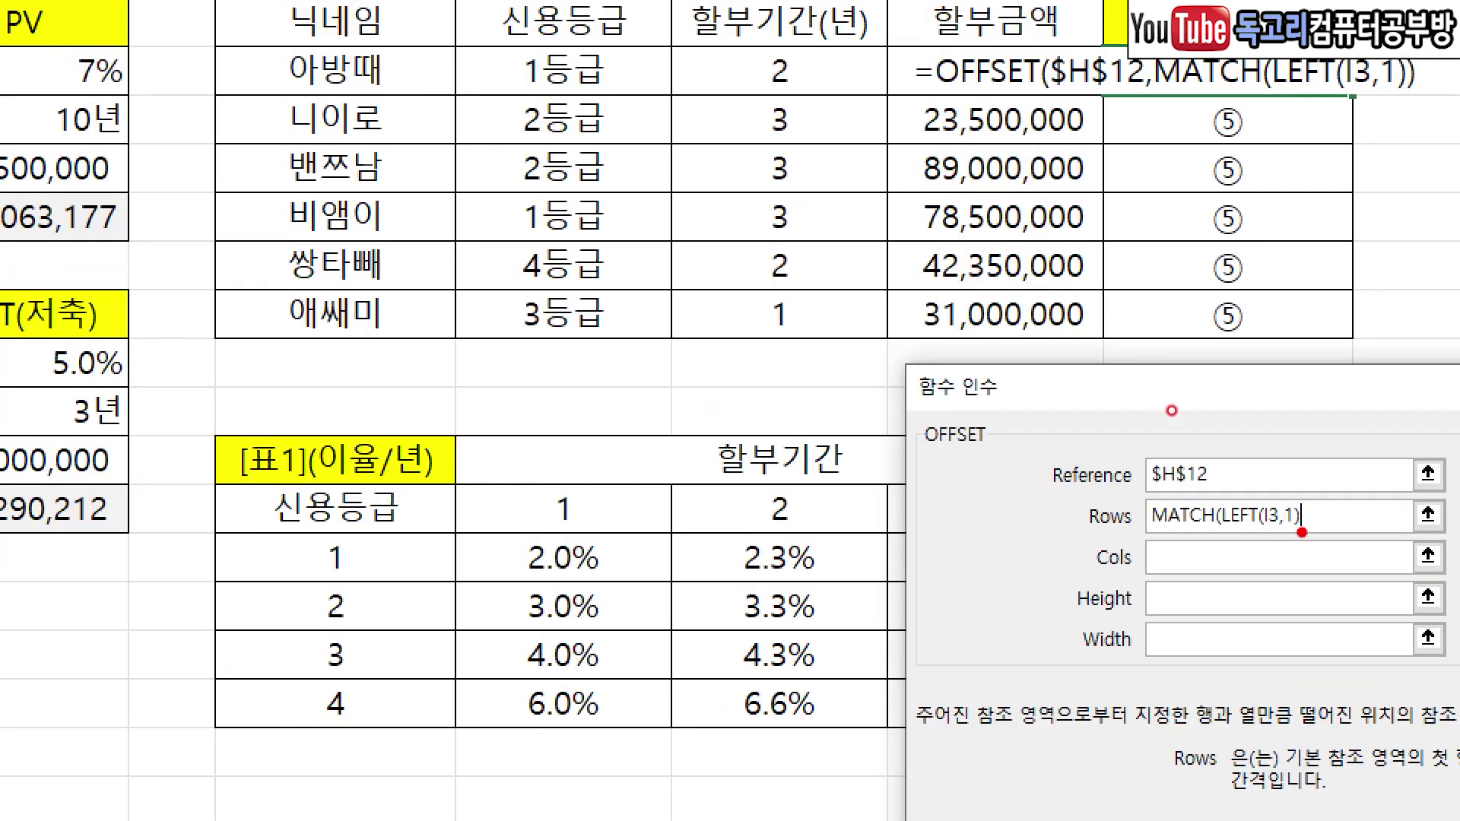
# - Convert the LEFT(I3,1) text into a number by multiplying it by 1 as MATCH's first argument
pyautogui.moveTo(1235, 542); pyautogui.dragTo(1306, 544)
pyautogui.moveTo(509, 90); pyautogui.dragTo(541, 94)
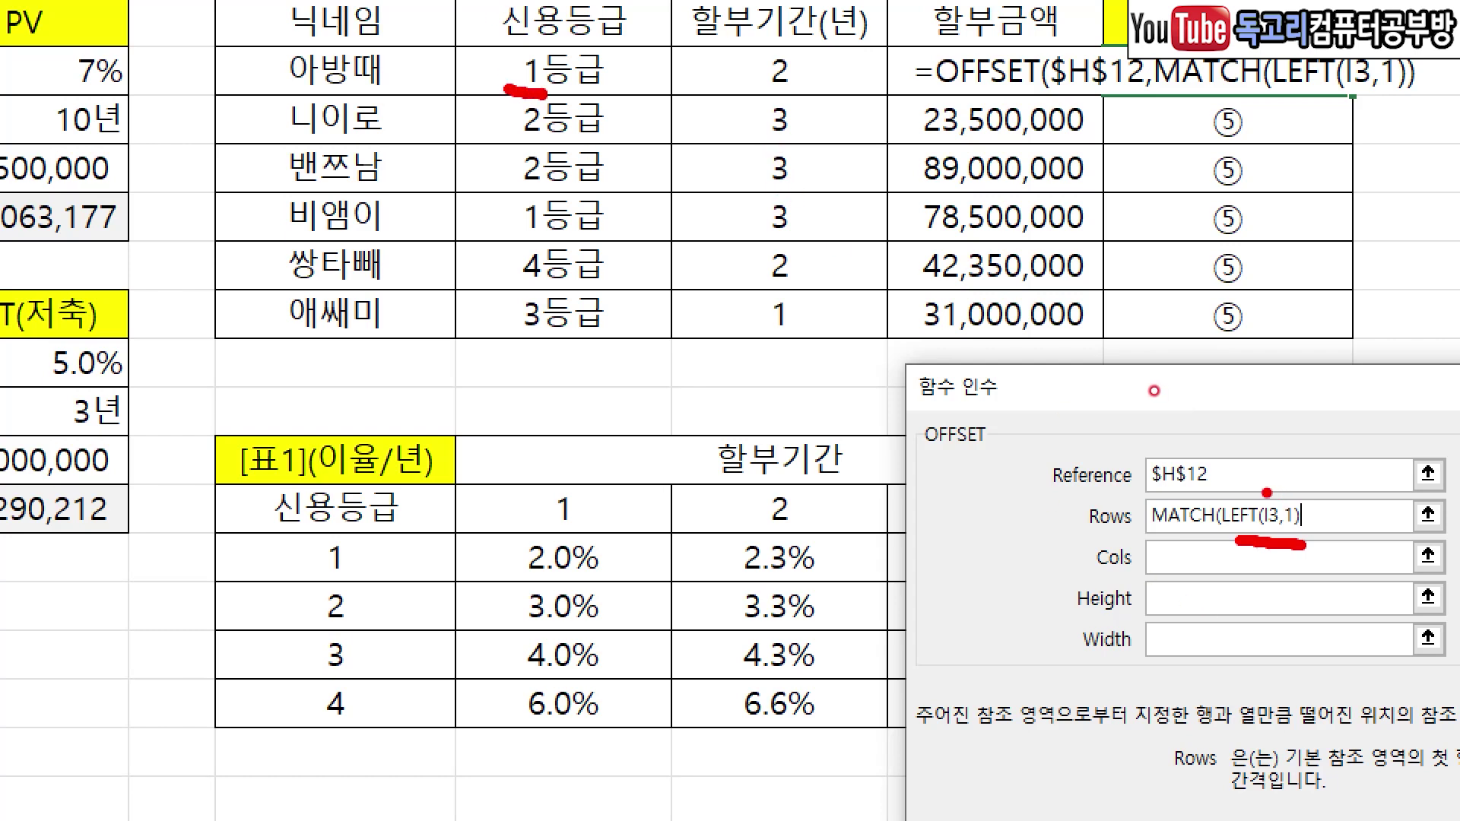
pyautogui.moveTo(1231, 493); pyautogui.dragTo(1293, 492)
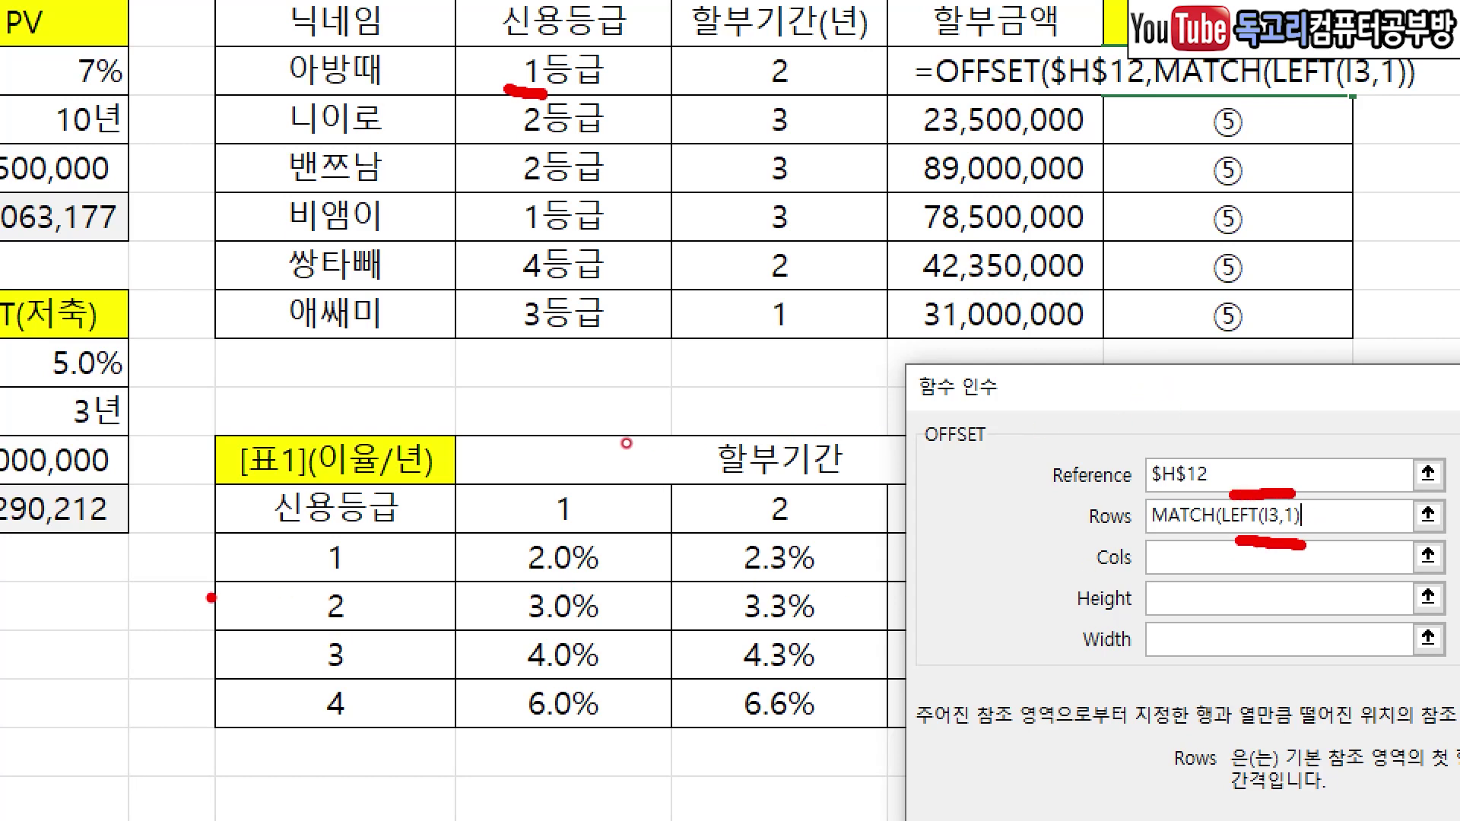
pyautogui.moveTo(503, 93)
pyautogui.mouseDown()
pyautogui.moveTo(553, 46)
pyautogui.moveTo(546, 103)
pyautogui.mouseUp()
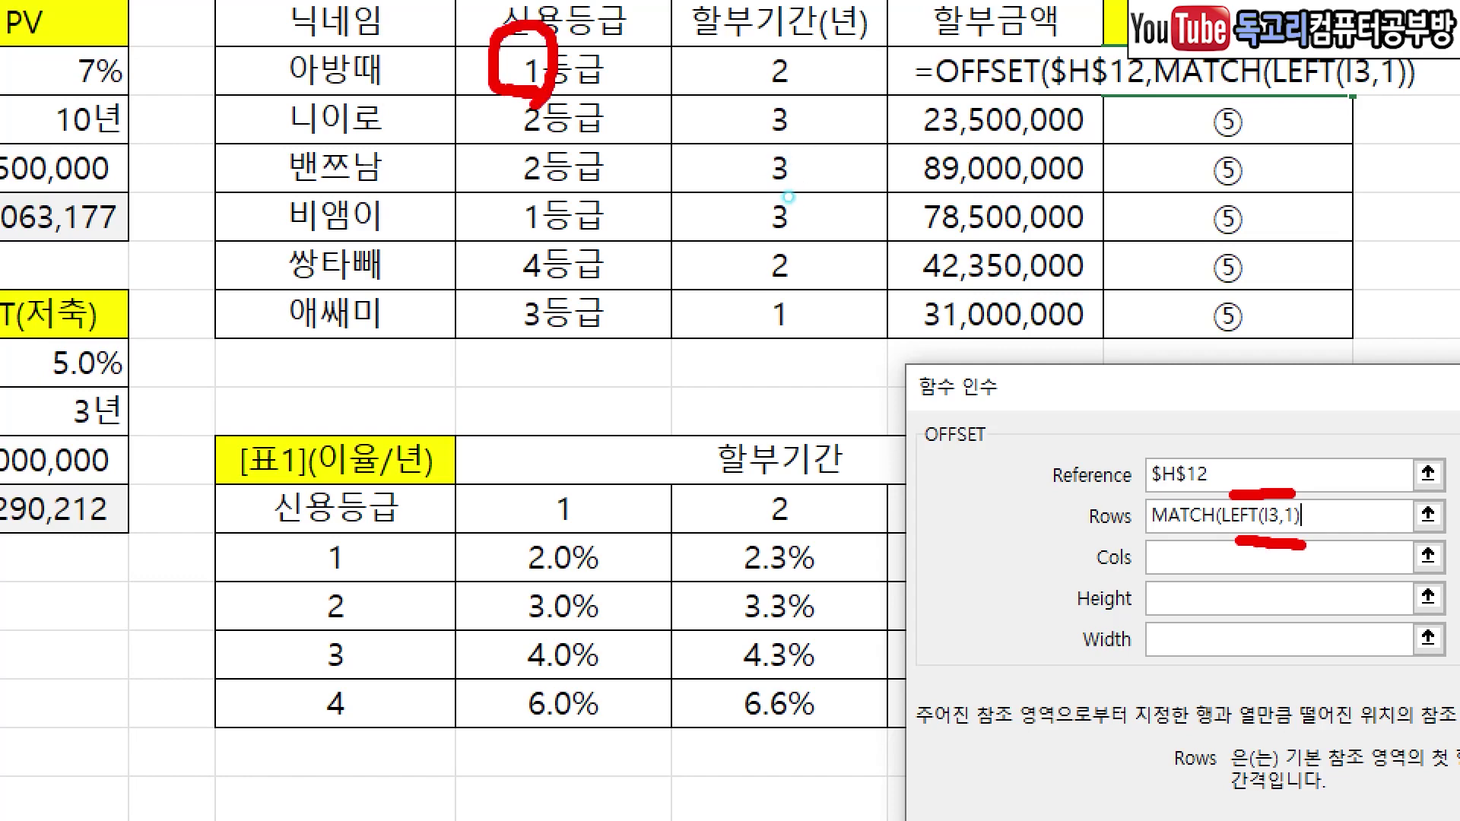
pyautogui.moveTo(358, 582)
pyautogui.mouseDown()
pyautogui.moveTo(348, 574)
pyautogui.moveTo(366, 582)
pyautogui.mouseUp()
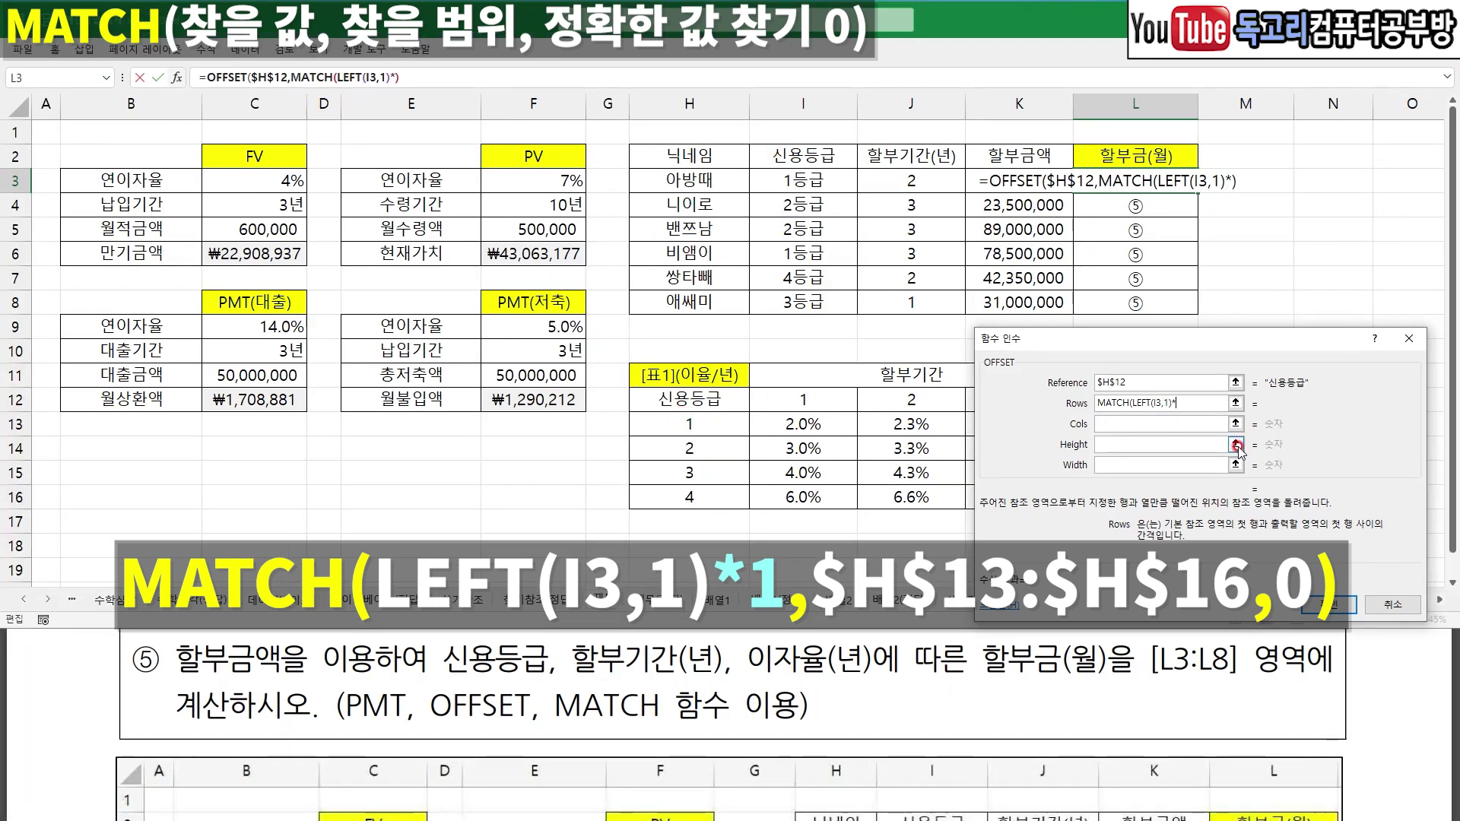
pyautogui.write('1,')
pyautogui.moveTo(1141, 417); pyautogui.dragTo(1175, 417)
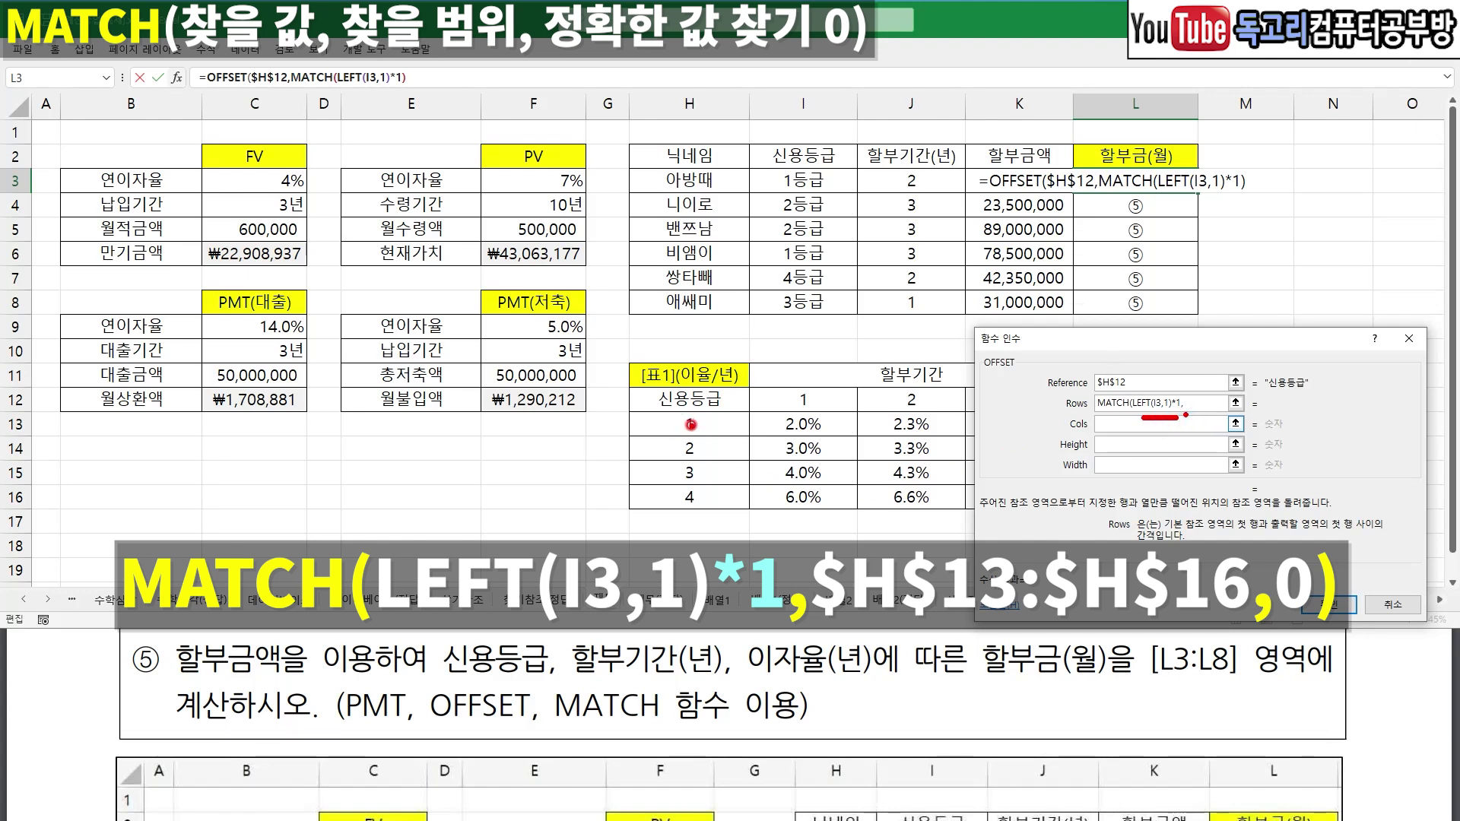
# - Complete the MATCH with the absolute lookup range $H$13:$H$16 and exact match type 0
pyautogui.moveTo(709, 424)
pyautogui.mouseDown()
pyautogui.moveTo(708, 519)
pyautogui.moveTo(746, 477)
pyautogui.mouseUp()
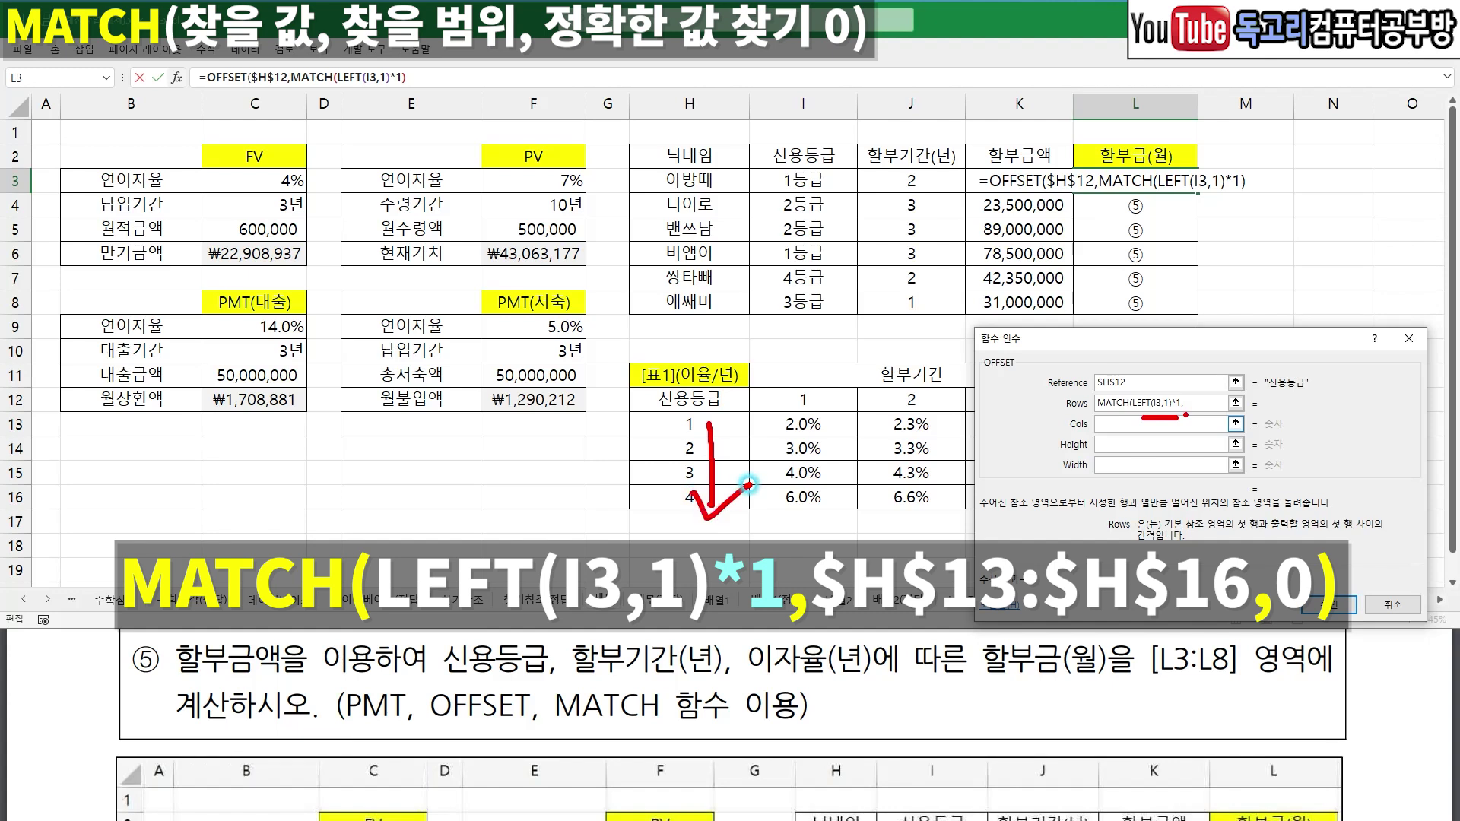
pyautogui.moveTo(688, 423); pyautogui.dragTo(715, 491)
pyautogui.press('F4')
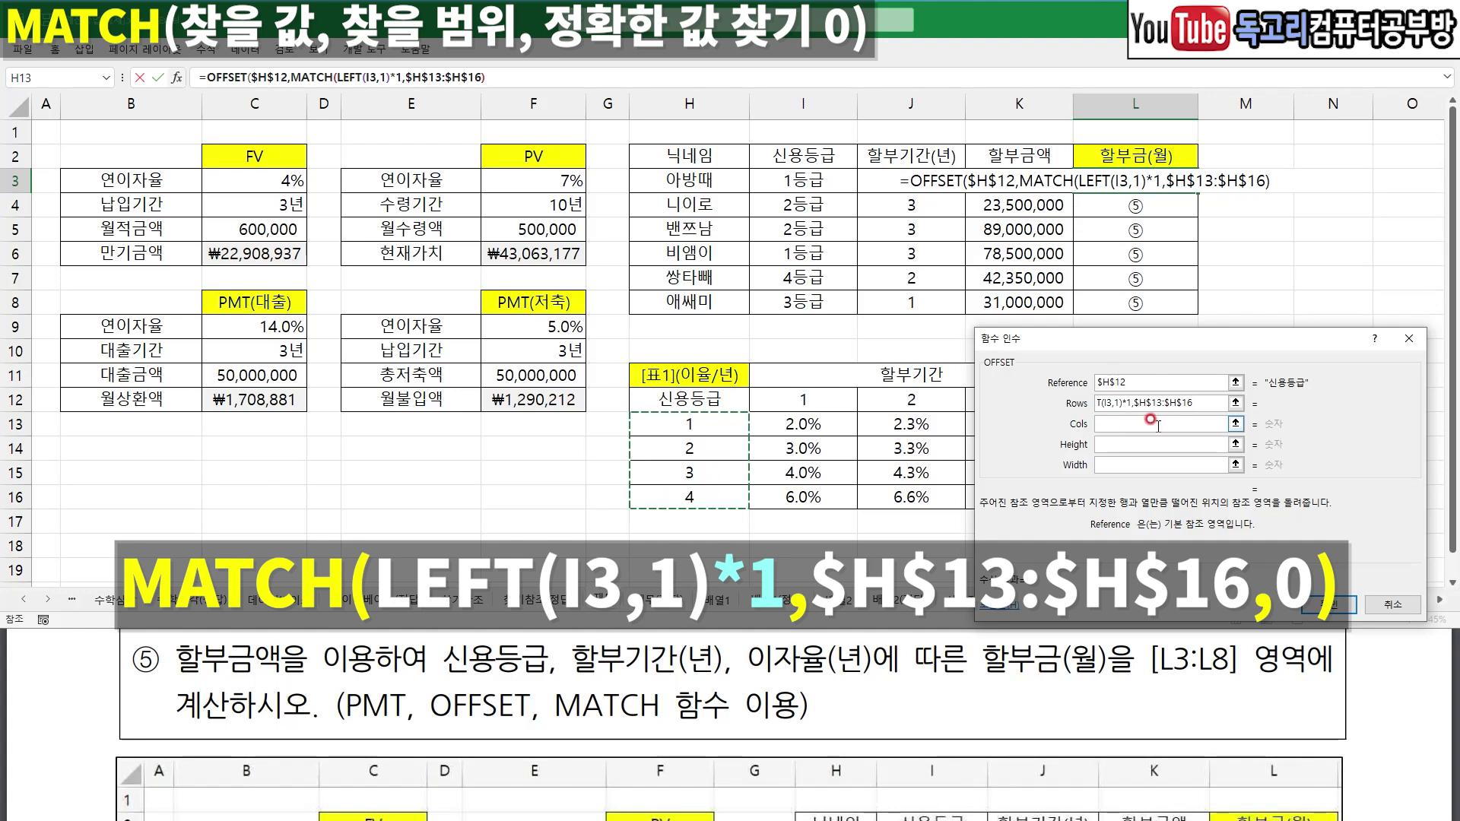
pyautogui.write(',')
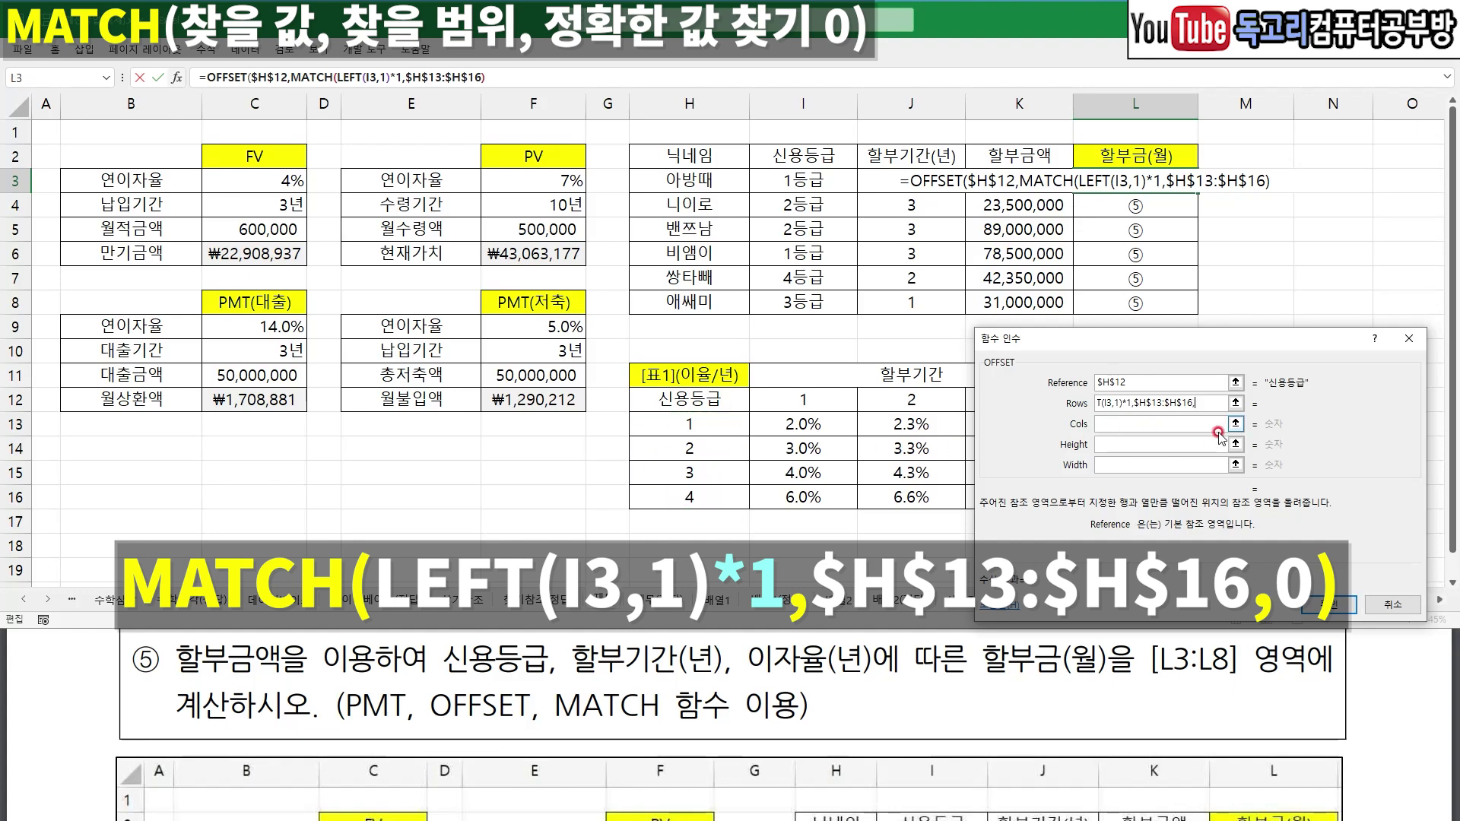
pyautogui.write('0')
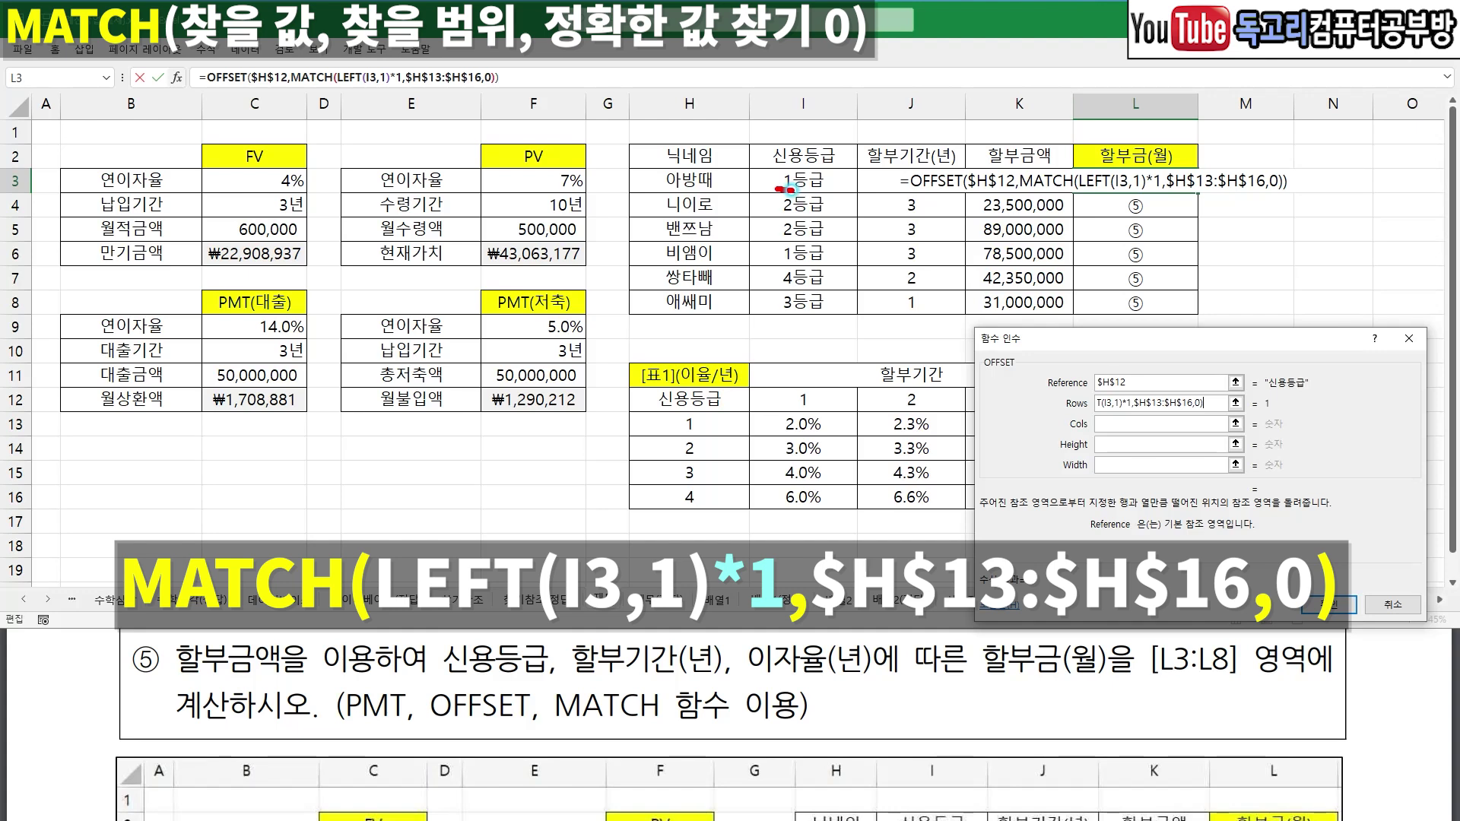
pyautogui.moveTo(726, 399)
pyautogui.mouseDown()
pyautogui.moveTo(720, 440)
pyautogui.moveTo(755, 446)
pyautogui.mouseUp()
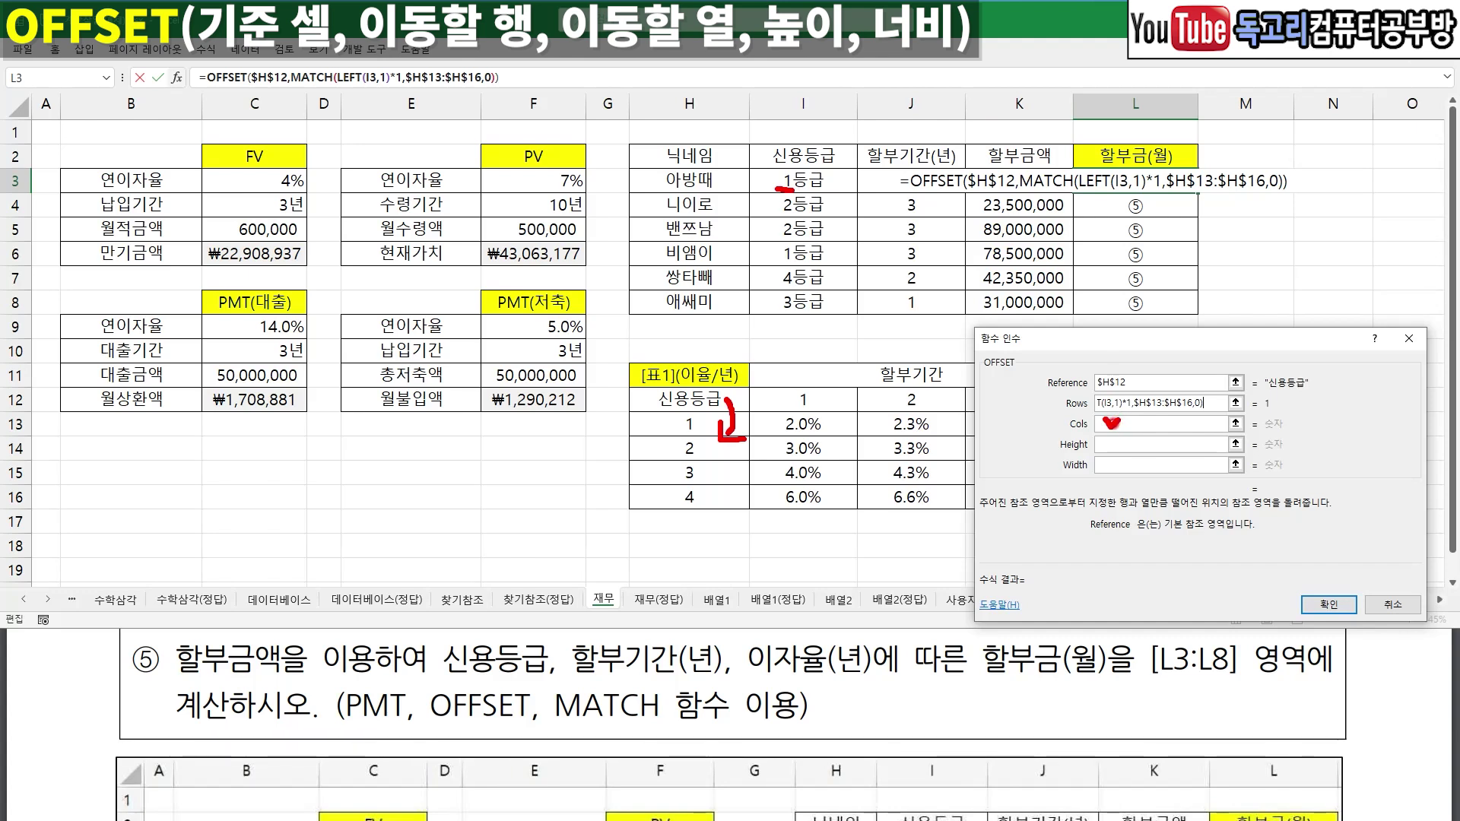
# - Set OFFSET's Cols argument to the installment period in J3 and confirm the interest rate formula in L3
pyautogui.click(1111, 423)
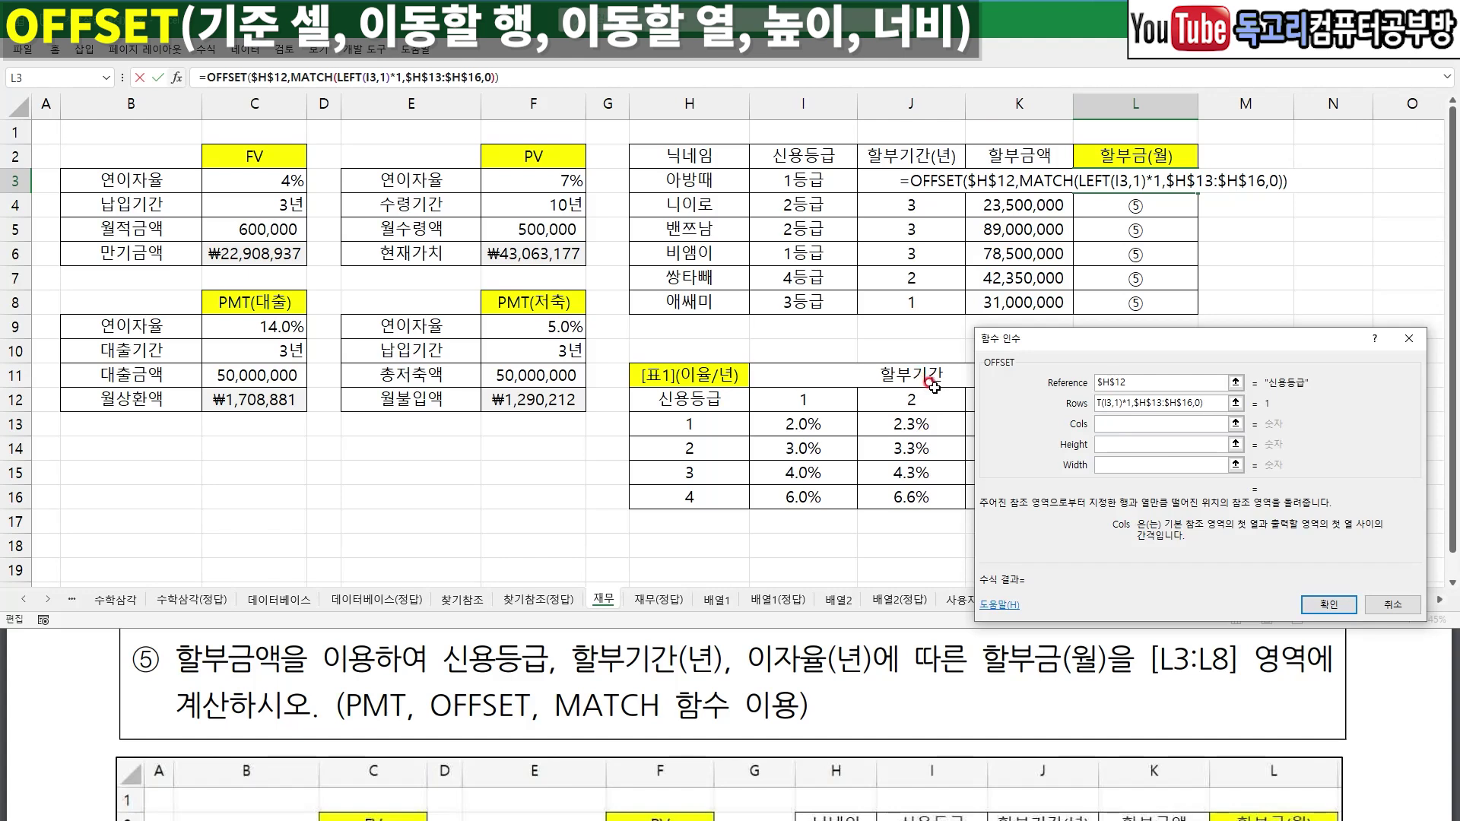
pyautogui.click(922, 184)
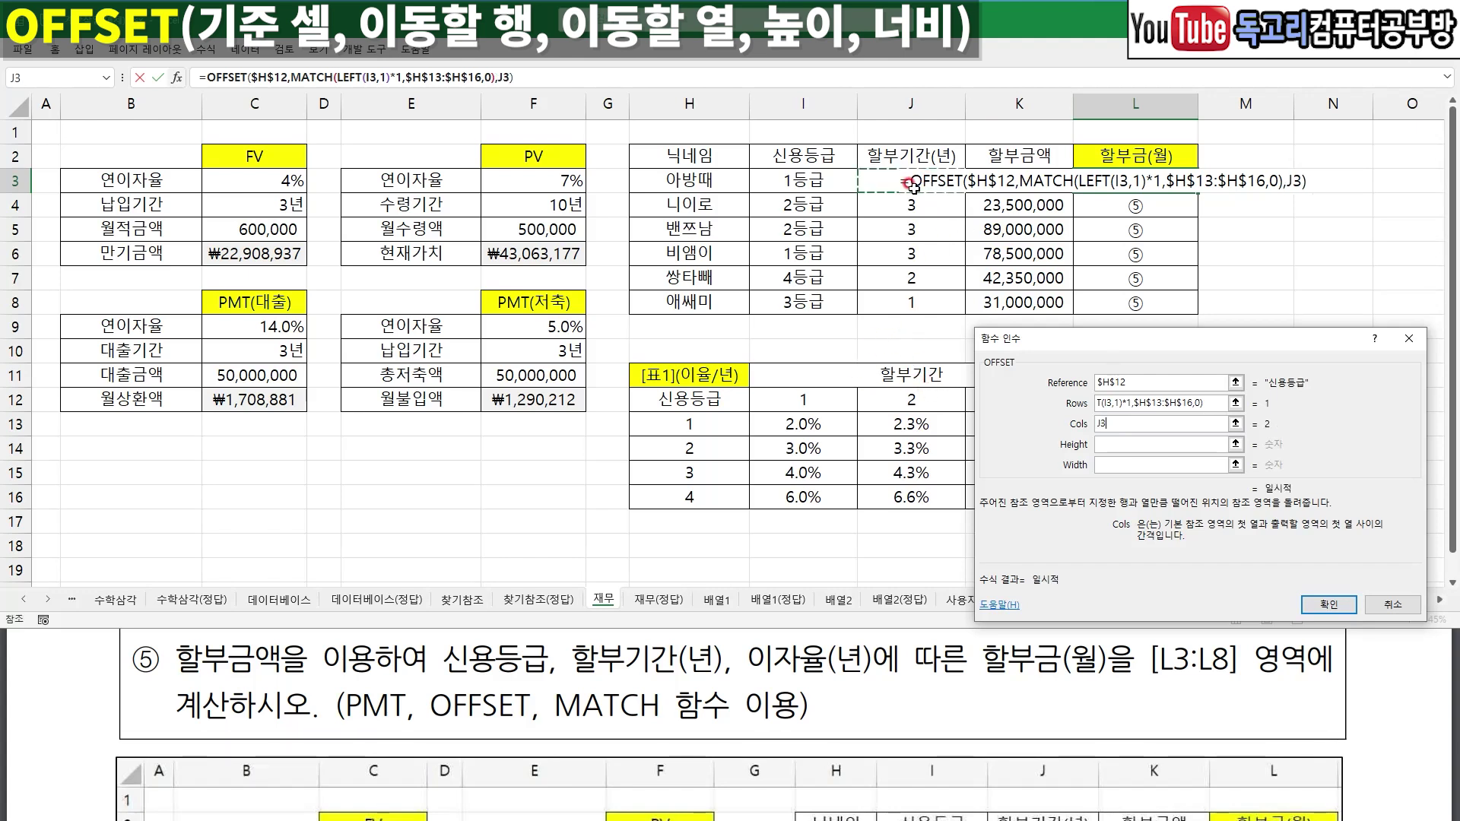
pyautogui.moveTo(921, 189); pyautogui.dragTo(911, 215)
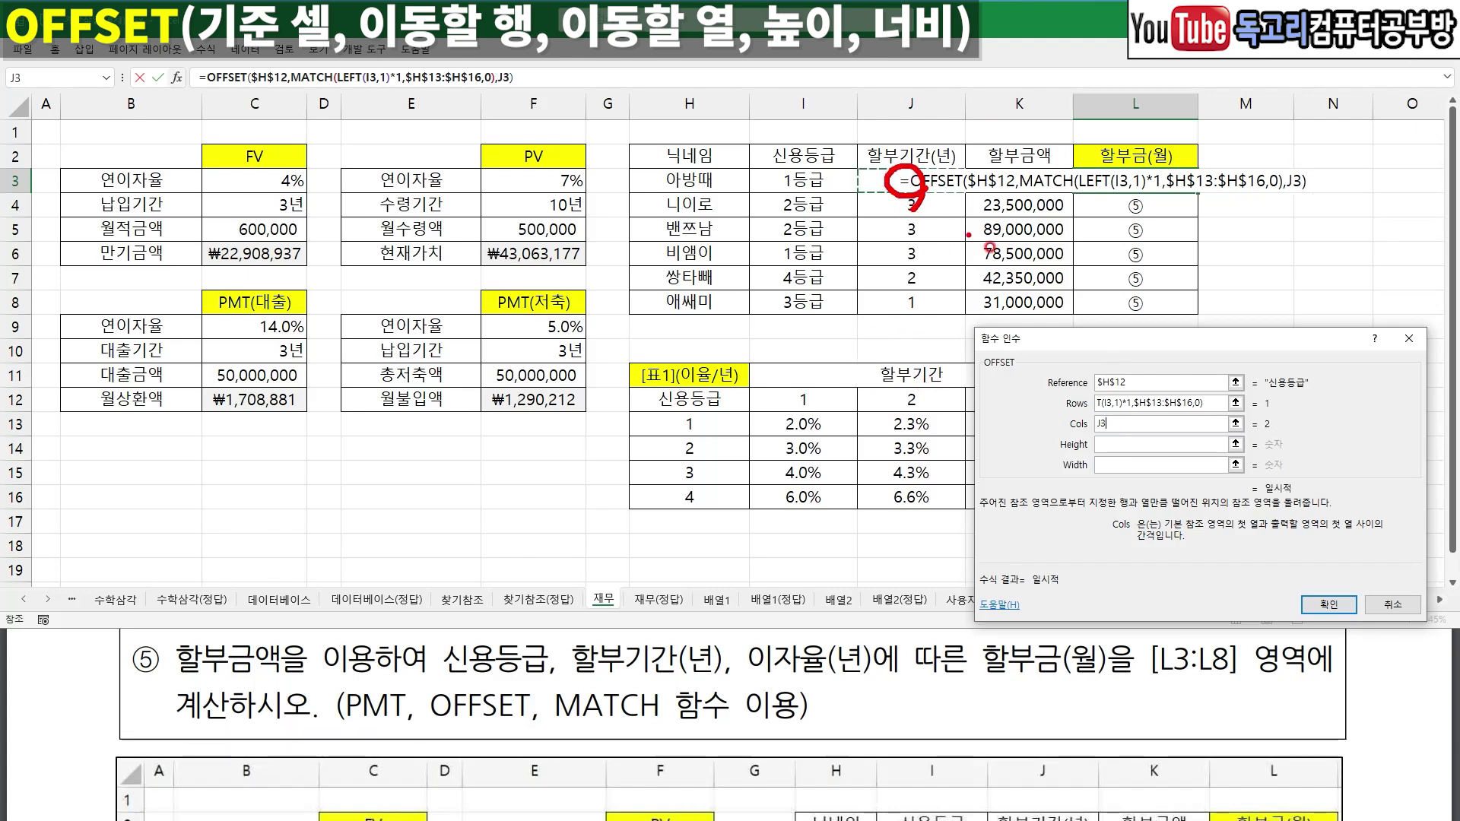
pyautogui.moveTo(1310, 425); pyautogui.dragTo(1269, 443)
pyautogui.moveTo(829, 391); pyautogui.dragTo(828, 423)
pyautogui.moveTo(919, 384); pyautogui.dragTo(918, 428)
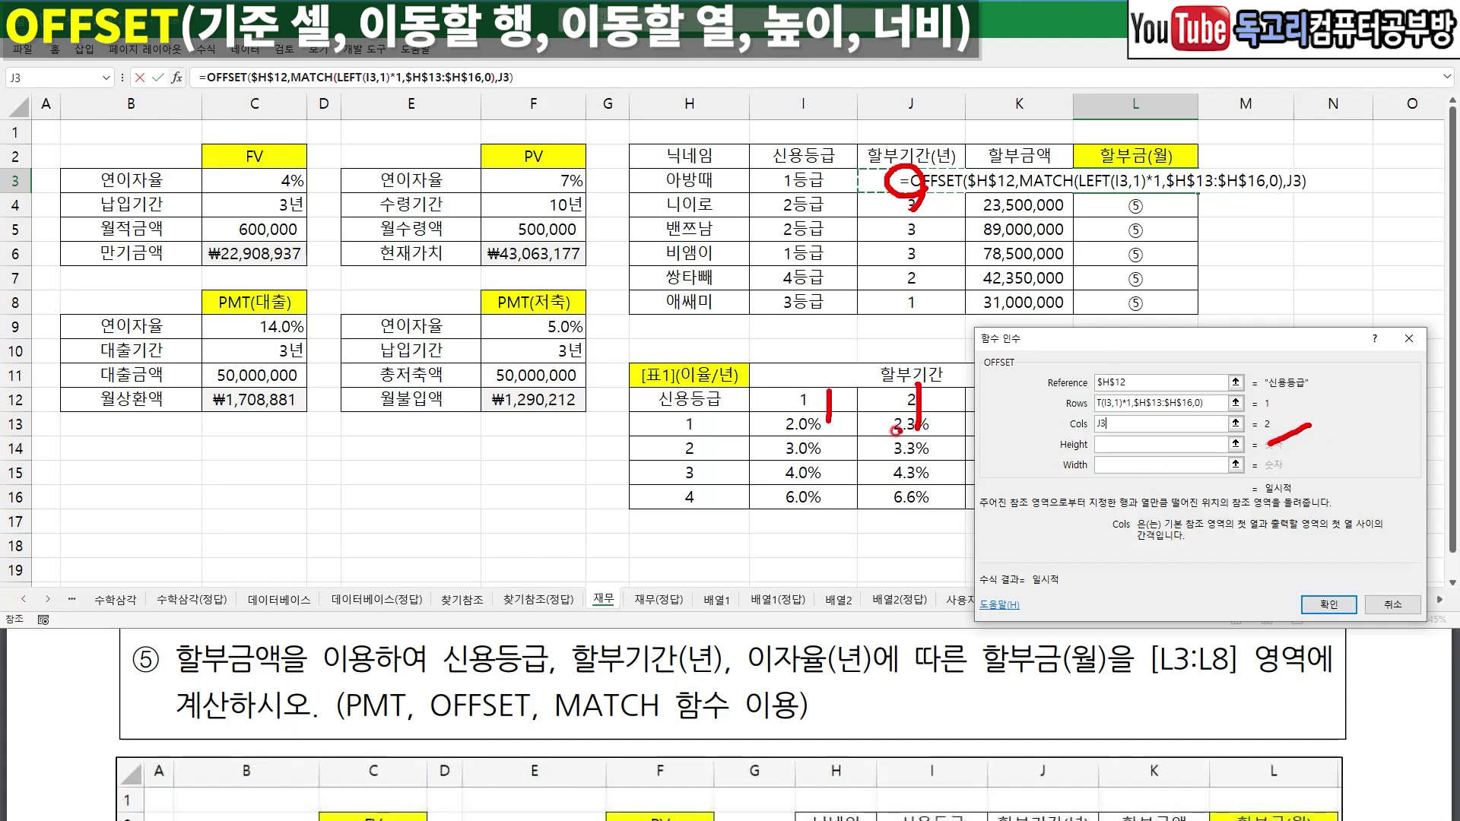
pyautogui.press('Escape')
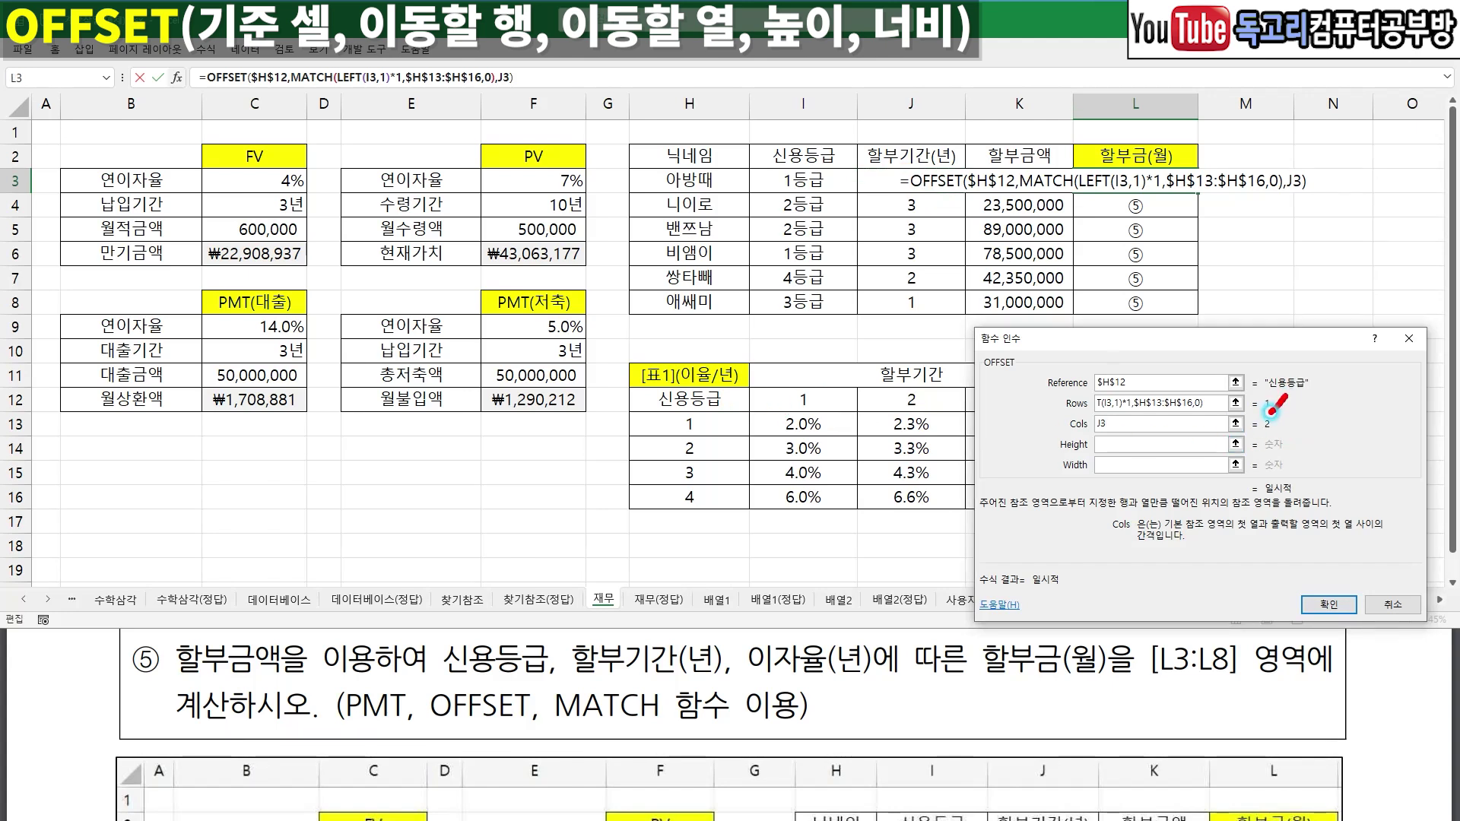
pyautogui.moveTo(1301, 421); pyautogui.dragTo(1284, 433)
pyautogui.moveTo(690, 393)
pyautogui.mouseDown()
pyautogui.moveTo(734, 407)
pyautogui.moveTo(730, 432)
pyautogui.moveTo(764, 448)
pyautogui.moveTo(795, 428)
pyautogui.moveTo(834, 455)
pyautogui.moveTo(947, 437)
pyautogui.moveTo(907, 446)
pyautogui.mouseUp()
pyautogui.moveTo(1315, 618)
pyautogui.mouseDown()
pyautogui.moveTo(1302, 578)
pyautogui.moveTo(1350, 608)
pyautogui.moveTo(1352, 631)
pyautogui.mouseUp()
pyautogui.click(1331, 605)
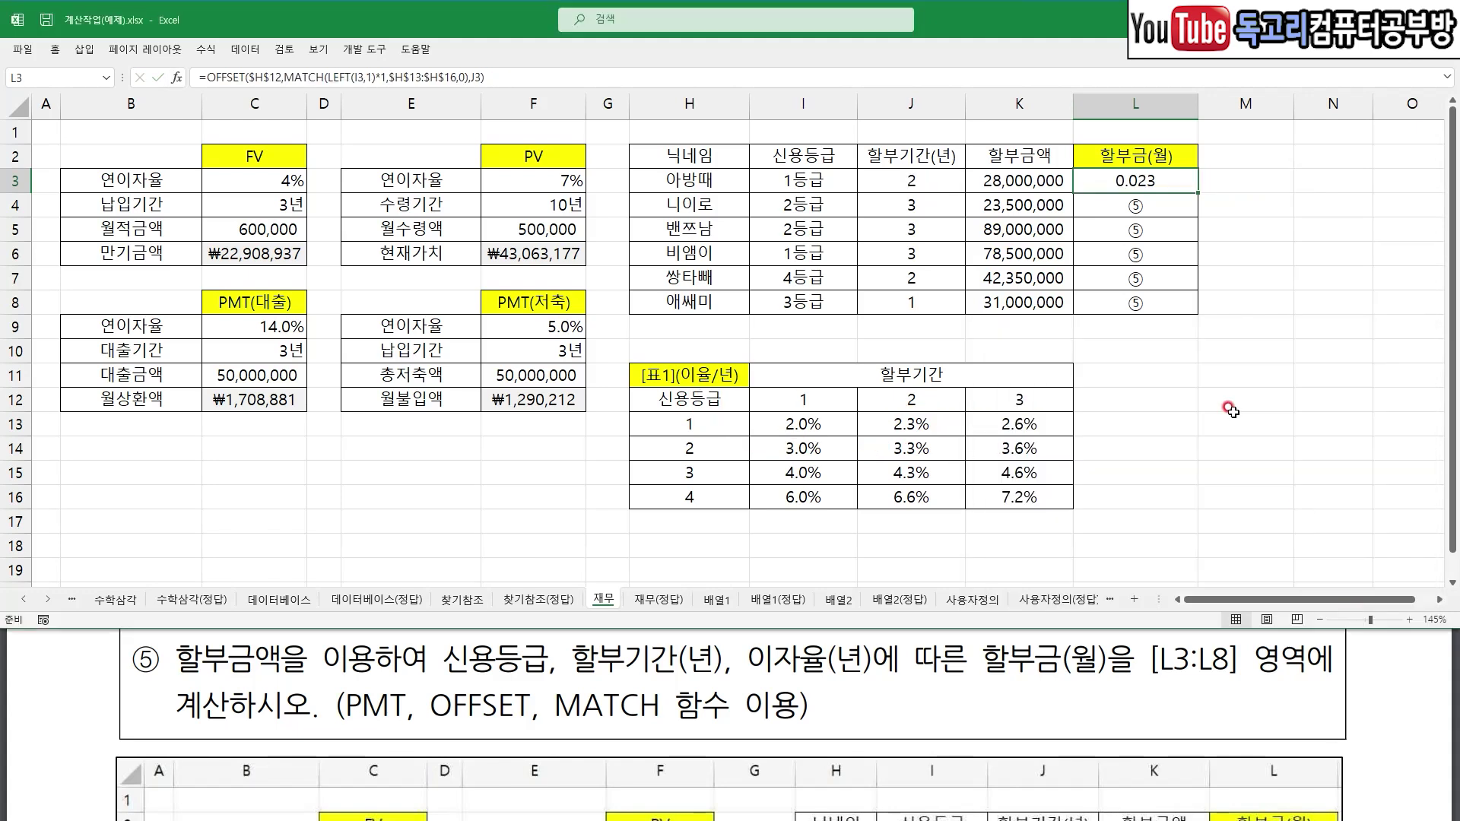
# - Move L3's OFFSET expression into the Rate argument of a new PMT function and divide it by 12
pyautogui.moveTo(205, 77); pyautogui.dragTo(584, 94)
pyautogui.hotkey('ctrl', 'x')
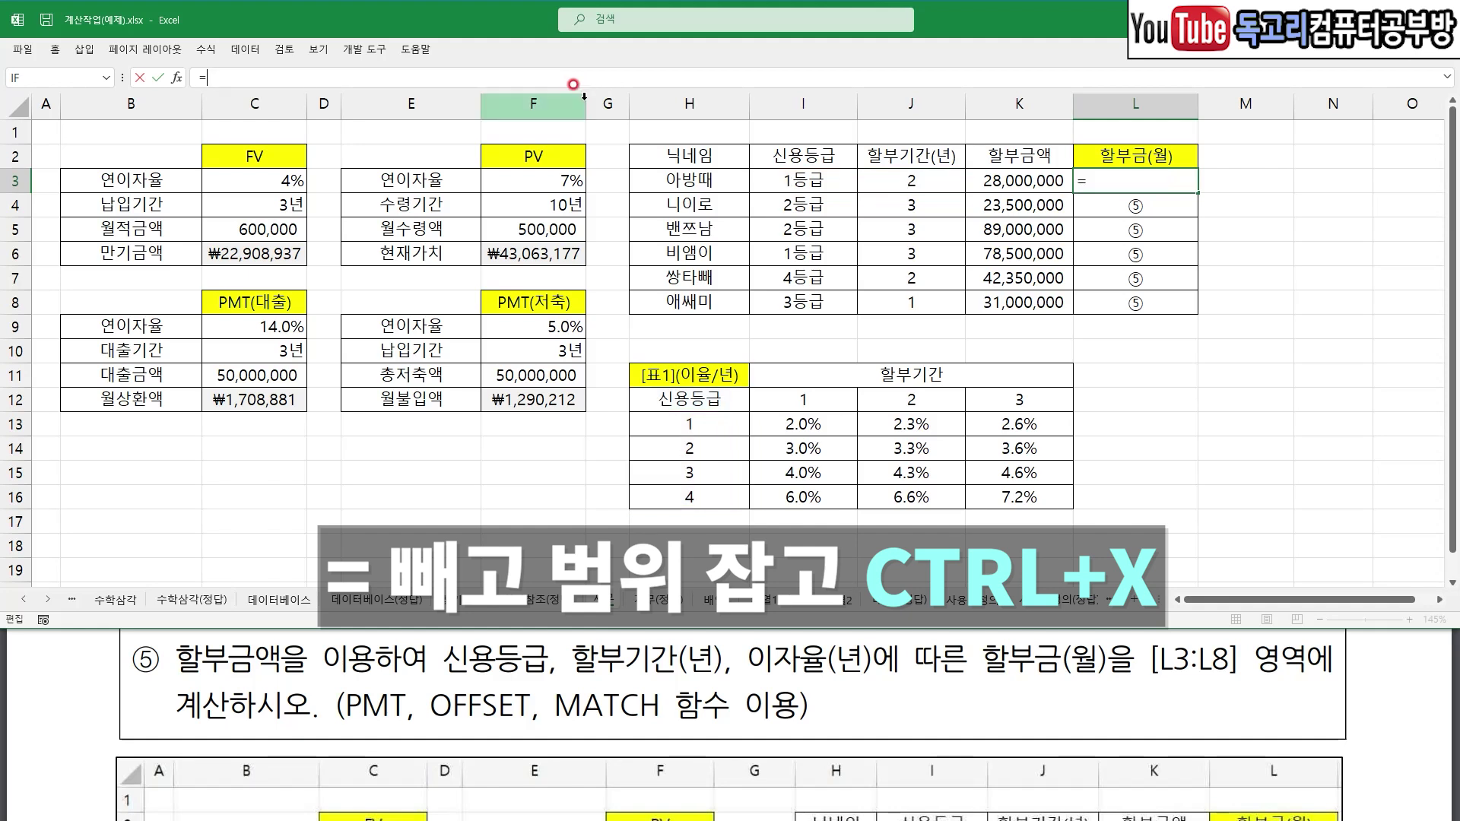
pyautogui.write('PMT')
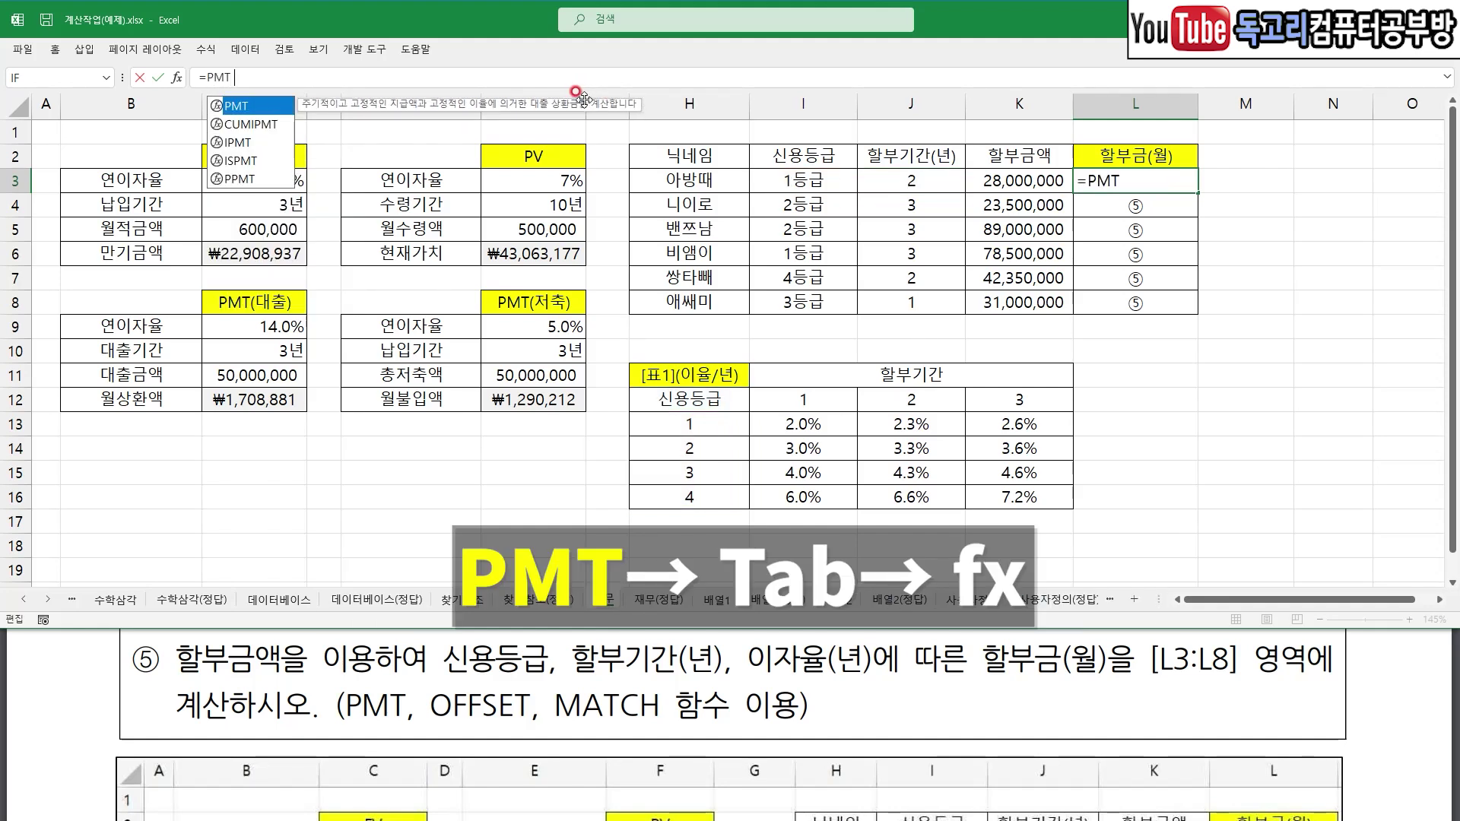
pyautogui.press('Tab')
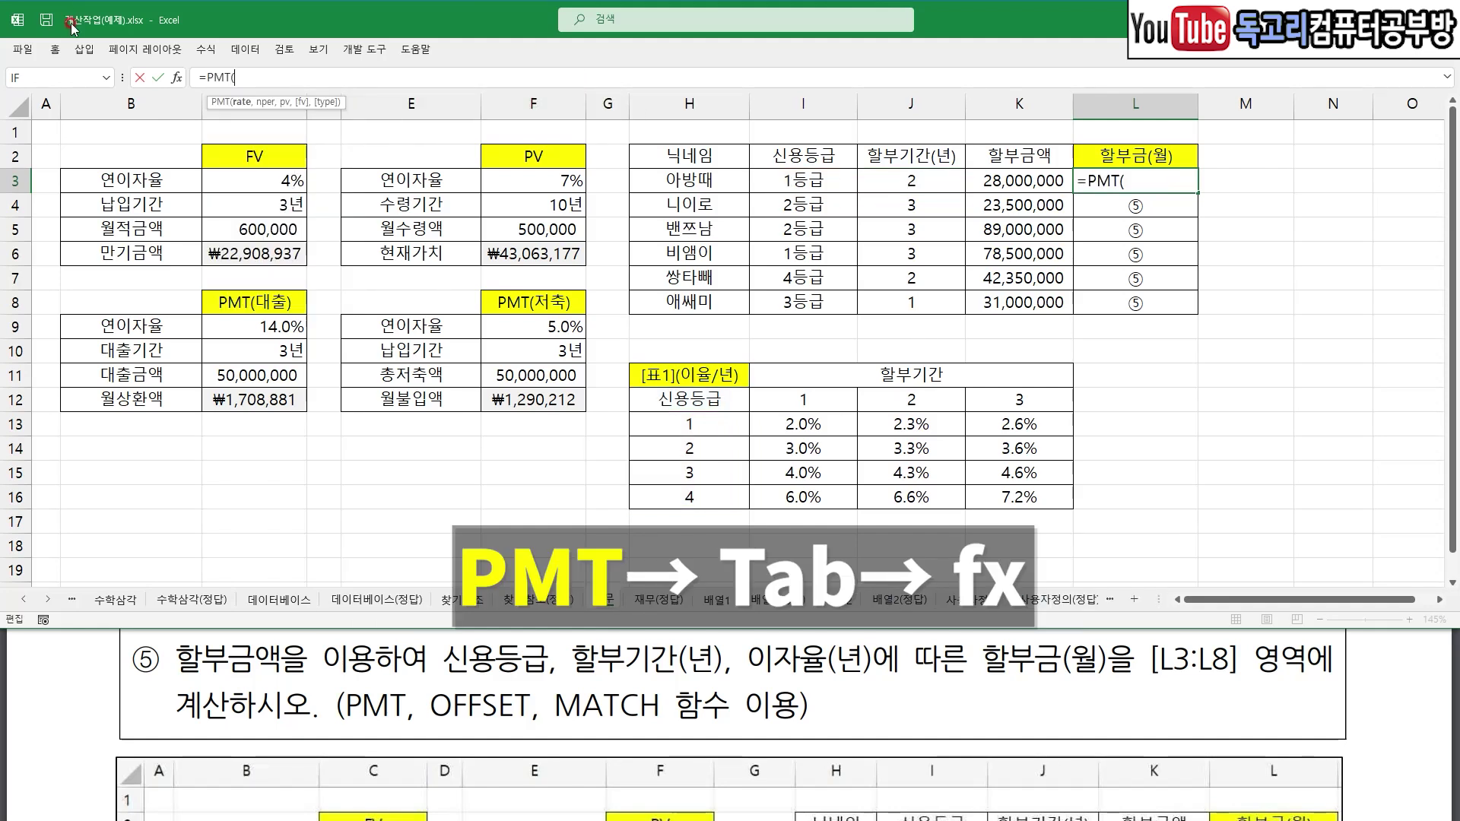
pyautogui.click(176, 77)
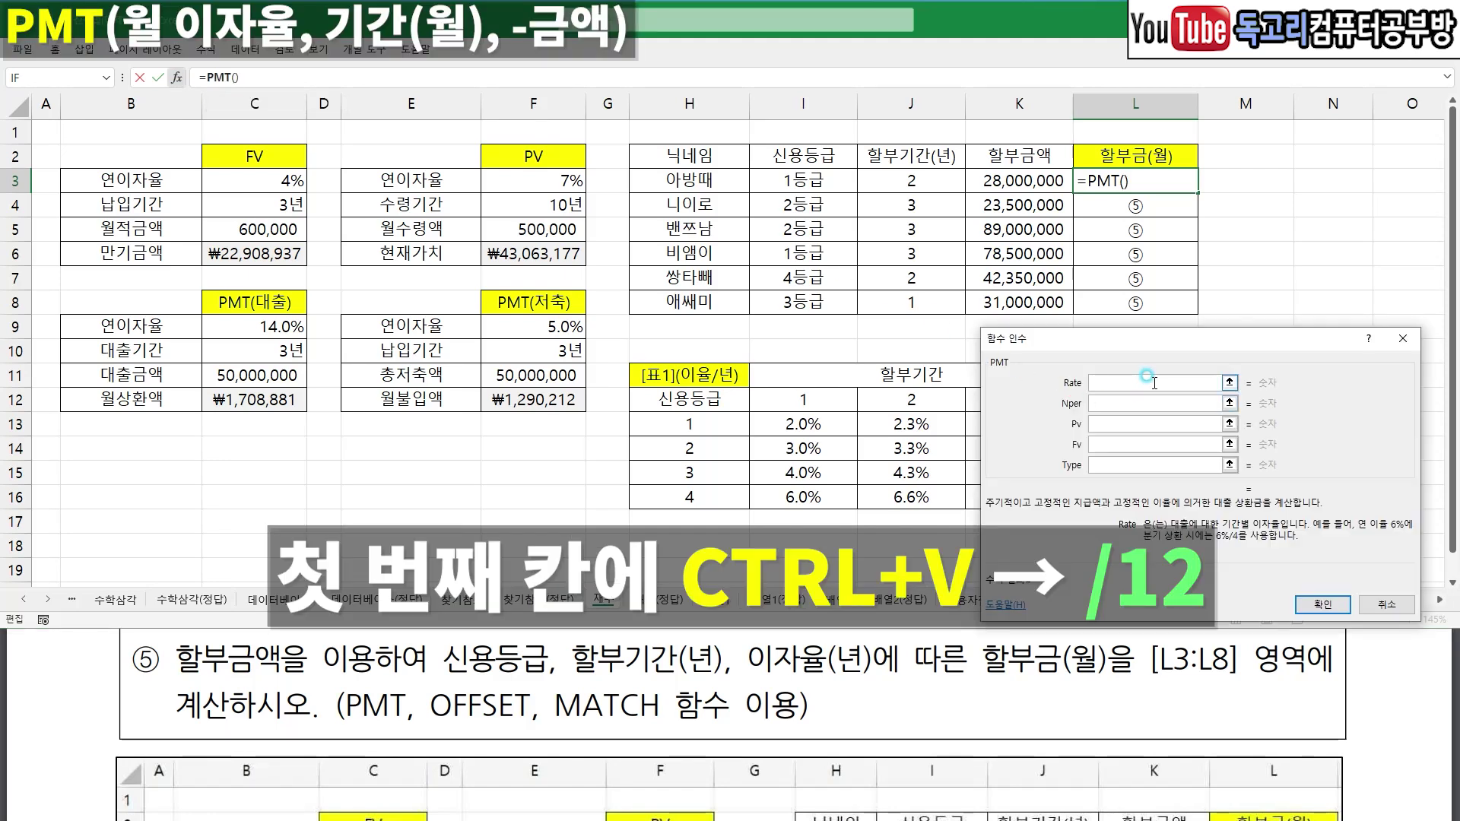
pyautogui.hotkey('ctrl', 'v')
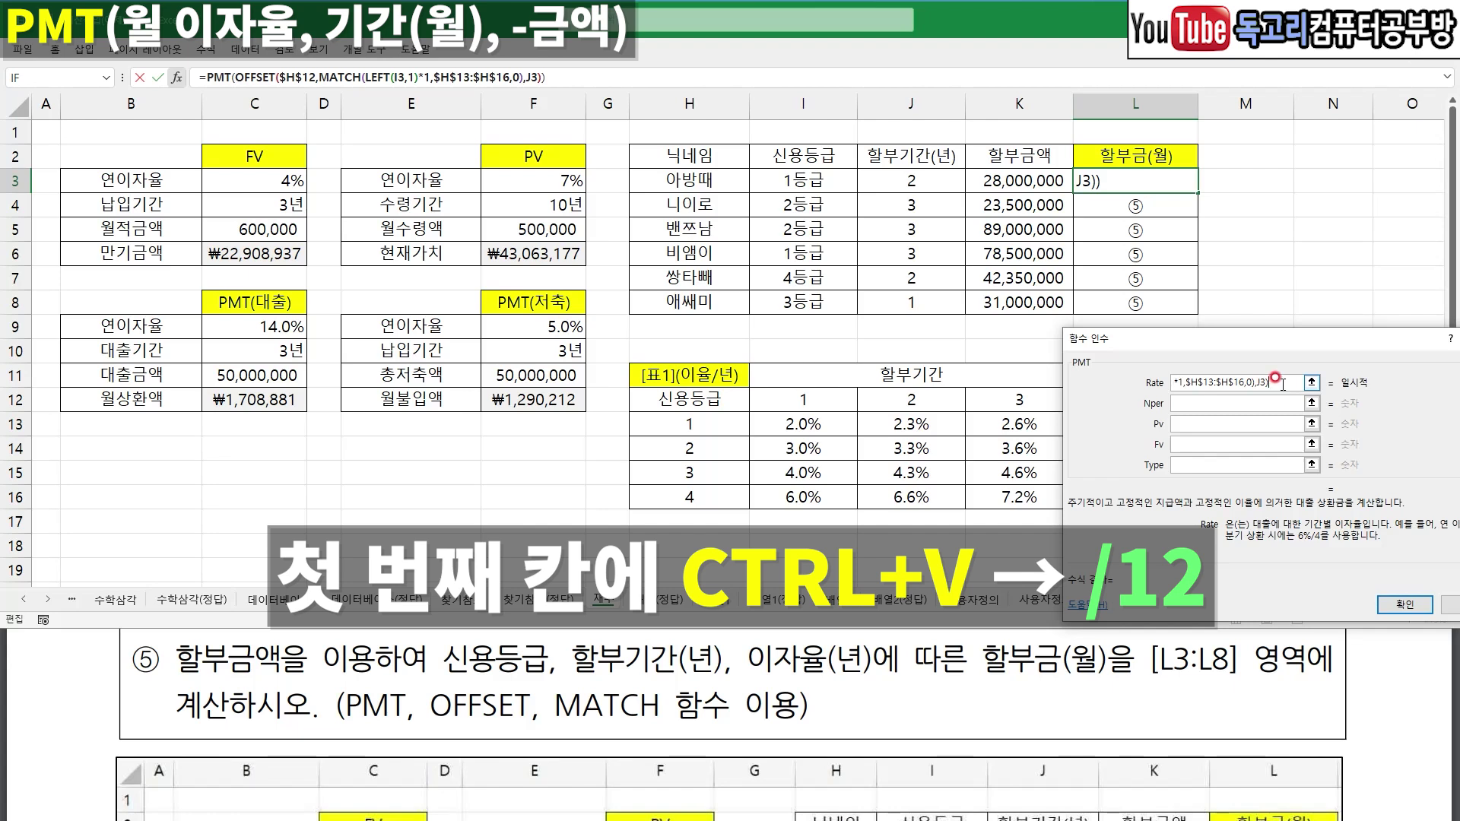
pyautogui.write('/12')
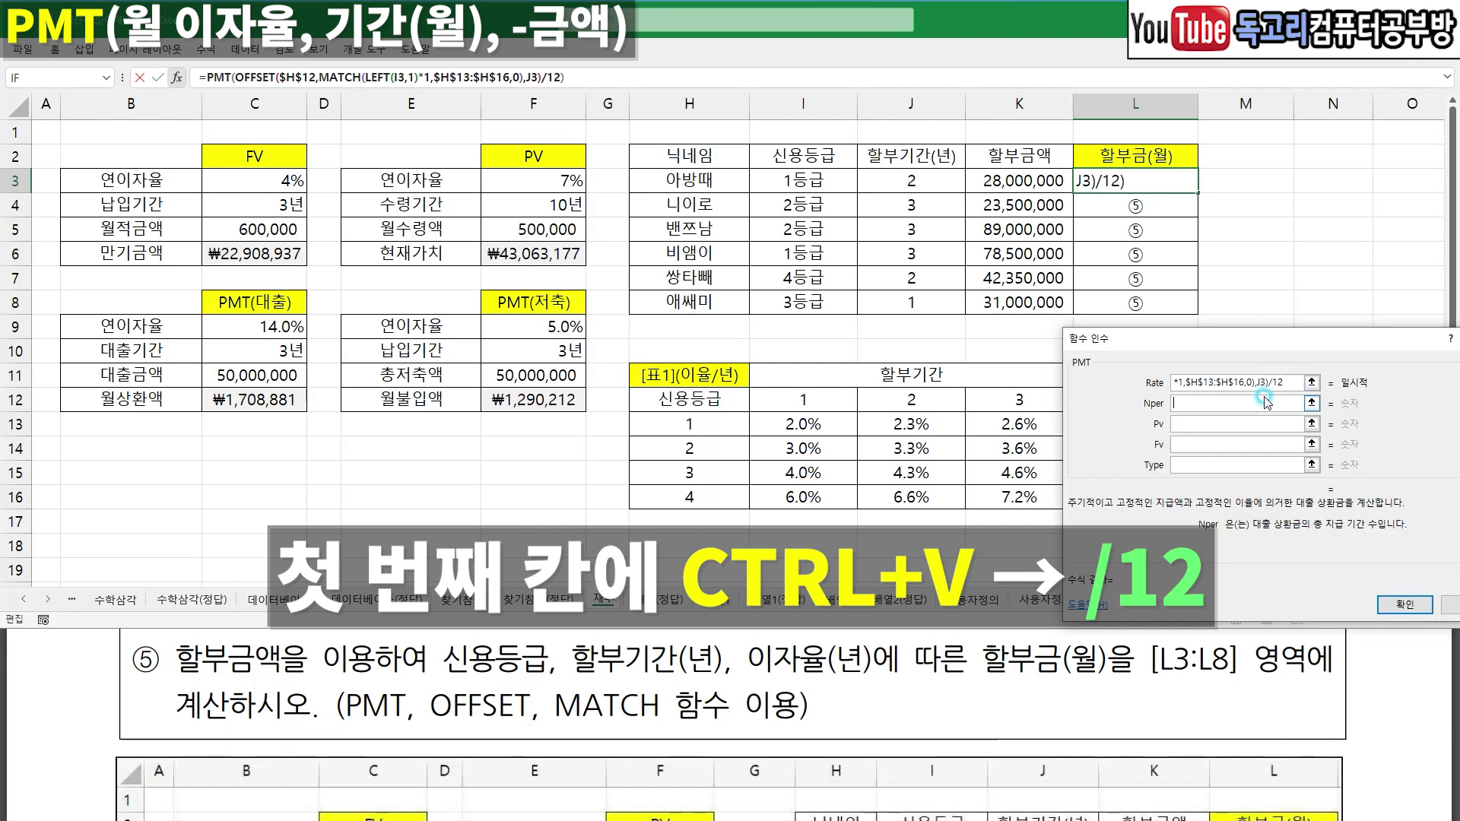
# - Set the PMT function's Nper argument to J3*12
pyautogui.click(1187, 401)
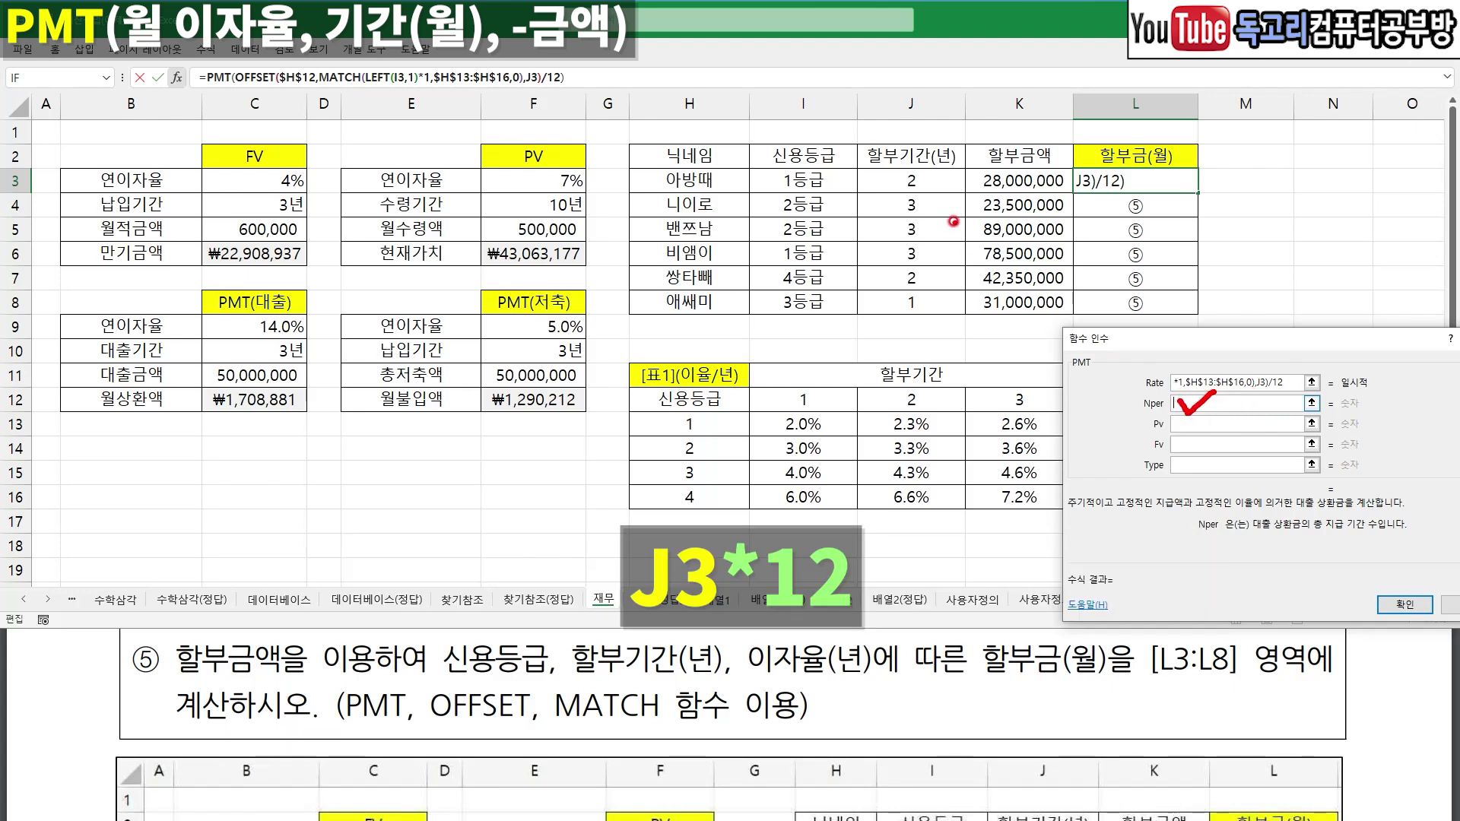
pyautogui.click(918, 199)
pyautogui.write('*12')
# - Set PMT's Pv to -K3 and fill the confirmed 할부금(월) formula from L3 down to L8
pyautogui.click(1256, 424)
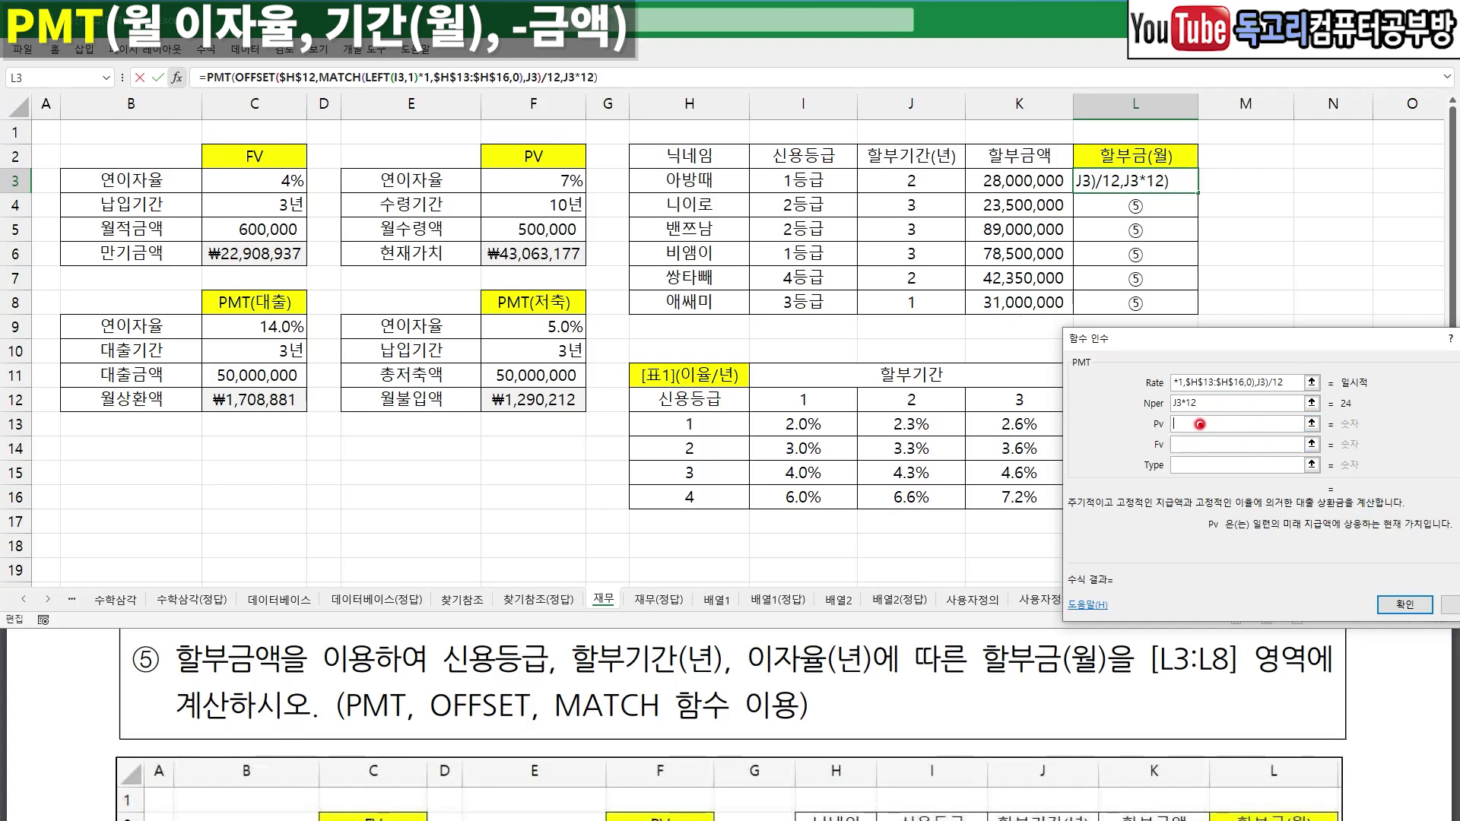
pyautogui.write('-')
pyautogui.click(1040, 182)
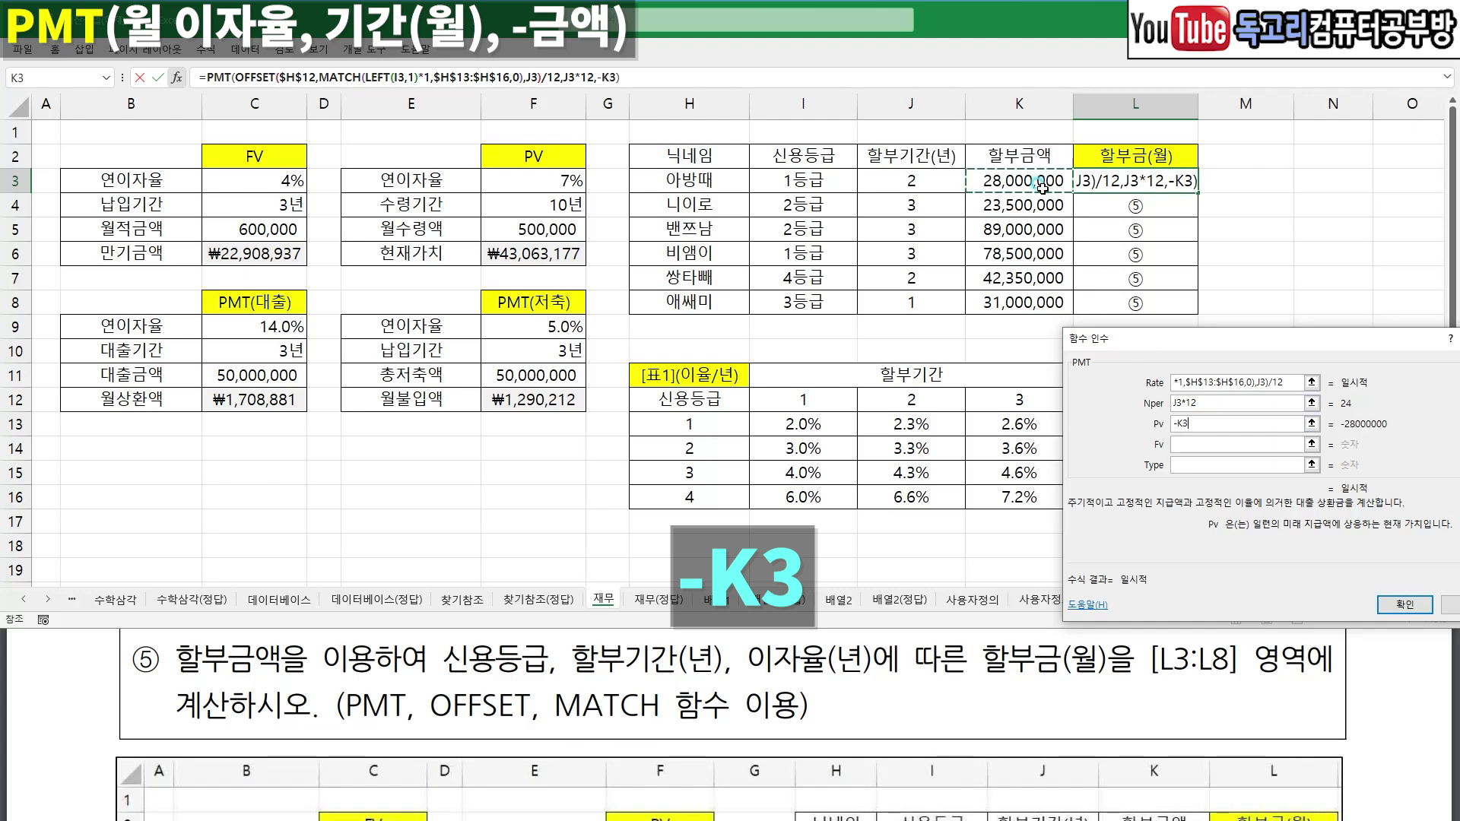
pyautogui.moveTo(1061, 186)
pyautogui.mouseDown()
pyautogui.moveTo(1034, 199)
pyautogui.moveTo(981, 159)
pyautogui.moveTo(1061, 187)
pyautogui.mouseUp()
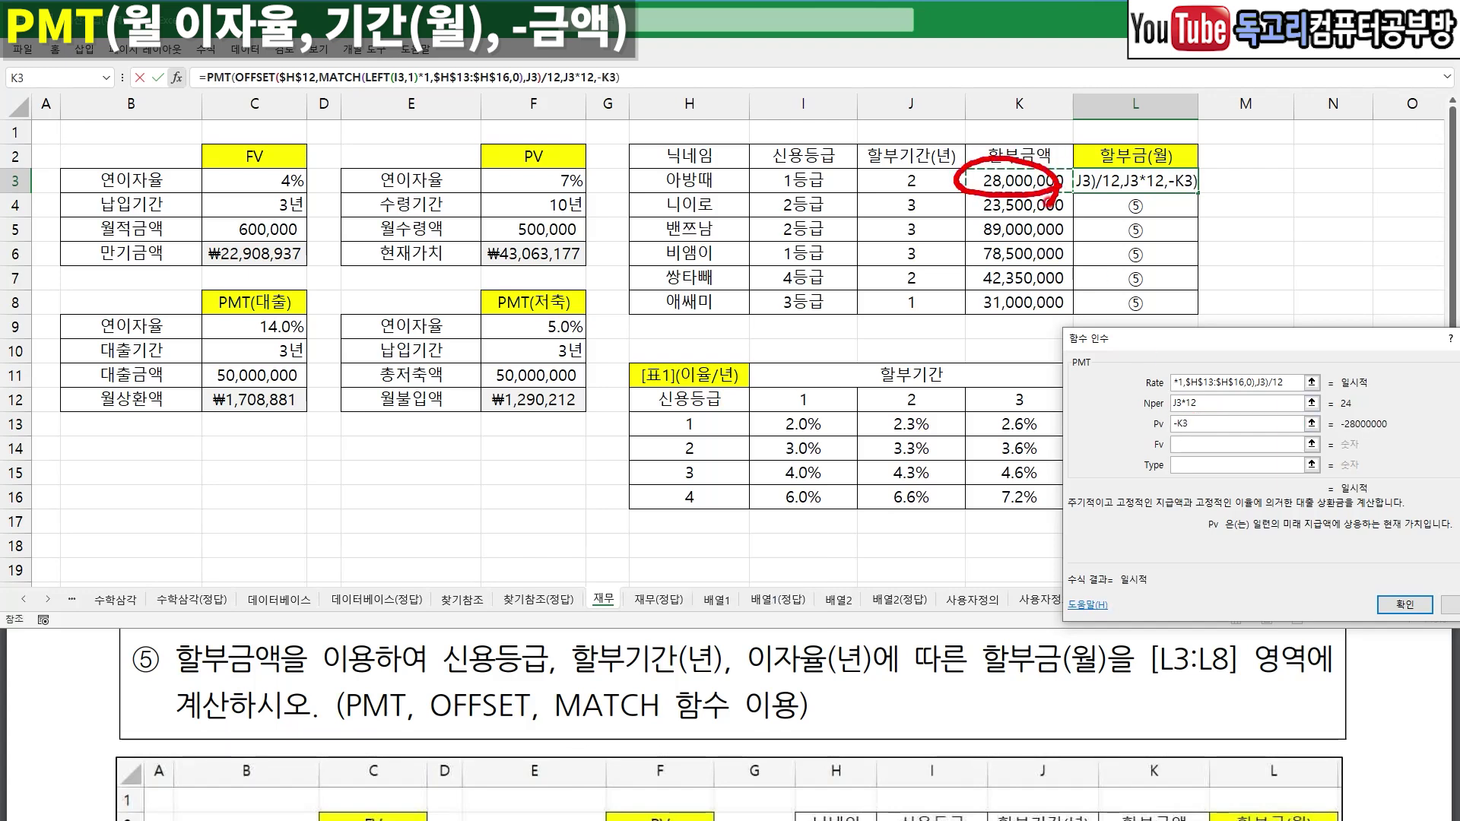
pyautogui.moveTo(952, 174); pyautogui.dragTo(919, 202)
pyautogui.press('Escape')
pyautogui.click(1401, 605)
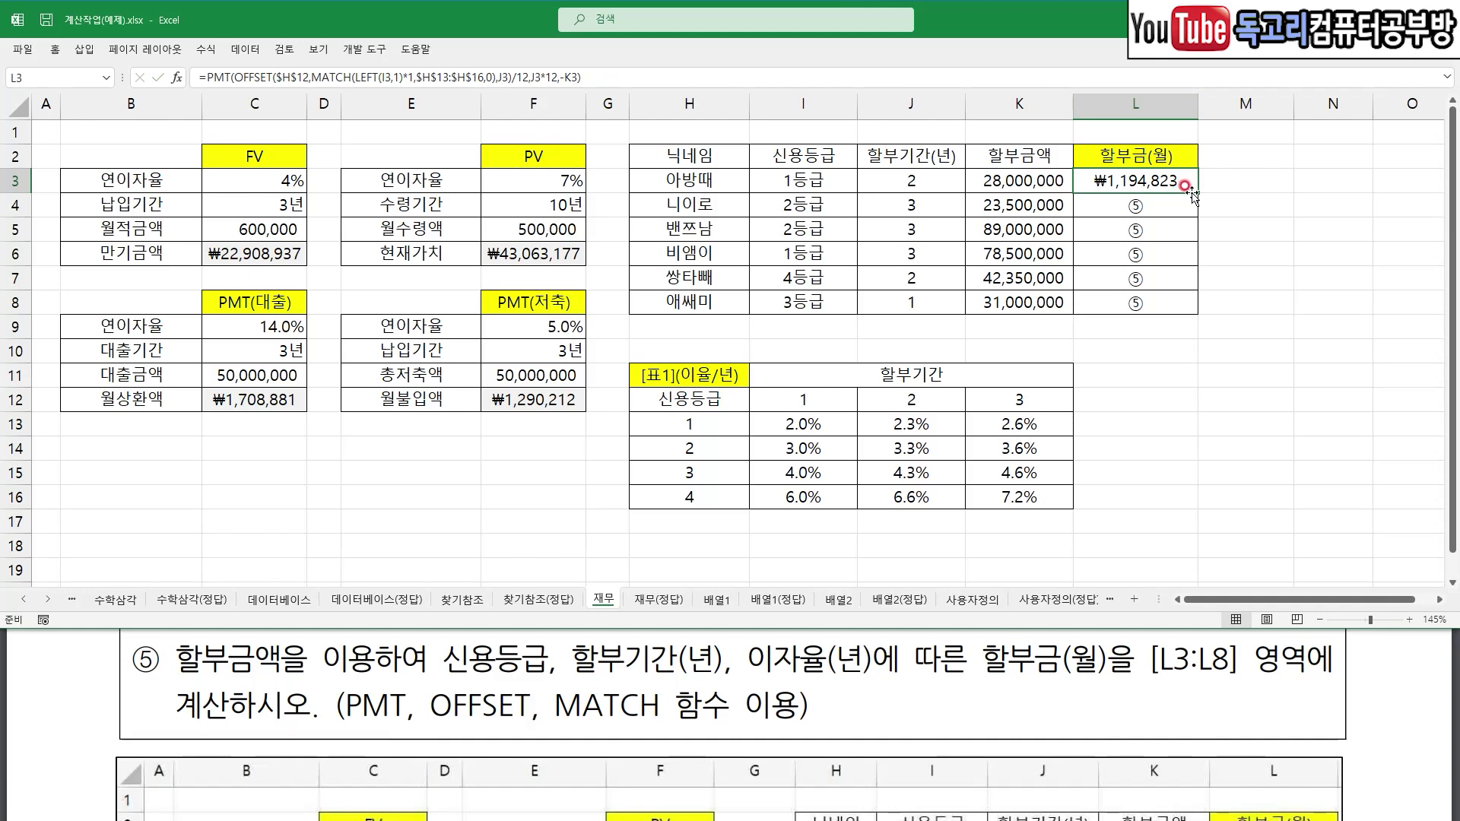
pyautogui.doubleClick(1197, 192)
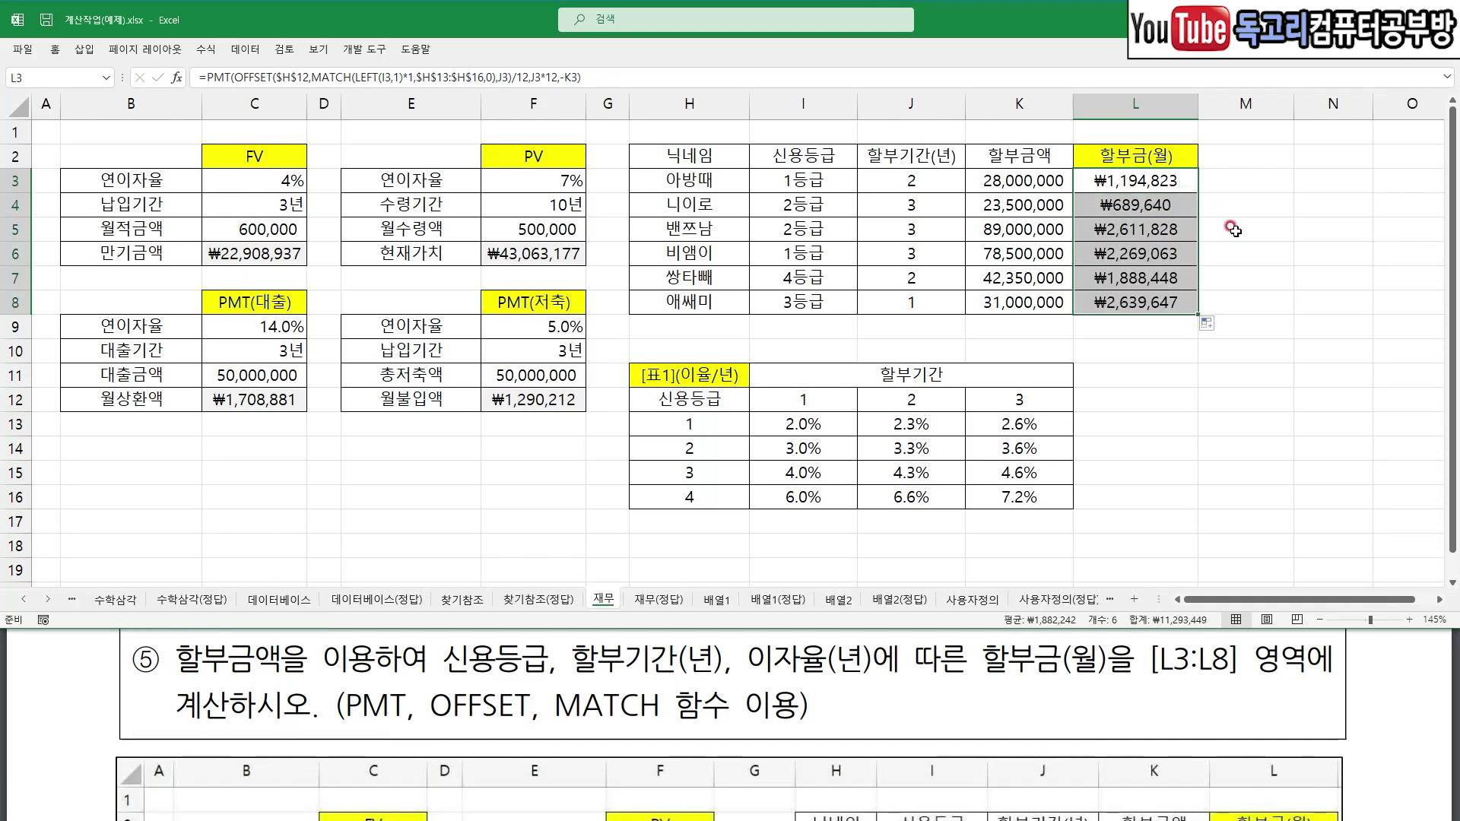
pyautogui.click(1265, 234)
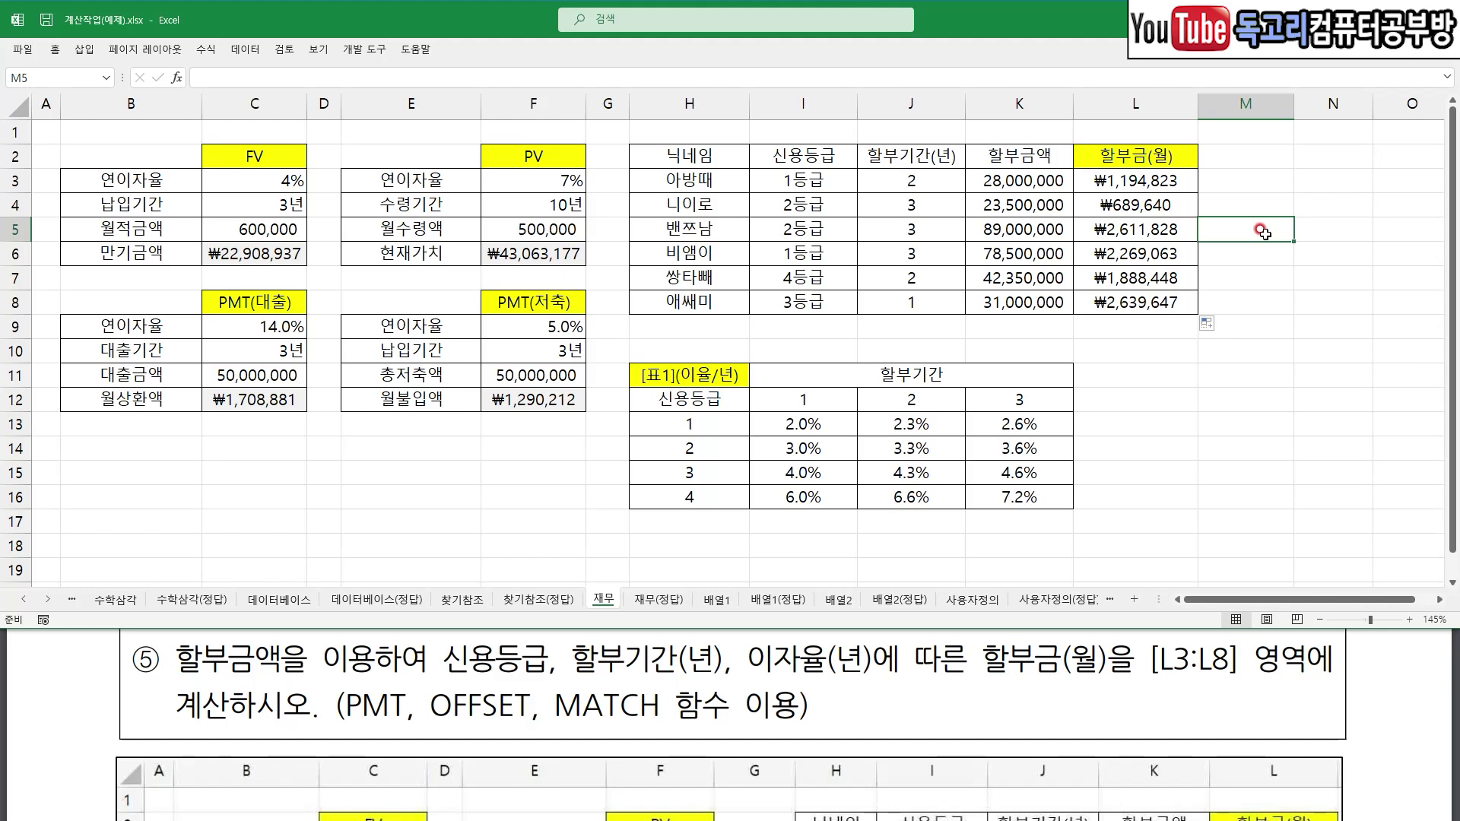
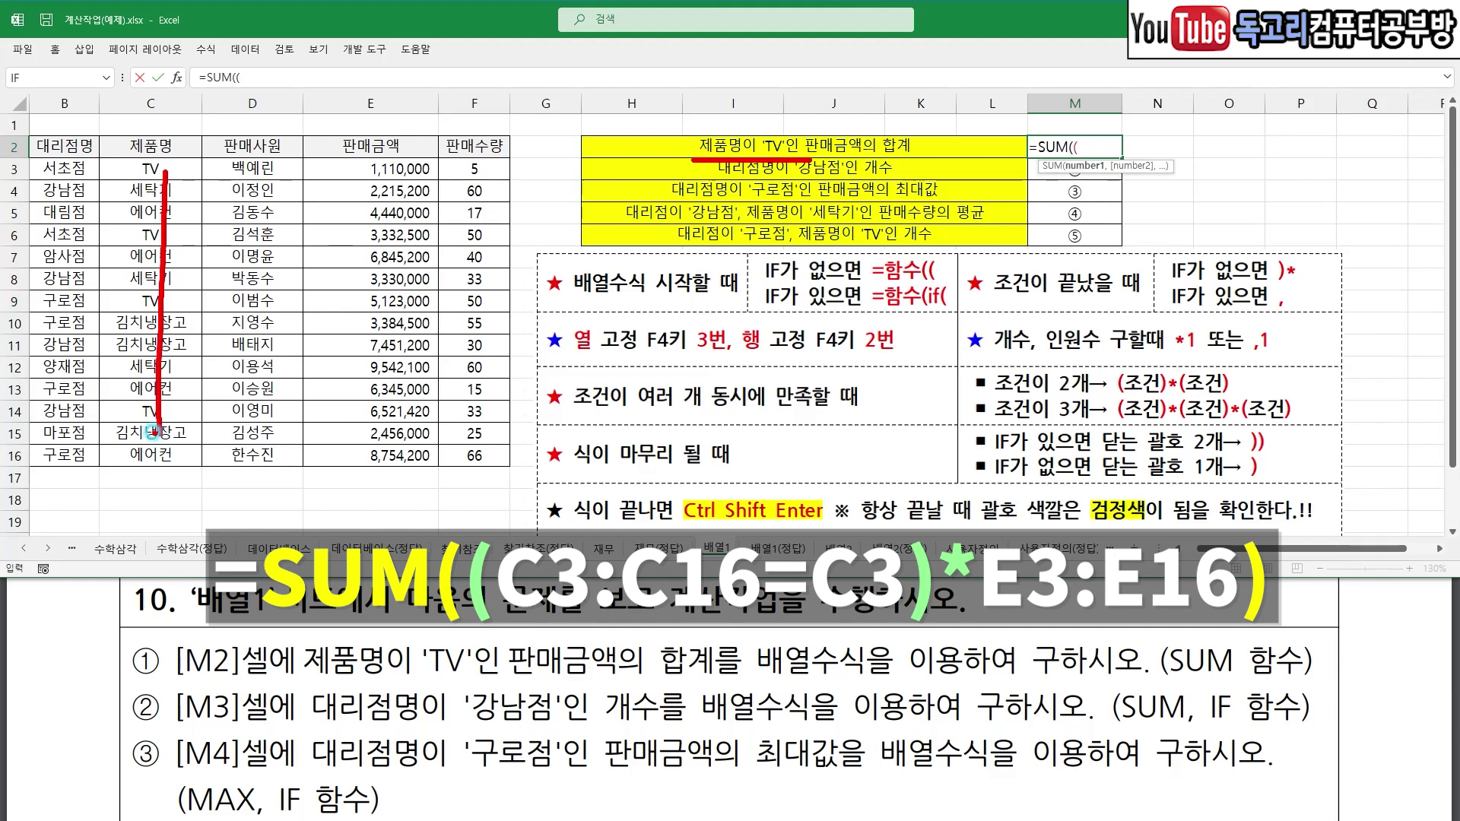
# - Add the condition (C3:C16=C3)* to M2's SUM formula to match the product TV
pyautogui.moveTo(150, 168); pyautogui.dragTo(177, 452)
pyautogui.write('=')
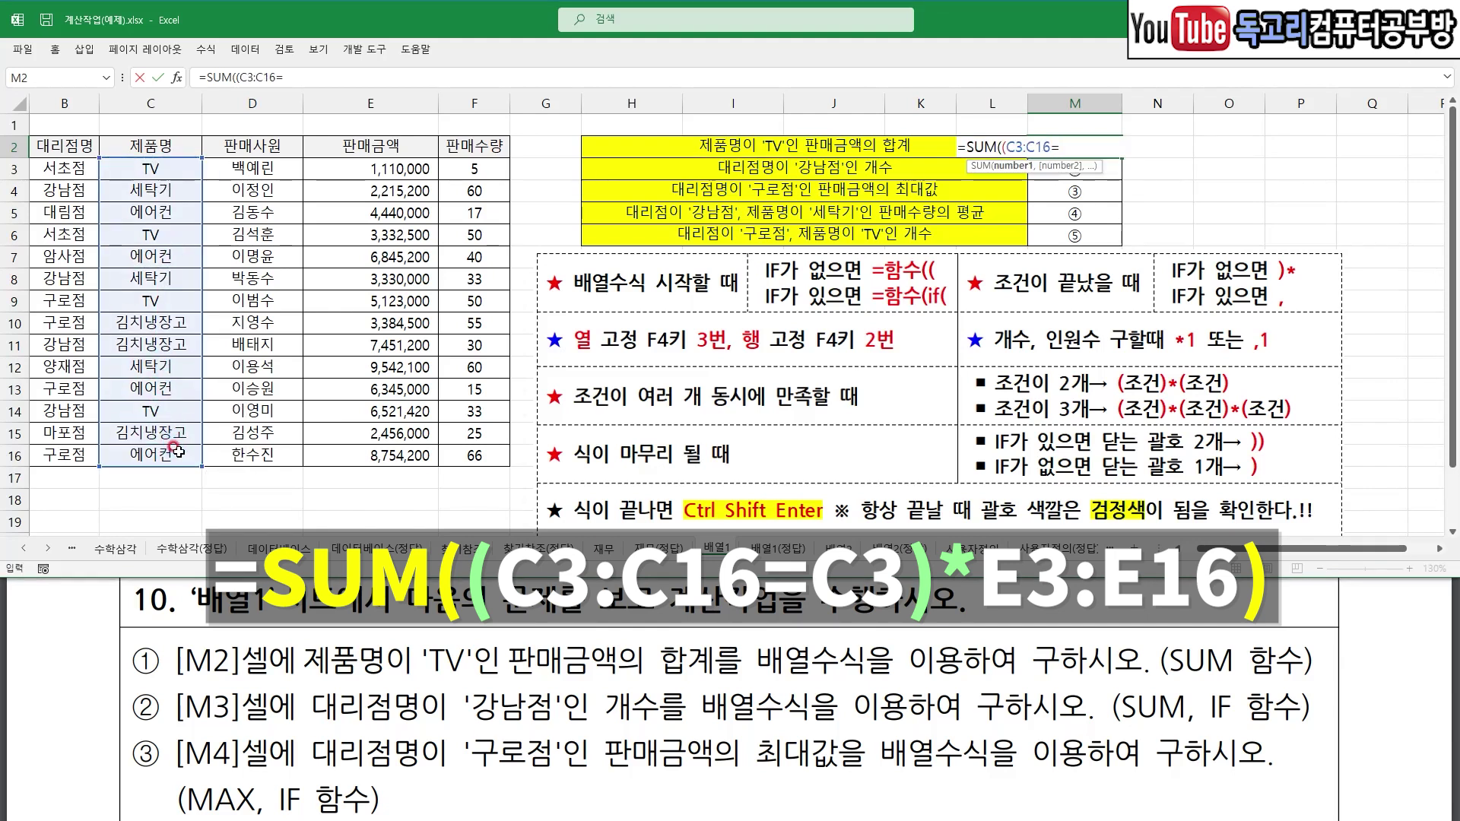
pyautogui.click(172, 168)
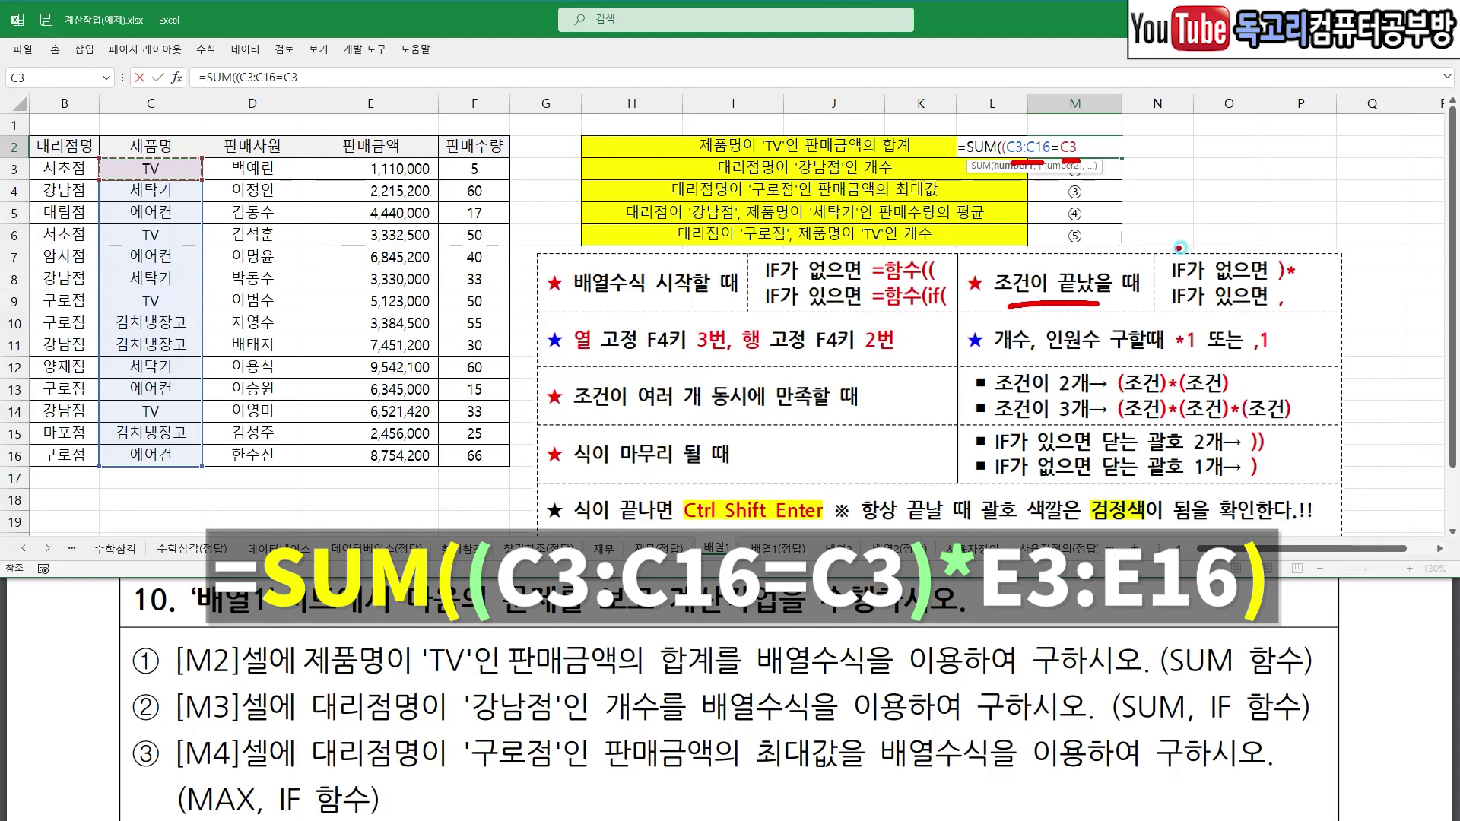
pyautogui.moveTo(1316, 273)
pyautogui.mouseDown()
pyautogui.moveTo(1257, 283)
pyautogui.moveTo(1268, 245)
pyautogui.mouseUp()
pyautogui.press('Escape')
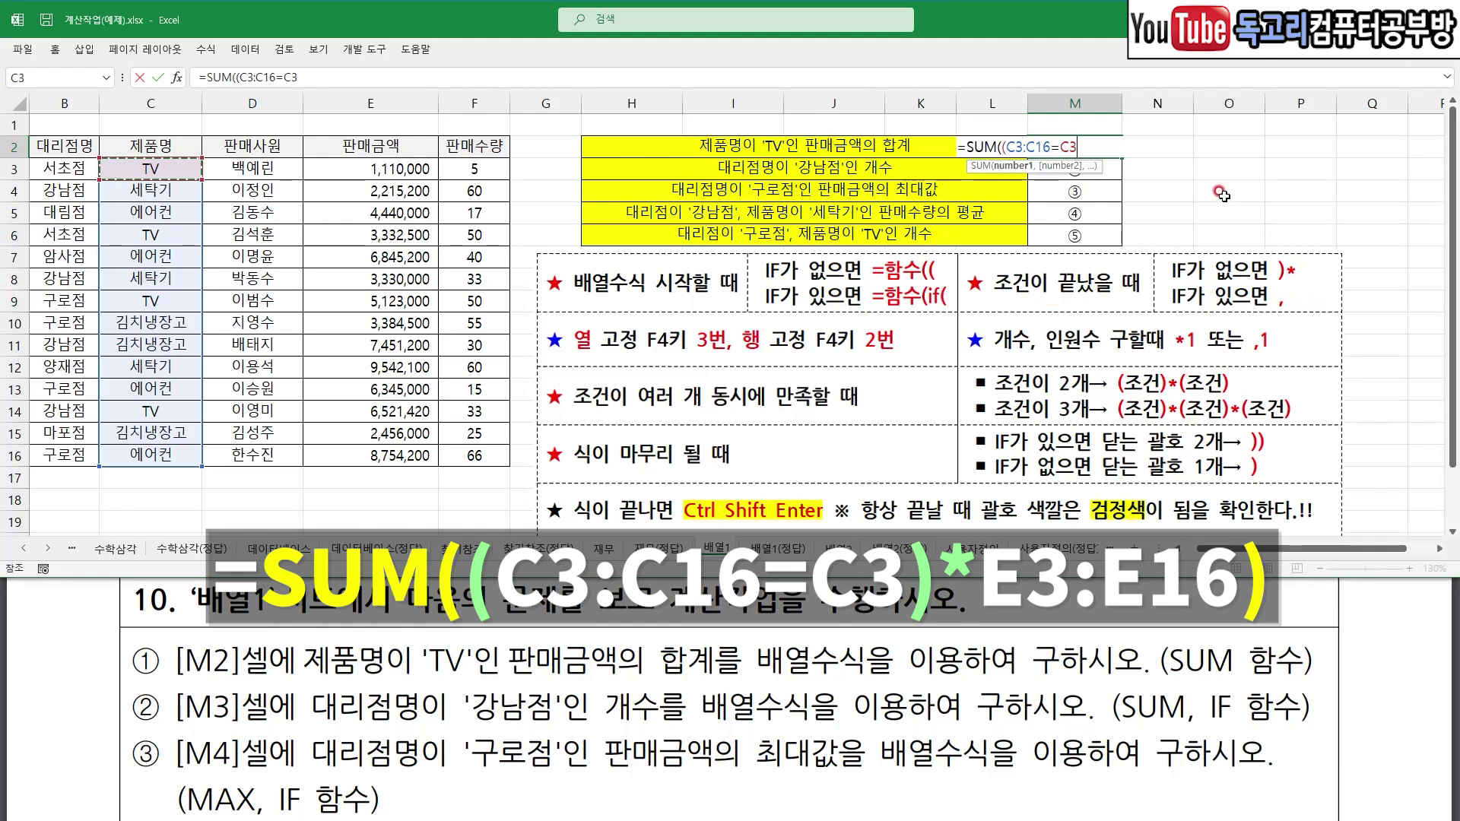
pyautogui.write(')*')
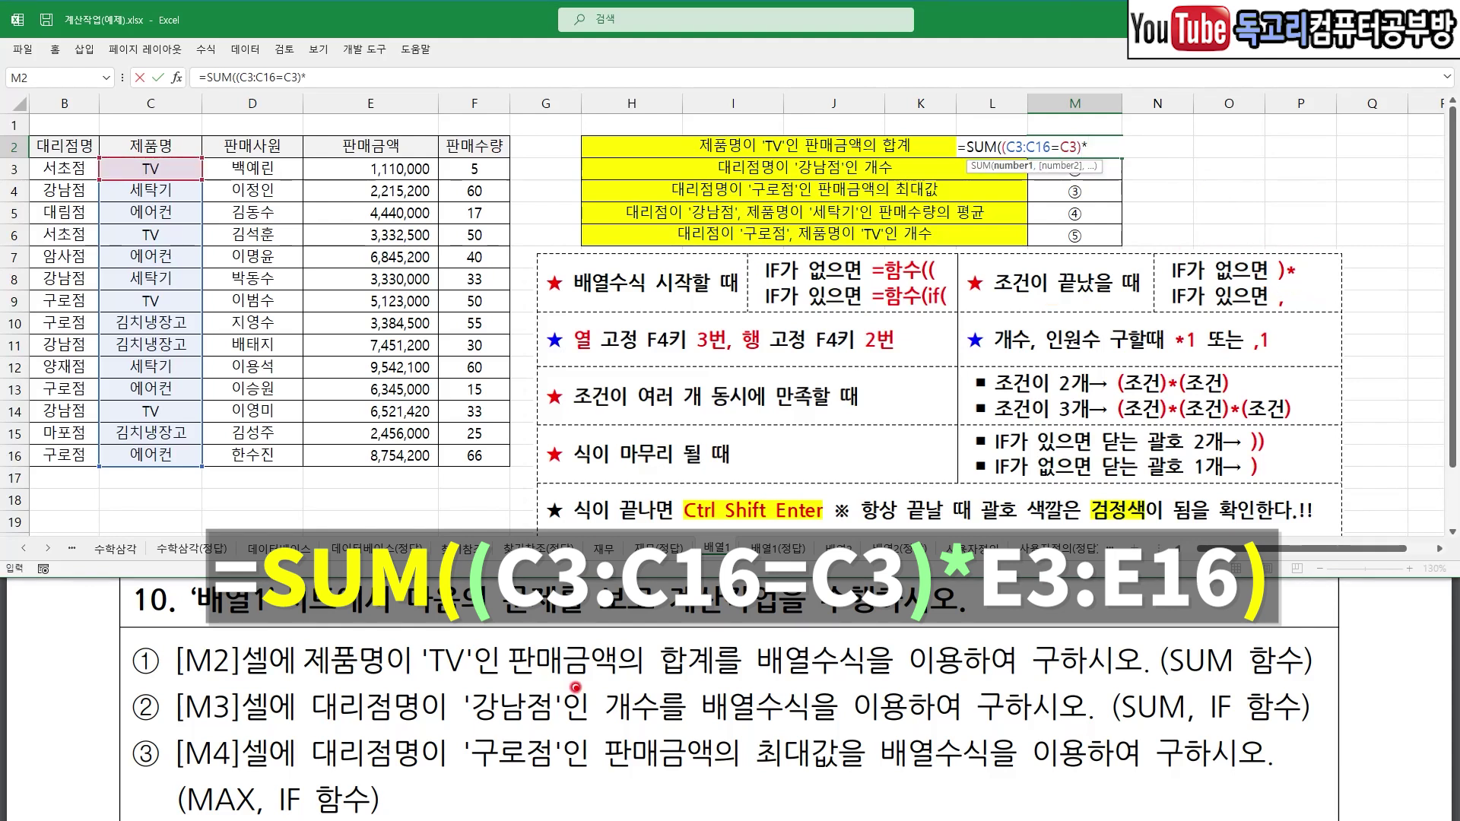
# - Multiply the condition in M2's SUM by the 판매금액 range E3:E16
pyautogui.moveTo(519, 691); pyautogui.dragTo(648, 687)
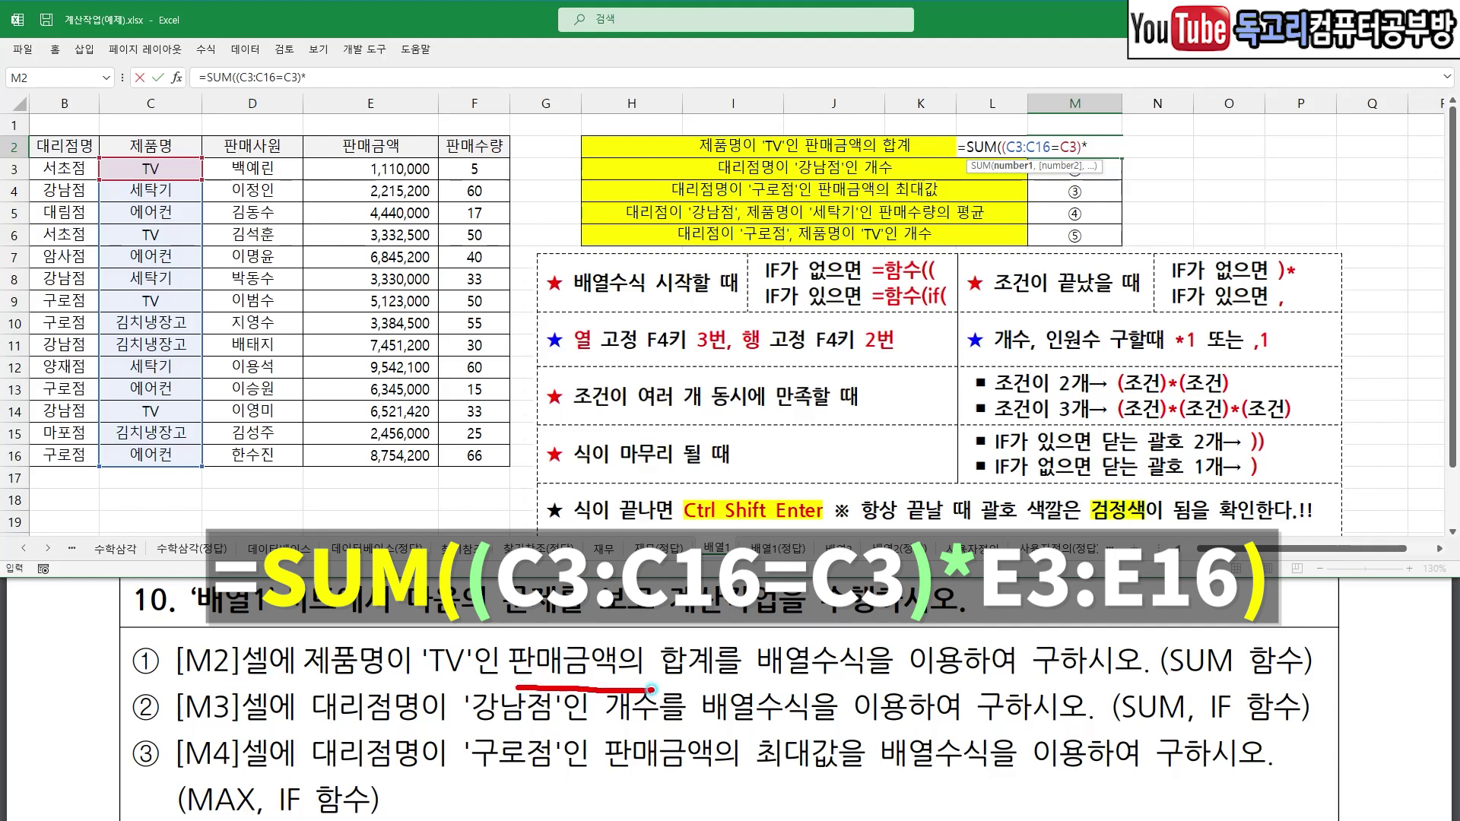
pyautogui.moveTo(370, 169); pyautogui.dragTo(367, 470)
pyautogui.moveTo(346, 432); pyautogui.dragTo(409, 445)
pyautogui.click(425, 419)
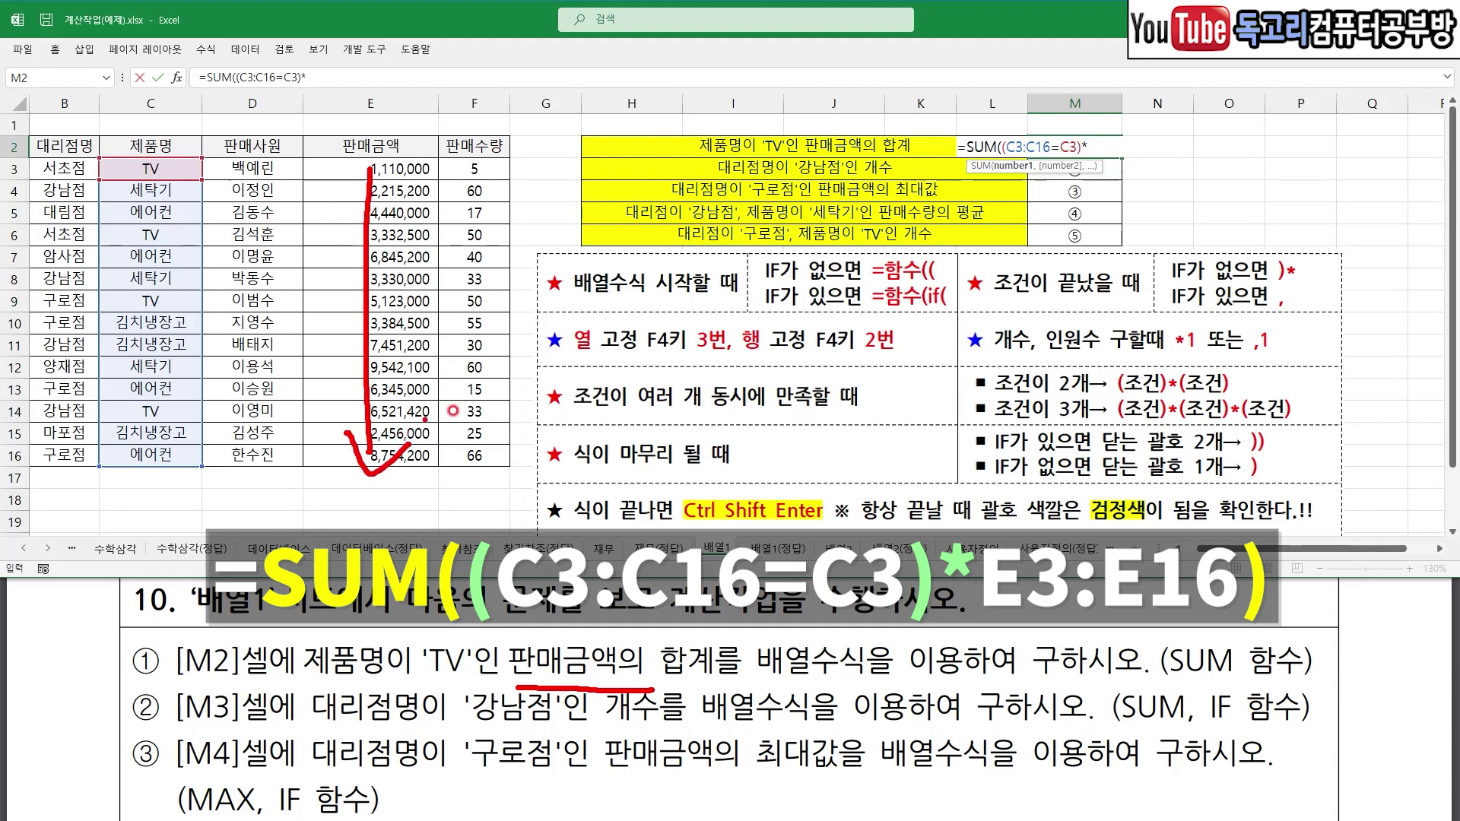
pyautogui.moveTo(600, 472); pyautogui.dragTo(750, 473)
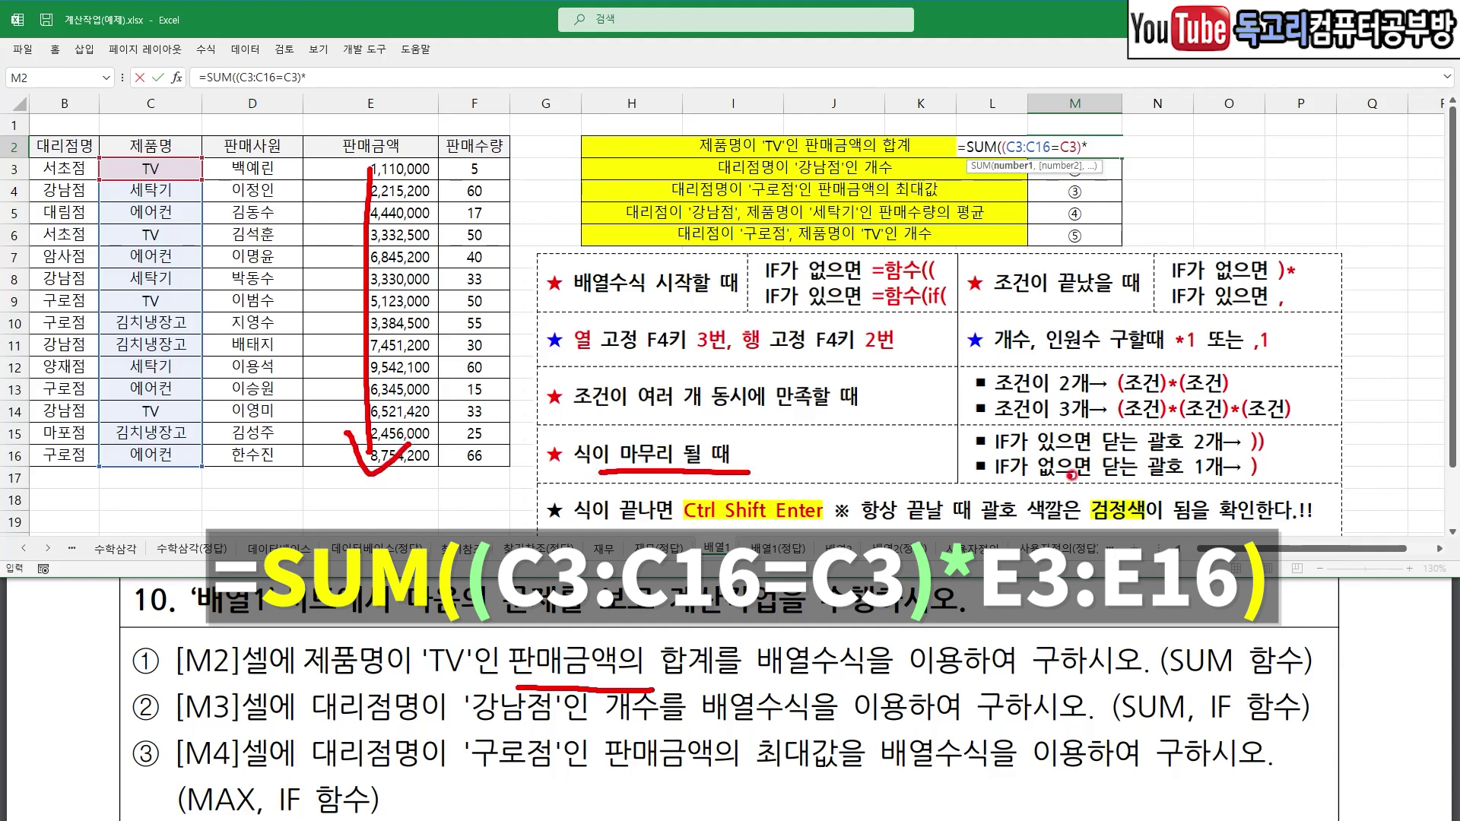
pyautogui.moveTo(1008, 470); pyautogui.dragTo(1280, 481)
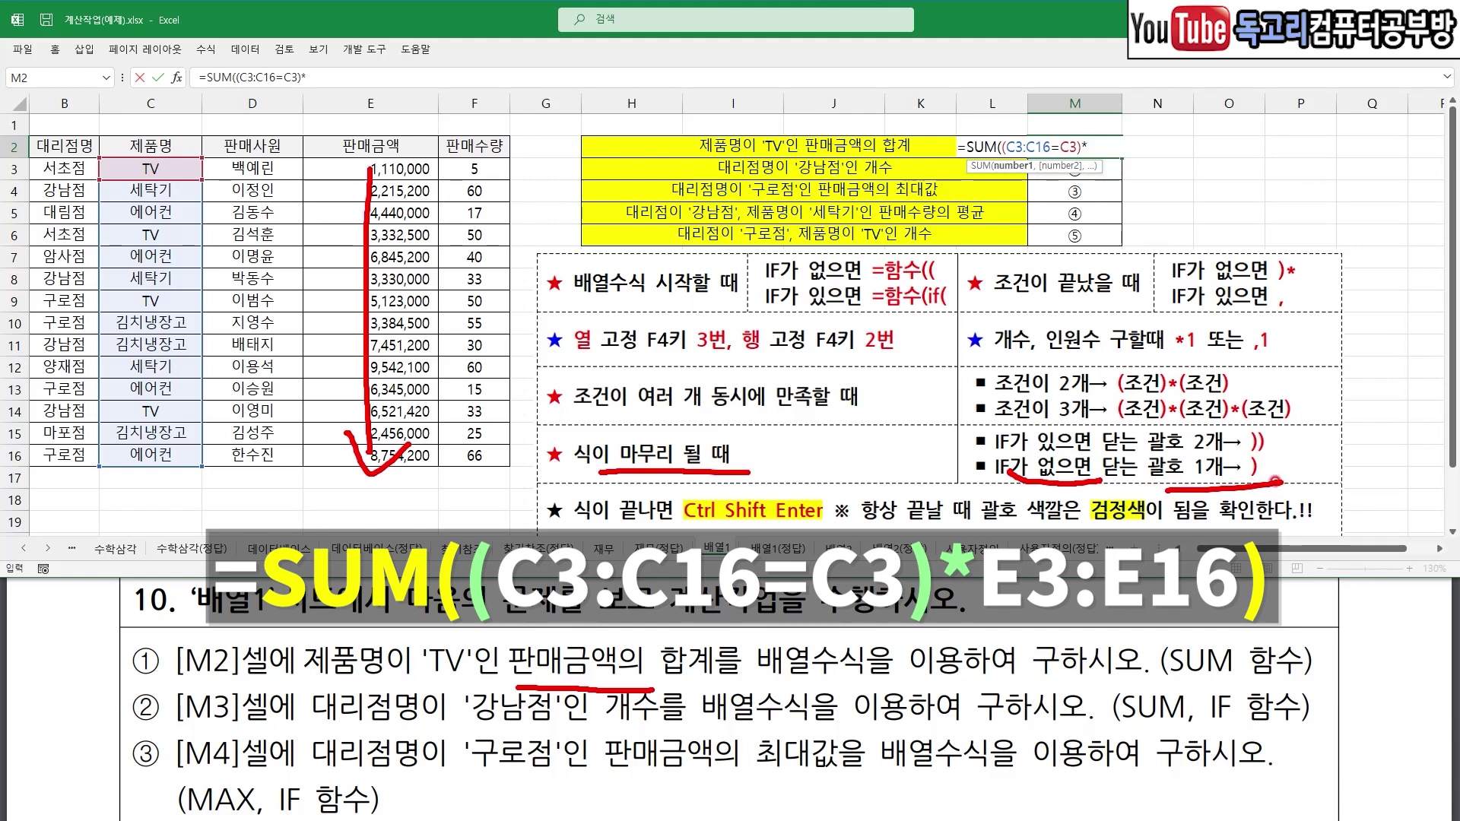
pyautogui.press('Escape')
pyautogui.moveTo(410, 168); pyautogui.dragTo(415, 445)
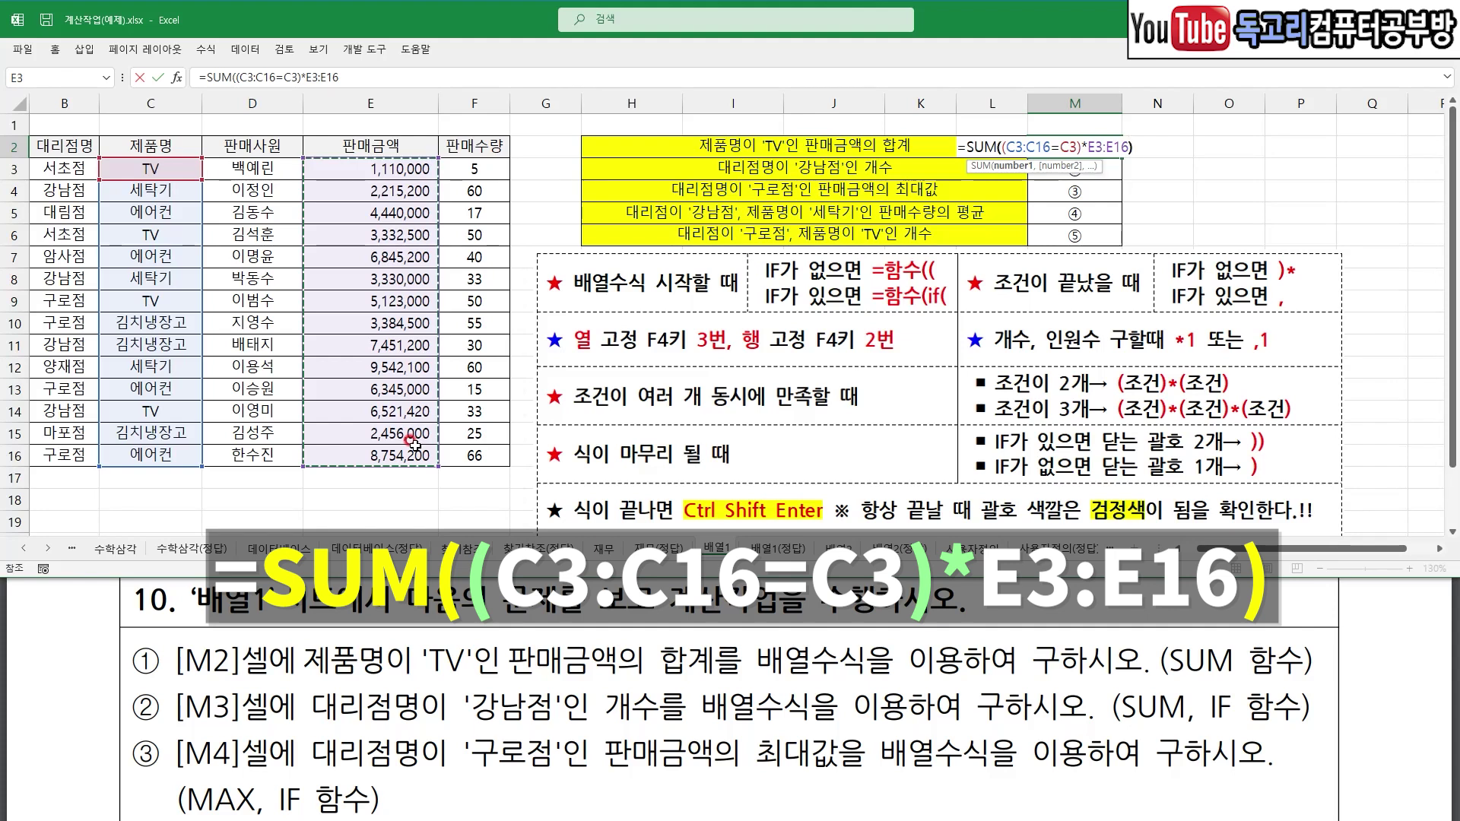
# - Complete M2's SUM with one closing parenthesis and enter it as an array formula
pyautogui.moveTo(904, 536); pyautogui.dragTo(1285, 533)
pyautogui.moveTo(1184, 134)
pyautogui.mouseDown()
pyautogui.moveTo(1180, 148)
pyautogui.moveTo(1095, 135)
pyautogui.moveTo(1165, 192)
pyautogui.mouseUp()
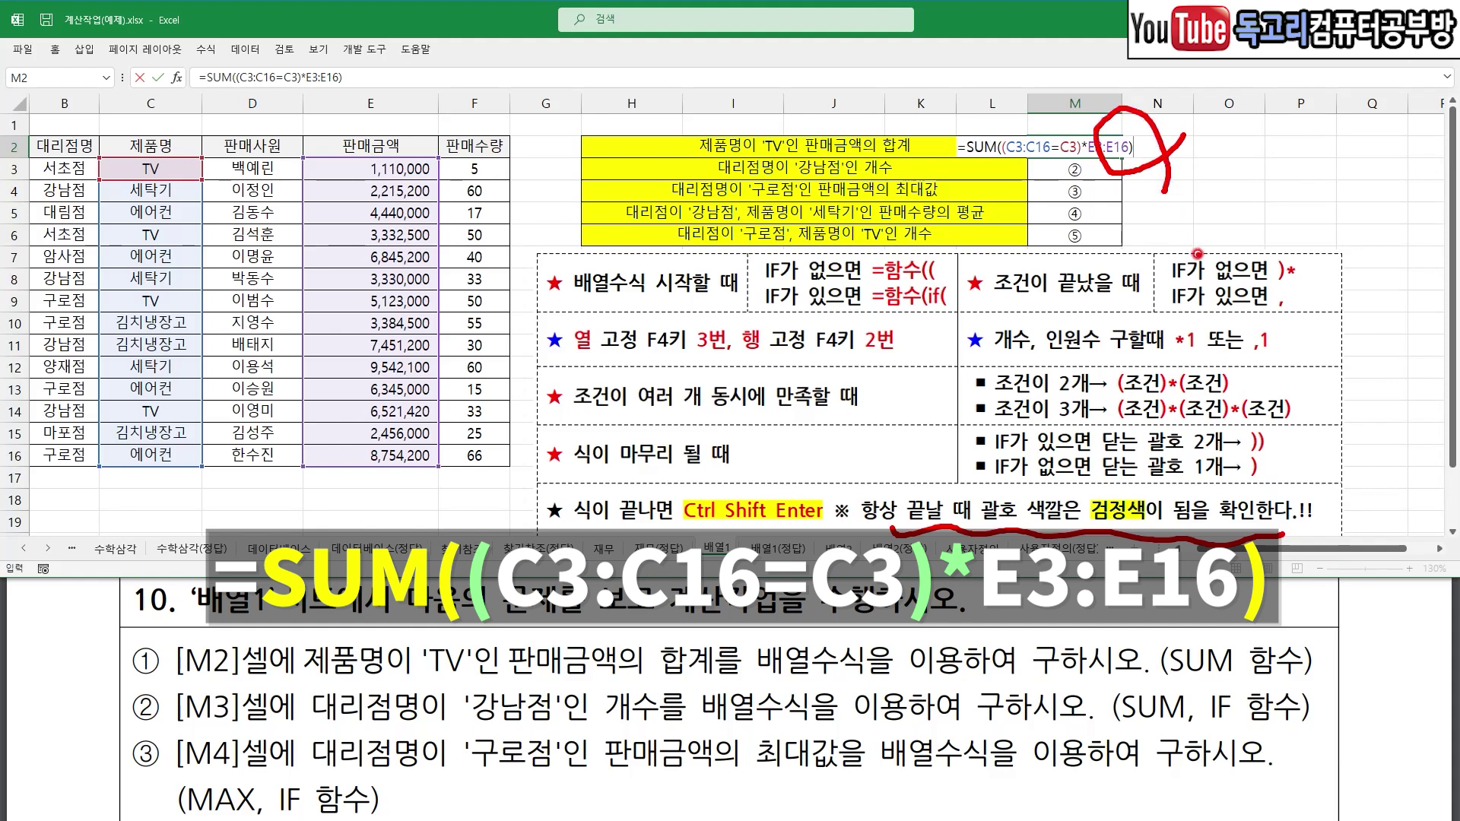
pyautogui.moveTo(590, 534); pyautogui.dragTo(835, 544)
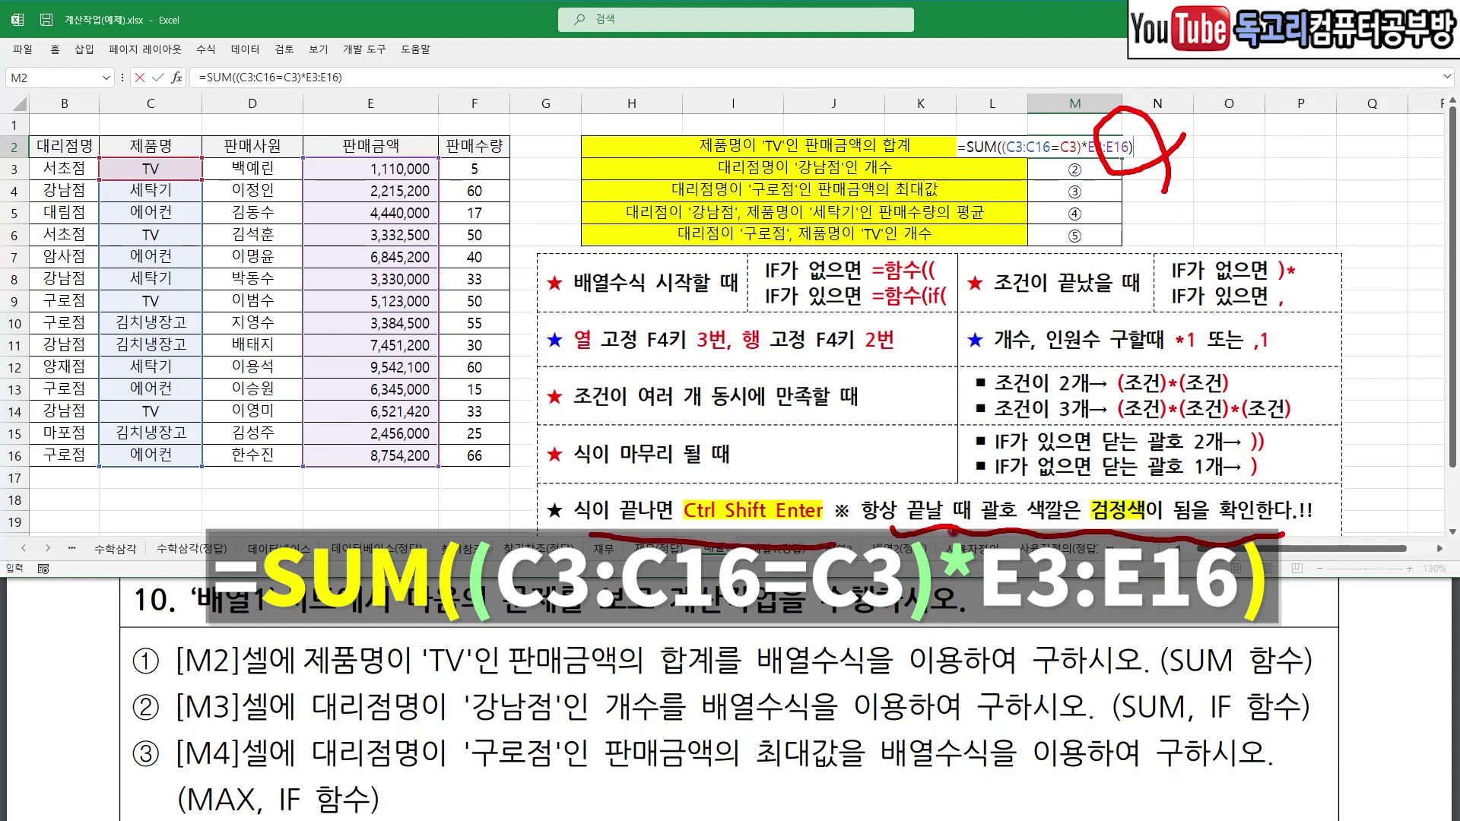
pyautogui.press('e')
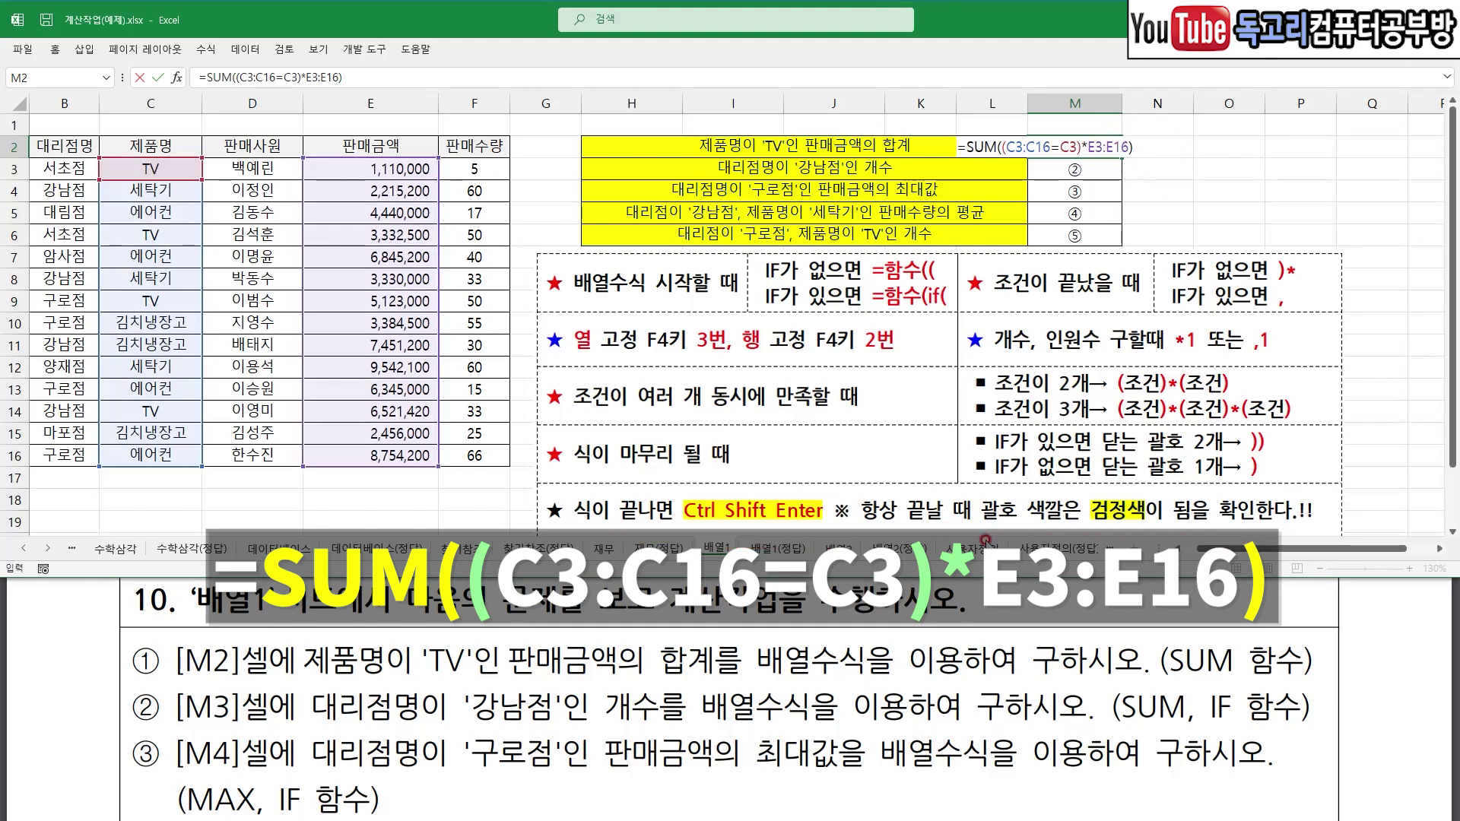
pyautogui.hotkey('ctrl', 'shift', 'Return')
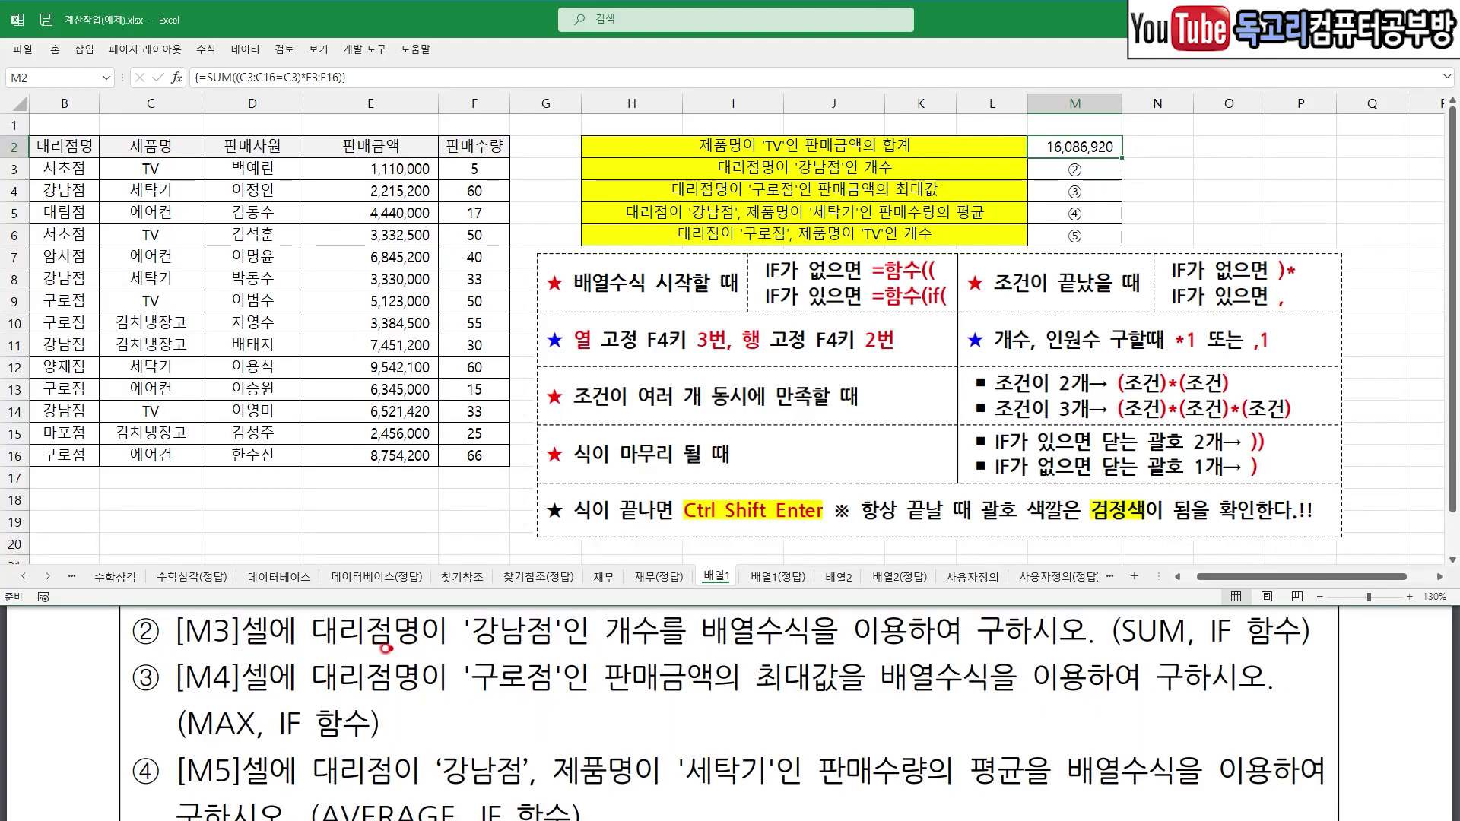
# - Start M3's formula for the number of 강남점 entries with =SUM(IF(
pyautogui.moveTo(351, 652); pyautogui.dragTo(787, 649)
pyautogui.moveTo(1133, 648); pyautogui.dragTo(1232, 651)
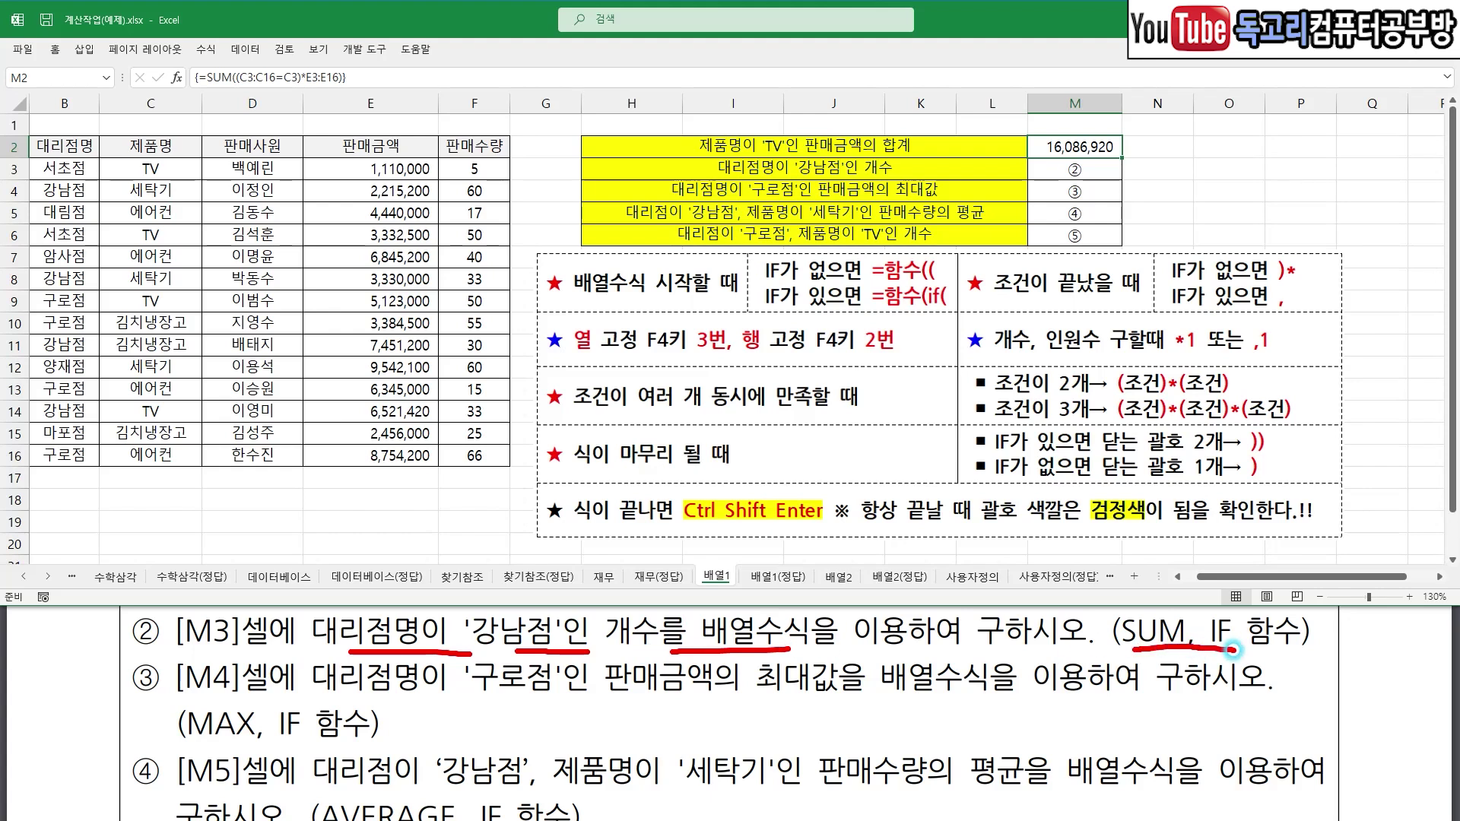
pyautogui.press('Escape')
pyautogui.click(1075, 170)
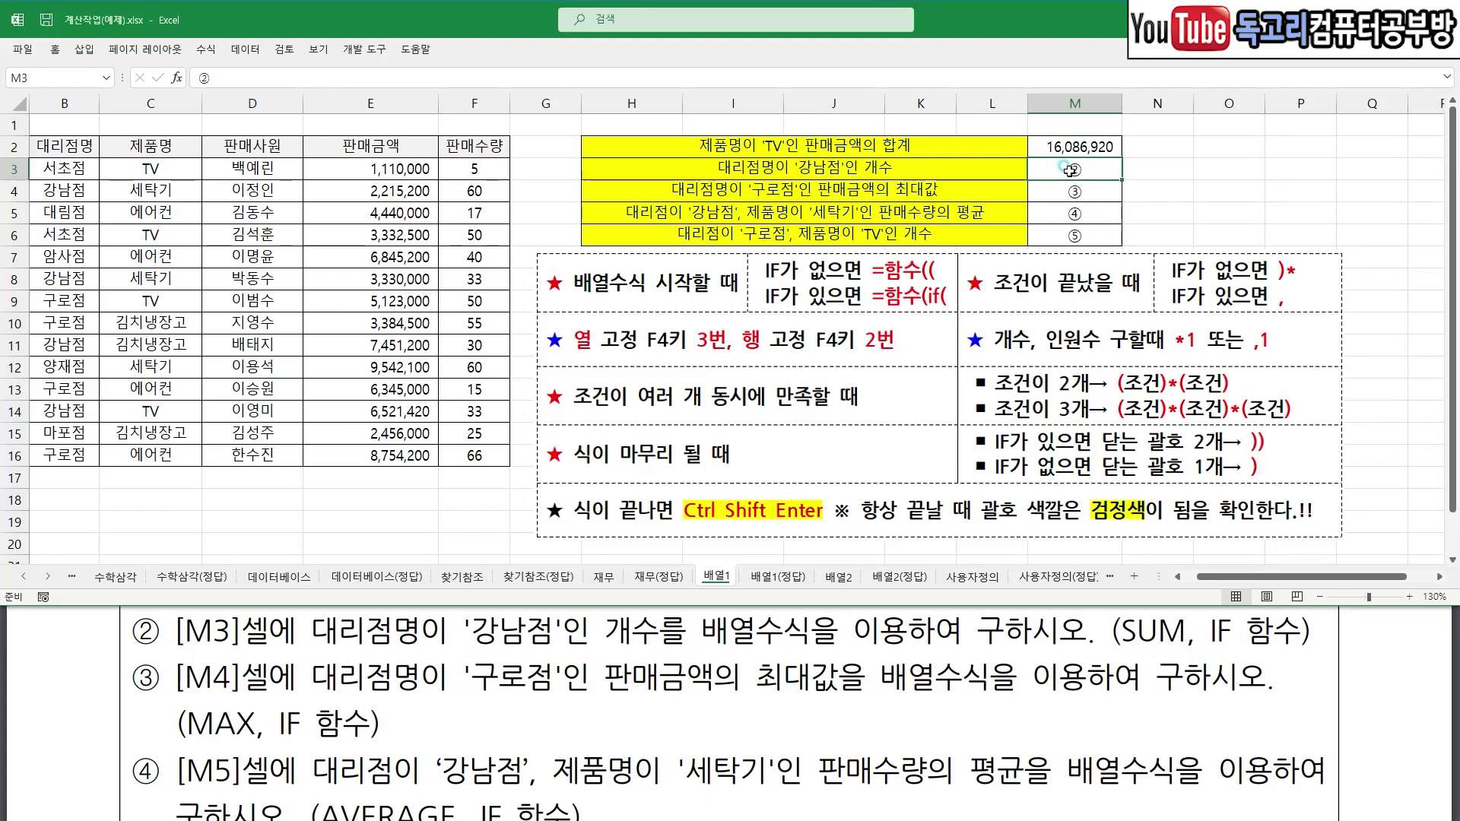
pyautogui.write('=')
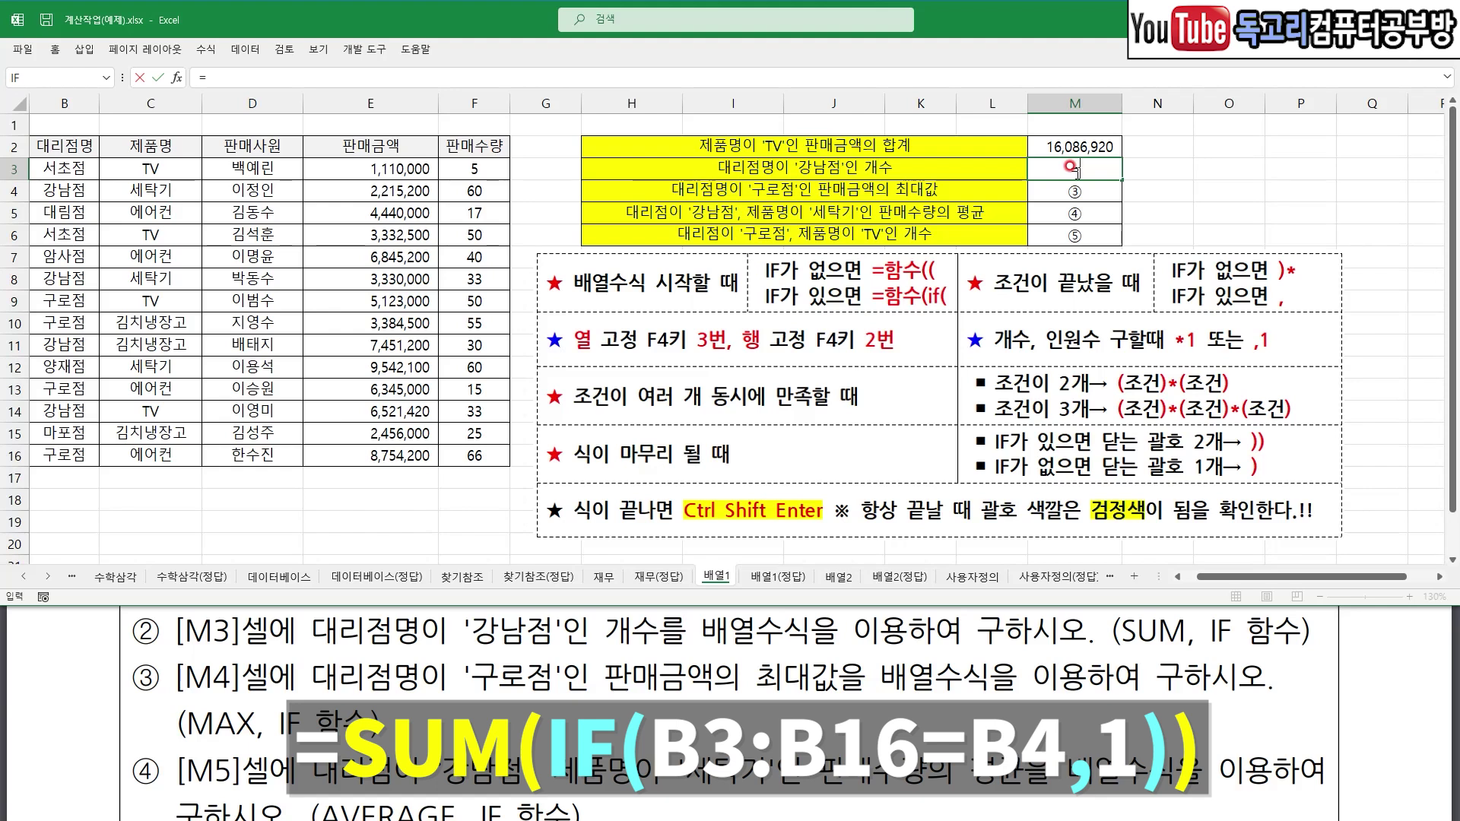
pyautogui.write('SU')
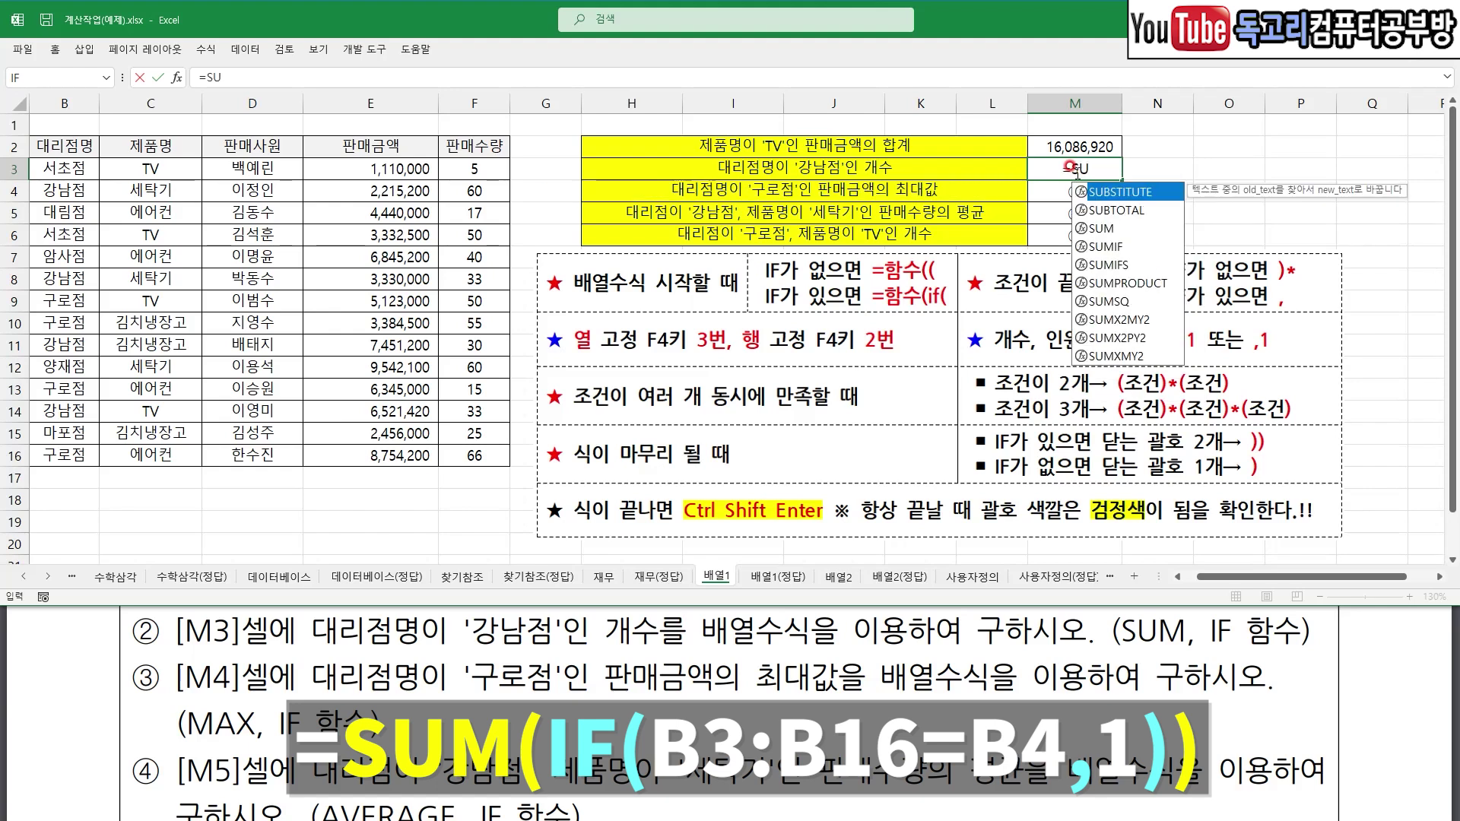
pyautogui.write('M(IF(')
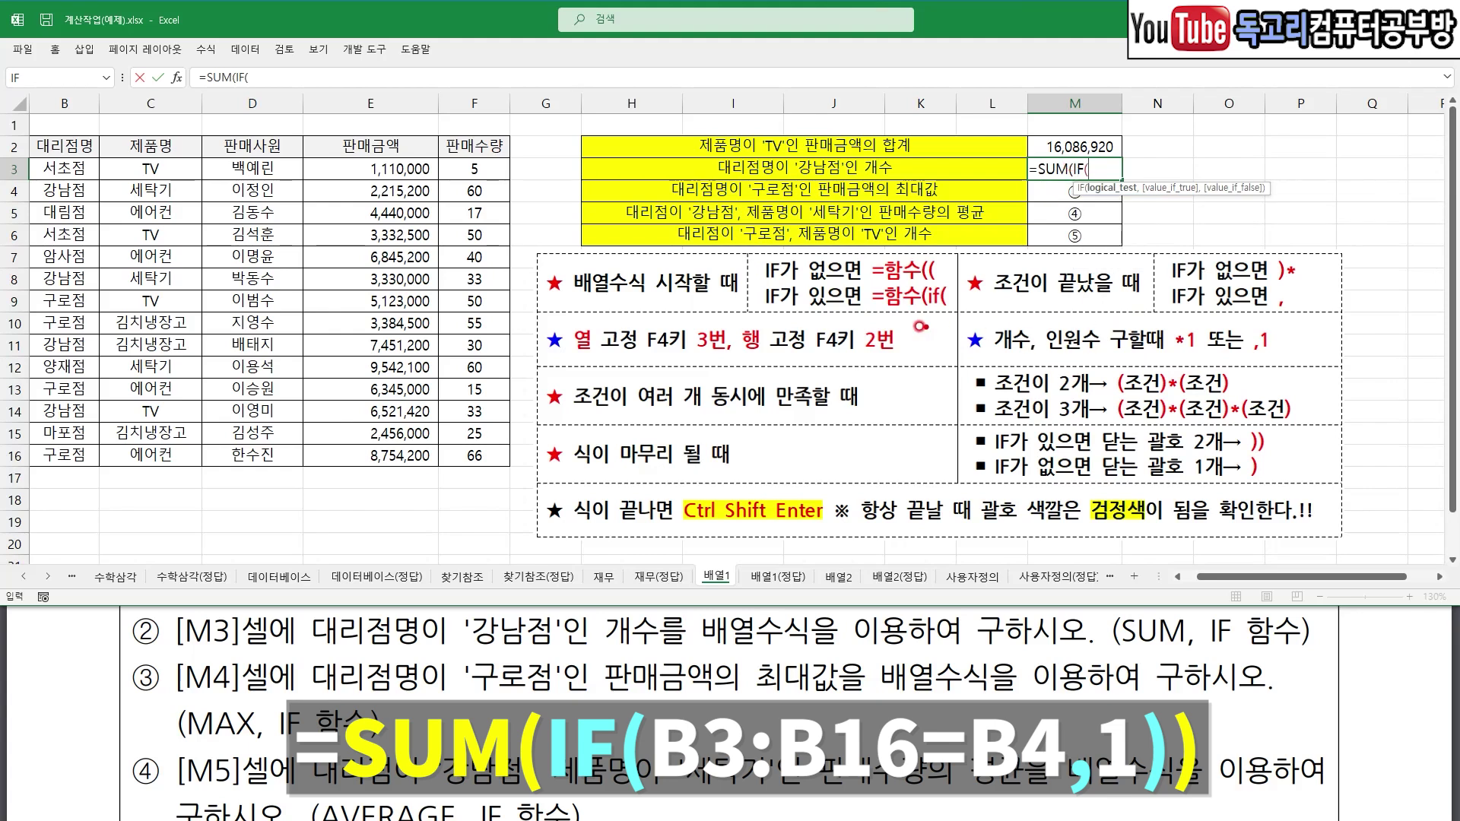
pyautogui.moveTo(763, 305); pyautogui.dragTo(940, 320)
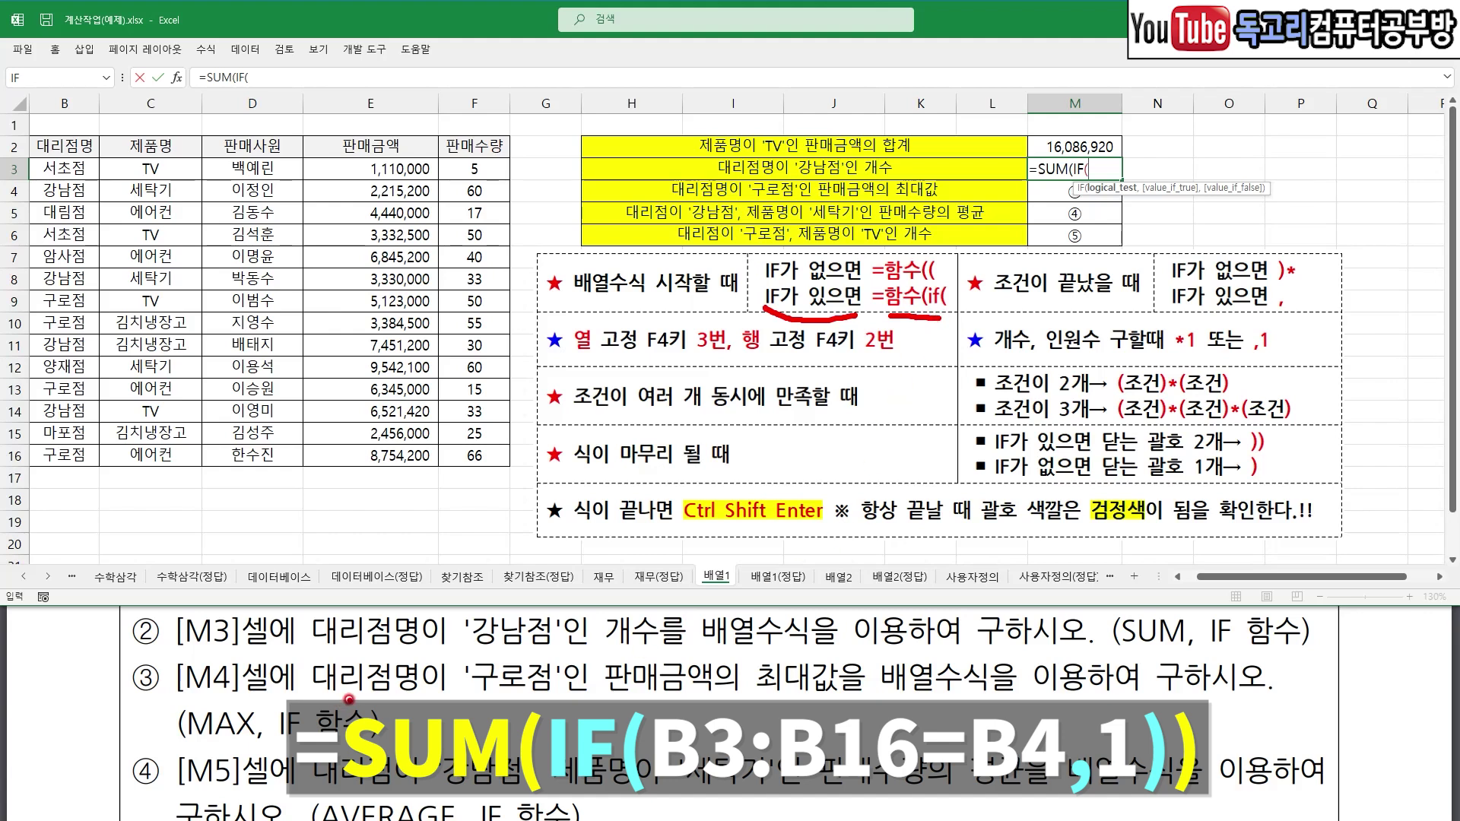
# - Set the logical test of M3's IF to B3:B16=B4, matching the 대리점명 column to 강남점
pyautogui.moveTo(336, 700); pyautogui.dragTo(577, 700)
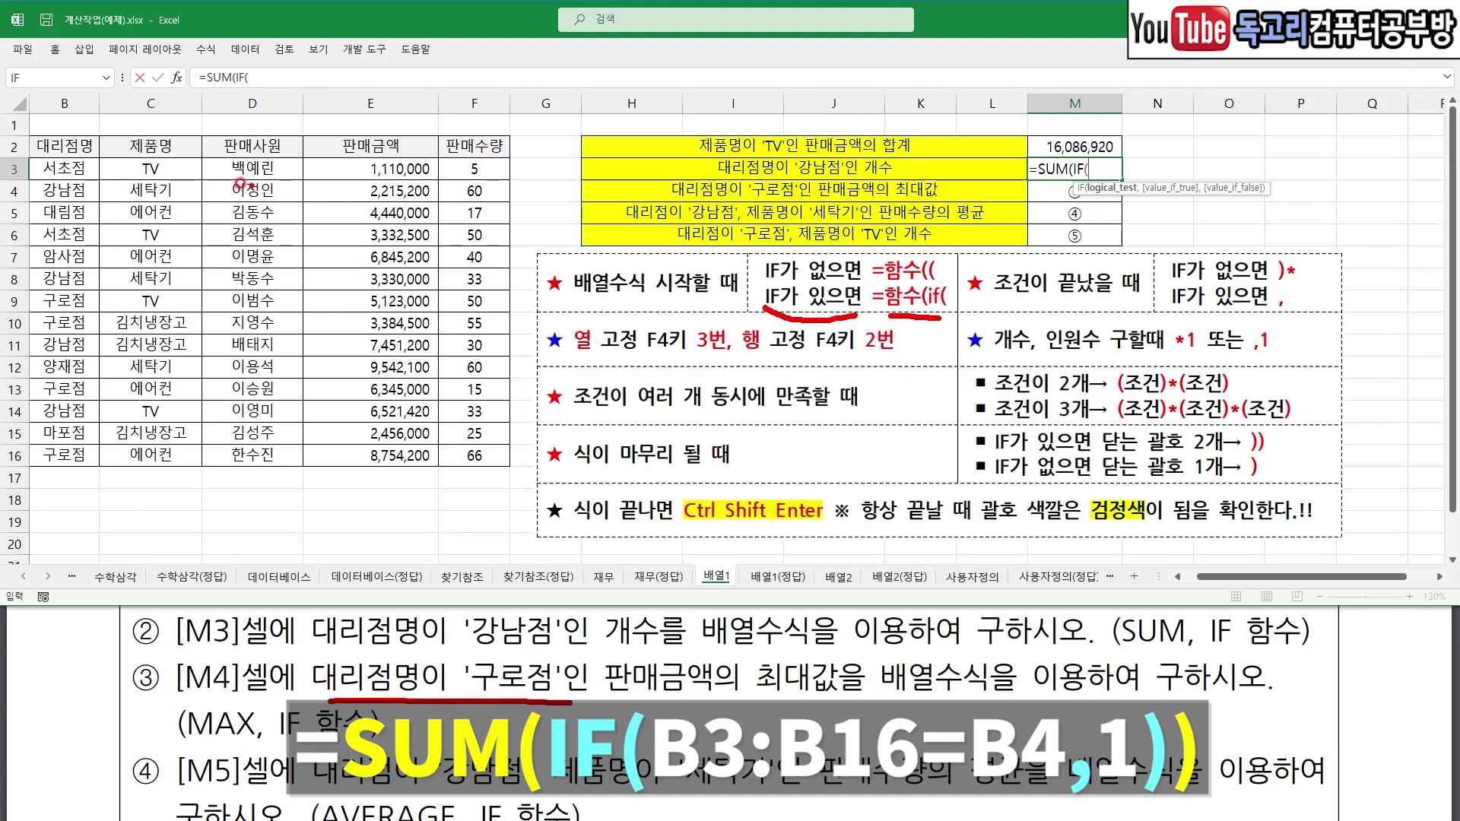
pyautogui.moveTo(83, 168)
pyautogui.mouseDown()
pyautogui.moveTo(58, 276)
pyautogui.moveTo(71, 454)
pyautogui.mouseUp()
pyautogui.press('Escape')
pyautogui.moveTo(63, 169)
pyautogui.mouseDown()
pyautogui.moveTo(48, 283)
pyautogui.moveTo(65, 455)
pyautogui.mouseUp()
pyautogui.click(1070, 166)
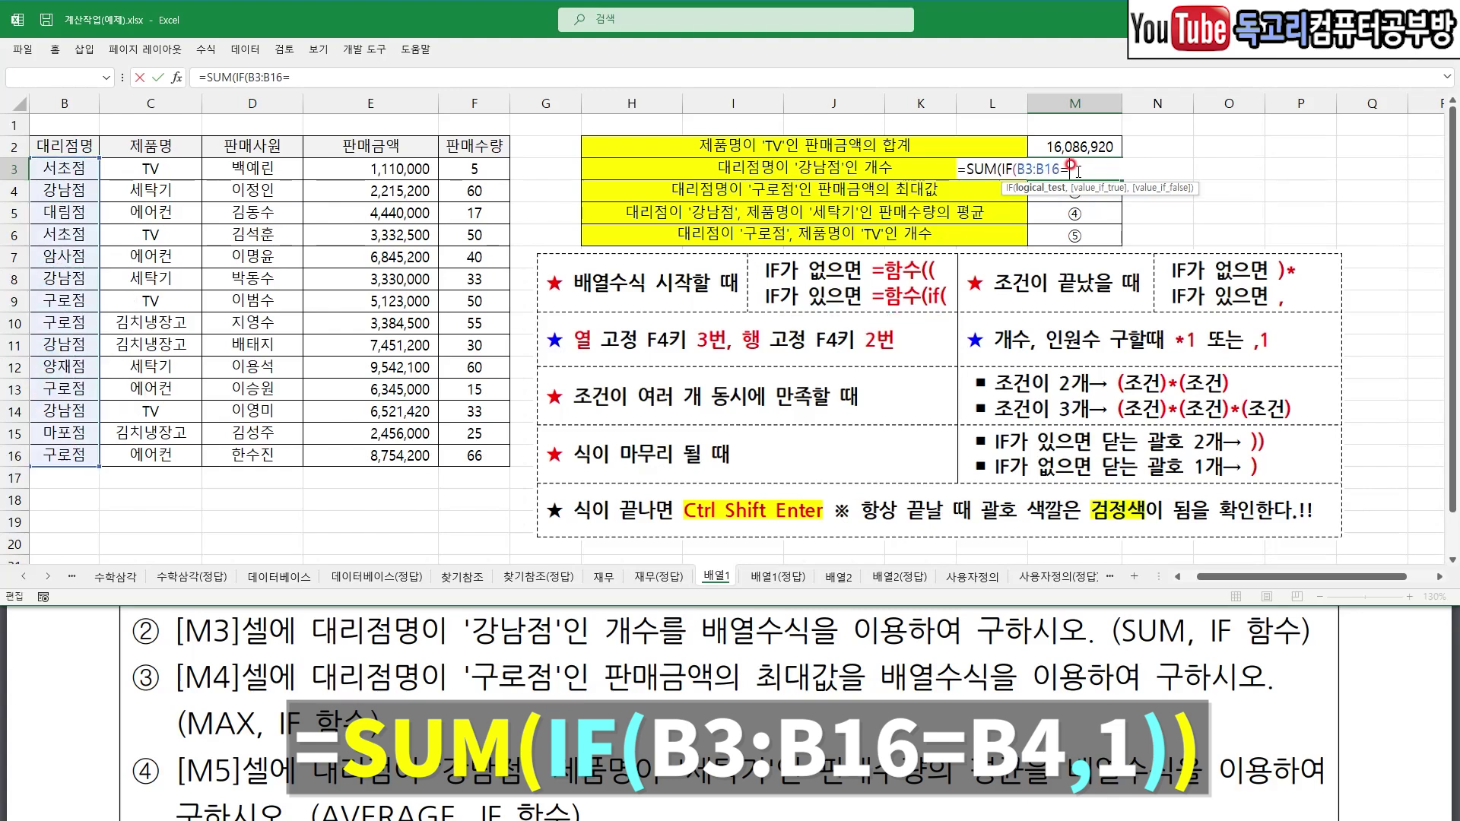
pyautogui.click(77, 190)
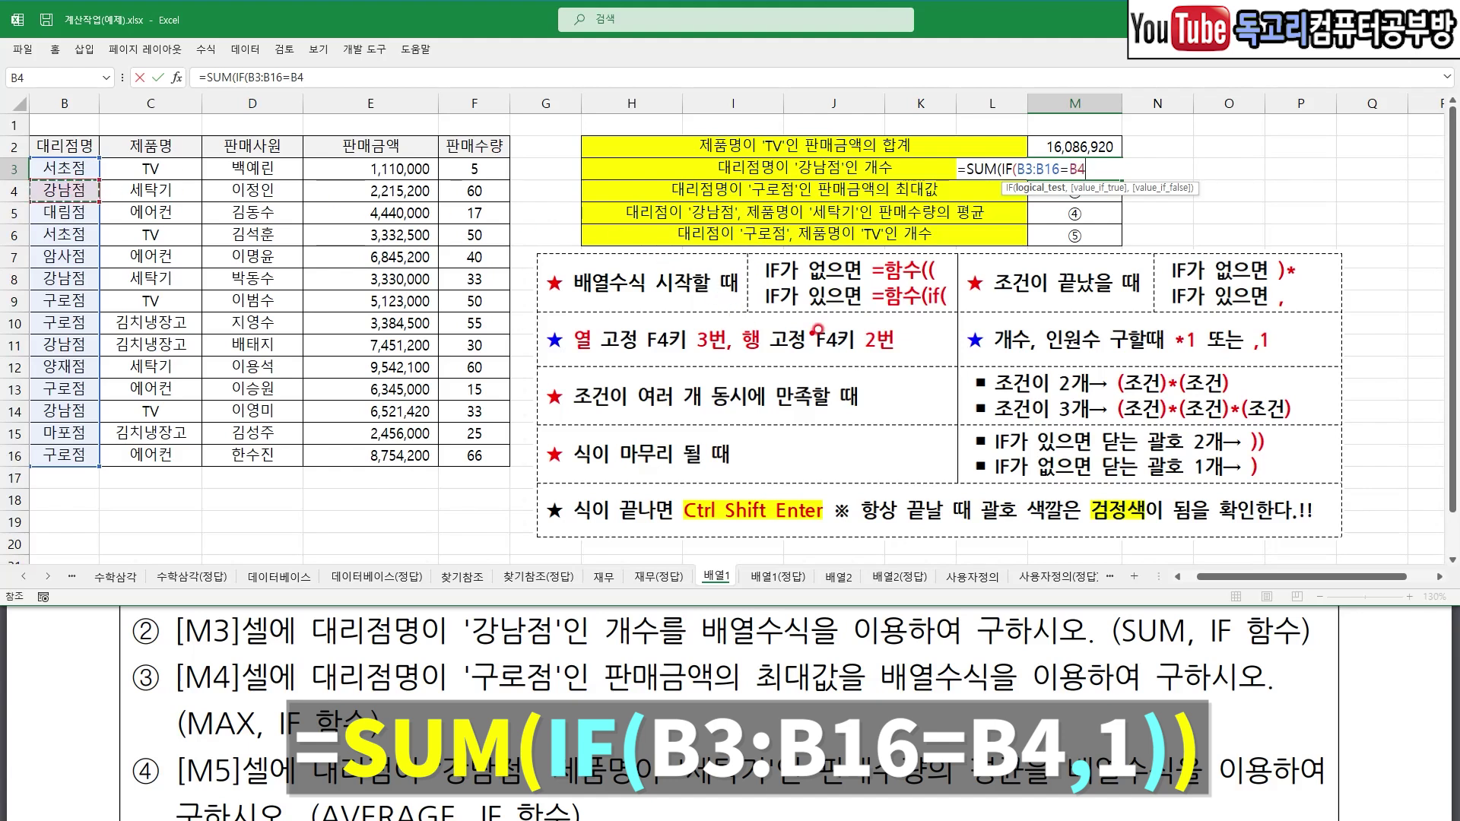
# - Give M3's IF the value 1 as its true result to count the matches
pyautogui.moveTo(1173, 312)
pyautogui.mouseDown()
pyautogui.moveTo(1262, 310)
pyautogui.moveTo(997, 304)
pyautogui.mouseUp()
pyautogui.moveTo(1301, 312)
pyautogui.mouseDown()
pyautogui.moveTo(1288, 294)
pyautogui.moveTo(1282, 315)
pyautogui.mouseUp()
pyautogui.press('Escape')
pyautogui.write(',')
pyautogui.moveTo(680, 658)
pyautogui.mouseDown()
pyautogui.moveTo(677, 544)
pyautogui.moveTo(682, 656)
pyautogui.mouseUp()
pyautogui.moveTo(989, 351); pyautogui.dragTo(1033, 355)
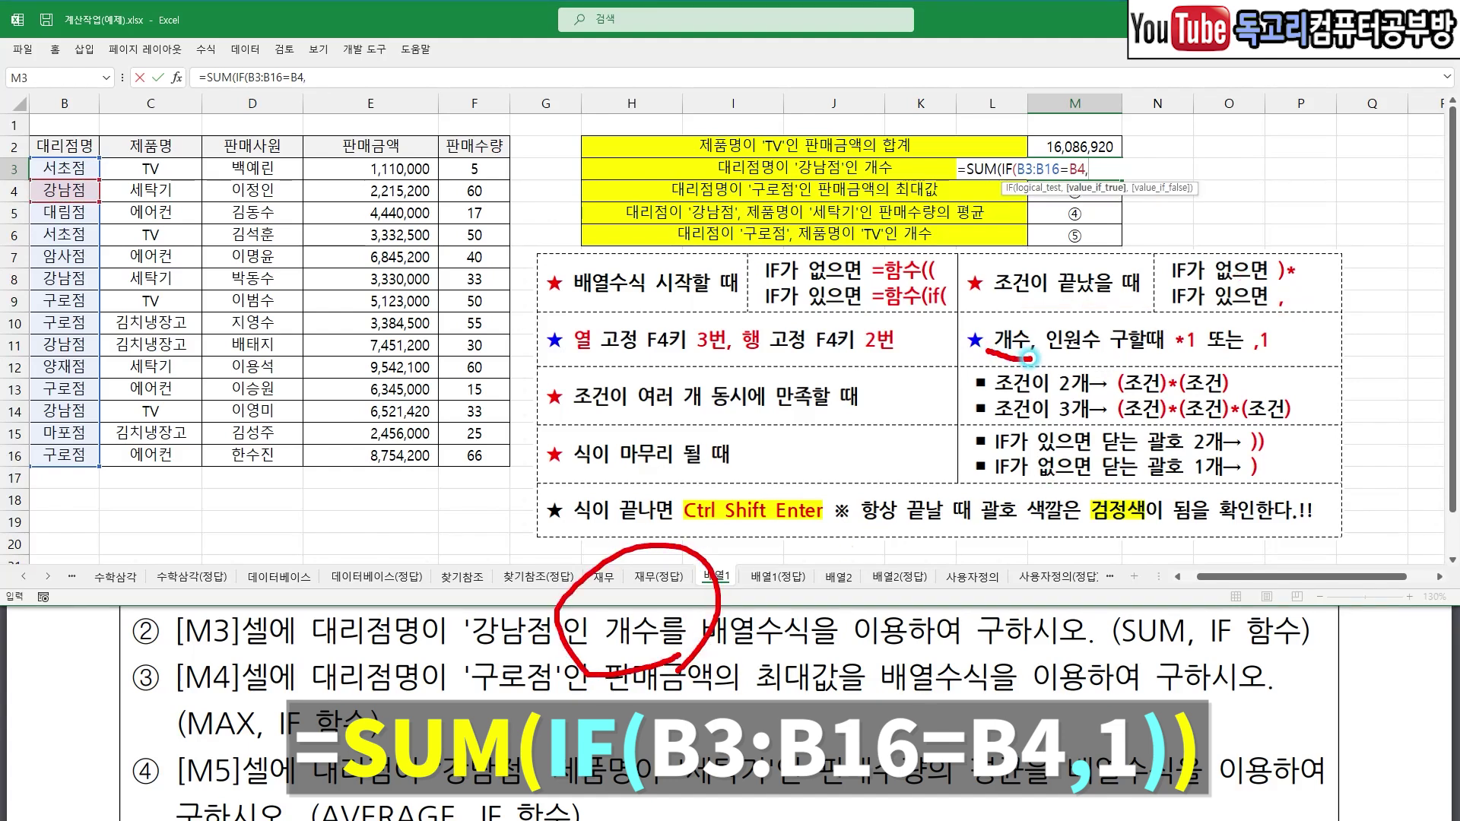
pyautogui.moveTo(1233, 354); pyautogui.dragTo(1289, 350)
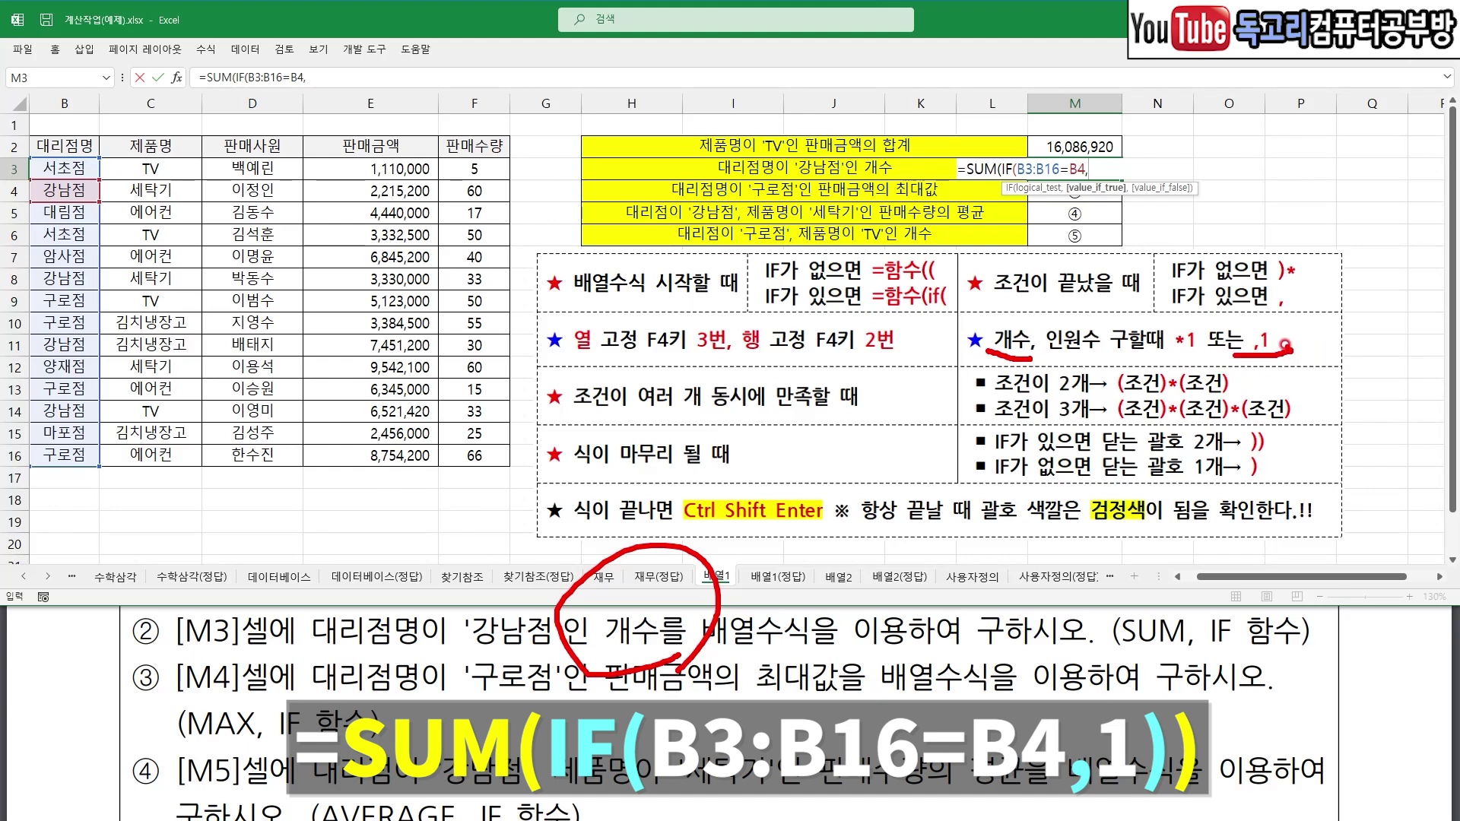
pyautogui.press('Escape')
pyautogui.write('1')
# - Complete M3's SUM(IF formula with two closing parentheses and enter it as an array formula
pyautogui.moveTo(993, 457); pyautogui.dragTo(1106, 459)
pyautogui.moveTo(733, 473); pyautogui.dragTo(545, 477)
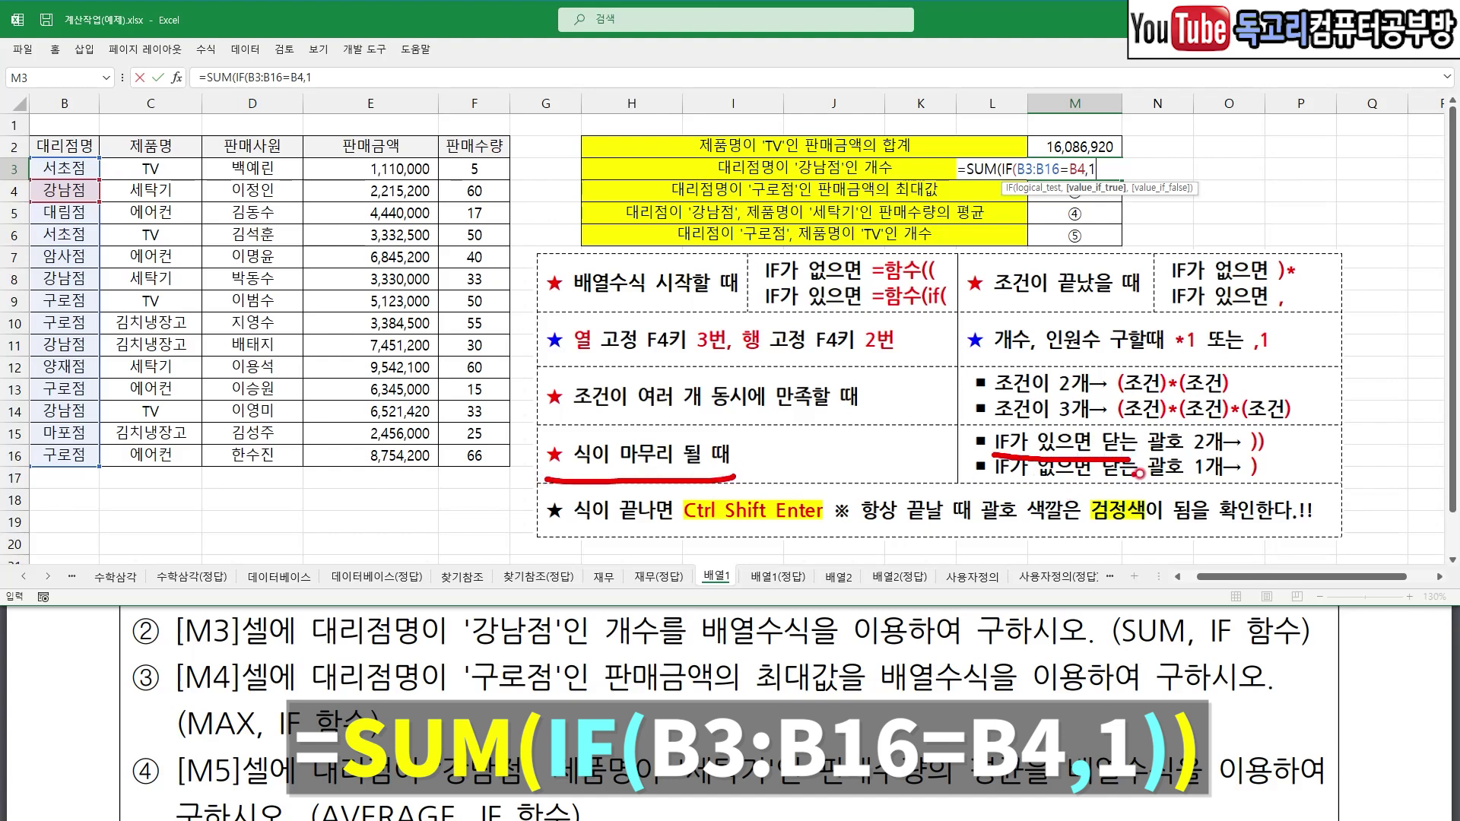
pyautogui.moveTo(1171, 457); pyautogui.dragTo(1306, 458)
pyautogui.press('Escape')
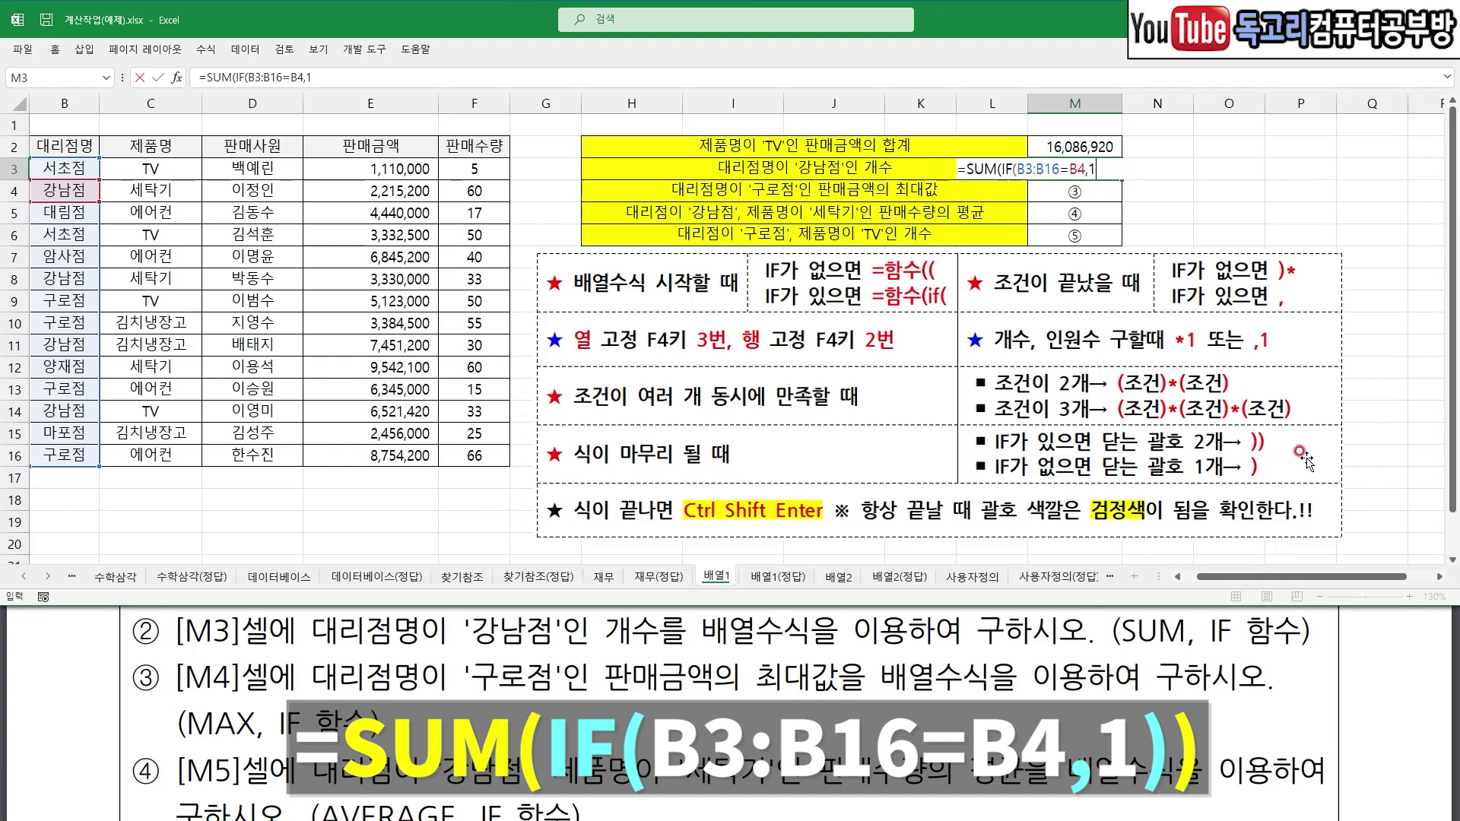
pyautogui.write('))')
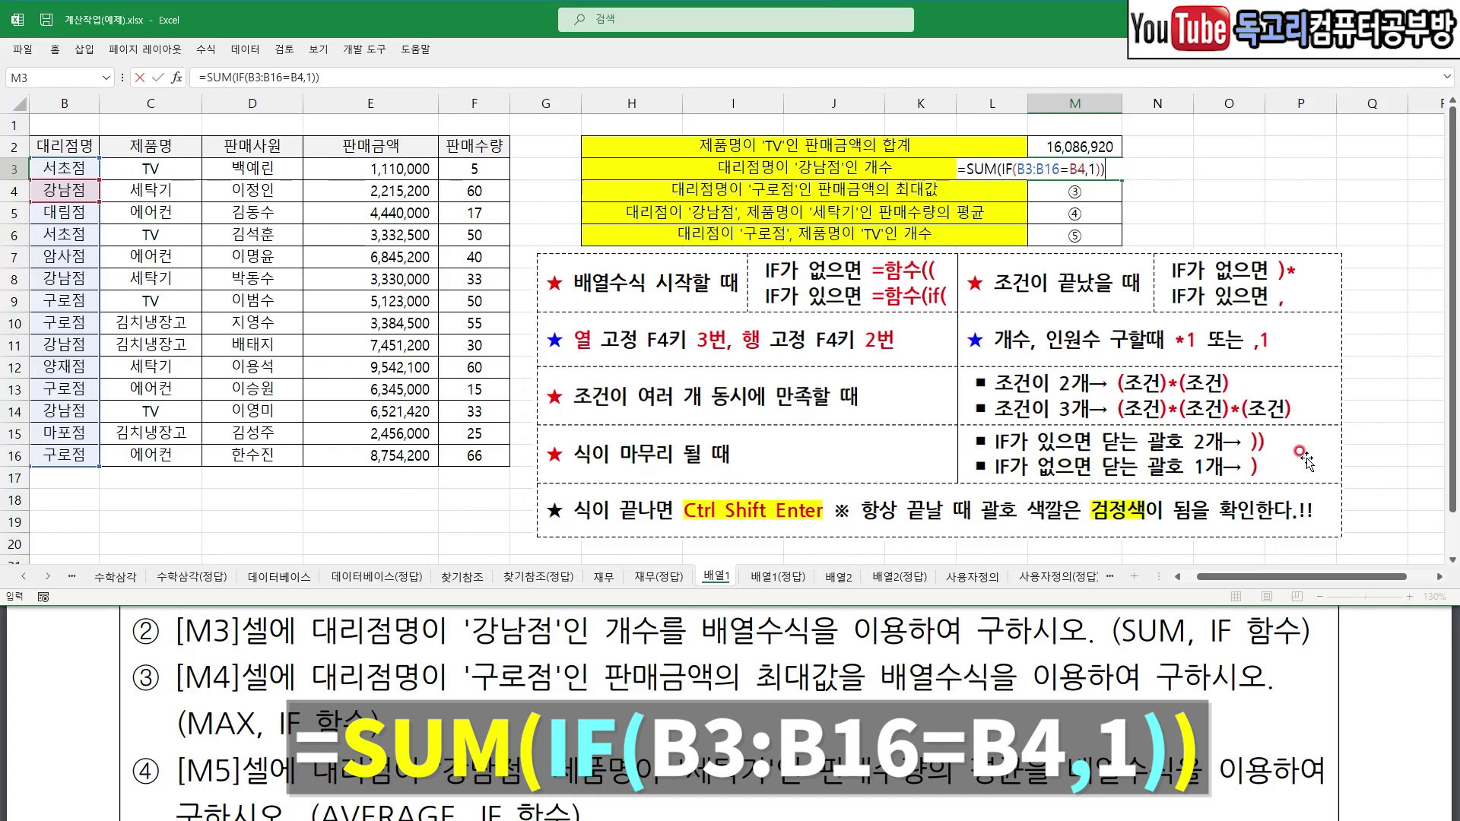
pyautogui.moveTo(1159, 155); pyautogui.dragTo(1074, 204)
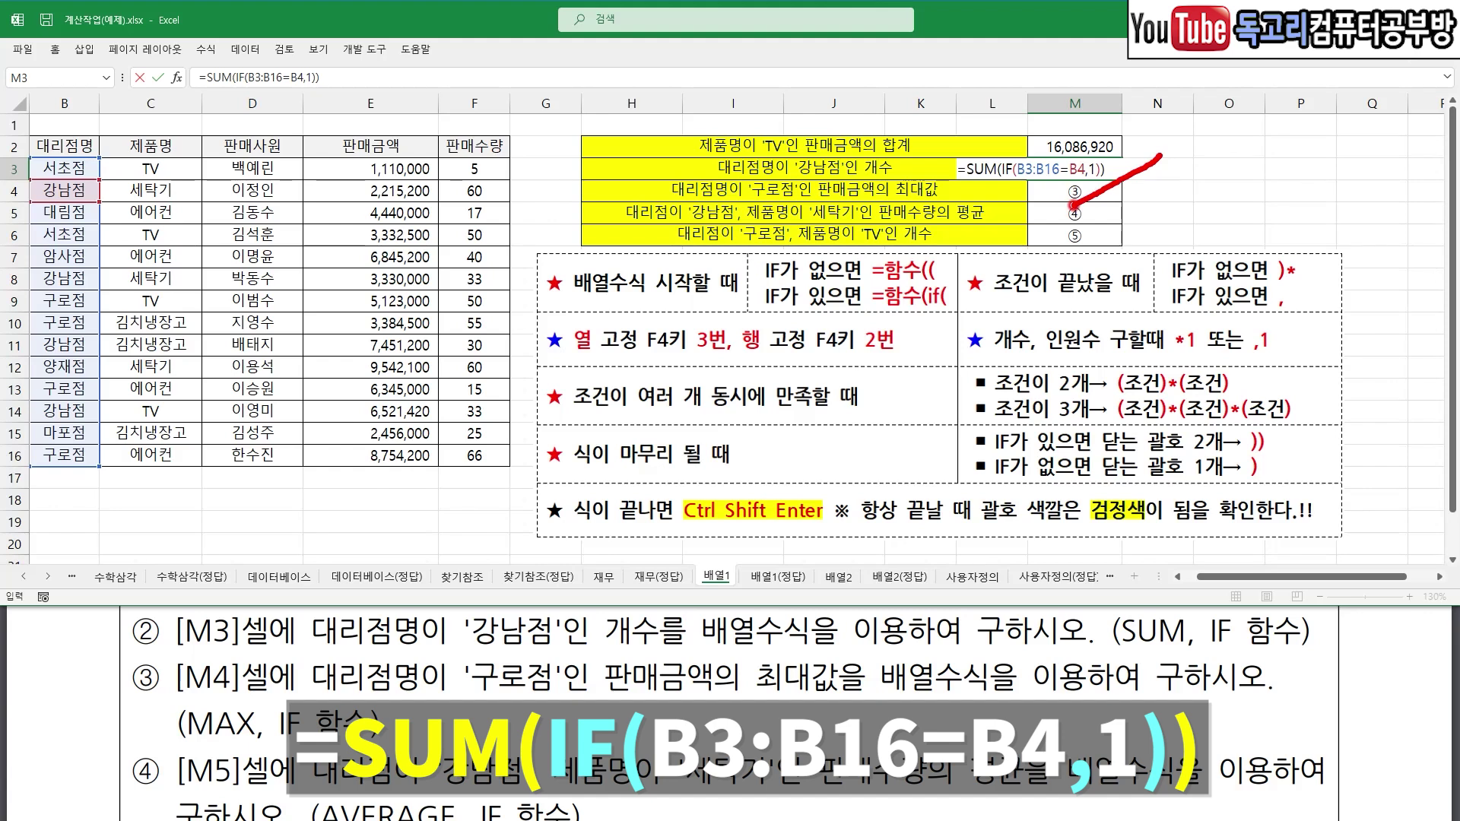
pyautogui.moveTo(684, 526); pyautogui.dragTo(828, 535)
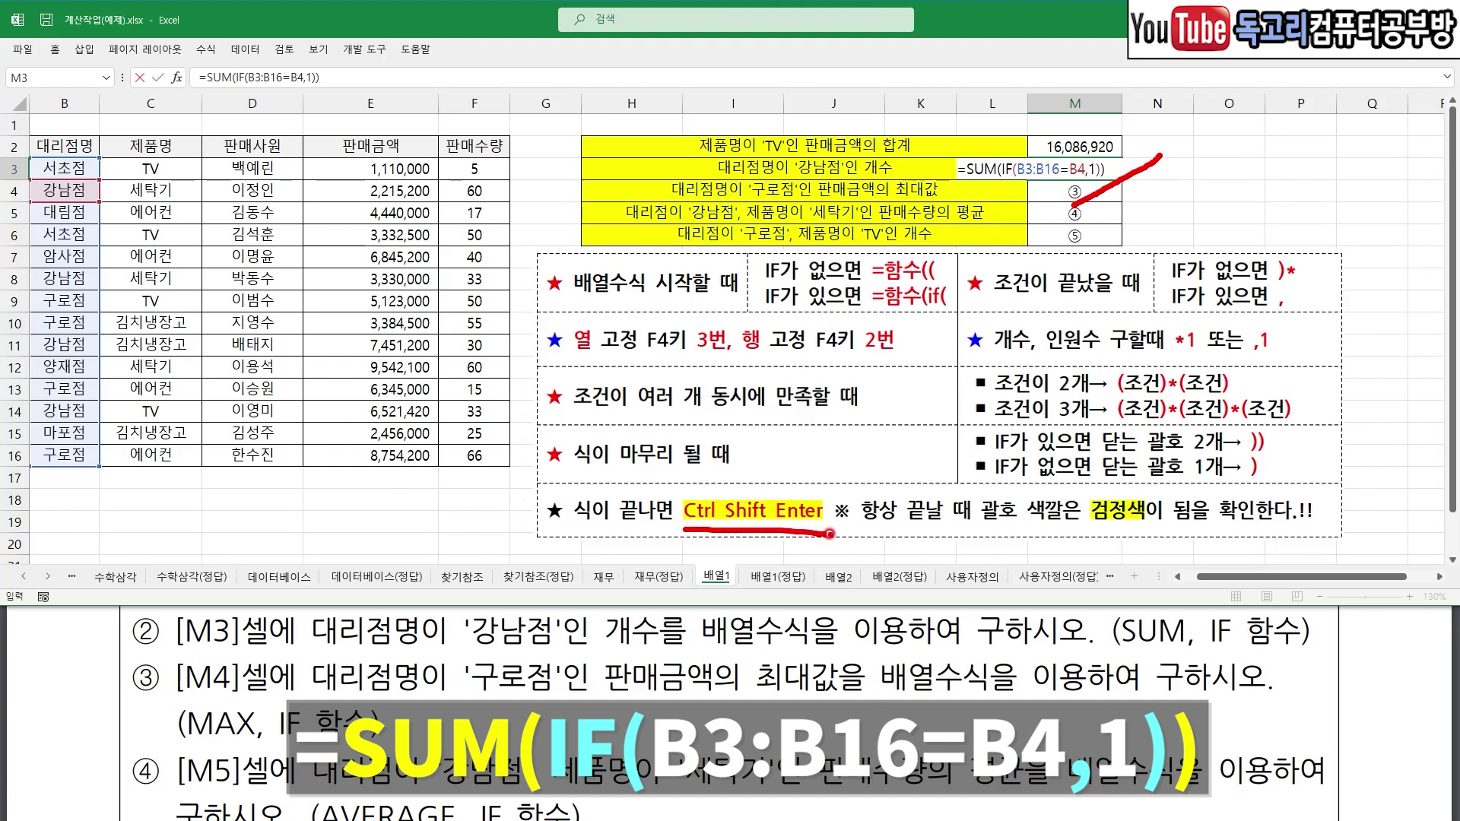
pyautogui.press('e')
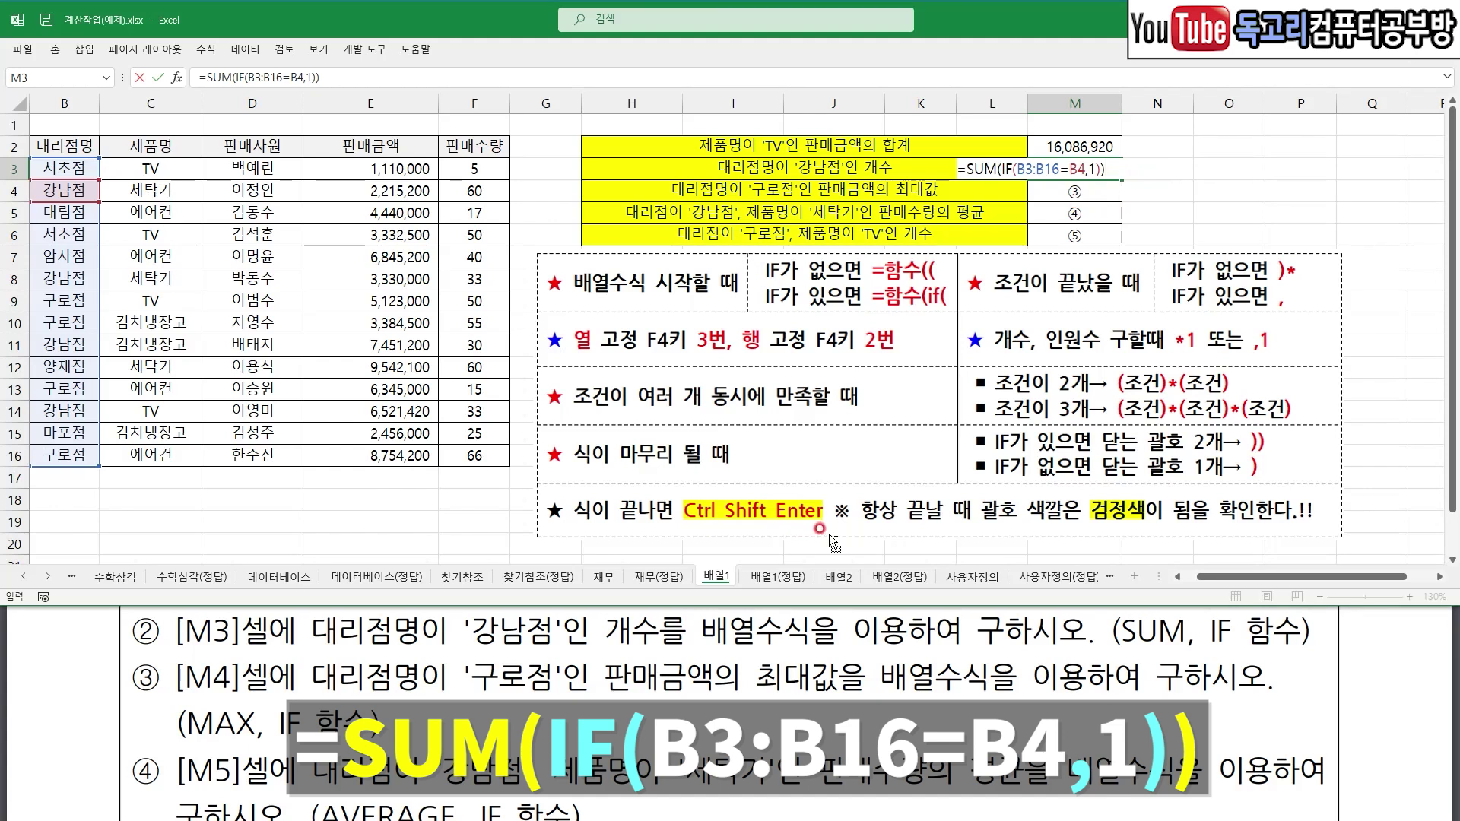
pyautogui.hotkey('ctrl', 'shift', 'Return')
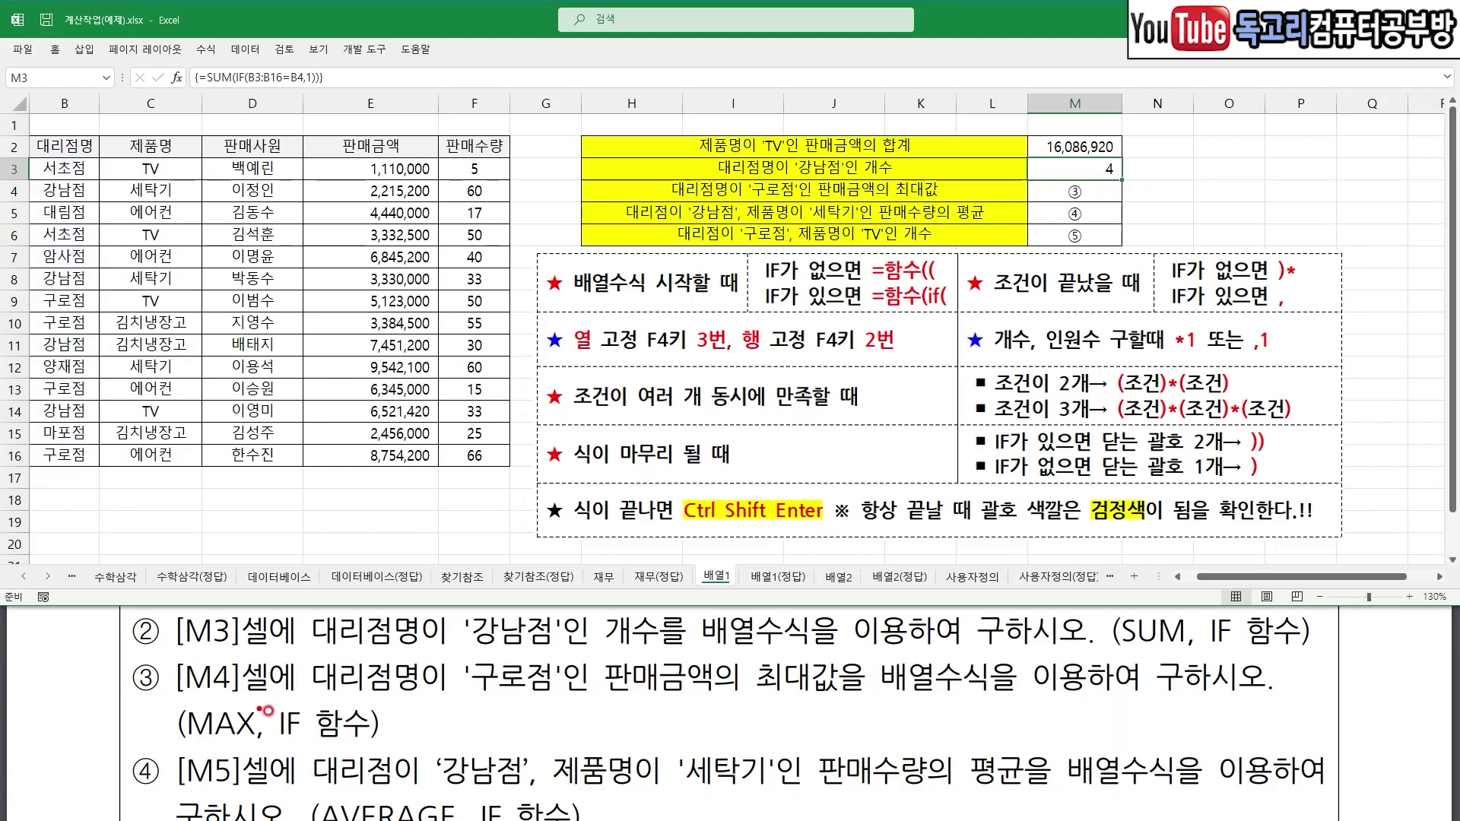
# - Start M4's formula for the highest 판매금액 at 구로점 with =MAX(IF(
pyautogui.moveTo(337, 692); pyautogui.dragTo(534, 694)
pyautogui.moveTo(666, 708); pyautogui.dragTo(807, 709)
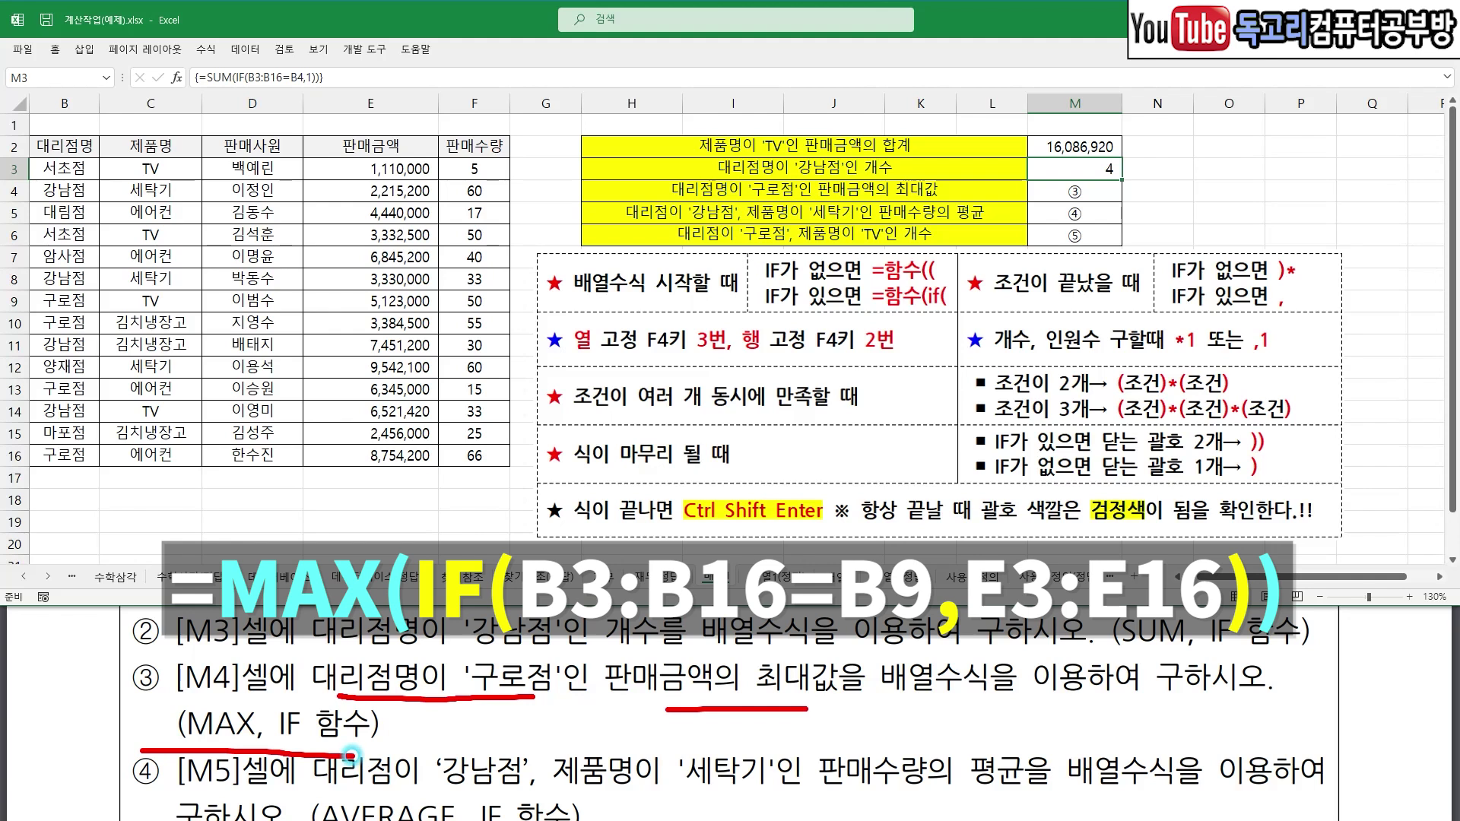
pyautogui.press('Escape')
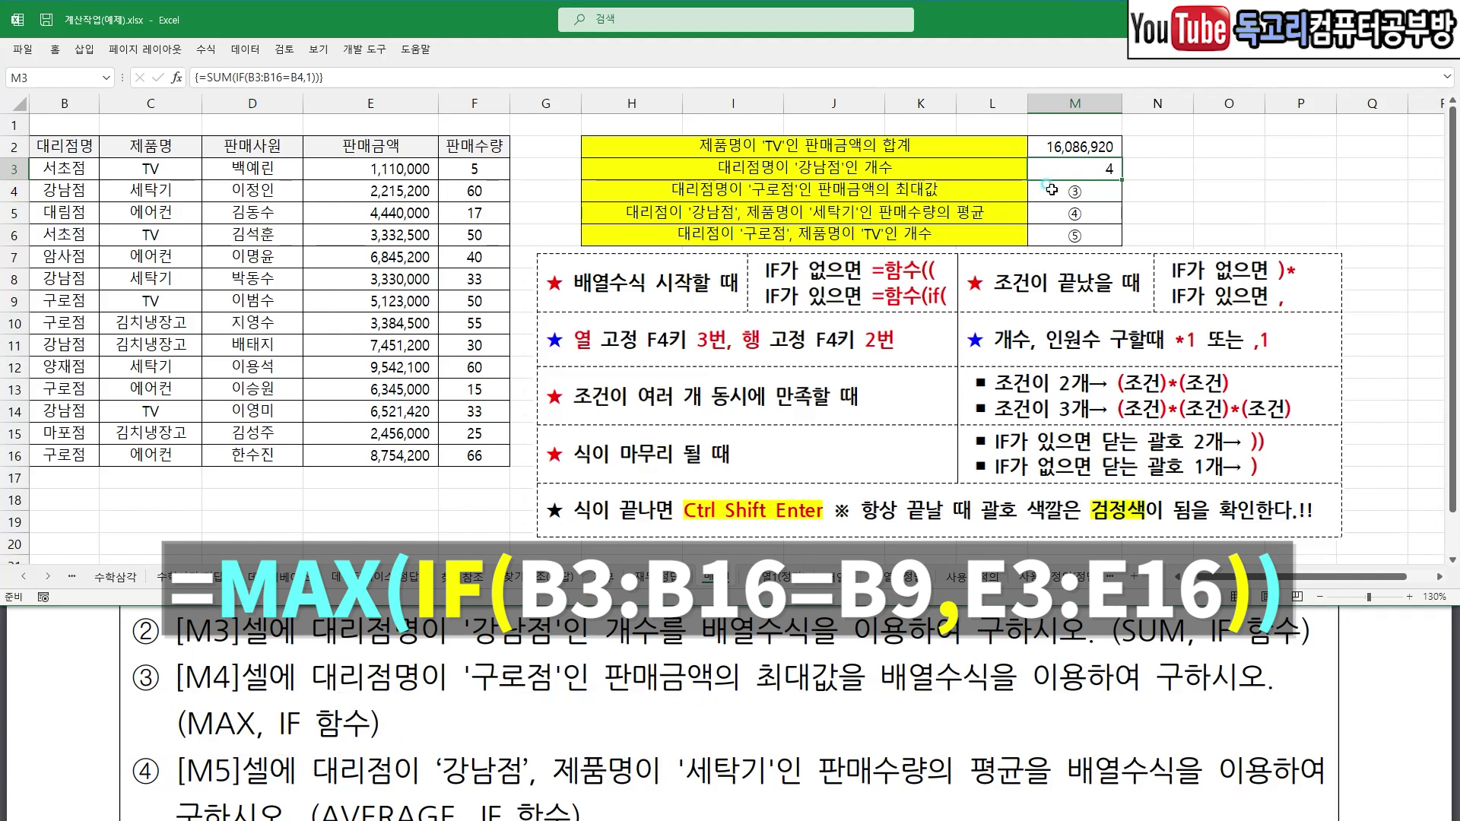
pyautogui.click(1115, 194)
pyautogui.write('=M')
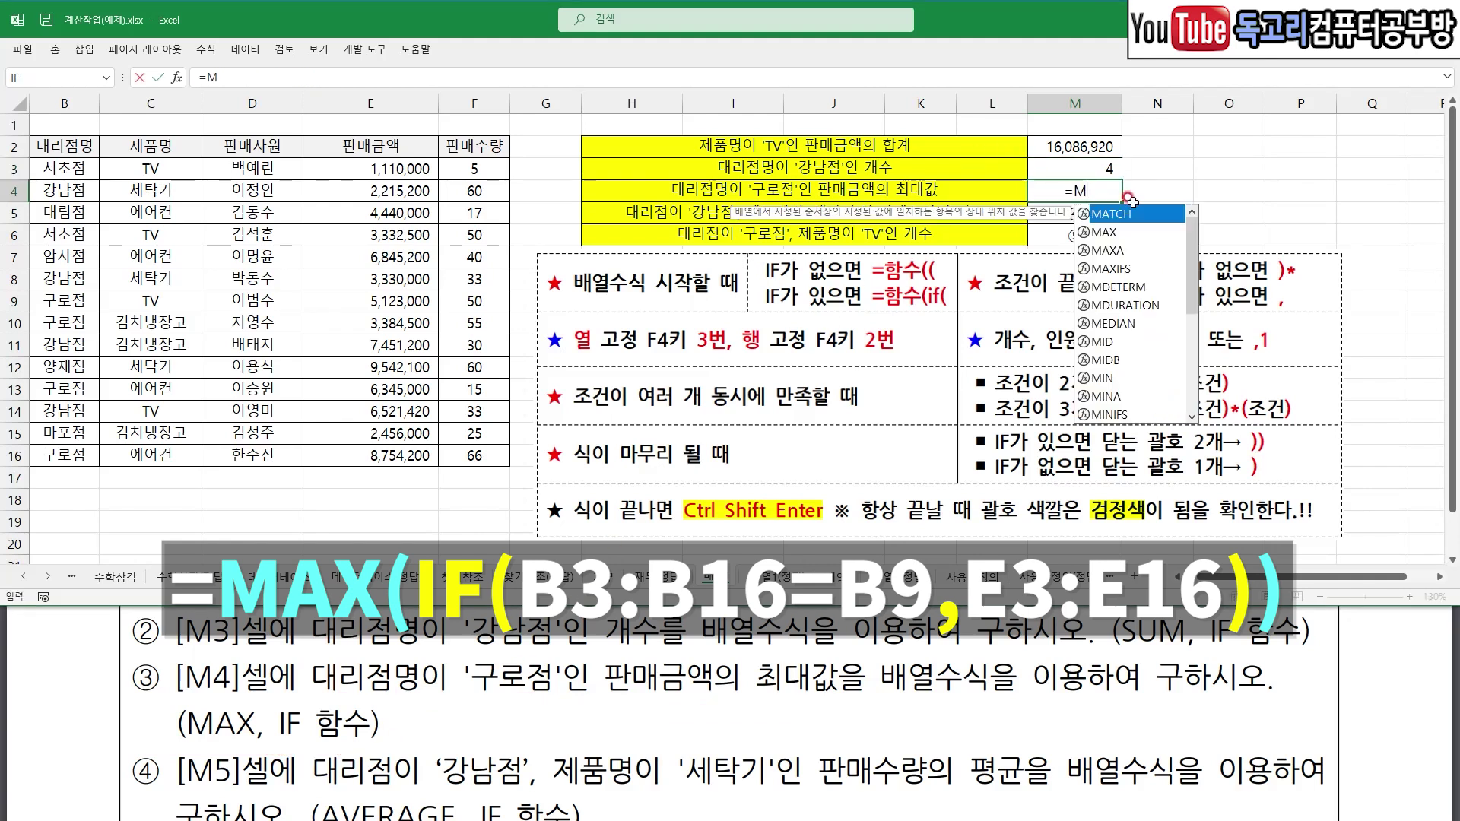
pyautogui.write('AX(IF(')
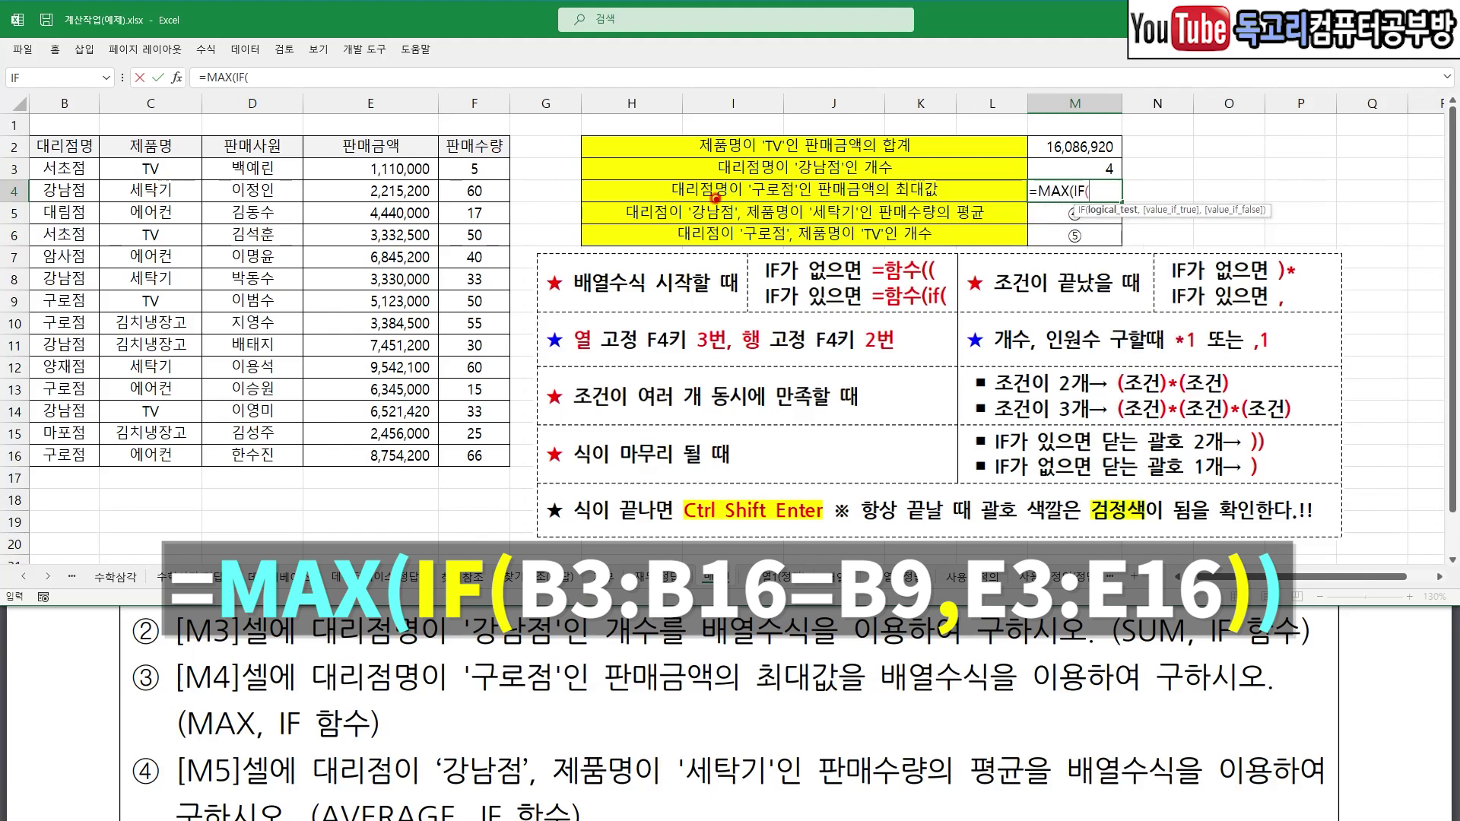
# - Set the logical test of M4's IF to B3:B16=B9, matching the 대리점명 column to 구로점
pyautogui.moveTo(682, 204); pyautogui.dragTo(818, 204)
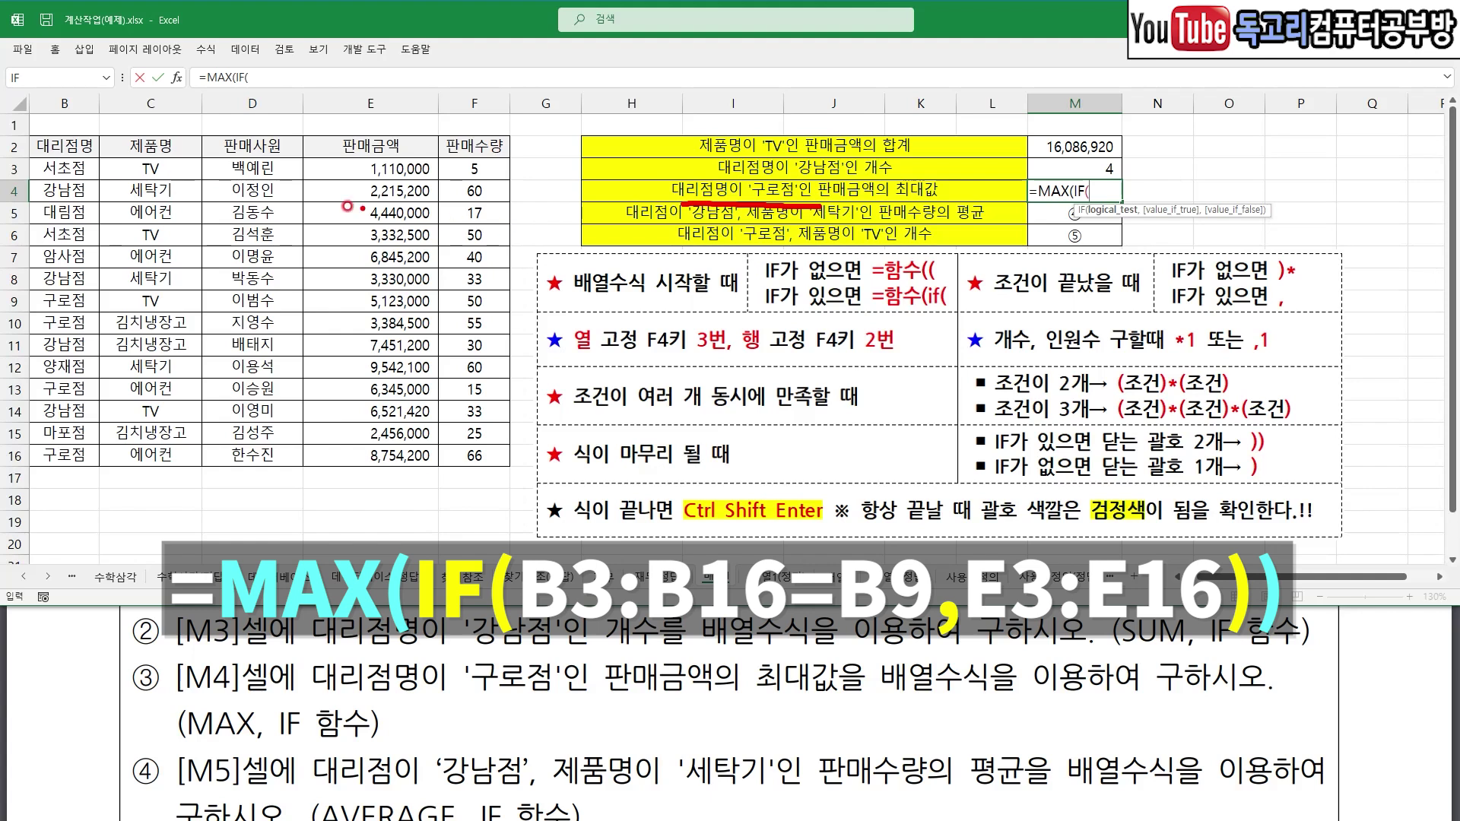
pyautogui.moveTo(65, 168); pyautogui.dragTo(70, 454)
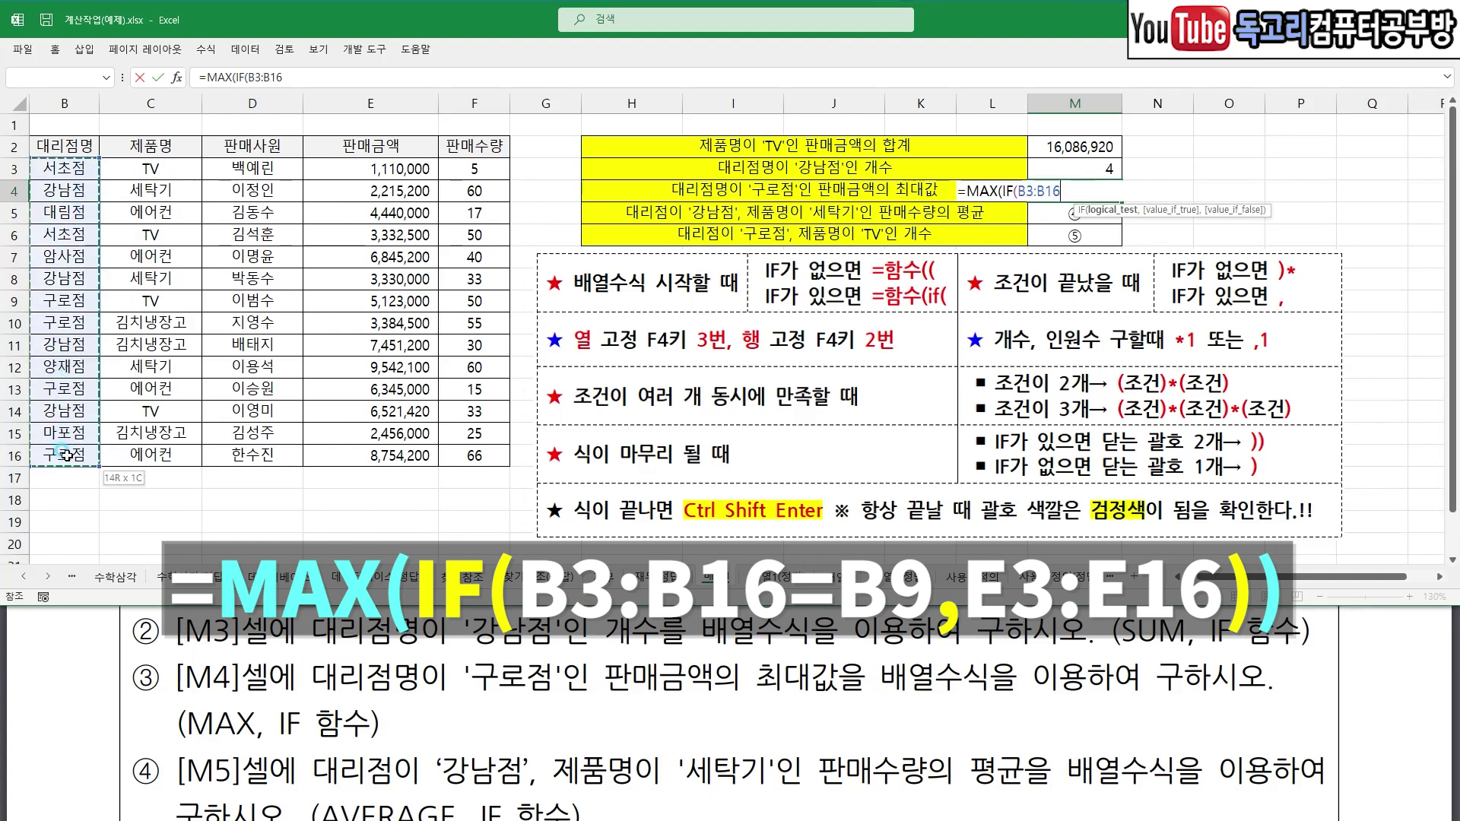
pyautogui.write('=')
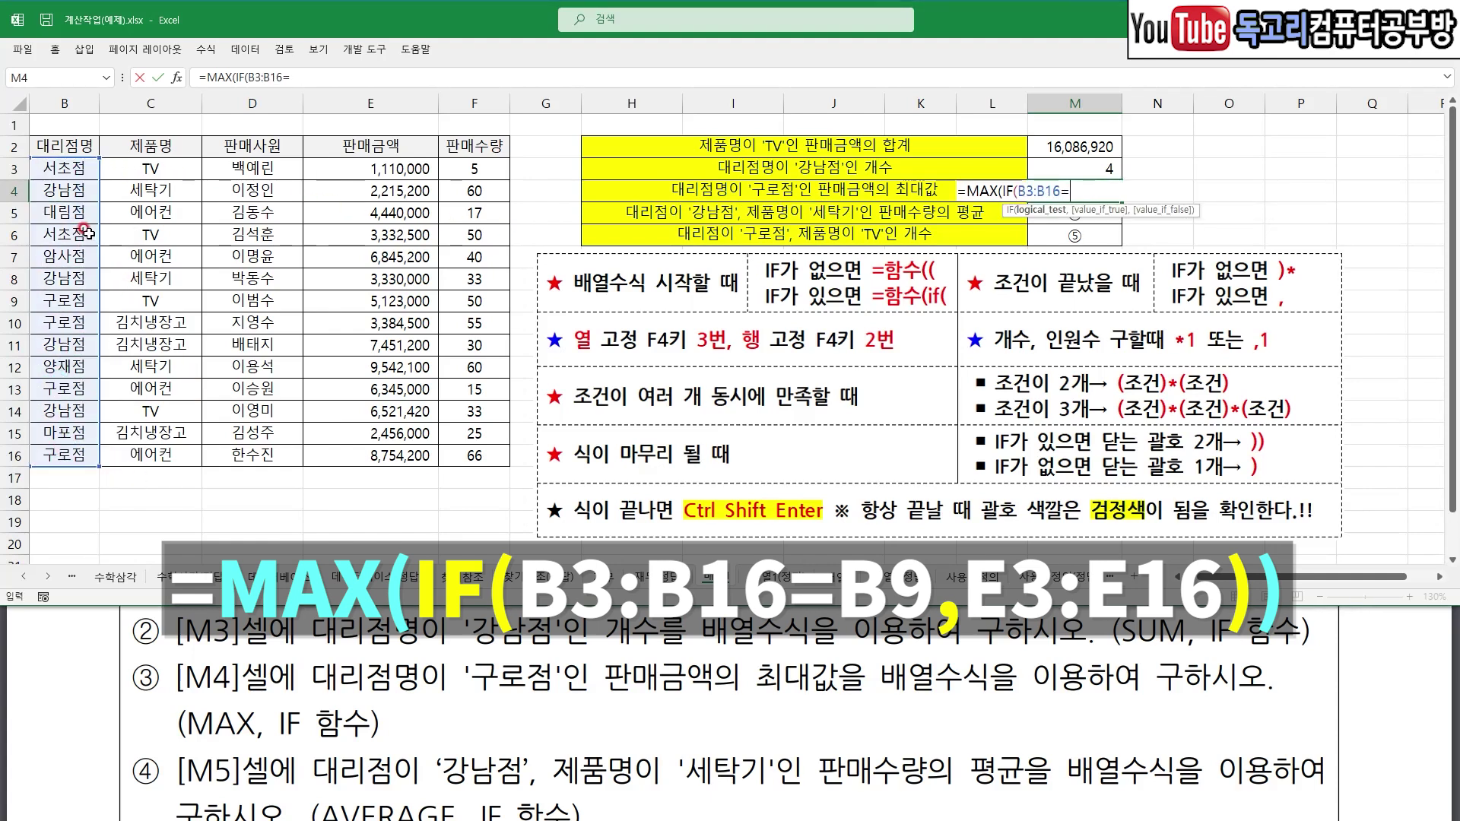
pyautogui.click(75, 298)
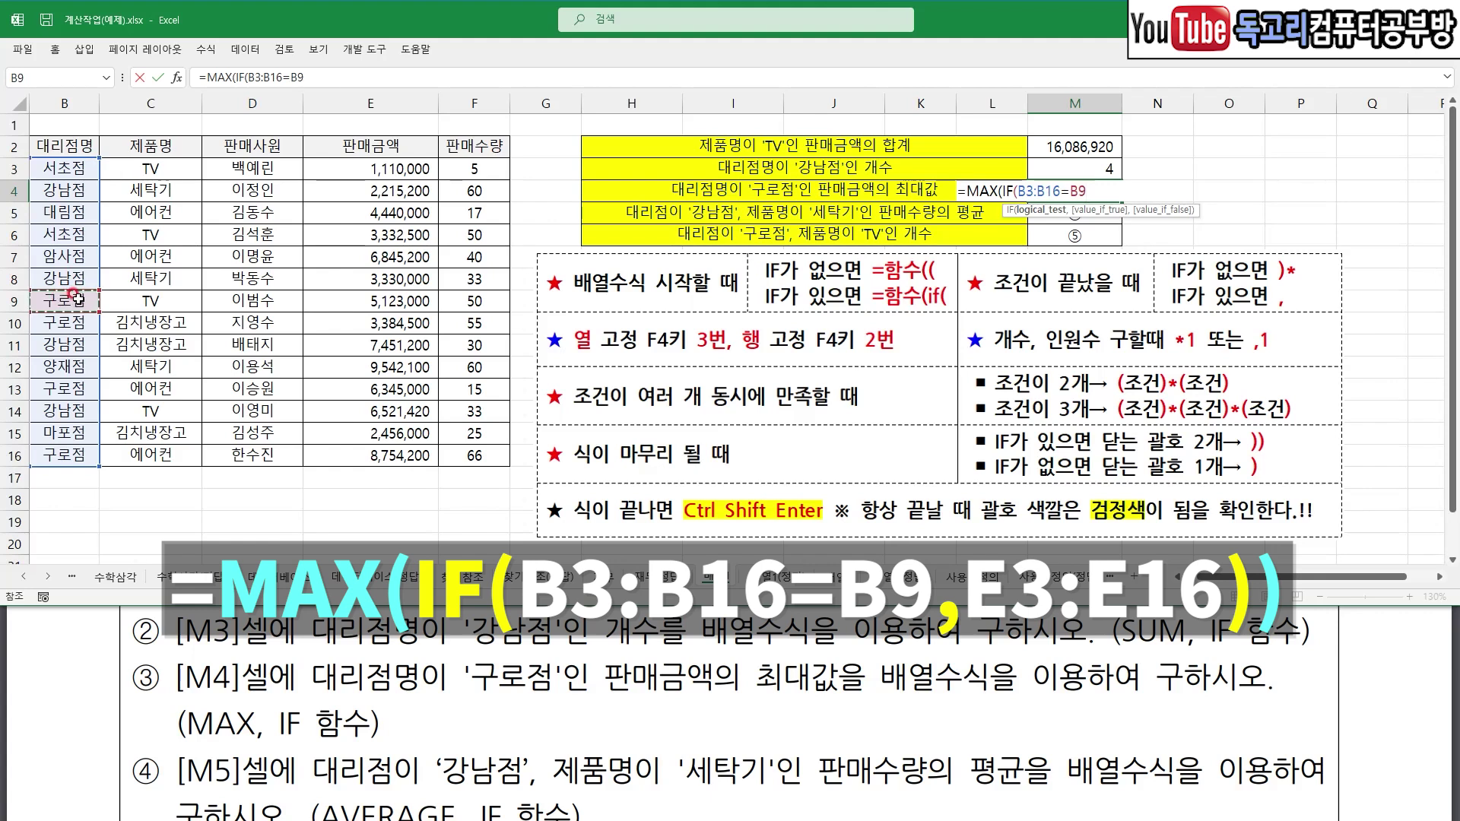
pyautogui.write(',')
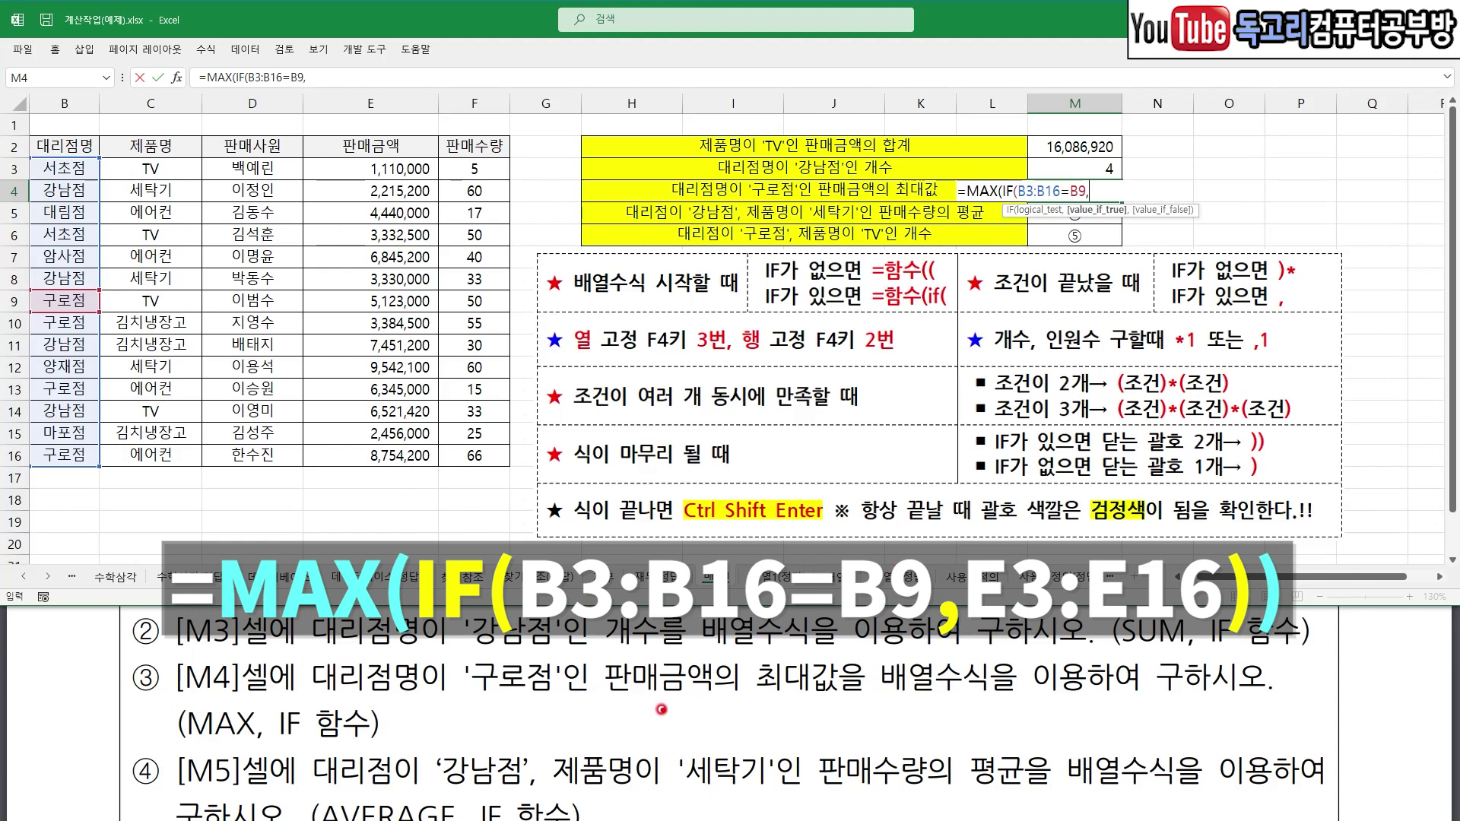
# - Use 판매금액 range E3:E16 as the IF's true result and finish M4 as an array formula with two closing parentheses
pyautogui.moveTo(591, 708); pyautogui.dragTo(734, 704)
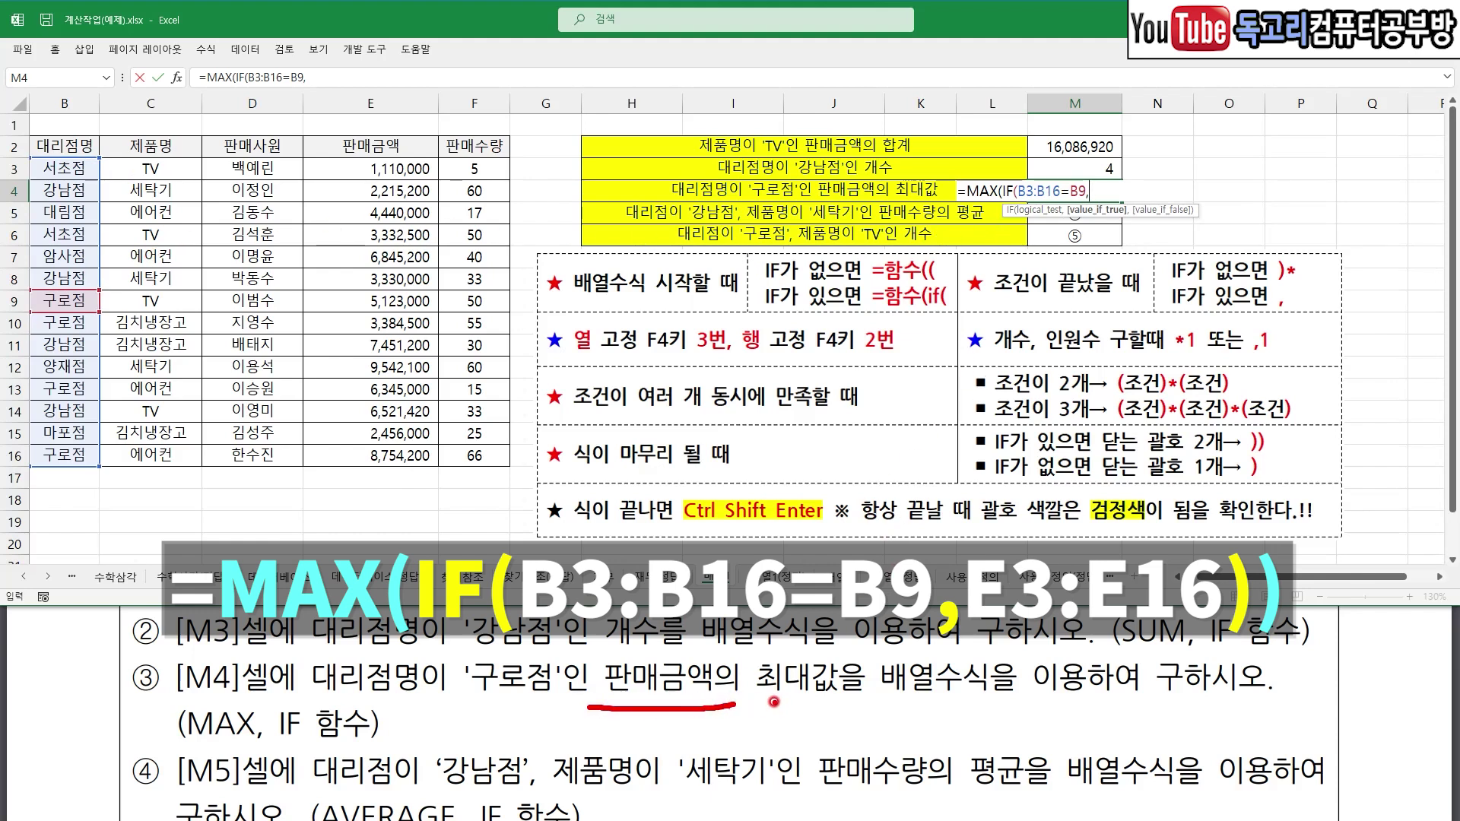
pyautogui.moveTo(365, 165); pyautogui.dragTo(363, 447)
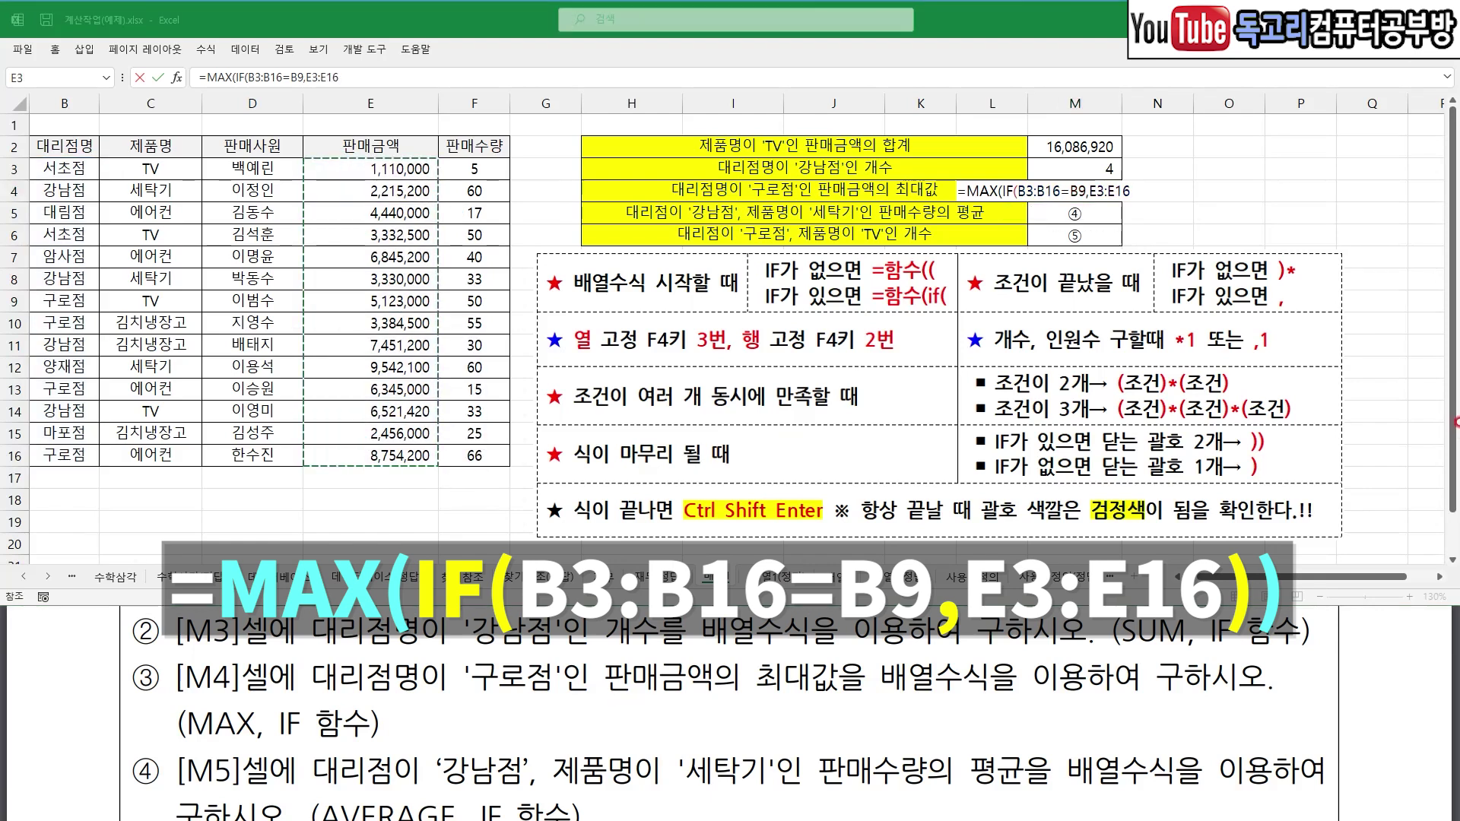
pyautogui.moveTo(572, 466); pyautogui.dragTo(771, 470)
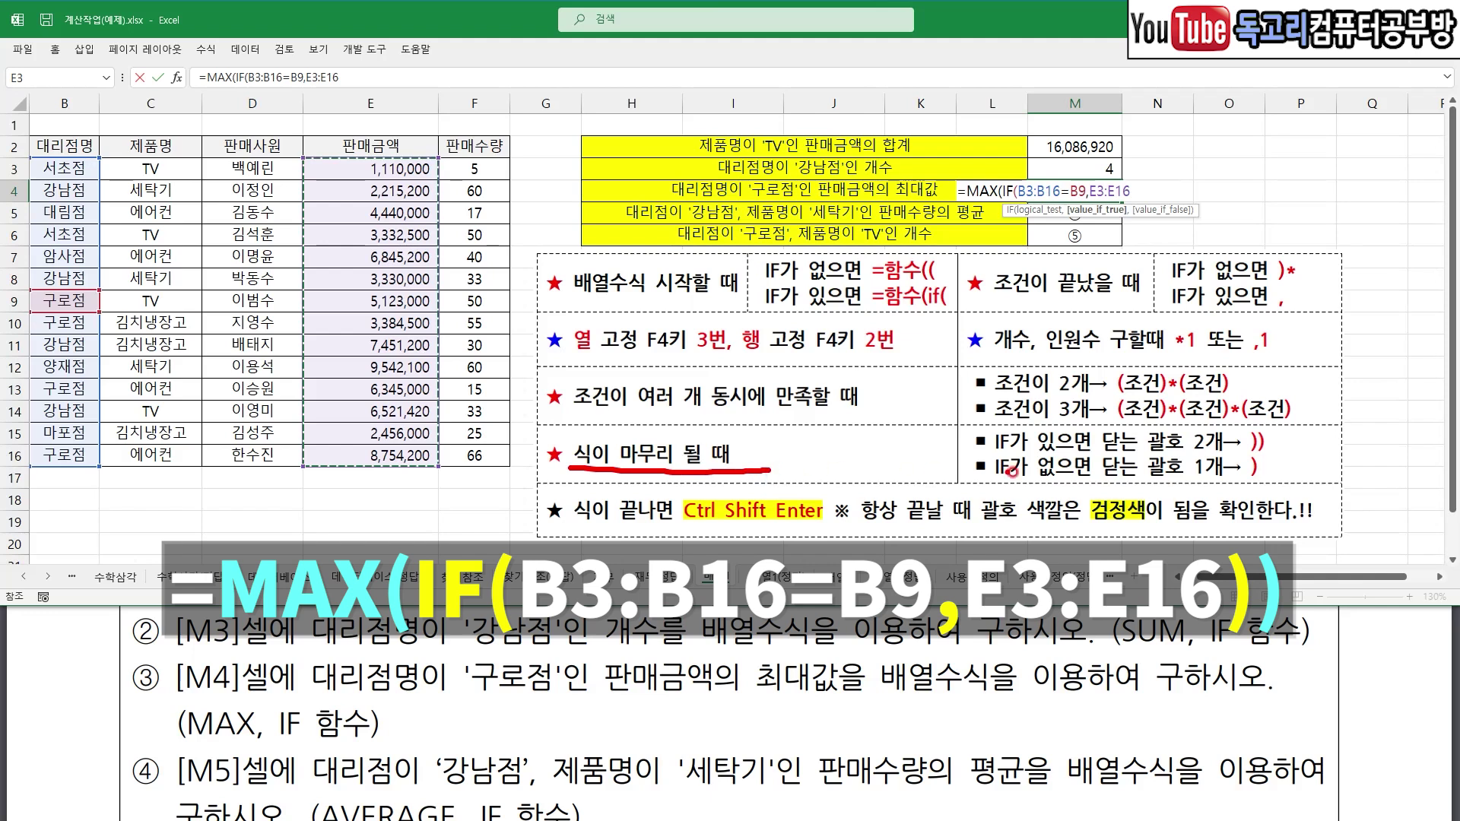
pyautogui.moveTo(1001, 458); pyautogui.dragTo(1317, 451)
pyautogui.press('e')
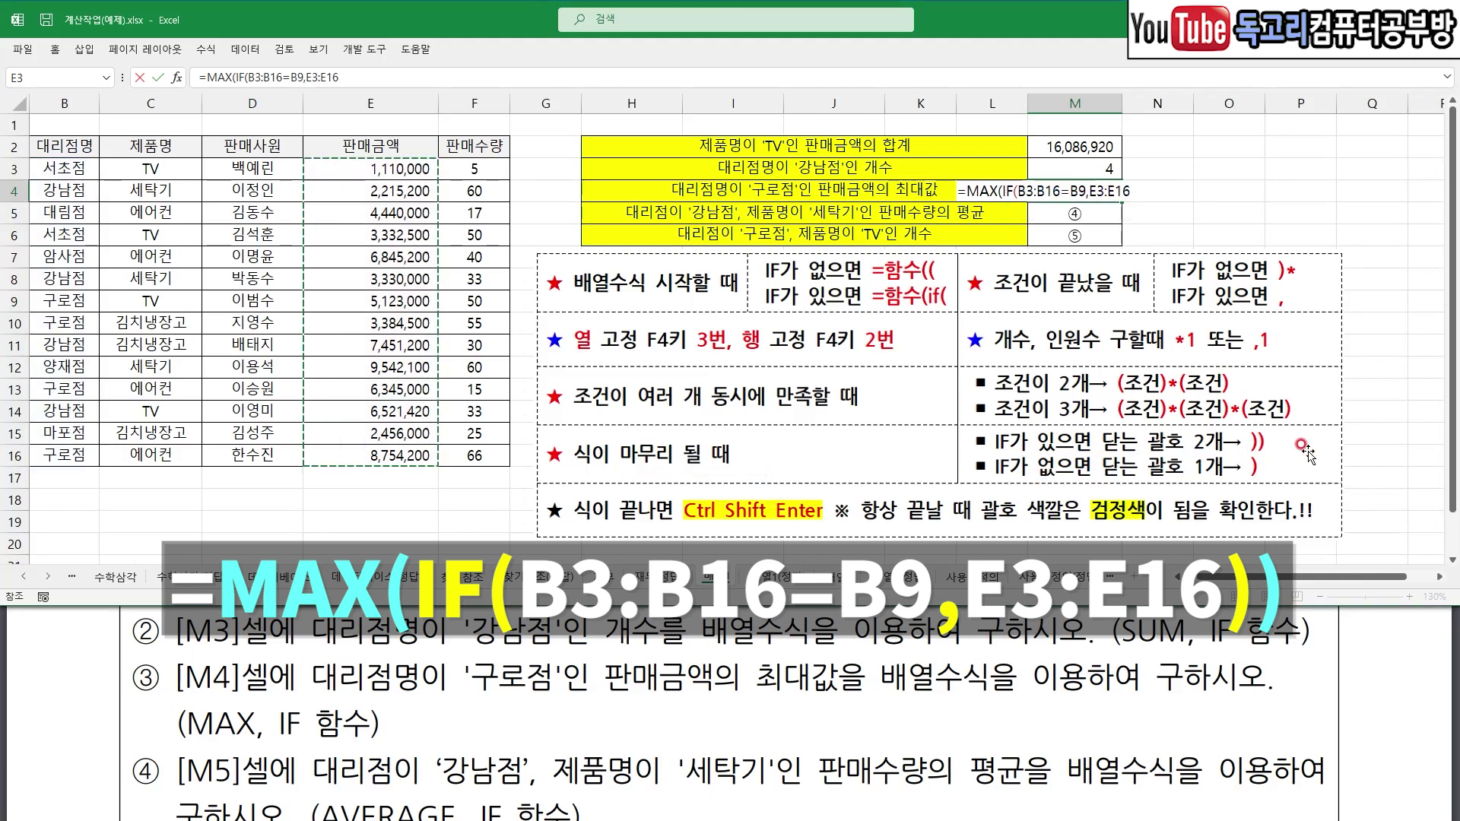
pyautogui.write('))')
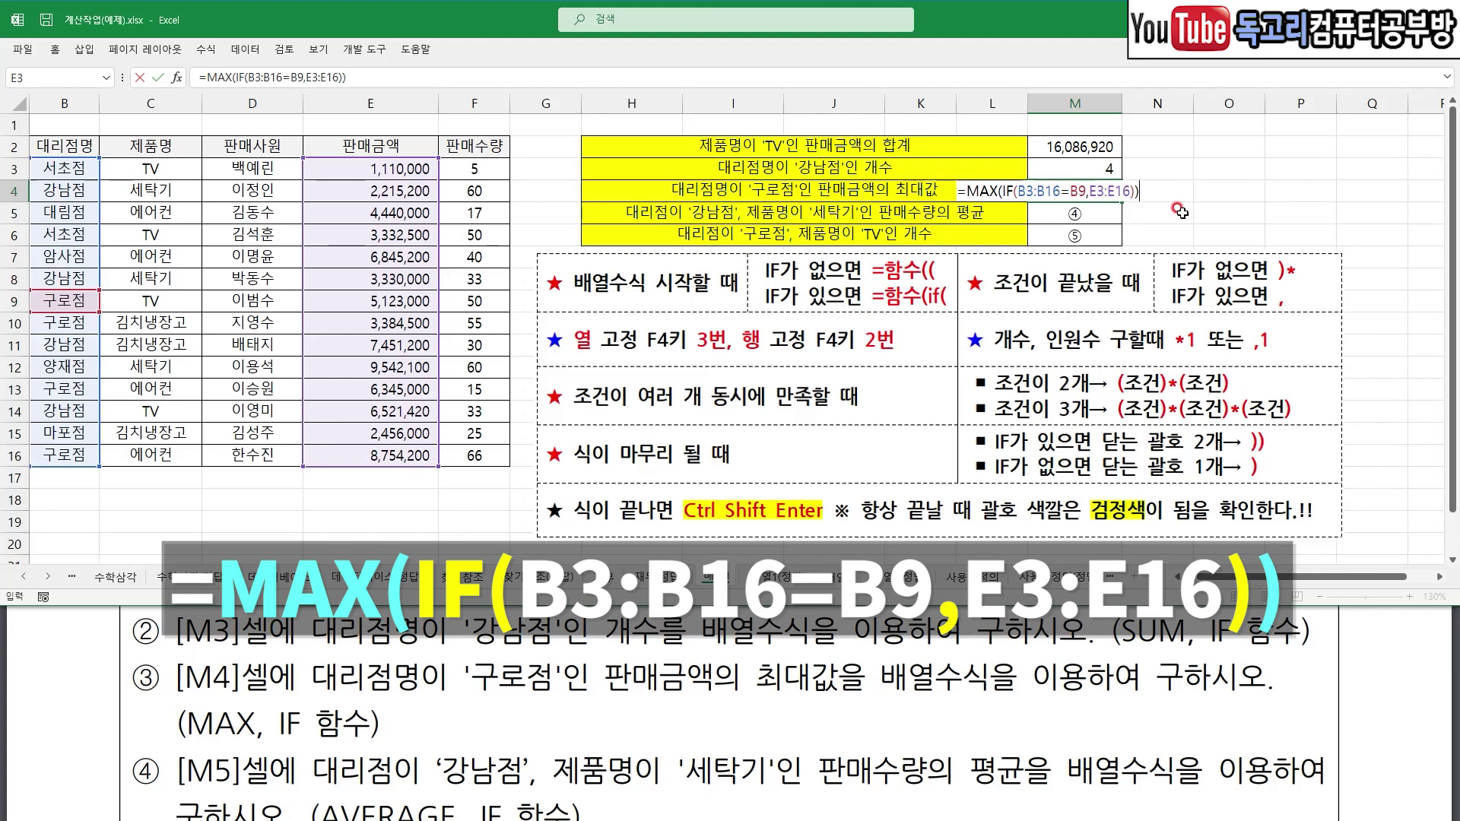
pyautogui.hotkey('ctrl', 'shift', 'Return')
pyautogui.press('Down')
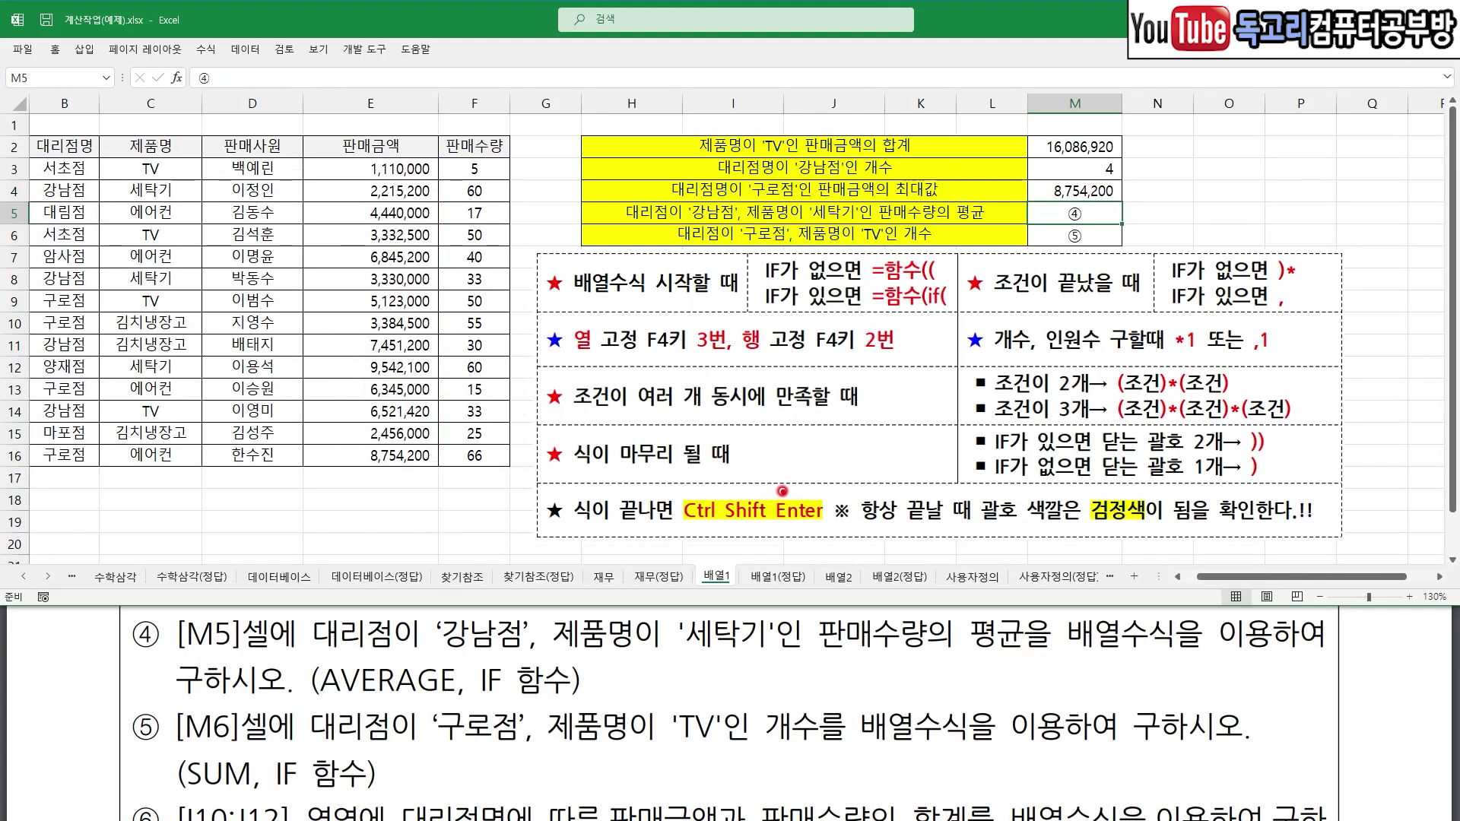
pyautogui.moveTo(299, 654); pyautogui.dragTo(1093, 660)
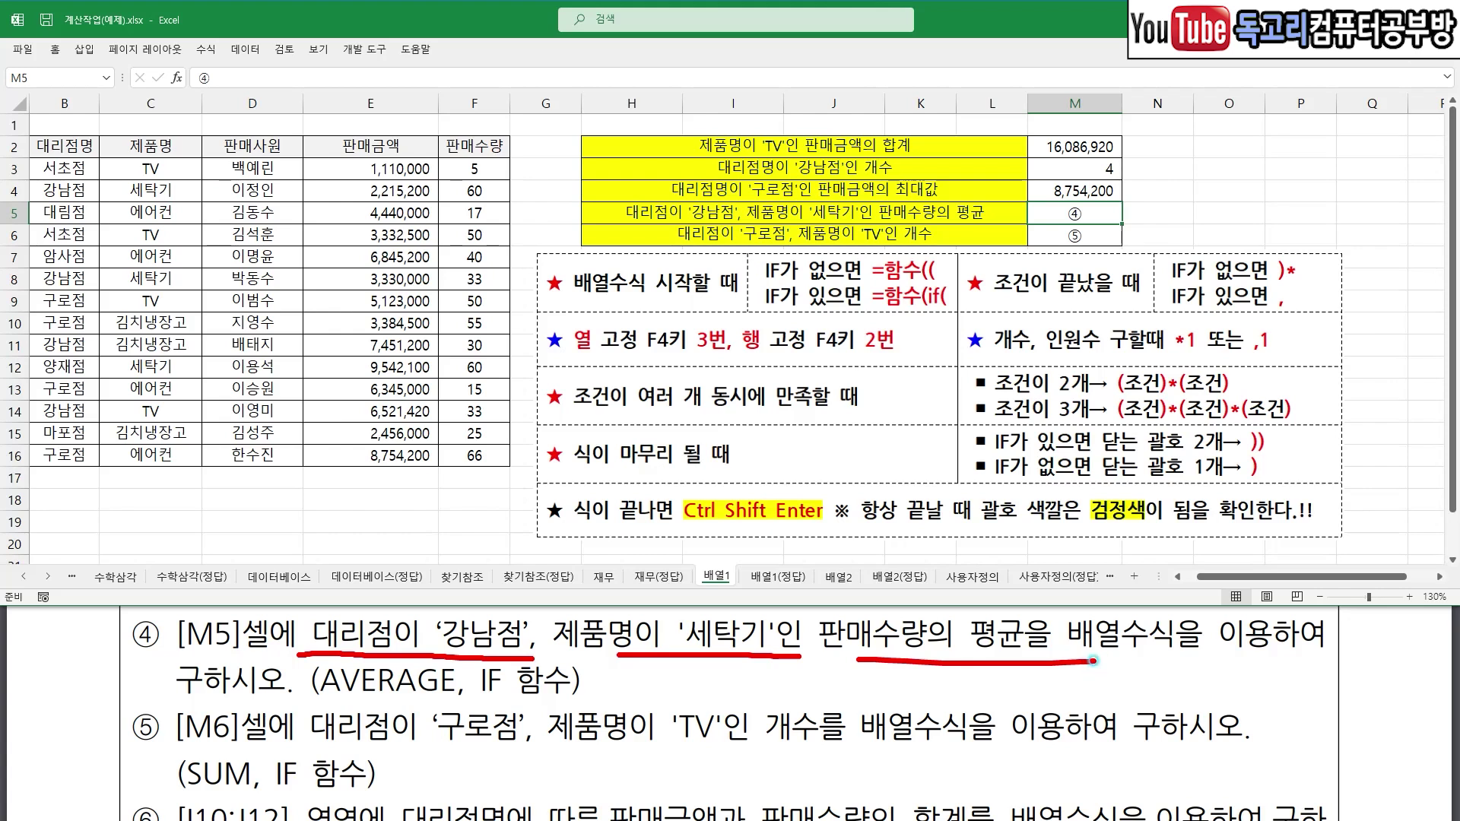
pyautogui.moveTo(341, 704); pyautogui.dragTo(502, 702)
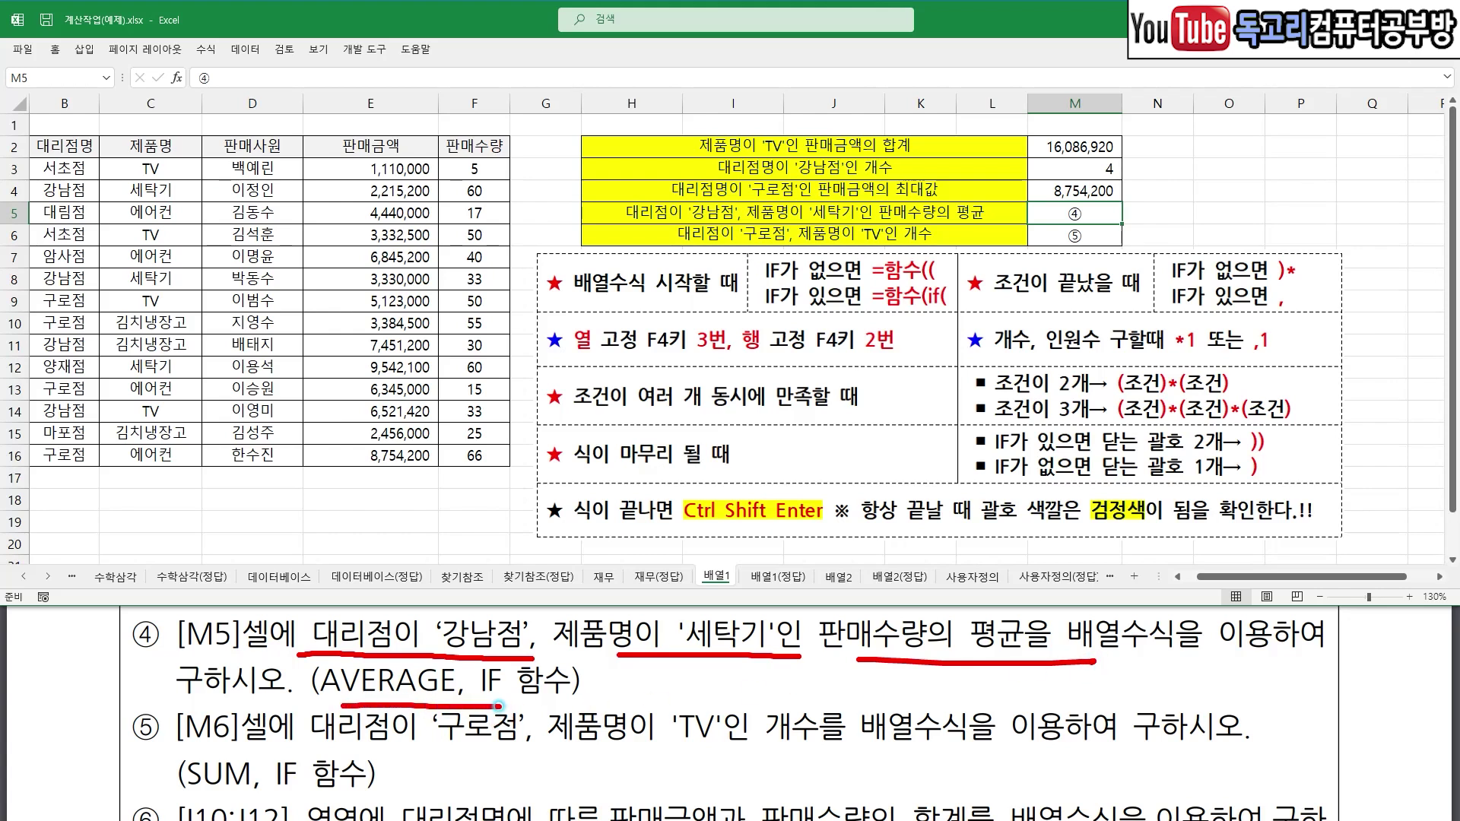
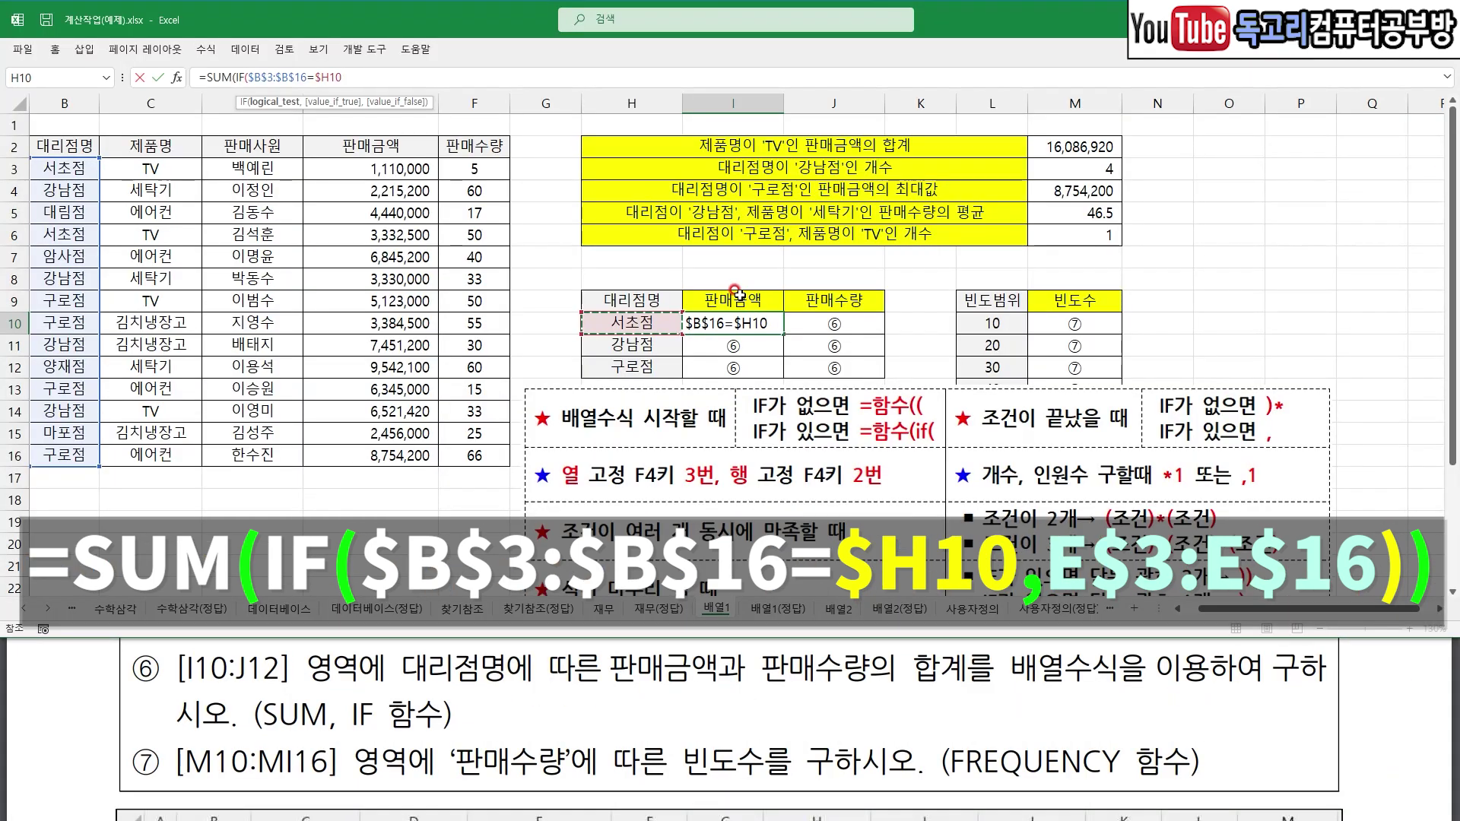
# - Give I10's IF the 판매금액 range E3:E16 as its true result, following the $B$3:$B$16=$H10 condition
pyautogui.write(',')
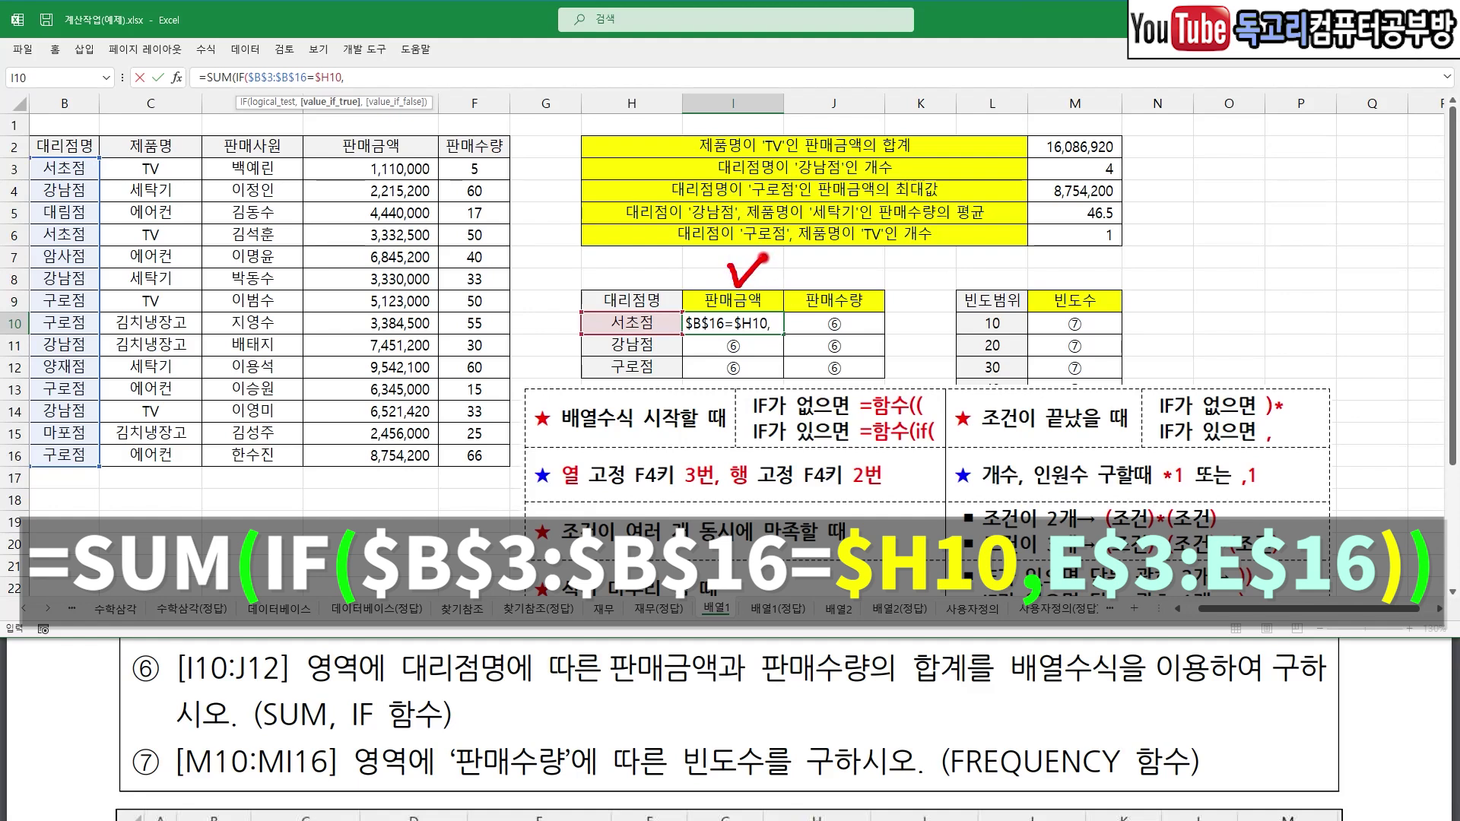
pyautogui.moveTo(408, 170)
pyautogui.mouseDown()
pyautogui.moveTo(382, 418)
pyautogui.moveTo(394, 418)
pyautogui.mouseUp()
pyautogui.press('Escape')
pyautogui.moveTo(392, 170); pyautogui.dragTo(388, 448)
pyautogui.moveTo(810, 491)
pyautogui.mouseDown()
pyautogui.moveTo(863, 524)
pyautogui.moveTo(761, 449)
pyautogui.moveTo(855, 554)
pyautogui.mouseUp()
pyautogui.press('Escape')
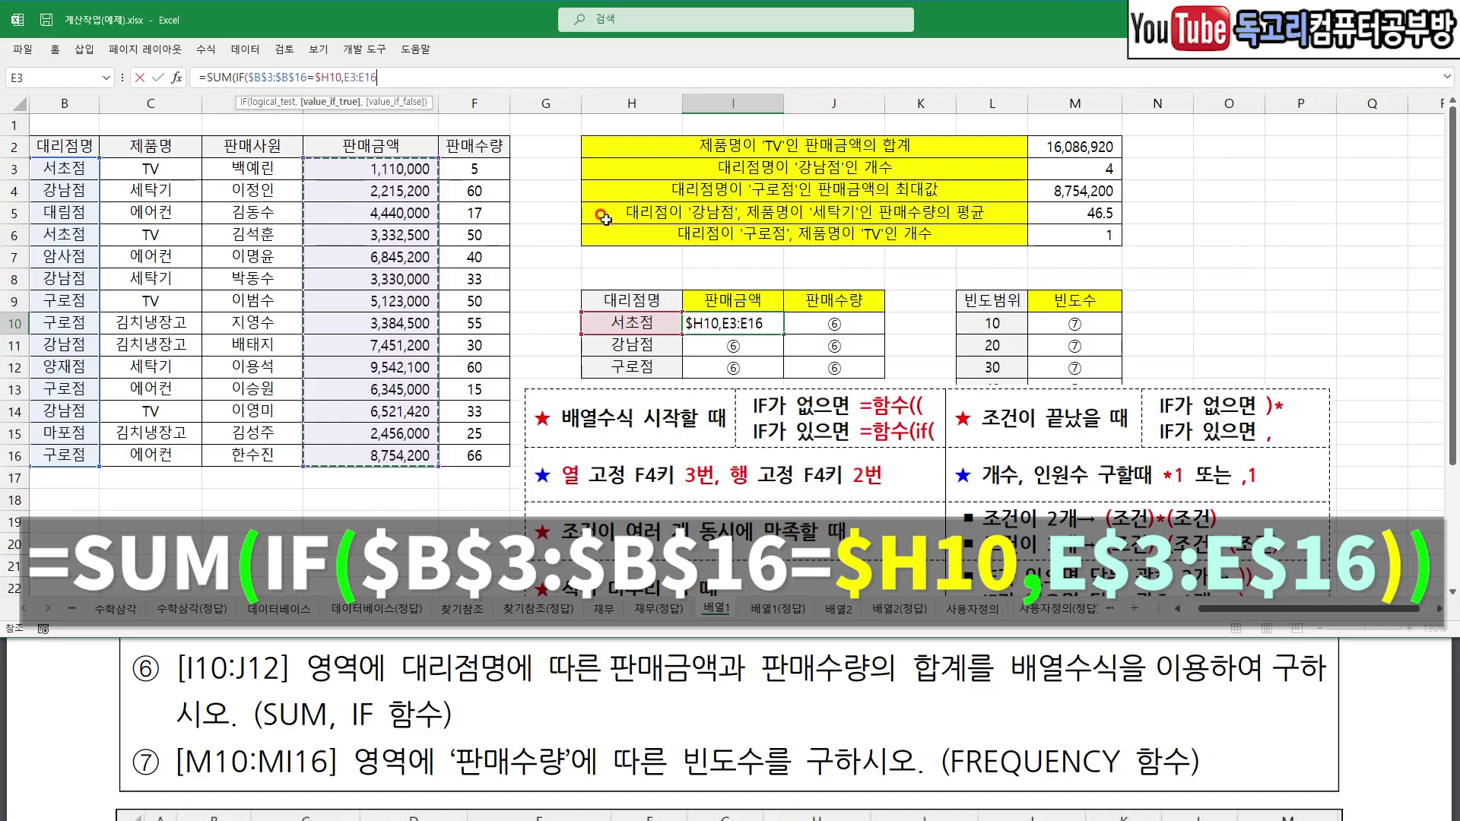
# - Lock only the rows of the sum range in I10's formula, making it E$3:E$16
pyautogui.hotkey('ctrl', '1')
pyautogui.moveTo(728, 297)
pyautogui.mouseDown()
pyautogui.moveTo(571, 231)
pyautogui.moveTo(719, 320)
pyautogui.mouseUp()
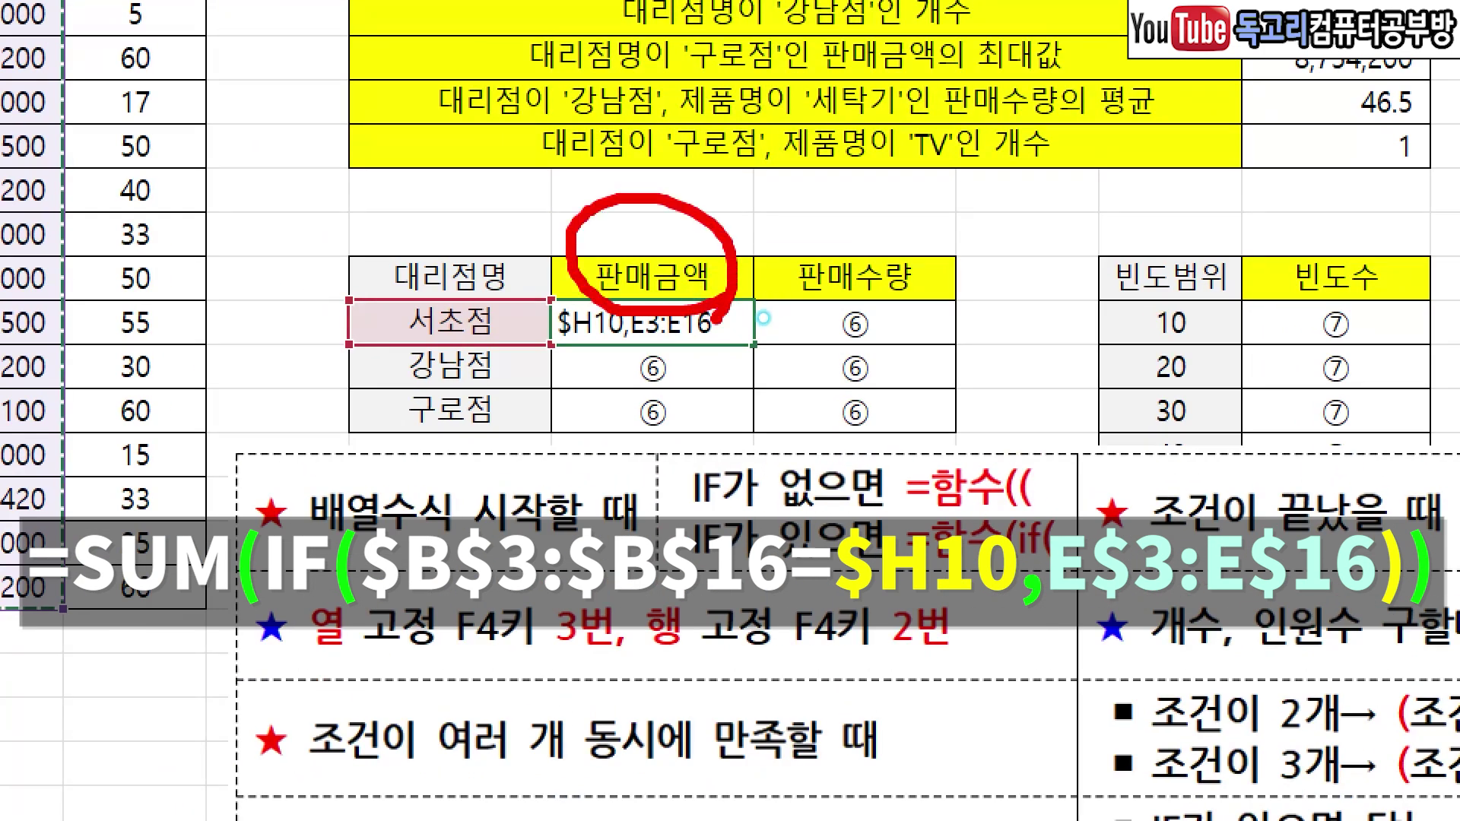
pyautogui.moveTo(728, 216); pyautogui.dragTo(1004, 217)
pyautogui.moveTo(949, 152)
pyautogui.mouseDown()
pyautogui.moveTo(1056, 215)
pyautogui.moveTo(921, 361)
pyautogui.mouseUp()
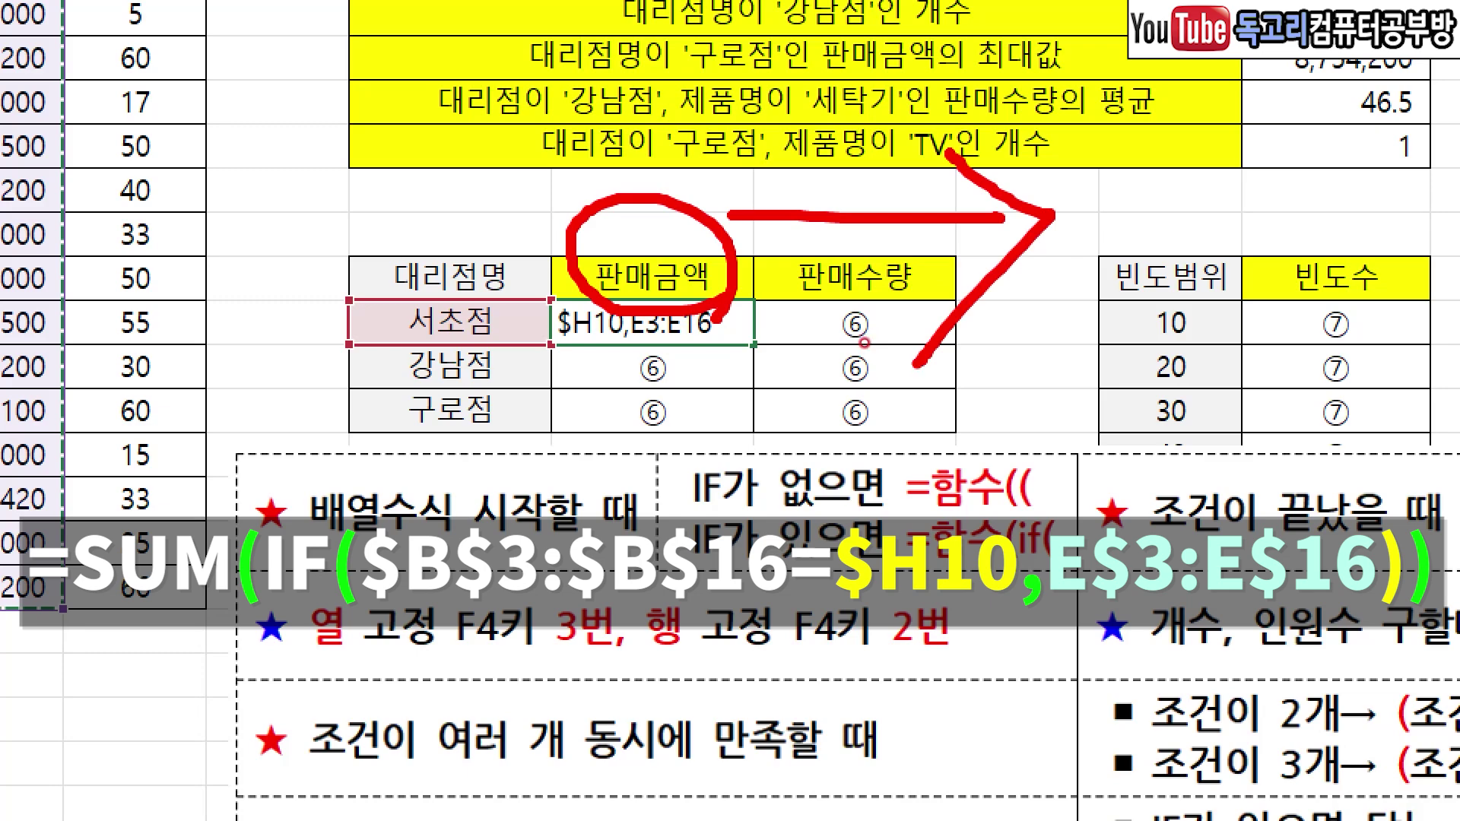
pyautogui.press('Escape')
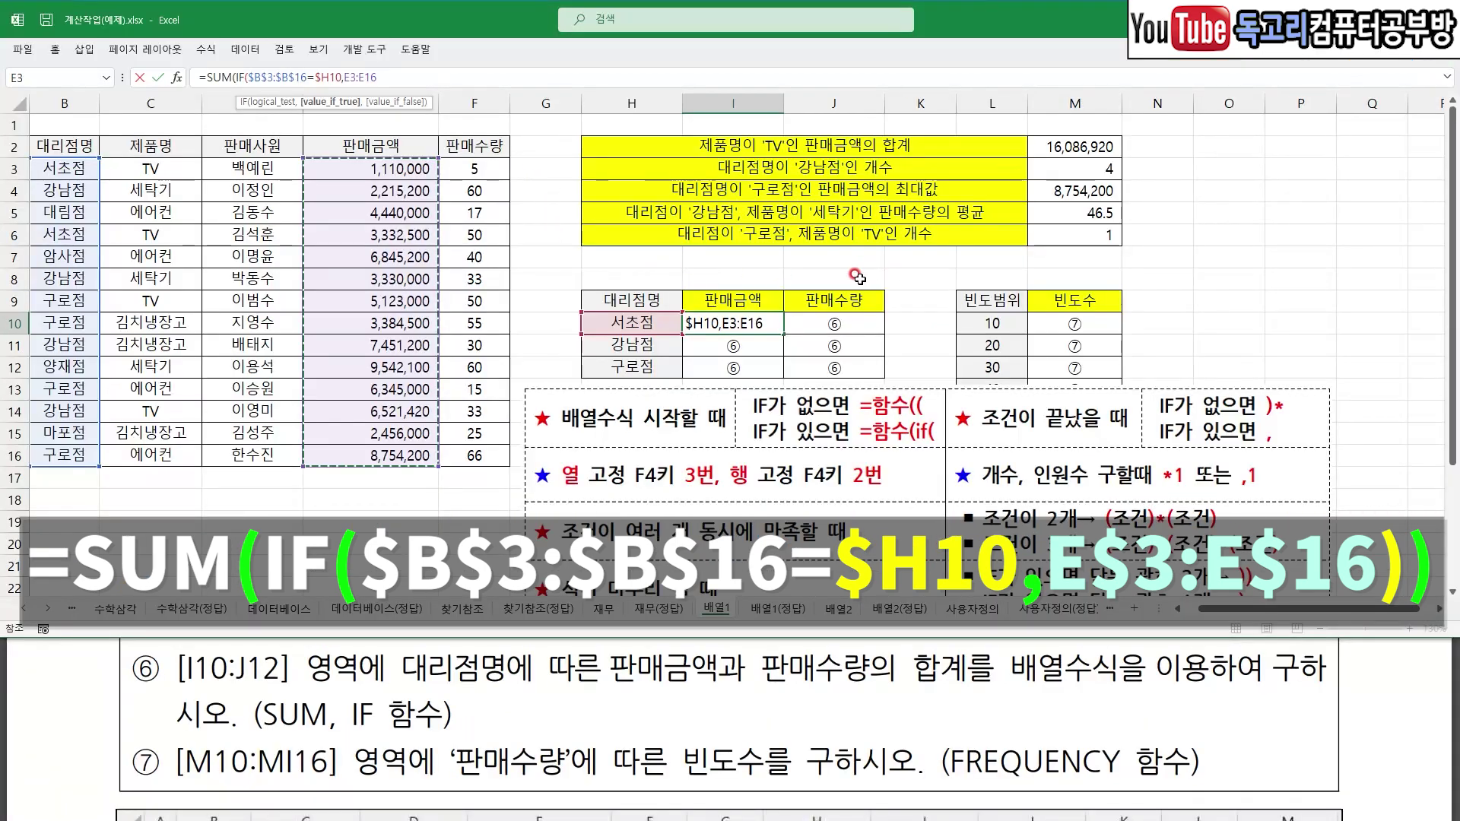
pyautogui.moveTo(756, 282)
pyautogui.mouseDown()
pyautogui.moveTo(859, 283)
pyautogui.moveTo(877, 293)
pyautogui.moveTo(850, 333)
pyautogui.mouseUp()
pyautogui.moveTo(411, 127); pyautogui.dragTo(534, 137)
pyautogui.moveTo(501, 119)
pyautogui.mouseDown()
pyautogui.moveTo(529, 133)
pyautogui.moveTo(514, 160)
pyautogui.mouseUp()
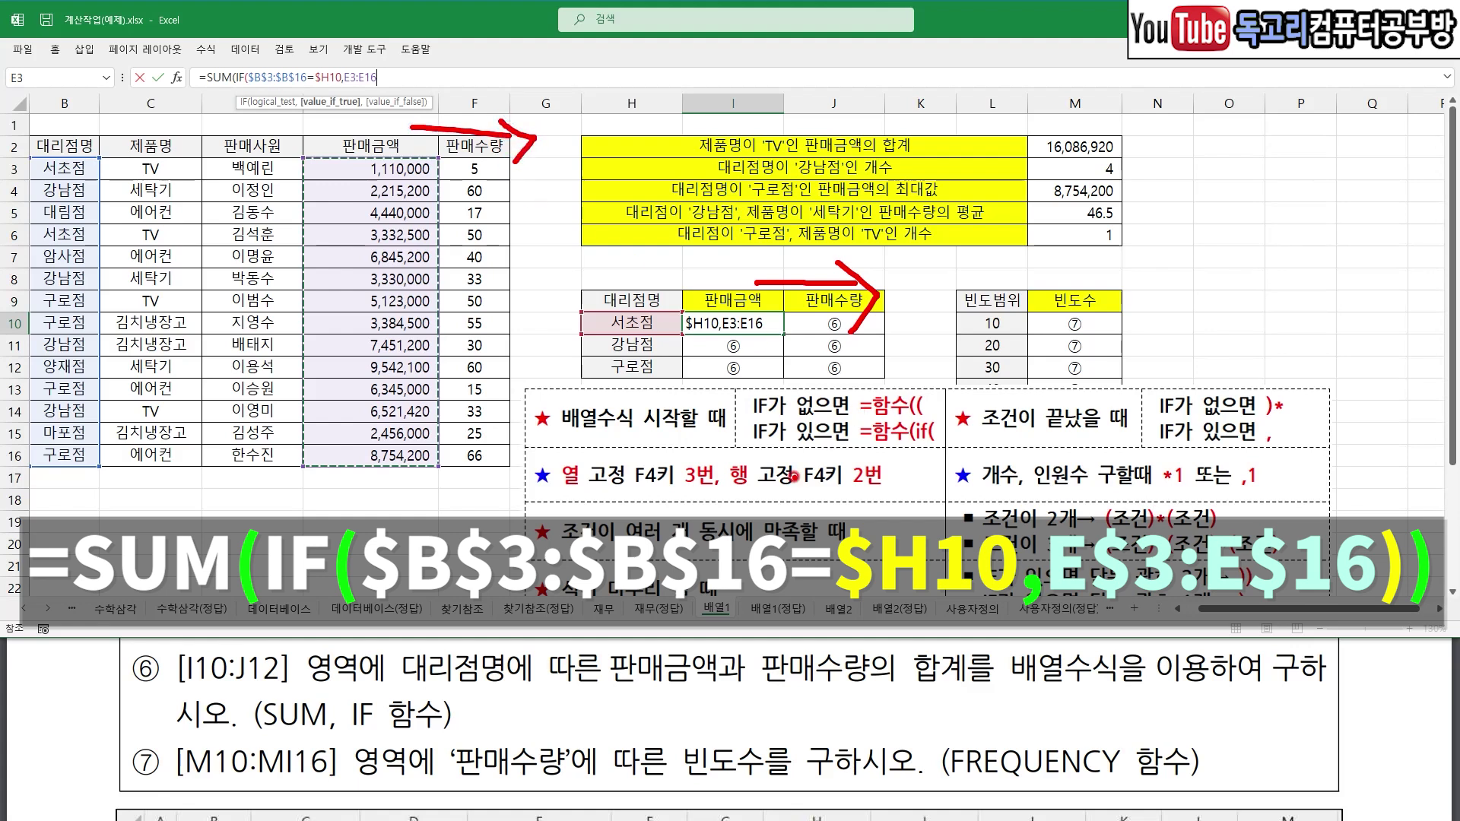
pyautogui.moveTo(733, 496); pyautogui.dragTo(883, 498)
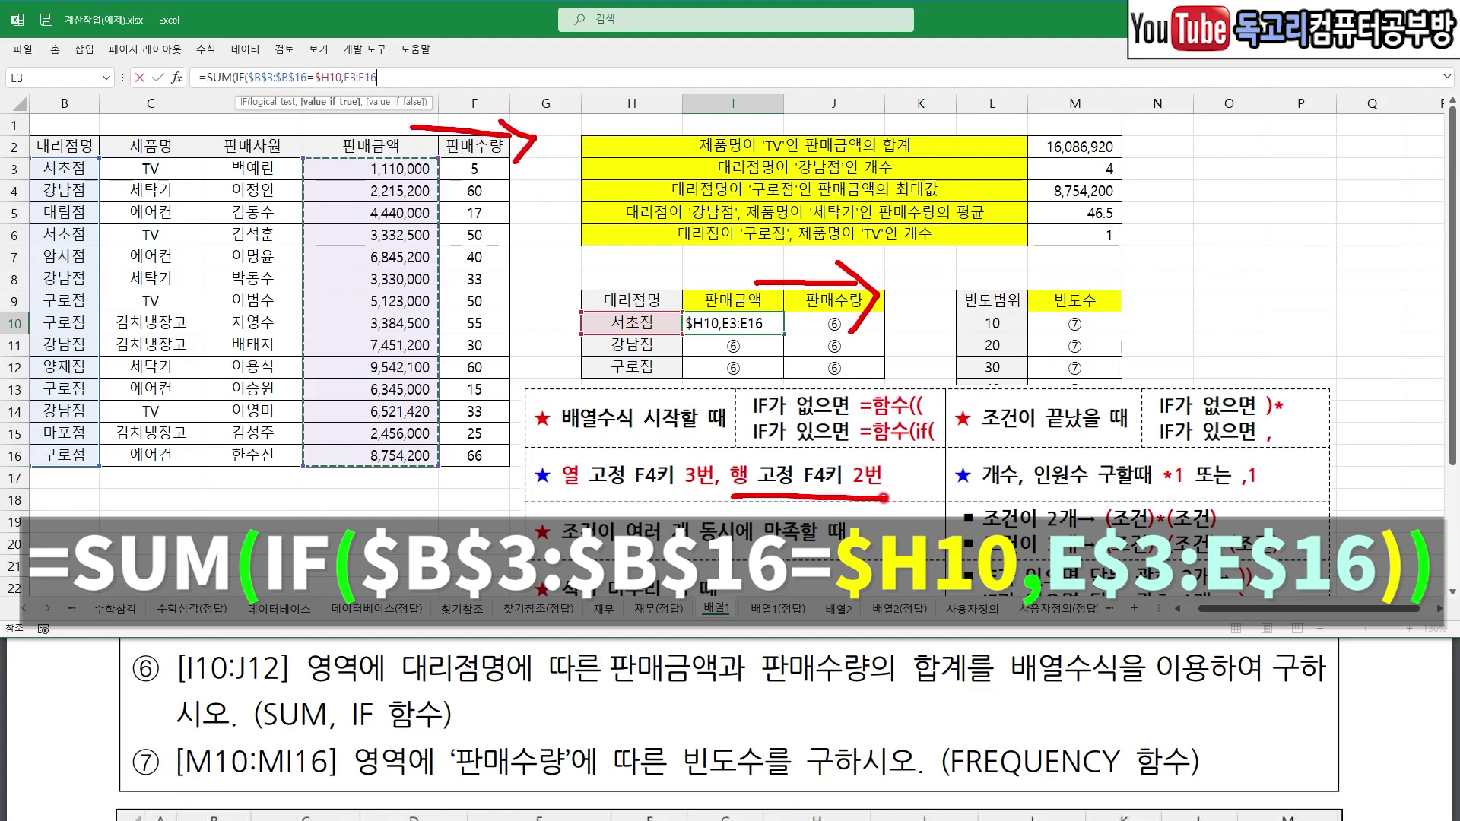
pyautogui.press('Escape')
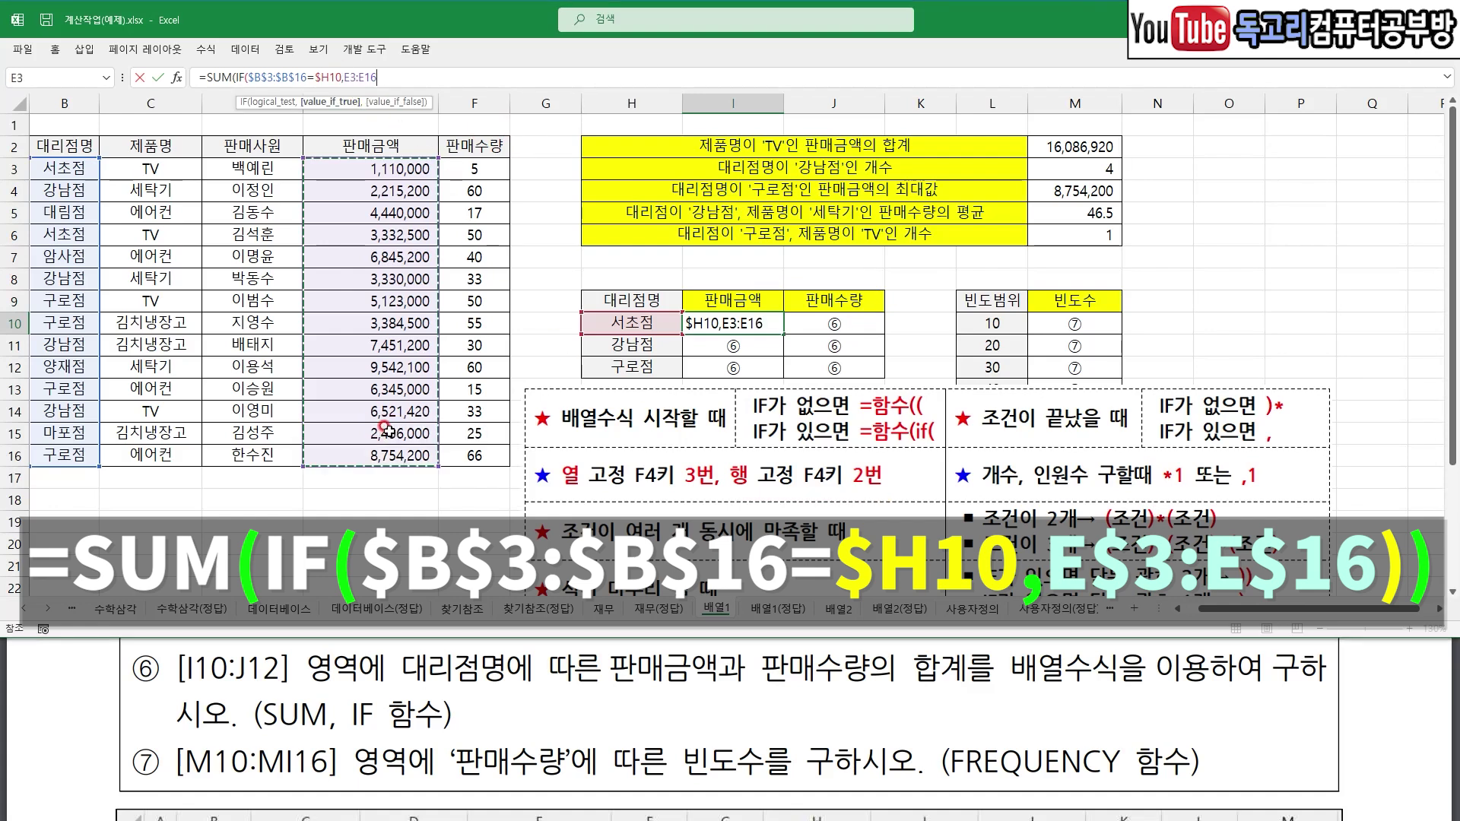
pyautogui.press('F4')
pyautogui.press('F4')
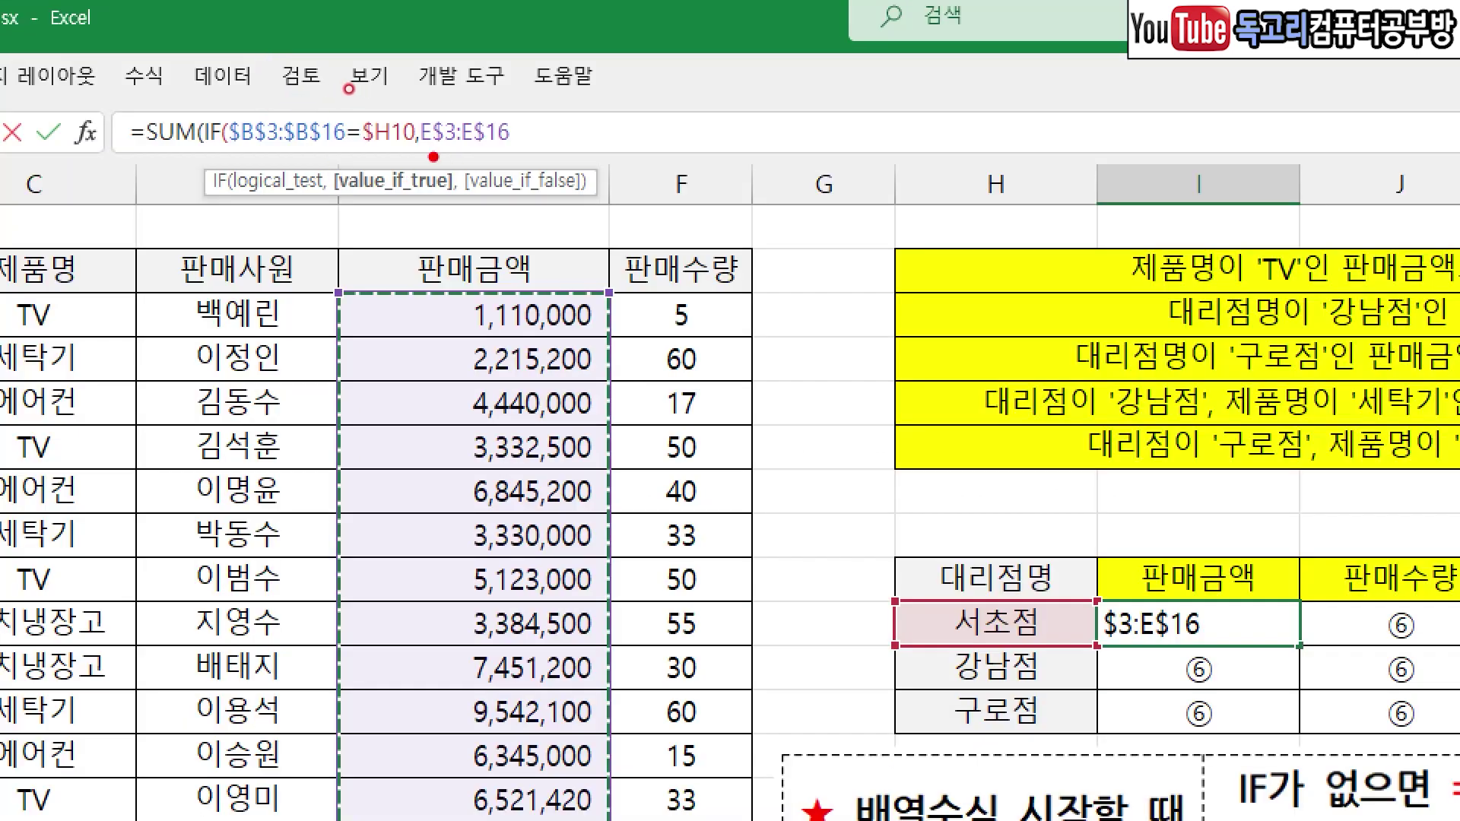
pyautogui.moveTo(424, 156); pyautogui.dragTo(525, 158)
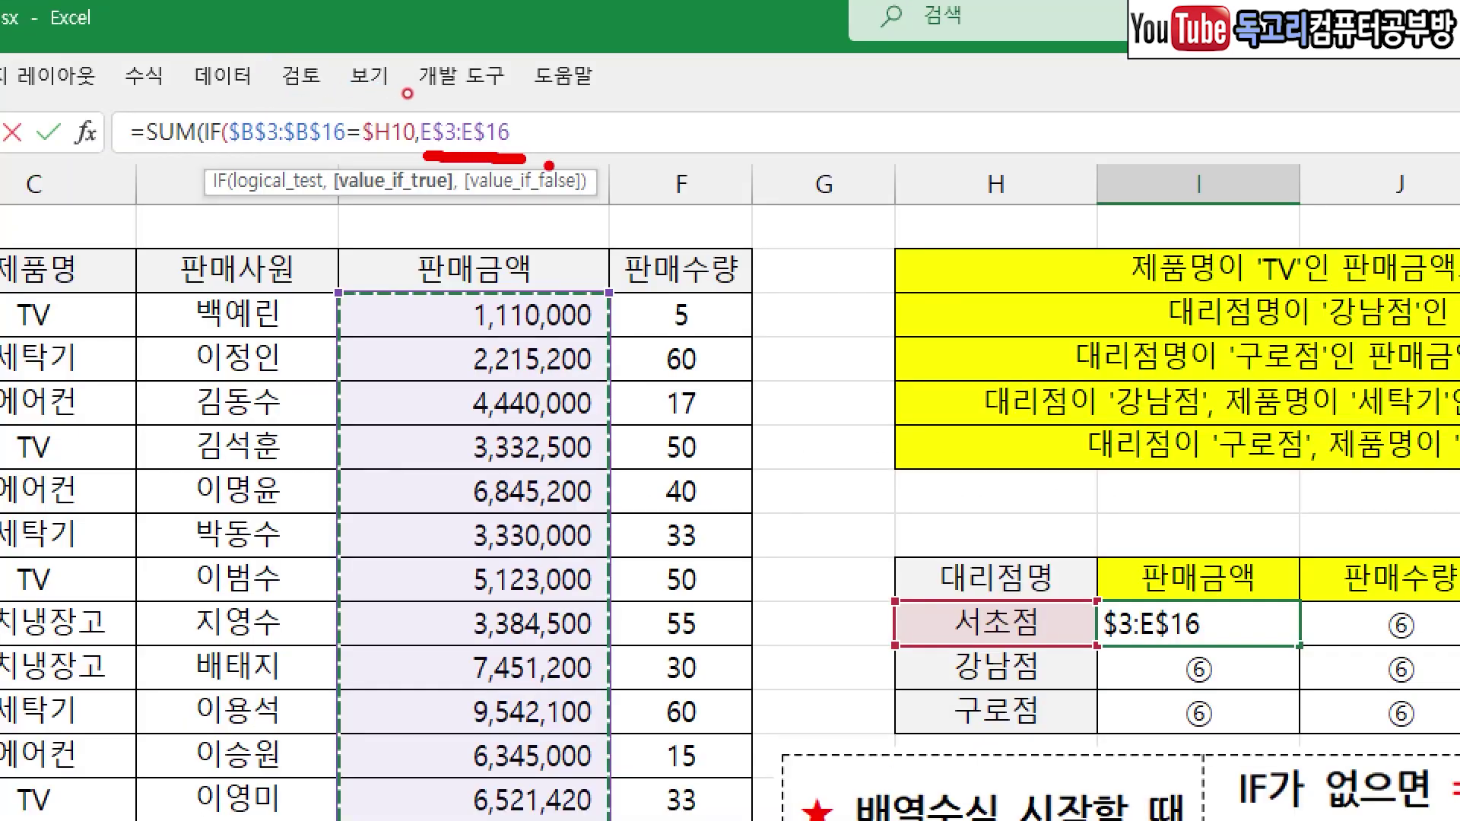
pyautogui.moveTo(251, 143); pyautogui.dragTo(189, 201)
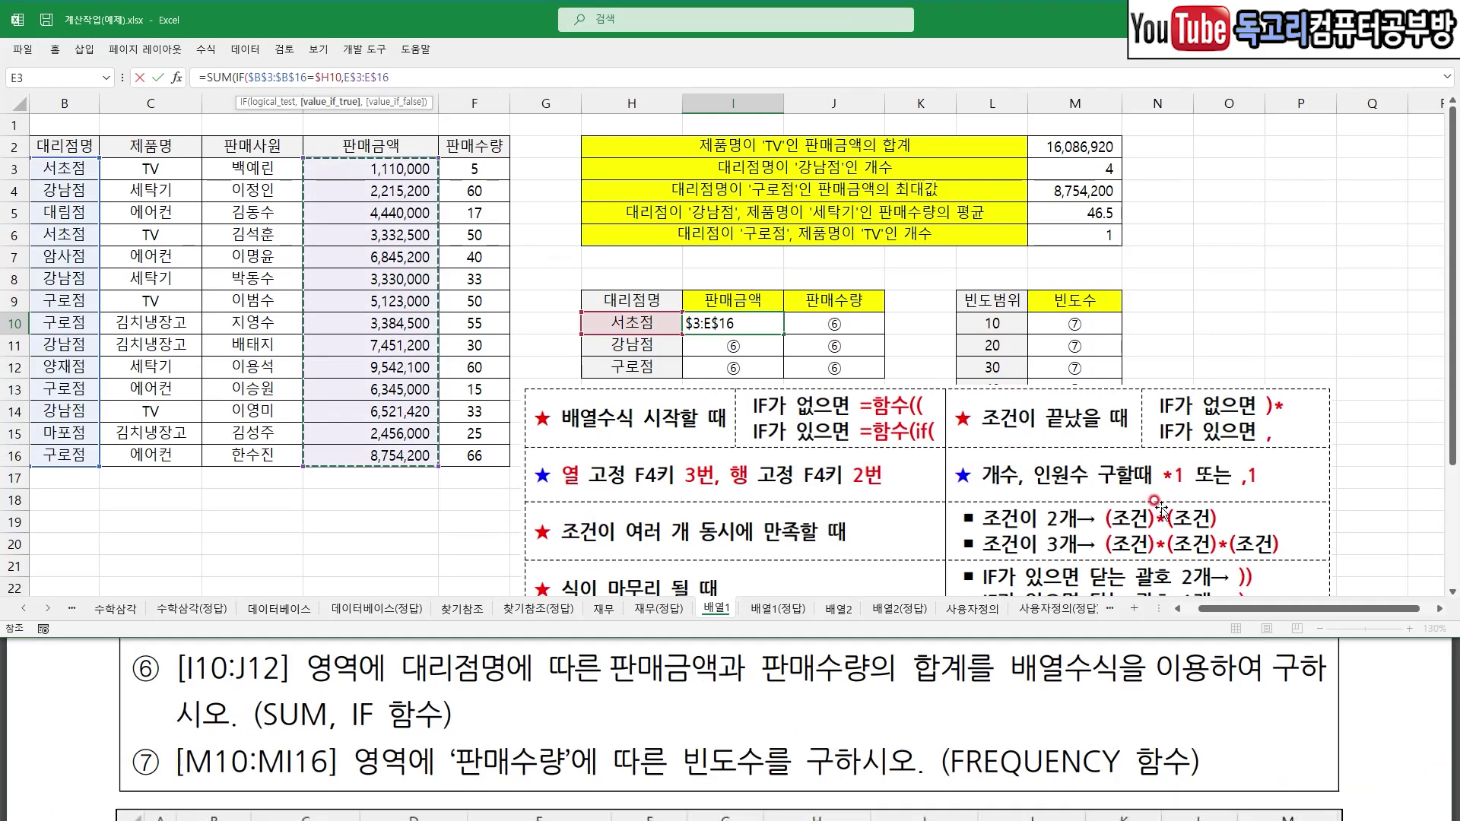
# - Complete I10's SUM(IF formula with two closing parentheses as an array formula and fill it through I10:J12
pyautogui.moveTo(1262, 581)
pyautogui.mouseDown()
pyautogui.moveTo(1200, 525)
pyautogui.moveTo(1266, 593)
pyautogui.mouseUp()
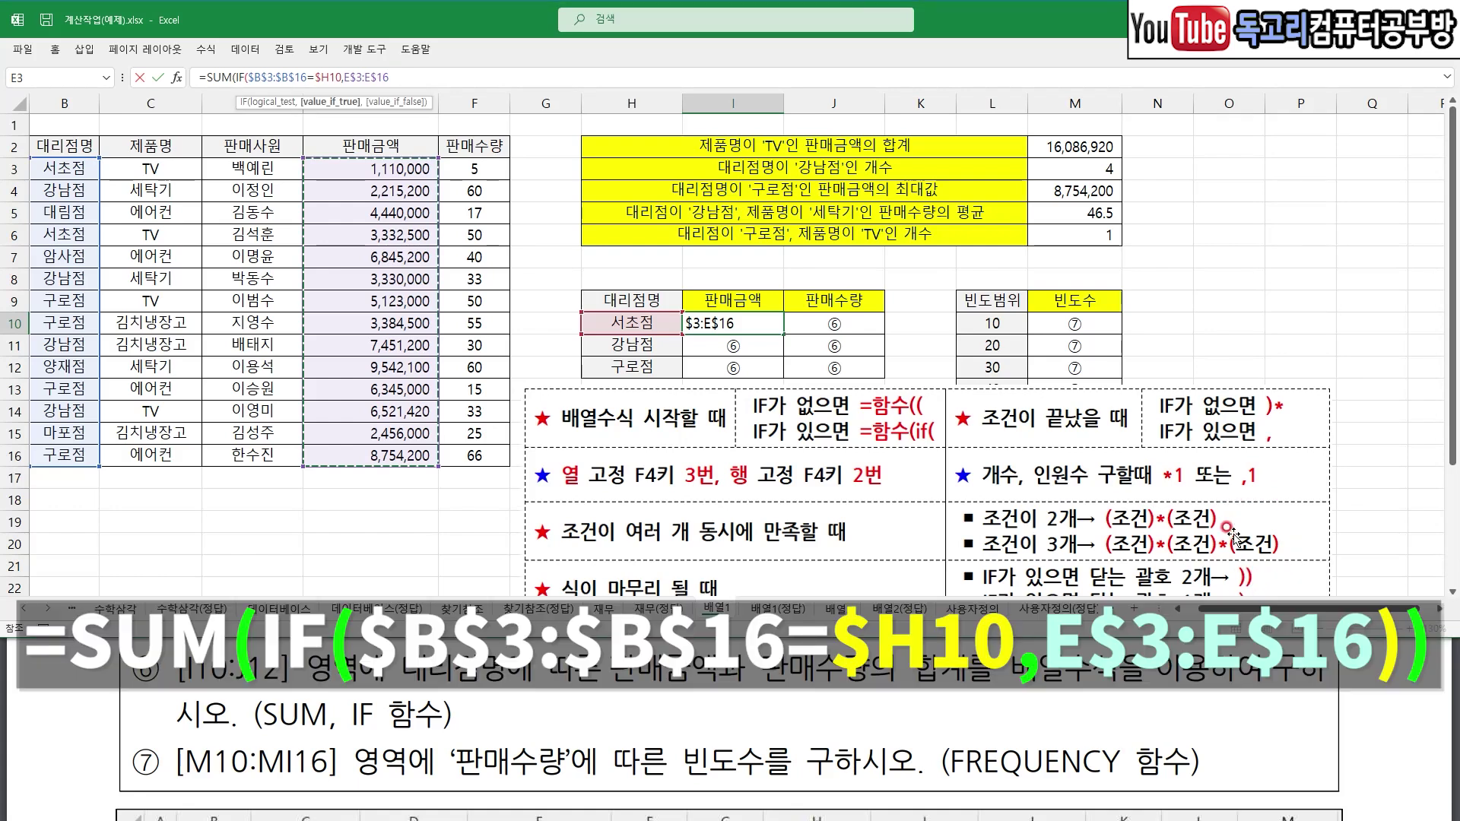
pyautogui.write(')')
pyautogui.moveTo(435, 43); pyautogui.dragTo(344, 143)
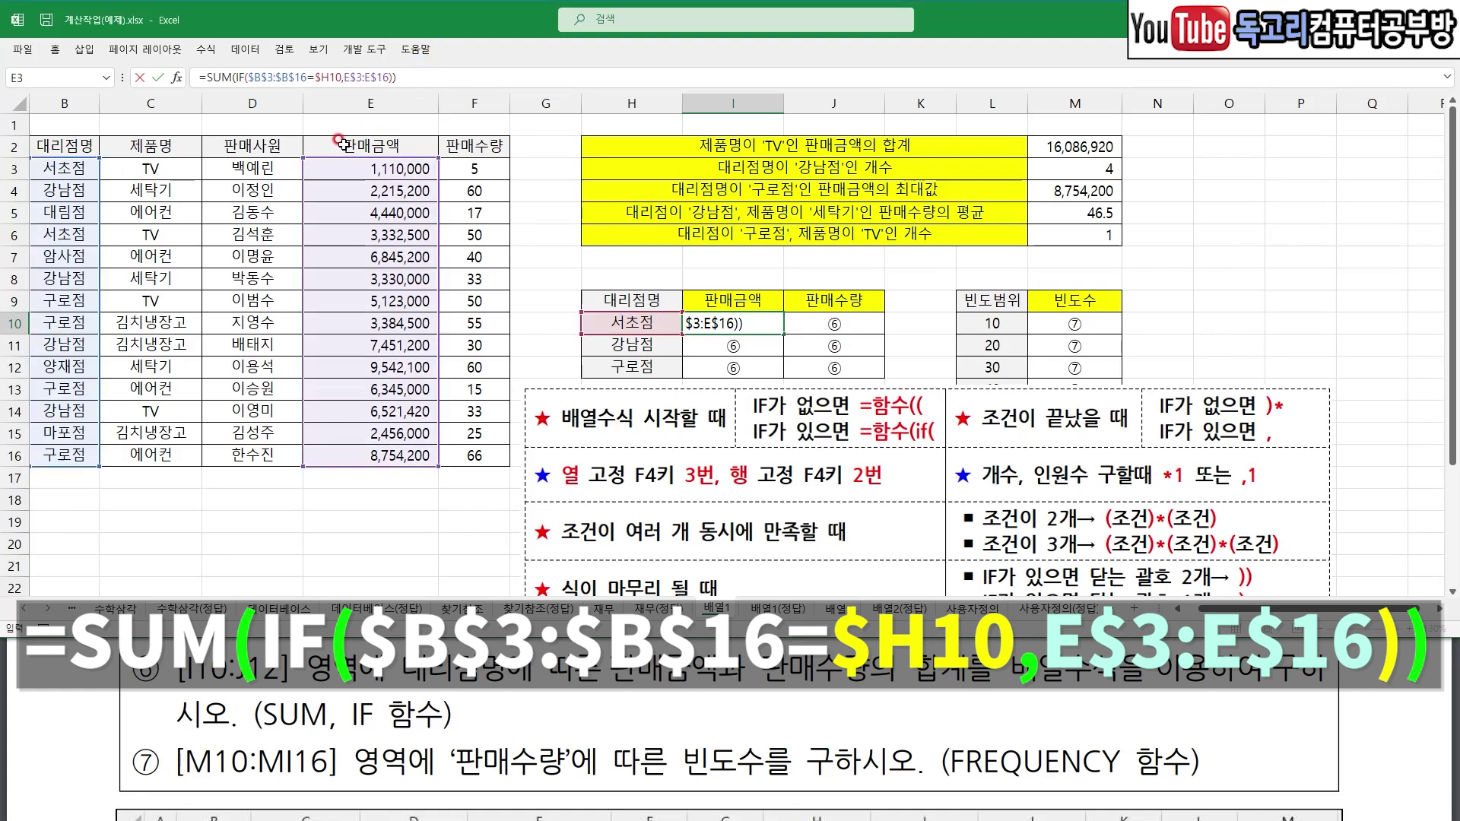
pyautogui.hotkey('ctrl', 'shift', 'Return')
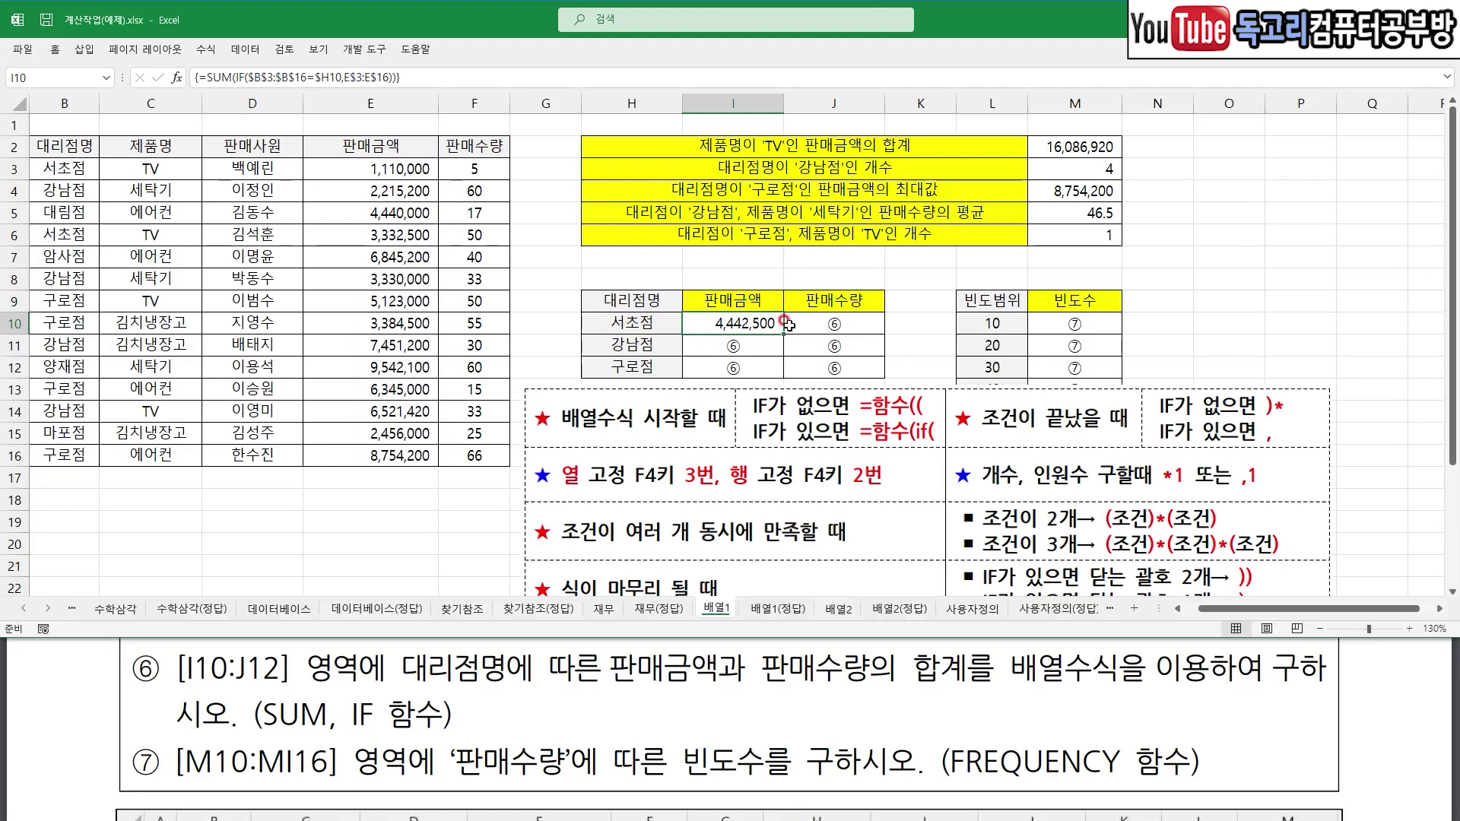
pyautogui.moveTo(781, 334); pyautogui.dragTo(883, 377)
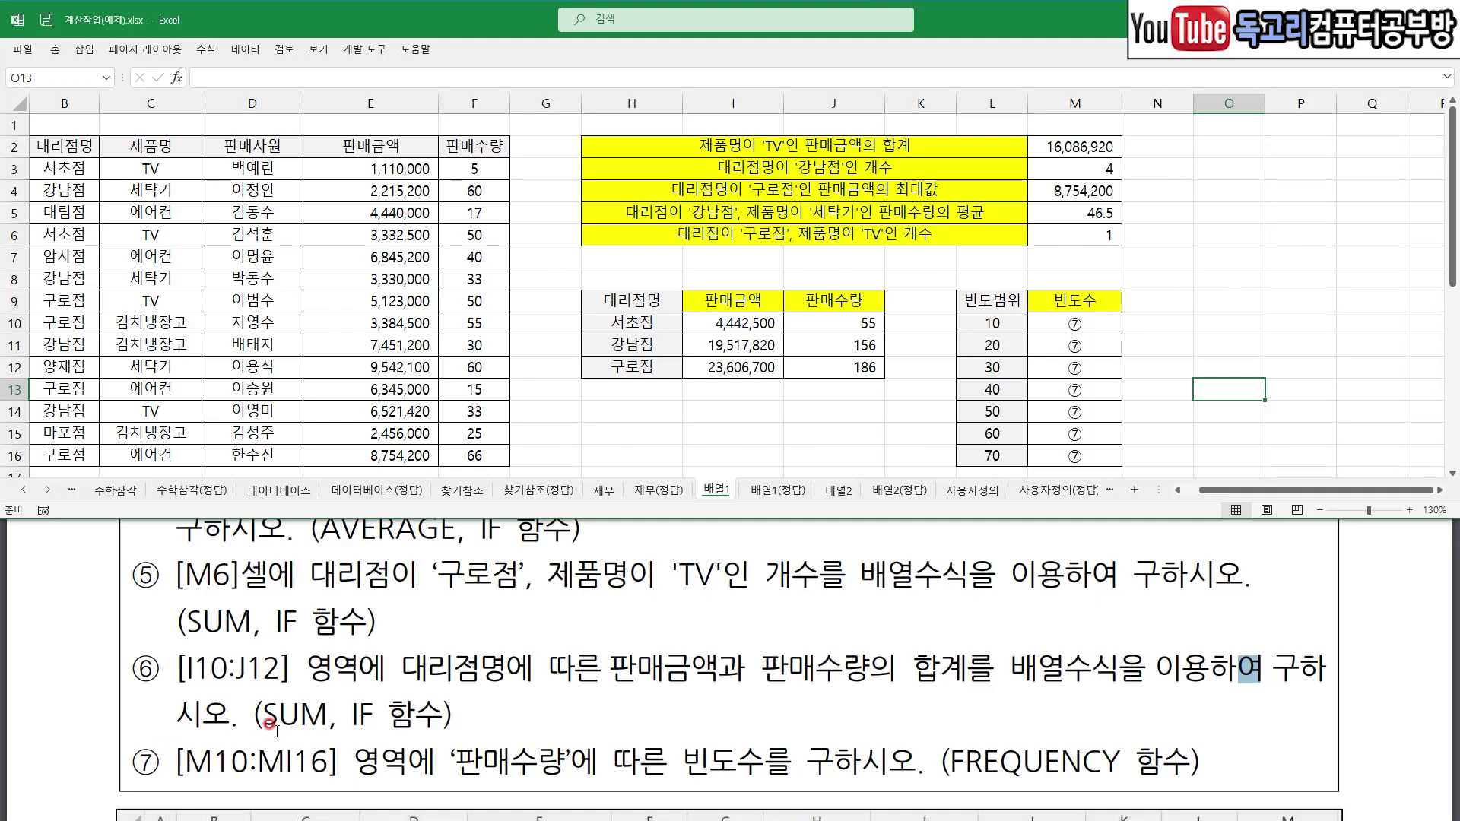
# - Start a FREQUENCY formula across M10:M16 for the 판매수량 frequencies and open its function arguments dialog
pyautogui.moveTo(452, 779)
pyautogui.mouseDown()
pyautogui.moveTo(552, 799)
pyautogui.moveTo(452, 698)
pyautogui.moveTo(514, 798)
pyautogui.mouseUp()
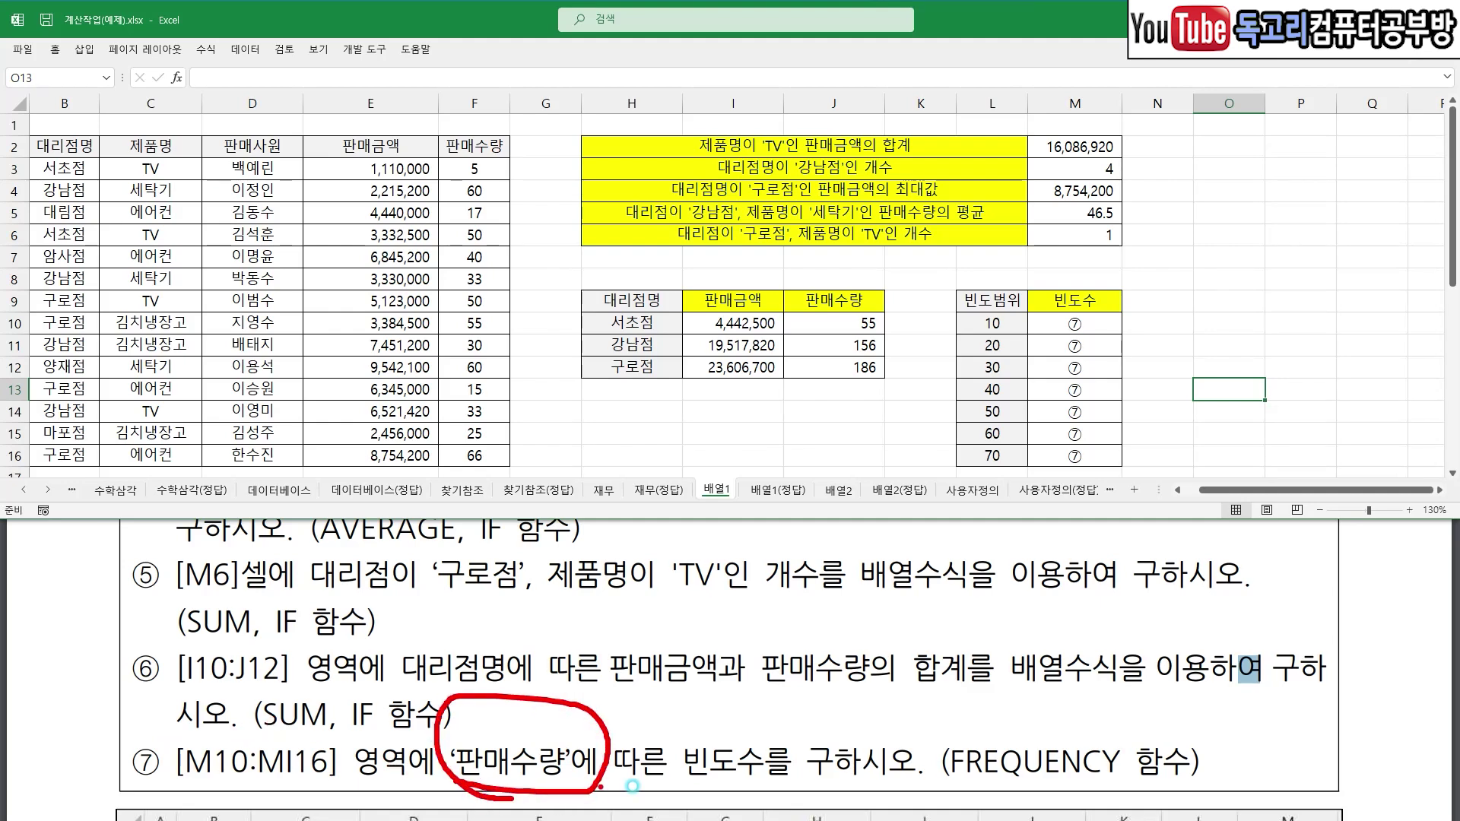
pyautogui.moveTo(736, 779)
pyautogui.mouseDown()
pyautogui.moveTo(650, 746)
pyautogui.moveTo(768, 799)
pyautogui.moveTo(749, 809)
pyautogui.mouseUp()
pyautogui.moveTo(940, 785); pyautogui.dragTo(1150, 773)
pyautogui.press('Escape')
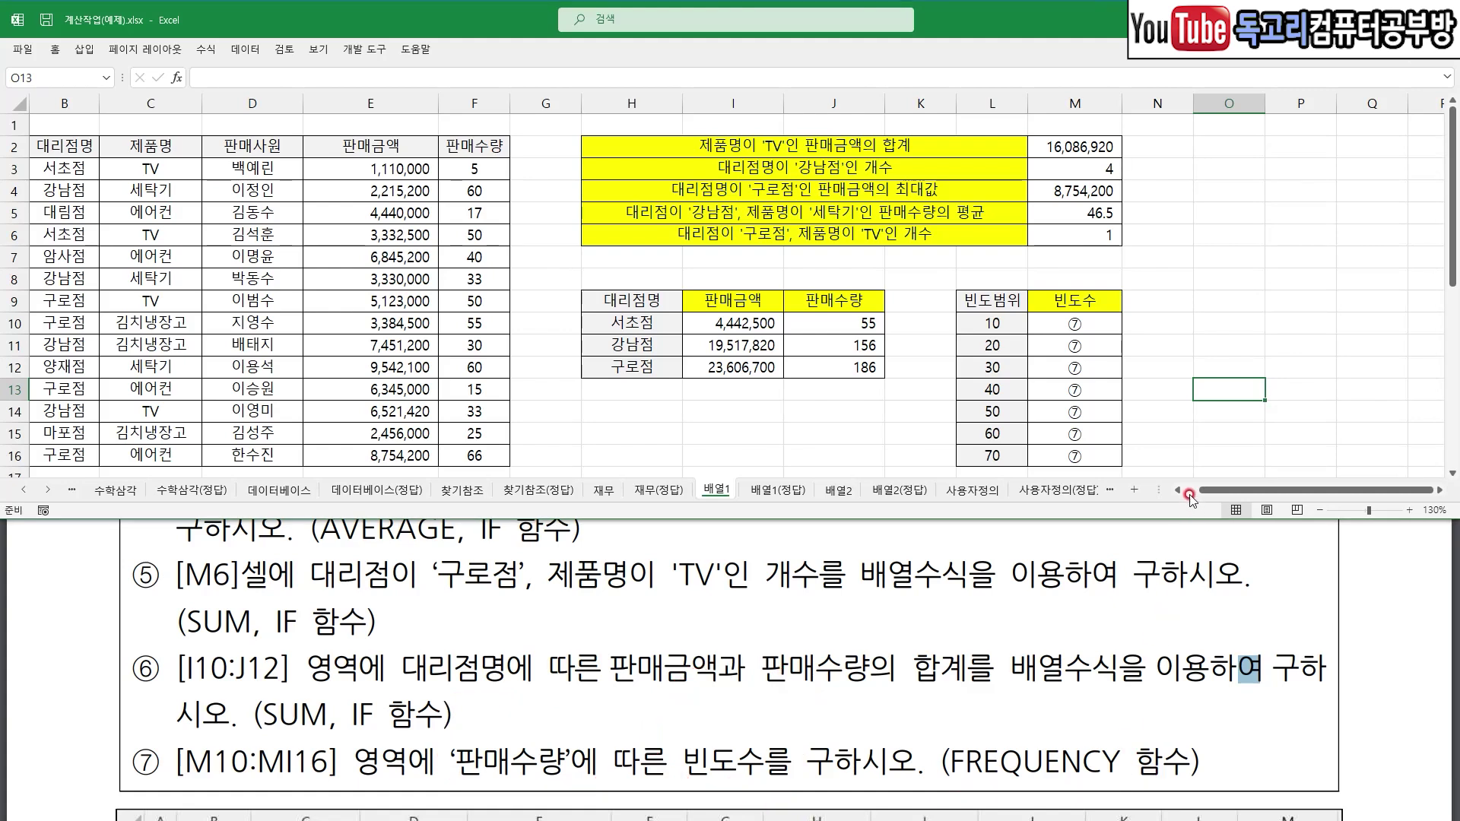
pyautogui.moveTo(1099, 321); pyautogui.dragTo(1087, 453)
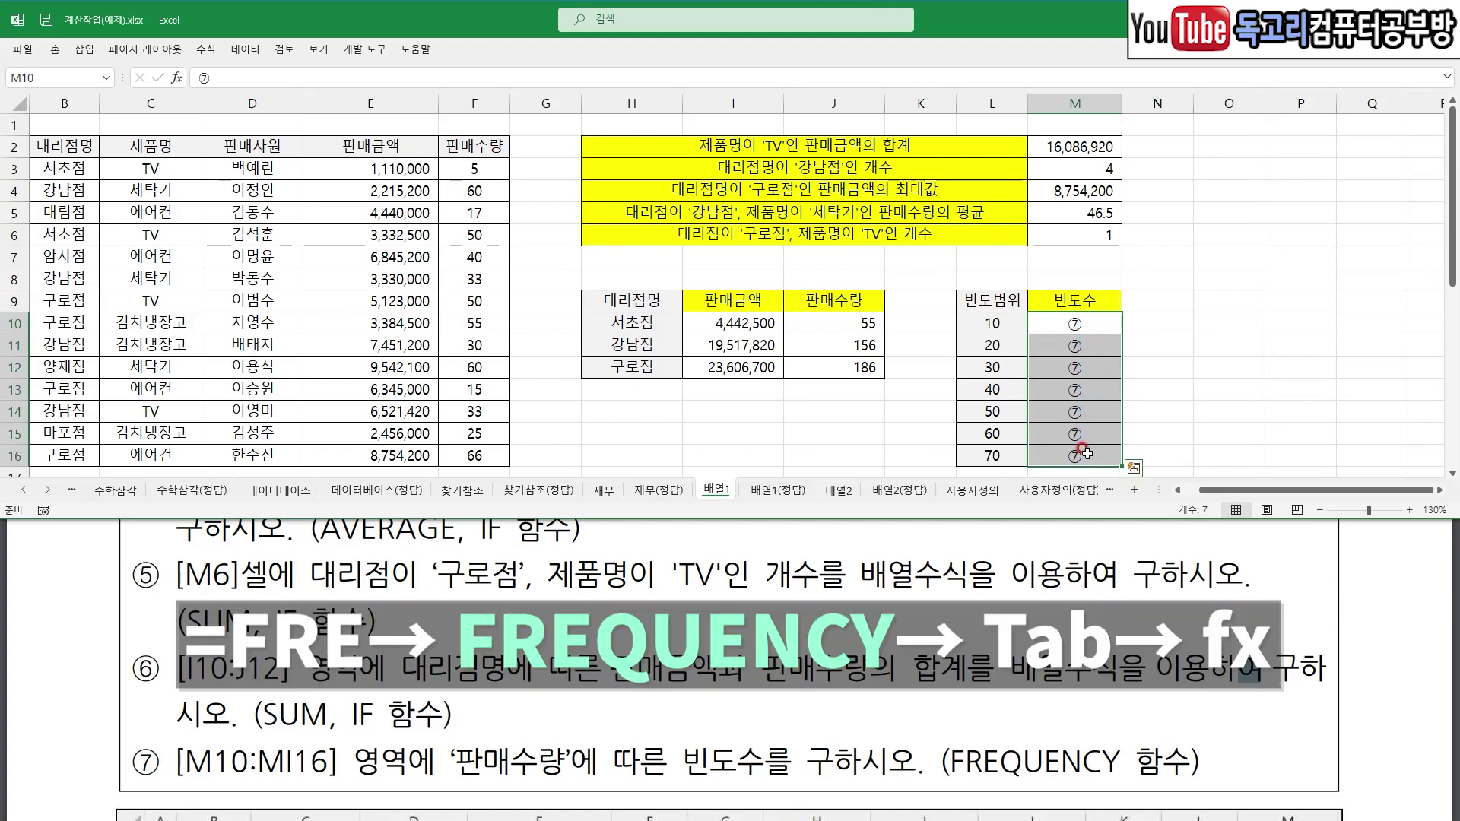
pyautogui.write('=FRE')
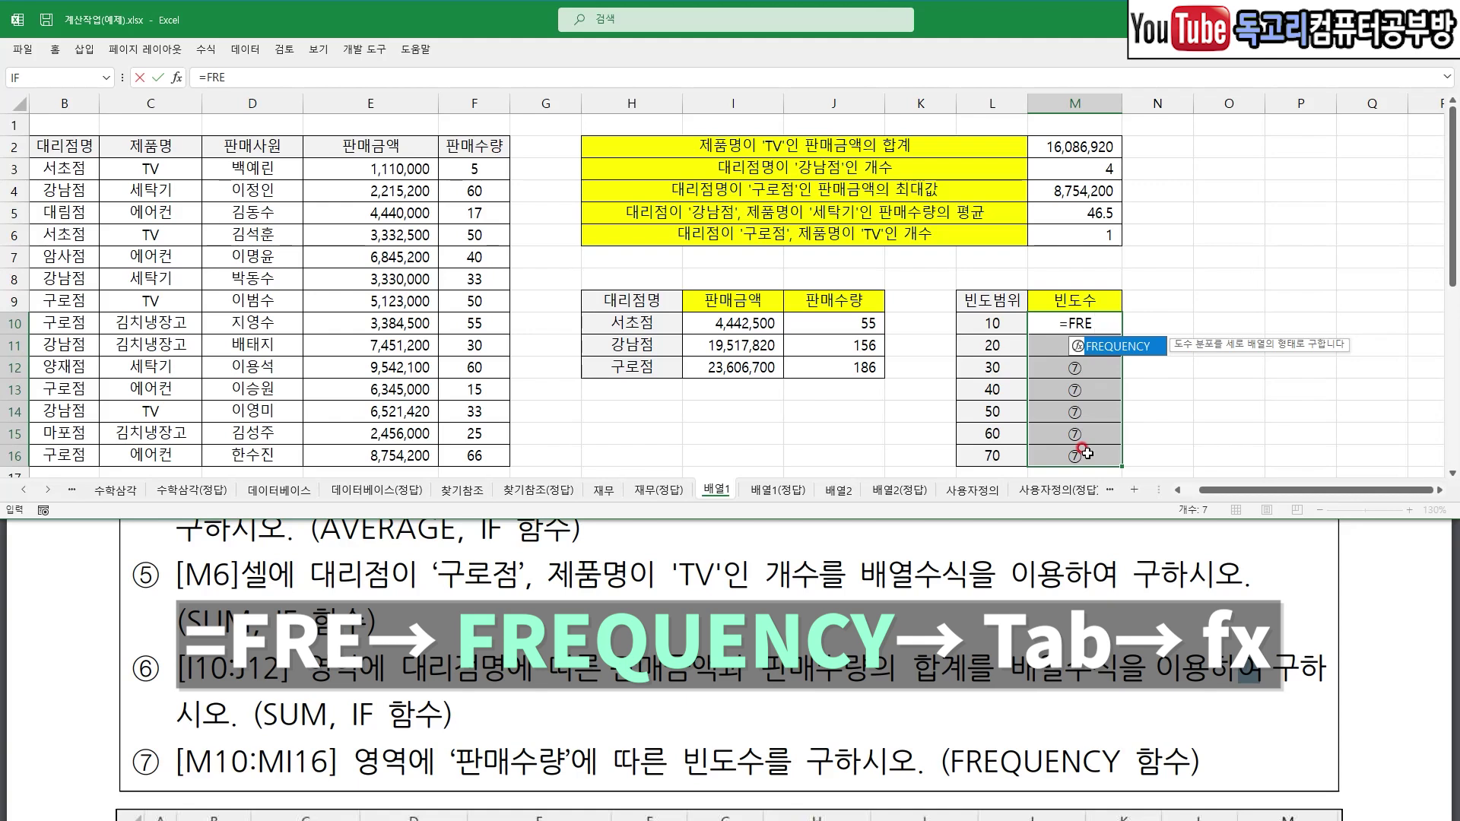
pyautogui.press('Tab')
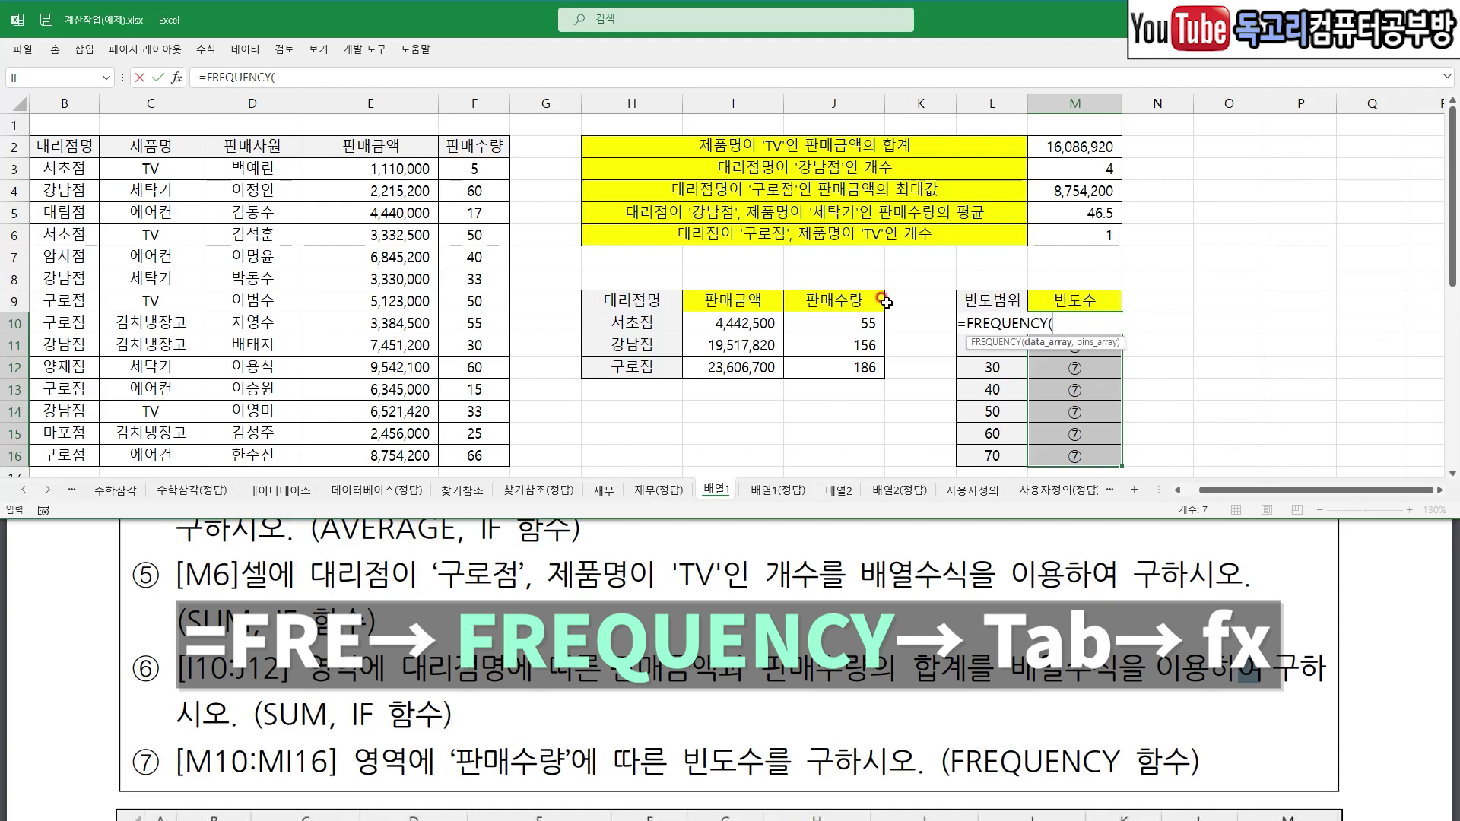
pyautogui.click(178, 78)
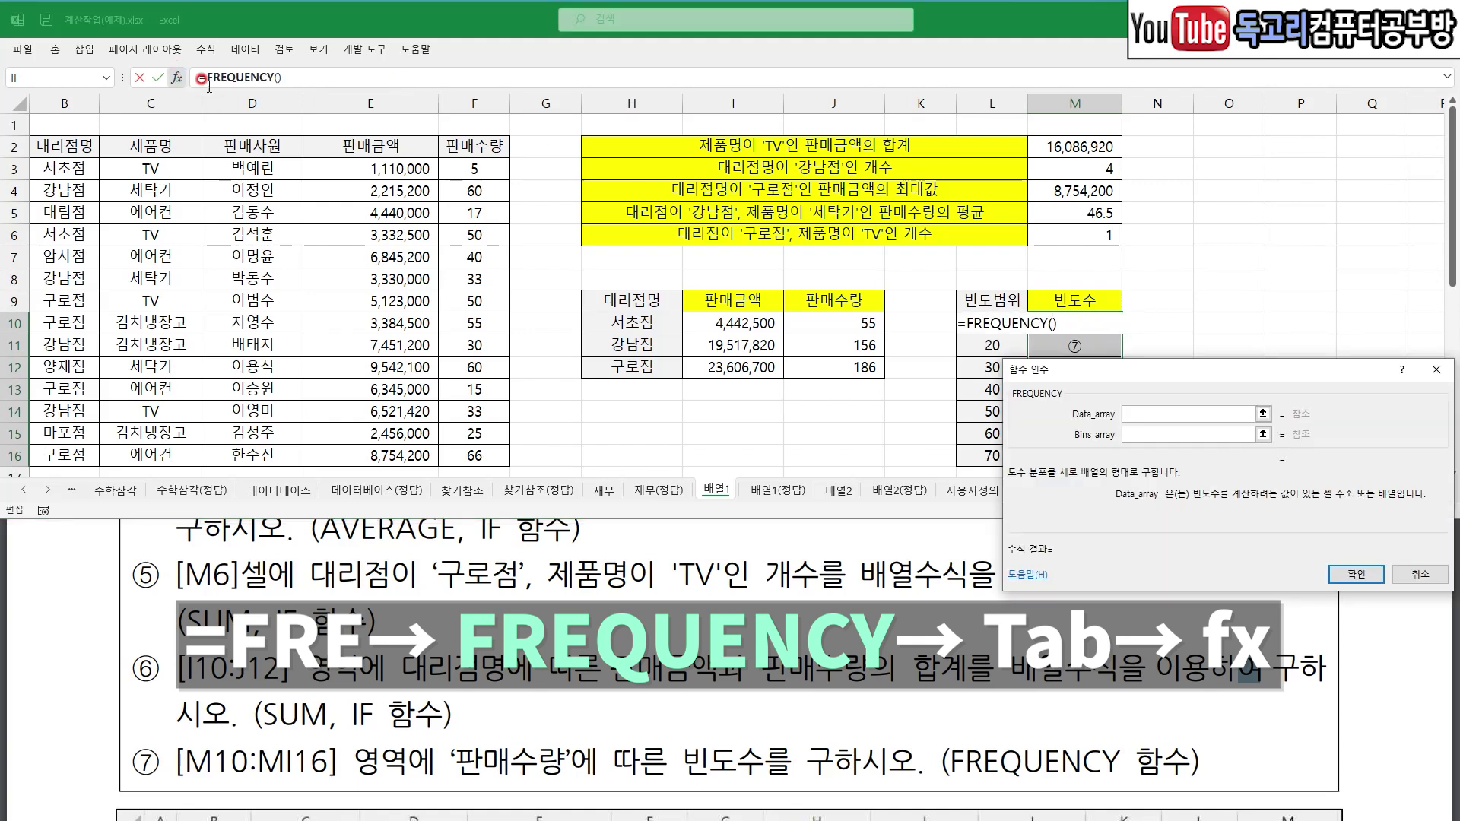
# - Set the FREQUENCY data array to the 판매수량 range F3:F16
pyautogui.moveTo(1153, 346); pyautogui.dragTo(1168, 387)
pyautogui.moveTo(572, 812)
pyautogui.mouseDown()
pyautogui.moveTo(399, 772)
pyautogui.moveTo(567, 813)
pyautogui.mouseUp()
pyautogui.moveTo(490, 173)
pyautogui.mouseDown()
pyautogui.moveTo(485, 443)
pyautogui.moveTo(517, 449)
pyautogui.moveTo(552, 409)
pyautogui.mouseUp()
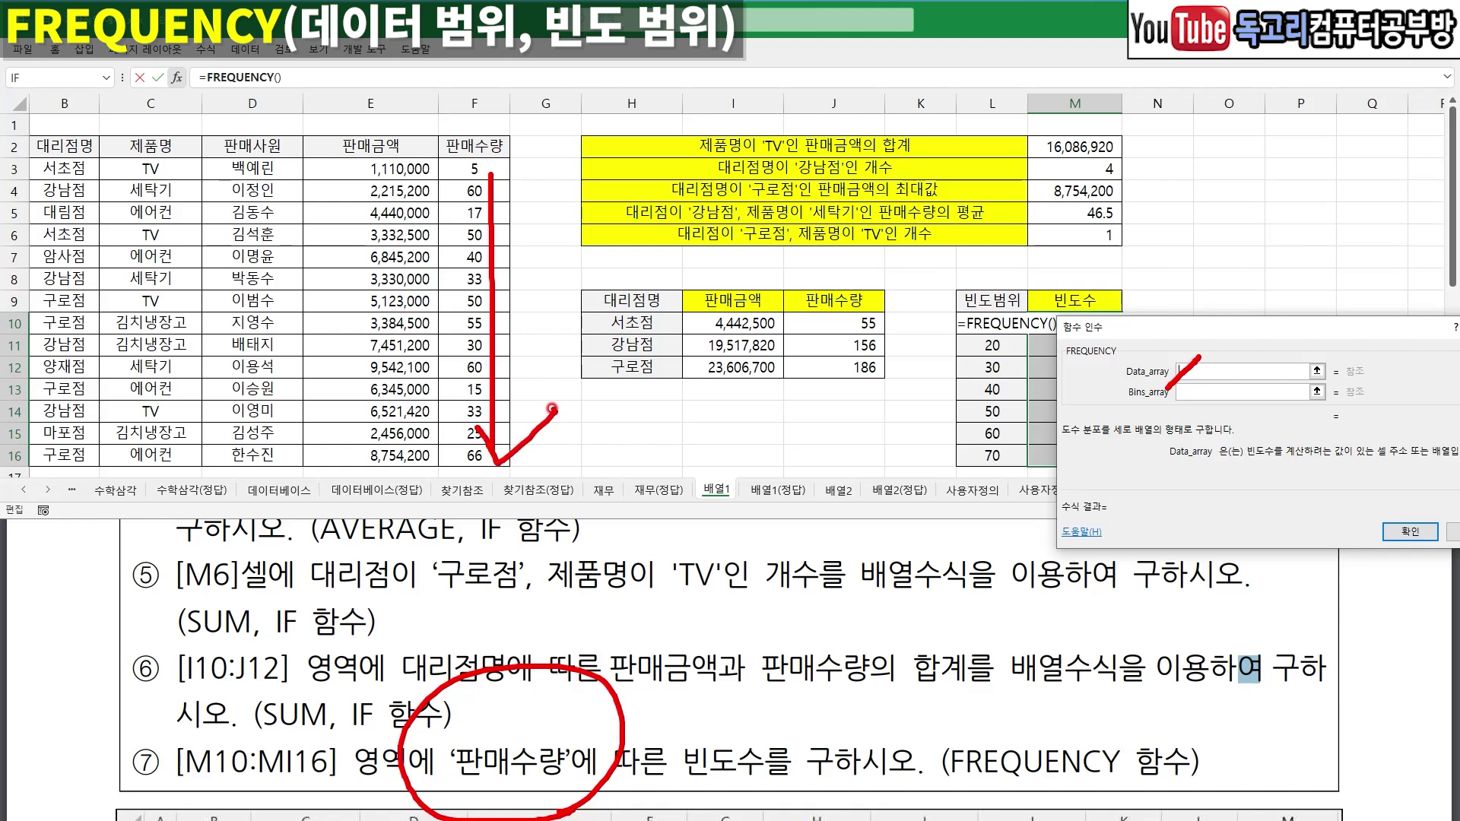
pyautogui.press('Escape')
pyautogui.moveTo(475, 168); pyautogui.dragTo(475, 456)
pyautogui.click(1207, 394)
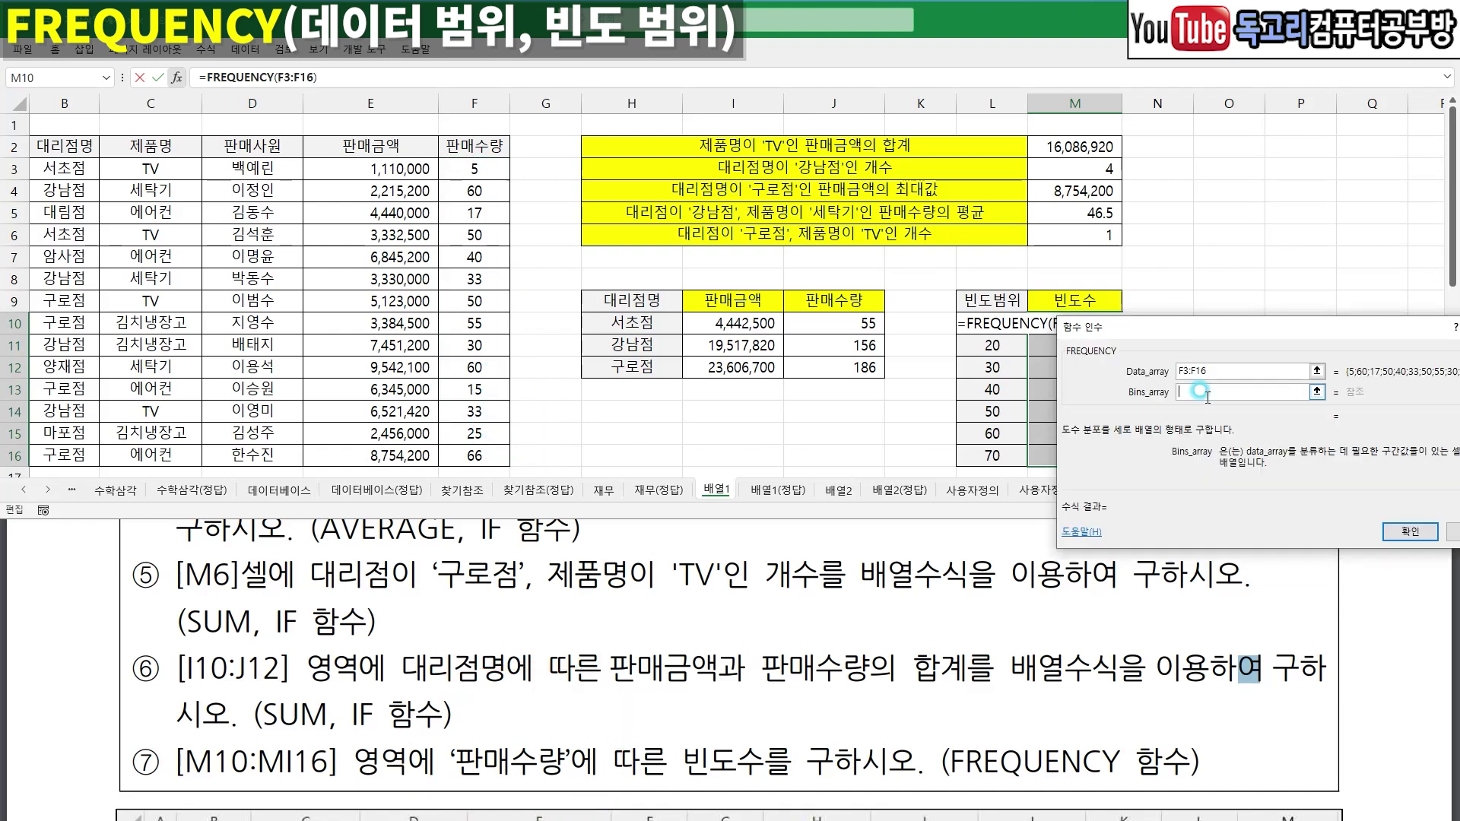
# - Set the FREQUENCY bins array to L10:L16 and enter it as an array formula across M10:M16
pyautogui.moveTo(1198, 388); pyautogui.dragTo(1228, 380)
pyautogui.moveTo(1002, 335); pyautogui.dragTo(987, 479)
pyautogui.press('Escape')
pyautogui.moveTo(991, 324); pyautogui.dragTo(991, 455)
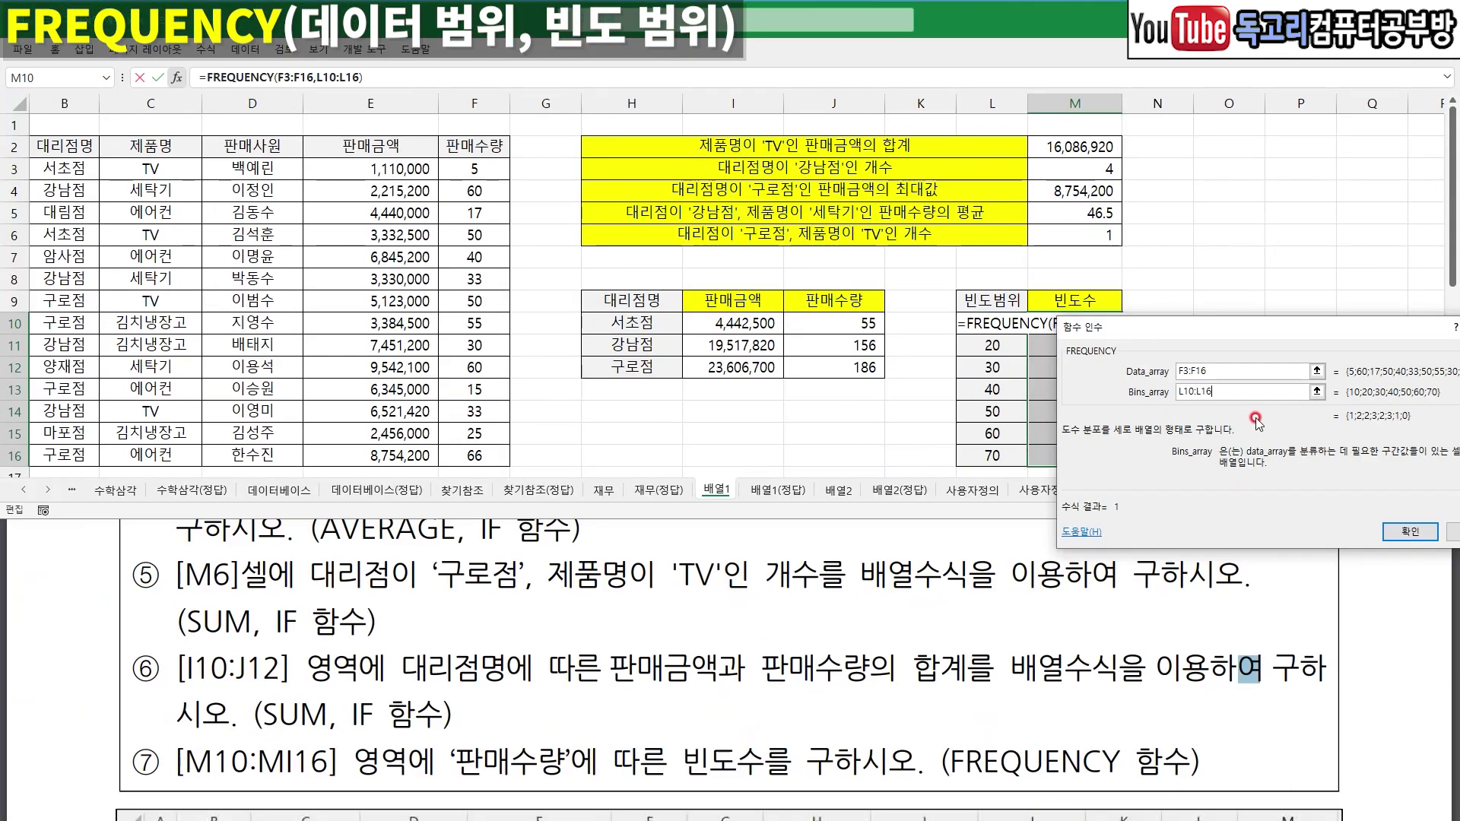
pyautogui.hotkey('ctrl', 'shift', 'Return')
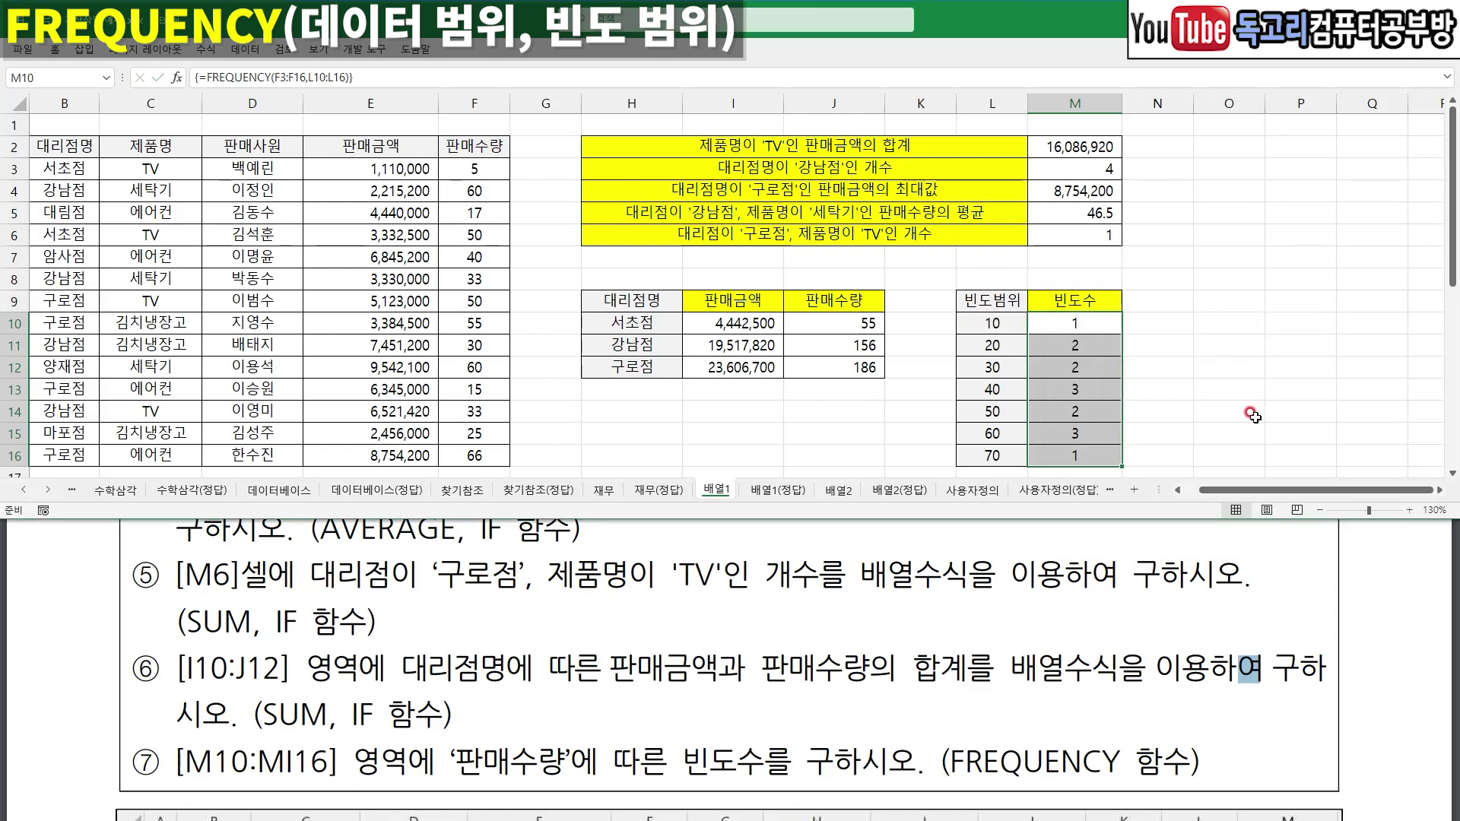
pyautogui.click(1241, 339)
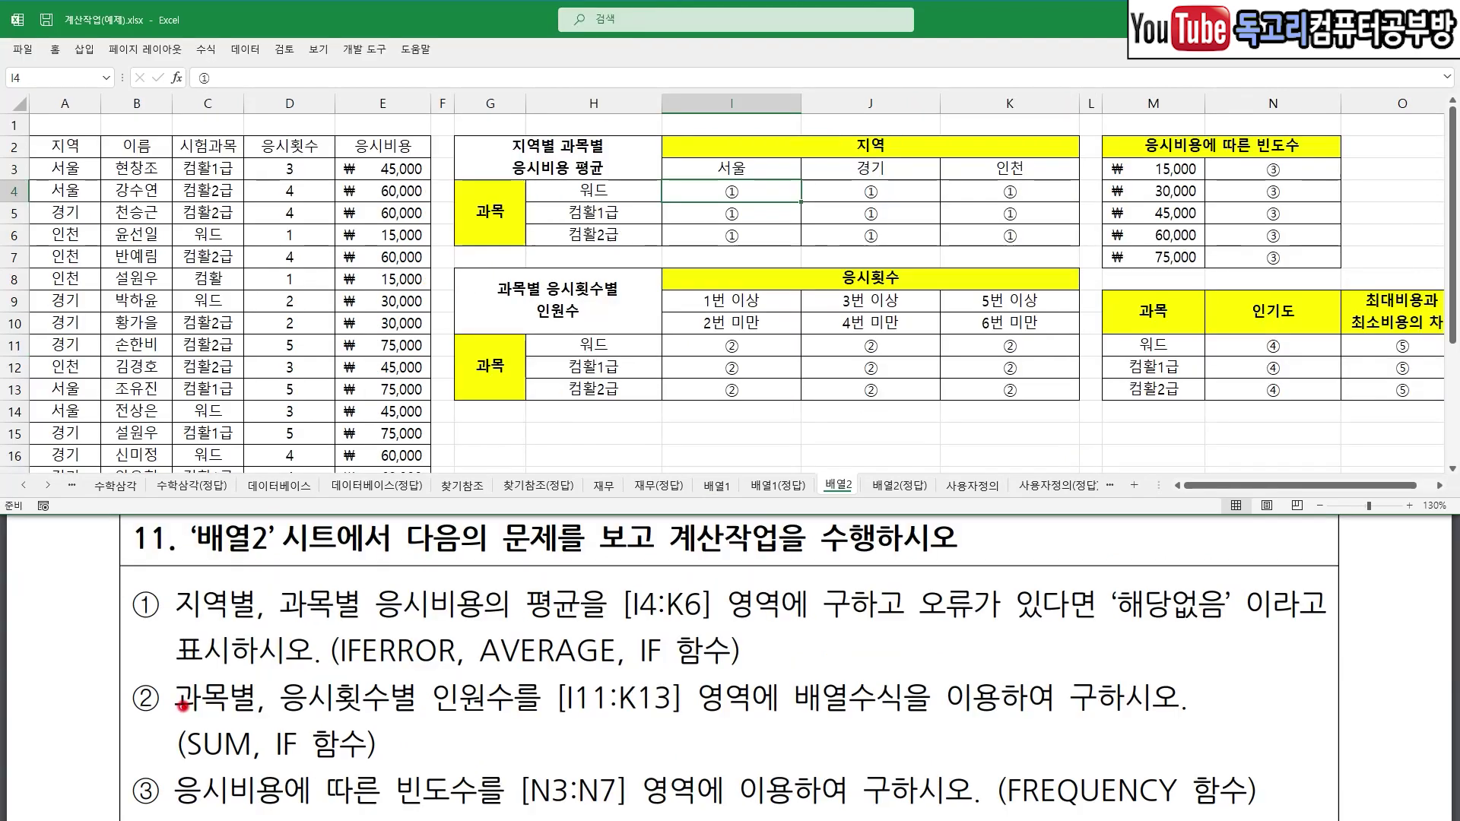
# - Examine exercise 11's first task for the 배열2 sheet: the required averages, their target range, the error text and the permitted functions
pyautogui.moveTo(183, 561); pyautogui.dragTo(331, 569)
pyautogui.moveTo(833, 442); pyautogui.dragTo(893, 435)
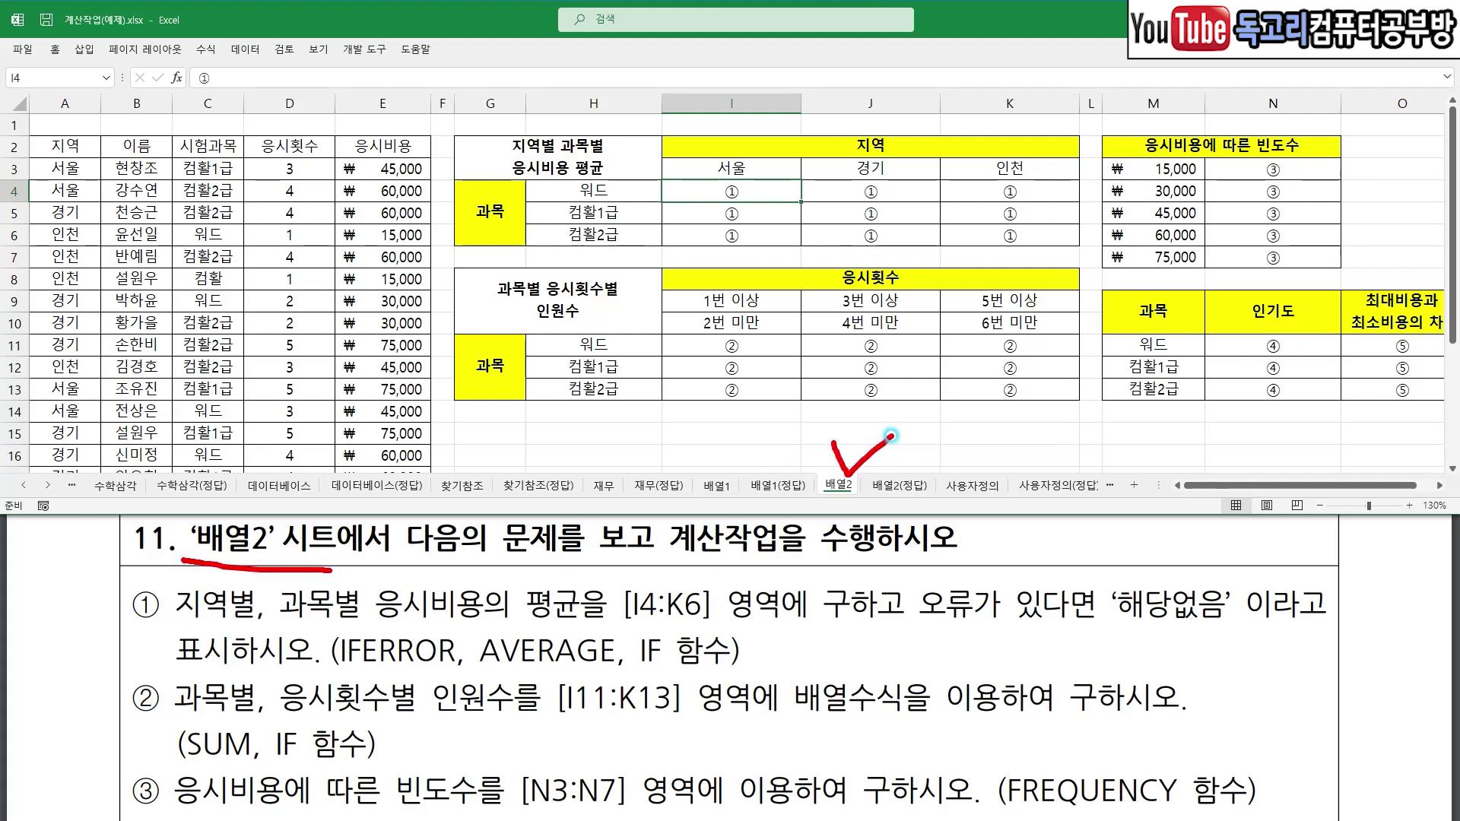
pyautogui.moveTo(179, 628); pyautogui.dragTo(700, 629)
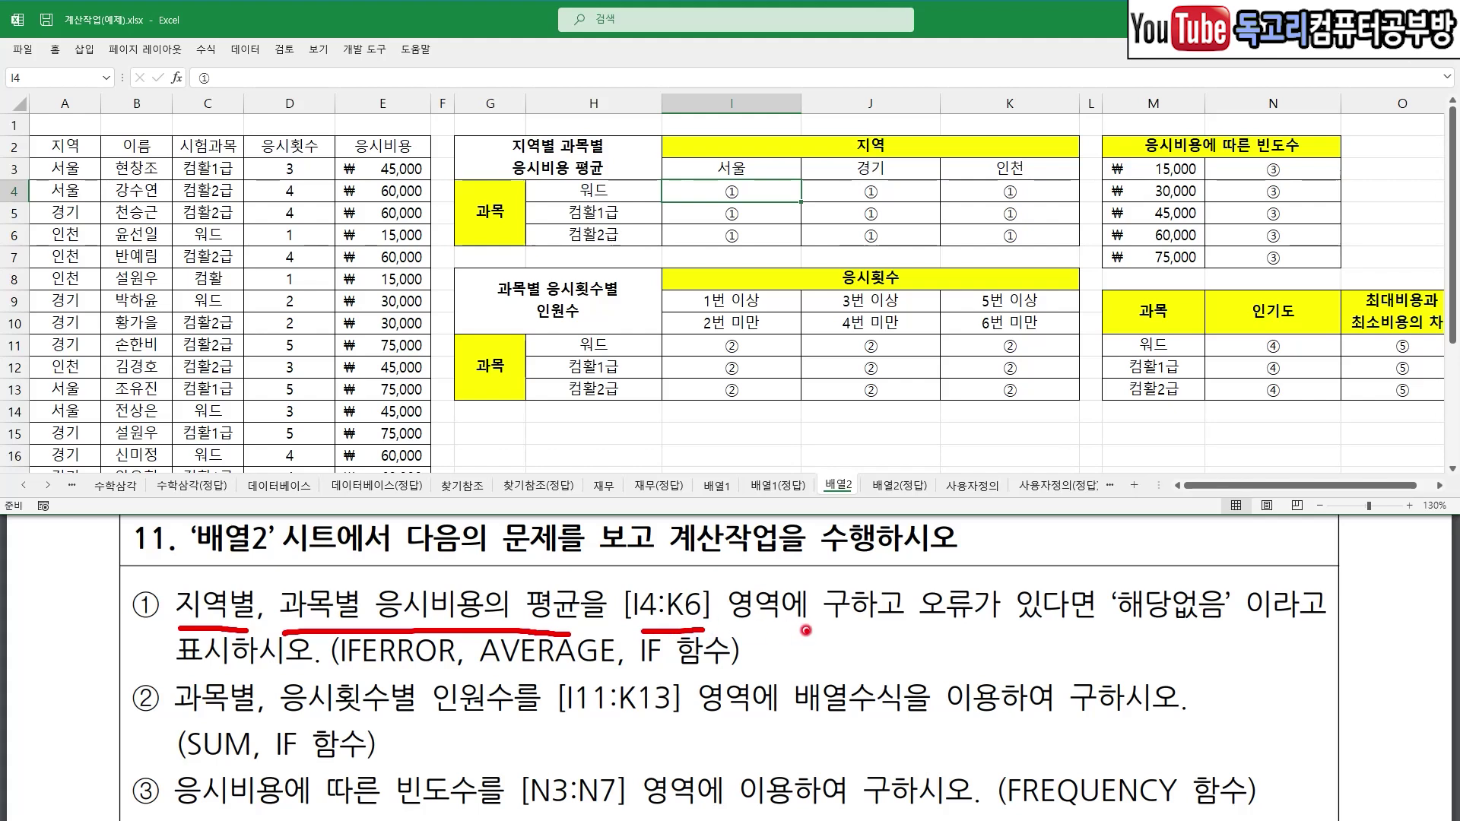
pyautogui.moveTo(761, 628); pyautogui.dragTo(1092, 625)
pyautogui.moveTo(1158, 530); pyautogui.dragTo(1217, 536)
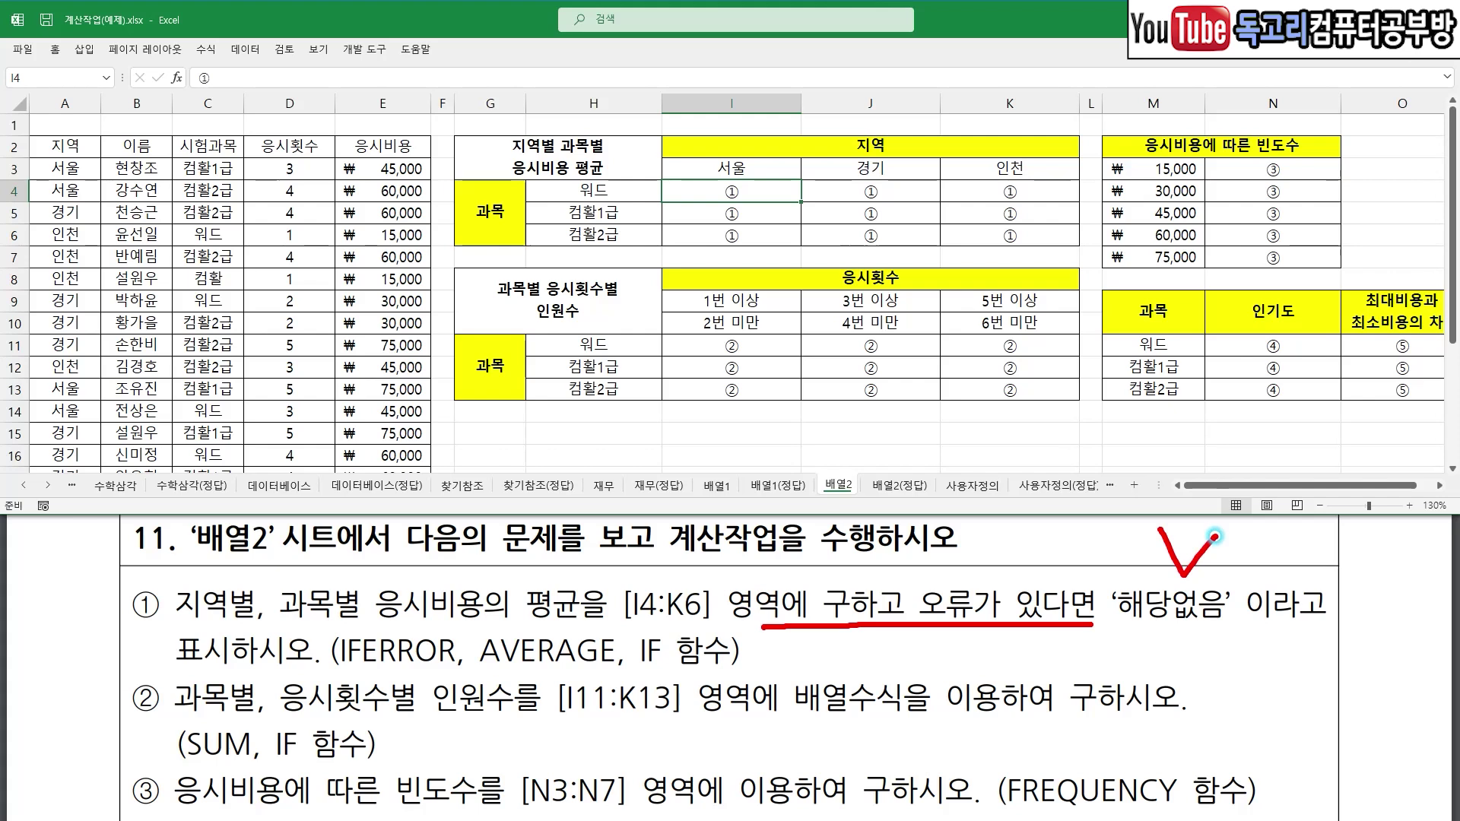
pyautogui.moveTo(196, 670); pyautogui.dragTo(305, 668)
pyautogui.moveTo(481, 675); pyautogui.dragTo(683, 677)
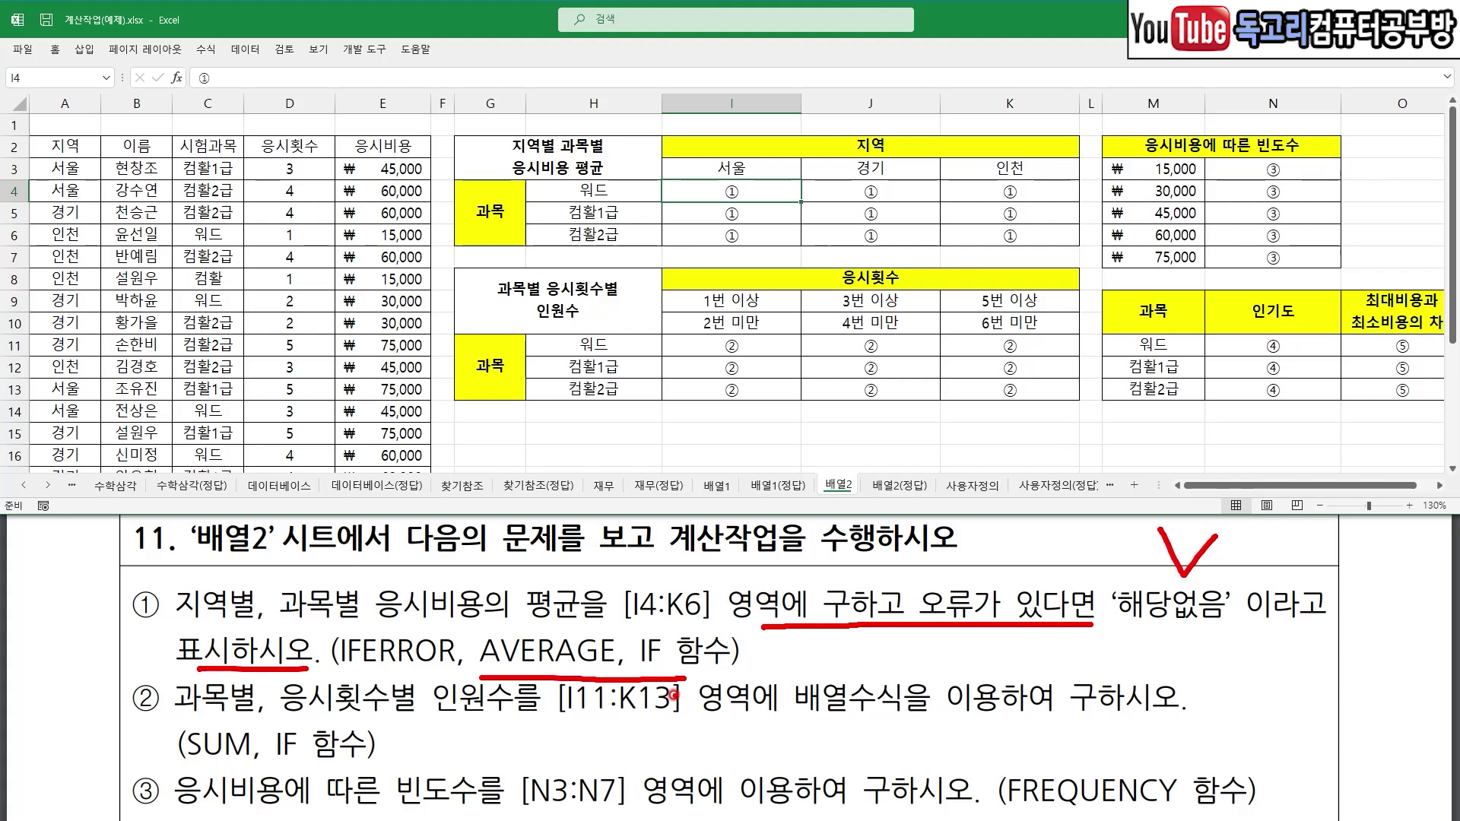
pyautogui.moveTo(751, 177); pyautogui.dragTo(797, 160)
pyautogui.moveTo(199, 44)
pyautogui.mouseDown()
pyautogui.moveTo(218, 73)
pyautogui.moveTo(267, 36)
pyautogui.mouseUp()
# - Replace the content of I4 on the 배열2 sheet with the start of a formula, =AVERAGE(IF(
pyautogui.click(254, 76)
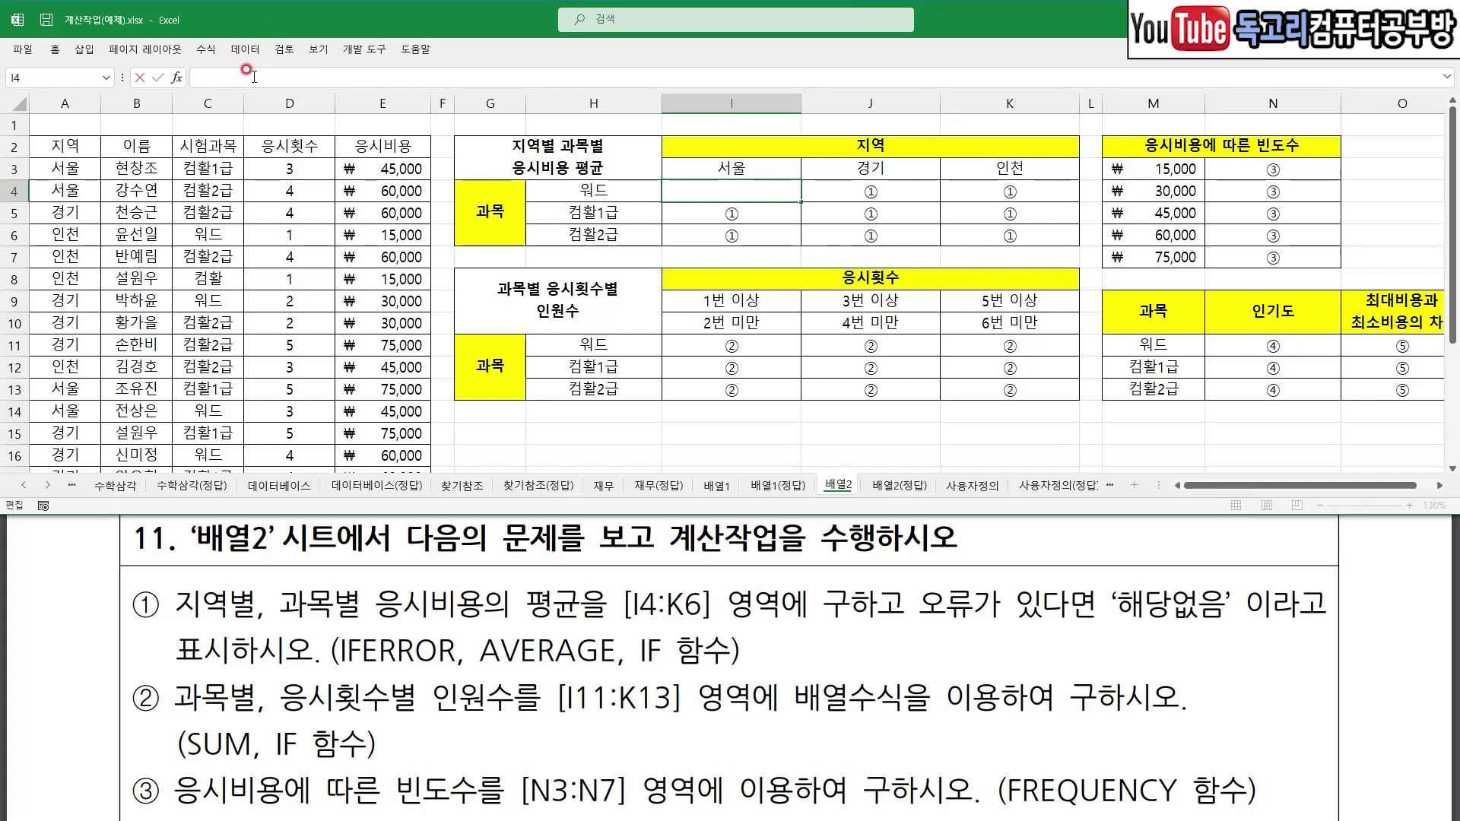
pyautogui.write('=AV')
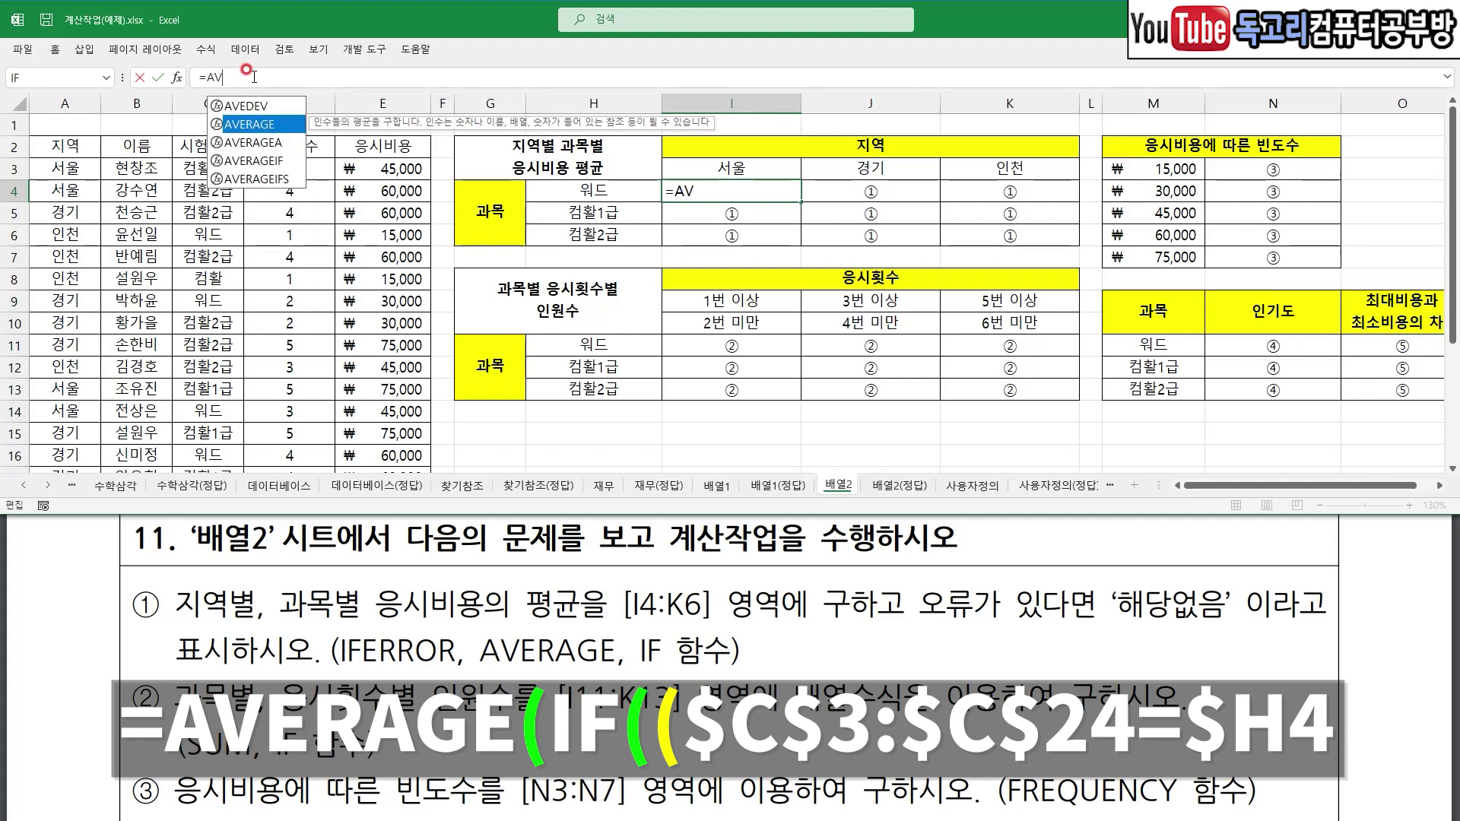
pyautogui.press('Tab')
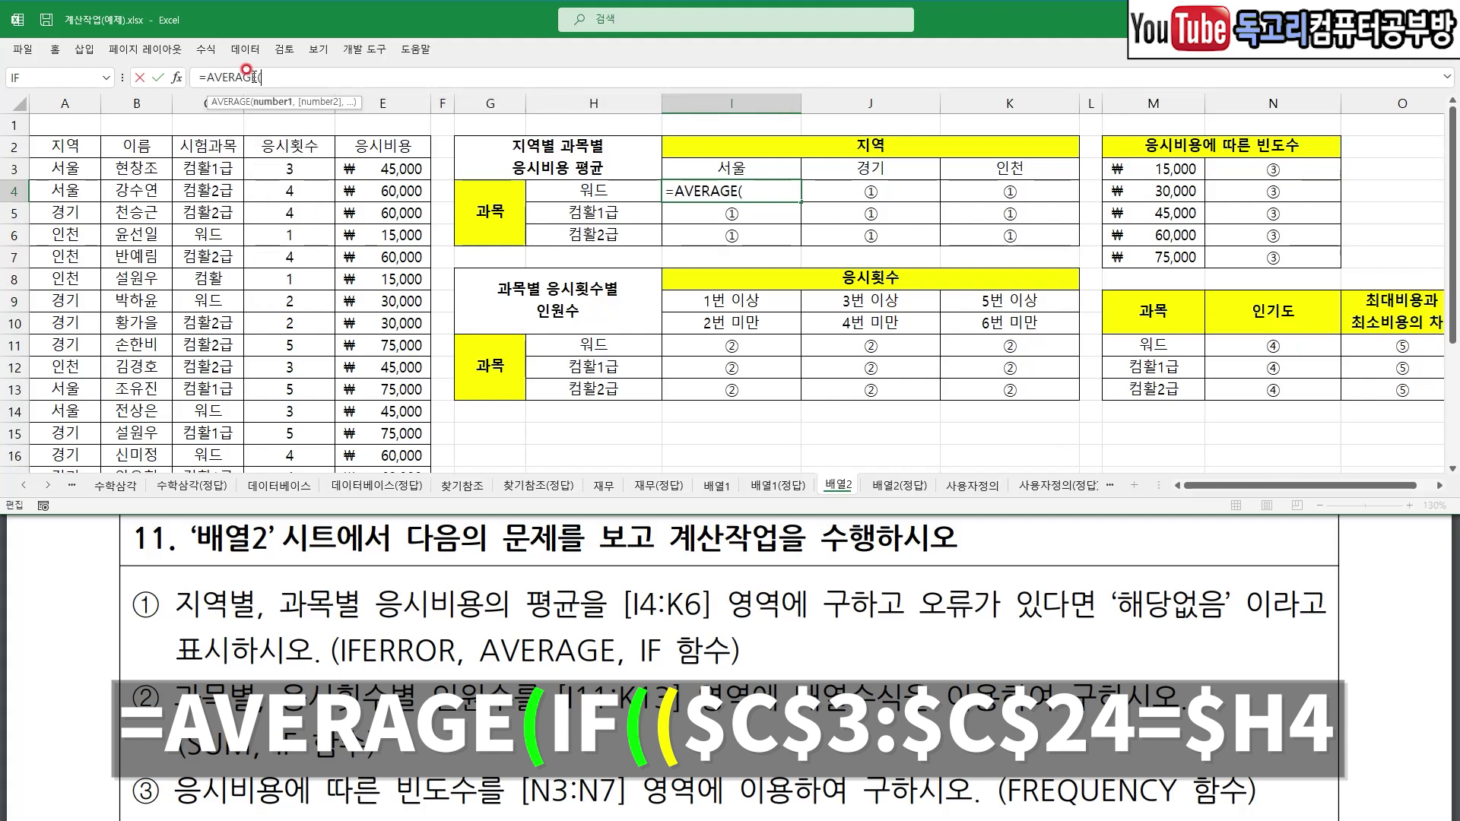
pyautogui.write('IF(')
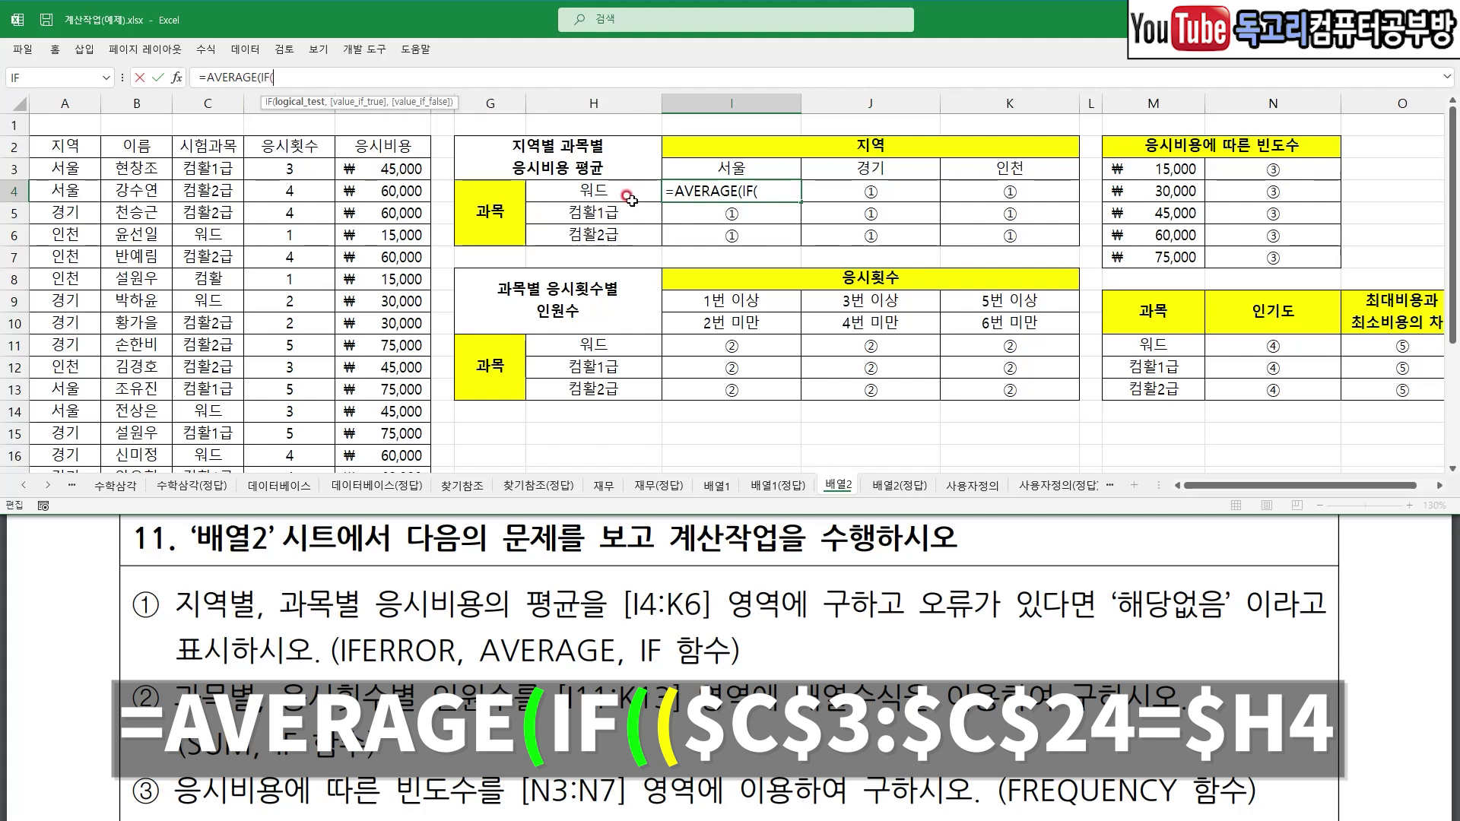
# - Open the IF's first parenthesised condition with the 시험과목 range as absolute $C$3:$C$24, followed by an equals sign
pyautogui.moveTo(634, 186); pyautogui.dragTo(604, 212)
pyautogui.moveTo(786, 151); pyautogui.dragTo(759, 172)
pyautogui.press('Escape')
pyautogui.write('(')
pyautogui.moveTo(181, 166); pyautogui.dragTo(207, 435)
pyautogui.press('F4')
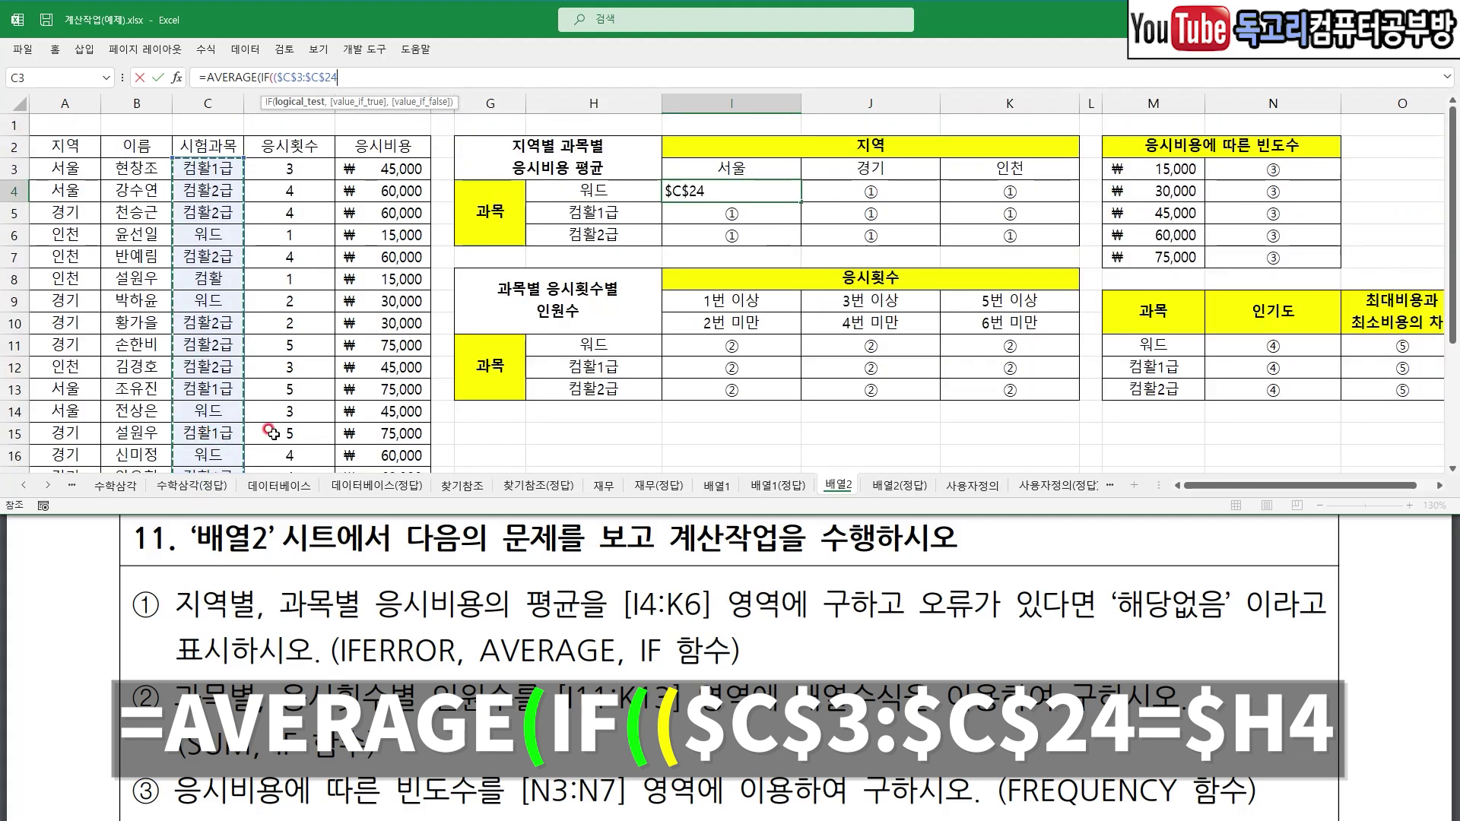
pyautogui.write('=')
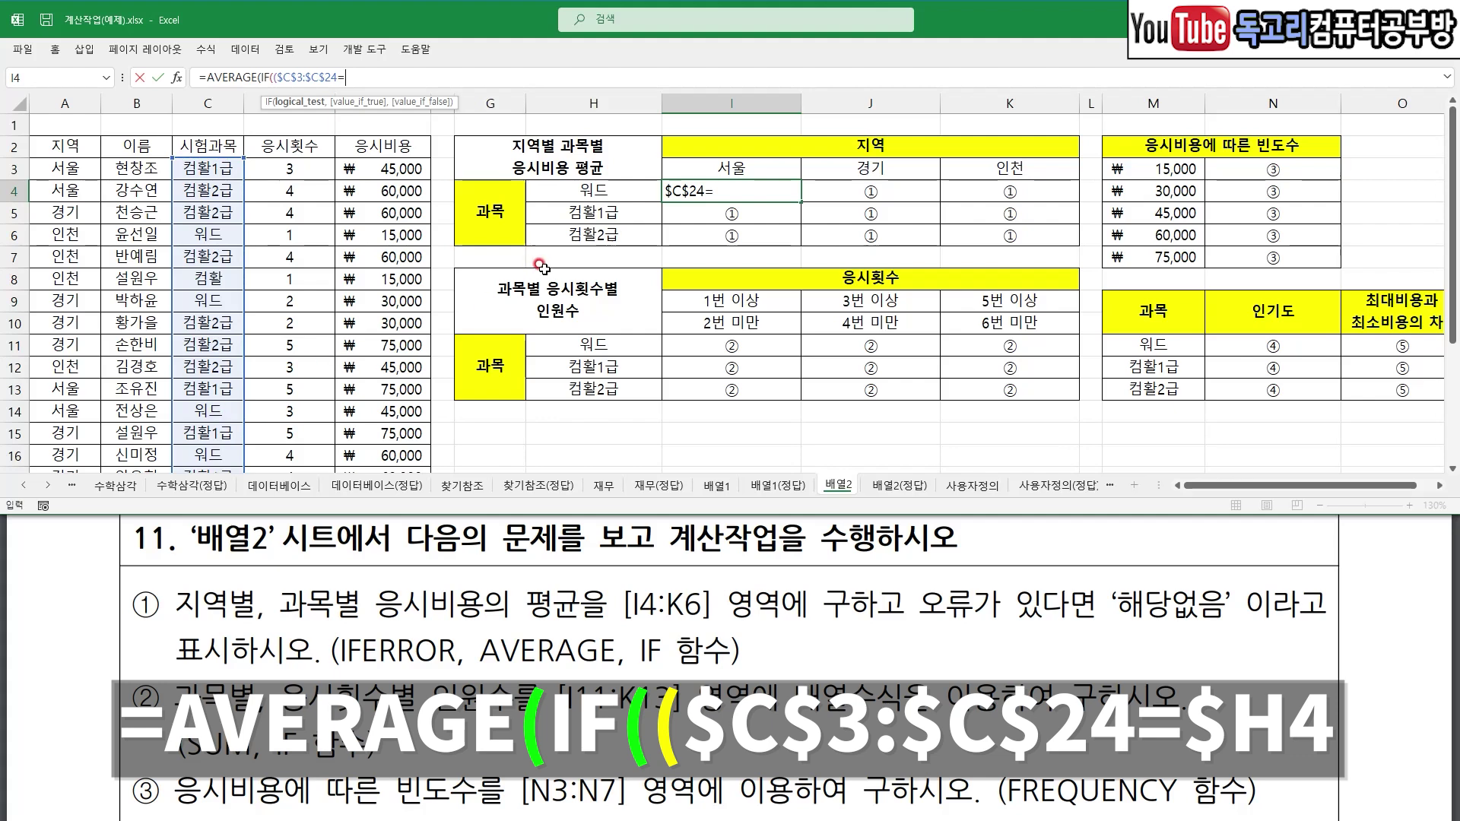
# - Compare the 시험과목 range with the subject in H4, locking only its column as $H4
pyautogui.click(599, 194)
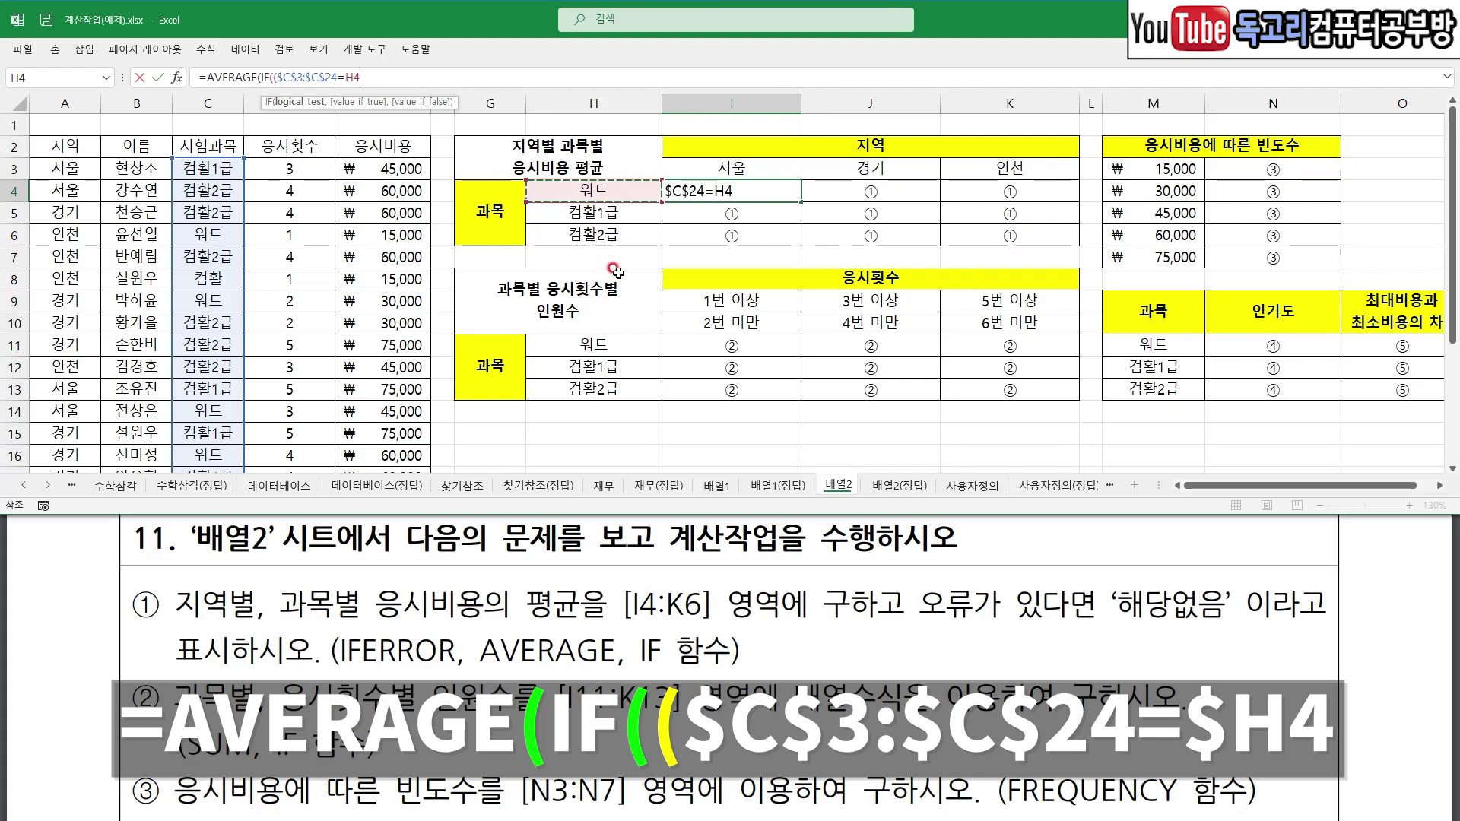
pyautogui.press('F4')
pyautogui.press('F4')
pyautogui.press('F4')
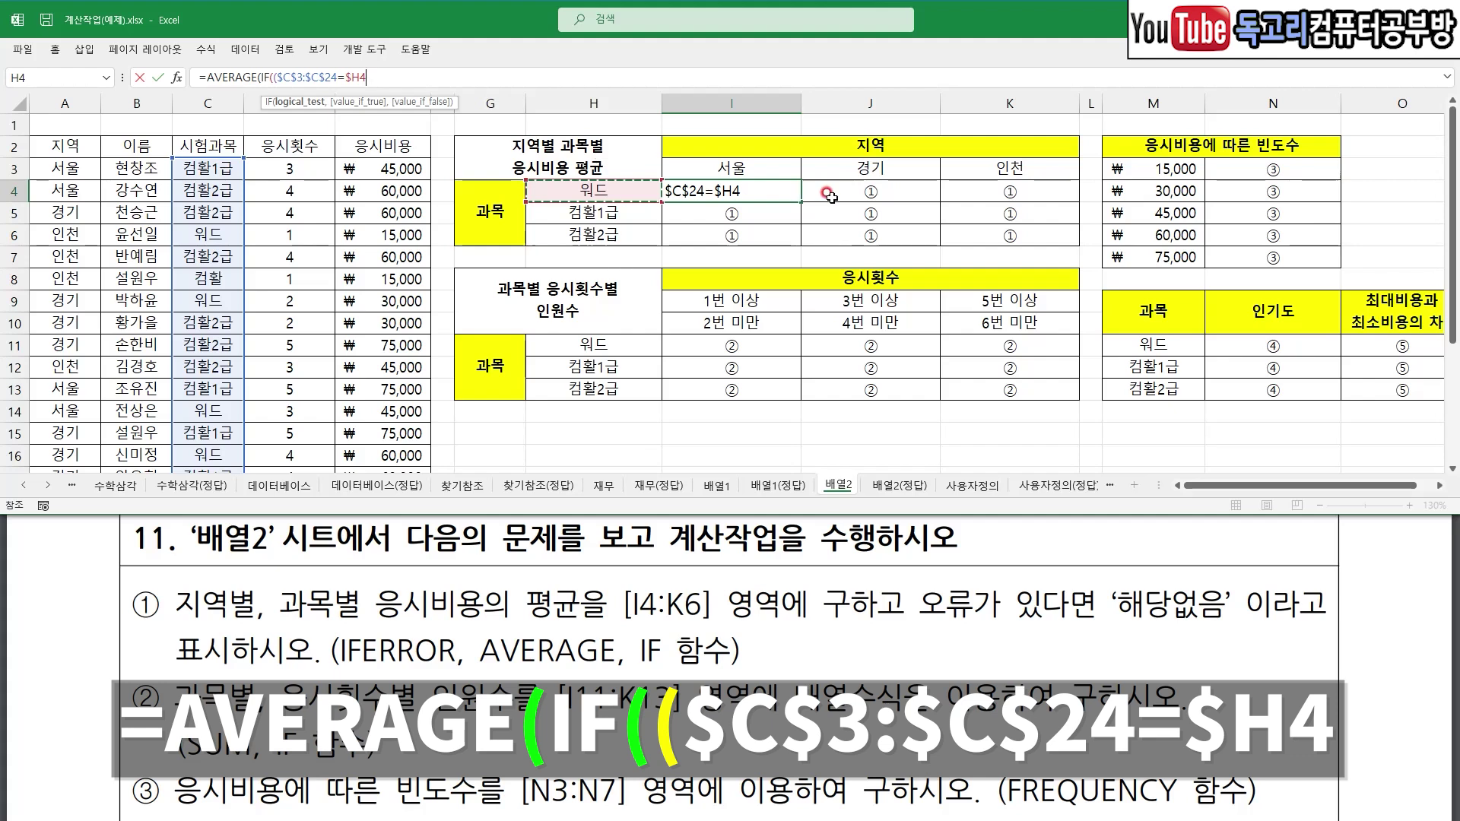
# - Multiply by a second parenthesised condition that begins with the absolute 지역 range $A$3:$A$24 and an equals sign
pyautogui.write(')*(')
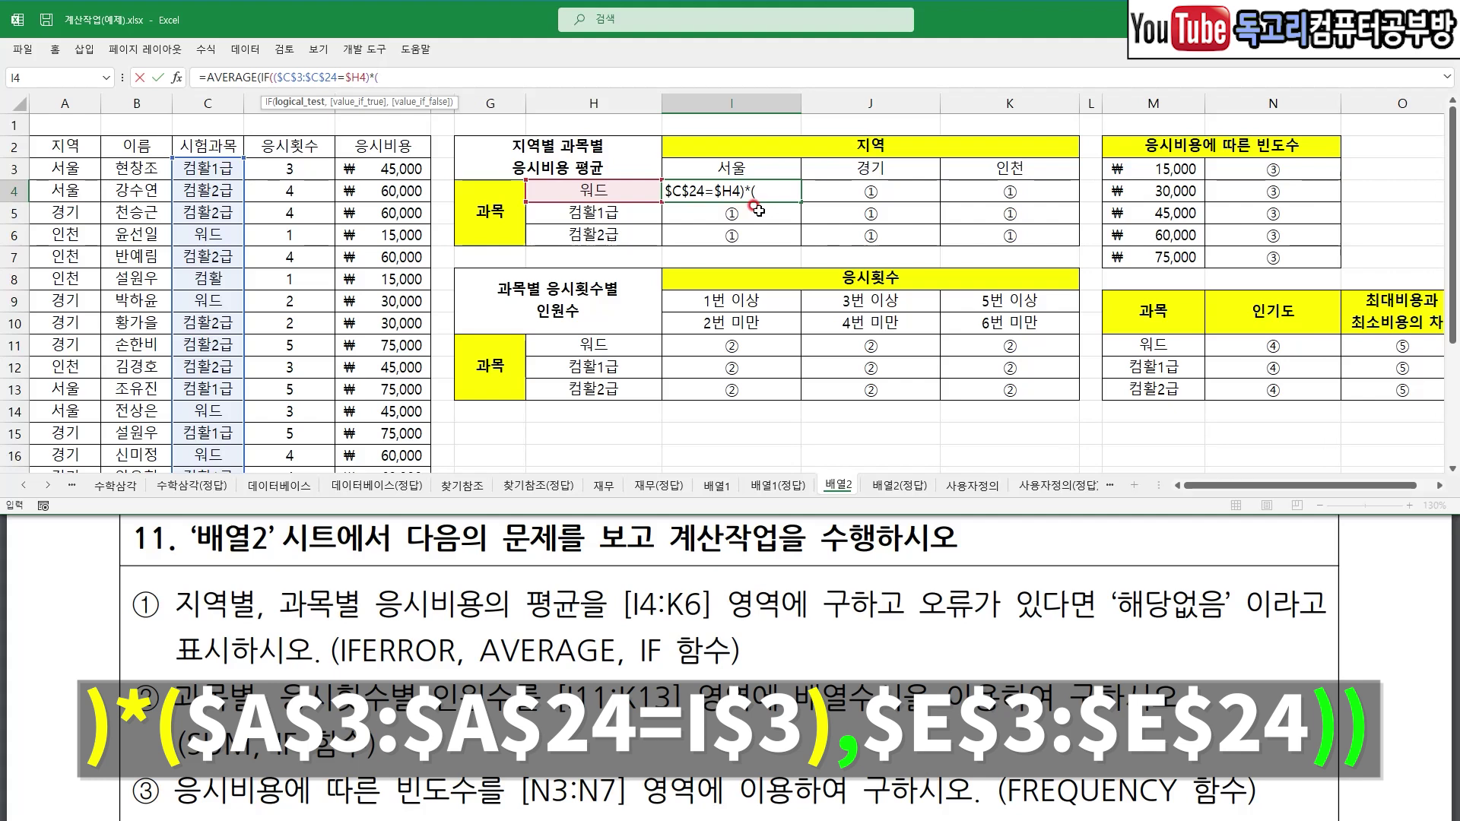
pyautogui.moveTo(65, 169); pyautogui.dragTo(85, 352)
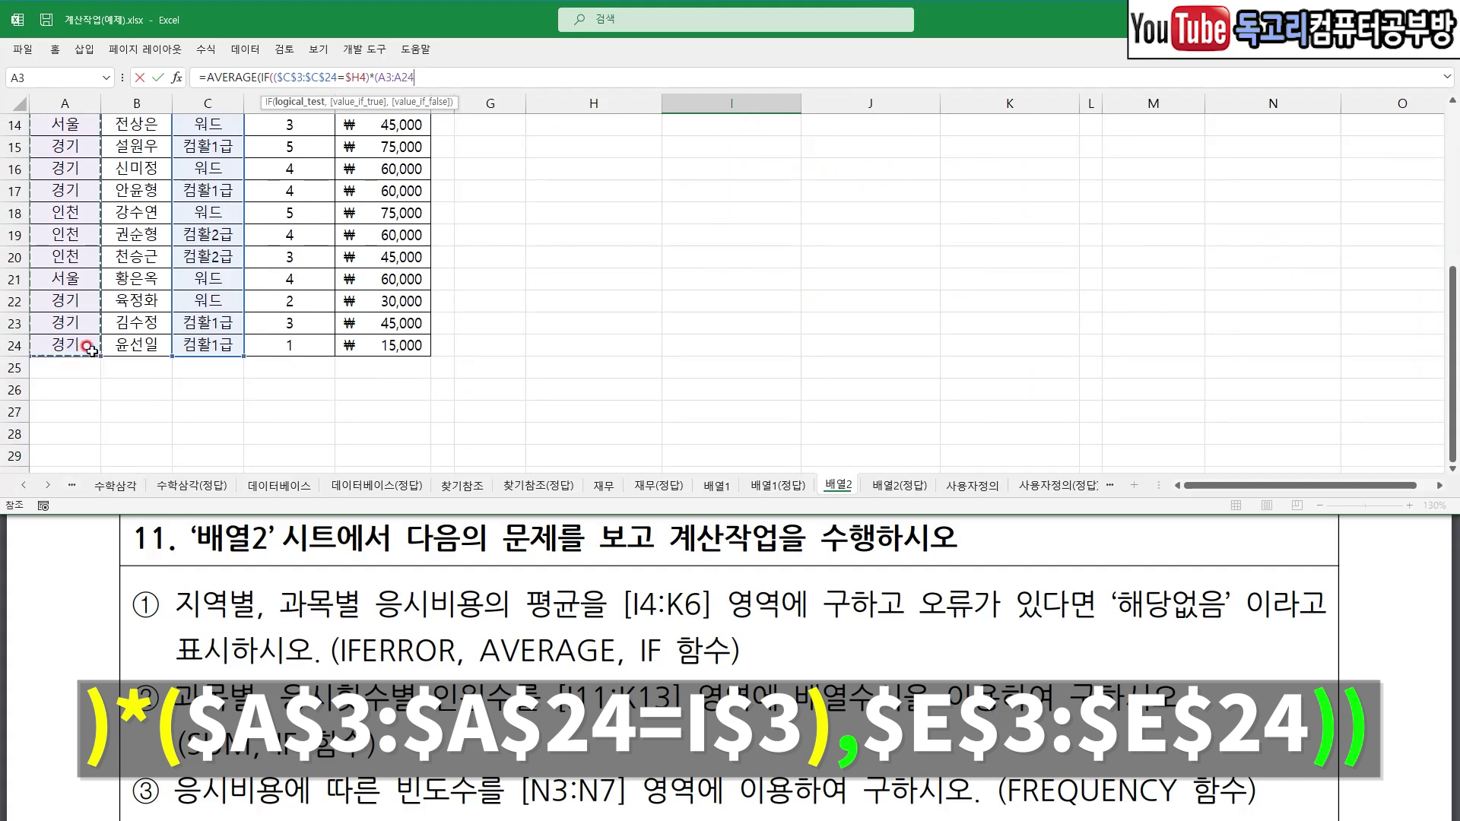
pyautogui.press('F4')
pyautogui.write('=')
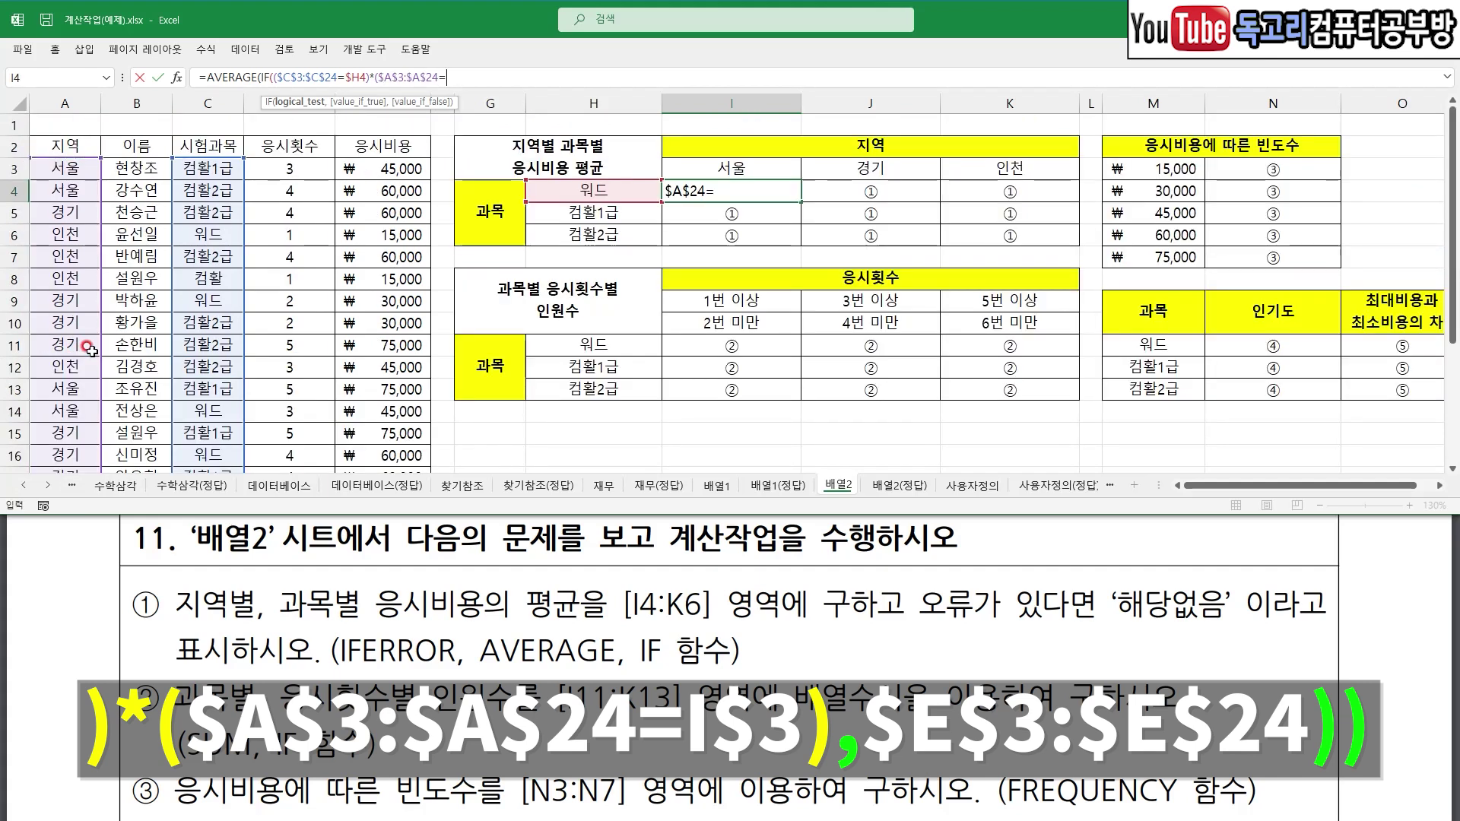
# - Compare the 지역 range with I3, locking only its row as I$3, and close the condition with a comma
pyautogui.click(730, 166)
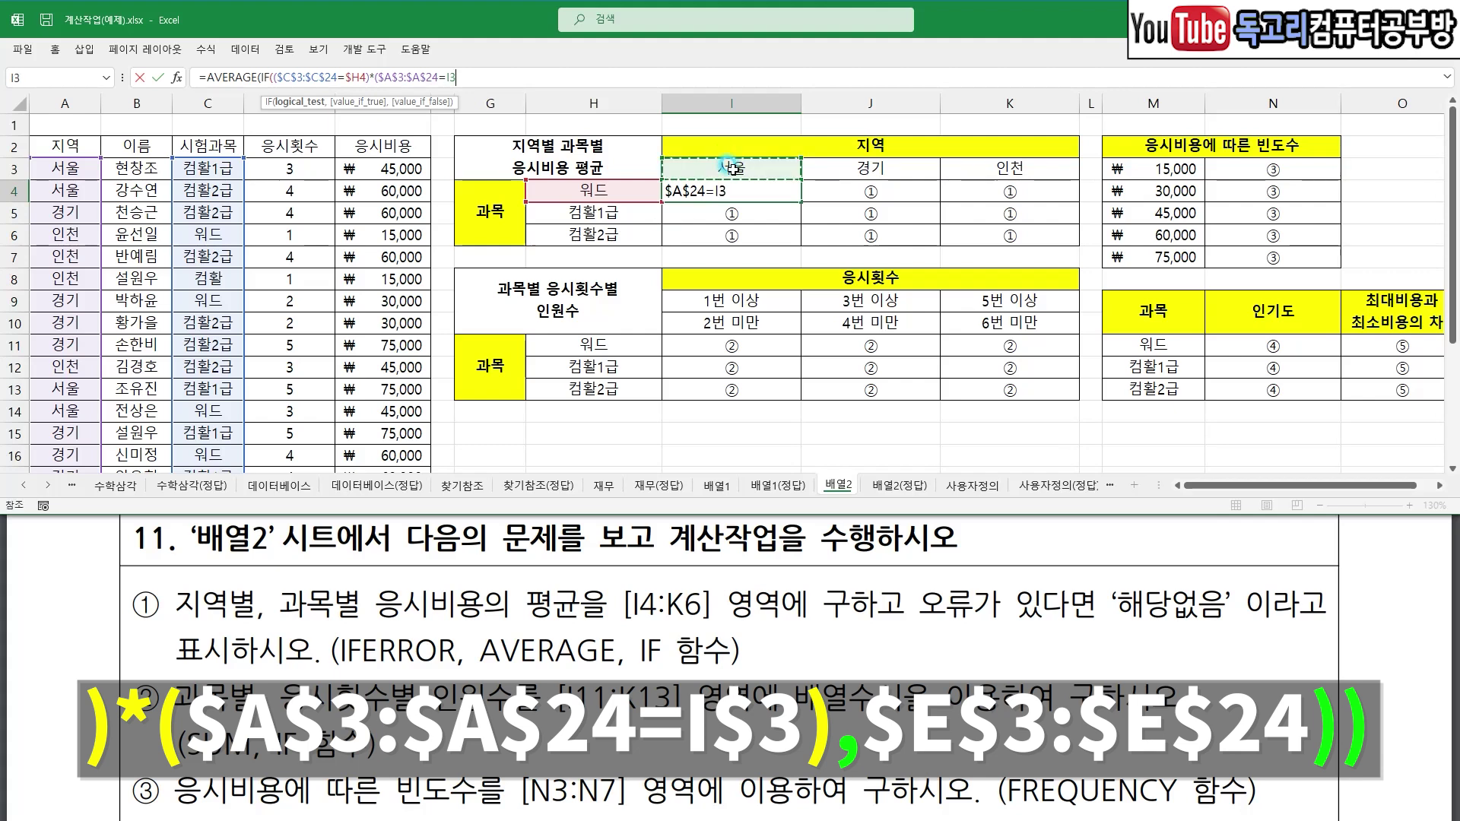
pyautogui.moveTo(761, 178)
pyautogui.mouseDown()
pyautogui.moveTo(744, 124)
pyautogui.moveTo(848, 179)
pyautogui.moveTo(992, 171)
pyautogui.moveTo(949, 226)
pyautogui.mouseUp()
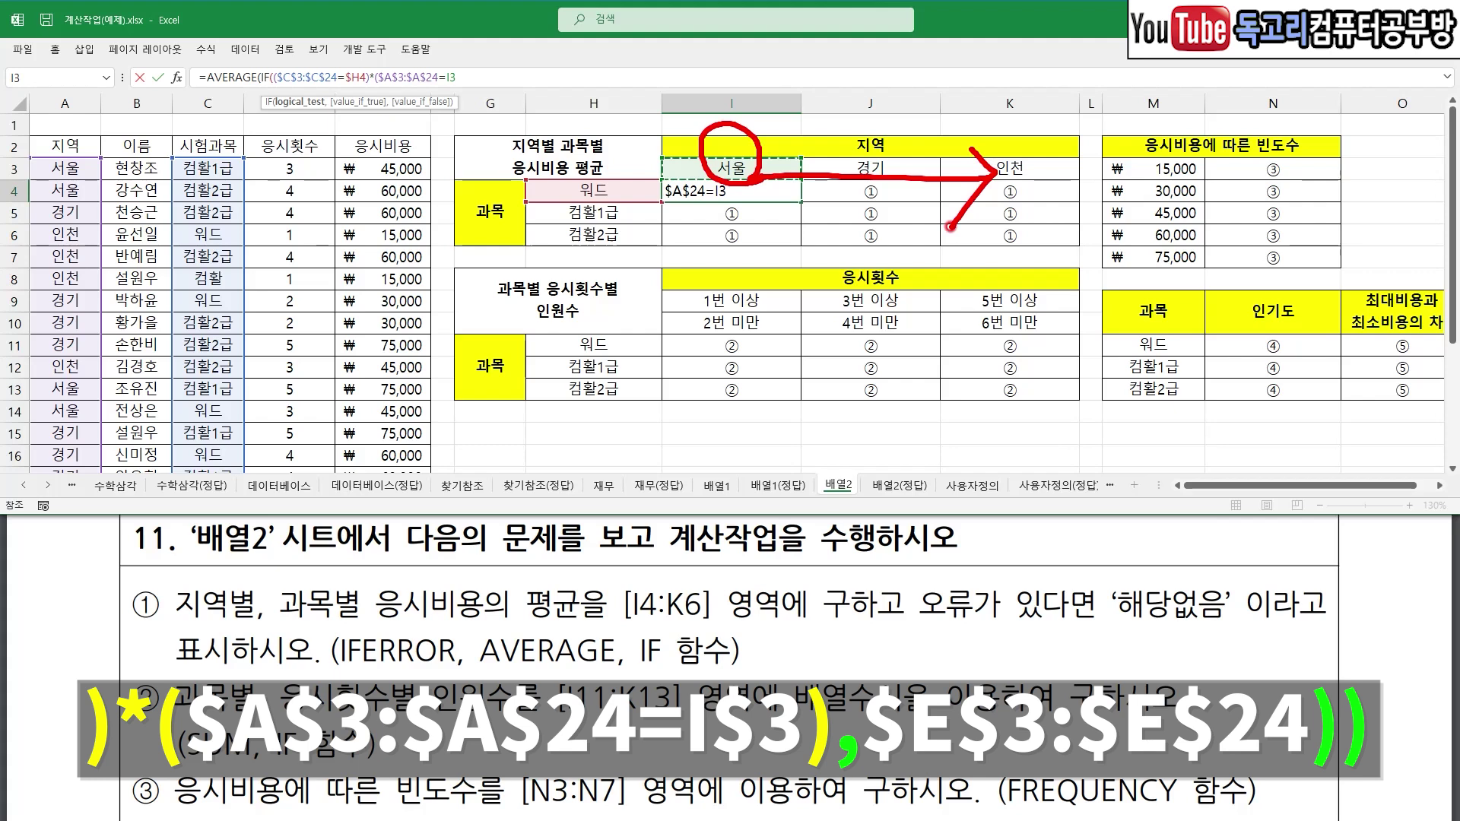
pyautogui.press('Escape')
pyautogui.press('F4')
pyautogui.press('F4')
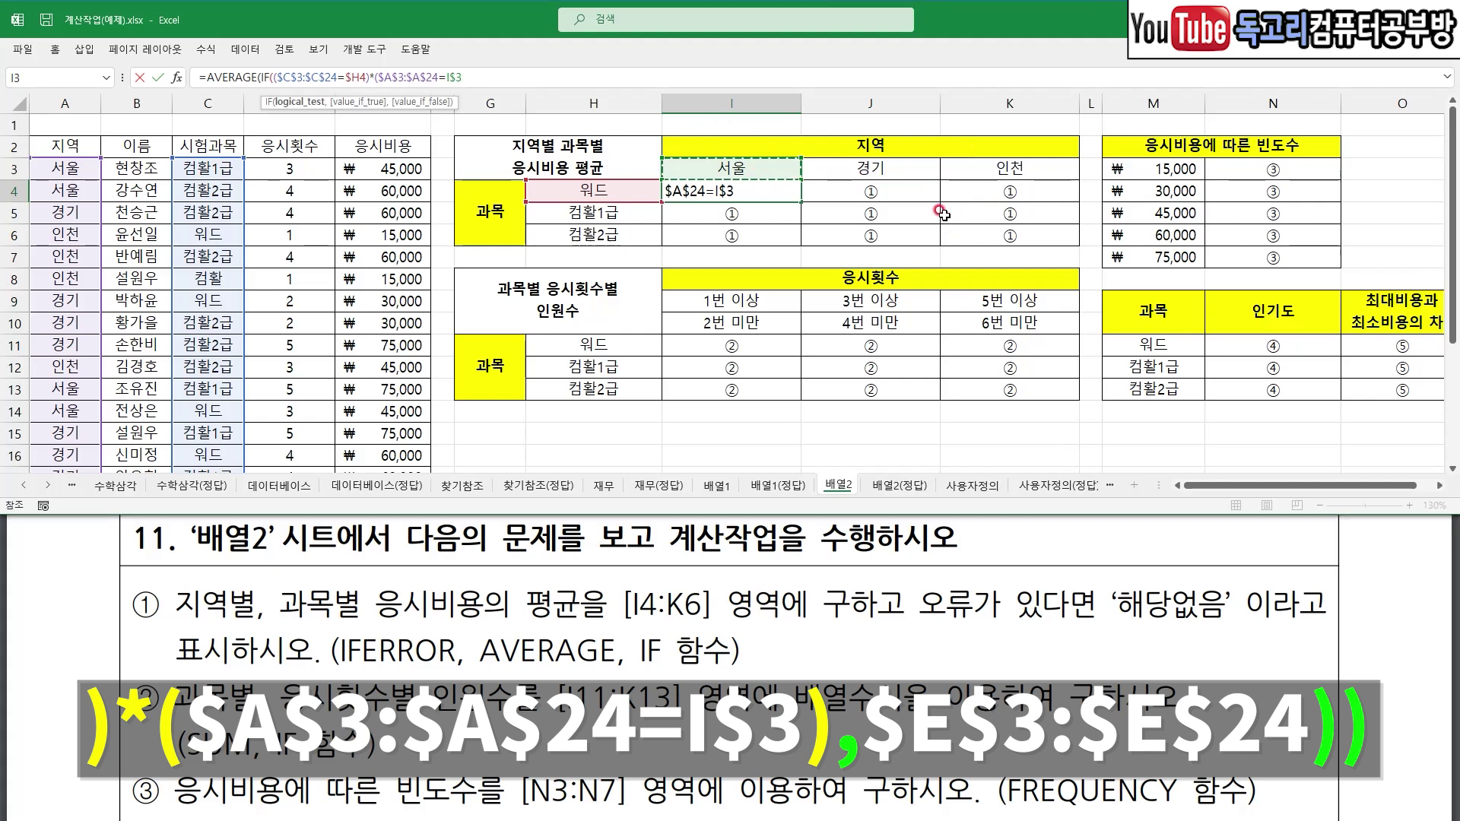
pyautogui.write('),')
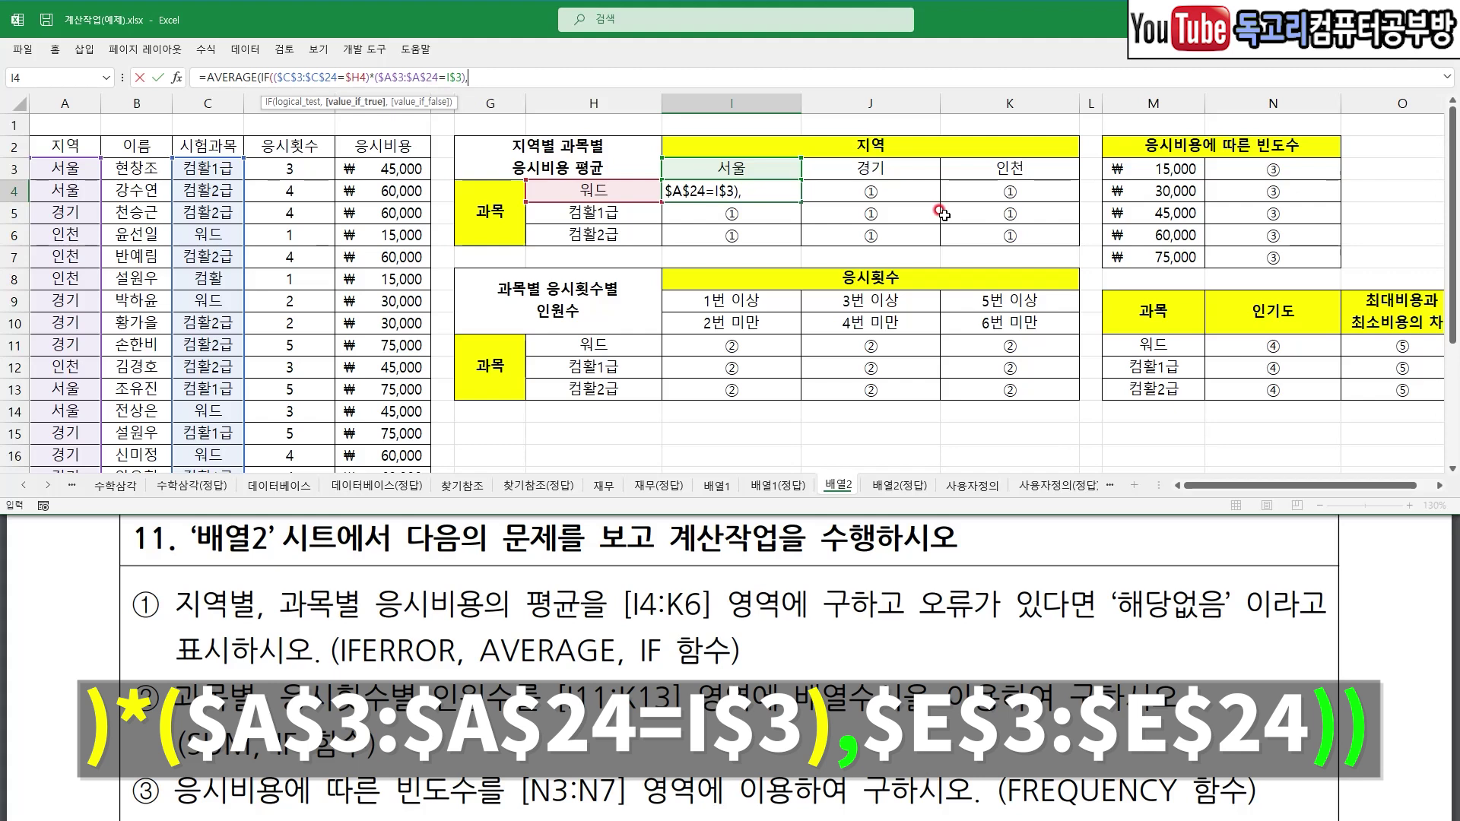
# - Give the IF the absolute 응시비용 range $E$3:$E$24 as its true result and enter I4 as an array formula
pyautogui.moveTo(503, 181); pyautogui.dragTo(563, 180)
pyautogui.moveTo(389, 168)
pyautogui.mouseDown()
pyautogui.moveTo(390, 434)
pyautogui.moveTo(424, 418)
pyautogui.mouseUp()
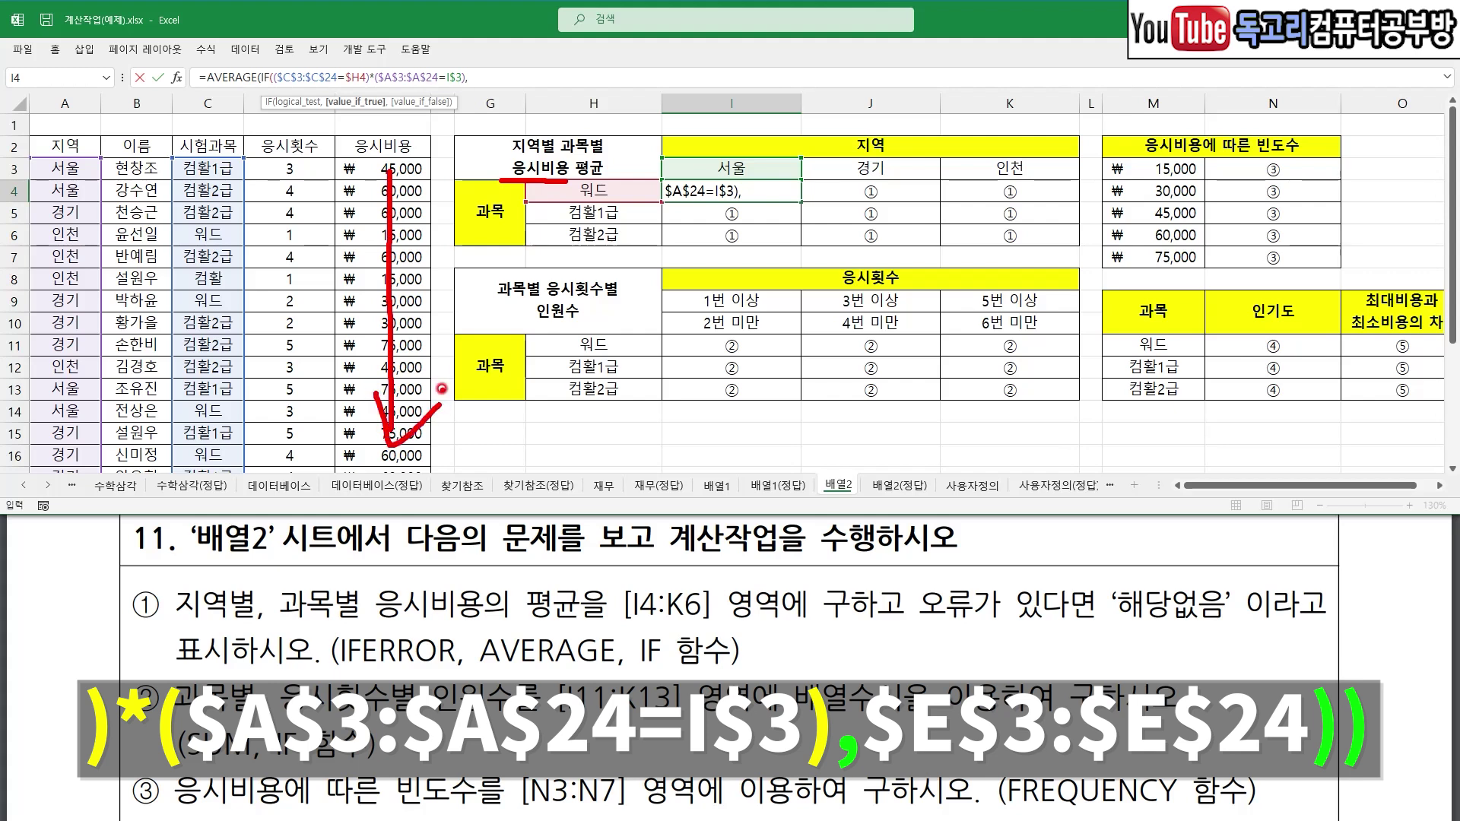
pyautogui.press('Escape')
pyautogui.moveTo(390, 169)
pyautogui.mouseDown()
pyautogui.moveTo(394, 456)
pyautogui.moveTo(411, 439)
pyautogui.mouseUp()
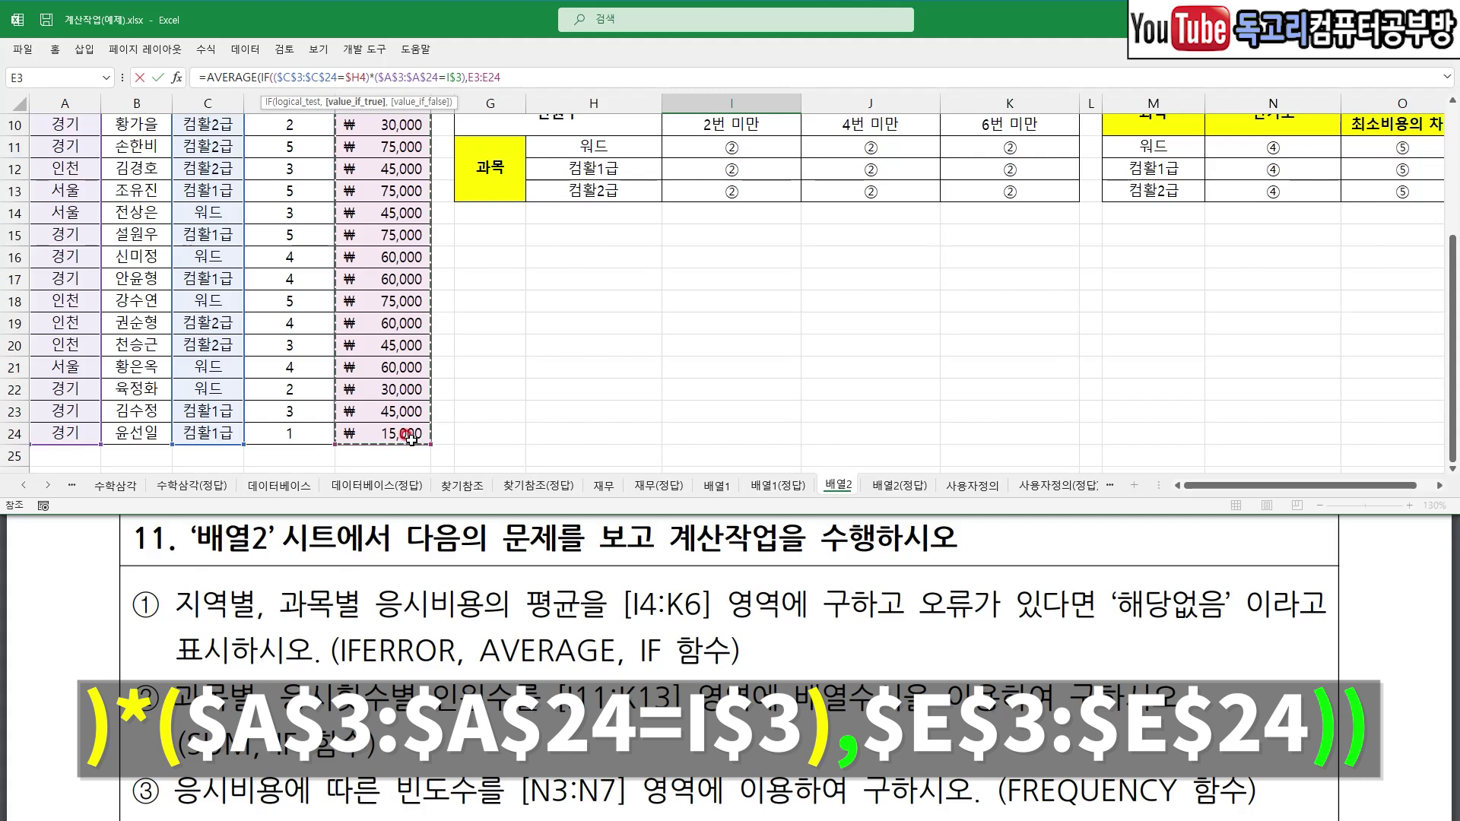
pyautogui.press('F4')
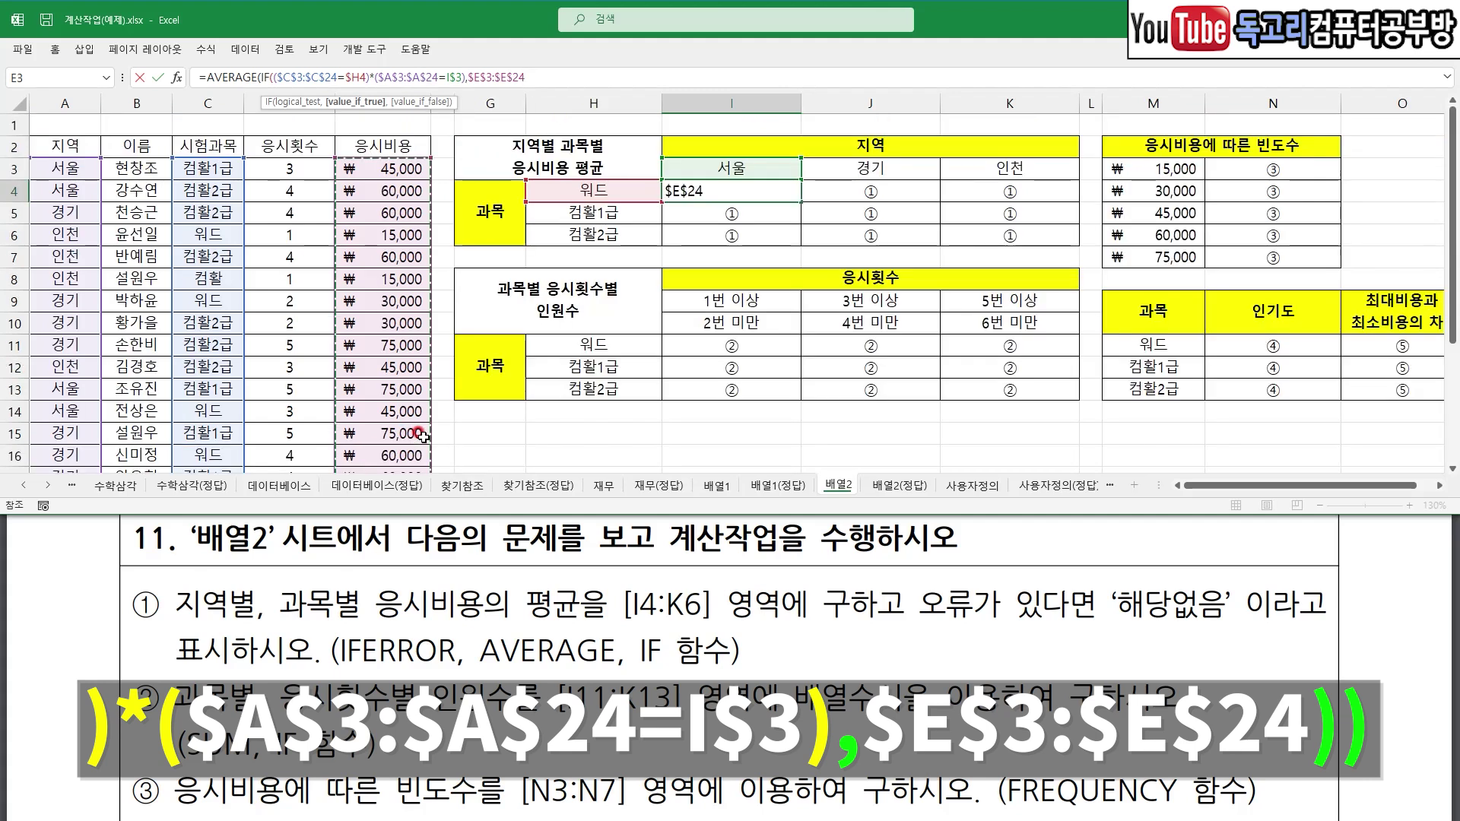
pyautogui.write('))')
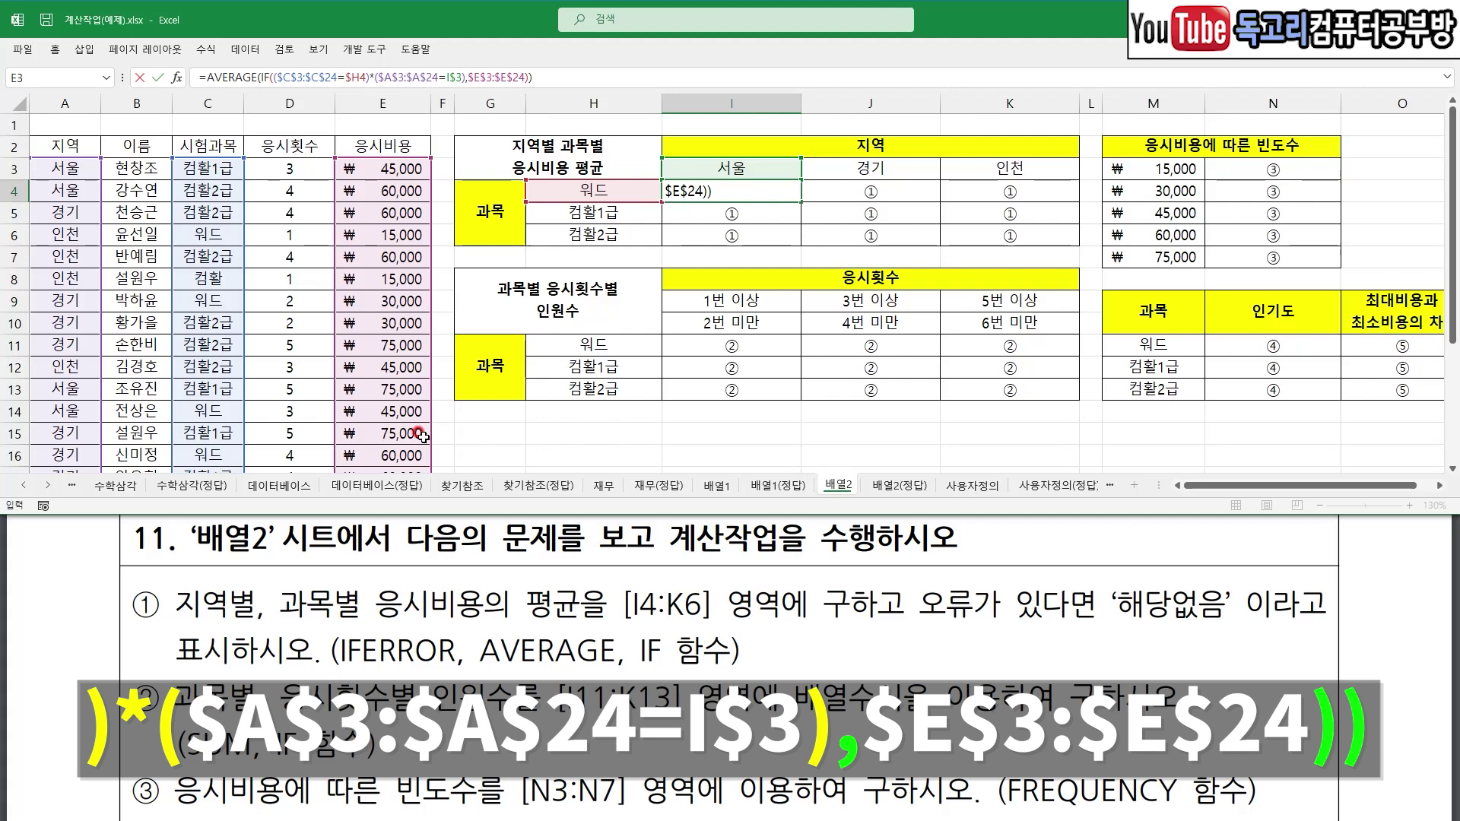
pyautogui.hotkey('ctrl', 'shift', 'Return')
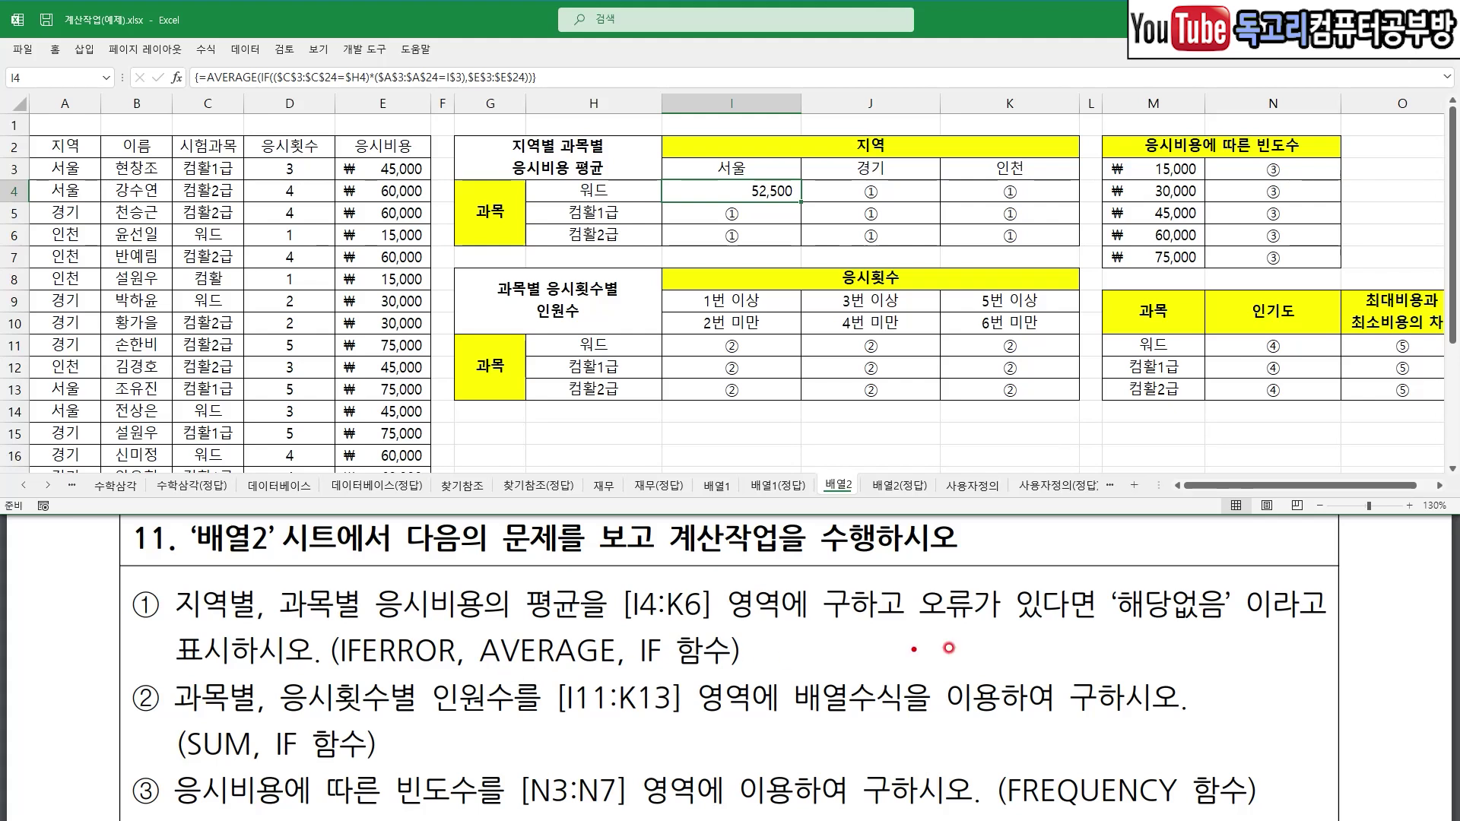
# - Cut the whole AVERAGE(IF expression out of I4's formula, keeping only the equals sign
pyautogui.moveTo(1114, 633); pyautogui.dragTo(1277, 632)
pyautogui.moveTo(512, 674); pyautogui.dragTo(246, 666)
pyautogui.press('Escape')
pyautogui.moveTo(204, 77); pyautogui.dragTo(631, 84)
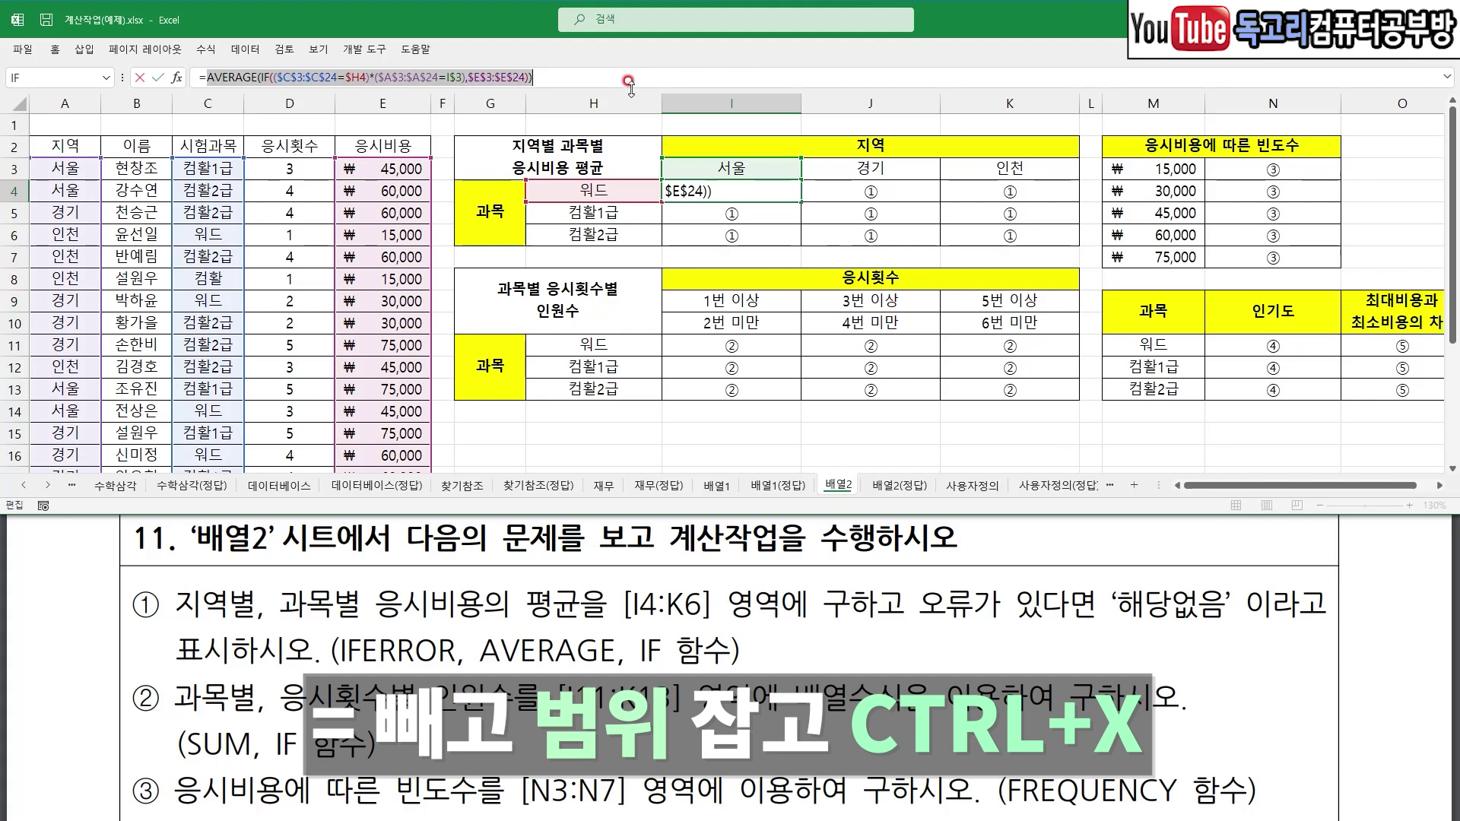
pyautogui.hotkey('ctrl', 'x')
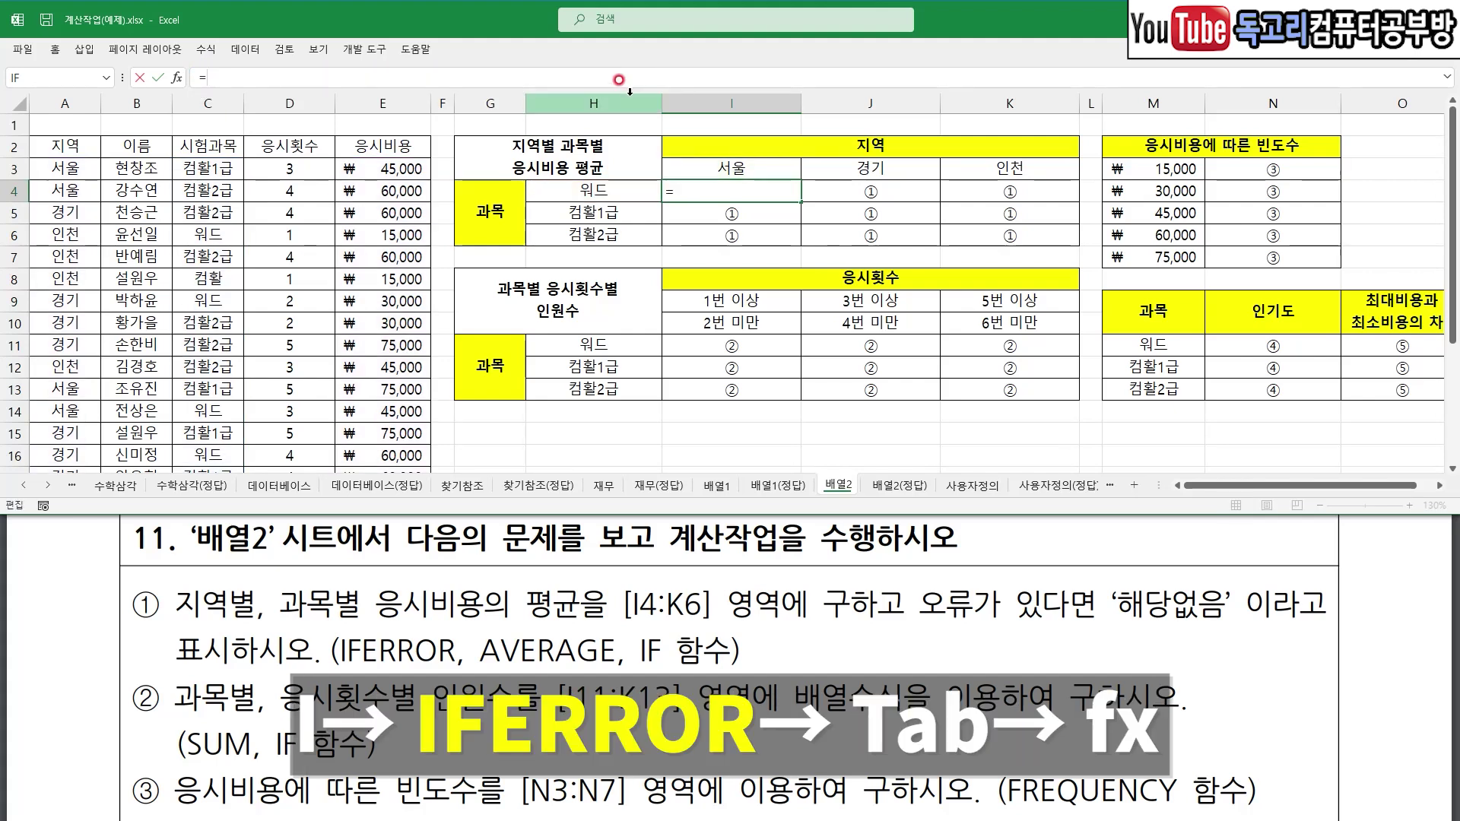
# - Insert the IFERROR function in I4 and open its function arguments dialog
pyautogui.write('I')
pyautogui.press('Down')
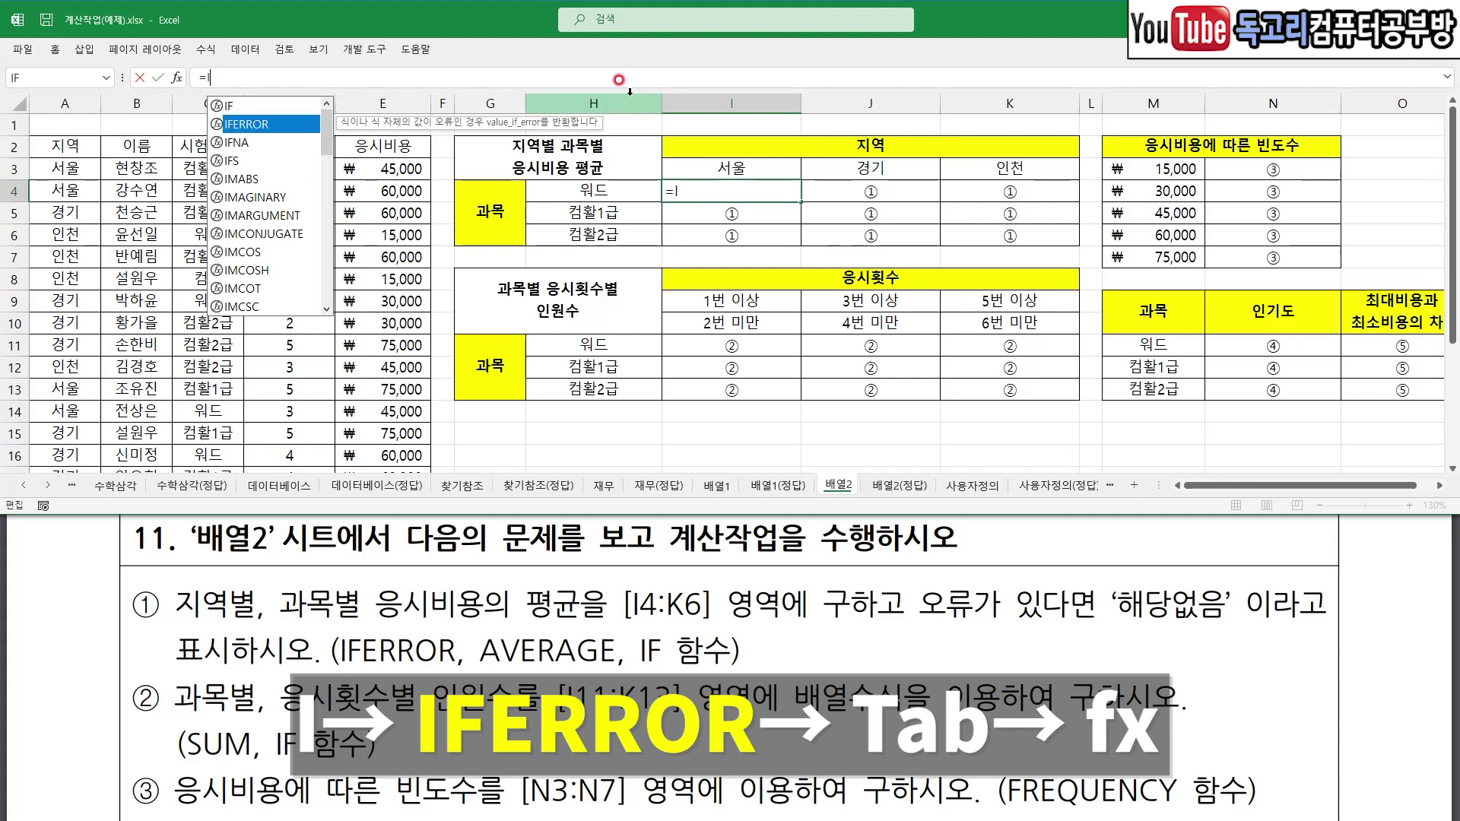
pyautogui.press('Tab')
pyautogui.click(175, 77)
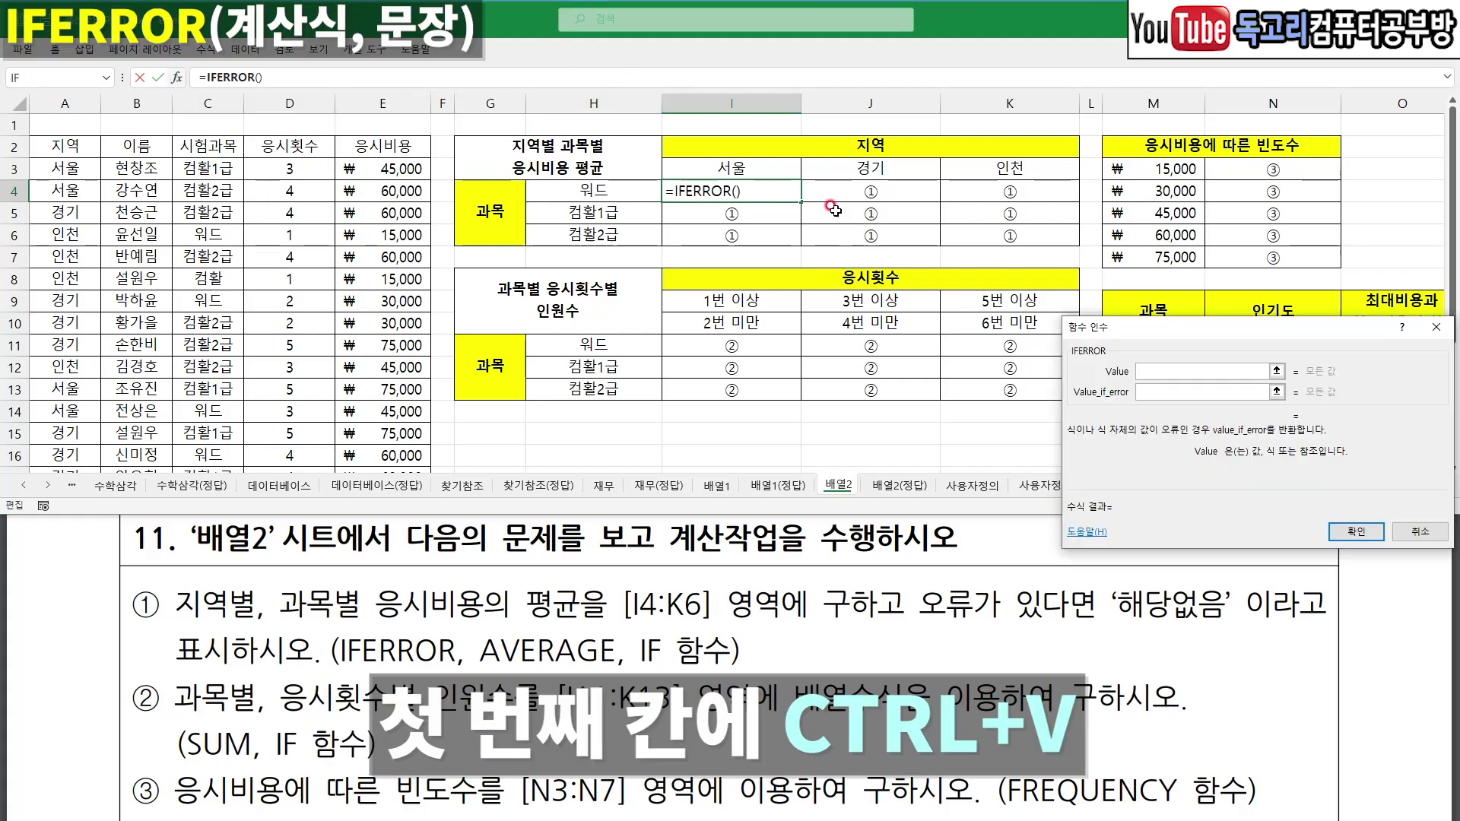
# - Paste the AVERAGE(IF expression as IFERROR's Value and set Value_if_error to 해당없음
pyautogui.hotkey('ctrl', 'v')
pyautogui.click(1217, 391)
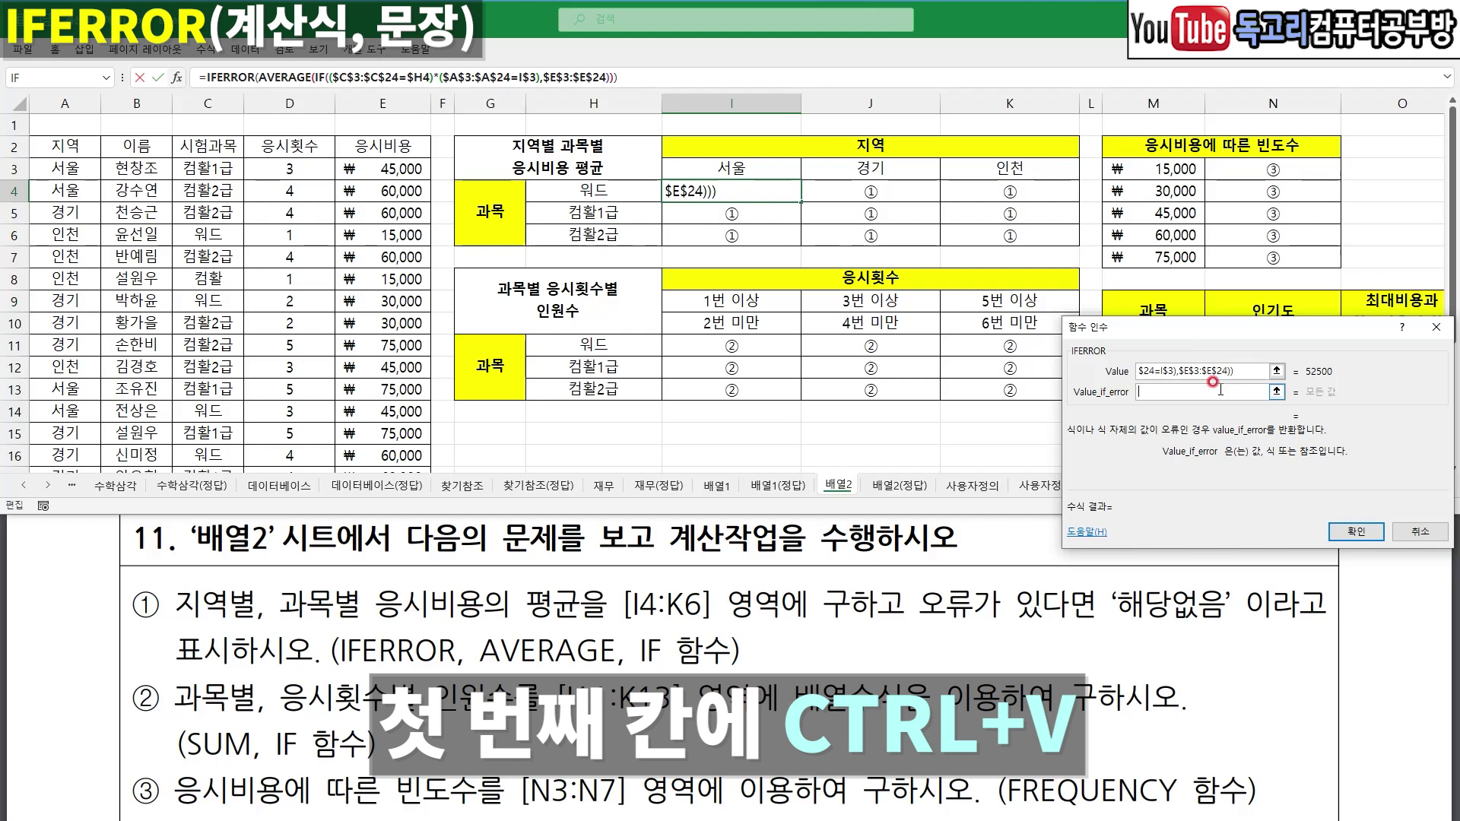
pyautogui.write('해당없ㅇ')
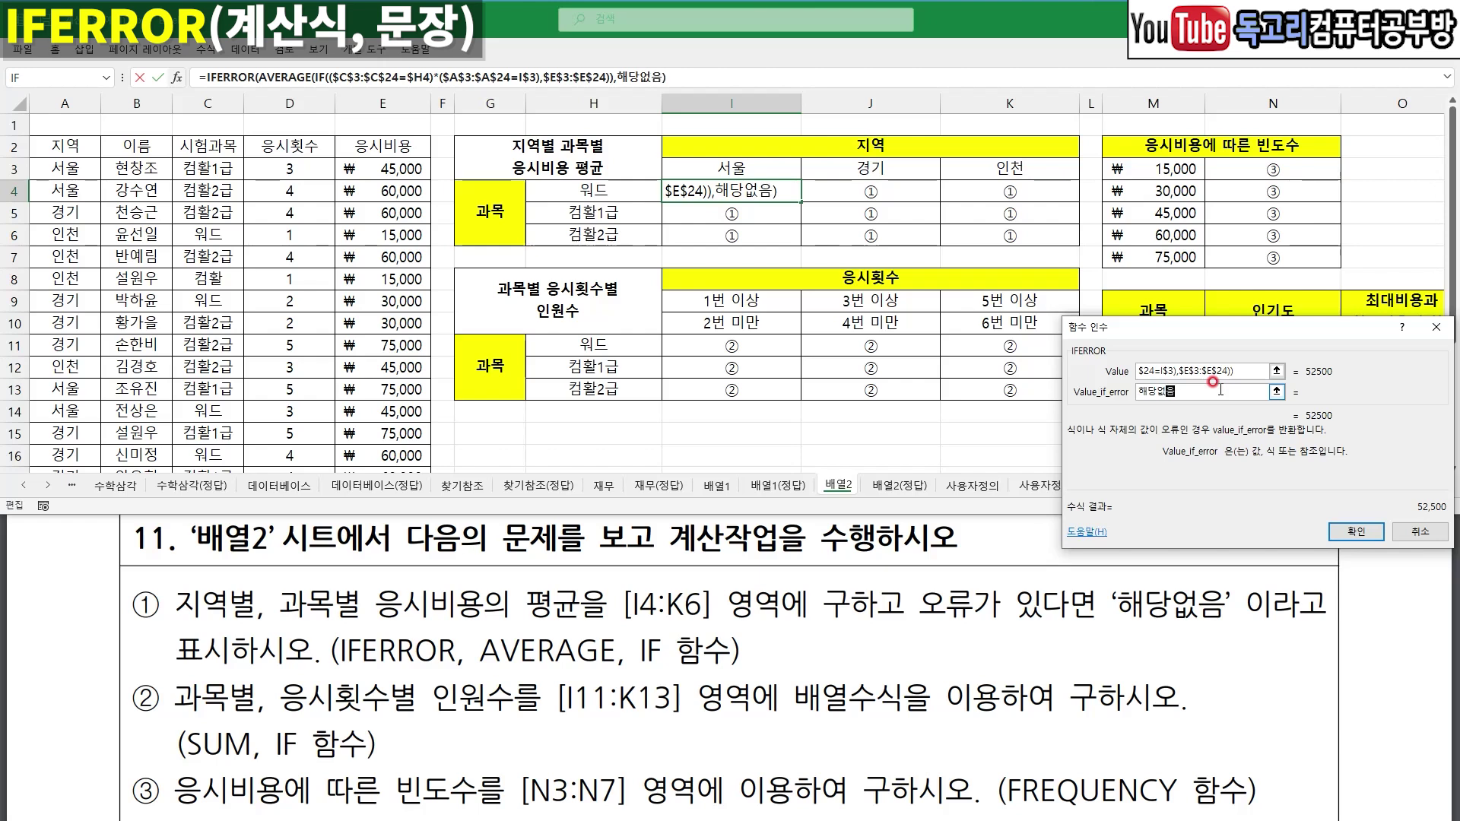
# - Enter I4's IFERROR formula as an array formula and fill it across I4:K6
pyautogui.keyDown('ctrl'); pyautogui.keyDown('shift'); pyautogui.click(1356, 530); pyautogui.keyUp('shift'); pyautogui.keyUp('ctrl')
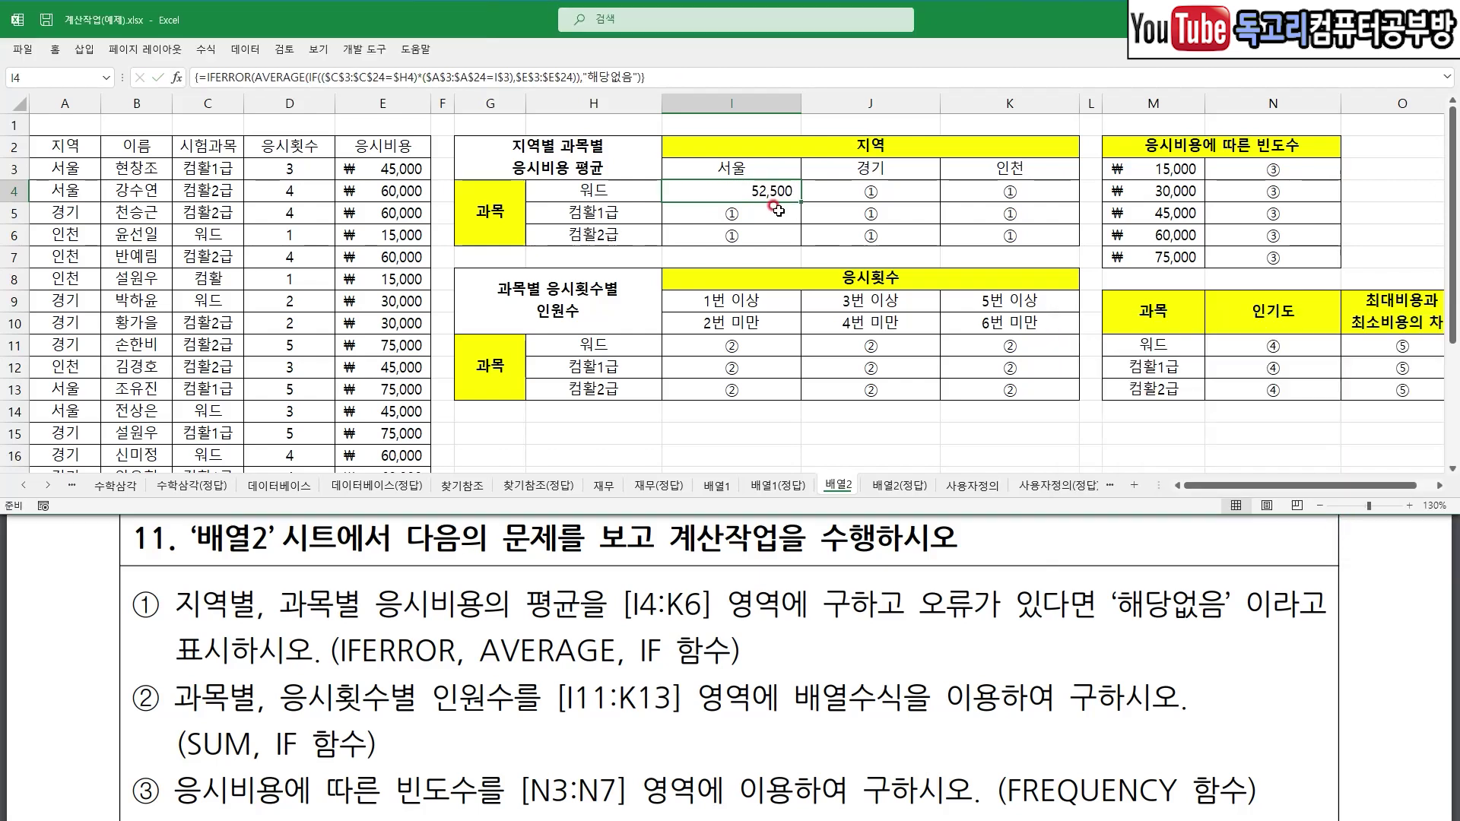
pyautogui.moveTo(796, 198); pyautogui.dragTo(1005, 242)
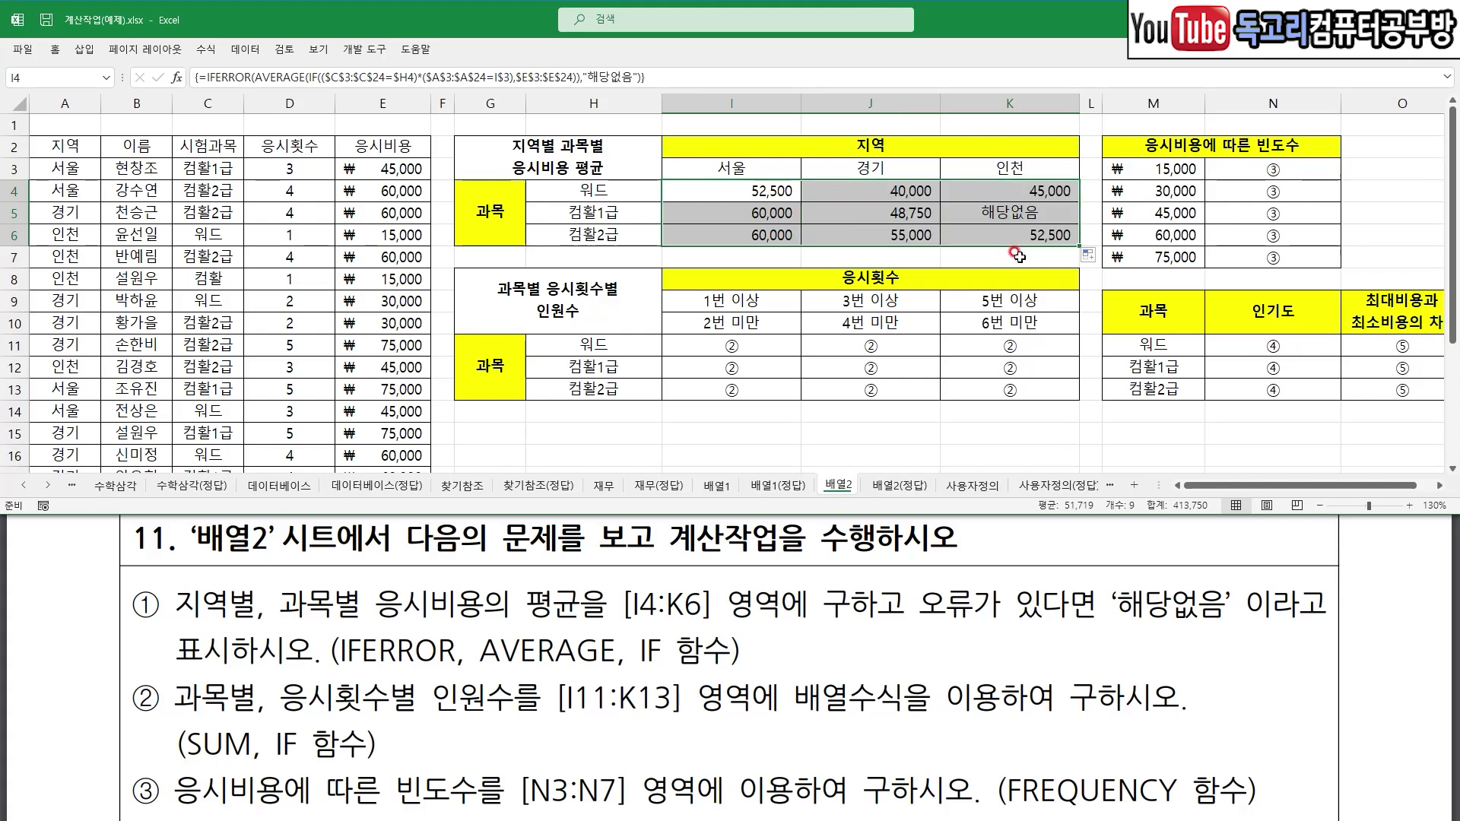
pyautogui.click(998, 257)
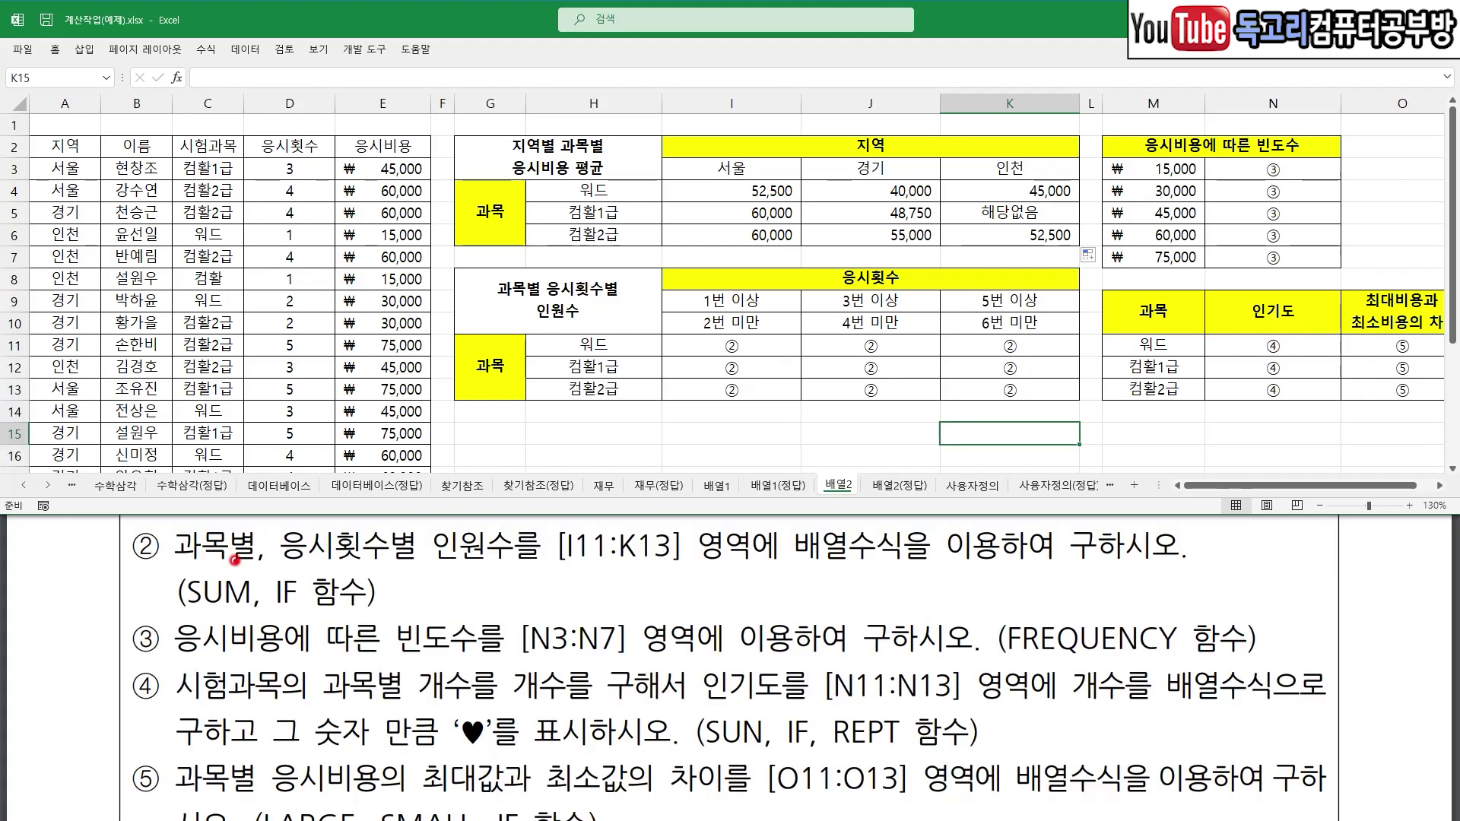
pyautogui.moveTo(685, 337); pyautogui.dragTo(791, 307)
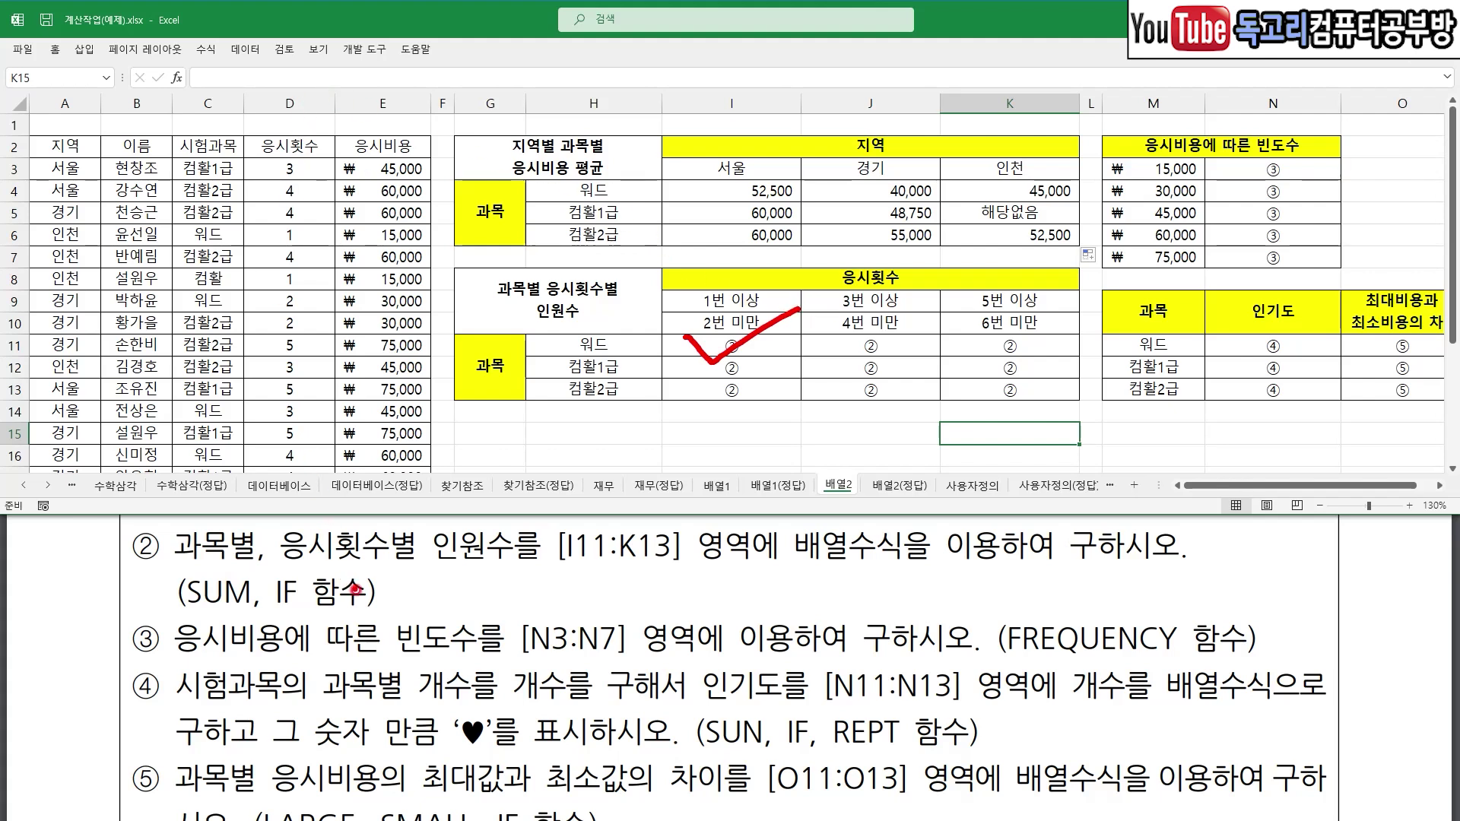
pyautogui.moveTo(186, 572); pyautogui.dragTo(1133, 577)
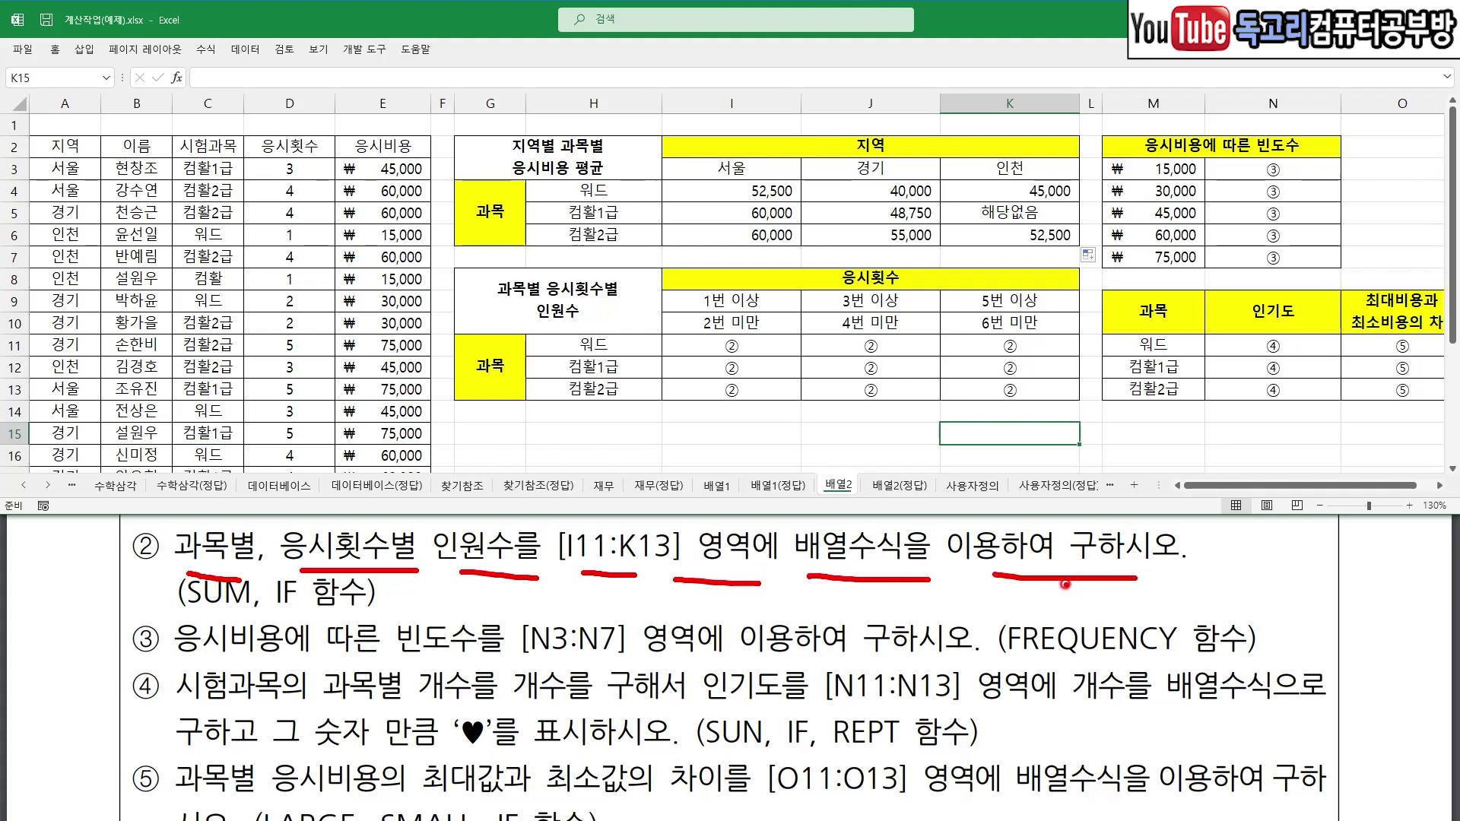
pyautogui.press('e')
pyautogui.moveTo(177, 613); pyautogui.dragTo(282, 613)
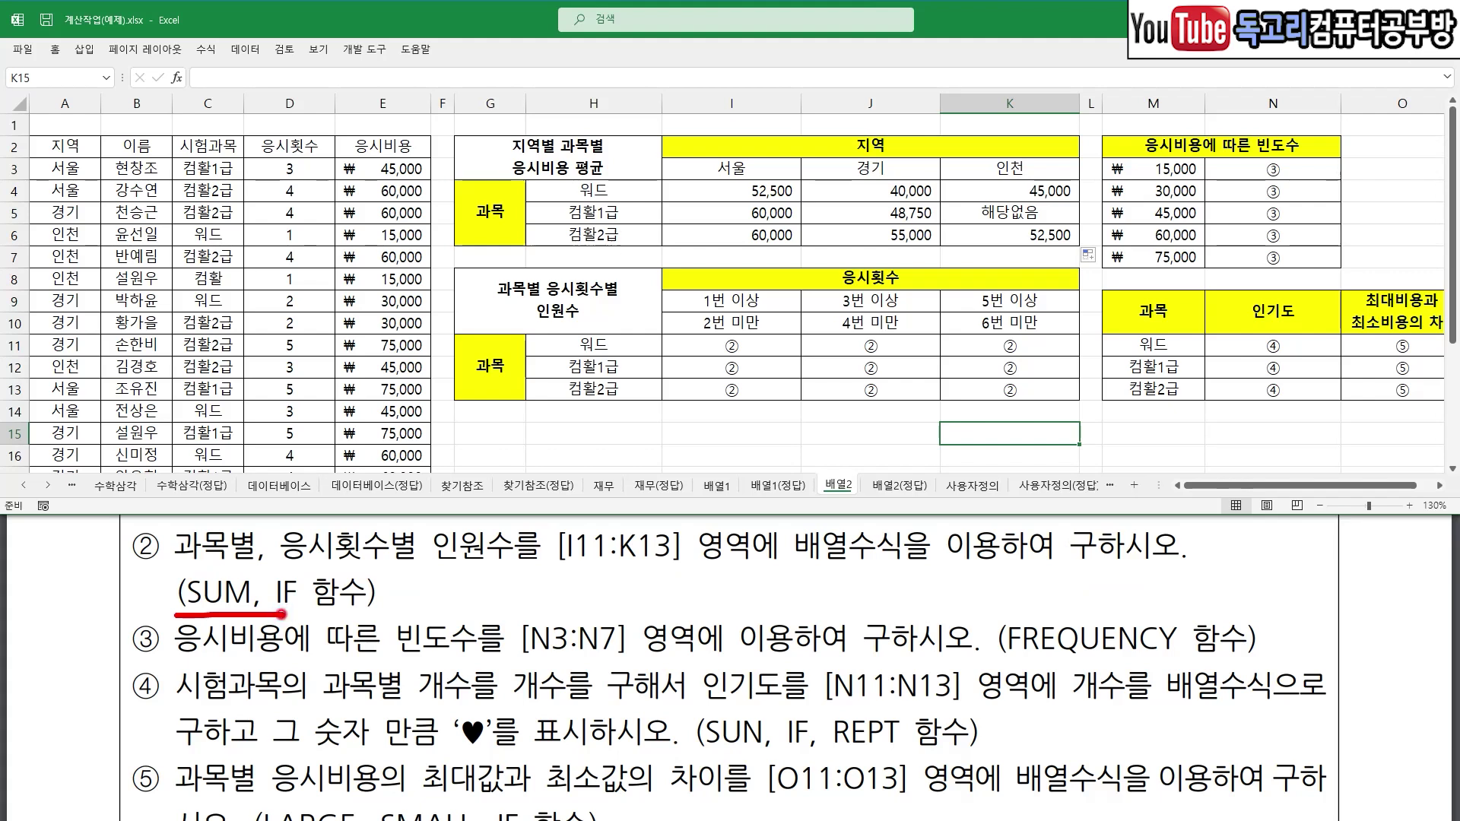
# - Replace the placeholder in I11 with the start of a SUM formula that nests an IF function
pyautogui.click(732, 347)
pyautogui.moveTo(732, 350); pyautogui.dragTo(779, 318)
pyautogui.moveTo(217, 51); pyautogui.dragTo(275, 47)
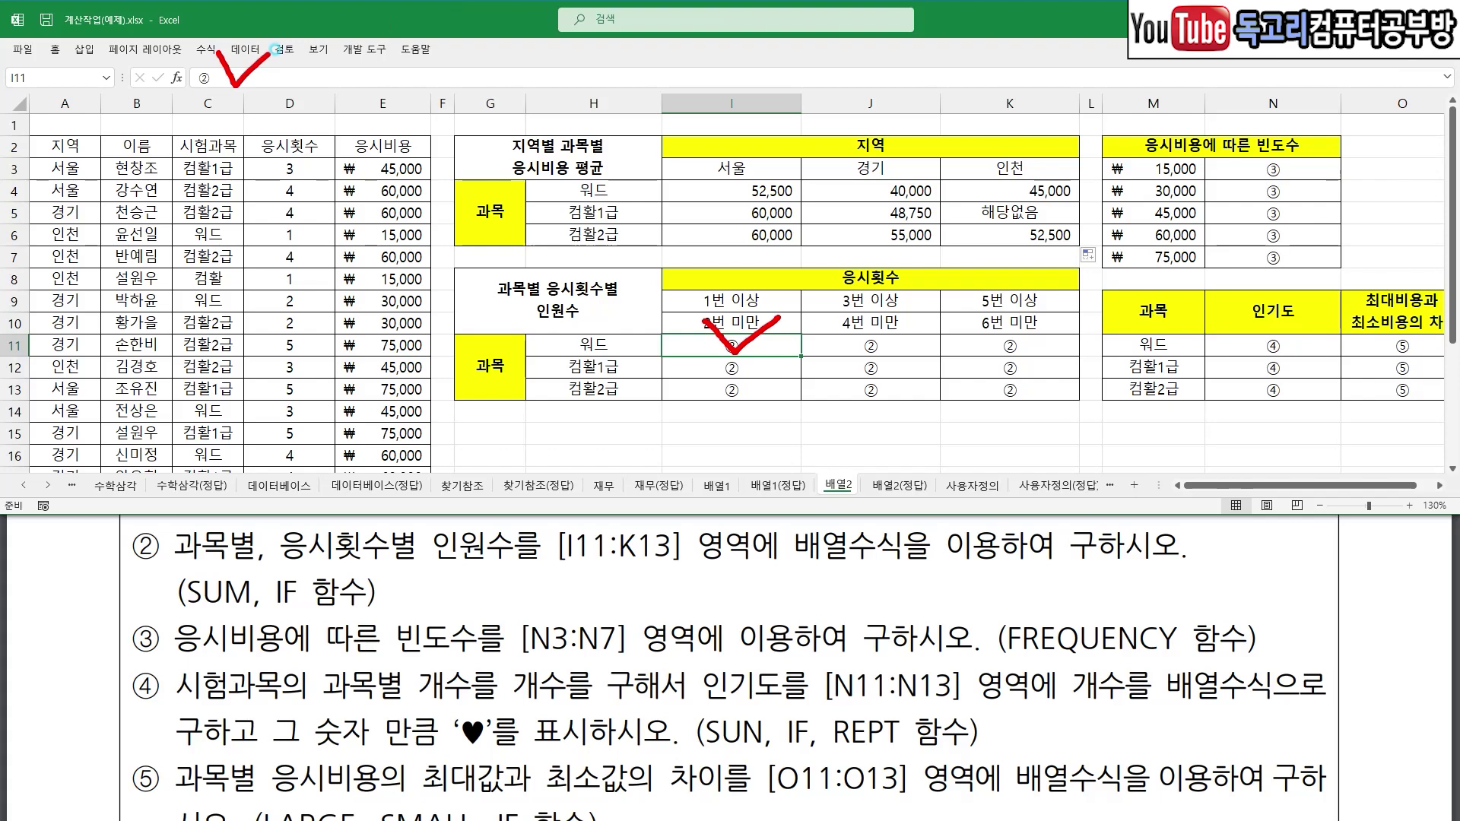
pyautogui.press('Escape')
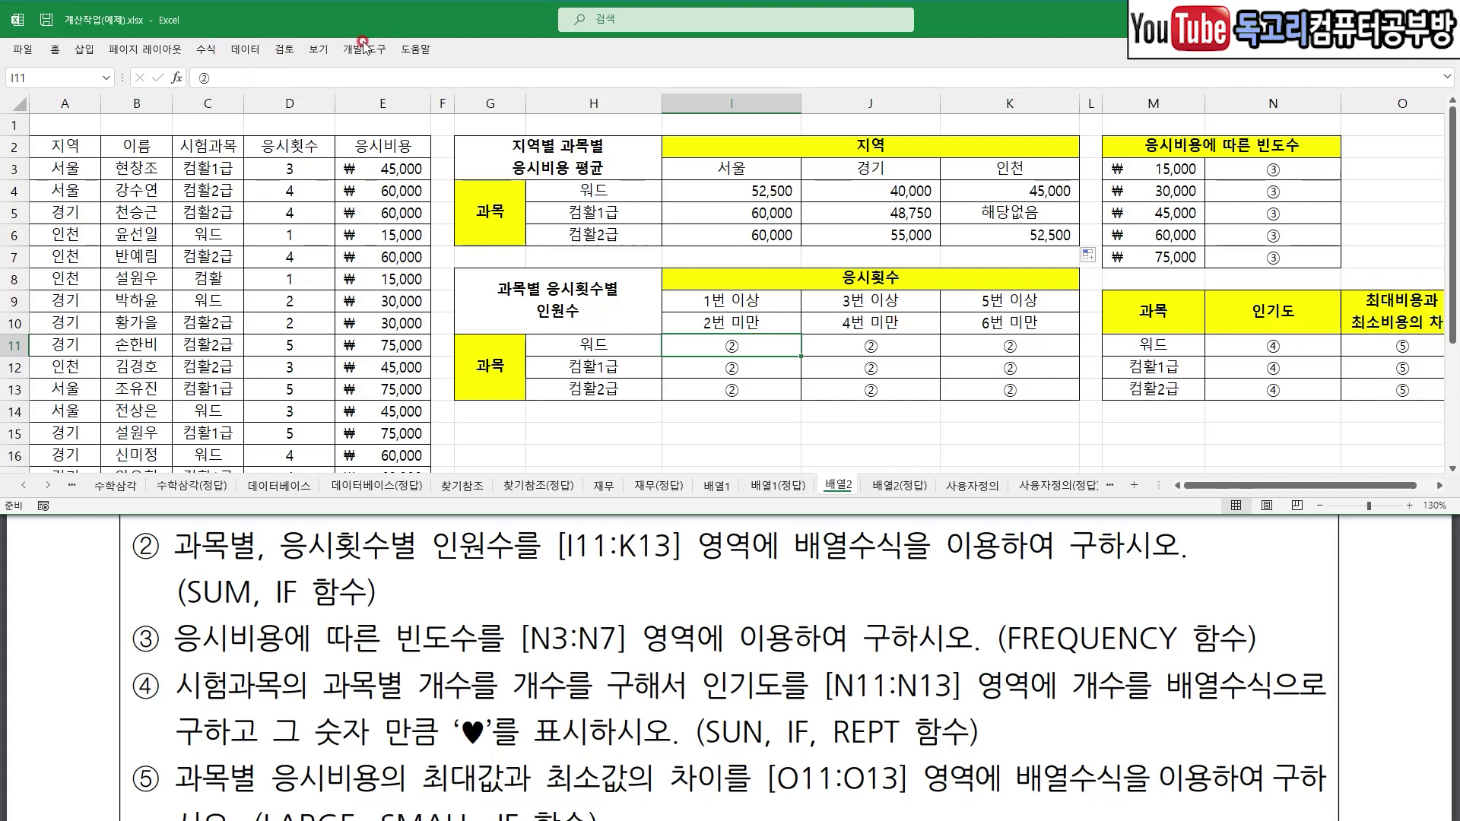
pyautogui.click(297, 78)
pyautogui.press('BackSpace')
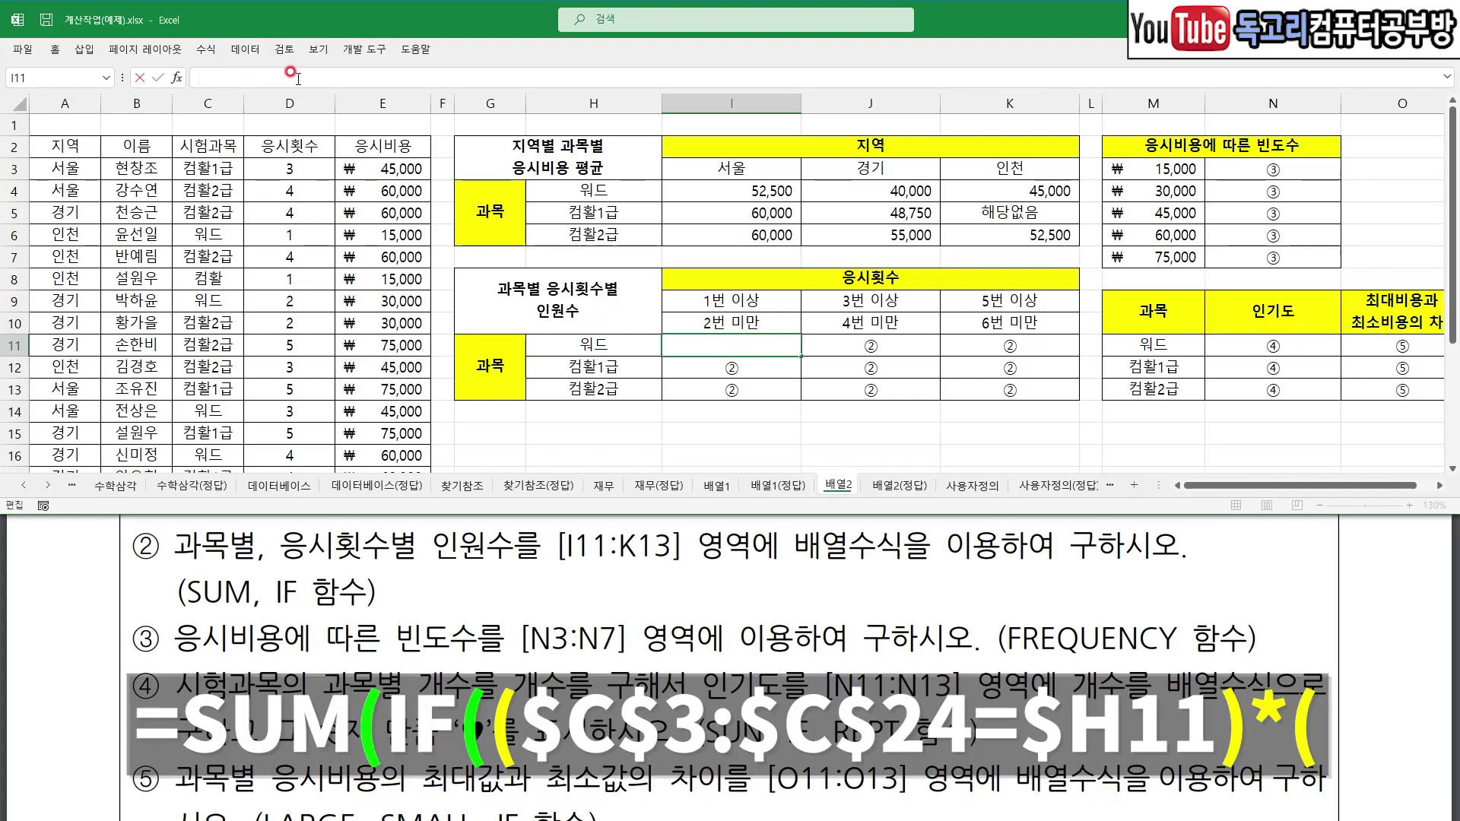
pyautogui.write('=SUM(I')
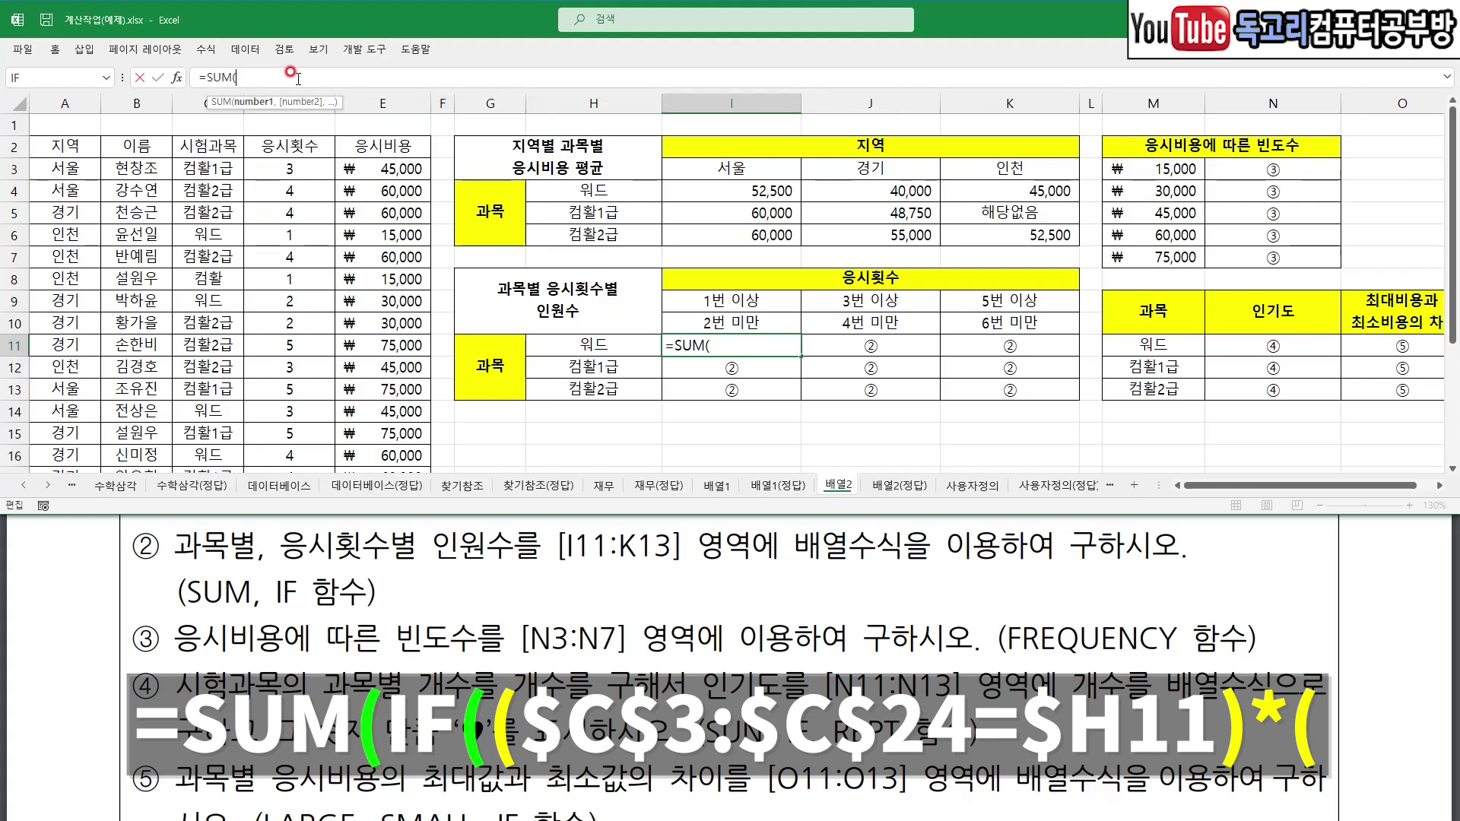
pyautogui.write('F(')
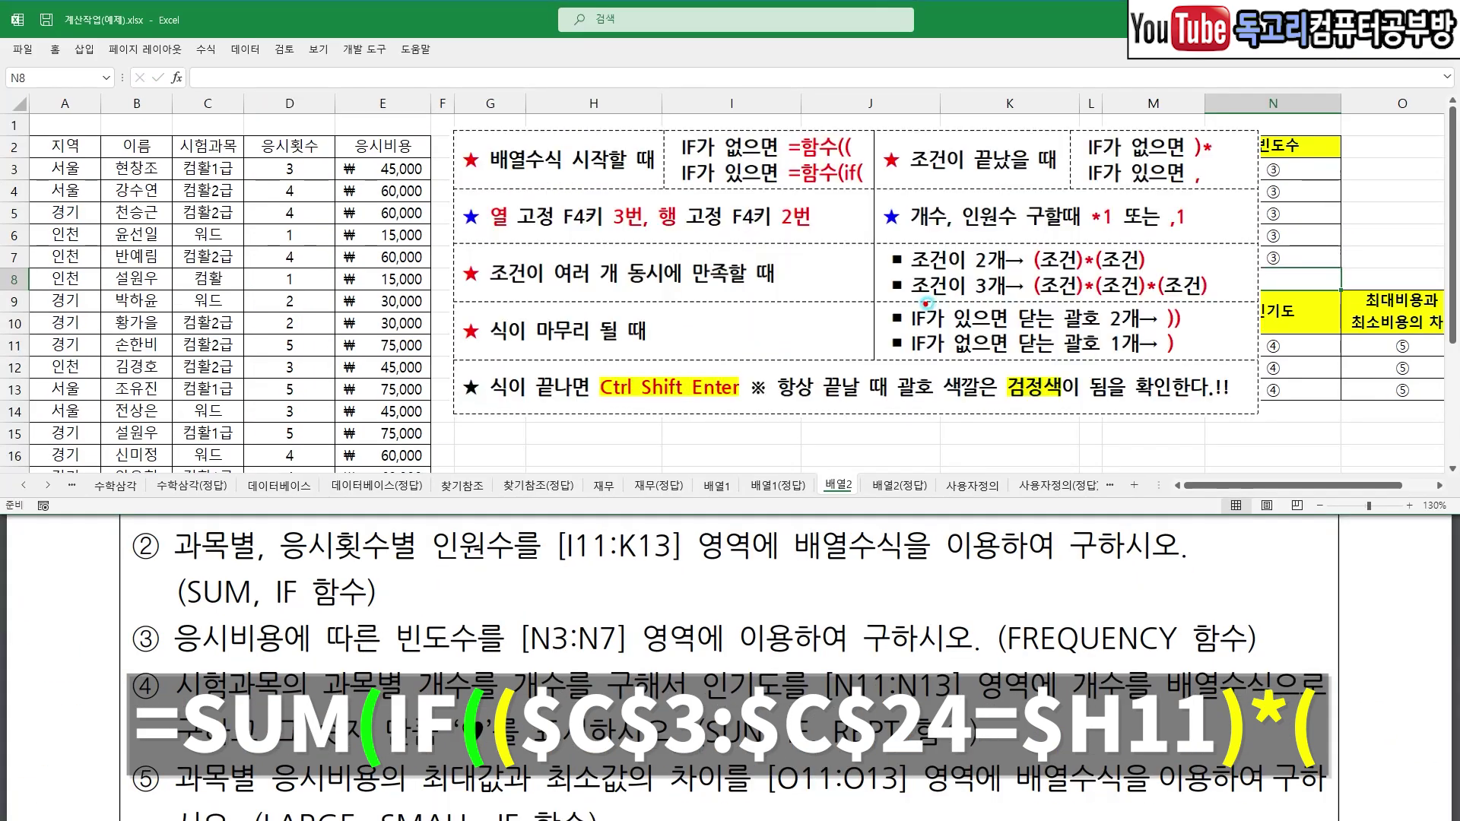
pyautogui.moveTo(1039, 302); pyautogui.dragTo(1226, 306)
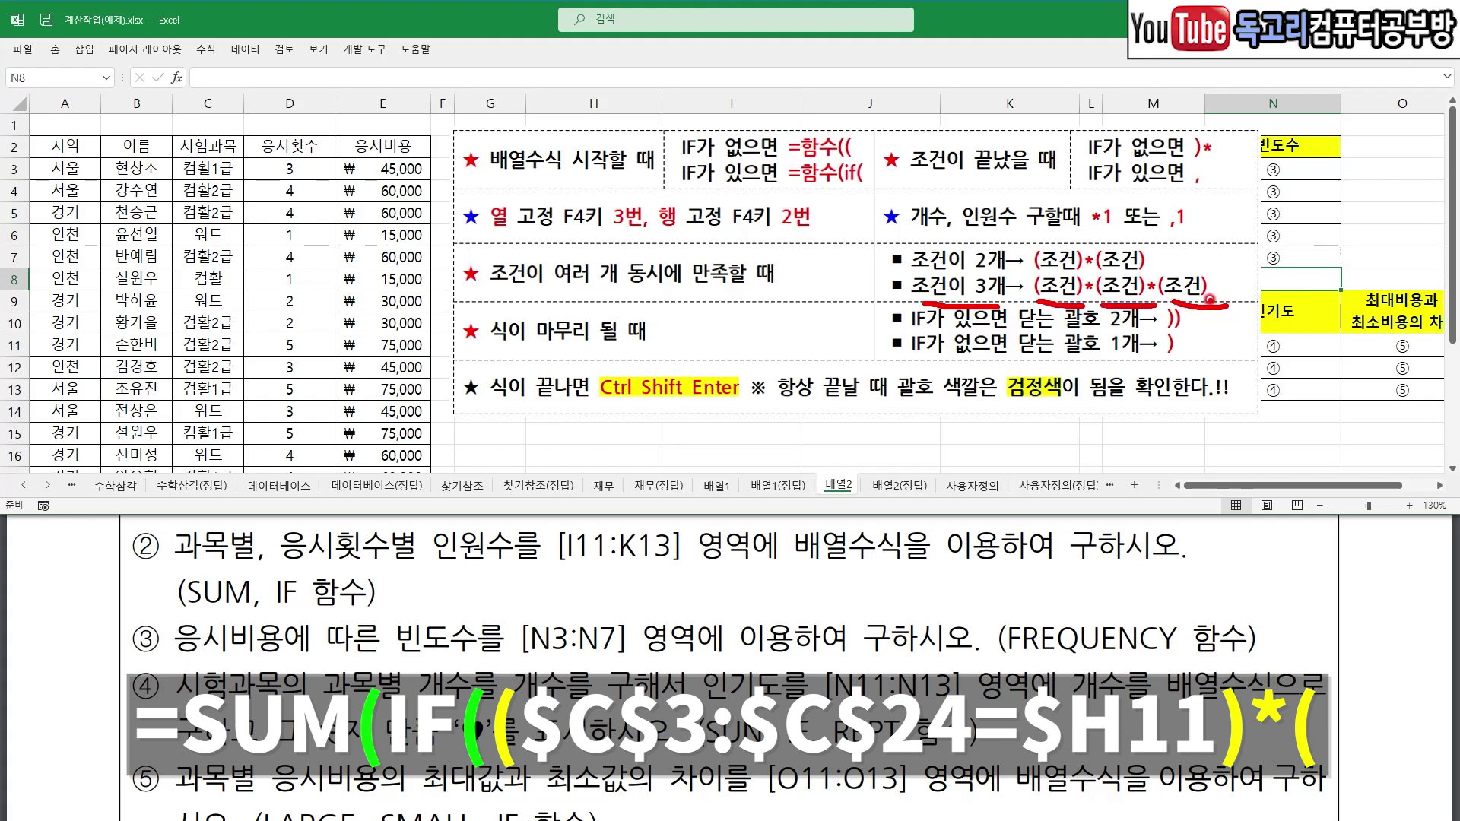
pyautogui.moveTo(121, 112); pyautogui.dragTo(217, 120)
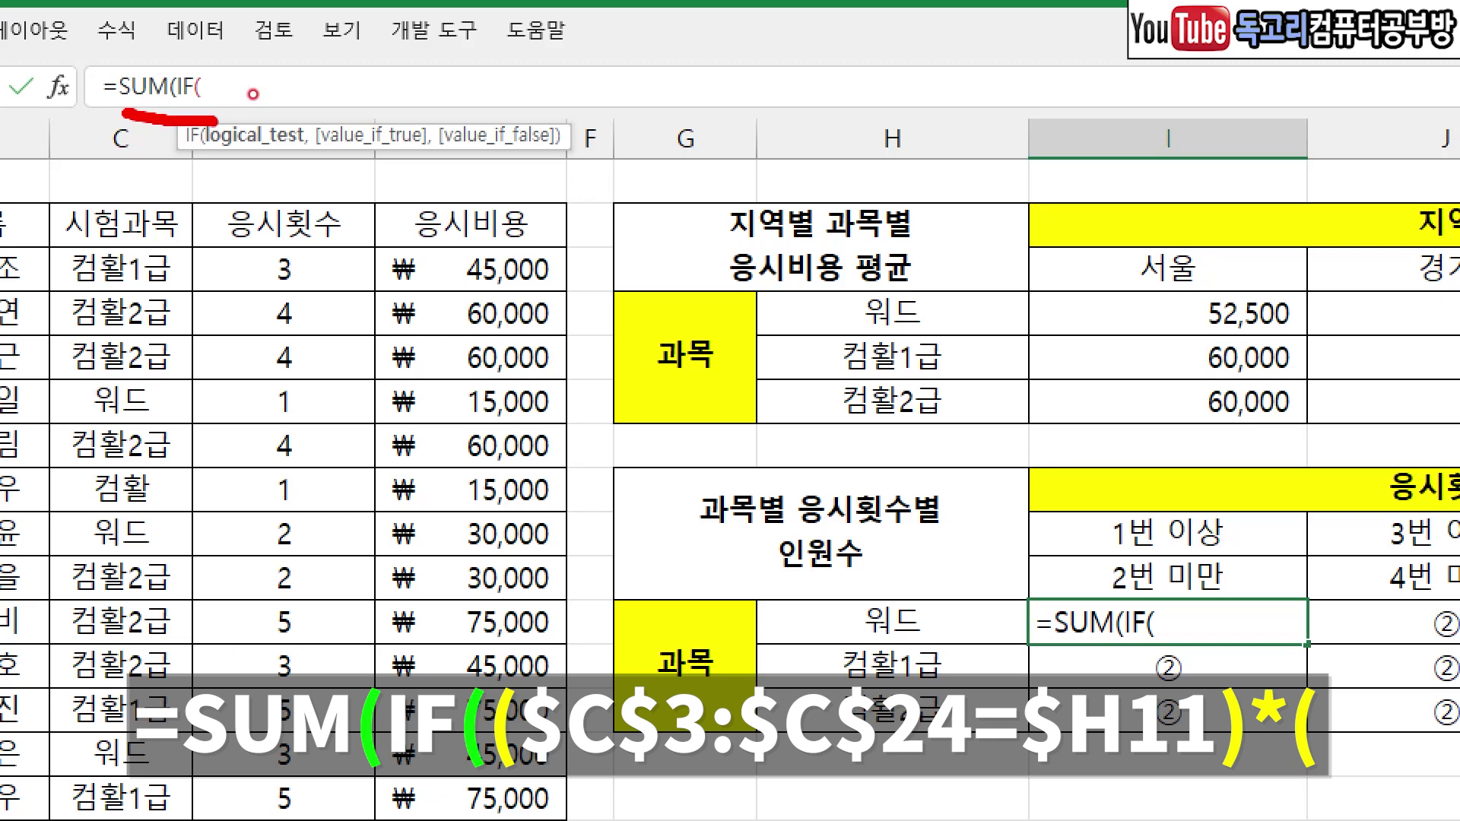
pyautogui.moveTo(284, 50)
pyautogui.mouseDown()
pyautogui.moveTo(270, 65)
pyautogui.moveTo(277, 179)
pyautogui.mouseUp()
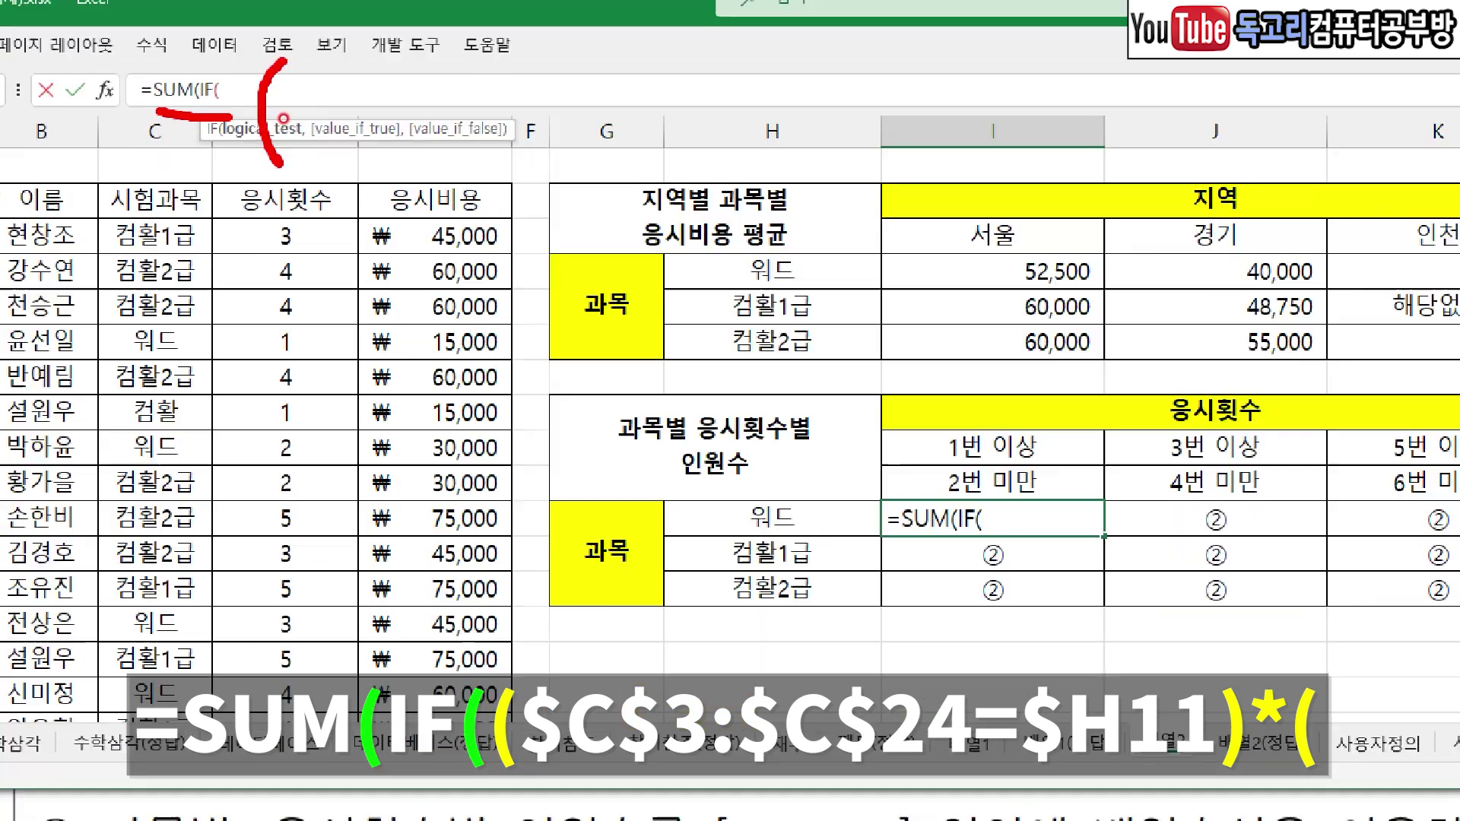
pyautogui.press('Escape')
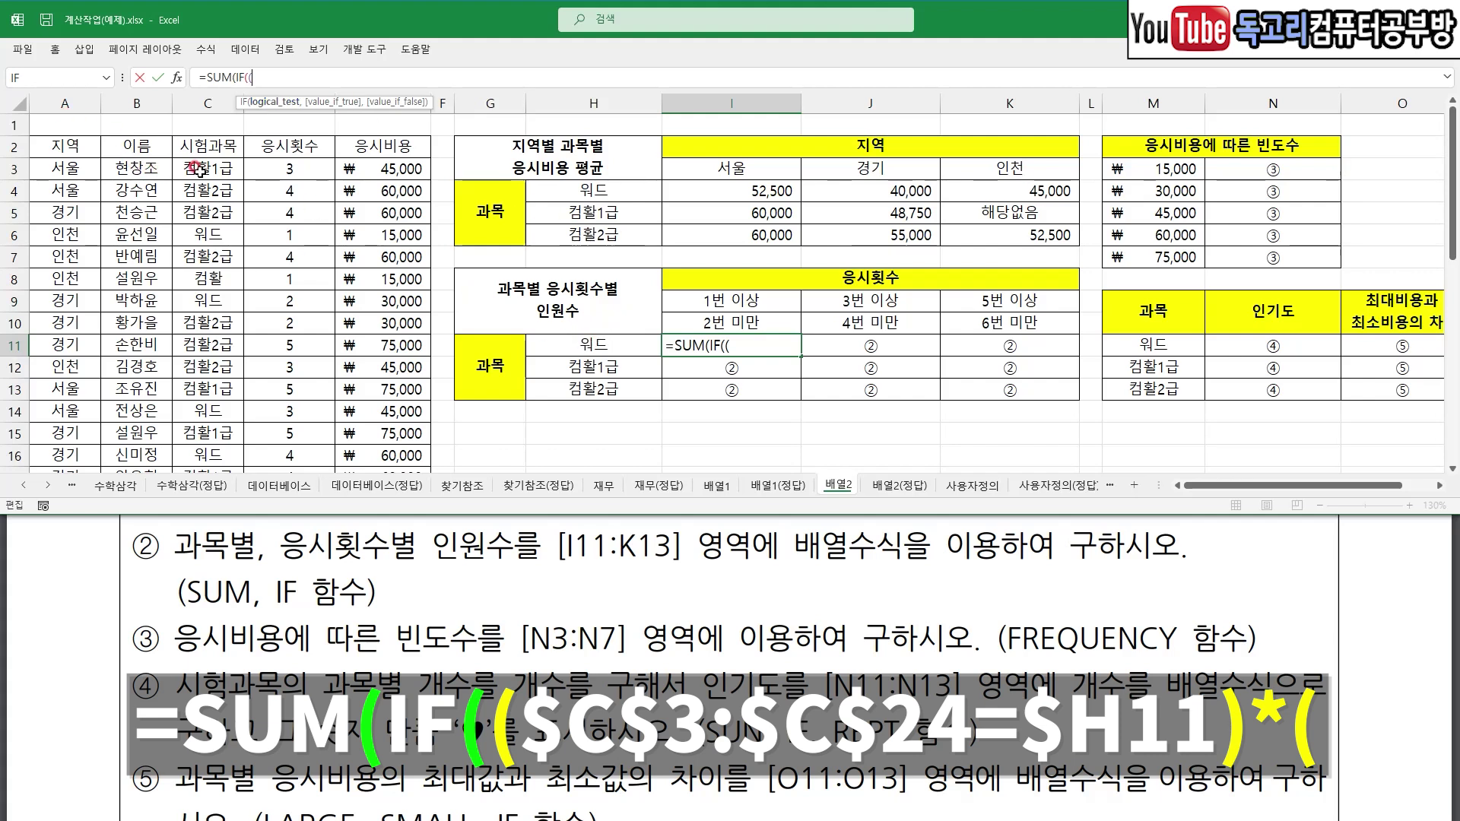
# - Add the IF's first condition, $C$3:$C$24=$H11, in its own parentheses, followed by a multiplication sign and a new opening parenthesis
pyautogui.moveTo(202, 169); pyautogui.dragTo(222, 447)
pyautogui.press('F4')
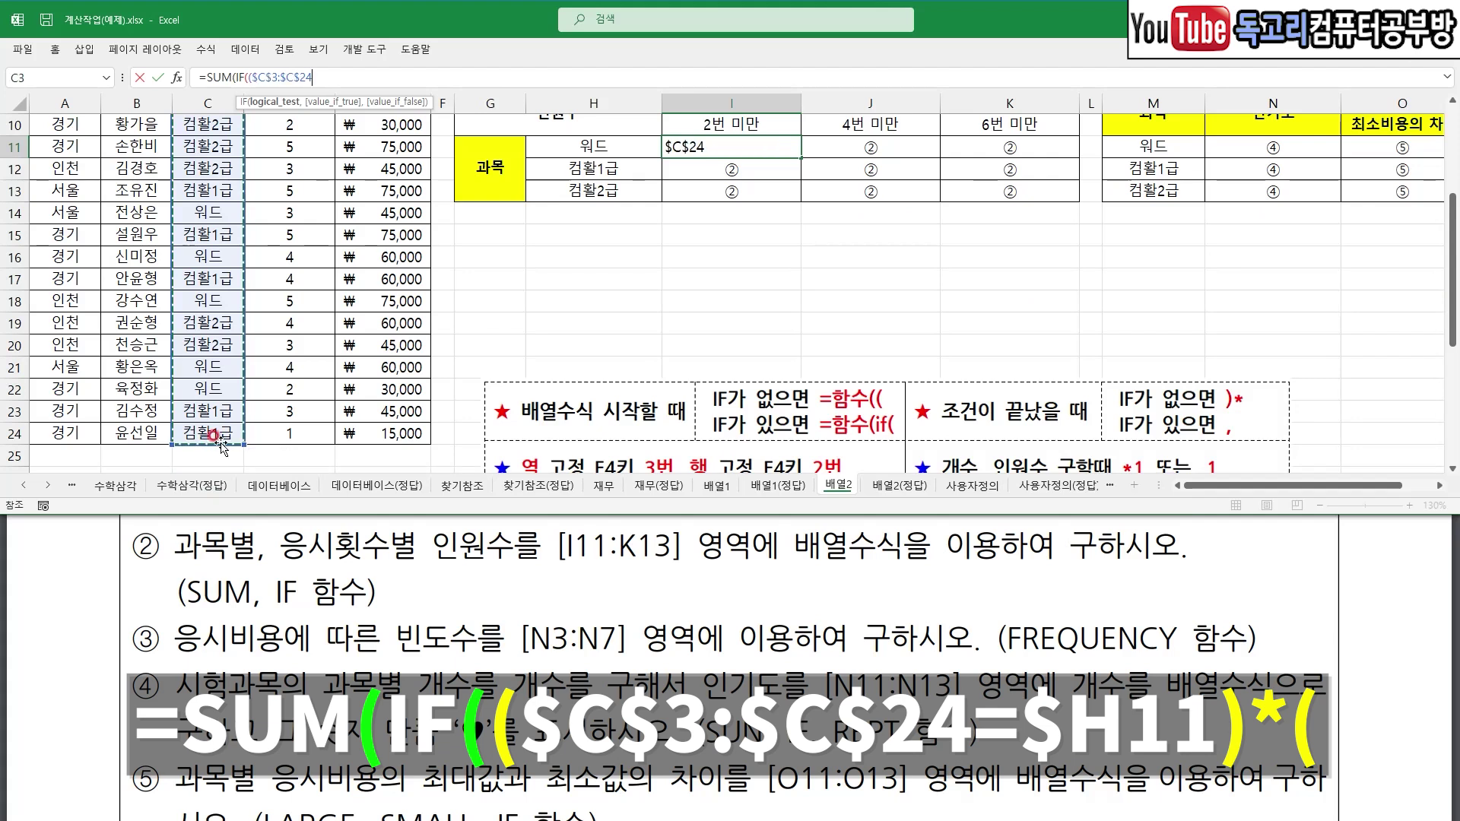
pyautogui.write('=')
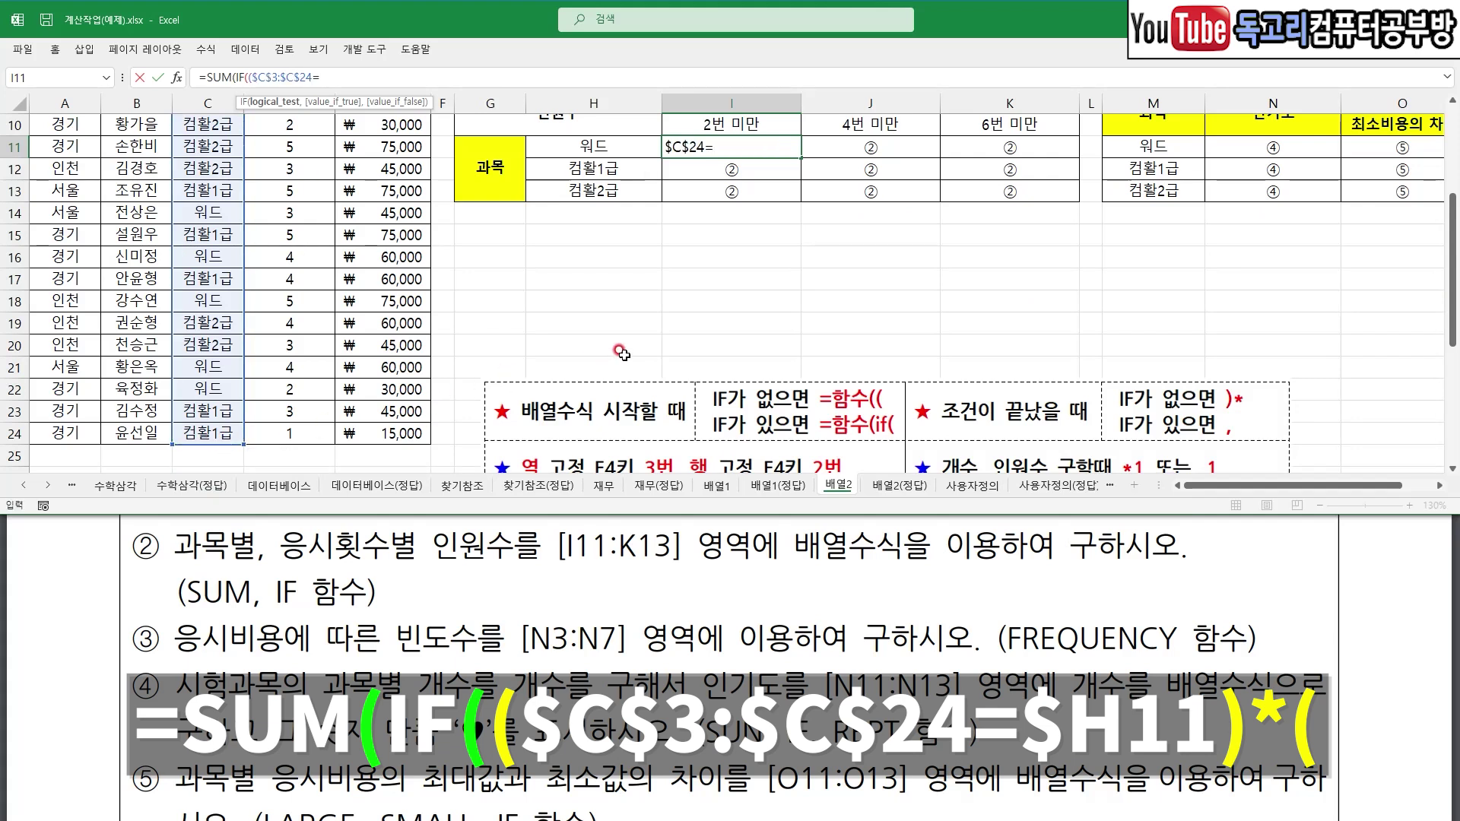
pyautogui.scroll(3, 622, 352)
pyautogui.click(600, 346)
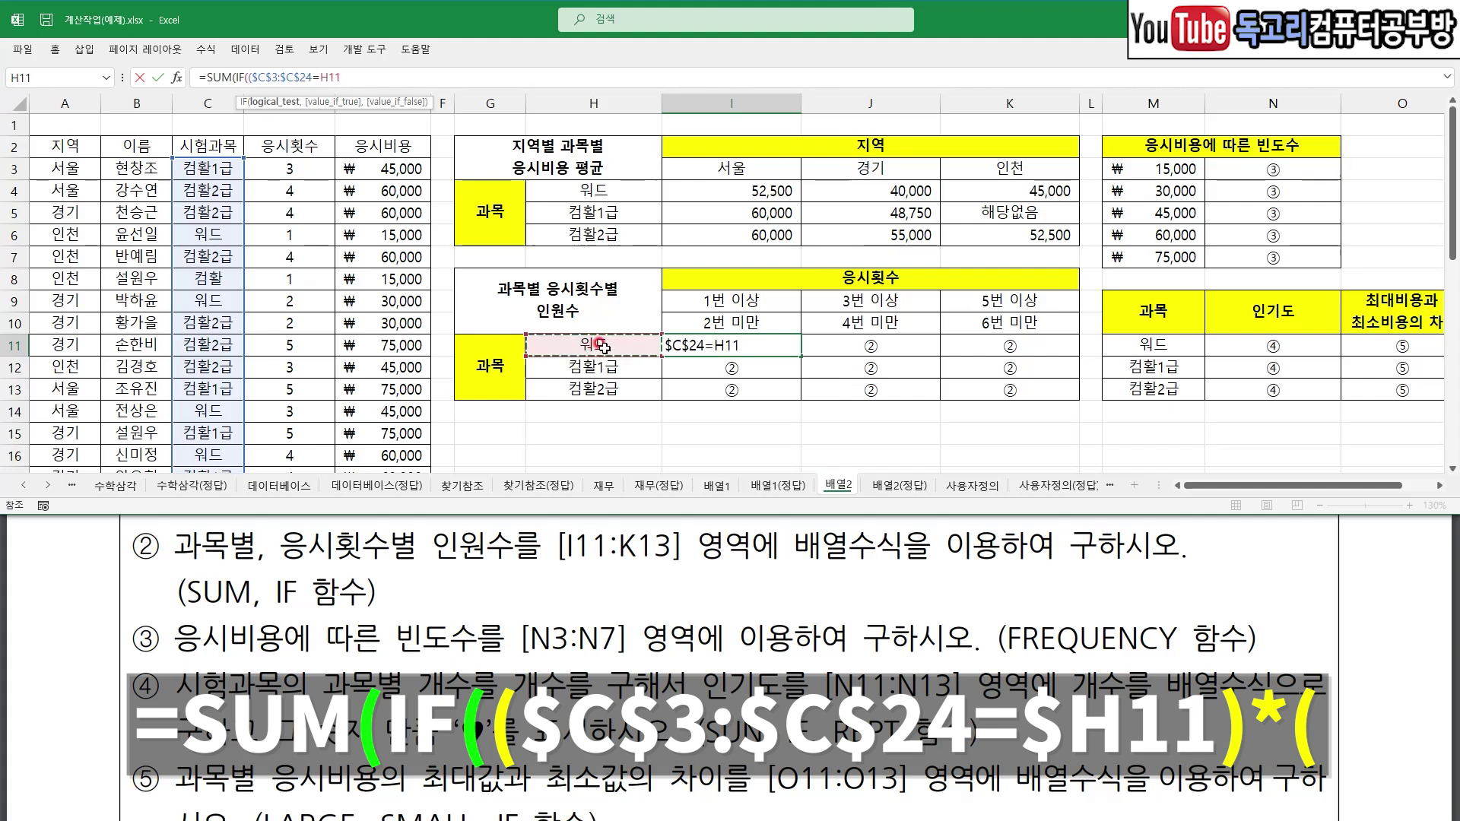
pyautogui.press('F4')
pyautogui.press('F4')
pyautogui.press('F4')
pyautogui.moveTo(614, 356); pyautogui.dragTo(600, 439)
pyautogui.moveTo(576, 426)
pyautogui.mouseDown()
pyautogui.moveTo(583, 458)
pyautogui.moveTo(621, 432)
pyautogui.mouseUp()
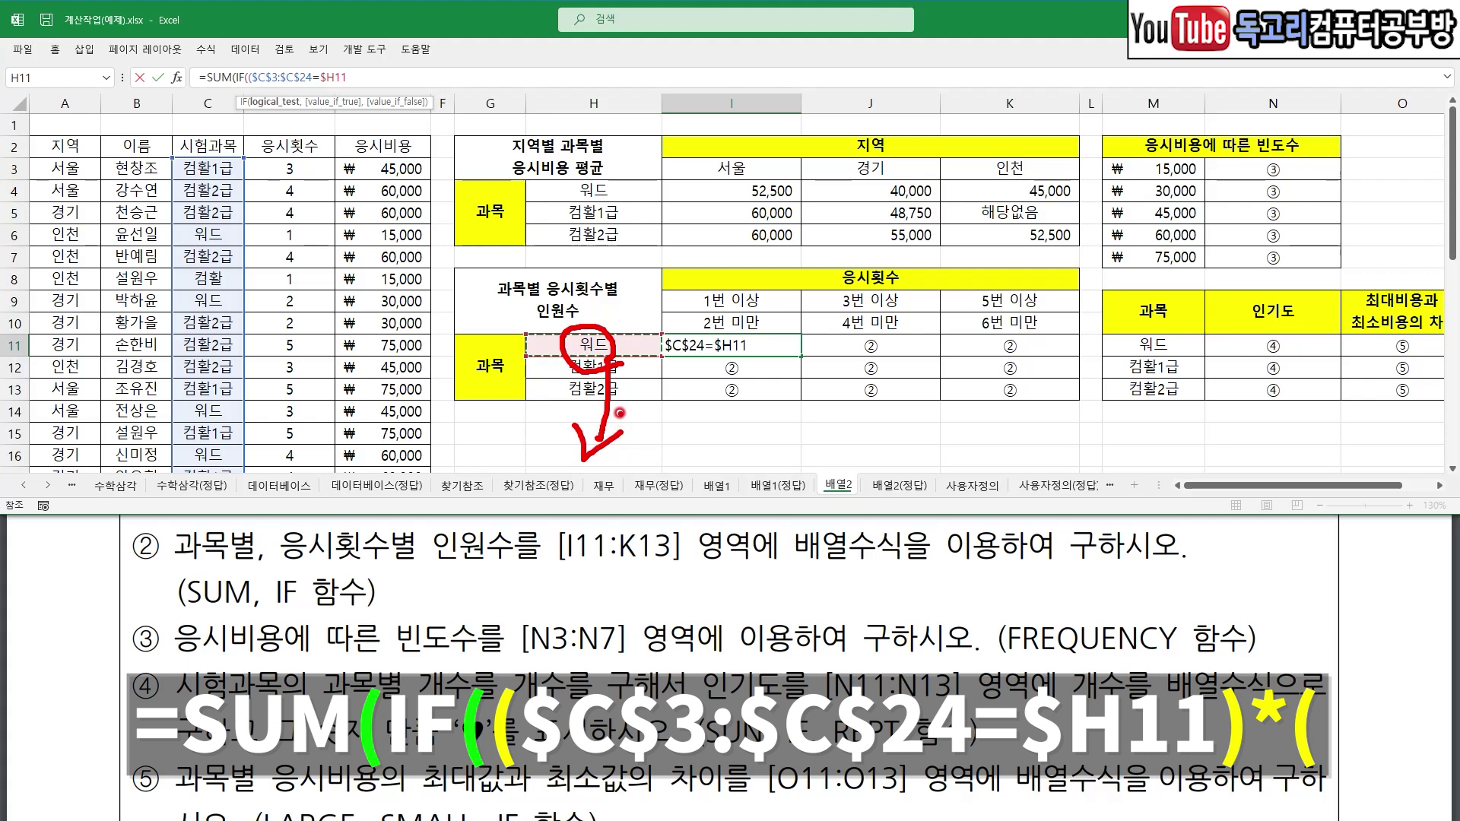
pyautogui.press('Escape')
pyautogui.write(')*(')
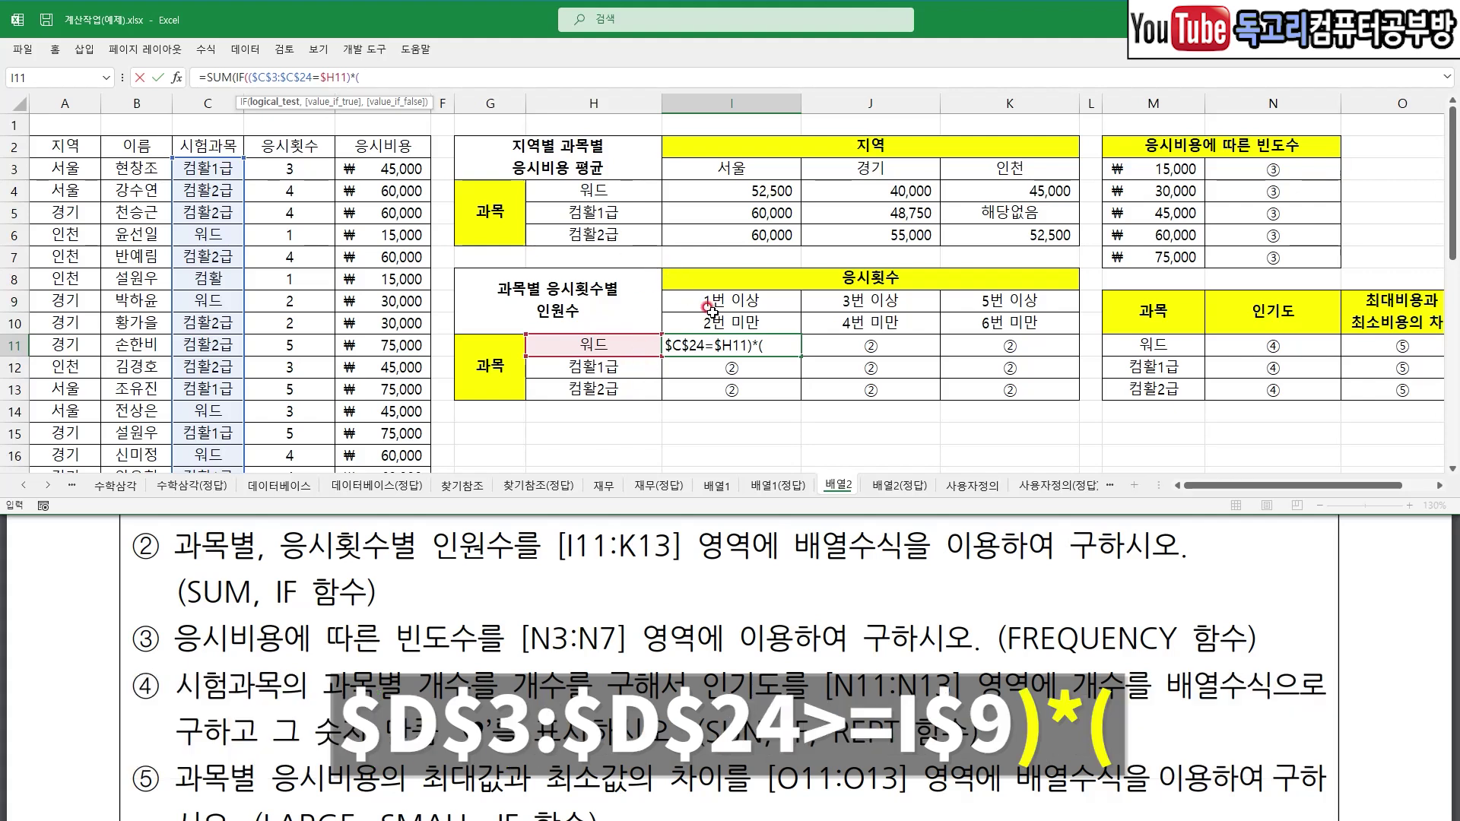
# - Add the second condition, $D$3:$D$24>=I$9, to I11's IF and open a third multiplied condition
pyautogui.moveTo(837, 290); pyautogui.dragTo(923, 289)
pyautogui.moveTo(308, 185)
pyautogui.mouseDown()
pyautogui.moveTo(298, 365)
pyautogui.moveTo(327, 357)
pyautogui.moveTo(329, 339)
pyautogui.mouseUp()
pyautogui.press('Escape')
pyautogui.moveTo(312, 171); pyautogui.dragTo(313, 413)
pyautogui.press('F4')
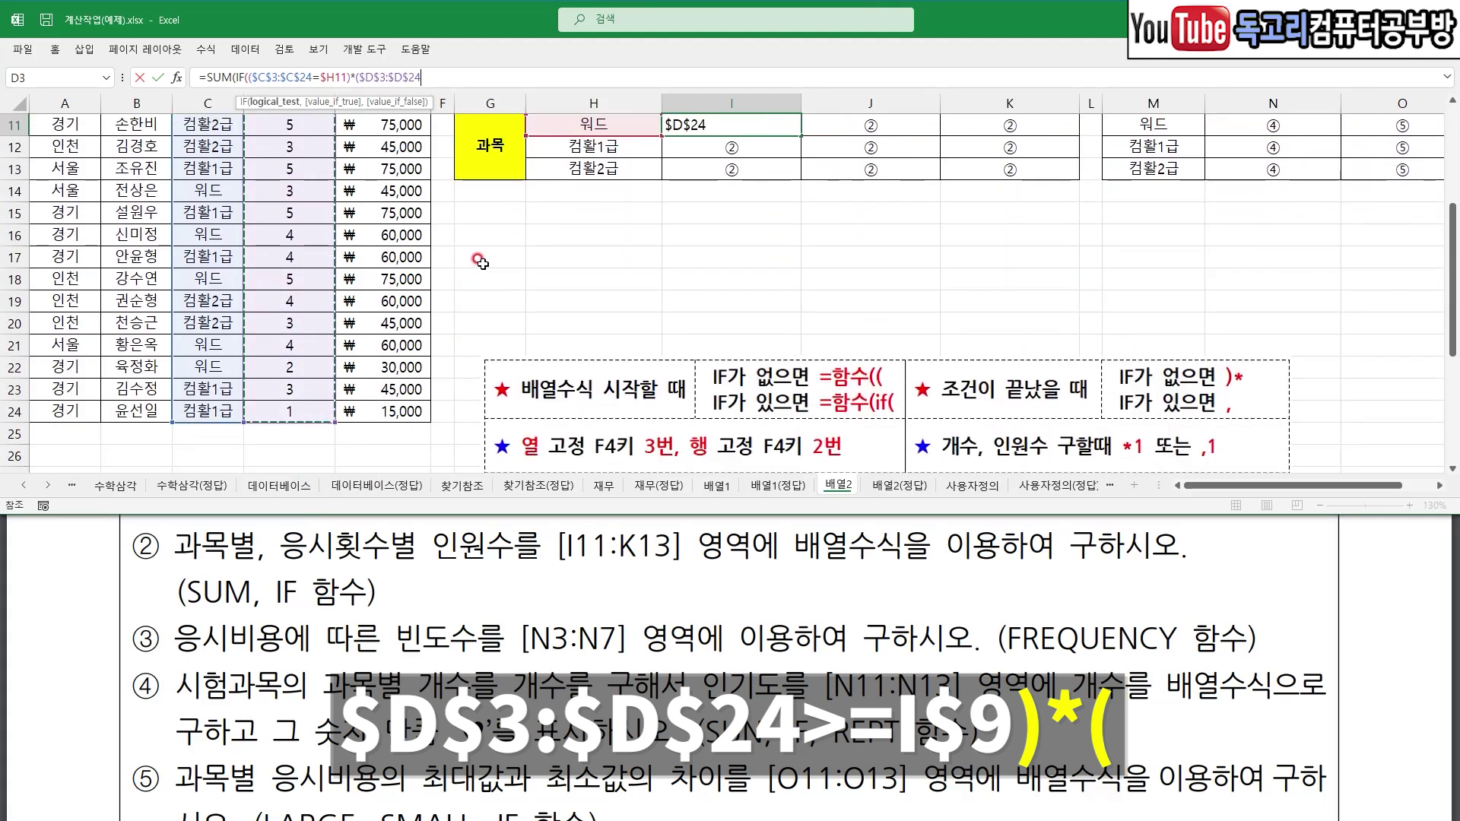
pyautogui.scroll(4, 502, 190)
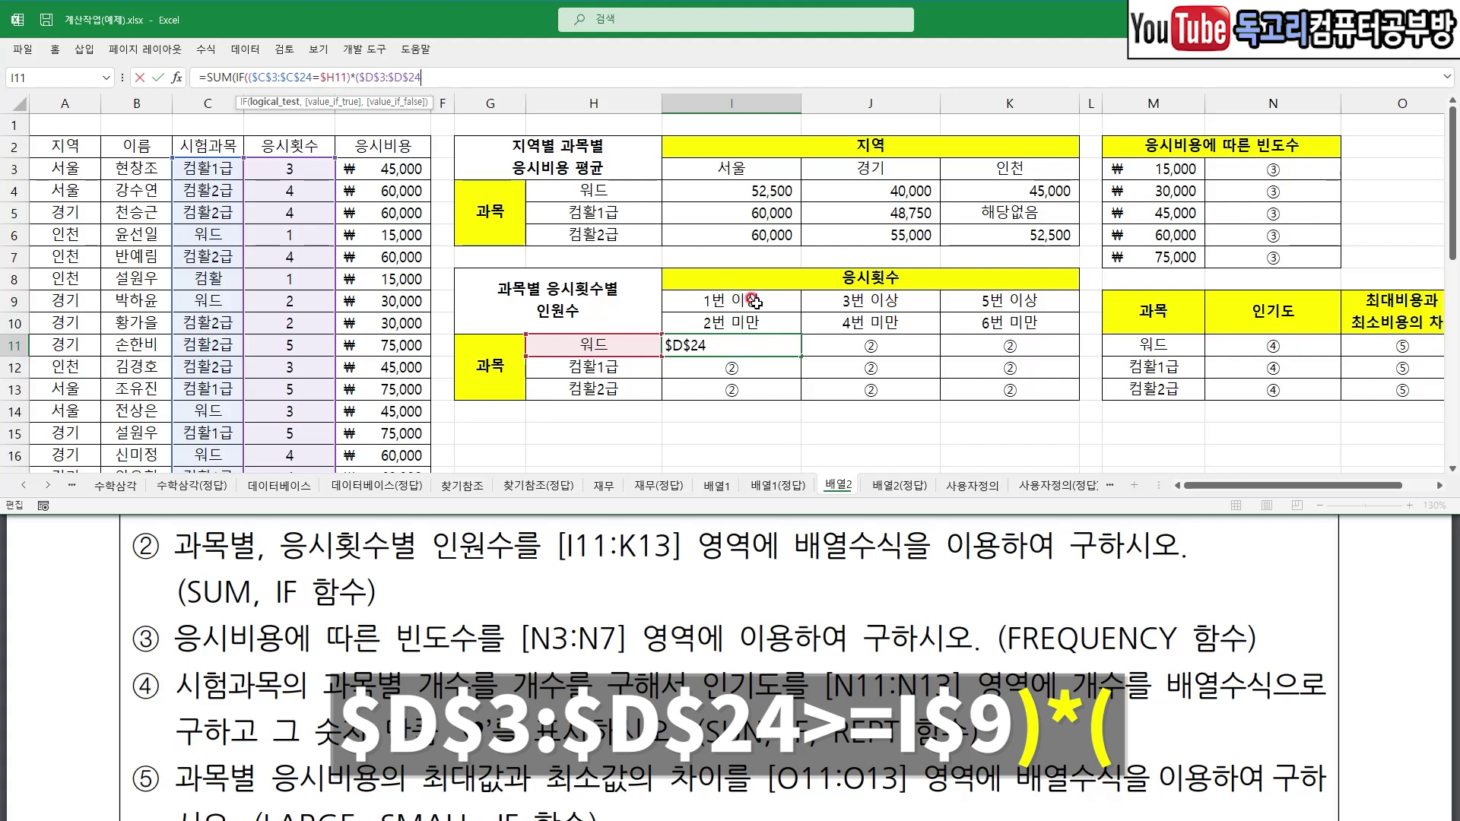
pyautogui.write('=')
pyautogui.click(758, 301)
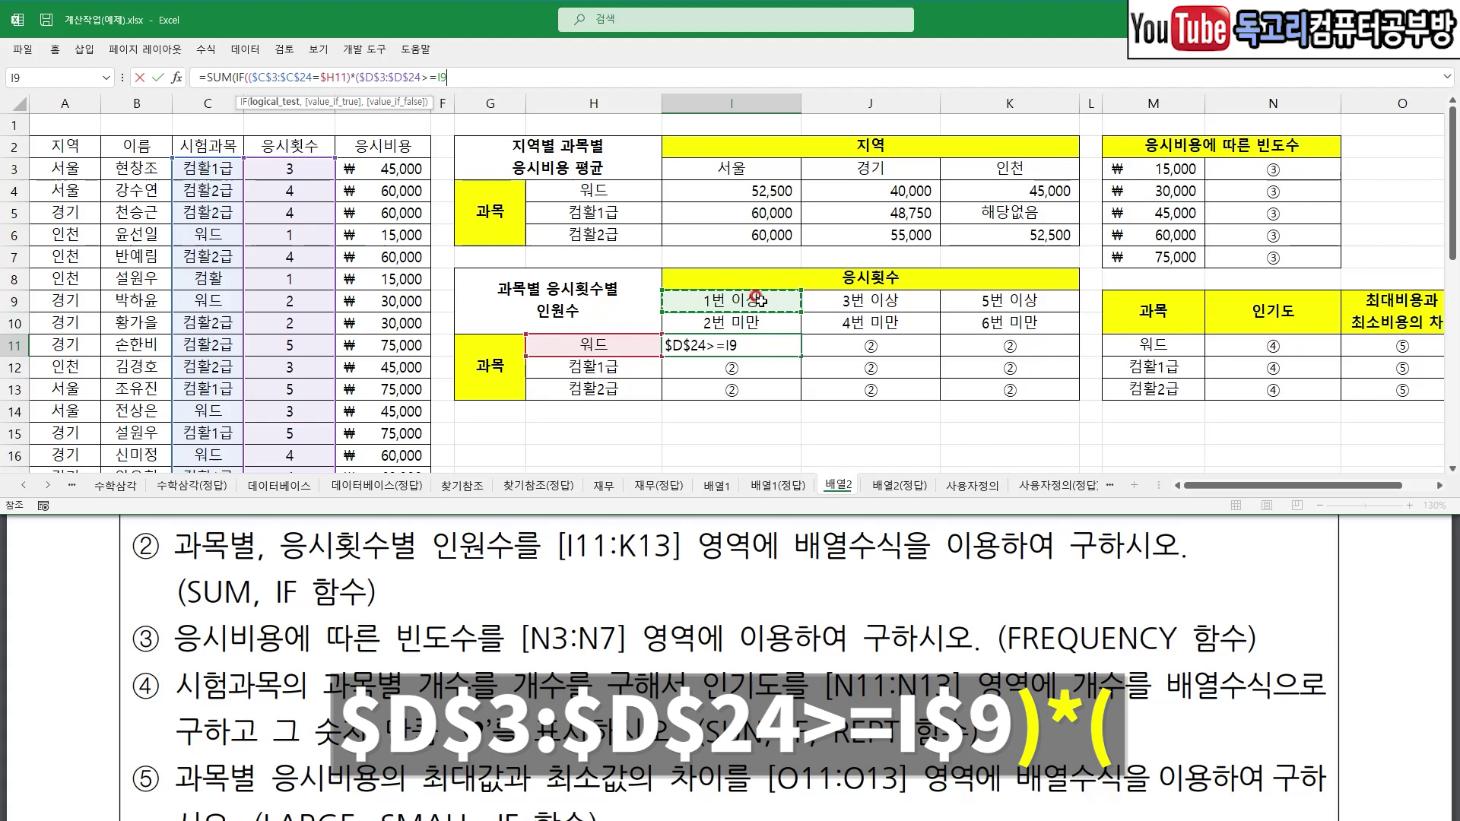
pyautogui.moveTo(761, 301)
pyautogui.mouseDown()
pyautogui.moveTo(942, 307)
pyautogui.moveTo(929, 333)
pyautogui.mouseUp()
pyautogui.press('F4')
pyautogui.press('F4')
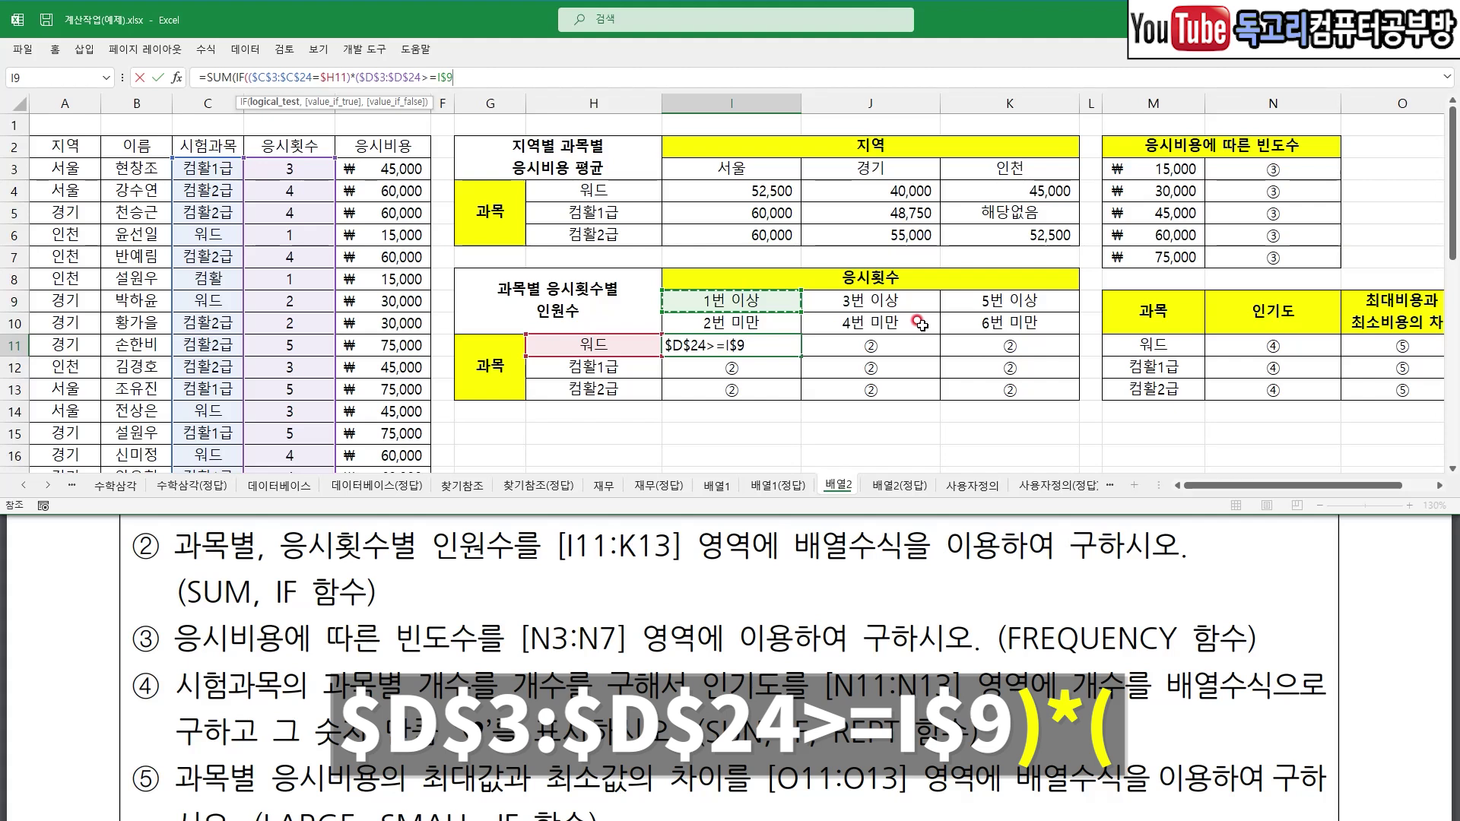
pyautogui.write(')*(')
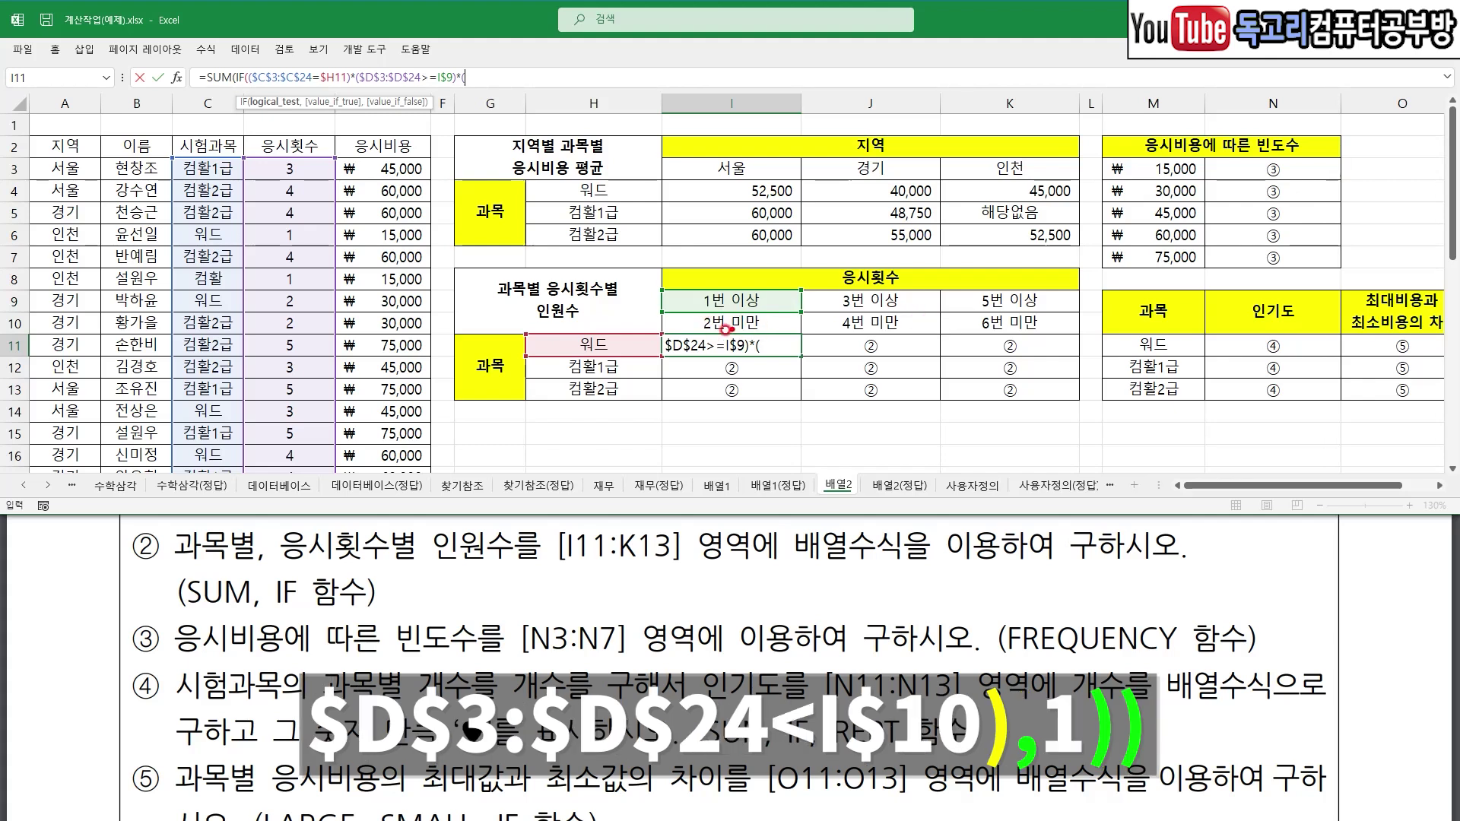
# - Add the third condition, $D$3:$D$24<I$10, to I11's IF and close its parenthesis
pyautogui.moveTo(285, 172)
pyautogui.mouseDown()
pyautogui.moveTo(270, 357)
pyautogui.moveTo(326, 363)
pyautogui.mouseUp()
pyautogui.moveTo(289, 169); pyautogui.dragTo(313, 443)
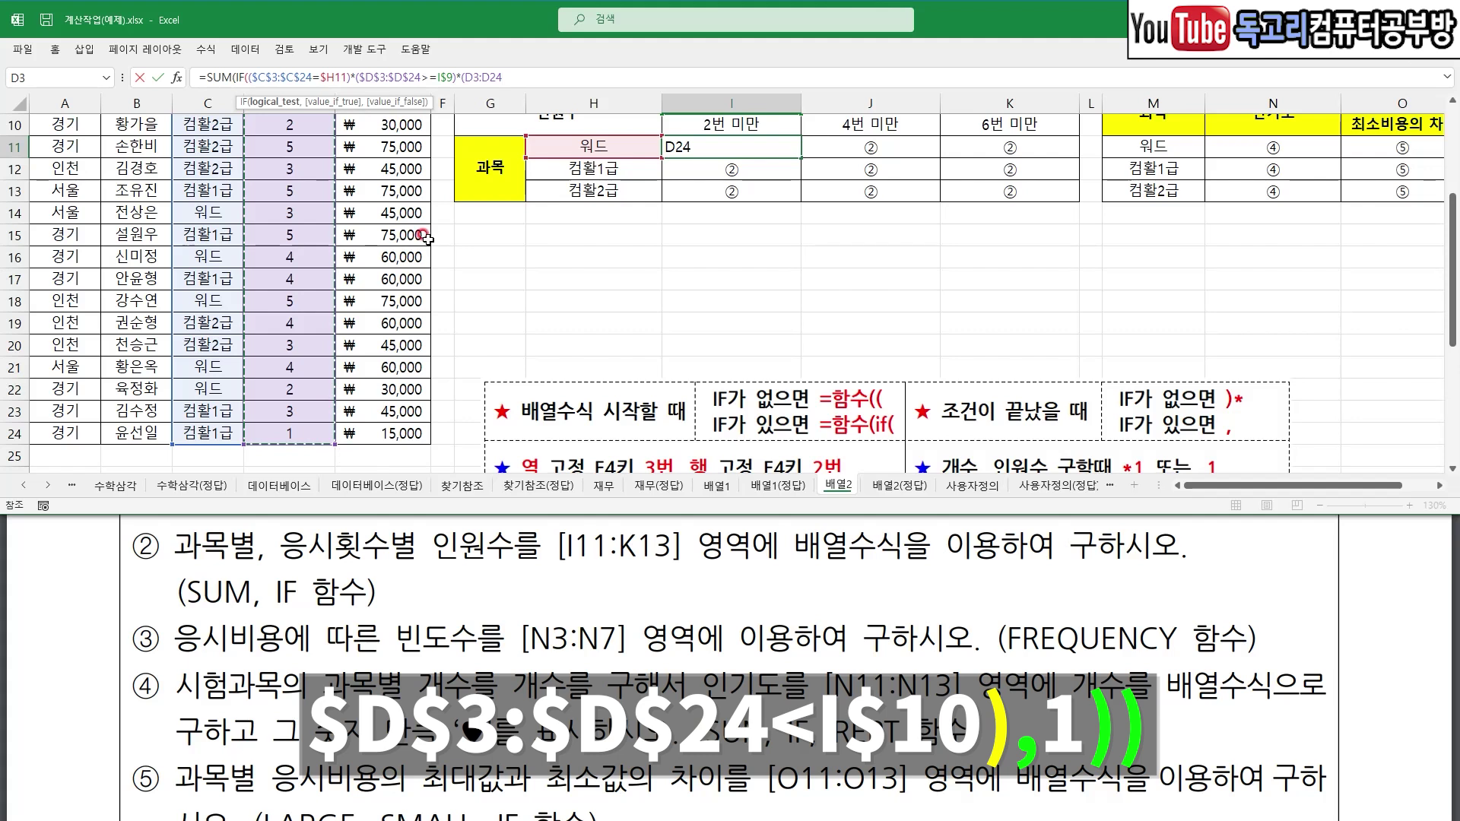
pyautogui.press('F4')
pyautogui.scroll(3, 525, 234)
pyautogui.write('<')
pyautogui.moveTo(695, 335); pyautogui.dragTo(774, 330)
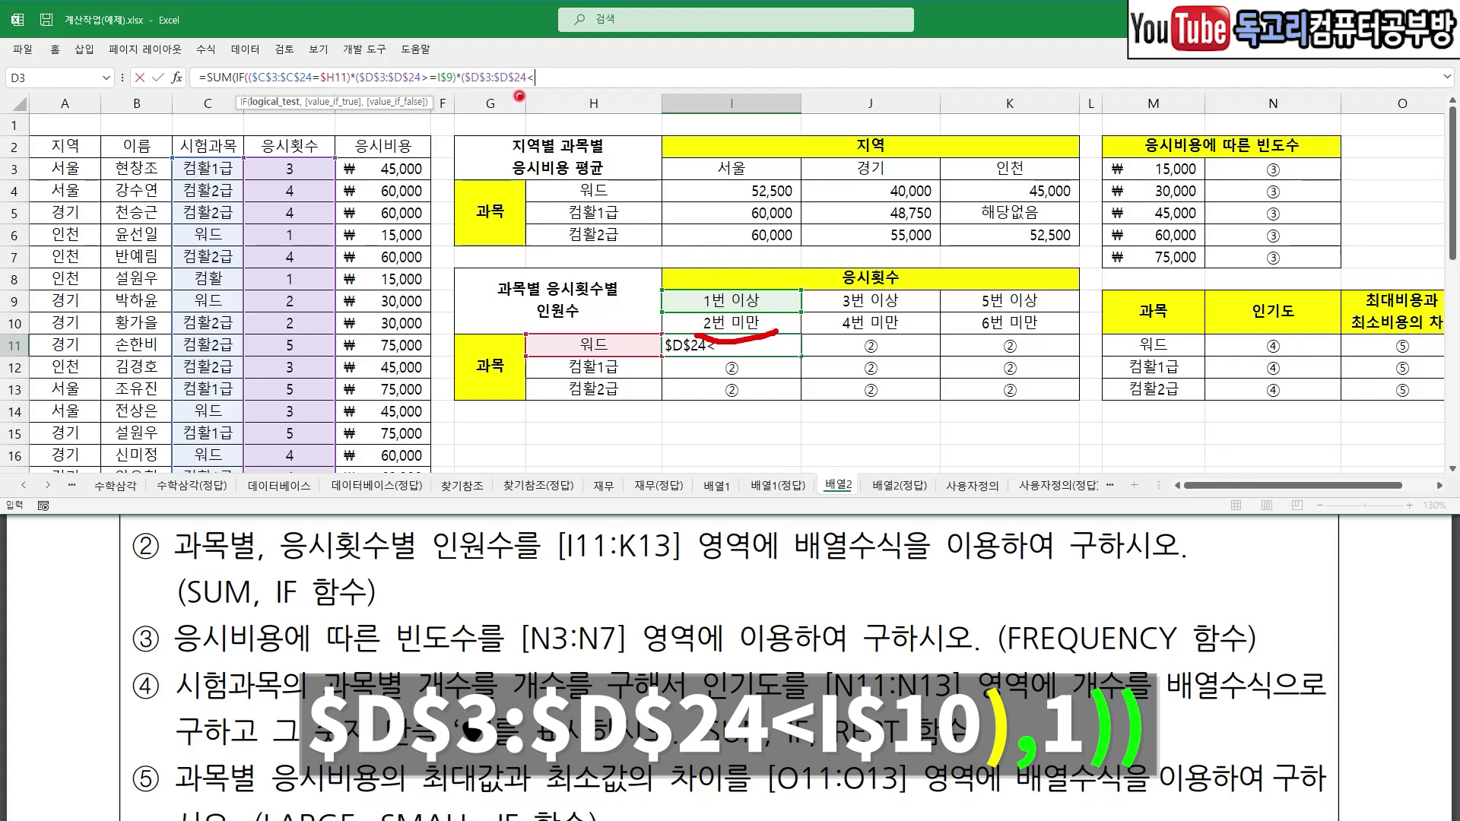
pyautogui.click(698, 321)
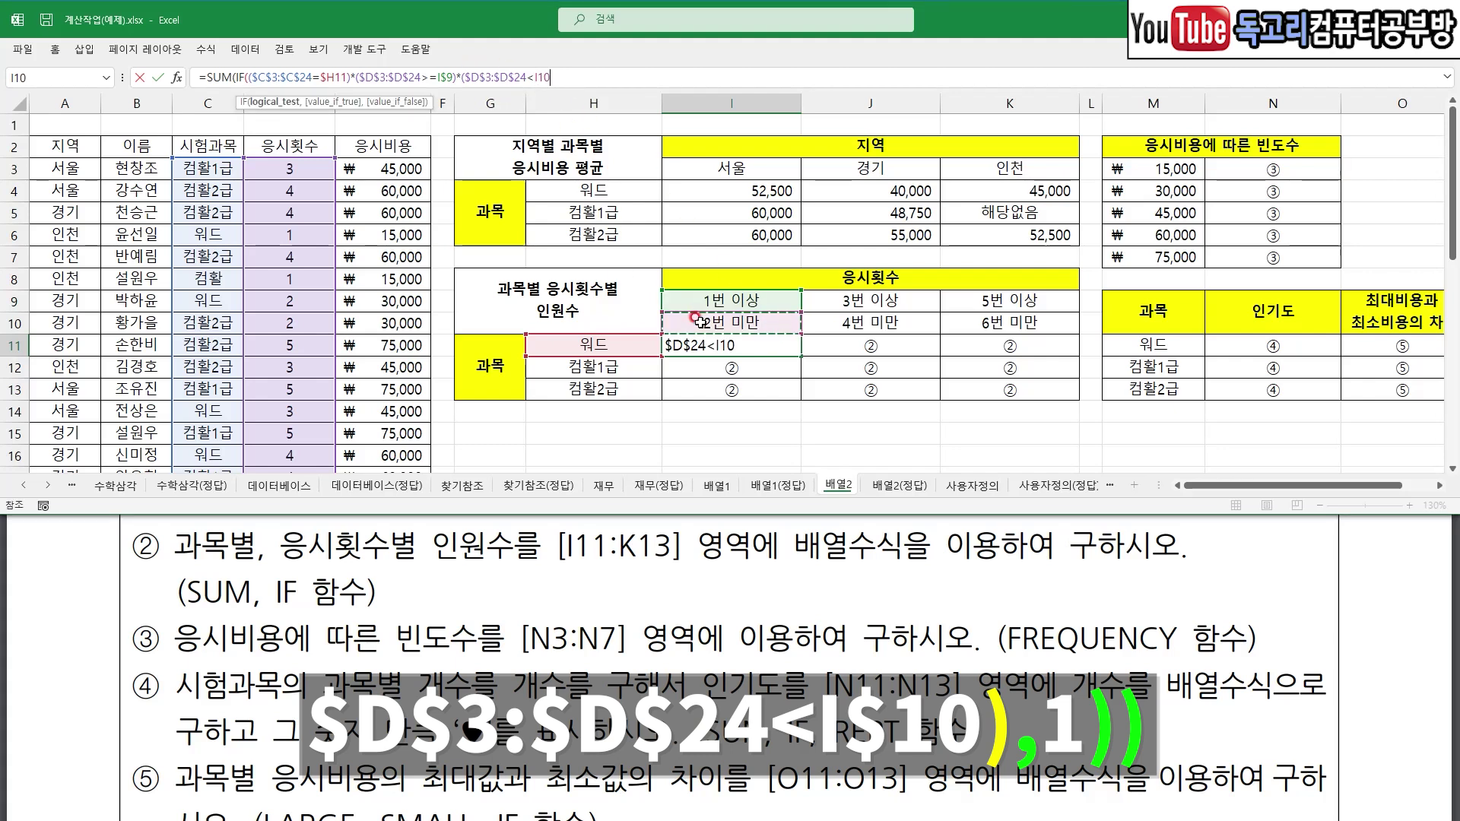
pyautogui.moveTo(764, 335); pyautogui.dragTo(977, 337)
pyautogui.press('F4')
pyautogui.press('F4')
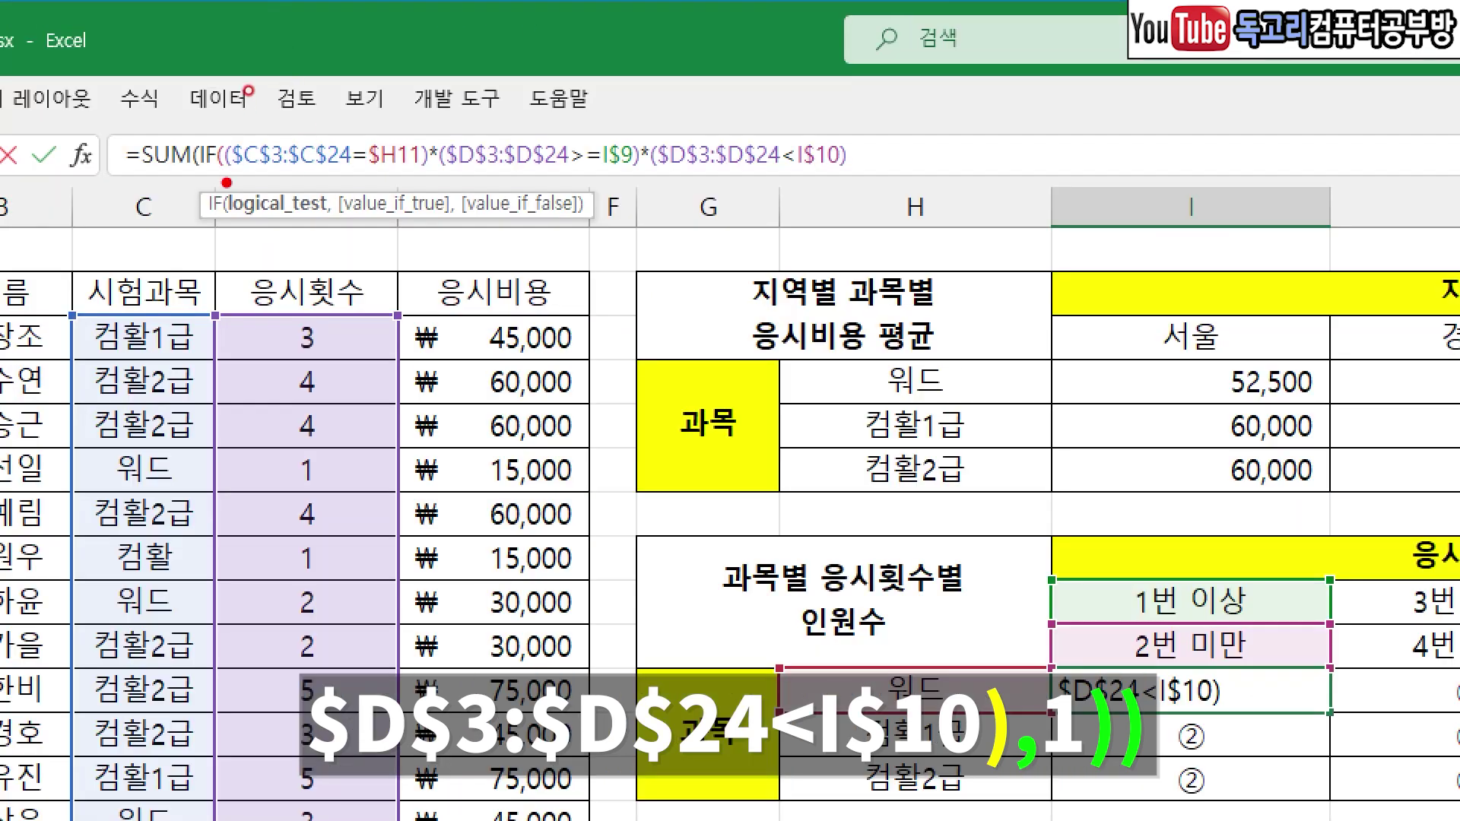
pyautogui.moveTo(227, 183); pyautogui.dragTo(447, 179)
pyautogui.moveTo(481, 178); pyautogui.dragTo(835, 174)
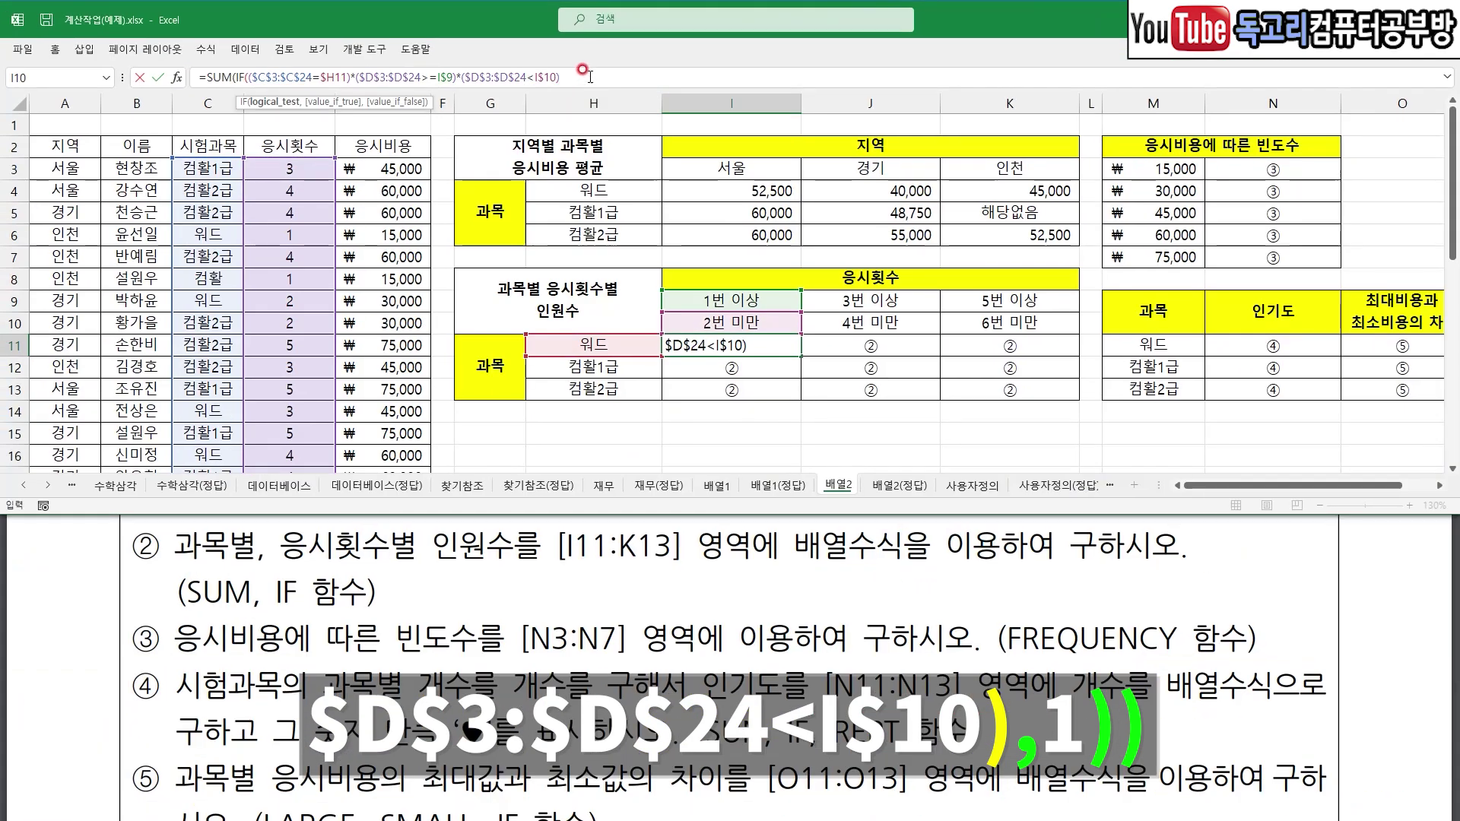
# - Give the IF a true result of 1, enter I11 as an array formula and fill it across I11:K13
pyautogui.write(',')
pyautogui.moveTo(591, 280); pyautogui.dragTo(565, 348)
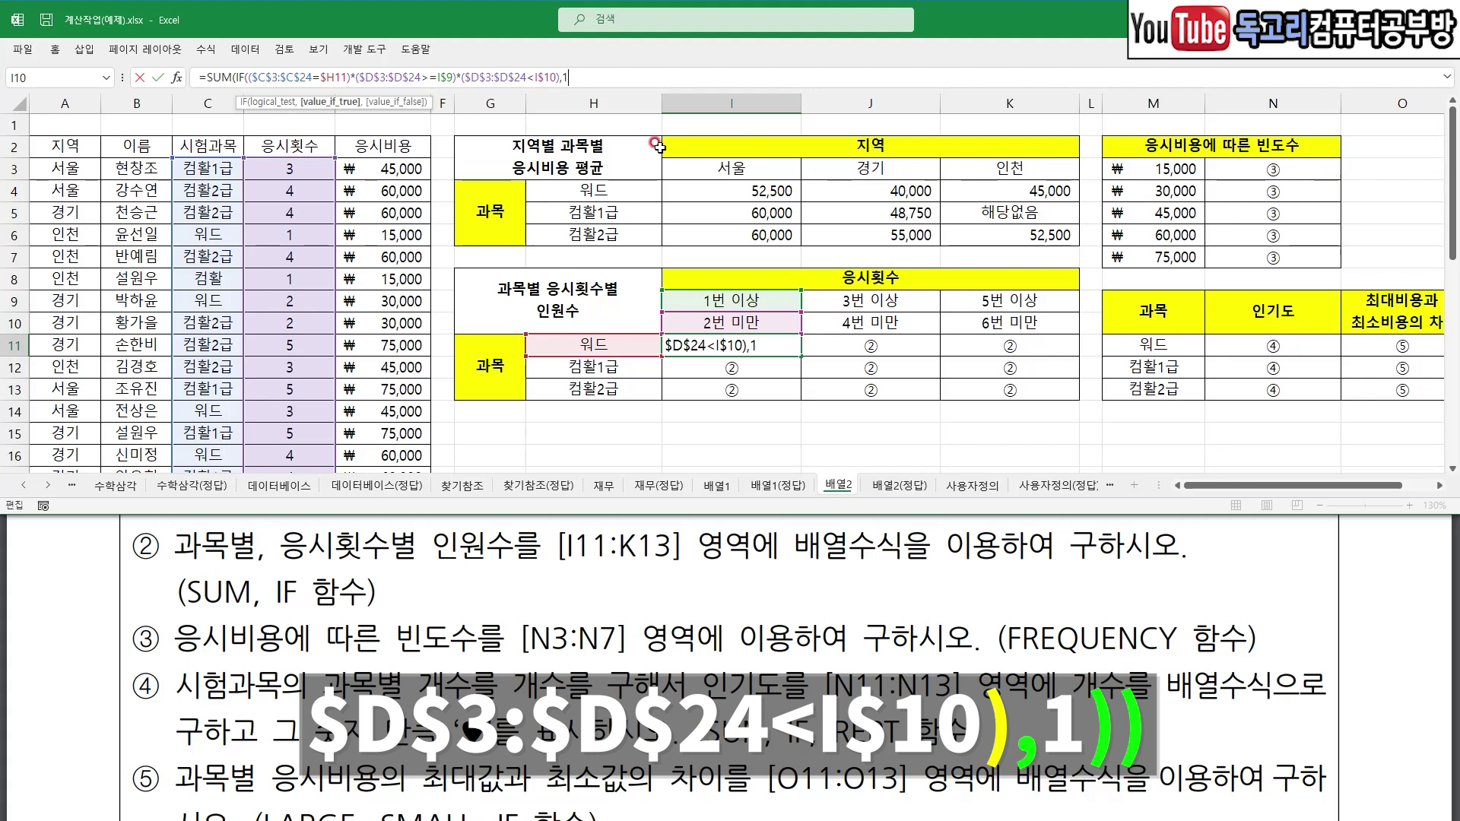
pyautogui.write(')')
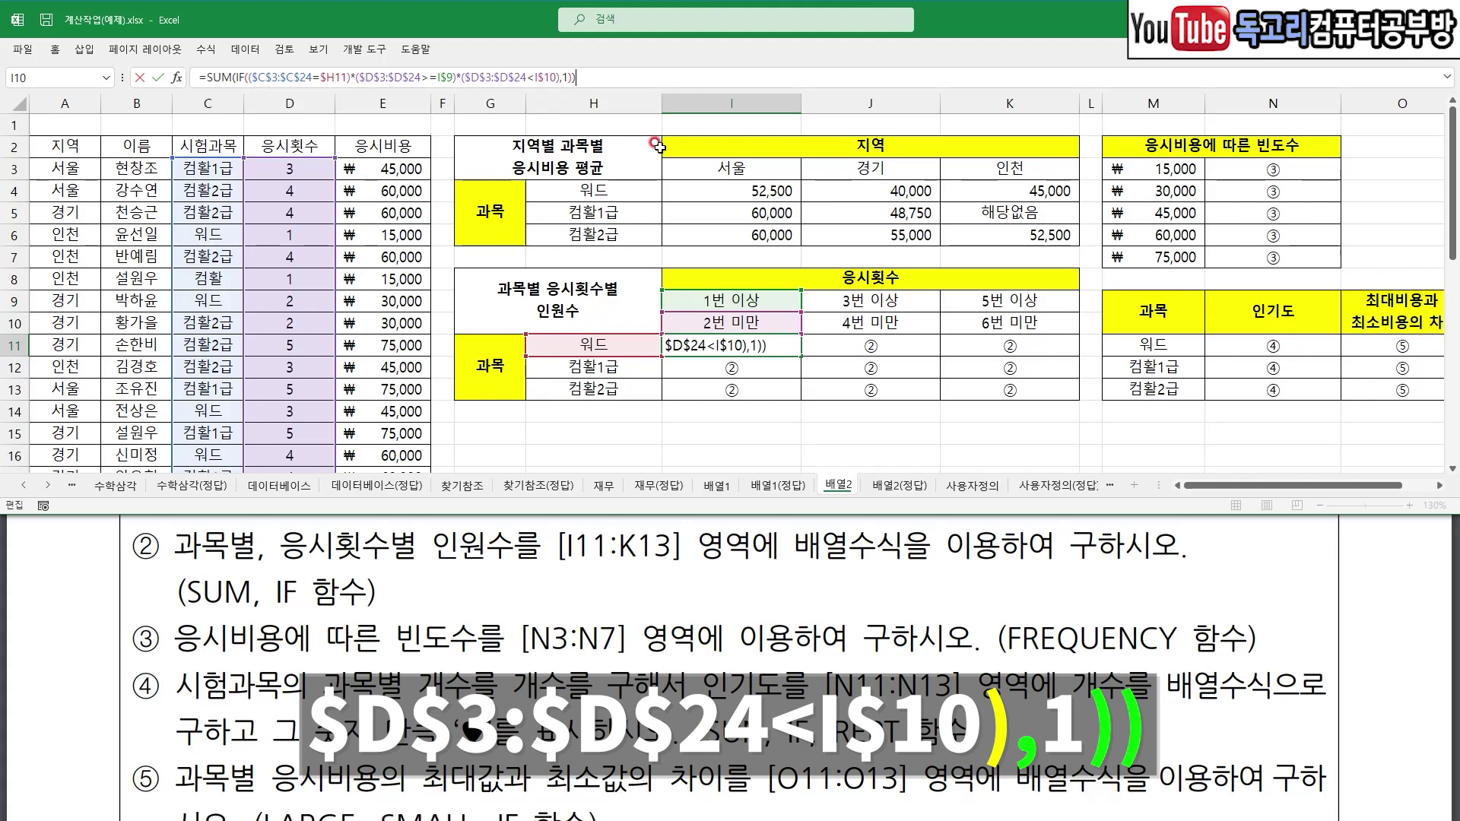
pyautogui.moveTo(610, 45); pyautogui.dragTo(570, 96)
pyautogui.hotkey('ctrl', 'shift', 'Return')
pyautogui.moveTo(799, 365); pyautogui.dragTo(1015, 404)
pyautogui.click(1002, 424)
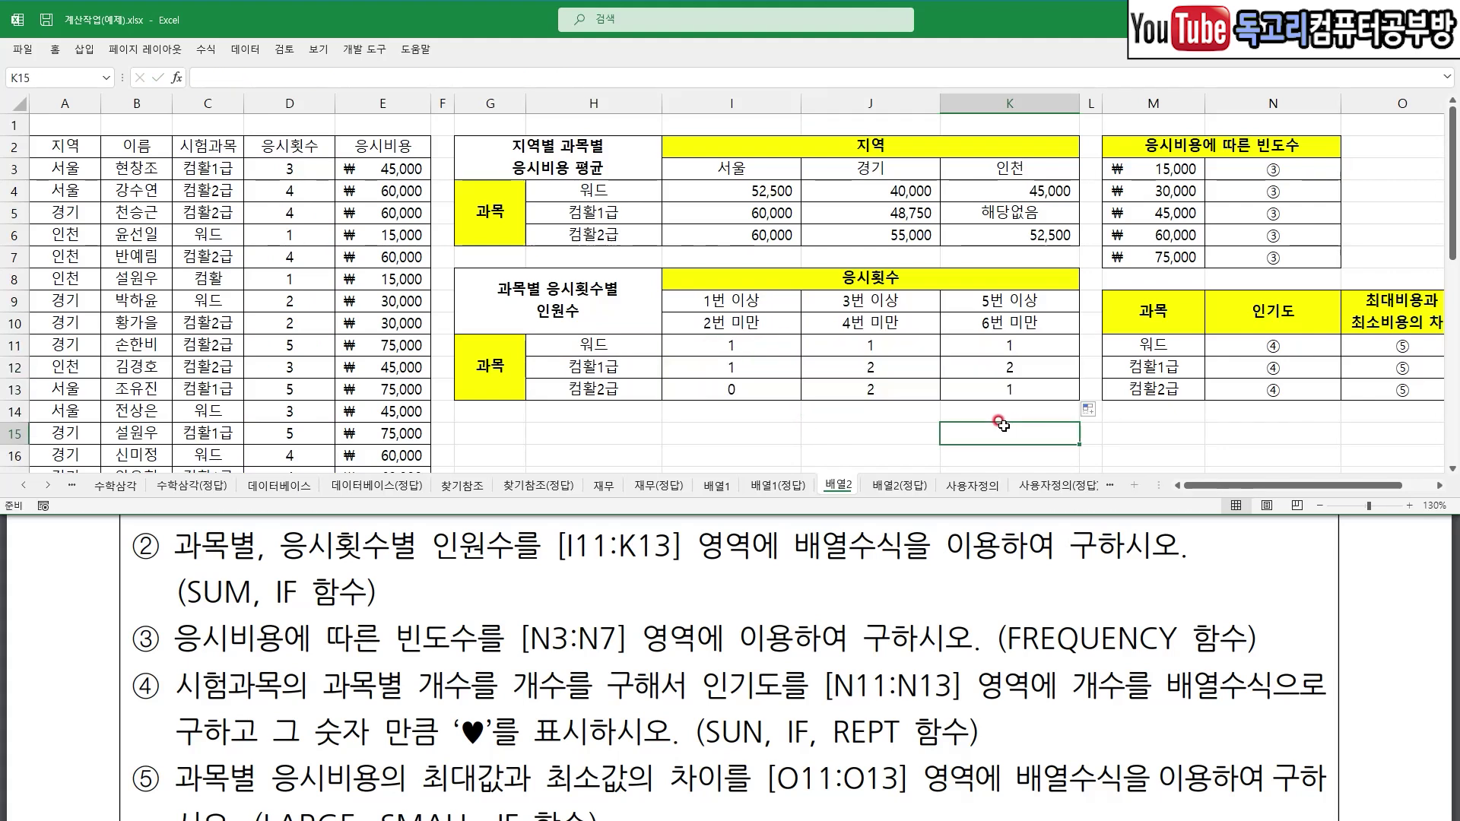
pyautogui.moveTo(177, 660); pyautogui.dragTo(297, 661)
pyautogui.moveTo(397, 657); pyautogui.dragTo(655, 663)
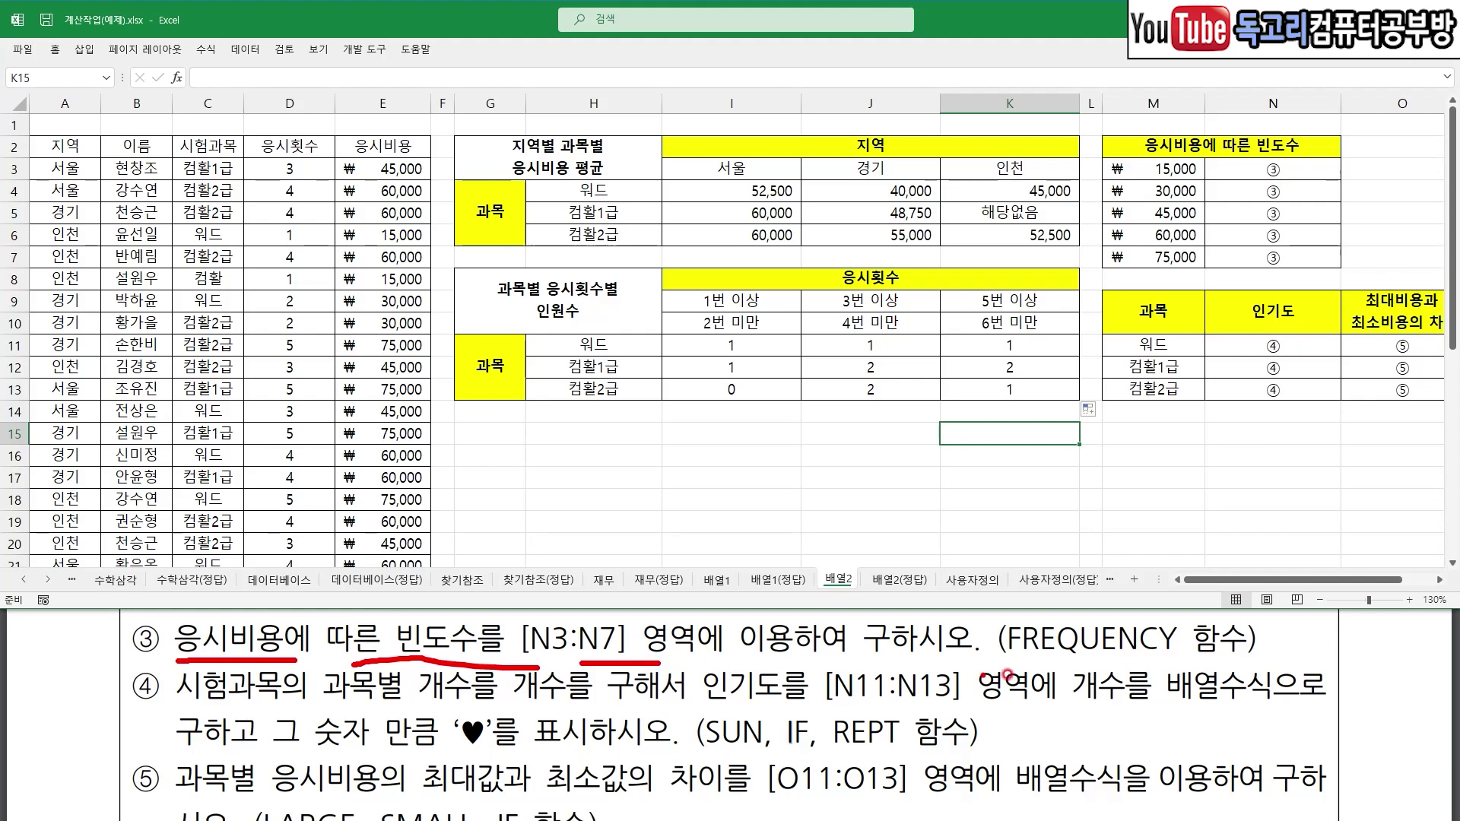
# - Select N3:N7, start a FREQUENCY formula there and open its function arguments
pyautogui.click(1252, 170)
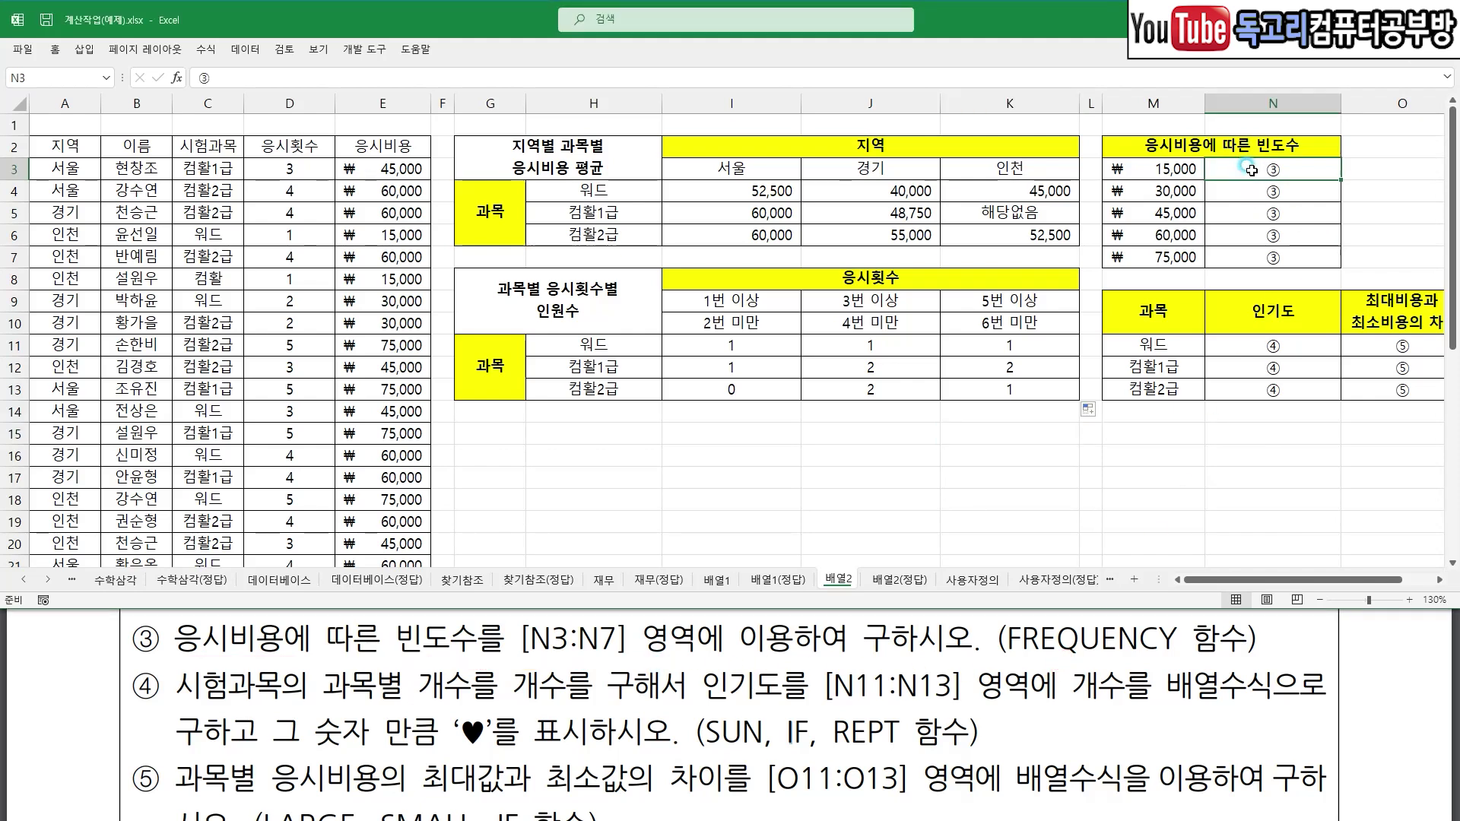
pyautogui.moveTo(1251, 165); pyautogui.dragTo(1260, 253)
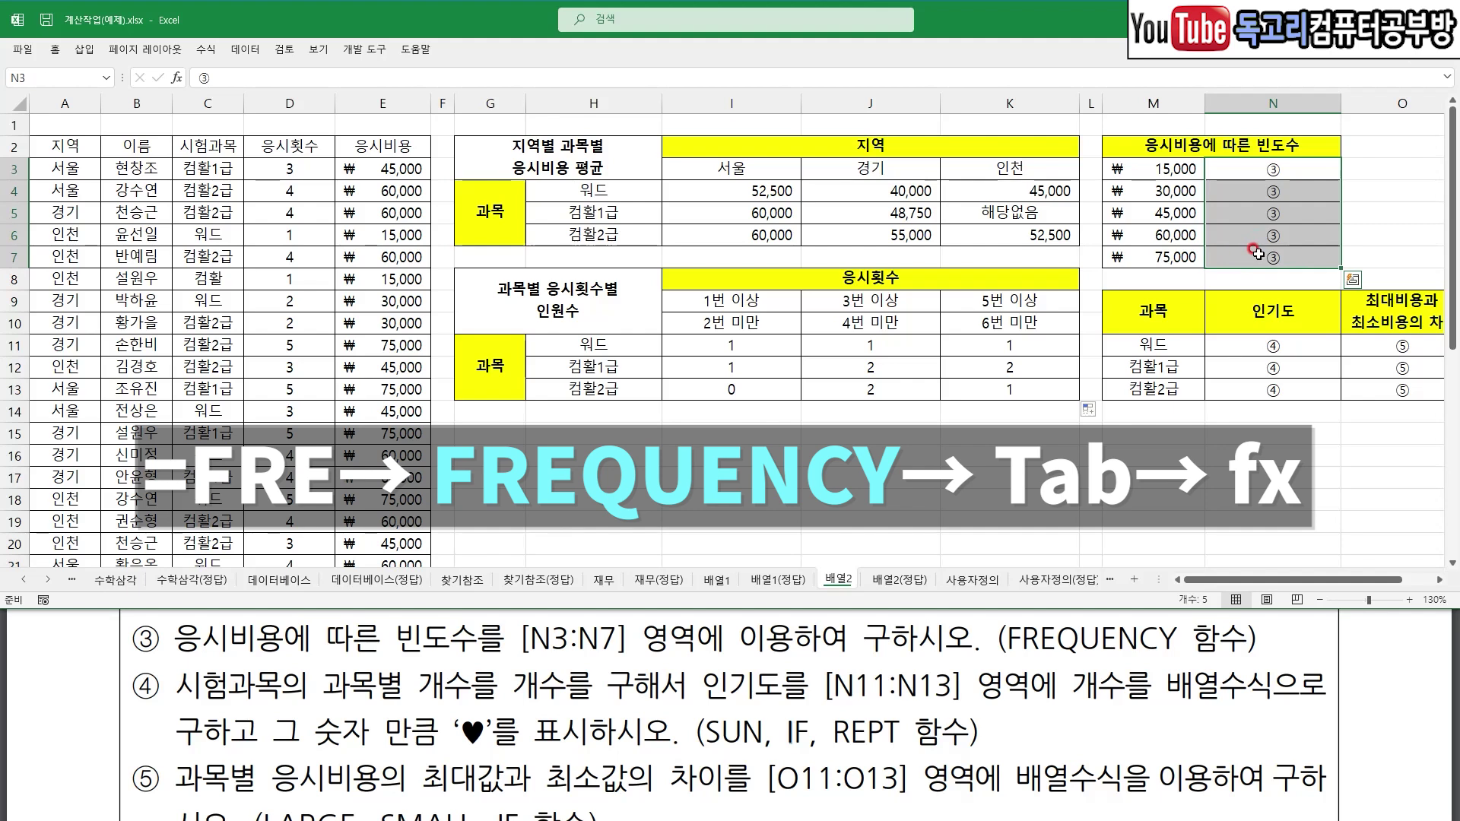
pyautogui.write('=FRE')
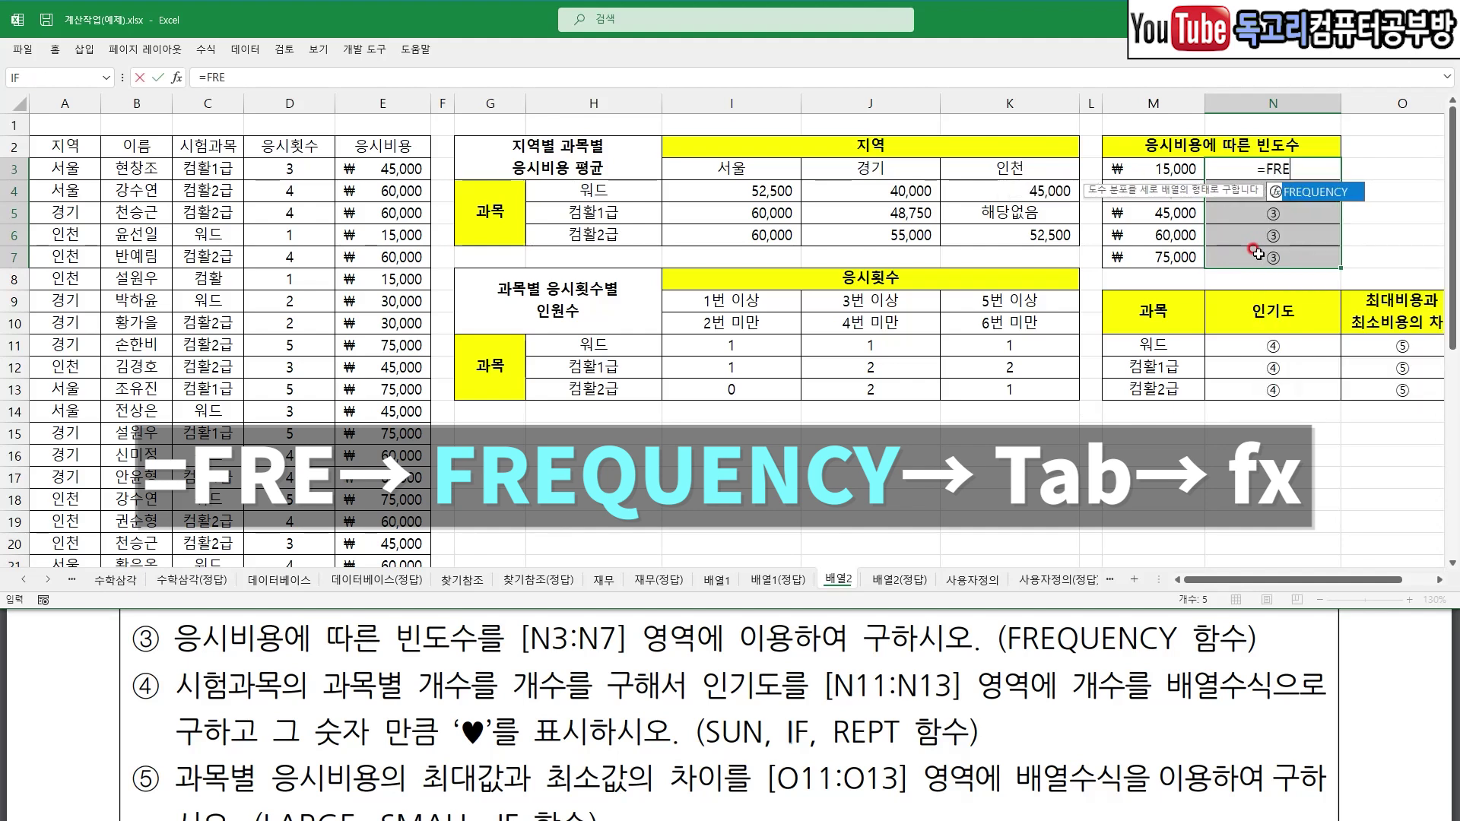
pyautogui.press('Tab')
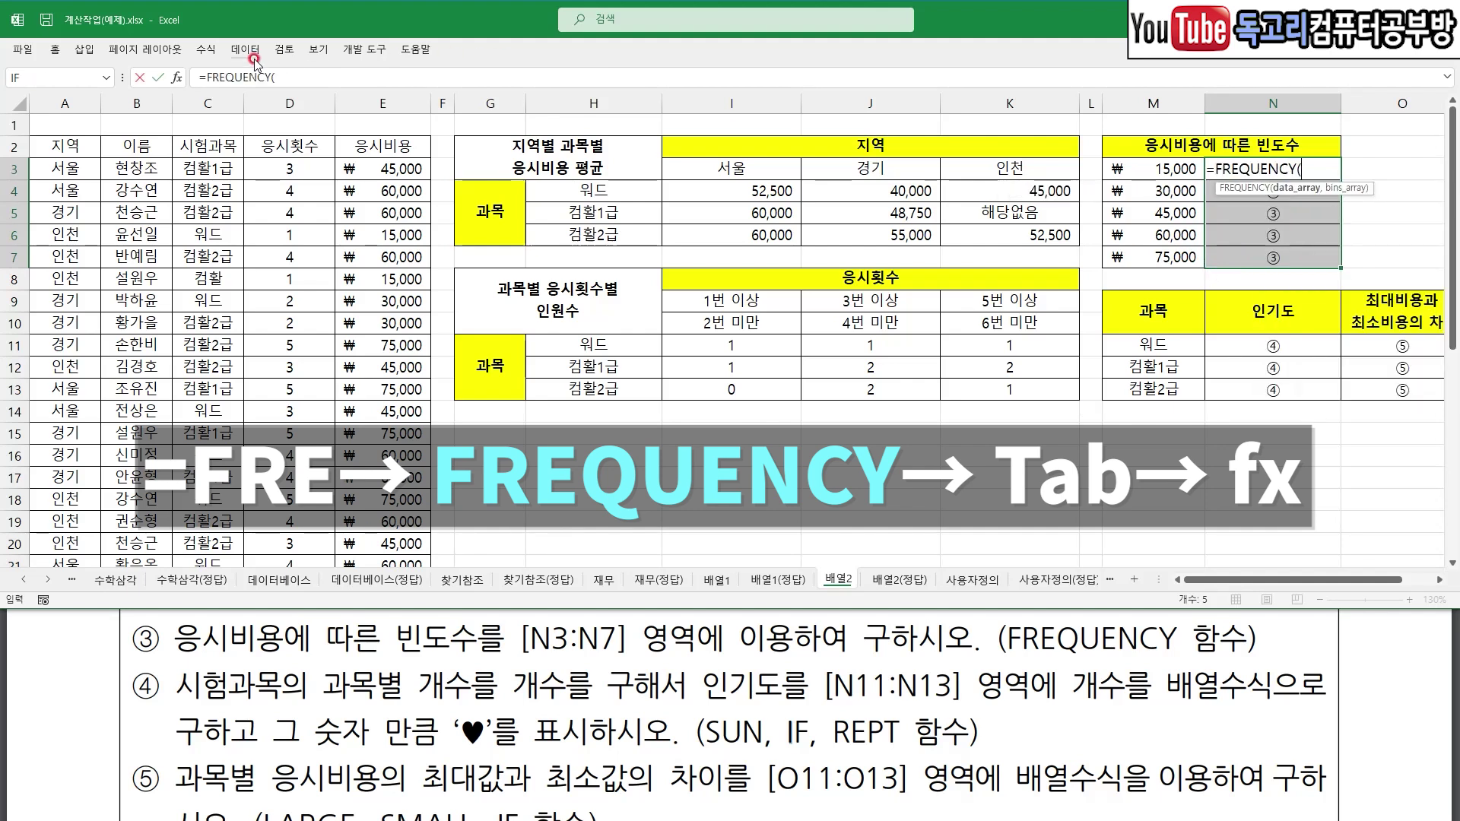
pyautogui.click(177, 77)
pyautogui.moveTo(1076, 331); pyautogui.dragTo(733, 331)
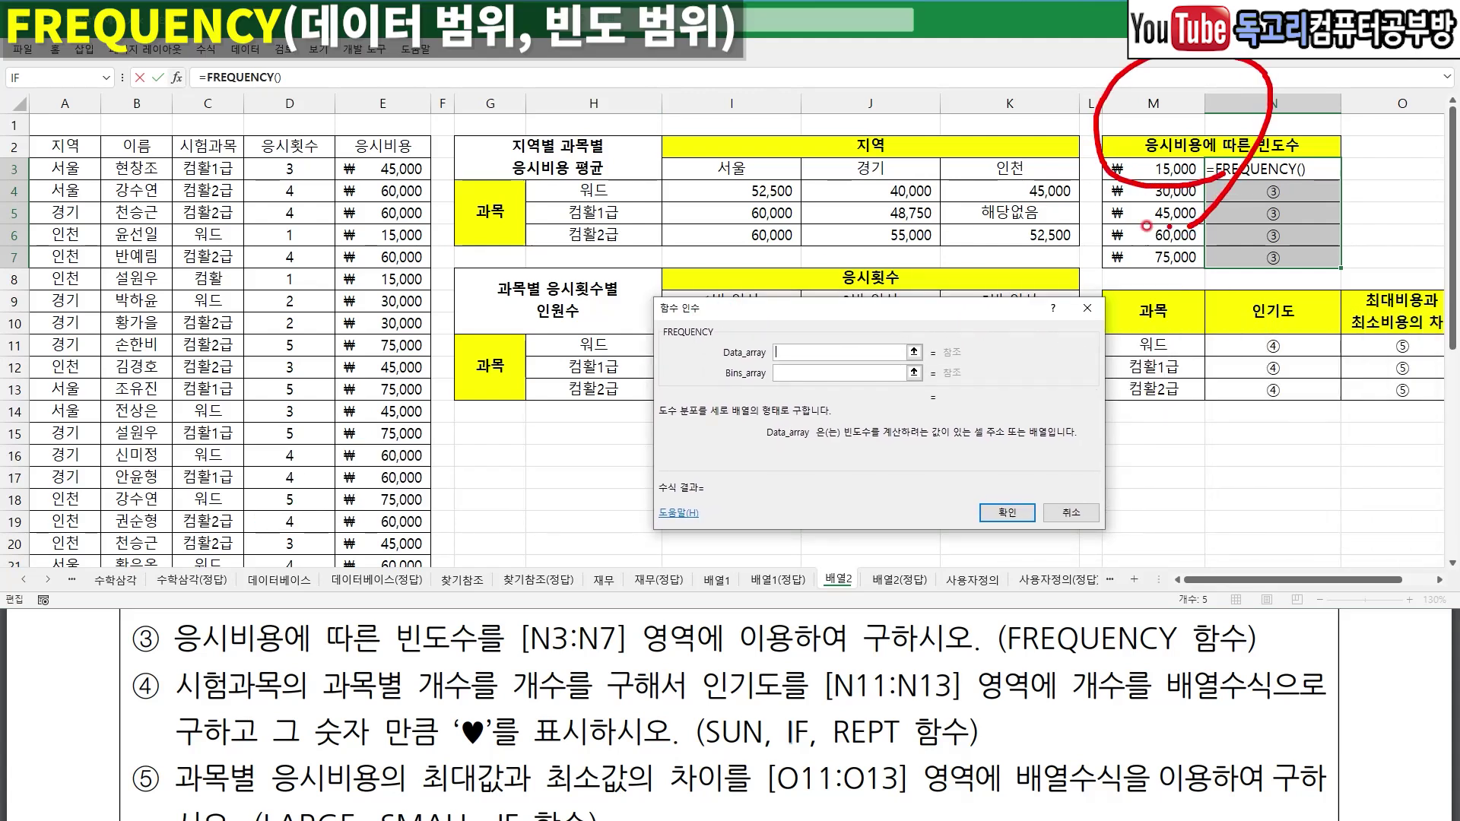
# - Use E3:E24 as FREQUENCY's data array and M3:M7 as its bins array, entering it as an array formula in N3:N7
pyautogui.moveTo(380, 168); pyautogui.dragTo(381, 586)
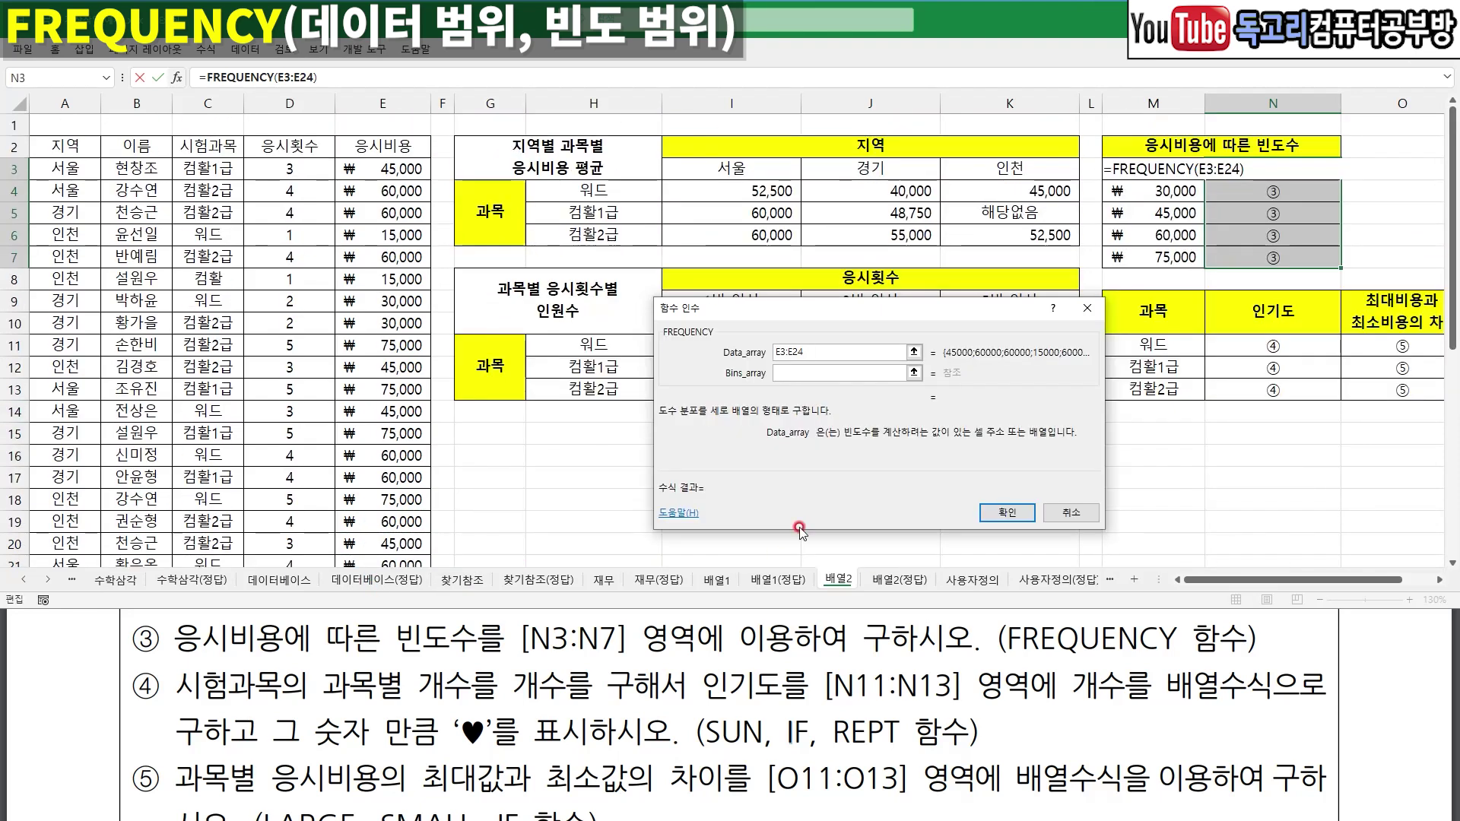
pyautogui.moveTo(774, 365); pyautogui.dragTo(824, 354)
pyautogui.click(795, 372)
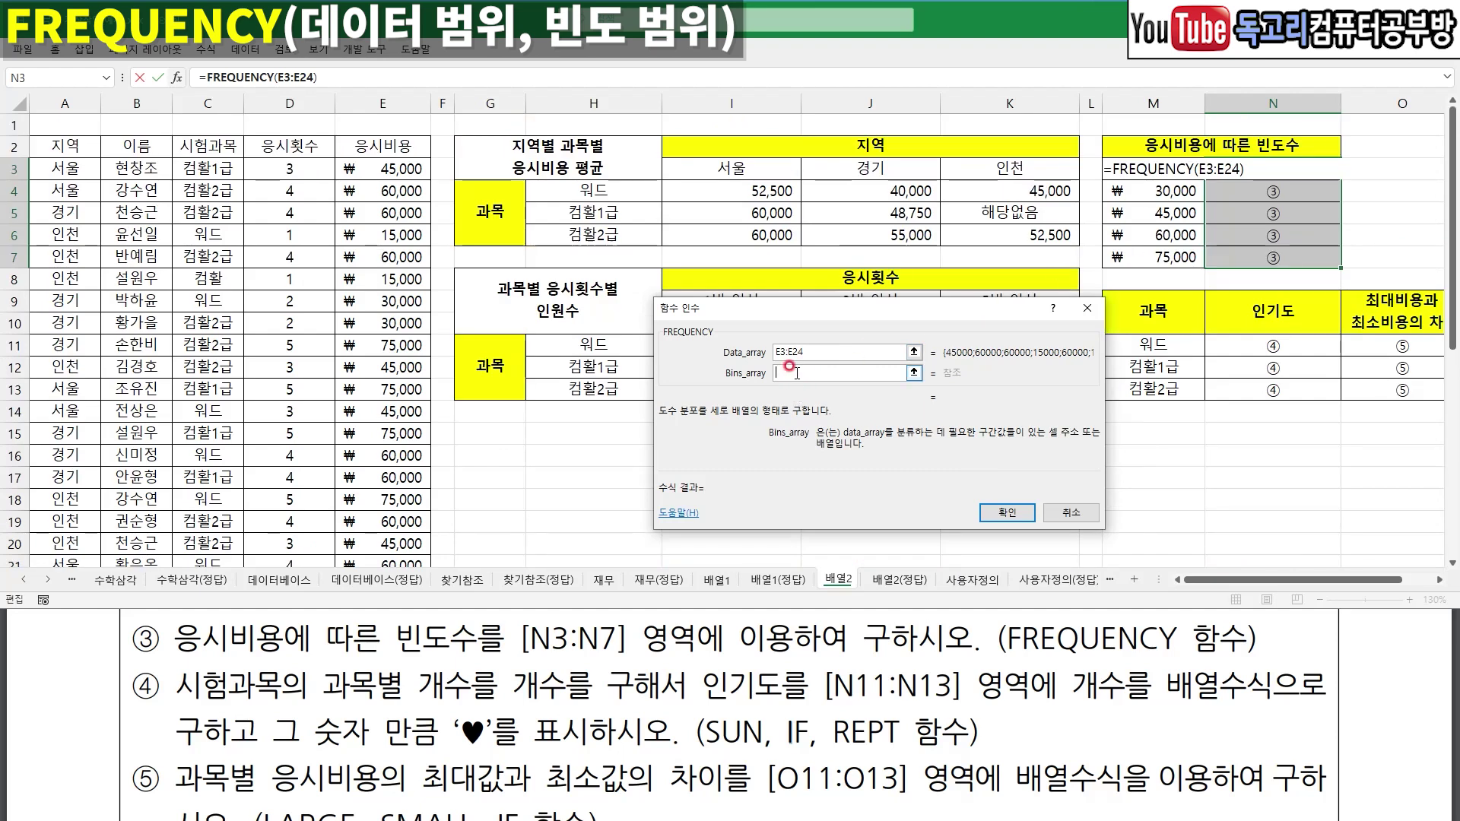
pyautogui.moveTo(1133, 169); pyautogui.dragTo(1139, 257)
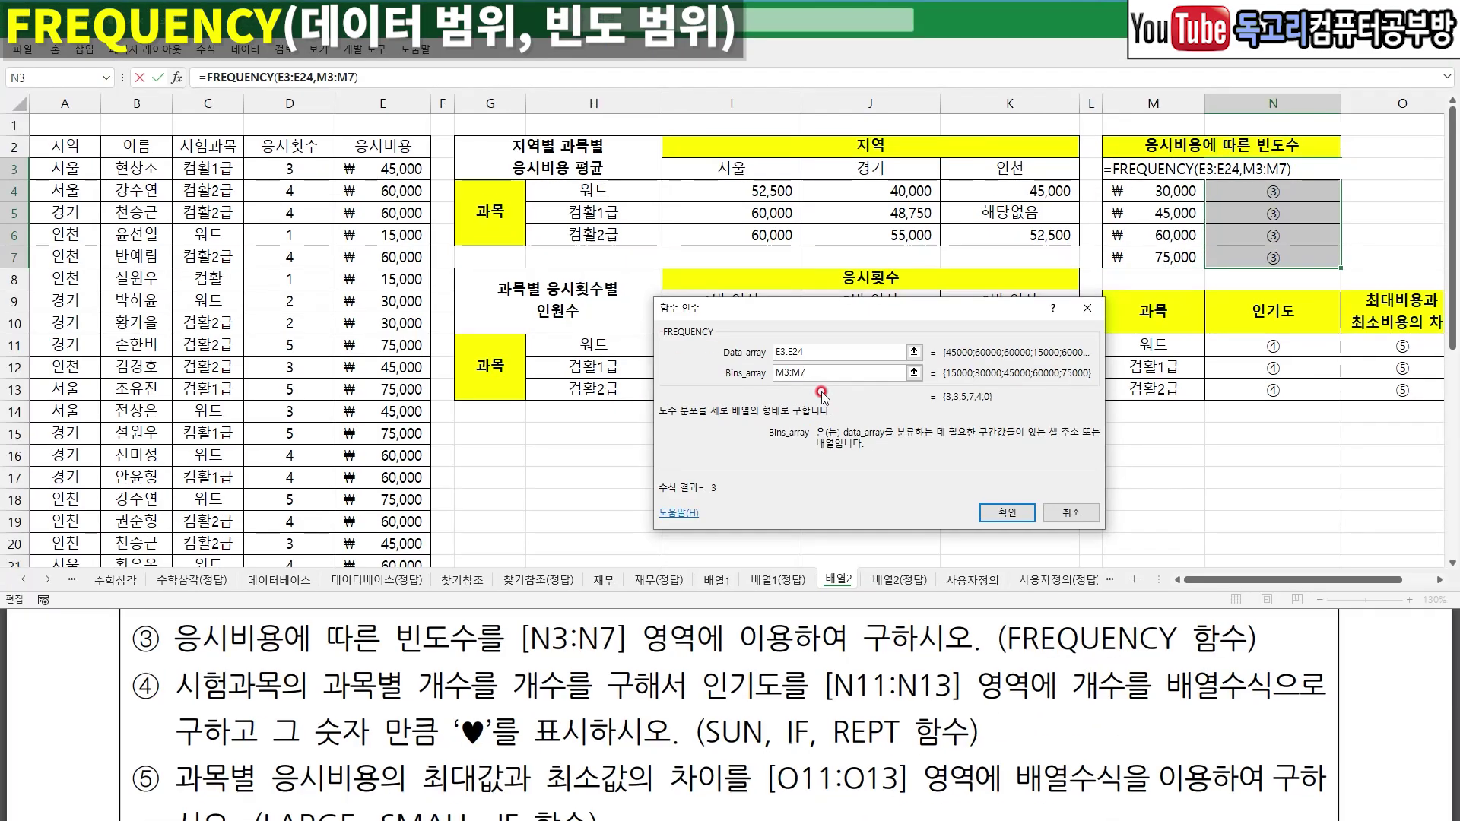
pyautogui.hotkey('ctrl', 'shift', 'Return')
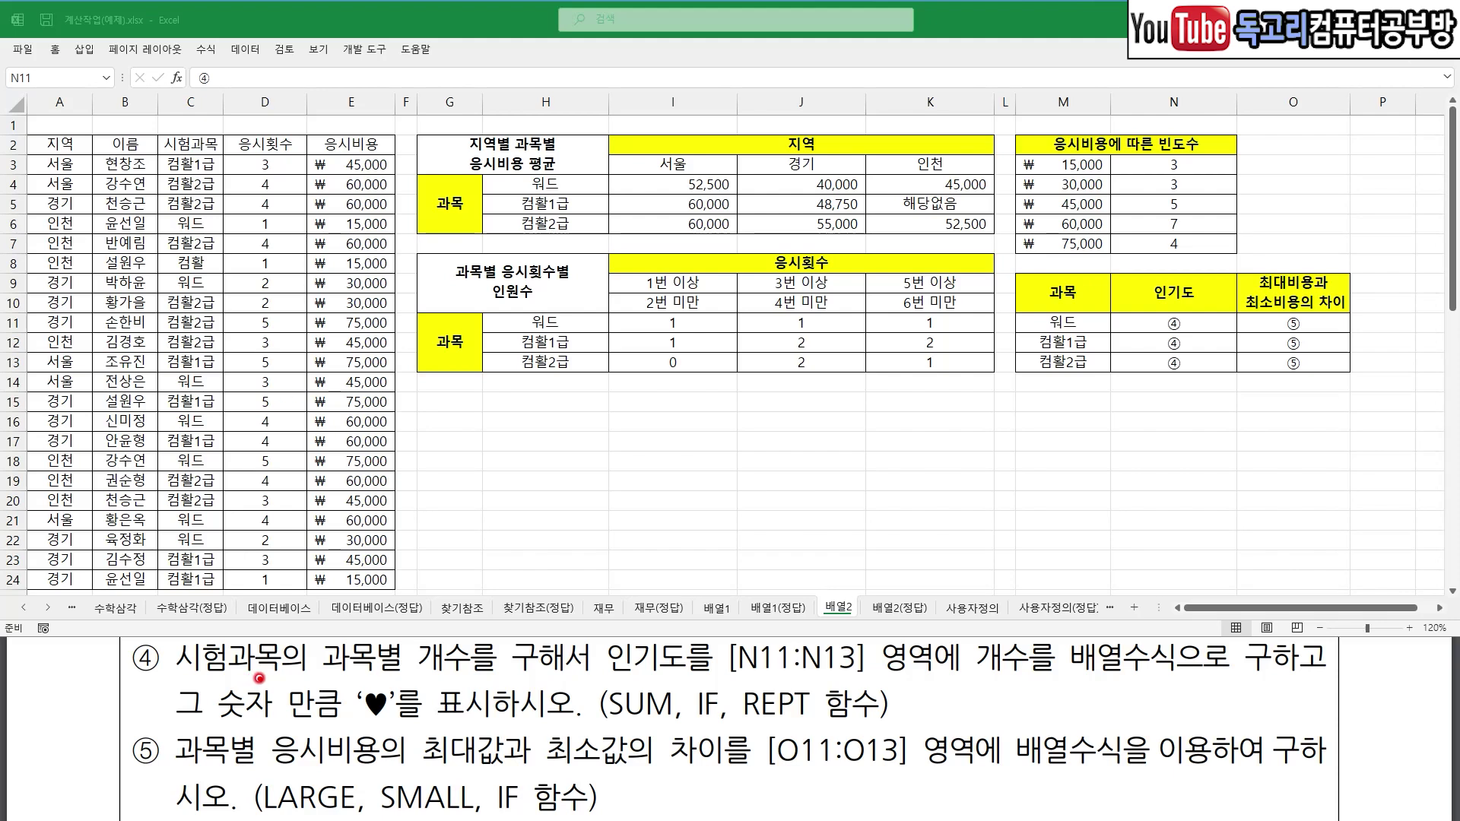
pyautogui.moveTo(201, 678); pyautogui.dragTo(473, 675)
pyautogui.click(505, 676)
pyautogui.moveTo(794, 607); pyautogui.dragTo(863, 600)
pyautogui.moveTo(1196, 391)
pyautogui.mouseDown()
pyautogui.moveTo(1128, 314)
pyautogui.moveTo(1215, 389)
pyautogui.moveTo(1200, 401)
pyautogui.mouseUp()
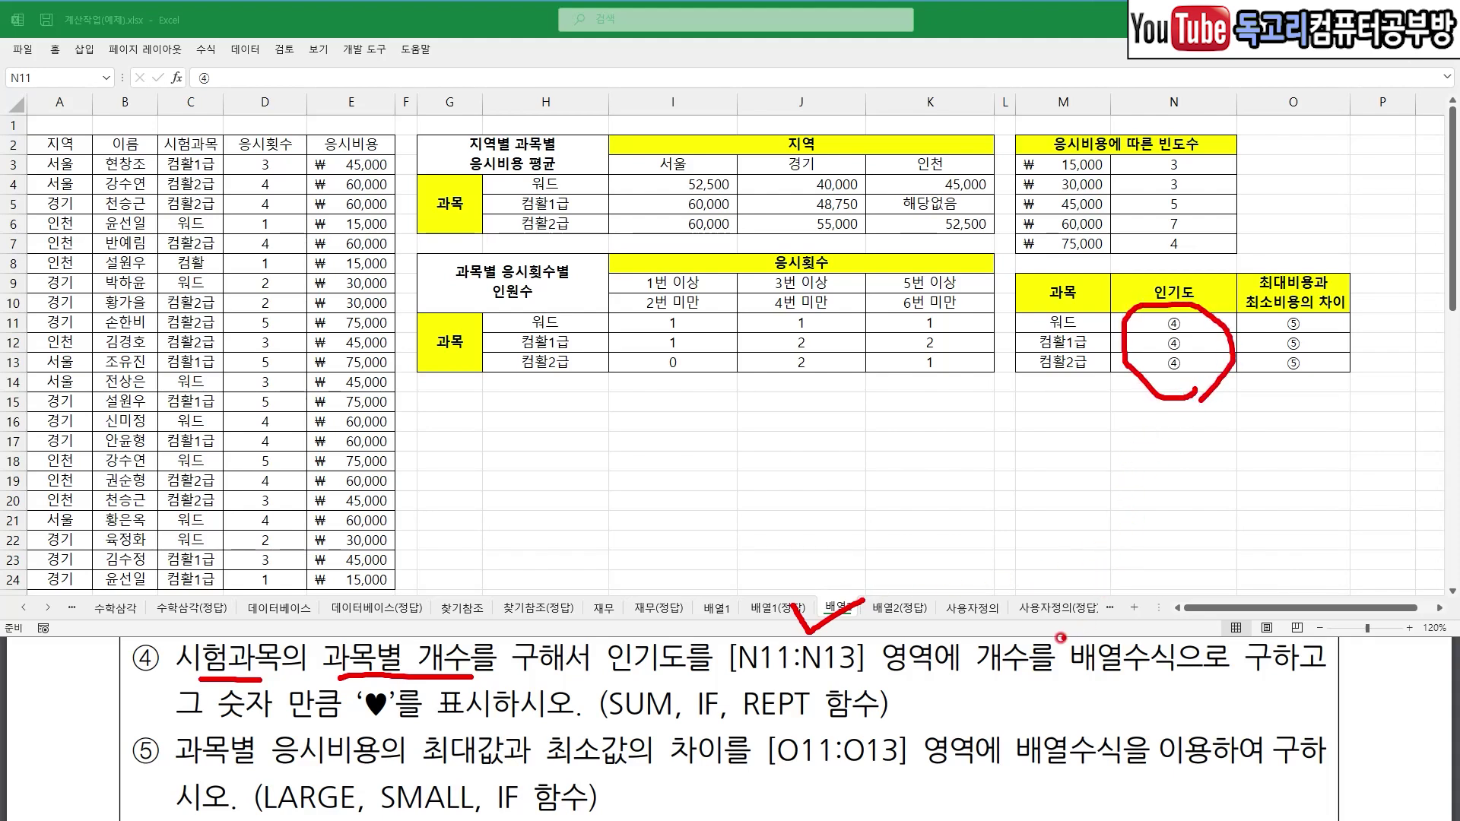
pyautogui.press('e')
pyautogui.moveTo(268, 726); pyautogui.dragTo(414, 726)
pyautogui.moveTo(610, 728); pyautogui.dragTo(749, 728)
pyautogui.moveTo(672, 668)
pyautogui.mouseDown()
pyautogui.moveTo(685, 684)
pyautogui.moveTo(734, 639)
pyautogui.moveTo(796, 667)
pyautogui.moveTo(829, 642)
pyautogui.mouseUp()
pyautogui.press('e')
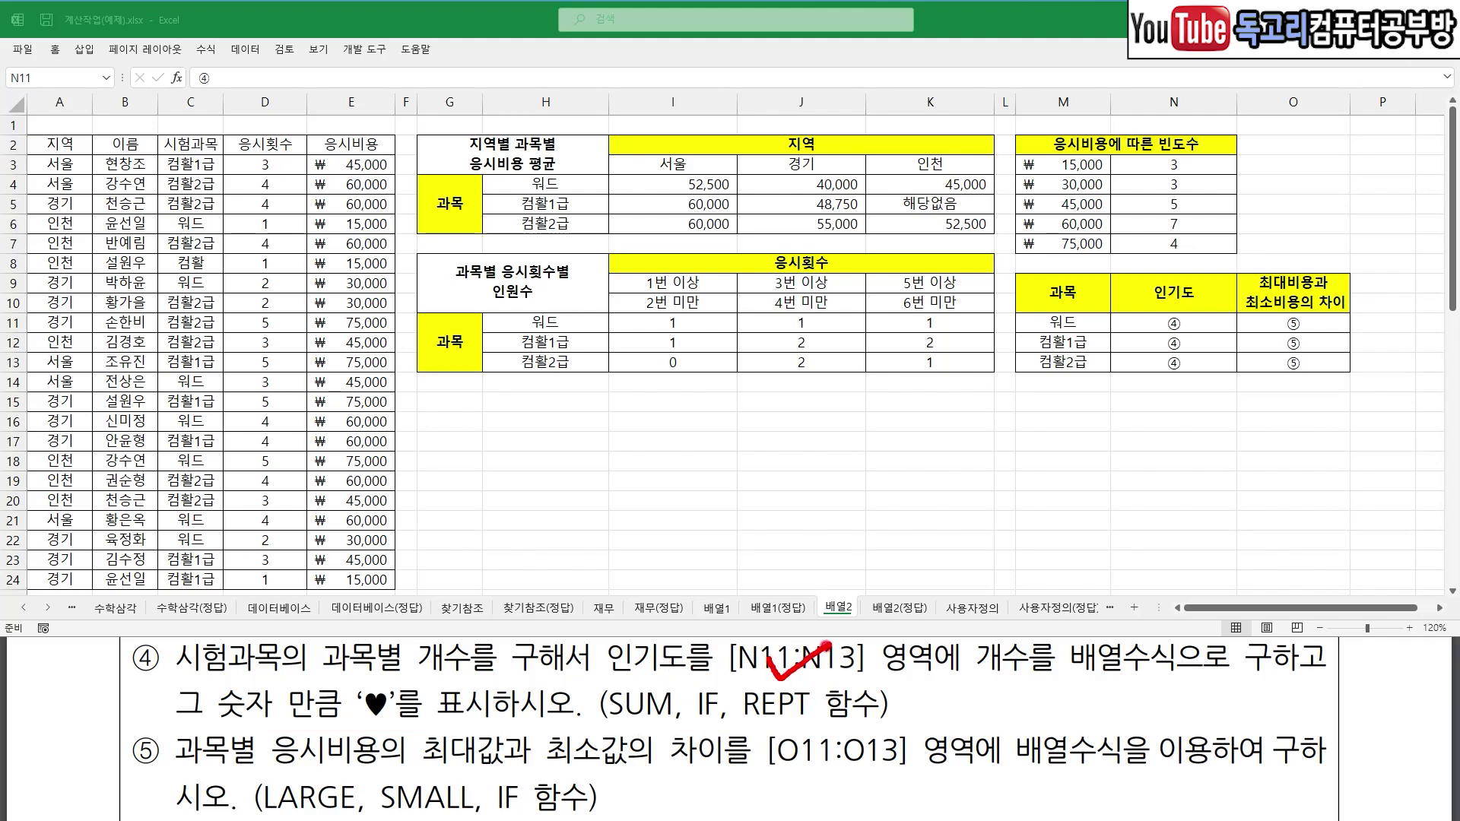
pyautogui.moveTo(1146, 314)
pyautogui.mouseDown()
pyautogui.moveTo(1163, 329)
pyautogui.moveTo(1215, 298)
pyautogui.mouseUp()
pyautogui.press('e')
pyautogui.press('Escape')
pyautogui.moveTo(246, 76)
pyautogui.mouseDown()
pyautogui.moveTo(263, 106)
pyautogui.moveTo(316, 44)
pyautogui.mouseUp()
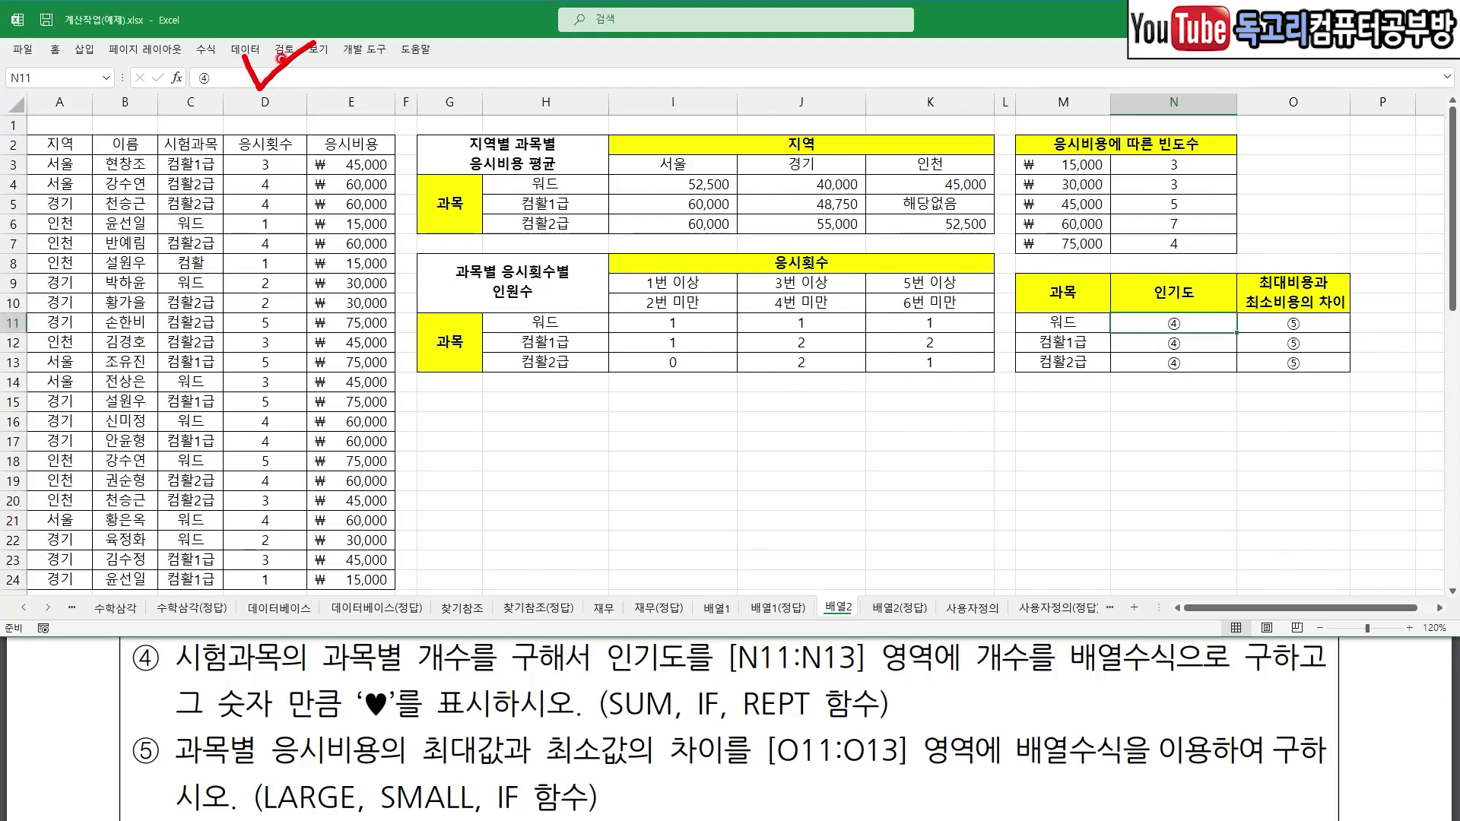
pyautogui.press('e')
pyautogui.press('Escape')
# - Replace the placeholder in N11 with the start of a nested array formula, =SUM(IF(
pyautogui.click(245, 76)
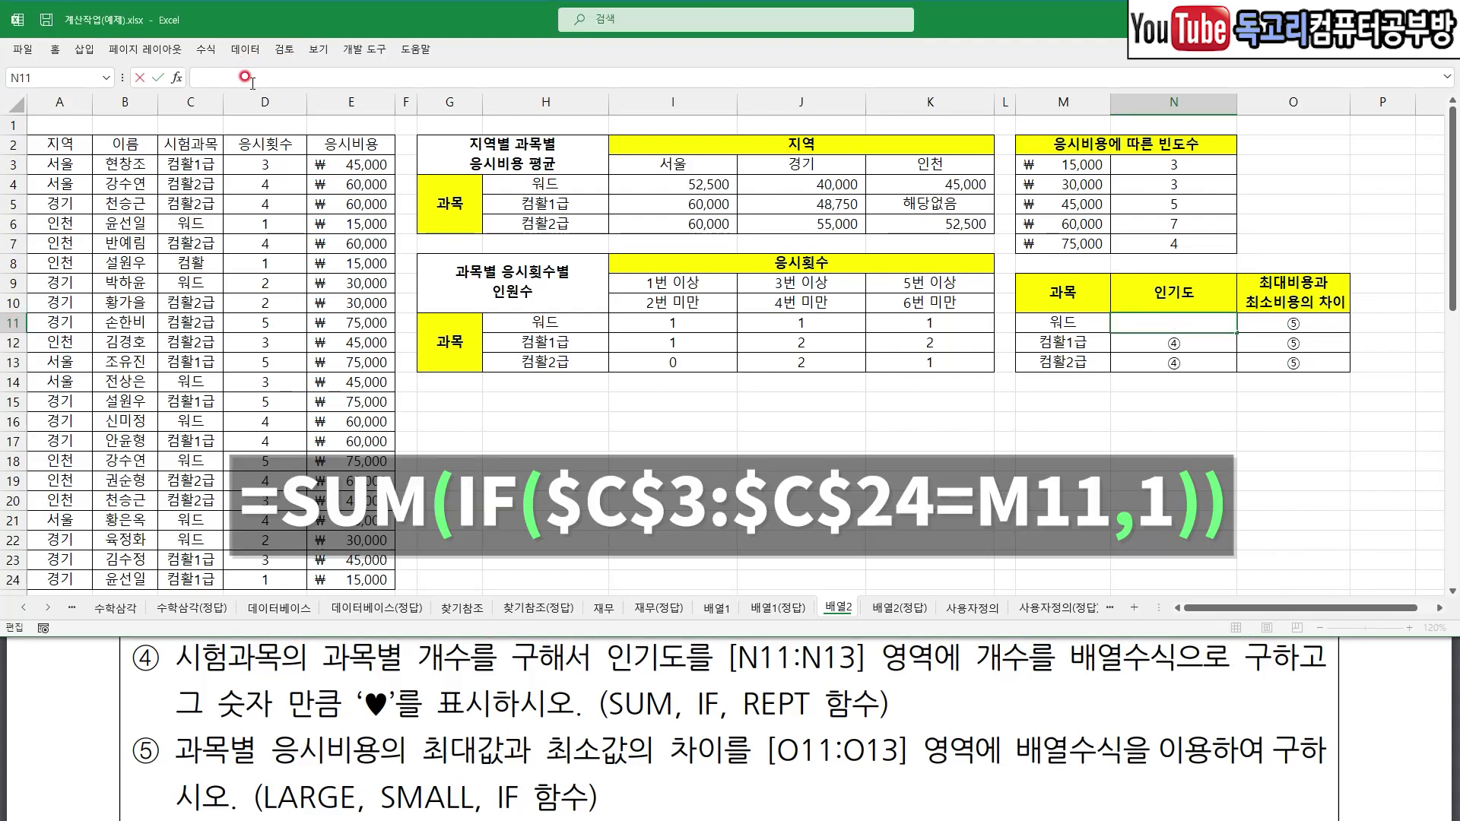
pyautogui.write('=SU')
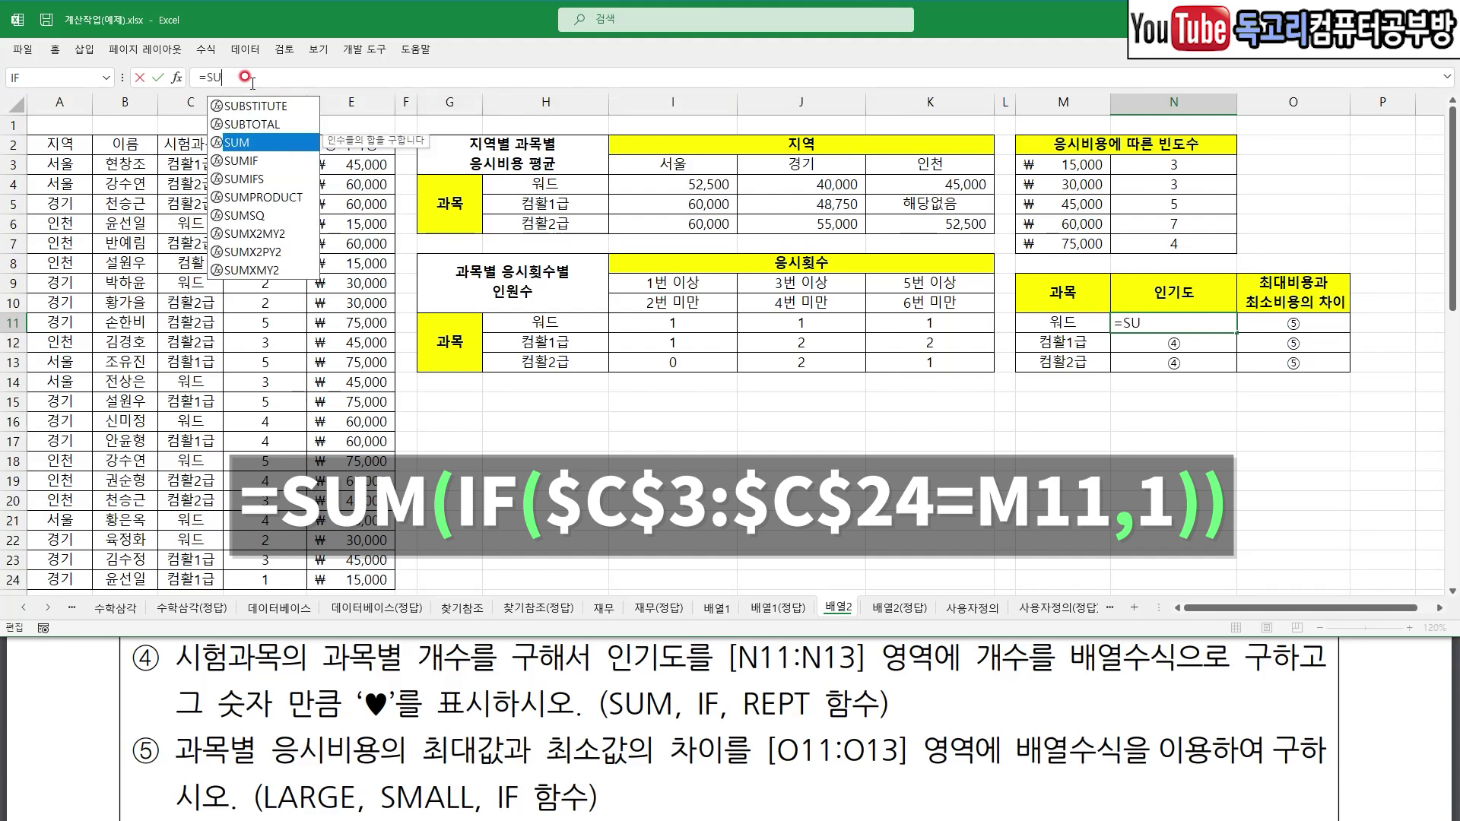
pyautogui.write('M(IF(')
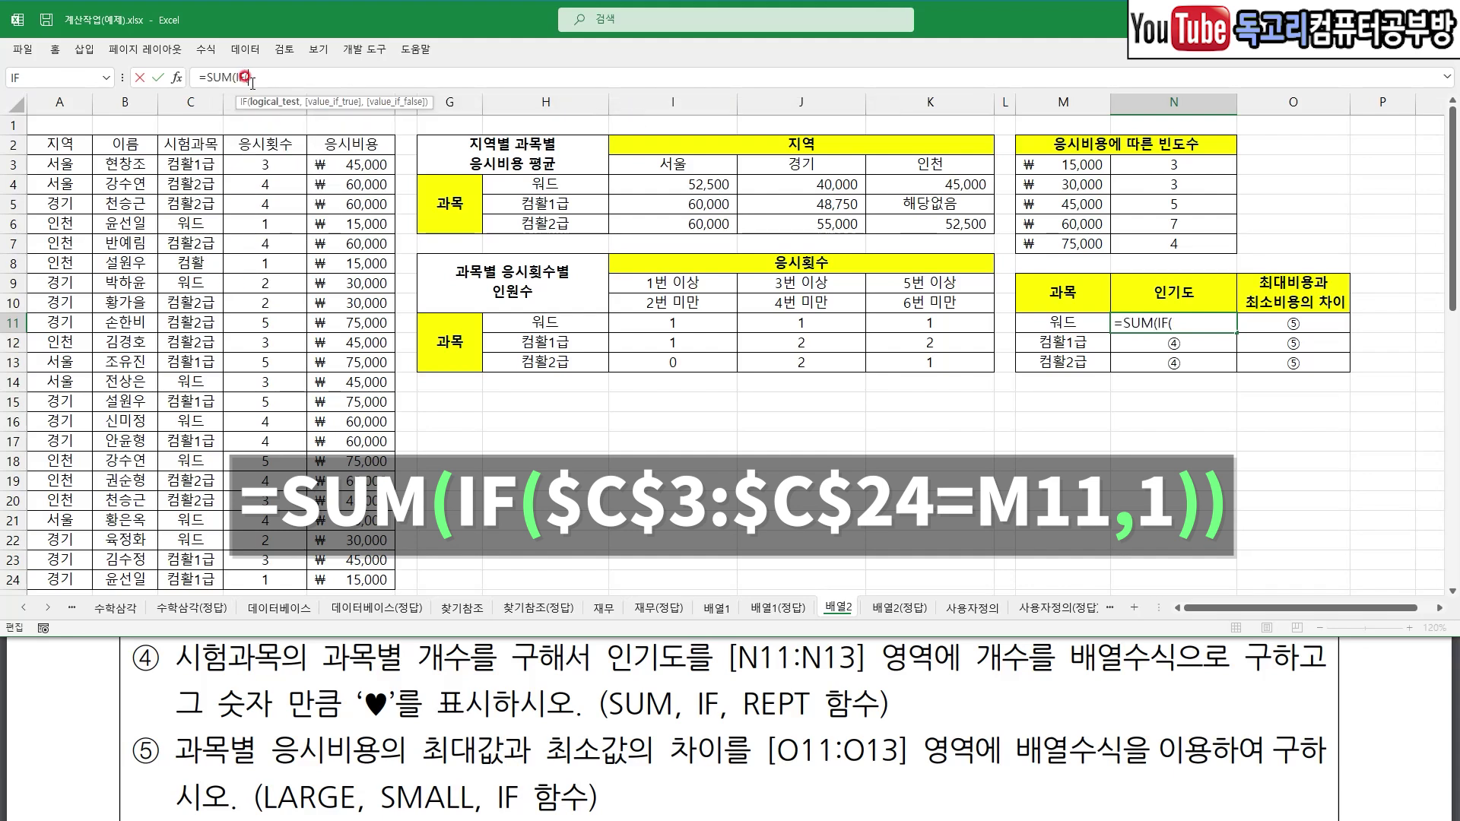